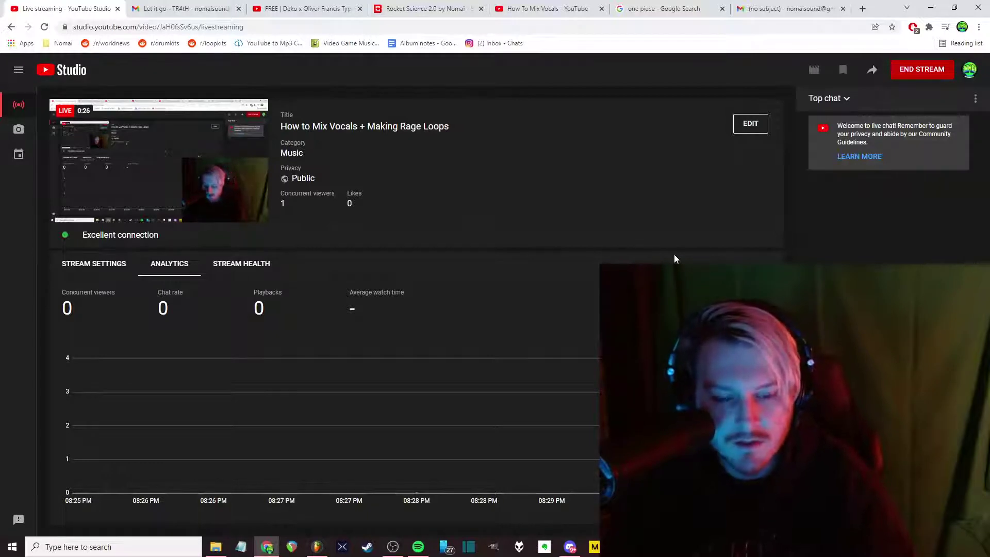
mouse_move(269, 552)
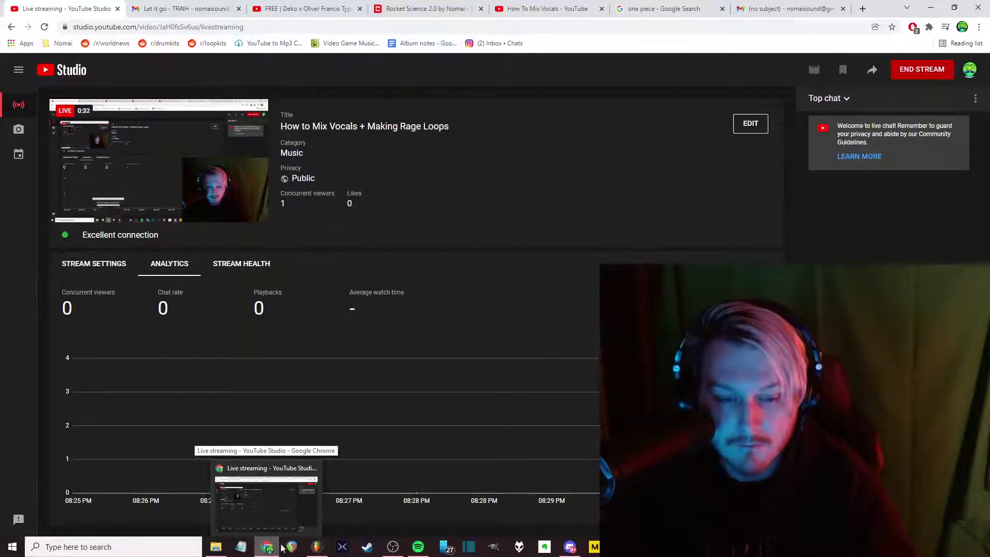
left_click(317, 549)
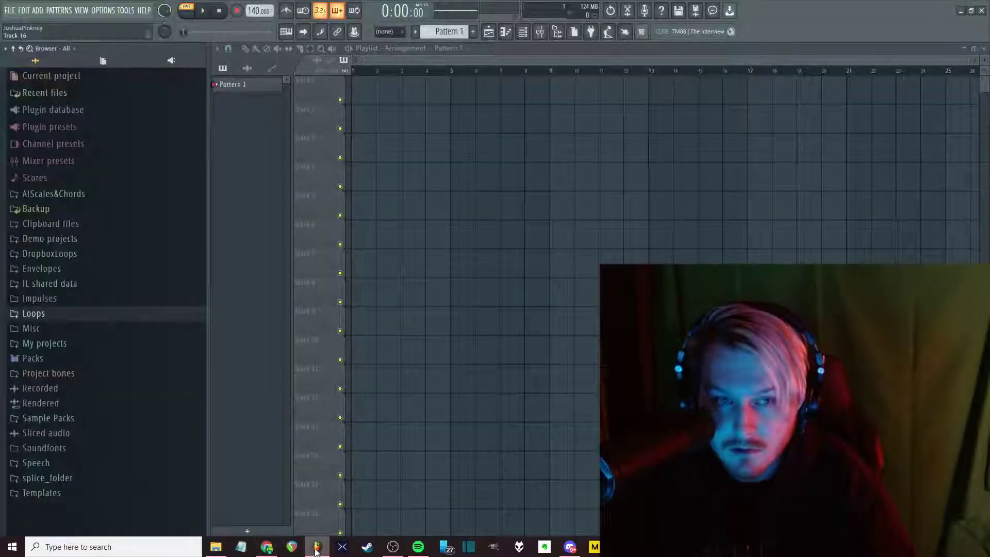
left_click(313, 550)
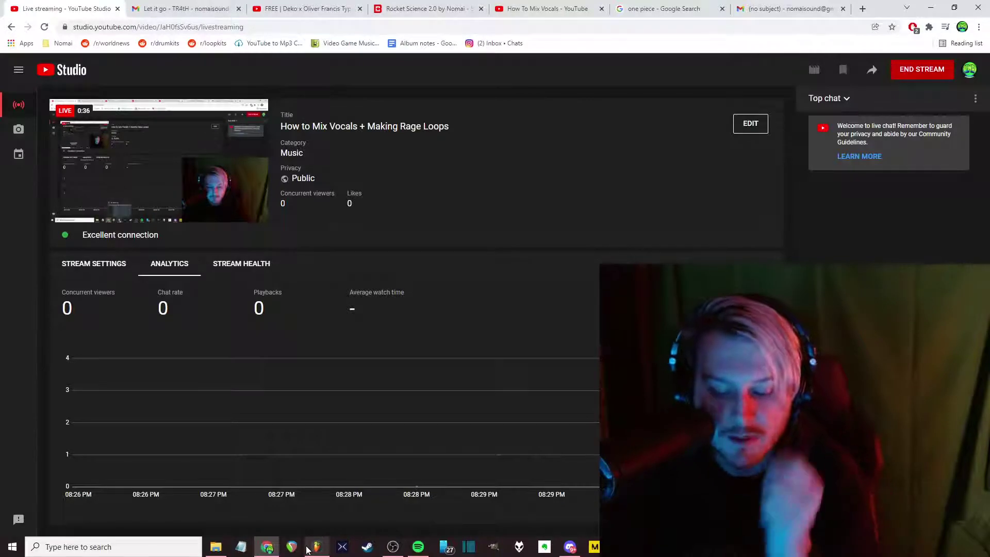
left_click(319, 550)
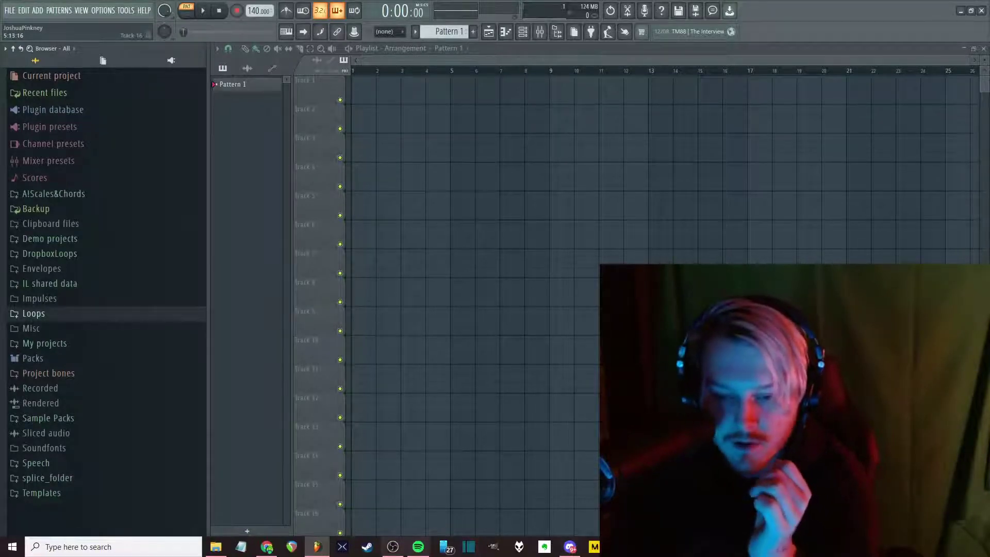
left_click(267, 547)
left_click(270, 546)
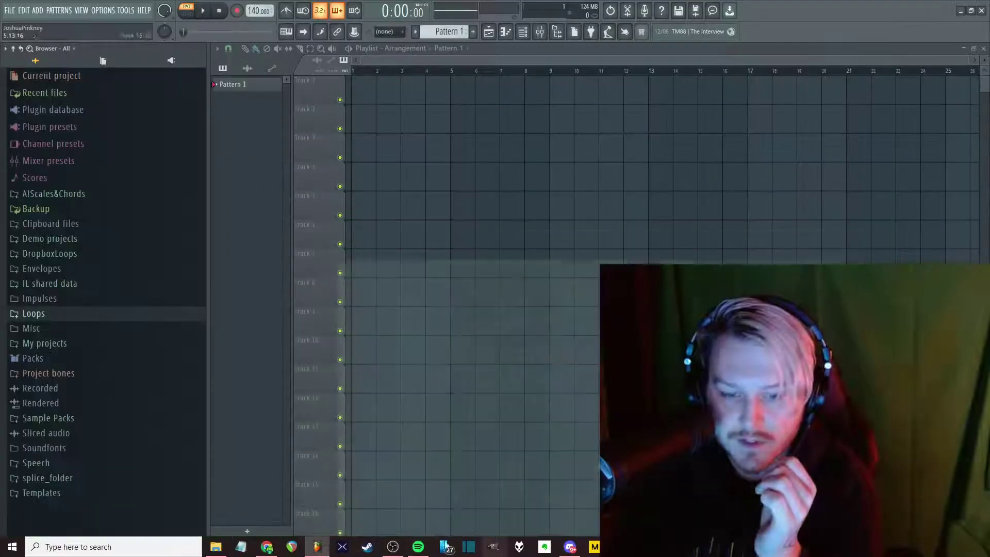
left_click(270, 547)
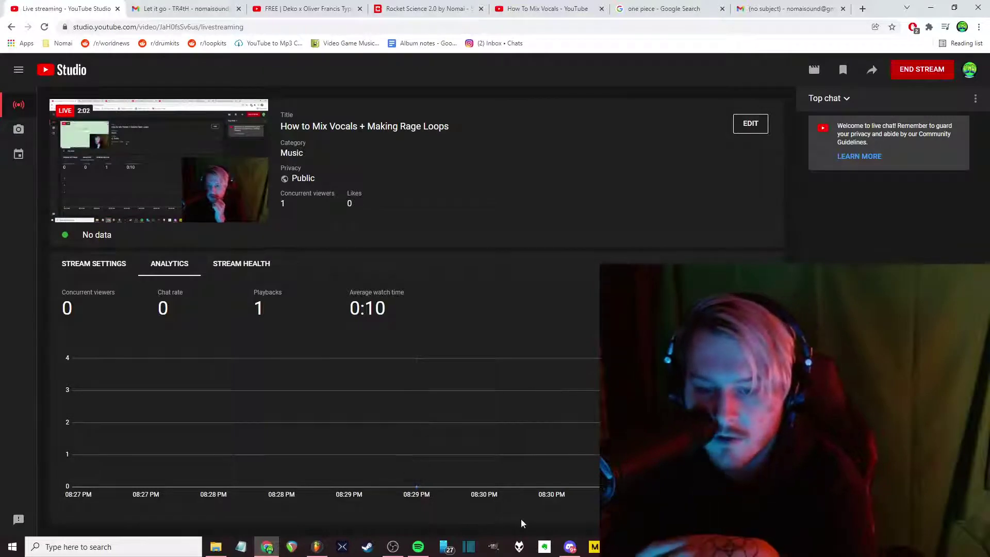
mouse_move(84, 212)
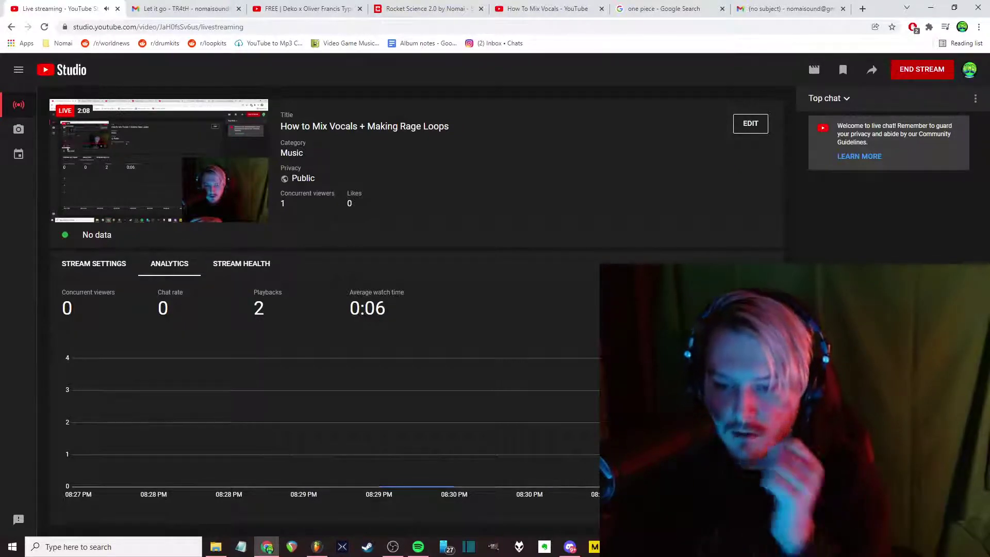
Switch to FL Studio and browse the Nomai Instruments folder in the plugin database
left_click(317, 546)
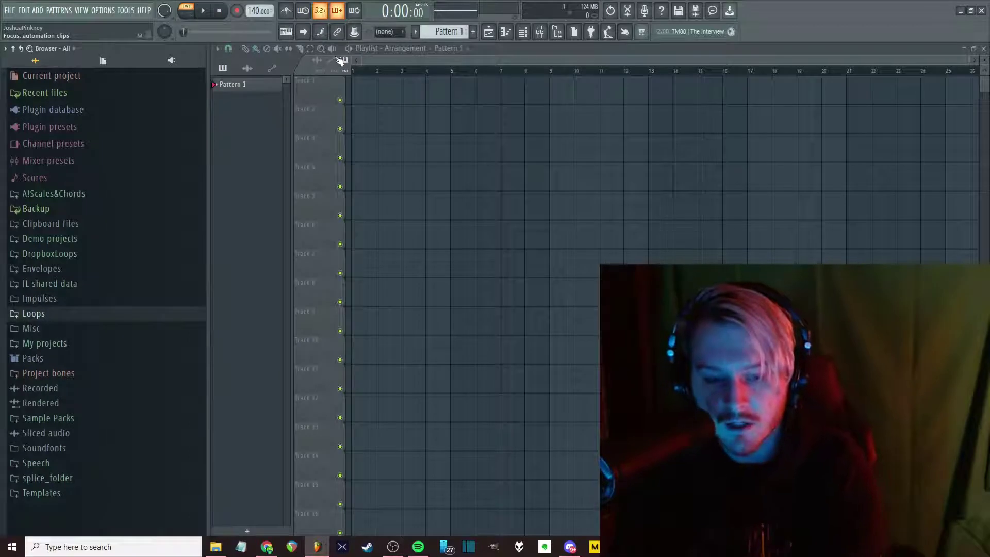
left_click(88, 110)
left_click(84, 172)
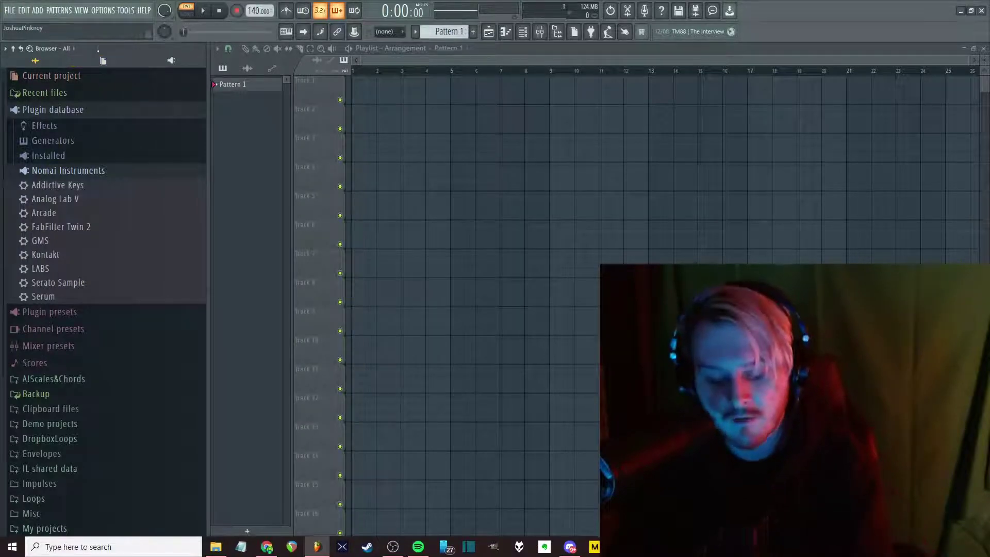
Load Fruity Parametric EQ 2 into the first effect slot of mixer insert 2
key("F9")
left_click(299, 125)
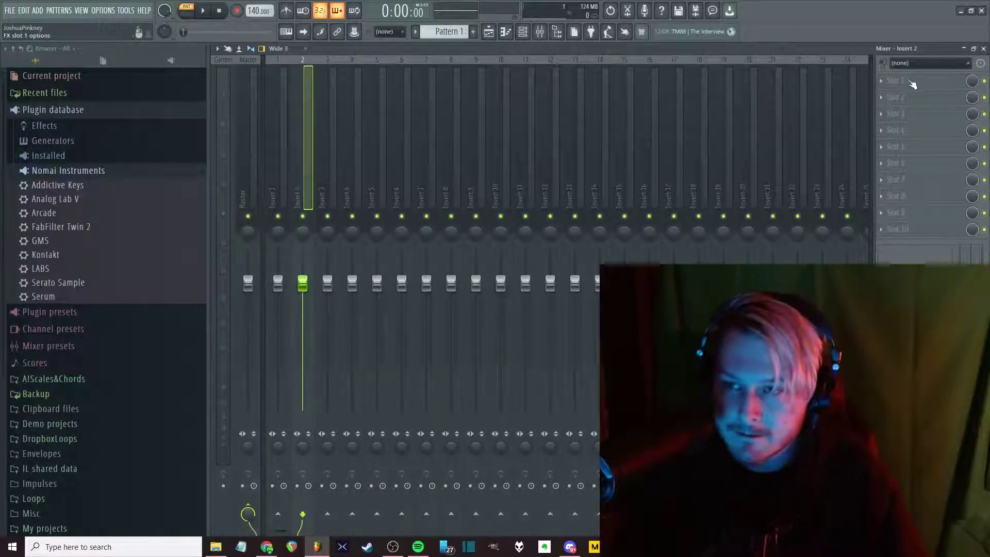
left_click(913, 84)
mouse_move(845, 133)
left_click(773, 146)
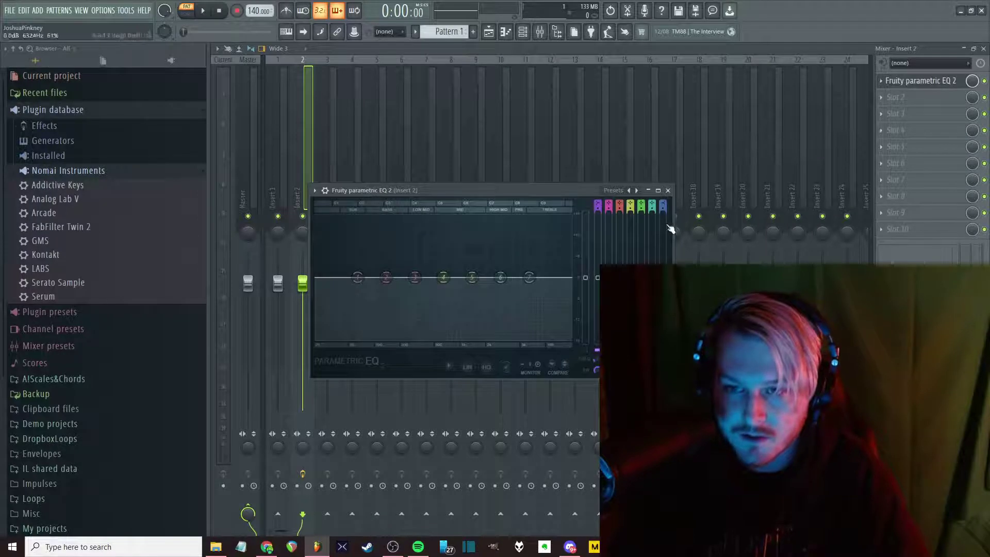
left_click(668, 190)
Add FabFilter Pro-Q 3 to the second effect slot of mixer insert 2
left_click(897, 97)
mouse_move(835, 150)
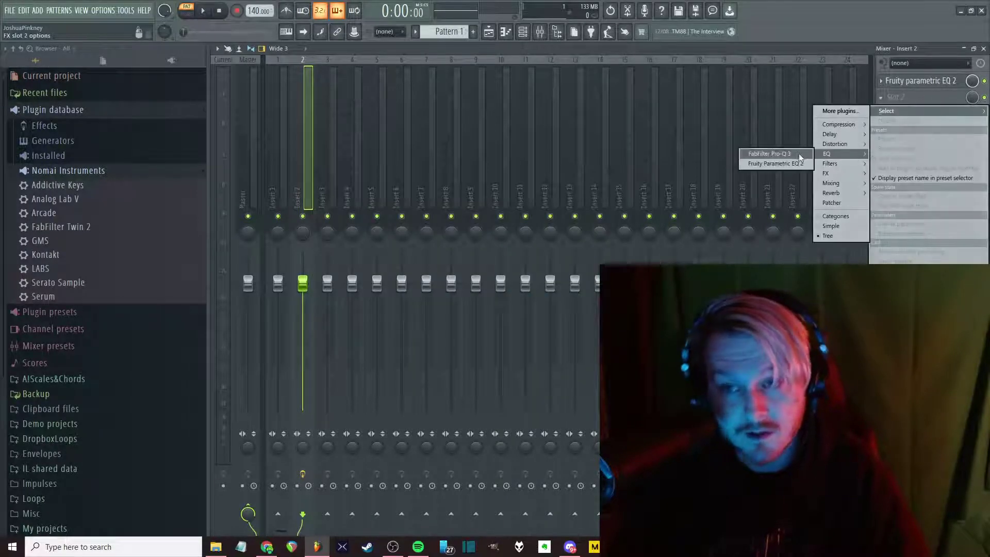
left_click(770, 153)
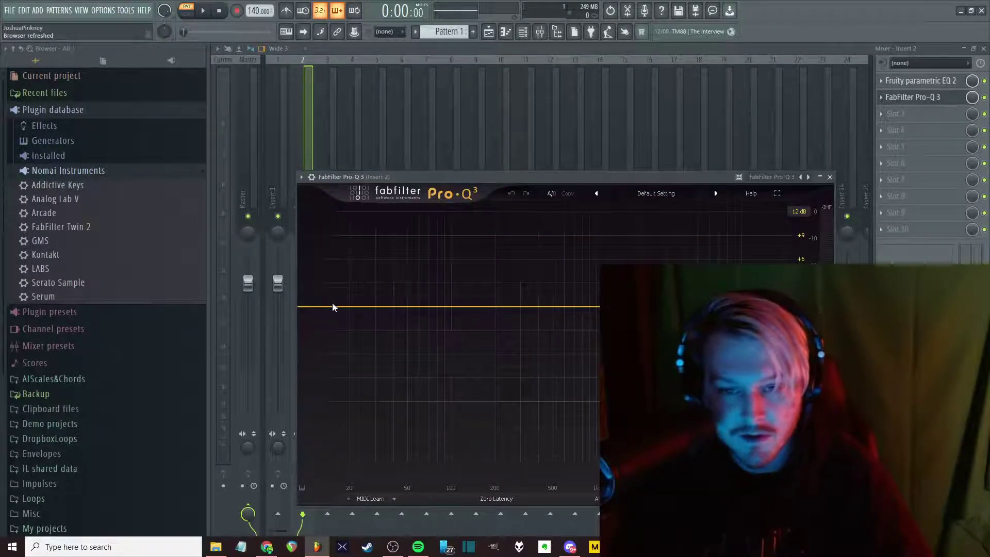
Shape the Pro-Q 3 curve with a 24 dB/oct low cut and a narrow cut of about 6.3 dB, and return to the playlist
left_click_drag(333, 307, 512, 309)
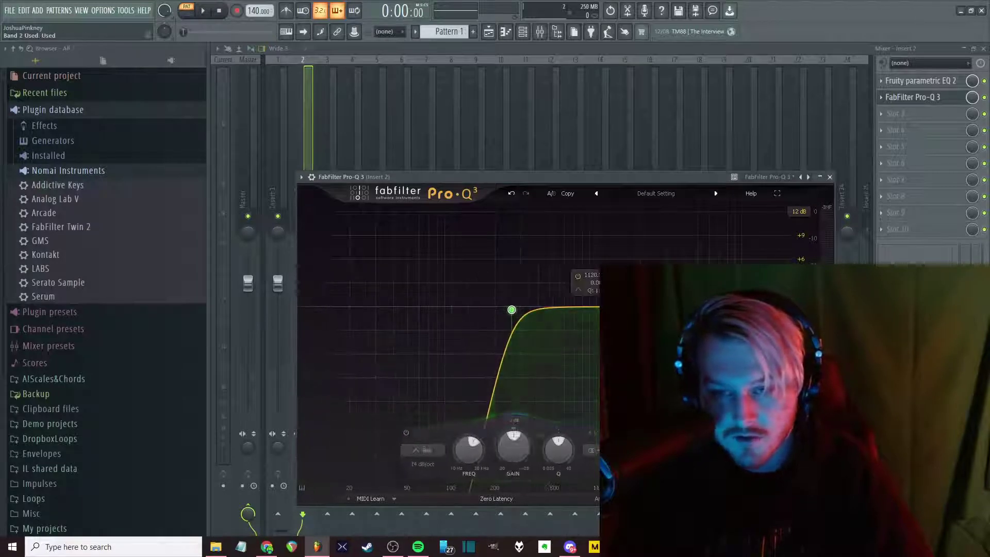
left_click_drag(603, 308, 604, 358)
scroll(600, 356, "up", 8)
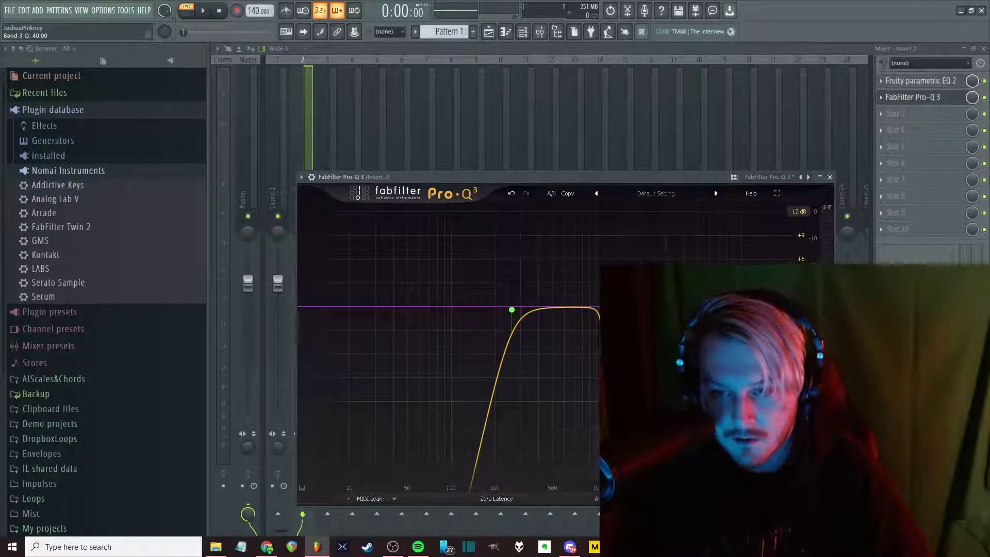
left_click(706, 281)
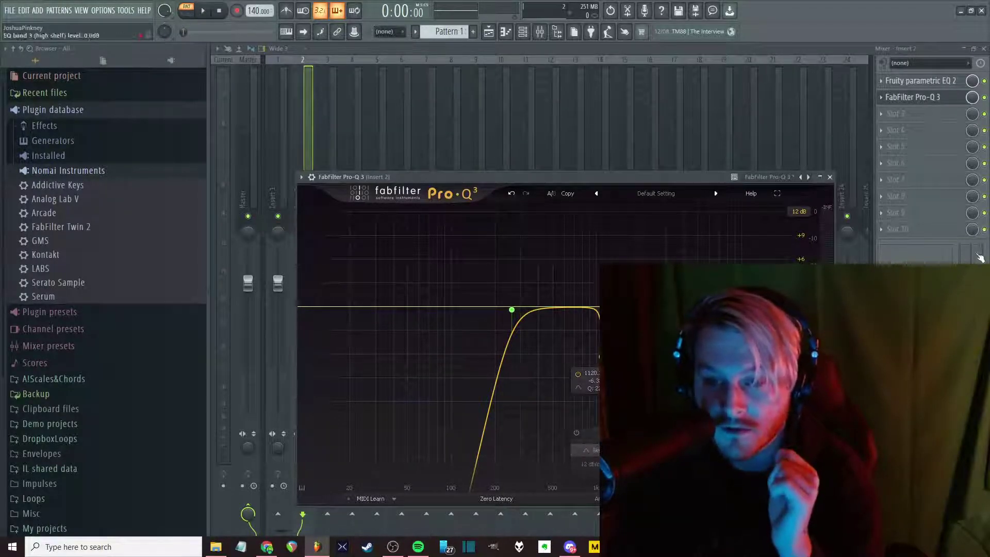
mouse_move(511, 309)
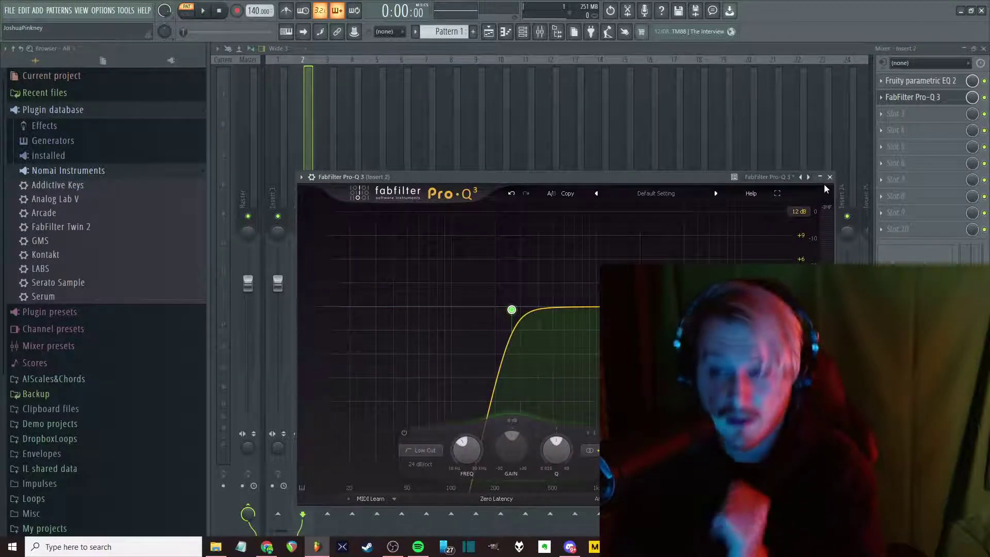
key("Escape")
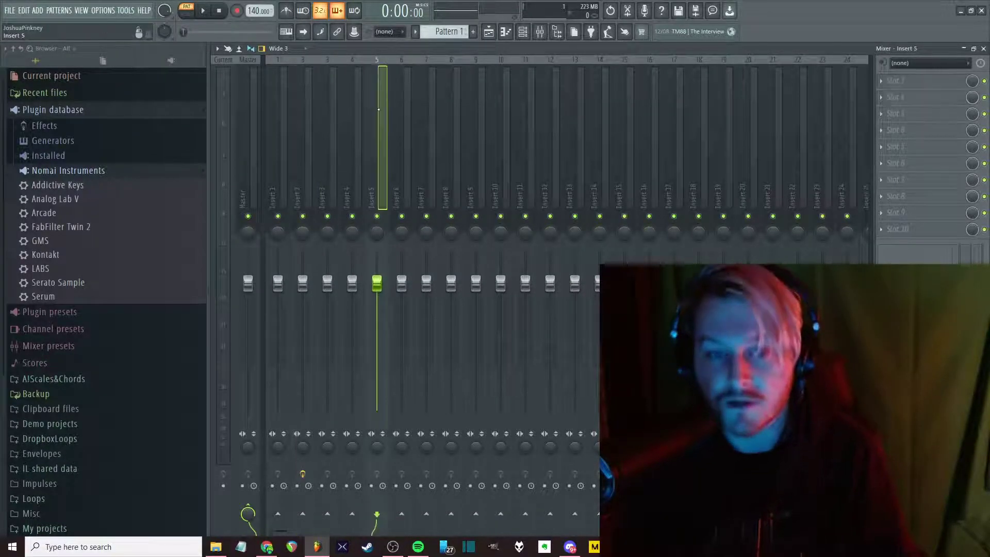
key("F5")
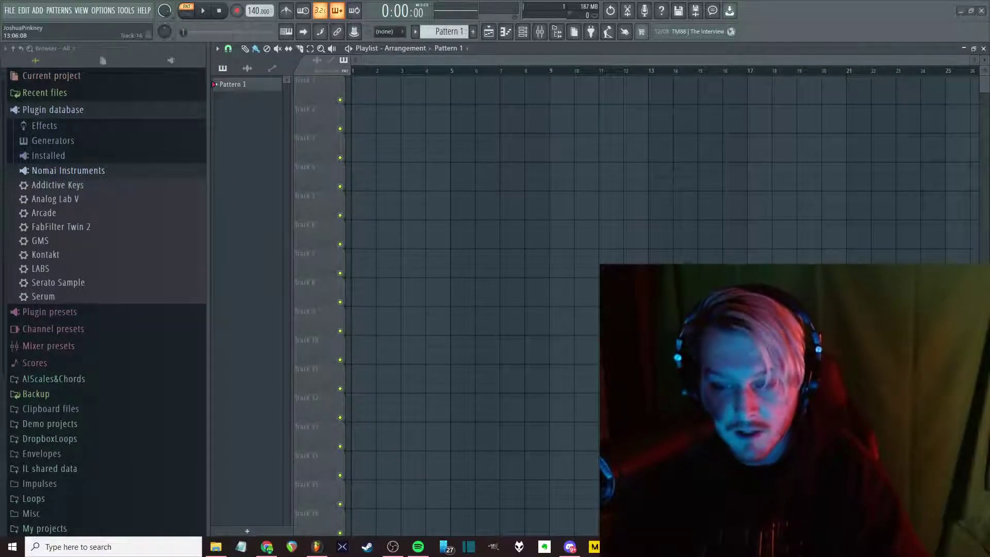
left_click(266, 546)
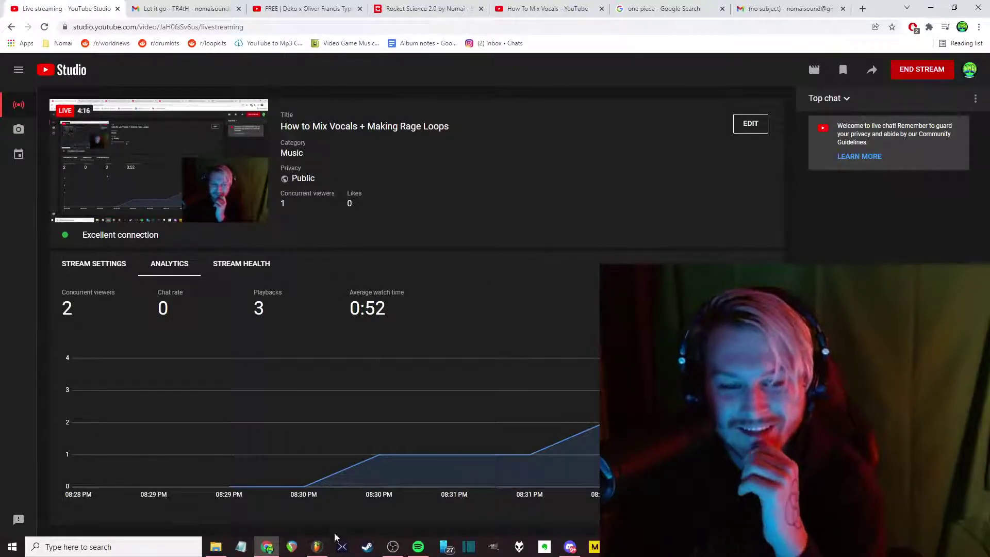
left_click(318, 546)
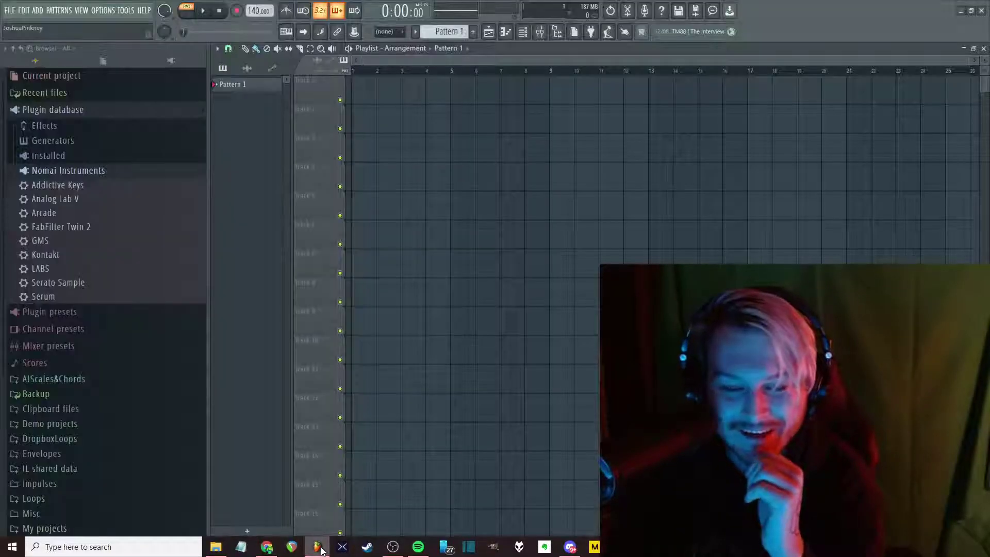
left_click(318, 547)
left_click(318, 547)
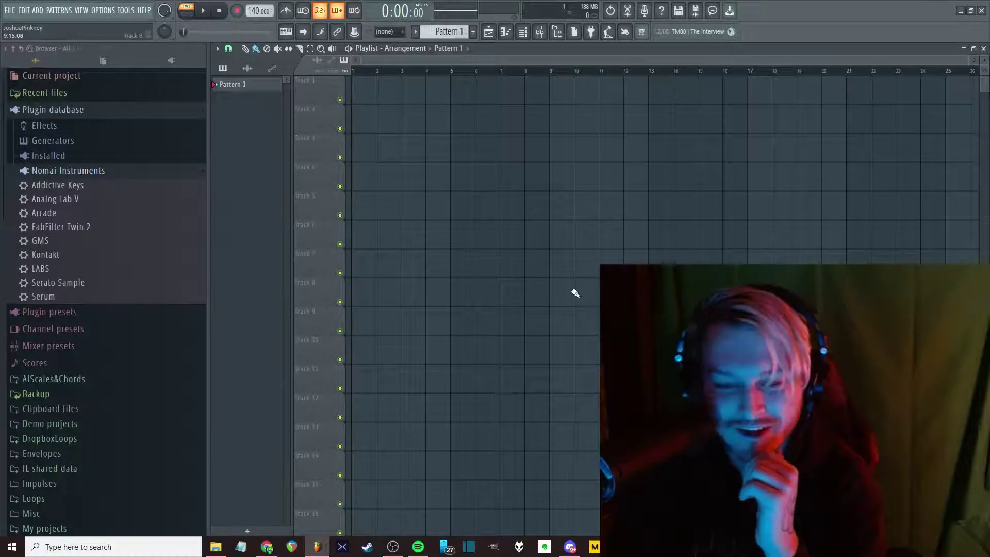
left_click_drag(170, 254, 179, 276)
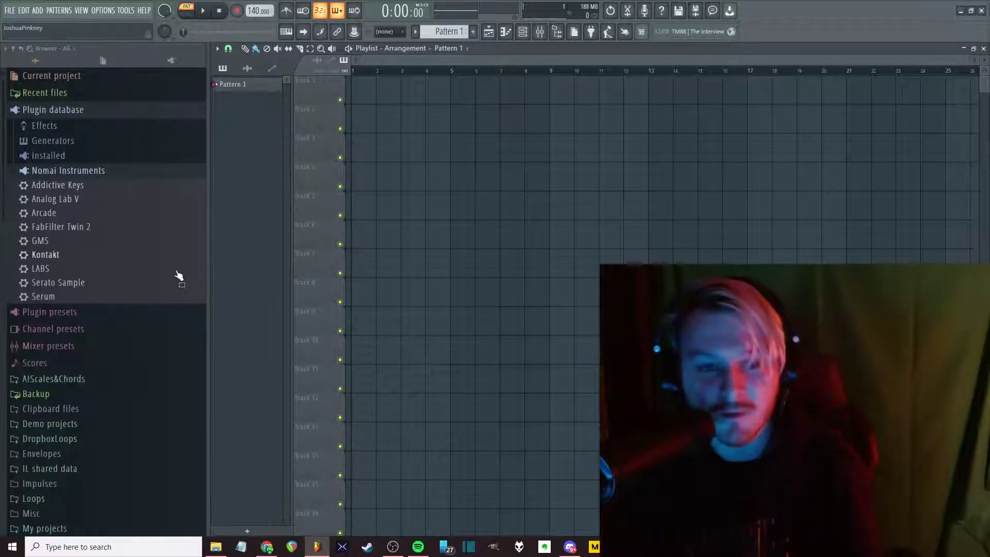
scroll(146, 449, "down", 4)
left_click(71, 453)
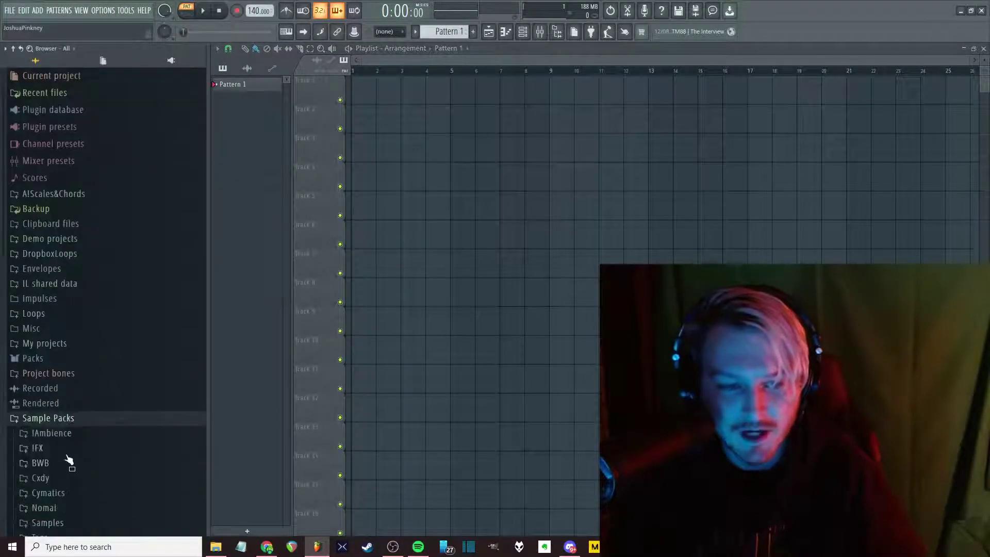
Import all audio files from the Love Scars folder onto separate playlist tracks and move the Mp3 on beat track to Track 1
left_click(216, 547)
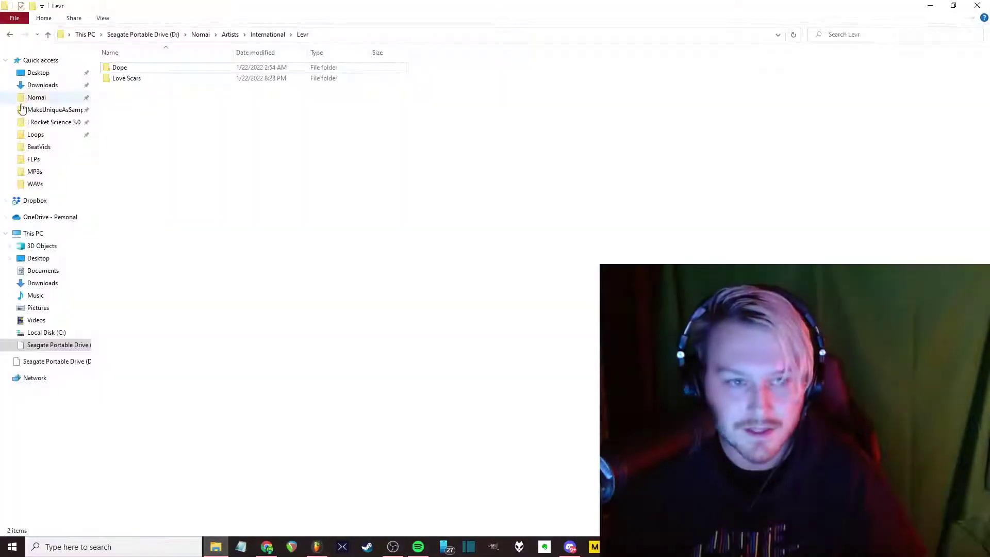
double_click(155, 79)
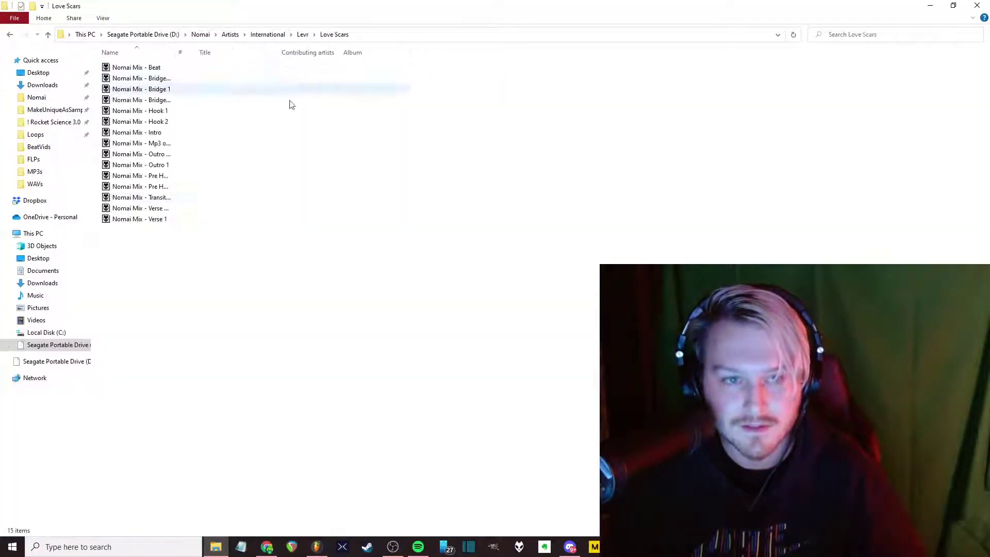
double_click(175, 52)
left_click(263, 133)
key("ctrl+a")
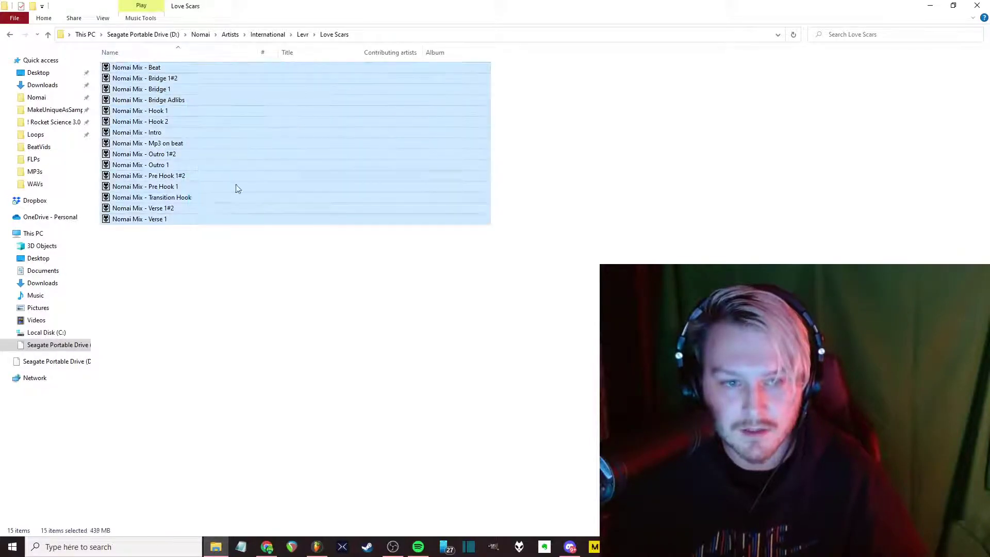
left_click_drag(229, 164, 357, 101)
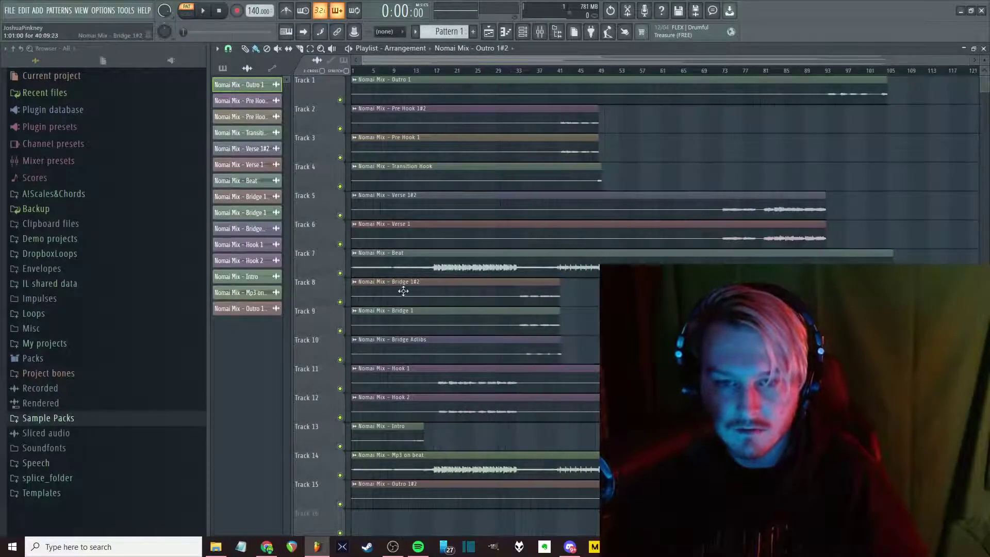
scroll(407, 317, "up", 3)
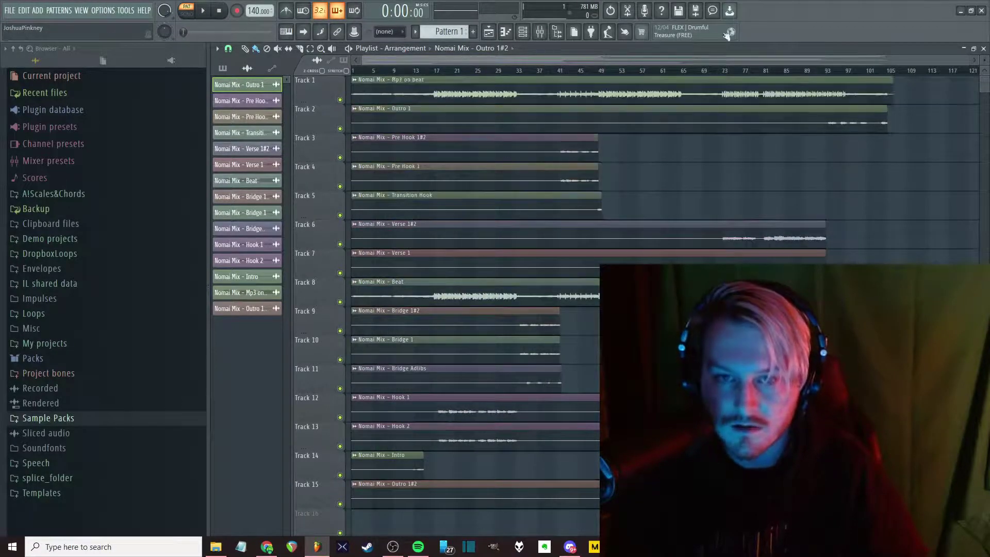
Solo the Beat track on Track 8 in song mode and play it from around bar 17
key("space")
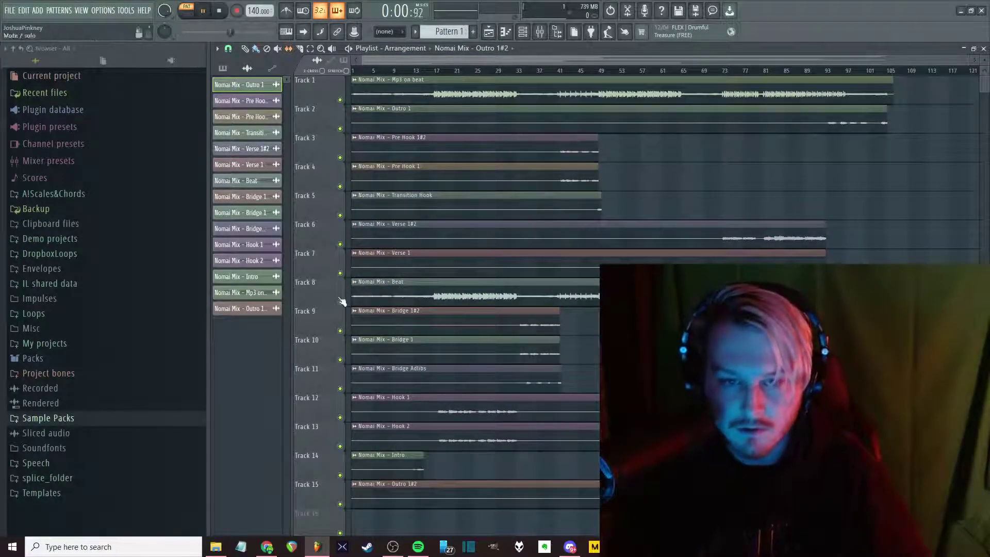
key("space")
key("l")
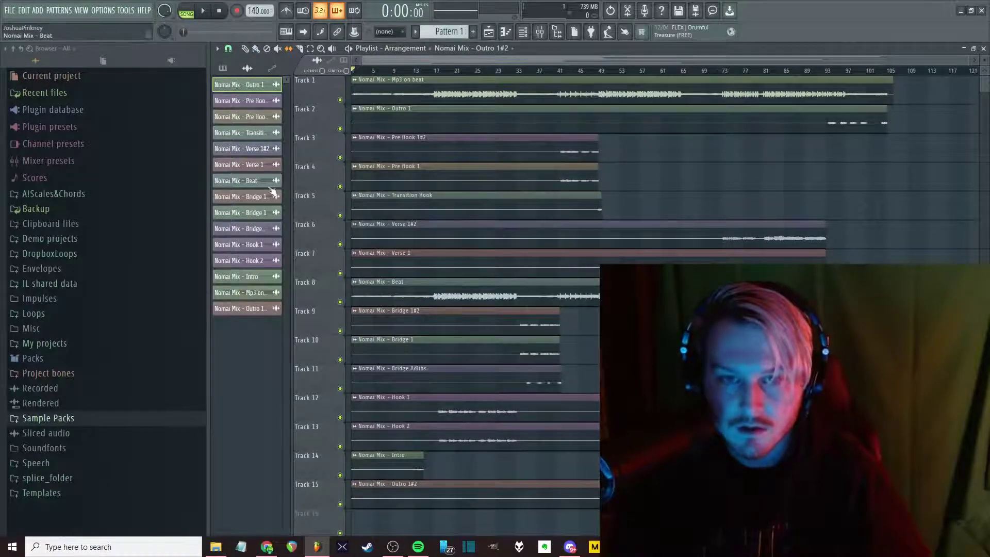
key("Page_Up")
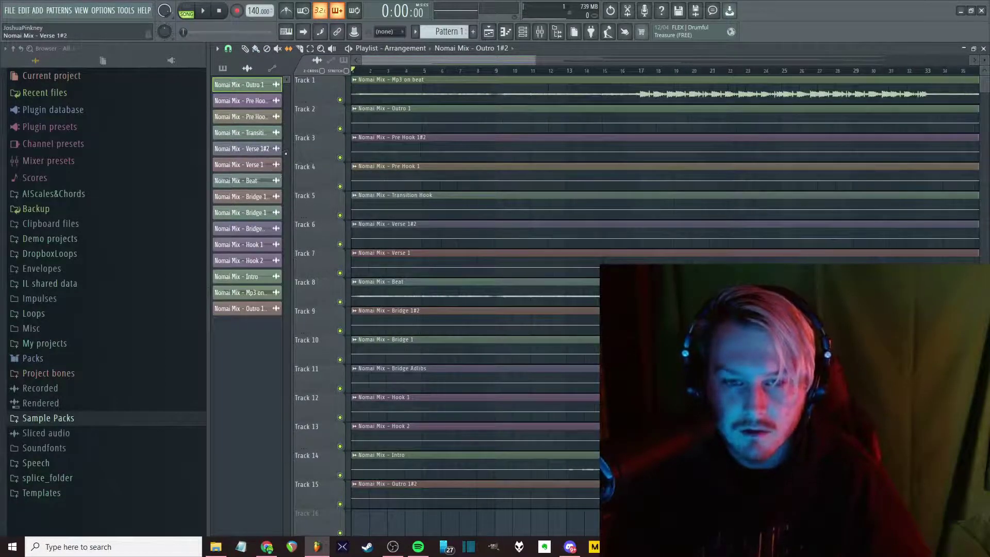
right_click(340, 302)
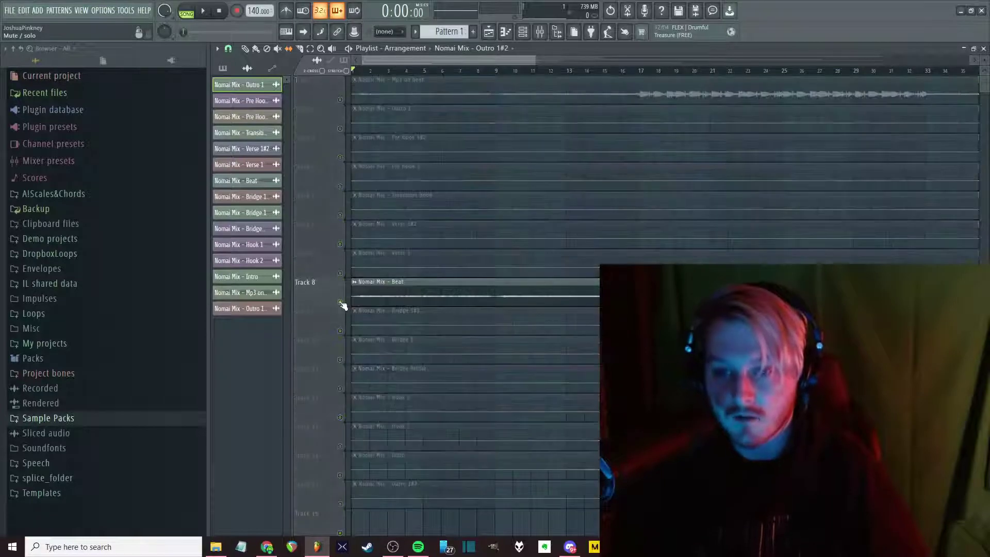
key("space")
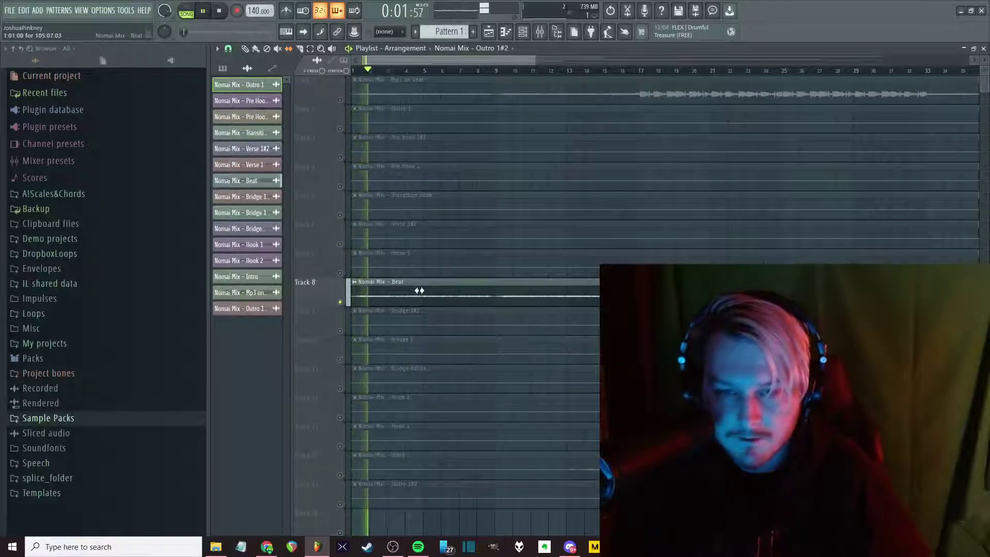
left_click(643, 71)
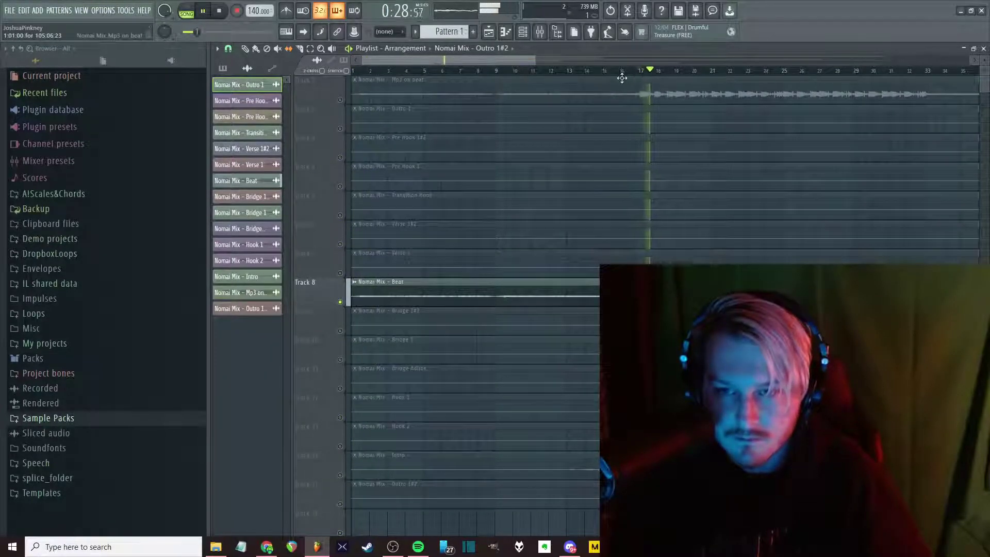
Compare playback of the Mp3 on beat track with and without the Beat track, and unmute all tracks once stopped
key("space")
left_click(340, 100)
key("space")
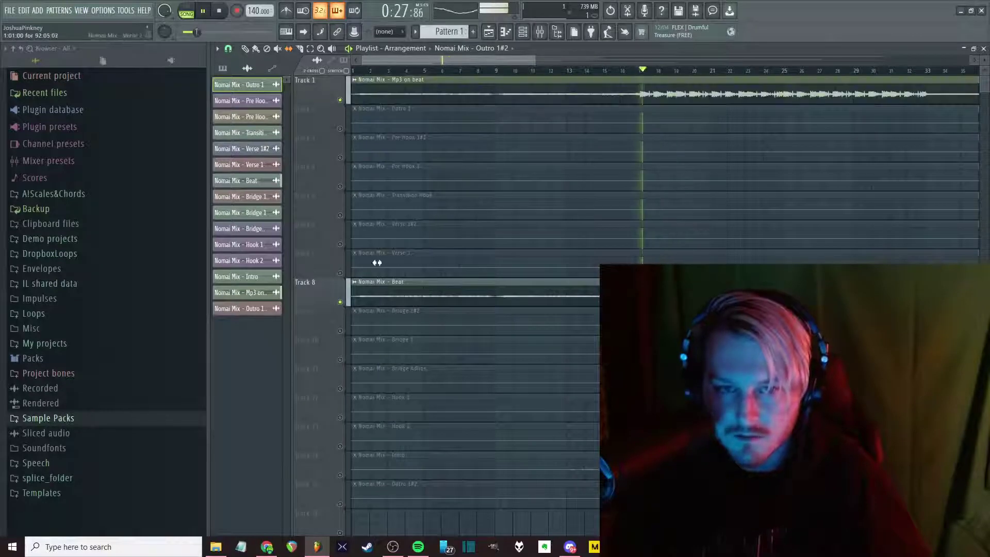
left_click(339, 303)
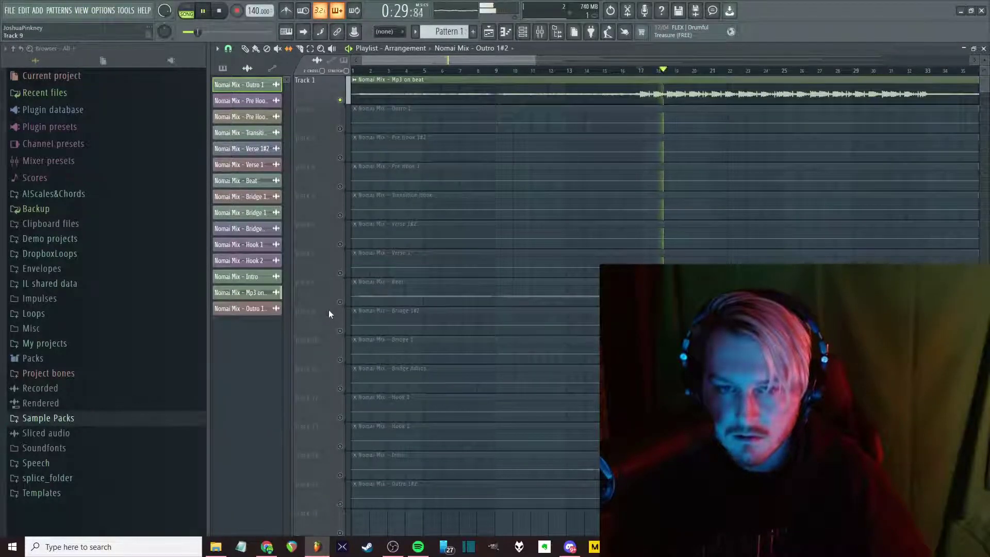
key("space")
left_click(340, 100)
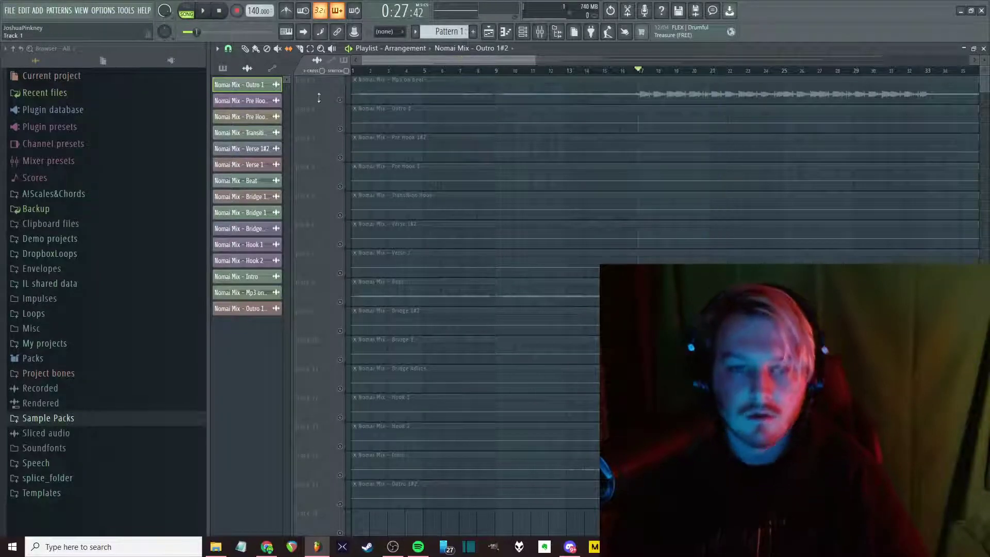
left_click(341, 100)
Add a Serato Sample channel and load the Nomai Mix - Beat file from the Love Scars folder into it
scroll(471, 407, "down", 5)
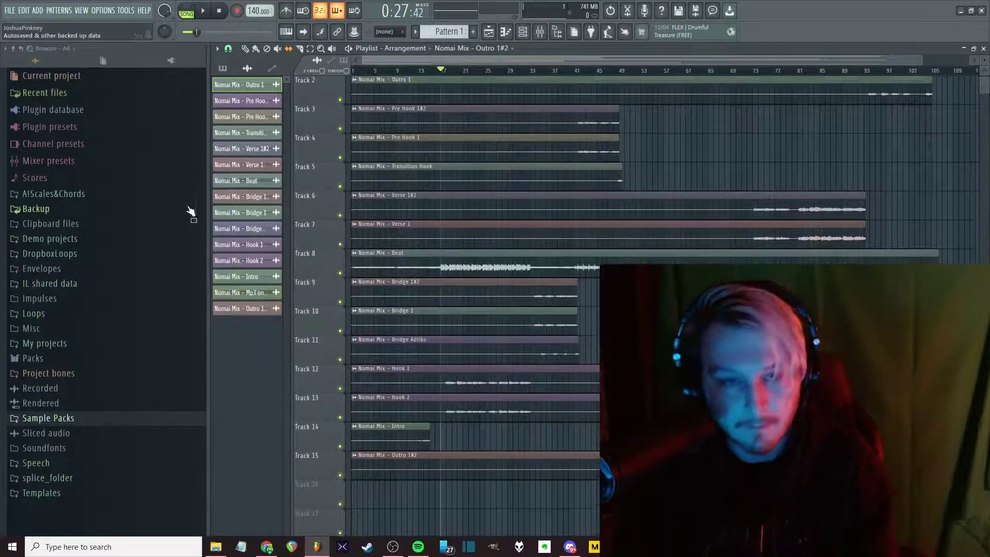
left_click(75, 110)
mouse_move(72, 283)
left_mouse_down()
mouse_move(309, 473)
mouse_move(332, 410)
mouse_move(90, 302)
mouse_move(75, 283)
left_mouse_up()
right_click(75, 283)
left_click(156, 295)
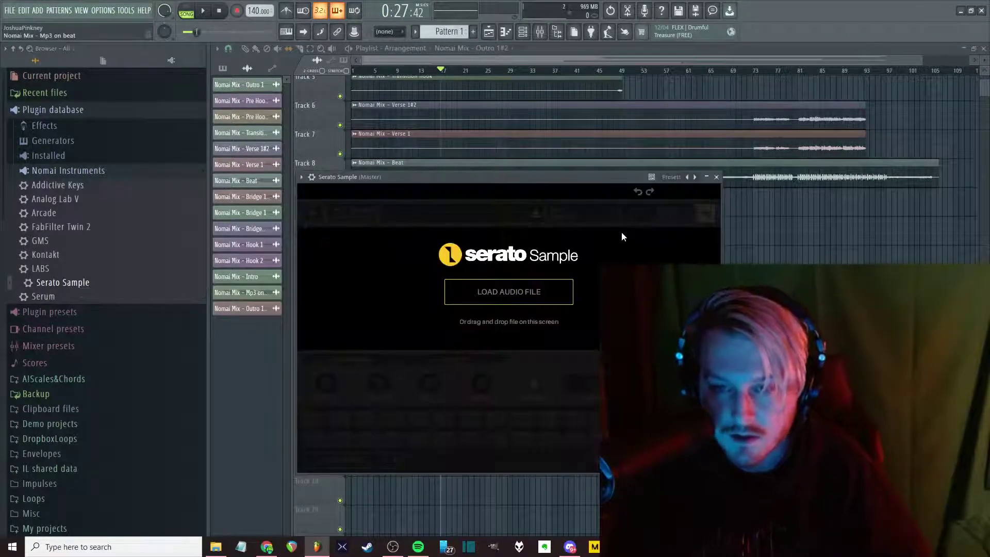
left_click(214, 547)
left_click(170, 68)
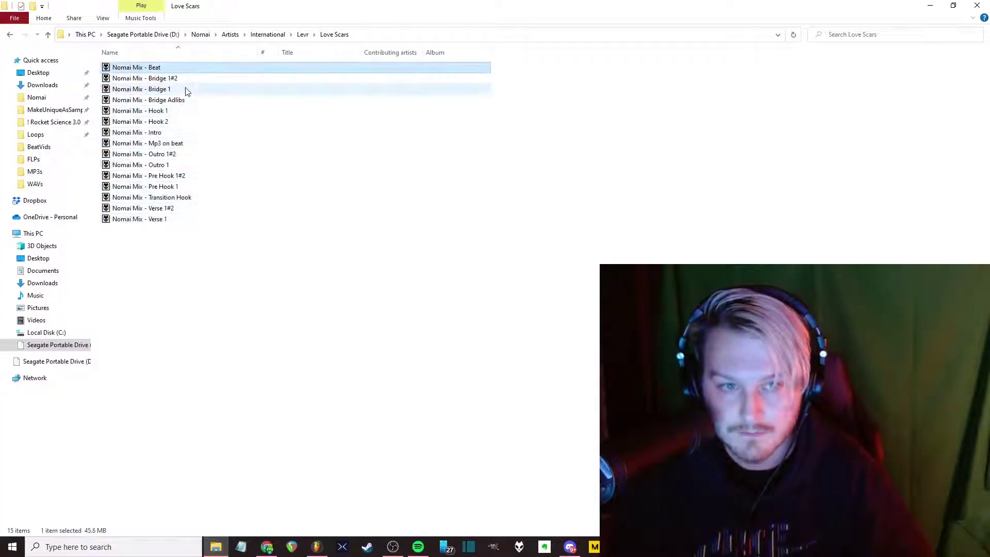
left_click_drag(171, 67, 557, 398)
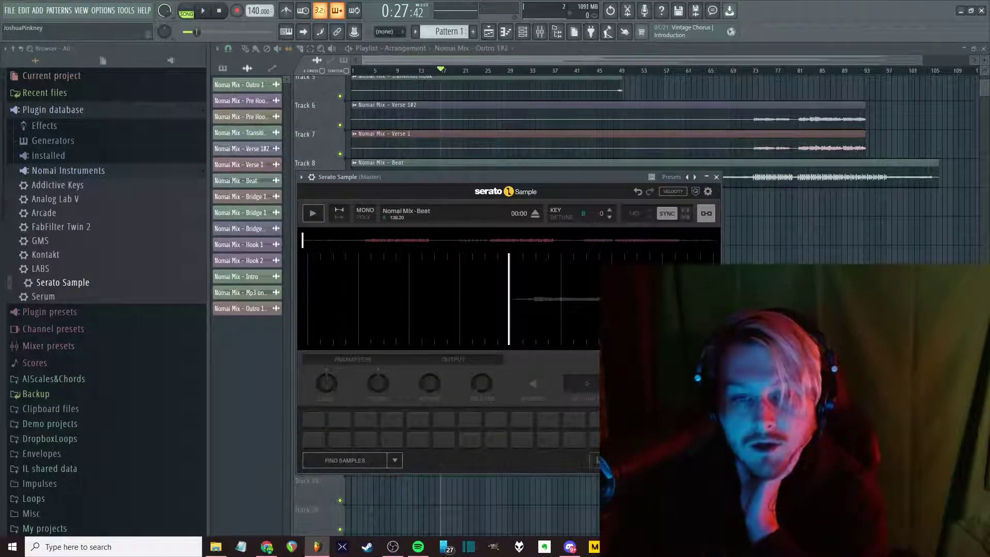
Turn off tempo sync in Serato Sample to read the beat's tempo, and set the project tempo to 139 BPM
left_click(675, 217)
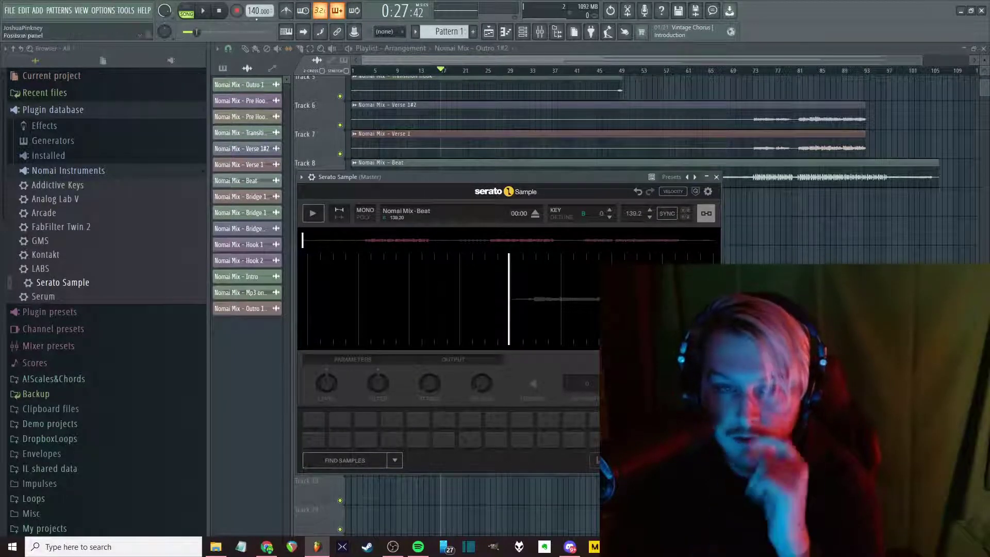
left_click_drag(256, 7, 256, 13)
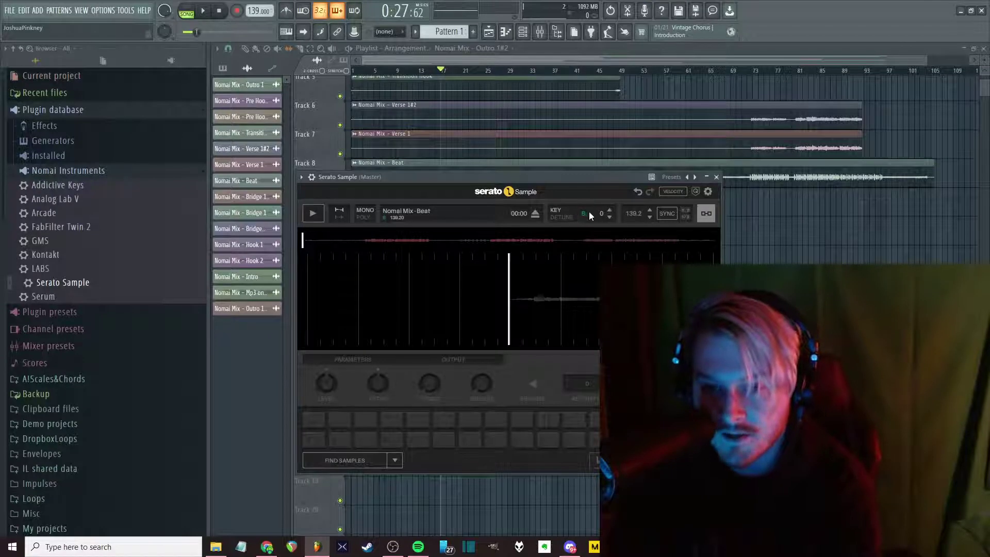
left_click(716, 176)
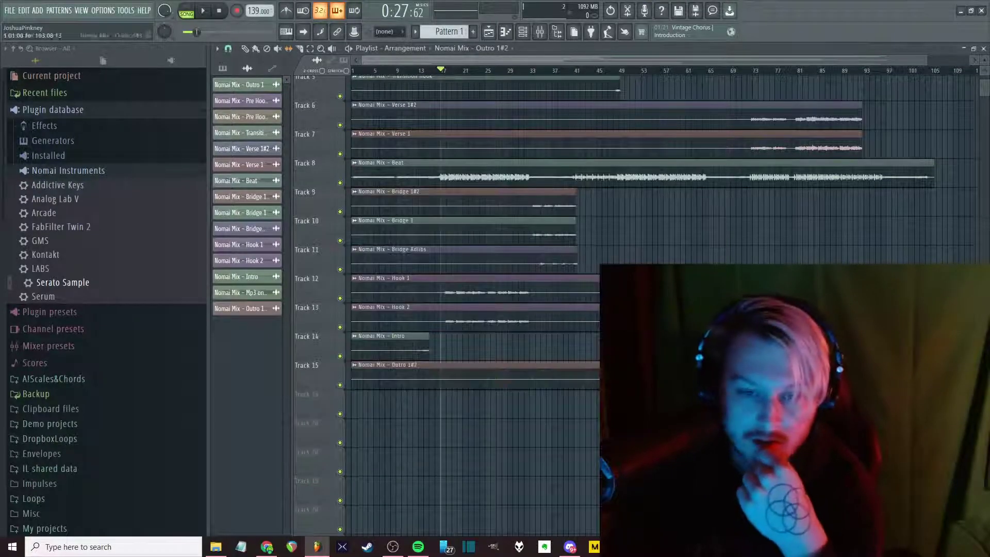
Delete the Serato Sample channel from the channel rack and rename the Sampler channel as BMajor
key("F6")
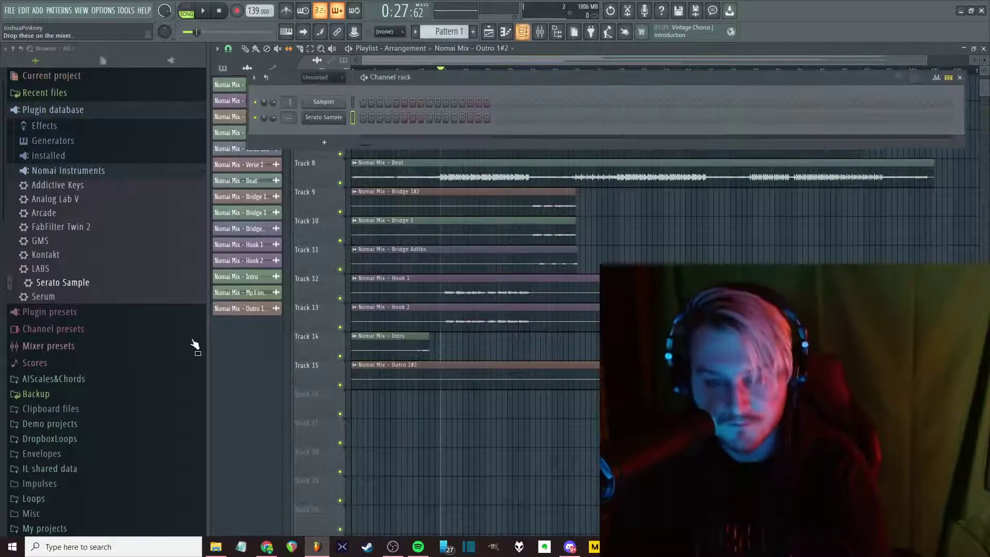
right_click(326, 117)
left_click(361, 217)
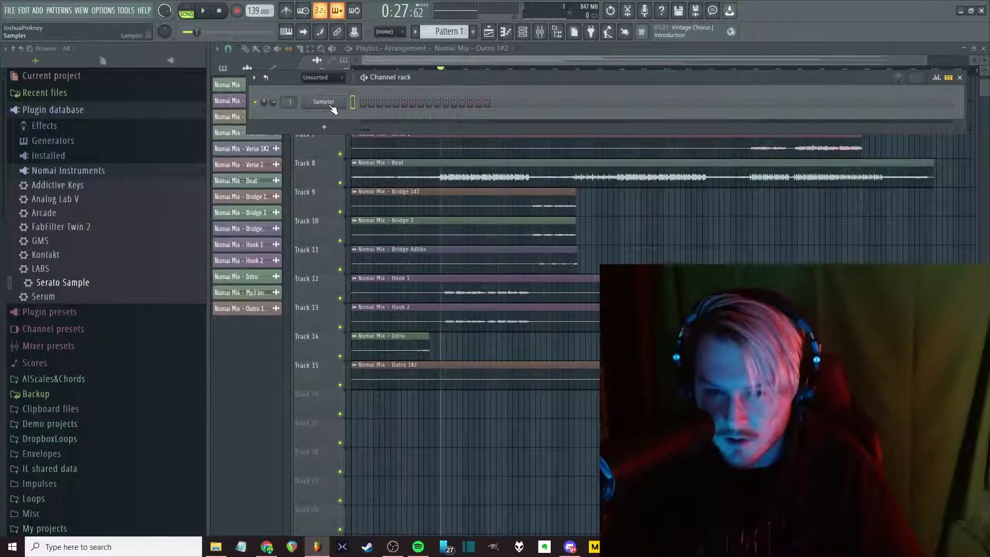
right_click(330, 107)
left_click(361, 100)
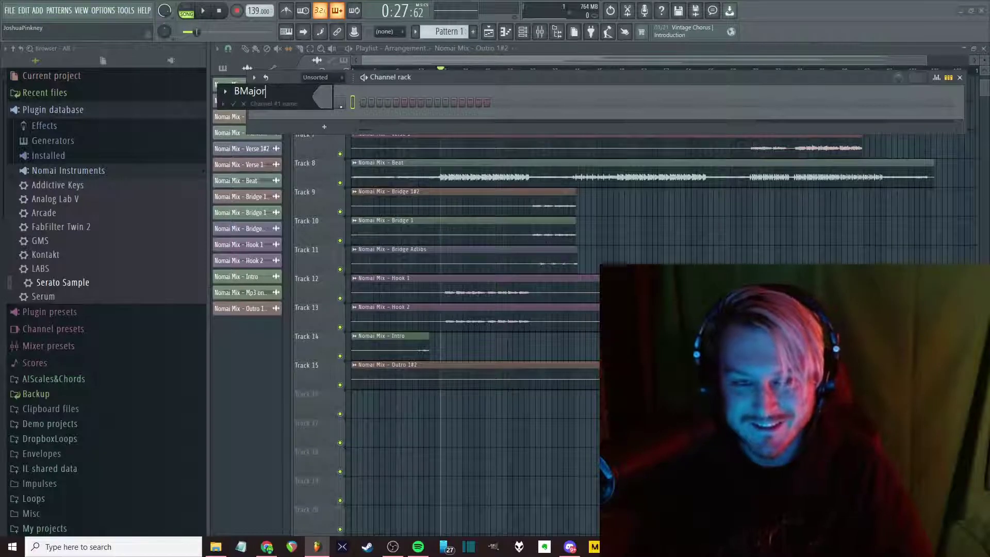
key("Return")
key("F6")
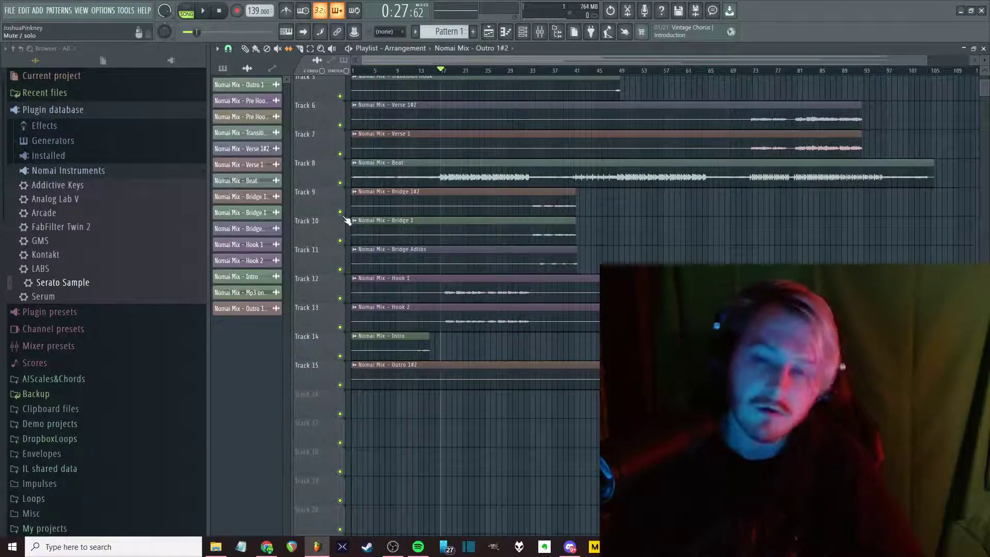
Normalize the Beat audio clip on Track 8
scroll(344, 171, "up", 5)
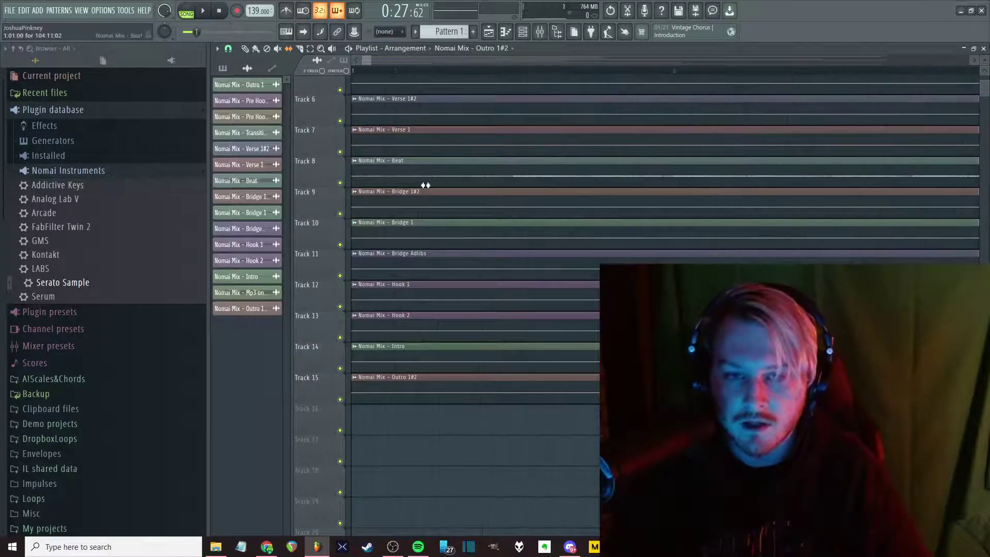
left_click(421, 181)
double_click(429, 170)
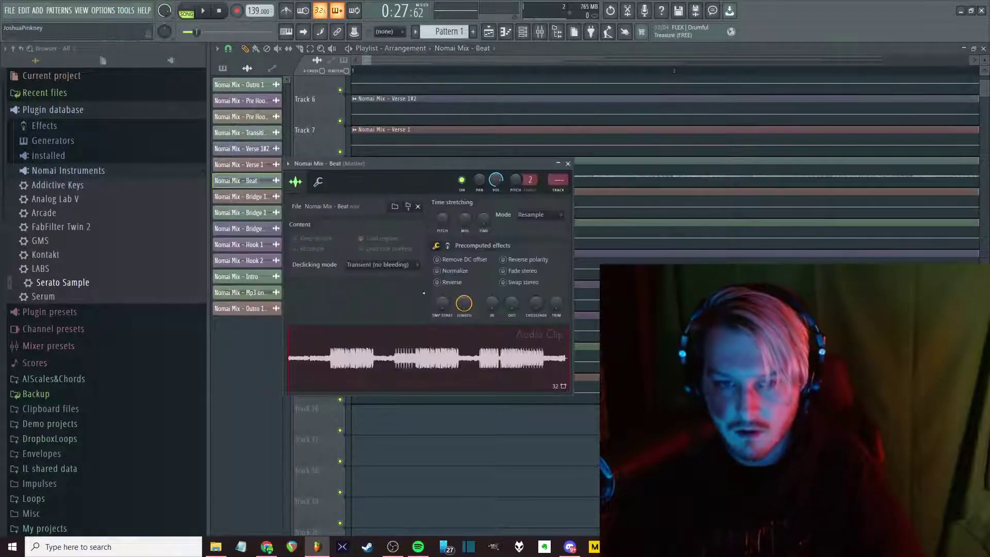
left_click(459, 272)
key("Escape")
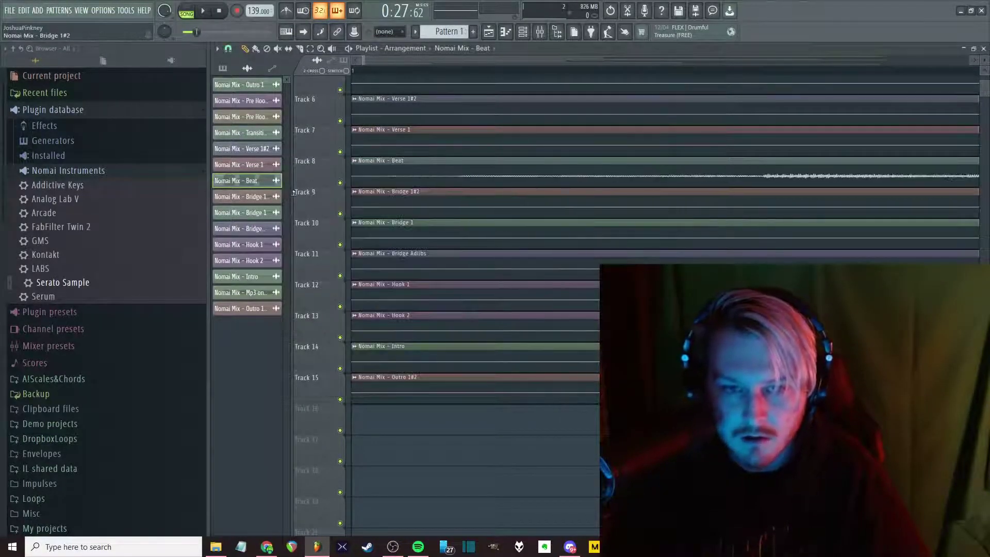
Shift the selected Beat and Bridge 1#2 clips' audio and play the song from the start with the metronome on
left_click_drag(539, 170, 521, 211)
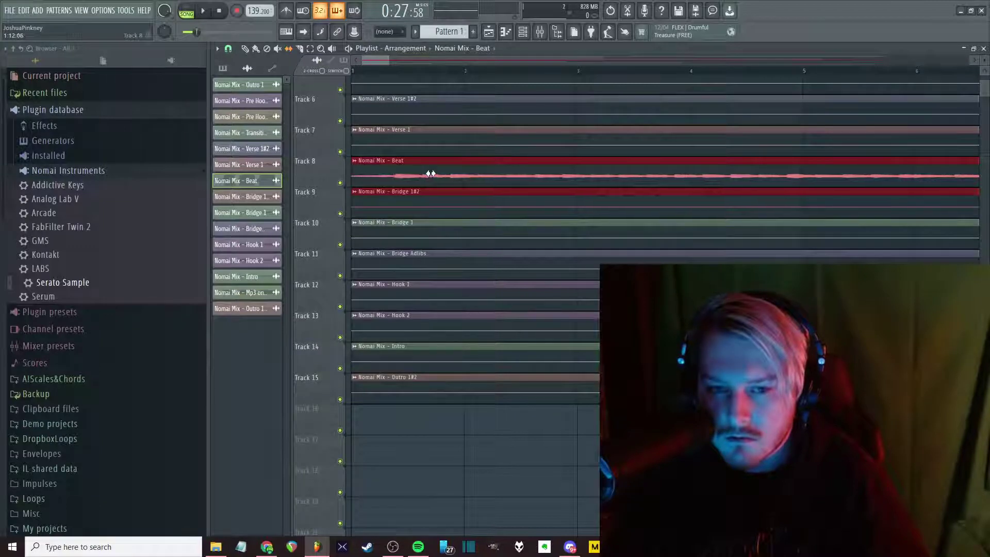
left_click(386, 72)
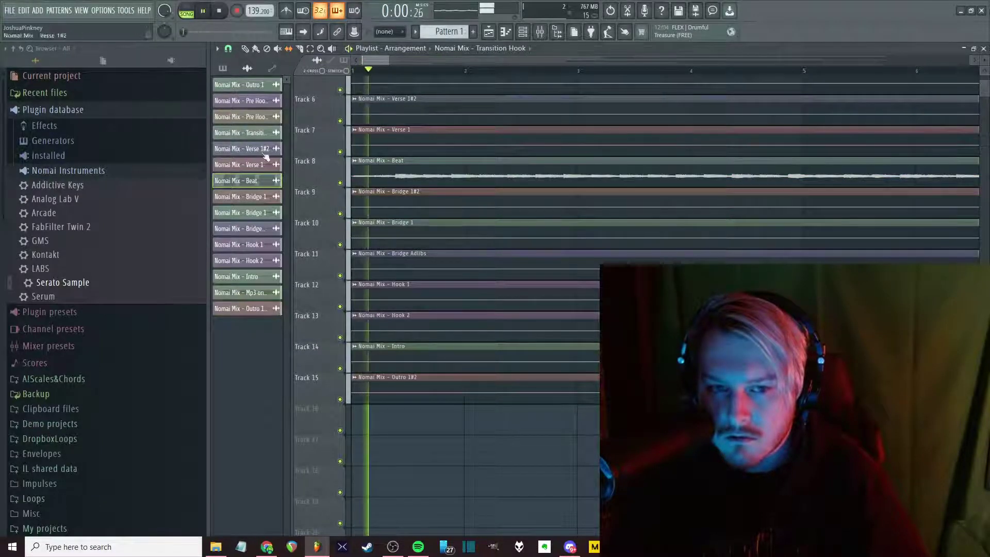
key("ctrl+m")
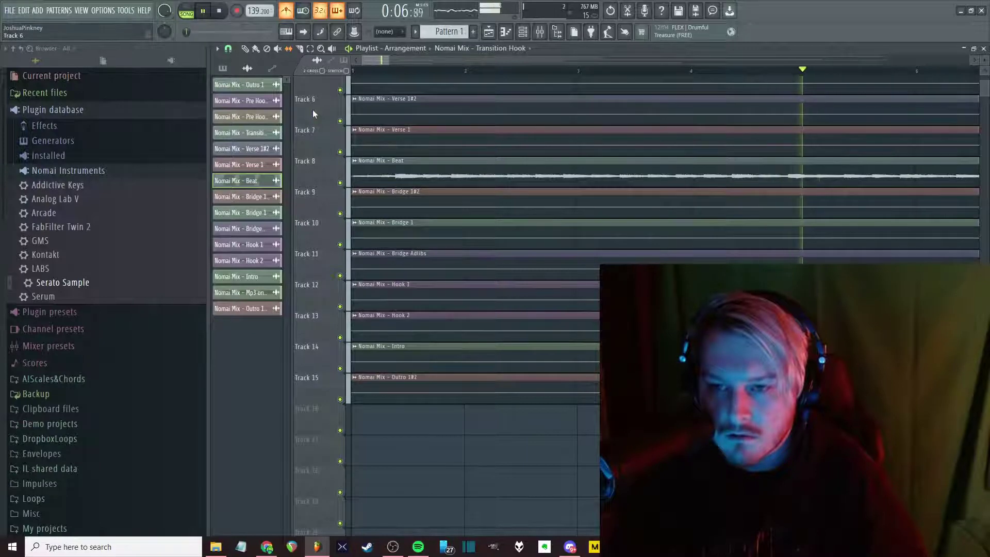
Undo the last clip moves and the tempo tweak
key("ctrl+z")
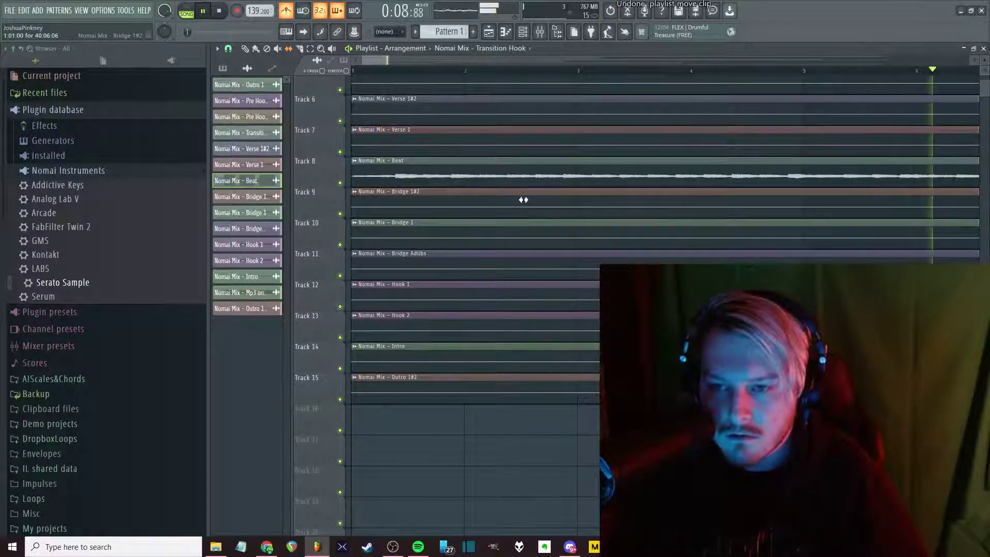
key("ctrl+z")
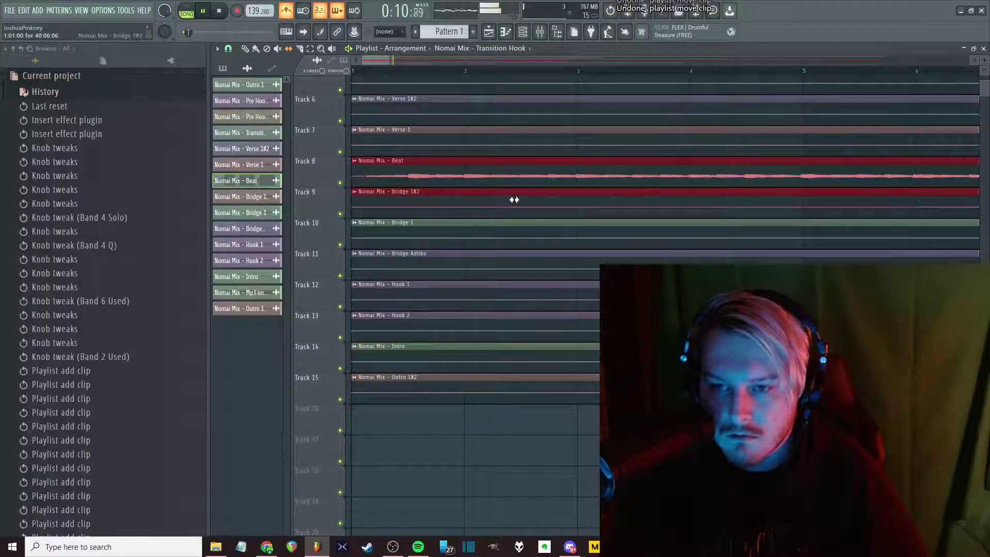
key("ctrl+z")
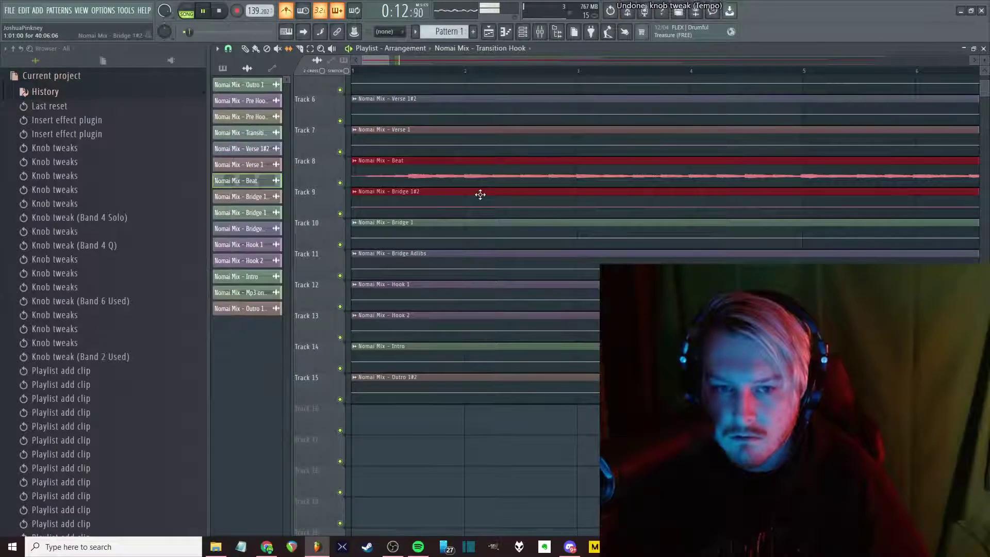
Select all playlist clips, slip their audio slightly earlier to line the beat up with the bars, and clear the selection
key("ctrl+a")
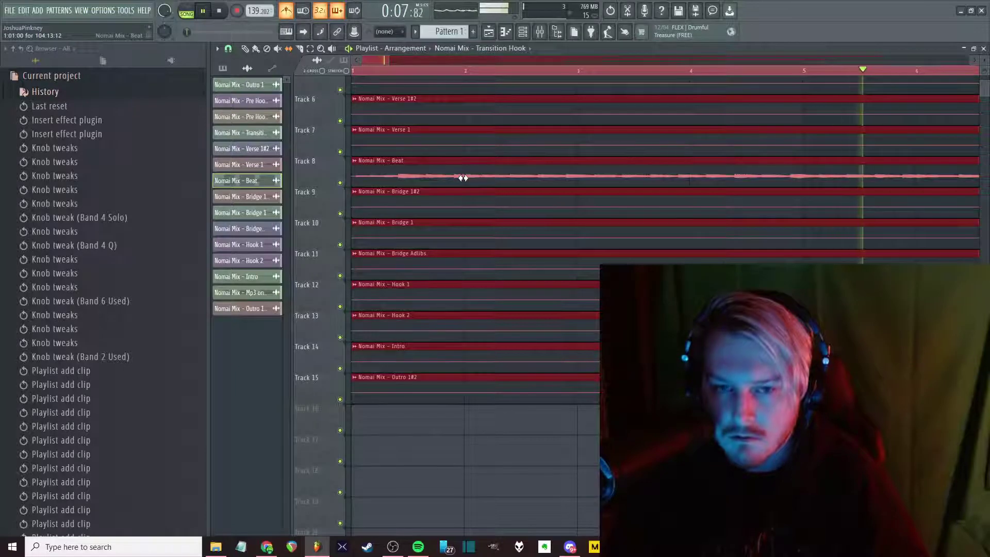
scroll(486, 187, "down", 5)
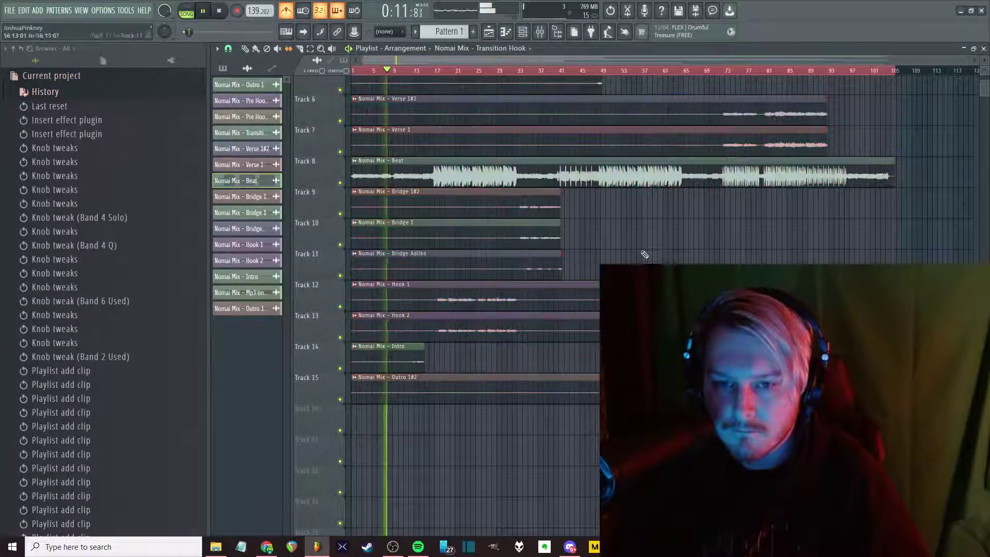
left_click(375, 195)
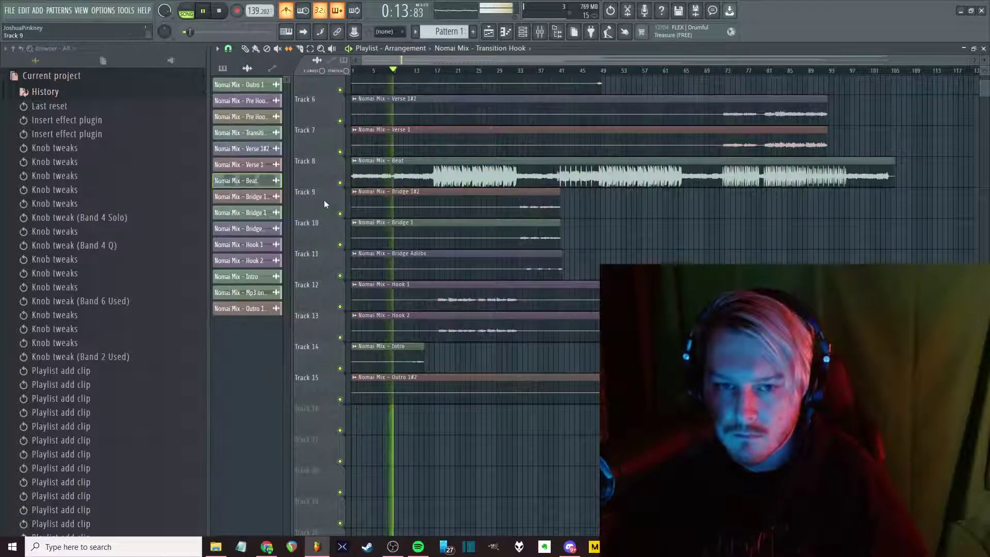
Stop playback and delete the Mp3 on beat clip from Track 1
scroll(317, 236, "up", 4)
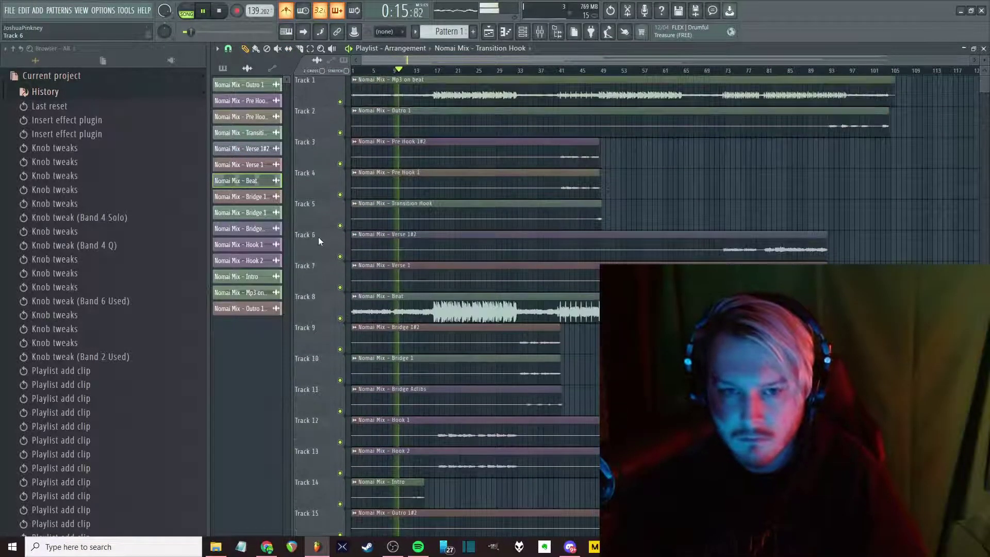
key("space")
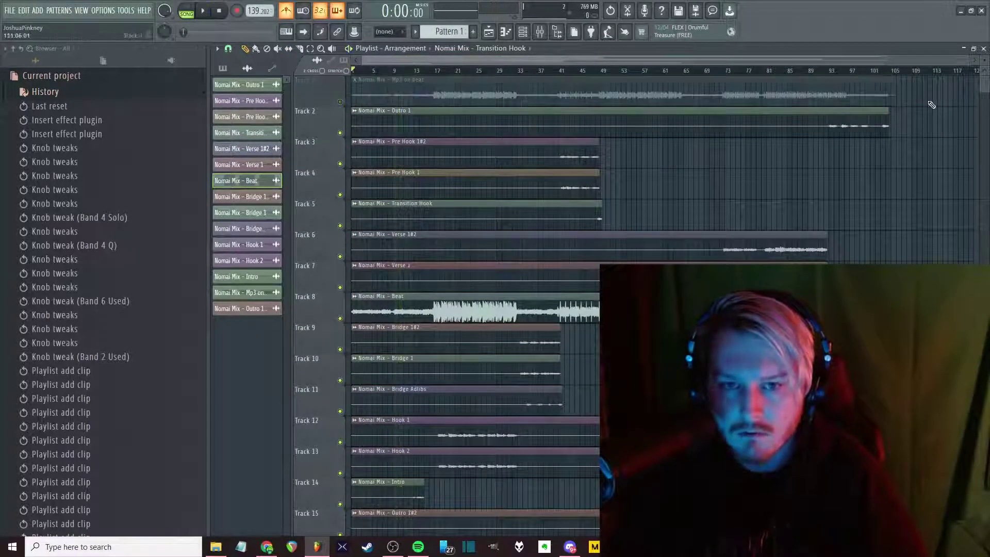
right_click(888, 93)
Move the Beat track up to Track 1 and the emptied track below all the vocal tracks
left_click_drag(323, 304, 392, 80)
left_click_drag(309, 121, 325, 448)
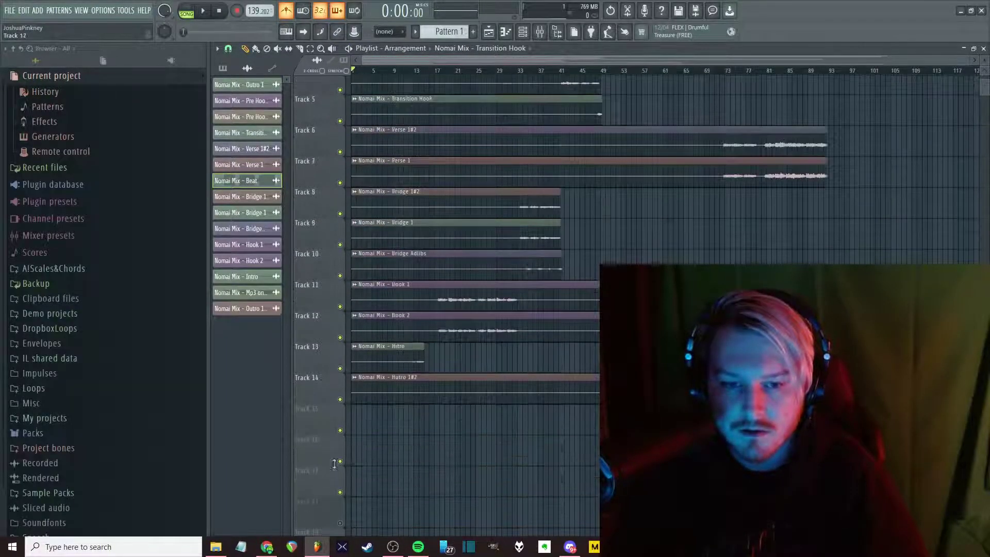
scroll(325, 449, "up", 3)
scroll(352, 351, "up", 2)
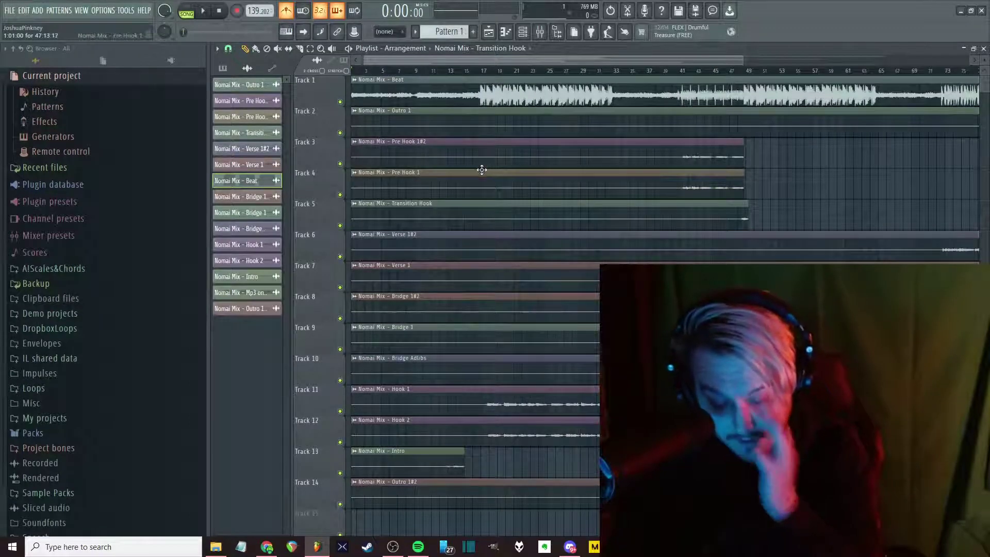
Check the Beat clip's Normalize setting and normalize the Outro 1 and Pre Hook 1#2 audio clips
scroll(874, 216, "down", 3)
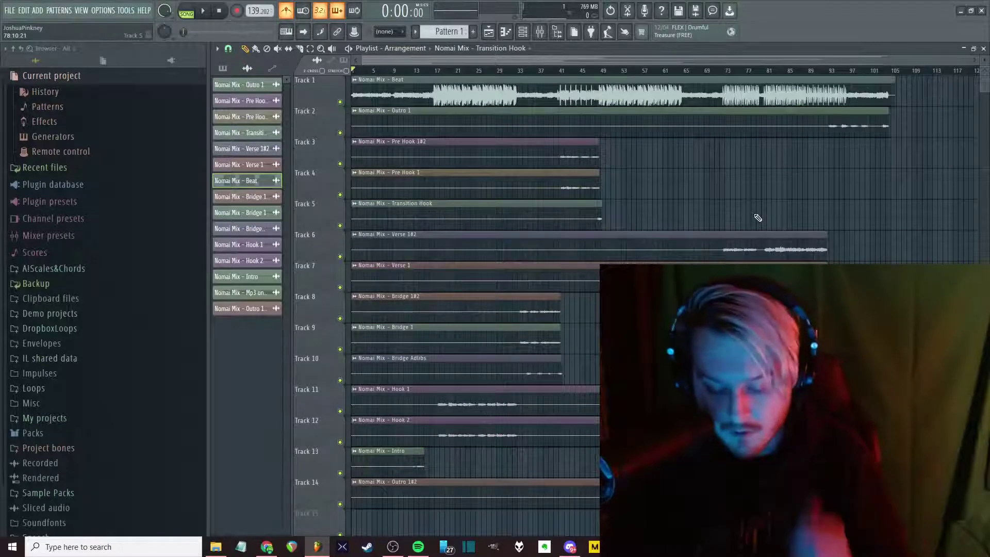
double_click(483, 89)
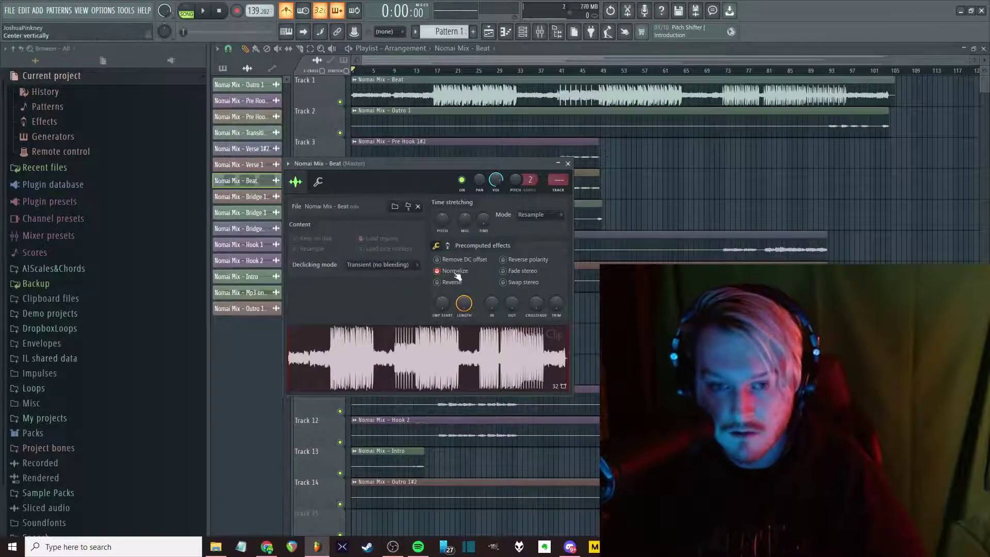
left_click(484, 122)
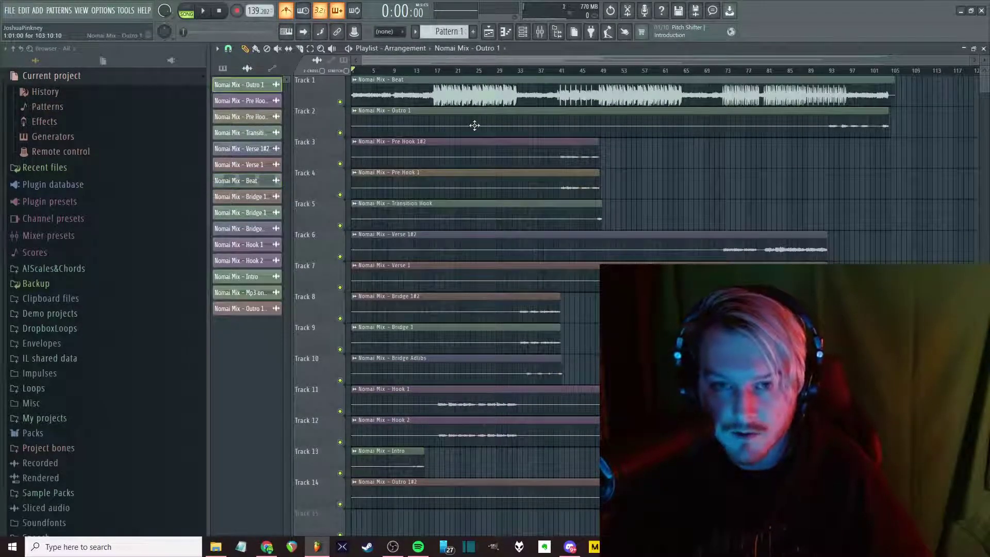
double_click(474, 126)
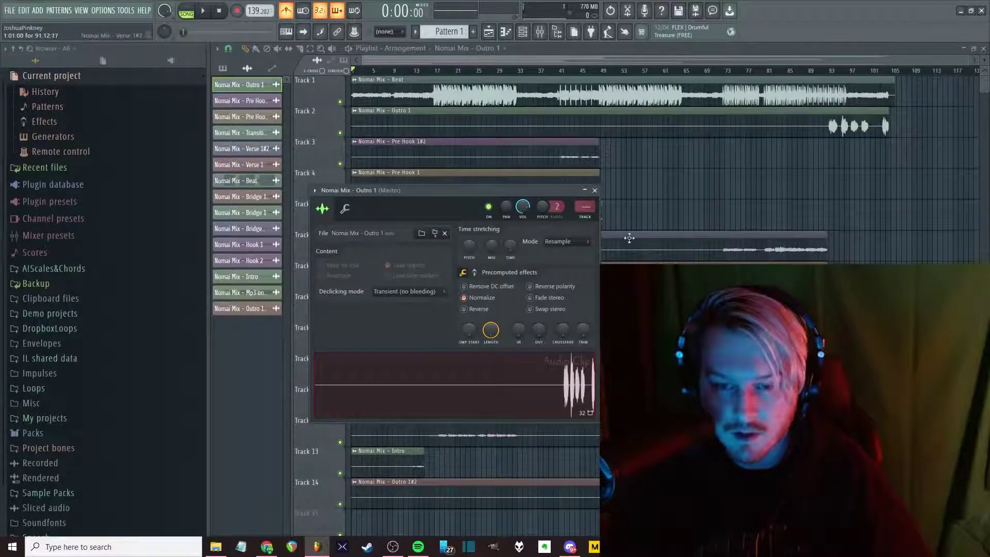
left_click(484, 150)
double_click(484, 150)
left_click(384, 206)
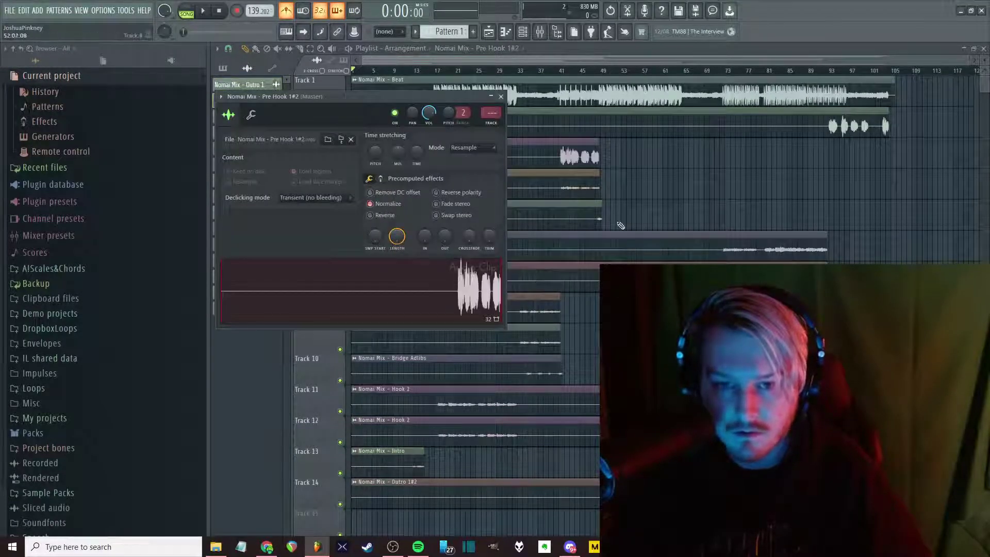
Normalize the Pre Hook 1 and Transition Hook audio clips, closing each clip's settings
left_click(561, 204)
double_click(529, 194)
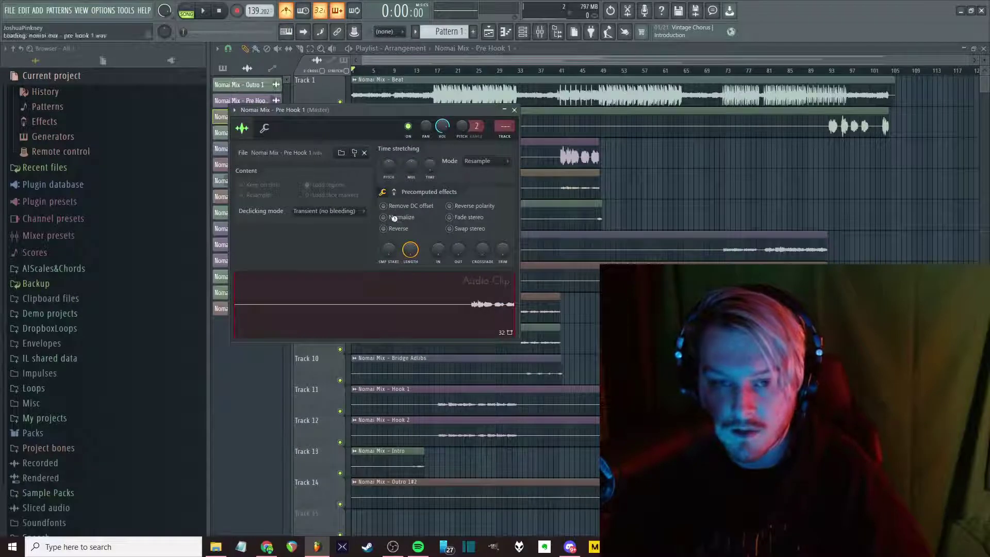
left_click(395, 219)
left_click(565, 231)
double_click(565, 230)
left_click(405, 232)
left_click(566, 234)
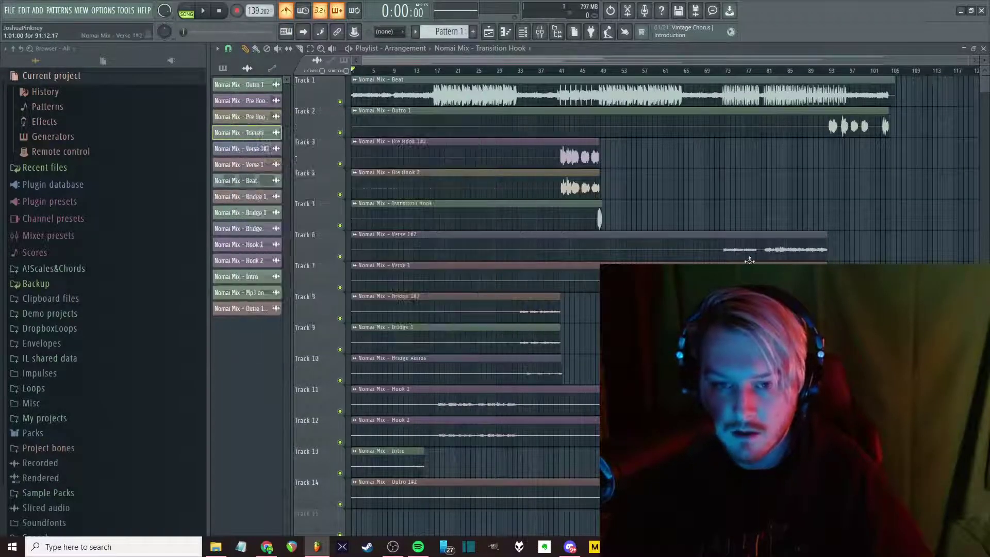
Normalize the Verse 1#2 and Verse 1 audio clips
scroll(580, 224, "up", 5)
scroll(580, 225, "up", 4)
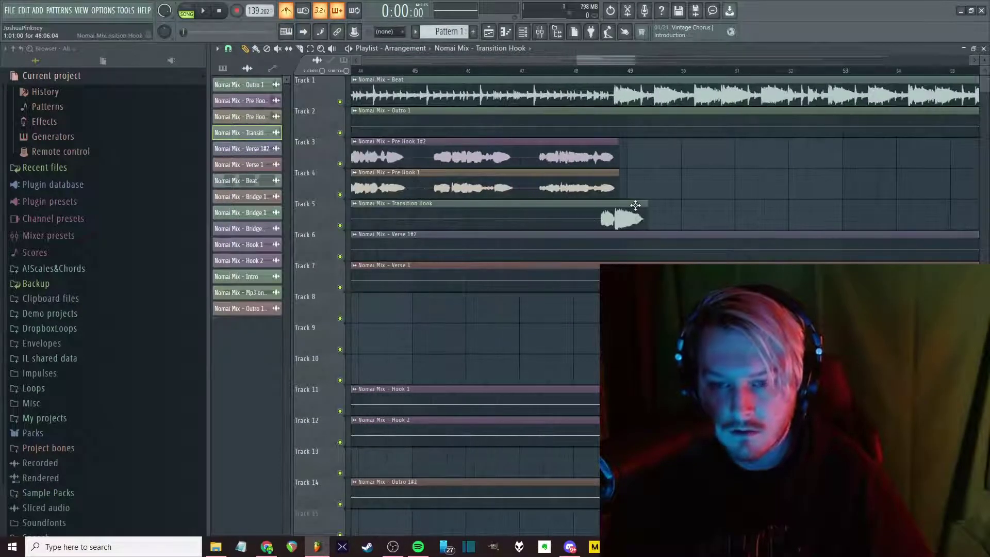
scroll(631, 204, "down", 8)
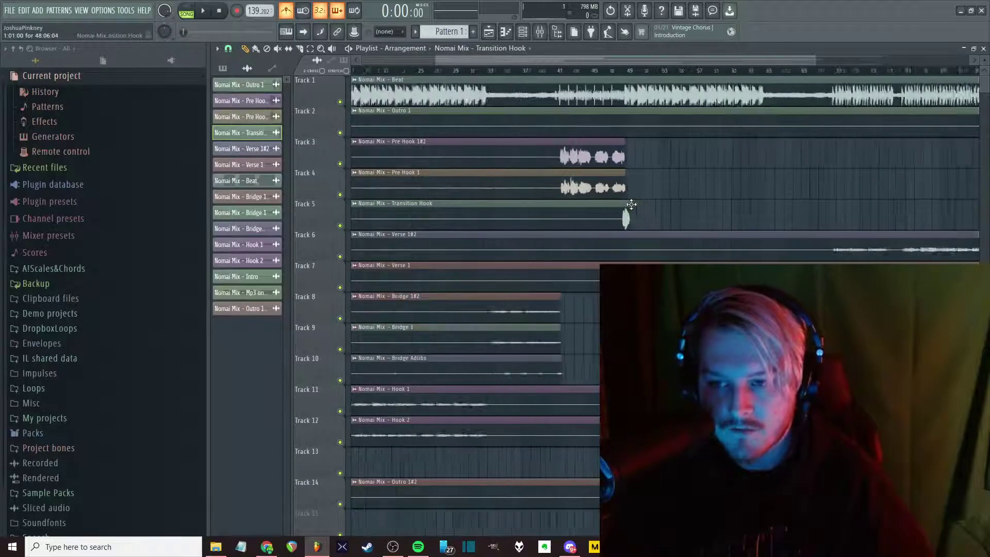
double_click(622, 240)
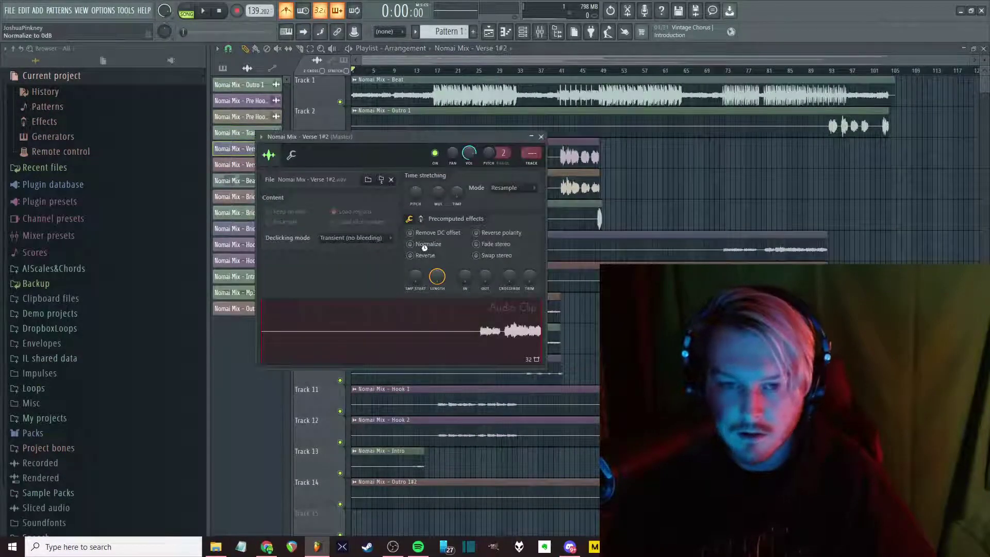
double_click(461, 267)
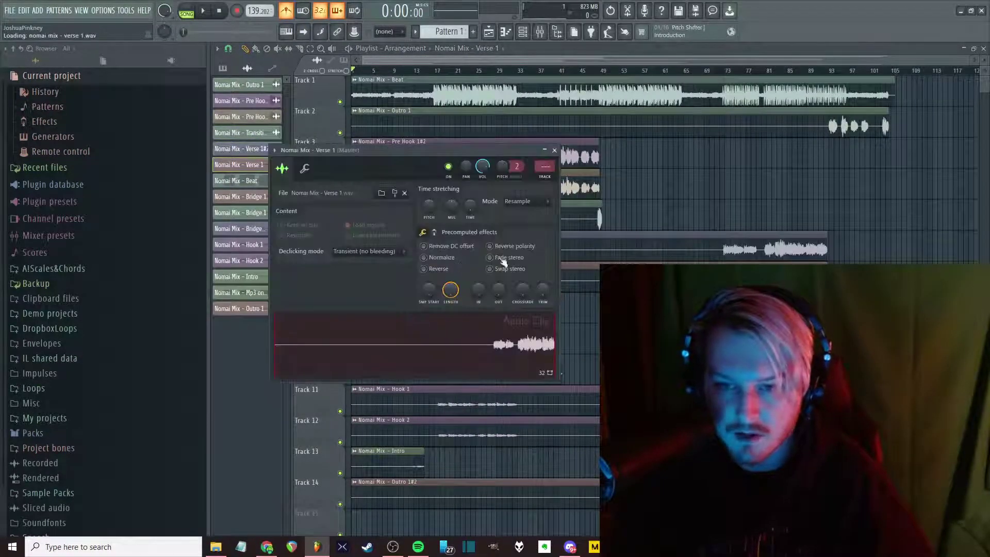
key("Escape")
Slice the Verse 1#2 and Verse 1 clips at bars 72 and 80 and the three bridge clips at bar 32
scroll(676, 310, "up", 9)
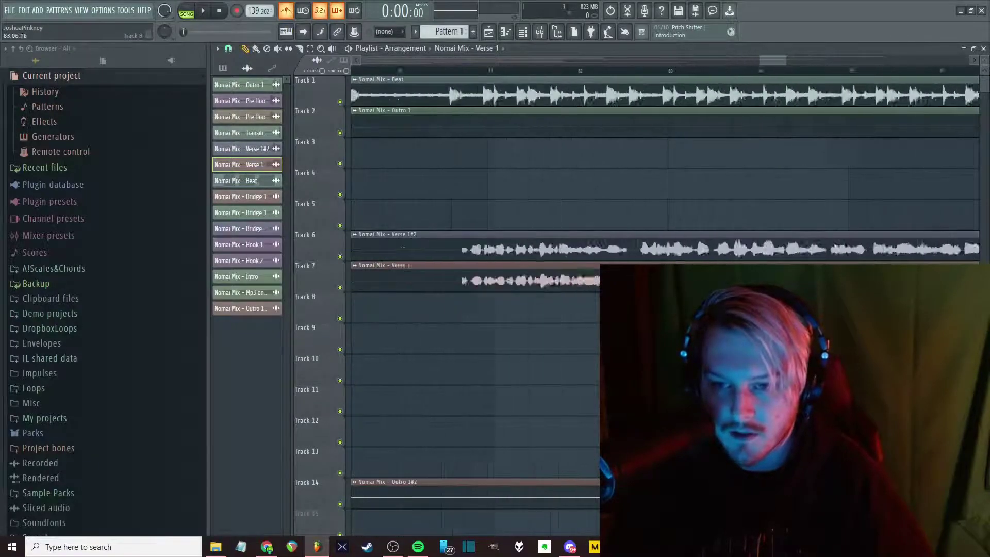
scroll(665, 299, "down", 9)
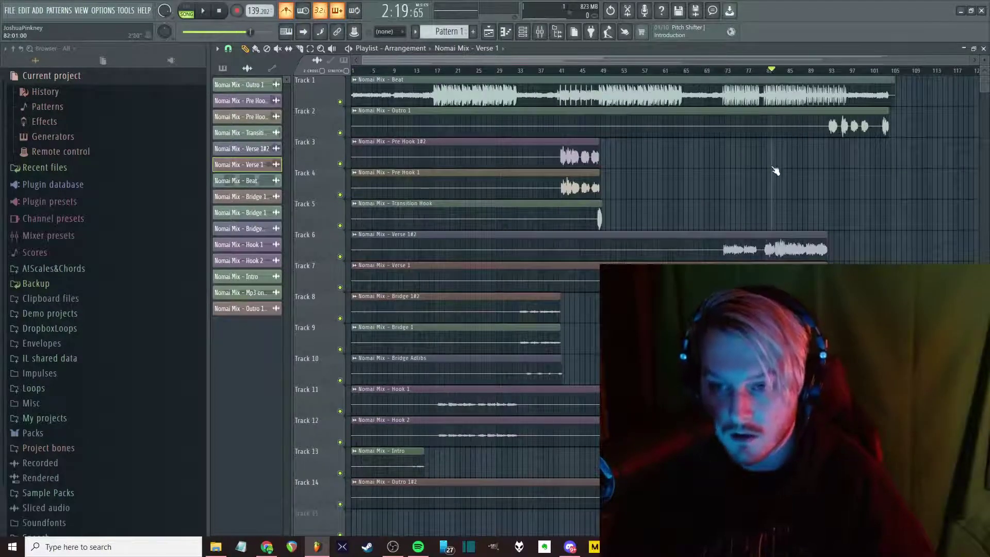
scroll(780, 260, "up", 5)
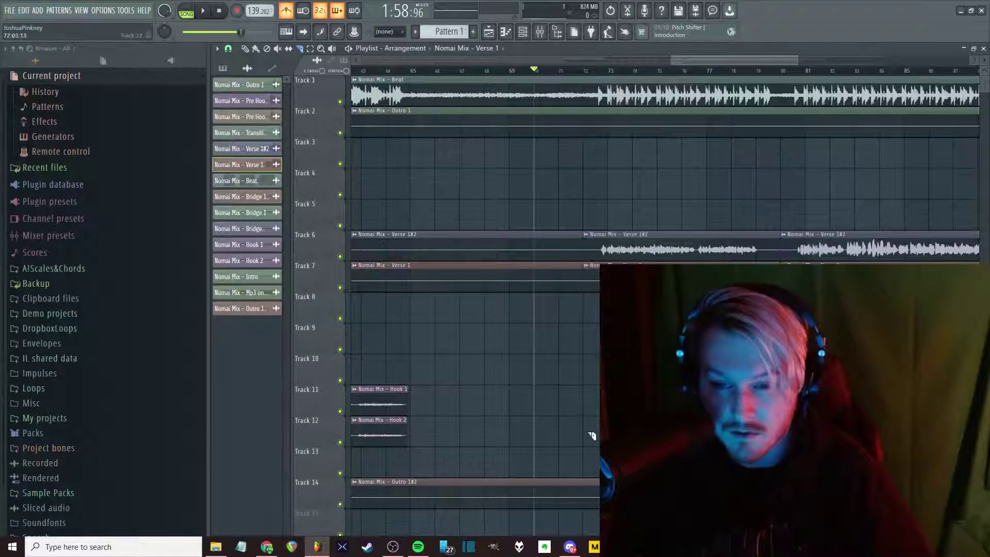
double_click(664, 240)
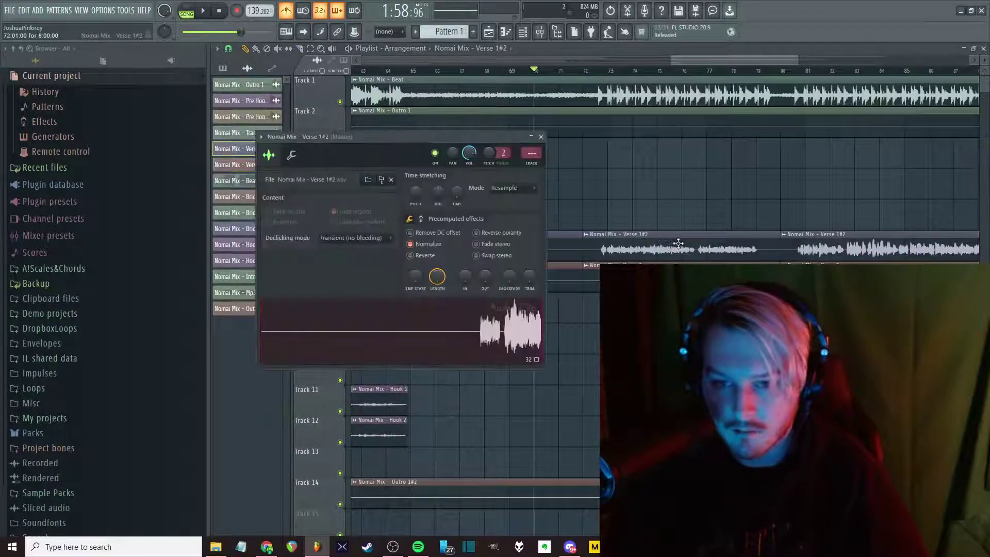
key("Escape")
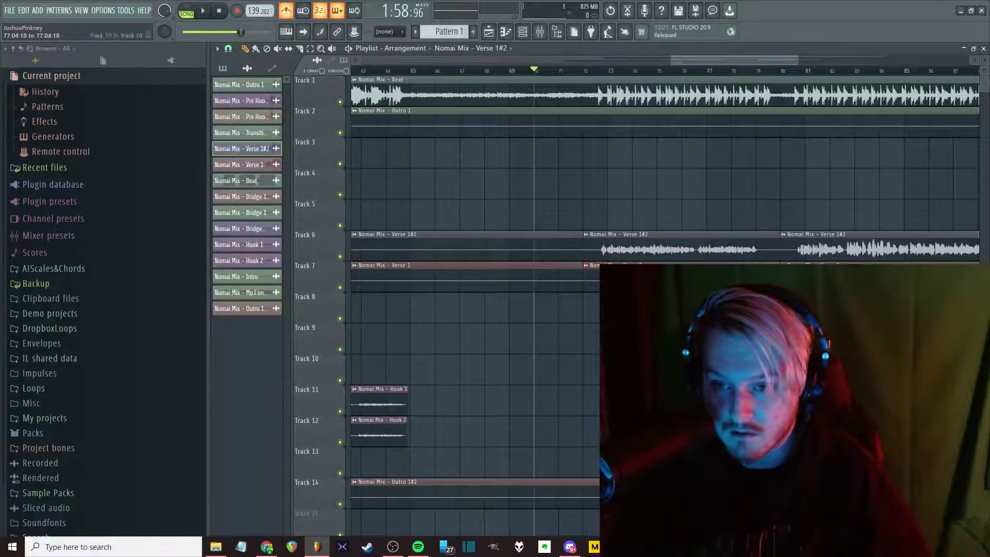
scroll(750, 361, "down", 5)
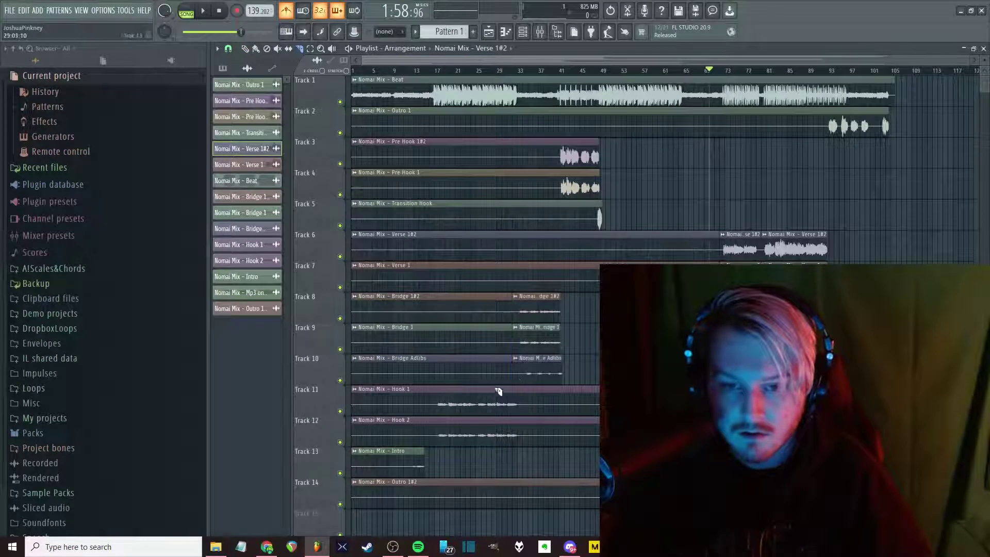
Normalize the Bridge 1#2 and Bridge 1 audio clips
double_click(521, 315)
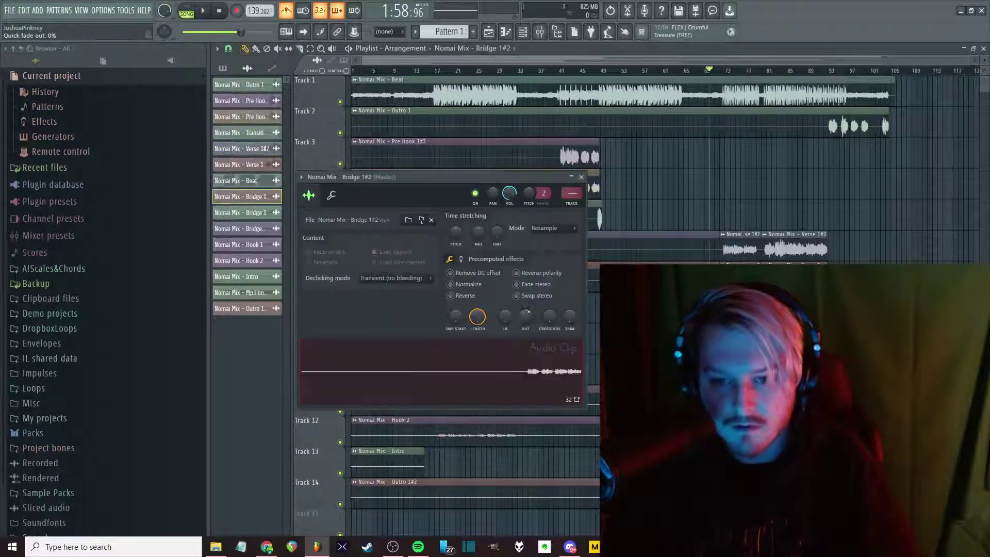
left_click(488, 290)
key("Escape")
double_click(551, 341)
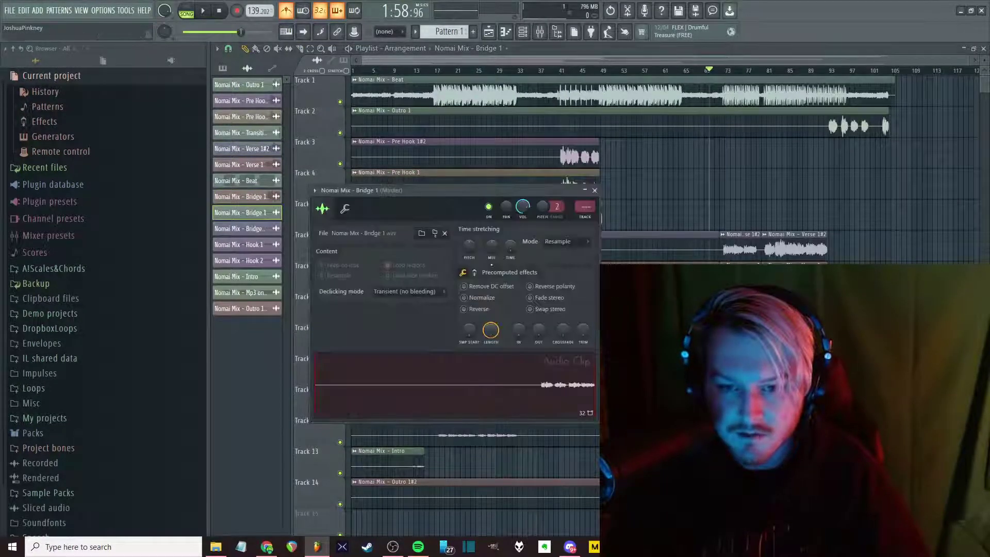
left_click(483, 299)
key("Escape")
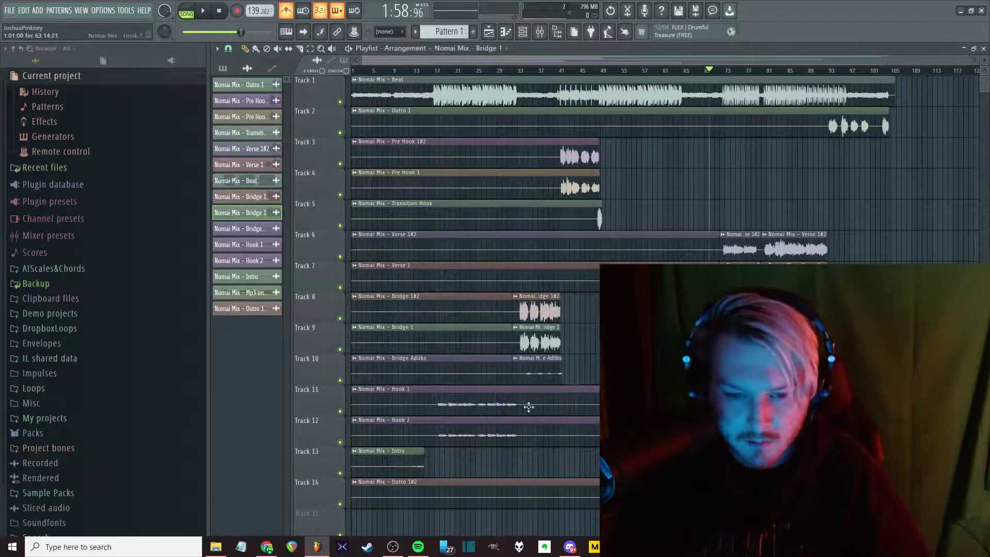
Normalize the Bridge Adlibs audio clip on Track 10
scroll(471, 412, "down", 2)
scroll(472, 412, "up", 2)
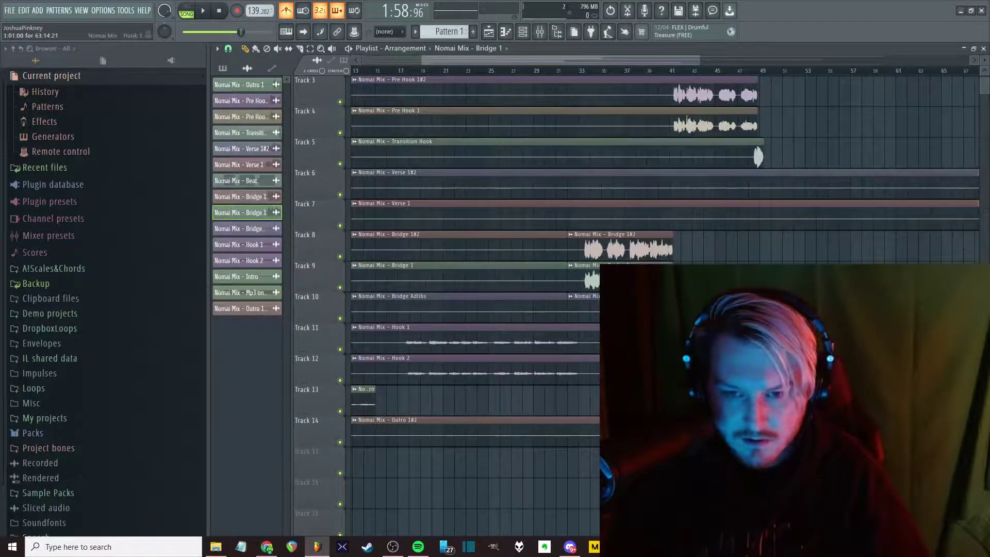
double_click(619, 307)
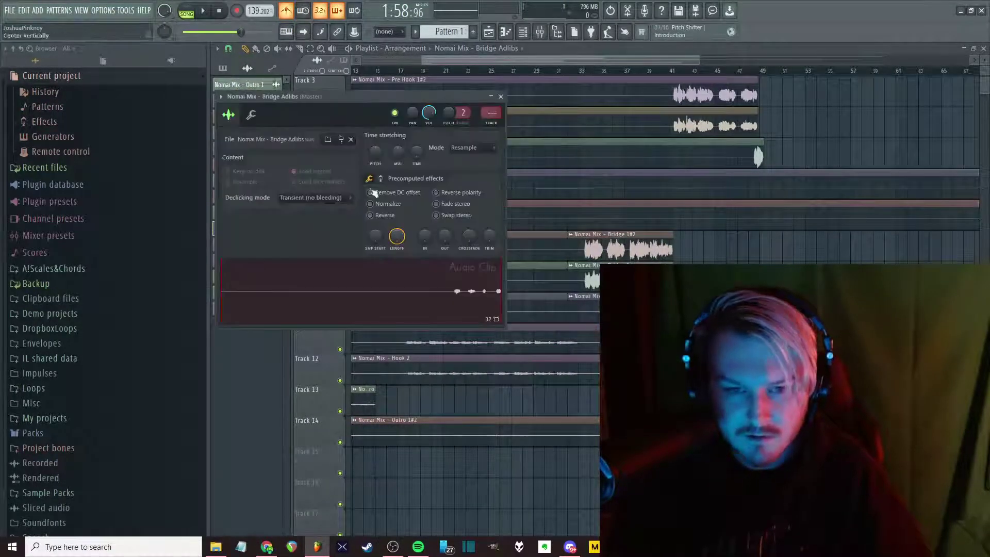
left_click(389, 205)
key("Escape")
Normalize the Hook 1 and Hook 2 audio clips on Tracks 11 and 12
scroll(539, 364, "down", 3)
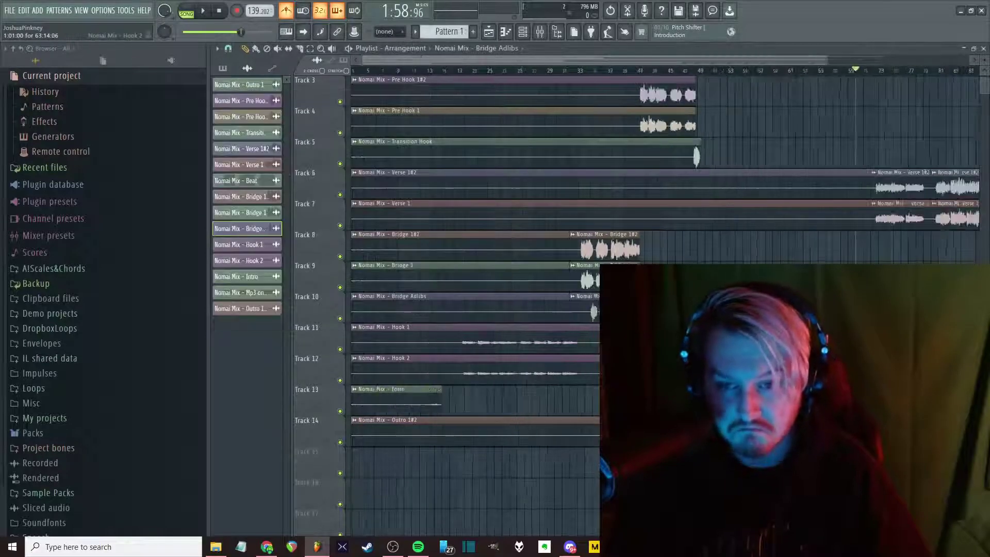
double_click(539, 353)
left_click(403, 218)
key("Escape")
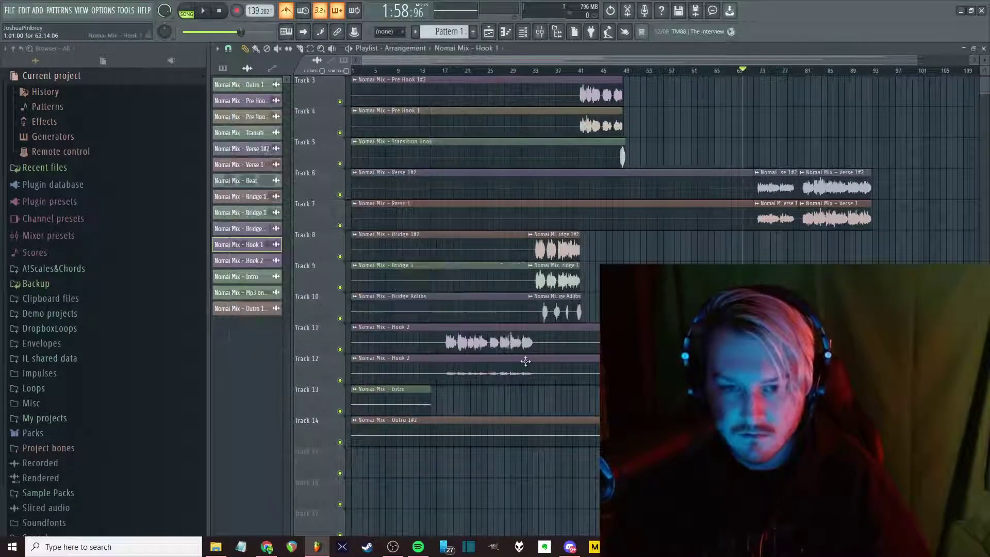
double_click(524, 364)
left_click(398, 231)
key("Escape")
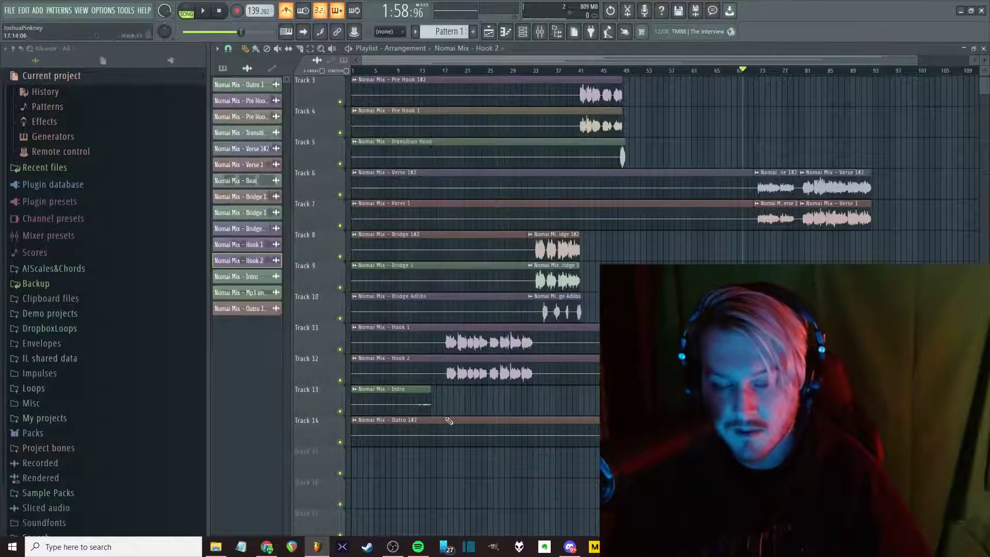
Normalize the Intro and Outro 1#2 audio clips on Tracks 13 and 14
double_click(393, 405)
left_click(438, 247)
key("Escape")
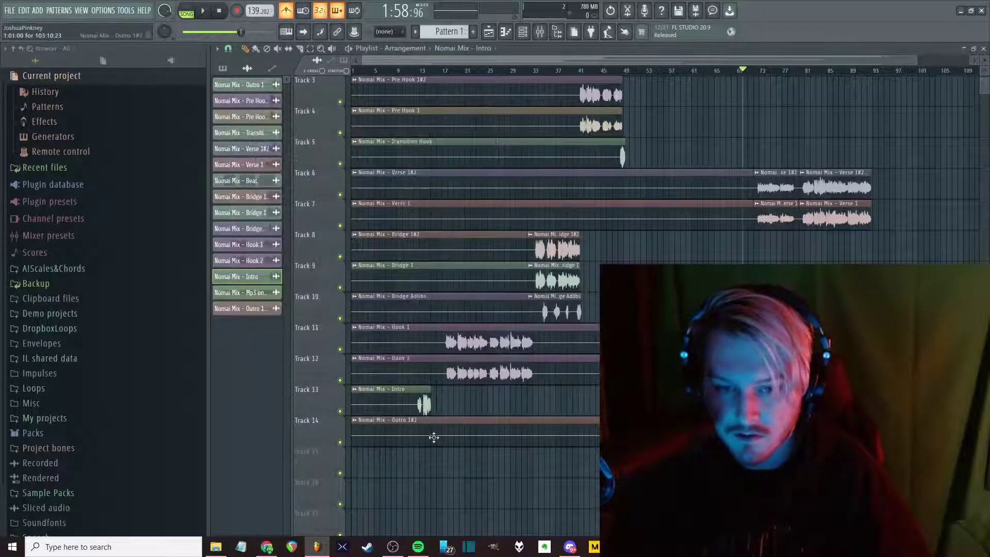
double_click(433, 437)
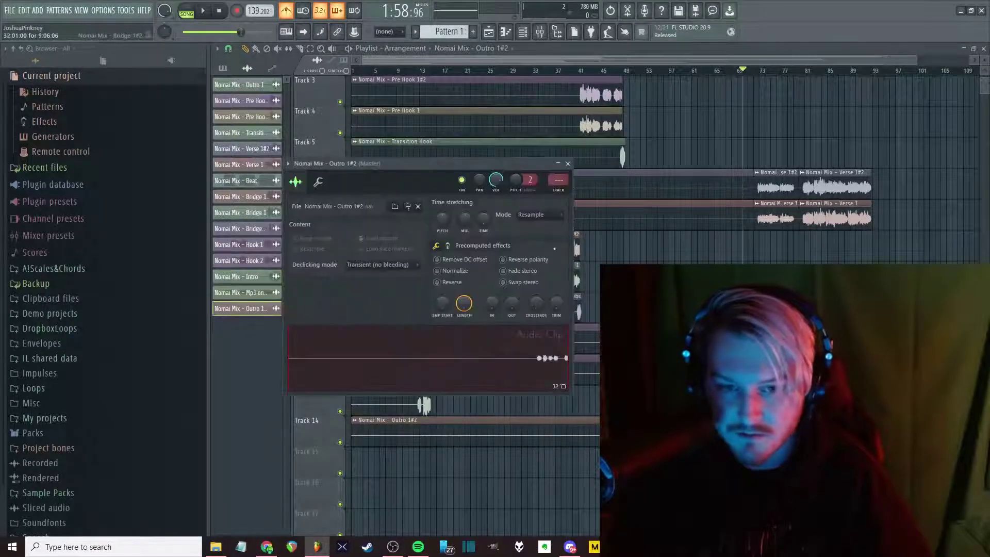
left_click(459, 273)
key("Escape")
Play the song from the start with the metronome turned off and lower the Master fader slightly in the mixer
scroll(567, 258, "up", 5)
scroll(567, 258, "up", 5)
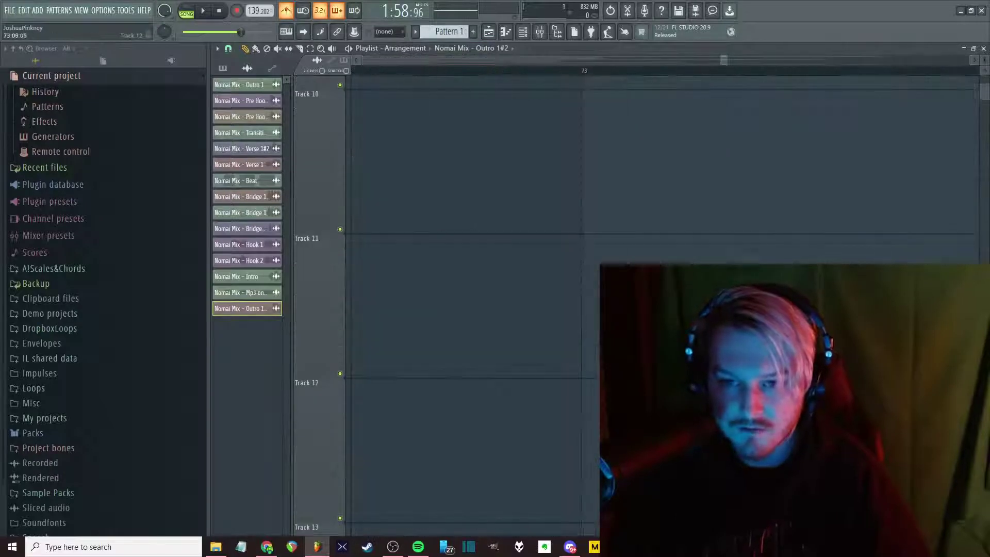
scroll(660, 305, "down", 5)
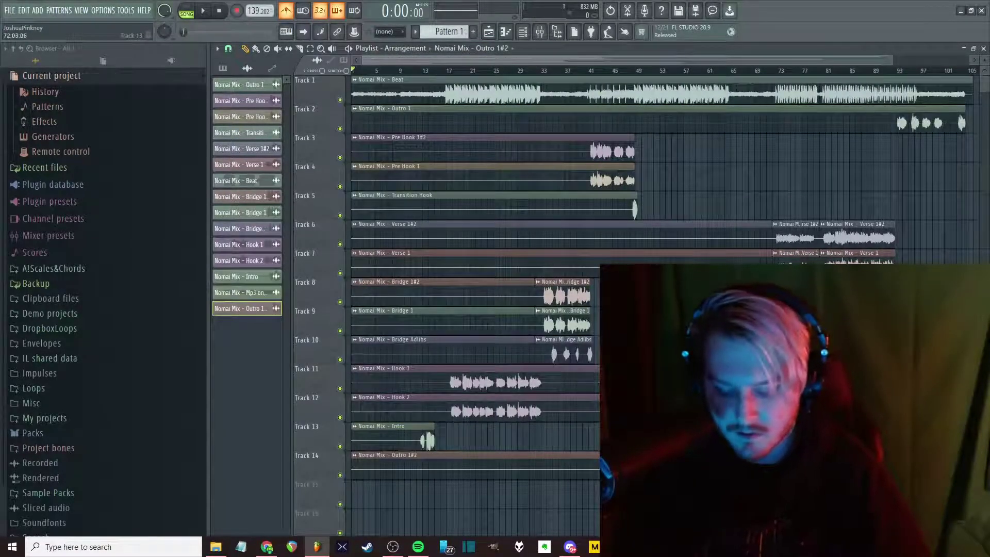
key("F9")
key("space")
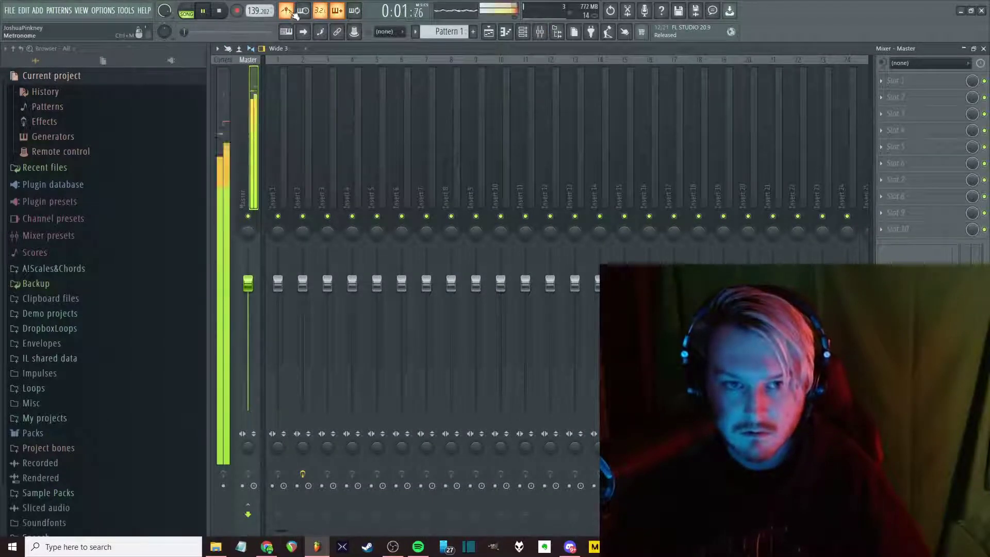
left_click_drag(247, 283, 247, 295)
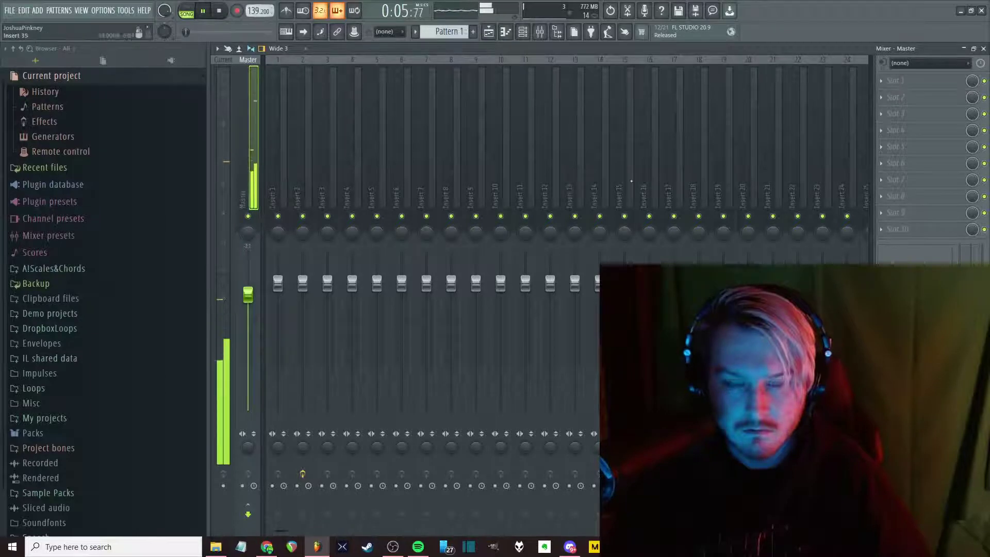
Close the mixer, check the livestream page in YouTube Studio in the browser, and return to FL Studio
key("F9")
left_click(267, 547)
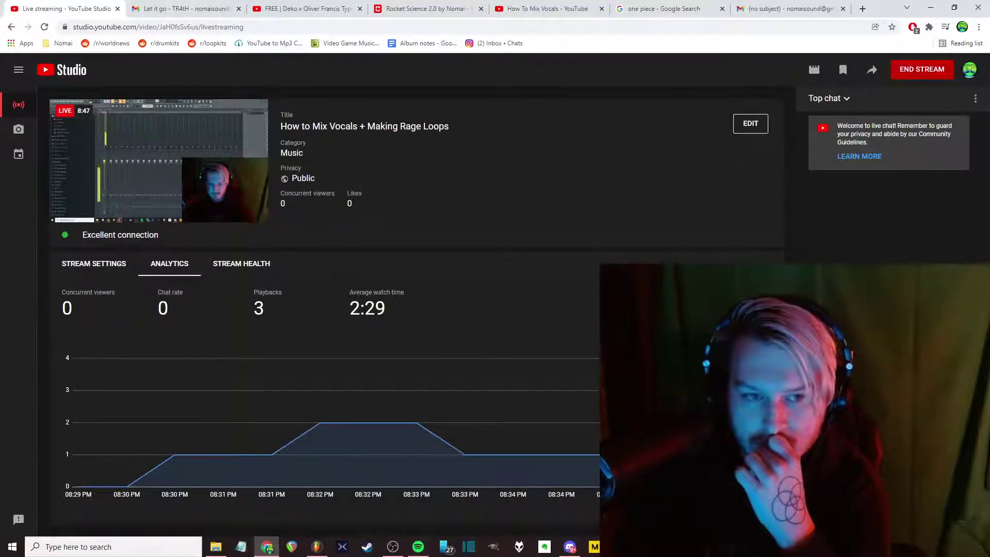
left_click(266, 546)
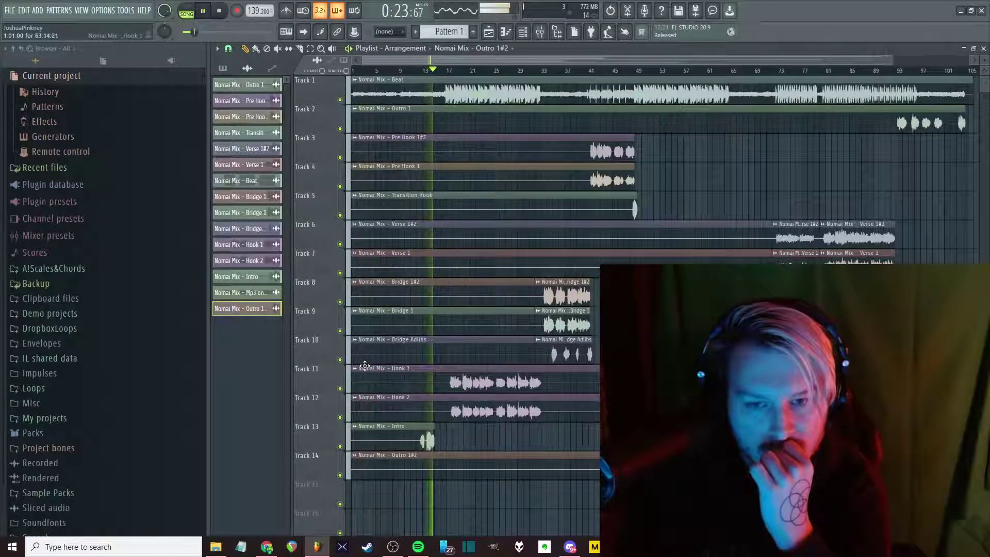
Stop playback and move the Intro track up to Track 2, directly below the Beat
key("space")
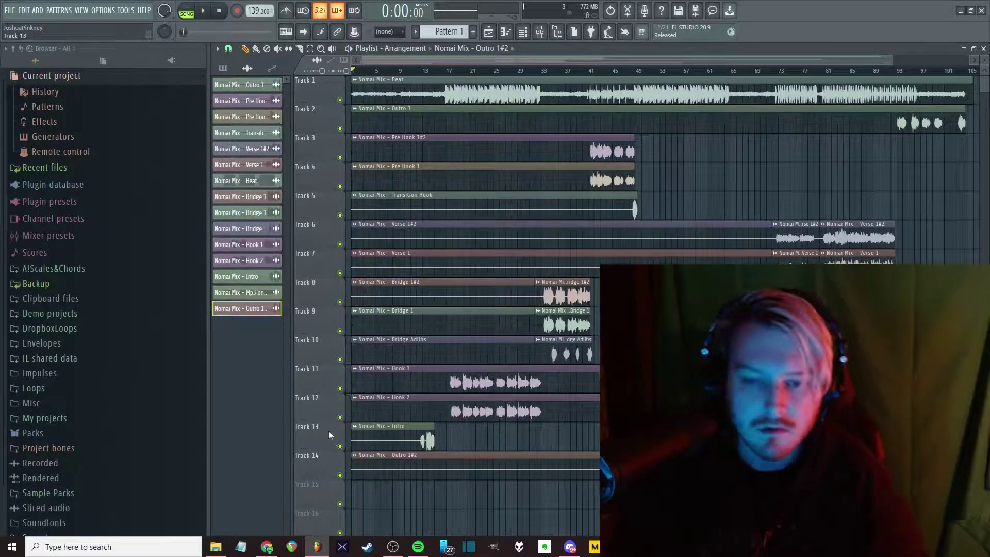
left_click_drag(329, 430, 325, 119)
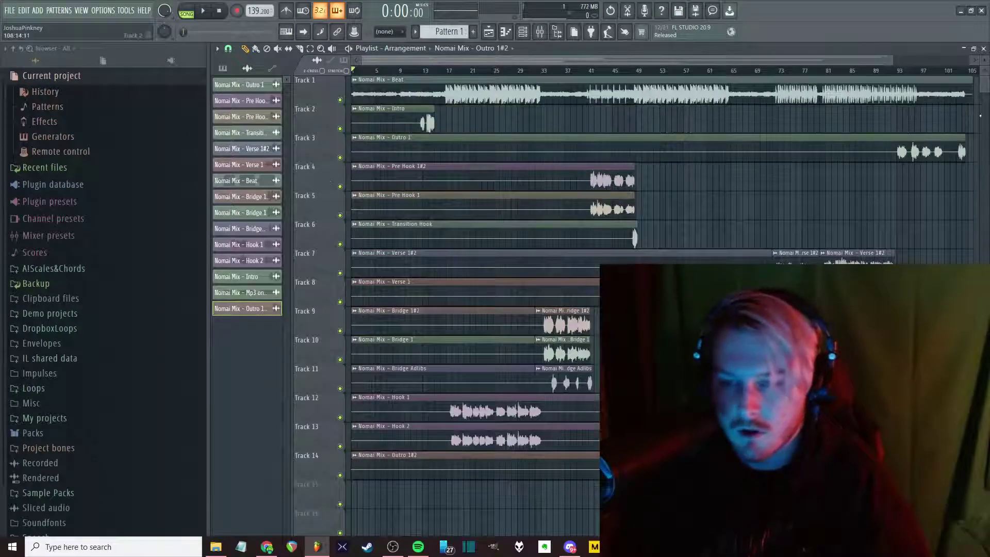
Play the arrangement from around bar 92 to listen to the outro vocals against the beat
left_click(895, 72)
key("space")
scroll(917, 155, "up", 4)
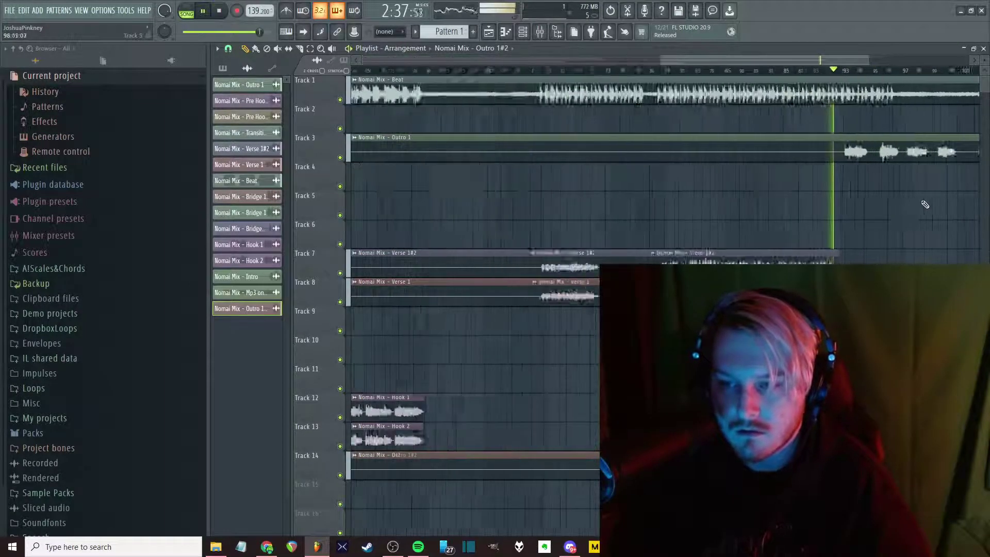
scroll(896, 186, "down", 4)
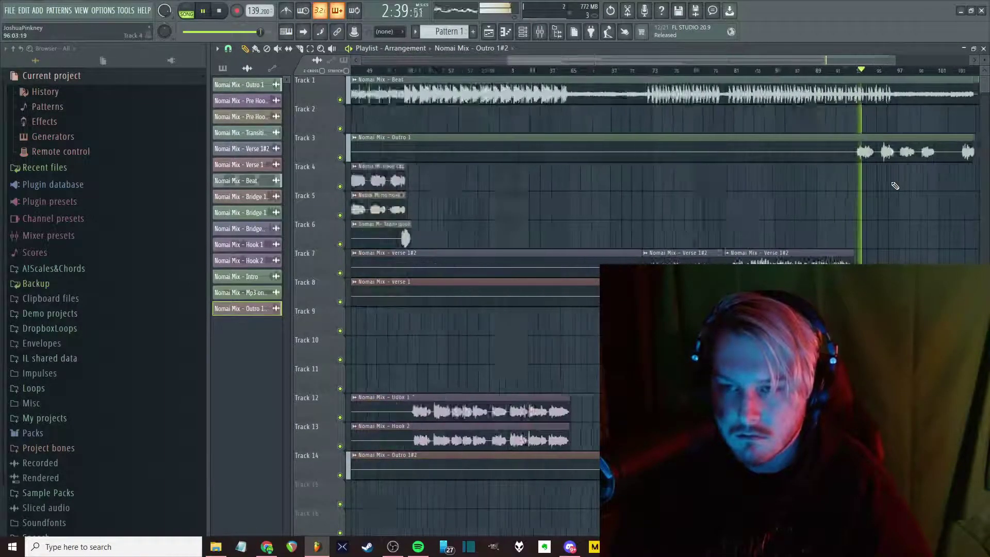
scroll(926, 215, "down", 3)
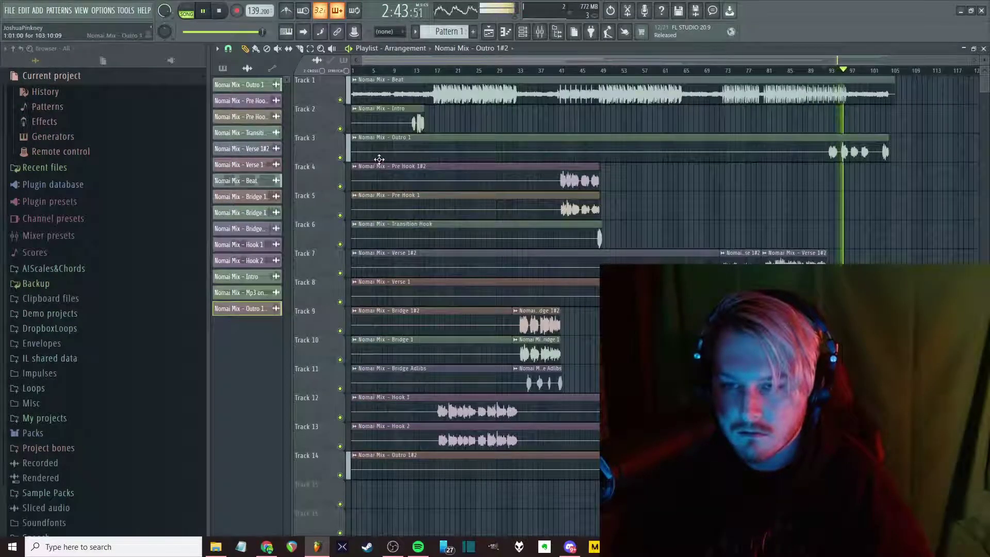
Play the song from the intro vocals into the first hook, checking the Master level in the mixer
key("space")
key("space")
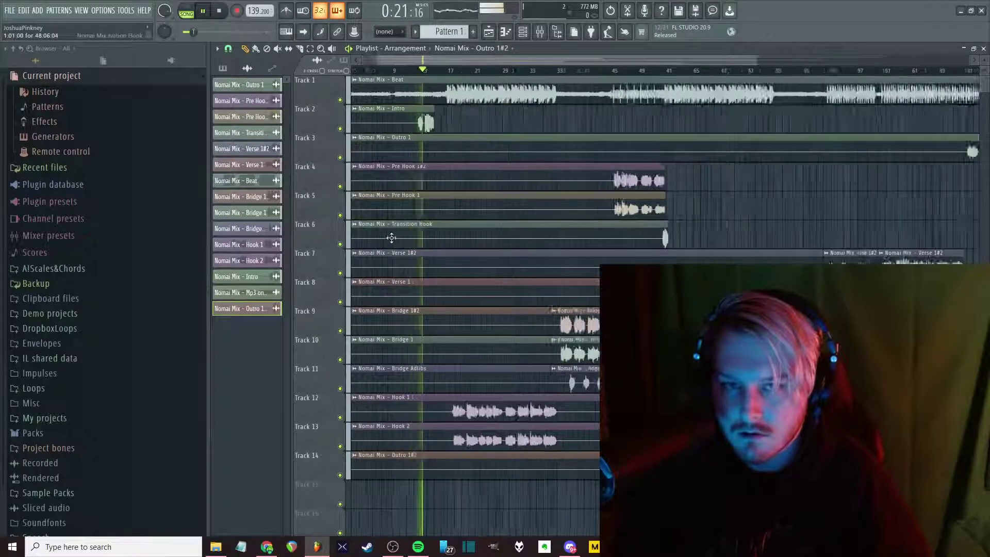
key("F9")
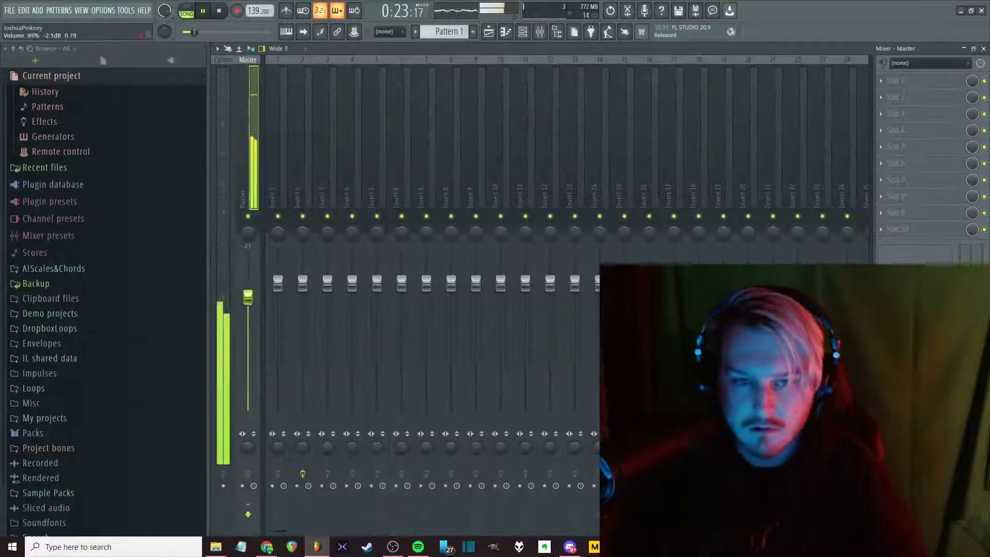
key("F9")
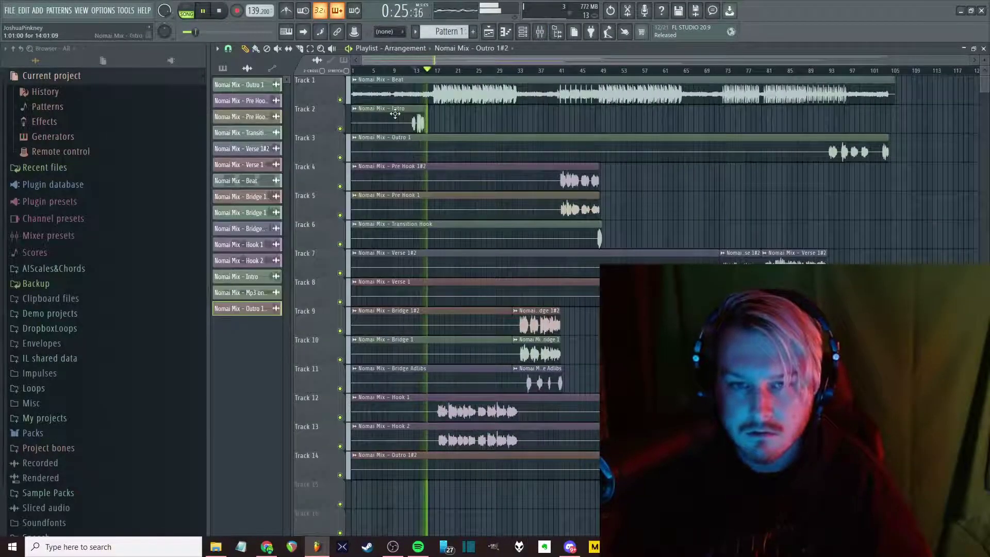
scroll(402, 341, "up", 3)
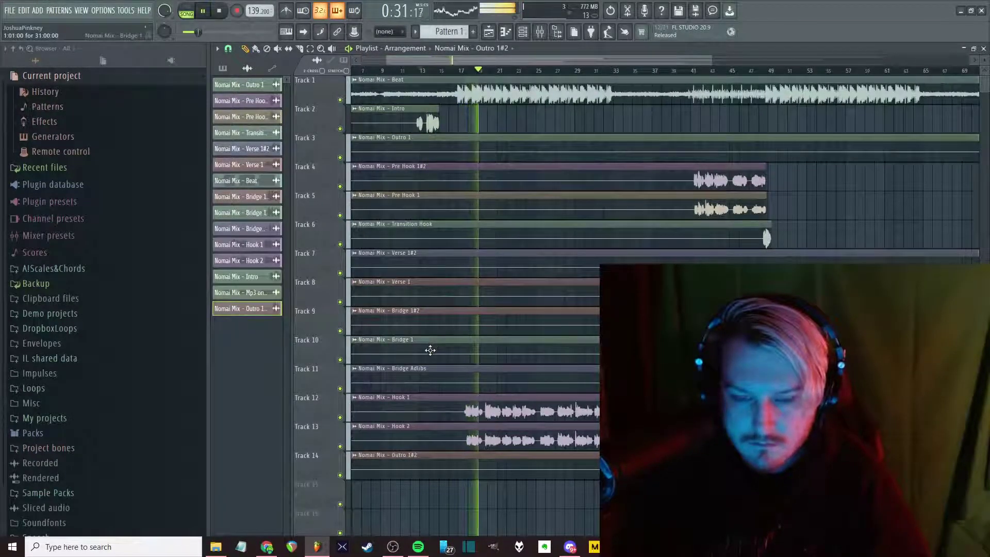
scroll(430, 350, "up", 3)
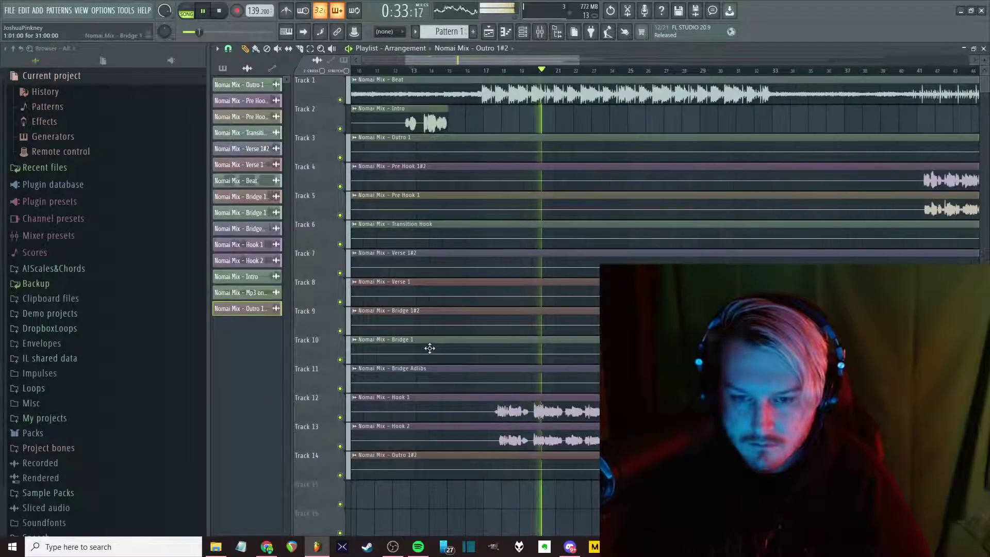
scroll(430, 349, "up", 1)
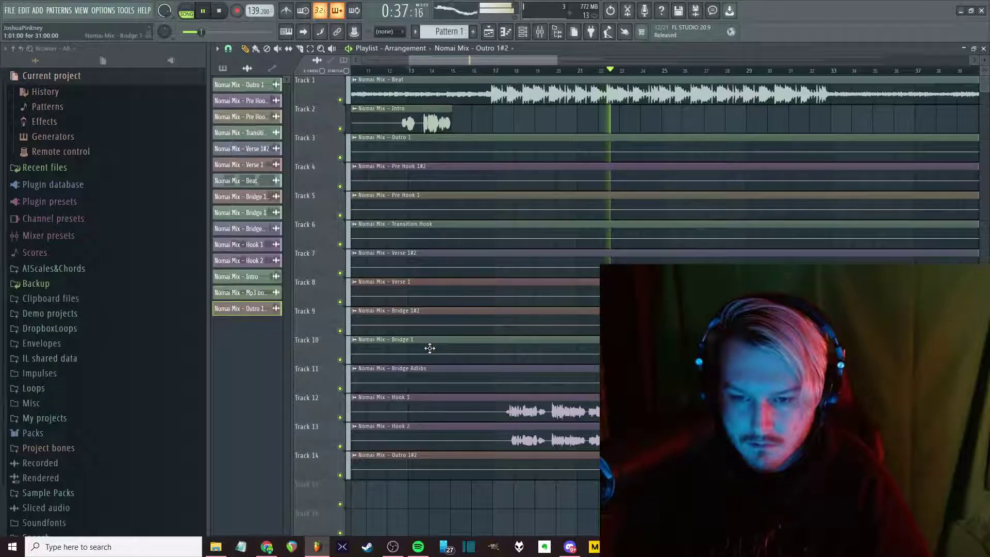
scroll(430, 349, "down", 4)
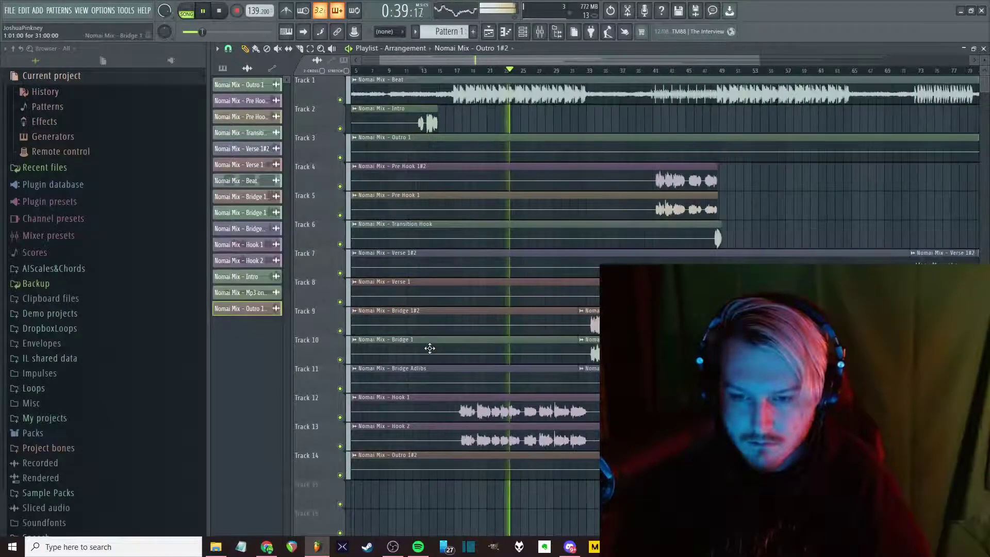
Rename the Hook 1 clip on Track 12 as HookAnchor and move its track up to Track 4
left_click(355, 396)
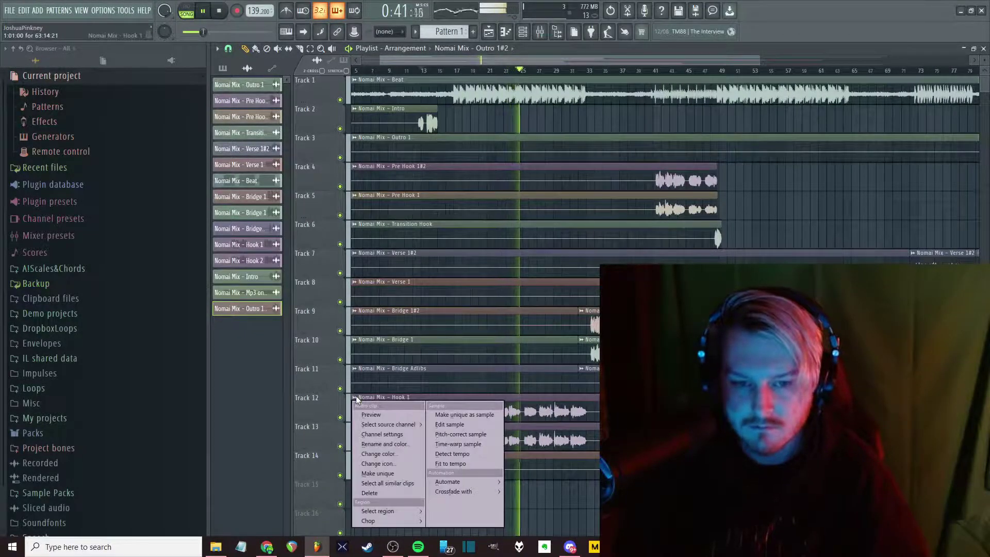
left_click(384, 444)
type("R=")
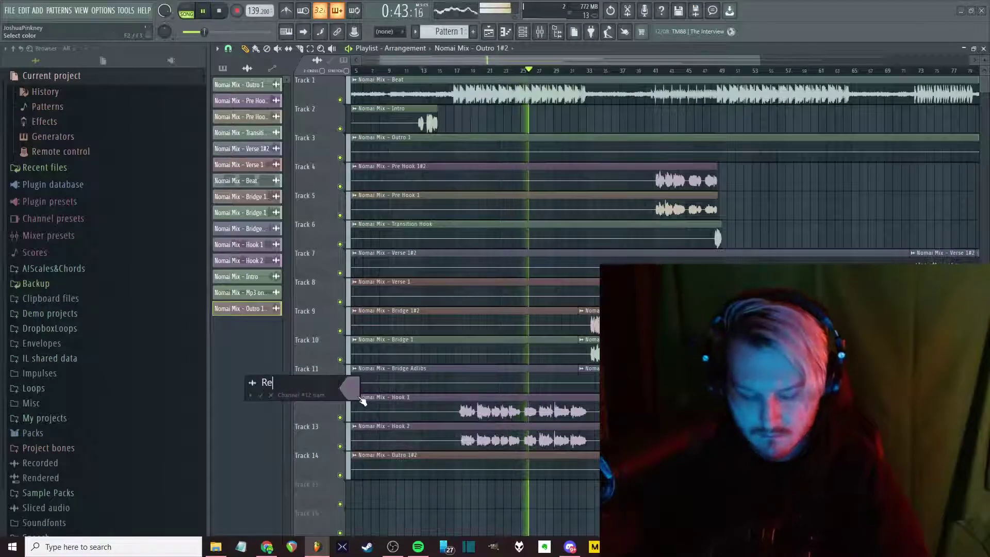
key("BackSpace")
key("BackSpace")
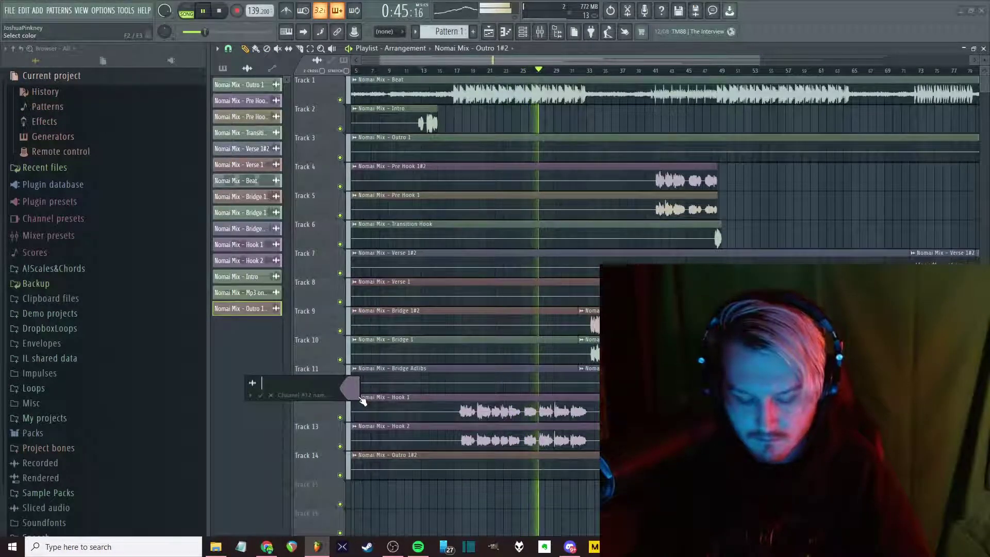
type("HookA")
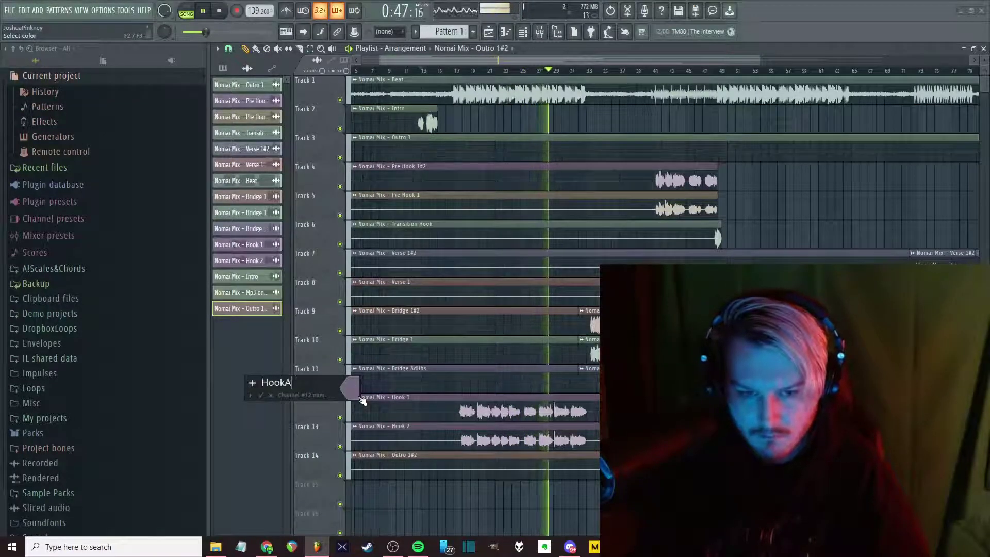
type("nchor")
key("Return")
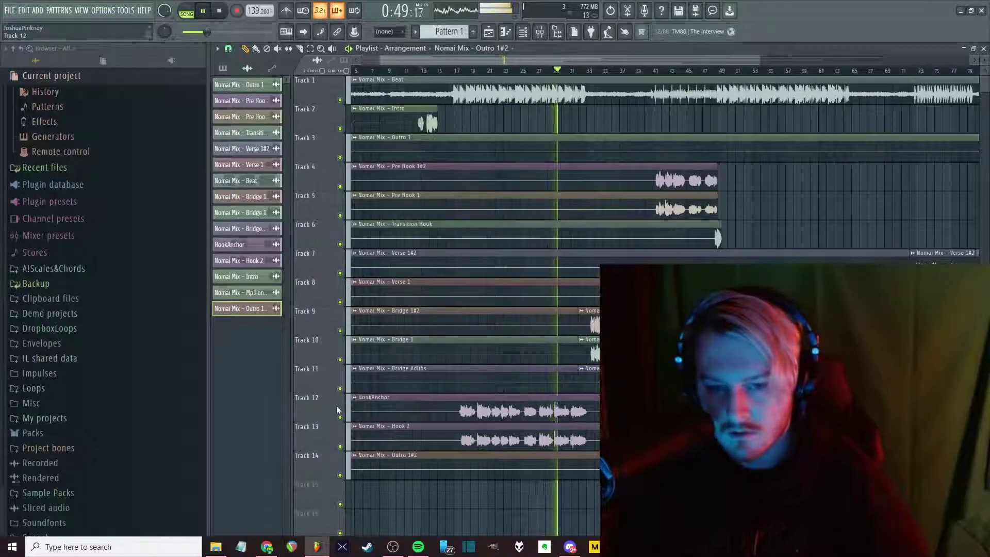
left_click_drag(336, 405, 326, 205)
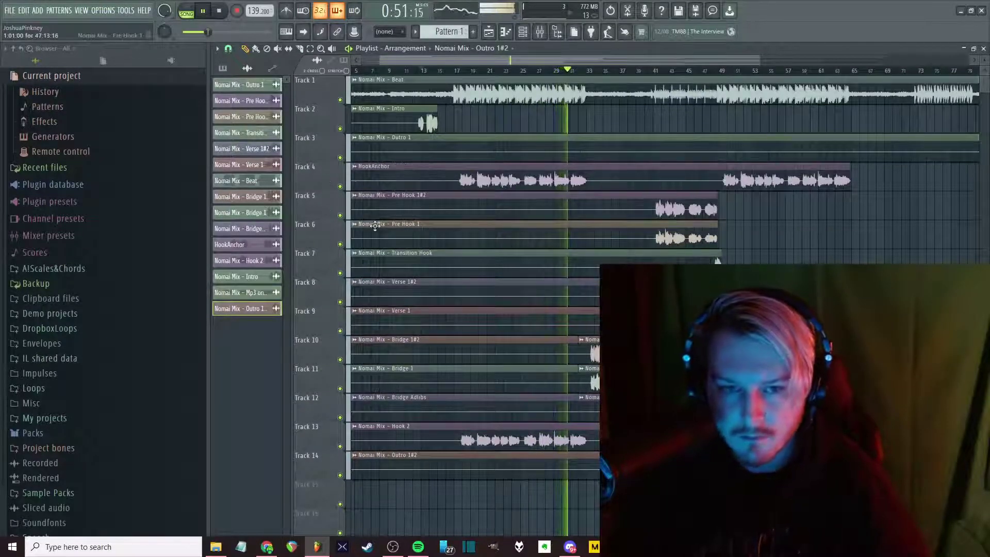
Rename the Hook 2 clip as HookDouble and move its track up to Track 5, directly below HookAnchor
right_click(354, 403)
left_click(384, 444)
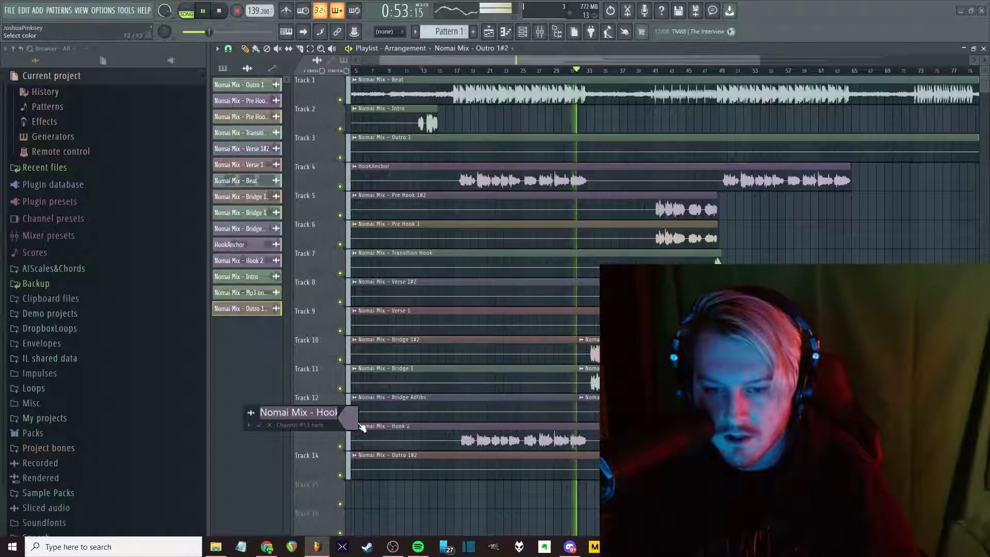
type("Anchor")
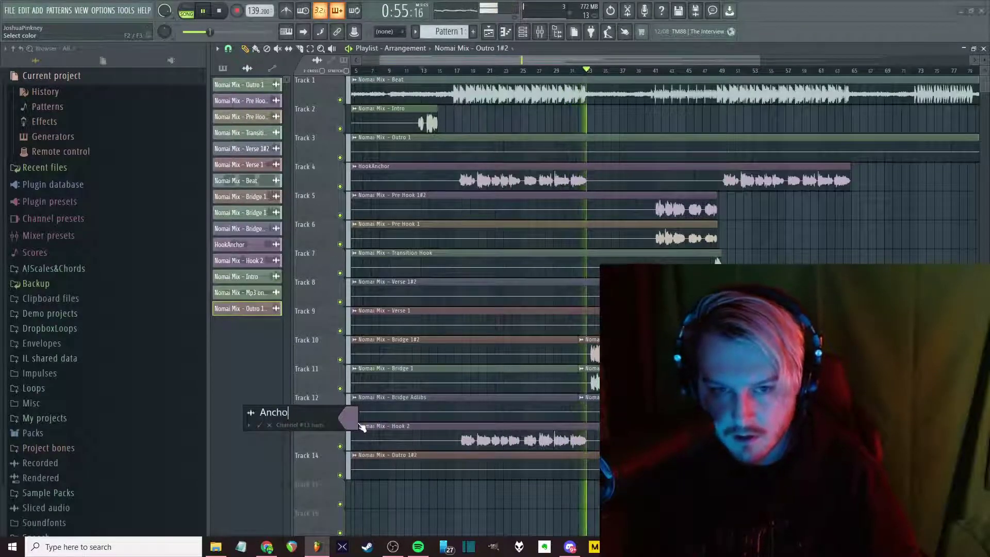
key("BackSpace")
key("BackSpace")
key("BackSpace")
key("BackSpace")
key("BackSpace")
key("BackSpace")
type("HookDouble")
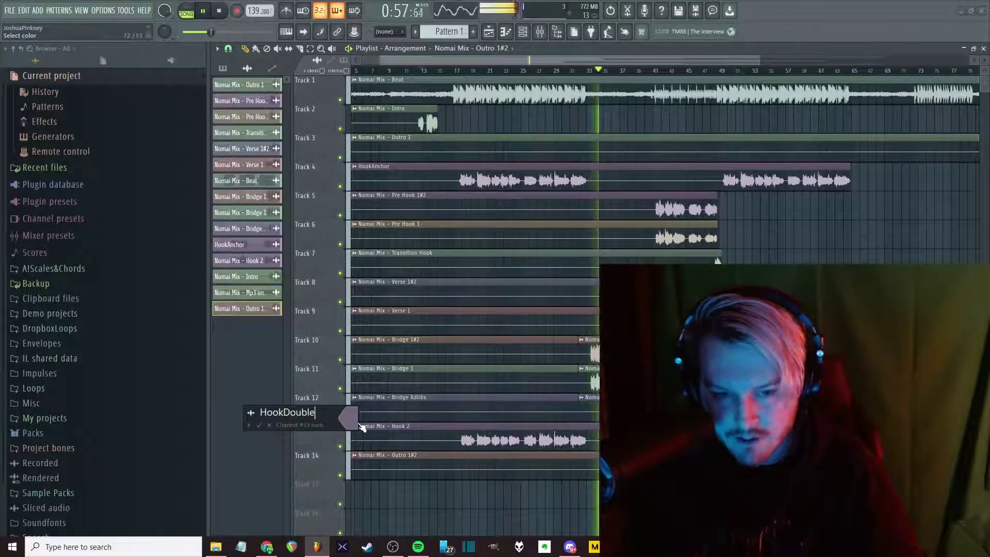
key("Return")
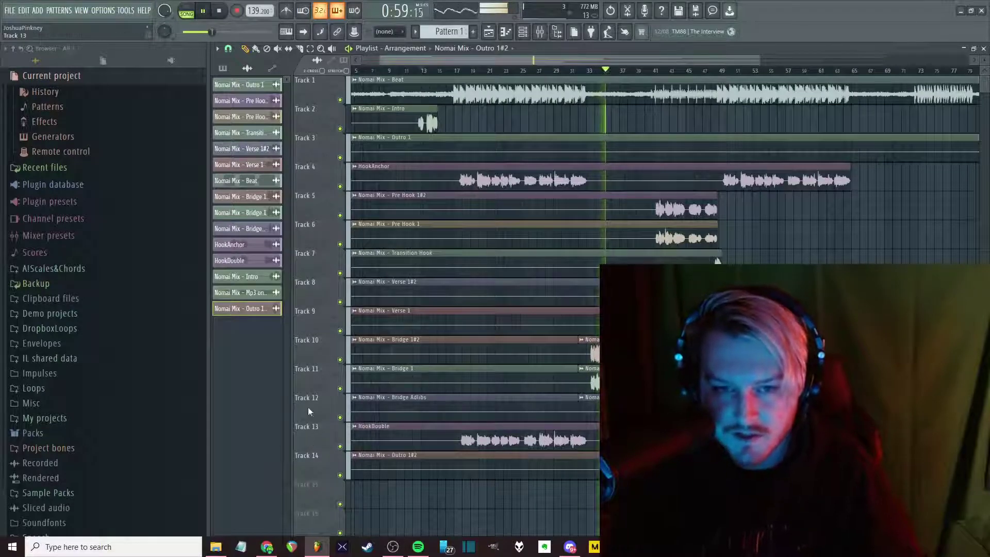
left_click_drag(308, 411, 307, 205)
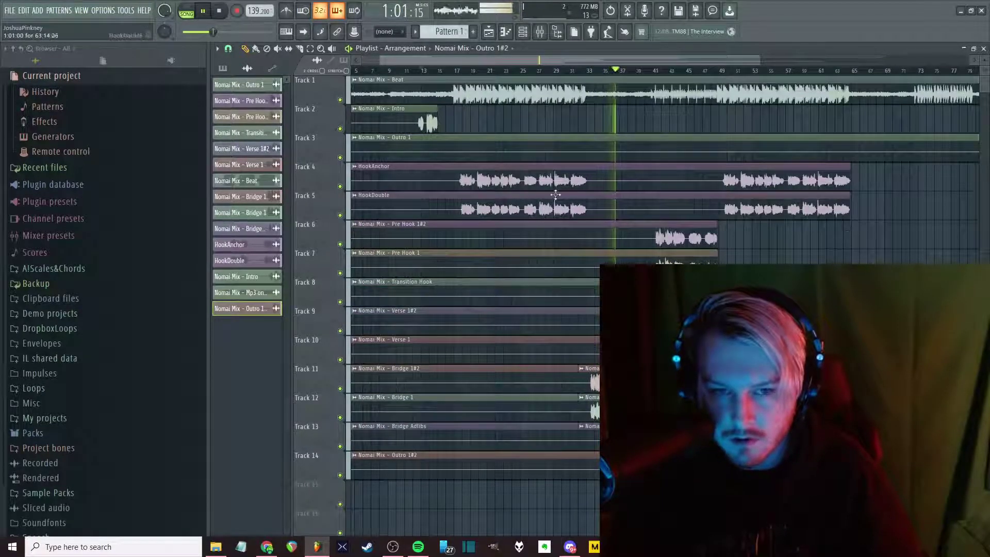
left_click_drag(831, 163, 709, 260)
left_click_drag(735, 259, 541, 153)
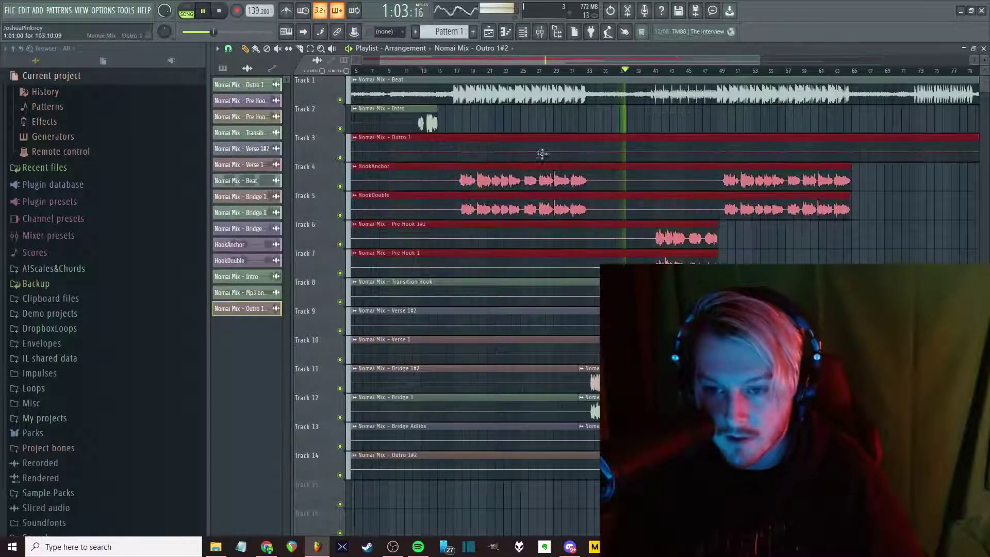
left_click(732, 262, "ctrl")
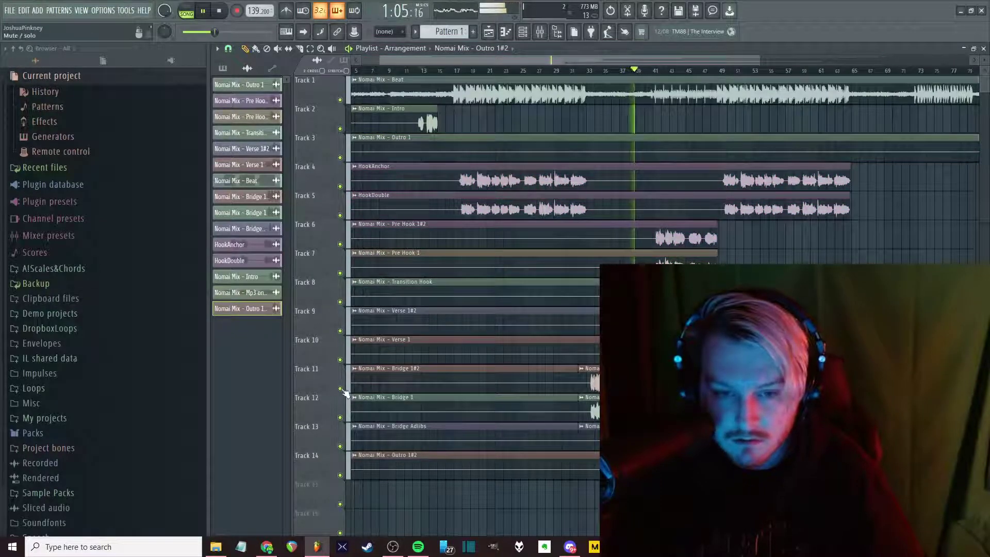
Check the sample settings of Bridge 1#2 and Bridge 1 and move their tracks up to Track 6 and Track 8
double_click(594, 380)
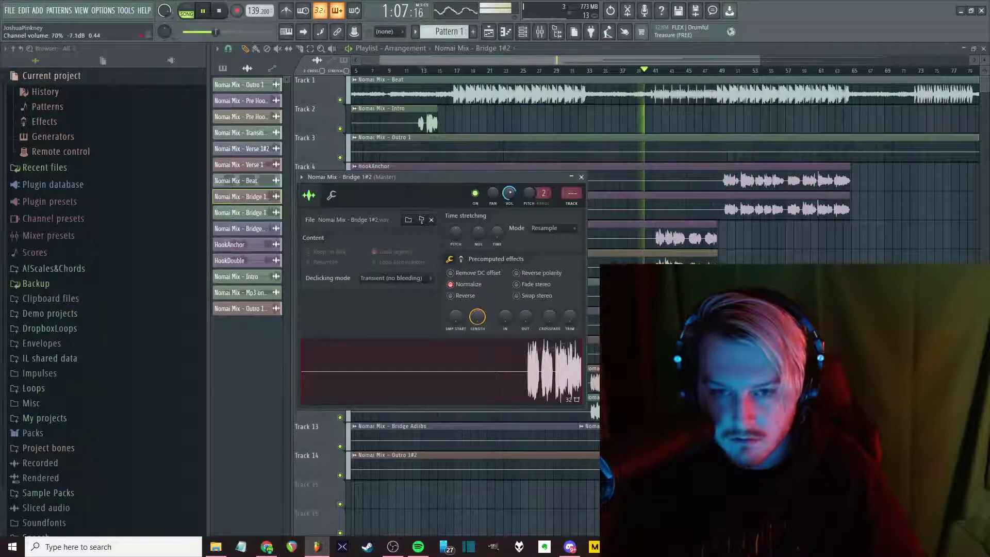
left_click(581, 177)
double_click(522, 190)
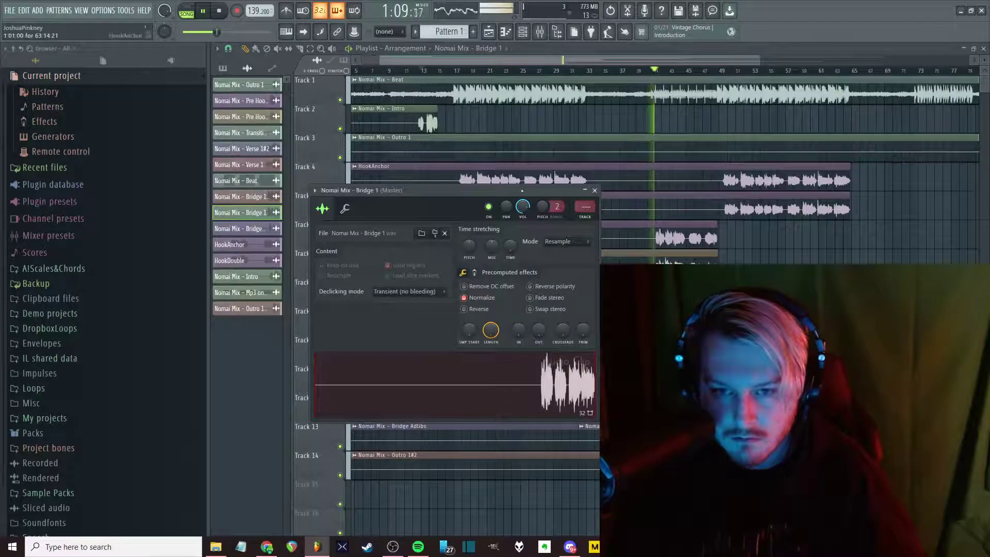
key("Escape")
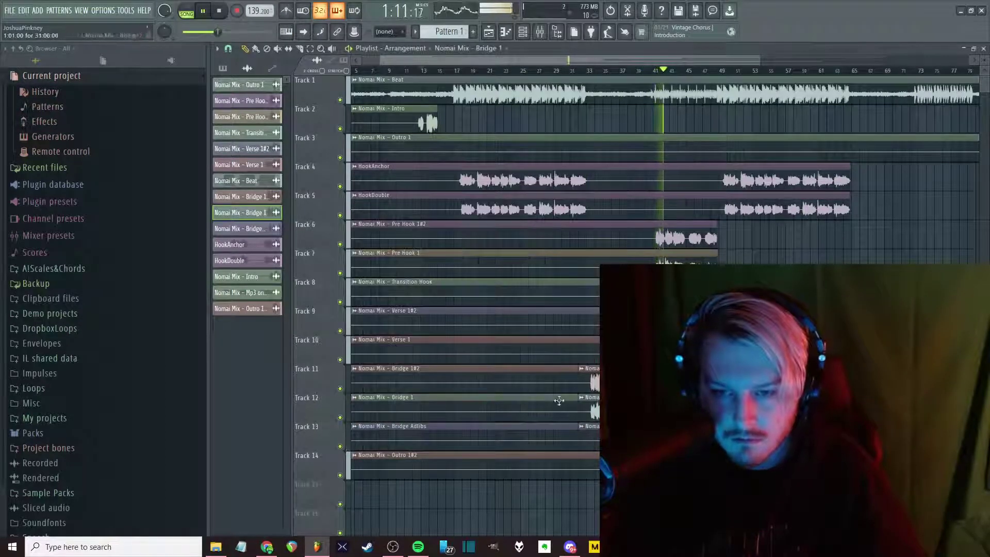
left_click_drag(318, 381, 318, 238)
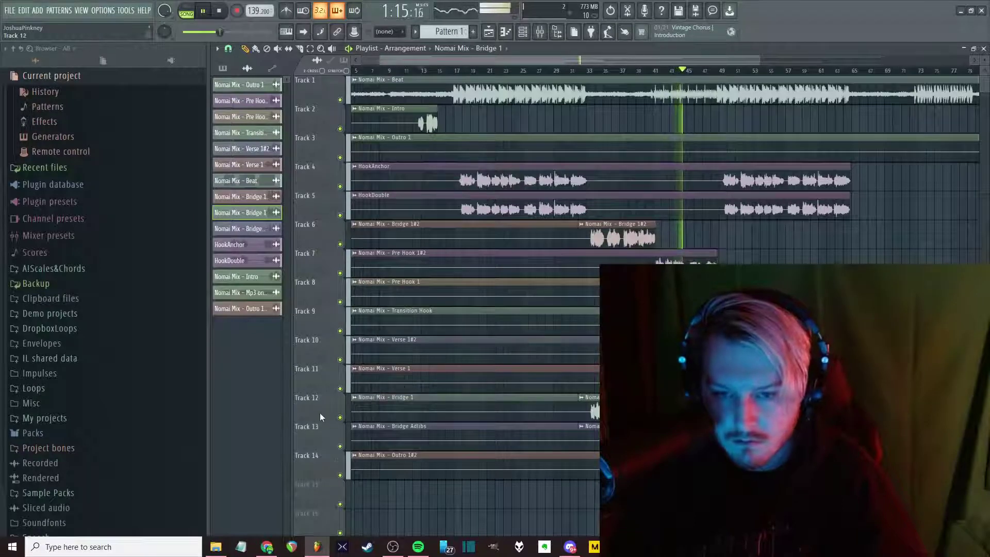
left_click_drag(319, 417, 319, 294)
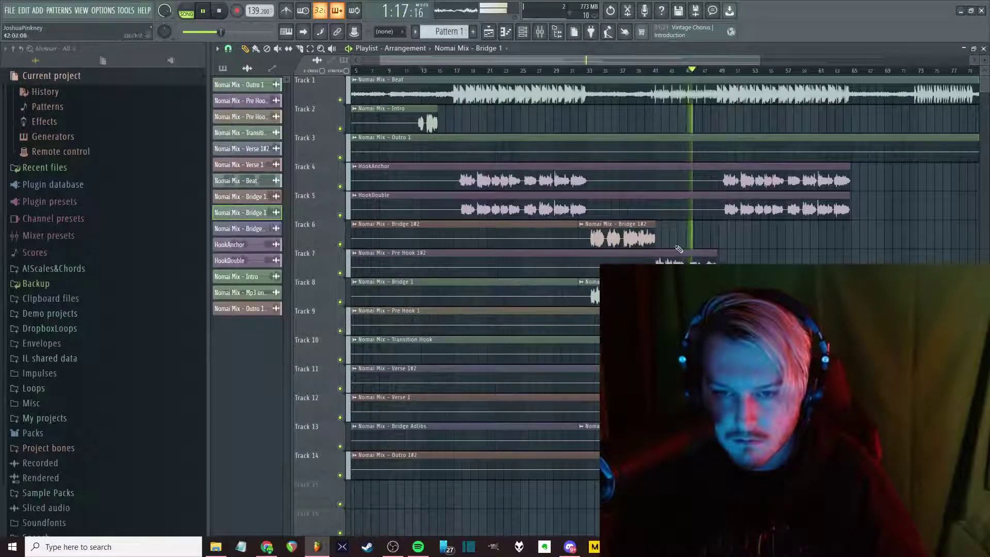
Slice Pre Hook 1#2 and Pre Hook 1 shortly after bar 41 and move the vocal parts onto the Bridge tracks, Track 6 and Track 8
scroll(654, 250, "up", 10)
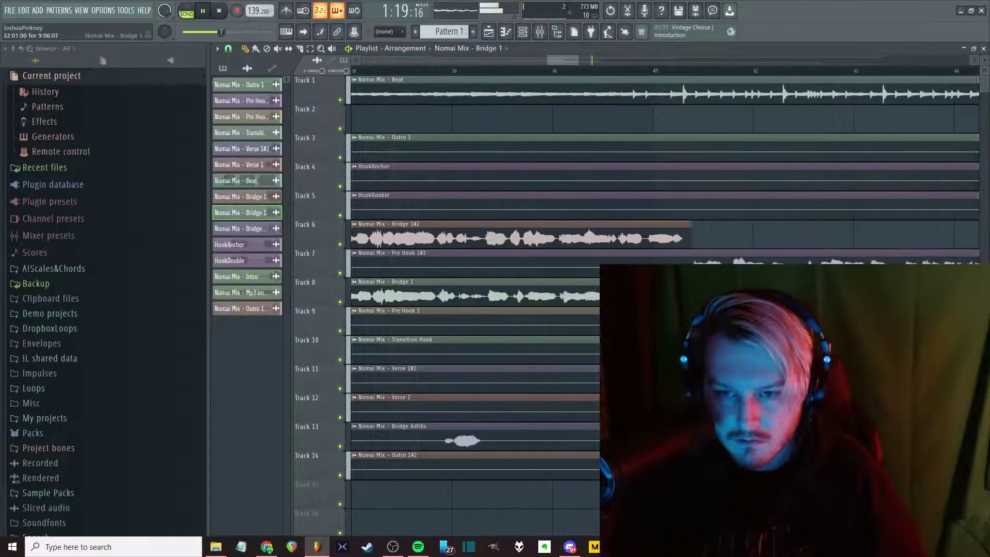
scroll(654, 250, "up", 3)
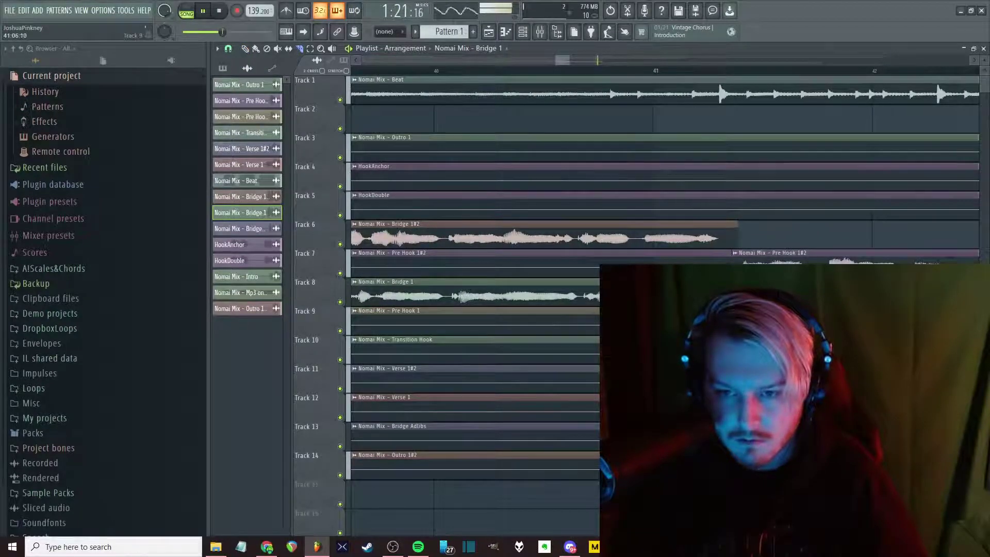
scroll(654, 250, "down", 10)
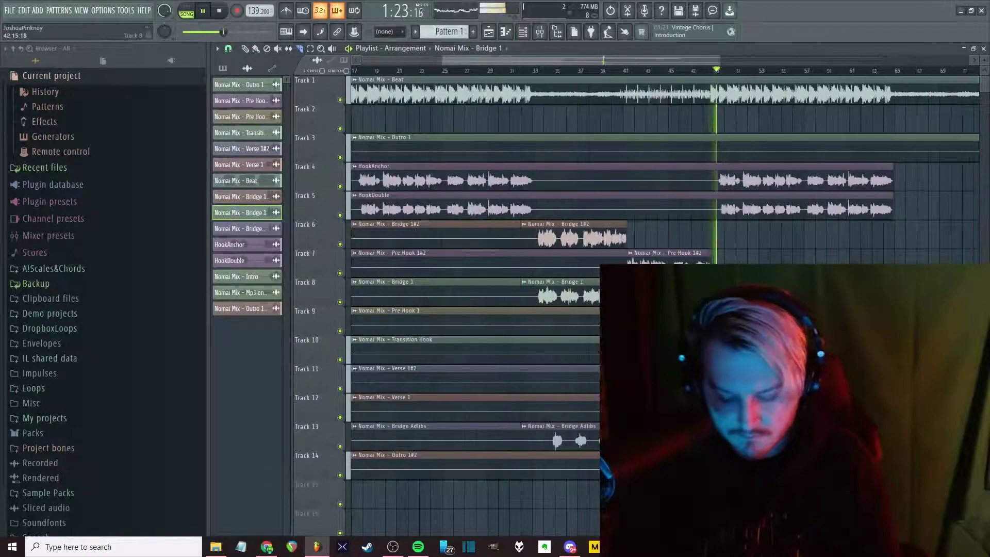
left_click_drag(670, 258, 670, 229)
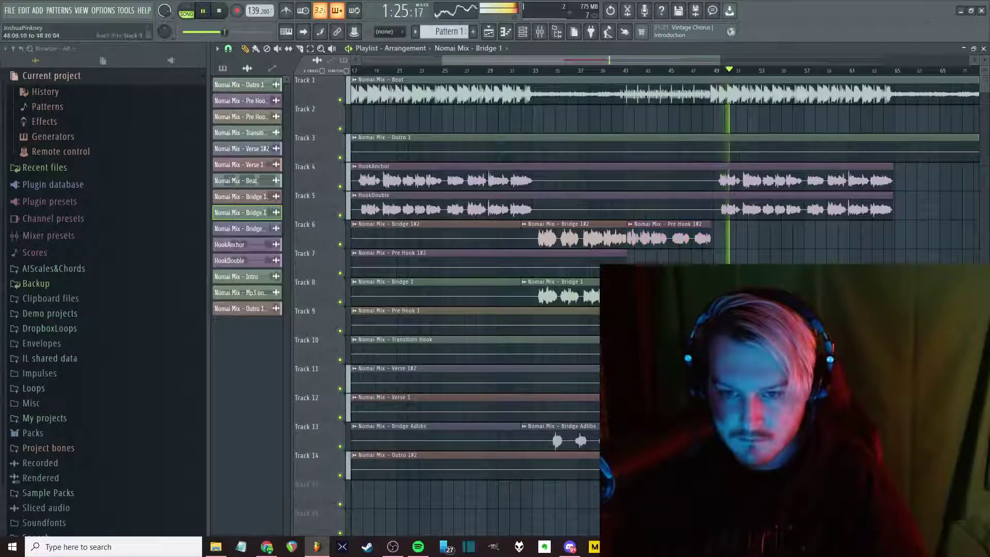
Try to delete the silent lead-in clips of both Pre Hooks, both Verses and the Bridge Adlibs
right_click(438, 263)
right_click(438, 322)
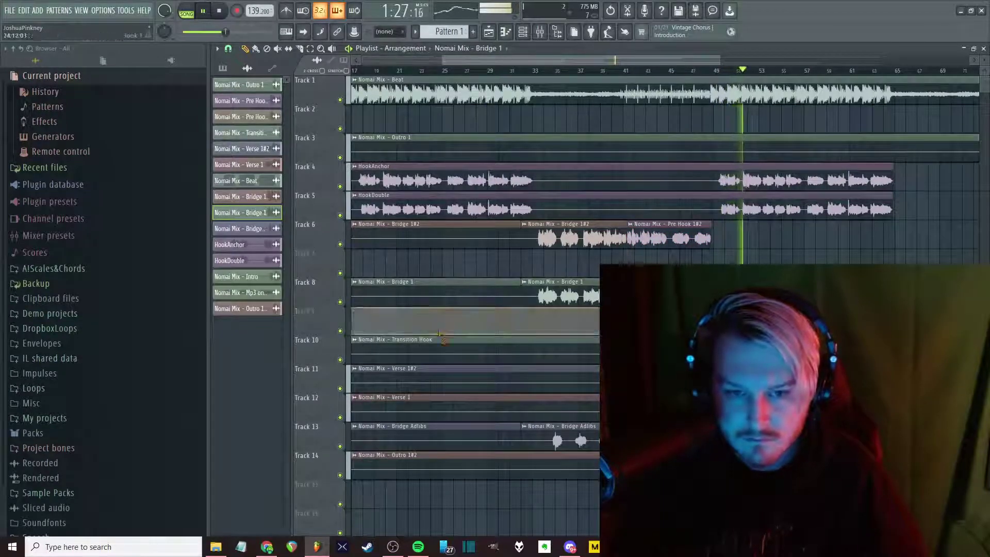
scroll(439, 334, "right", 5)
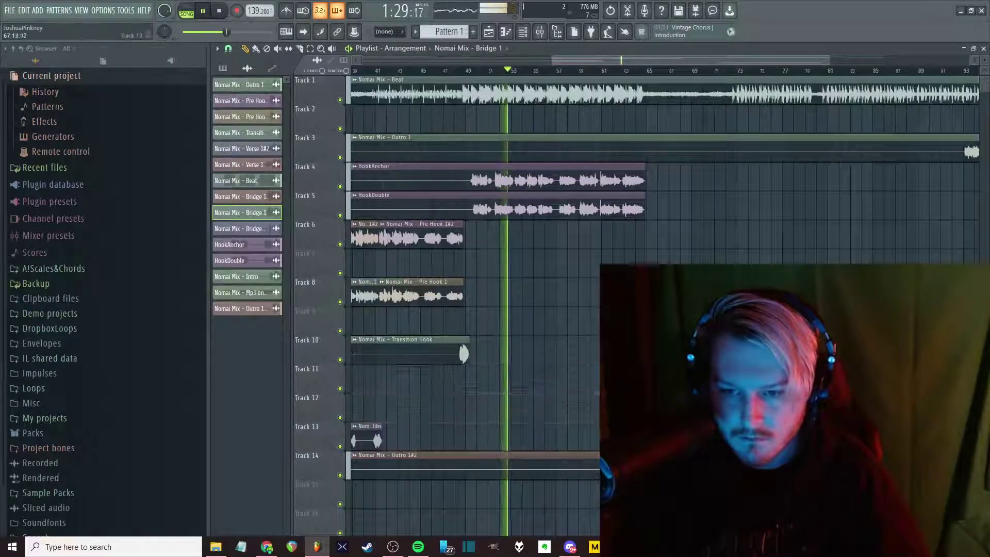
scroll(619, 309, "down", 3)
right_click(427, 424)
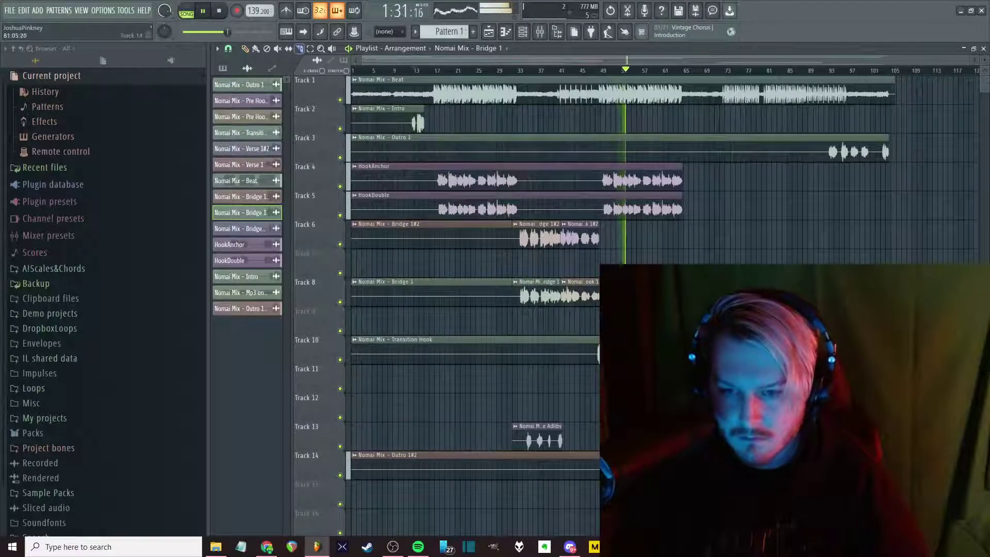
Undo the deletions of the lead-in clips, keeping the Pre Hook vocal parts on Track 6 and Track 8
key("ctrl+alt+z")
key("ctrl+alt+z")
key("ctrl+alt+z")
key("ctrl+alt+z")
key("ctrl+alt+z")
key("ctrl+alt+z")
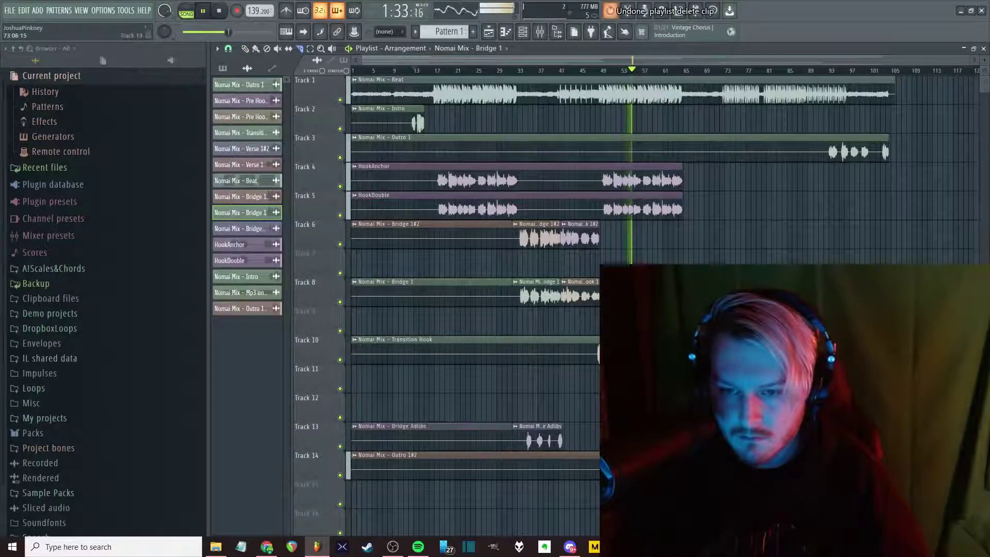
key("ctrl+alt+z")
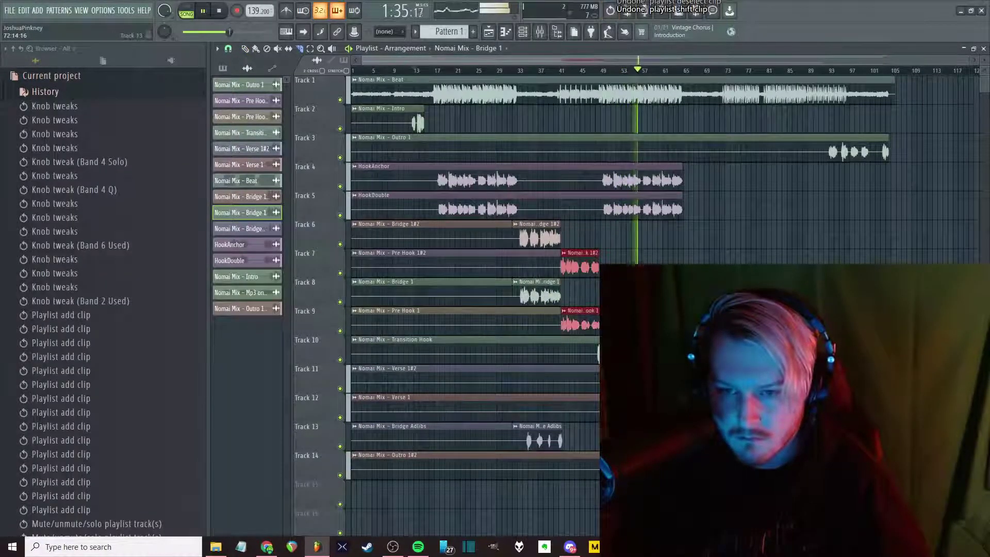
key("ctrl+shift+z")
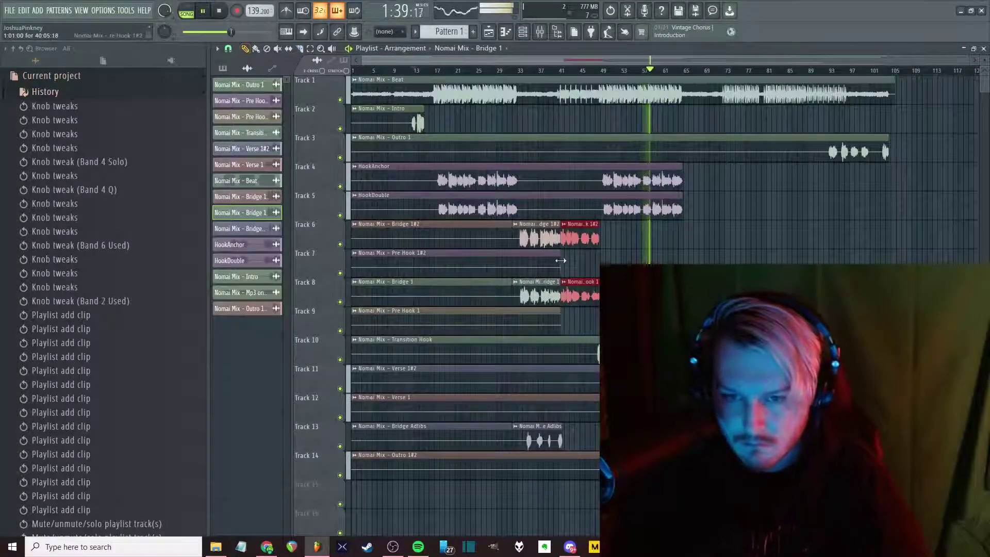
Try to extend the ends of the Pre Hook 1, Bridge 1#2 and HookAnchor clips, undoing each change
mouse_move(560, 260)
left_mouse_down()
mouse_move(840, 260)
mouse_move(560, 261)
left_mouse_up()
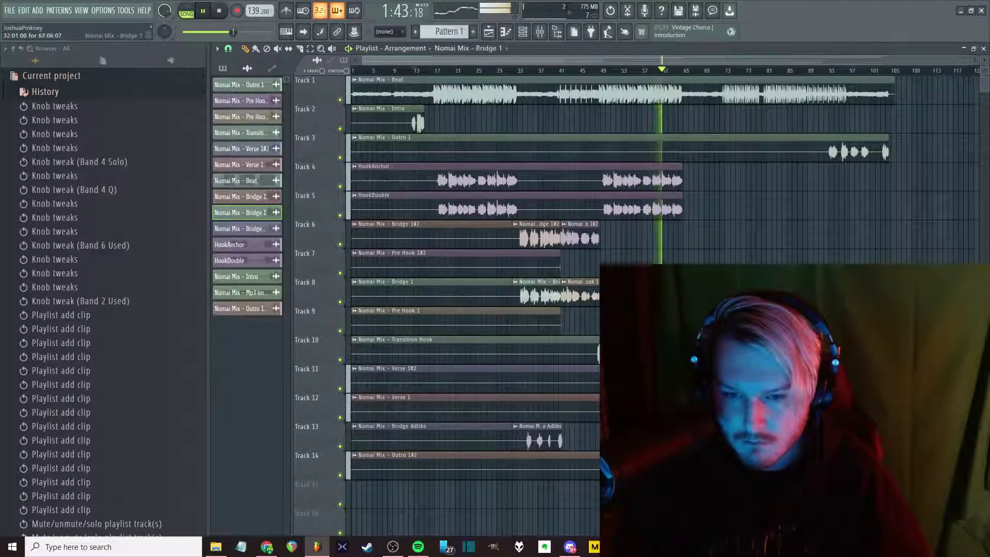
left_click_drag(560, 320, 603, 320)
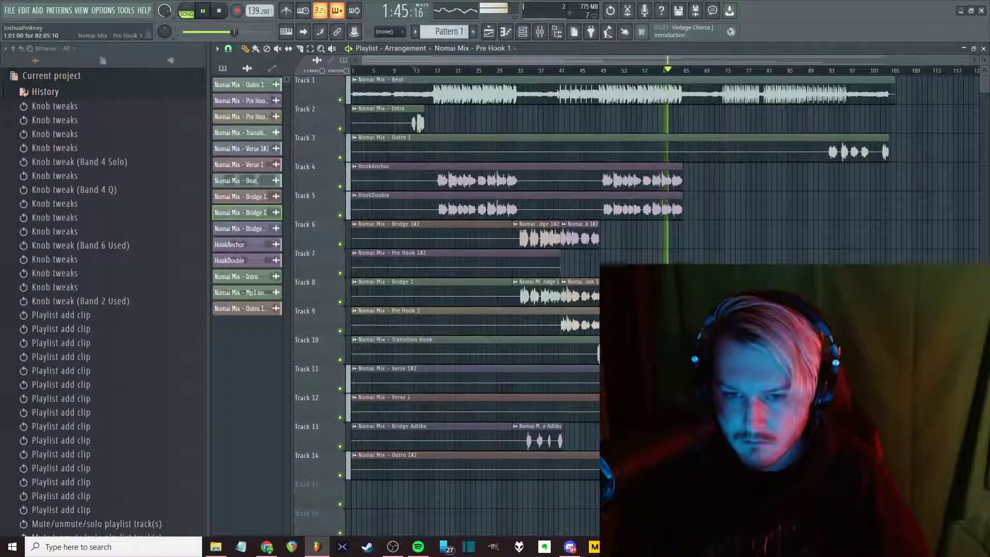
key("ctrl+z")
left_click_drag(598, 229, 884, 232)
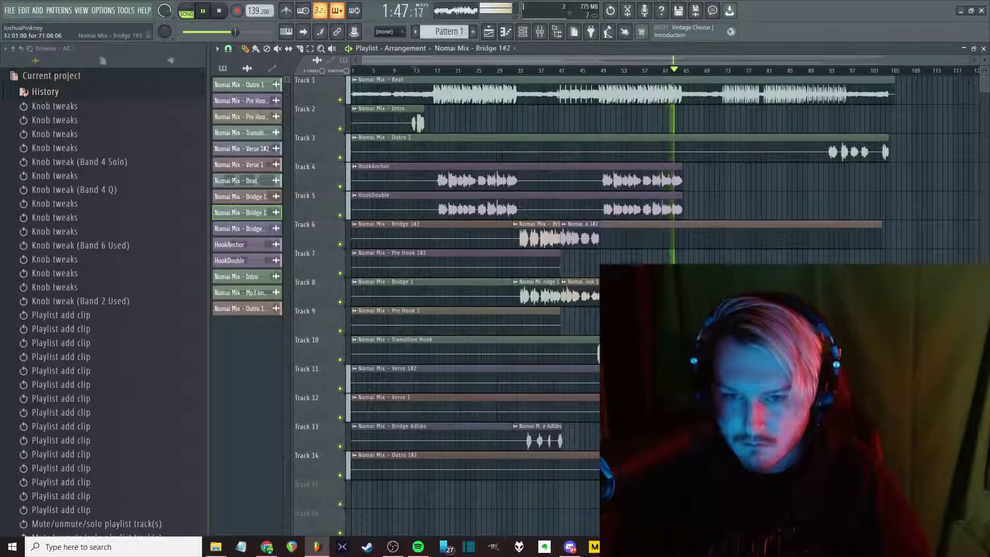
key("ctrl+z")
left_click_drag(680, 186, 875, 187)
key("ctrl+z")
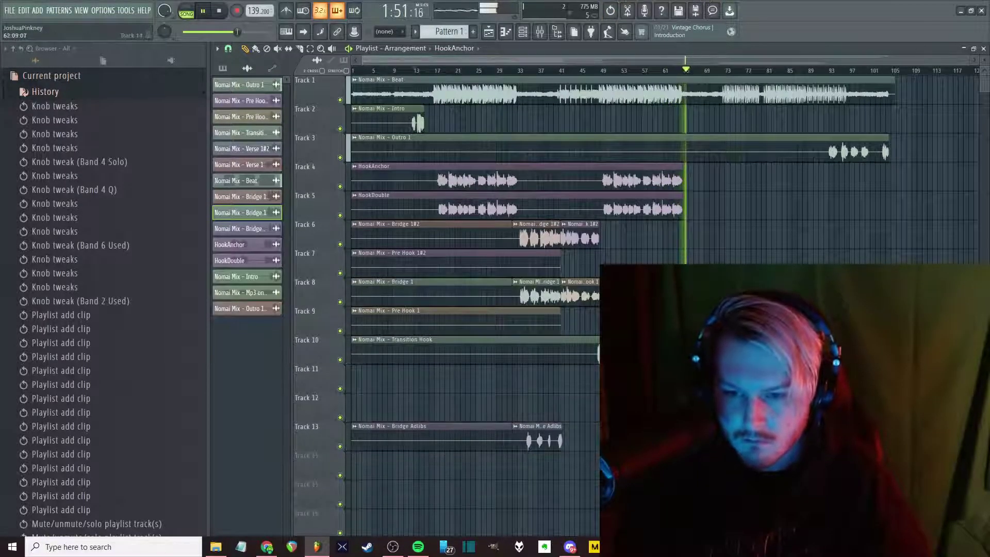
Delete the silent lead-in clips of Verse 1#2, Verse 1 and Outro 1#2 on Tracks 11, 12 and 14
scroll(639, 165, "up", 3)
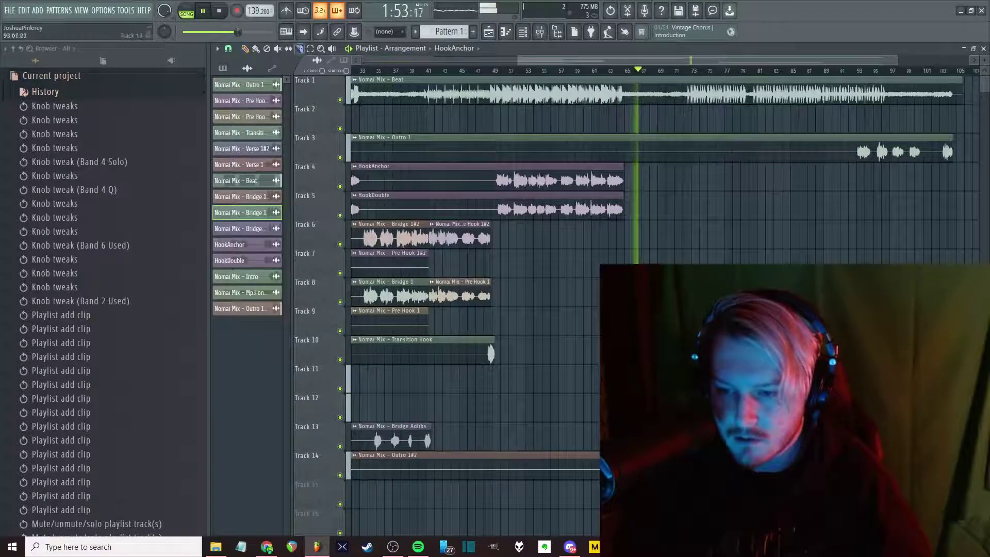
key("Delete")
scroll(639, 165, "down", 3)
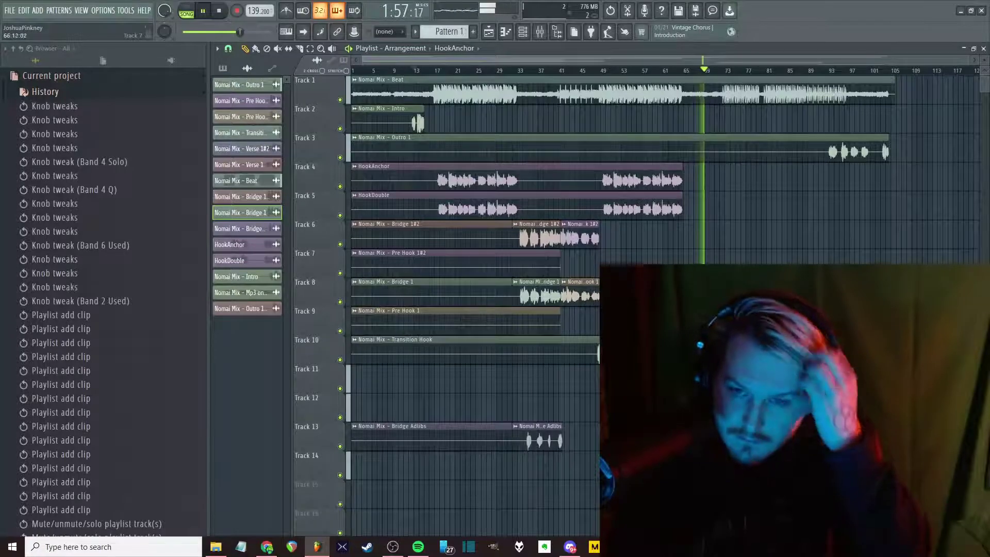
Consolidate the adjoining Bridge and Pre Hook vocal clips on Track 6, and those on Track 8, into one audio clip per track
left_click_drag(624, 246, 531, 232)
key("ctrl+alt+c")
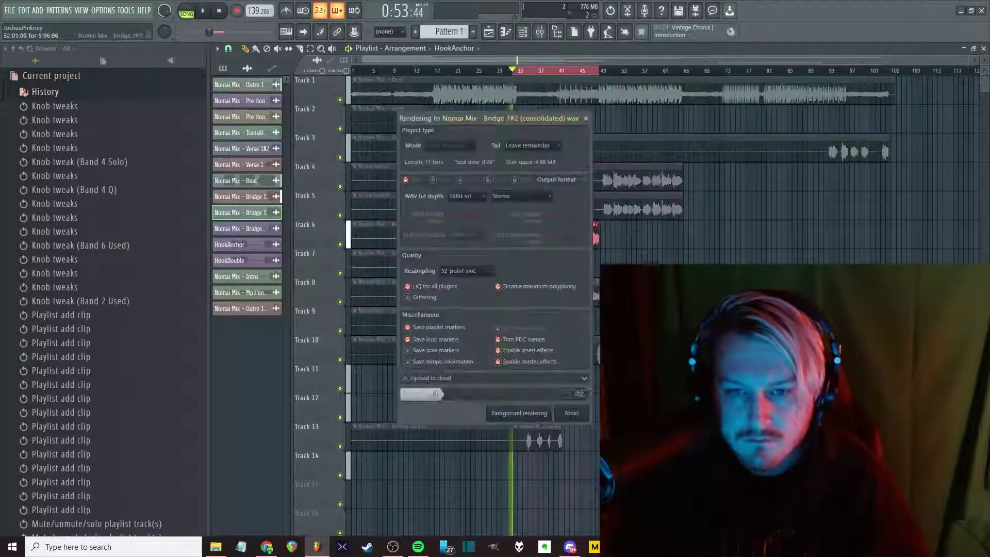
left_click_drag(598, 275, 549, 308)
key("ctrl+alt+c")
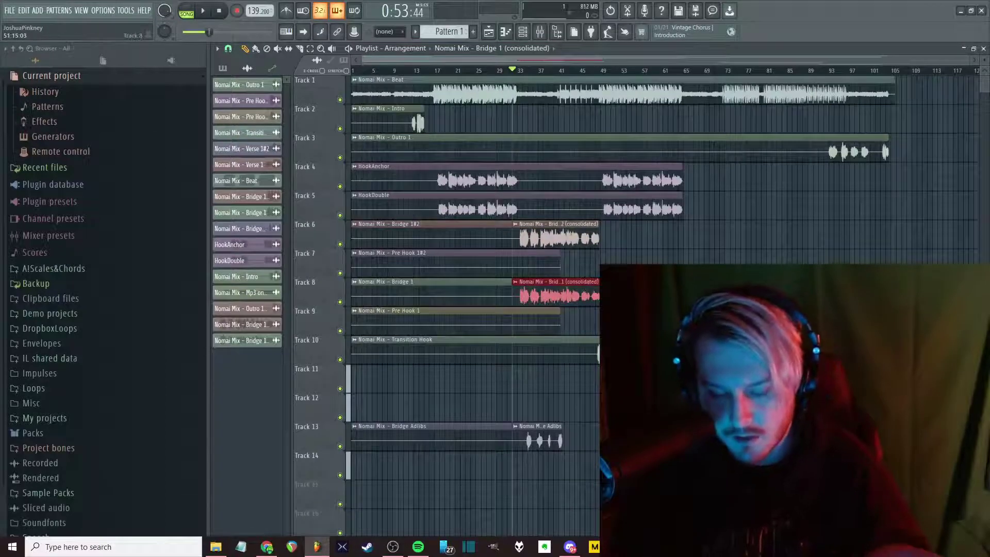
Try to delete the Pre Hook 1#2 lead-in clip on Track 7 and undo the deletion
right_click(461, 260)
key("ctrl+z")
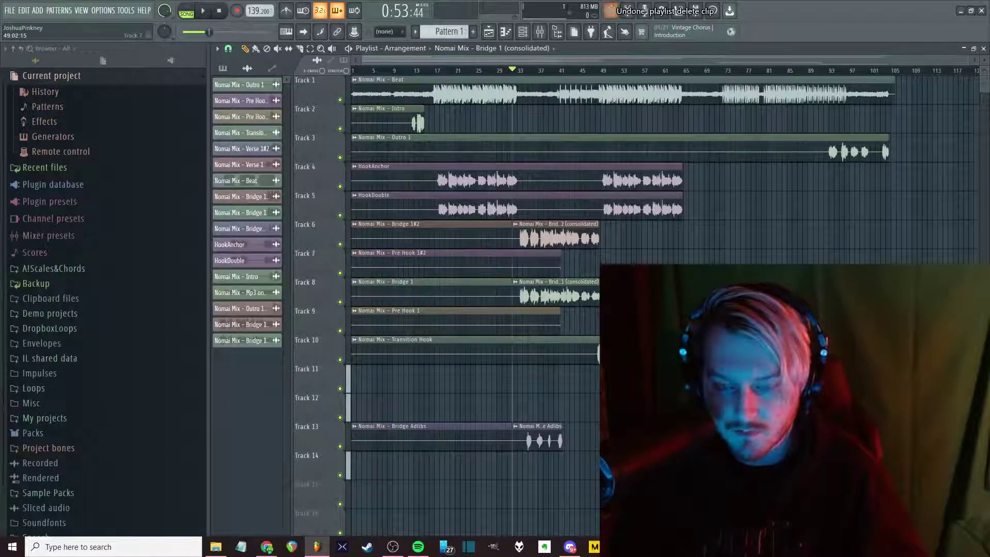
left_click(557, 296)
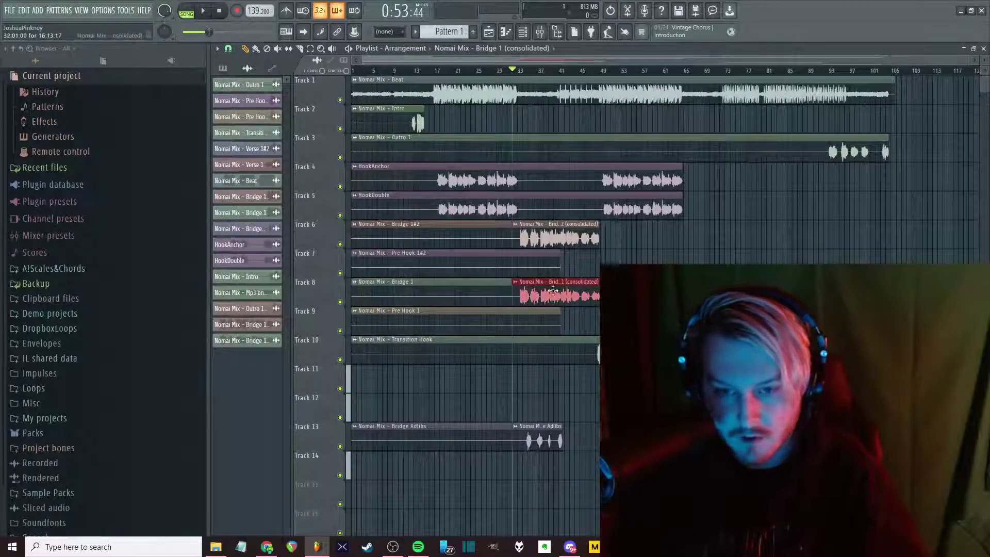
Consolidate the Verse 1#2 vocal clips on Track 11 and the Verse 1 vocal clips on Track 12 separately
left_click(670, 209)
left_click_drag(829, 407, 722, 379)
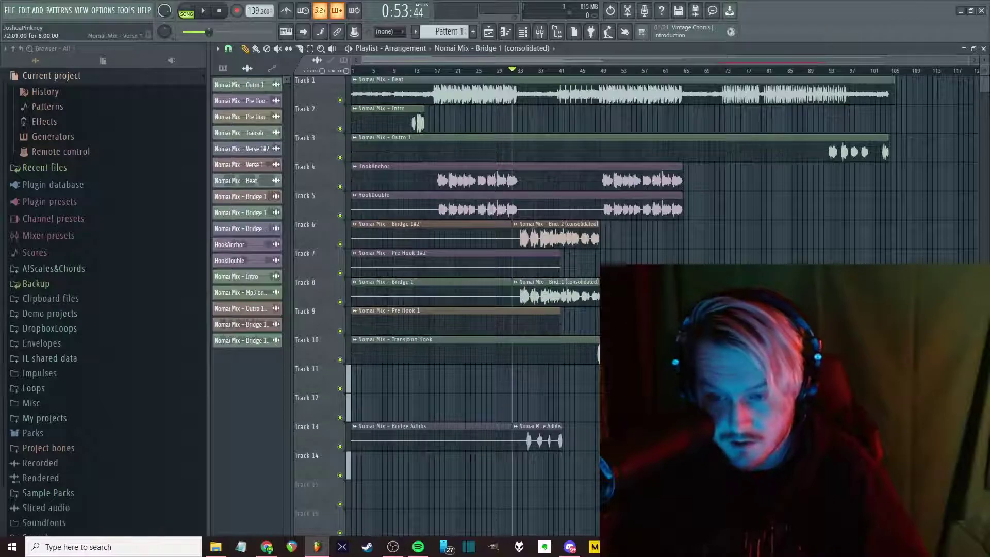
key("ctrl+alt+c")
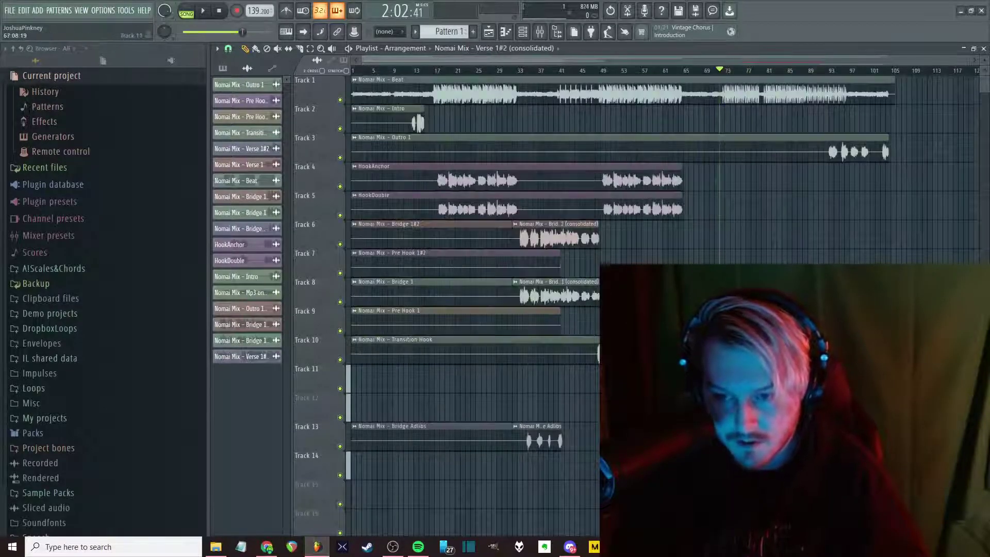
key("ctrl+z")
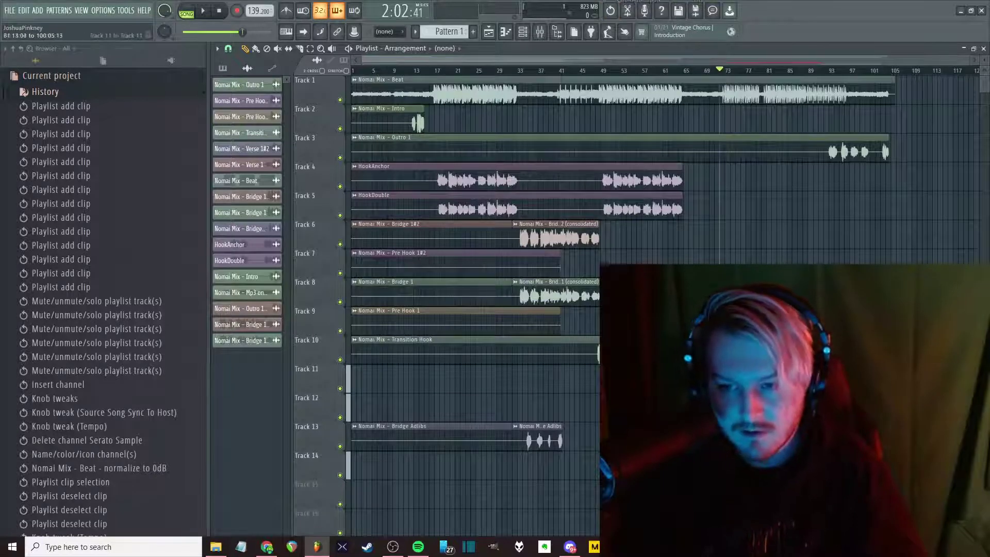
key("ctrl+alt+c")
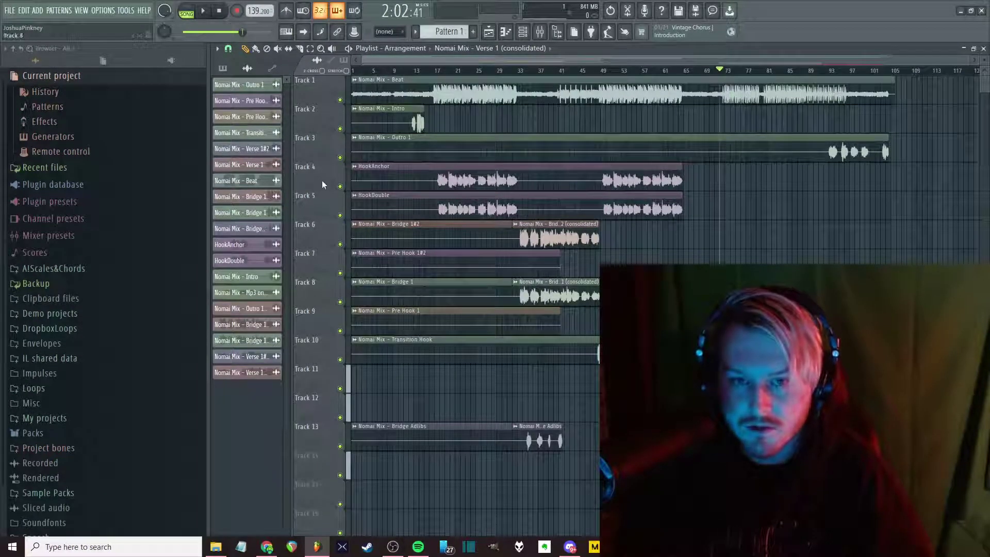
left_click(830, 152, "ctrl")
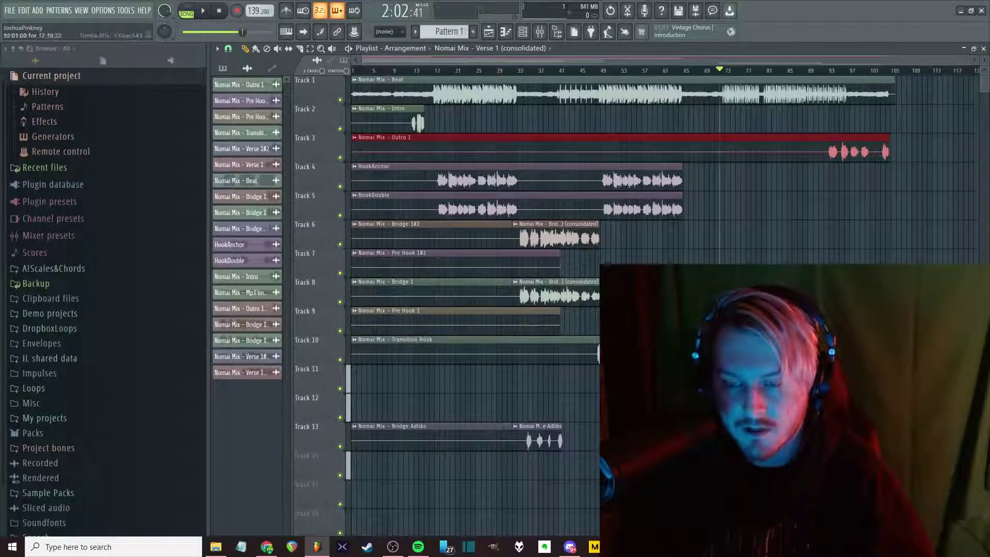
scroll(593, 299, "down", 1)
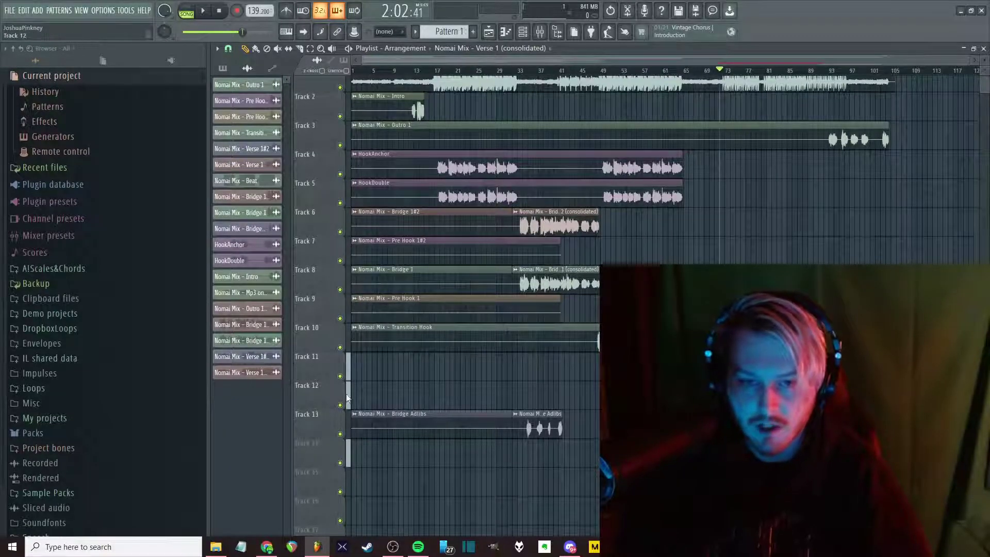
scroll(394, 356, "up", 2)
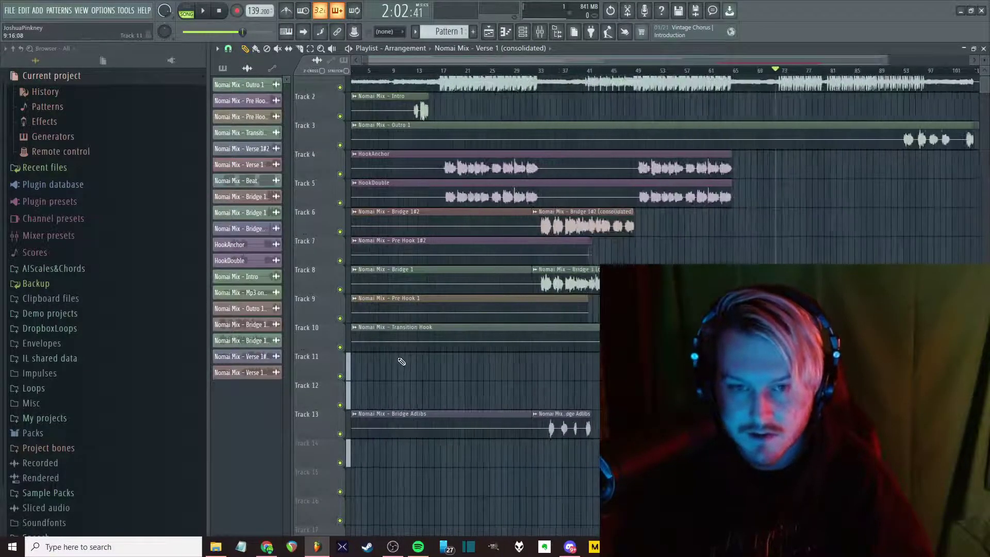
scroll(430, 231, "up", 1)
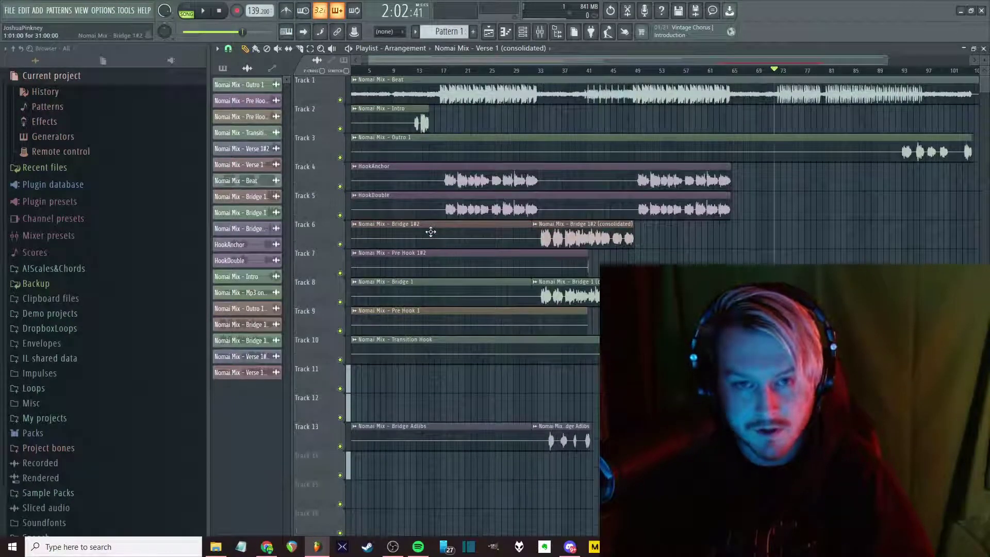
Select the first hook section from bar 17 to bar 33 in the playlist and check the mixer
left_click_drag(450, 73, 544, 113)
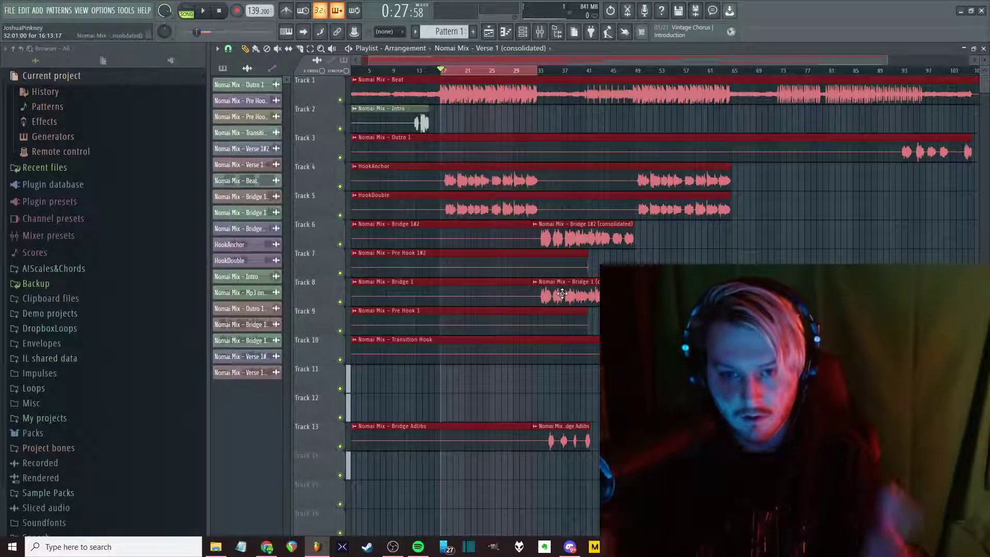
key("F9")
key("F9")
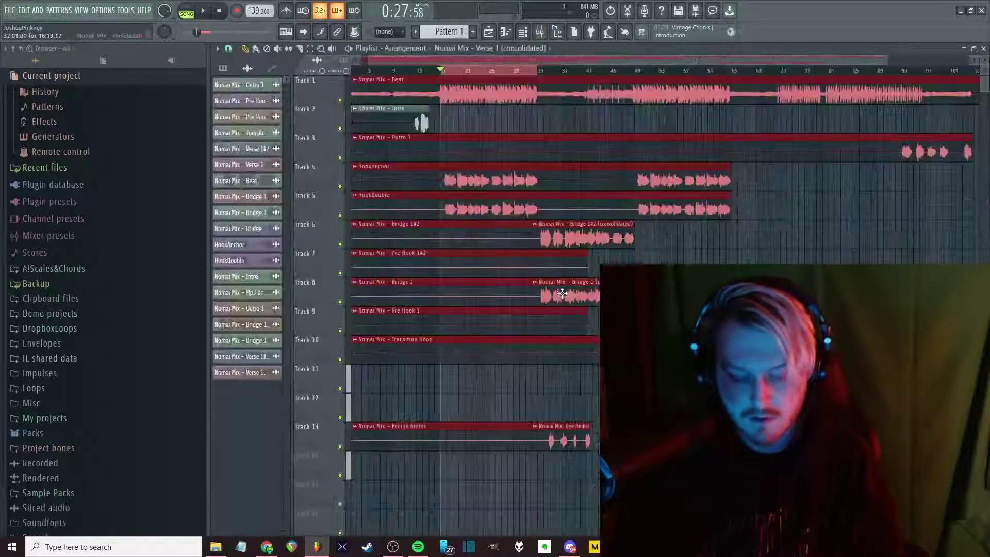
Set Track 1 (Beat) and Track 2 (Intro) as audio tracks on mixer Insert 1 and Insert 2
right_click(330, 80)
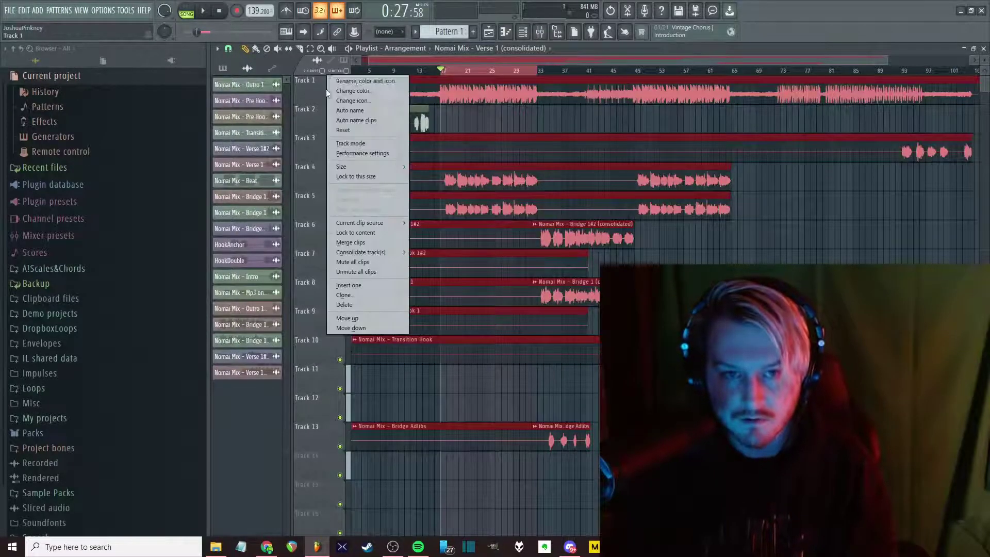
mouse_move(376, 146)
left_click(495, 31)
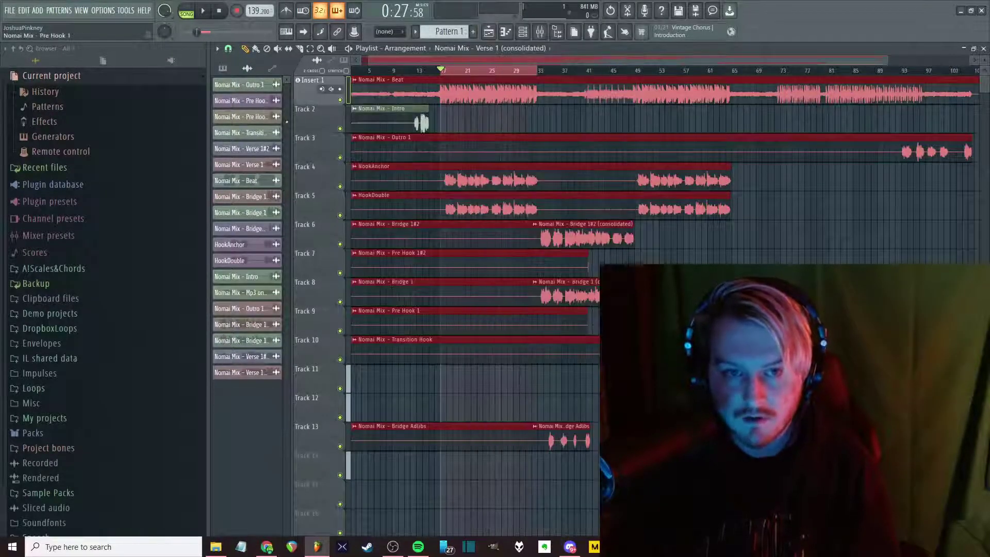
right_click(307, 120)
mouse_move(351, 172)
mouse_move(415, 182)
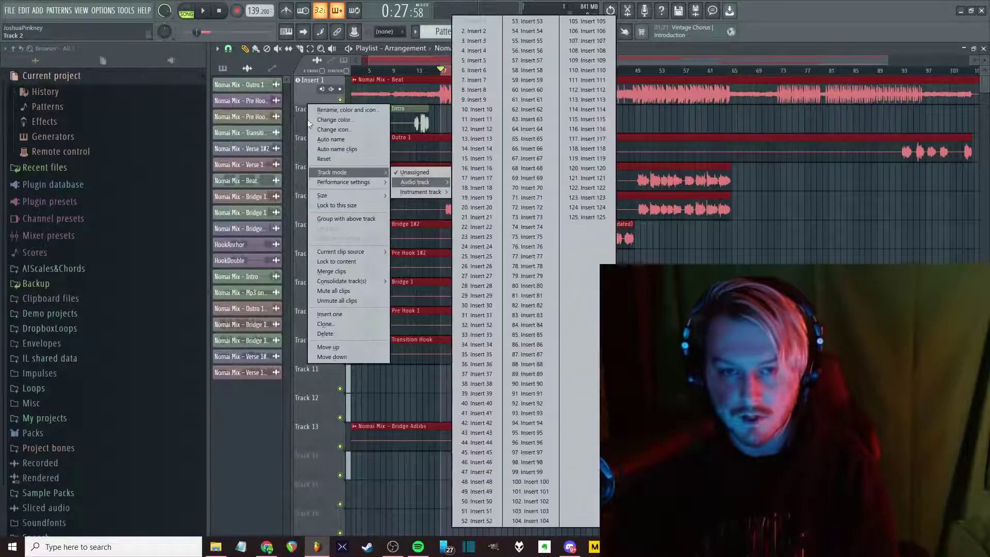
left_click(477, 31)
Set the Outro 1, HookAnchor and HookDouble tracks as audio tracks on Insert 3, Insert 4 and Insert 5
right_click(307, 183)
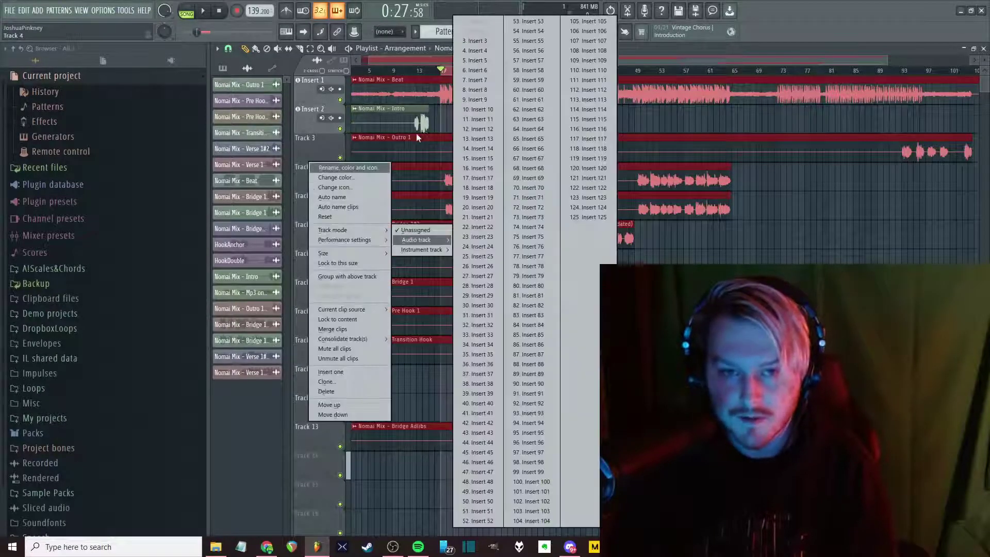
left_click(314, 146)
right_click(314, 146)
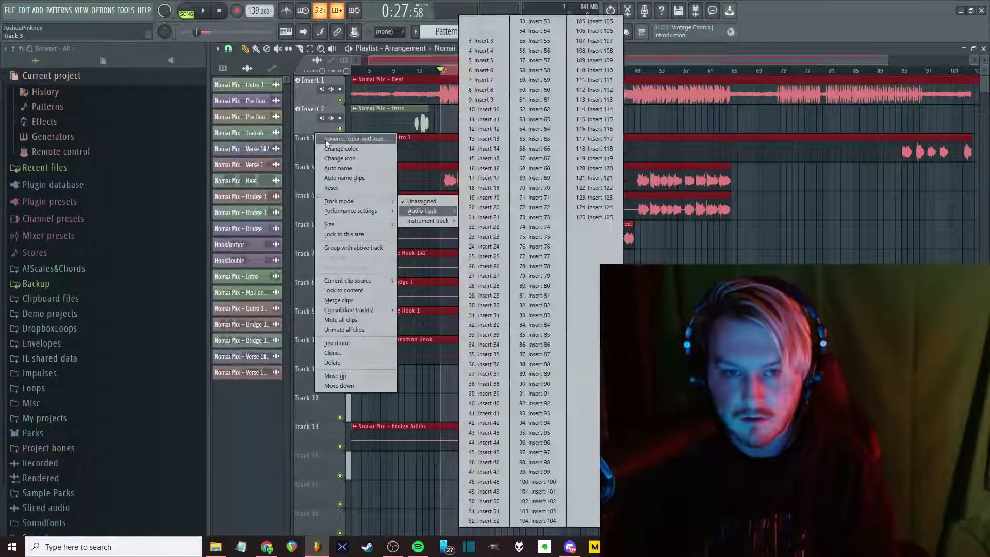
left_click(503, 37)
right_click(331, 168)
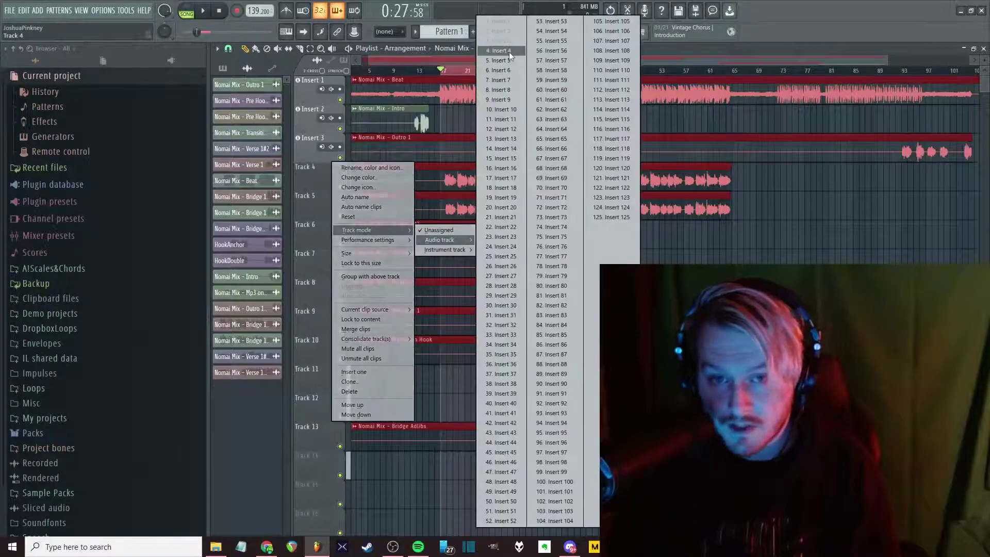
left_click(509, 52)
right_click(312, 199)
left_click(480, 61)
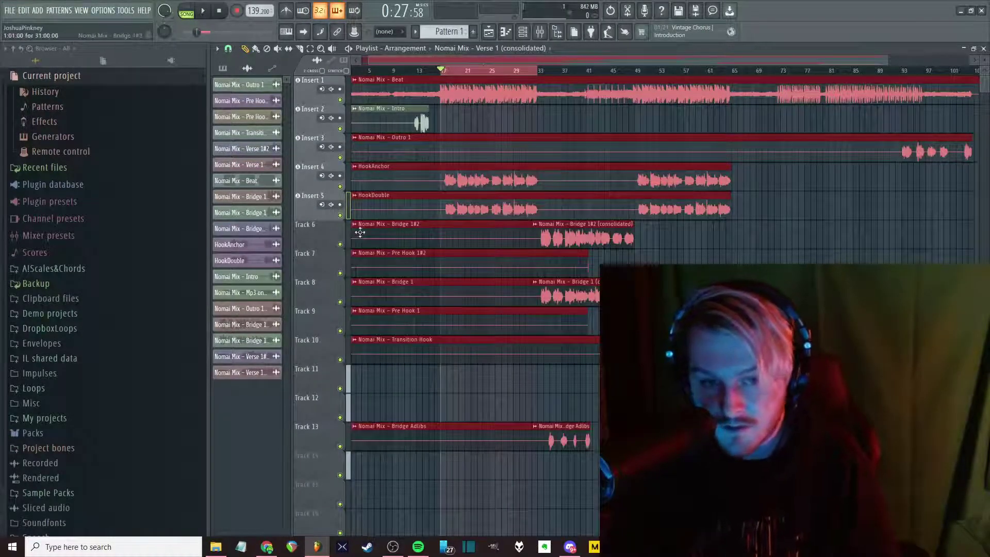
Set the Bridge 1#2 and Bridge 1 tracks as audio tracks on Insert 6 and Insert 7, and clear the Pre Hook lead-ins
right_click(320, 225)
mouse_move(345, 287)
mouse_move(428, 297)
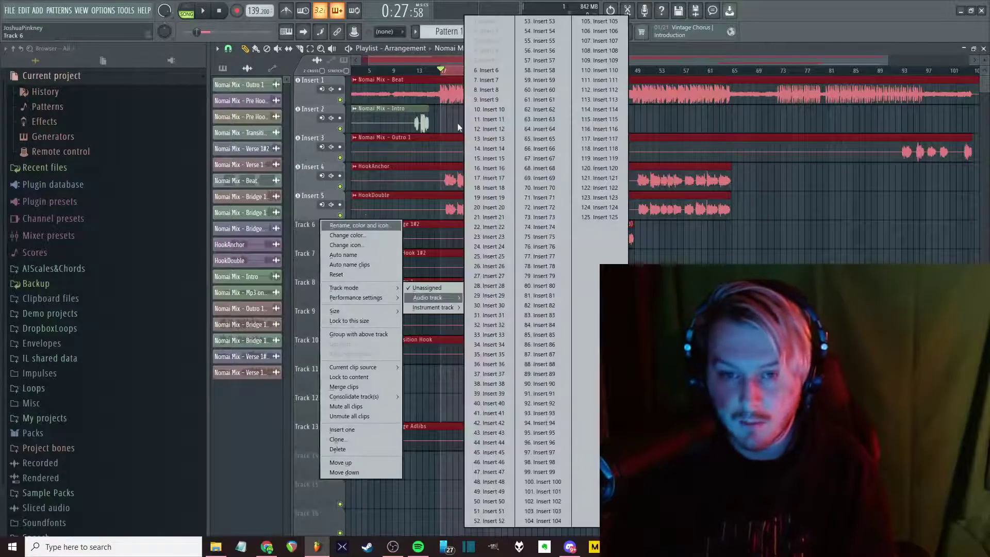
left_click(488, 71)
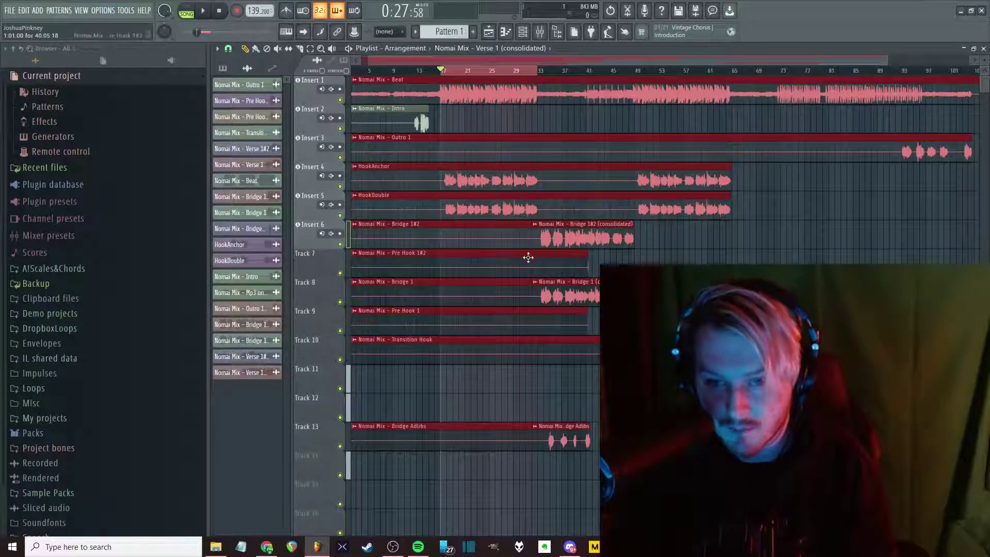
right_click(322, 290)
mouse_move(344, 277)
mouse_move(428, 343)
left_click(487, 81)
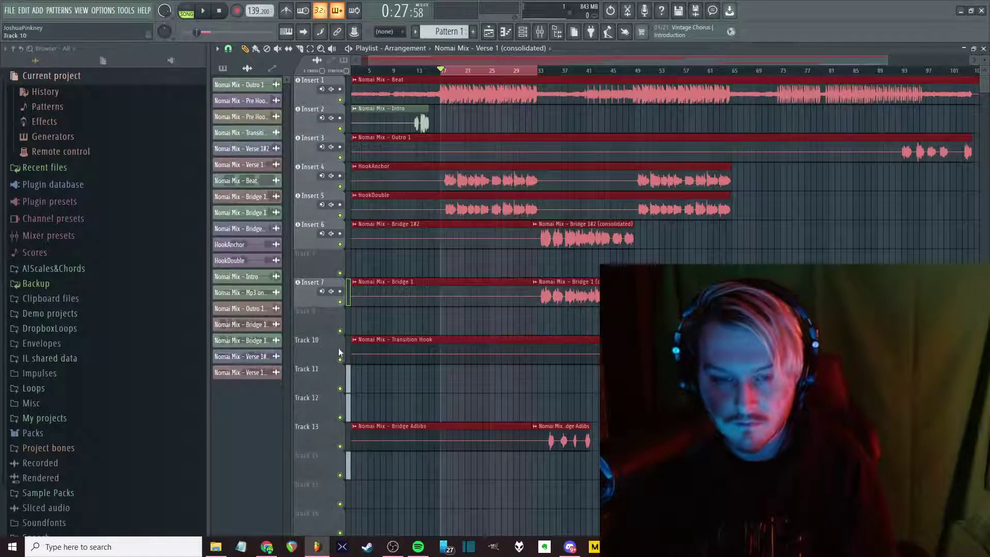
Set the Transition Hook track as an audio track on Insert 8 and delete the emptied Pre Hook tracks
right_click(323, 353)
mouse_move(346, 336)
mouse_move(428, 343)
left_click(506, 88)
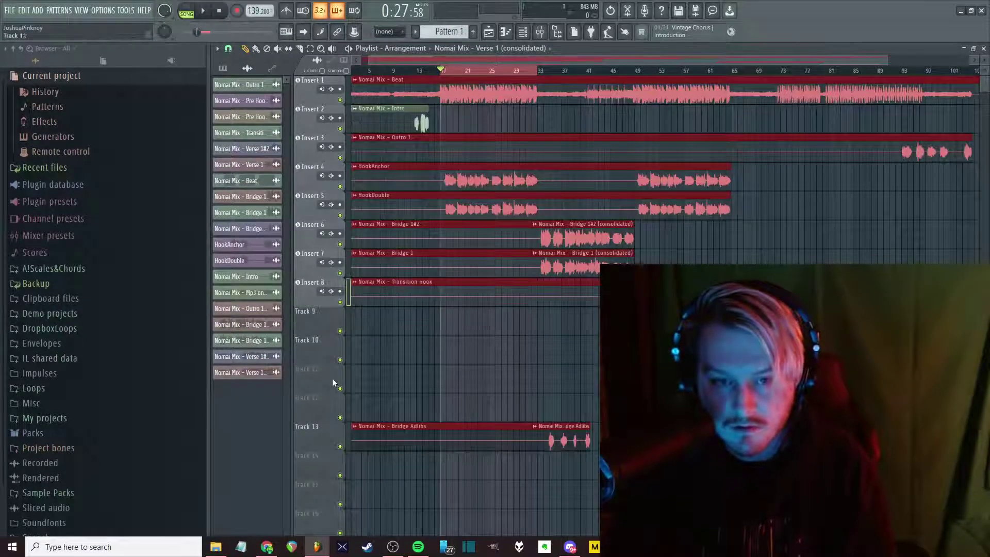
scroll(332, 407, "down", 1)
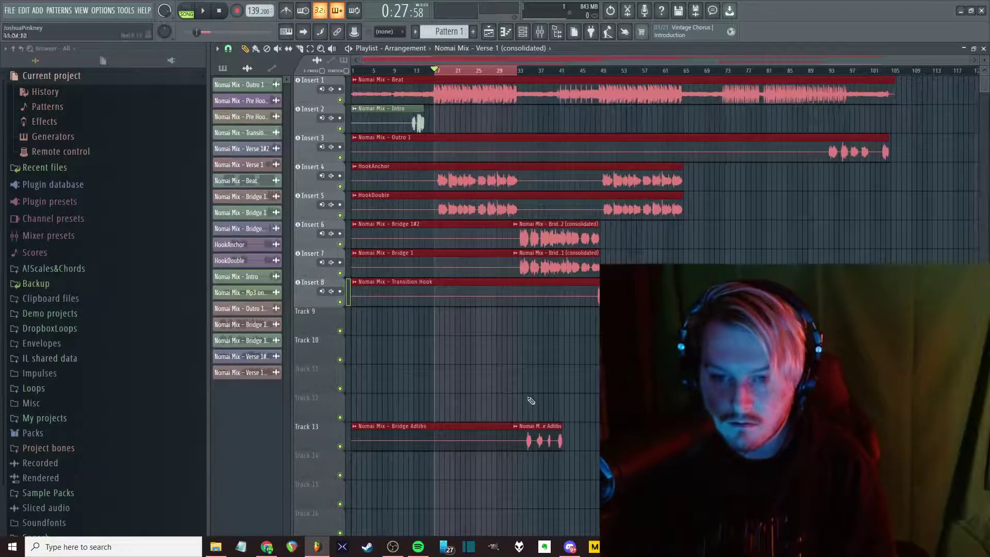
Set Track 9 and Track 10 as audio tracks on mixer Insert 9 and Insert 10
right_click(316, 321)
left_click(683, 378)
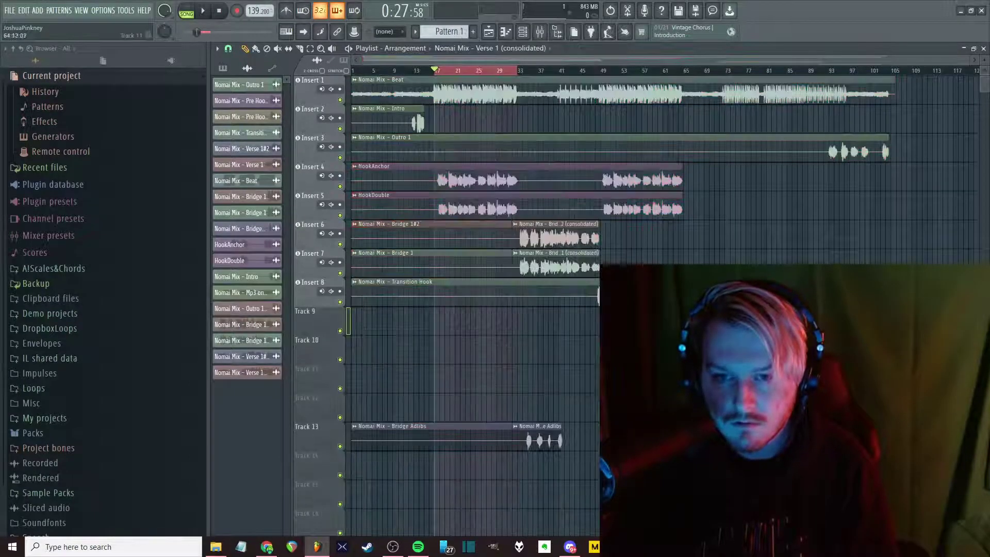
right_click(295, 322)
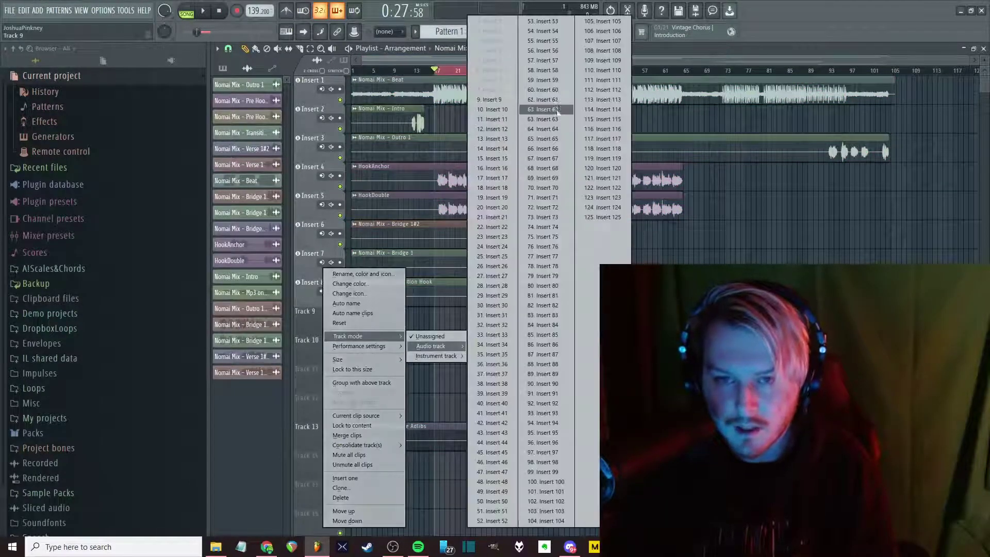
left_click(495, 101)
right_click(310, 341)
mouse_move(434, 346)
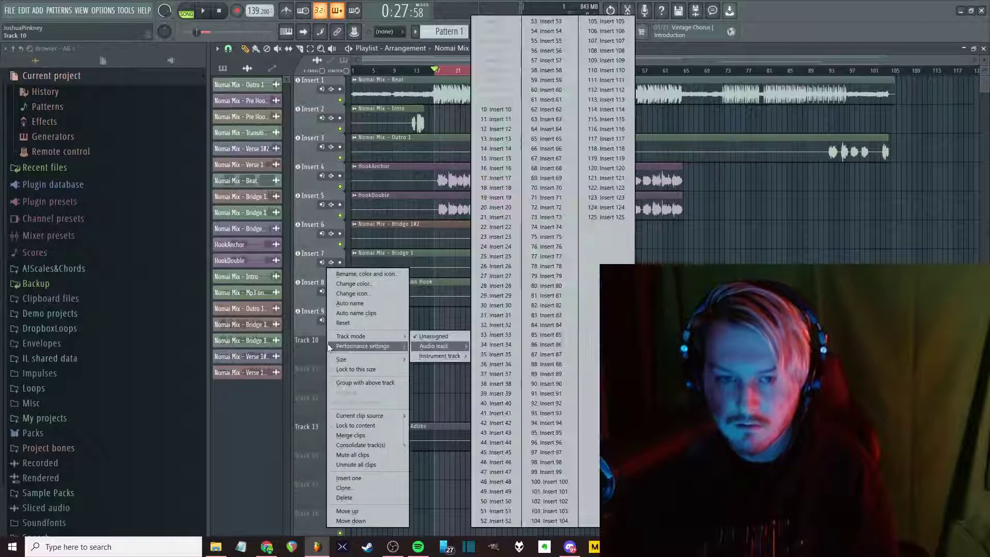
left_click(498, 109)
Move the Bridge Adlibs track up directly below Insert 10 and set it as an audio track on Insert 11
left_click_drag(311, 428, 312, 378)
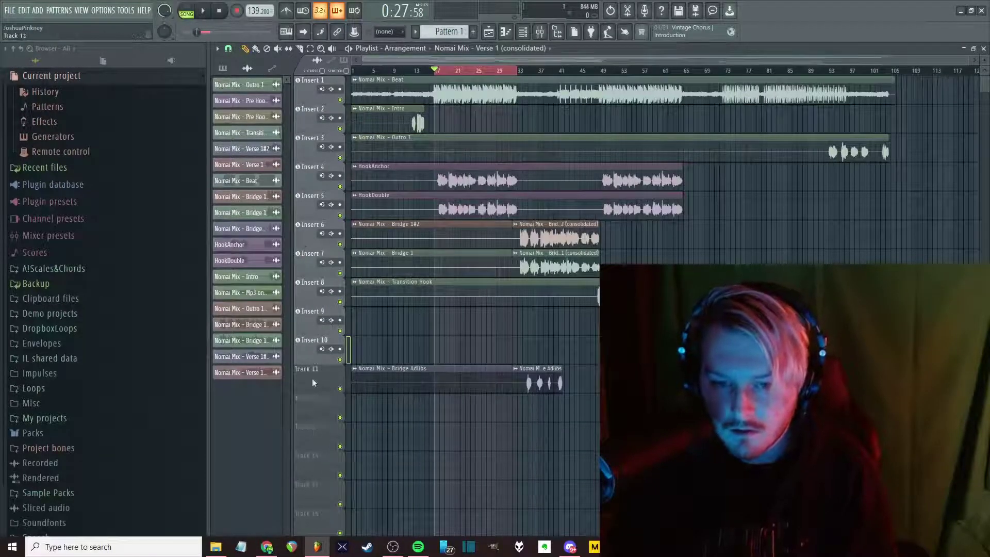
right_click(311, 378)
mouse_move(434, 346)
left_click(488, 118)
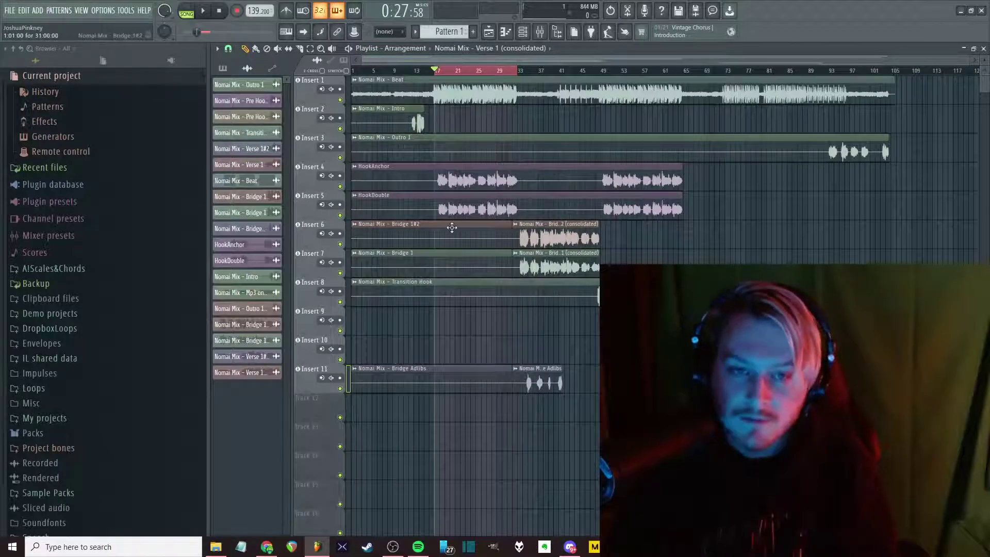
Rename the Insert 1 playlist track as Beat
right_click(310, 82)
left_click(311, 82)
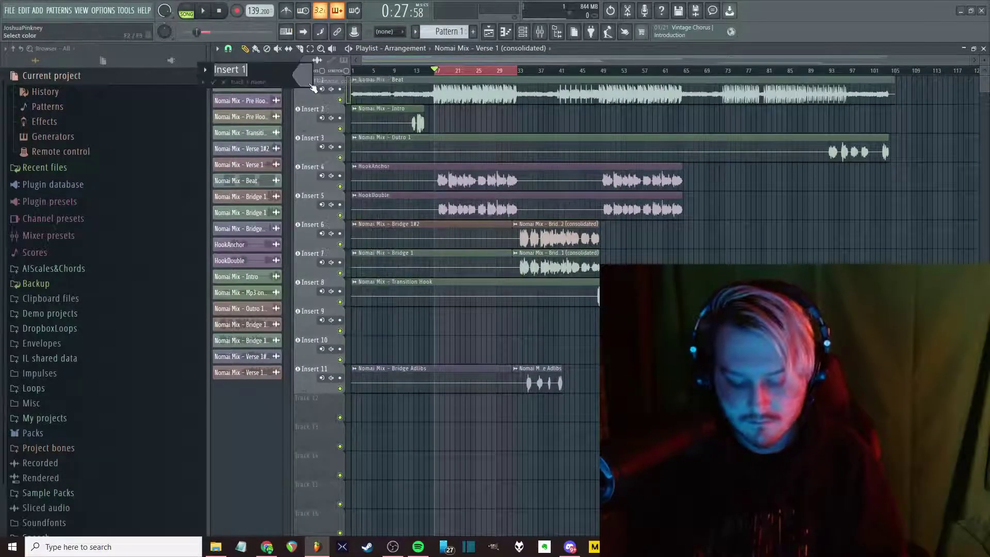
key("Return")
key("F9")
key("F5")
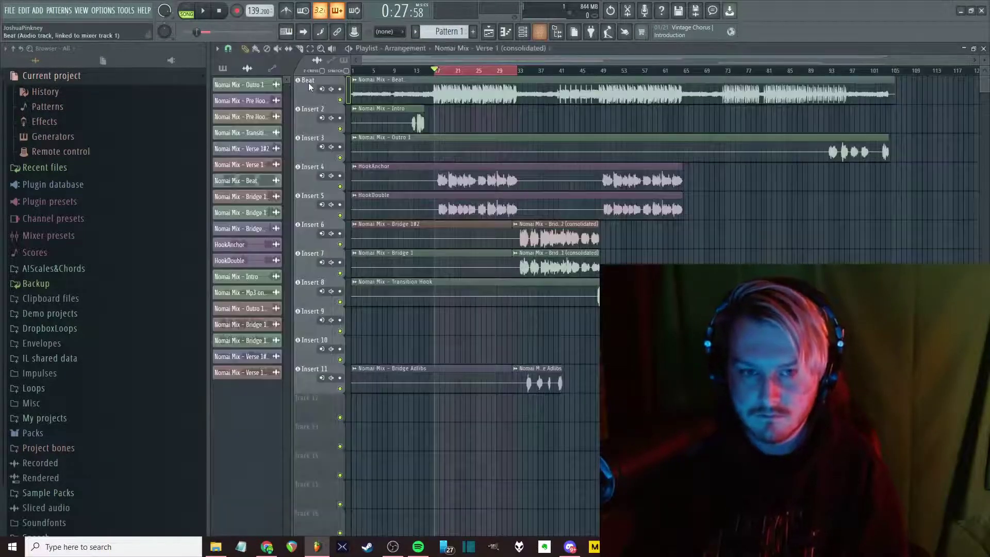
Solo the Insert 2 track, play its vocal from just before bar 13, and clear the solo
right_click(339, 138)
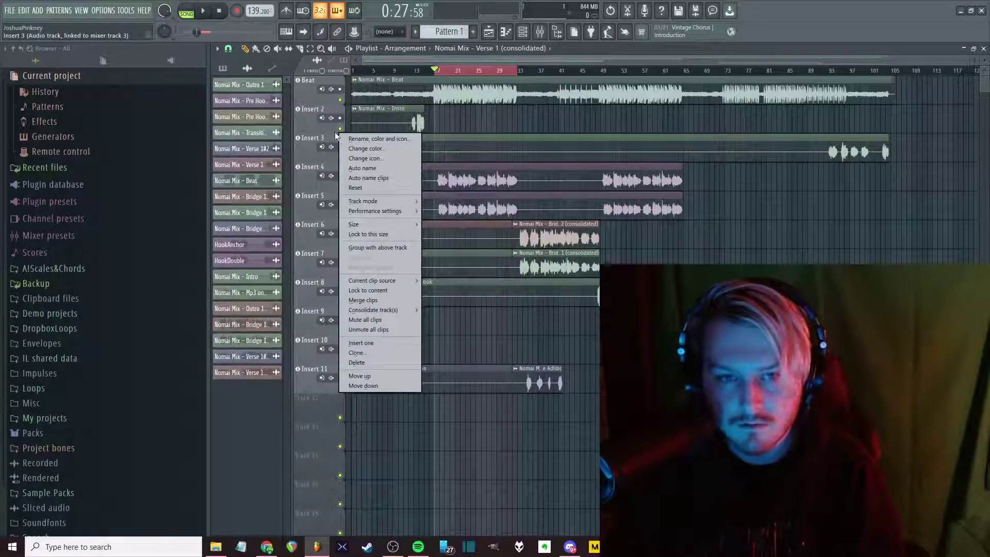
right_click(340, 128)
left_click(407, 70)
key("space")
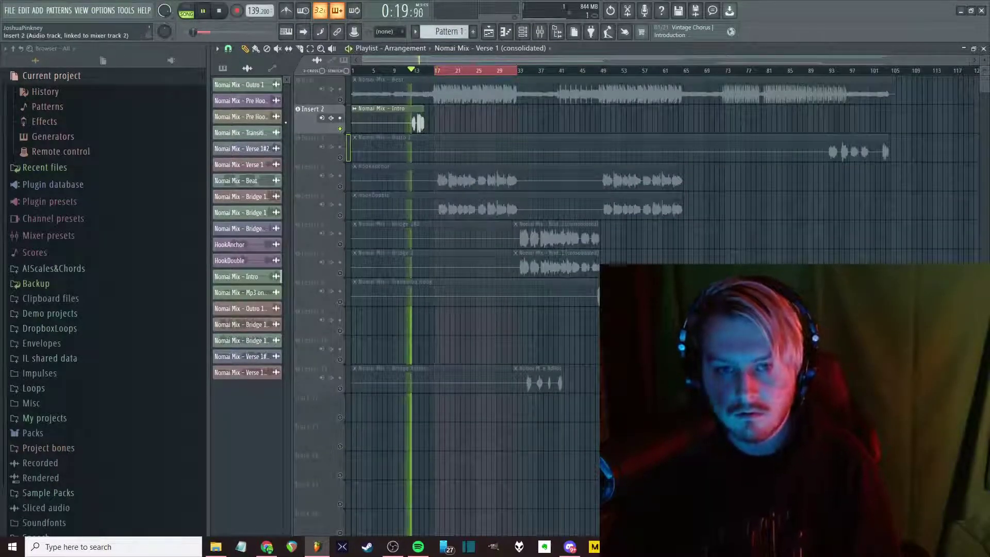
right_click(340, 128)
Rename the Insert 2 track as Intro and the Insert 3 track as Outro
right_click(305, 103)
left_click(309, 124)
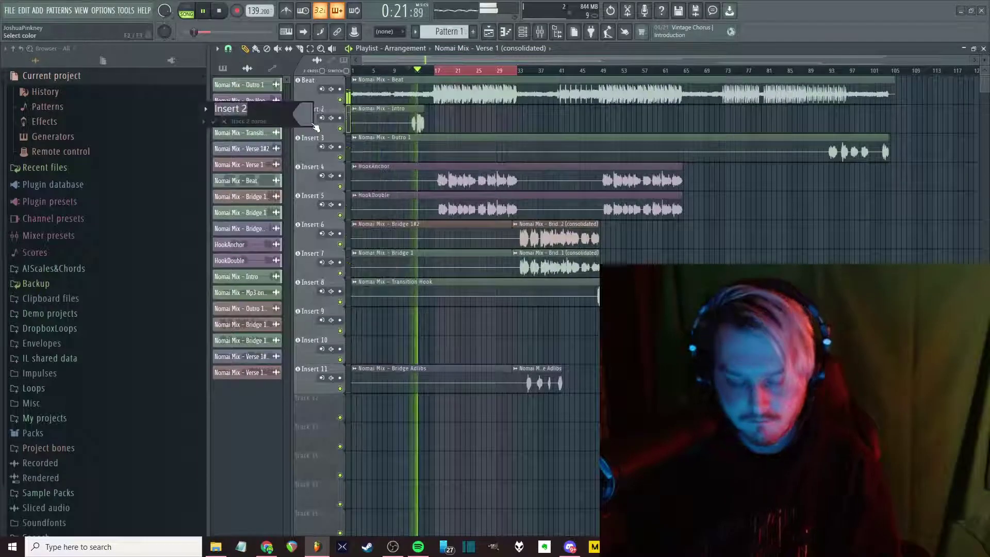
type("Intro")
key("Return")
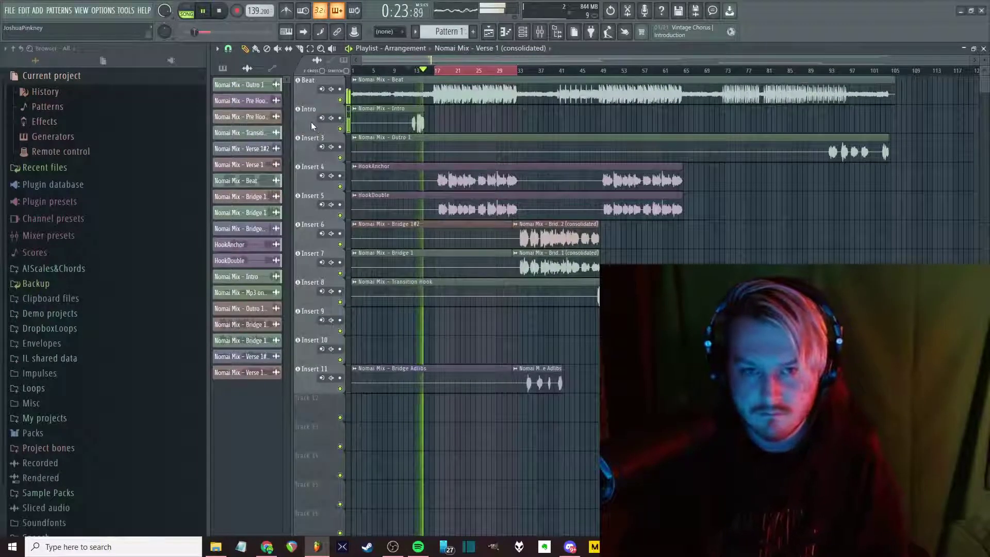
right_click(314, 138)
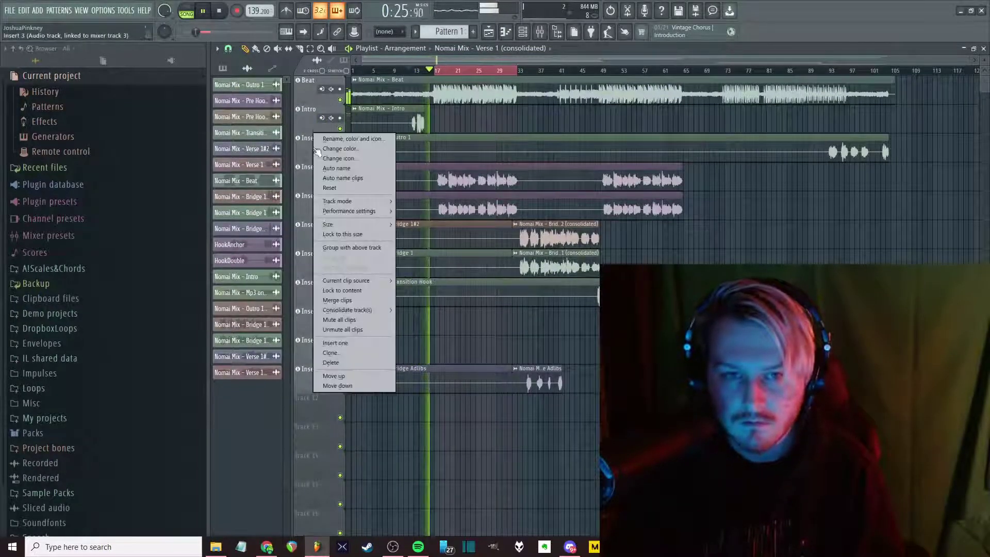
left_click(335, 139)
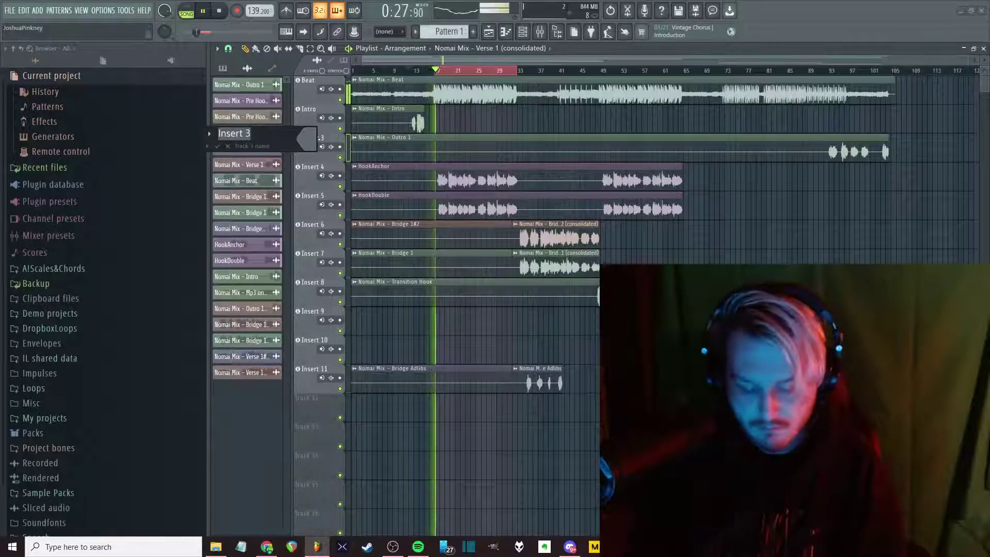
type("Outro")
key("Return")
Rename the Insert 4 track as Hook and the Insert 5 track as DoubleHook
key("F2")
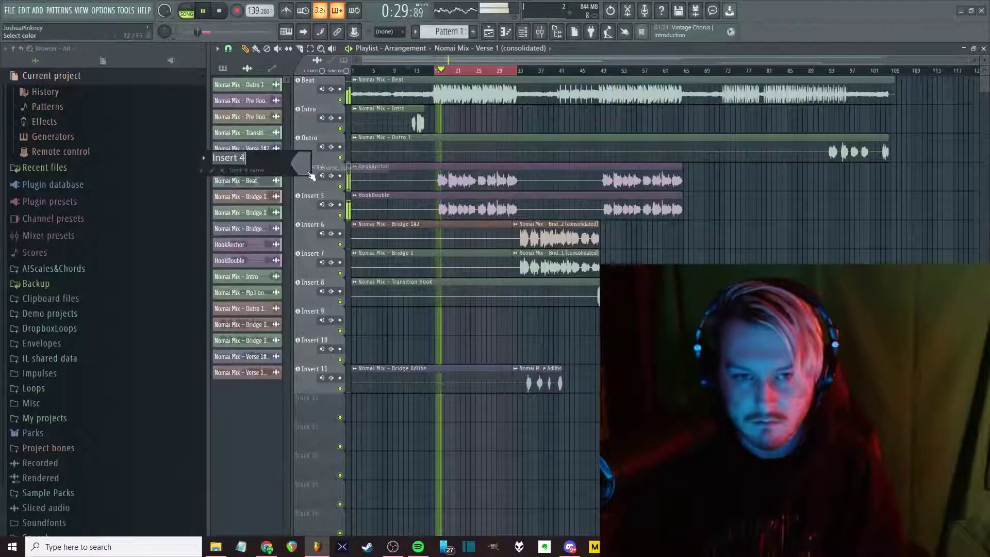
type("Hook")
key("Return")
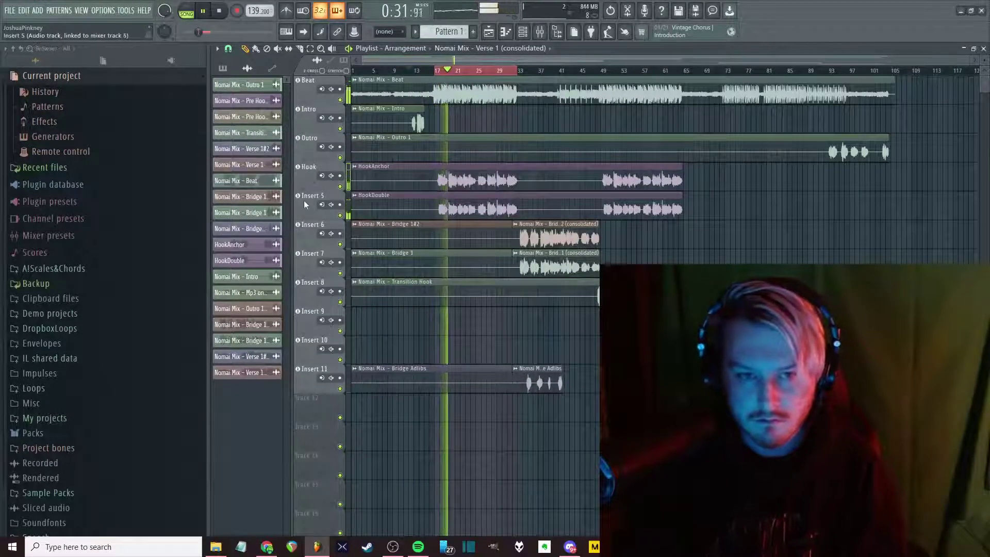
key("F2")
type("Double")
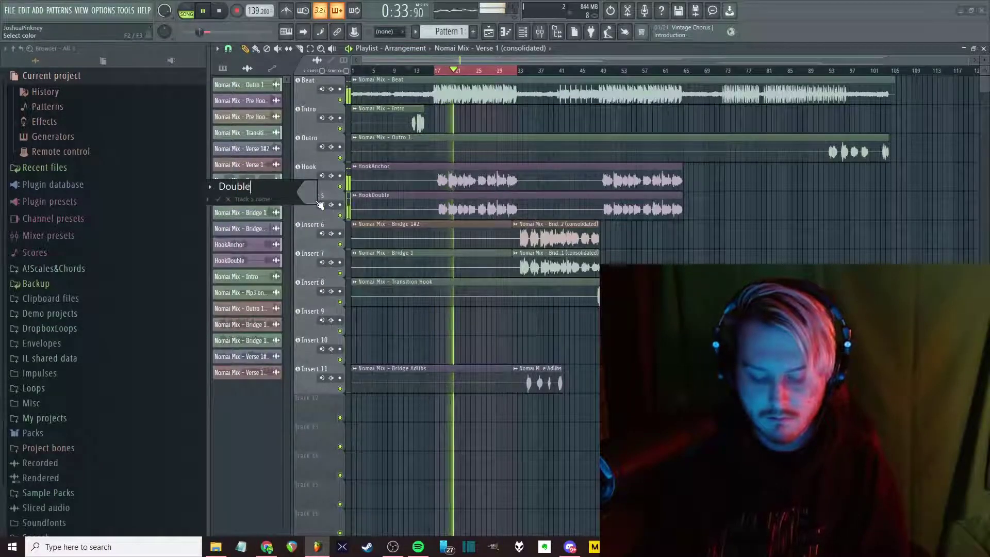
type("Hook")
key("Return")
Rename the Insert 6 track as Verses and the Insert 7 track as VerseDouble
right_click(310, 231)
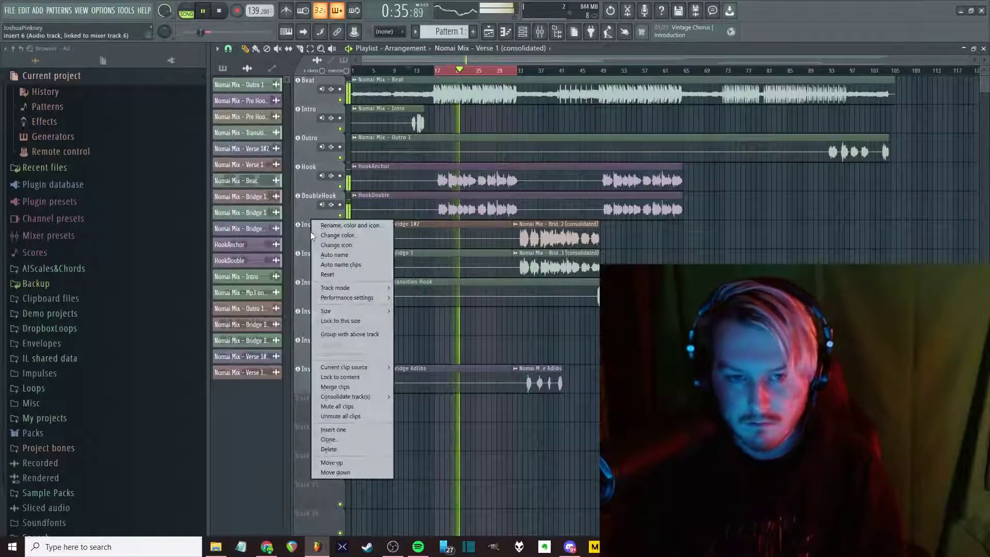
left_click(335, 225)
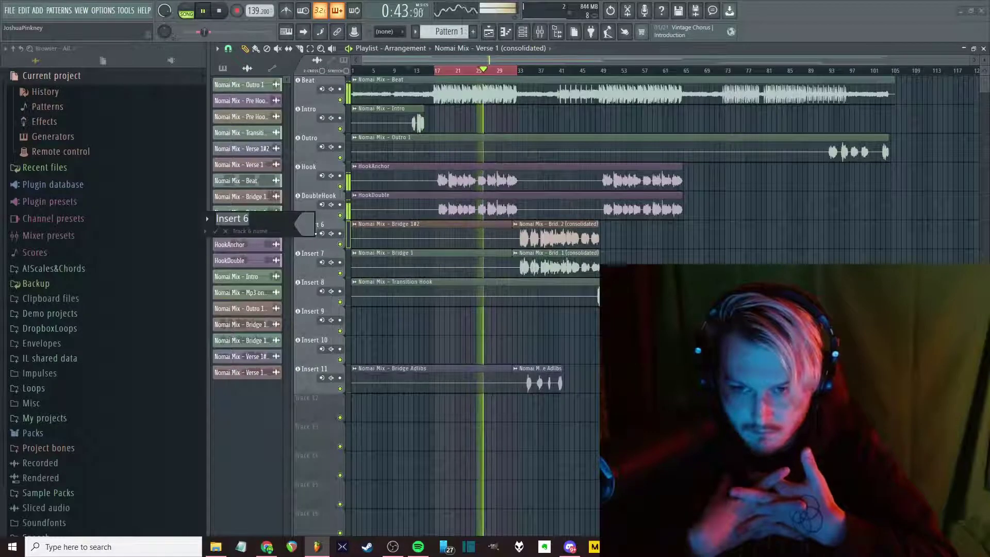
type("Verses")
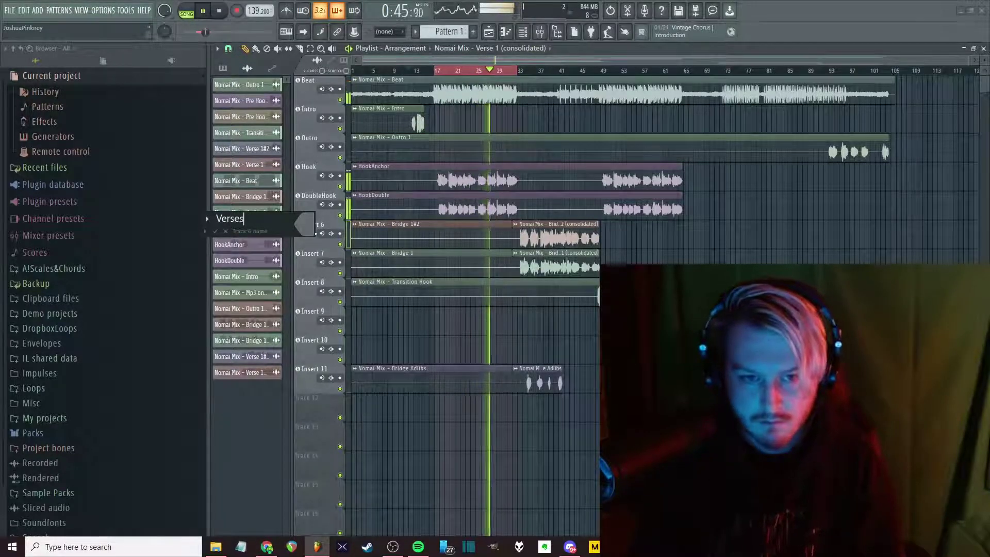
key("Return")
right_click(315, 233)
right_click(304, 259)
left_click(308, 260)
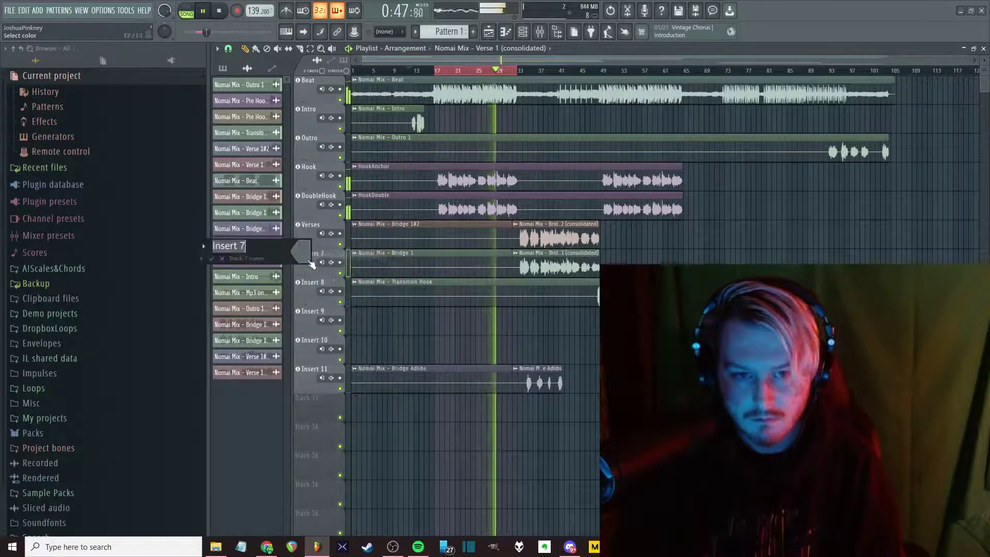
type("Verse")
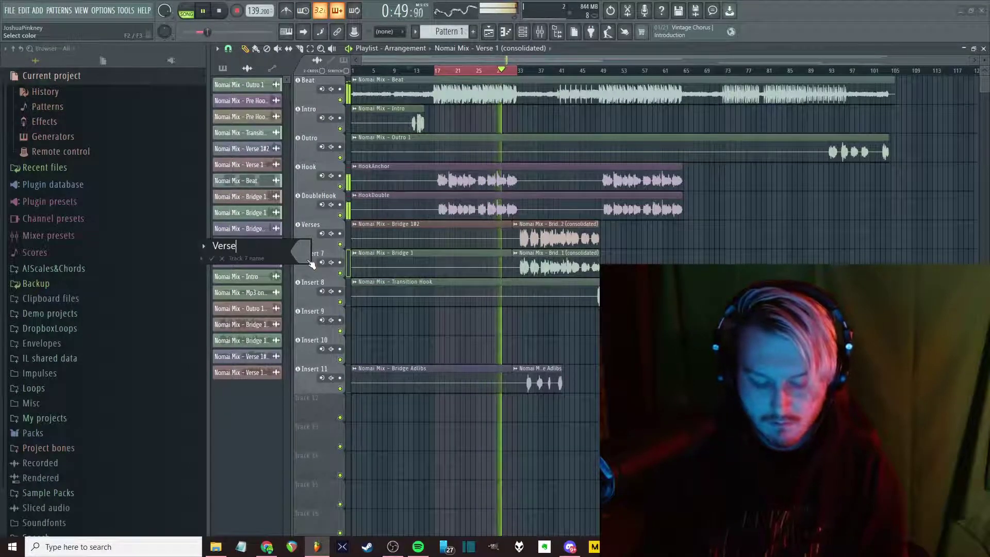
type("Double")
key("Return")
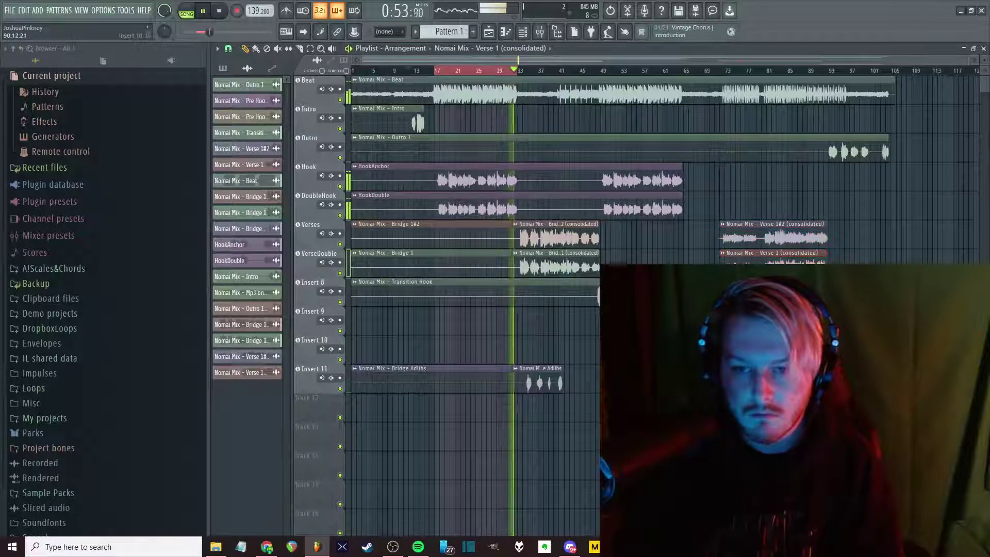
Reset the empty Insert 9 and Insert 10 playlist tracks
right_click(307, 316)
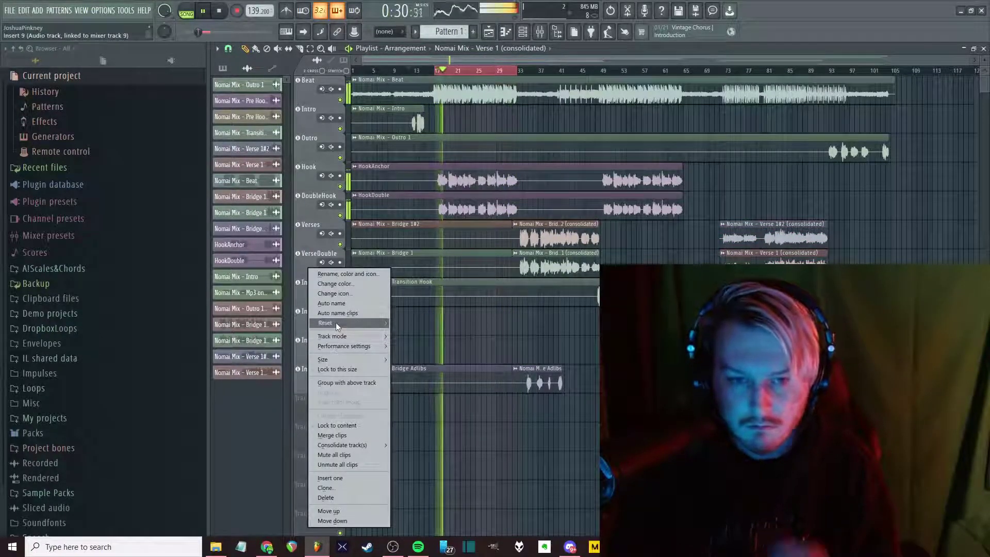
left_click(302, 341)
right_click(302, 341)
mouse_move(339, 336)
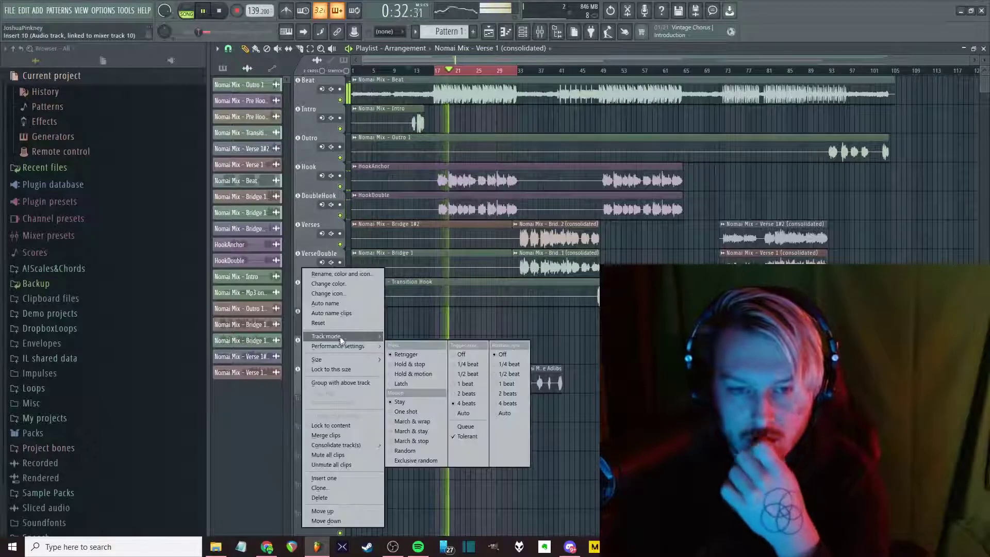
key("Escape")
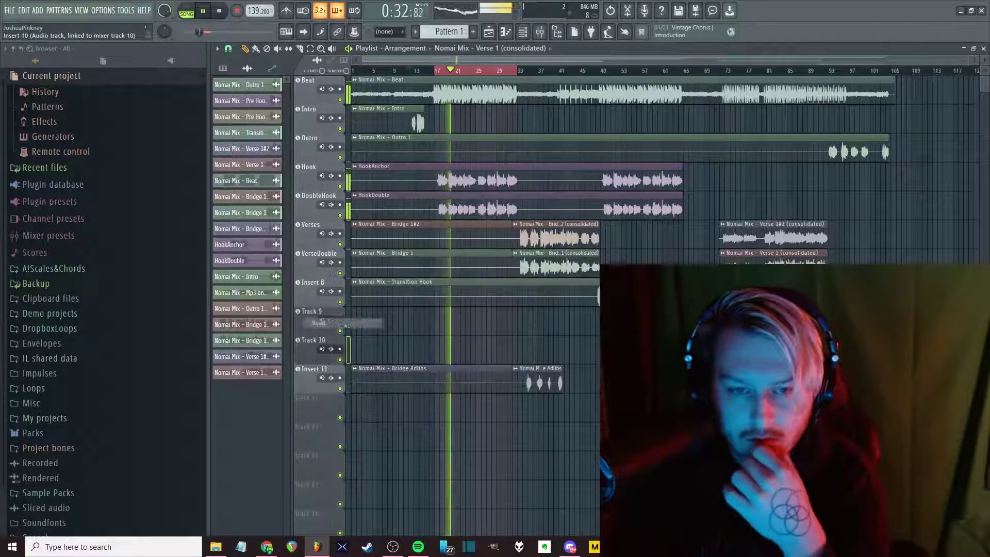
right_click(304, 373)
mouse_move(352, 337)
mouse_move(422, 345)
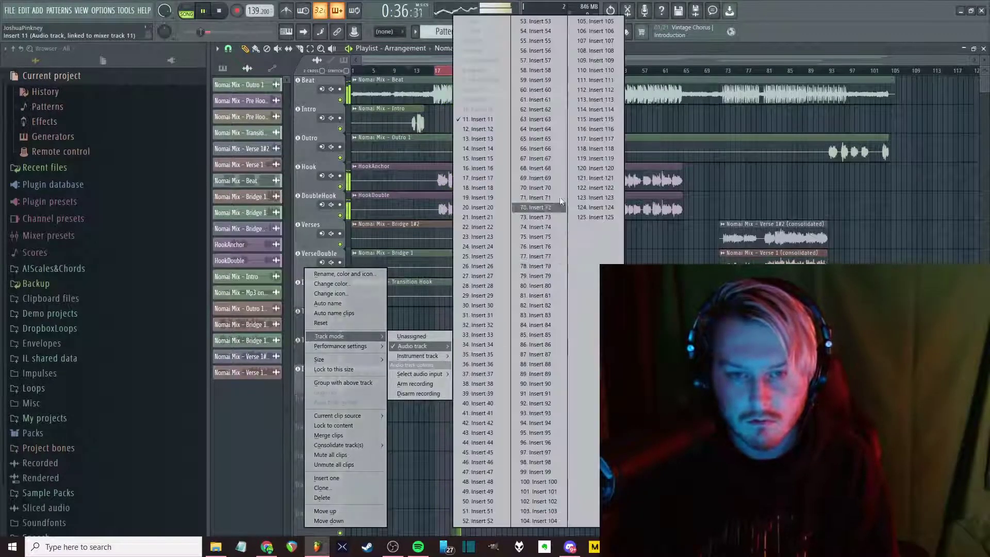
key("Escape")
key("Escape")
key("Escape")
key("Escape")
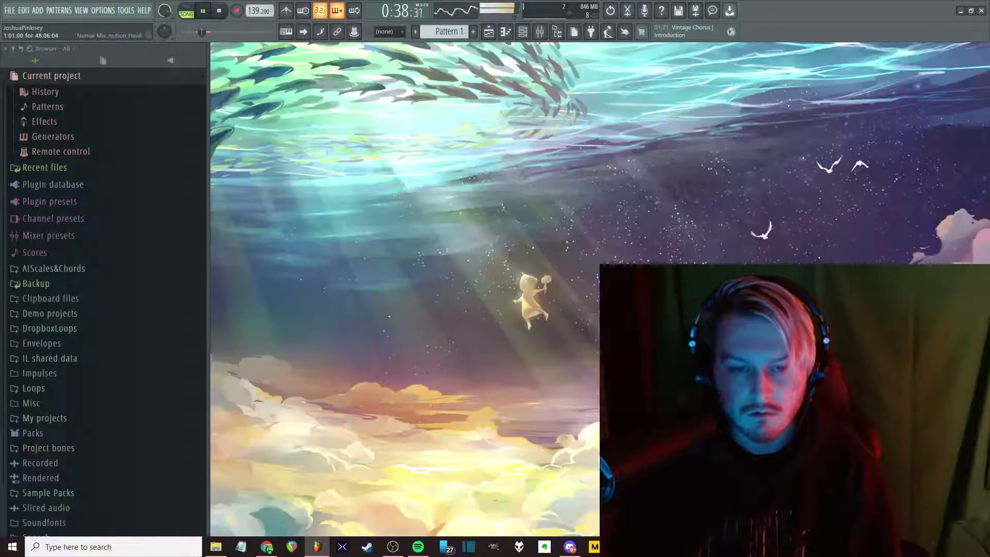
key("F5")
Move the Bridge Adlibs clips up to Track 9 and set the Track 9, Track 10 and Insert 11 tracks to unassigned
left_click(394, 349)
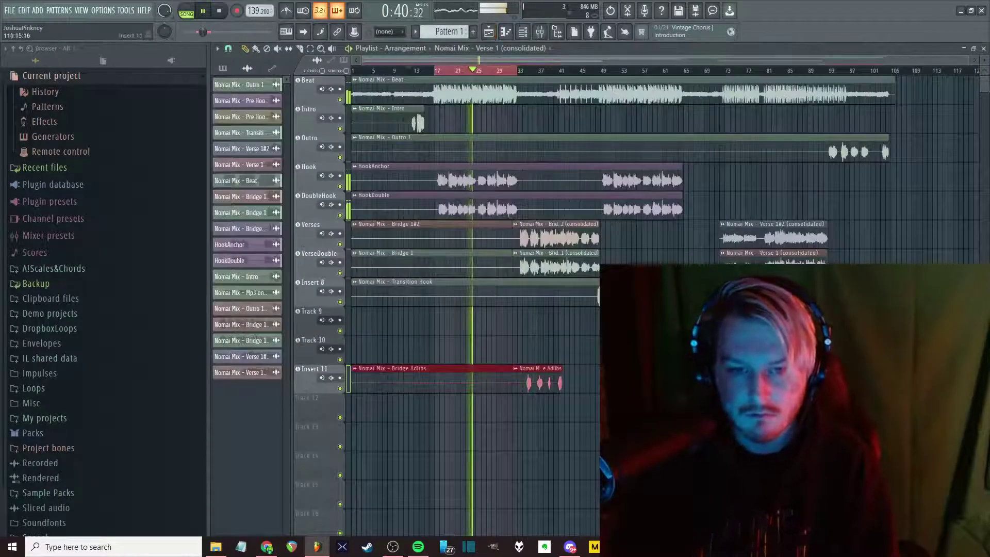
left_click_drag(393, 349, 394, 321)
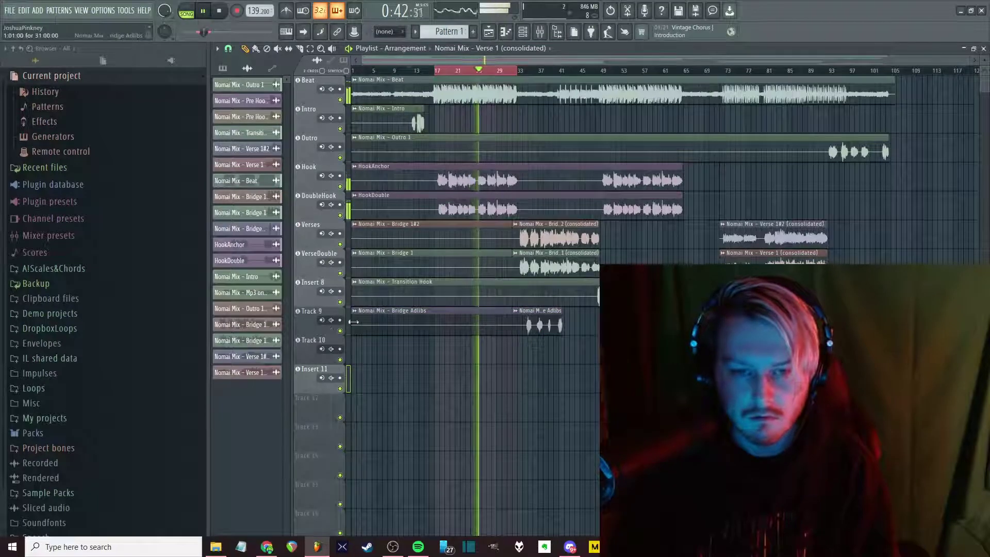
right_click(305, 320)
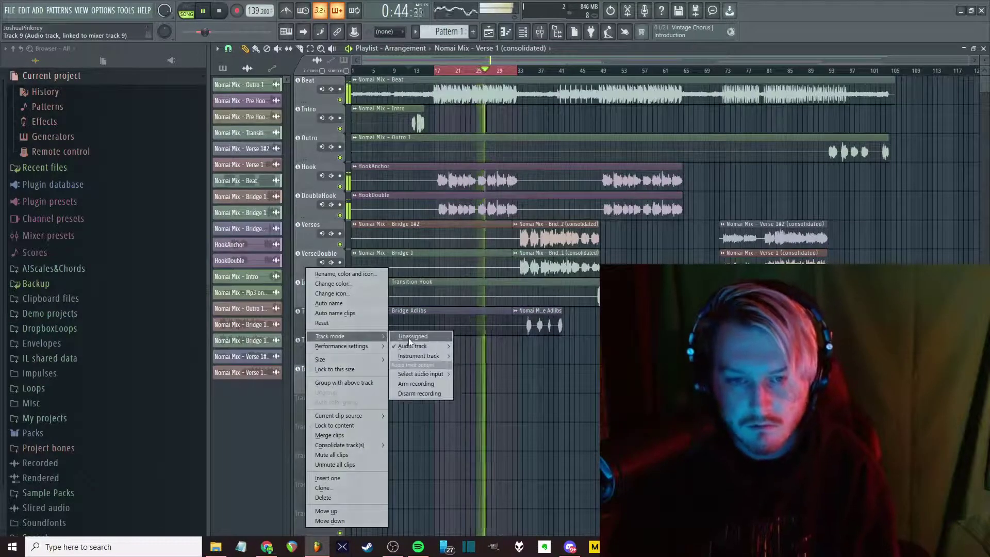
right_click(314, 340)
right_click(314, 340)
mouse_move(361, 336)
left_click(448, 348)
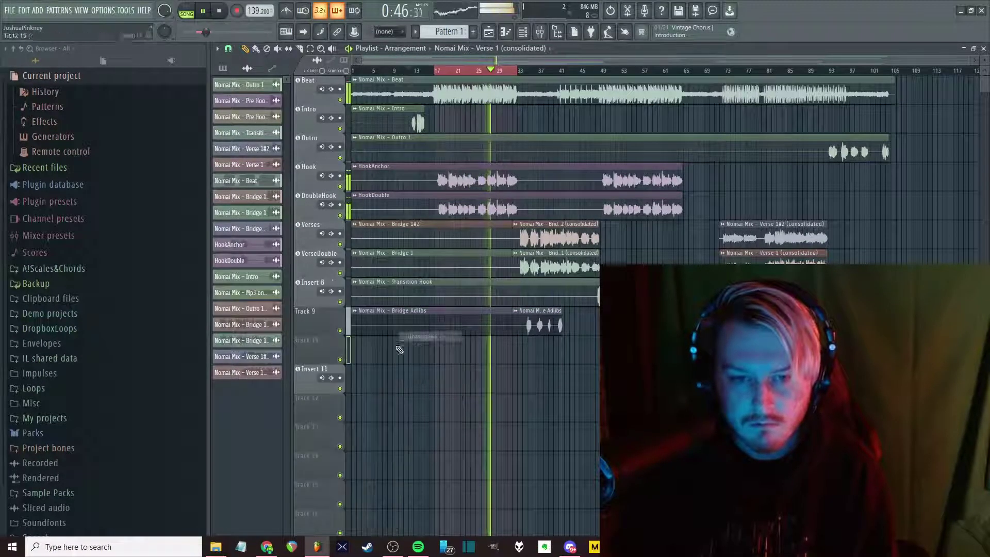
right_click(314, 340)
left_click(421, 336)
Set Track 9 with the Bridge Adlibs clips as an audio track on Insert 9 and rename it as AdLibs
right_click(320, 327)
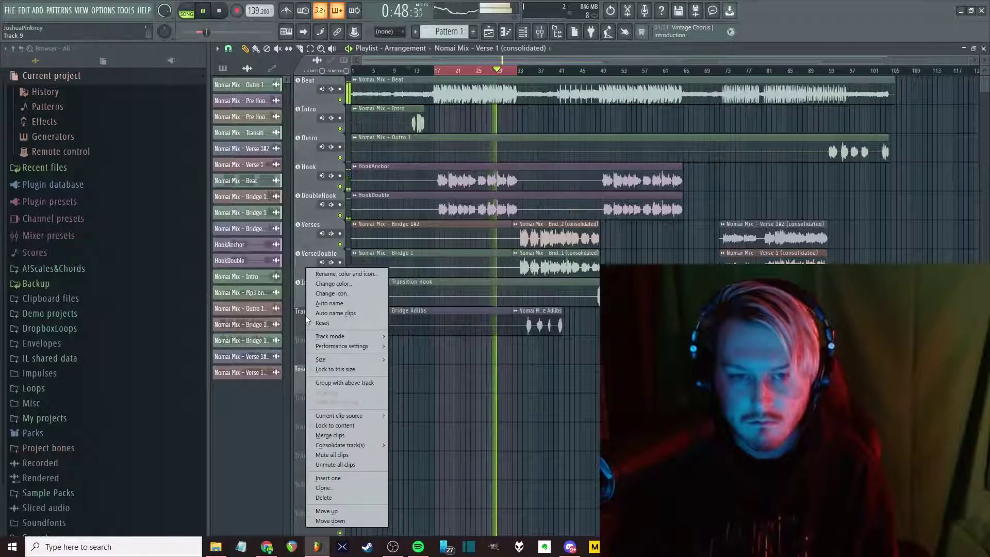
mouse_move(414, 346)
left_click(475, 99)
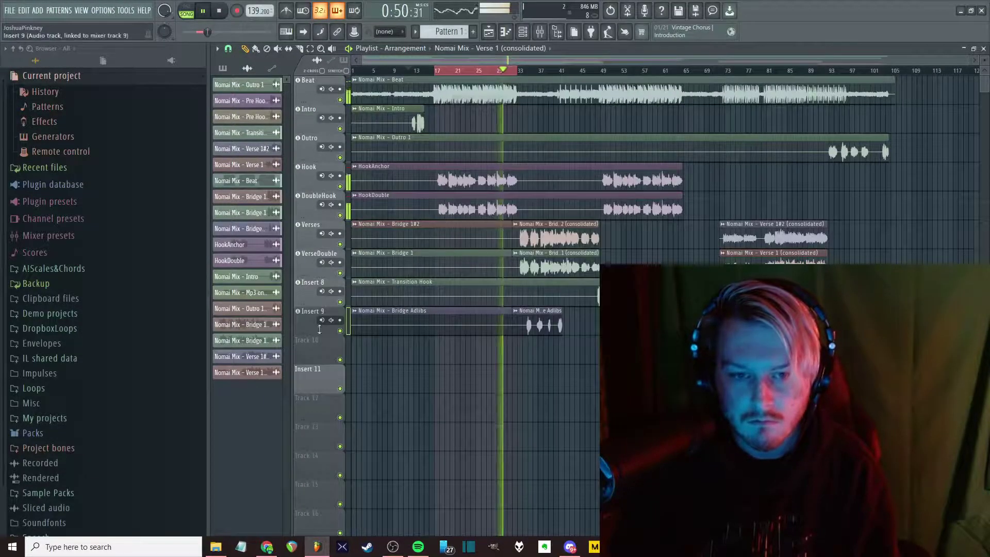
key("F2")
type("AdLibs")
key("Return")
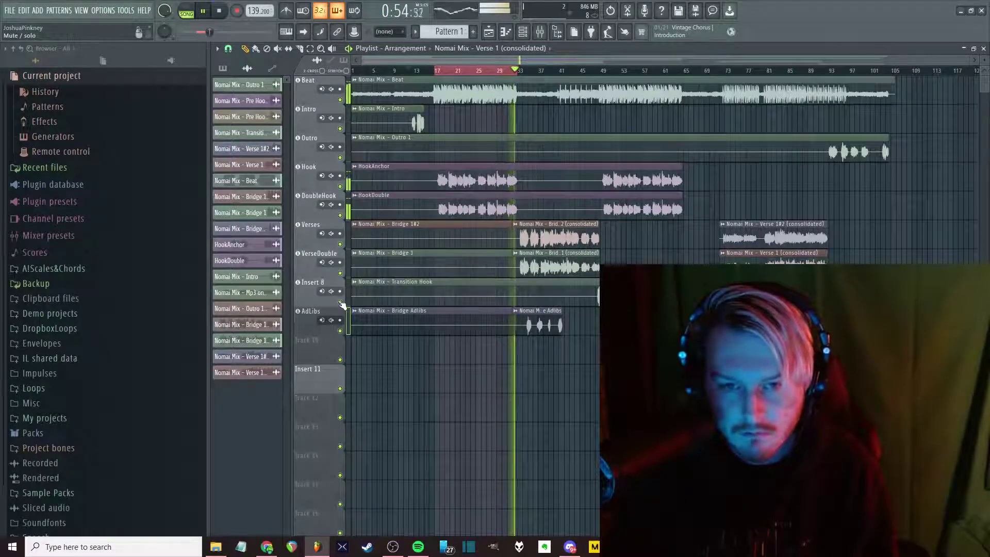
key("space")
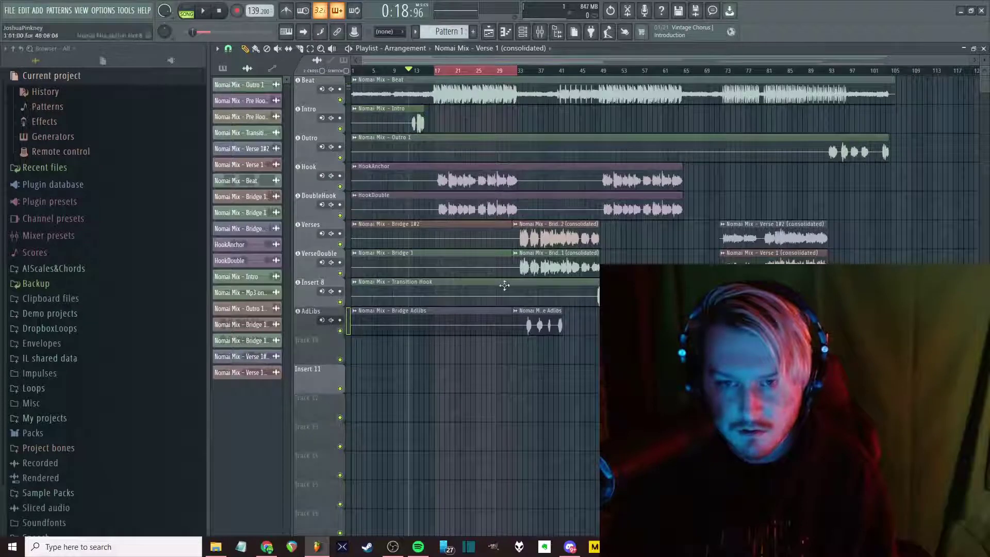
Rename the Insert 8 playlist track holding the Transition Hook clip as TransitionVocals
left_click(464, 291)
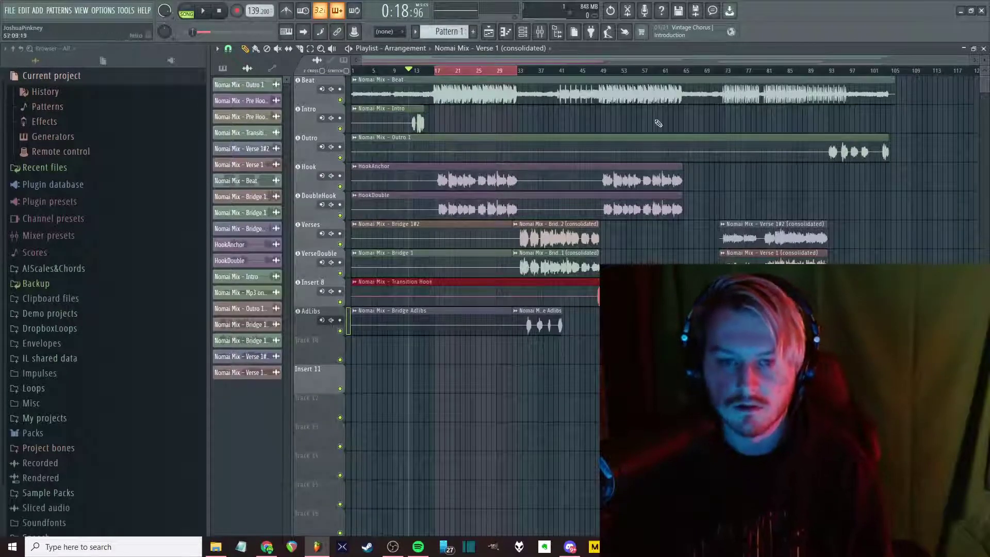
left_click(553, 125)
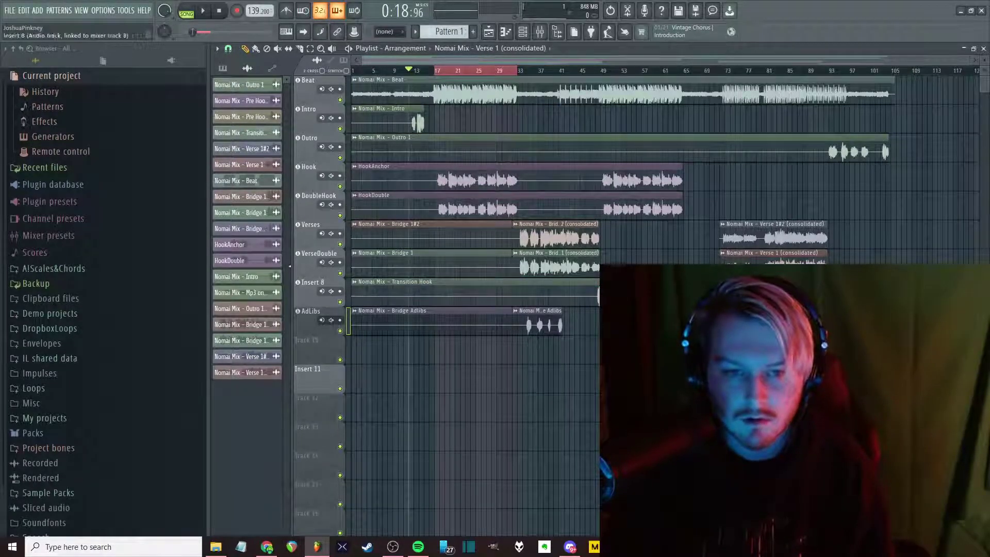
double_click(301, 294)
type("Ta")
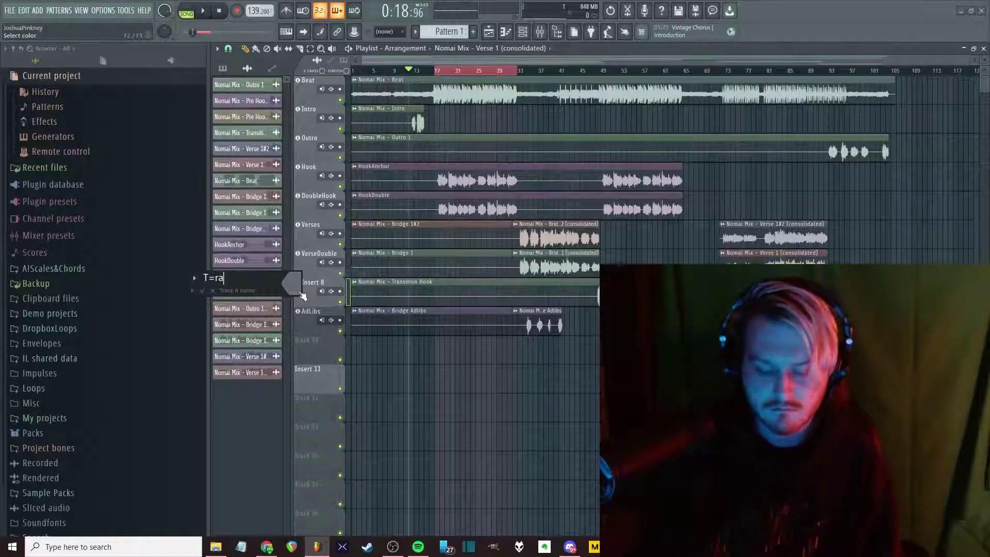
key("BackSpace")
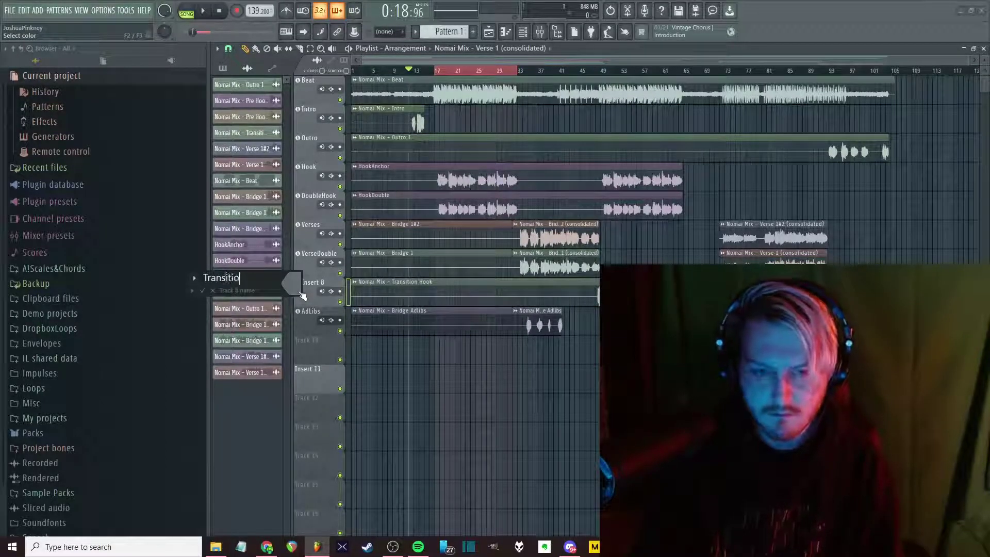
type("sitionVocals")
key("Return")
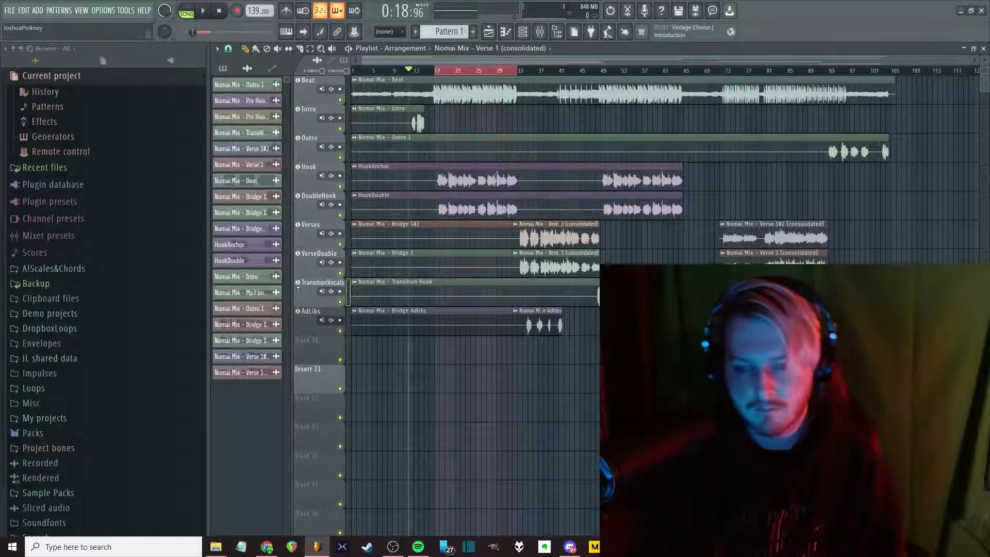
Mute the DoubleHook playlist track and place the playback position at bar 17, where the first hook starts
left_click(339, 215)
left_click(436, 73)
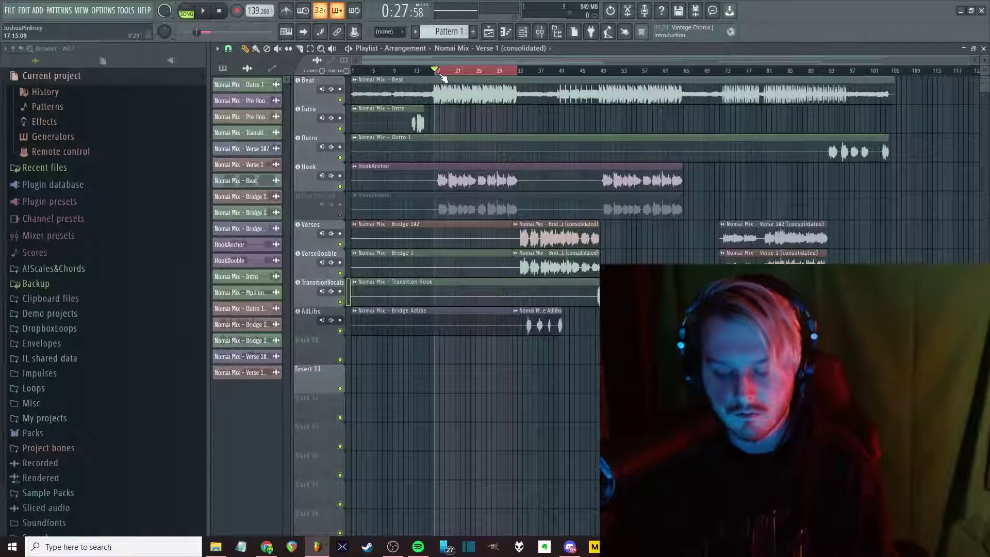
Route the Intro through AdLibs mixer tracks only to Insert 10, leaving the Beat track out
key("F9")
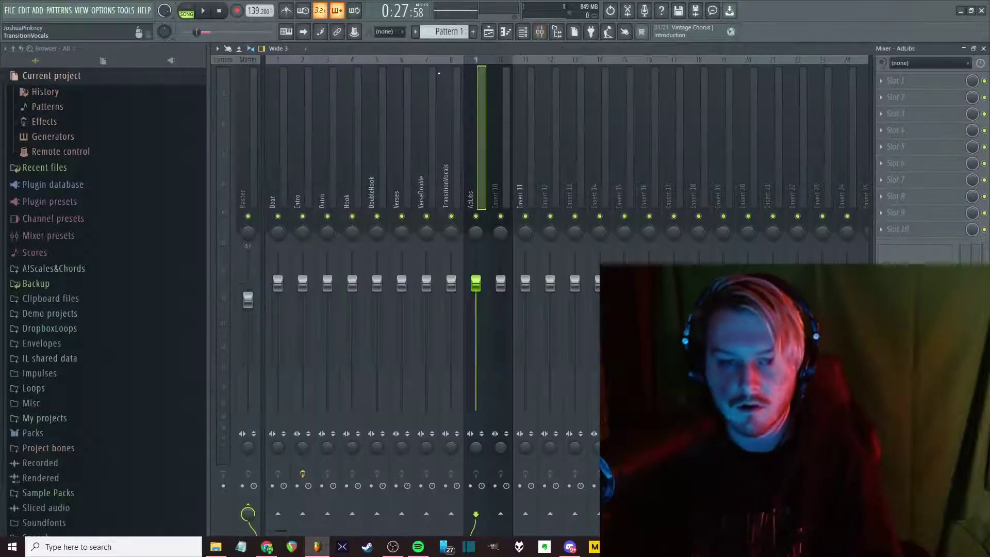
left_click(315, 148)
left_click(359, 167)
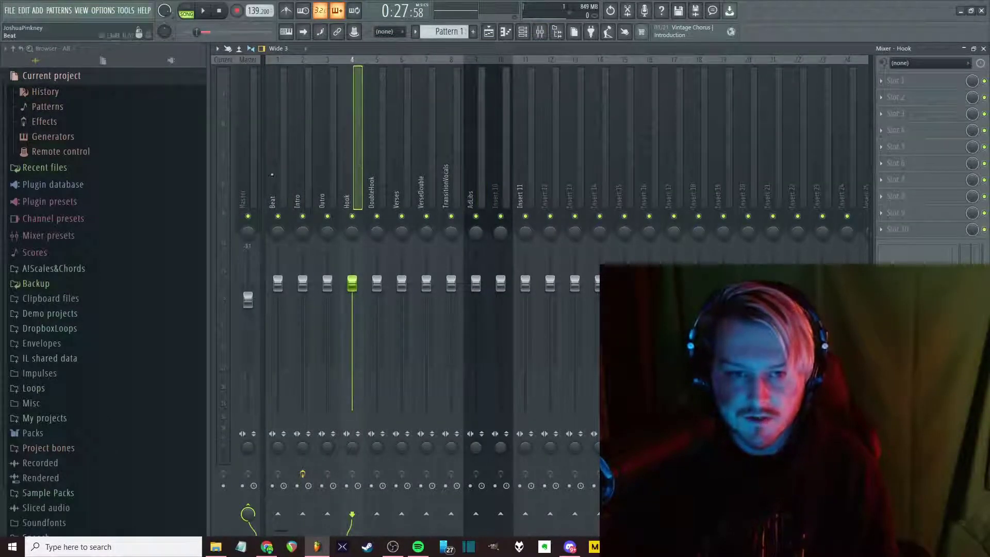
left_click_drag(303, 178, 469, 190)
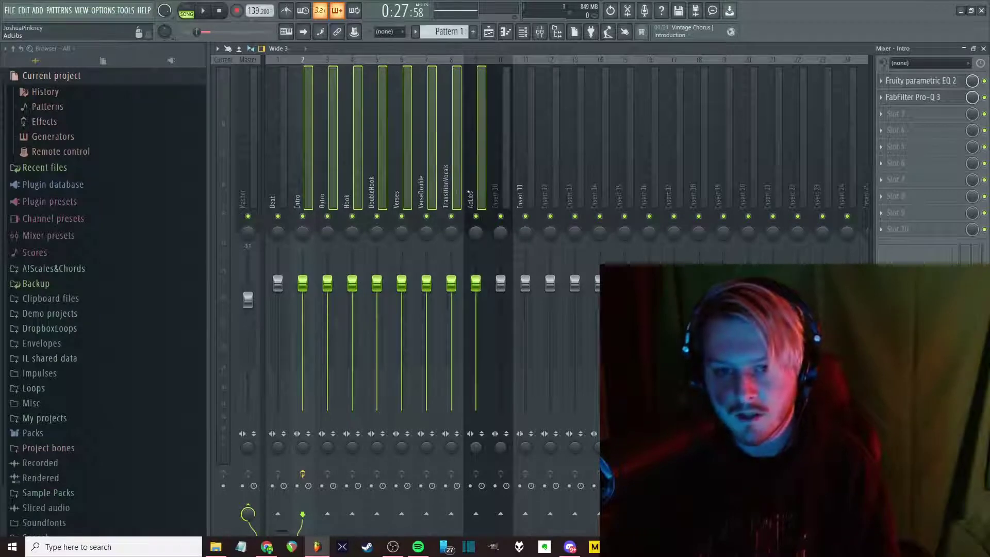
key("space")
key("space")
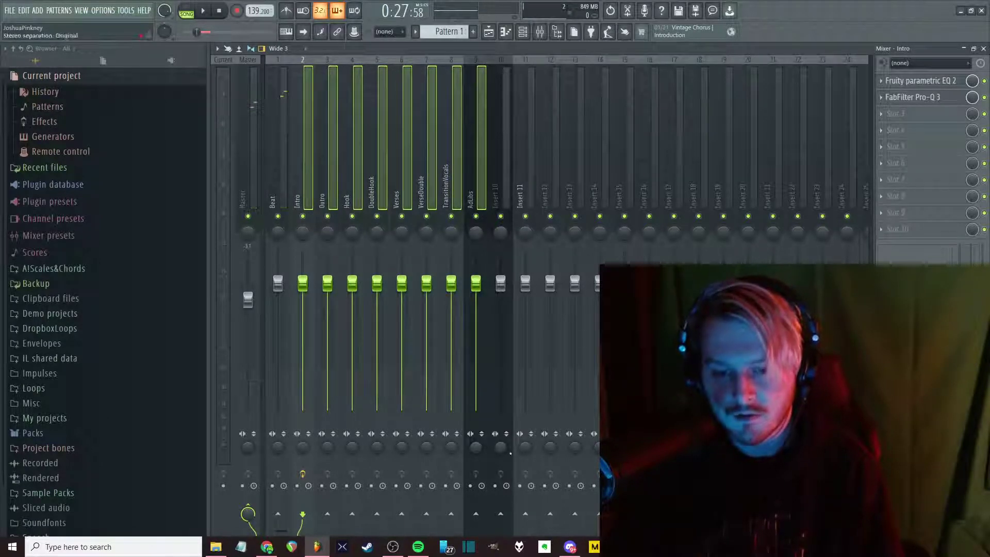
right_click(508, 515)
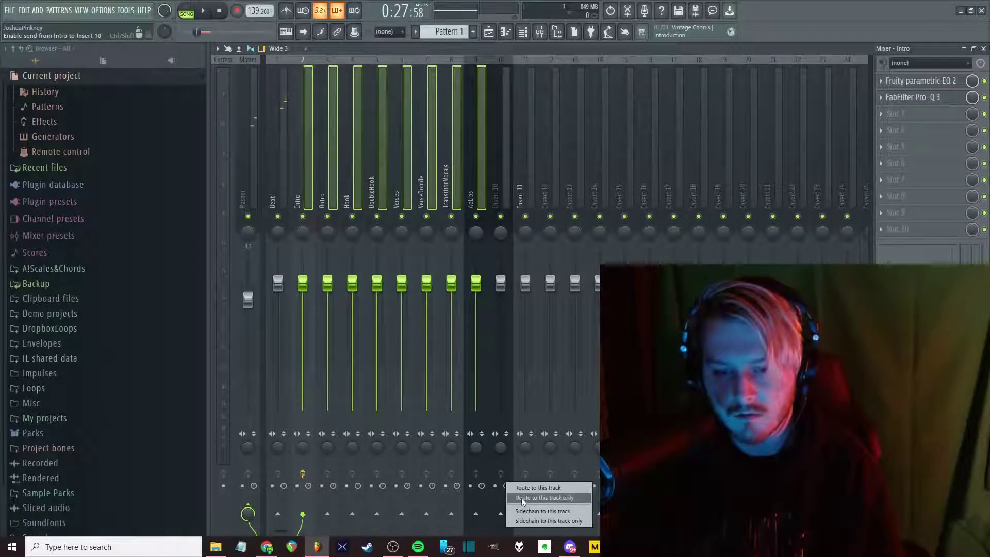
left_click(523, 497)
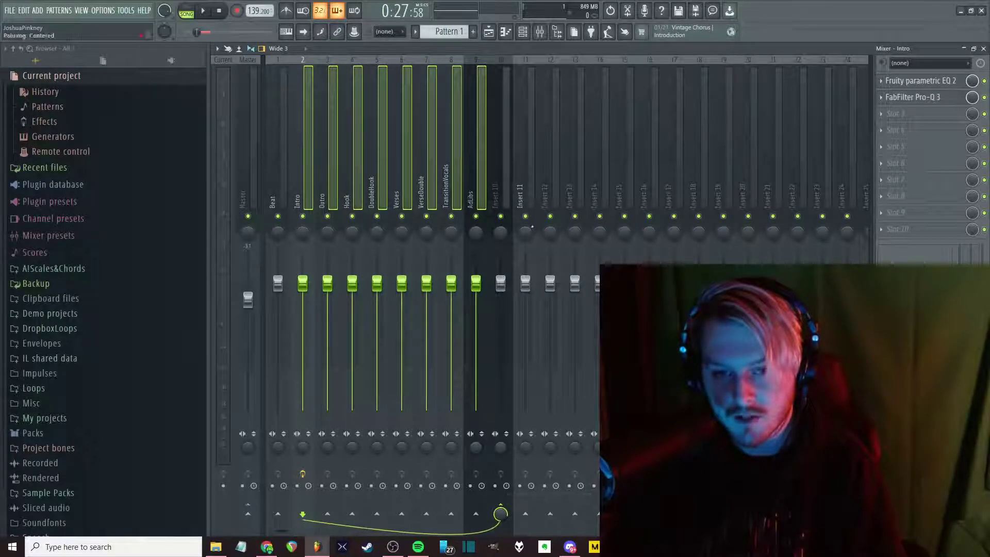
Name the Insert 10 mixer track Vocals and move it directly after Beat, to mixer position 2
double_click(507, 165)
type("Vocal")
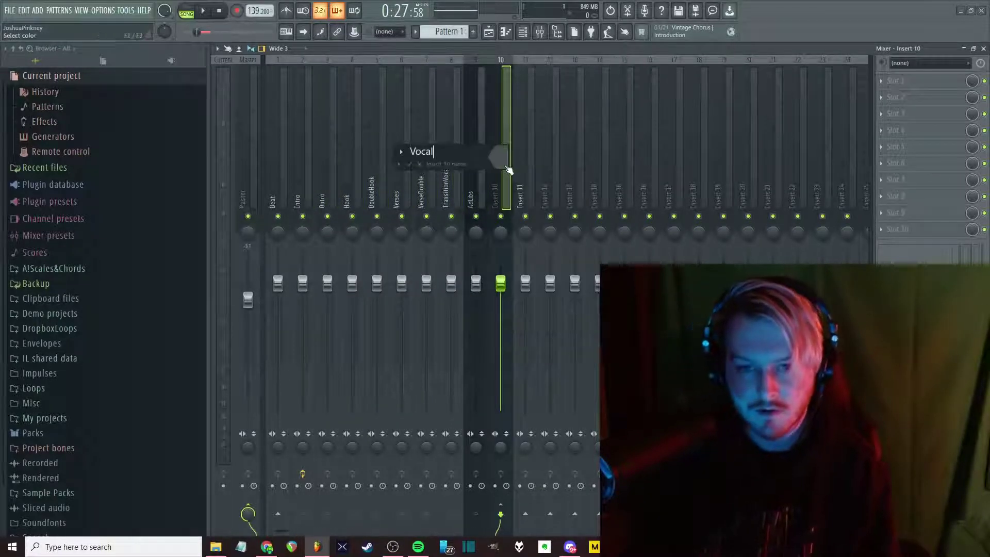
type("s")
key("Return")
left_click_drag(504, 165, 302, 168)
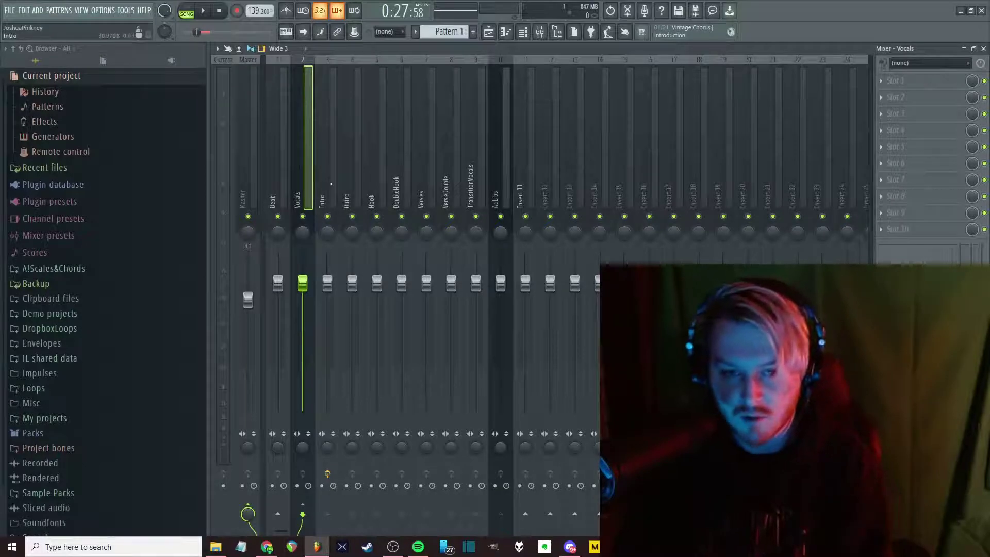
Try lower volumes on the Beat and Vocals mixer tracks and return both to 100%
left_click_drag(325, 171, 302, 180)
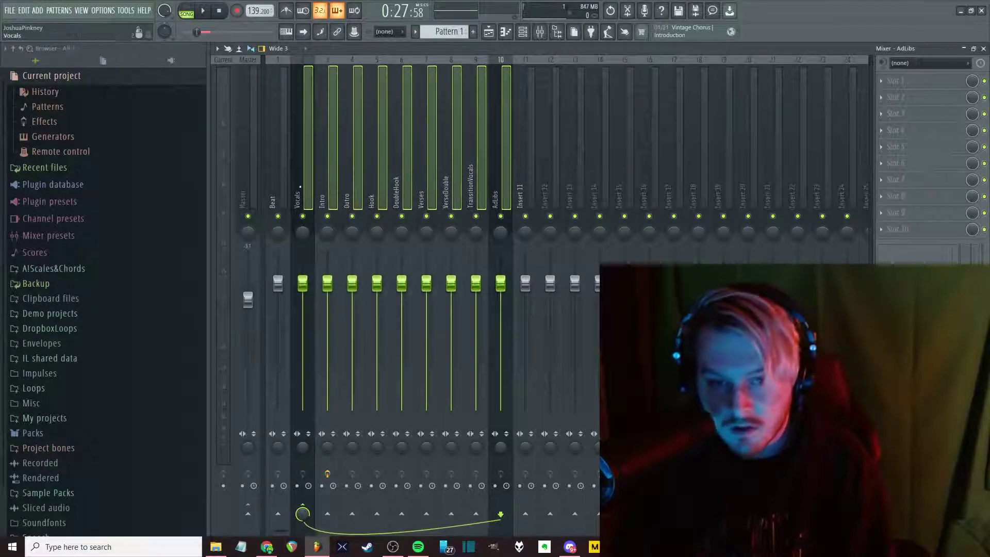
left_click(326, 186)
left_click(303, 190)
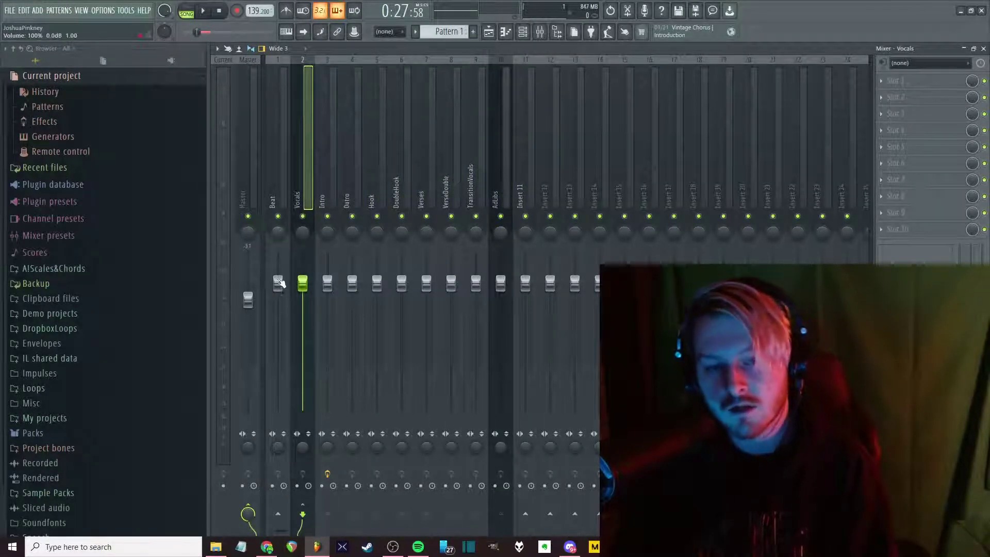
left_click_drag(279, 282, 281, 421)
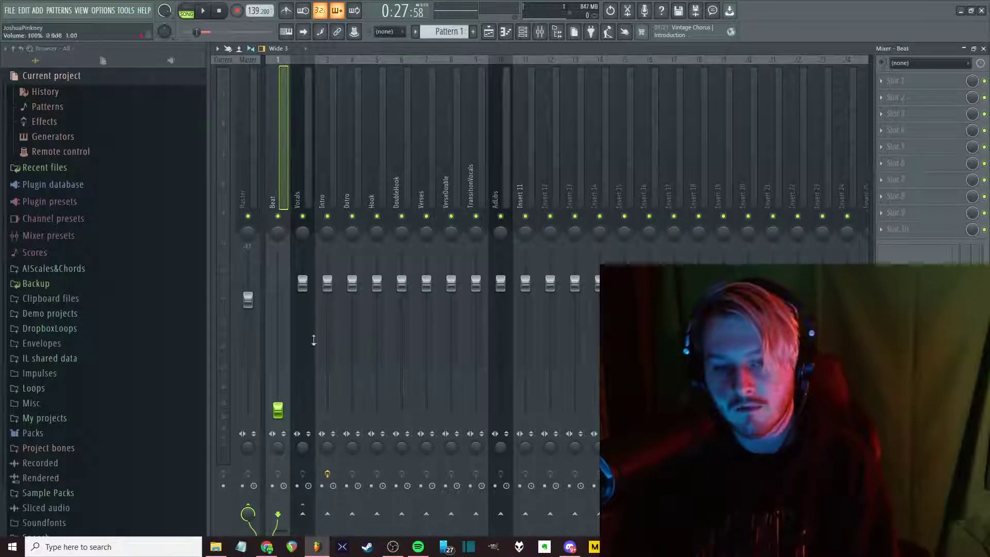
mouse_move(303, 282)
left_mouse_down()
mouse_move(303, 387)
mouse_move(315, 270)
left_mouse_up()
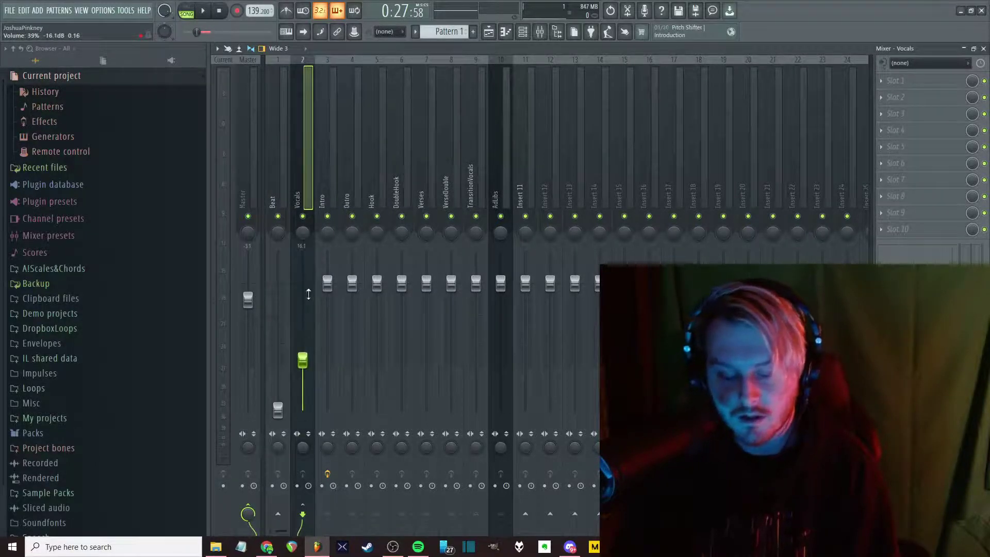
left_click_drag(303, 360, 303, 288)
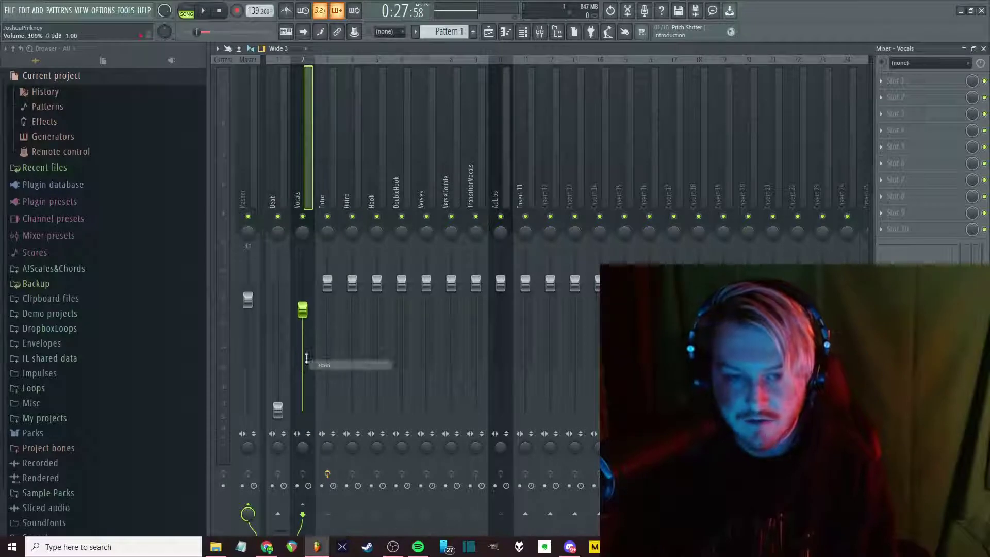
left_click_drag(279, 410, 279, 283)
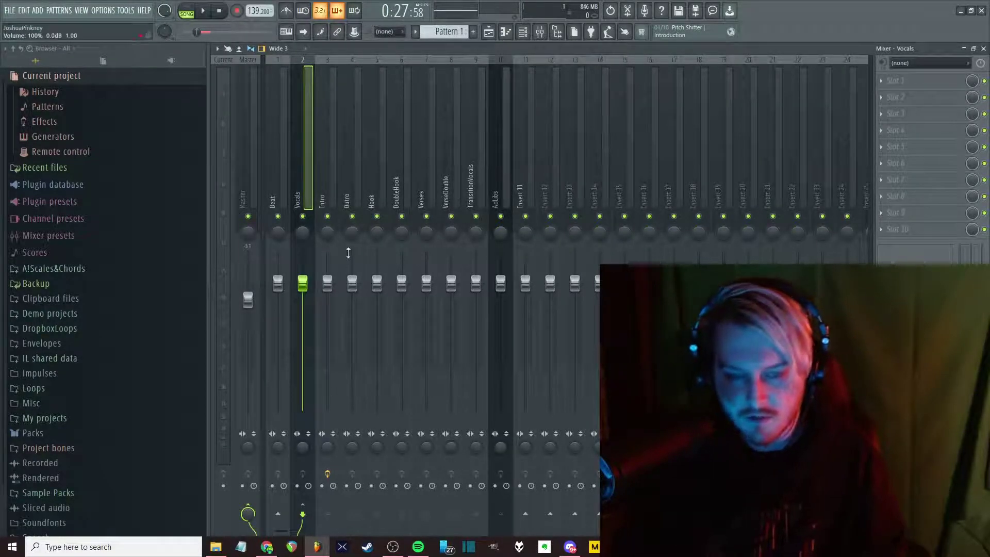
Play the hook section and add Auto-Tune Evo VST to the first effect slot of the Hook mixer track
key("F5")
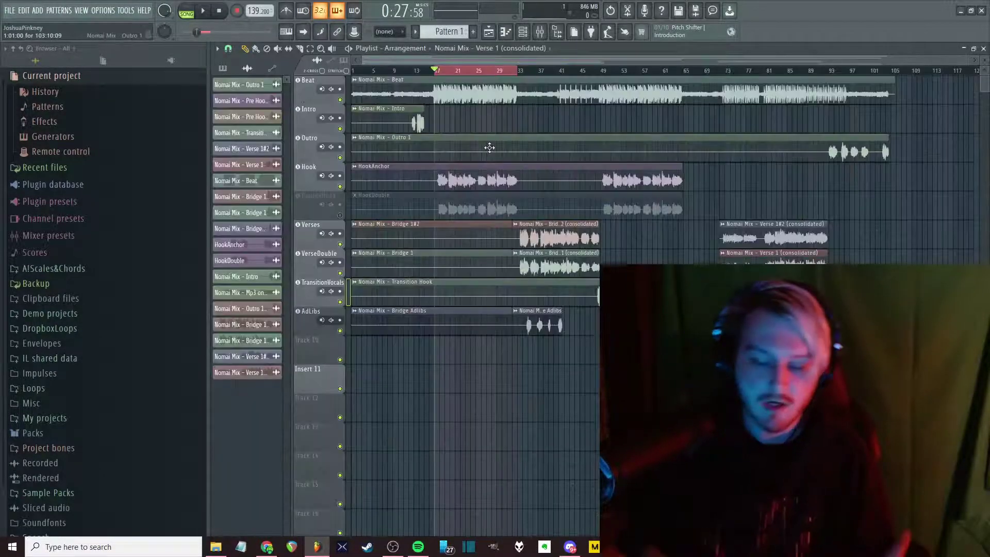
key("space")
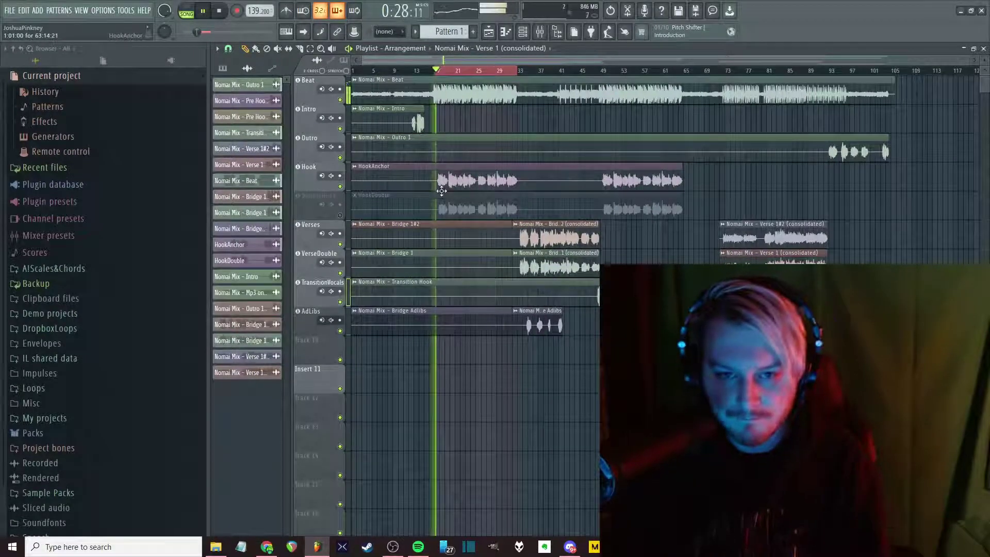
key("F9")
left_click(377, 155)
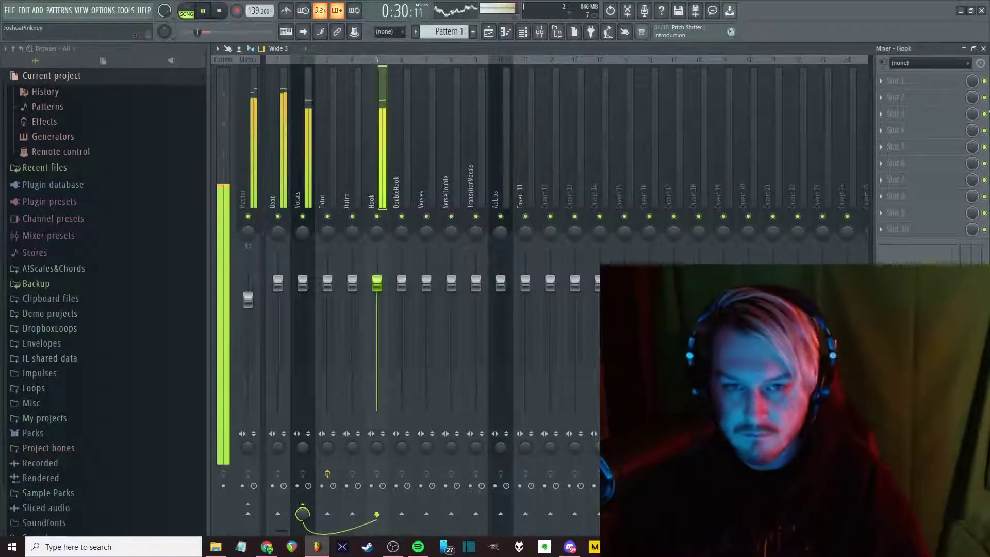
left_click(894, 81)
left_click(841, 95)
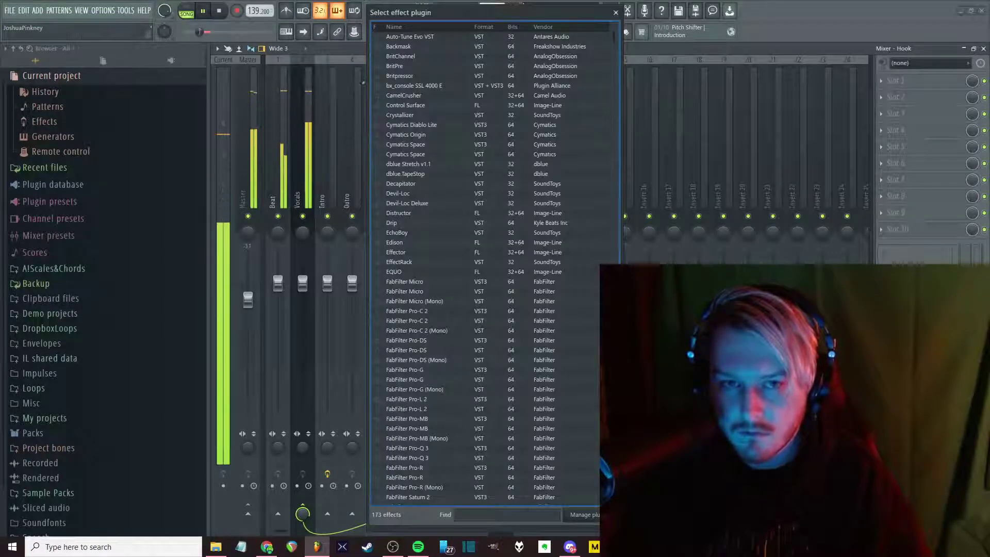
double_click(412, 37)
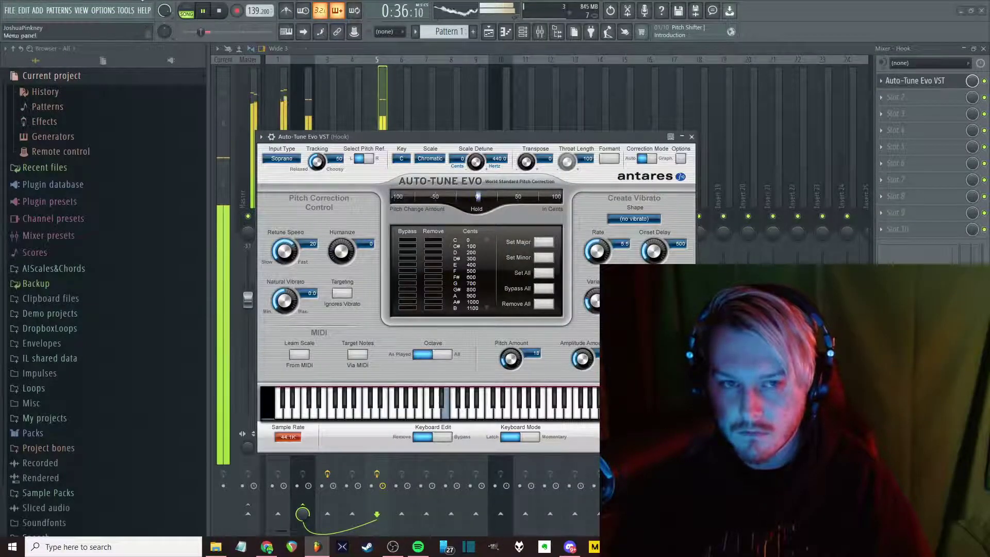
left_click(226, 9)
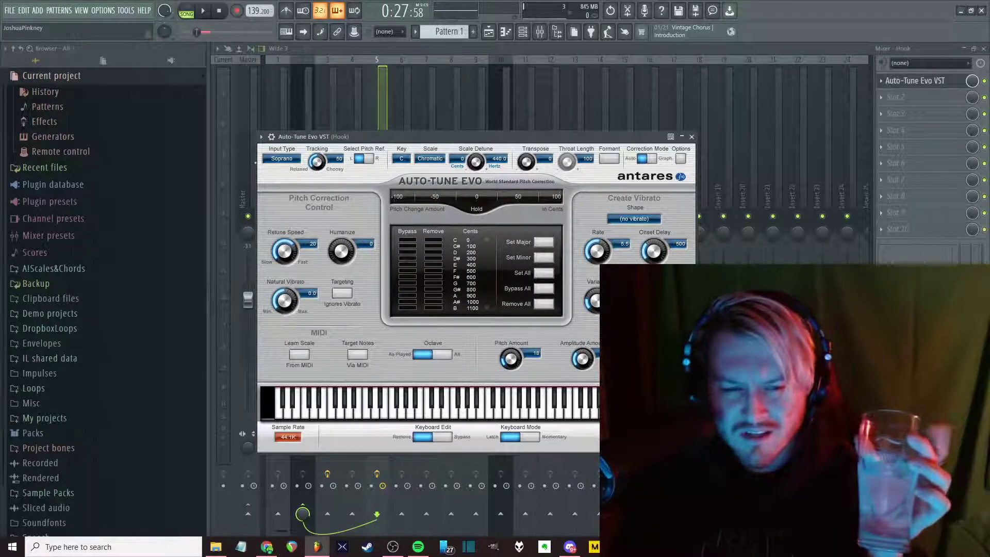
Set Auto-Tune Evo's input type to Alto/Tenor, key to B and scale to Major while auditioning the hook
left_click(281, 159)
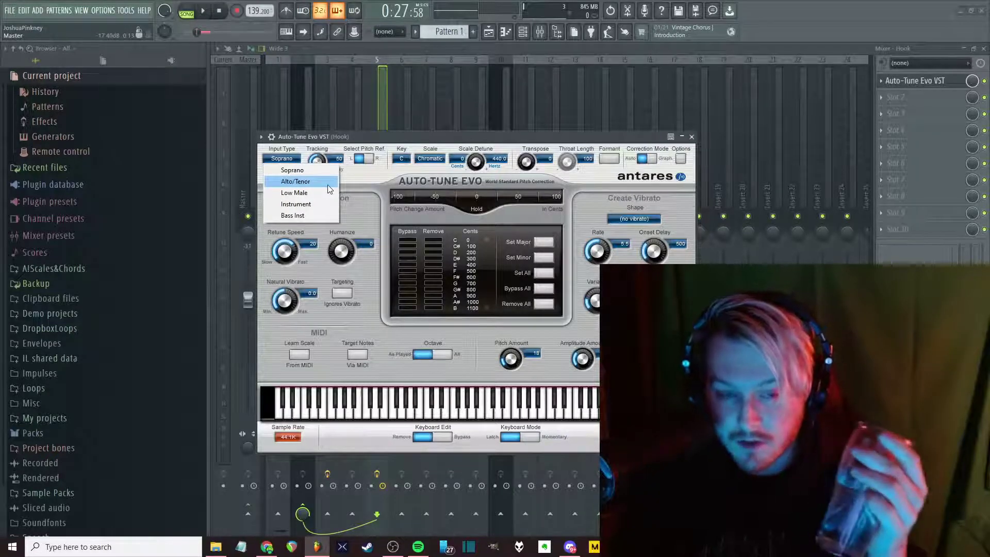
left_click(328, 184)
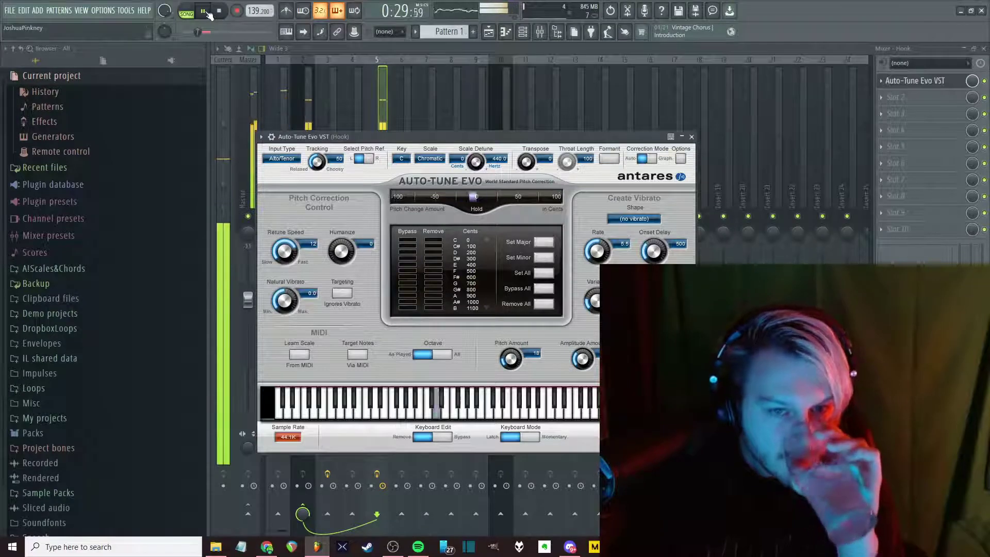
left_click(205, 11)
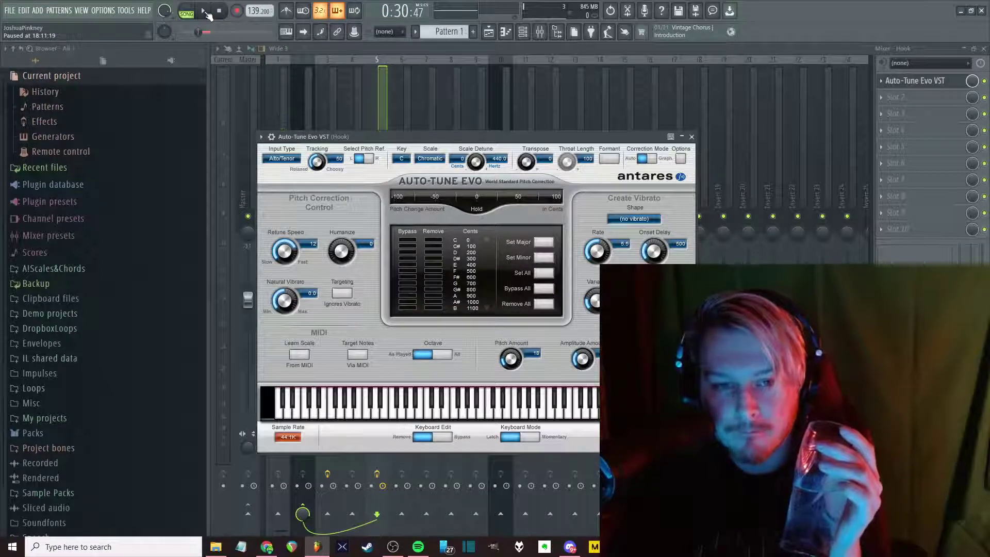
left_click(401, 158)
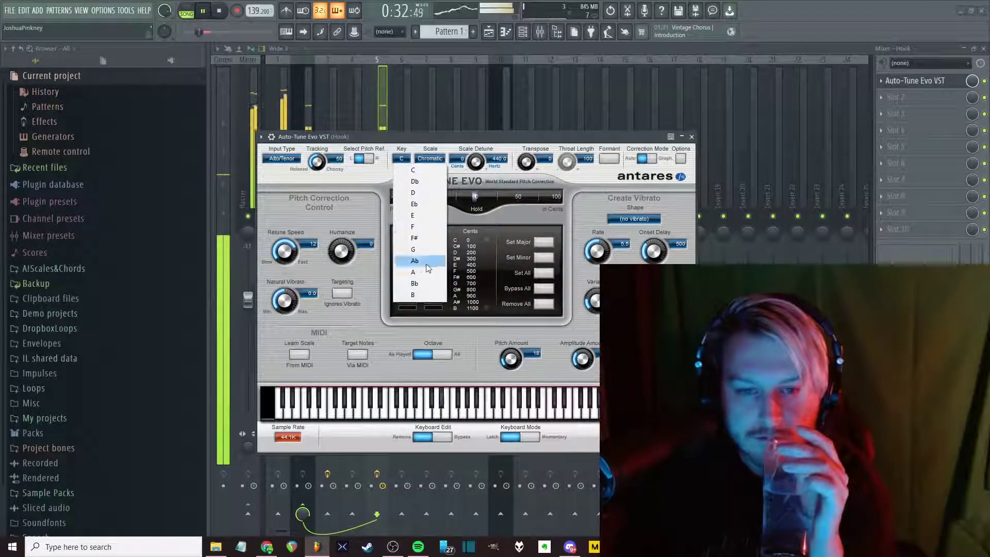
left_click(413, 294)
left_click(437, 159)
left_click(452, 171)
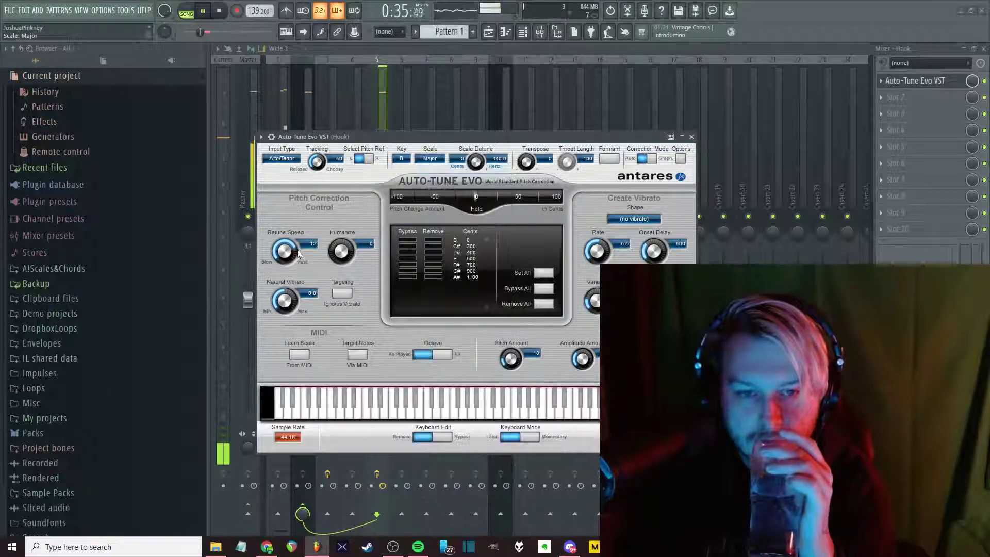
Set Auto-Tune Evo's retune speed to 8 and close the plugin window
left_click_drag(282, 258, 309, 256)
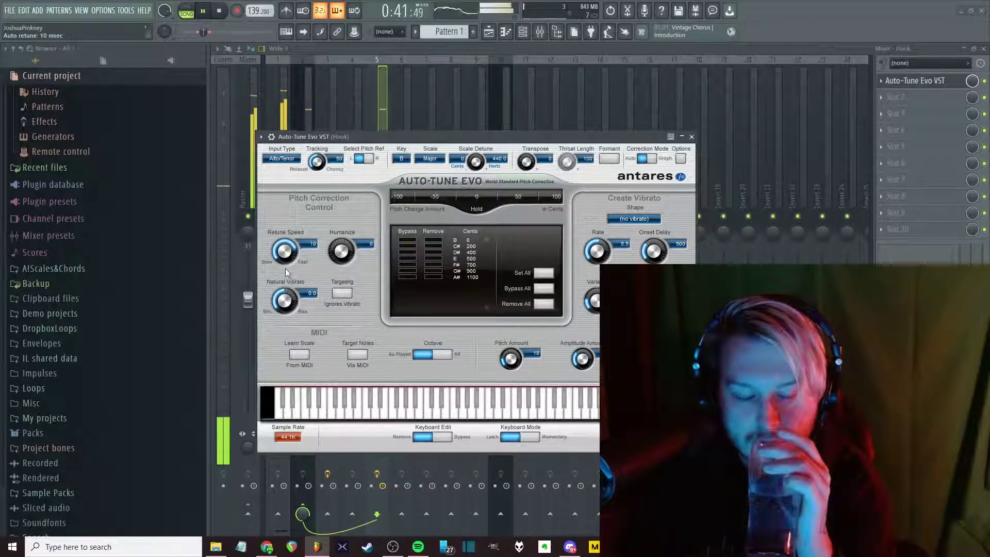
left_click_drag(284, 258, 287, 249)
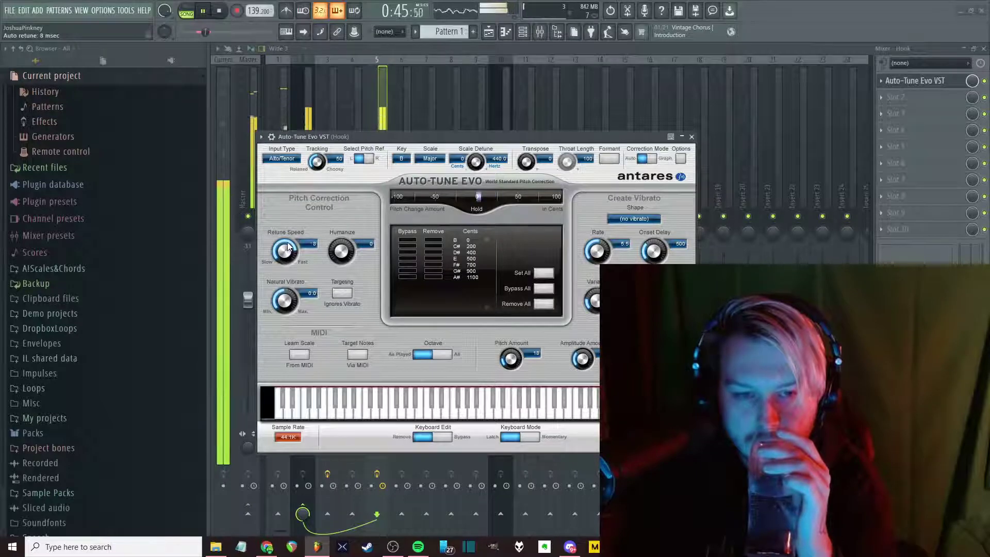
left_click(691, 136)
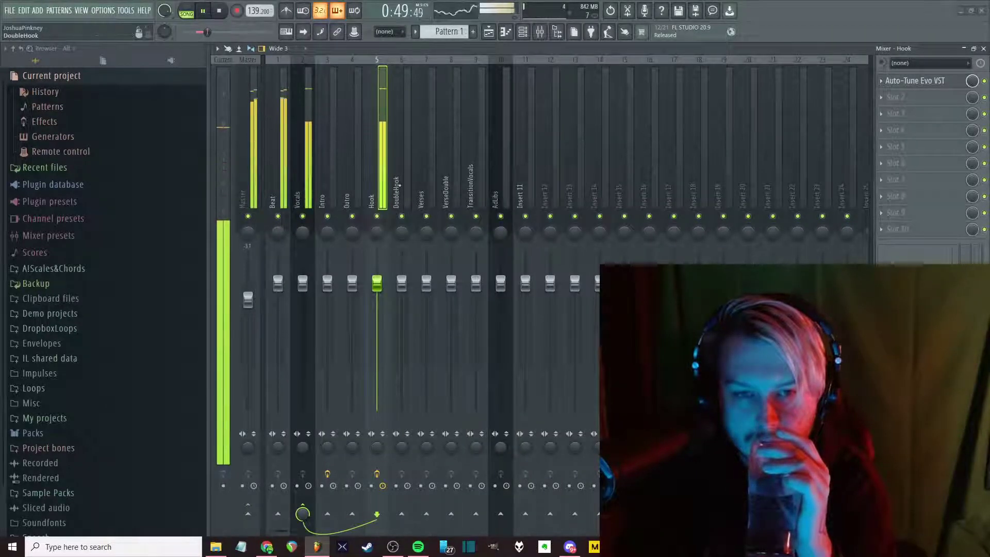
Lower the Hook mixer track's volume to about 97%
left_click_drag(383, 285, 383, 290)
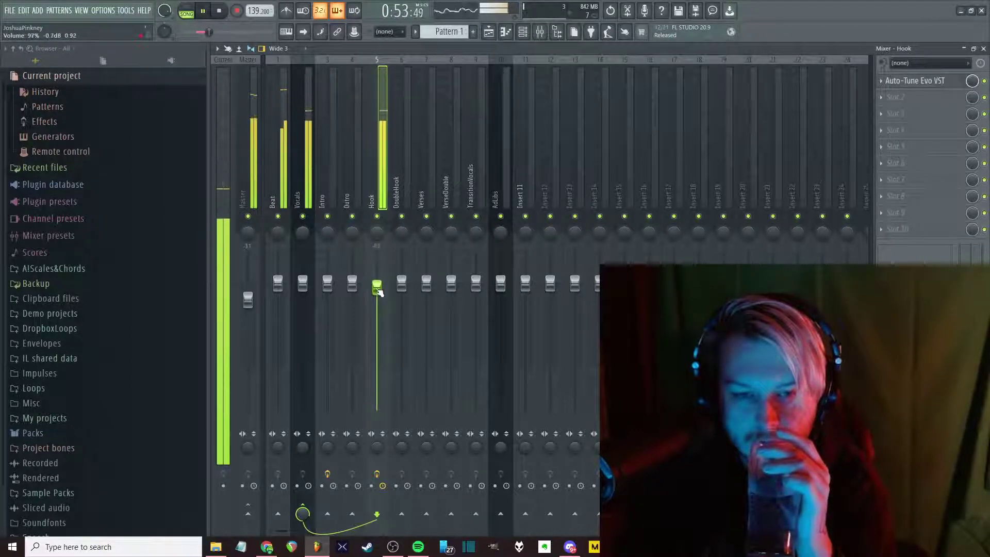
Add FabFilter Pro-Q 3 to the Hook track's second effect slot and reopen its window after checking Auto-Tune Evo's settings
left_click(895, 96)
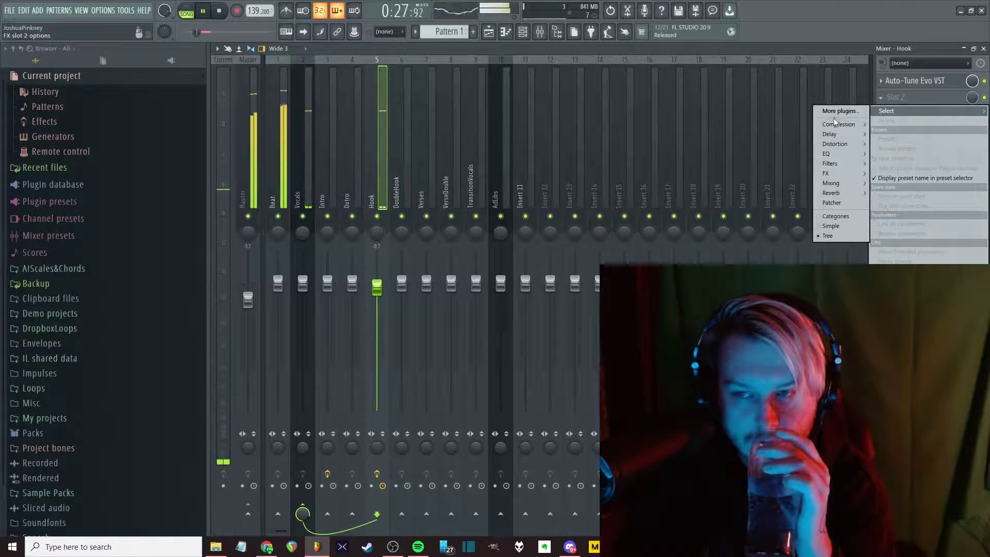
mouse_move(833, 155)
left_click(773, 153)
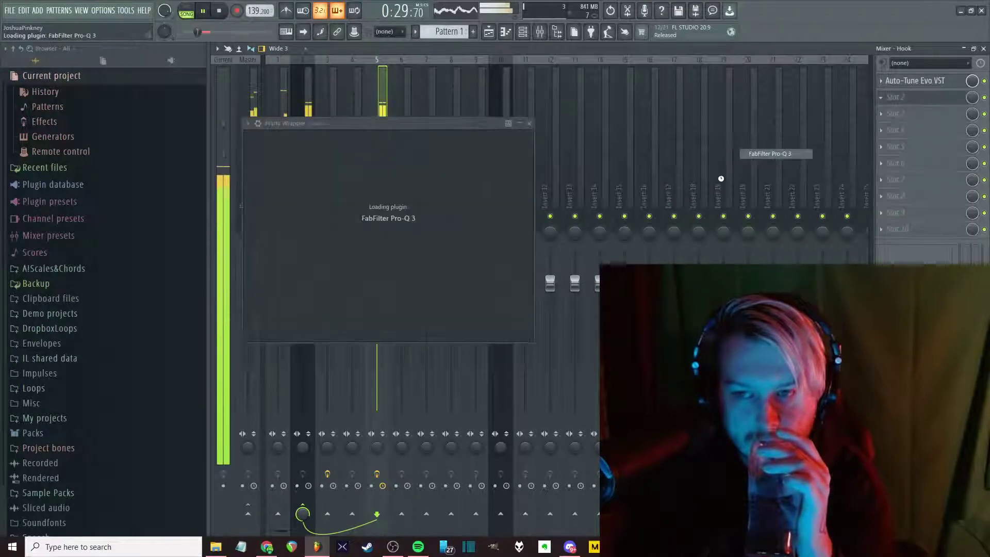
key("space")
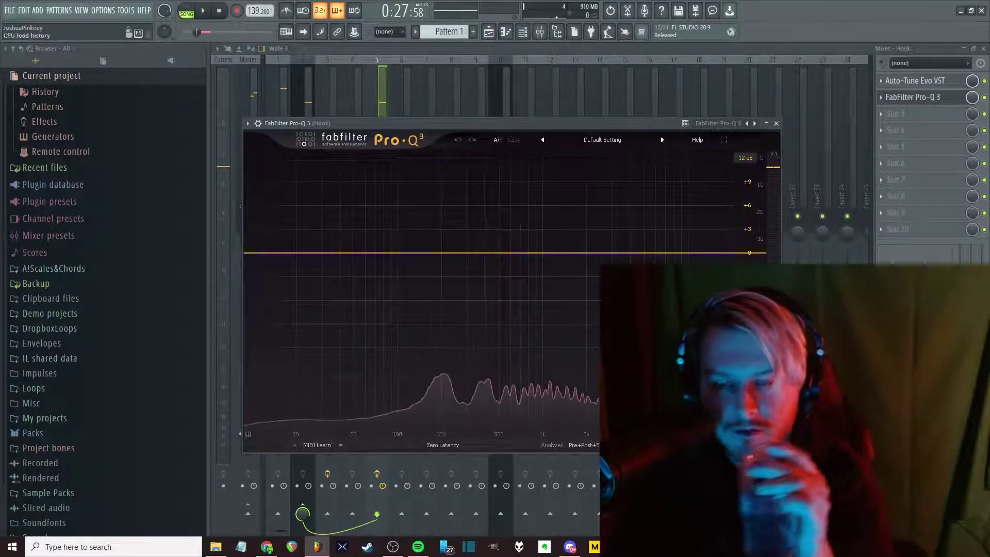
left_click(928, 80)
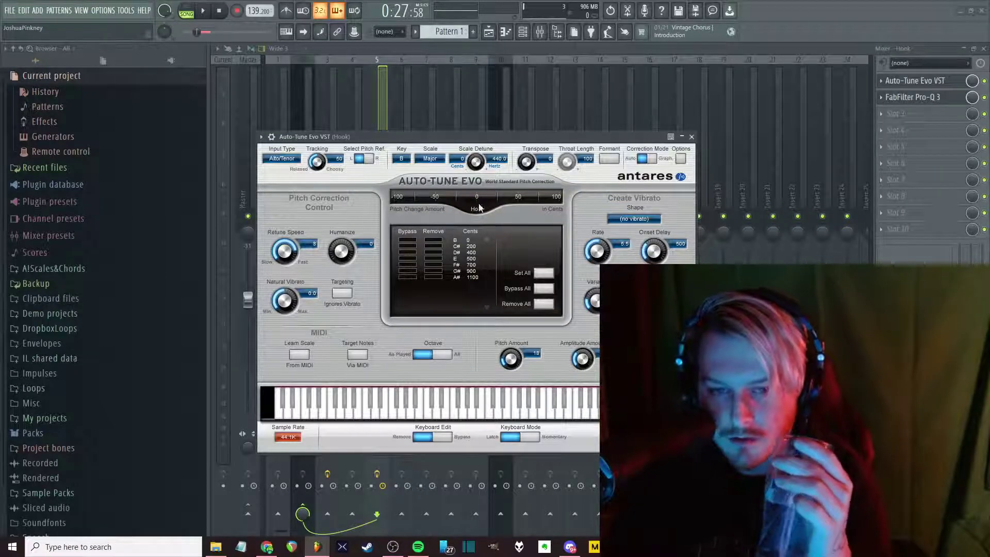
left_click(691, 136)
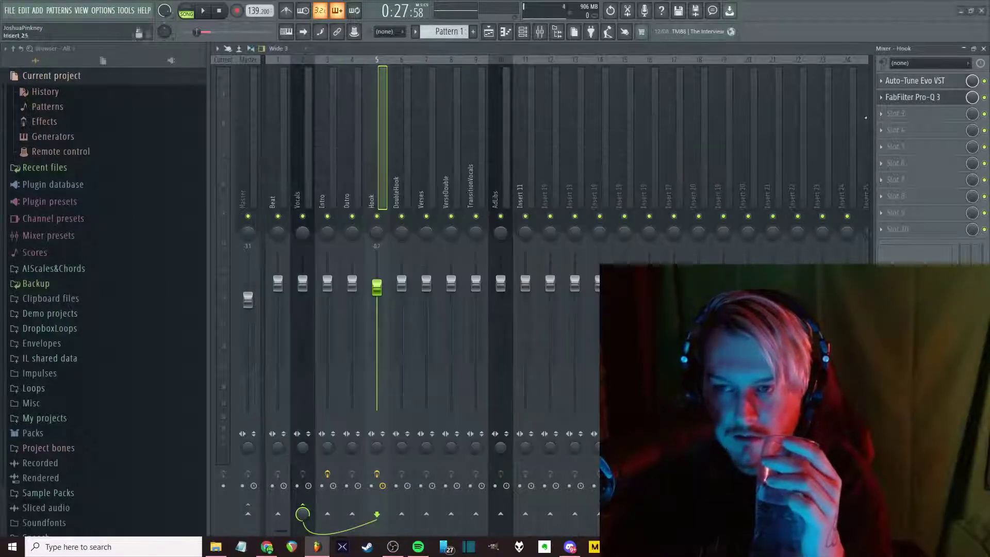
left_click(918, 99)
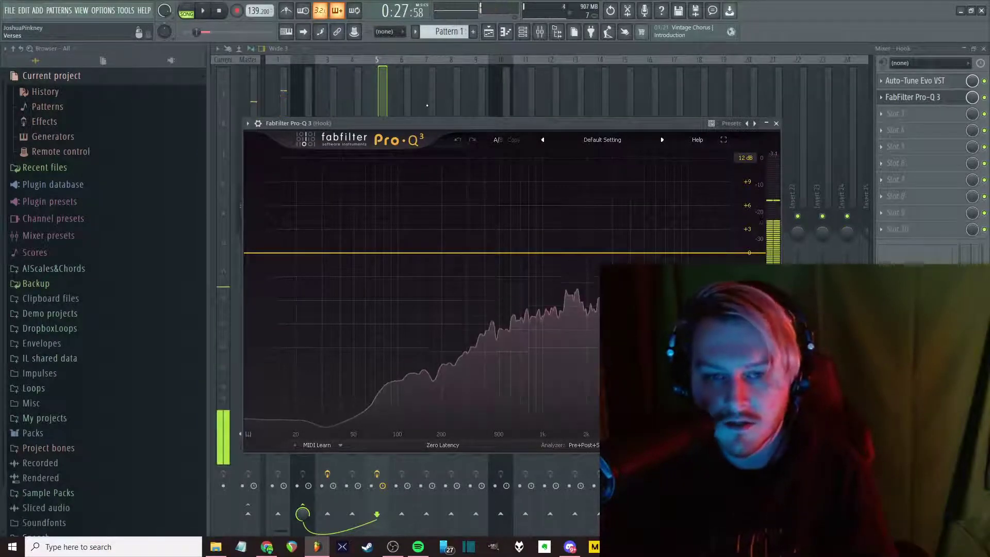
Try narrow bell cuts at two high frequencies in the Hook's Pro-Q 3 while auditioning the vocal
key("space")
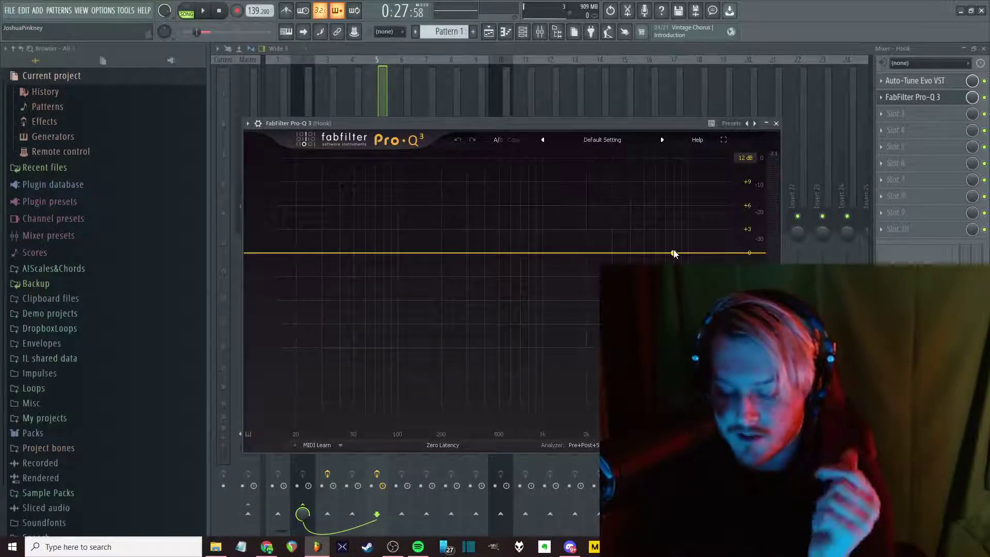
key("space")
left_click_drag(674, 253, 639, 292)
key("space")
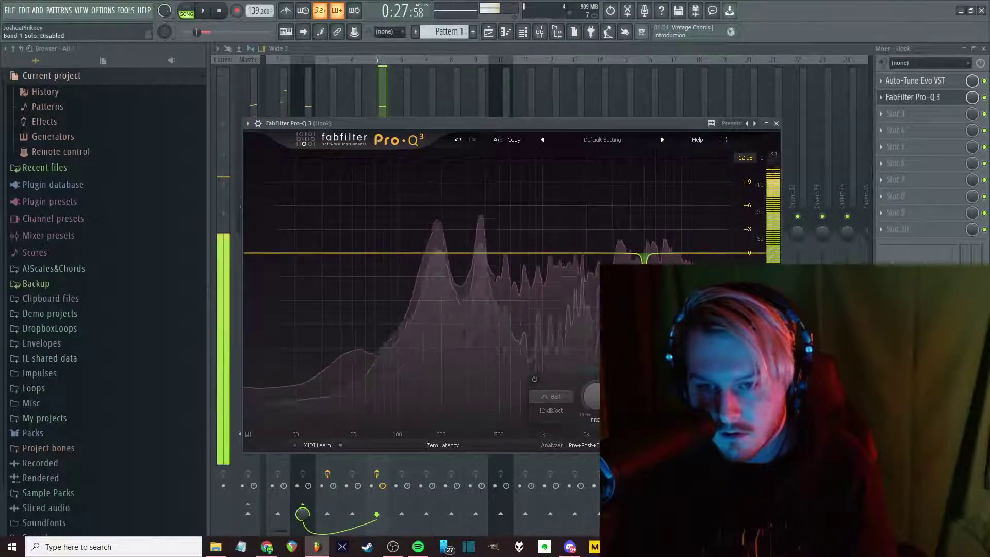
left_click(687, 253)
mouse_move(687, 259)
left_mouse_down()
mouse_move(687, 293)
mouse_move(688, 260)
left_mouse_up()
scroll(688, 261, "up", 5)
key("space")
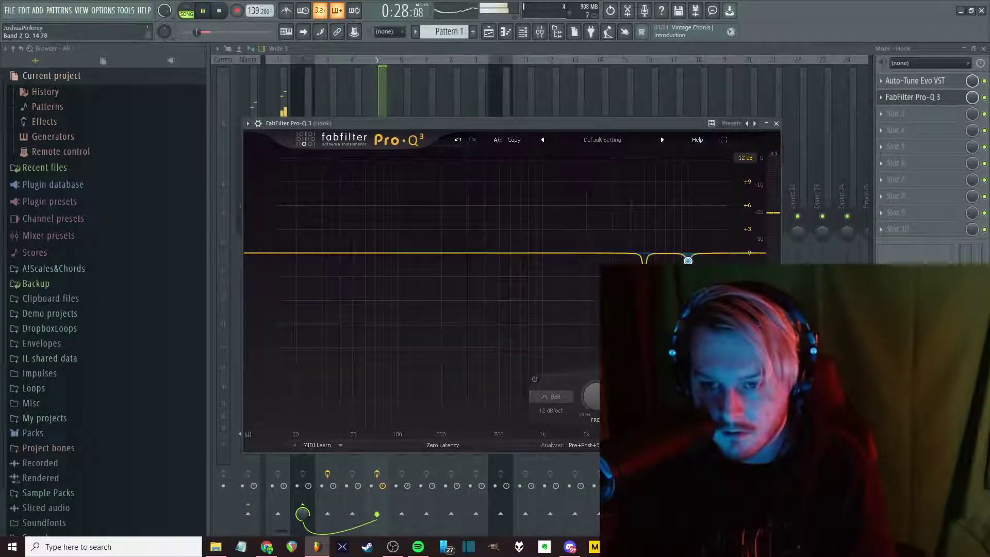
Try deepening the highest notch and adding a third narrow cut above 3 kHz, and clear all EQ bands
key("space")
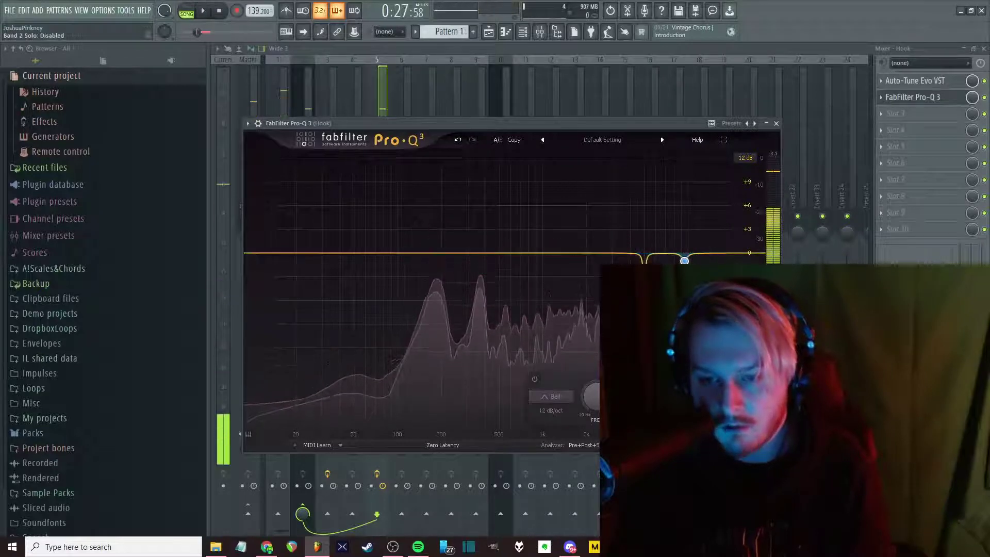
left_click_drag(684, 261, 684, 293)
left_click(611, 254)
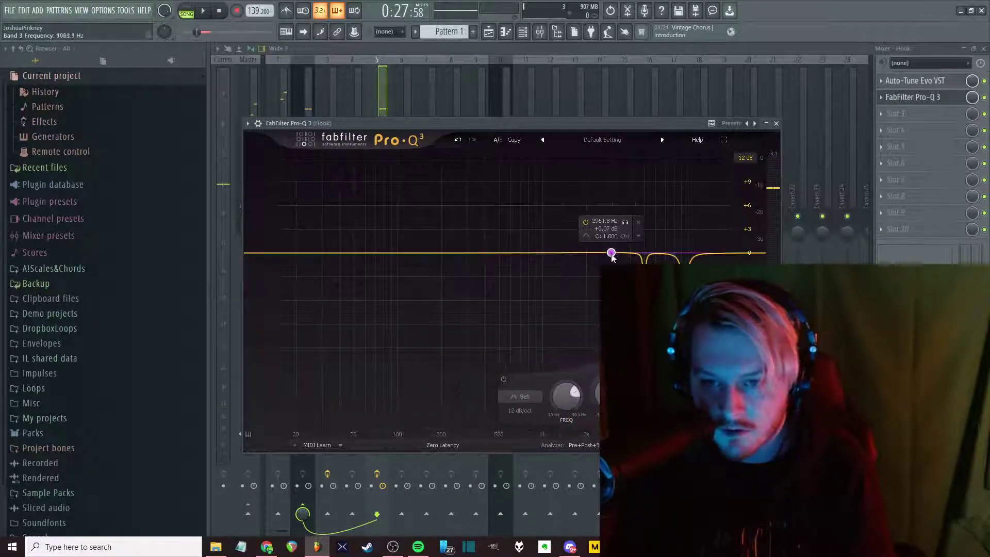
left_click_drag(625, 223, 624, 286)
key("space")
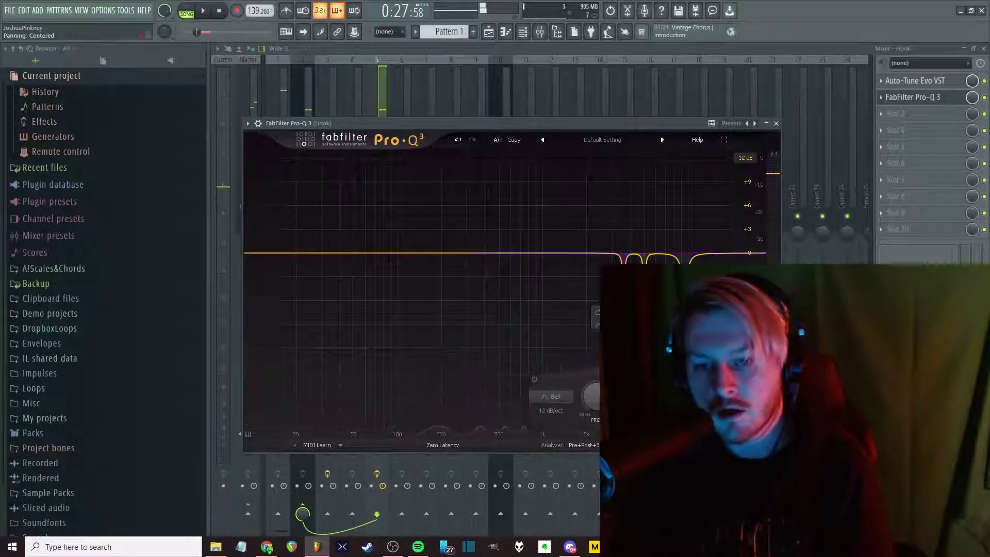
key("Delete")
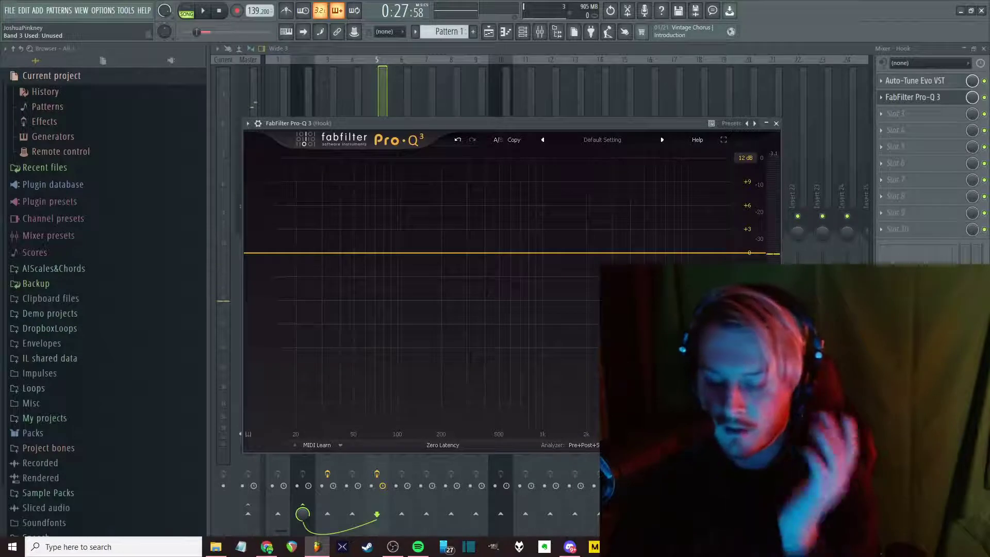
Try single bell cuts of a few decibels around 2.6 kHz, 3 kHz and higher, deleting each one again
left_click_drag(604, 252, 604, 287)
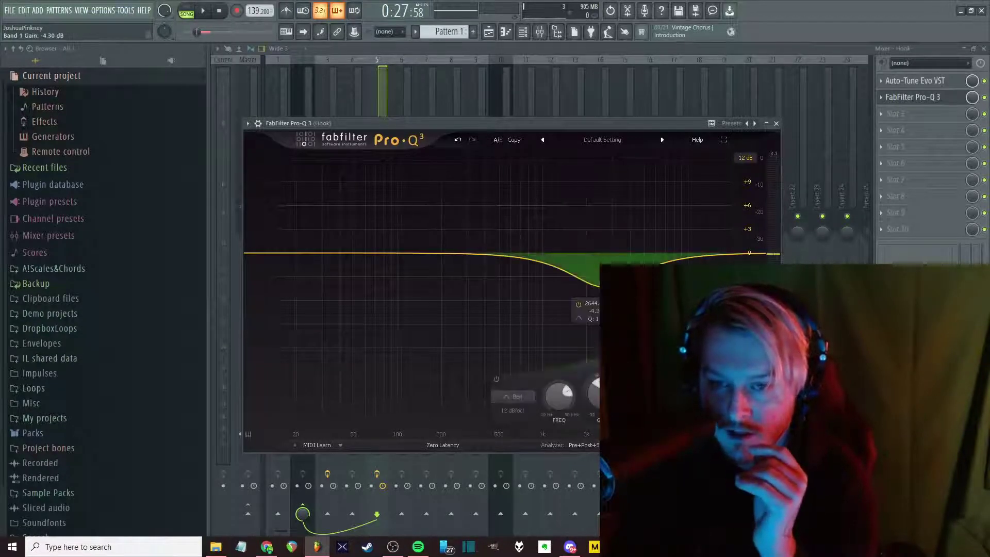
key("Delete")
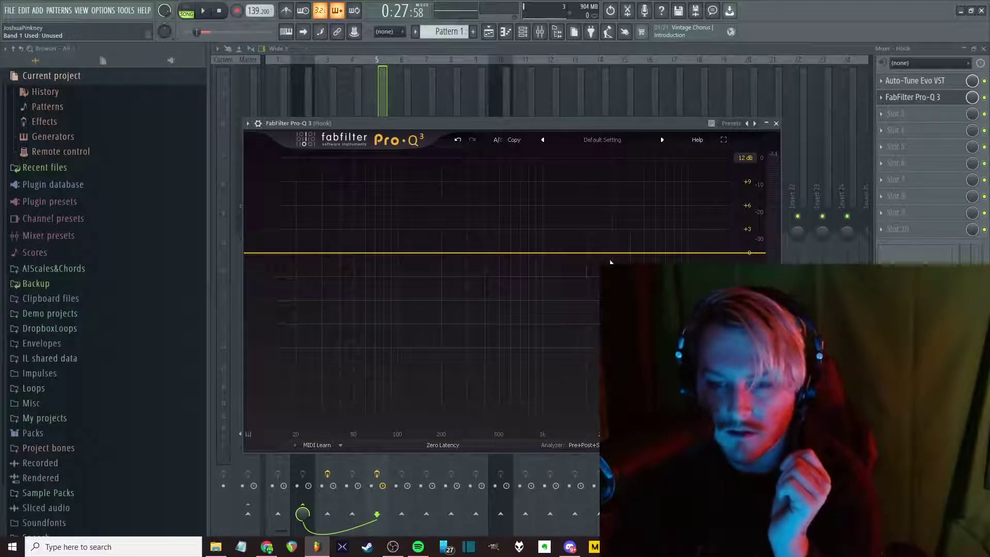
left_click_drag(611, 252, 611, 278)
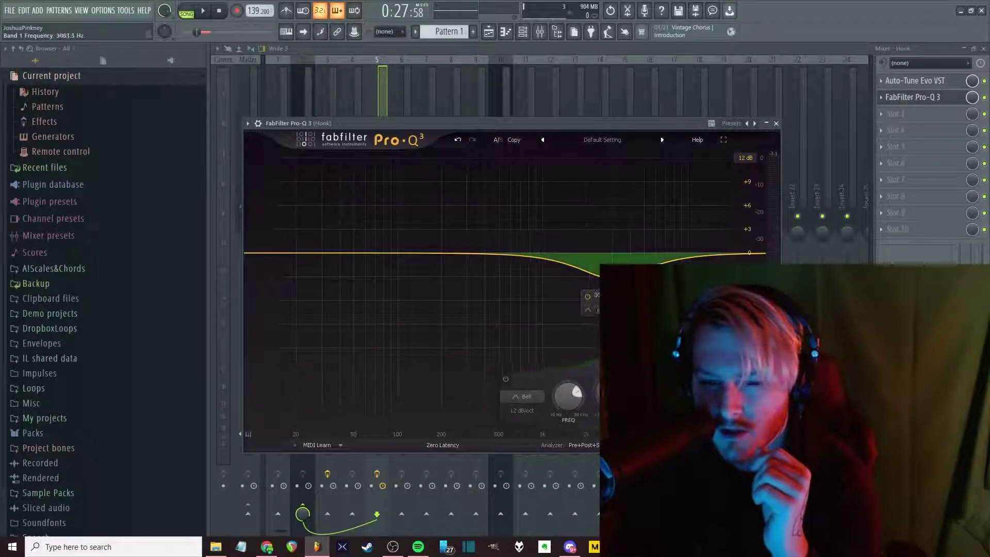
scroll(621, 274, "up", 10)
key("Delete")
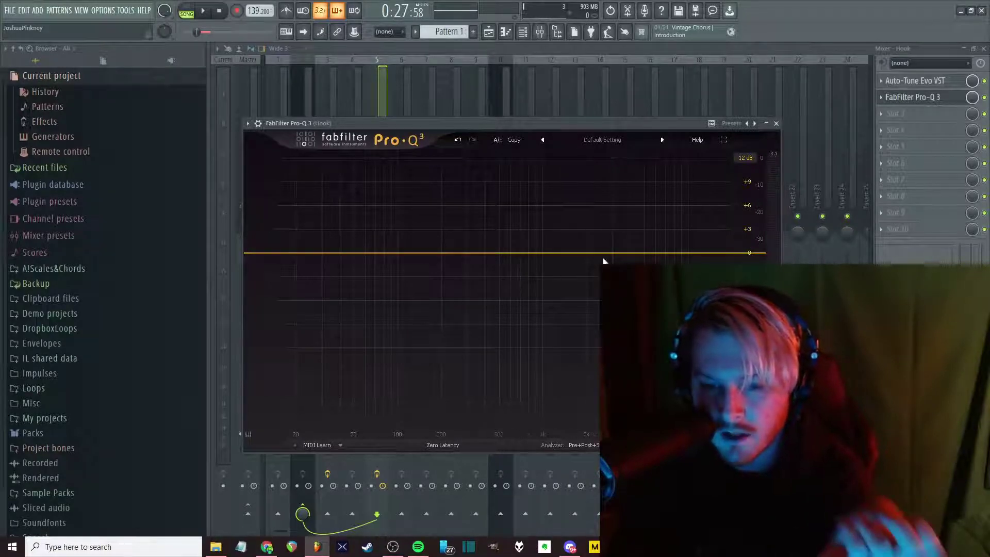
left_click_drag(637, 253, 640, 292)
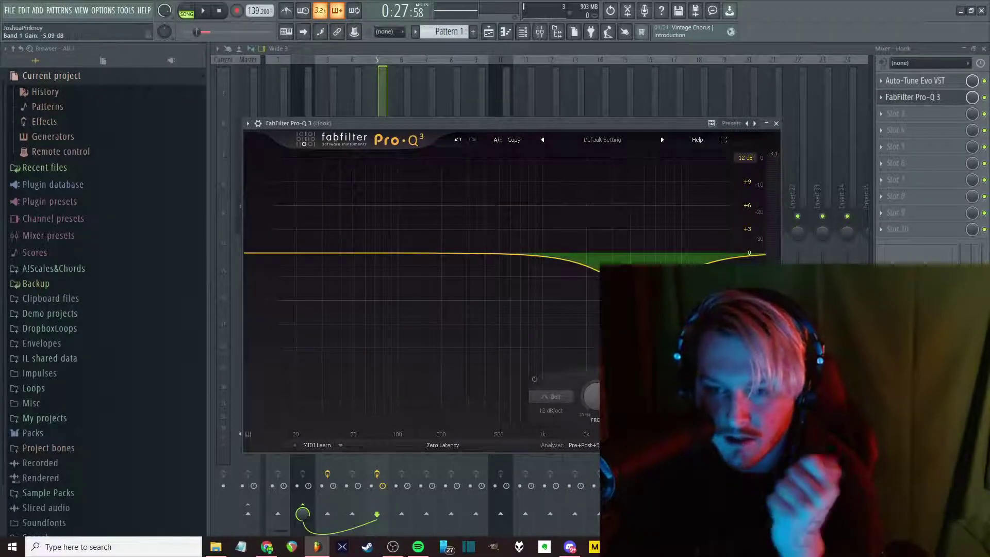
key("Delete")
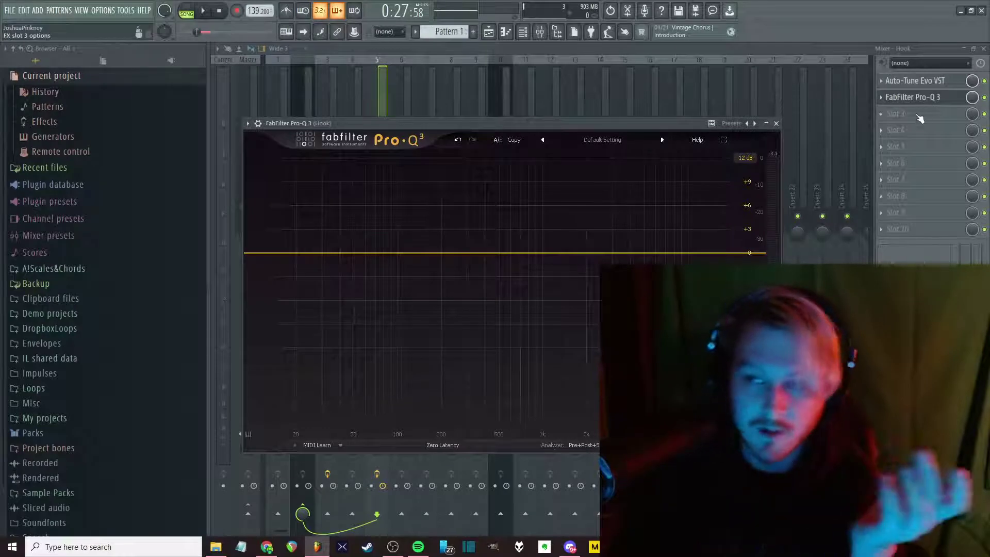
Try shifting the Hook track's effects down to free the first slot, and restore their original order
left_click_drag(922, 120, 923, 85)
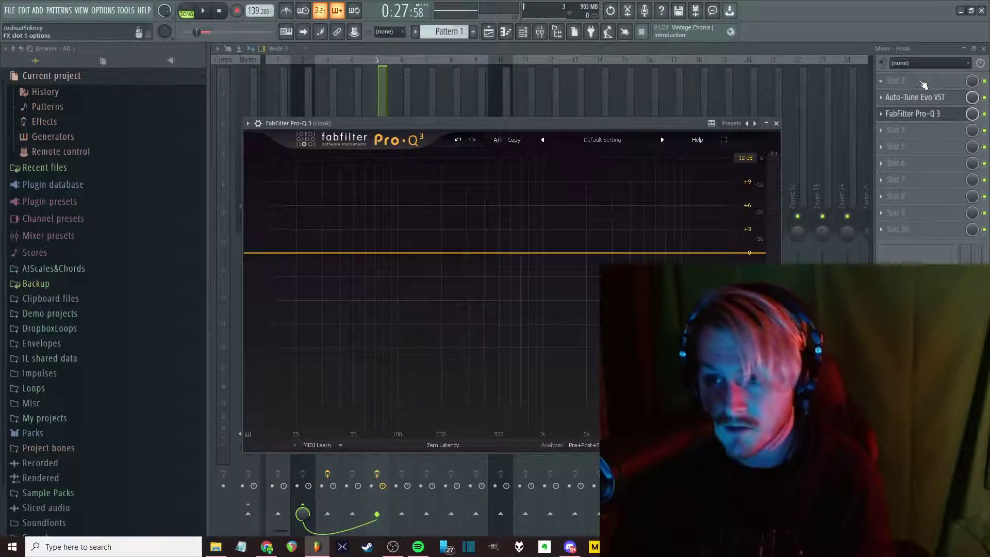
left_click_drag(923, 134, 922, 118)
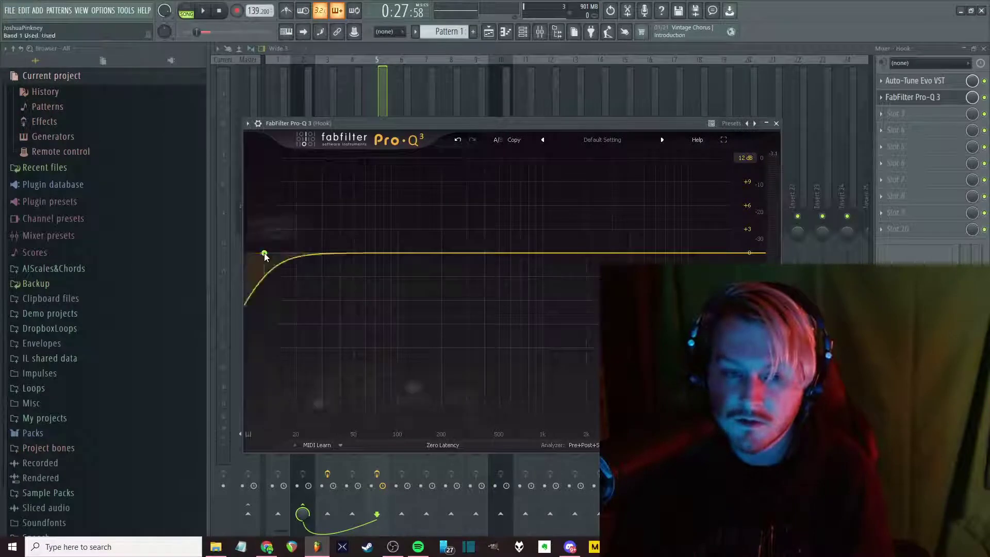
Add a 24 dB/oct low cut a little above 100 Hz and a bell cut of about 2.5 dB at 235 Hz
left_click(264, 253)
left_click_drag(264, 253, 421, 254)
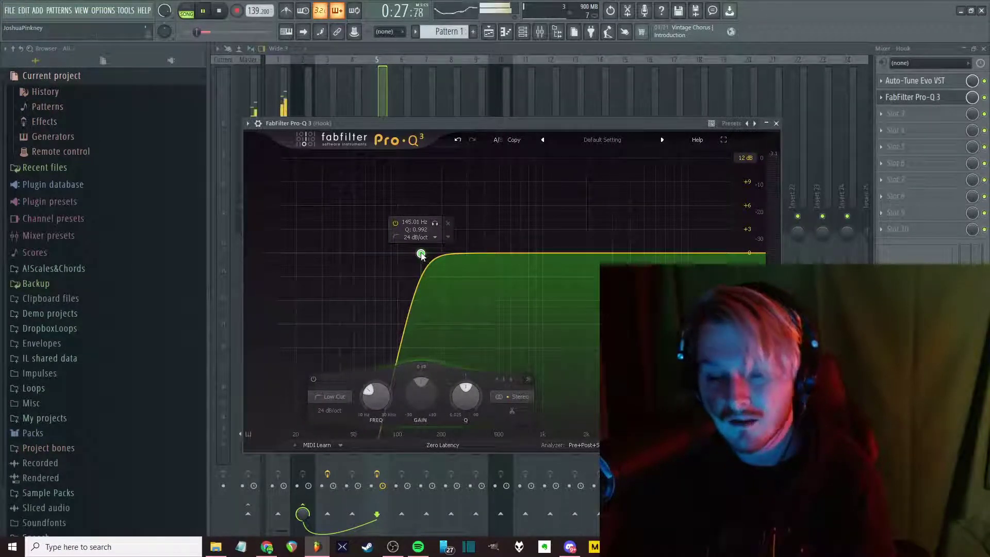
mouse_move(426, 256)
left_mouse_down()
mouse_move(437, 257)
mouse_move(410, 254)
mouse_move(446, 281)
mouse_move(449, 264)
mouse_move(452, 276)
left_mouse_up()
scroll(437, 254, "down", 1)
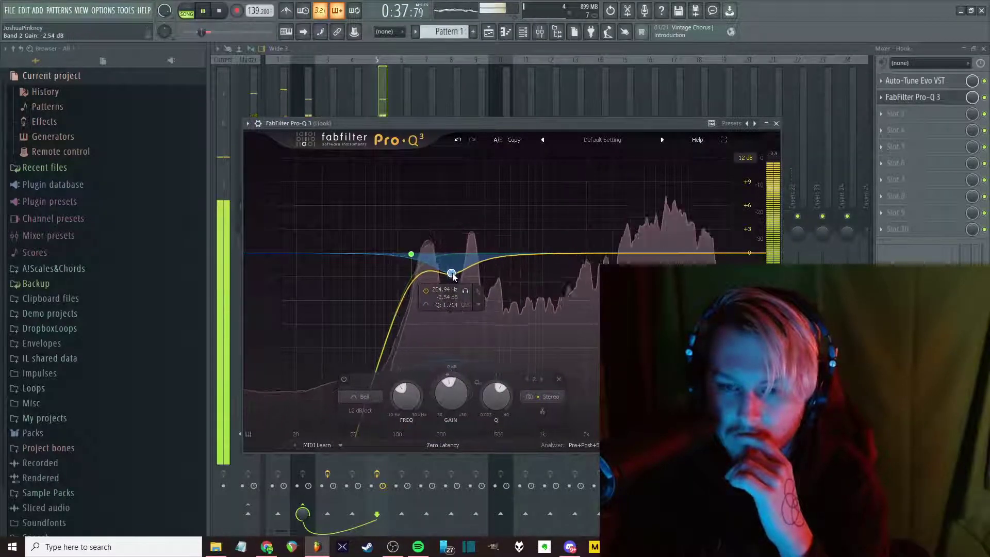
Add a high-frequency bell cut with Q about 1.4 and a 1.2 dB bell boost at about 1.9 kHz with Q 0.8
left_click_drag(657, 252, 660, 278)
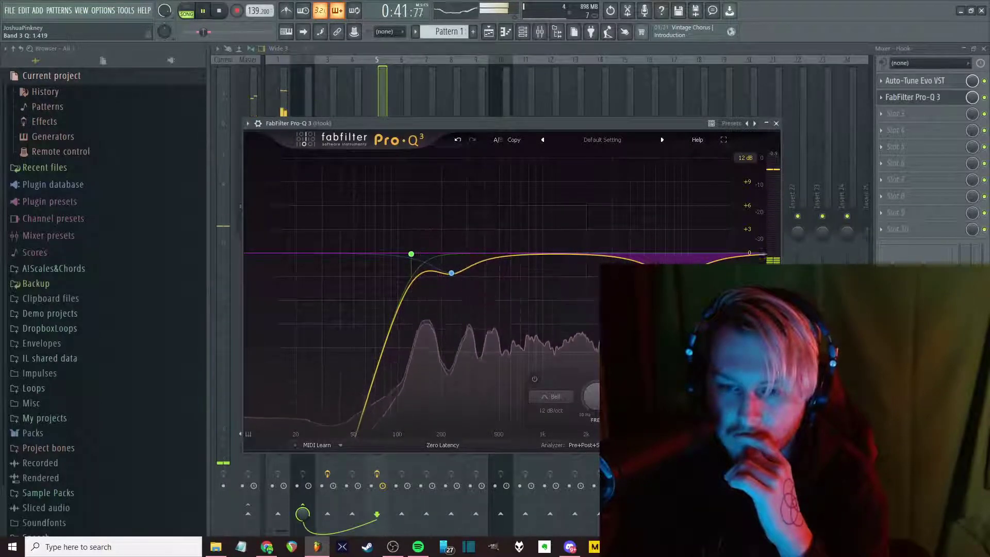
left_click_drag(549, 255, 602, 249)
left_click(567, 215)
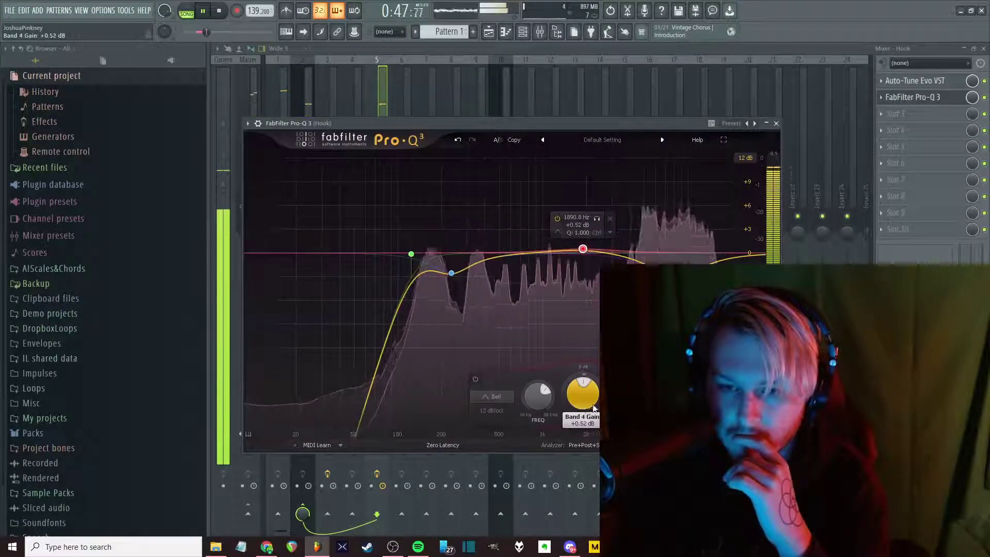
mouse_move(582, 403)
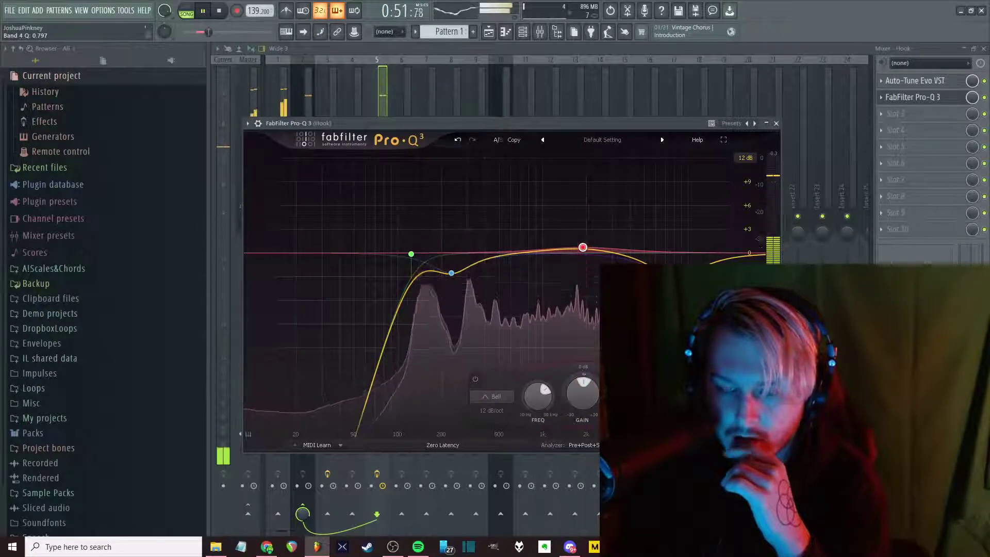
scroll(588, 394, "up", 2)
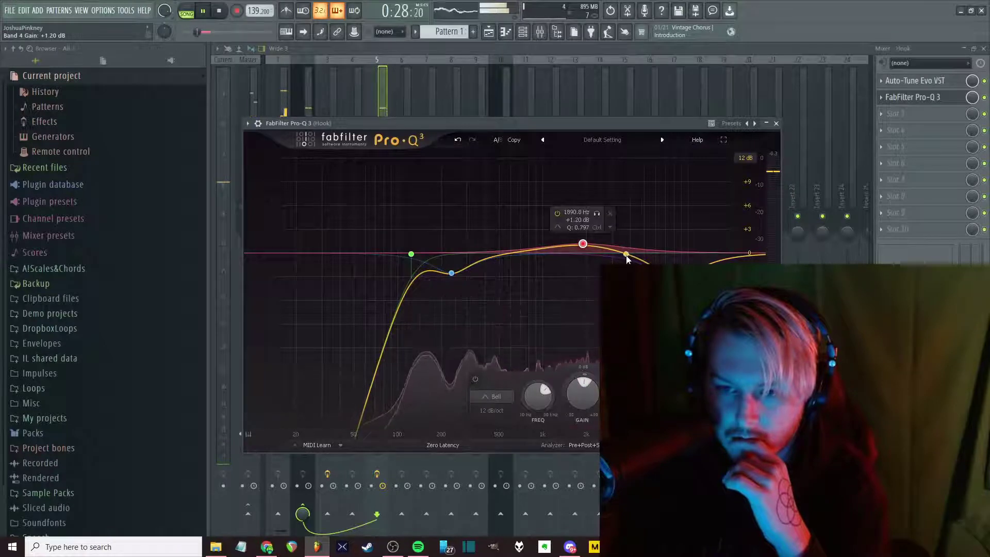
Add a bell boost of about 0.65 dB near 21 kHz and audition that band in solo
left_click_drag(639, 259, 742, 250)
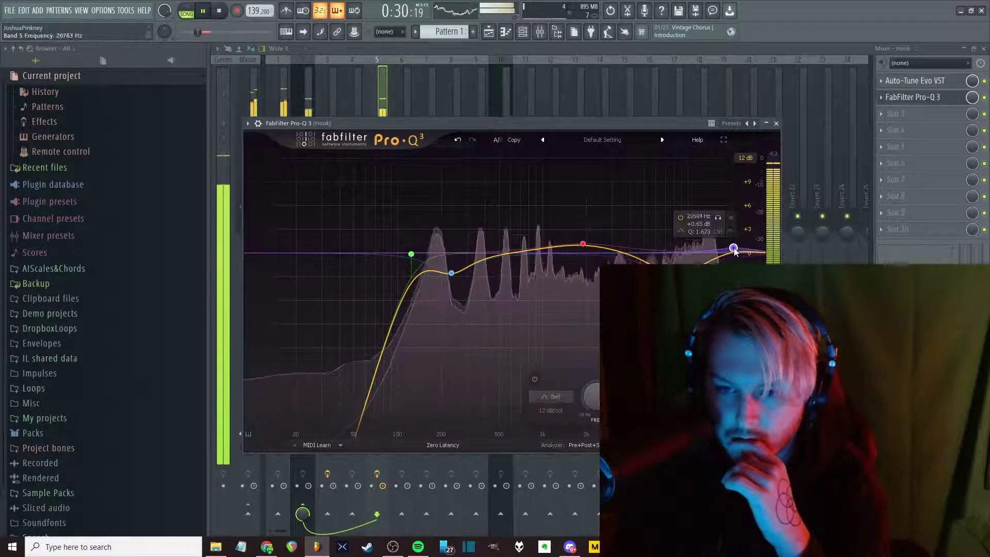
mouse_move(718, 217)
left_mouse_down()
mouse_move(705, 216)
mouse_move(712, 222)
left_mouse_up()
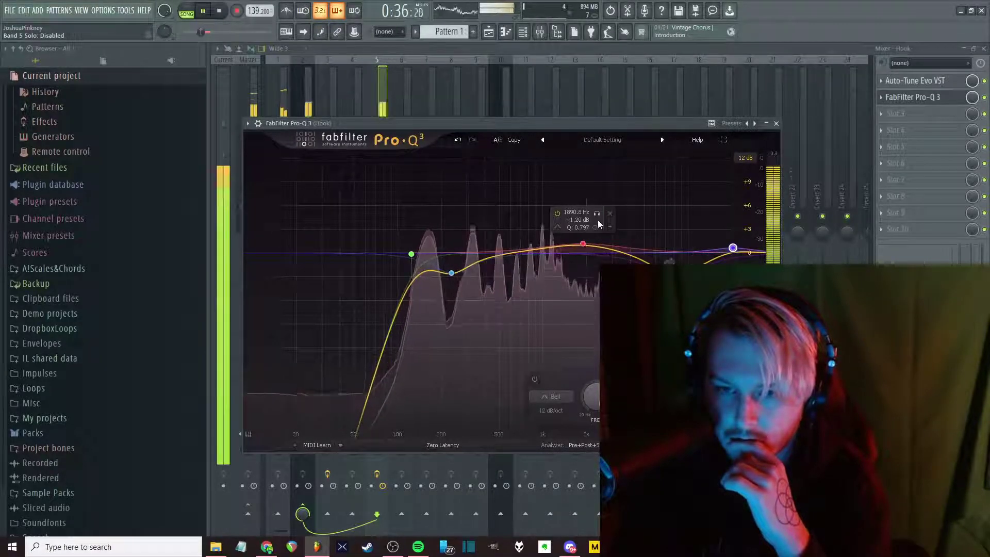
Move the 1.9 kHz boost down to below 1 kHz with a gain of +0.96 dB and add another band in the upper range
left_click_drag(591, 215, 541, 218)
left_click_drag(531, 393, 532, 389)
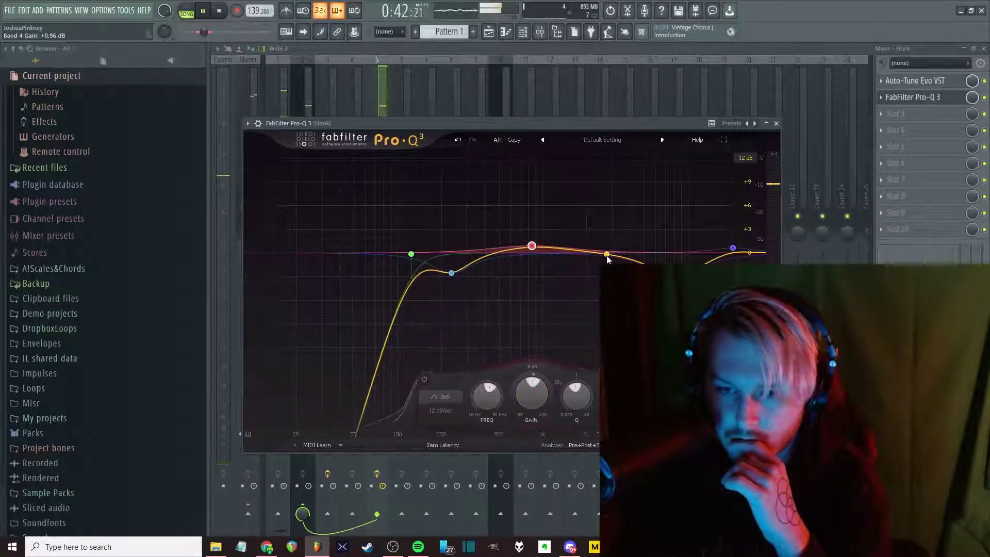
left_click_drag(606, 254, 658, 255)
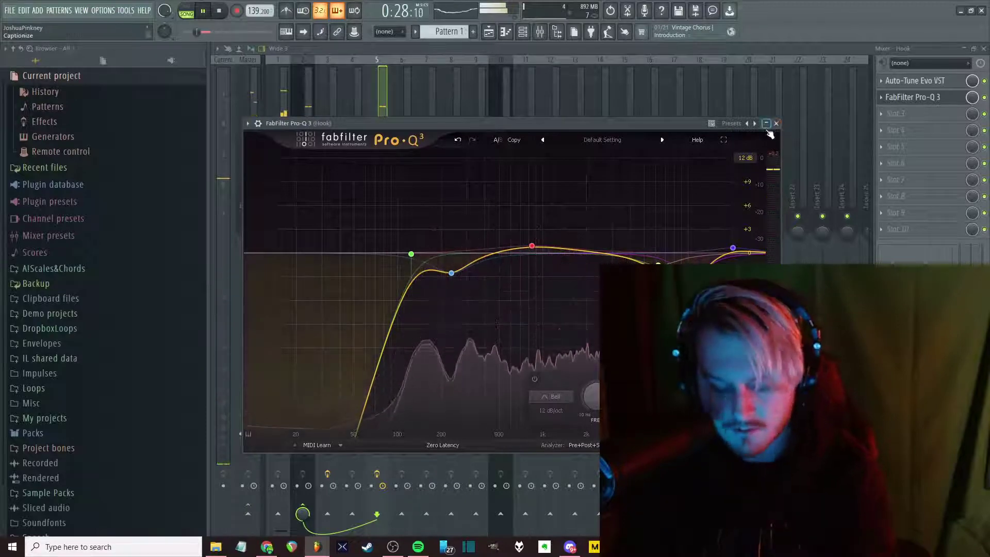
key("F6")
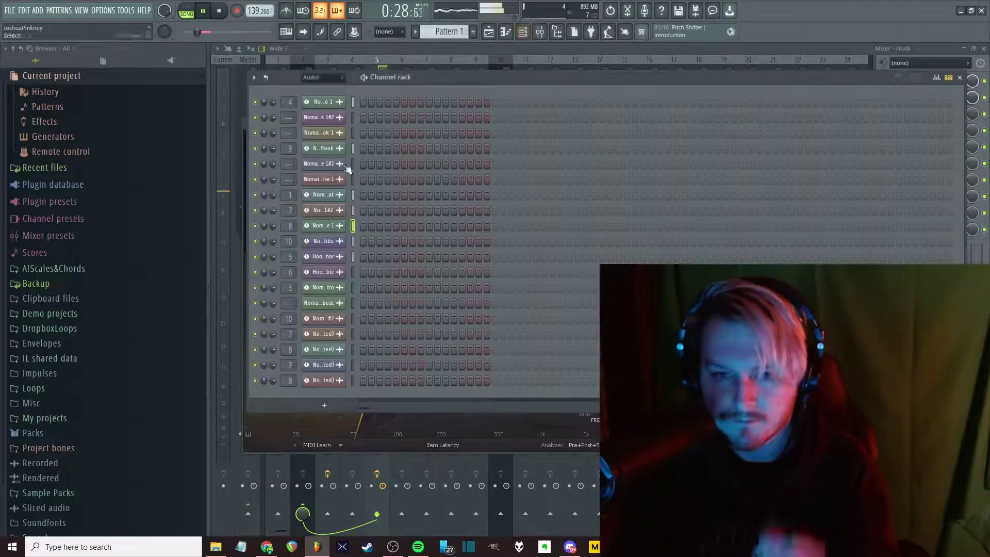
left_click(343, 228)
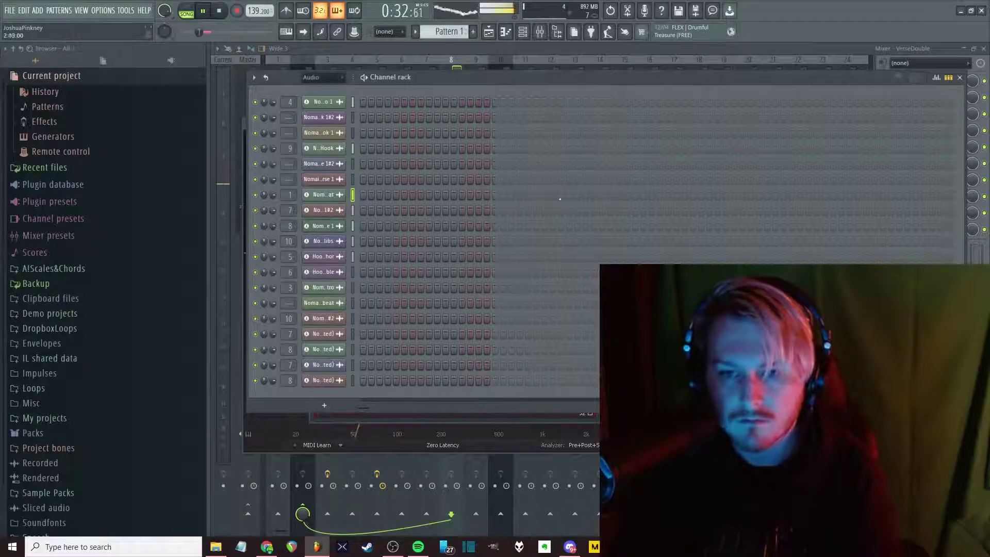
key("F6")
Lower the HookAnchor clip's channel volume to 61% (-7.5 dB), then return to the mixer
key("F5")
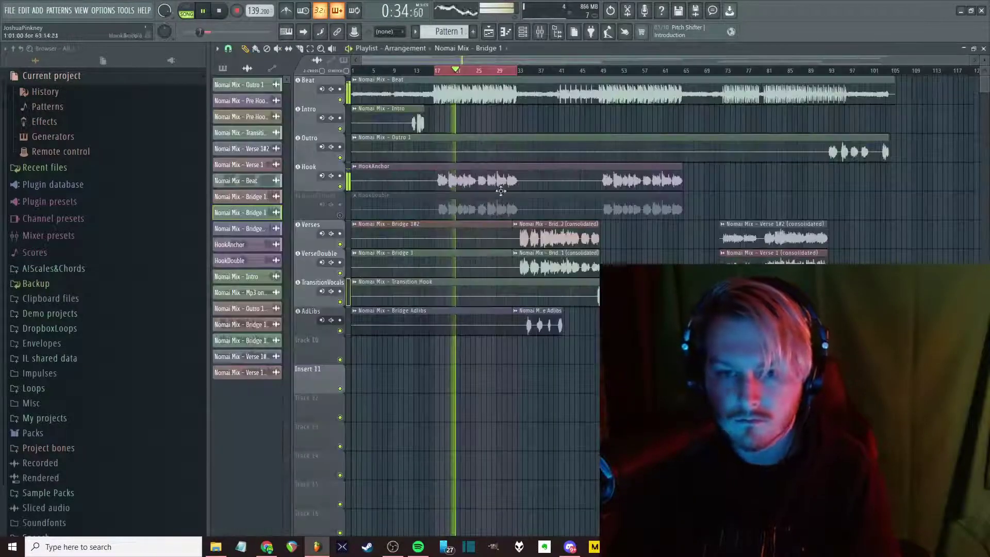
double_click(471, 171)
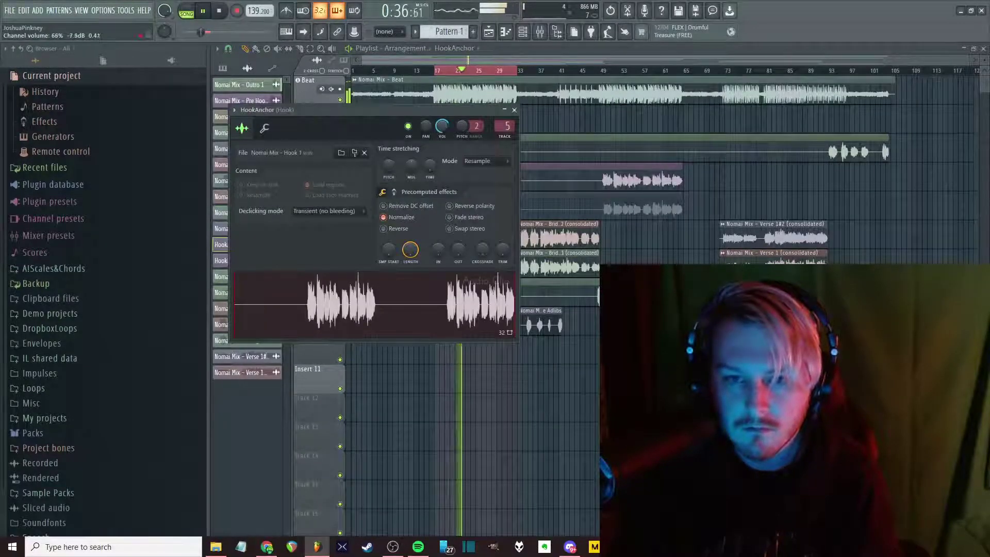
key("F9")
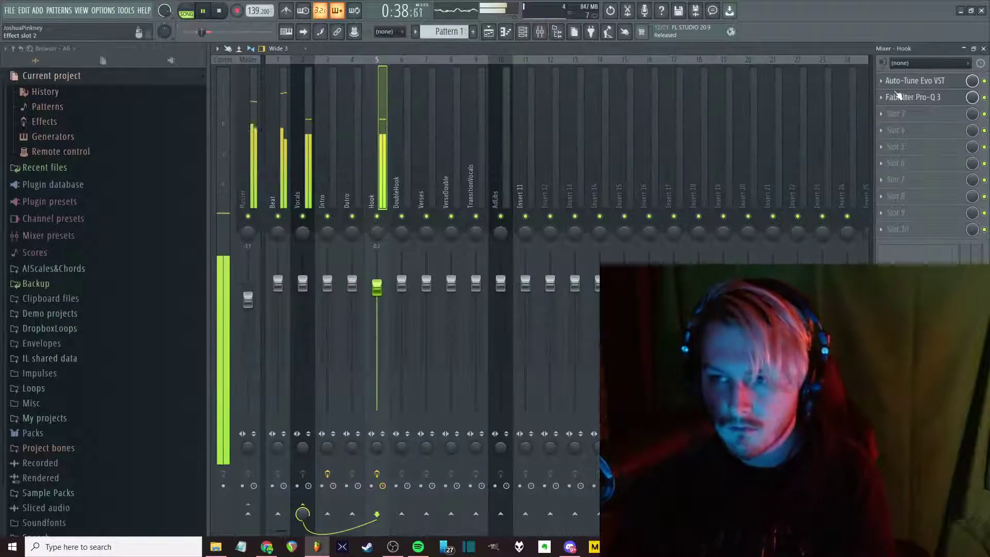
Raise the Hook mixer track's level to about 1.2 dB and check its Pro-Q 3 curve during playback
left_click(897, 97)
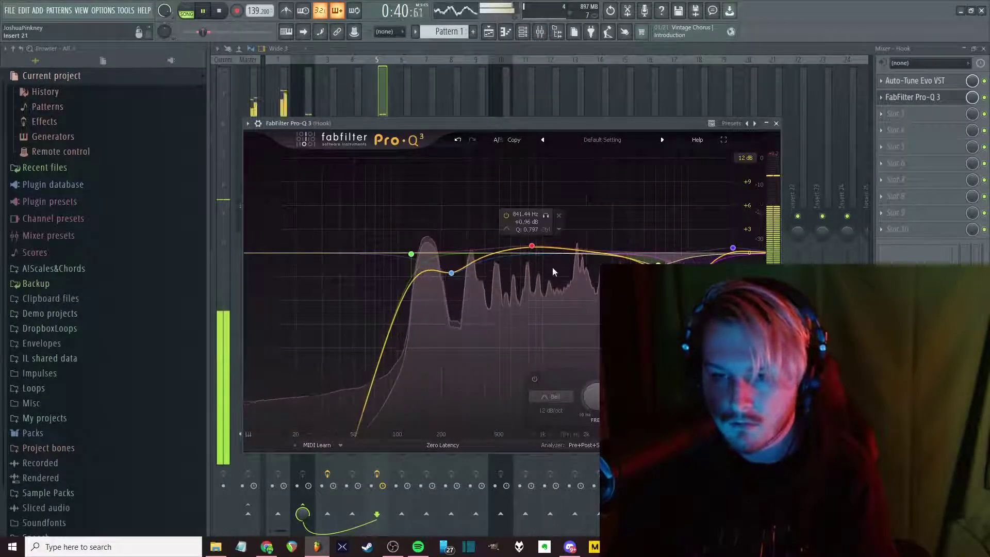
key("Escape")
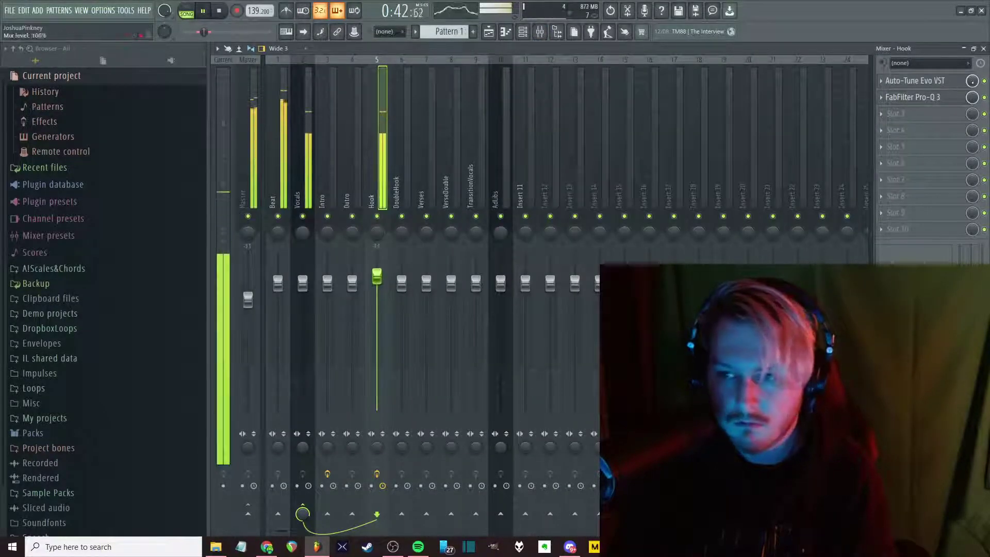
left_click(915, 97)
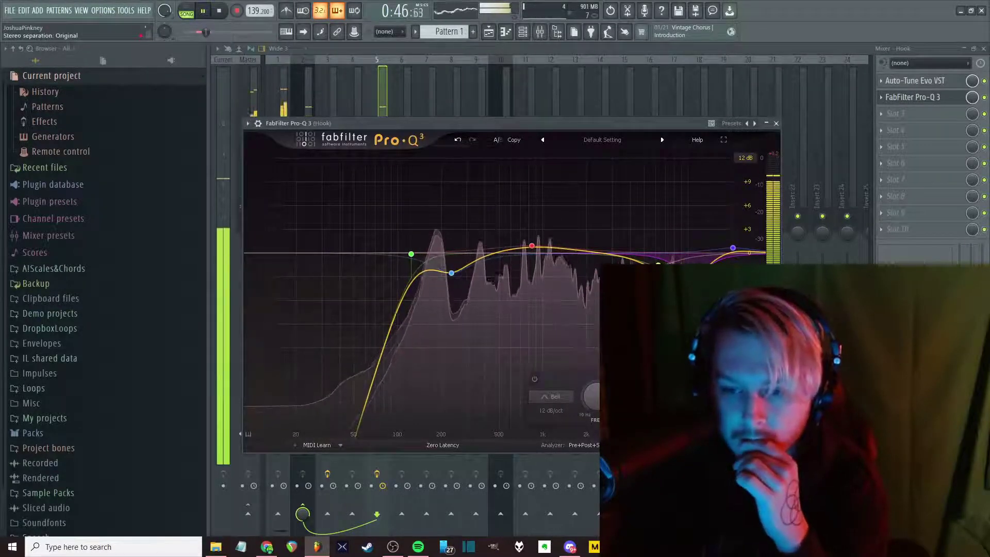
key("Escape")
Review the HookAnchor clip's settings, then replay the section and examine the Hook track's Pro-Q 3 spectrum
key("F9")
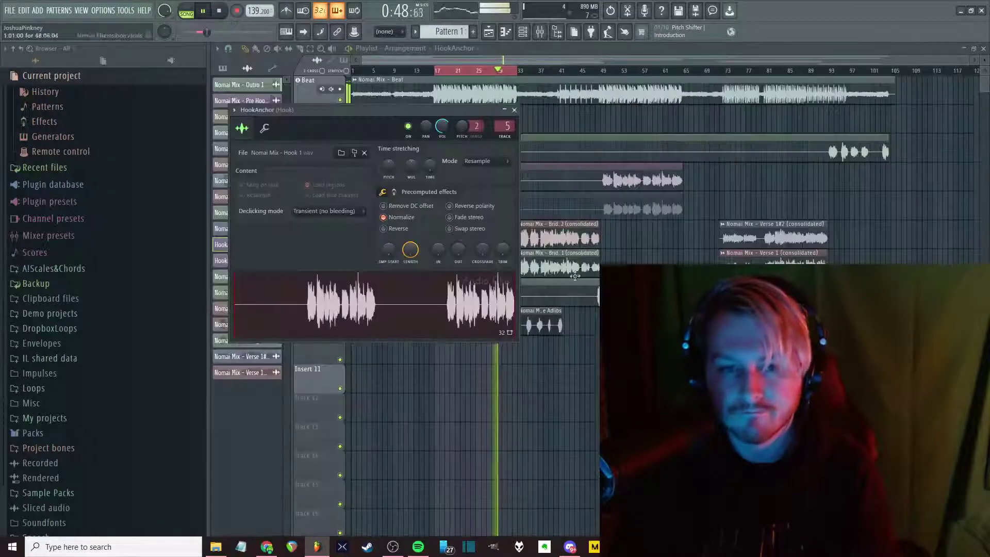
key("Escape")
key("space")
double_click(478, 187)
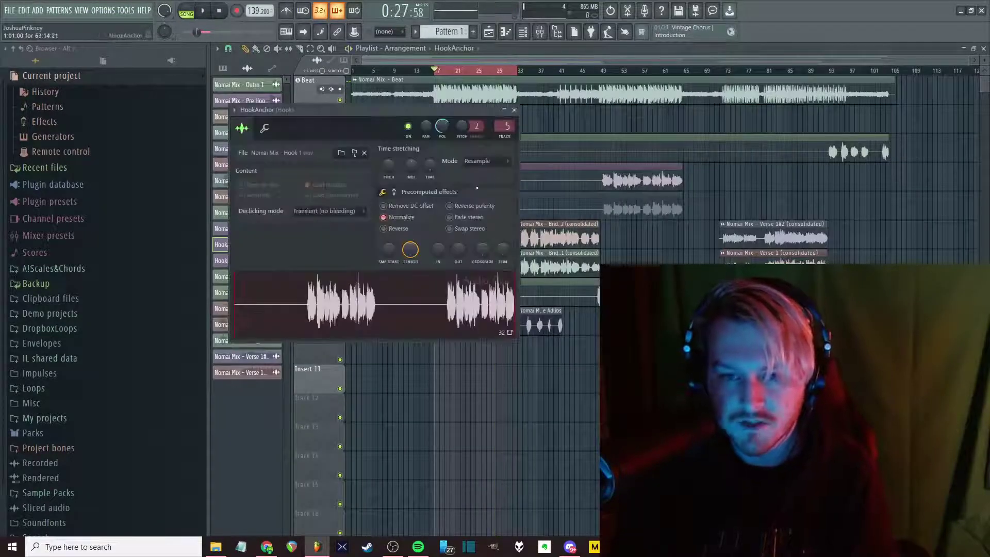
key("Escape")
key("F9")
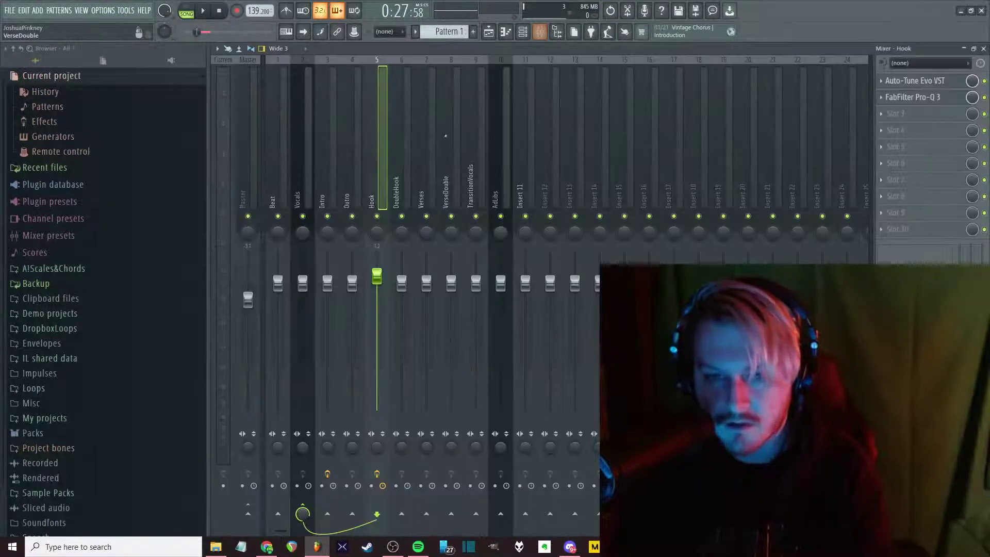
key("space")
left_click(928, 97)
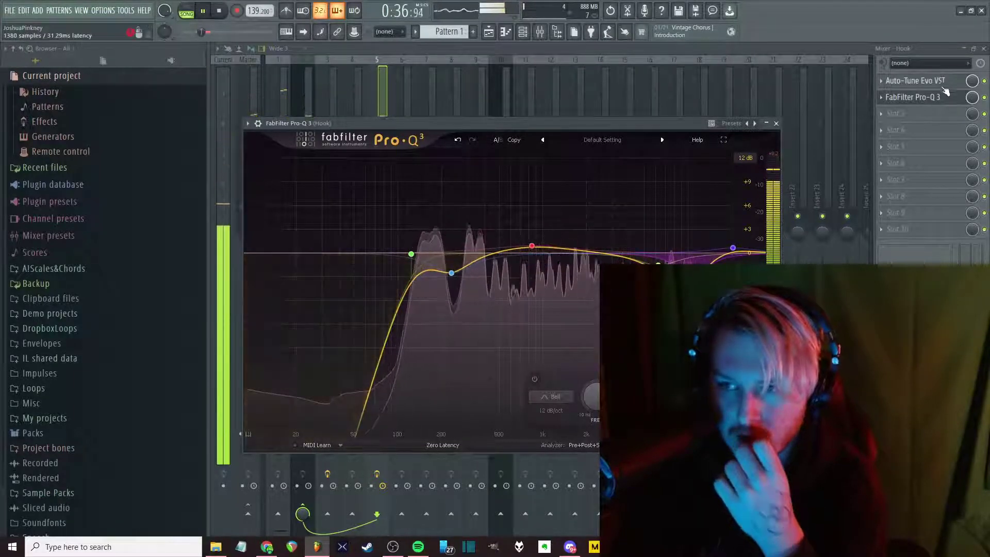
Insert Fruity Balance ahead of Auto-Tune on the Hook track and set its volume to -0.8 dB
left_click(883, 80)
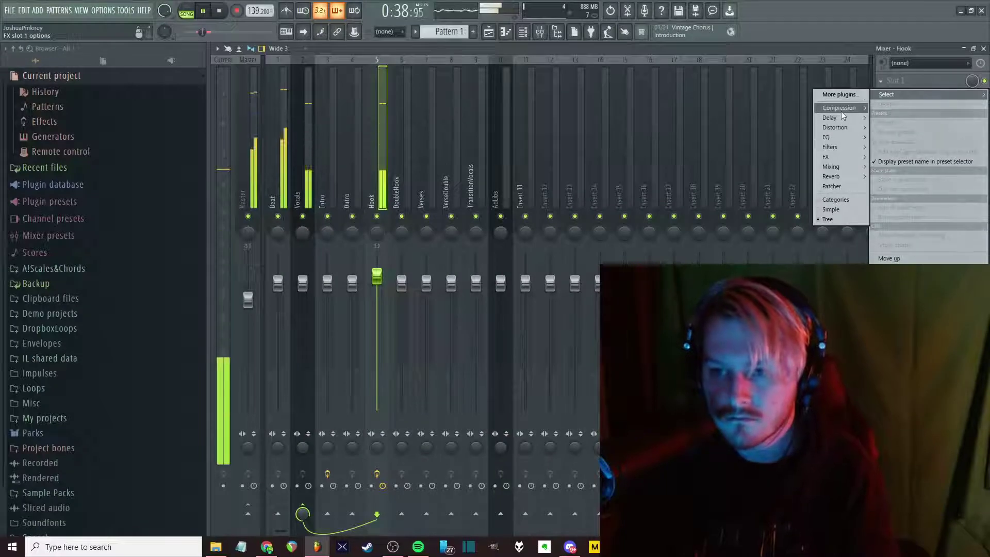
mouse_move(832, 167)
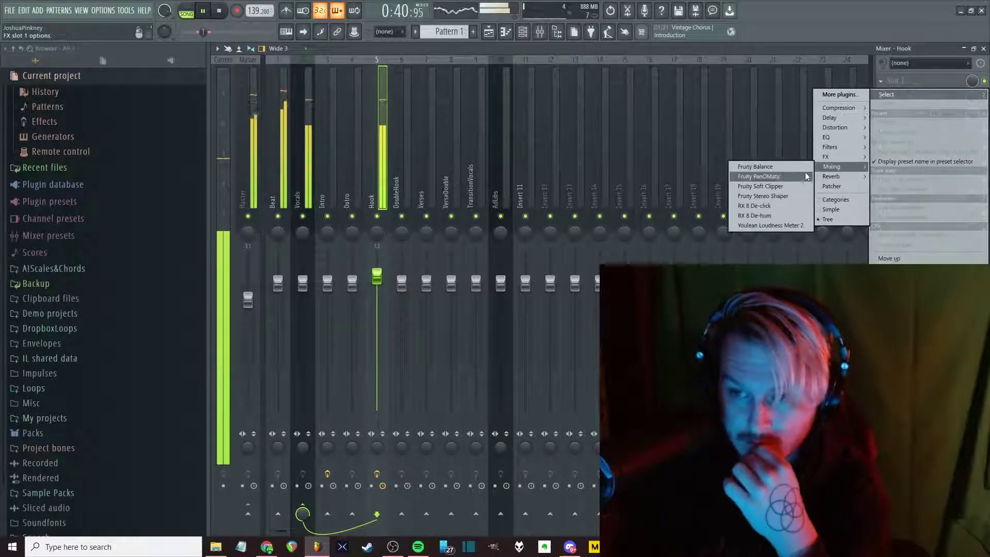
left_click(768, 166)
left_click_drag(361, 195, 361, 201)
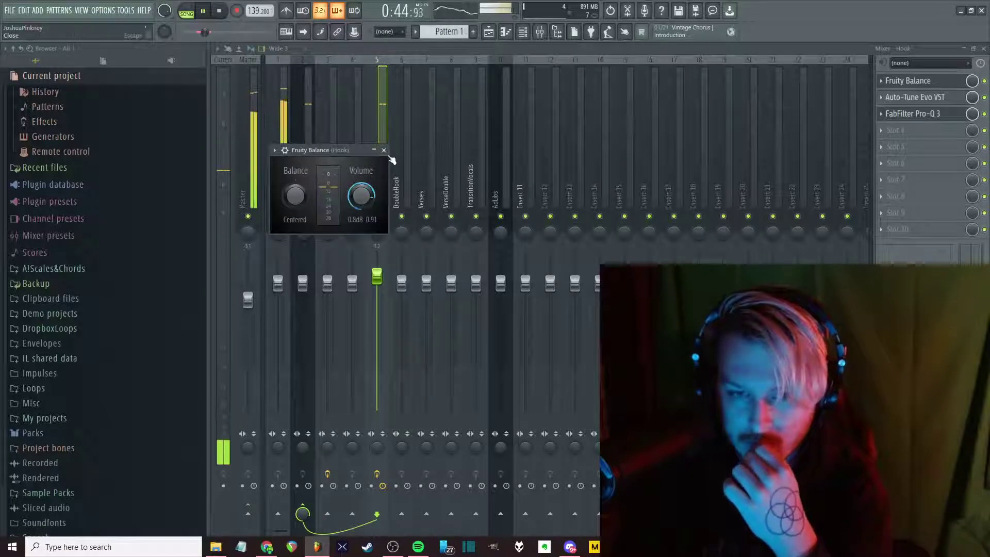
left_click(384, 150)
Set the Hook track's Pro-Q 3 band 6 gain to -3.07 dB, then stop playback
left_click(937, 117)
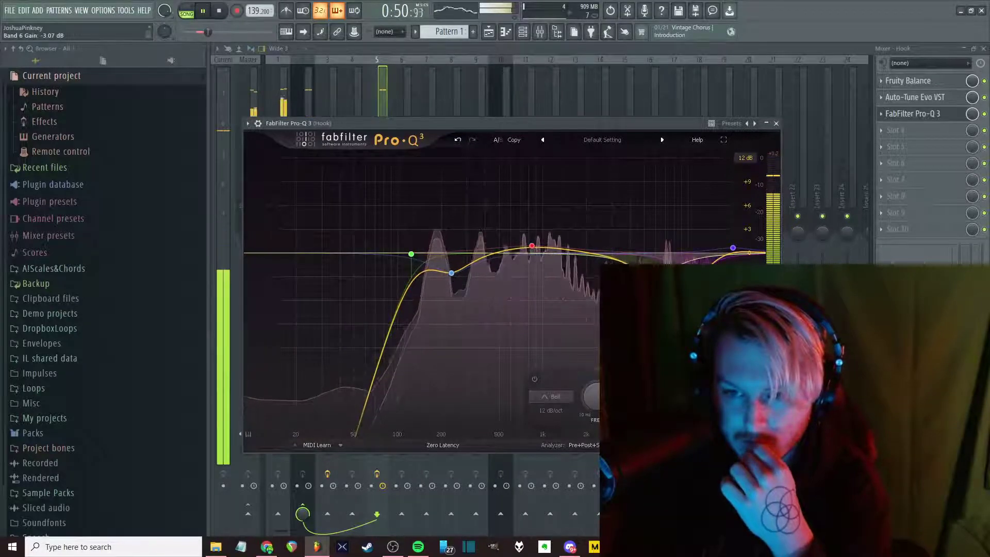
left_click(777, 123)
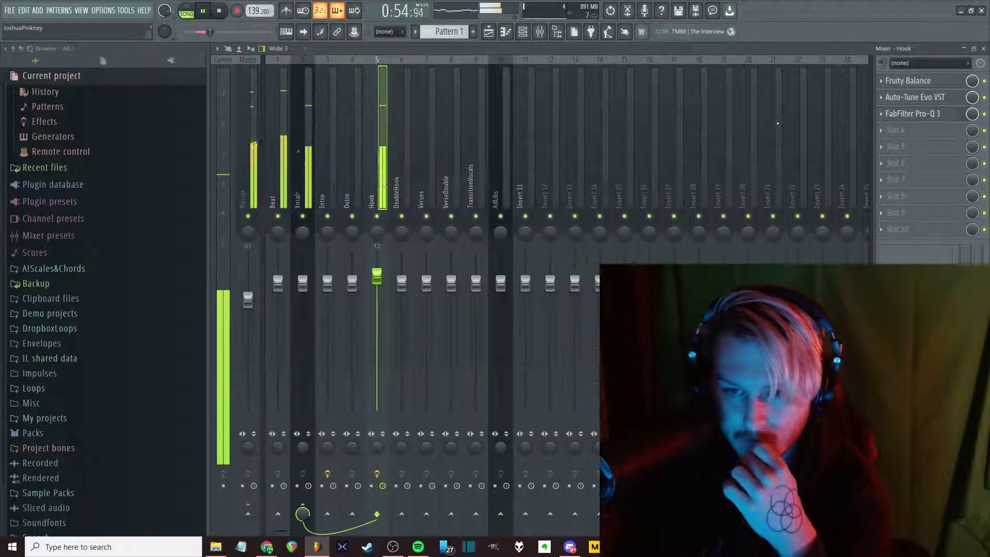
key("space")
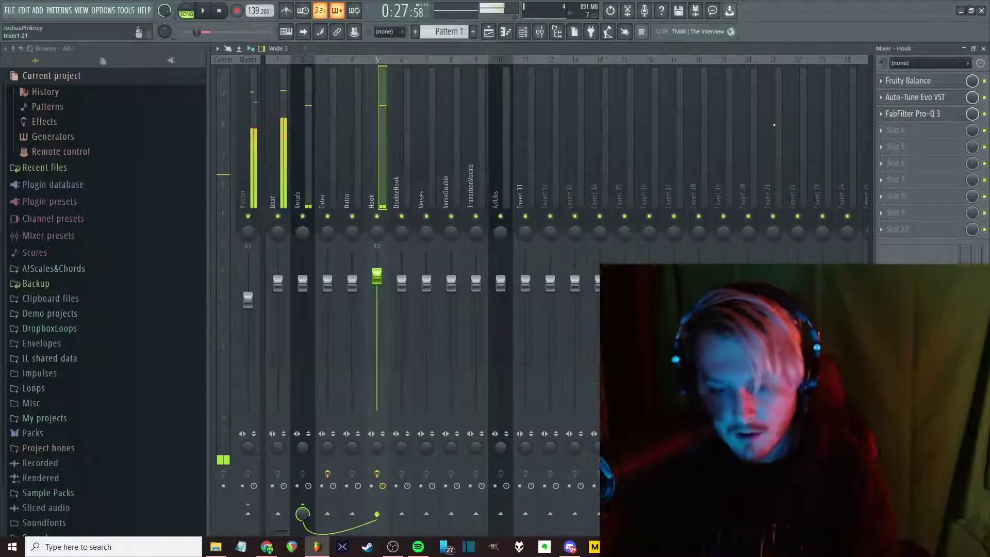
Switch to Chrome to check the YouTube Studio livestream page, then return to FL Studio
left_click(267, 546)
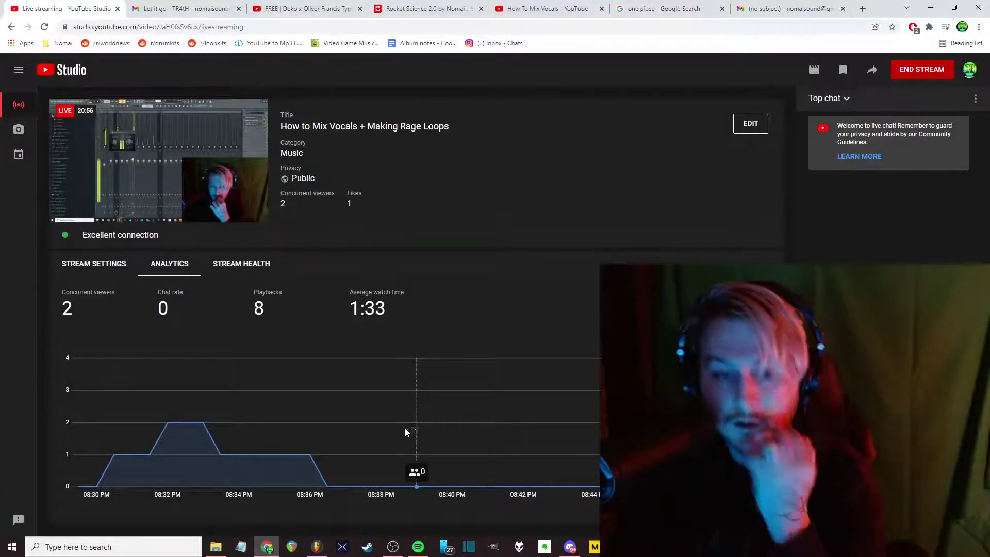
left_click(266, 546)
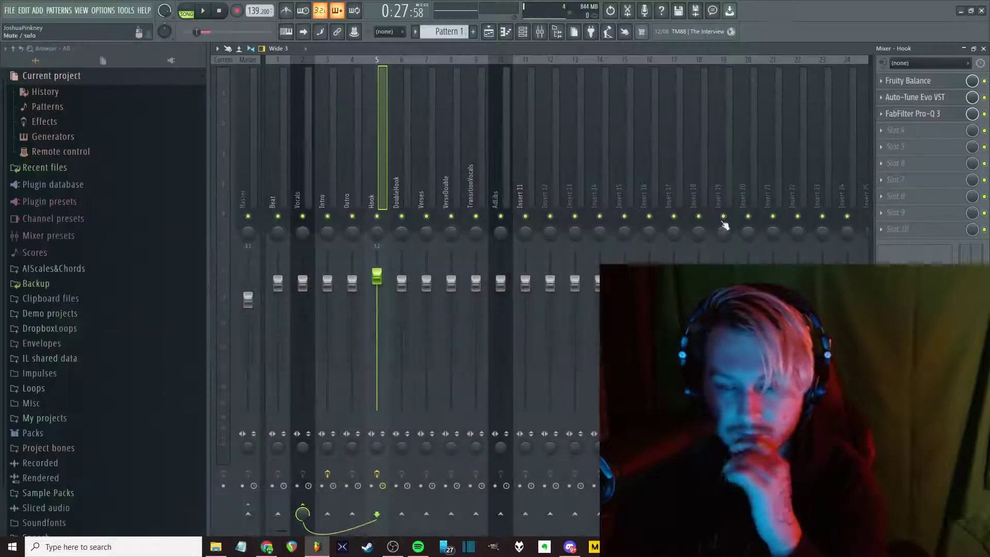
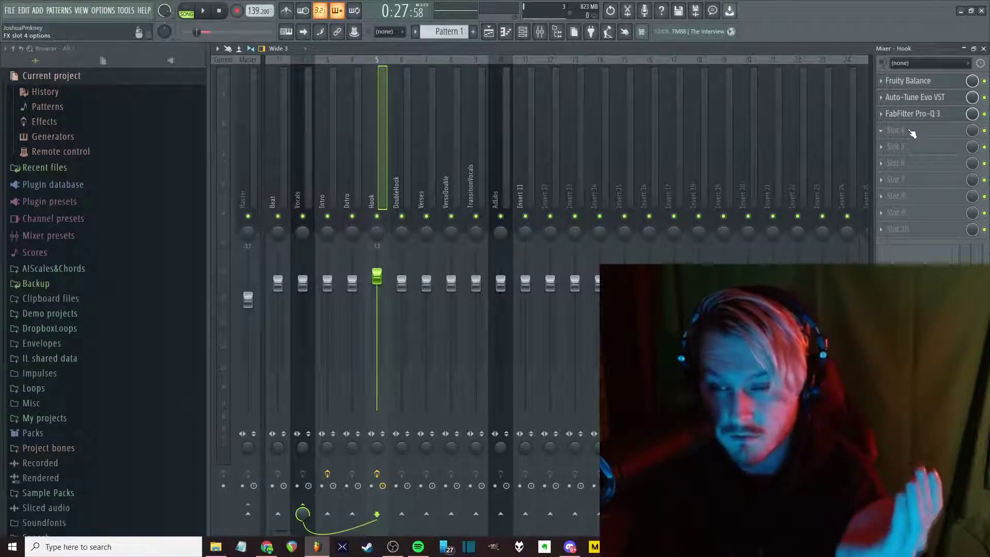
Play the hook section and compare the vocal with Pro-Q 3 bypassed and active
key("space")
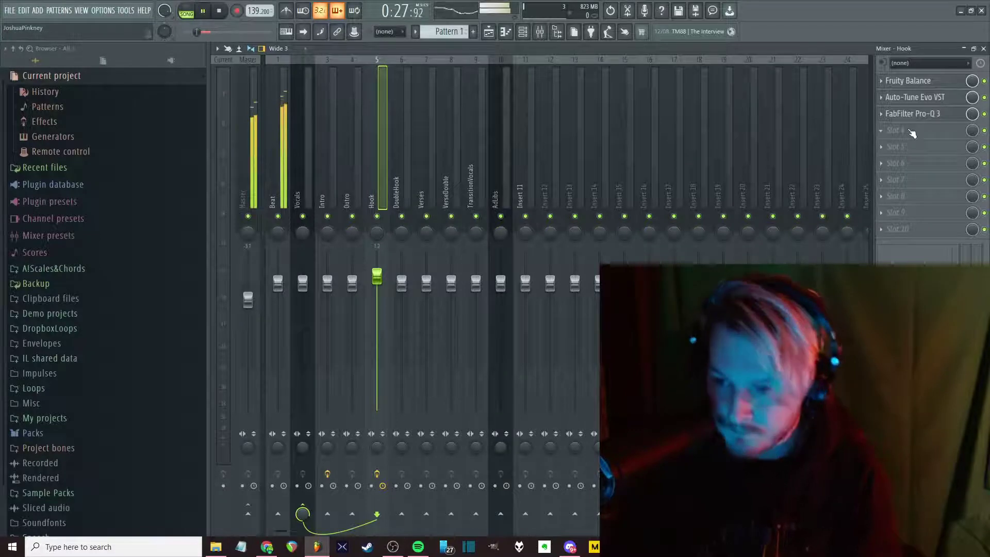
left_click(911, 133)
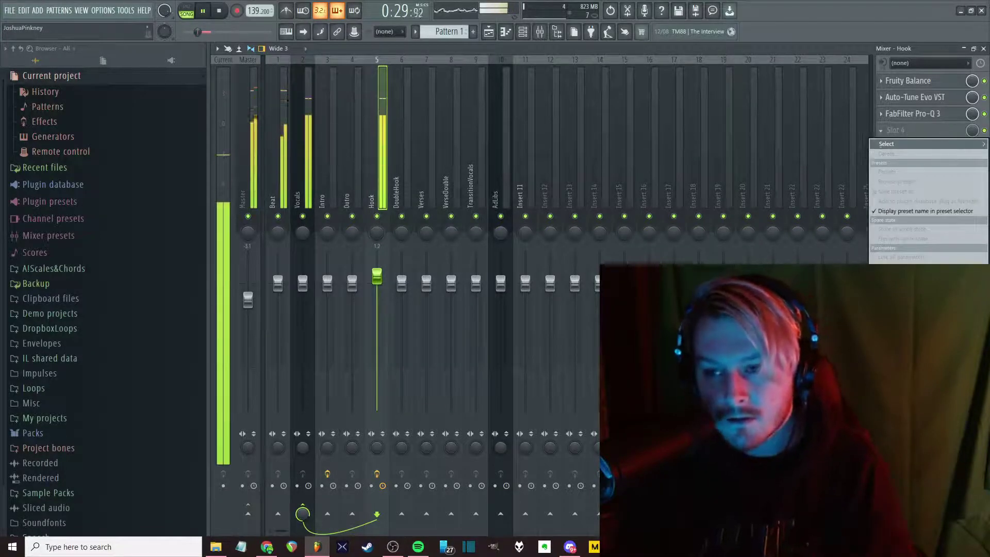
left_click(985, 116)
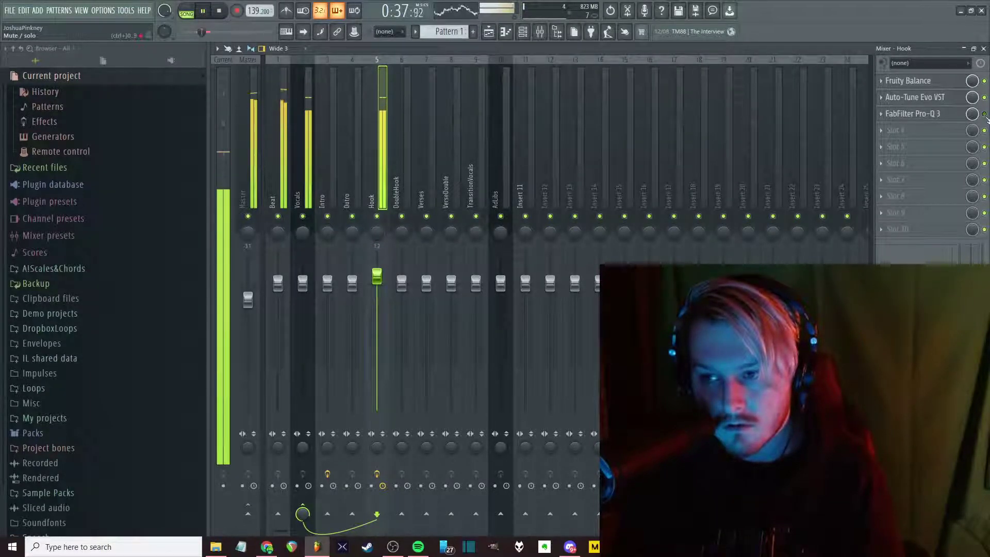
left_click(920, 115)
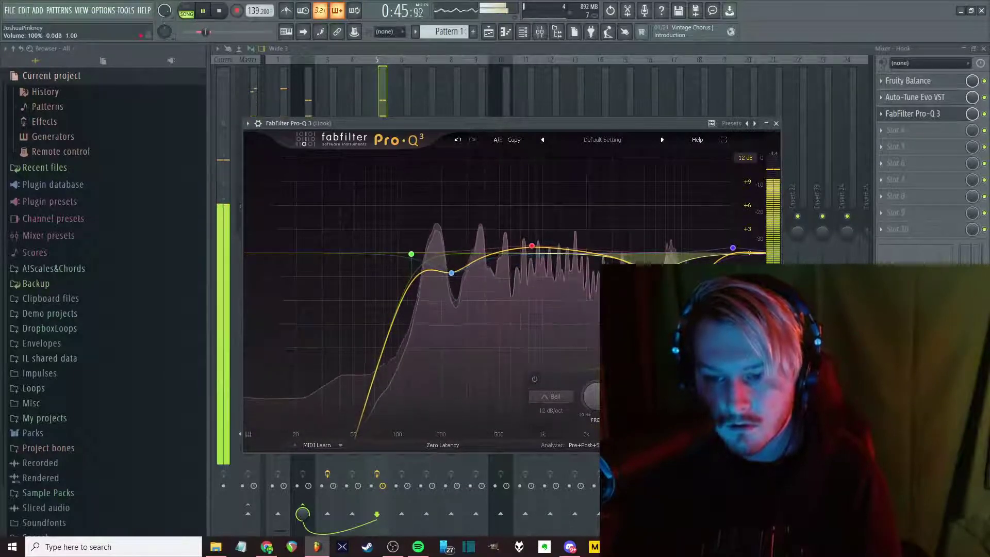
left_click(932, 114)
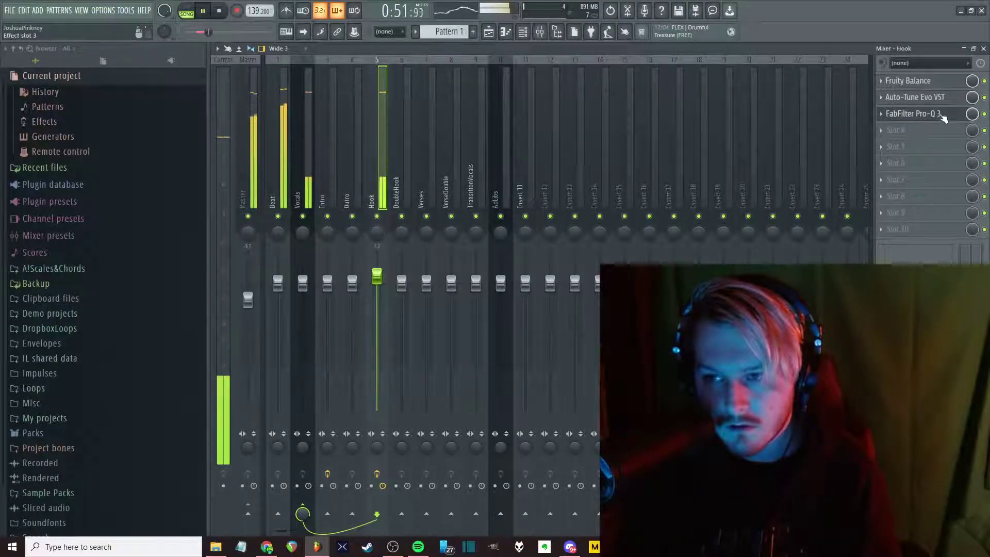
Reduce the gain of the 841 Hz boost in the Hook's Pro-Q 3 to about +0.58 dB and stop playback
left_click(942, 115)
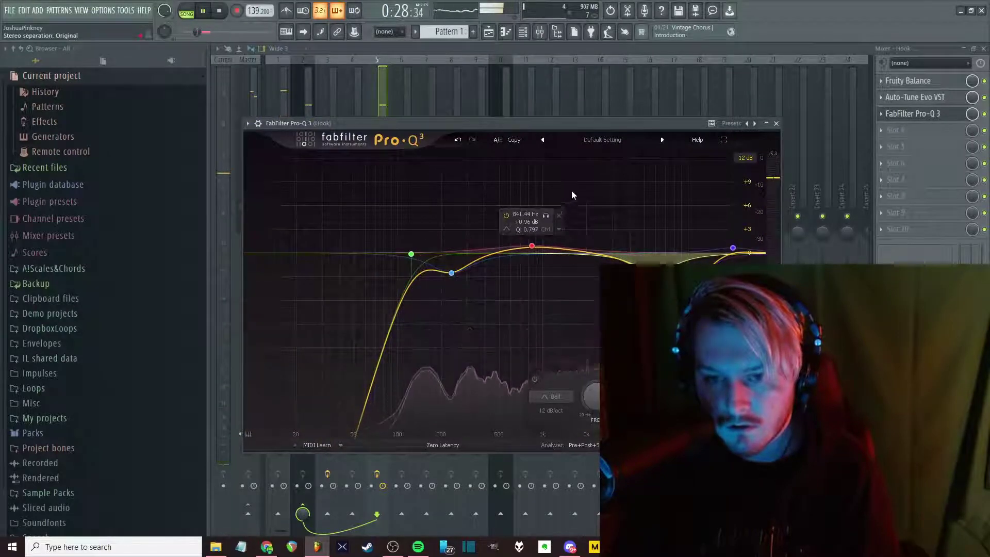
left_click(531, 247)
left_click_drag(532, 396, 530, 411)
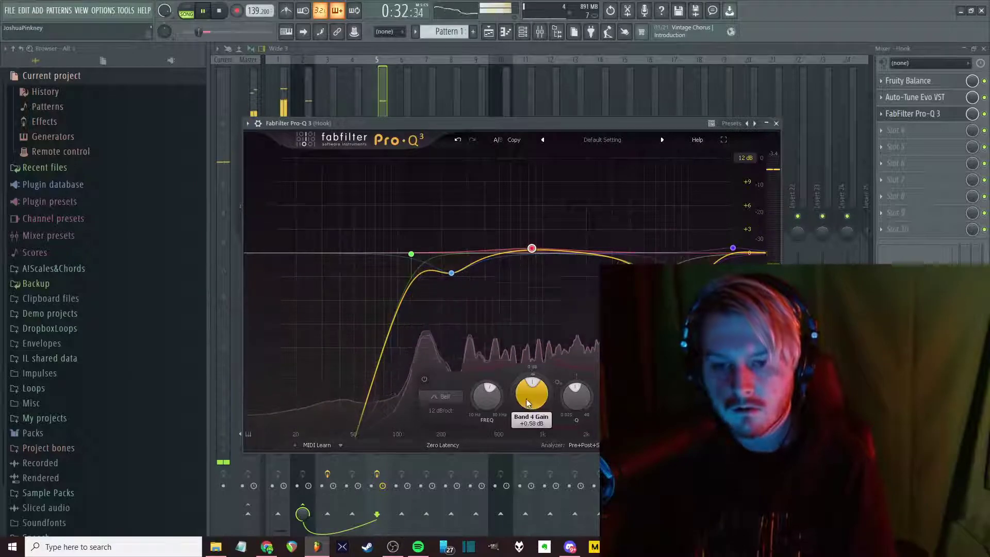
key("Escape")
key("space")
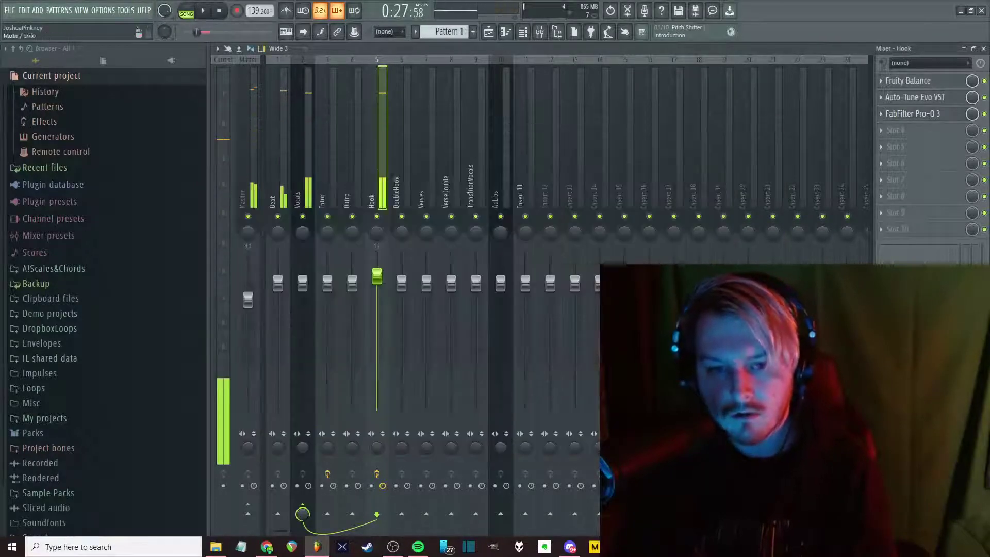
Insert FabFilter Pro-MB on the Hook track in the slot after Pro-Q 3
left_click(895, 130)
mouse_move(846, 159)
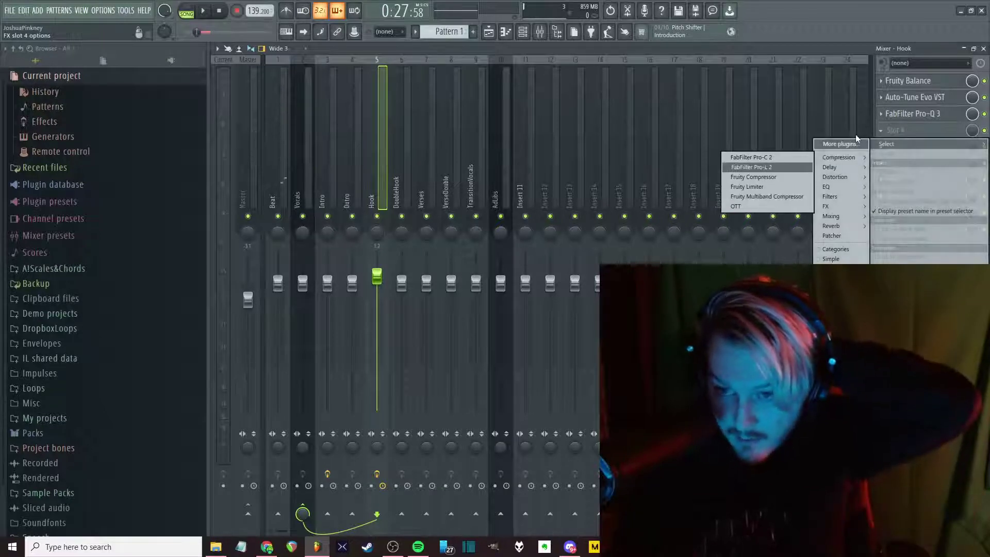
left_click(840, 143)
scroll(444, 280, "down", 3)
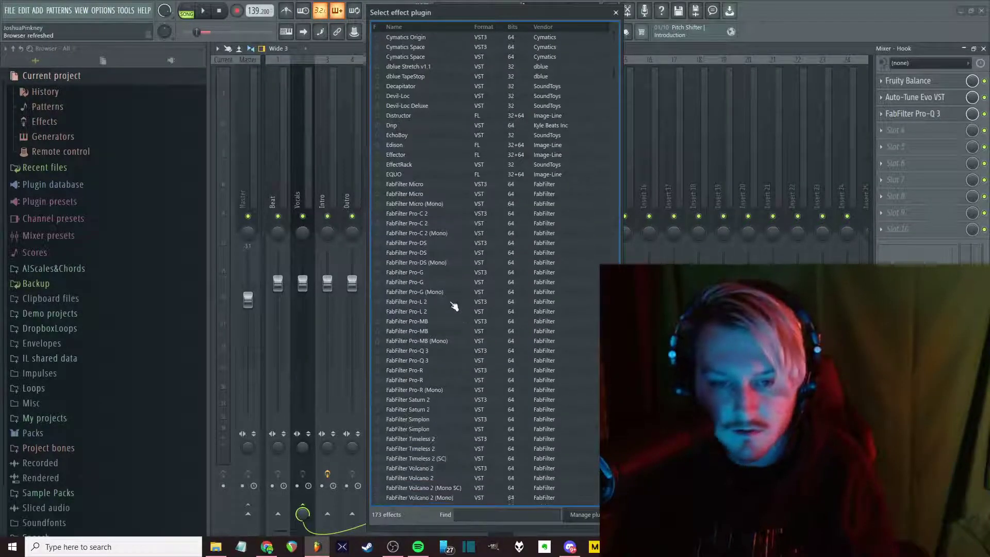
double_click(428, 331)
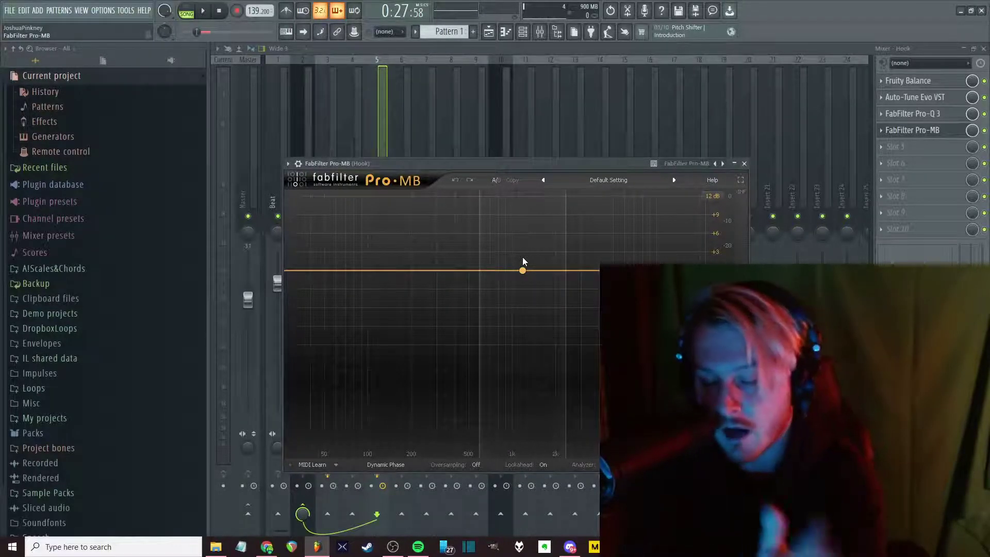
Add a Pro-MB compression band from about 4.15 kHz to 12.45 kHz with a threshold of about -19 dB during playback
key("space")
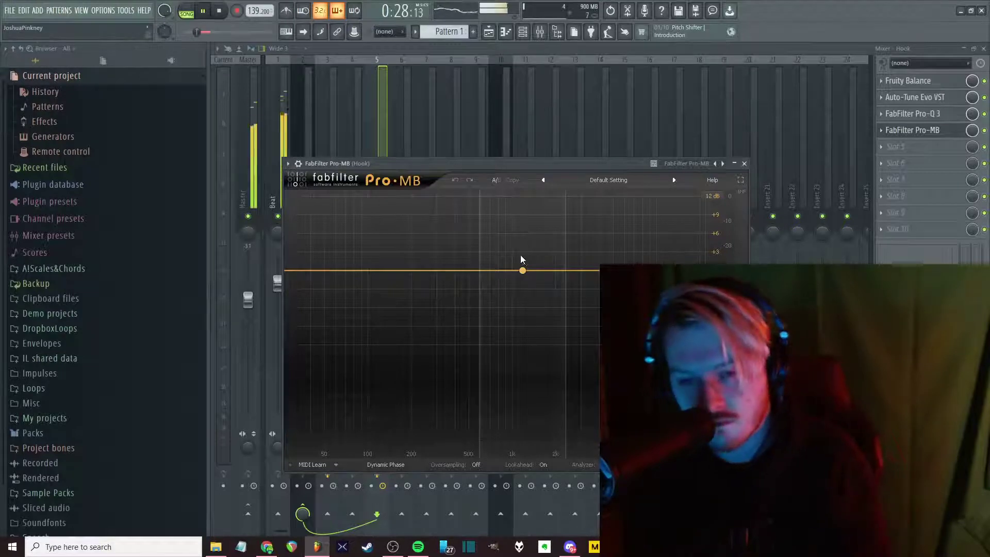
left_click(620, 239)
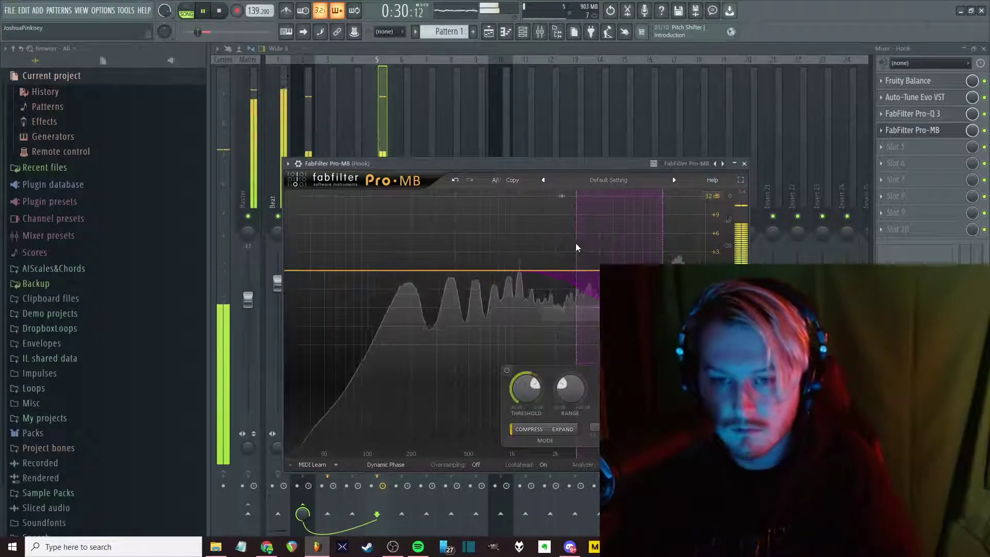
left_click_drag(664, 248, 667, 249)
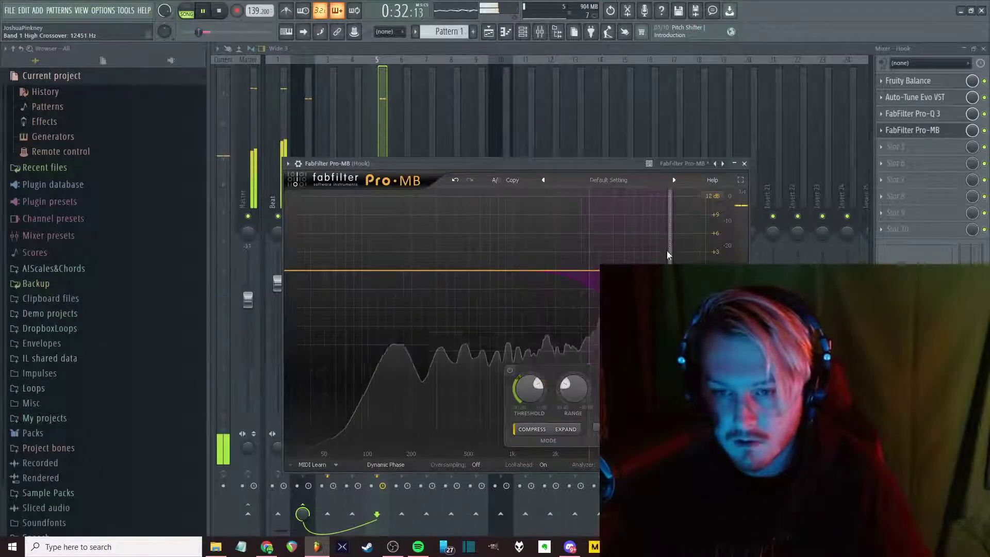
left_click_drag(528, 388, 528, 384)
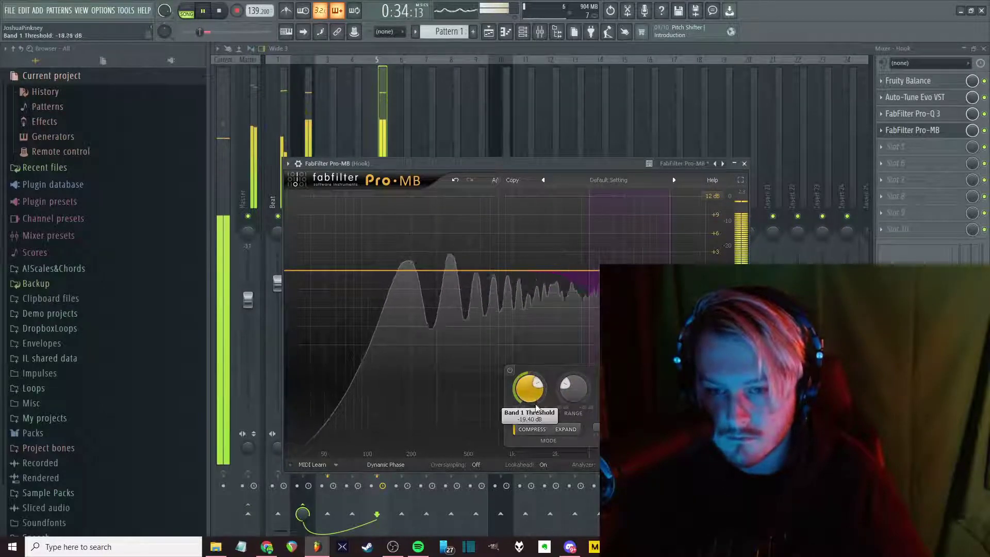
left_click_drag(588, 239, 602, 247)
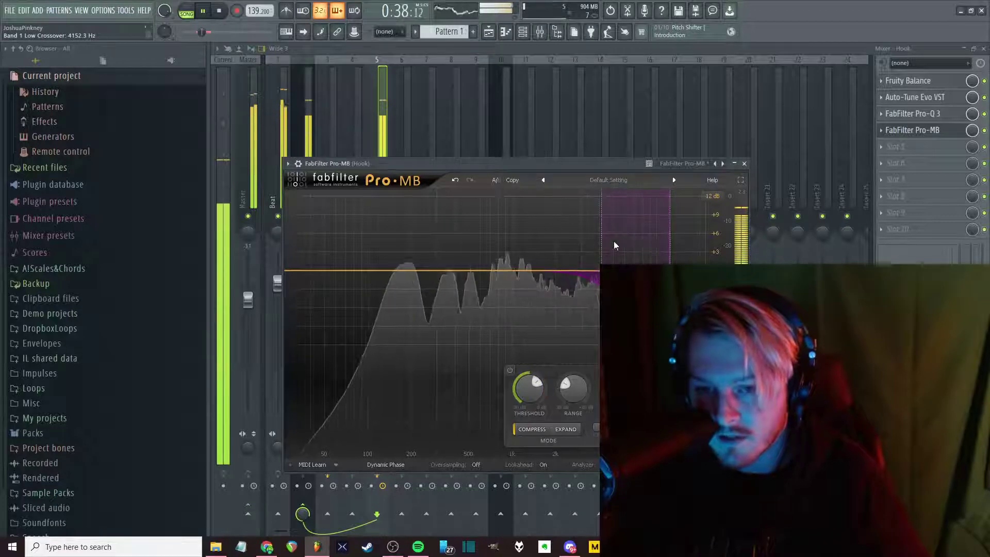
Set the high Pro-MB band's upper crossover to about 11.85 kHz, its ratio to 3.59:1 and its threshold to about -34 dB
left_click_drag(670, 257, 666, 253)
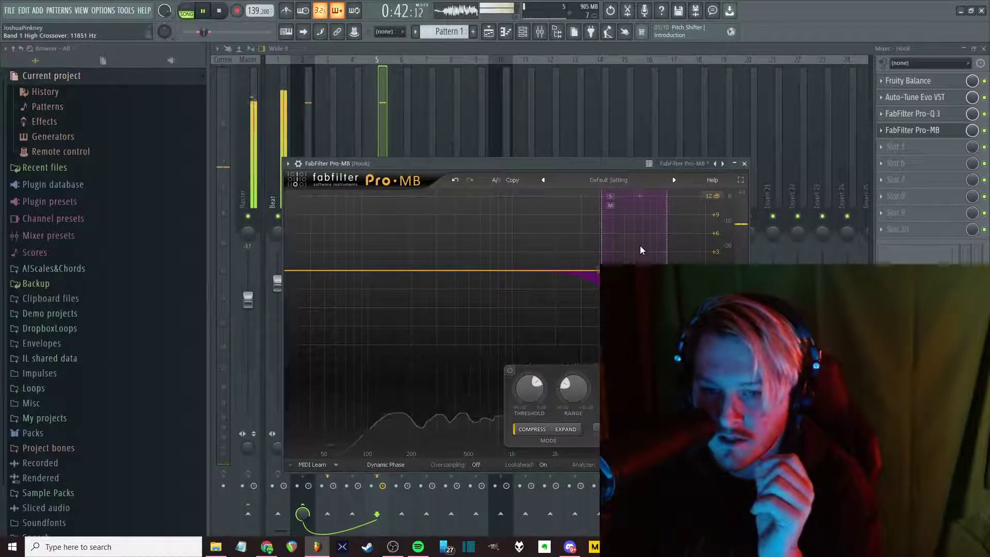
mouse_move(517, 400)
left_mouse_down()
mouse_move(534, 390)
mouse_move(528, 403)
left_mouse_up()
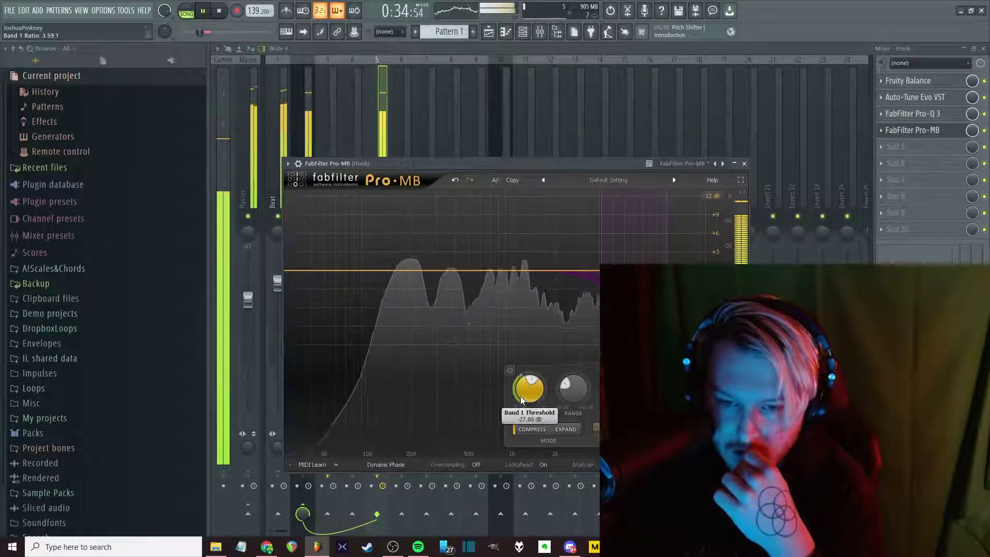
scroll(531, 399, "down", 1)
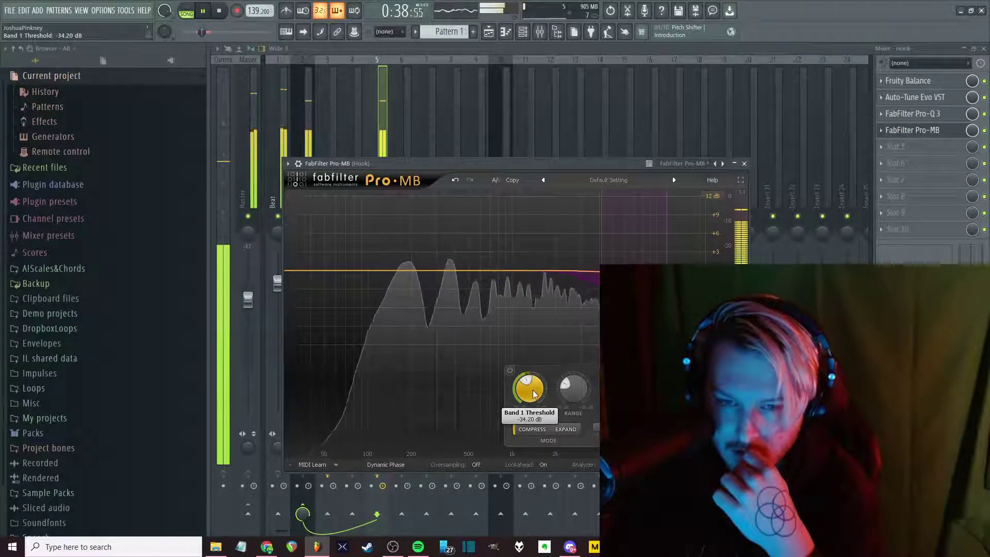
Add a low Pro-MB band covering everything up to about 532 Hz, with a ratio of 4.52:1
left_click(420, 197)
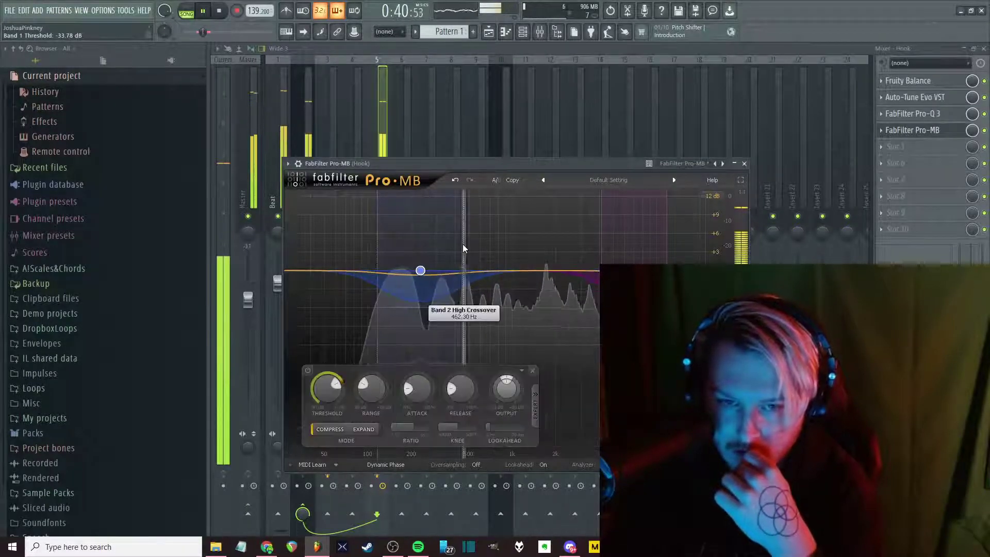
left_click_drag(462, 243, 482, 244)
left_click_drag(372, 252, 286, 355)
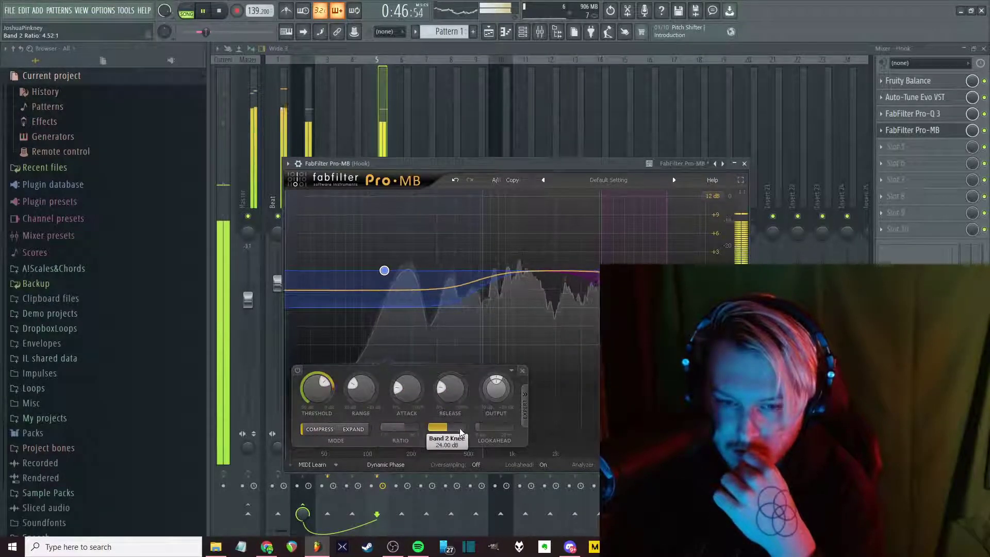
left_click_drag(484, 343, 473, 338)
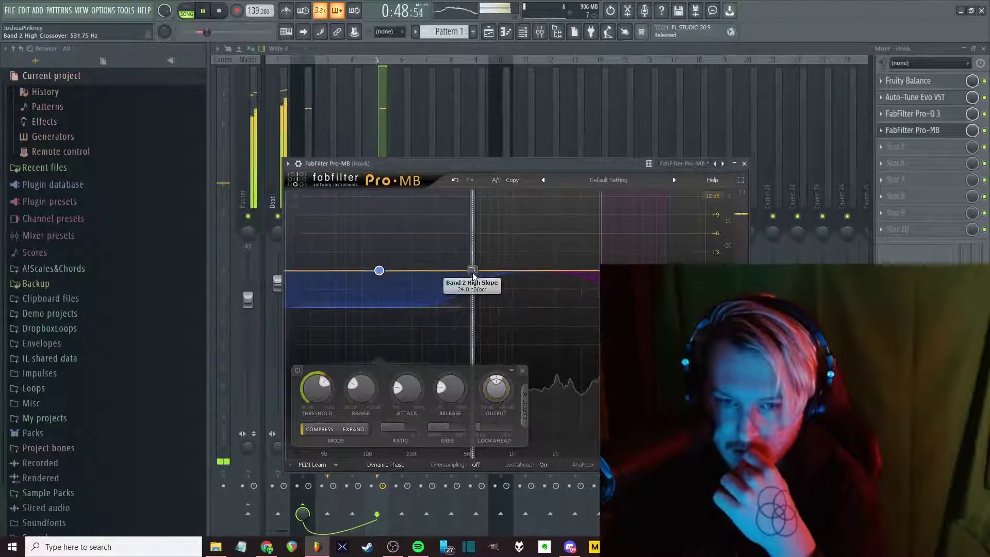
Add a mid Pro-MB band from about 532 Hz to 4.15 kHz with a threshold of about -22.8 dB
left_click(510, 200)
left_click_drag(545, 244, 601, 265)
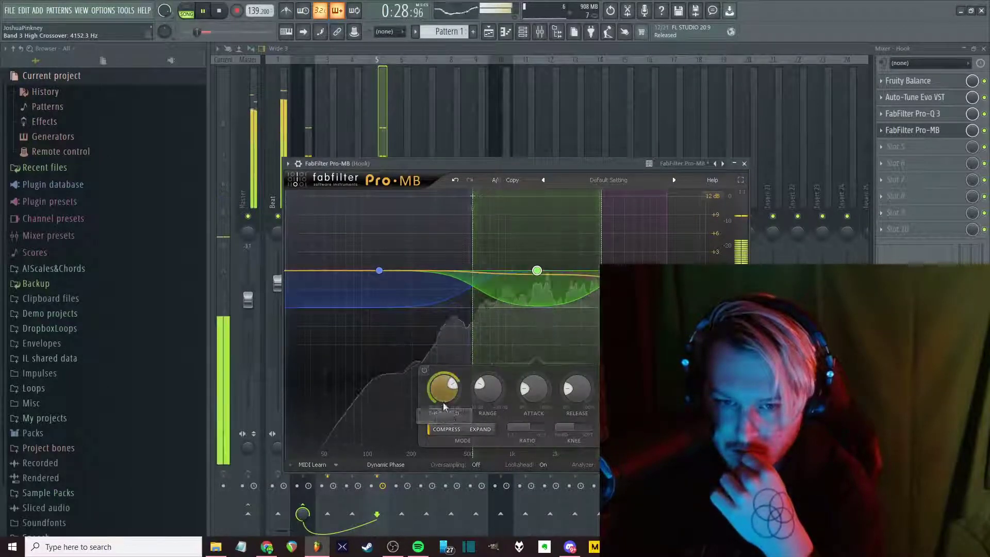
left_click_drag(443, 388, 443, 407)
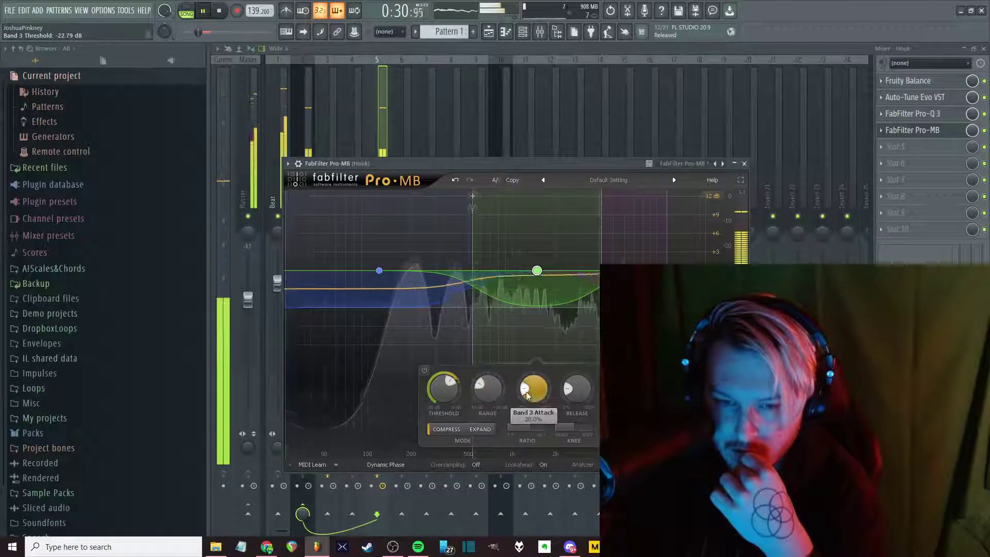
Check the low band's ratio, and set the mid band's release to 24.7% and its threshold to about -28.75 dB
left_click(466, 301)
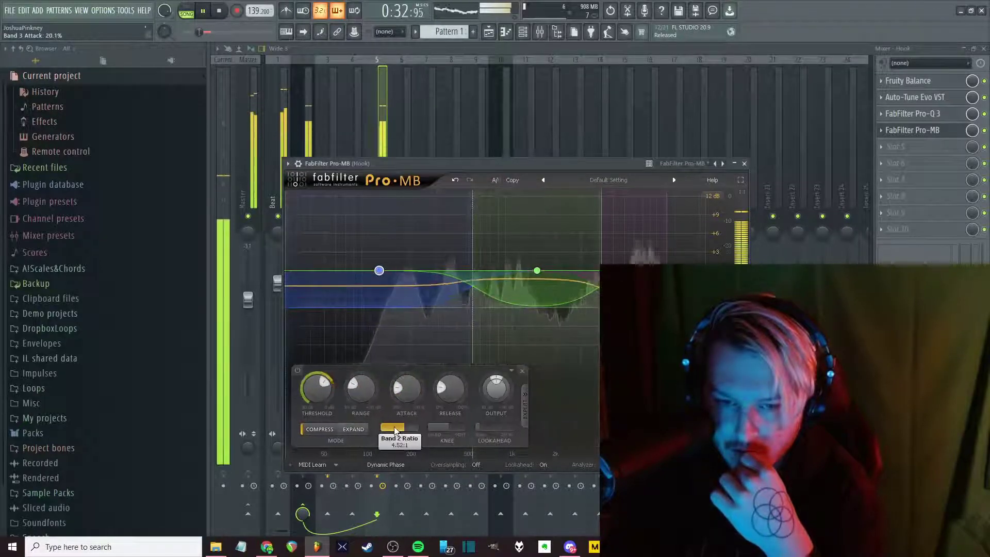
left_click_drag(401, 433, 397, 434)
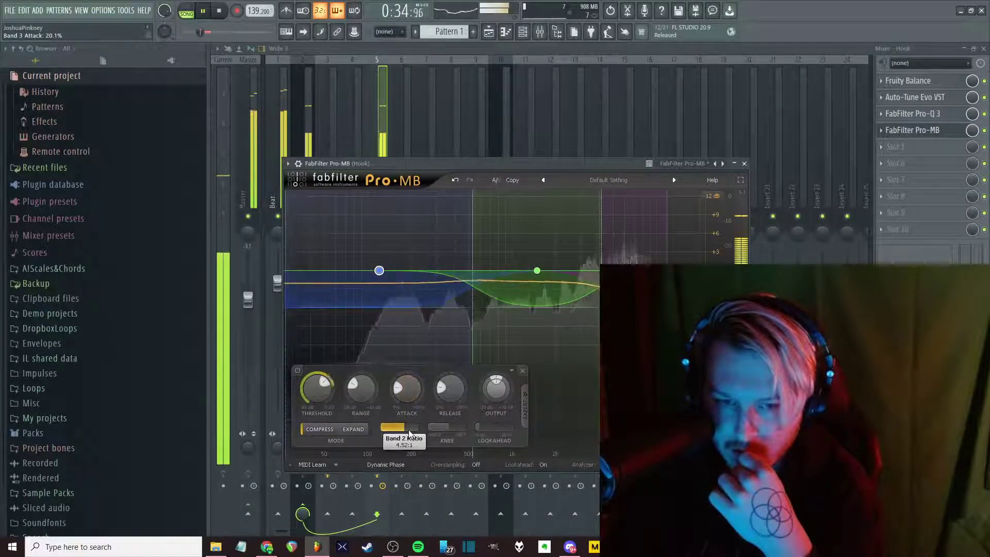
left_click(509, 439)
mouse_move(536, 400)
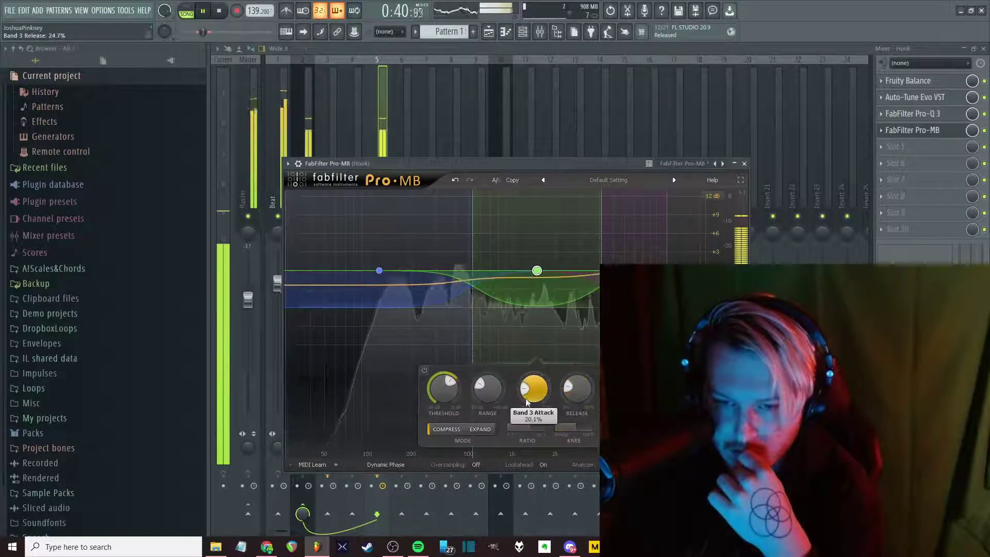
left_click_drag(443, 390, 521, 432)
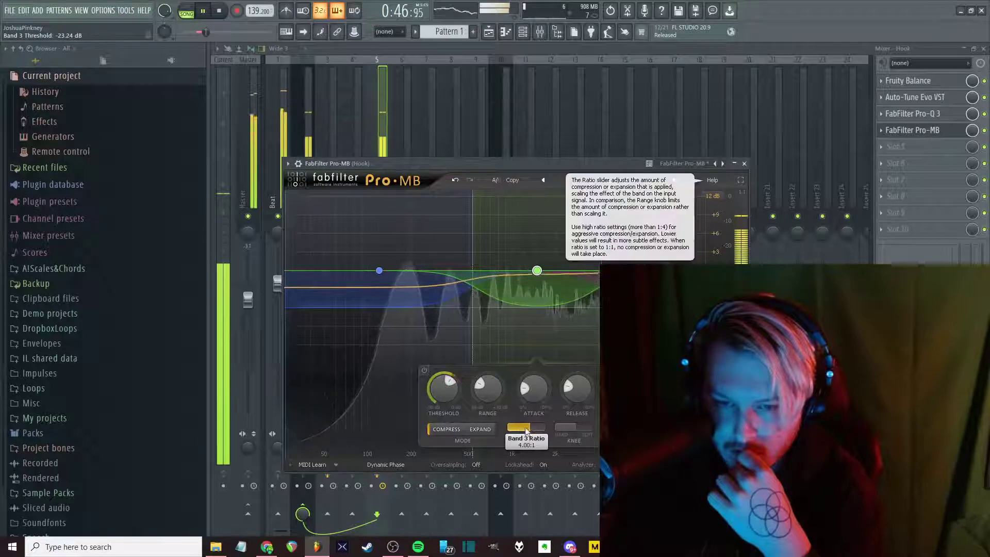
left_click_drag(443, 392, 444, 419)
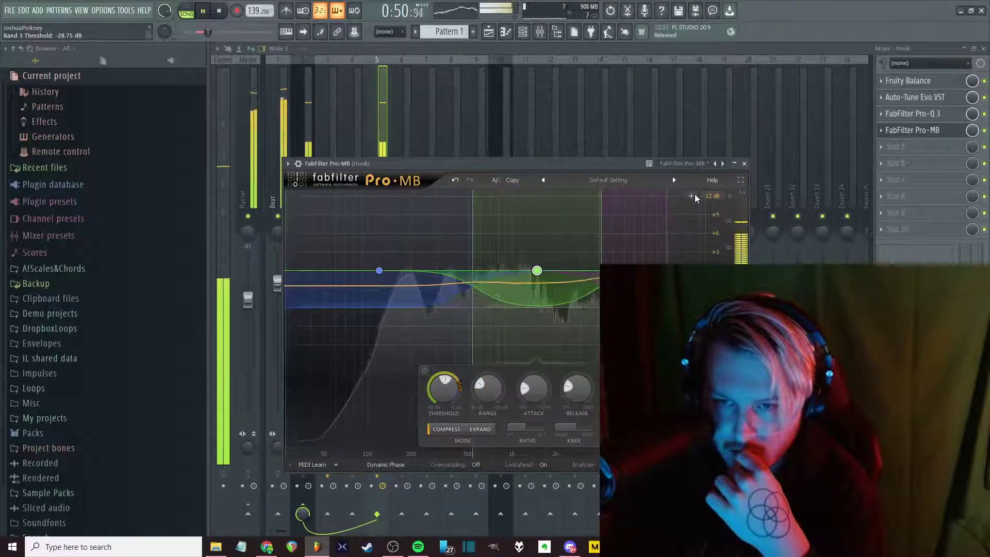
Add a top Pro-MB band above about 11.85 kHz and, while soloing it, lower its threshold and set its range to about -7.2 dB
left_click(681, 209)
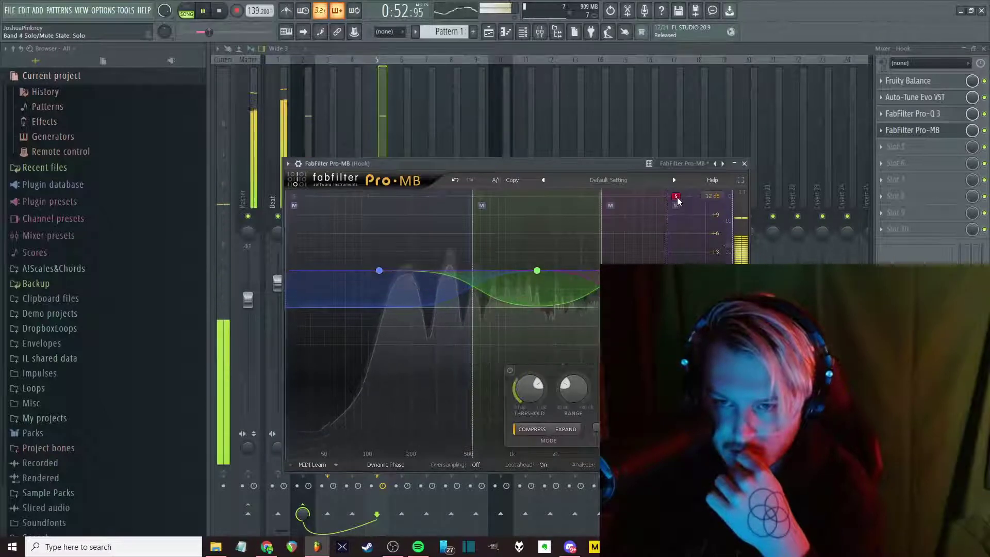
left_click(676, 197)
left_click_drag(529, 387, 526, 440)
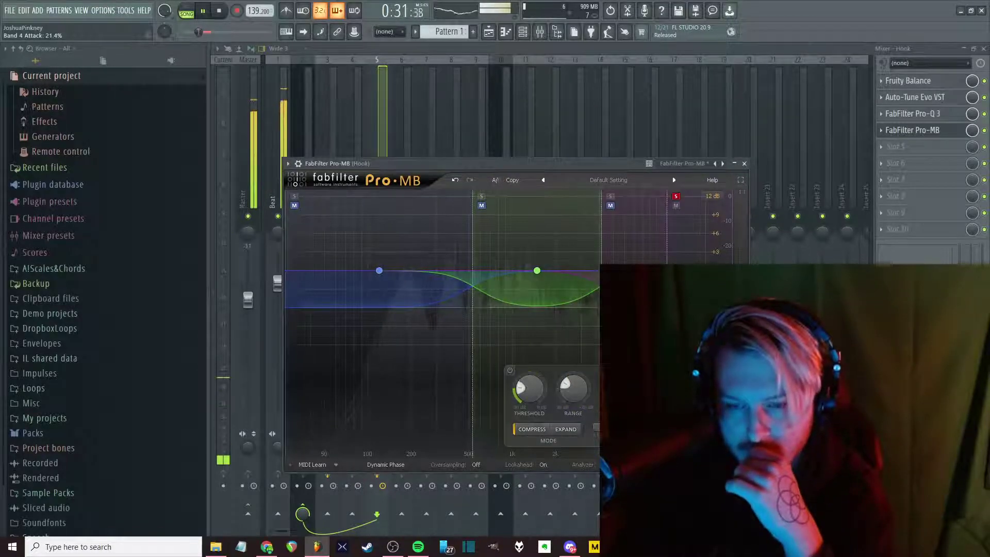
left_click(676, 196)
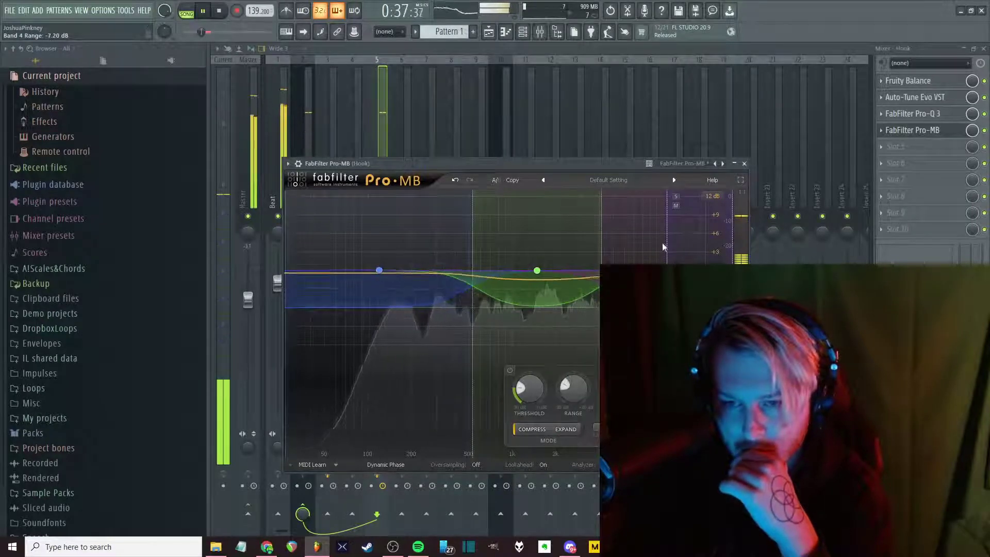
Reduce the mid band's range and set the 4.15 to 11.85 kHz band's range to -5.50 dB, then close Pro-MB and stop playback
left_click(536, 270)
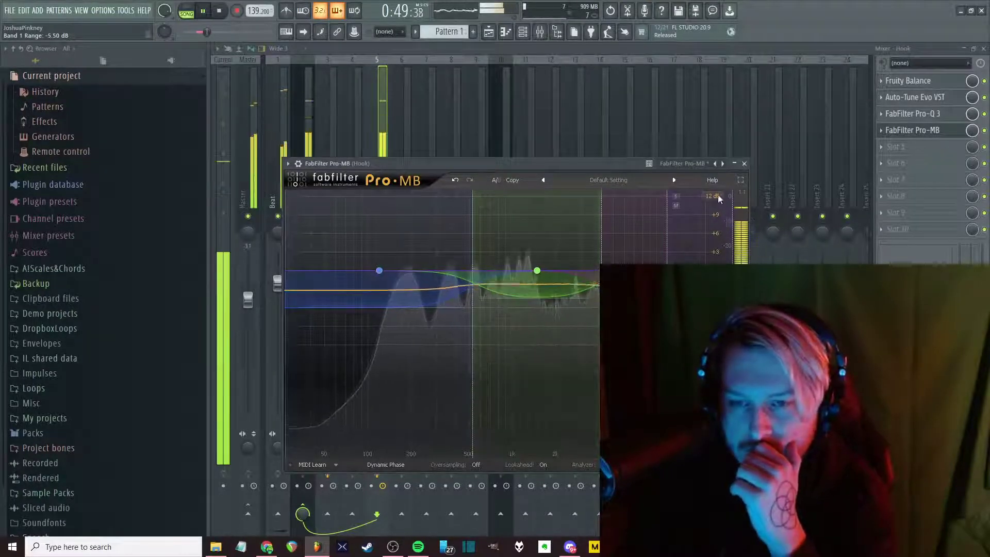
left_click(744, 163)
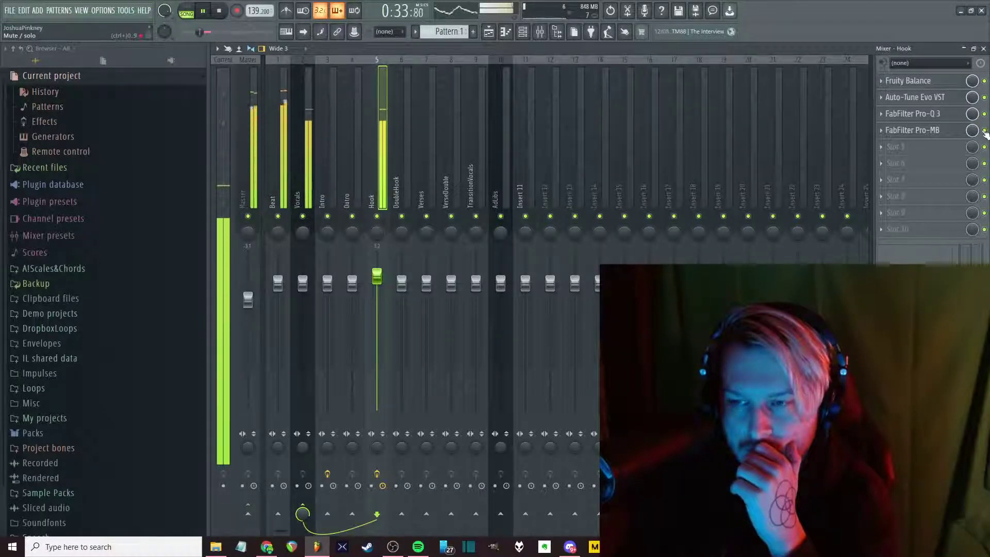
key("space")
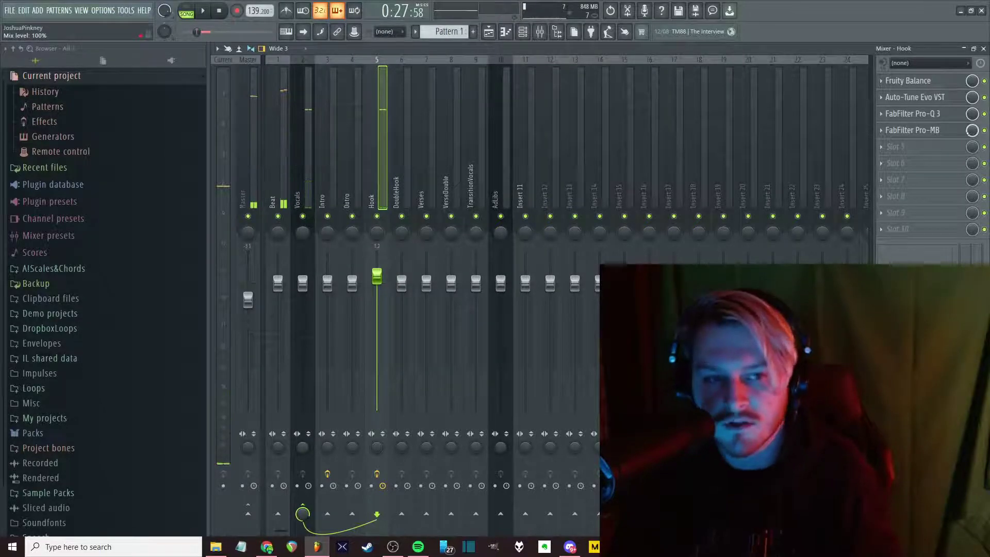
Save the project as LoveScarsMix in the artist's Love Scars folder under Artists > International
key("ctrl+s")
left_click(330, 179)
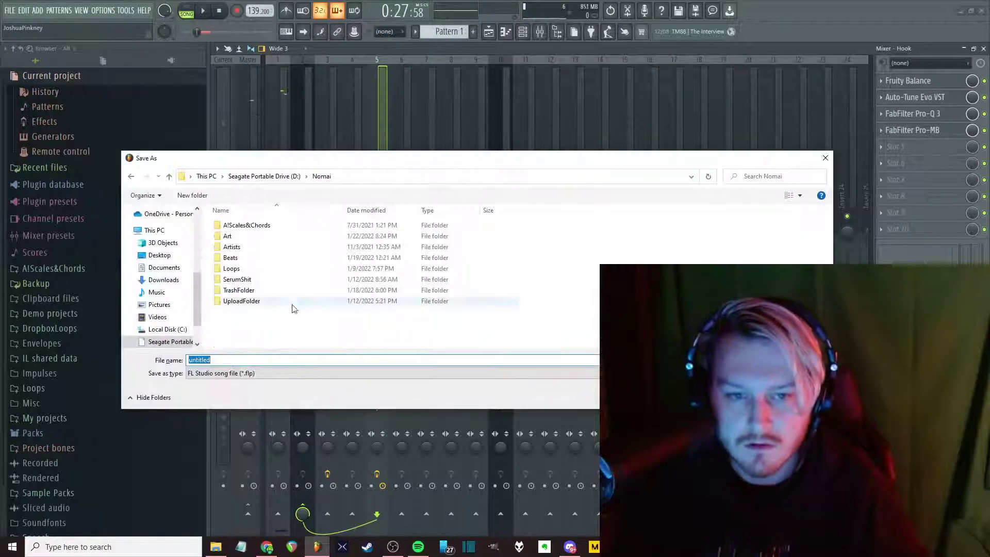
double_click(262, 244)
double_click(271, 267)
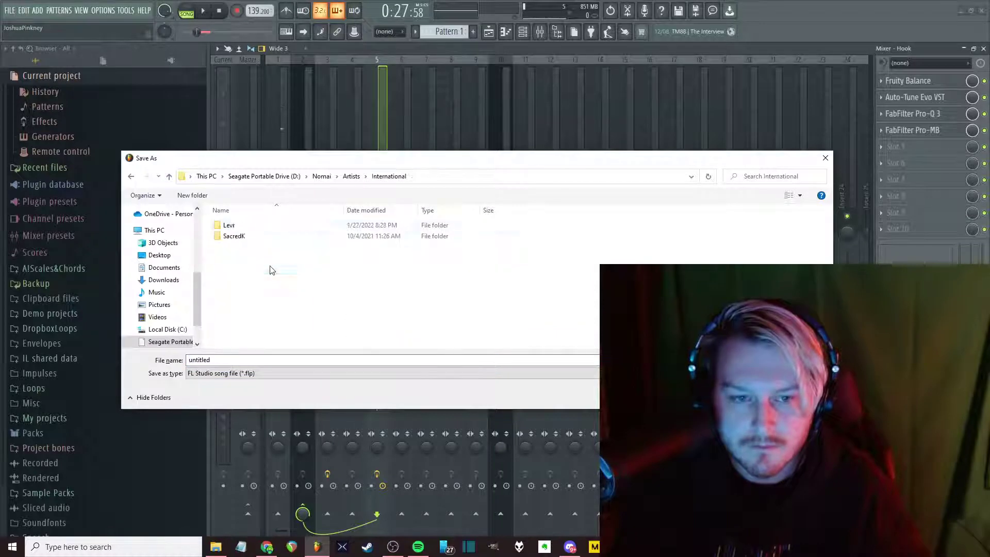
double_click(258, 226)
left_click(262, 238)
double_click(262, 243)
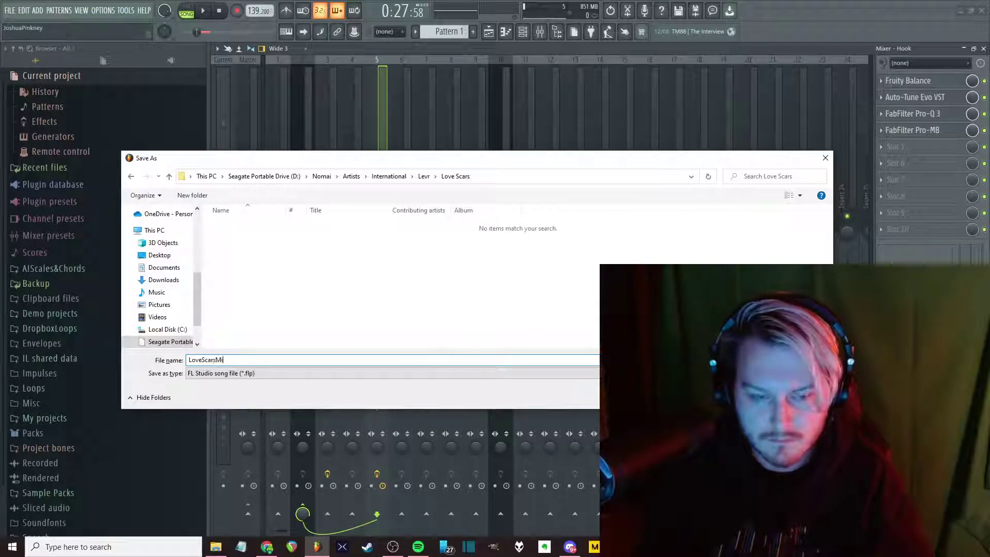
key("Return")
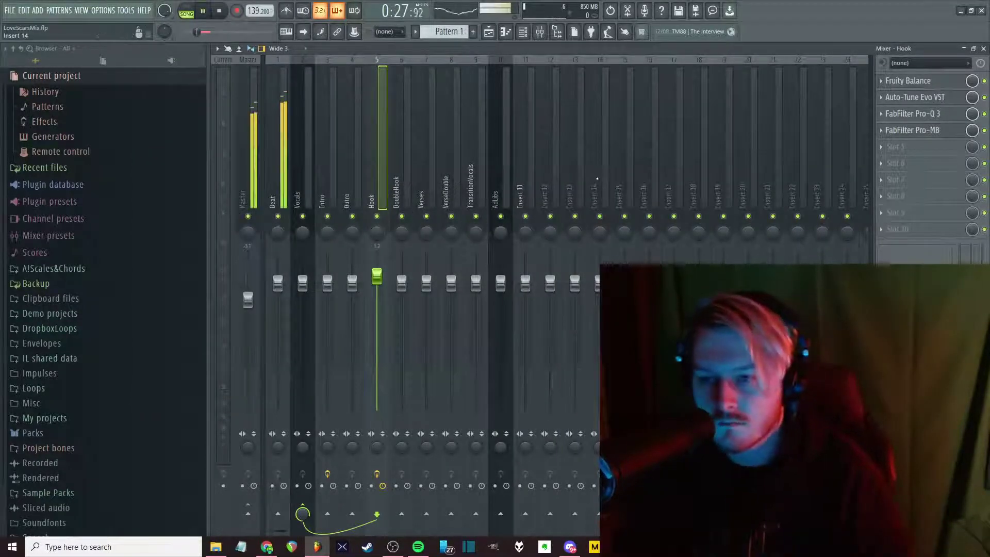
Browse the compression, distortion and FX plugins for the Hook's fifth effect slot during playback, and stop playback
left_click(911, 148)
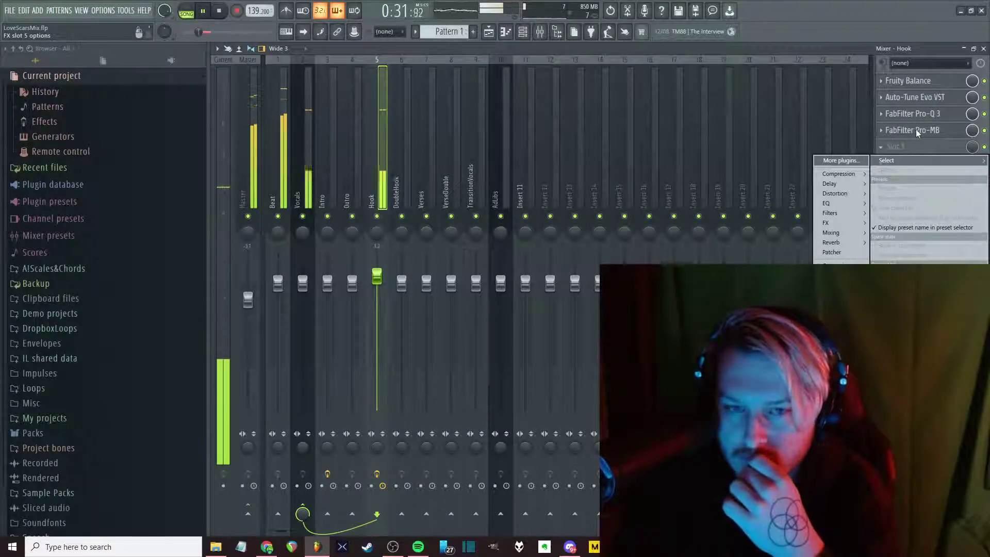
left_click(341, 146)
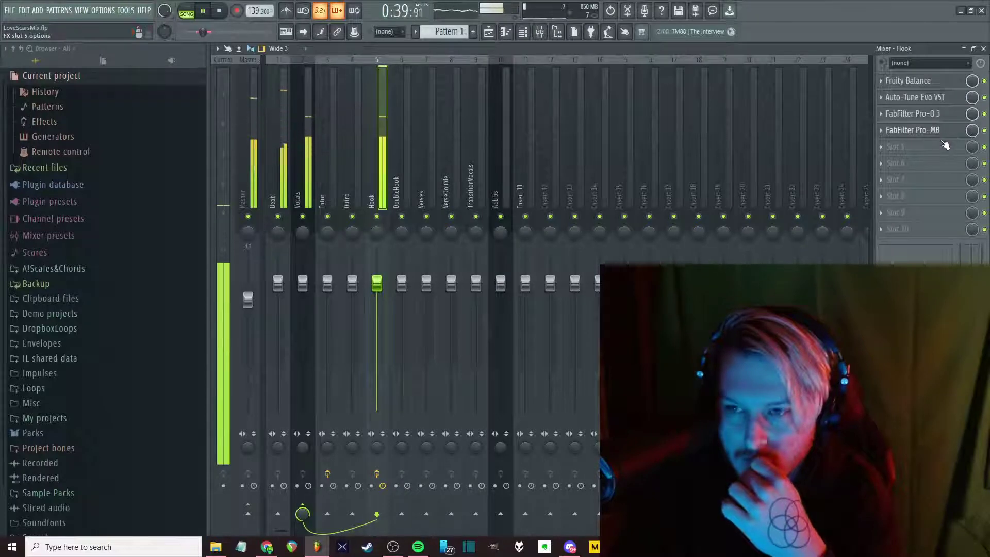
left_click(930, 147)
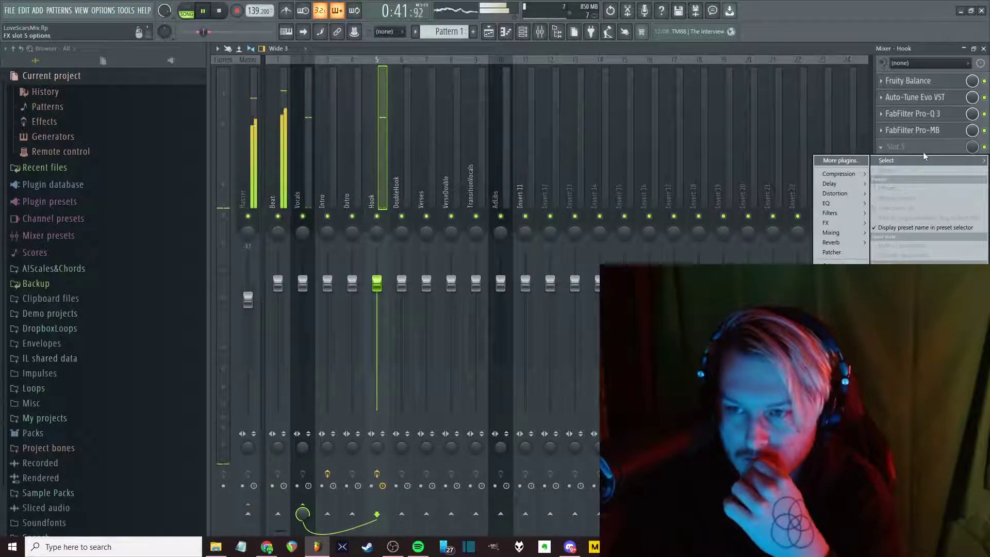
mouse_move(848, 199)
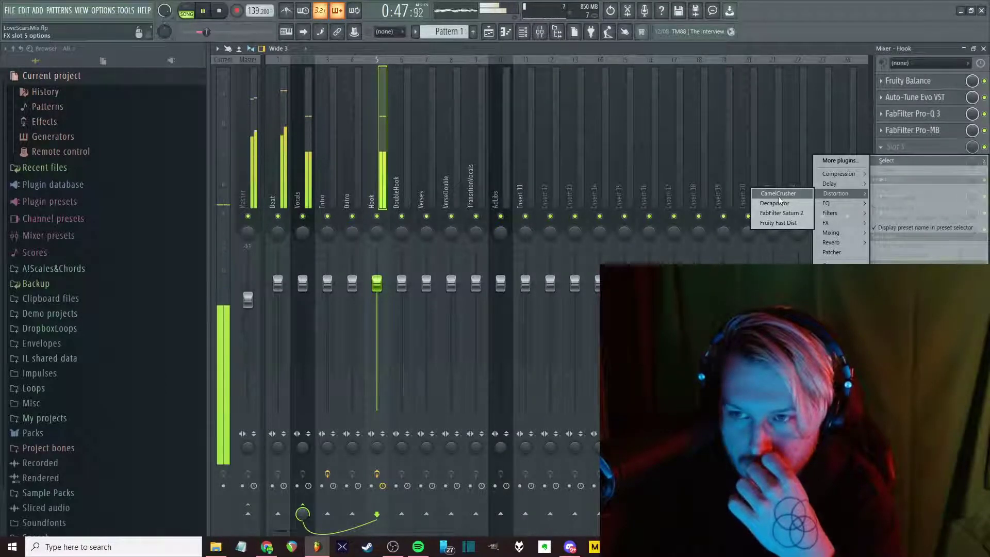
left_click(906, 148)
left_click(906, 150)
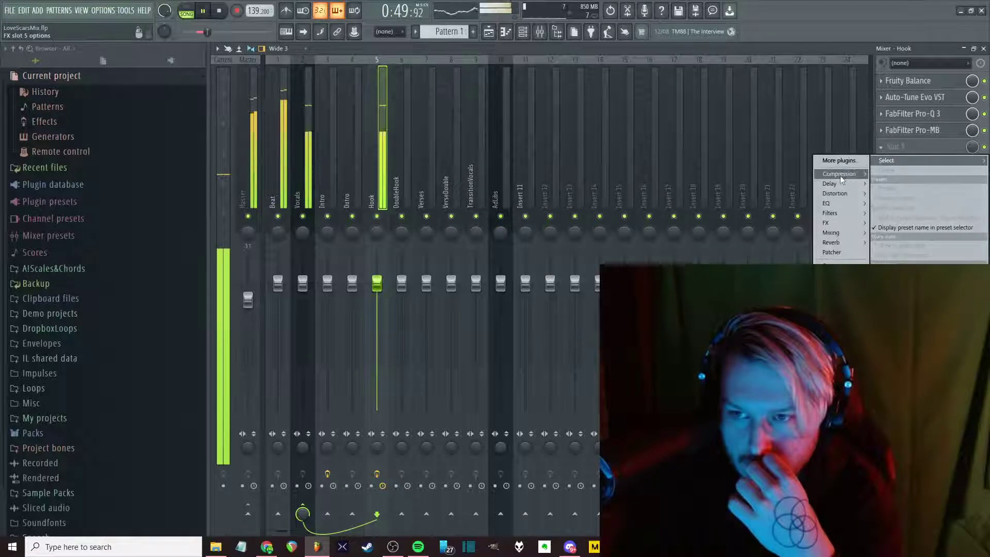
mouse_move(841, 180)
mouse_move(833, 233)
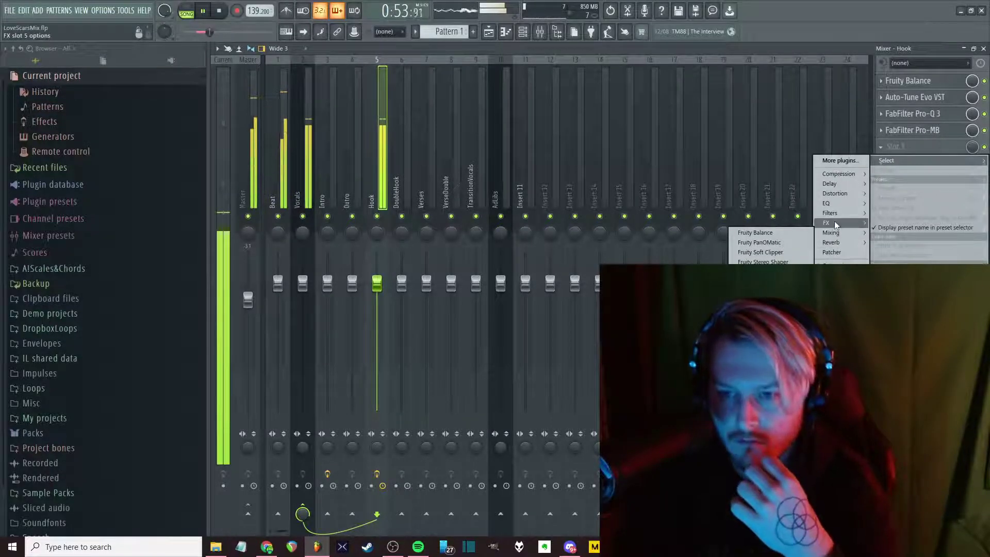
left_click(700, 177)
key("space")
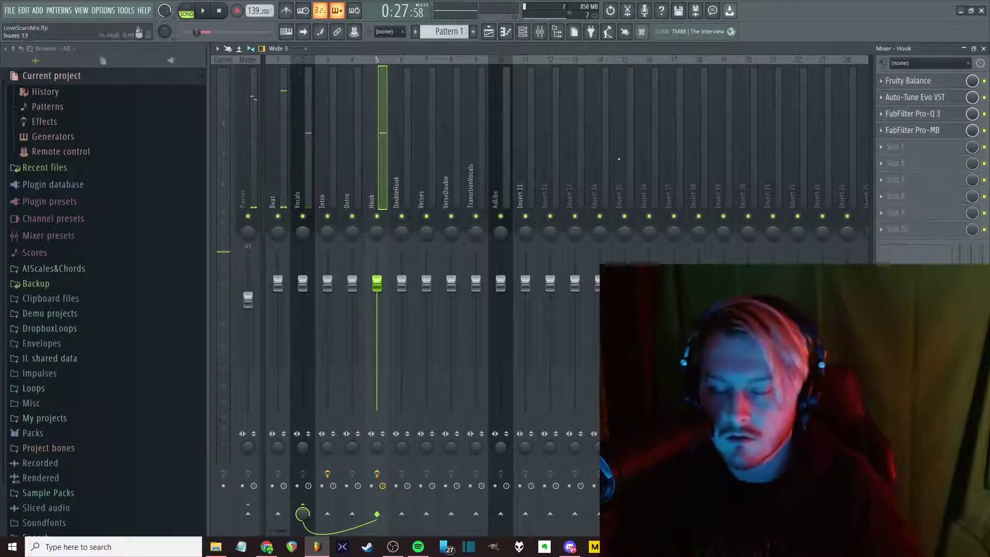
Insert FabFilter Pro-C 2 on the Hook track in the slot after Pro-MB
left_click(900, 147)
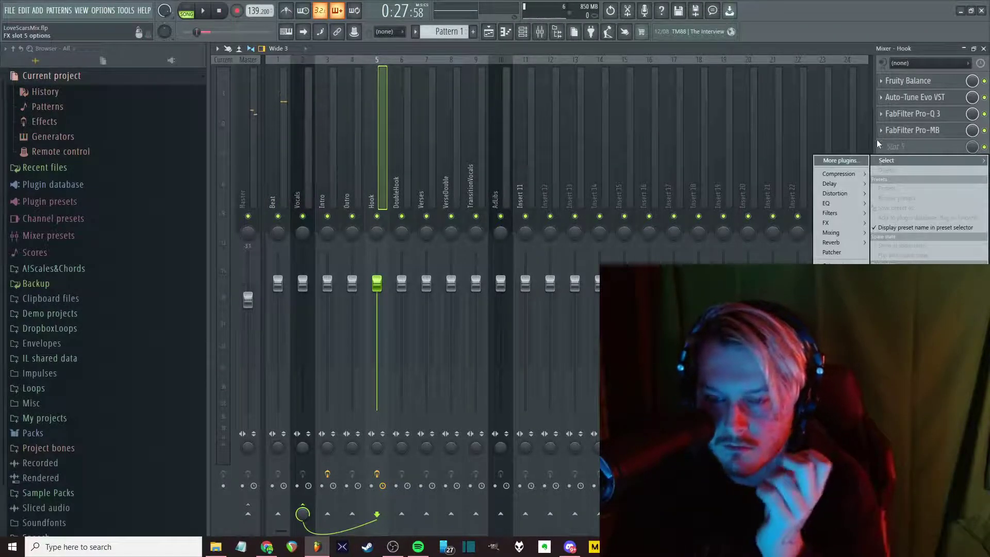
mouse_move(843, 177)
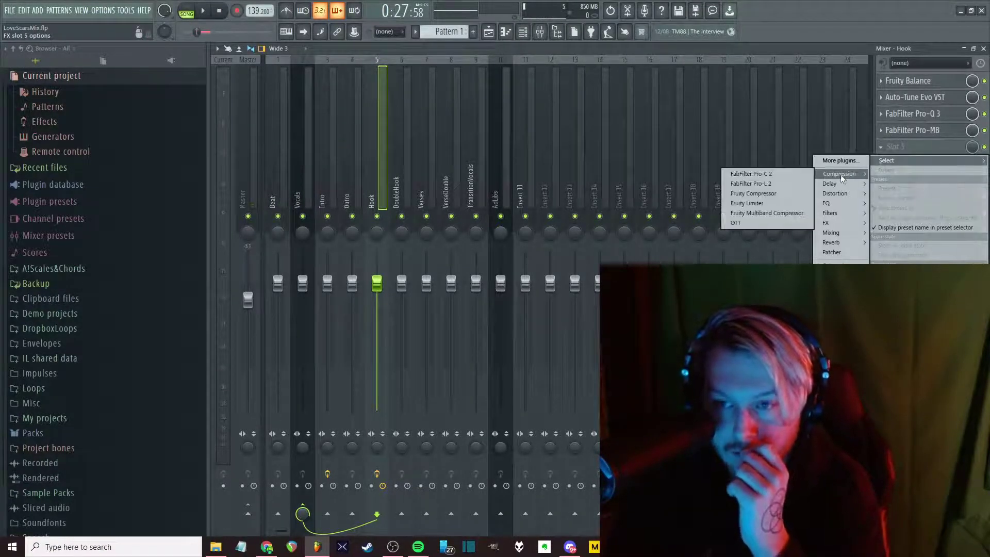
left_click(752, 174)
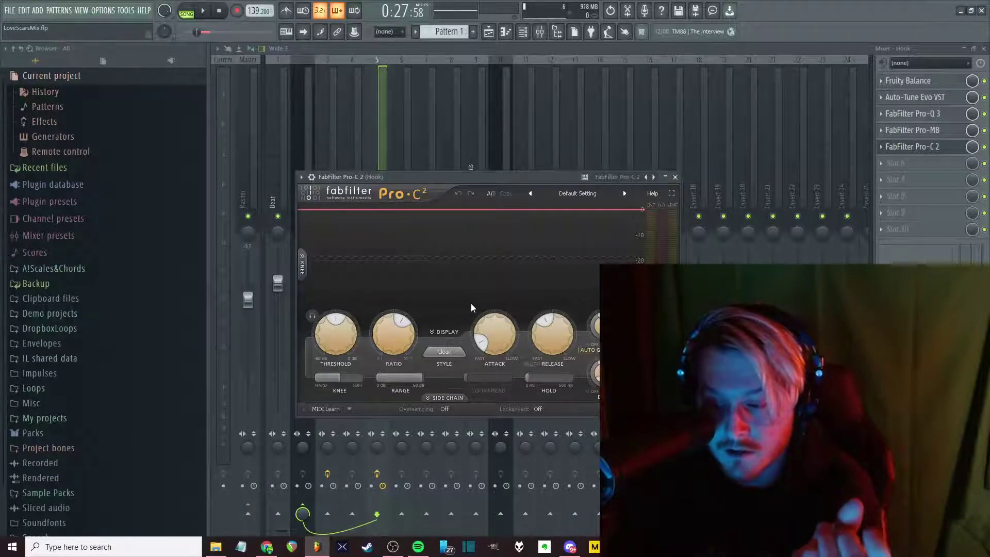
Start playback, keep Pro-C 2's Default Setting preset, and adjust the ratio and the threshold, bringing the threshold to about -16.12 dB
key("space")
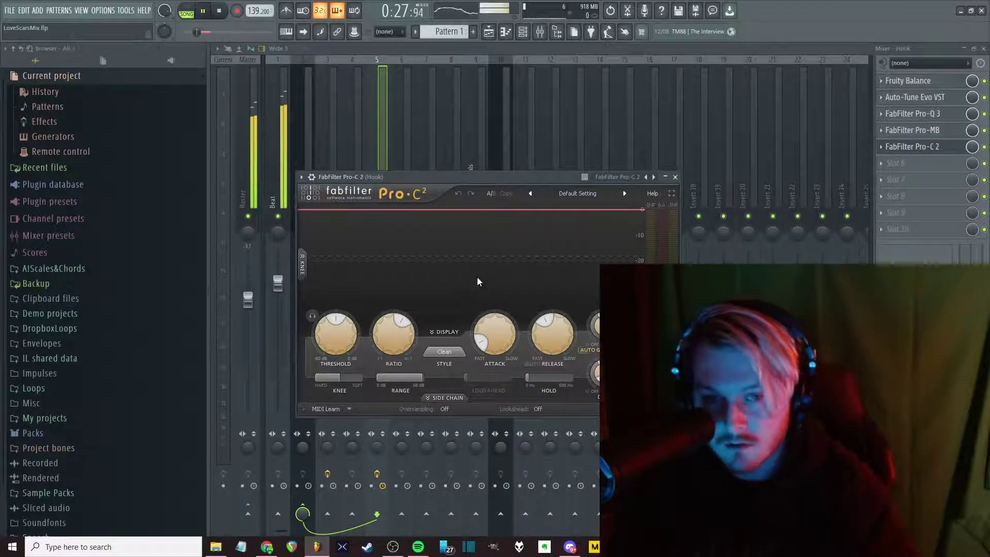
left_click(557, 196)
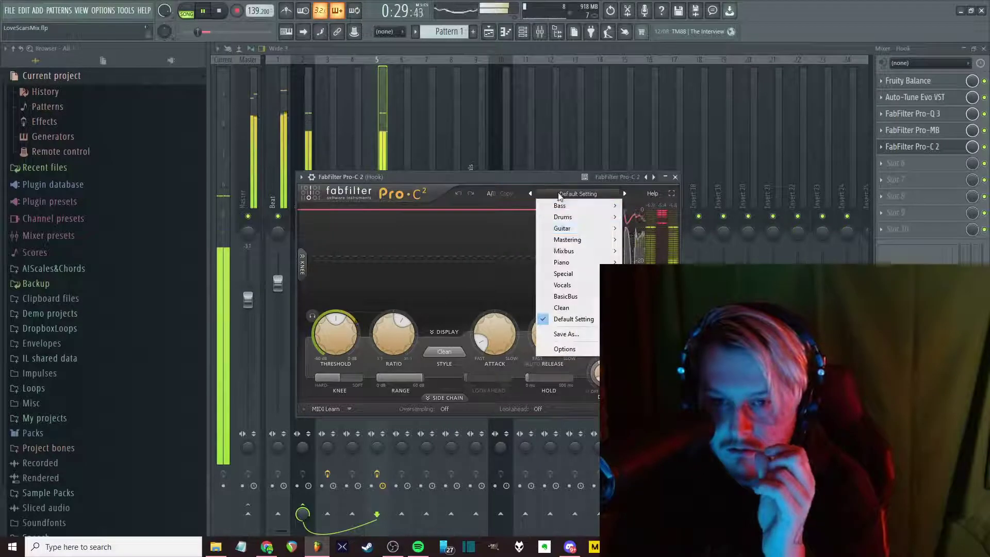
left_click(573, 318)
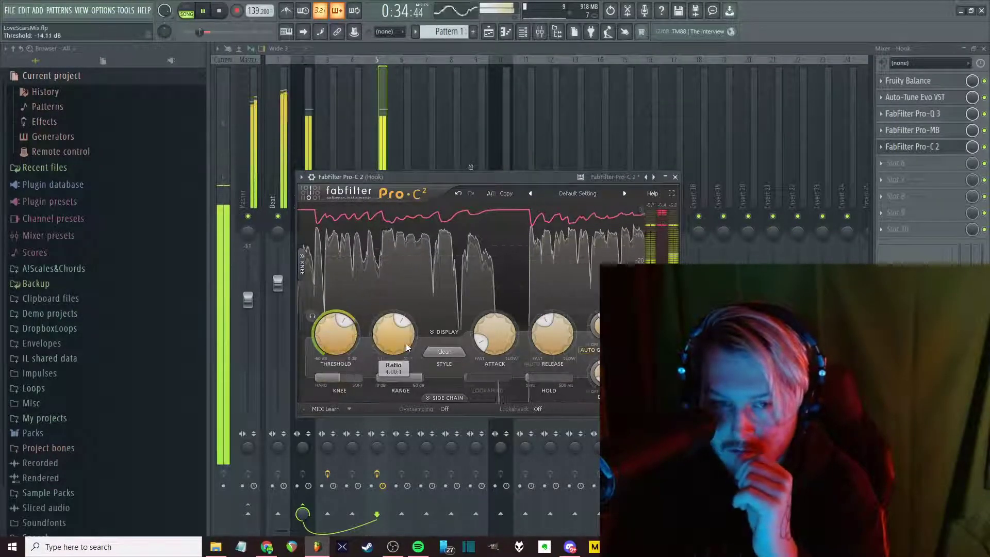
left_click_drag(394, 335, 312, 319)
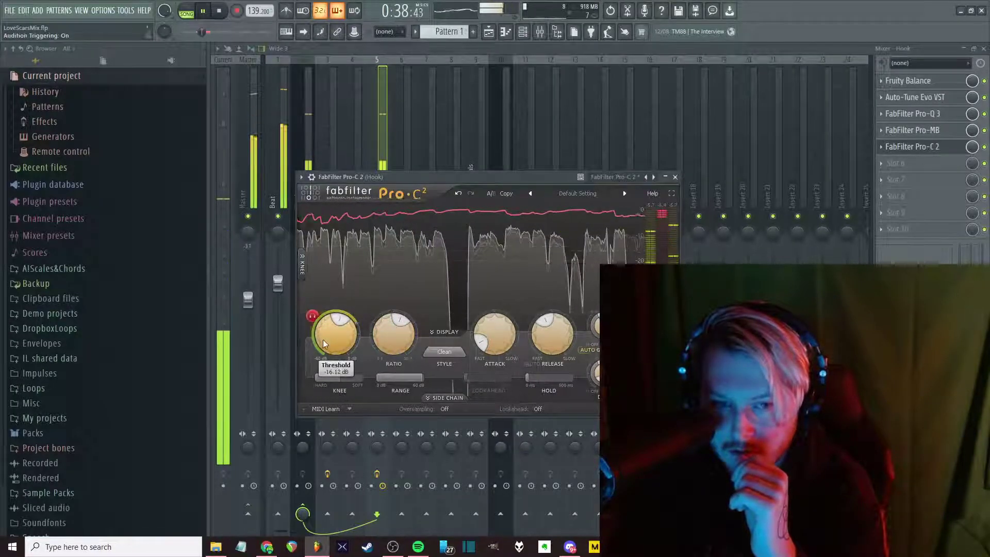
Soften Pro-C 2's knee to about +23.67 dB, set the attack to 0.76 ms and shorten the release
left_click_drag(330, 378, 355, 384)
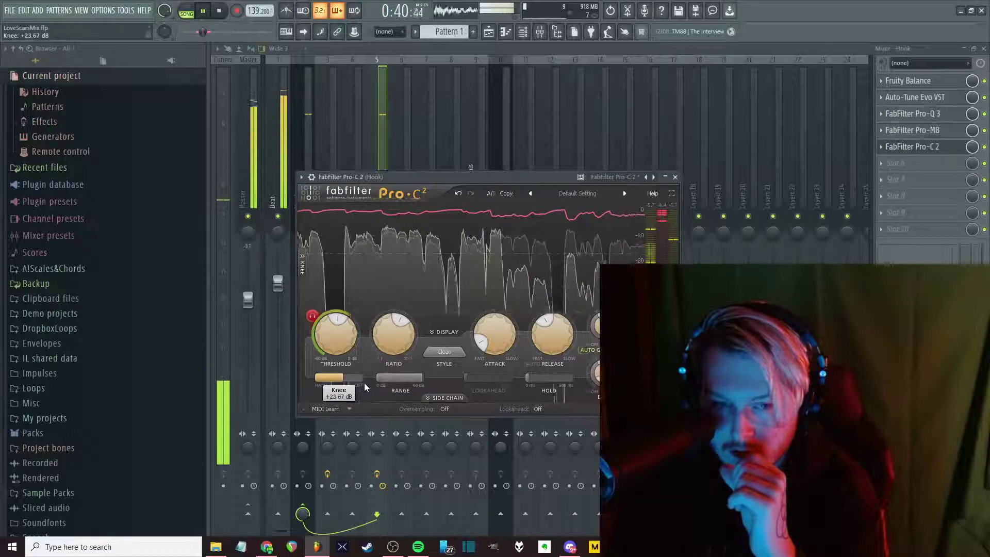
left_click(494, 341)
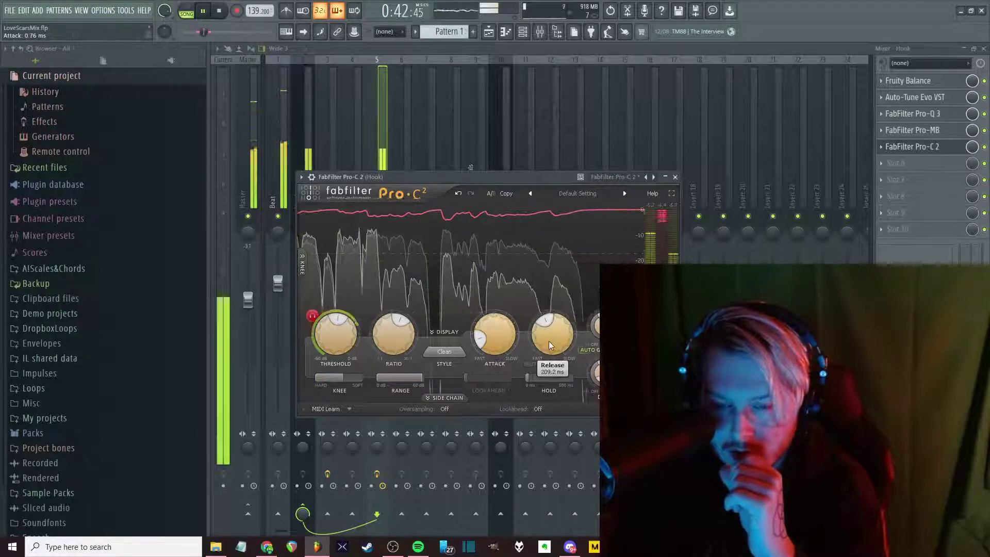
left_click_drag(549, 341, 549, 329)
Refine Pro-C 2's knee to about +37.74 dB and its threshold to -17.47 dB, then close the compressor
mouse_move(324, 346)
left_mouse_down()
mouse_move(335, 335)
mouse_move(332, 350)
left_mouse_up()
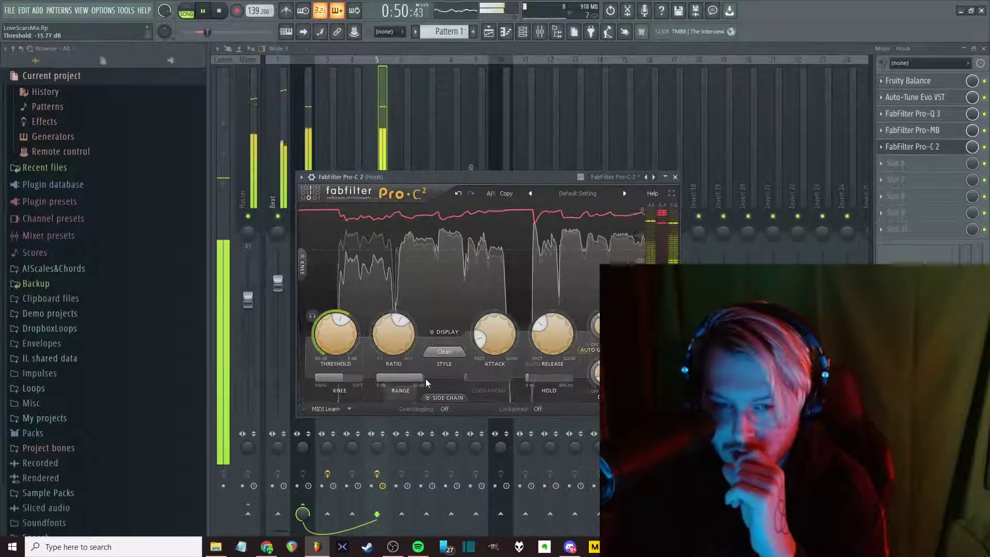
left_click_drag(335, 338, 335, 340)
left_click_drag(344, 382, 361, 382)
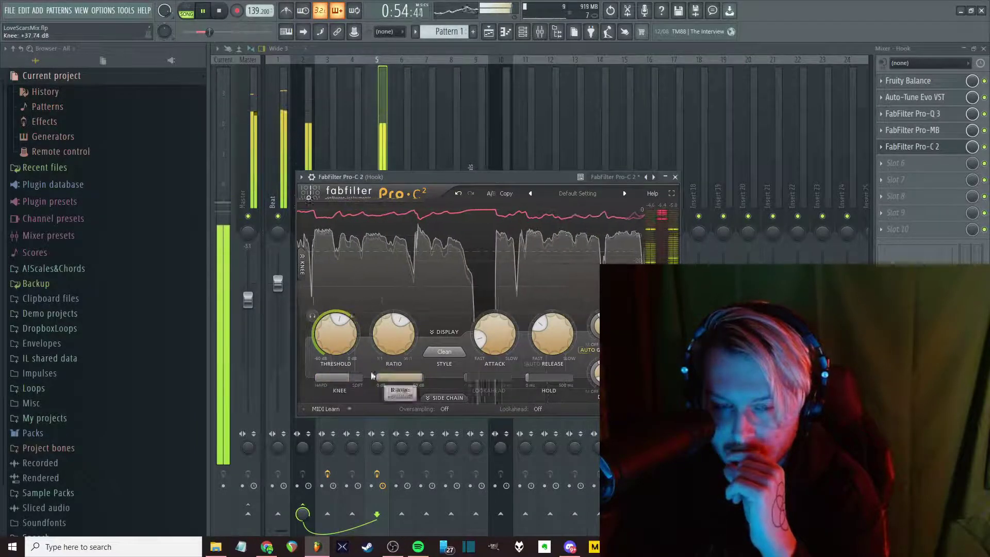
left_click_drag(336, 380, 332, 361)
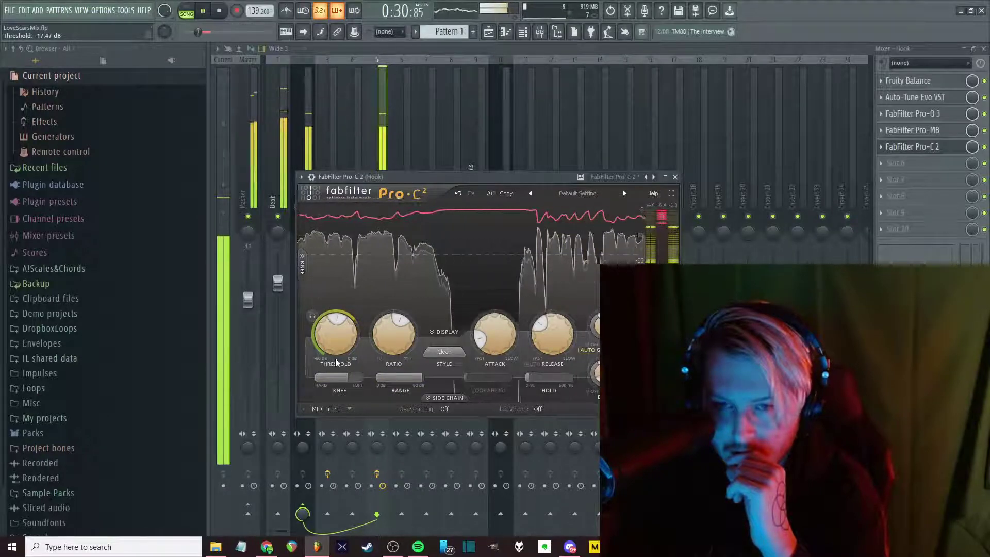
left_click(675, 177)
Insert FabFilter Pro-DS on the Hook track in the sixth effect slot
left_click(918, 163)
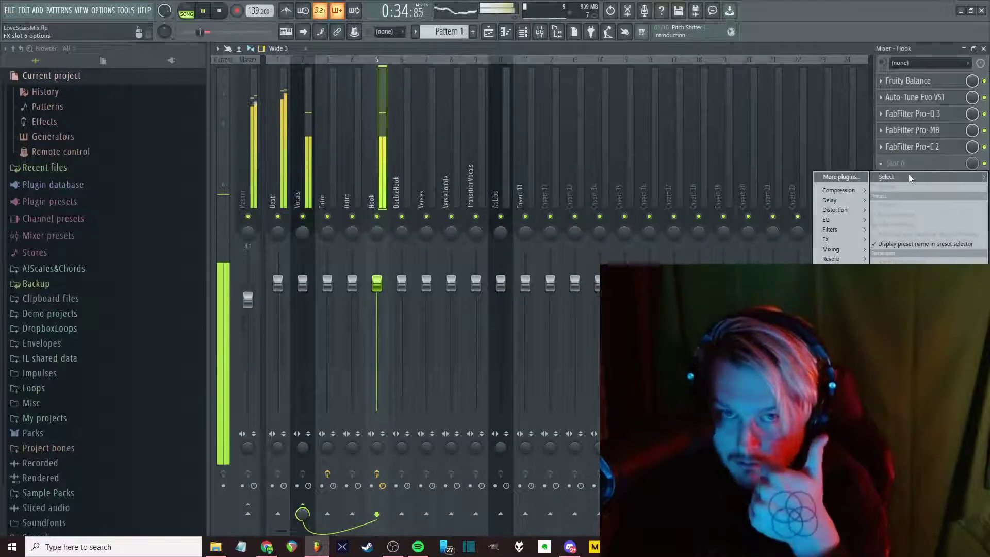
left_click(824, 177)
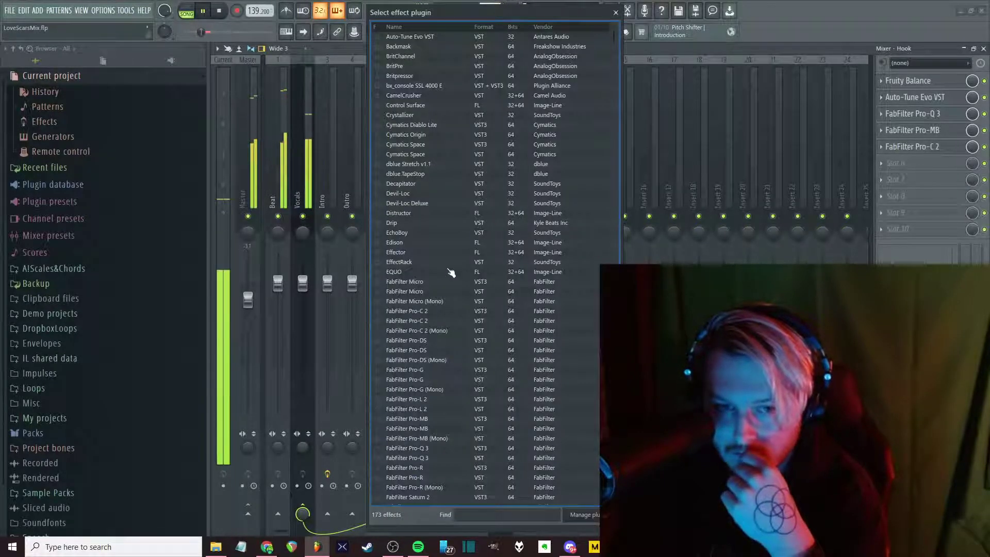
scroll(433, 264, "down", 3)
double_click(432, 246)
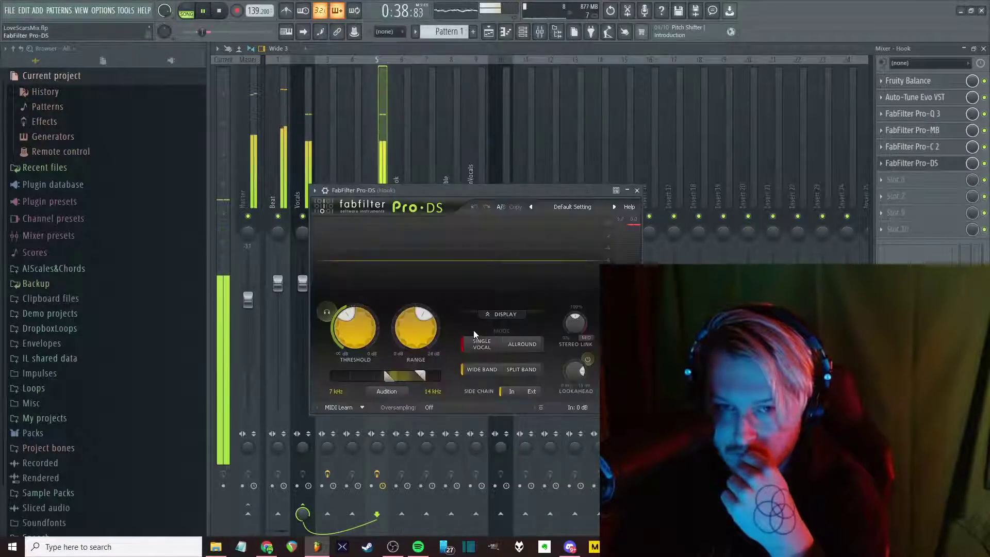
Lower Pro-DS's threshold and narrow its detection band to 9.327–14 kHz while auditioning, then turn the audition off
left_click_drag(385, 378, 413, 378)
left_click_drag(354, 327, 355, 356)
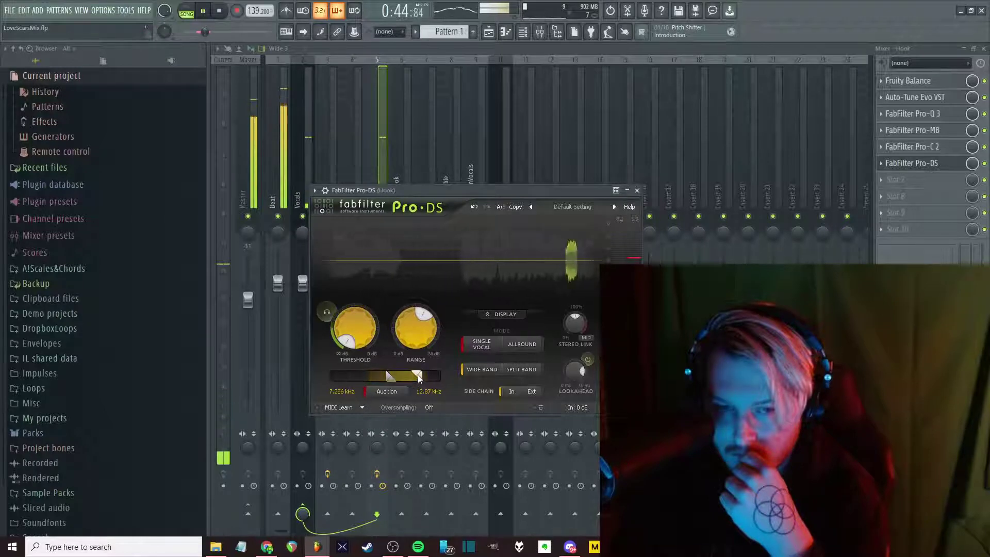
left_click_drag(417, 374, 399, 389)
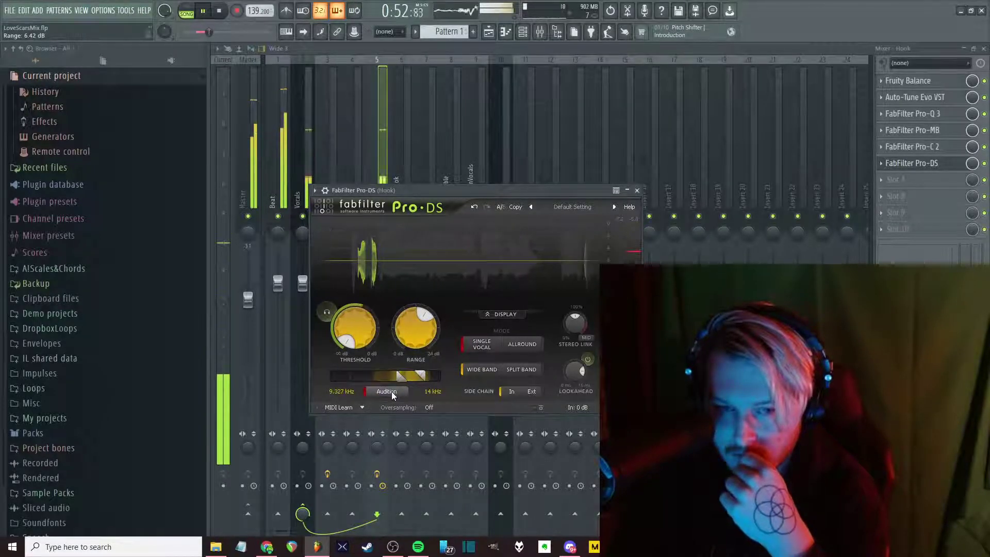
left_click(392, 391)
Set Pro-DS's range to 6.01 dB, close the de-esser and stop playback
mouse_move(407, 339)
left_mouse_down()
mouse_move(406, 354)
mouse_move(406, 339)
left_mouse_up()
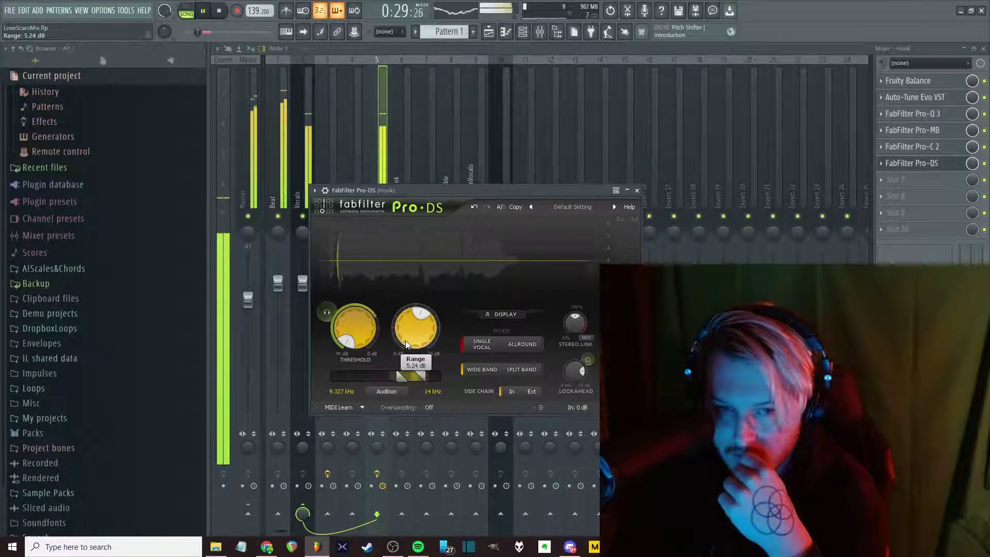
left_click_drag(404, 340, 401, 327)
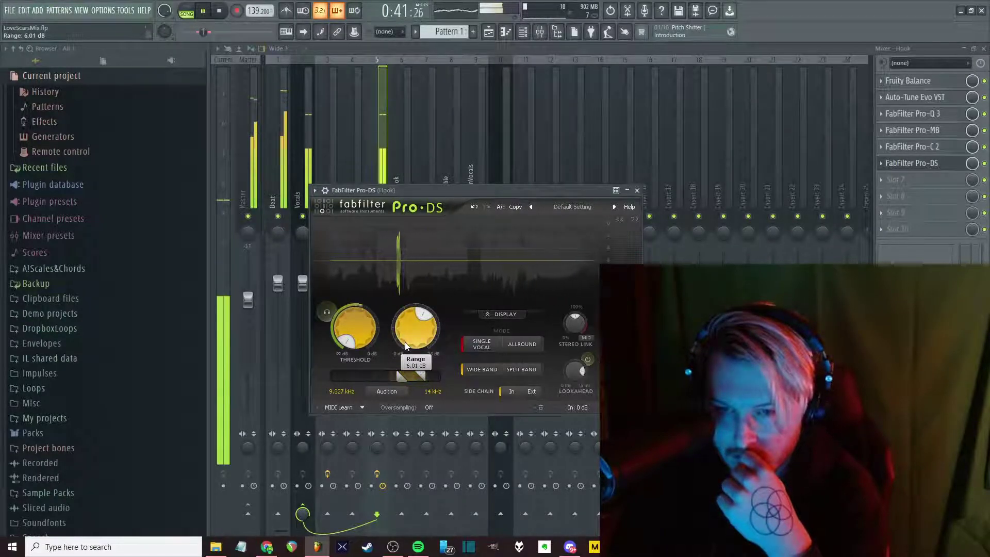
left_click(637, 191)
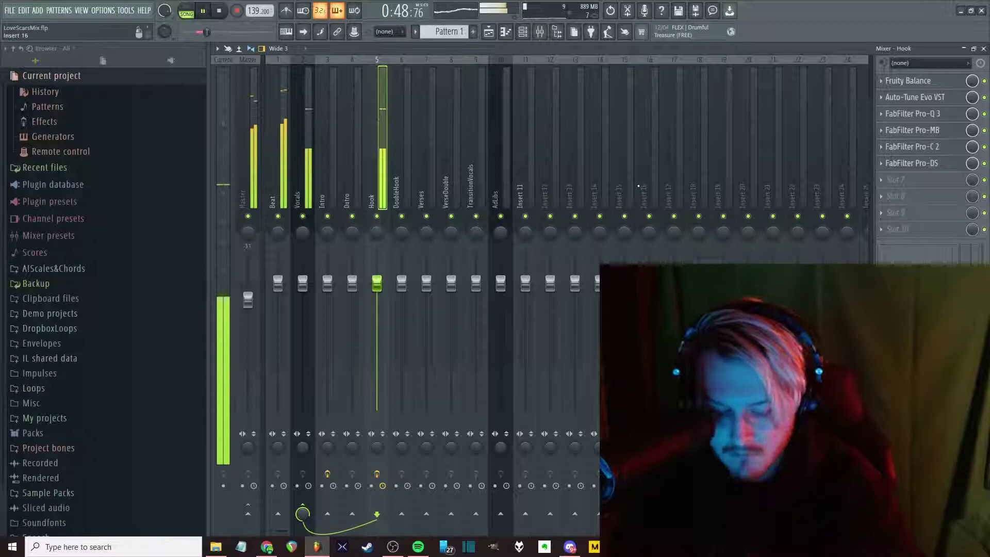
key("space")
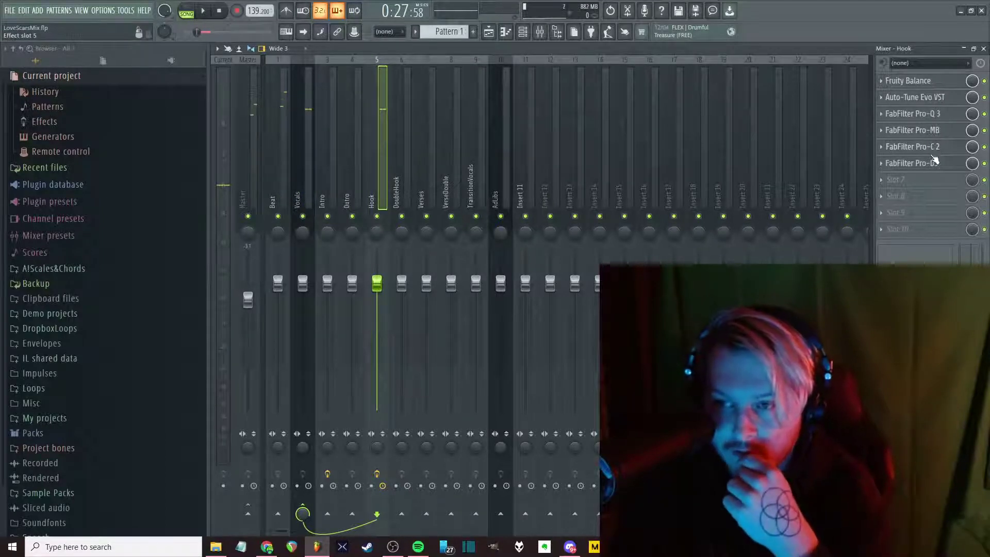
Check the Hook track's FabFilter Pro-DS, and load bx_console SSL 4000 E into its effect slot 7
left_click(933, 164)
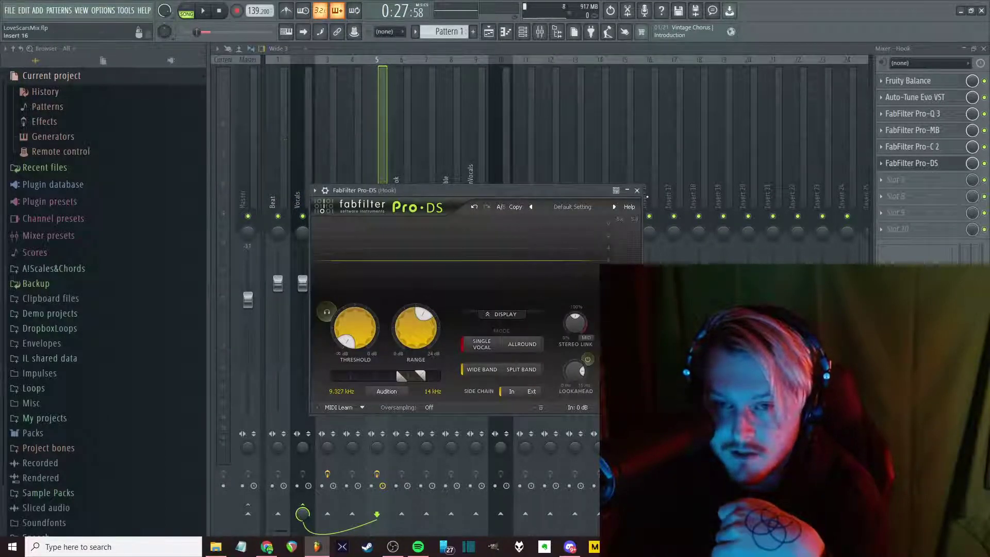
left_click(638, 191)
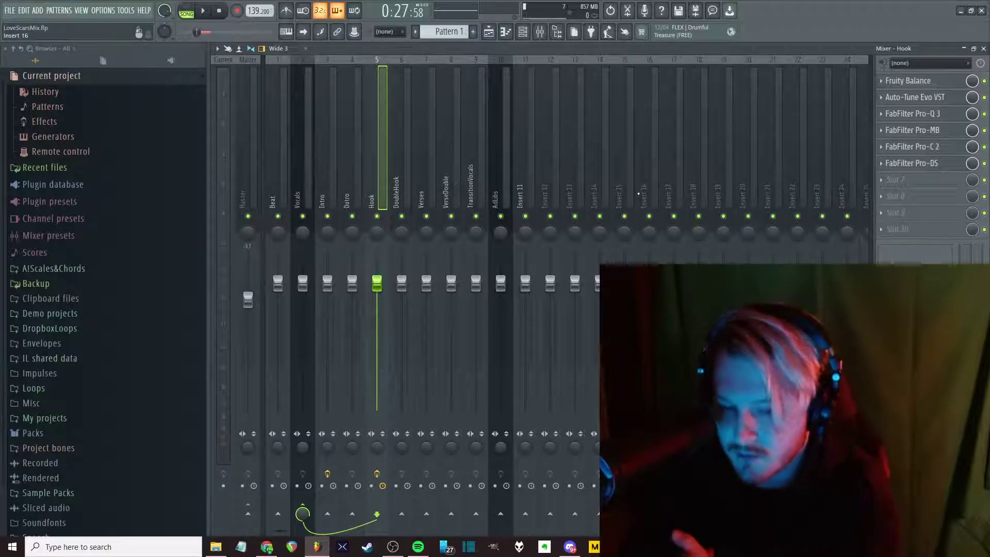
left_click(927, 185)
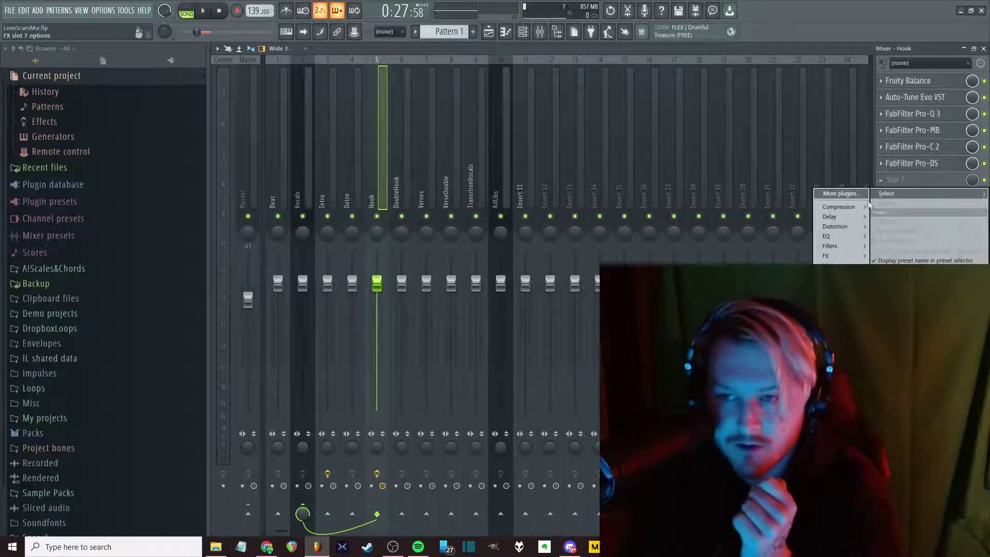
left_click(849, 197)
scroll(435, 285, "down", 10)
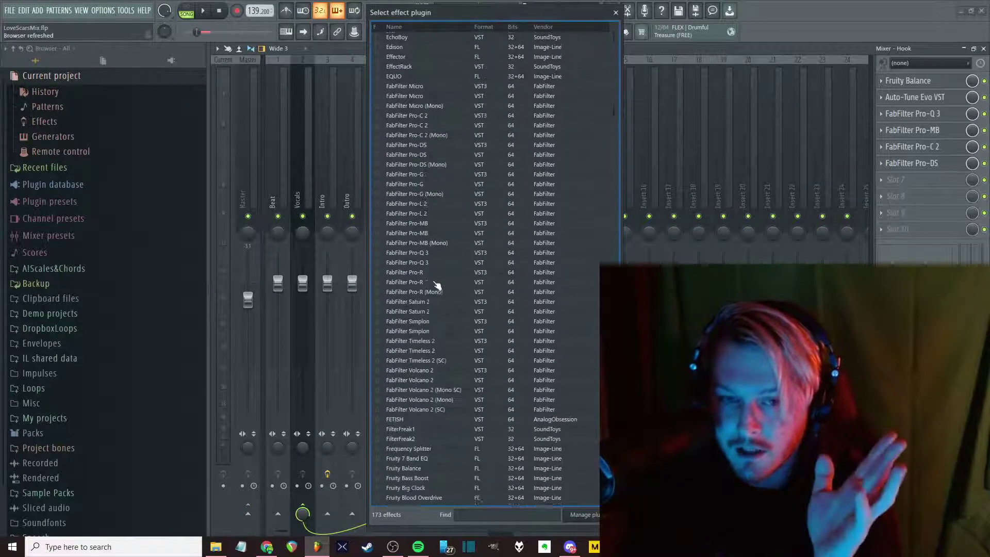
scroll(435, 294, "down", 20)
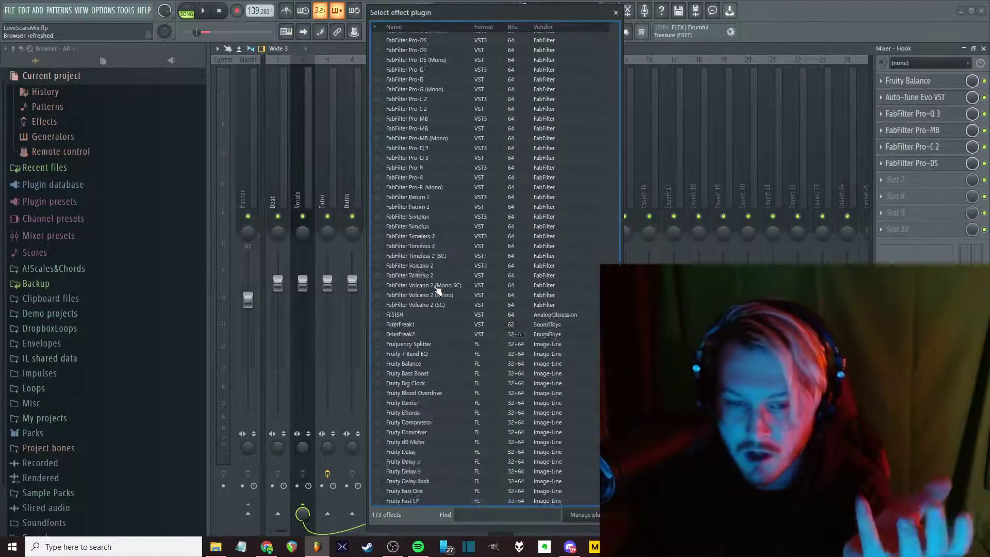
scroll(431, 309, "up", 20)
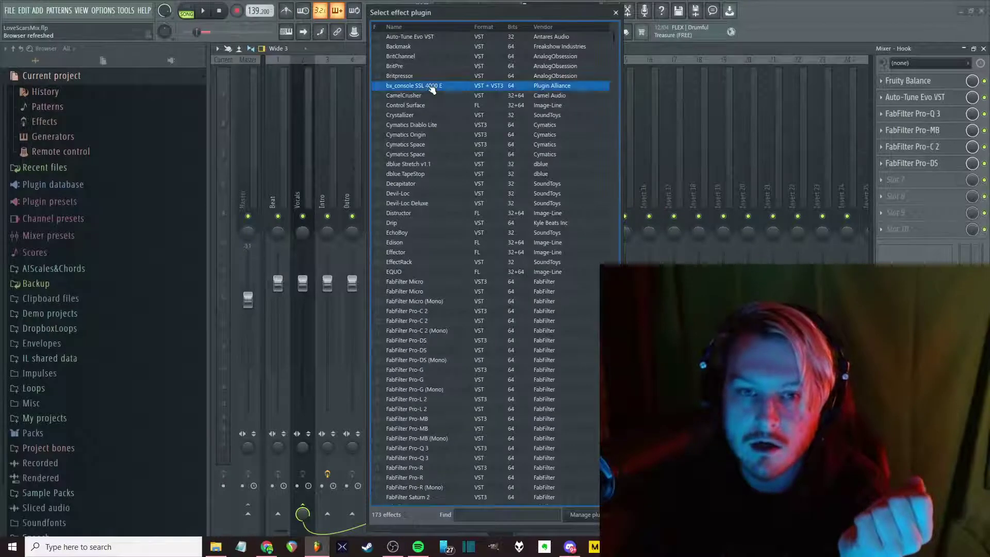
double_click(431, 88)
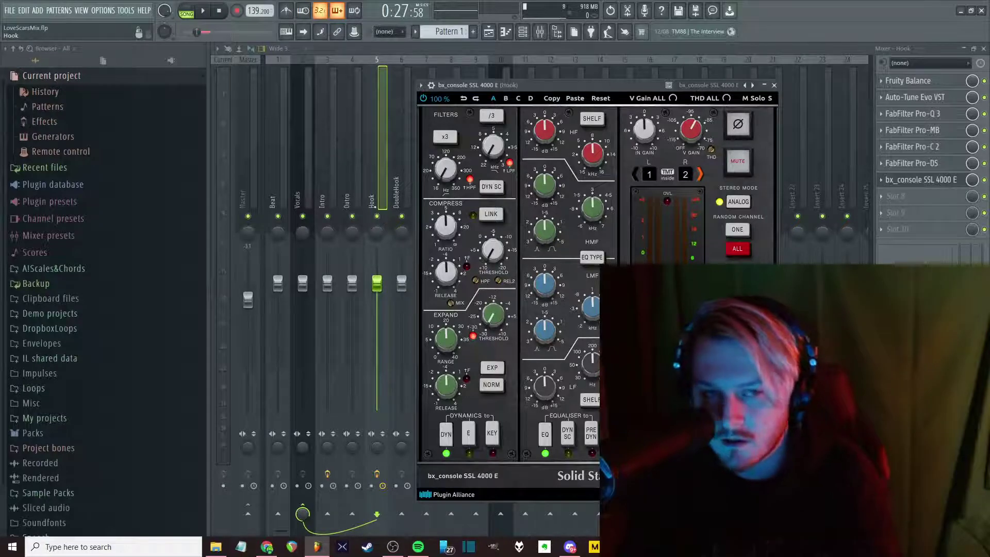
Play the song from the playlist and reopen bx_console SSL 4000 E on the Hook mixer track
key("F5")
key("space")
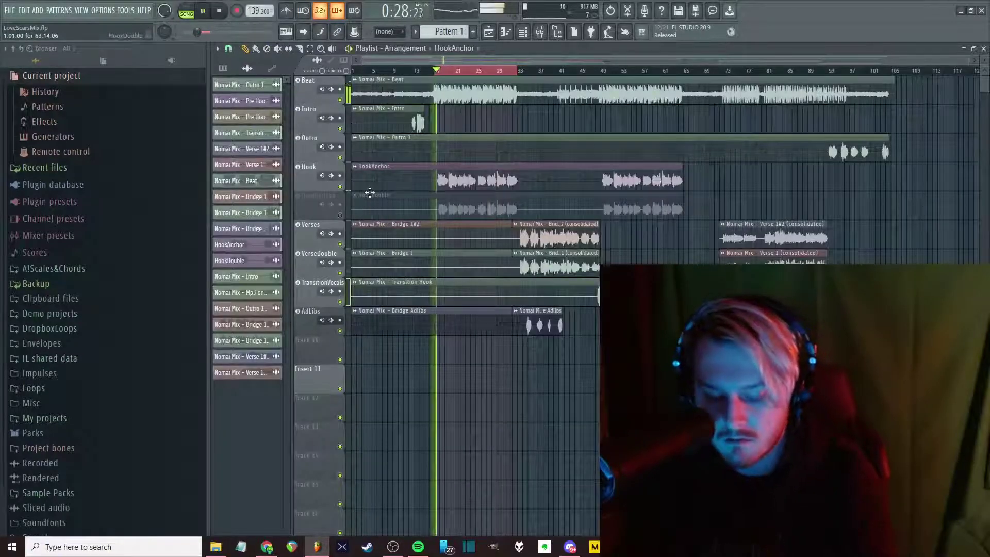
key("F9")
left_click(958, 178)
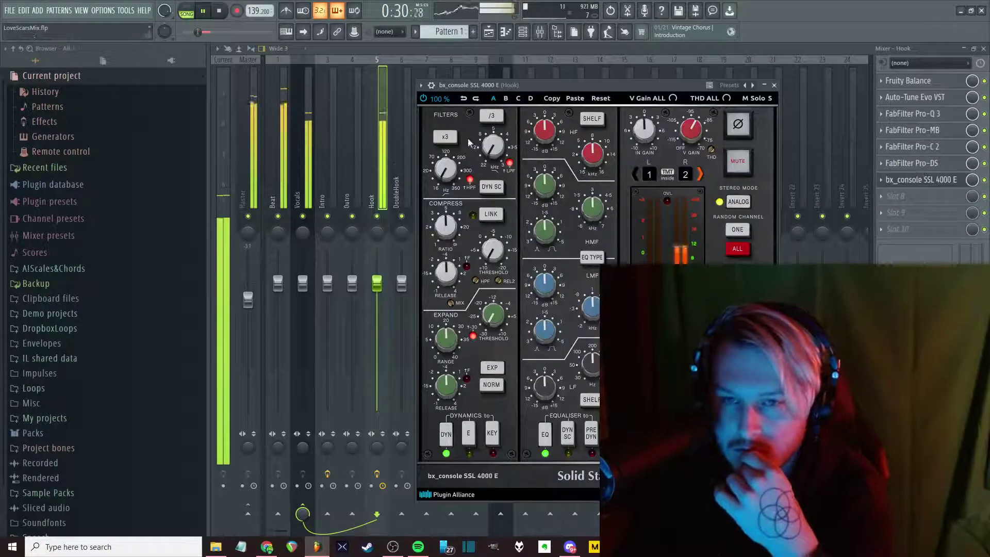
Switch the console EQ's high band to Bell and boost it at about 12.9 kHz
left_click(594, 119)
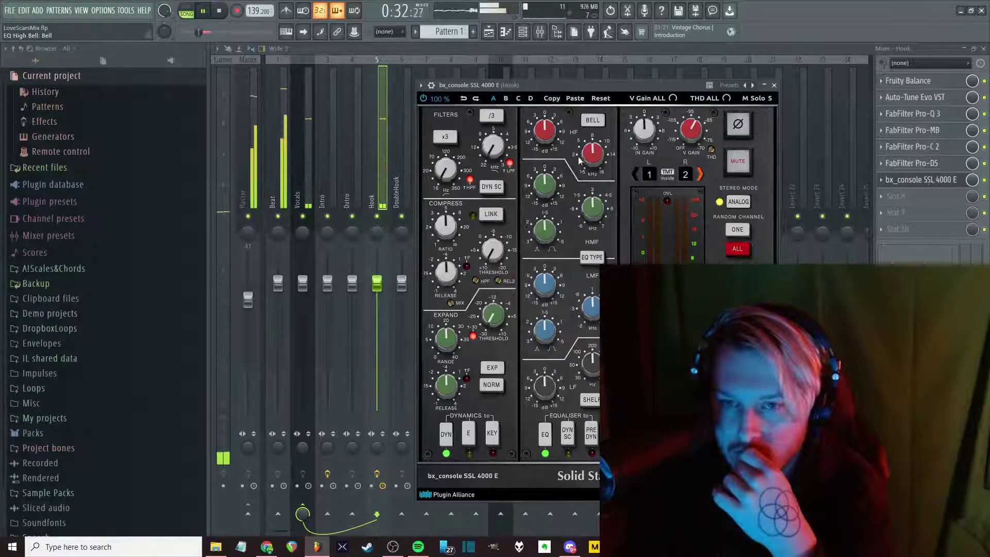
left_click_drag(592, 153, 549, 127)
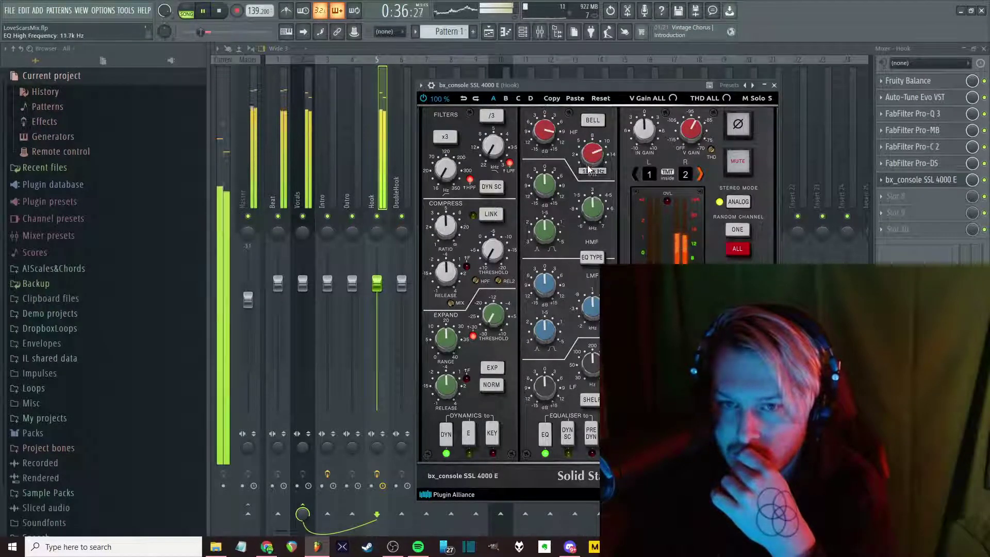
left_click_drag(580, 158, 541, 147)
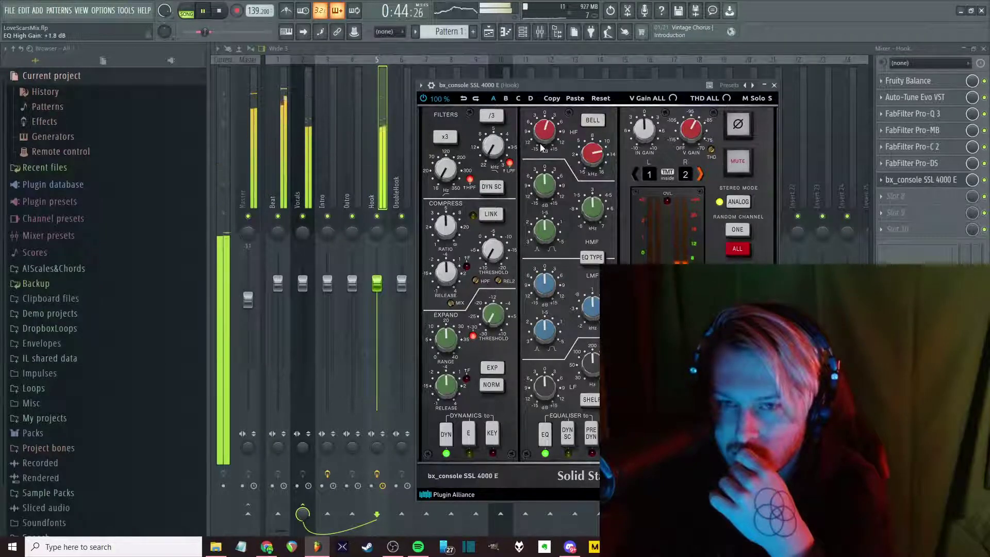
left_click_drag(583, 163, 582, 159)
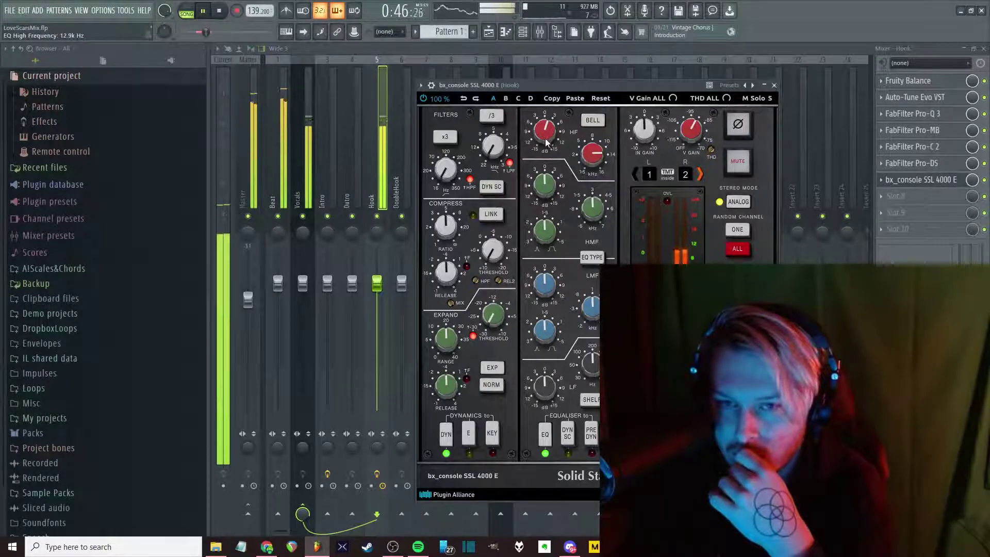
left_click_drag(541, 120, 538, 146)
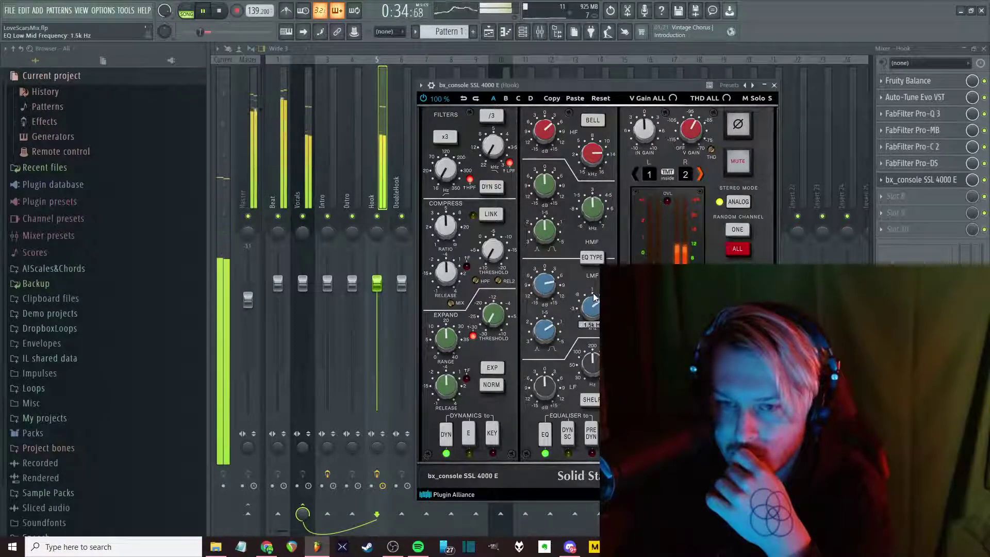
Tune the EQ's low-mid band to about 1.2 kHz, adjusting its Q and setting its gain to about +5.2 dB
scroll(594, 298, "up", 2)
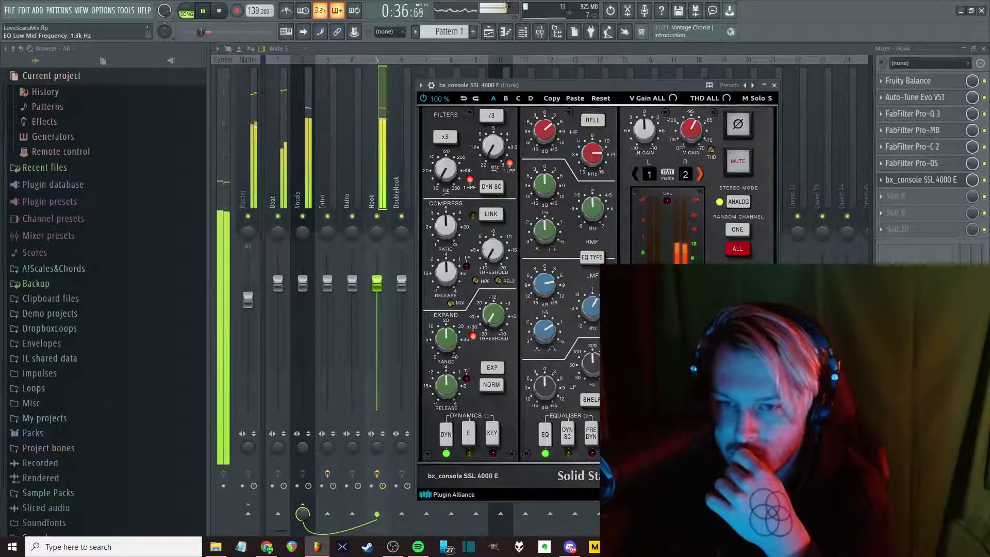
scroll(591, 305, "down", 4)
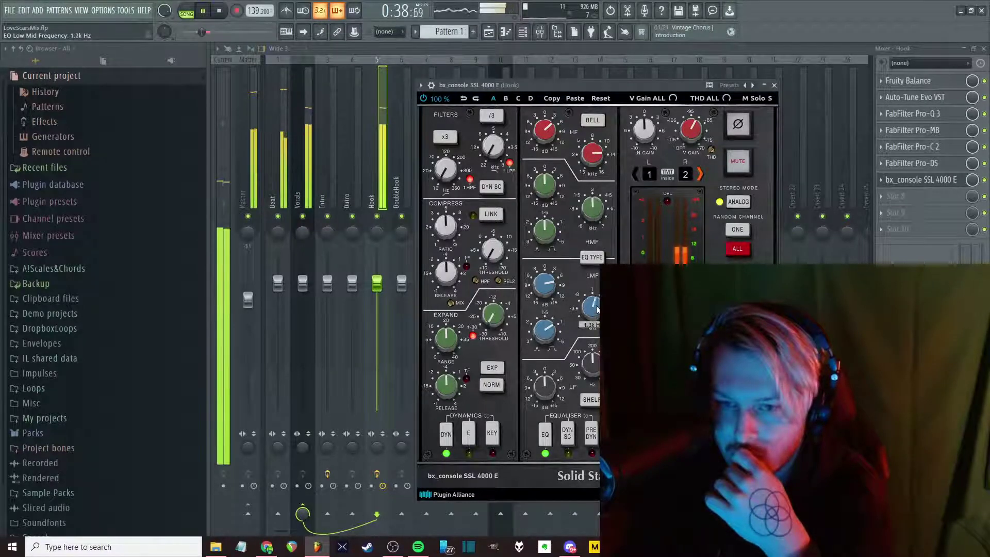
scroll(596, 305, "up", 1)
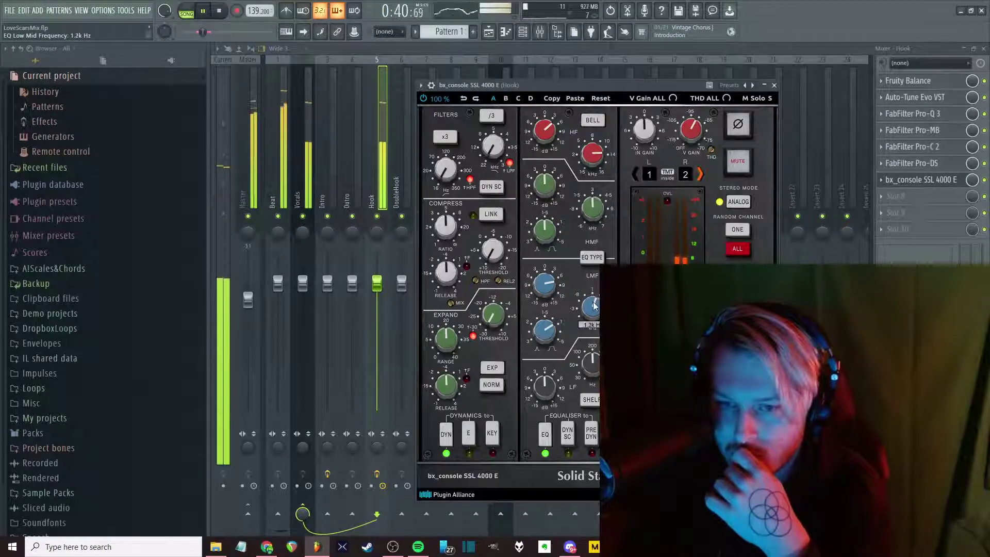
mouse_move(536, 340)
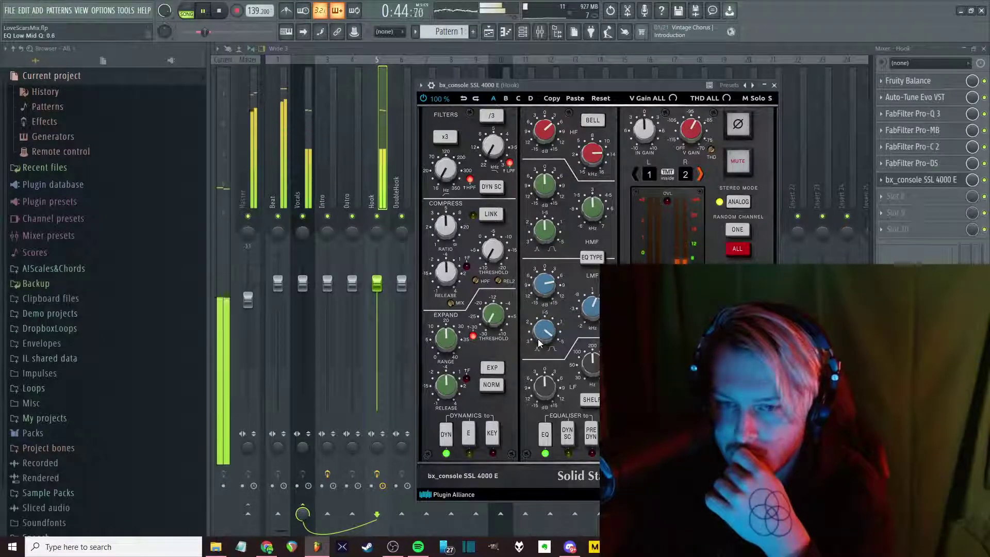
scroll(539, 341, "up", 4)
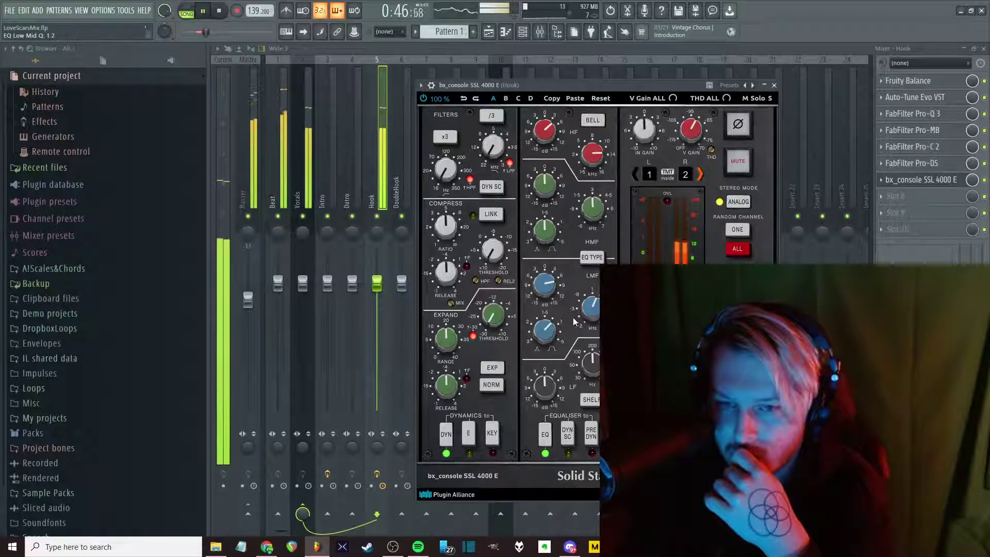
mouse_move(585, 310)
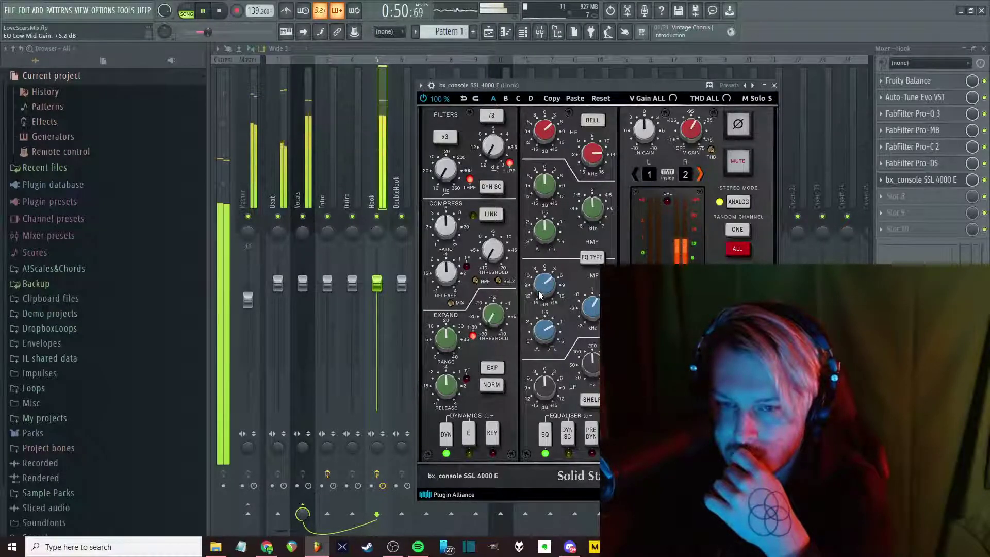
Switch the EQ's low band to Bell, retune its frequency and set its gain to about +1.6 dB
left_click(588, 402)
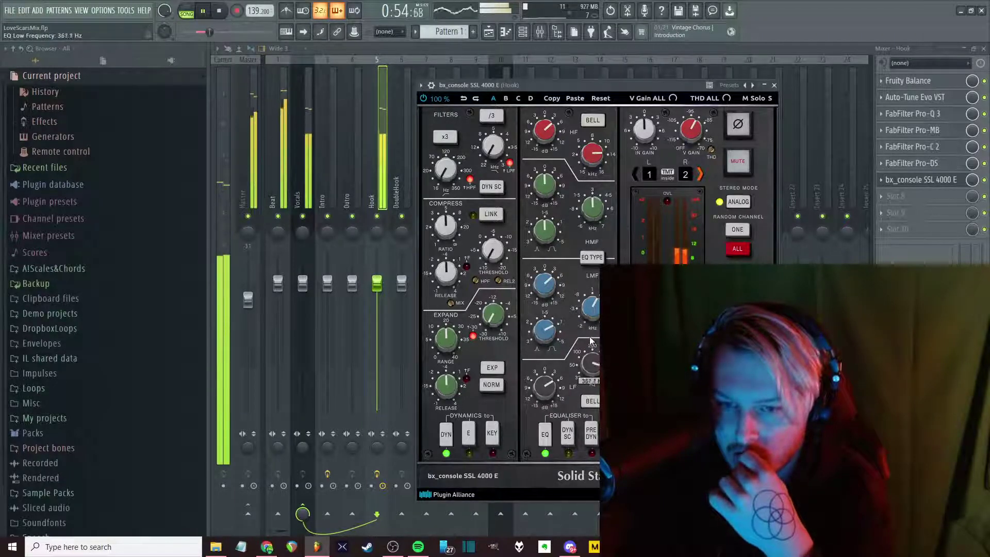
scroll(592, 357, "up", 3)
left_click_drag(592, 370, 543, 391)
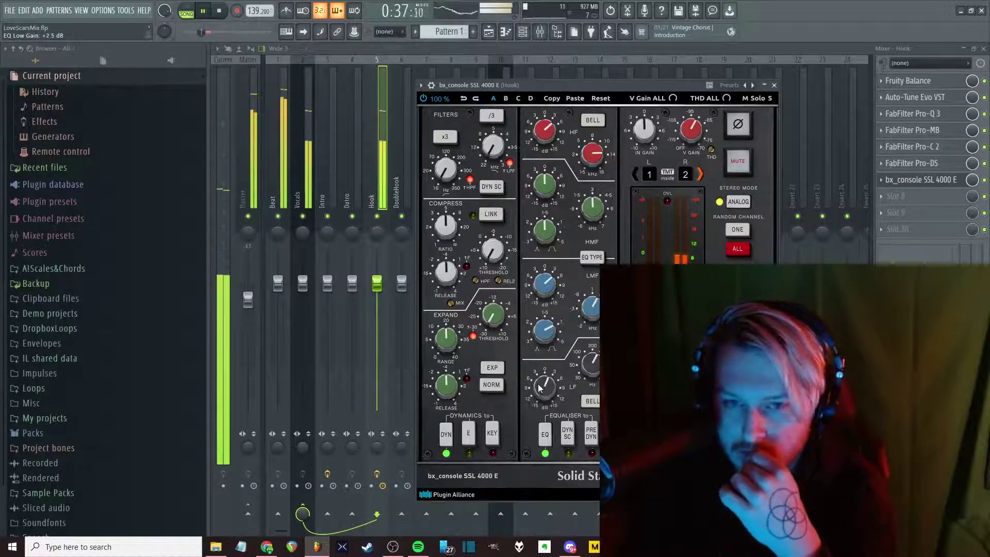
left_click_drag(542, 395, 540, 391)
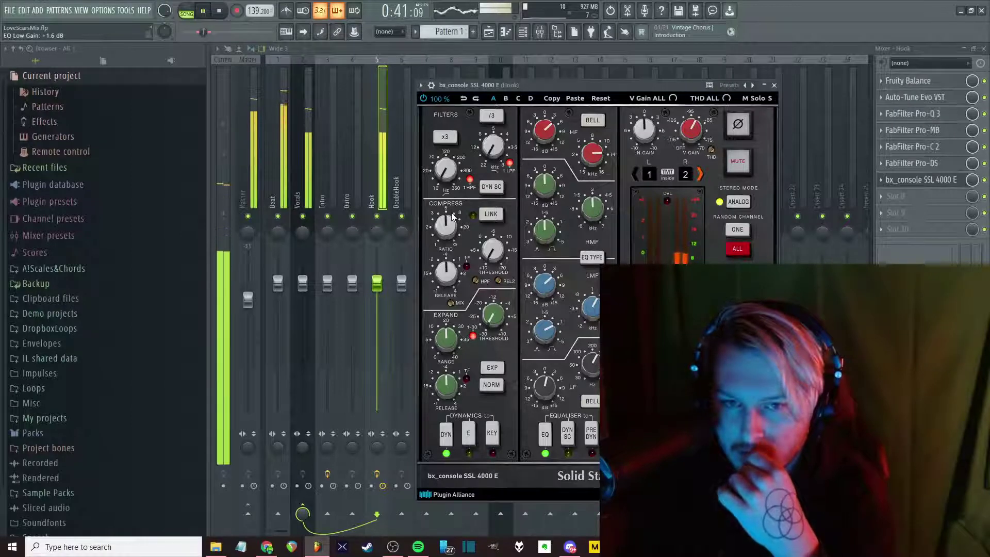
Switch off the console's high-pass and low-pass filters, then close the plugin window
left_click(452, 140)
left_click(448, 136)
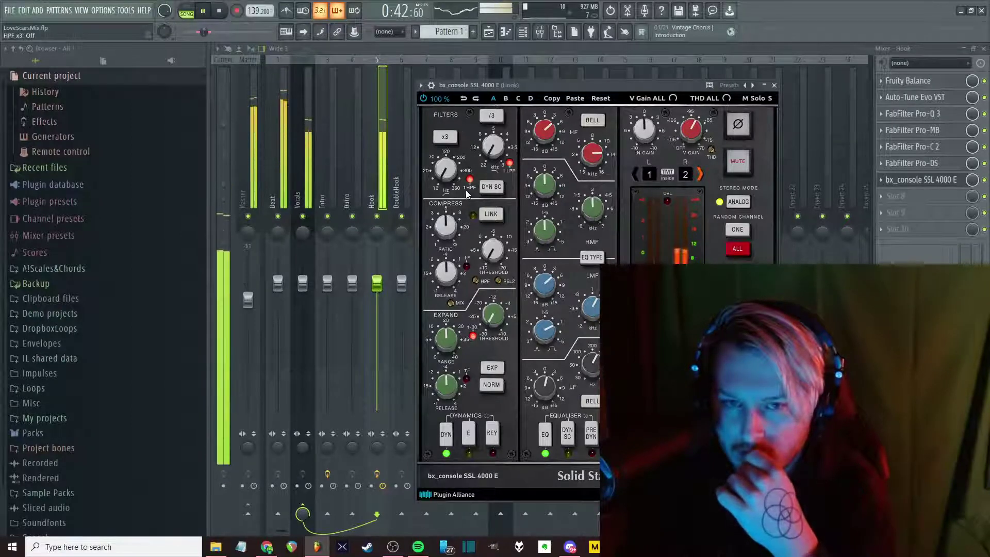
double_click(446, 168)
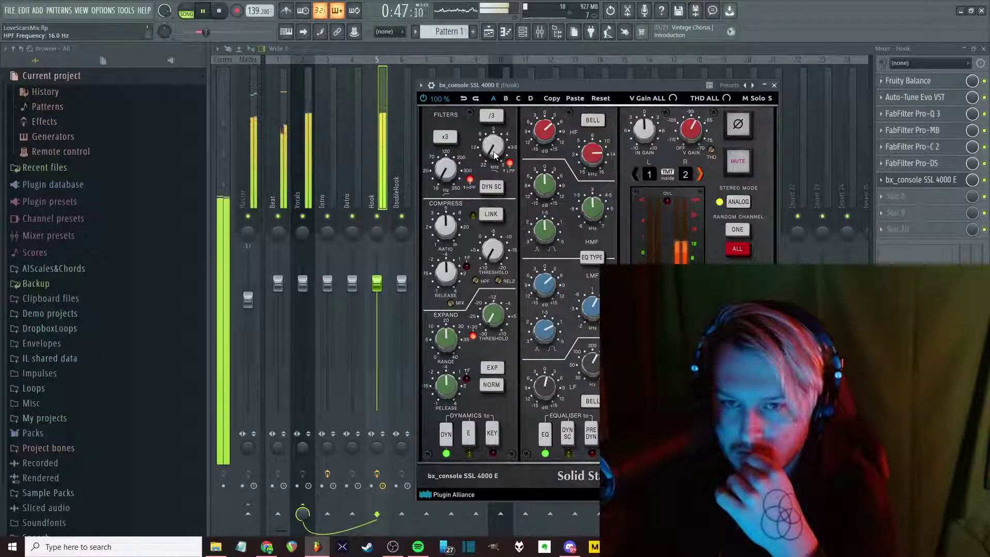
left_click(470, 179)
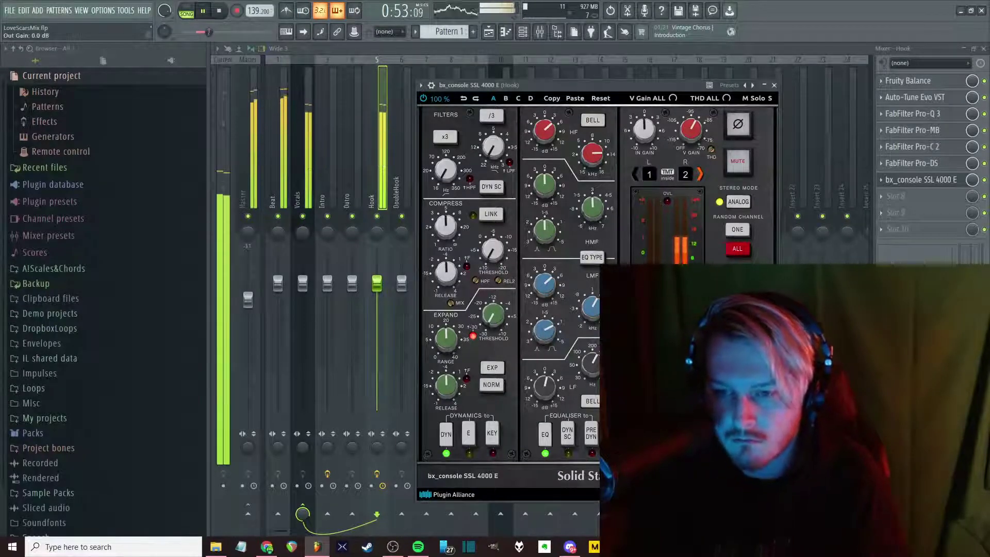
key("Escape")
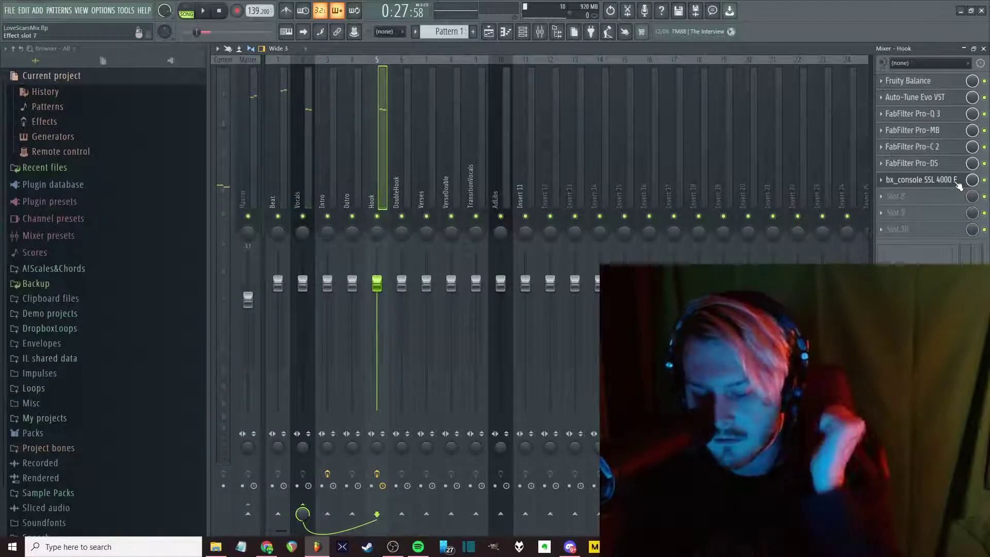
left_click(897, 199)
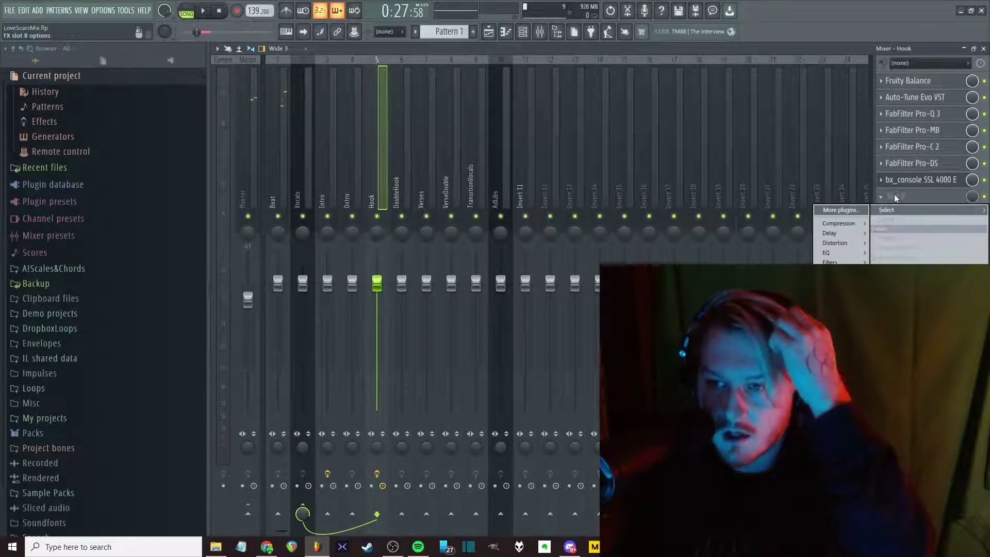
left_click(896, 199)
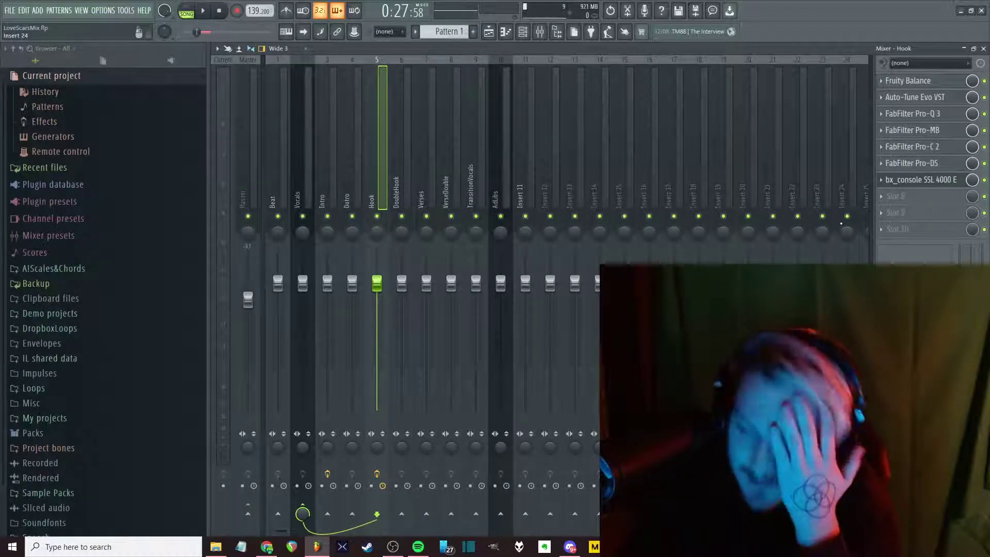
left_click(916, 82)
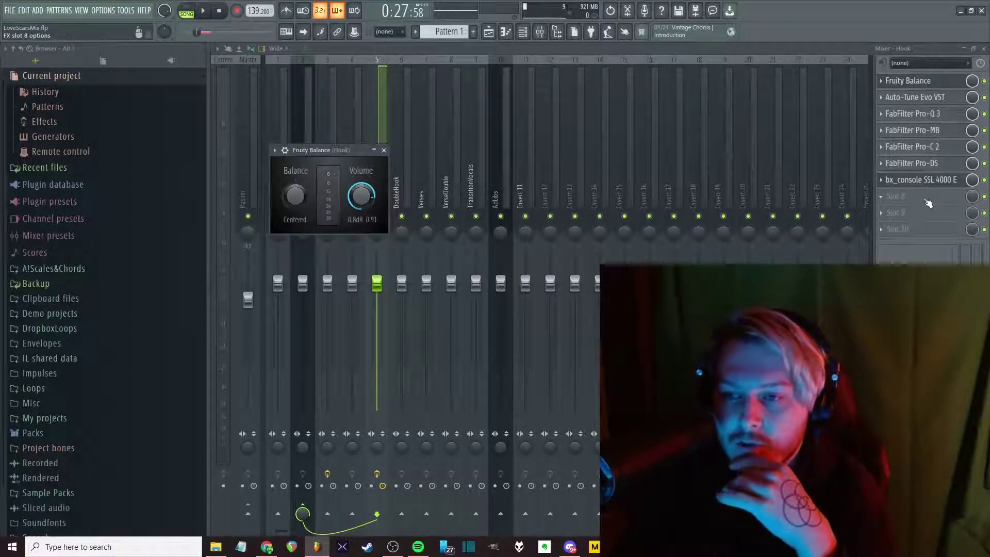
left_click(383, 150)
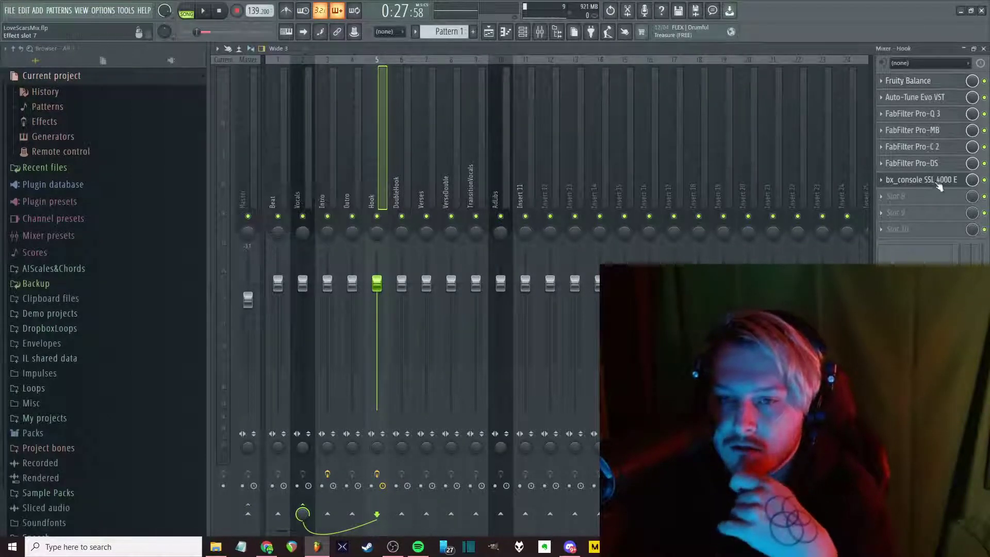
Load FabFilter Saturn 2 from the Distortion category into effect slot 8 of the Hook track
left_click(923, 197)
mouse_move(854, 242)
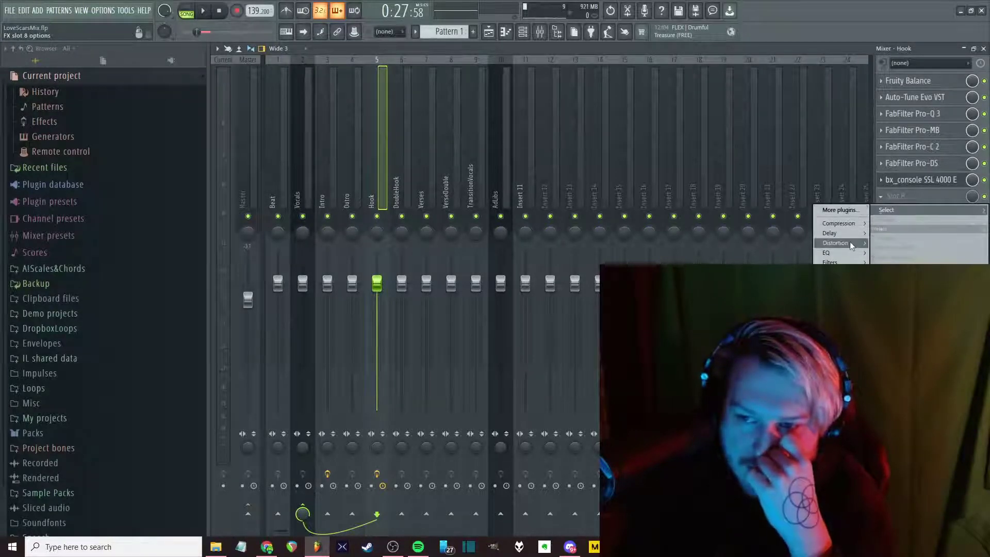
left_click(789, 261)
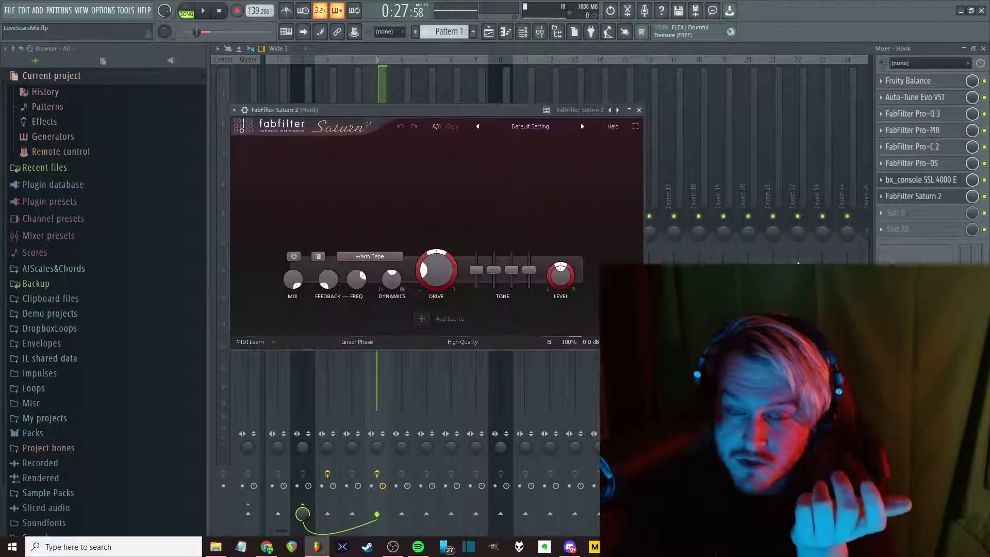
Load the VocalBasic preset in Saturn 2, check its two bands, and start song playback
scroll(433, 275, "up", 3)
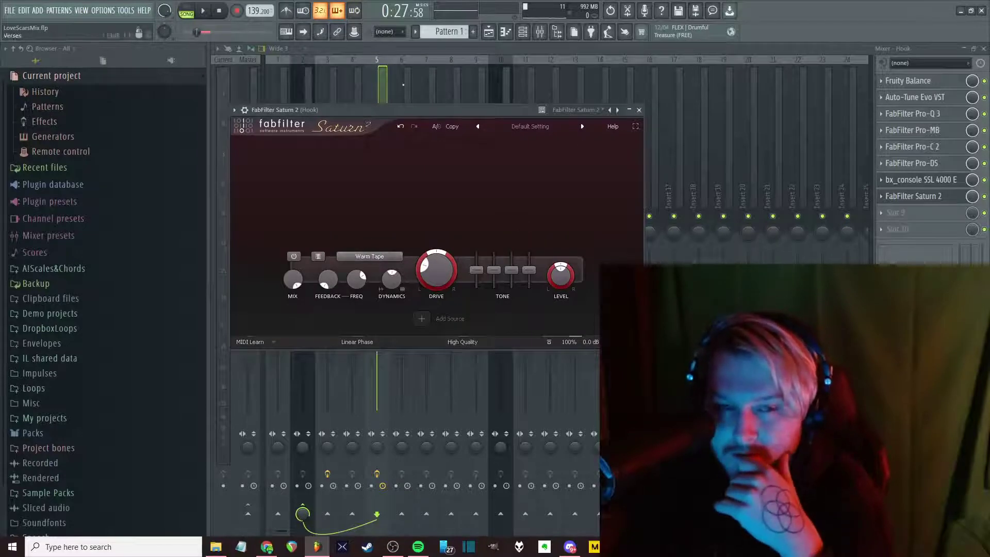
left_click(520, 126)
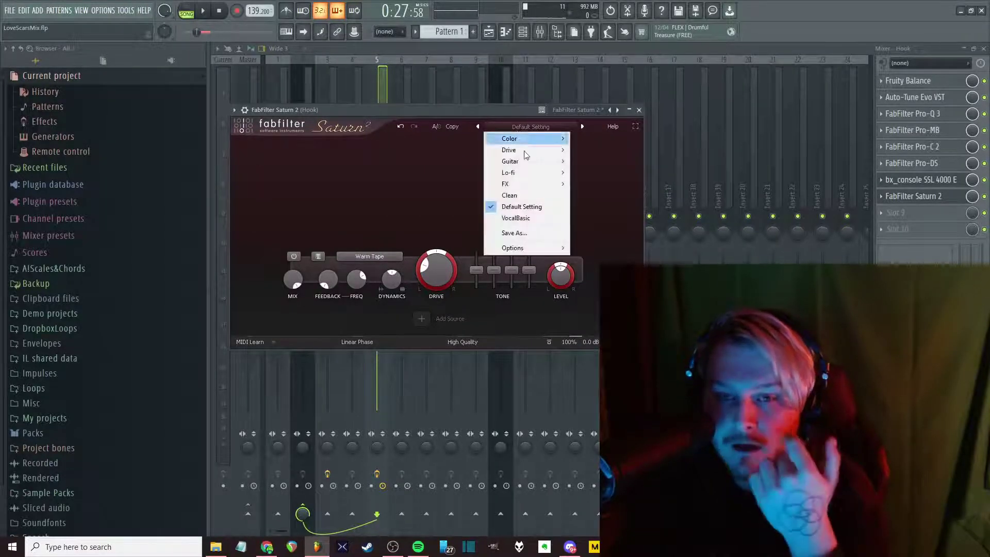
left_click(524, 219)
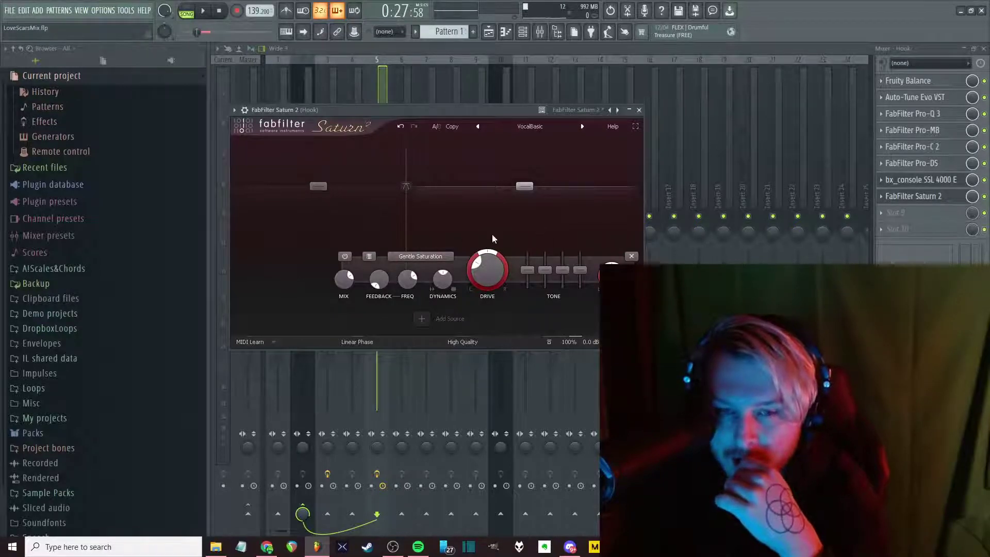
left_click(362, 226)
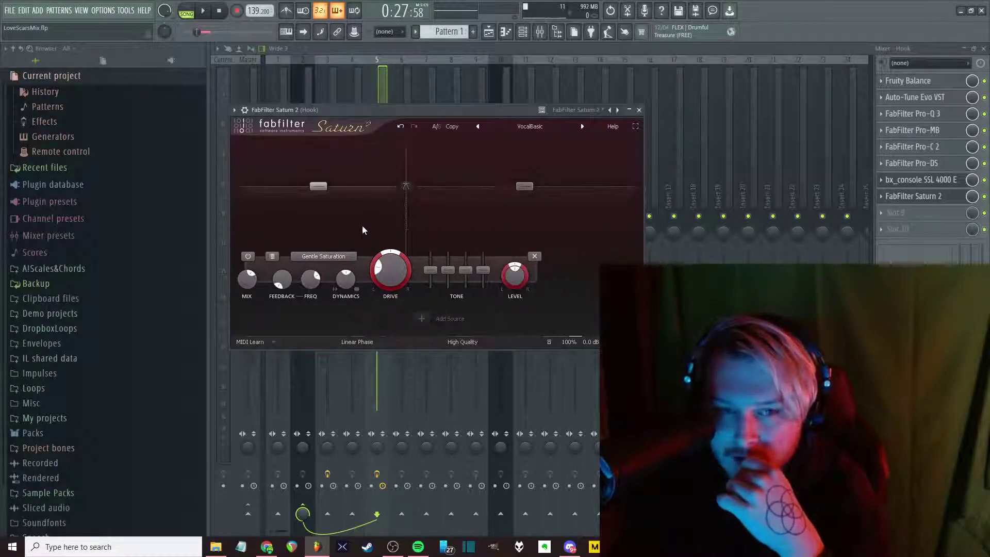
left_click(515, 232)
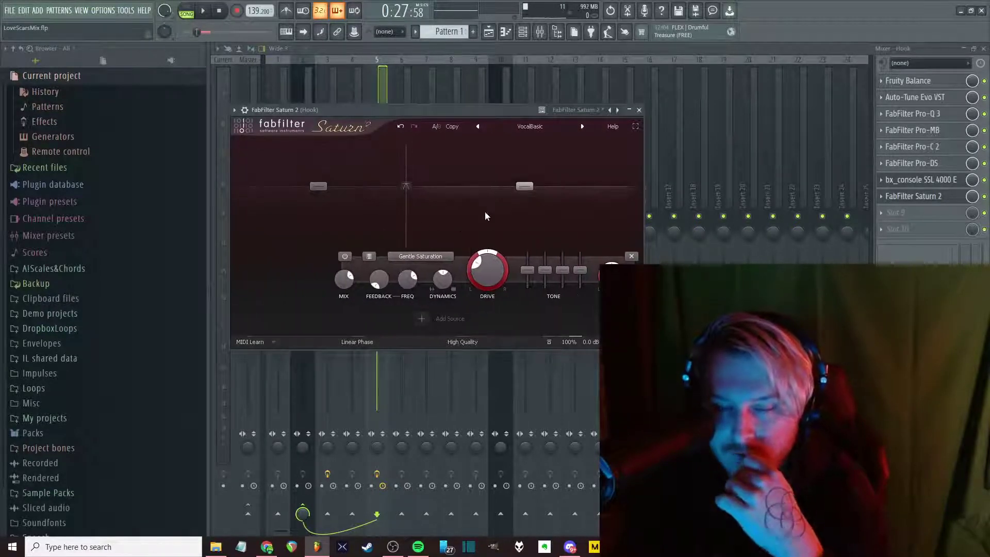
left_click(207, 13)
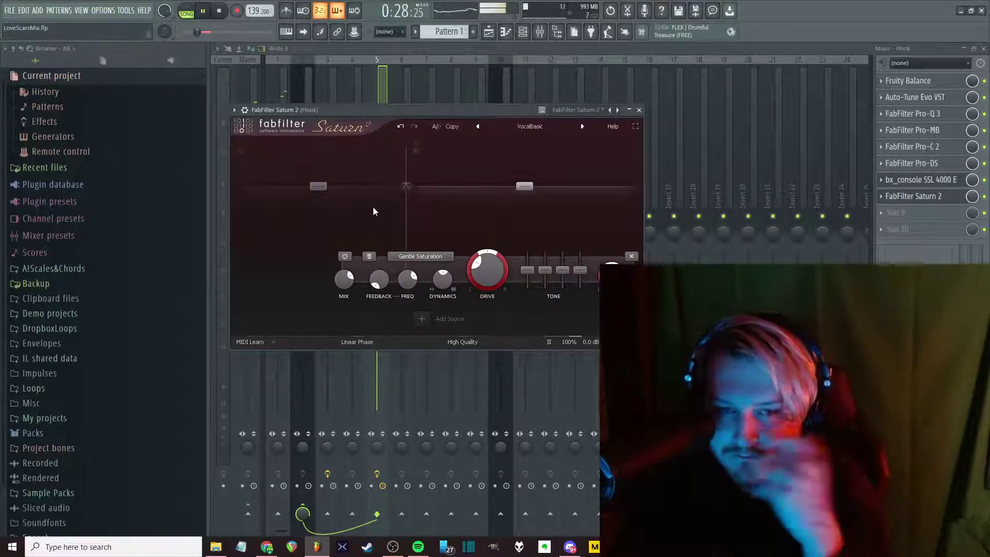
Tune the crossover between the two saturation bands to about 424 Hz and set band 1's mix to about 35%
left_click(403, 230)
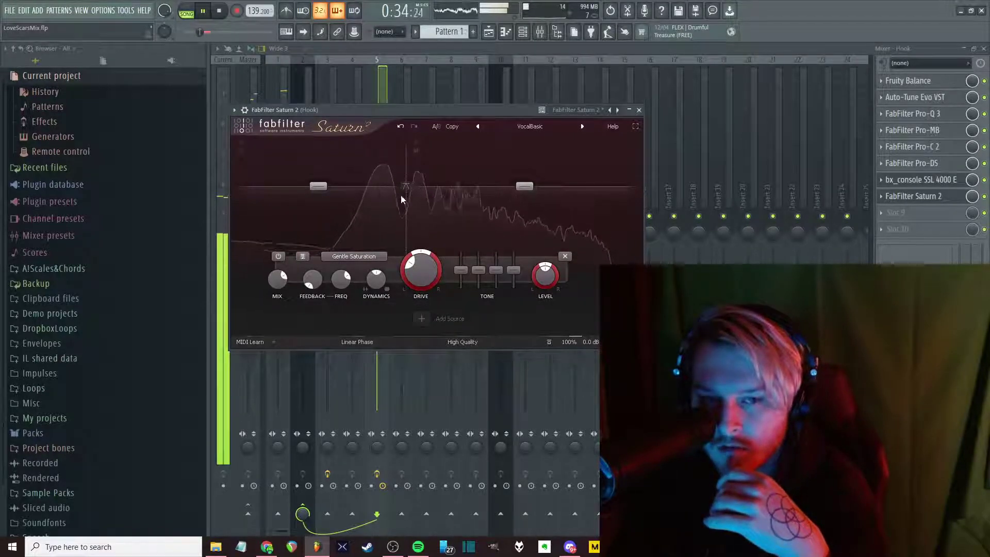
left_click_drag(407, 228, 421, 248)
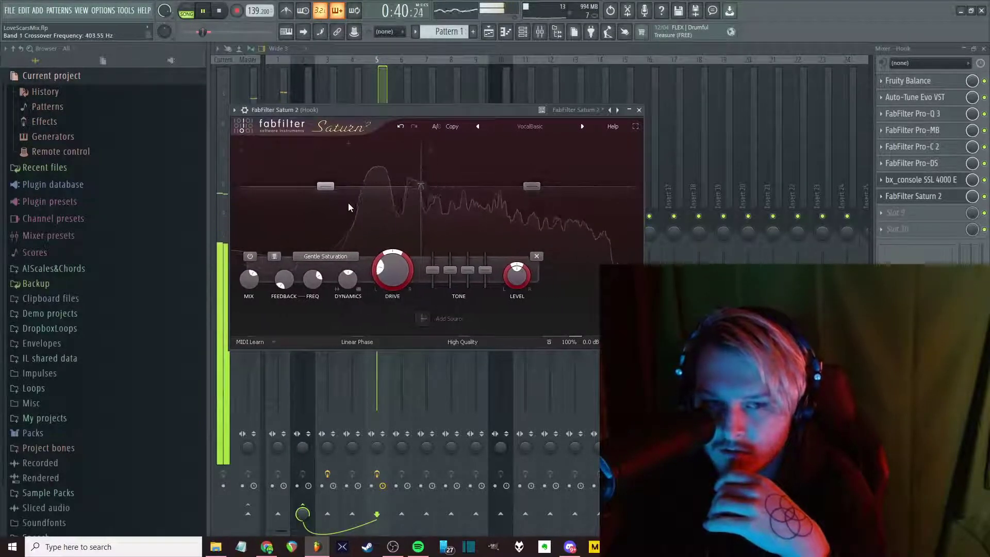
left_click(252, 291)
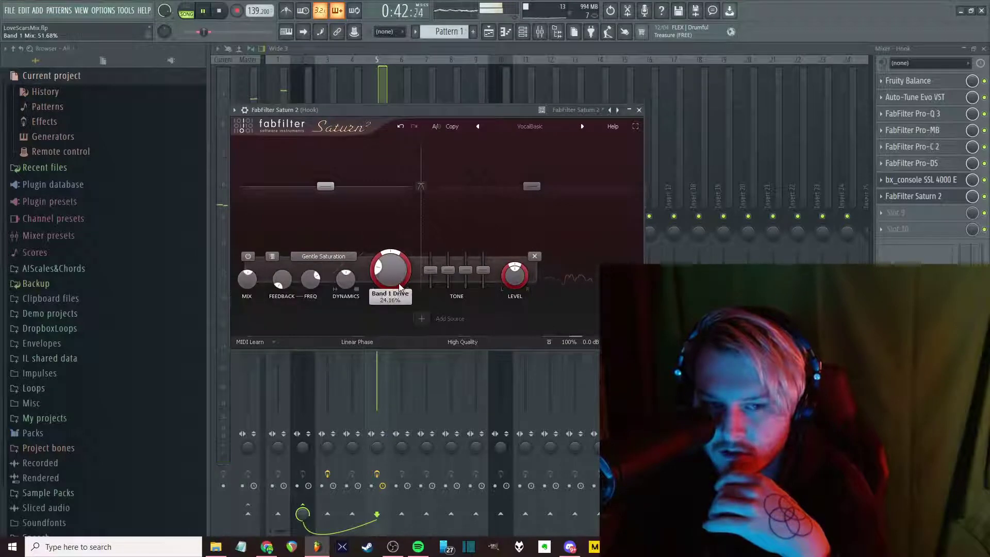
mouse_move(452, 276)
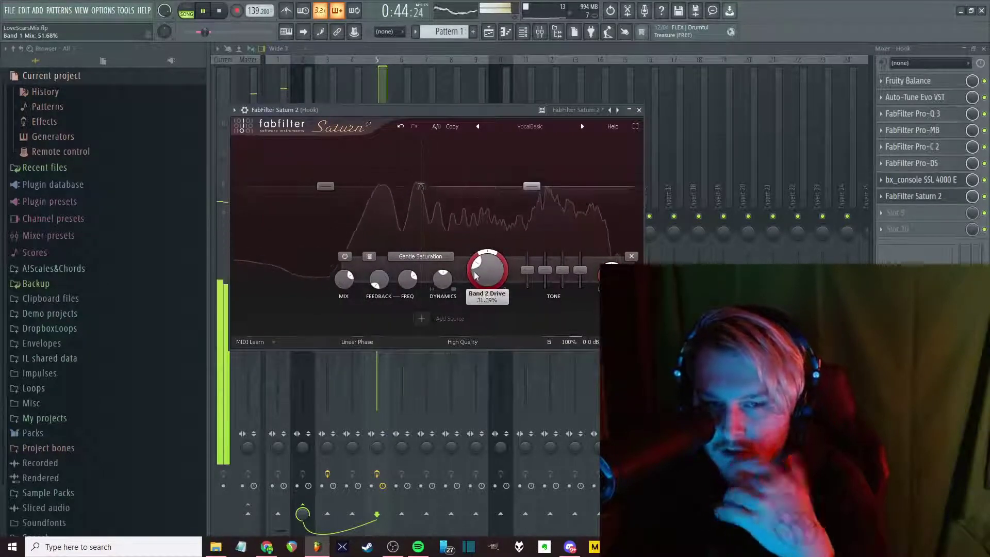
mouse_move(363, 202)
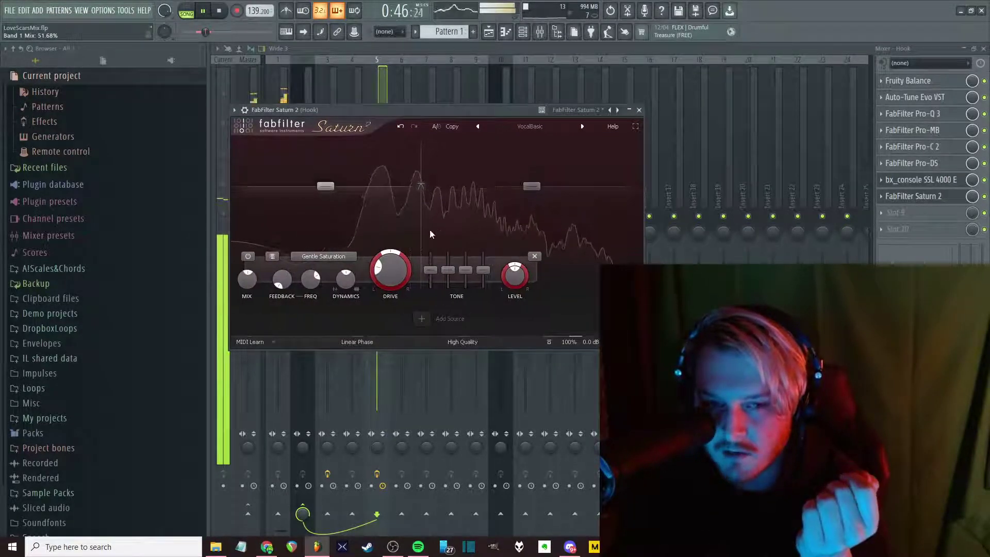
left_click_drag(410, 236, 411, 237)
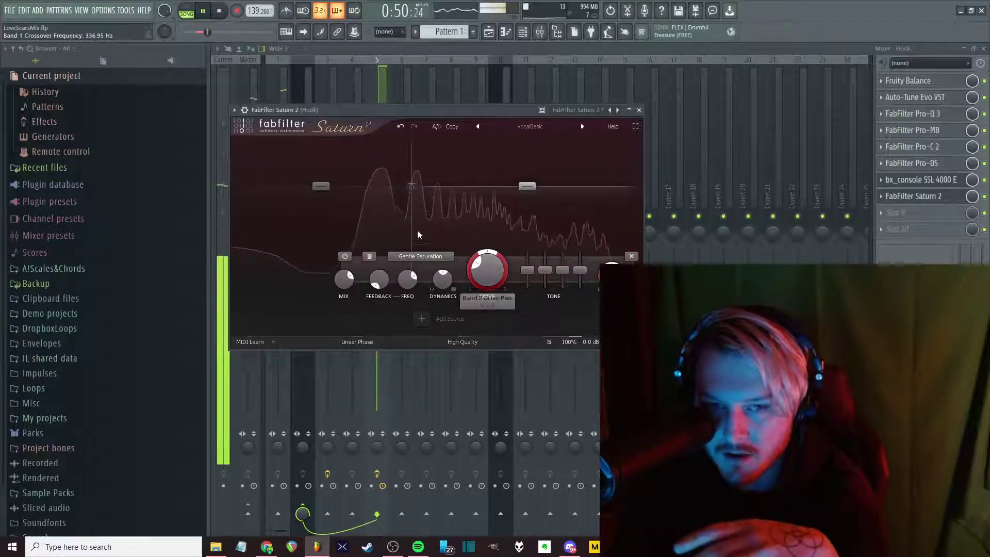
left_click_drag(417, 230, 424, 232)
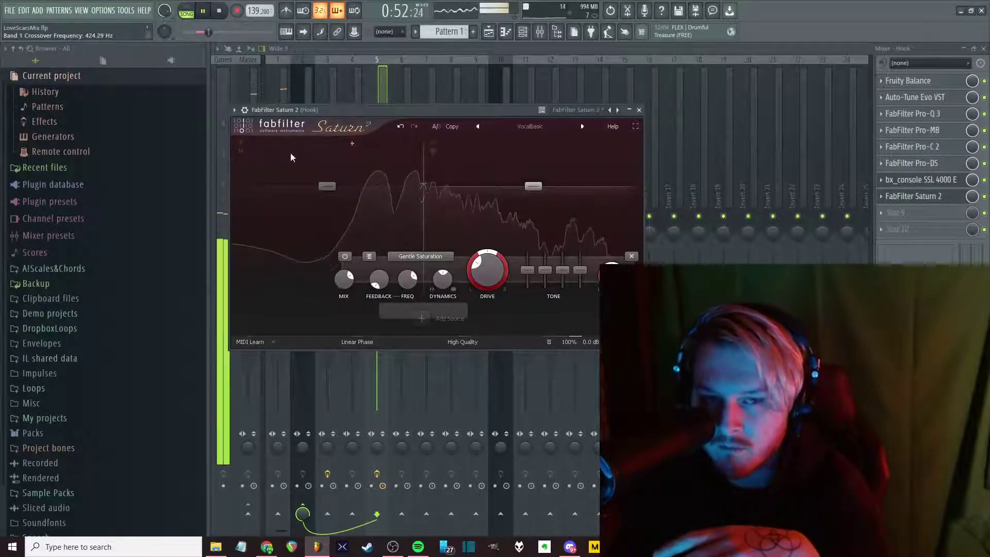
mouse_move(337, 224)
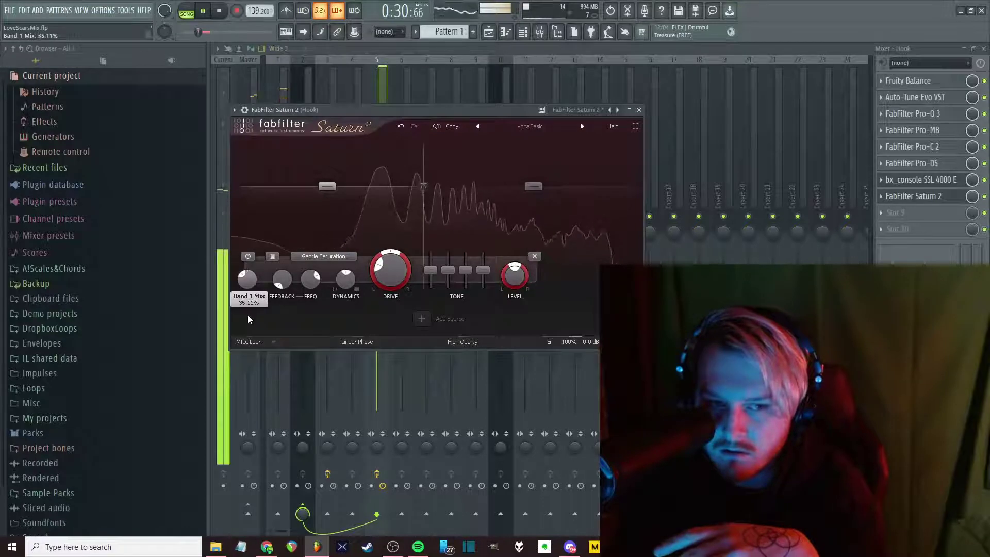
Lower band 2's drive and slightly raise its mid (about +0.35 dB) and presence tone, then close the plugin and stop playback
mouse_move(507, 260)
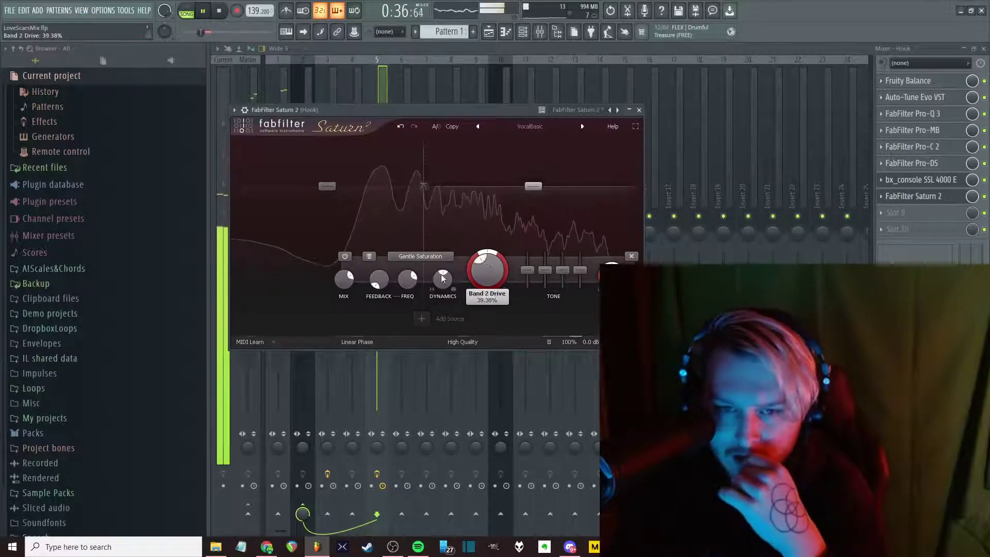
scroll(493, 290, "down", 5)
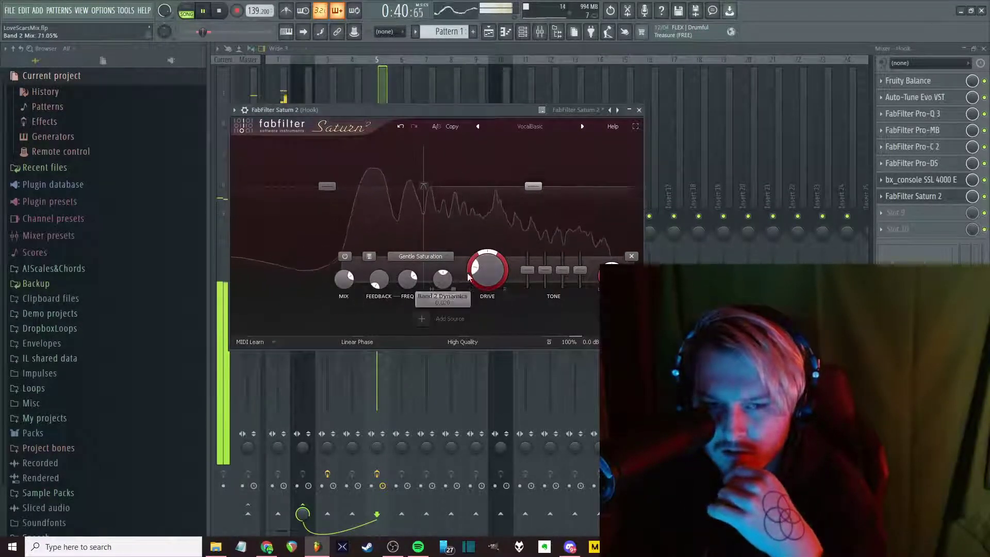
scroll(487, 287, "down", 2)
scroll(489, 285, "down", 1)
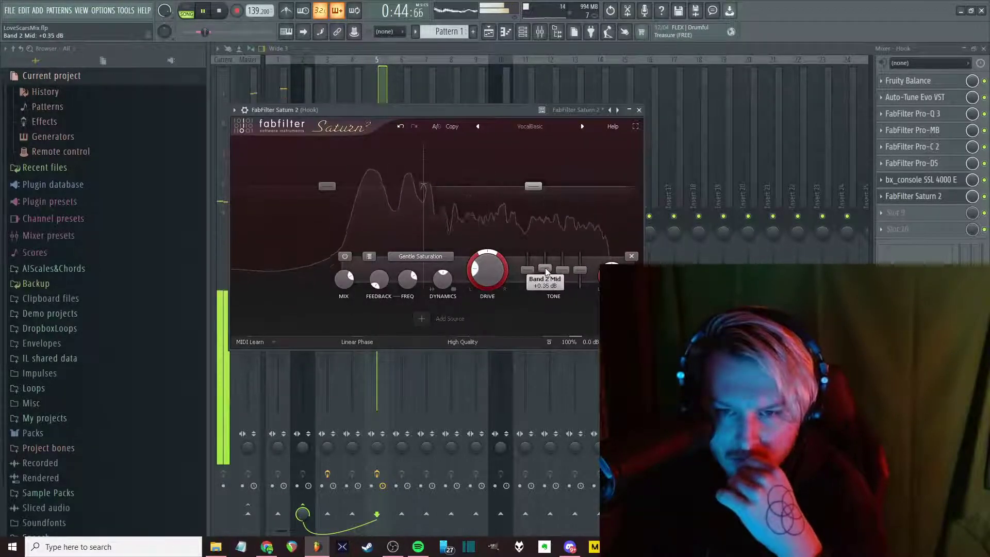
left_click_drag(578, 269, 567, 272)
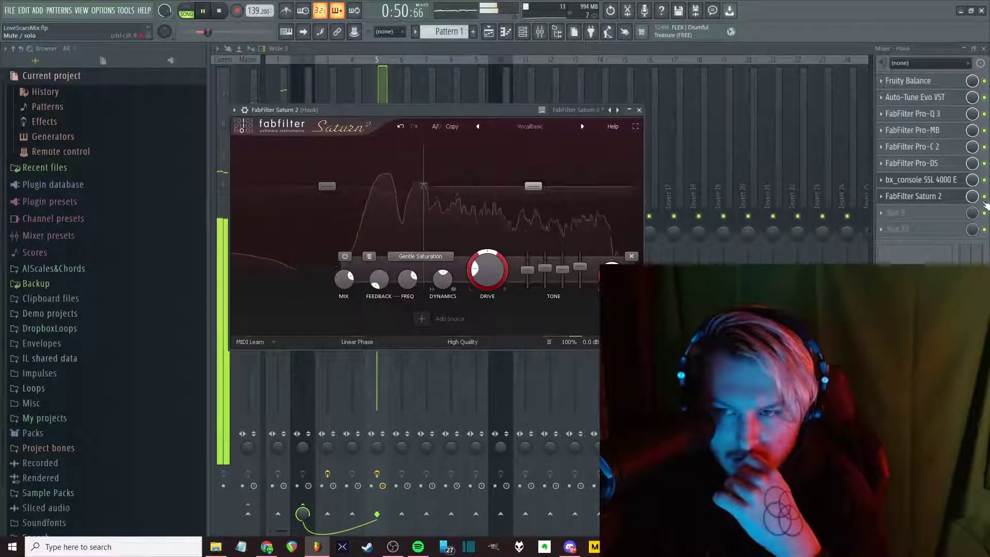
left_click(918, 196)
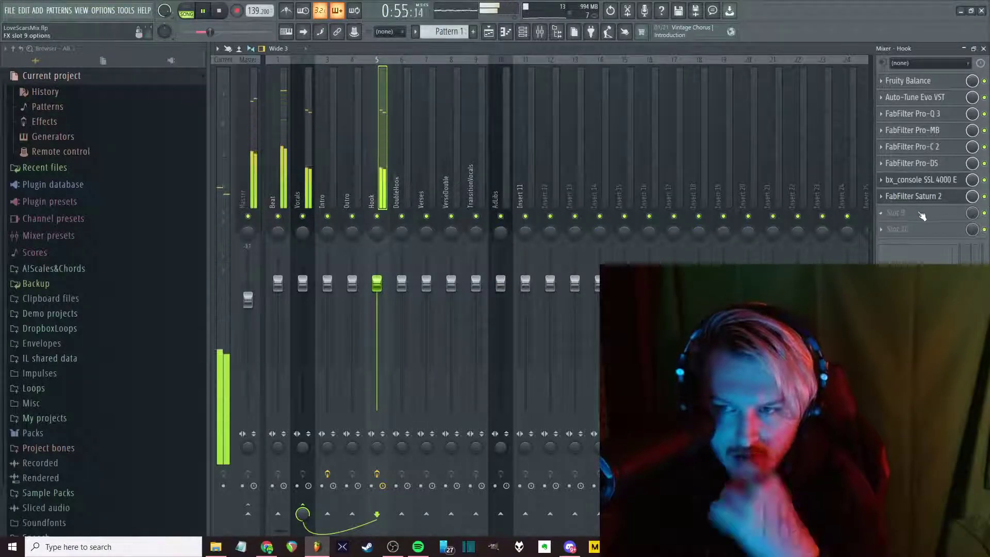
key("space")
Browse the full effect plugin list for slot 9 of the Hook track, then close it without loading anything
left_click(920, 218)
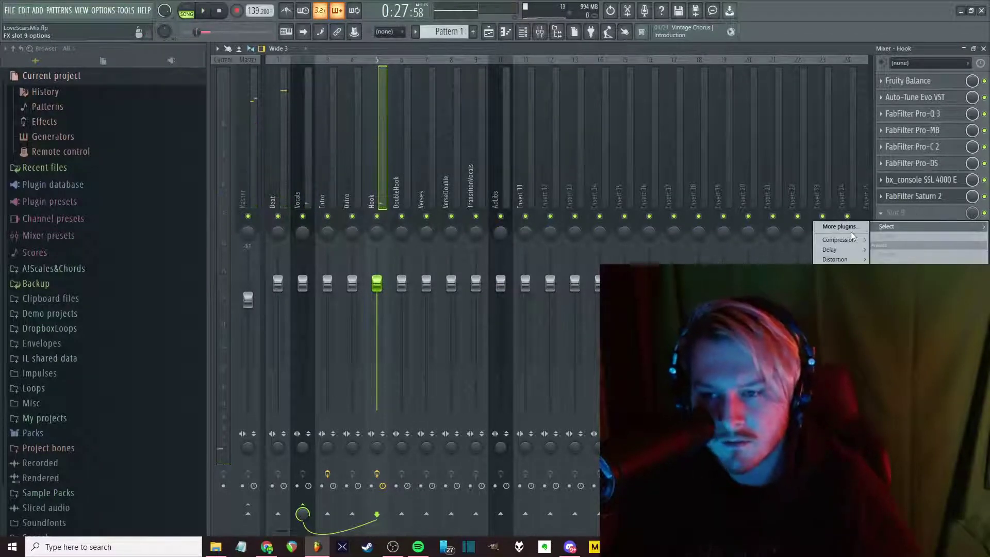
left_click(839, 225)
scroll(453, 232, "down", 20)
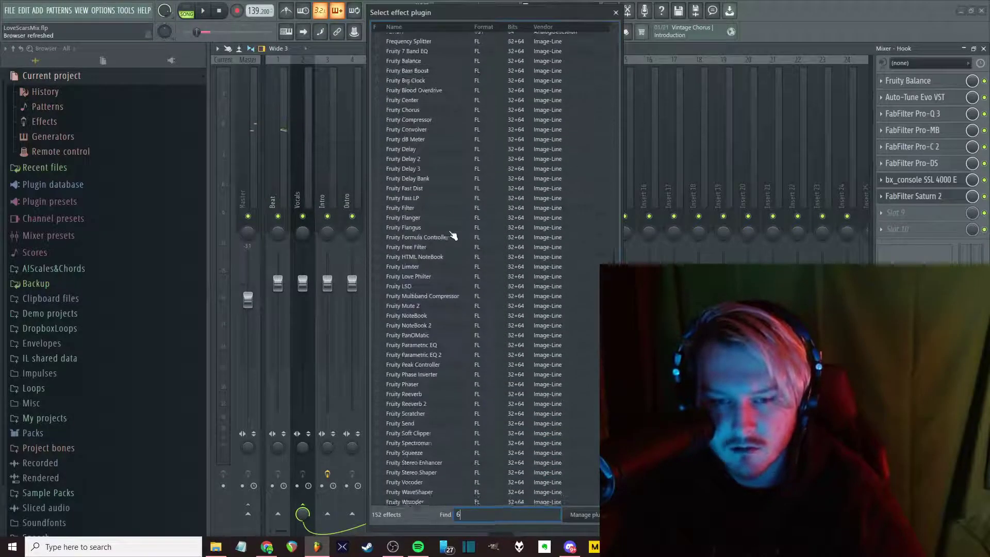
type("6")
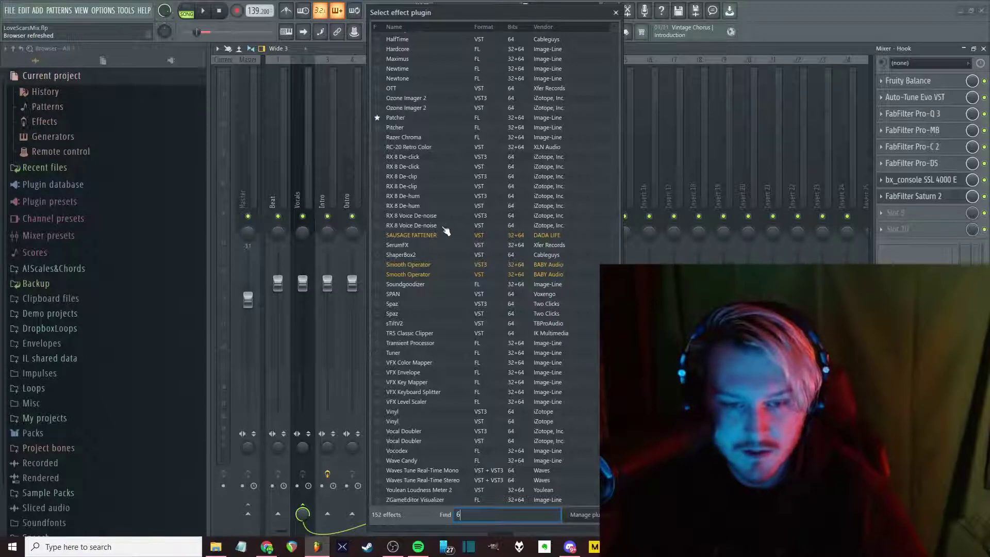
scroll(444, 228, "up", 15)
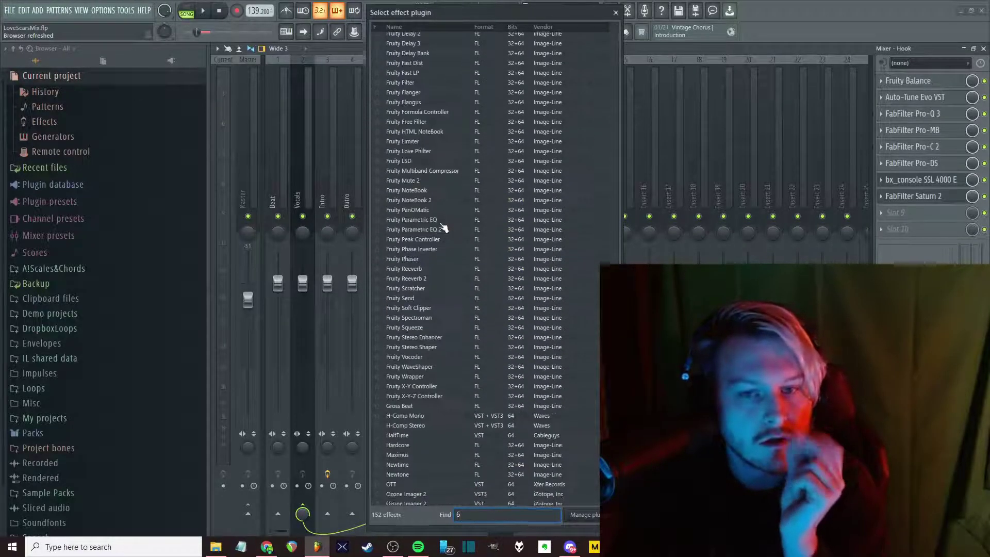
scroll(444, 229, "up", 8)
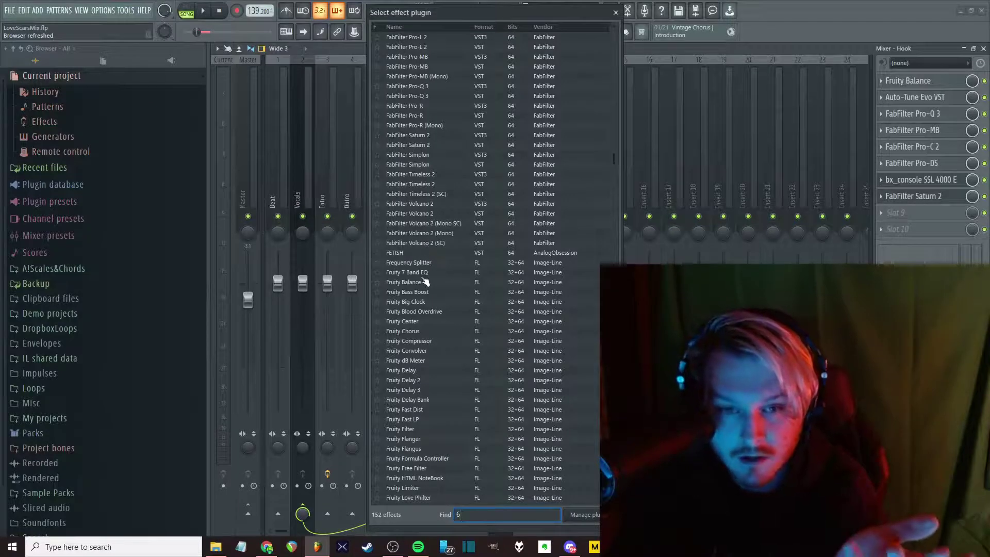
scroll(451, 222, "up", 6)
scroll(452, 222, "up", 3)
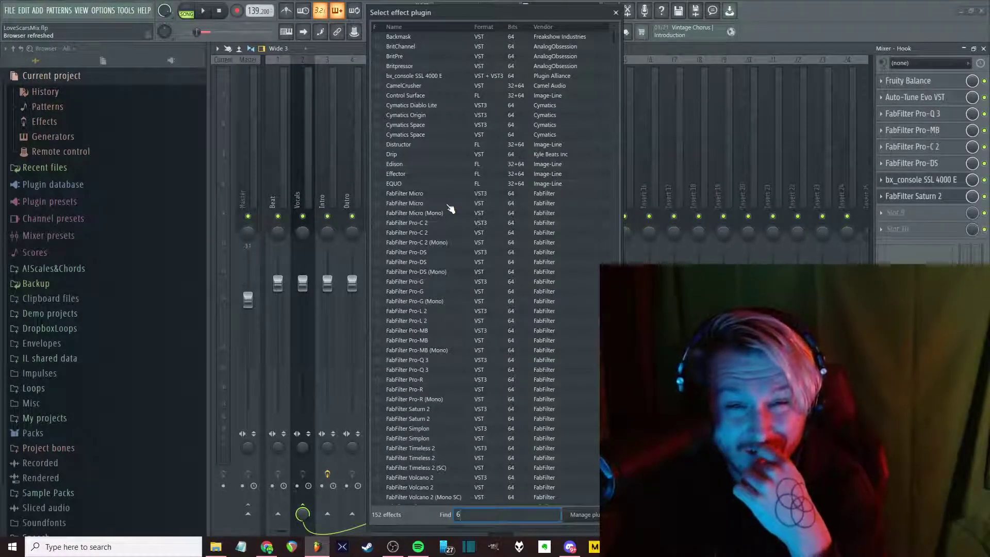
scroll(450, 208, "down", 17)
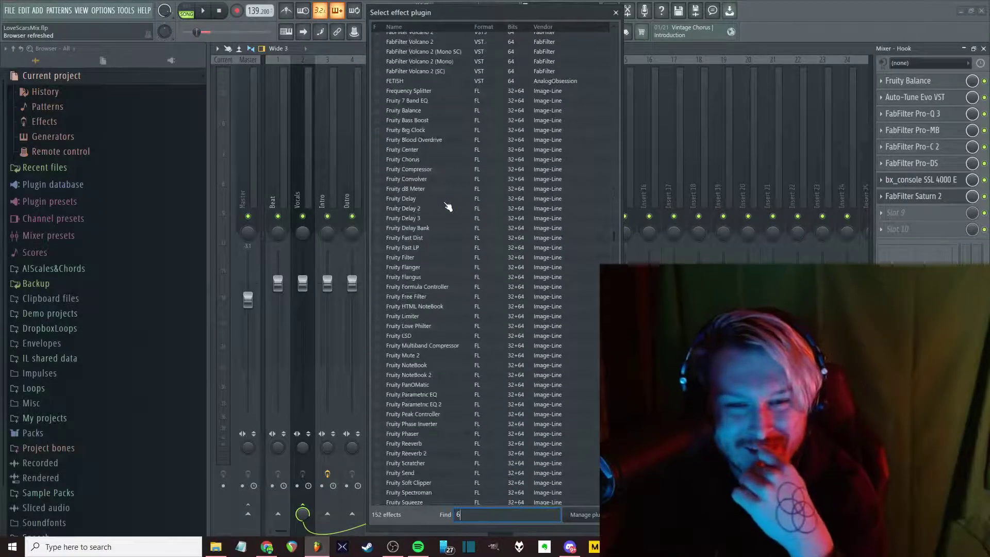
scroll(448, 206, "down", 7)
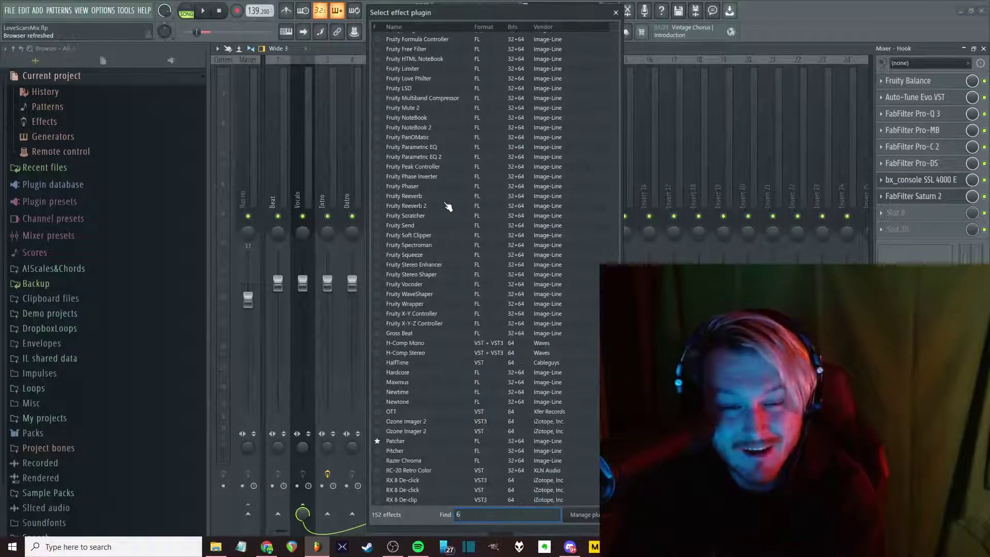
scroll(448, 206, "down", 11)
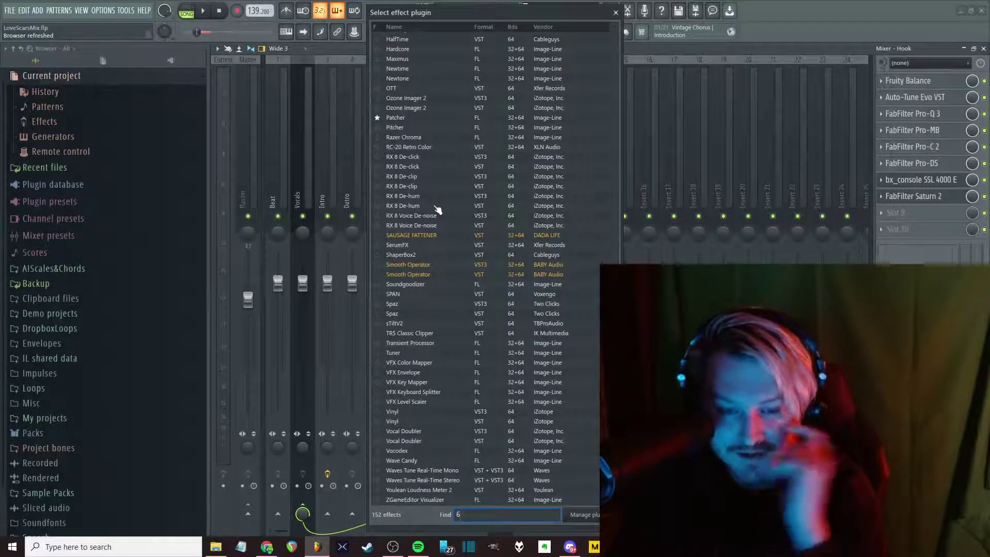
left_click(616, 12)
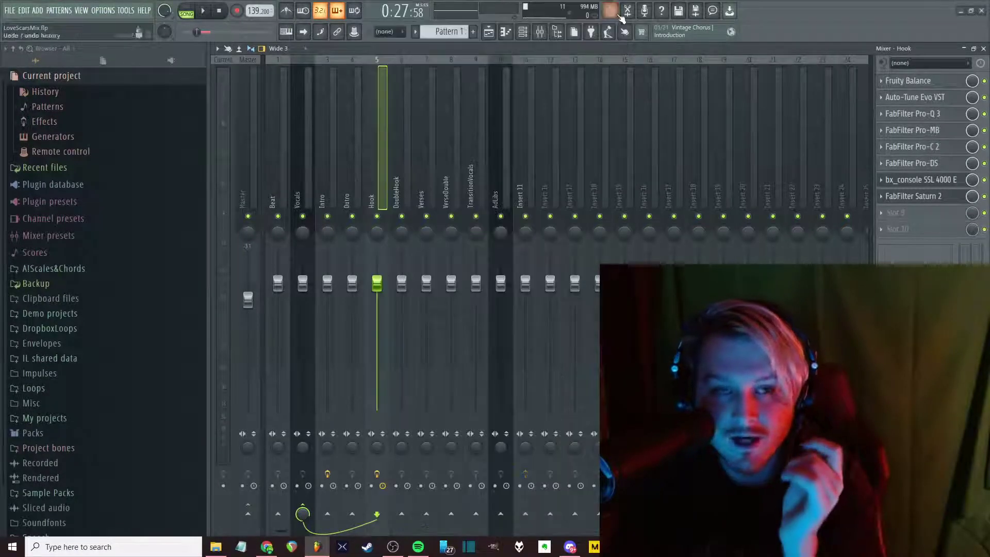
Open the Plugin Manager and check the FL Studio folder's location, then dismiss the folder browser without changing it
left_click(104, 10)
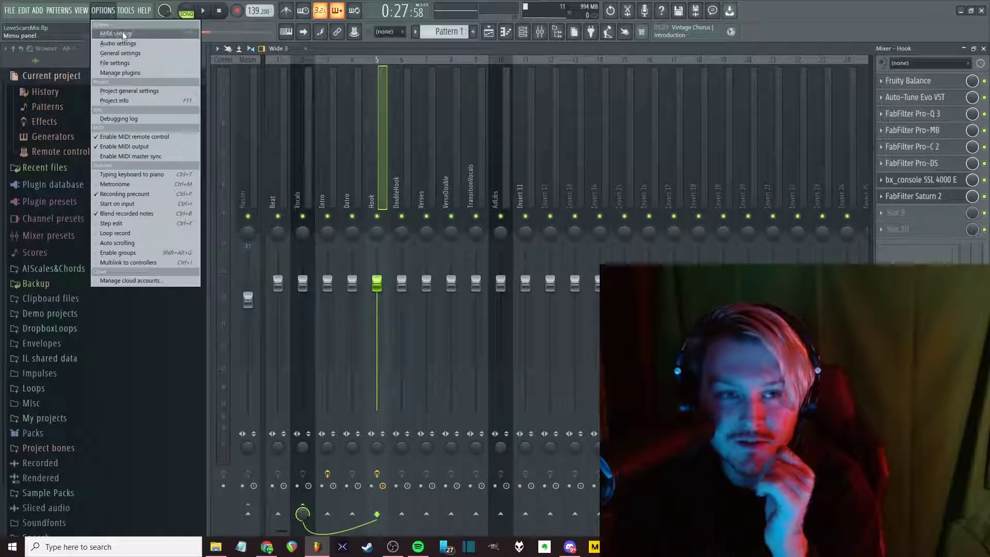
left_click(123, 73)
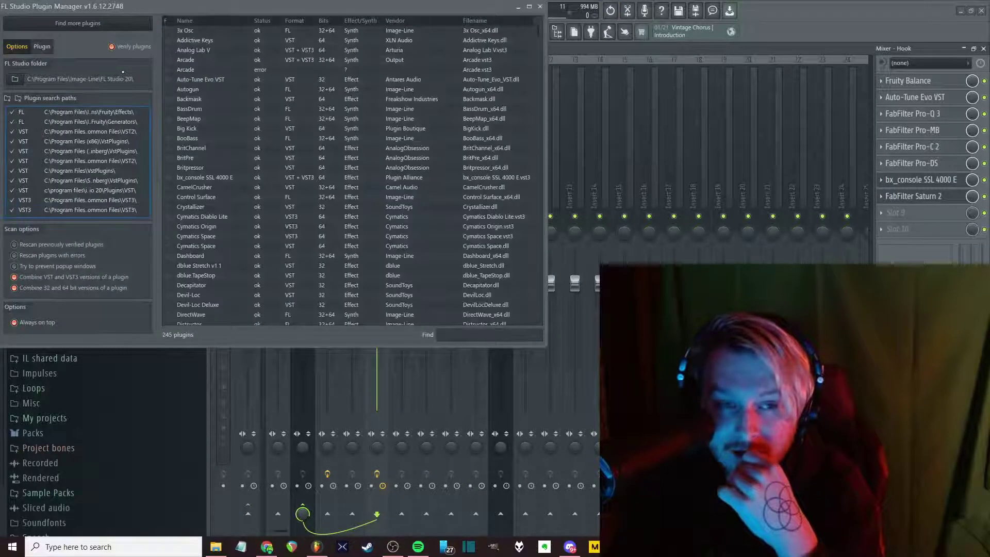
left_click(16, 80)
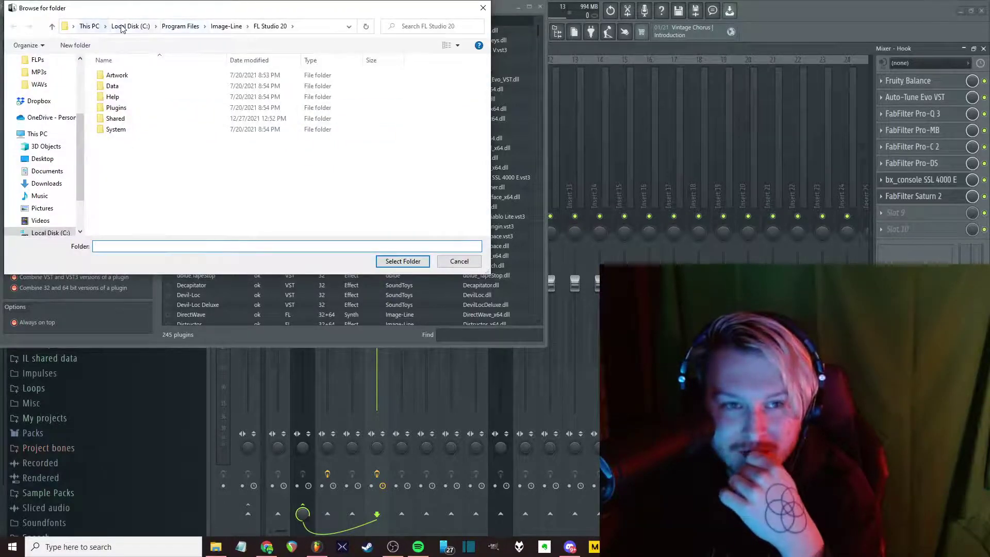
left_click(449, 263)
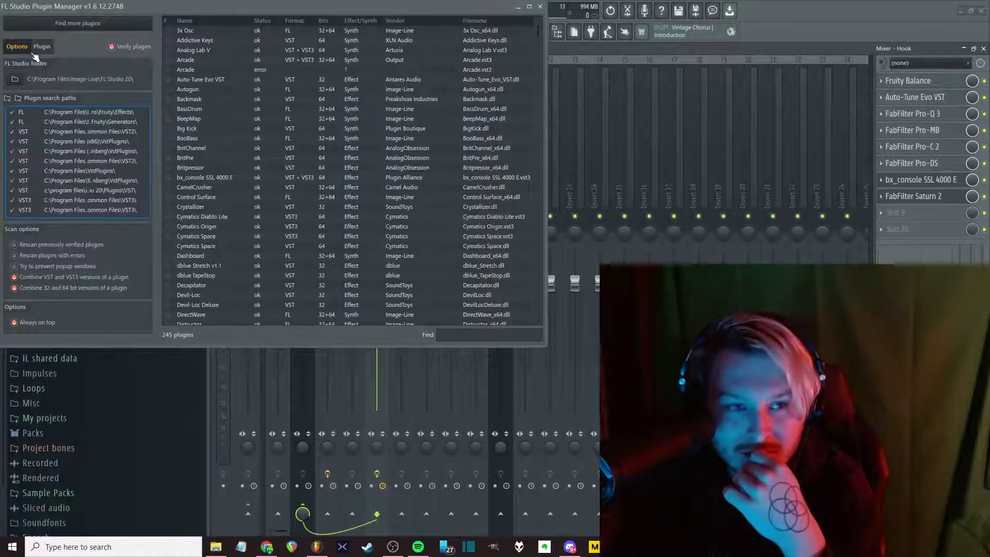
Start a plugin scan and cancel it, then check the Fresh Air entries in the plugin list and close the manager
left_click(77, 23)
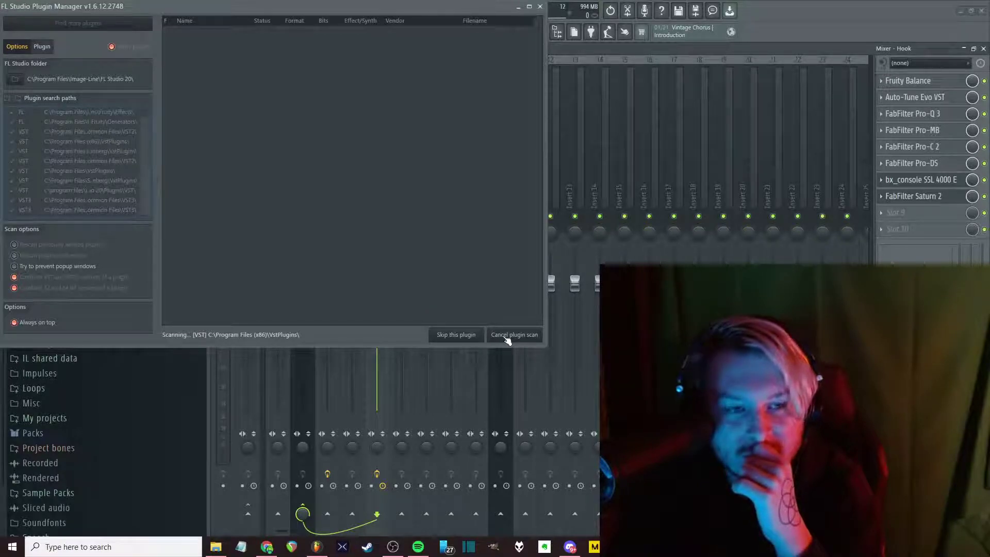
left_click(508, 338)
scroll(234, 178, "down", 20)
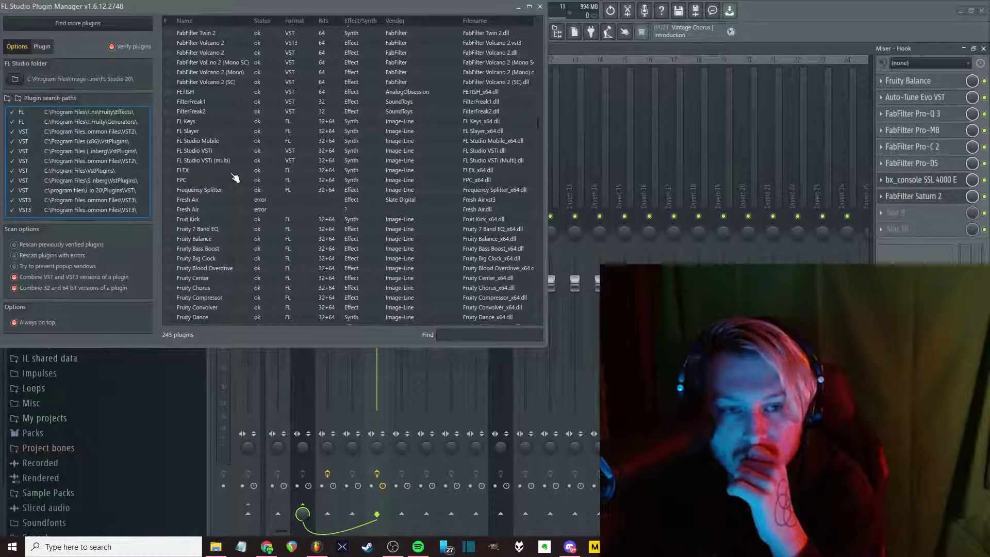
left_click(357, 201)
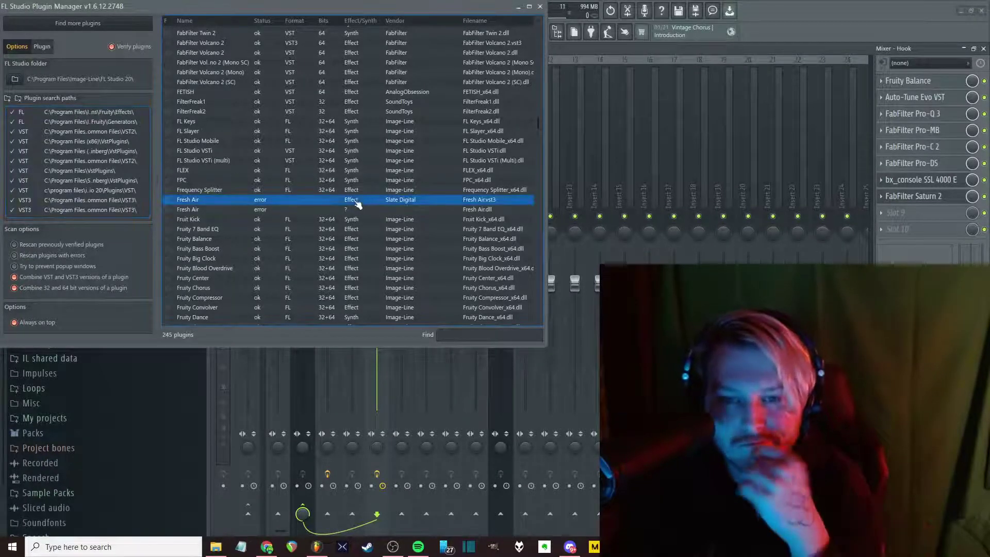
left_click(541, 6)
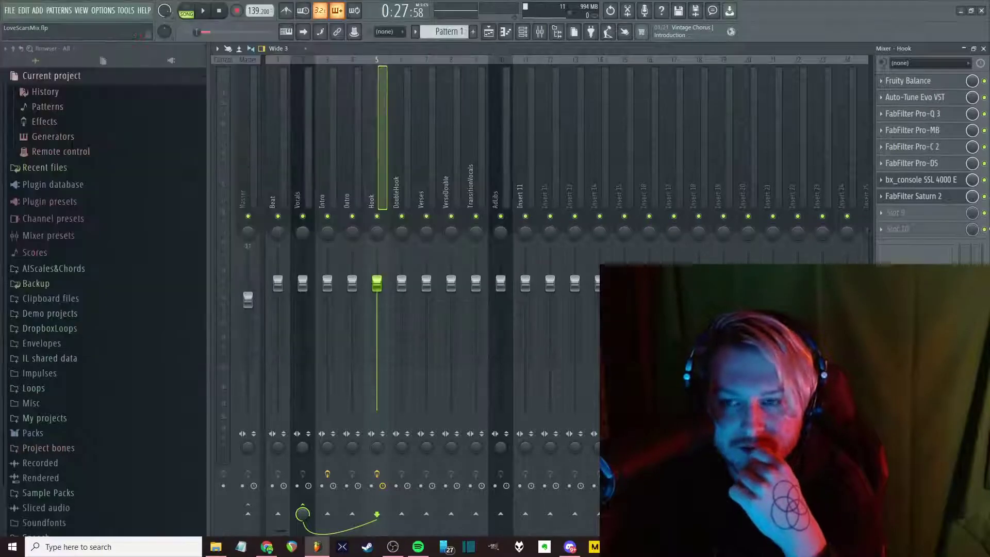
Look for Fresh Air in the effect list for the Hook track's slot 9, then close the list
left_click(899, 212)
left_click(839, 226)
scroll(435, 294, "down", 20)
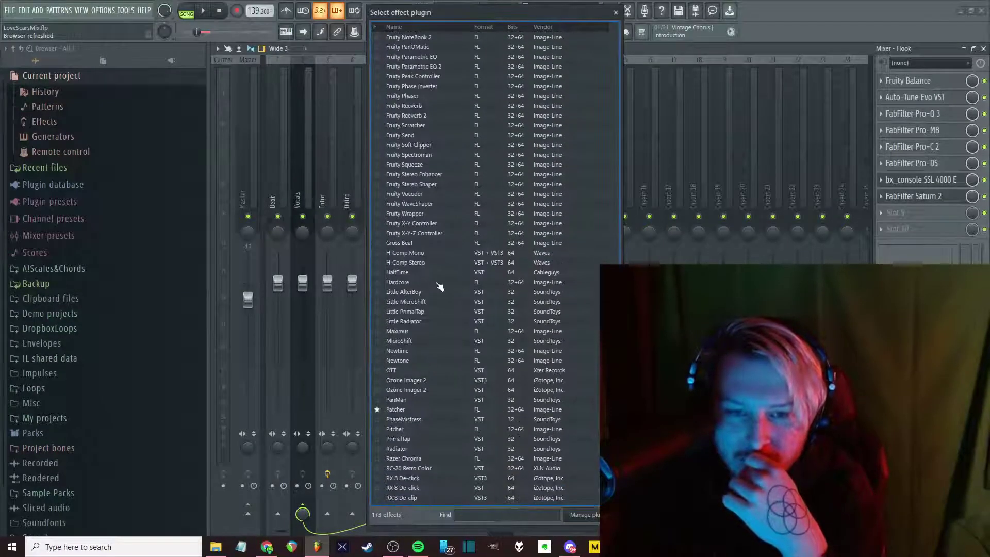
scroll(427, 232, "up", 15)
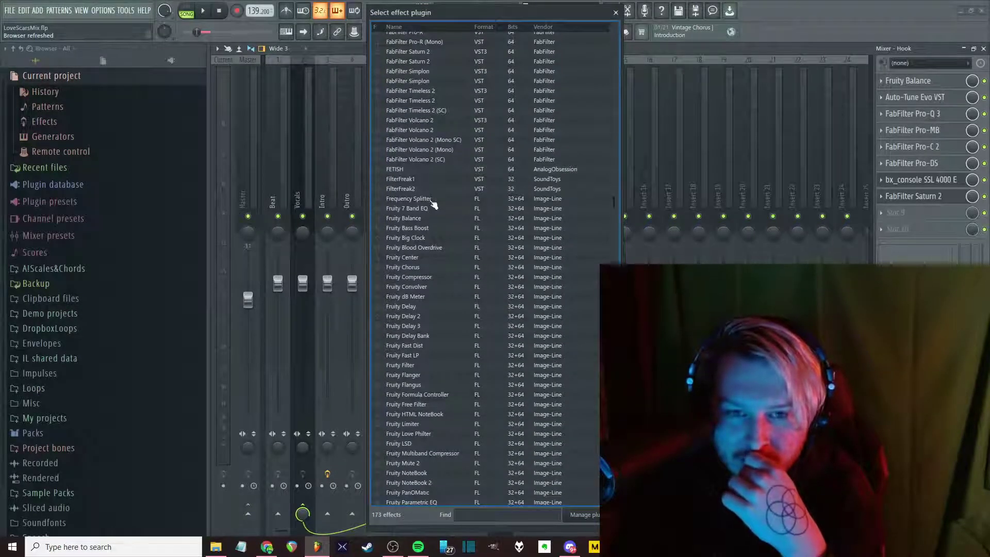
left_click(432, 201)
left_click(616, 12)
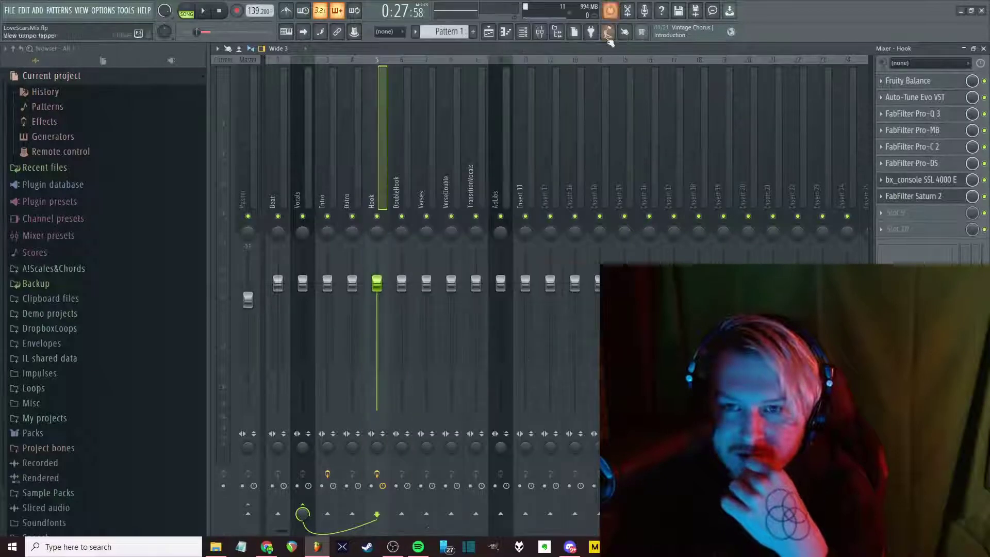
Start playback and load Fruity parametric EQ 2 into slot 9 of the Hook track
key("Left")
key("Right")
key("space")
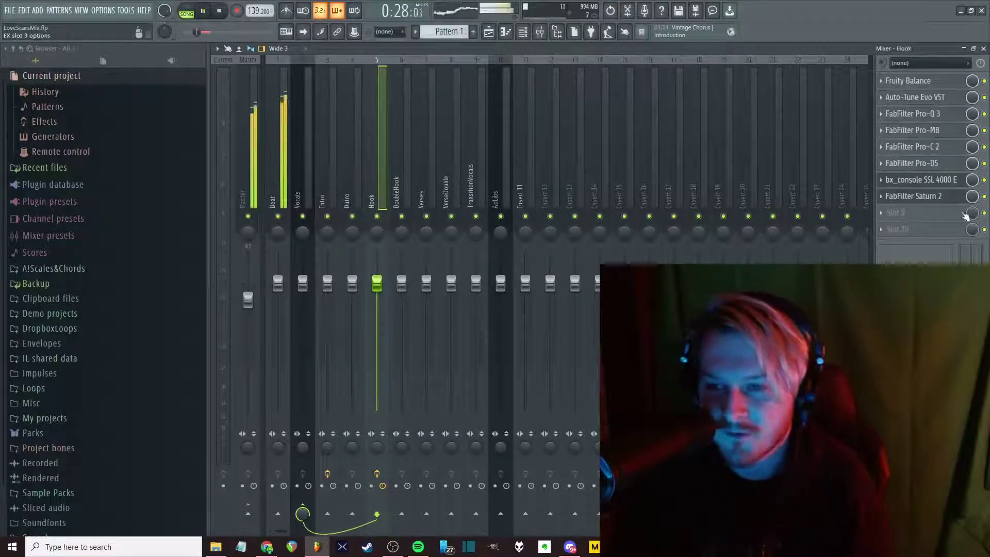
left_click(897, 212)
left_click(907, 245)
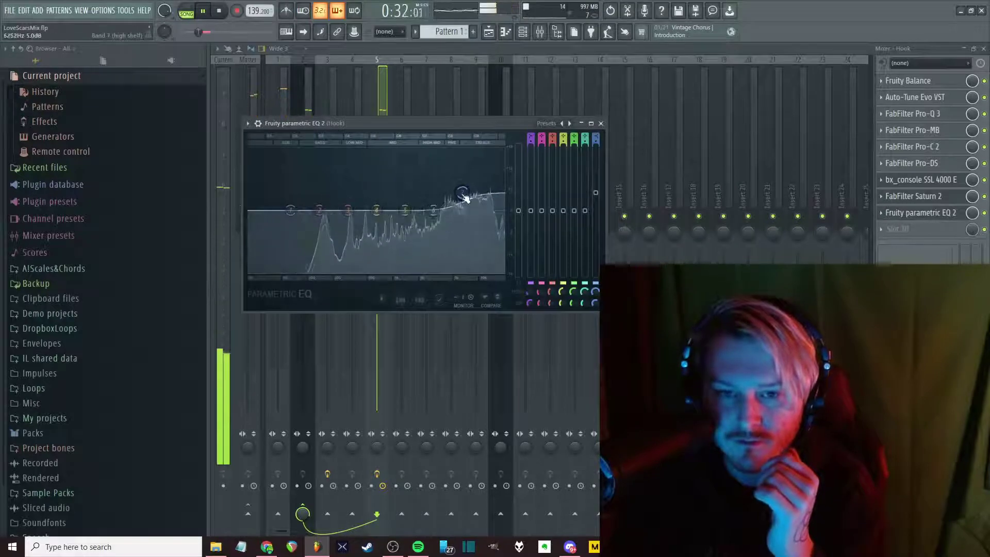
Shape the Hook EQ by boosting bands 5 and 7, dipping band 2 slightly and lowering the main level to about -1.7 dB
left_click_drag(406, 210, 403, 200)
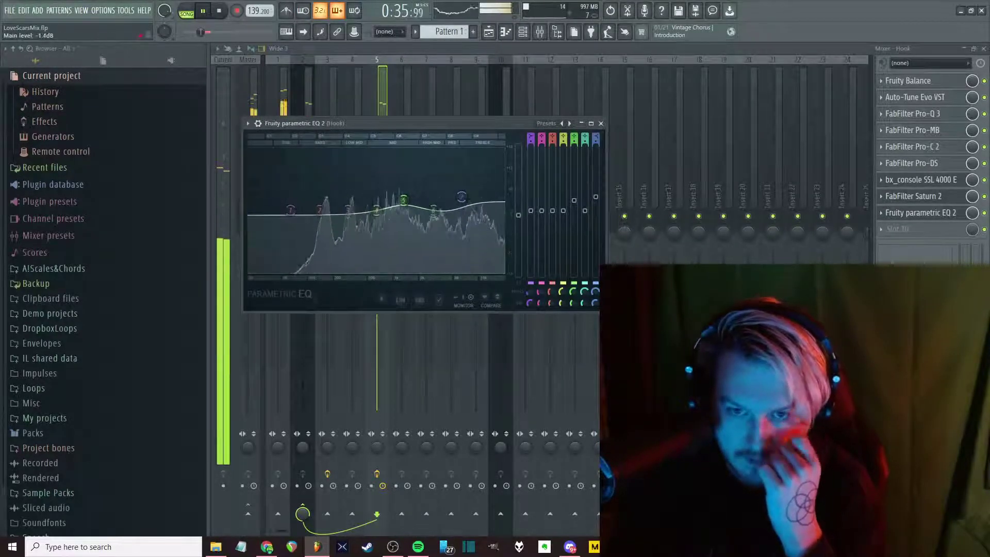
left_click_drag(519, 212, 522, 227)
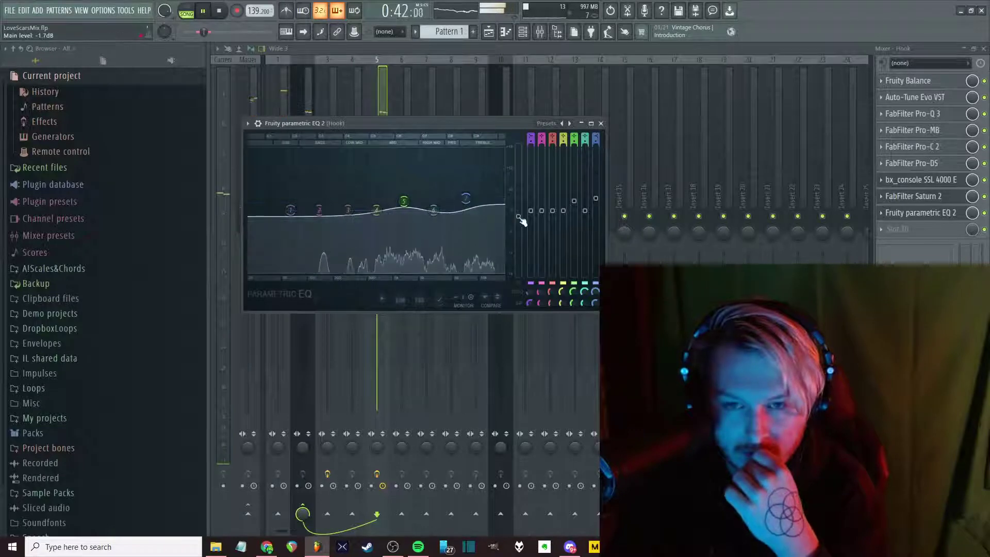
left_click_drag(522, 218, 523, 222)
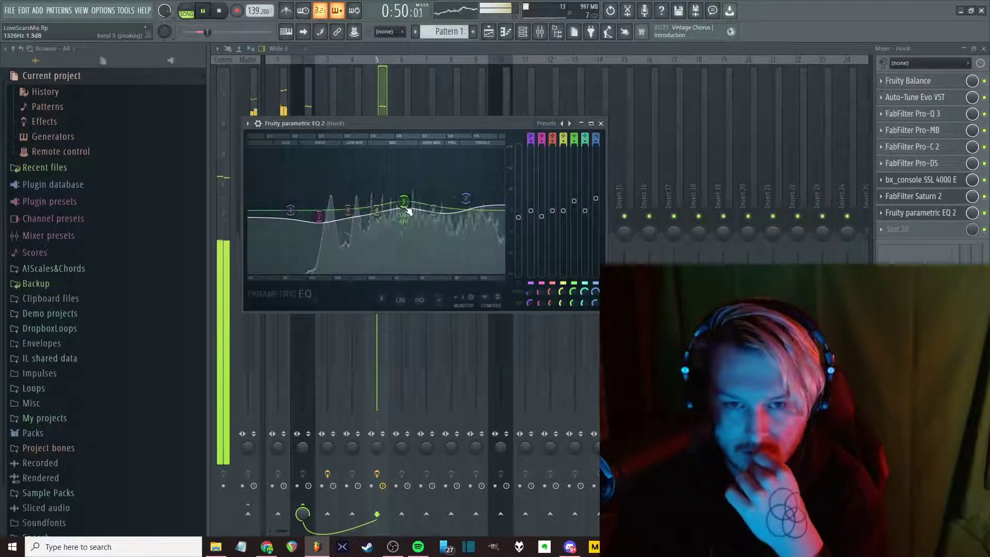
Fine-tune the Hook EQ's band 5 boost to about 2.9 dB at 1123 Hz, then close the EQ and stop playback
left_click_drag(409, 211, 403, 202)
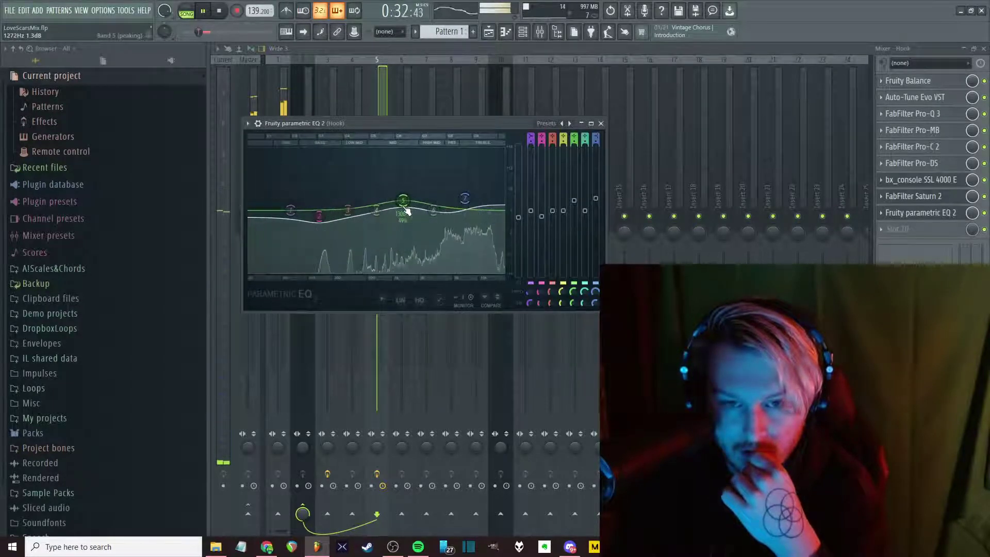
left_click_drag(407, 212, 401, 205)
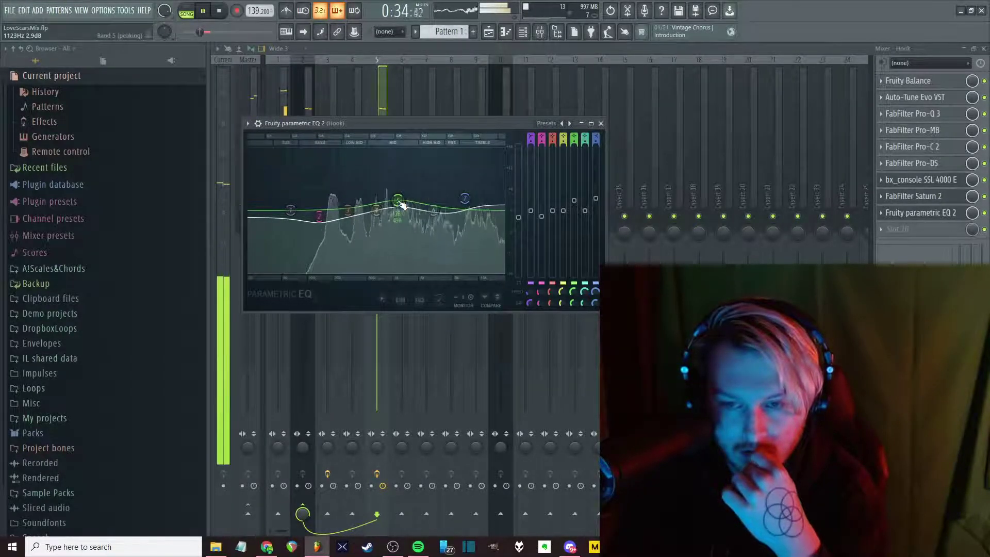
left_click(600, 123)
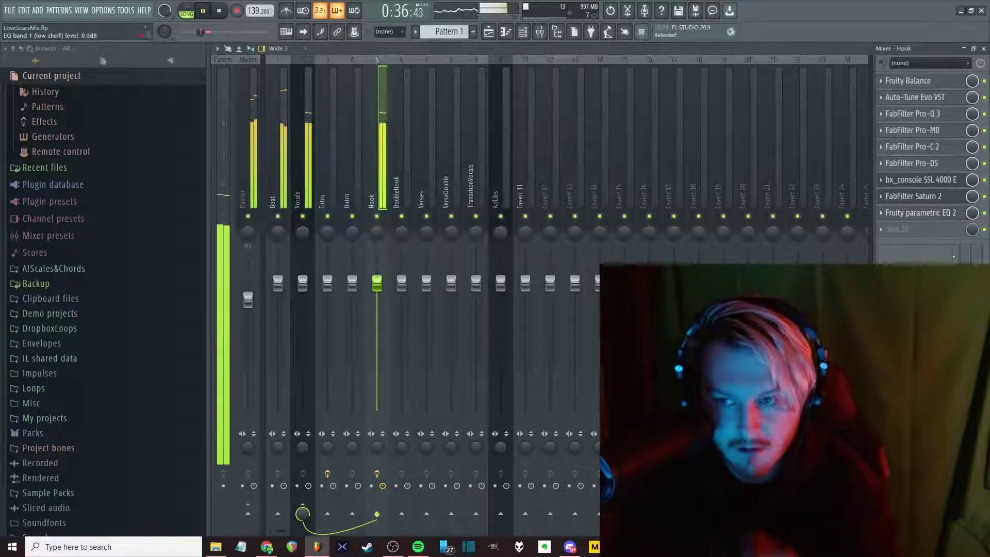
key("space")
Load FabFilter Pro-L 2 into slot 10 of the Hook track
left_click(900, 229)
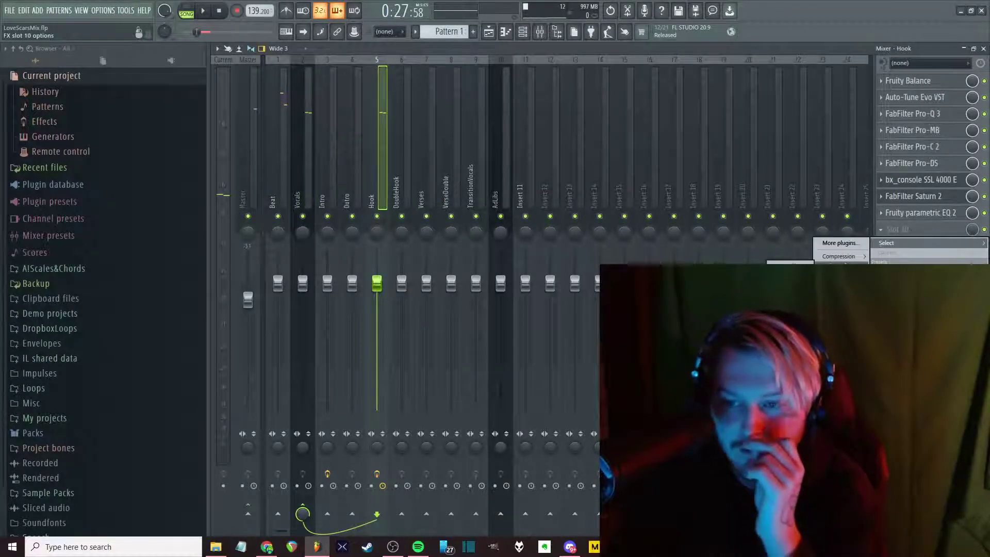
mouse_move(840, 256)
left_click(767, 267)
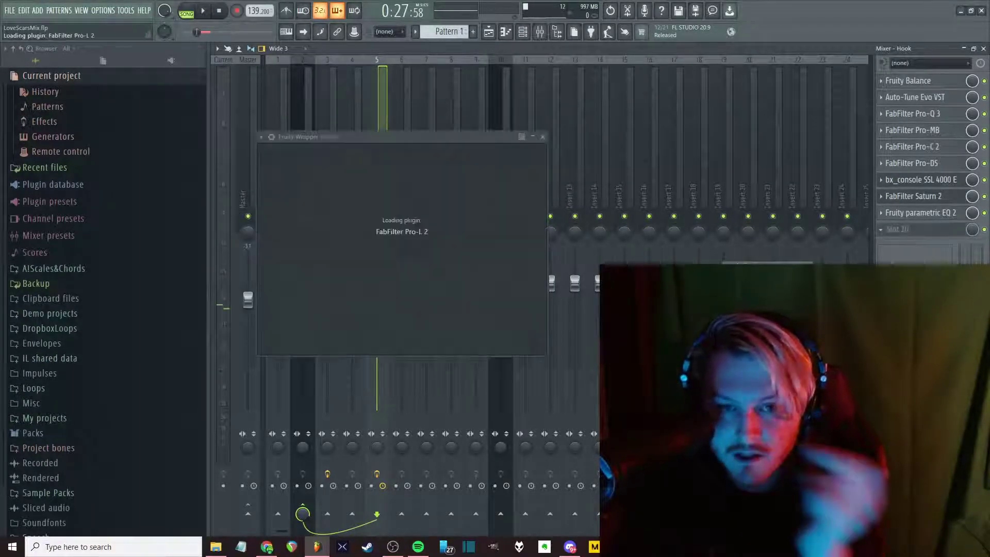
left_click(586, 155)
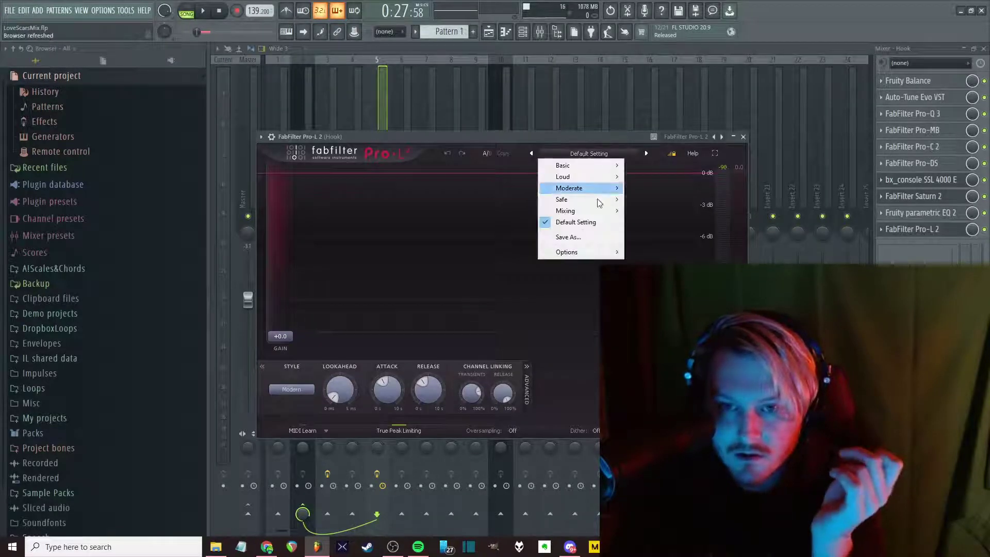
mouse_move(601, 216)
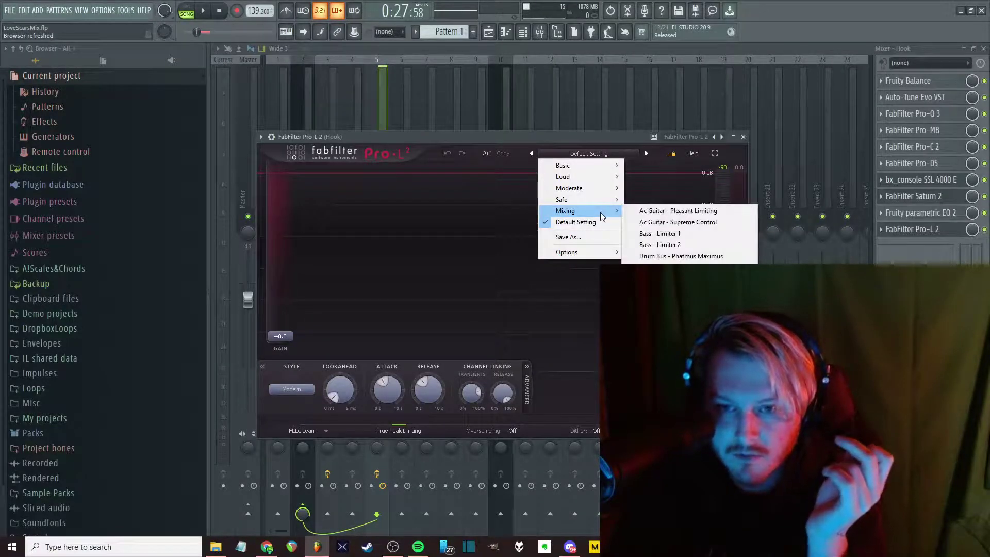
mouse_move(565, 165)
key("Escape")
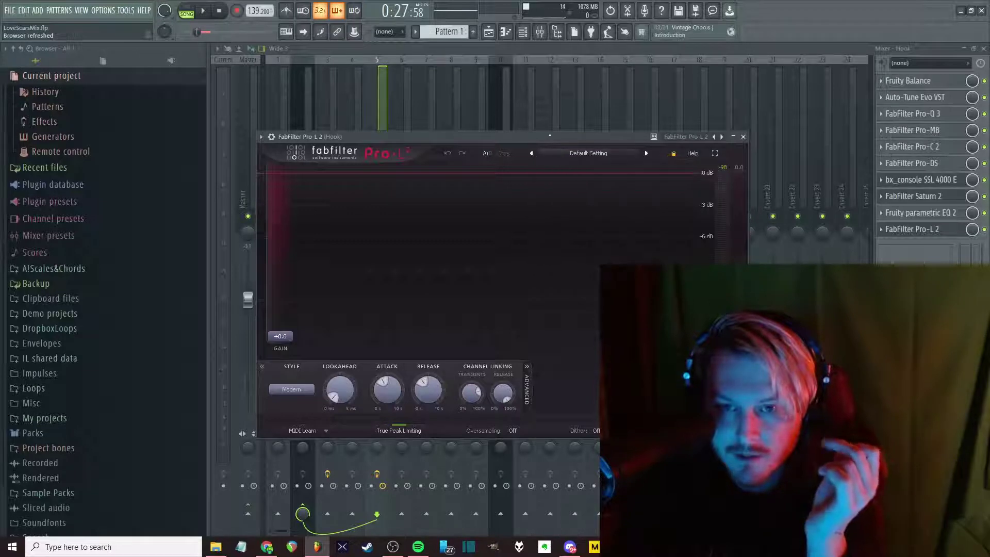
Start playback and raise the Hook limiter's gain to about +3.8 dB
key("space")
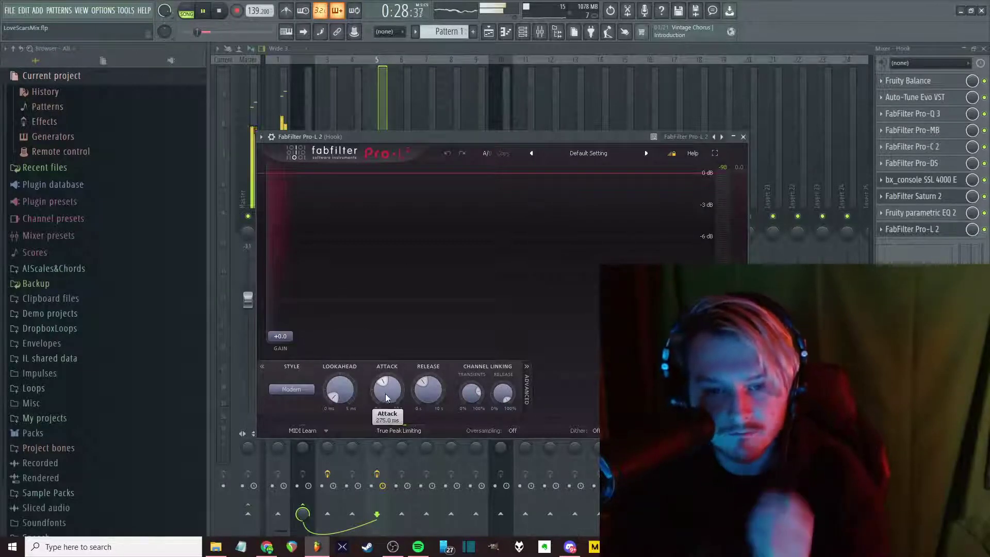
left_click_drag(280, 336, 277, 320)
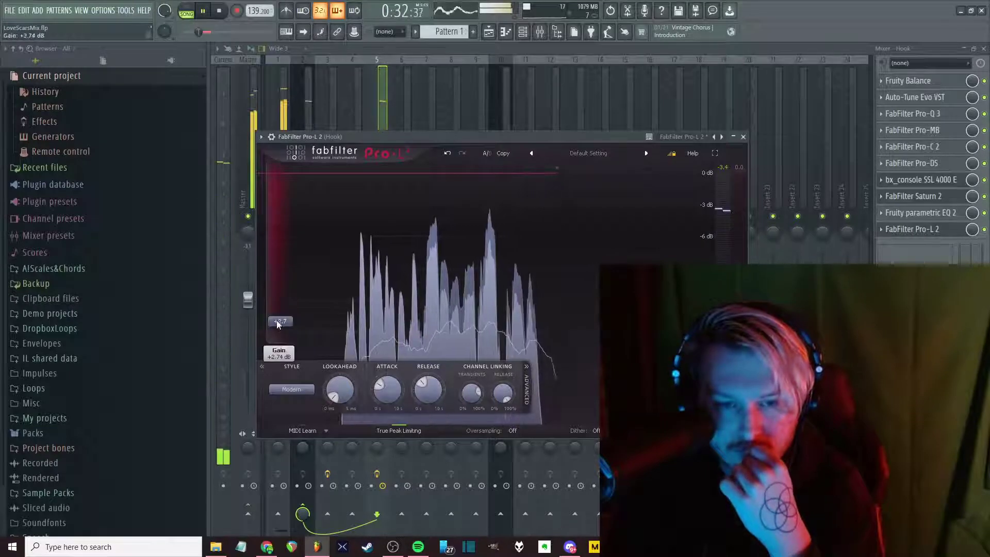
left_click_drag(298, 338, 298, 331)
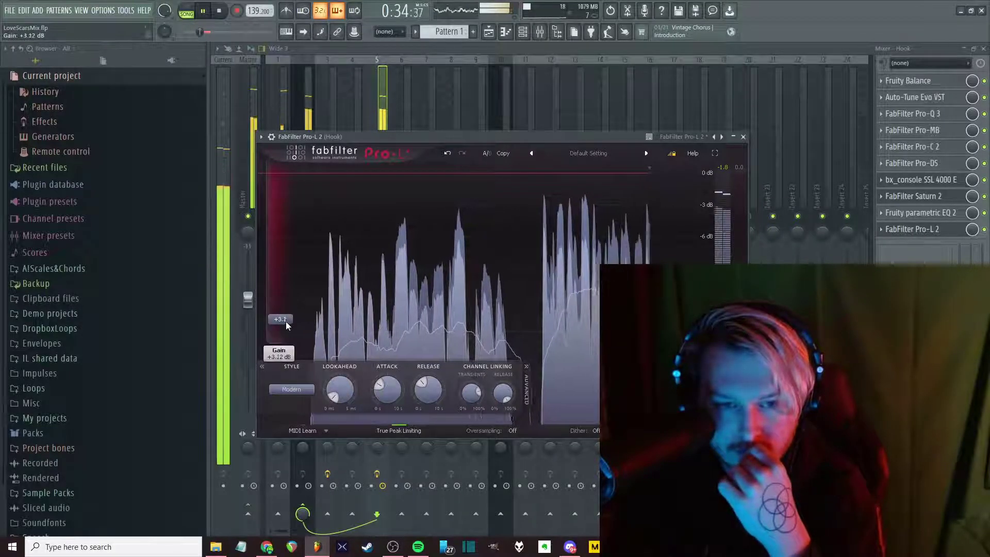
Set the limiter's attack to about 31.8 ms and its release to about 189 ms
left_click(430, 407)
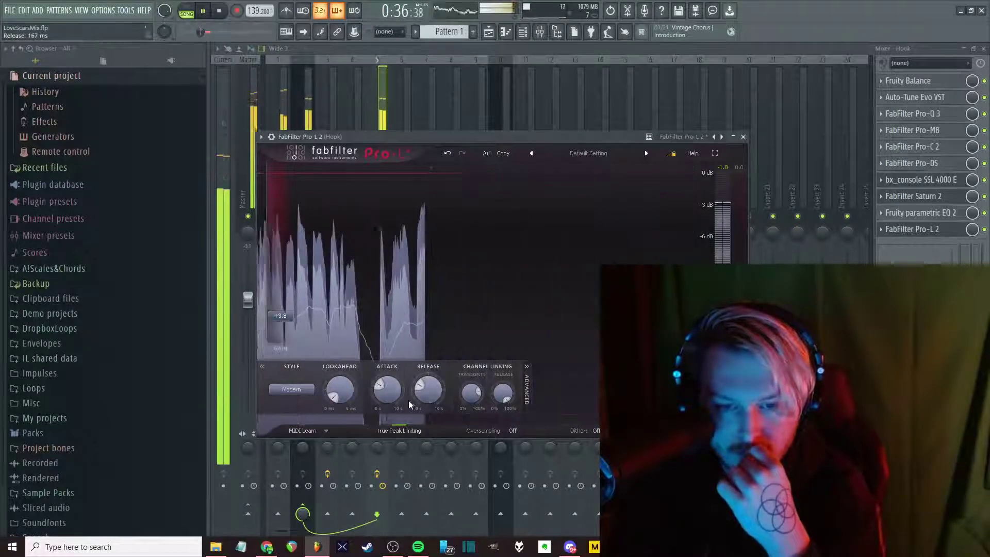
left_click_drag(387, 395, 389, 411)
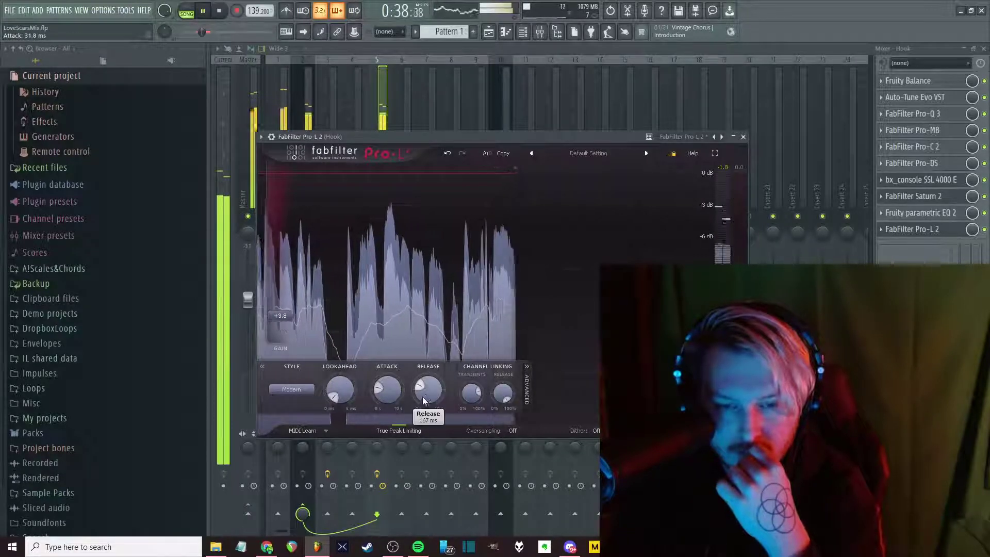
mouse_move(428, 403)
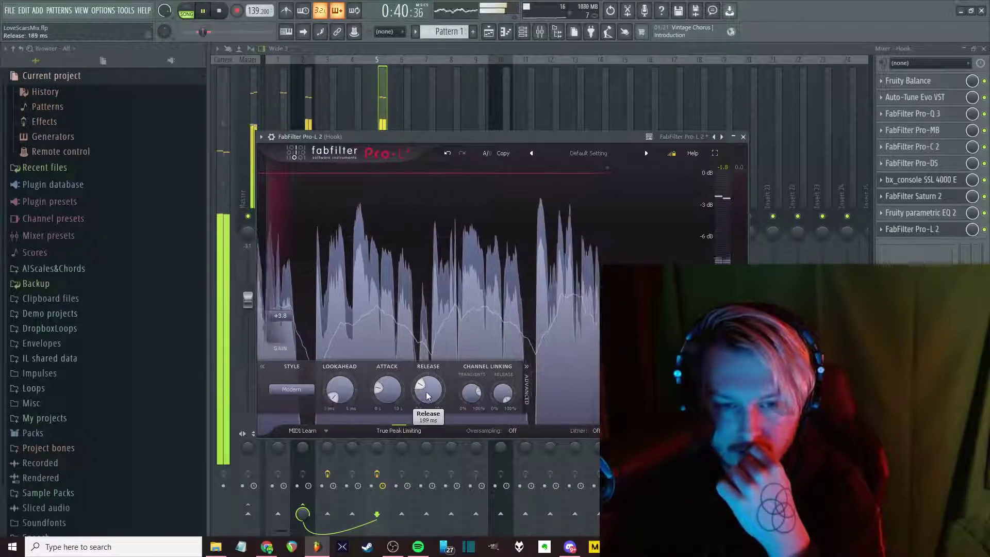
Set the limiter's style to Transparent, then close it and lower the Hook track's fader to about -1.8 dB
left_click(291, 389)
left_click(312, 402)
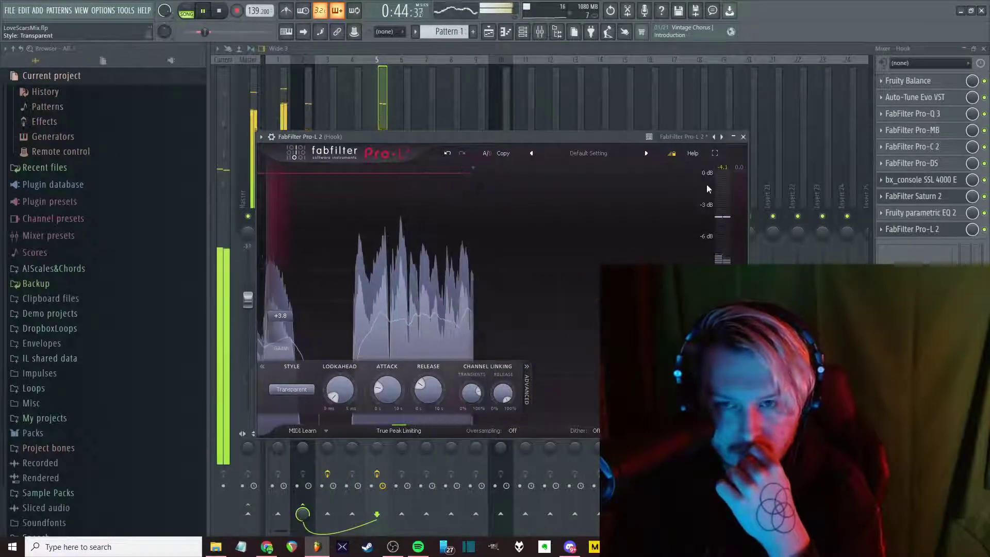
left_click(743, 136)
left_click_drag(378, 284, 378, 298)
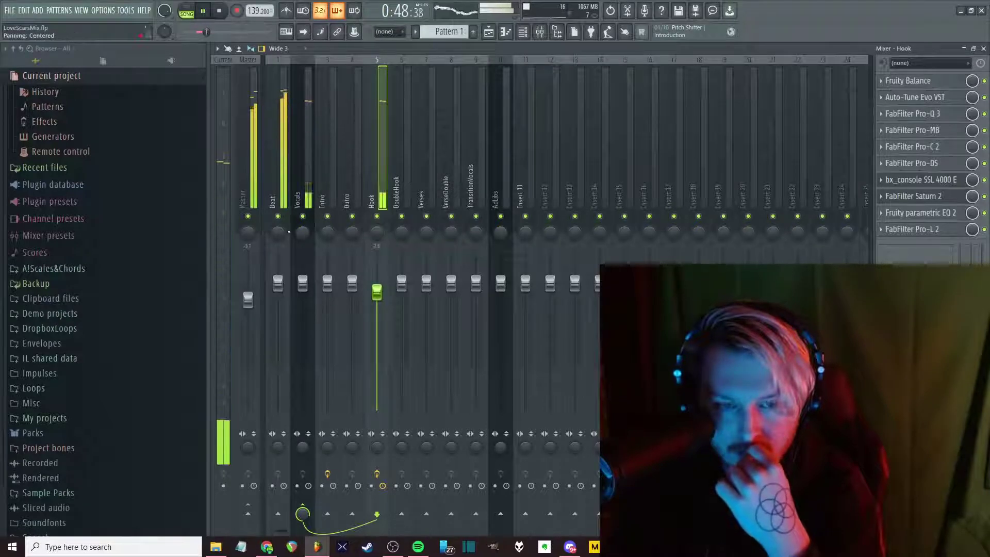
Solo the Beat track, add Fruity parametric EQ 2 to its slot 1 and cut band 5 by about 1.8 dB near 1238 Hz
left_click(279, 222)
left_click(897, 81)
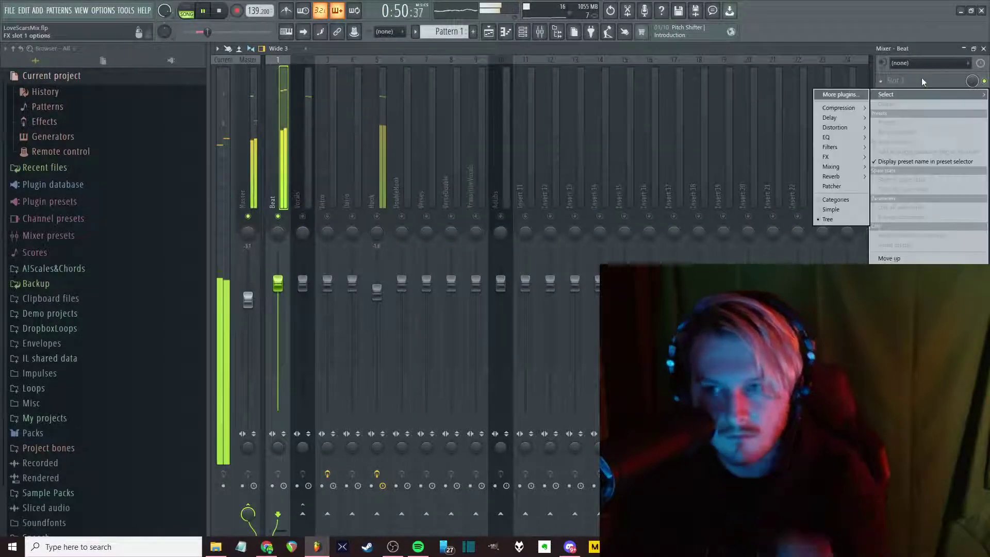
mouse_move(840, 138)
left_click(758, 146)
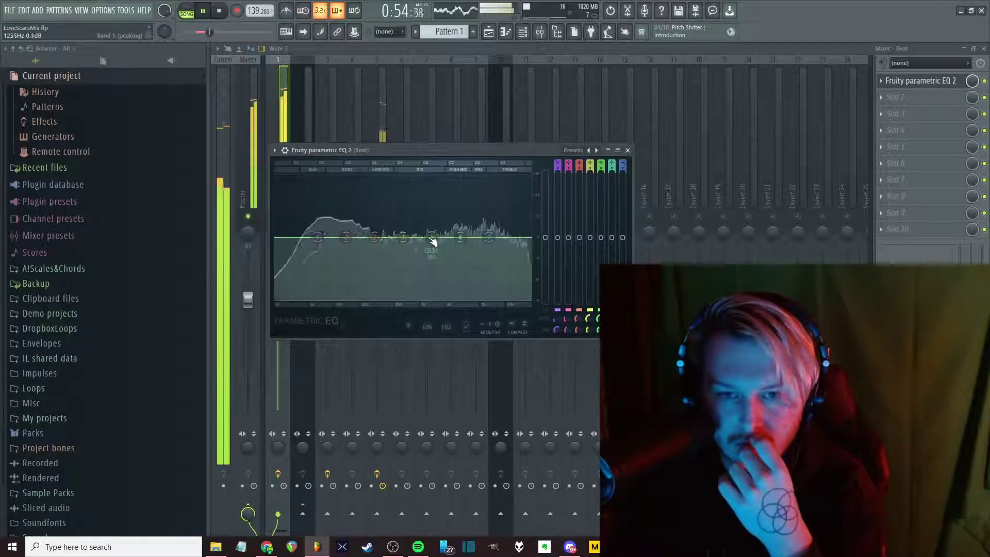
left_click_drag(432, 238, 428, 244)
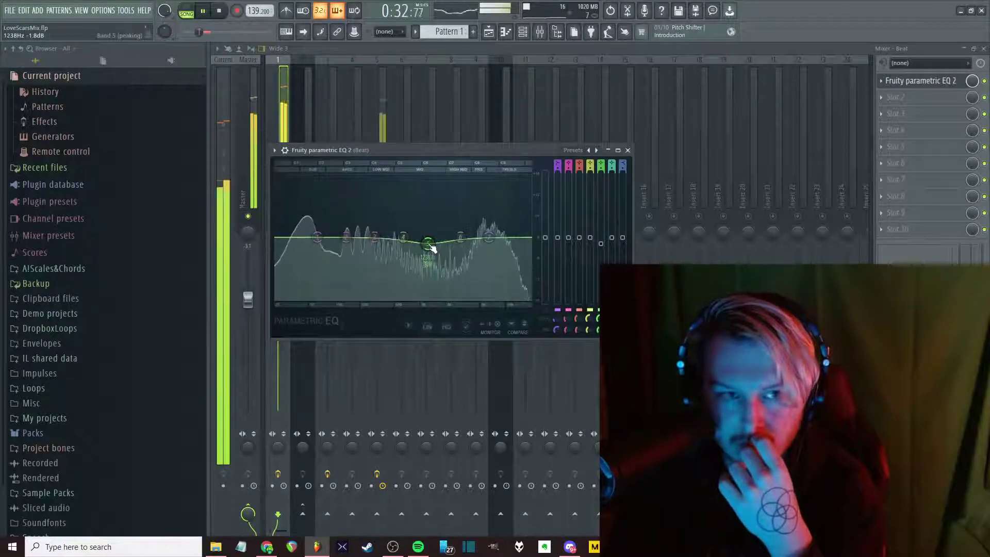
left_click(627, 150)
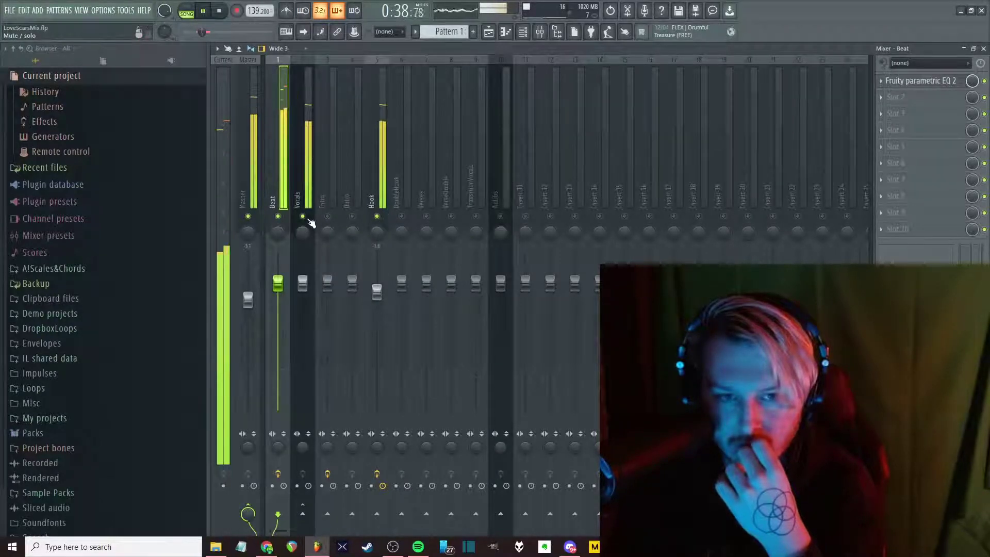
Balance the vocal against the instrumental by setting the Beat fader to about -0.5 dB and the Hook fader to about -1.3 dB
left_click(368, 281)
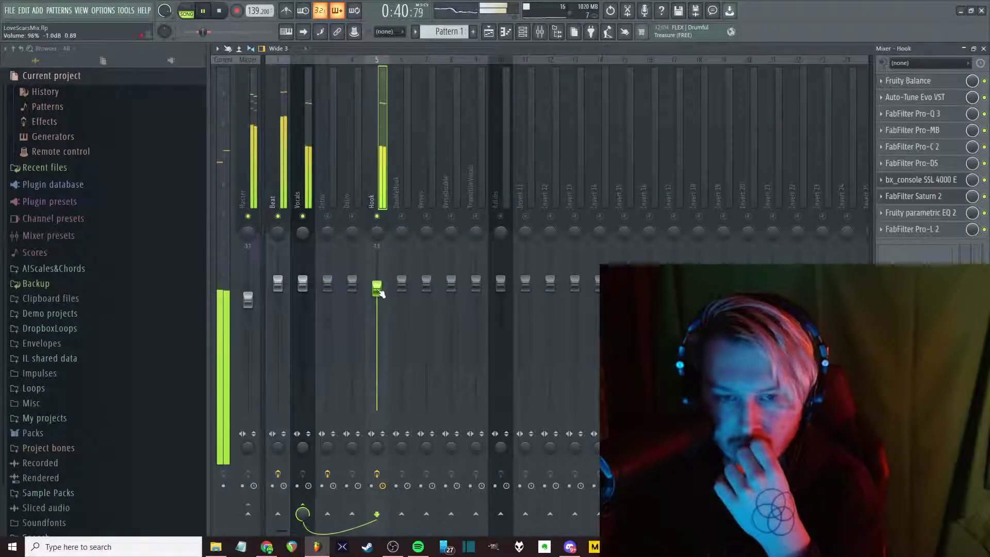
left_click_drag(278, 289, 277, 294)
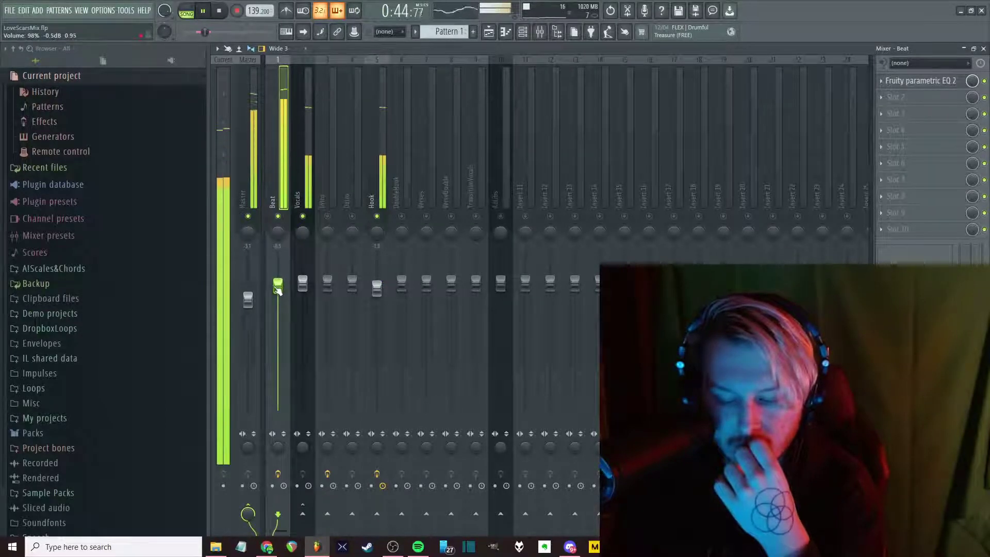
left_click(377, 288)
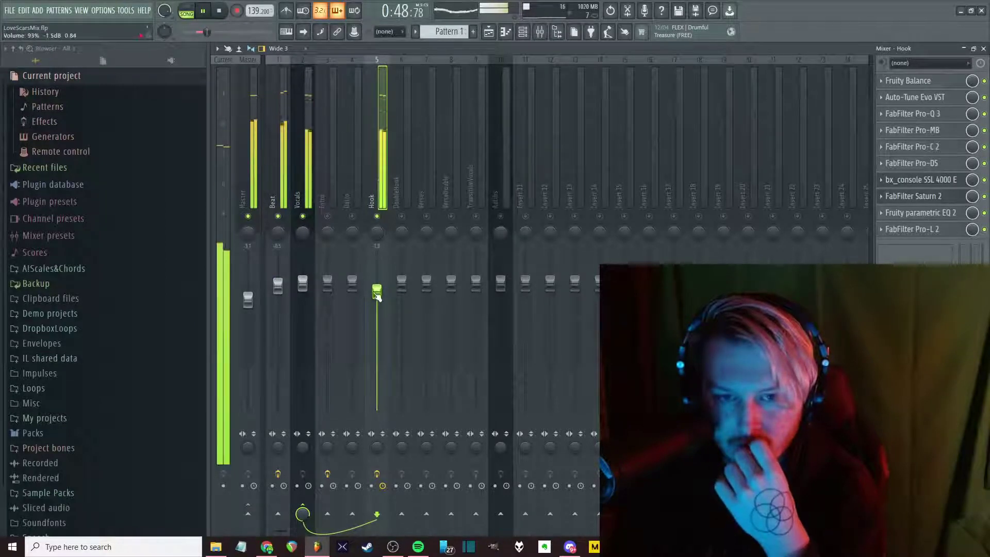
Set the Hook track's fader to about -1.0 dB and stop playback
left_click_drag(377, 288, 377, 293)
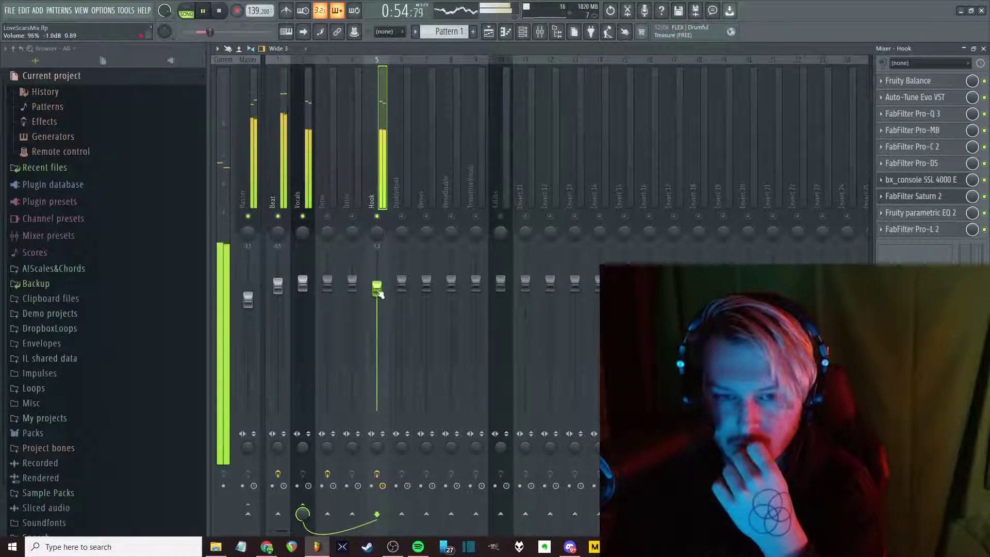
key("space")
key("Right")
Examine the band 5 cut in the Beat track's Fruity parametric EQ 2, then close the equalizer
left_click(265, 137)
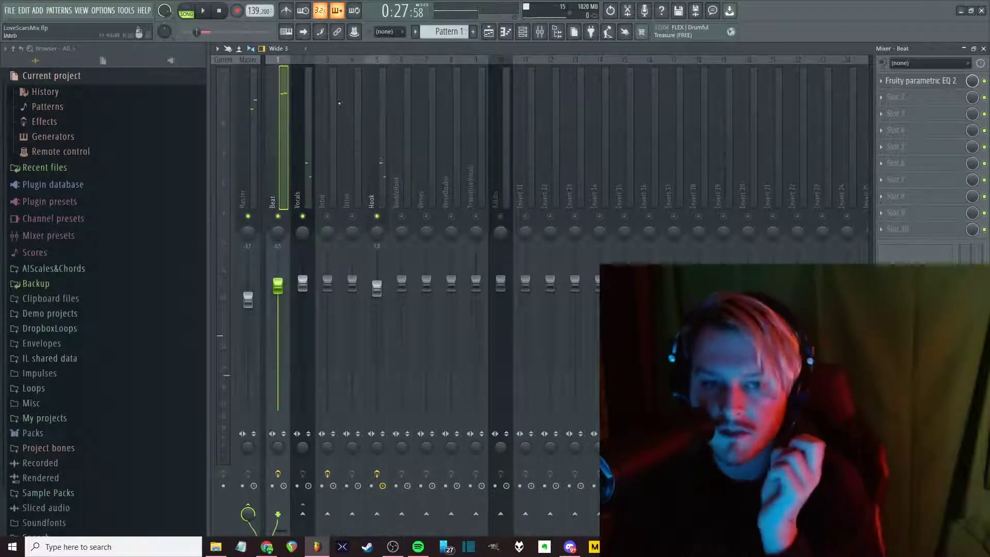
left_click(918, 81)
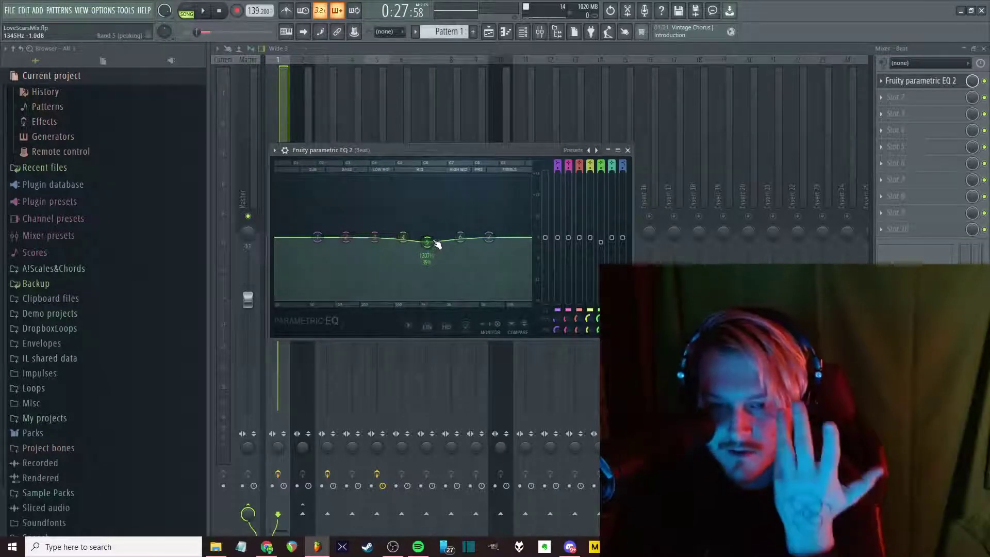
key("Escape")
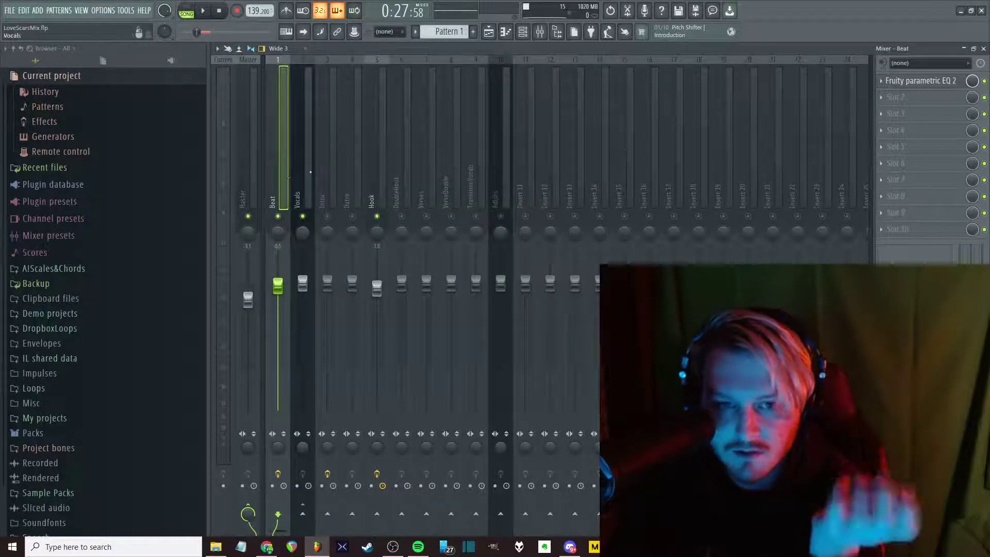
left_click(381, 168)
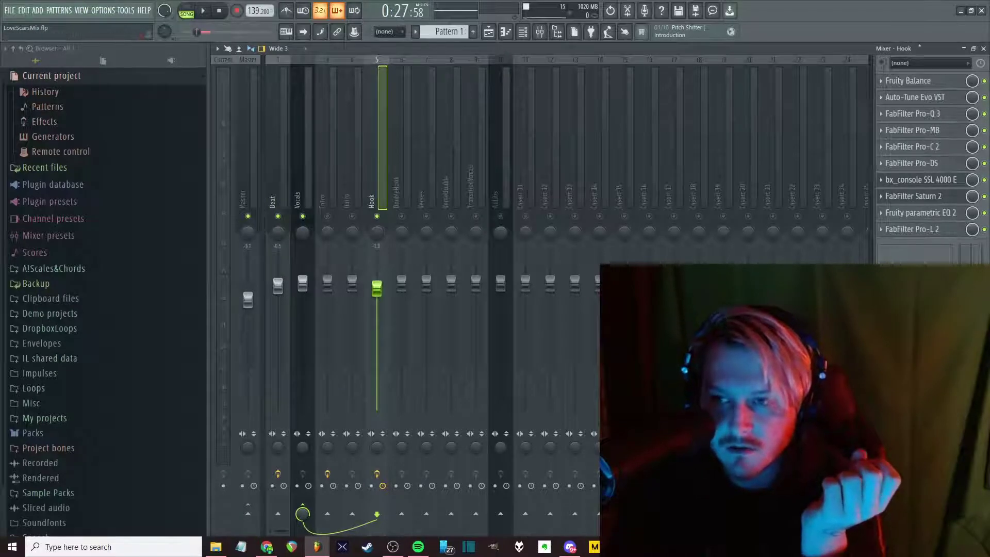
left_click(283, 181)
left_click(921, 81)
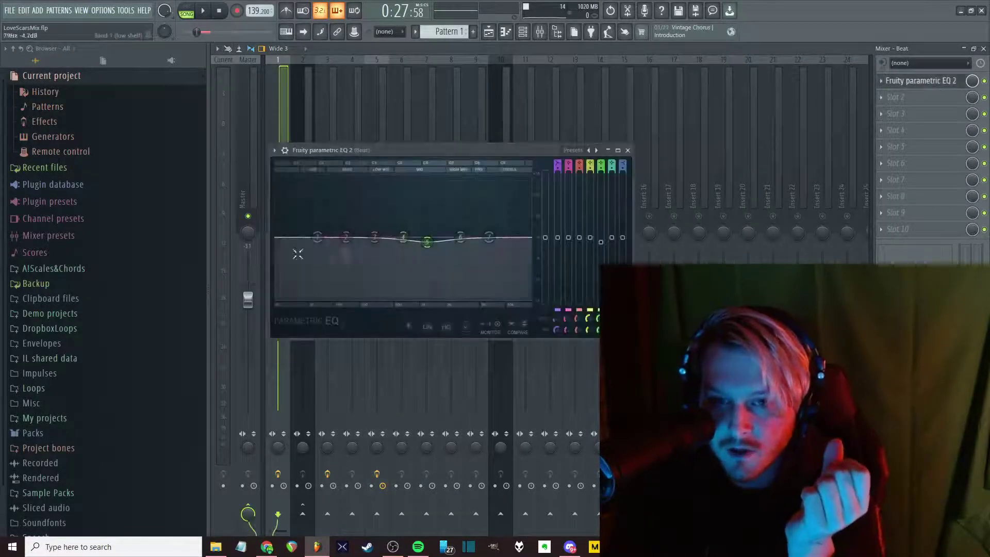
left_click_drag(430, 246, 433, 222)
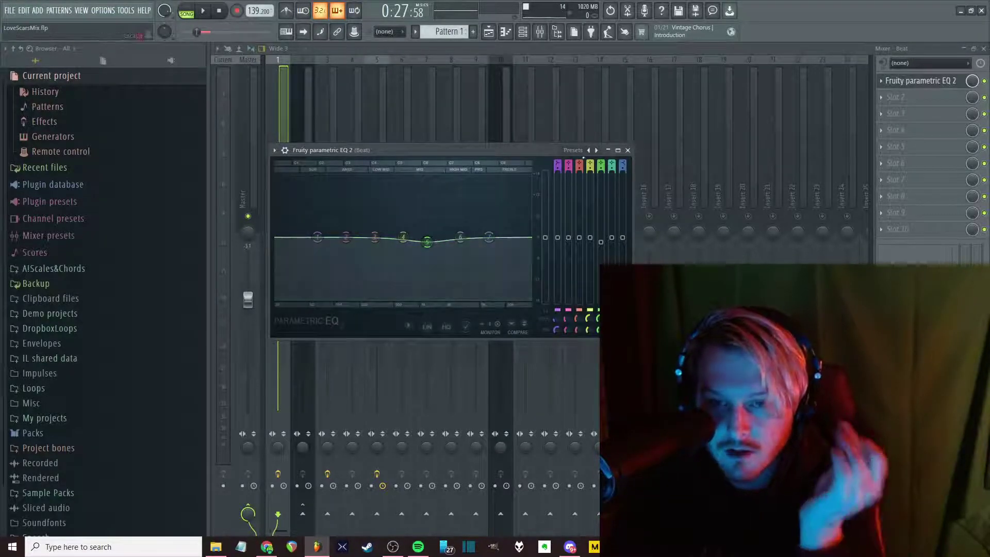
left_click(628, 150)
left_click(353, 180)
left_click(378, 181)
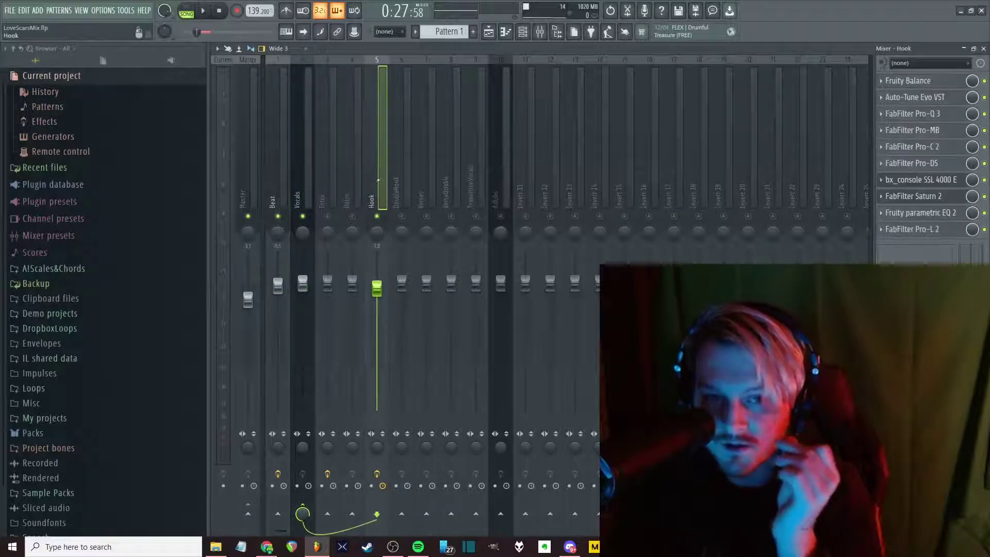
left_click(277, 181)
left_click(376, 181)
left_click(277, 180)
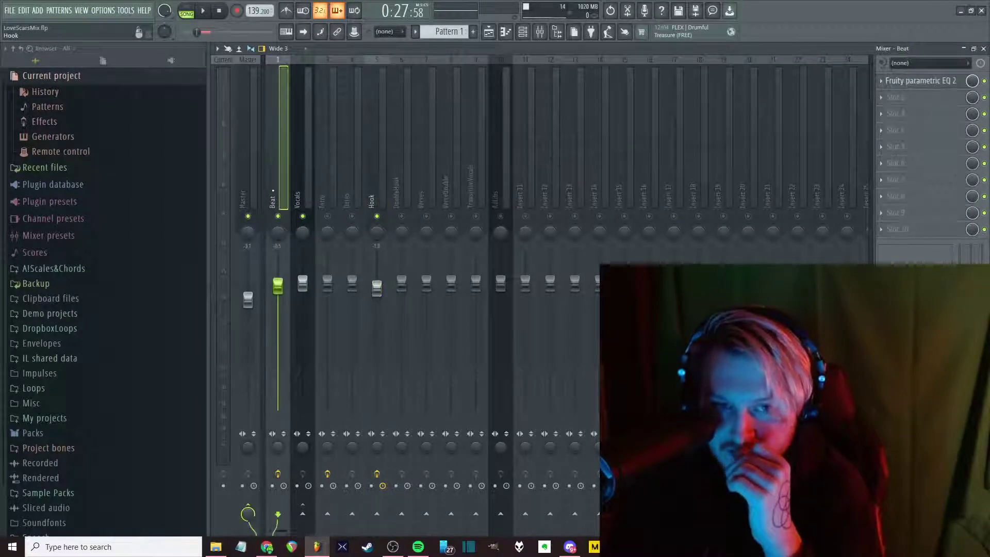
left_click(404, 177)
left_click(277, 178)
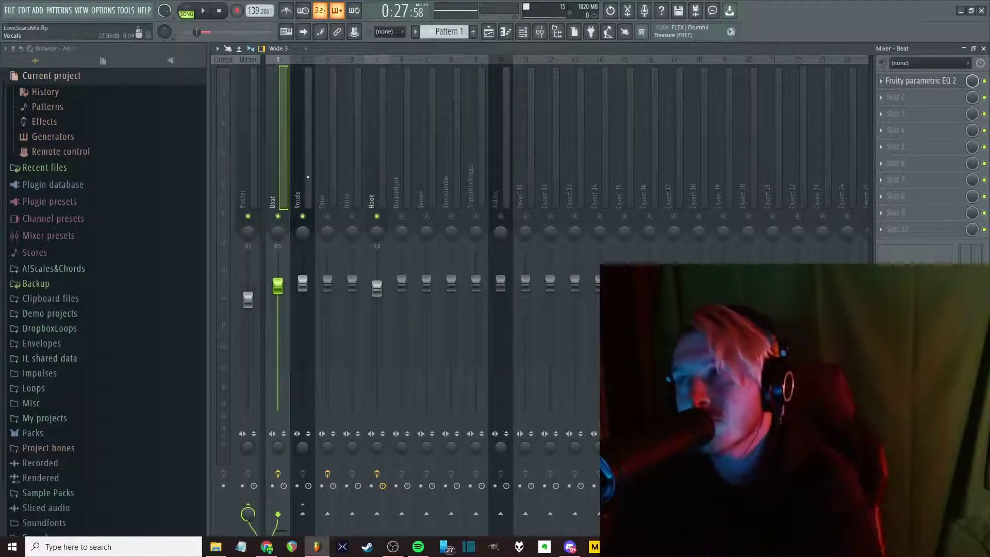
left_click(366, 164)
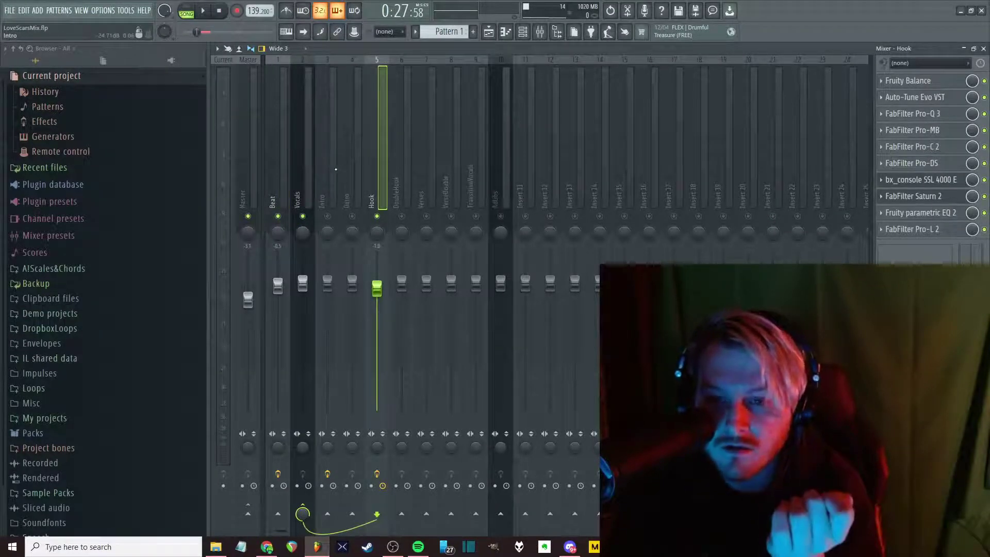
left_click(278, 181)
left_click(305, 176)
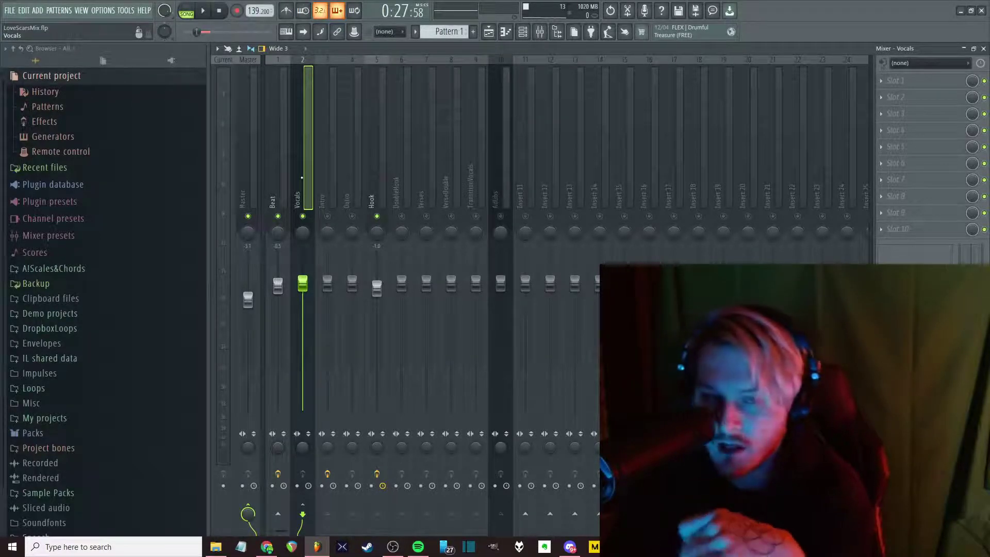
left_click(278, 183)
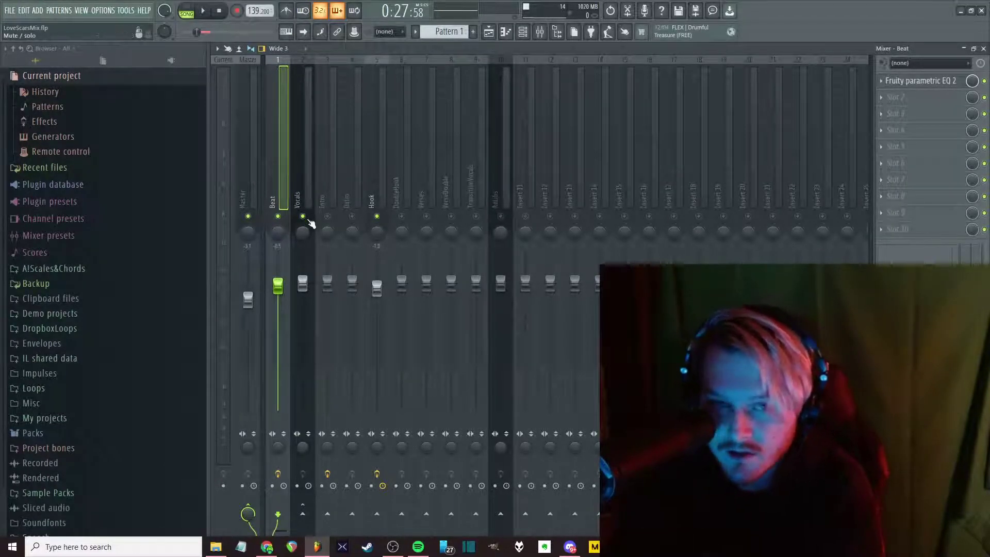
Unmute all mixer tracks, play the hook section and lower the Hook fader to about -1.7 dB, then stop playback
right_click(278, 217)
left_click(206, 12)
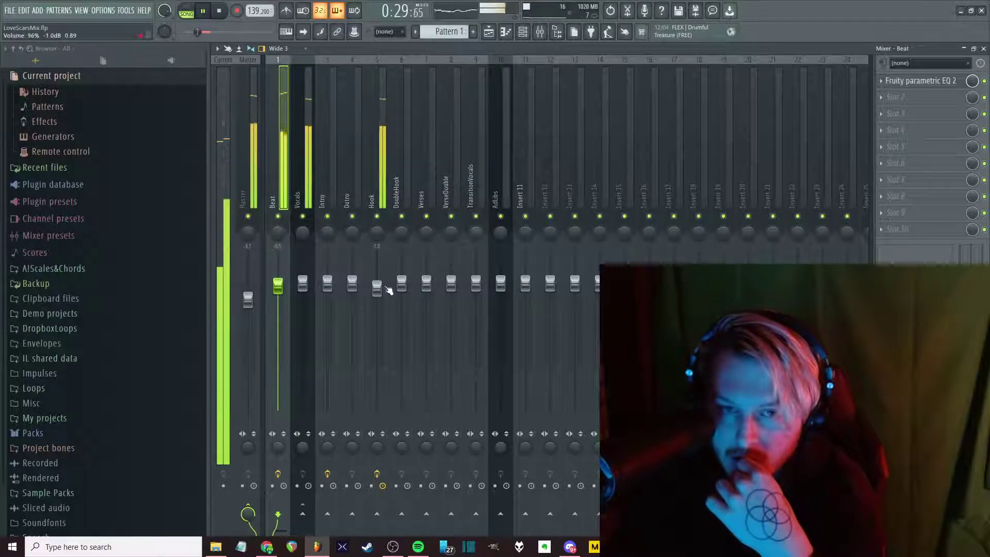
left_click_drag(377, 287, 378, 293)
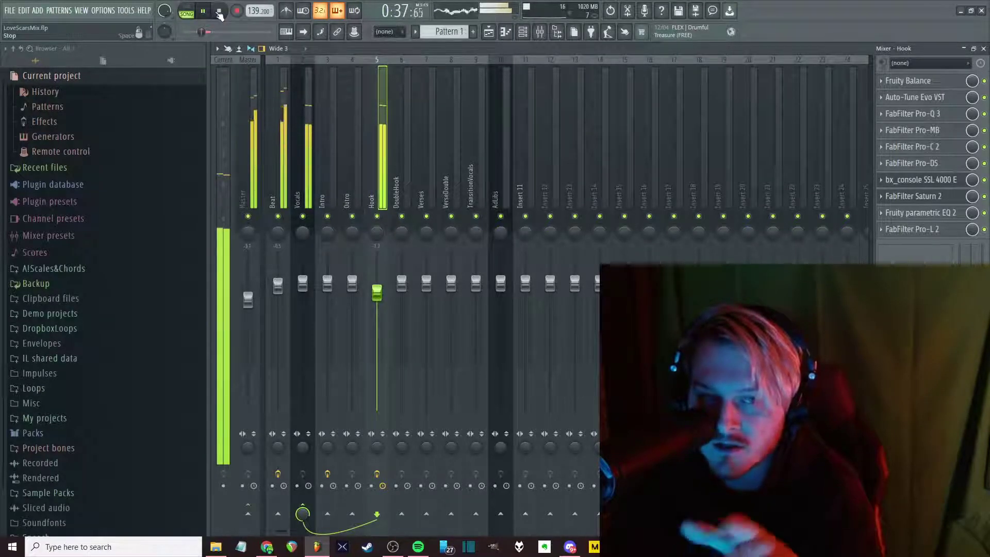
left_click(220, 12)
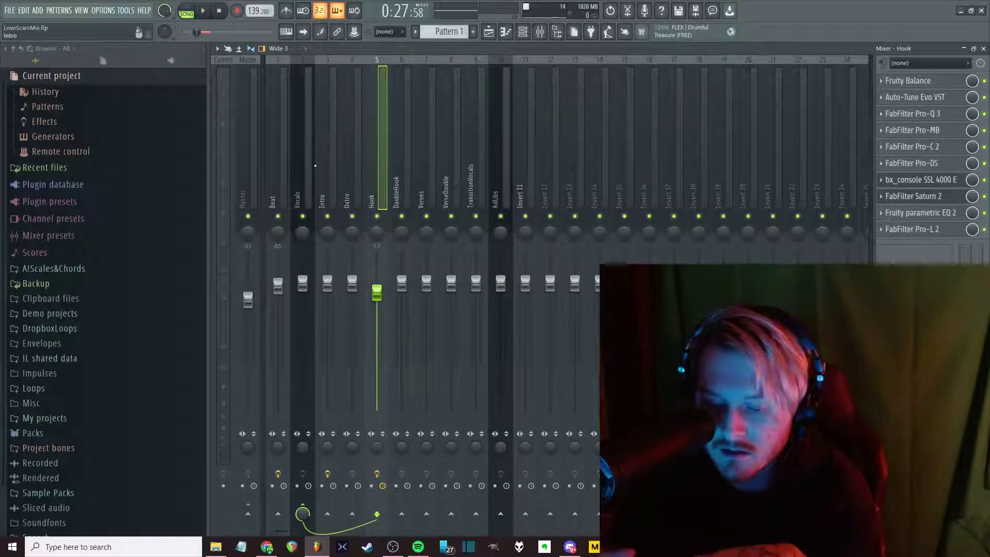
Rename mixer track Insert 12 to DelayBus
left_click(501, 178)
left_click(545, 190)
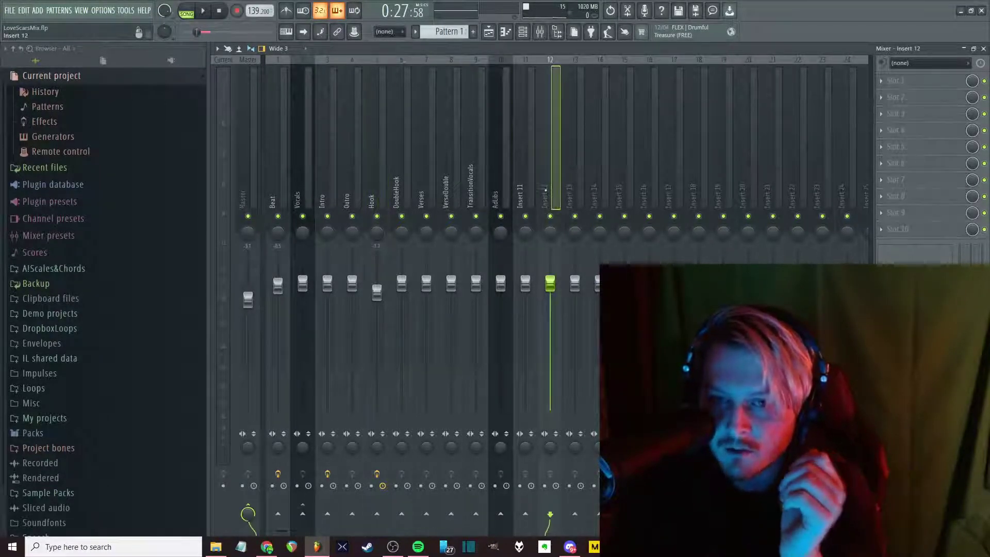
right_click(546, 154)
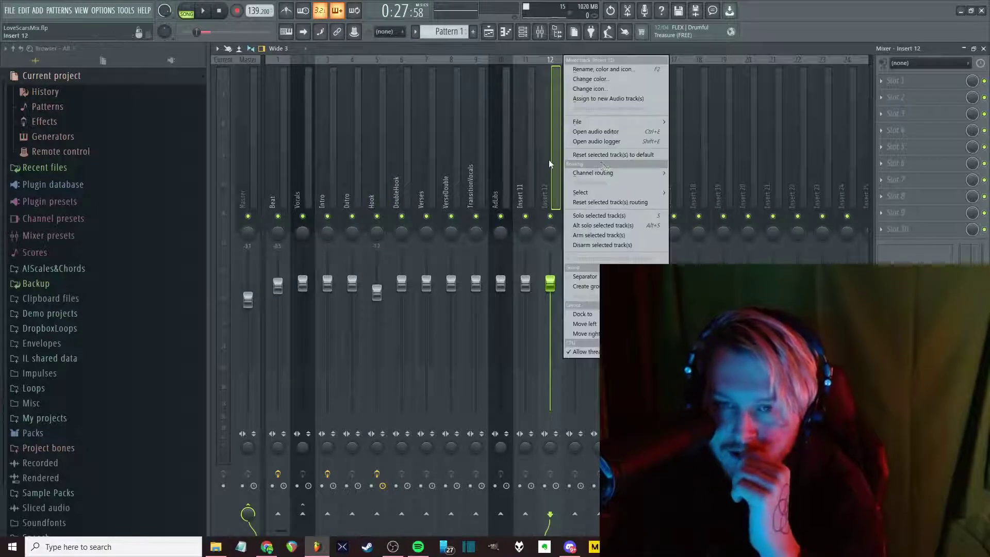
left_click(517, 136)
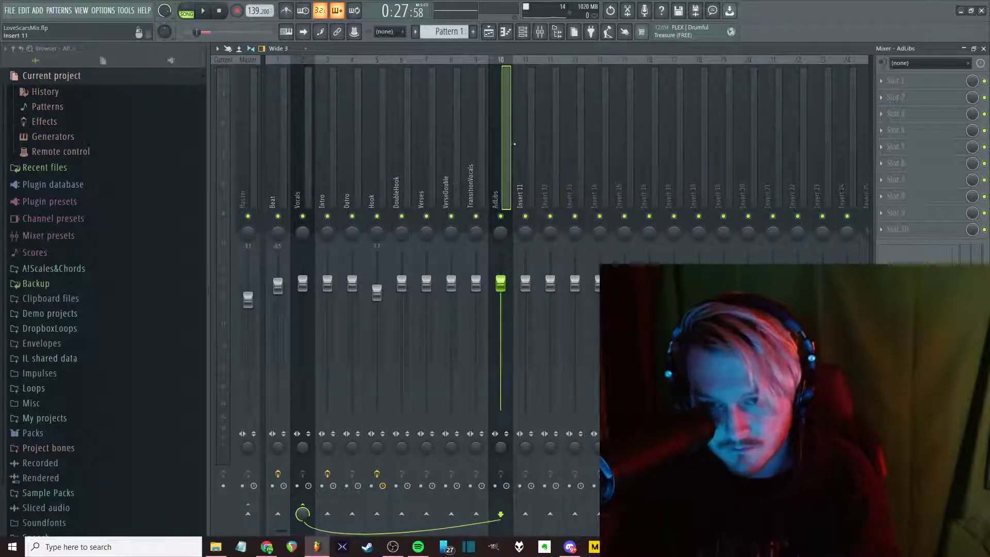
key("Right")
key("Right")
key("Right")
key("Left")
key("F2")
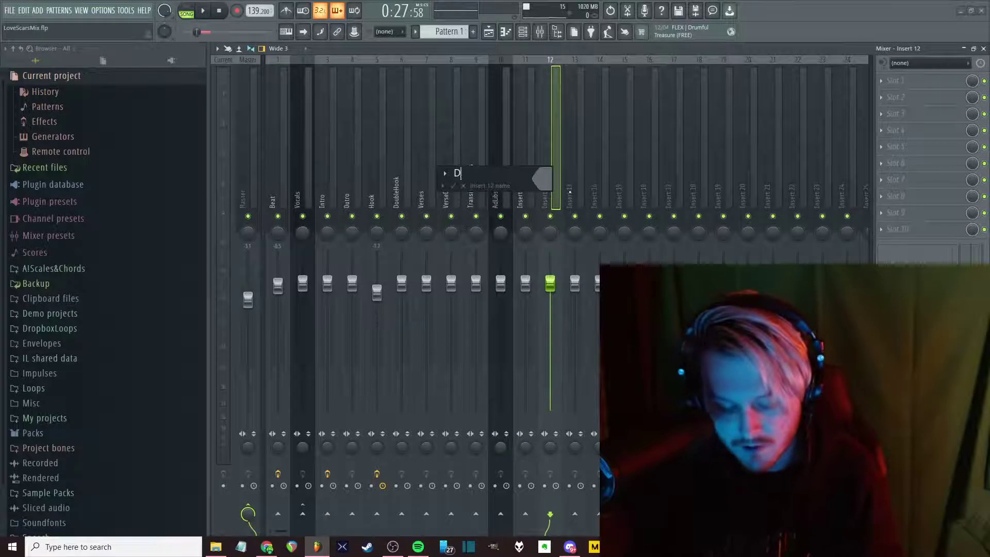
type("DelayB")
key("Return")
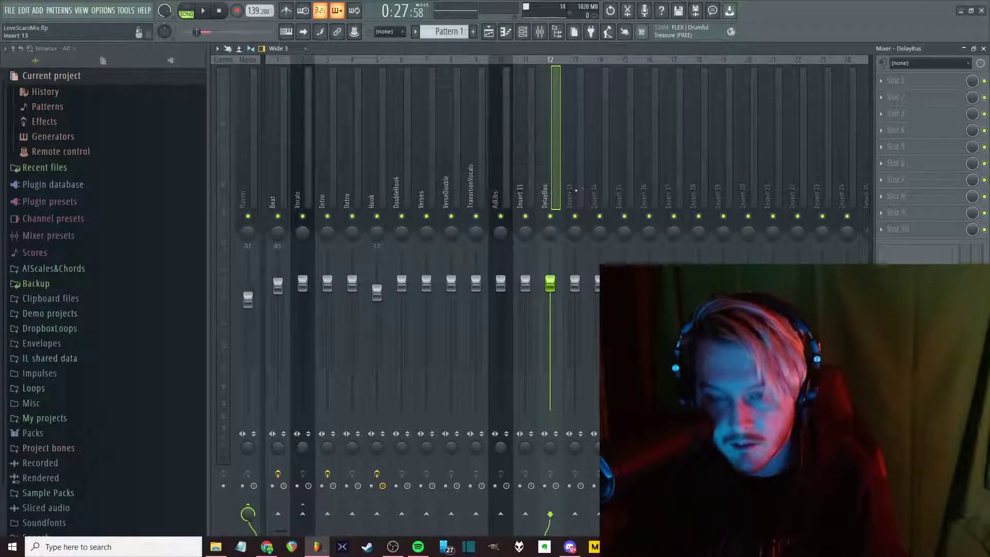
Rename mixer track Insert 13 to ReverbBus
key("Right")
key("F2")
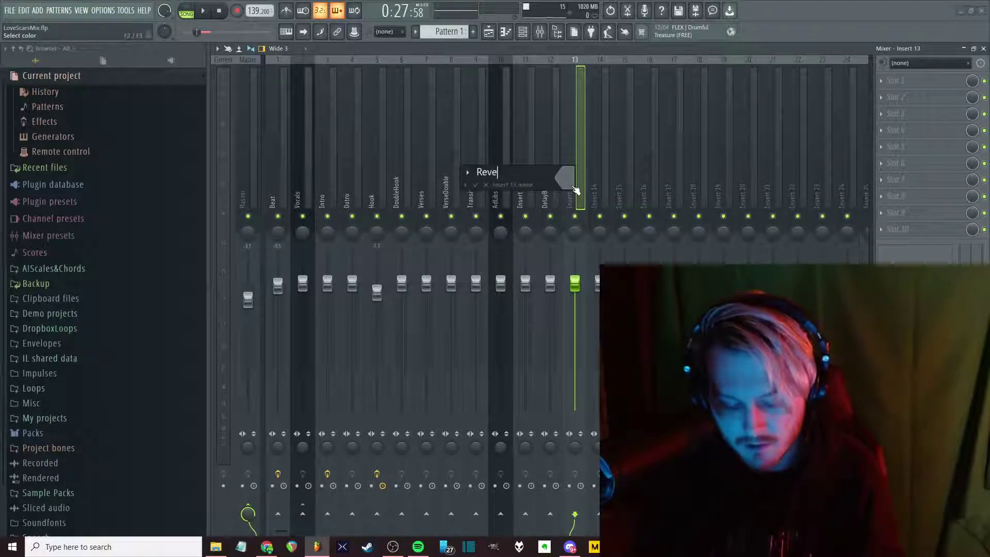
key("Return")
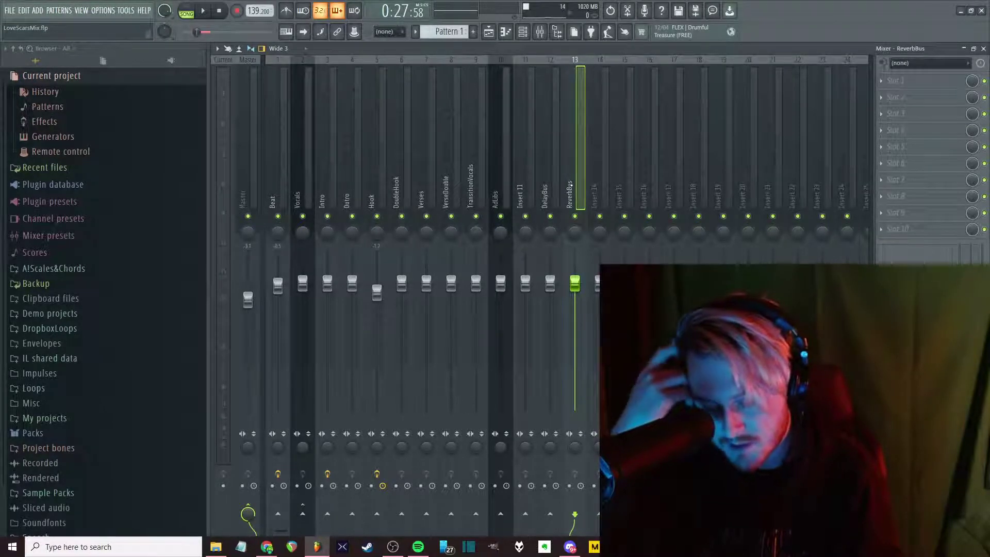
left_click(327, 171)
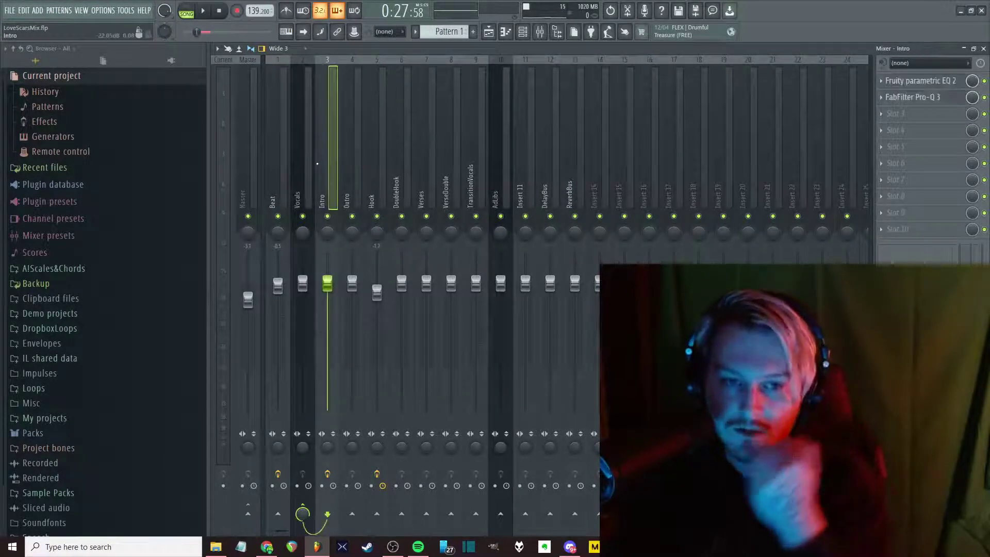
left_click(305, 175)
left_click(330, 180)
left_click(342, 187)
left_click(396, 195)
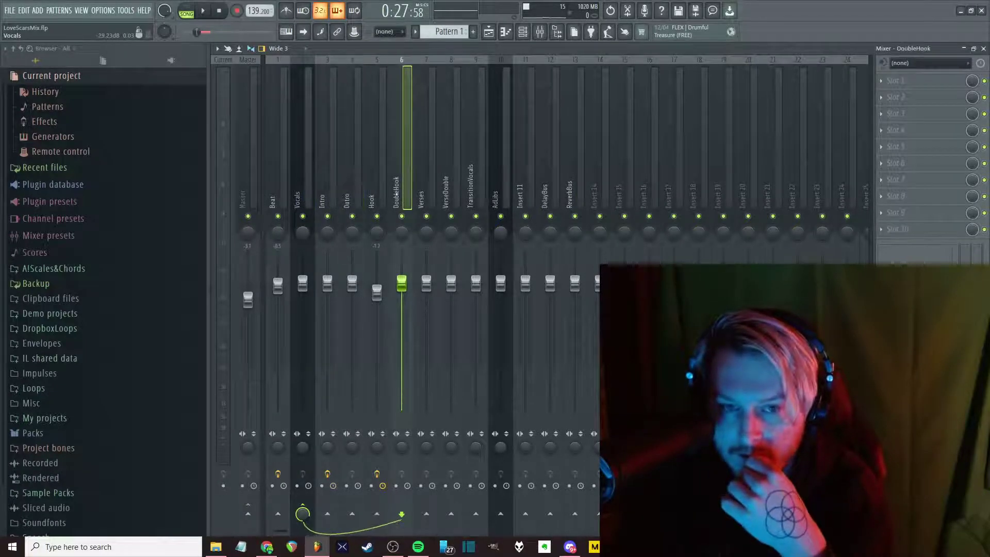
left_click(377, 175)
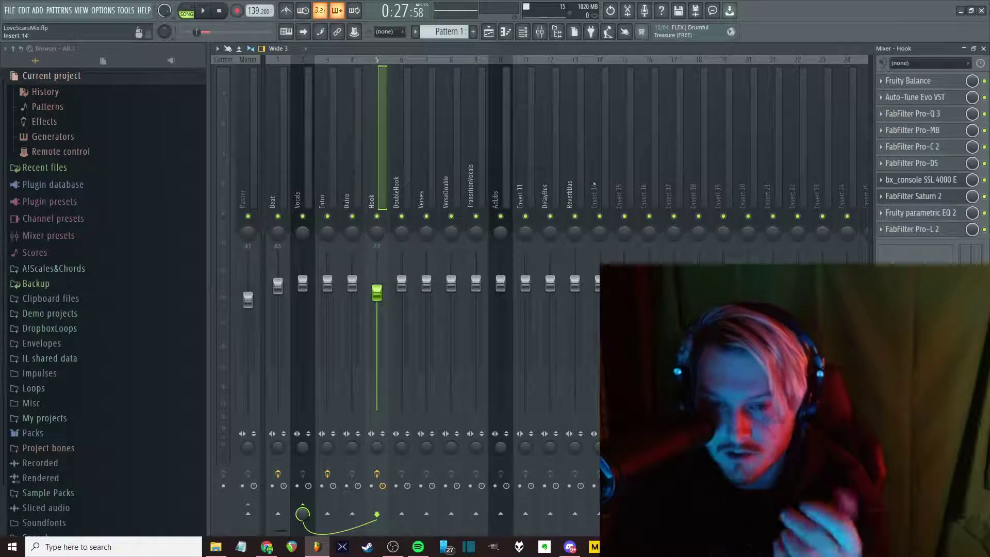
left_click(553, 183)
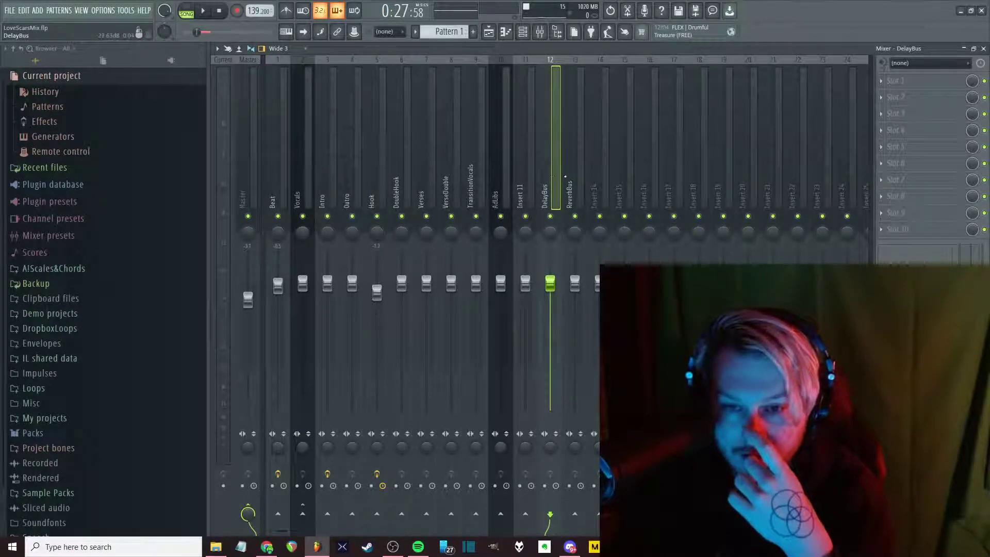
left_click(565, 177)
left_click(376, 185)
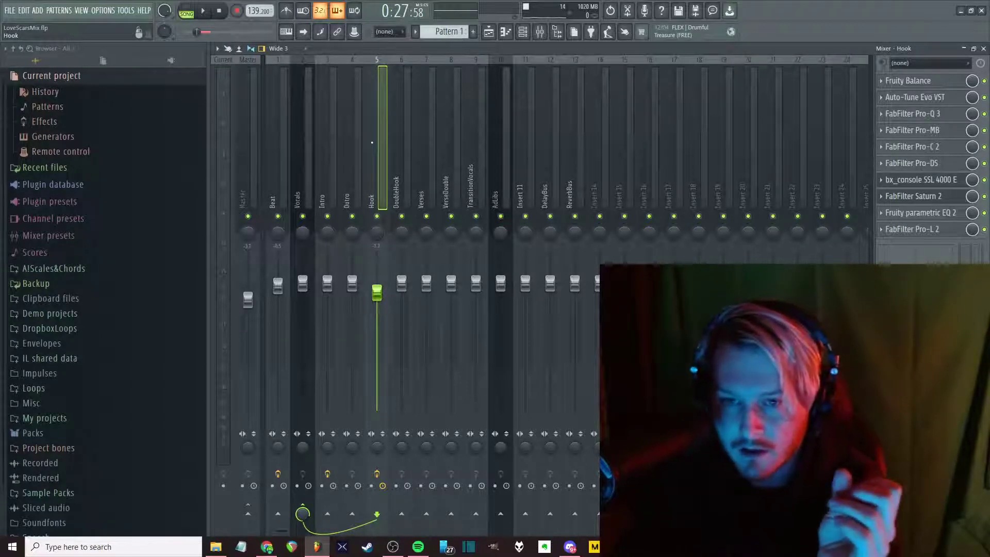
left_click(555, 180)
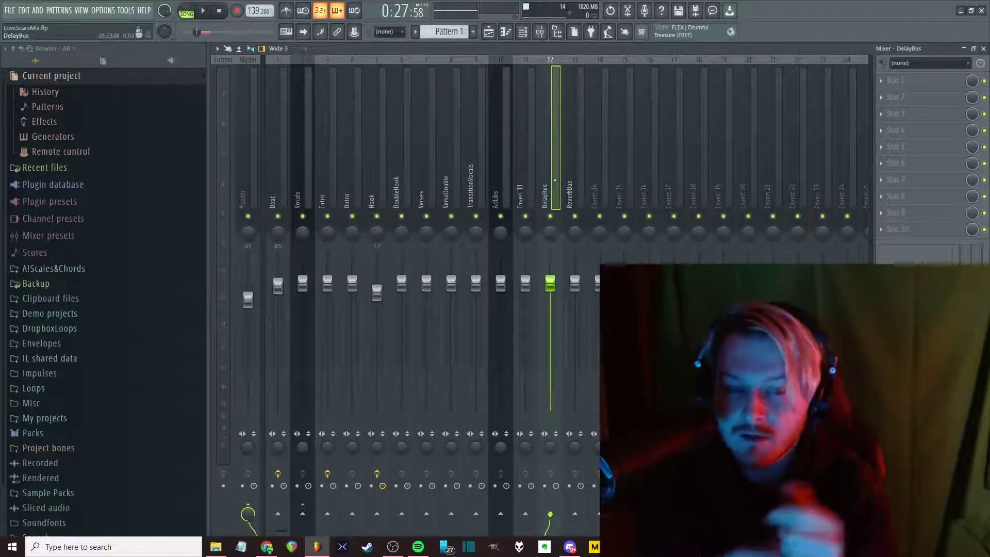
left_click(567, 181)
left_click(310, 175)
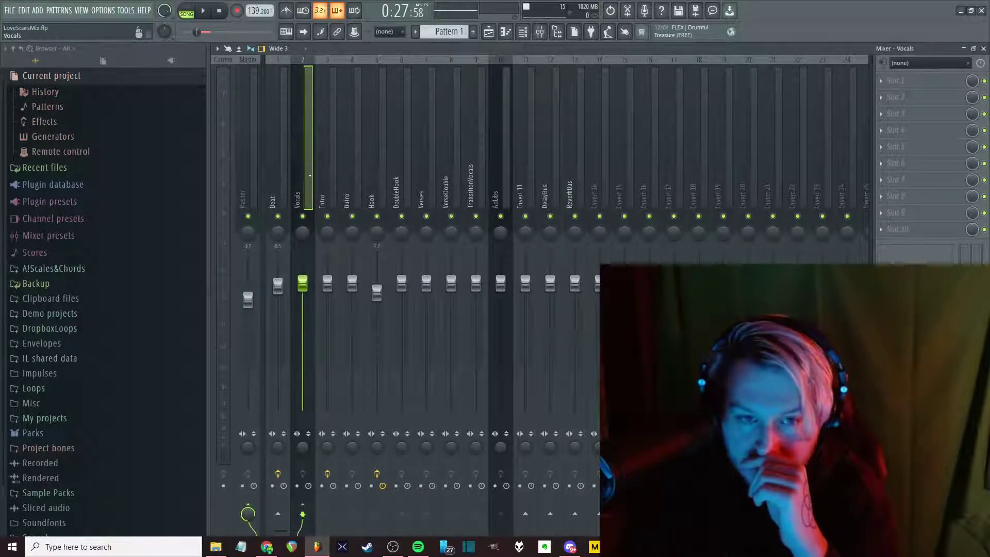
left_click(372, 178)
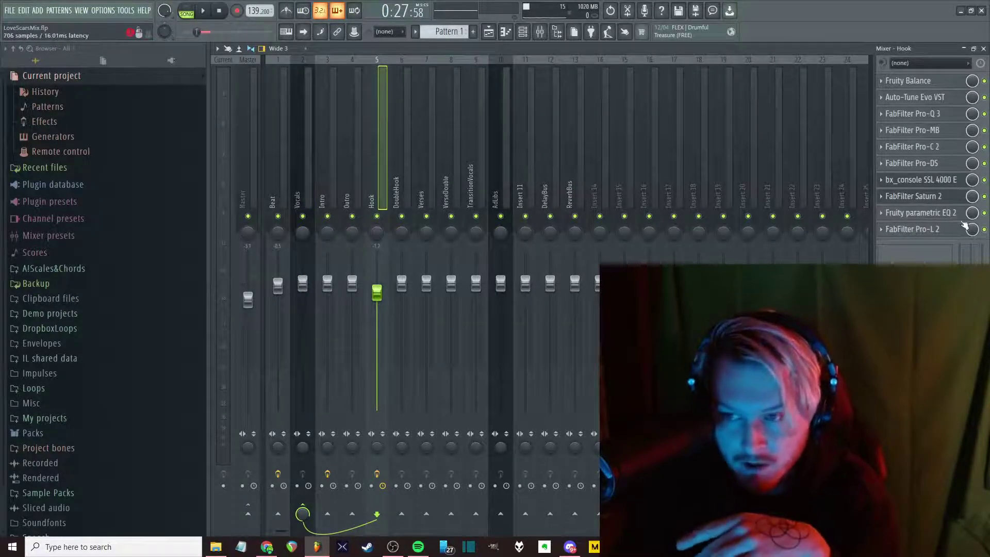
left_click_drag(972, 212, 958, 126)
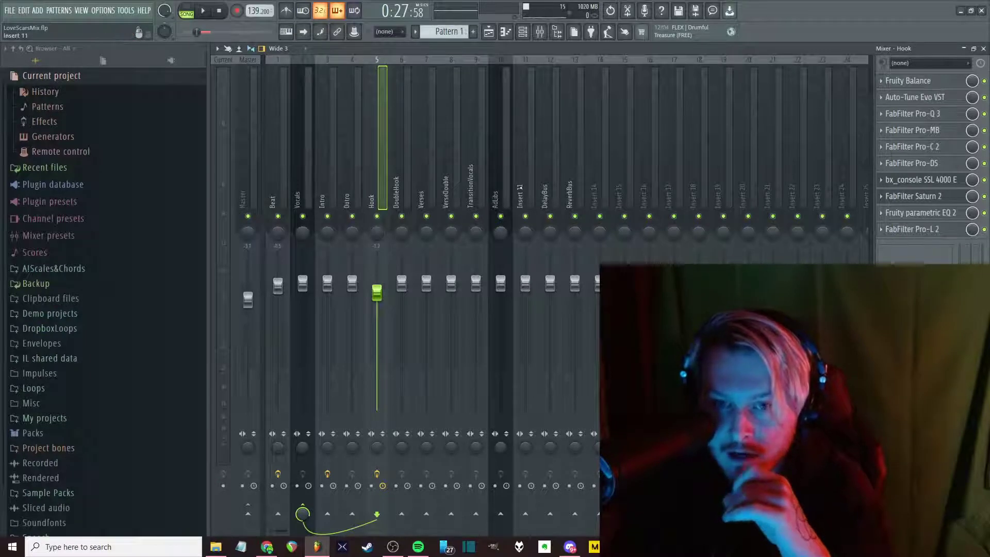
key("Right")
key("Right")
key("Right")
key("Right")
key("Right")
key("Right")
key("Right")
key("Right")
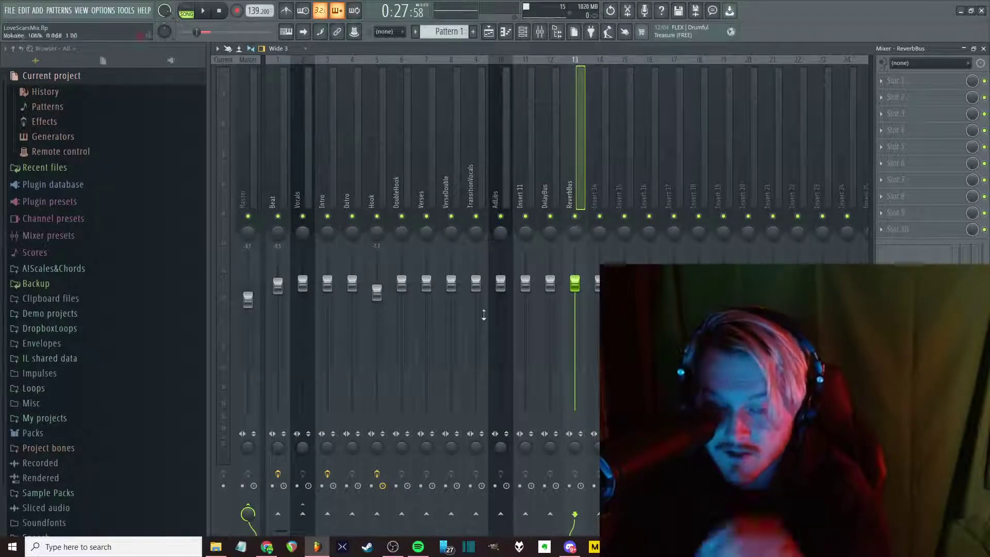
left_click(251, 181)
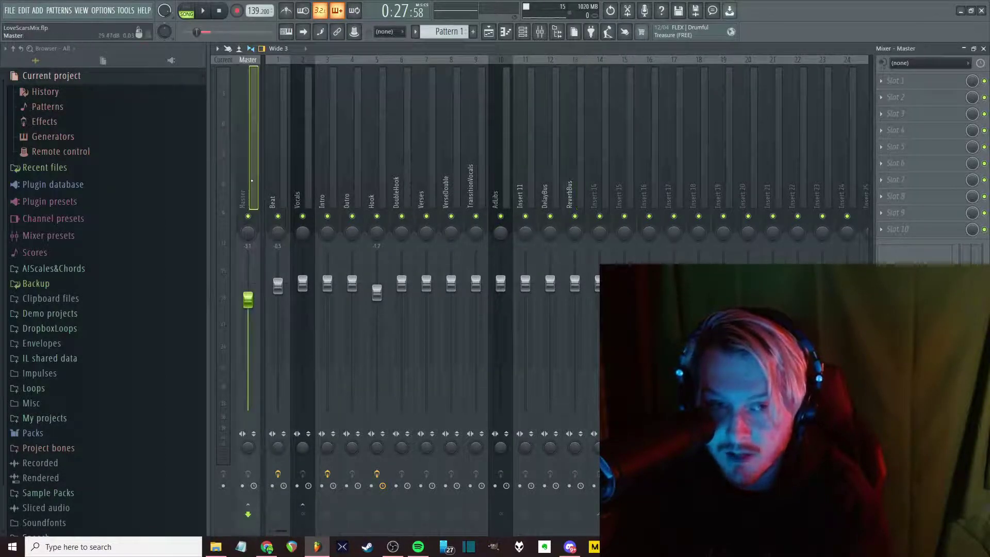
left_click(380, 174)
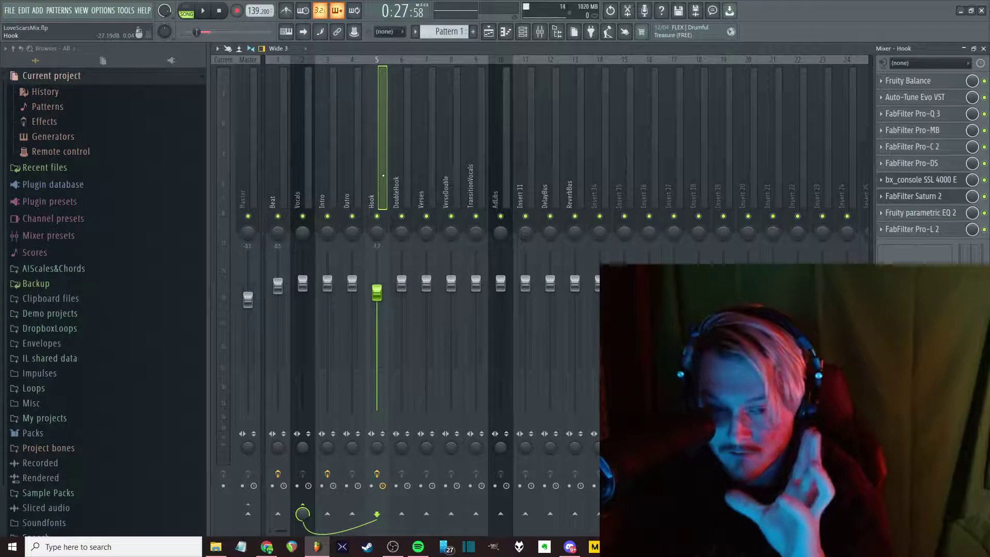
Examine how the Vocals, Intro, DoubleHook, Verses and Hook tracks are routed in the mixer
left_click(303, 514)
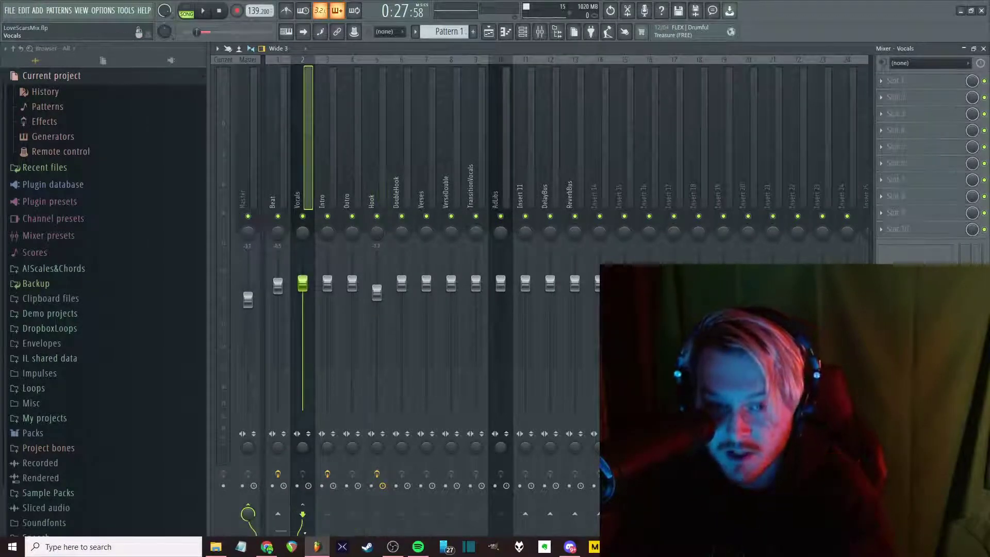
left_click(400, 325)
left_click(297, 177)
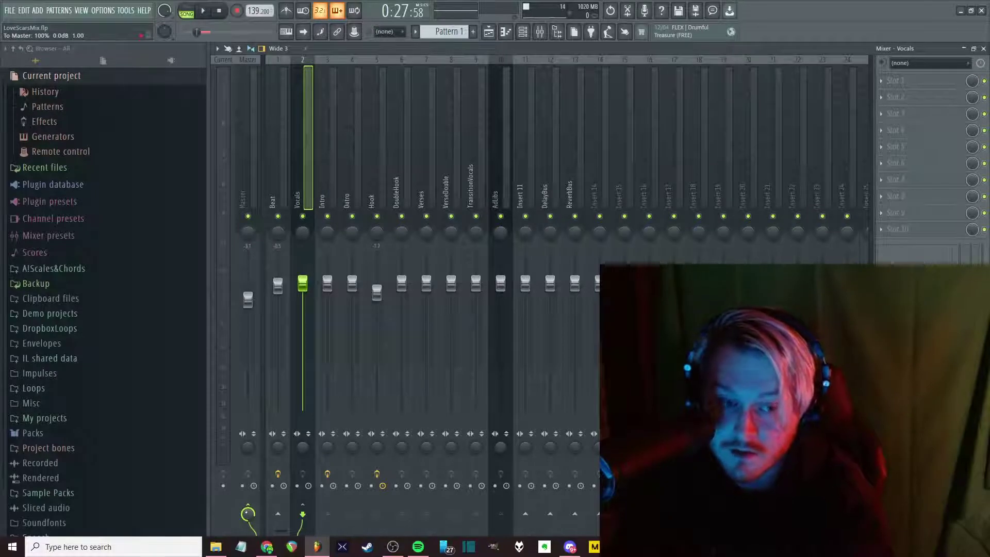
left_click(322, 165)
left_click(421, 170)
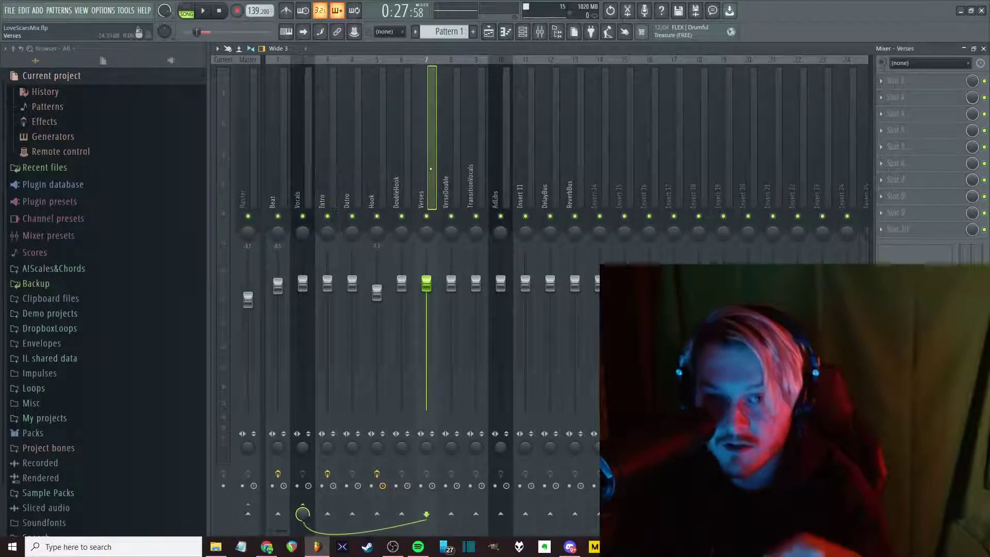
left_click(396, 175)
left_click(377, 177)
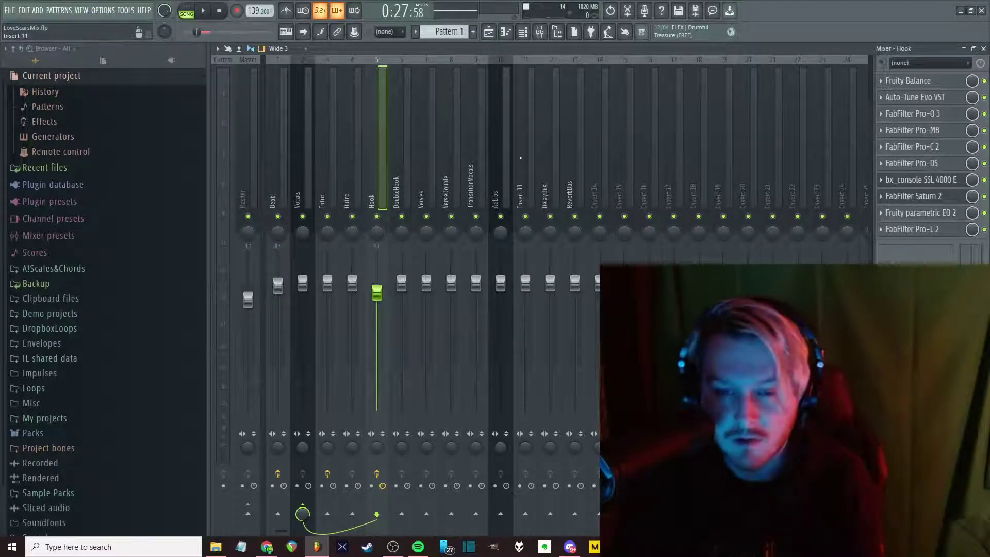
Load the EchoBoy delay plugin into the first effect slot of the DelayBus track
left_click(549, 154)
left_click(897, 81)
mouse_move(836, 137)
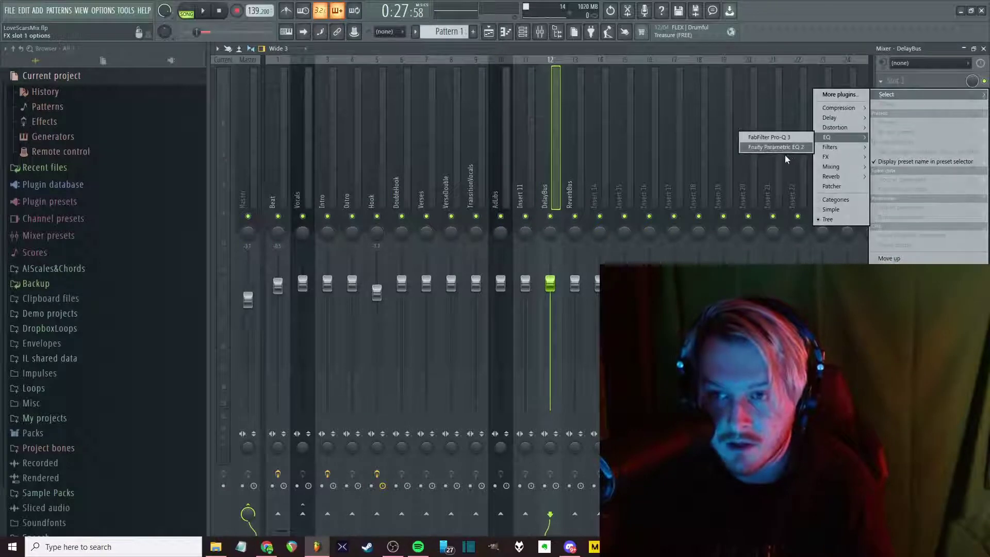
mouse_move(831, 118)
left_click(792, 127)
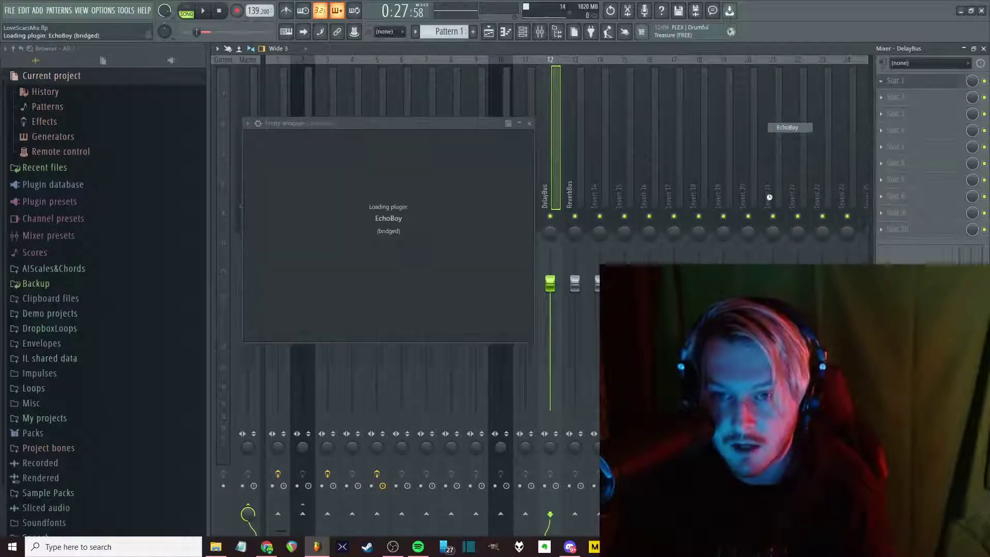
Load the user preset MatosTelephone in EchoBoy and close the plugin window
left_click(325, 139)
mouse_move(324, 145)
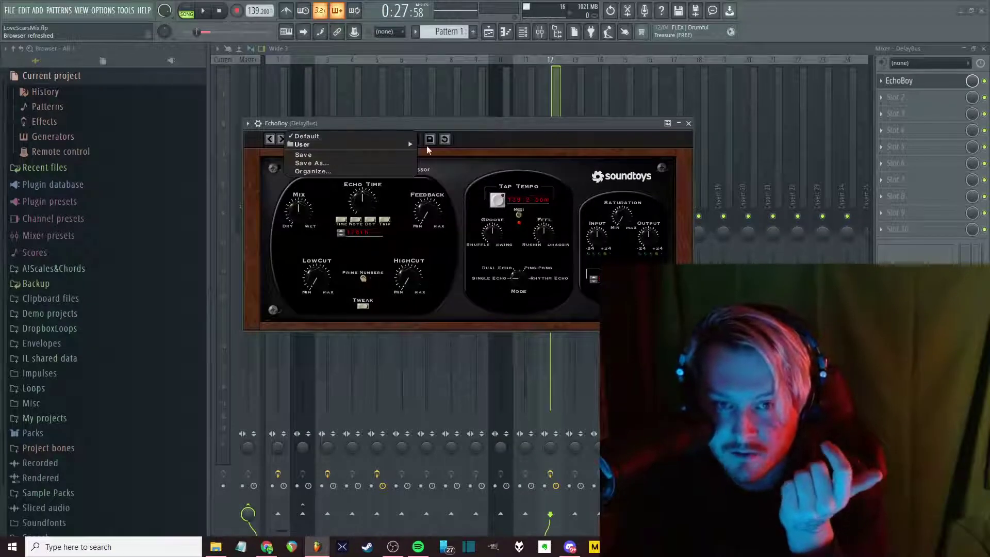
mouse_move(389, 143)
left_click(483, 134)
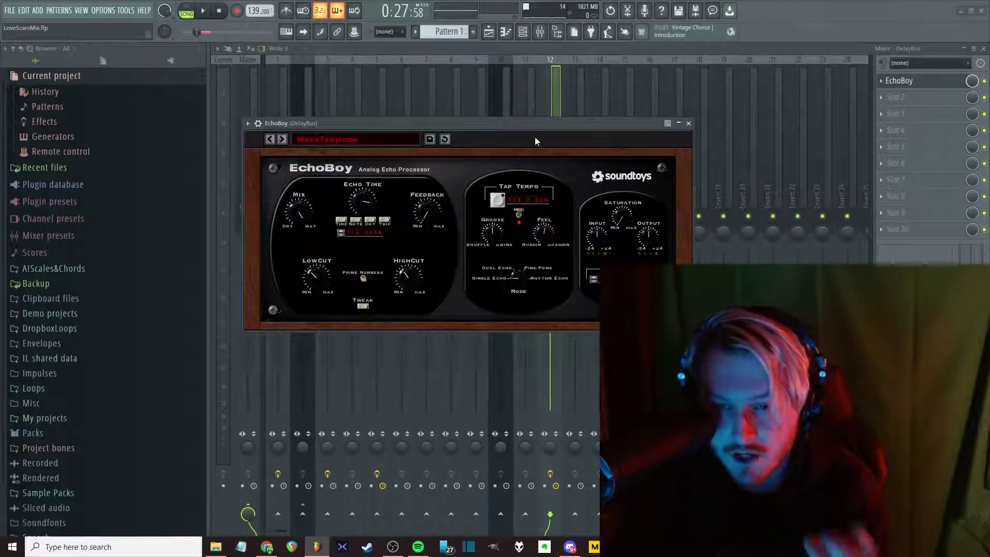
left_click(689, 123)
Try to sidechain the Hook track to DelayBus
left_click(381, 165)
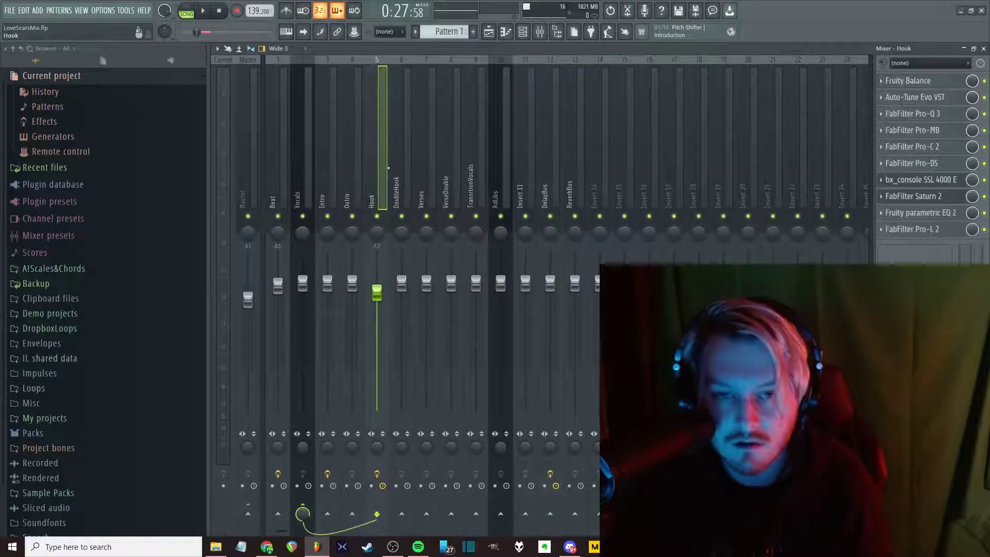
right_click(550, 514)
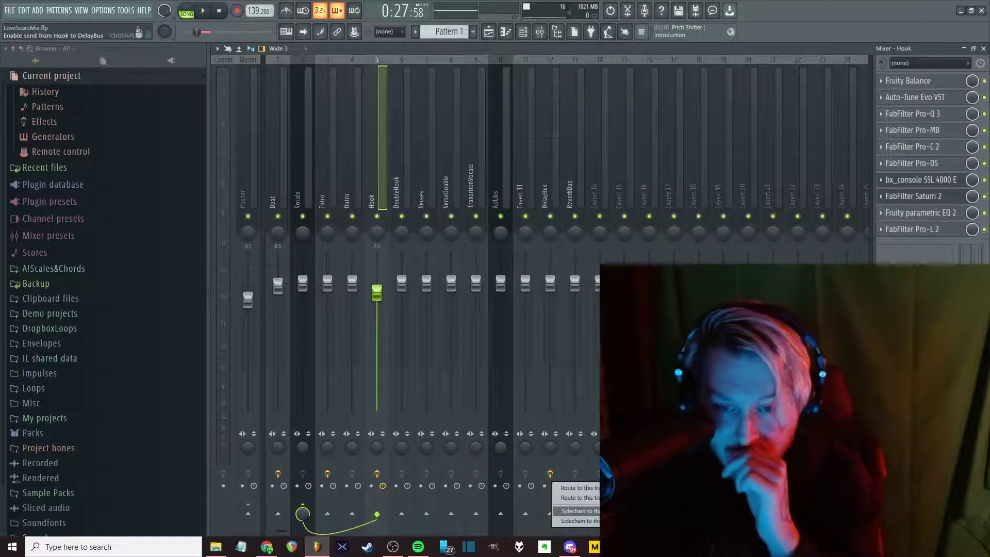
left_click(575, 510)
right_click(550, 516)
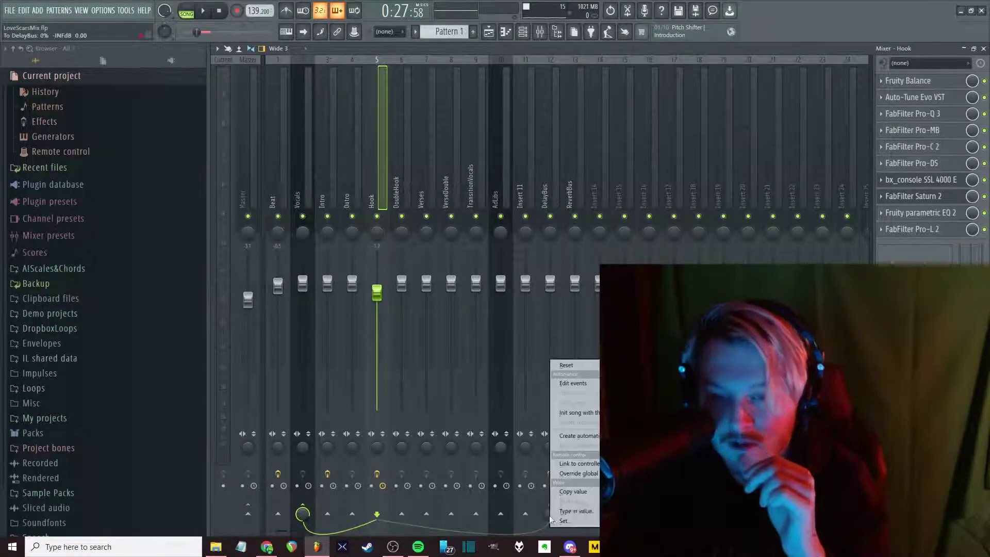
key("Escape")
right_click(573, 516)
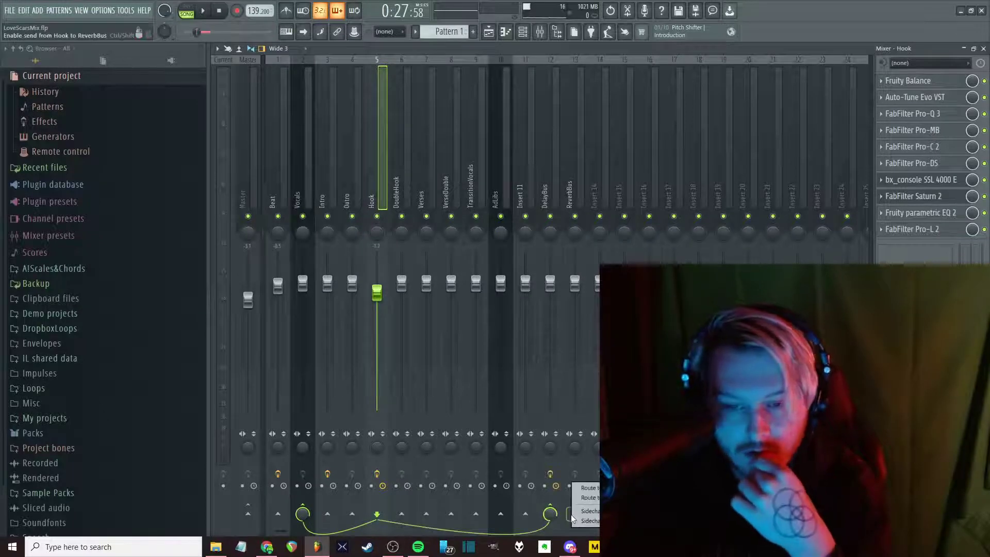
left_click(557, 205)
left_click(351, 206)
left_click(377, 206)
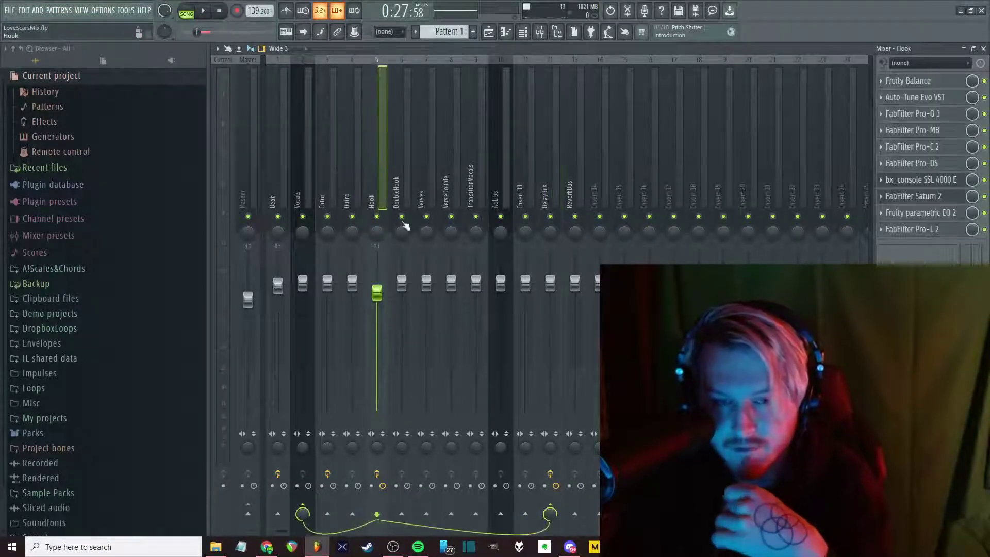
Remove the Hook track's existing send to DelayBus and route Hook to that bus as a regular send
left_click(550, 514)
right_click(550, 514)
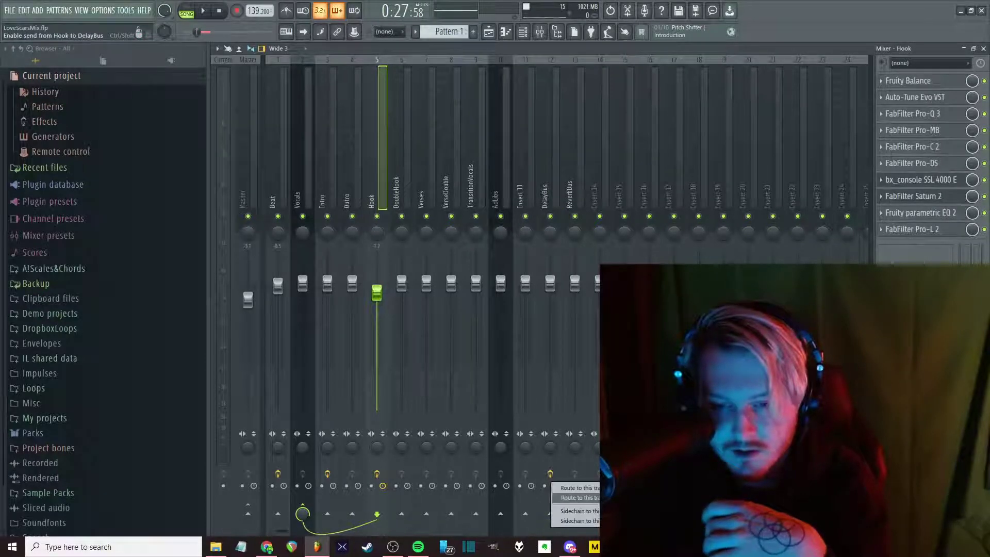
left_click(575, 488)
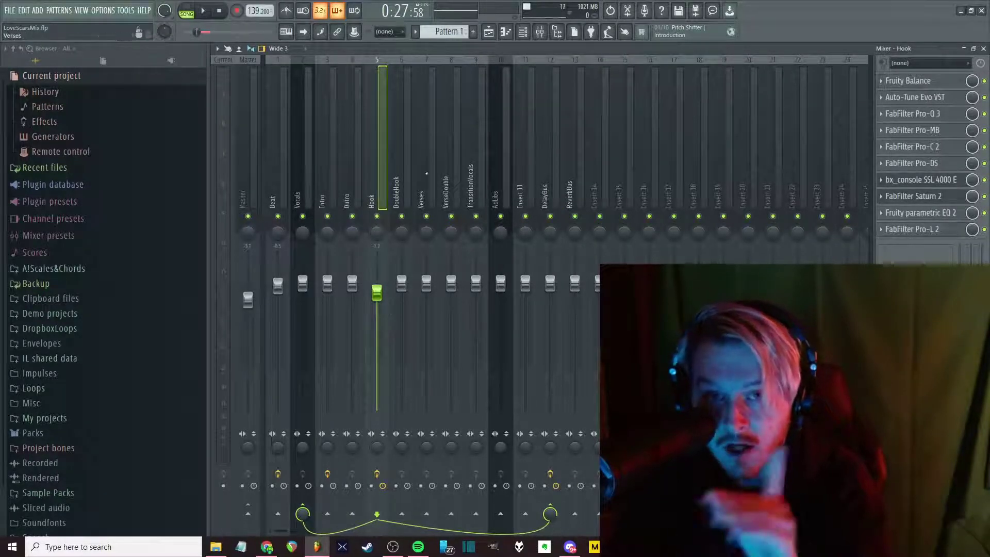
Check the routing of the DoubleHook, Hook and Vocals tracks through to the Master
left_click(304, 153)
left_click(402, 155)
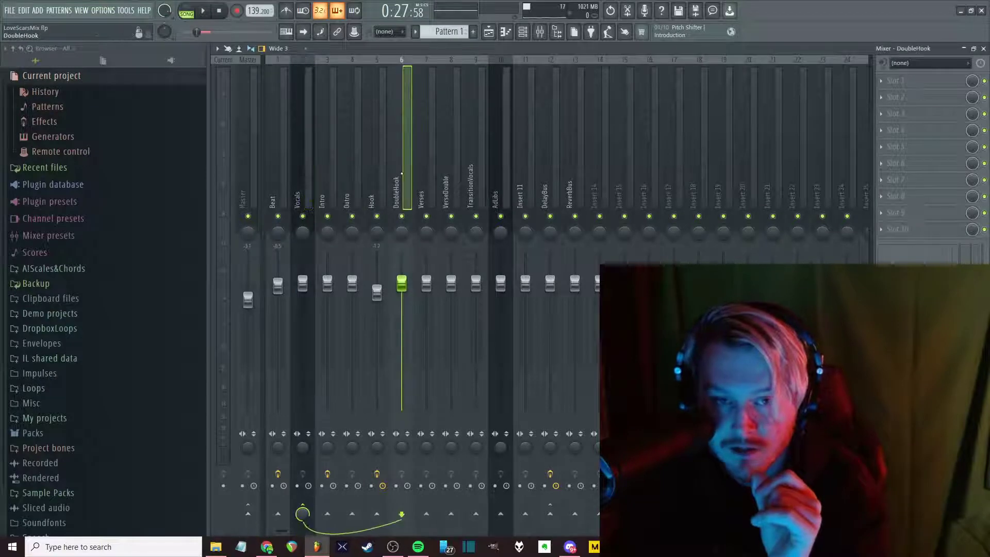
left_click(377, 155)
left_click(306, 180)
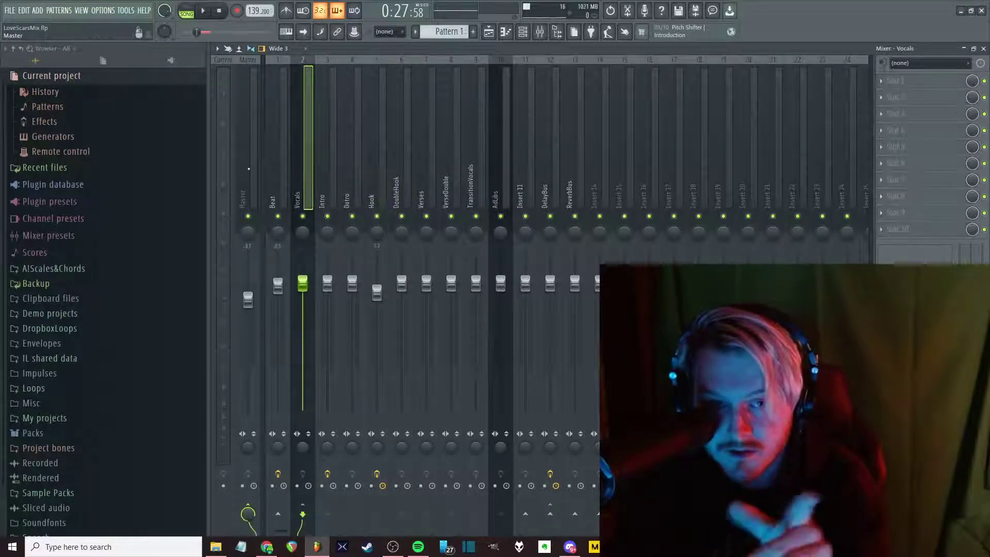
left_click(248, 171)
left_click(305, 172)
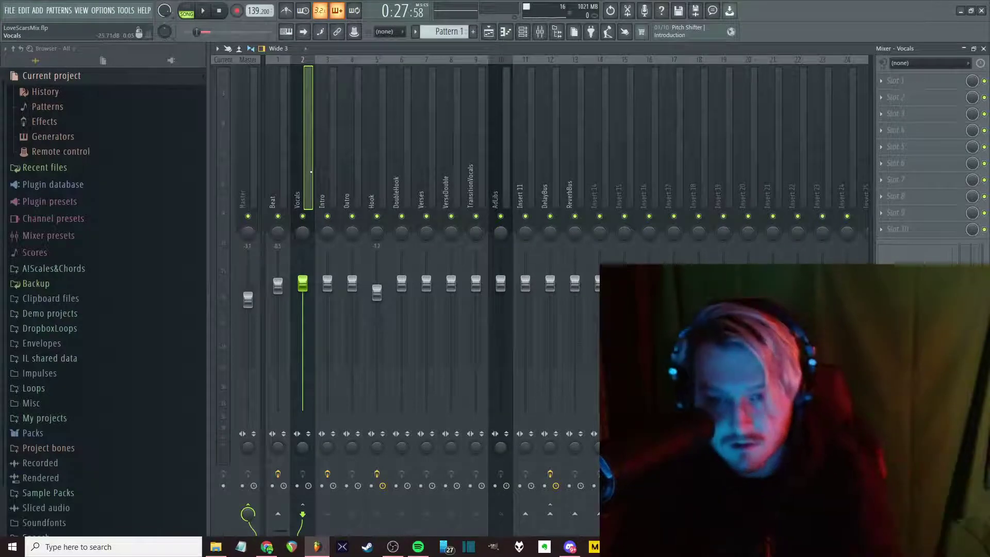
Play the hook section and lower the DelayBus fader to about -17 dB, then stop playback
key("space")
left_click(377, 170)
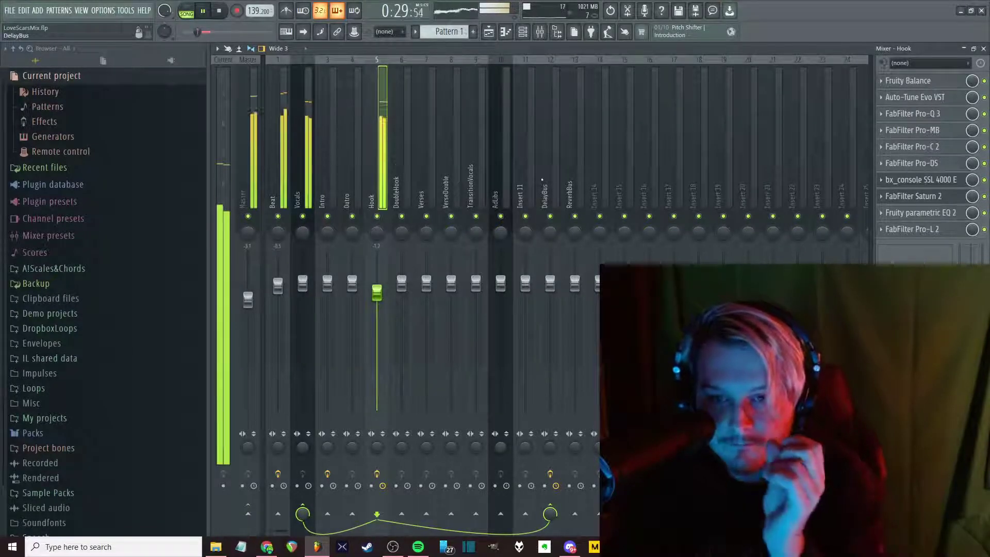
left_click_drag(550, 282, 558, 365)
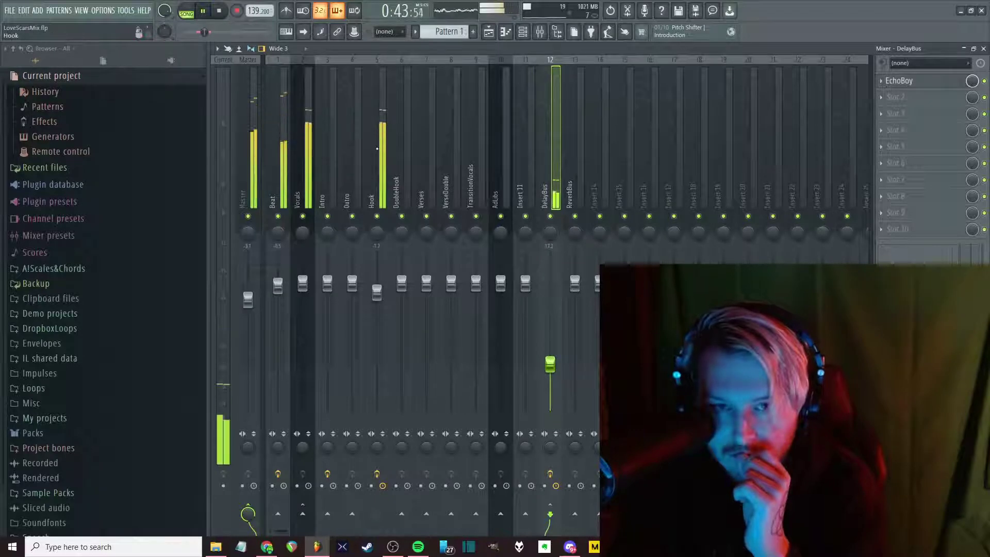
left_click(525, 283)
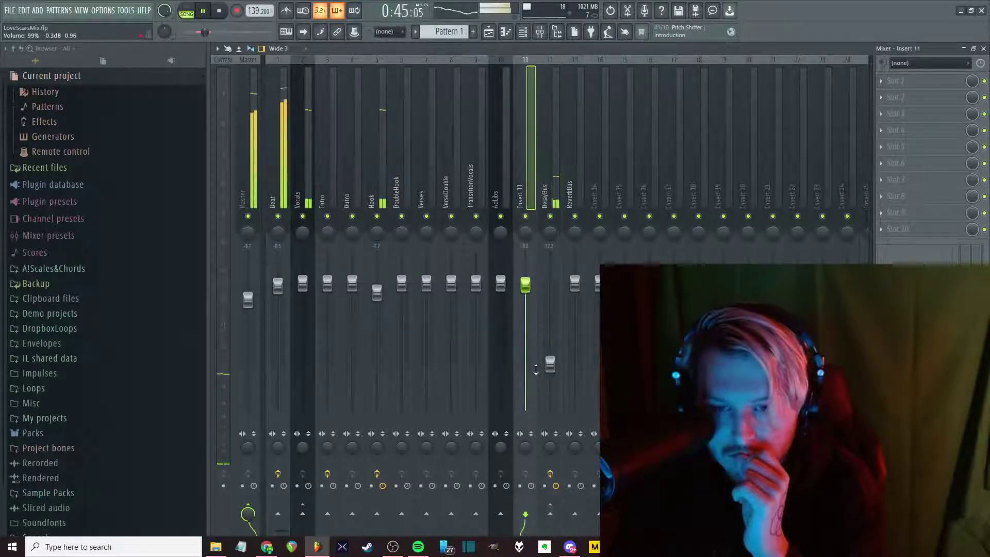
right_click(527, 281)
left_click(551, 348)
left_click(550, 363)
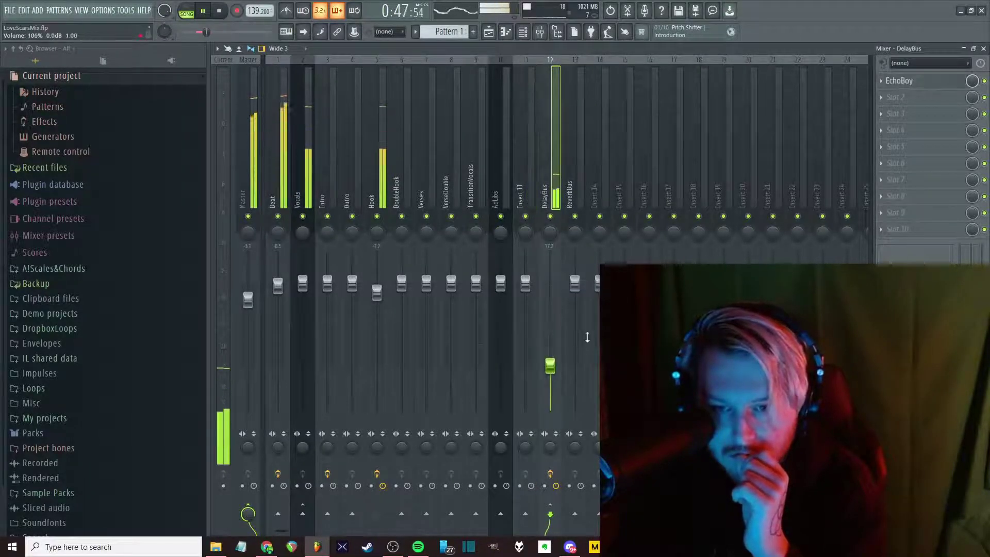
left_click(375, 199)
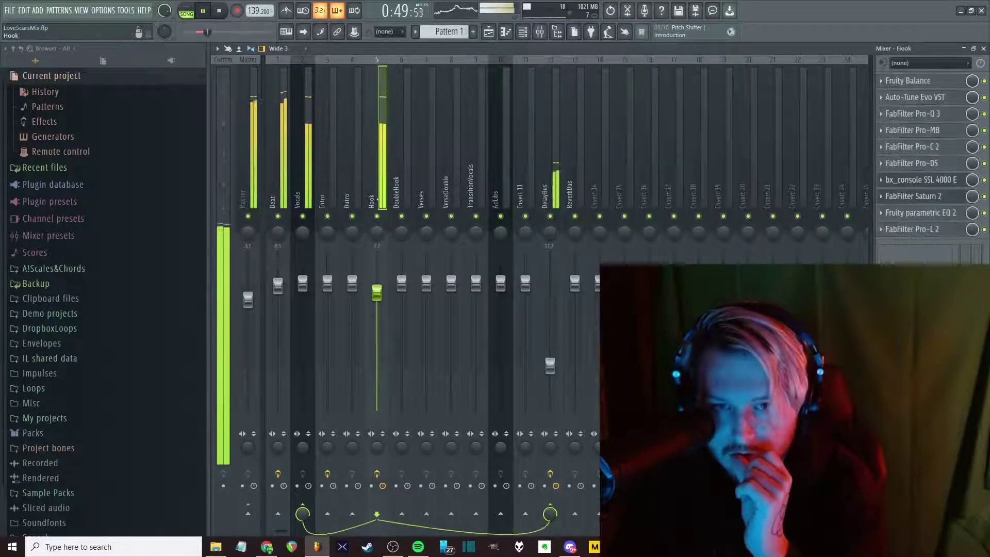
right_click(379, 219)
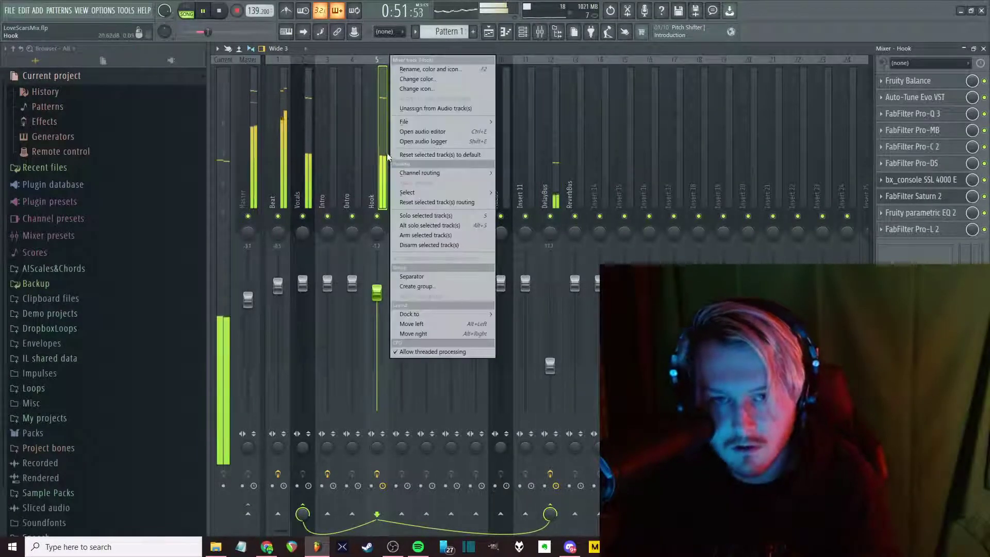
key("Escape")
key("space")
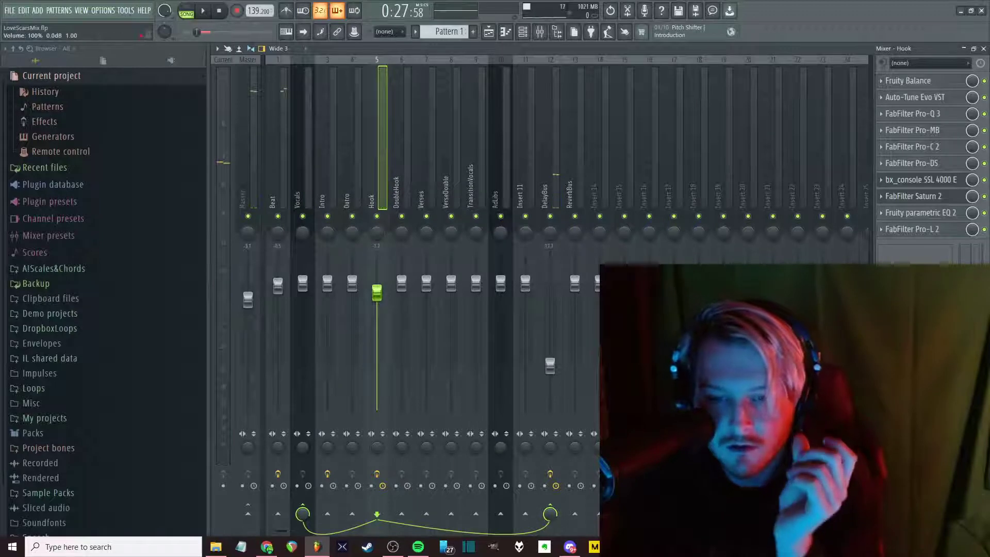
Route the Hook track to ReverbBus and restore its sends to Vocals and DelayBus
right_click(574, 513)
left_click(593, 511)
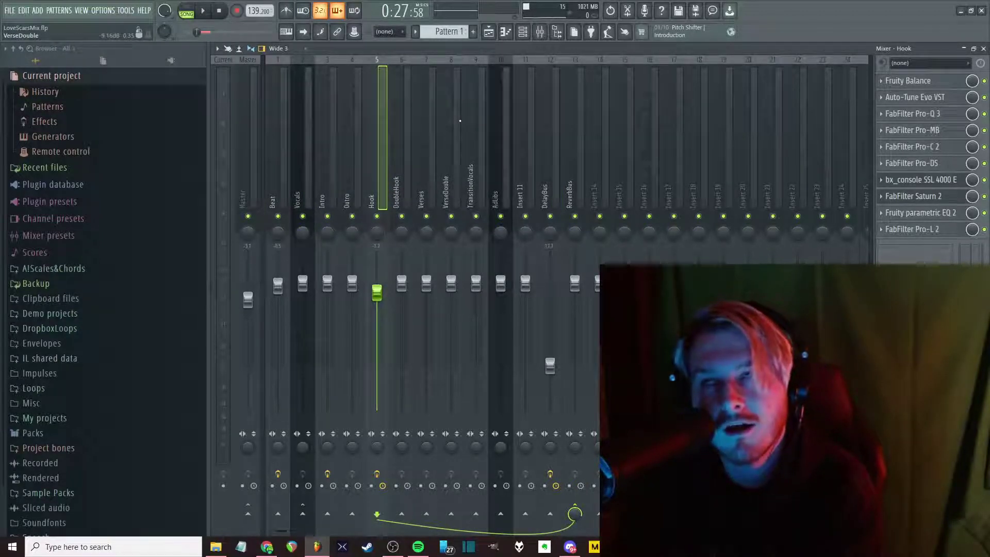
right_click(304, 514)
left_click(328, 510)
right_click(550, 513)
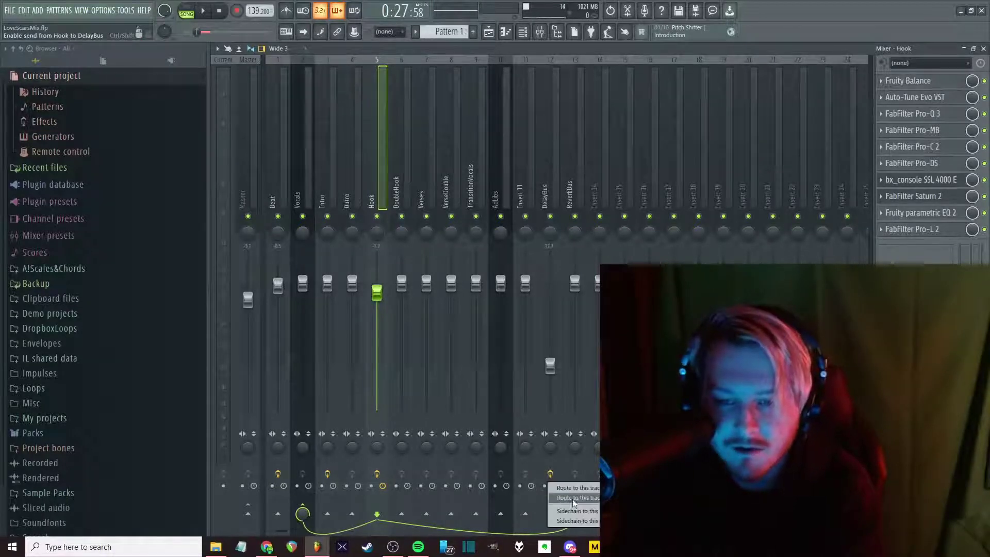
left_click(573, 497)
Load the FabFilter Pro-R reverb into the first effect slot of the ReverbBus track
left_click(574, 134)
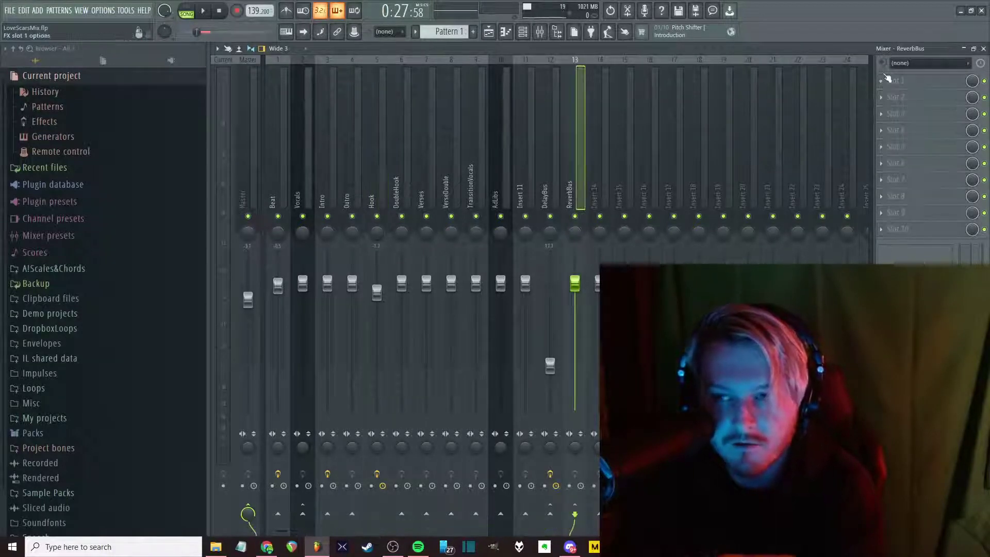
left_click(887, 78)
mouse_move(838, 176)
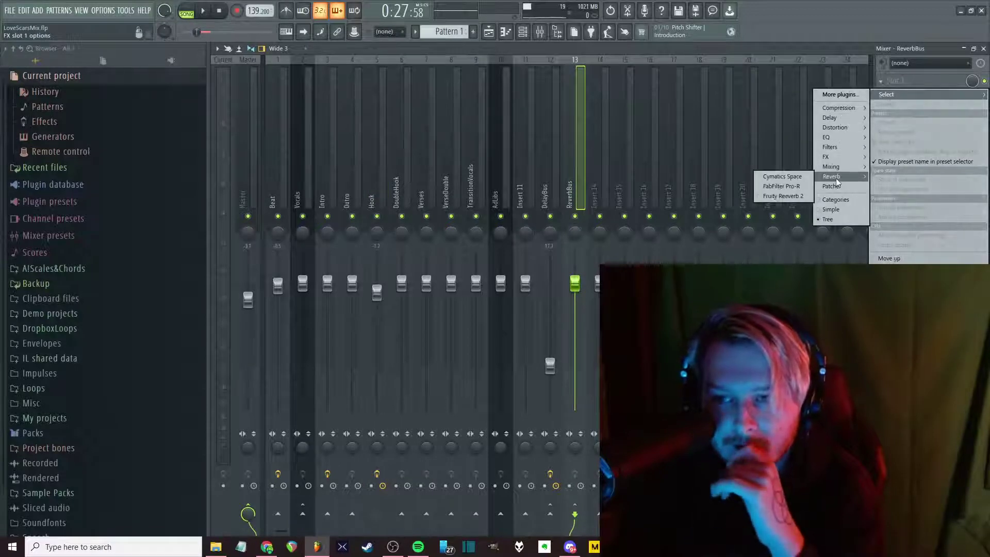
left_click(782, 187)
Apply the Choir Hall preset from the Large category in Pro-R and close the plugin window
left_click(581, 167)
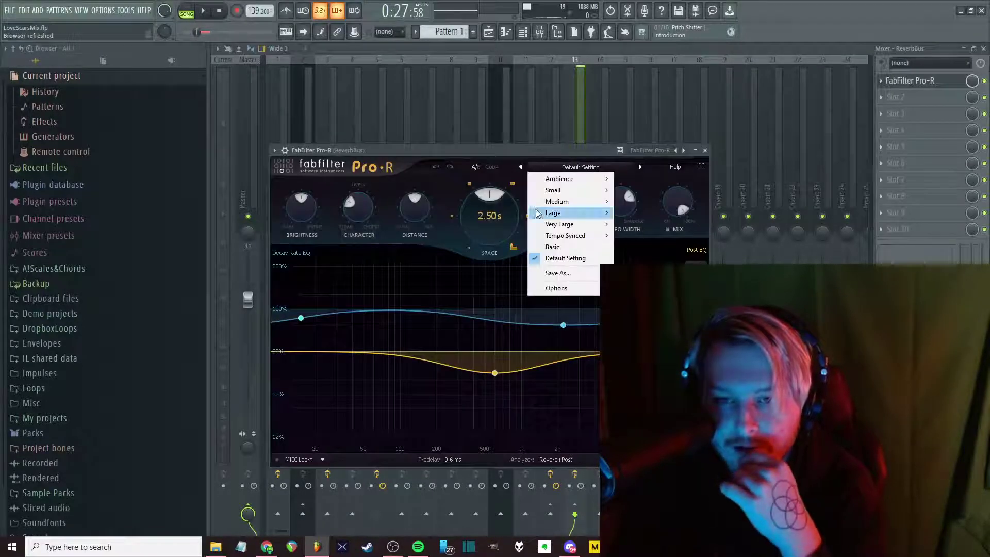
mouse_move(565, 201)
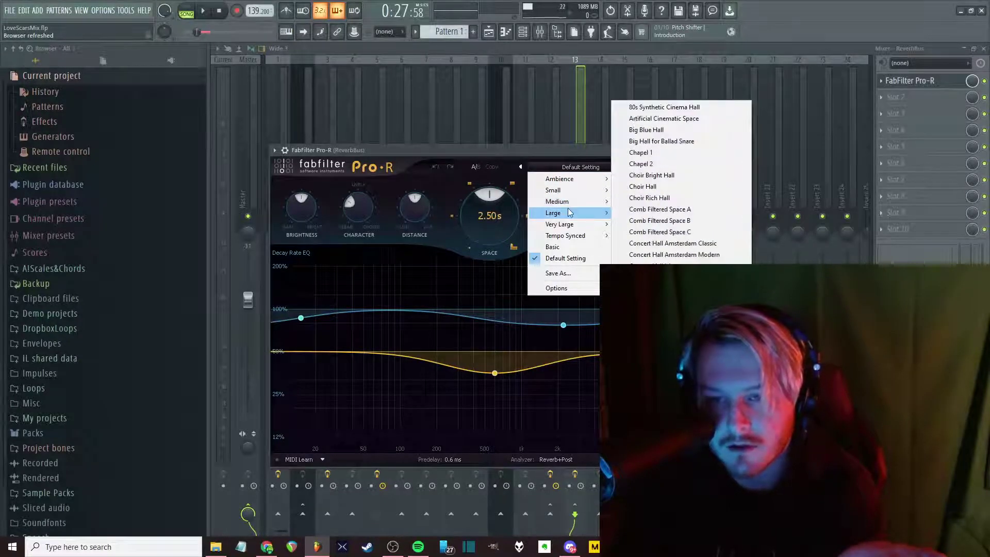
left_click(682, 187)
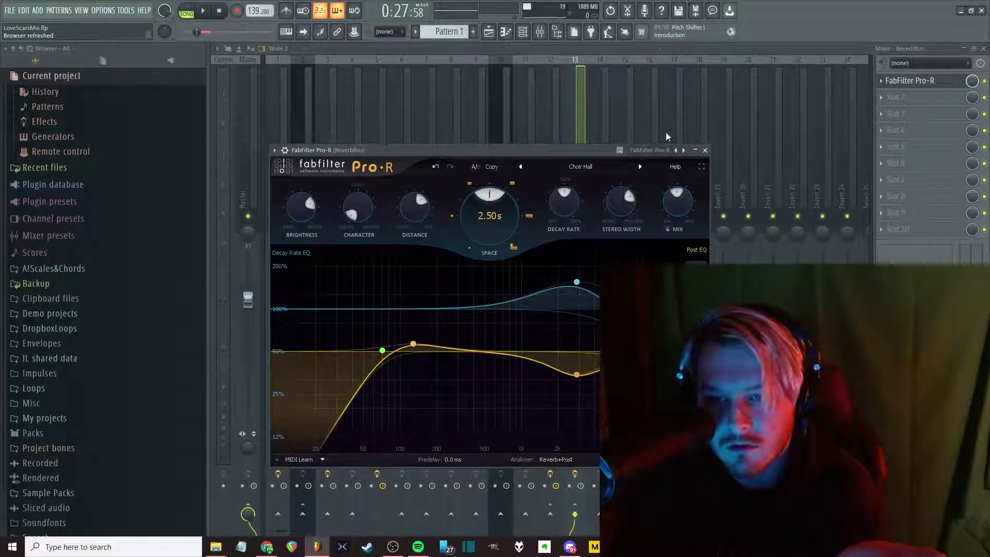
left_click(705, 150)
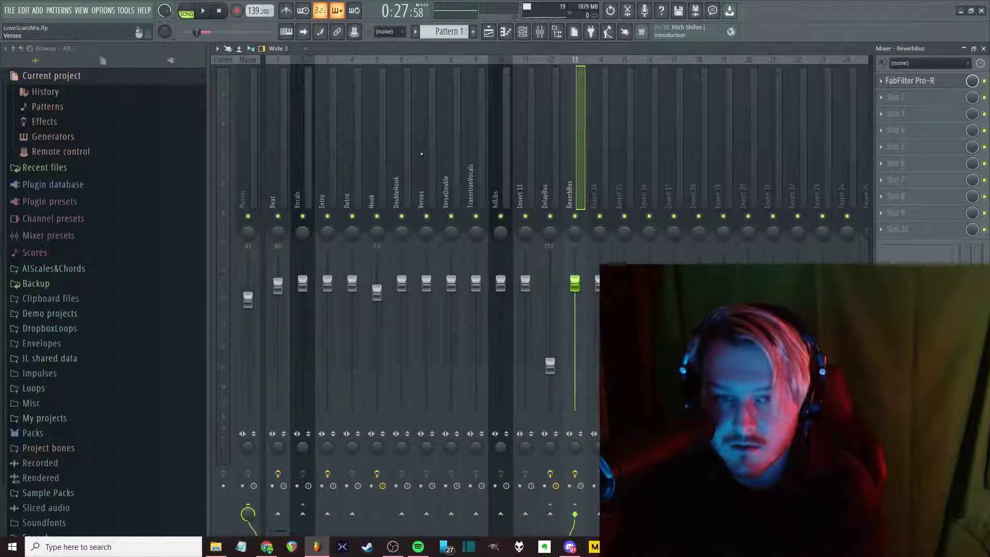
Play the hook section and lower the ReverbBus fader to about -17 dB
left_click(202, 13)
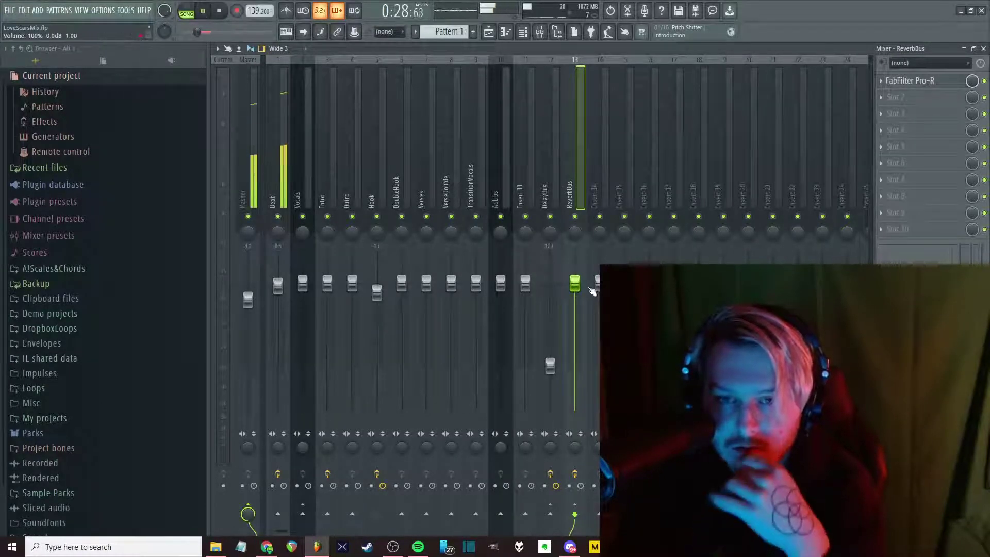
left_click_drag(575, 282, 578, 364)
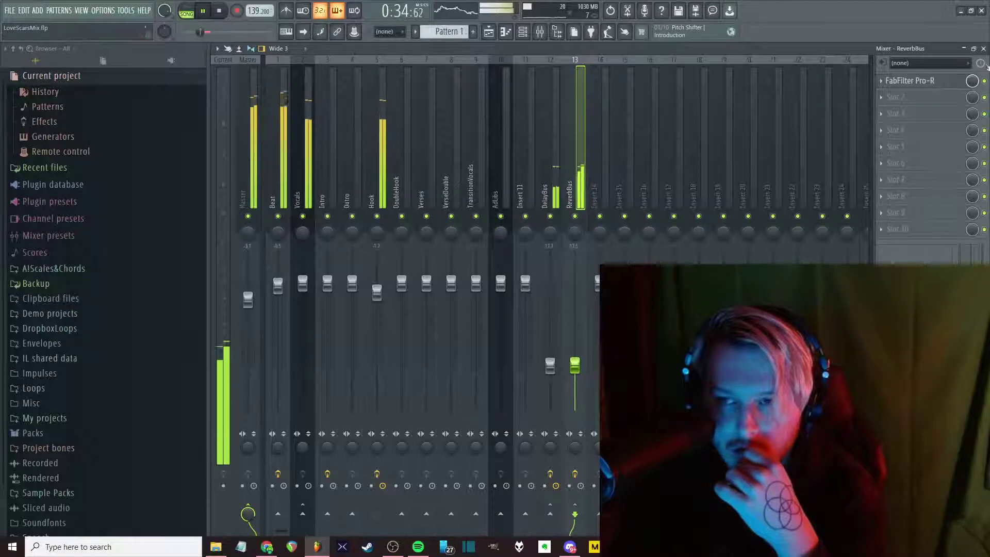
Audition the Warm Vintage, Vocal Wood Room and Vocal to Mix Glue presets in the ReverbBus Pro-R, raising the mix for comparison
left_click(913, 81)
left_click(608, 168)
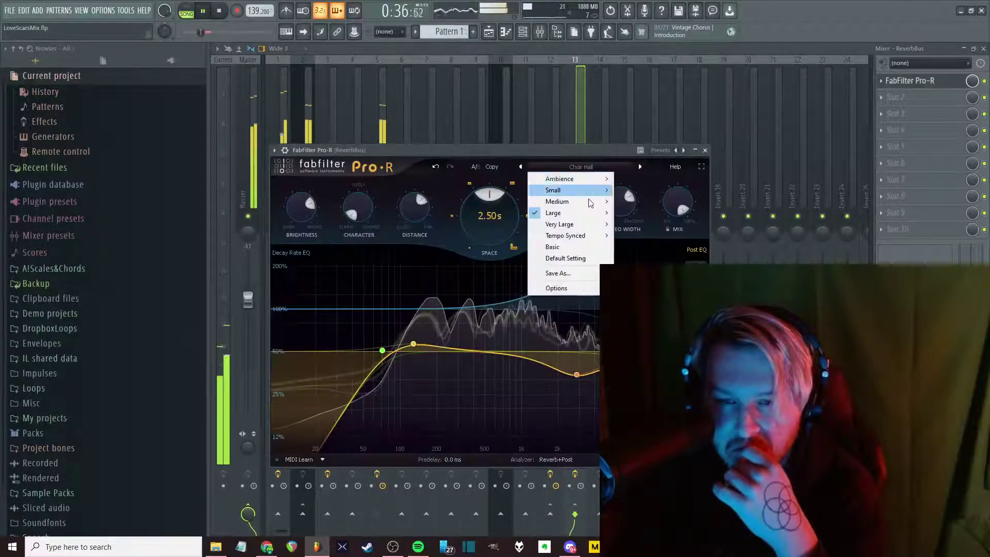
mouse_move(588, 205)
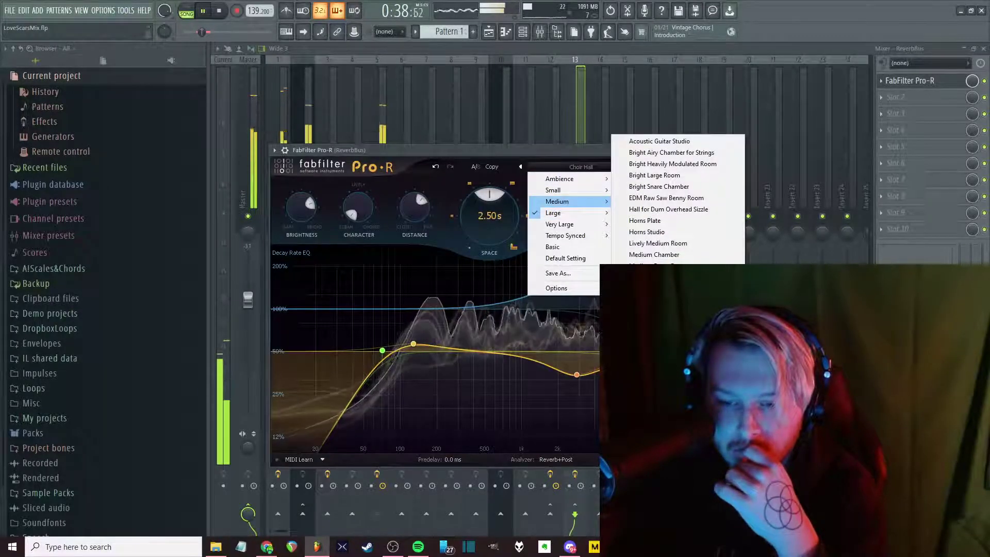
left_click(660, 323)
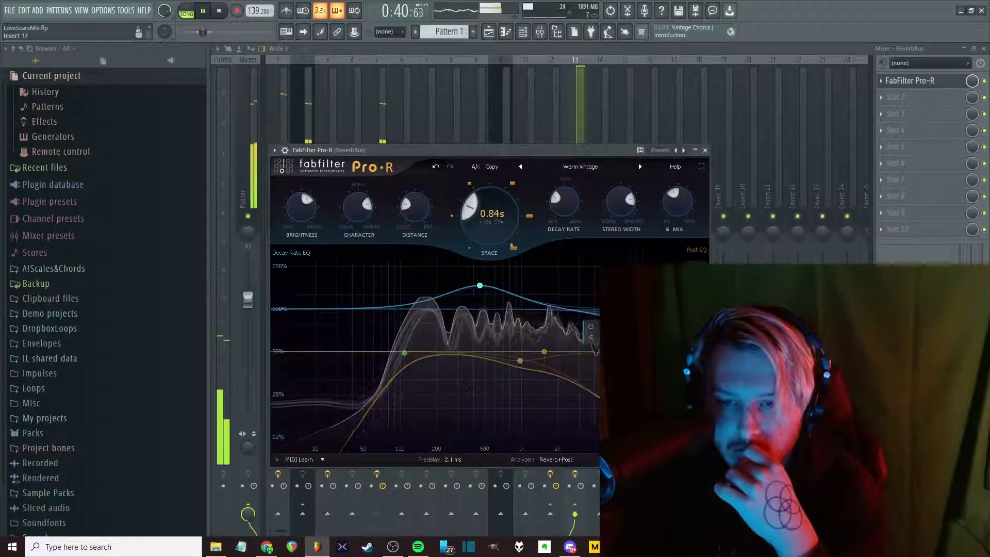
left_click(520, 166)
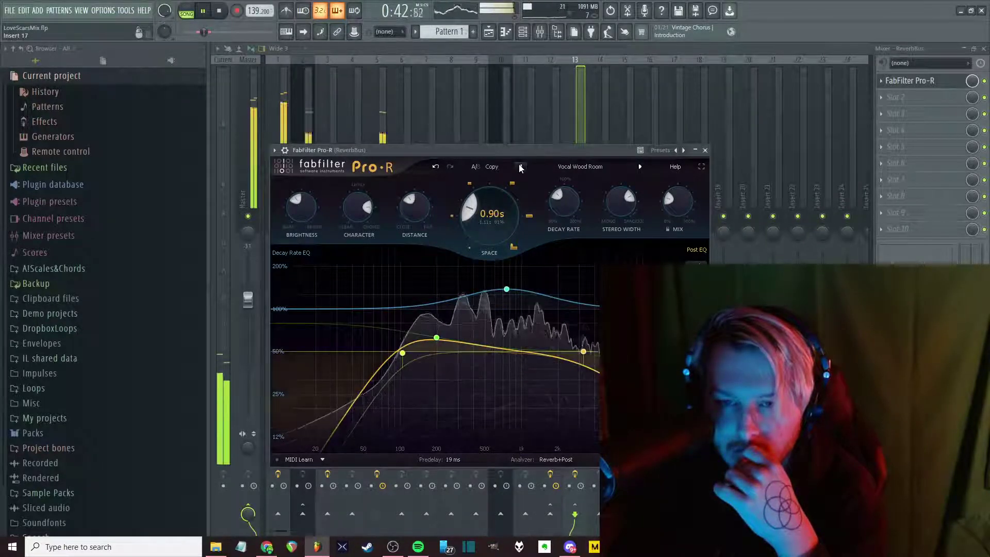
left_click(520, 166)
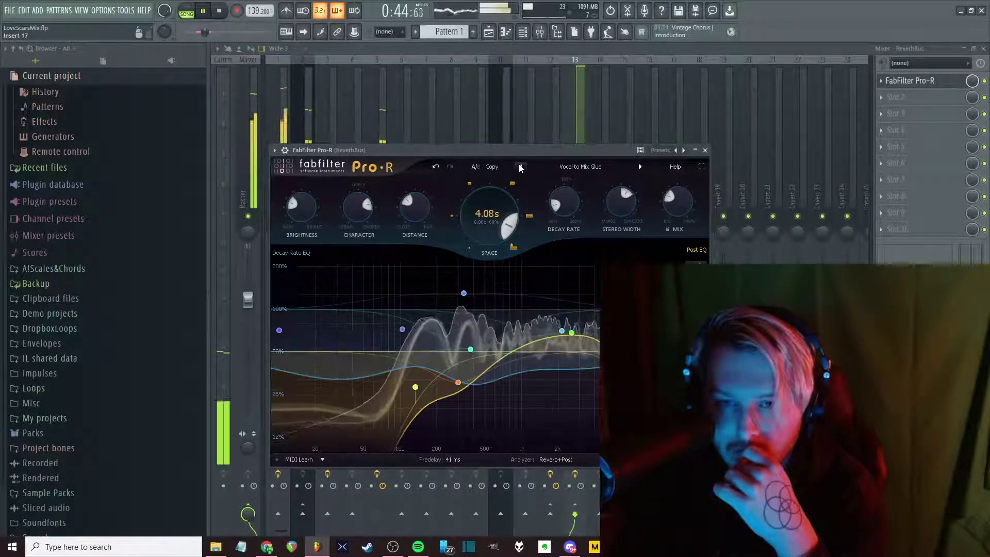
left_click_drag(692, 198, 692, 134)
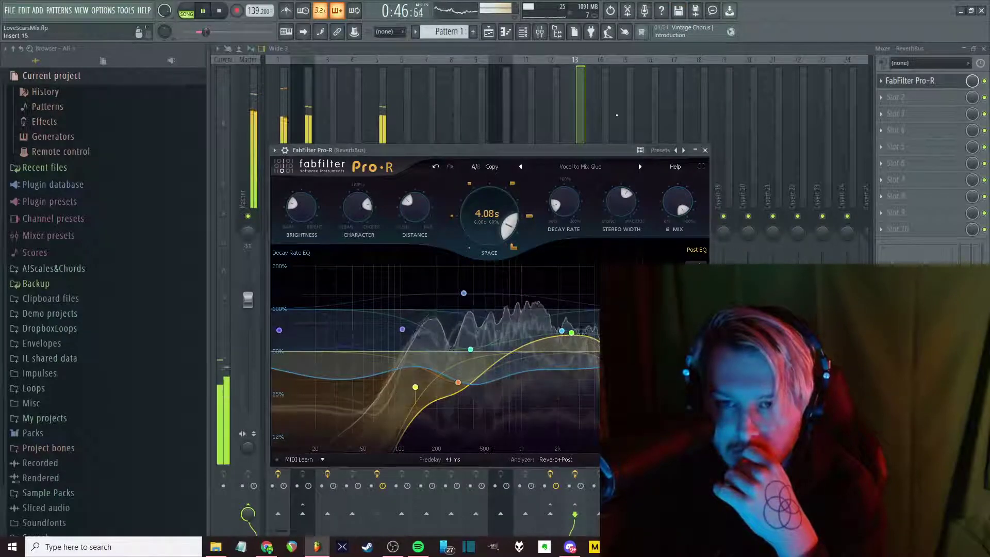
left_click(640, 167)
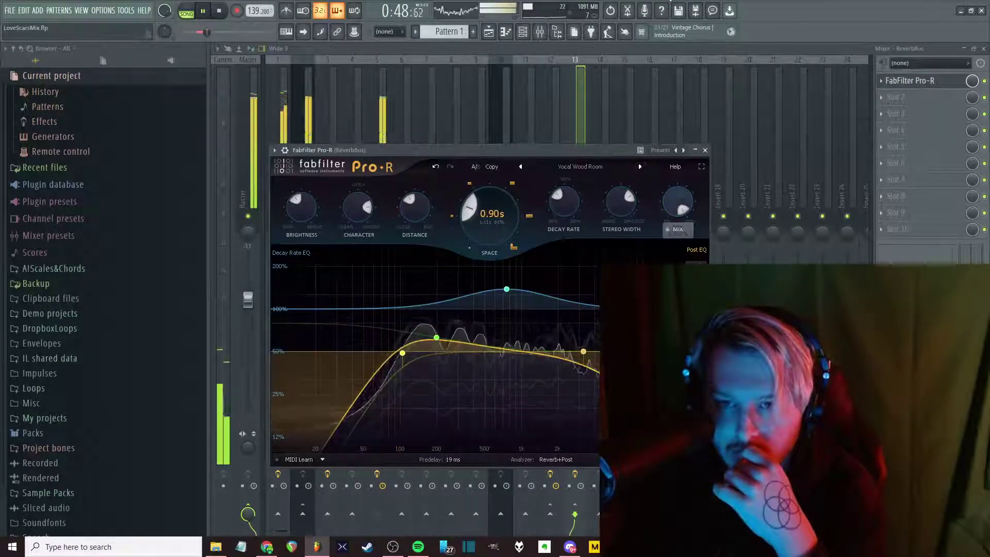
Apply the Vocal Gold Room preset in Pro-R, raise its mix fully, lower brightness to about 44.5% and close the plugin
left_click(607, 167)
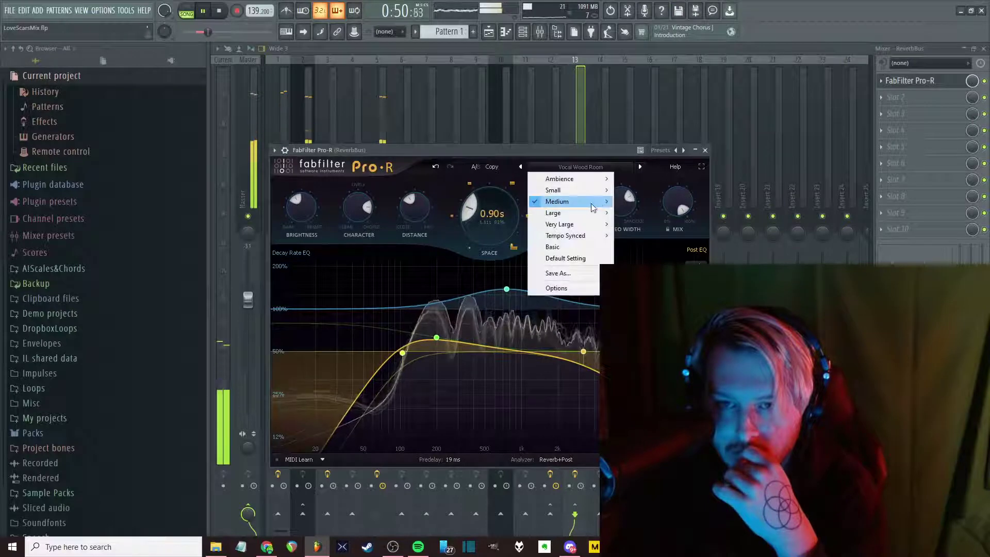
mouse_move(577, 202)
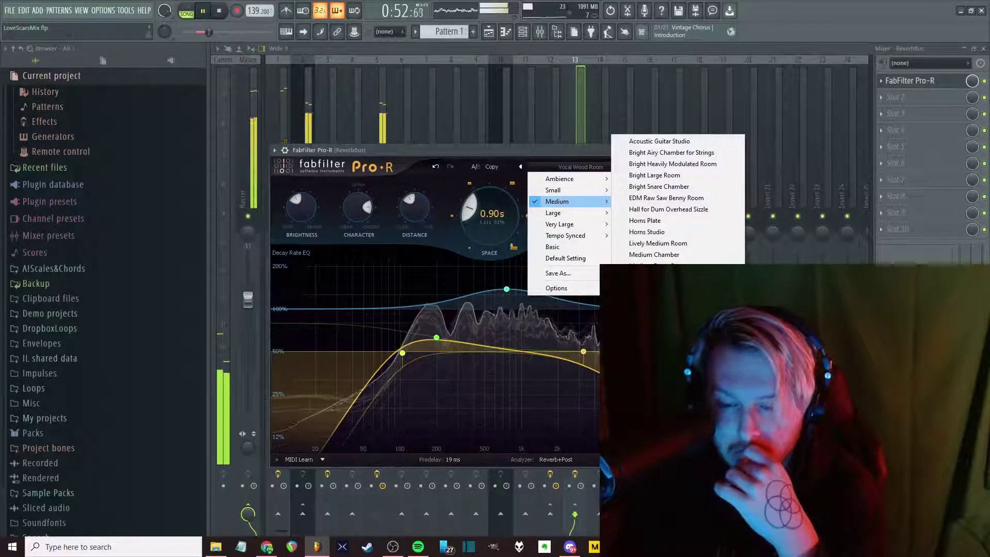
left_click(655, 285)
left_click_drag(686, 217, 687, 181)
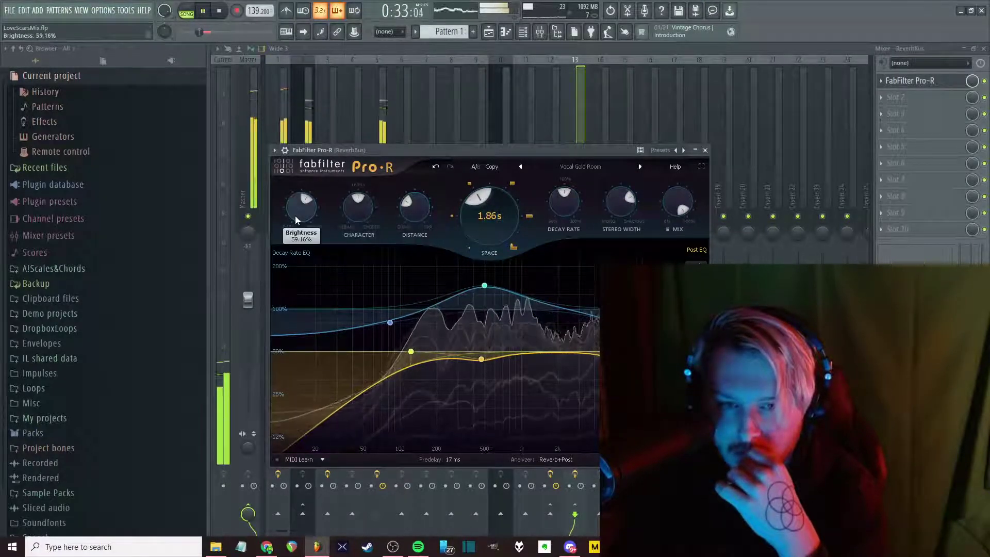
left_click_drag(295, 215, 300, 250)
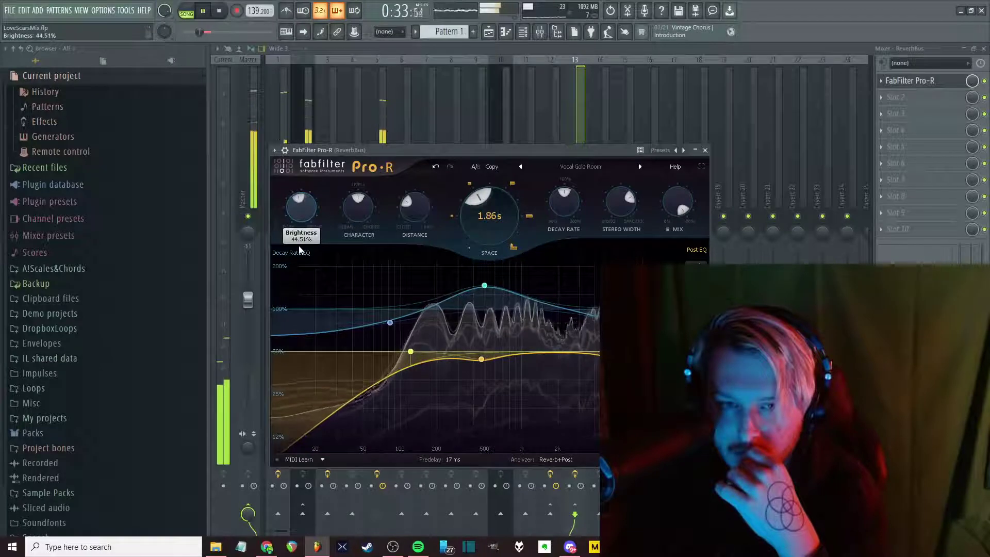
left_click(705, 150)
Reset the ReverbBus fader and lower it to about -13.1 dB while the hook plays
right_click(575, 364)
left_click(593, 365)
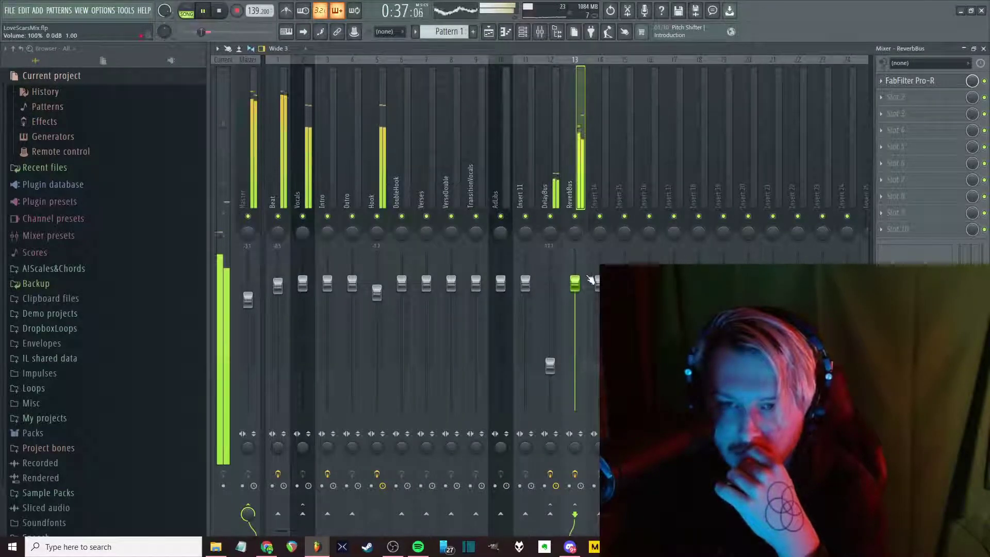
left_click_drag(577, 288, 577, 346)
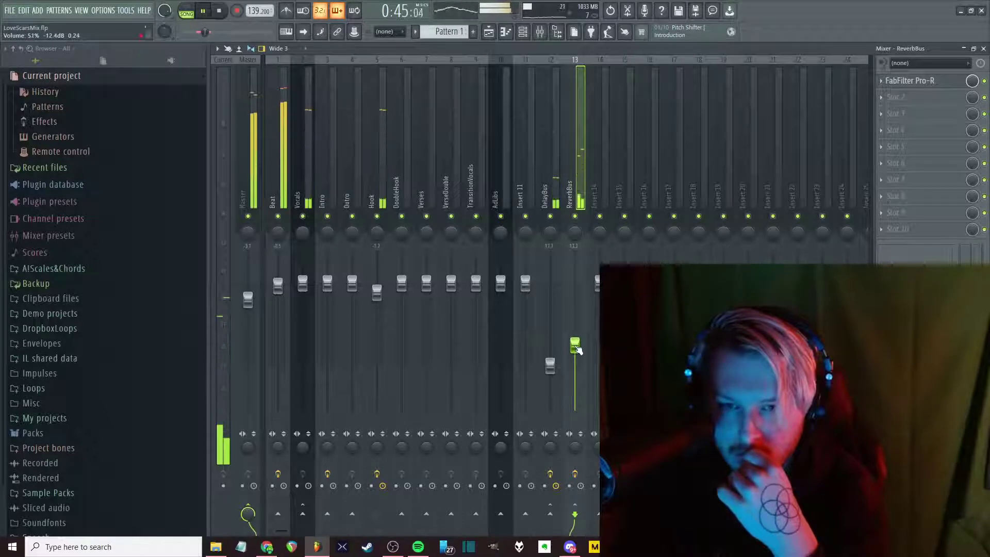
left_click(376, 295)
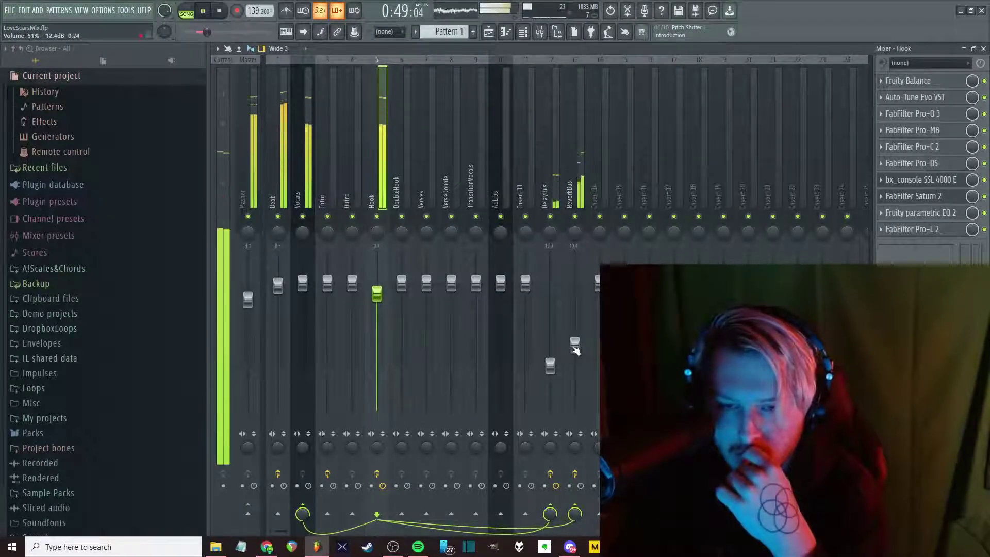
scroll(384, 294, "up", 1)
left_click(577, 350)
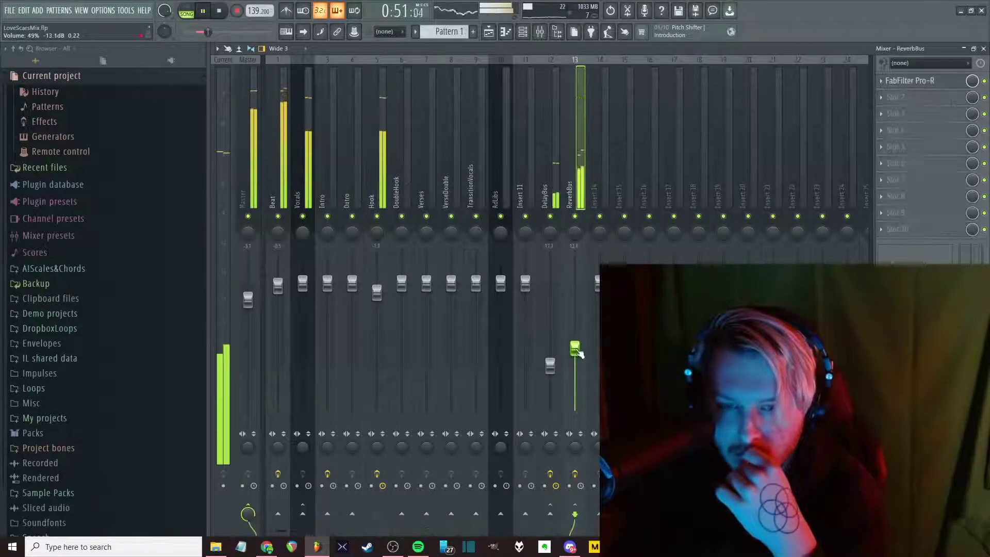
Stop playback and solo the DoubleHook track in the playlist together with the Hook track
left_click(394, 171)
left_click(366, 171)
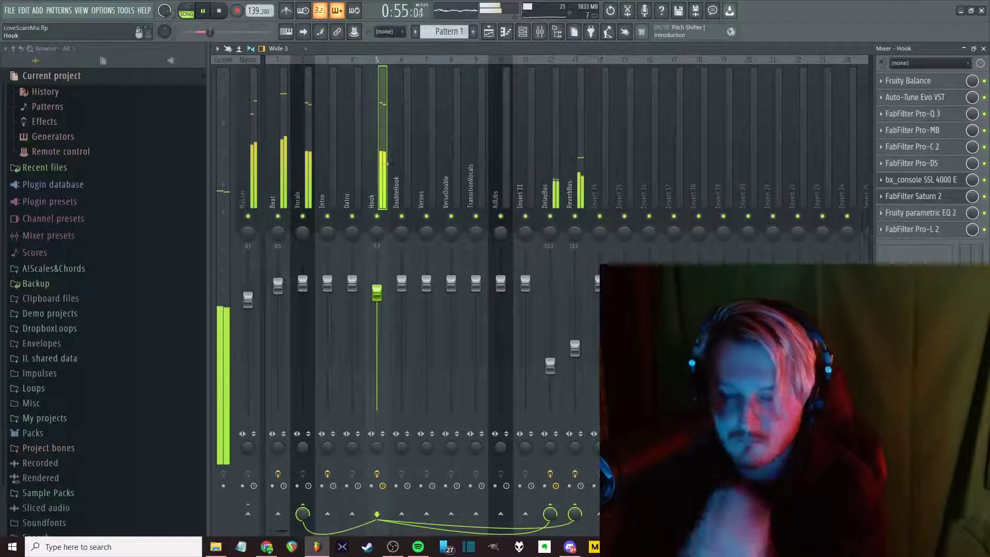
key("space")
key("F9")
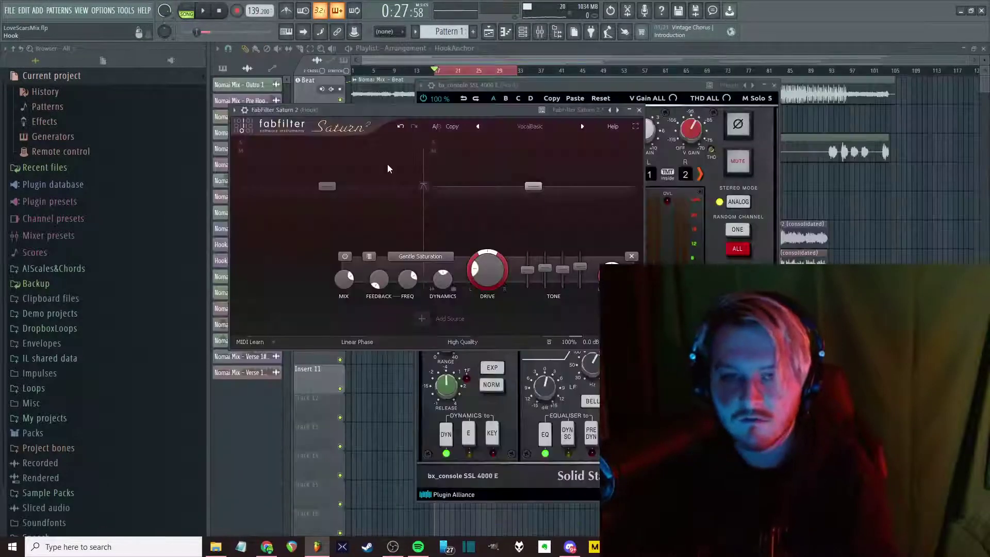
key("F5")
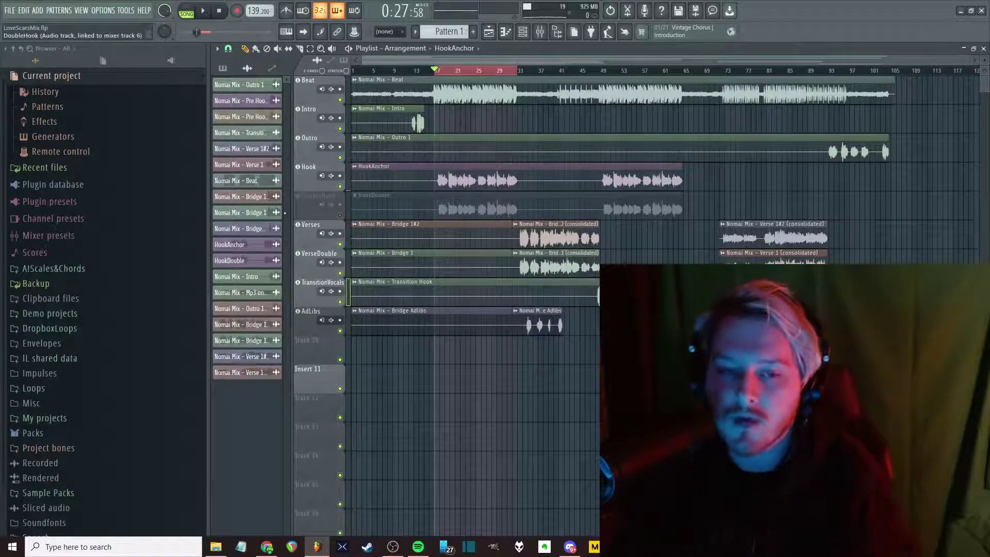
right_click(345, 211)
left_click(346, 217)
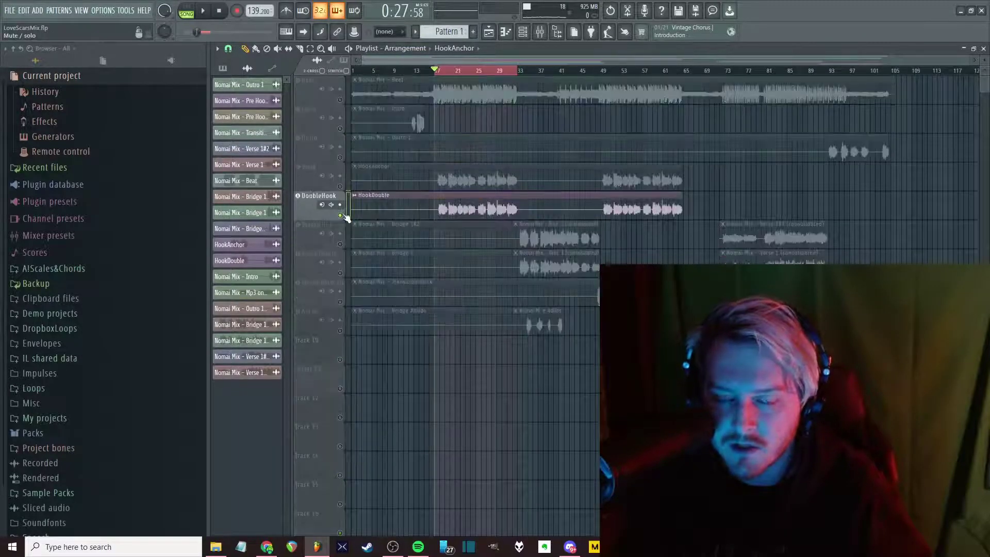
left_click(341, 186)
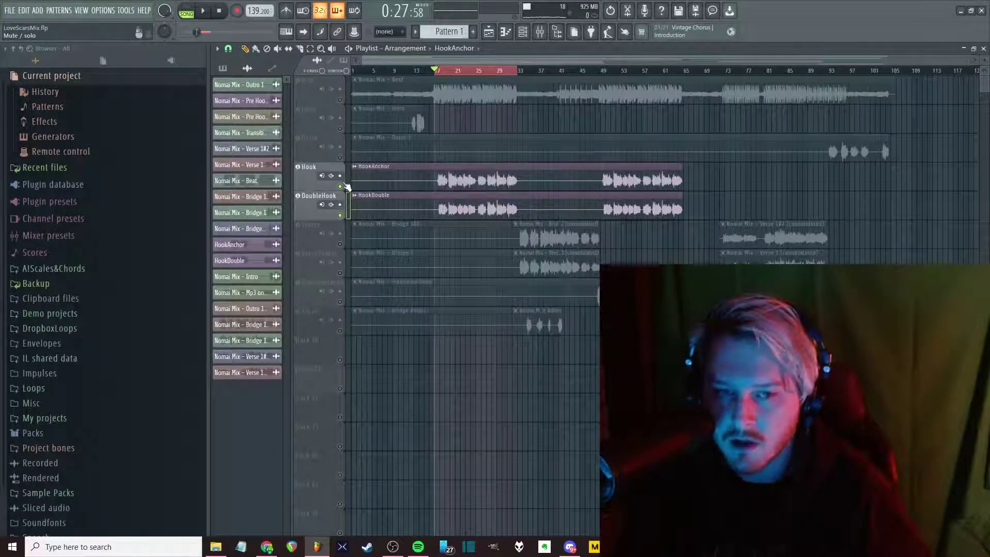
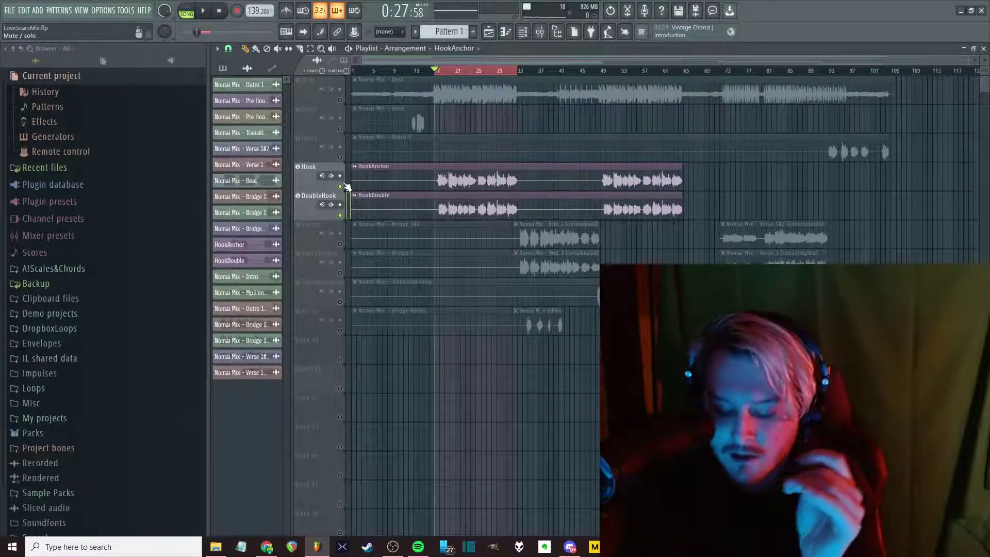
left_click(342, 186)
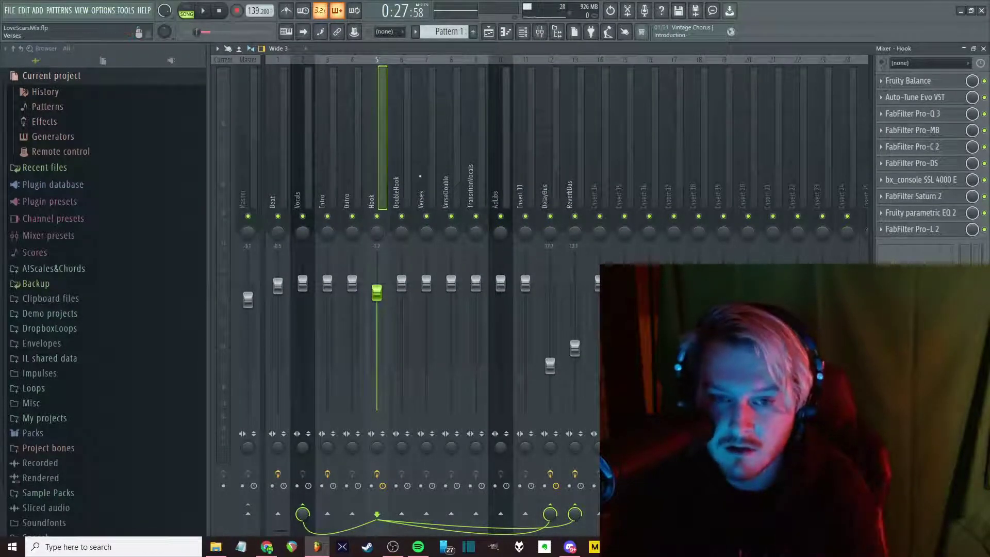
left_click(402, 186)
key("F5")
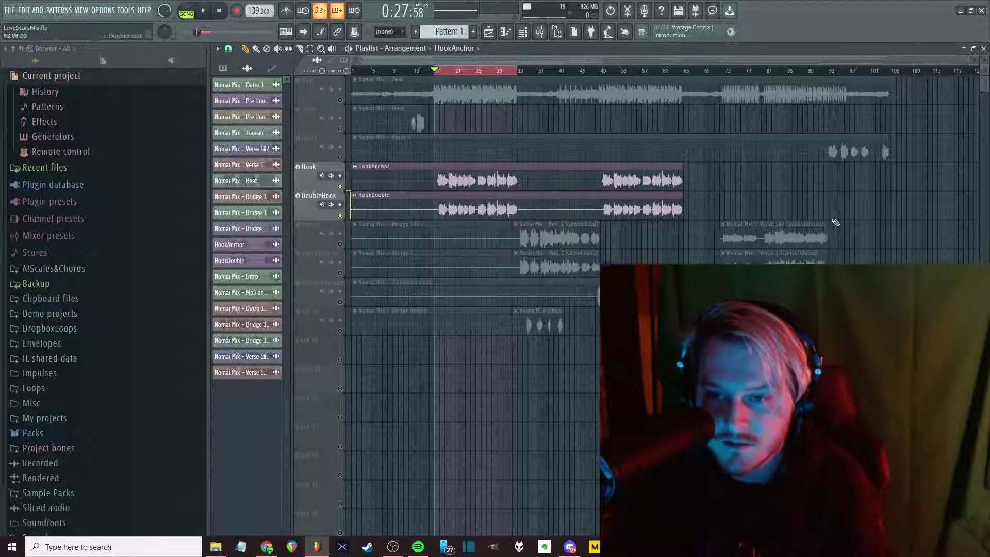
left_click_drag(835, 222, 515, 270)
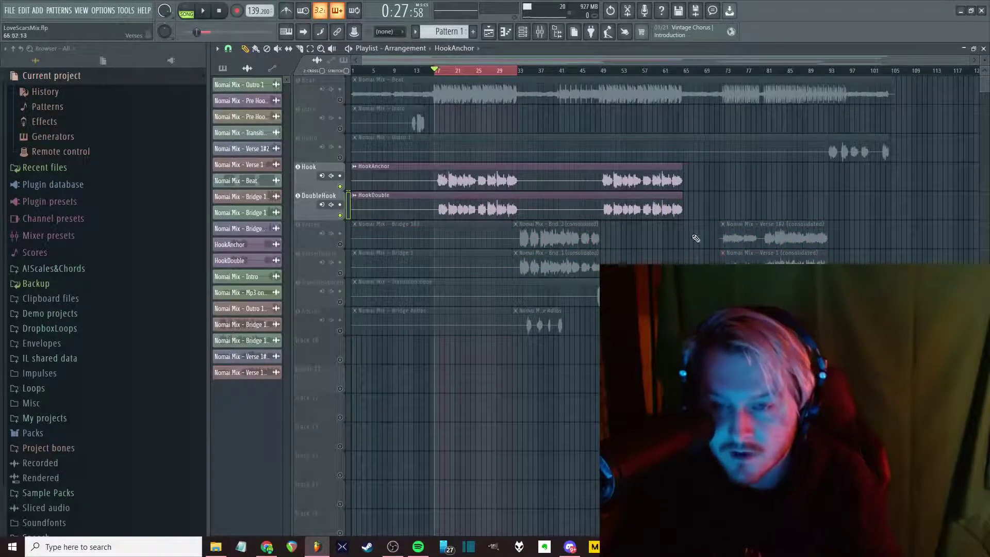
left_click_drag(644, 219, 479, 269)
left_click_drag(712, 219, 820, 264)
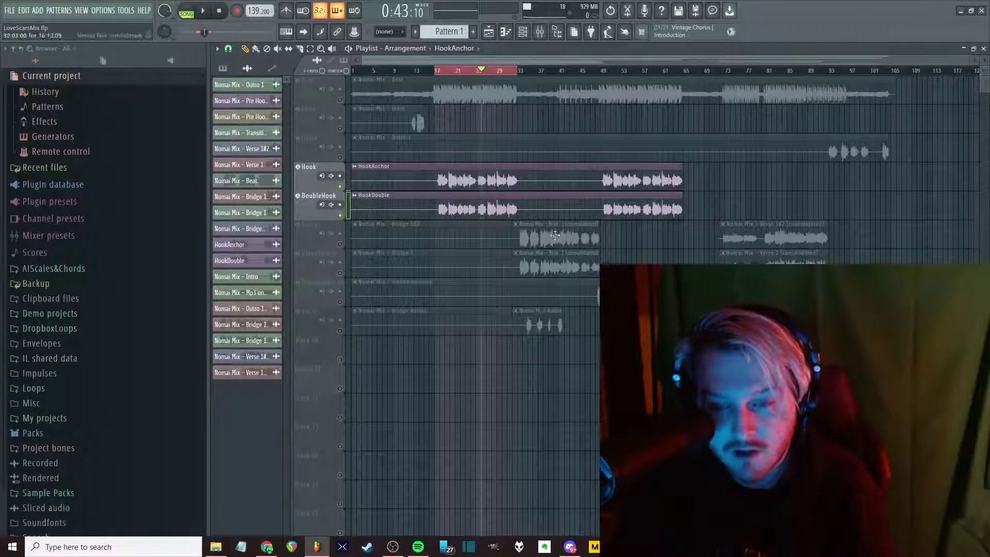
left_click_drag(853, 238, 504, 277)
left_click_drag(826, 240, 557, 279)
left_click_drag(855, 221, 596, 268)
left_click_drag(821, 219, 574, 279)
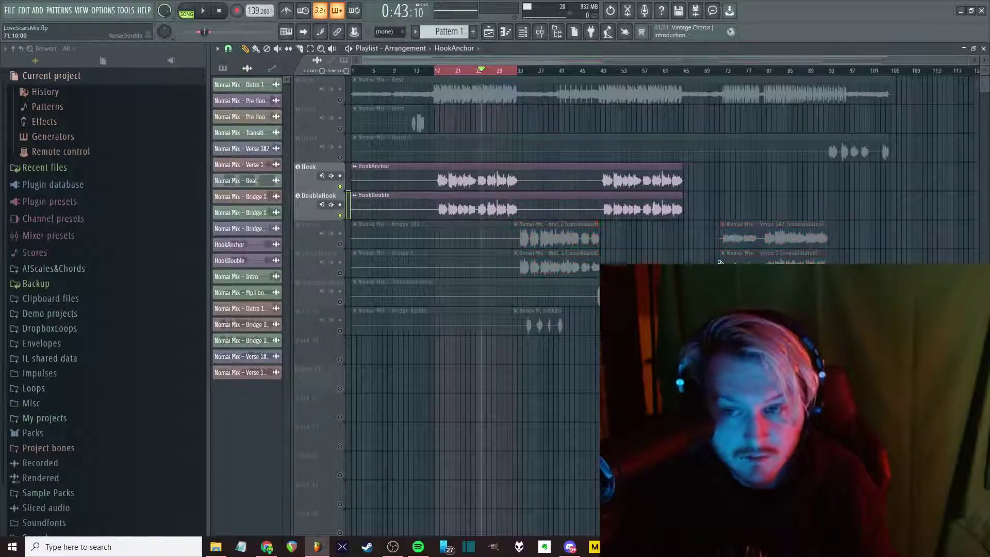
left_click_drag(874, 227, 773, 268)
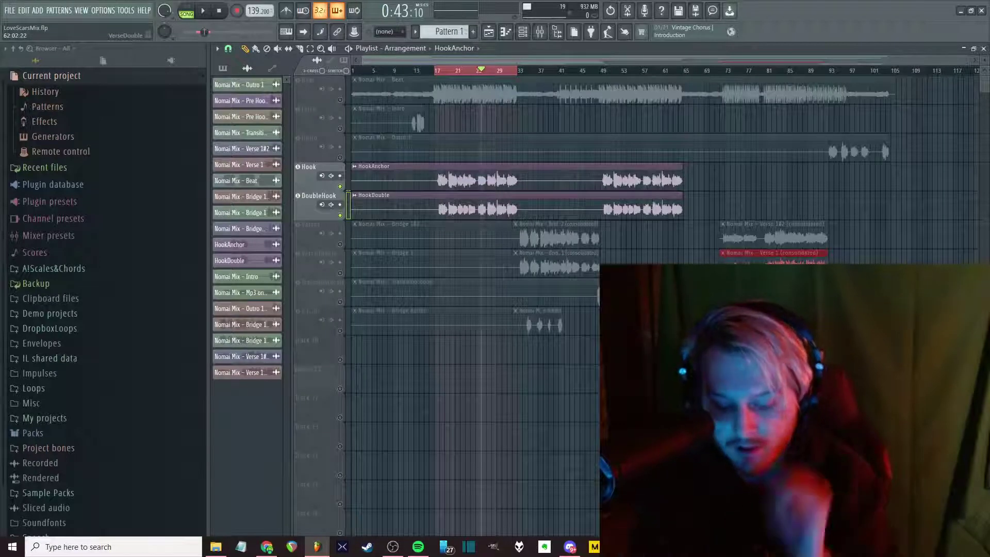
Copy the Hook mixer track's saved state with its whole effect chain onto the DoubleHook mixer track
key("F9")
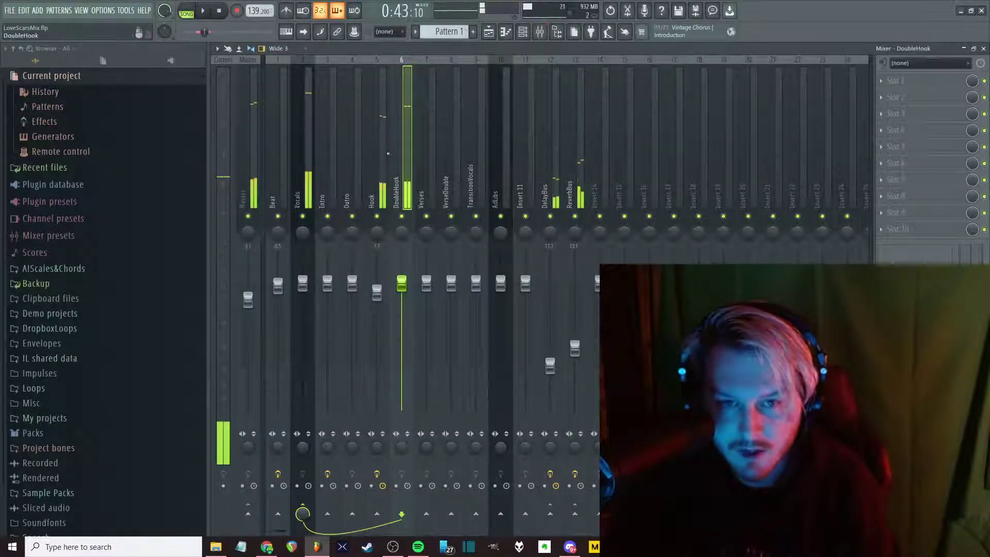
left_click(379, 210)
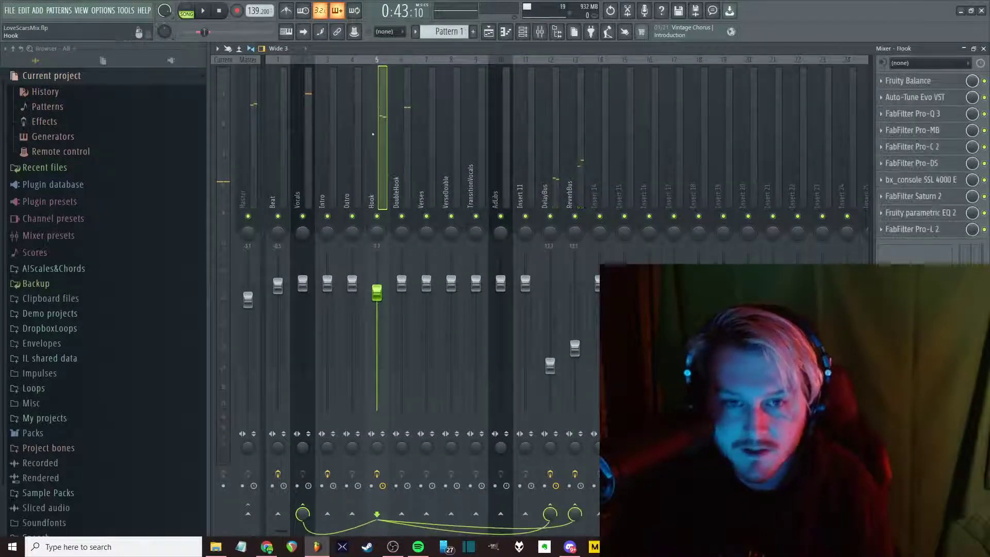
right_click(382, 129)
mouse_move(414, 124)
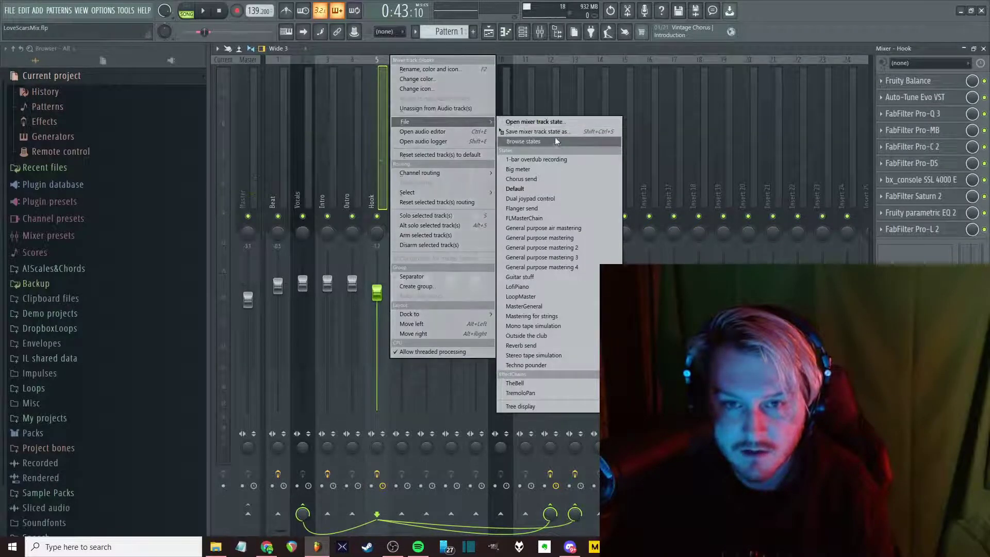
left_click_drag(555, 137, 402, 184)
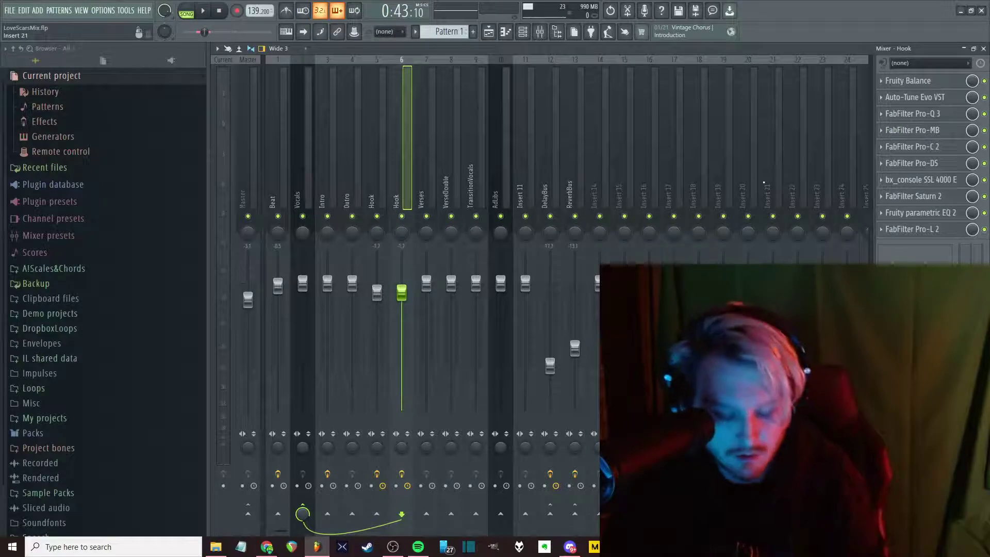
Rename the copied Hook mixer track on insert 6 as DoubleHook
right_click(401, 156)
left_click(428, 65)
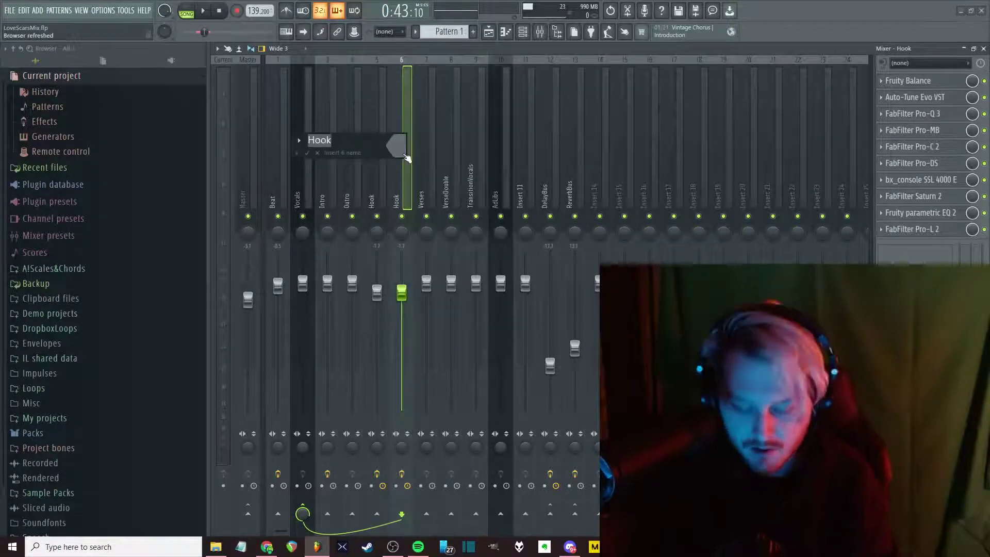
key("Return")
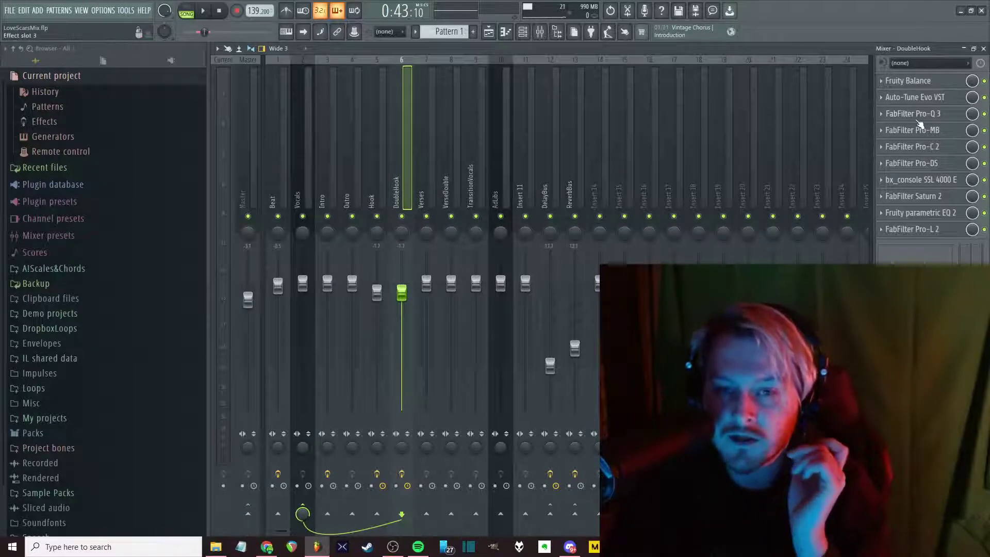
Delete Fruity Balance from the first effect slot of the DoubleHook track and confirm the removal
right_click(885, 81)
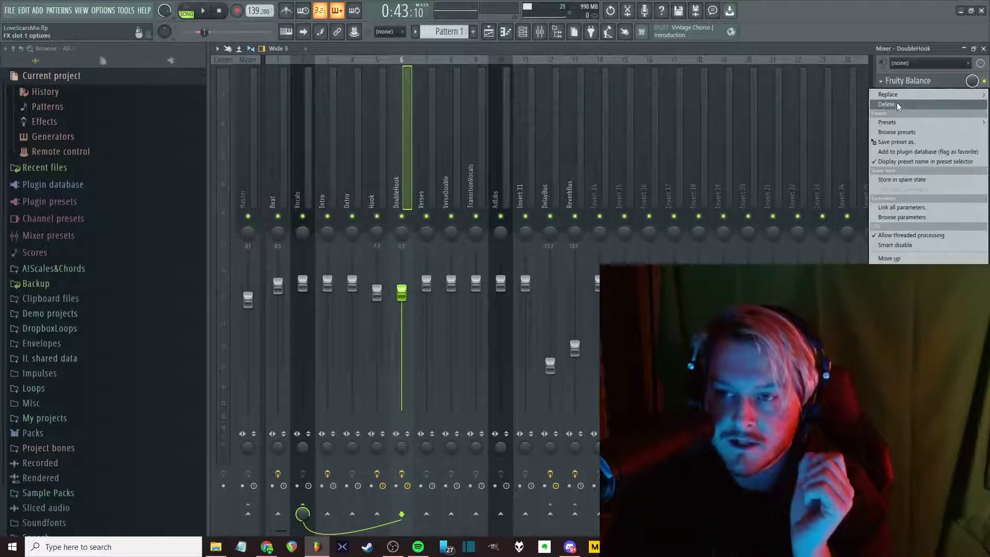
left_click(896, 106)
left_click(536, 306)
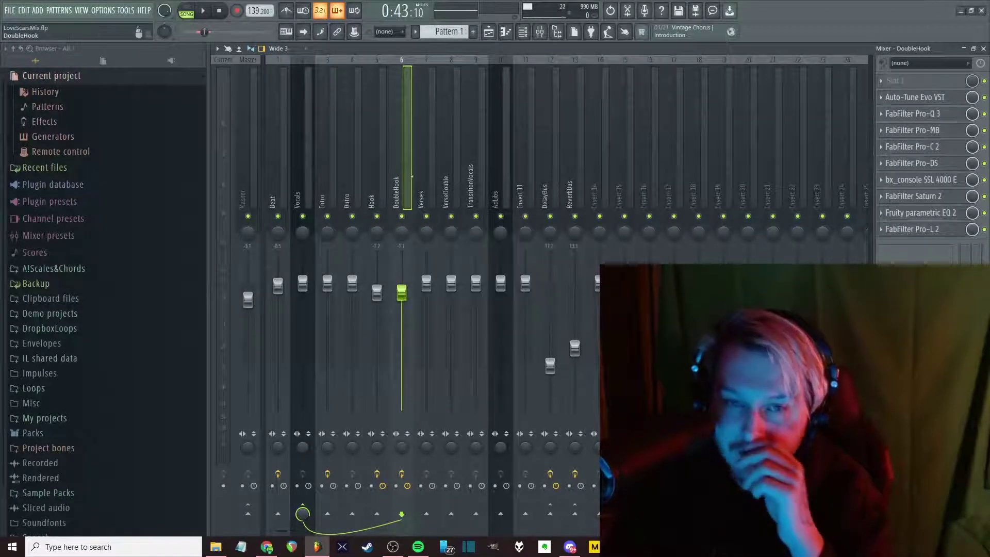
Move the DoubleHook track's empty effect slot down between FabFilter Pro-DS and bx_console SSL 4000 E, and check its Fruity parametric EQ 2 curve
left_click_drag(896, 81, 908, 166)
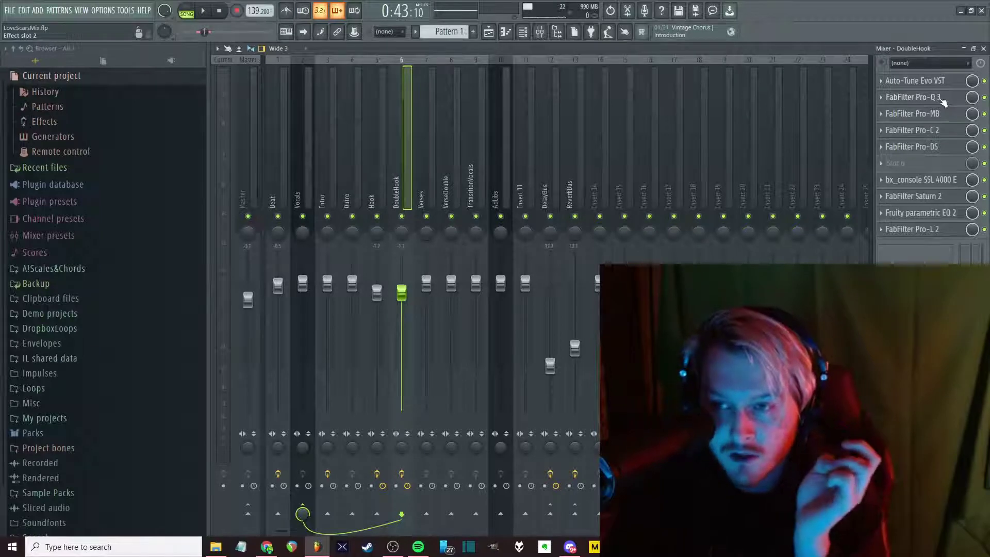
left_click(947, 213)
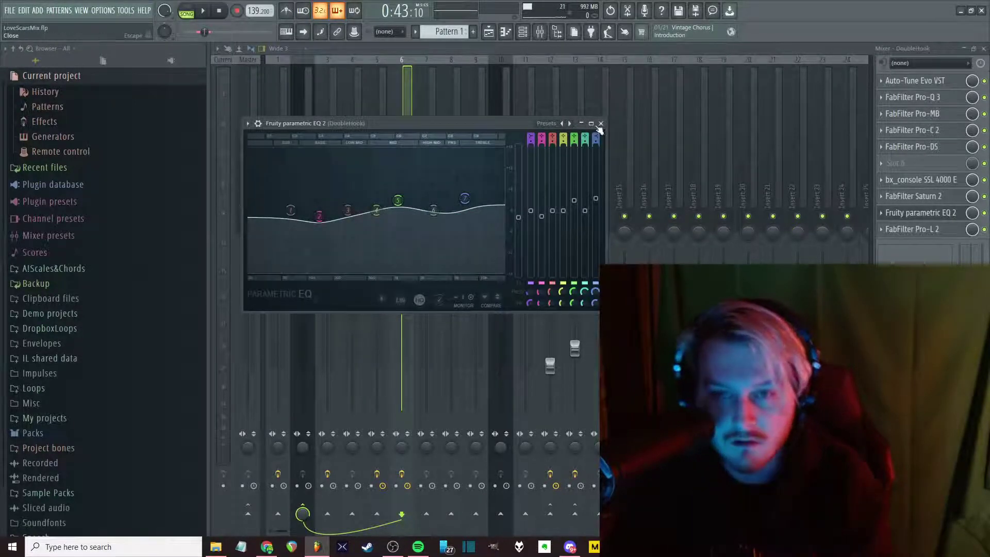
left_click(601, 123)
Play the Hook and DoubleHook vocals soloed and reshape the DoubleHook's Fruity parametric EQ 2 with cut lows and highs, raised upper mids and a -1.0 dB main level
right_click(377, 216)
key("space")
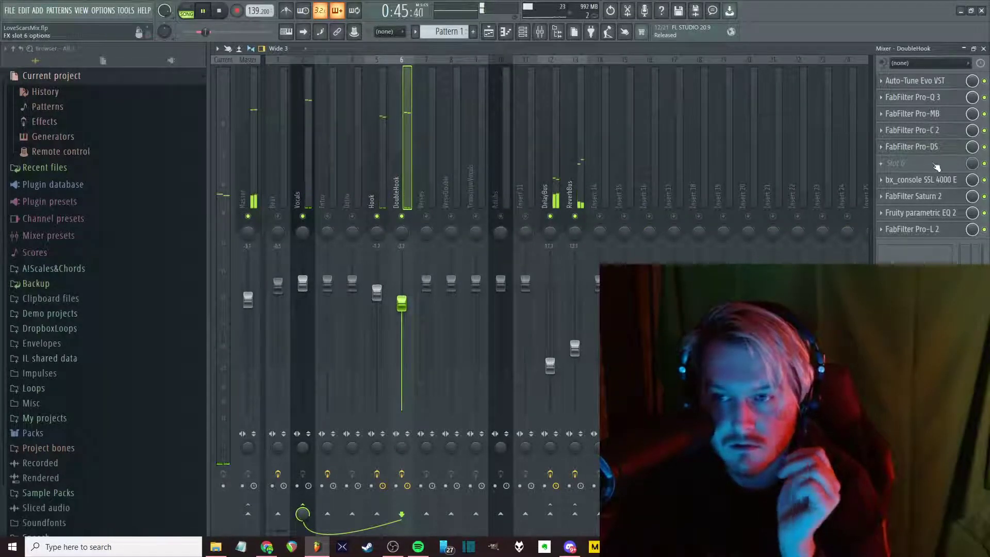
left_click(931, 217)
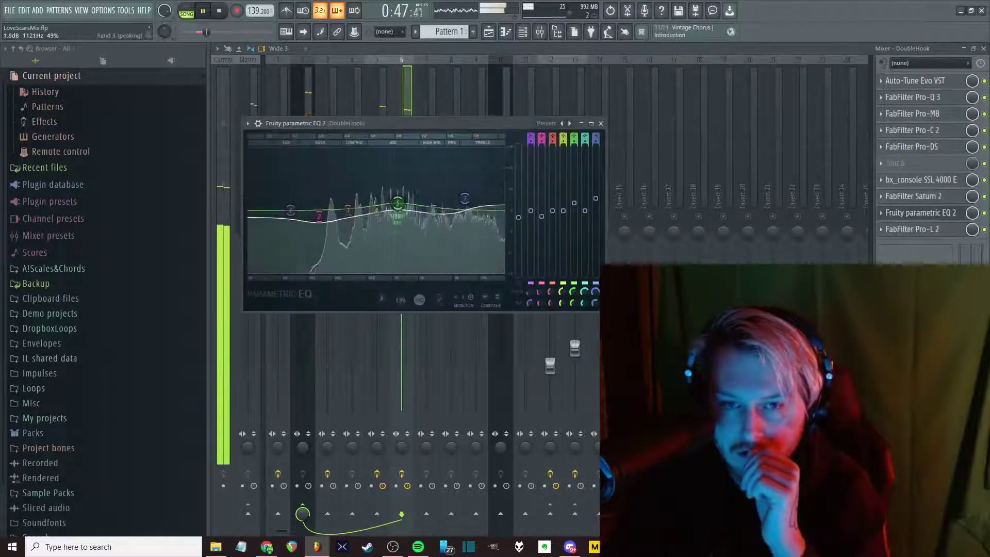
left_click_drag(465, 198, 474, 237)
left_click_drag(348, 210, 327, 226)
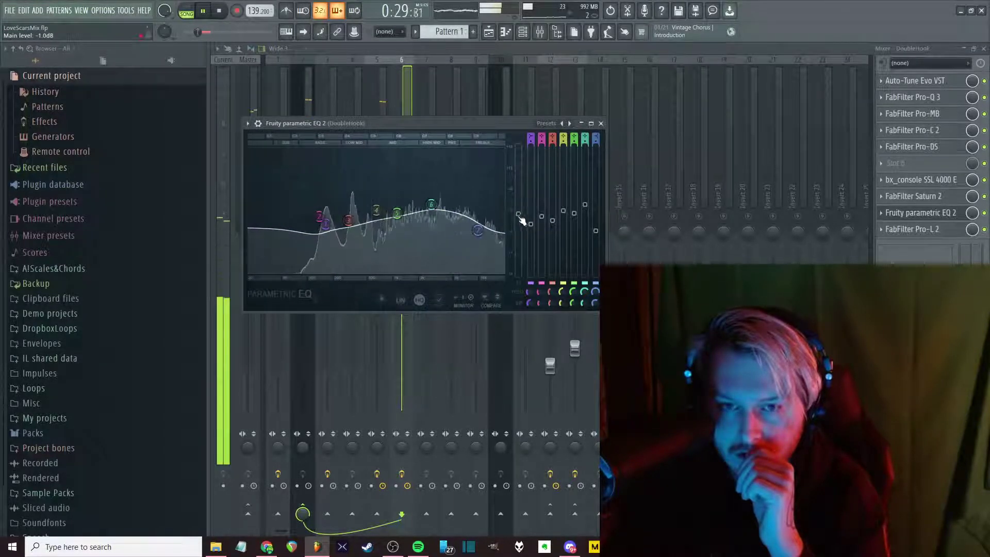
left_click(920, 212)
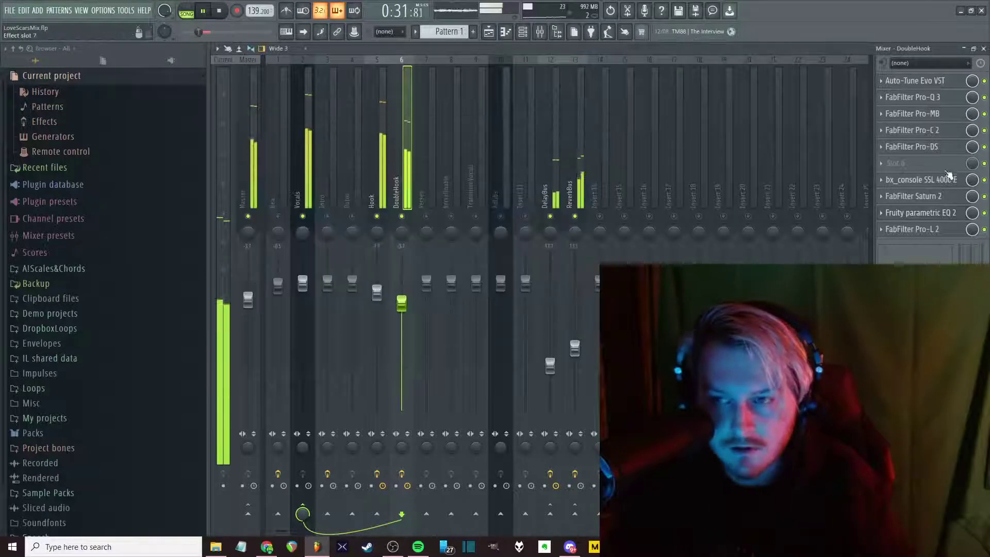
key("space")
Load Little AlterBoy into the empty sixth effect slot of the DoubleHook track
left_click(933, 162)
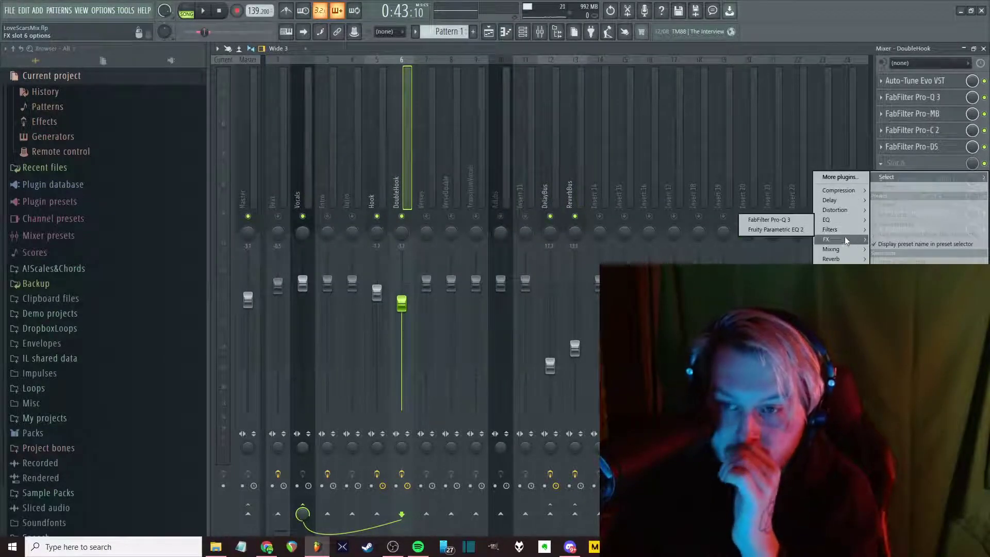
mouse_move(844, 237)
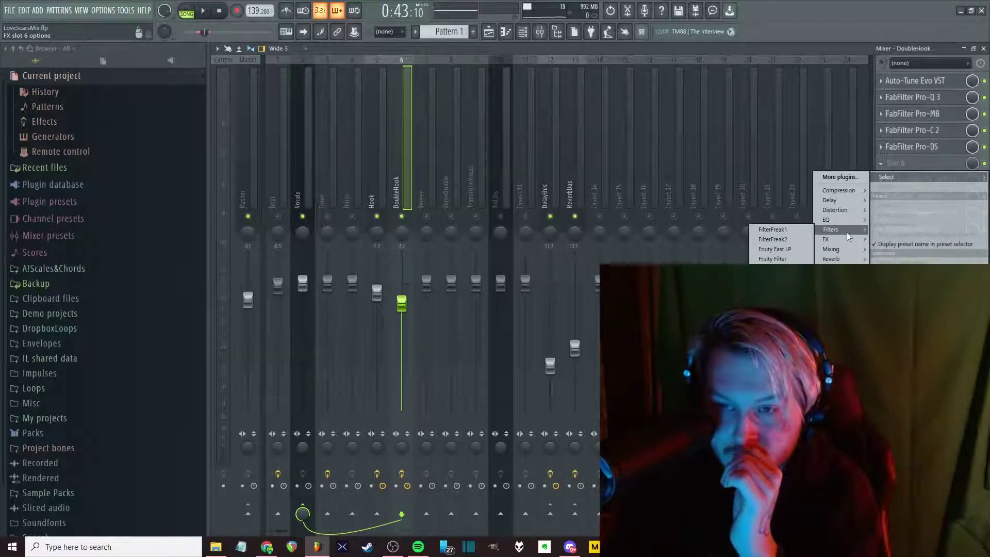
left_click(848, 178)
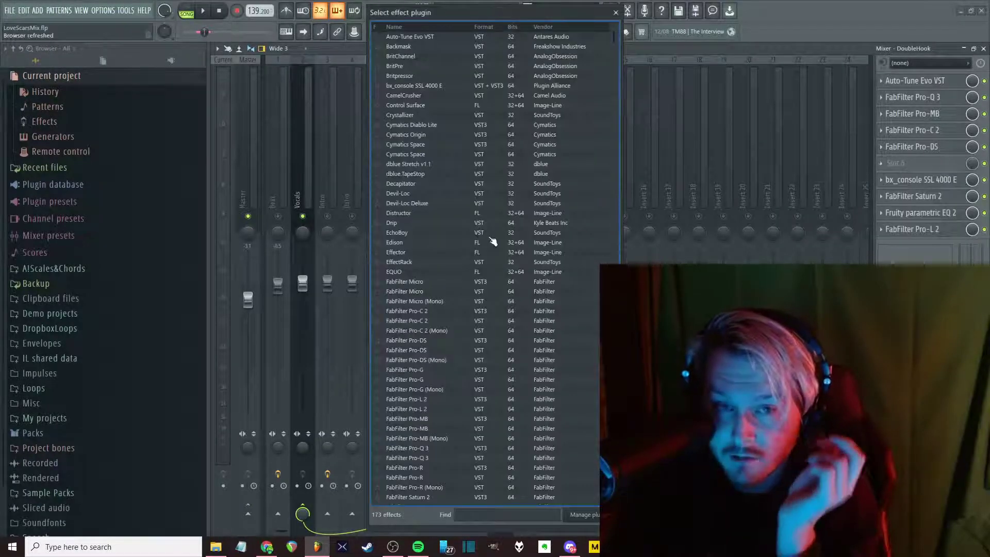
scroll(494, 244, "down", 20)
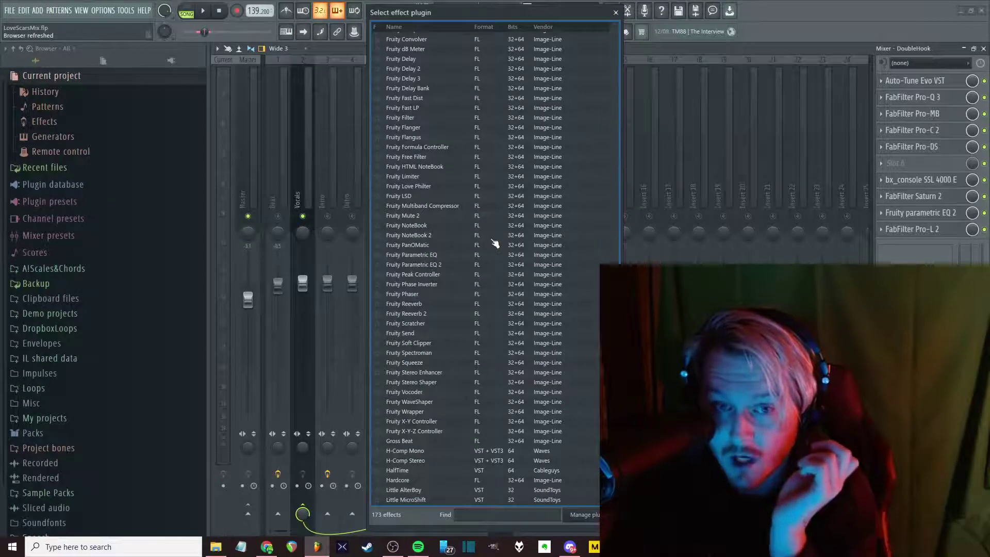
scroll(493, 243, "down", 20)
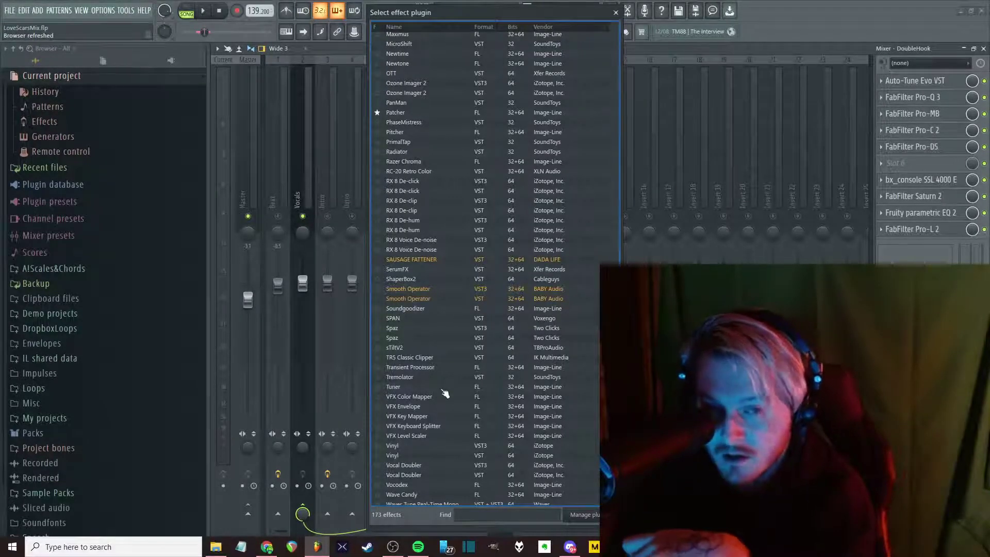
scroll(444, 393, "up", 7)
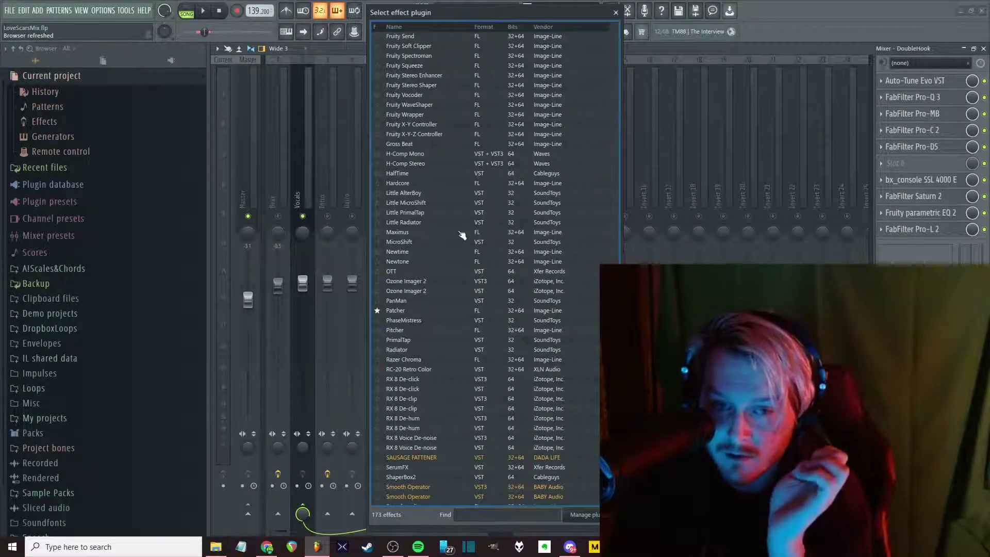
left_click(417, 194)
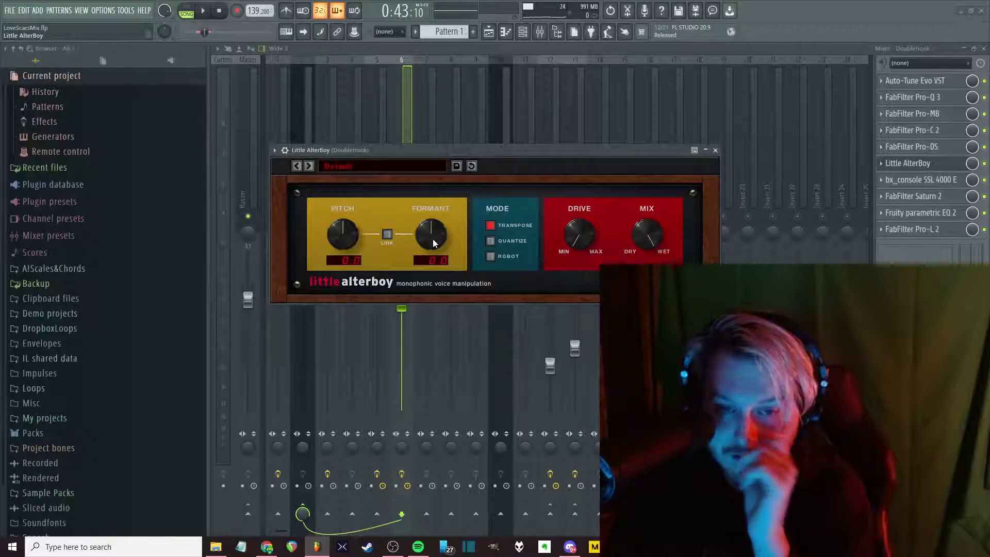
Lower Little AlterBoy's formant to -1.9 semitones while auditioning the hook vocals, and close its window and stop playback
left_click_drag(434, 244, 436, 259)
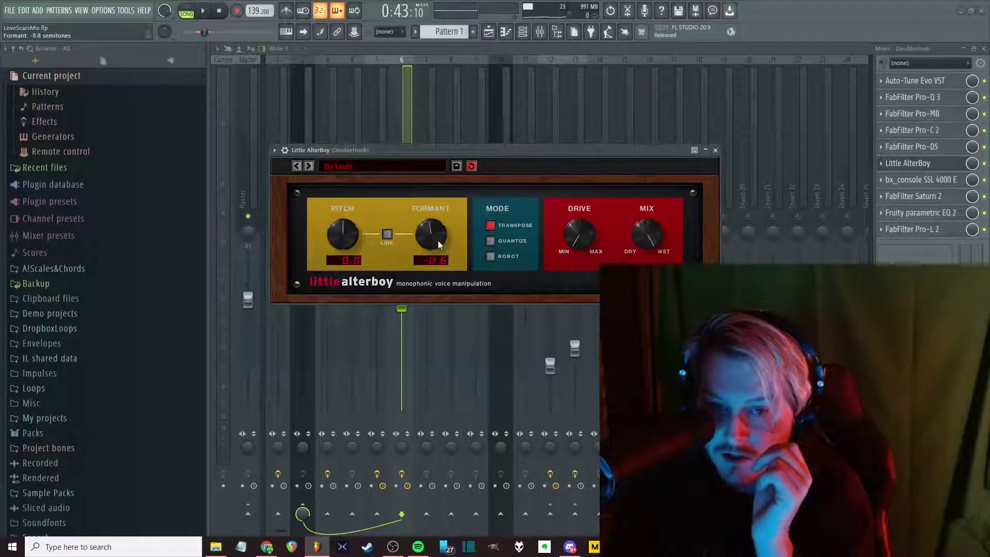
scroll(437, 252, "down", 3)
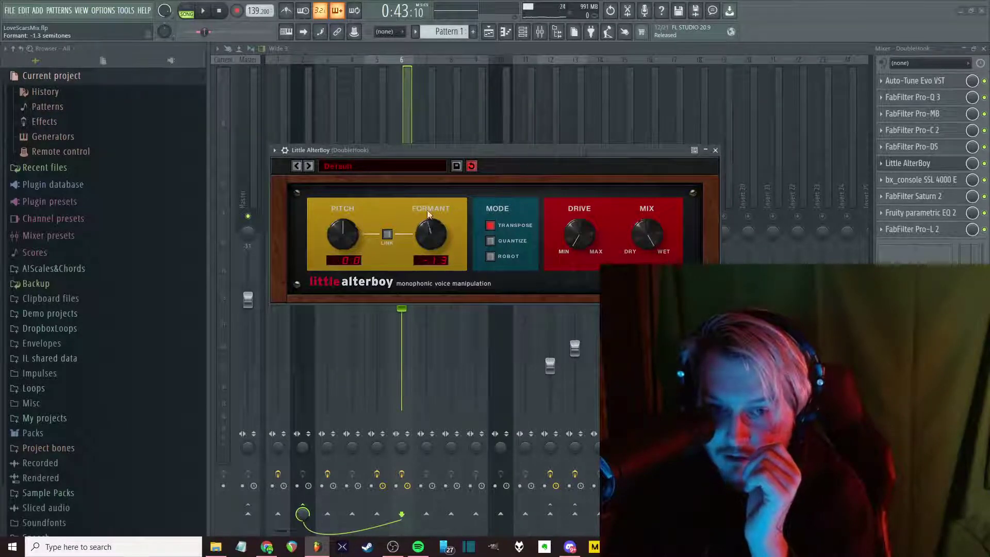
key("space")
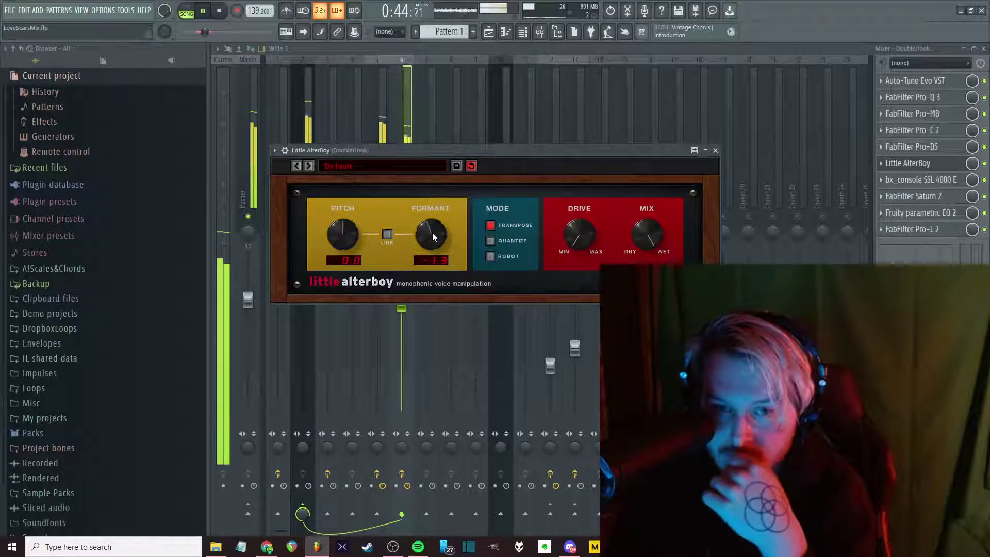
scroll(434, 237, "down", 2)
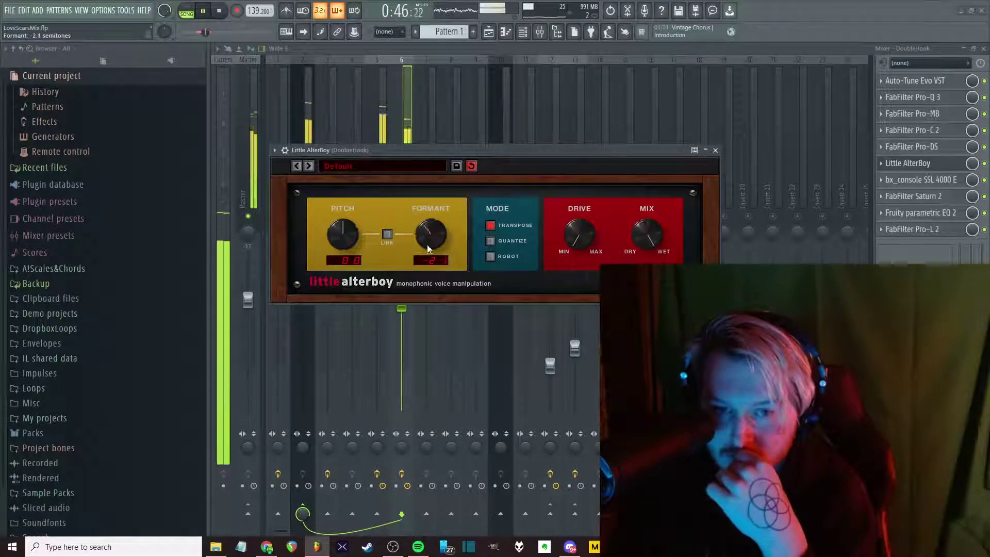
scroll(427, 247, "down", 1)
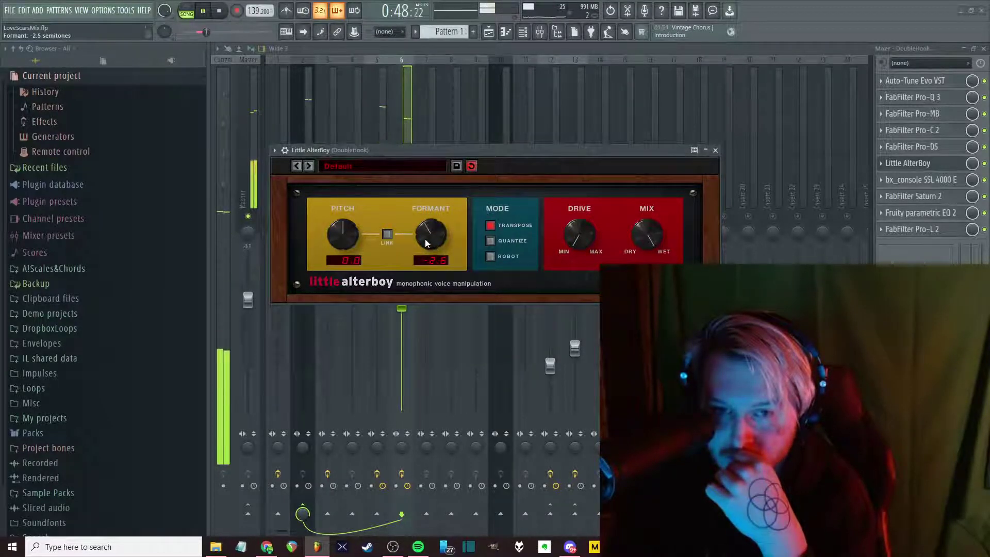
scroll(426, 241, "up", 2)
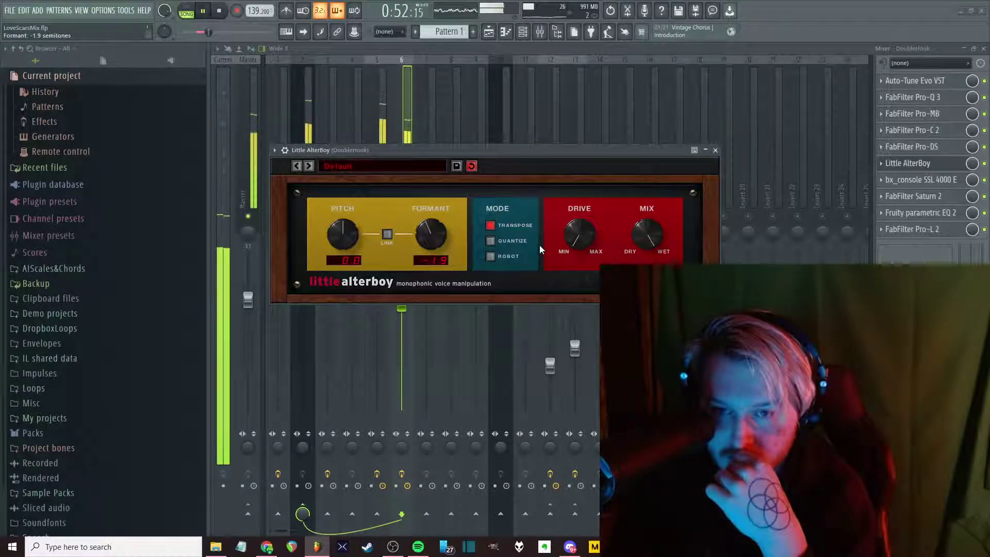
left_click(705, 150)
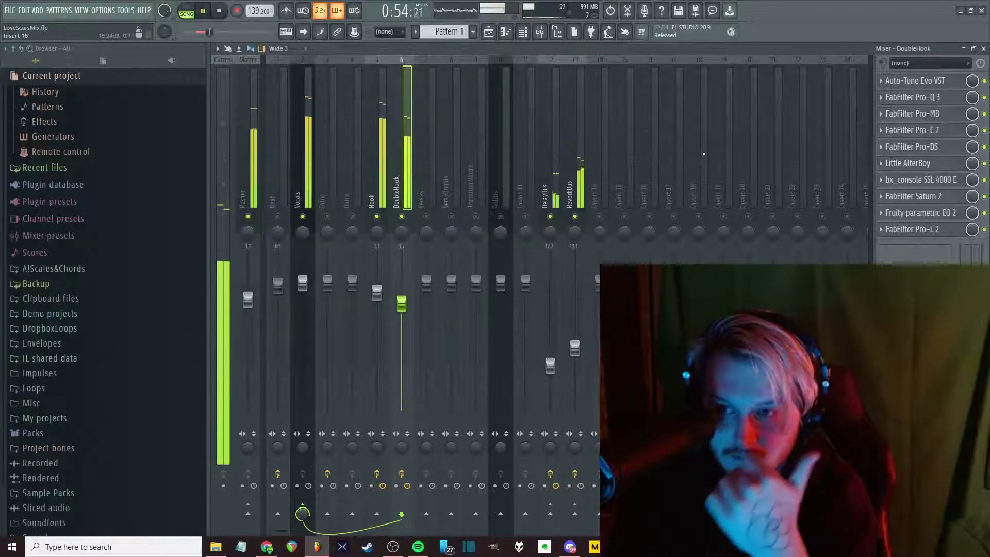
key("space")
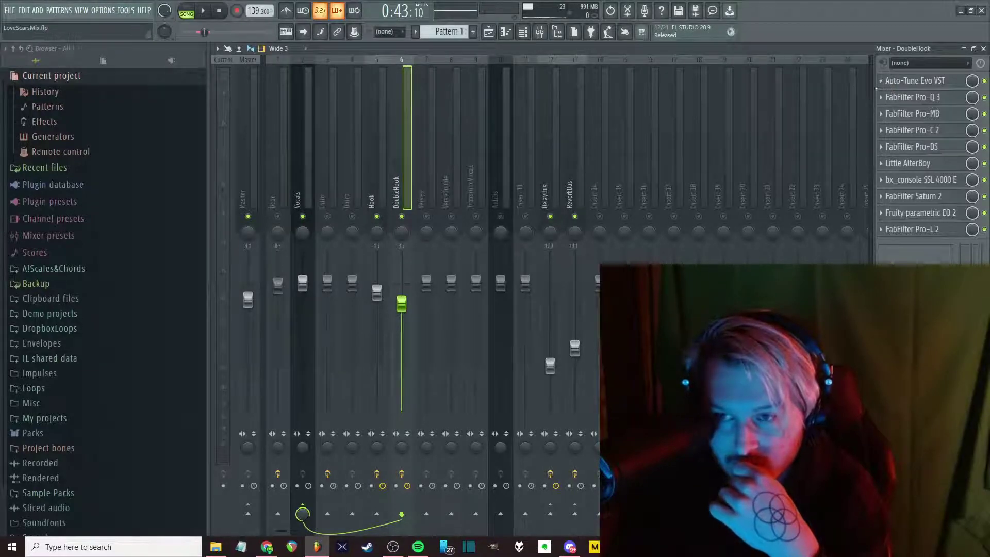
Save the DoubleHook's Fruity parametric EQ 2 settings as a preset named Tut2 and close the plugin window
left_click(905, 213)
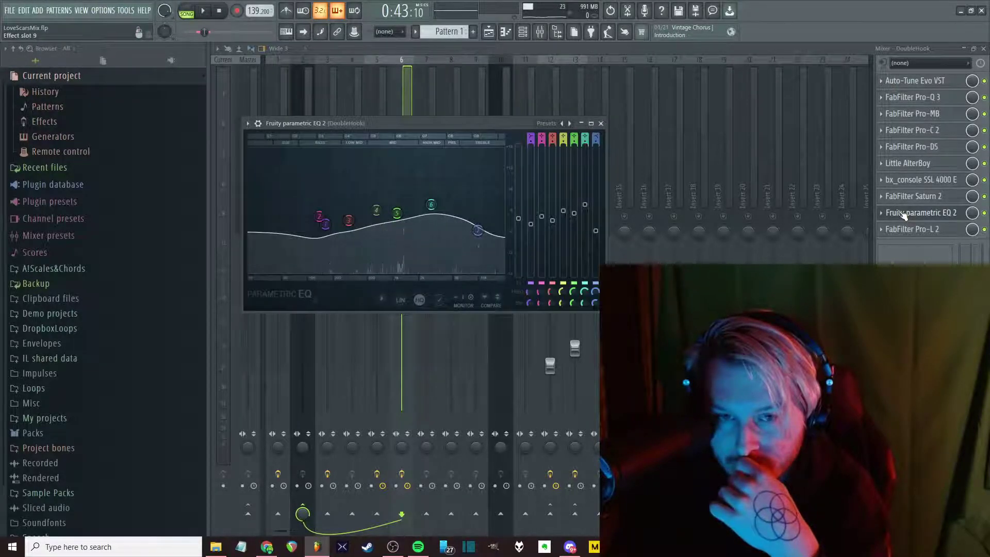
left_click(248, 124)
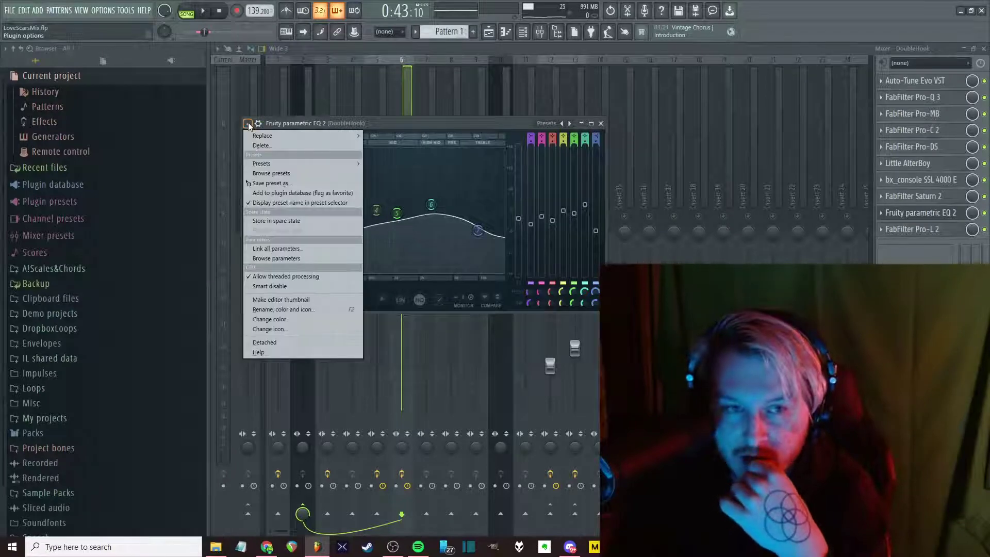
left_click(295, 183)
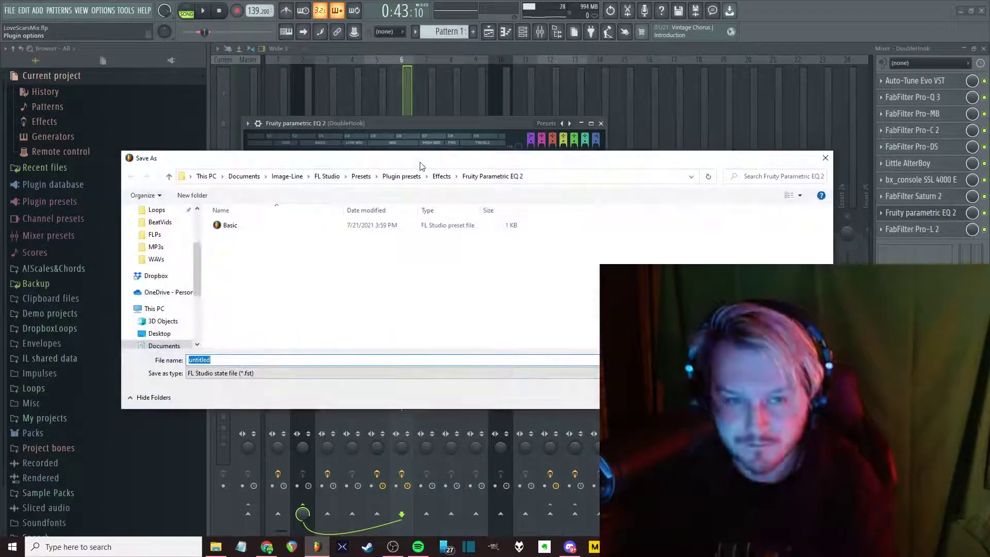
type("Tut2")
key("Return")
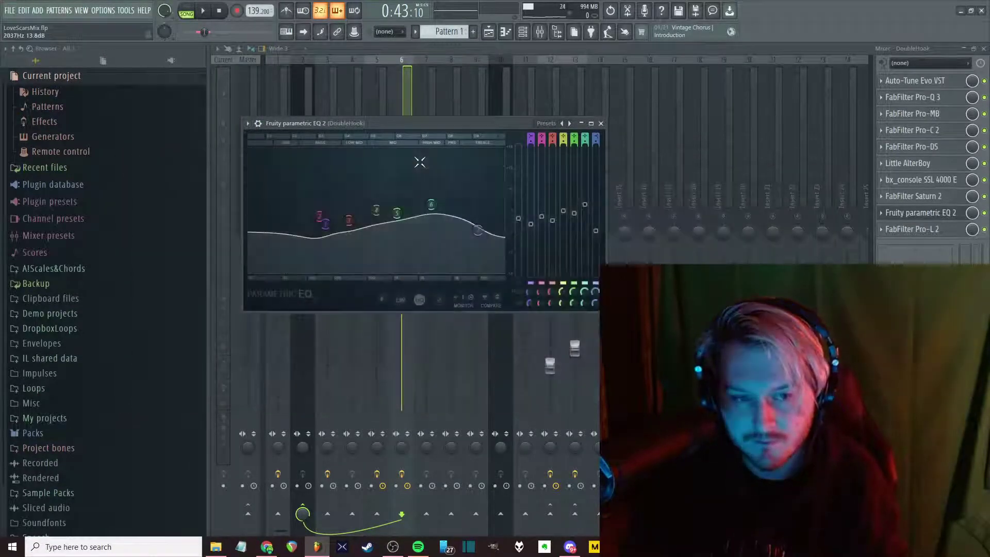
left_click(600, 124)
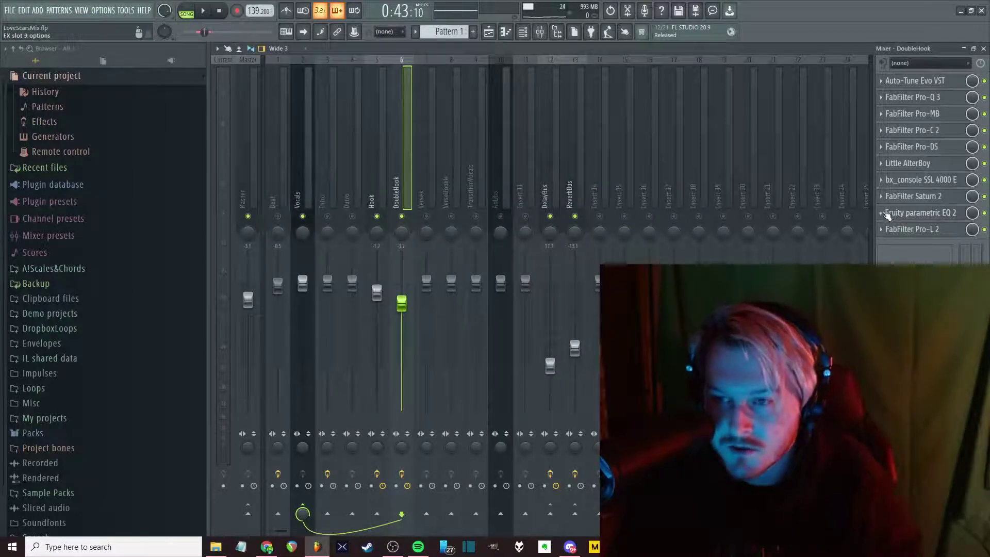
Replace the Fruity parametric EQ 2 in the DoubleHook's ninth effect slot with Patcher
left_click(881, 212)
left_click(888, 236)
key("Return")
left_click(907, 213)
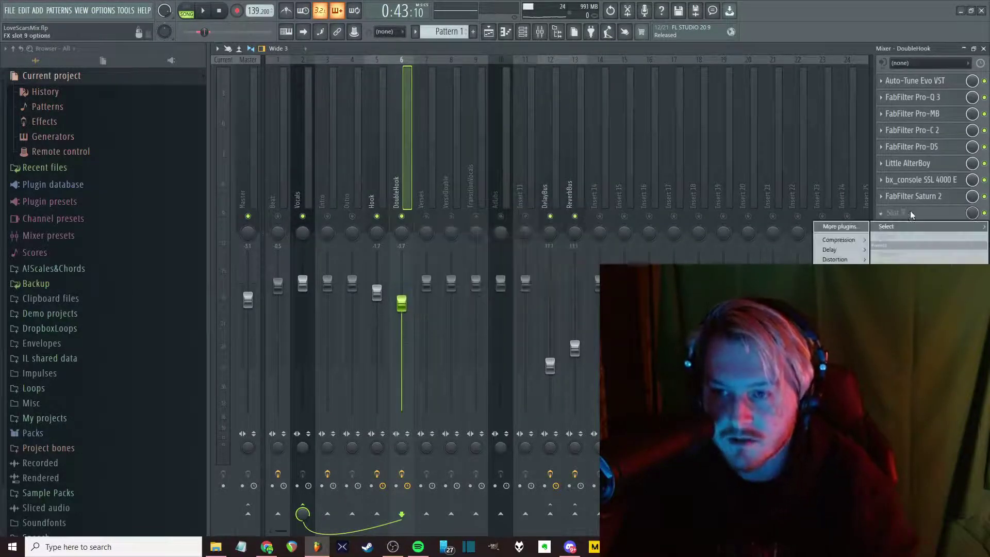
left_click(840, 227)
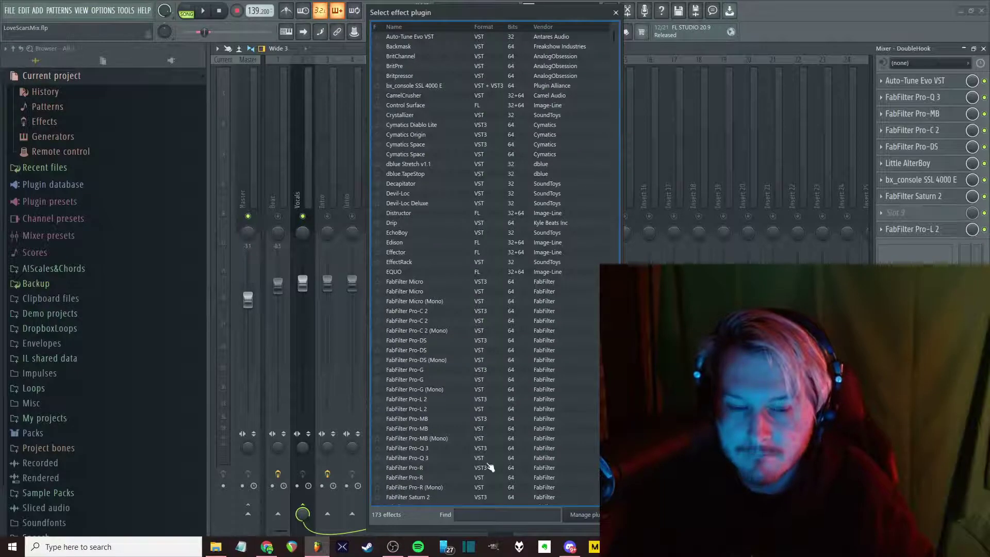
left_click(471, 512)
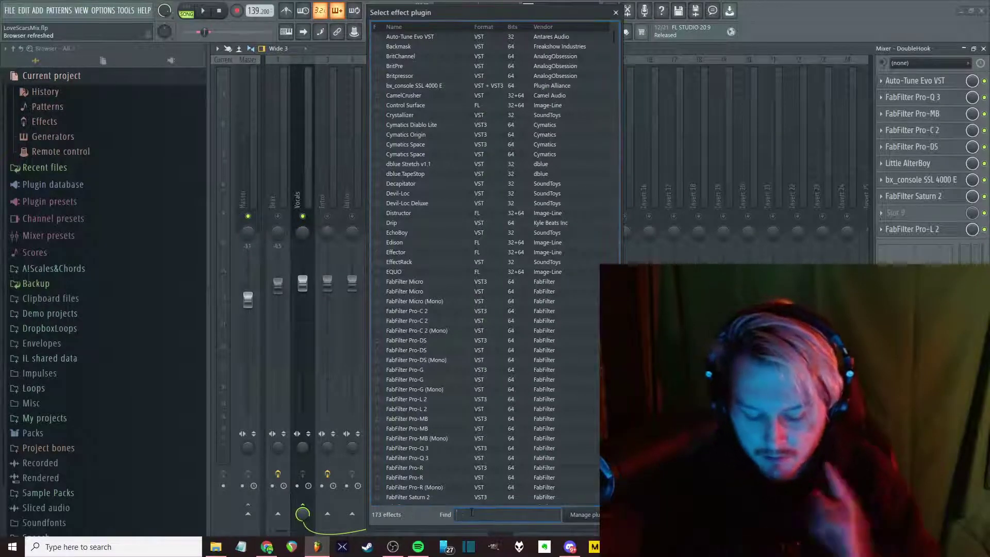
type("patc")
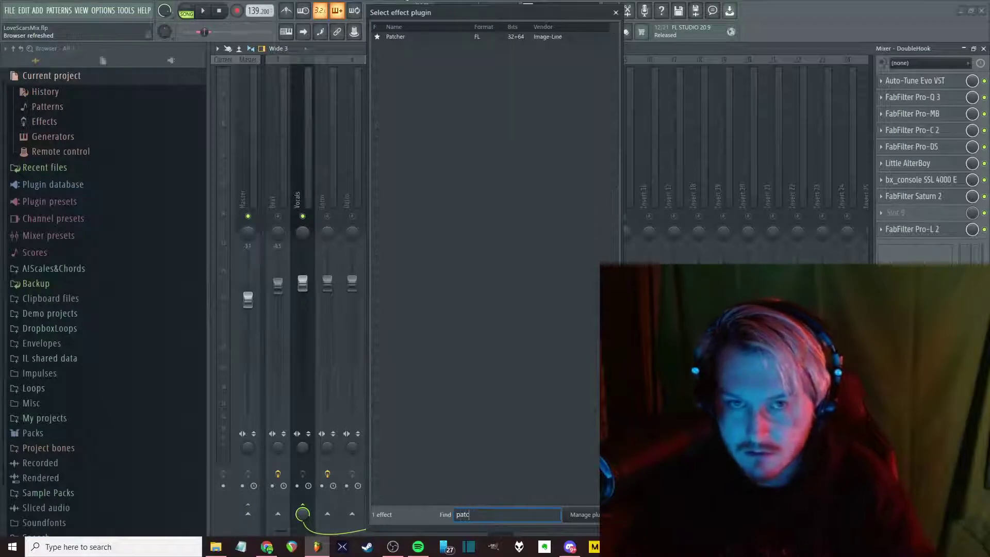
key("Return")
key("F5")
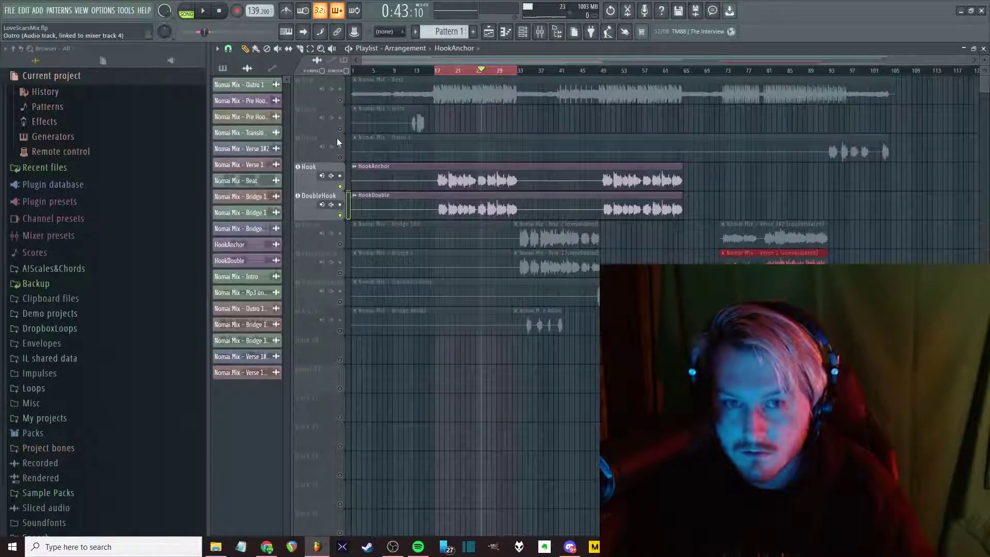
key("F9")
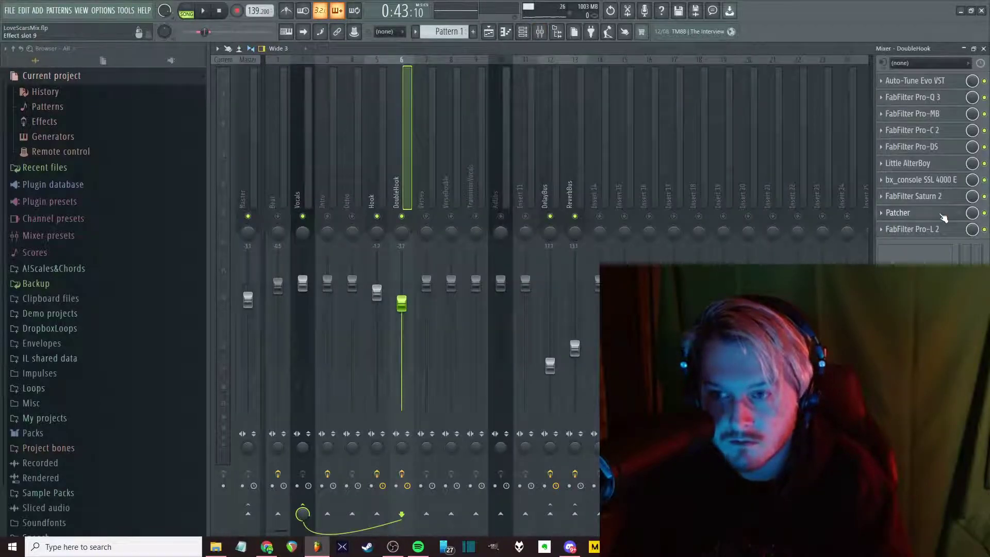
Add a Fruity Parametric EQ 2 to the DoubleHook's Patcher map and open its editor
left_click(907, 212)
right_click(364, 212)
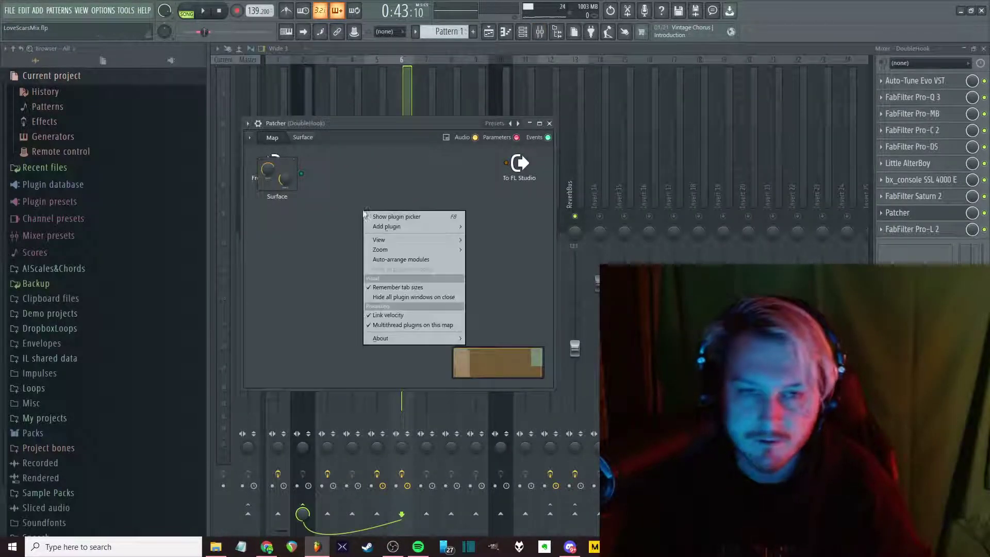
left_click(430, 227)
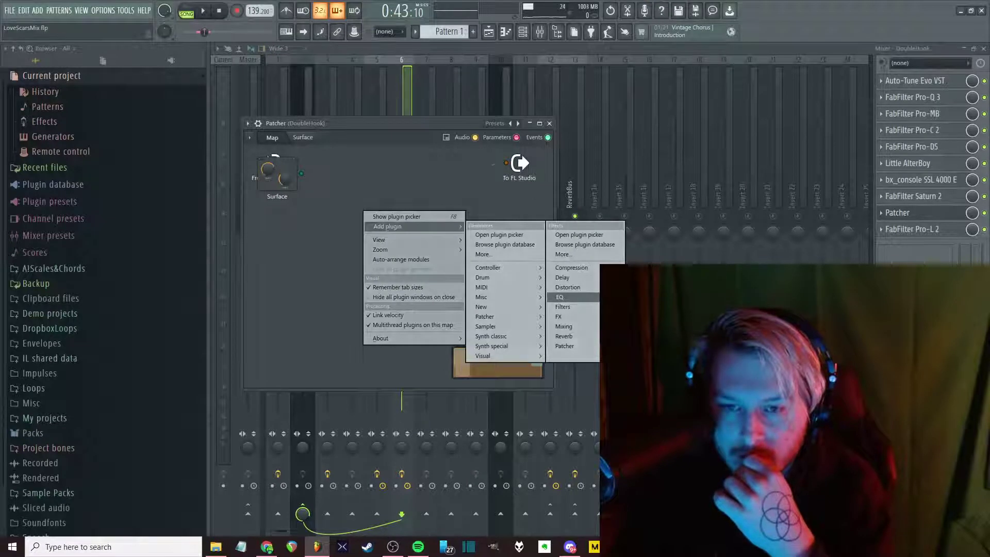
left_click(577, 302)
double_click(334, 247)
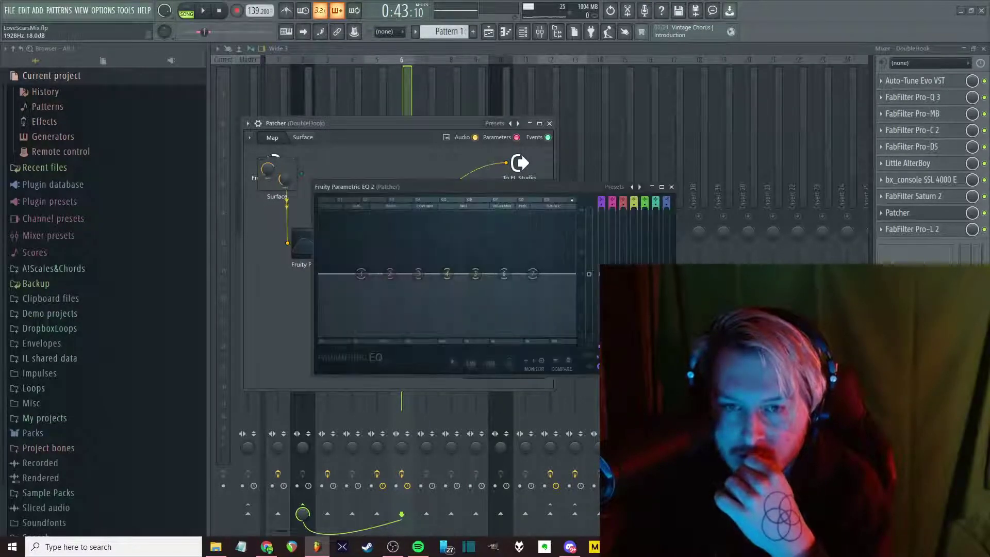
Load the Tut2 preset into the Fruity Parametric EQ 2 inside Patcher and close its editor
left_click(616, 187)
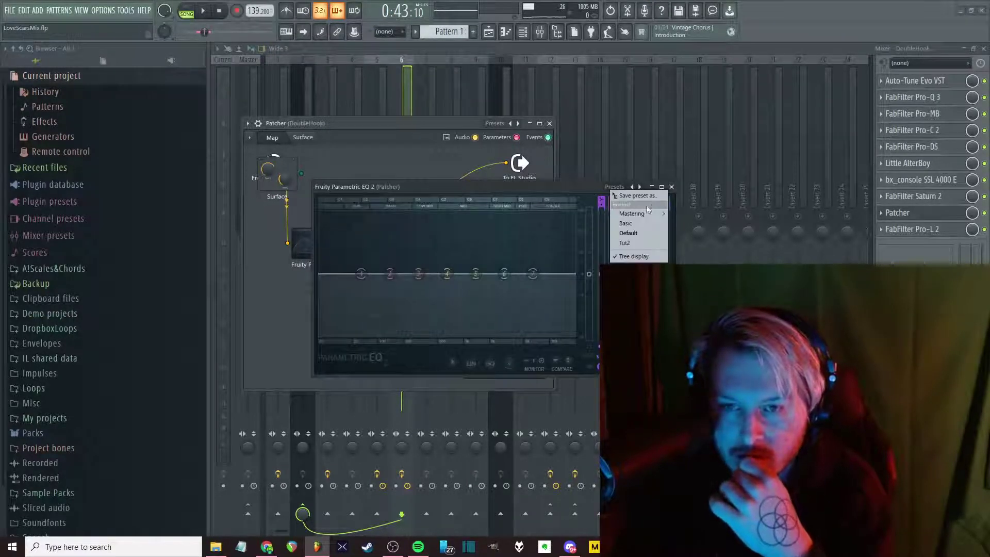
left_click(625, 242)
left_click(671, 187)
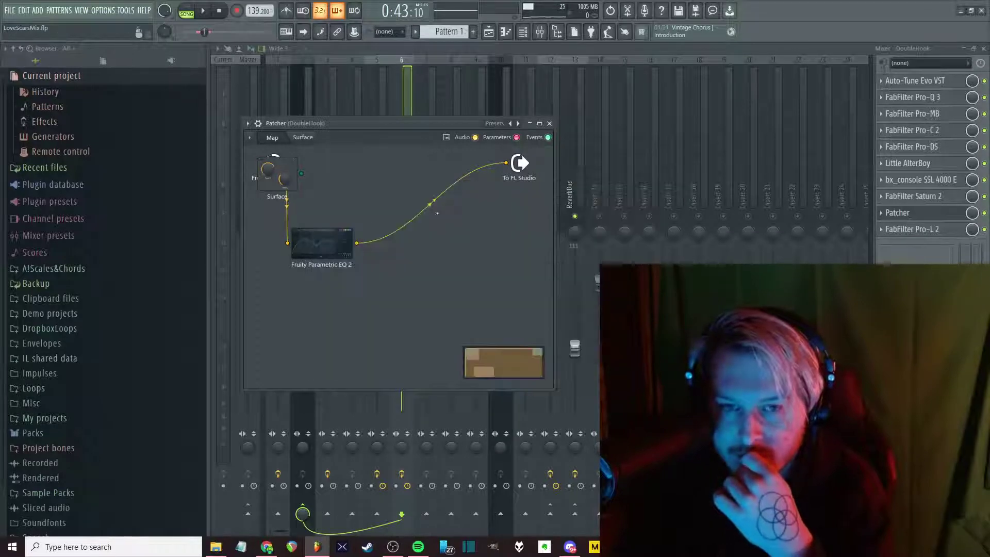
right_click(433, 259)
mouse_move(510, 272)
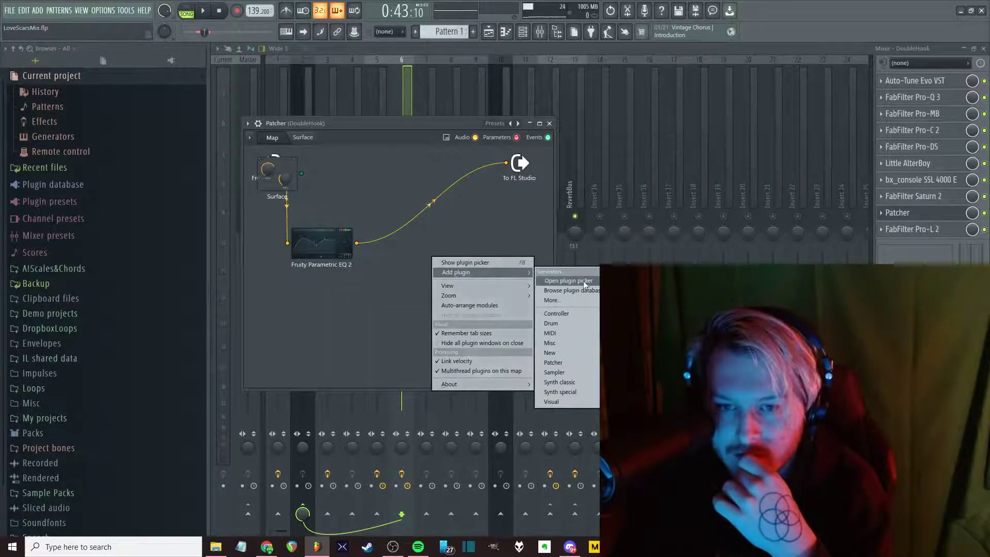
left_click(584, 280)
key("Escape")
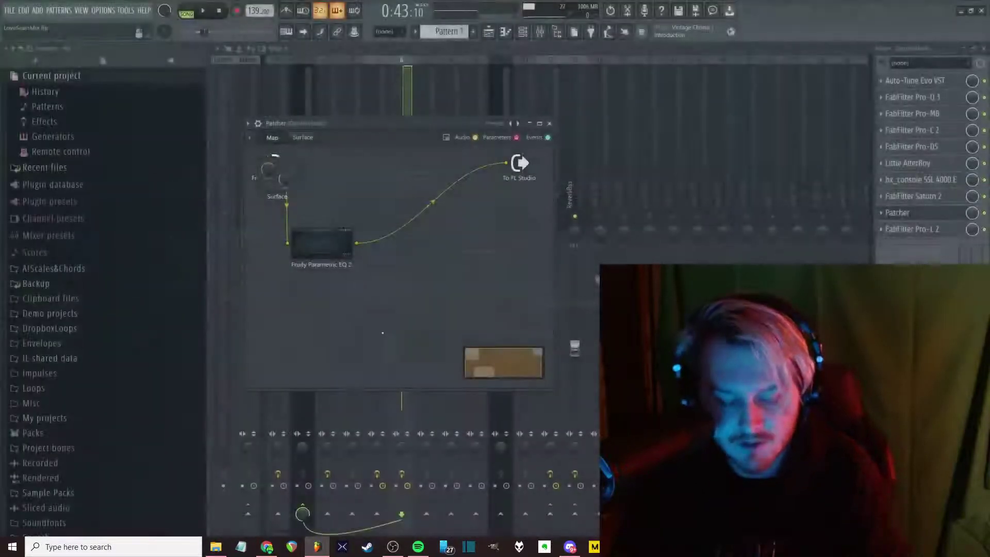
right_click(481, 275)
mouse_move(518, 289)
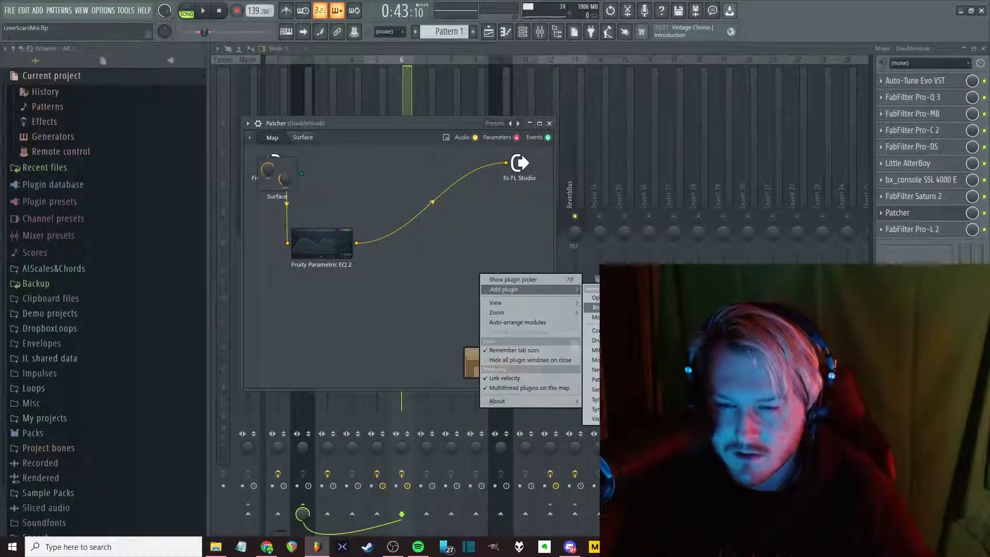
left_click(593, 307)
right_click(360, 280)
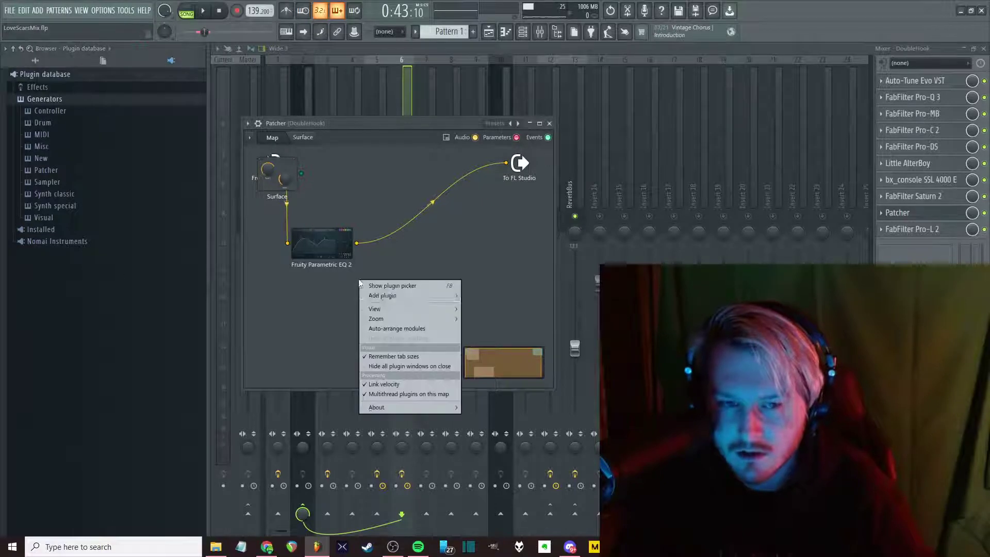
mouse_move(385, 296)
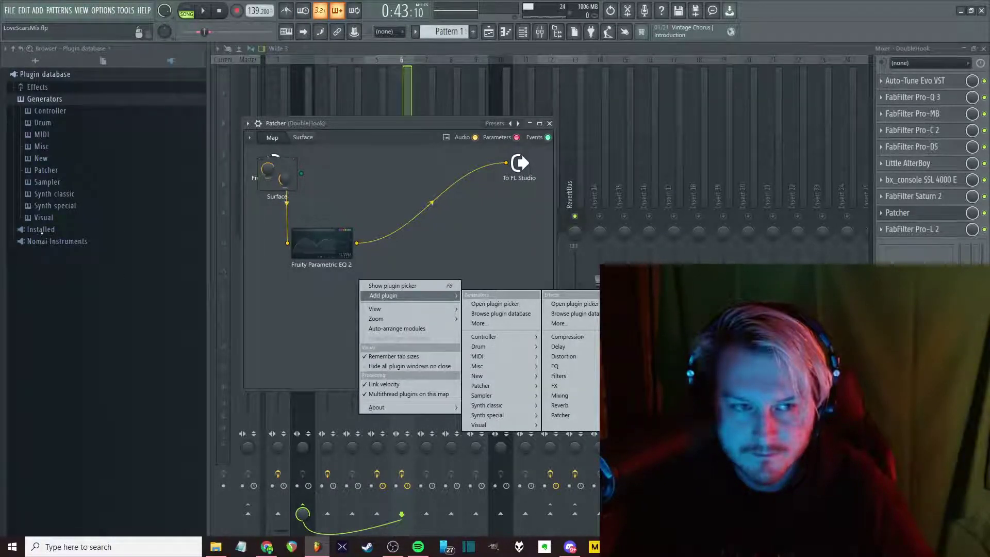
left_click(45, 88)
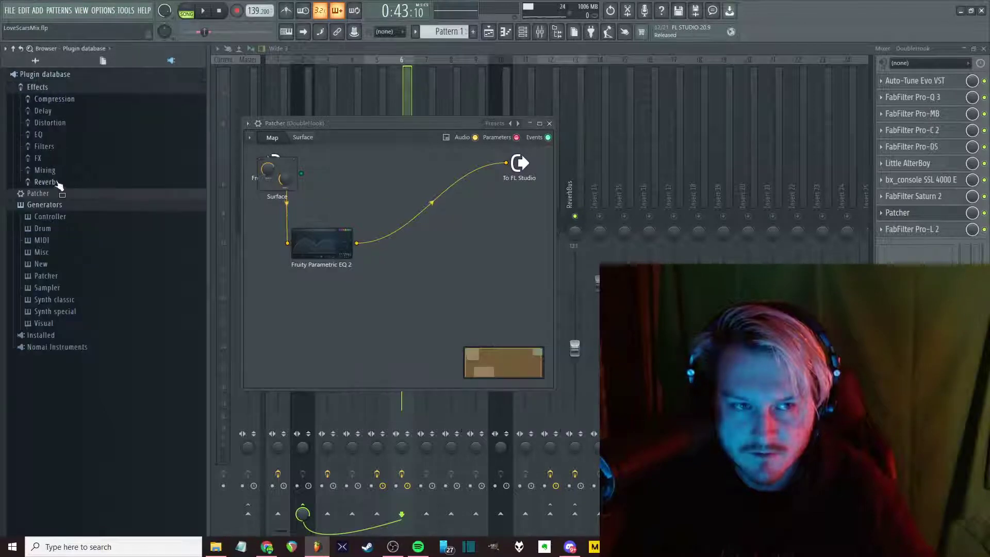
right_click(420, 281)
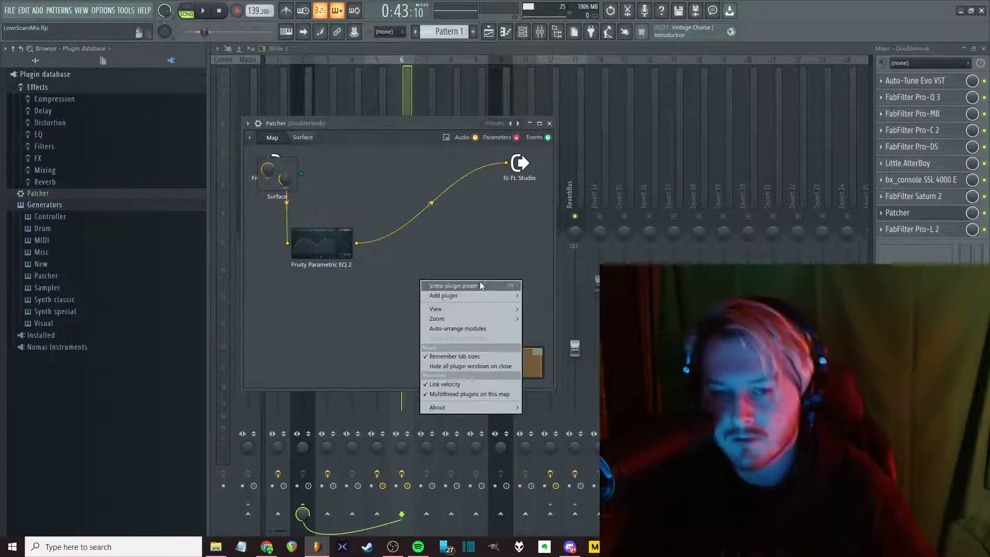
mouse_move(481, 296)
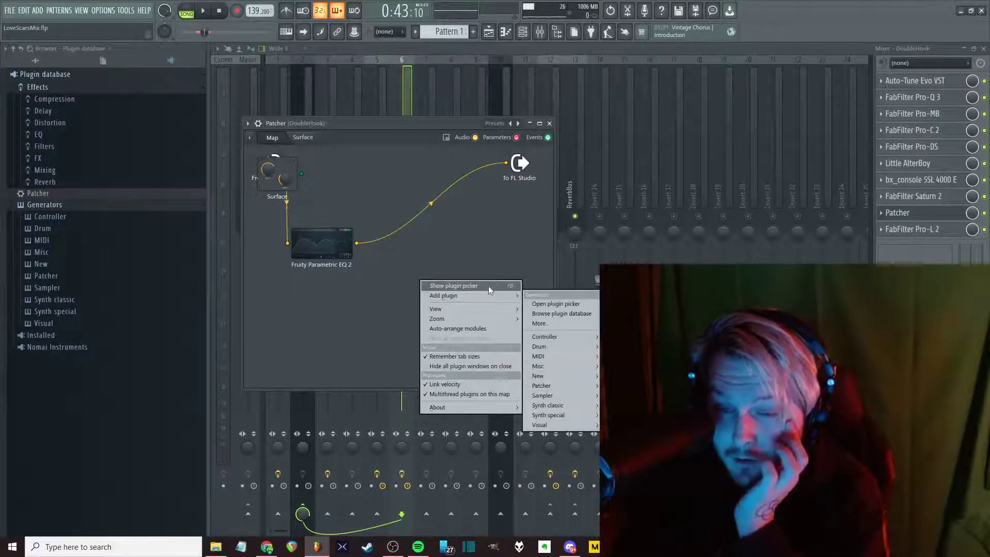
left_click(488, 285)
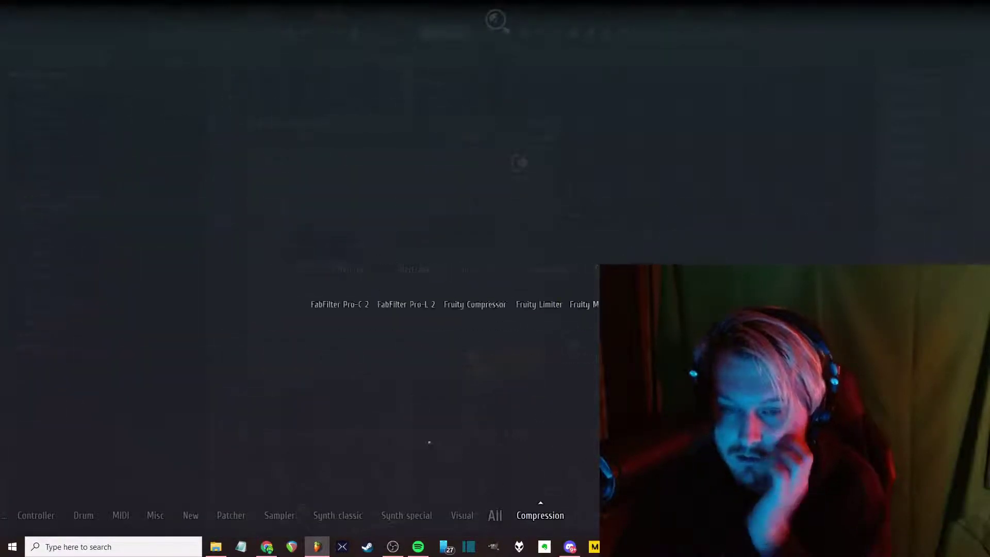
key("Escape")
Add the VST version of Vocal Doubler to the Patcher map and place it between Fruity Parametric EQ 2 and the FL Studio output
right_click(443, 274)
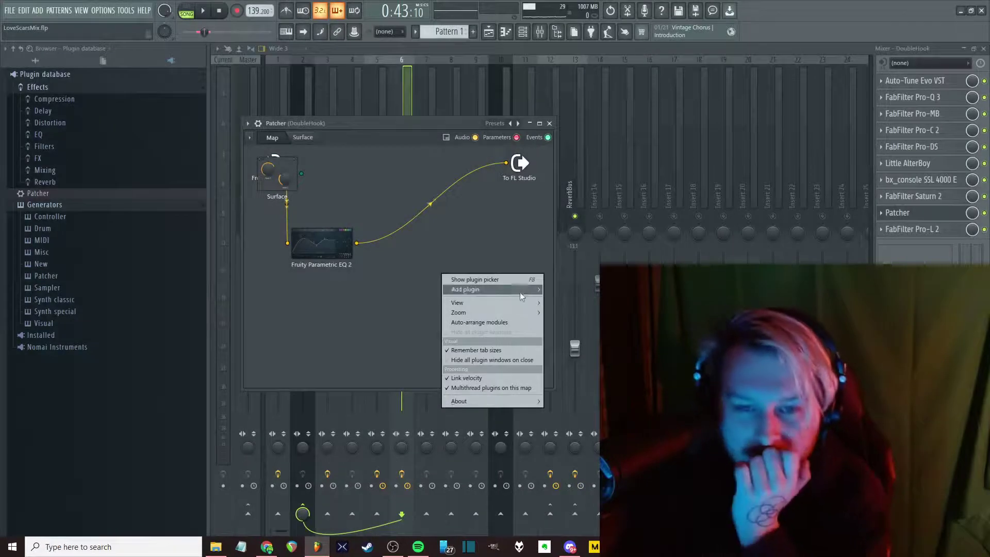
mouse_move(520, 290)
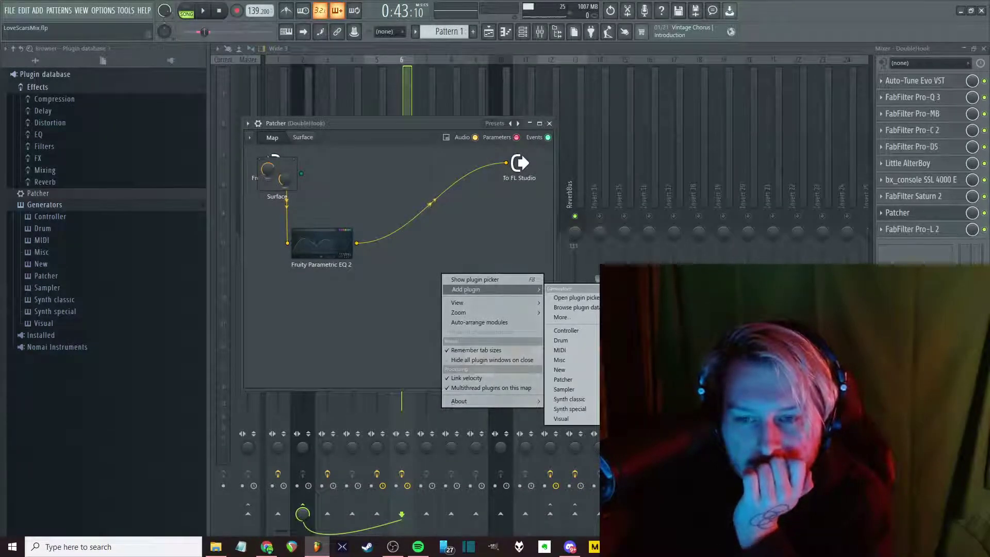
left_click(560, 317)
scroll(436, 335, "down", 10)
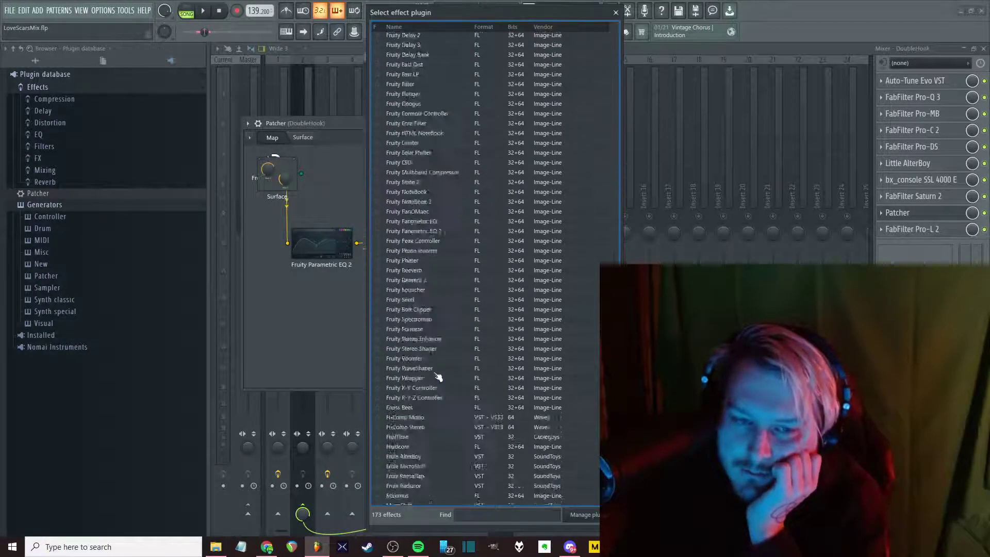
scroll(437, 378, "down", 15)
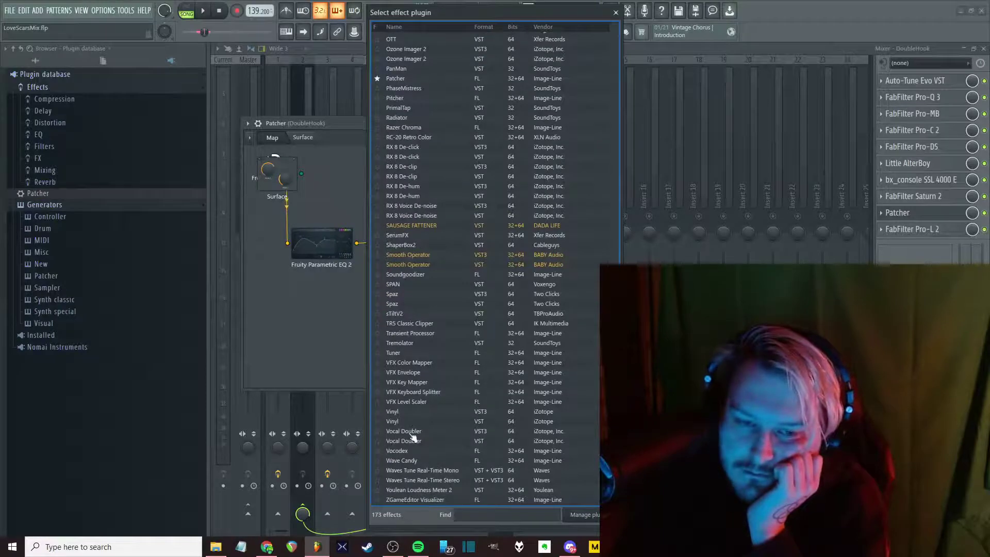
double_click(410, 440)
left_click_drag(400, 262, 453, 235)
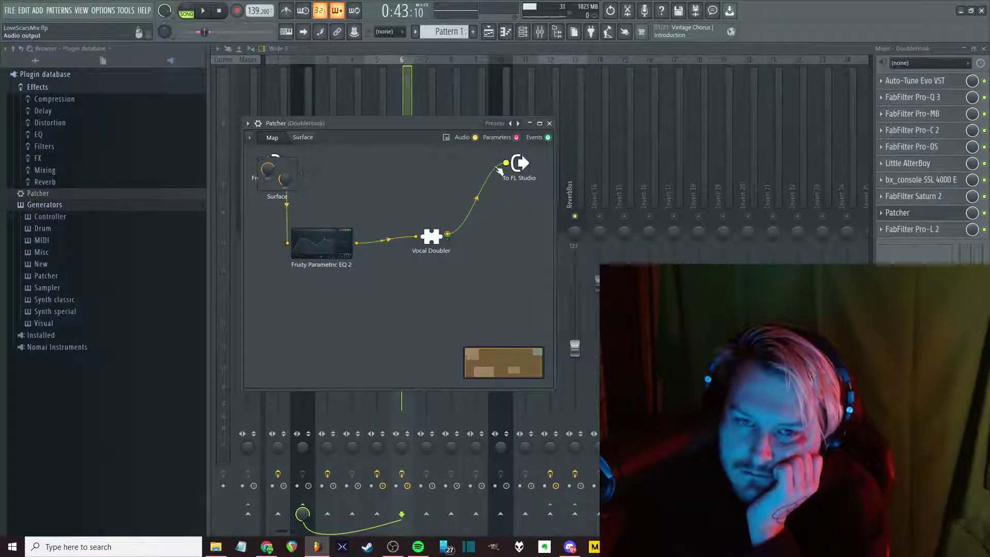
Set Vocal Doubler to 75% separation and 38% variation while auditioning the hook, and close the plugin and Patcher windows
double_click(432, 238)
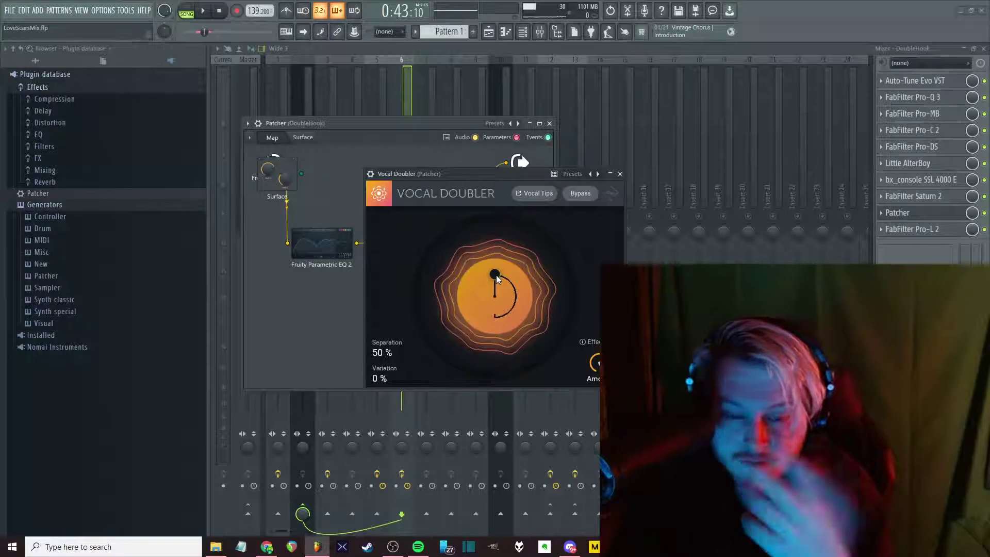
left_click_drag(497, 274, 480, 205)
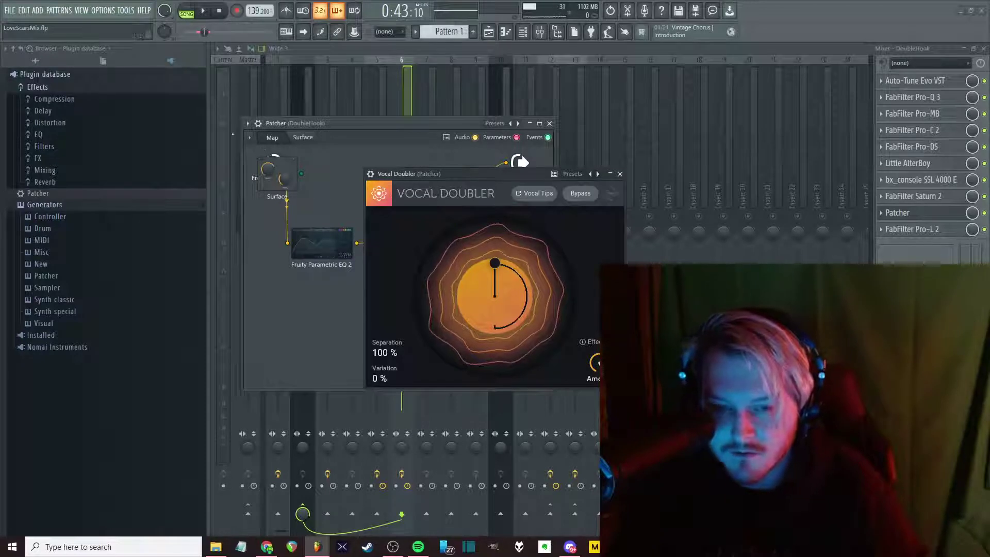
key("space")
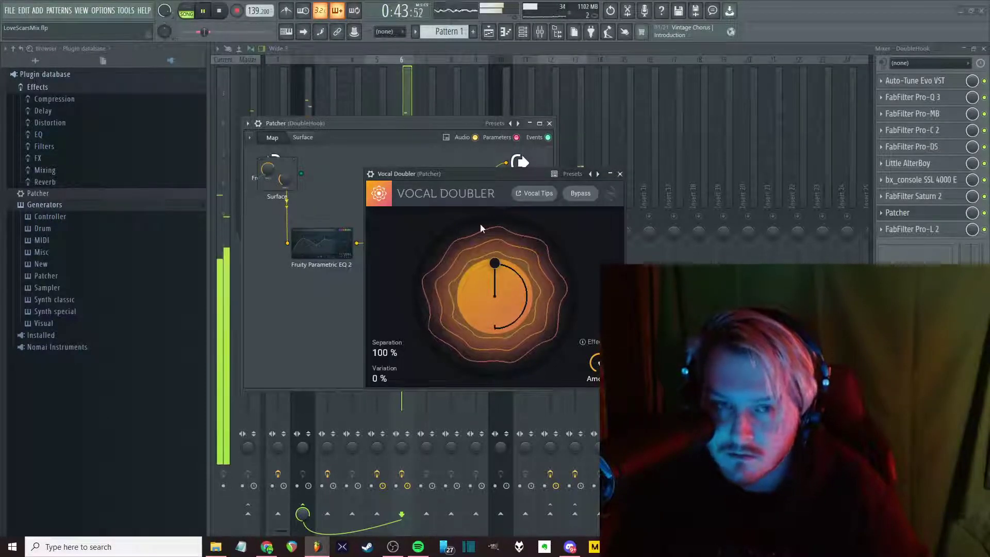
left_click_drag(496, 261, 519, 290)
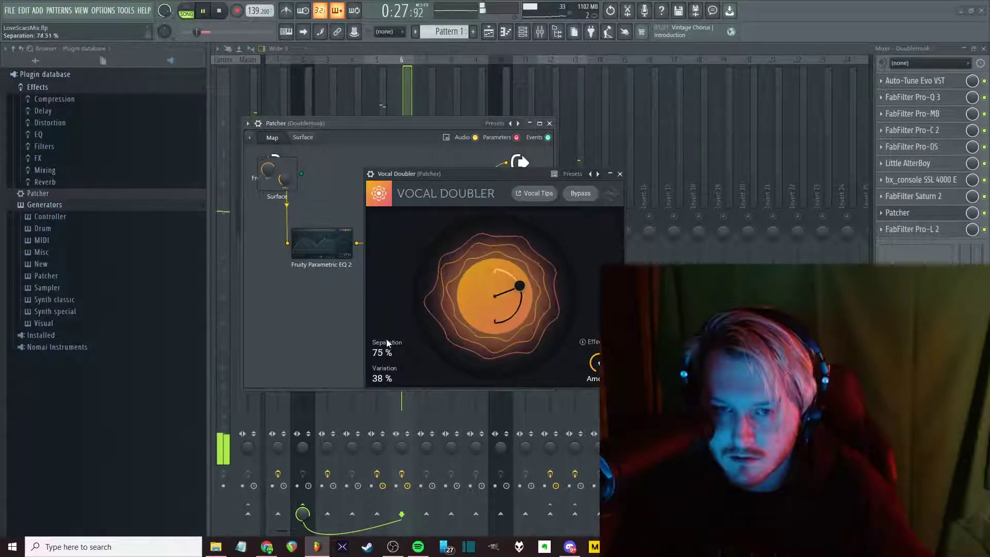
key("Escape")
key("Escape")
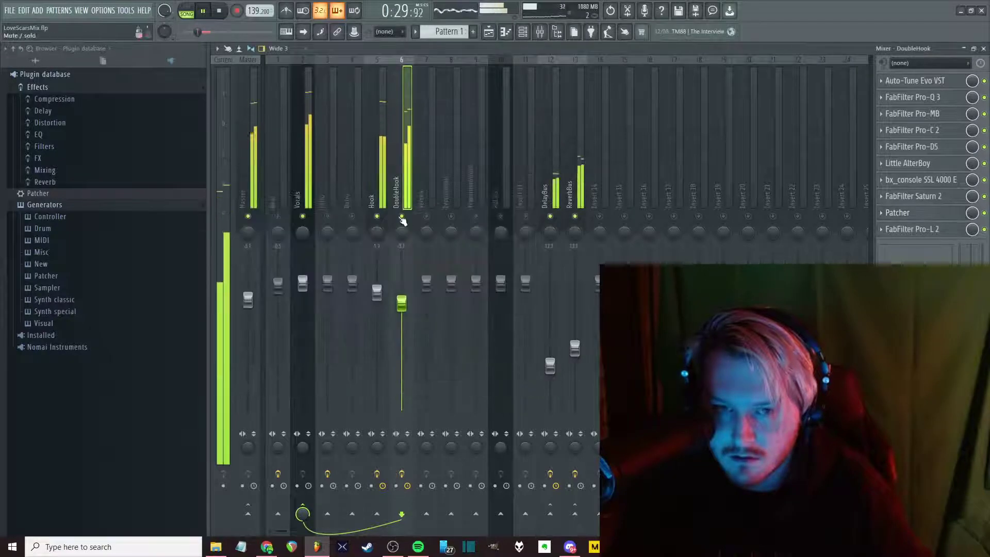
Isolate the Hook and DoubleHook vocals, lower the DoubleHook fader slightly during playback, and stop playback in the playlist
left_click(377, 216)
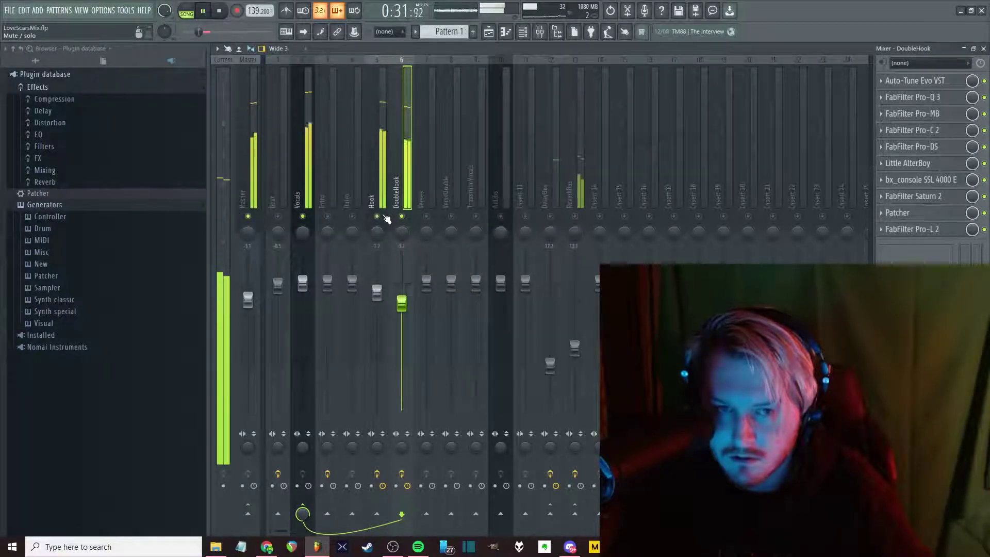
left_click_drag(402, 304, 401, 309)
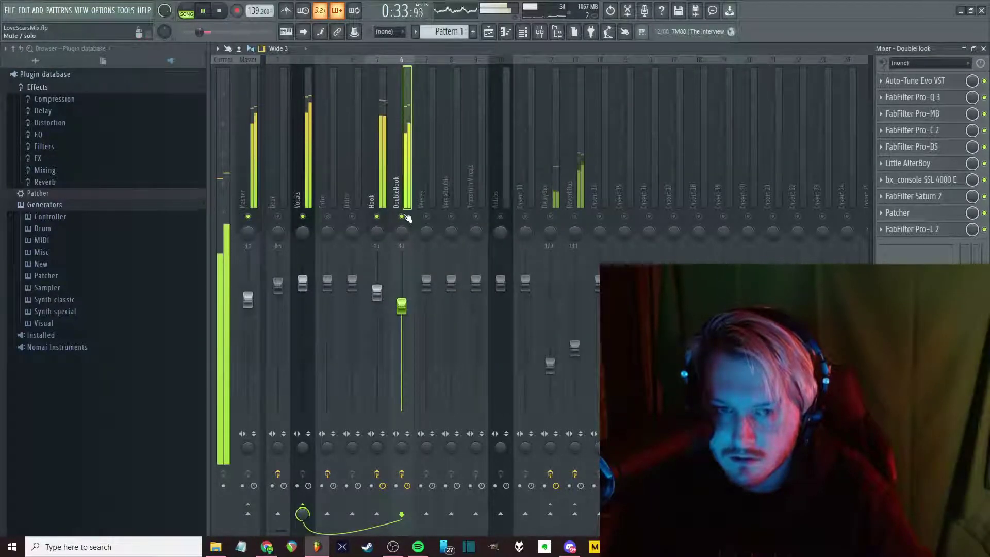
key("F5")
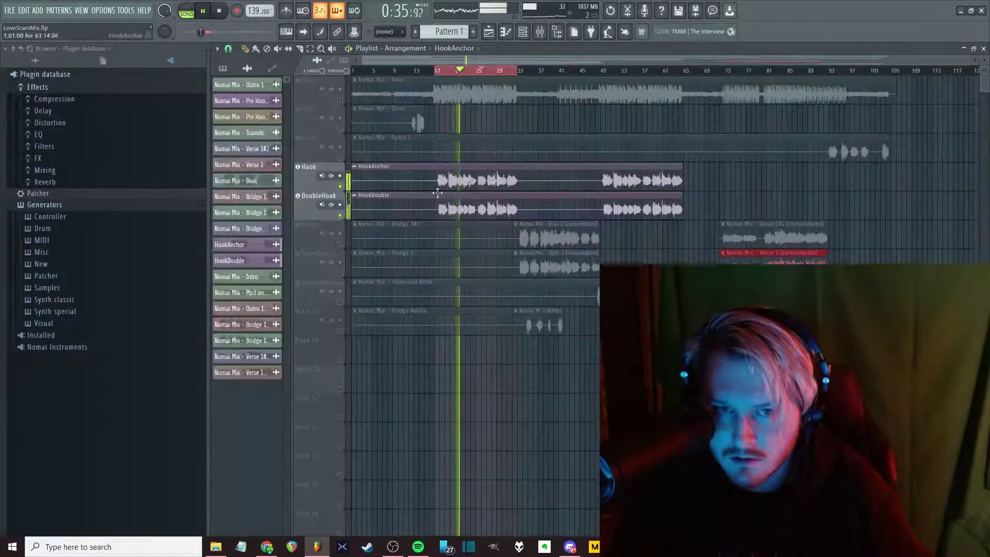
key("space")
Slice the HookAnchor and HookDouble clips at bars 17 and 49, delete the parts before bar 17, and undo the extra edit
scroll(408, 222, "up", 5)
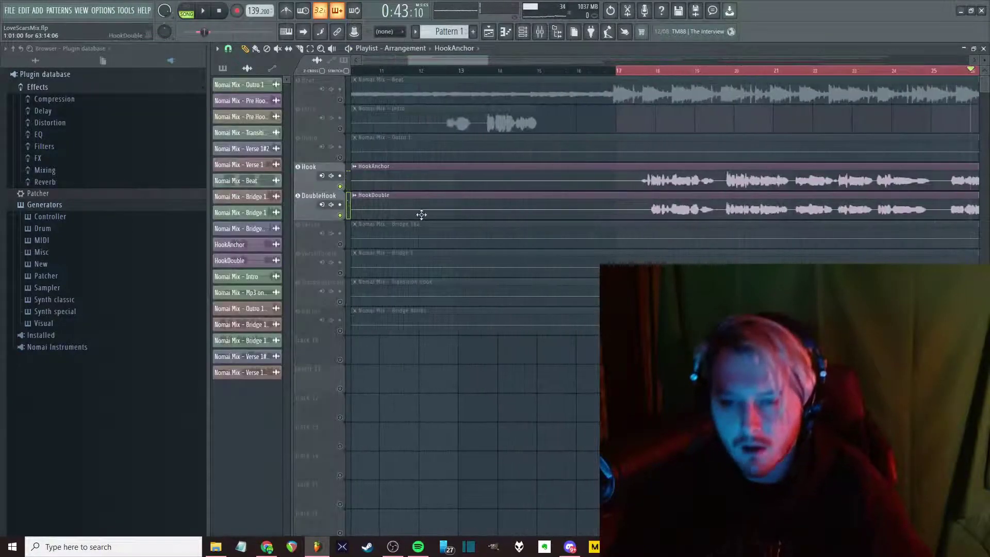
scroll(687, 238, "down", 3)
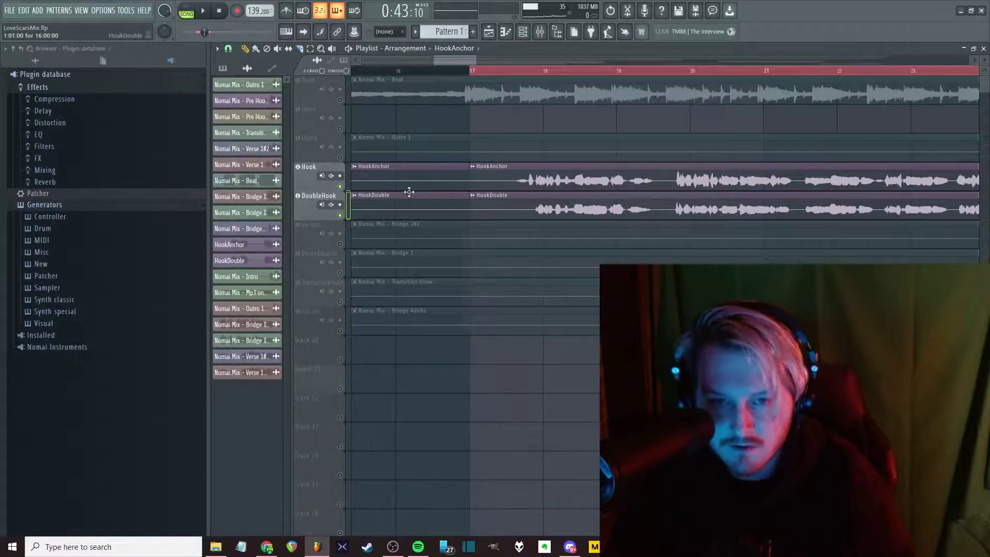
scroll(409, 191, "down", 5)
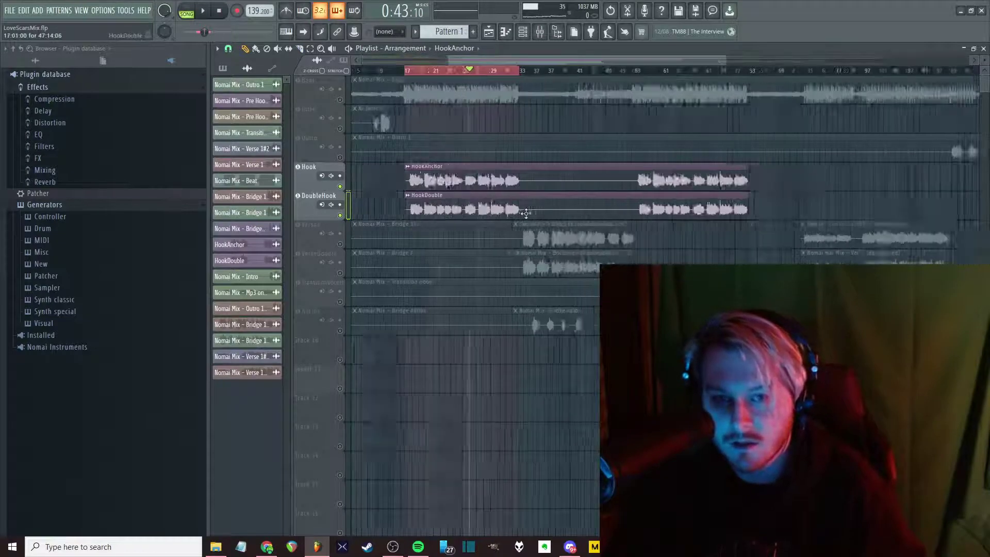
scroll(556, 218, "up", 2)
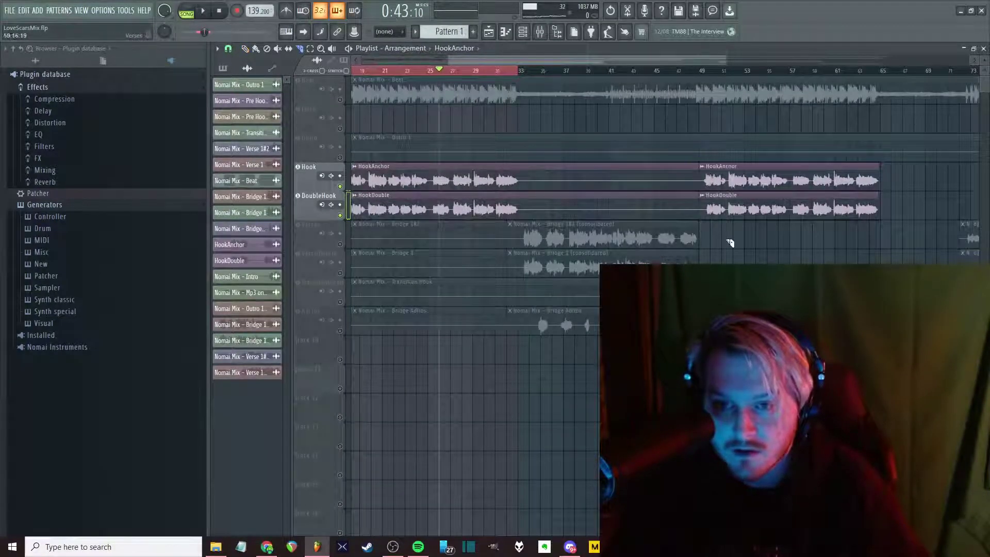
scroll(462, 223, "up", 5)
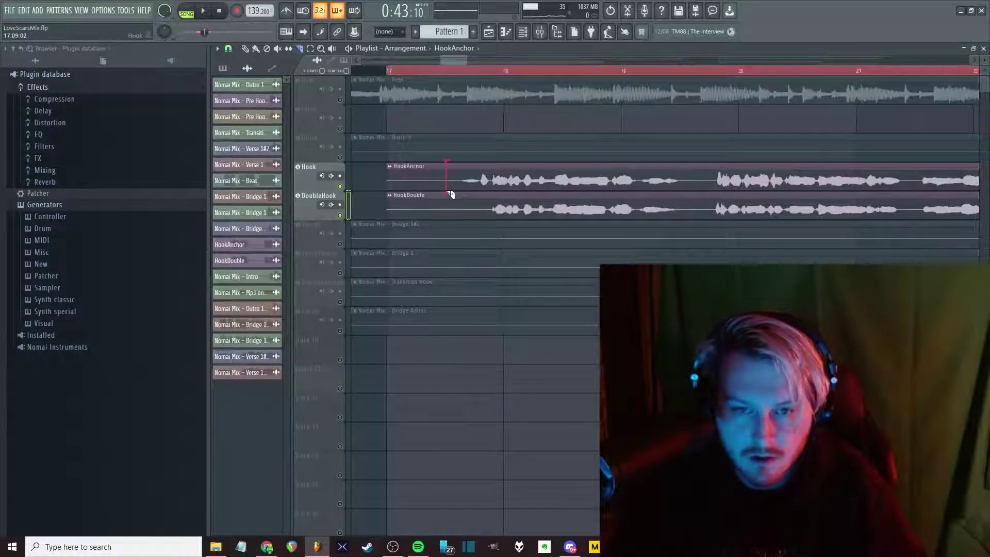
key("ctrl+z")
Slice HookDouble's opening phrase between bars 17 and 20, align the pieces with the HookAnchor vocal, and audition the timing
key("space")
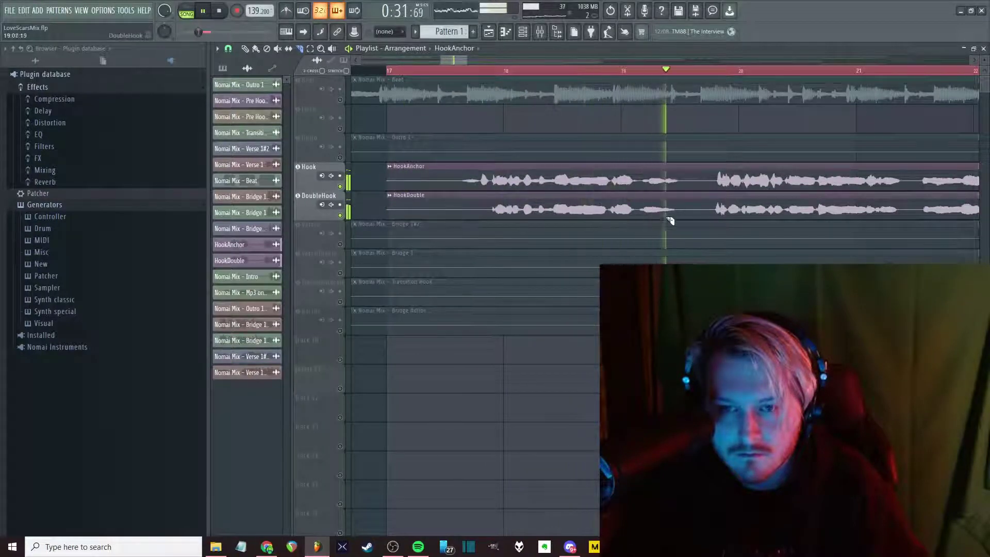
key("space")
scroll(754, 230, "up", 2)
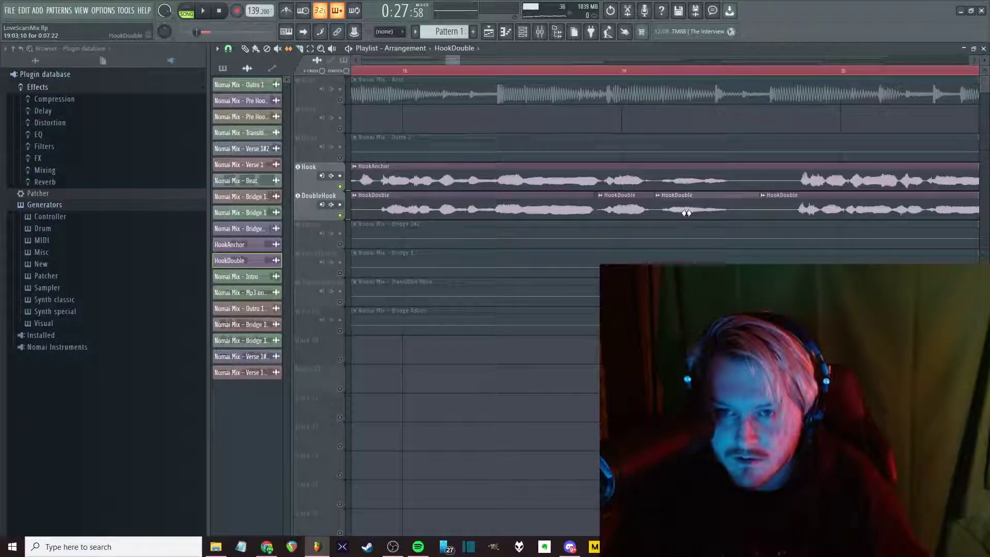
scroll(594, 175, "down", 2)
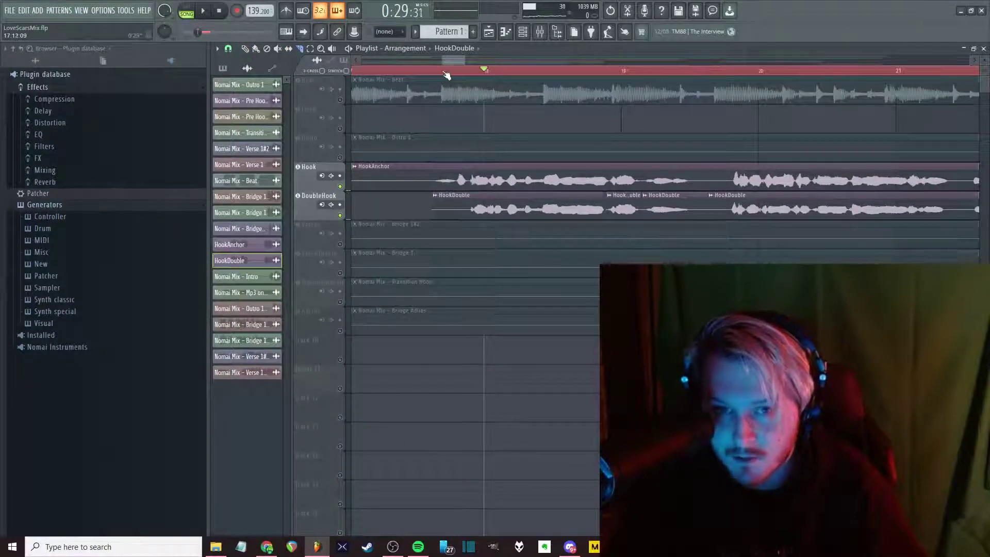
key("space")
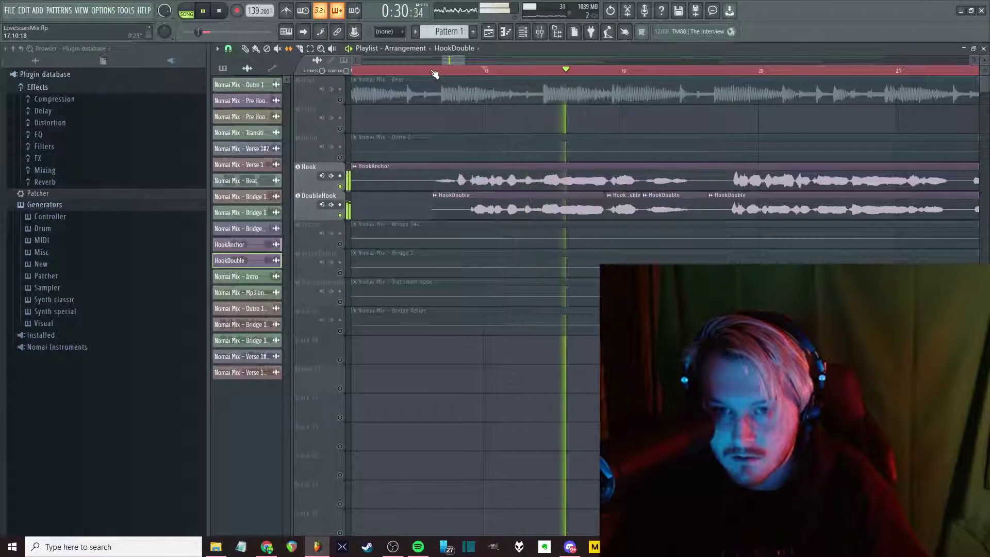
scroll(637, 256, "down", 3)
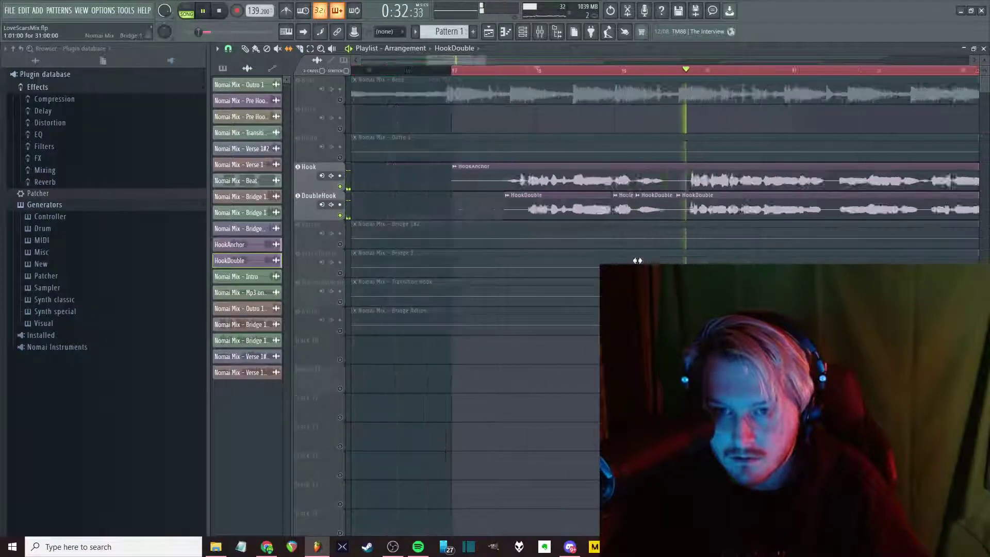
scroll(638, 255, "up", 3)
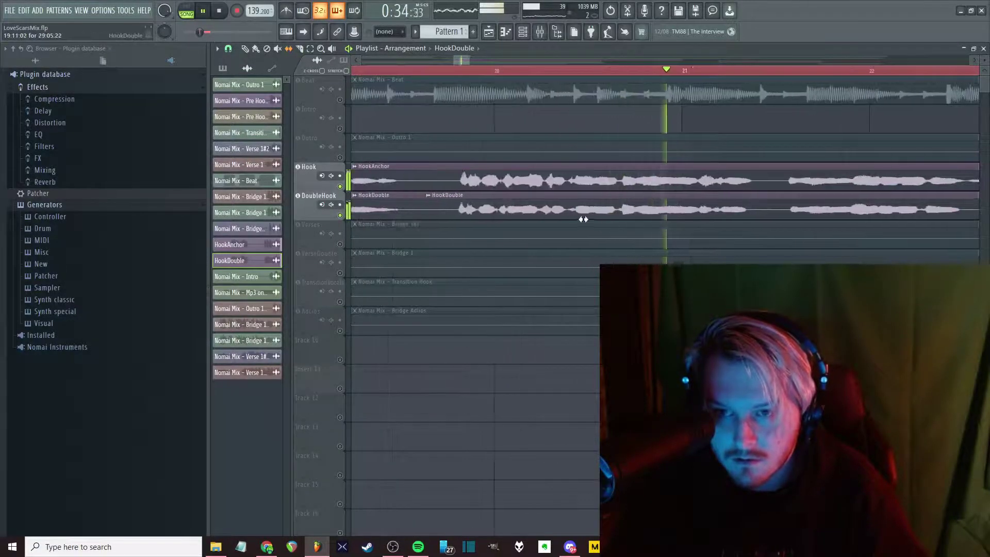
Slice HookDouble at the phrase gaps between bars 21 and 24, align the pieces with HookAnchor, and audition the timing
key("space")
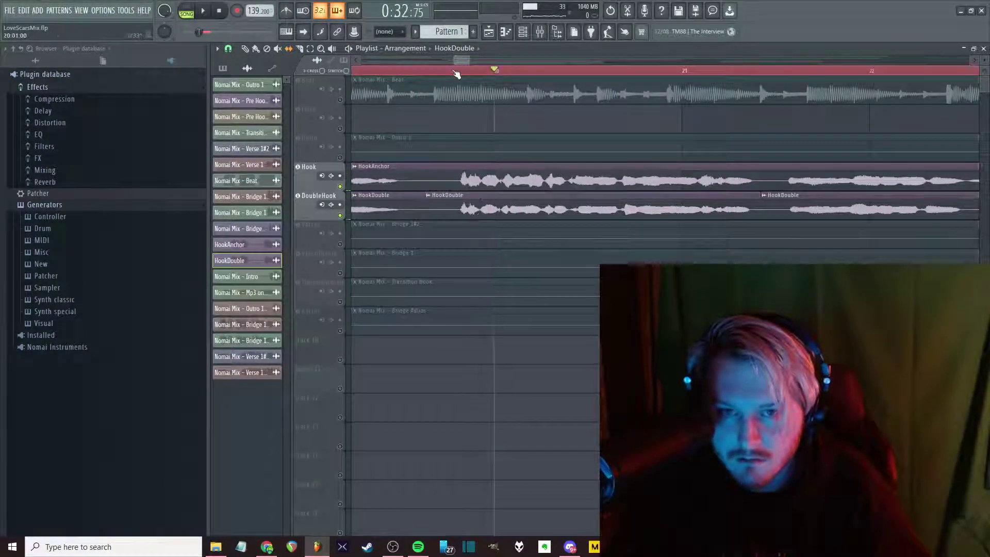
key("space")
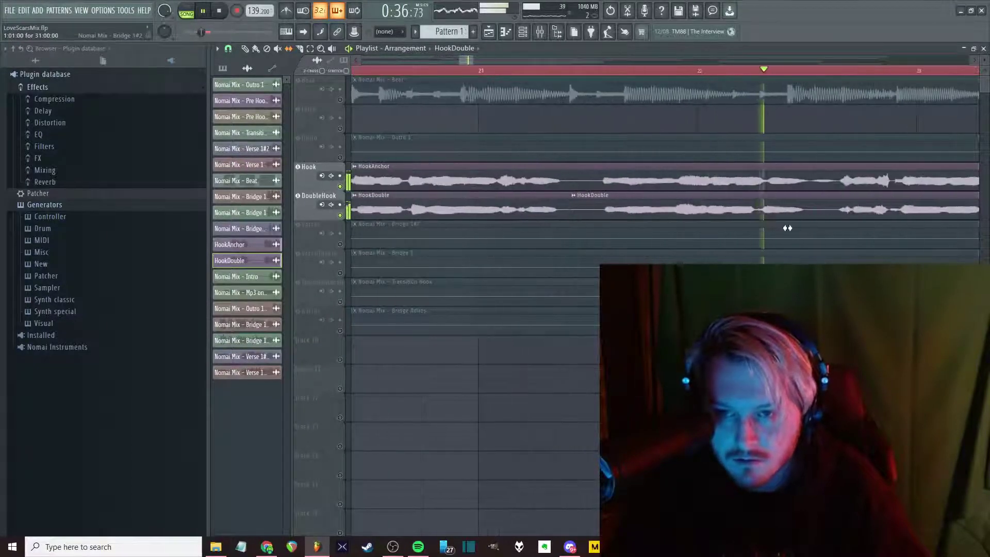
scroll(763, 220, "down", 2)
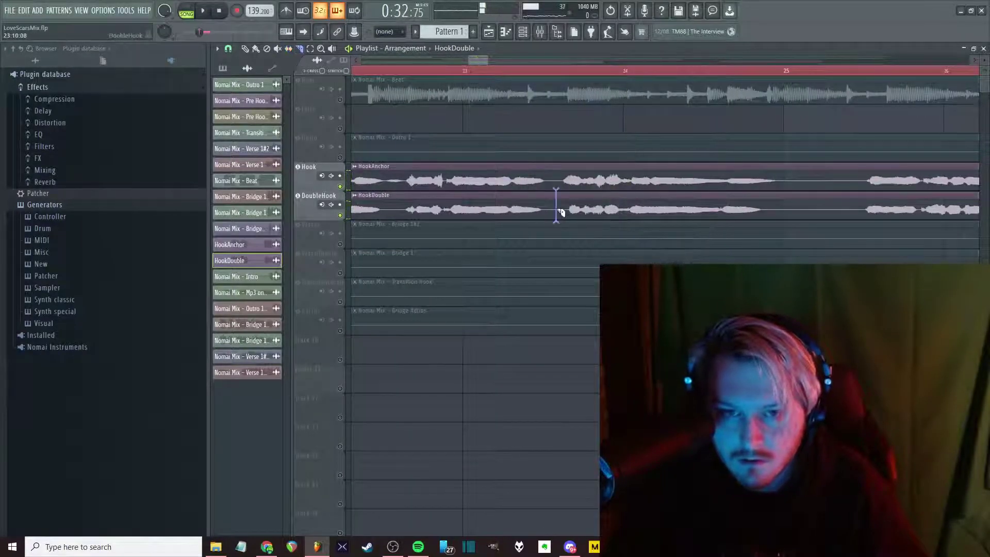
scroll(464, 207, "up", 2)
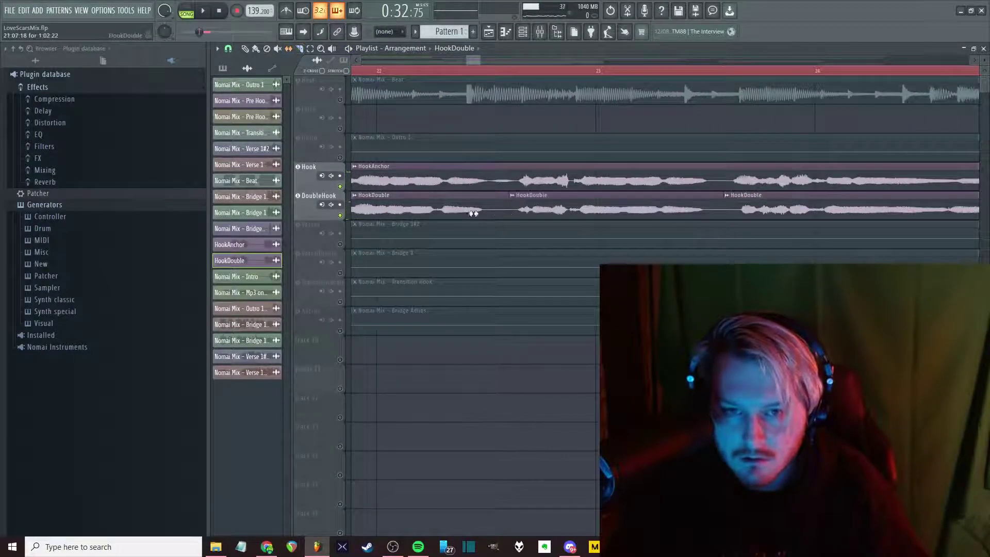
scroll(466, 209, "up", 3)
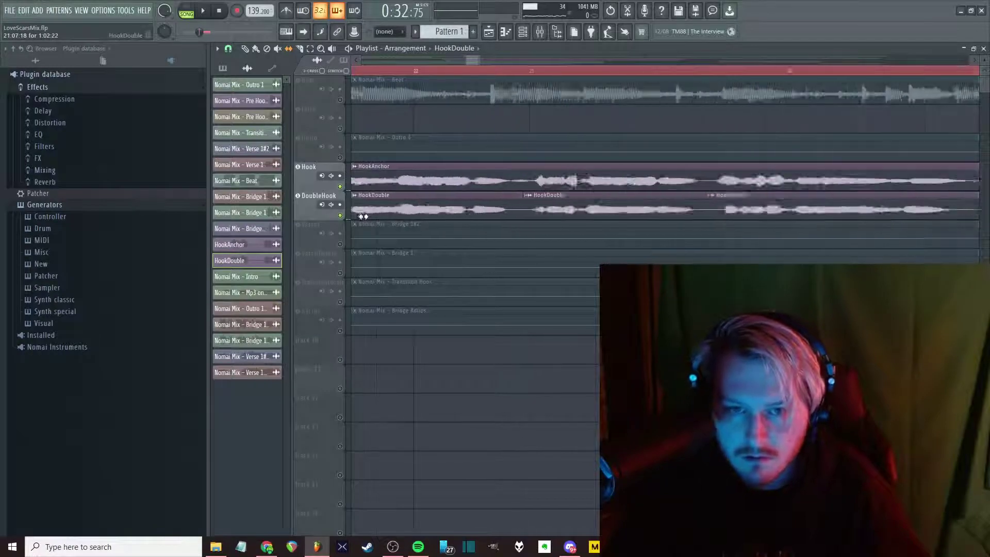
key("space")
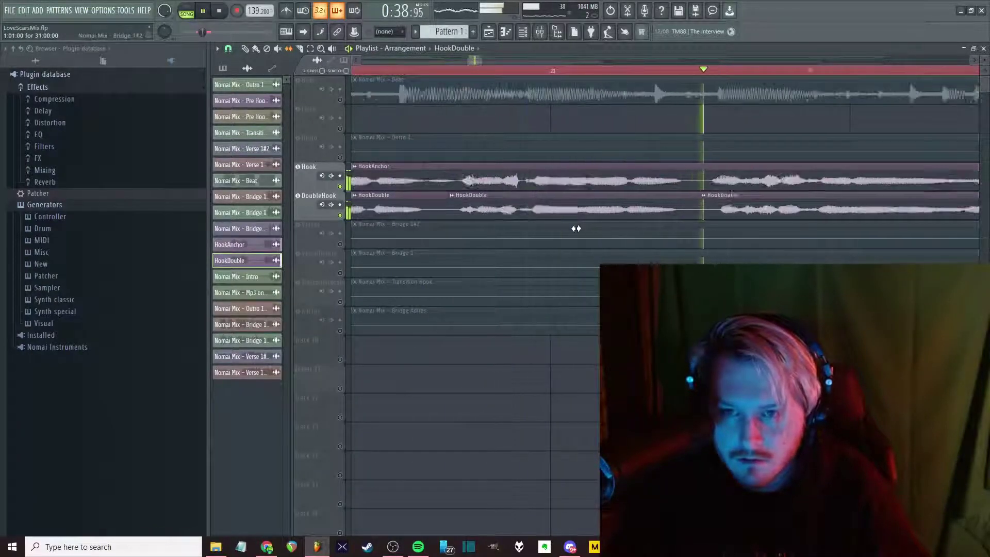
Slice HookDouble near bars 24 and 25, align the pieces with HookAnchor, and audition the vocals into bar 28
scroll(566, 249, "down", 2)
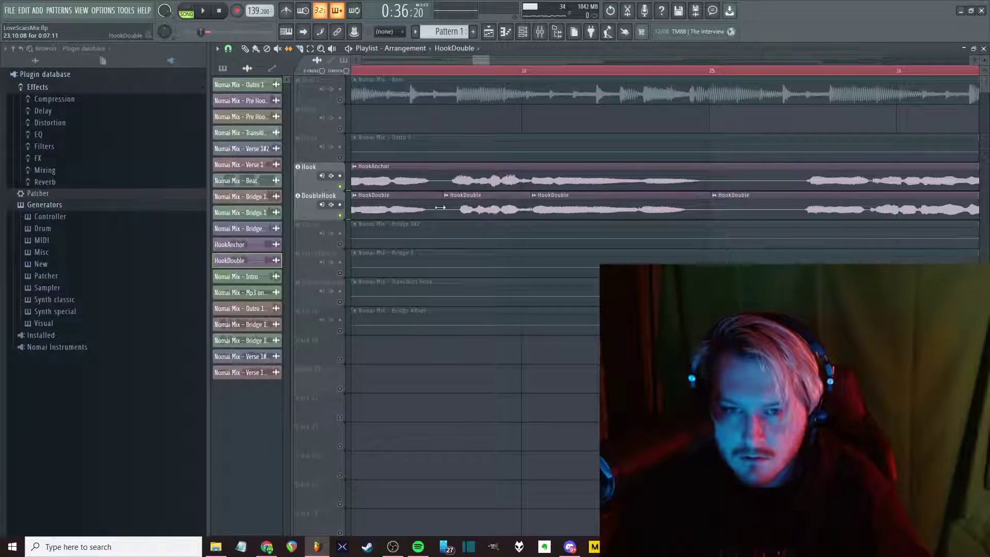
left_click(455, 72)
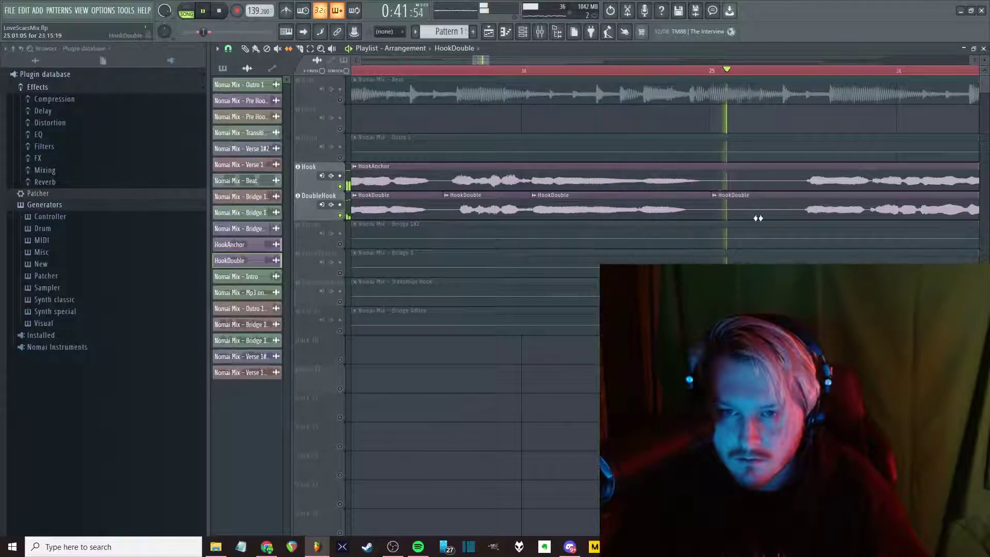
scroll(753, 217, "down", 4)
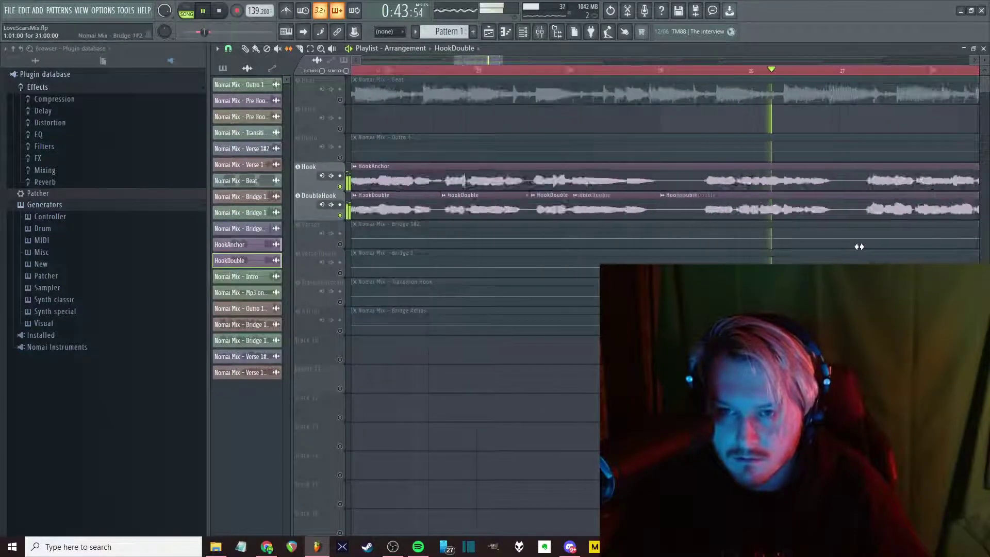
scroll(917, 252, "down", 2)
scroll(866, 249, "up", 5)
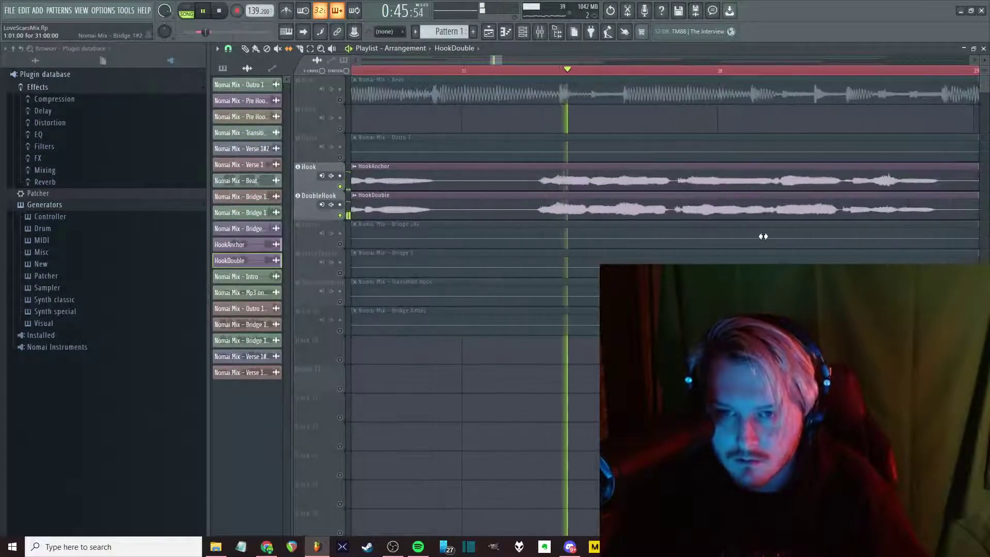
scroll(876, 247, "up", 2)
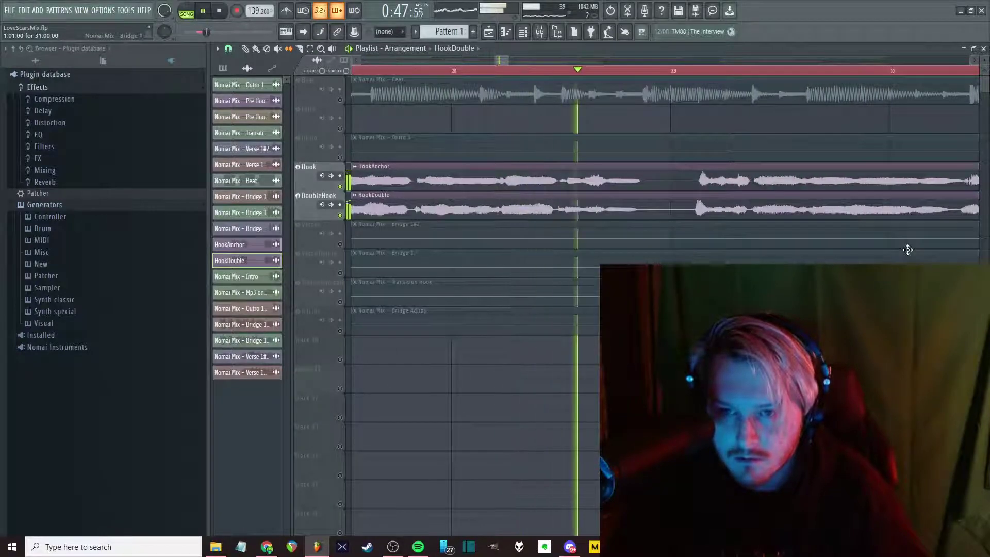
Slice HookDouble in bar 28 and before bar 29, nudge the middle piece slightly later, and audition the cut
key("space")
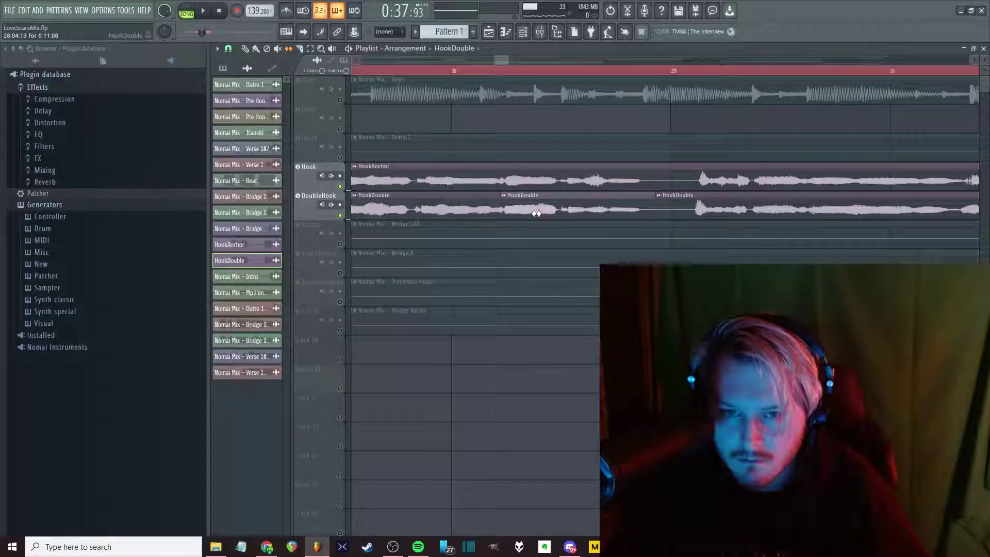
key("space")
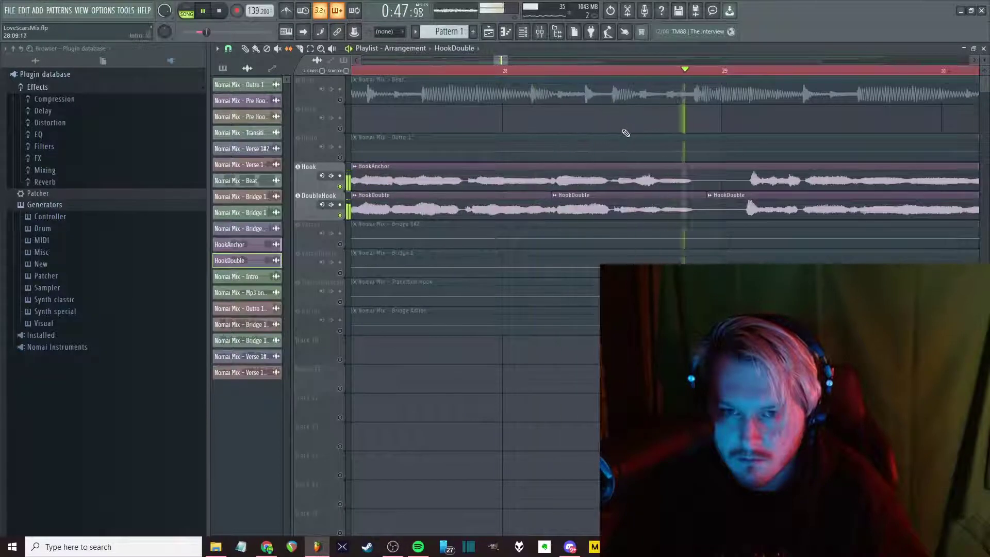
key("space")
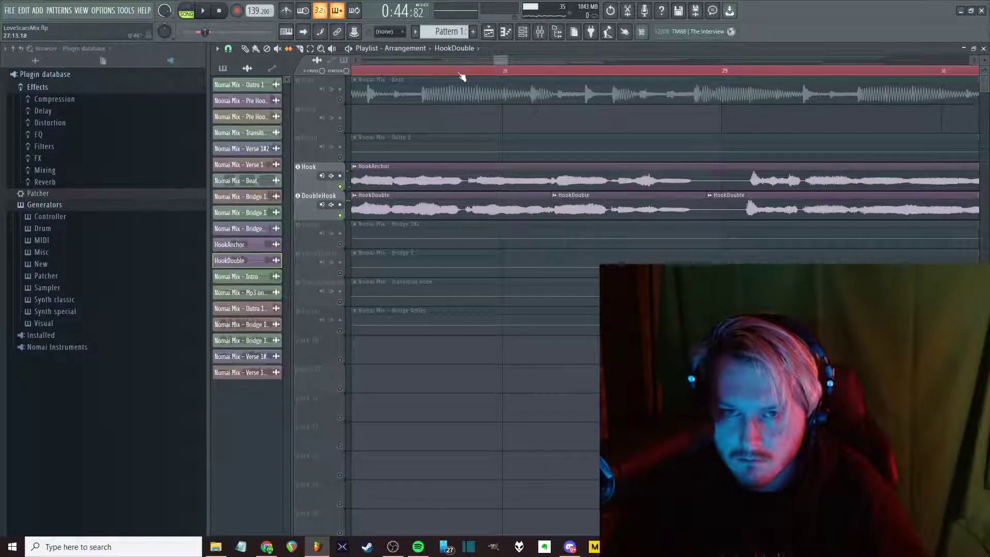
key("space")
key("space")
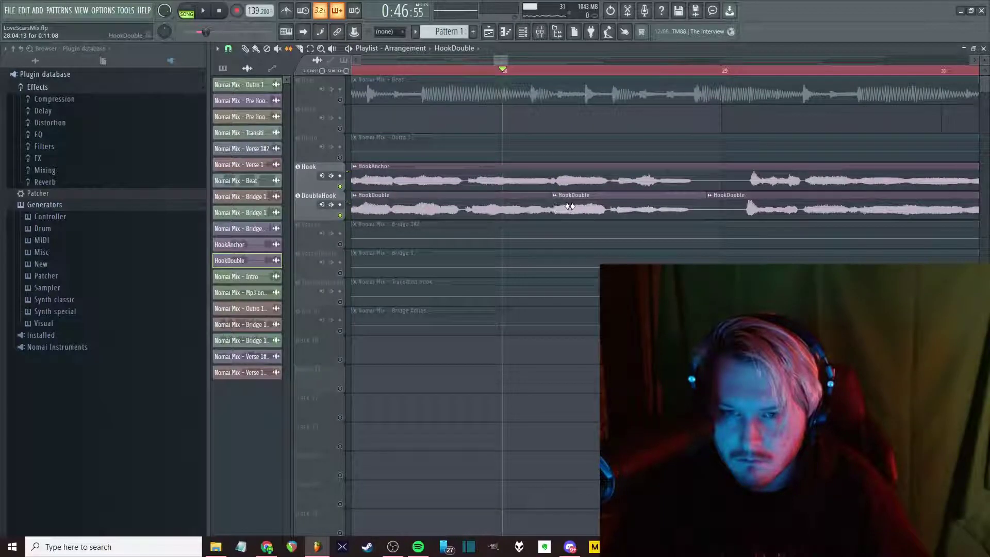
left_click_drag(570, 206, 571, 206)
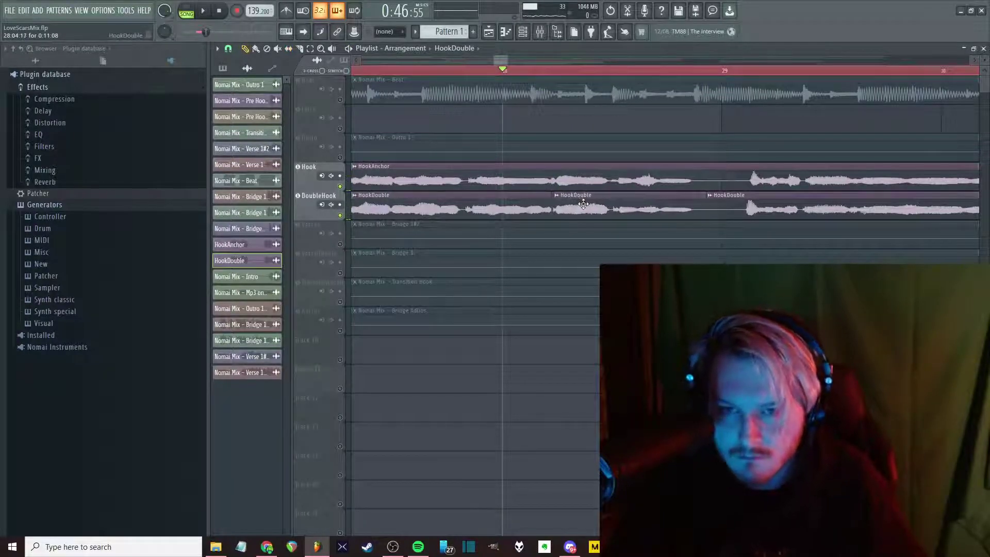
key("space")
key("space")
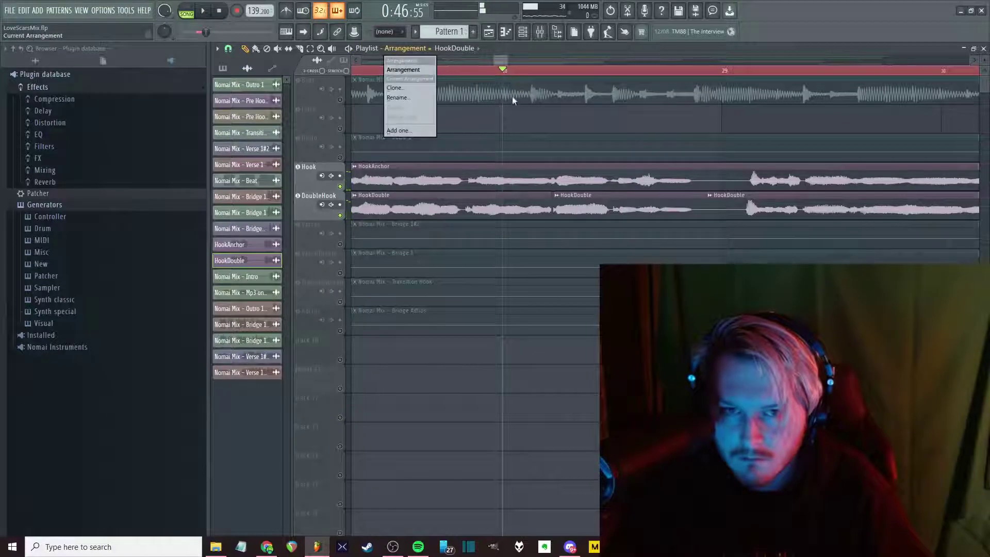
Change the declicking mode of the HookDouble audio clip and audition the sliced passage around bar 28
double_click(581, 208)
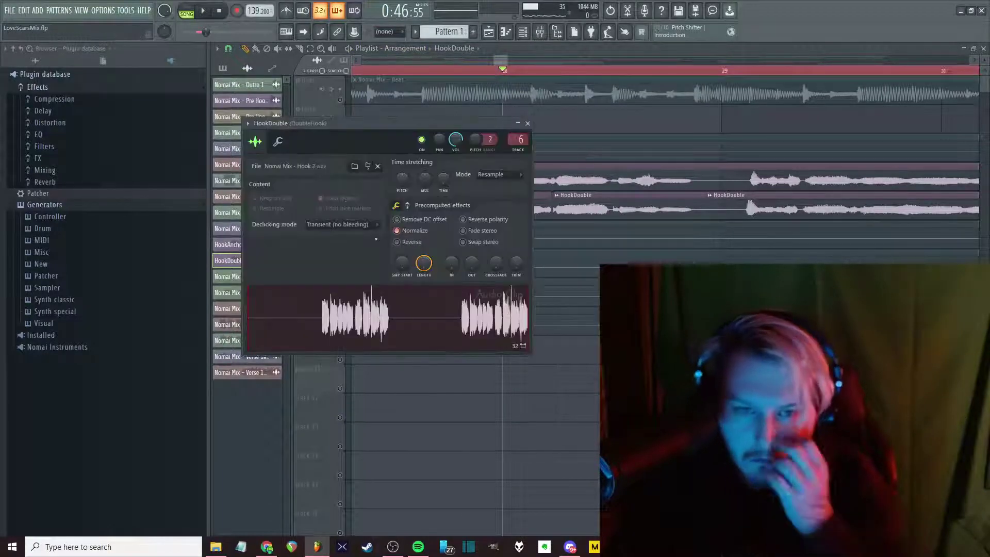
left_click(360, 225)
left_click(342, 264)
left_click(528, 123)
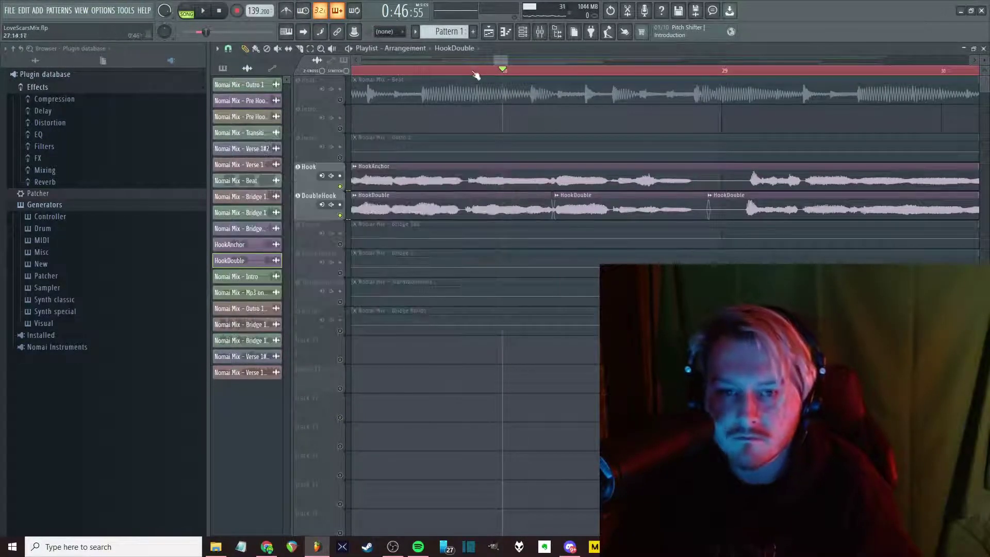
key("space")
key("space")
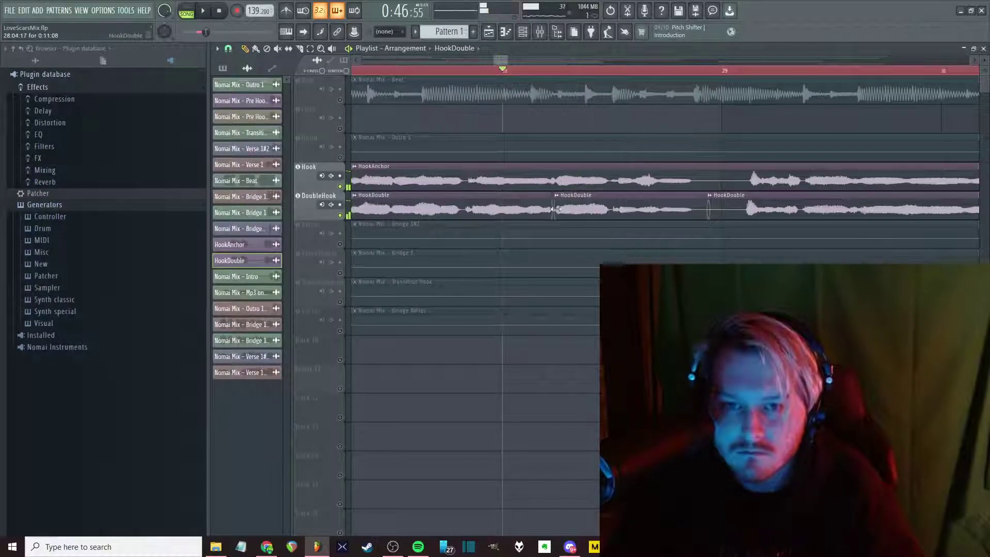
Audition the trimmed HookDouble edge in bar 28, and undo the clip resize and the slice there
key("space")
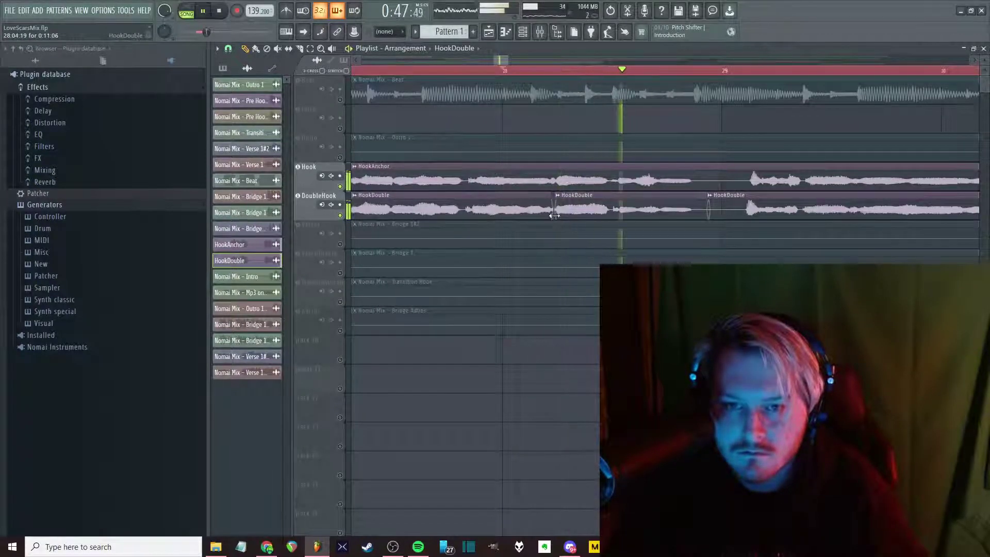
key("space")
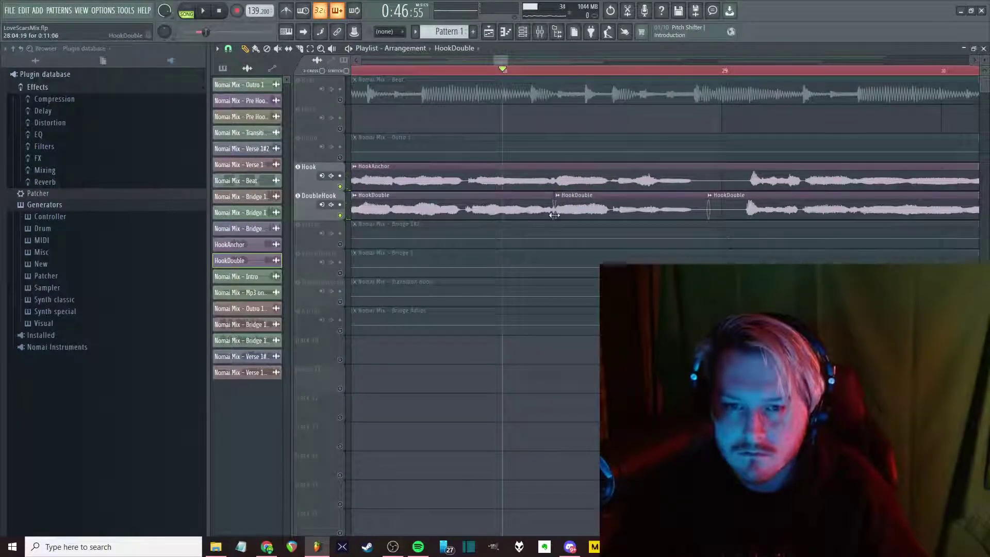
key("ctrl+z")
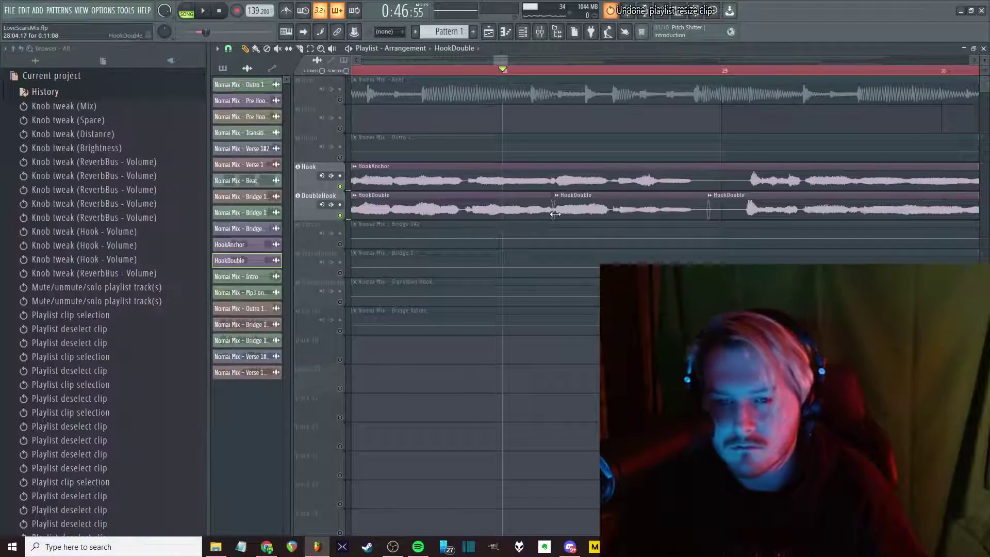
right_click(584, 206)
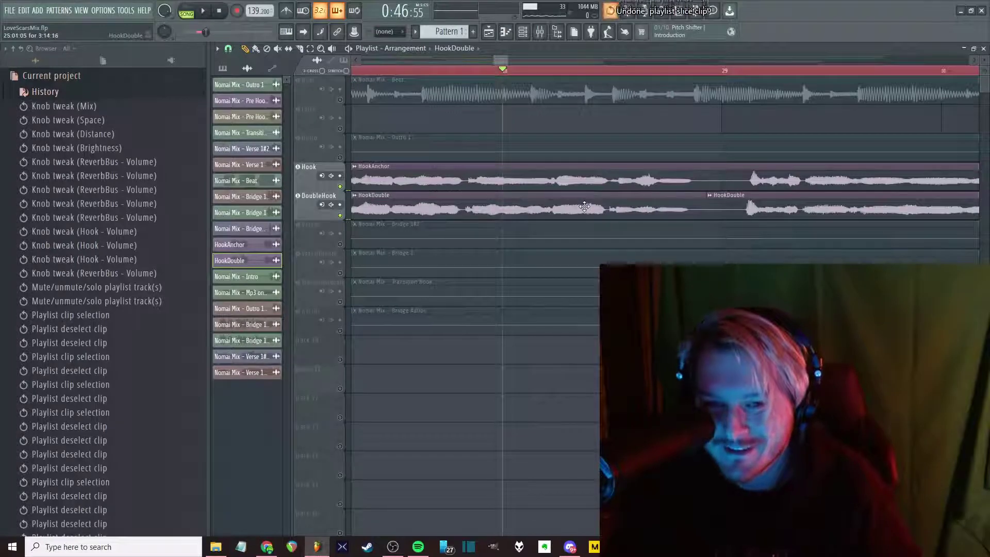
Replay the vocals from bar 27, slice HookDouble at the gap midway through bar 28, and align the short piece with HookAnchor
scroll(520, 192, "up", 2)
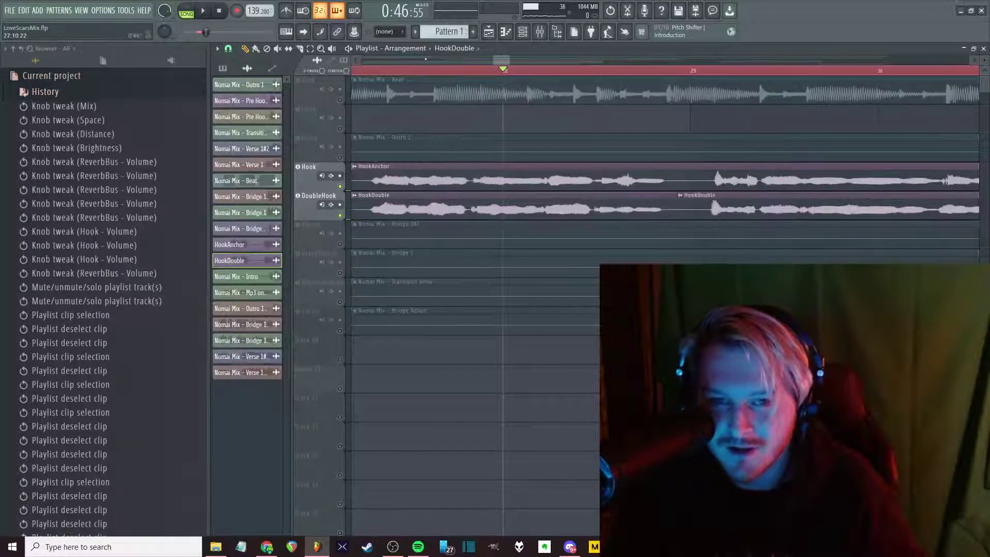
left_click(356, 70)
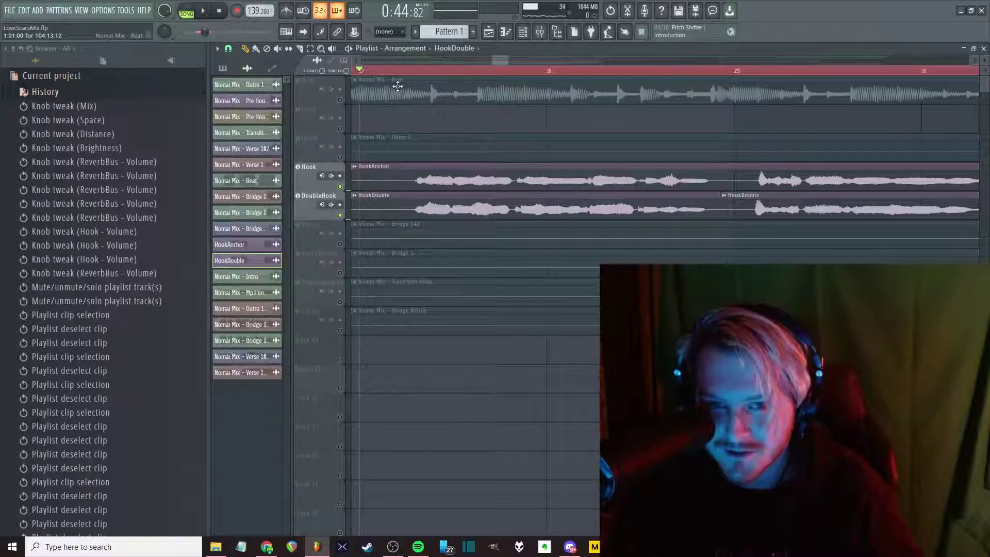
key("space")
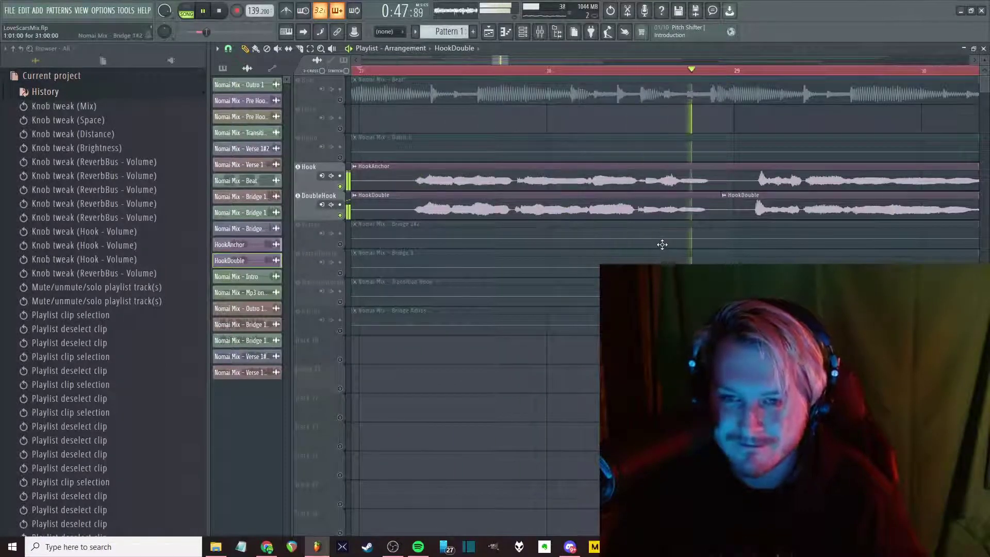
key("space")
scroll(665, 238, "up", 3)
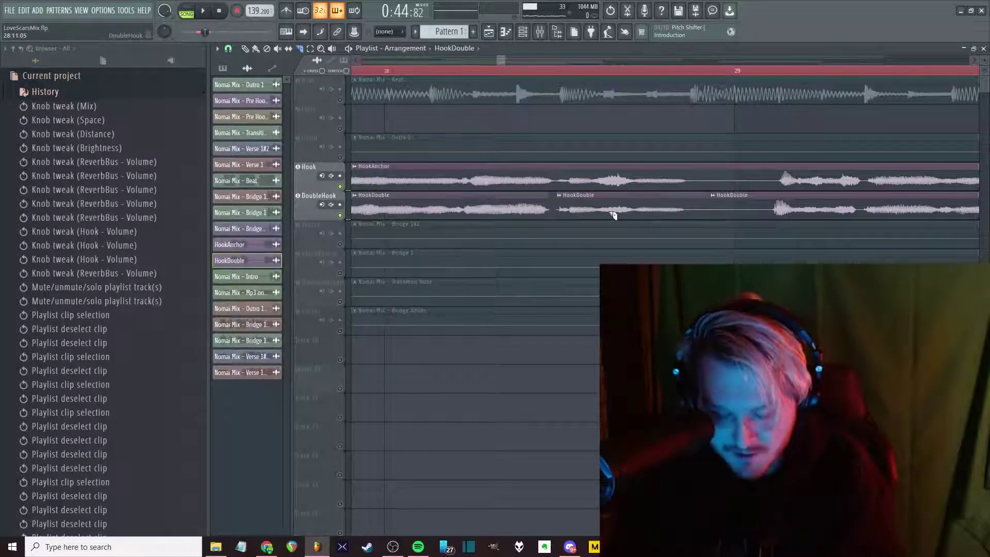
scroll(589, 228, "down", 3)
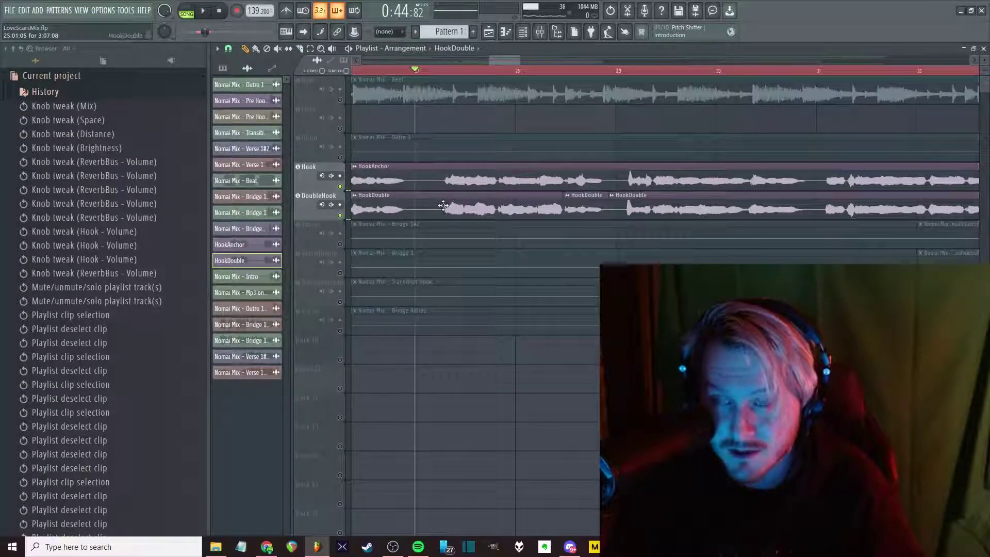
Audition the hook from bar 27 to its end, and slice HookAnchor and HookDouble just after bar 33
key("space")
scroll(588, 274, "up", 3)
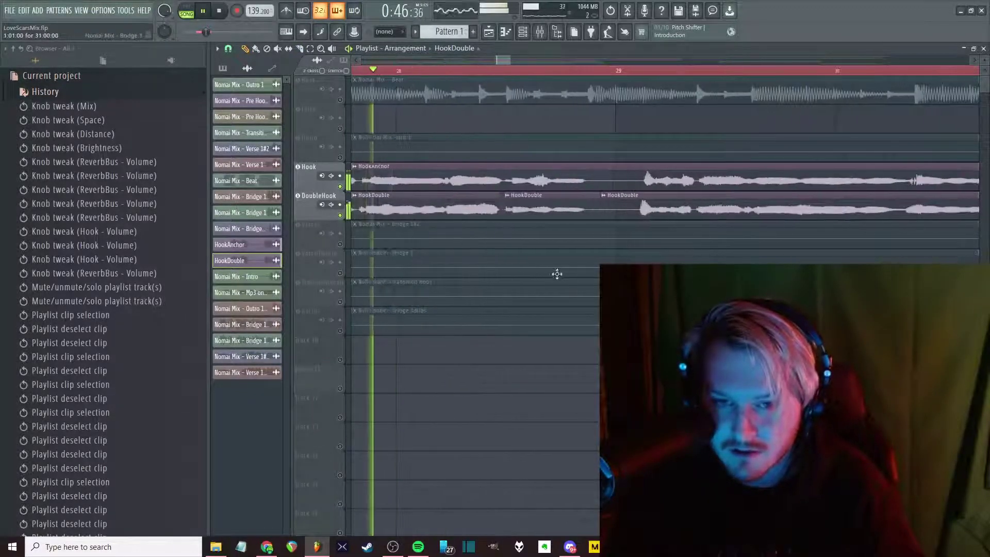
scroll(549, 273, "down", 3)
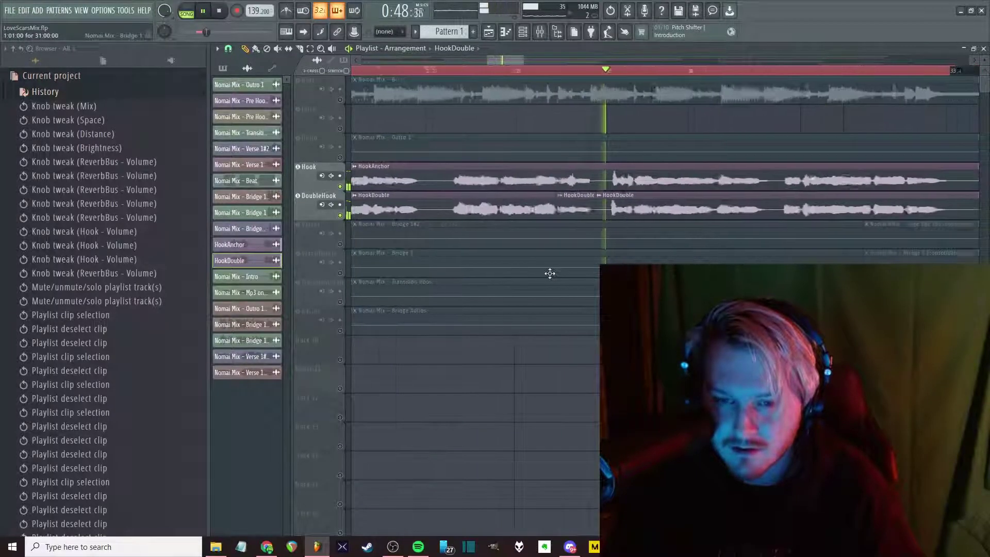
scroll(549, 274, "up", 3)
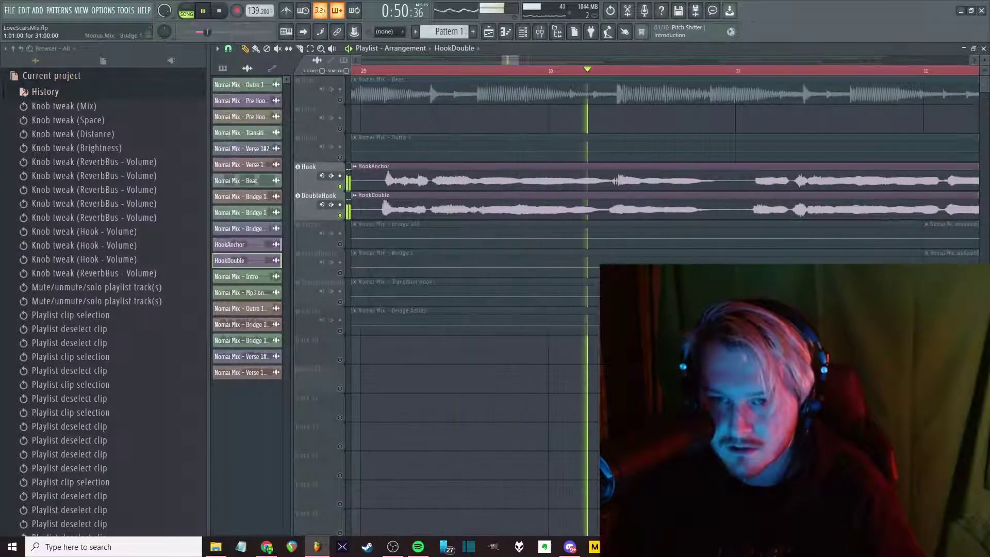
scroll(549, 273, "down", 3)
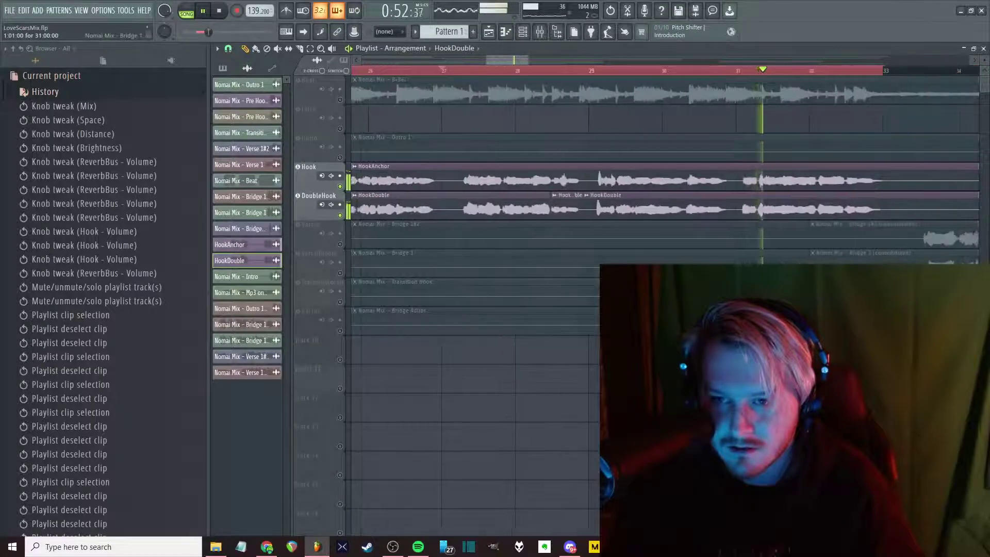
scroll(749, 235, "up", 2)
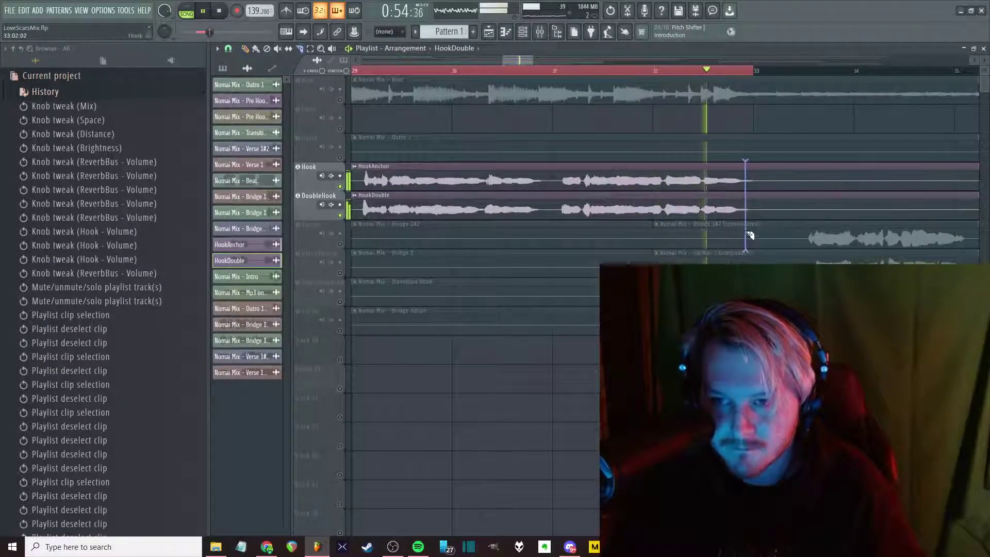
key("space")
scroll(736, 214, "down", 5)
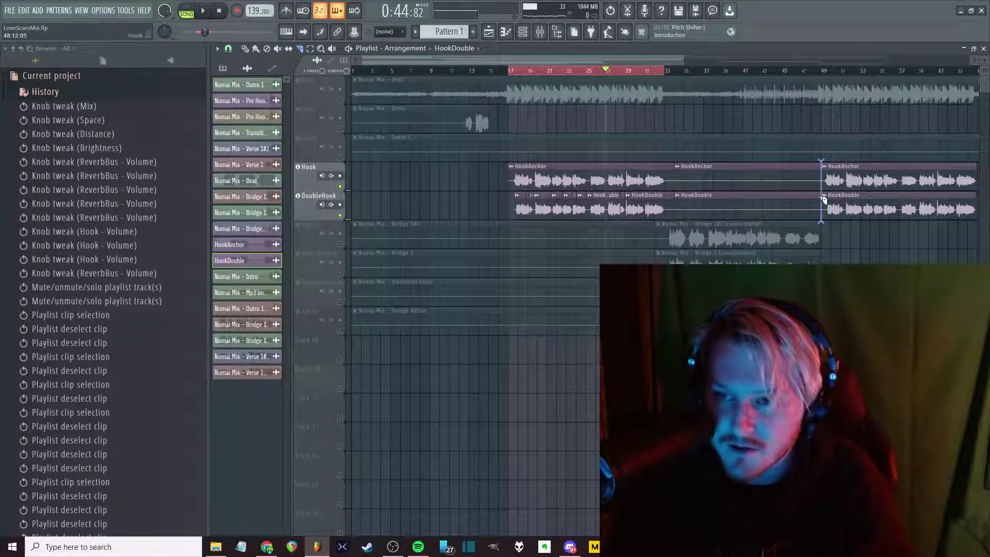
Replace the unedited HookAnchor and HookDouble clips at bar 49 with a copy of the aligned hook clips from bar 17
right_click(851, 211)
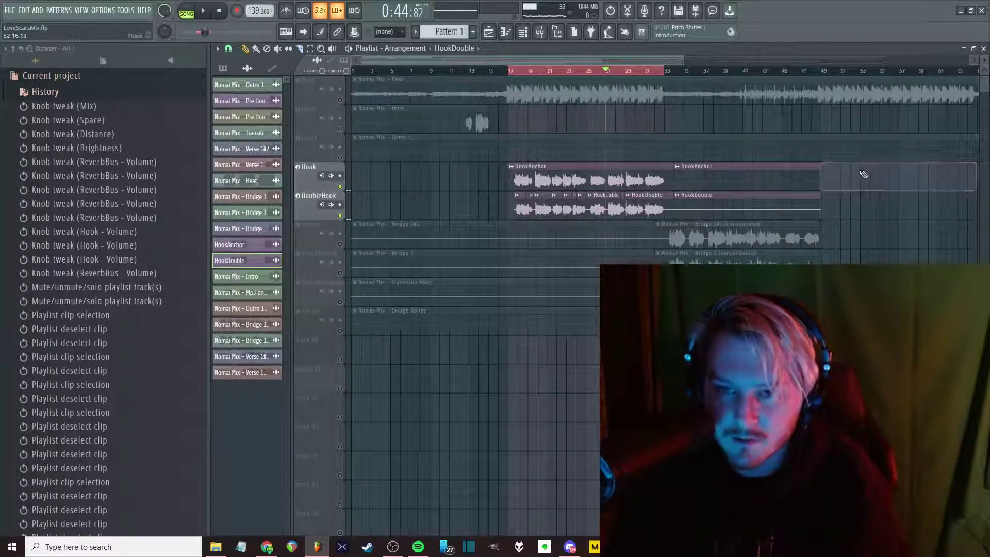
right_click(862, 176)
left_click_drag(861, 172, 514, 212)
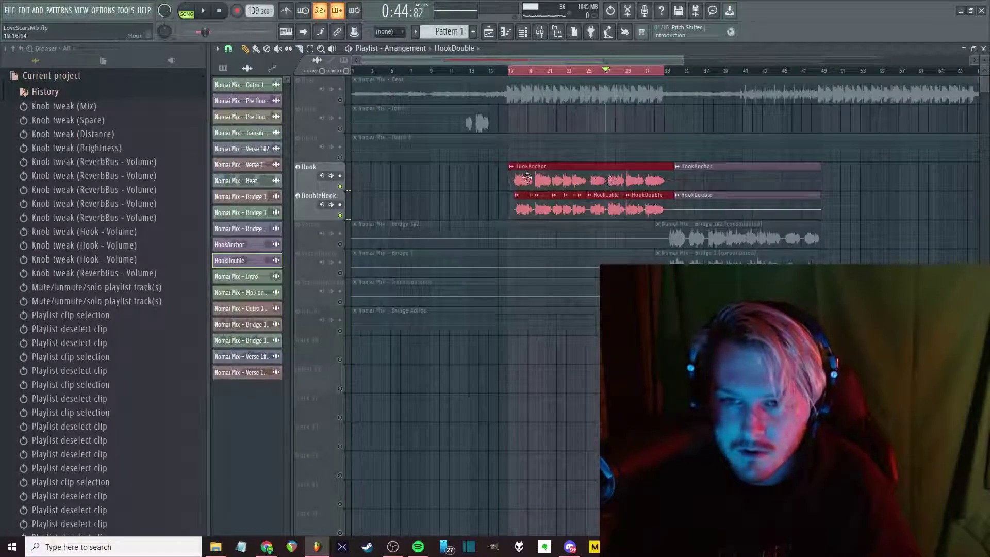
left_click_drag(527, 178, 843, 201)
left_click(851, 289, "ctrl")
scroll(850, 289, "down", 1)
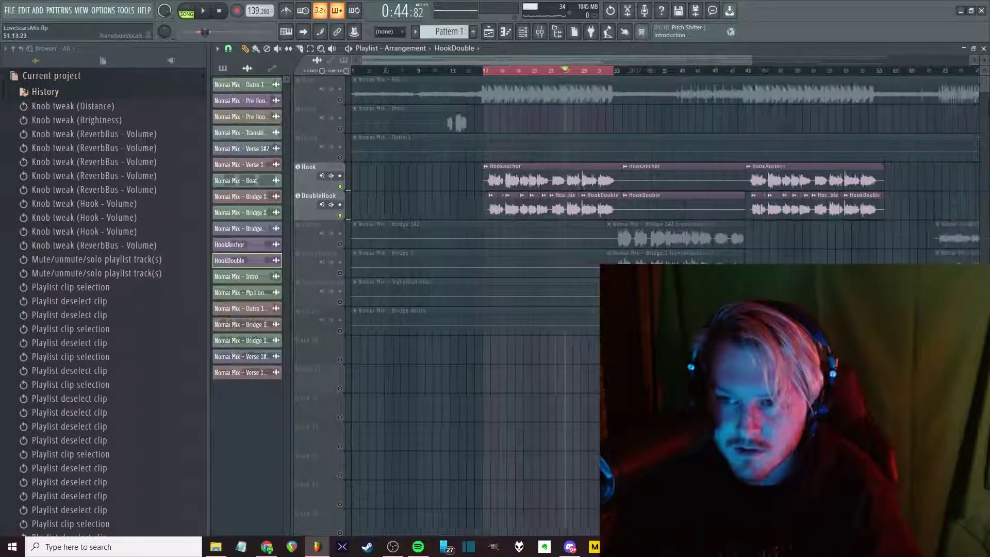
scroll(835, 289, "down", 2)
scroll(727, 257, "up", 4)
left_click_drag(819, 164, 596, 243)
left_click(670, 288, "ctrl")
scroll(693, 288, "down", 1)
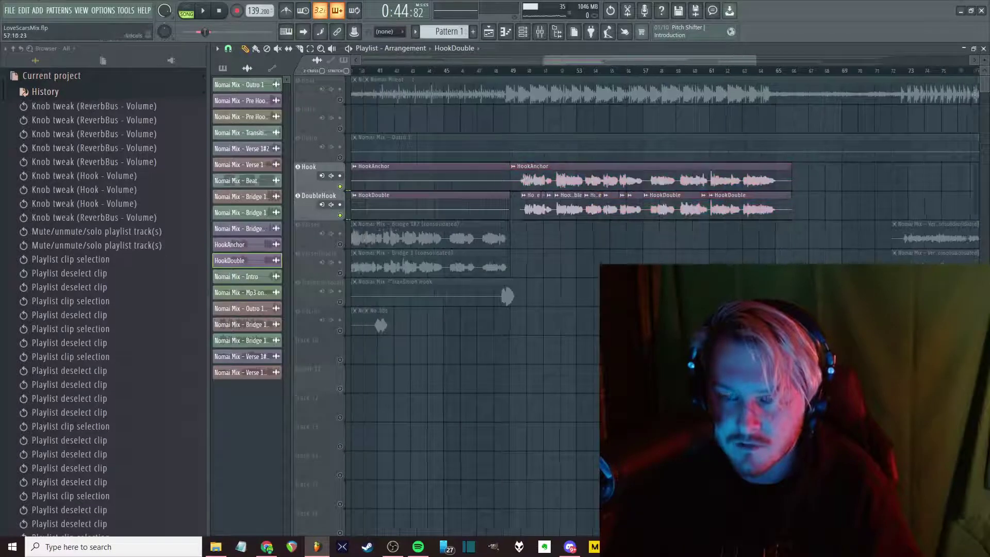
scroll(773, 278, "down", 3)
left_click_drag(890, 163, 826, 253)
left_click_drag(860, 181, 617, 229)
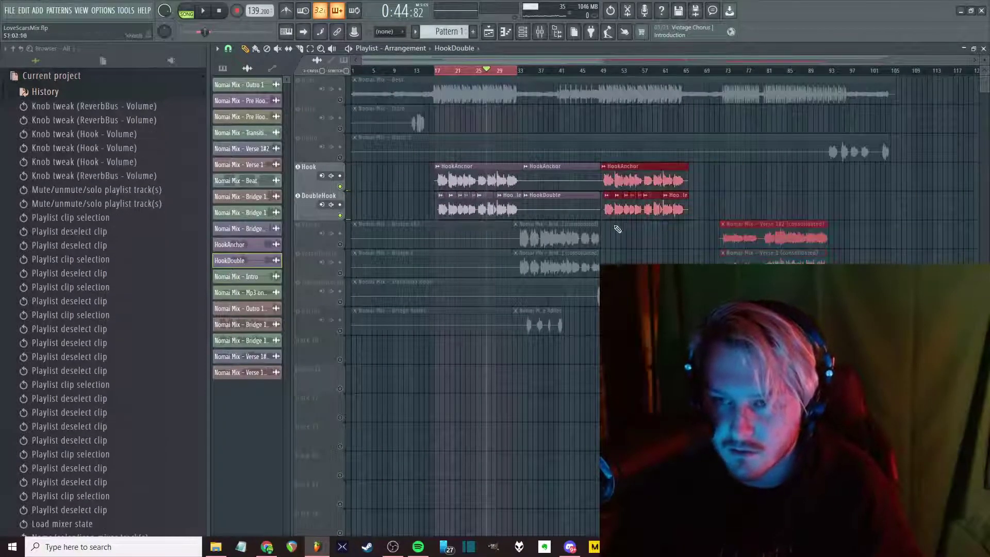
left_click_drag(740, 170, 627, 257)
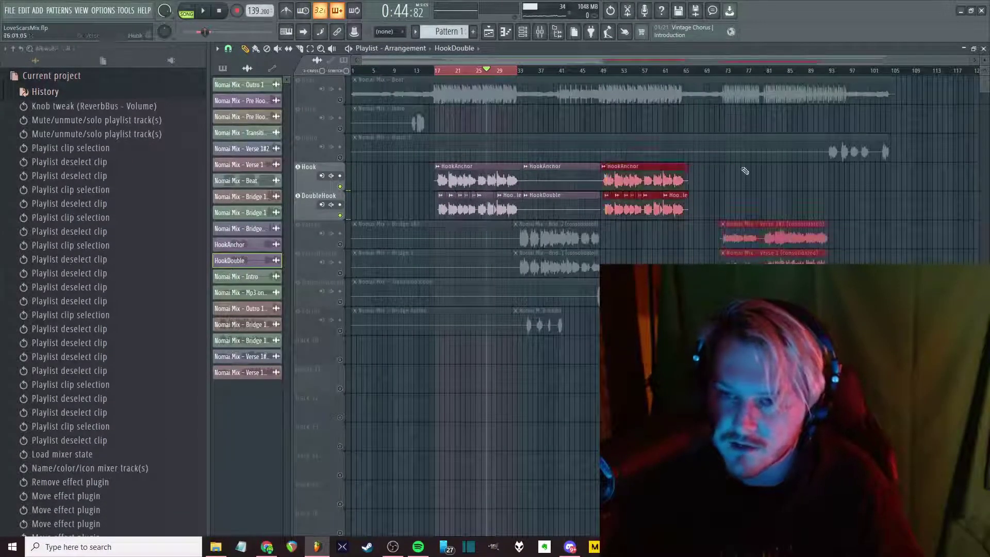
left_click_drag(669, 202, 617, 258)
left_click_drag(678, 163, 599, 265)
left_click_drag(653, 205, 644, 210)
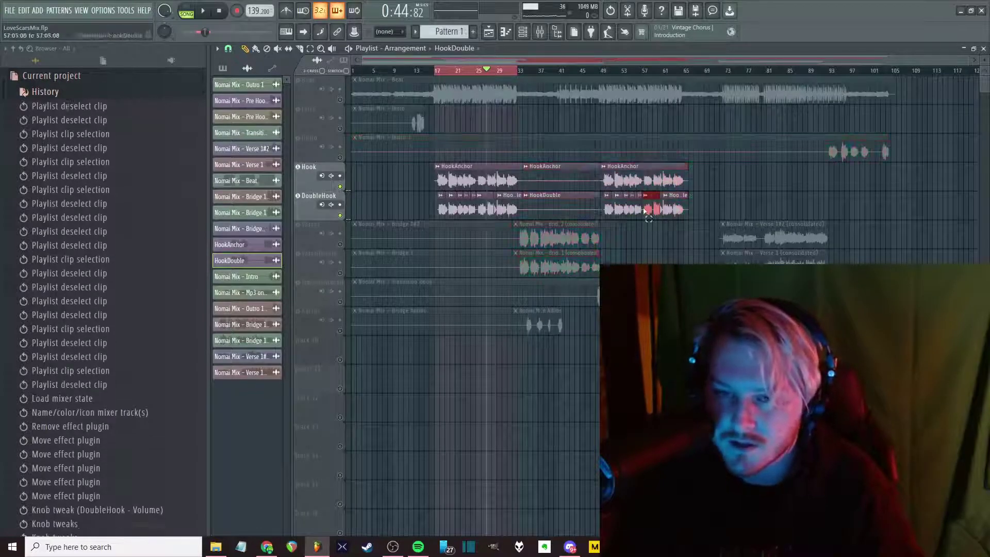
left_click_drag(517, 176, 437, 212)
left_click_drag(556, 174, 508, 211)
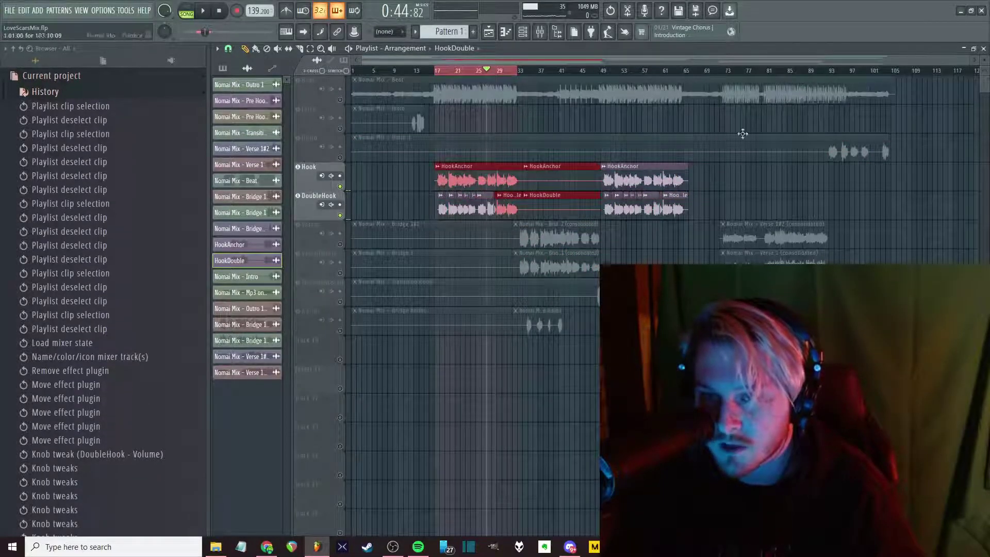
left_click_drag(519, 174, 436, 212)
left_click_drag(515, 167, 405, 220)
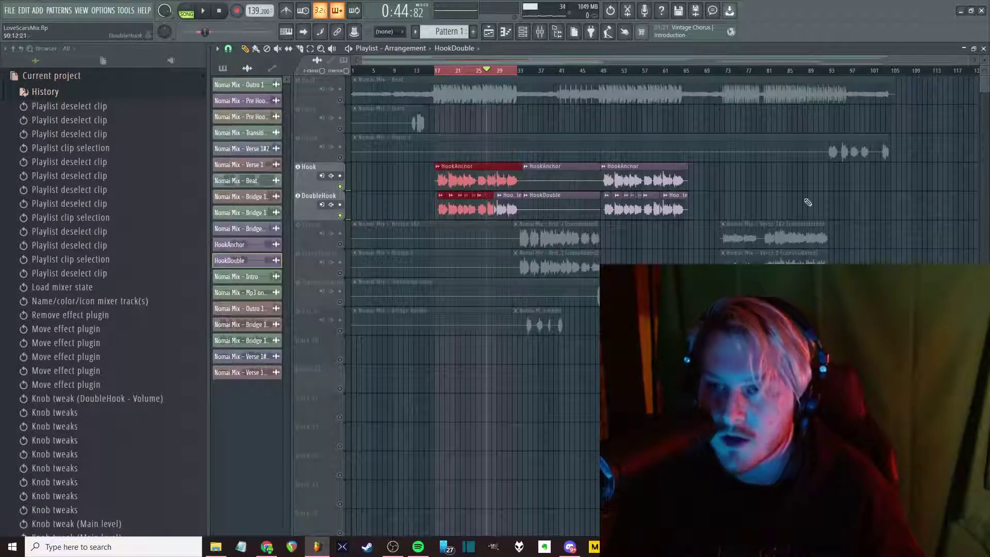
left_click(410, 213)
Play the hook, route the DoubleHook mixer track to DelayBus, and lower DoubleHook's volume to -6.2 dB
key("space")
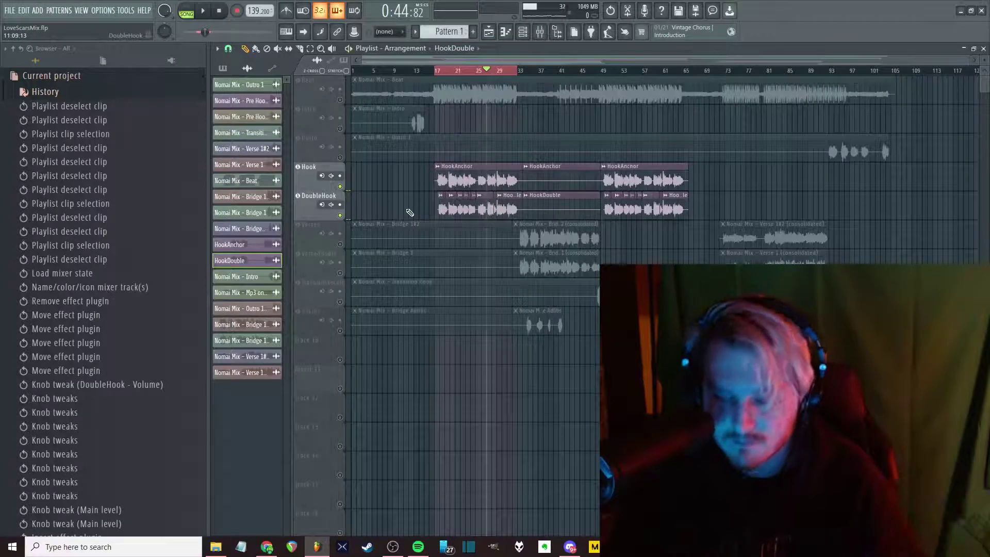
key("F9")
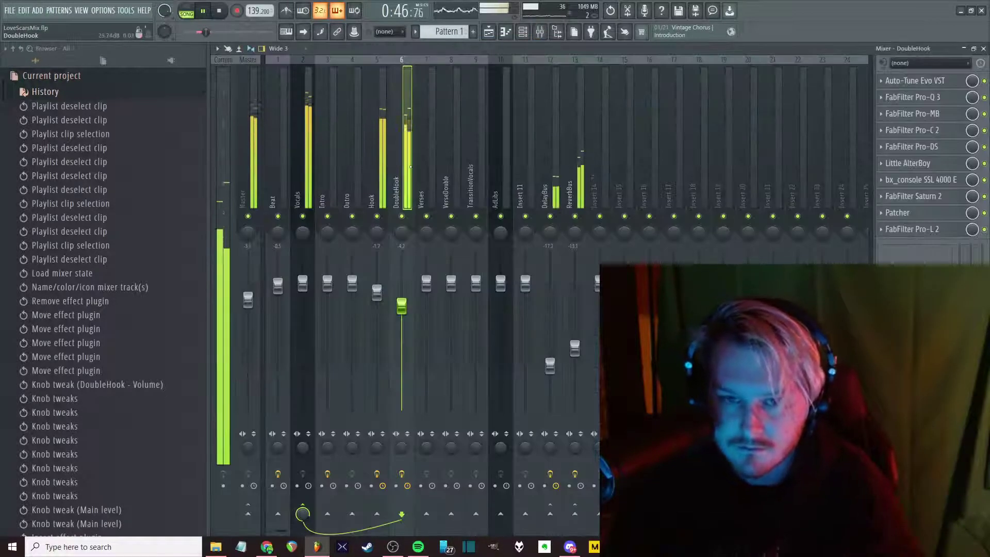
left_click(550, 513)
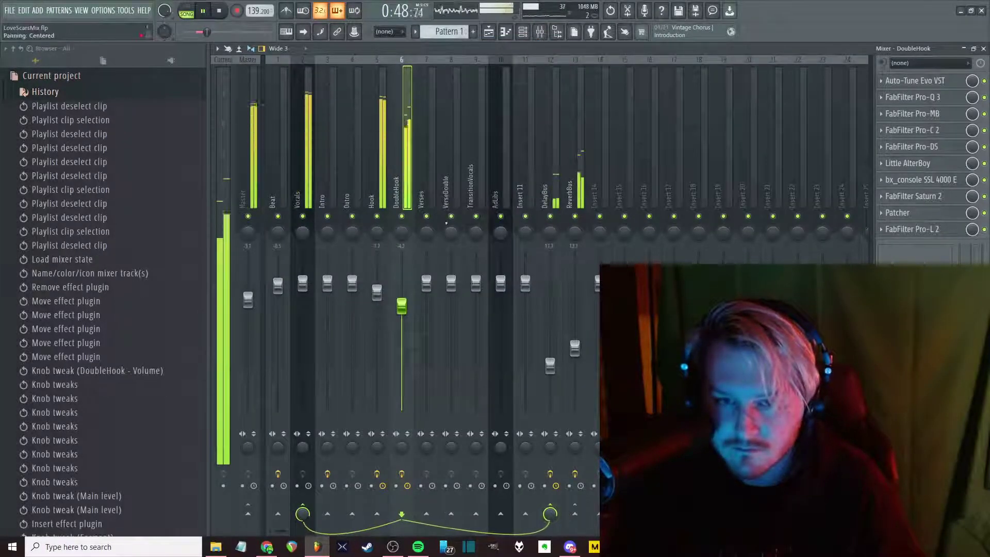
scroll(550, 514, "up", 2)
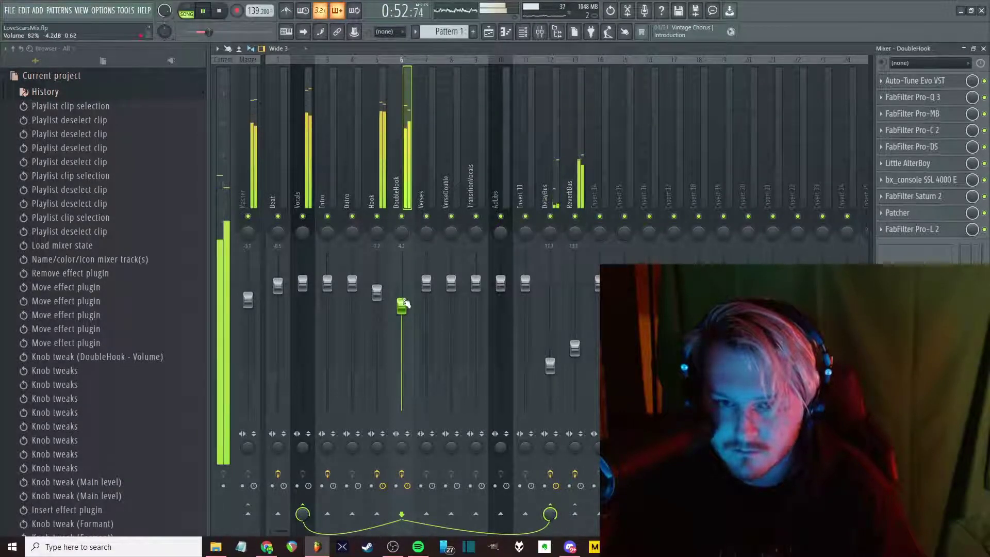
left_click_drag(405, 303, 407, 322)
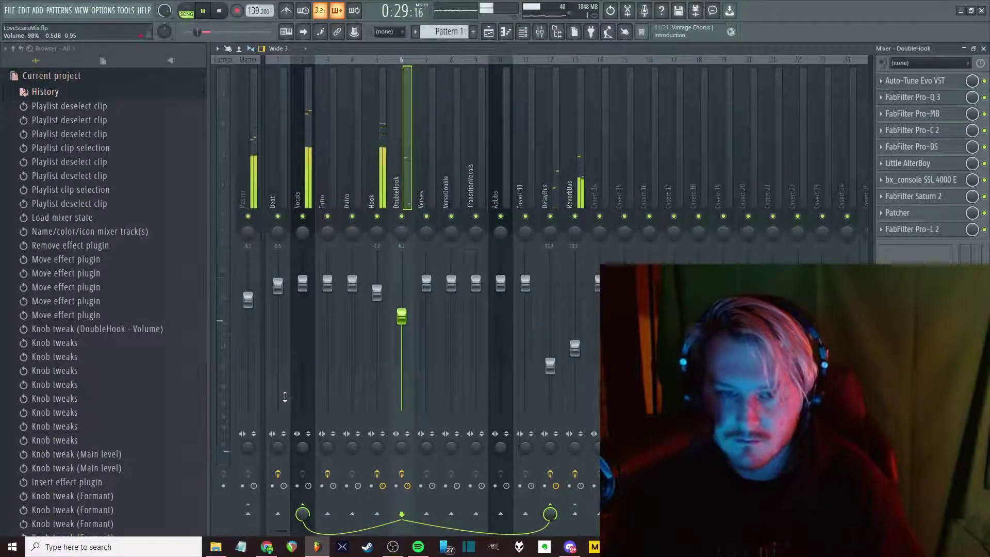
Bring all the playlist tracks back into playback and set the DoubleHook volume to about -5.8 dB
key("F5")
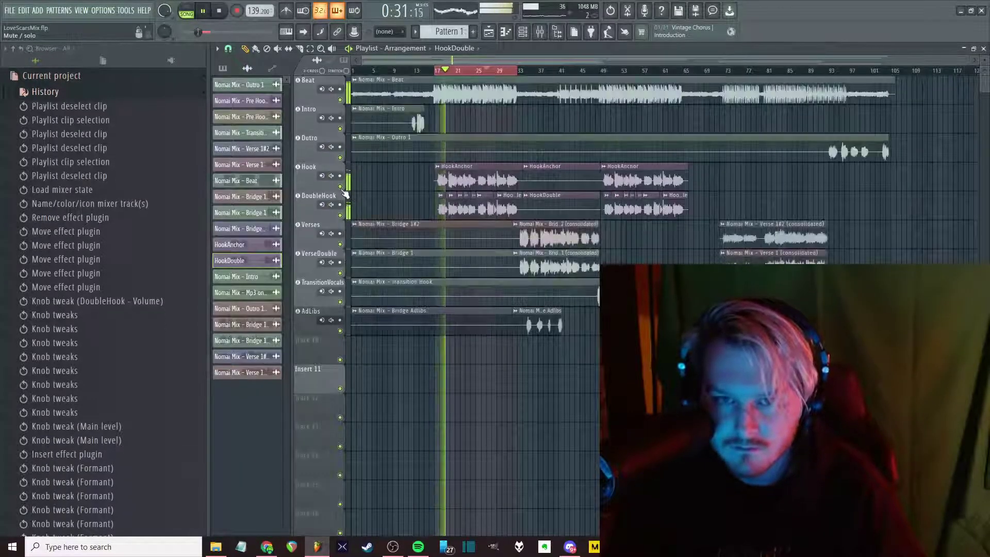
key("F9")
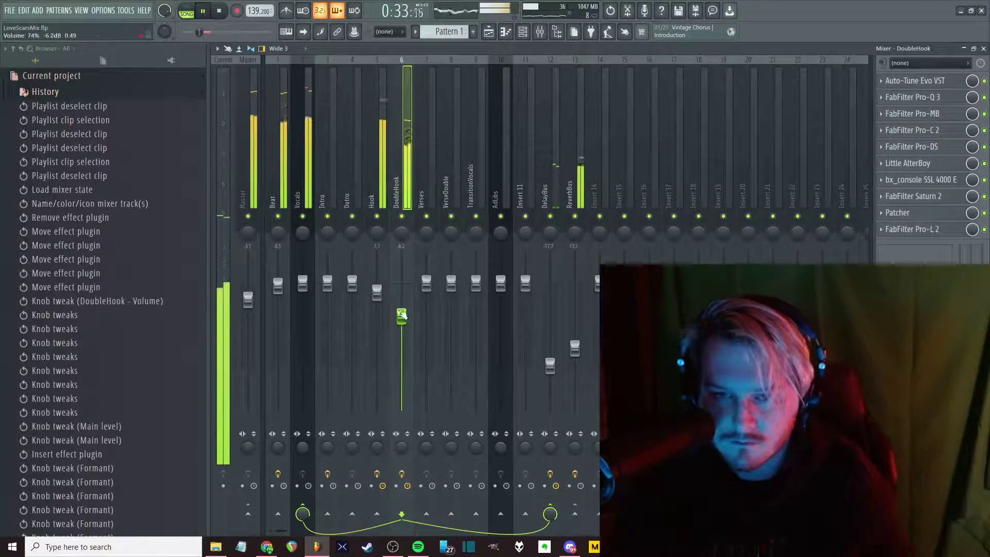
left_click_drag(402, 316, 402, 316)
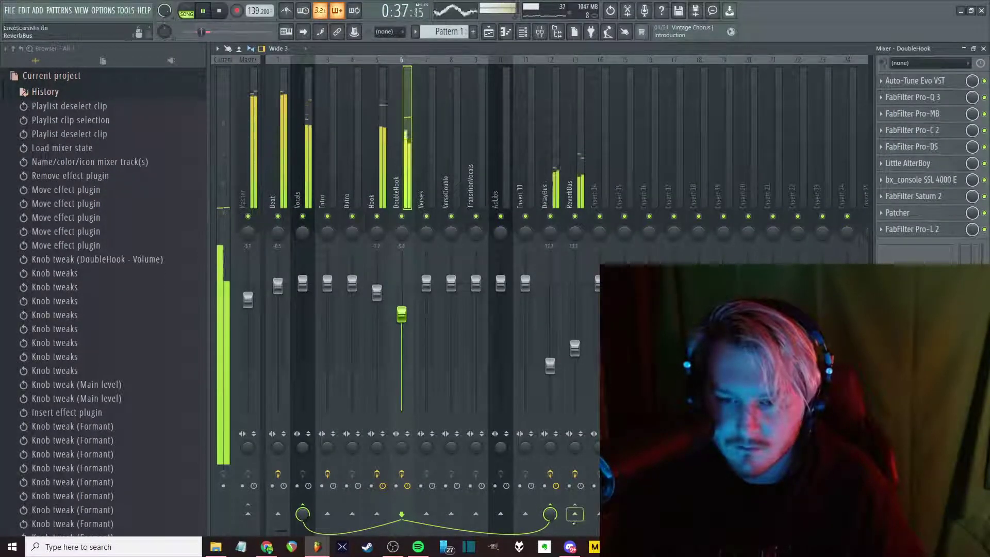
Route DoubleHook to ReverbBus and adjust the send level, soloing DoubleHook to judge the reverb
left_click(574, 514)
left_click_drag(575, 514, 575, 520)
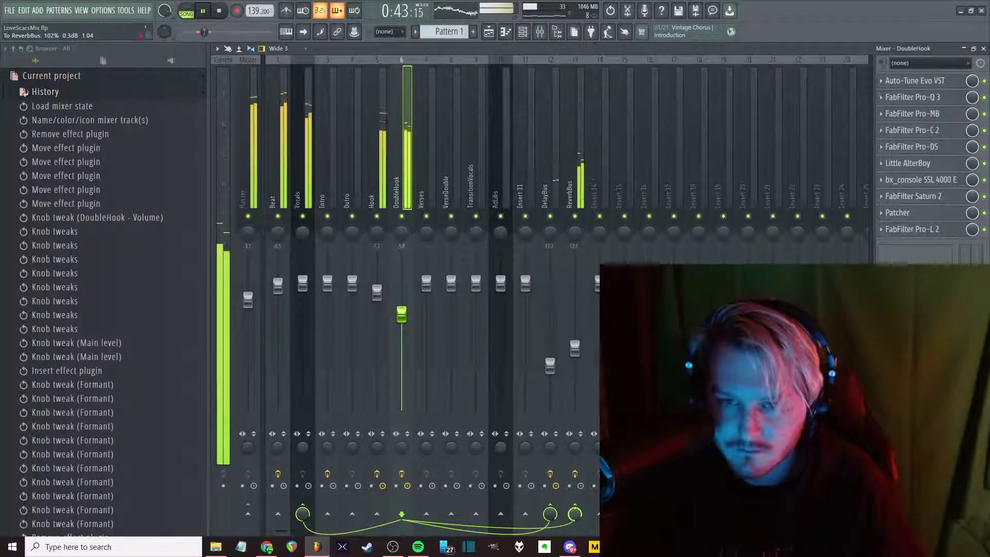
left_click_drag(575, 513, 575, 518)
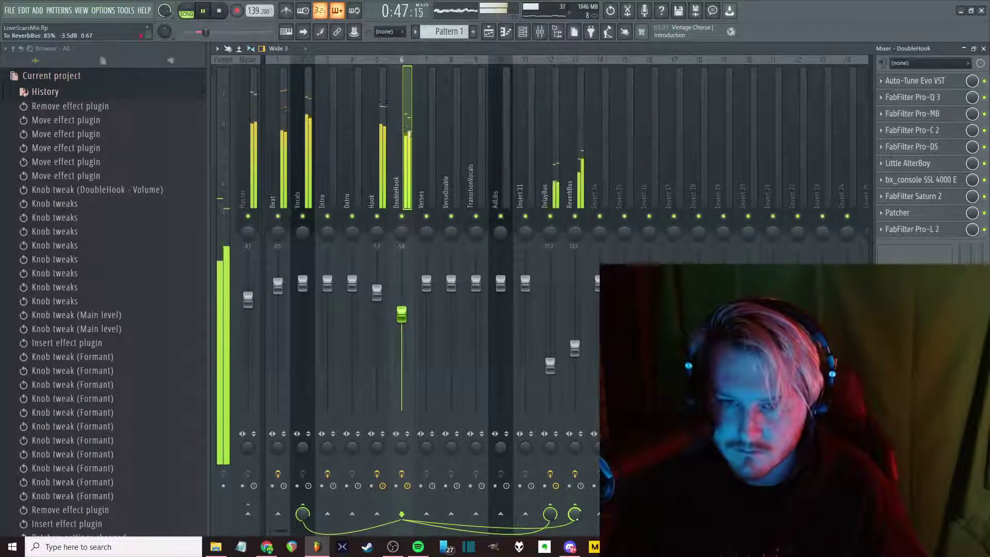
right_click(405, 216)
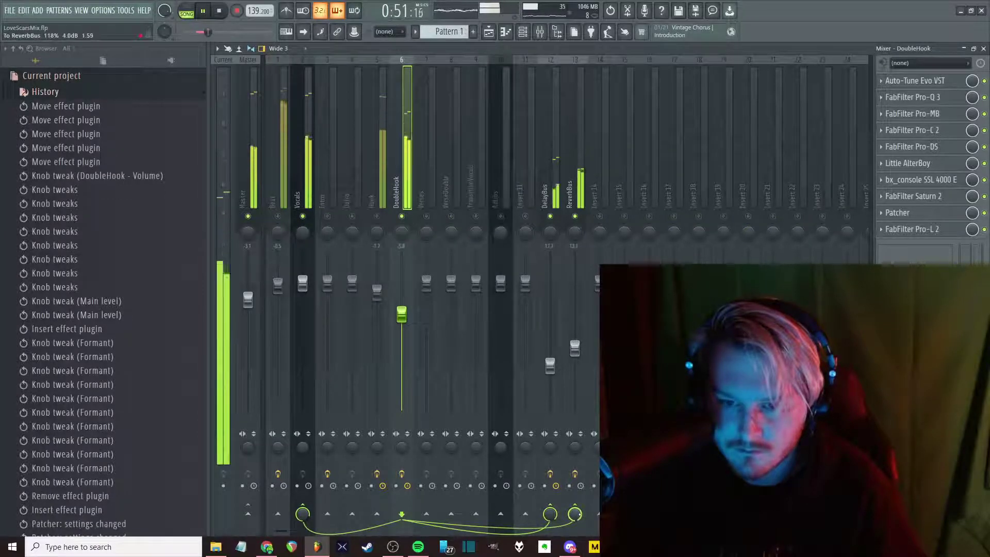
left_click_drag(576, 513, 575, 510)
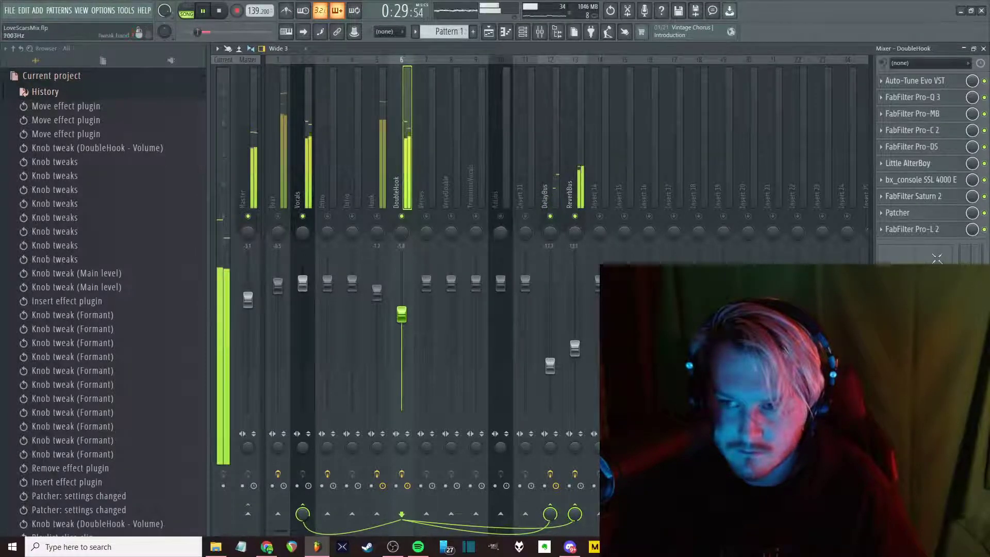
Raise the effect amount of the Vocal Doubler in DoubleHook's Patcher to about 84%, and close both plugin windows
left_click(897, 212)
left_click(428, 232)
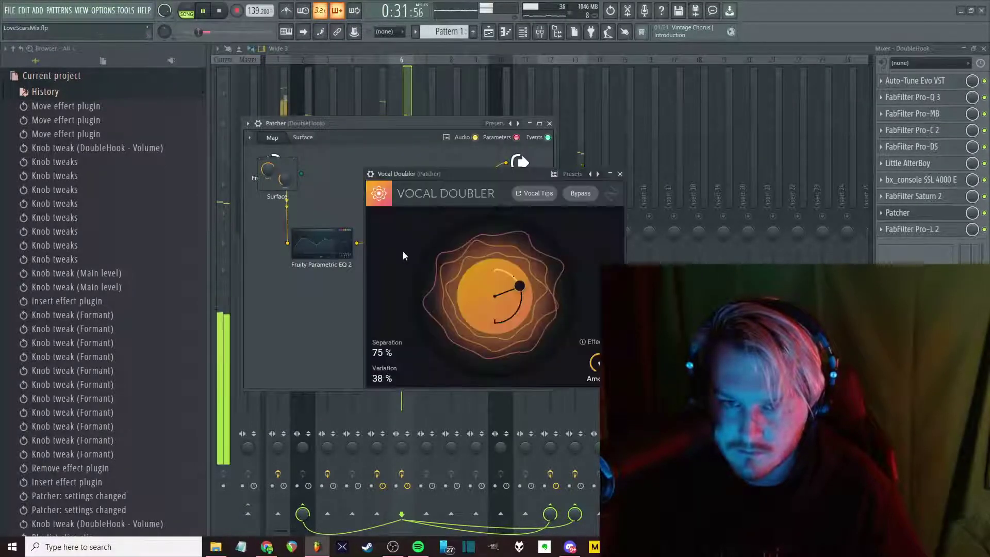
mouse_move(597, 364)
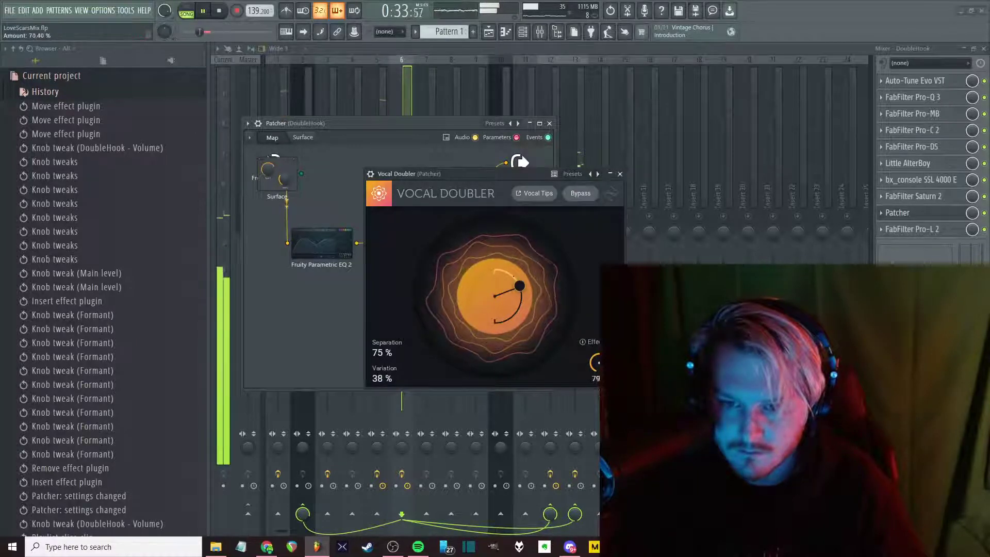
scroll(597, 363, "up", 7)
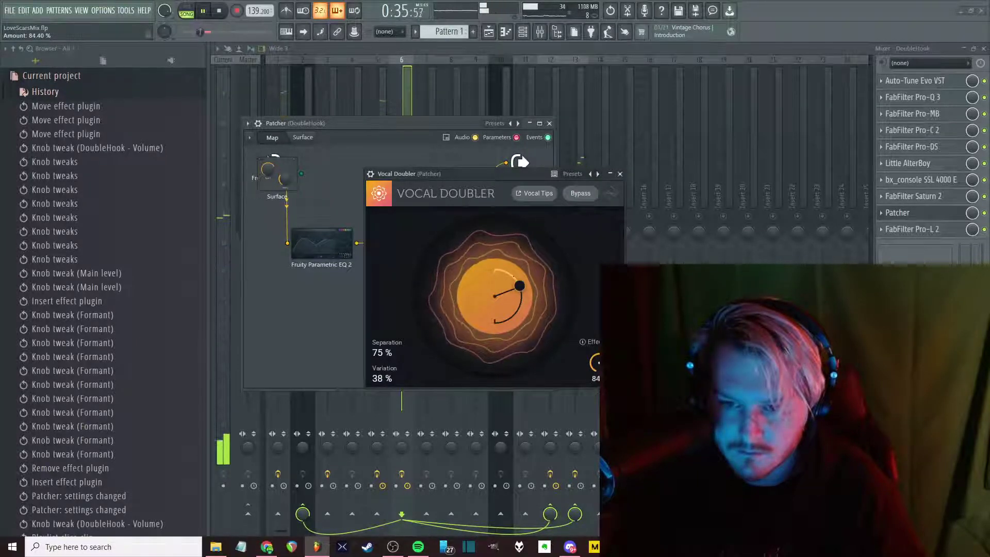
left_click(620, 174)
left_click(549, 124)
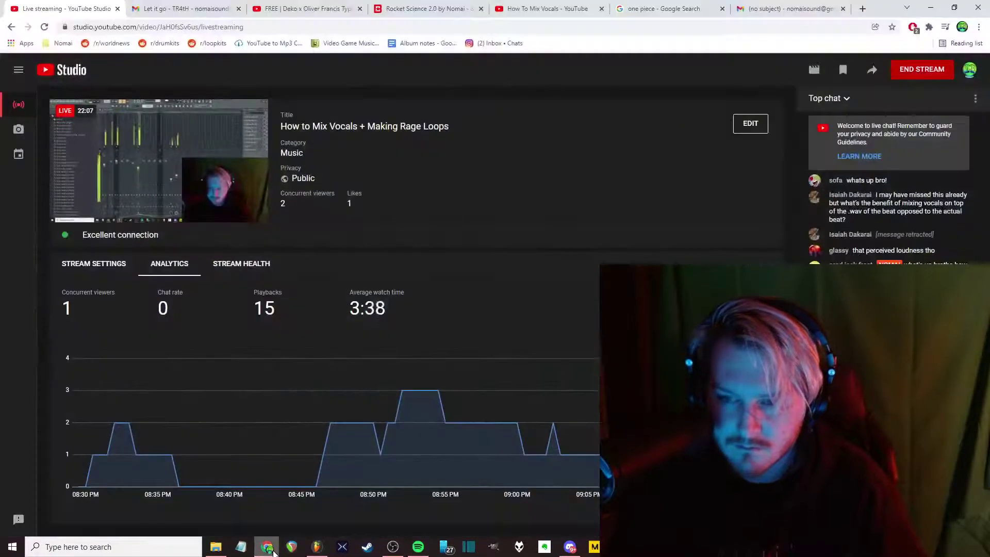
Switch to YouTube Studio in the browser and read the viewers' questions in the live chat
left_click(270, 549)
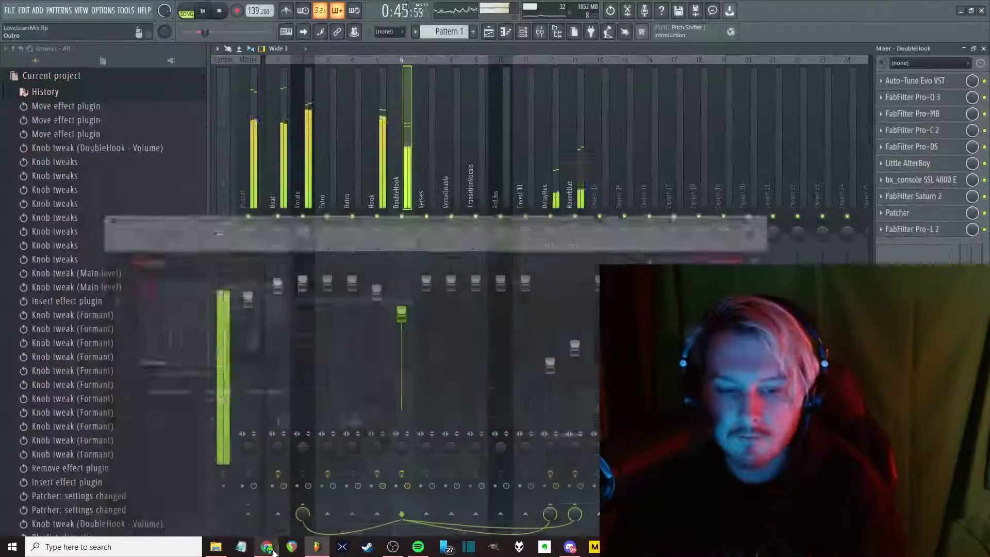
left_click(269, 548)
left_click(269, 548)
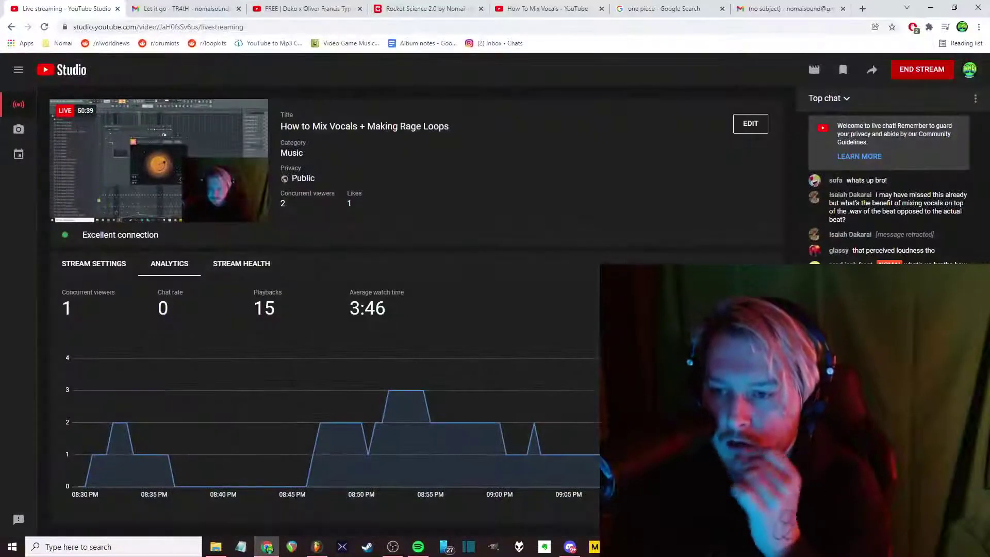
triple_click(869, 239)
left_click(869, 240)
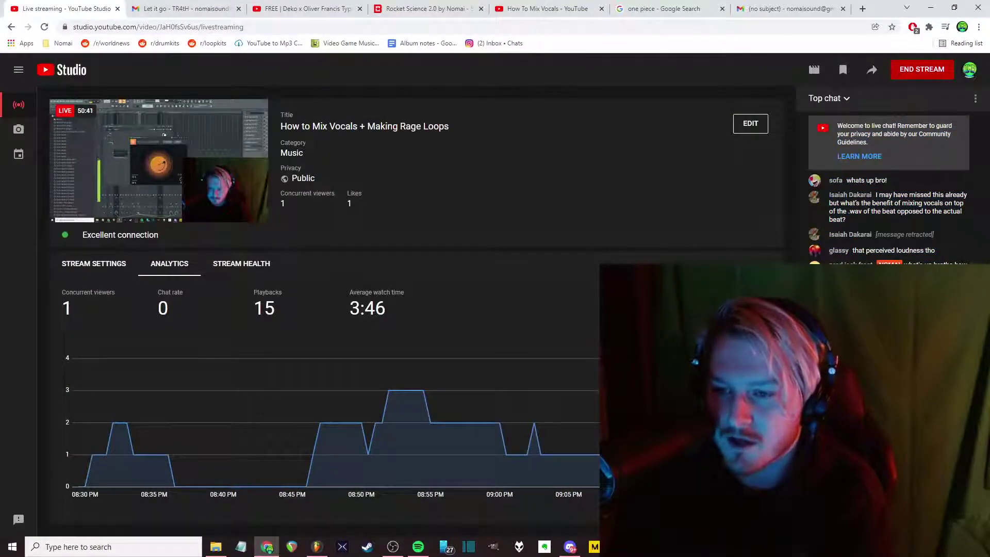
triple_click(935, 228)
left_click(935, 229)
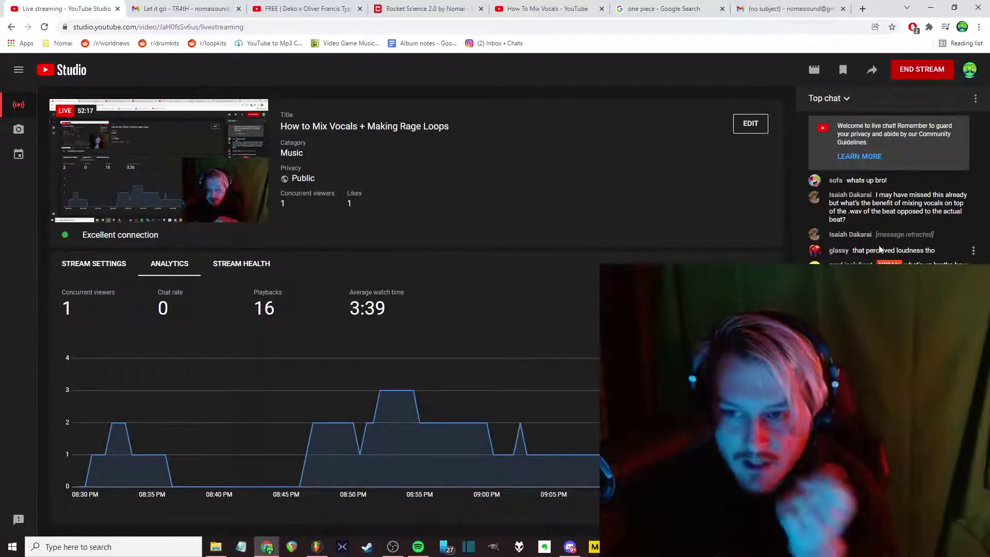
left_click_drag(883, 219, 927, 194)
left_click(907, 278)
left_click(935, 228)
left_click(928, 194)
left_click(937, 234)
left_click(926, 195)
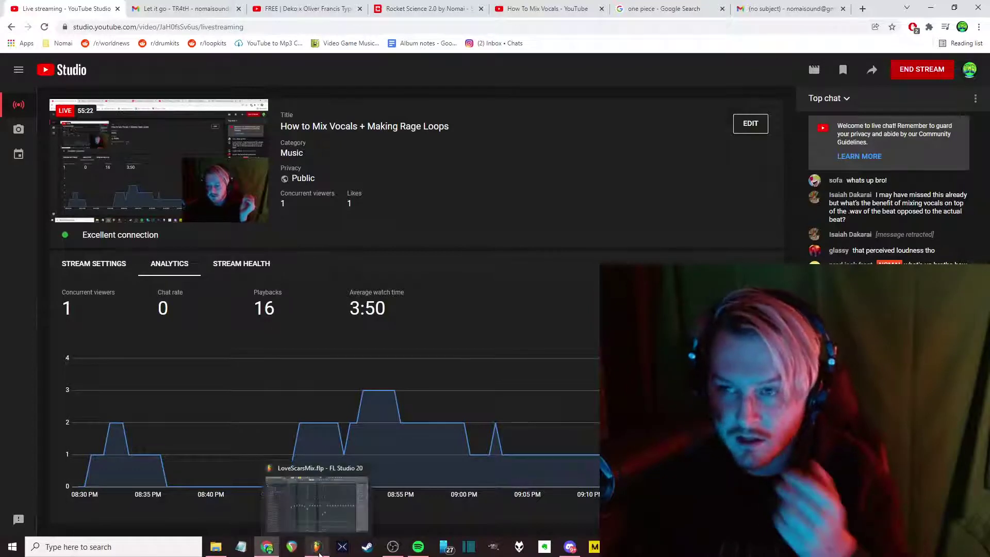
Pop out the live chat into a narrower window placed over its original location, and switch back to FL Studio
left_click(975, 98)
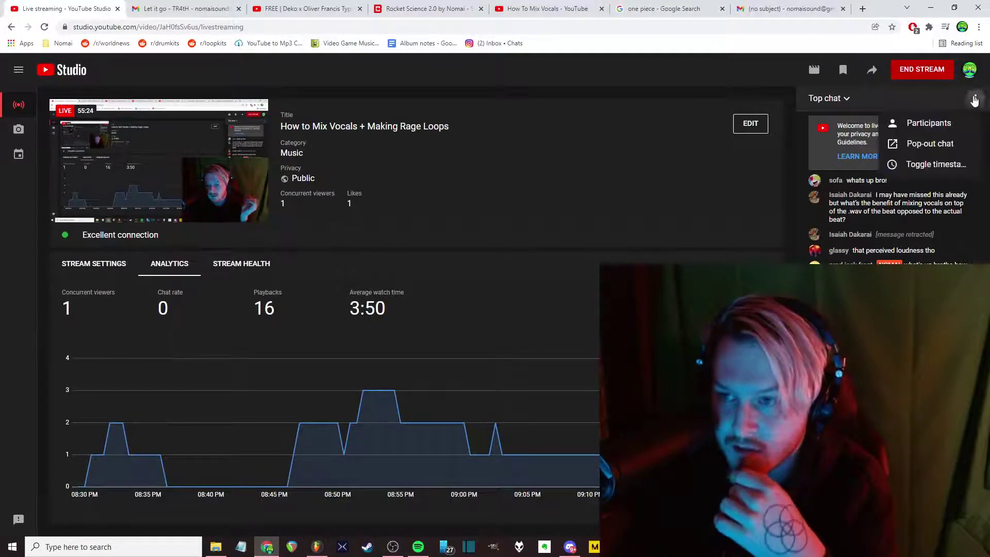
left_click(929, 144)
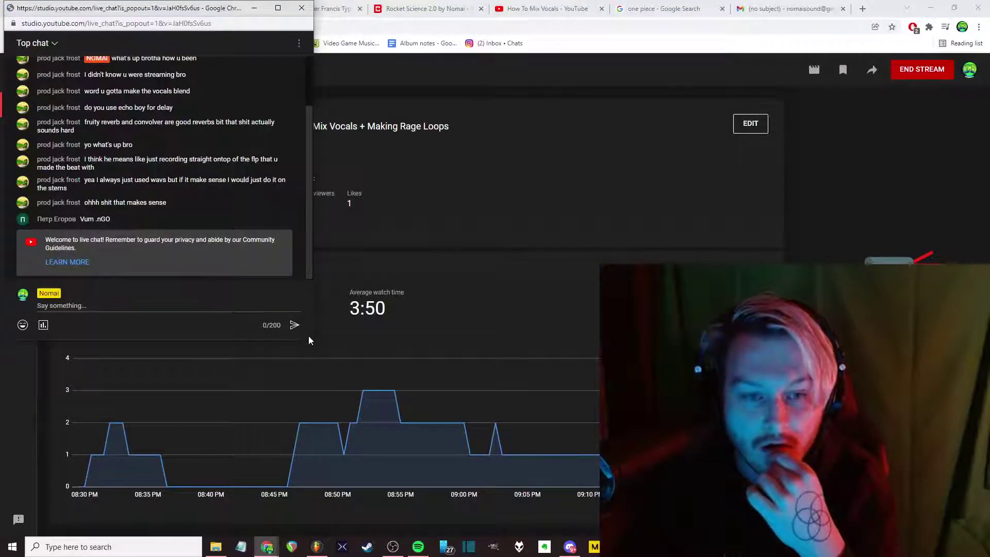
left_click_drag(313, 342, 207, 376)
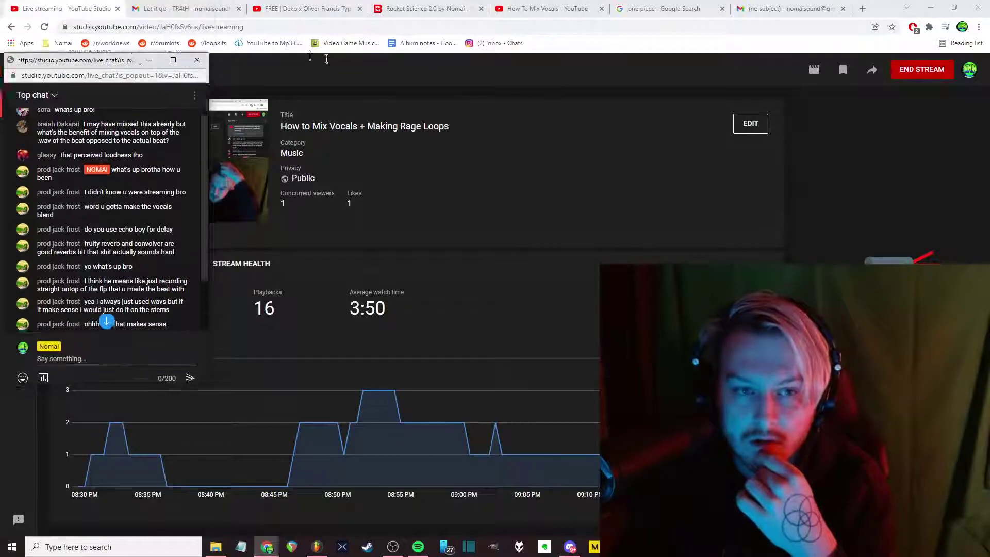
left_click_drag(124, 13, 891, 14)
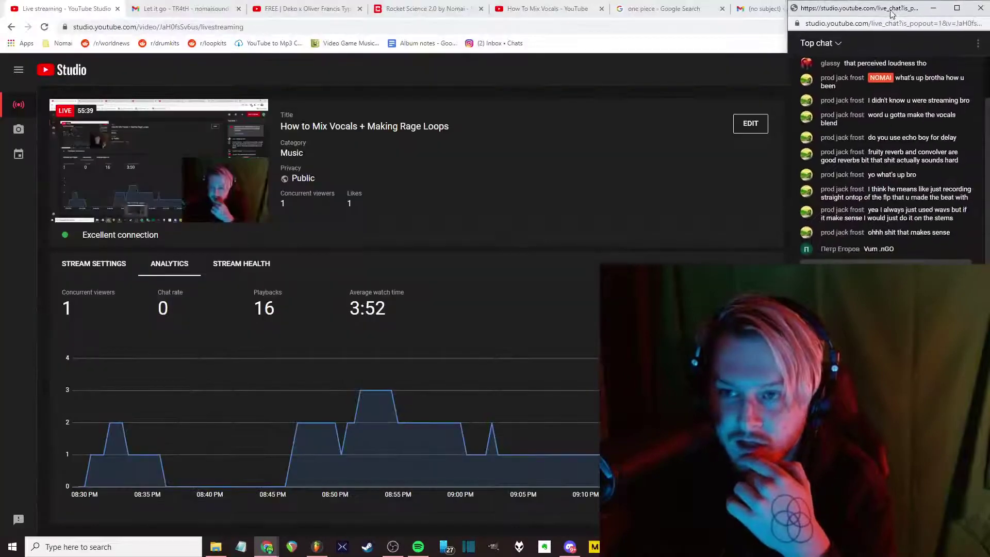
left_click(317, 546)
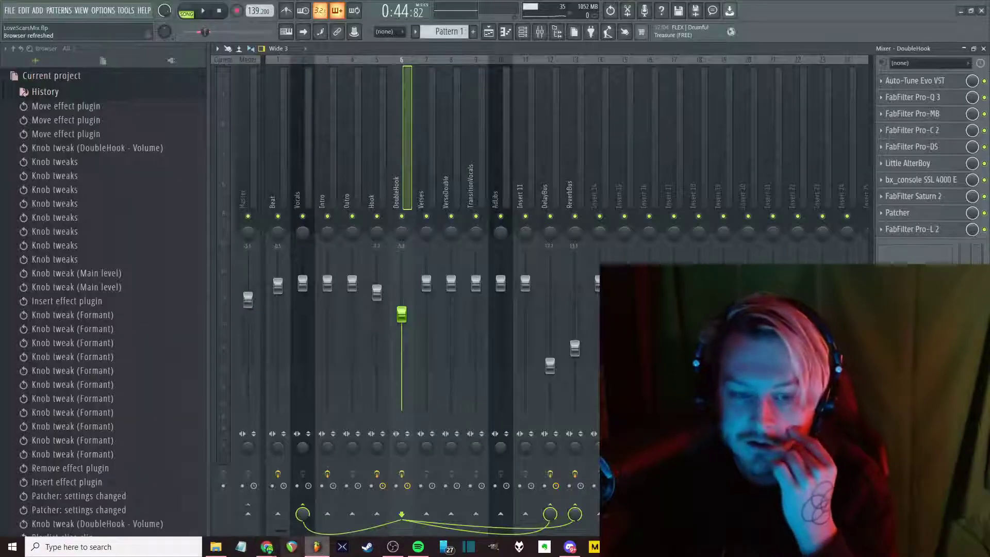
Switch to the browser and bring the YouTube Studio window and the popped-out live chat to the front
left_click(322, 501)
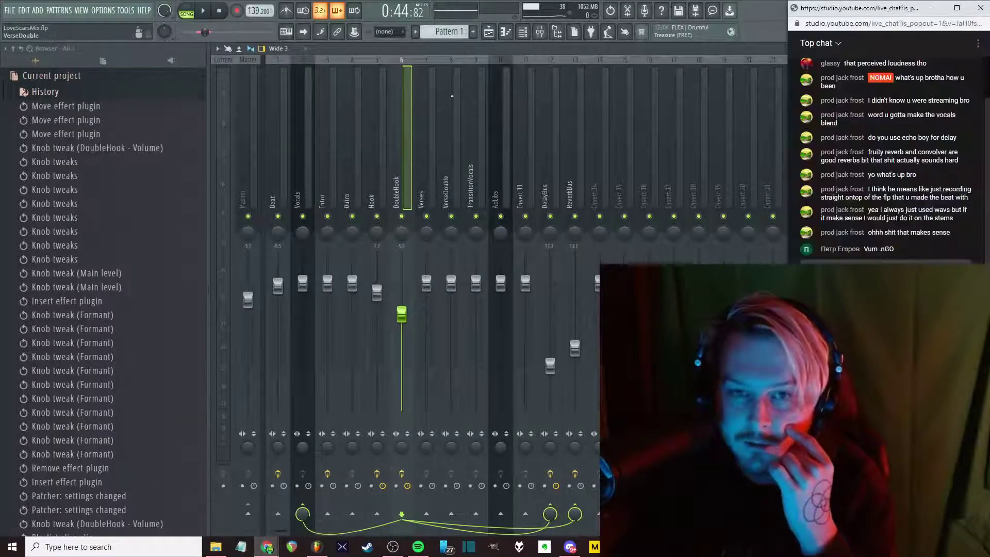
left_click(457, 124)
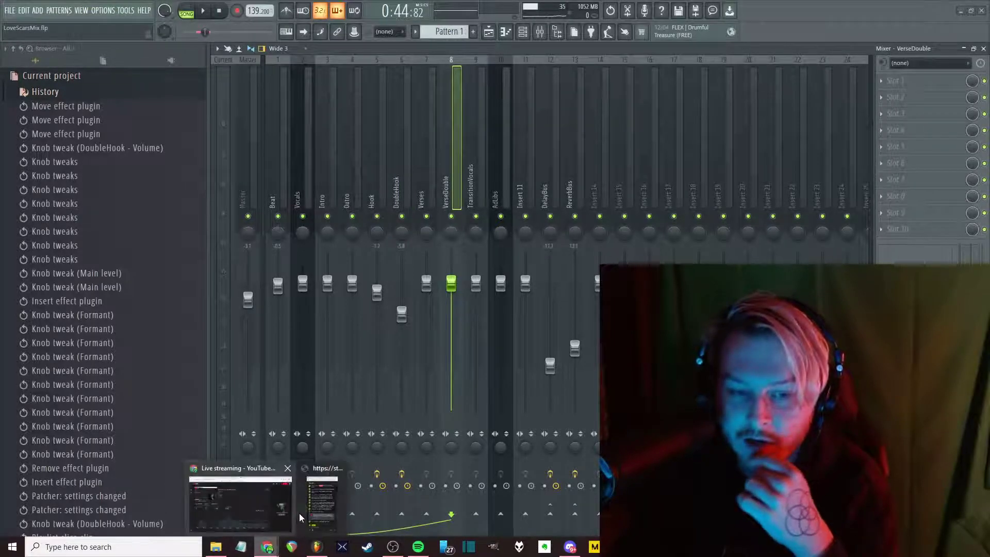
left_click(247, 513)
mouse_move(242, 547)
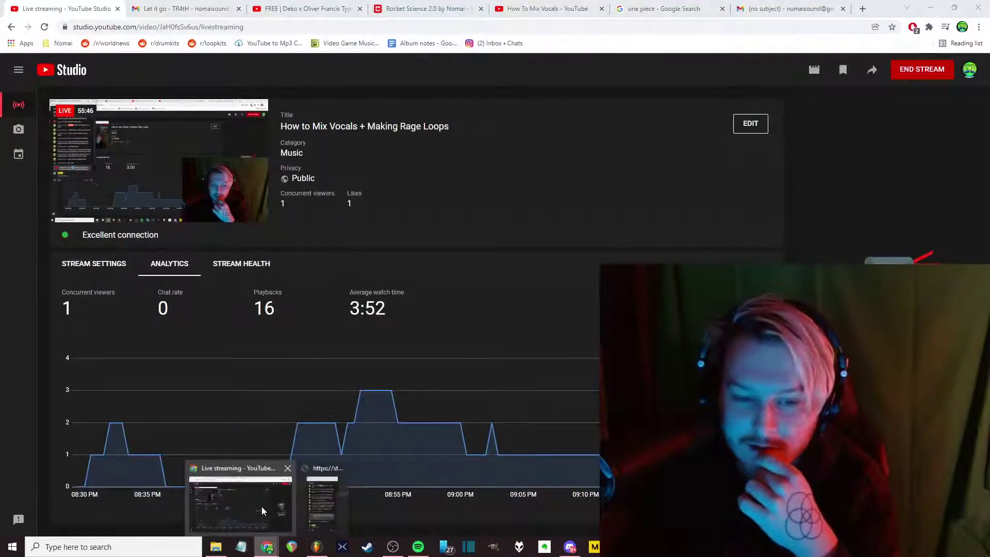
left_click(322, 505)
Check the live chat's options and its view modes, keeping Top chat, and move the chat window lower over YouTube Studio
left_click(978, 43)
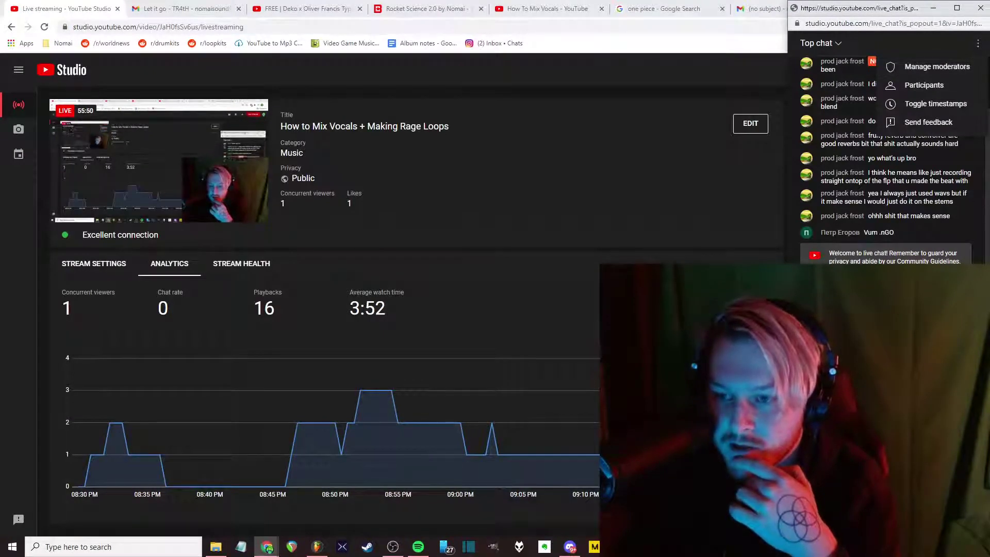
key("Escape")
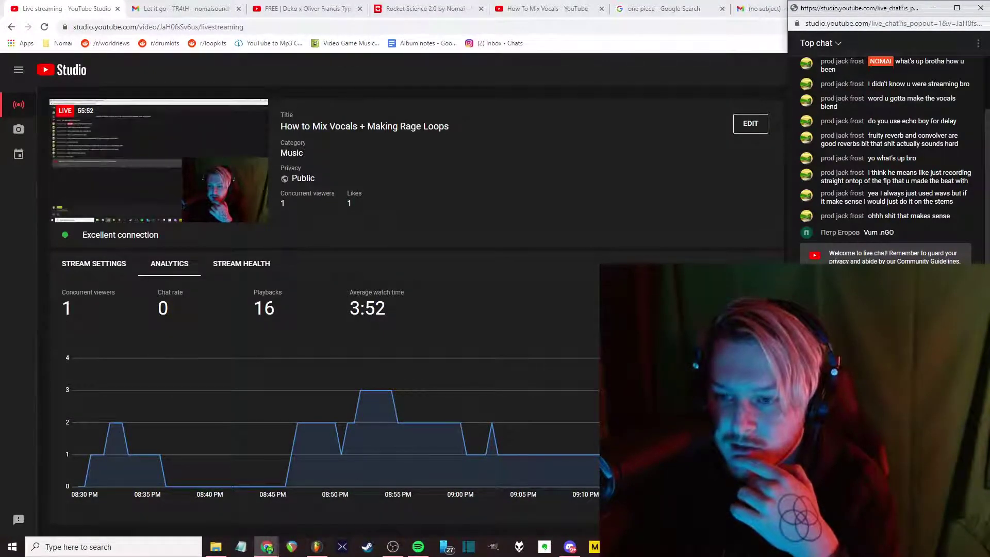
left_click(830, 49)
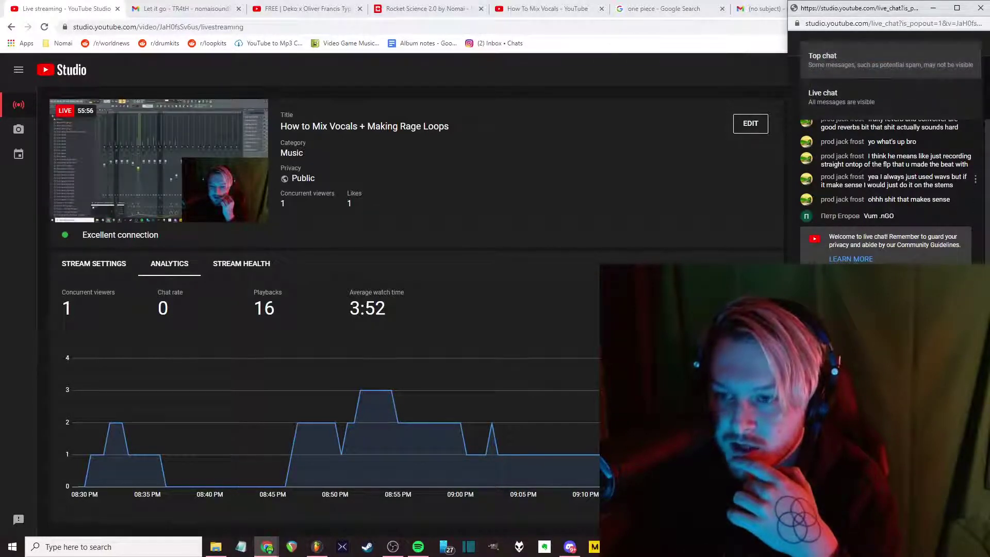
left_click(832, 50)
left_click_drag(835, 14, 823, 170)
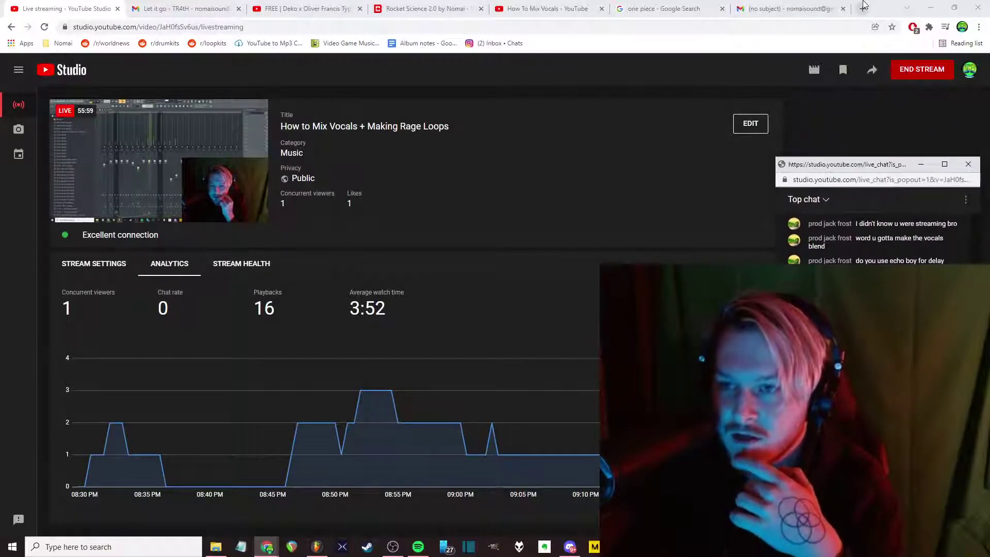
Switch to FL Studio, restore its window from full screen, and narrow it to free a strip along the screen's left edge
left_click(317, 549)
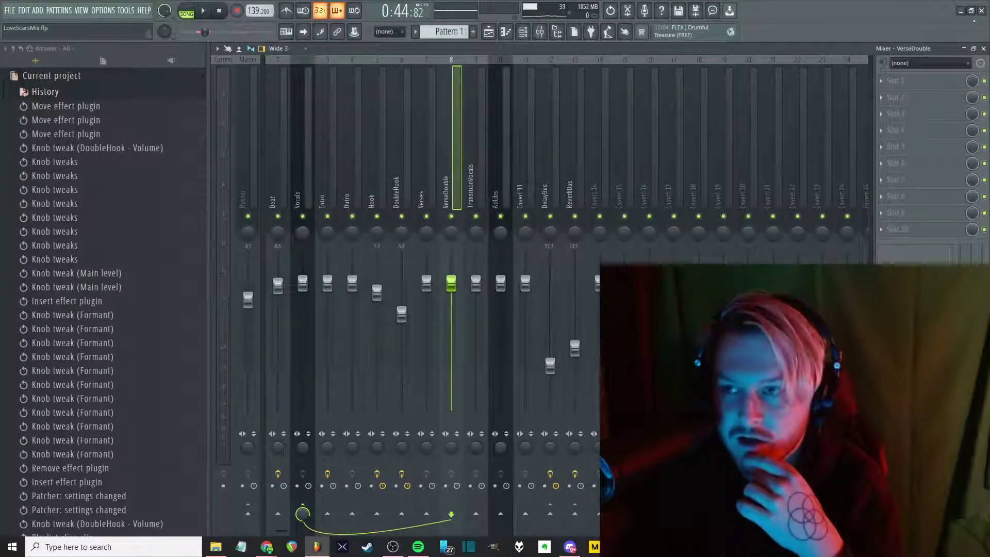
left_click(971, 12)
left_click_drag(717, 77, 788, 4)
left_click_drag(7, 138, 173, 138)
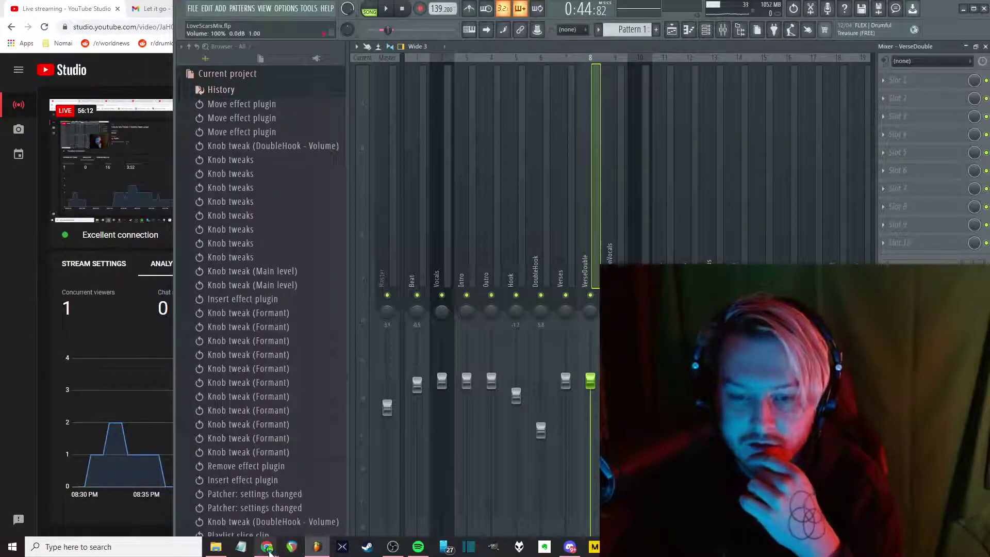
Bring the live chat forward, place it in the free strip beside FL Studio, and lengthen it down to the taskbar
mouse_move(268, 550)
left_click(342, 519)
left_click_drag(897, 171, 105, 13)
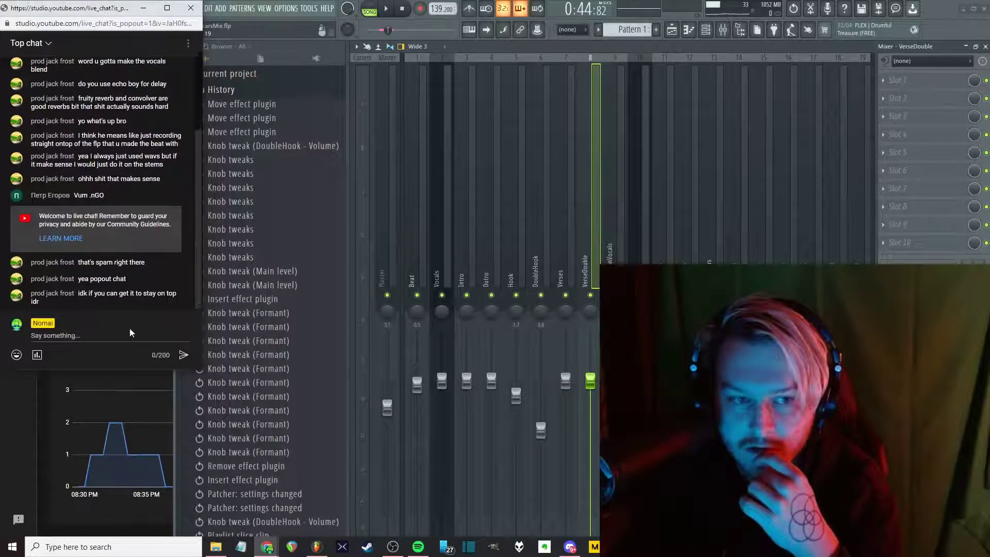
mouse_move(105, 375)
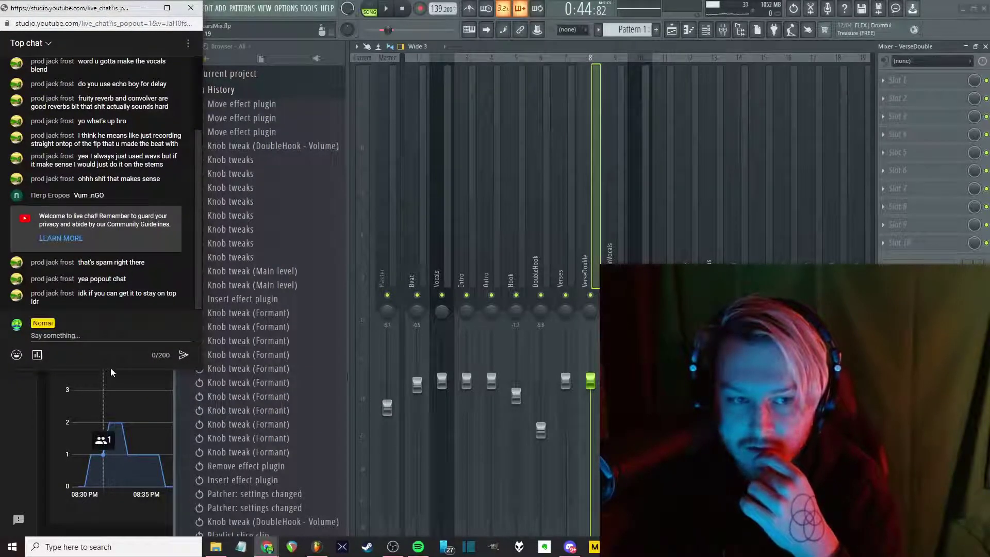
left_click_drag(110, 371, 65, 534)
Return to the FL Studio mixer and select the DoubleHook track to show its effects
left_click(472, 178)
left_click(668, 165)
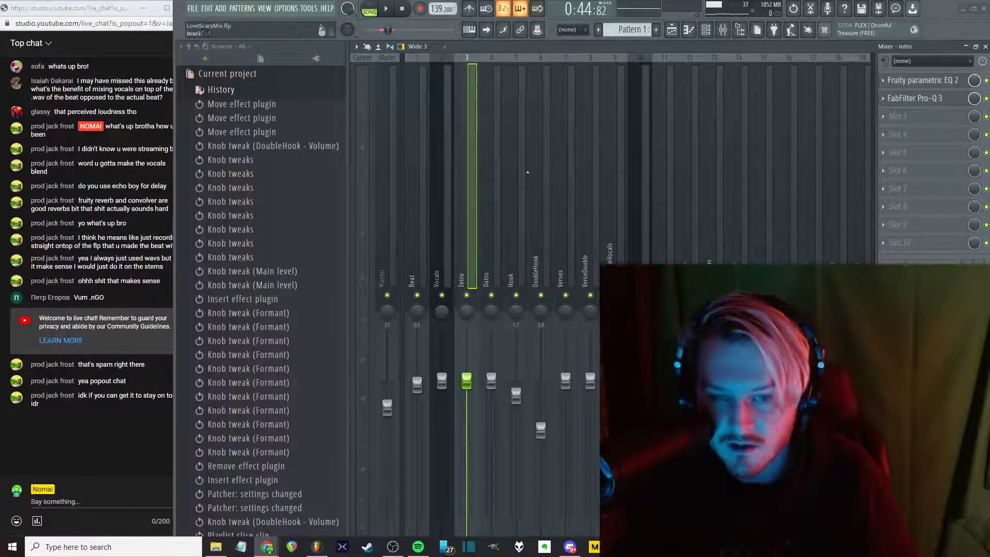
left_click(541, 155)
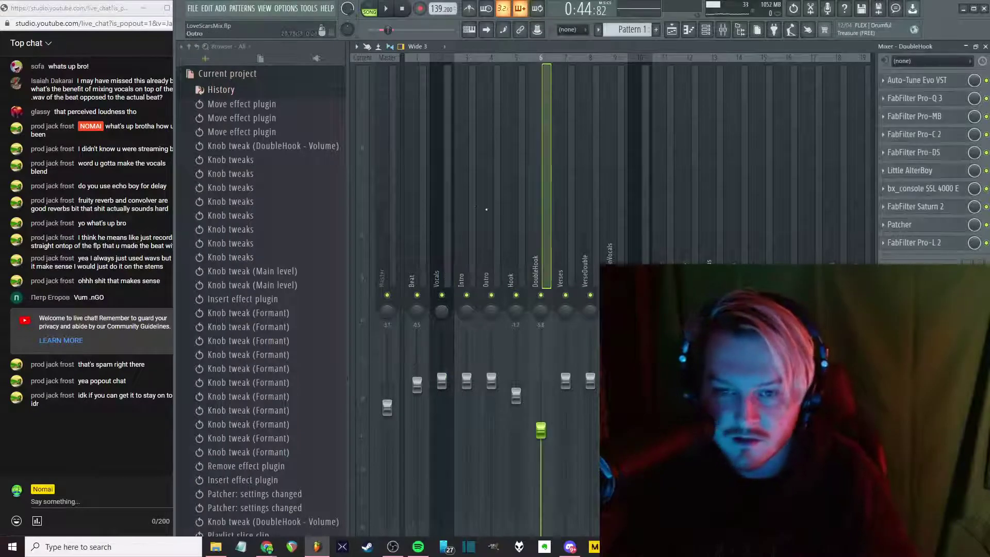
Play the hook section and lower the DoubleHook mixer track's volume to -6.2 dB
key("space")
key("F5")
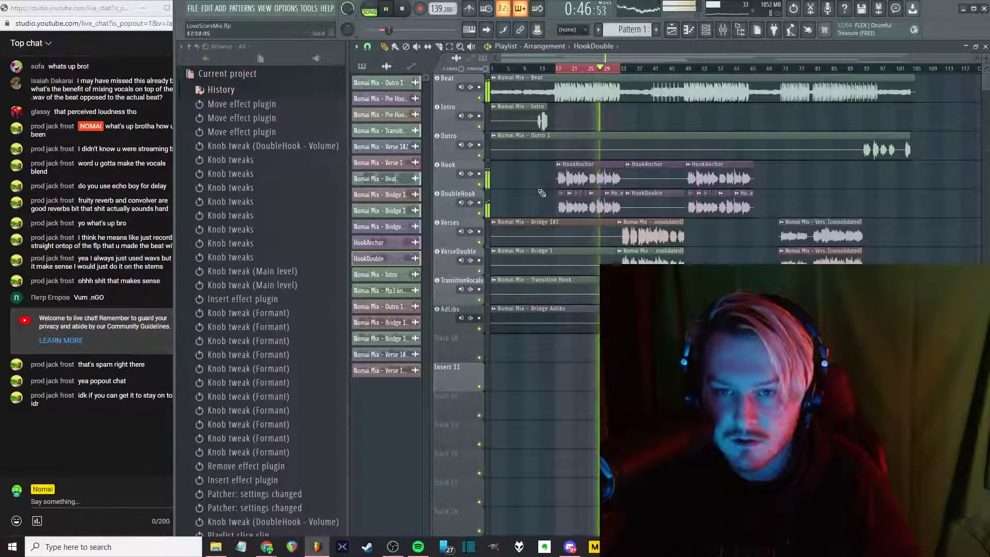
scroll(546, 183, "up", 2)
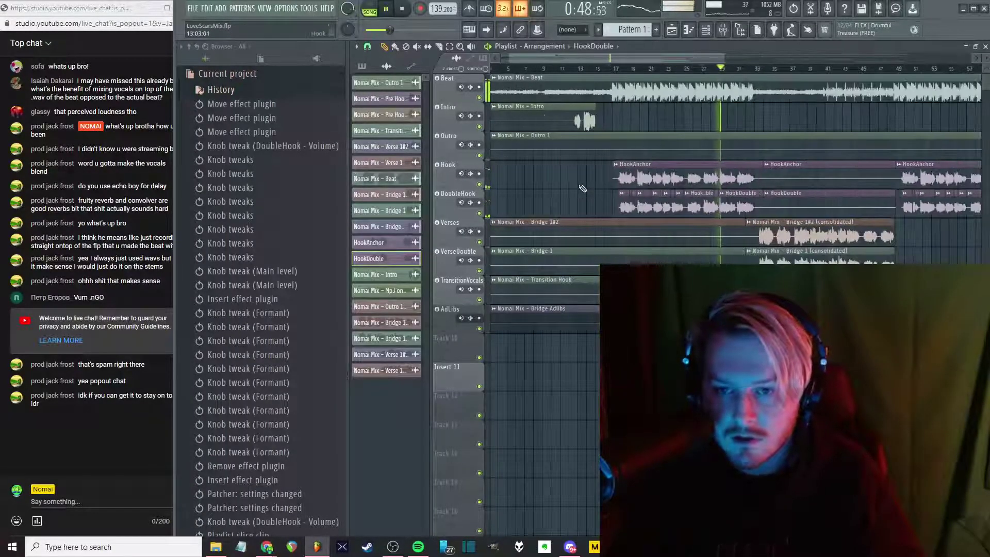
key("F9")
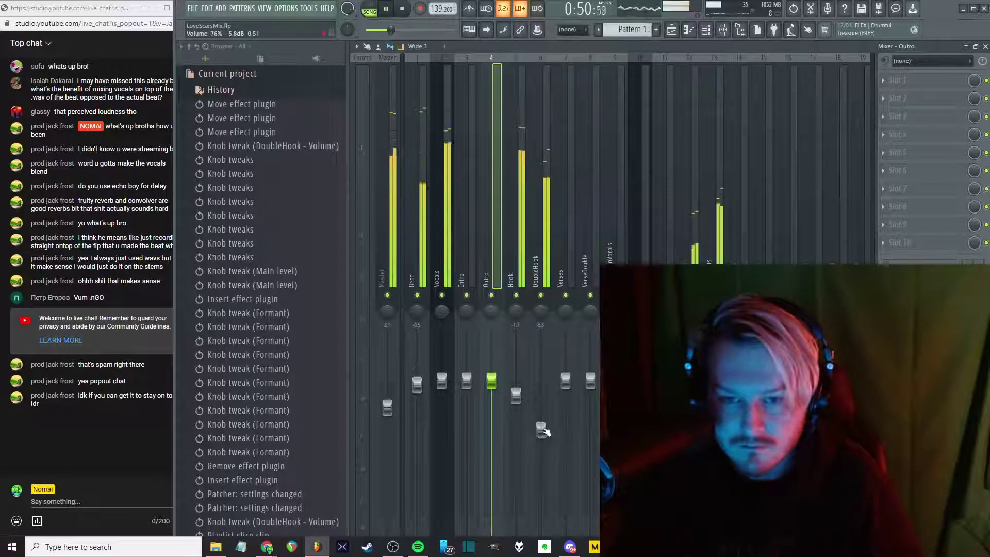
left_click_drag(540, 427, 548, 436)
Listen to the Verses and VerseDouble playlist tracks in solo from the start of the first verse
key("F5")
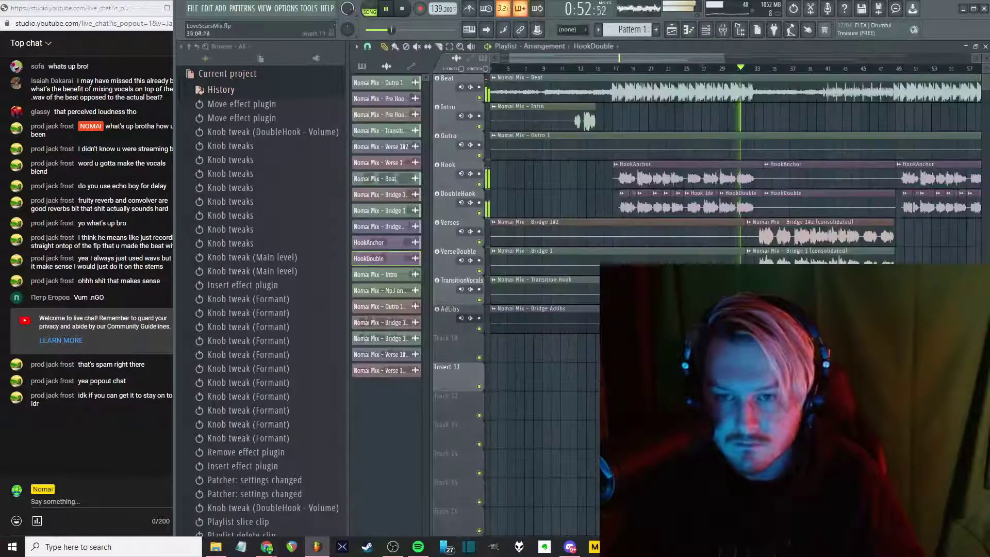
scroll(724, 231, "up", 2)
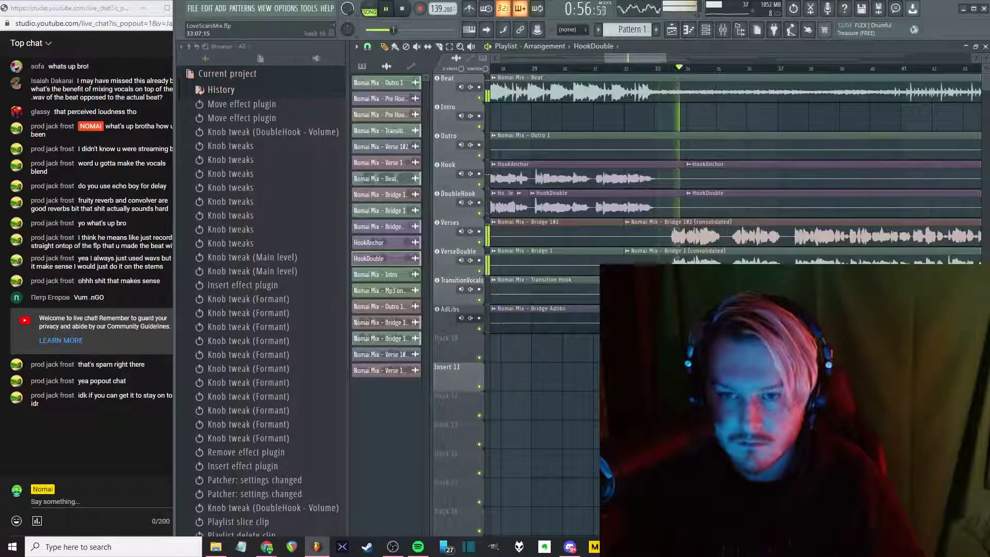
scroll(723, 232, "down", 2)
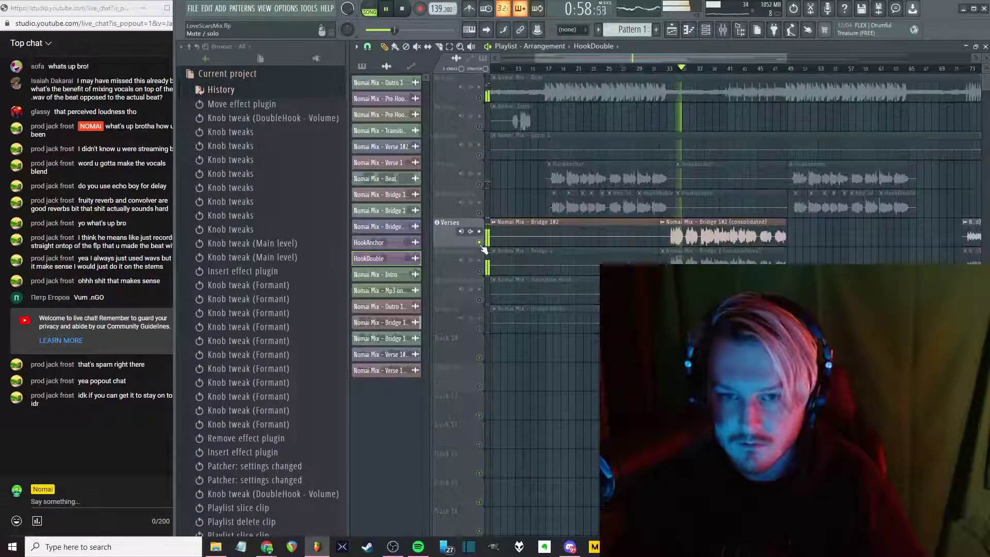
key("space")
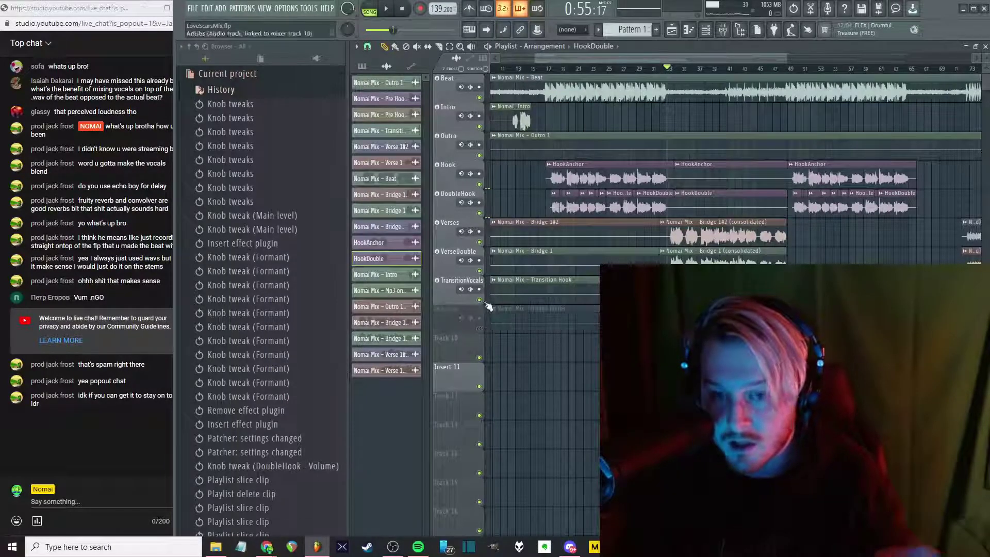
right_click(479, 271)
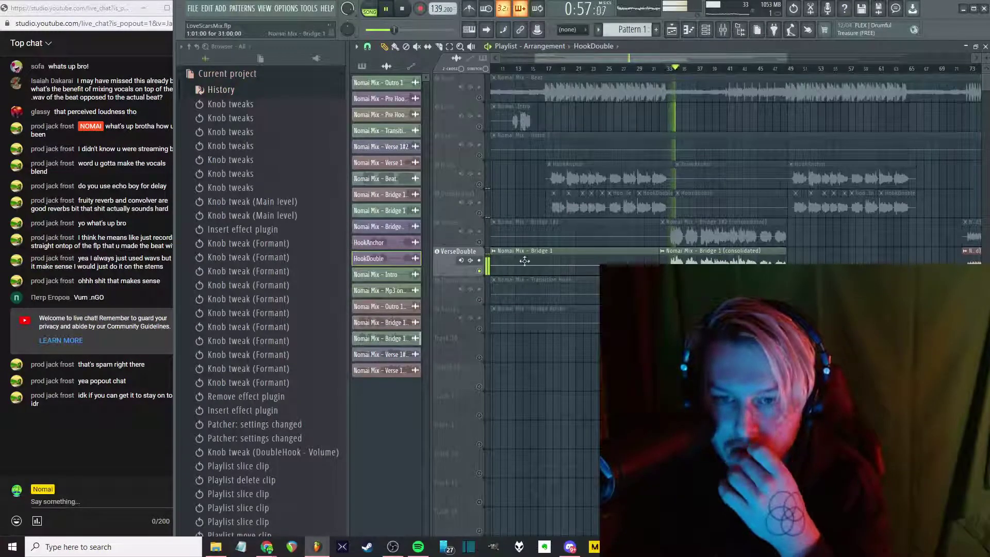
Copy the Hook mixer track's state with its effect chain onto mixer track 8, VerseDouble
key("F9")
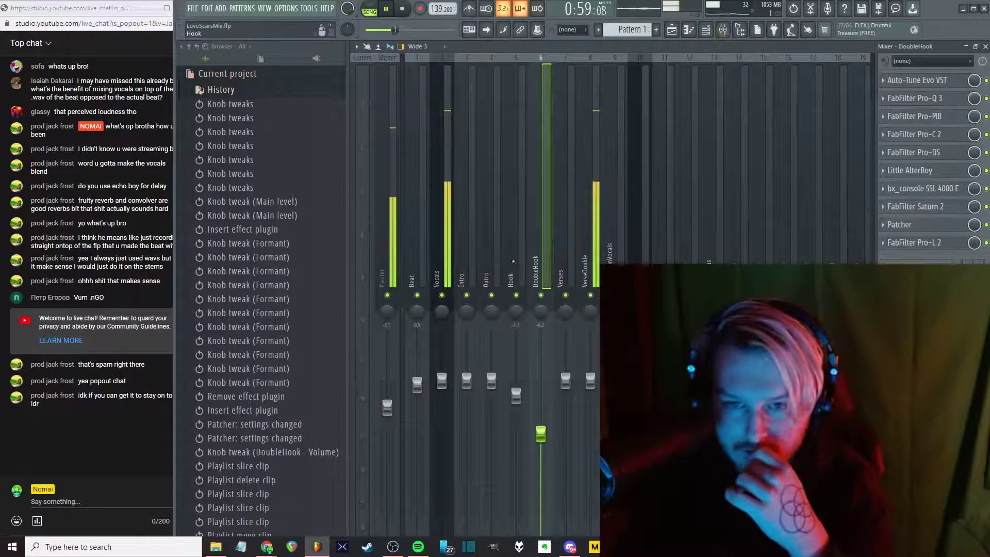
left_click(514, 221)
right_click(514, 222)
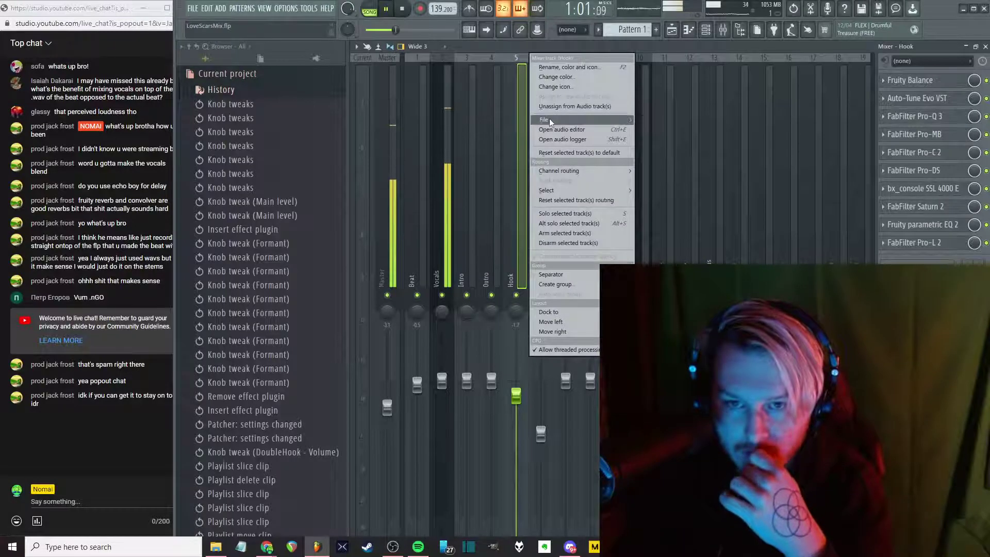
mouse_move(567, 120)
left_click(686, 167)
left_click_drag(607, 213, 590, 261)
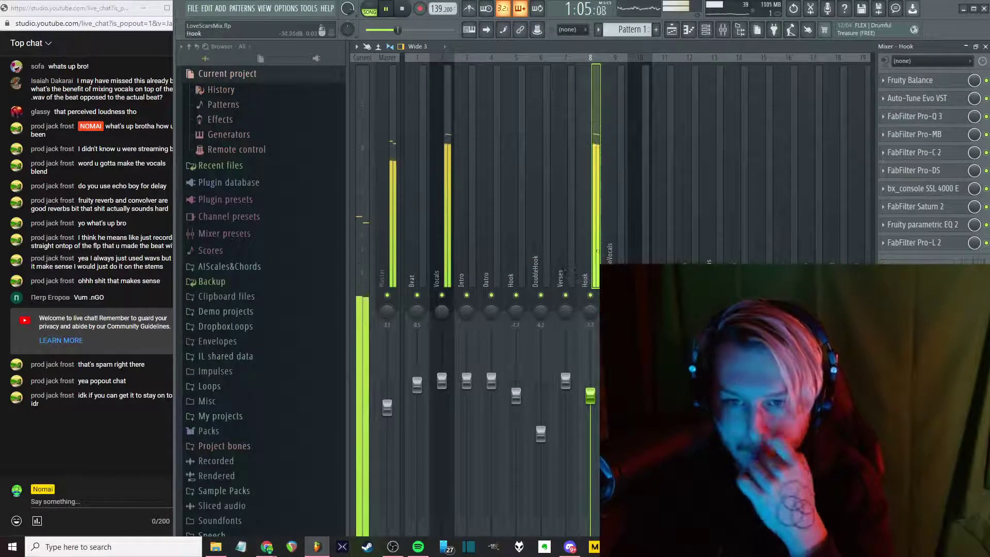
Rename mixer track 8 as VerseMain
right_click(593, 261)
left_click(618, 201)
type("Verse")
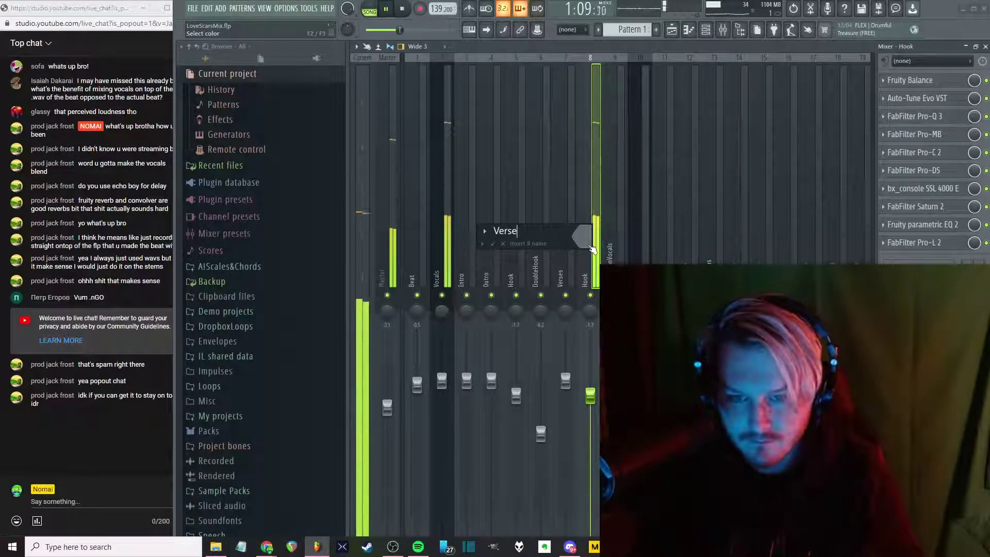
type("Main")
key("Return")
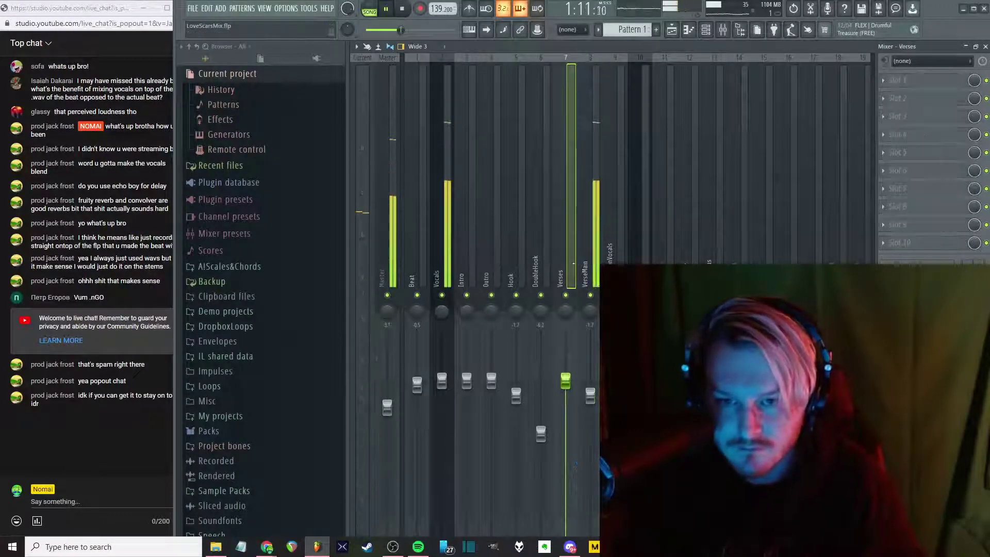
Compare the Verses and VerseMain playlist tracks in solo and move VerseMain above Verses
key("F5")
key("space")
left_click(485, 247)
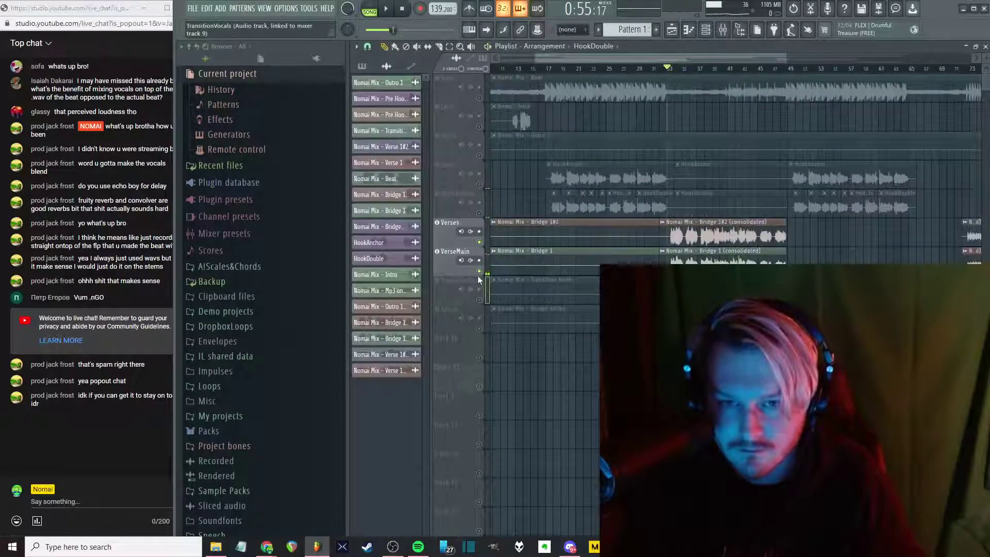
key("space")
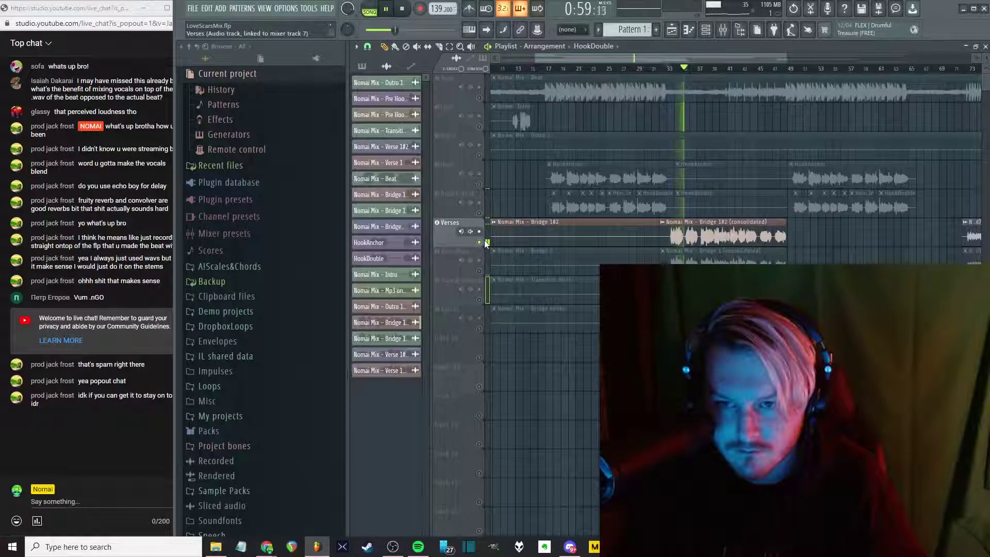
left_click_drag(457, 253, 454, 223)
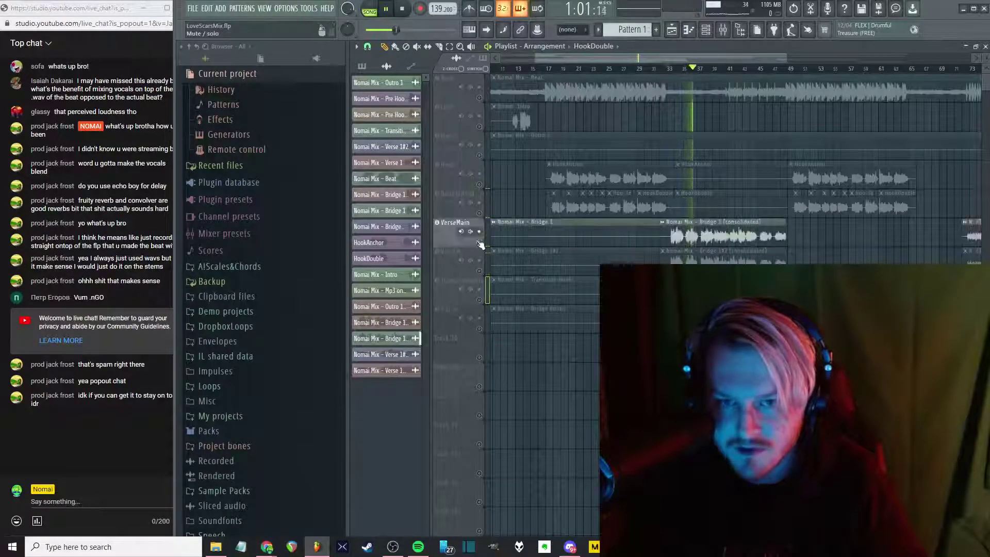
Audition the Verses playlist track in solo and move it back above VerseMain
scroll(634, 237, "down", 2)
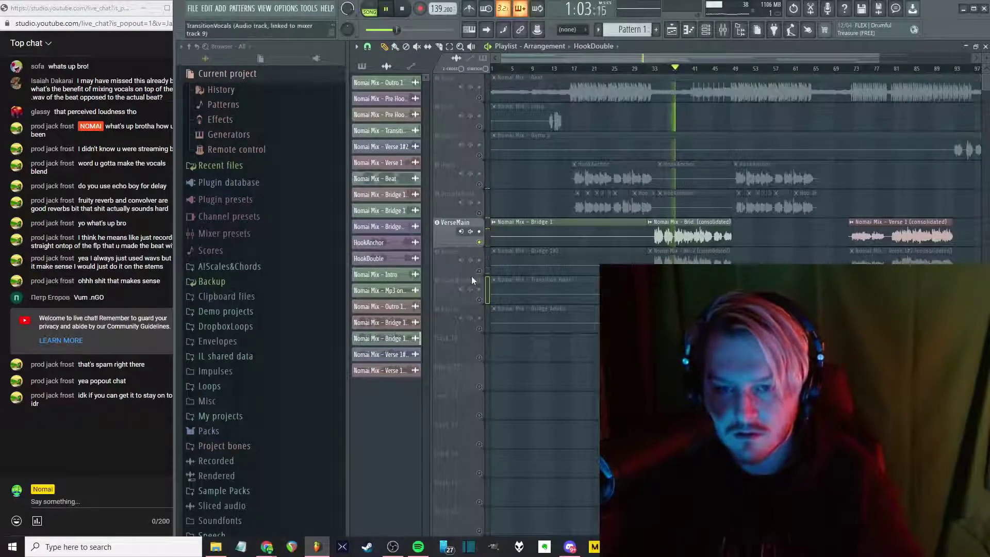
left_click(479, 242)
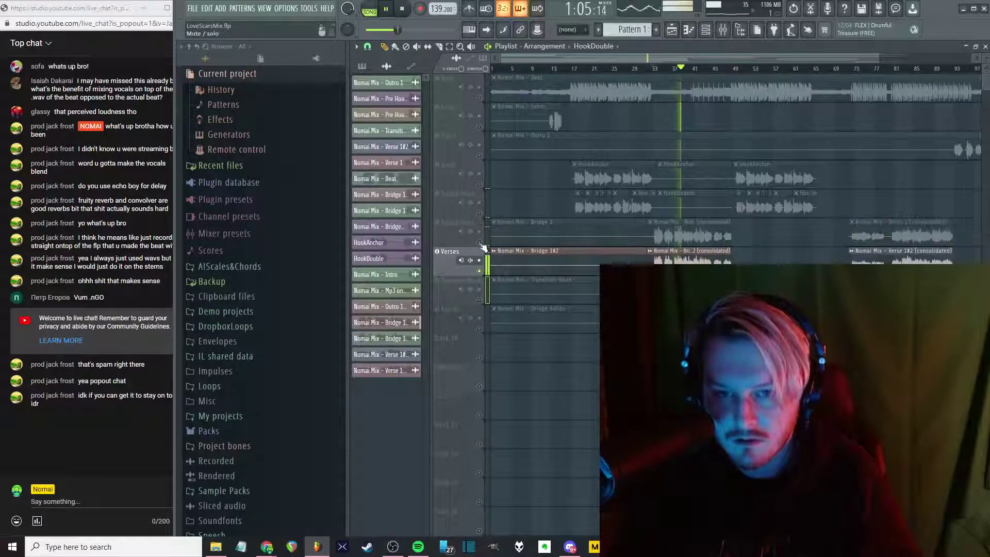
left_click_drag(445, 259, 445, 231)
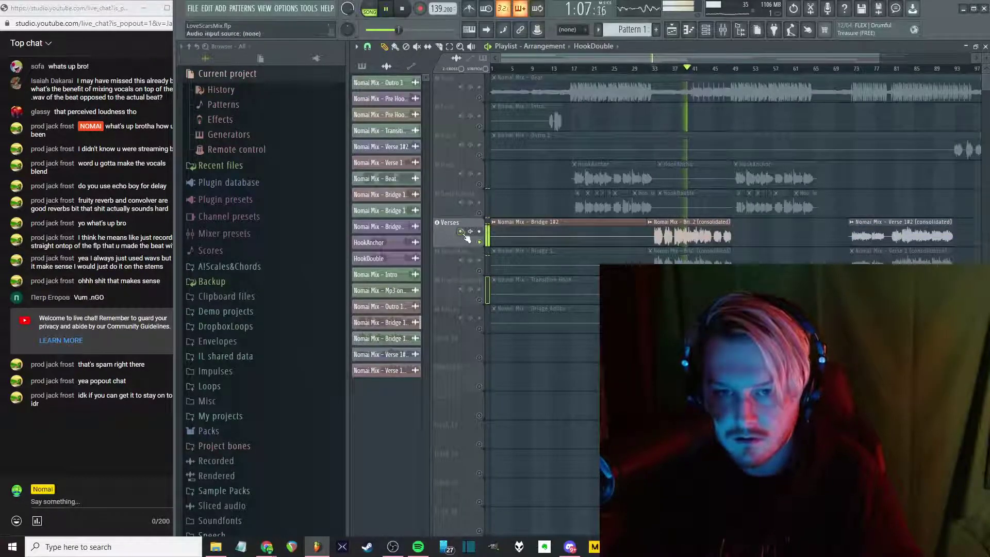
Stop playback and rename mixer track 8 as VersesDouble
left_click(466, 232)
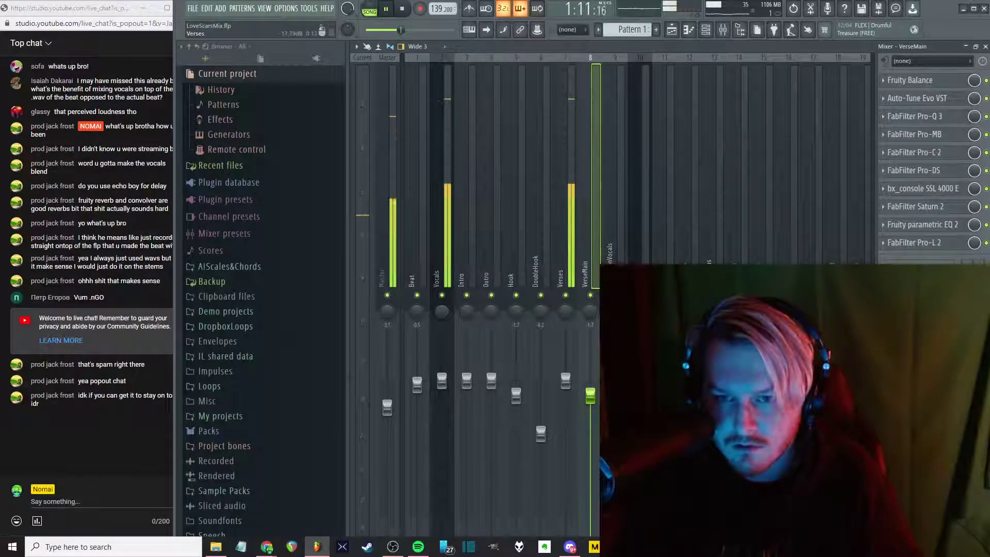
key("space")
right_click(587, 201)
key("Escape")
right_click(588, 201)
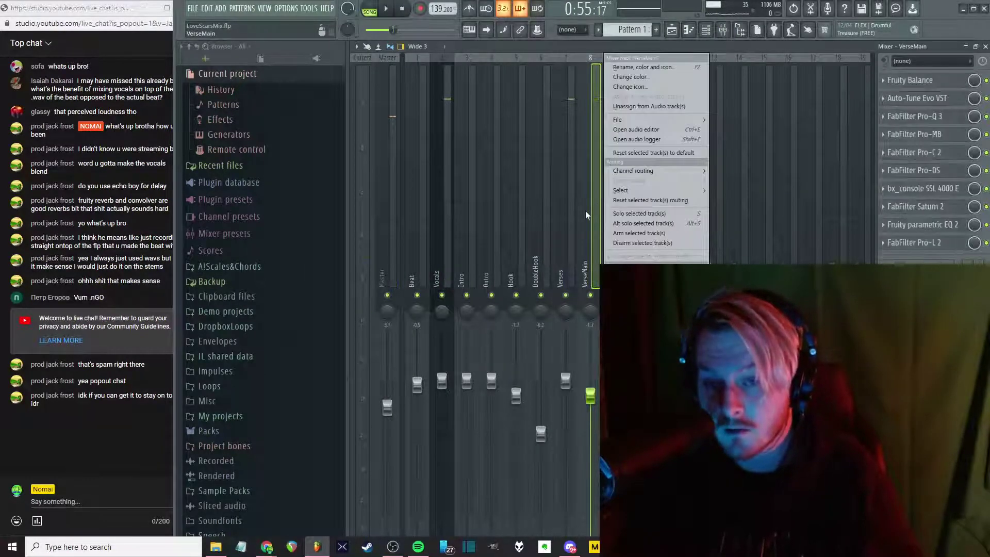
left_click(592, 213)
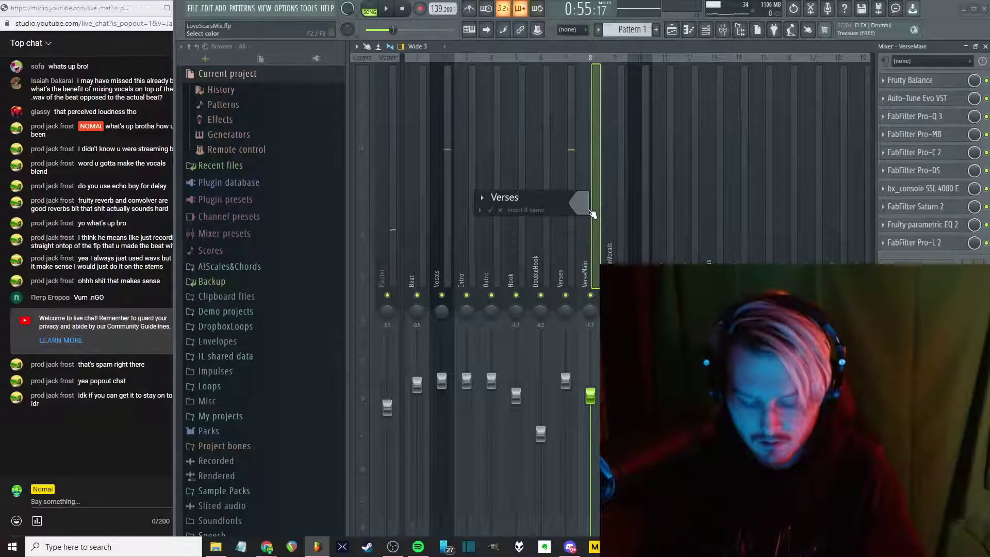
key("Return")
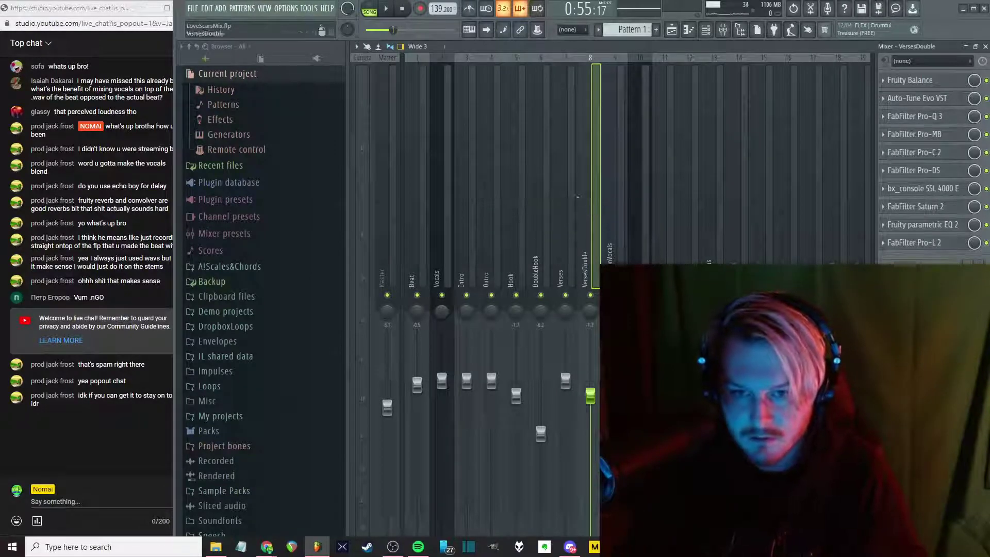
Copy the VersesDouble mixer track's state onto mixer track 7 and rename that track VerseMain
right_click(597, 231)
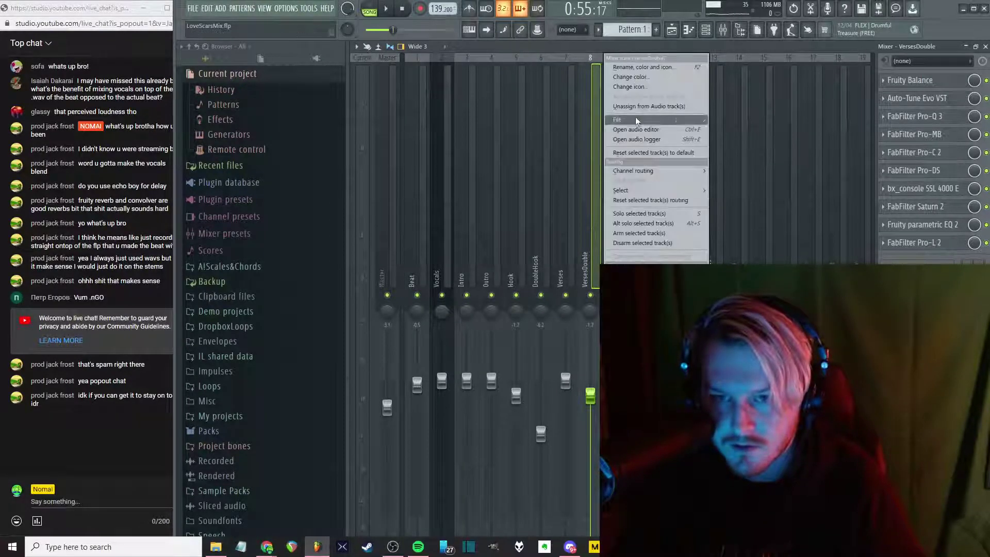
mouse_move(632, 124)
left_click_drag(745, 132, 569, 215)
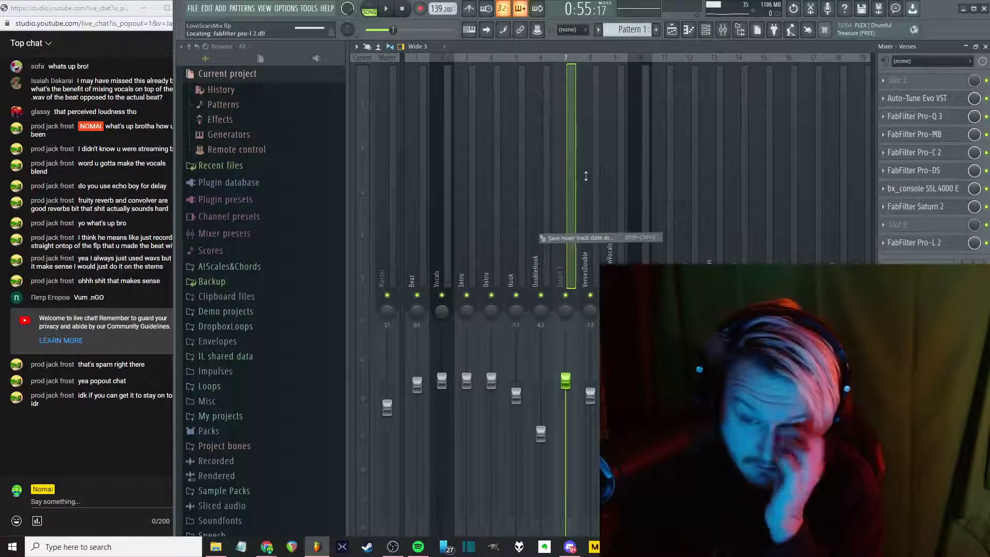
right_click(576, 203)
left_click(598, 64)
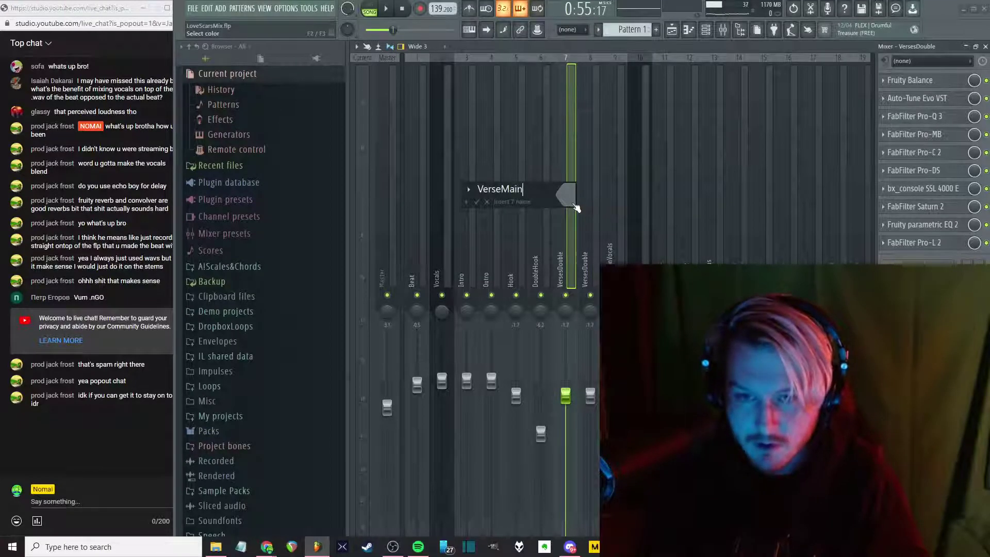
key("Return")
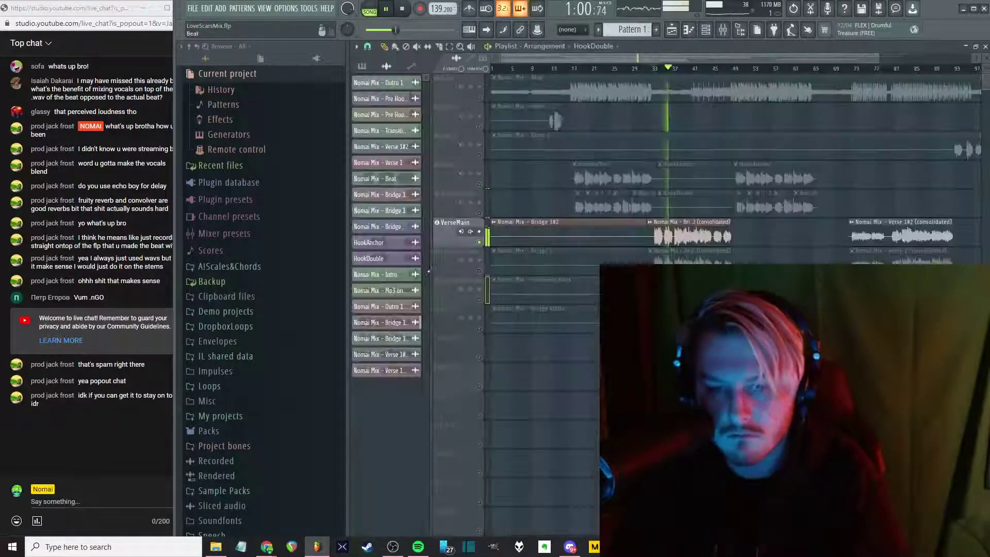
Play the verse with only the Beat and VerseMain tracks audible and check their levels in the mixer
key("F5")
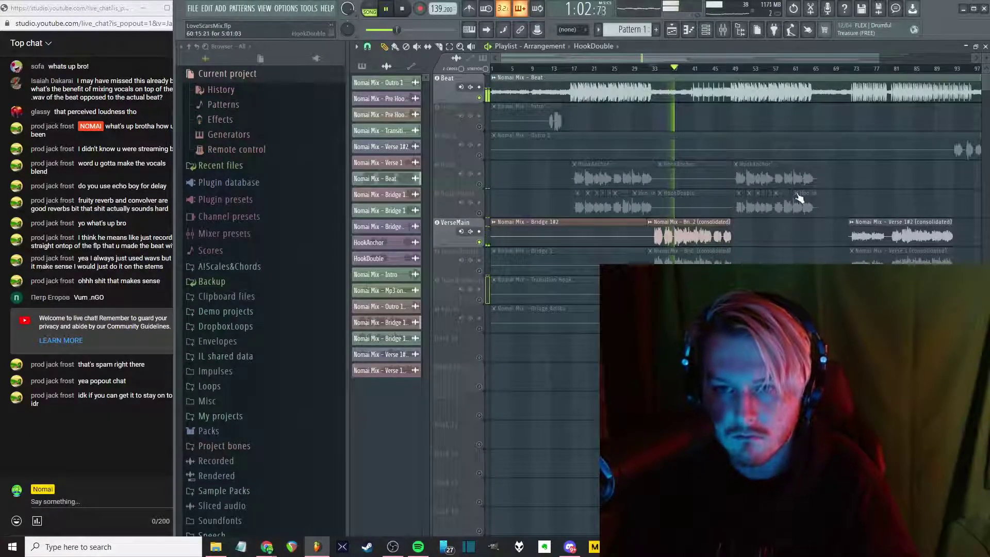
key("F9")
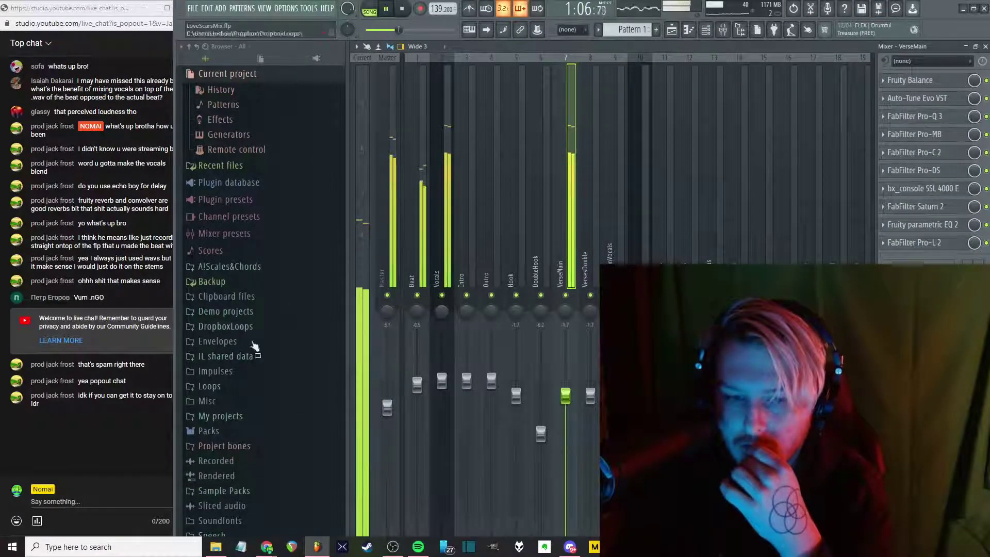
Turn on automatic hiding of the Windows taskbar in desktop mode and dismiss the Settings window
mouse_move(487, 549)
left_mouse_down()
mouse_move(974, 310)
mouse_move(495, 546)
left_mouse_up()
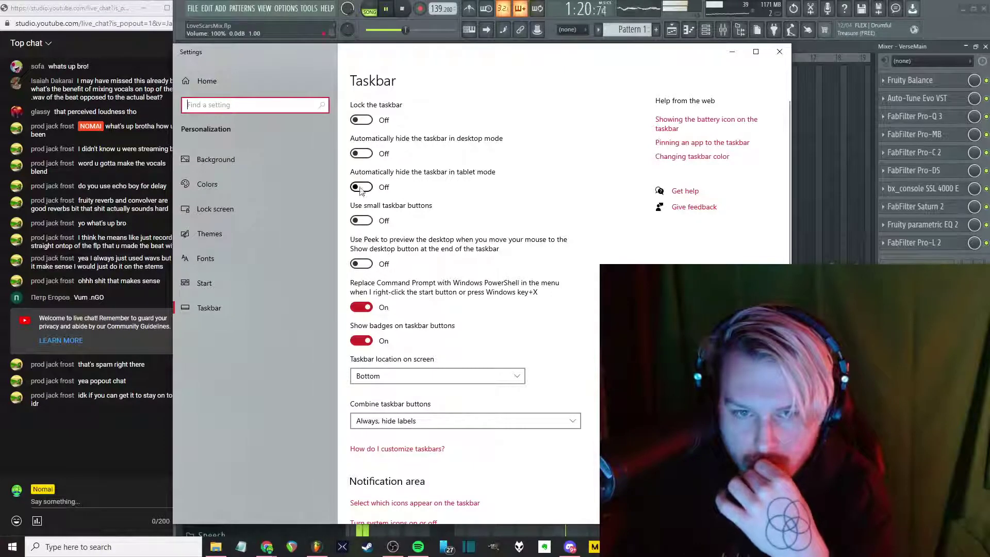
left_click(361, 154)
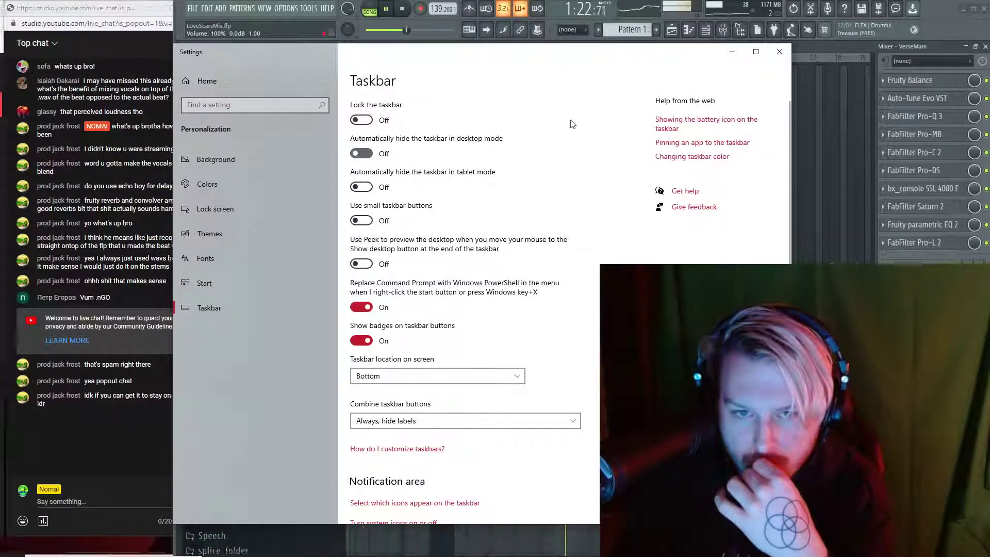
left_click(740, 53)
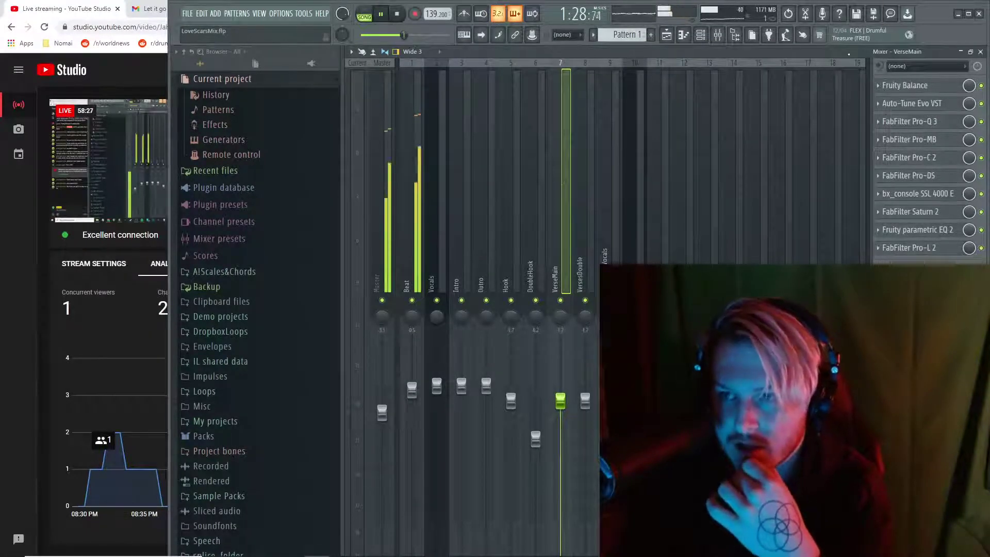
Show the playlist and place an enlarged floating mixer window over its lower part, with the verse tracks in reach
key("F5")
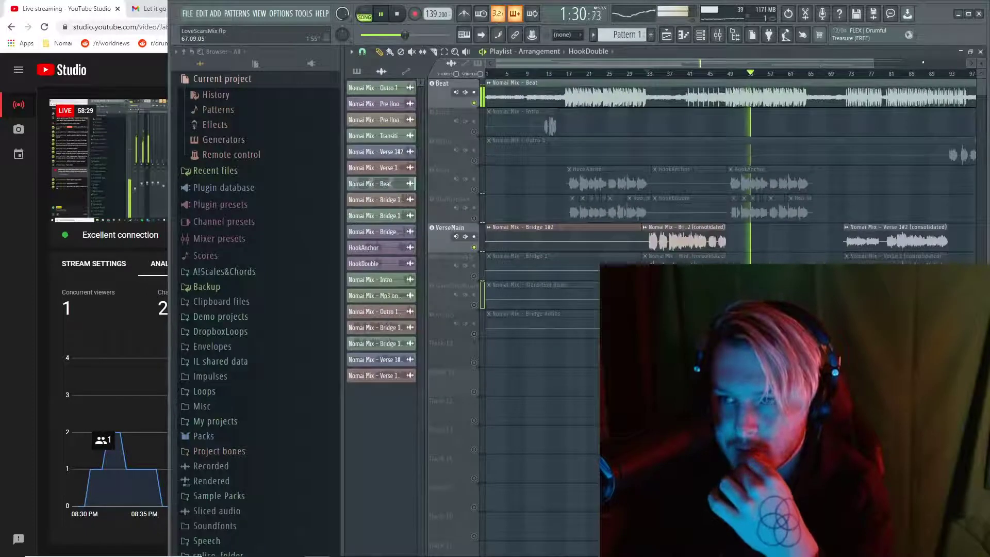
double_click(896, 52)
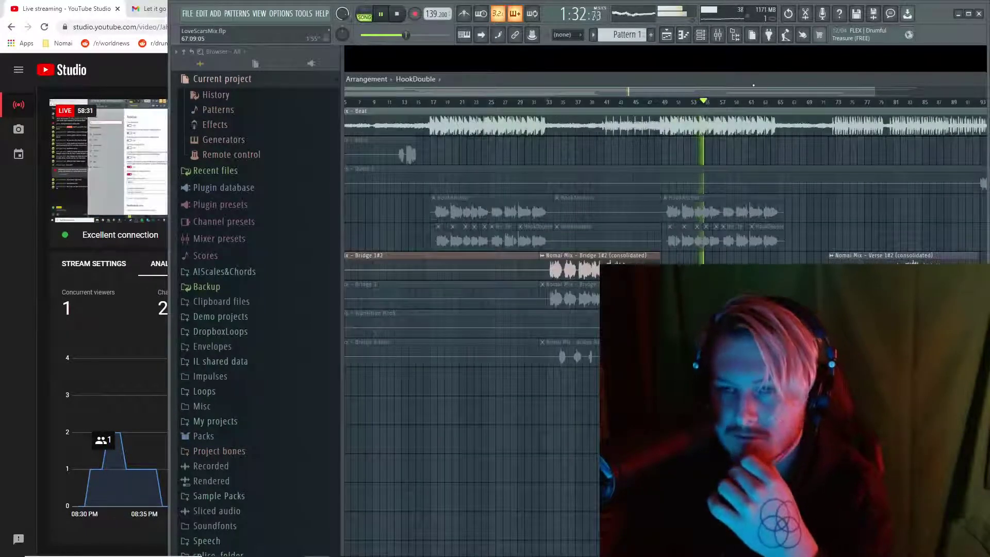
key("F9")
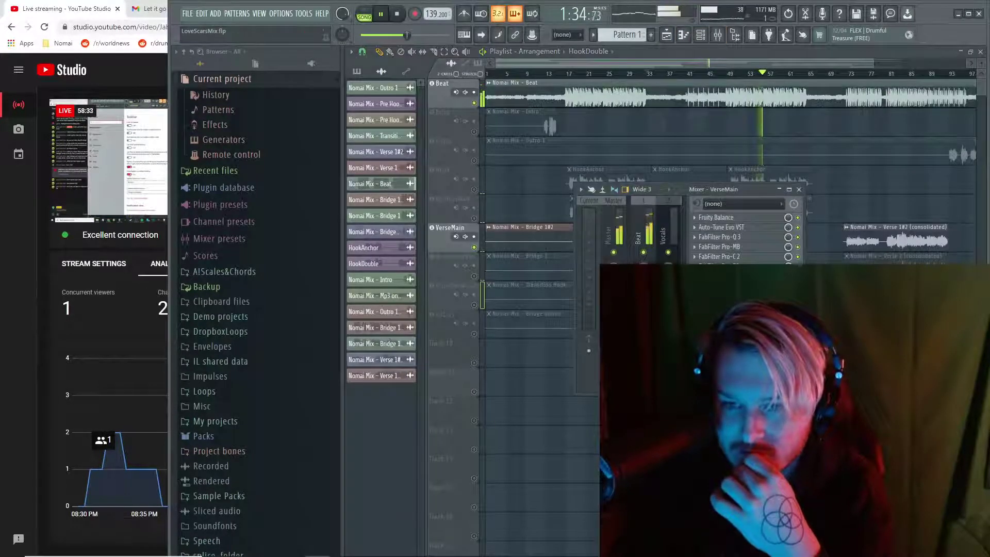
left_click_drag(804, 395, 989, 502)
left_click_drag(724, 191, 534, 184)
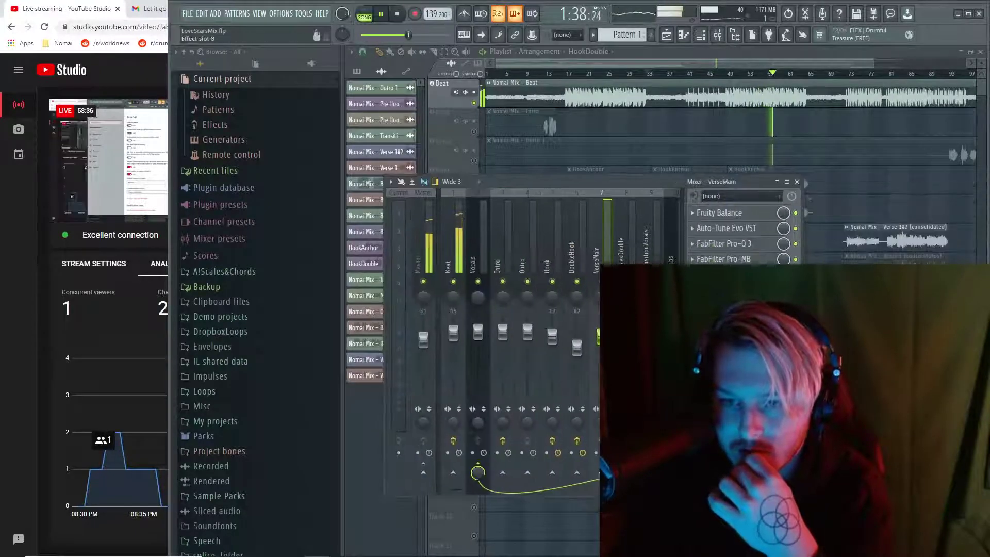
left_click(501, 234)
scroll(508, 253, "down", 3)
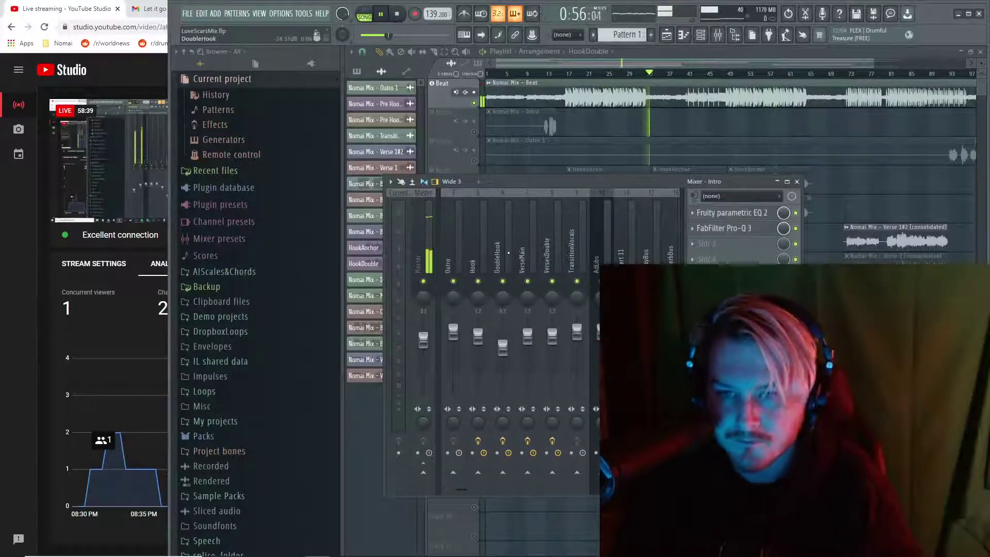
scroll(509, 253, "up", 3)
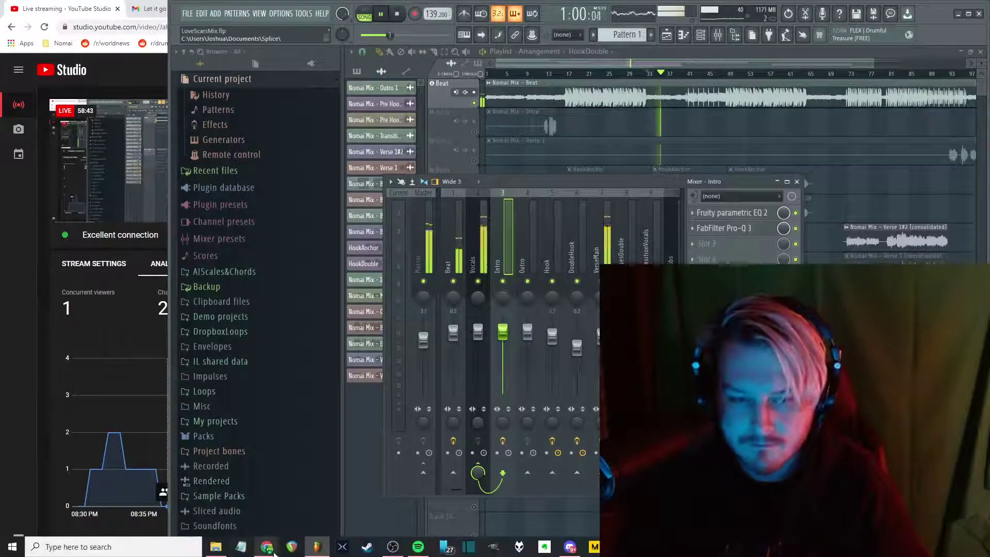
Switch to the popped-out YouTube live chat window so it sits beside the project
mouse_move(267, 547)
left_click(316, 526)
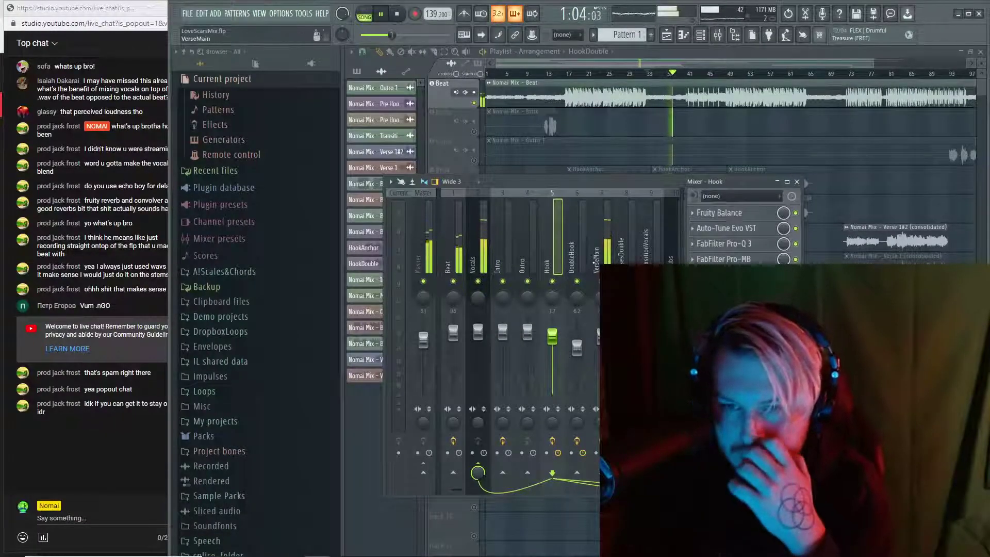
Check how VerseMain feeds DelayBus and ReverbBus in the mixer and lower VerseMain's volume to about -2.7 dB
scroll(515, 335, "down", 3)
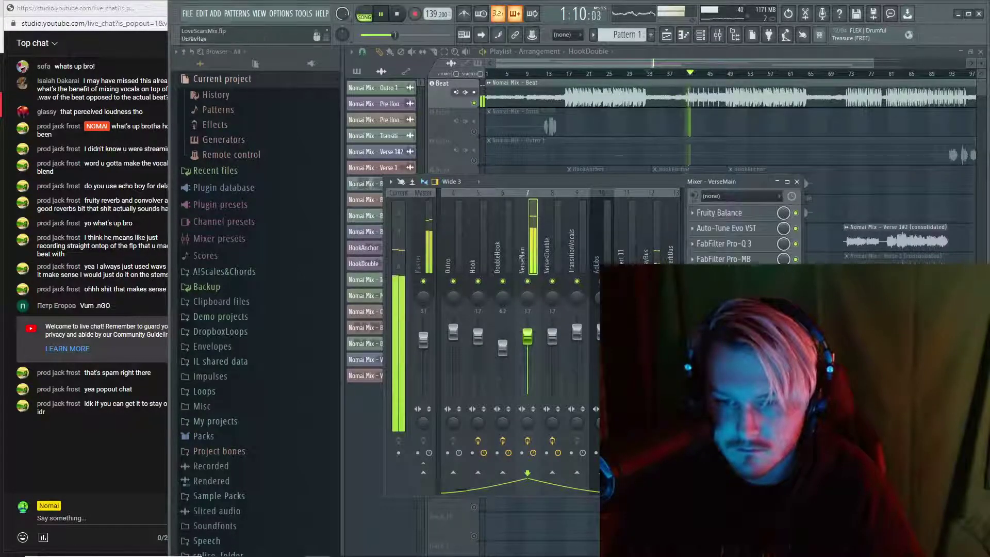
scroll(506, 238, "down", 6)
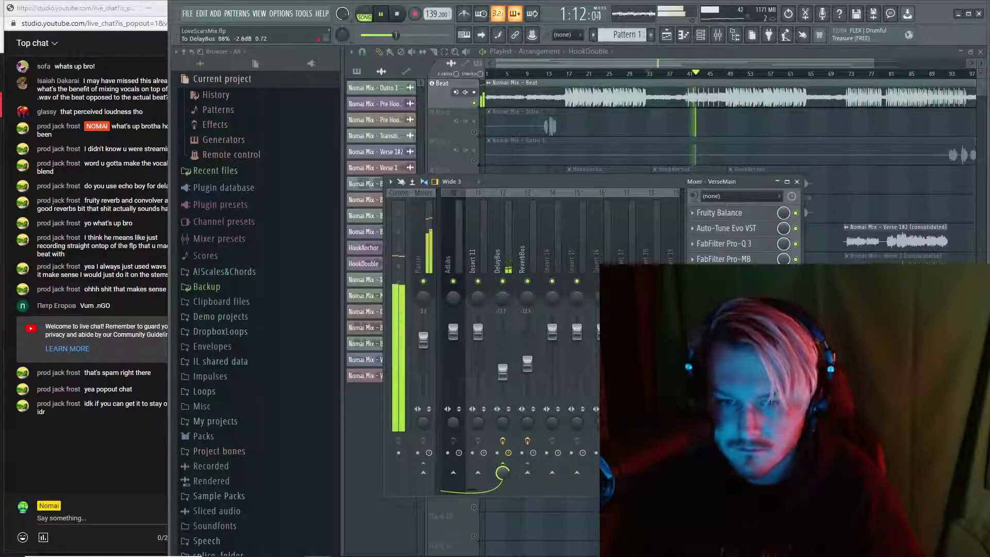
left_click(525, 474)
scroll(537, 280, "up", 6)
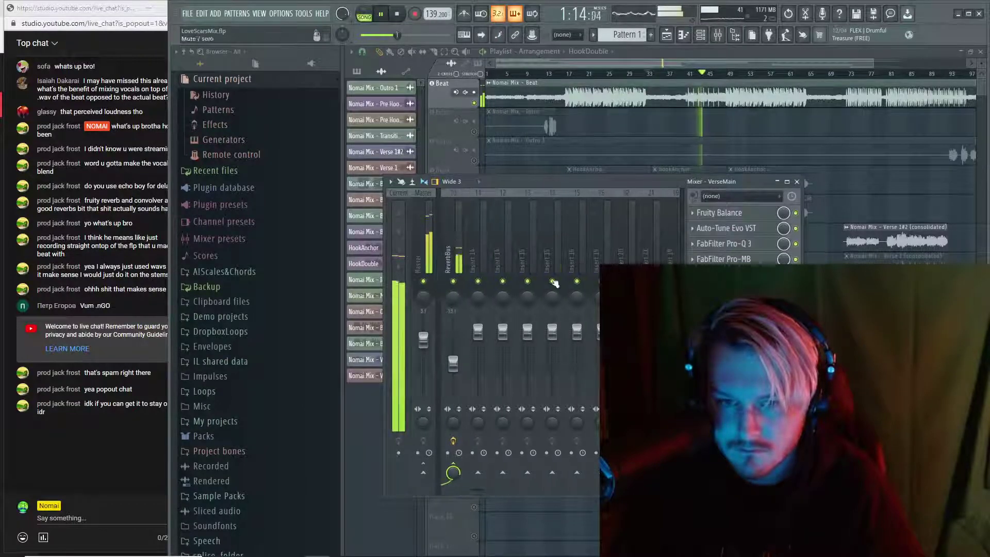
left_click_drag(398, 283, 398, 334)
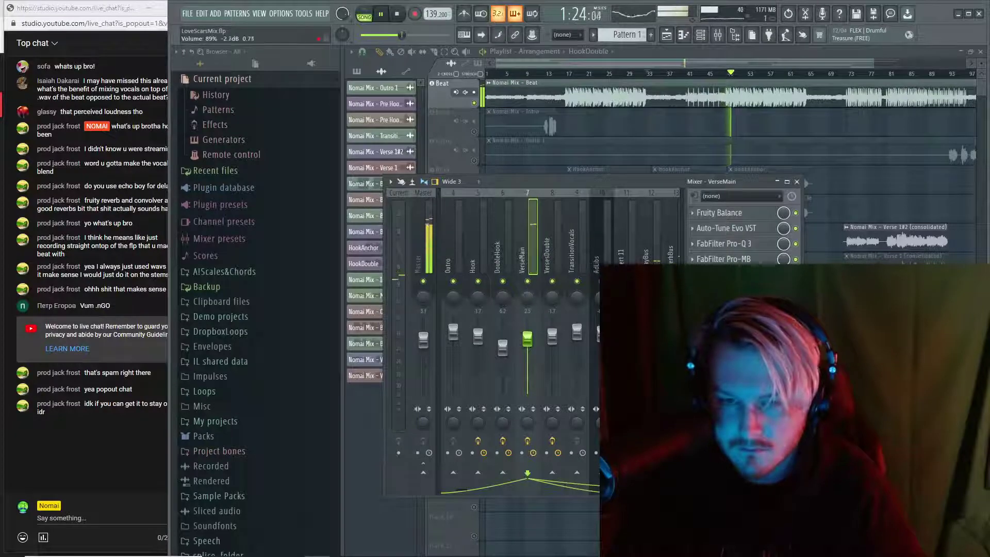
Replay the start of the verse with the VersesDouble playlist track briefly unmuted to compare it with VerseMain alone
key("F9")
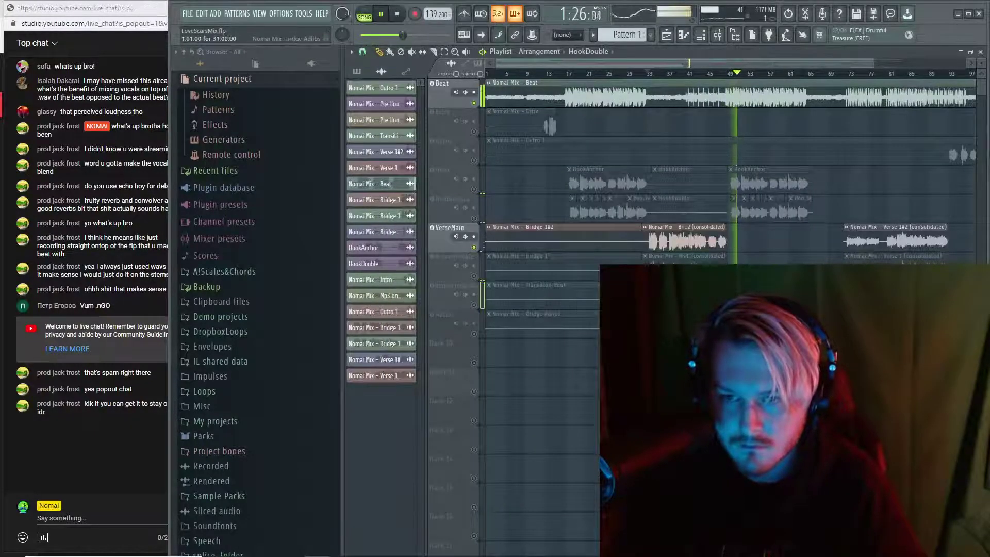
key("space")
scroll(665, 91, "up", 3)
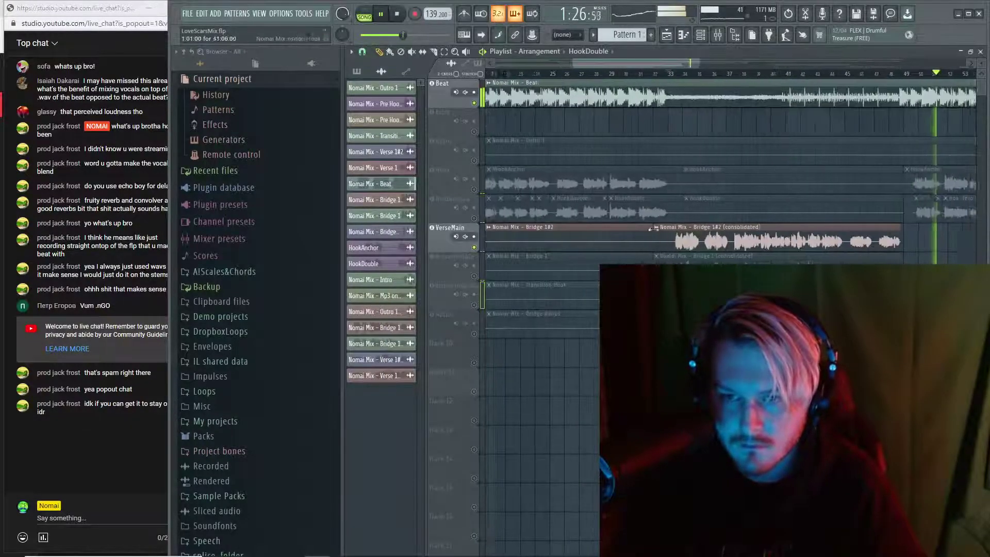
left_click(474, 277)
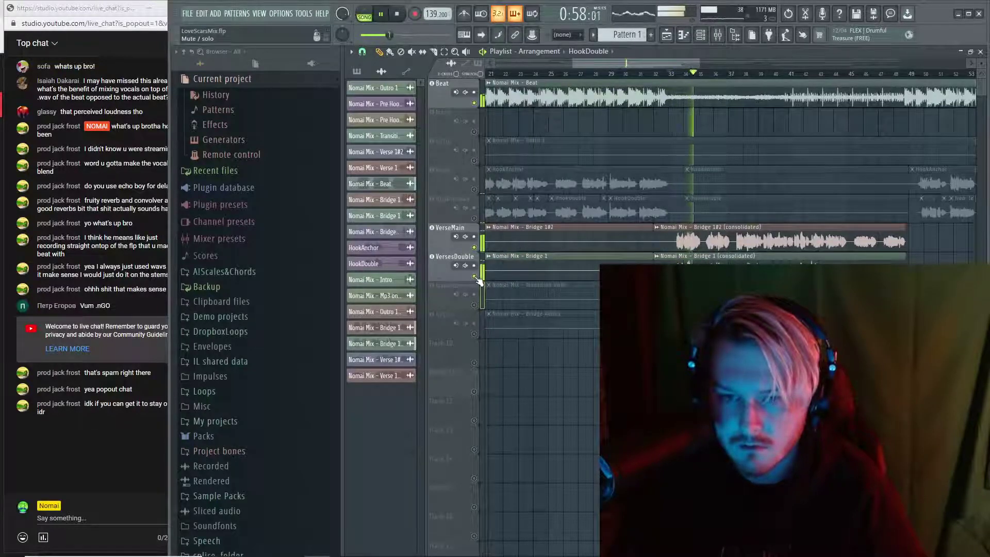
left_click(476, 278)
Select bars 33 to 48 on the playlist timeline so the verse section loops
key("F9")
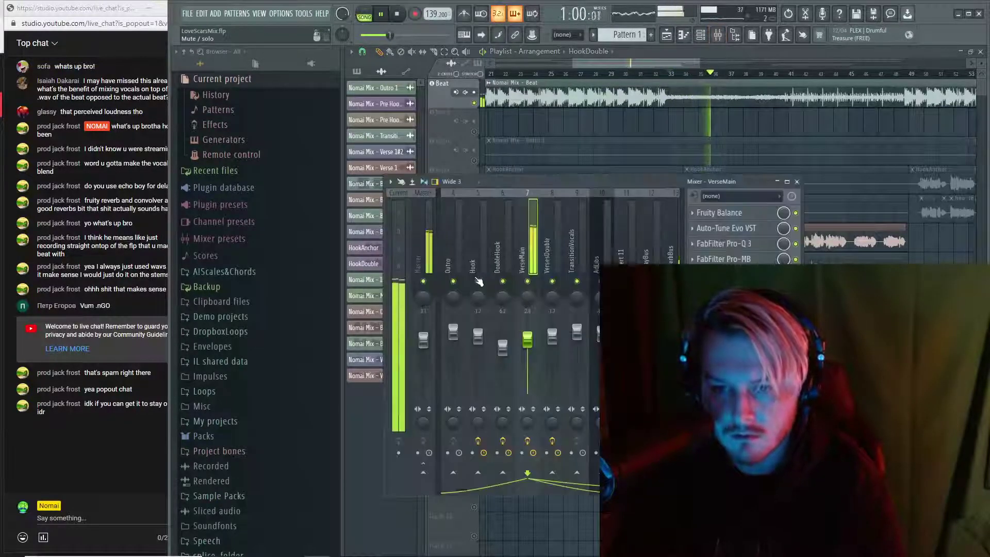
key("F9")
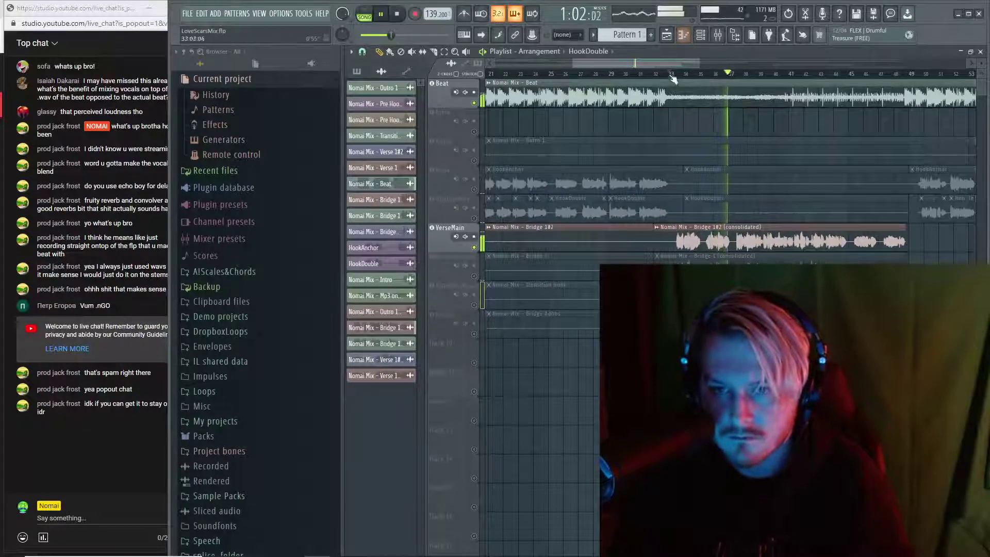
left_click_drag(662, 106, 904, 93)
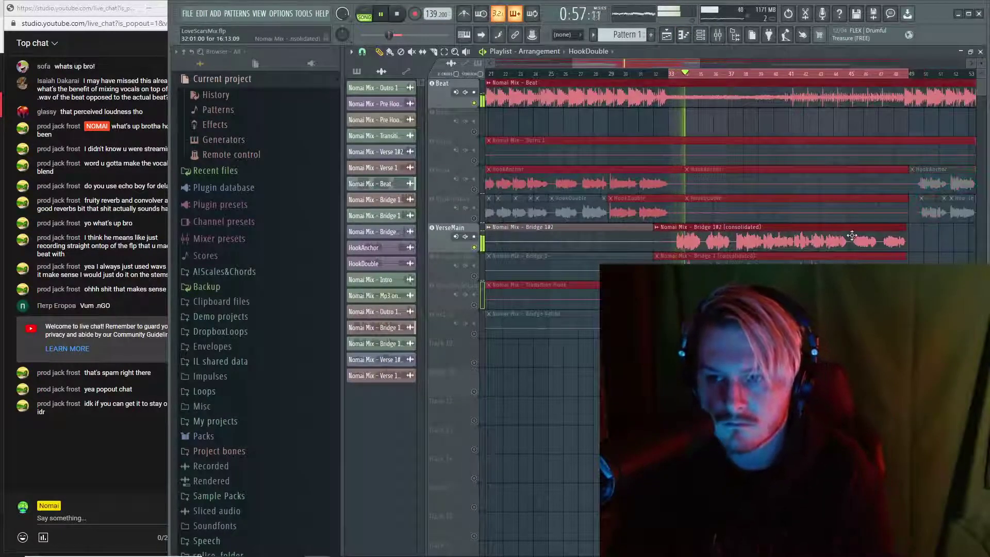
Unmute the VersesDouble playlist track and lower its mixer volume to about -8 dB
key("F9")
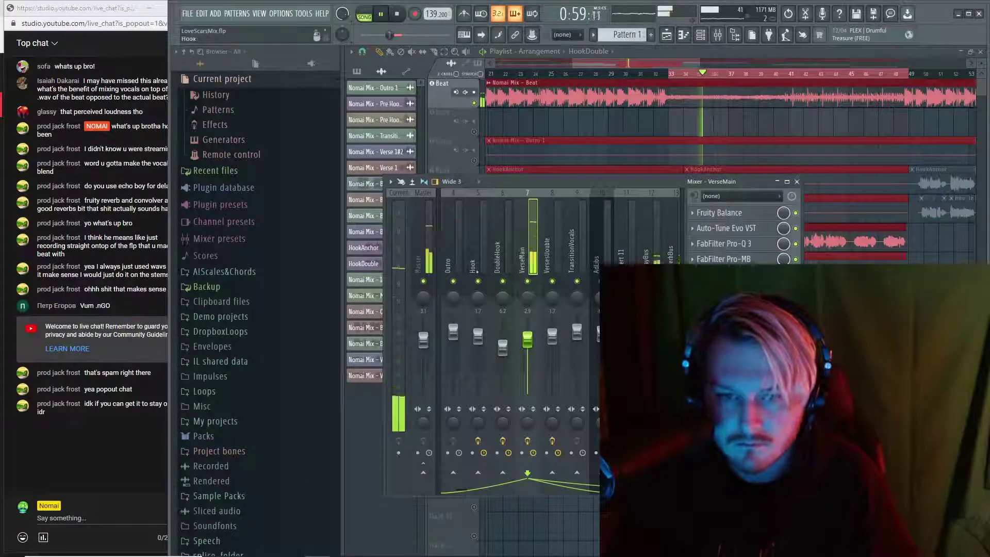
key("F9")
left_click(475, 277)
key("F9")
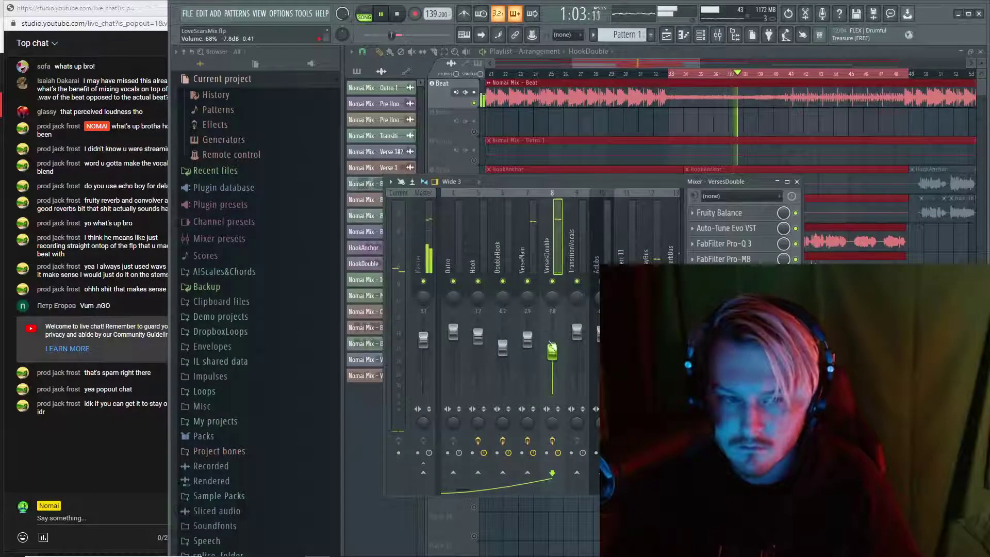
scroll(554, 361, "down", 1)
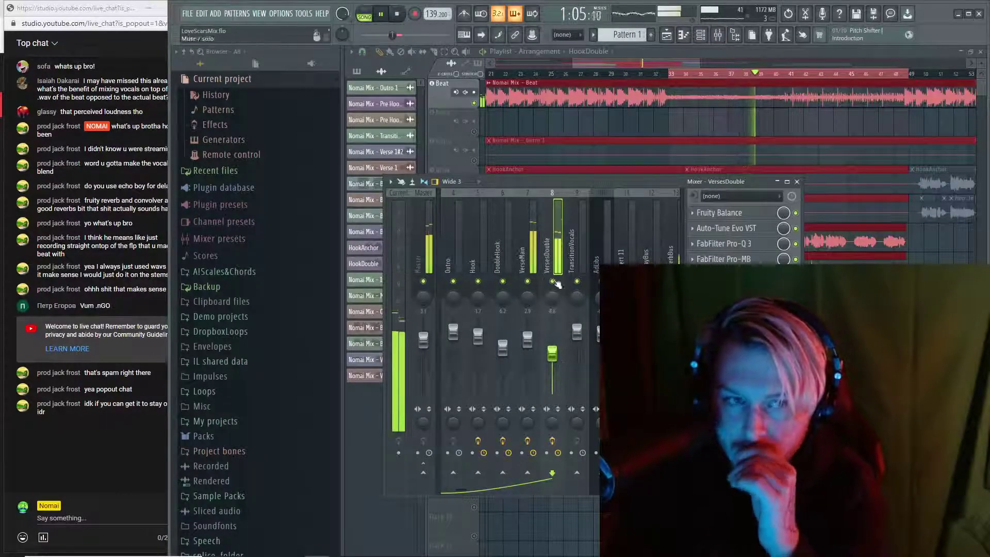
Solo band 4 in the VersesDouble track's FabFilter Pro-Q 3, move it to 1186.3 Hz and dismiss the equalizer
left_click(728, 239)
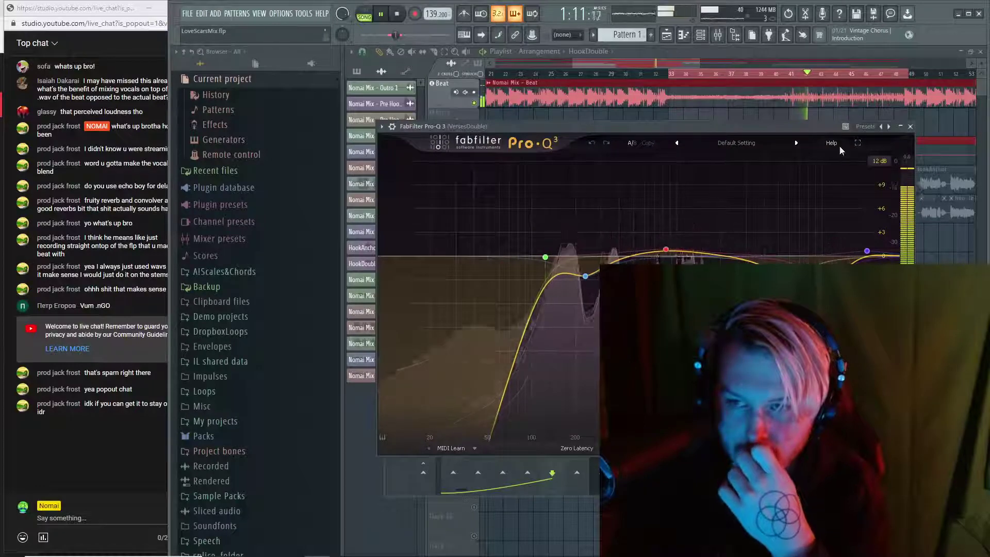
left_click(694, 222)
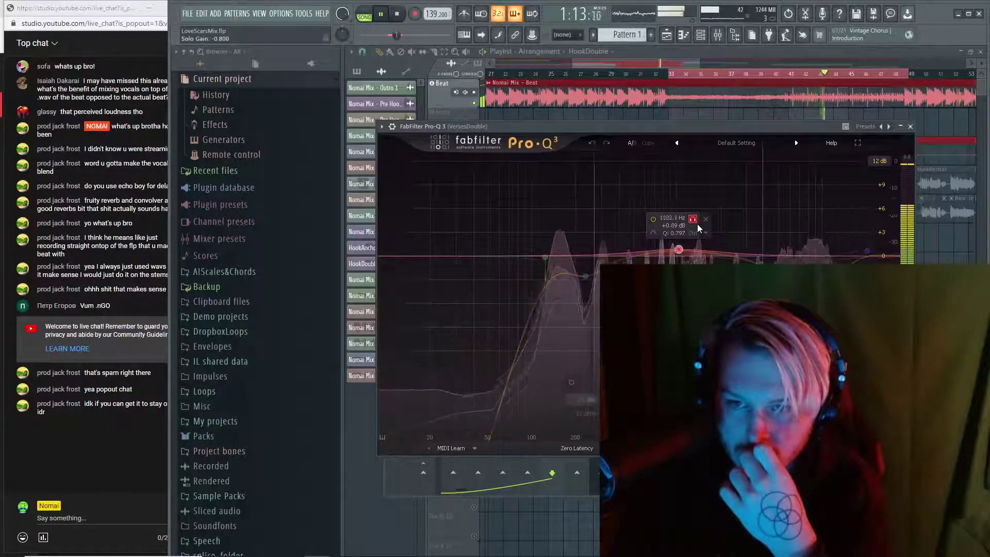
left_click_drag(697, 224, 705, 226)
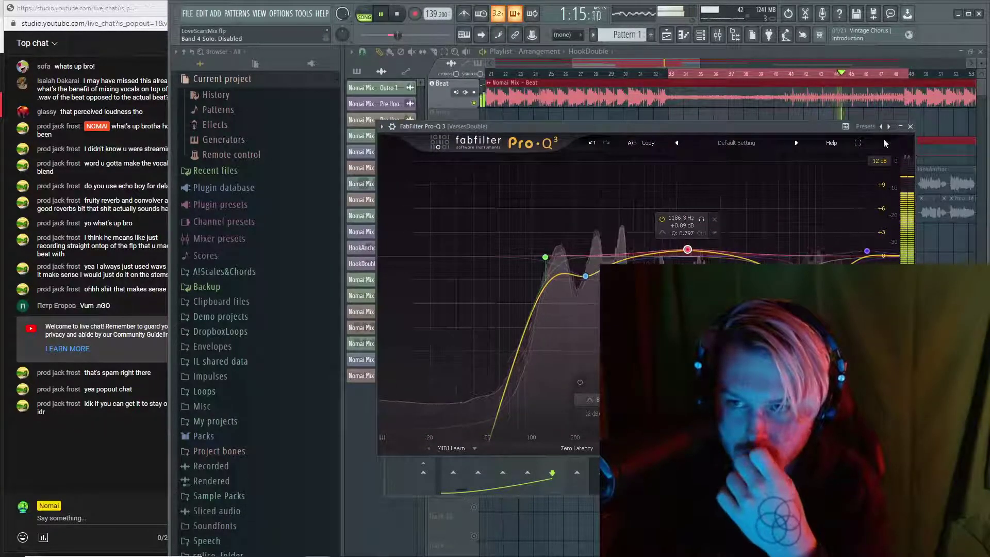
left_click(910, 126)
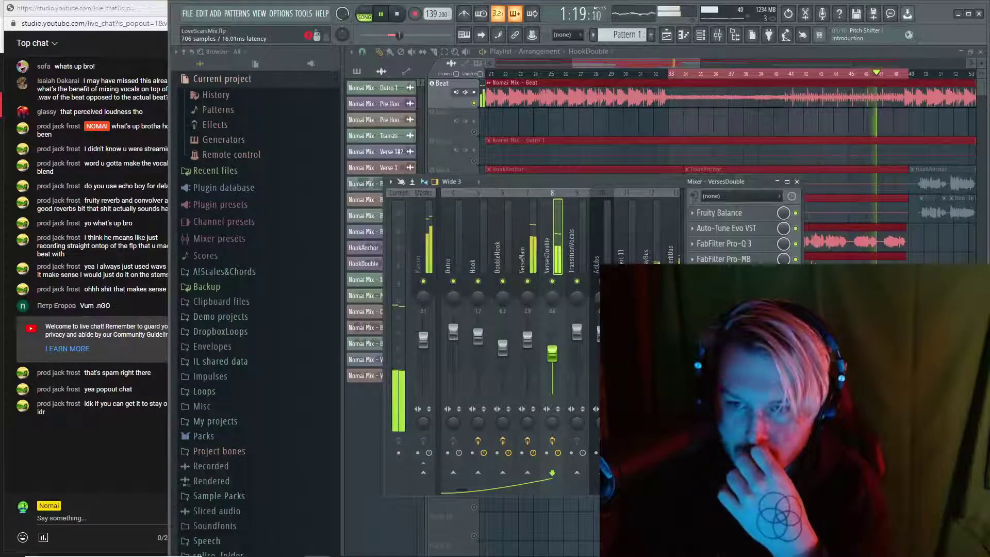
Copy the DoubleHook mixer track's state onto the VersesDouble track to replace its effect chain
scroll(515, 387, "up", 3)
right_click(573, 264)
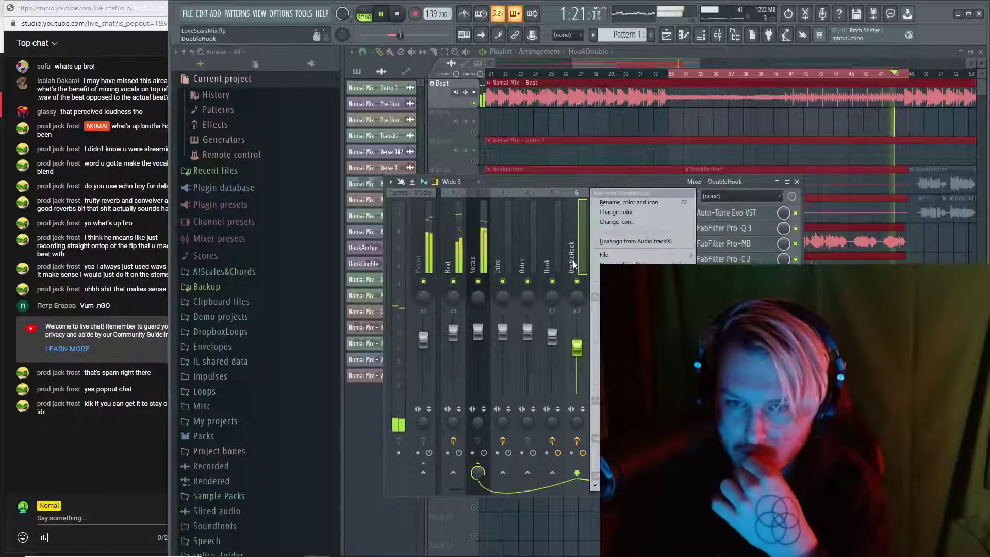
mouse_move(646, 256)
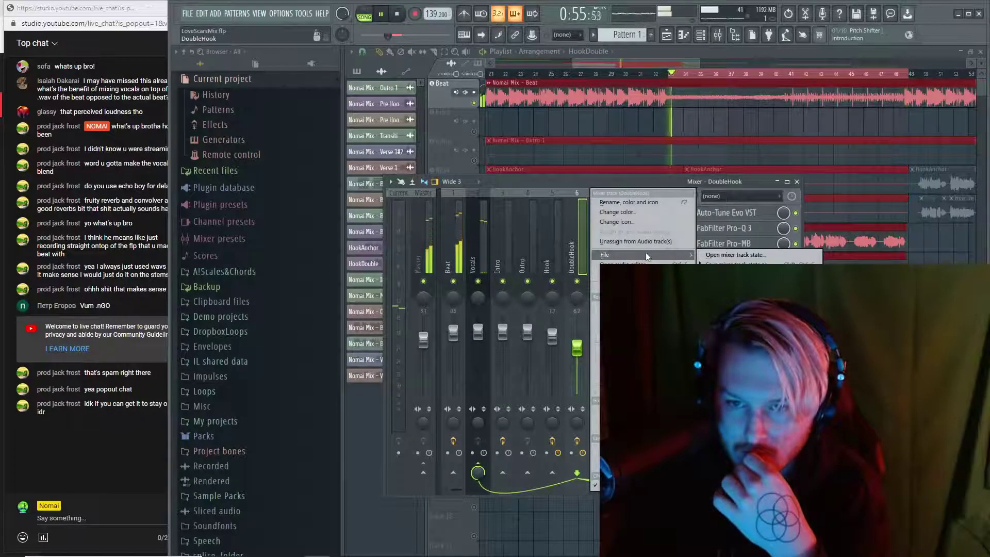
left_click_drag(723, 265, 632, 261)
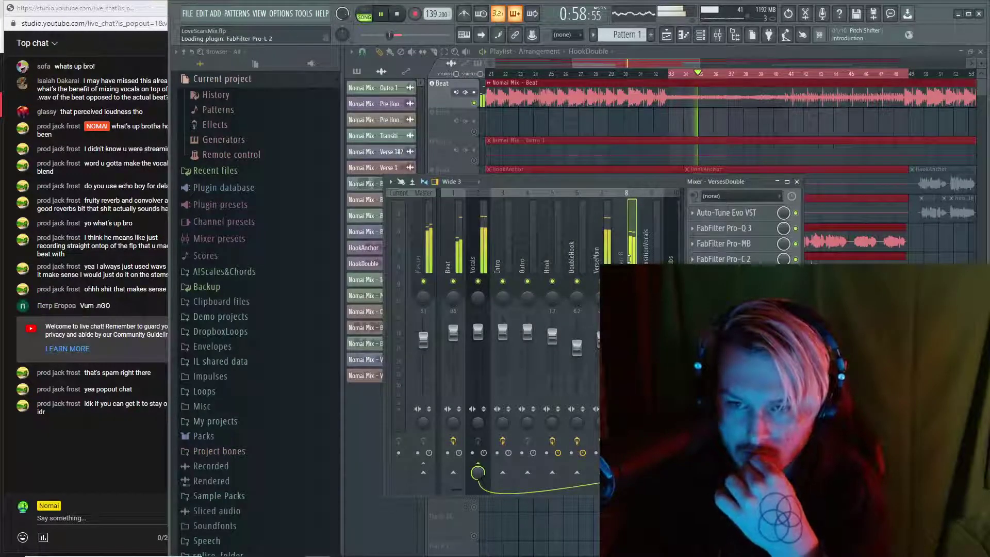
Rename mixer track 8 as VerseDouble
right_click(630, 259)
key("F2")
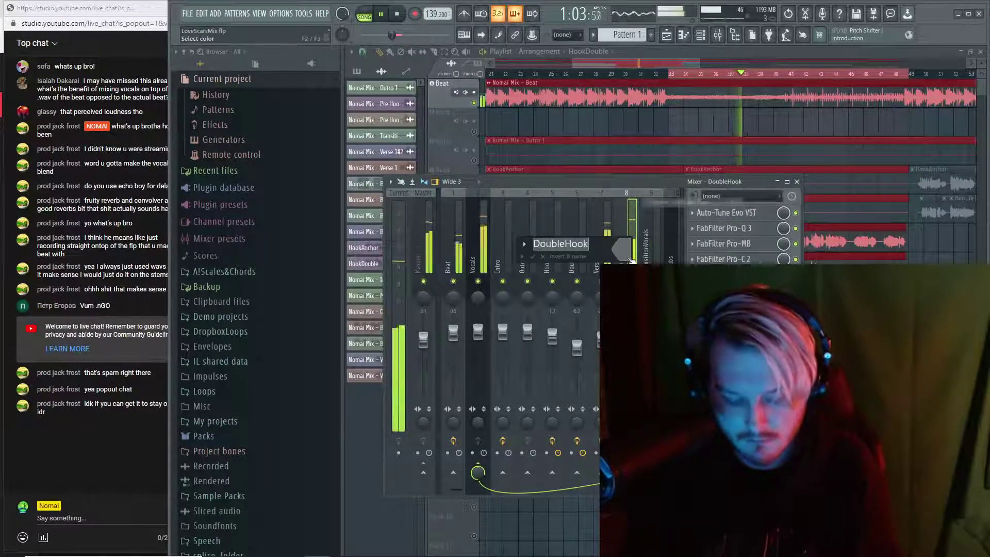
type("VerseDo")
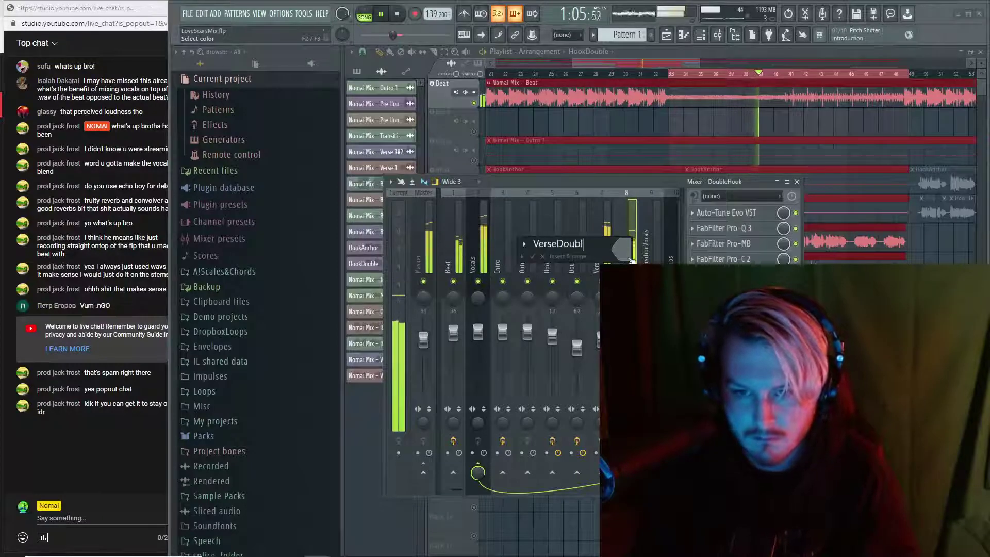
key("Return")
right_click(633, 259)
key("F2")
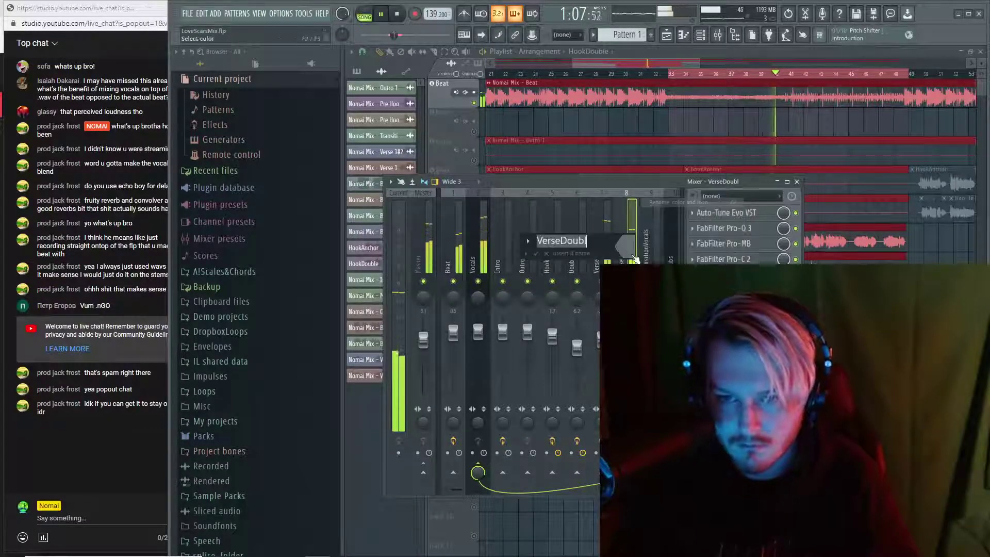
type("VerseDouble")
key("Return")
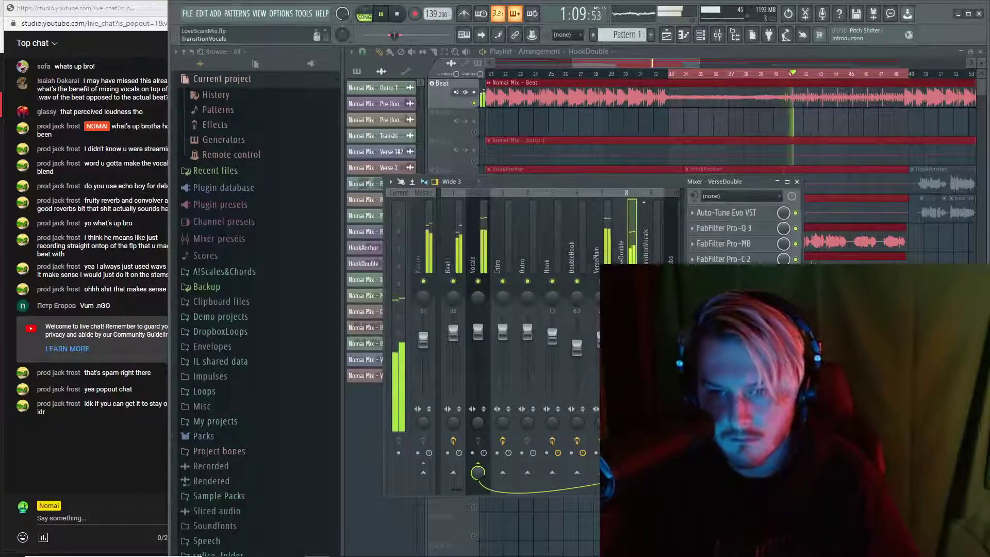
Inspect the Vocal Doubler inside VerseDouble's Patcher while the verse plays, and close both plugin windows
scroll(561, 300, "down", 3)
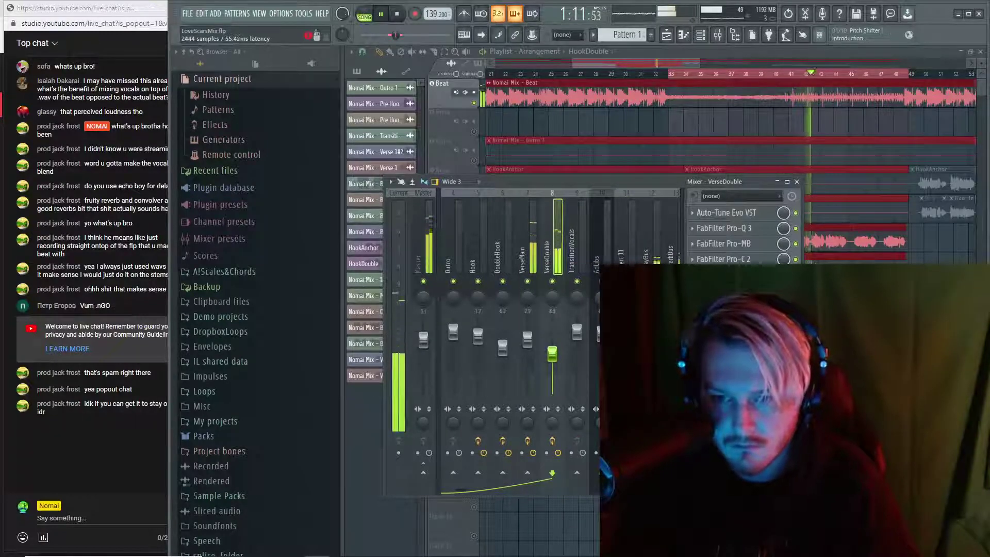
left_click(722, 275)
double_click(565, 245)
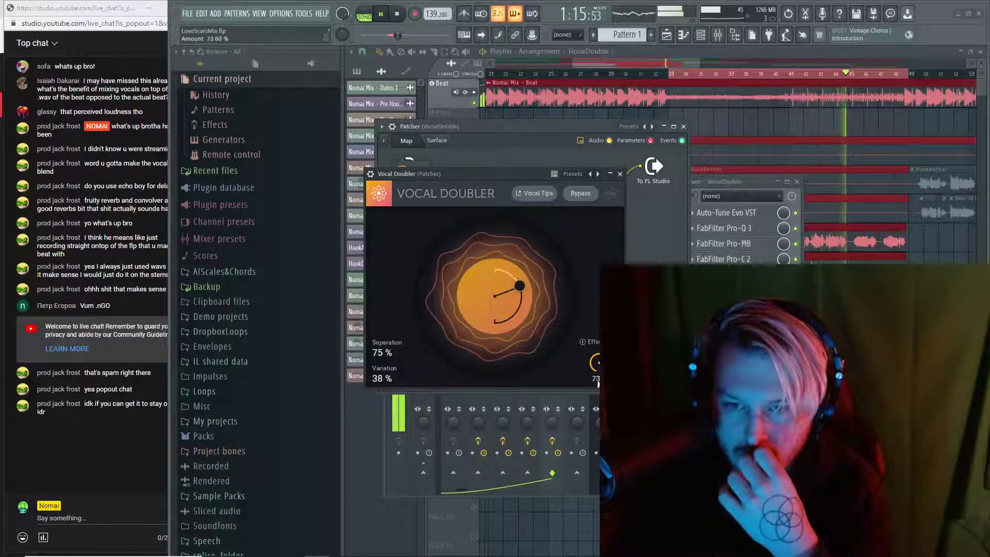
left_click(620, 174)
left_click(683, 126)
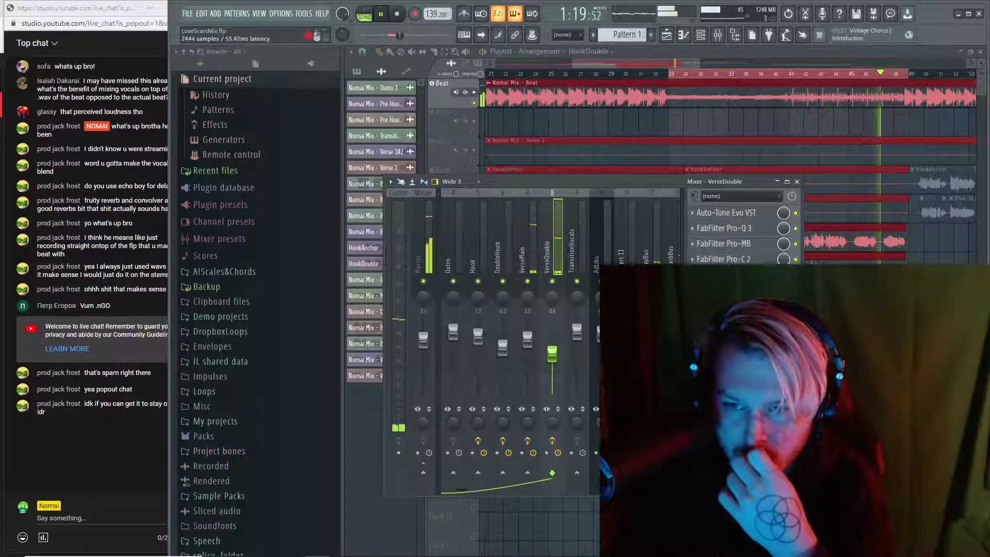
Lower the frequency and level of the highest band in the Parametric EQ 2 inside VerseDouble's Patcher, and close both plugin windows
left_click(721, 274)
left_click(453, 240)
left_click_drag(568, 299, 548, 314)
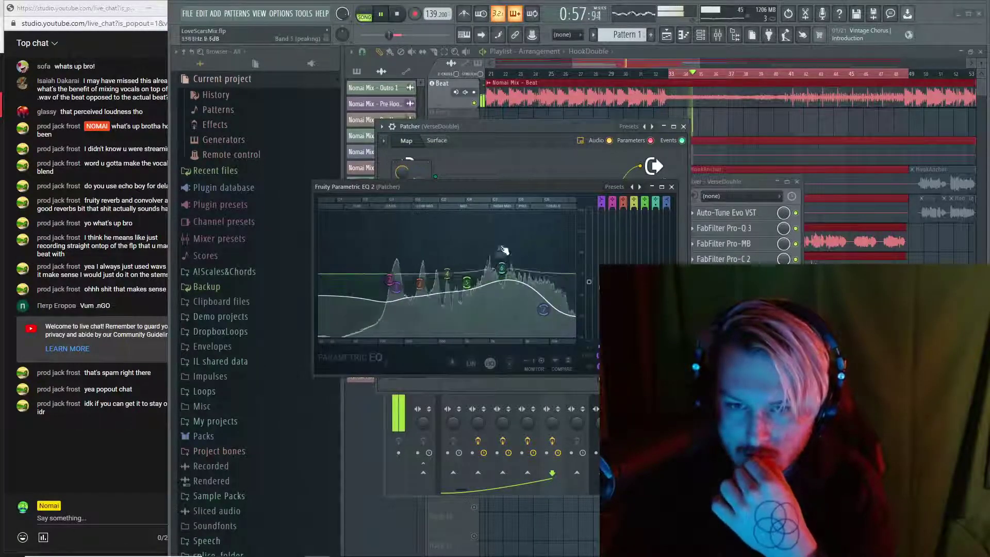
left_click(671, 186)
left_click(683, 126)
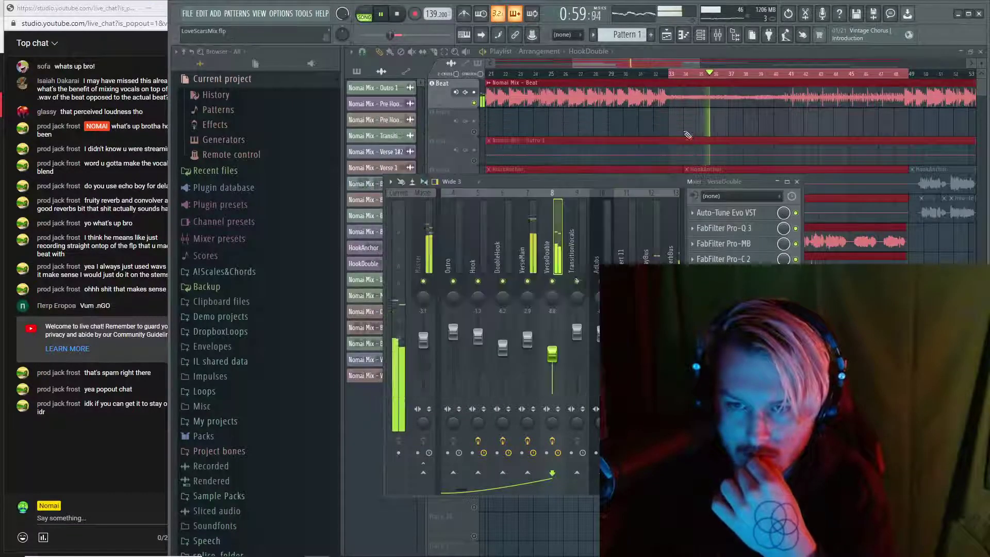
Set the VerseDouble mixer track's send level to DelayBus to 80%
scroll(515, 335, "down", 2)
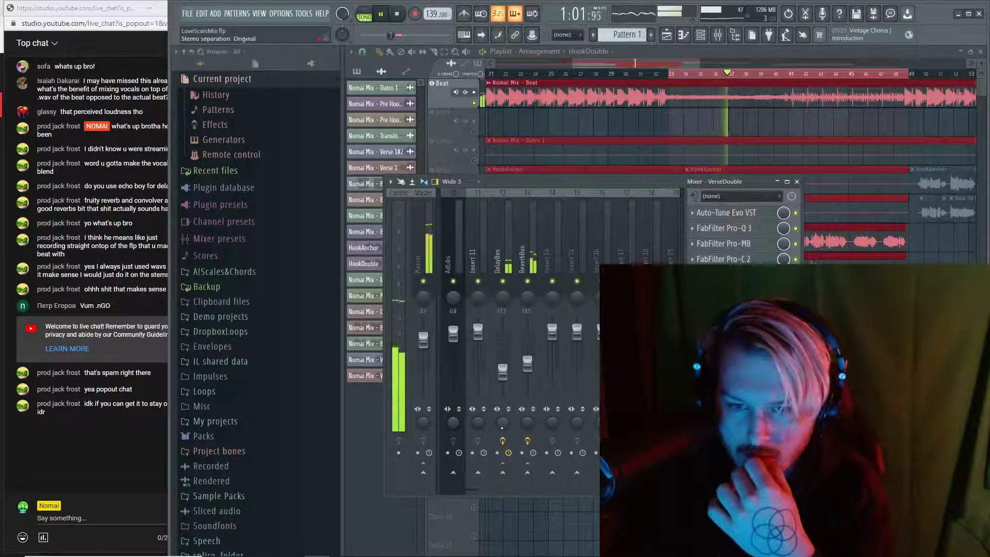
left_click_drag(502, 472, 440, 487)
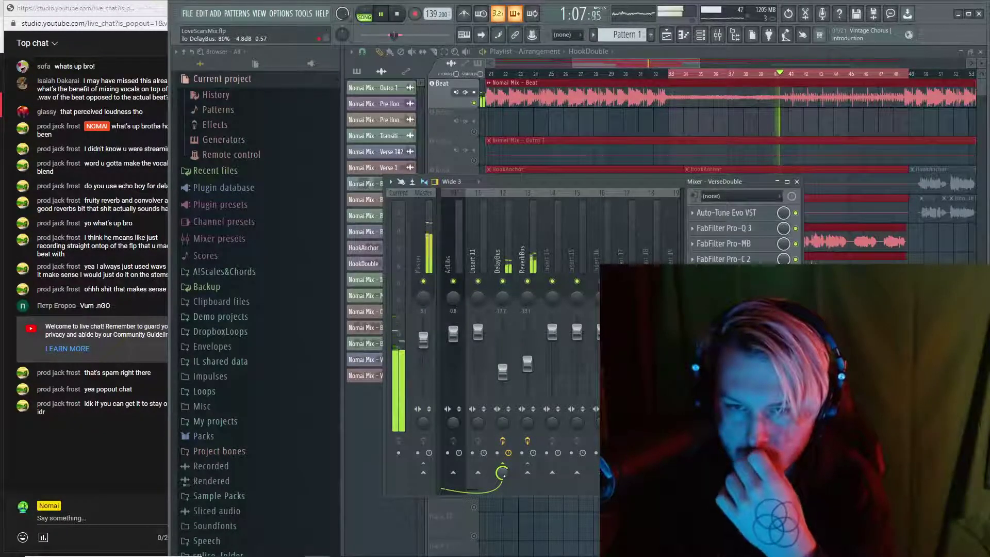
Solo the VerseDouble mixer track and set its volume to 73%
scroll(515, 335, "up", 2)
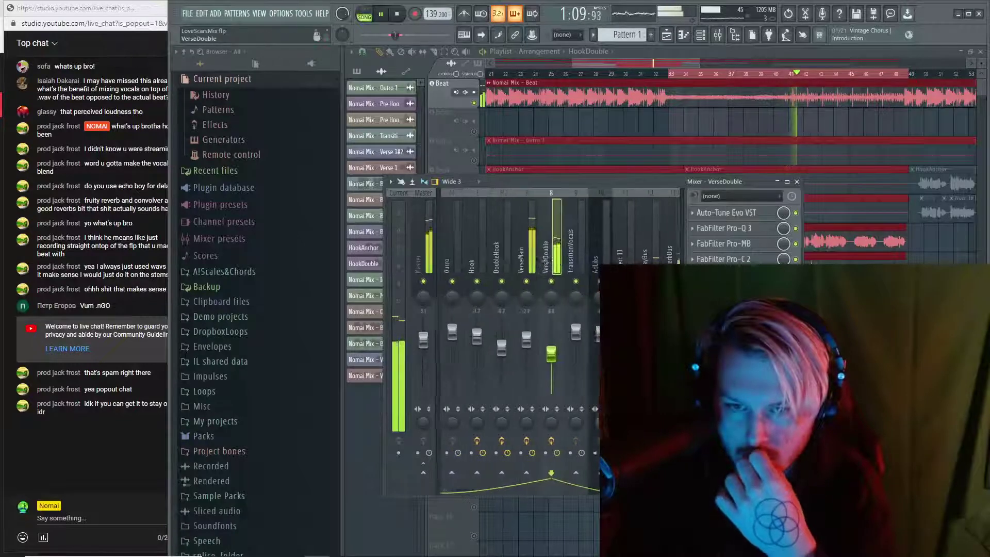
scroll(588, 321, "down", 1)
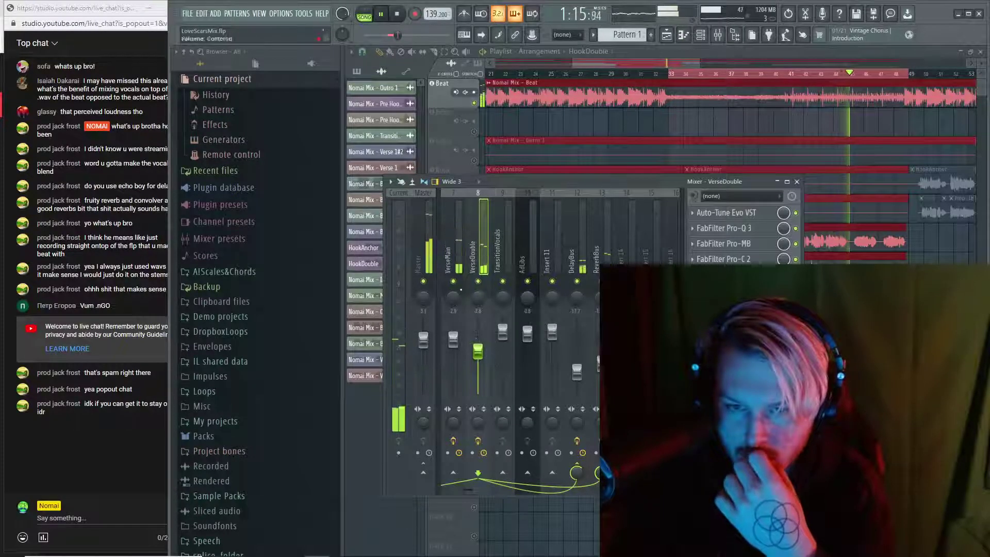
right_click(478, 281)
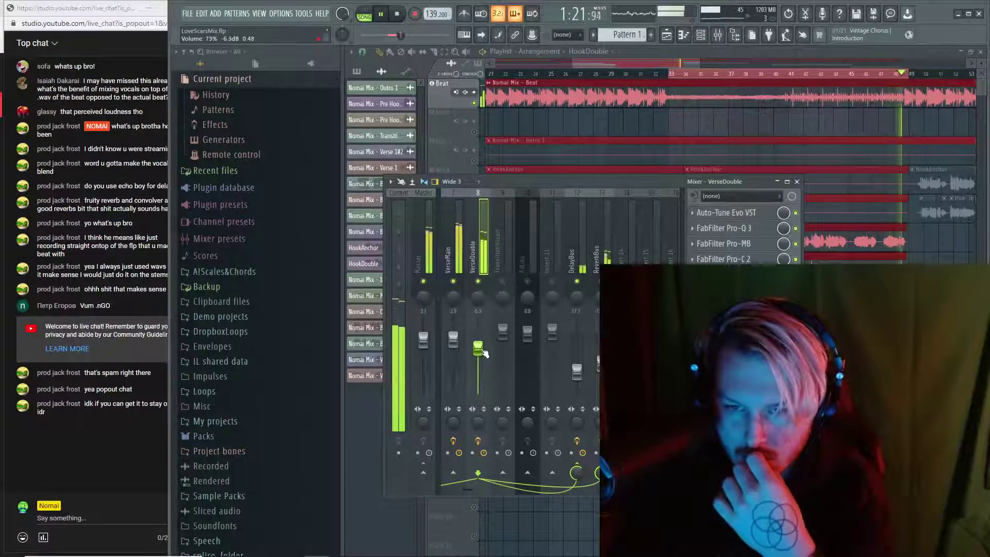
Set the formant of VerseDouble's Little AlterBoy to -0.8 semitones and close the plugin
left_click(725, 290)
left_click_drag(570, 227, 563, 246)
left_click_drag(565, 281, 565, 295)
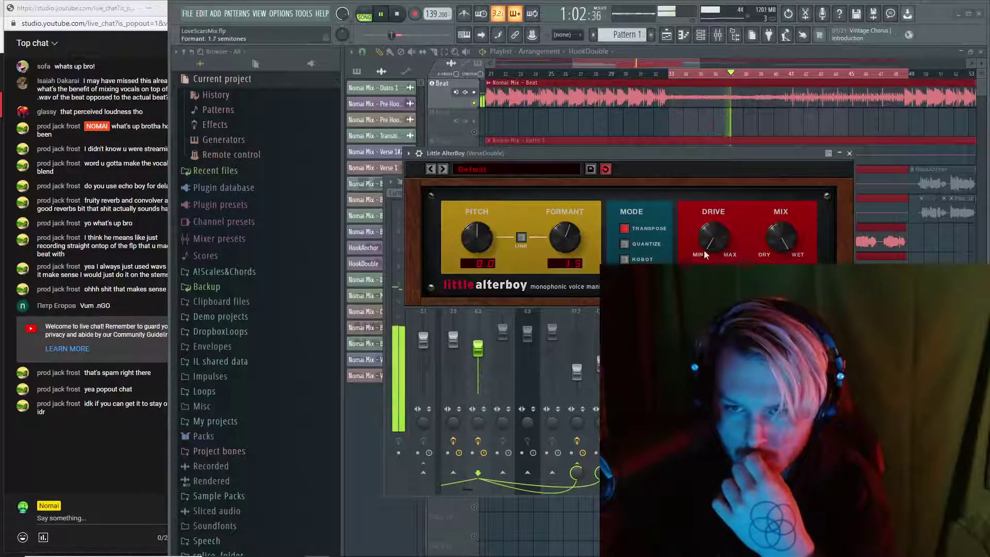
left_click_drag(709, 240, 610, 258)
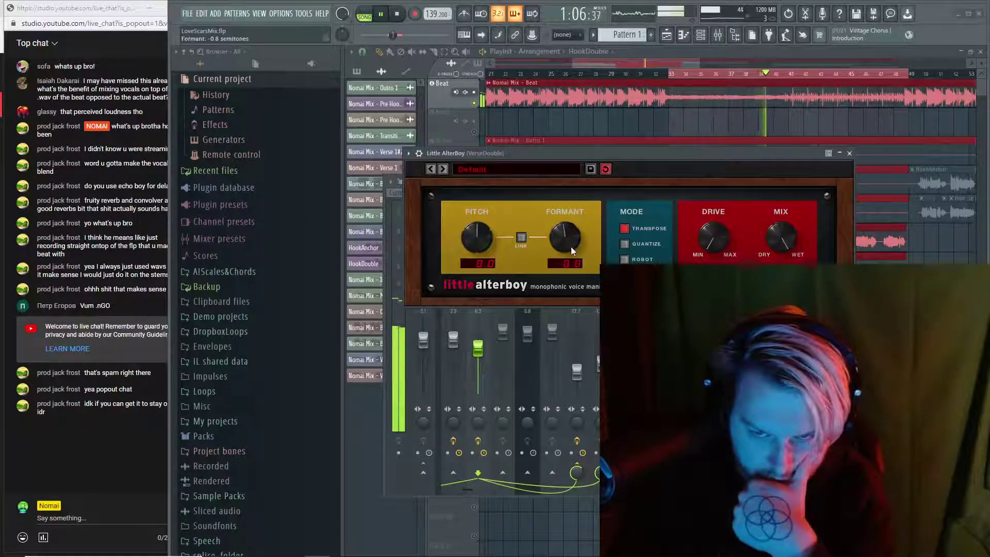
left_click(849, 153)
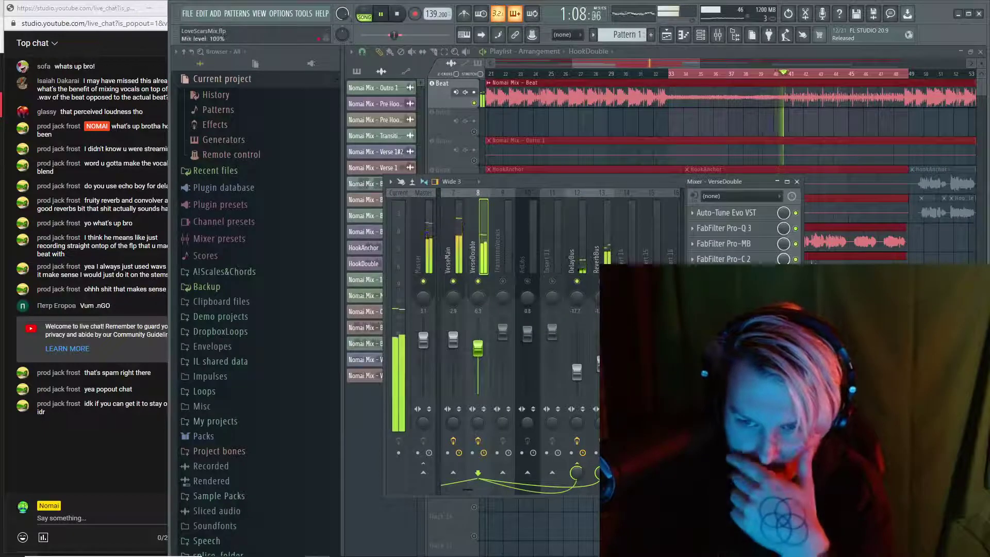
Release the solo on the verse tracks in both the playlist and the mixer, auditioning the start of the verse
key("F9")
scroll(722, 155, "up", 3)
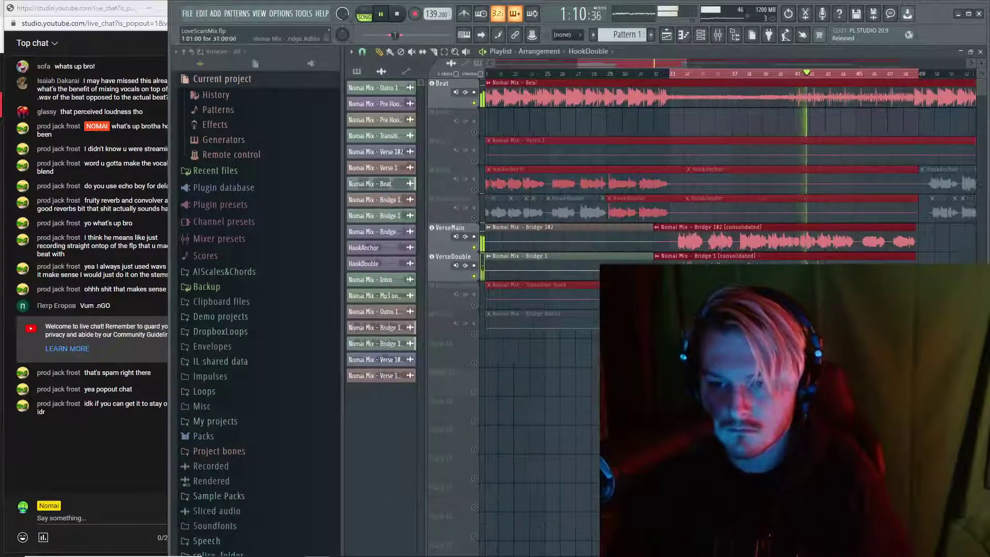
key("space")
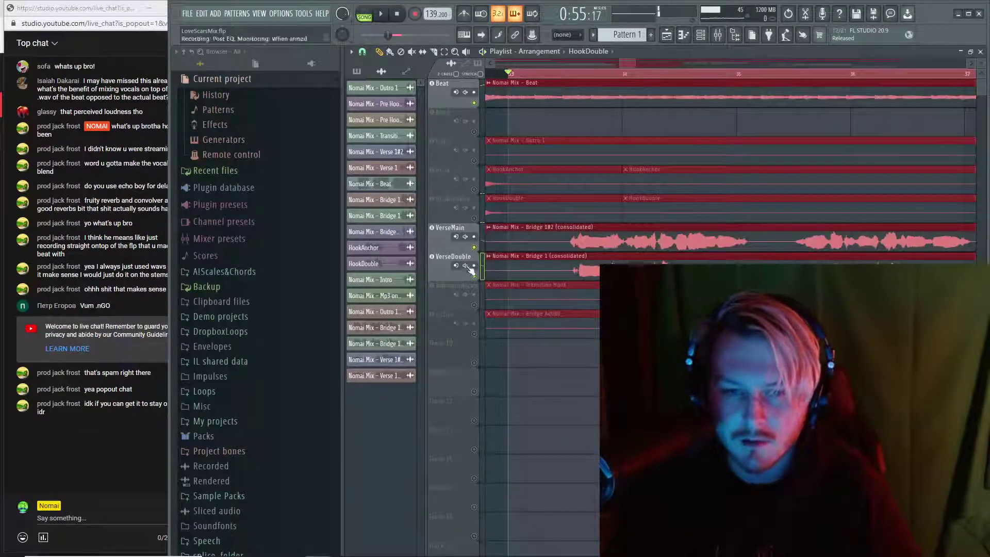
key("space")
key("F9")
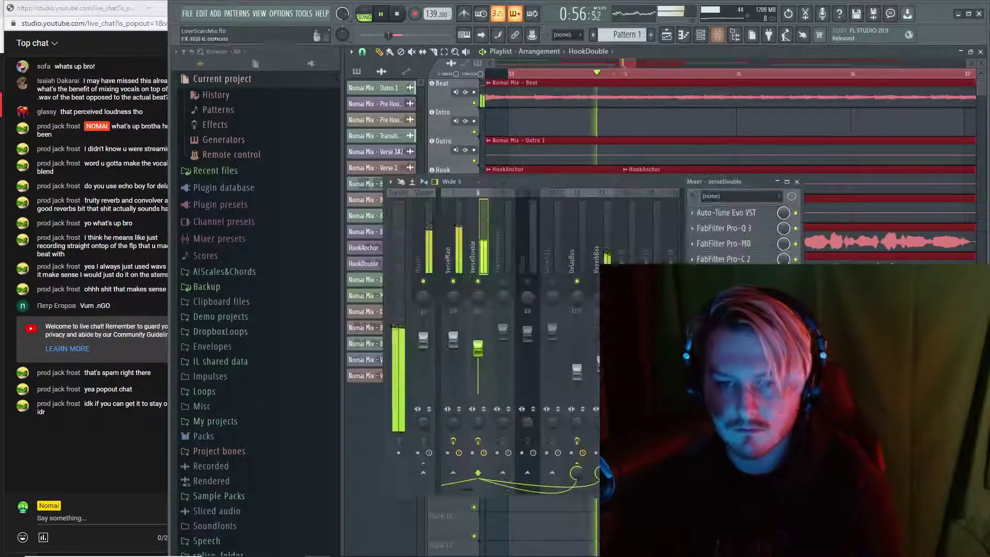
key("space")
right_click(478, 281)
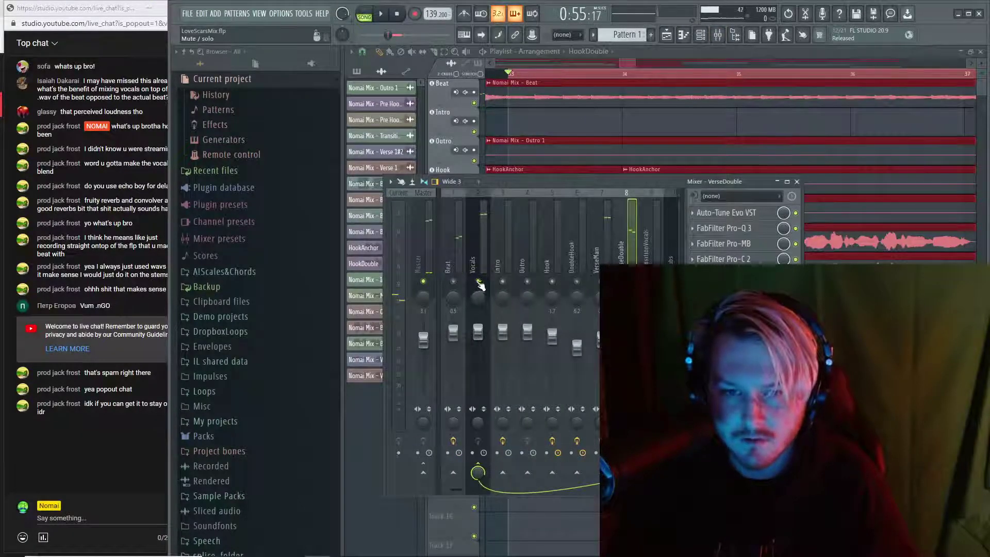
Mute the AdLibs playlist track and clear the clip selection while auditioning the start of the verse
key("F9")
key("space")
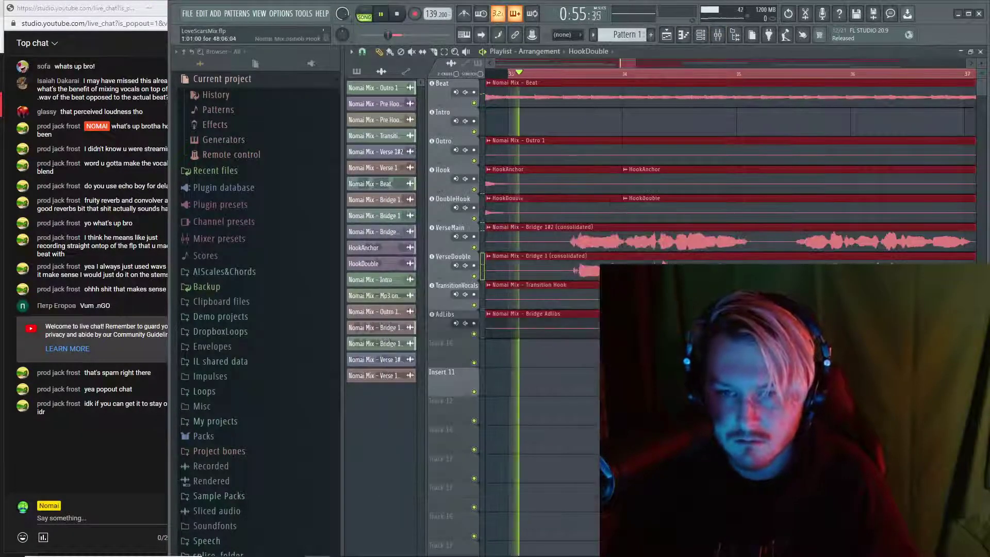
left_click(474, 333)
left_click(531, 288)
key("space")
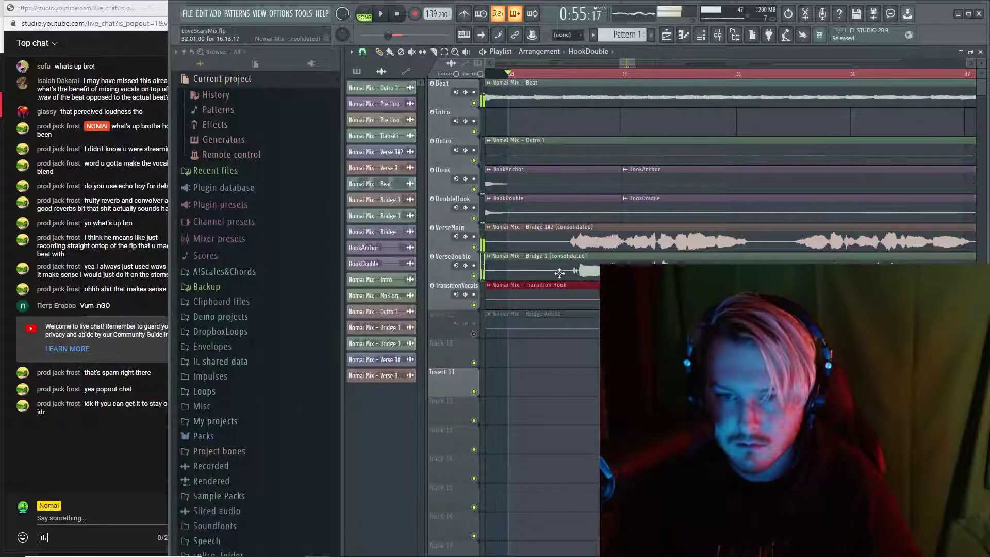
Trim the empty start off the VerseDouble bridge clip, align its first phrase with VerseMain and play it back
left_click(569, 275)
scroll(541, 271, "down", 8)
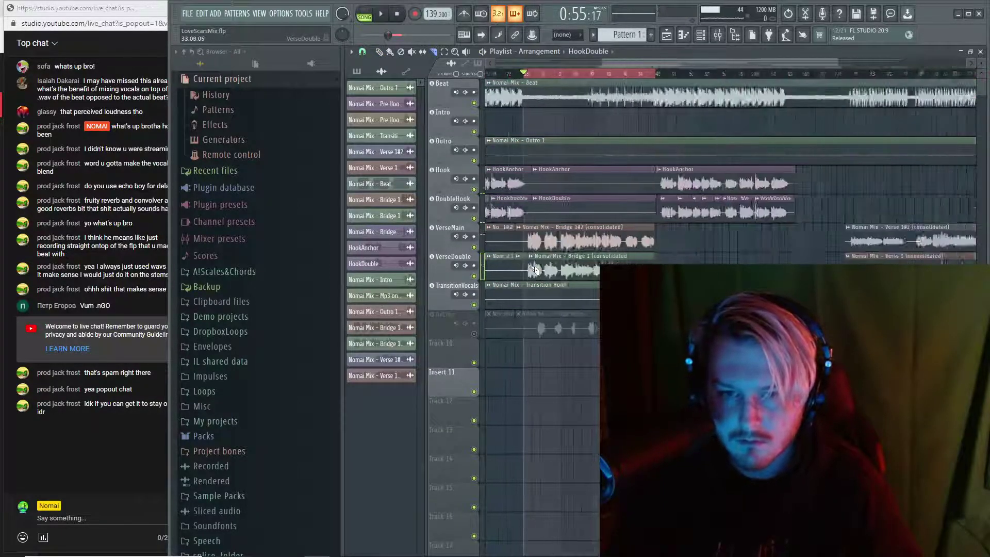
scroll(539, 269, "up", 5)
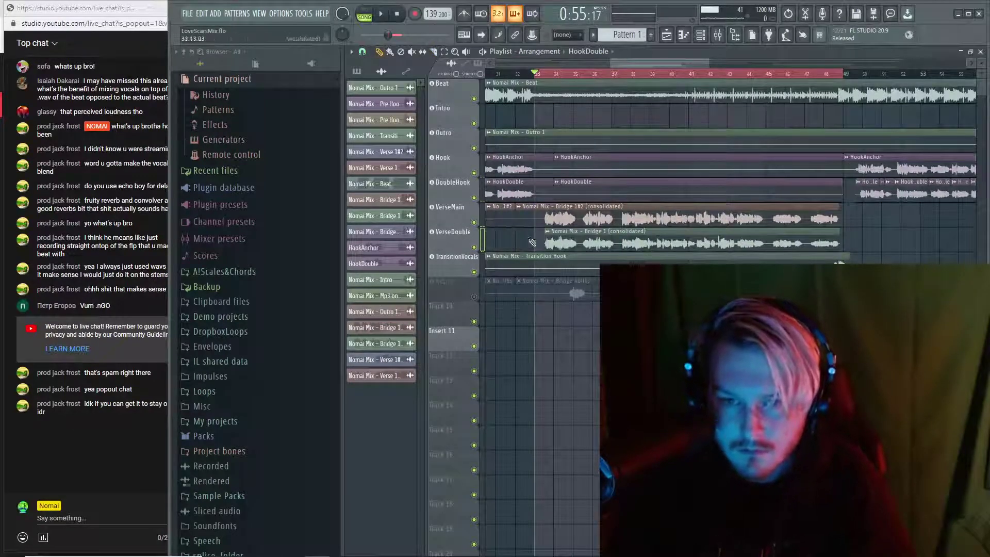
scroll(536, 242, "up", 9)
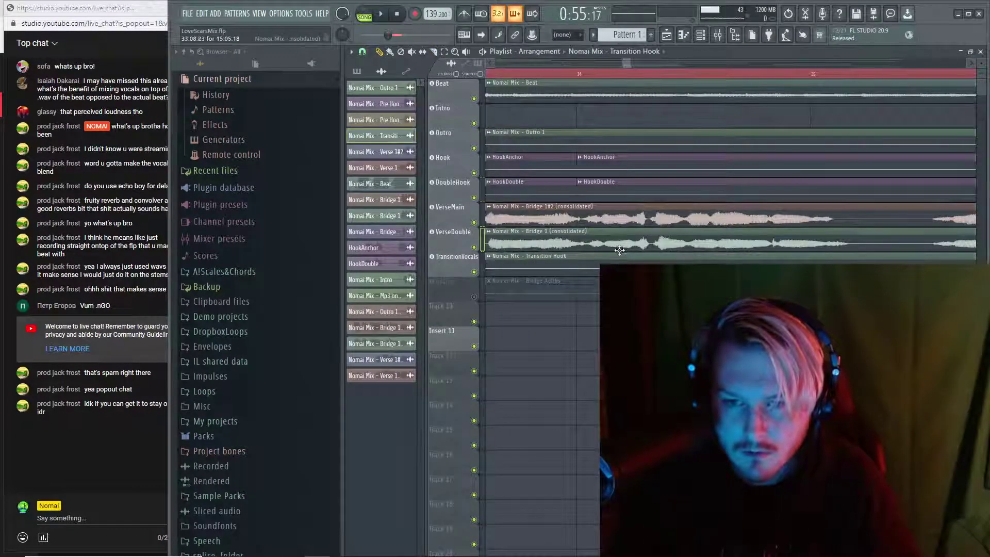
scroll(615, 242, "down", 4)
key("space")
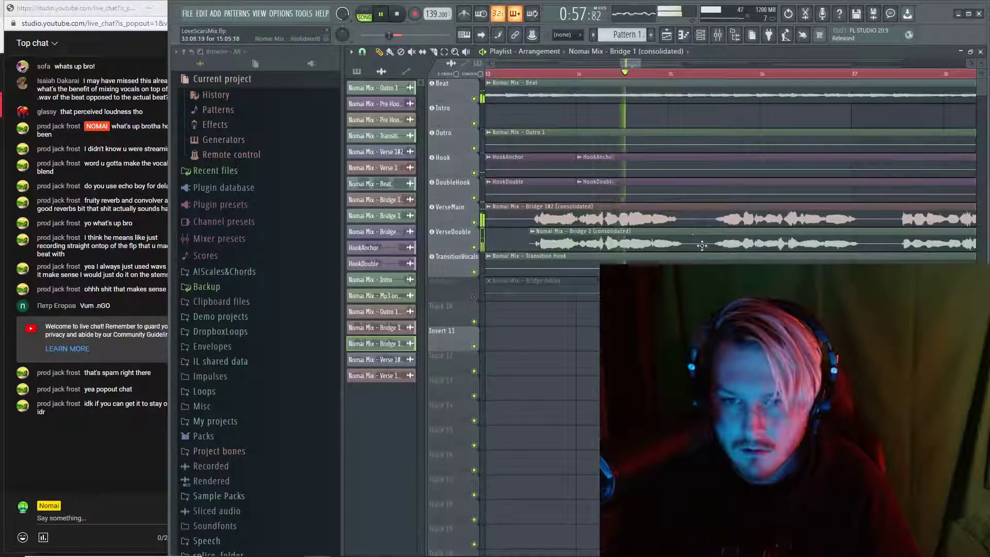
Slice the VerseMain and VerseDouble clips around the silence just after bar 35 and delete the silent section
scroll(670, 195, "up", 4)
key("space")
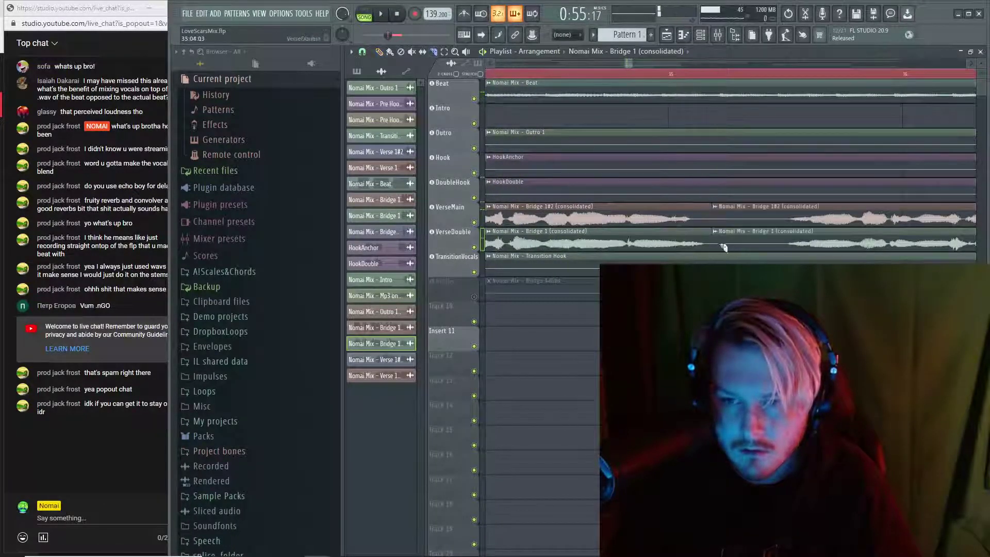
left_click_drag(780, 246, 780, 248)
scroll(780, 248, "down", 3)
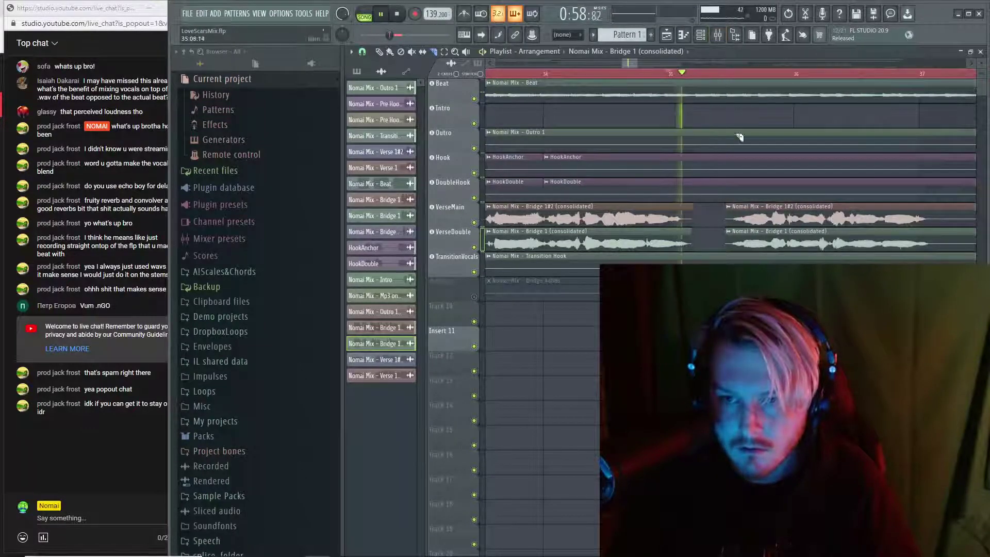
Slice the VerseMain and VerseDouble clips on both sides of the silence just after bar 37
scroll(929, 243, "up", 1)
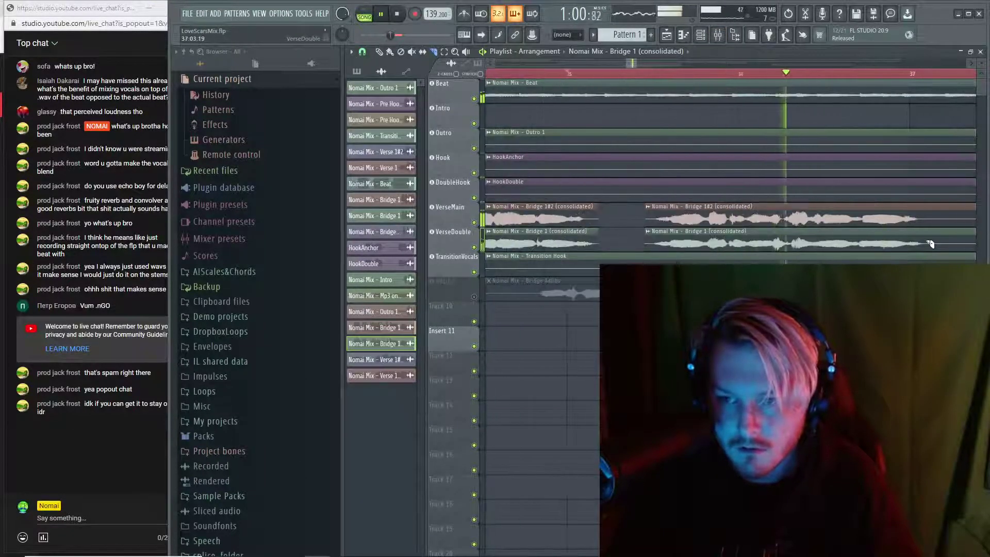
scroll(935, 249, "up", 1)
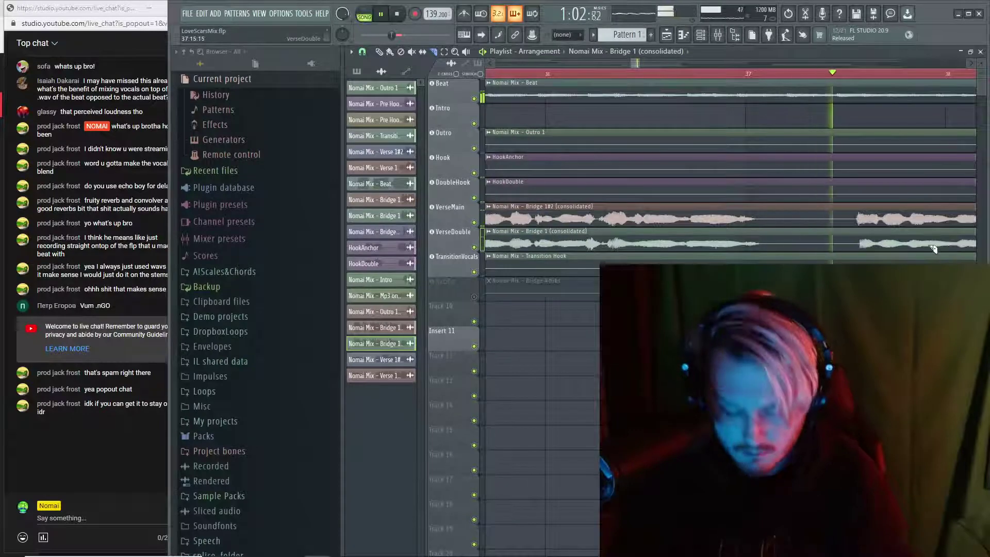
left_click_drag(778, 201, 782, 227)
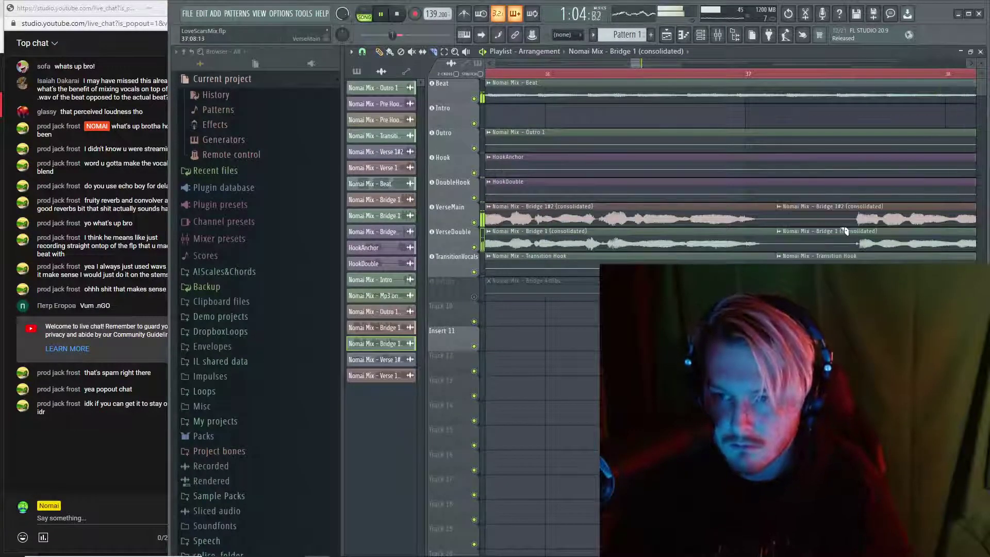
left_click_drag(842, 246, 841, 248)
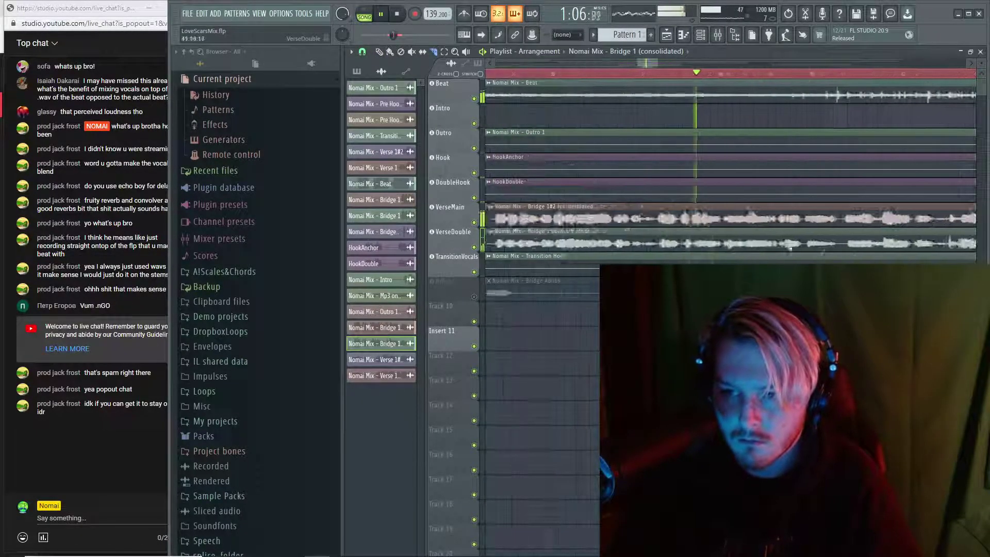
Slice the VerseDouble clip between bars 39 and 40, shift the phrase into time with VerseMain and play it back
key("space")
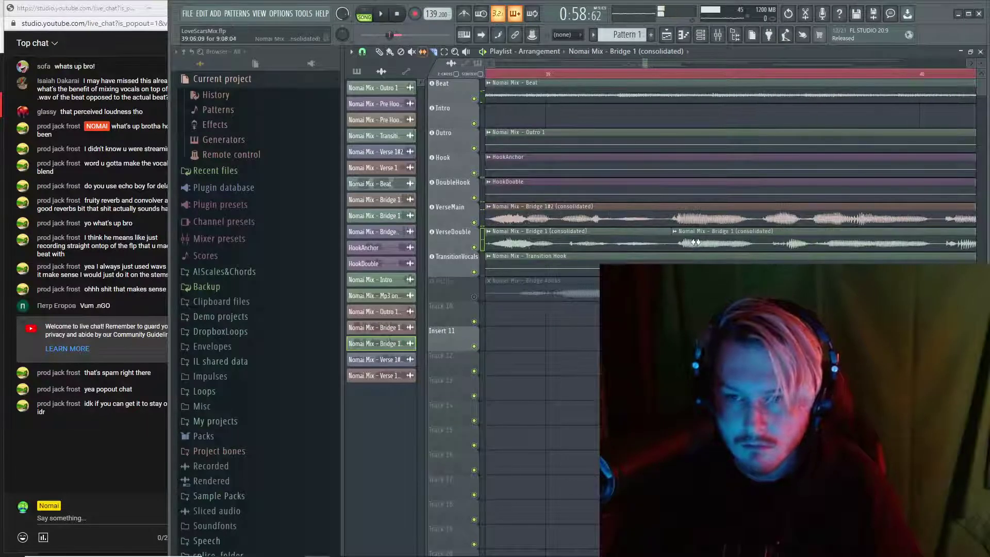
scroll(716, 243, "down", 2)
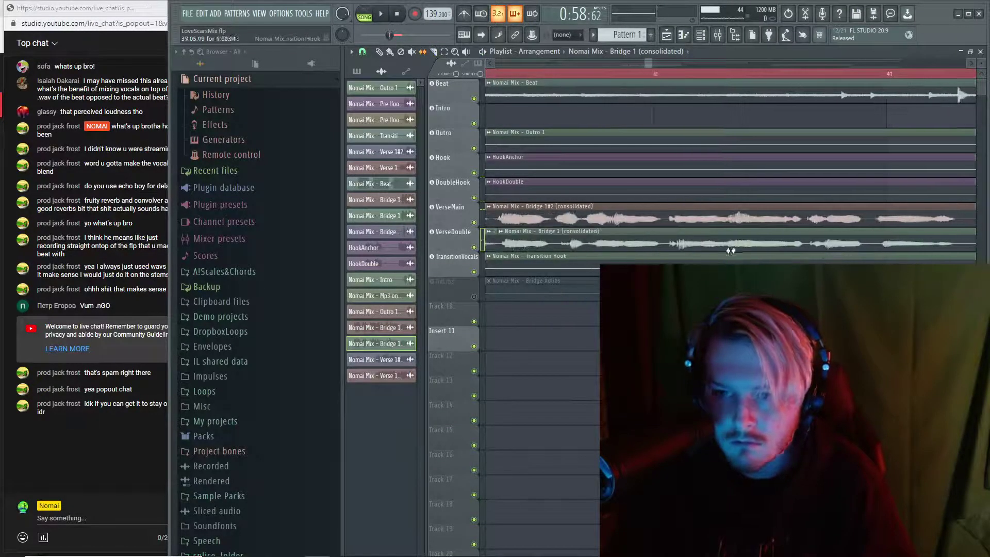
scroll(571, 247, "up", 2)
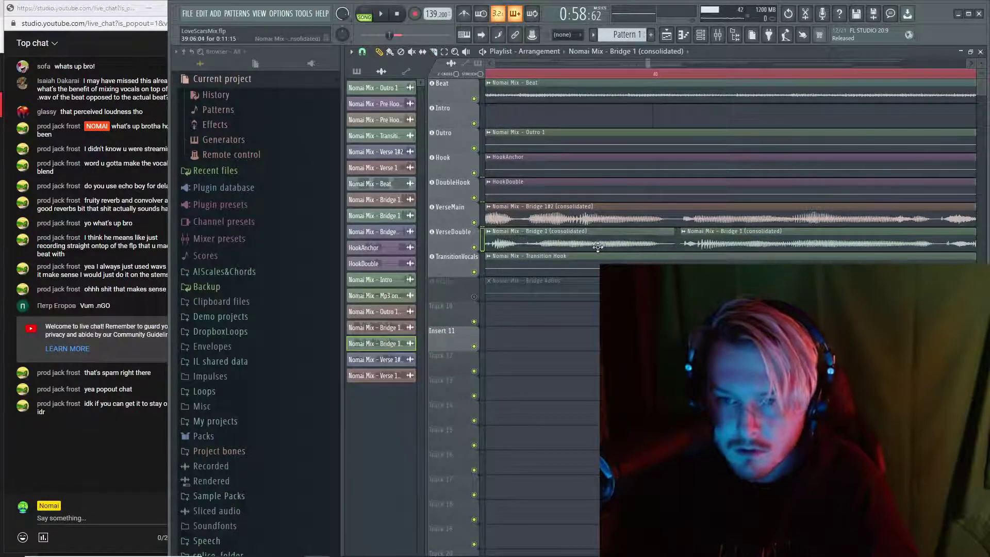
scroll(598, 247, "up", 3)
key("space")
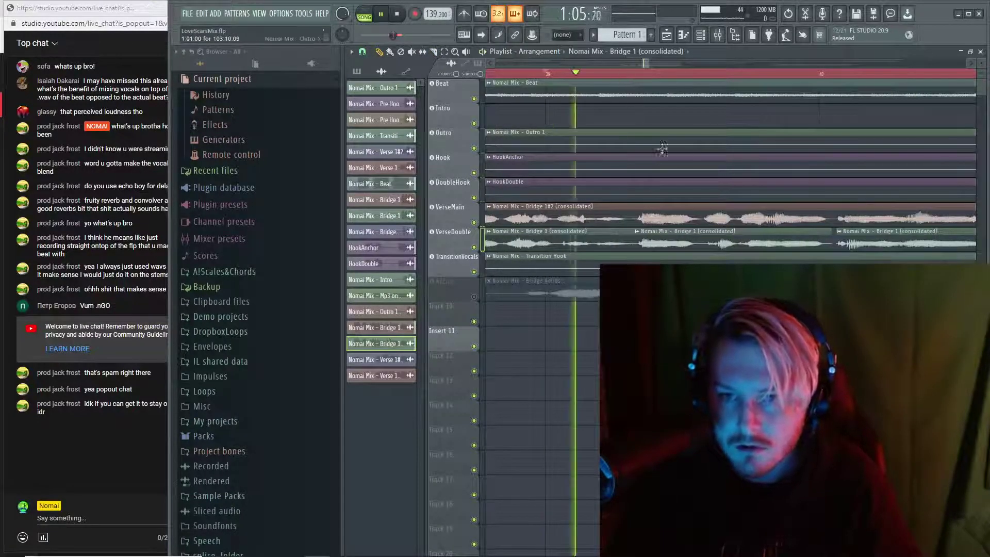
Slice the VerseDouble clip on both sides of bar 41 and slip the piece into time with VerseMain
scroll(702, 242, "down", 4)
scroll(830, 258, "up", 3)
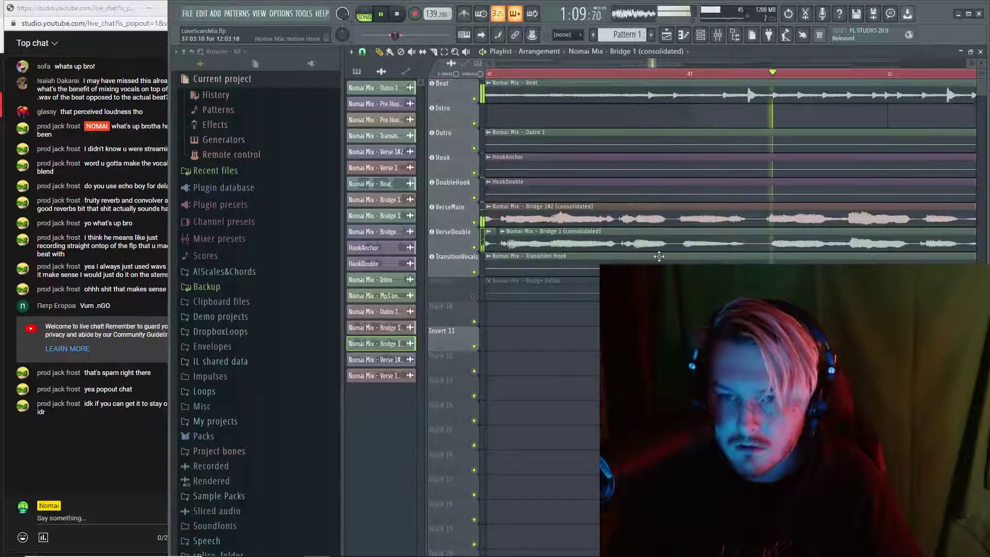
key("space")
scroll(593, 254, "up", 2)
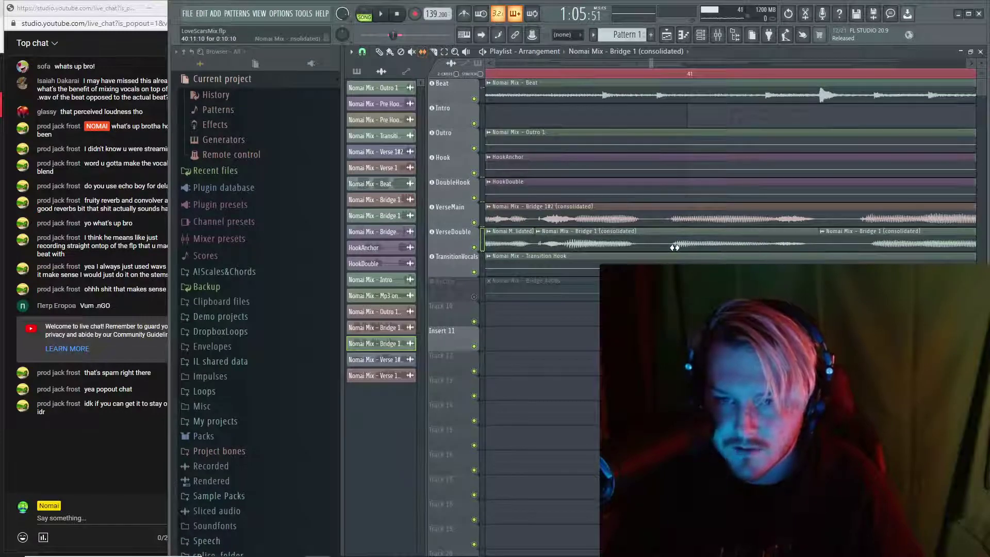
scroll(674, 247, "down", 2)
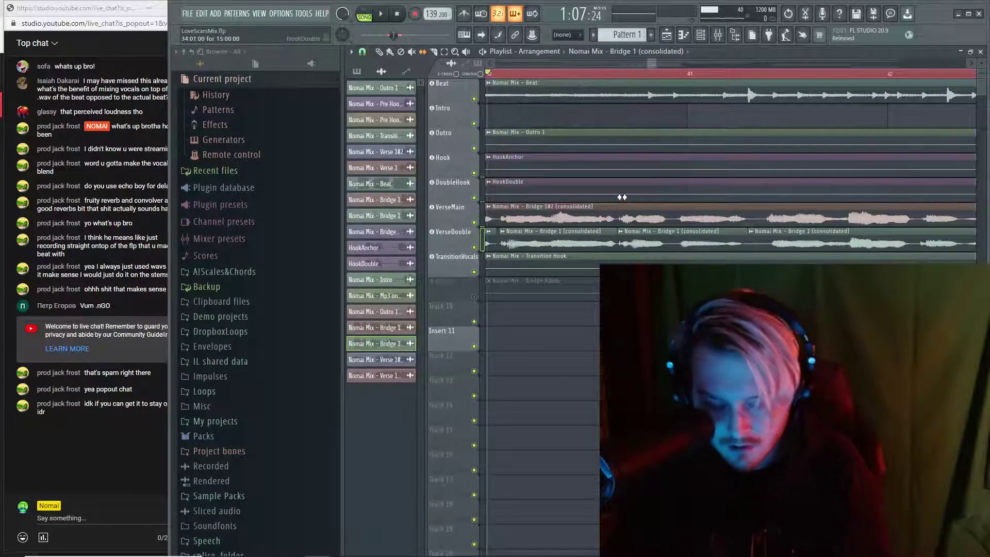
Slice the VerseDouble clip between bars 41 and 42, nudge the phrase slightly earlier to match VerseMain and check it in playback
key("space")
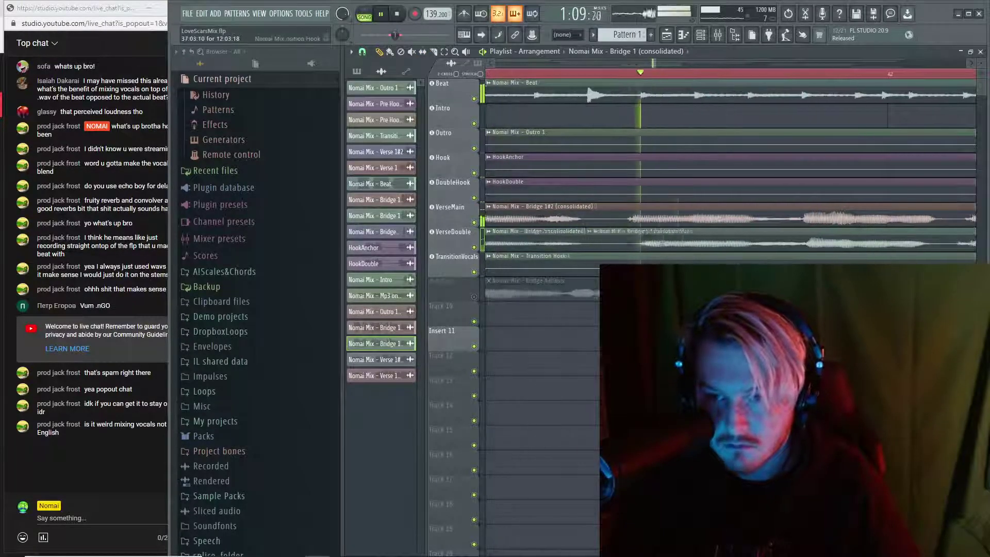
key("space")
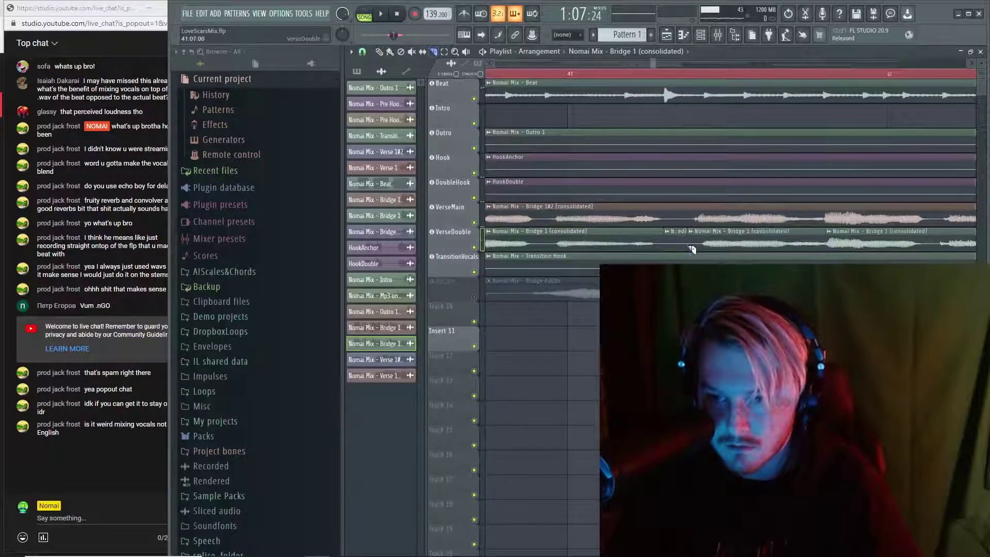
left_click_drag(765, 248, 758, 247)
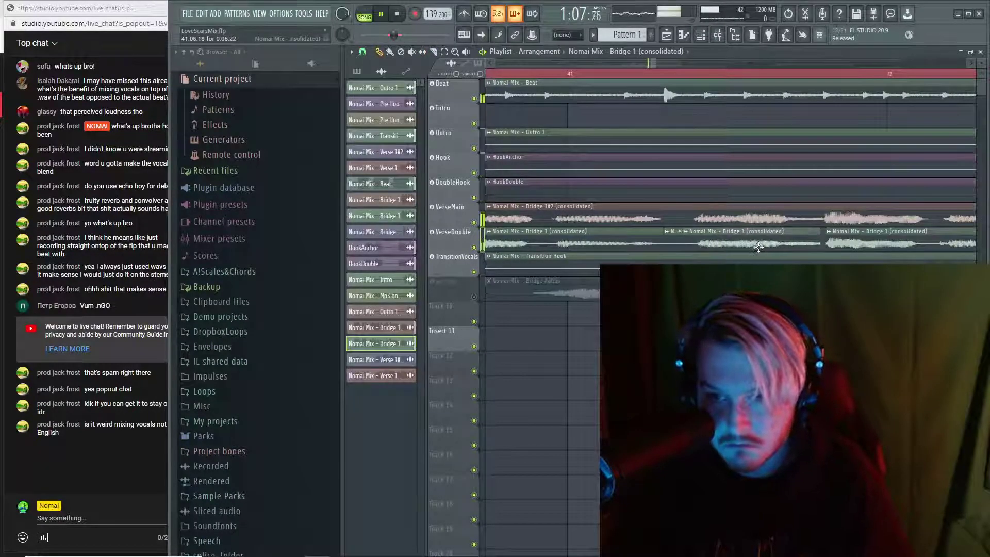
key("space")
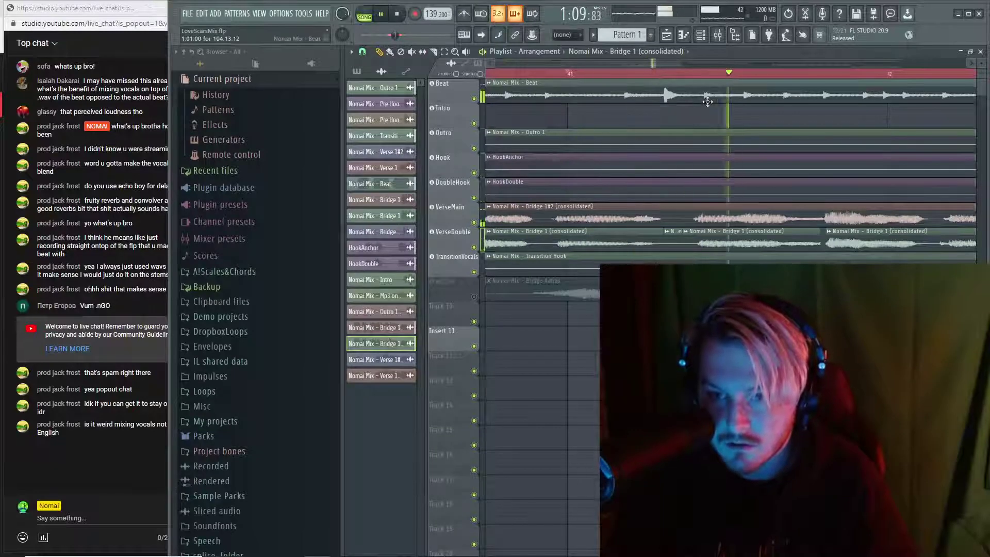
key("space")
Set the declicking mode of the VerseDouble bridge sample to Generic (bleeding)
double_click(523, 218)
left_click(483, 201)
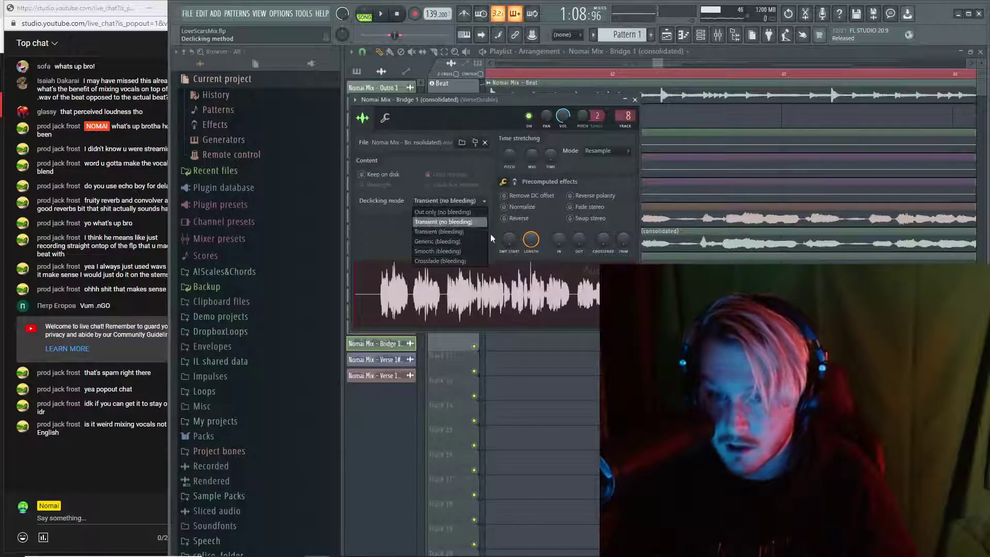
left_click(447, 240)
key("Escape")
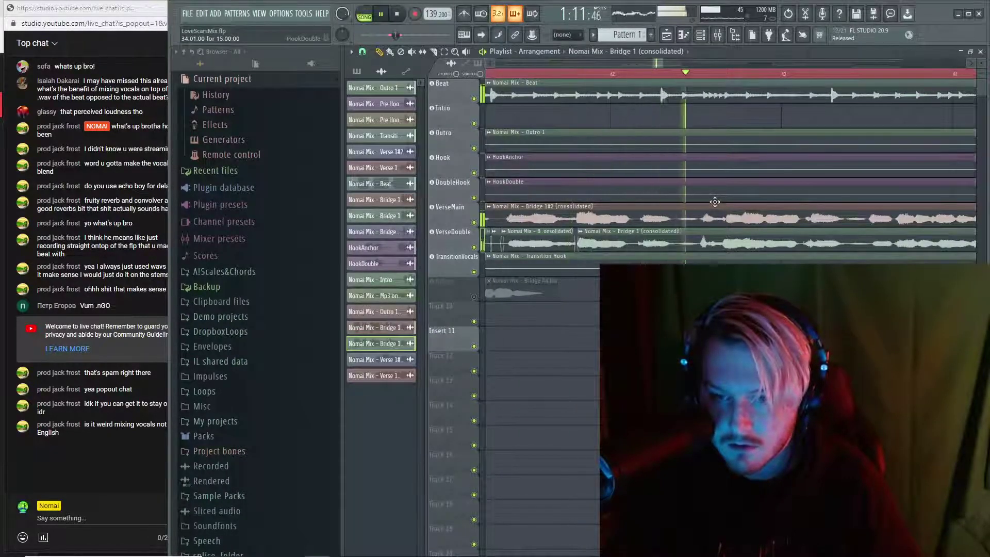
Slice the VerseMain and VerseDouble clips around the silences near bars 45 and 47 and delete the silent sections
scroll(715, 251, "down", 2)
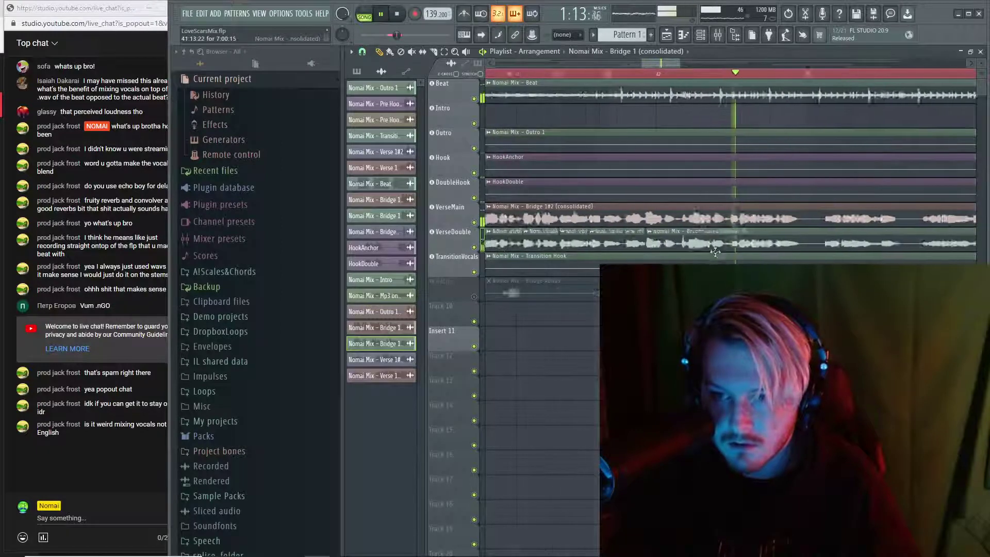
scroll(714, 252, "up", 3)
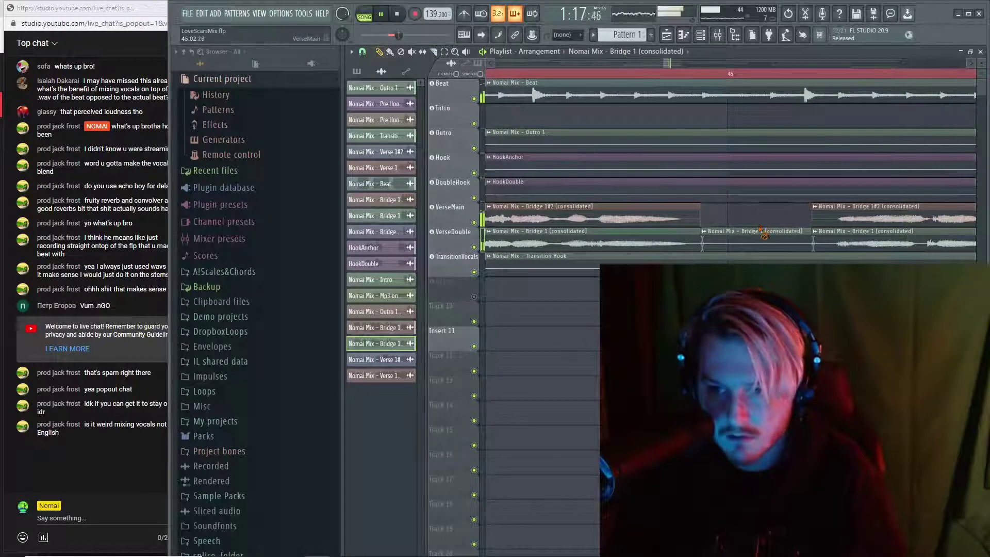
scroll(876, 253, "down", 1)
scroll(852, 242, "up", 2)
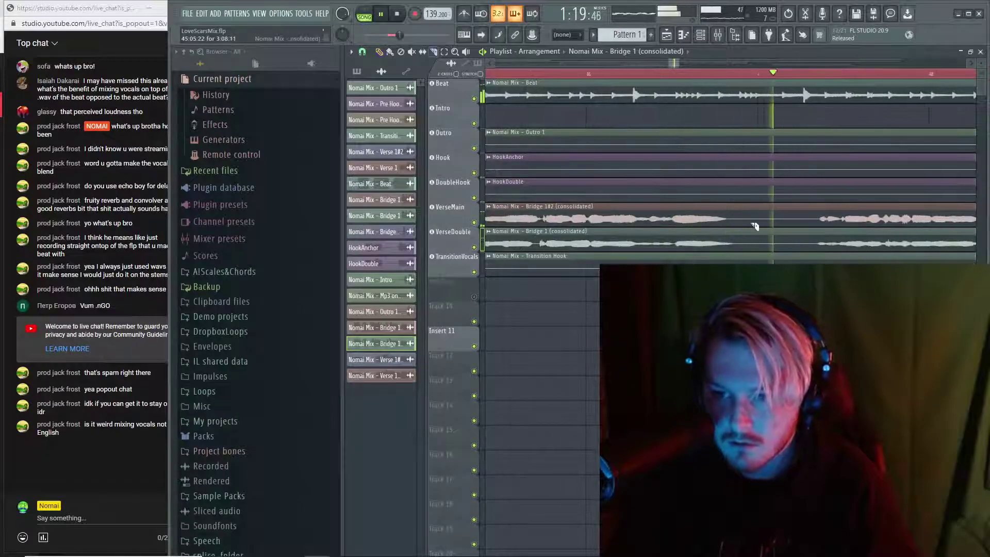
scroll(807, 245, "down", 2)
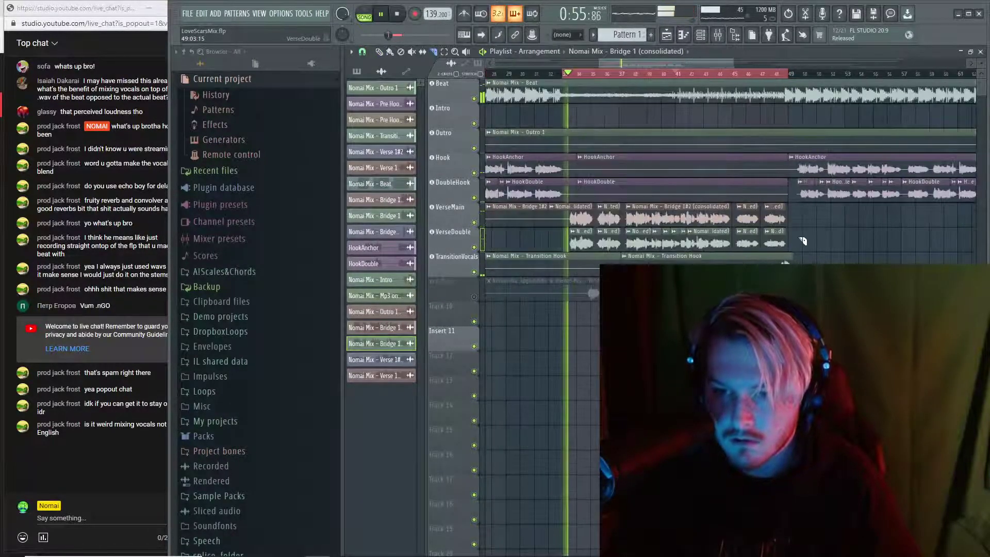
Play back the verse from bar 33 and cut the silent section just after bar 39 out of VerseMain and VerseDouble
scroll(670, 252, "down", 2)
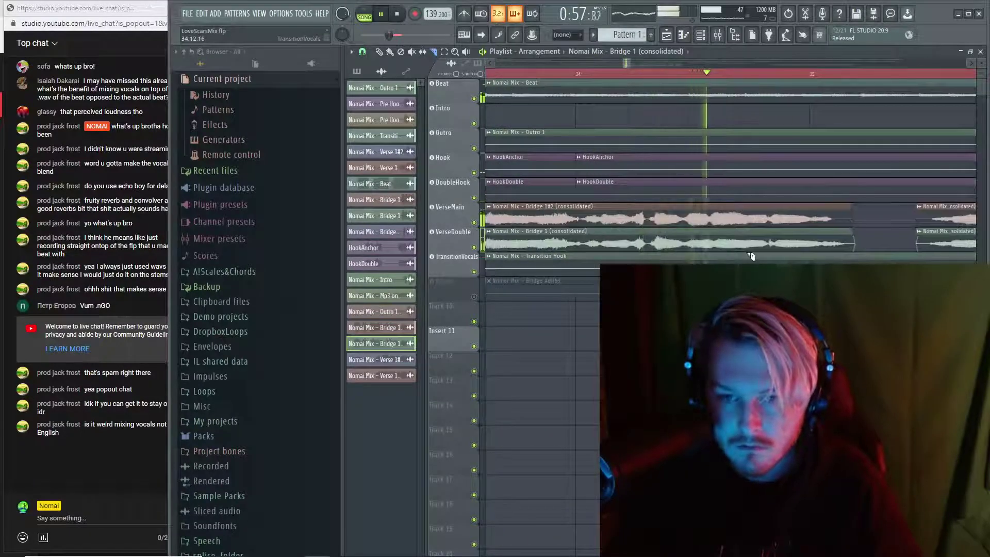
scroll(722, 251, "up", 2)
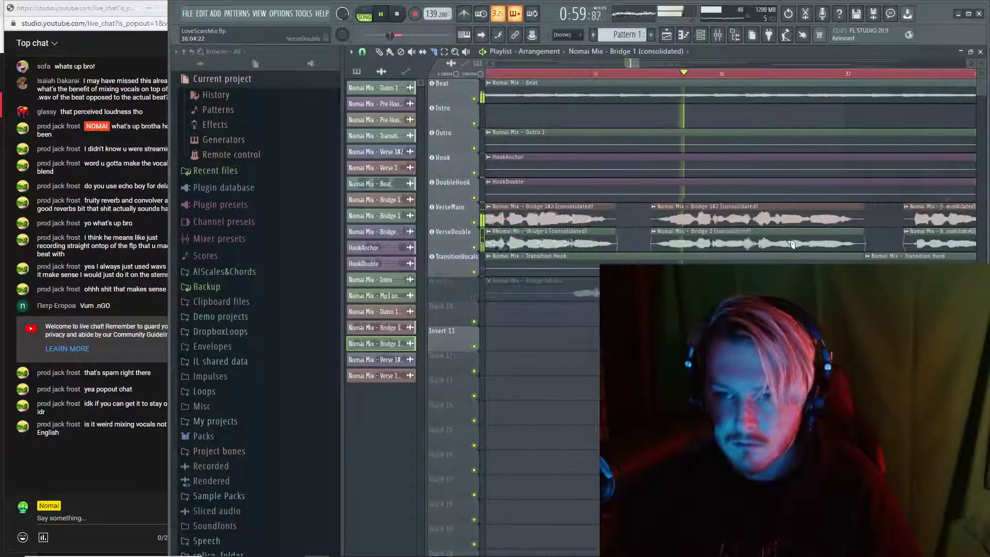
scroll(894, 260, "up", 2)
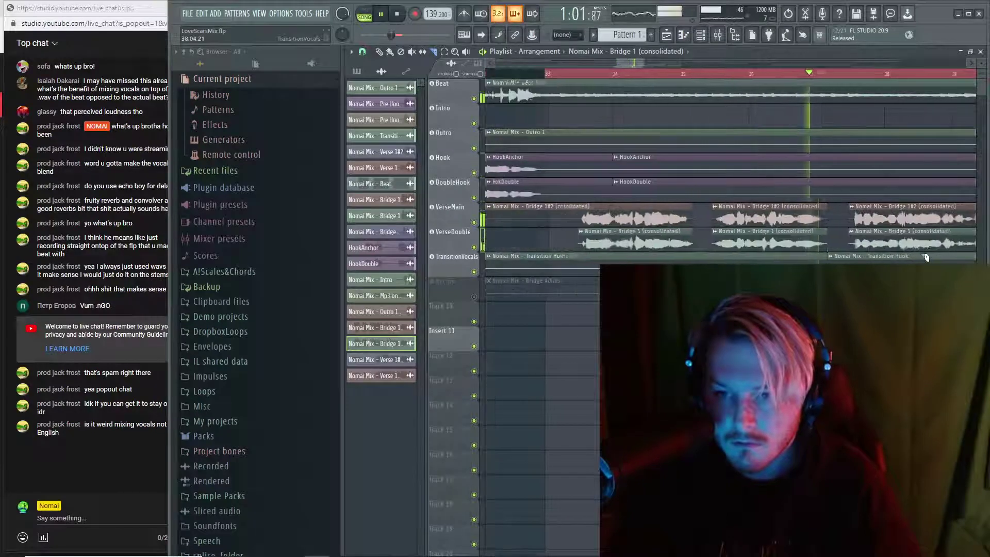
scroll(967, 253, "up", 2)
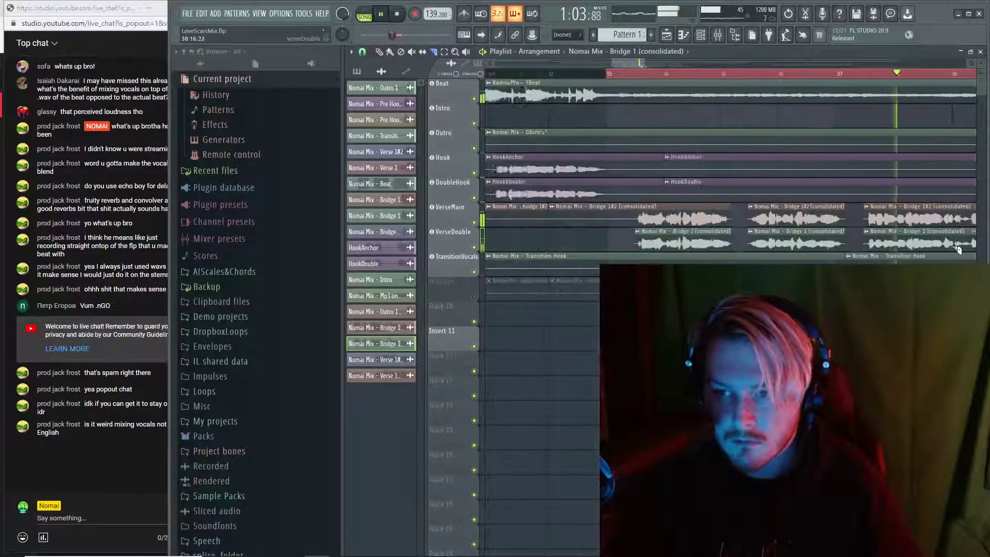
scroll(661, 75, "down", 2)
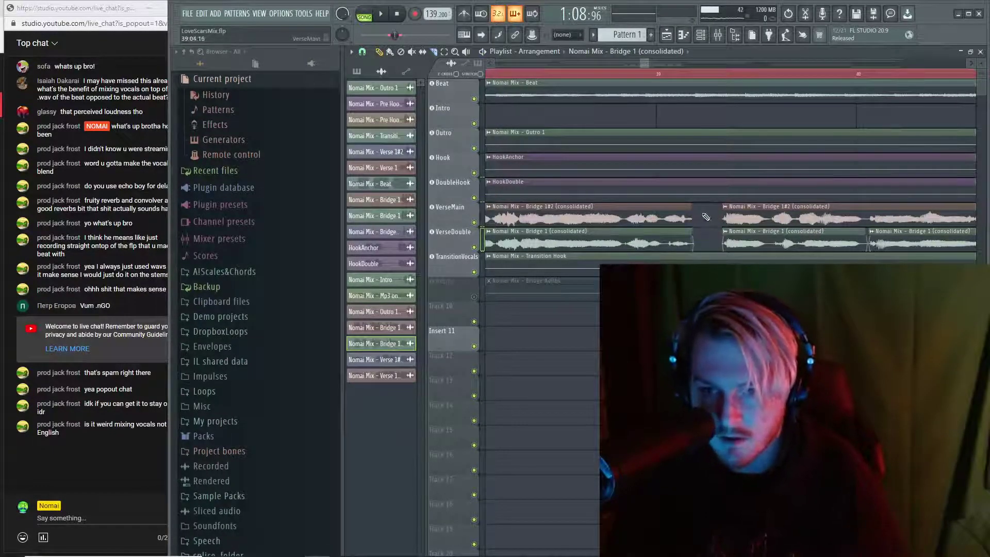
scroll(705, 217, "down", 2)
key("space")
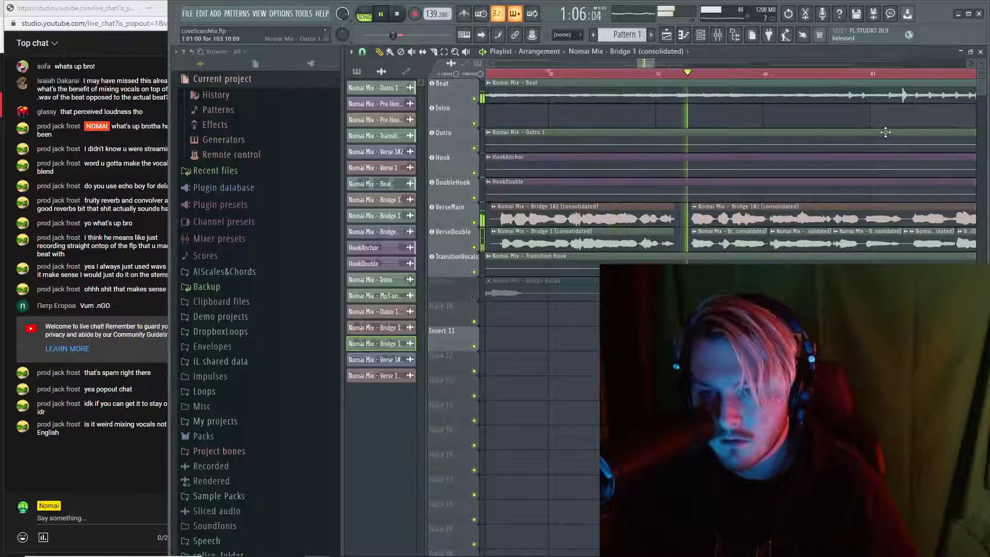
Set the declicking mode of the VerseMain bridge sample to Generic (bleeding) and play back the transition after bar 39
key("space")
scroll(696, 192, "up", 3)
left_click_drag(712, 205, 674, 245)
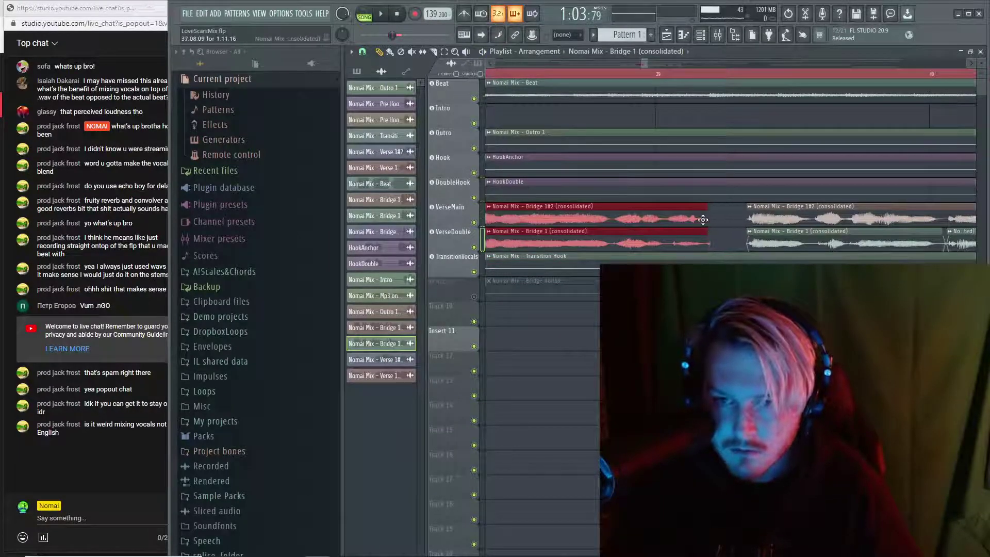
double_click(702, 219)
left_click(548, 300)
left_click(534, 336)
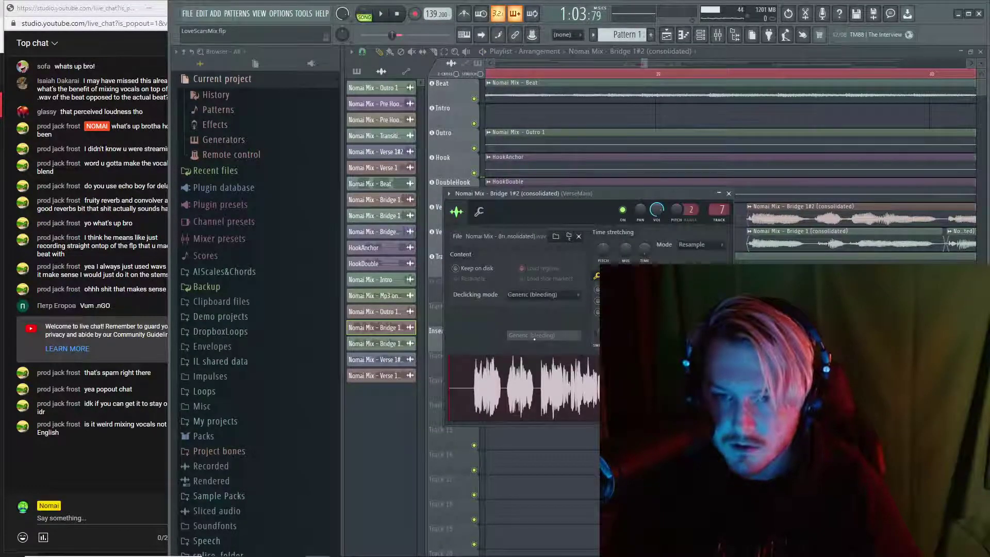
left_click(754, 257)
key("space")
left_click(731, 243)
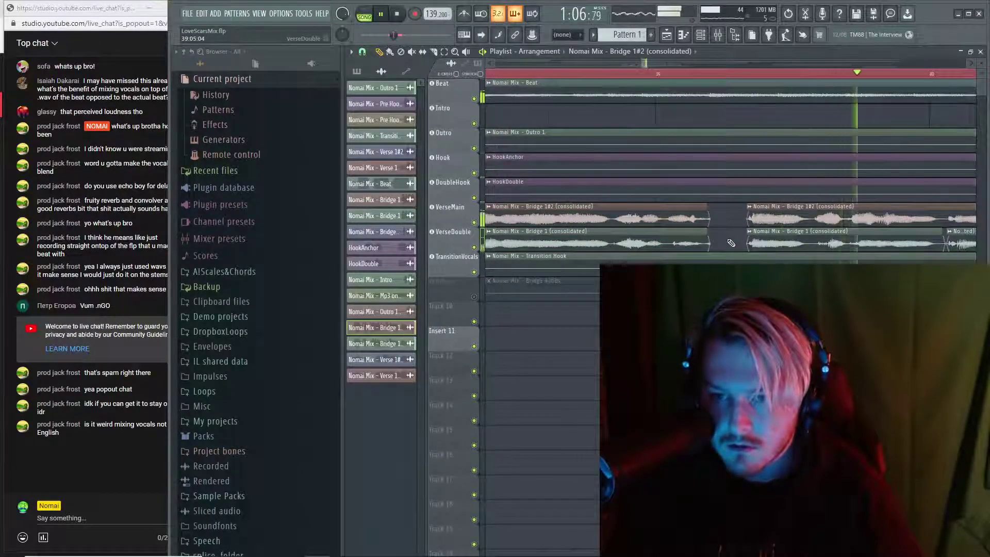
Slice out the silence between bars 42 and 43 on VerseMain and VerseDouble and play the passage back
scroll(914, 252, "down", 3)
scroll(712, 234, "up", 3)
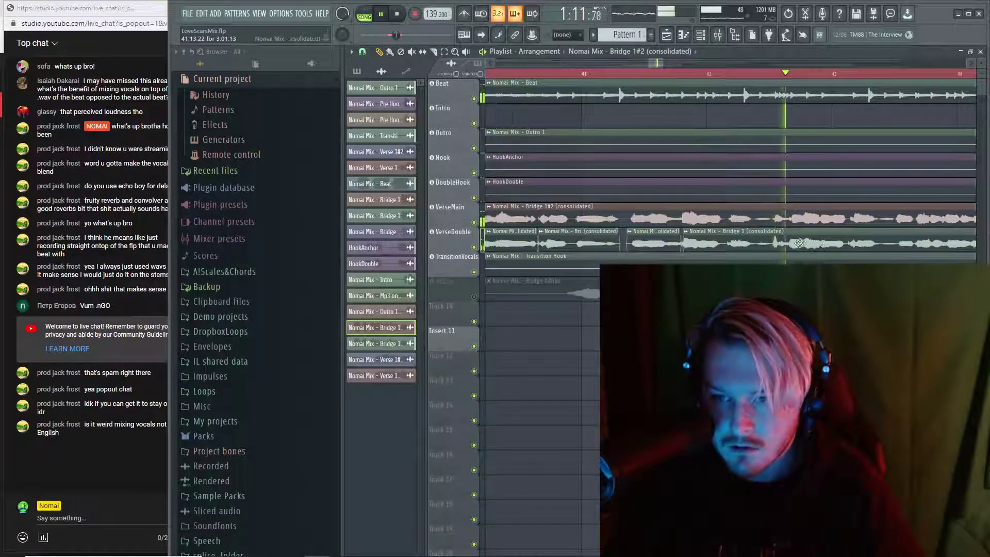
key("ctrl+z")
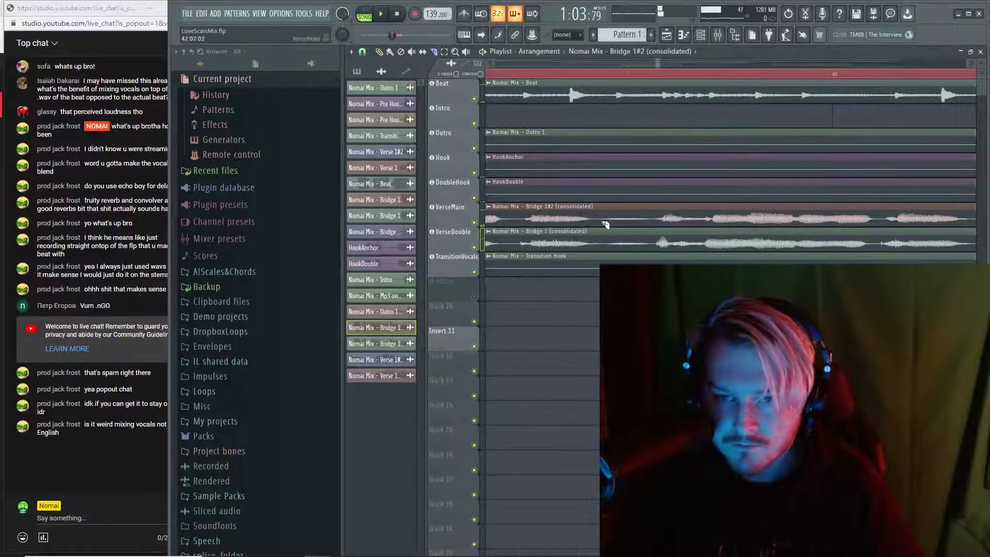
scroll(572, 82, "down", 2)
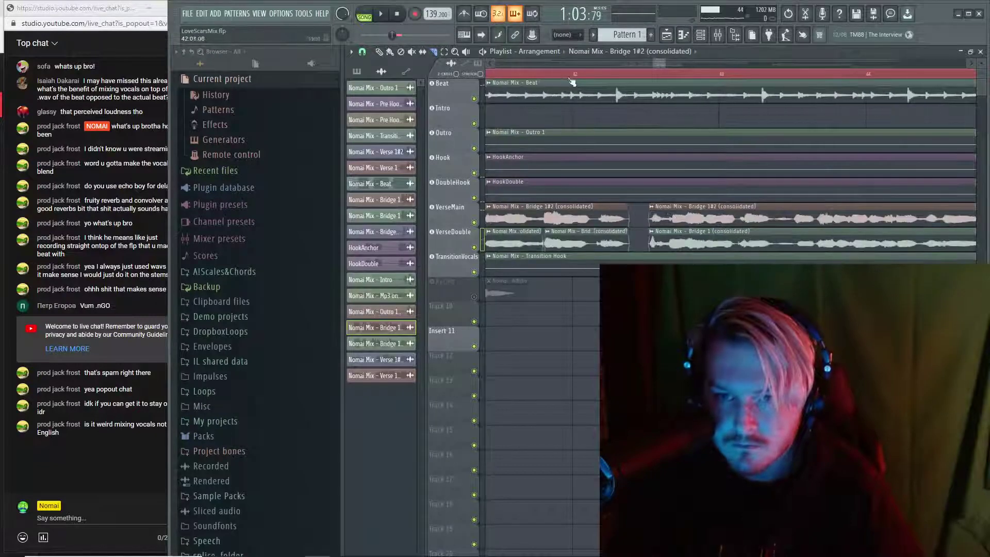
key("space")
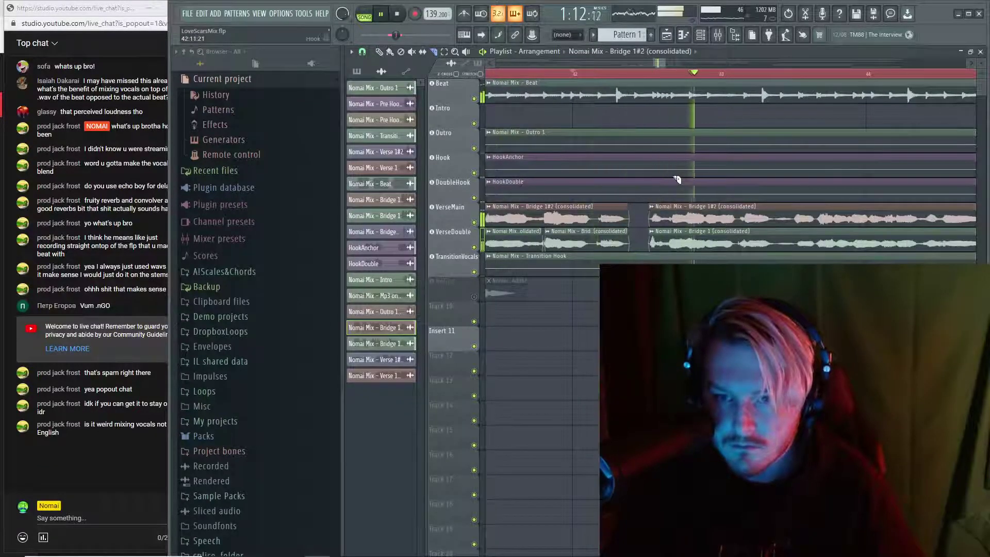
Slice the VerseMain and VerseDouble clips around the silence between bars 43 and 44, delete it and resume playback
scroll(681, 206, "up", 3)
key("space")
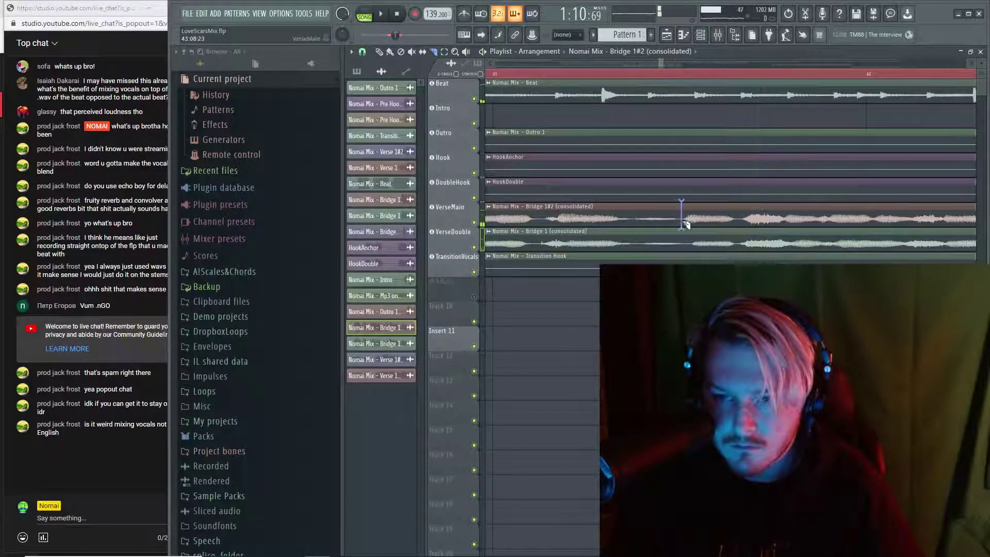
key("space")
scroll(636, 238, "down", 3)
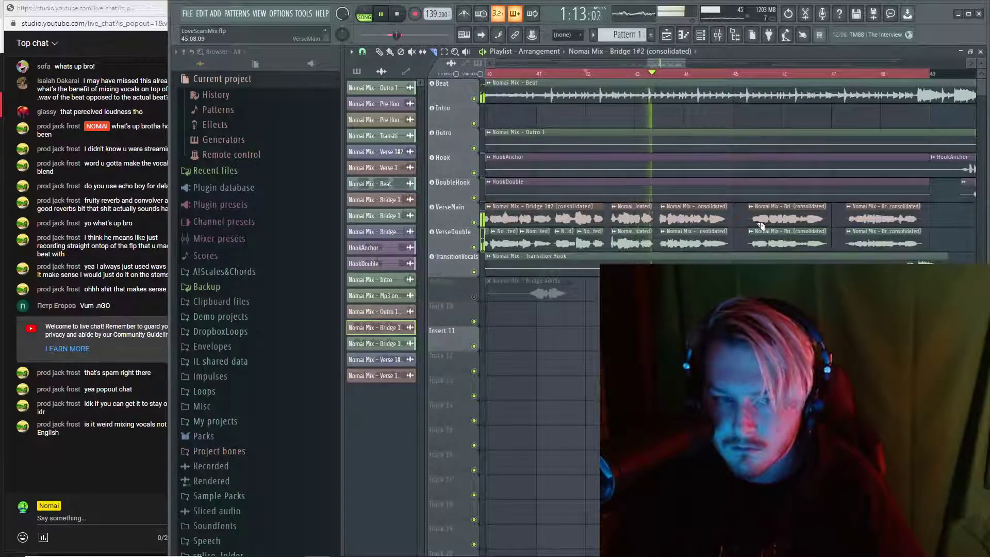
Stop playback to read the latest live chat message, and return to the playlist with the playback position at bar 39
key("space")
left_click(99, 441)
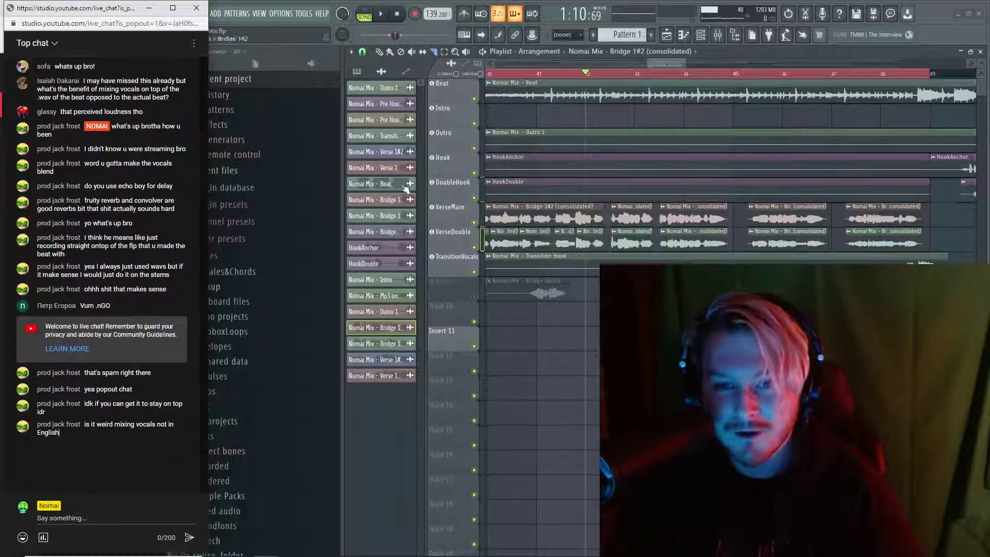
left_click(441, 122)
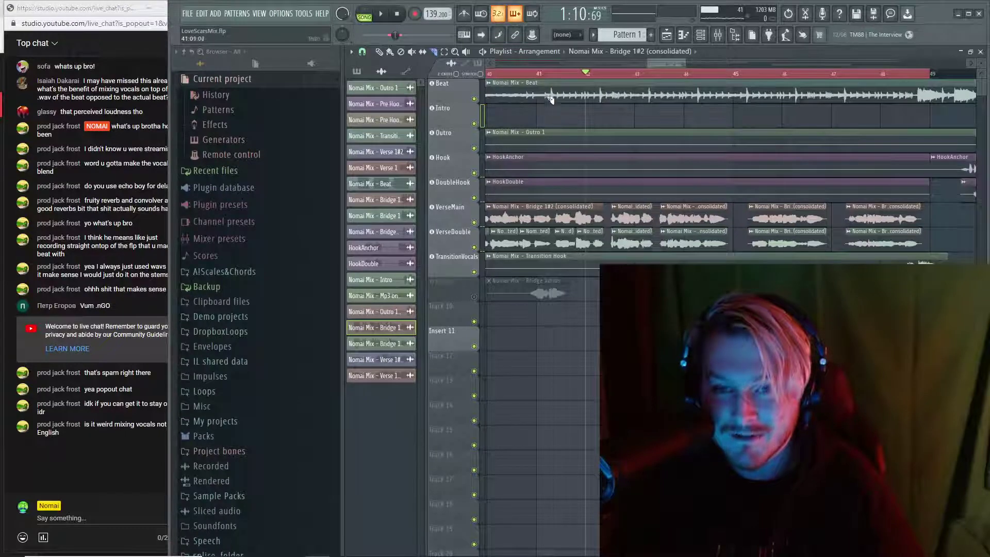
left_click_drag(566, 76, 531, 110)
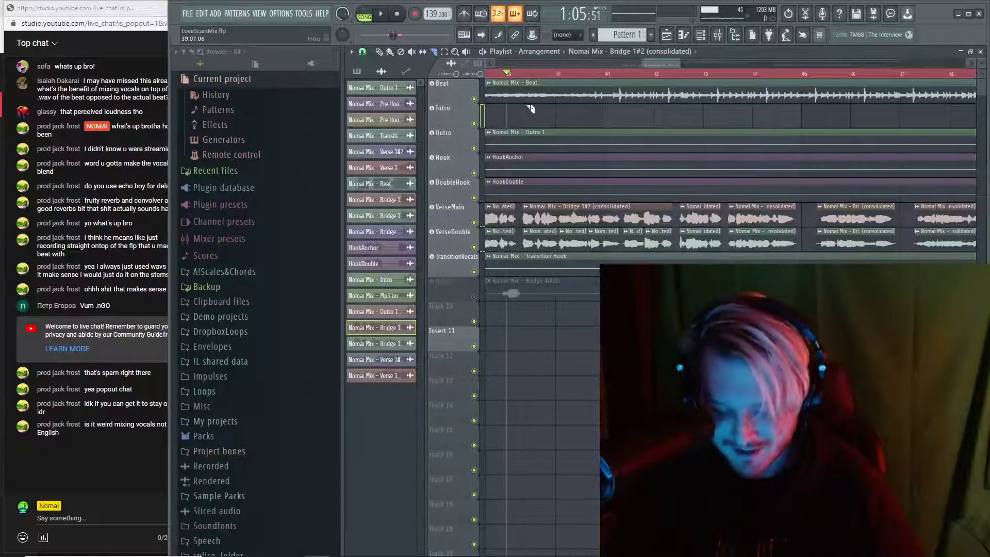
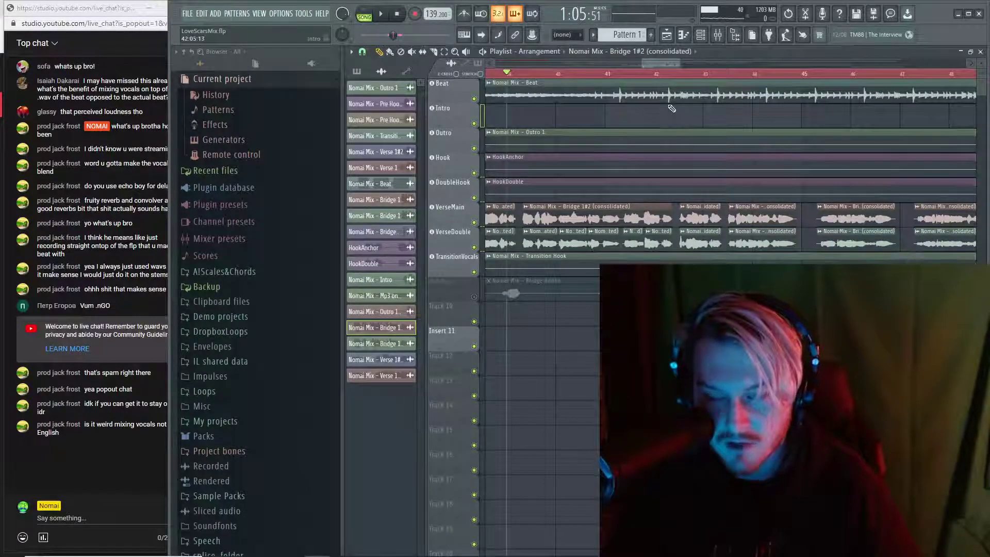
Play back the verse from bar 39, slice VerseDouble between bars 46 and 47 and shift the phrase ending into time
scroll(490, 304, "up", 2)
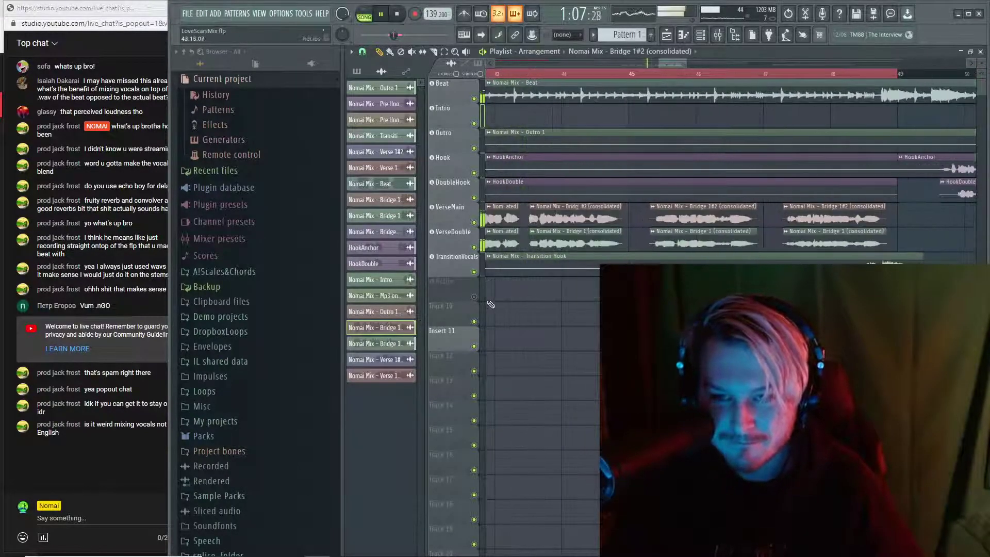
scroll(491, 304, "up", 3)
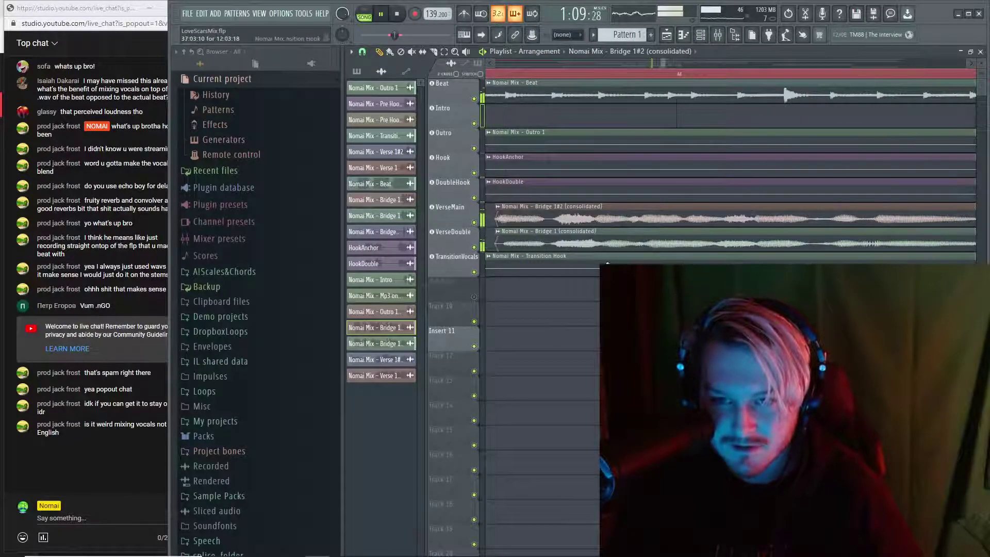
scroll(607, 263, "down", 4)
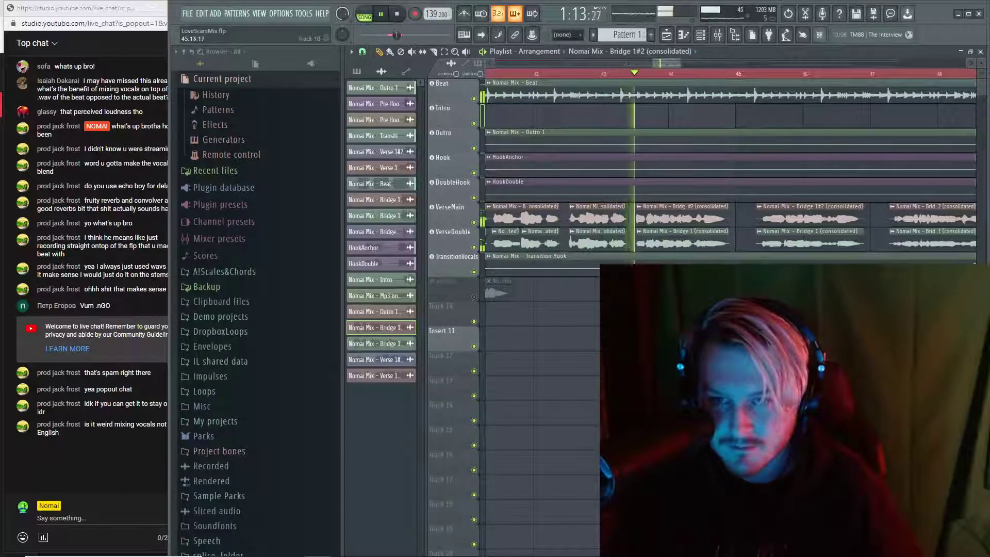
scroll(729, 206, "up", 2)
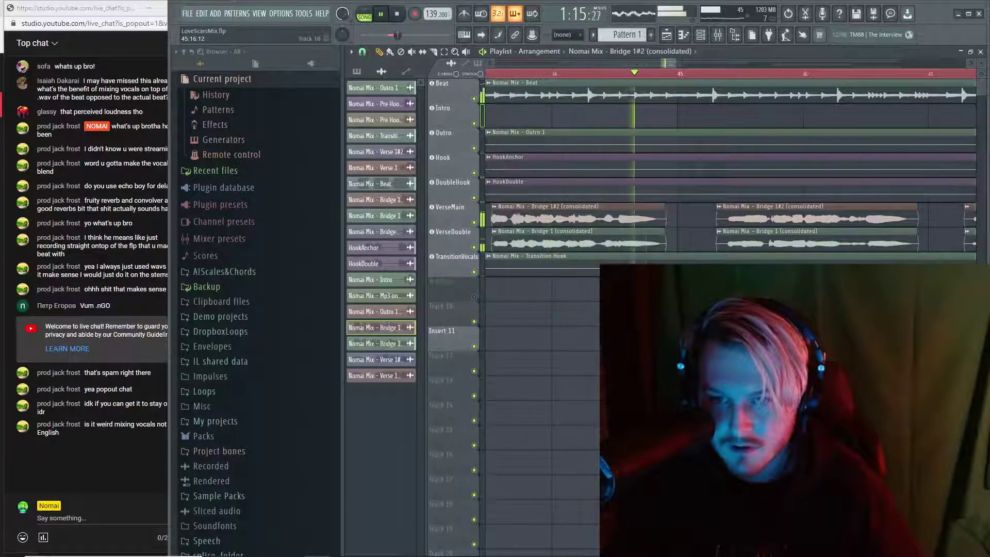
scroll(729, 170, "down", 2)
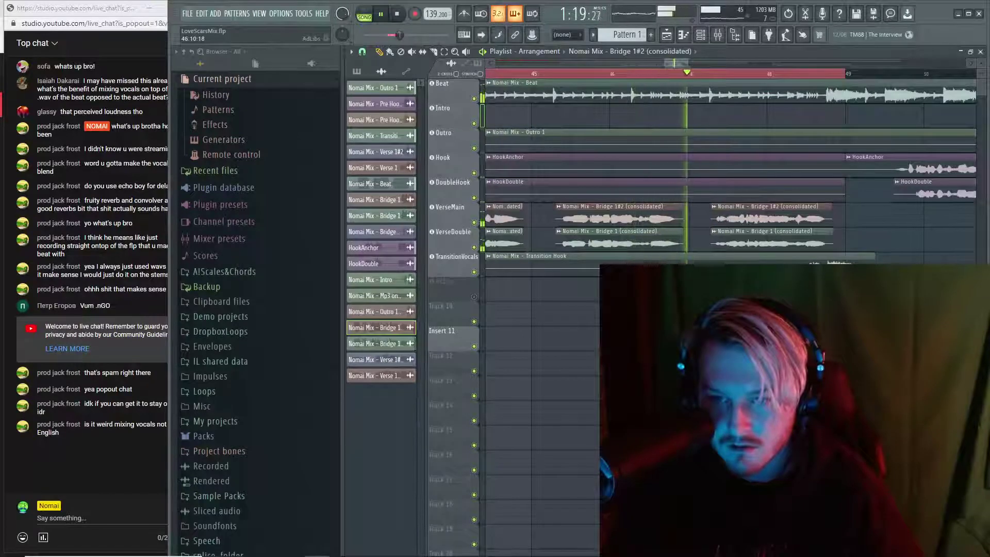
scroll(608, 241, "up", 2)
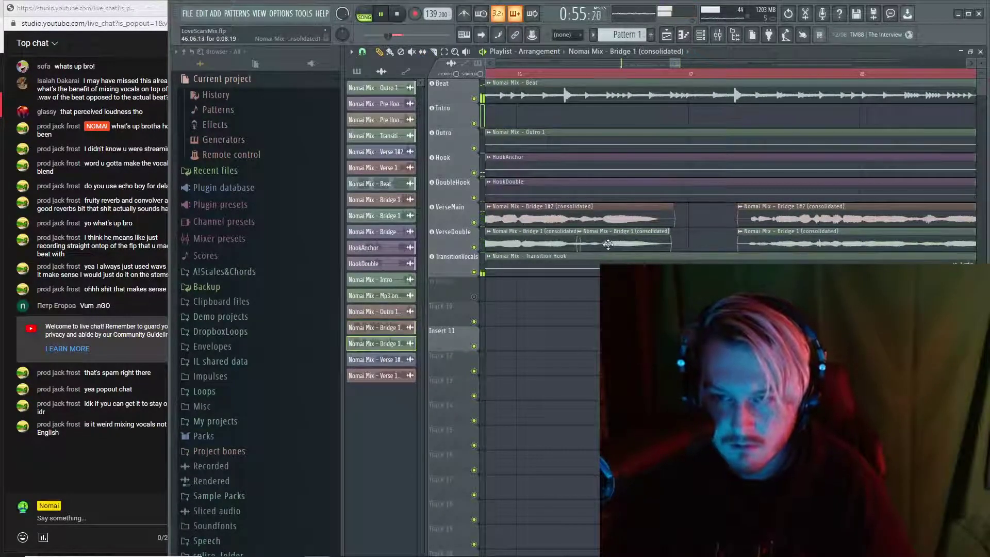
Listen to the rest of the first verse, stop playback and place the playback position just before the second verse, around bar 71
scroll(615, 255, "up", 1)
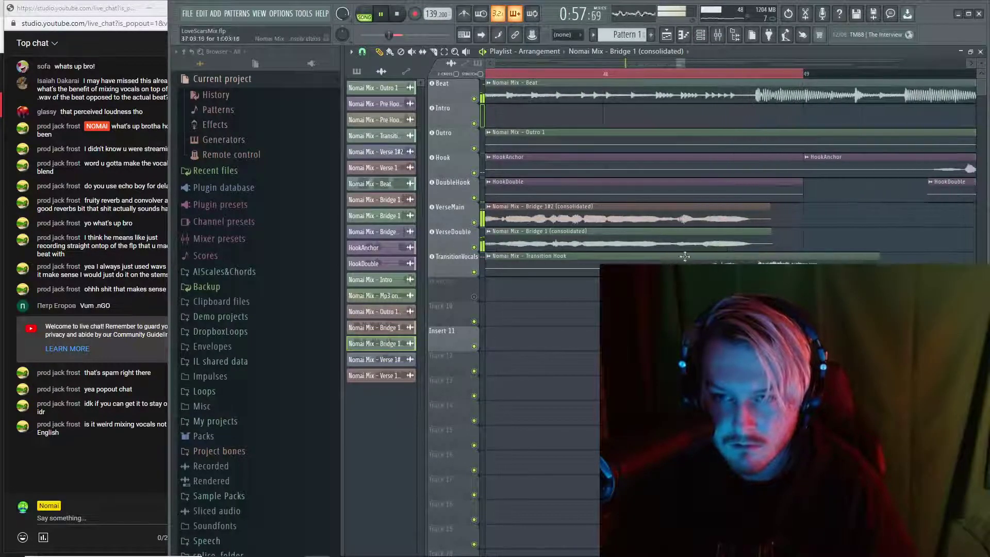
scroll(687, 256, "down", 5)
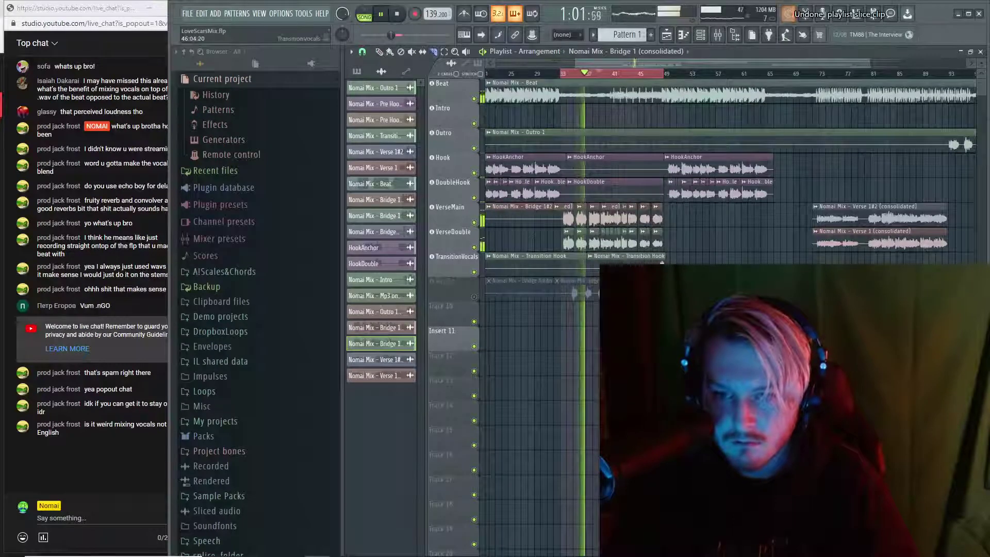
scroll(661, 263, "down", 2)
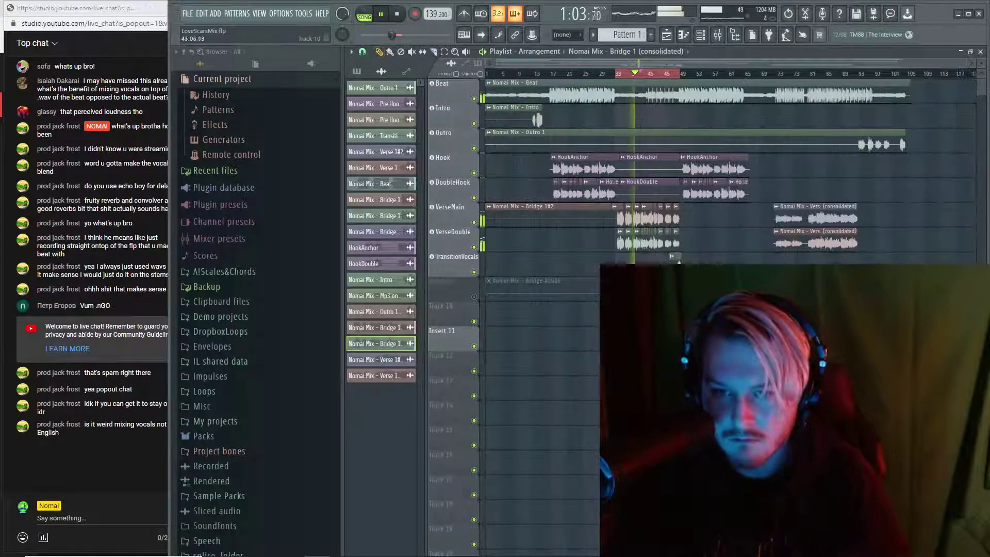
scroll(567, 219, "up", 3)
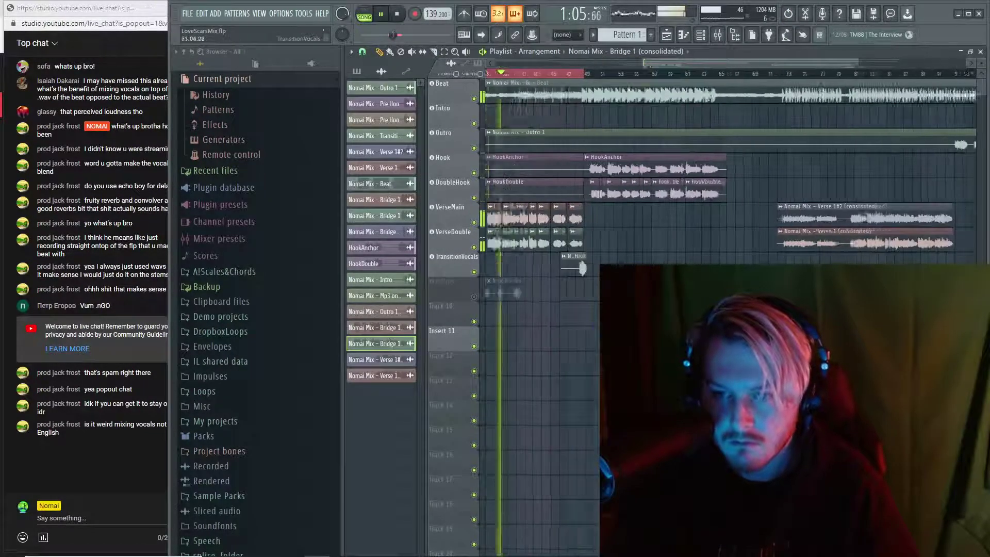
key("space")
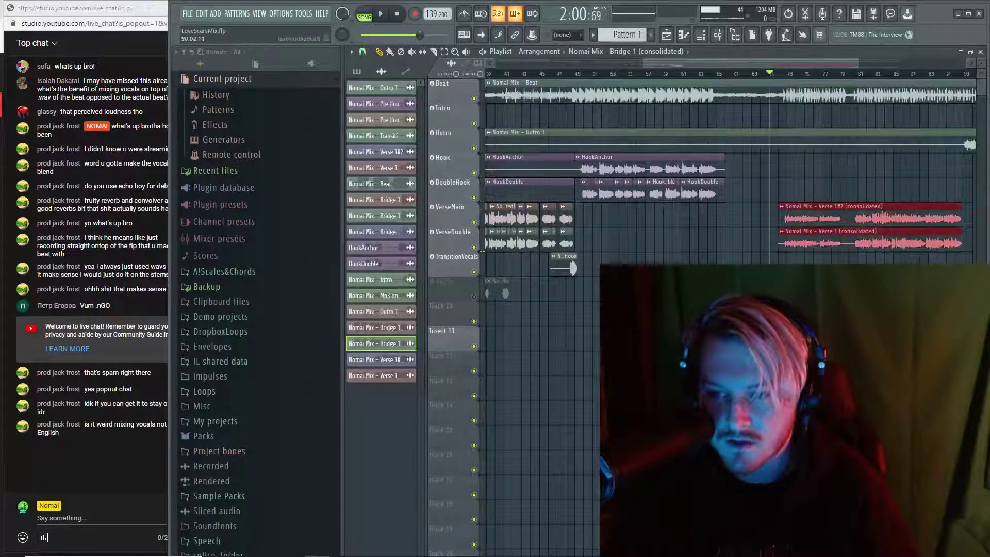
Play back the opening of the second verse on VerseMain and VerseDouble from about bar 71
key("space")
scroll(732, 109, "up", 2)
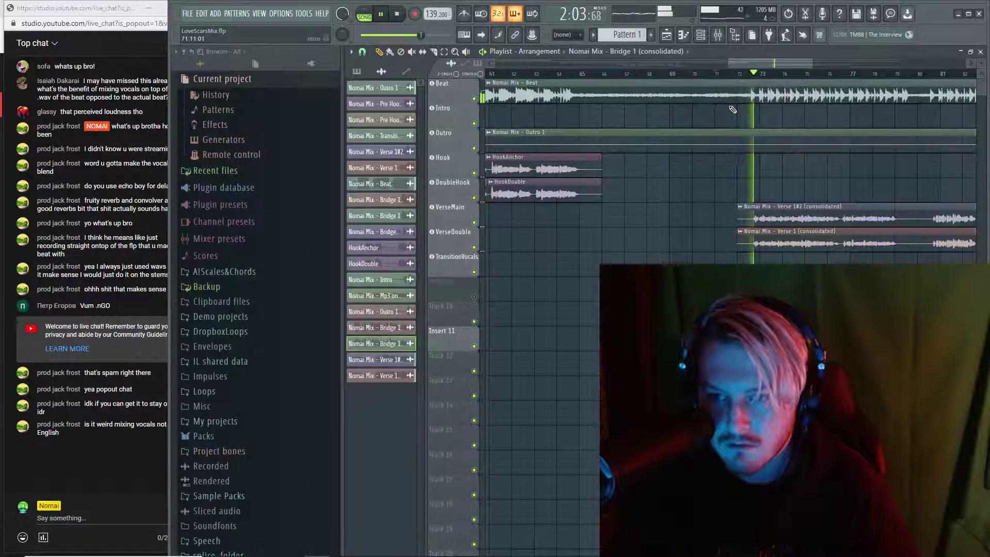
scroll(783, 170, "down", 2)
scroll(783, 170, "down", 2)
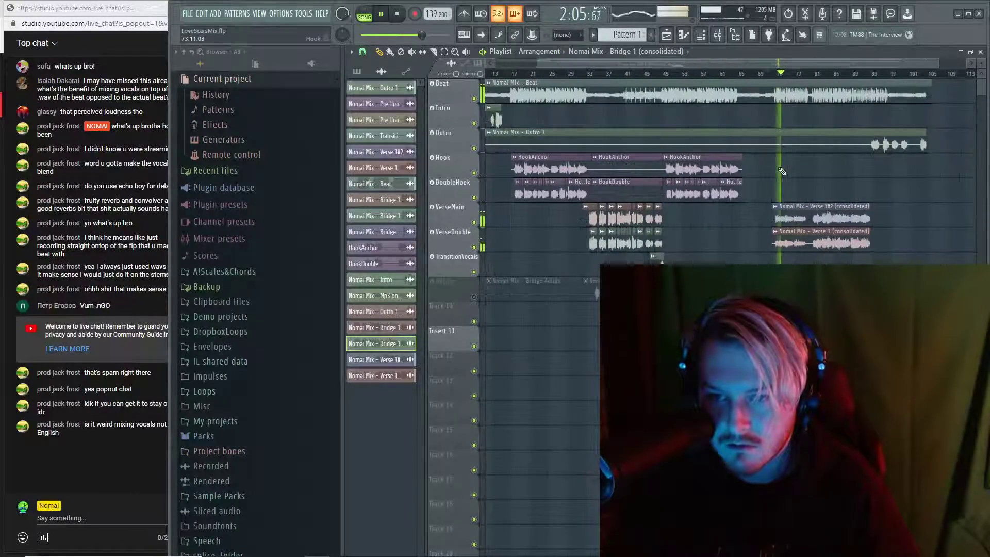
scroll(817, 229, "up", 3)
key("space")
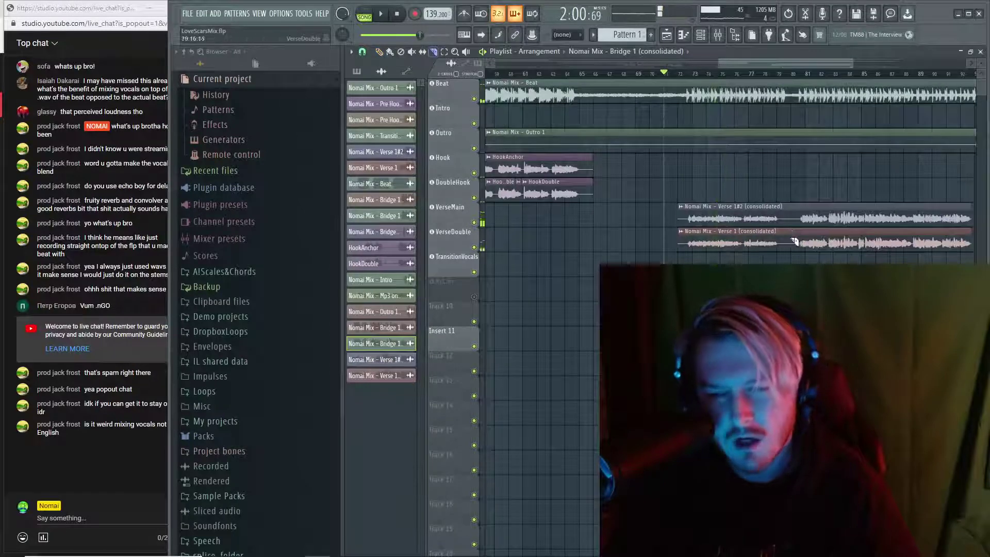
Slice the second-verse VerseMain and VerseDouble clips at bar 80 and compare the resulting parts with the first verse
left_click(790, 252)
scroll(794, 254, "up", 2)
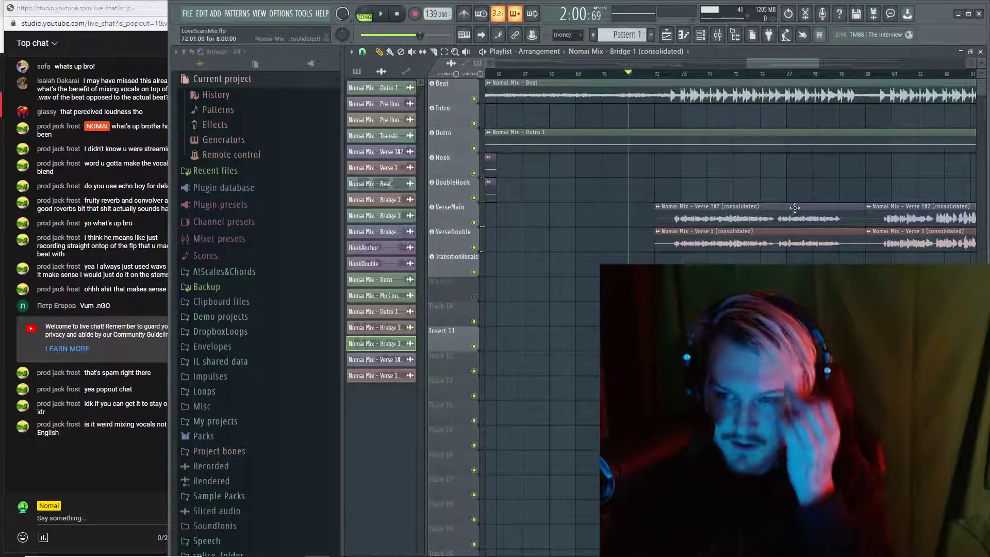
scroll(889, 258, "down", 3)
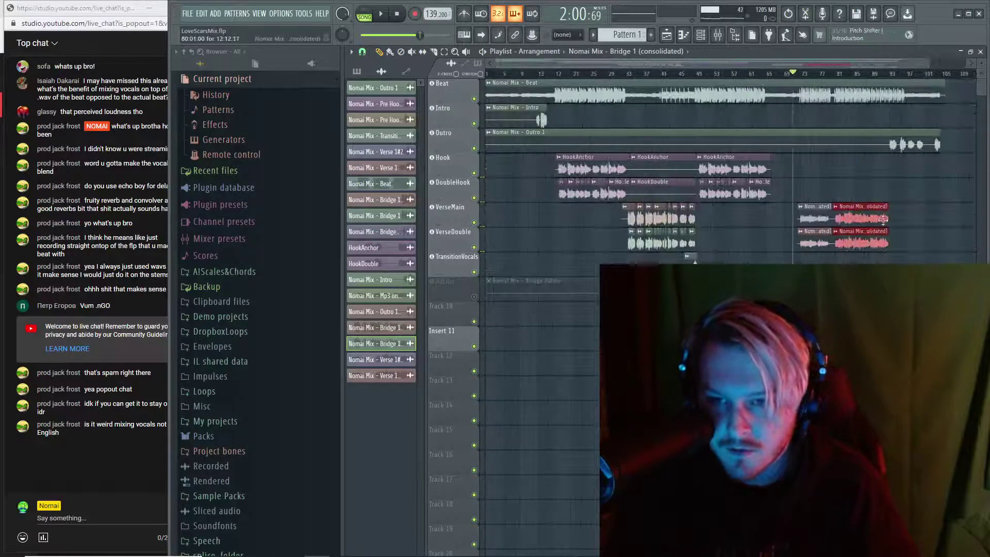
left_click_drag(711, 206, 612, 243)
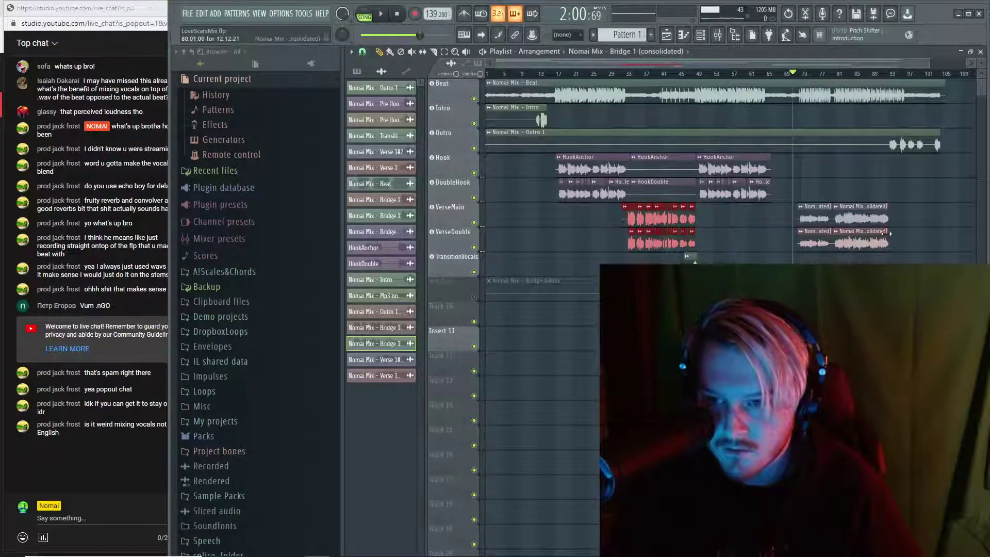
left_click_drag(905, 178, 910, 253)
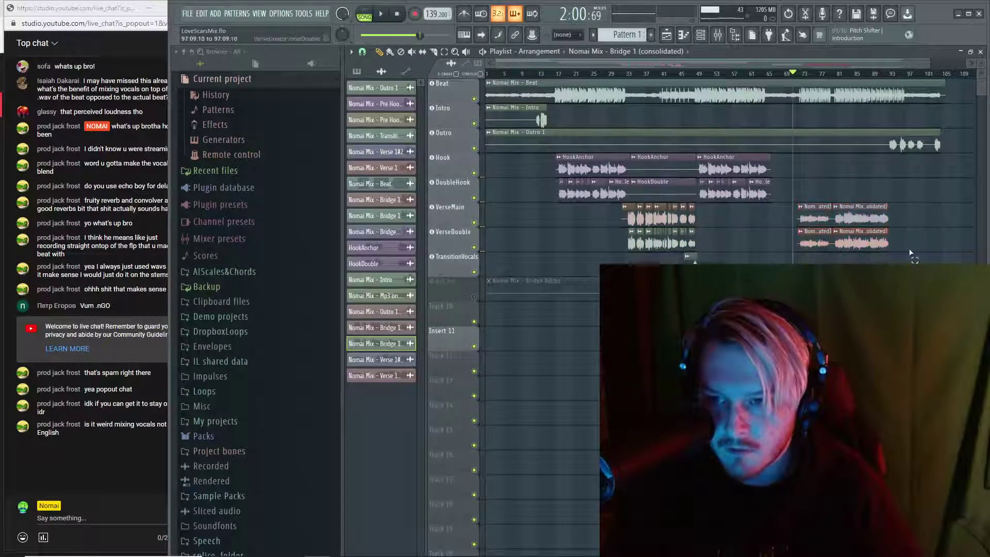
Normalize the second-verse samples on VerseMain and VerseDouble
double_click(872, 215)
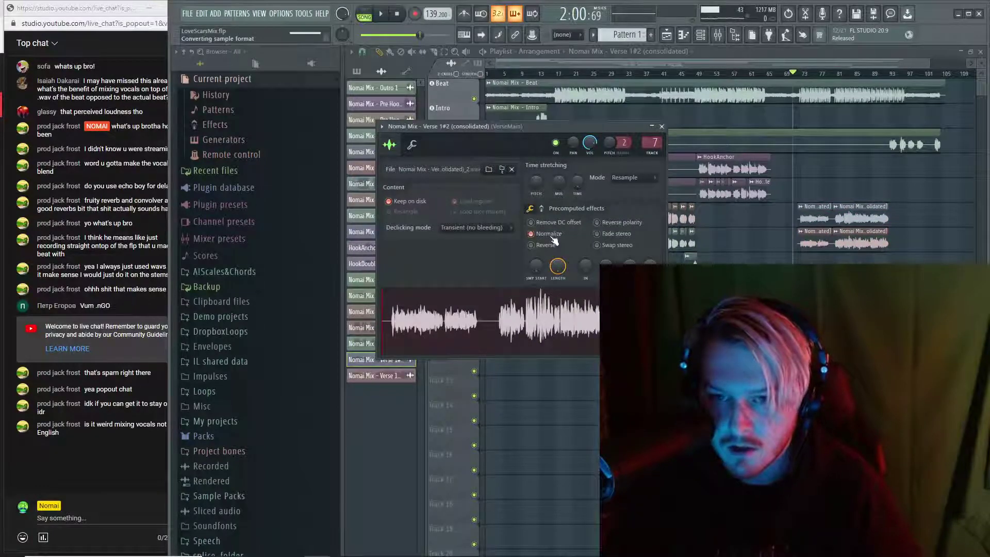
key("Escape")
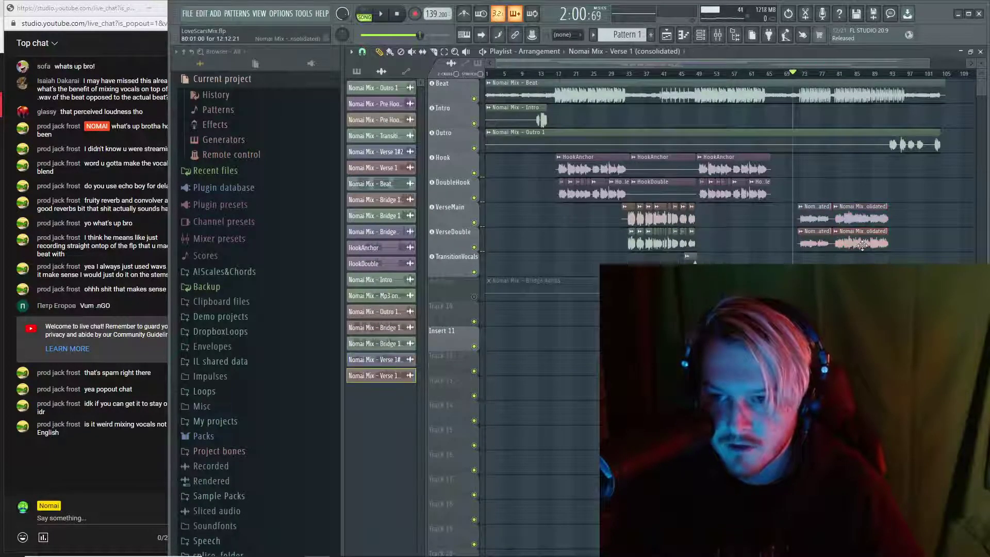
double_click(862, 246)
key("Escape")
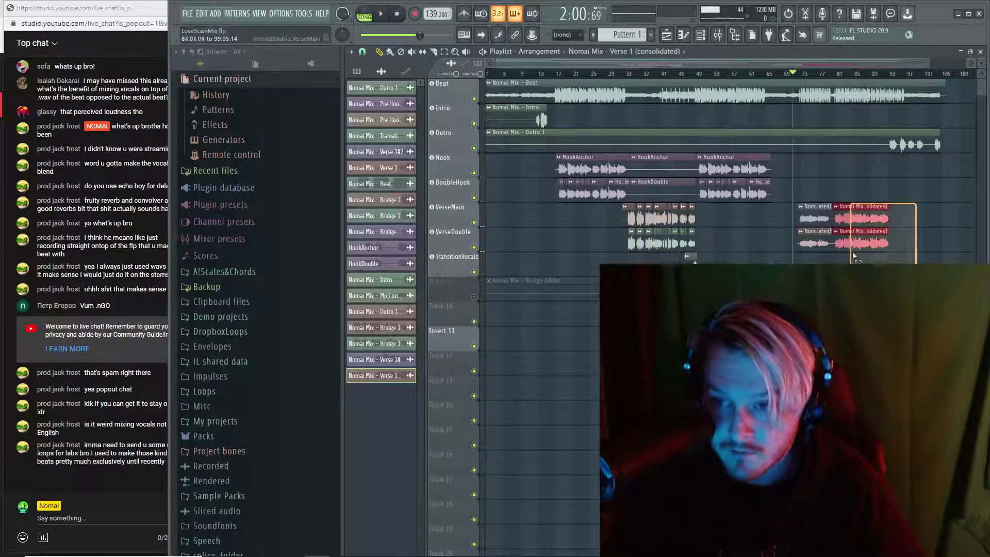
mouse_move(719, 217)
left_mouse_down()
mouse_move(604, 252)
mouse_move(725, 222)
left_mouse_up()
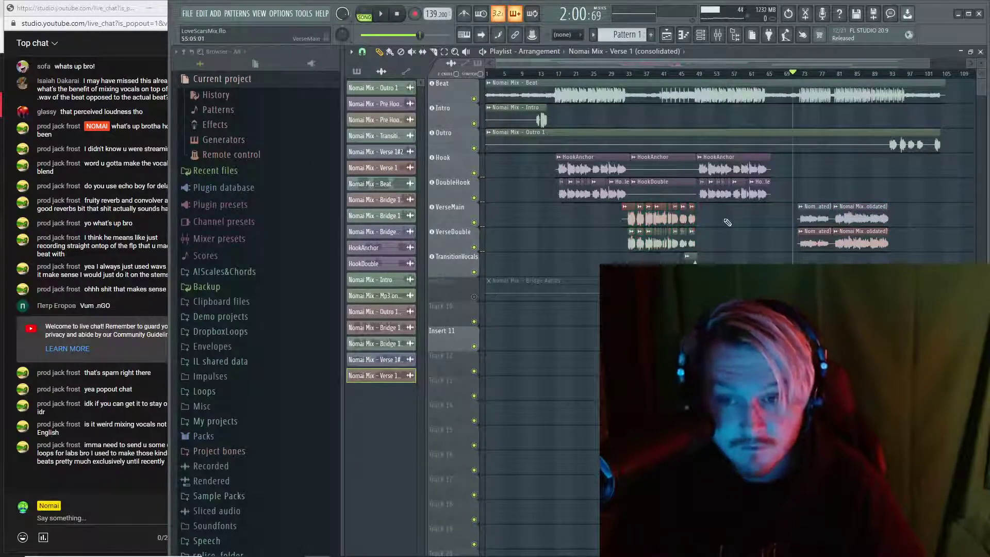
left_click(817, 202)
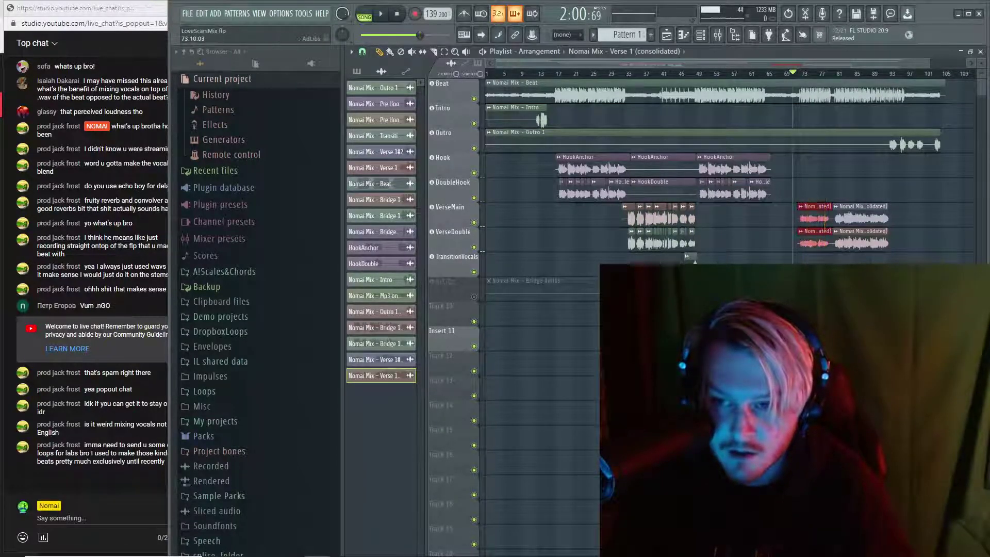
scroll(783, 222, "up", 3)
scroll(833, 202, "down", 2)
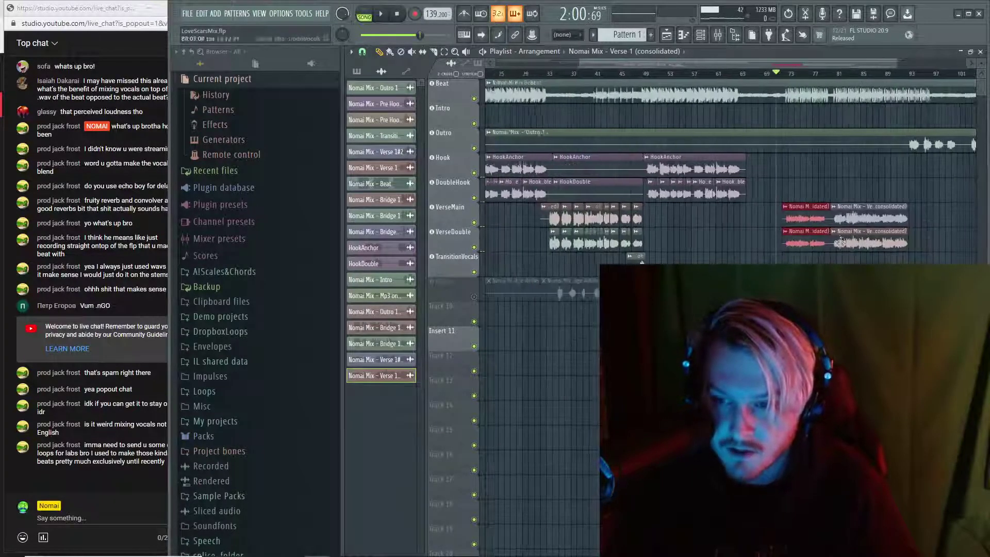
key("ctrl+d")
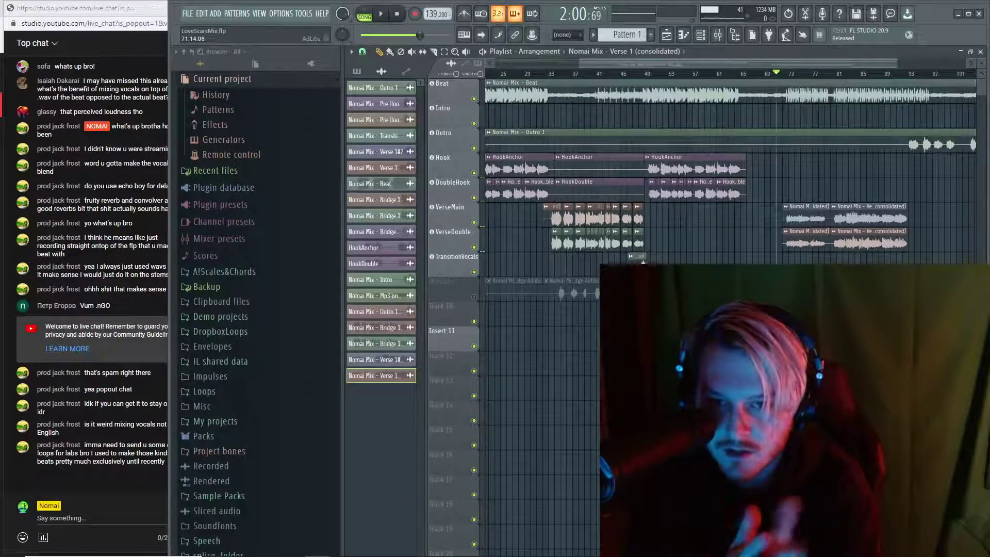
key("F9")
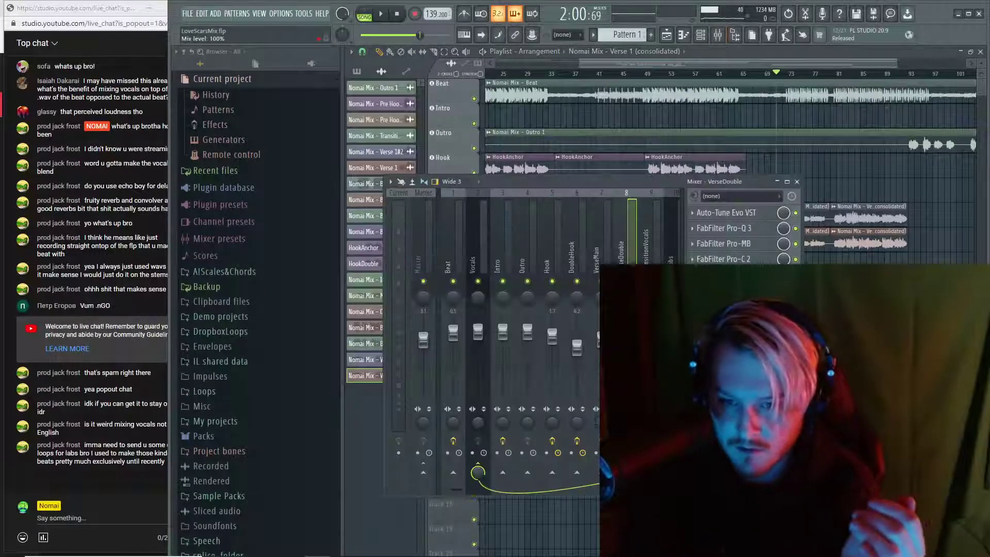
key("F9")
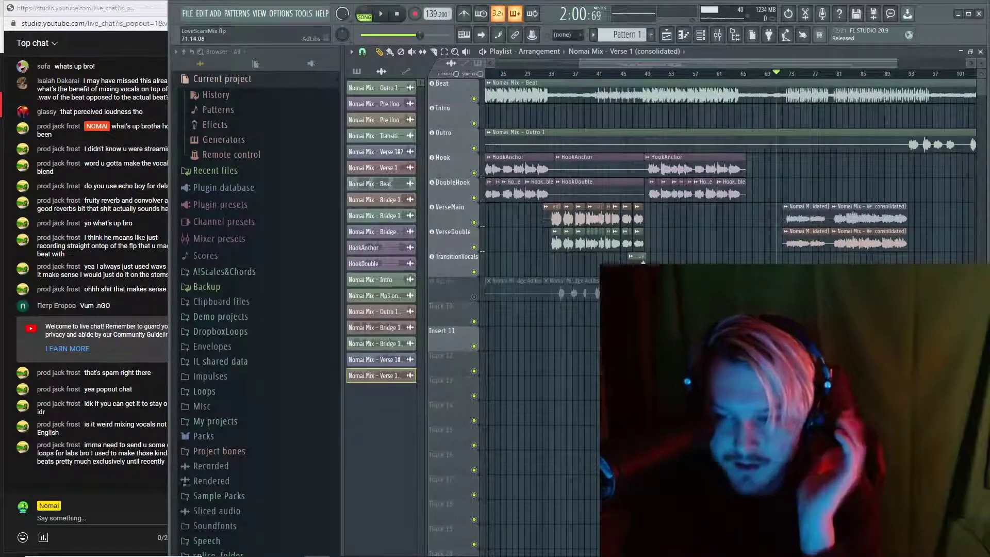
Make the VerseMain part from bar 72 to 80 unique as a sample, saving it in the MakeUniqueAsSample folder
left_click(785, 206)
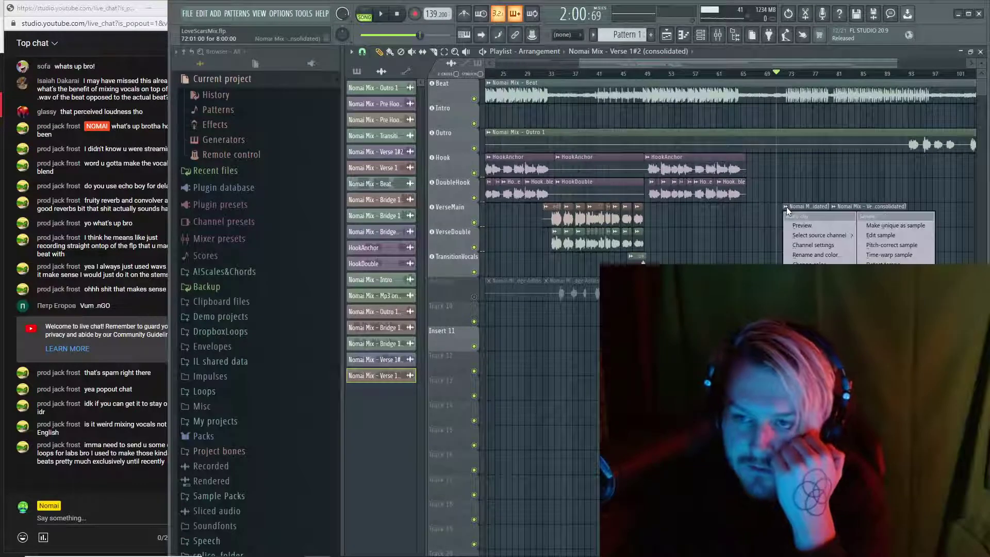
left_click(895, 225)
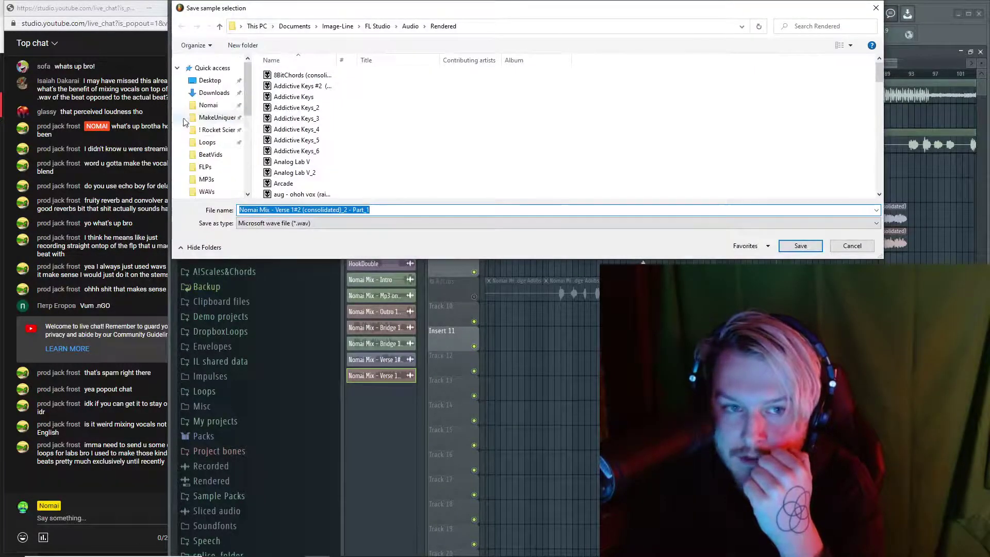
left_click(214, 117)
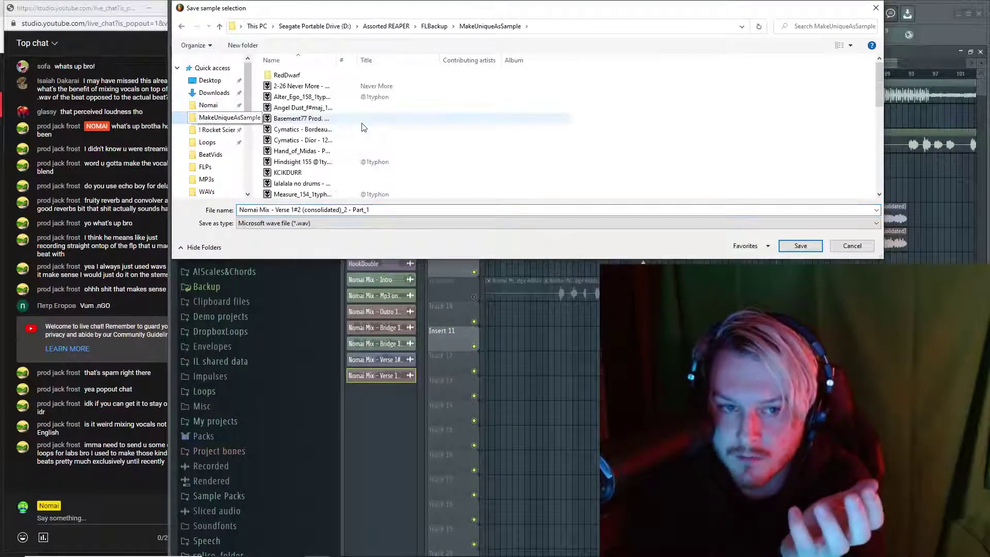
scroll(529, 157, "down", 5)
scroll(529, 158, "up", 5)
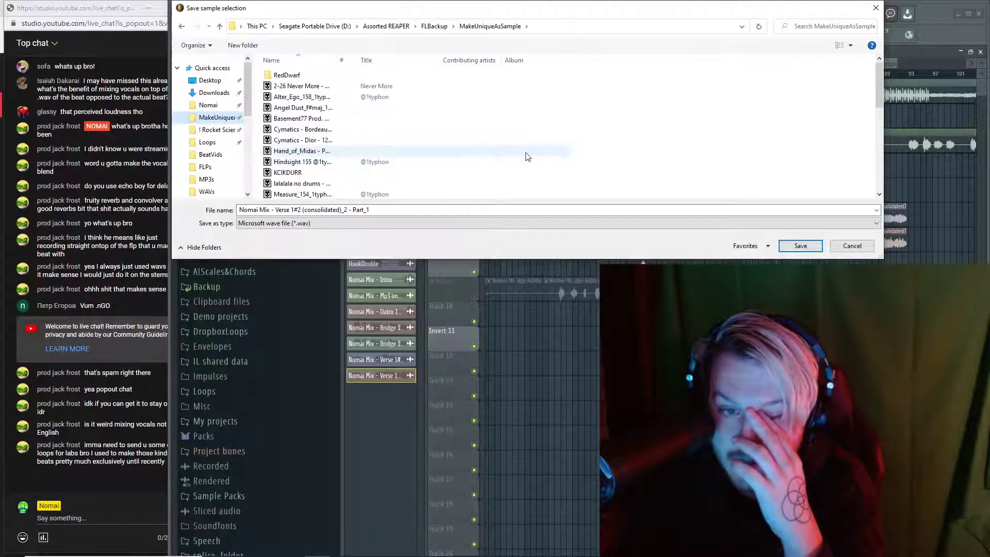
left_click(800, 246)
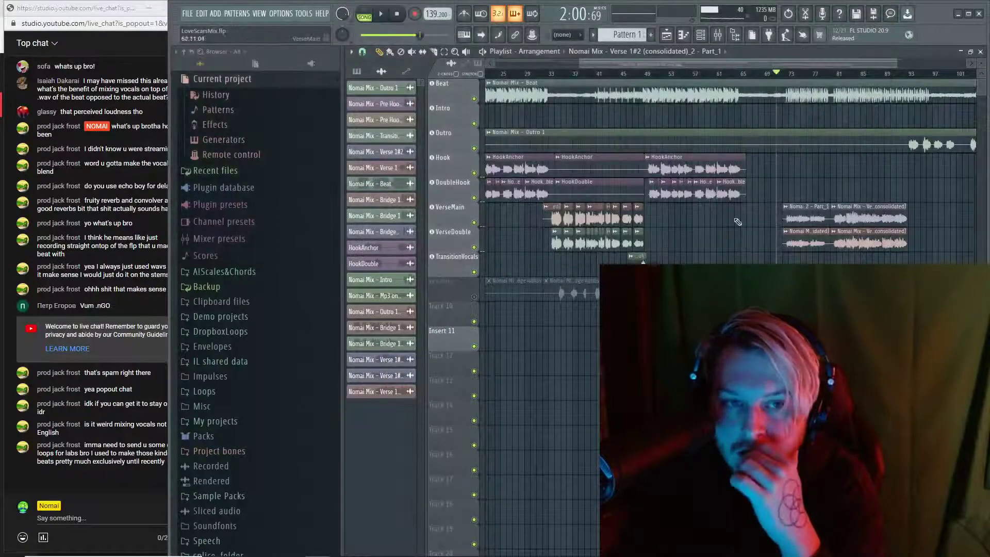
Make the matching VerseDouble part from bar 72 to 80 unique as a sample in the MakeUniqueAsSample folder
left_click(788, 232)
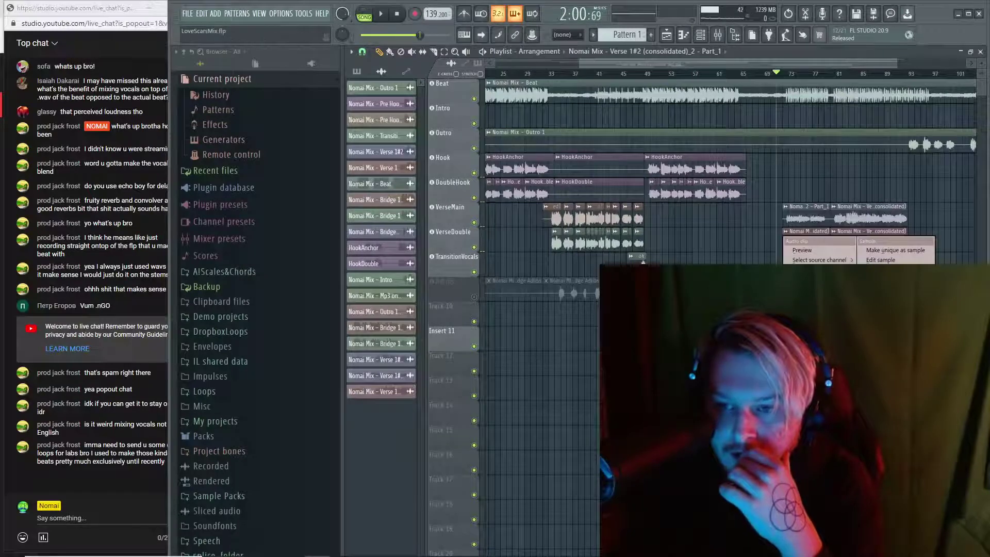
left_click(899, 251)
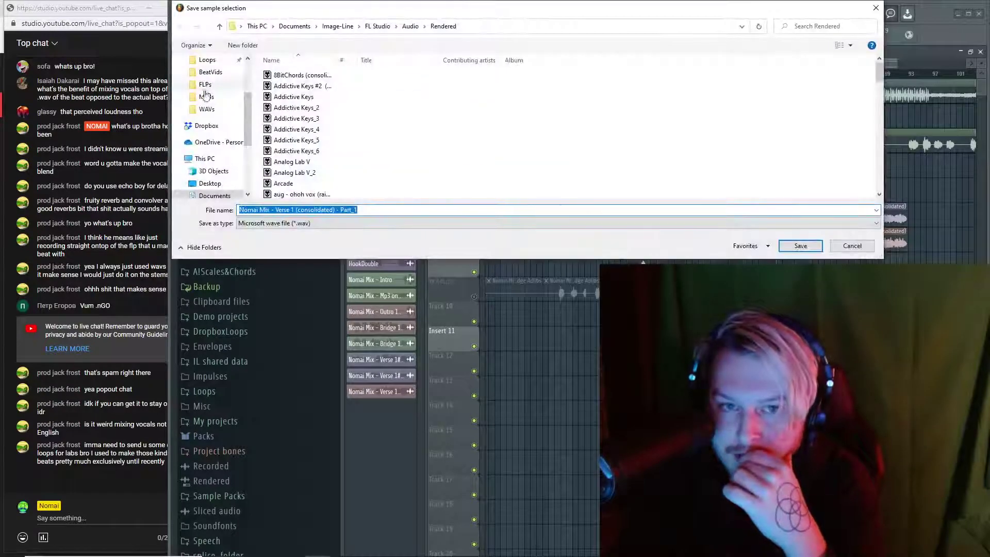
left_click(212, 118)
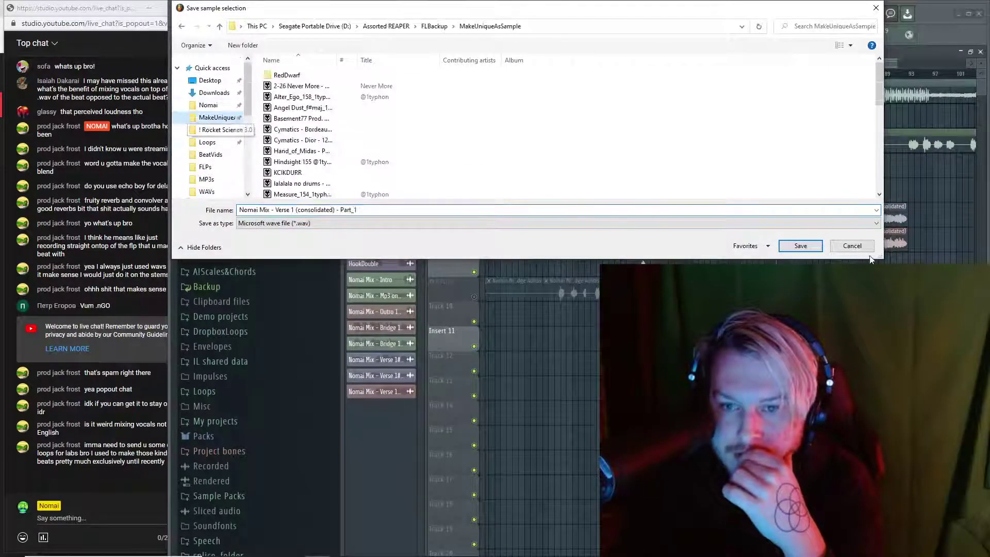
left_click(811, 249)
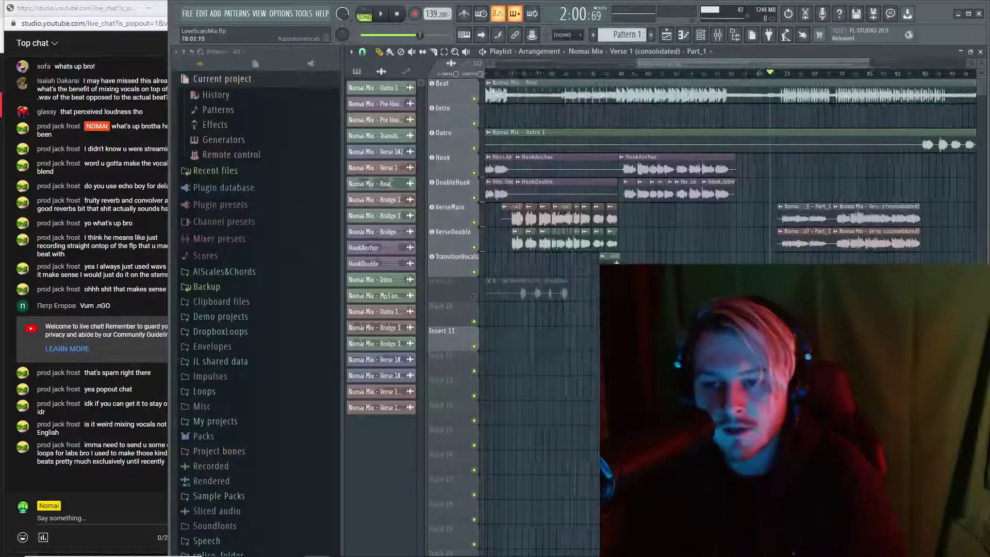
Try Normalize on the new VerseMain Part_1 sample and set its precomputed gain boost to 4%
scroll(755, 222, "up", 3)
double_click(755, 220)
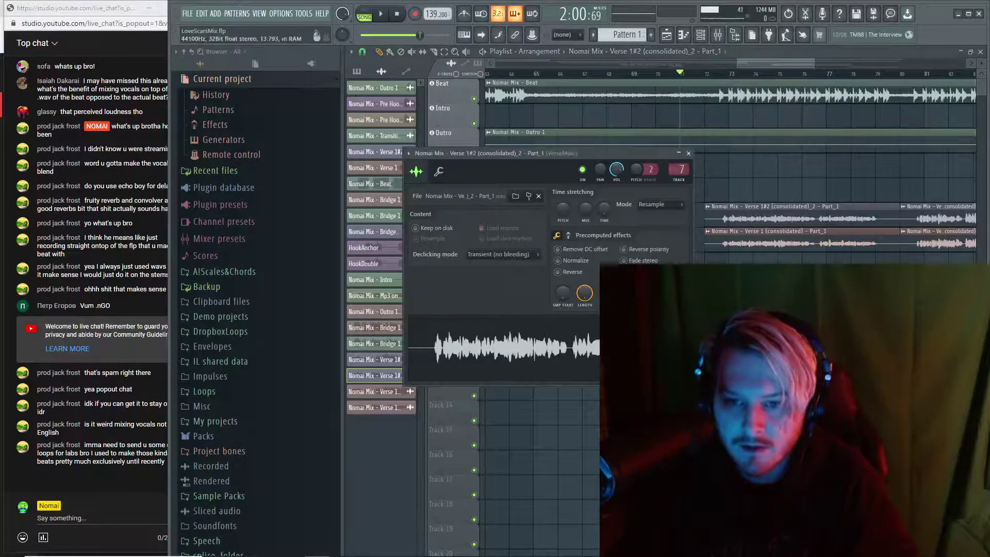
left_click(558, 261)
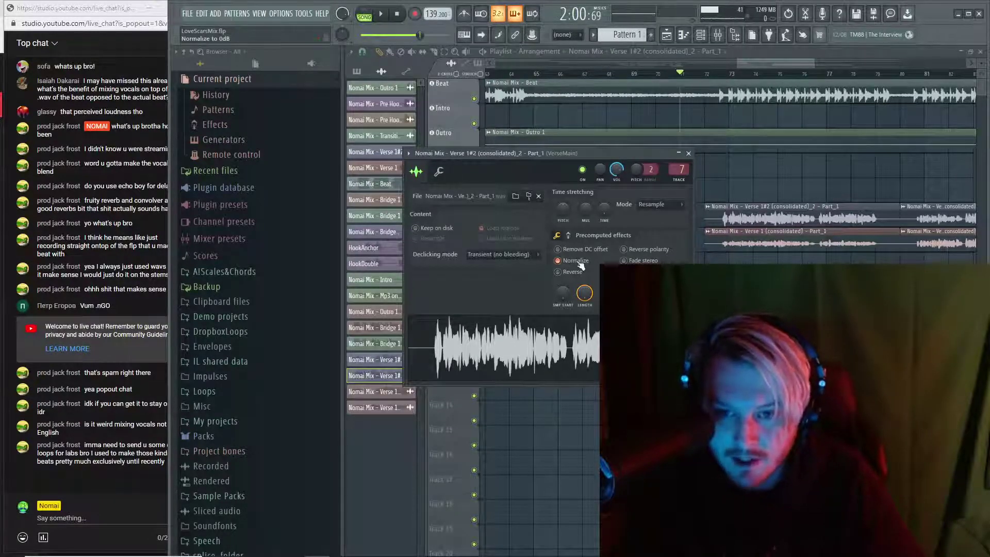
left_click(568, 235)
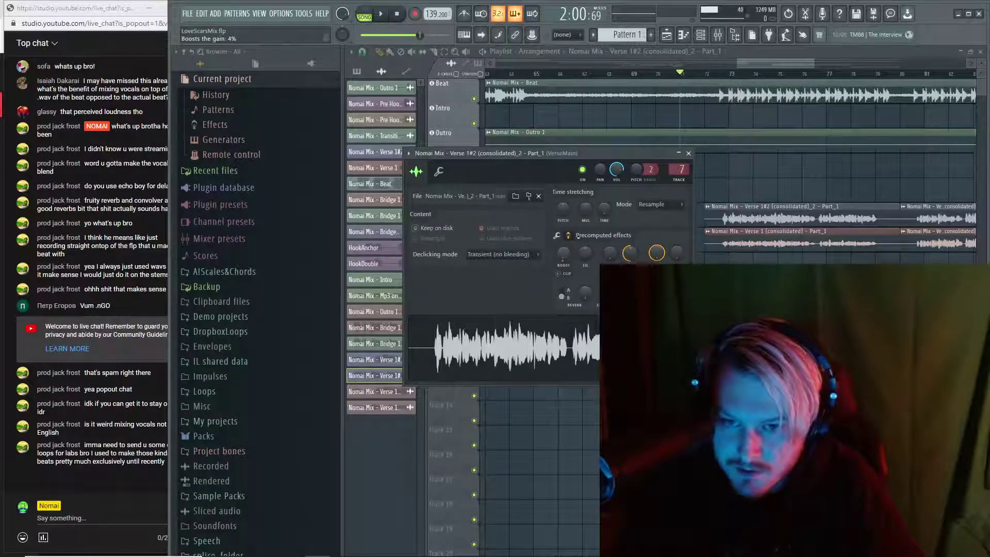
key("Escape")
scroll(810, 238, "down", 5, "ctrl")
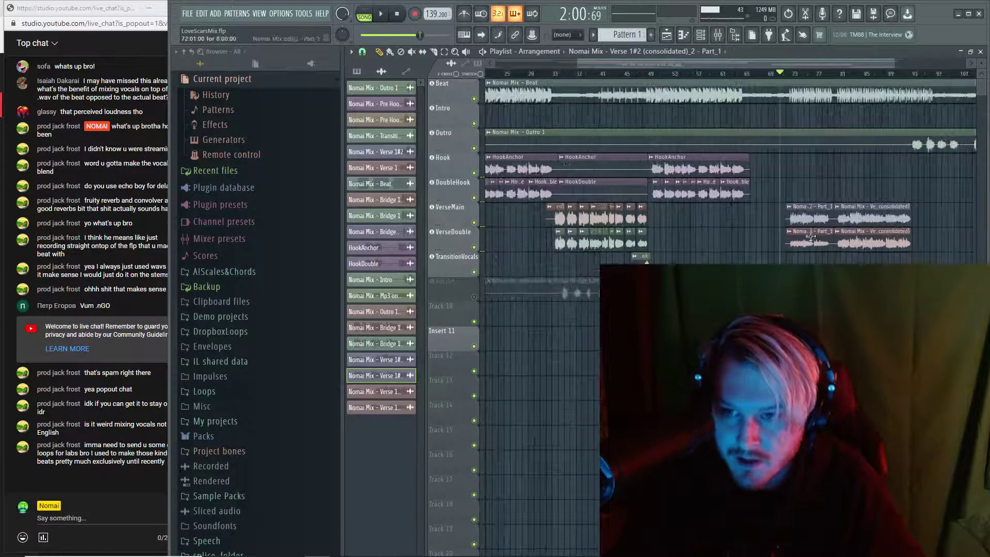
scroll(817, 216, "up", 5, "ctrl")
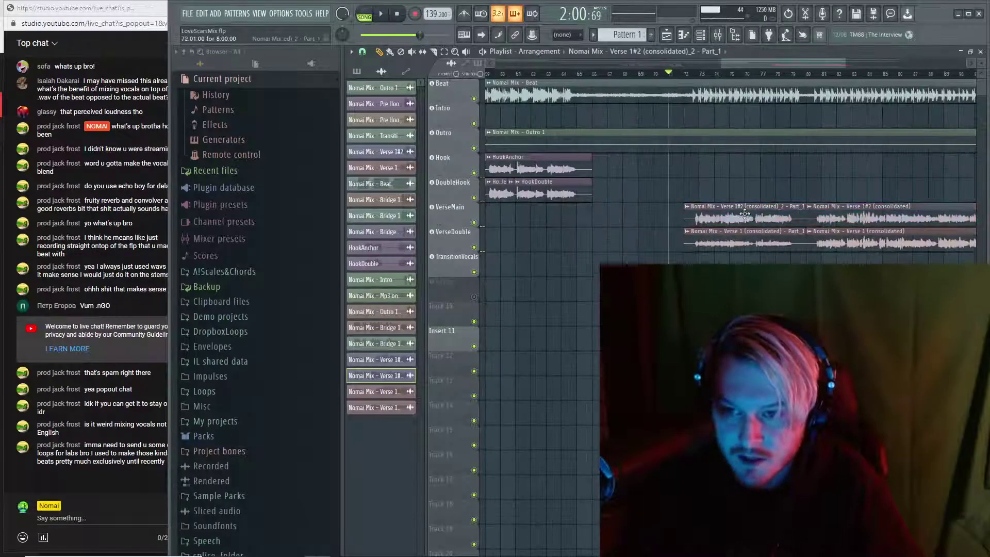
Review the VerseMain Part_1 sample's precomputed effects and set the VerseDouble Part_1 sample's precomputed gain boost to 4%
double_click(762, 217)
left_click(569, 235)
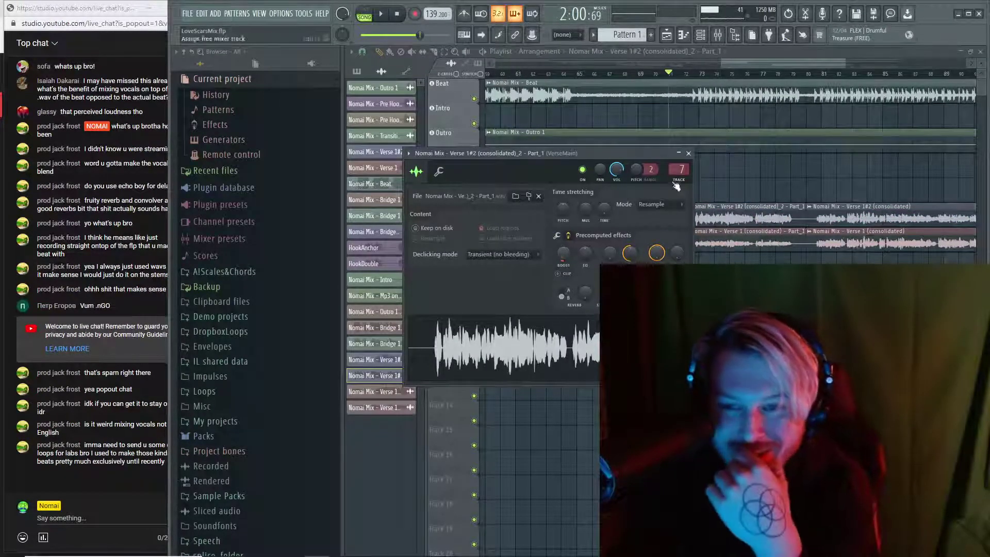
left_click(688, 153)
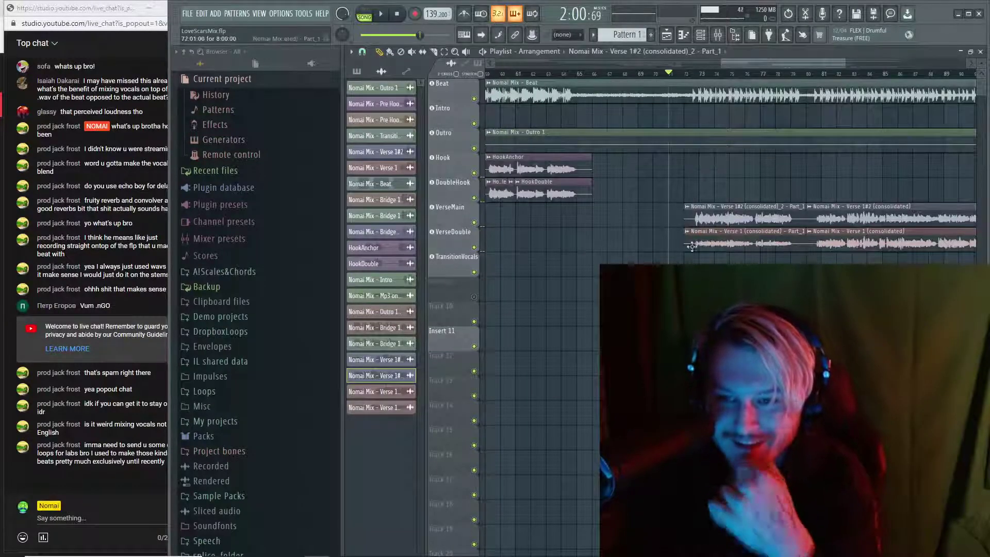
scroll(732, 242, "up", 4, "ctrl")
double_click(737, 244)
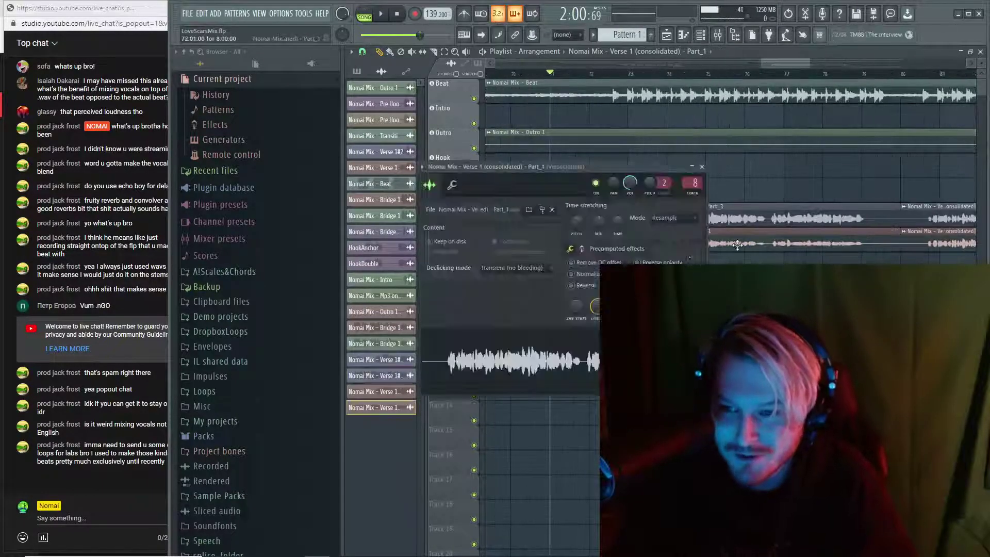
left_click_drag(577, 266, 577, 263)
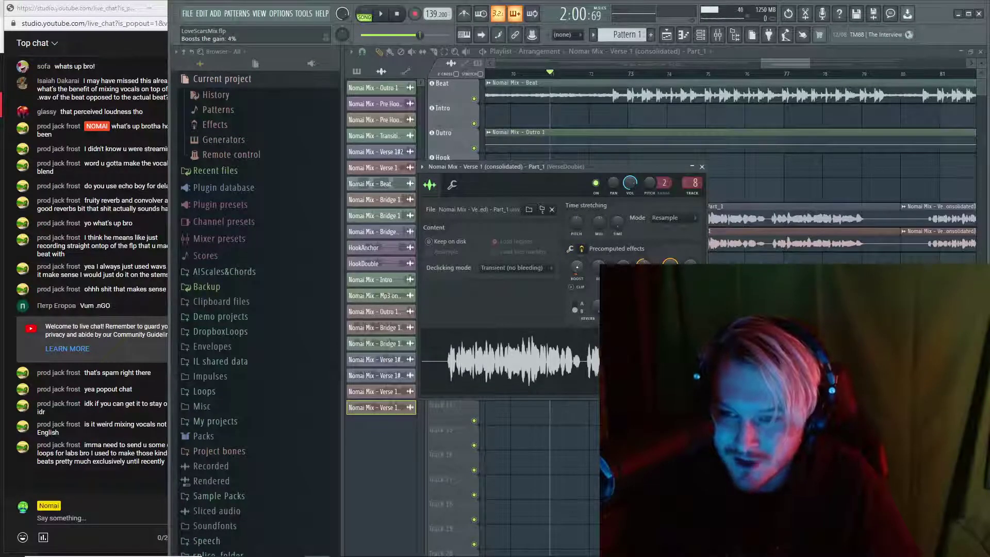
key("Escape")
Play the transition out of the hook toward the second verse, starting just before bar 65
left_click(132, 404)
left_click_drag(158, 470, 168, 444)
left_click(580, 74)
scroll(580, 74, "down", 5)
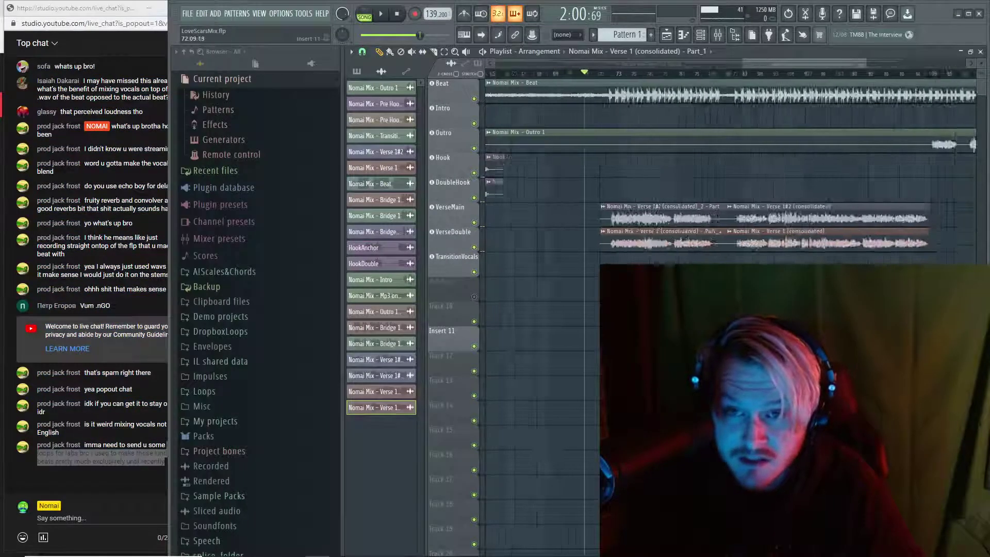
left_click(579, 74)
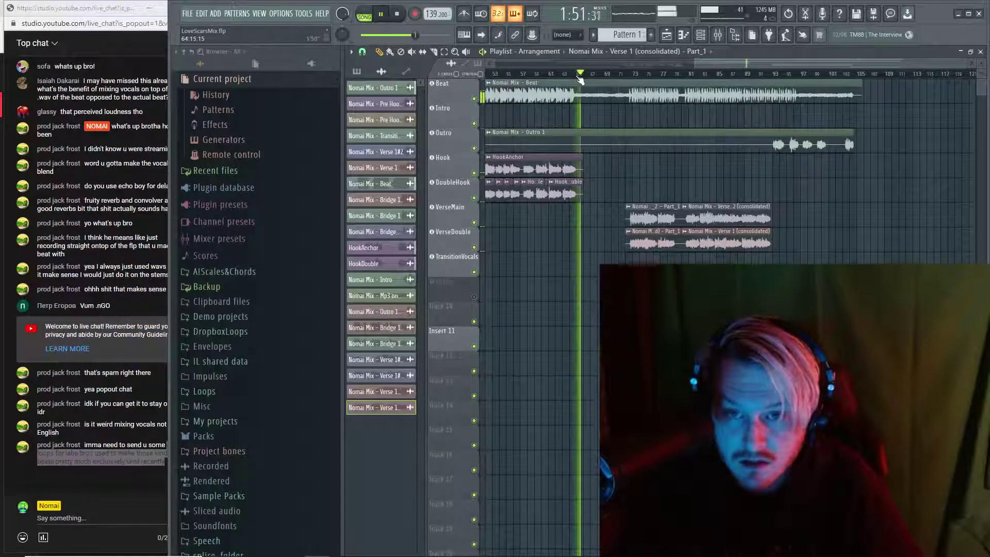
scroll(558, 103, "up", 3)
left_click_drag(621, 170, 611, 172)
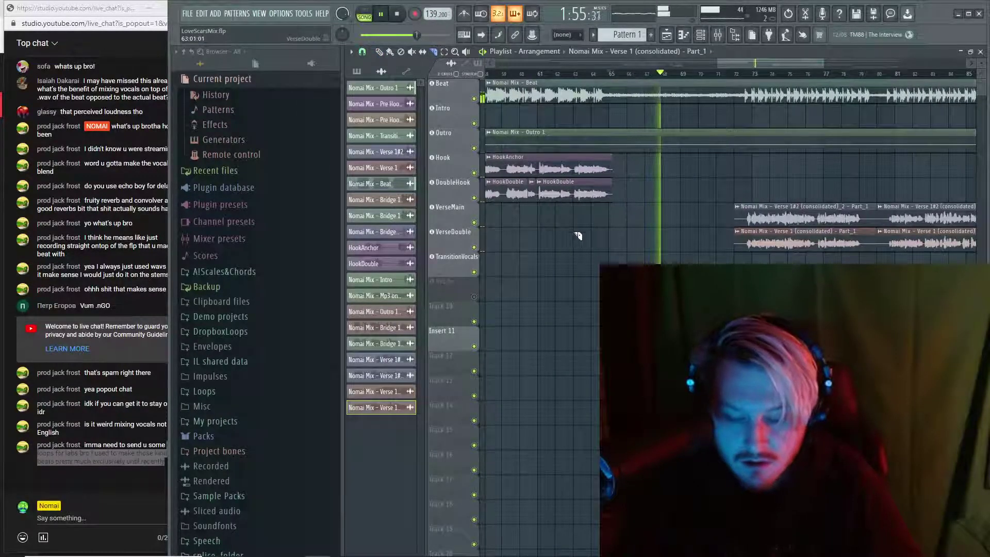
key("space")
left_click(744, 82)
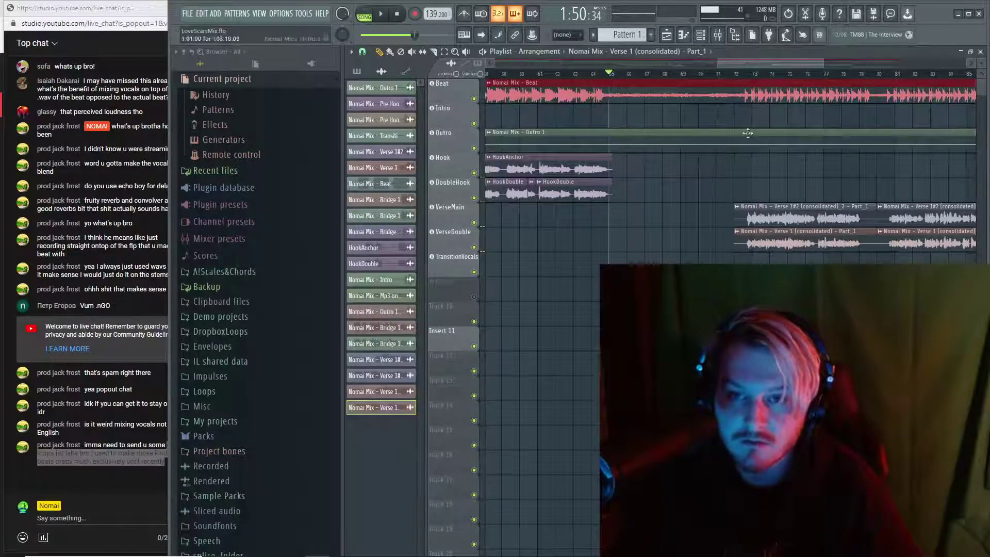
left_click(719, 86)
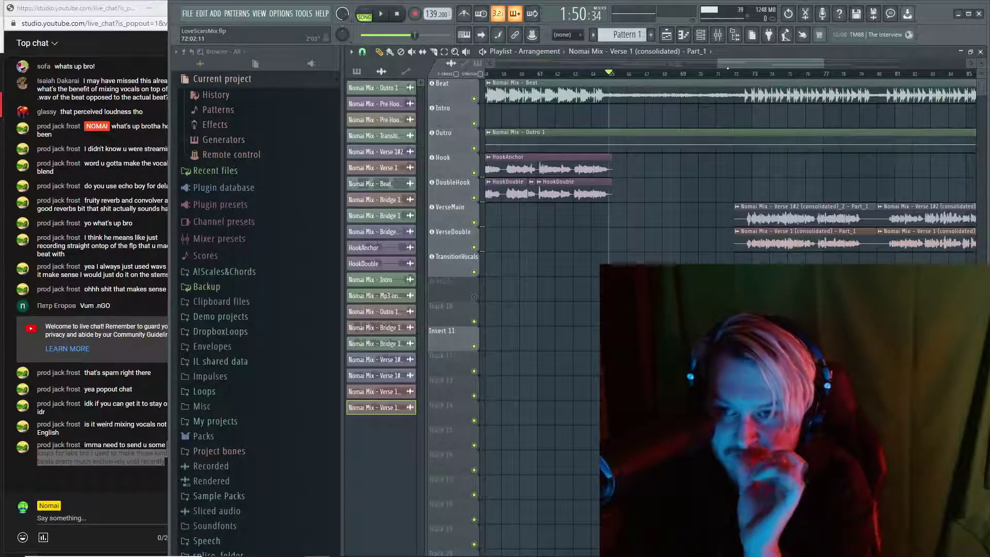
left_click(733, 74)
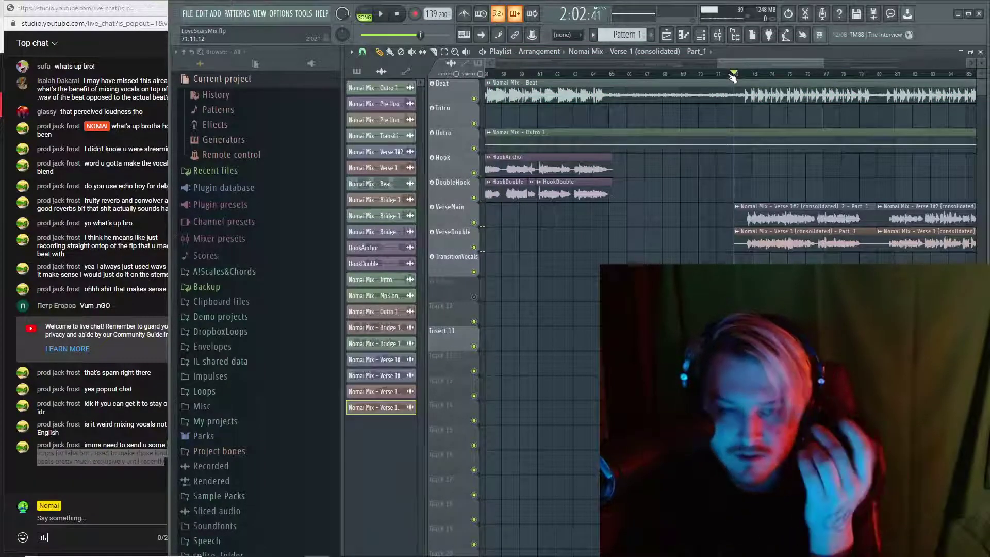
left_click_drag(733, 74, 610, 74)
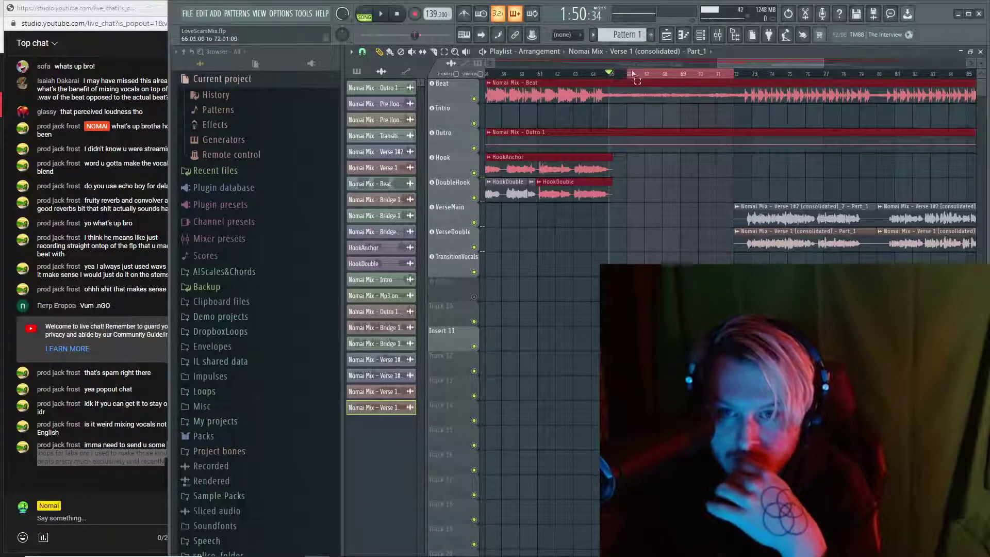
left_click(743, 98)
left_click_drag(754, 78, 633, 83)
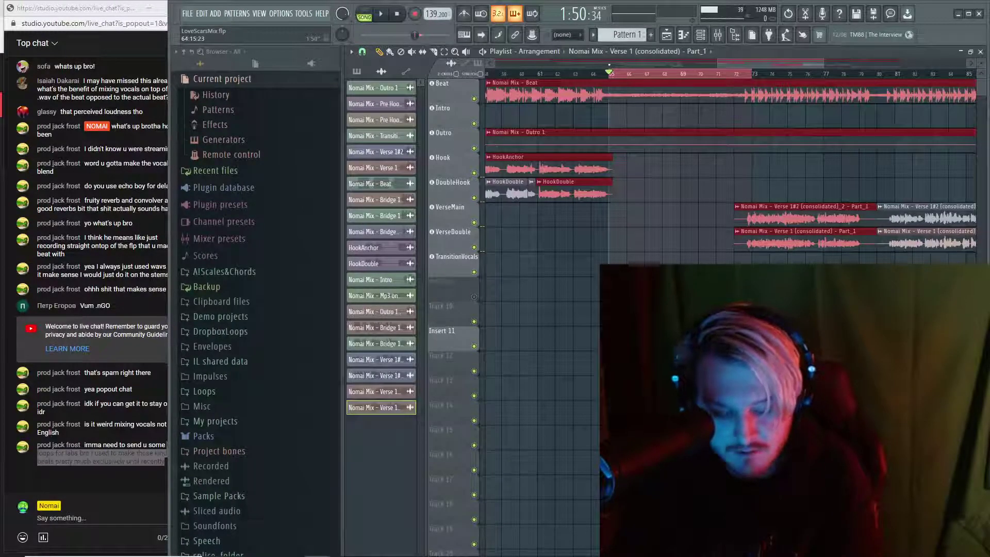
left_click(656, 80)
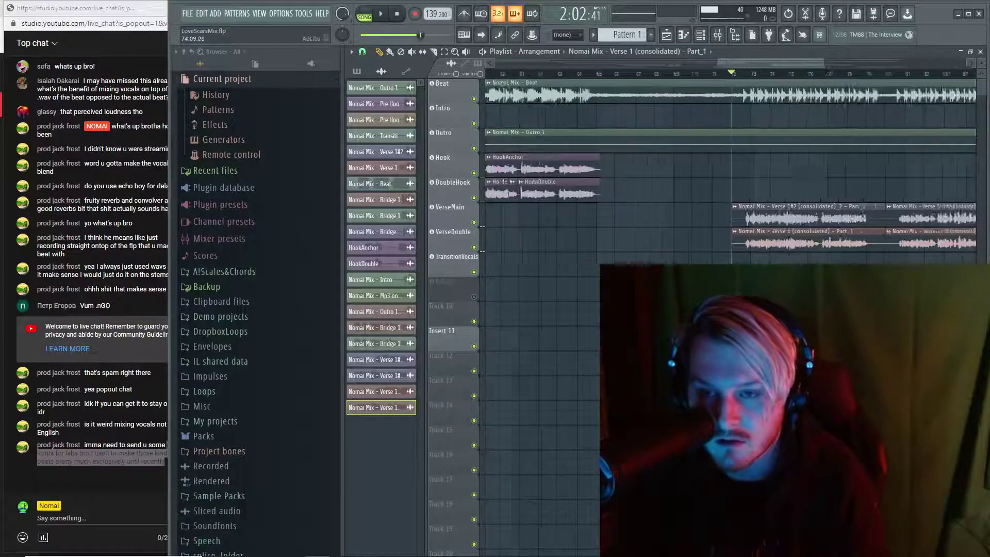
Play the second verse from bar 72 and compare the timing and level of the VerseMain and VerseDouble clips
scroll(596, 265, "up", 3)
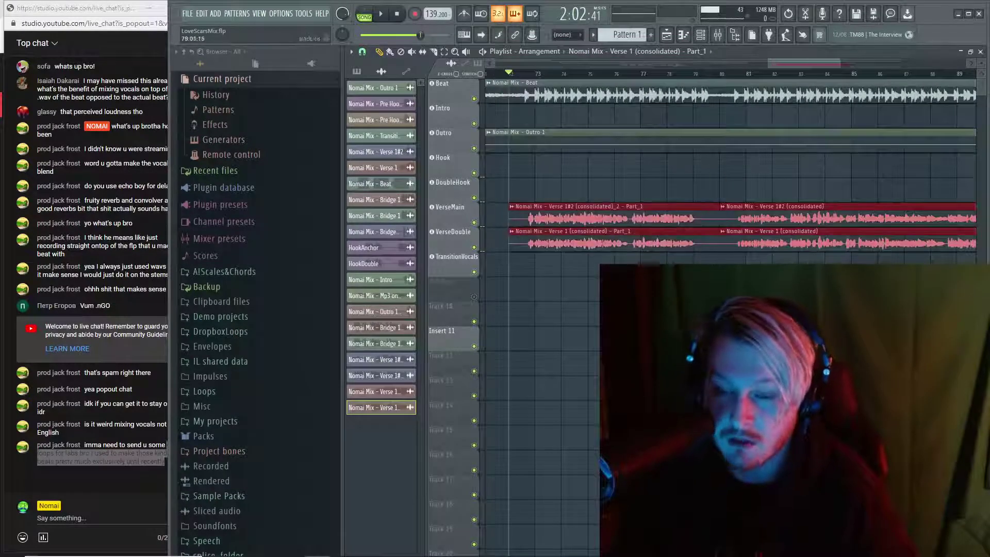
scroll(793, 206, "down", 4)
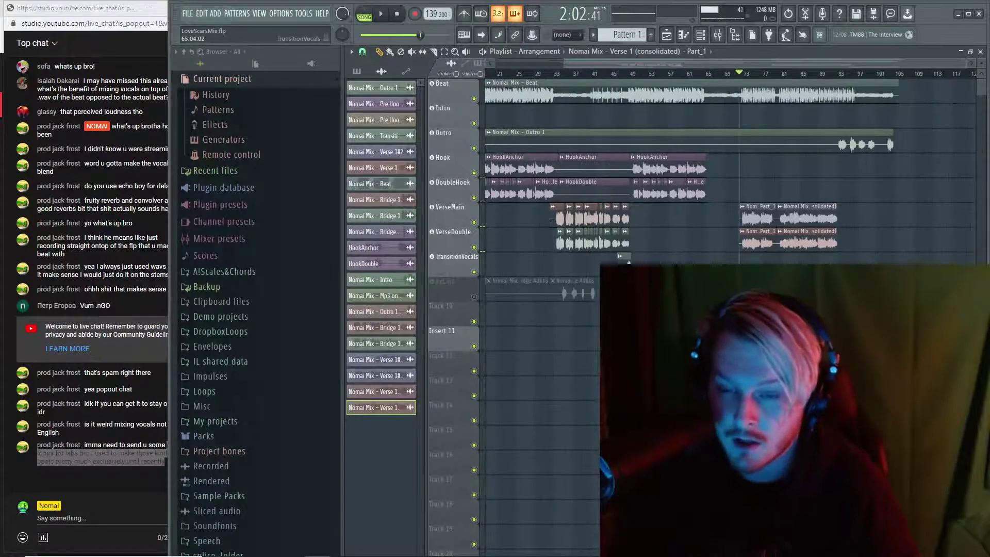
scroll(707, 207, "up", 2)
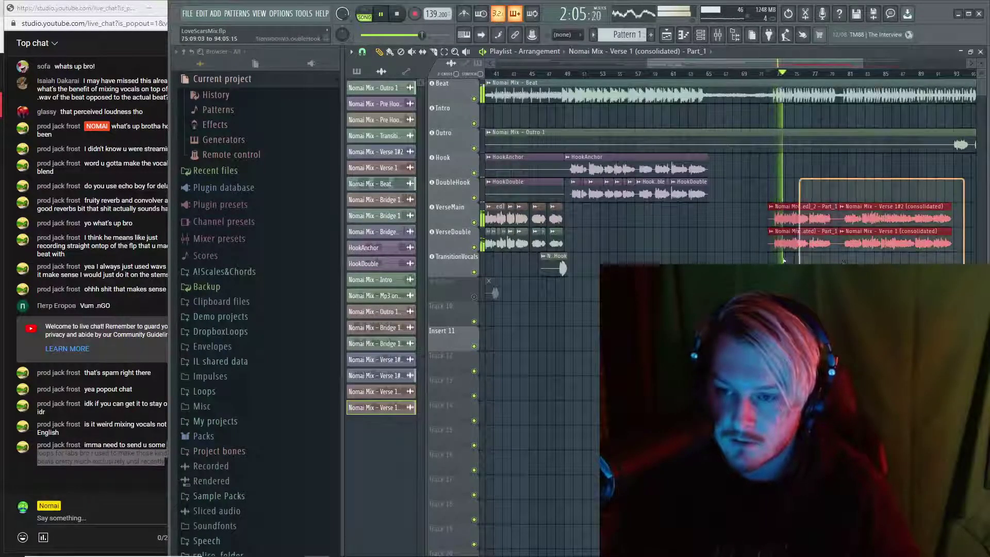
scroll(813, 207, "up", 4)
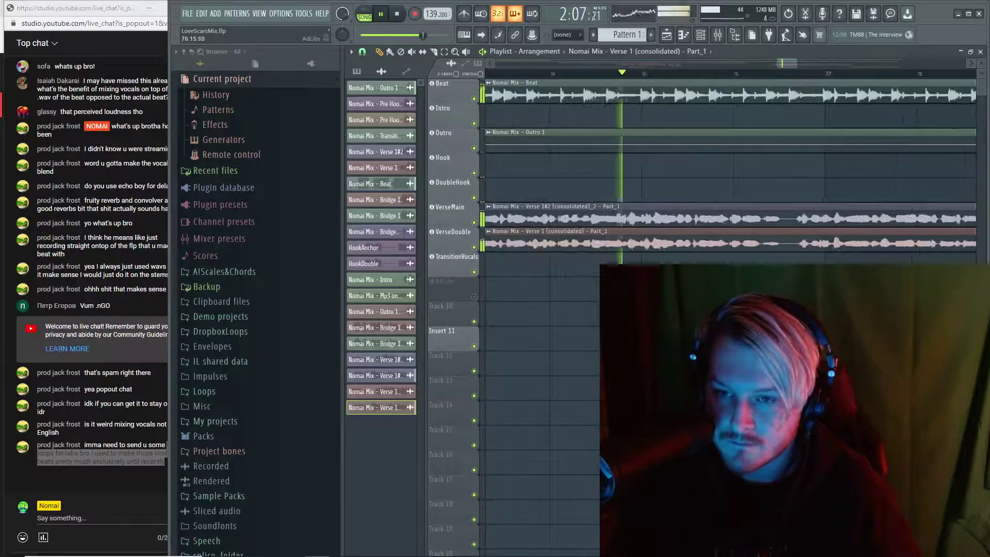
scroll(879, 258, "up", 1)
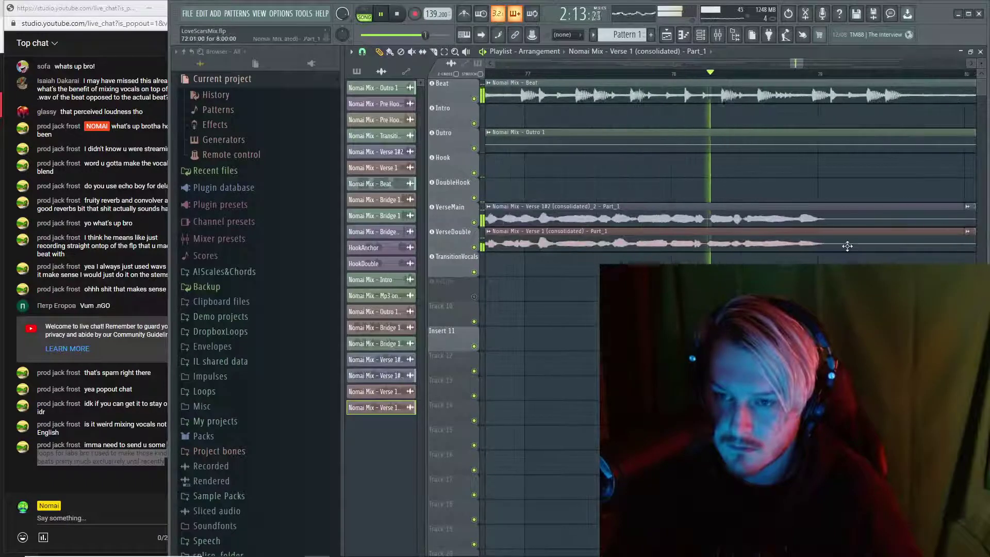
scroll(845, 245, "down", 5)
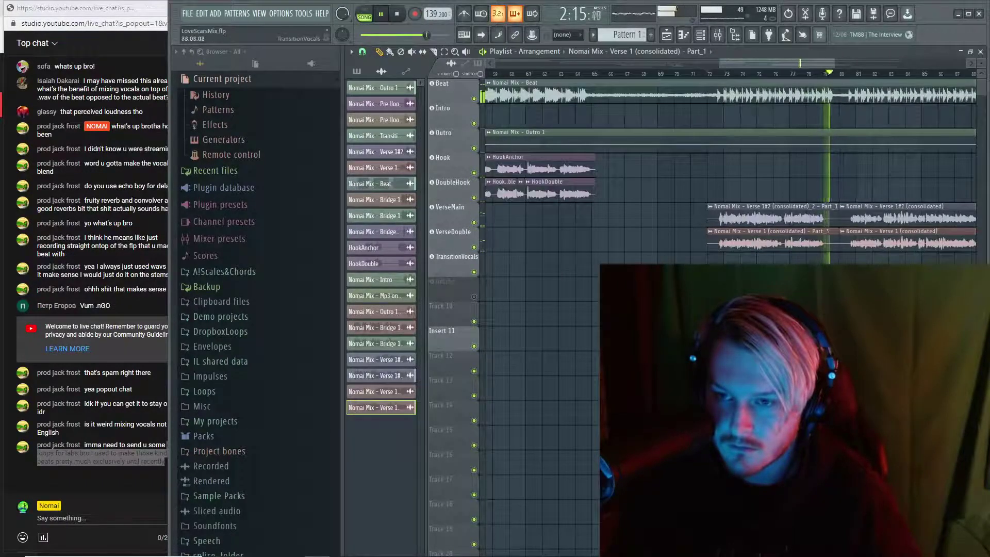
scroll(722, 206, "up", 4)
key("space")
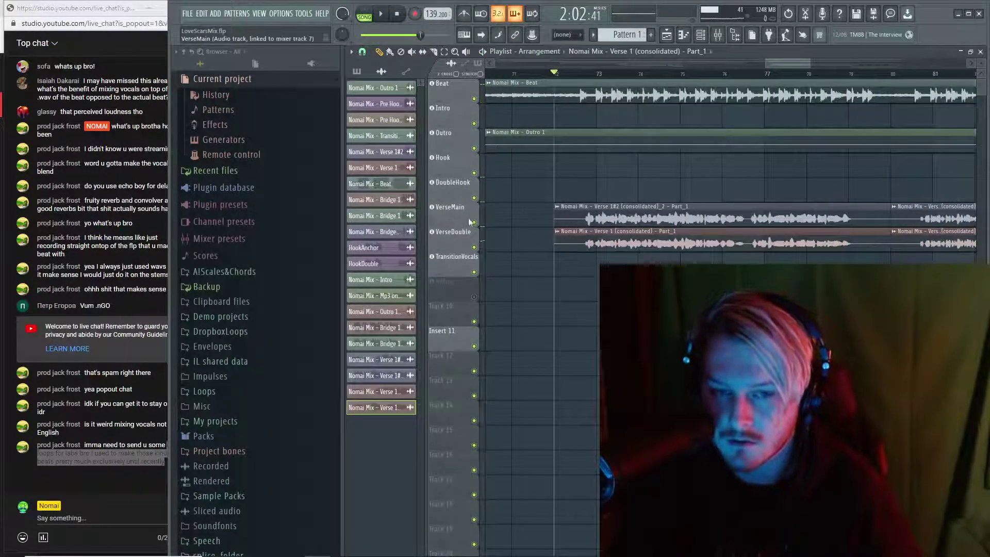
Replay the verse opening, slice the VerseDouble clip just before bar 75, and nudge its second part slightly later to match VerseMain
key("space")
scroll(606, 256, "up", 4)
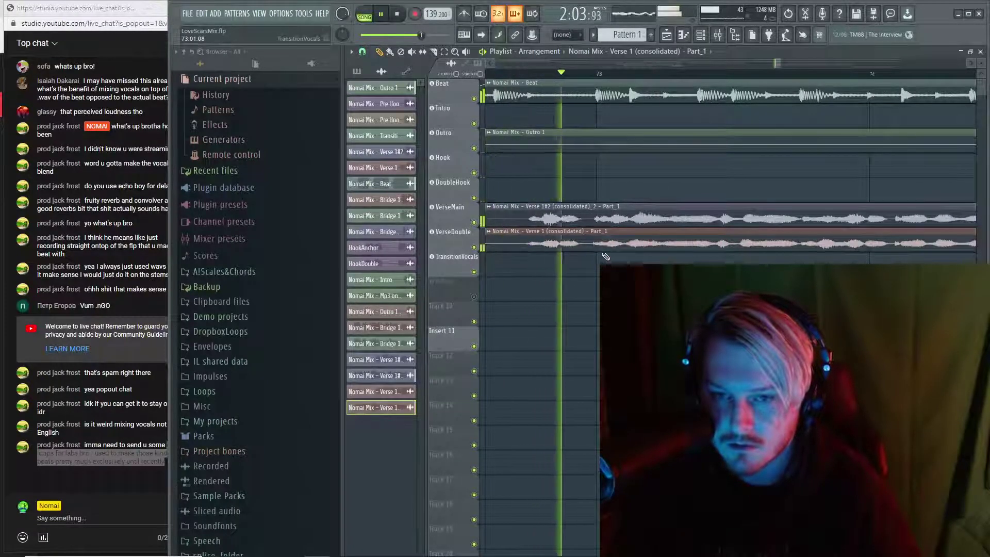
scroll(606, 256, "down", 2)
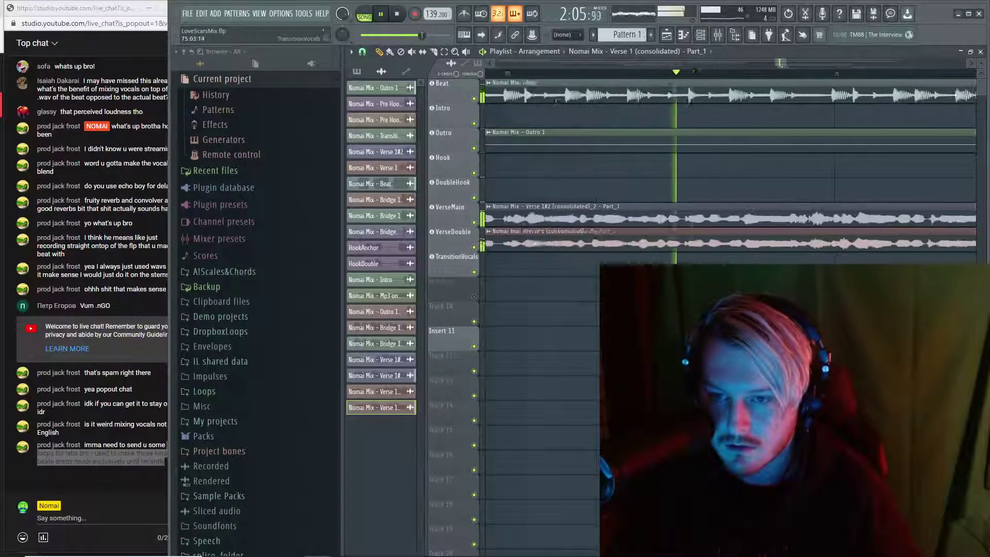
scroll(722, 260, "up", 1)
key("space")
scroll(822, 262, "up", 2)
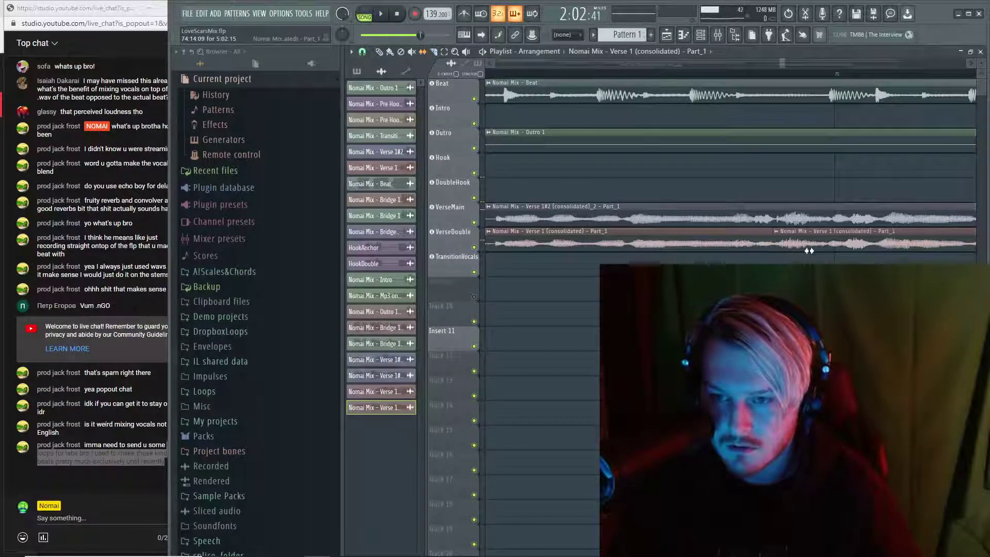
left_click_drag(810, 250, 816, 248)
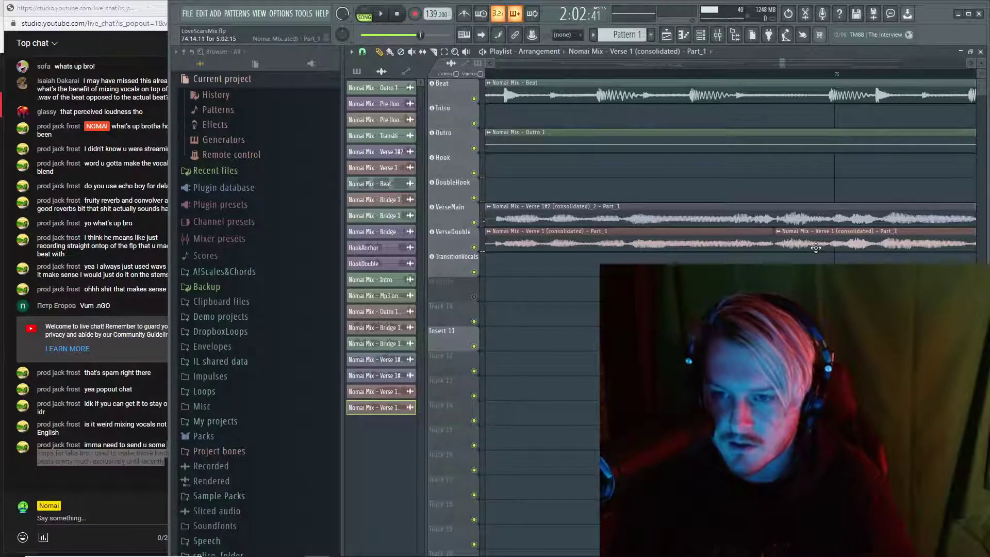
Set the VerseDouble Part_1 sample's declicking mode to Generic (bleeding)
double_click(816, 248)
left_click(517, 267)
left_click(519, 309)
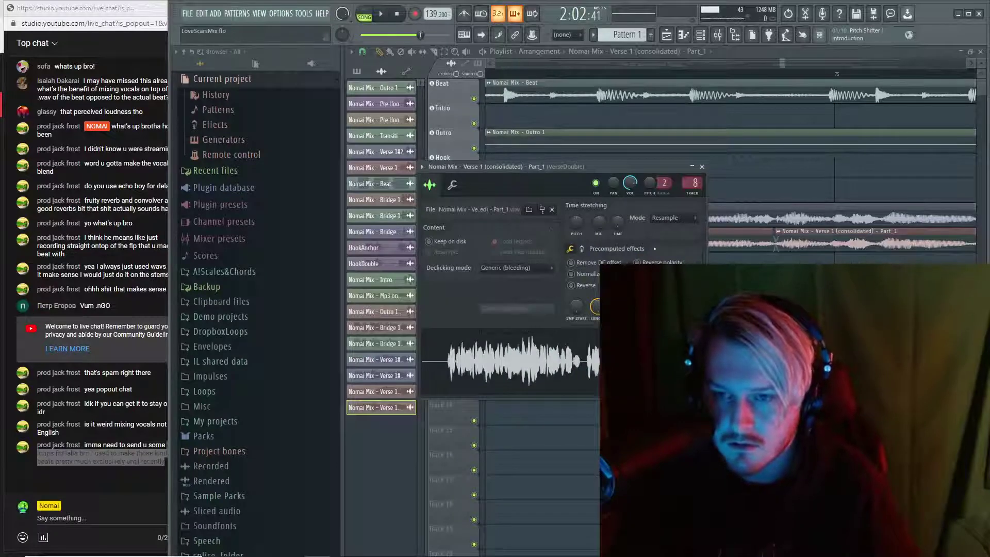
left_click(702, 167)
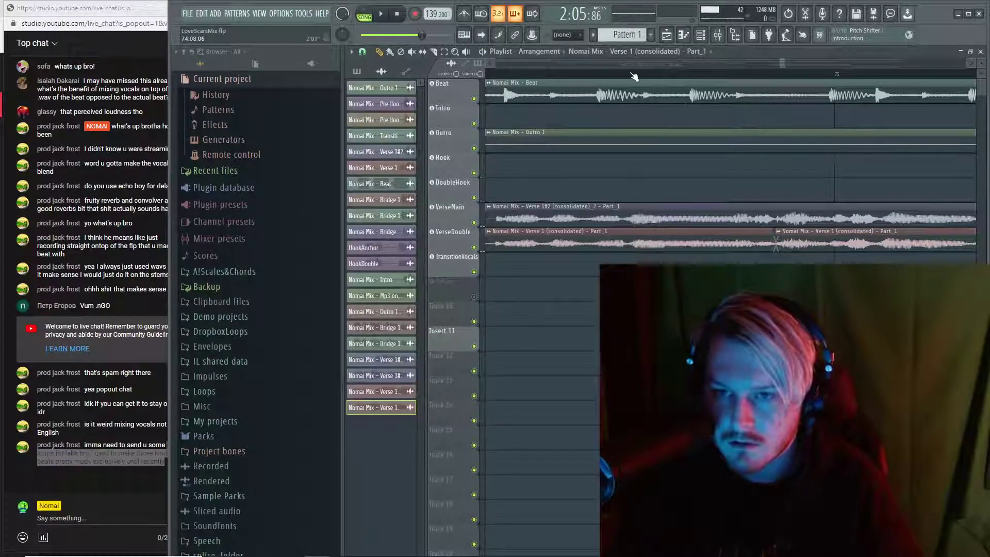
Play from about bar 74 to check the realigned VerseDouble slice against VerseMain
key("space")
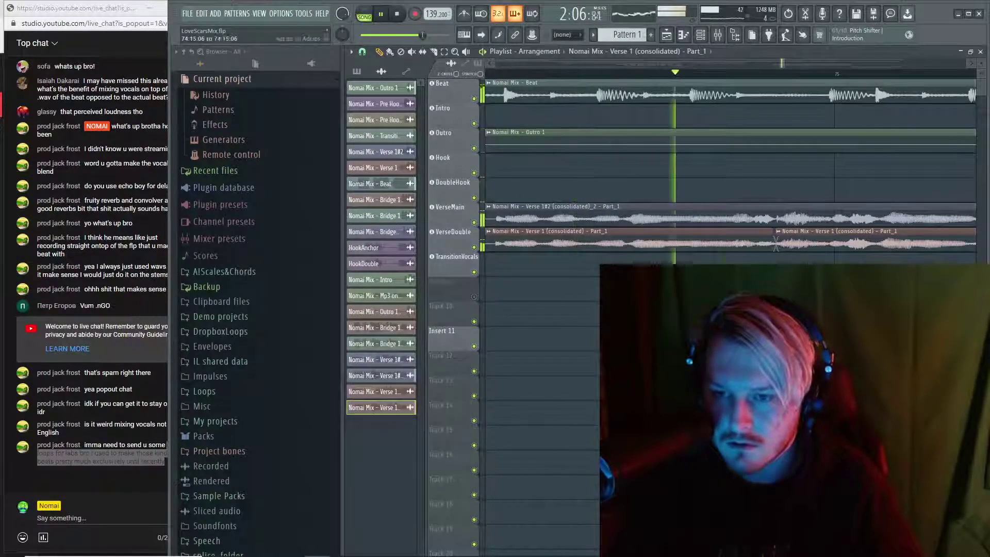
scroll(862, 93, "down", 2)
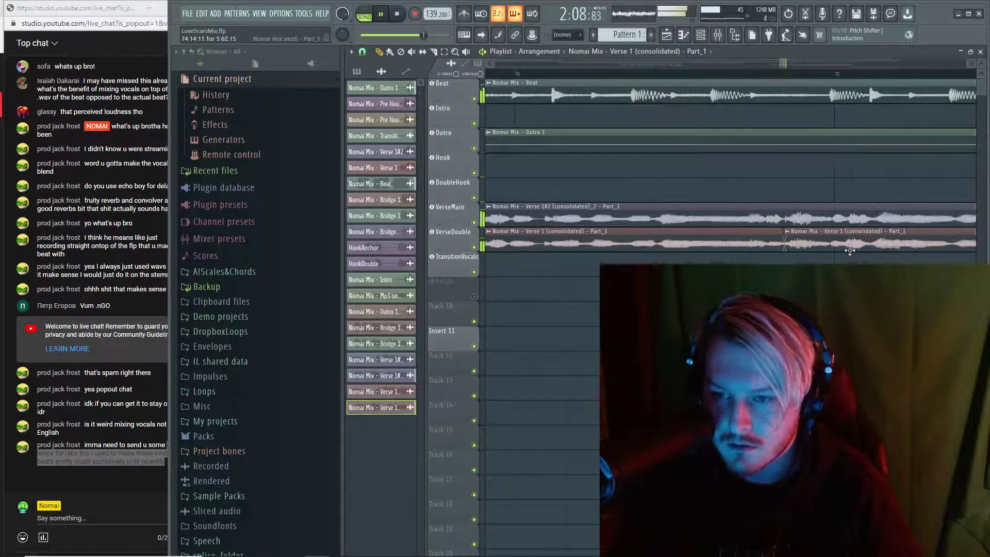
key("space")
scroll(830, 155, "down", 2)
scroll(427, 298, "down", 5)
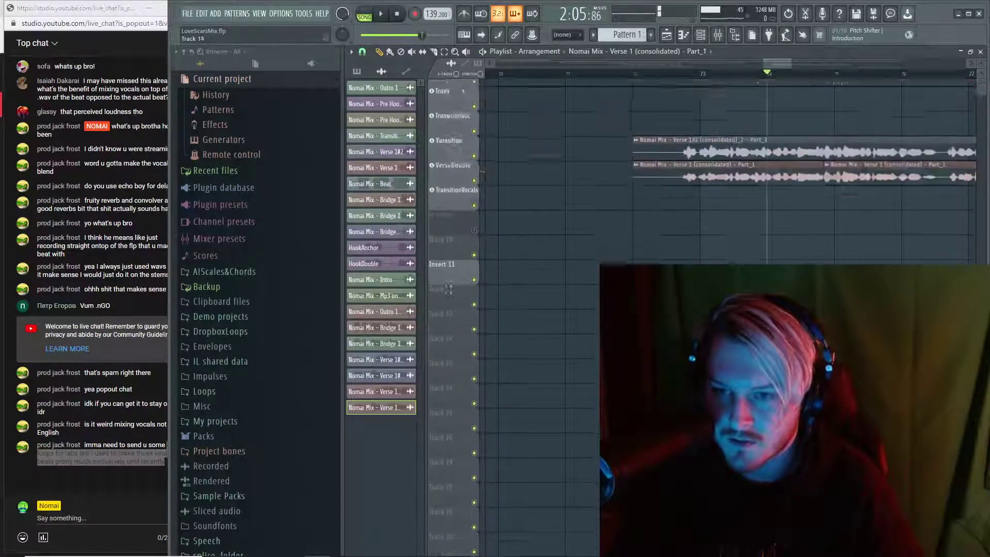
scroll(451, 287, "up", 2)
scroll(729, 171, "up", 3)
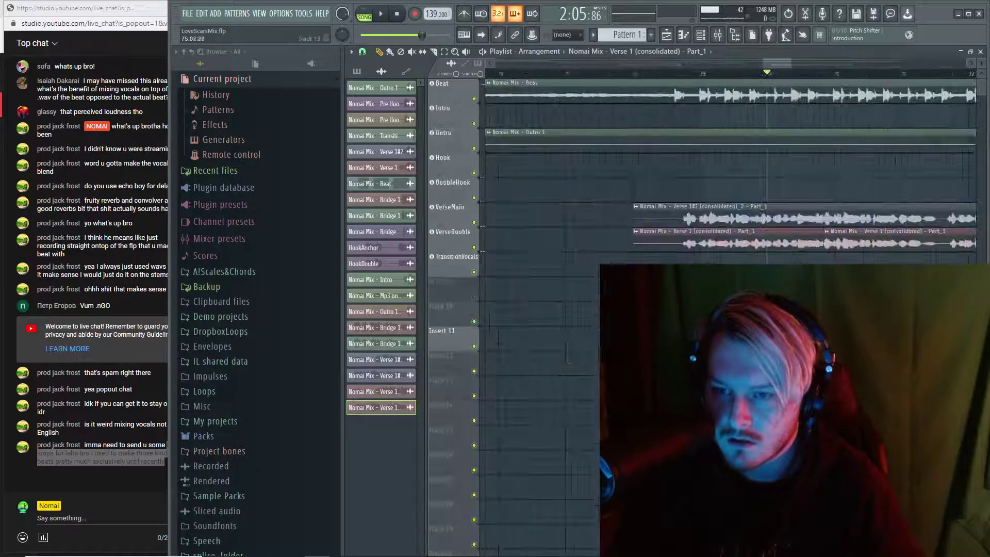
Listen briefly to the soloed Beat track from about bar 74 and restore all tracks
right_click(474, 99)
key("space")
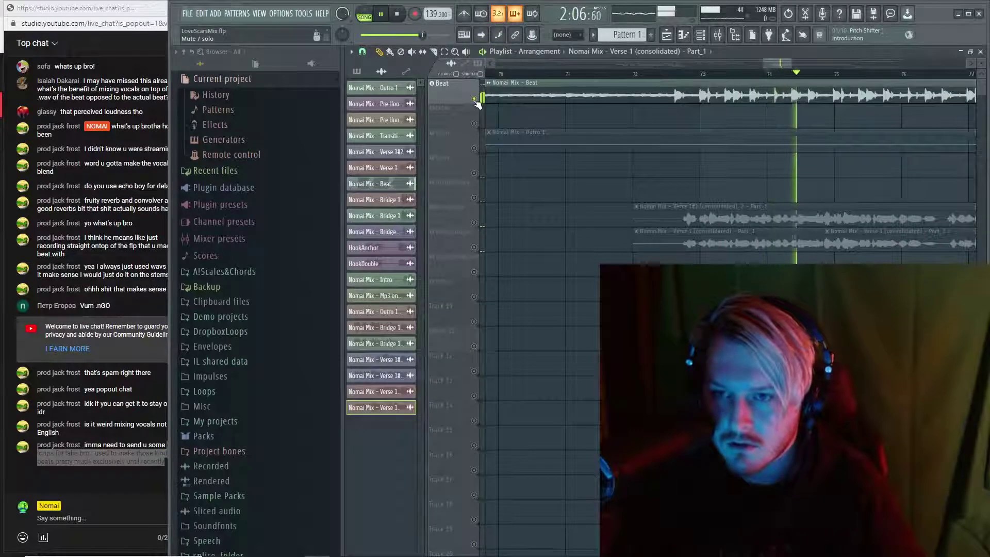
right_click(474, 99)
key("space")
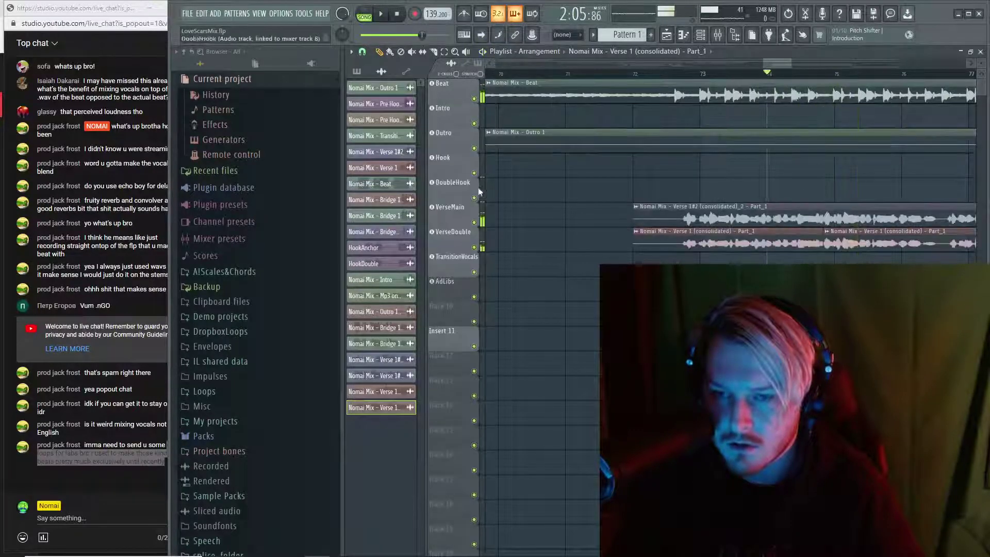
Audition VerseMain and VerseDouble without the beat from about bar 74, and mute VerseMain to hear VerseDouble alone
right_click(474, 222)
left_click(473, 246)
key("space")
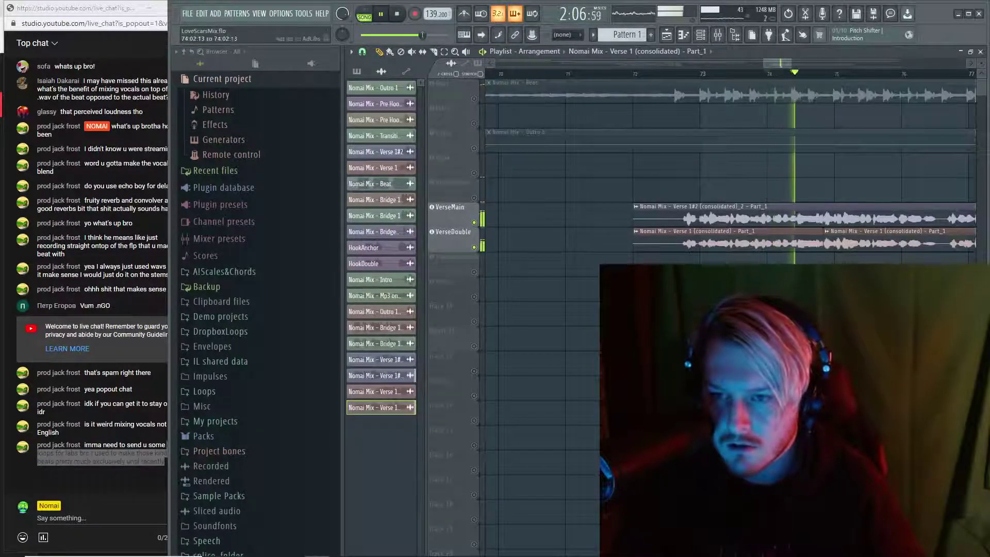
key("space")
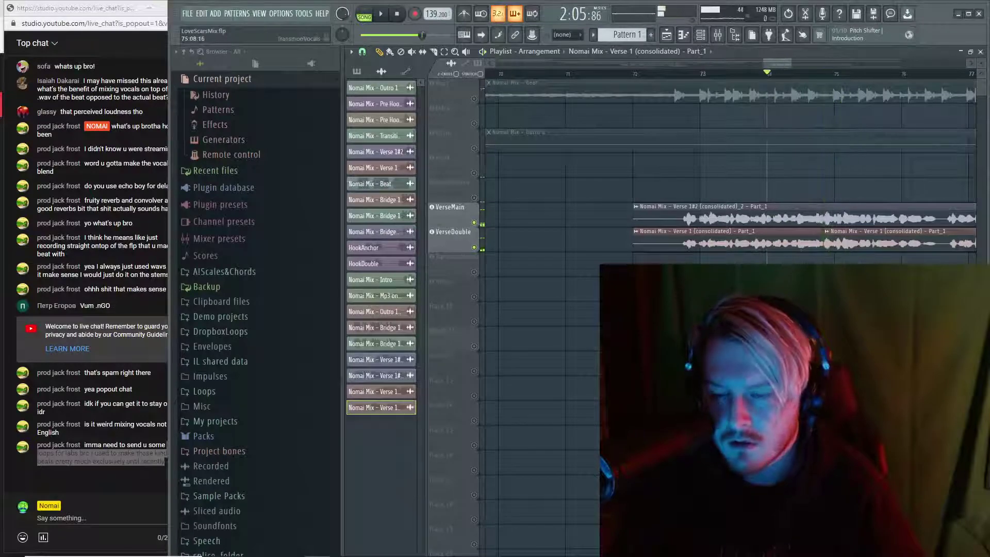
left_click(474, 223)
key("space")
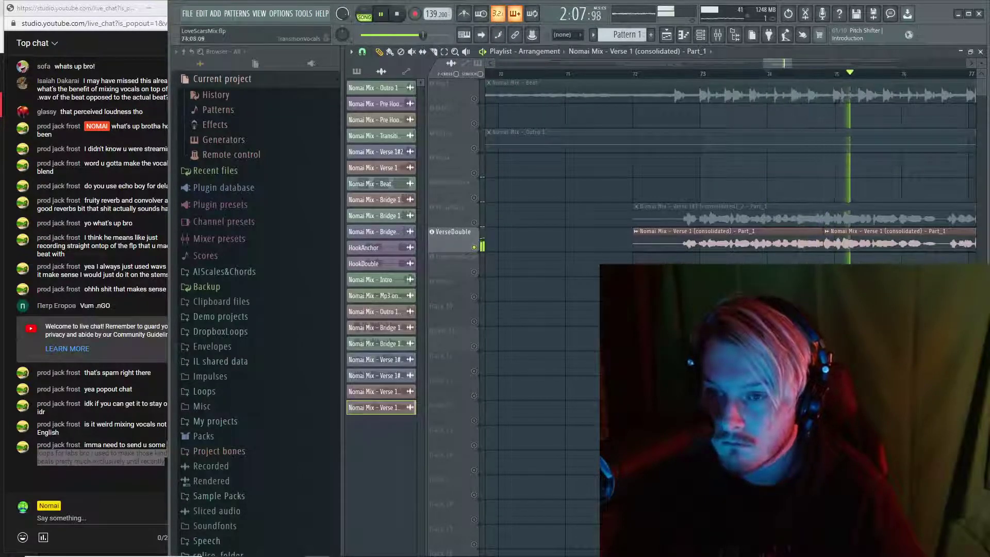
Slice VerseDouble just after bar 75 and audition VerseMain alone there, leaving both tracks unmuted
scroll(716, 246, "up", 5)
key("space")
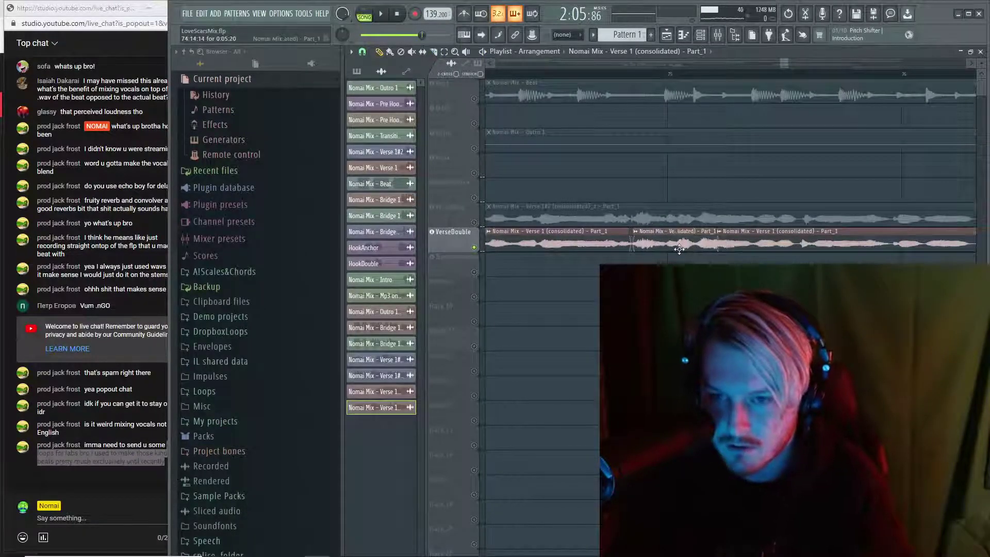
left_click(473, 222)
left_click(474, 247)
key("space")
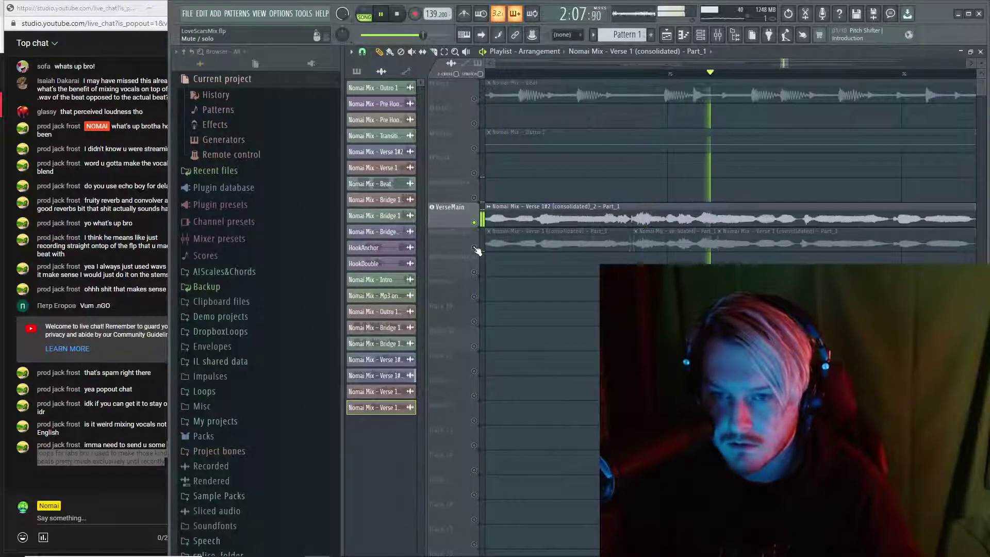
key("space")
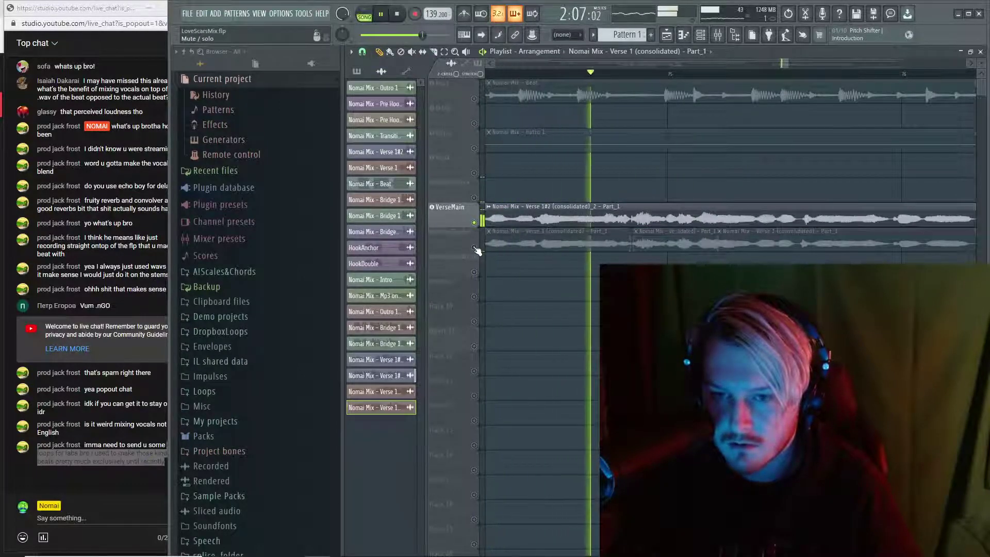
left_click(474, 247)
key("space")
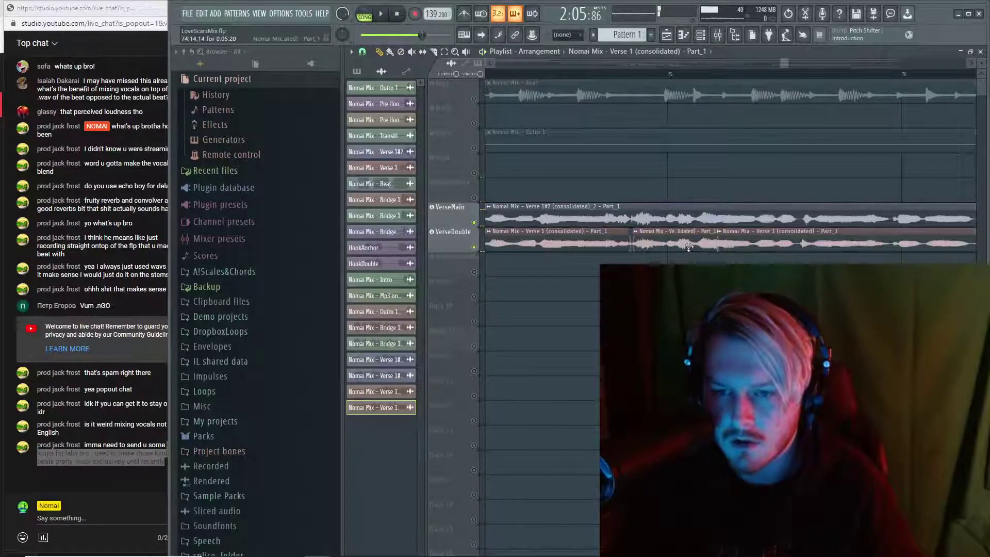
Cut VerseMain and VerseDouble just after bar 79 and delete the silent tails up to the next clips at bar 80
key("space")
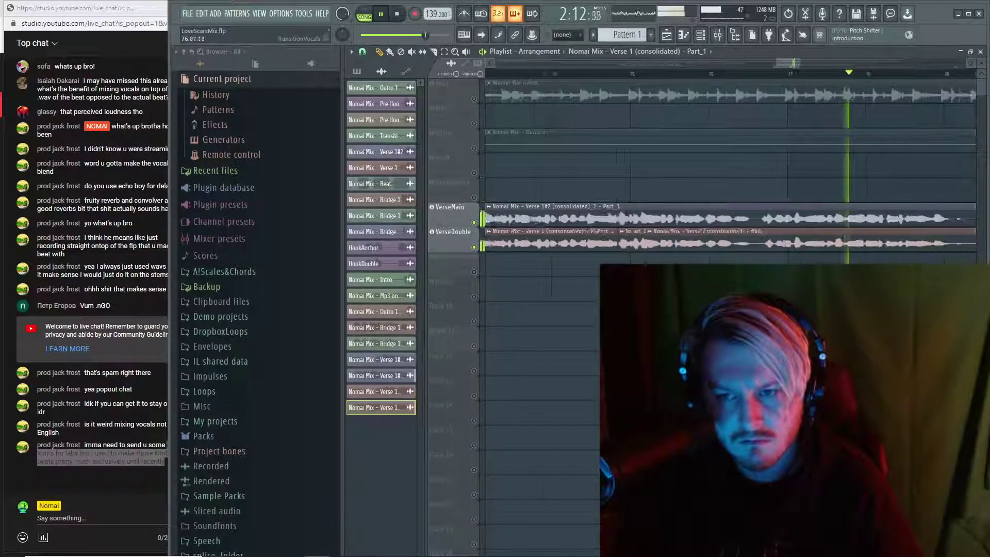
scroll(737, 227, "up", 2)
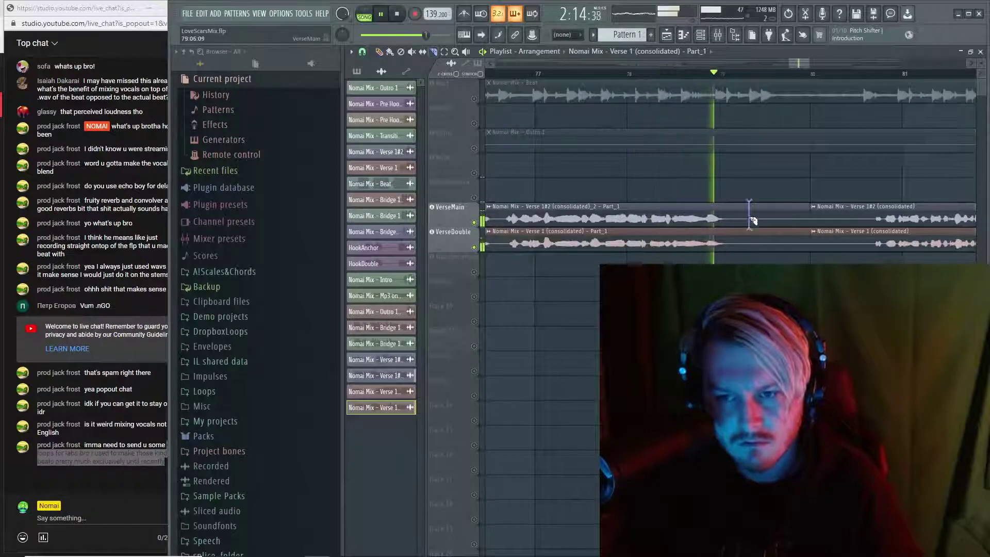
left_click_drag(744, 202, 747, 255)
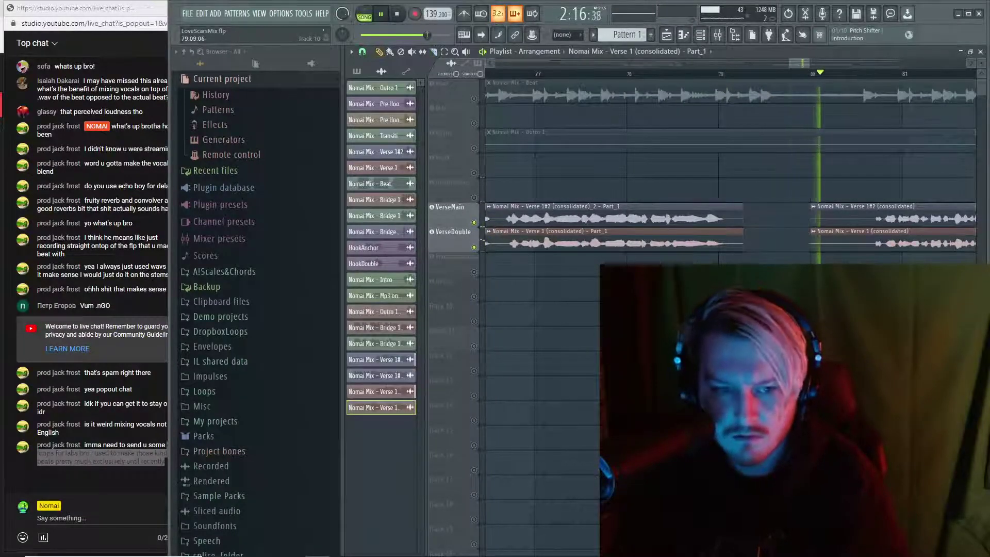
Play both verse tracks from bar 80 and slice VerseDouble at several points between bars 83 and 85
scroll(747, 248, "down", 3)
scroll(747, 248, "down", 2)
scroll(557, 275, "up", 6)
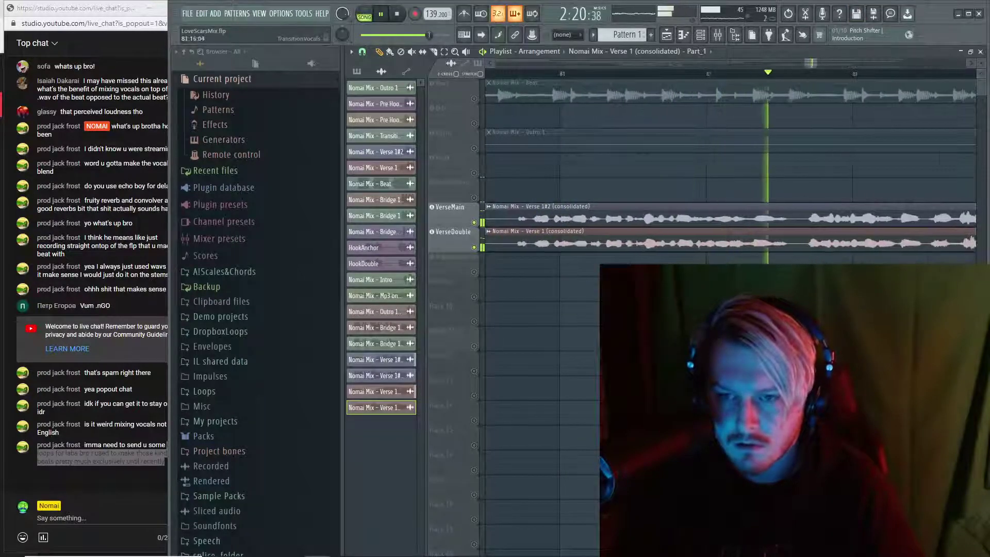
scroll(556, 276, "down", 6)
scroll(639, 261, "up", 5)
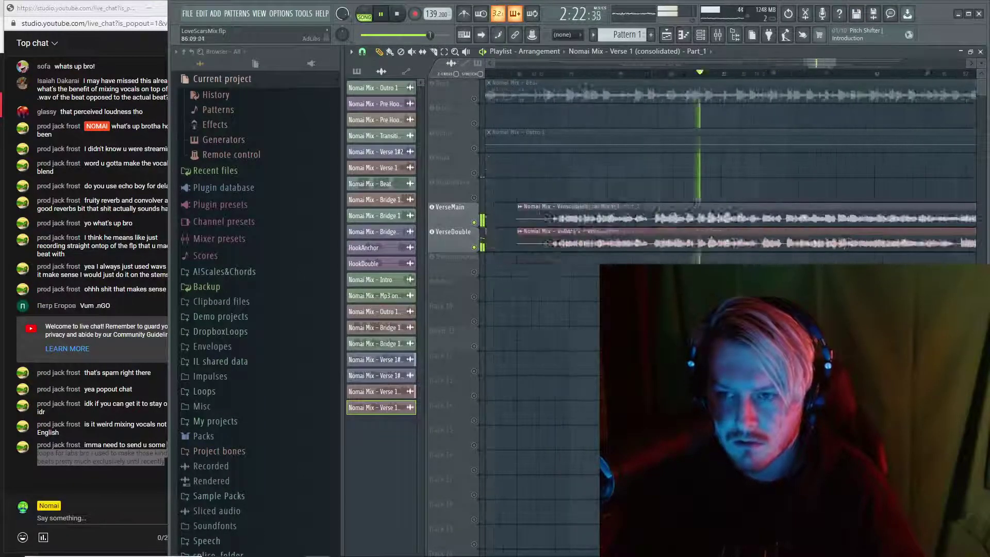
key("space")
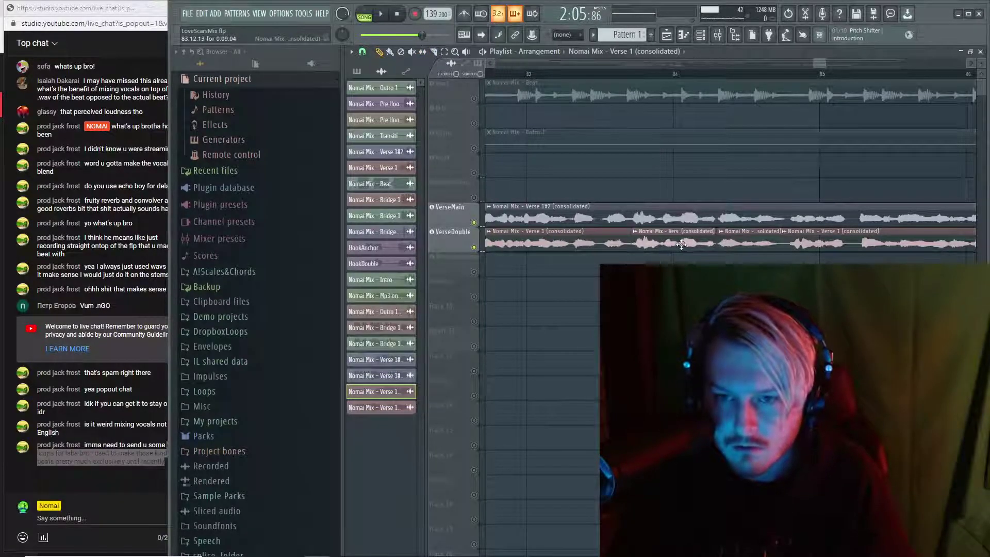
Check the VerseDouble slices from bar 83 and cut the track again just after bar 85
left_click(526, 77)
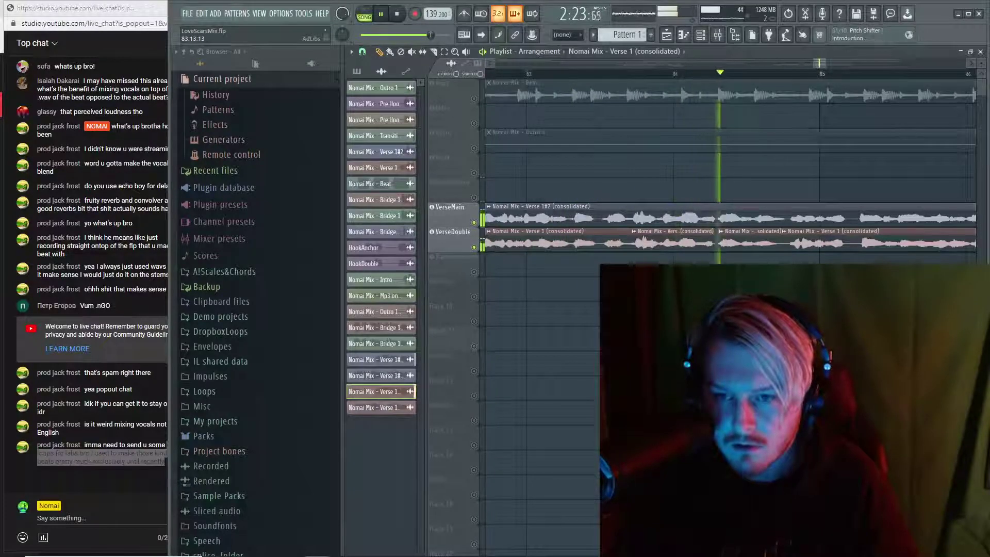
scroll(645, 287, "down", 5)
scroll(646, 287, "up", 6)
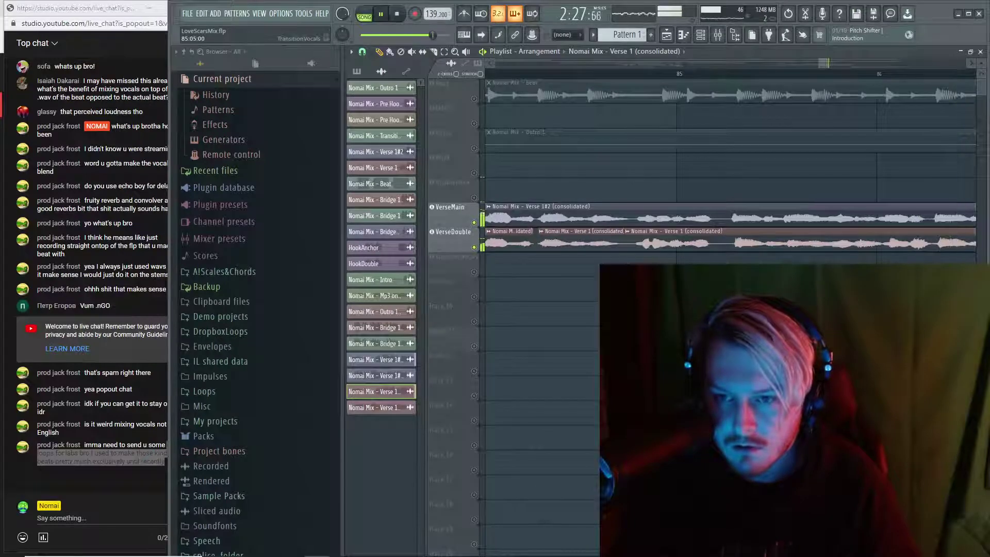
scroll(646, 287, "down", 1)
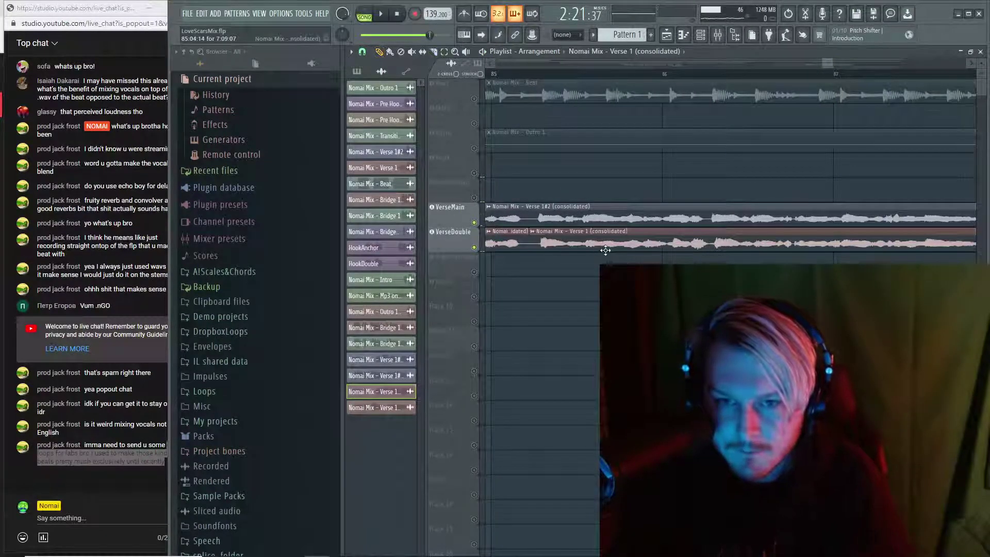
Audition both verse tracks through bar 85 and slice VerseDouble between bars 88 and 89
key("space")
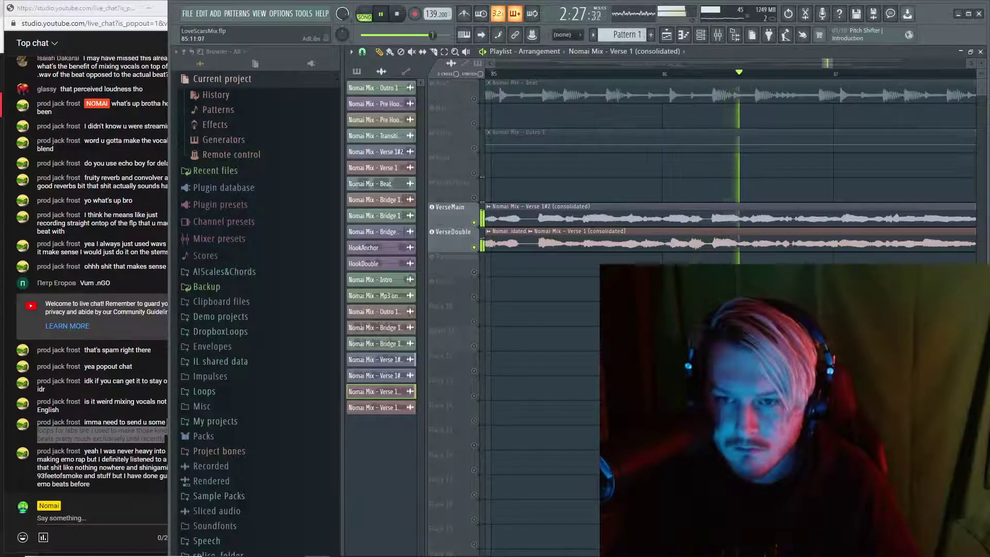
scroll(608, 286, "down", 7)
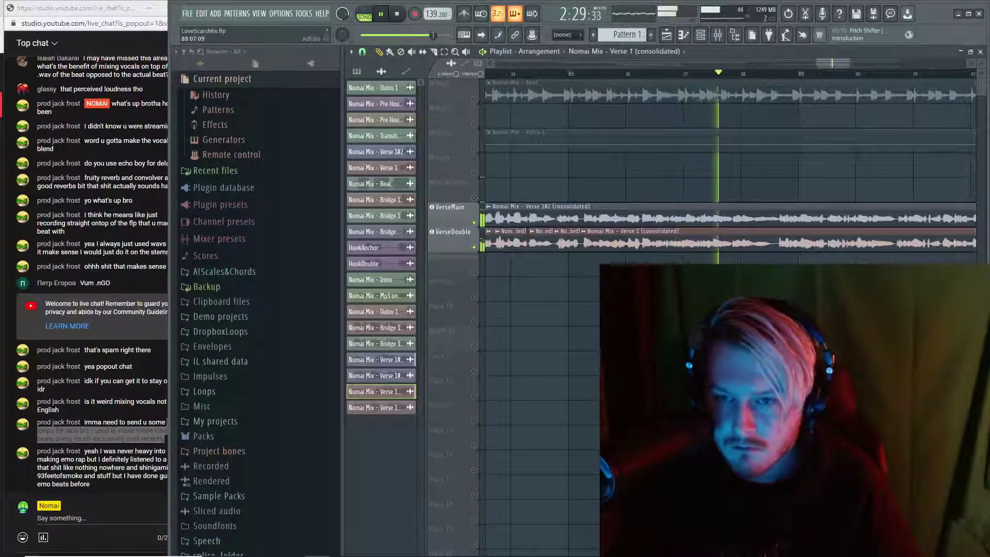
scroll(609, 286, "up", 6)
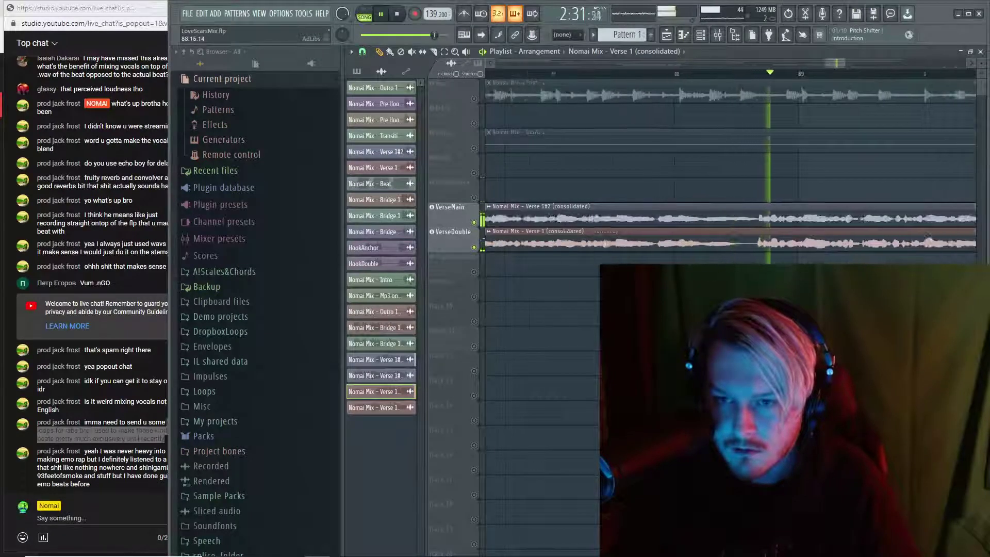
scroll(608, 286, "down", 5)
scroll(609, 286, "up", 8)
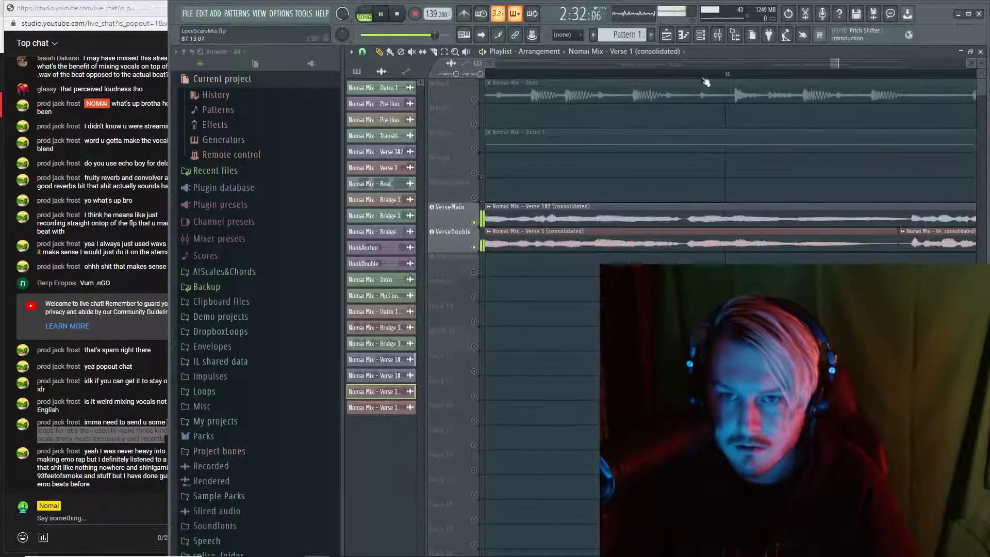
Listen around bar 89 and slice VerseDouble twice more in the second half of that bar
key("space")
scroll(700, 141, "down", 3)
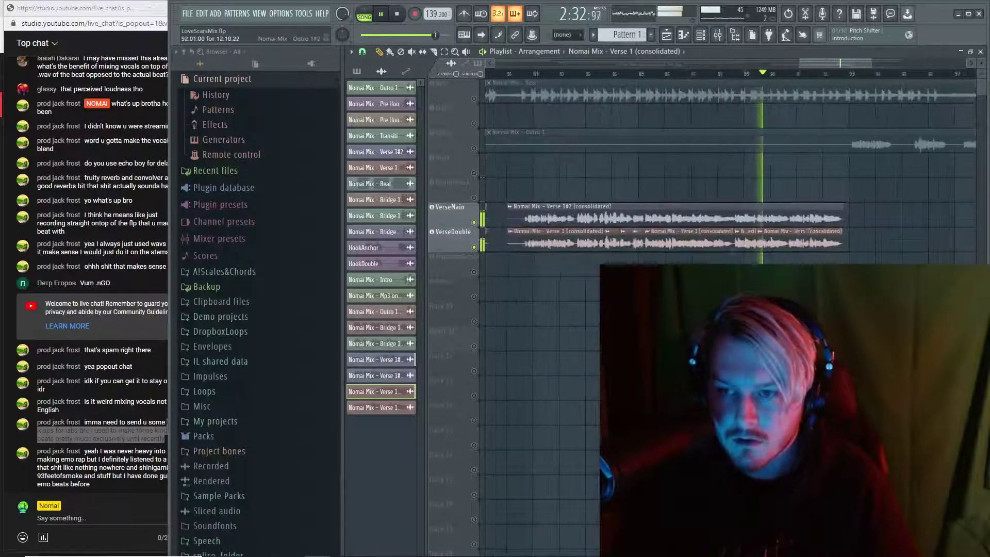
key("space")
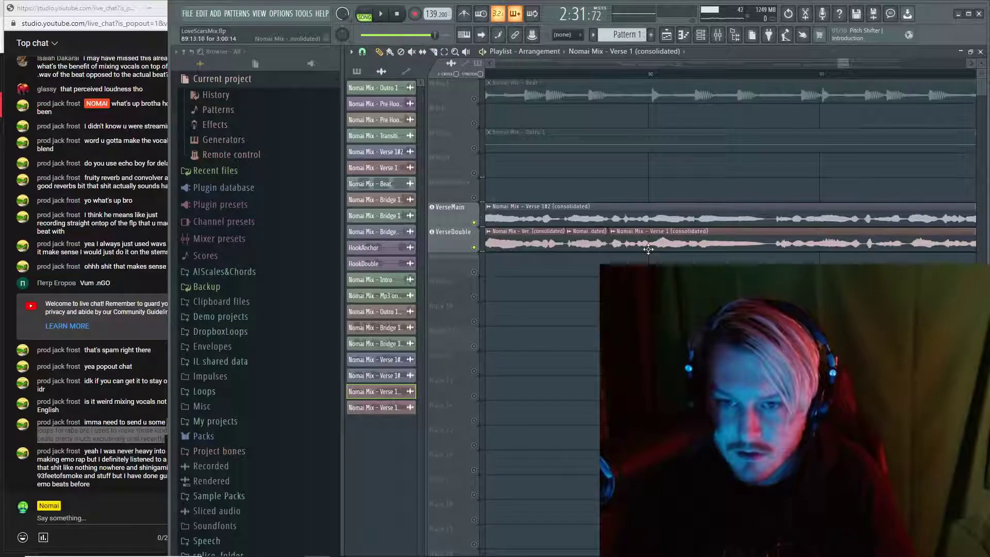
Play from bar 89 to the end of the second verse to check VerseDouble against VerseMain
key("space")
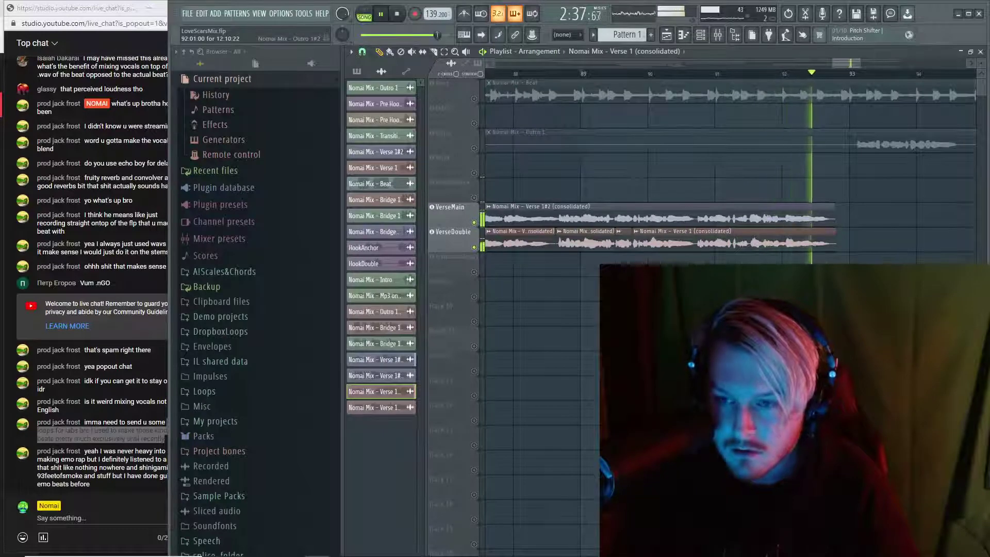
scroll(722, 154, "down", 5)
scroll(678, 261, "down", 3)
key("space")
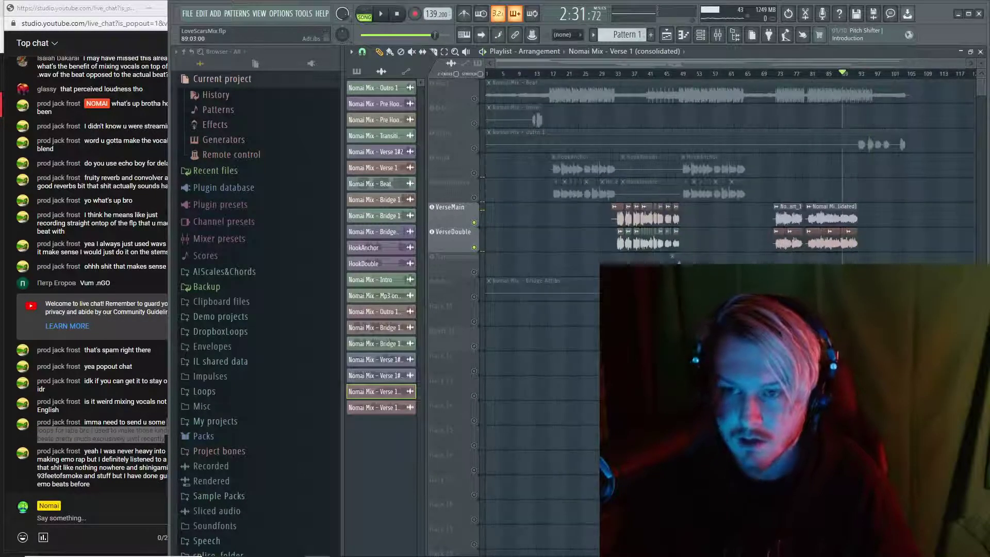
Switch to the YouTube live chat, read the latest message, and return to the FL Studio playlist
left_click(114, 401)
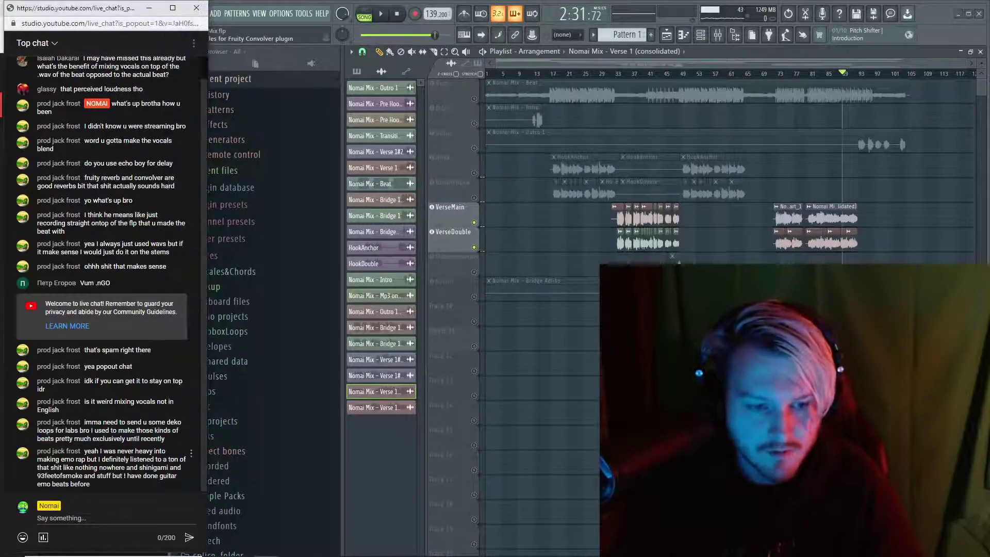
left_click_drag(91, 483, 174, 488)
left_click(155, 445)
left_click(173, 488)
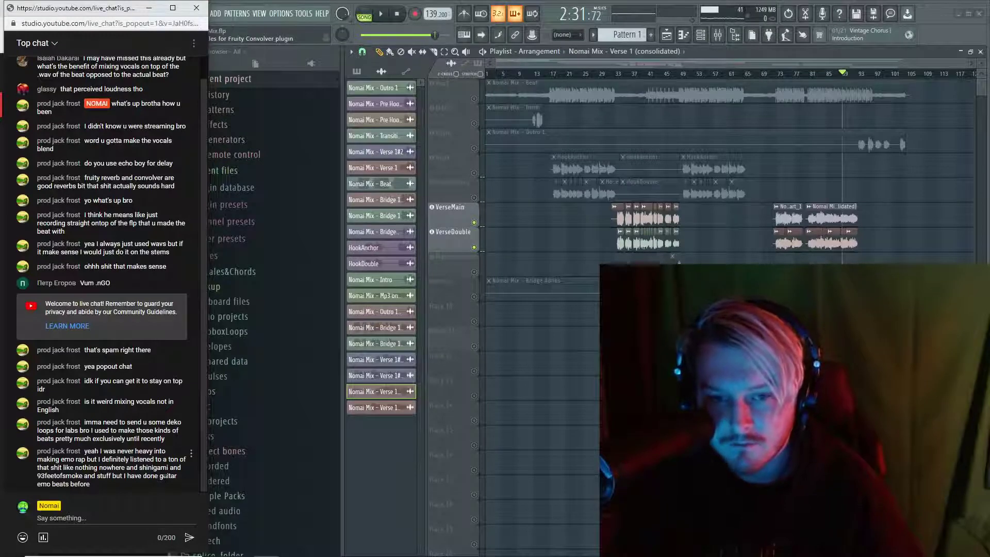
left_click(597, 381)
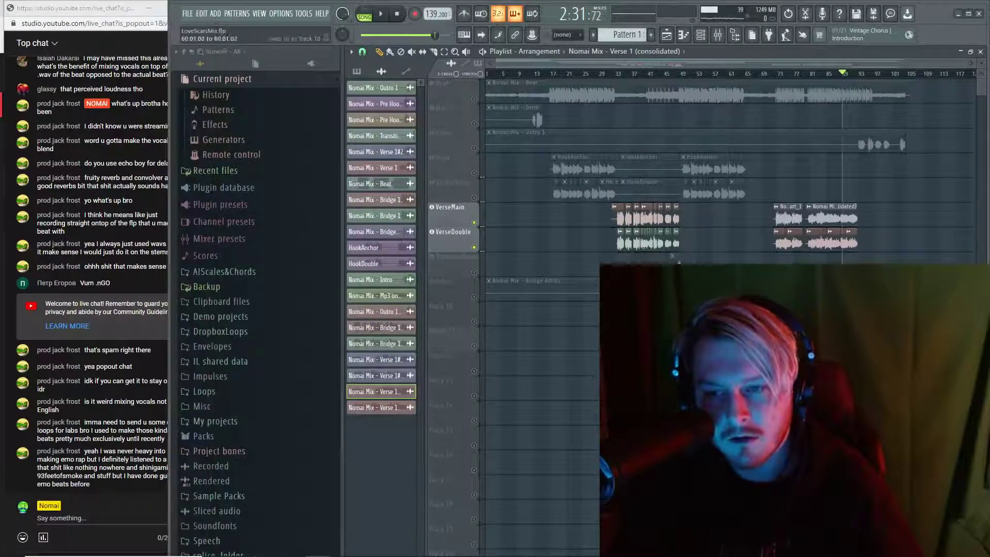
Delete the silent HookAnchor and HookDouble clips between the two hook sections
scroll(837, 216, "up", 4)
left_click_drag(935, 268, 744, 206)
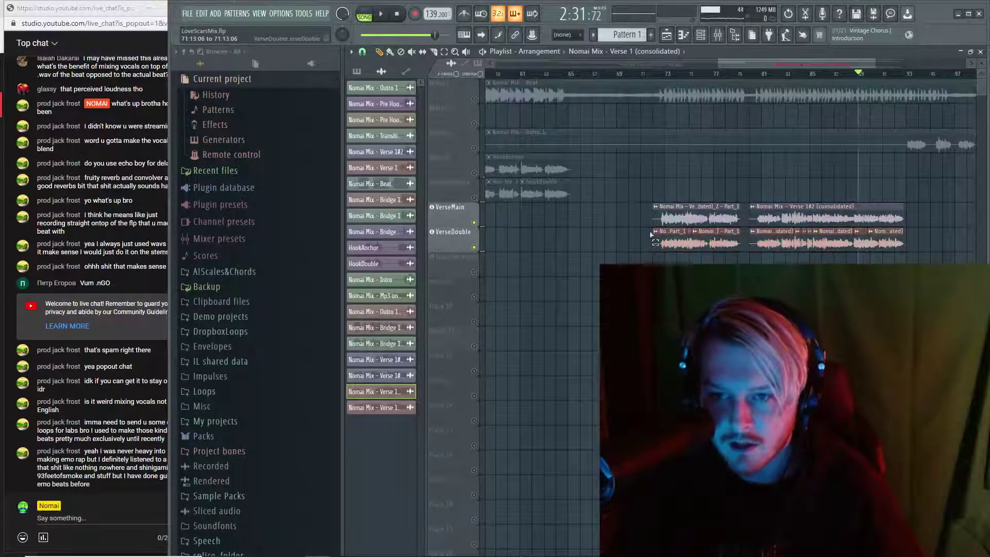
scroll(678, 262, "down", 4)
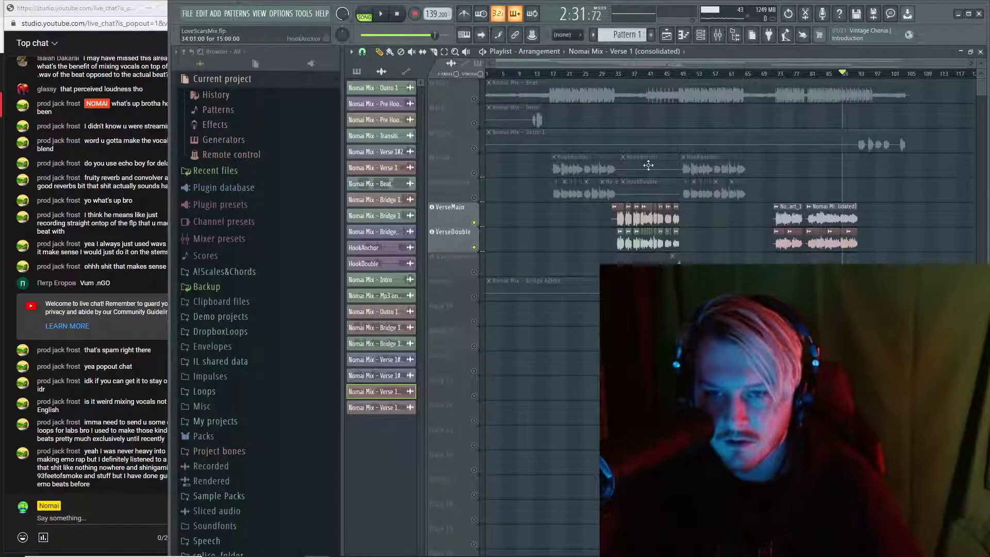
right_click(648, 165)
right_click(642, 194)
Remove the silent lead-ins of the Outro 1 clip before about bar 91 and of the Bridge Adlibs clip
scroll(679, 262, "up", 3)
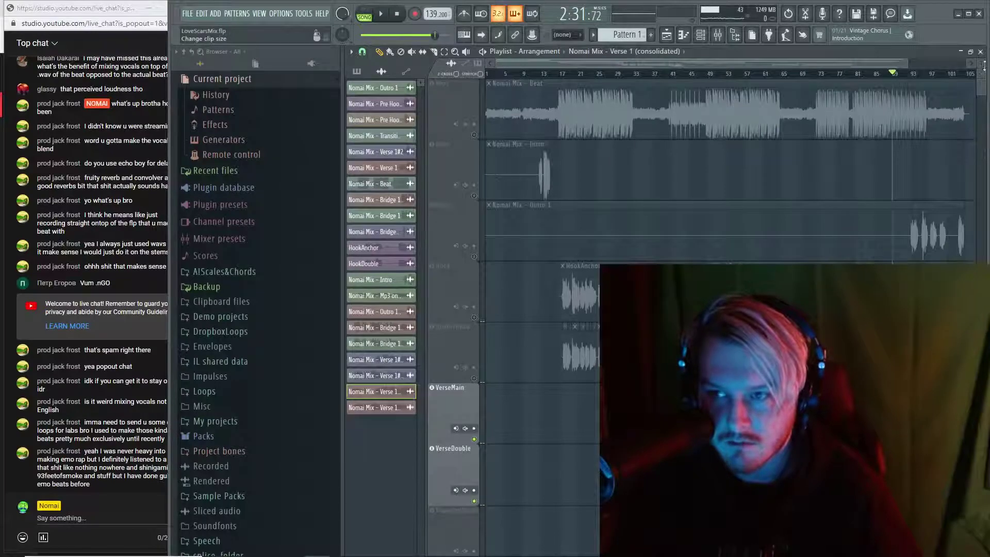
left_click_drag(983, 65, 945, 123)
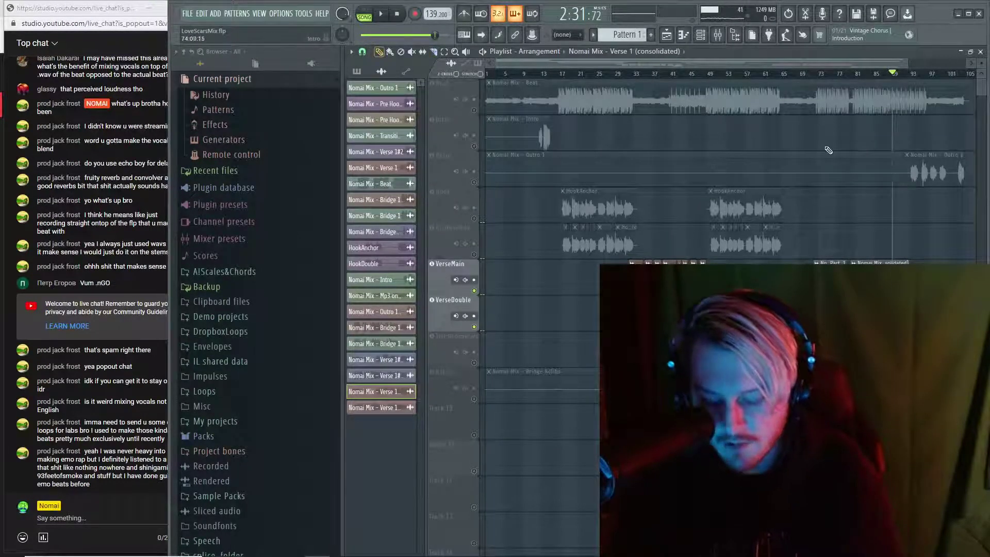
right_click(821, 164)
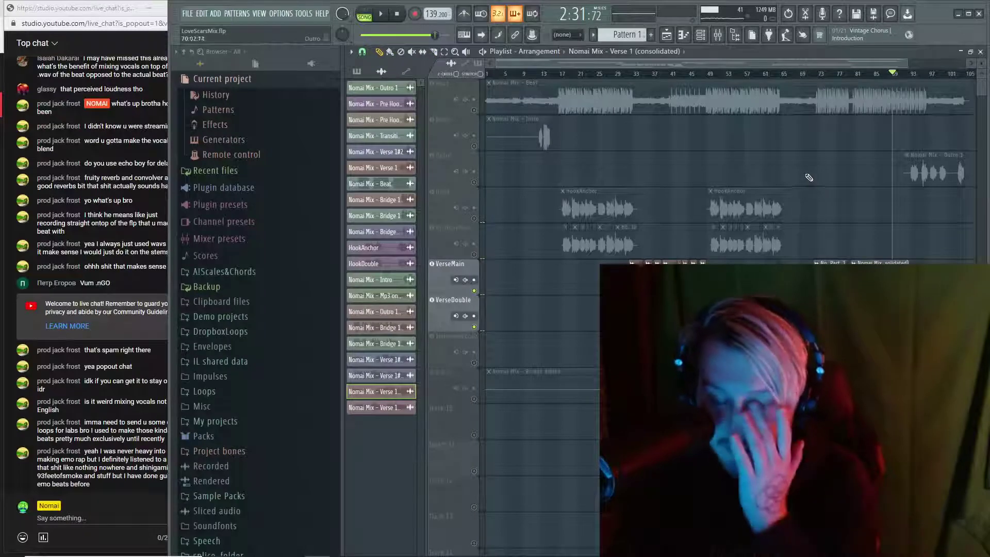
right_click(555, 393)
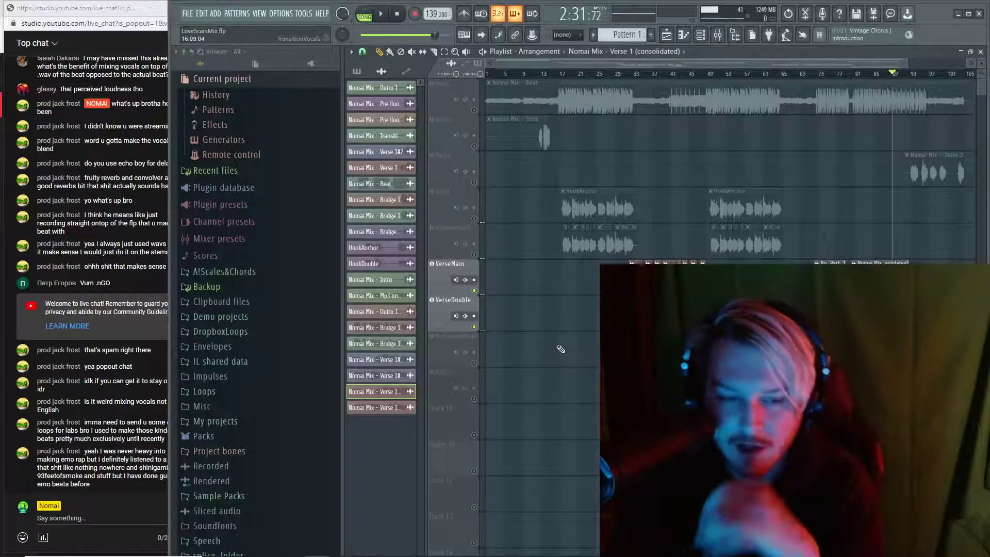
scroll(588, 371, "up", 5)
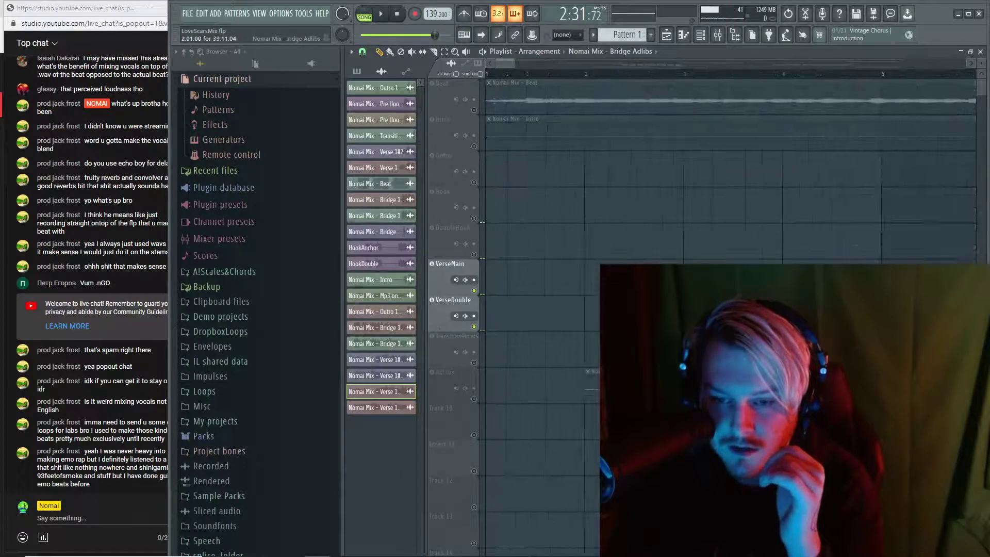
scroll(588, 371, "down", 5)
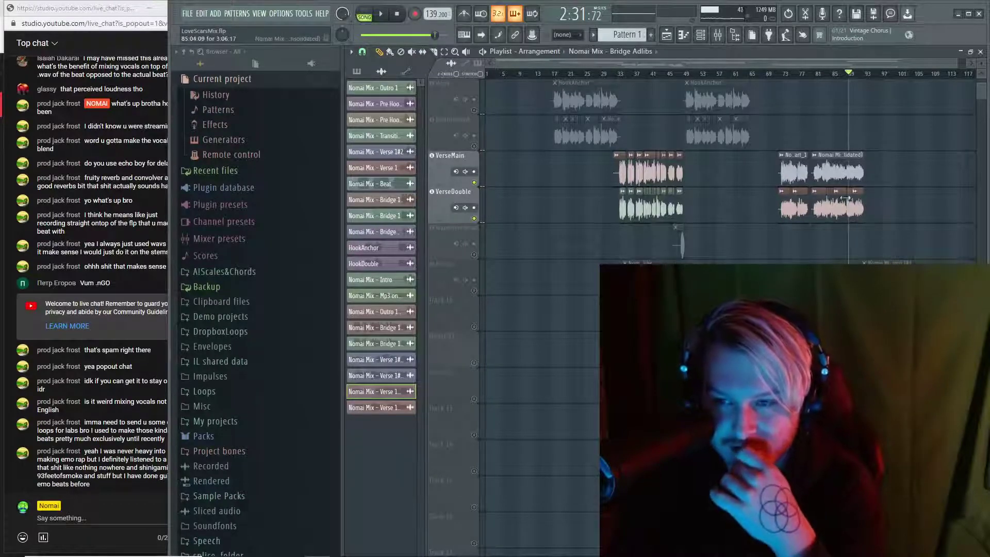
scroll(846, 197, "up", 3)
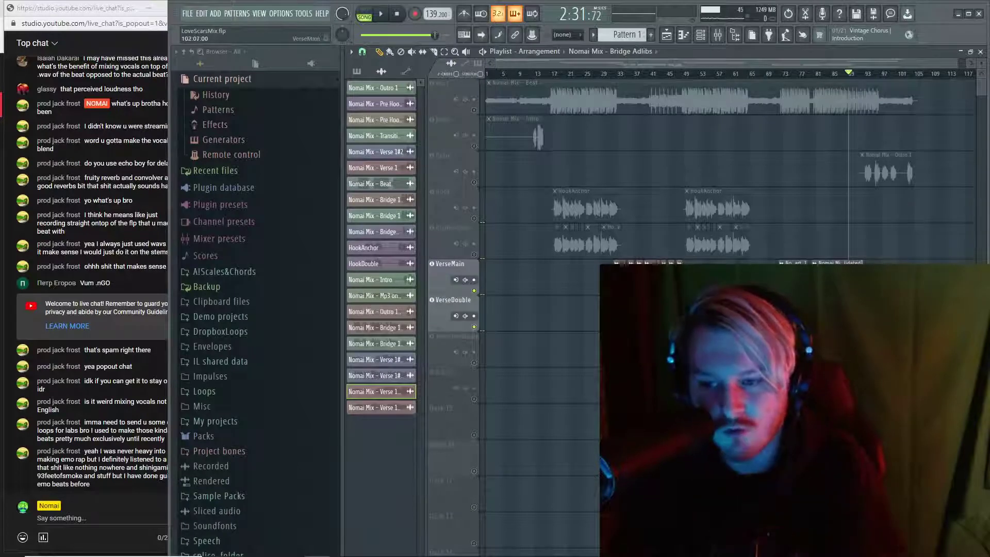
scroll(908, 292, "up", 5)
scroll(732, 154, "down", 6)
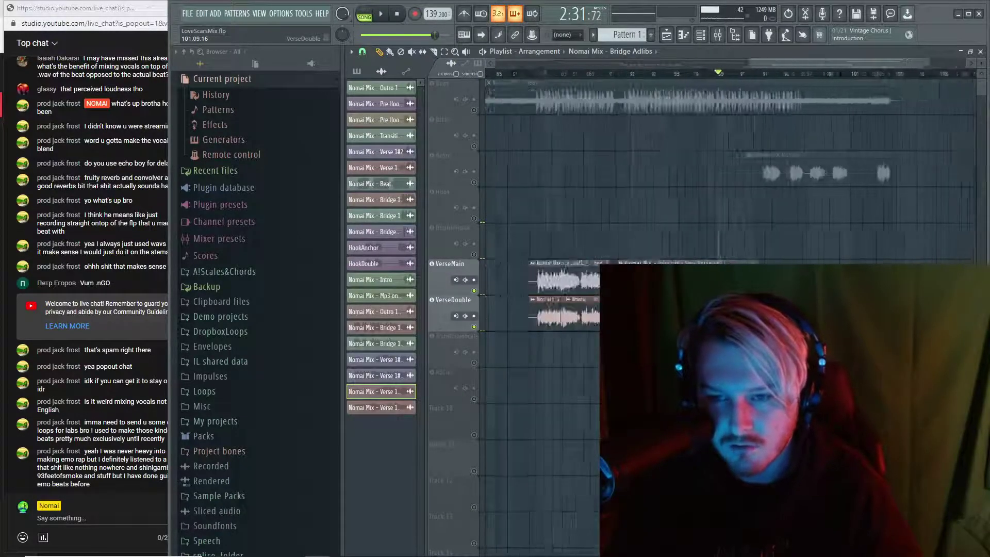
left_click_drag(941, 213, 787, 195)
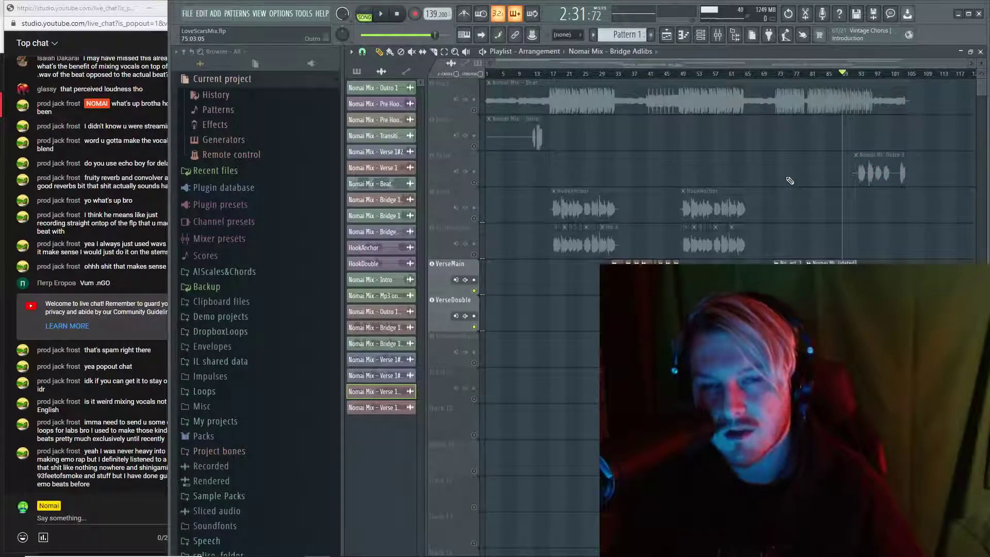
Take the Outro playlist track out of solo and play the full arrangement from the start
right_click(474, 146)
right_click(474, 146)
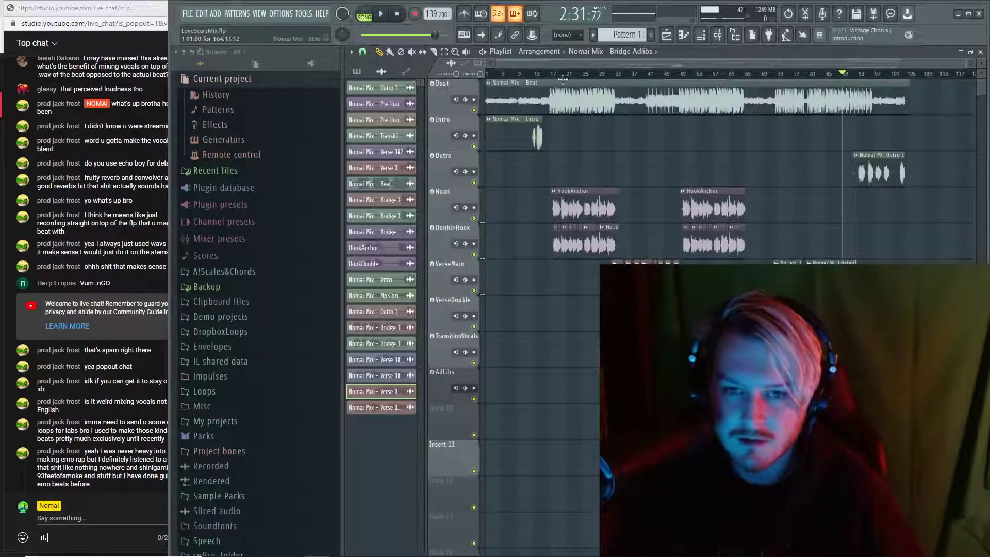
key("space")
scroll(526, 307, "up", 4)
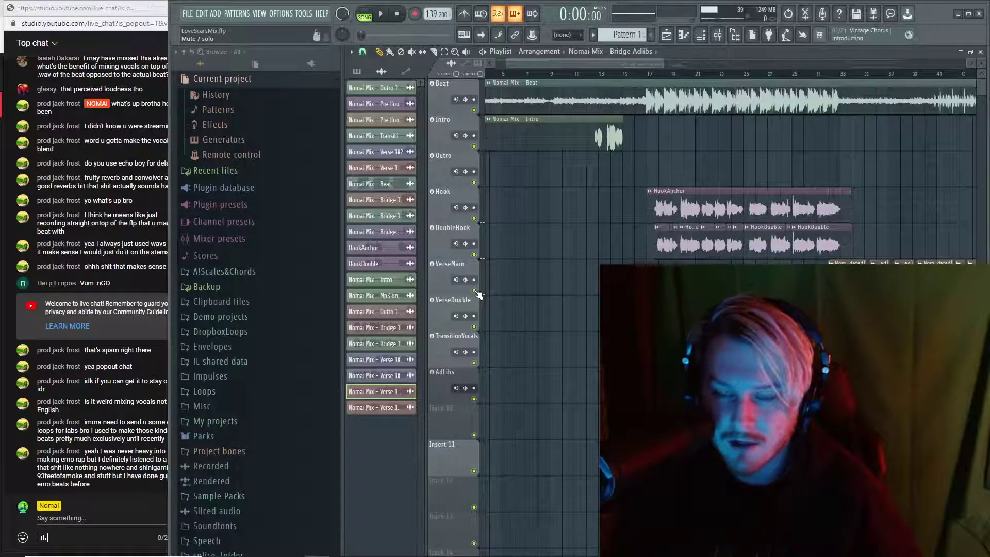
scroll(518, 222, "down", 4)
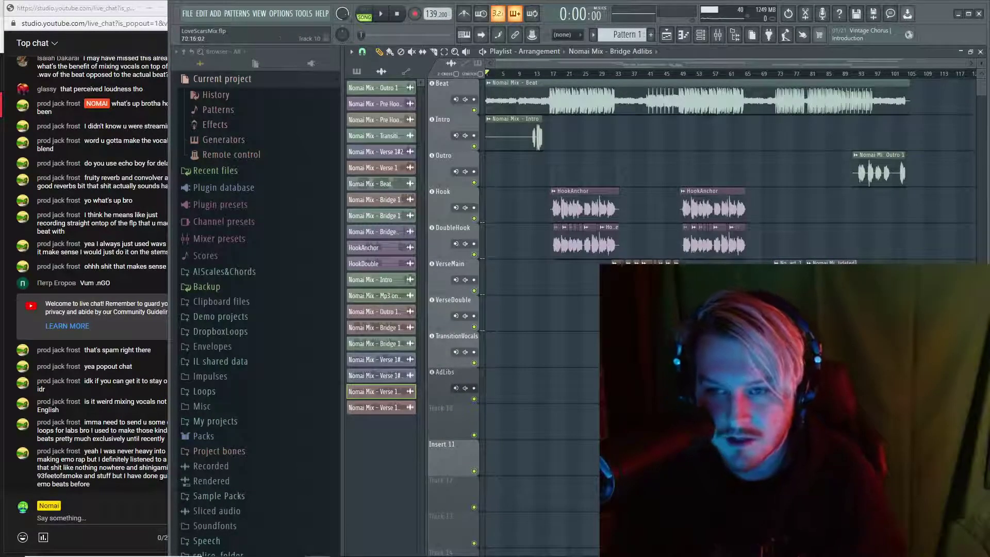
key("space")
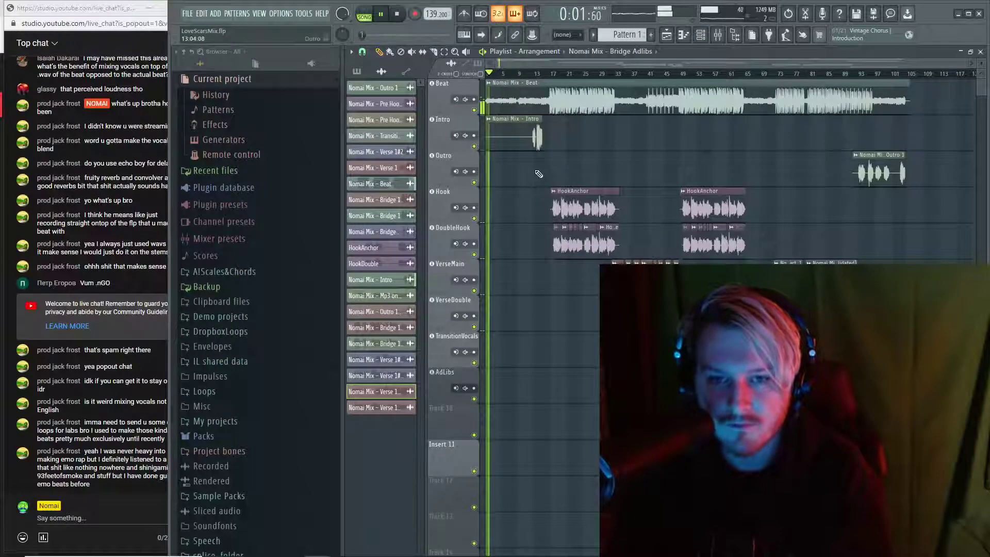
Review the effect slots of the Vocals, Intro and Outro mixer tracks
key("F9")
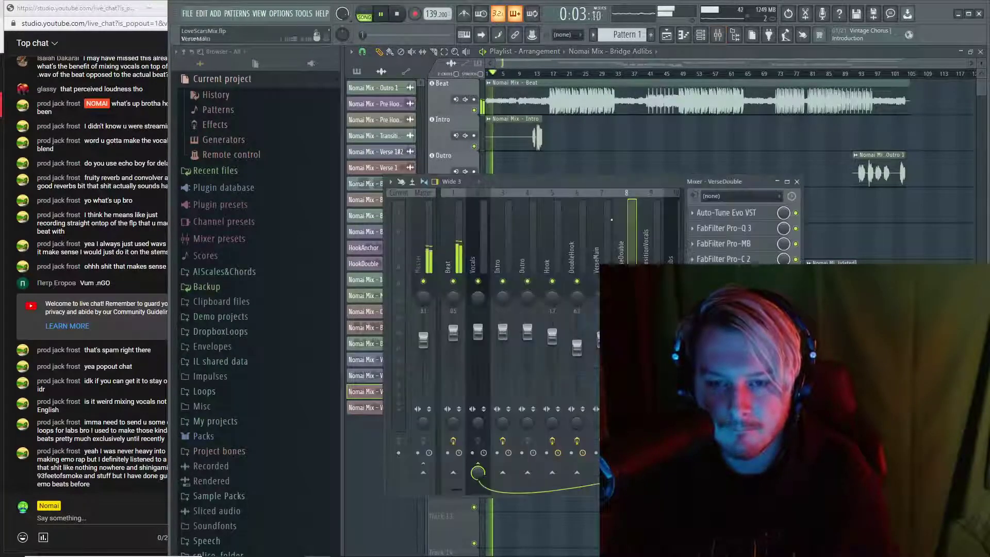
left_click(474, 259)
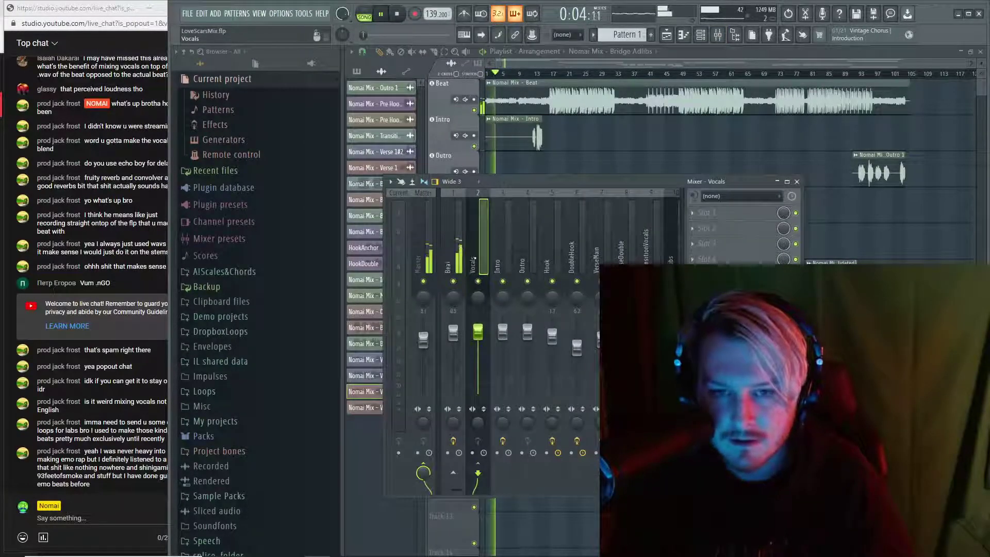
left_click(503, 232)
left_click(527, 232)
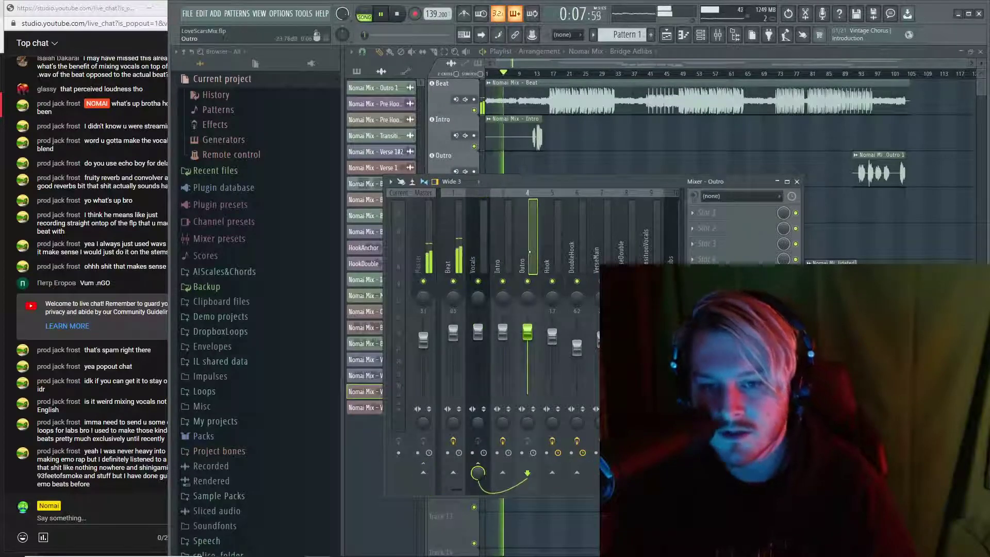
left_click(507, 258)
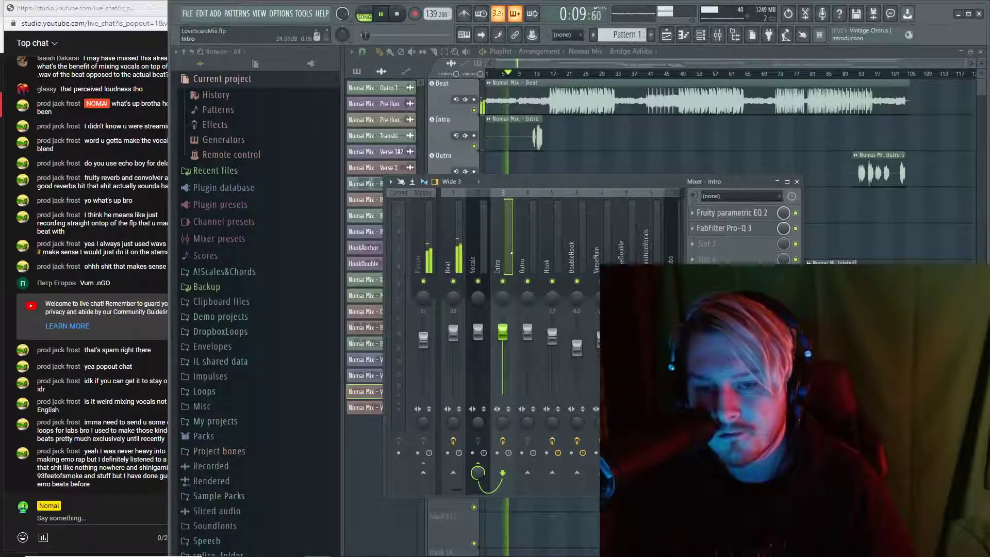
key("F9")
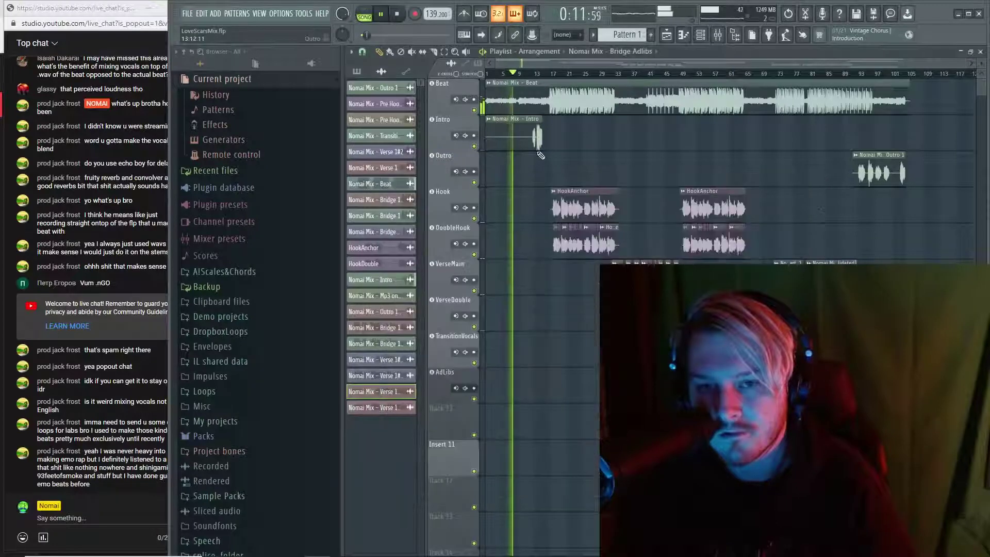
Play the Intro vocals from about bar 12 to the end of the clip to audition them
scroll(560, 194, "up", 3)
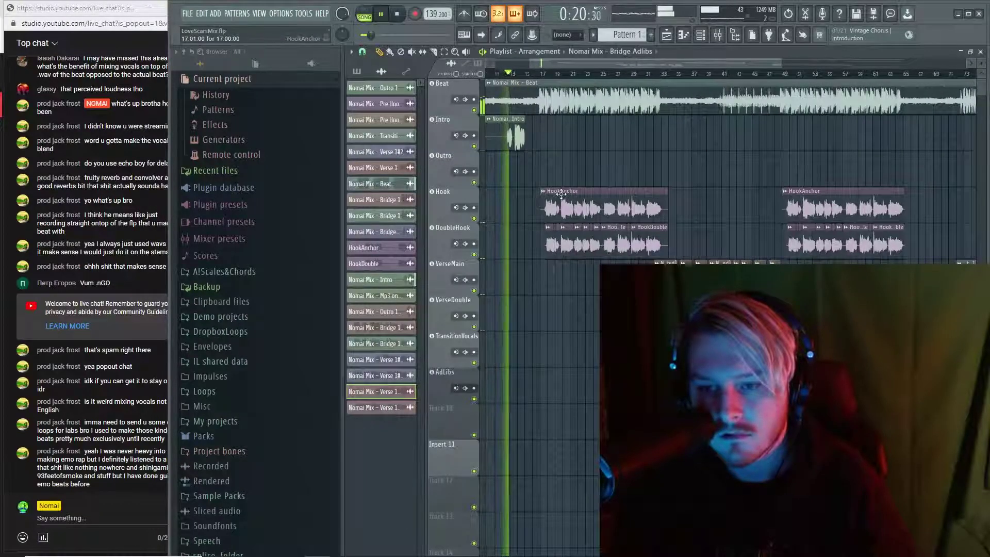
scroll(561, 194, "down", 3)
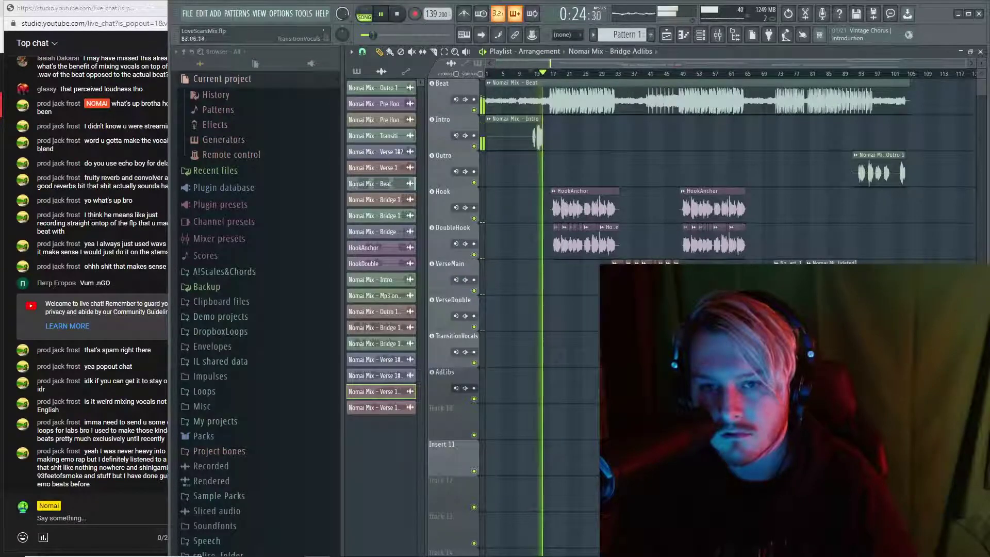
scroll(570, 143, "up", 3)
key("space")
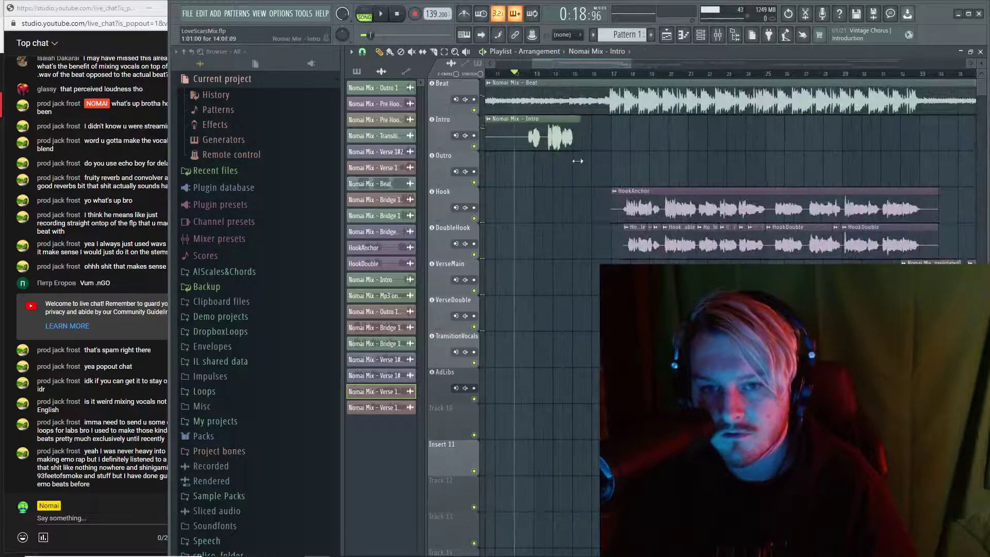
Audition the transition vocal clip before the second hook and move it from TransitionVocals to the Intro playlist track at about bar 47
scroll(578, 161, "down", 4)
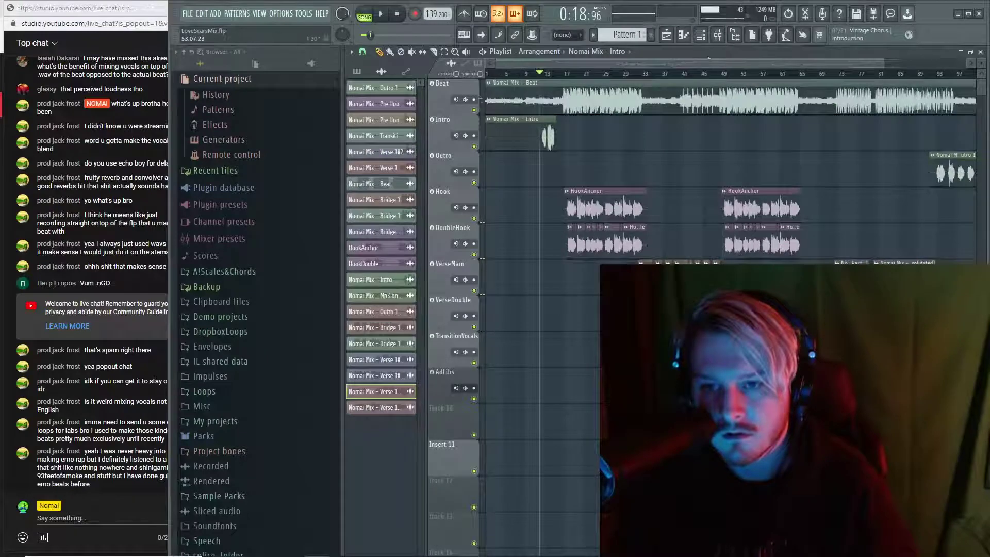
left_click(709, 59)
key("space")
scroll(773, 154, "up", 3)
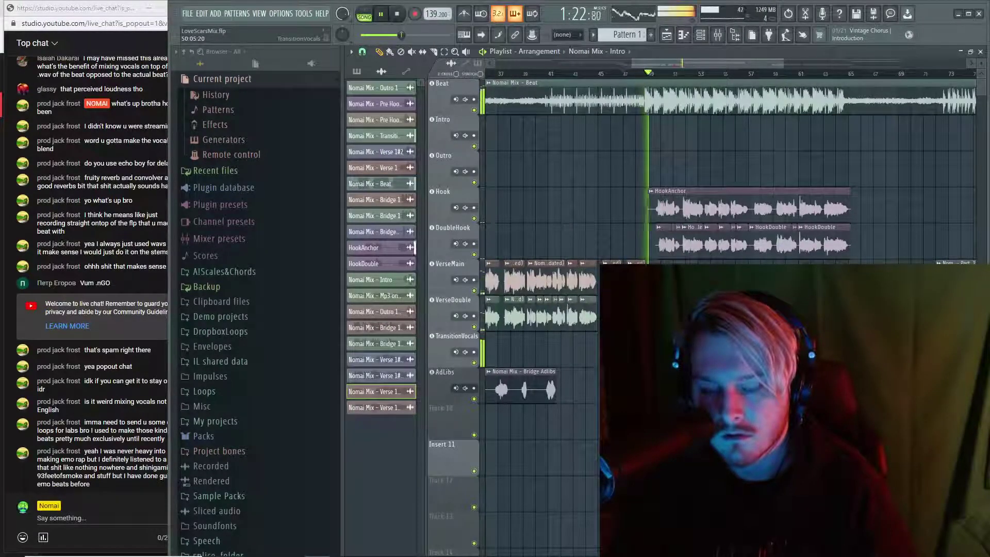
key("space")
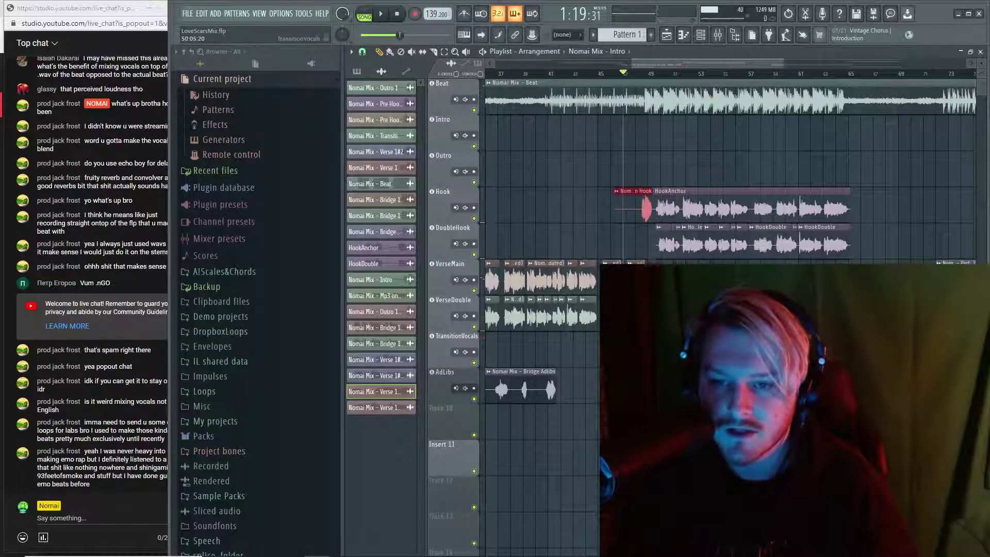
scroll(654, 120, "down", 3)
scroll(654, 119, "down", 2)
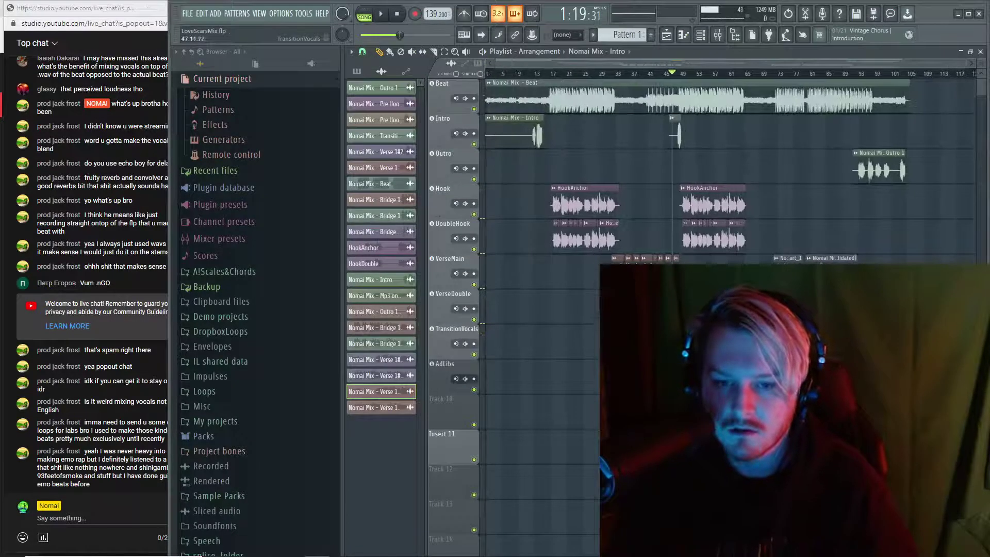
Move the emptied TransitionVocals playlist track below AdLibs and Insert 11
right_click(445, 333)
mouse_move(472, 355)
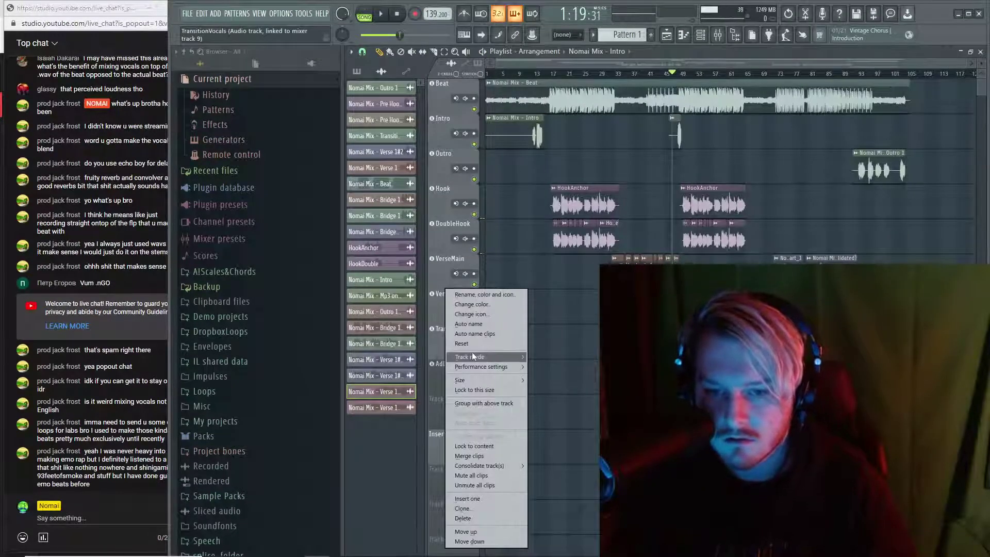
key("Escape")
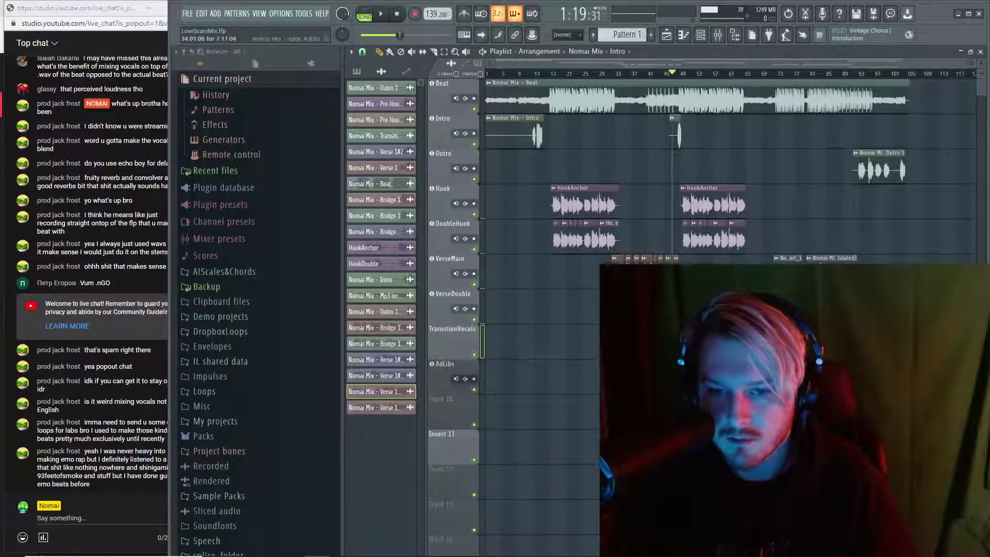
right_click(459, 345)
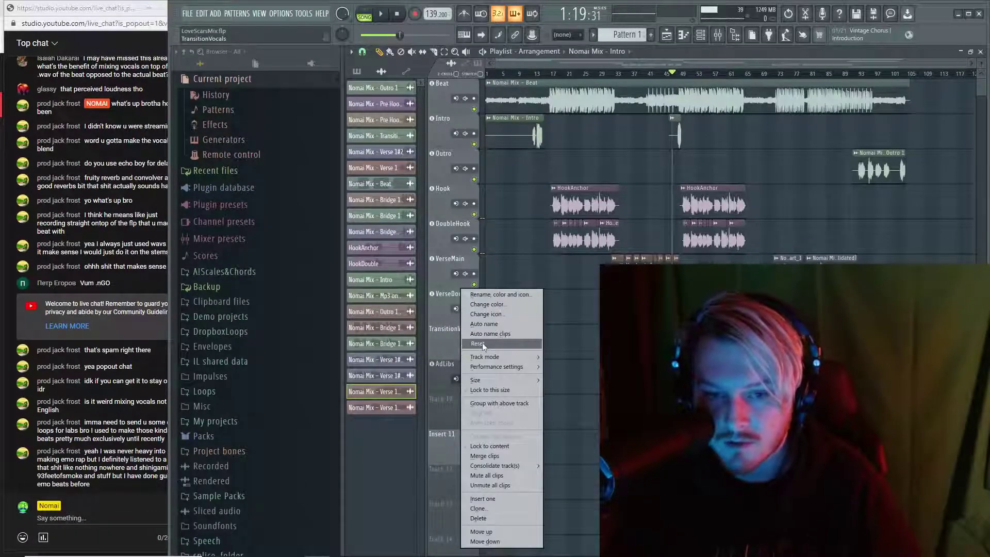
left_click(482, 343)
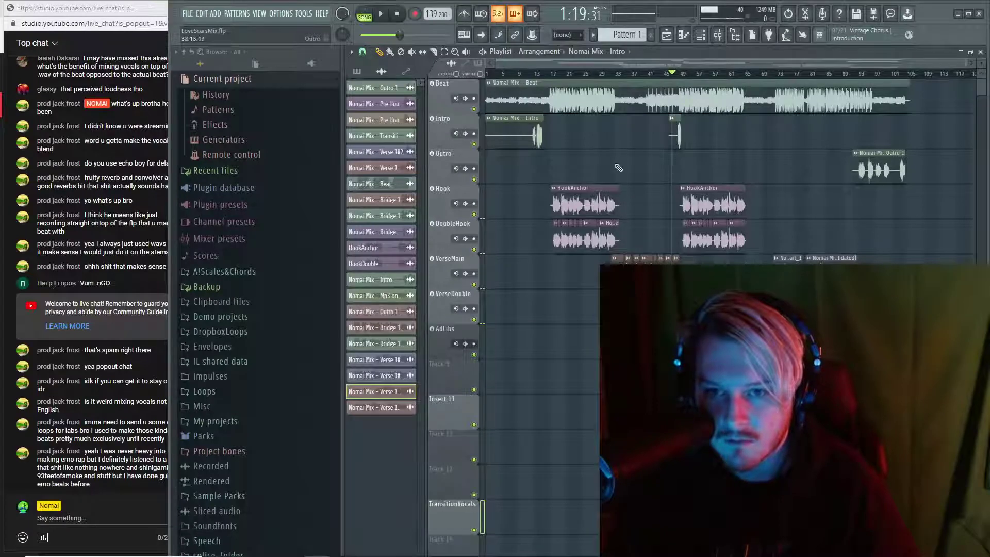
Copy the Hook mixer track's state, including its effect chain, onto the Intro mixer track
left_click(531, 74)
key("F9")
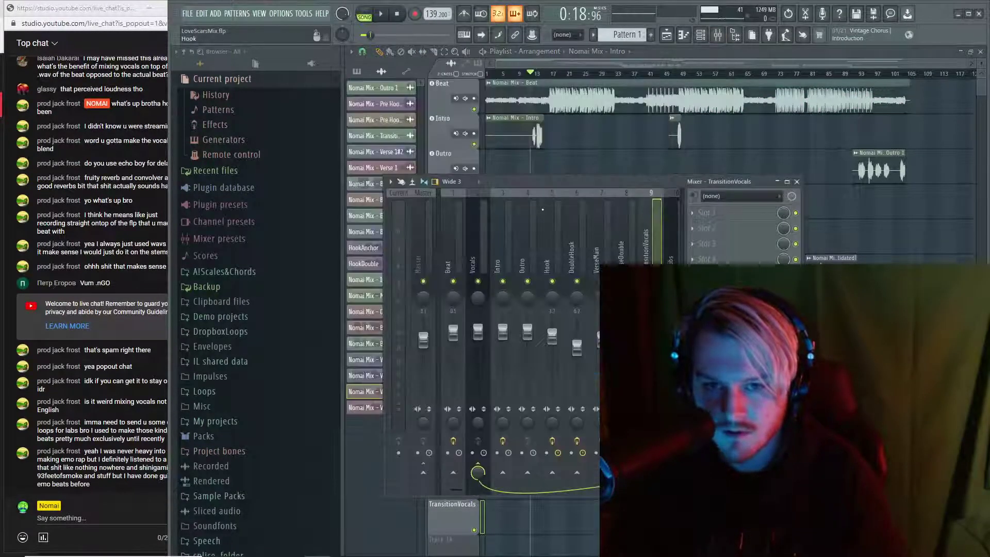
key("ctrl+s")
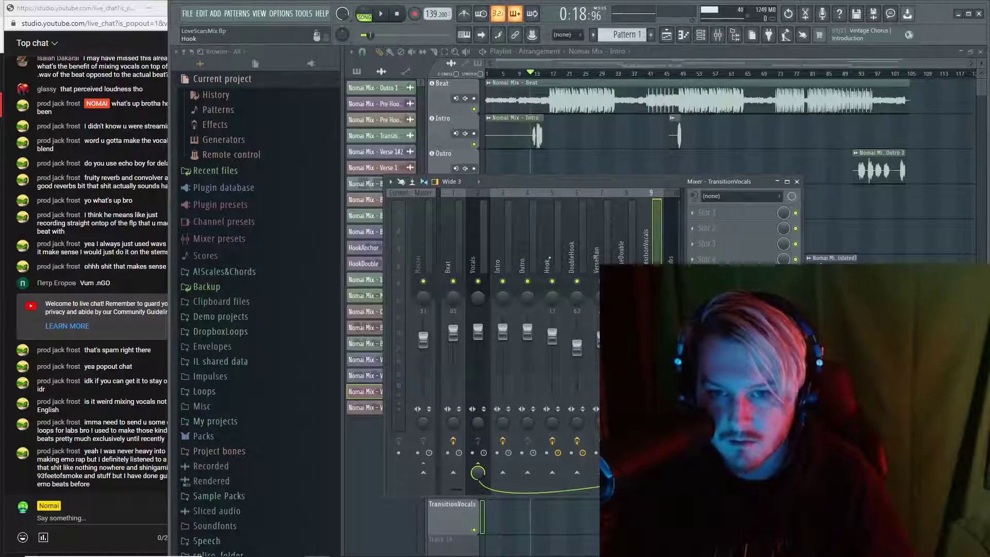
left_click(549, 257)
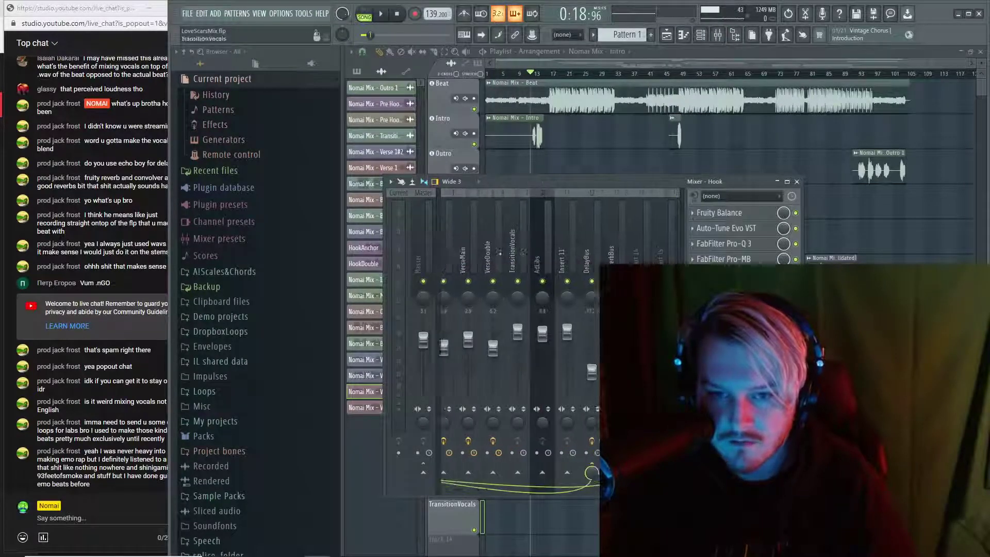
right_click(559, 242)
mouse_move(594, 254)
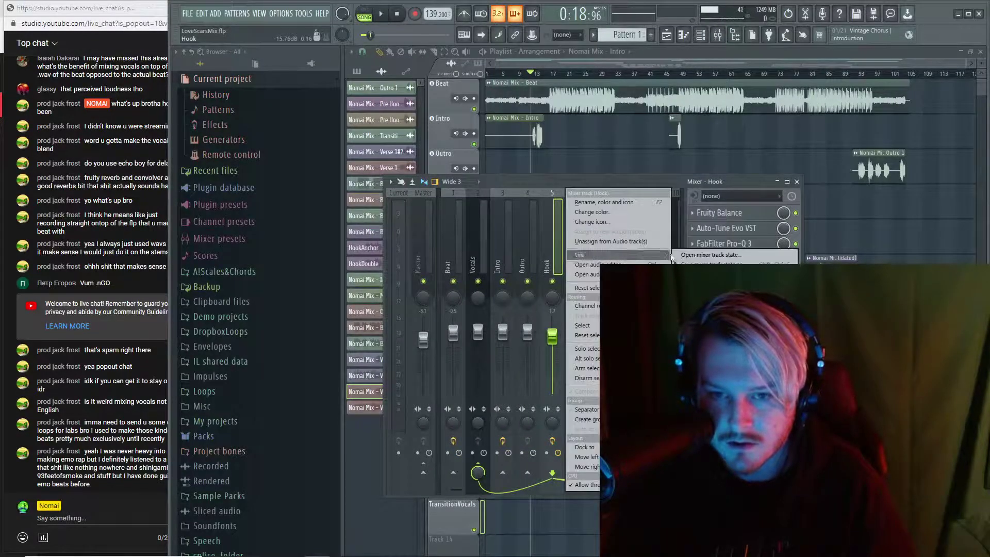
key("Escape")
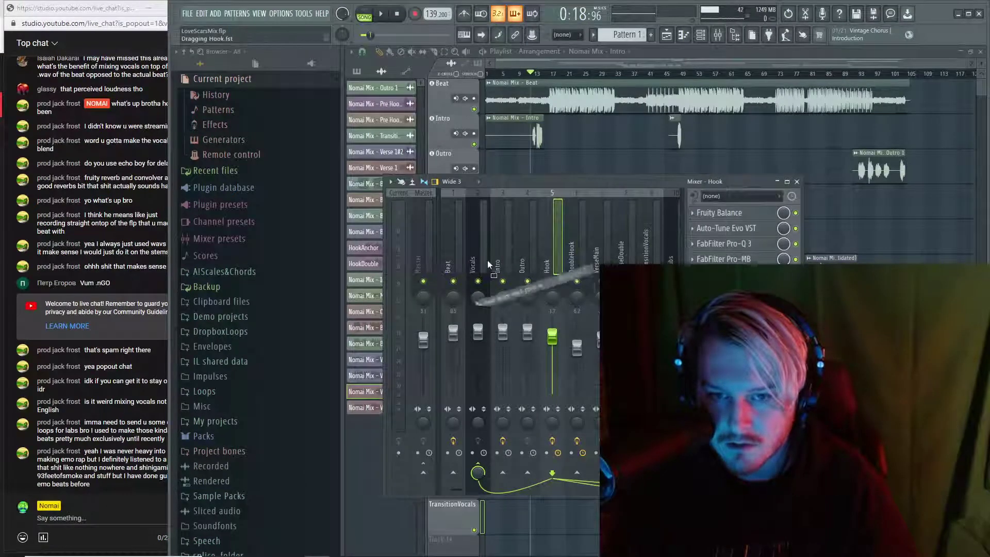
left_click(503, 242)
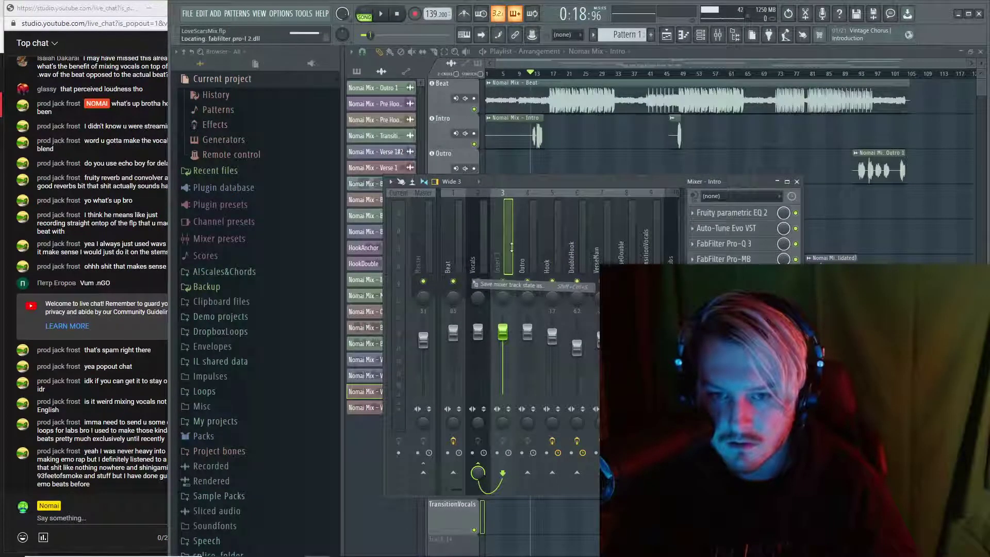
Rename the mixer track with the copied Hook state to Intro
right_click(512, 247)
left_click(516, 259)
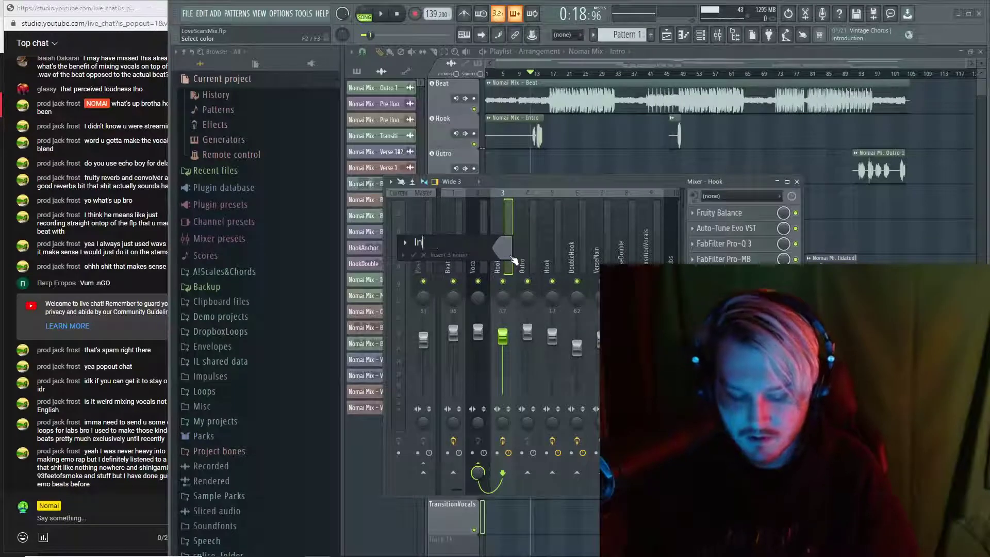
key("Escape")
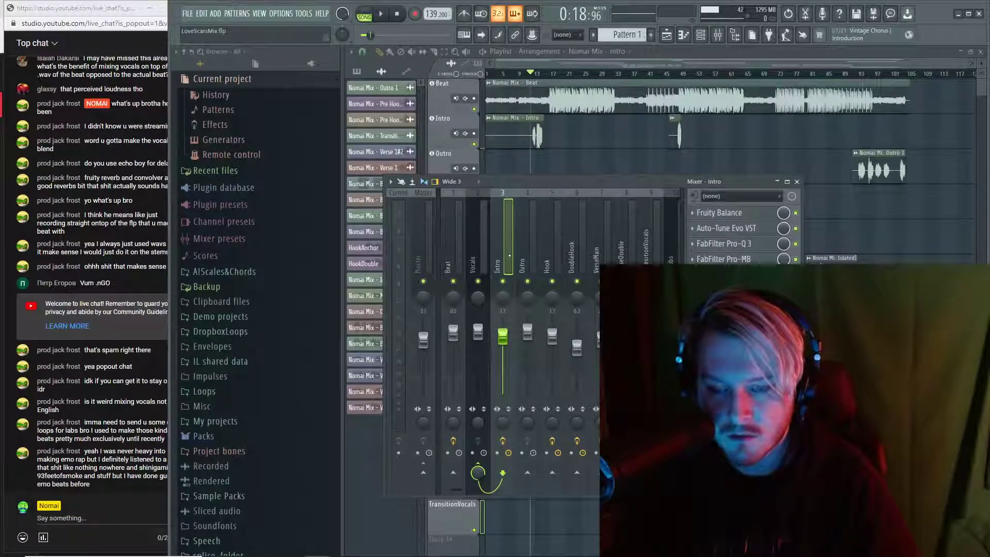
Lower the DoubleHook mixer volume to -7.9 dB and send the Intro mixer track to DelayBus and ReverbBus
scroll(510, 255, "down", 3)
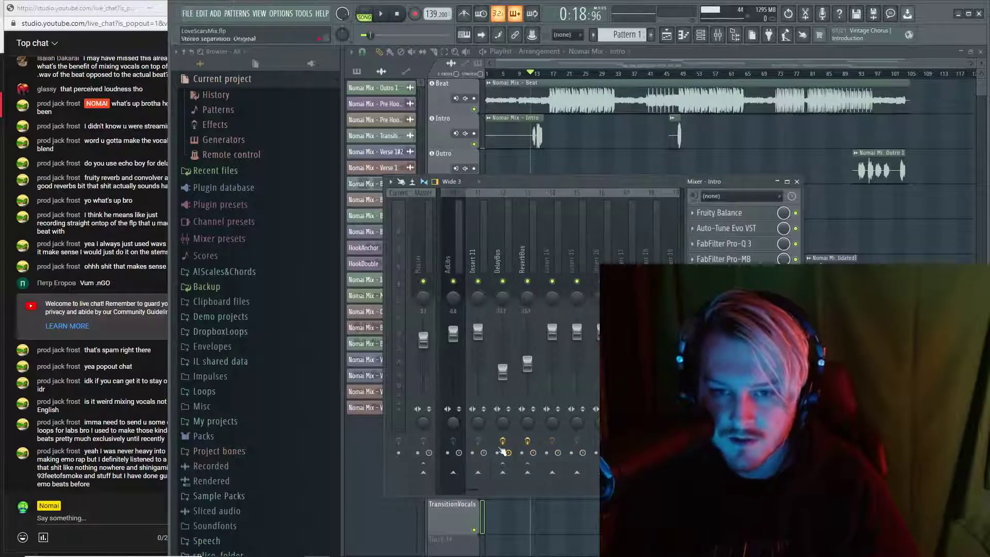
right_click(502, 428)
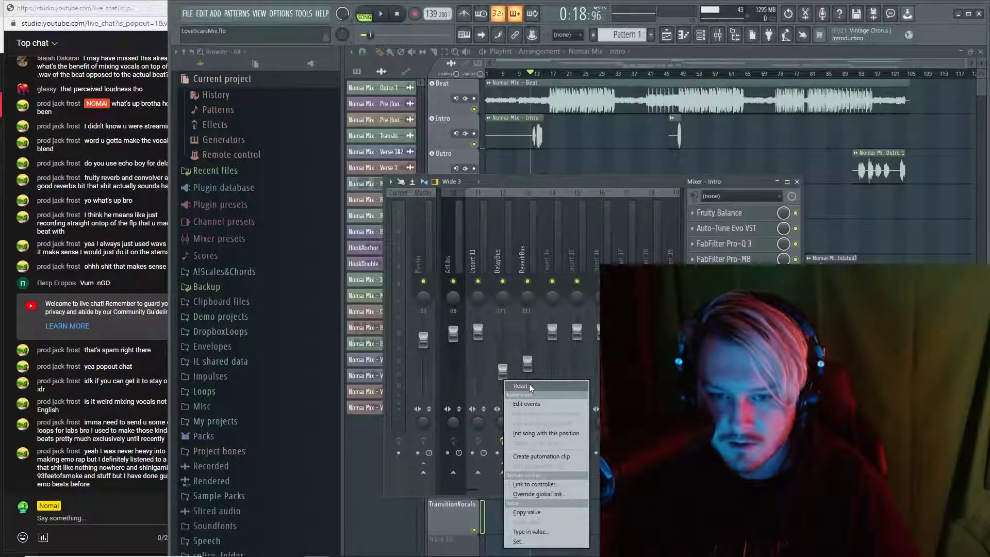
left_click(499, 262)
scroll(499, 262, "up", 3)
left_click(506, 242)
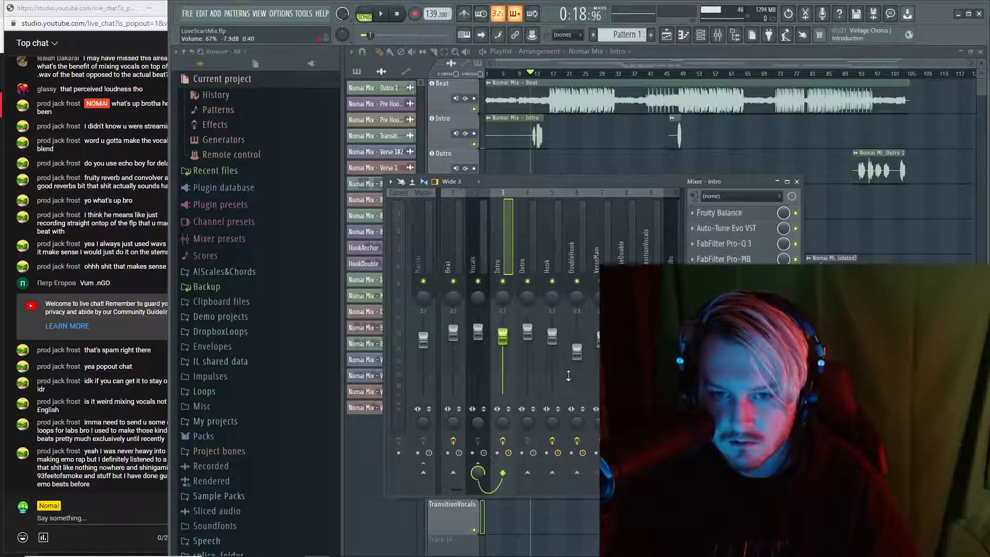
scroll(568, 376, "down", 2)
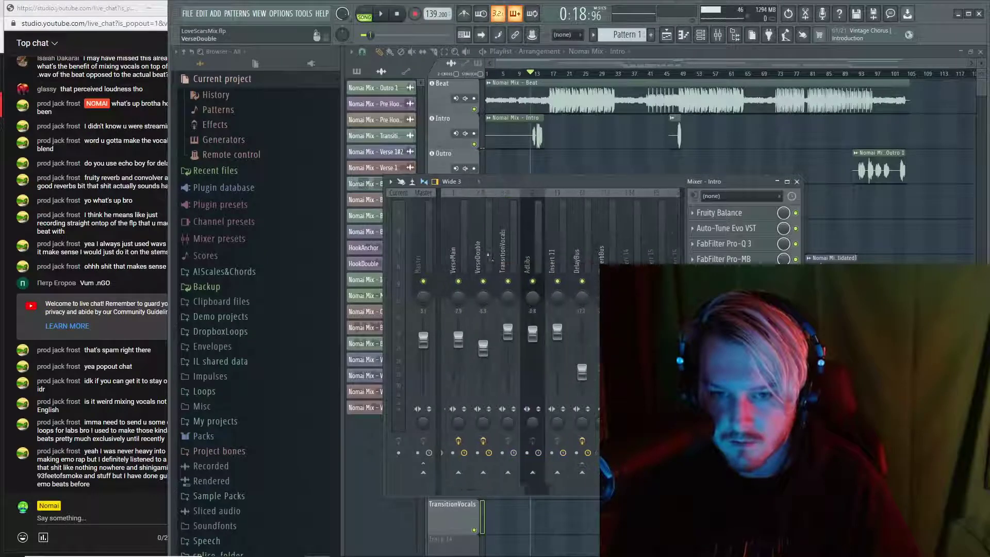
left_click(577, 472)
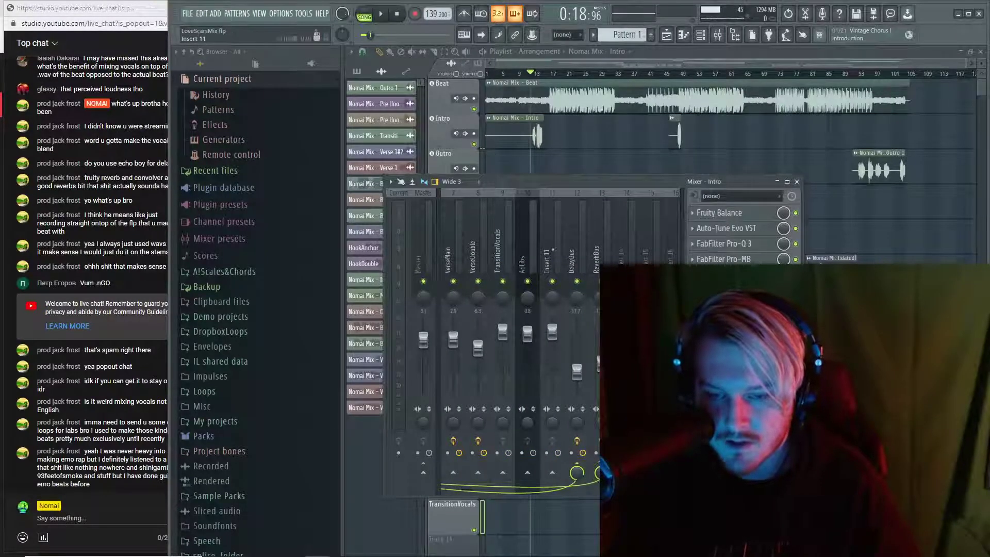
Check the effect slots and routing of the Beat and Vocals mixer tracks
scroll(565, 248, "up", 2)
left_click(455, 259)
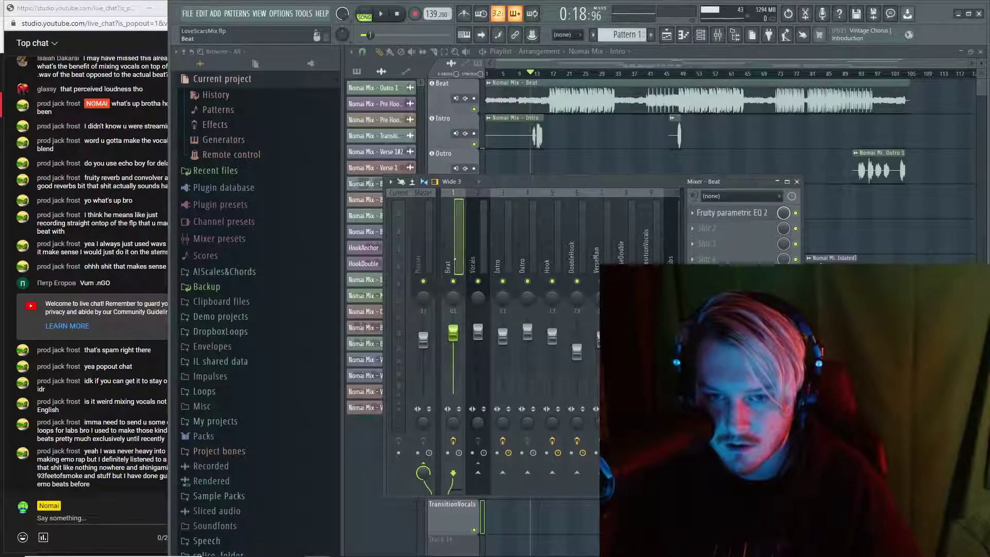
left_click(475, 248)
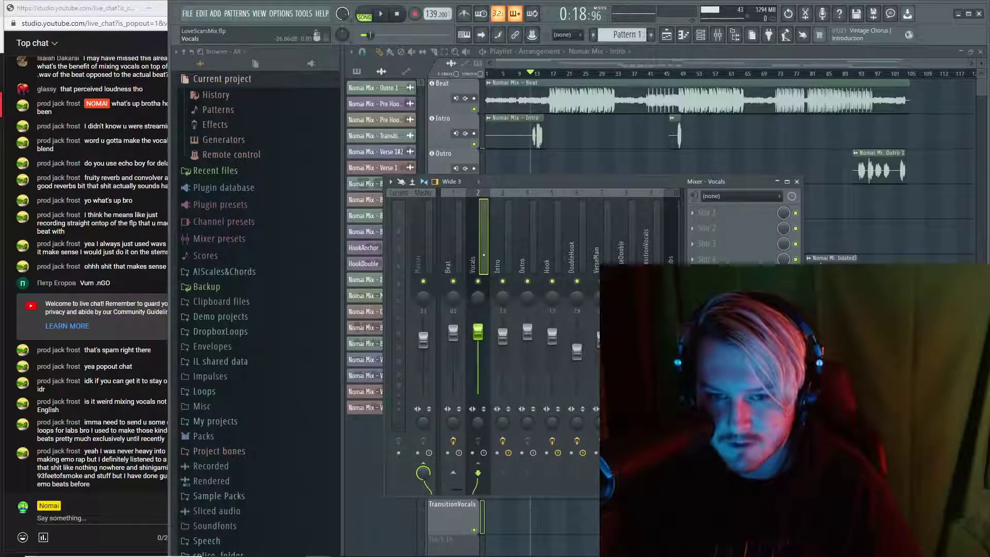
Audition the intro vocal and try the Intro mixer track's DelayBus send level at 62%
left_click(503, 257)
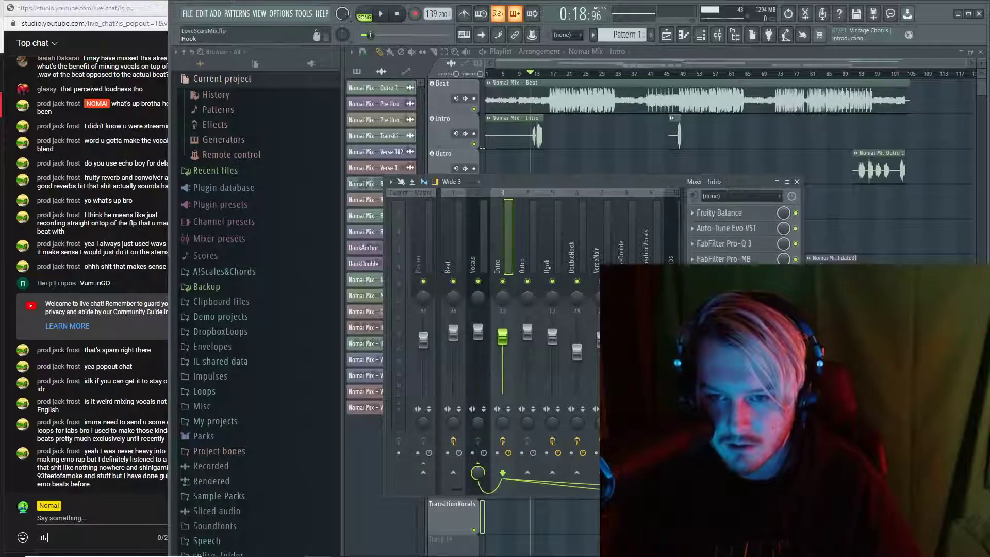
scroll(549, 278, "down", 3)
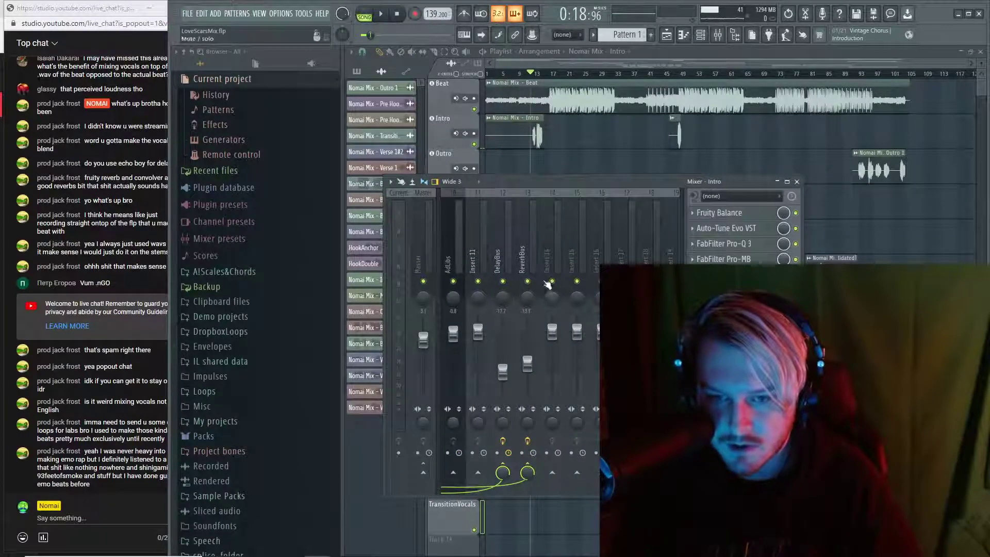
scroll(547, 284, "up", 3)
key("space")
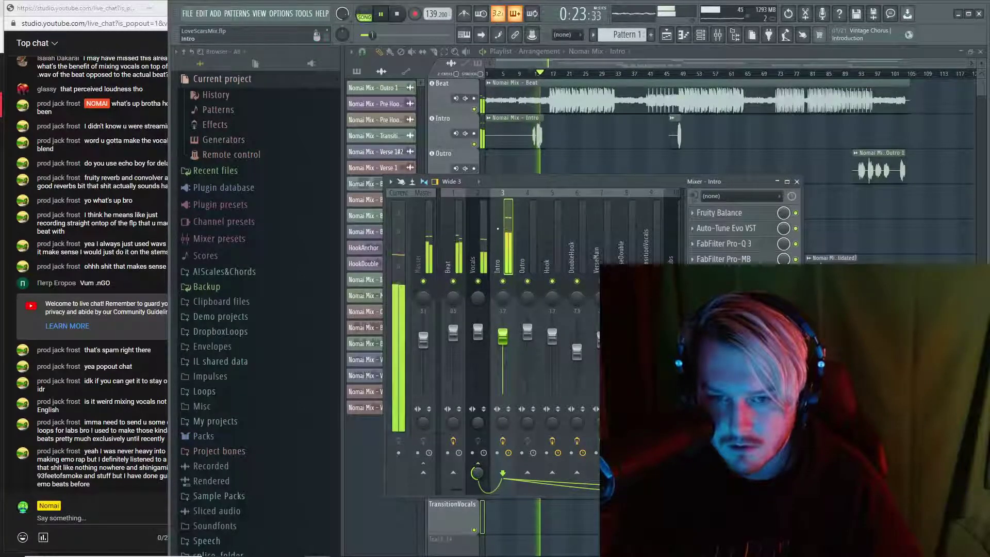
scroll(498, 229, "down", 3)
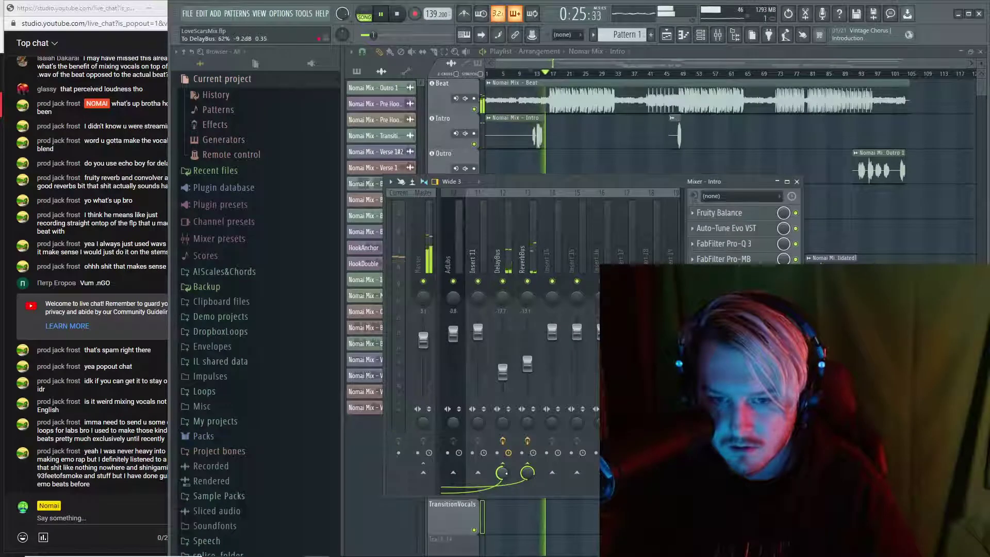
scroll(507, 253, "up", 3)
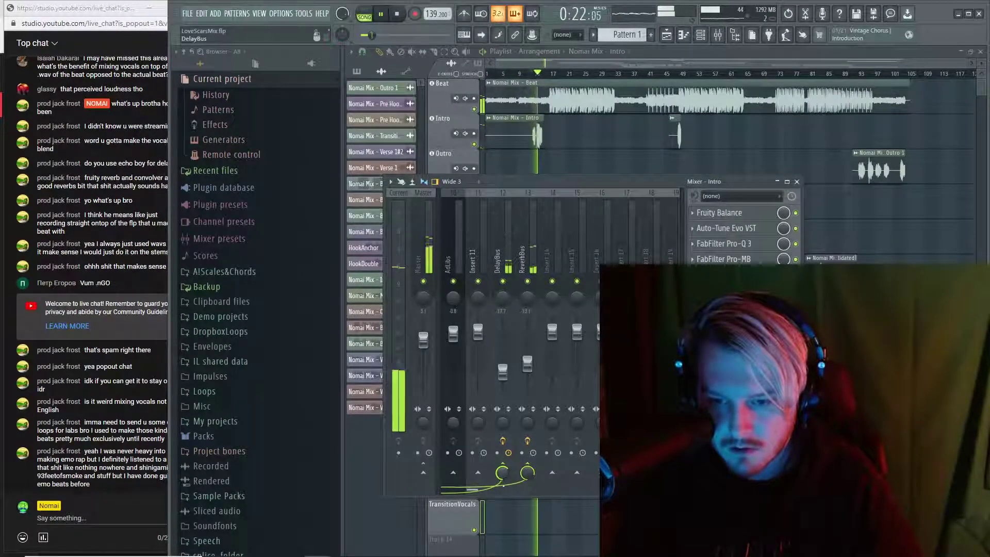
scroll(502, 487, "down", 5)
scroll(501, 489, "up", 8)
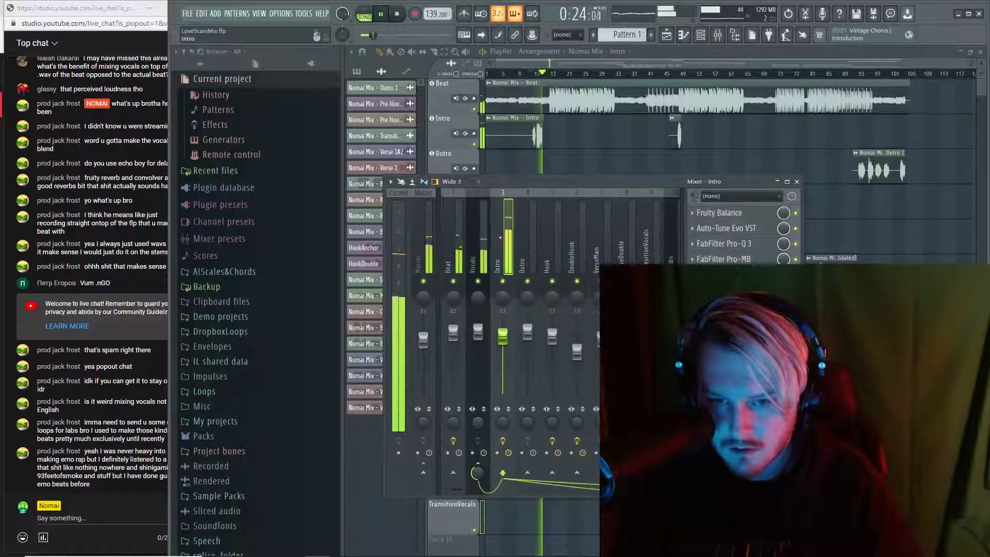
key("space")
right_click(516, 190)
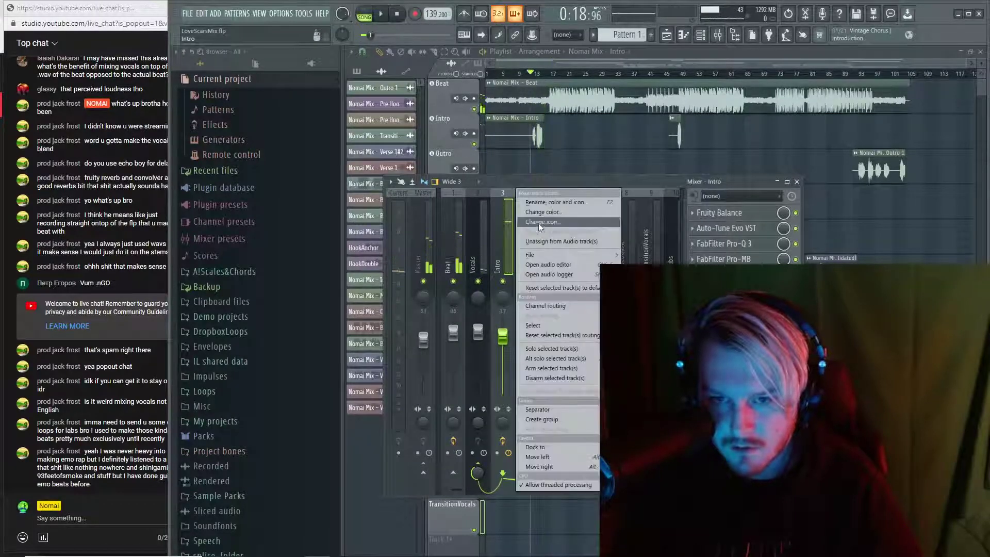
mouse_move(540, 251)
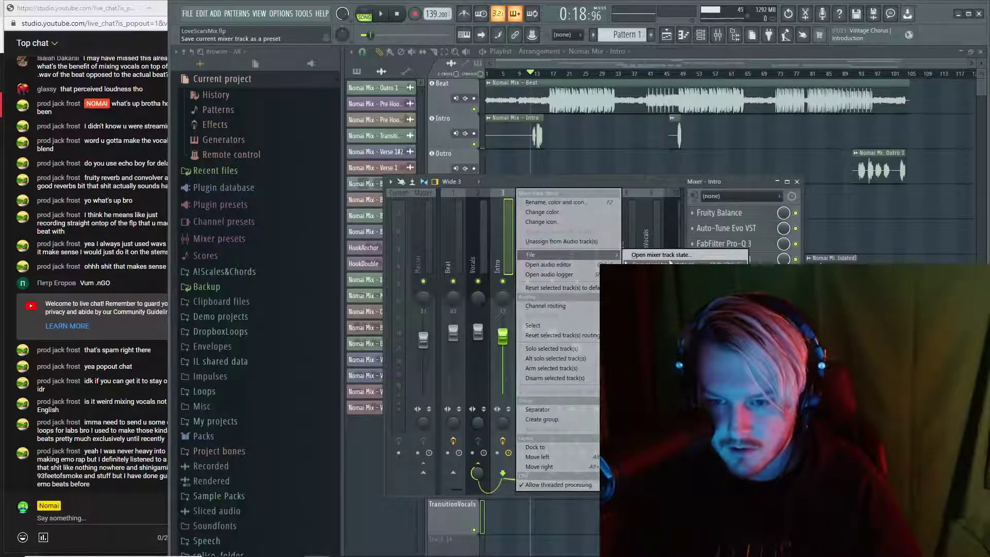
left_click(509, 244)
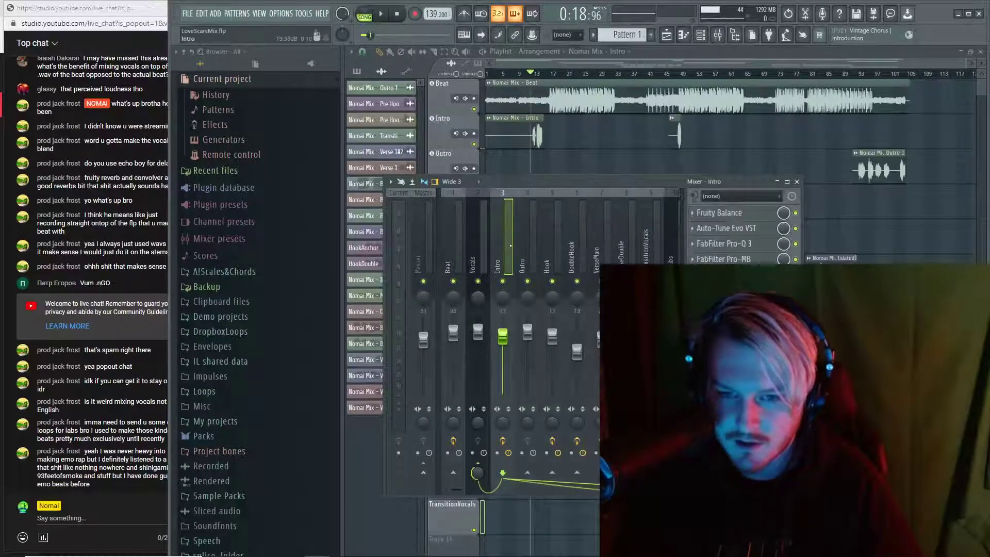
scroll(516, 247, "down", 3)
left_click(547, 260)
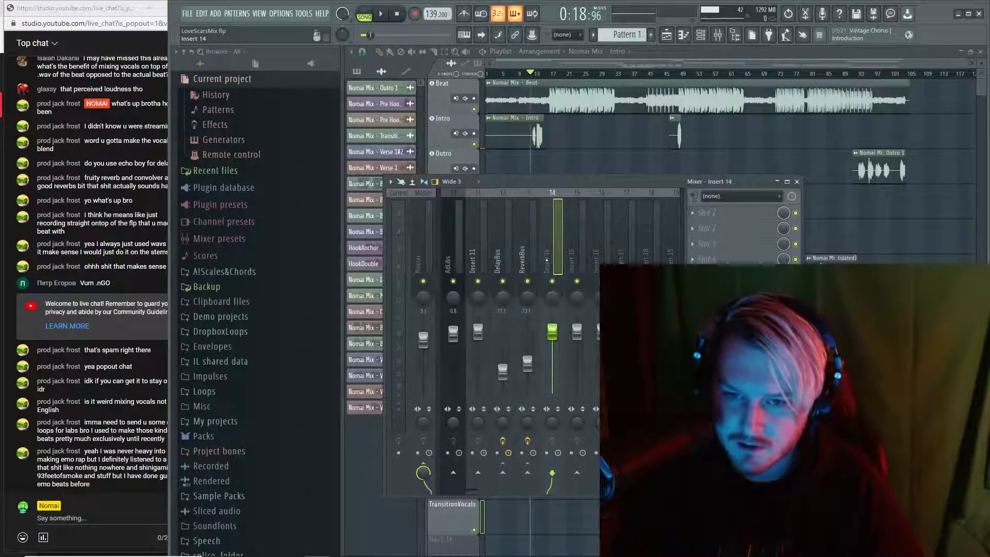
scroll(521, 254, "up", 3)
left_click(477, 255)
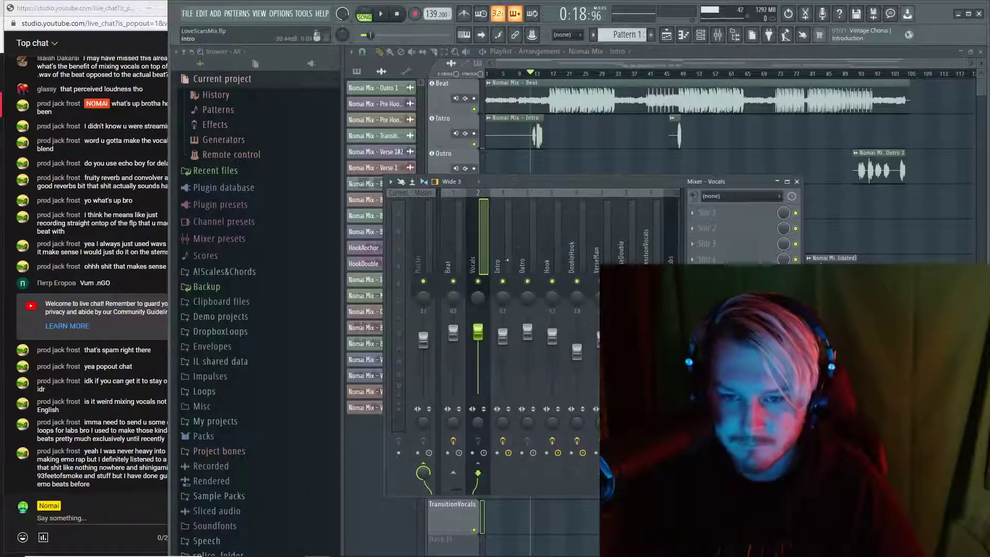
left_click(501, 255)
Set the Intro track's DelayBus send to 80% during playback and move Fruity Balance further down its effect chain
key("space")
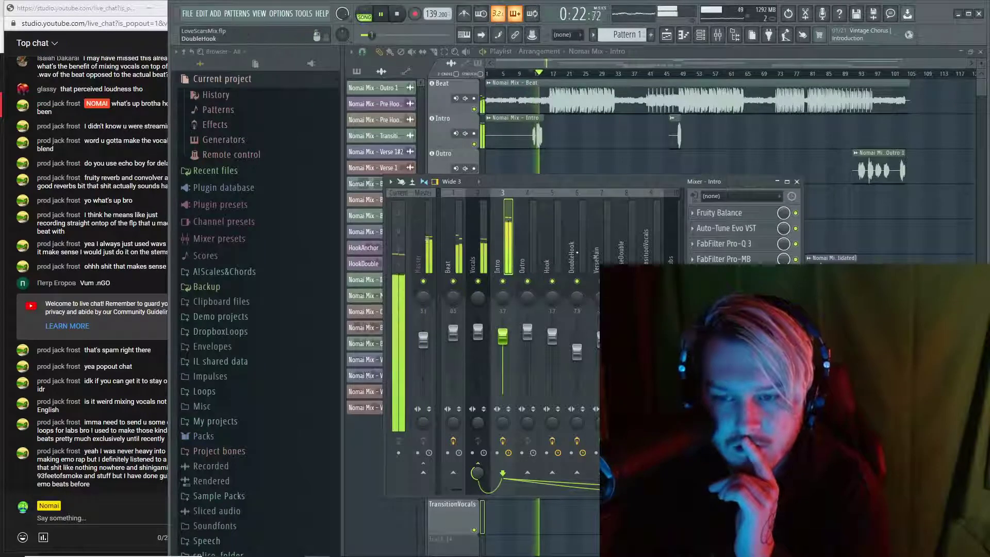
scroll(577, 253, "down", 2)
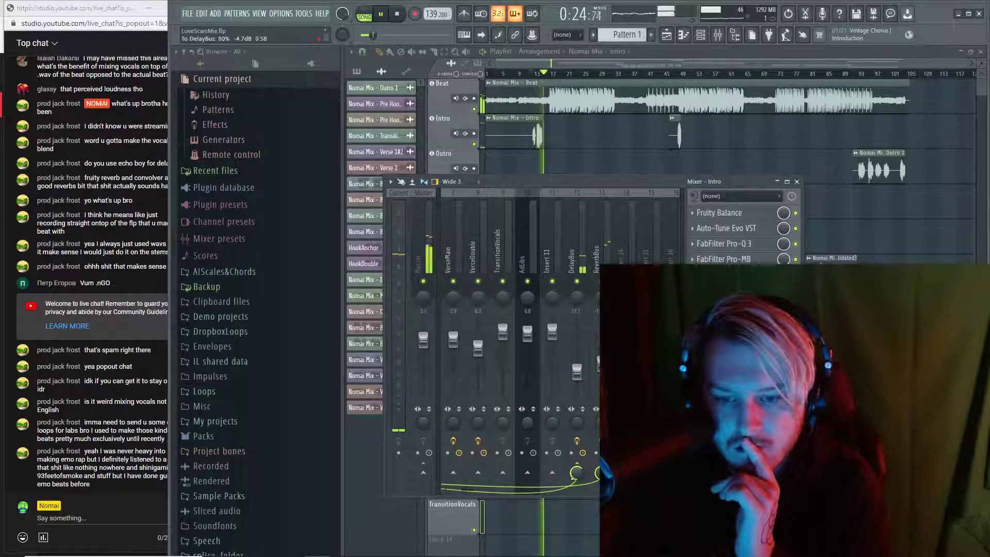
scroll(497, 239, "up", 2)
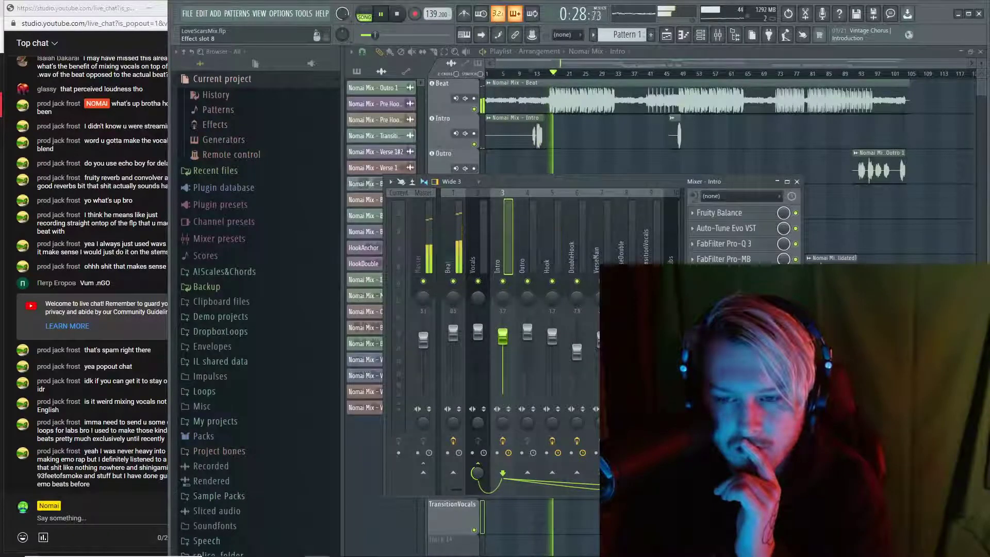
left_click_drag(711, 216, 721, 352)
key("space")
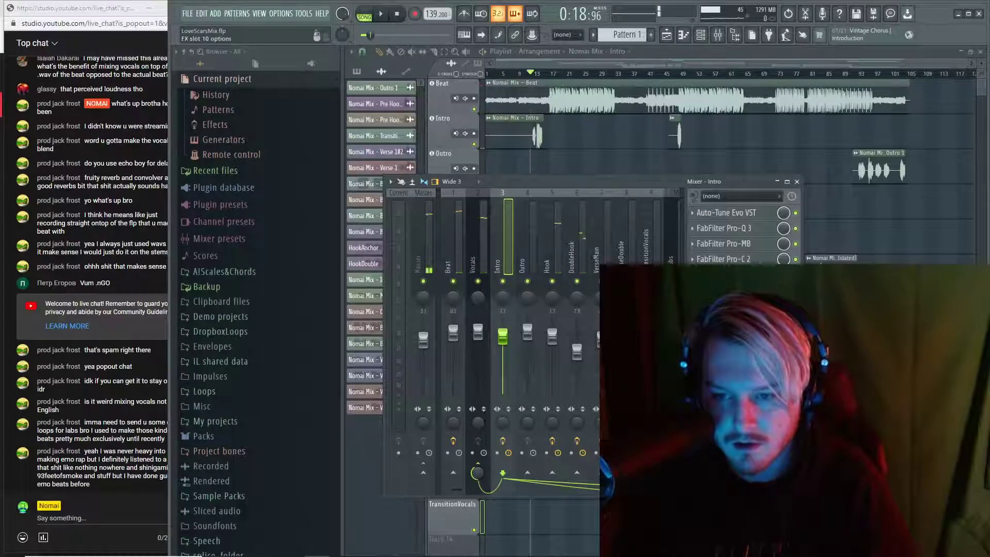
Add EchoBoy to the Intro mixer track's effect chain and load its user preset PreUnit
key("ctrl+s")
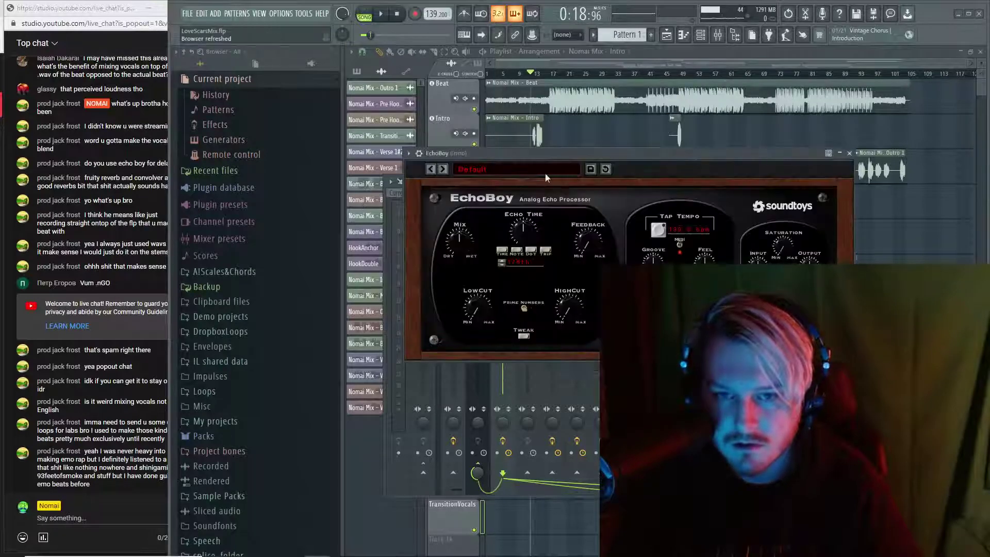
left_click(464, 168)
mouse_move(522, 174)
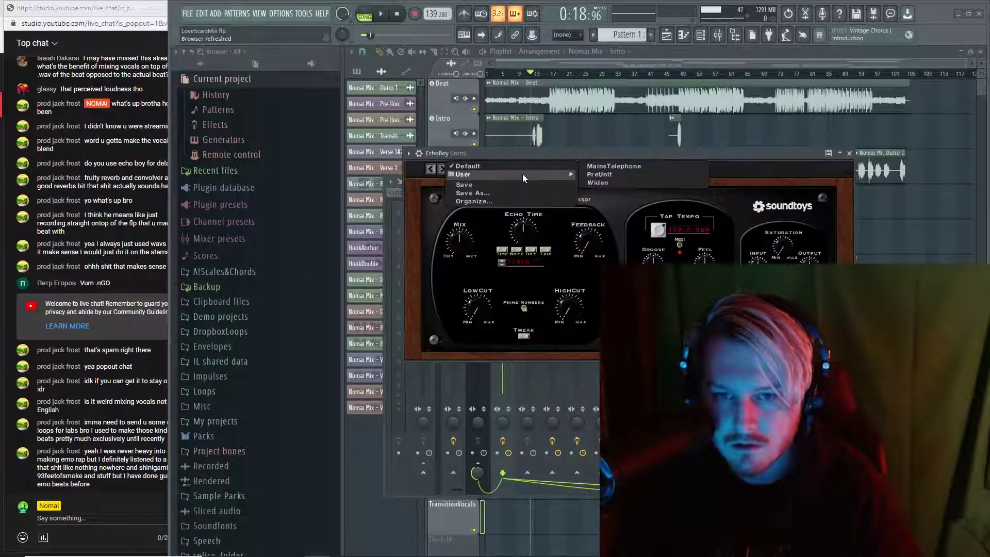
left_click(600, 174)
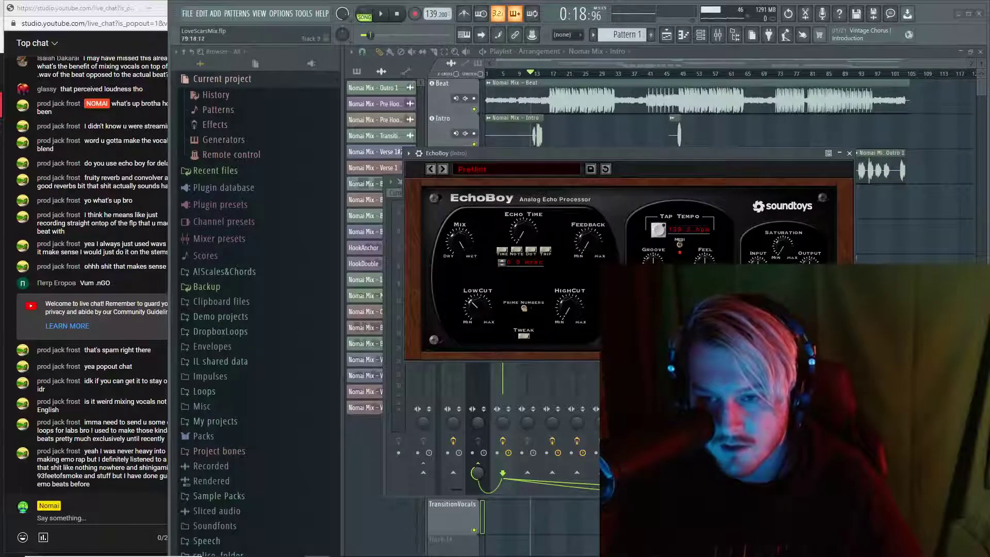
left_click(849, 154)
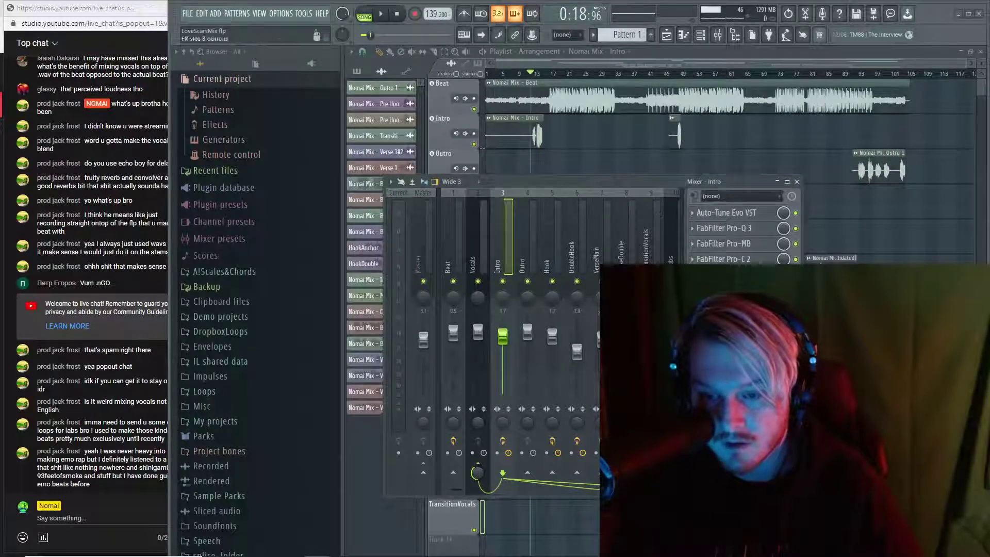
Review the EchoBoy settings on the Intro track and audition the intro vocal with the effect
left_click(722, 274)
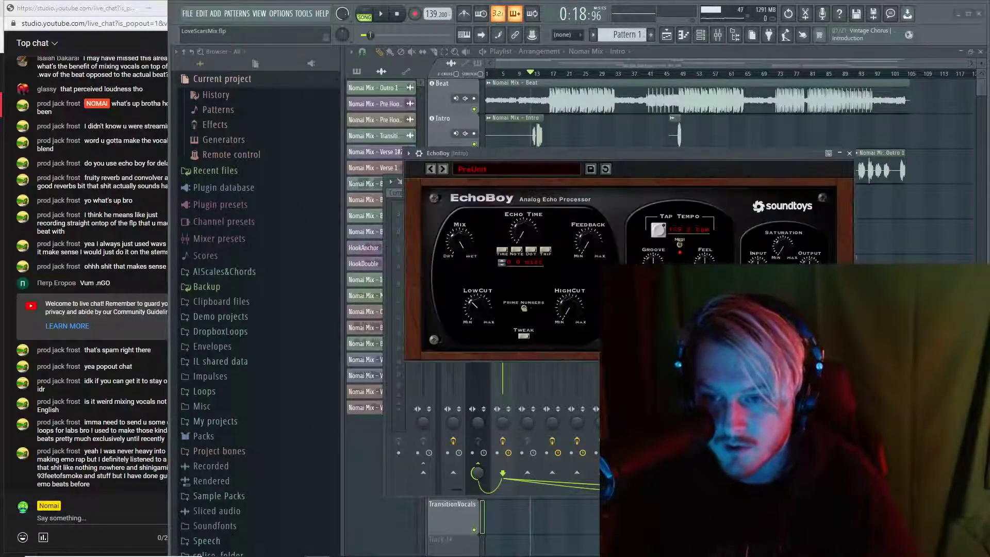
left_click(755, 204)
left_click(663, 172)
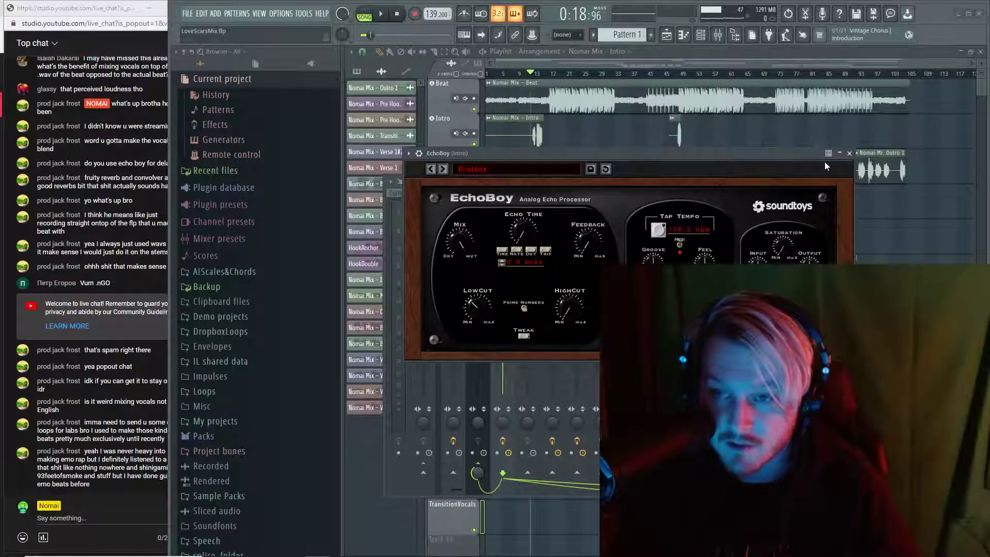
left_click(849, 153)
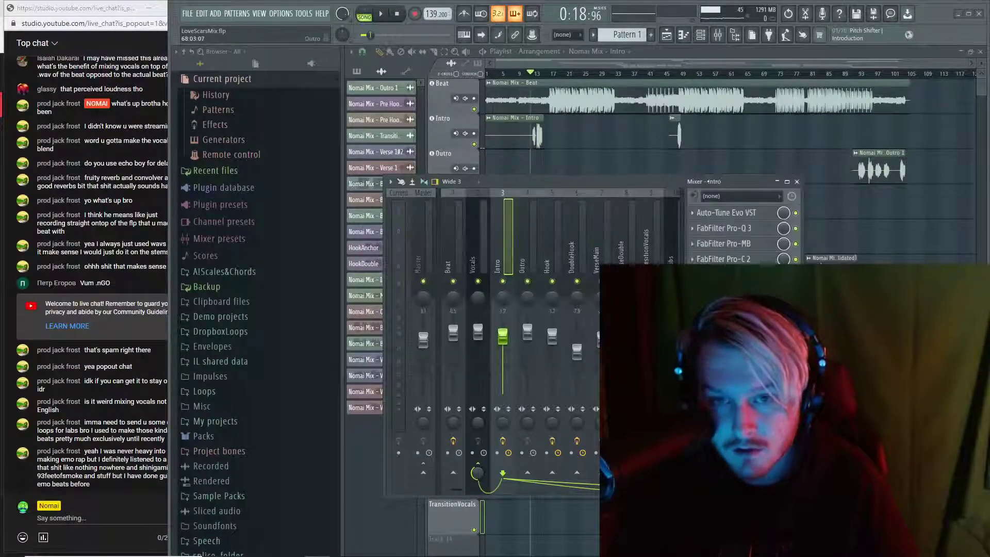
key("space")
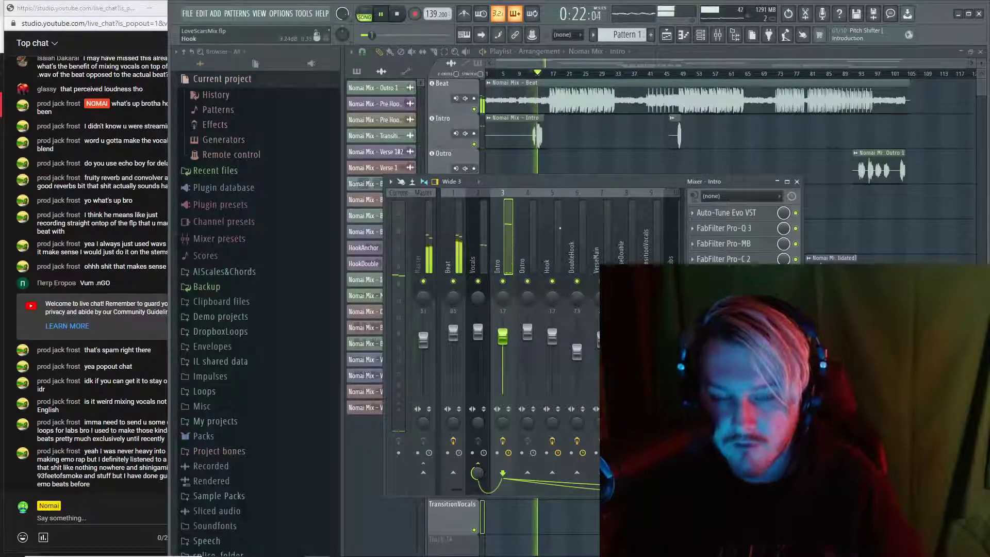
scroll(557, 219, "down", 3)
scroll(477, 464, "up", 3)
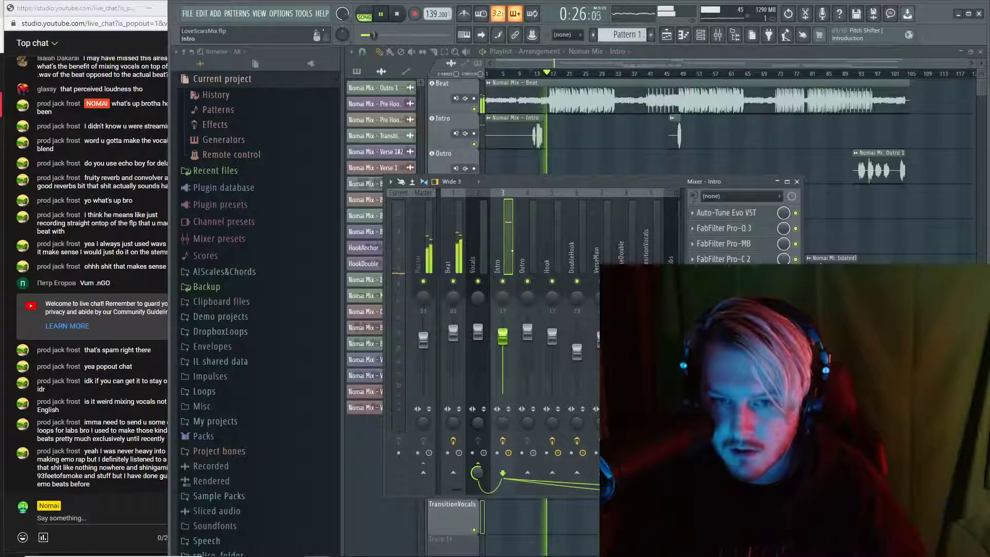
Check the hook's playback levels in the mixer and the channel settings of the Nomai Mix - Intro clip
key("F9")
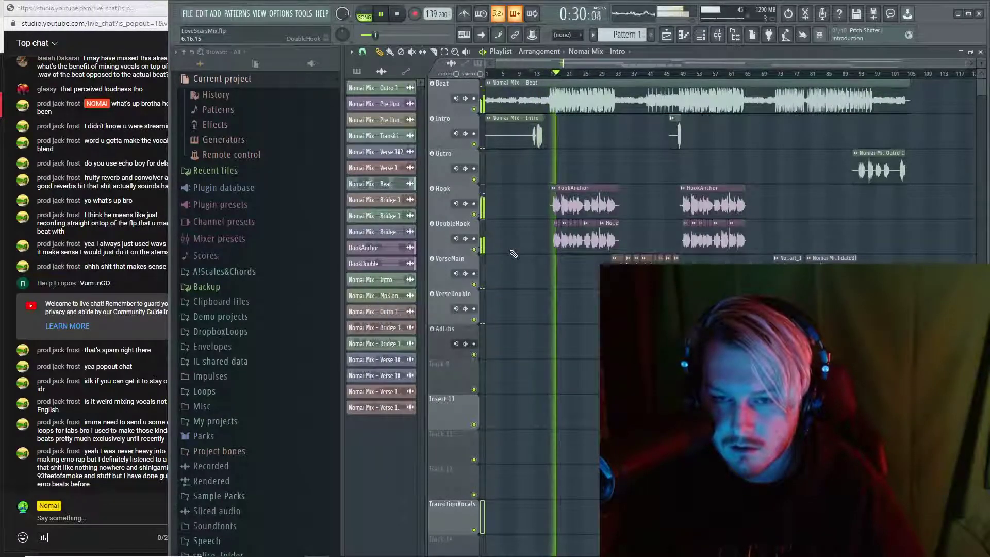
key("F9")
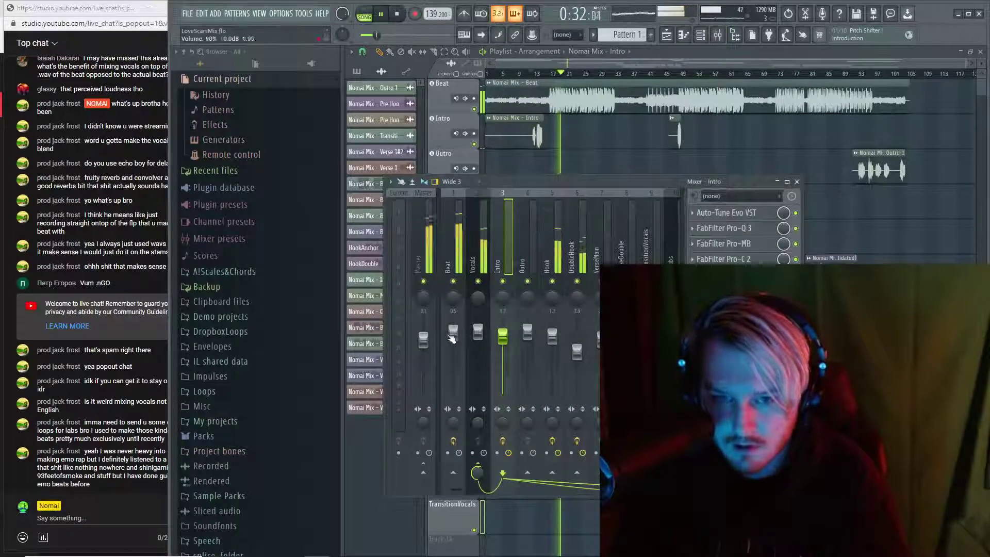
key("F9")
double_click(520, 133)
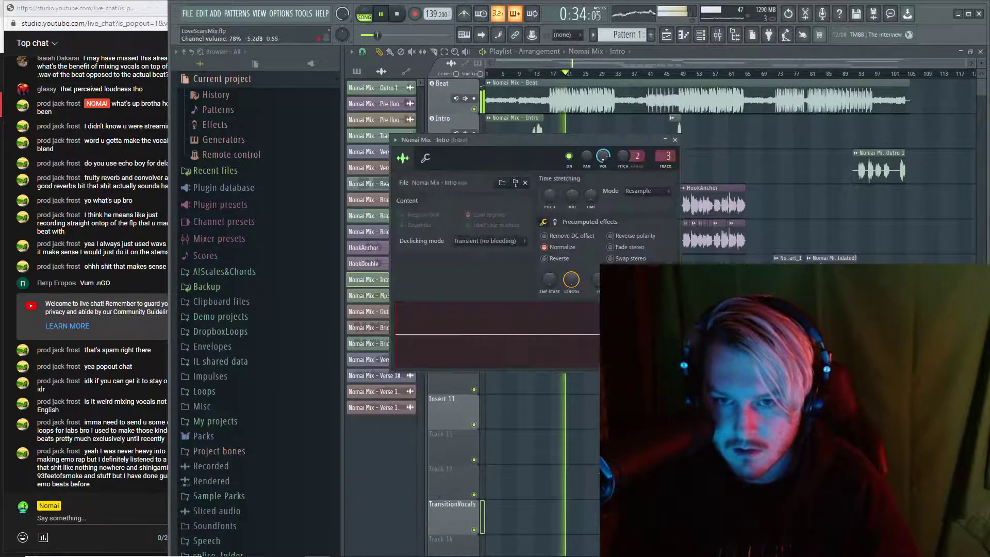
key("Escape")
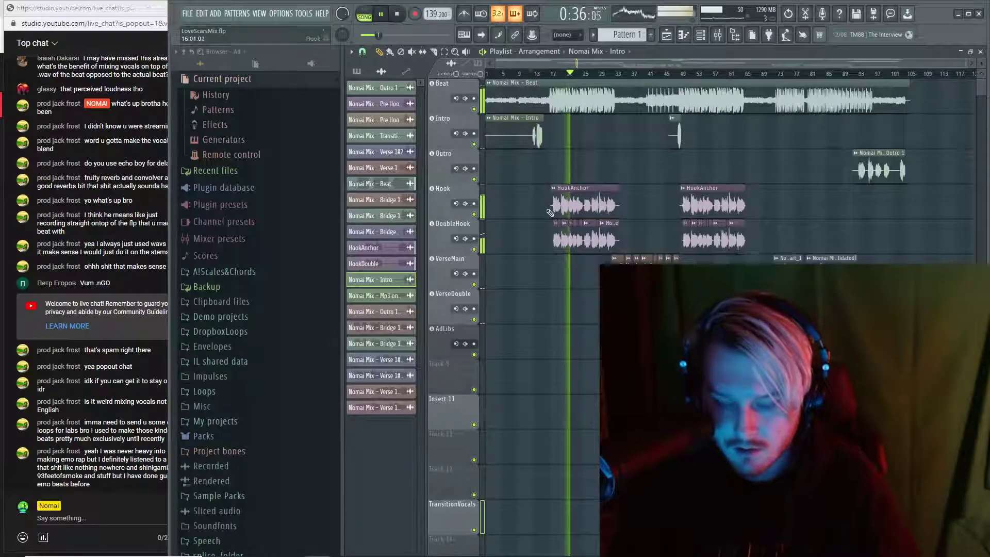
Lower the Hook and DoubleHook mixer volumes together, bringing Hook to -2.2 dB
key("F9")
left_click(546, 265)
left_click(571, 258, "ctrl")
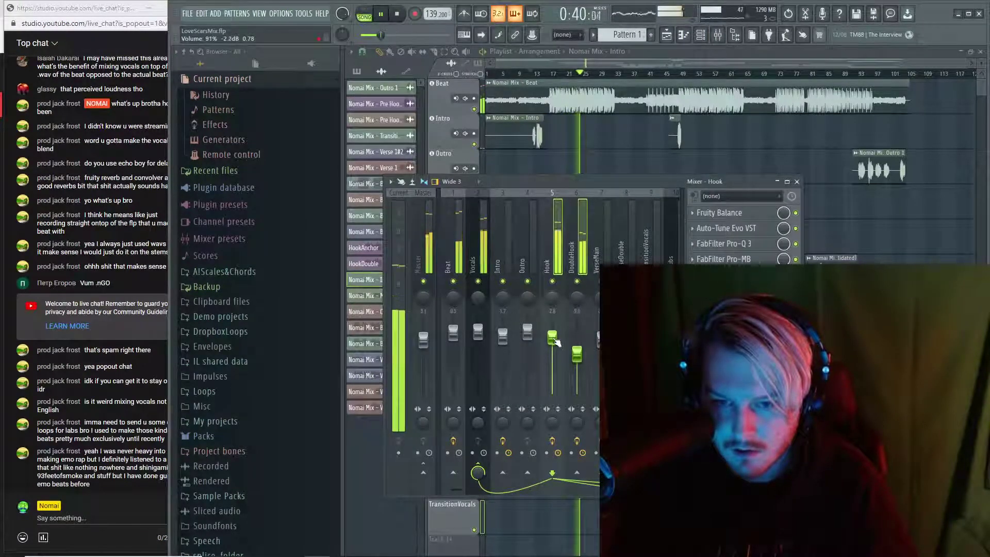
key("F9")
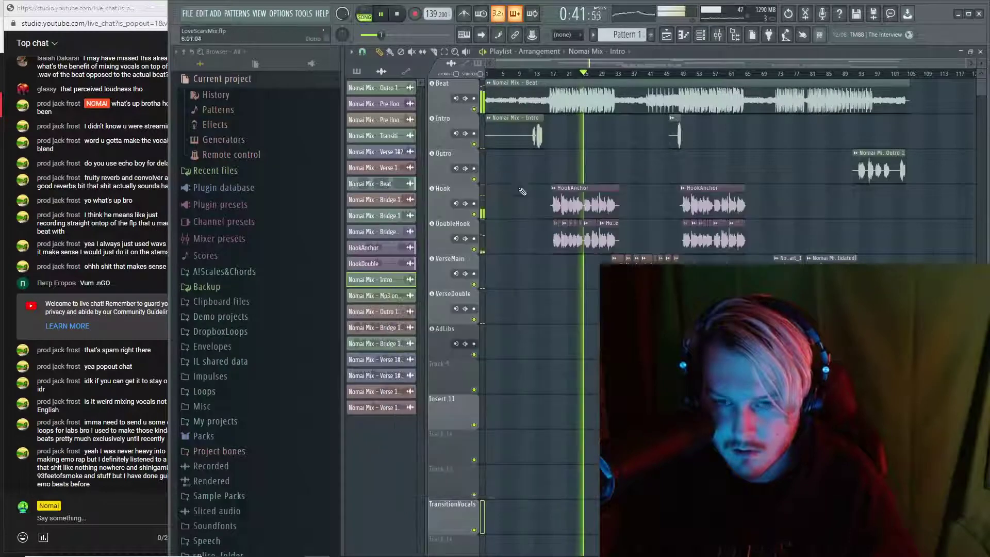
Replay the song from just before the intro vocal with the Intro mixer track selected
left_click(531, 73)
scroll(534, 77, "up", 3)
key("F10")
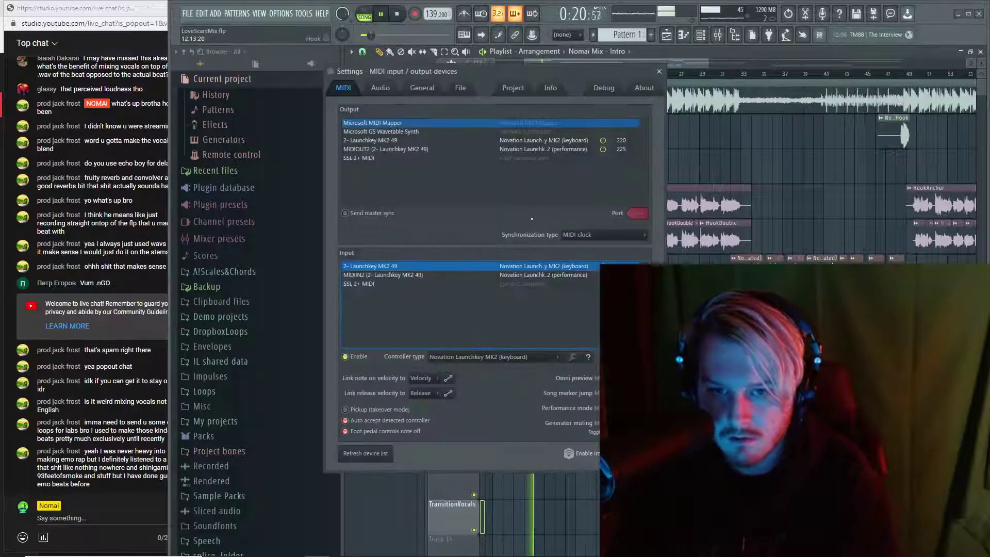
key("Escape")
key("F9")
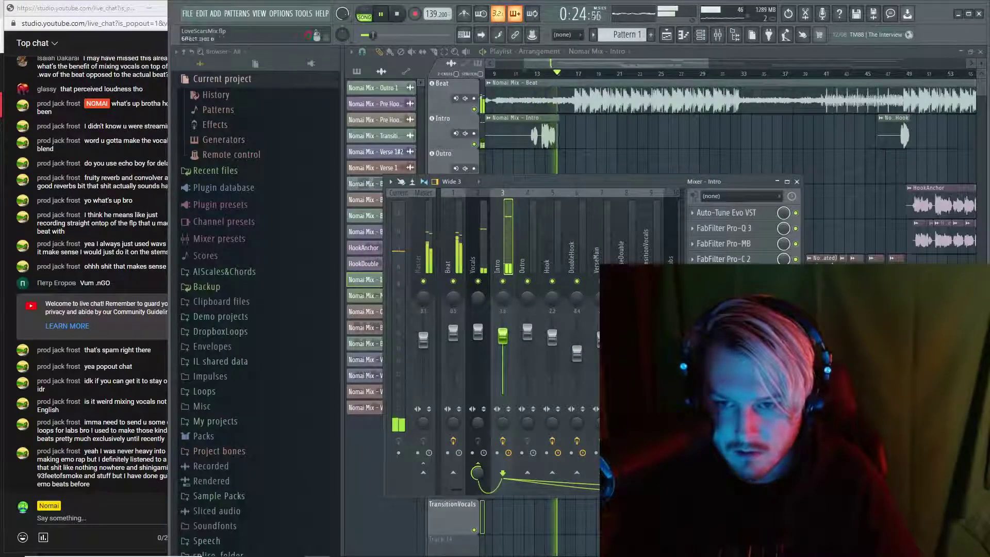
key("space")
key("space")
Set the Intro track's Pro-DS detection band to 8.177–13.83 kHz and its range to 6.70 dB
left_click(721, 274)
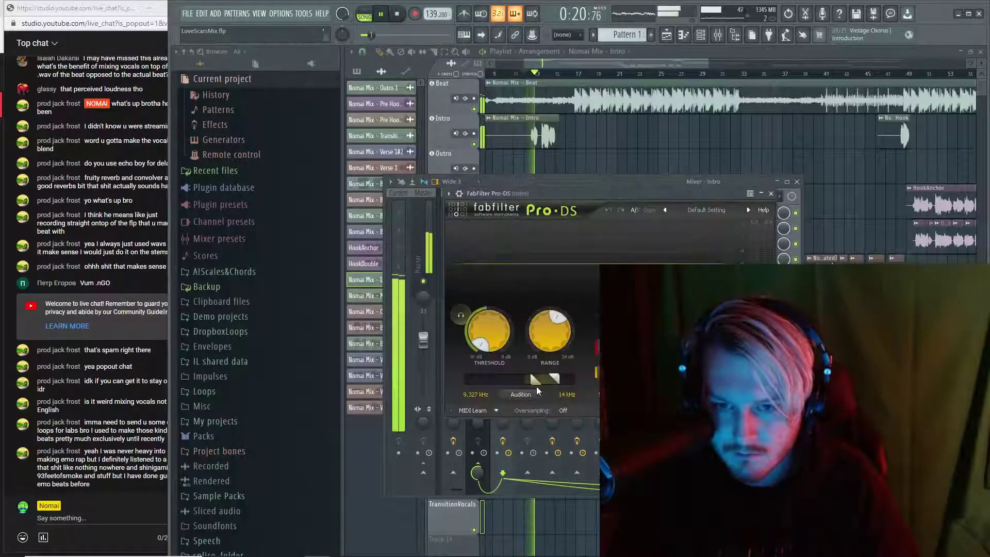
left_click(547, 381)
left_click_drag(552, 386, 555, 387)
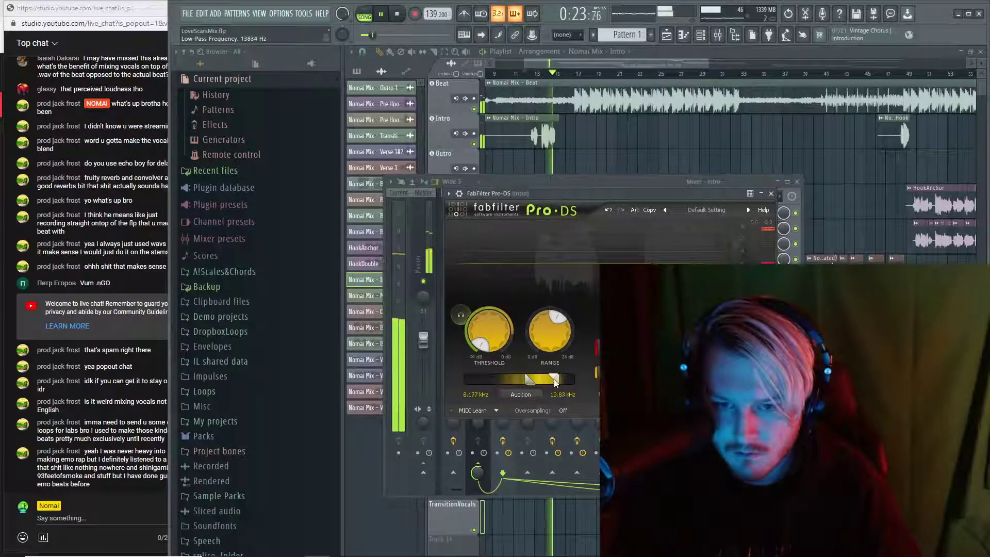
key("space")
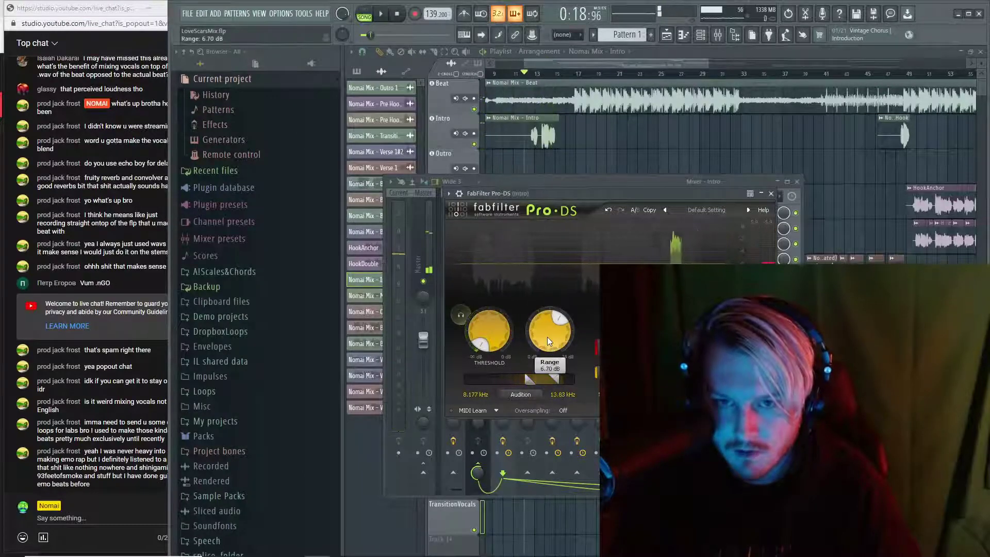
key("Escape")
Audition the intro vocal and slice the single syllable just after bar 14 out of the Nomai Mix - Intro clip
key("F9")
scroll(530, 175, "up", 5)
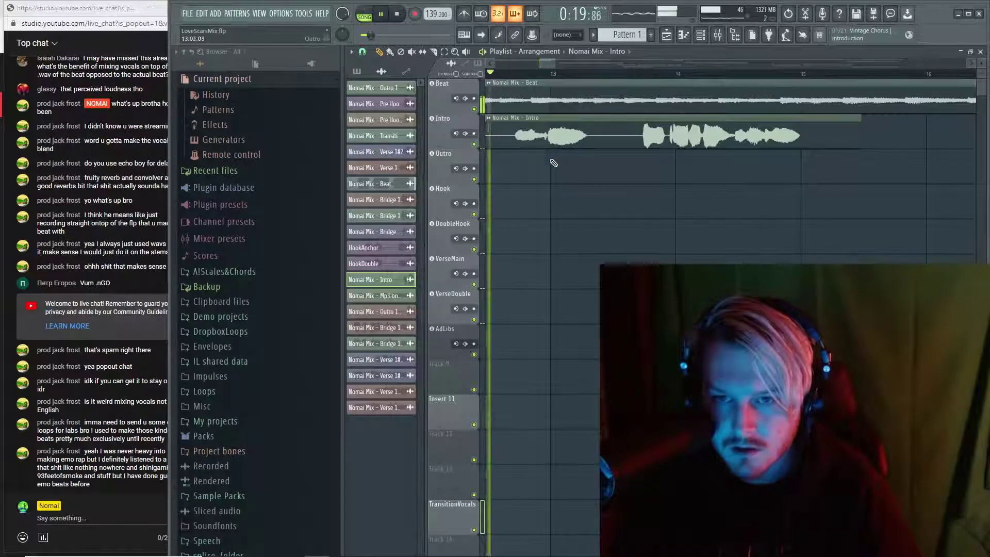
scroll(614, 258, "up", 3)
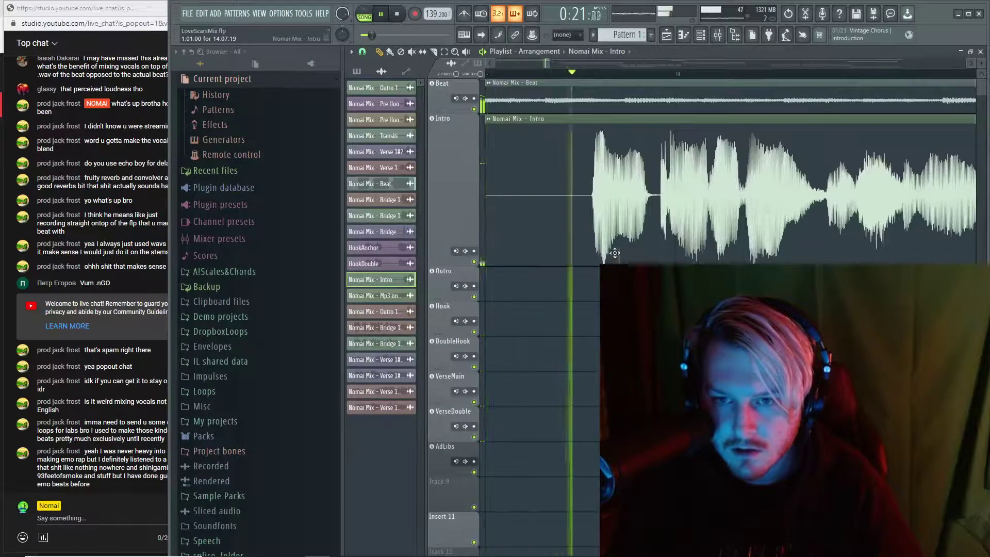
key("space")
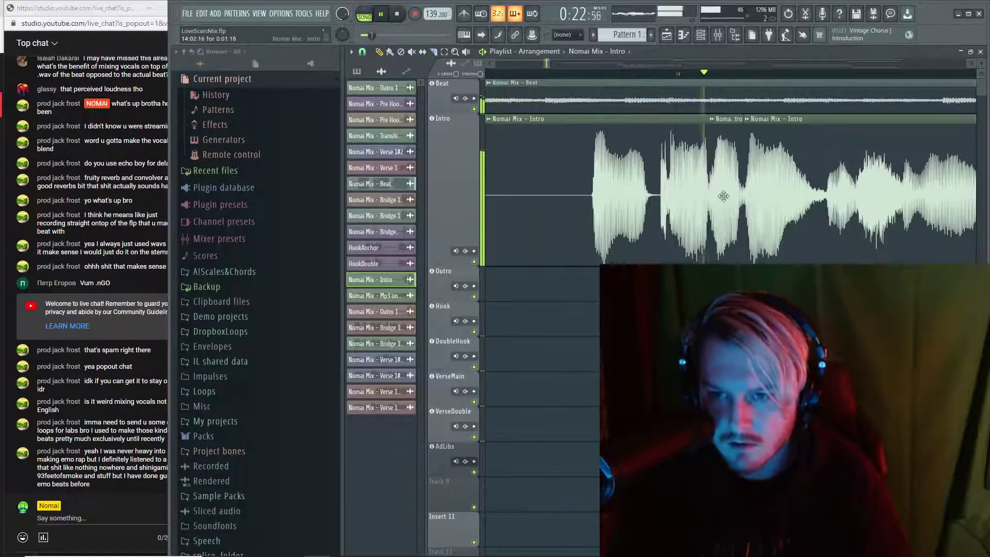
key("space")
Make the sliced intro syllable a unique clip, set its channel volume to 50%, and audition it
left_click(715, 119)
left_click(715, 140)
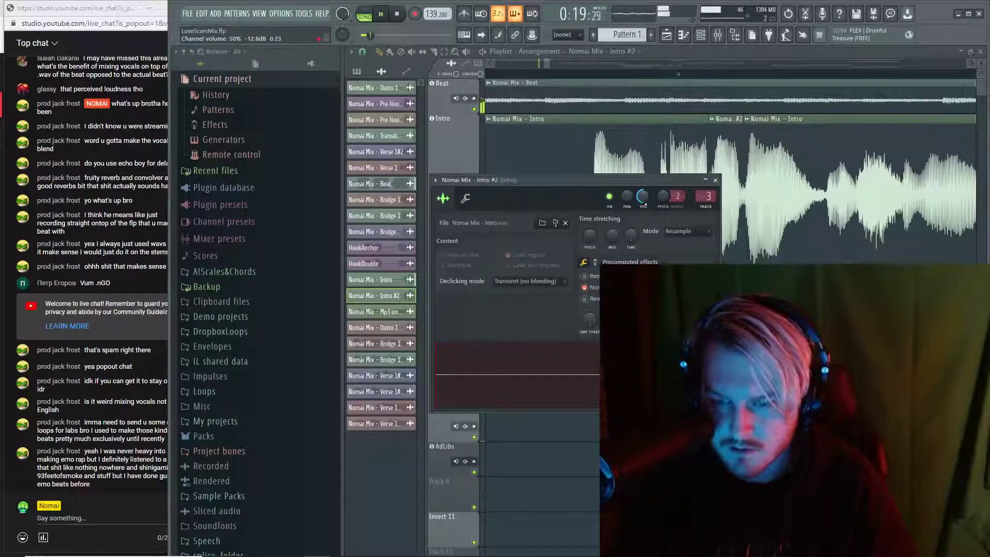
key("Escape")
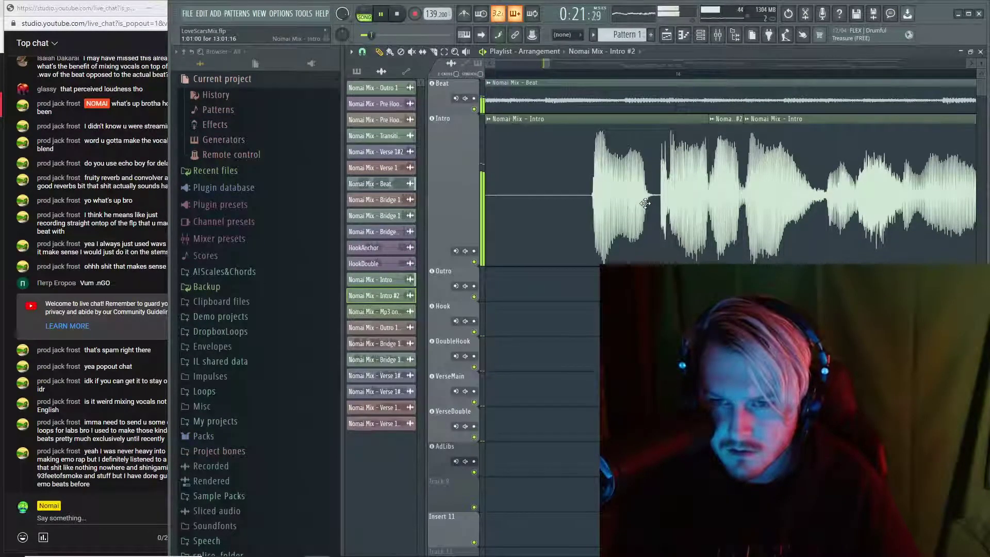
key("space")
Create a volume automation for the sliced Nomai Mix - Intro #2 clip
double_click(723, 178)
key("Escape")
left_click(713, 119)
mouse_move(820, 215)
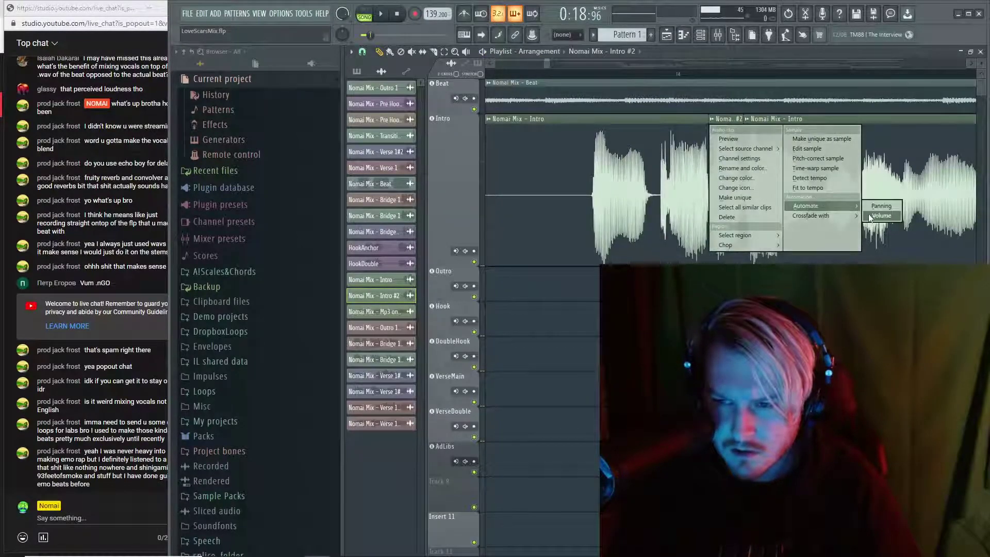
left_click(876, 215)
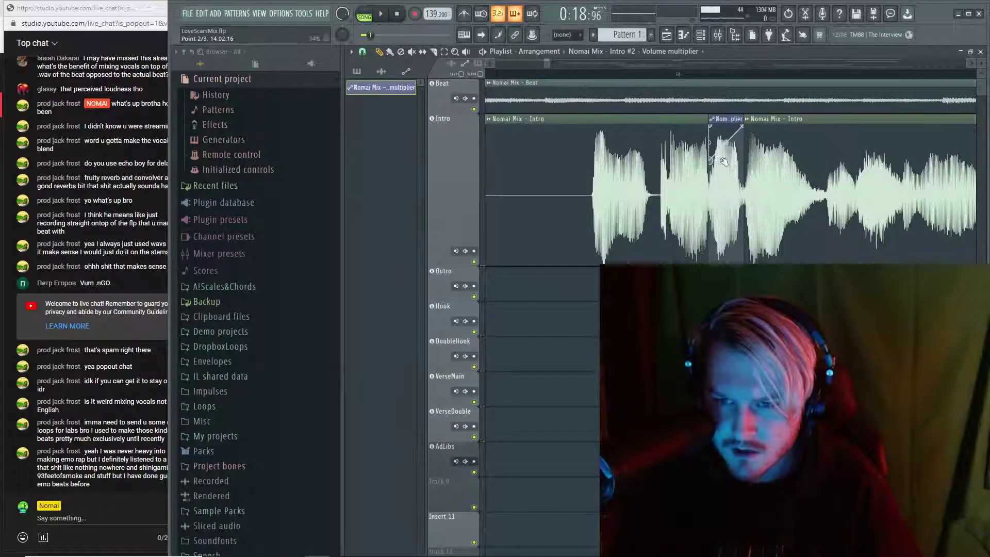
Shape the slice's volume automation as a ramp rising from a reduced level at its start, checking it in playback
right_click(713, 129)
left_click(719, 163)
key("space")
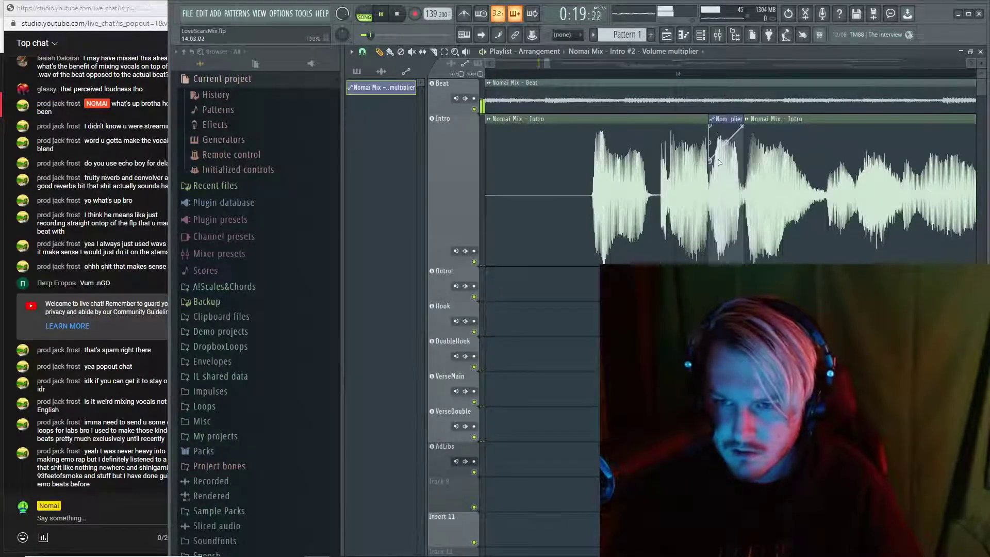
scroll(552, 82, "down", 2)
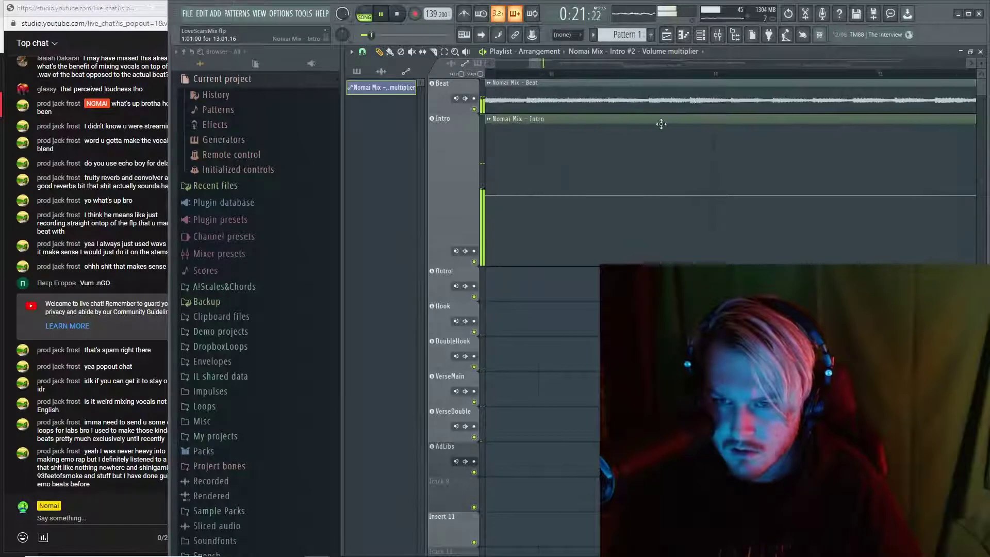
scroll(789, 200, "up", 2)
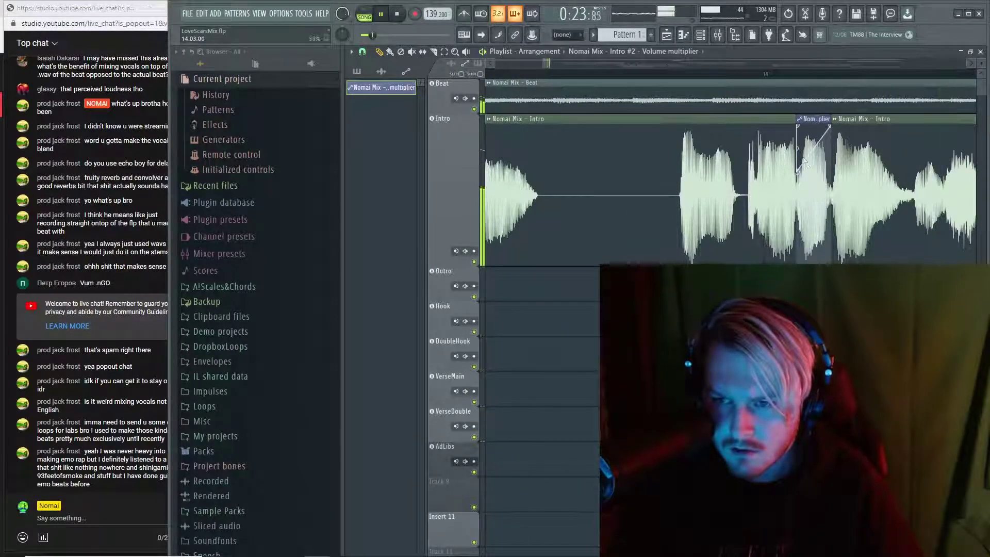
left_click_drag(800, 174, 799, 164)
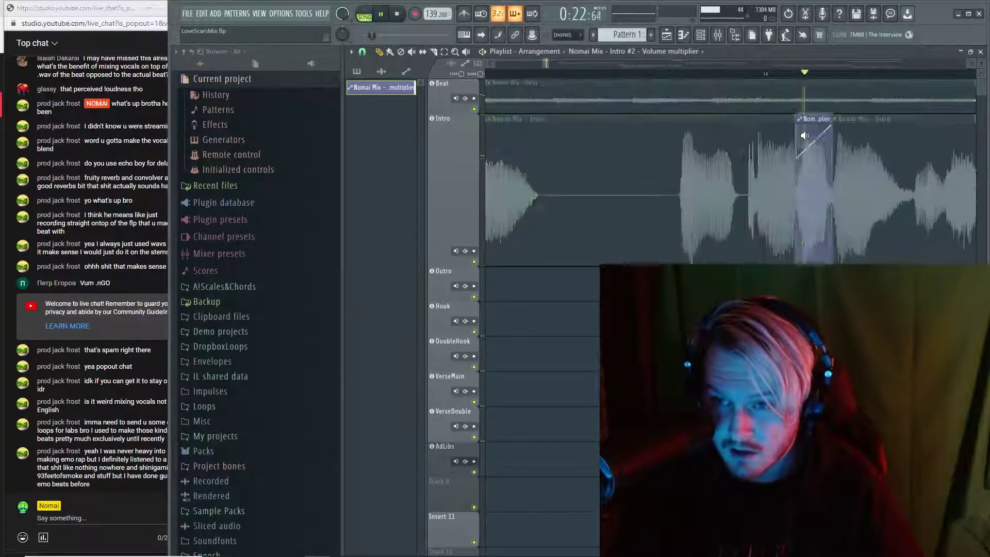
Set the playlist snap to none and pull a volume automation point down to about 49% early in the slice, then audition it
left_click(362, 54)
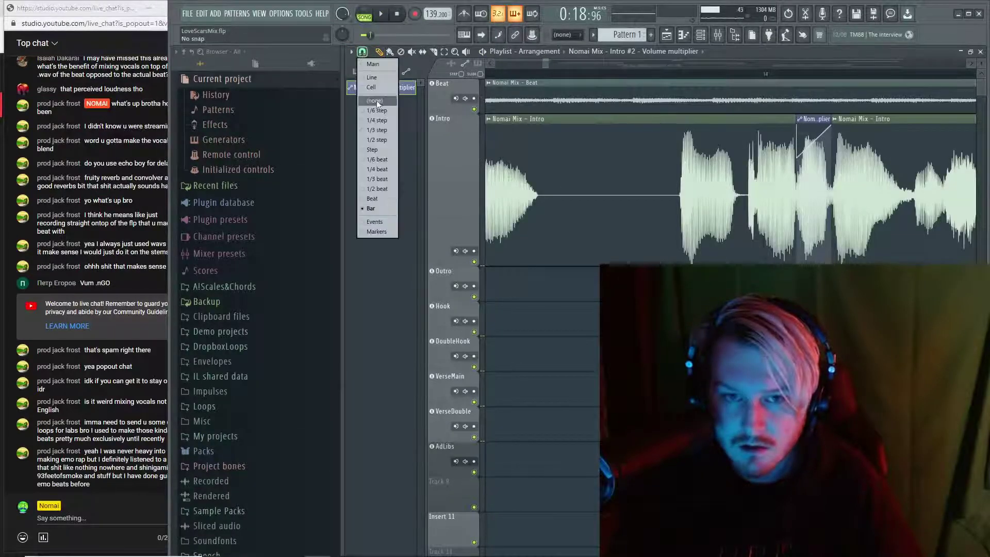
left_click(379, 106)
scroll(687, 129, "up", 3)
left_click_drag(687, 129, 669, 165)
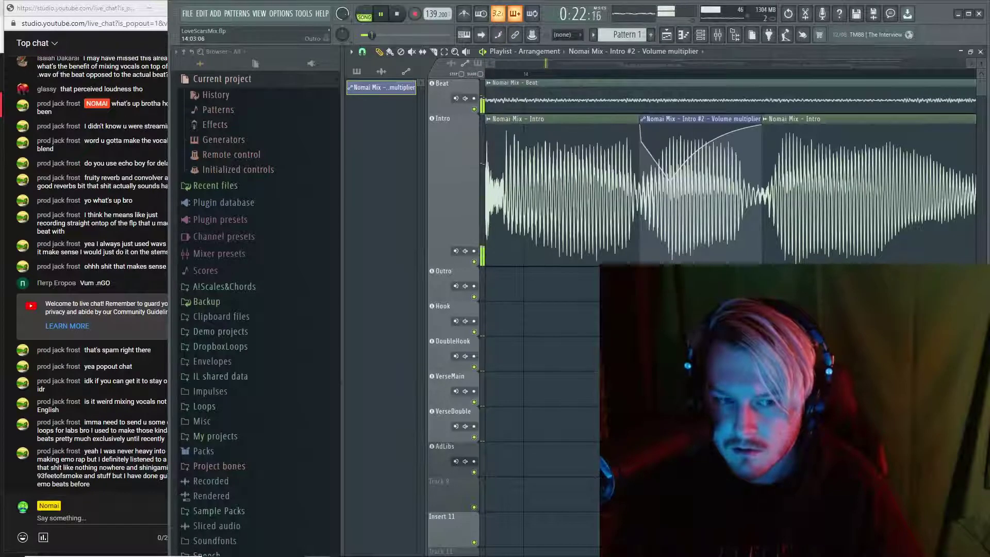
left_click_drag(672, 184, 671, 204)
key("space")
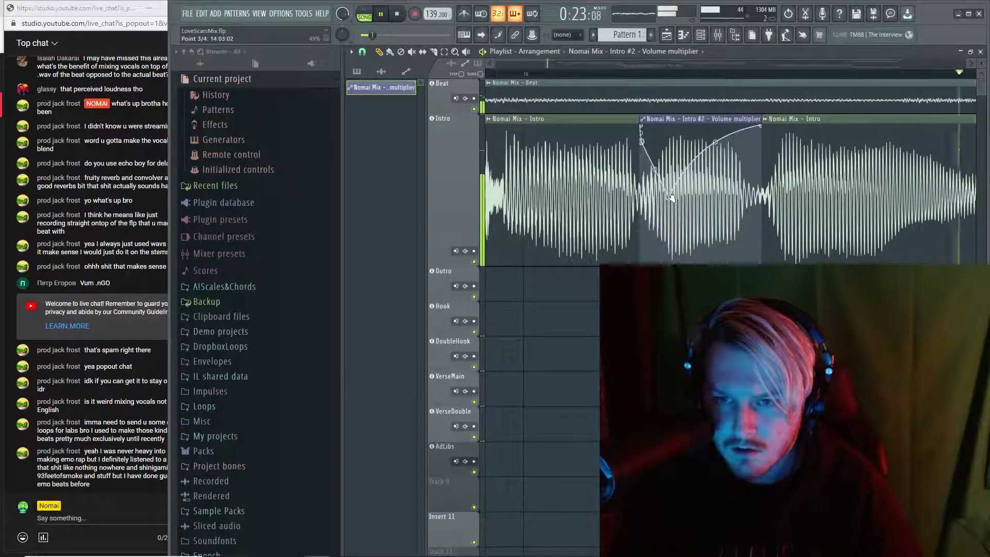
key("space")
Raise the lowest point of the slice's volume automation slightly and replay the whole intro phrase
left_click_drag(670, 198, 671, 185)
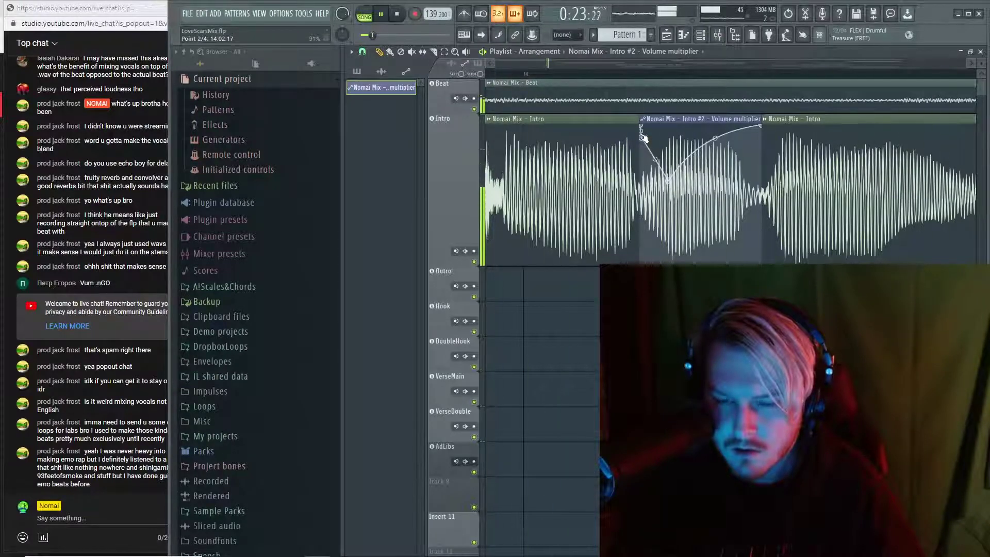
scroll(676, 273, "down", 7)
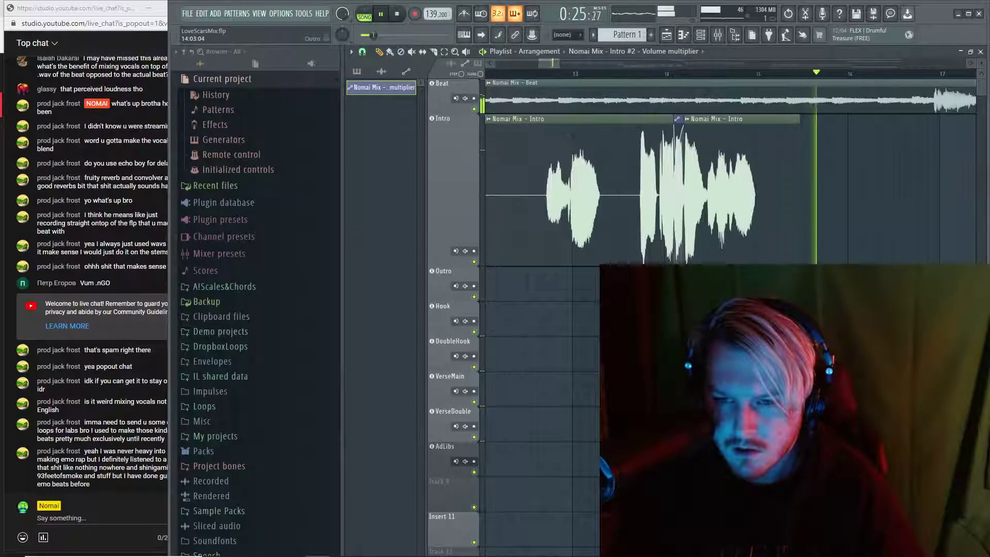
key("space")
key("space")
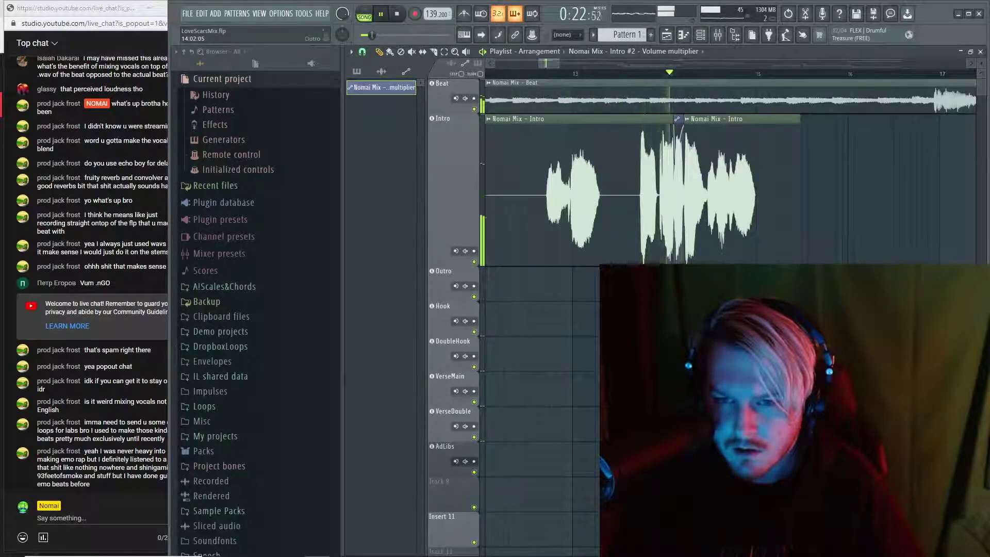
Adjust the automation curve between the slice's dip and its end, and replay from just before the syllable
scroll(681, 127, "up", 7)
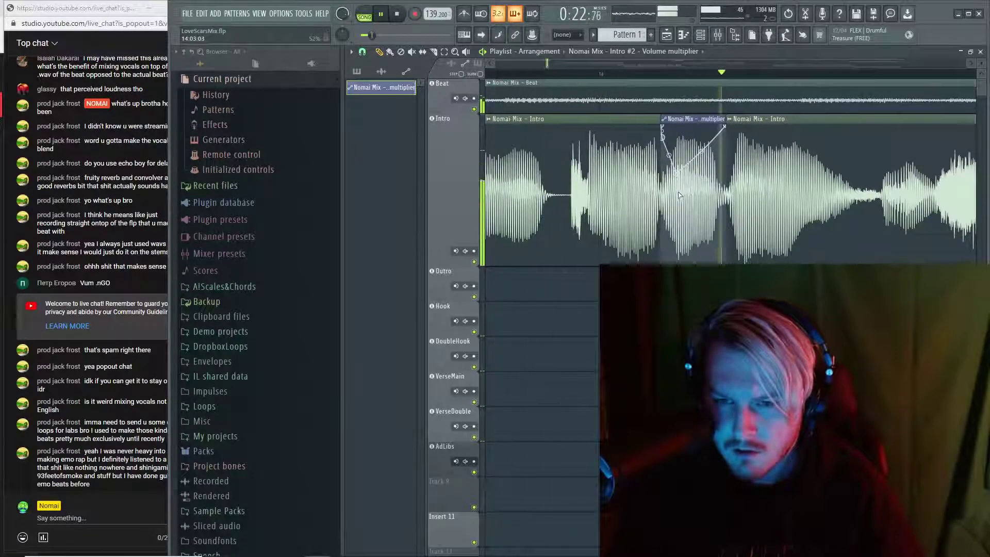
key("space")
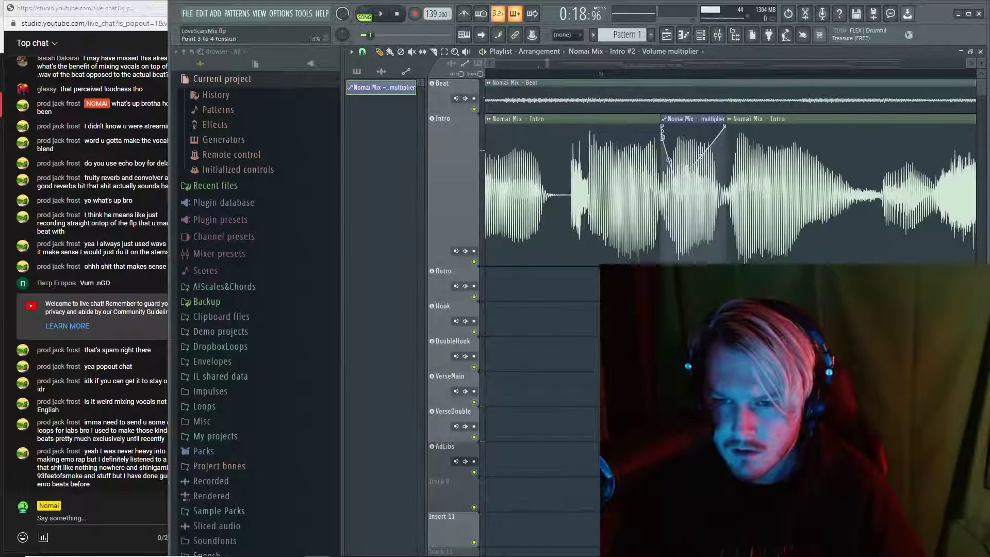
key("space")
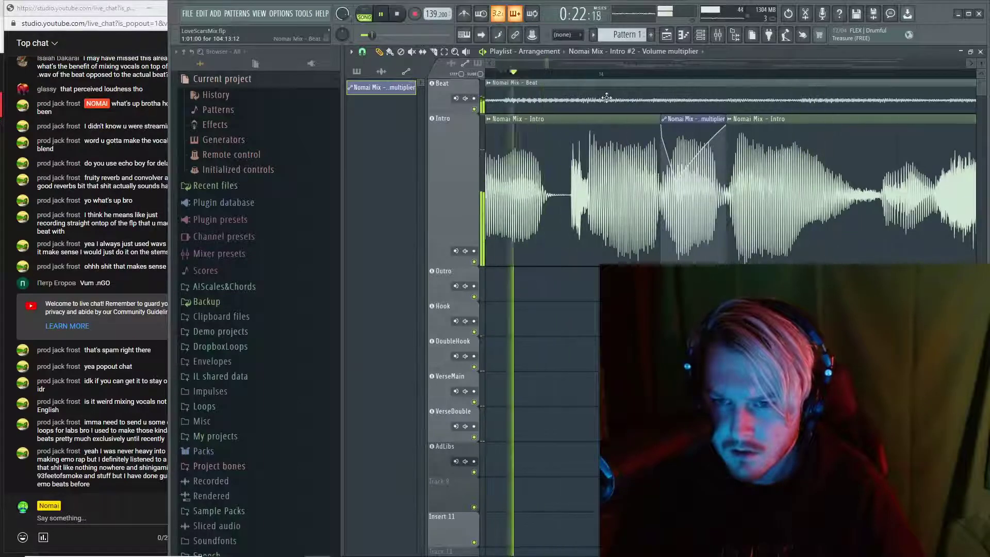
key("space")
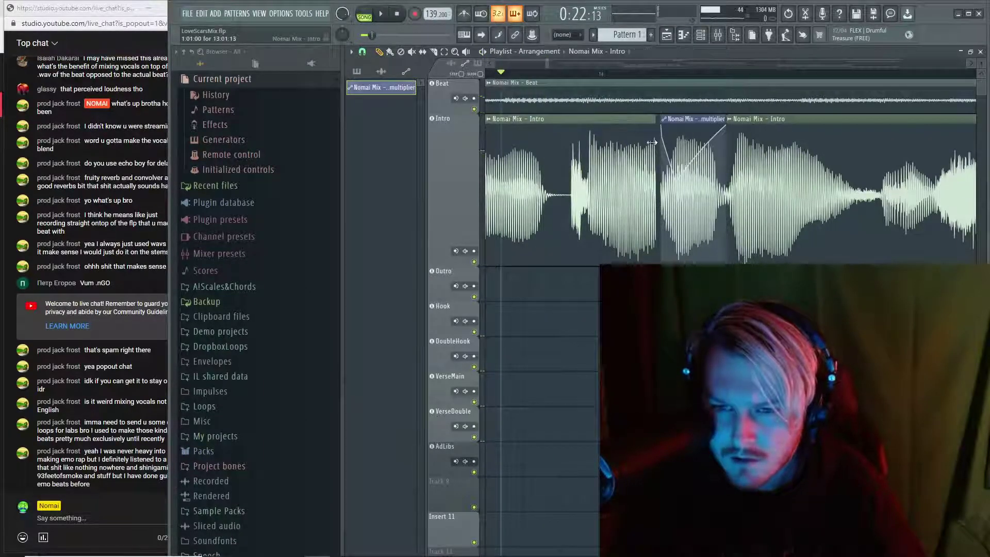
Change the declicking mode of the Nomai Mix - Intro clip and audition the slice transitions
double_click(580, 260)
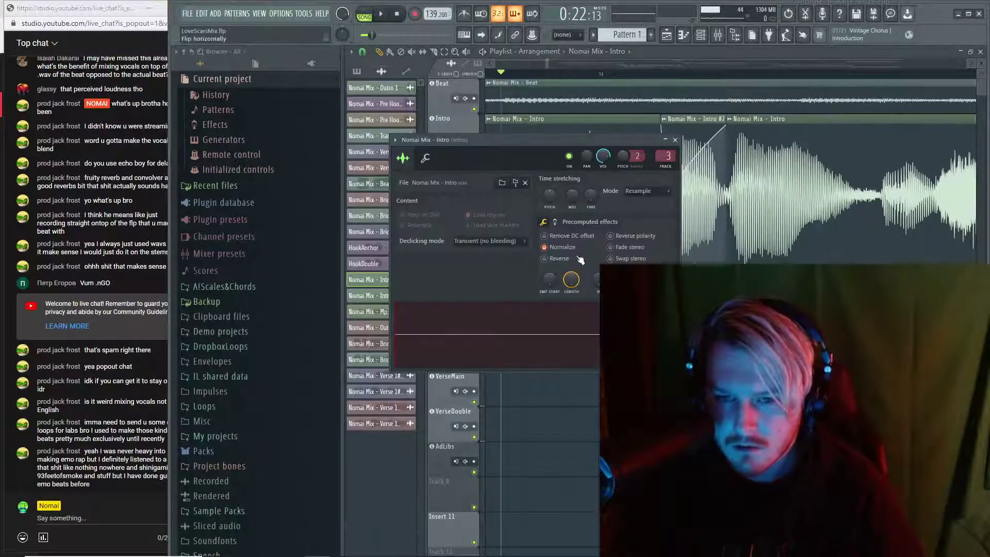
left_click(489, 242)
left_click(492, 282)
key("Escape")
key("space")
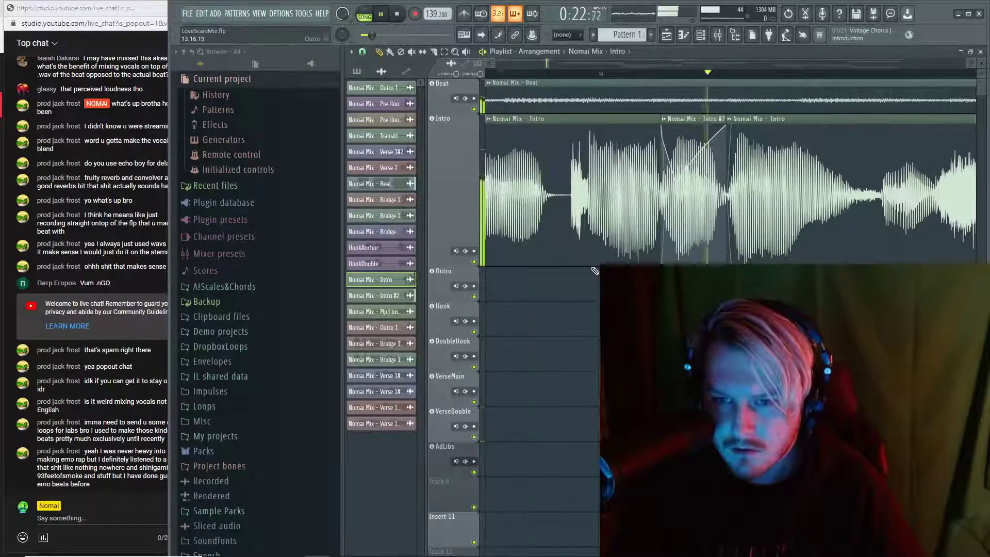
key("space")
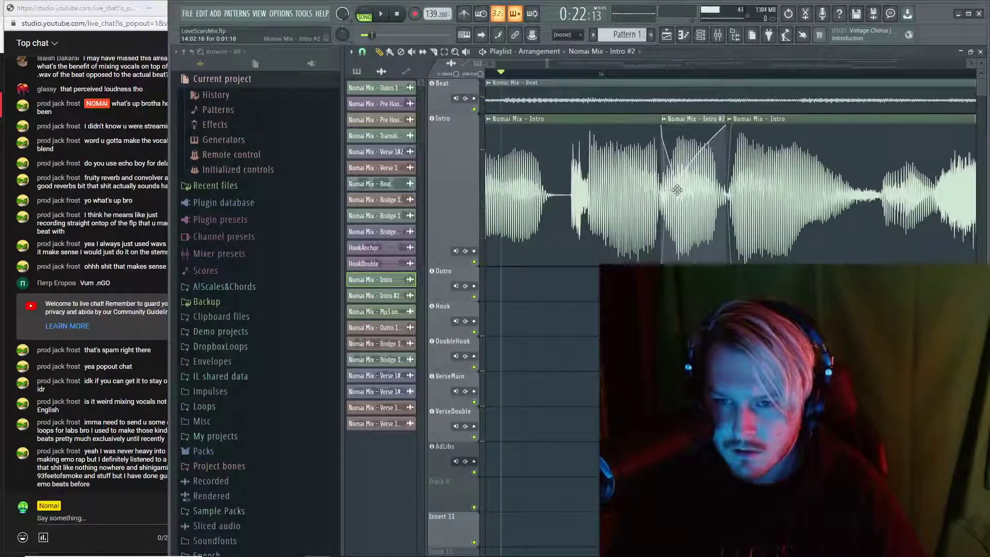
Adjust the dip in the Intro #2 volume automation to about 64% at 14:03:02, checking it in playback
left_click(415, 72)
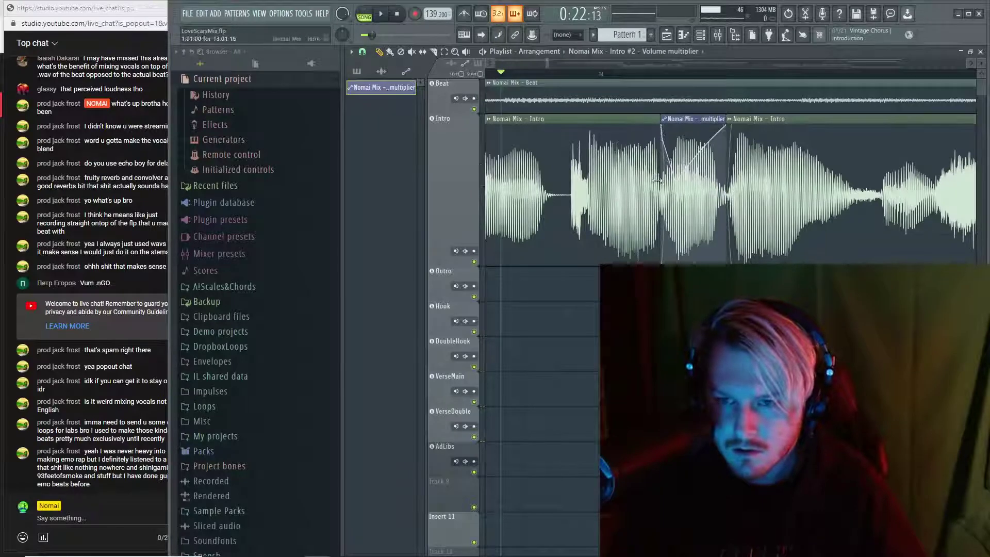
key("space")
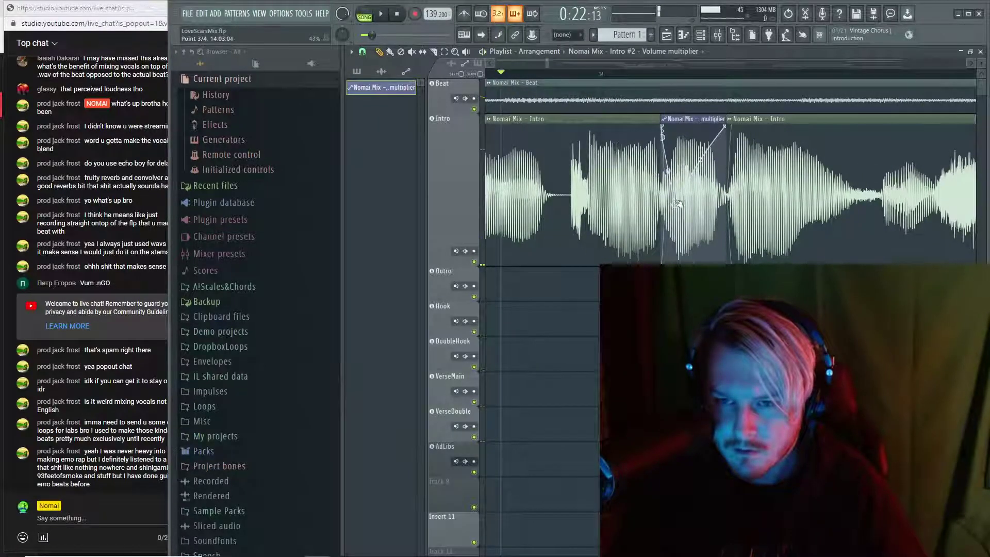
left_click(681, 176)
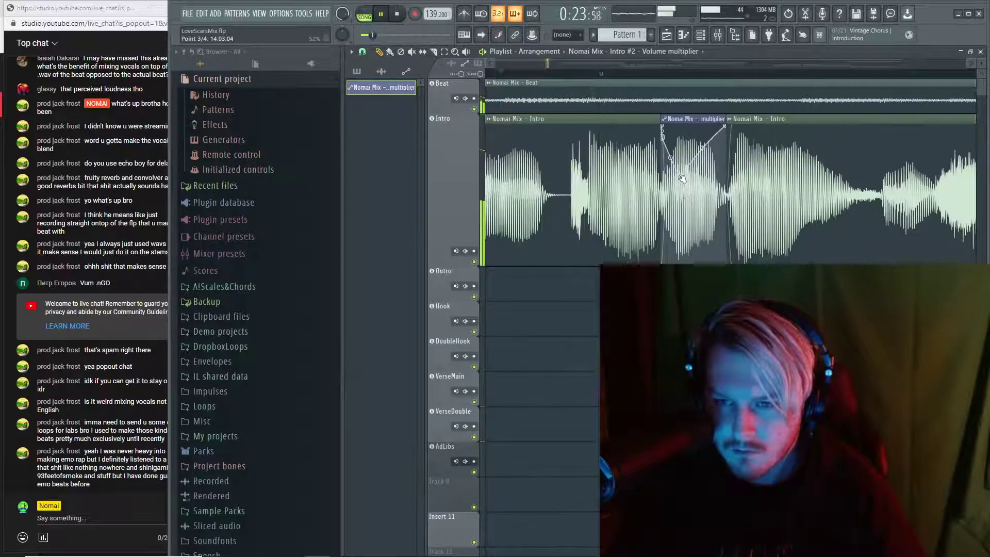
key("space")
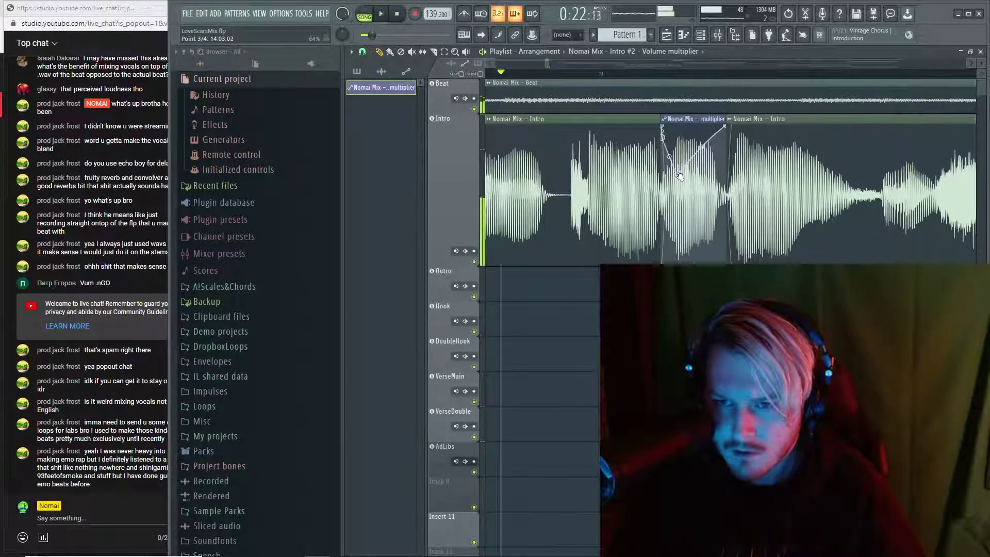
key("space")
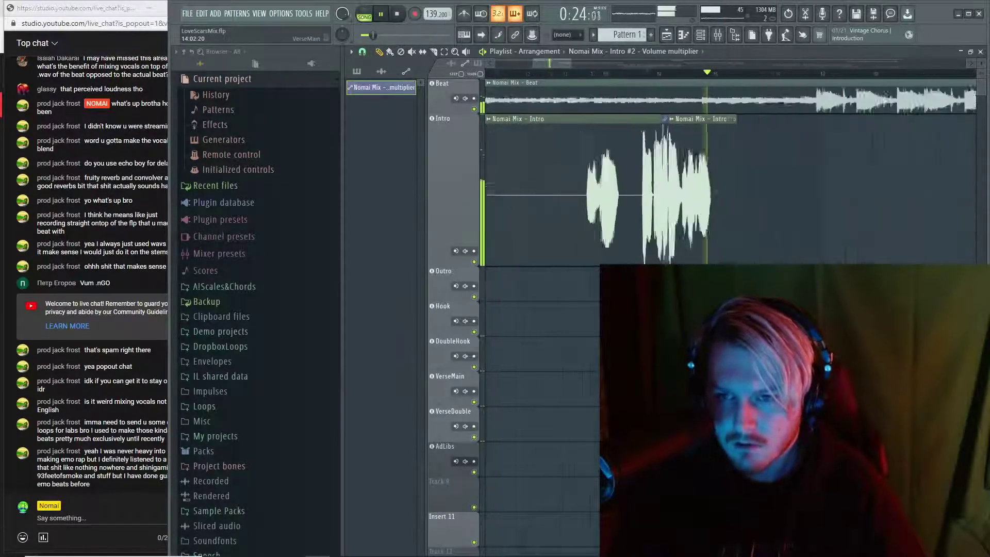
Locate the Transition Hook vocal near bar 49 and play the lead-in from the verse to the second hook
scroll(517, 205, "down", 3)
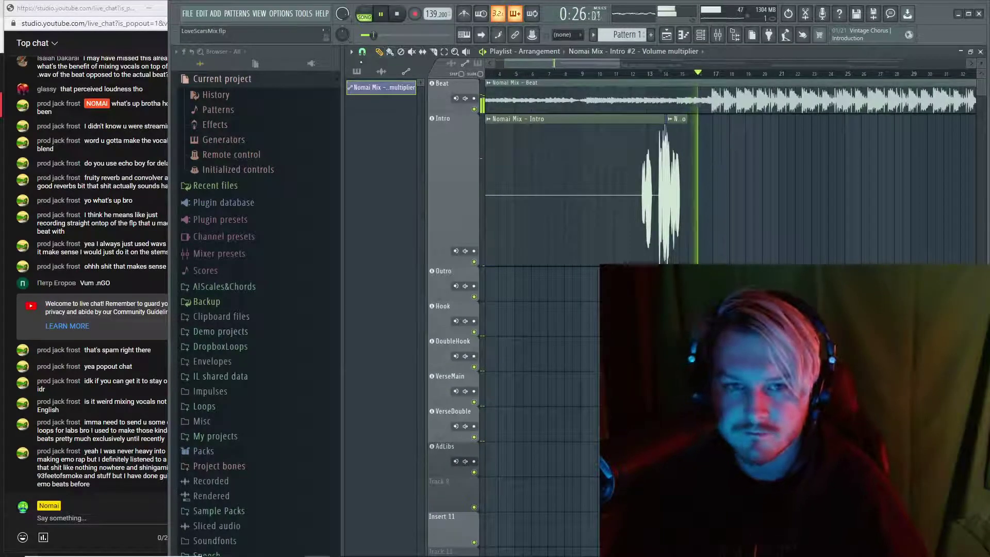
scroll(598, 453, "down", 3)
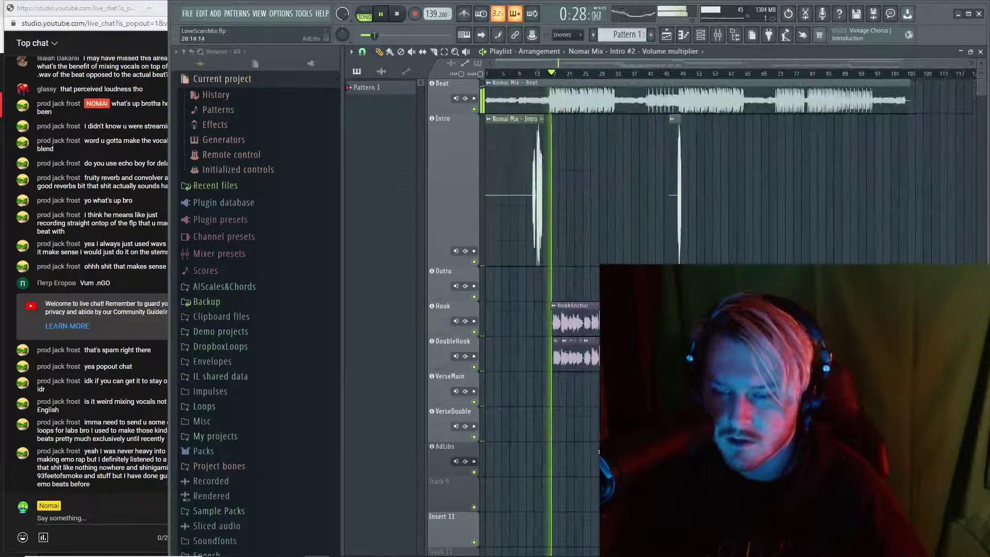
scroll(592, 279, "up", 3)
scroll(590, 206, "down", 2)
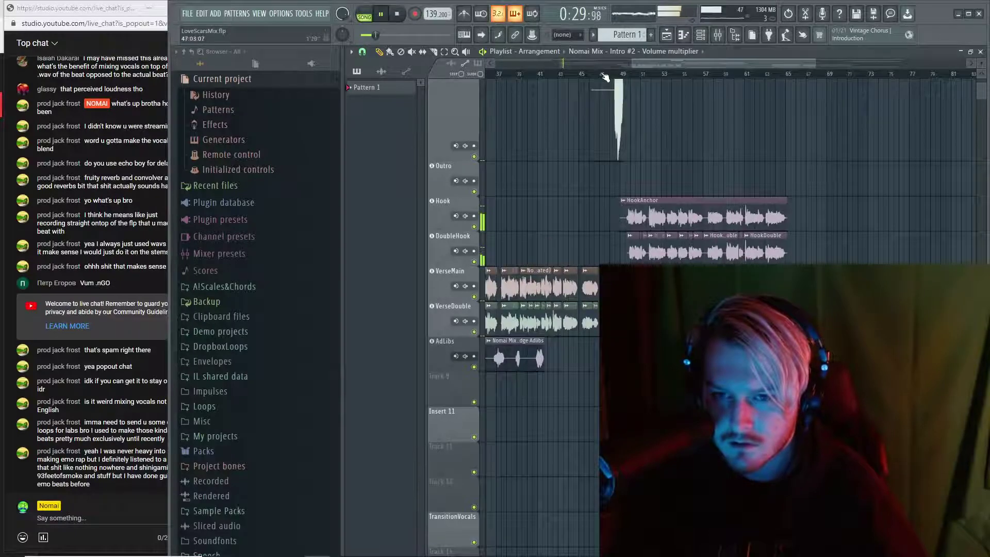
scroll(697, 97, "left", 5)
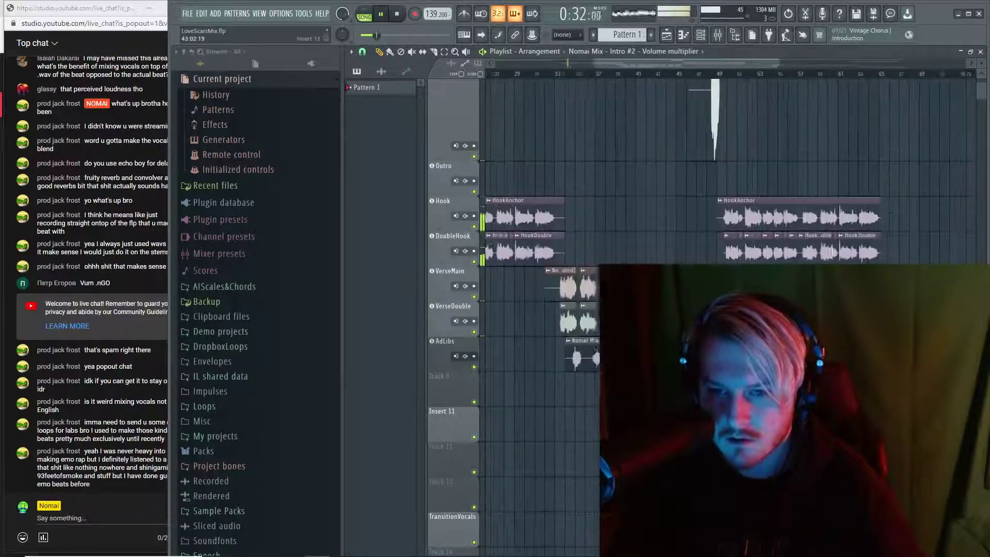
left_click(699, 73)
scroll(699, 104, "up", 2)
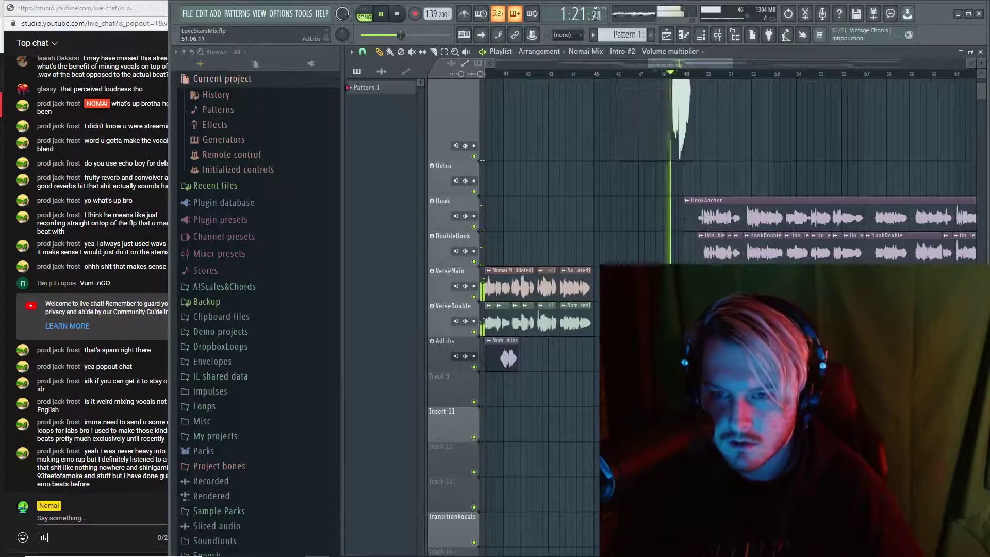
scroll(722, 170, "up", 3)
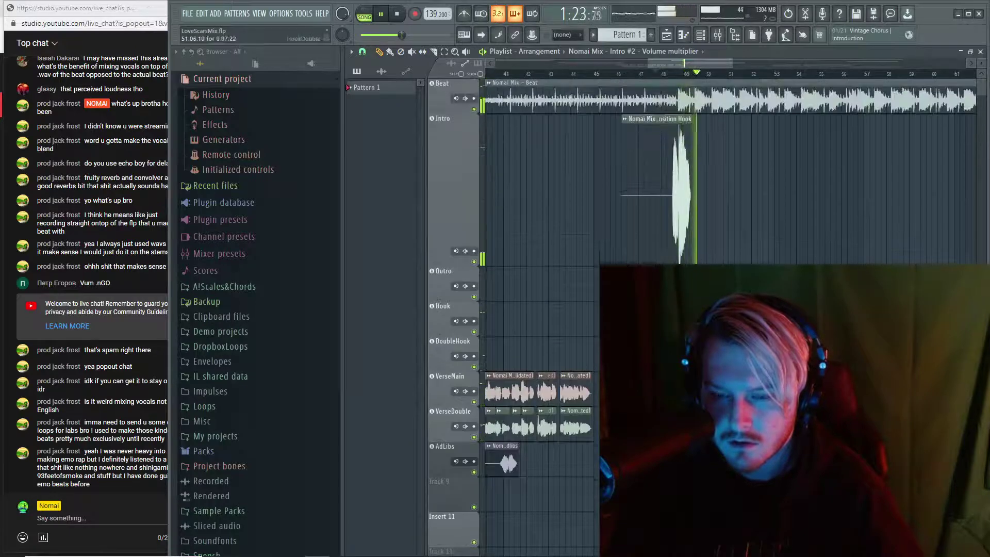
key("space")
Shift the second hook's HookAnchor and HookDouble clips earlier, with HookAnchor starting at about 48:14:12, and replay the transition
scroll(542, 287, "down", 4)
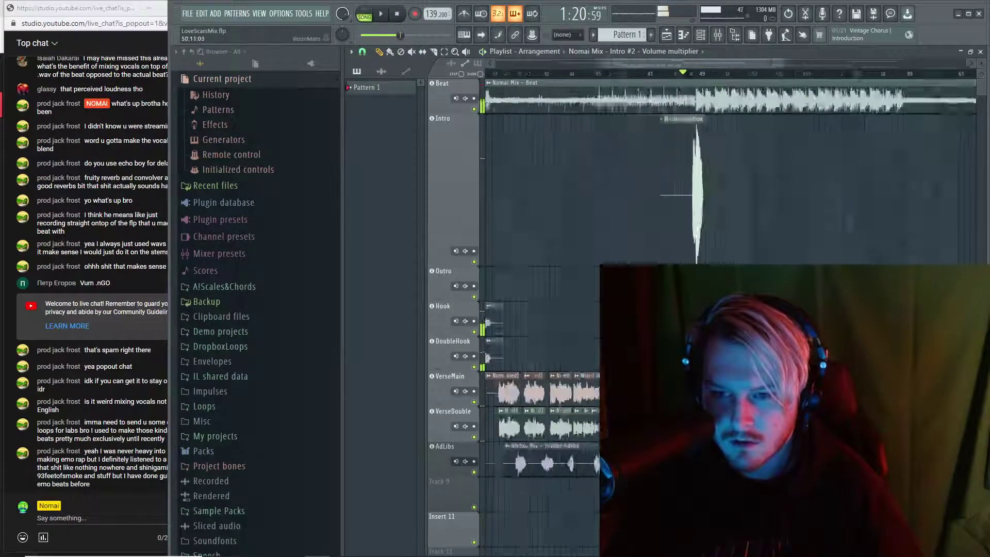
scroll(717, 196, "up", 6)
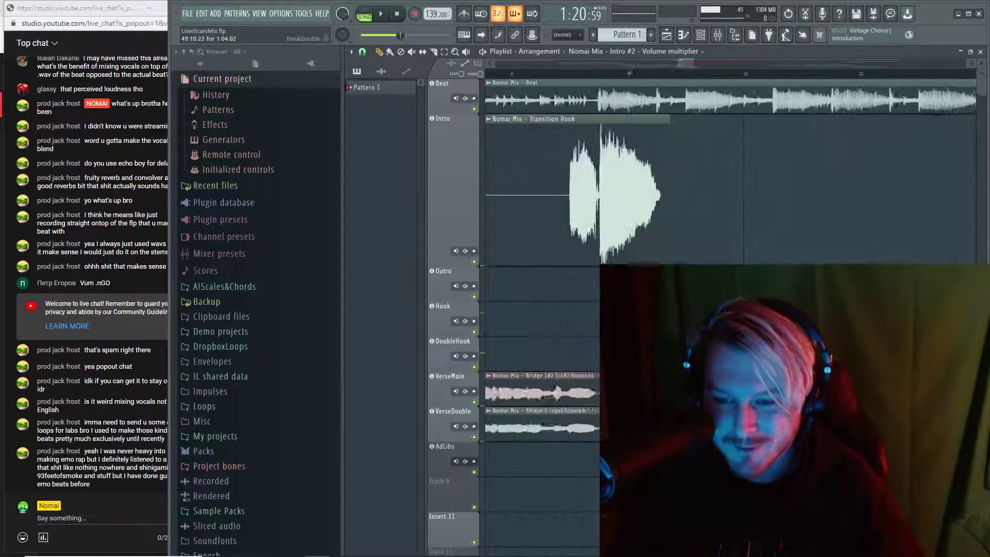
key("space")
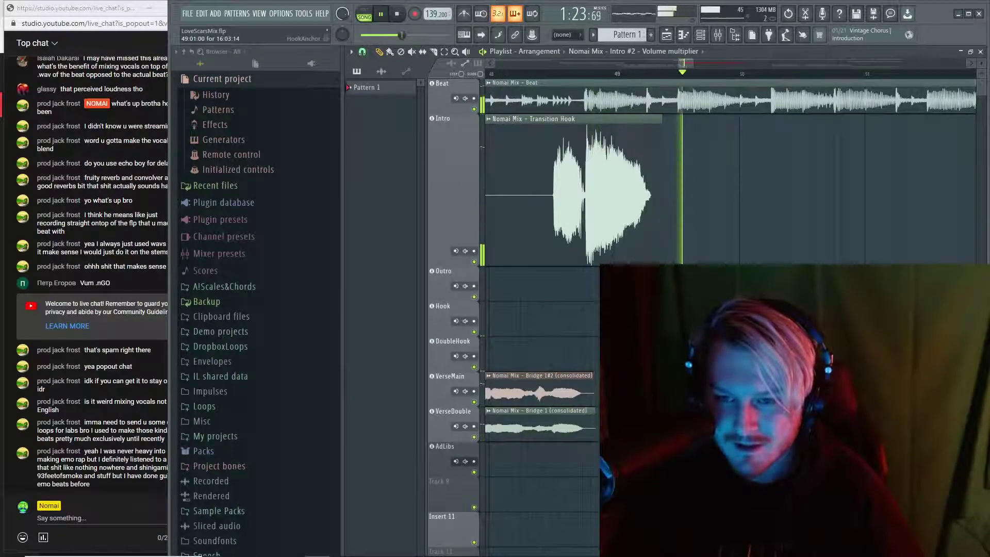
key("space")
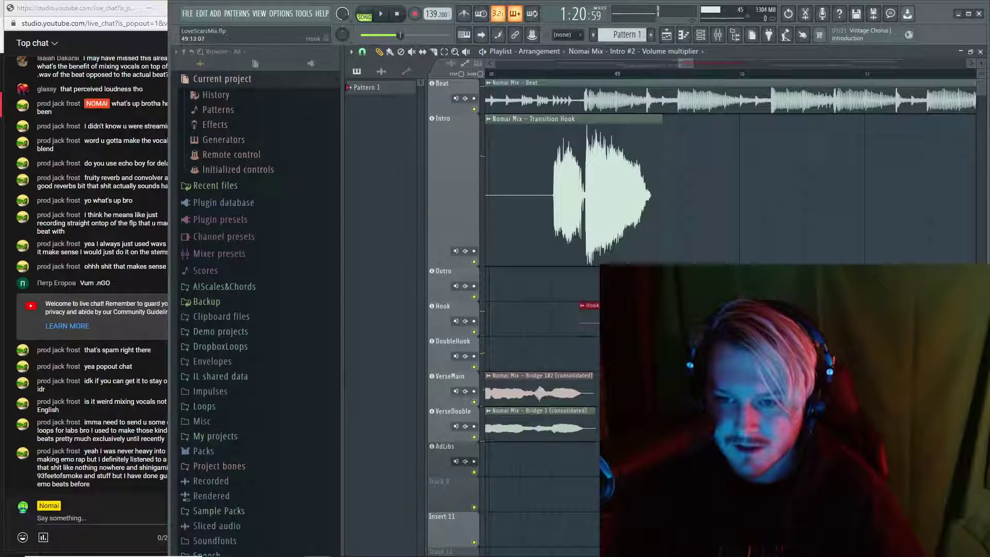
left_click_drag(710, 320, 708, 320)
key("space")
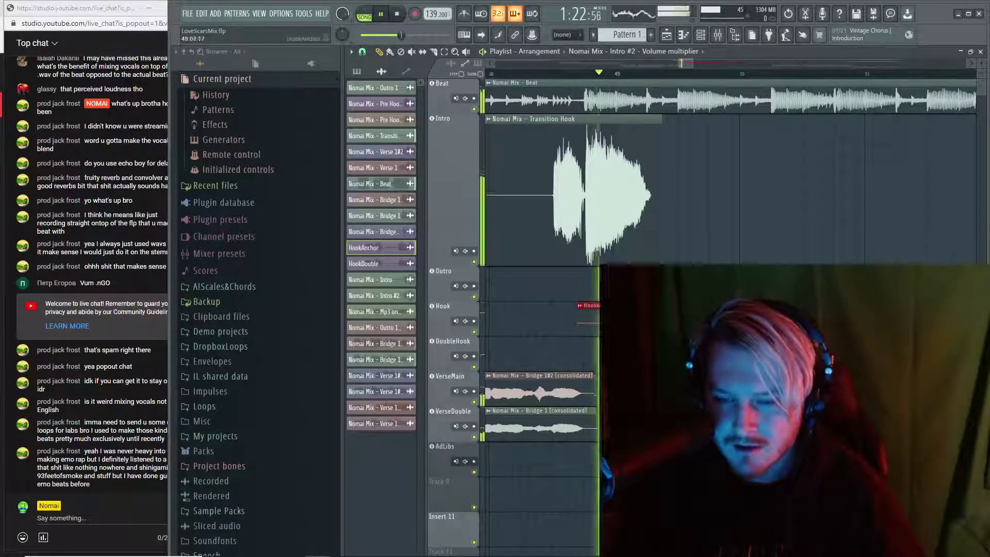
key("space")
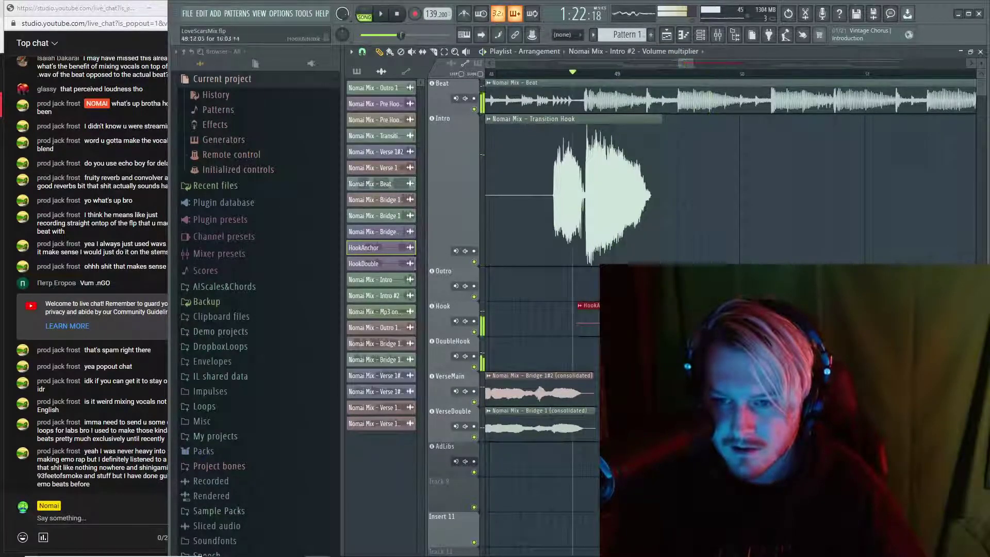
key("space")
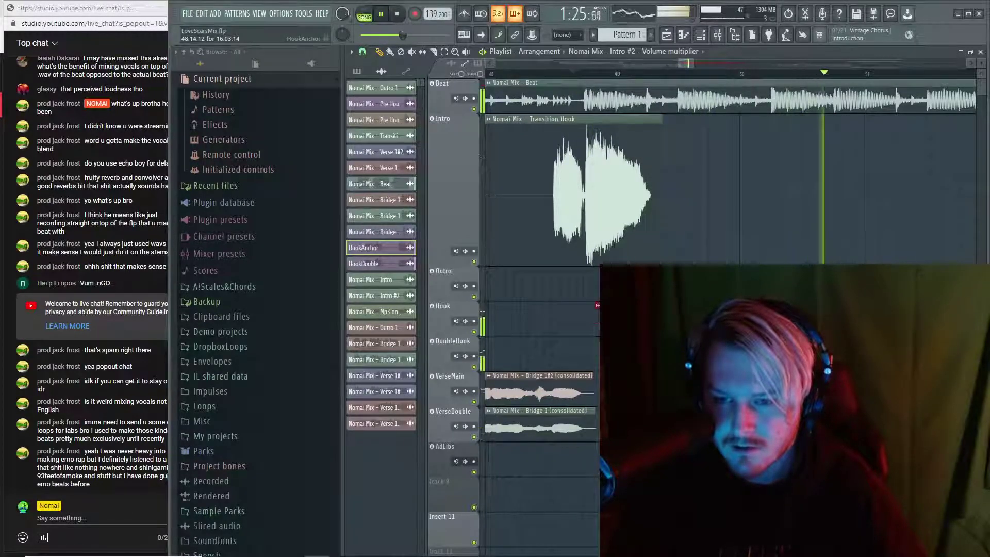
Compare the second hook's vocal timing against the beat and Transition Hook clip with the first hook's placement near bar 17 during playback
scroll(722, 170, "down", 5)
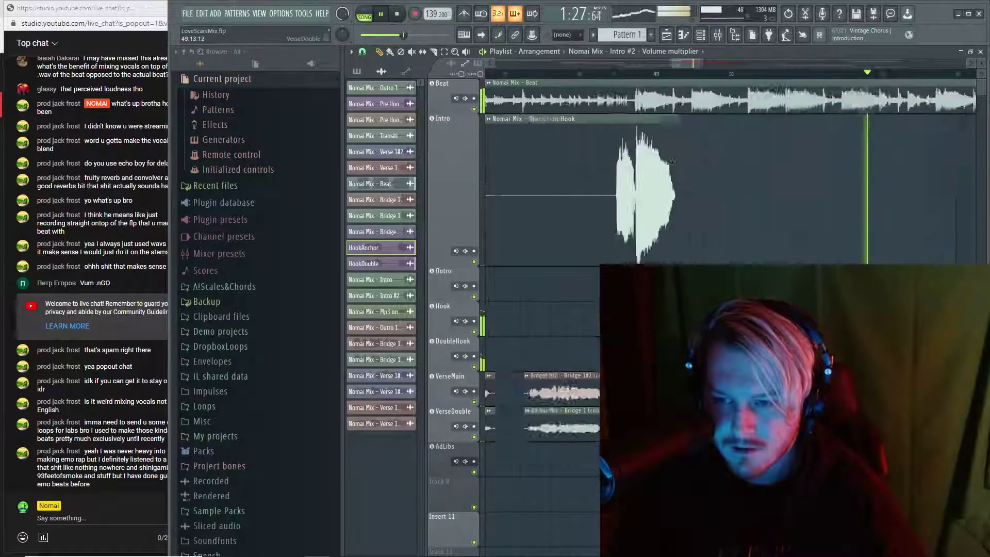
scroll(721, 170, "up", 5)
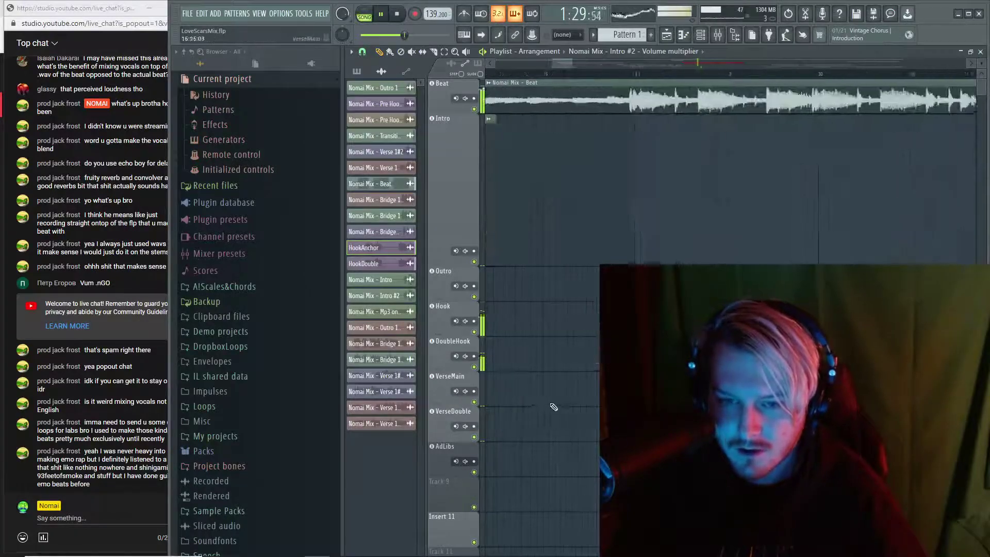
scroll(722, 171, "down", 8)
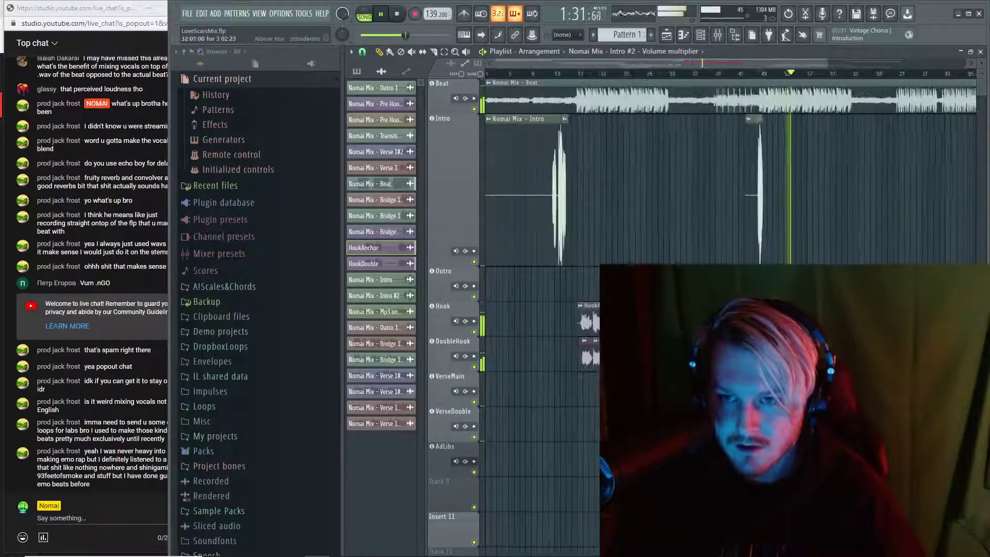
scroll(527, 374, "up", 6)
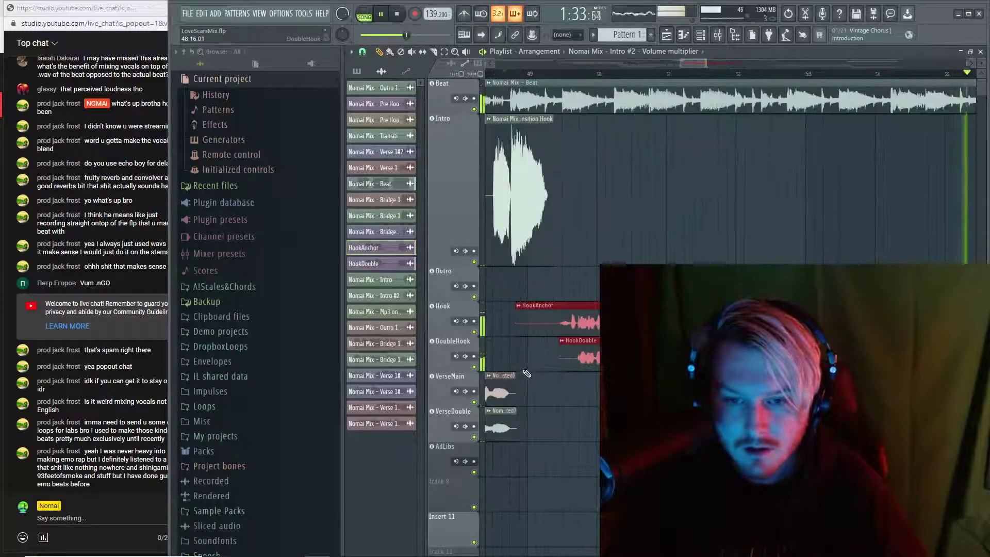
scroll(588, 321, "up", 4)
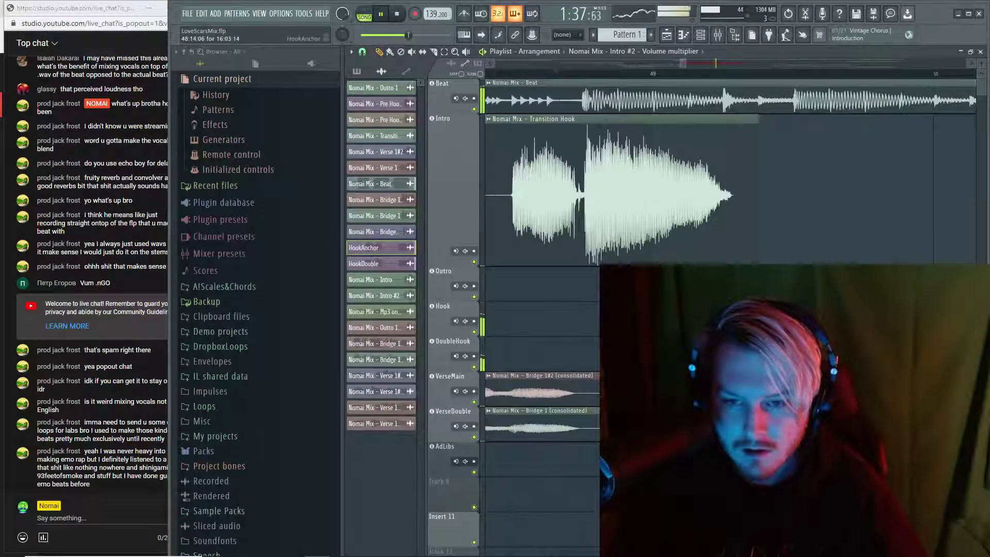
scroll(652, 170, "down", 2)
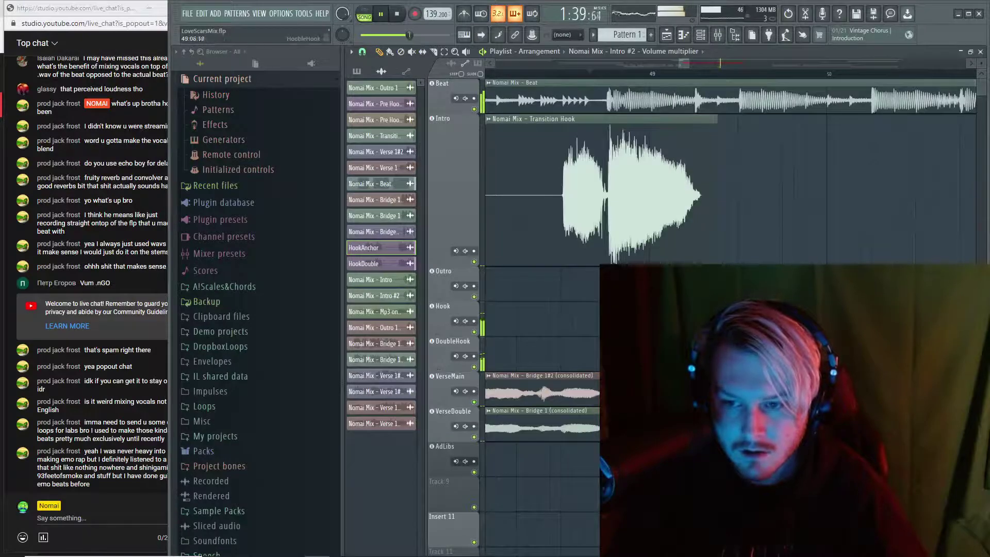
scroll(652, 170, "down", 3)
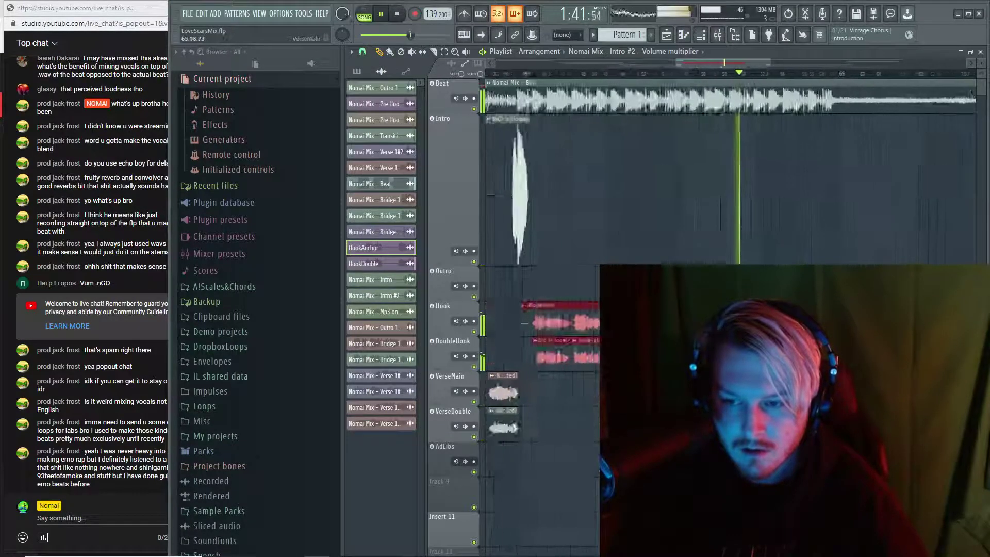
Play part of the first hook from about bar 27 and part of the second hook to compare their vocals
scroll(578, 388, "down", 6)
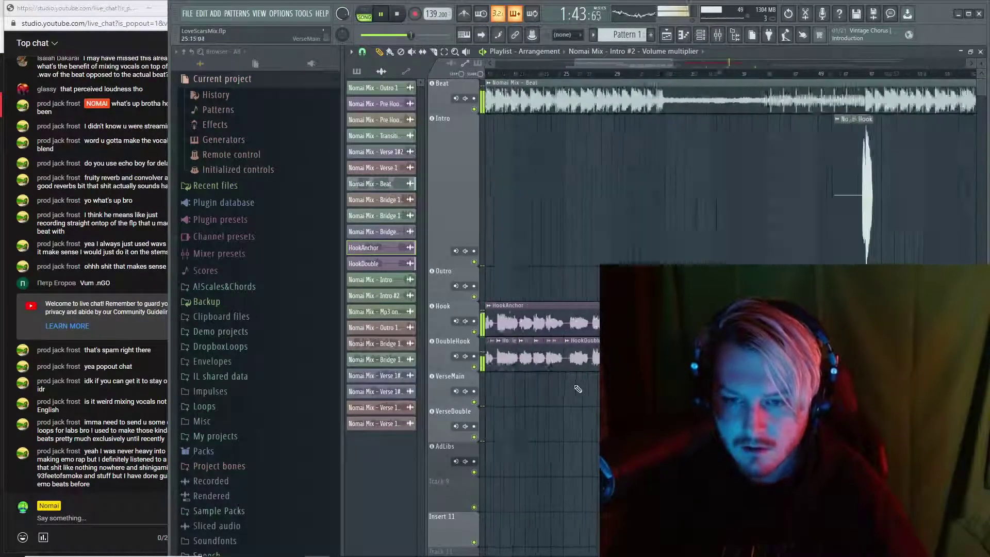
key("space")
scroll(605, 81, "up", 2)
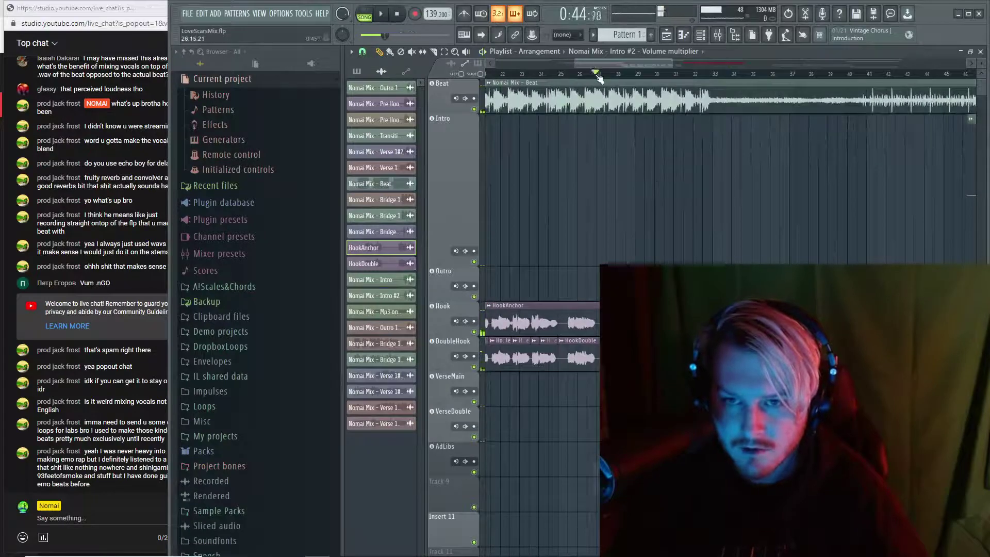
key("space")
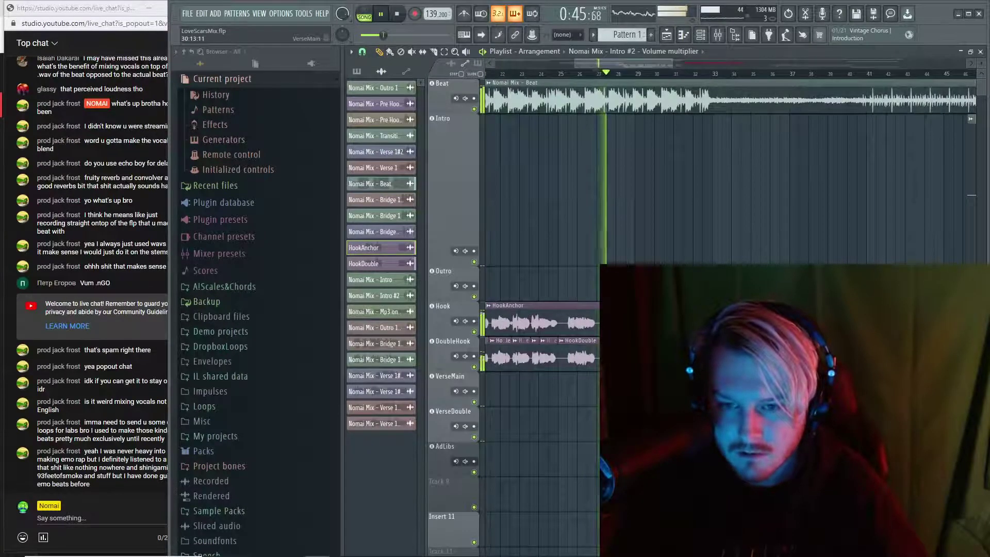
scroll(600, 77, "down", 3)
scroll(654, 62, "up", 5)
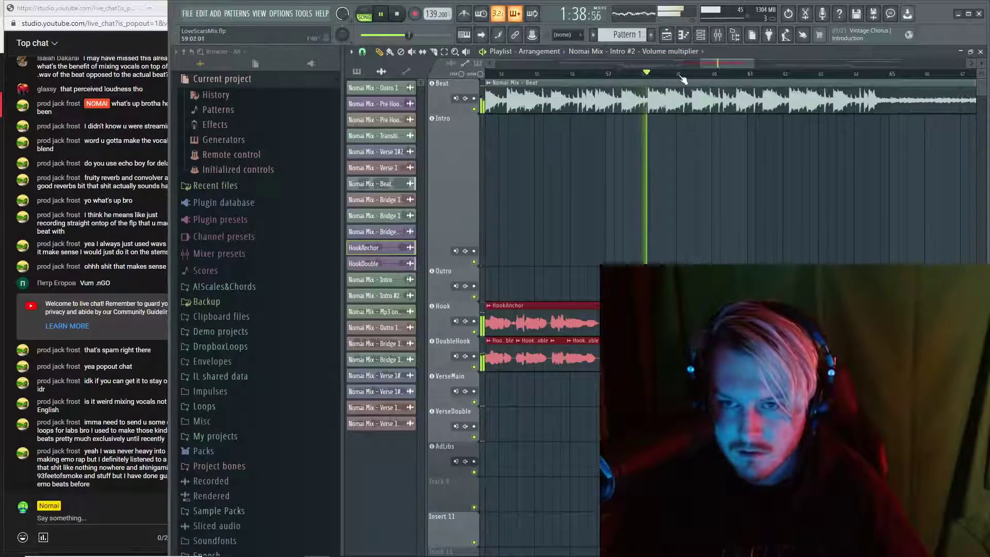
key("space")
scroll(661, 61, "up", 3)
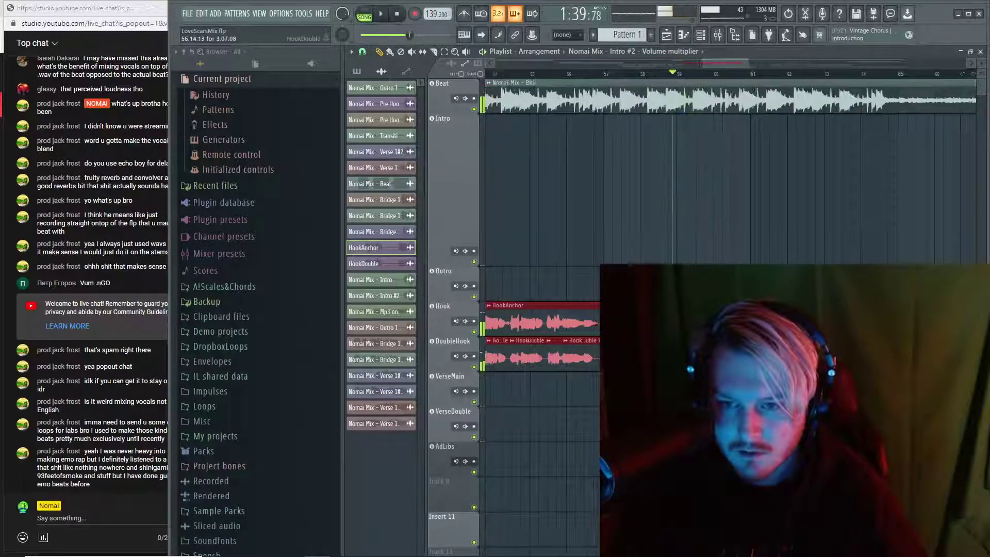
scroll(662, 62, "down", 2)
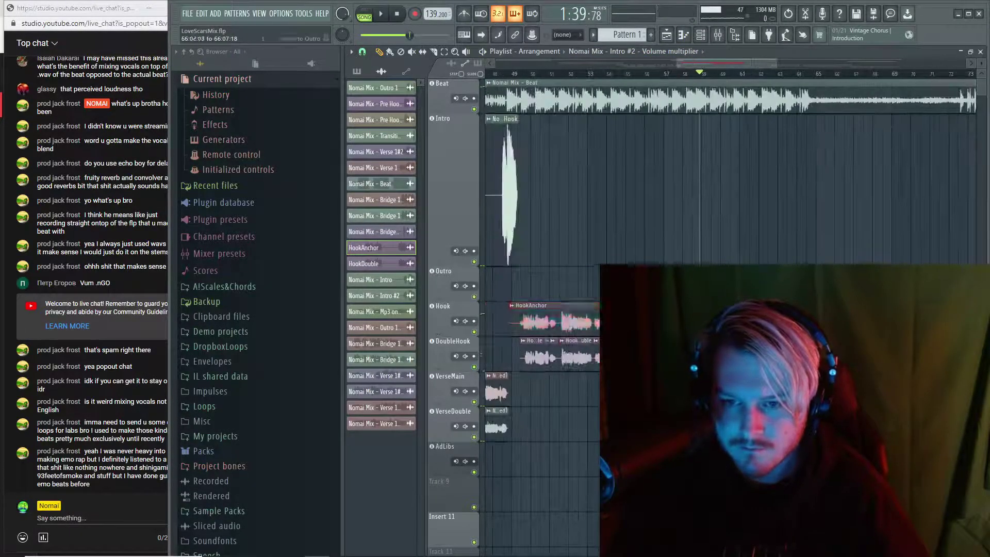
scroll(567, 353, "up", 3)
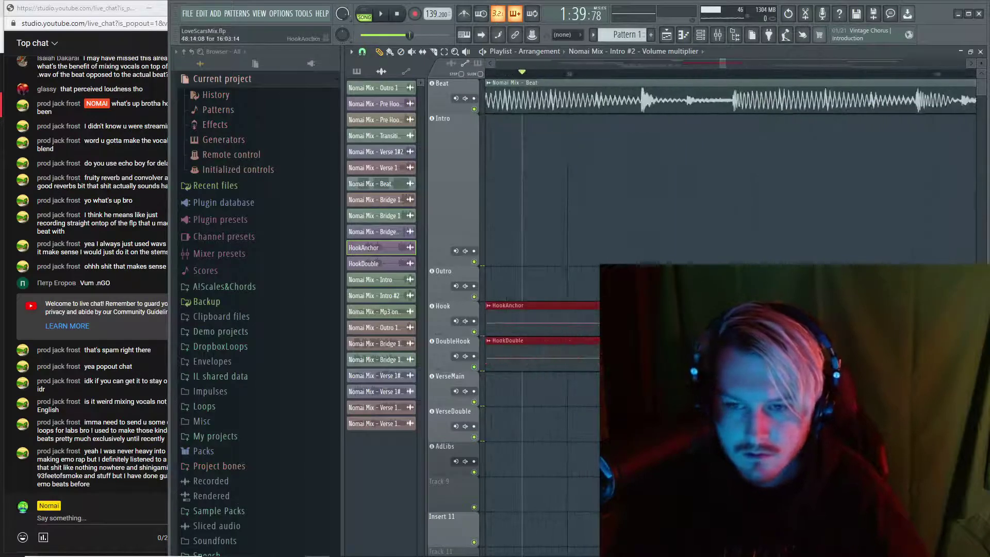
Listen through the second hook to its end while reviewing the vocal clips across the arrangement
key("space")
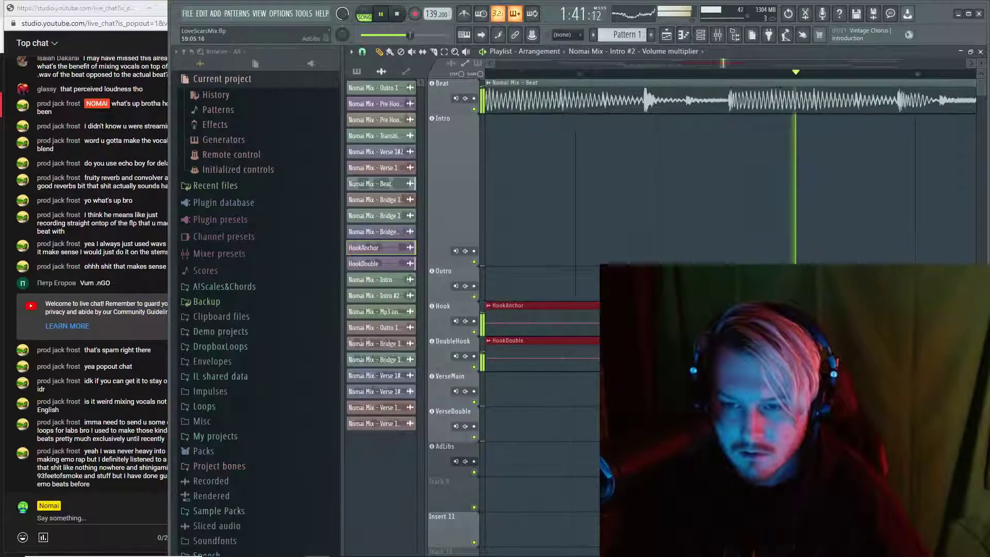
scroll(652, 217, "down", 2)
scroll(653, 217, "down", 2)
scroll(496, 425, "up", 2)
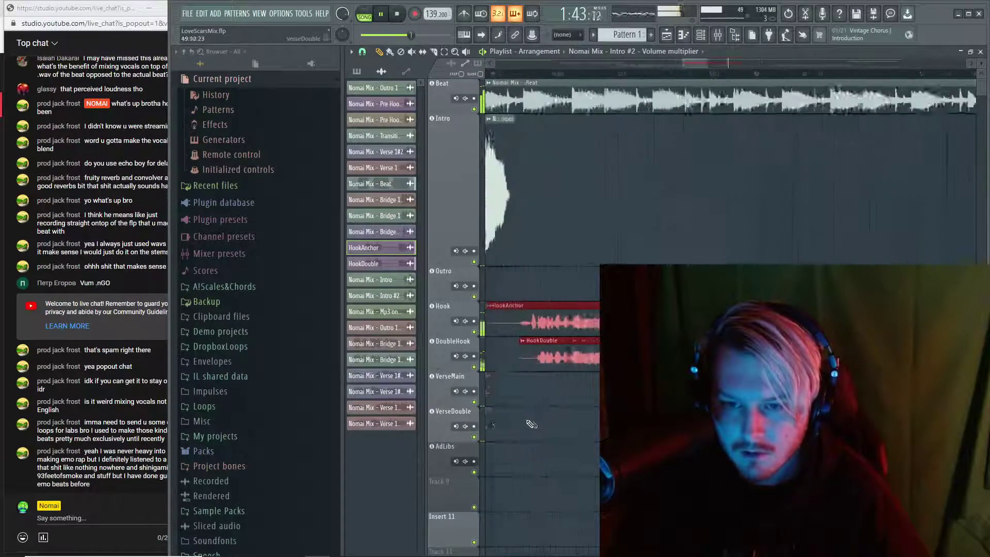
scroll(496, 425, "down", 4)
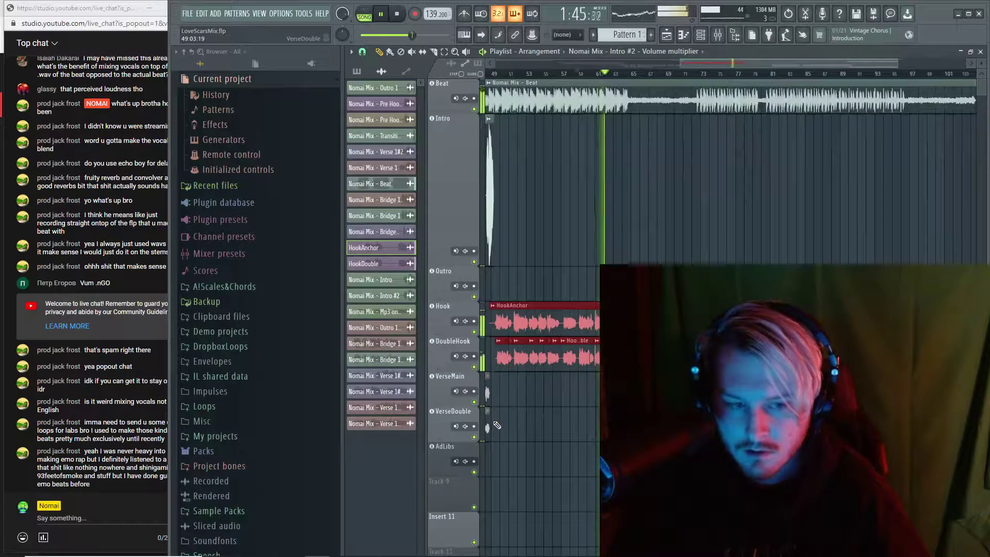
scroll(589, 431, "down", 2)
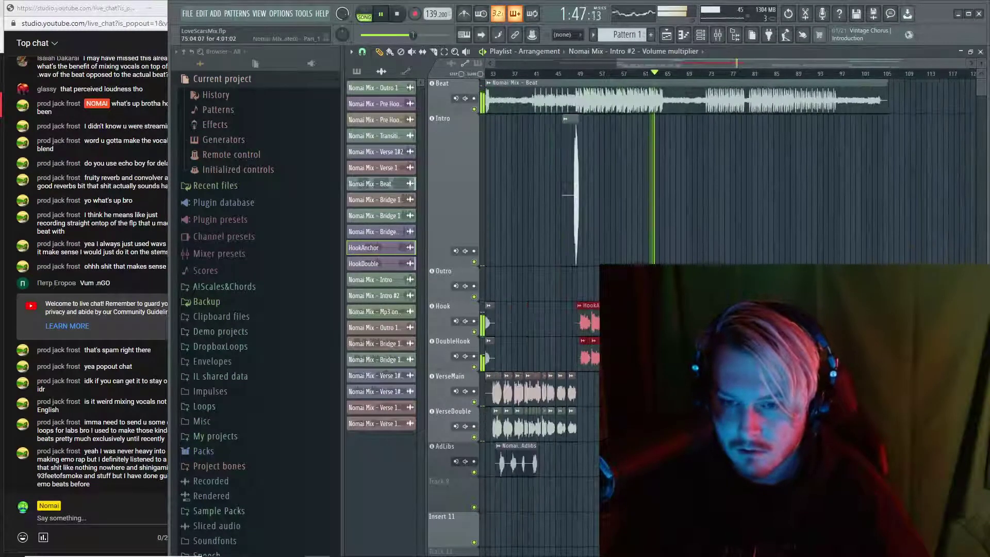
scroll(588, 431, "down", 2)
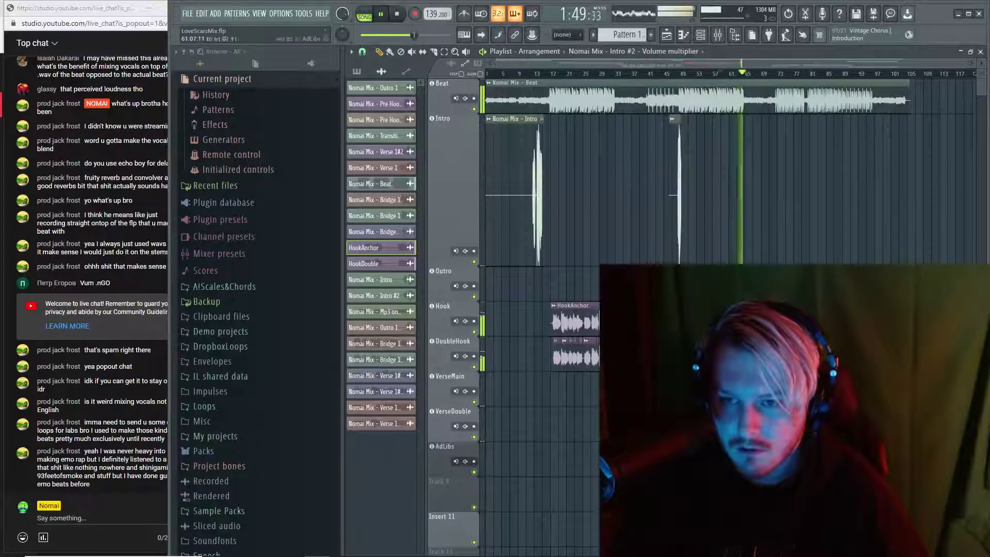
scroll(748, 155, "up", 5)
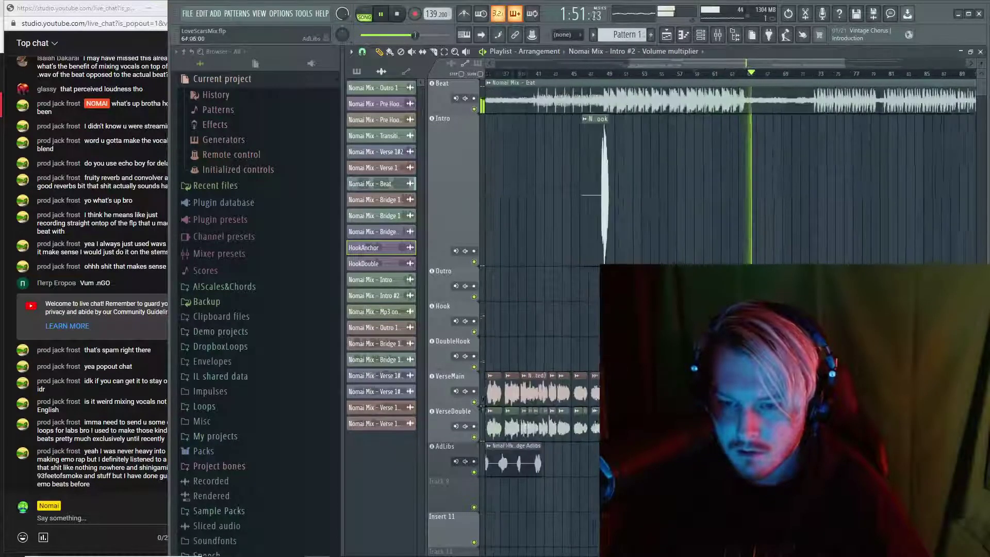
Skip playback ahead to just before the verse around bar 73, and check the latest message in the live chat
left_click(765, 75)
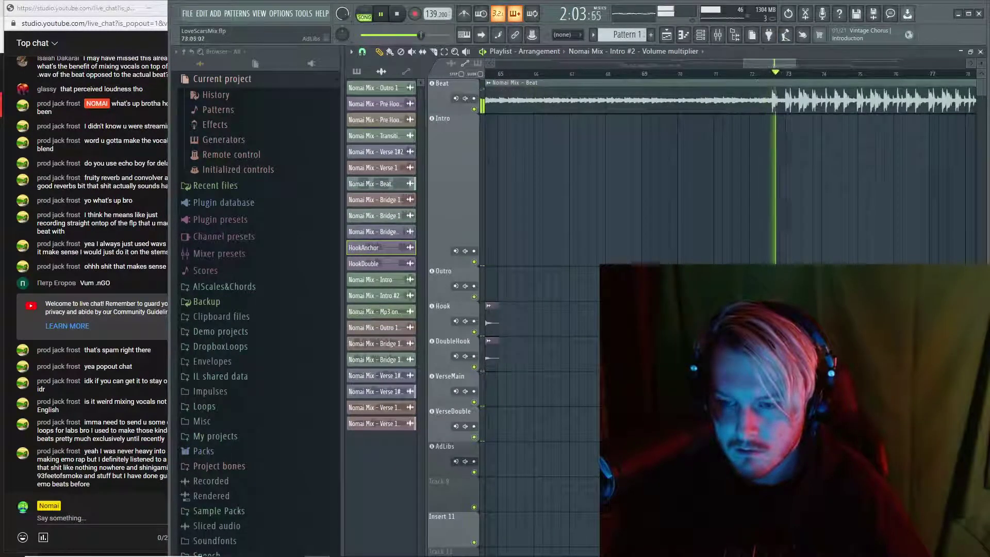
scroll(765, 81, "down", 3)
scroll(722, 181, "up", 3)
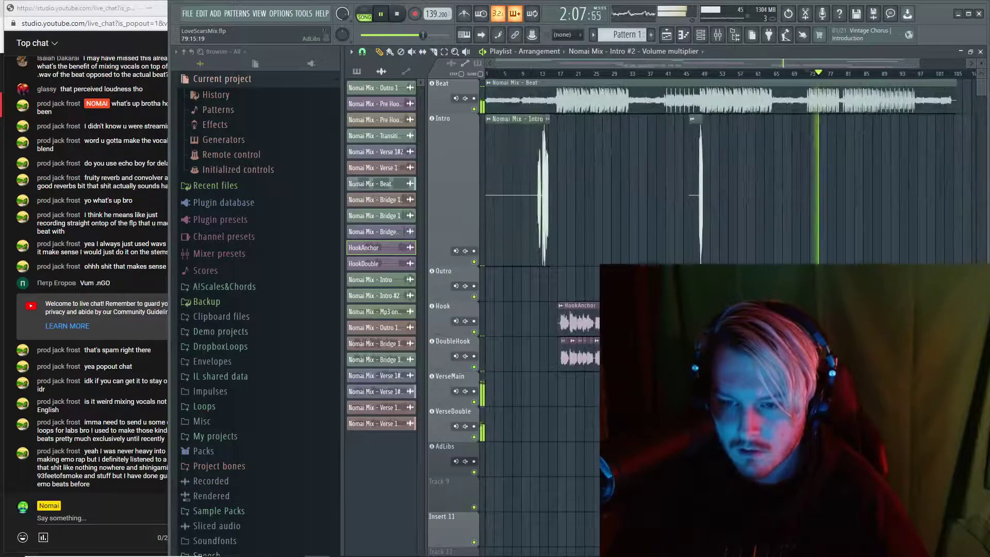
scroll(892, 155, "up", 2)
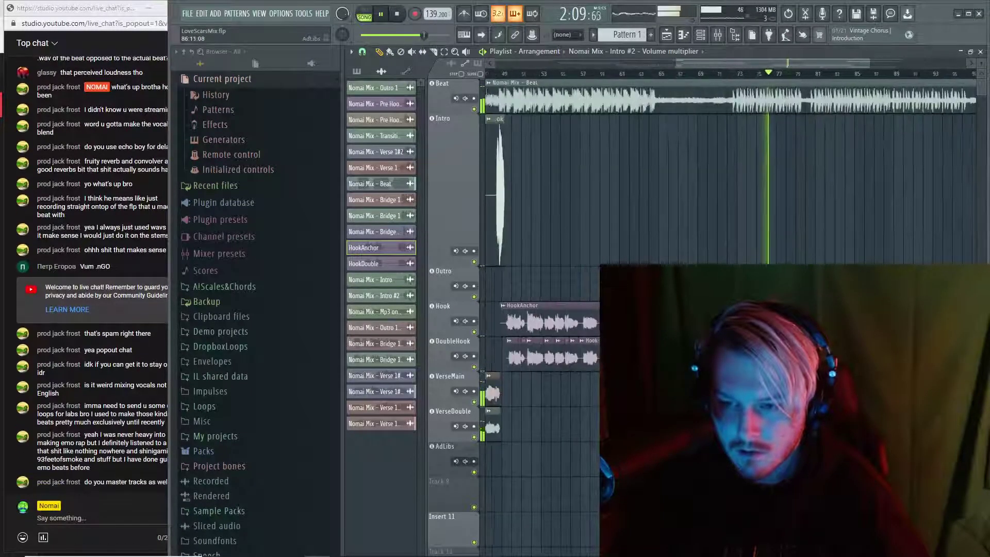
left_click(102, 434)
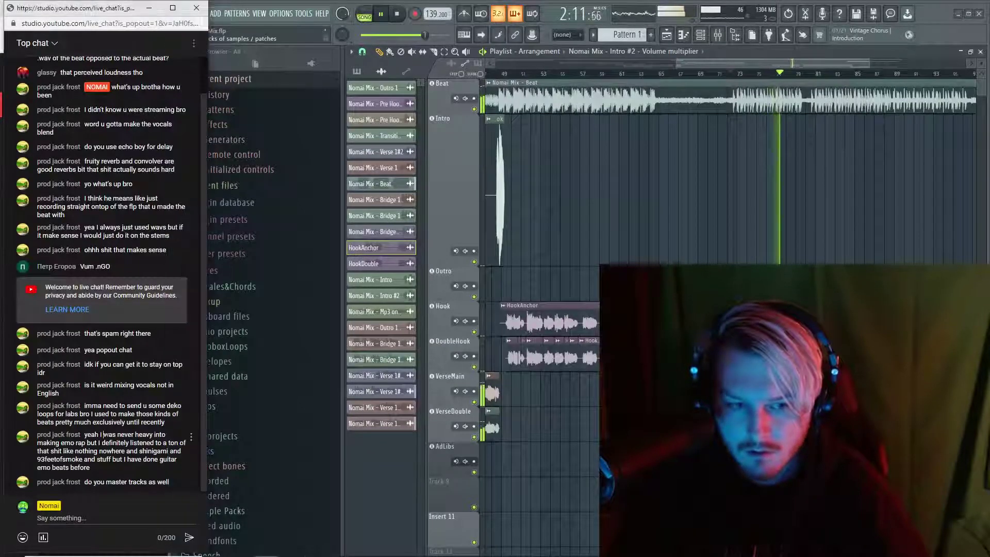
left_click(407, 488)
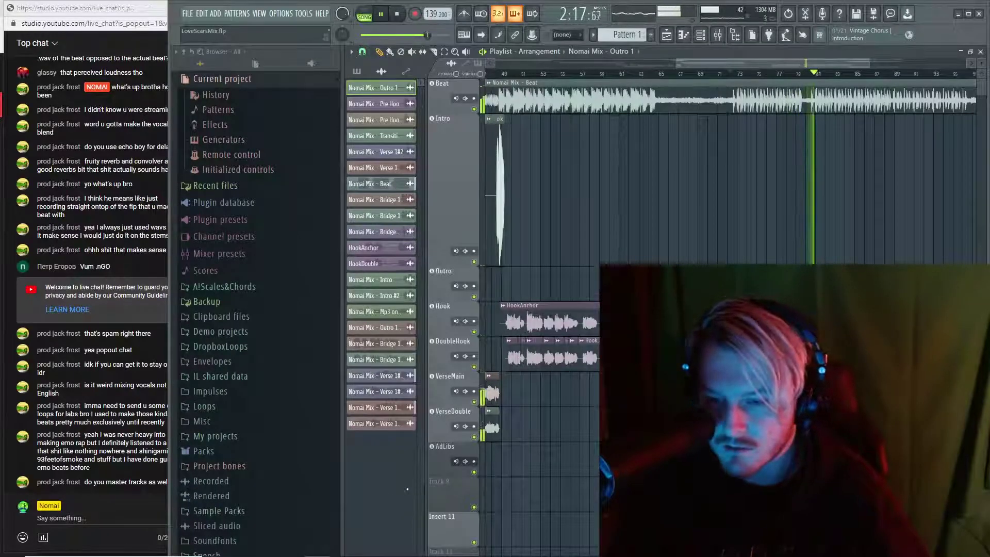
Skip playback ahead to about bar 92, listen to the outro and ad-lib vocals, and stop playback
scroll(849, 481, "down", 4)
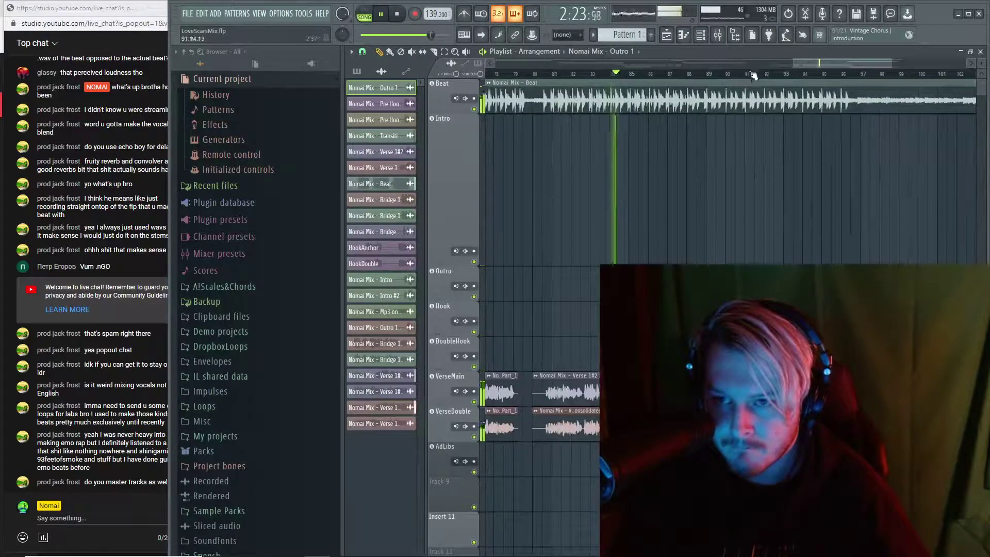
left_click(766, 73)
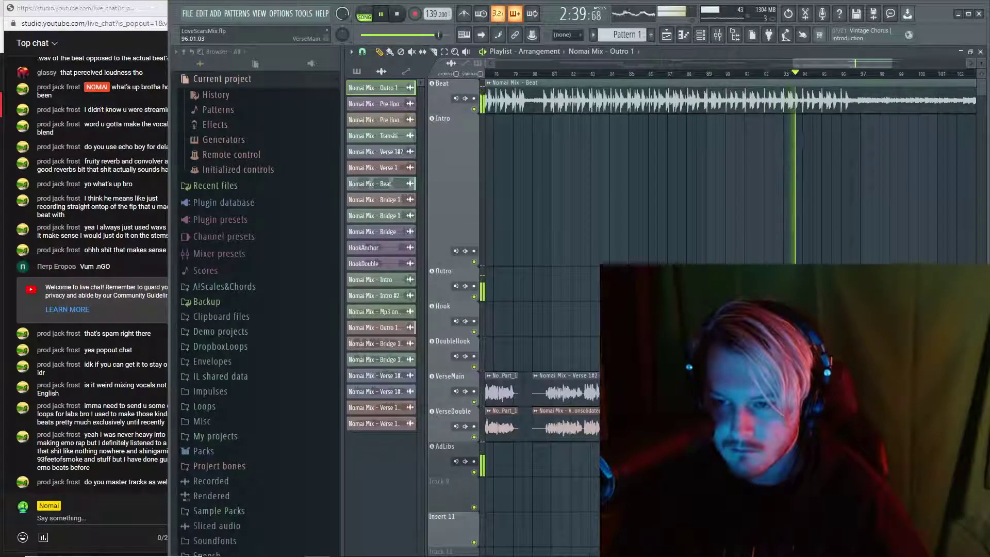
scroll(865, 73, "down", 4)
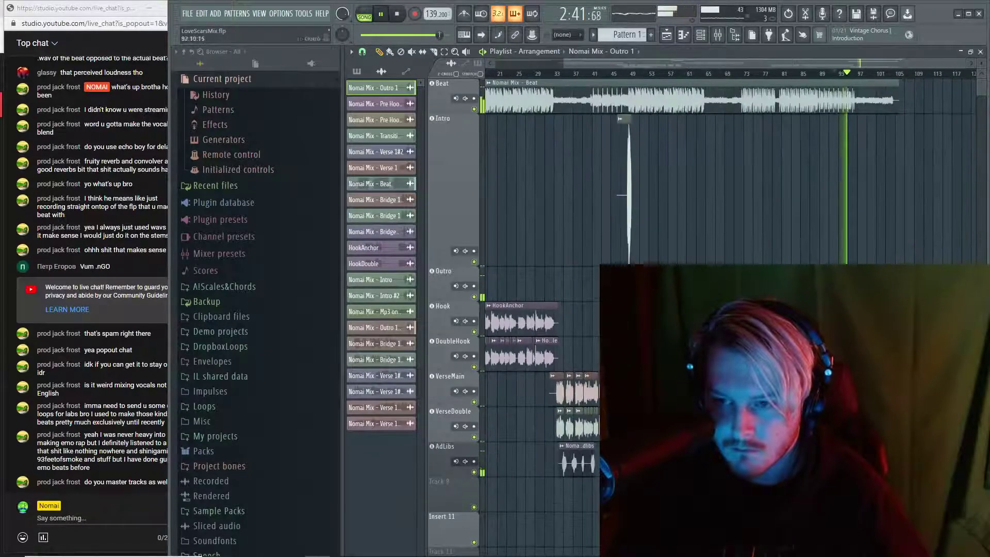
scroll(865, 73, "down", 2)
key("space")
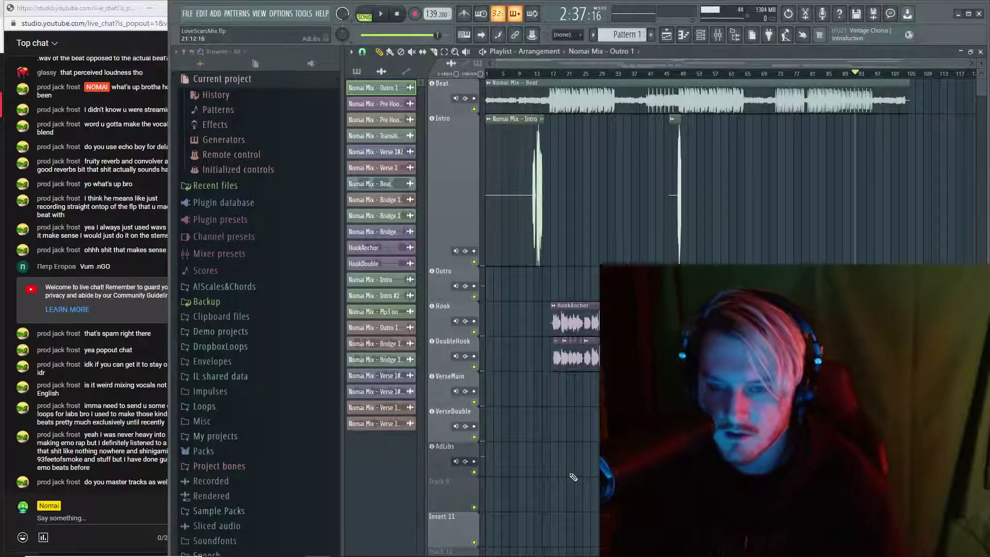
key("F9")
key("F9")
left_click_drag(558, 443, 975, 510)
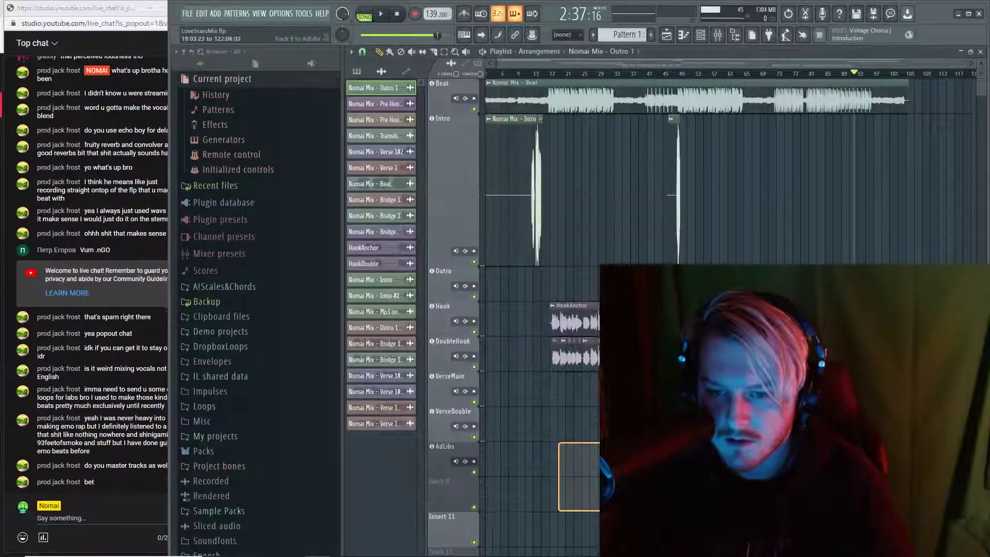
left_click_drag(615, 124, 445, 278)
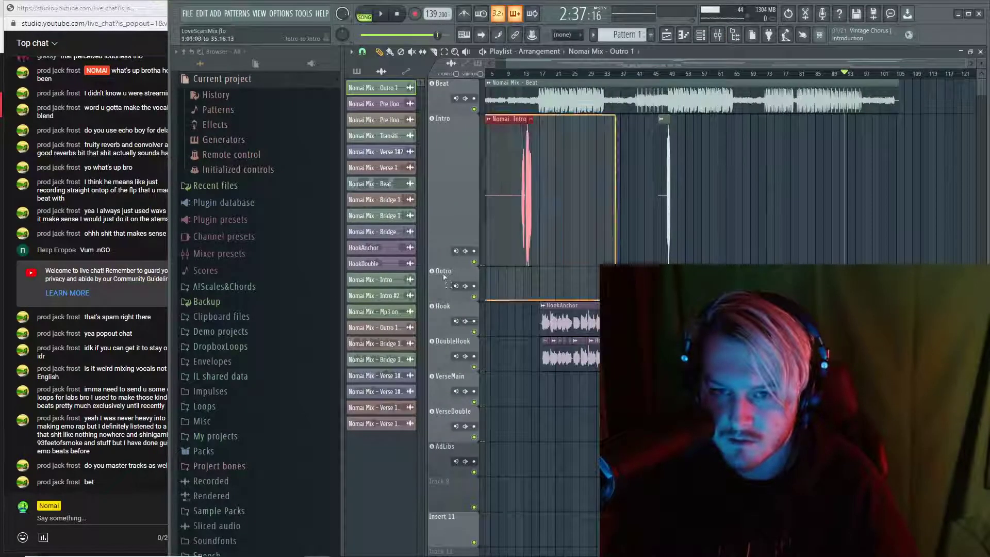
left_click(814, 217)
Copy the Intro mixer track's state, including its effects chain, onto mixer track 10
key("F9")
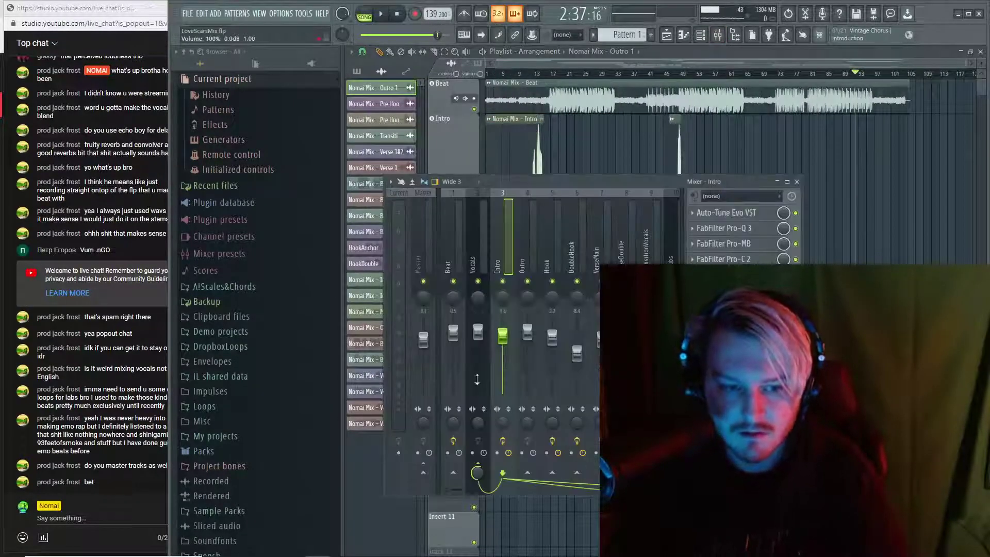
right_click(500, 247)
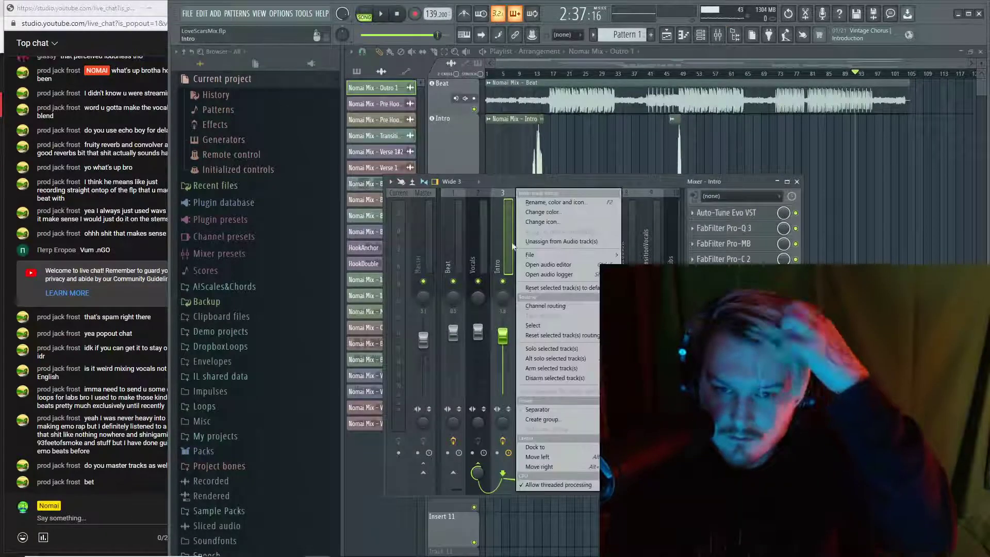
mouse_move(536, 256)
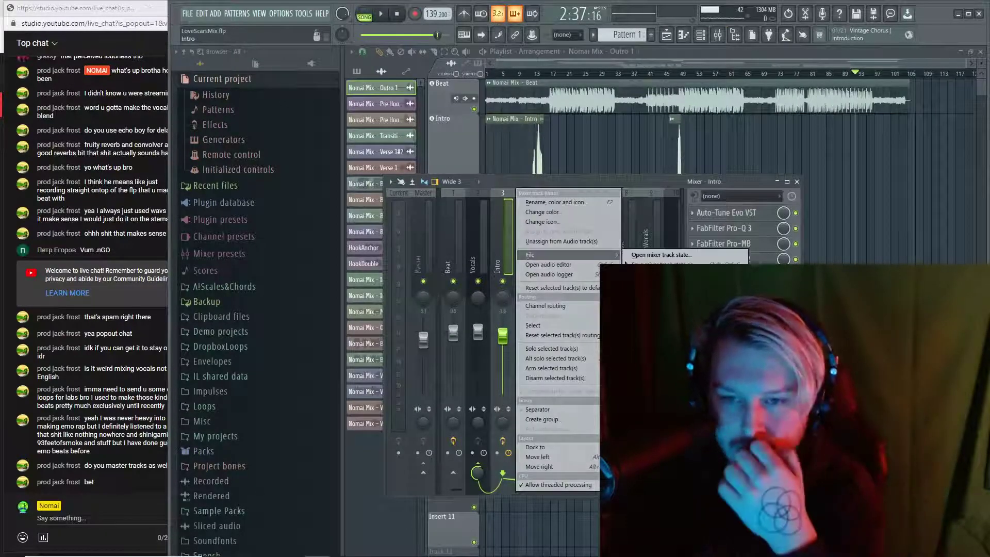
left_click(495, 242)
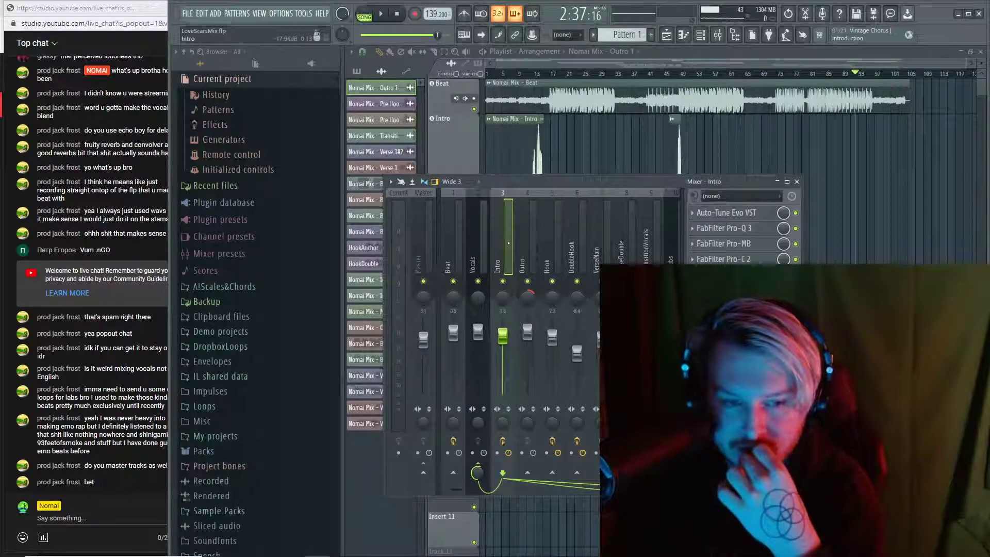
right_click(510, 246)
mouse_move(546, 255)
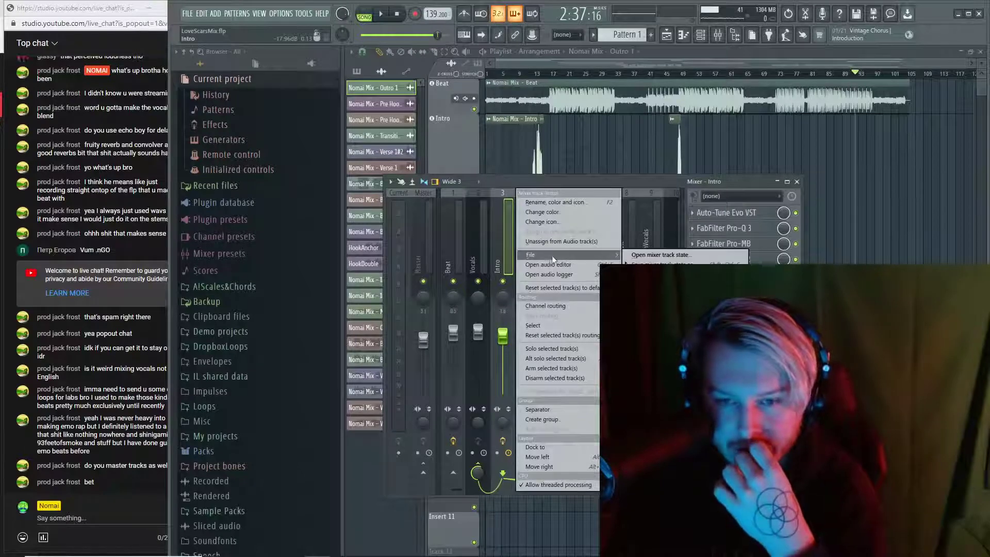
left_click(667, 246)
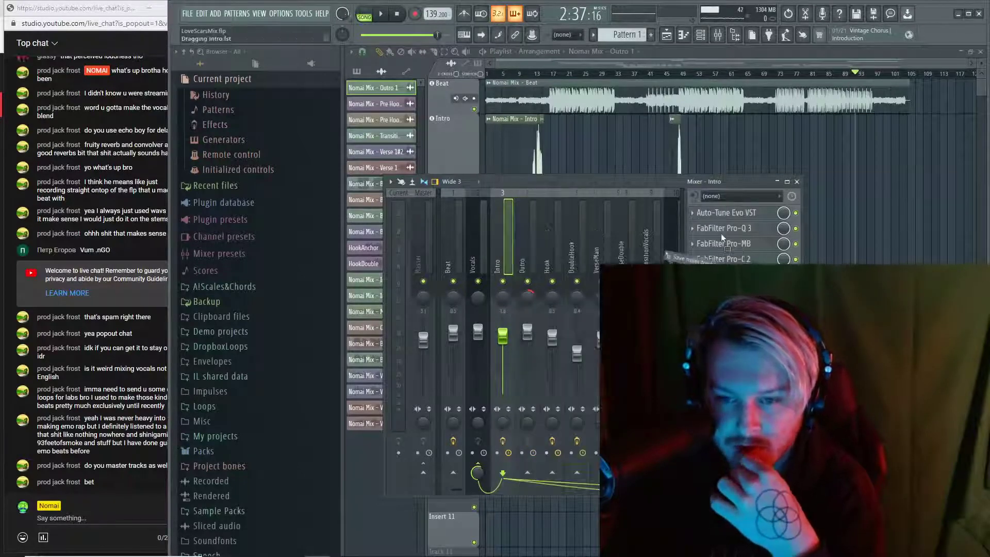
left_click(669, 245)
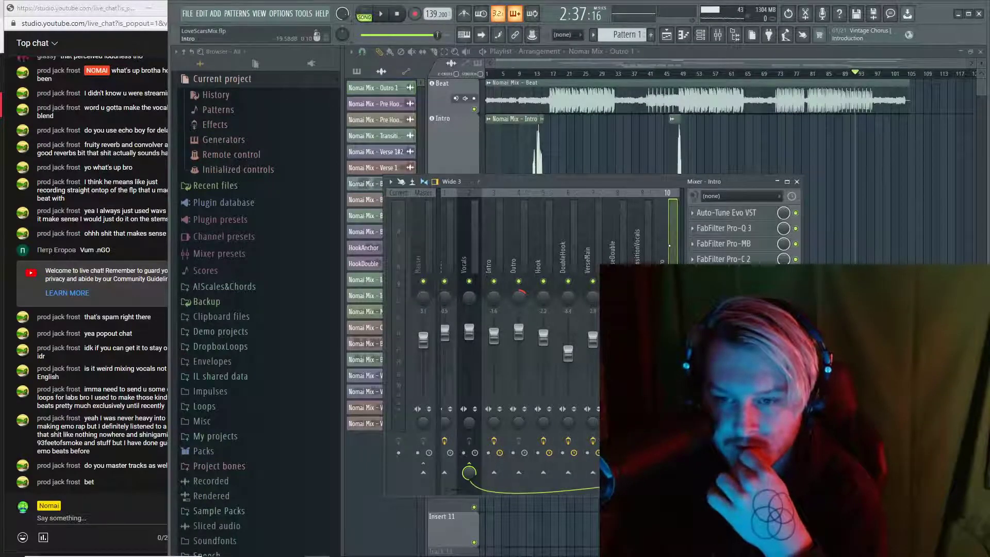
Rename mixer track 10, which carries the copied Intro settings, as Adlibs
double_click(669, 246)
type("Adlibs")
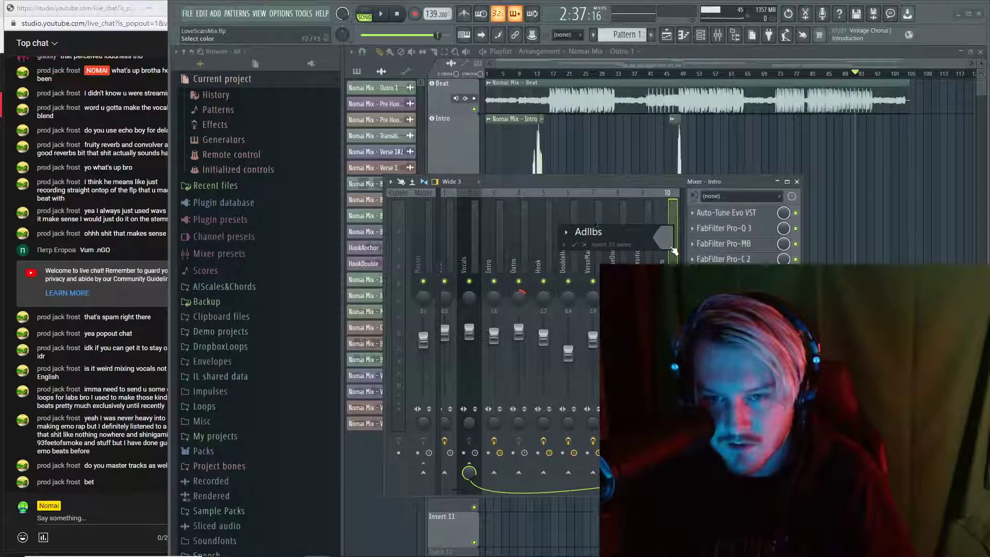
key("Return")
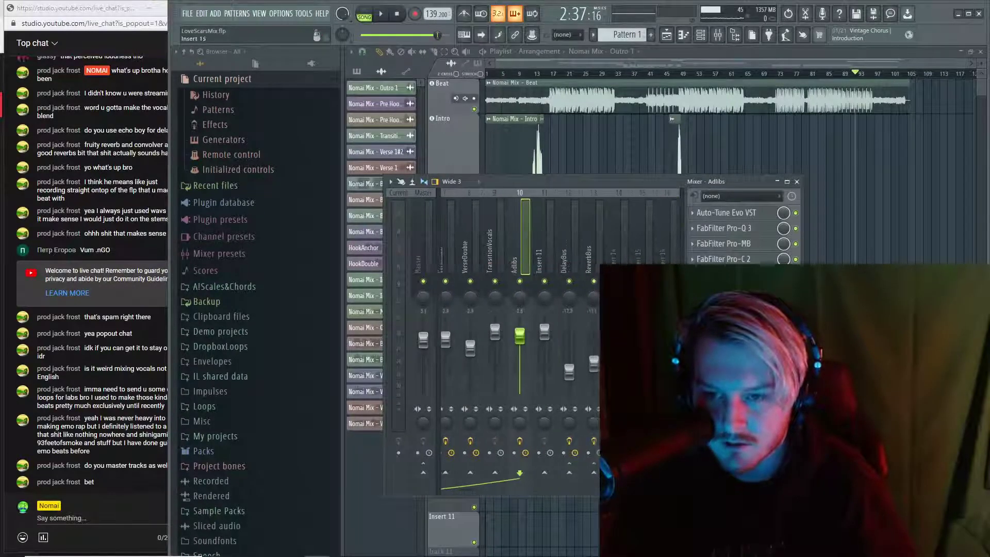
Enable sends from the Adlibs mixer track to both the DelayBus and ReverbBus tracks
scroll(521, 340, "right", 3)
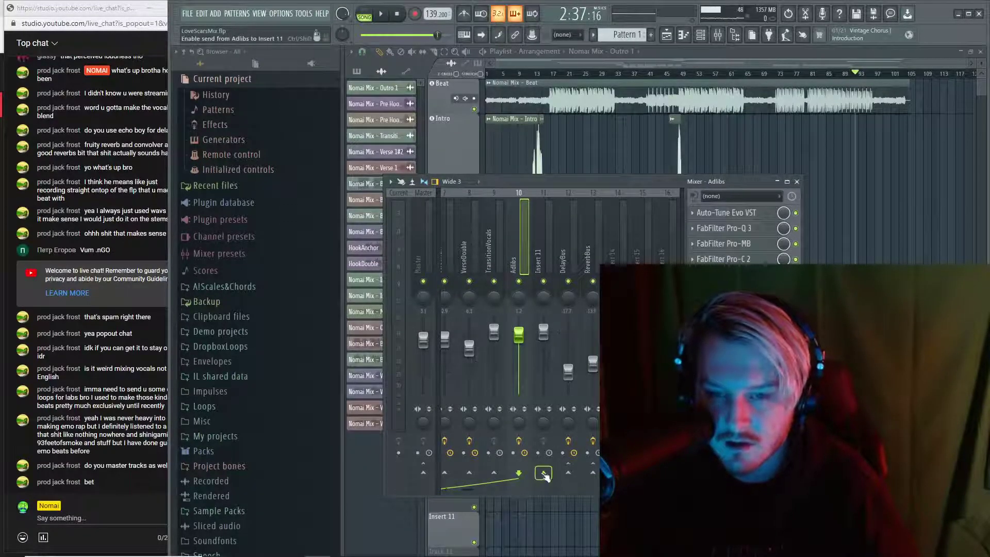
left_click(567, 474)
left_click(592, 473)
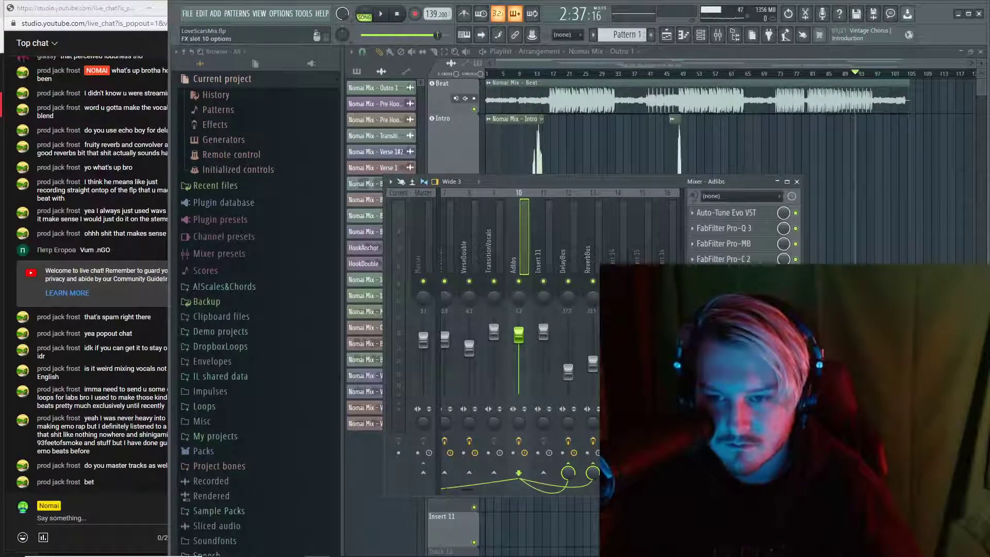
Check the newest messages in the live chat window and return to the mixer
left_click(536, 318)
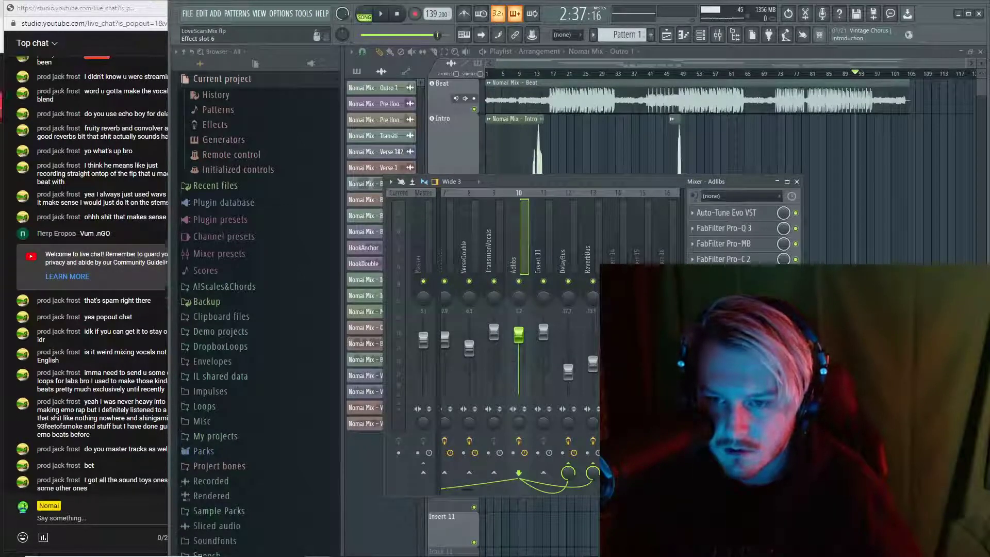
left_click(109, 476)
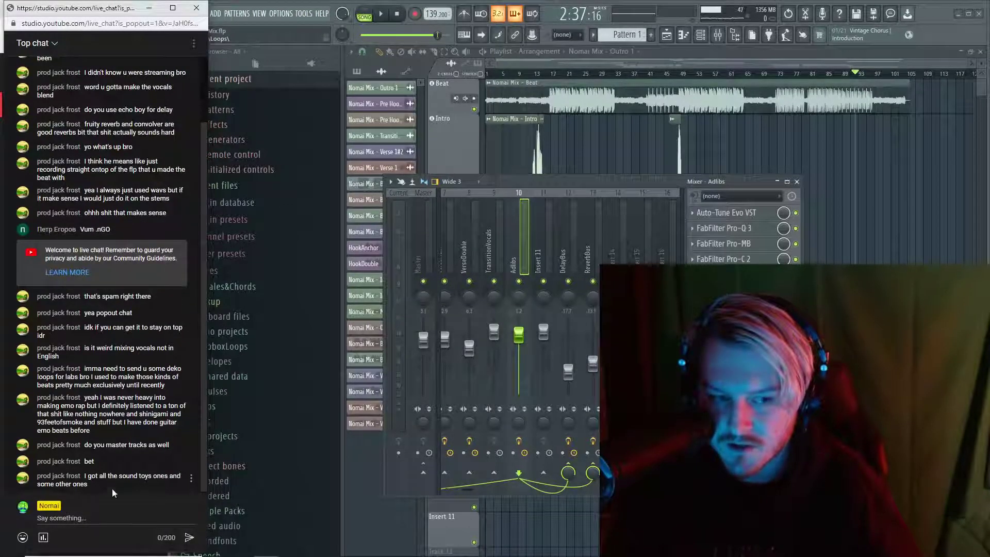
left_click(525, 238)
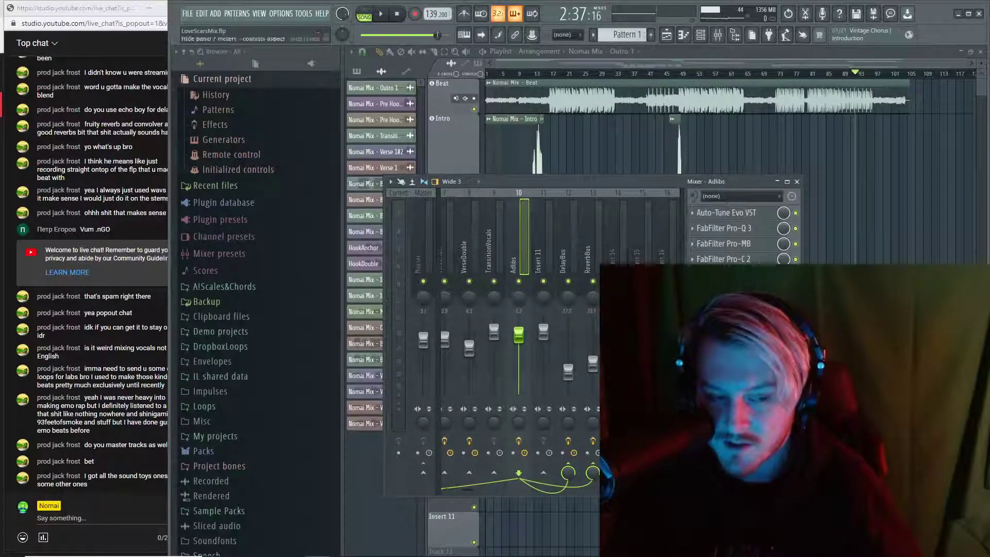
Play the outro from about bar 92, check the Adlibs mixer track's level during playback, and stop
key("space")
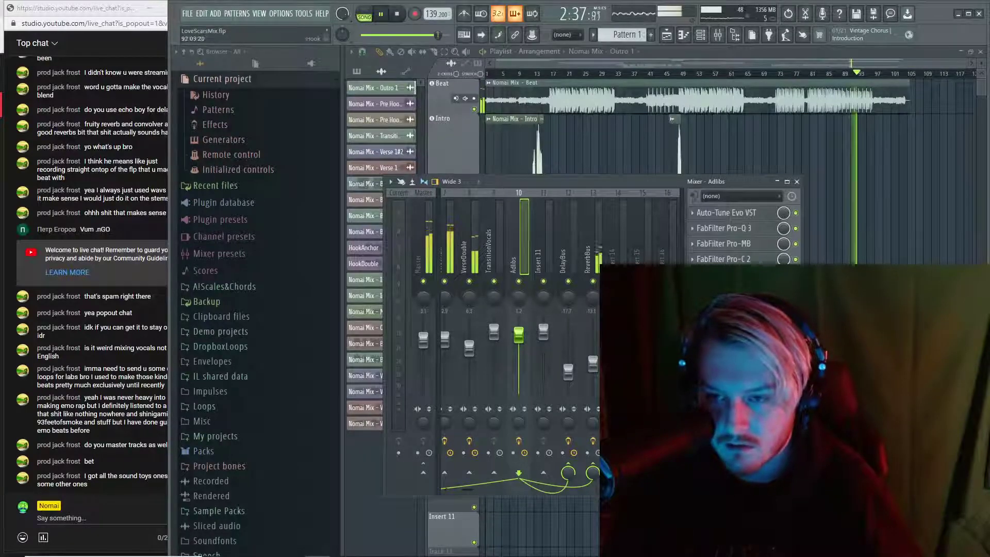
key("F9")
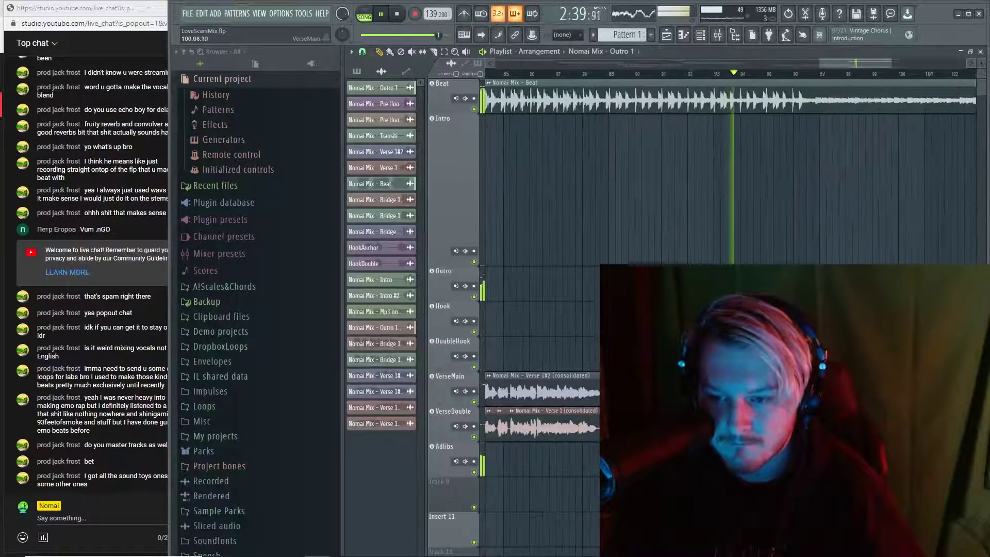
key("F9")
key("space")
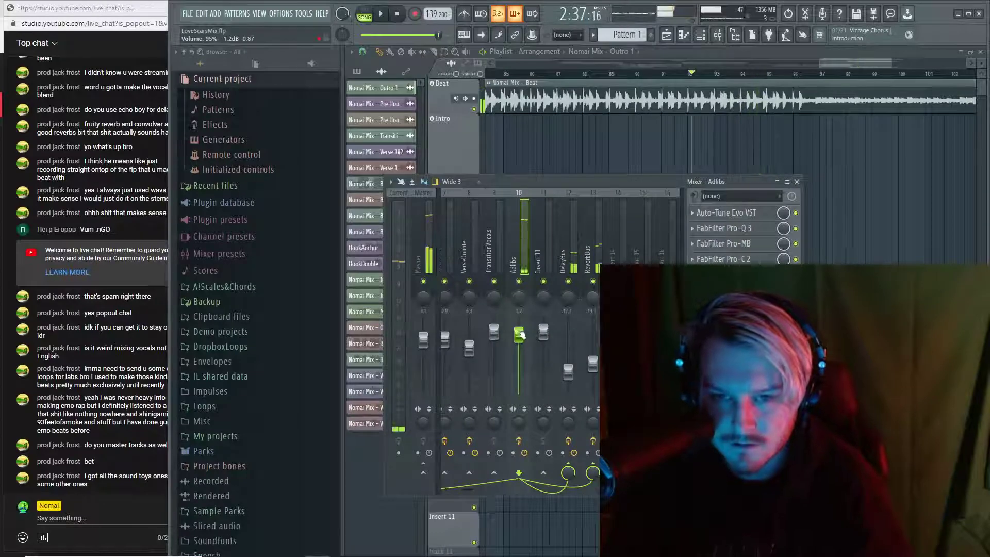
key("F9")
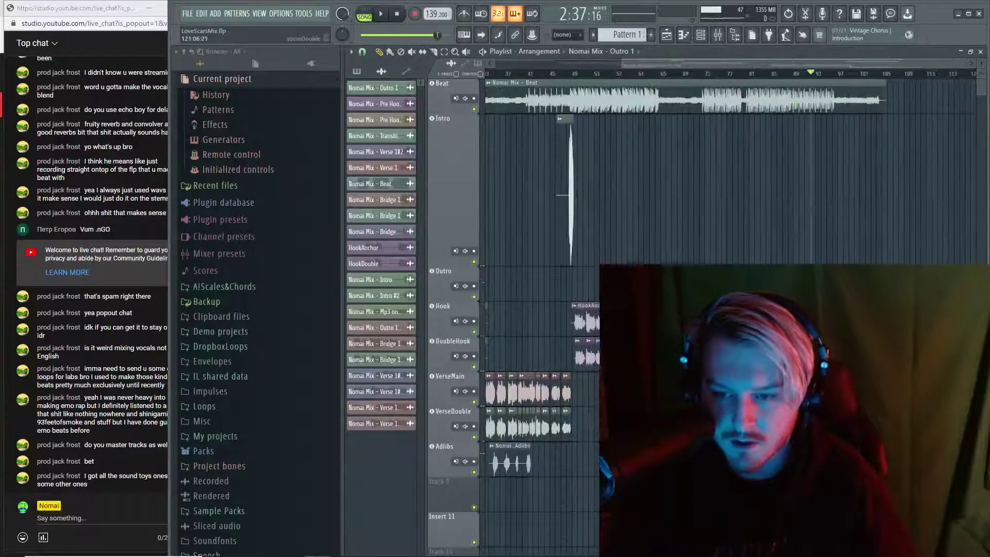
key("space")
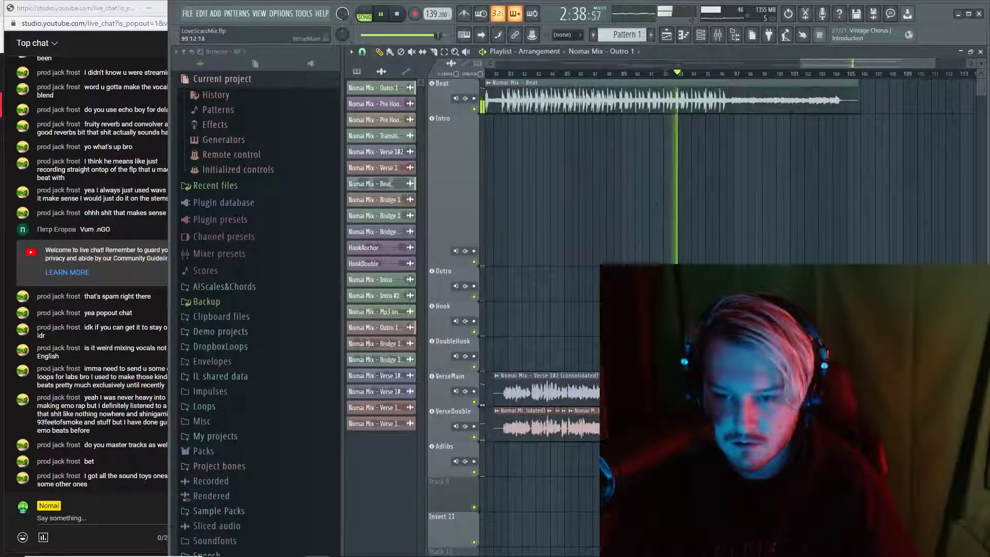
scroll(738, 426, "down", 5)
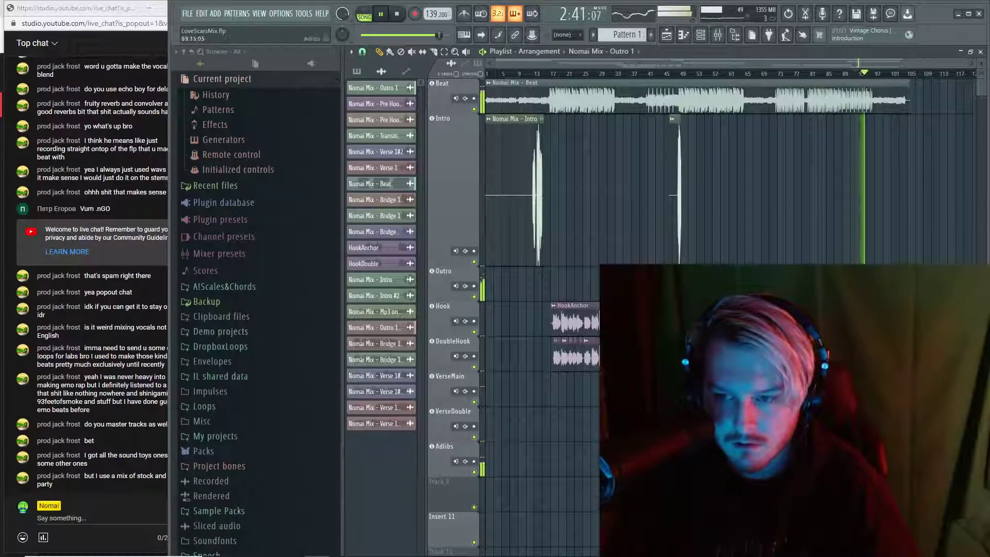
key("space")
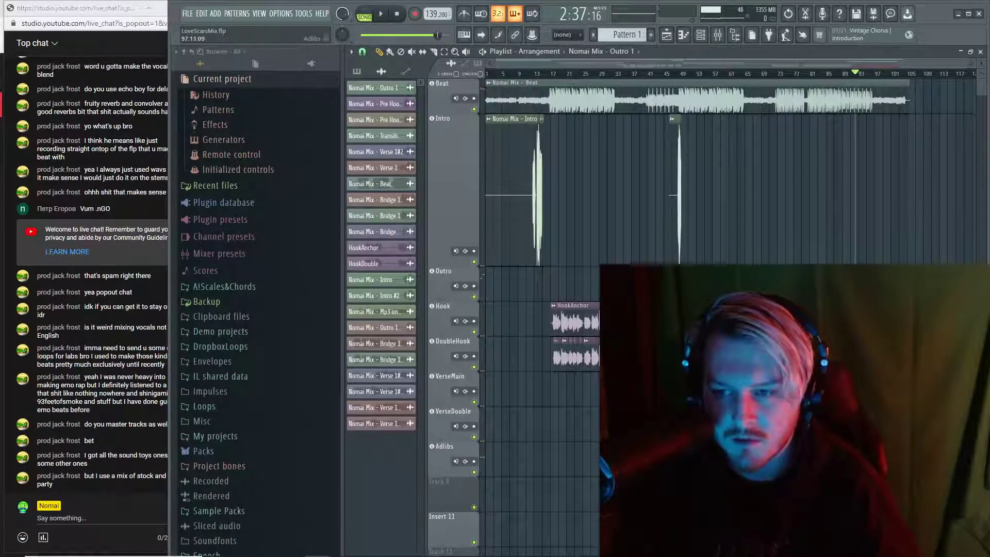
Undo the last change to the Outro 1#2 clip, restoring it on the Intro playlist track, and replay the outro
key("ctrl+z")
key("space")
scroll(880, 428, "up", 5)
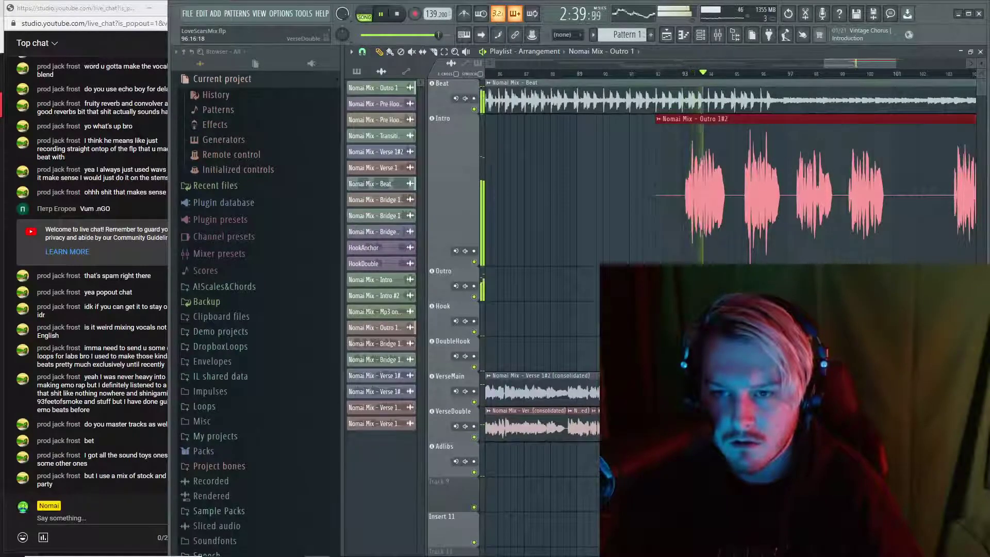
scroll(783, 361, "up", 3)
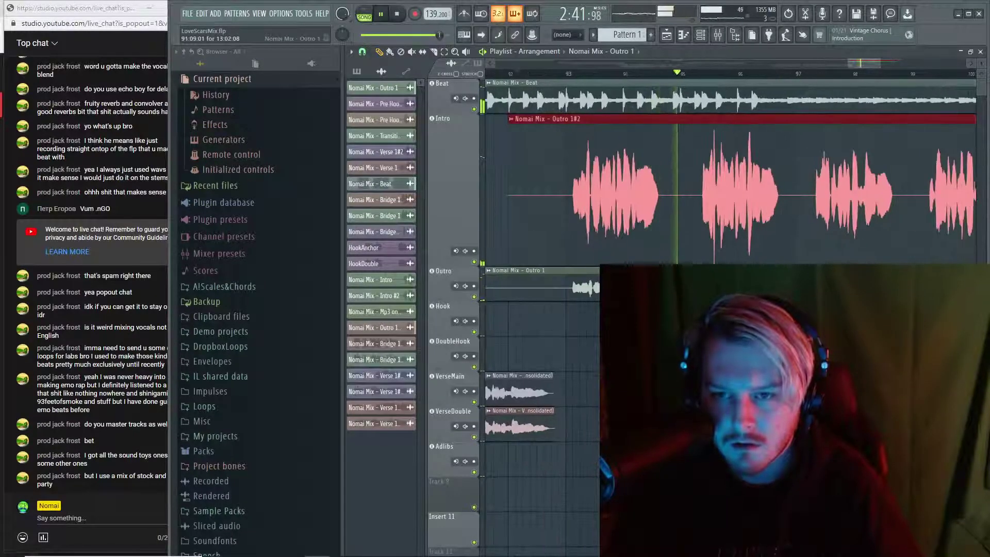
scroll(697, 244, "up", 5)
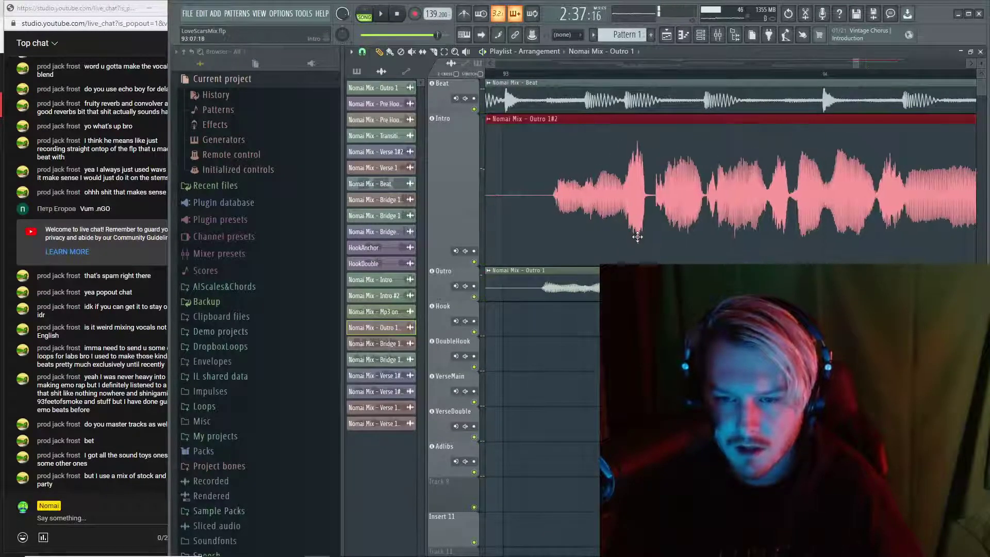
Jump playback back to about bar 33 and listen to the bridge vocals and ad-libs
scroll(630, 238, "down", 10)
scroll(616, 195, "up", 4)
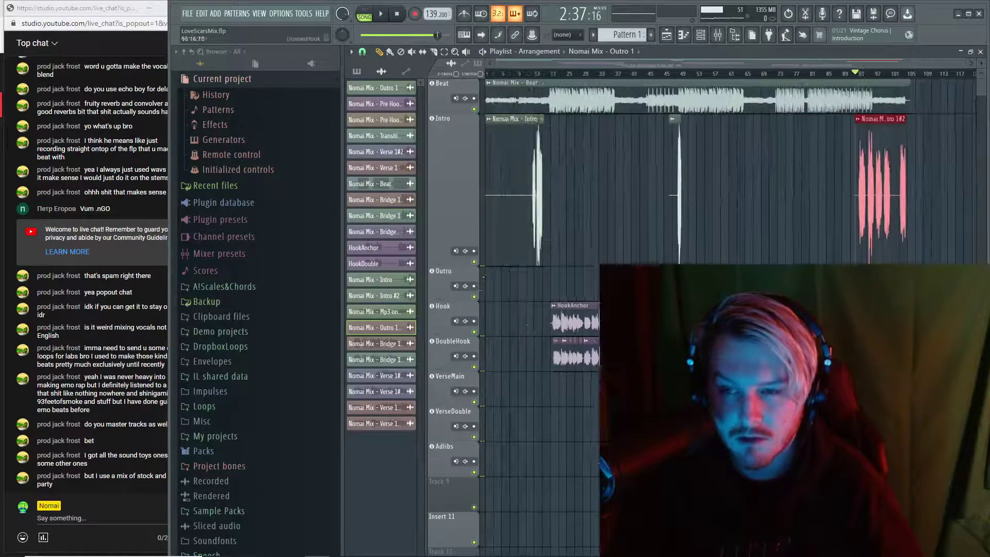
scroll(751, 183, "up", 3)
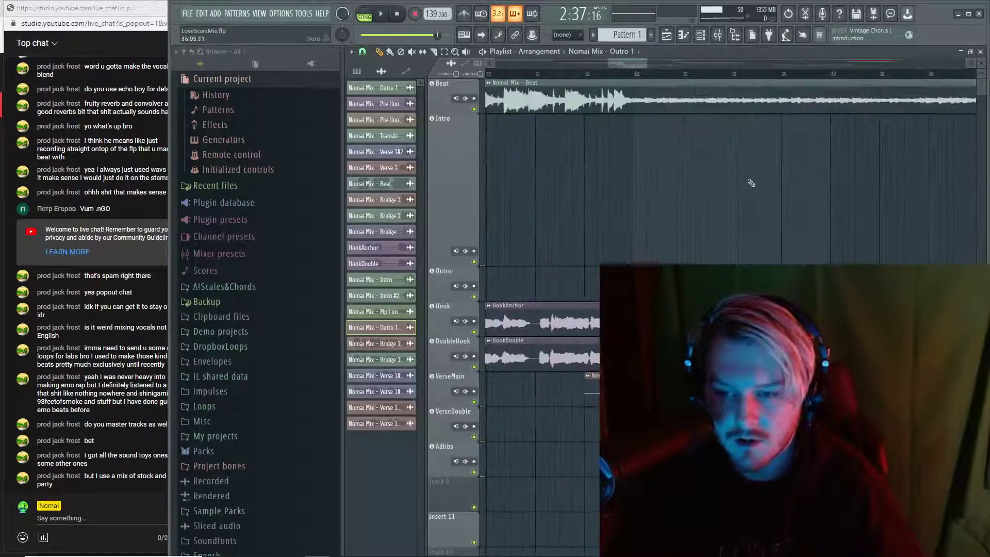
left_click(660, 81)
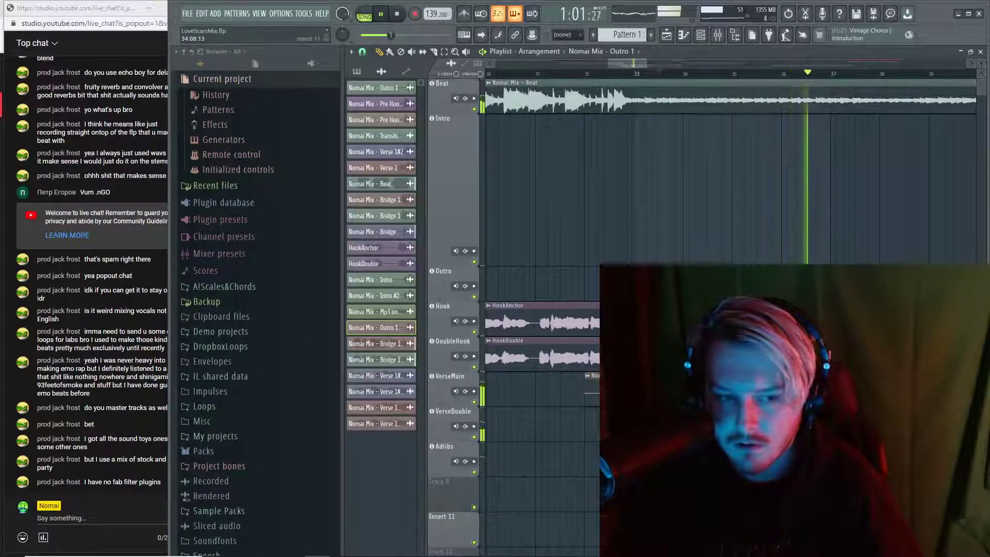
Read the recent live chat messages about plugins while the bridge keeps playing
left_click(113, 484)
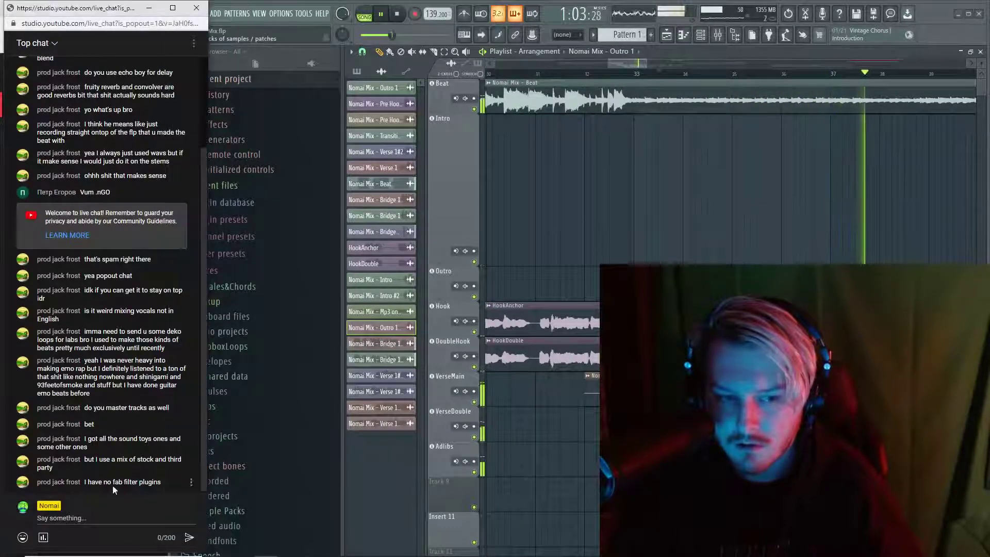
left_click_drag(161, 482, 160, 444)
left_click(160, 445)
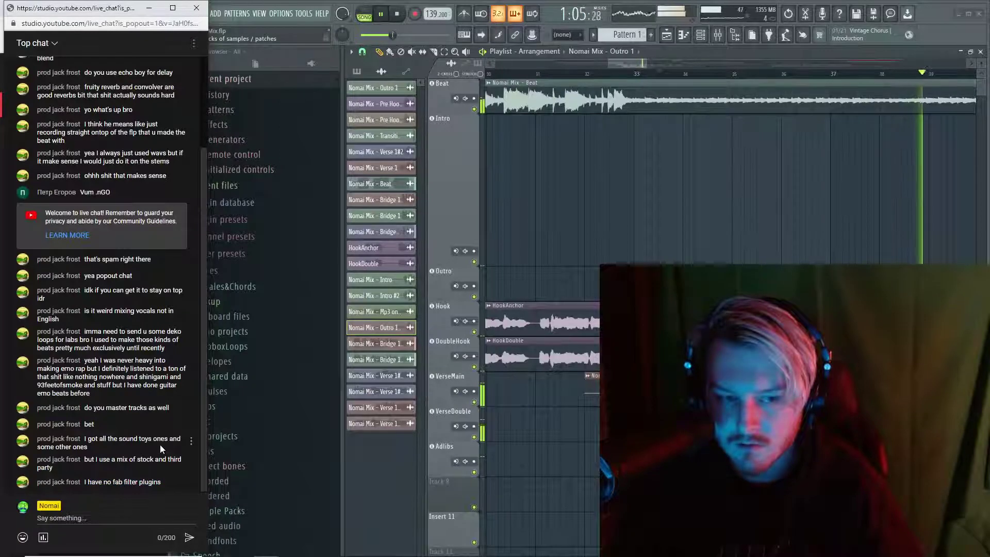
left_click(282, 466)
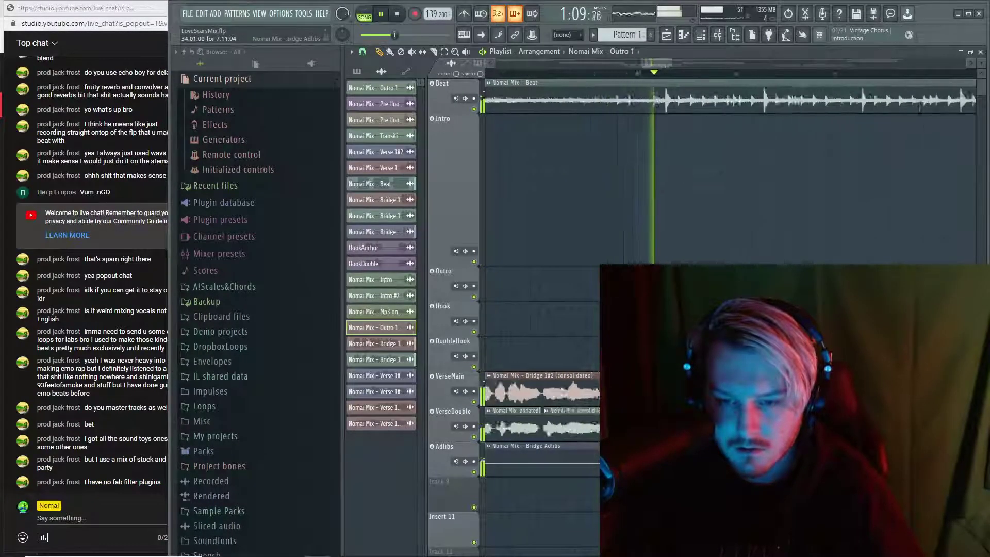
Try to resize the Bridge Adlibs clip on the Adlibs playlist track
scroll(614, 461, "down", 6)
scroll(609, 461, "up", 4)
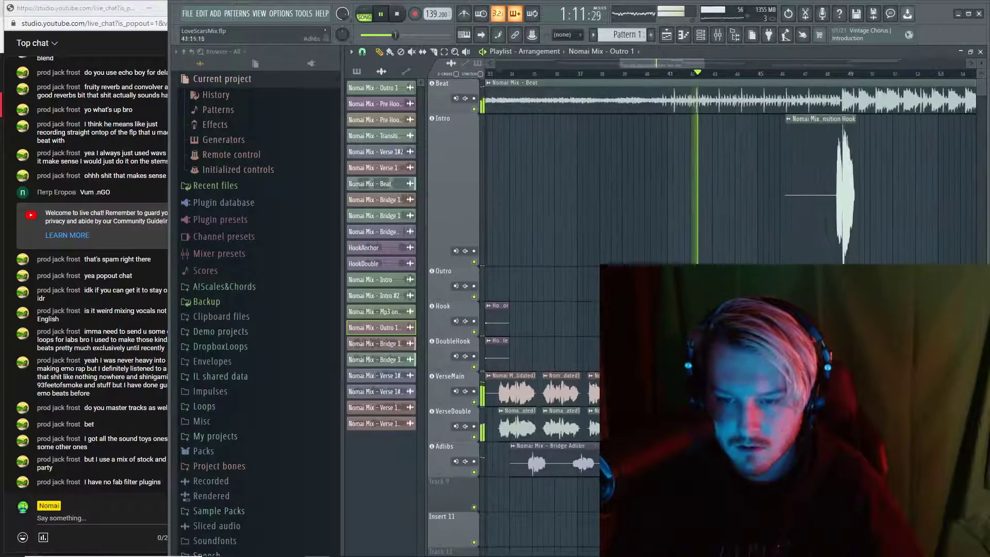
left_click_drag(684, 461, 810, 461)
left_click(111, 422)
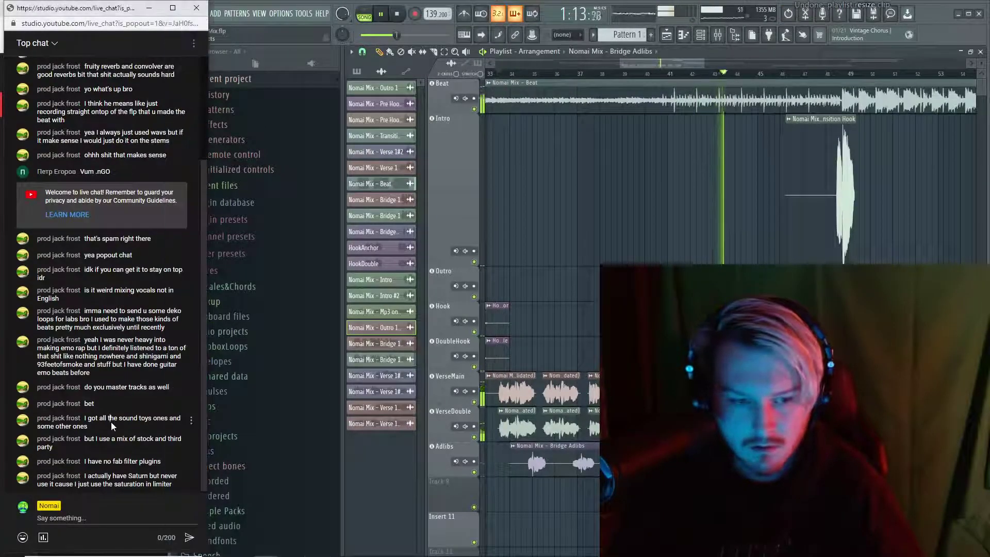
Stop playback and inspect the Bridge Adlibs clip's sample settings and mixer track assignment
left_click(586, 507)
key("space")
scroll(516, 490, "up", 2)
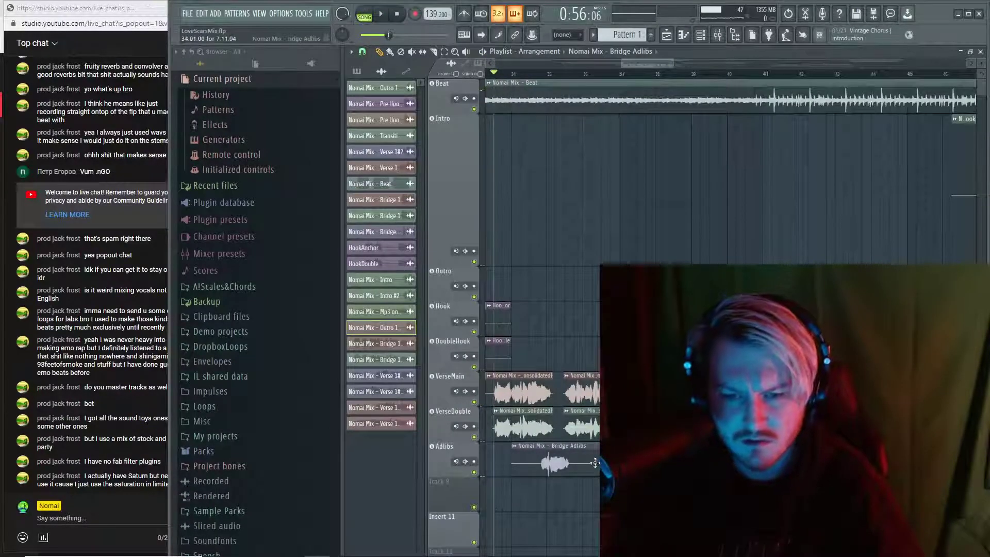
double_click(595, 463)
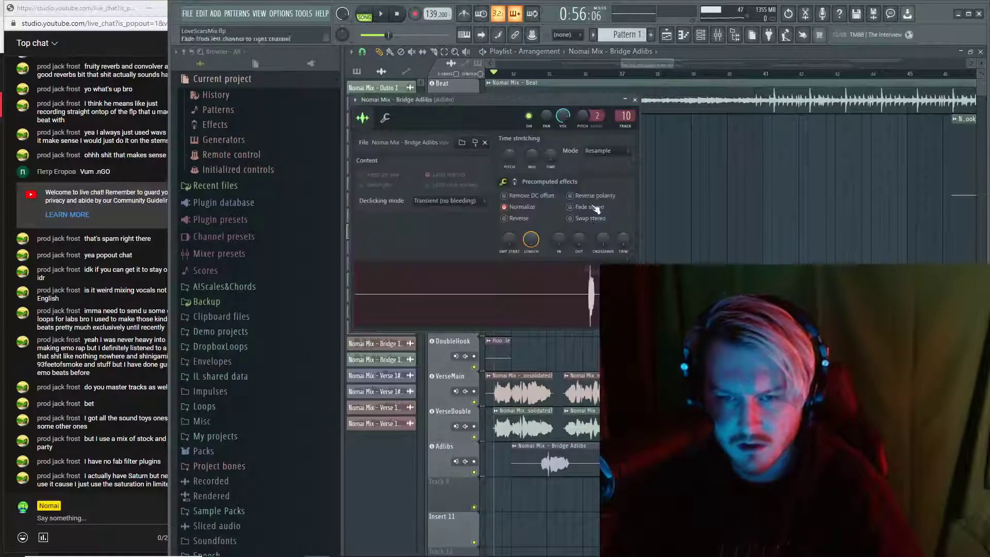
left_click(584, 500)
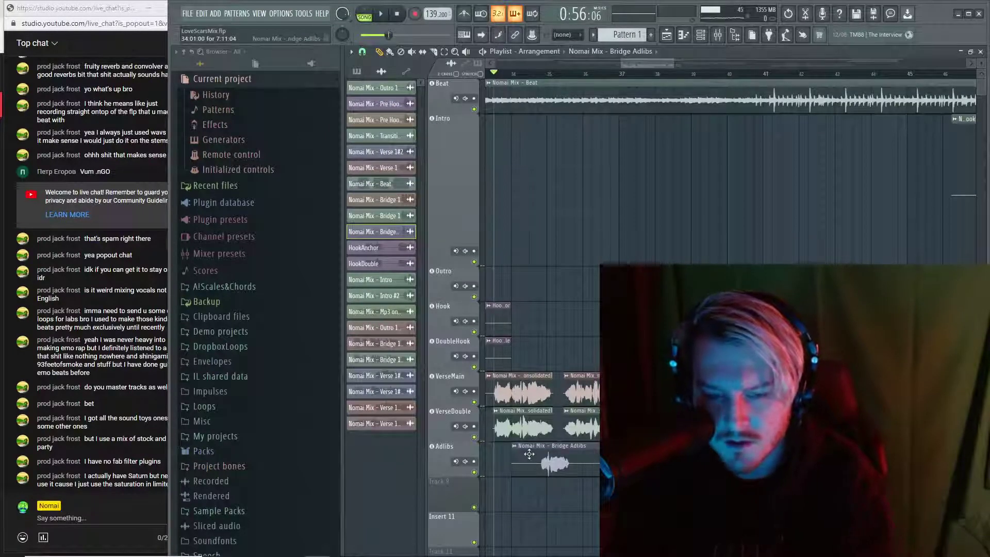
Create an automation clip for the panning of the Adlibs mixer track
key("F9")
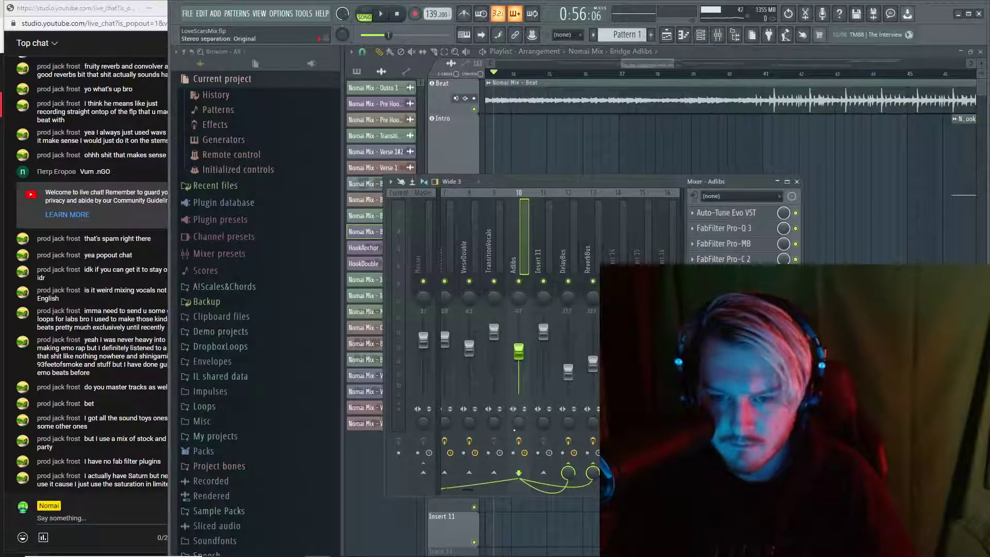
right_click(513, 298)
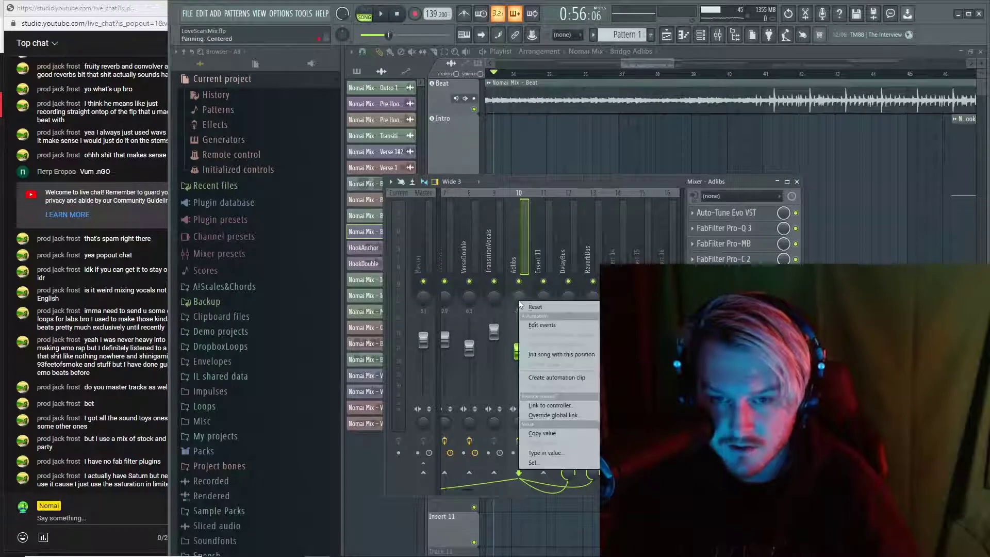
left_click(537, 426)
scroll(536, 425, "down", 10)
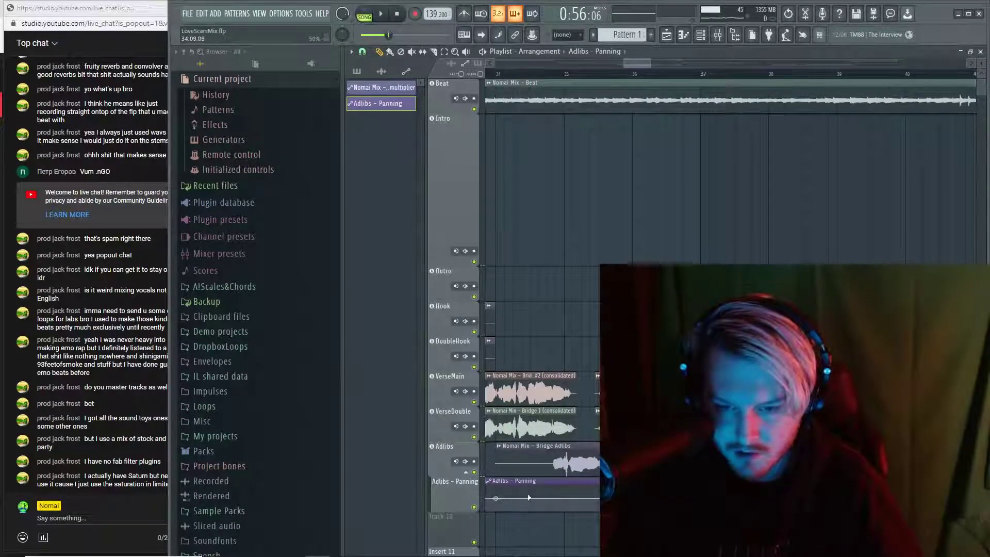
Shape the Adlibs panning automation to ramp up to about 70% at the first bridge ad-lib and fall before the next
left_click_drag(529, 498, 533, 490)
scroll(580, 496, "down", 3)
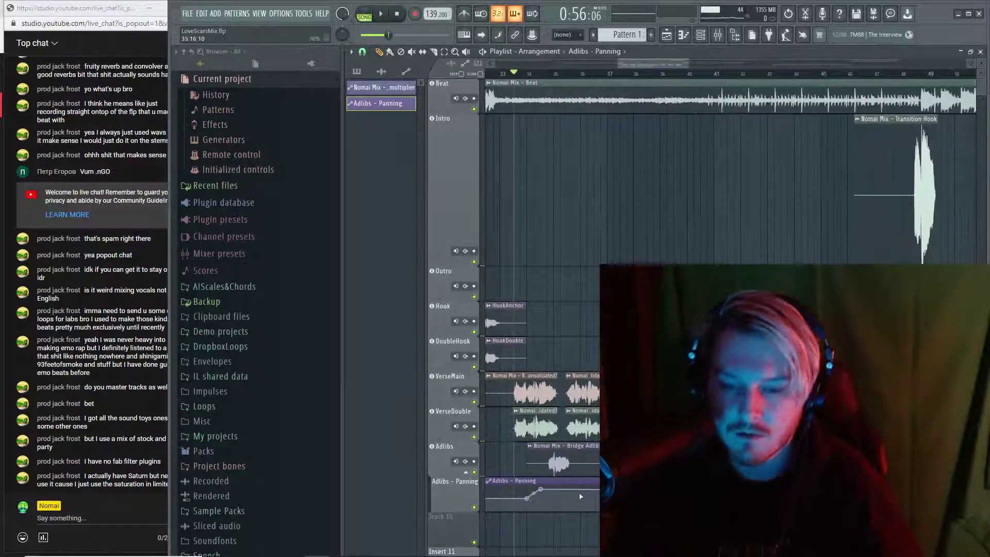
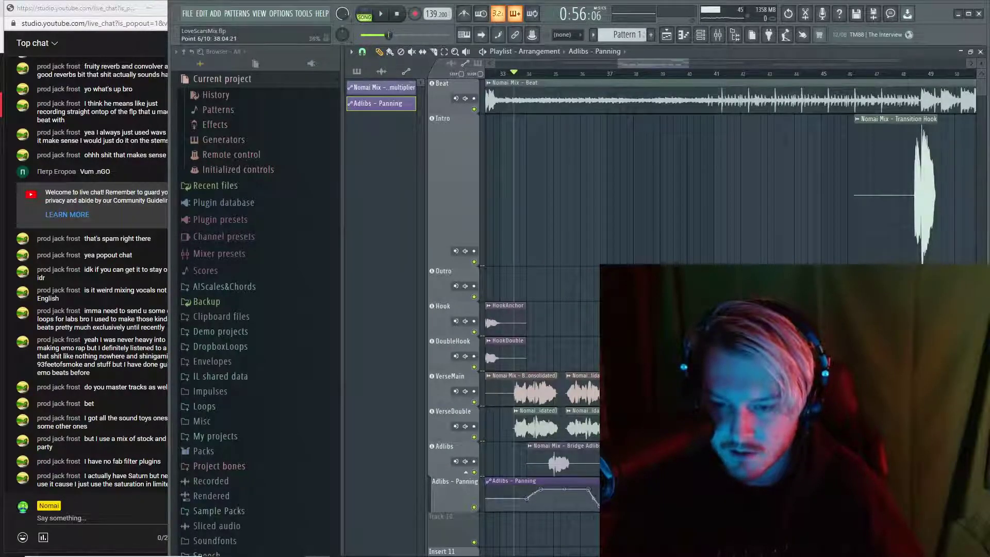
scroll(729, 171, "down", 5)
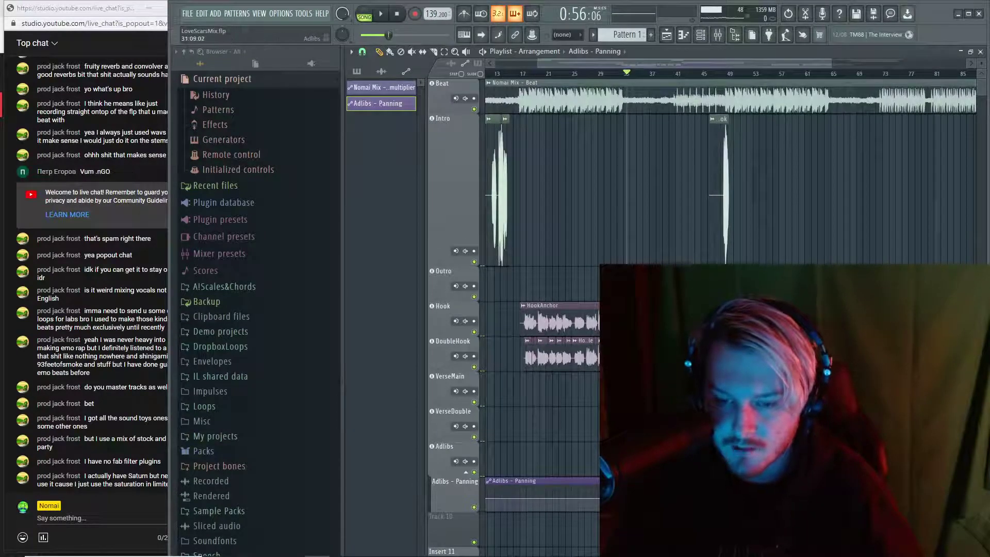
Play the bridge and lower the Adlibs mixer track's volume to about -10 dB
key("space")
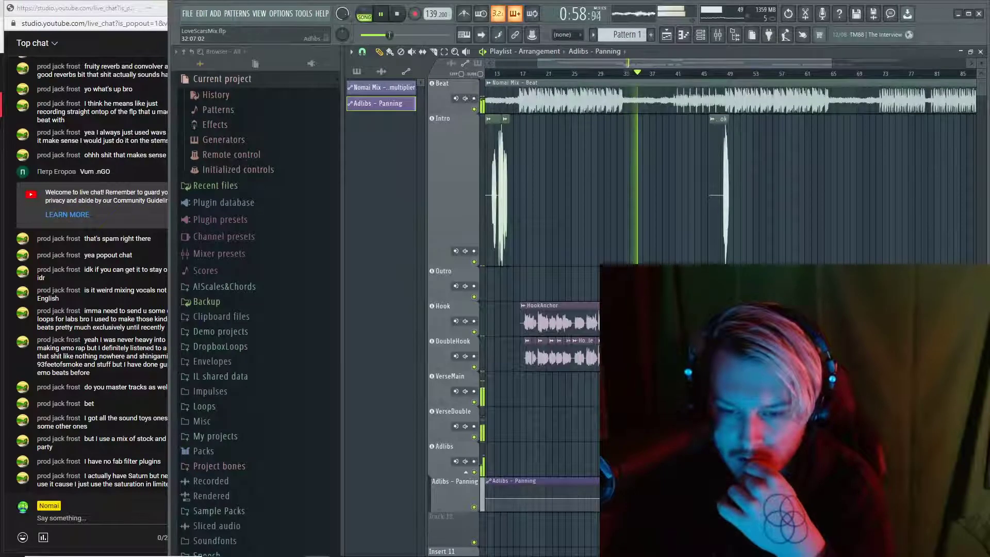
key("F9")
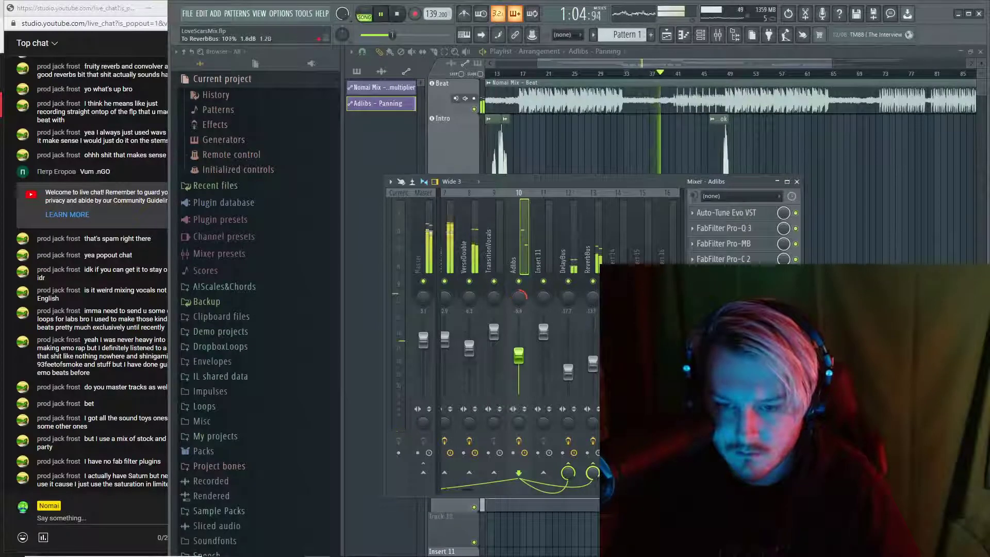
scroll(532, 230, "up", 6)
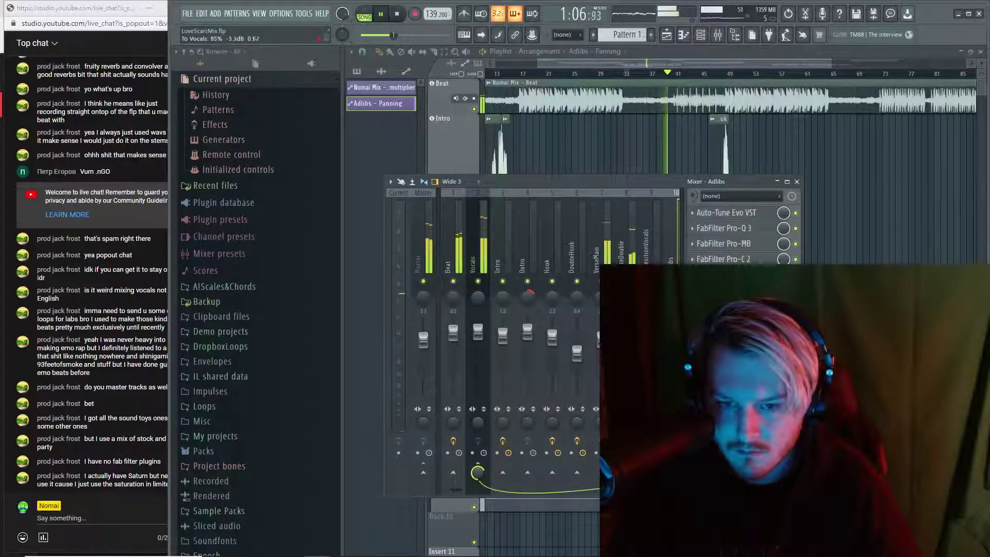
scroll(512, 240, "down", 6)
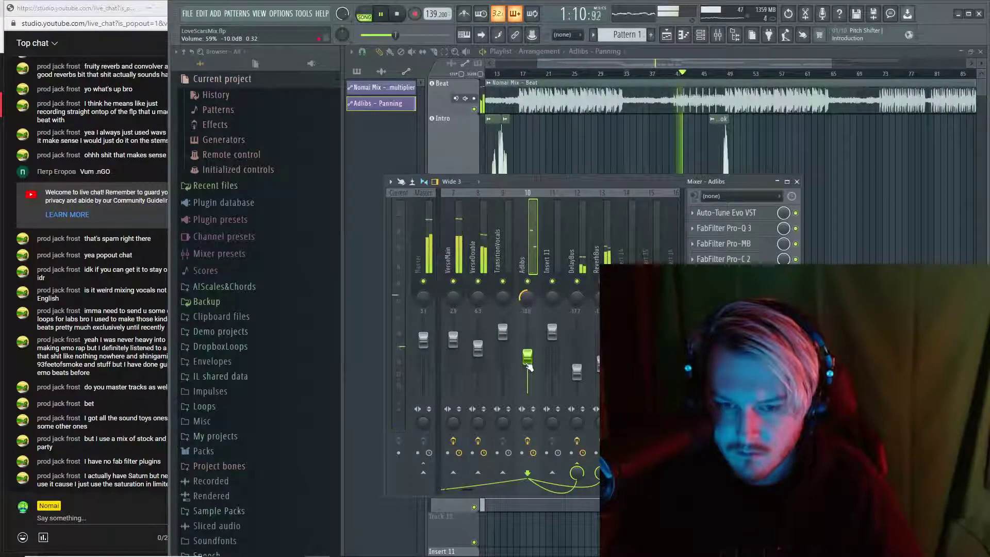
left_click(542, 250)
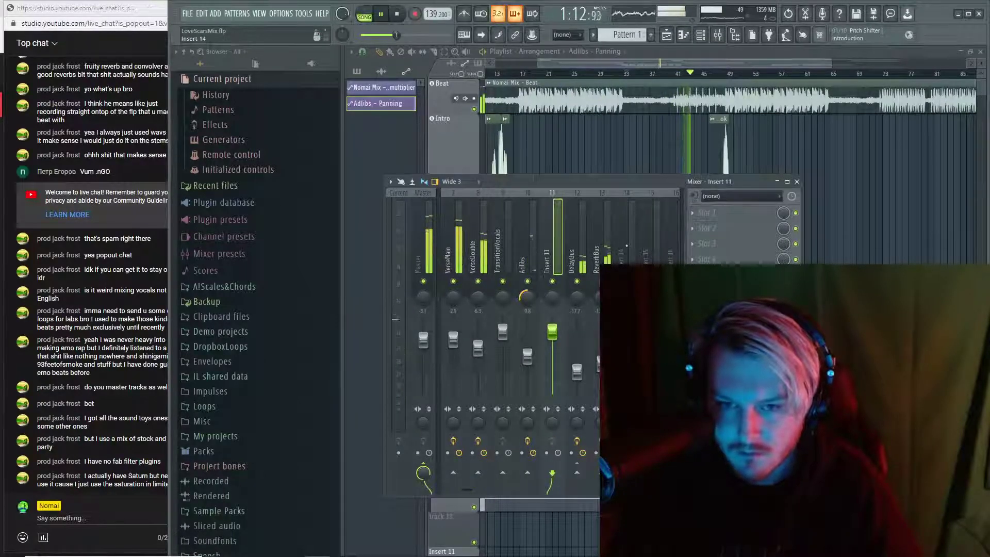
Fine-tune the low-mid bands of the VerseMain track's Fruity parametric EQ 2 while the verse plays
scroll(516, 309, "up", 6)
left_click(598, 248)
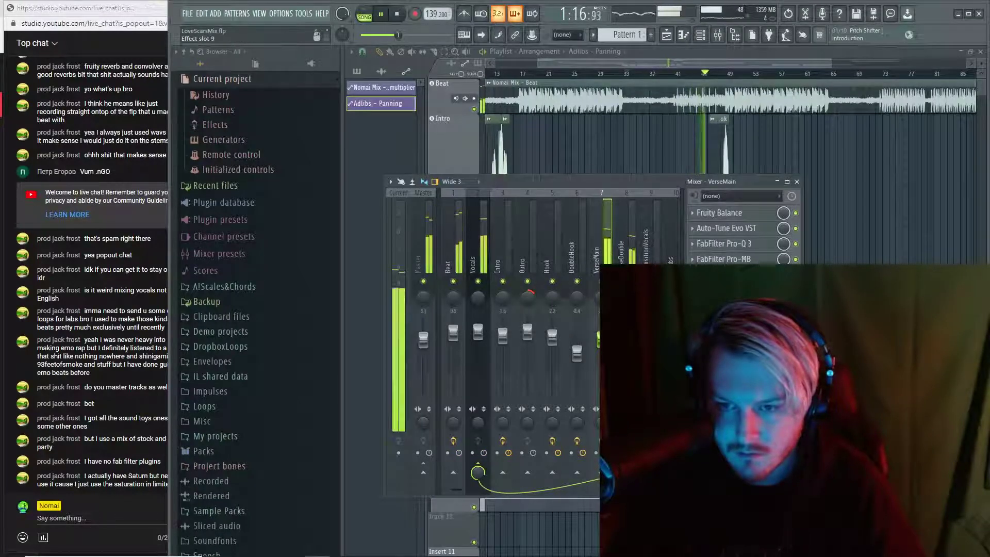
left_click(722, 305)
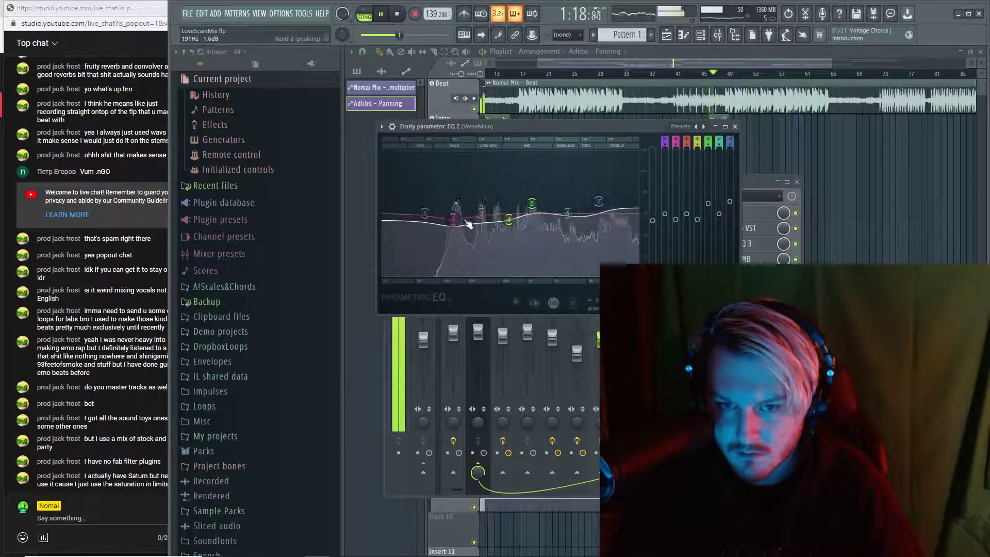
left_click_drag(508, 219, 512, 216)
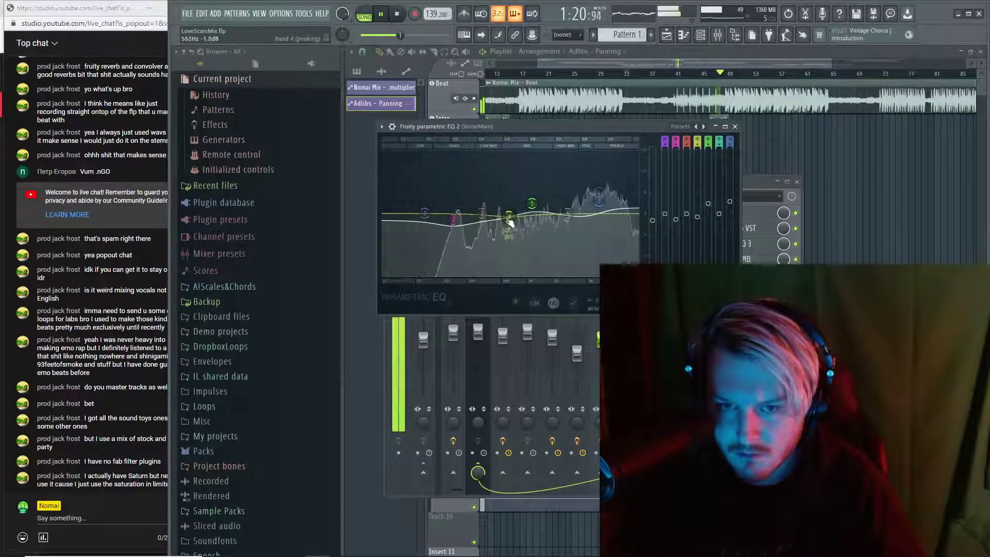
left_click_drag(453, 219, 463, 229)
key("Escape")
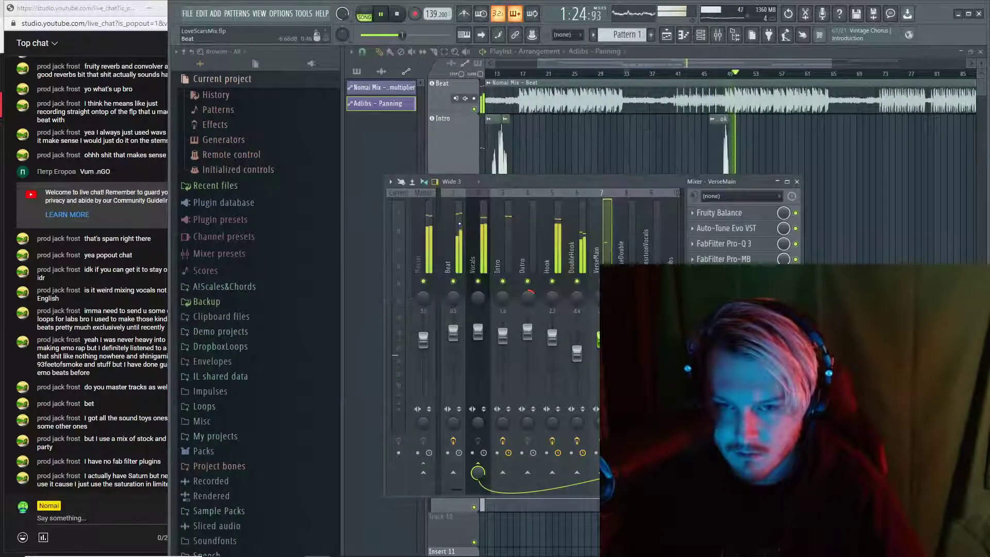
Replay the first verse and inspect the Vocal Doubler and the SSL console plugin on the VerseDouble mixer track
left_click(576, 237)
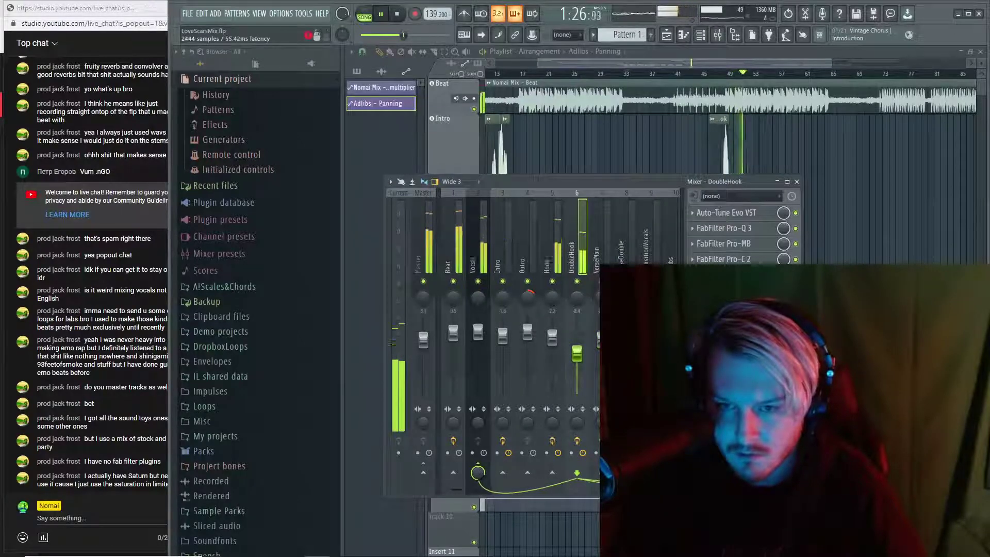
key("F9")
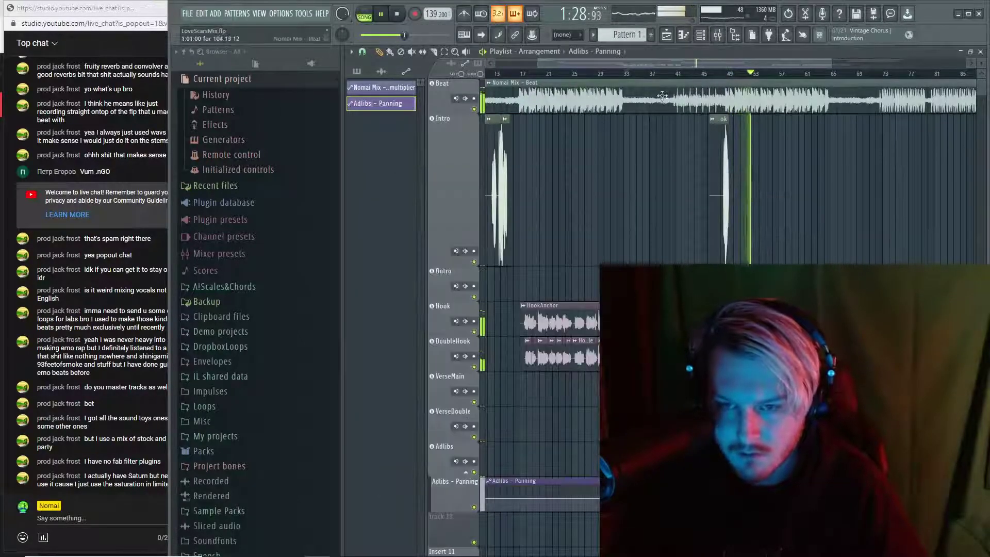
left_click(636, 74)
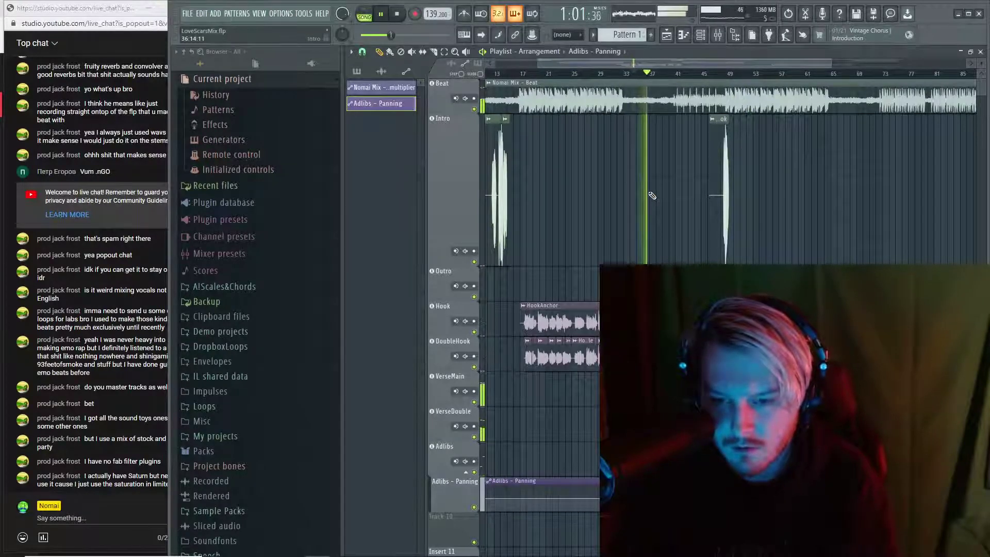
key("F9")
left_click(620, 262)
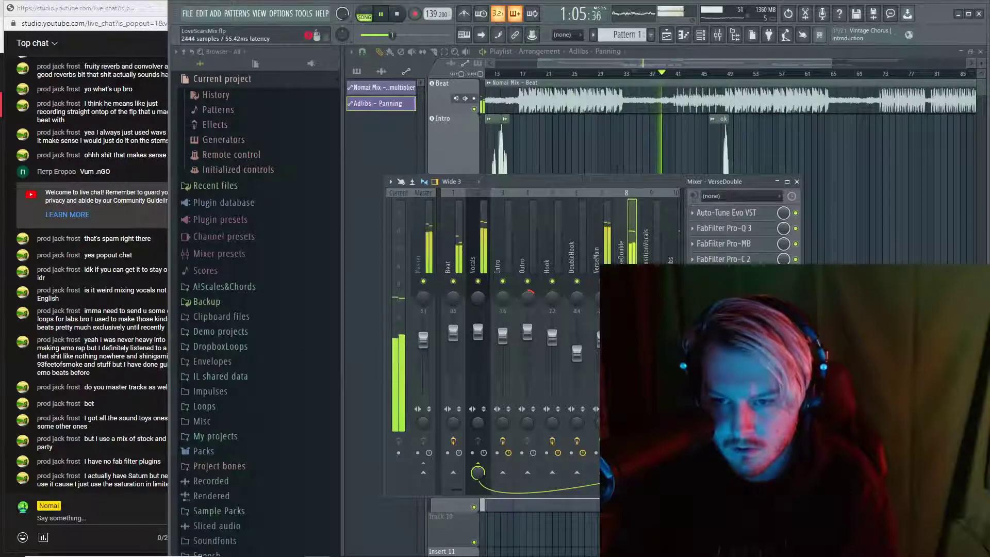
left_click(723, 275)
left_click(565, 241)
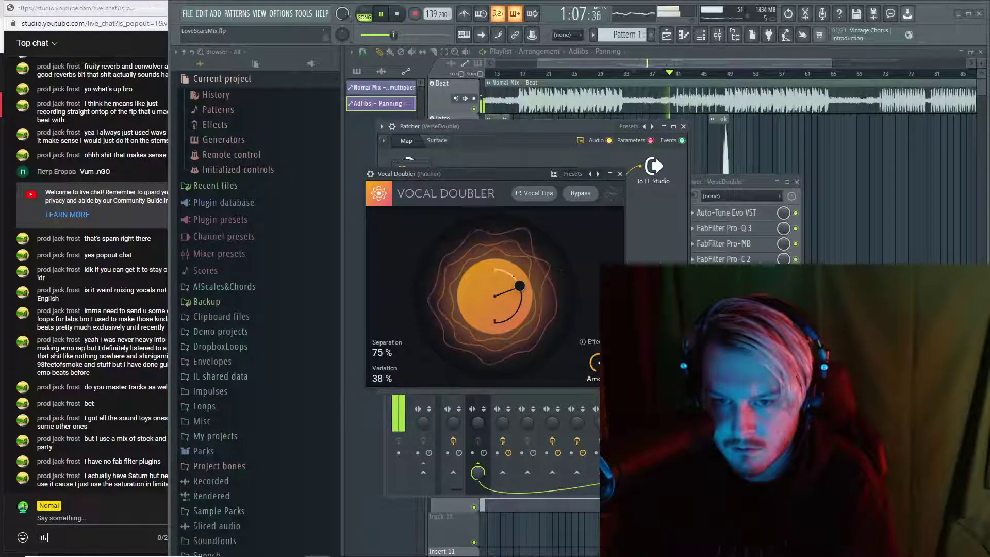
left_click(606, 178)
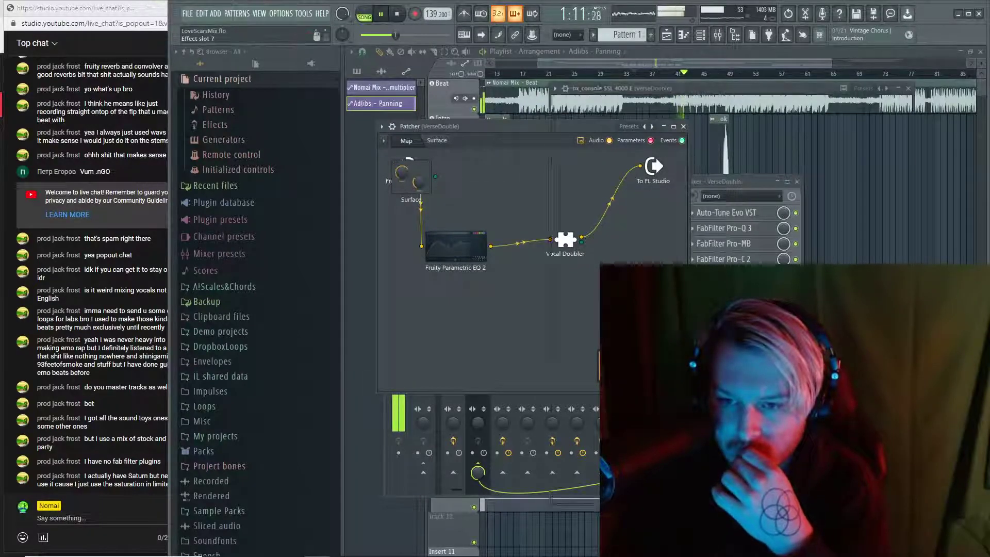
left_click(723, 290)
left_click(907, 90)
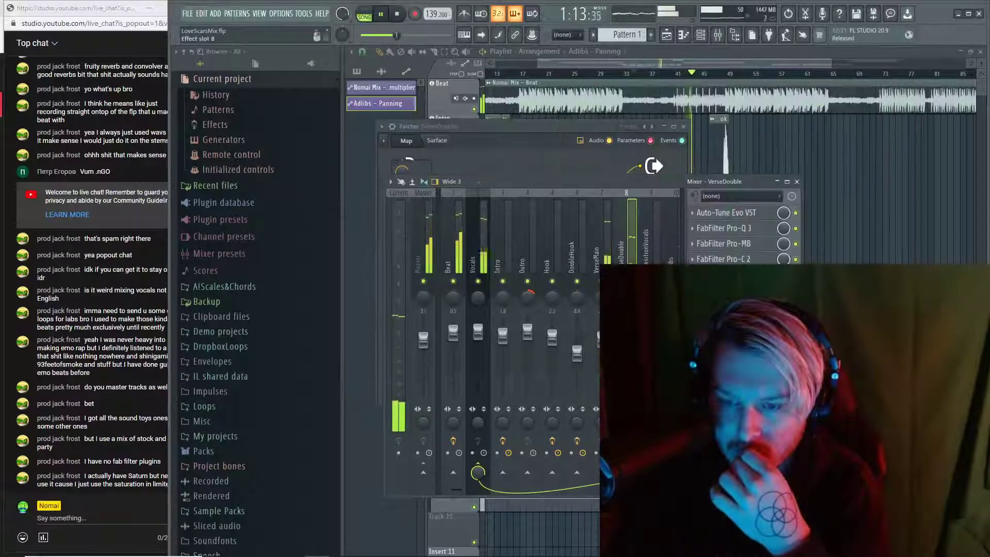
Shift the low-shelf band slightly higher in frequency in the Parametric EQ 2 inside VerseDouble's Patcher, and close the plugin and mixer windows
left_click(480, 237)
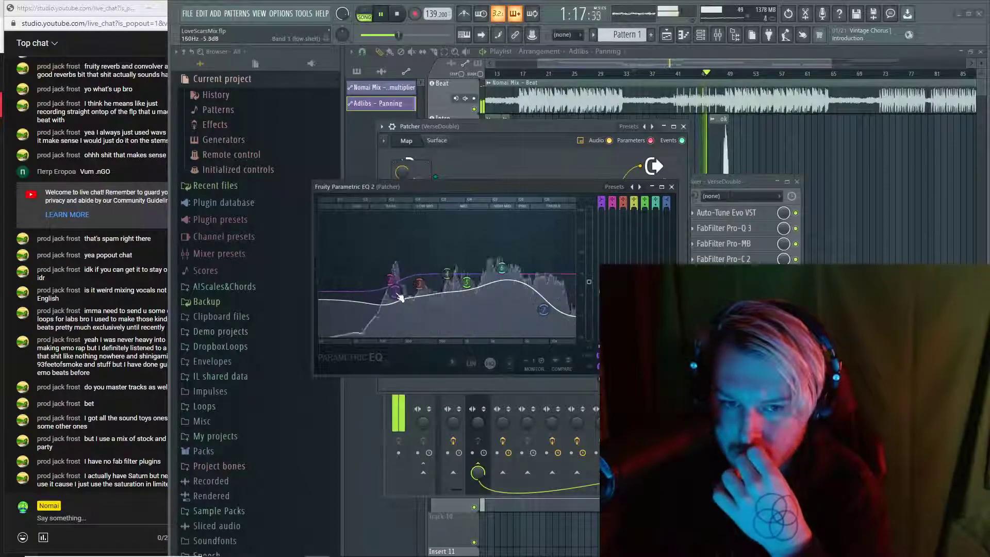
left_click_drag(394, 290, 413, 297)
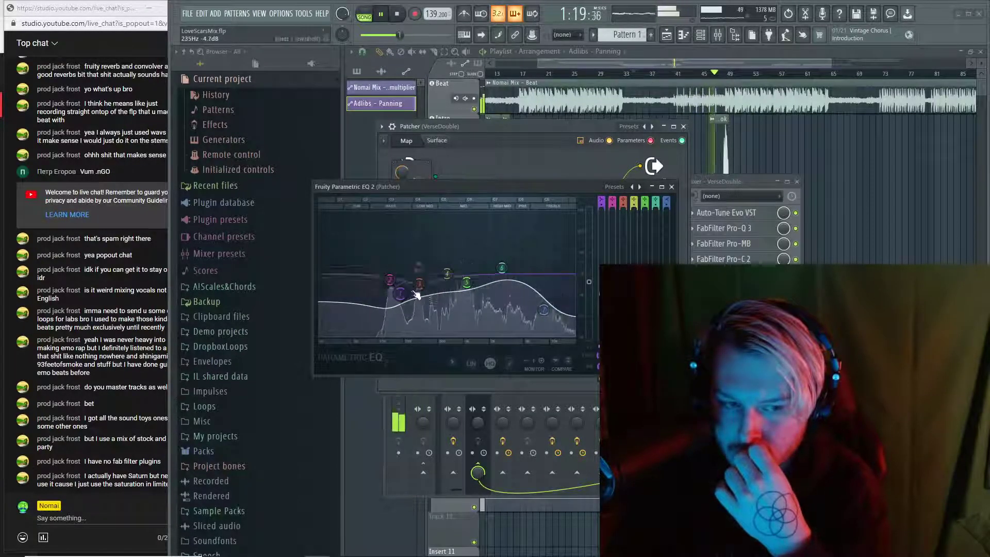
left_click(671, 187)
left_click(684, 127)
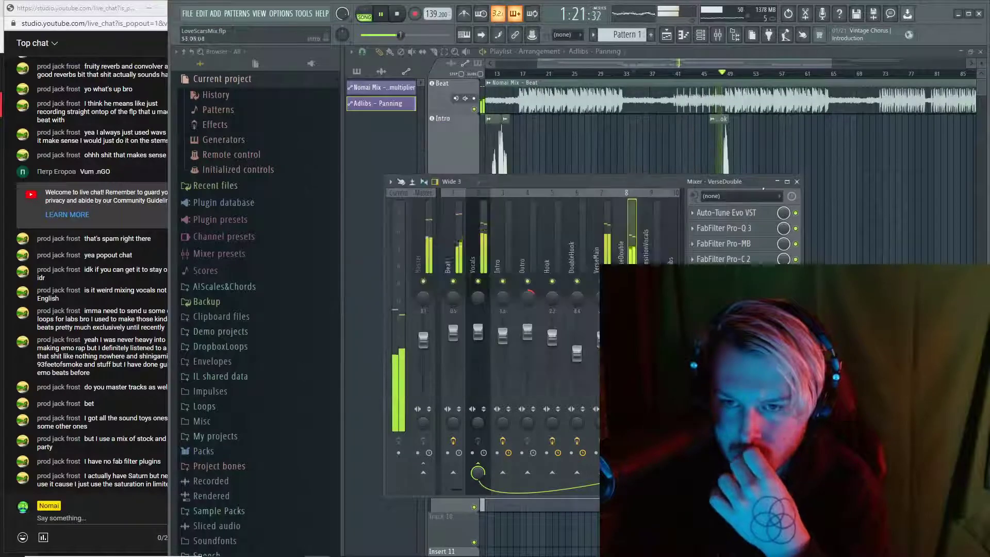
left_click(797, 182)
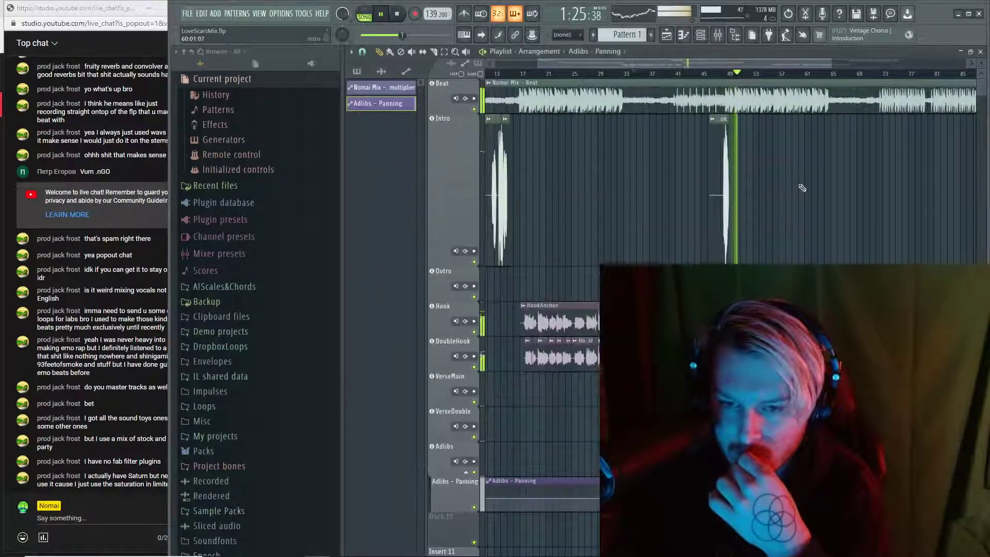
Lower the Vocals bus to about -0.3 dB while the second hook plays
scroll(786, 221, "down", 2)
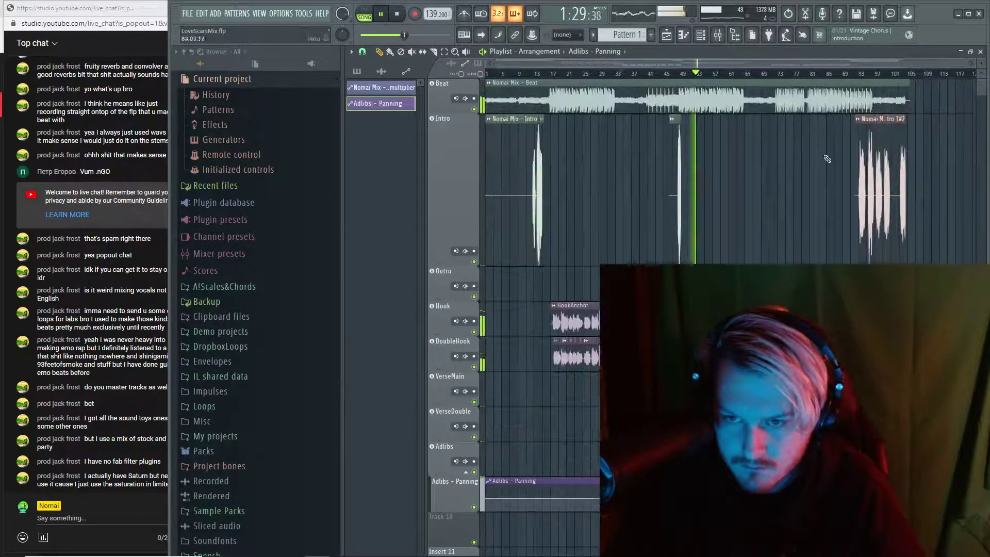
key("F9")
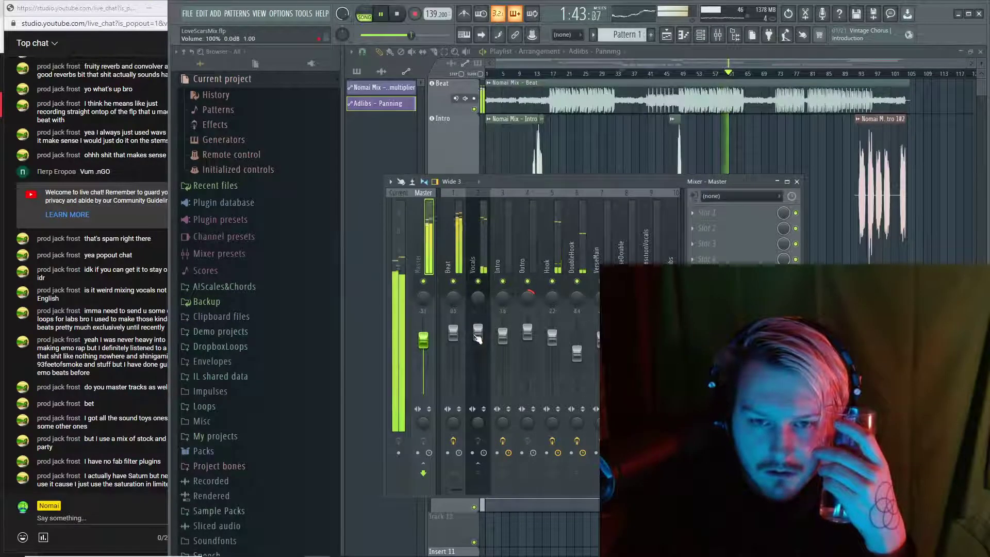
left_click_drag(478, 336, 479, 337)
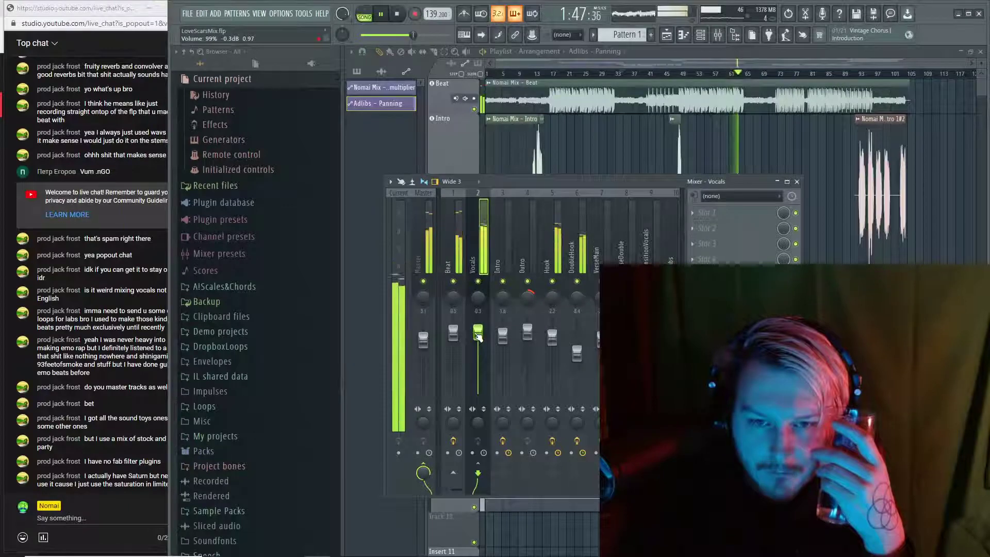
left_click(423, 339)
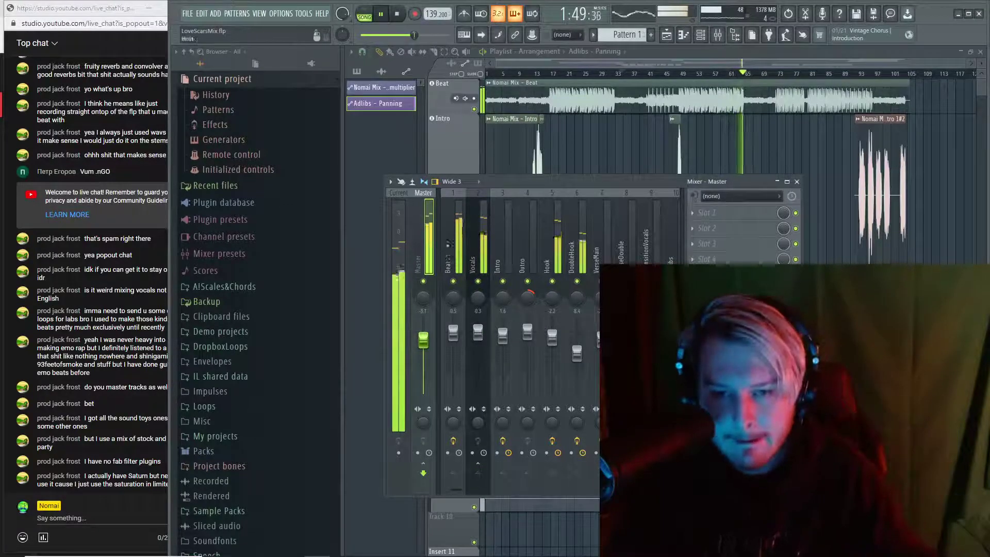
Listen to the start of the second verse and the outro vocals, and stop playback
key("F9")
scroll(722, 155, "up", 2)
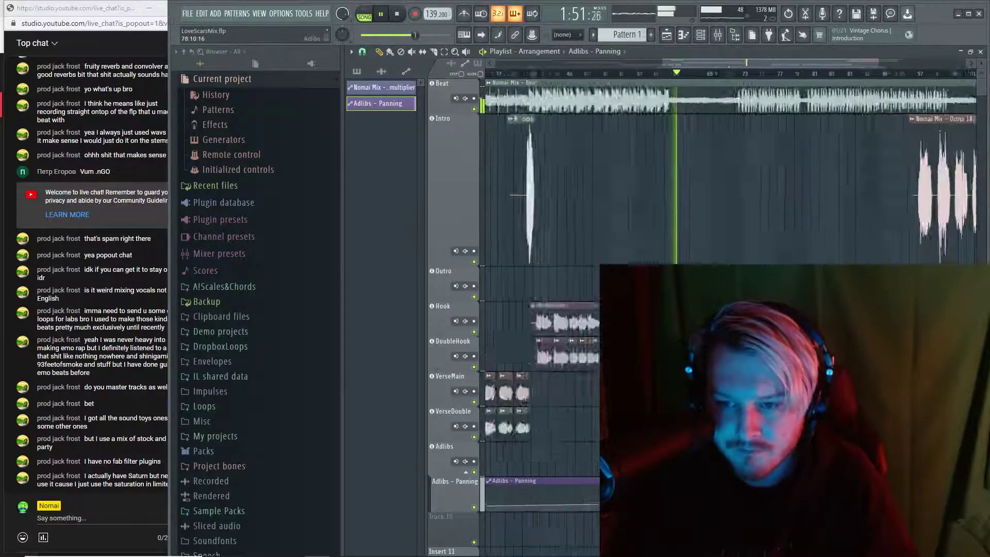
left_click(570, 73)
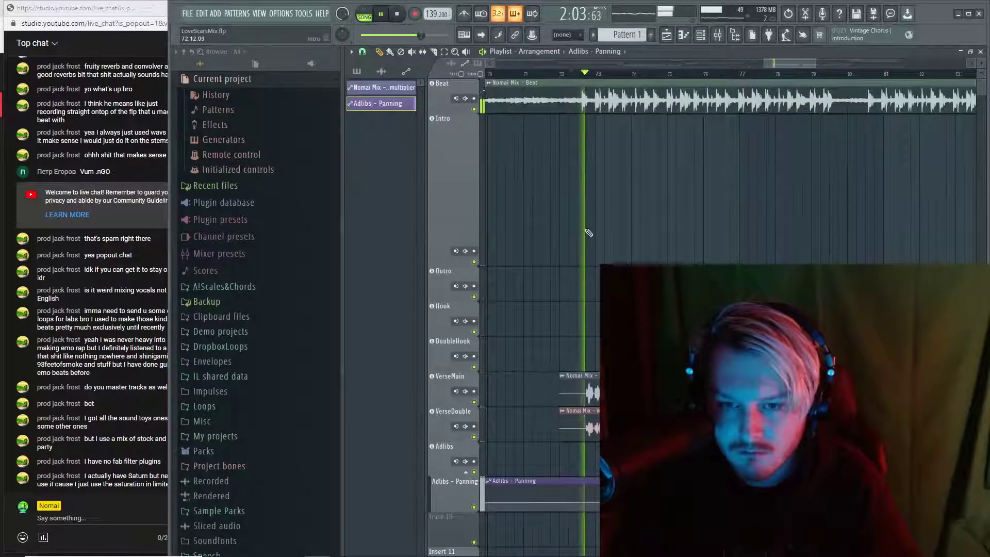
scroll(588, 233, "down", 3)
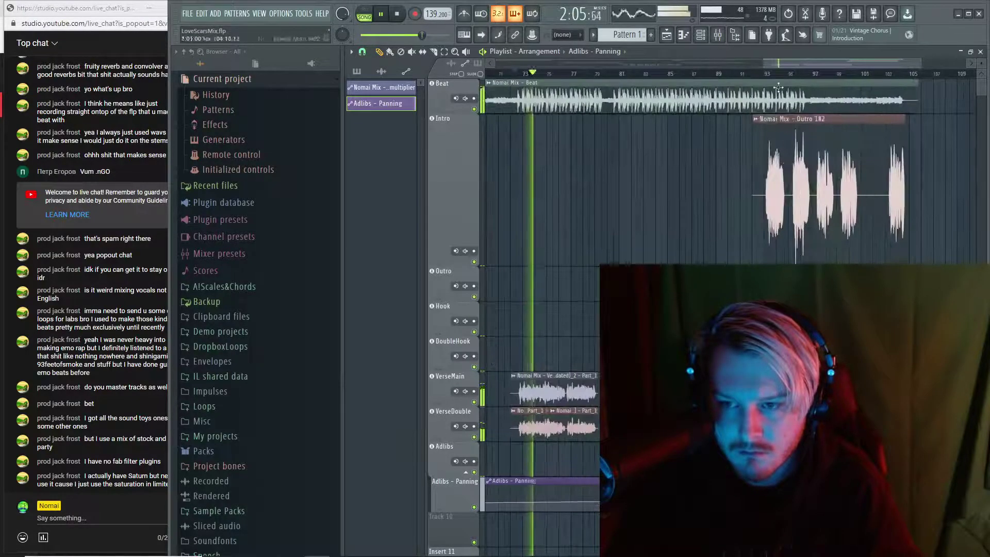
left_click(752, 73)
scroll(754, 76, "up", 3)
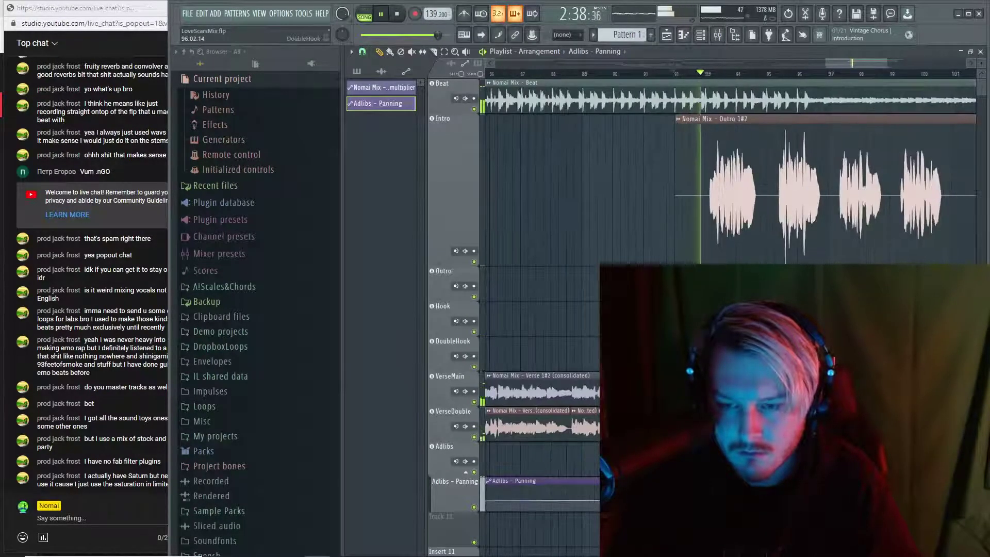
scroll(732, 76, "down", 5)
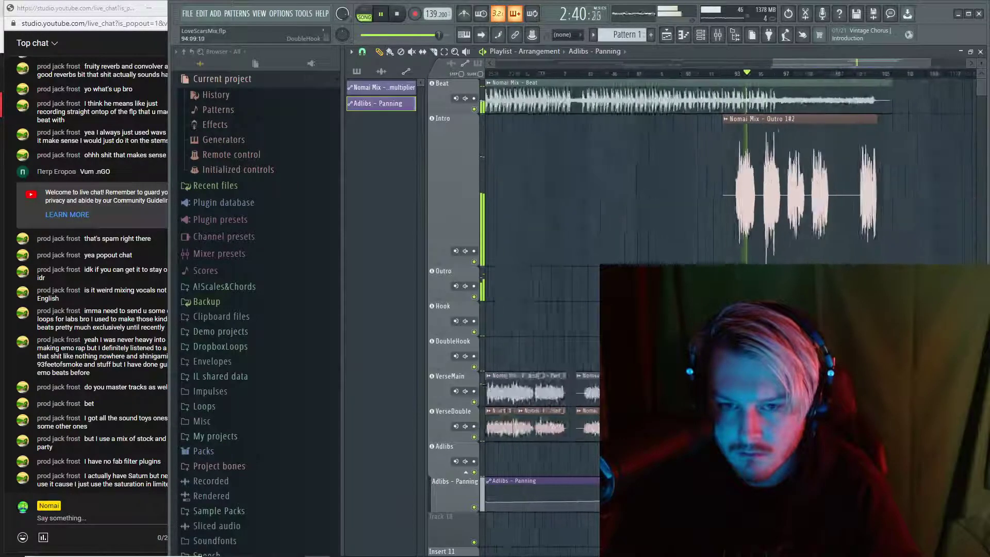
left_click(845, 227)
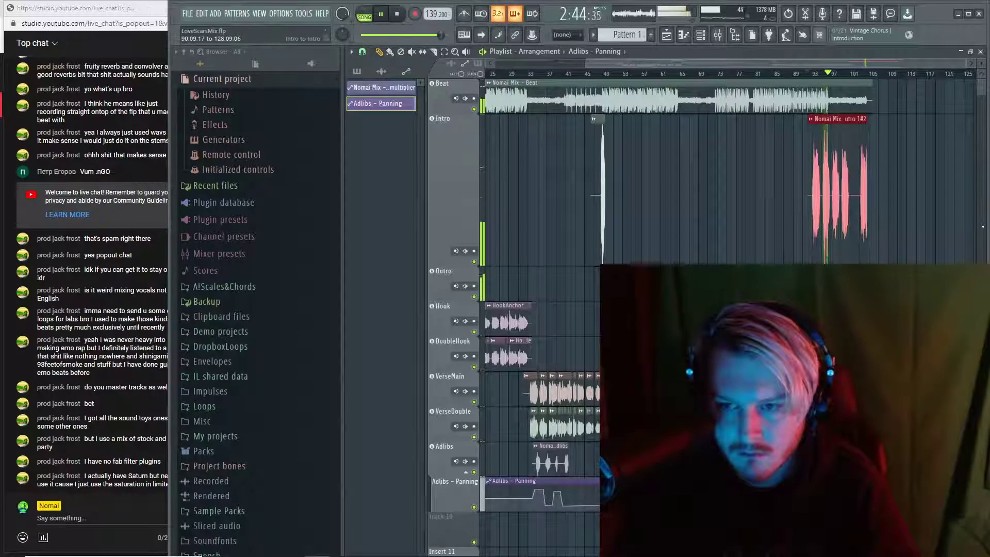
scroll(781, 356, "down", 2)
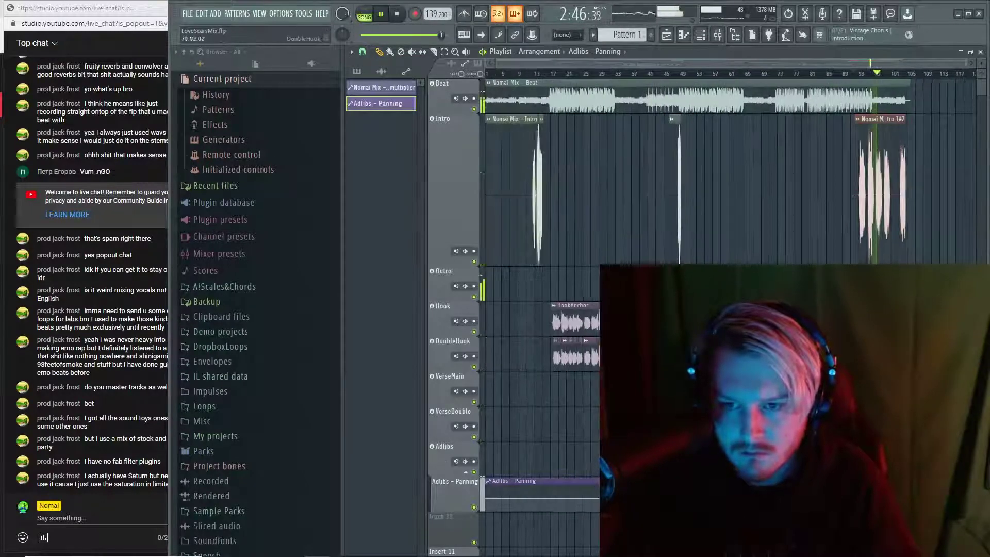
key("space")
Enlarge the height of the Outro track in the playlist
key("F9")
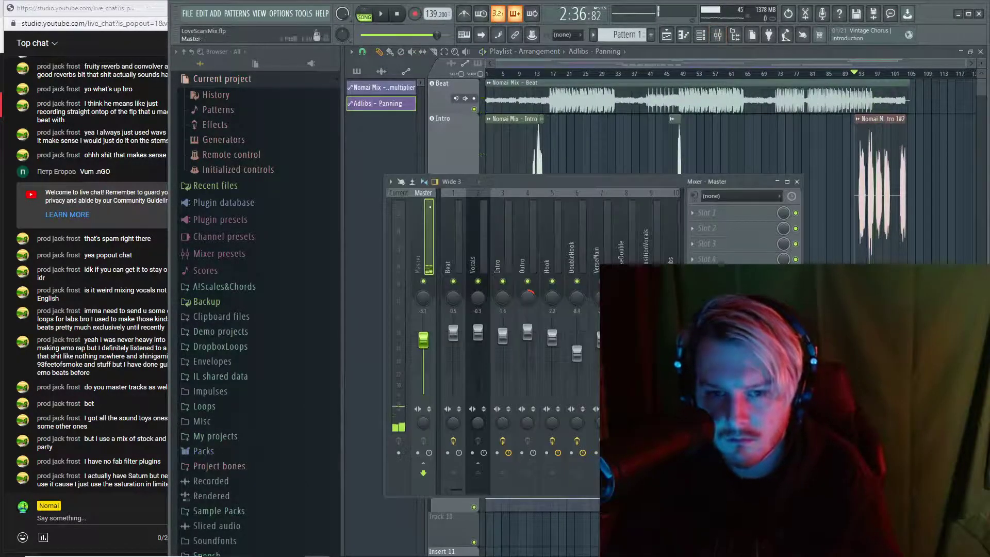
key("F9")
scroll(841, 262, "up", 3)
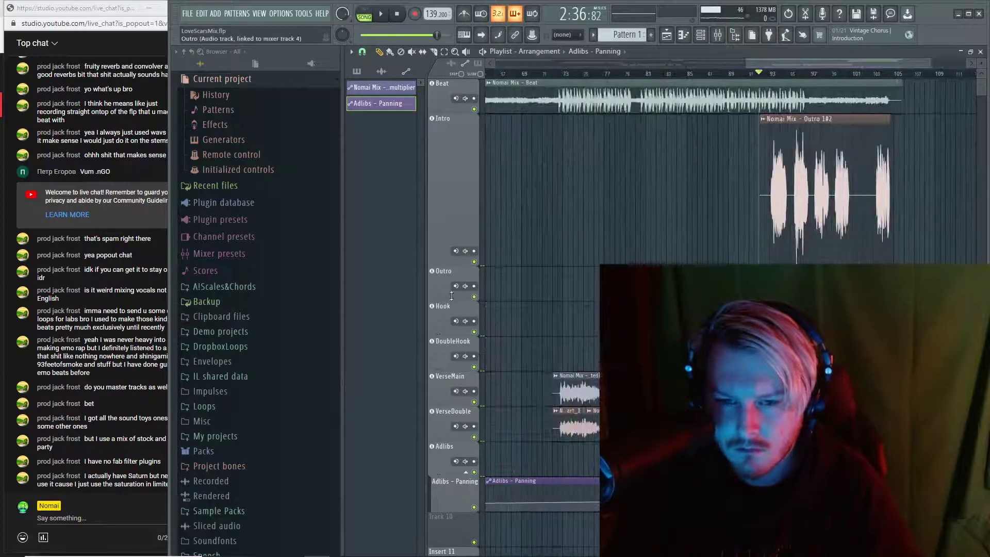
left_click_drag(451, 295, 435, 369)
Play the outro, reset the Outro mixer track's panning to centre, and stop playback
key("space")
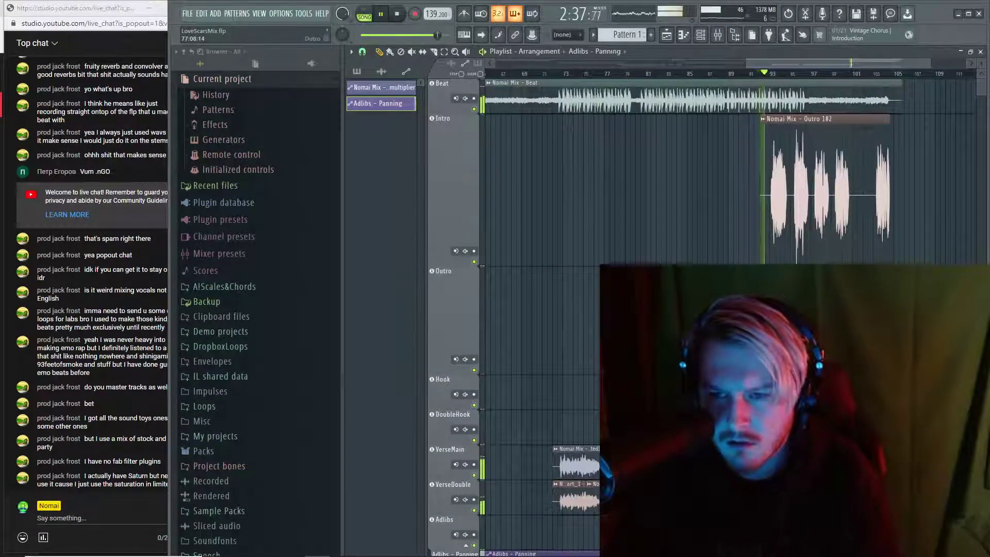
key("F9")
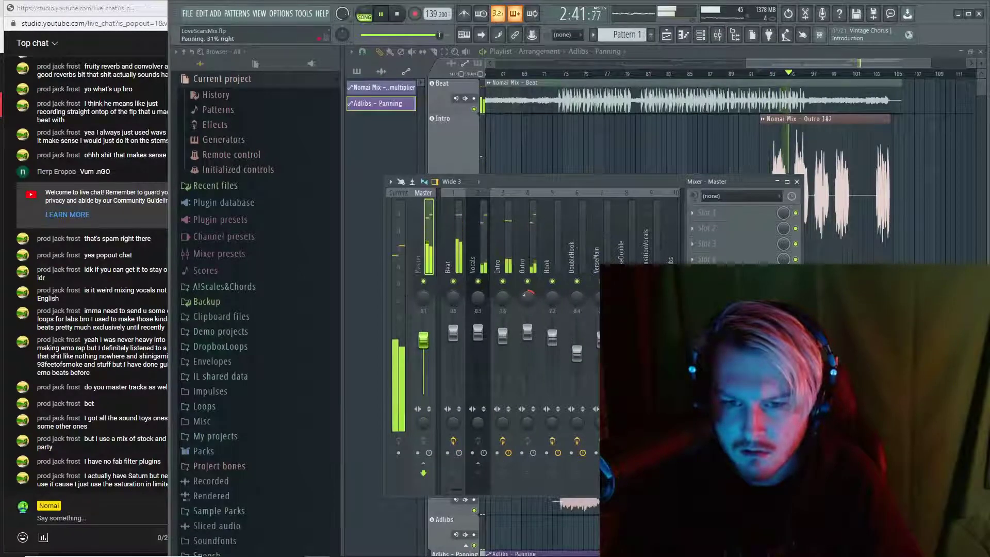
right_click(528, 295)
left_click(569, 304)
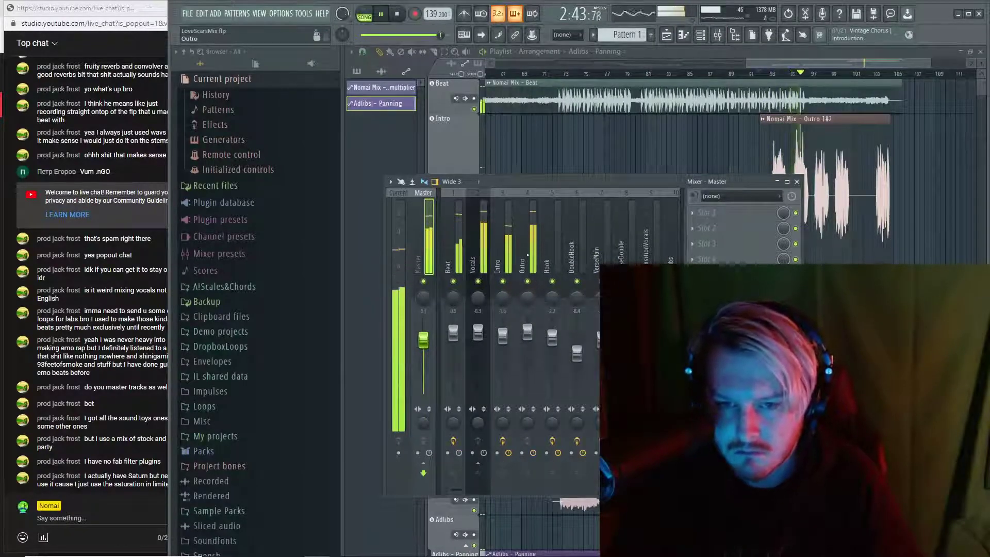
key("space")
Replay the outro section and lower the Outro mixer track's volume
key("F9")
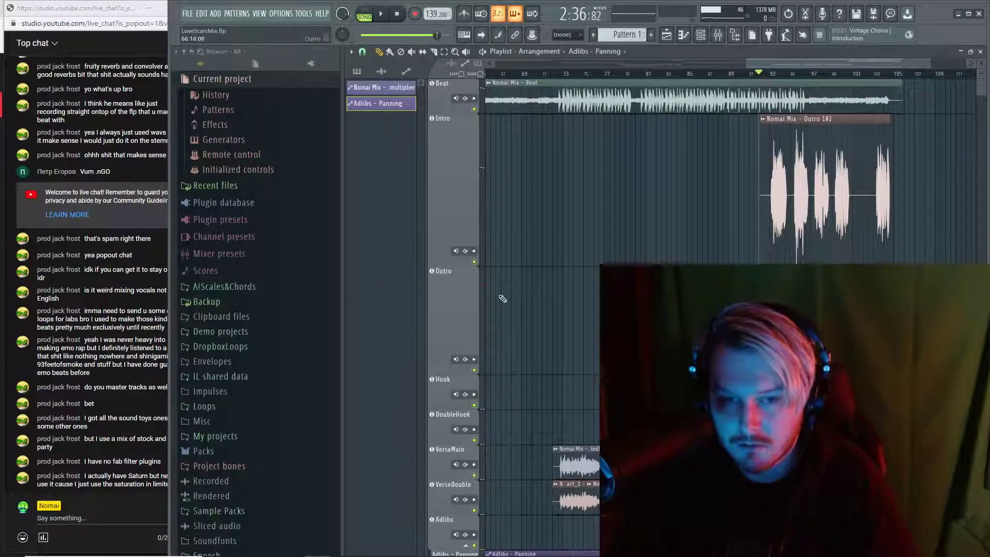
key("F9")
key("space")
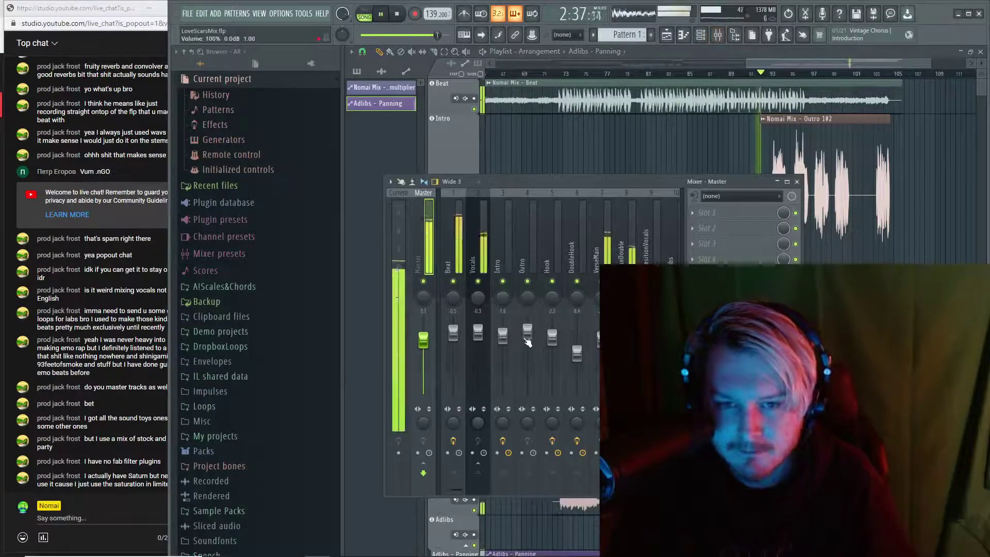
left_click(523, 248)
left_click(503, 247)
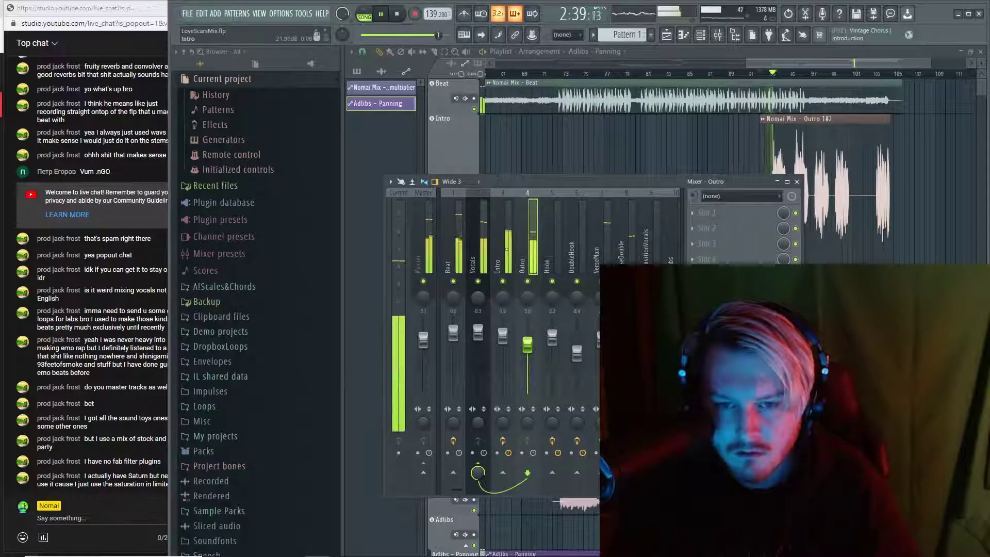
right_click(508, 227)
mouse_move(543, 252)
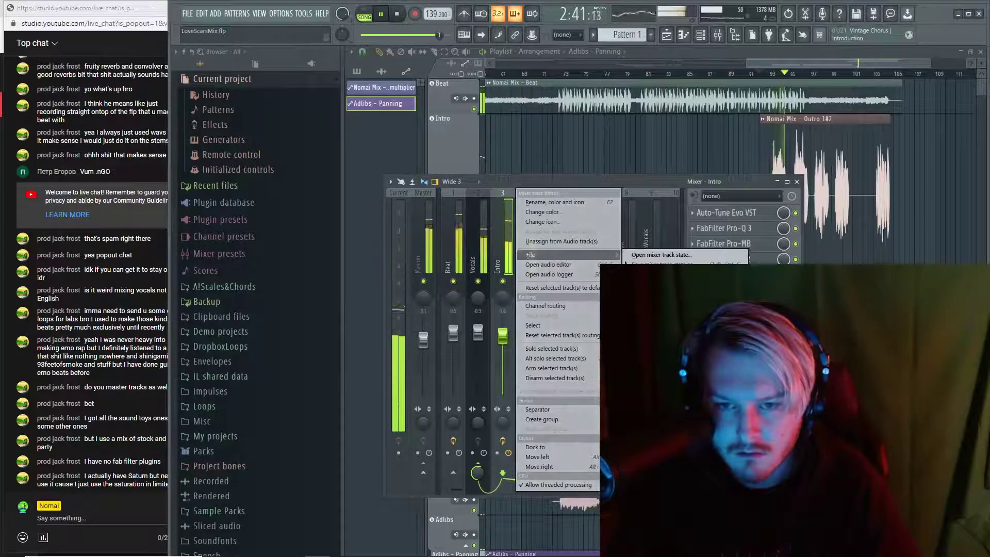
key("Escape")
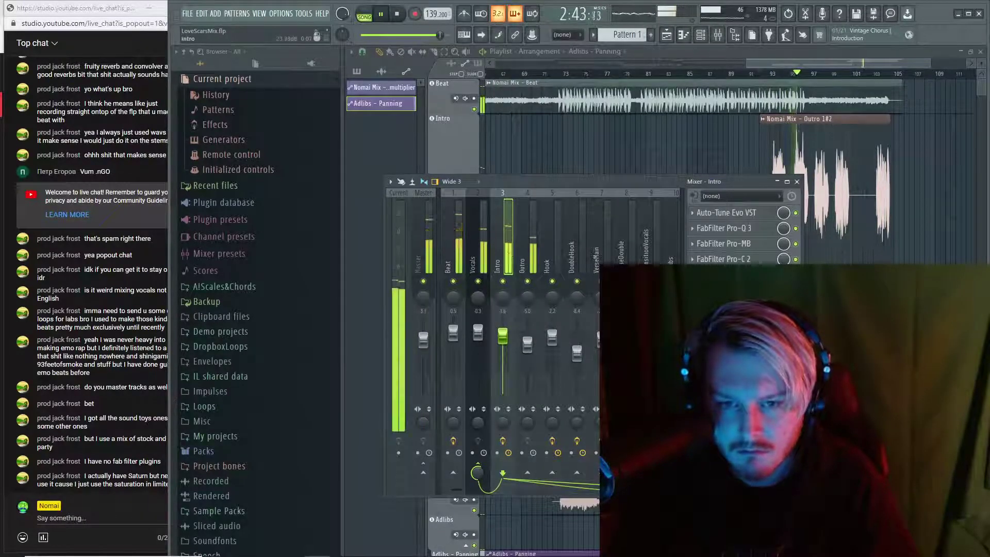
right_click(503, 242)
mouse_move(567, 252)
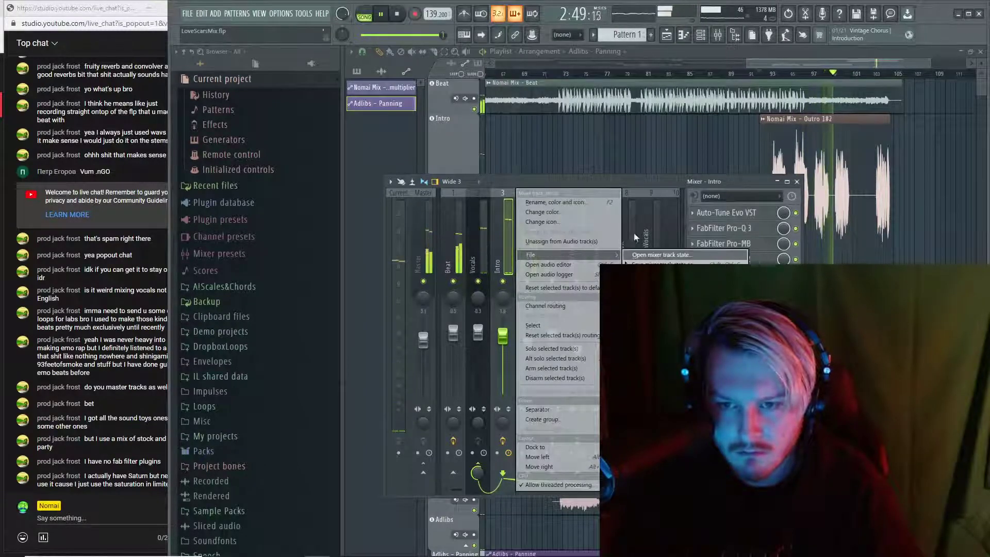
left_click(603, 320)
Stop playback and copy the VerseMain mixer track's saved state, with its effects chain, onto the Outro mixer track
left_click(598, 338)
key("space")
right_click(615, 190)
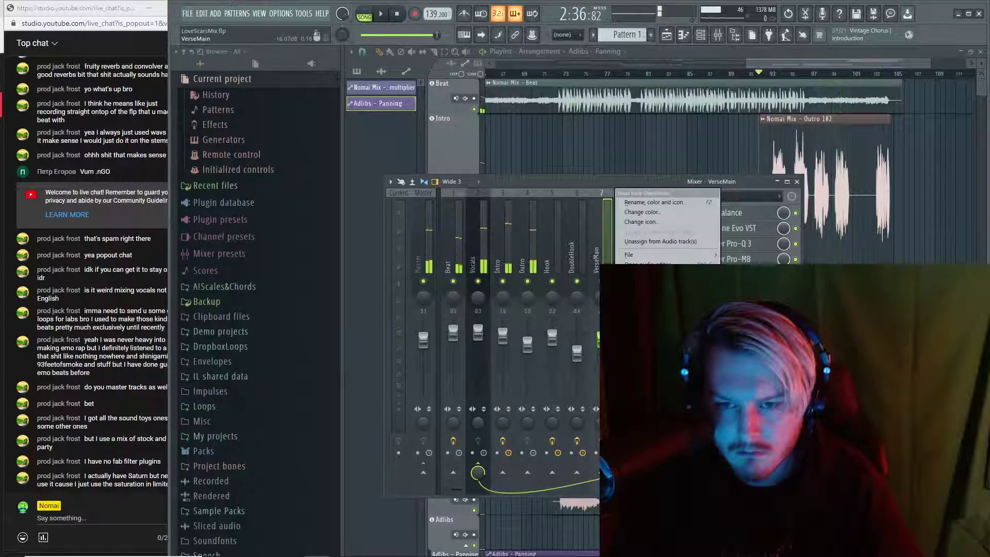
mouse_move(657, 252)
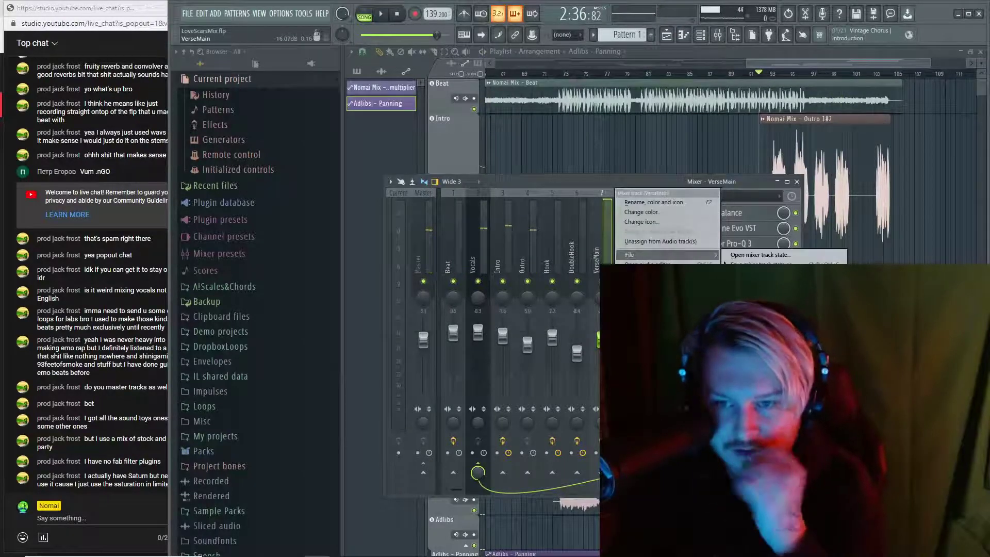
left_click_drag(753, 263, 542, 250)
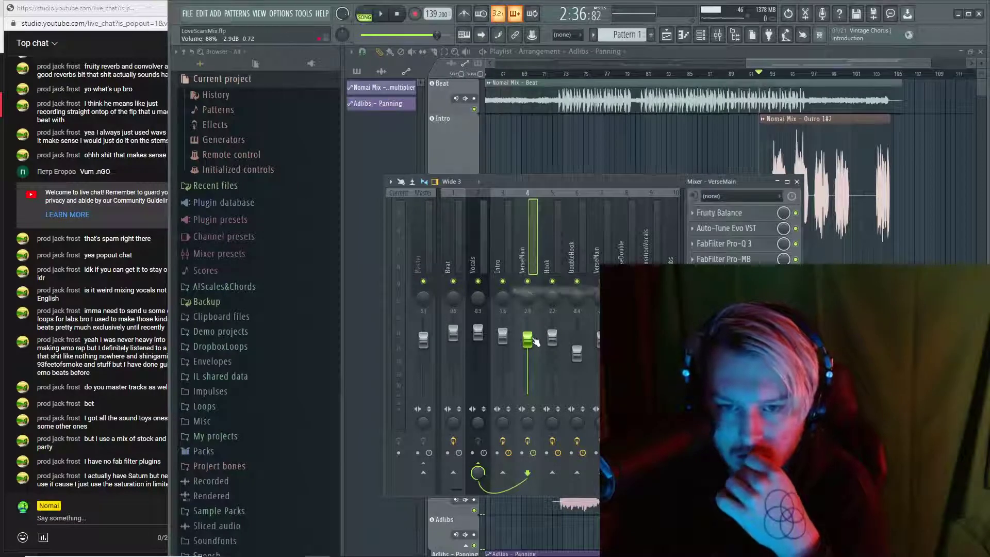
Rename the mixer track that received the copied verse chain as Outros
right_click(534, 258)
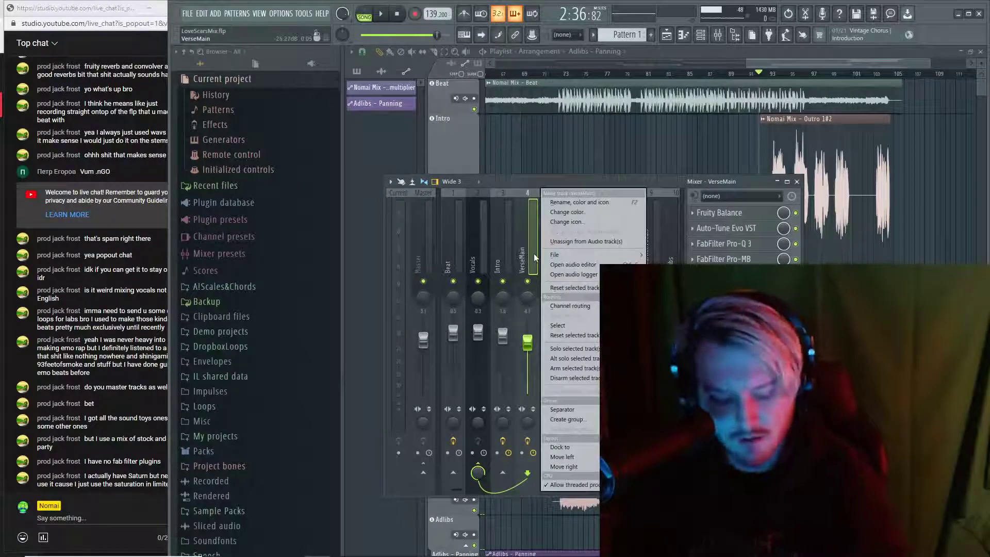
key("F2")
type("D")
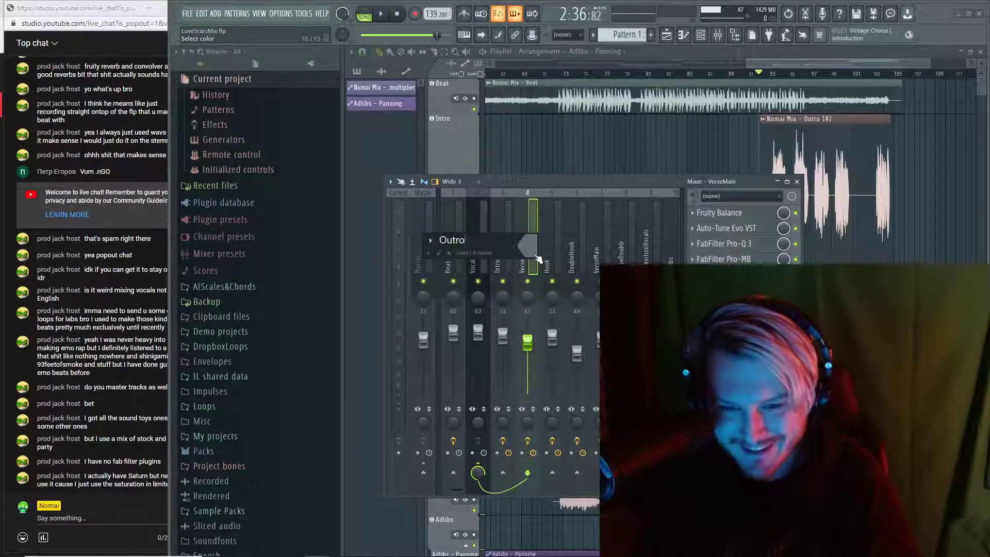
key("Escape")
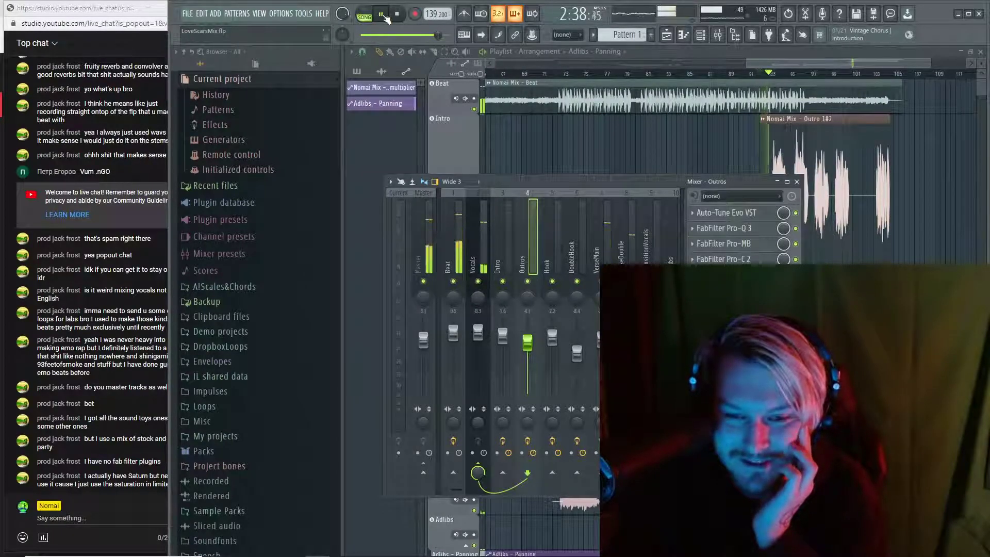
Raise the Outros mixer track's volume during playback, soloing the Intro and Outros tracks to balance them against each other
left_click_drag(527, 341, 527, 338)
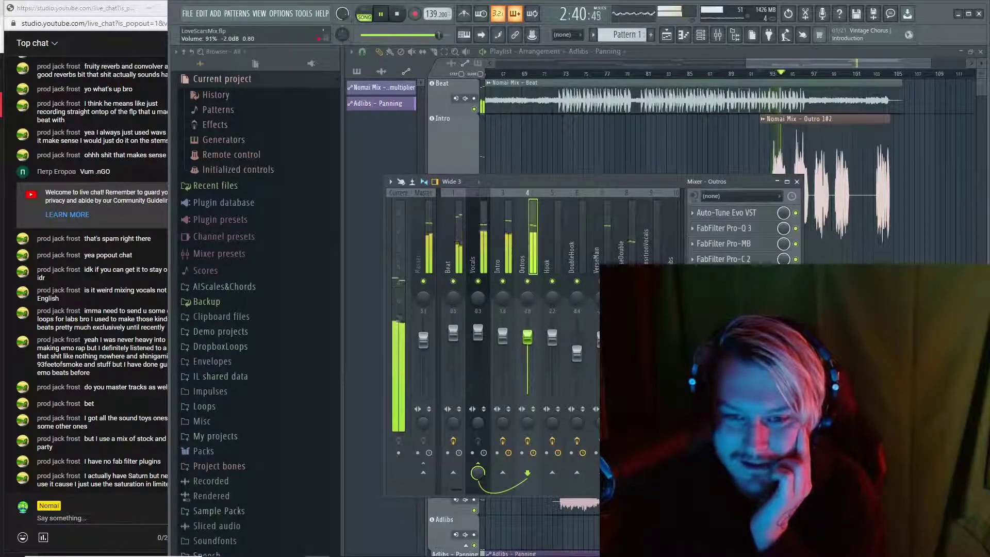
right_click(503, 281)
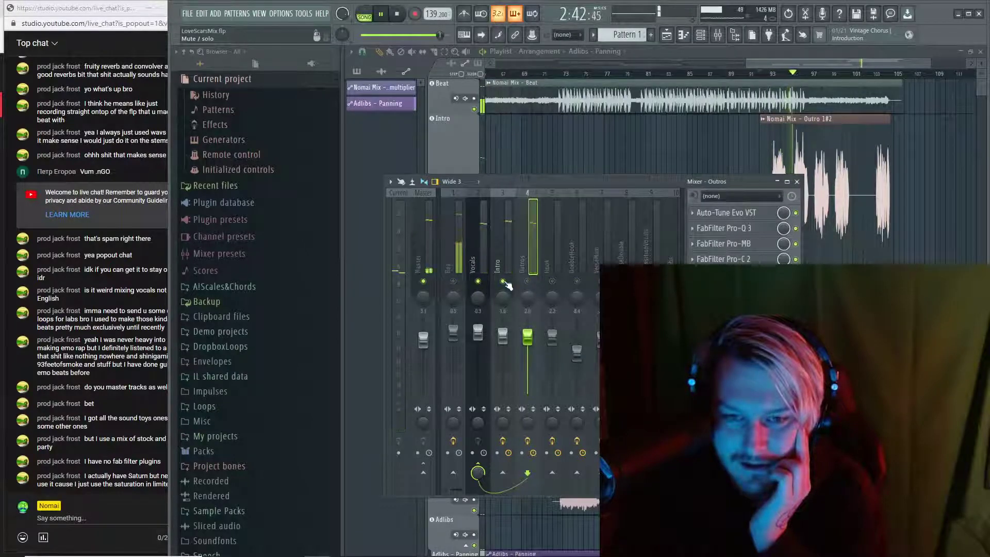
right_click(503, 282)
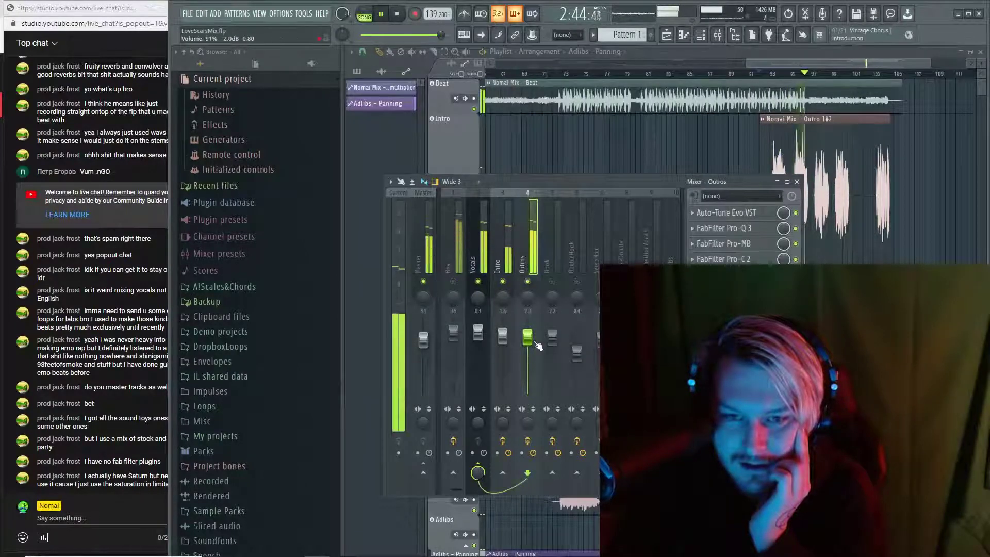
left_click_drag(527, 337, 527, 332)
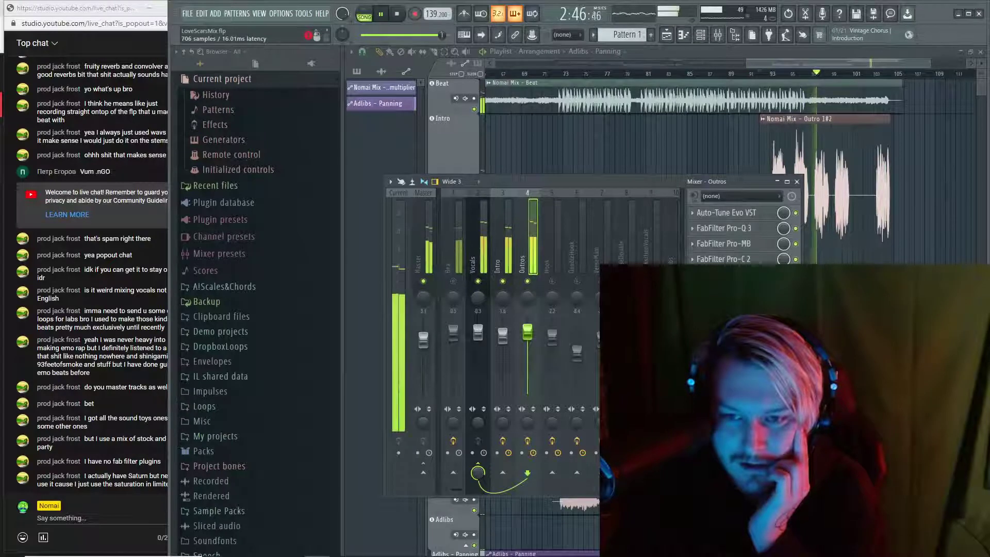
Deepen the low-mid cut slightly in the Outros track's Fruity parametric EQ 2 and close the equalizer
left_click(732, 274)
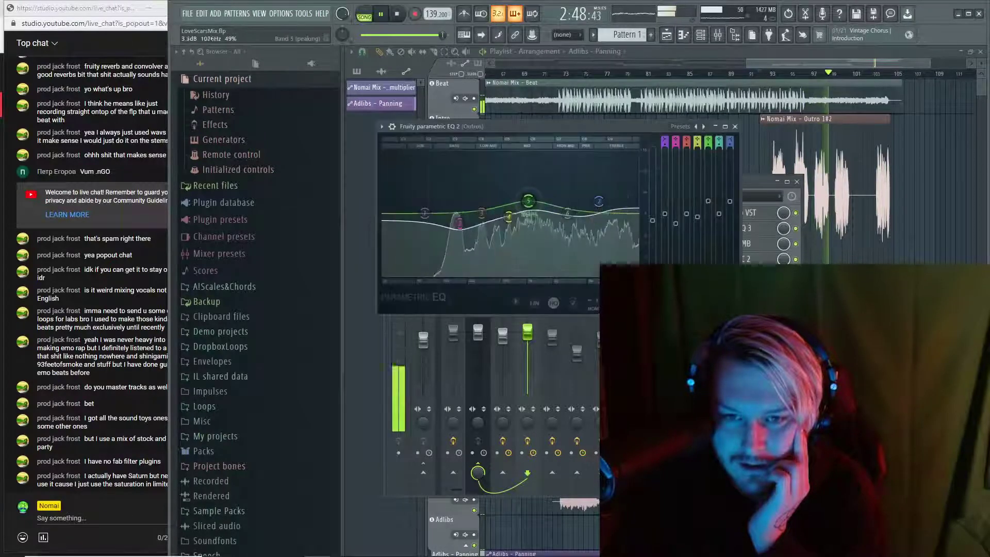
left_click_drag(460, 224, 462, 227)
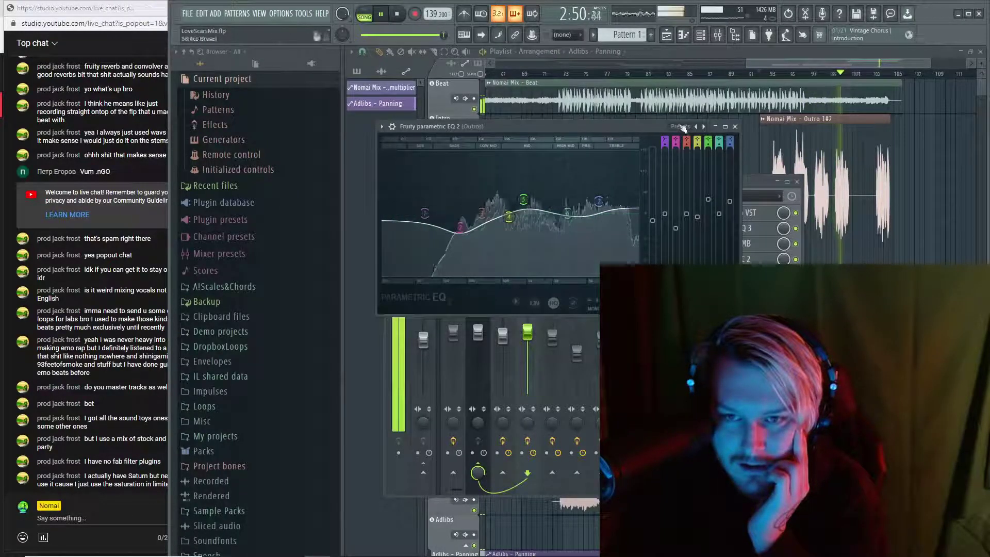
left_click(734, 128)
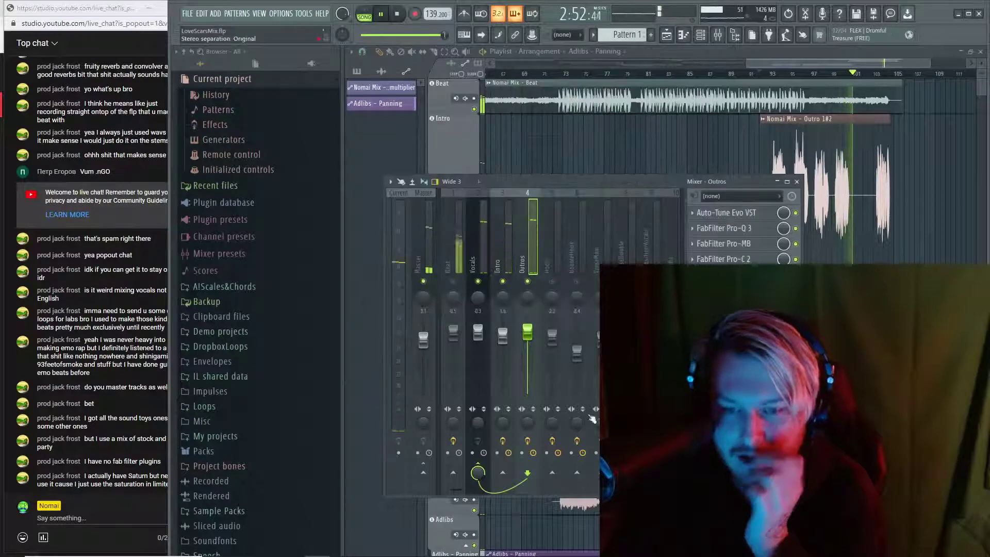
Send the Outros mixer track to both the ReverbBus and the DelayBus
scroll(551, 252, "down", 5)
left_click(527, 472)
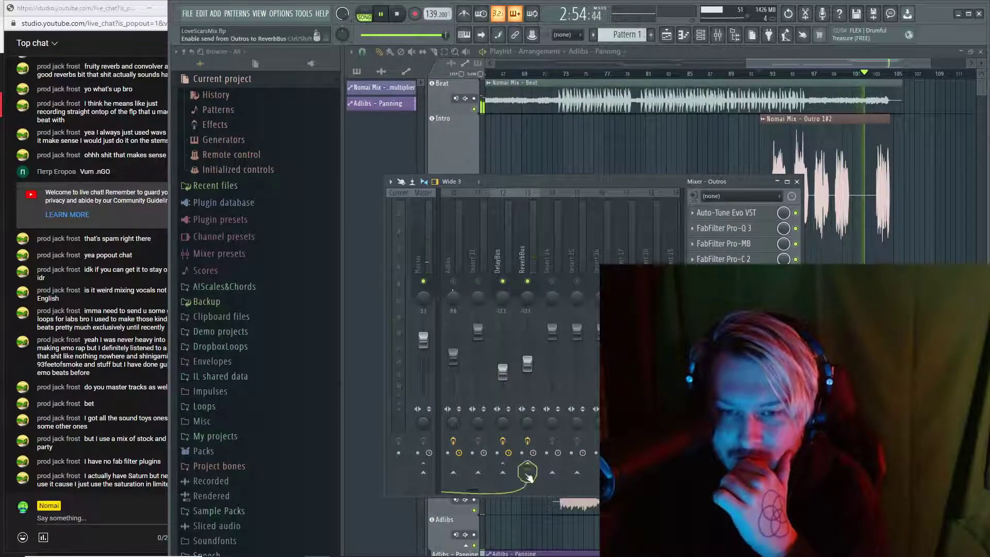
left_click(502, 473)
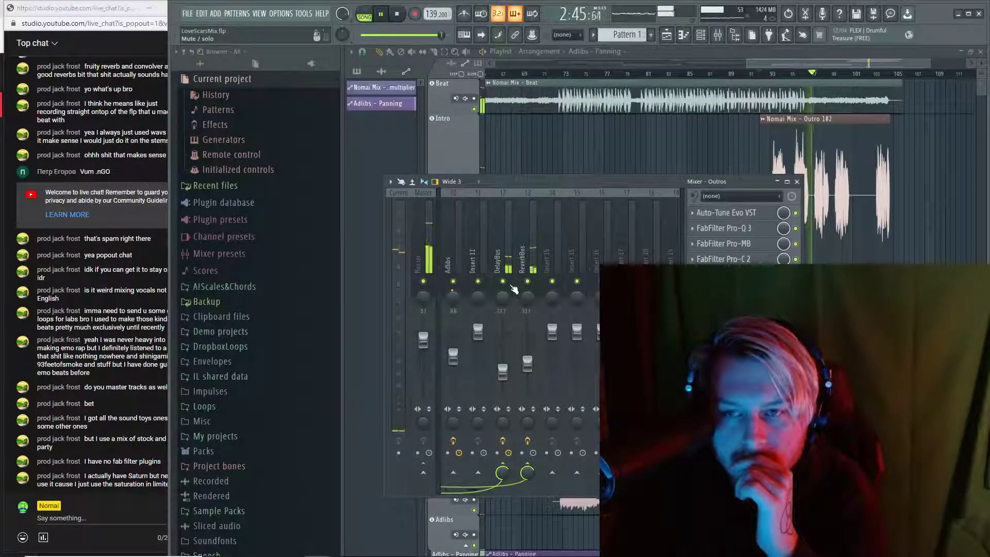
Try raising the ReverbBus volume to about -12.1 dB during playback and undo the change
left_click_drag(527, 364, 527, 357)
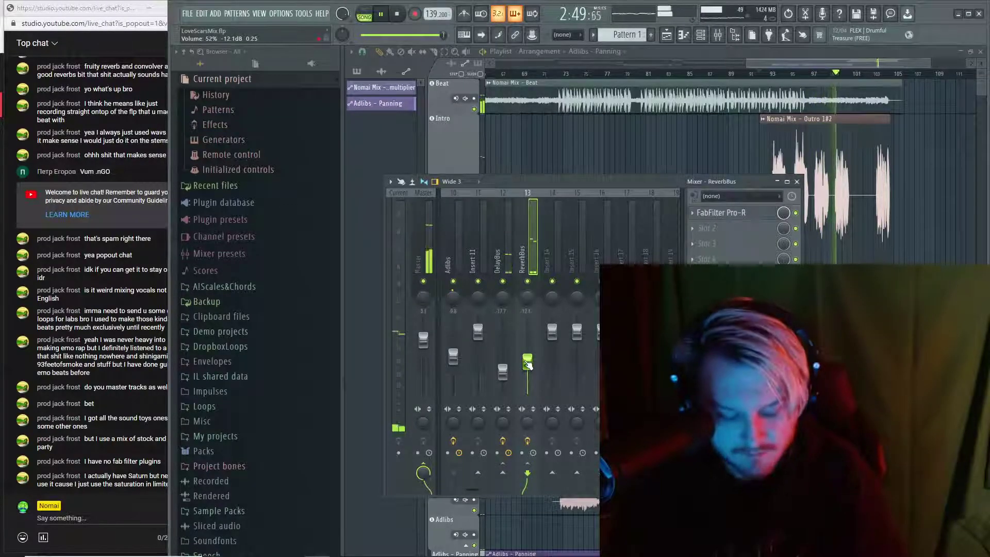
key("ctrl+z")
left_click_drag(528, 363, 528, 365)
left_click(552, 319)
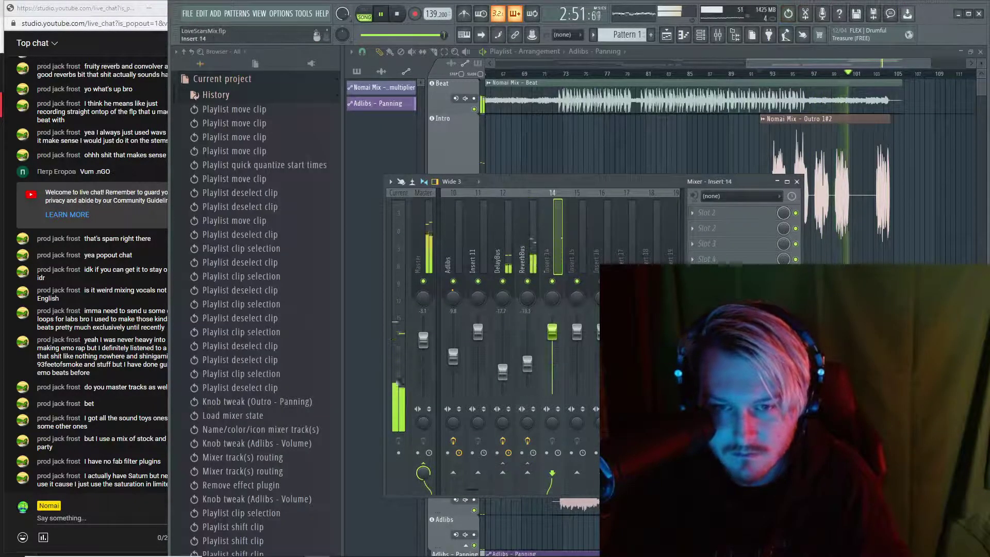
left_click_drag(527, 297, 527, 285)
scroll(531, 232, "up", 3)
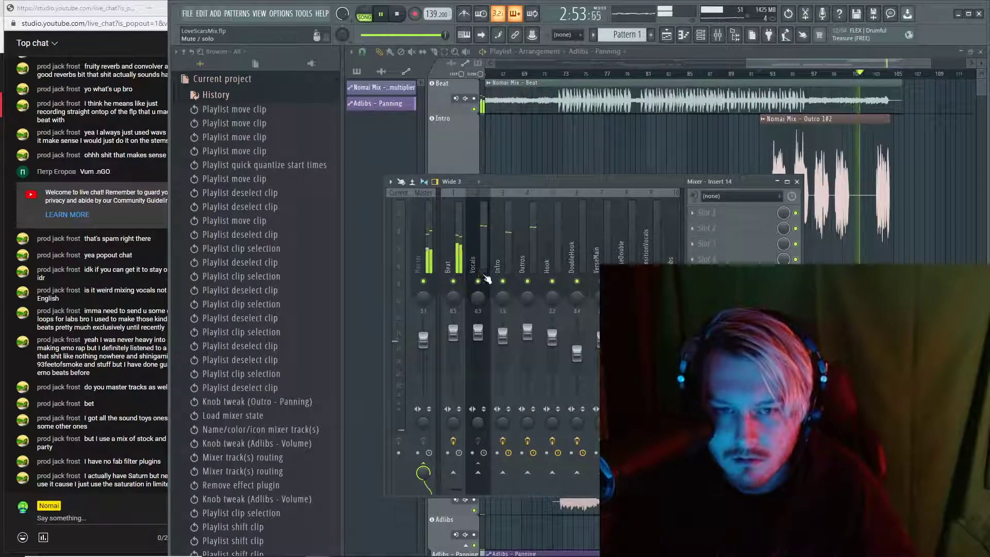
left_click(248, 95)
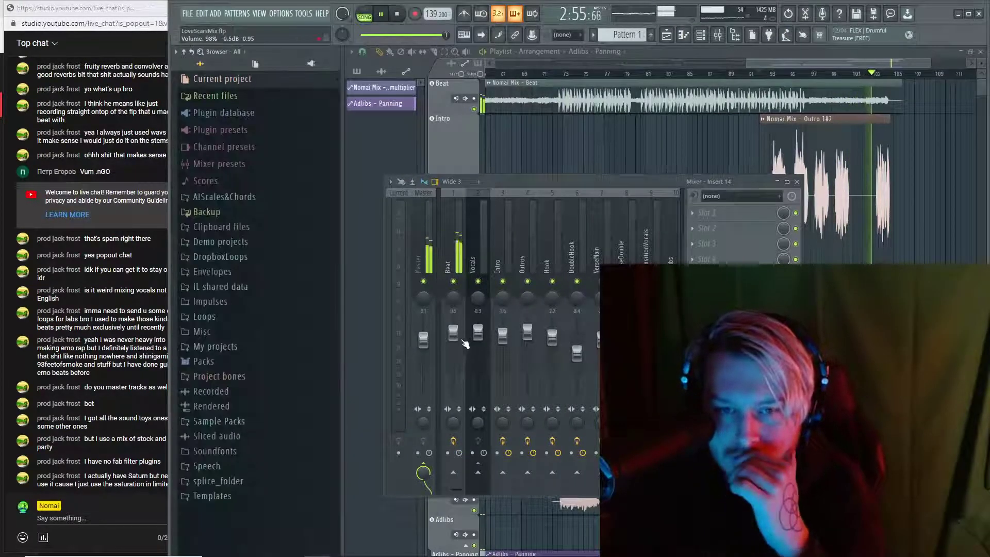
Lower the Beat track's volume to about -0.8 dB and bring the Outros track's volume down slightly
left_click_drag(460, 342, 460, 344)
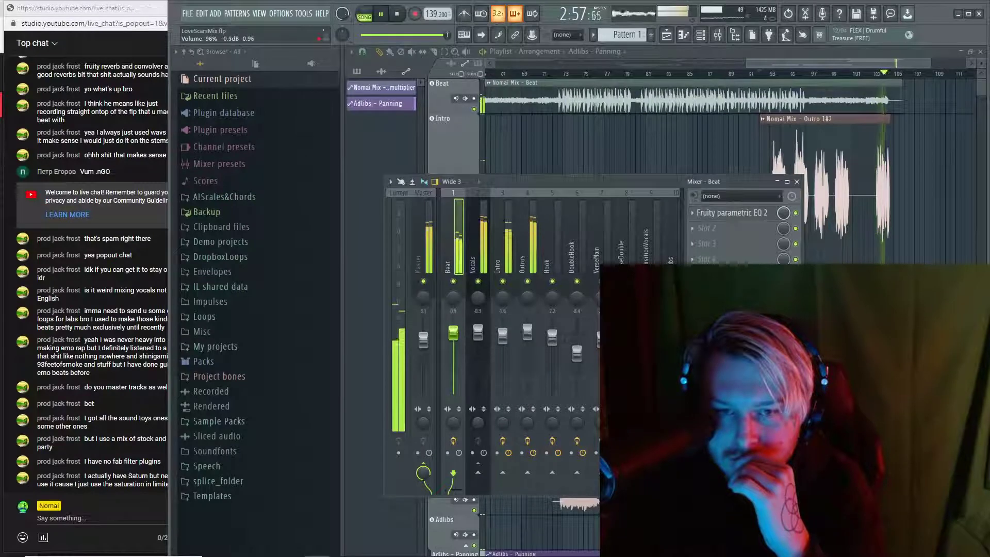
left_click(526, 334)
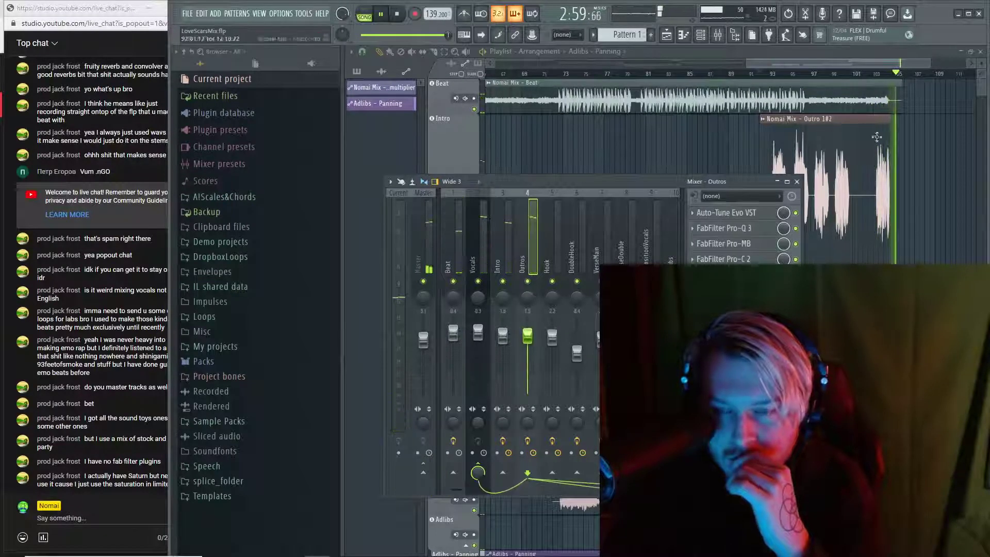
Replay the outro with the mixer hidden and create a volume multiplier automation clip for the Outro 1 vocal, and stop playback
left_click(765, 75)
key("F9")
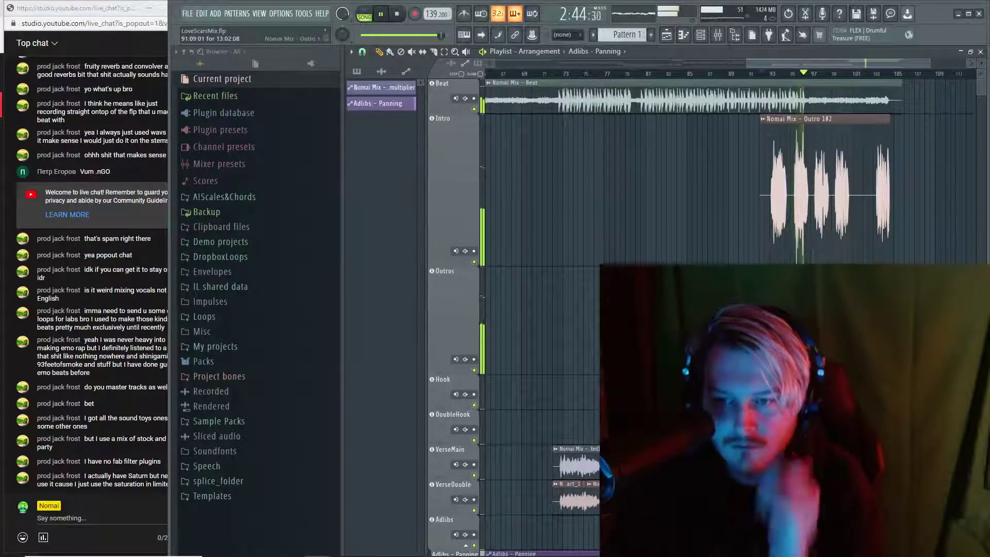
left_click(862, 291)
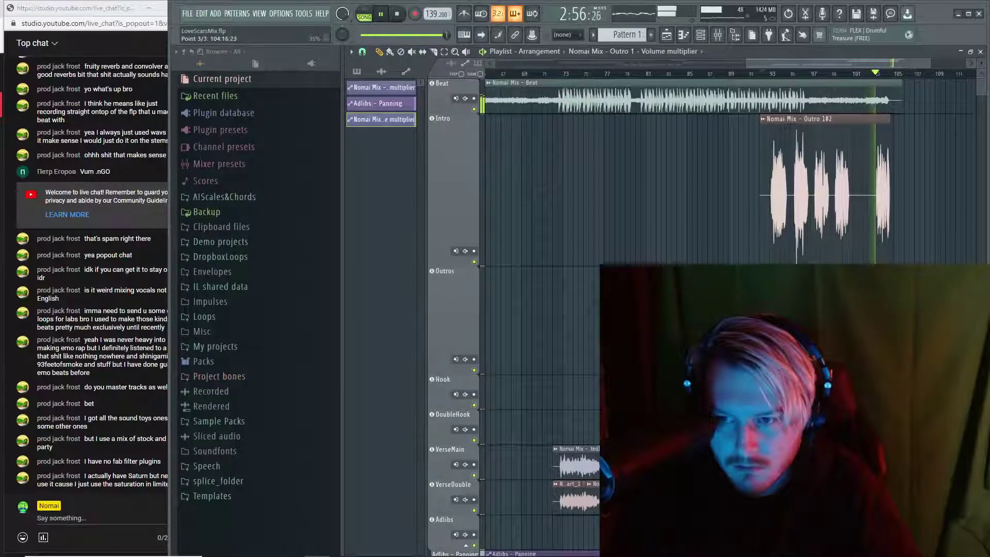
scroll(639, 309, "up", 3)
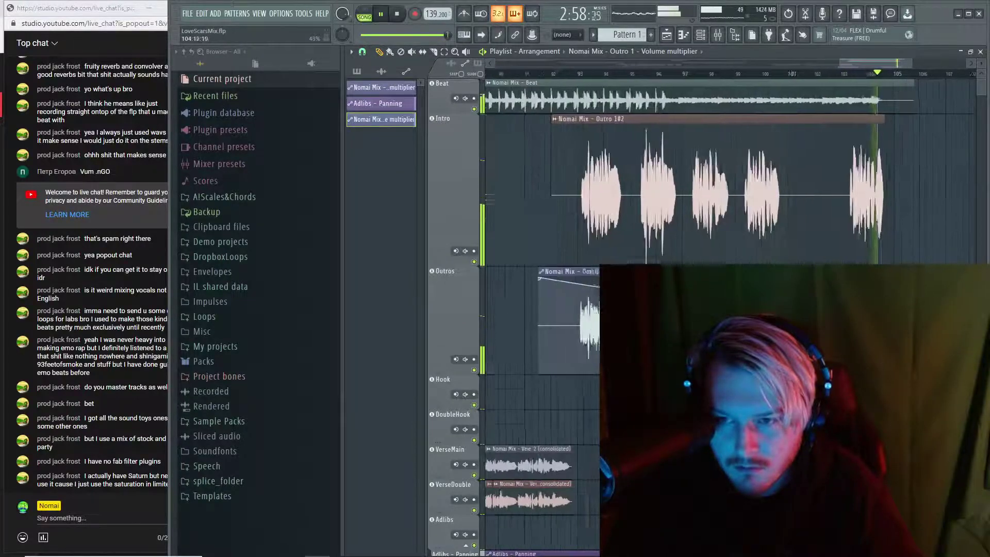
key("space")
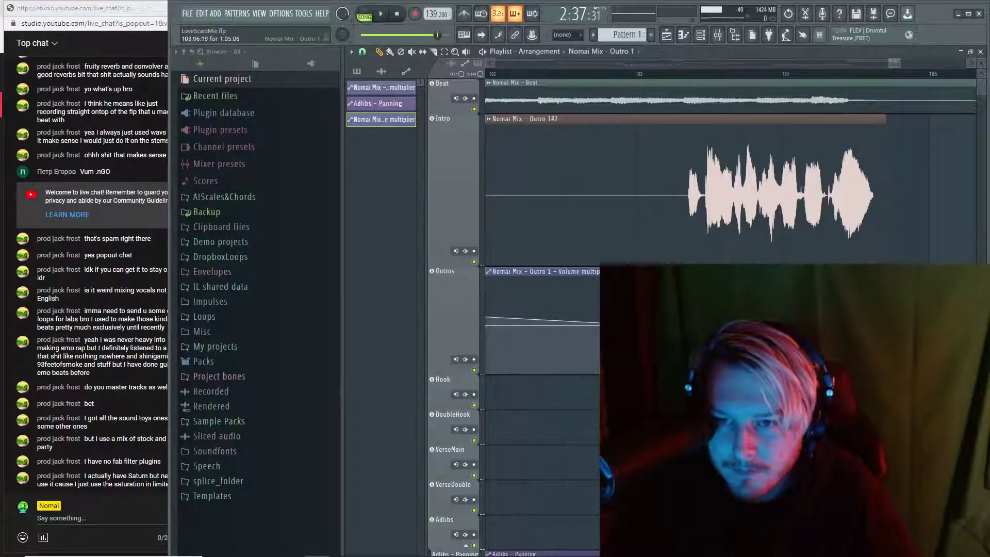
Slice off the last phrase of the Outro 1 clip, shift it slightly later to align with Outro 1#2, and play it back
left_click(689, 320)
scroll(690, 319, "up", 3)
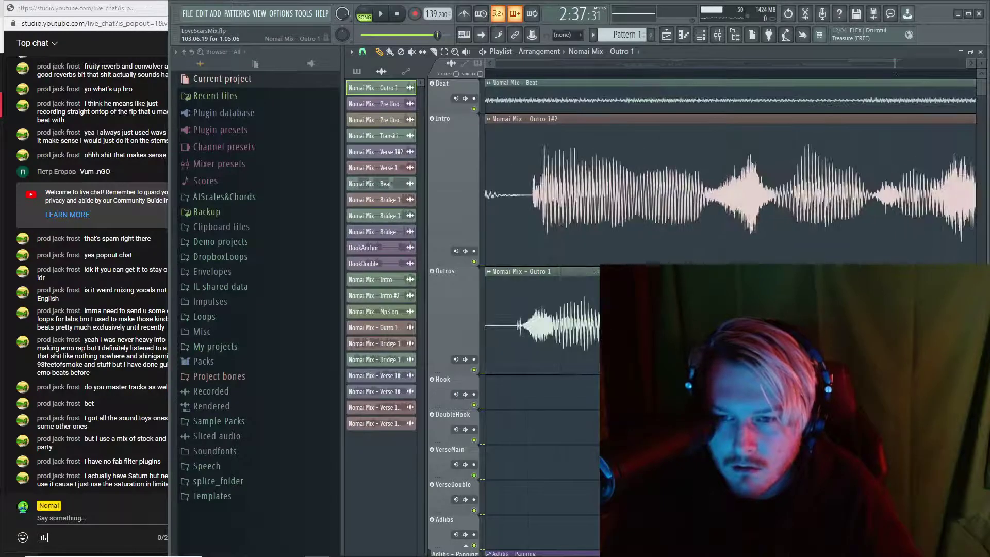
scroll(690, 320, "down", 1)
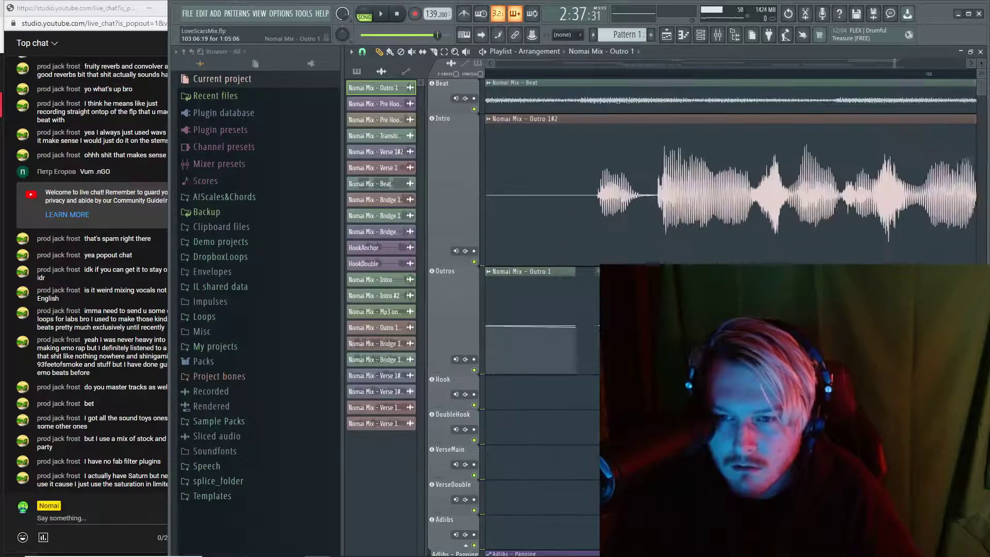
left_click(596, 76)
key("space")
scroll(592, 258, "down", 2)
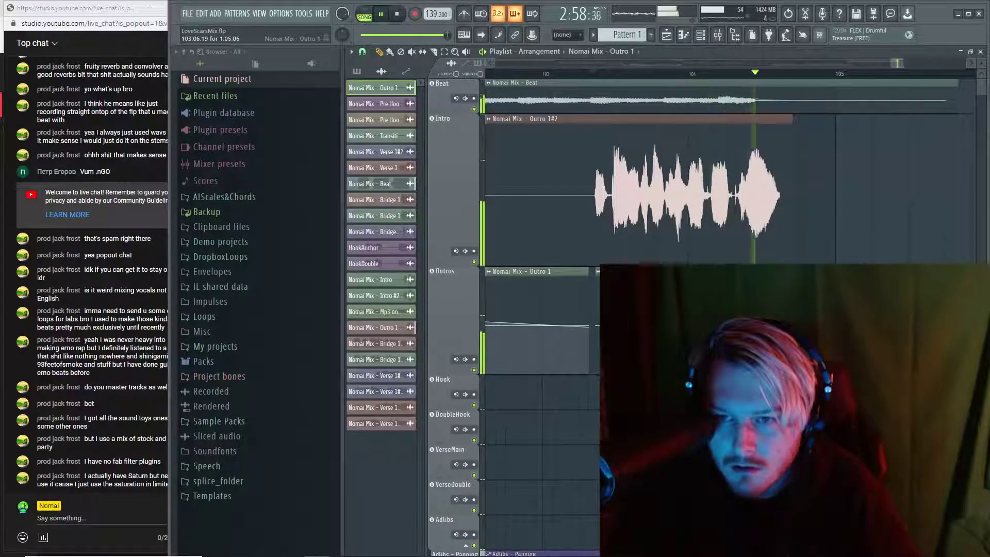
key("space")
scroll(572, 275, "down", 1)
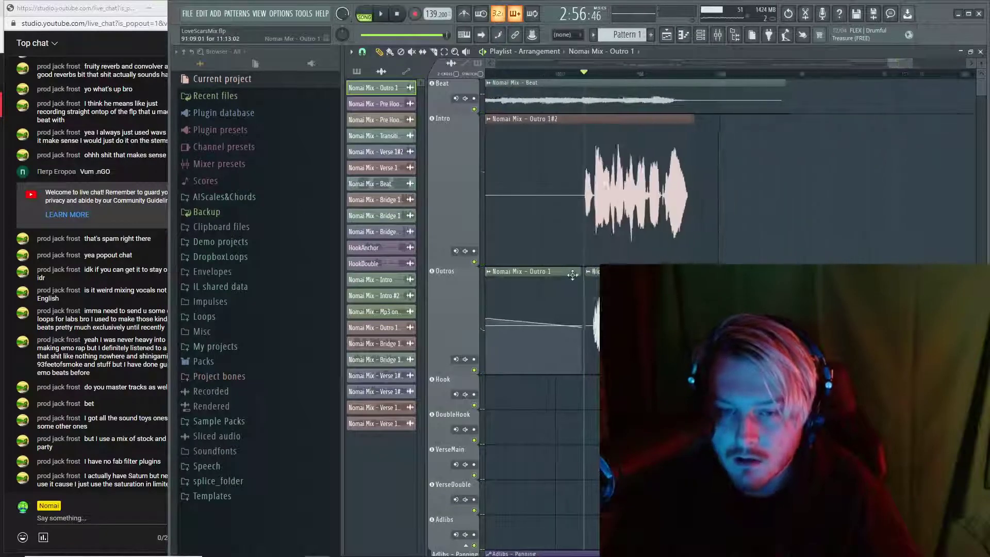
Extend the Outro 1 volume multiplier automation over the last outro phrase and play the ending
left_click(406, 72)
left_click(391, 121)
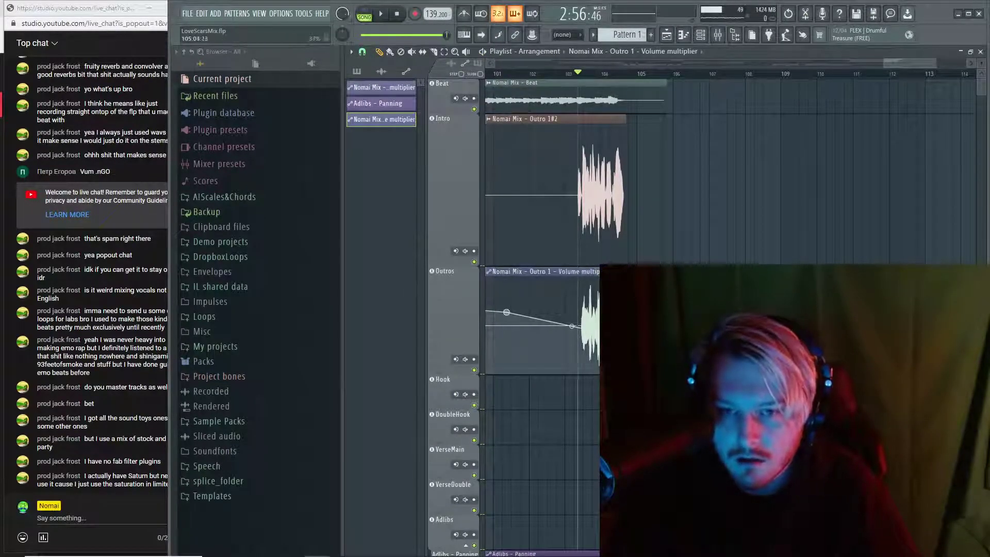
key("space")
scroll(890, 74, "down", 2)
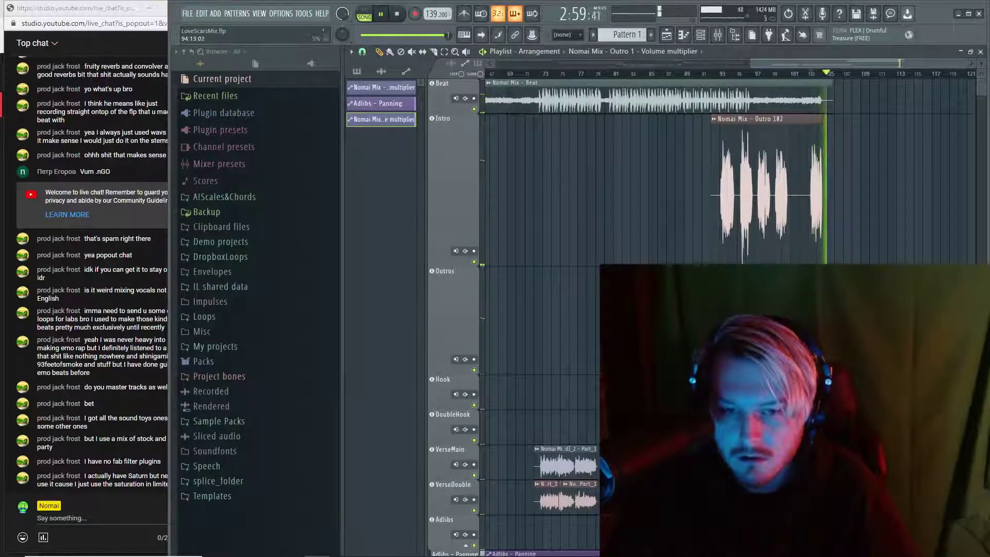
Stop playback and select the Master track in the mixer
scroll(730, 74, "down", 2)
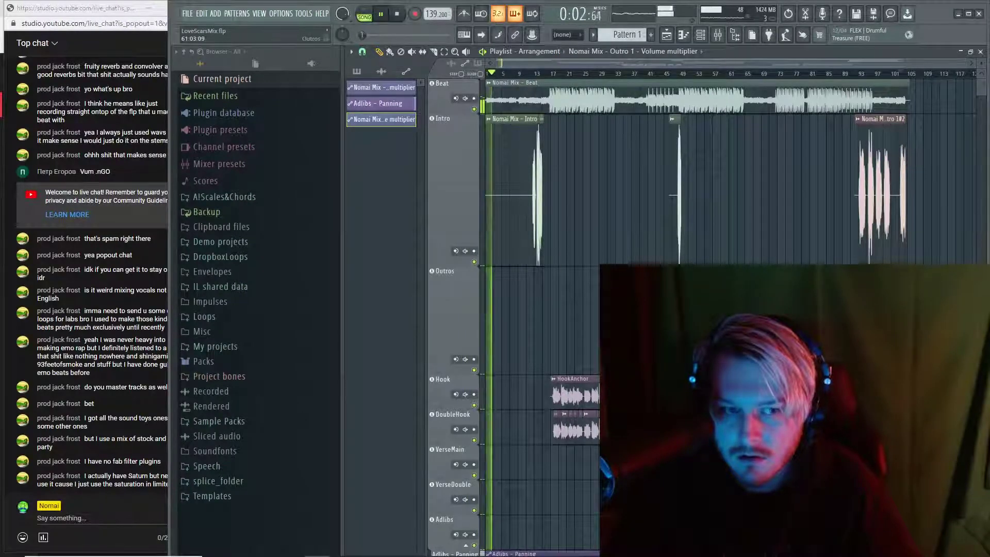
key("space")
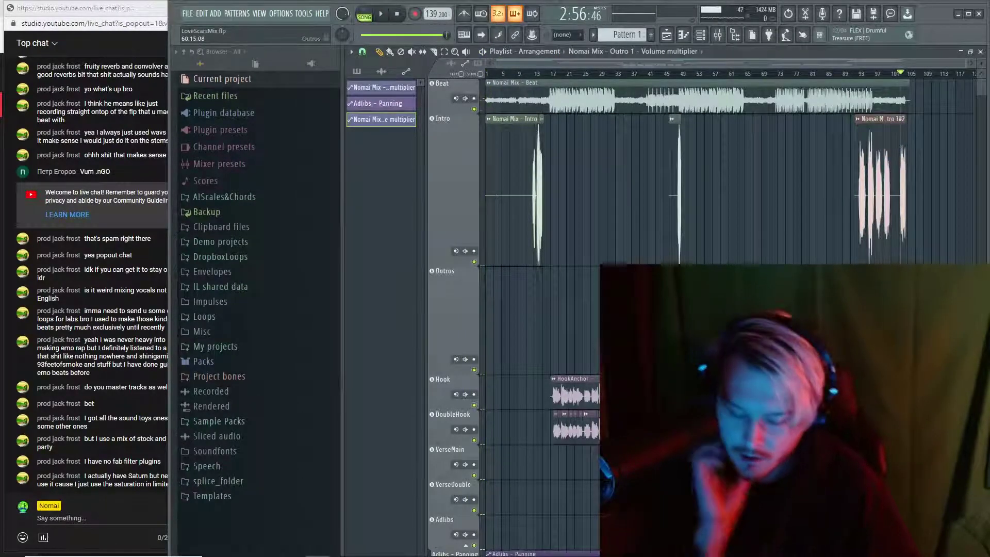
key("F9")
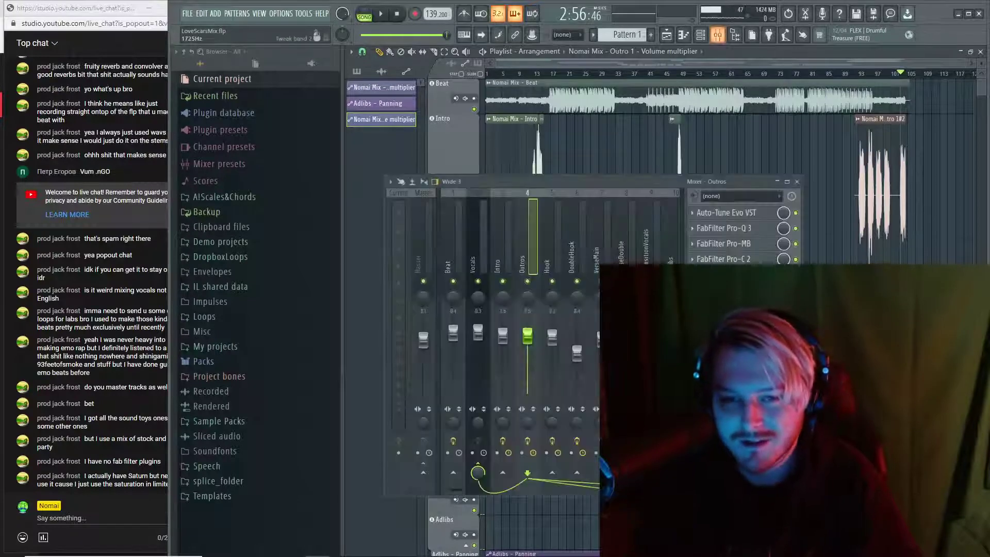
left_click(428, 246)
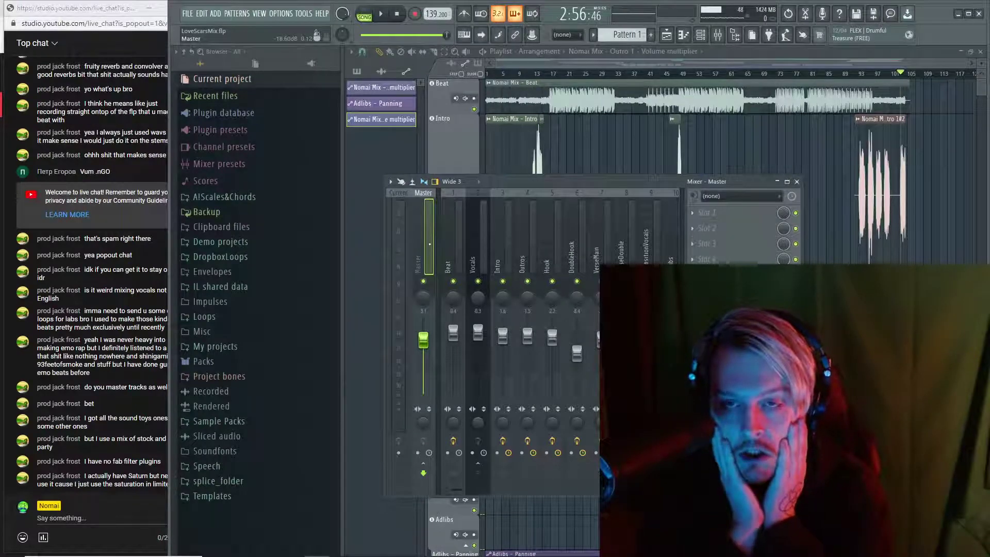
key("F9")
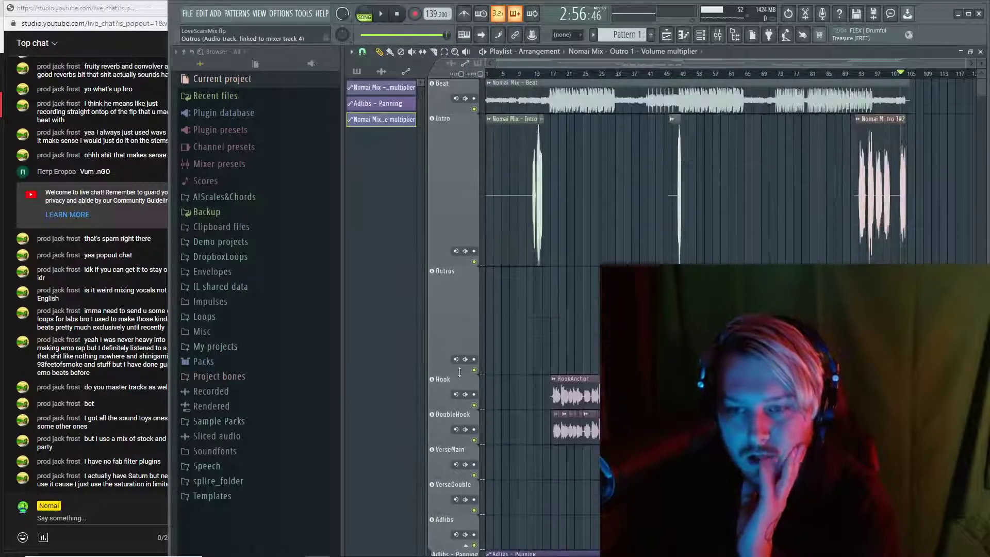
Look over the project info page and save the project
key("F11")
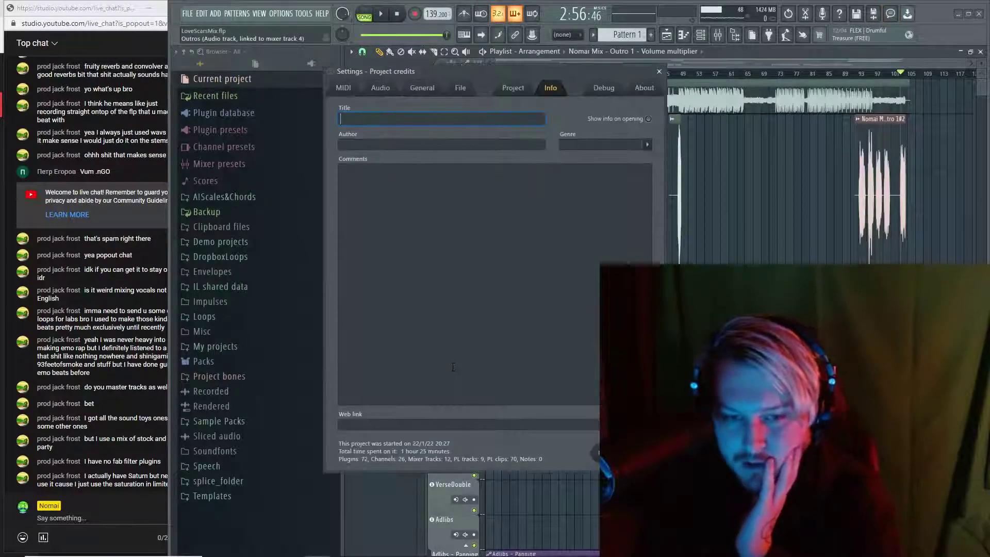
key("Escape")
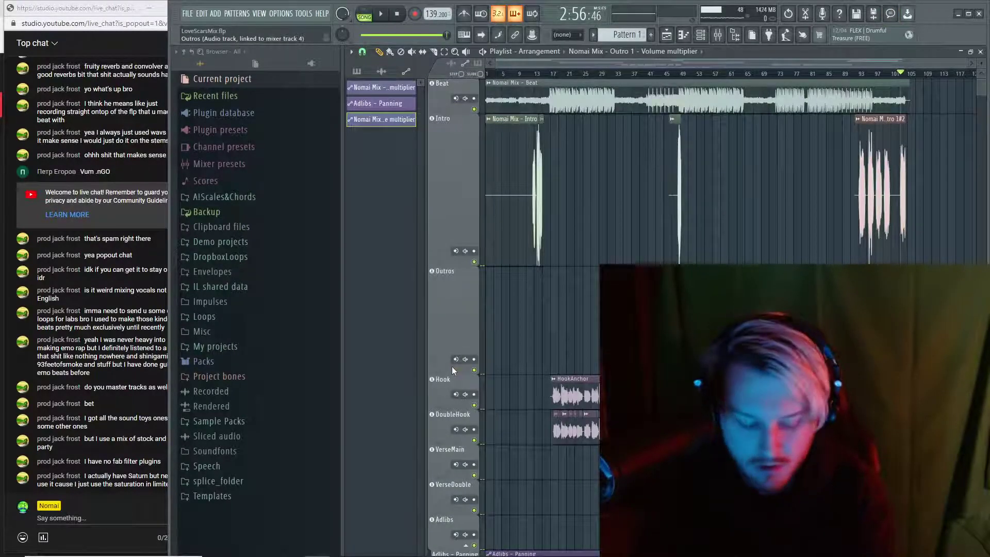
key("ctrl+s")
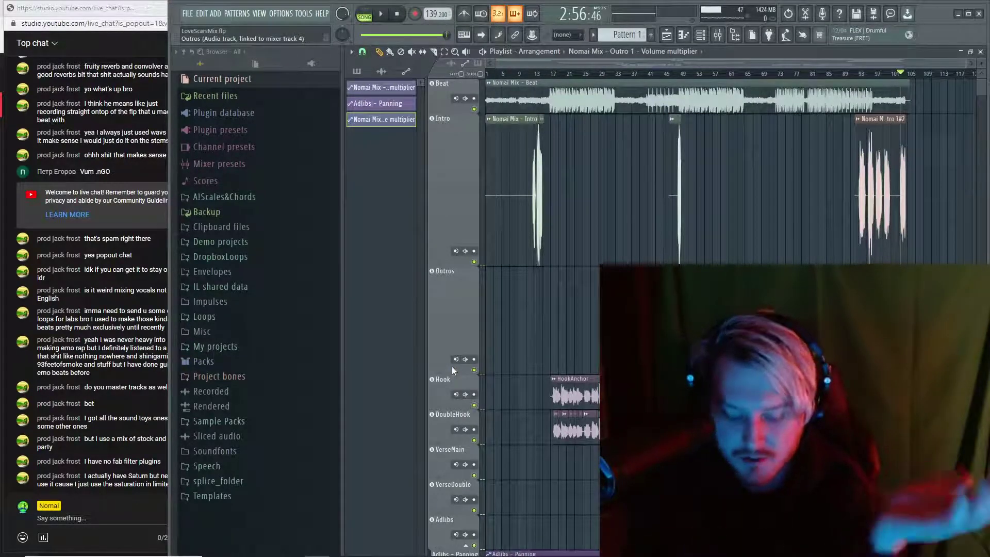
Reset the Master track's volume to 0 dB in the mixer
key("F9")
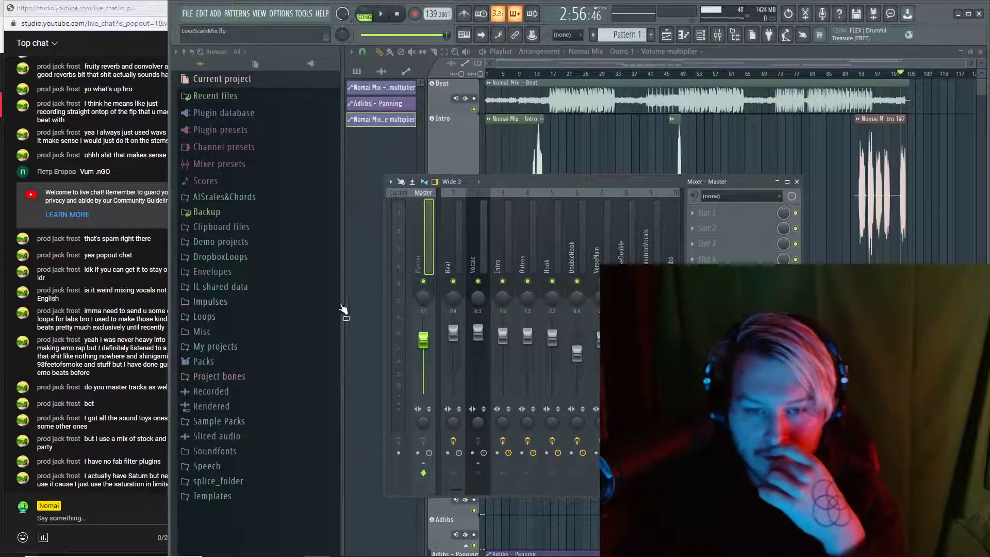
right_click(422, 340)
left_click(438, 345)
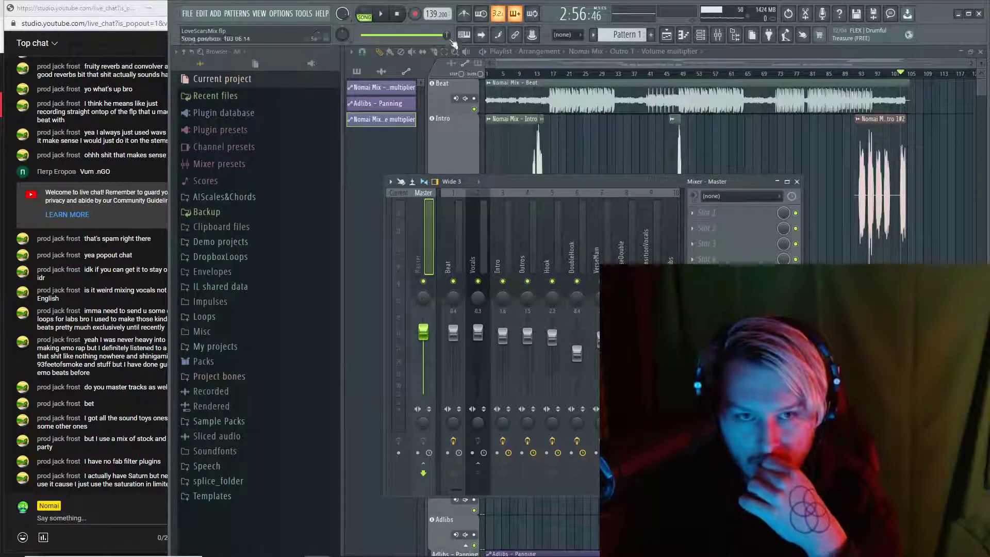
Play the first hook from just before bar 17 while checking the Beat and Master levels in the mixer, and stop playback
mouse_move(553, 77)
left_mouse_down()
mouse_move(552, 95)
mouse_move(553, 78)
left_mouse_up()
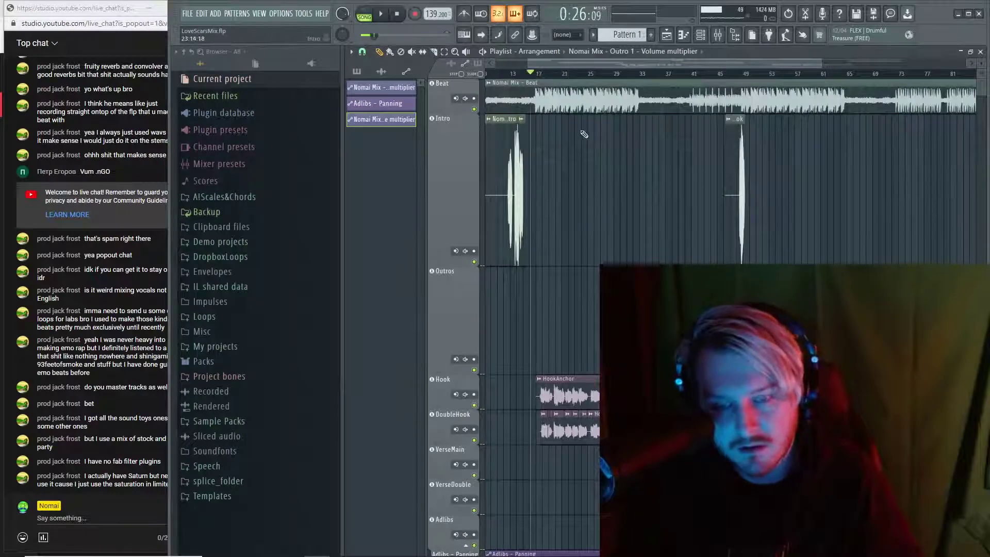
key("space")
key("F9")
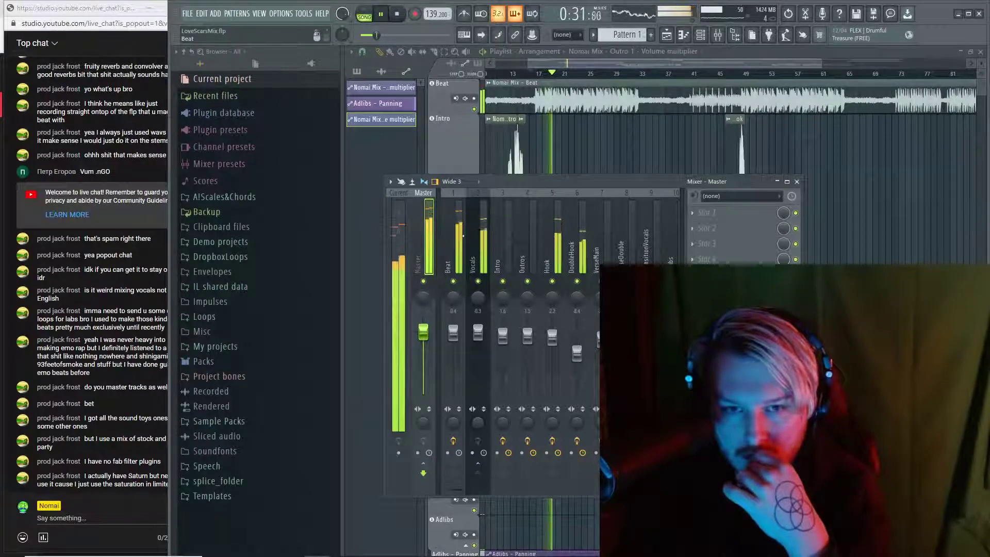
left_click(463, 236)
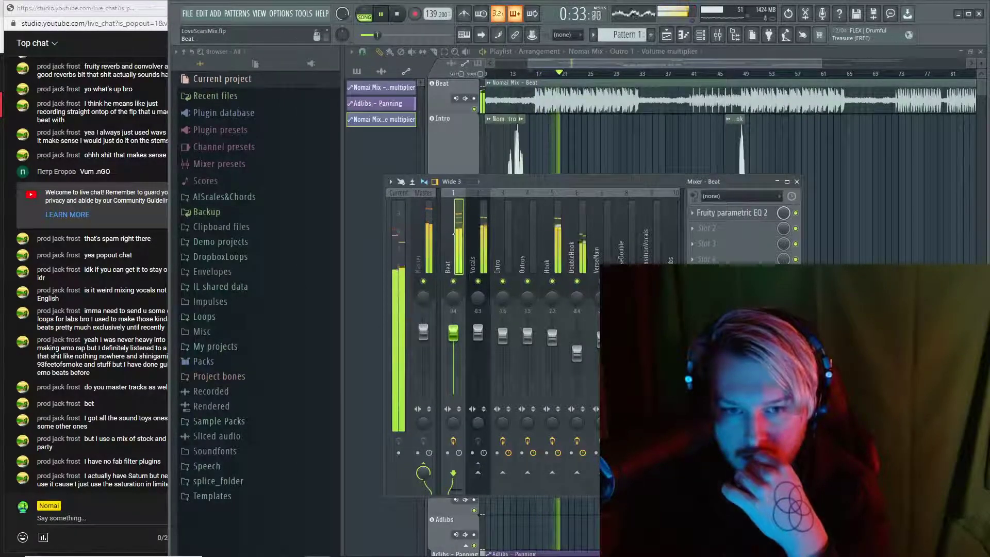
left_click(425, 232)
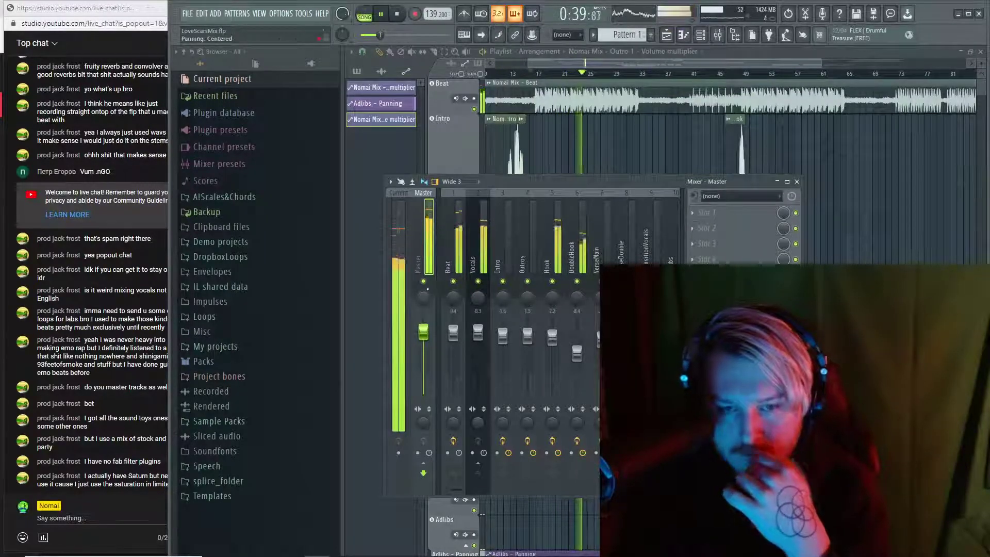
key("space")
Load FabFilter Pro-C 2 into the first effect slot of the Master track
left_click(735, 213)
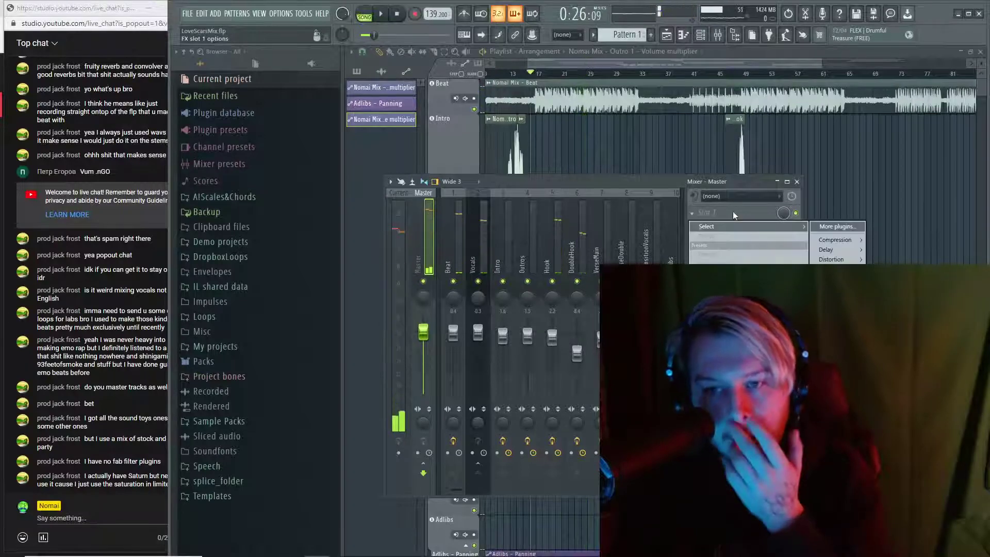
left_click(900, 240)
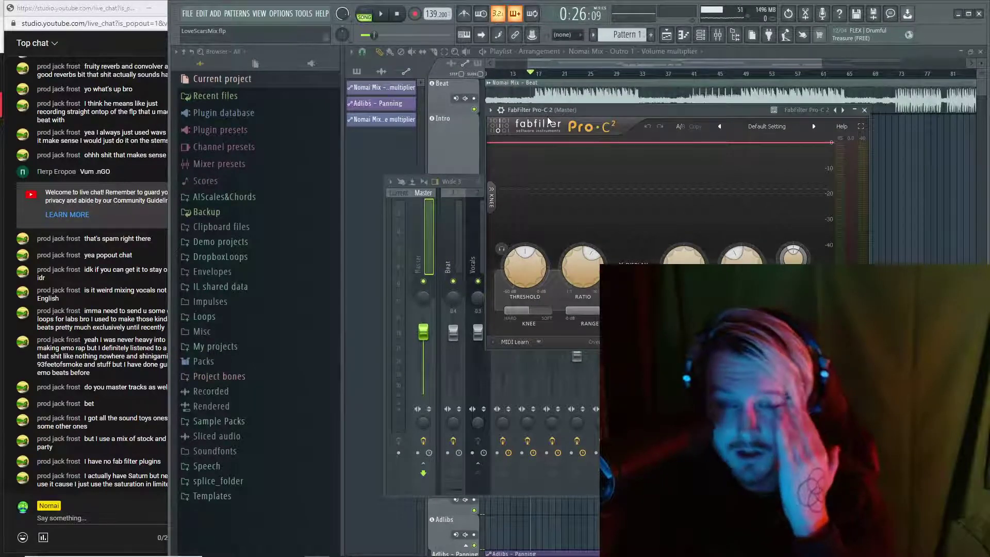
Try the BasicBus preset on the Master's Pro-C 2 and return to Default Setting
left_click(767, 126)
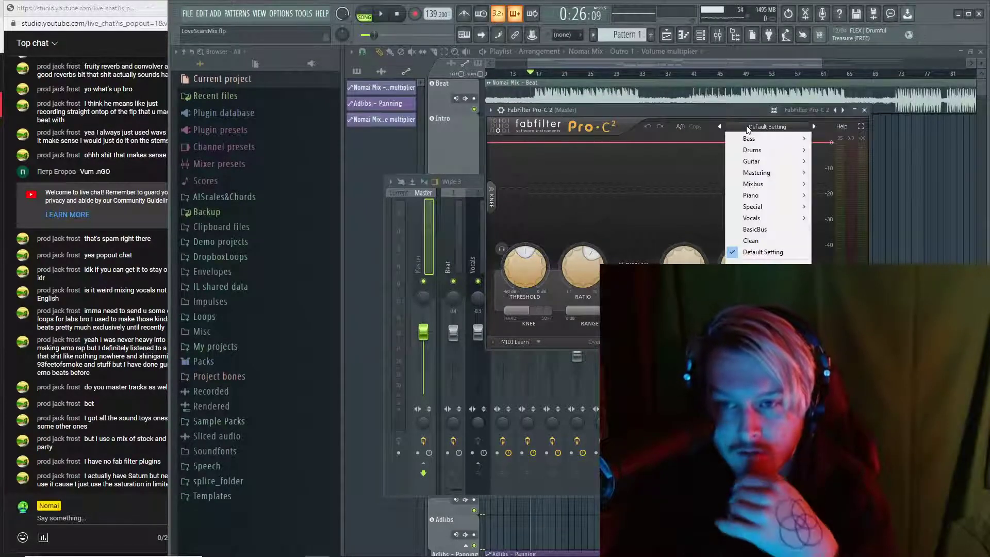
left_click(784, 230)
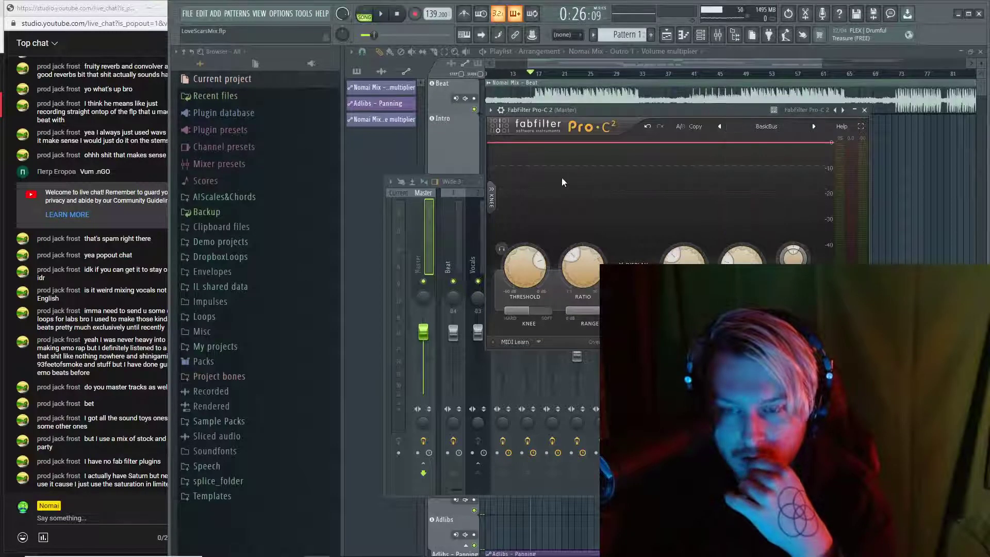
left_click(765, 134)
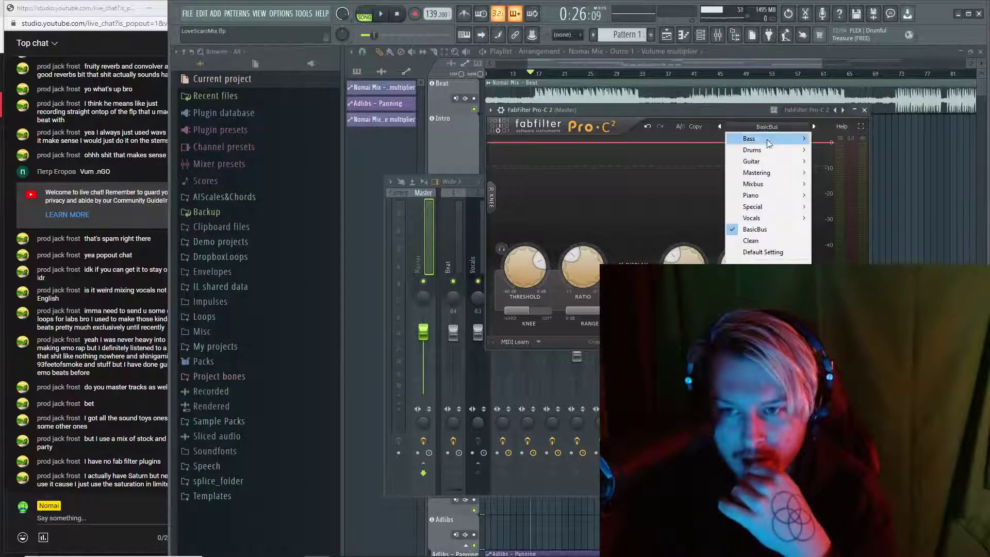
left_click(773, 228)
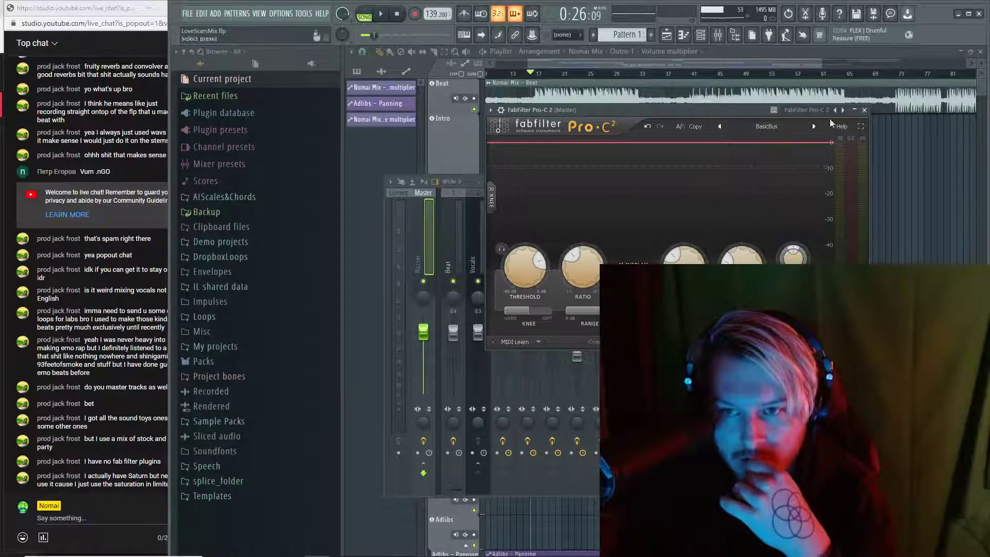
mouse_move(534, 273)
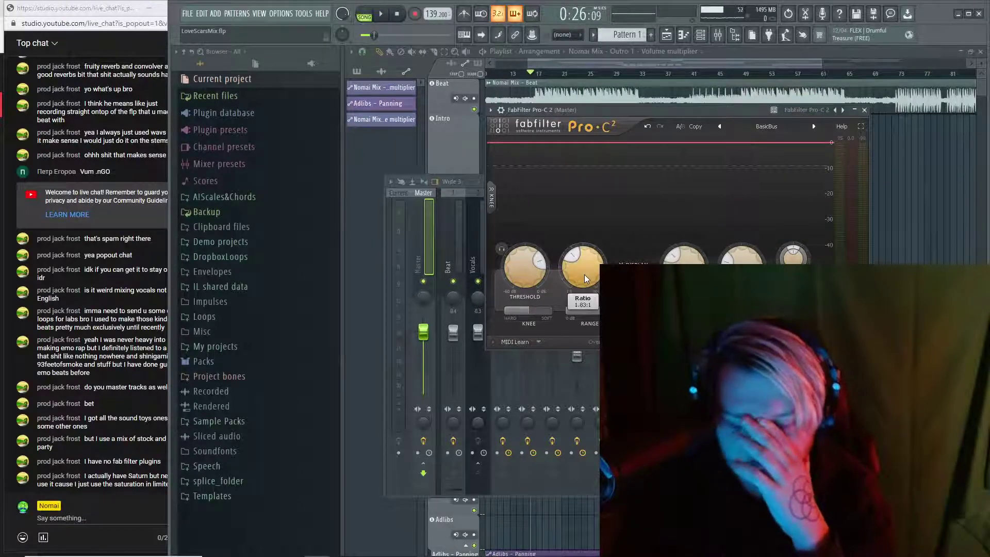
left_click(782, 128)
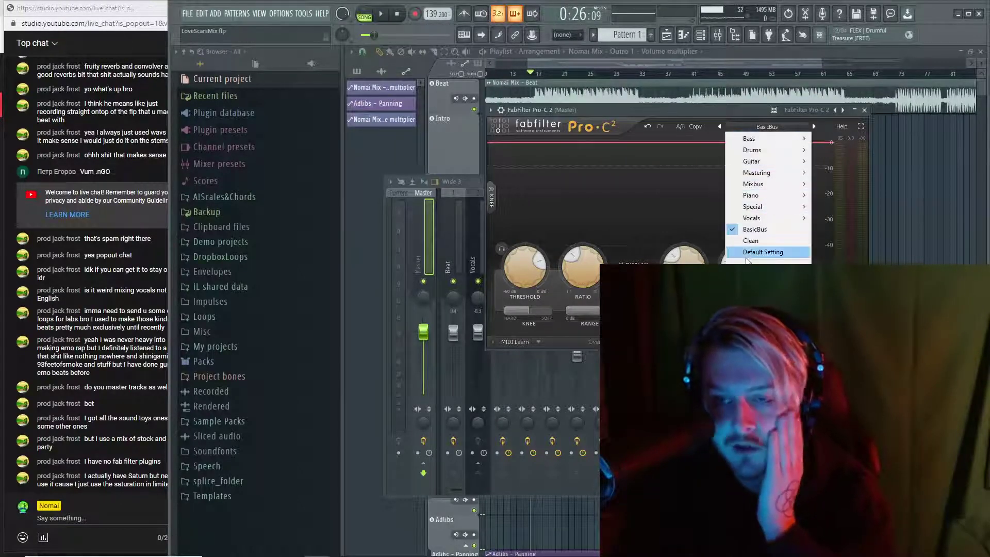
left_click(763, 252)
Set heavy compression on the Master's Pro-C 2 with a lower threshold and higher ratio, and adjust the release while the hook plays
mouse_move(531, 262)
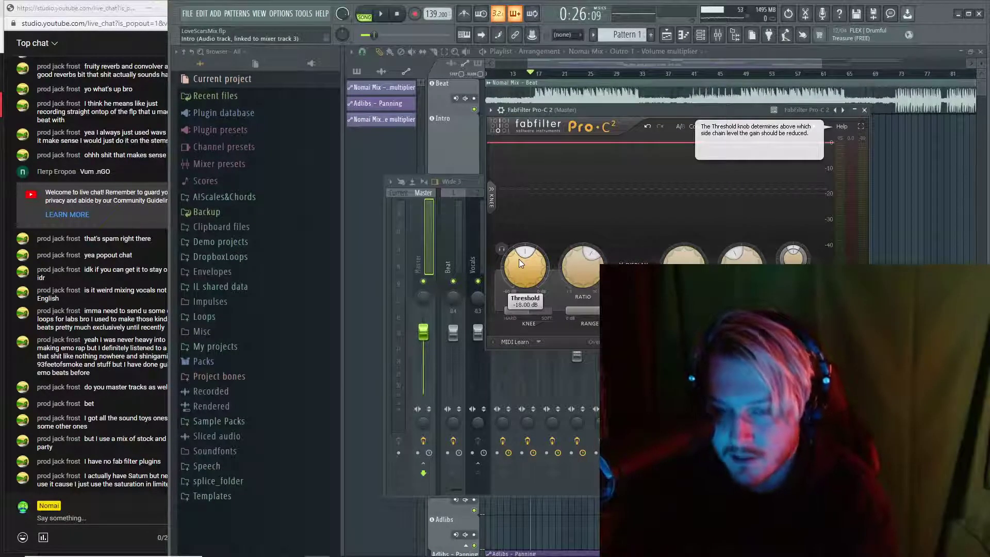
key("F9")
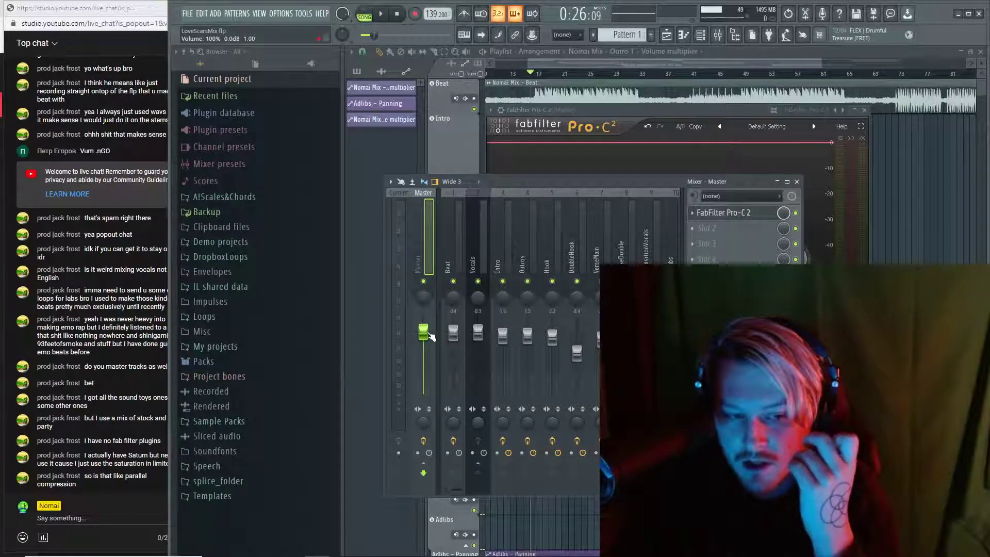
left_click(708, 219)
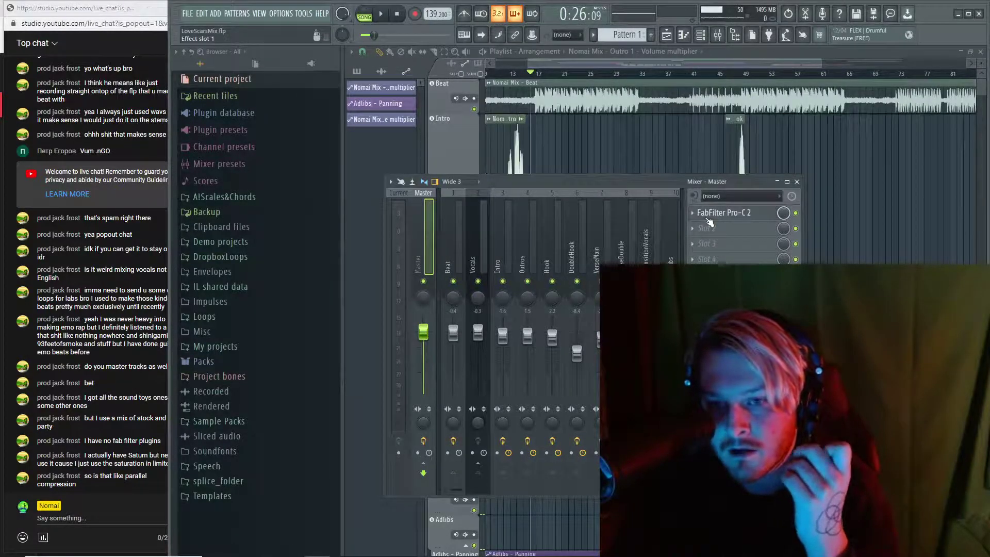
left_click(709, 222)
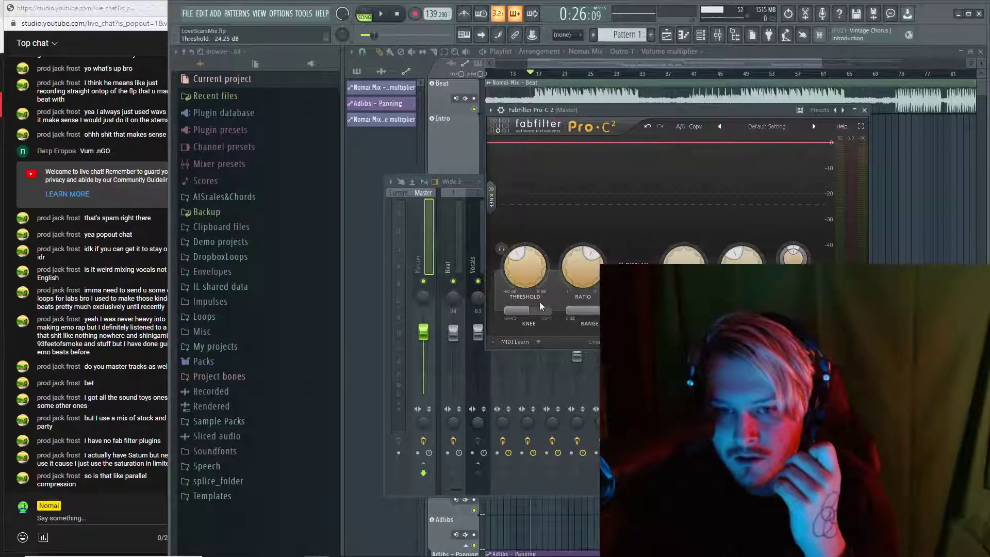
left_click_drag(577, 287, 576, 284)
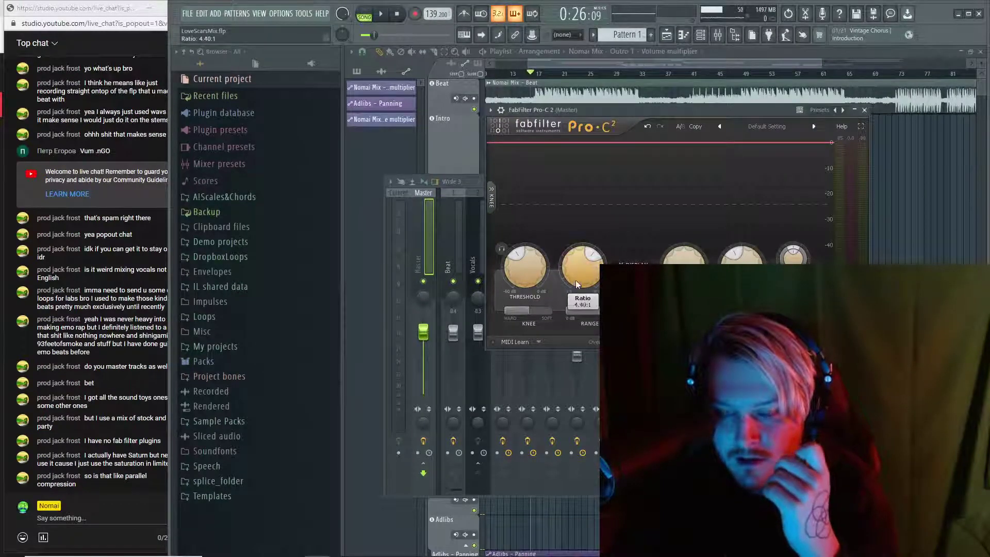
key("space")
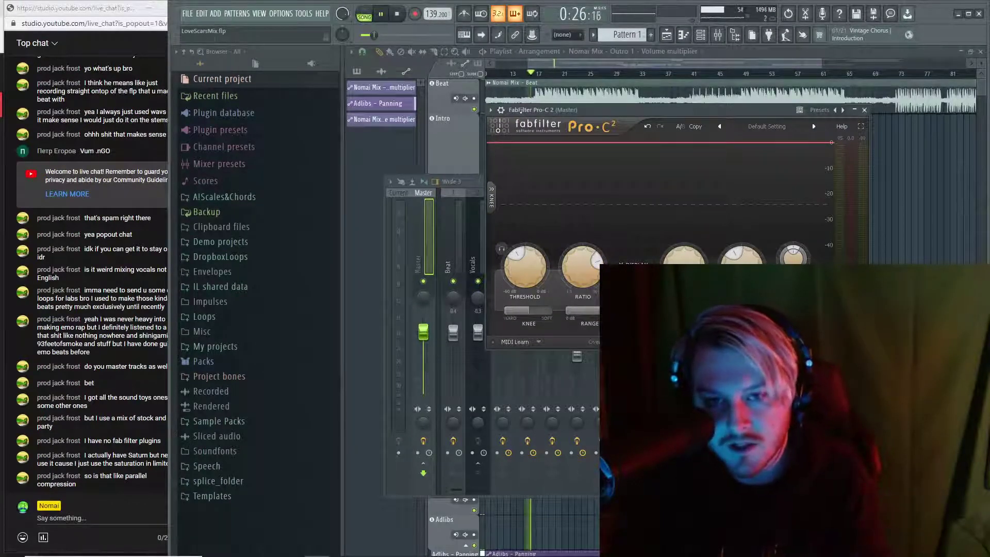
left_click_drag(524, 269, 524, 277)
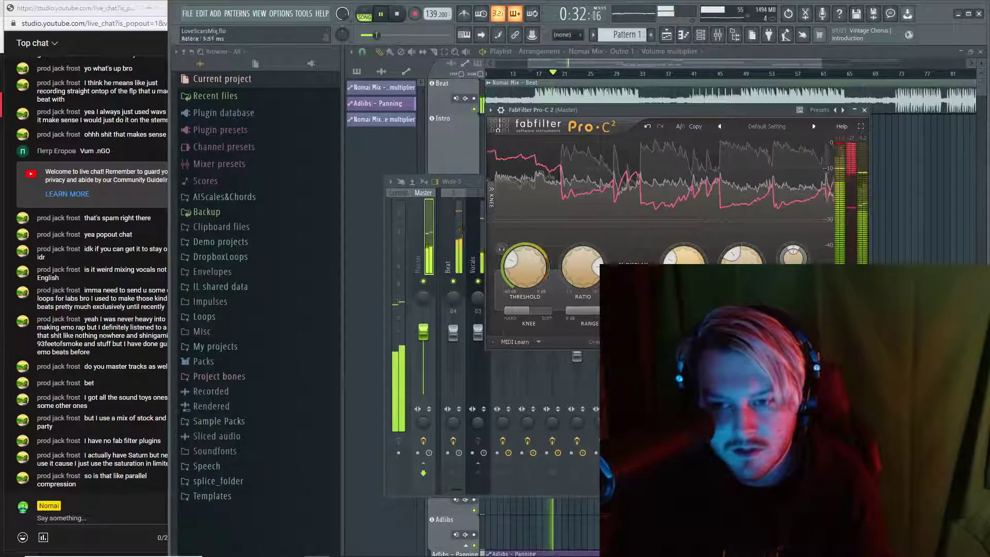
Reduce the Master compressor's mix to about 35%, audition the hook with the plugin window closed, and stop playback
key("space")
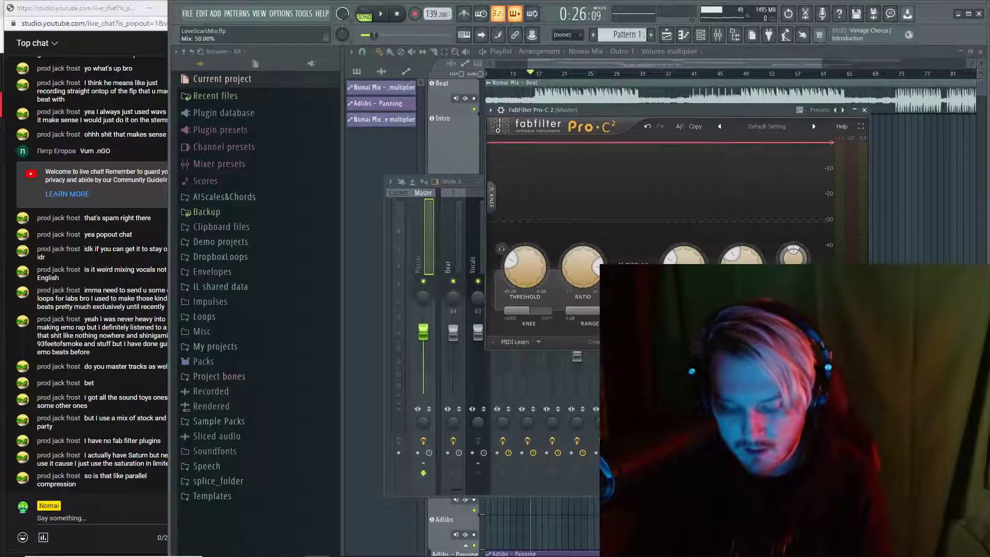
key("space")
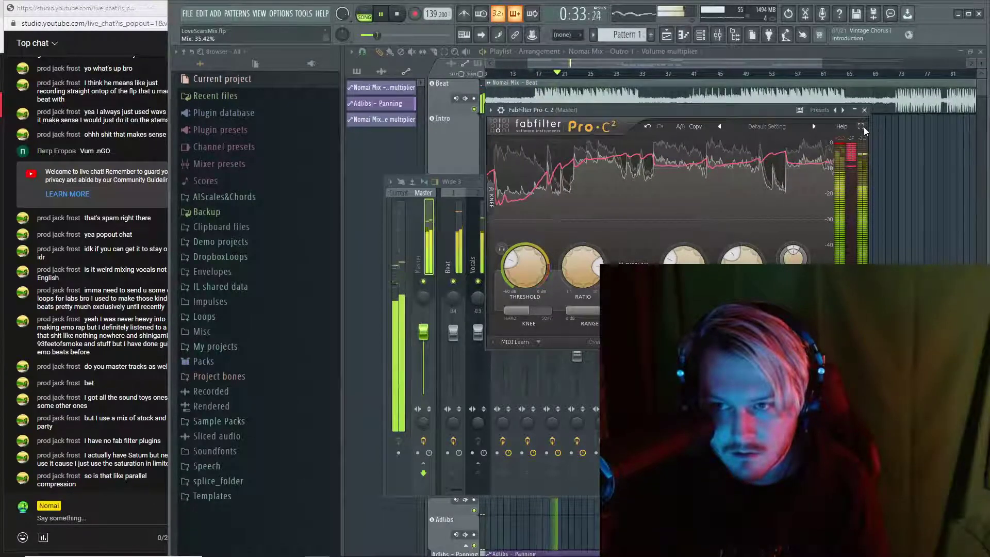
left_click(864, 109)
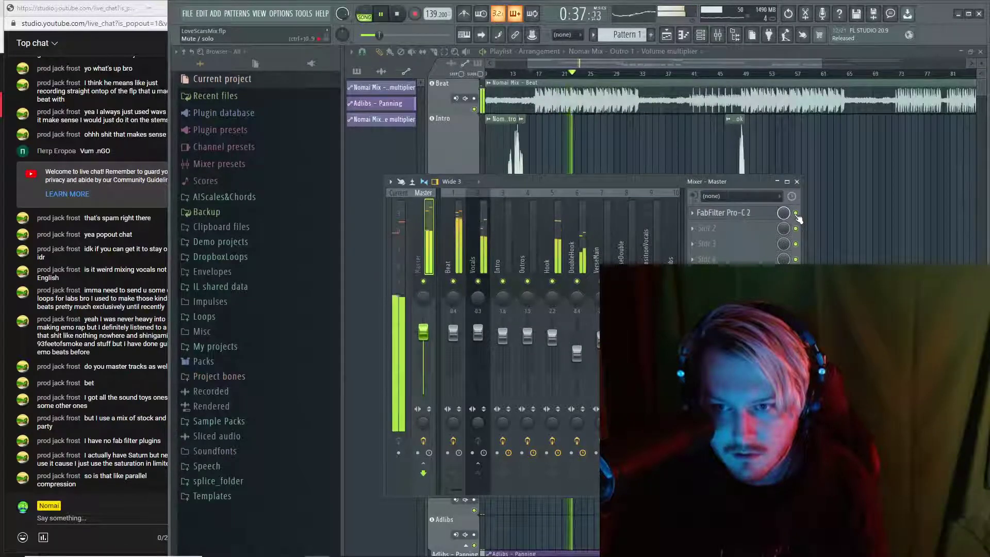
key("space")
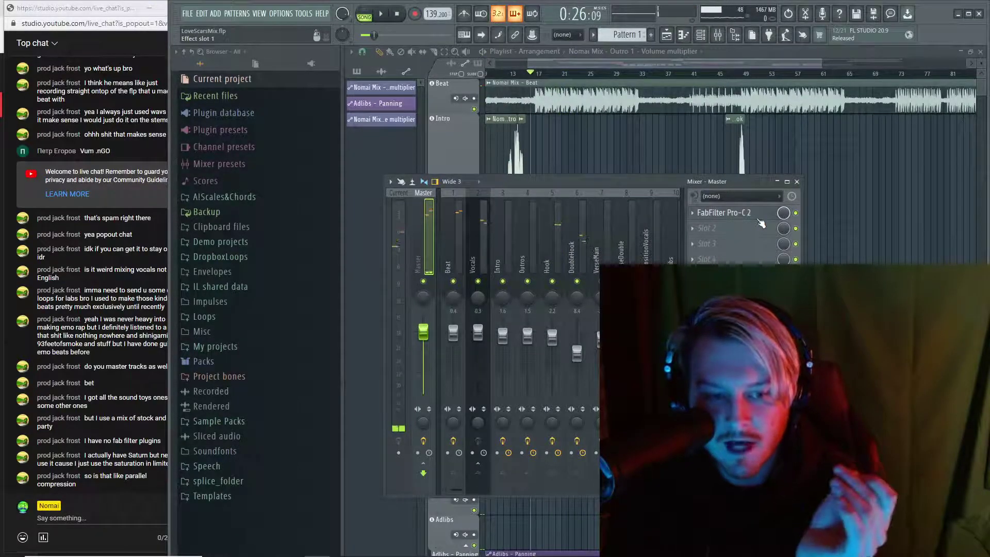
Reopen the Master's Pro-C 2 and set its ratio to 1.83:1 and threshold to about -7.72 dB
left_click(744, 212)
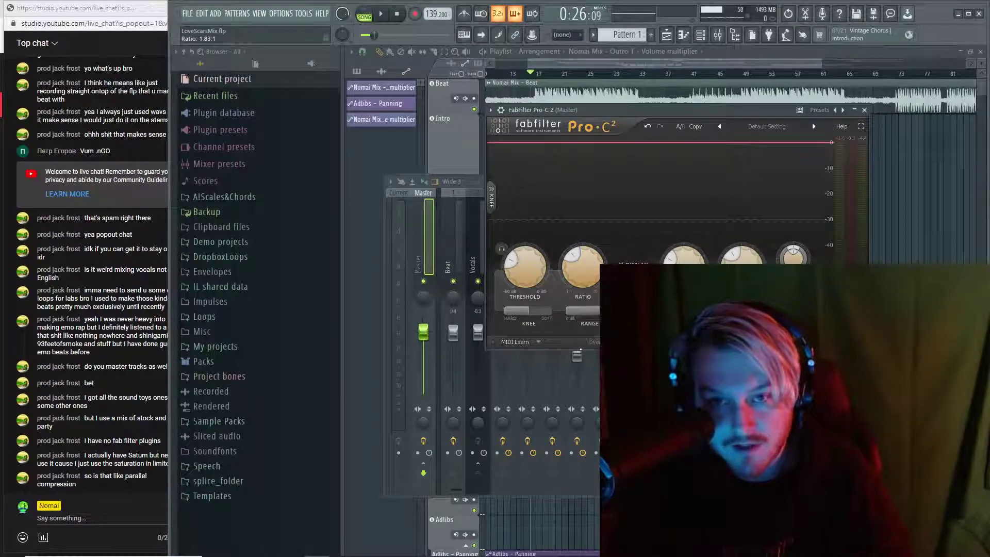
mouse_move(545, 281)
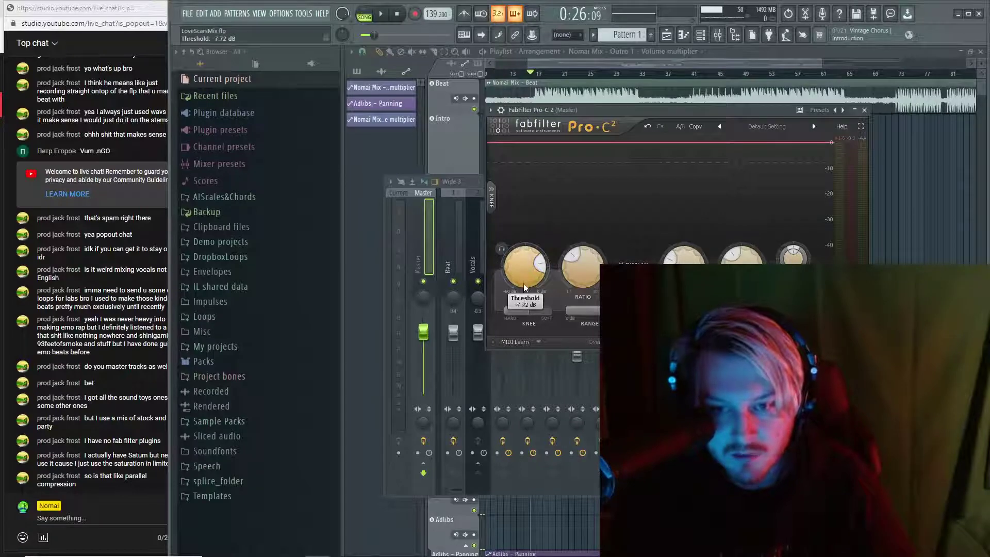
left_click(409, 251)
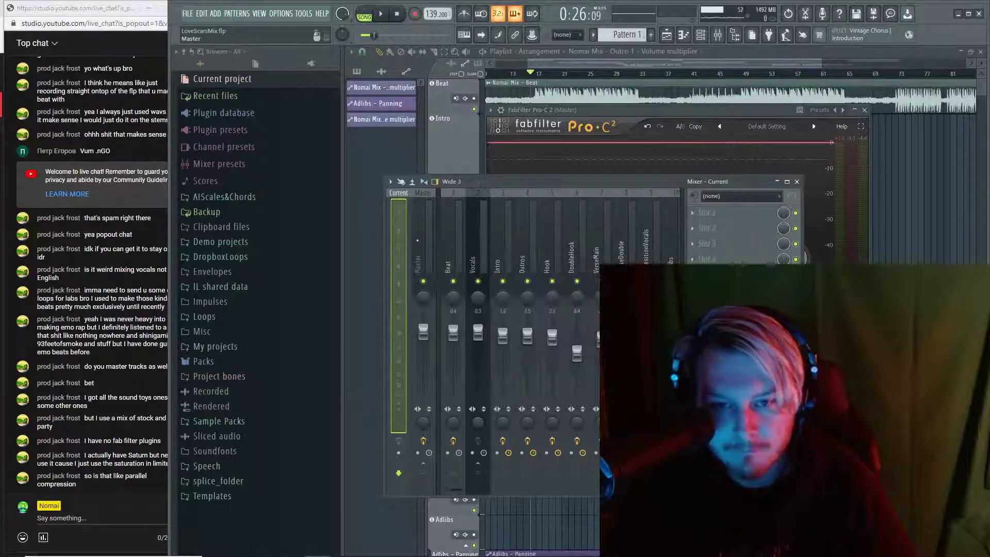
left_click(417, 240)
left_click(714, 211)
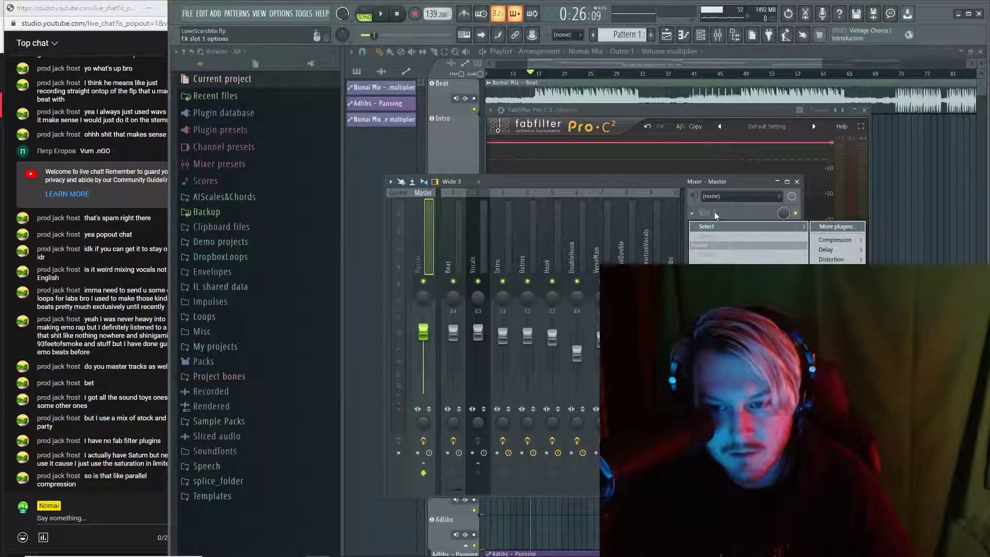
key("Escape")
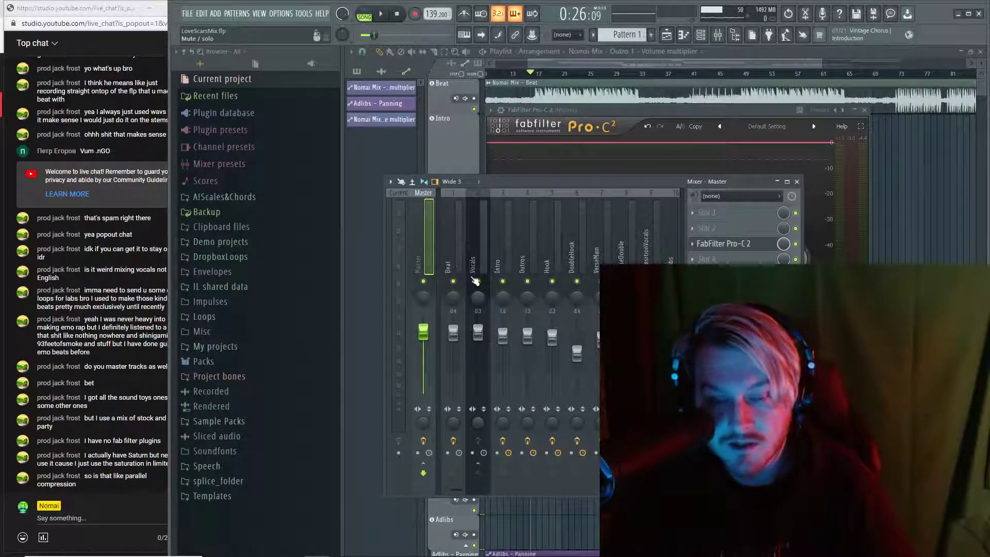
Select the Beat and Vocals mixer tracks together and lower their faders to about -5.1 dB and -5.0 dB while the hook plays
left_click(456, 253)
key("space")
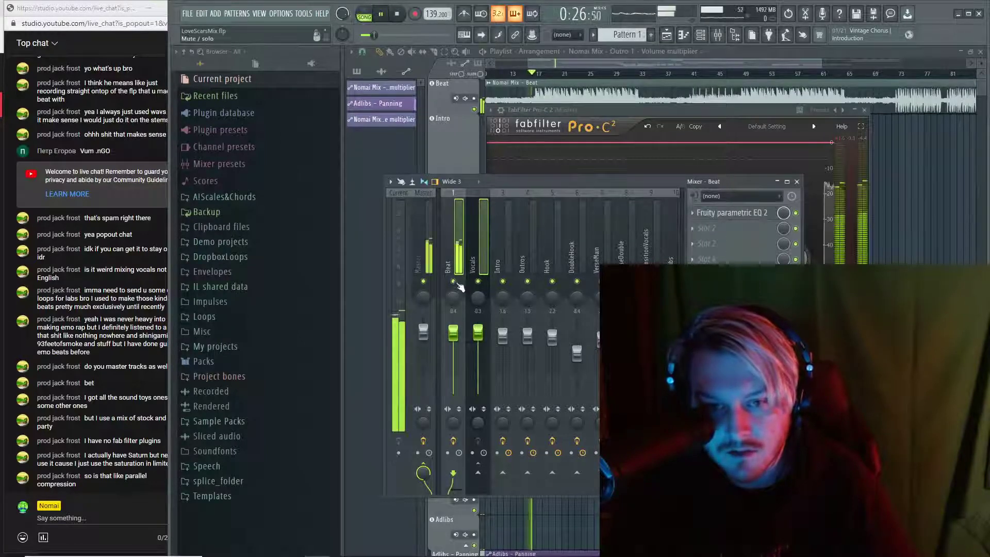
left_click_drag(464, 342, 464, 345)
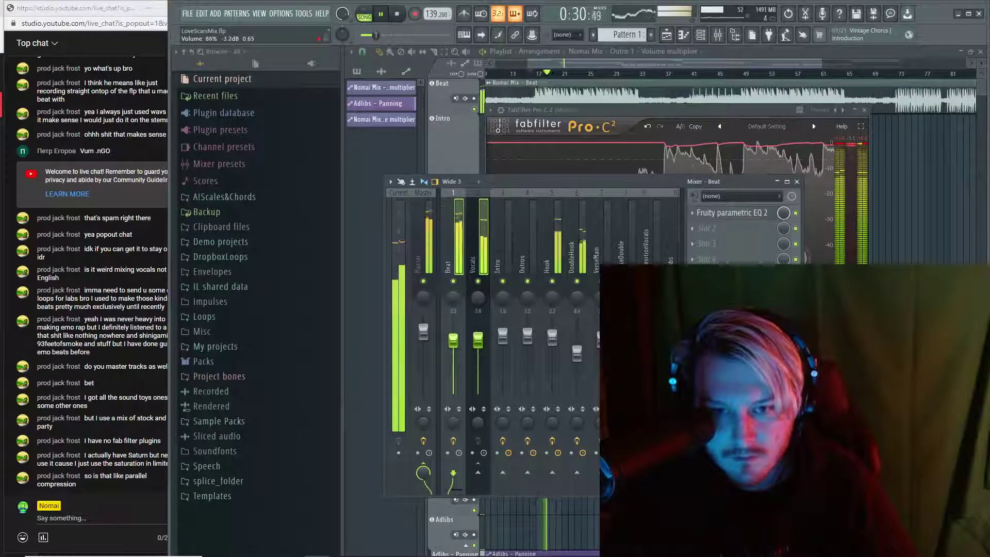
left_click(419, 241)
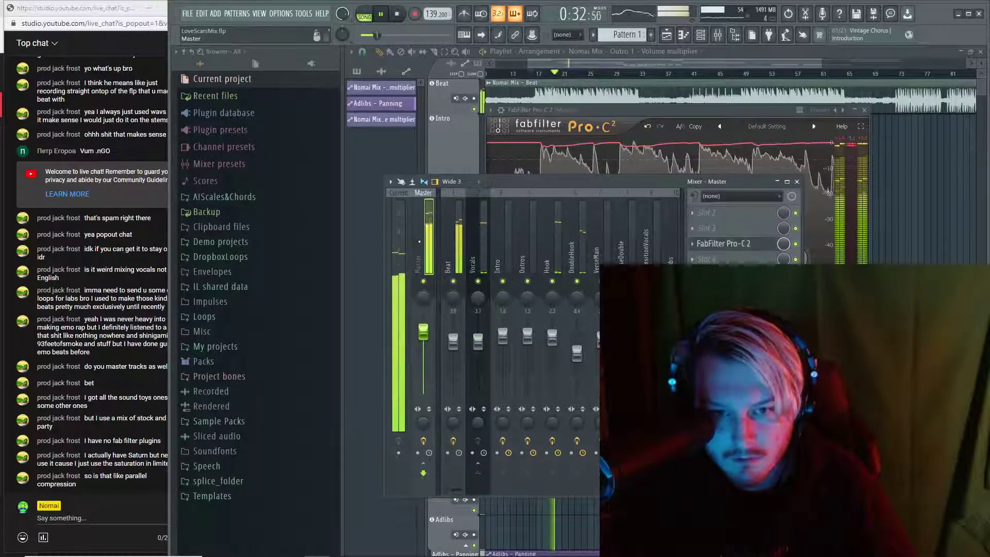
left_click(454, 257)
left_click(478, 258, "ctrl+shift")
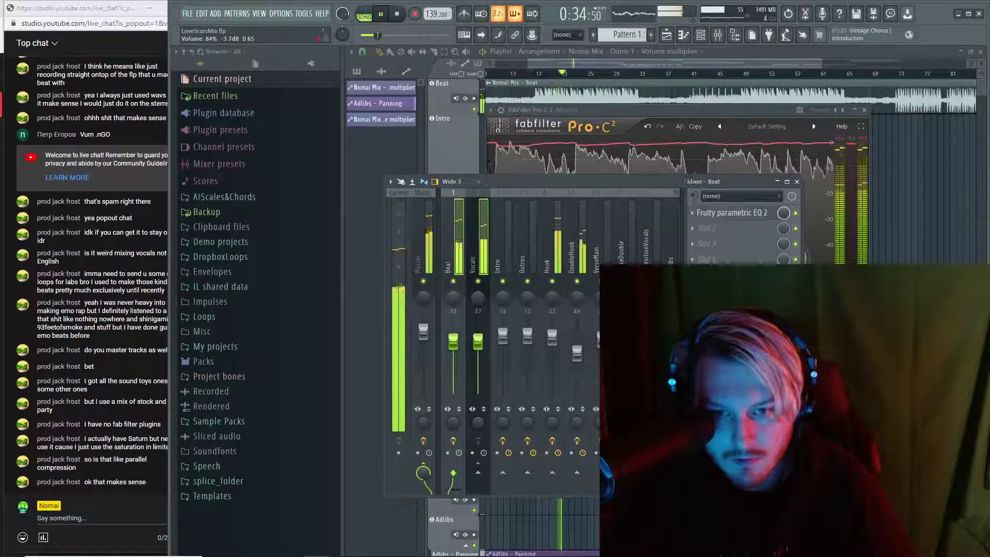
left_click_drag(478, 342, 478, 346)
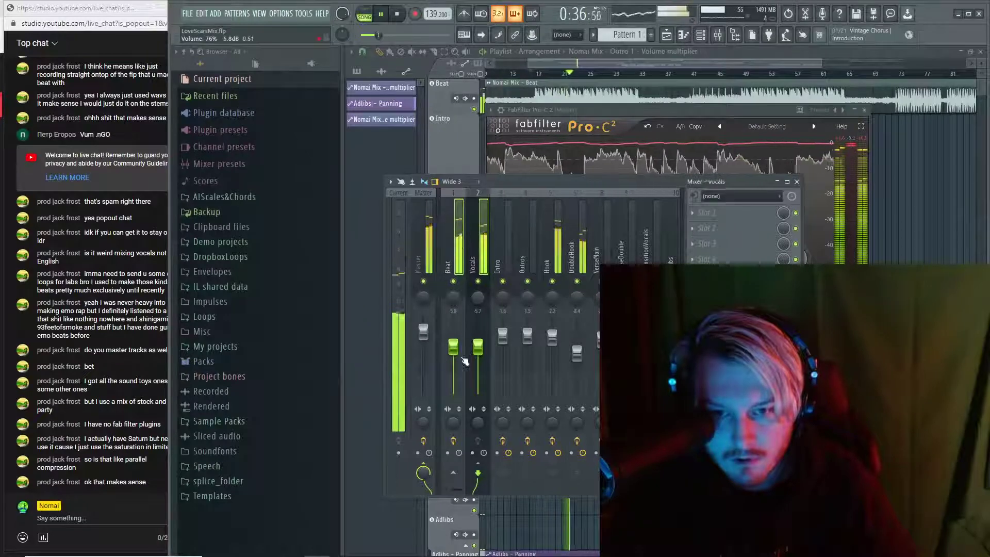
left_click(456, 238)
key("space")
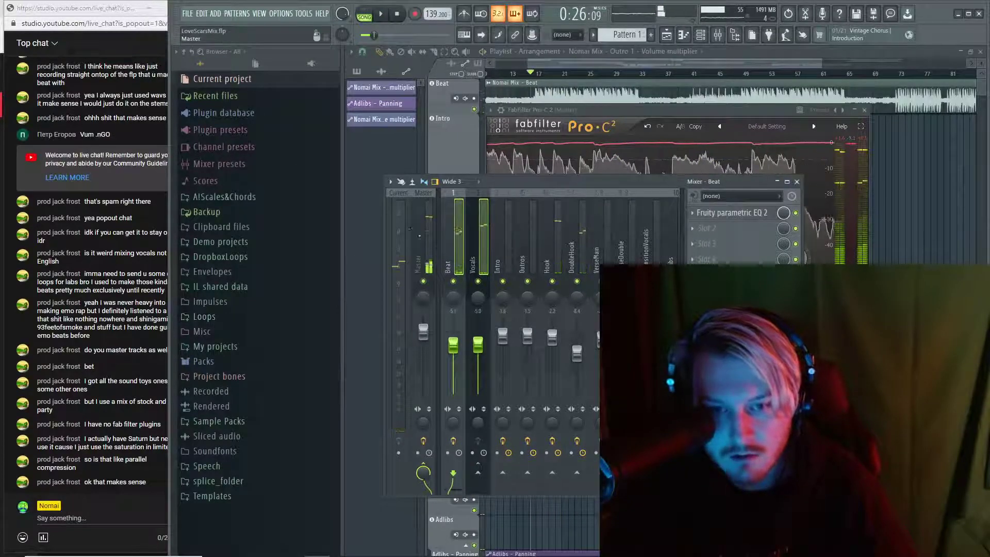
left_click(483, 229)
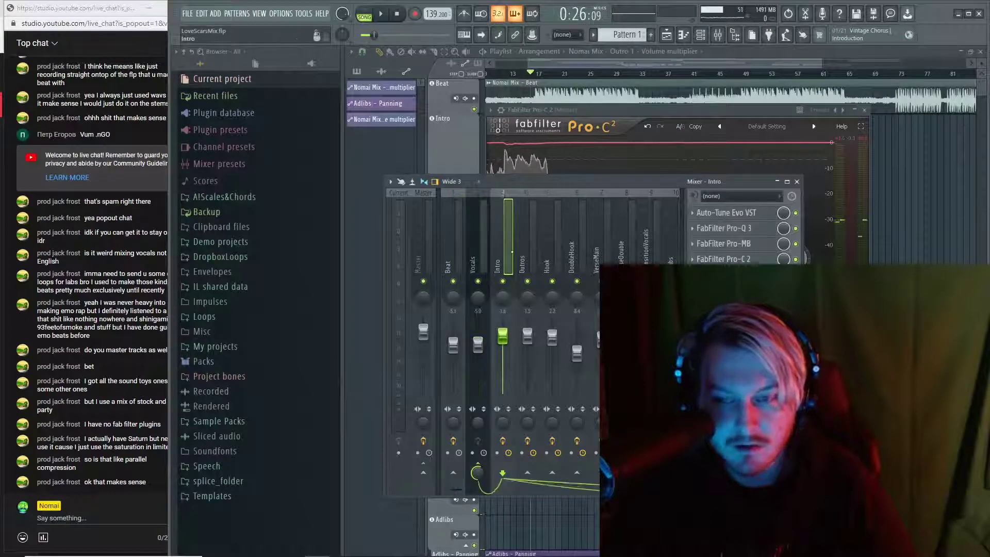
left_click(470, 248)
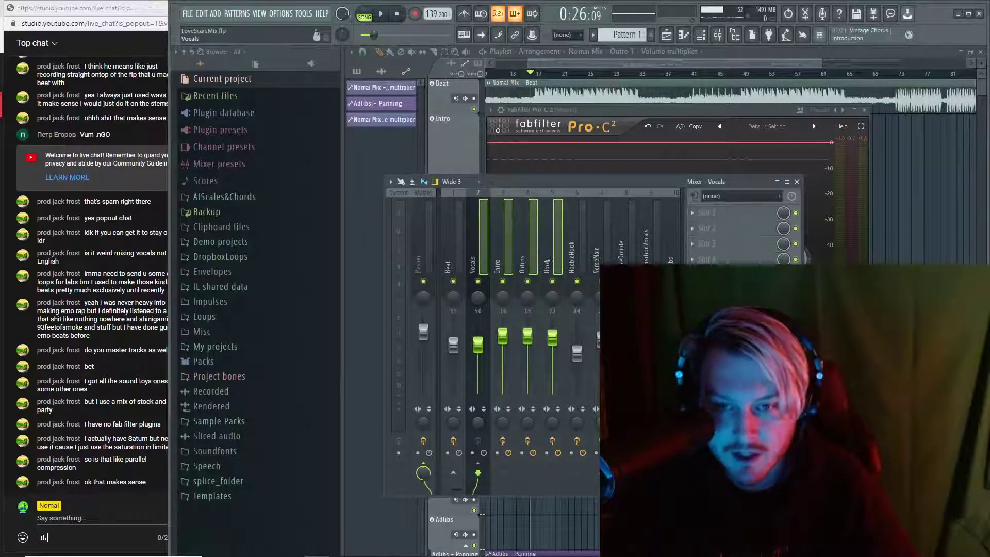
left_click_drag(471, 248, 649, 247)
left_click(481, 246)
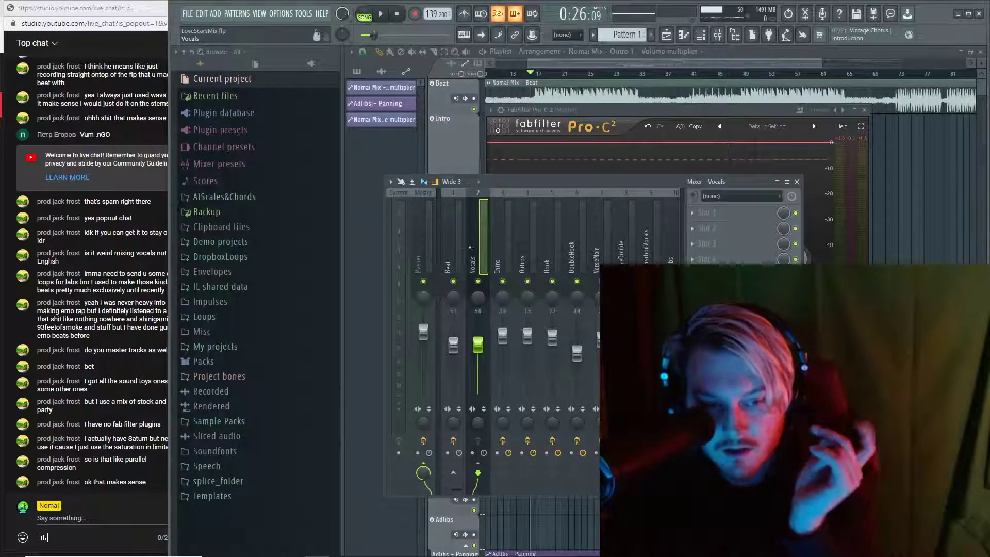
left_click(454, 248)
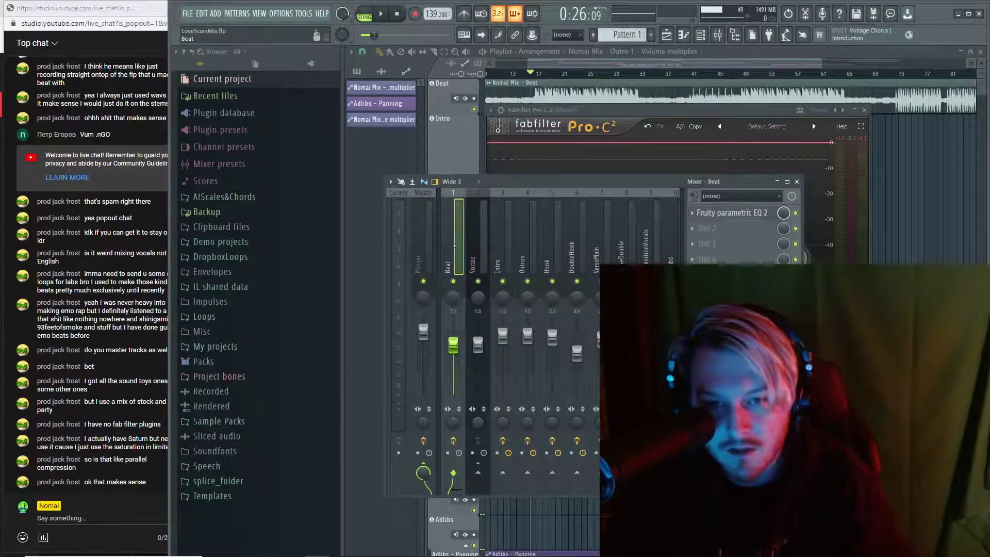
left_click(477, 247, "ctrl")
Audition the hook with the Master's Pro-C 2 bypassed, stop playback, and set the compressor's ratio to 1.87:1
left_click(429, 249)
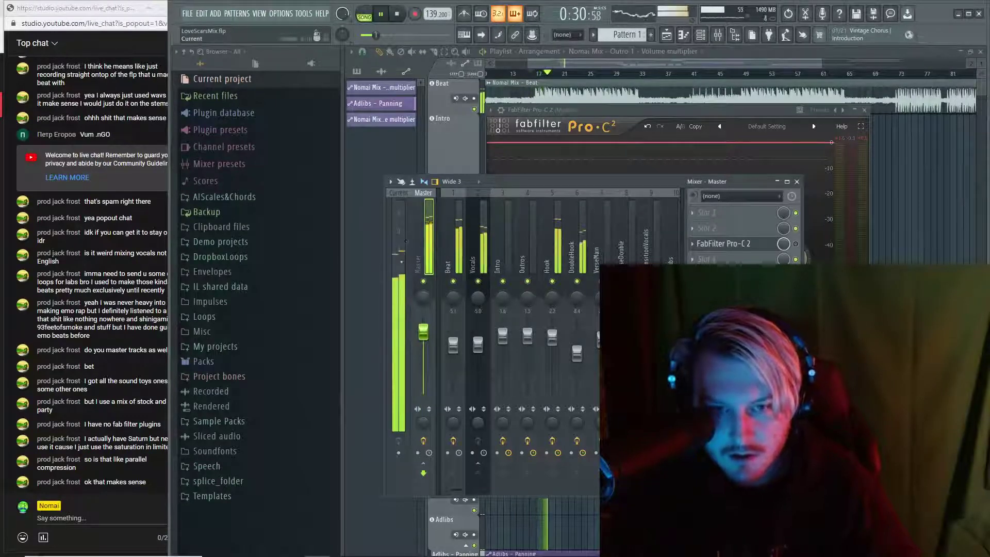
key("space")
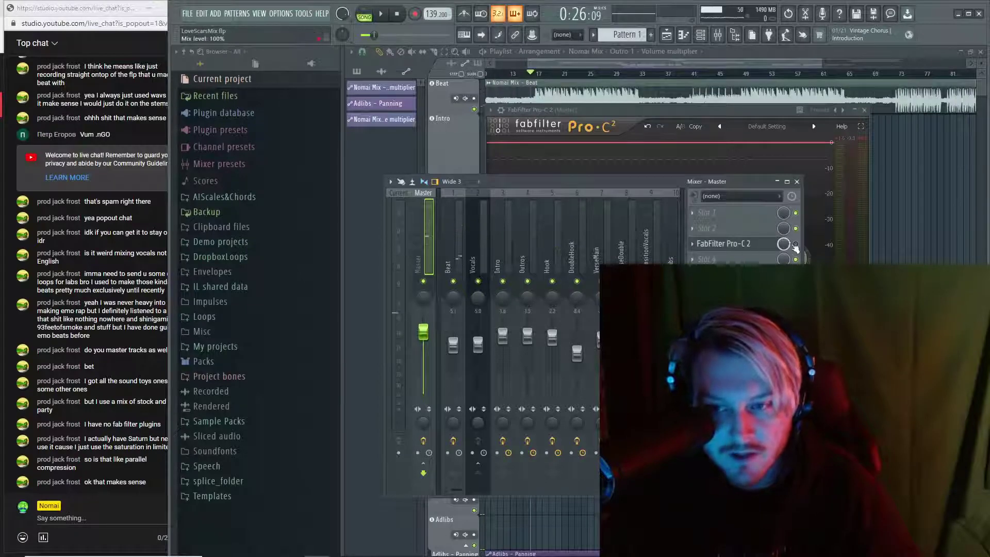
left_click(721, 243)
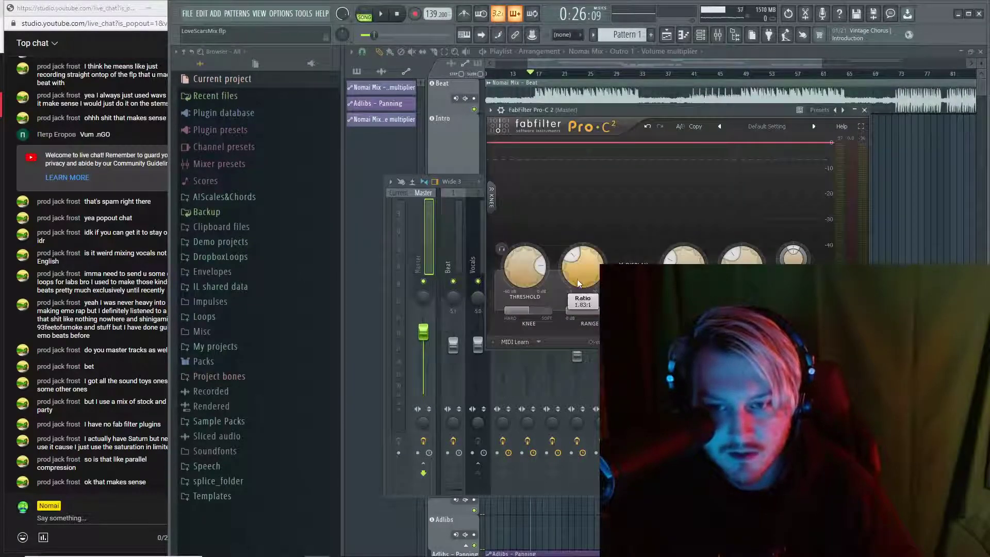
left_click_drag(580, 281, 581, 283)
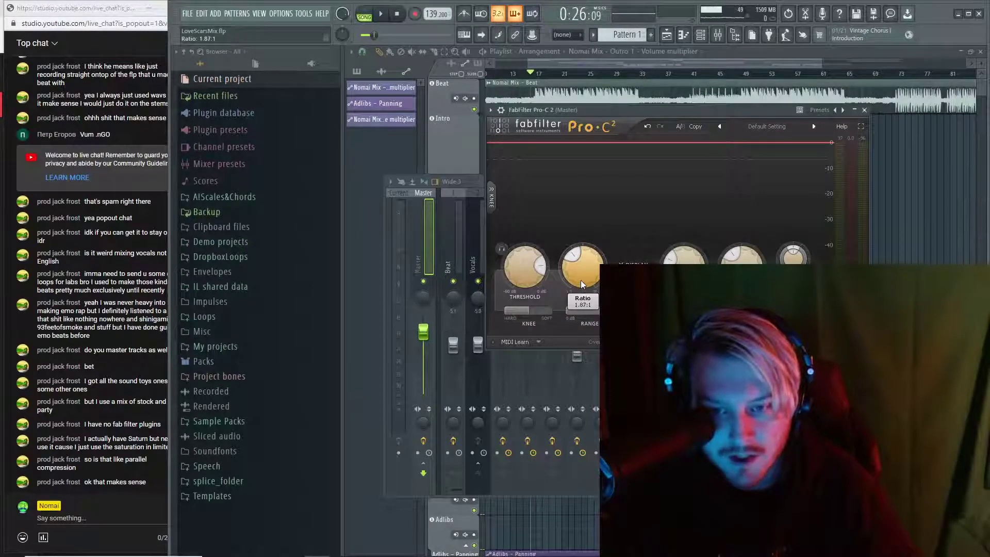
mouse_move(518, 281)
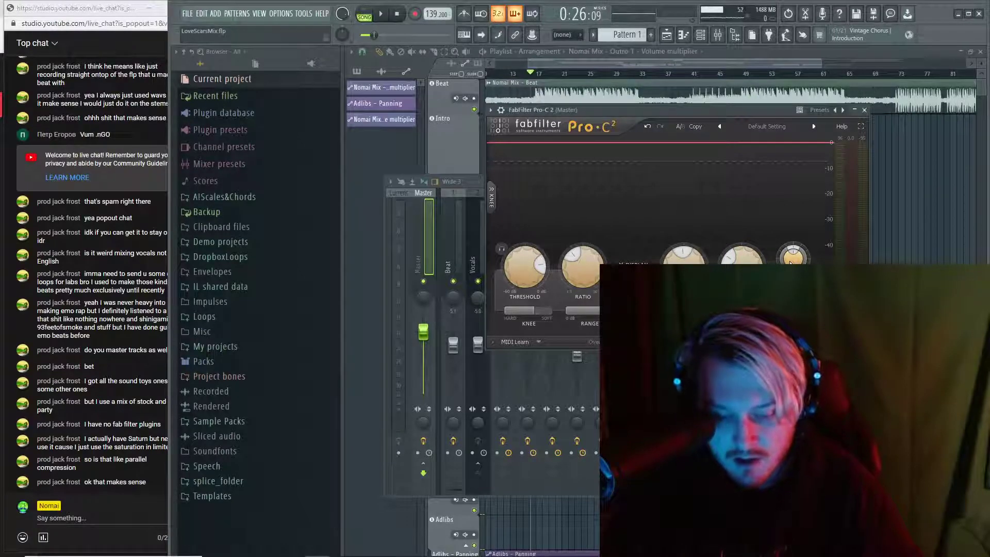
mouse_move(790, 262)
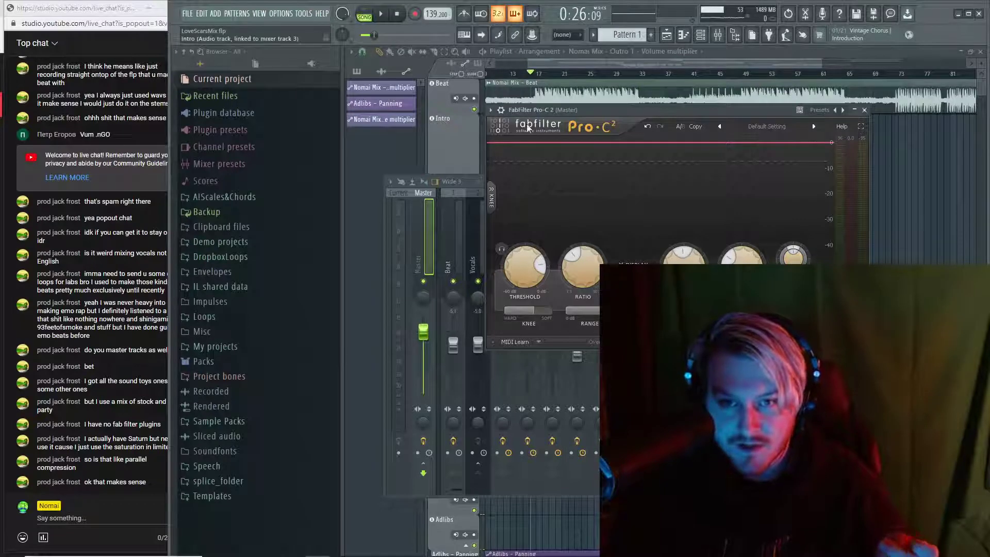
Fine-tune the Master compressor's threshold to about -9 dB, its knee to 32.48 dB and its attack during playback, and toggle its bypass to compare
left_click_drag(592, 122, 538, 252)
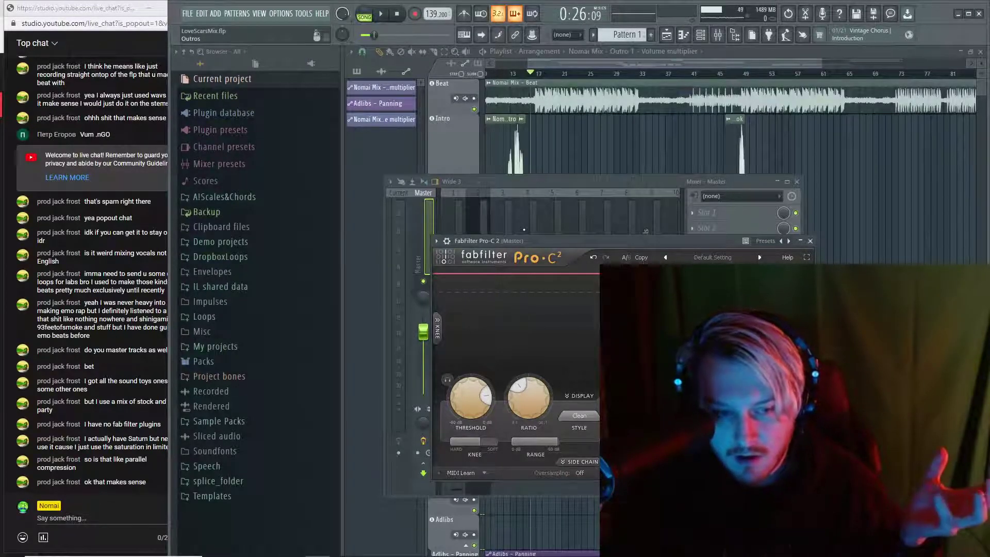
key("space")
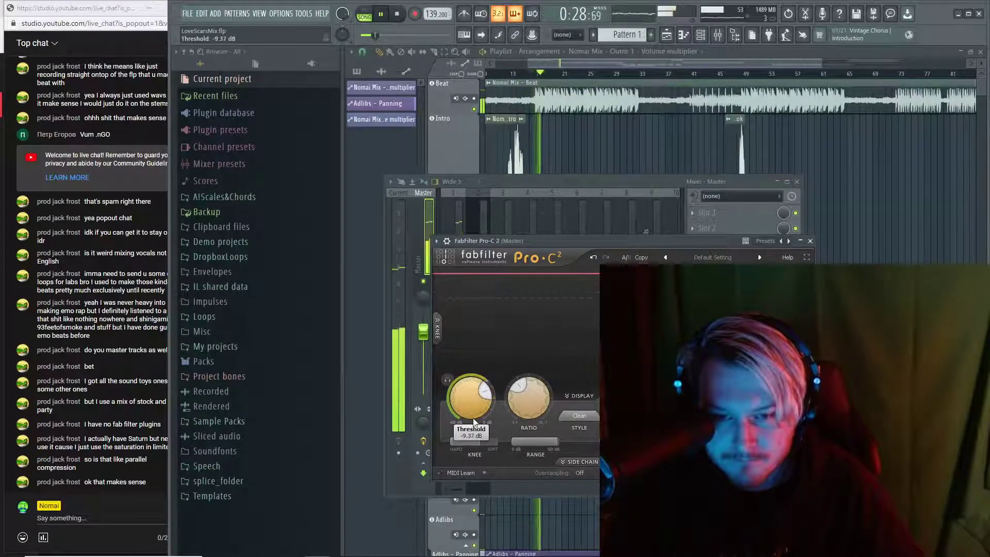
mouse_move(474, 411)
left_click_drag(475, 411, 473, 395)
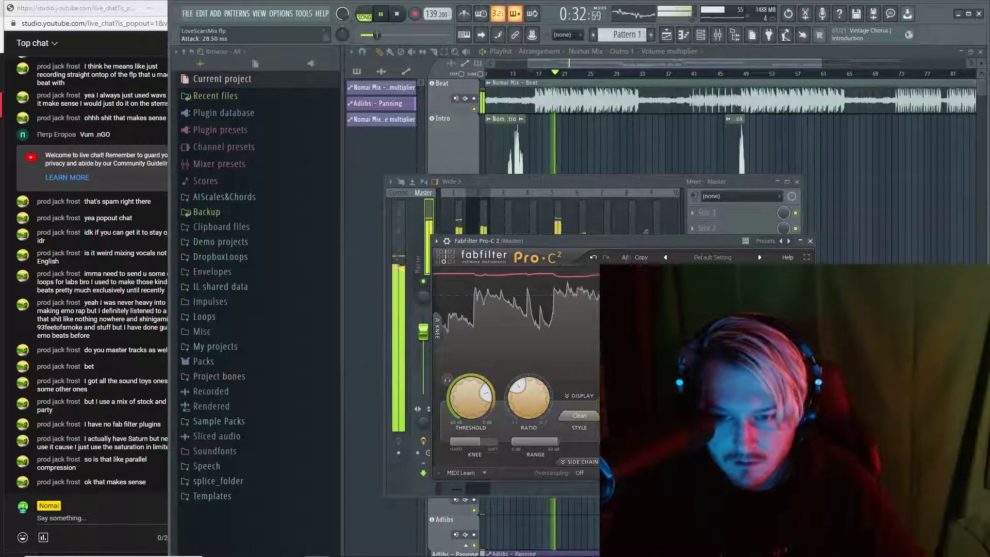
left_click_drag(630, 395, 681, 391)
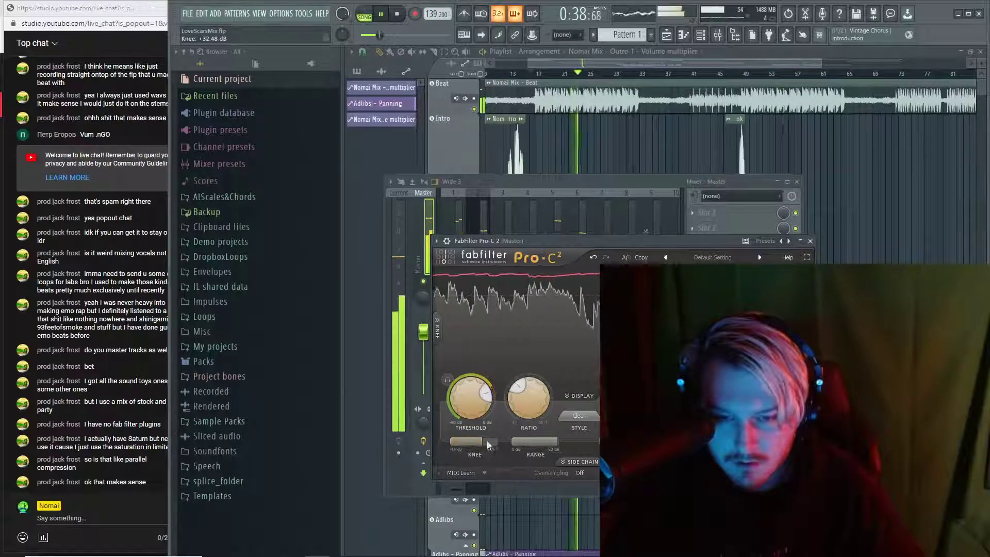
left_click_drag(466, 415, 466, 418)
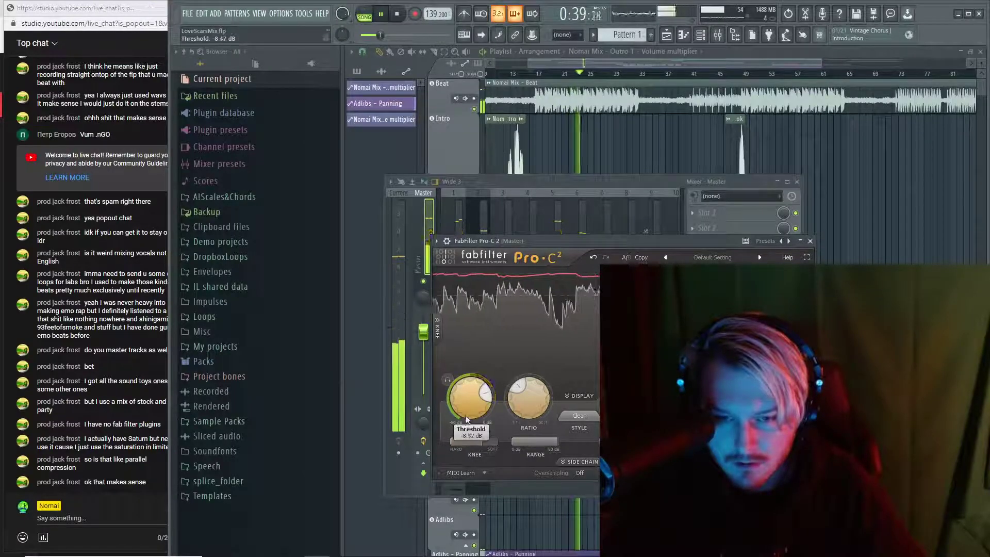
left_click(810, 242)
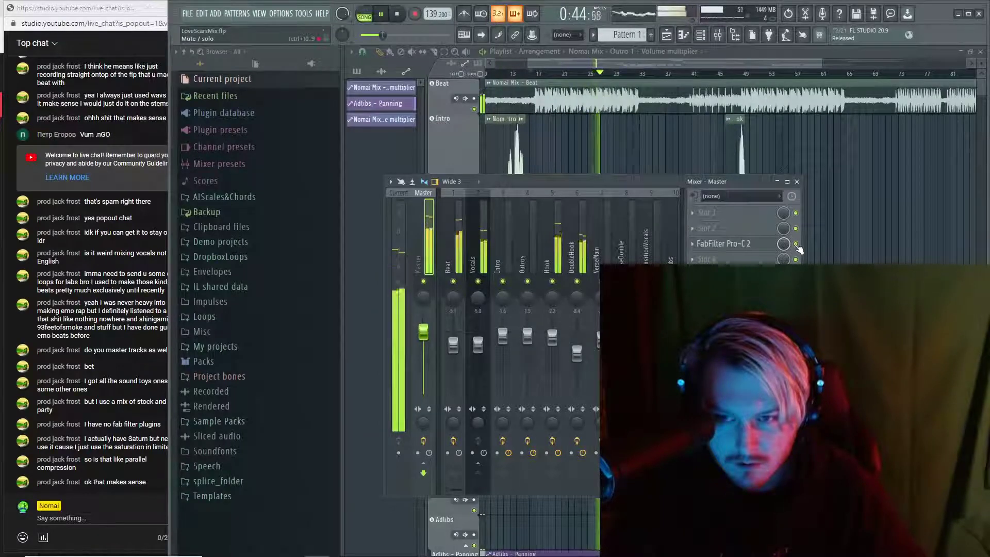
left_click(797, 247)
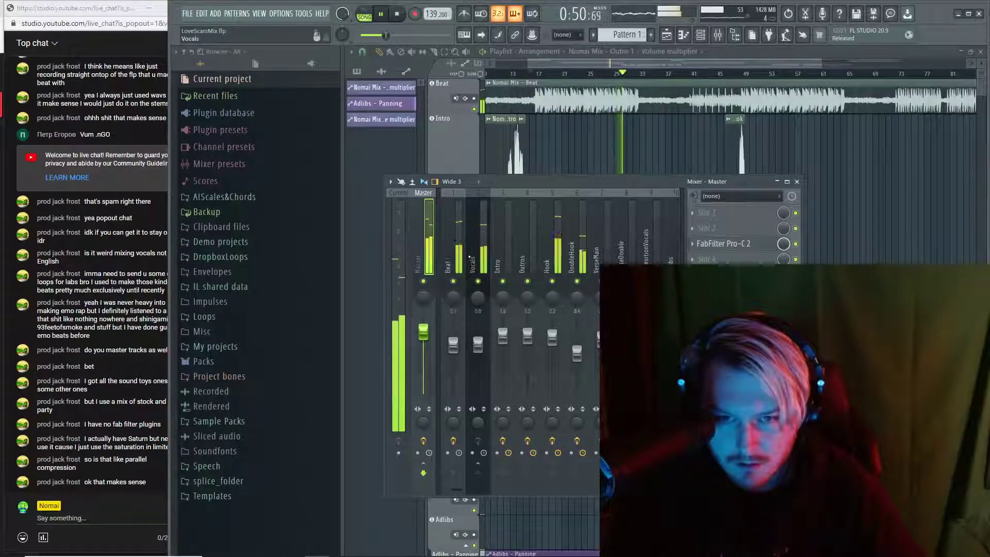
Raise the Vocals bus fader to about -4.1 dB and stop playback
left_click(480, 344)
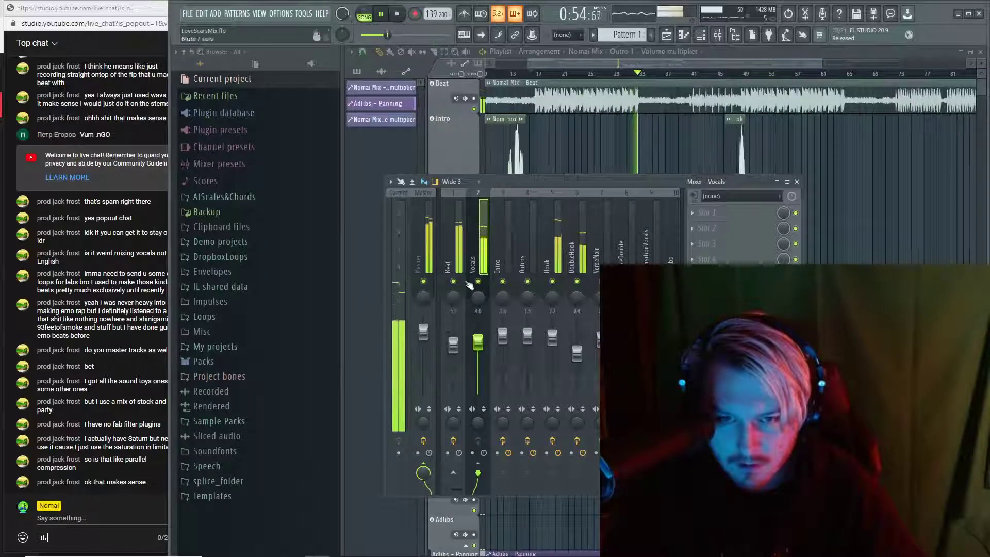
left_click(423, 242)
key("space")
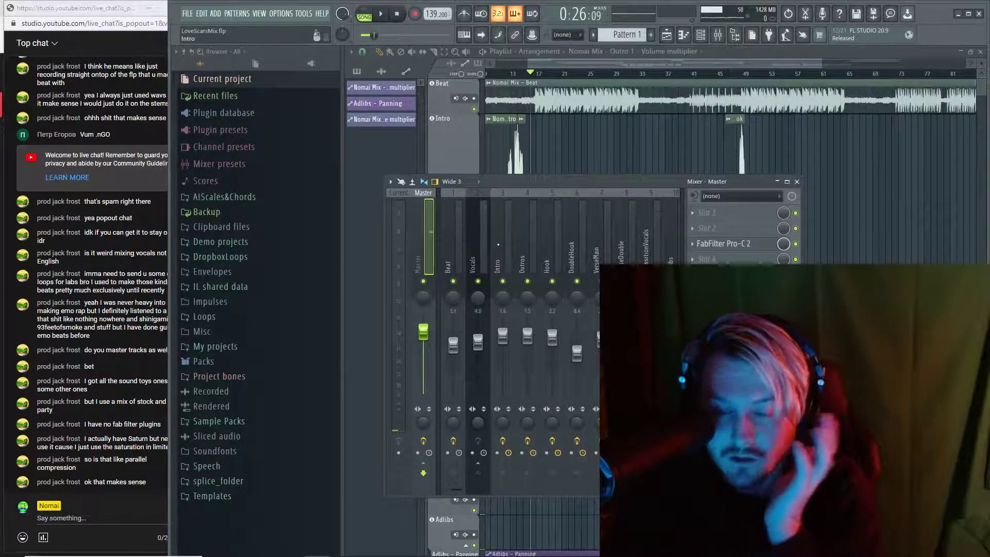
left_click(478, 342)
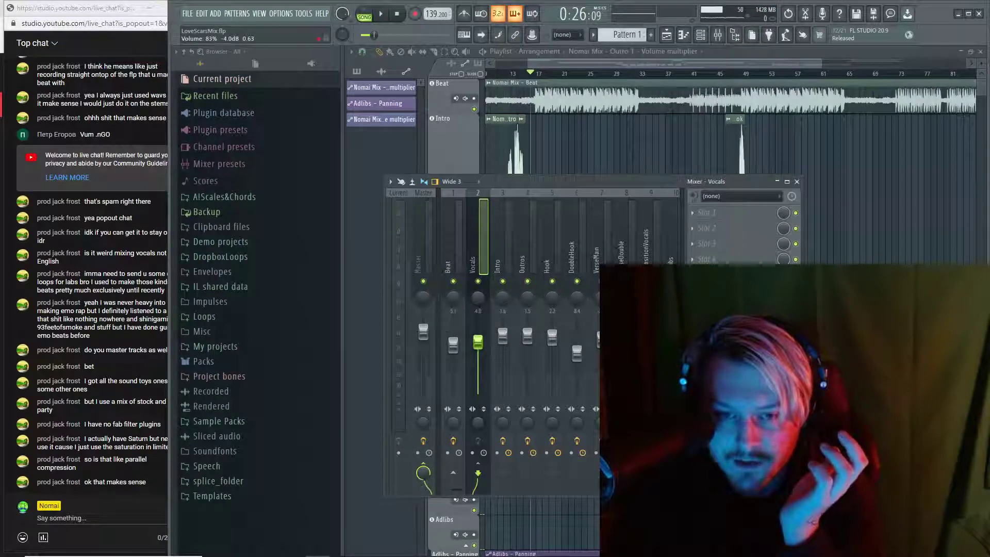
left_click_drag(477, 342, 478, 341)
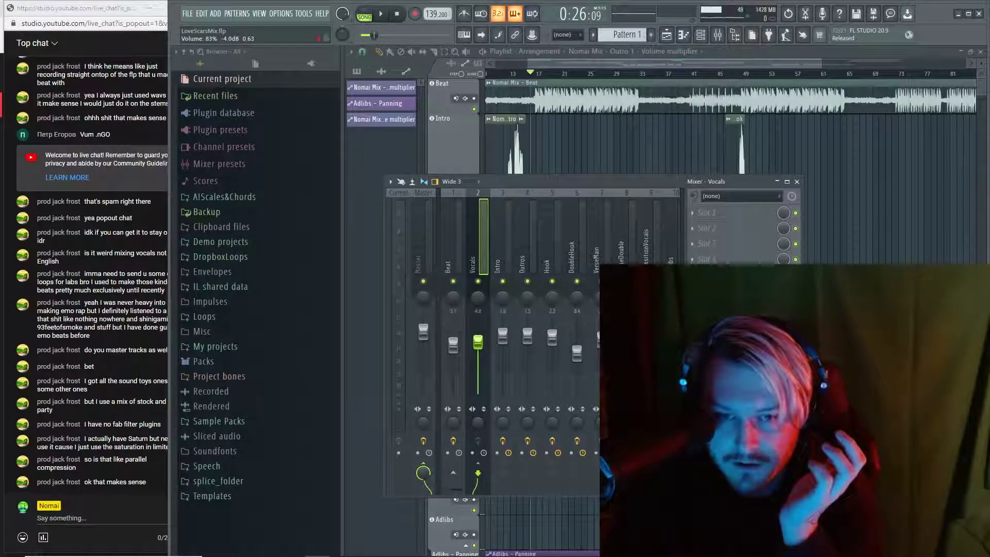
Play the hook and toggle the Master's Pro-C 2 on and off to compare the compressed and uncompressed mix
left_click(419, 258)
key("space")
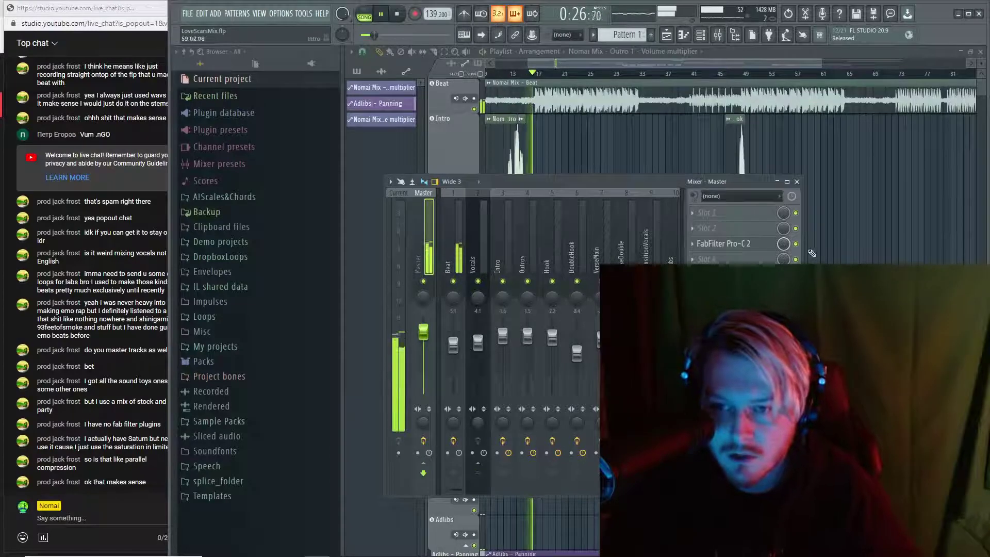
left_click(796, 244)
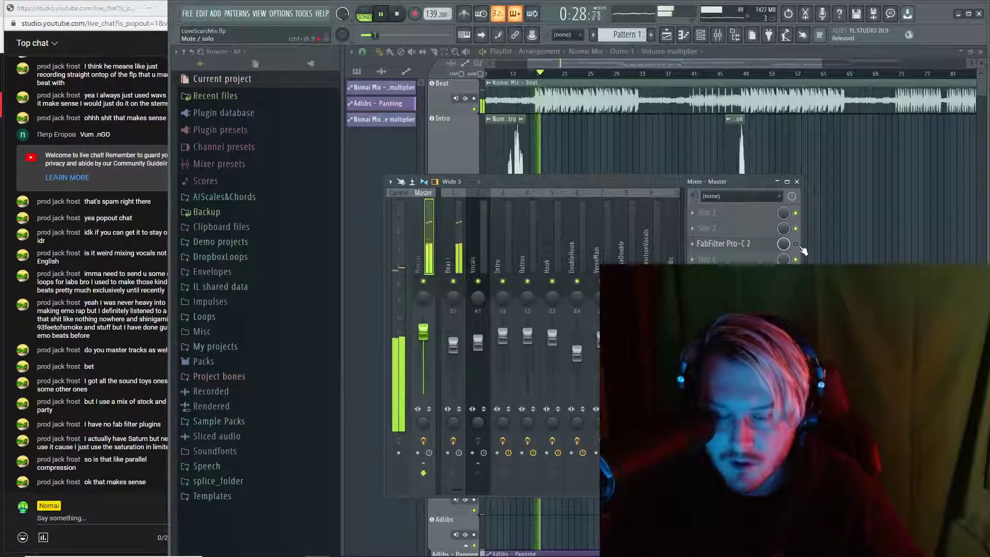
left_click(797, 245)
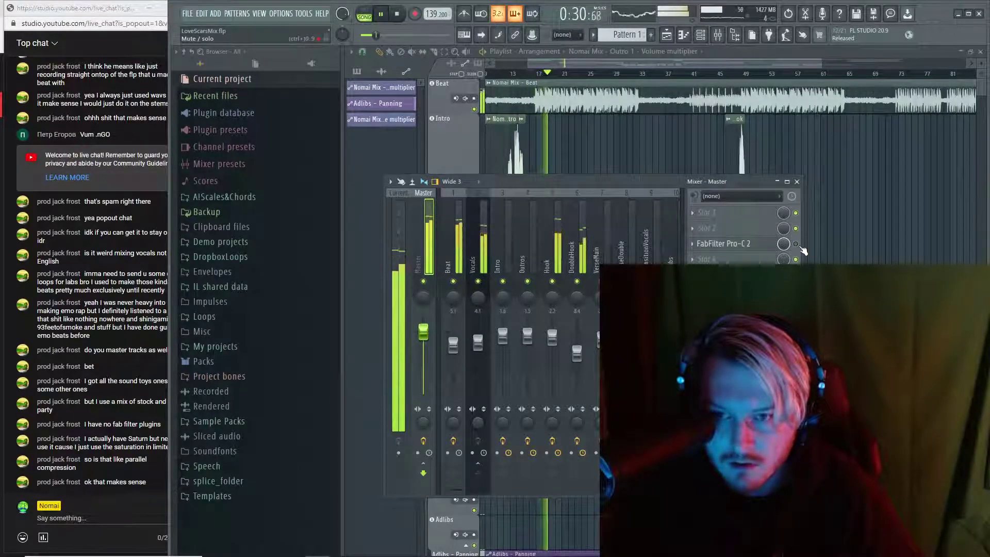
Set the Master compressor's threshold to about -9.72 dB and close the plugin window
left_click(722, 243)
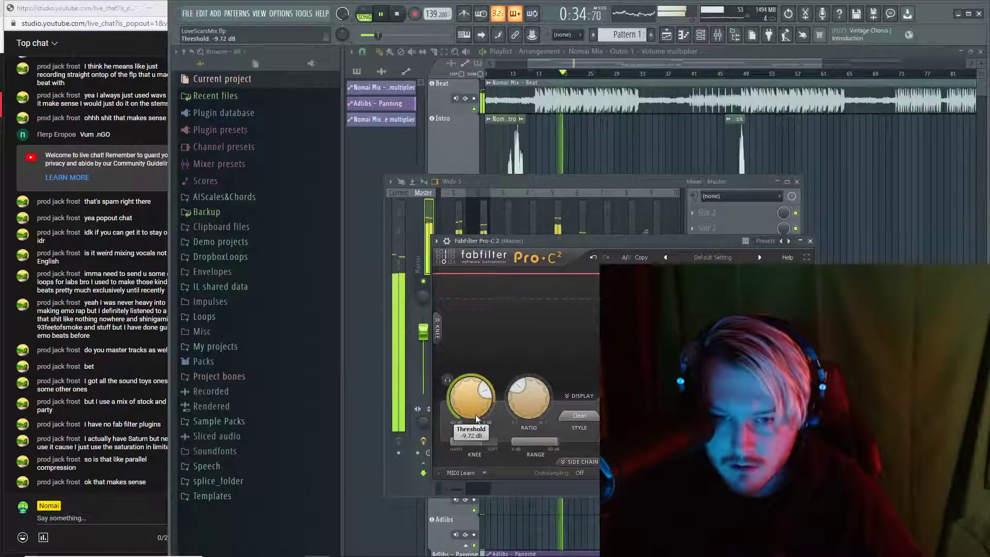
scroll(471, 409, "down", 1)
key("Escape")
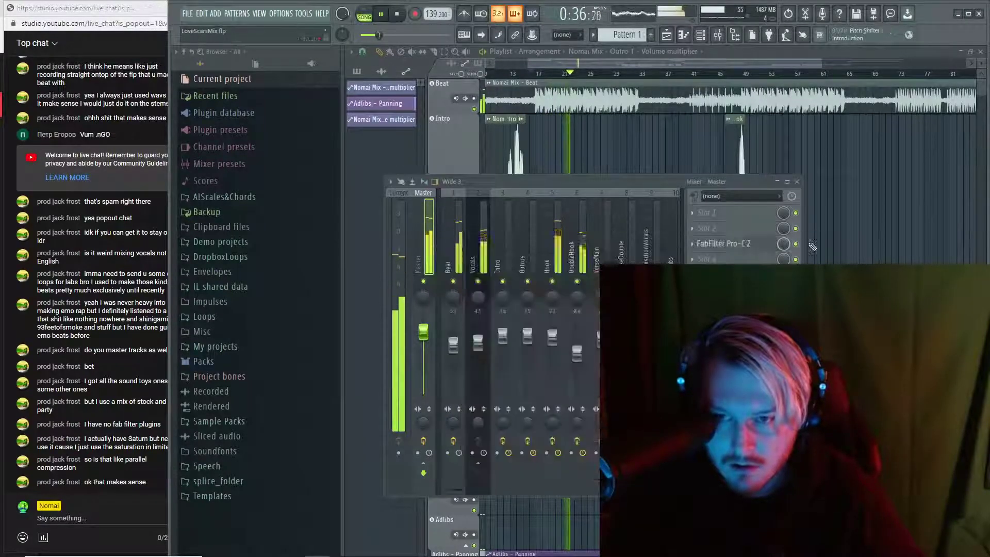
Stop playback, move FabFilter Pro-C 2 to the Master's first effect slot, and check its settings
key("space")
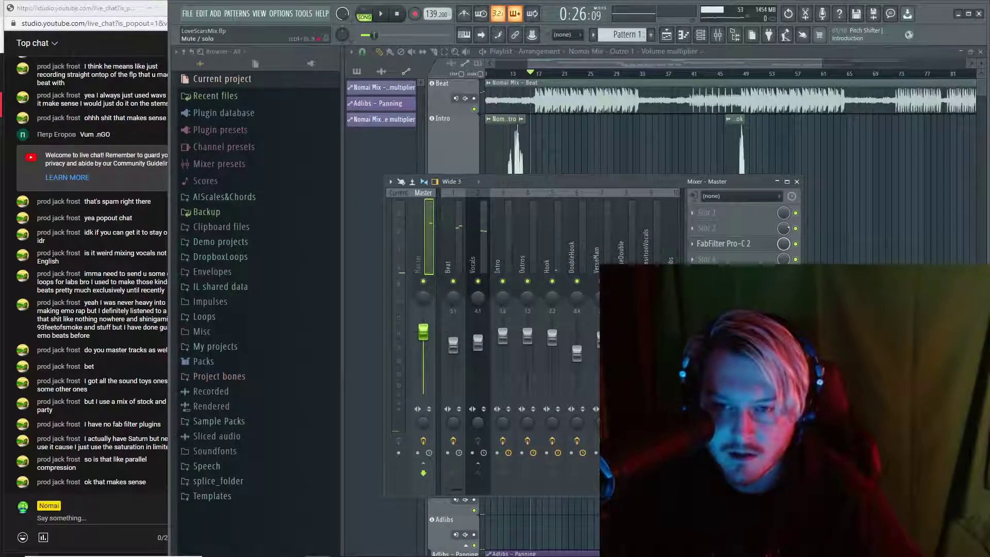
left_click_drag(723, 243, 741, 216)
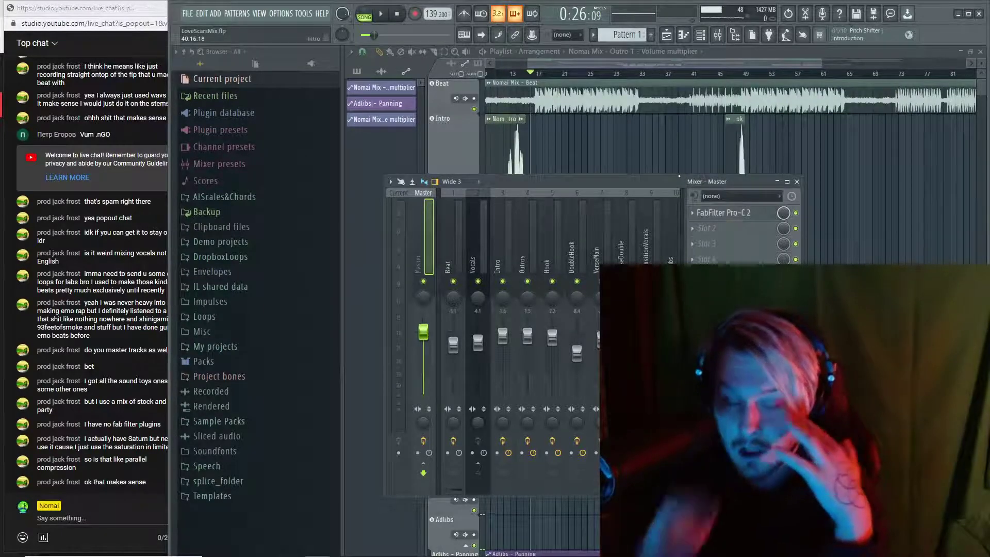
left_click(742, 213)
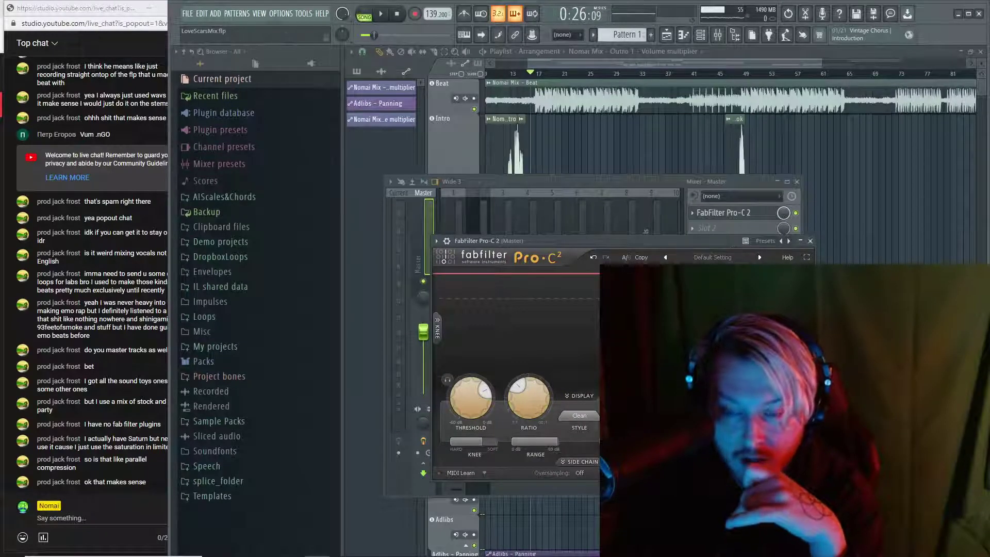
left_click(717, 257)
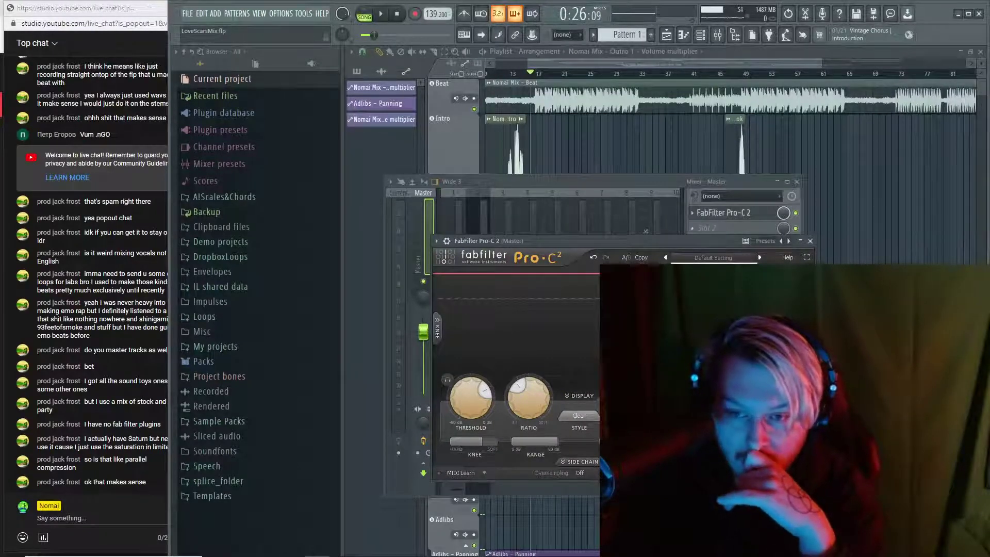
left_click(811, 240)
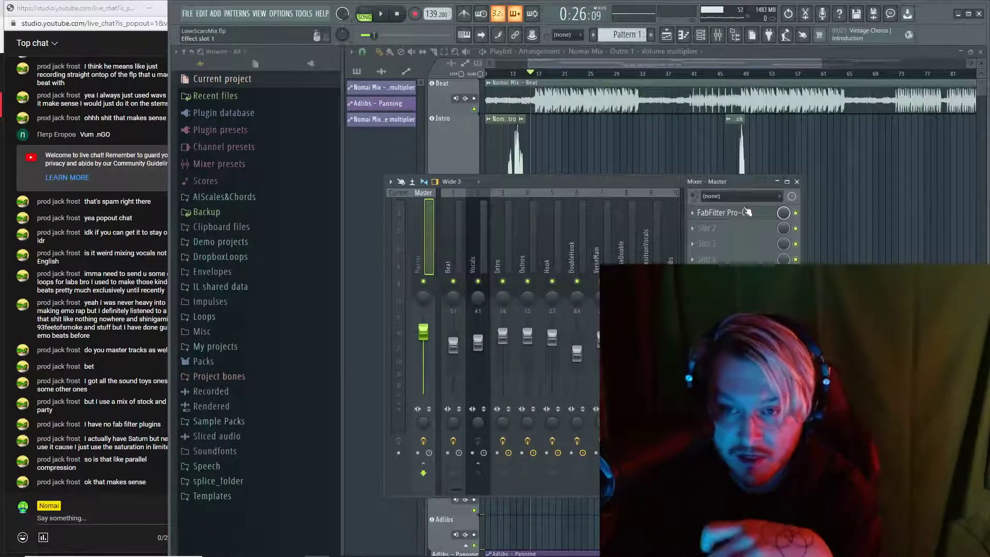
left_click(452, 242)
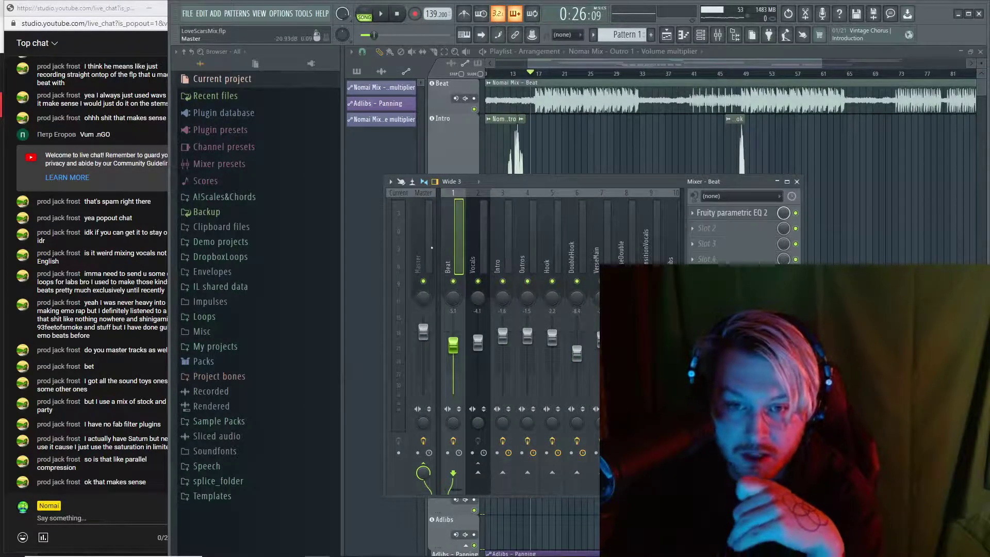
left_click(425, 247)
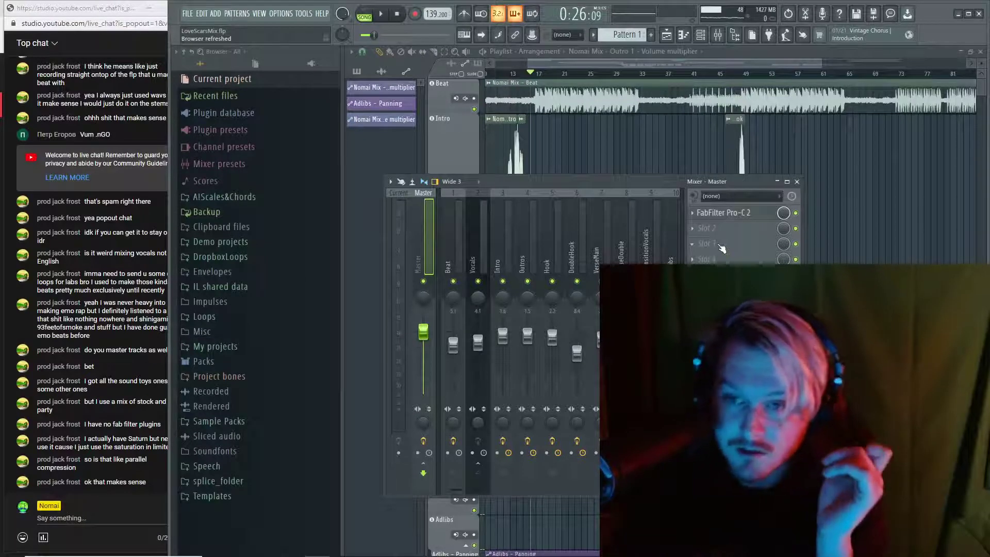
Load FabFilter Pro-L 2 in the Master's second effect slot and choose its EDM - Aggressive and Tight preset
left_click(706, 233)
mouse_move(852, 254)
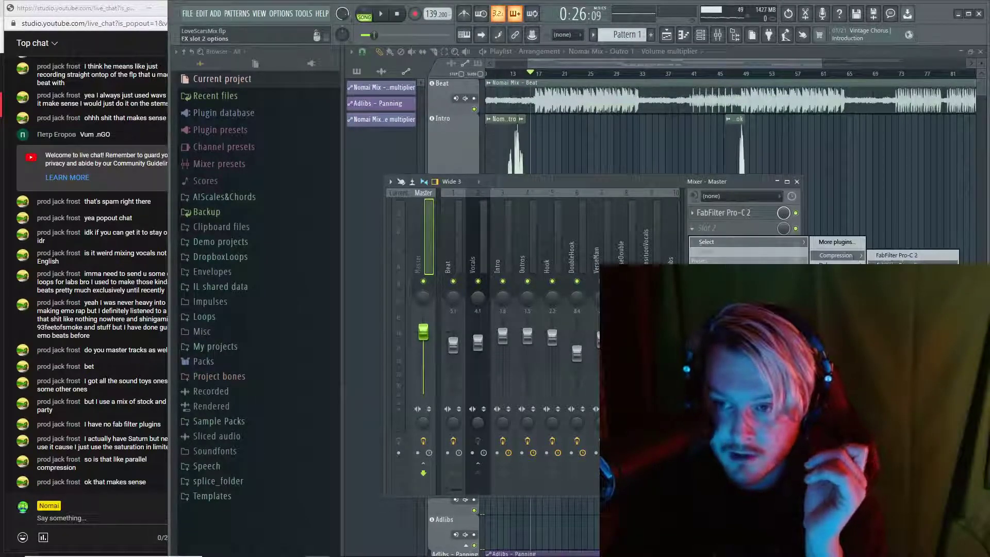
left_click(895, 264)
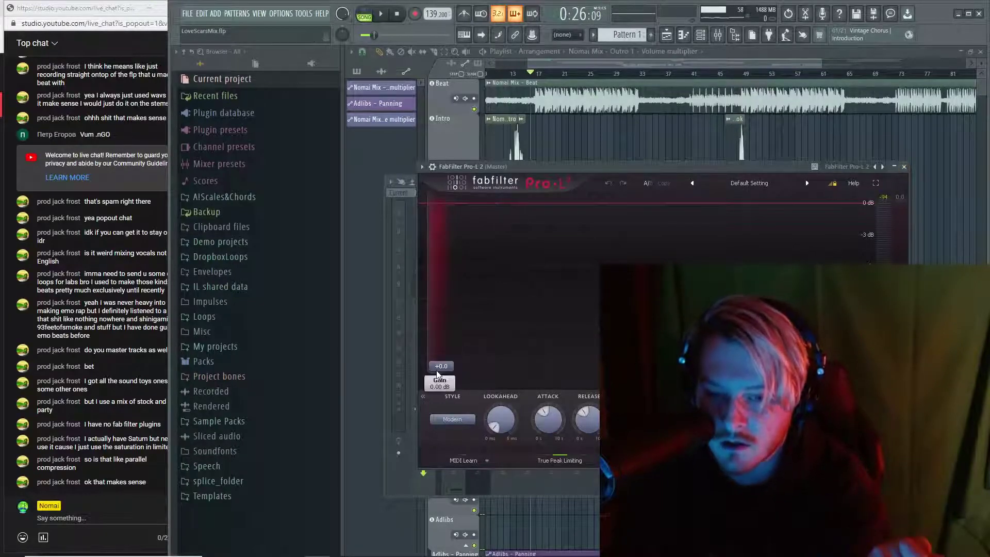
left_click(749, 183)
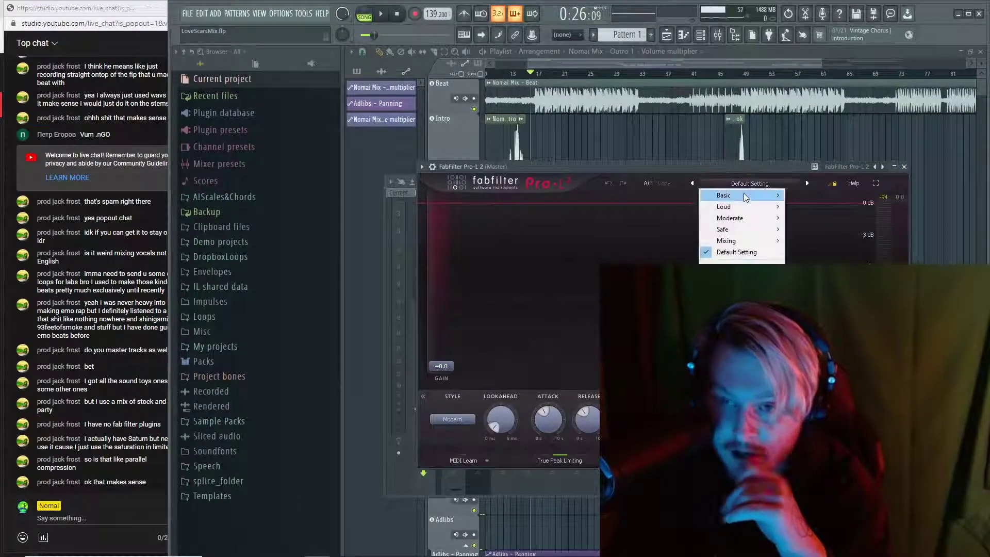
mouse_move(747, 206)
left_click(851, 218)
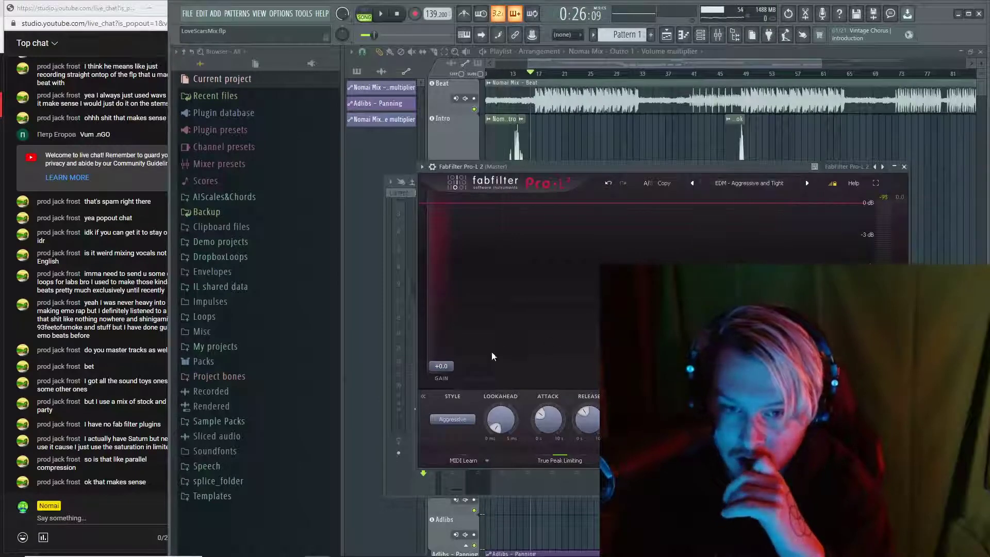
Set the Master limiter's gain to about +4.83 dB while playing the hook, close the plugin window and stop playback
left_click_drag(442, 366, 454, 335)
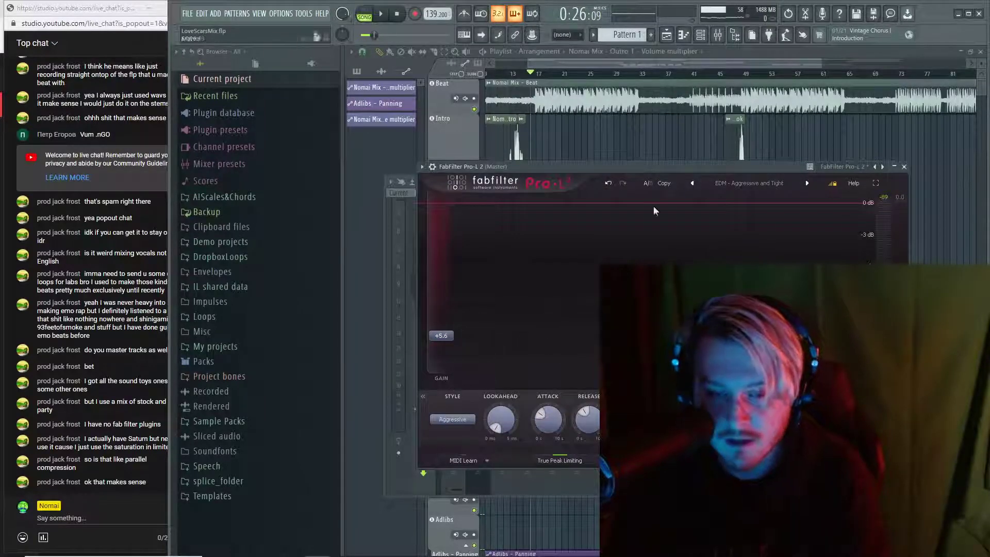
key("Escape")
left_click(750, 233)
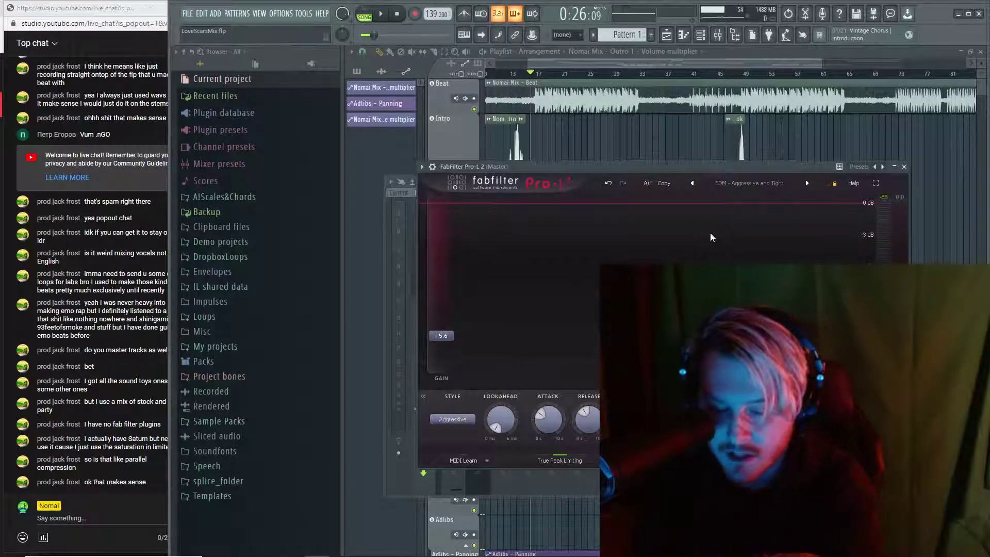
key("space")
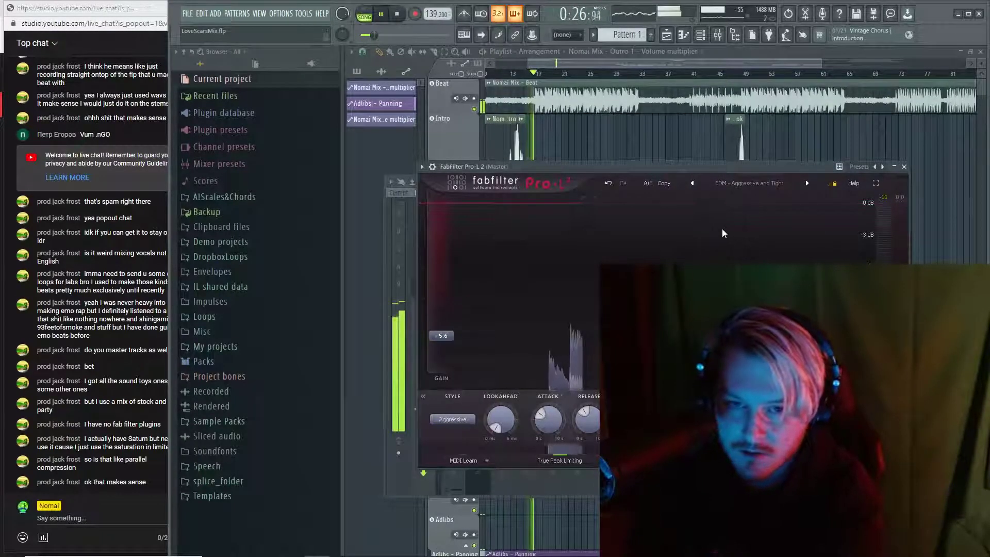
left_click_drag(440, 338, 449, 349)
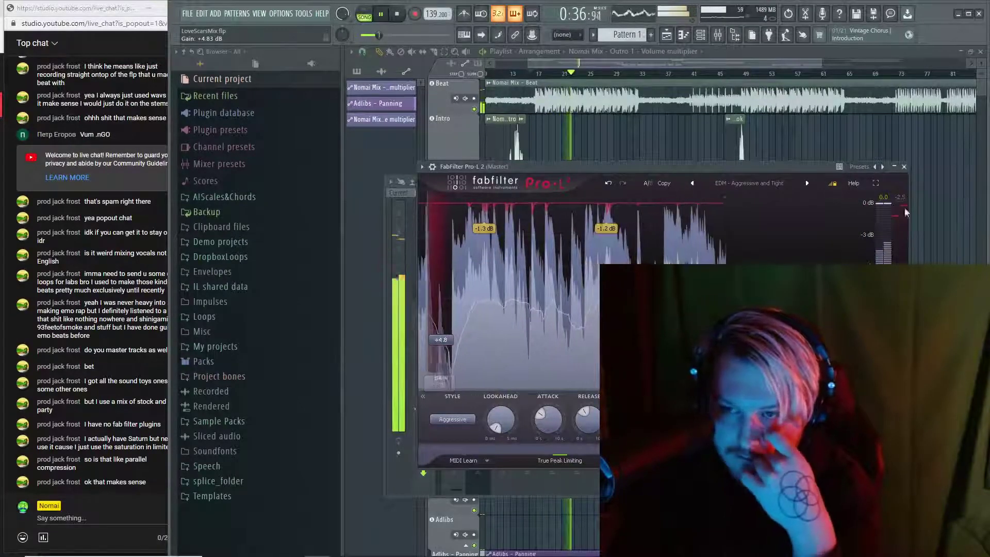
left_click(904, 166)
key("space")
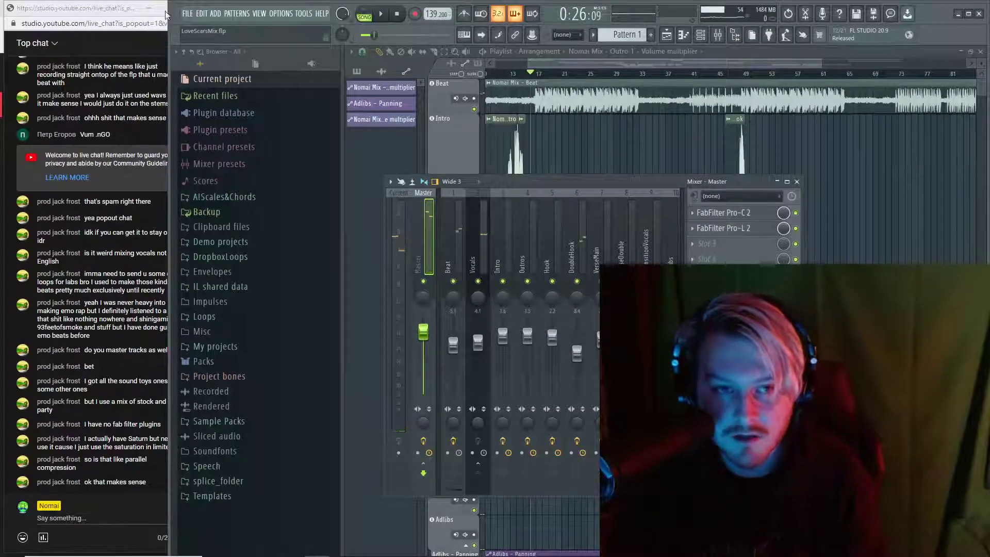
Export the full song as an MP3 named "Love Scars - Mix Draft 1" in the Love Scars folder
left_click(187, 13)
mouse_move(212, 104)
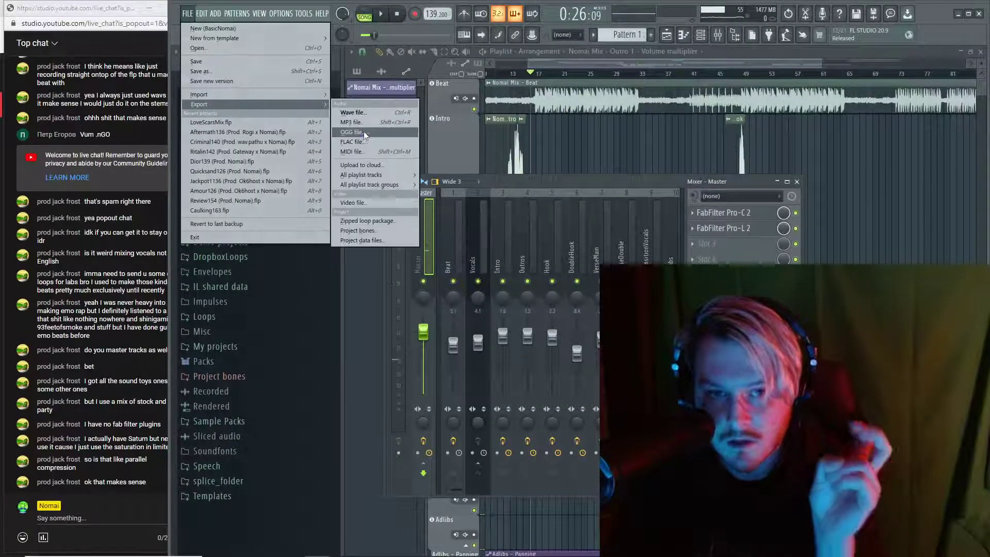
left_click(374, 125)
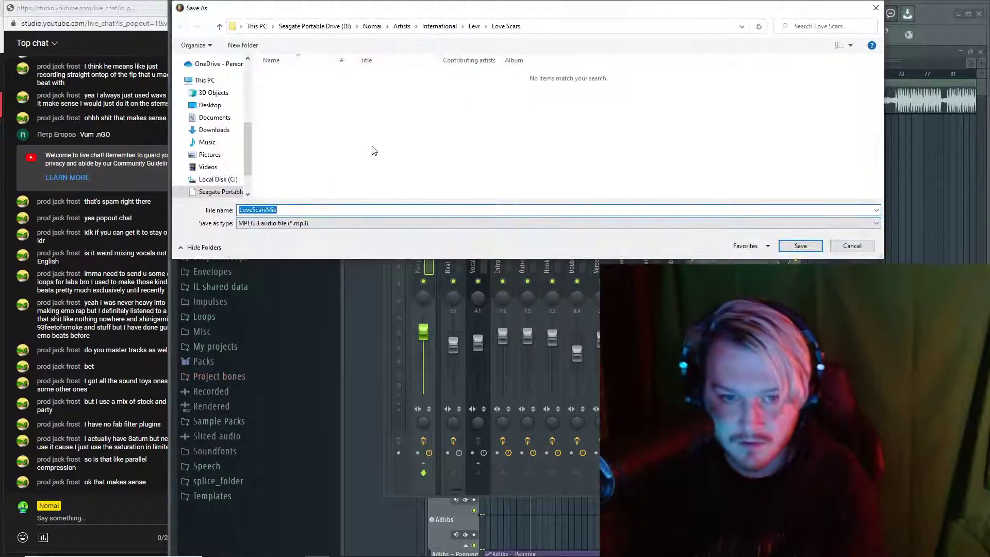
type("Lover")
key("BackSpace")
key("BackSpace")
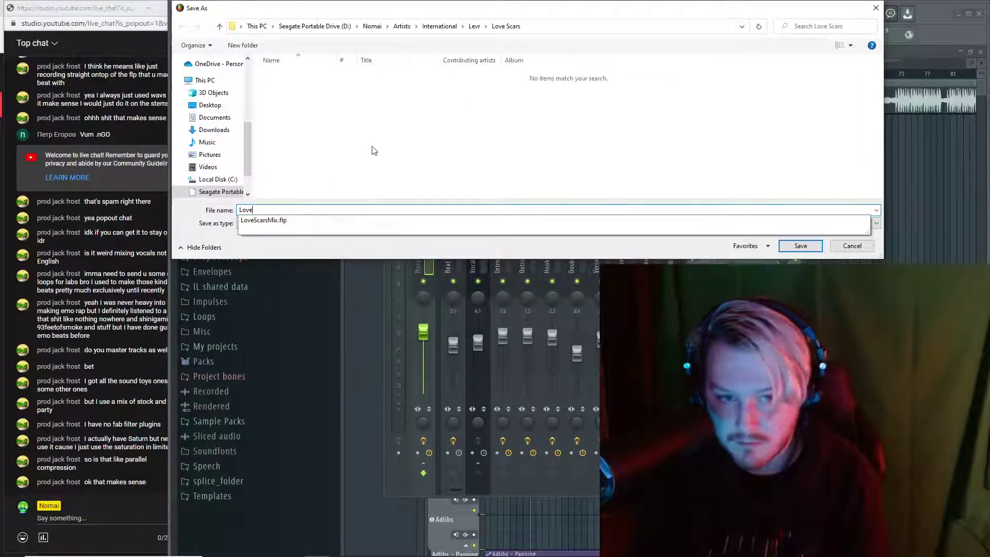
type("Scars - Mix Draft 1")
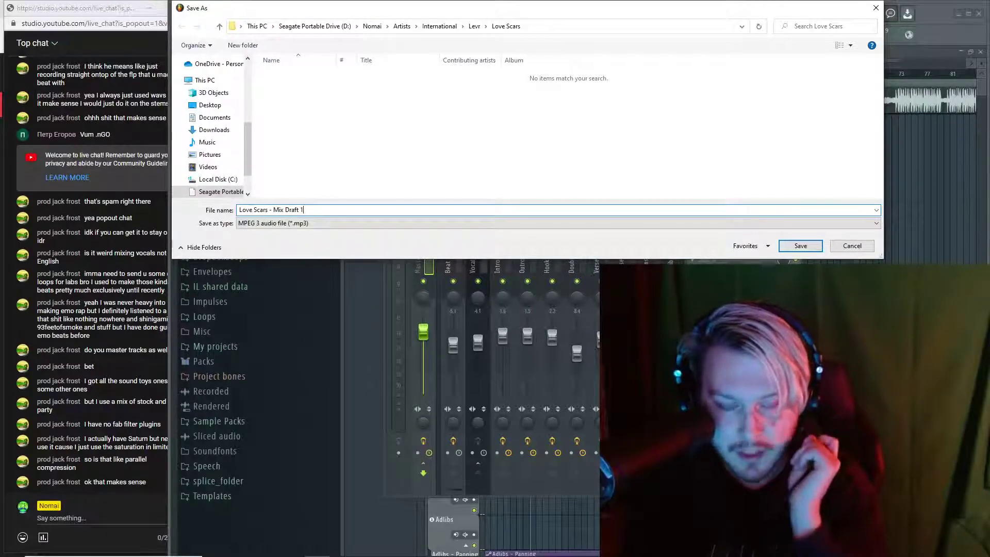
key("Return")
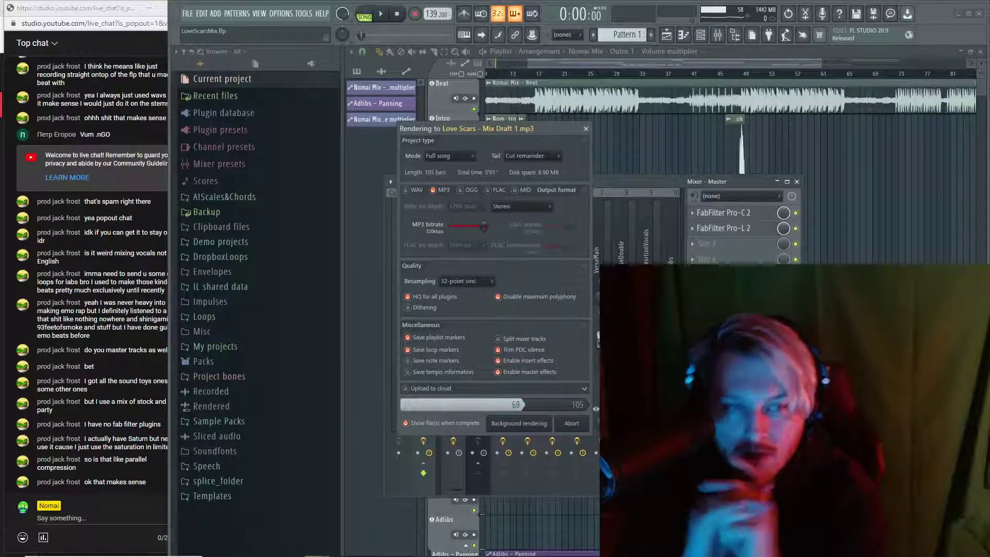
Check the livestream's analytics in YouTube Studio during the render, then put the live chat window back and extend it to full height
left_click(124, 49)
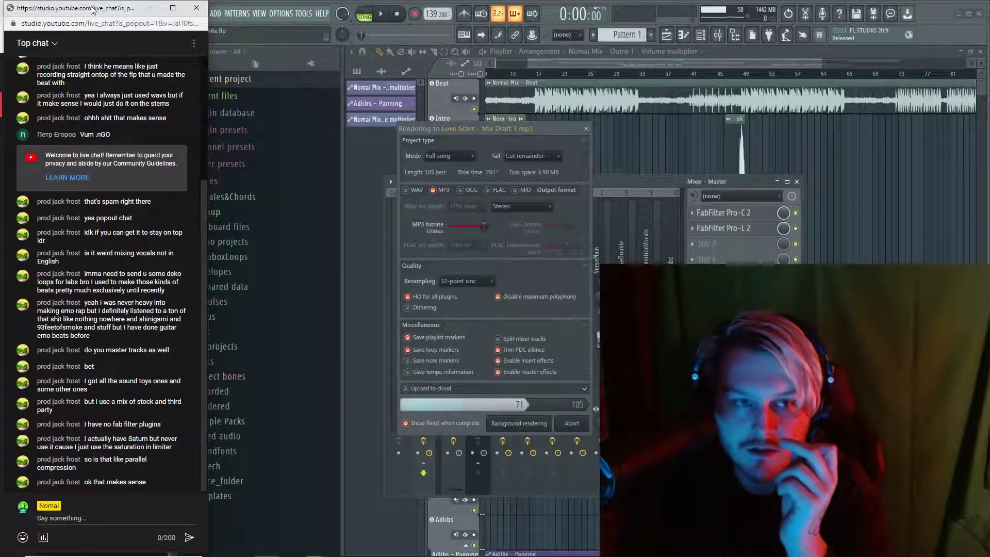
left_click_drag(123, 8, 387, 116)
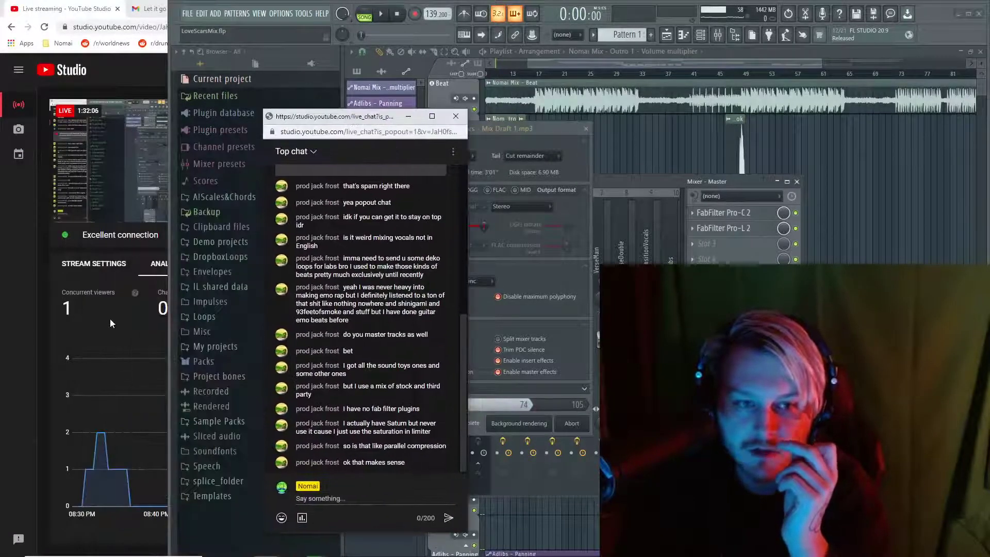
left_click(110, 319)
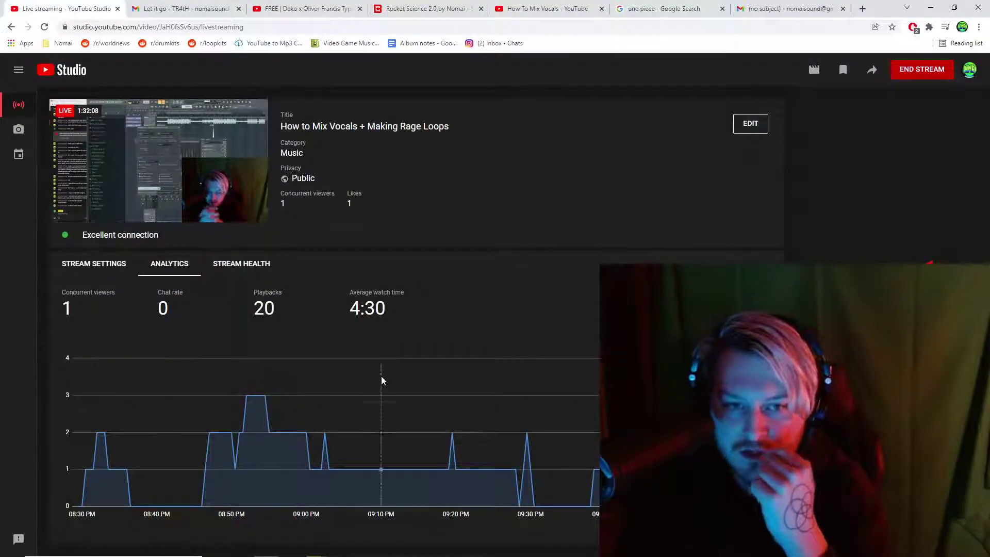
left_click_drag(447, 277, 616, 249)
left_click(617, 249)
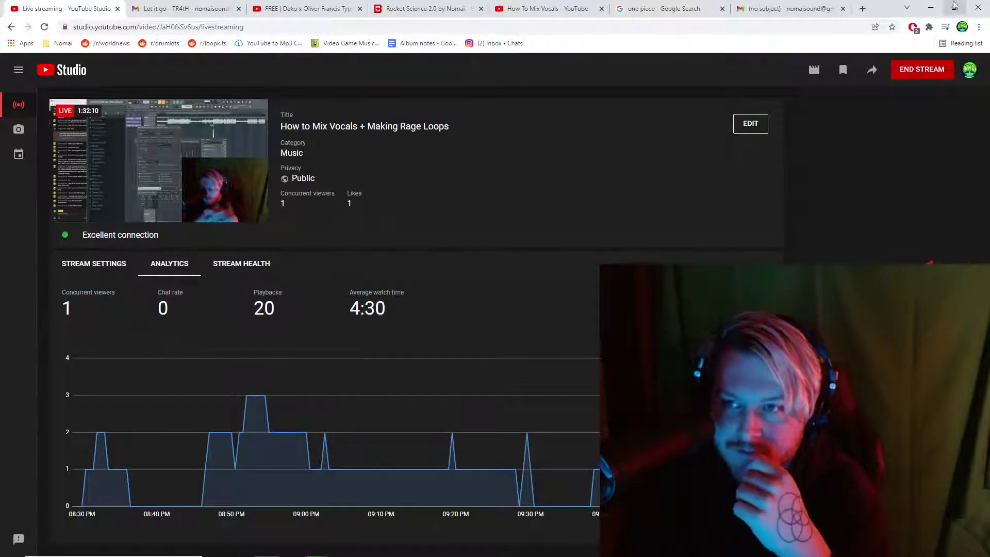
left_click(928, 7)
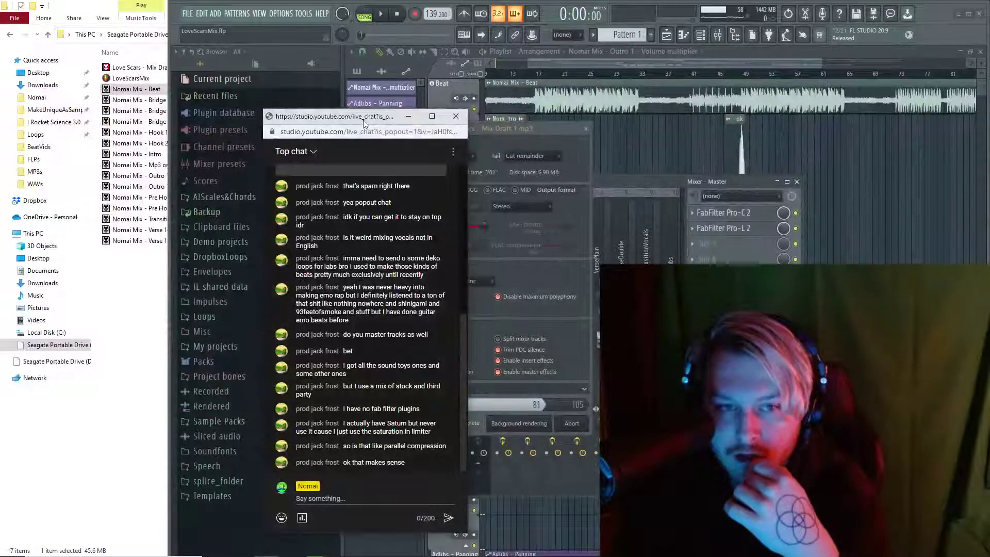
left_click_drag(364, 123, 100, 14)
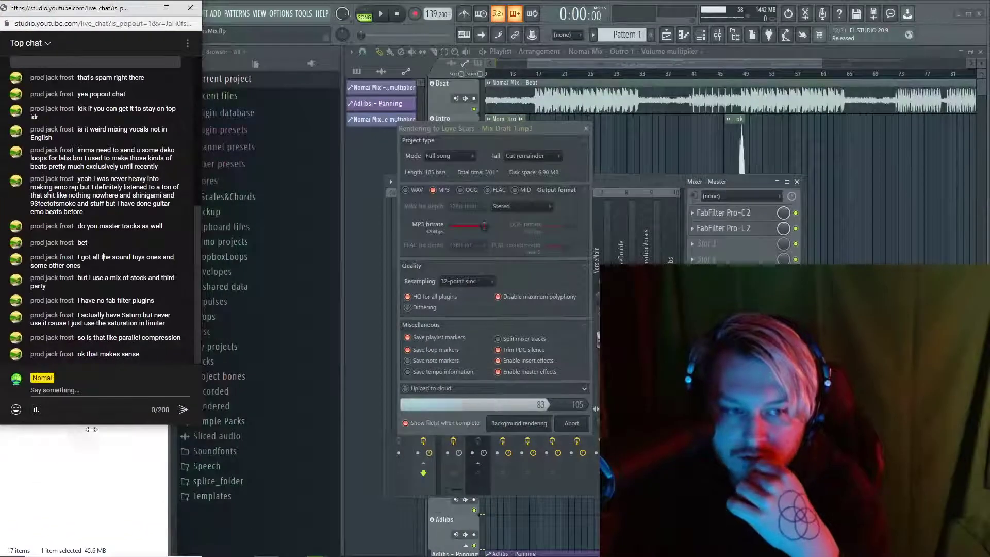
left_click_drag(91, 429, 101, 532)
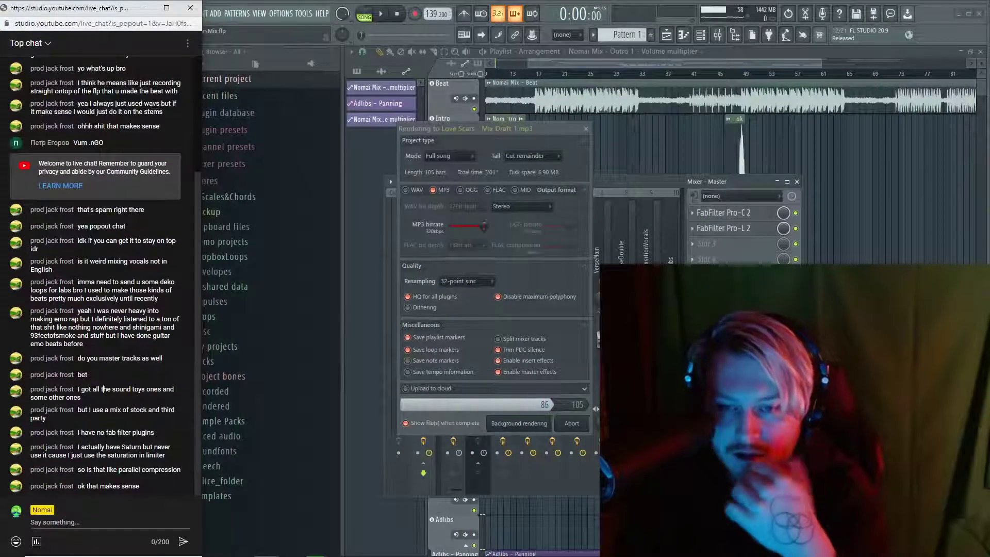
Return to FL Studio and disable FabFilter Pro-L 2 on the Master
left_click(860, 141)
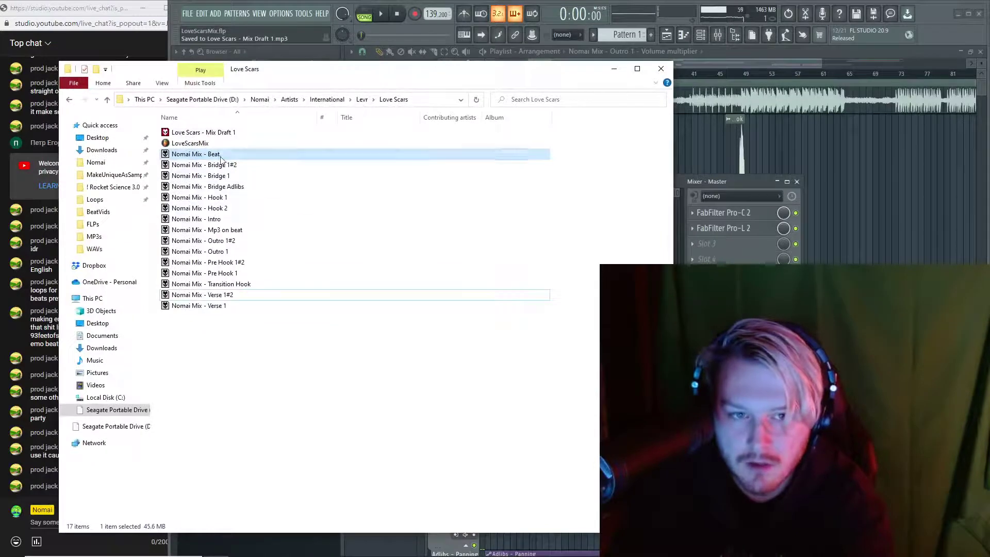
left_click(927, 16)
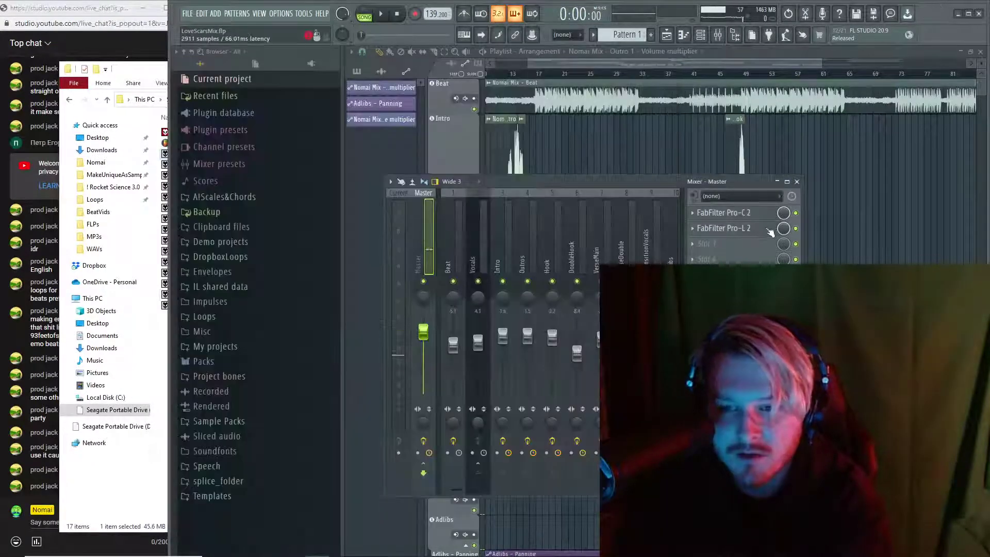
left_click(796, 229)
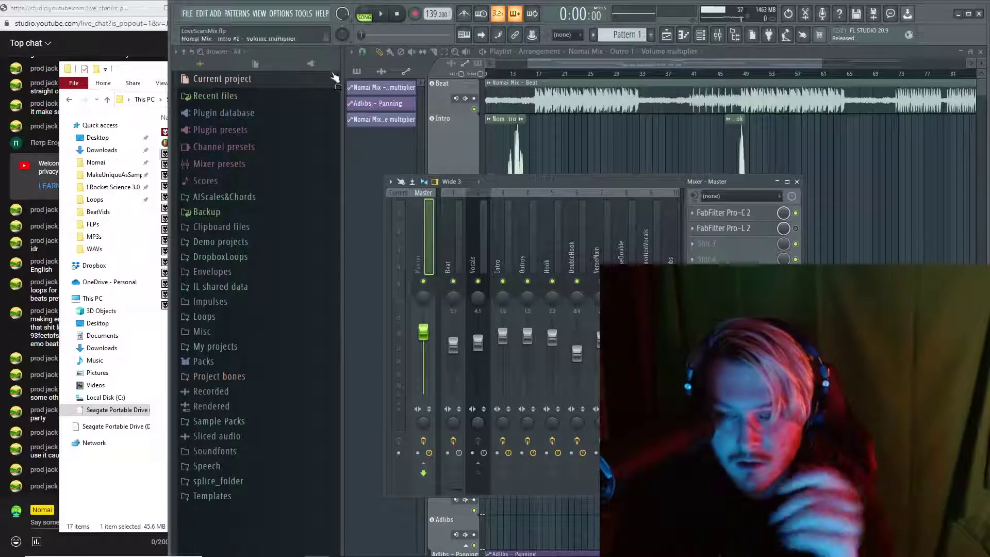
Export the full song as a WAV named "Love Scars - TutRFM" in the Love Scars folder
left_click(187, 13)
mouse_move(229, 104)
left_click(389, 113)
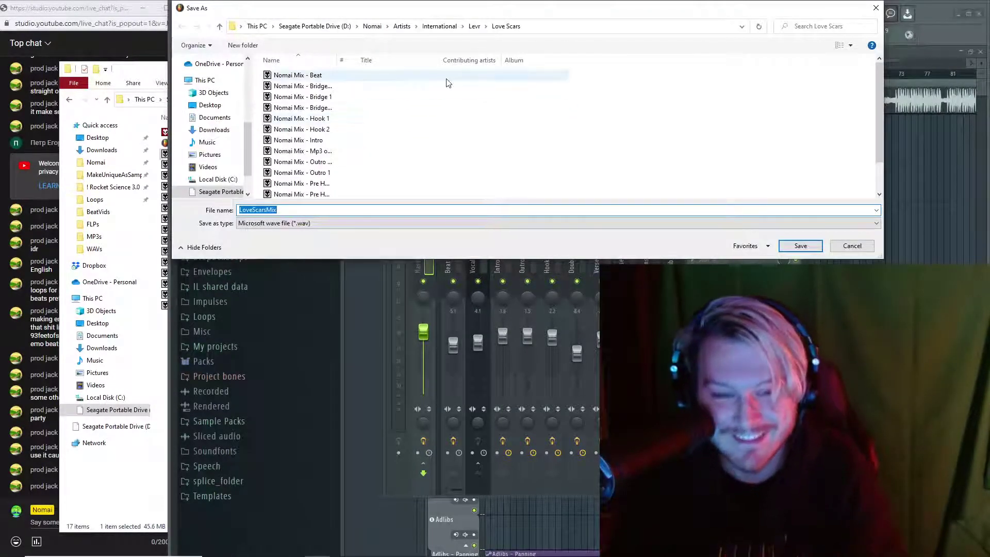
type("LLove")
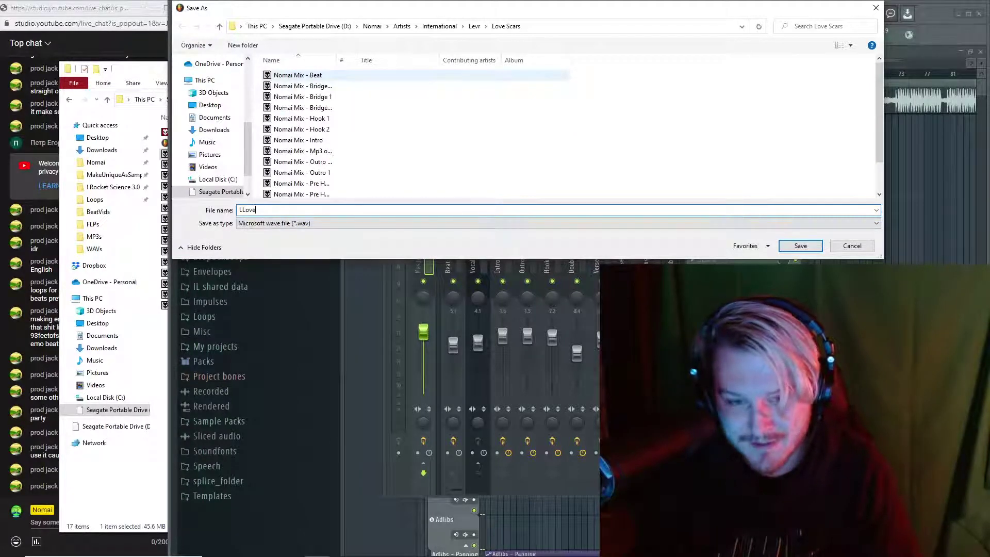
key("BackSpace")
key("BackSpace")
key("BackSpace")
key("BackSpace")
type("Love Scars -")
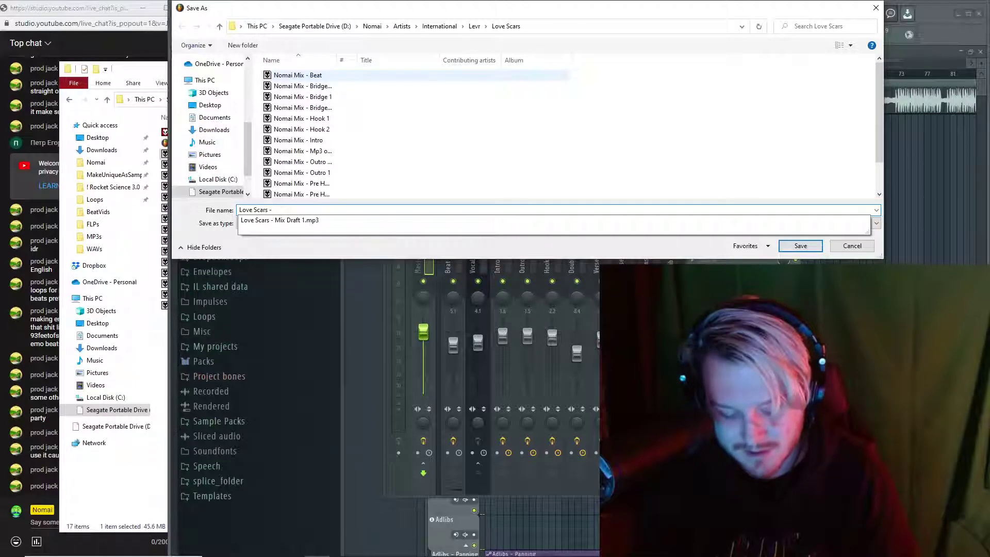
type(" rm")
key("BackSpace")
key("BackSpace")
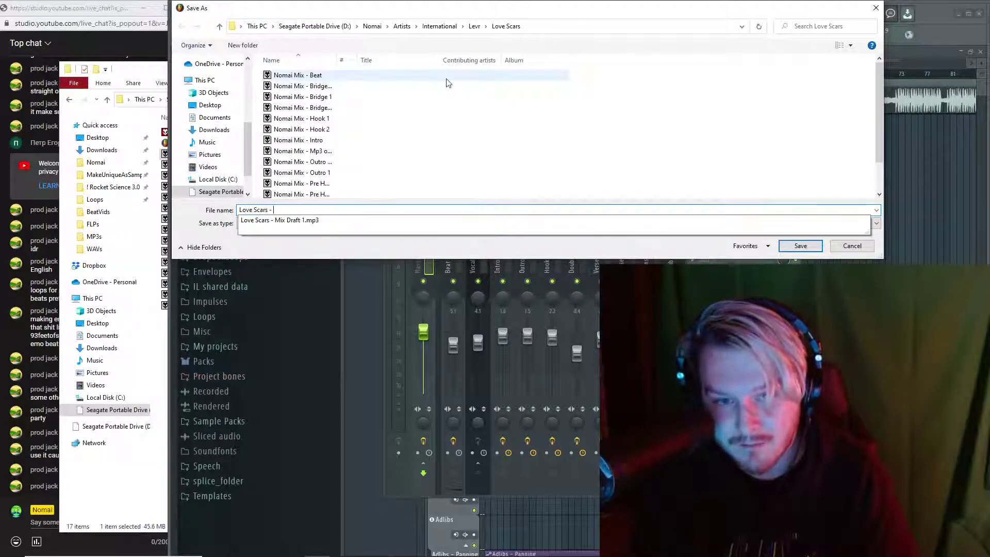
type("RF")
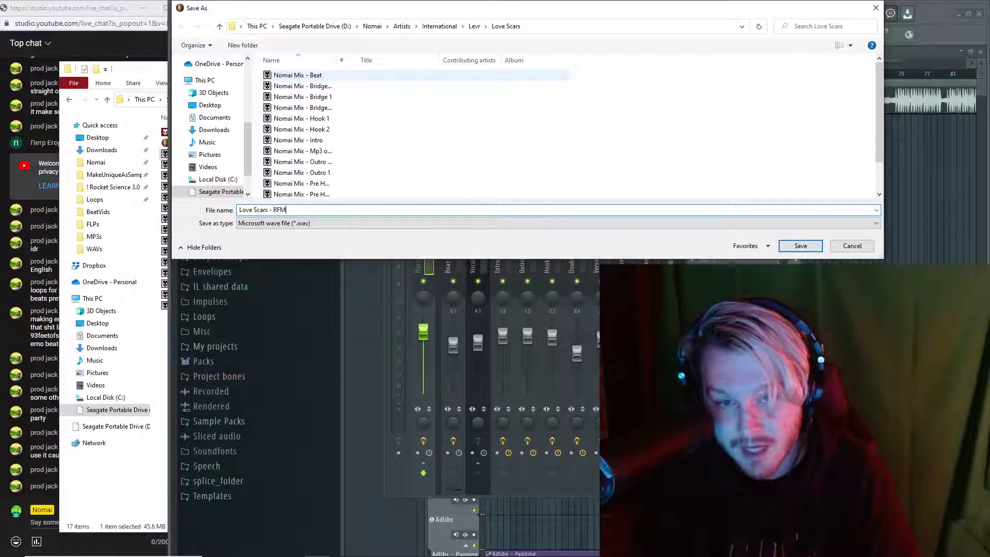
type("M")
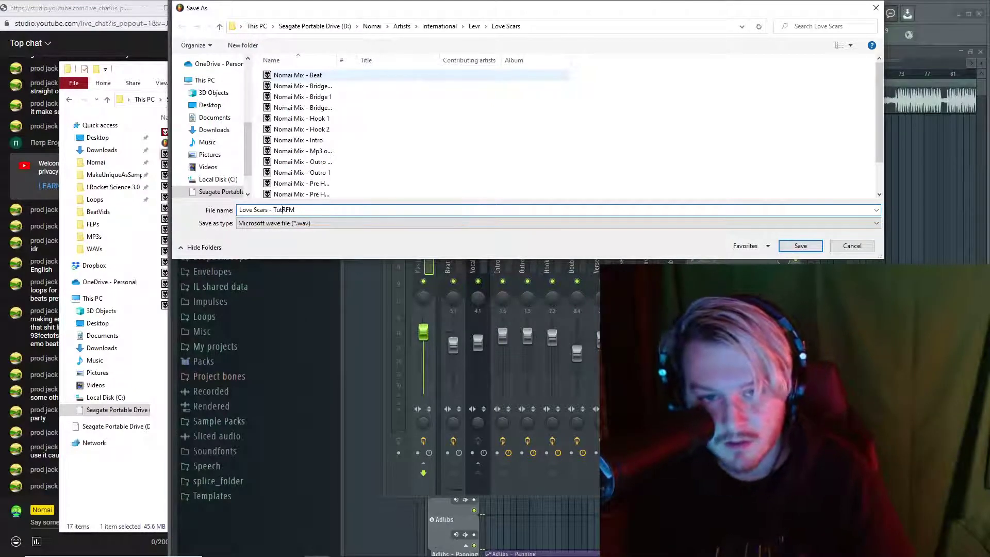
key("Return")
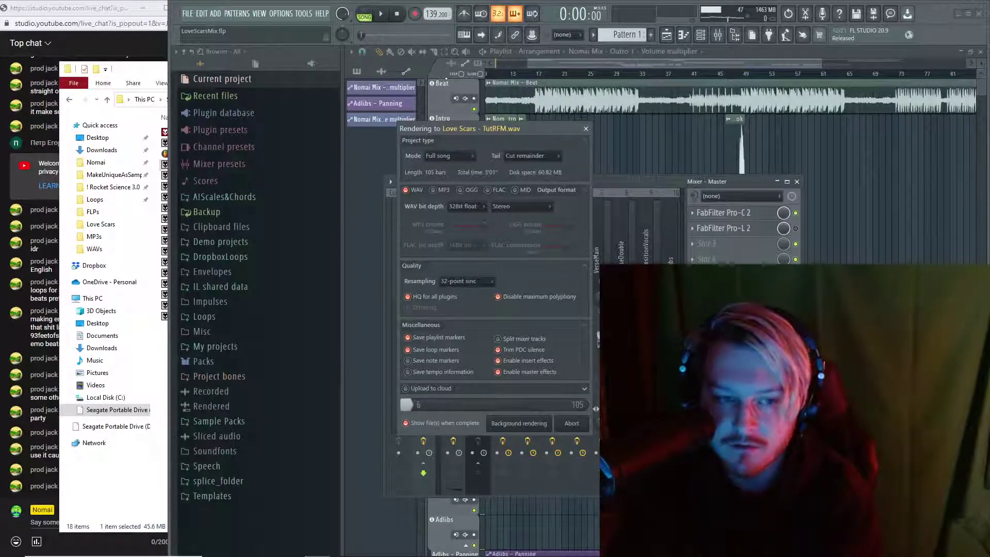
Return from the live chat to FL Studio, hide the mixer and start a new project from the Empty template
left_click(107, 13)
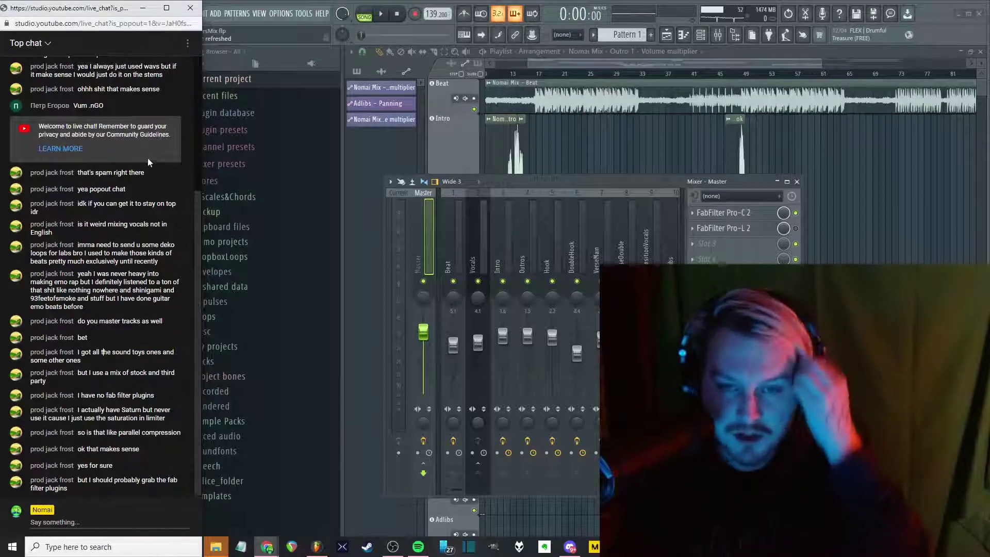
key("alt+Tab")
key("F9")
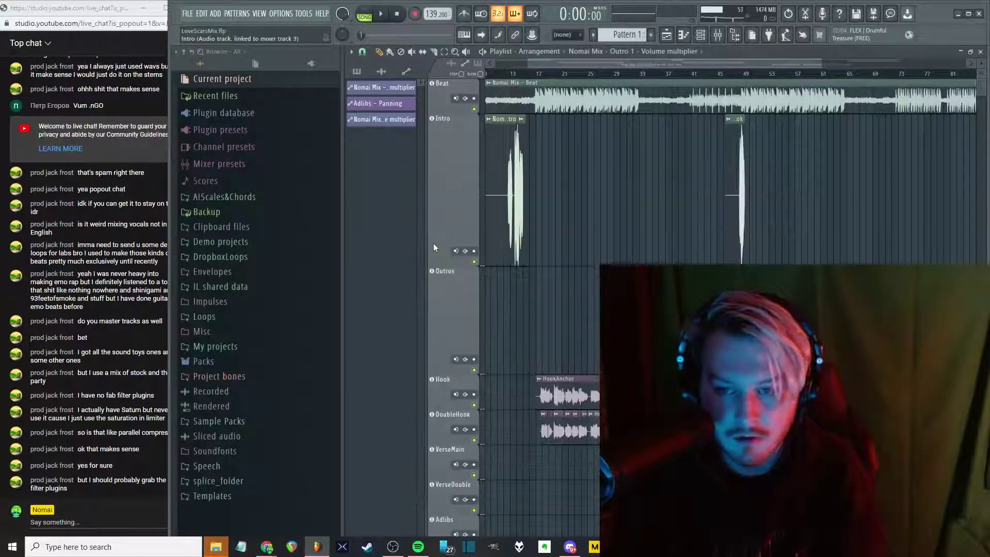
left_click(187, 14)
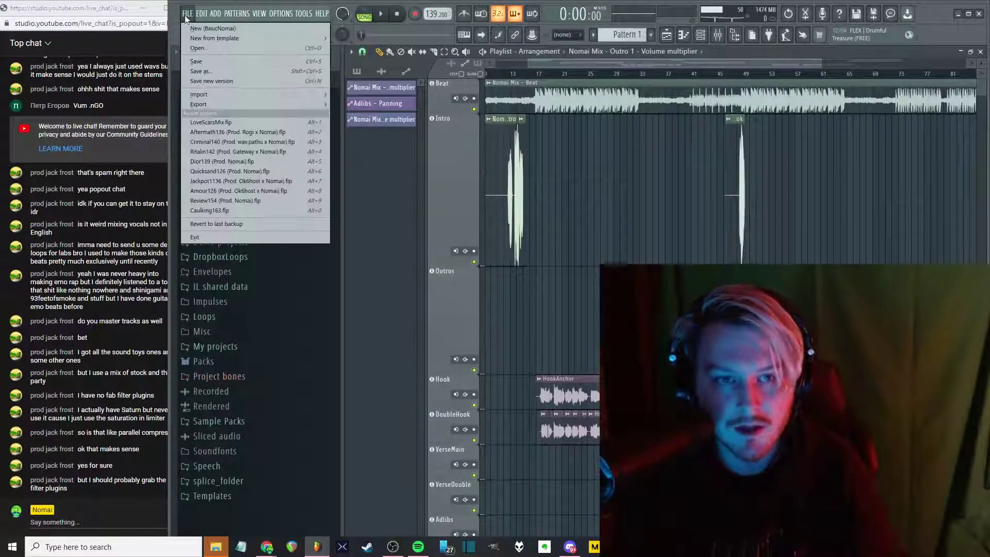
mouse_move(222, 41)
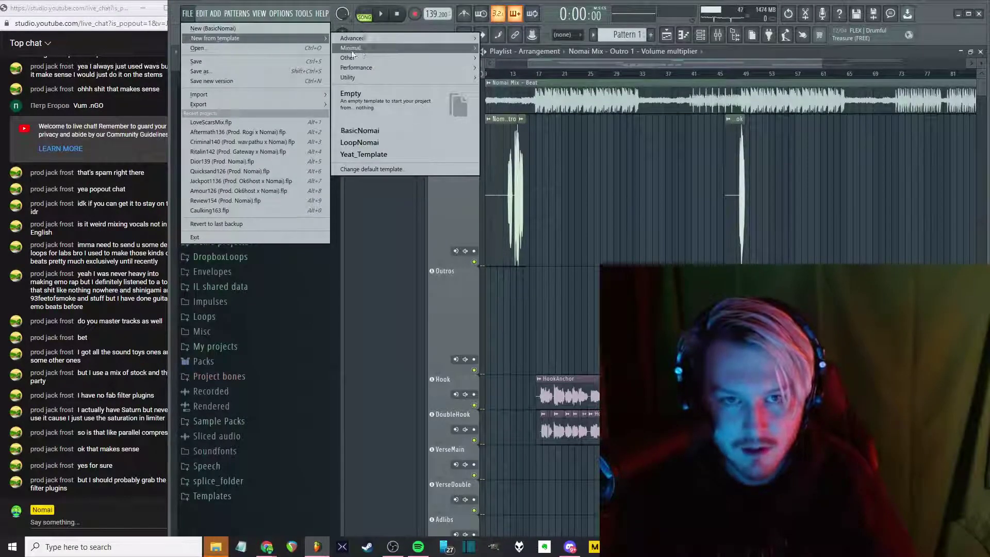
left_click(357, 98)
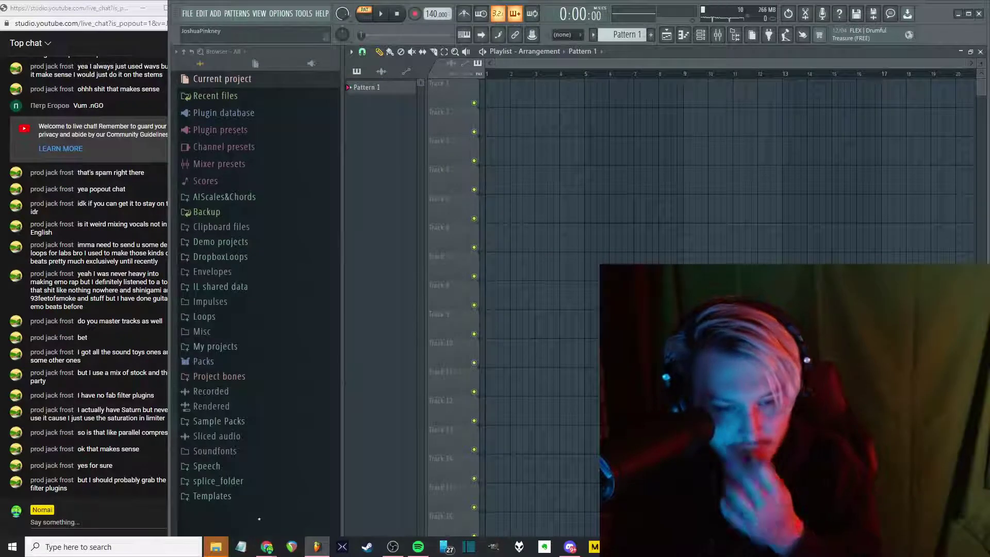
Bring "Love Scars - TutRFM" from the Love Scars folder into the playlist and place it at the start of Track 1
left_click(221, 548)
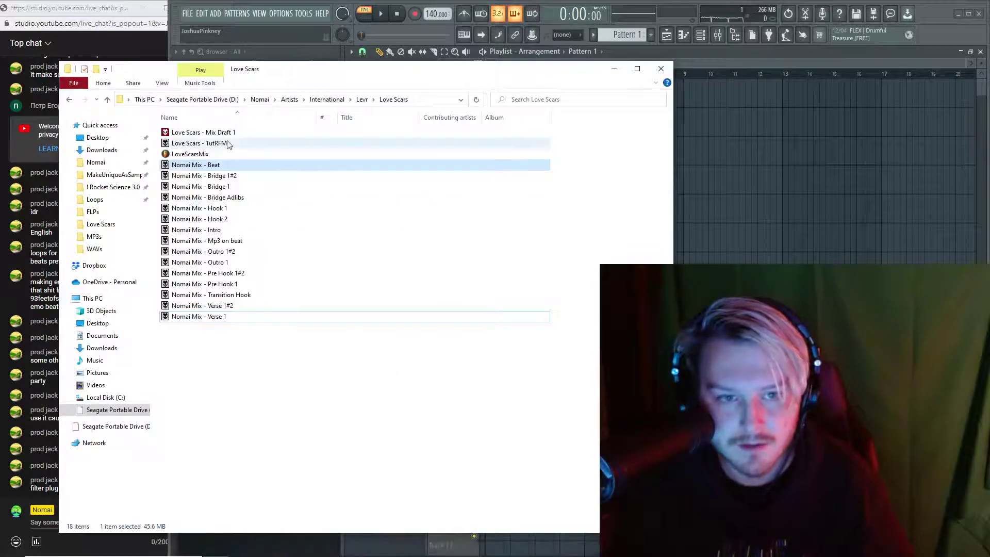
left_click(247, 143)
left_click_drag(726, 115, 727, 116)
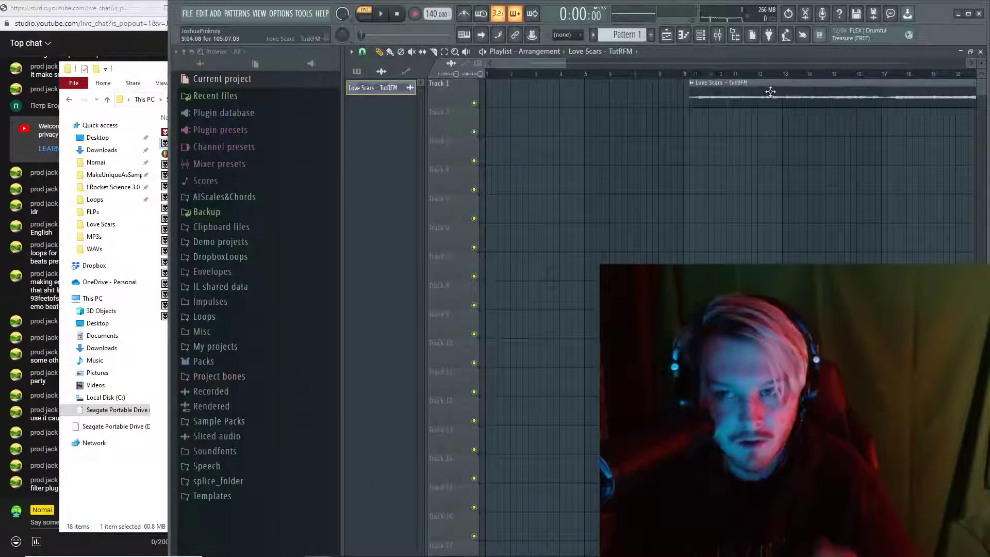
scroll(639, 79, "down", 6)
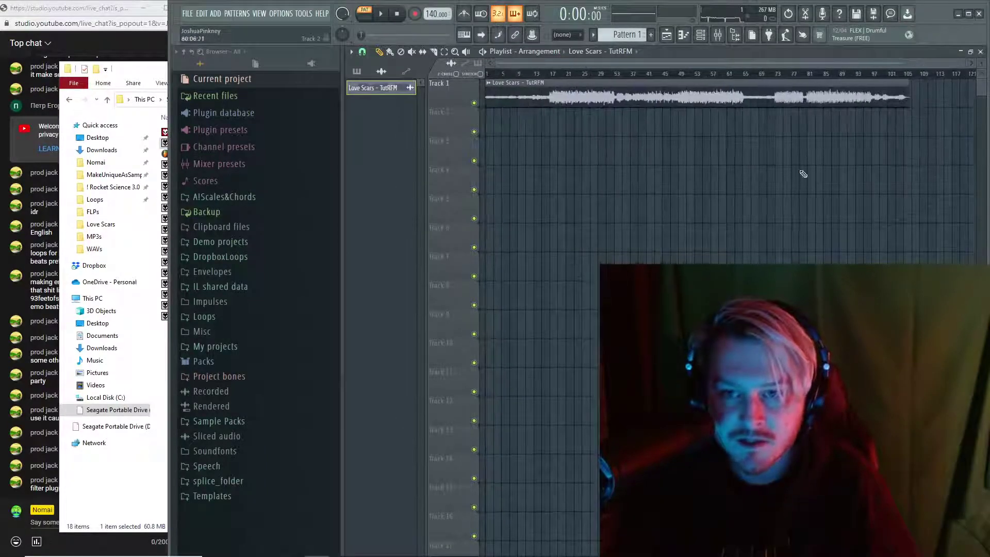
Select the imported clip, restore the window to full width and set the playback position to the start of the first loud section at bar 17
key("ctrl+a")
key("ctrl+r")
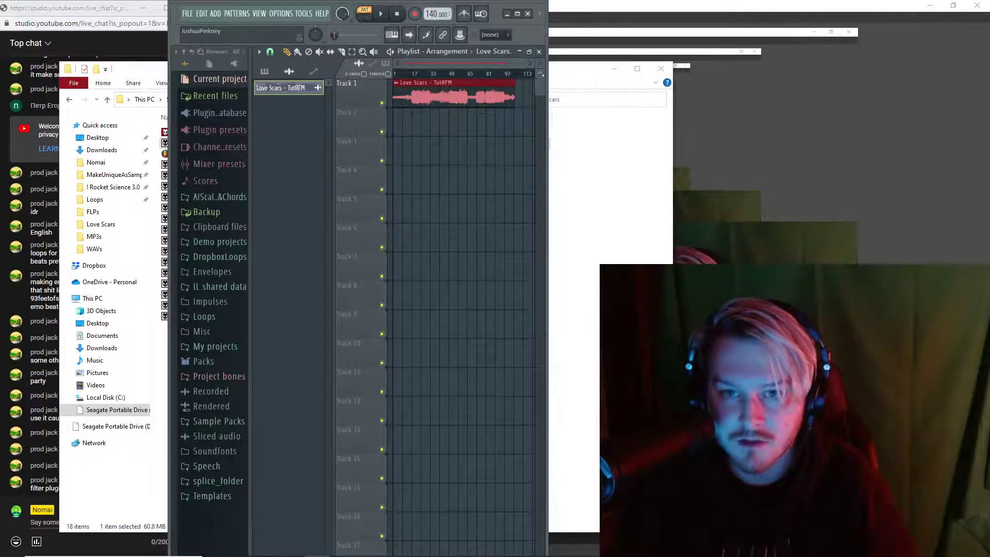
left_click_drag(546, 77, 978, 233)
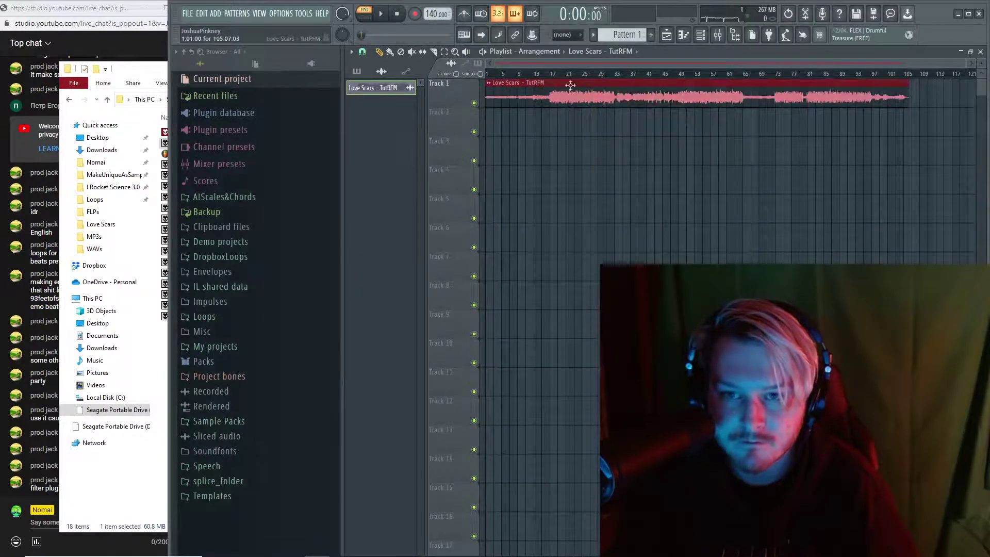
left_click_drag(547, 76, 509, 74)
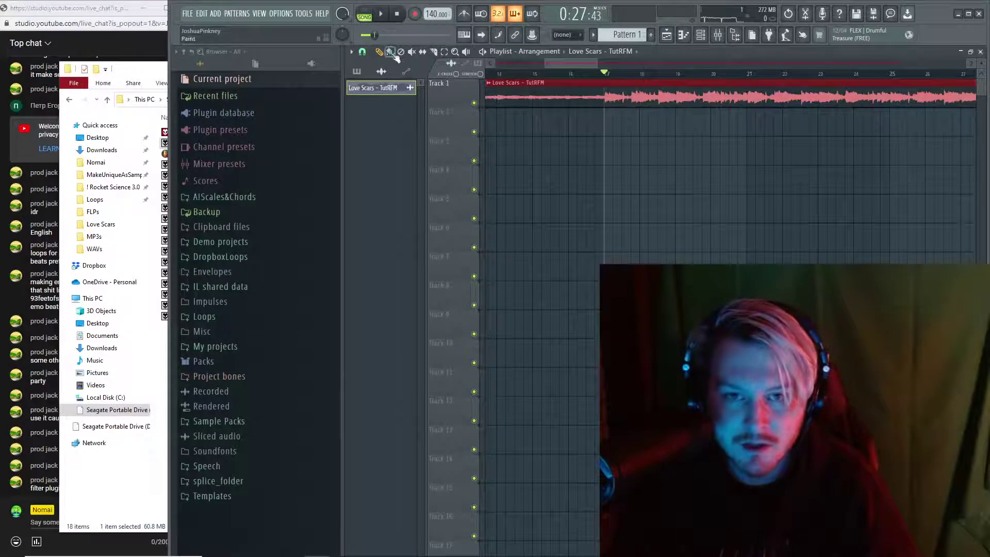
Change the playlist's snap setting and close the Love Scars folder window
left_click(361, 52)
left_click(390, 153)
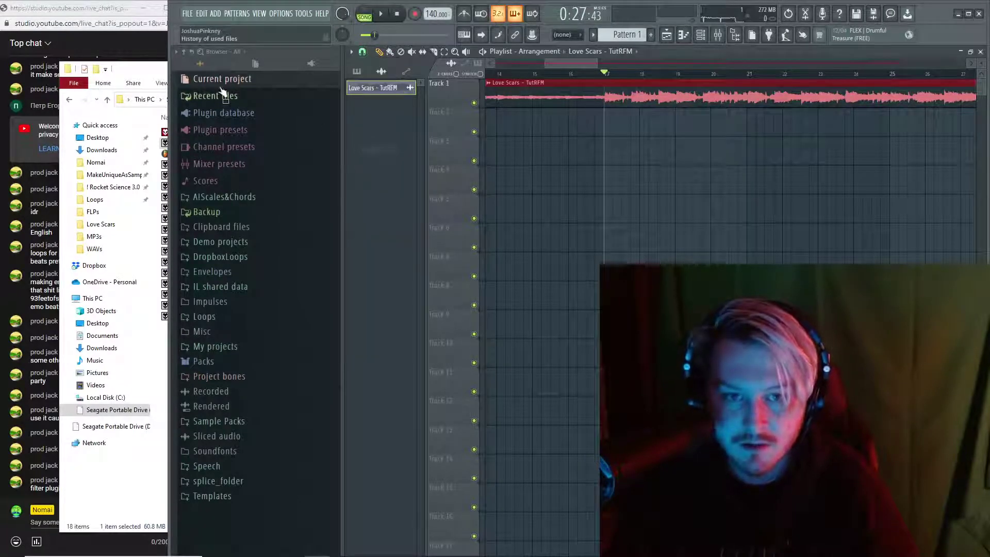
left_click(149, 69)
left_click(663, 71)
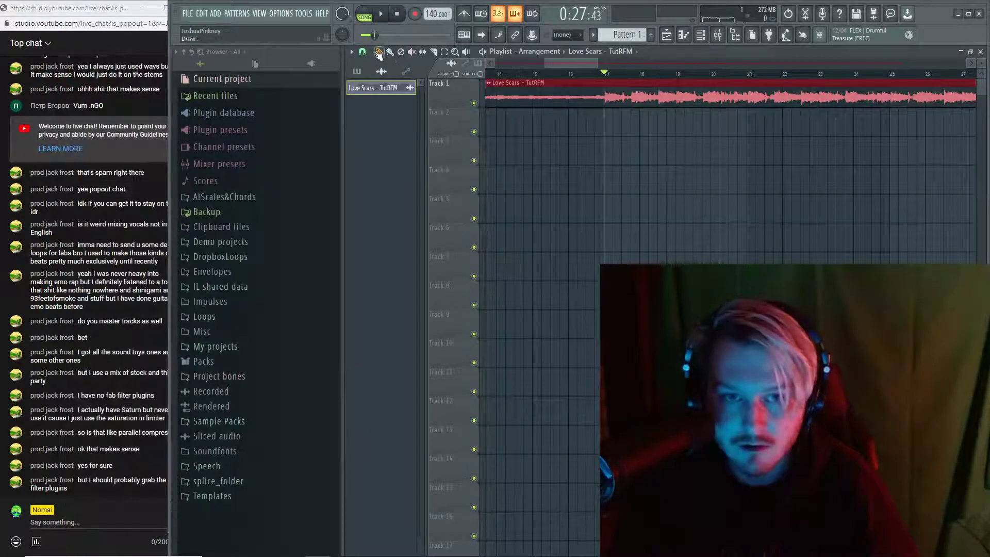
left_click(362, 51)
left_click(378, 203)
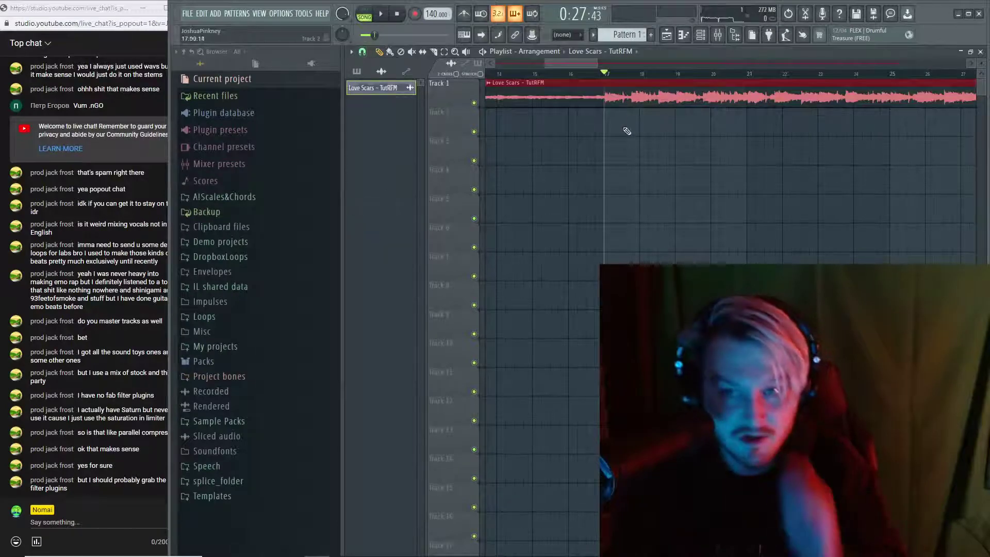
Sample playback near bar 49, limit the time selection to the first loud section, bars 17 to 33, and return the playhead to bar 17
scroll(624, 129, "down", 4)
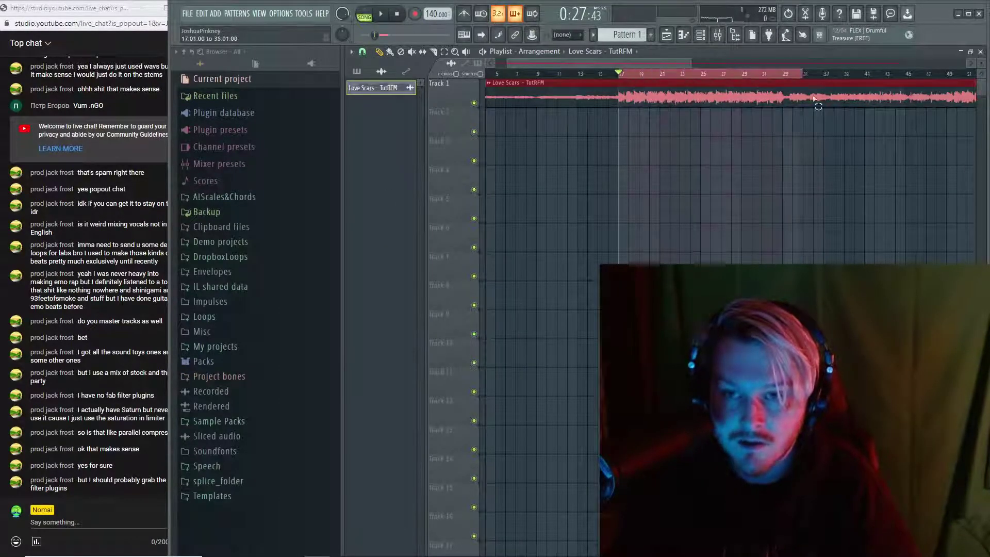
scroll(825, 147, "down", 3)
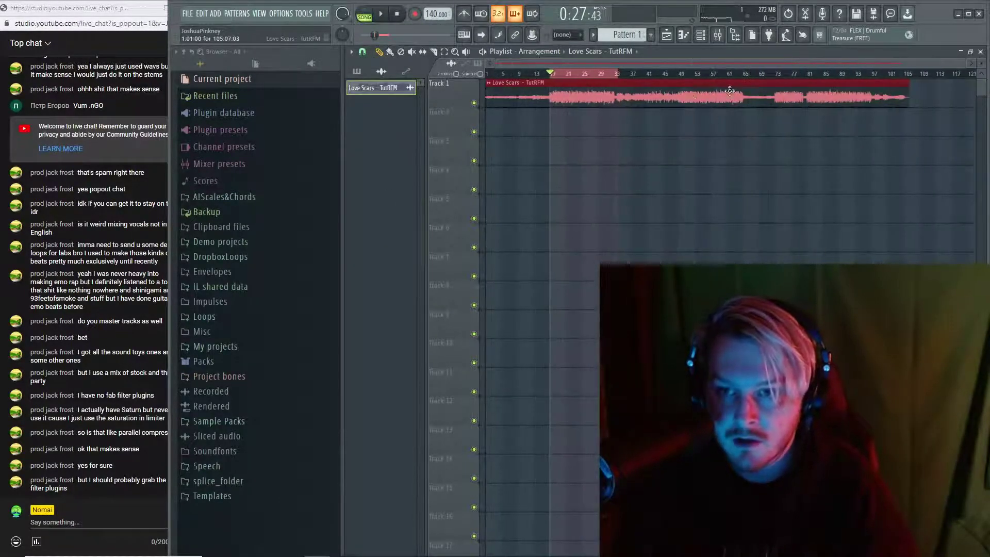
left_click_drag(686, 83, 725, 89)
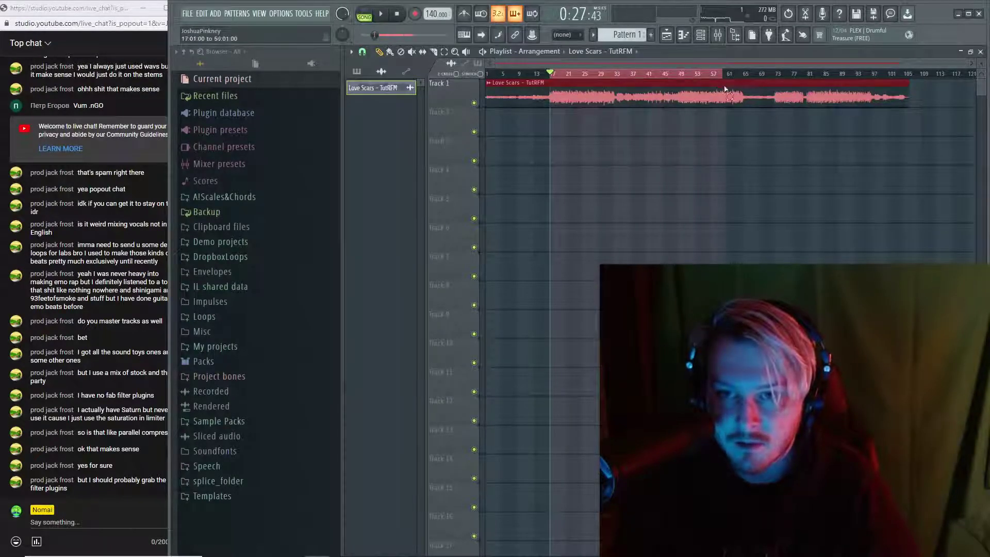
left_click(680, 75)
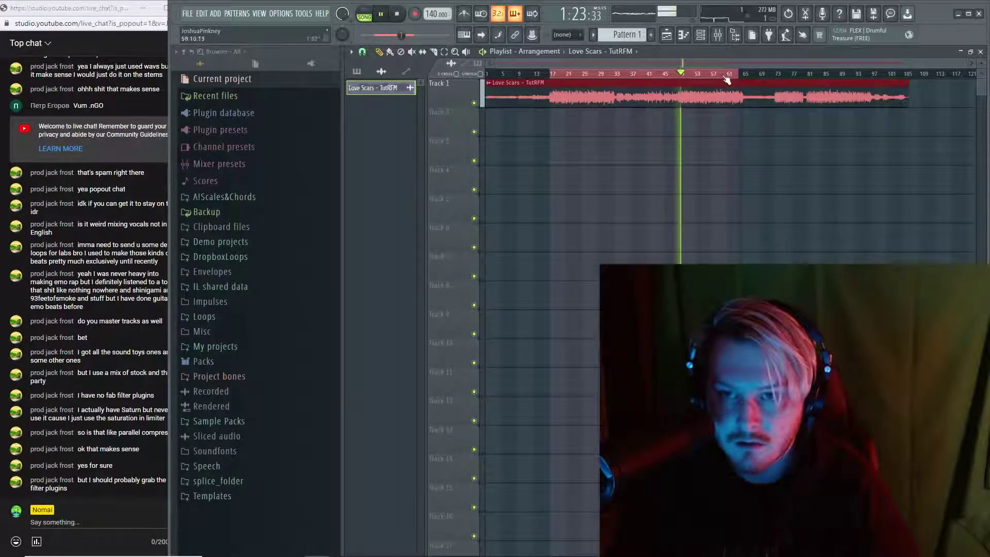
key("space")
left_click_drag(734, 77, 618, 84)
left_click(551, 77)
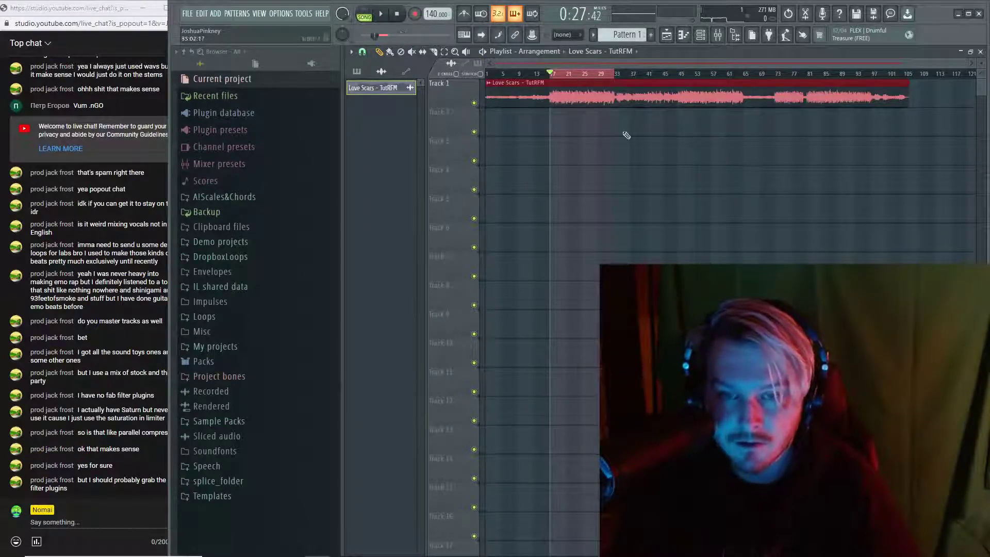
Load Fruity Parametric EQ 2 in the Master's first effect slot while playing the selection, stop playback, and reposition and enlarge the EQ window
key("space")
key("F9")
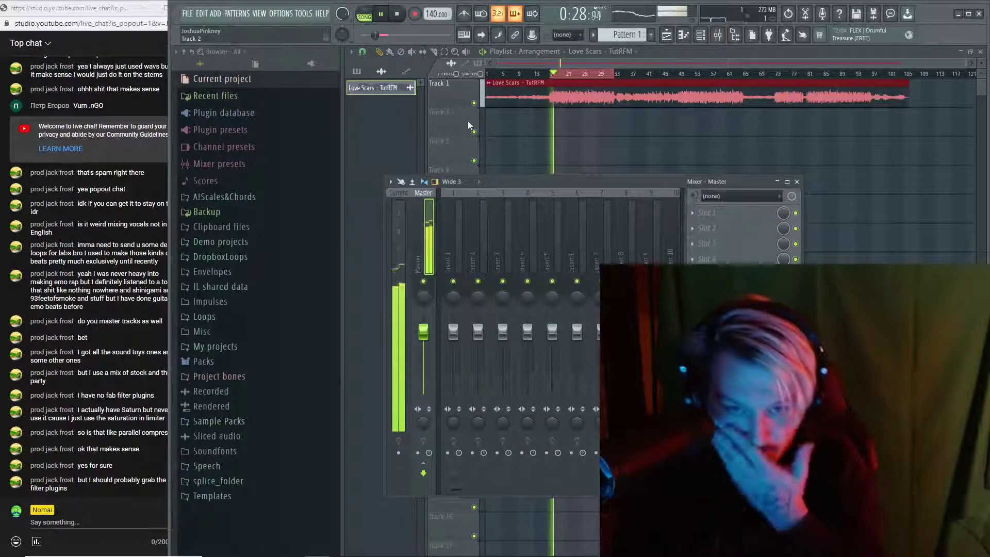
left_click(741, 212)
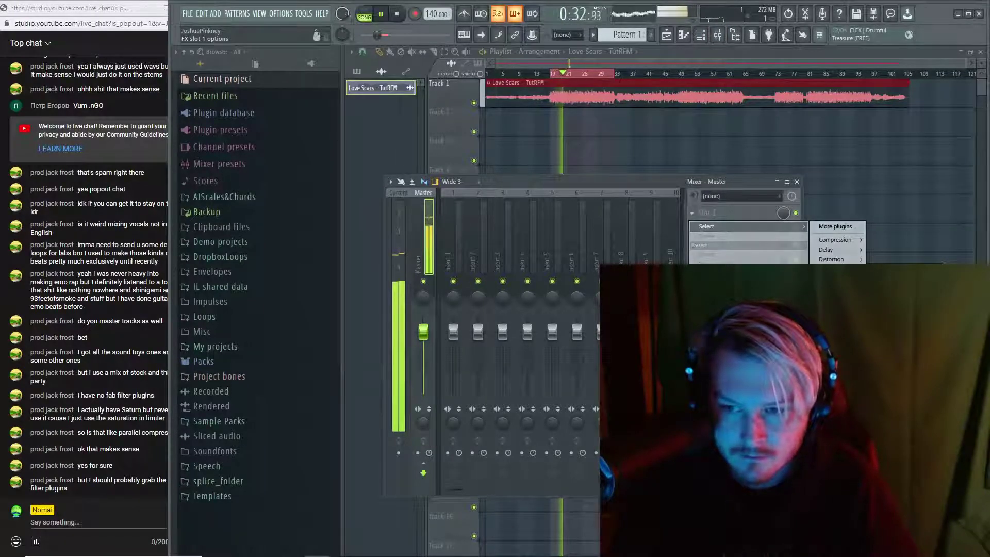
left_click(897, 271)
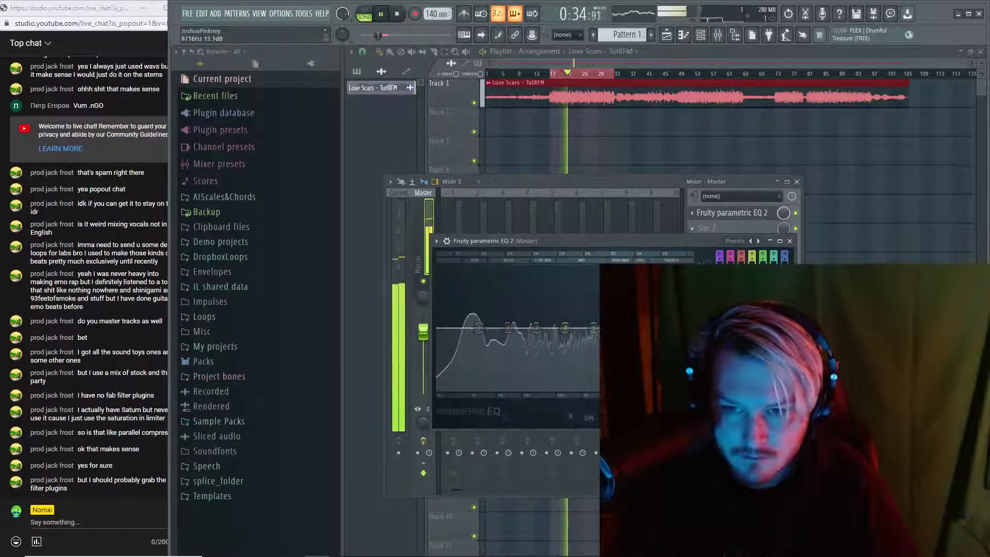
key("space")
left_click_drag(670, 241, 656, 133)
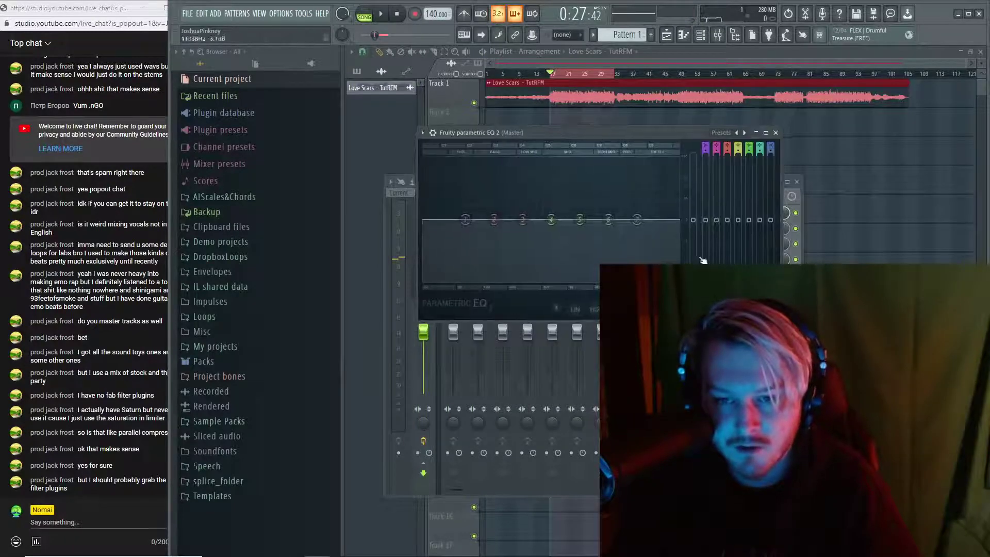
left_click_drag(779, 320, 872, 379)
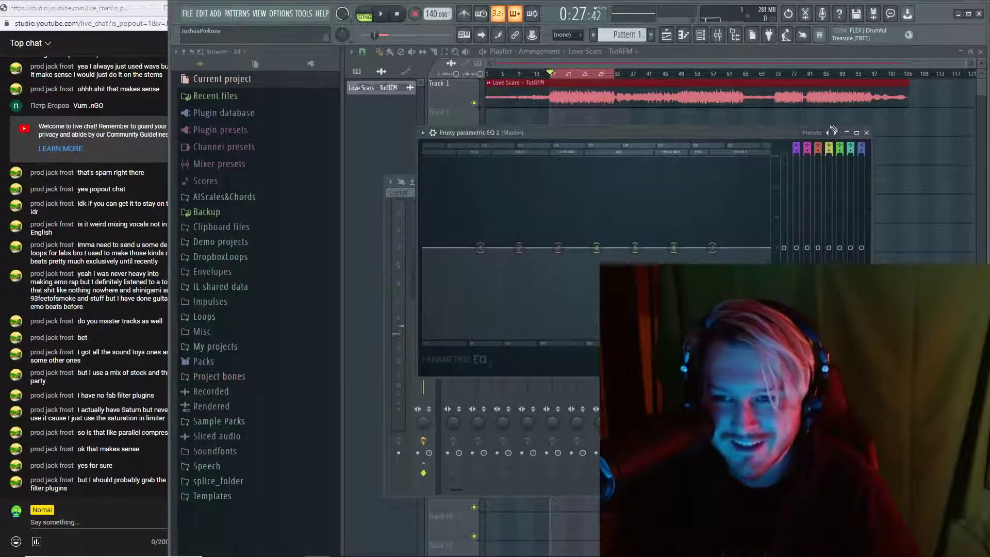
Load the EQ's Basic preset, nudge band 6 near 2936 Hz and move the band 1 low cut to the very bottom of the spectrum
left_click(807, 134)
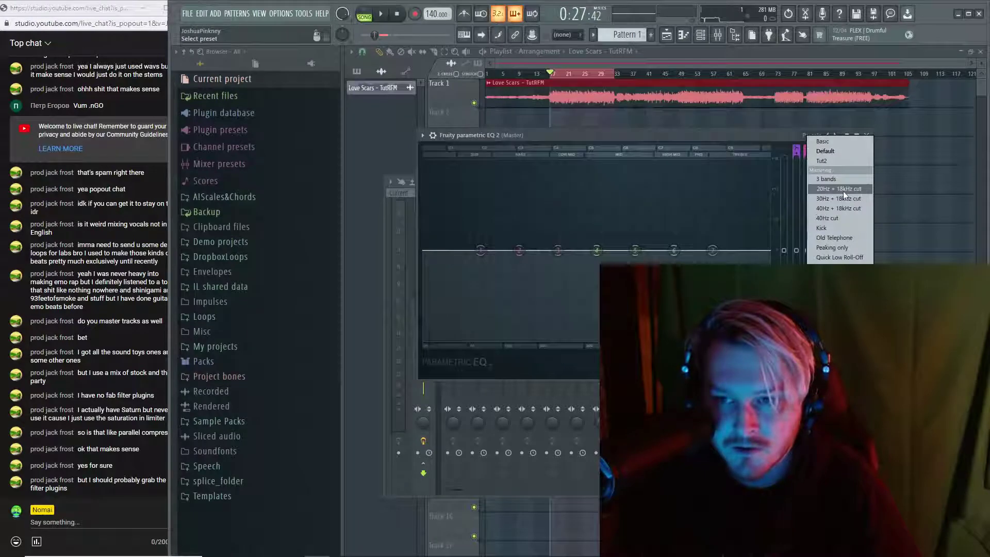
left_click(831, 143)
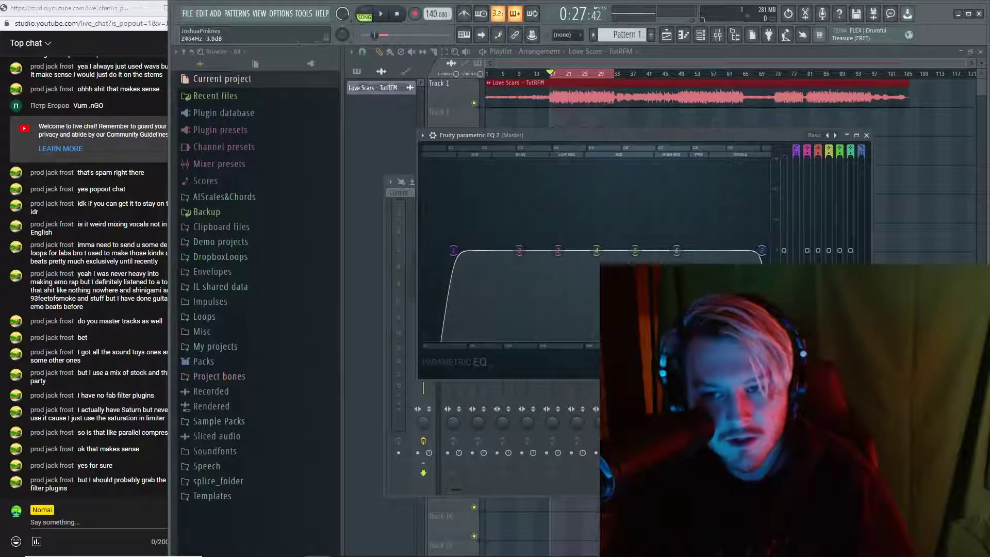
left_click_drag(676, 250, 673, 251)
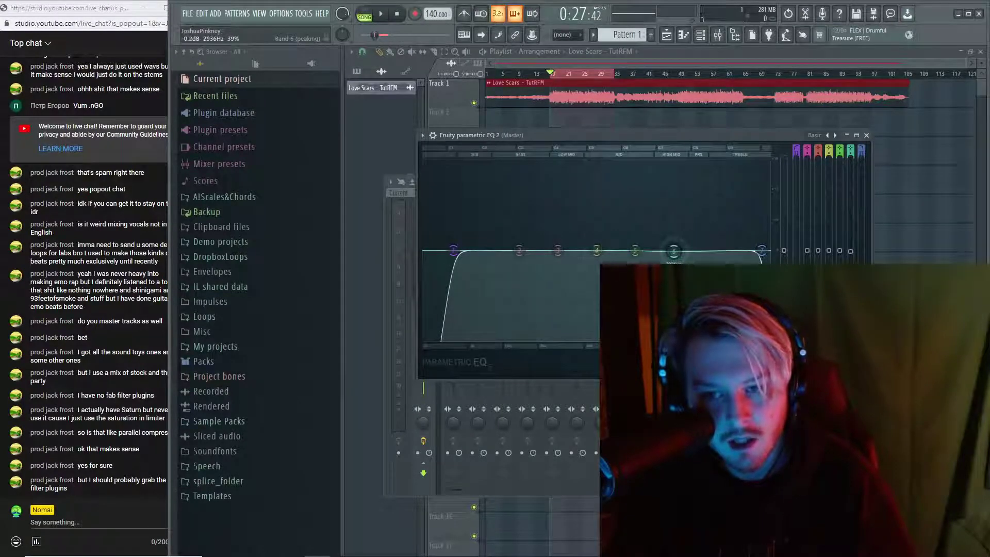
left_click_drag(453, 250, 426, 250)
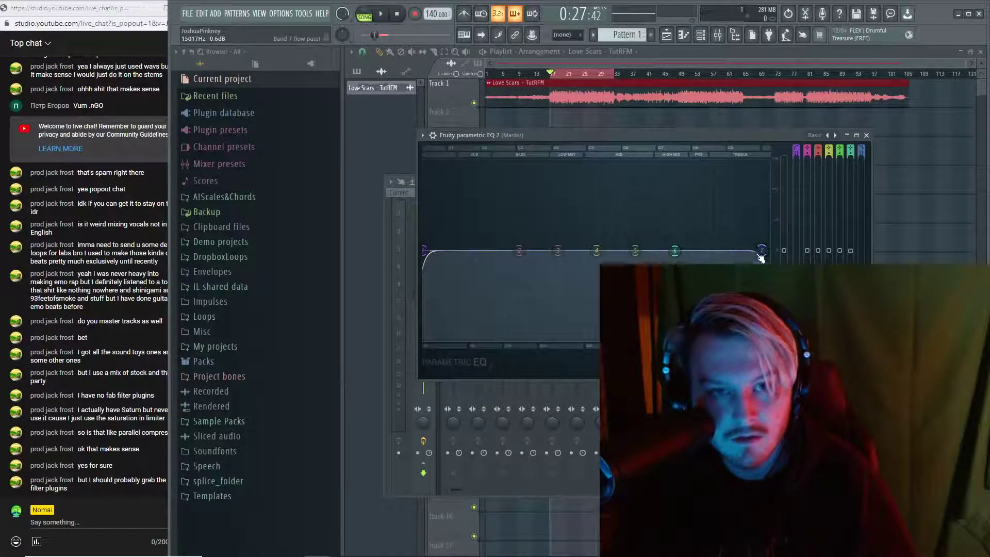
Push the EQ's band 7 low pass to 20000 Hz and nudge band 6 to about 3016 Hz while auditioning the selection
left_click_drag(762, 252, 765, 251)
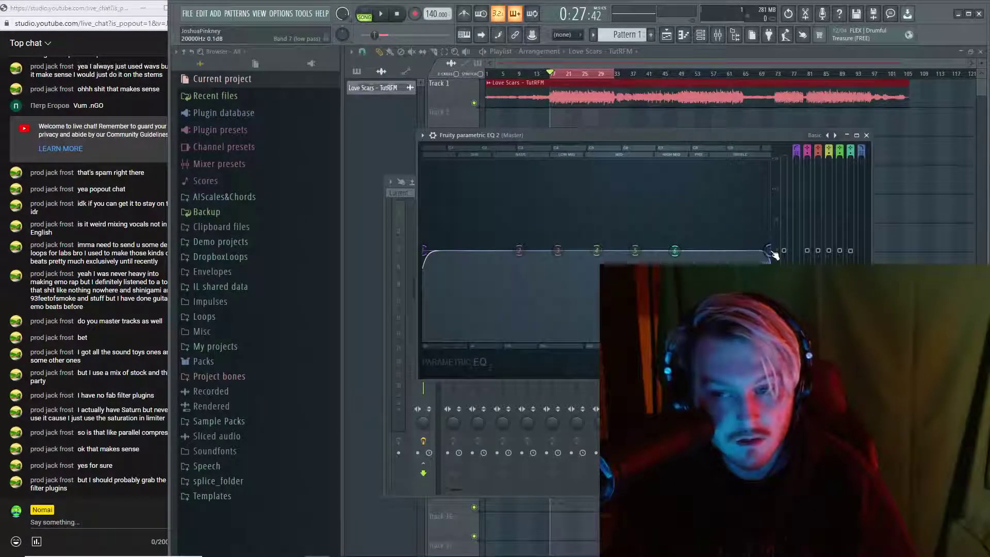
key("space")
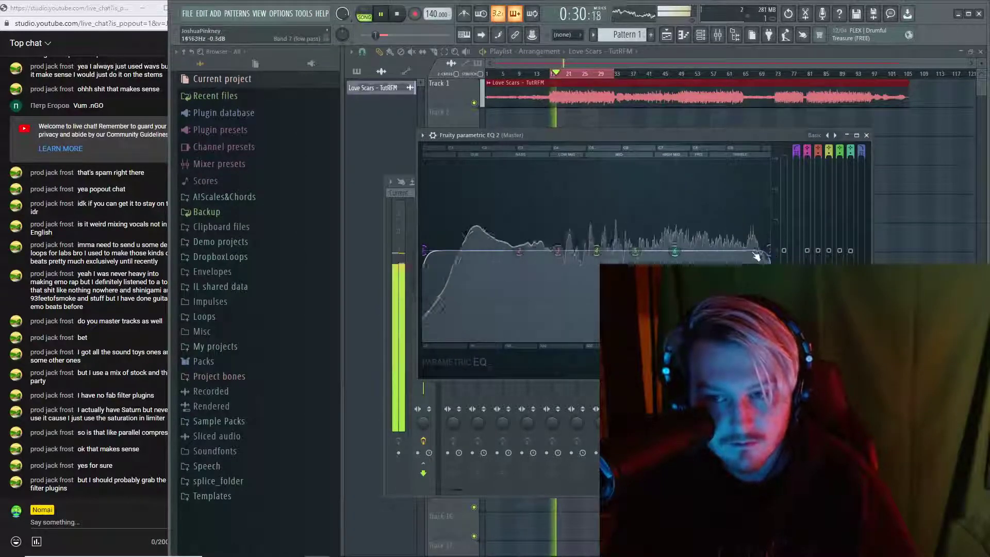
left_click_drag(677, 250, 679, 255)
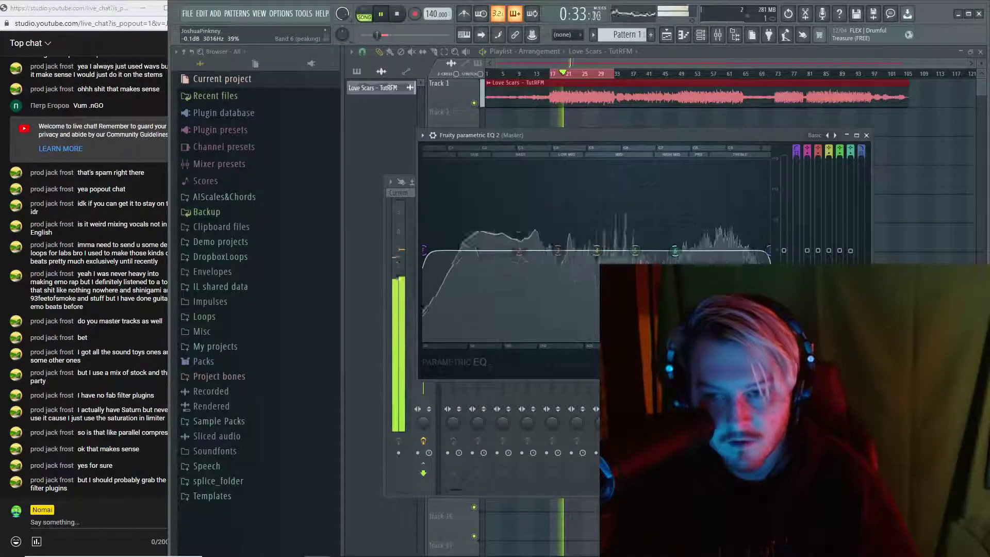
key("space")
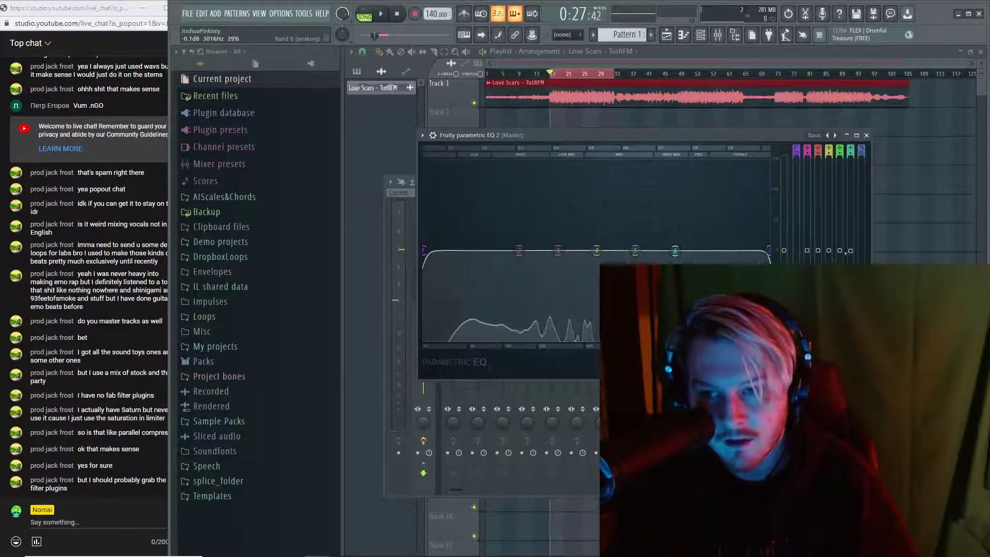
Boost the EQ's band 6 by about 1.9 dB during playback, stop the song, and close the EQ window
key("space")
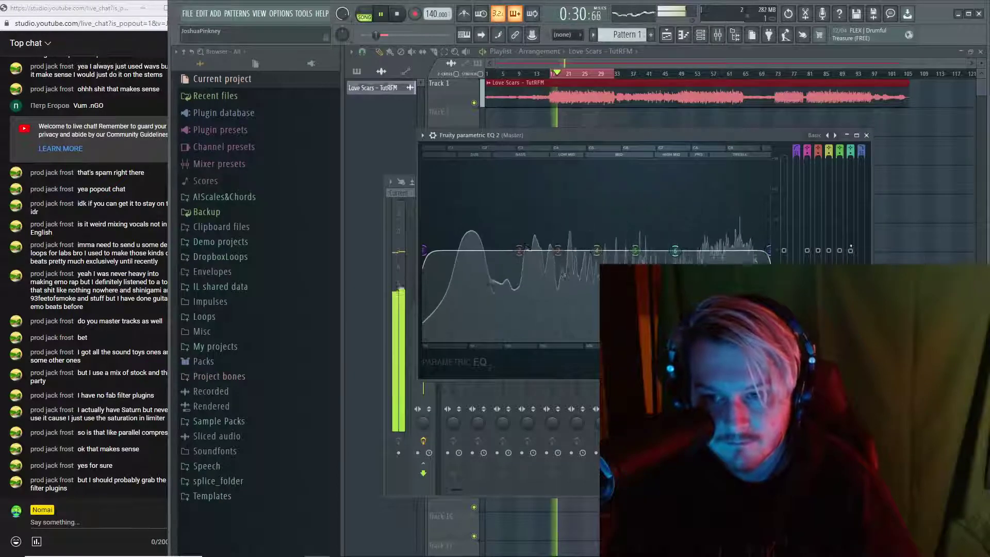
left_click_drag(850, 250, 850, 239)
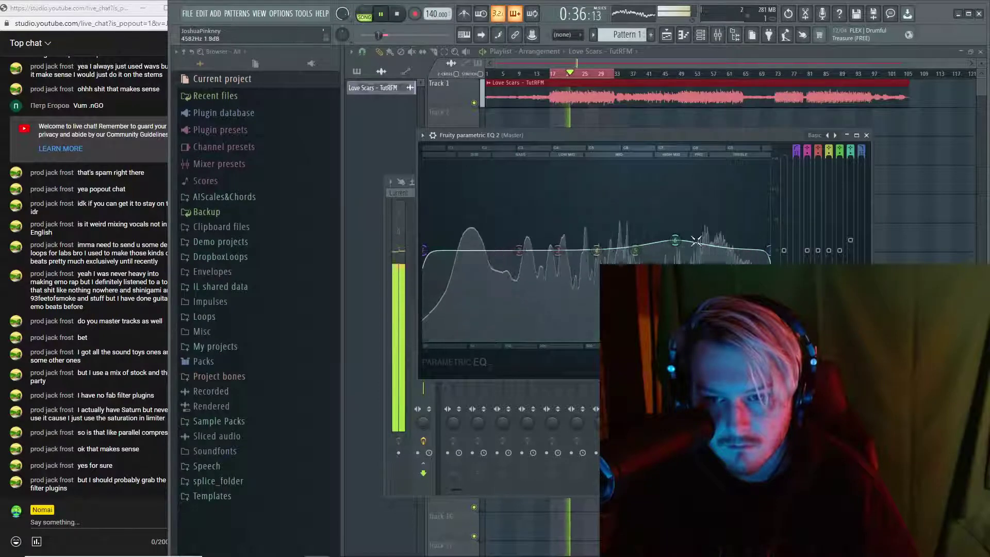
key("space")
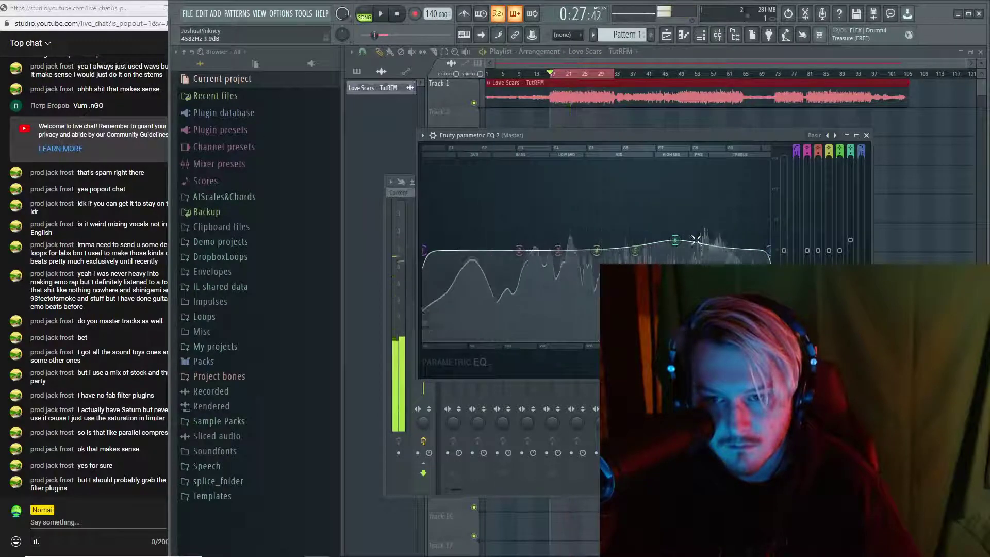
key("Escape")
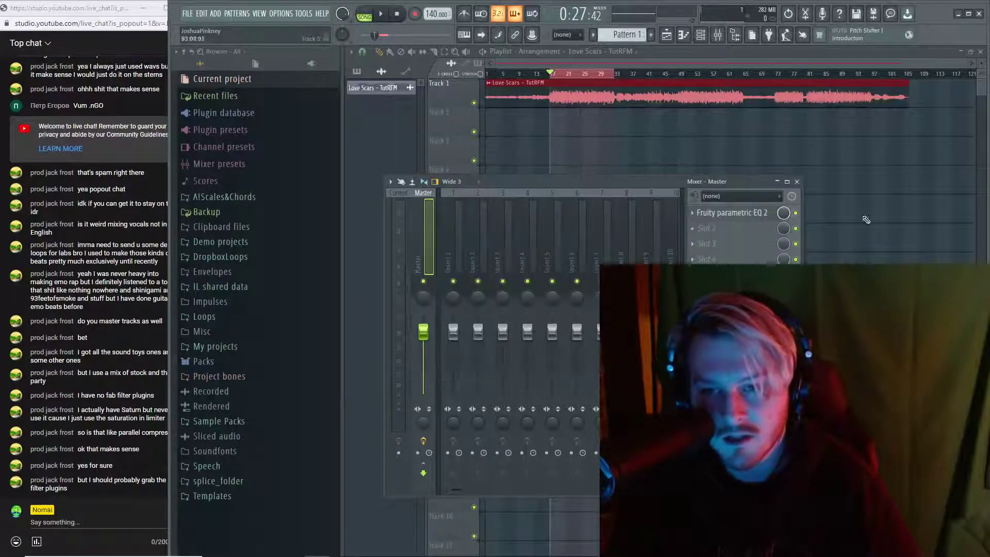
Play the selection, check the EQ slot's enable options, stop playback, and look at Insert 1 before reselecting the Master track
key("space")
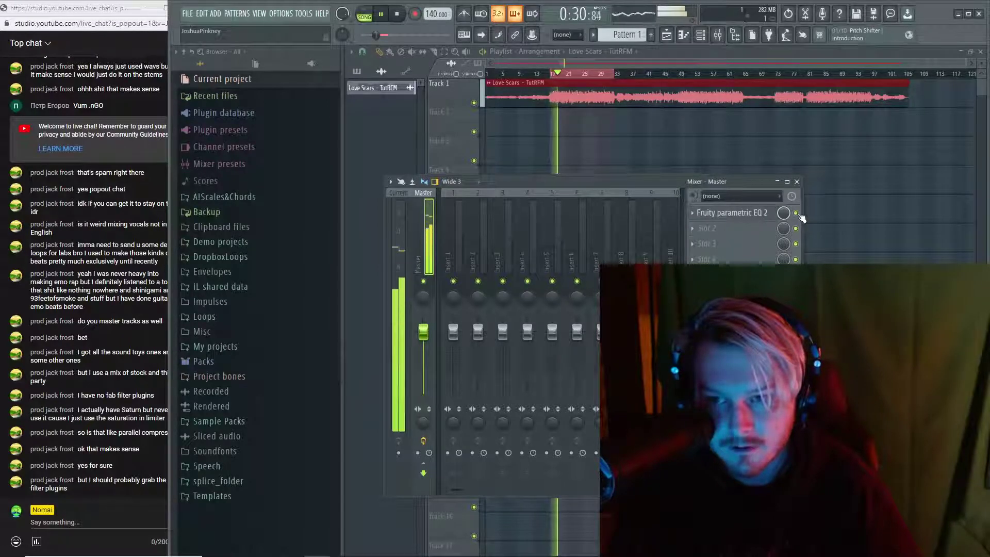
right_click(797, 212)
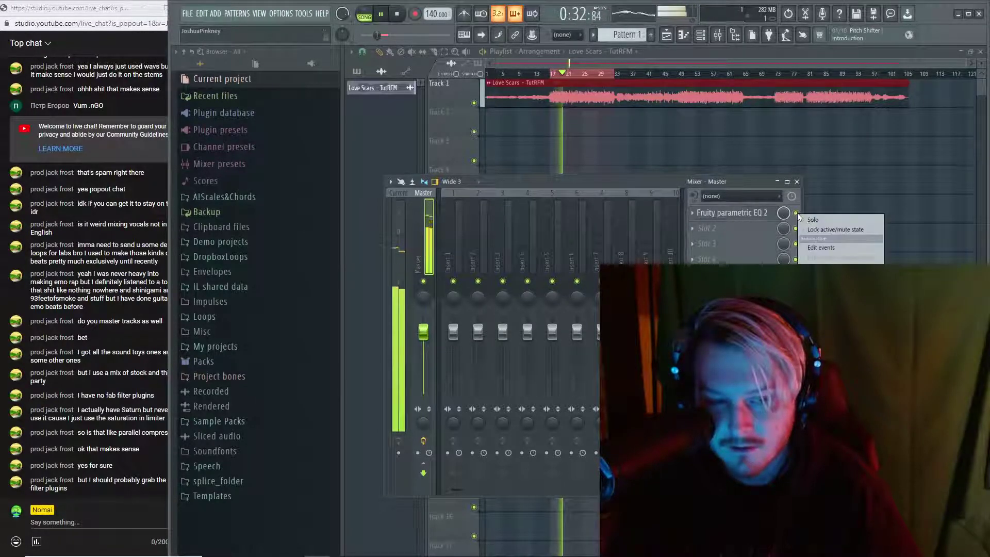
left_click(616, 219)
key("space")
left_click(454, 237)
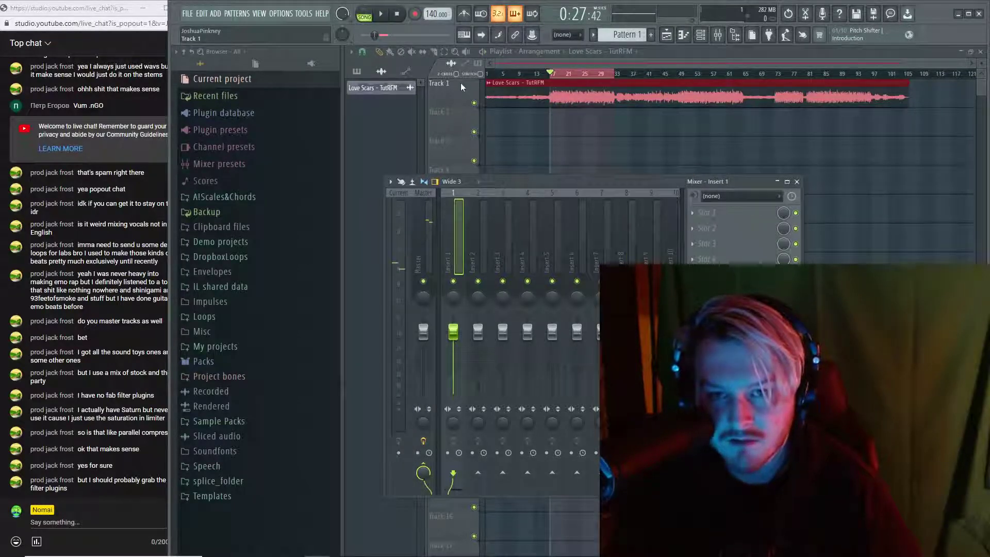
left_click(420, 259)
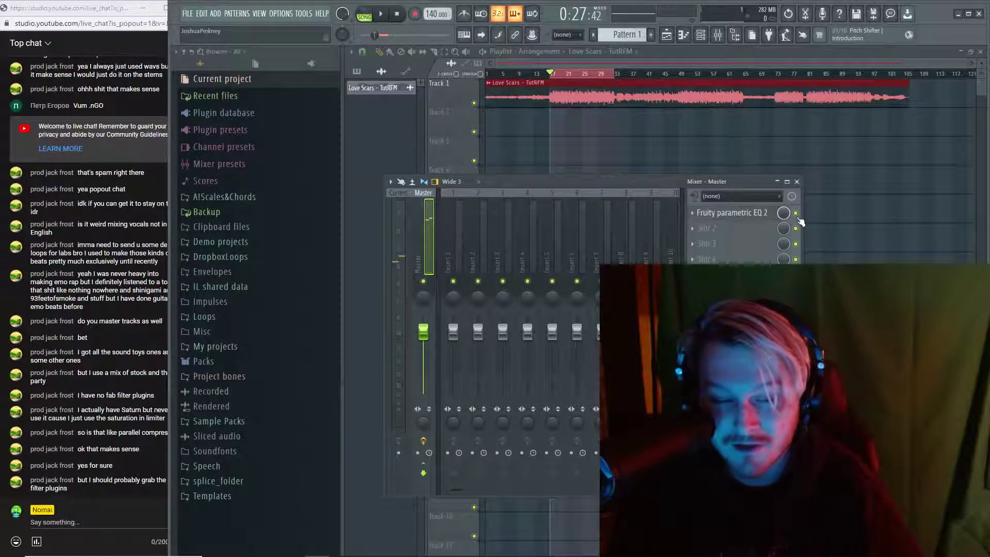
Reopen the Master EQ, fine-tune the band 6 boost, and add a gentle band 2 boost at 136 Hz during playback
left_click(772, 219)
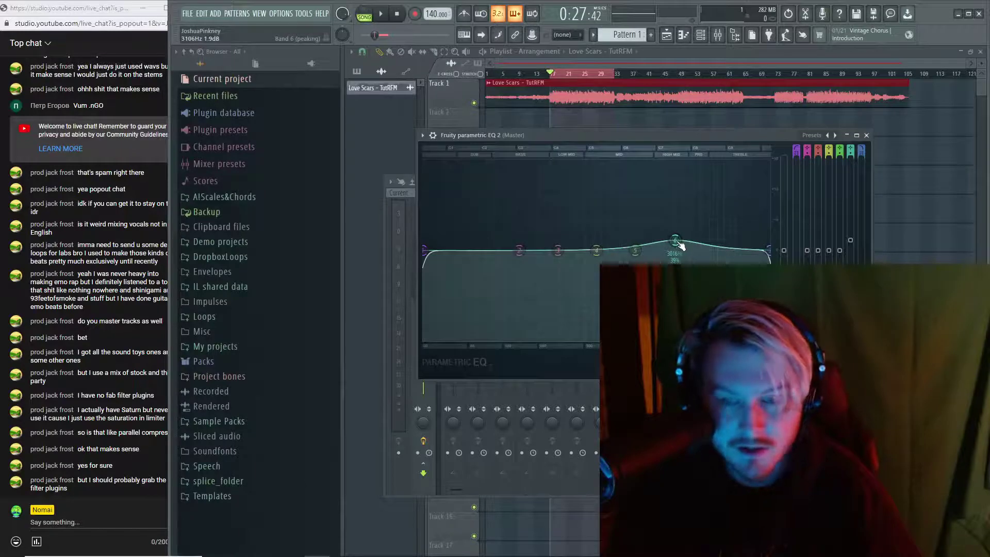
left_click_drag(854, 243, 854, 246)
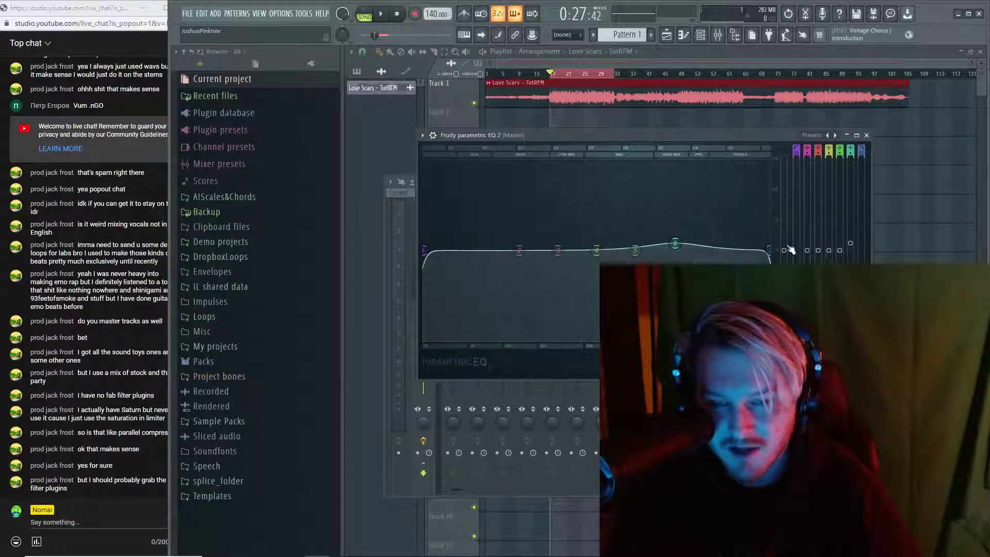
key("space")
scroll(852, 245, "up", 2)
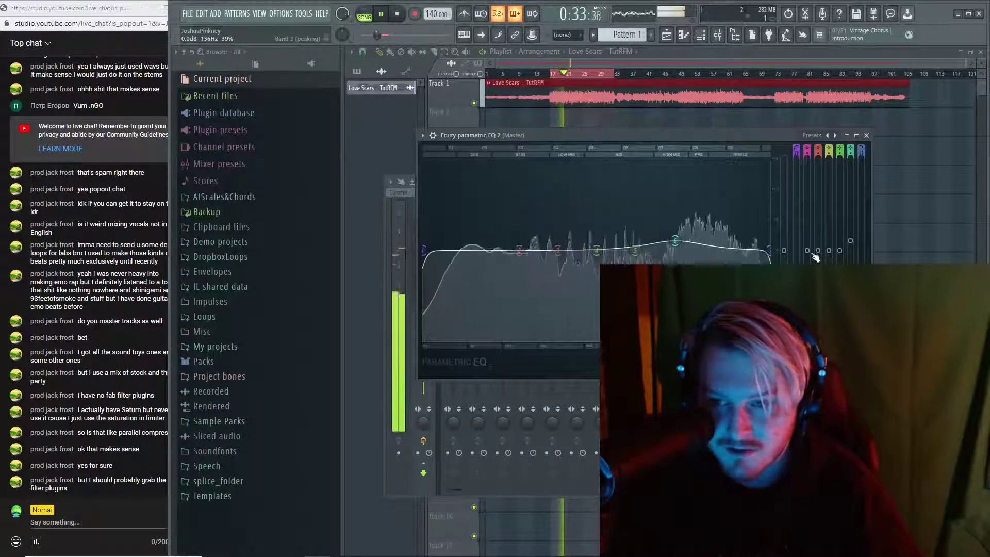
left_click_drag(807, 250, 806, 217)
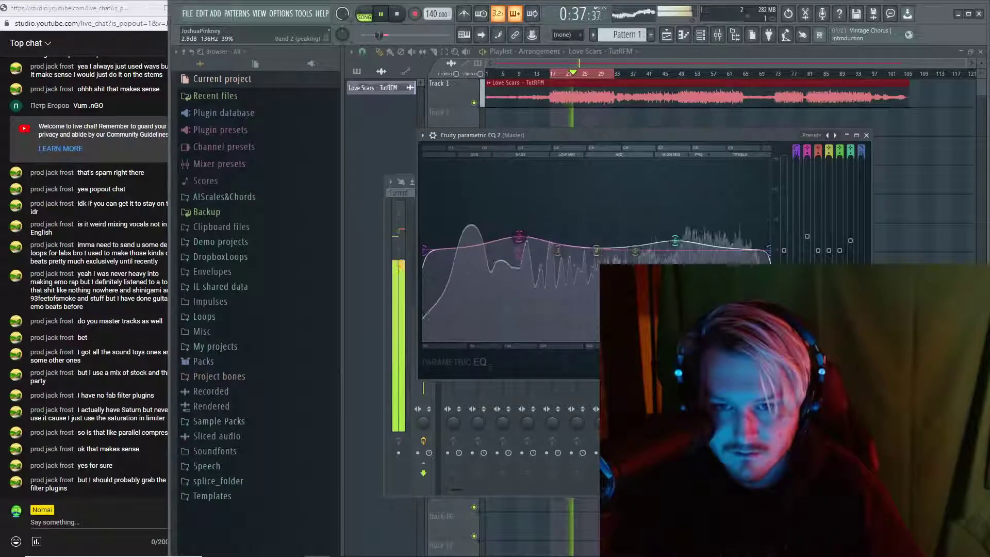
left_click_drag(807, 238, 807, 242)
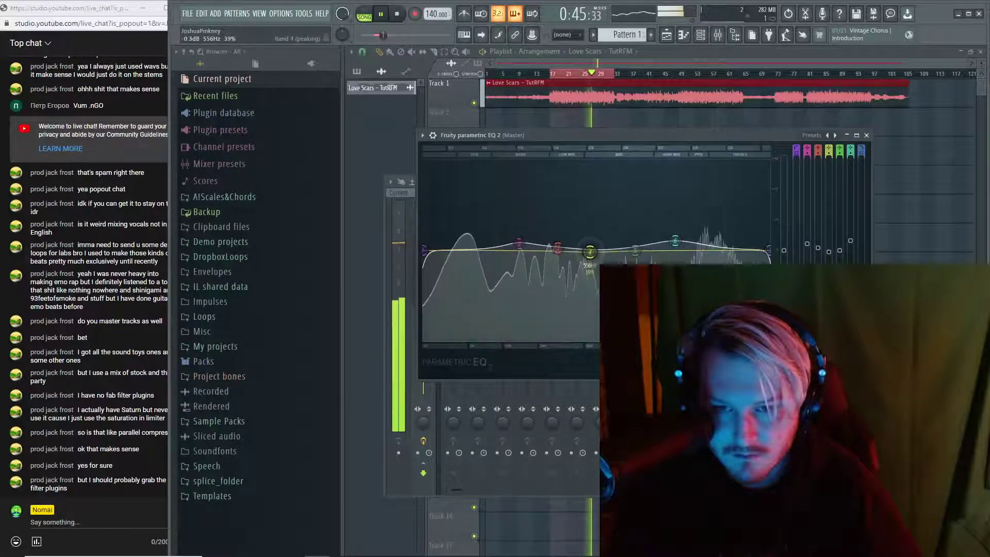
Dip band 4 slightly at about 556 Hz, adjust band 5 near 1344 Hz, and close the EQ window
left_click_drag(590, 251, 589, 253)
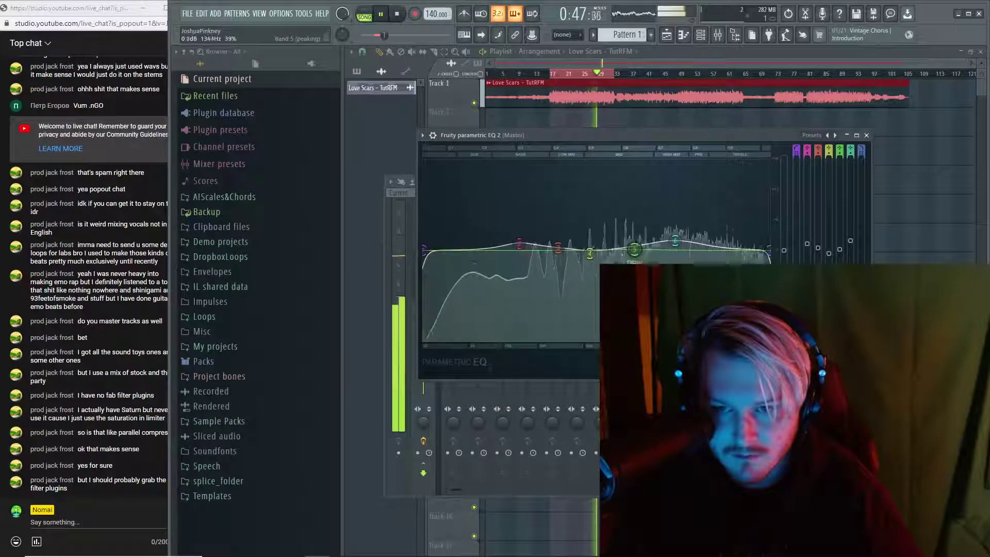
left_click_drag(634, 250, 653, 262)
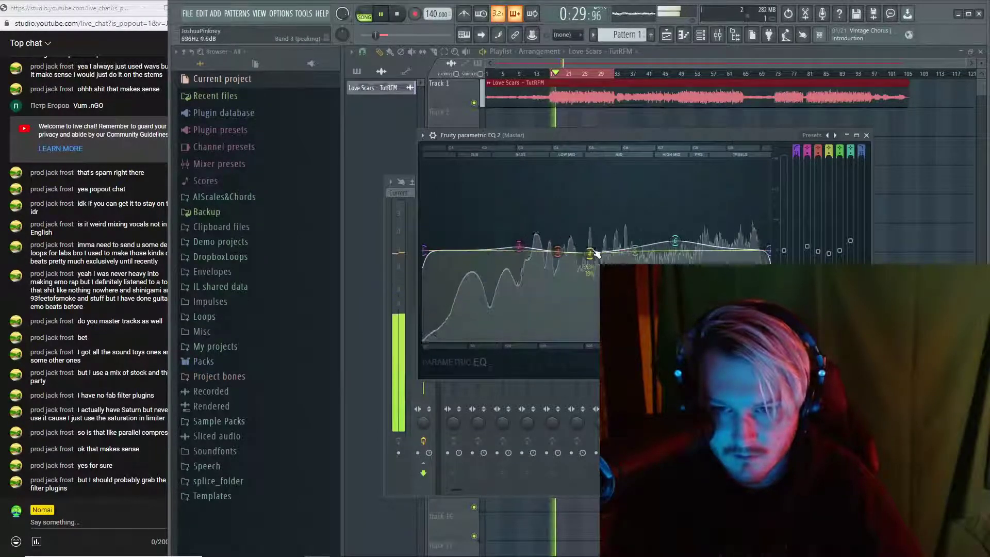
key("Escape")
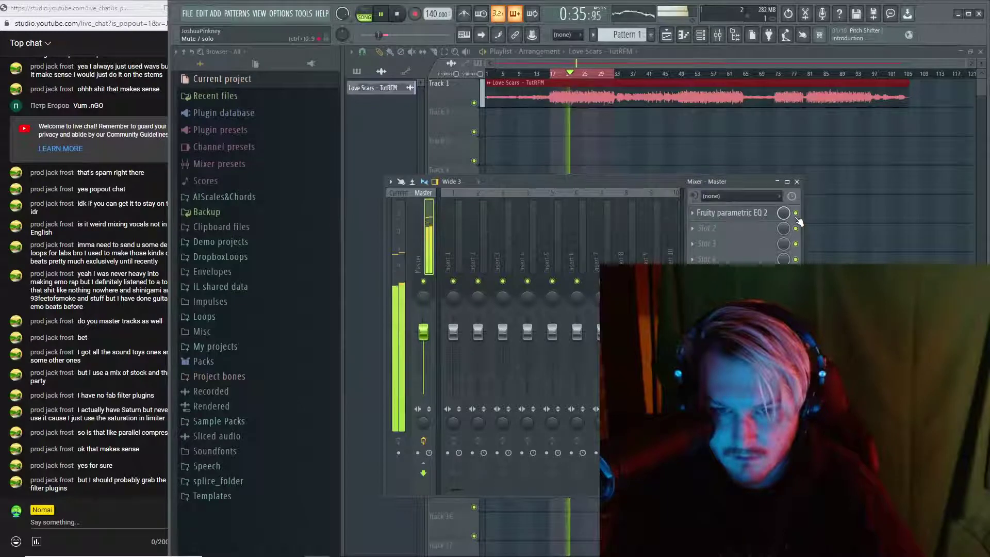
Load Fruity Multiband Compressor in the Master's second effect slot, stop playback, and move its window clear of the Master meter
left_click(736, 232)
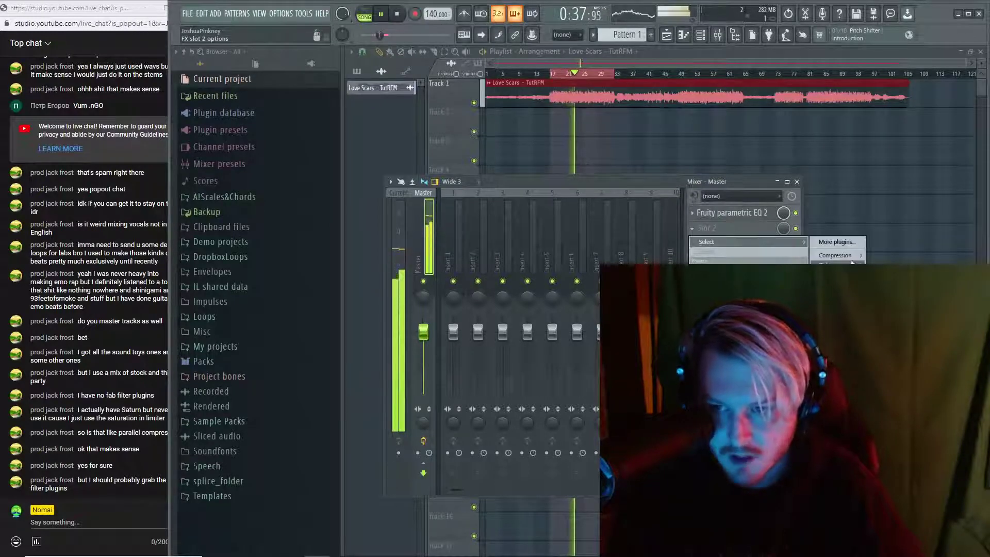
mouse_move(854, 258)
left_click(902, 292)
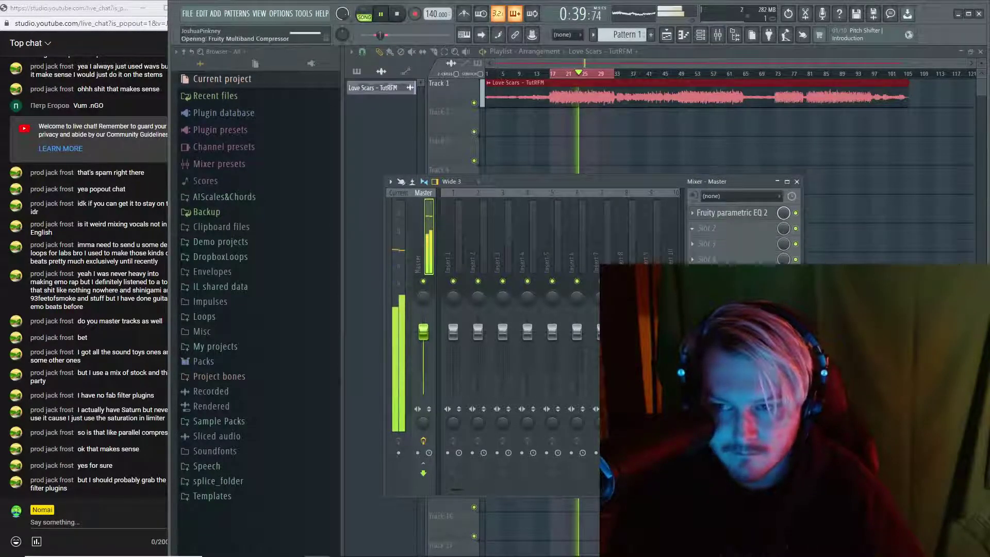
key("space")
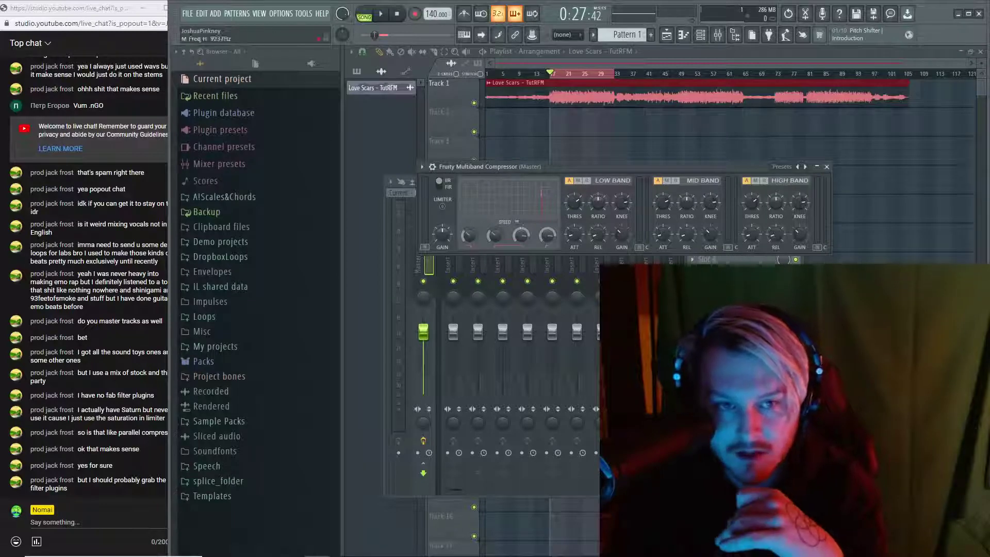
left_click_drag(670, 166, 749, 221)
left_click_drag(588, 221, 588, 161)
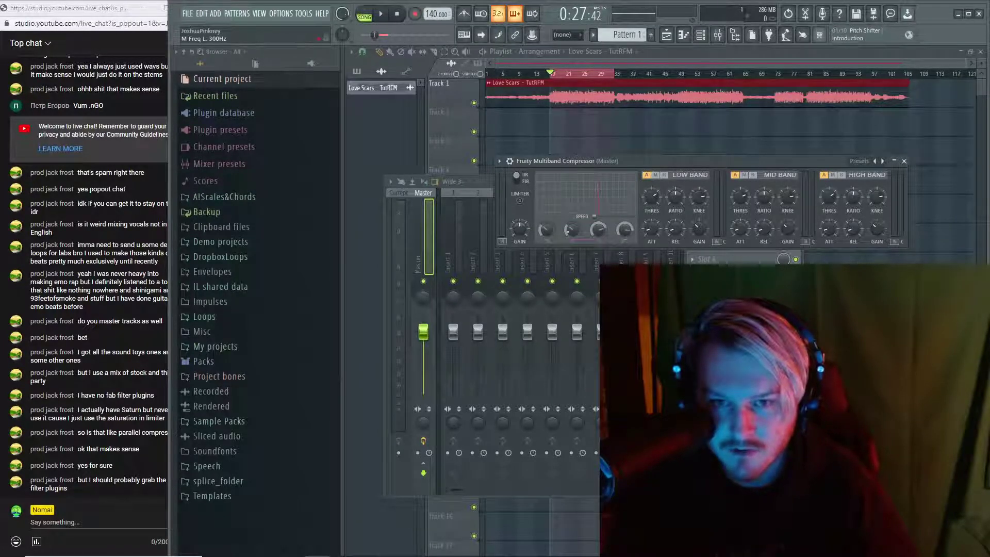
Play the selection and audition the compressor's high and mid bands by switching their states, leaving both bands on
key("space")
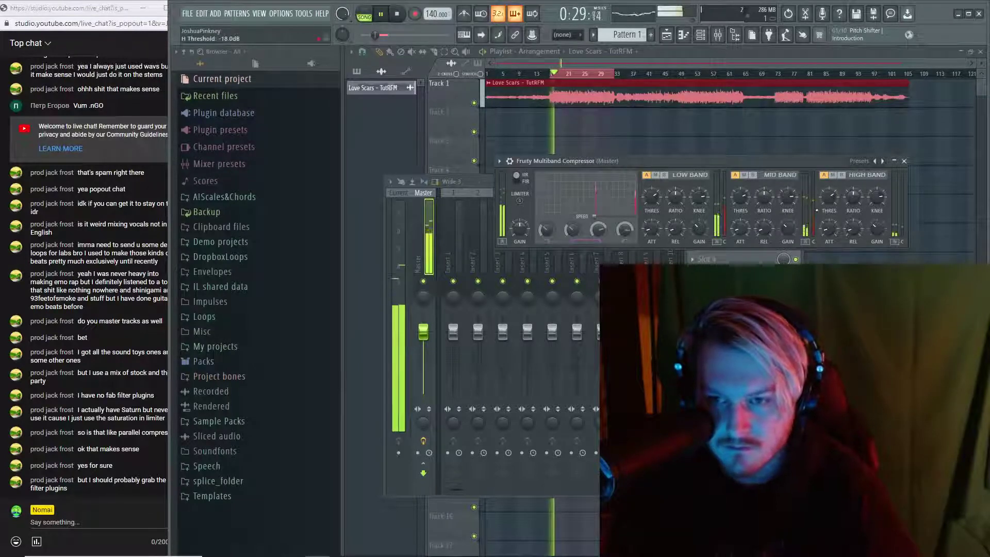
left_click(832, 177)
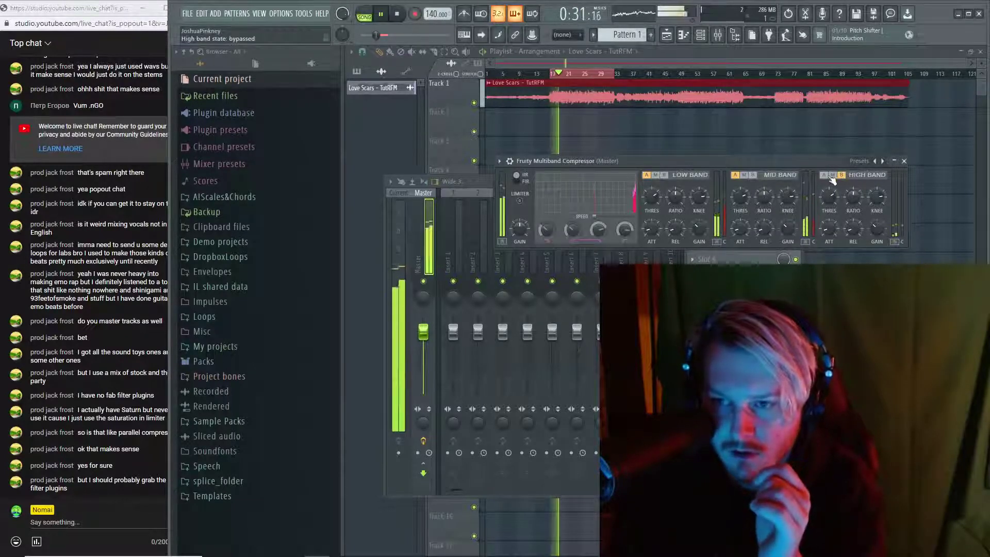
left_click(824, 175)
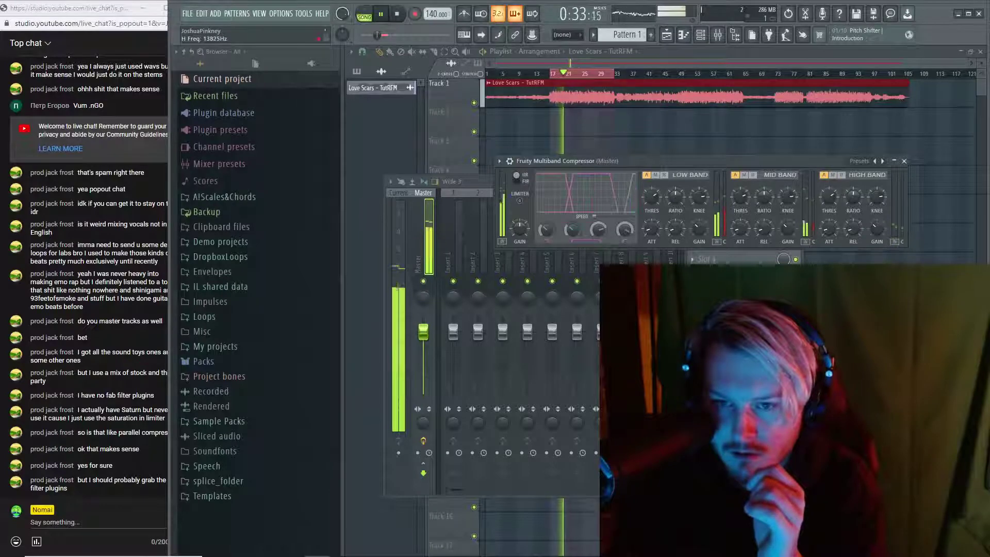
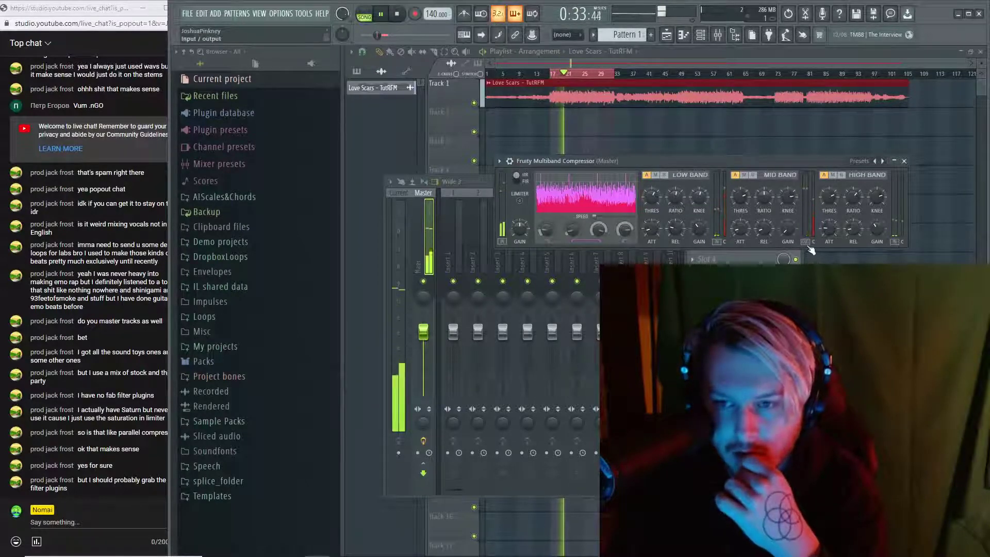
left_click(746, 176)
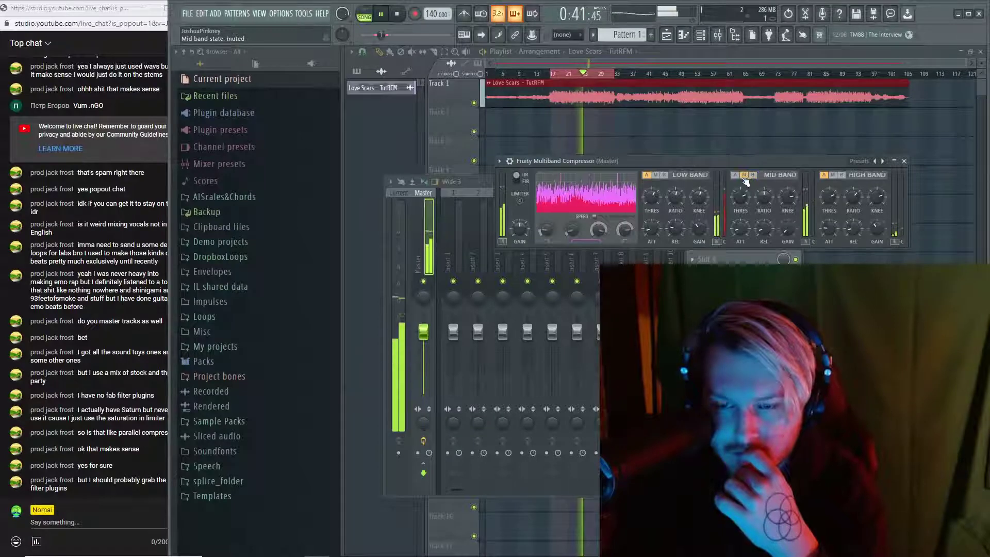
left_click(745, 176)
left_click(745, 176)
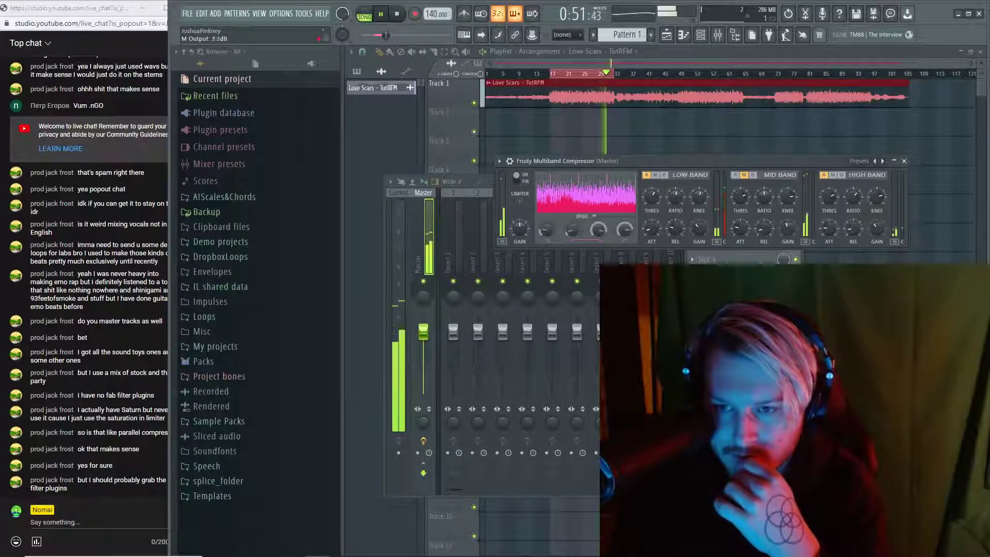
left_click(747, 177)
left_click(749, 176)
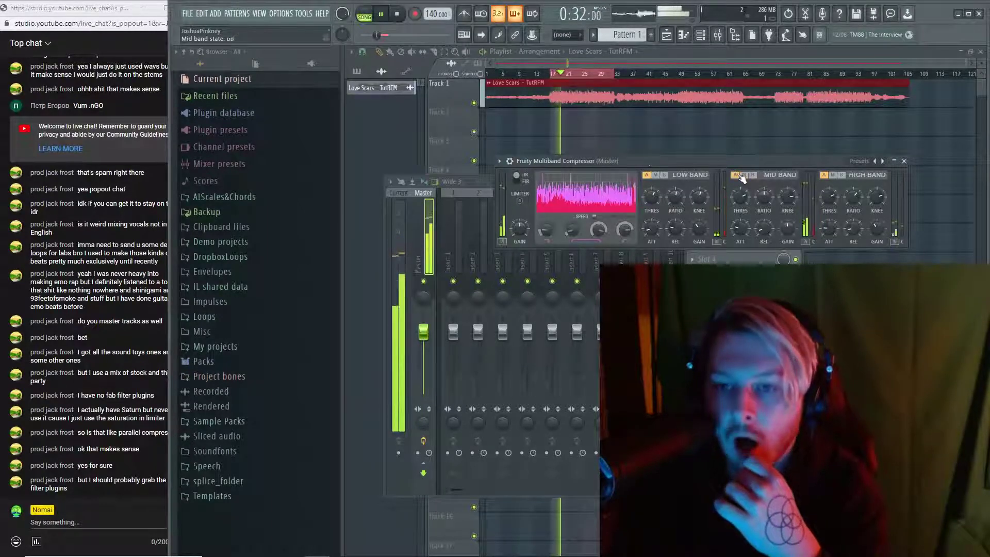
left_click(749, 177)
Mute the compressor's low and high bands to isolate the mid band, and adjust the mid band's ratio and threshold
left_click(832, 175)
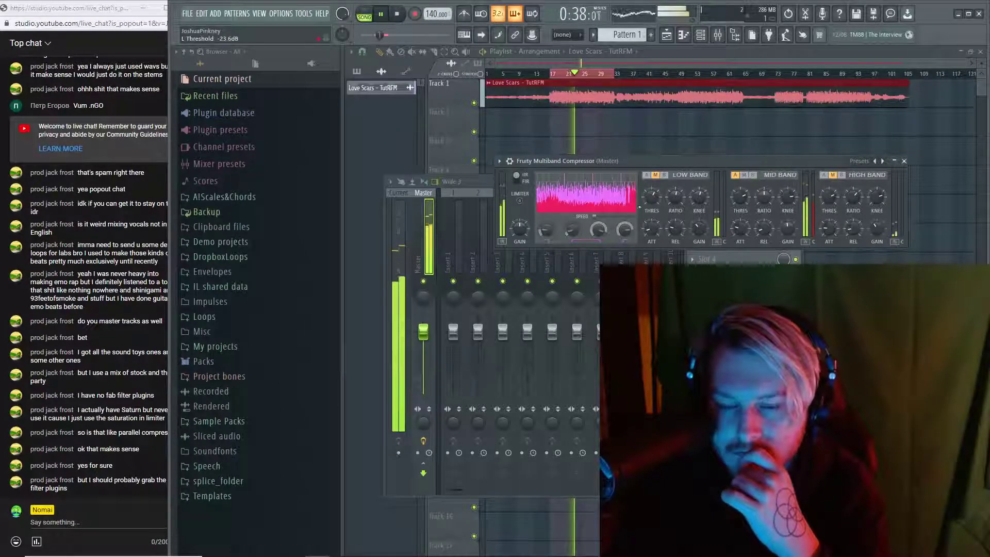
left_click_drag(572, 230, 598, 233)
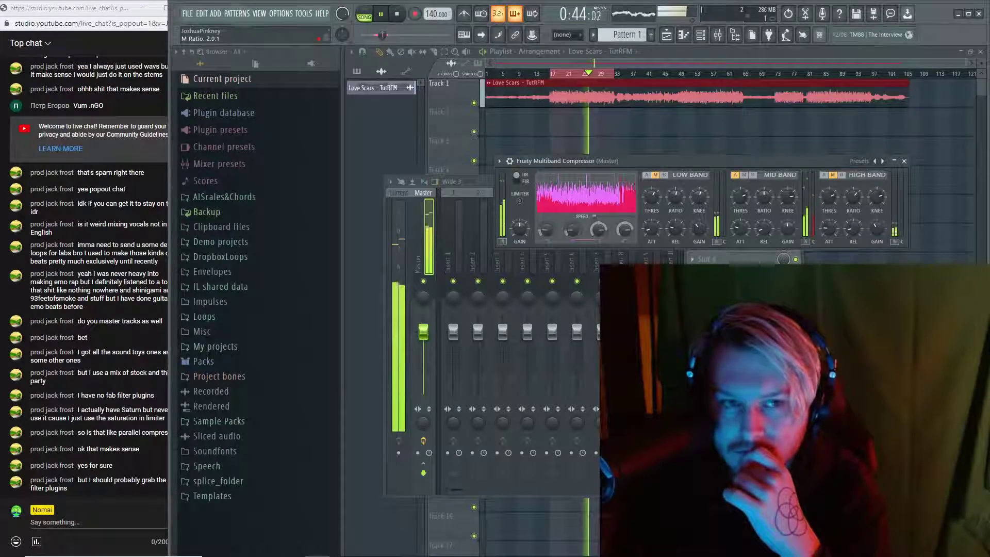
left_click_drag(764, 197, 764, 193)
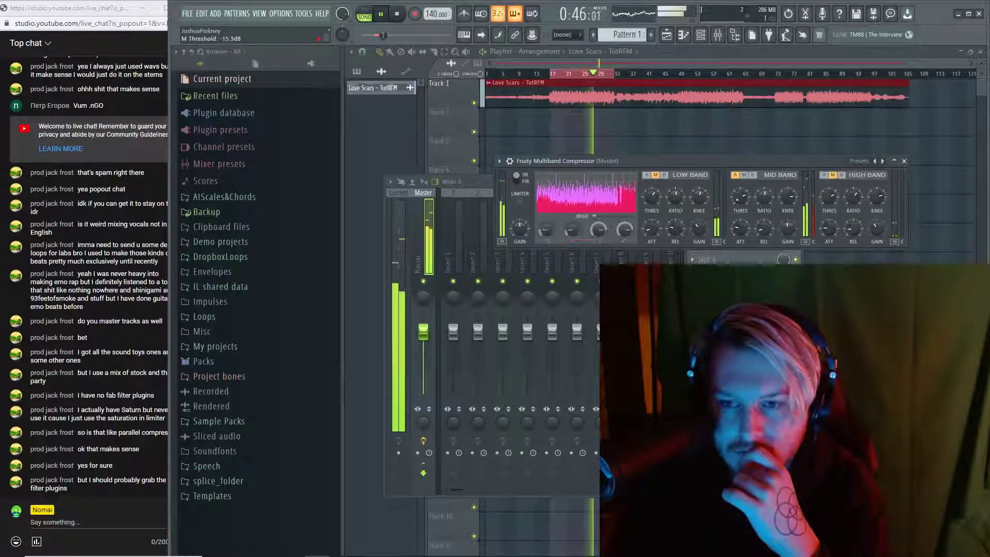
left_click_drag(740, 196, 740, 191)
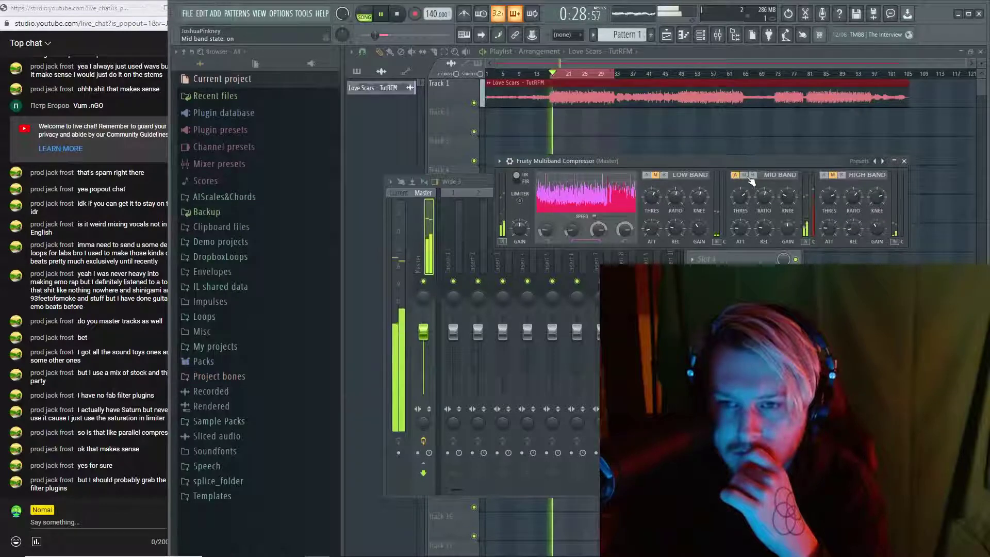
Turn the high band on, adjust the low band's ratio to about 1.9:1, and isolate the low band to lower its threshold to about -22.9 dB
left_click(824, 174)
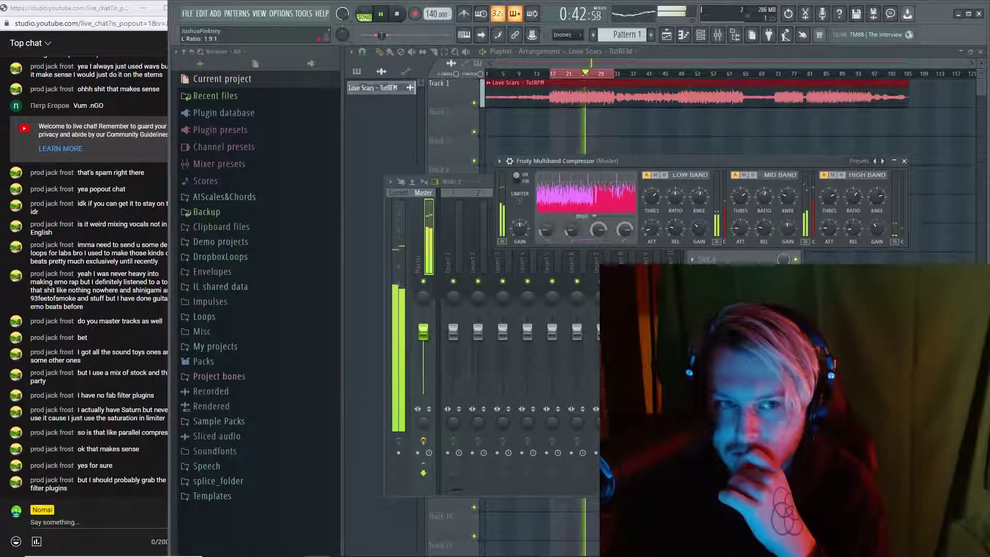
left_click_drag(675, 195, 675, 196)
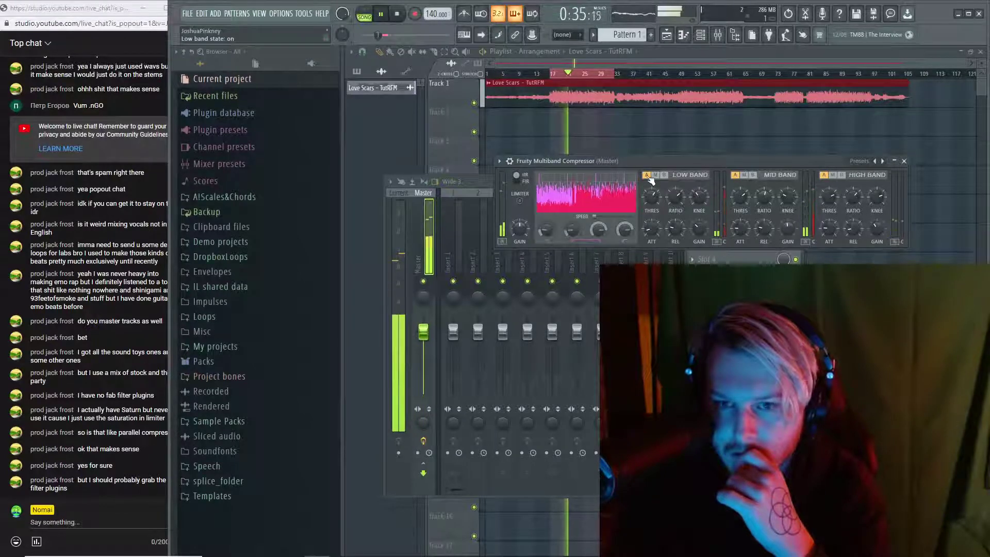
left_click(832, 175)
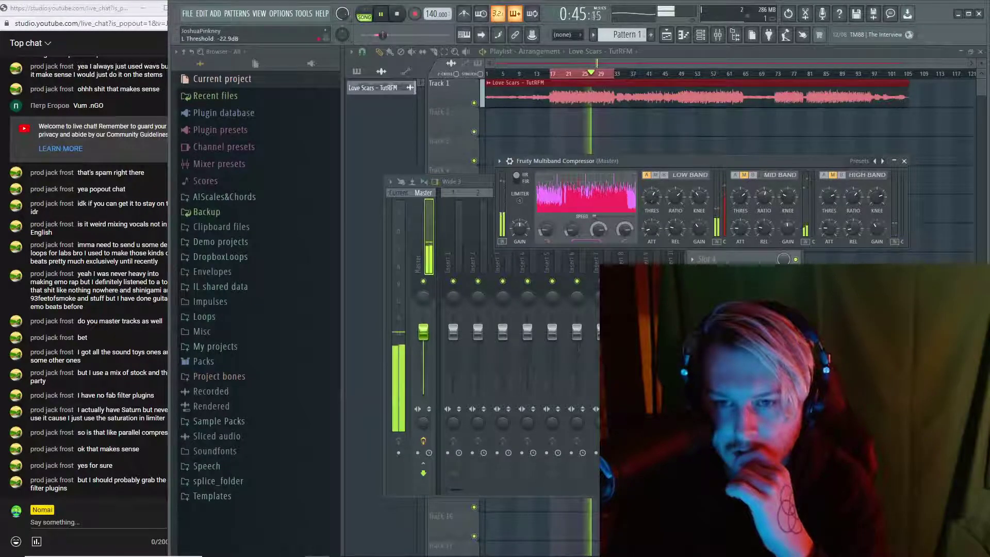
Mute the low and high bands to audition the mid band alone, turn all three bands back on, and close the compressor
left_click(654, 175)
left_click(833, 175)
left_click(737, 175)
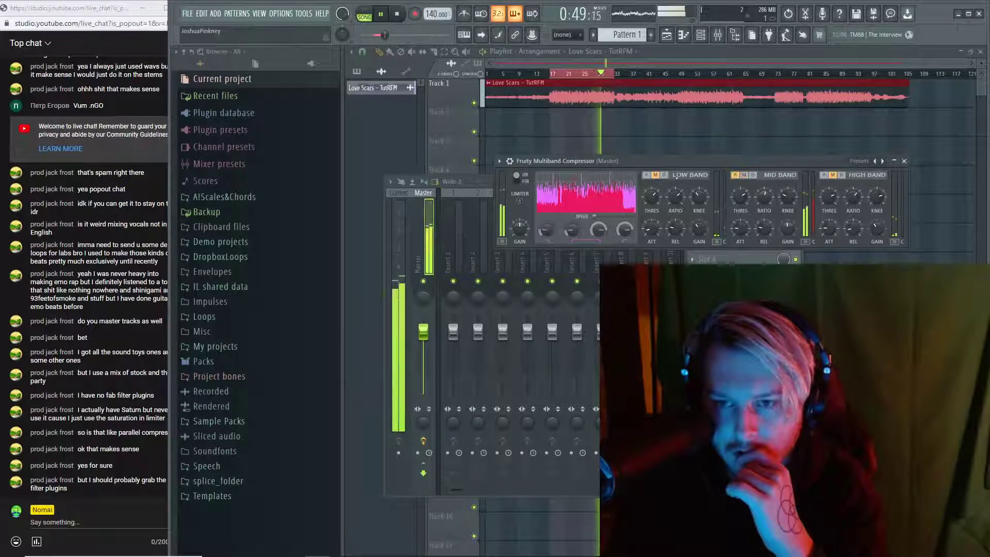
left_click(735, 175)
left_click(646, 175)
left_click(824, 175)
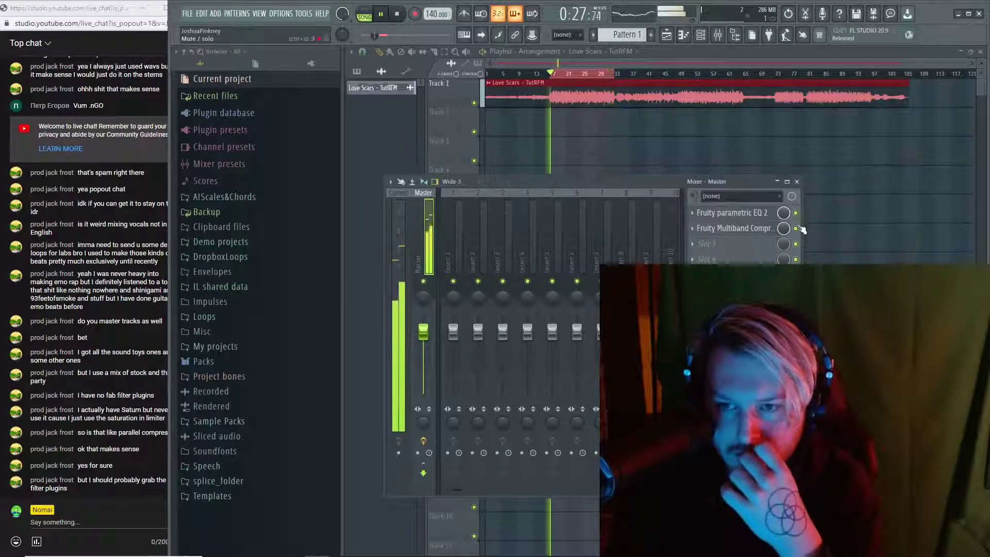
left_click(903, 161)
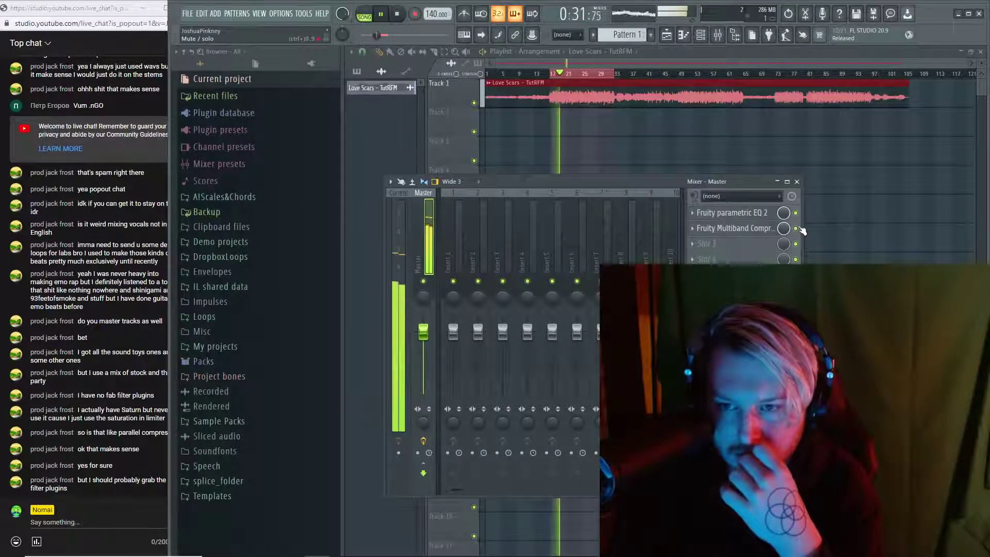
Check the Master's EQ curve, reopen the multiband compressor, raise the mid band's output to about 2.3 dB, and close the window
left_click(720, 213)
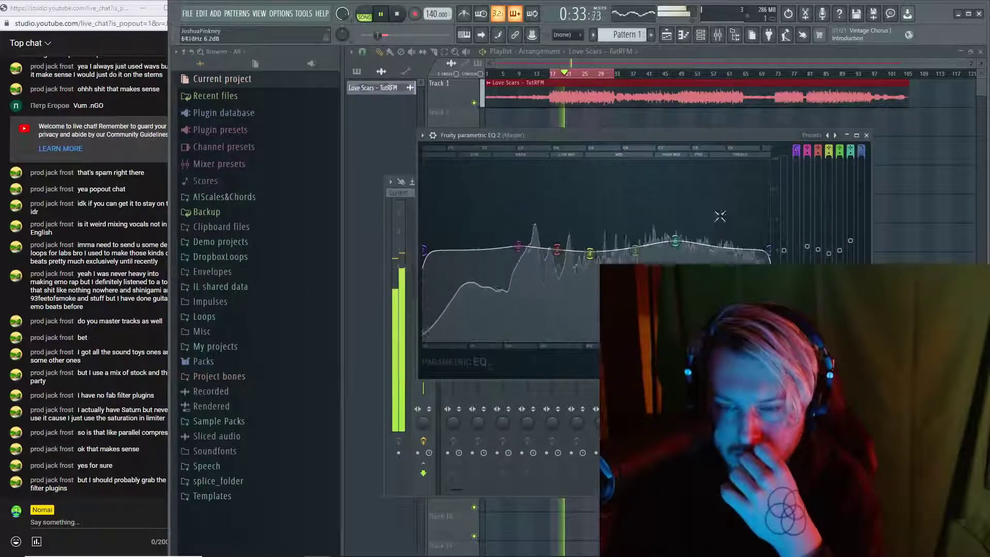
key("Escape")
left_click(747, 224)
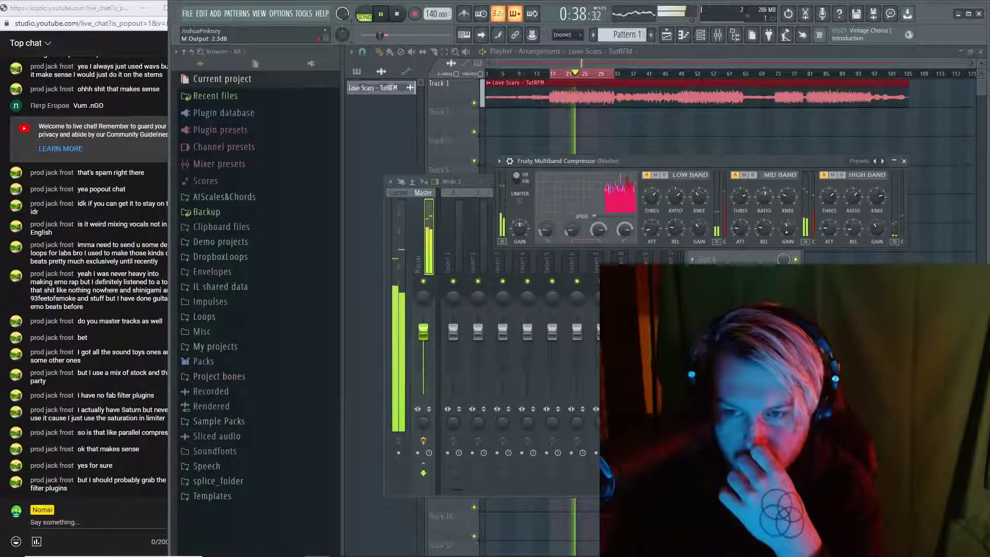
left_click(904, 161)
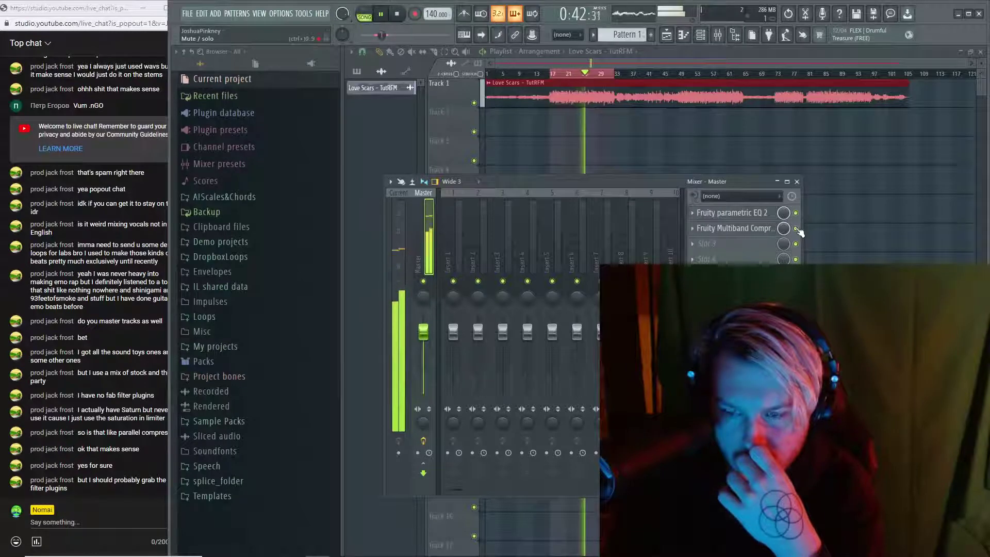
Reopen the multiband compressor, fine-tune the mid band's low crossover, and raise the overall gain to about 1.6 dB before closing it
left_click(735, 228)
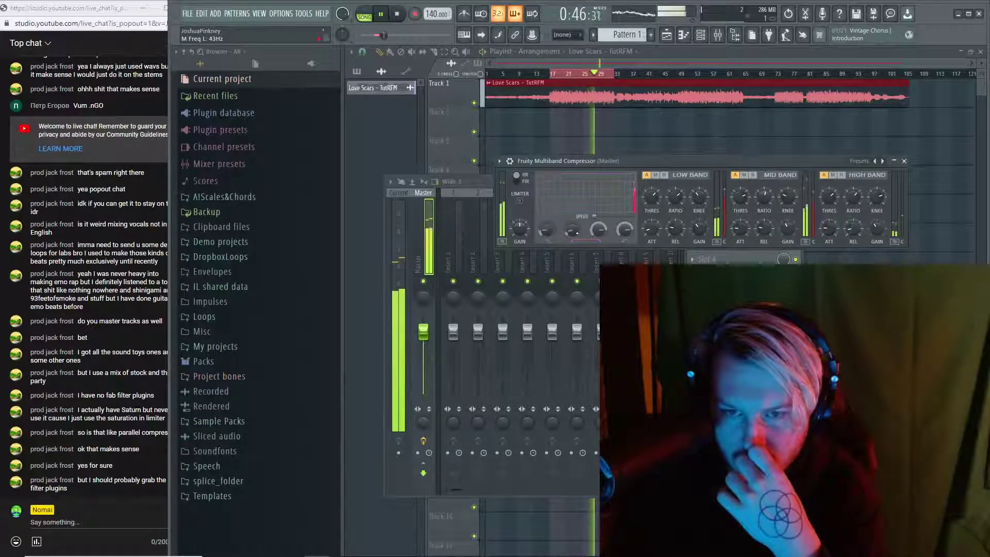
mouse_move(547, 230)
left_mouse_down()
mouse_move(546, 221)
mouse_move(546, 231)
left_mouse_up()
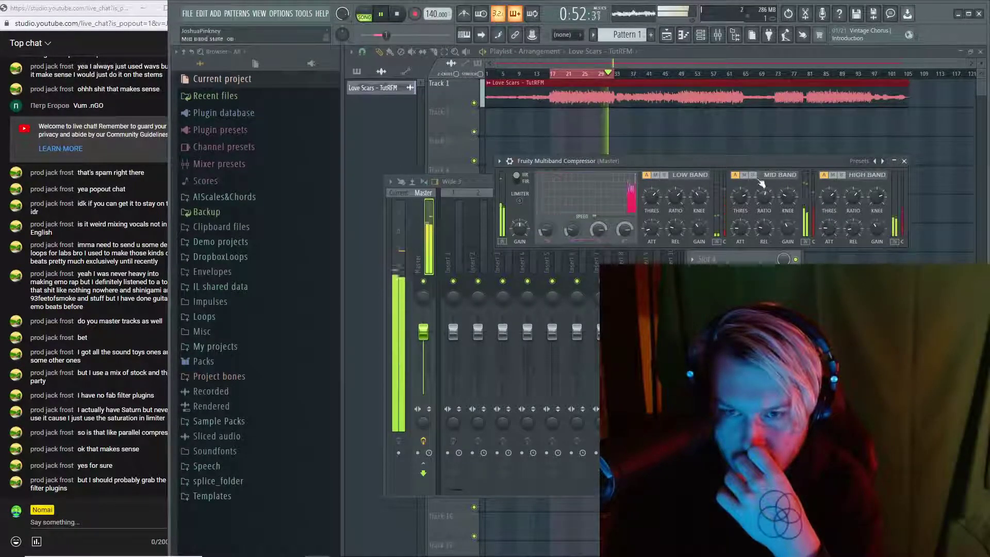
left_click(744, 174)
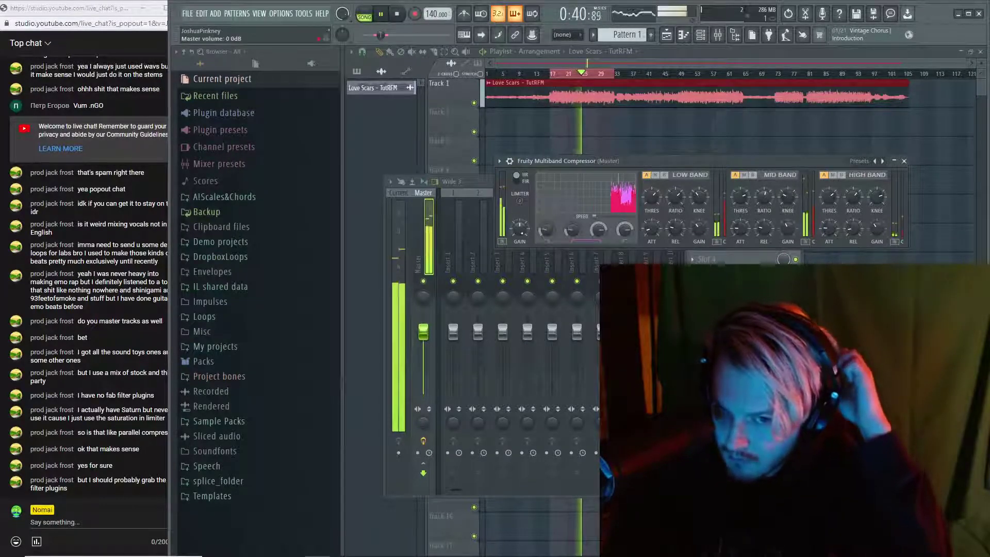
left_click_drag(521, 232, 519, 229)
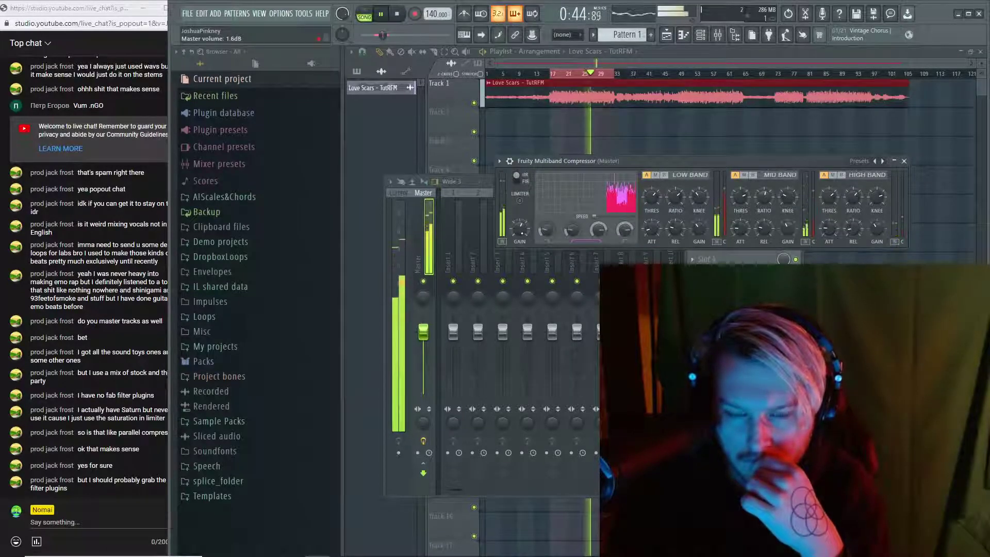
left_click(904, 160)
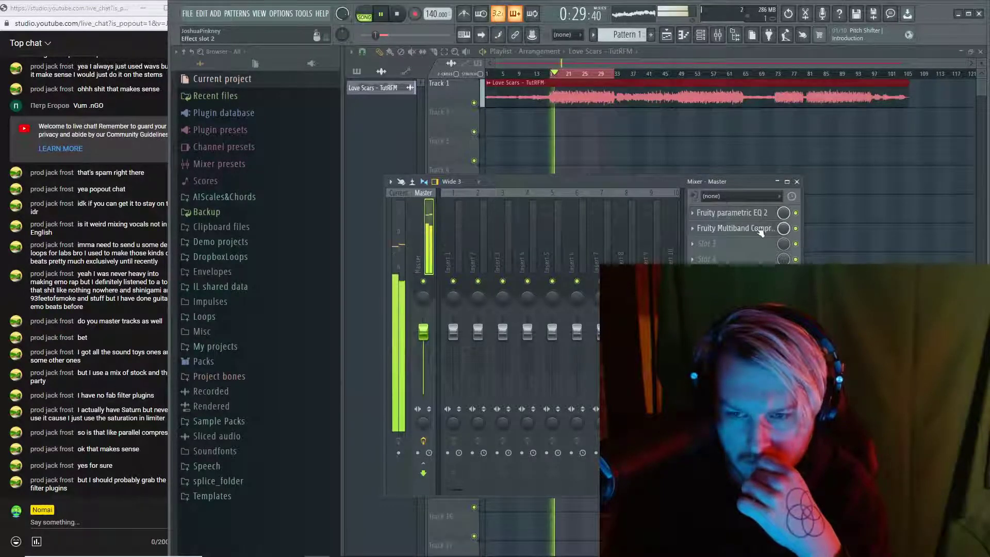
Reopen the multiband compressor, adjust the low band's threshold to about -11.4 dB, and audition the low and mid bands in isolation
left_click(732, 228)
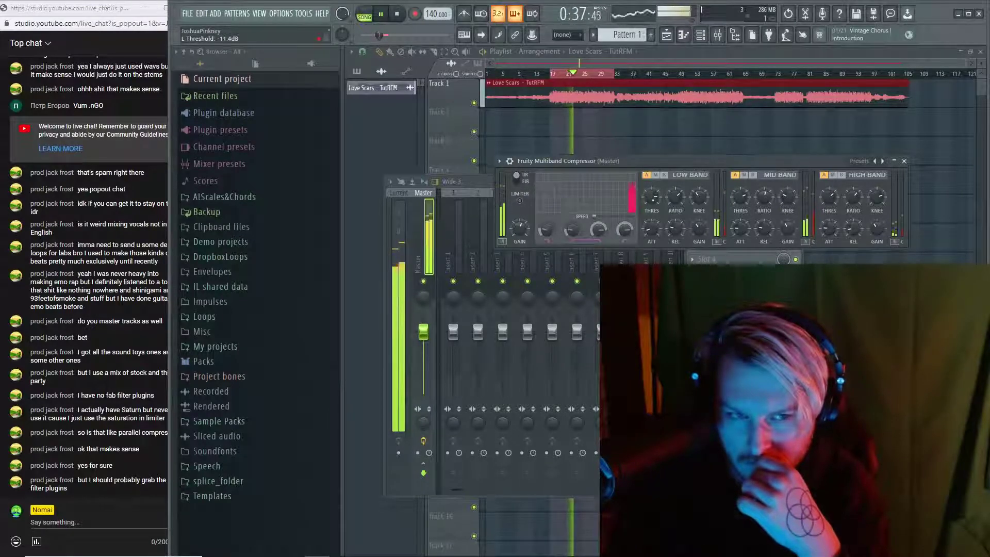
scroll(651, 201, "down", 1)
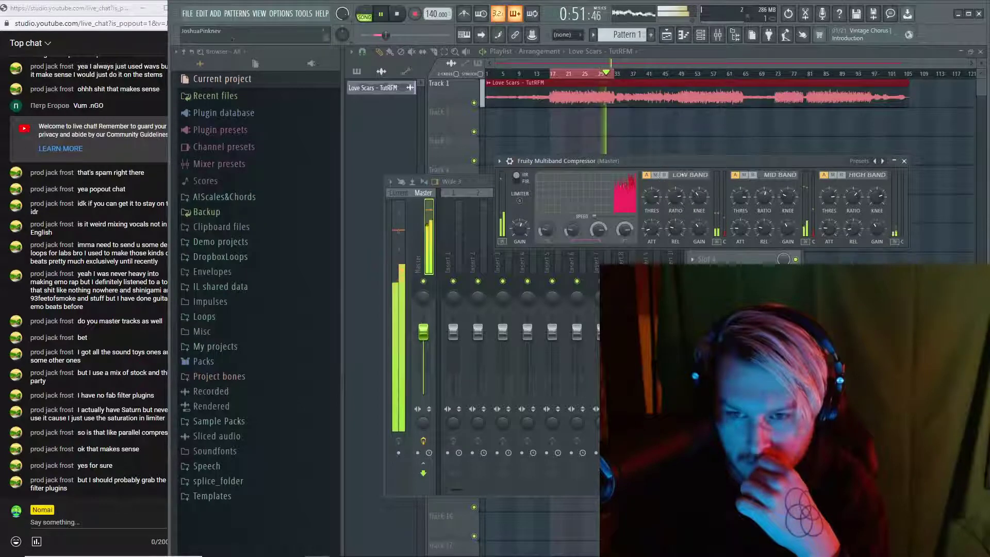
left_click(745, 178)
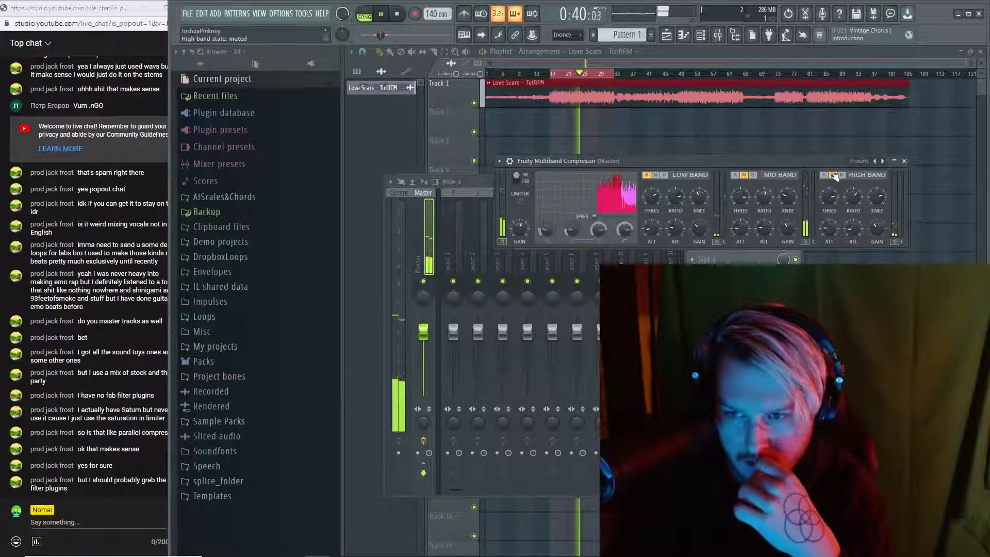
left_click(655, 175)
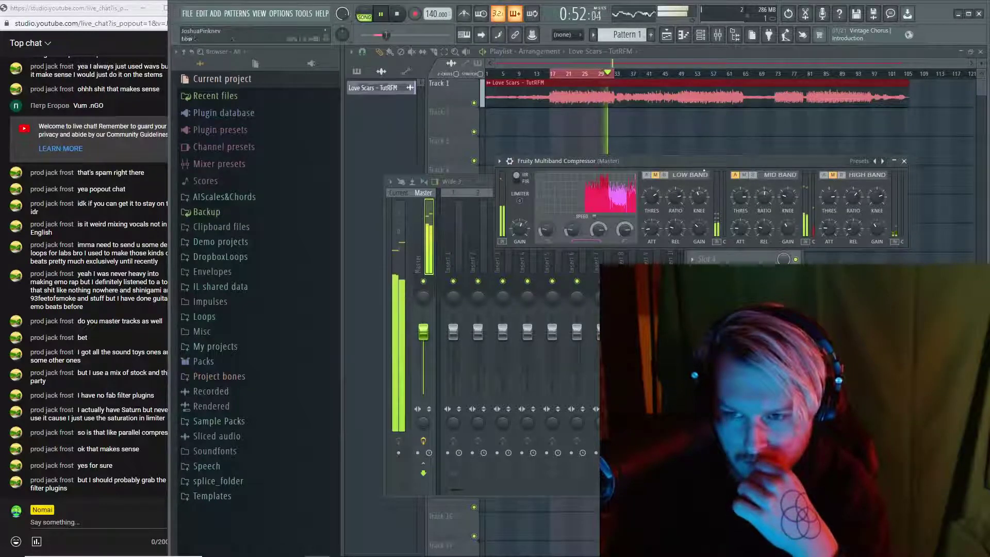
Audition the high band alone, turn the mid and low bands back on with the low output at about 1.2 dB, and close the compressor
left_click(824, 175)
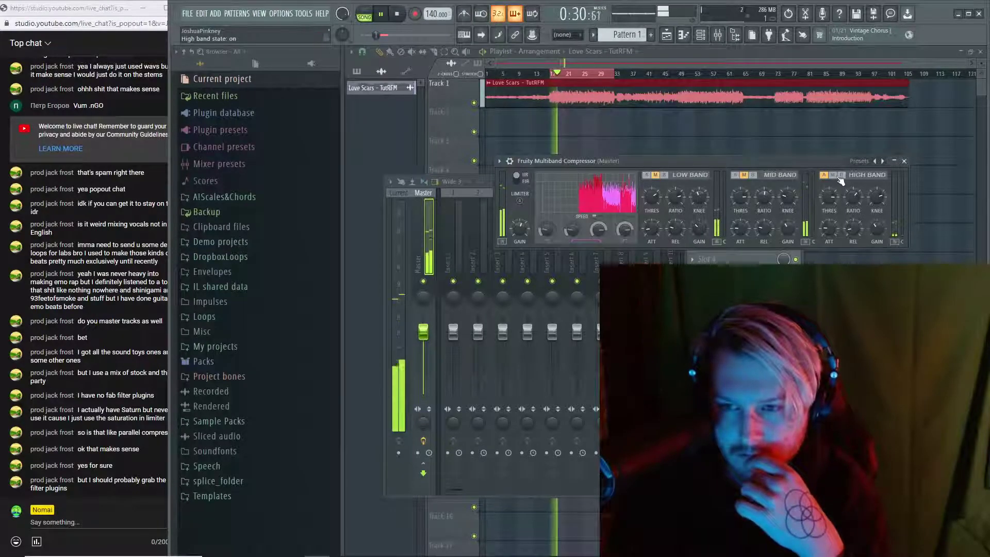
left_click(735, 175)
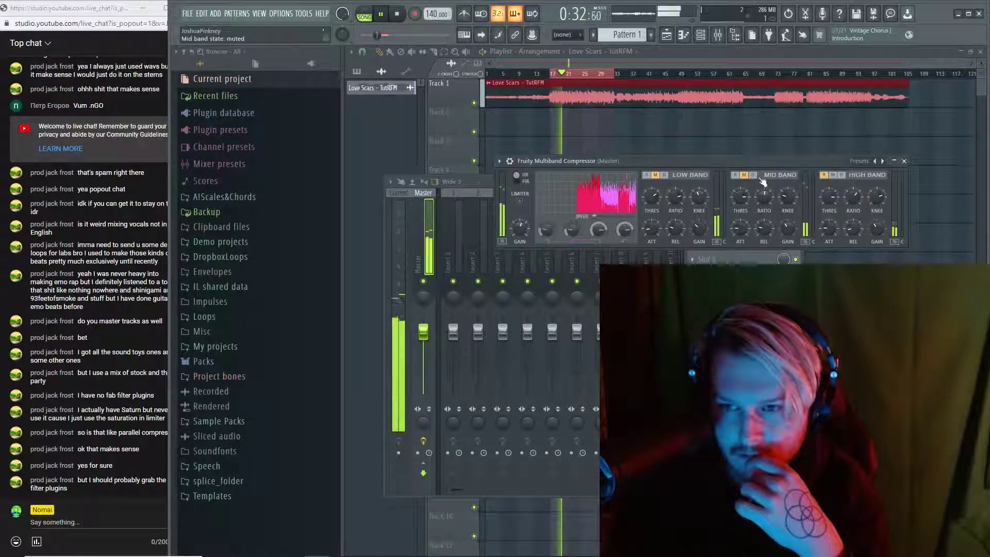
left_click(647, 175)
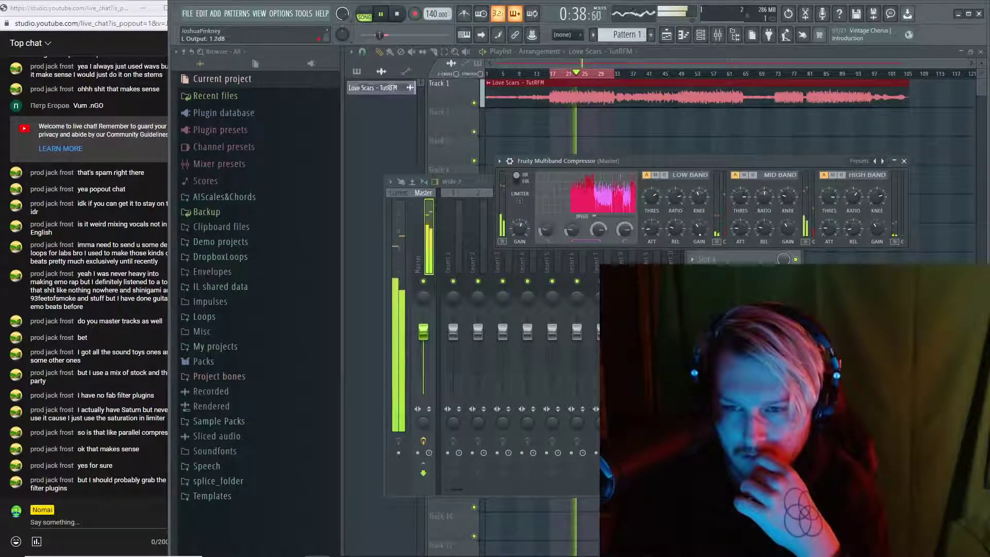
left_click(903, 161)
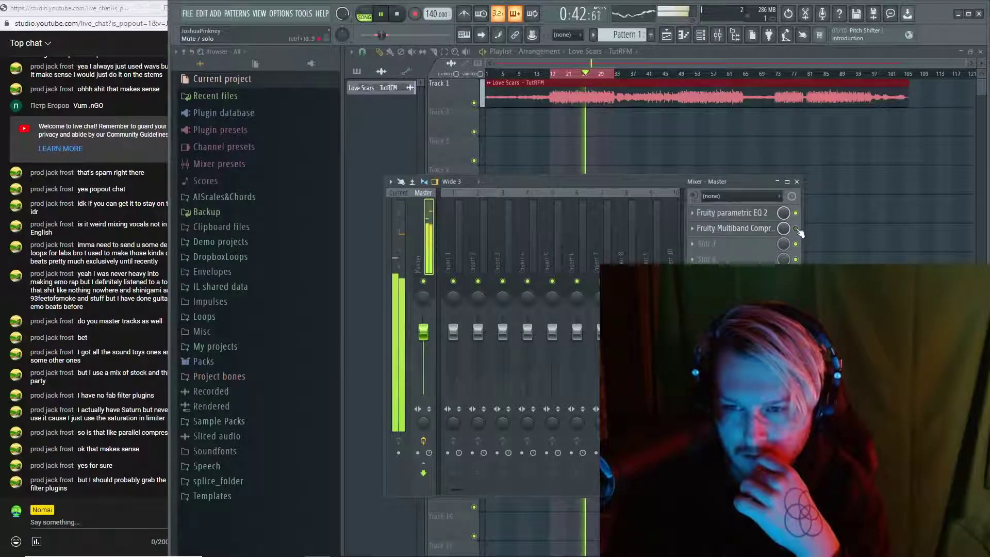
Review the multiband compressor's gain, close its window, and compare the sound with the effect enabled and bypassed
left_click(737, 228)
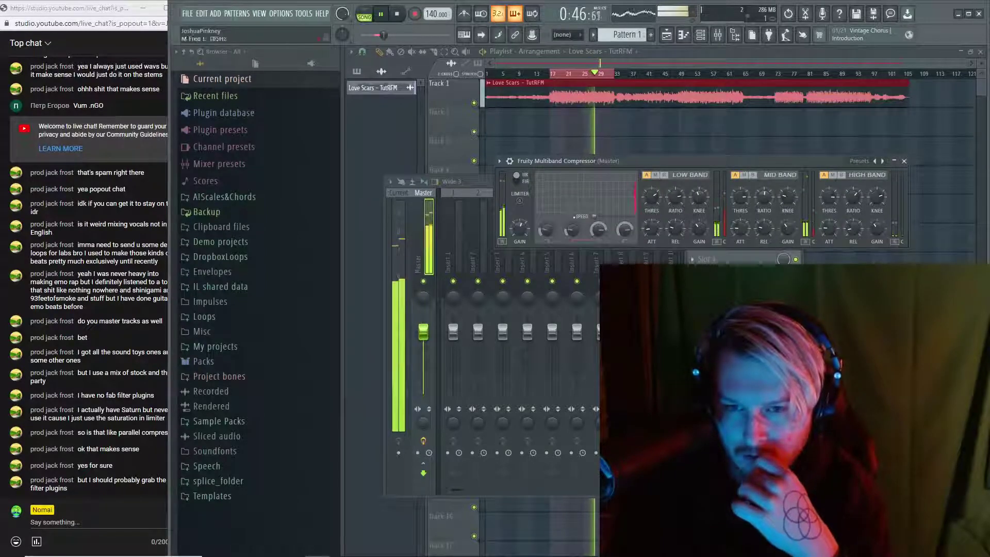
right_click(522, 227)
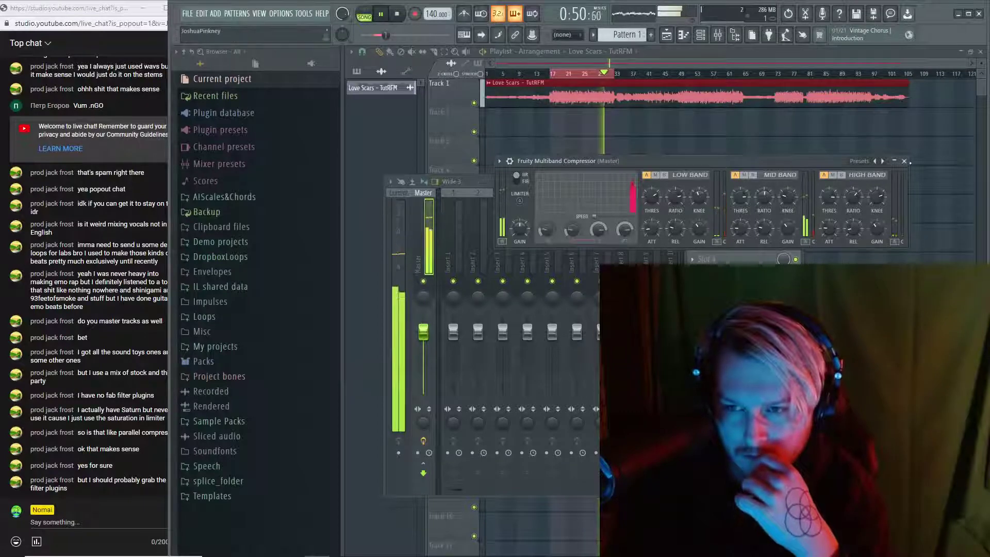
key("Escape")
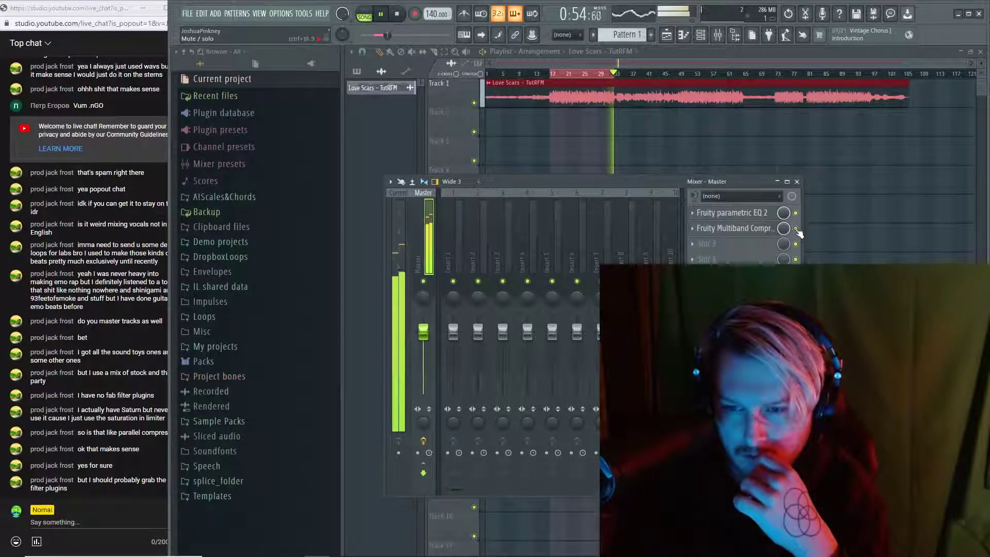
Stop playback and load Fruity Compressor in the Master's third effect slot
key("space")
left_click(738, 241)
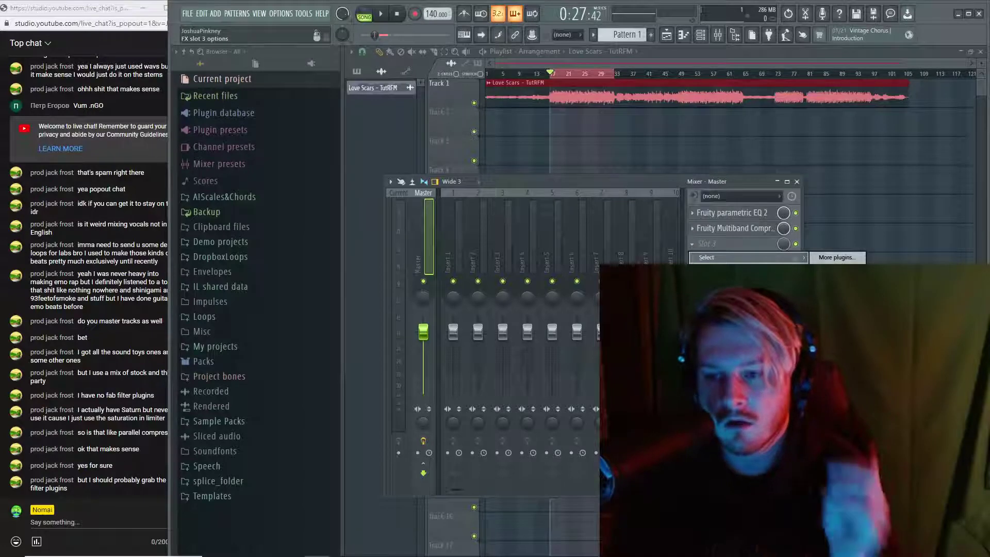
left_click(836, 309)
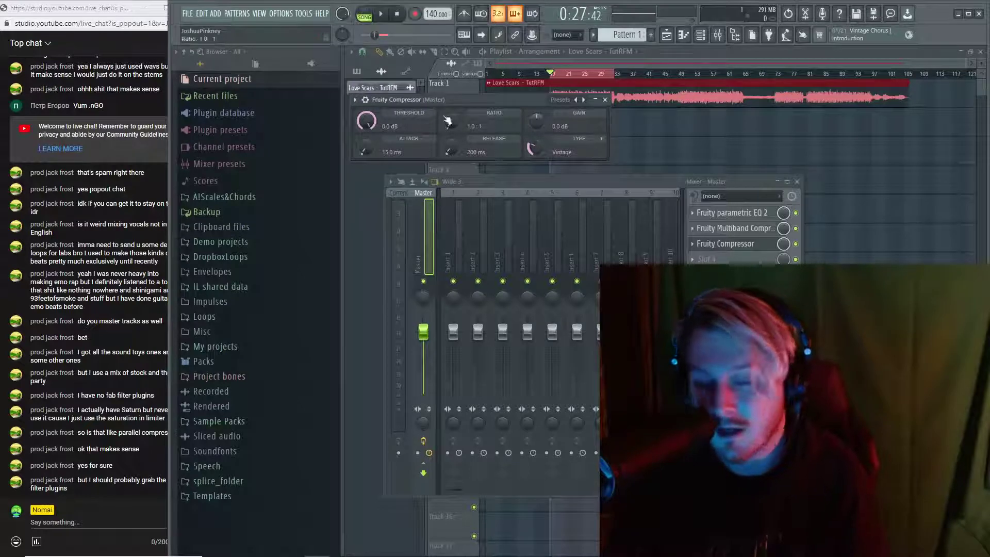
Play the selection and set the Fruity Compressor's threshold to about -7.8 dB and its ratio to about 2.6:1
key("space")
left_click_drag(372, 132, 371, 149)
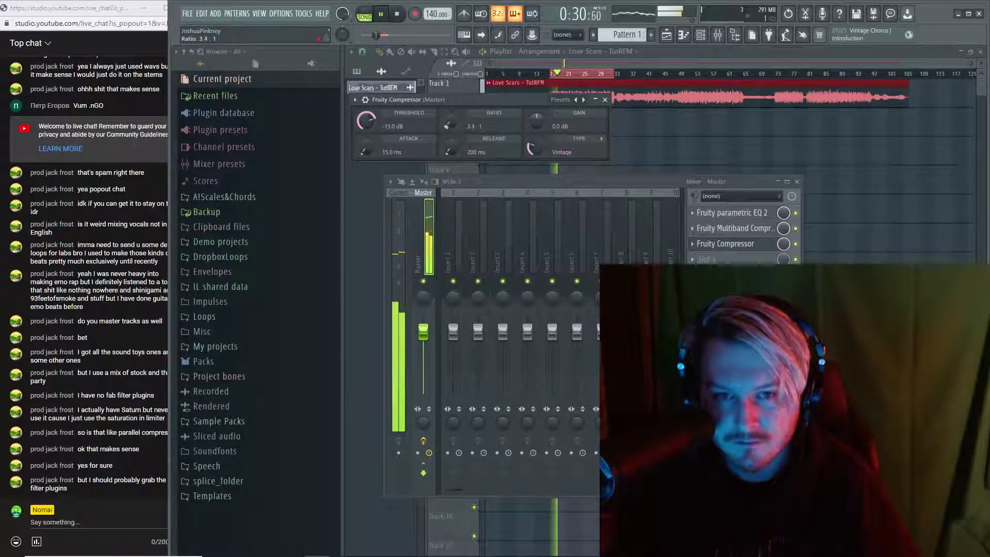
left_click_drag(448, 126, 448, 135)
left_click_drag(366, 121, 366, 103)
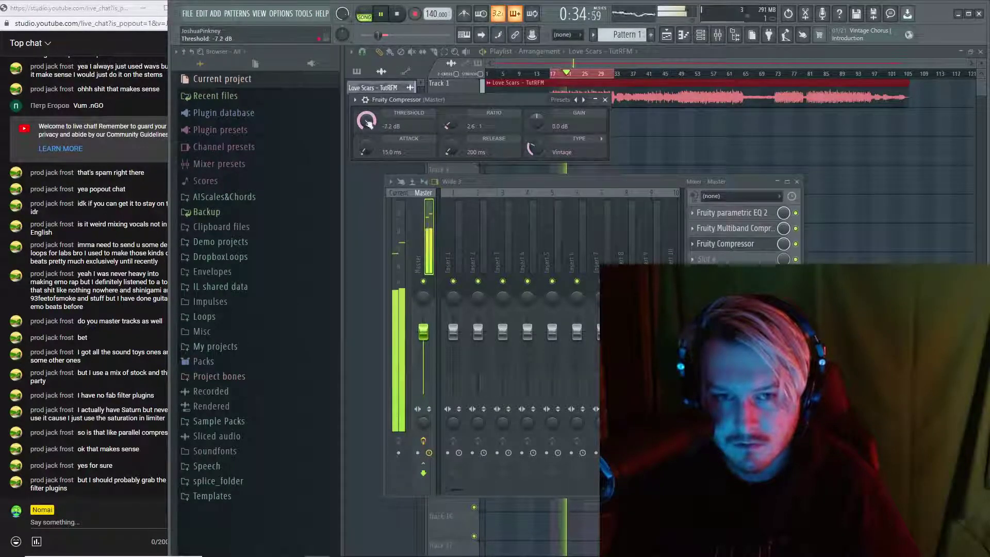
left_click_drag(370, 126, 370, 128)
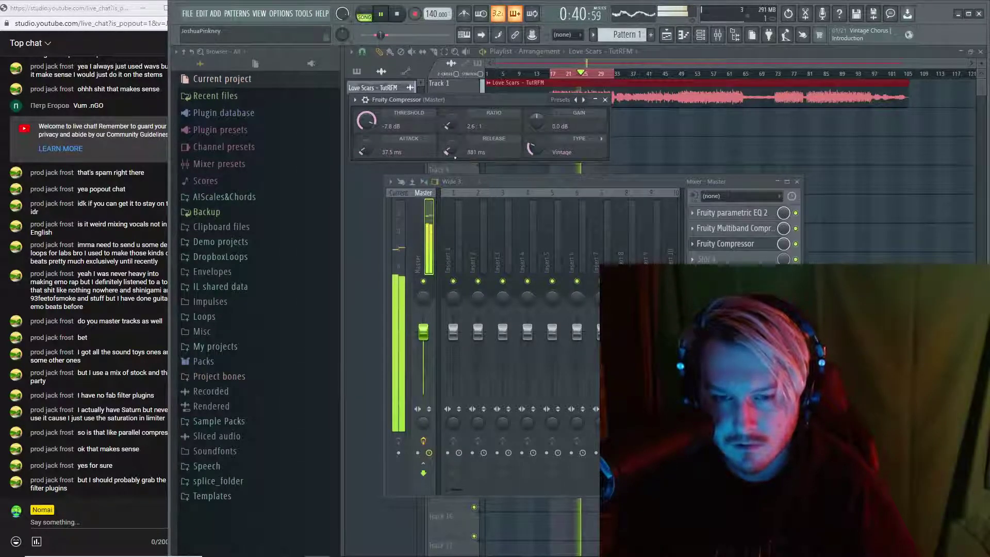
Set the Fruity Compressor's attack to 48.6 ms, release to 331 ms, and gain to 1.4 dB, and close its window
left_click_drag(454, 157, 463, 166)
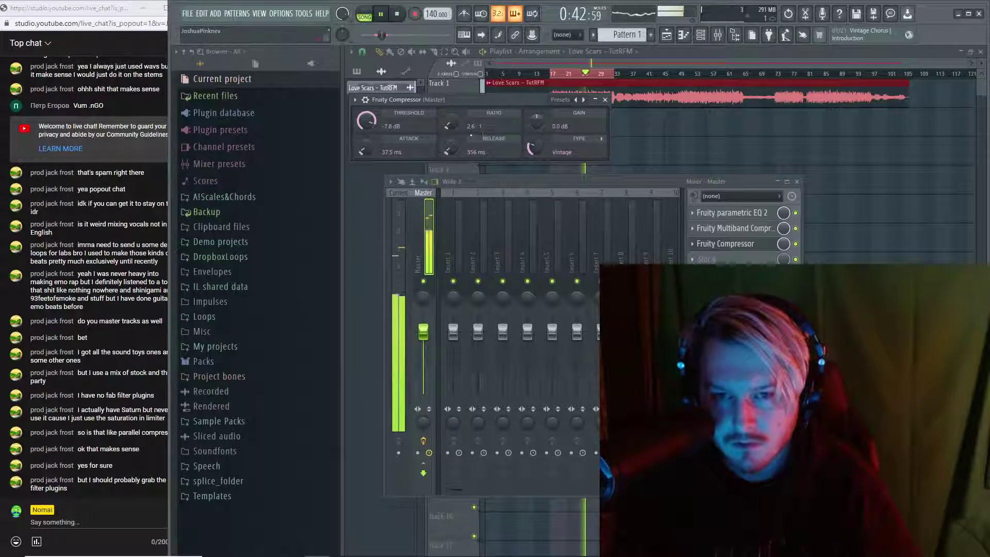
scroll(465, 154, "down", 1)
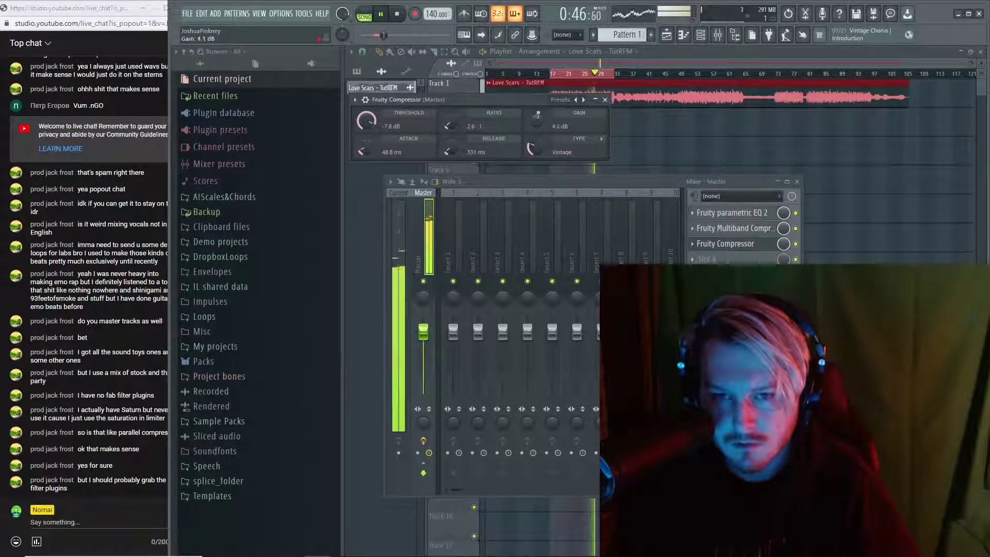
scroll(538, 114, "down", 3)
scroll(540, 125, "down", 1)
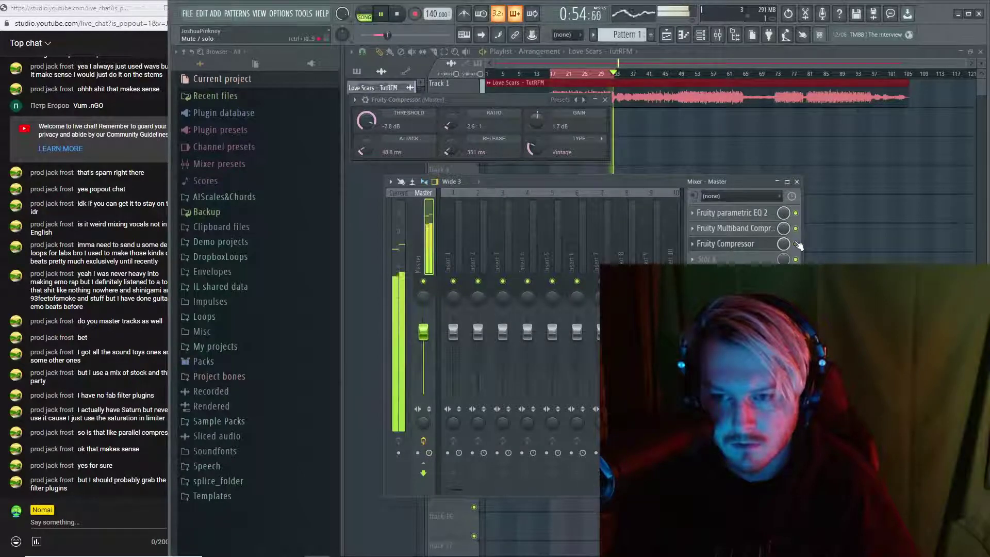
scroll(543, 129, "down", 1)
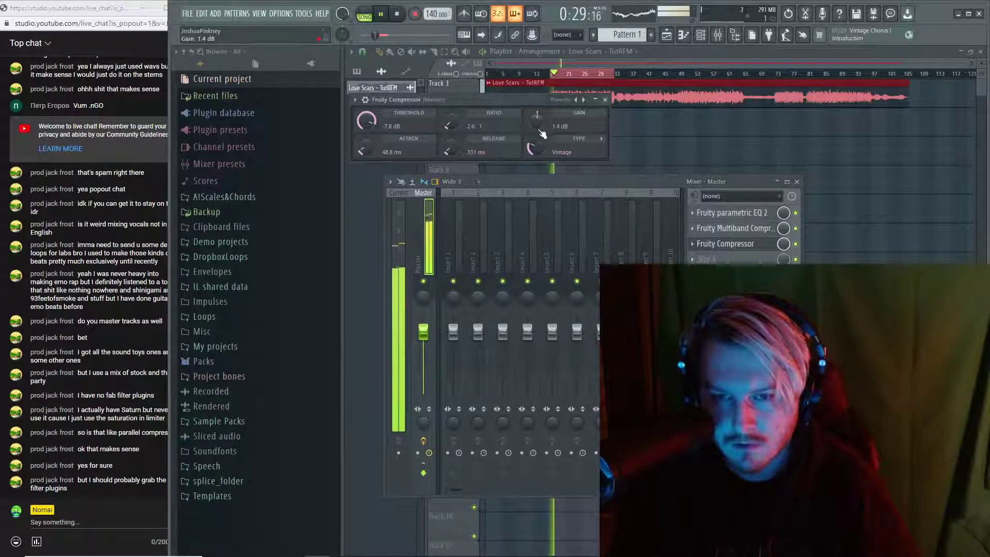
left_click(605, 99)
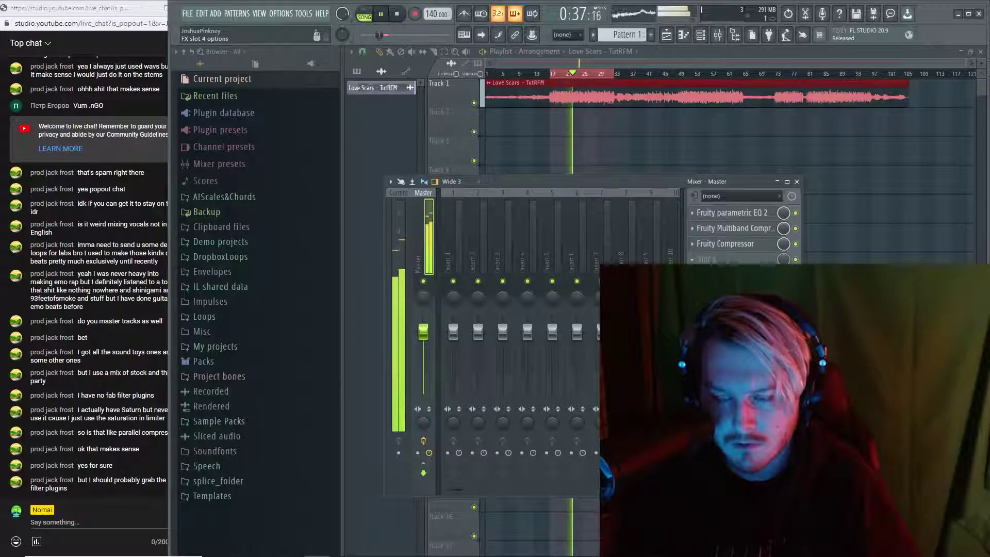
Review the curve of the Master's first Fruity parametric EQ 2 and return to the mixer
left_click(741, 218)
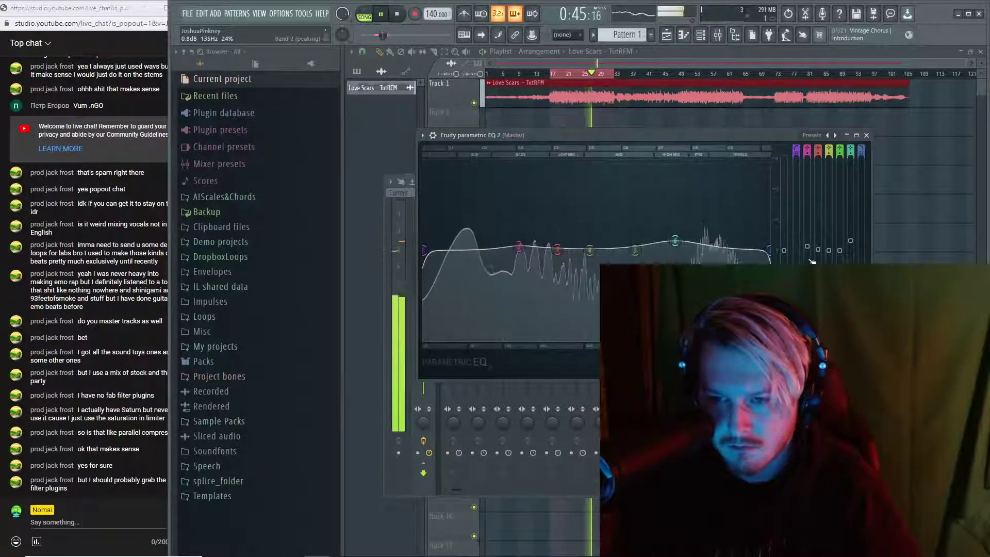
key("F9")
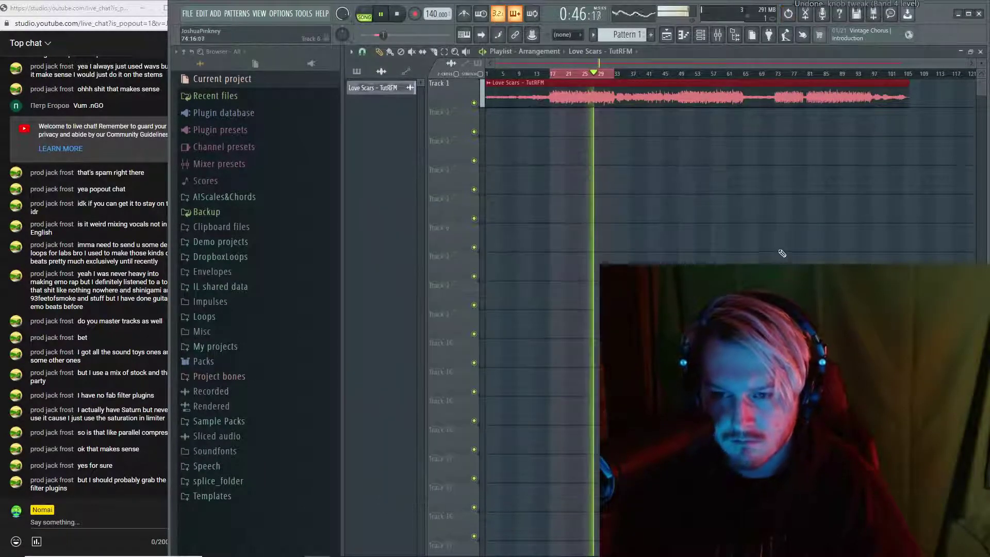
key("F9")
Load another Fruity parametric EQ 2 in the Master's second slot, boost band 6 by 2.6 dB at 20000 Hz, and close its window
right_click(718, 231)
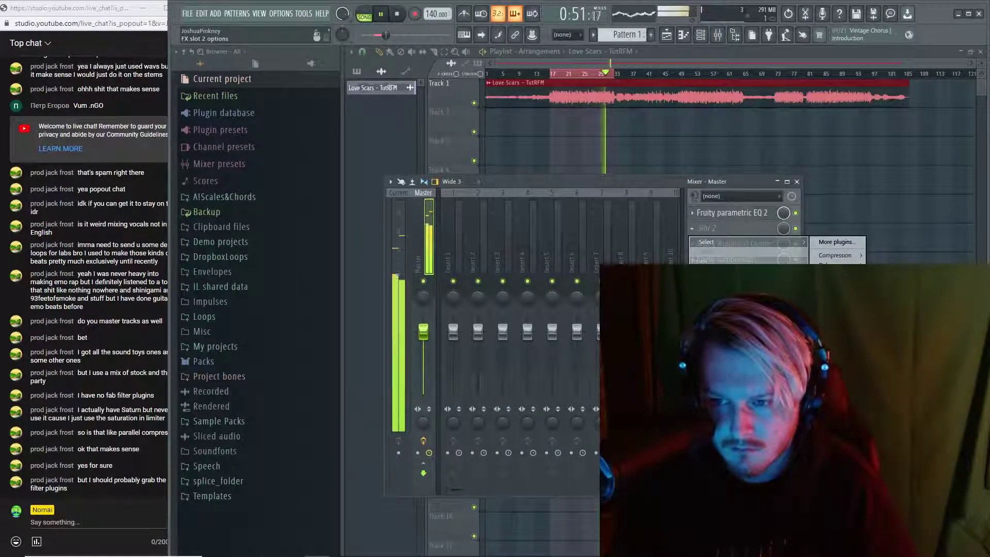
left_click(876, 274)
left_click_drag(586, 201, 628, 192)
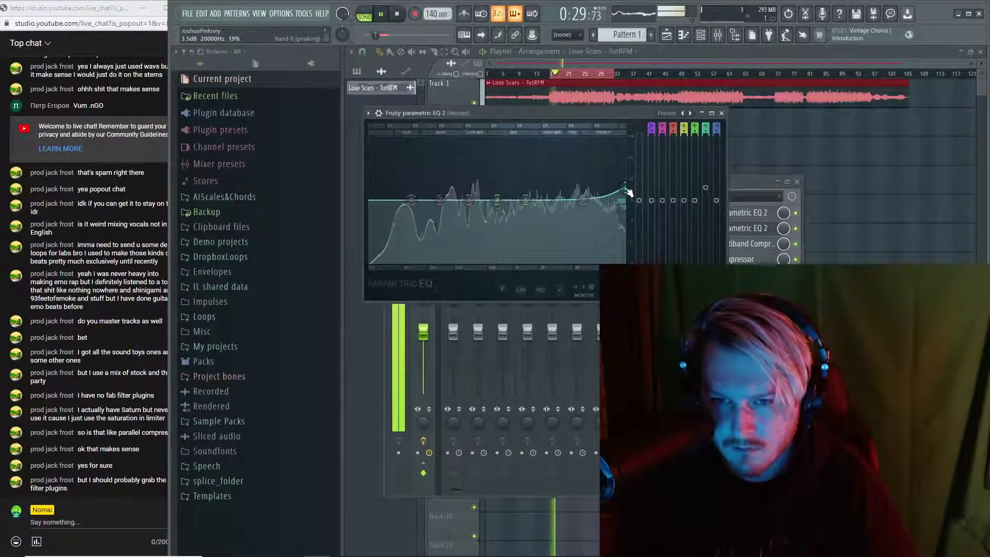
right_click(707, 194)
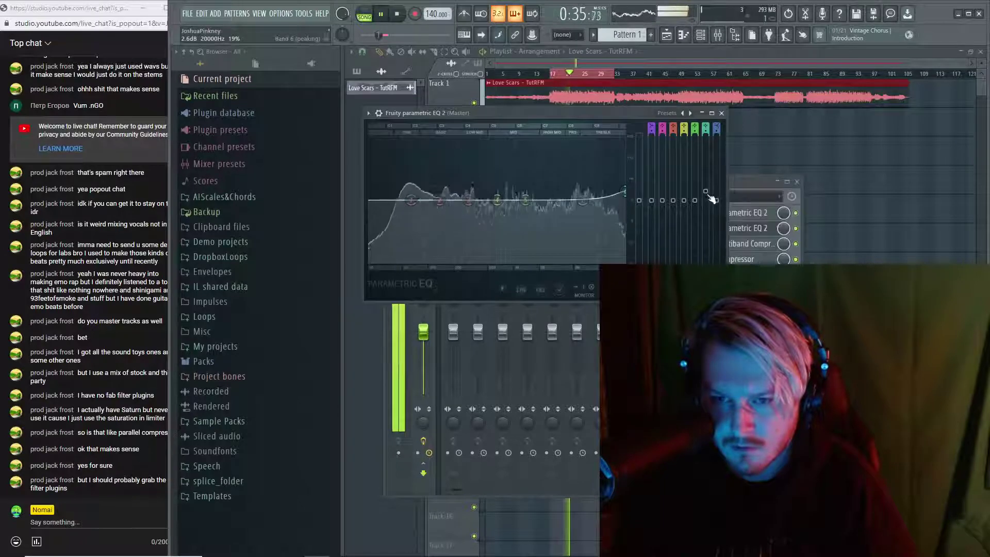
right_click(715, 200)
key("Escape")
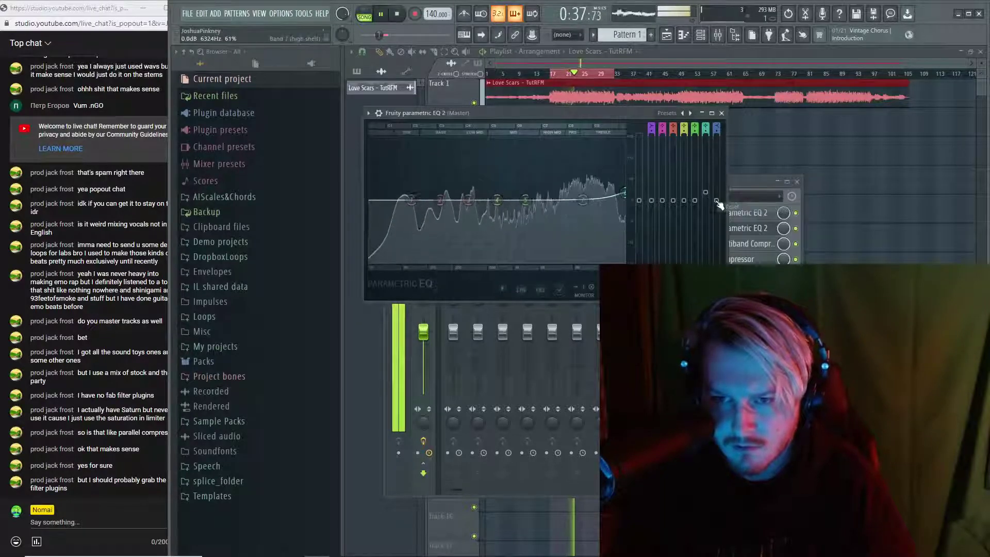
key("Escape")
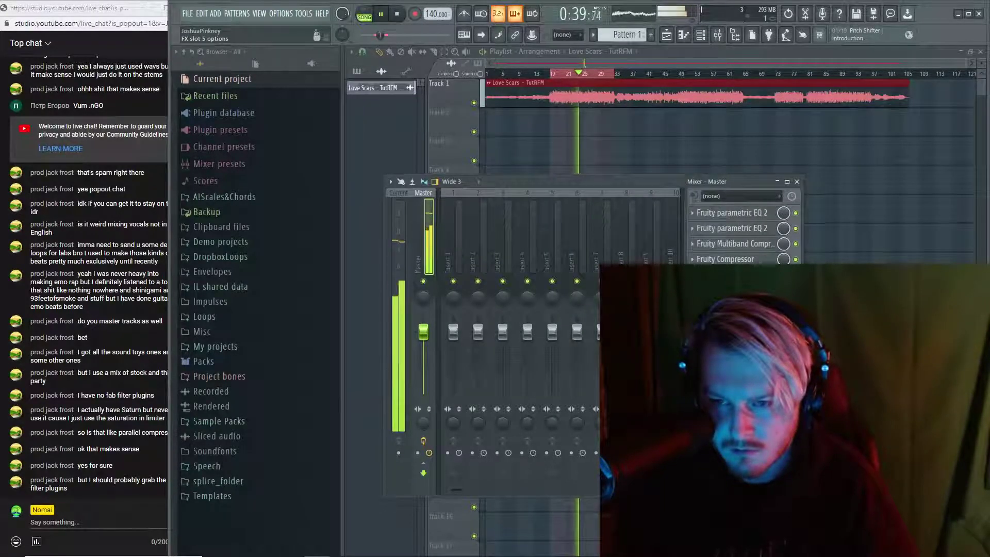
Stop playback and load FabFilter Saturn 2 in the Master's fifth effect slot, keeping the Default Setting preset
key("space")
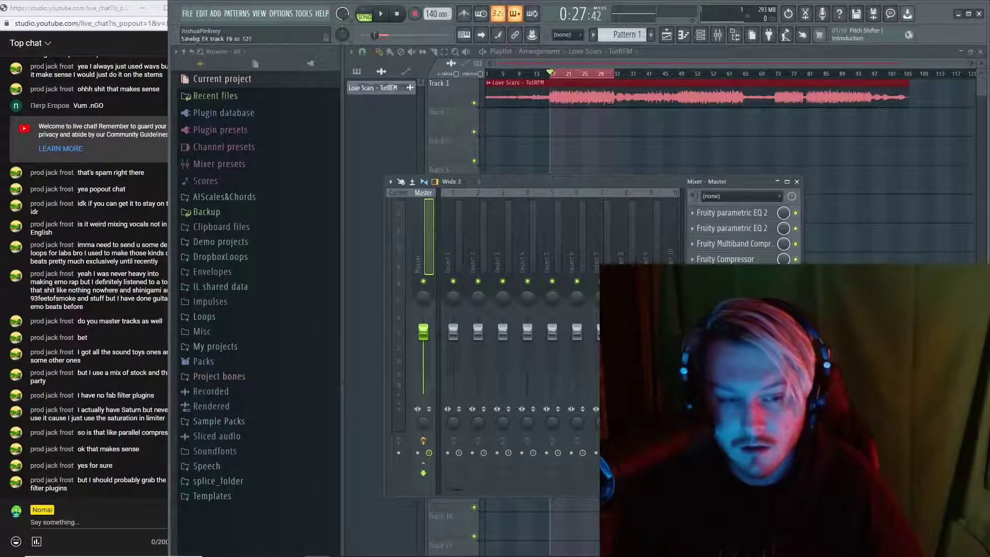
left_click(732, 274)
left_click(732, 197)
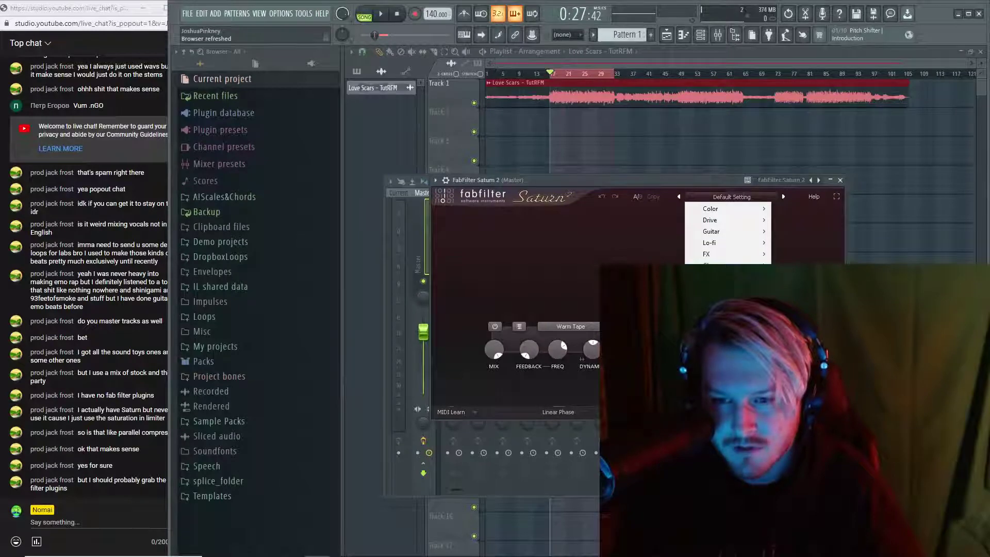
left_click(611, 246)
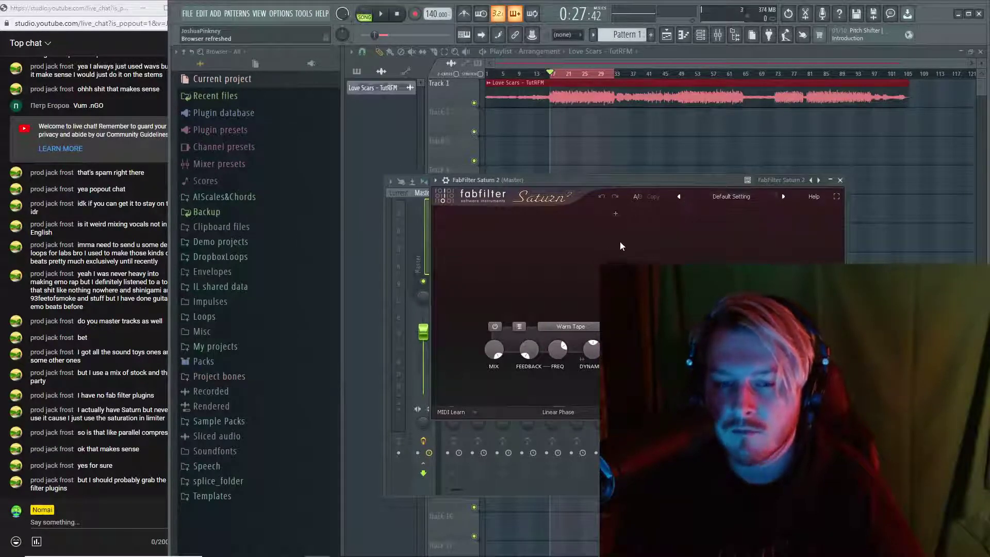
Play the selection, split off a high band in Saturn 2 at about 4426 Hz, and solo it
key("space")
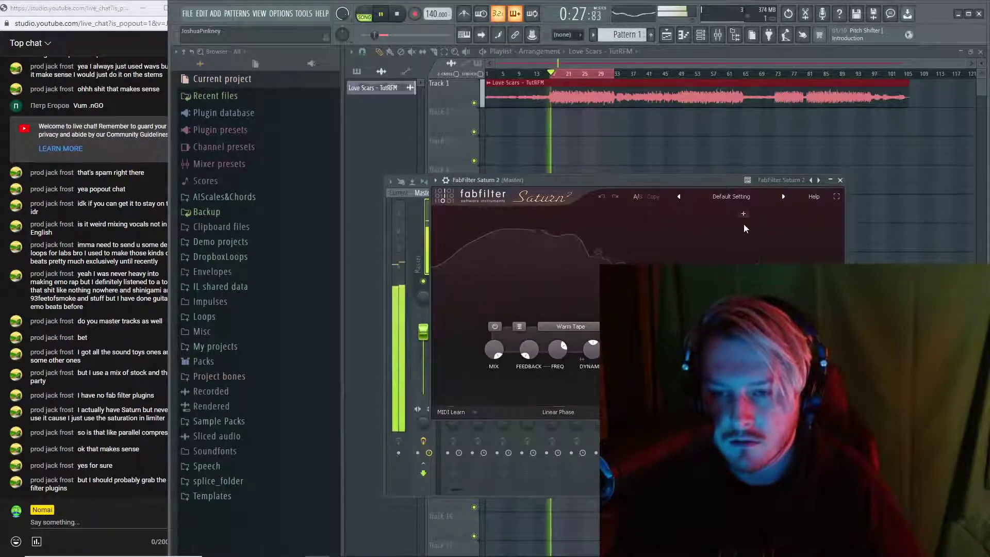
left_click(736, 215)
left_click(755, 212)
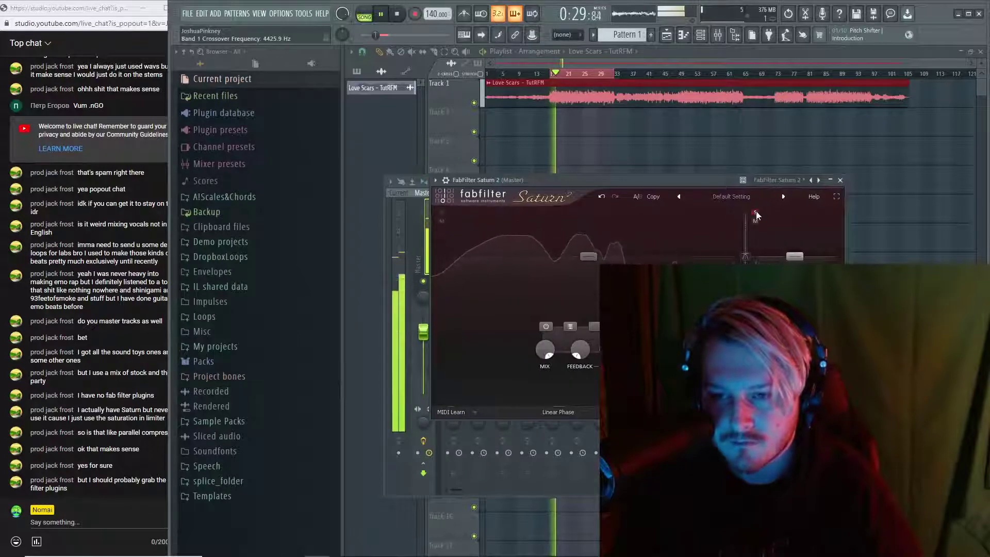
Lower the crossover slightly and shape Saturn 2's high band with about 23% drive, a reduced mix, and 0.221 dynamics
left_click_drag(745, 256, 741, 256)
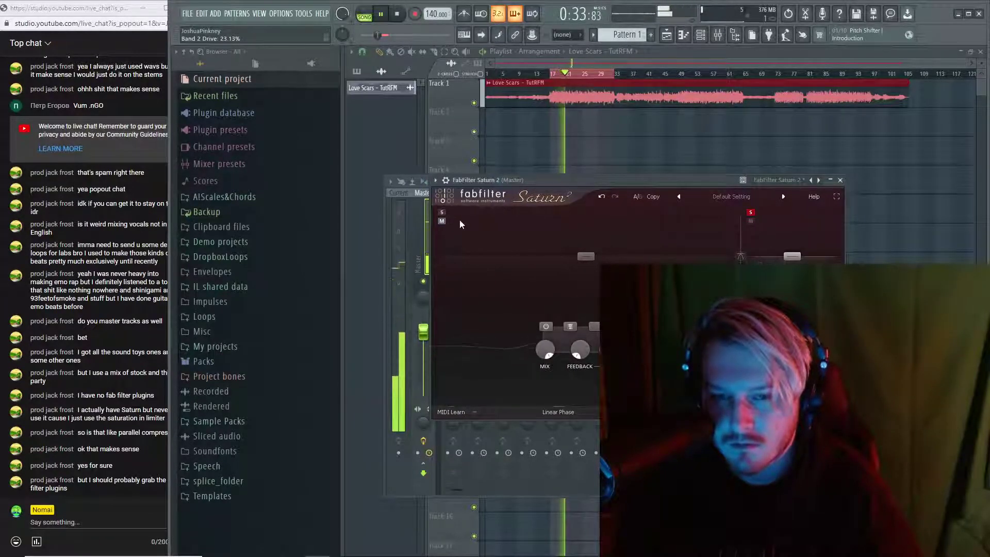
left_click_drag(545, 349, 535, 432)
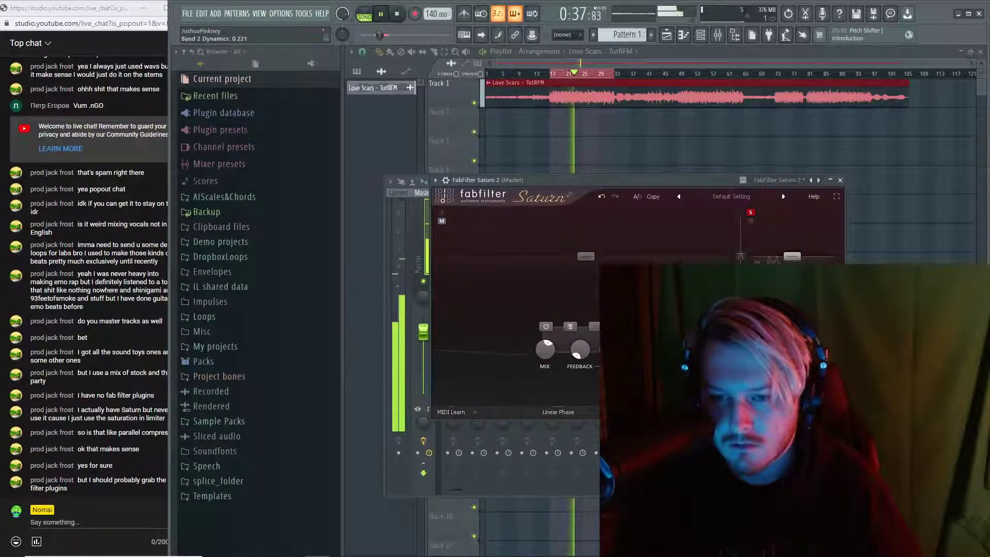
left_click(440, 212)
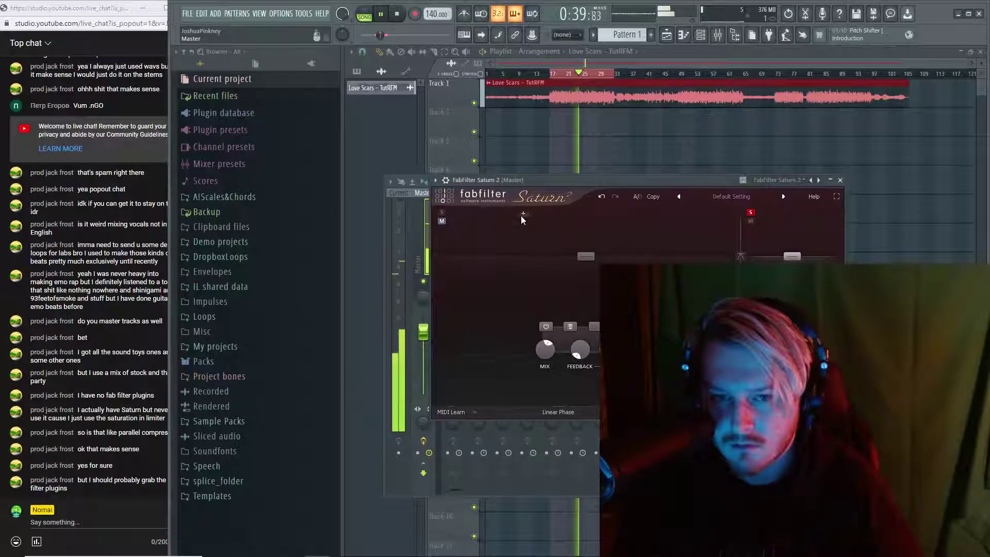
Split off a low band in FabFilter Saturn 2, adjust its crossover frequency and set the band's mix to about 30%
left_click(528, 220)
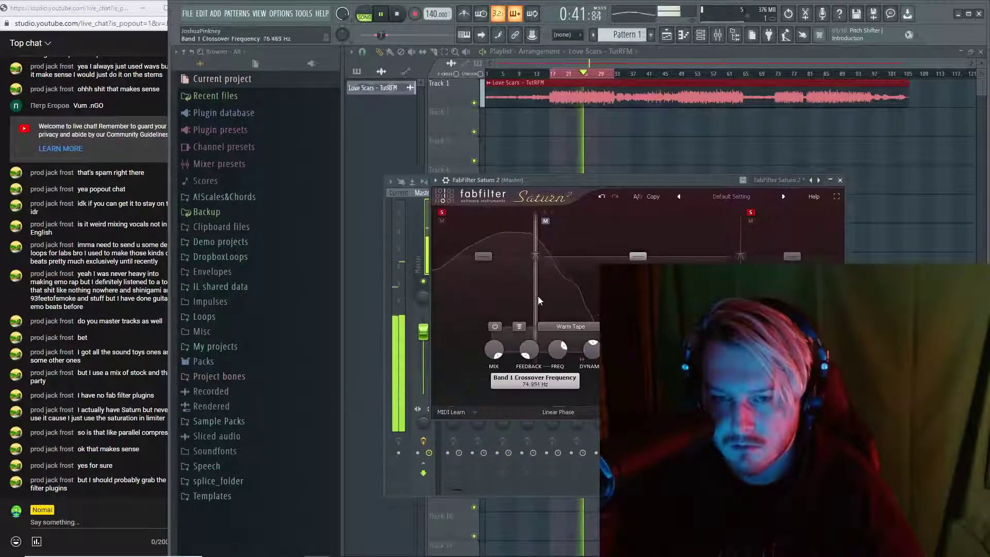
left_click_drag(538, 296, 565, 311)
left_click_drag(448, 349, 444, 464)
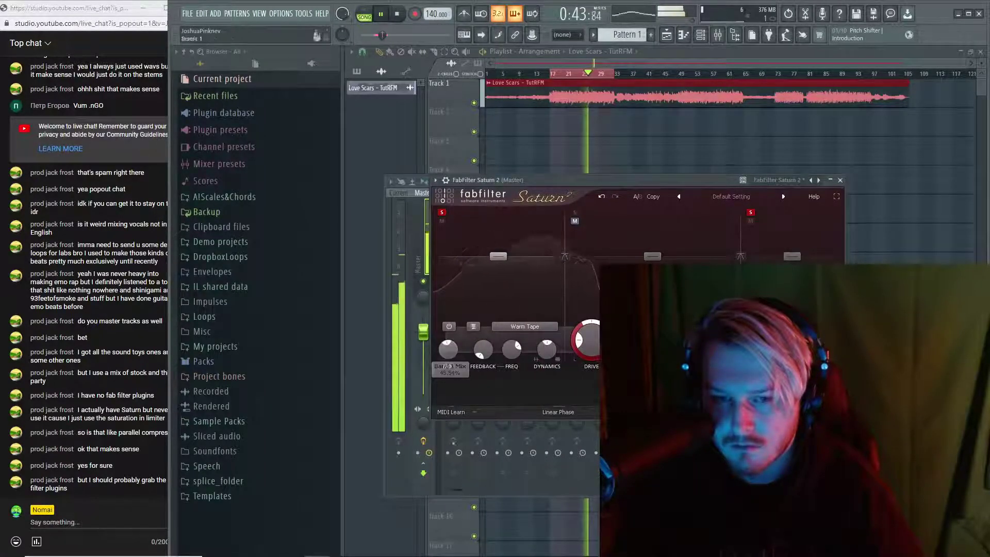
left_click_drag(448, 351, 450, 372)
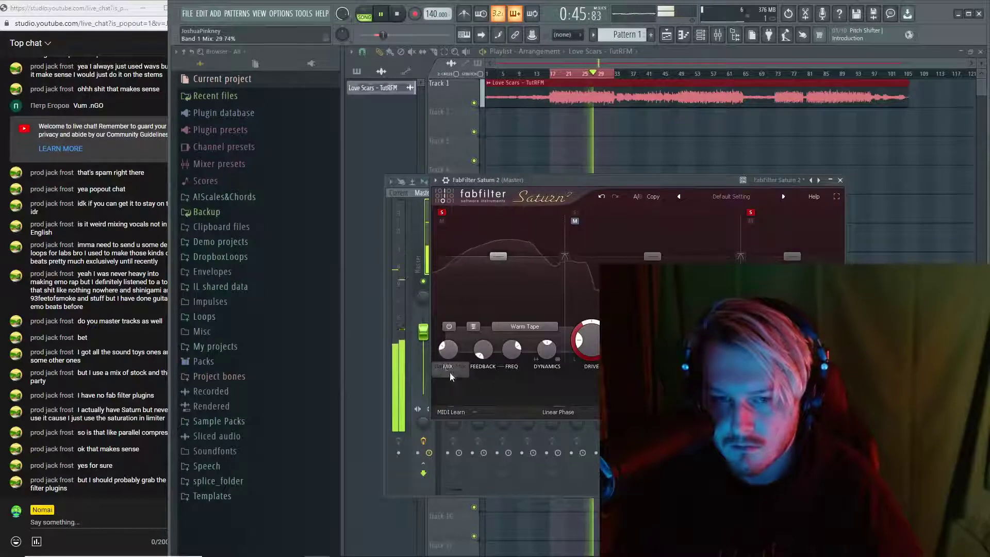
Take band 1 out of solo, adjust the neighbouring band's mix and raise the band 1 crossover slightly
left_click(443, 214)
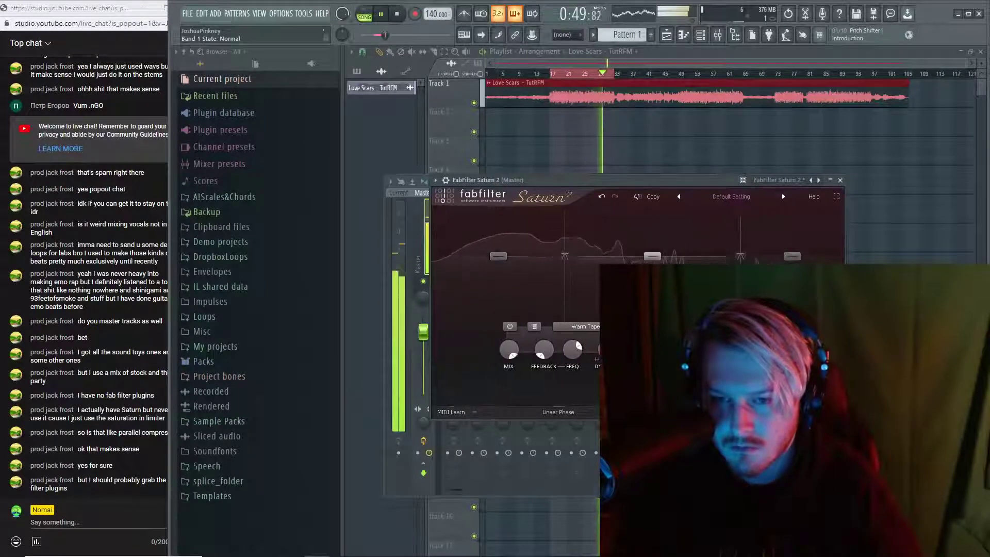
left_click_drag(509, 349, 500, 419)
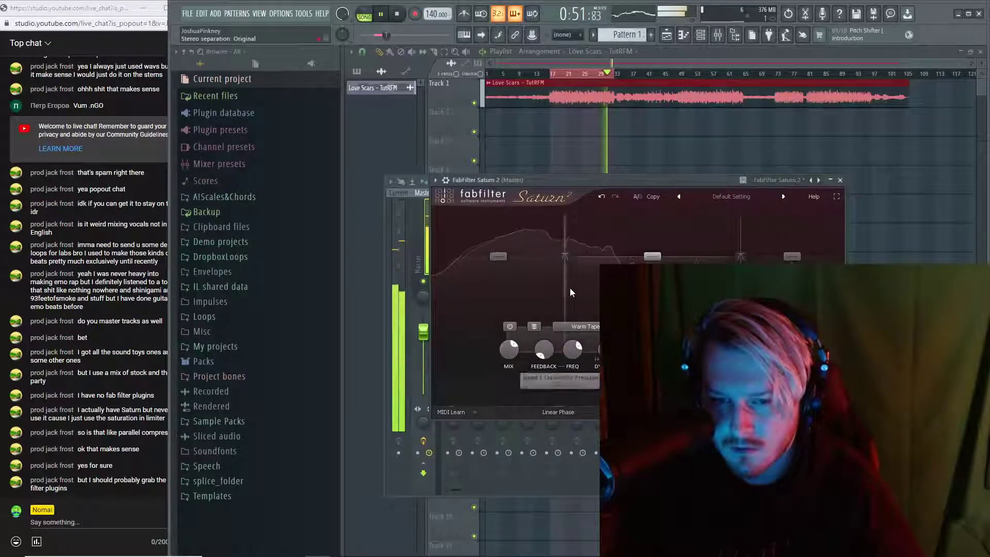
left_click_drag(565, 257, 573, 256)
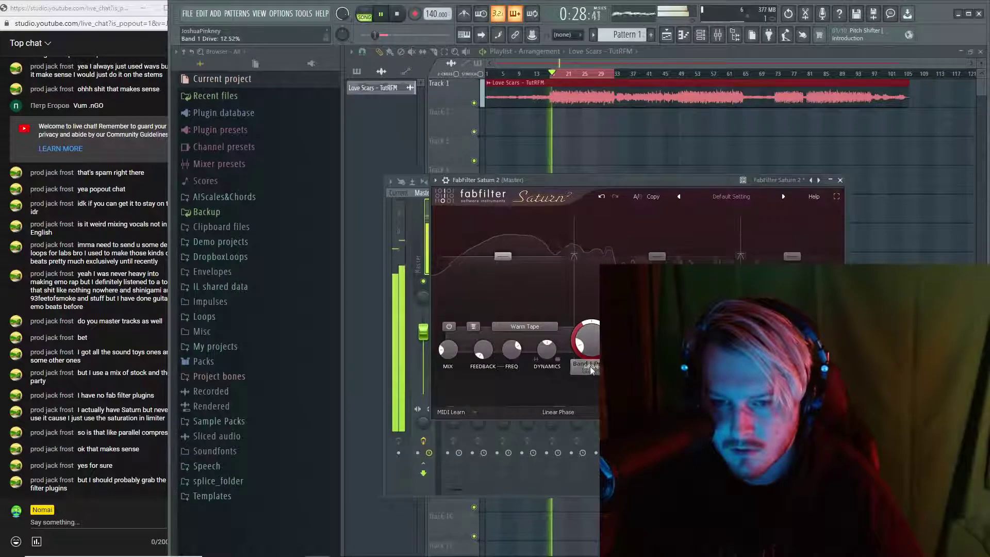
Set band 1's drive to about 12.5%, close Saturn 2 and stop playback
left_click_drag(587, 341, 522, 358)
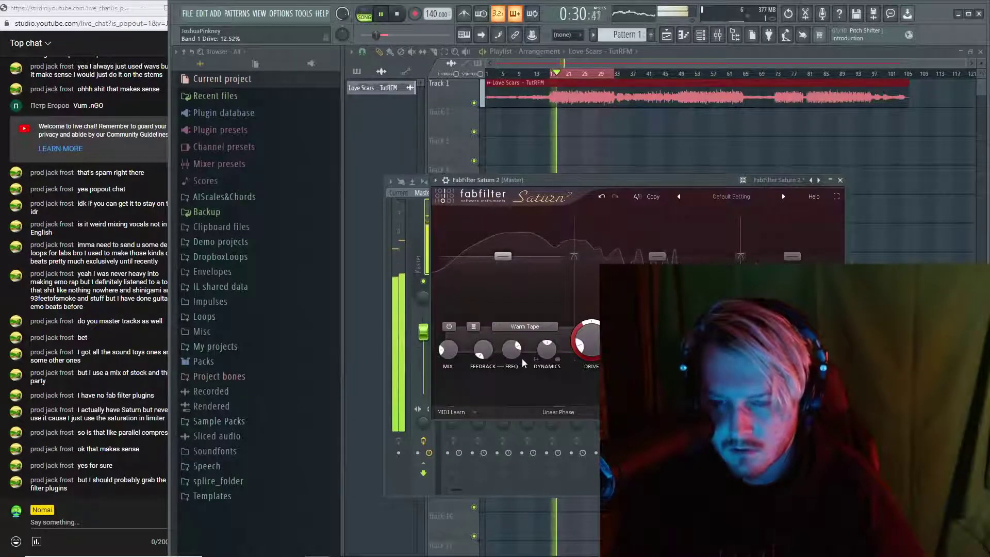
left_click_drag(591, 349, 591, 346)
left_click(839, 180)
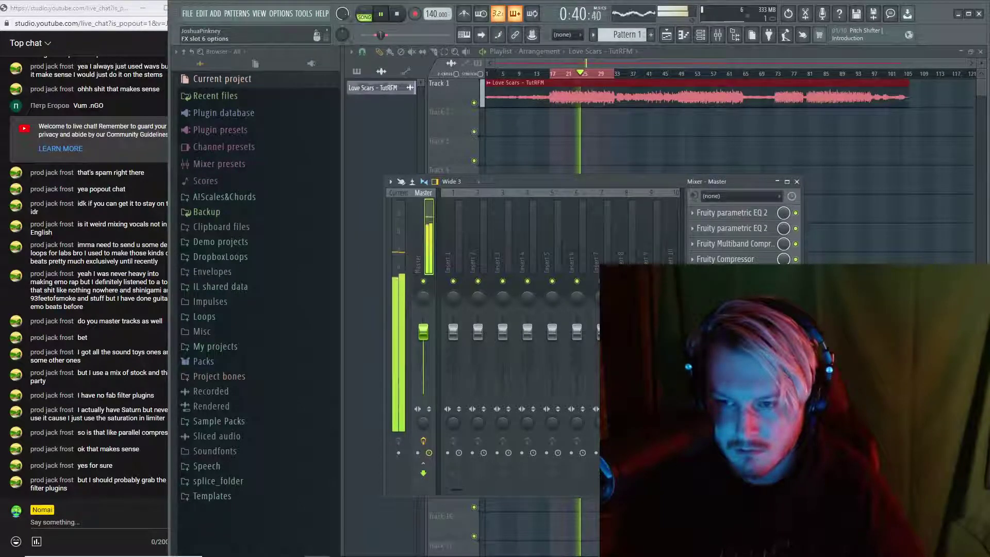
key("space")
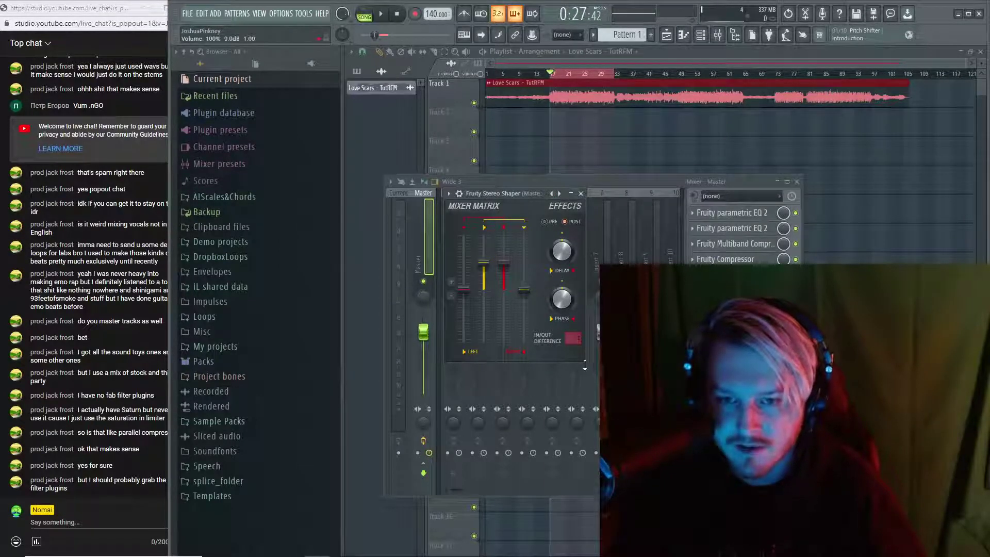
left_click(577, 335)
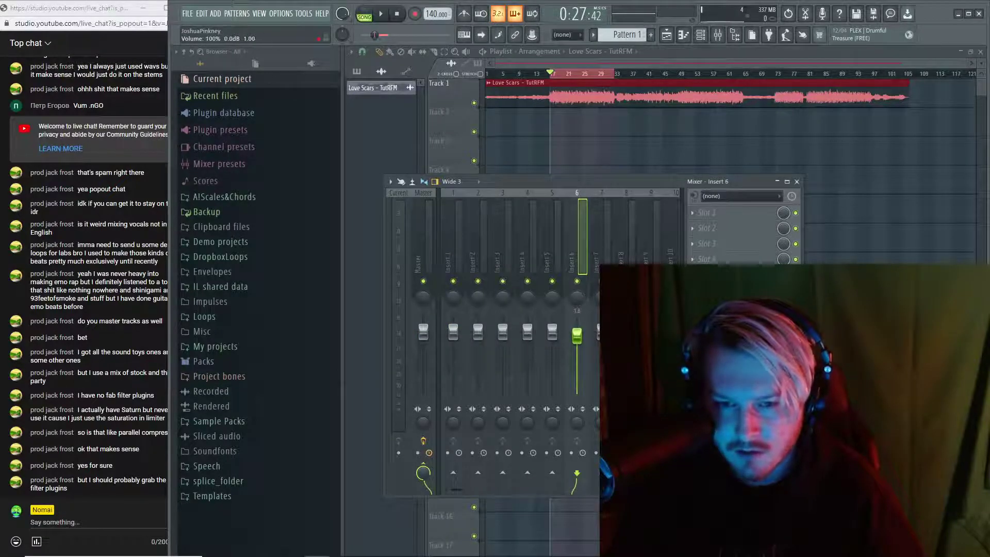
key("ctrl+z")
left_click(418, 235)
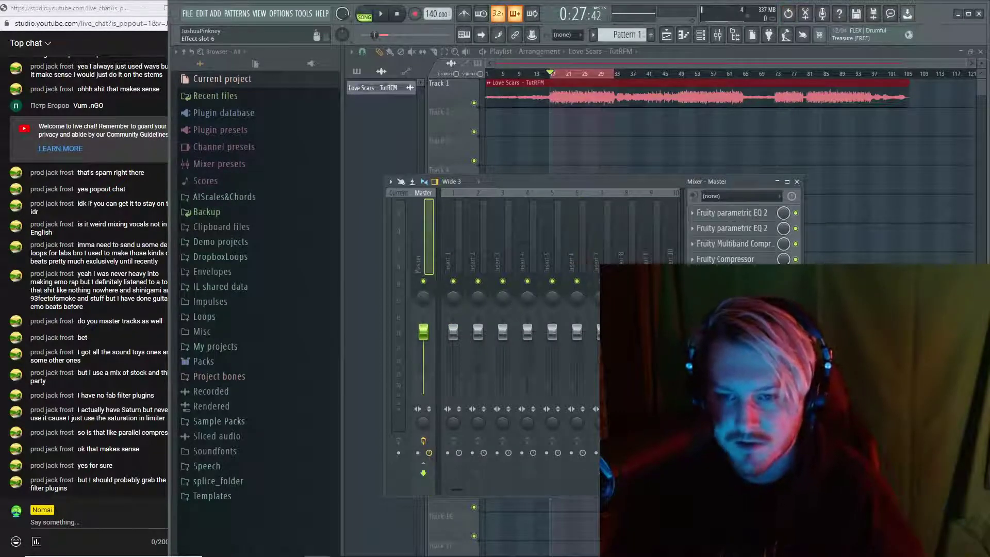
Open Fruity Stereo Shaper on the Master track and audition its presets, including Delay, Phaser 2 and Stereoize
left_click(732, 290)
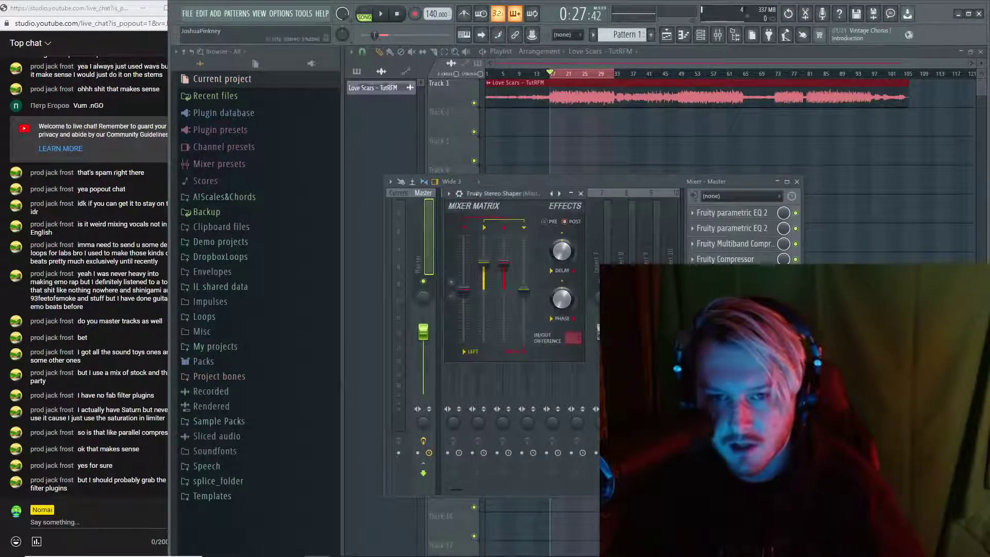
left_click(448, 193)
left_click(448, 193)
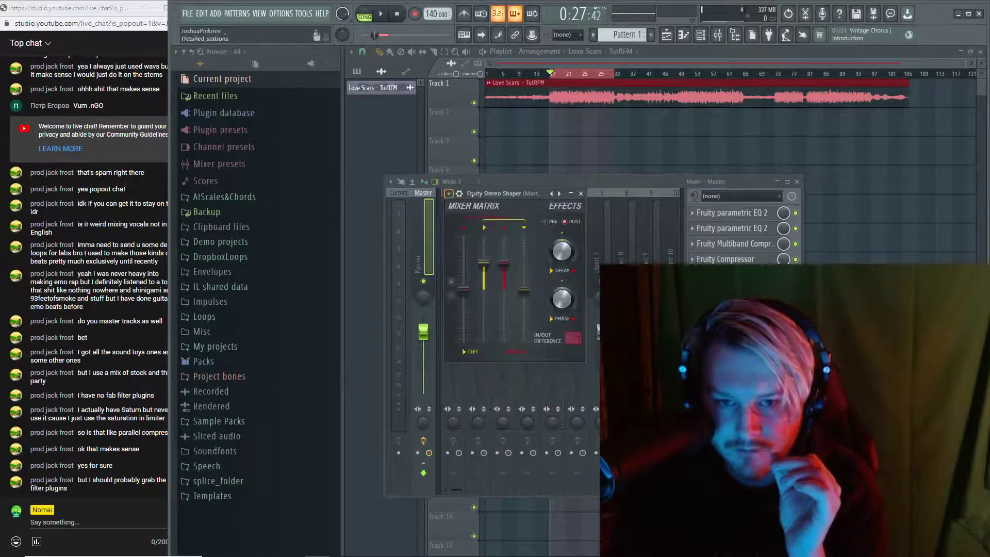
left_click(559, 194)
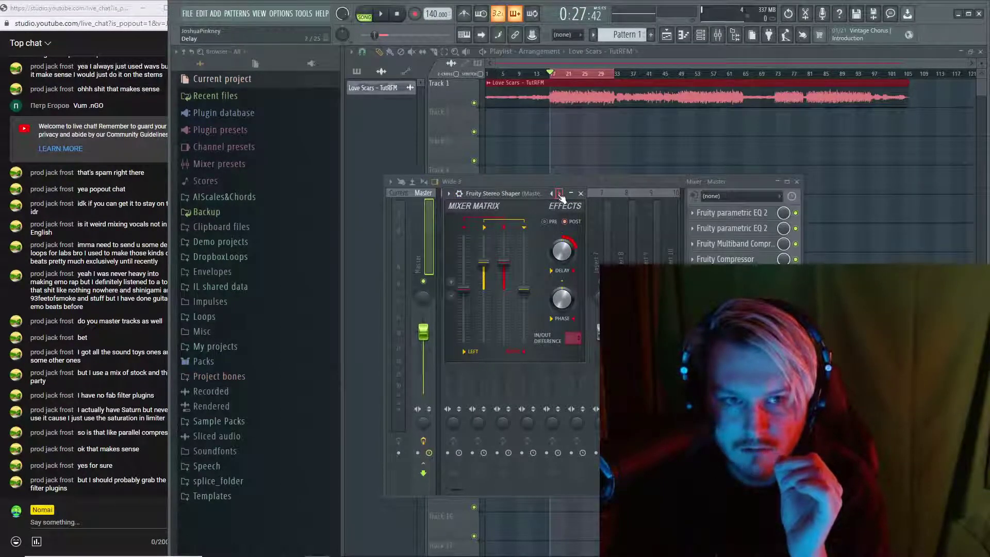
left_click(559, 194)
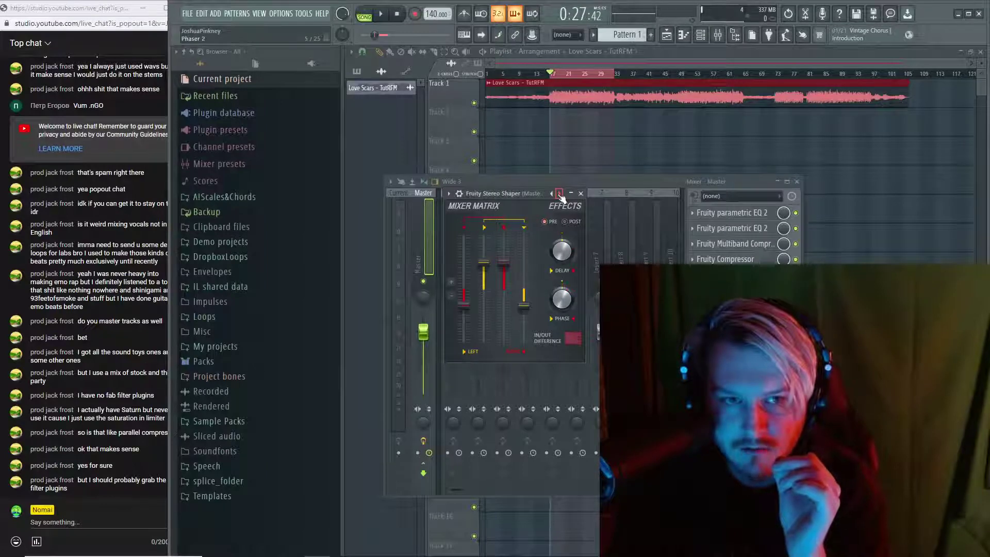
left_click(552, 194)
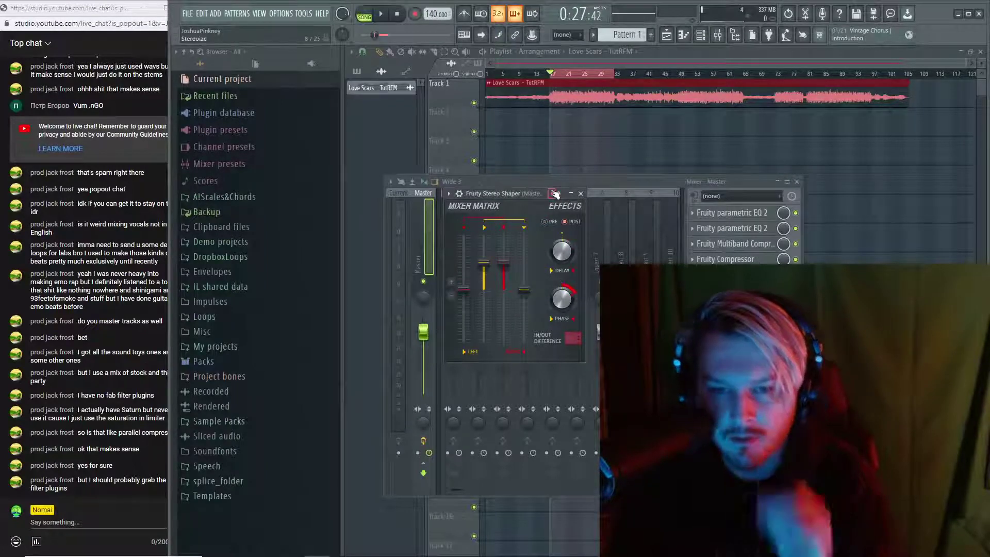
Play the looped section while trying different phase, delay and outer mixer matrix settings in Fruity Stereo Shaper
key("space")
left_click_drag(565, 298, 565, 330)
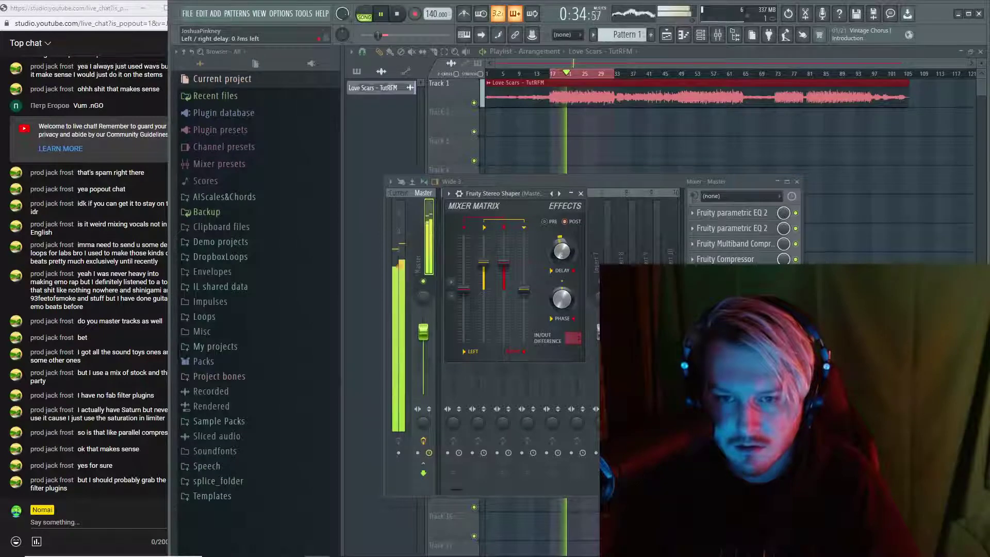
left_click_drag(561, 251, 562, 256)
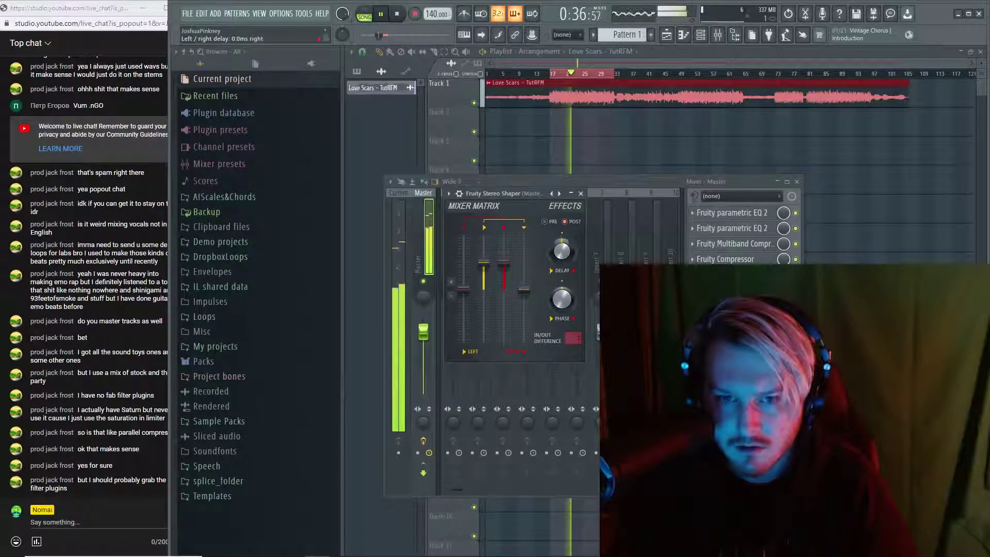
mouse_move(524, 290)
left_mouse_down()
mouse_move(531, 283)
mouse_move(525, 296)
left_mouse_up()
left_click_drag(464, 280, 473, 301)
key("space")
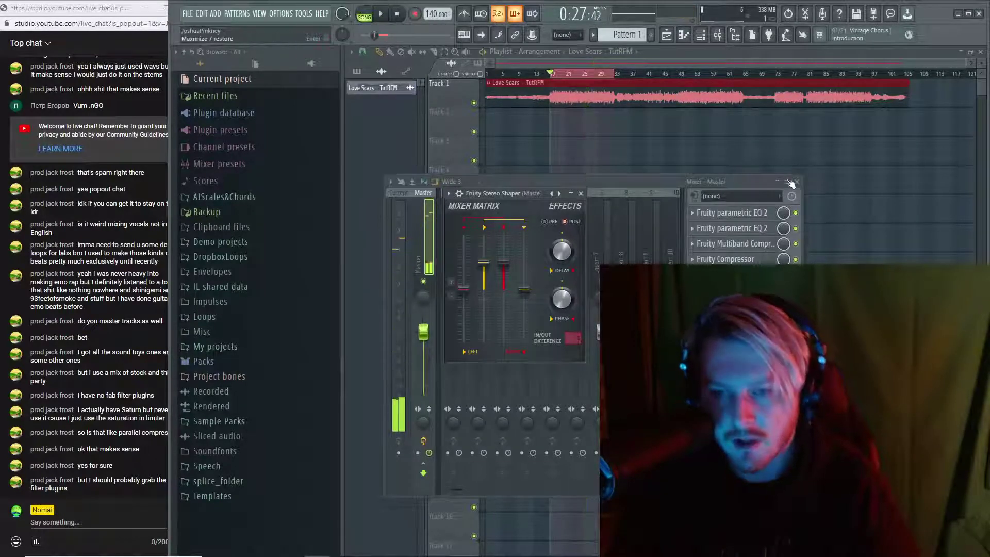
Delete Fruity Stereo Shaper from effect slot 6 of the Master track
left_click(692, 290)
left_click(717, 335)
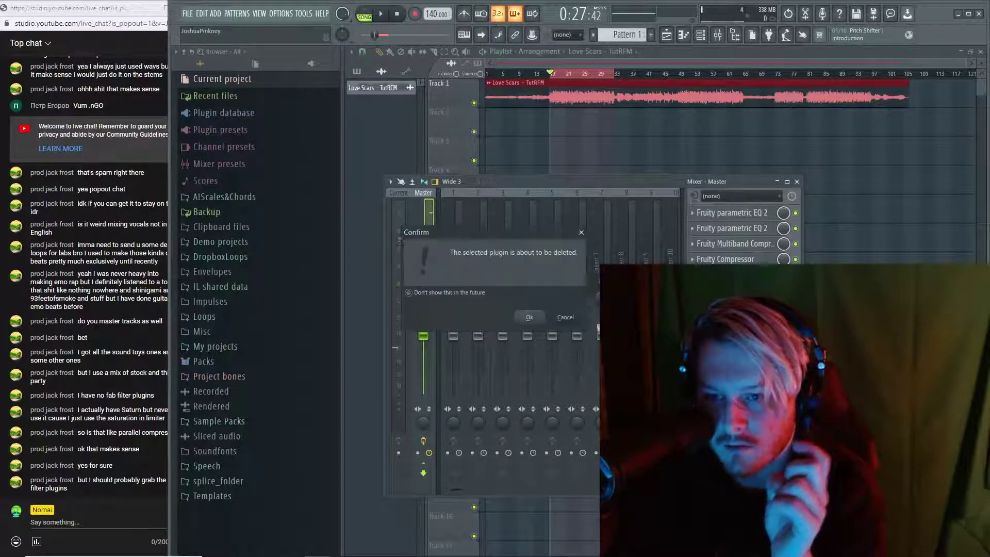
left_click(529, 316)
Load the VST3 version of Ozone Imager 2 into effect slot 6 of the Master track
left_click(692, 290)
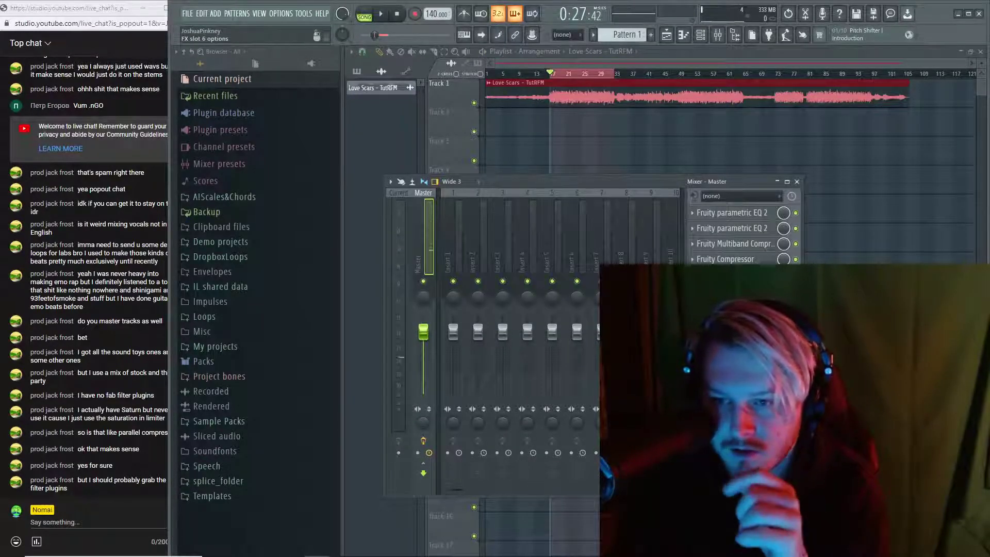
left_click(763, 299)
scroll(529, 282, "down", 5)
scroll(529, 282, "down", 20)
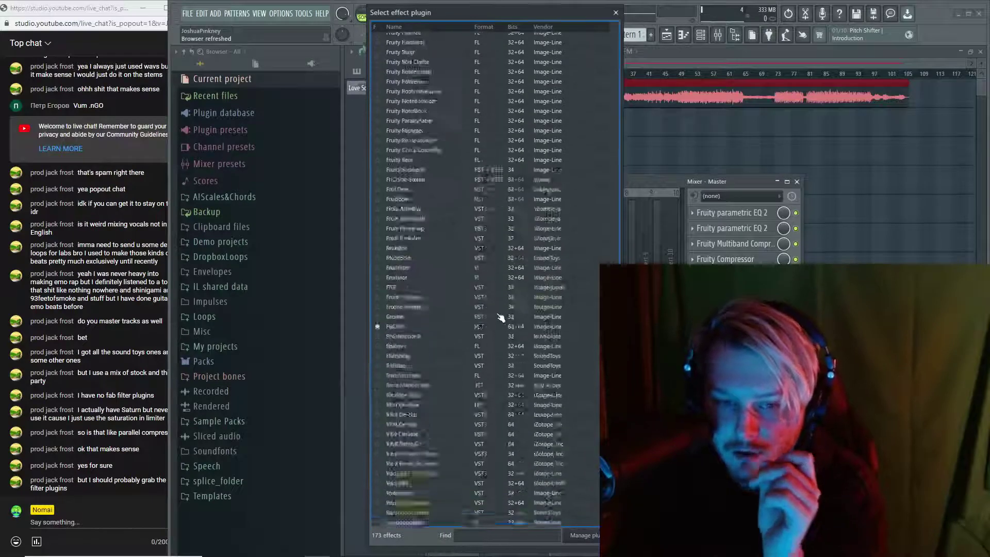
scroll(499, 316, "up", 7)
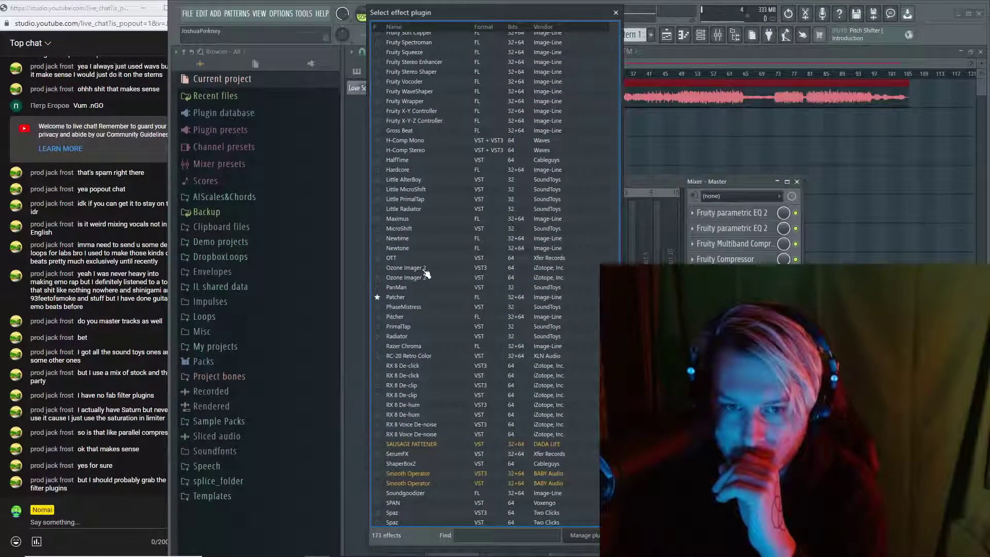
left_click(423, 269)
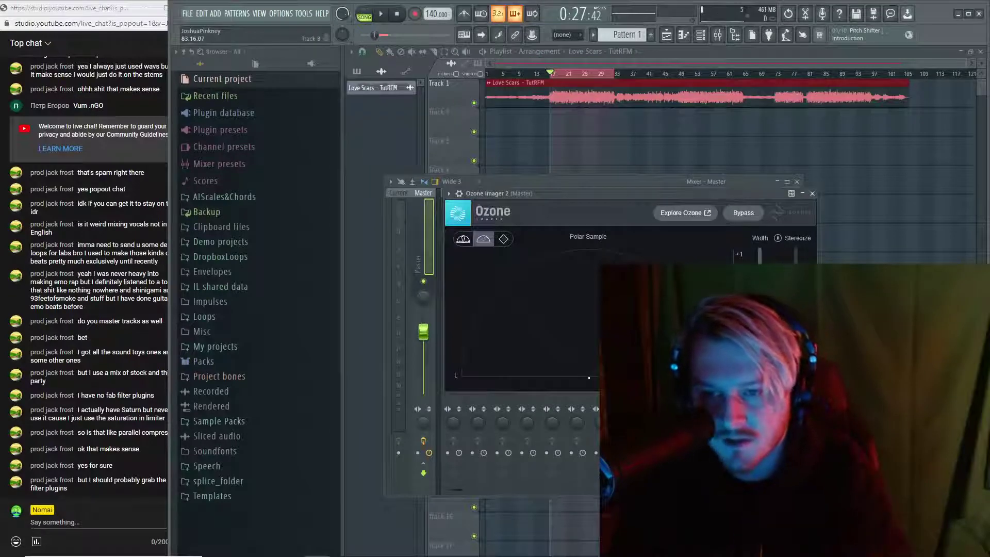
Preview the looped section through Ozone Imager 2, reposition its window and switch the display to Polar Level
key("space")
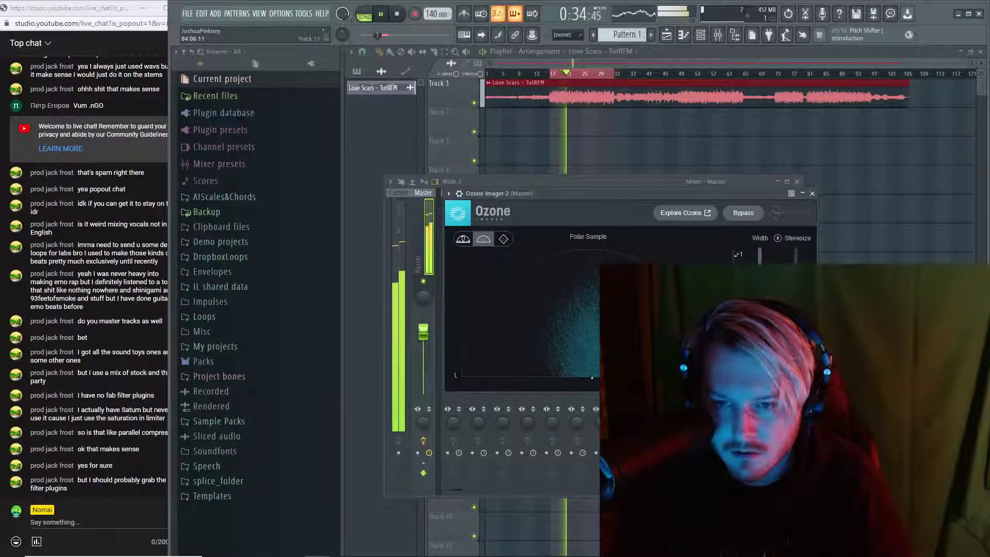
key("space")
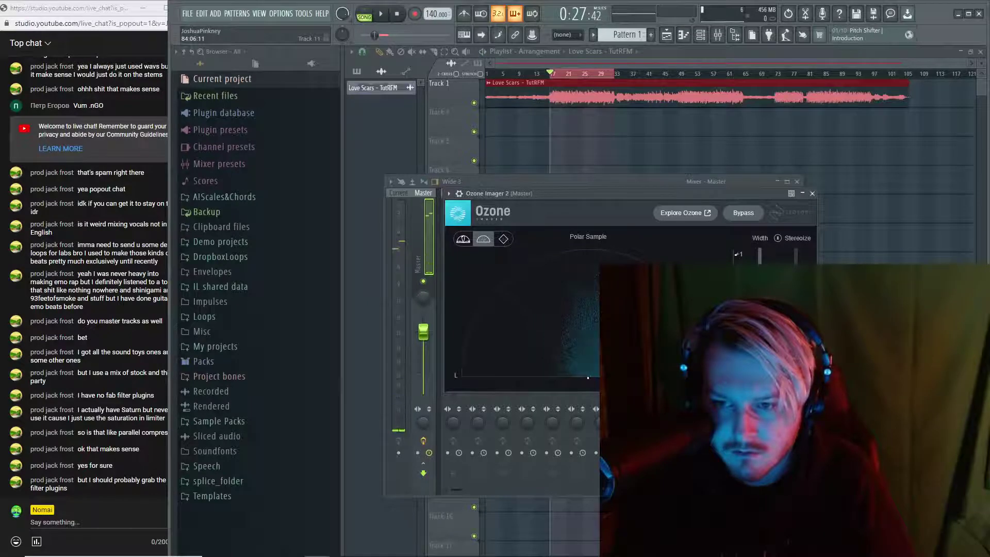
left_click_drag(641, 198, 613, 157)
left_click(436, 198)
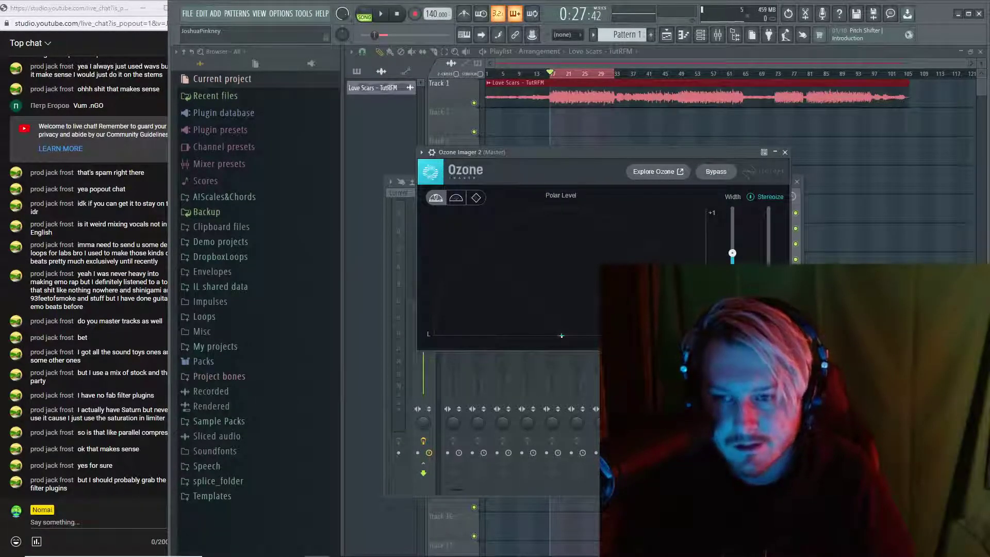
During playback, turn off Stereoize in Ozone Imager 2 and set the width to about 28%
key("space")
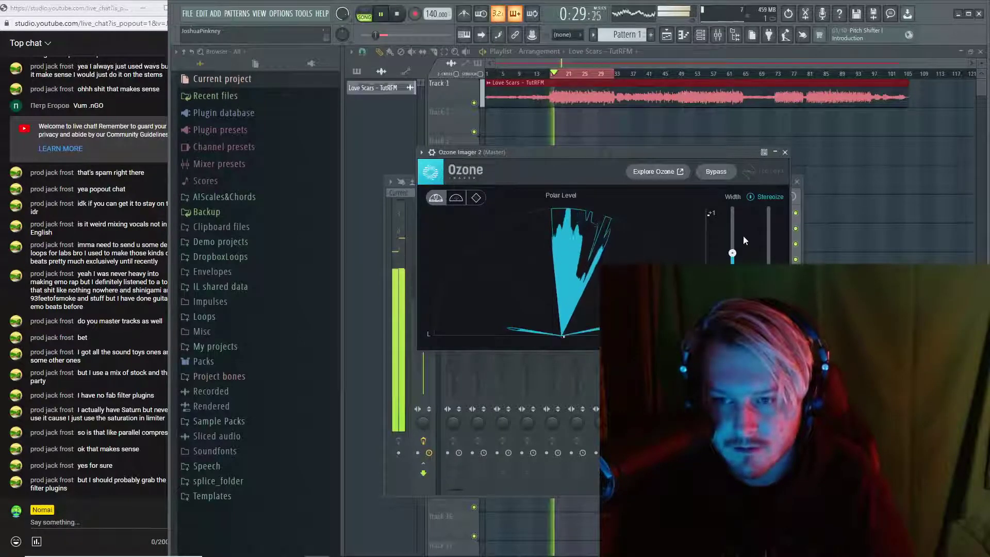
left_click(751, 196)
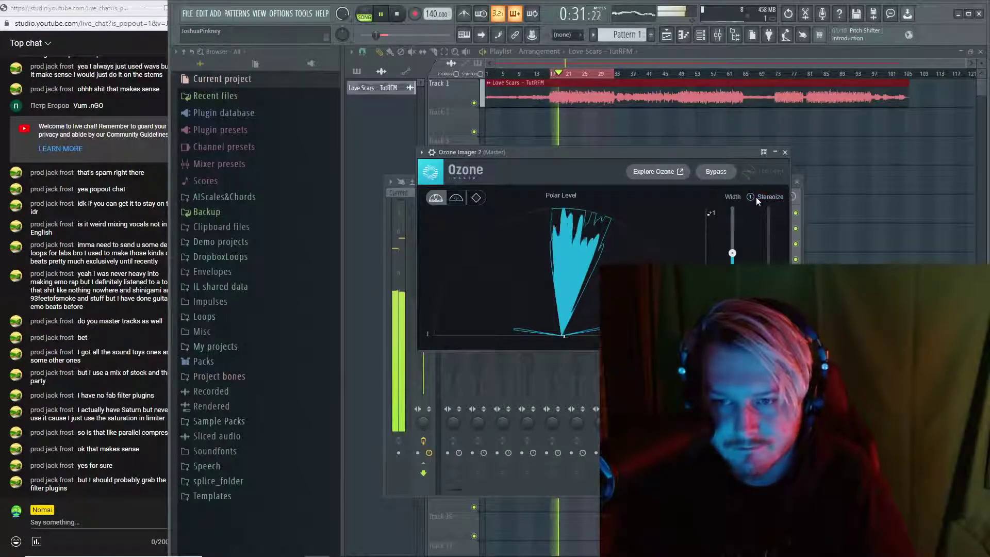
left_click_drag(732, 253, 732, 250)
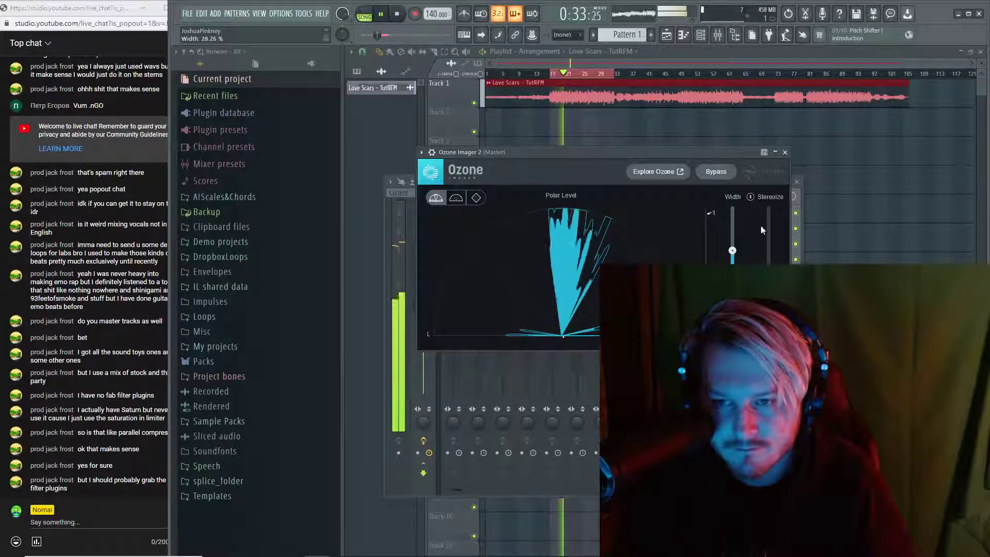
key("space")
Open Fruity soft clipper on the Master track
left_click(732, 305)
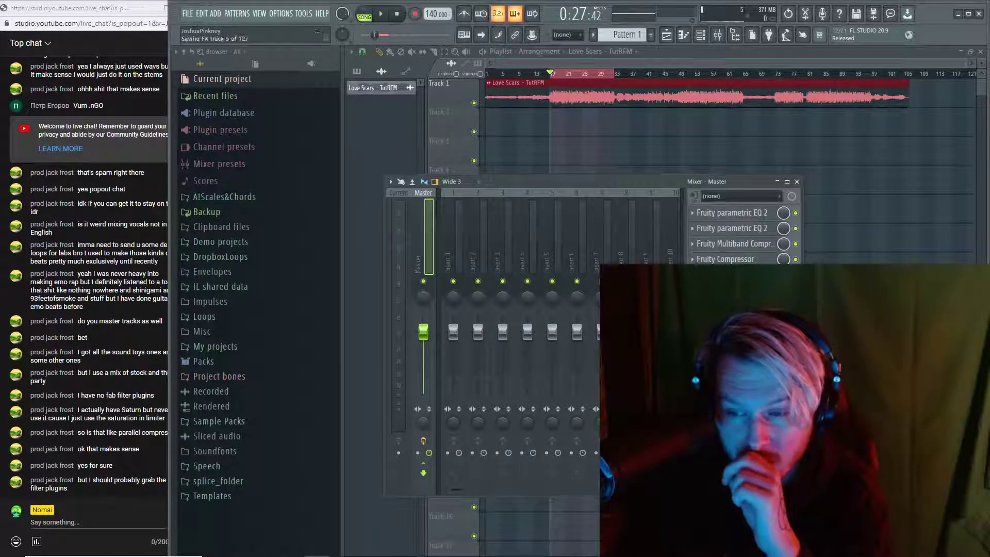
left_click(847, 382)
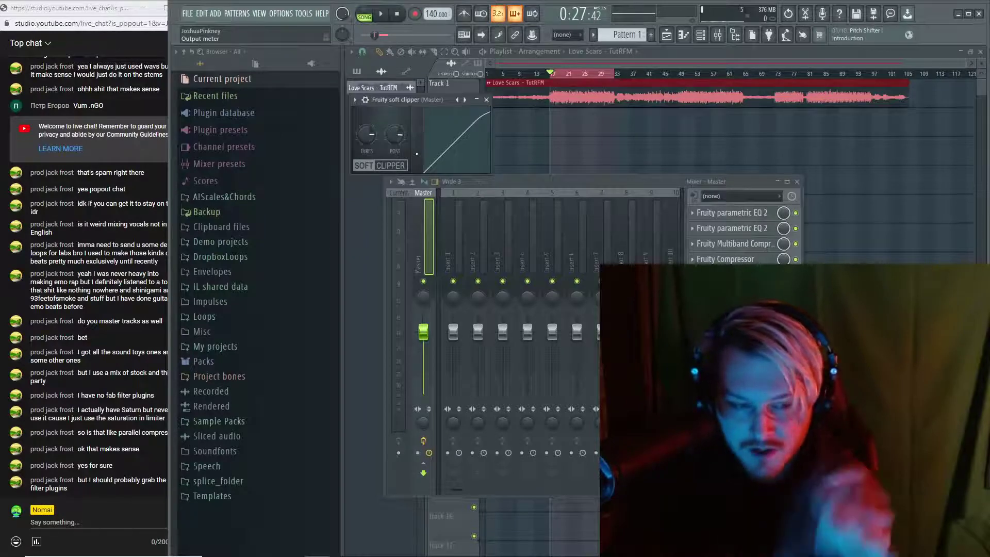
Switch to the live chat window to read the newest message and return to the FL Studio mixer
left_click(152, 419)
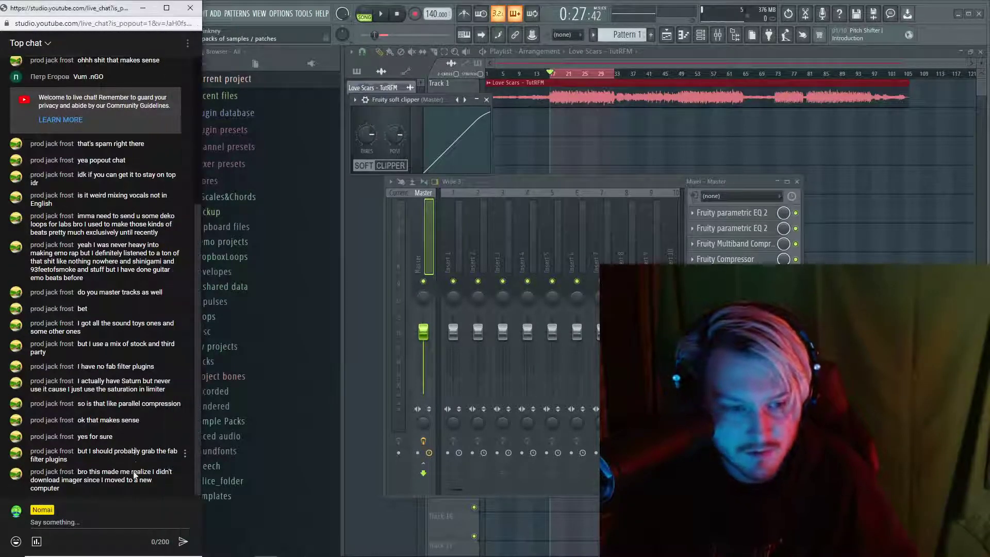
triple_click(133, 488)
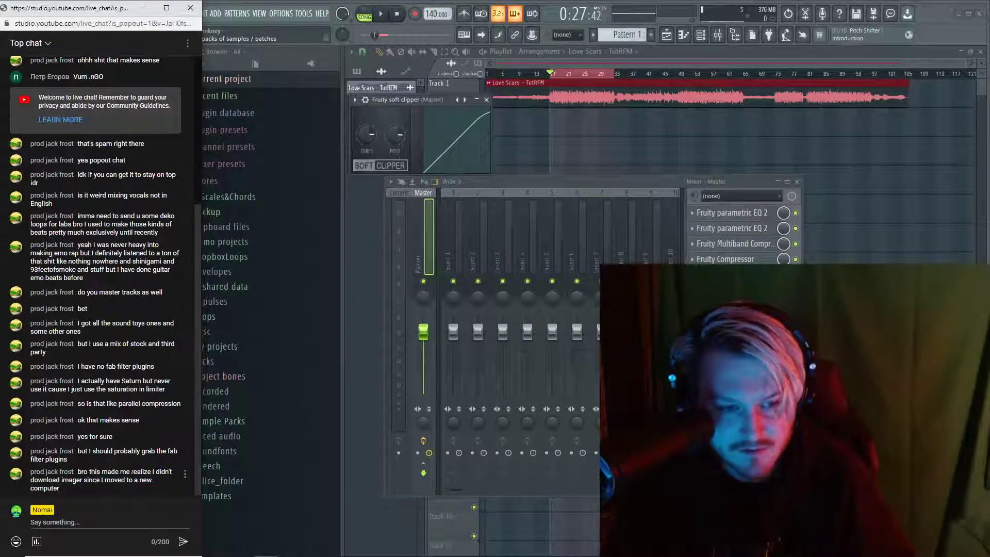
left_click(478, 238)
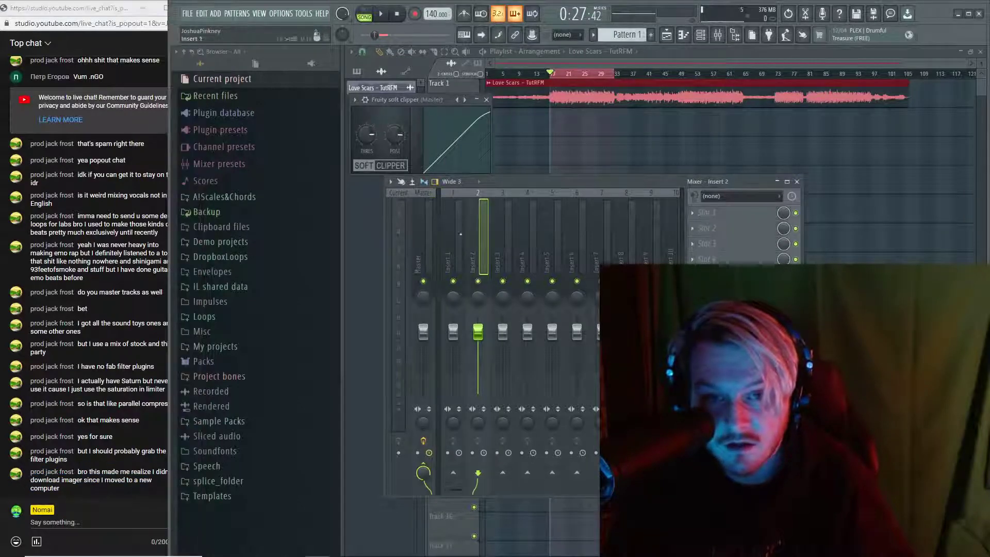
Select the Master track, adjust Fruity soft clipper while the looped section plays, and close its window
left_click(427, 121)
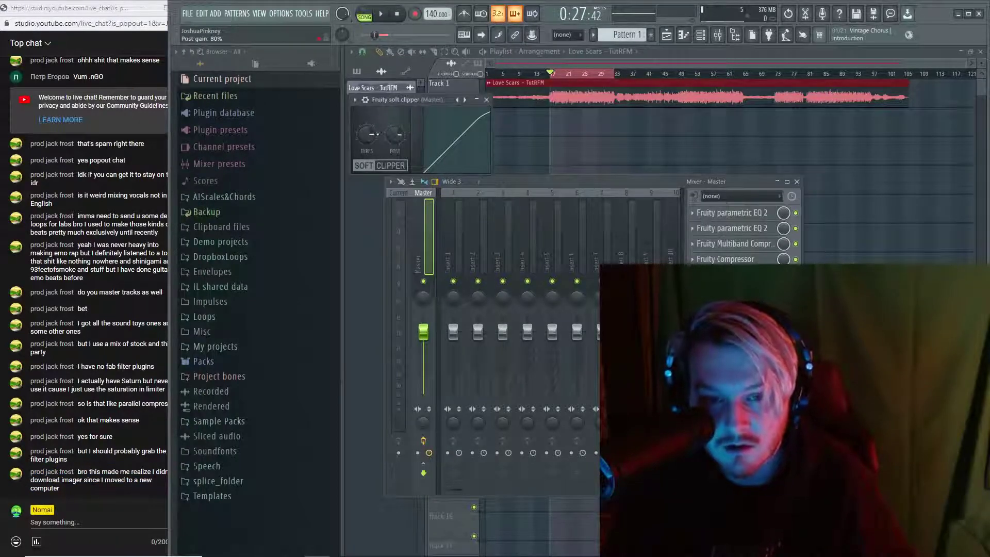
key("space")
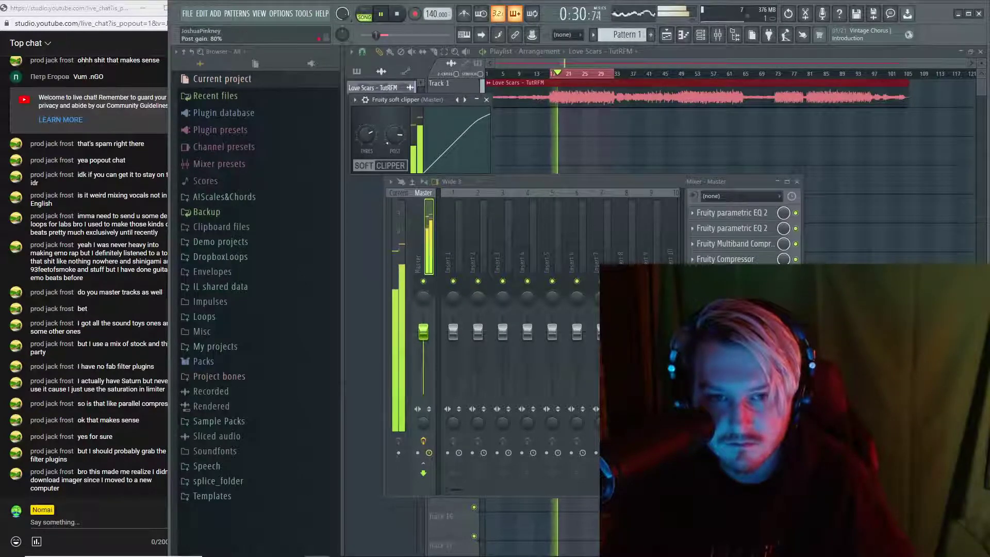
left_click_drag(395, 135, 366, 133)
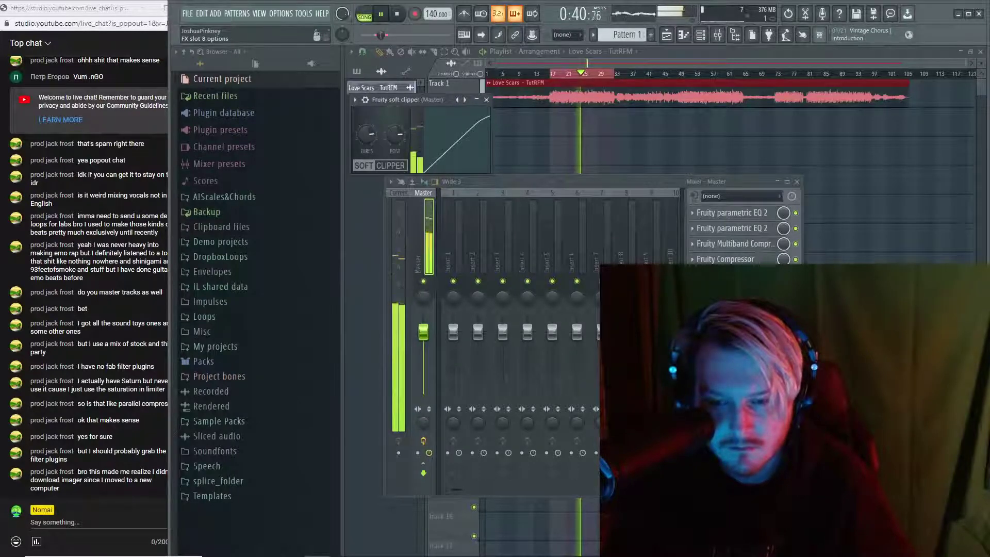
key("space")
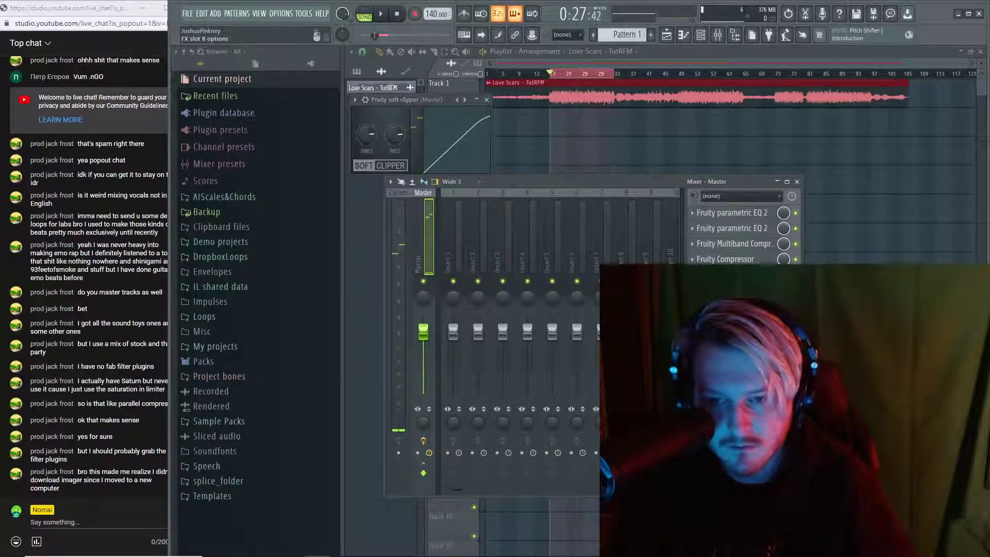
left_click(486, 100)
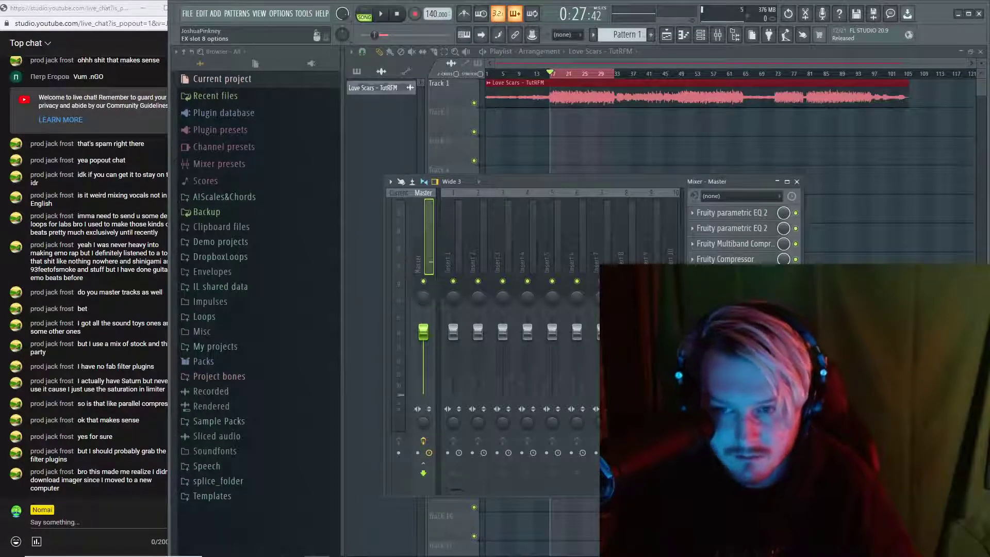
Open Fruity Limiter on the Master track and add Youlean Loudness Meter 2 in the effect slot after it
left_click(732, 321)
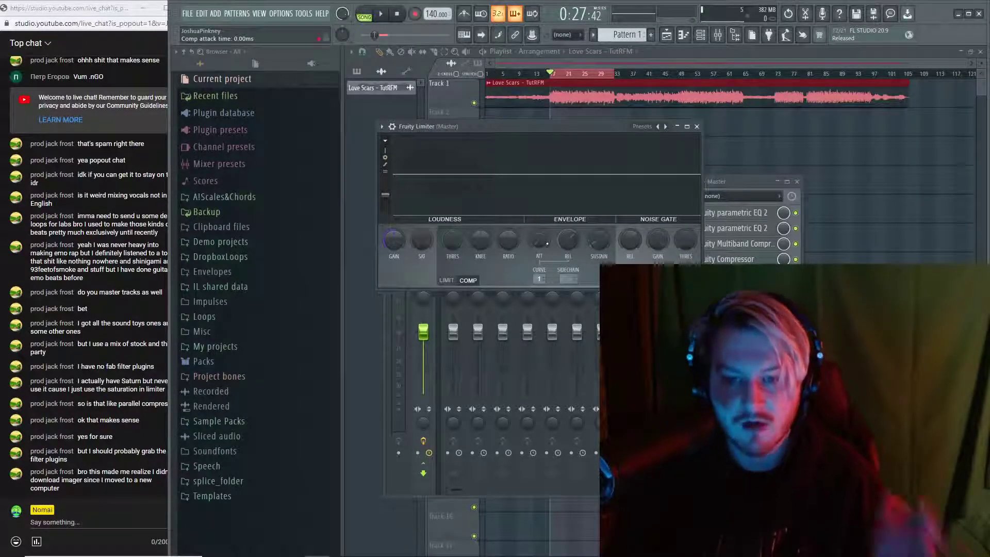
key("F9")
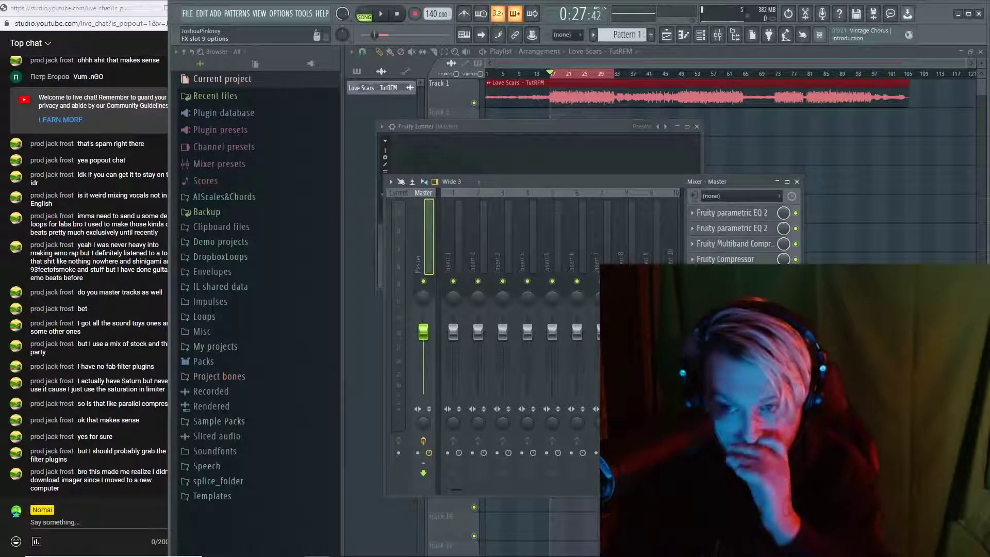
left_click(732, 336)
scroll(469, 307, "down", 5)
scroll(468, 307, "down", 15)
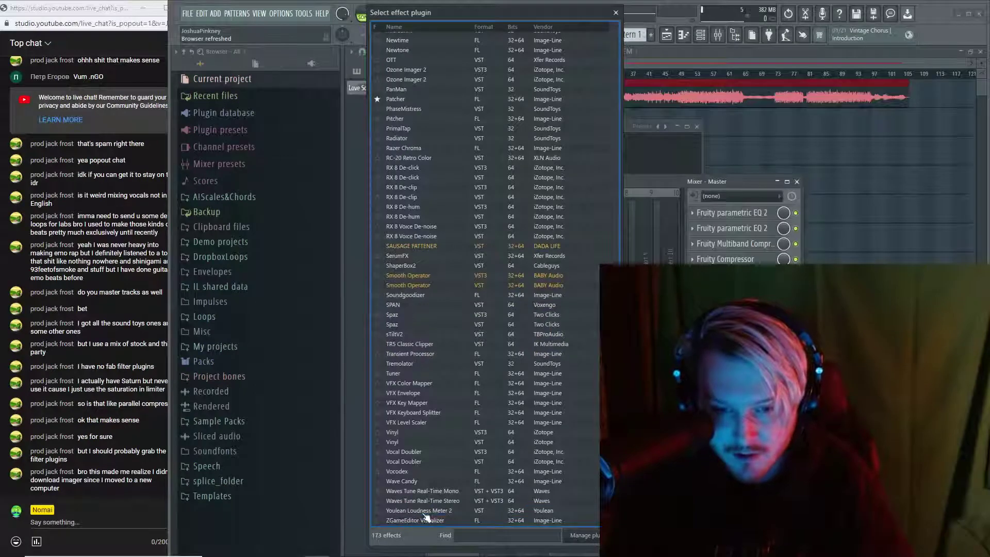
double_click(424, 511)
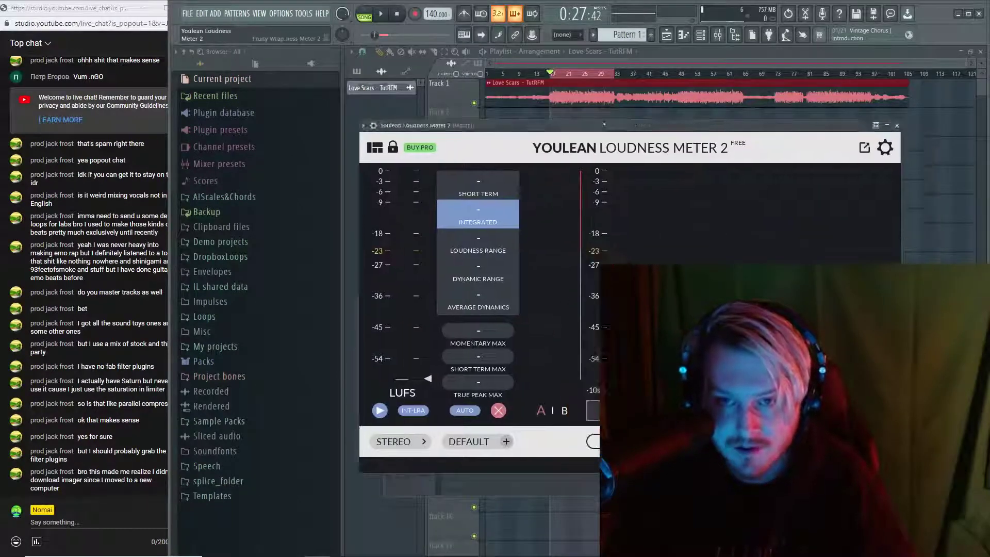
Reposition the loudness meter, play the looped section through it, and close the mixer with the Master track selected
left_click_drag(604, 124, 630, 116)
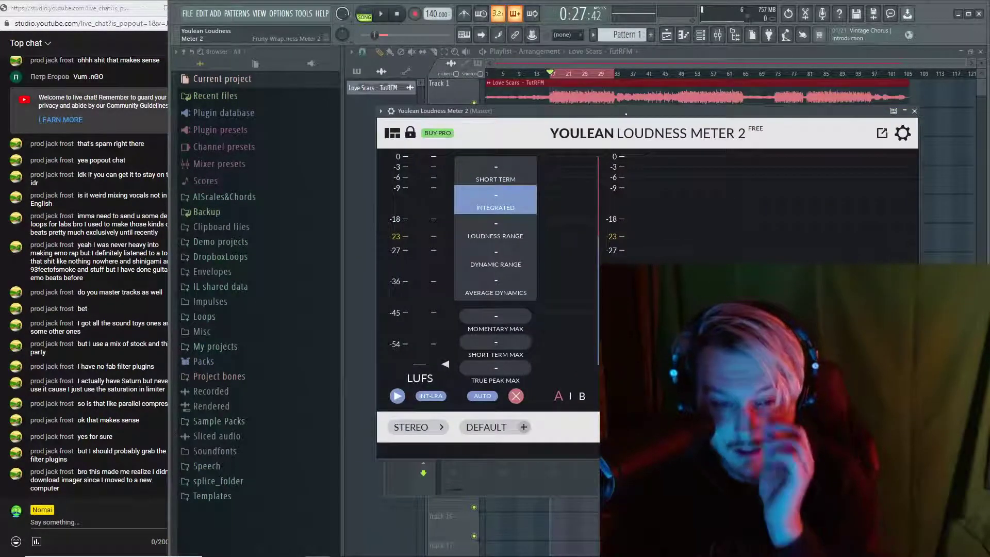
left_click_drag(559, 115, 618, 152)
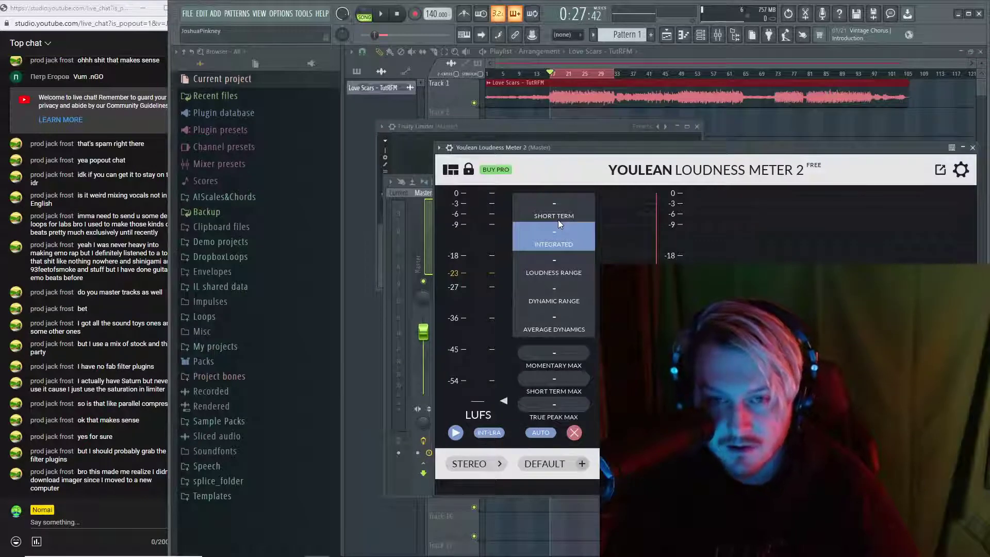
key("space")
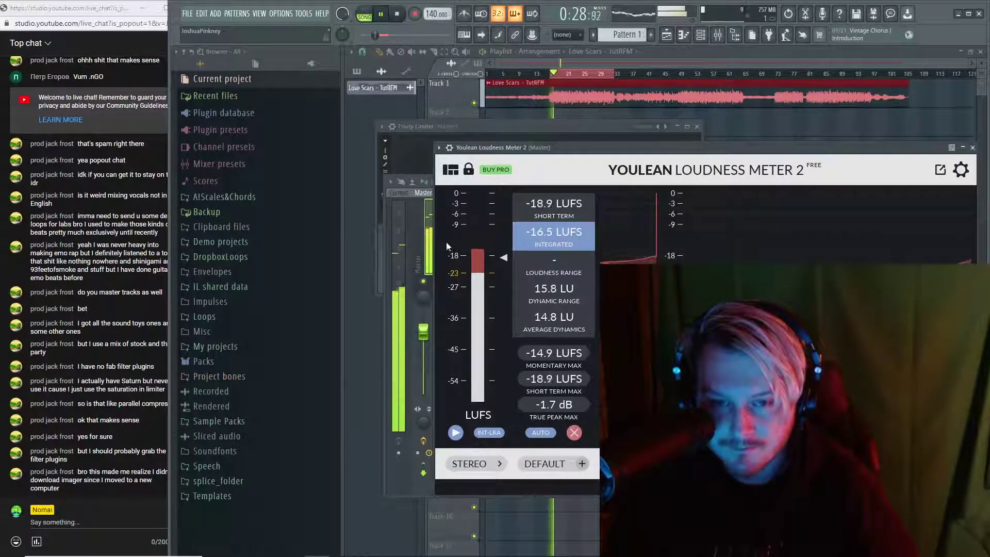
key("F9")
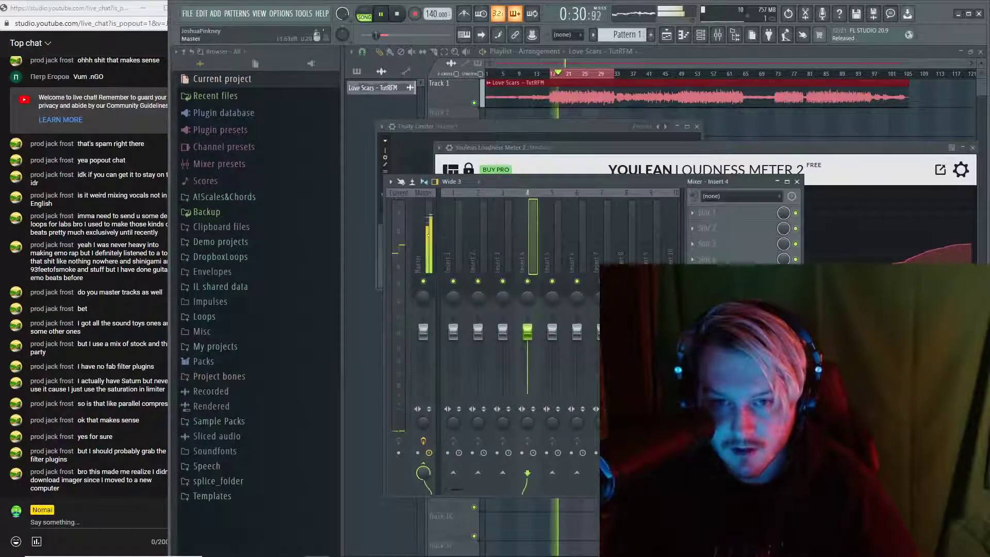
left_click(423, 258)
left_click(796, 181)
Stop playback and arrange the loudness meter above the Fruity Limiter window, enlarging the limiter's height
left_click_drag(774, 148, 812, 44)
left_click(530, 131)
key("space")
left_click_drag(530, 130, 616, 291)
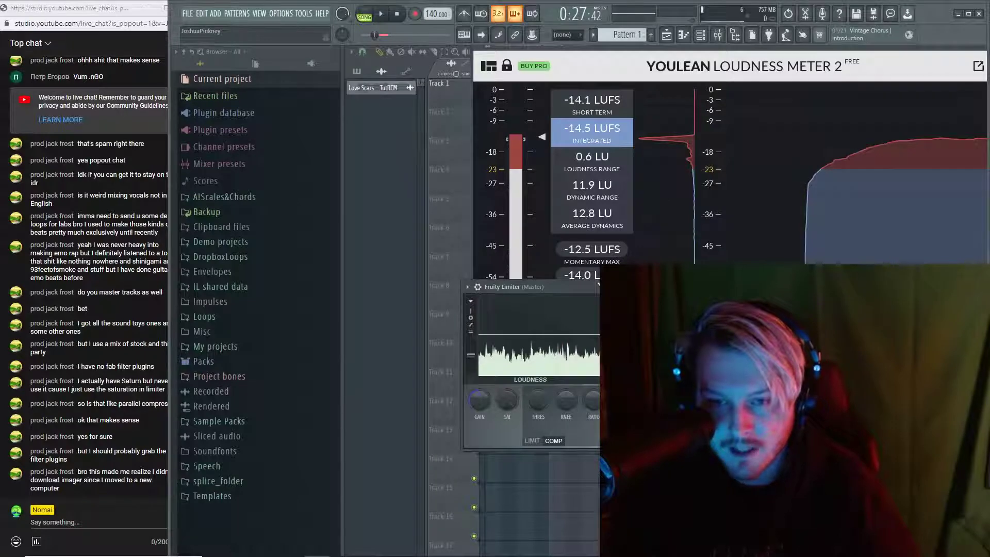
left_click_drag(616, 290, 672, 323)
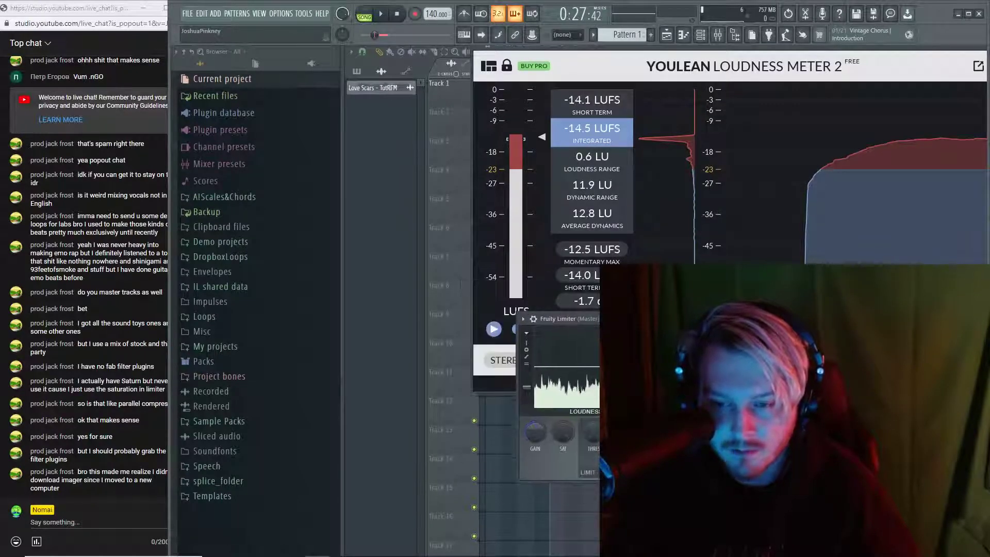
left_click_drag(670, 480, 670, 539)
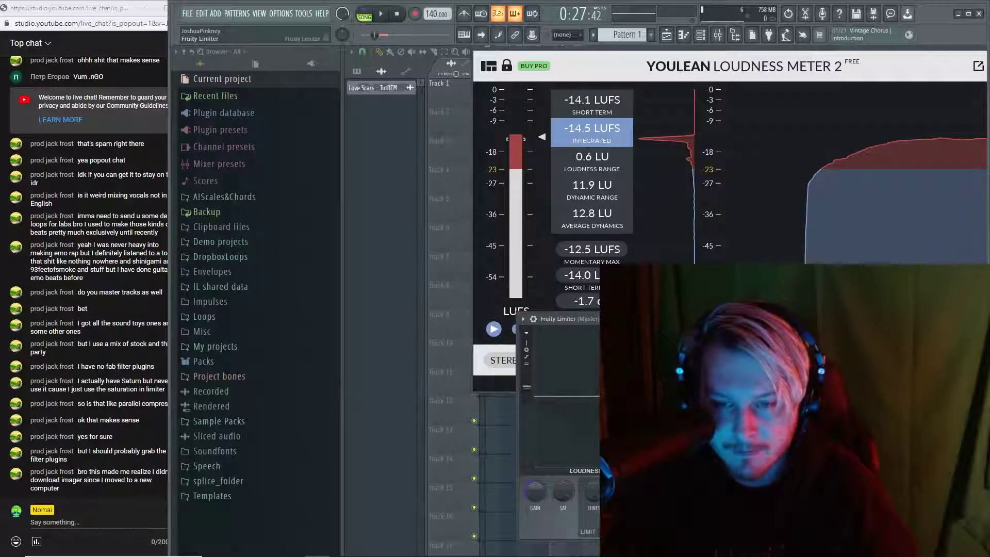
left_click_drag(644, 319, 599, 312)
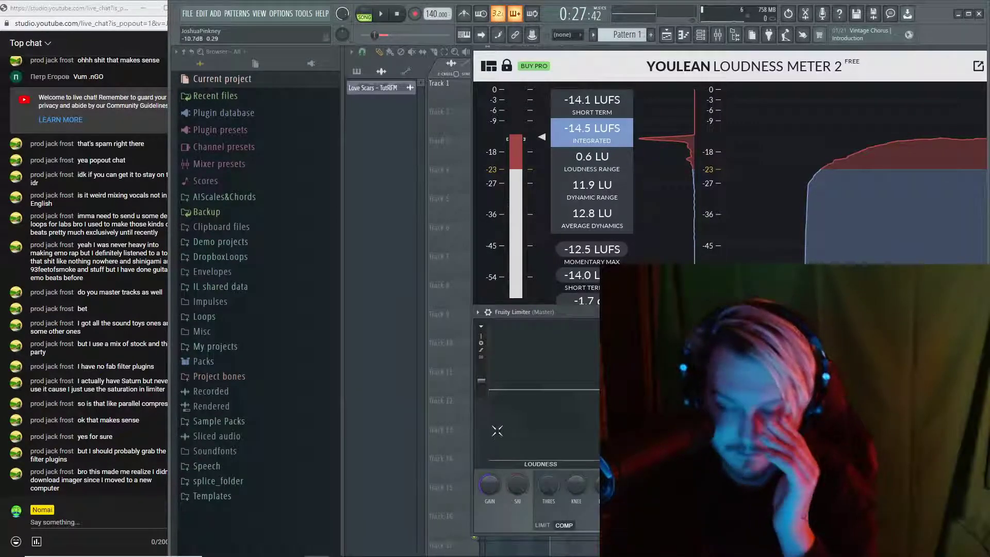
Switch Fruity Limiter from its compressor to its limiter controls and lower the ceiling slightly
left_click(542, 525)
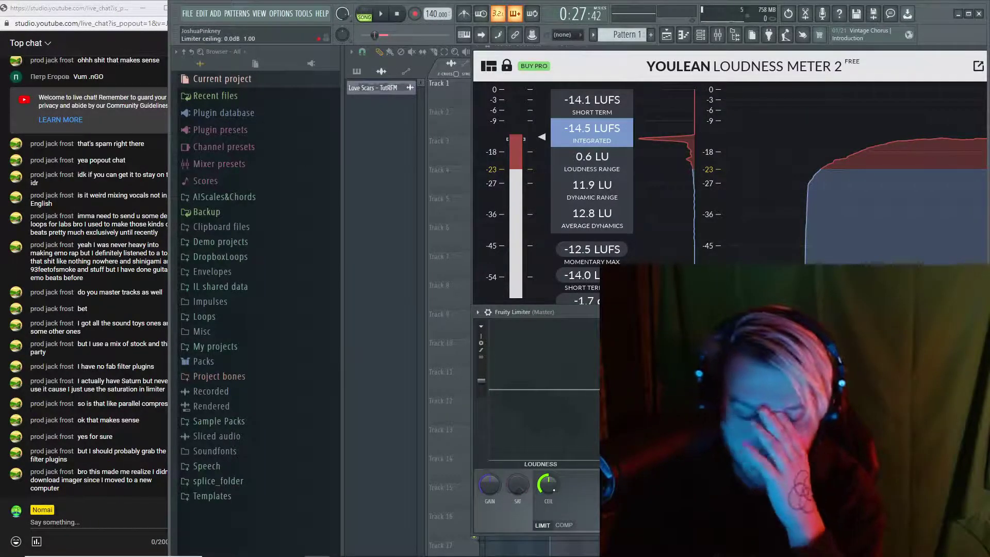
right_click(556, 494)
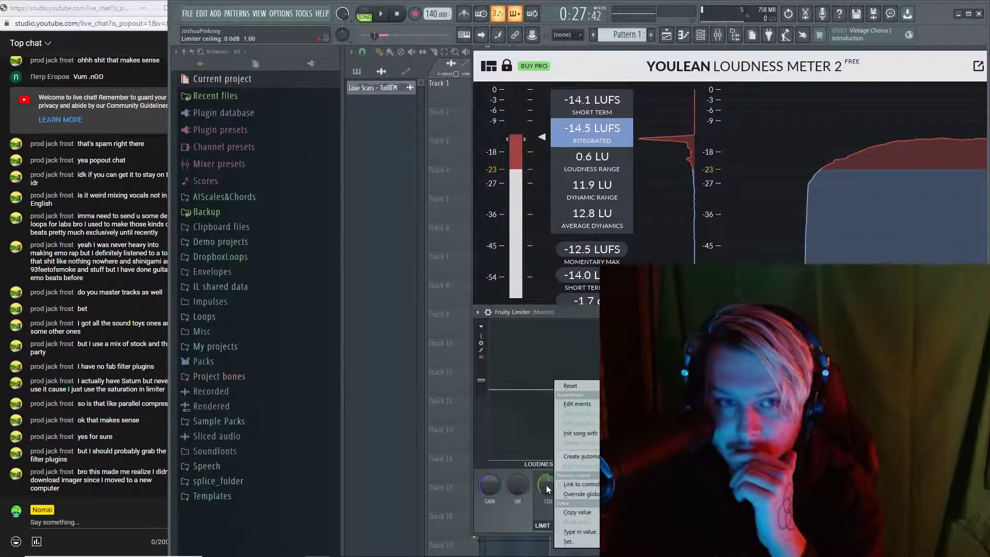
left_click(546, 488)
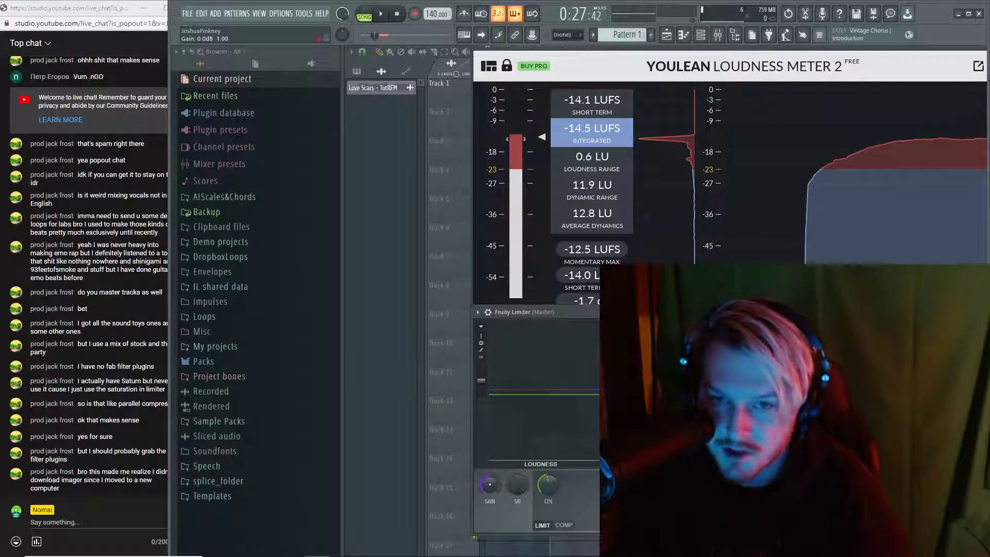
While the looped section plays, raise Fruity Limiter's gain to about 4.1 dB and close its window
key("space")
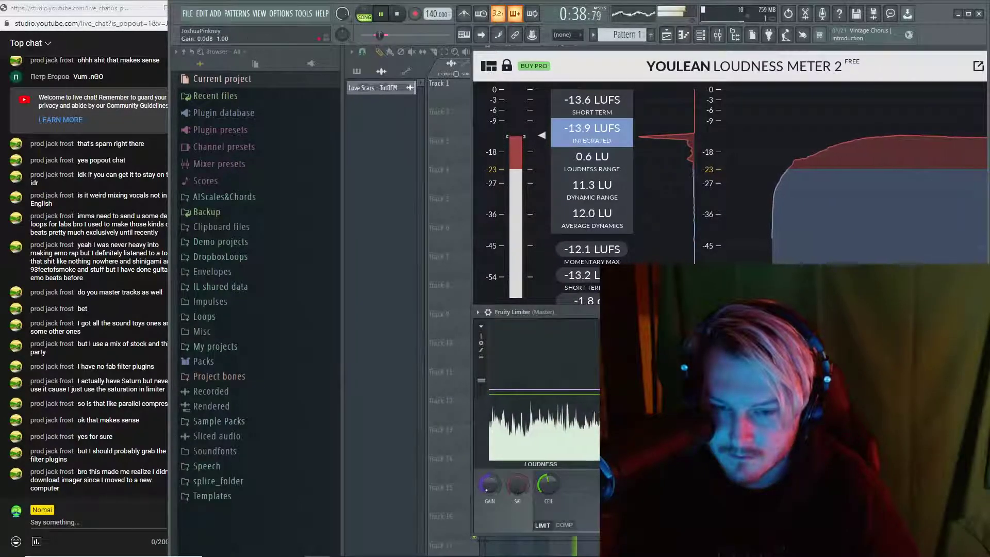
left_click_drag(489, 484, 489, 464)
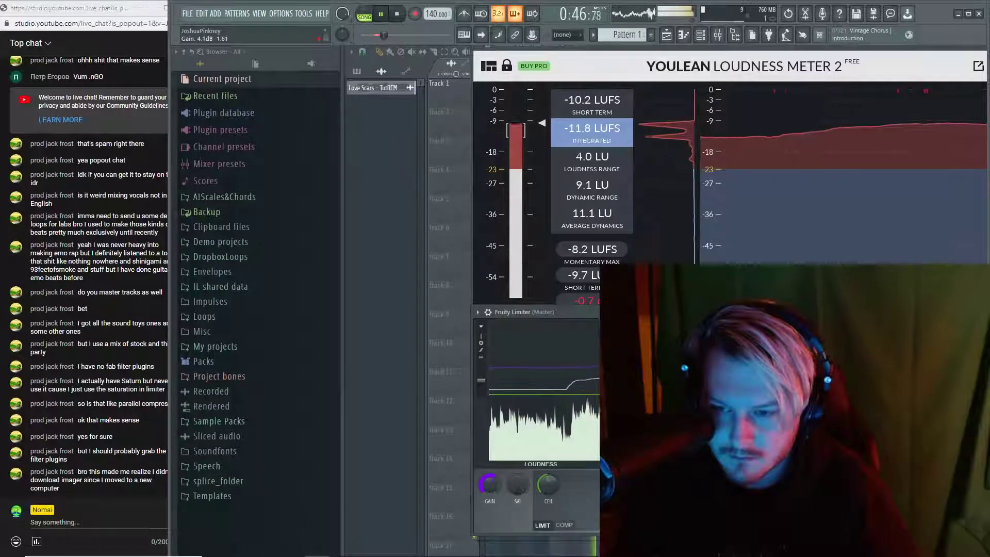
key("Escape")
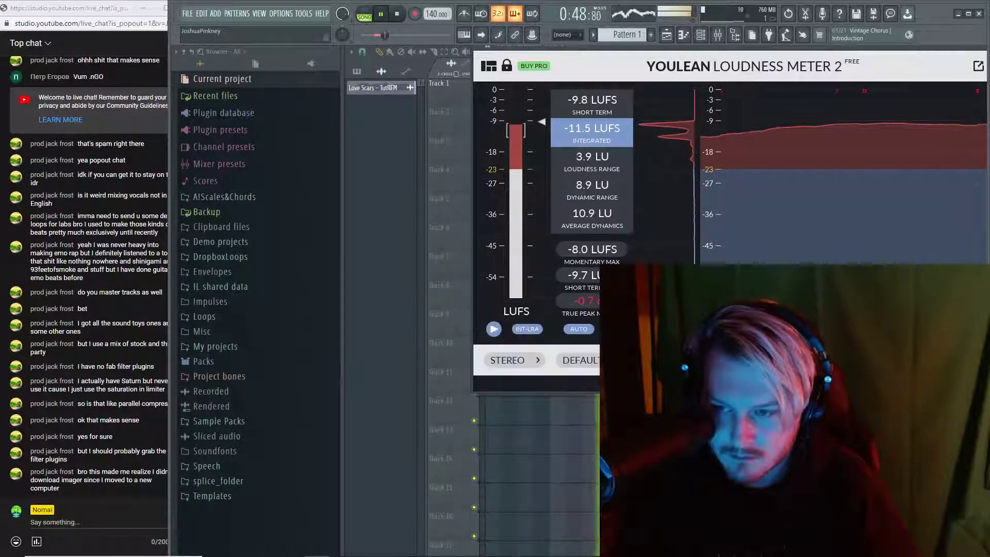
Check Fruity Multiband Compressor on the Master track during playback and close it
key("F9")
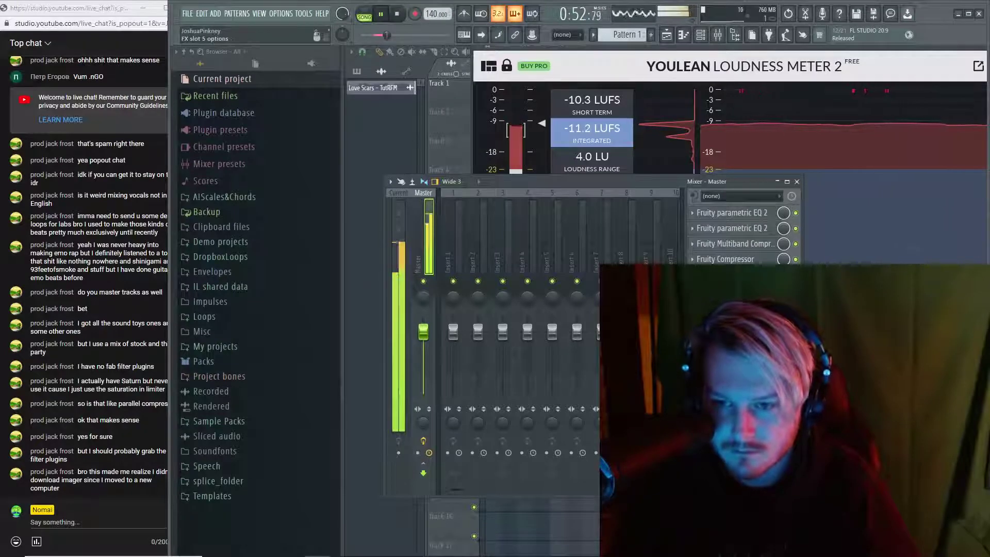
left_click(727, 243)
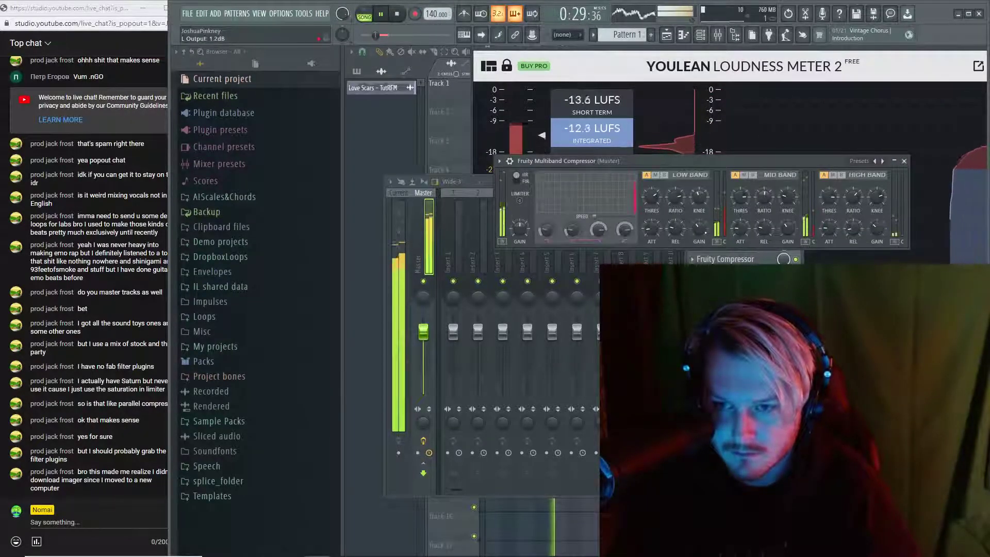
key("Escape")
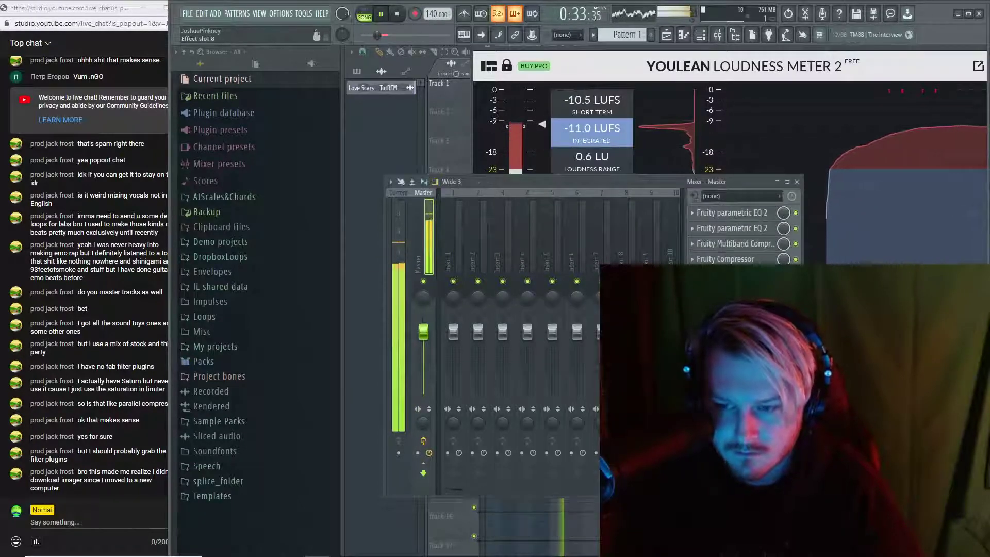
Open Fruity soft clipper on the Master track and raise Fruity Limiter's gain to about 4.7 dB during playback
left_click(732, 321)
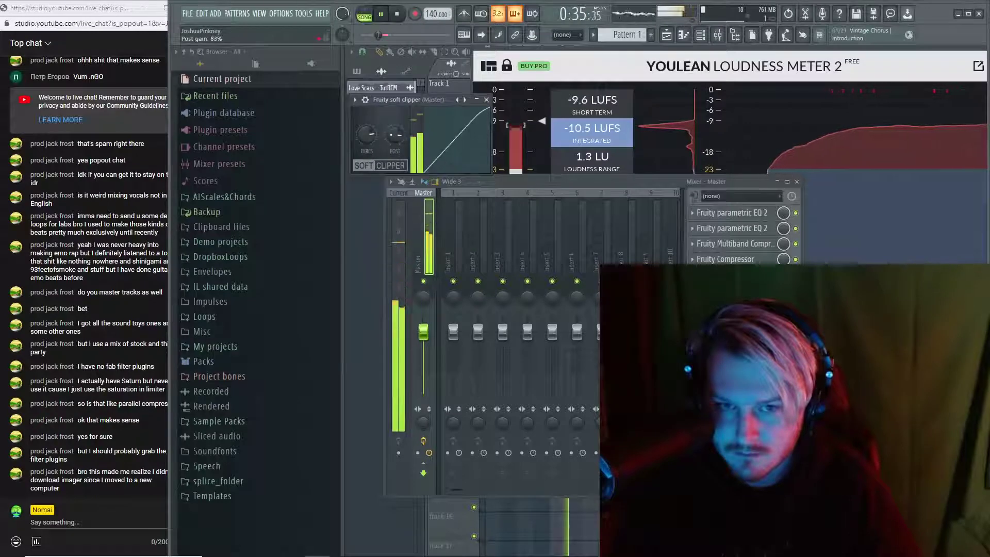
scroll(392, 135, "down", 2)
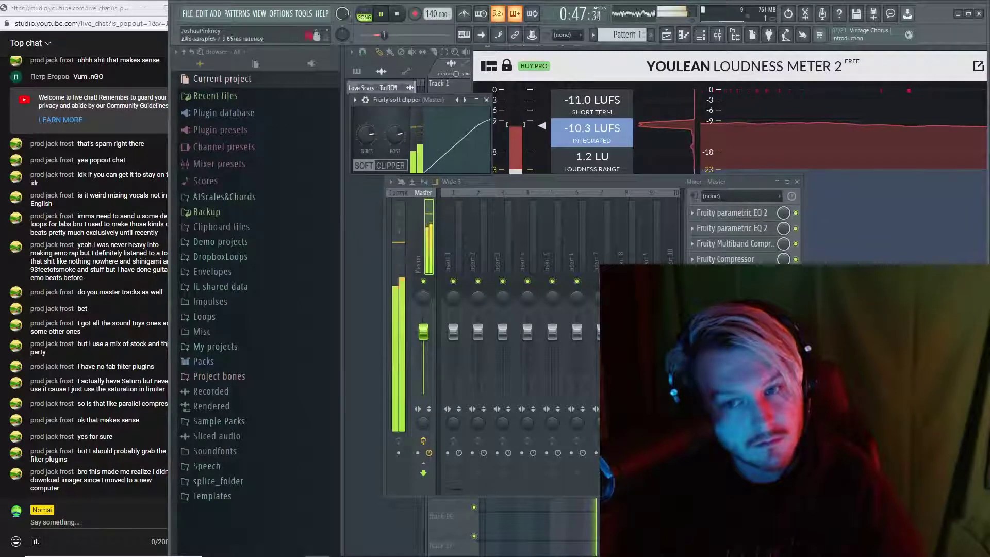
left_click(732, 306)
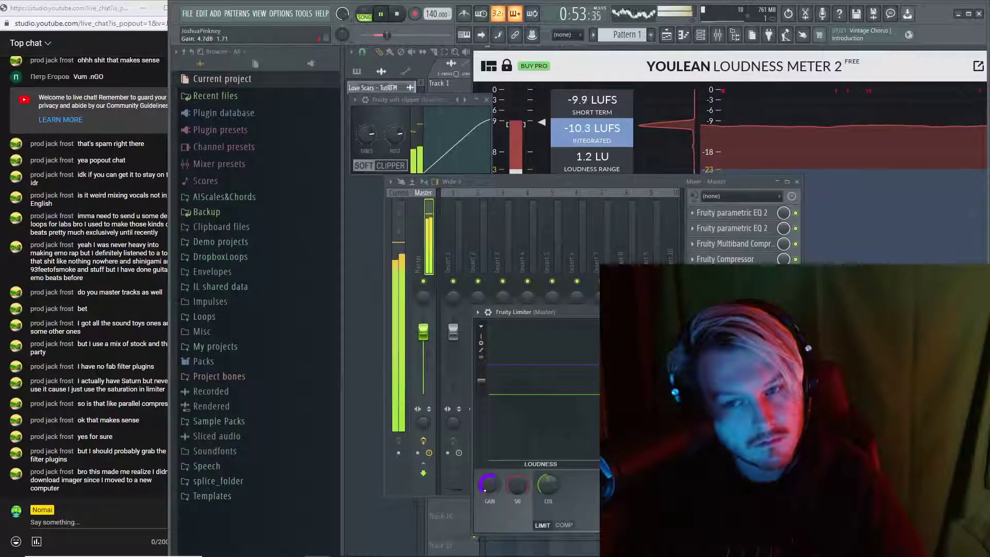
key("Escape")
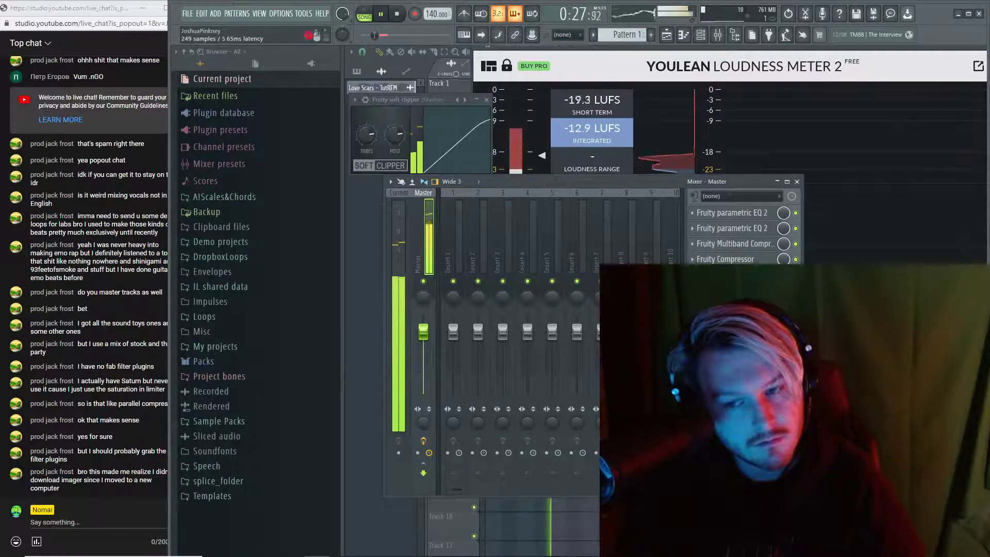
Reopen Fruity Limiter, set its limiter attack time to about 19.7 ms, and replay the looped section
left_click(732, 290)
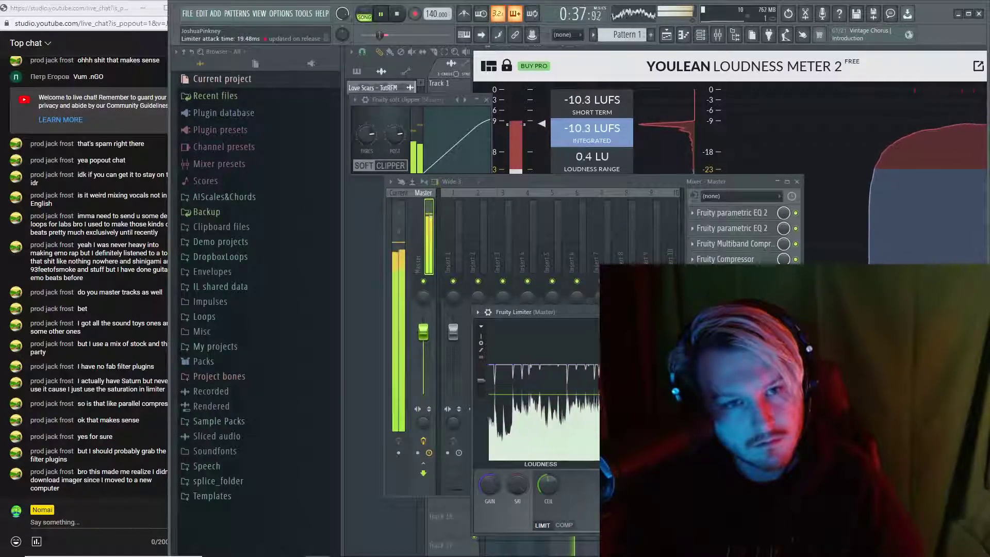
key("space")
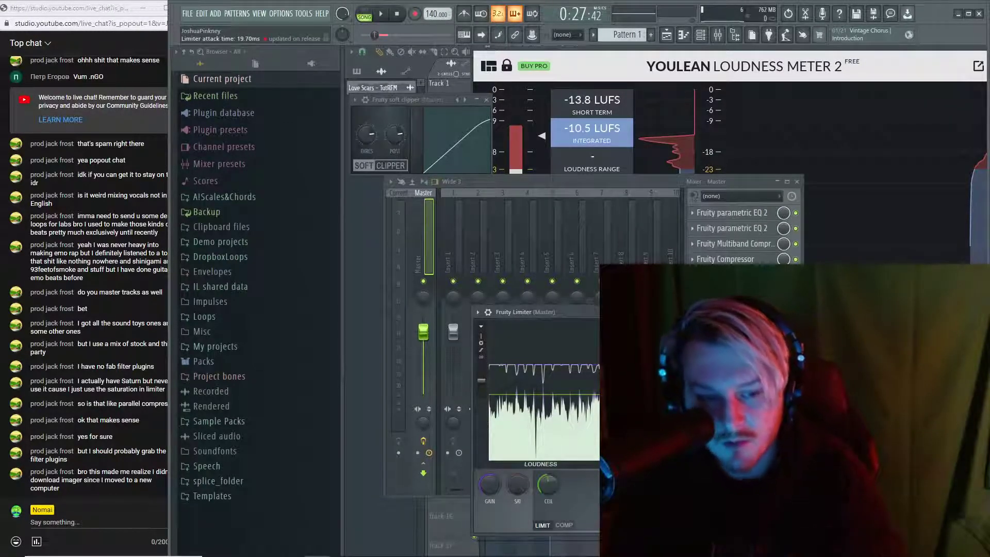
key("space")
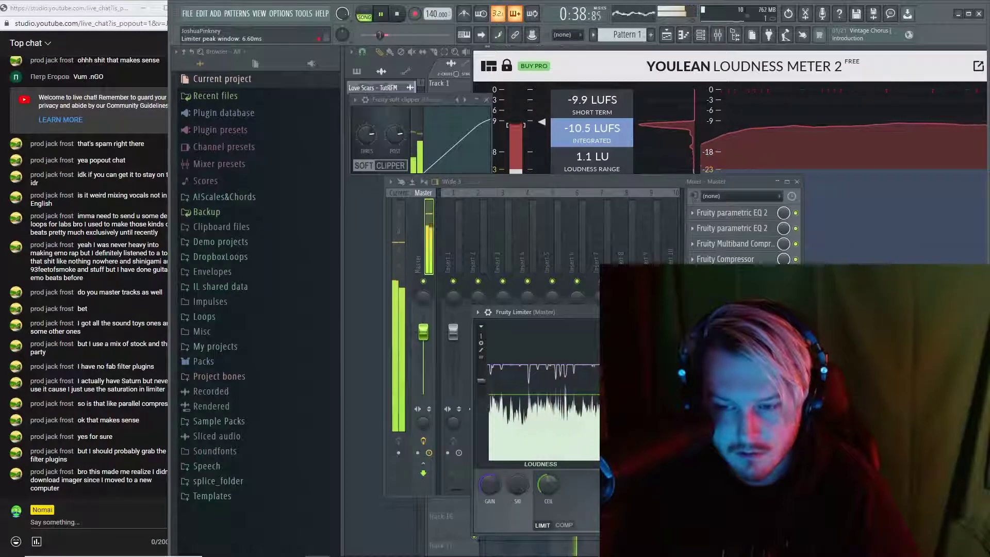
Set Fruity Limiter's gain to about 4.6 dB and hide the mixer and plugin windows to show the playlist
left_click_drag(490, 484, 490, 460)
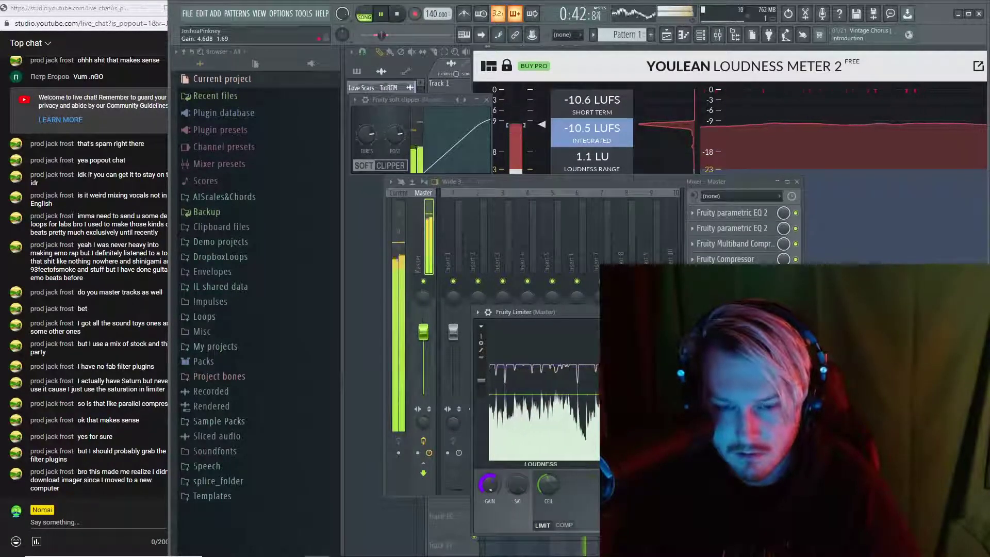
key("F9")
key("F5")
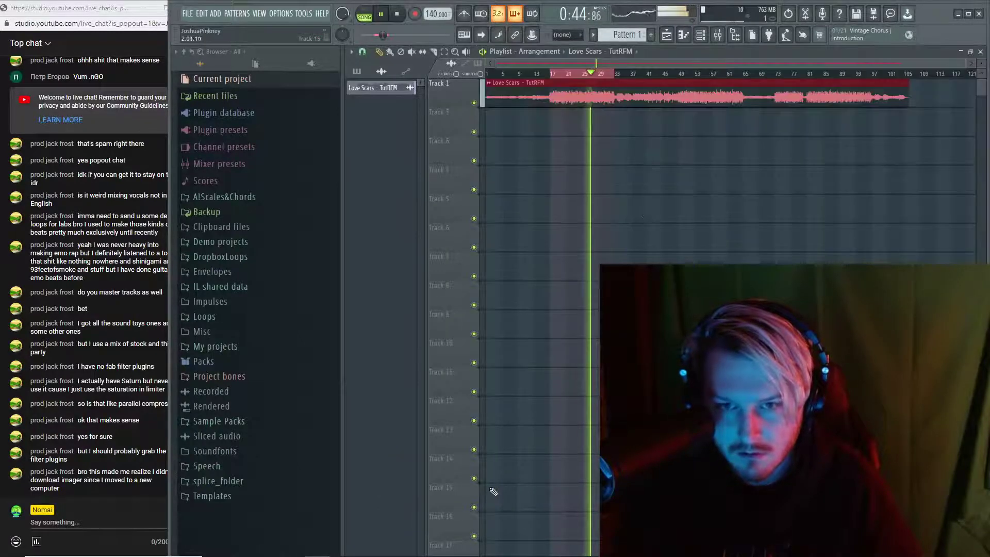
Play the song from its start with Youlean Loudness Meter 2 open on the Master track and lower the Master fader
key("space")
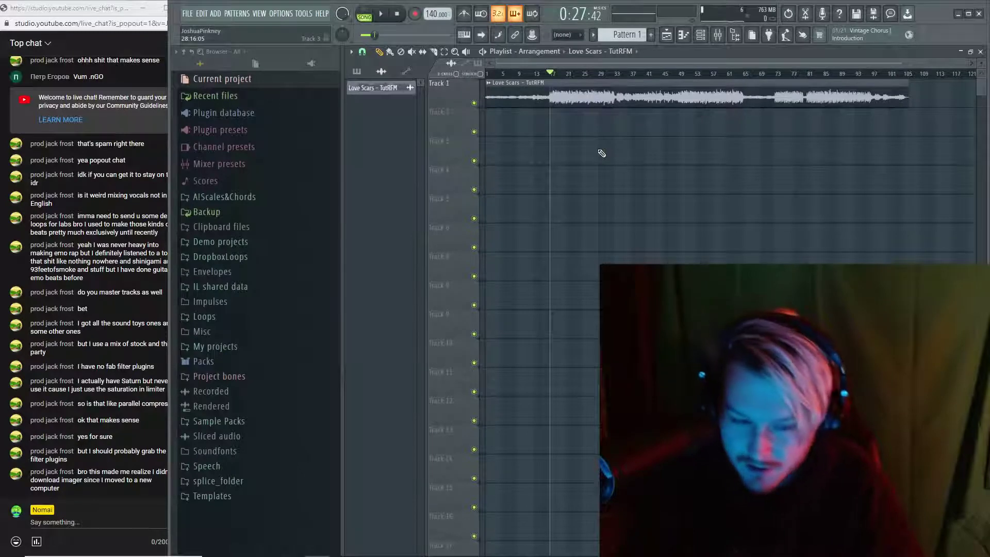
key("Home")
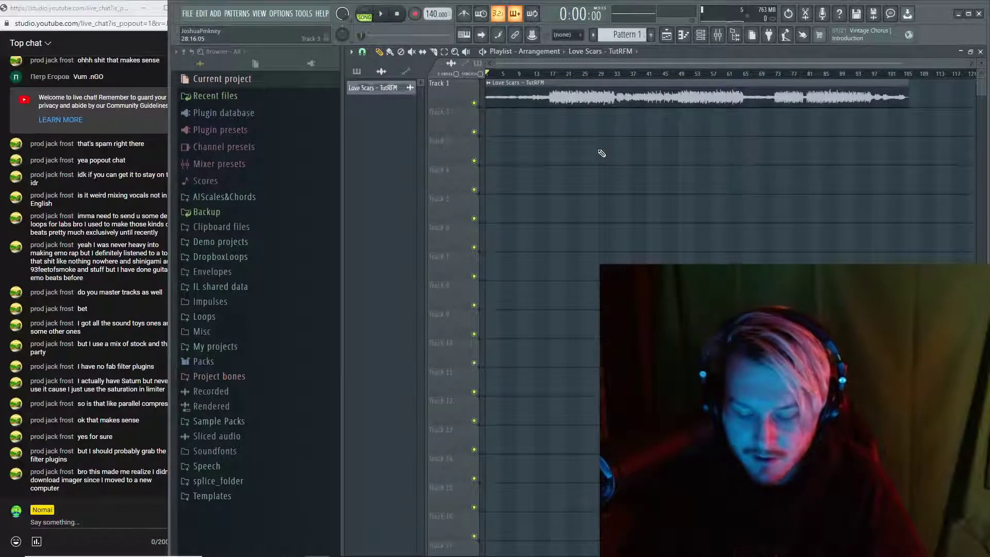
key("F9")
left_click(743, 304)
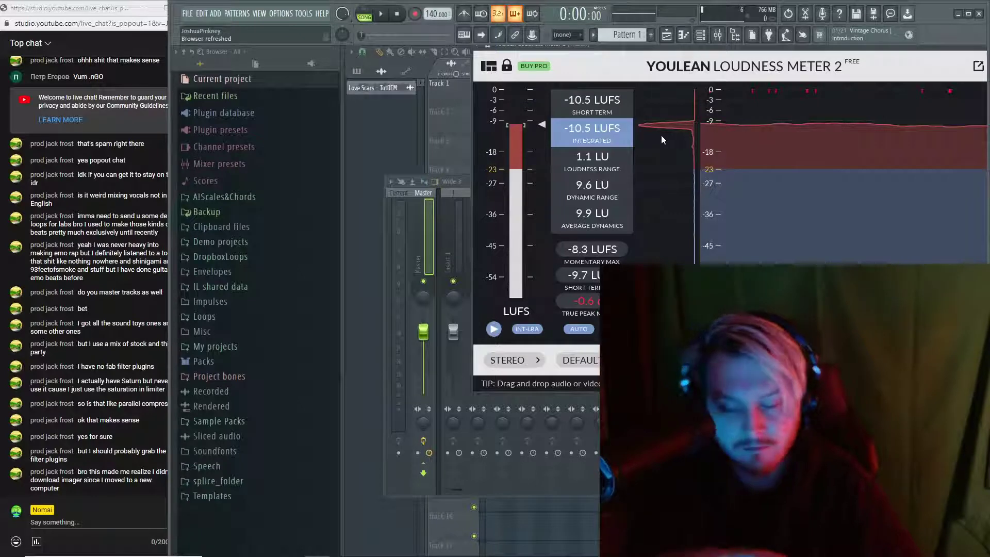
key("space")
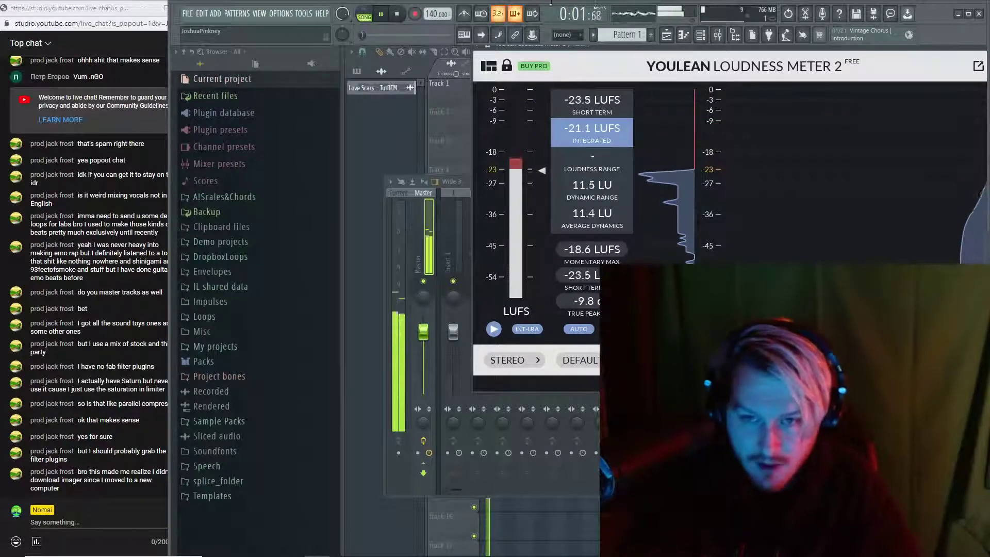
left_click_drag(426, 329, 426, 341)
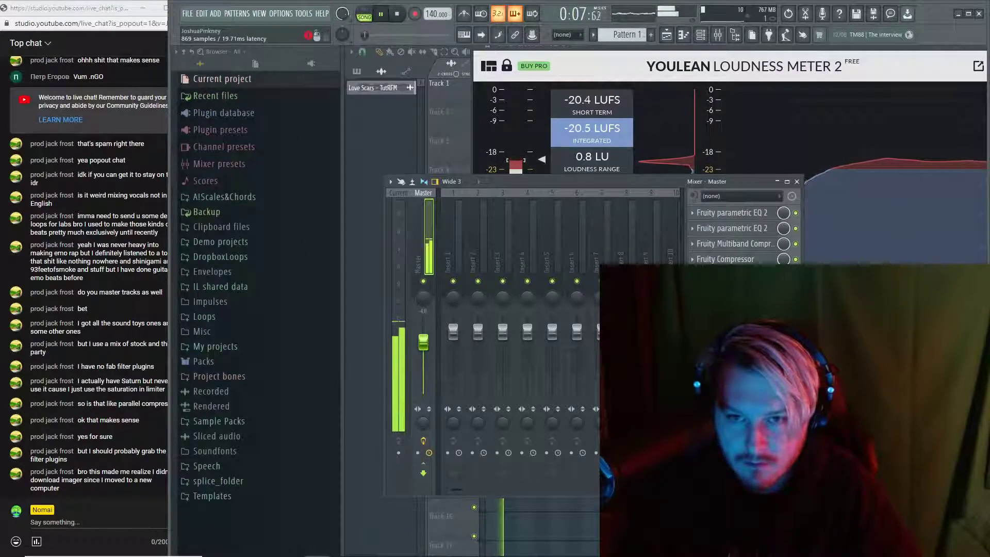
Open Fruity Limiter on the Master track, turn its gain down slightly during playback, and close it
left_click(732, 274)
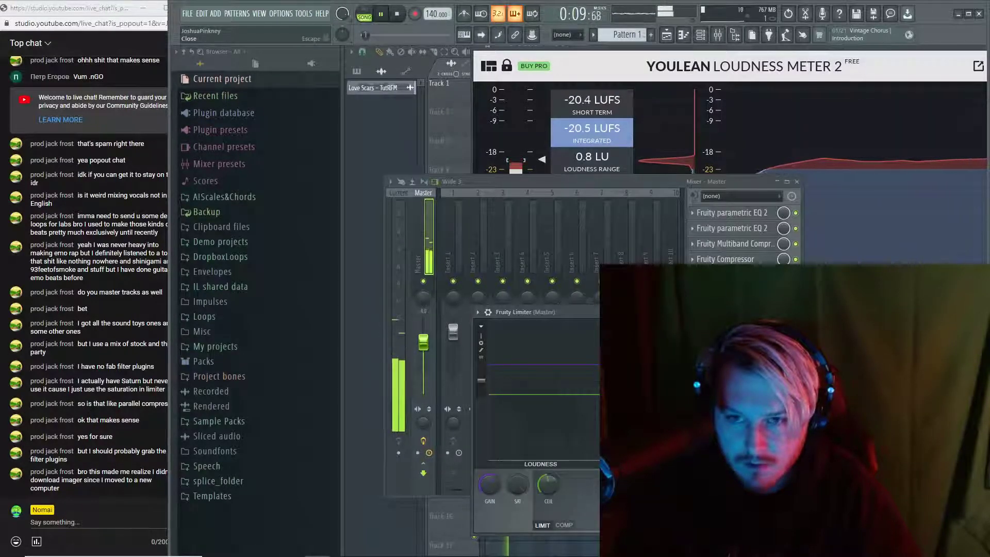
key("Escape")
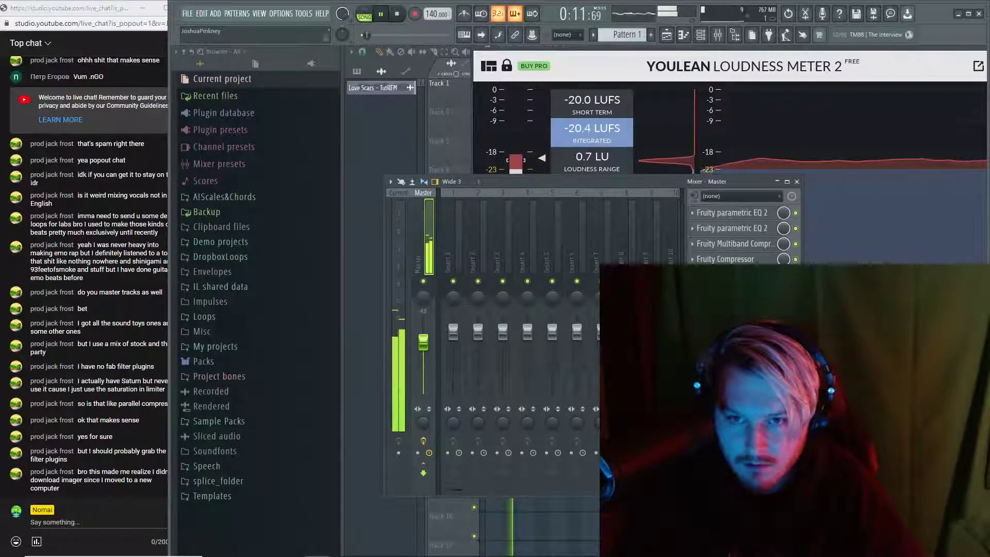
left_click(732, 274)
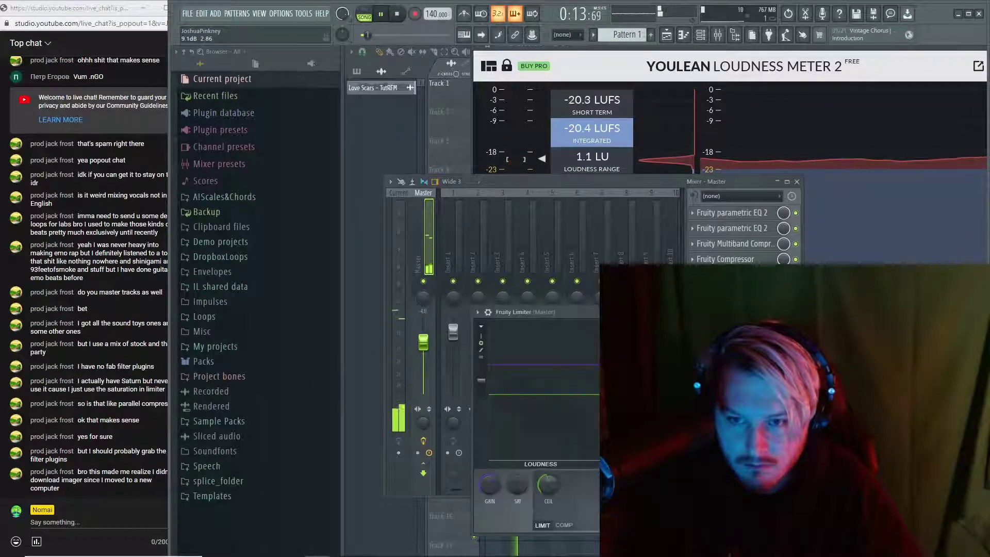
left_click_drag(490, 485, 490, 493)
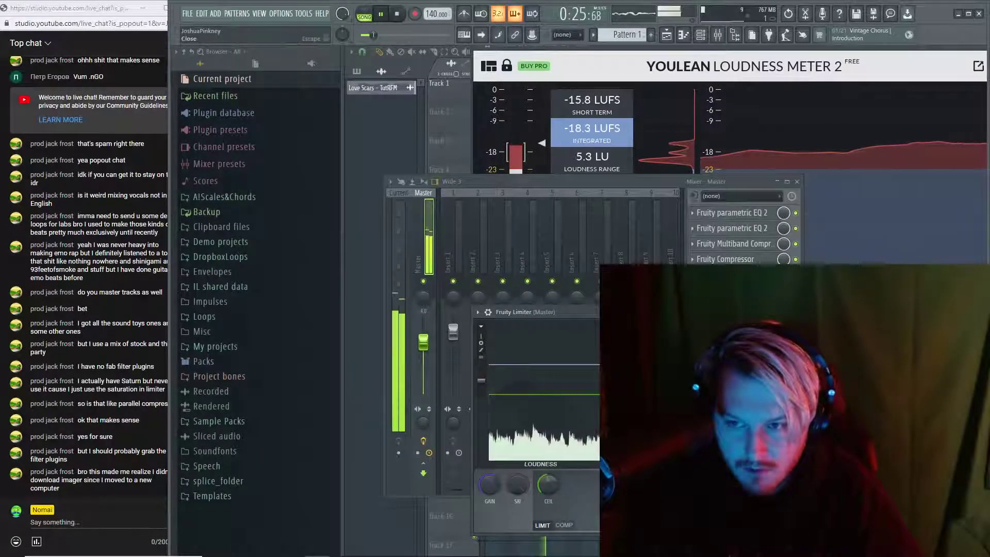
key("Escape")
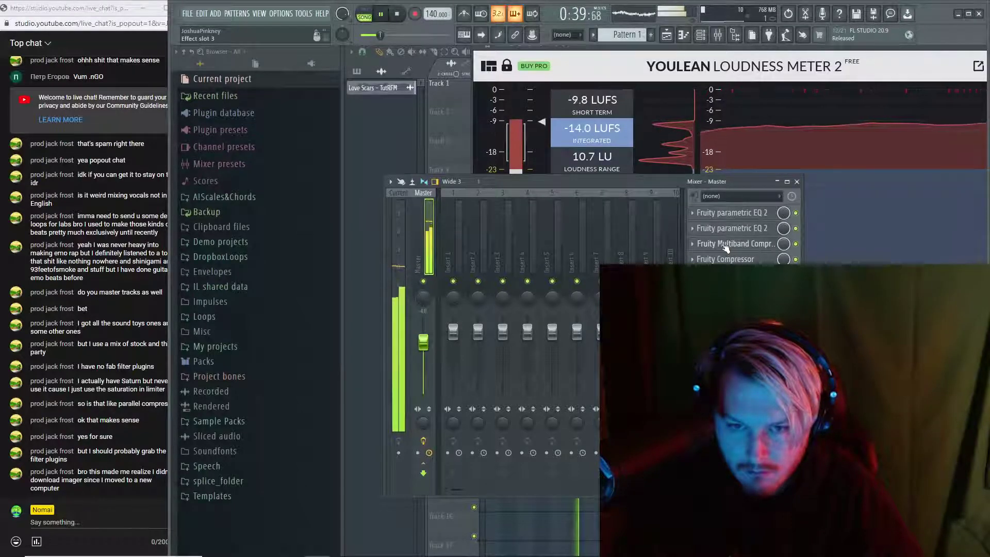
Rearrange the mixer and Youlean Loudness Meter 2 windows so the Master effect slots and playlist waveform are in view
left_click_drag(674, 172, 696, 344)
left_click_drag(536, 181, 494, 110)
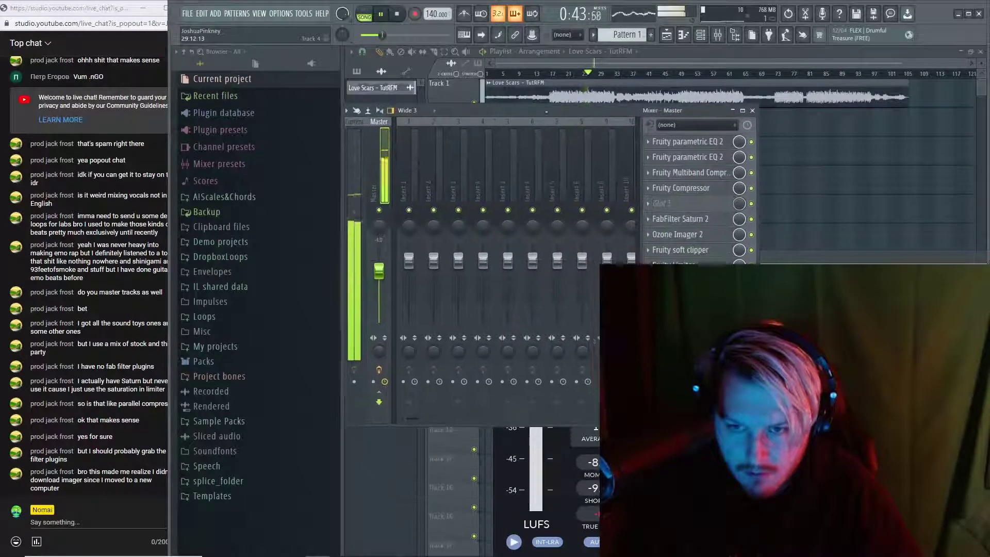
left_click(784, 262)
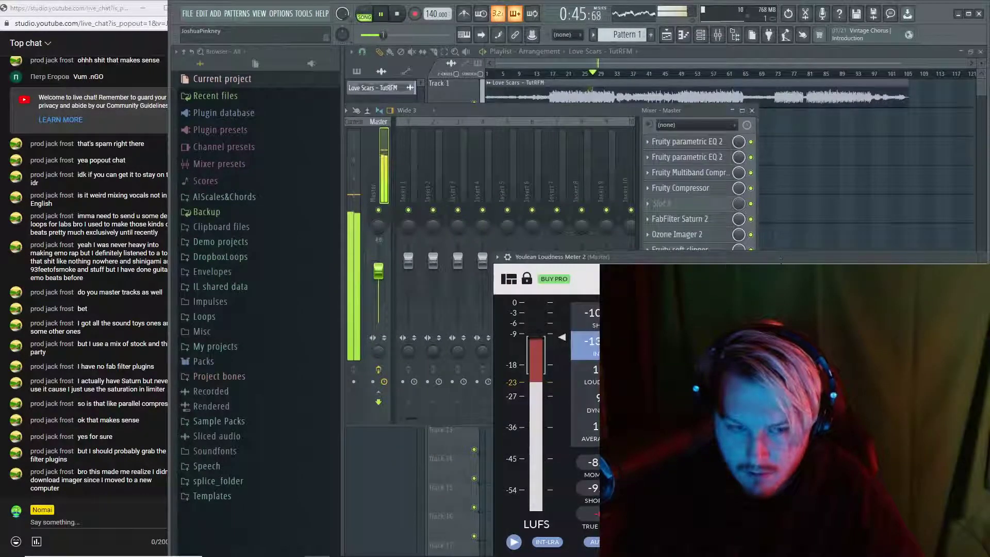
left_click_drag(562, 256, 474, 245)
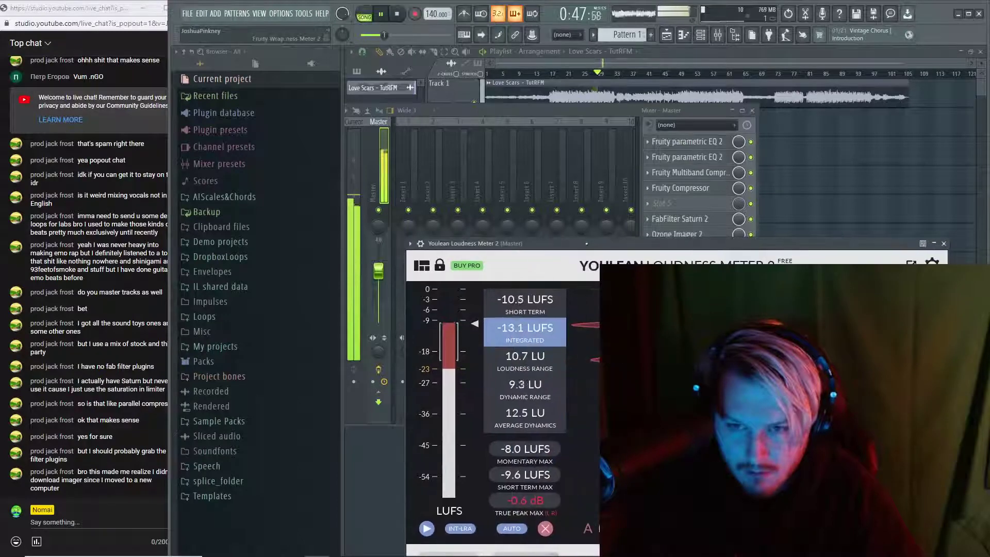
left_click(619, 112)
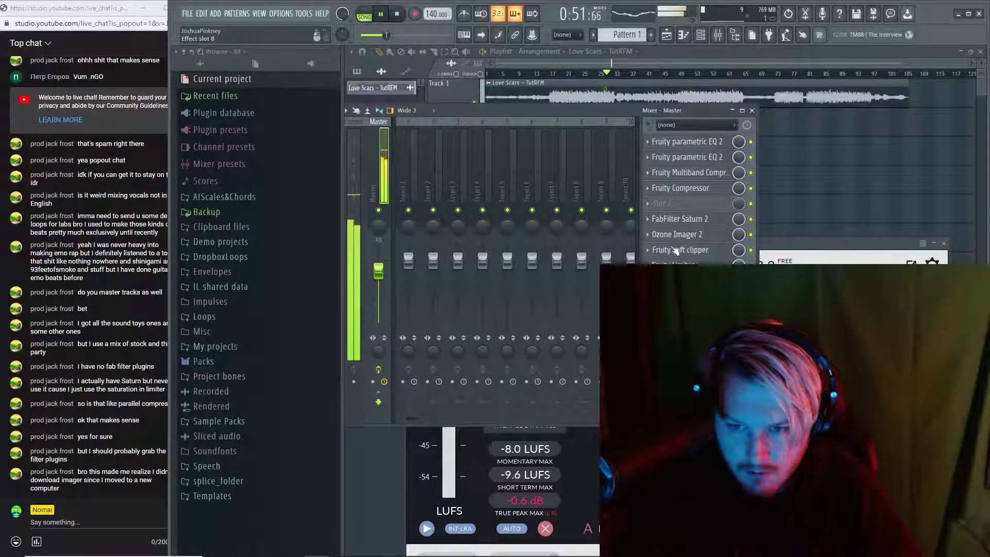
Monitor the Master track's loudness in Youlean Loudness Meter 2 through to the end of the song and stop playback
left_click(675, 281)
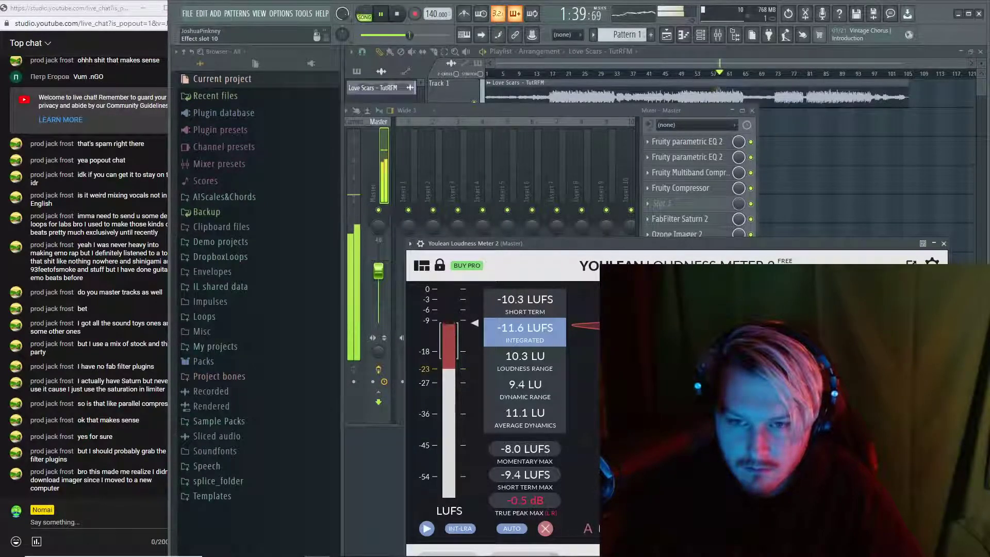
left_click(630, 168)
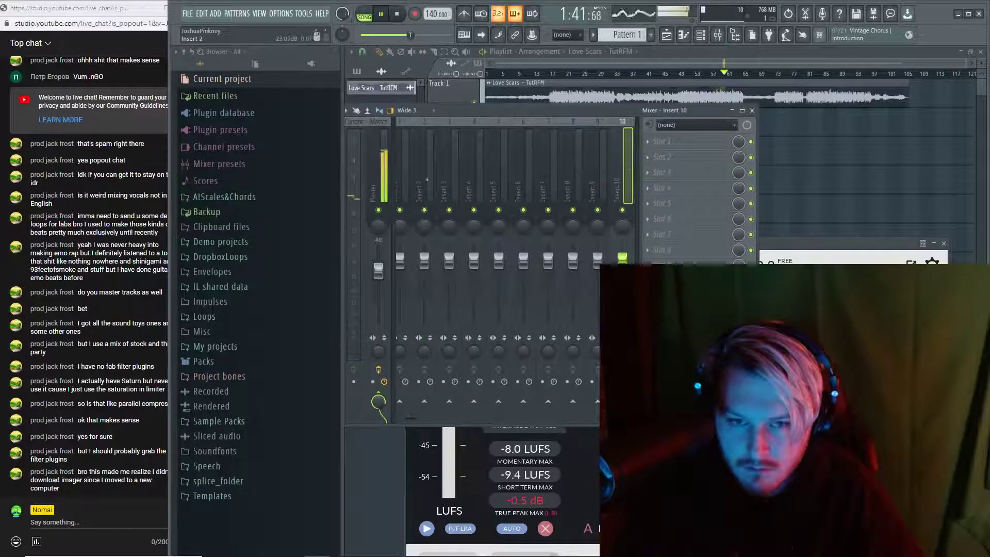
left_click(379, 170)
left_click(773, 247)
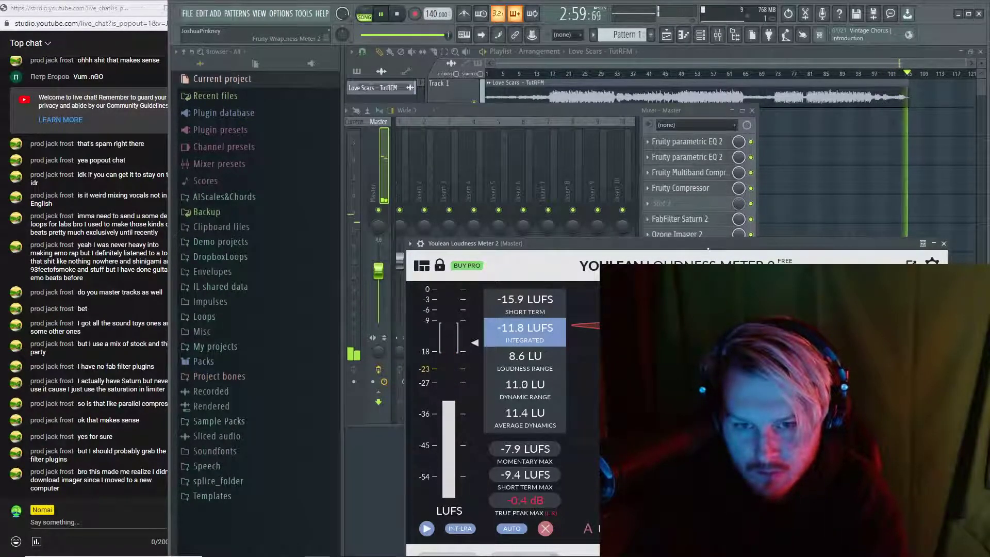
key("space")
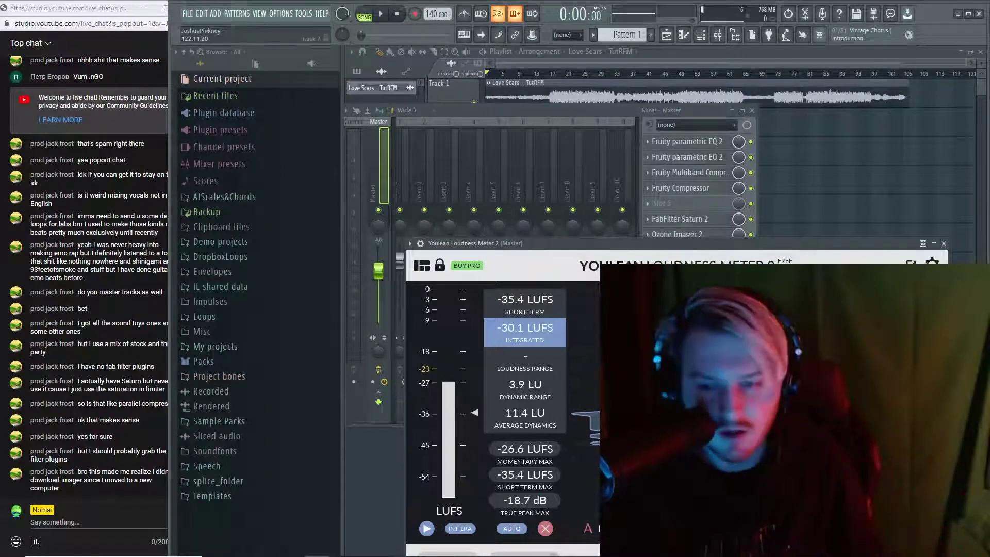
Replace the loudness meter with Fruity Limiter and set its gain to about 6.4 dB while playing from just before bar 17
left_click(943, 244)
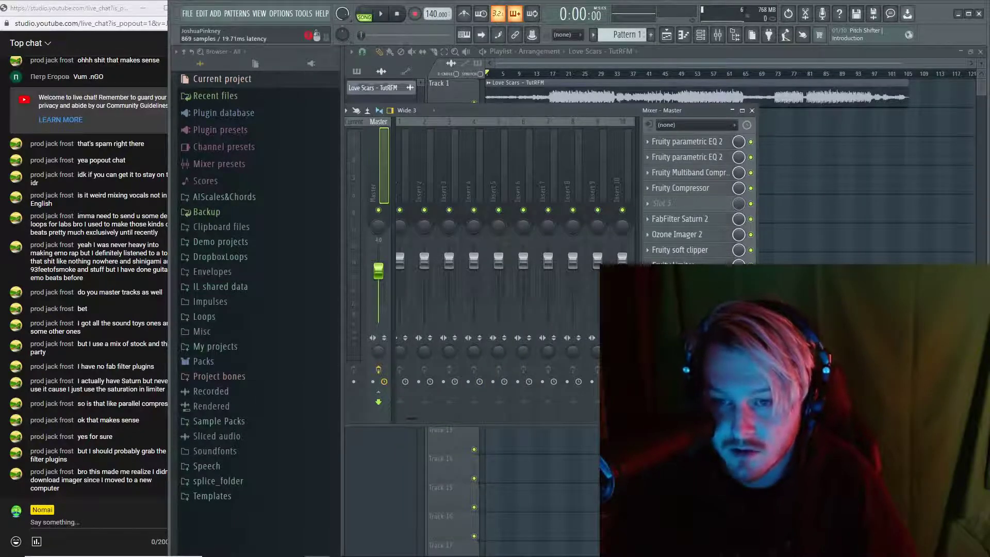
left_click(675, 264)
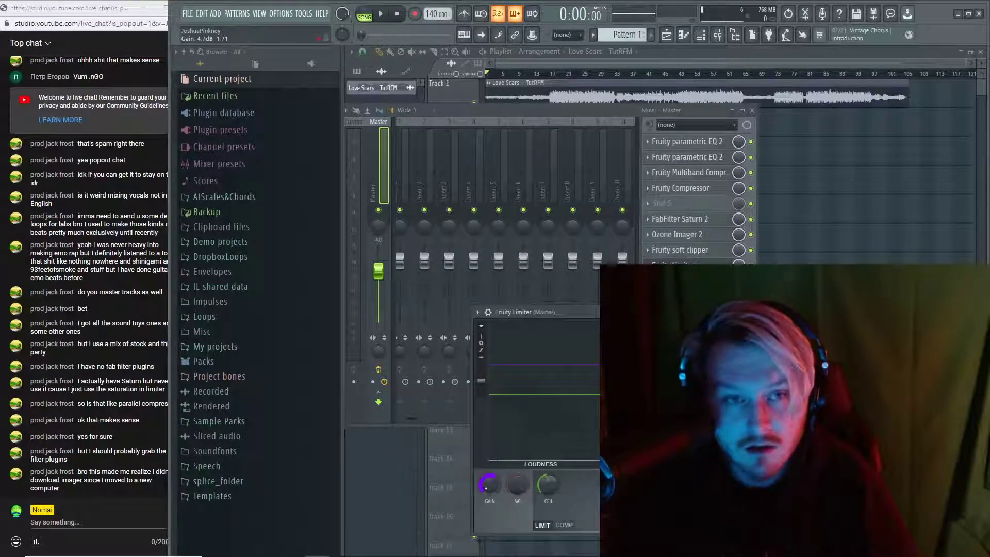
key("space")
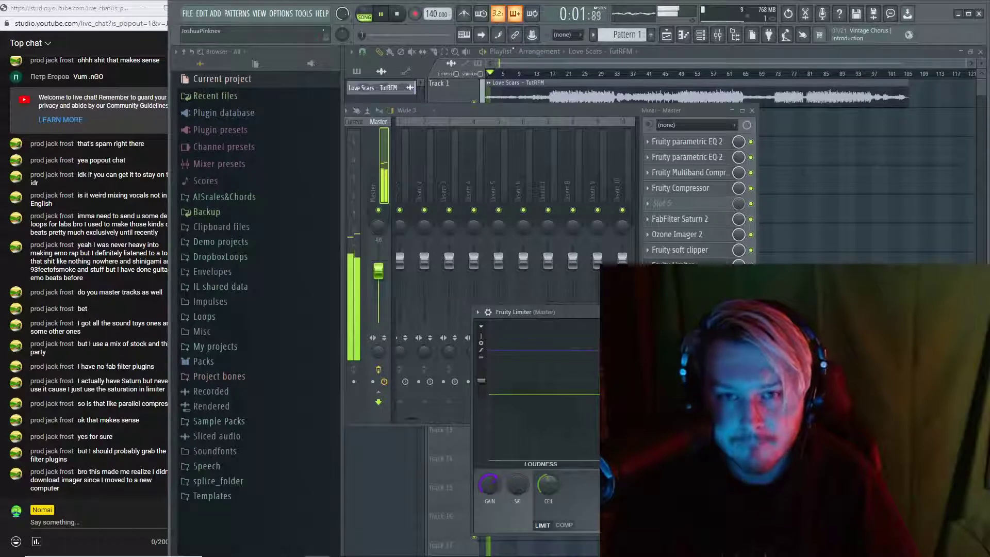
left_click(548, 74)
key("F9")
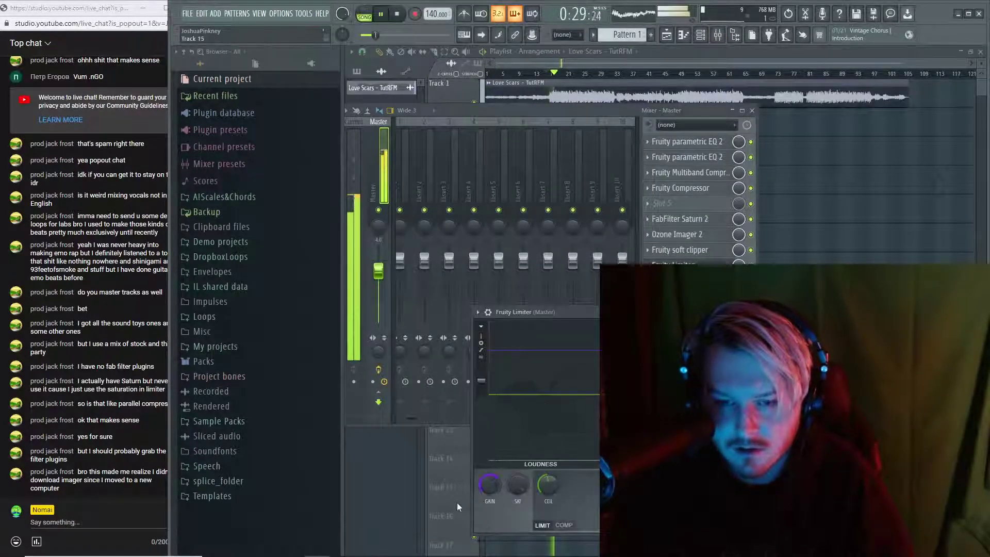
left_click_drag(490, 484, 490, 479)
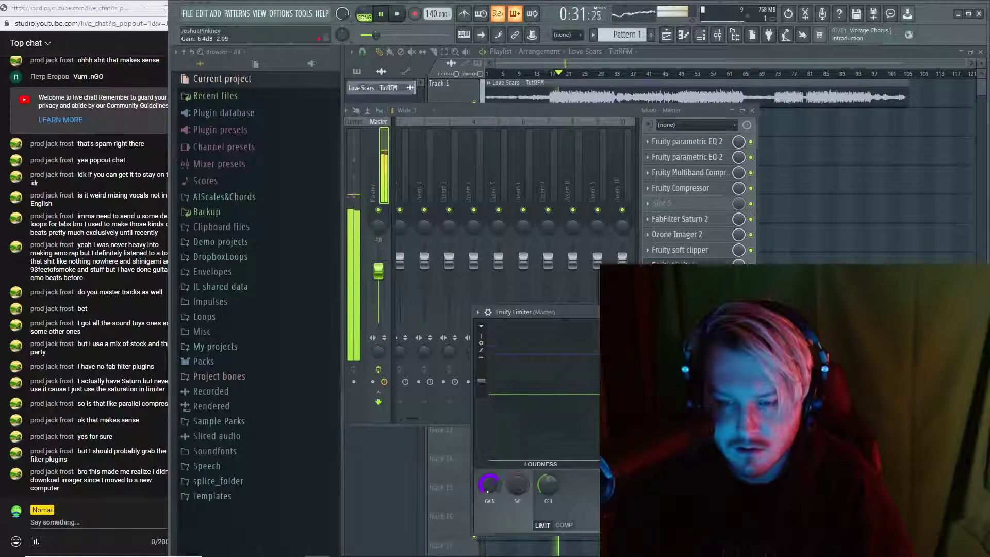
Recheck the Master track's loudness in Youlean Loudness Meter 2 at the new limiter gain
left_click(686, 281)
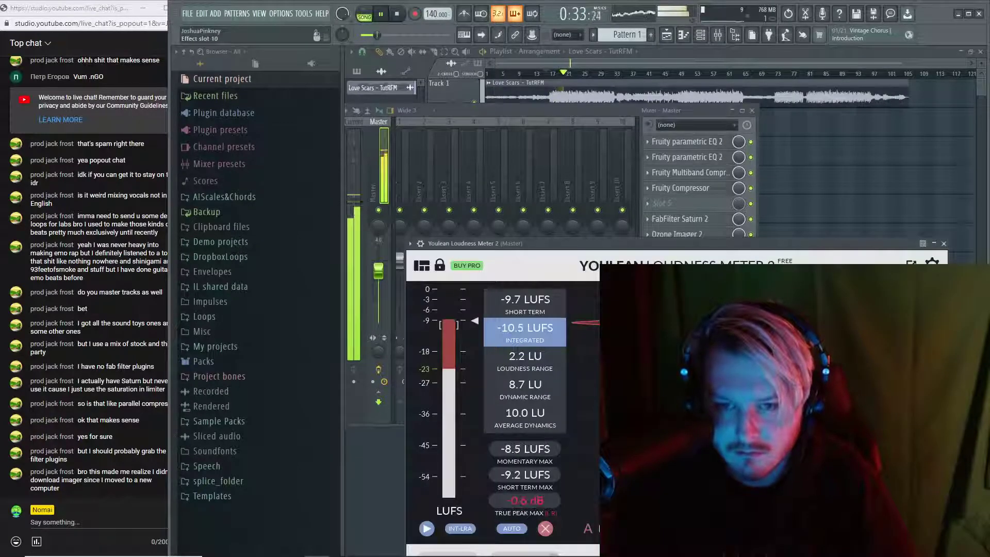
left_click(943, 243)
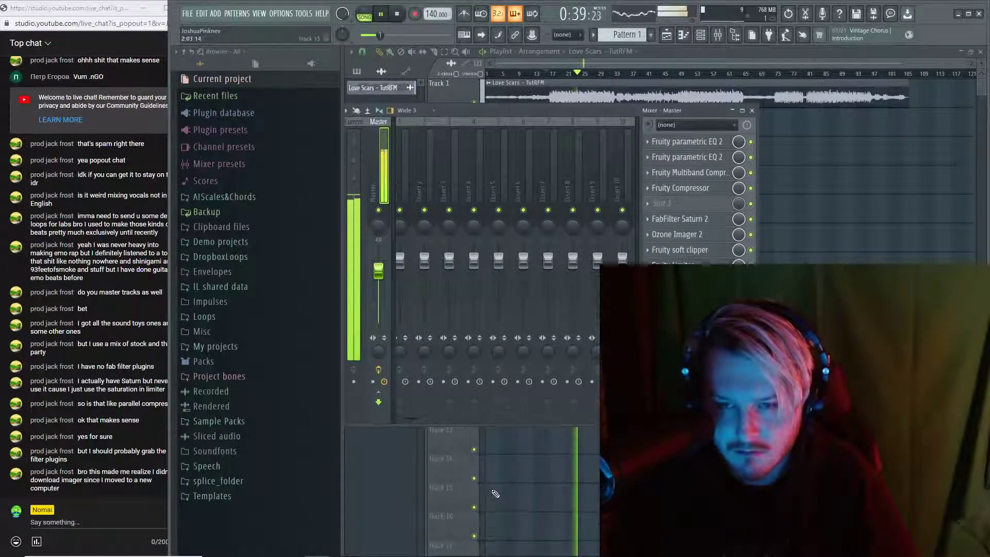
left_click(686, 281)
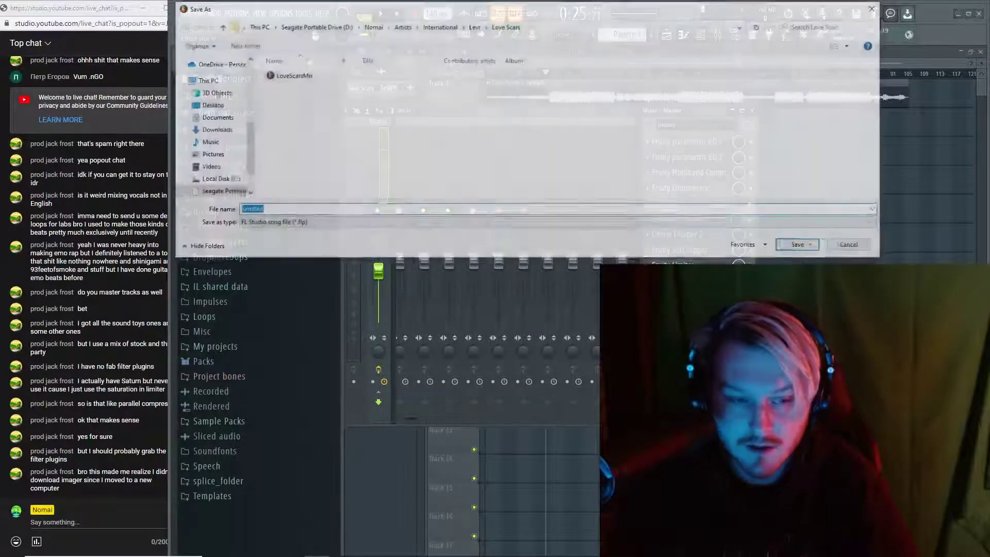
Save the project as LoveScarsMaster in the Love Scars folder
key("ctrl+shift+s")
type("LoveS")
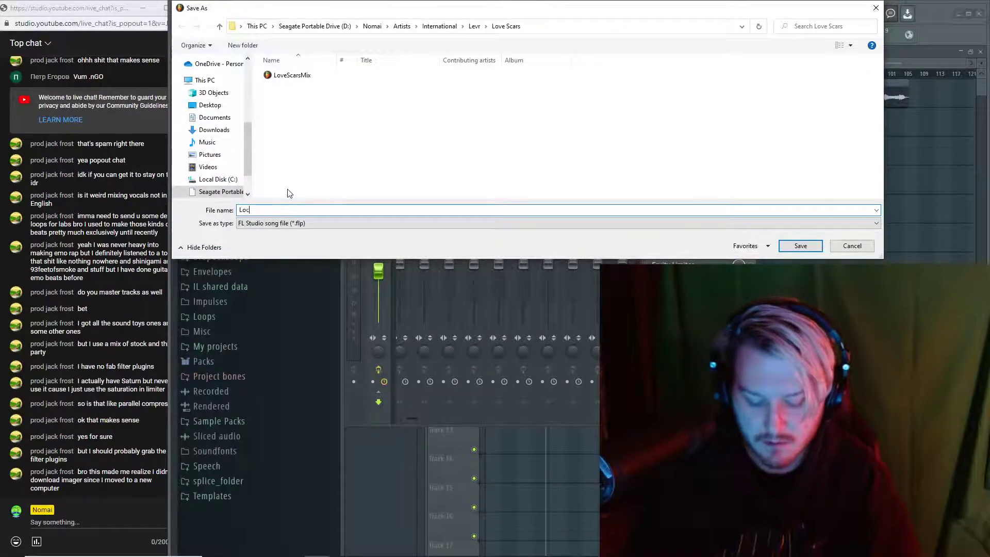
type("carsM")
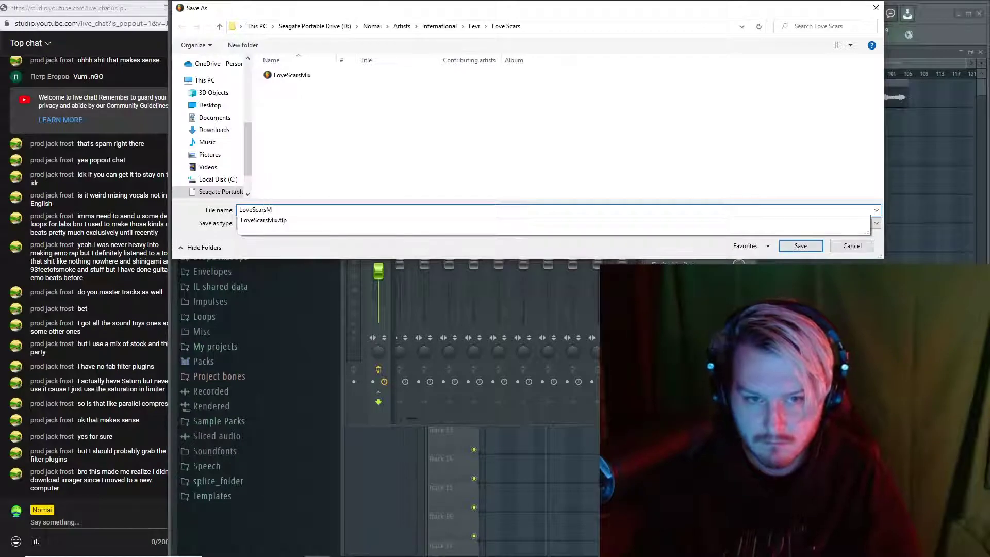
type("aster")
key("Return")
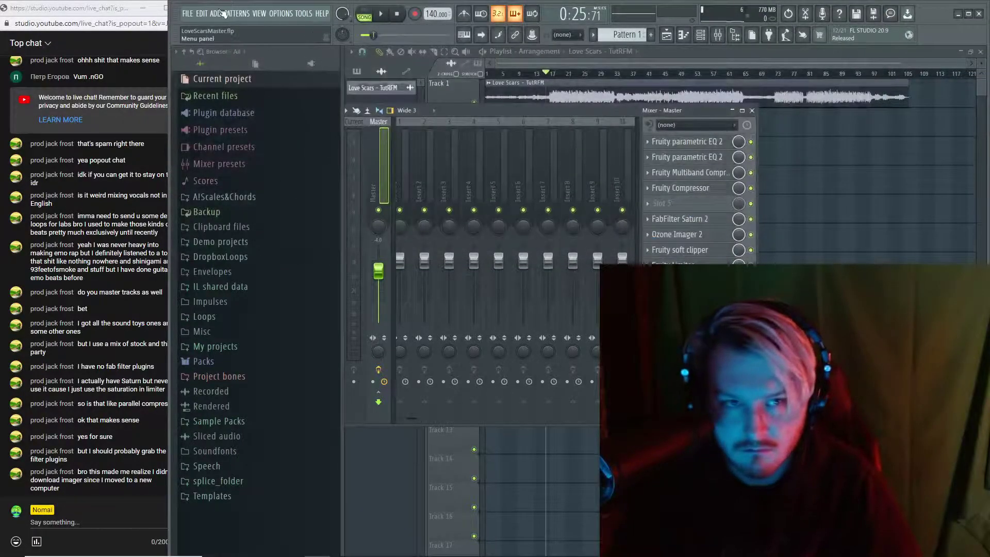
Reselect the Master track, listen to the mastered section once more, and hide the mixer
left_click(511, 173)
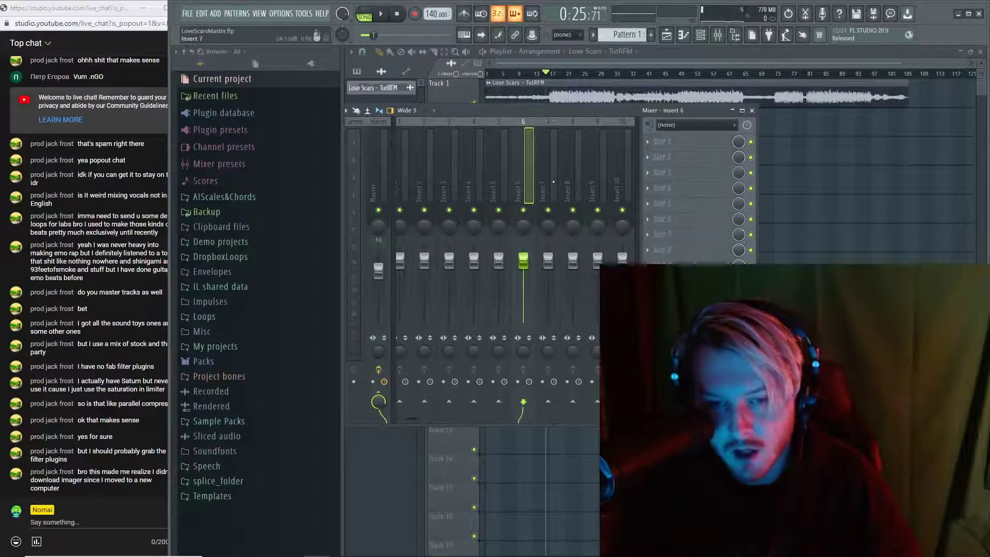
left_click(375, 170)
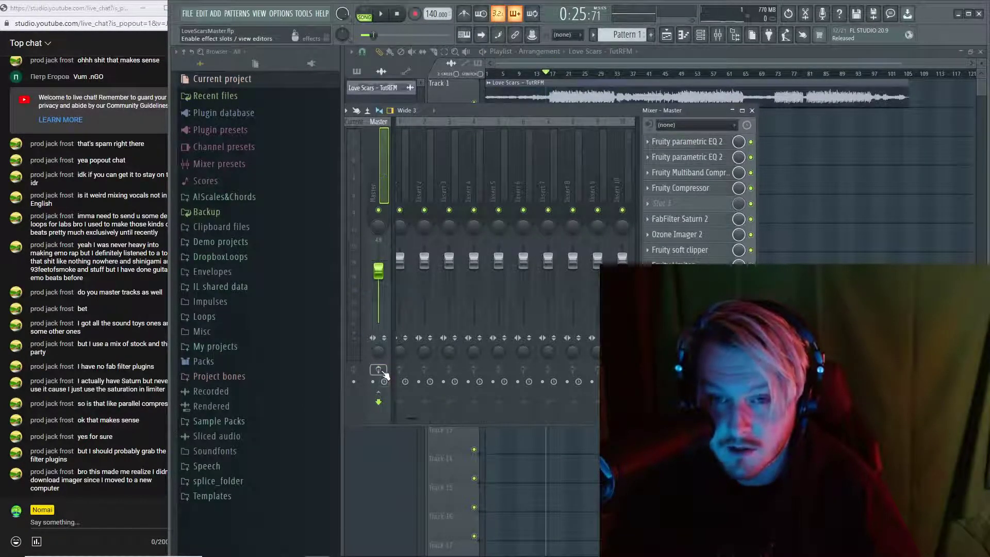
key("space")
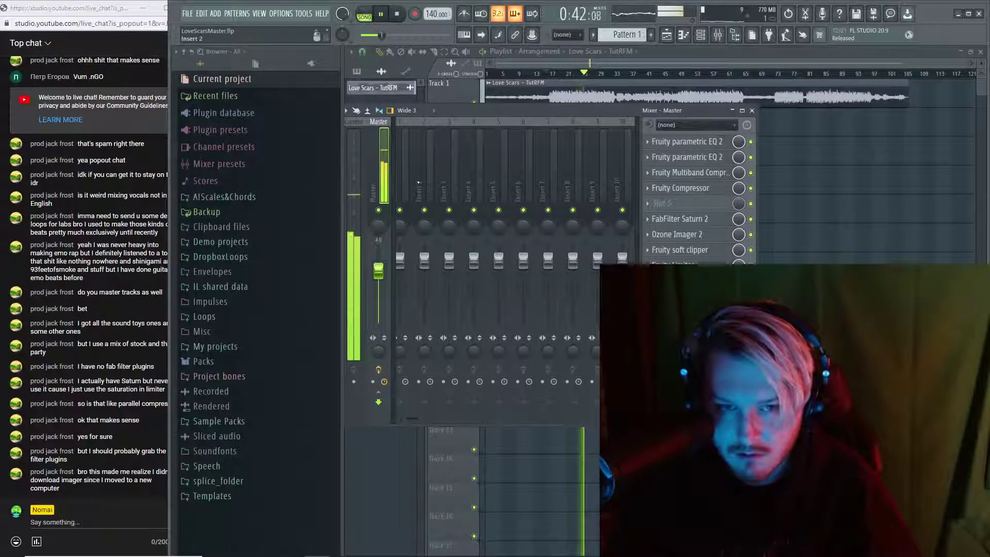
key("space")
key("F9")
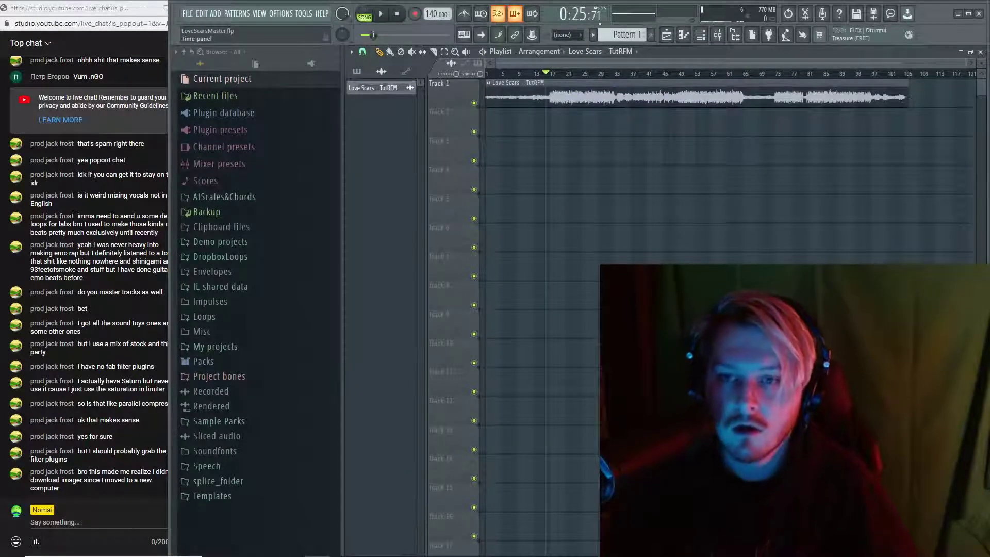
Start a new project from the Yeat_Template template and decline restretching all channels
left_click(187, 14)
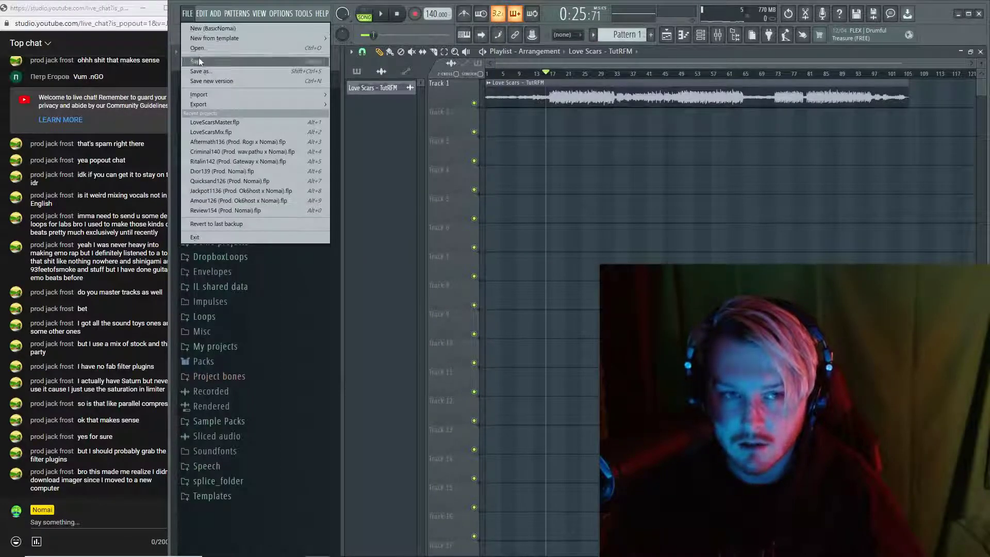
left_click(187, 14)
left_click(187, 14)
mouse_move(206, 38)
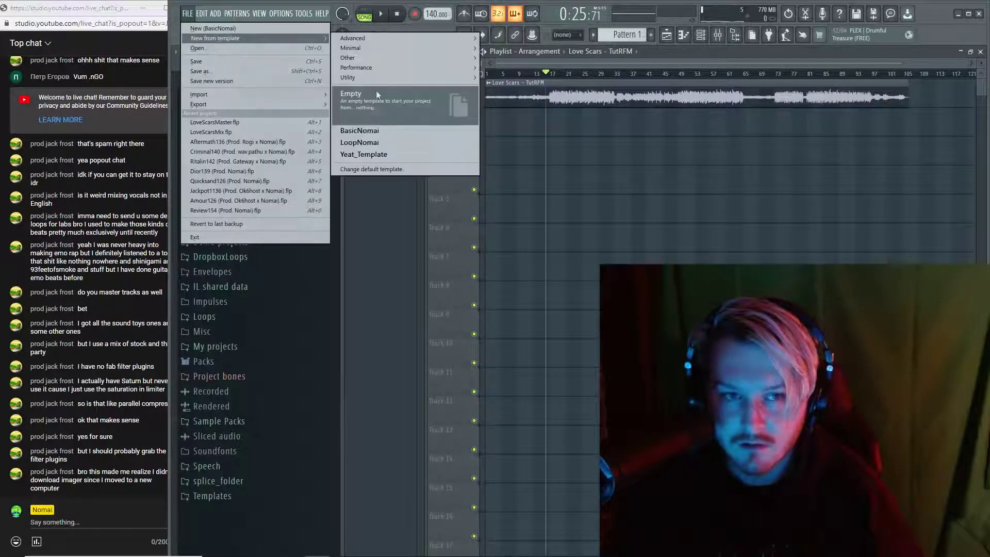
left_click(368, 155)
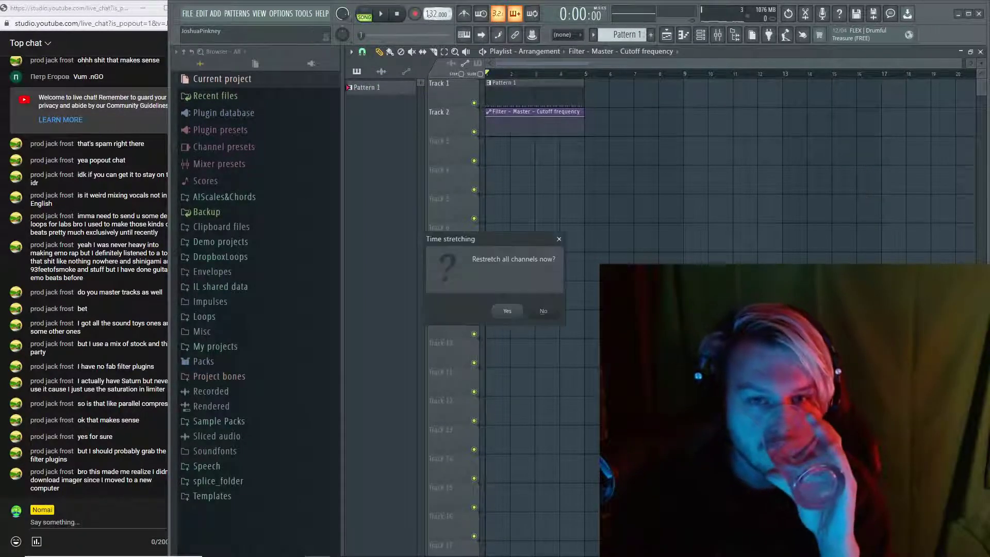
left_click(545, 313)
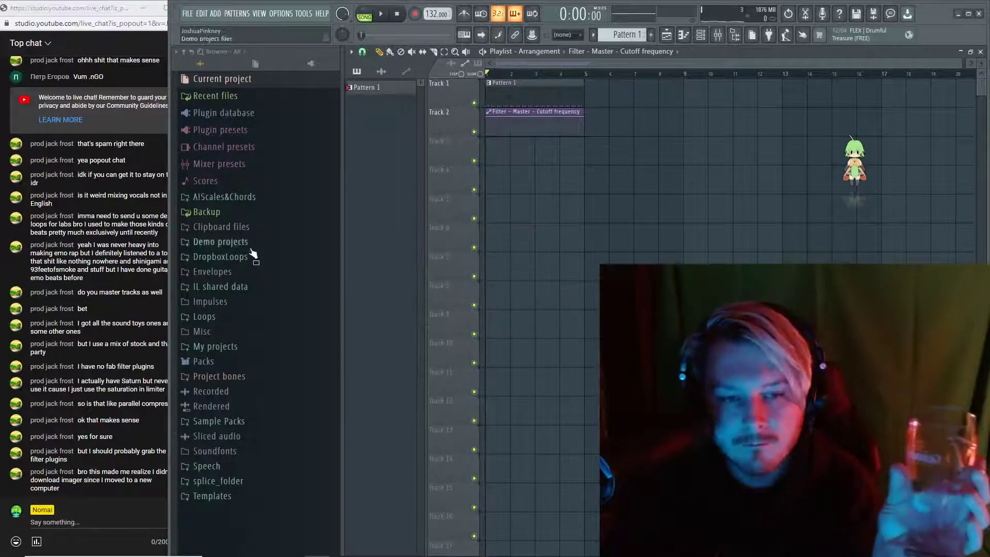
Look through the sample packs and the January2022 loop folders for Week 3 and Week 4, and play the template's existing pattern
left_click(220, 420)
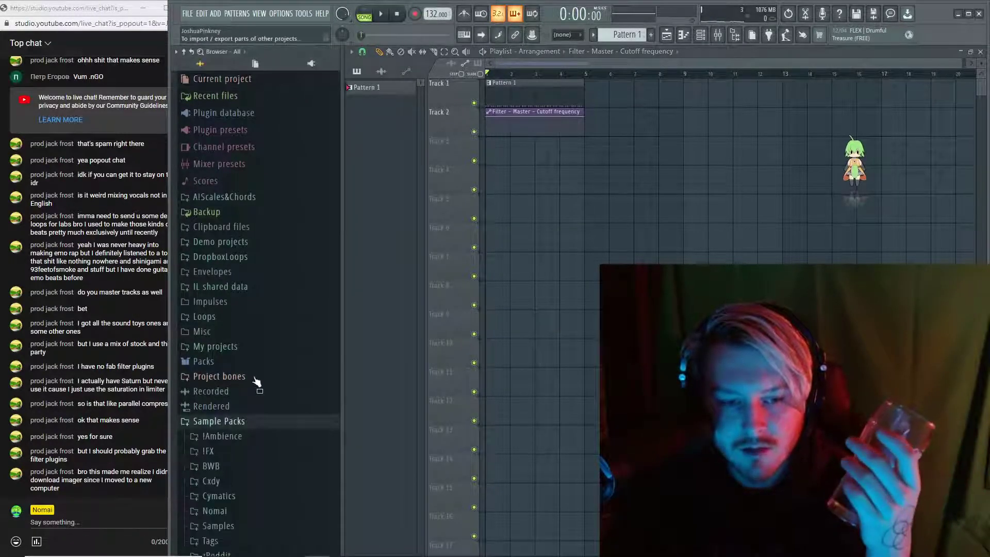
left_click(247, 421)
left_click(213, 319)
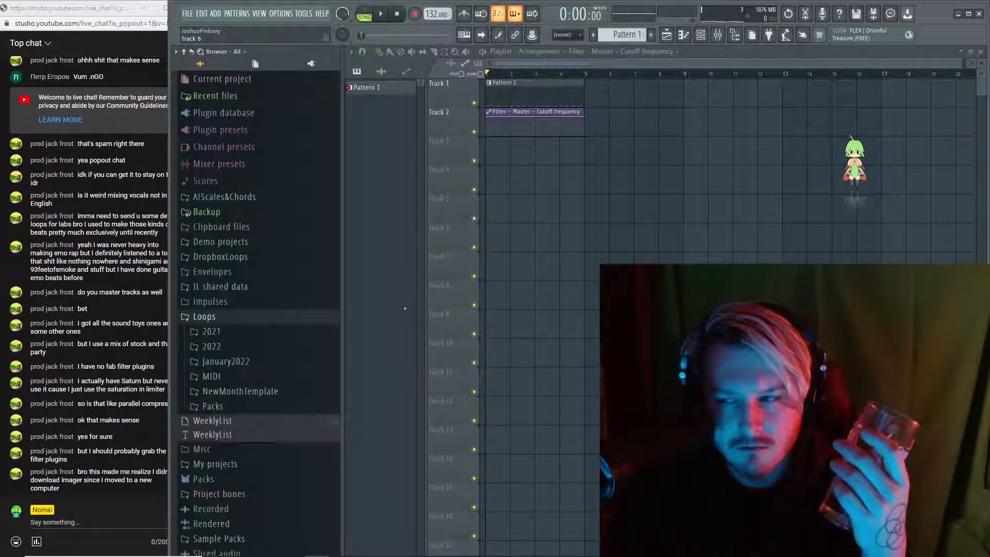
left_click(259, 366)
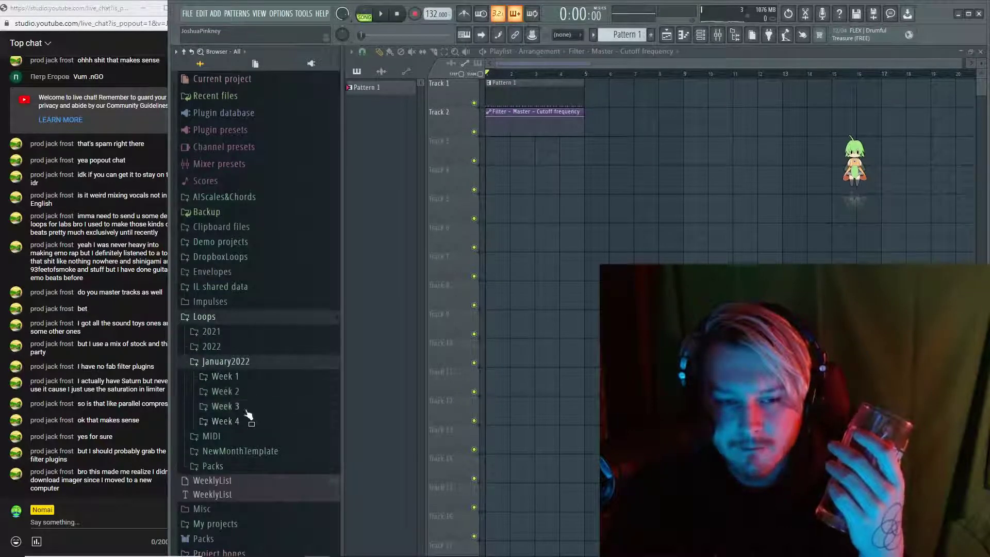
left_click(243, 407)
left_click(249, 414)
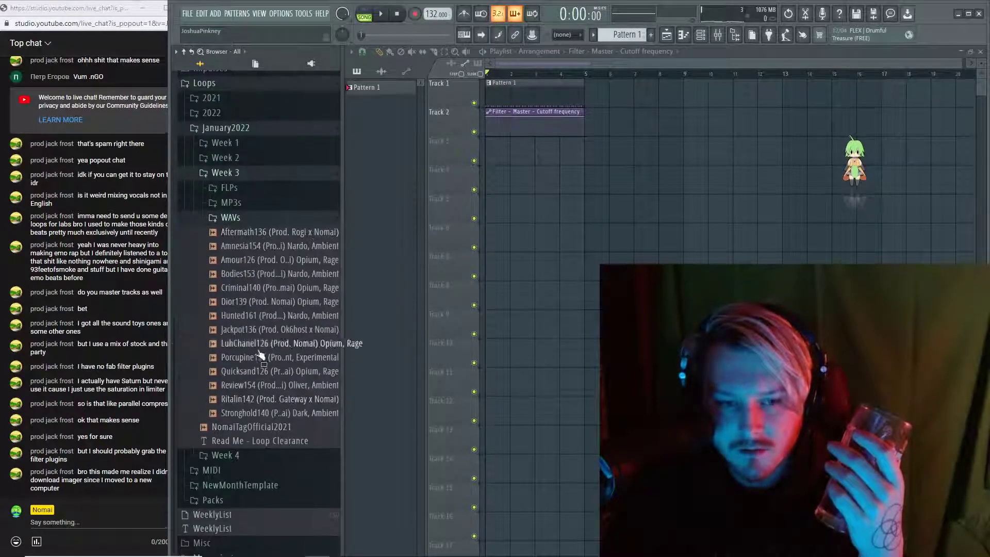
left_click(243, 453)
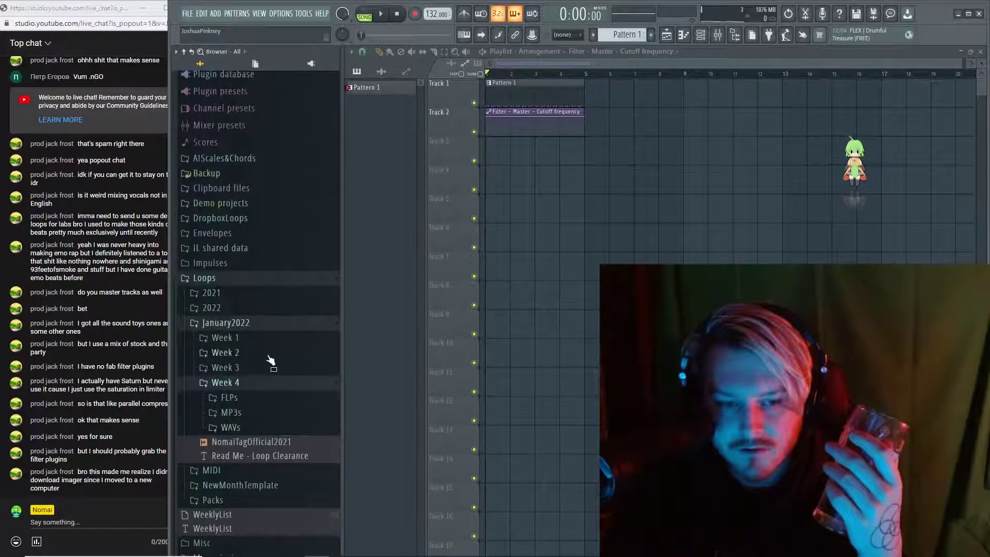
left_click(258, 373)
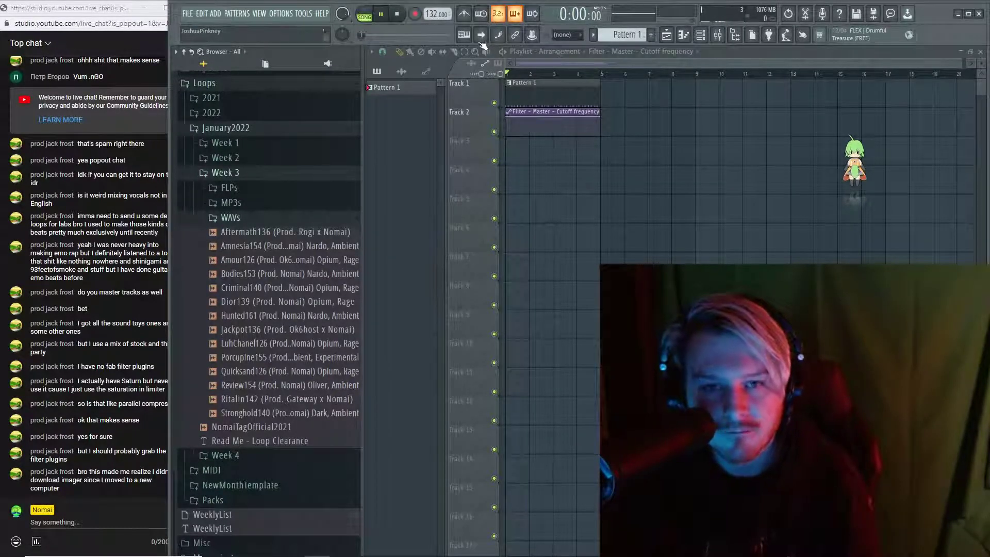
scroll(278, 211, "up", 5)
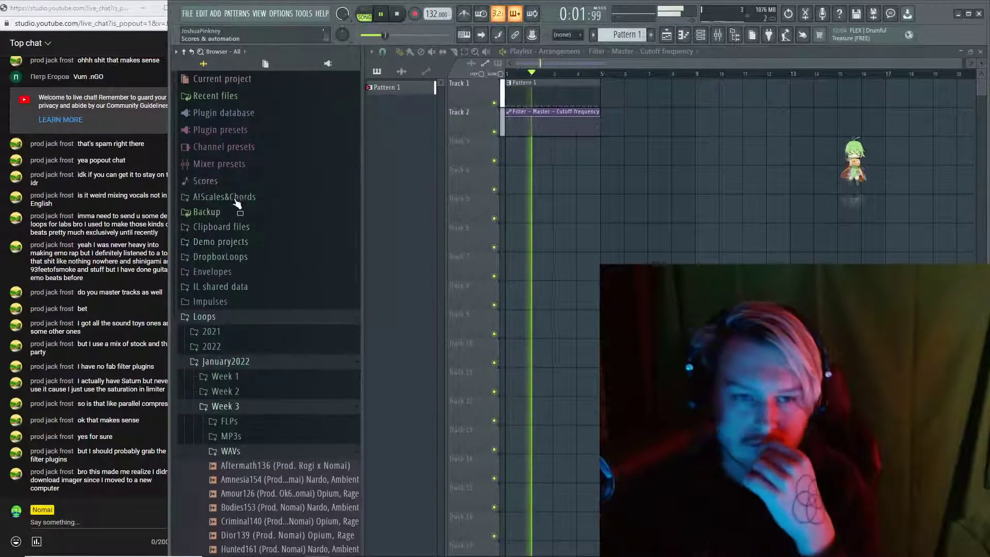
left_click(204, 316)
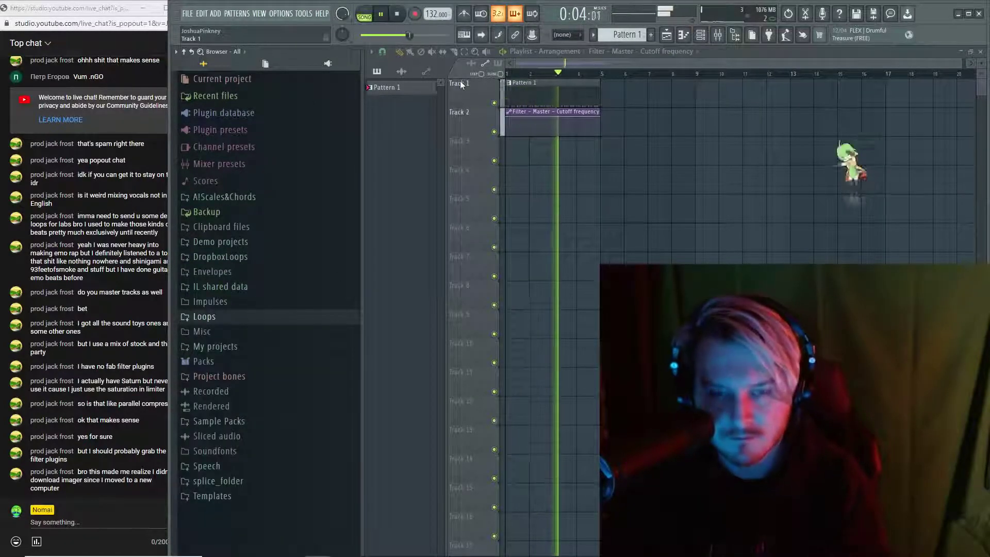
Open the Main Synth channel's Serum instrument and load the CH - Aether chord preset from its preset browser
key("F6")
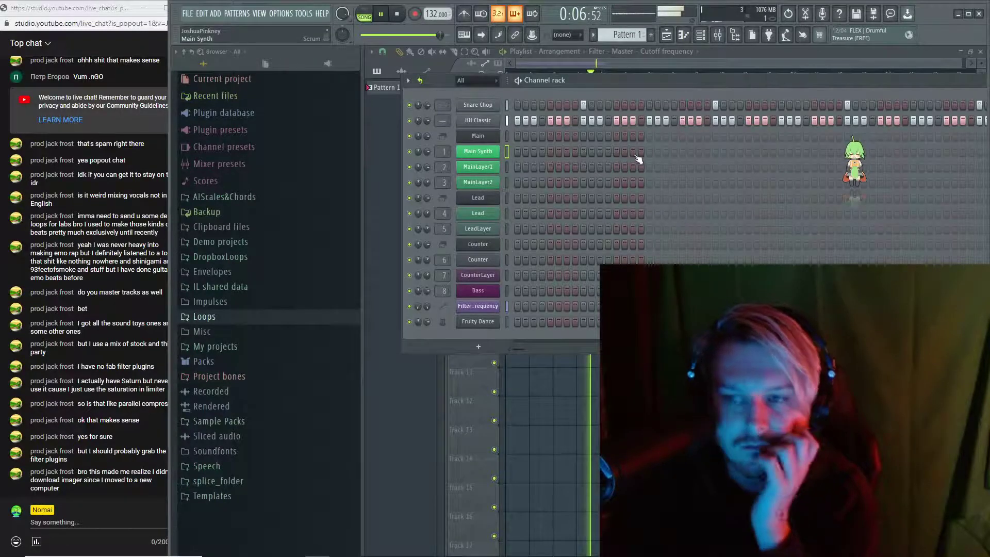
left_click(478, 151)
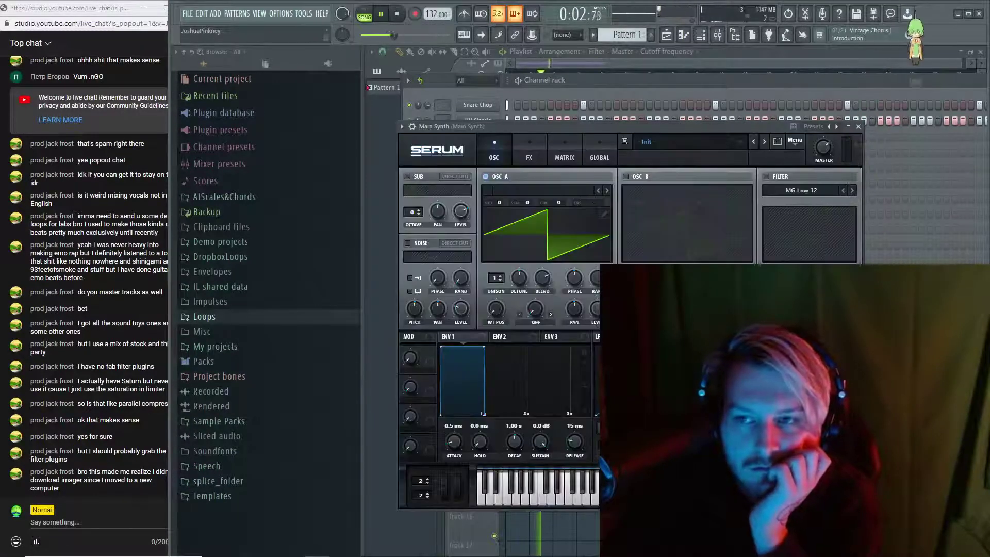
left_click(691, 148)
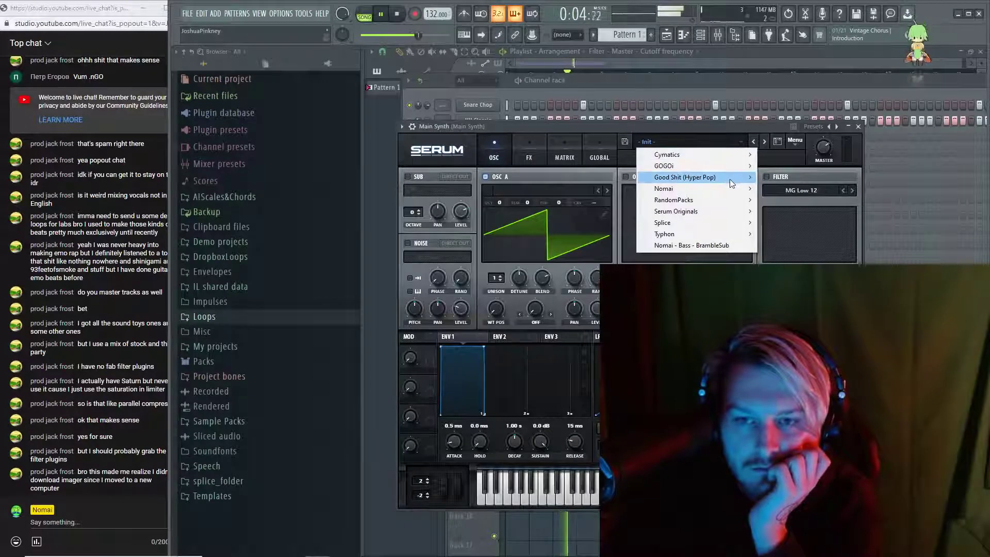
mouse_move(728, 179)
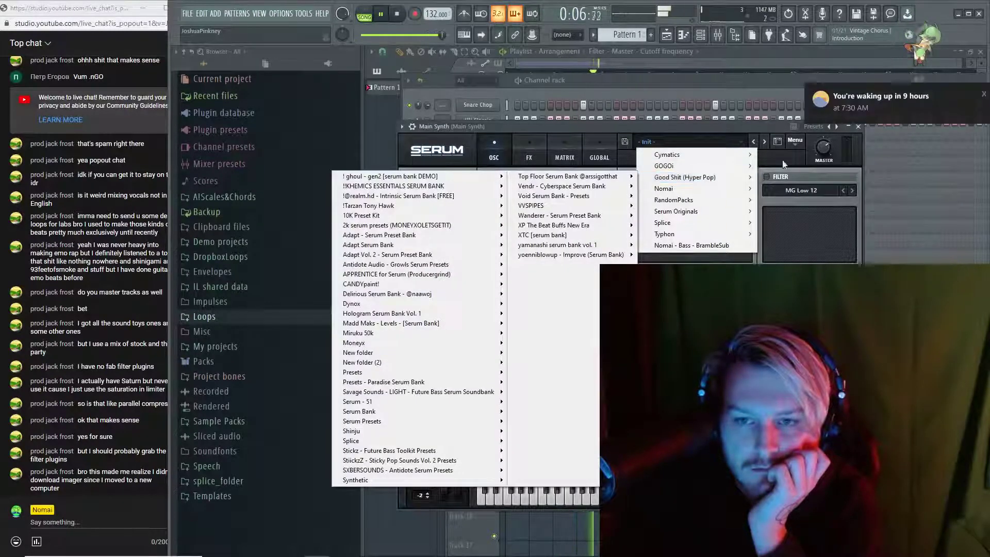
left_click(718, 179)
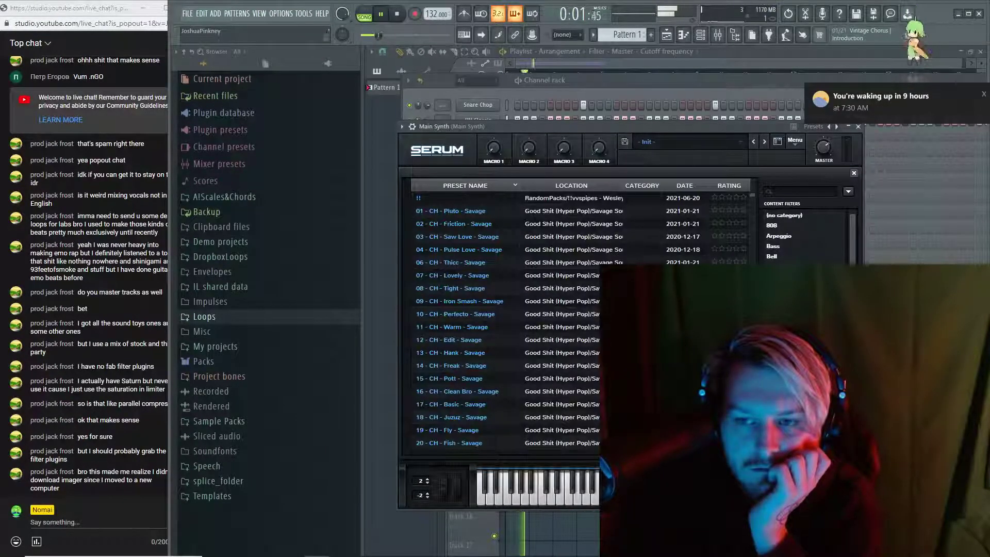
scroll(506, 319, "down", 5)
left_click(704, 199)
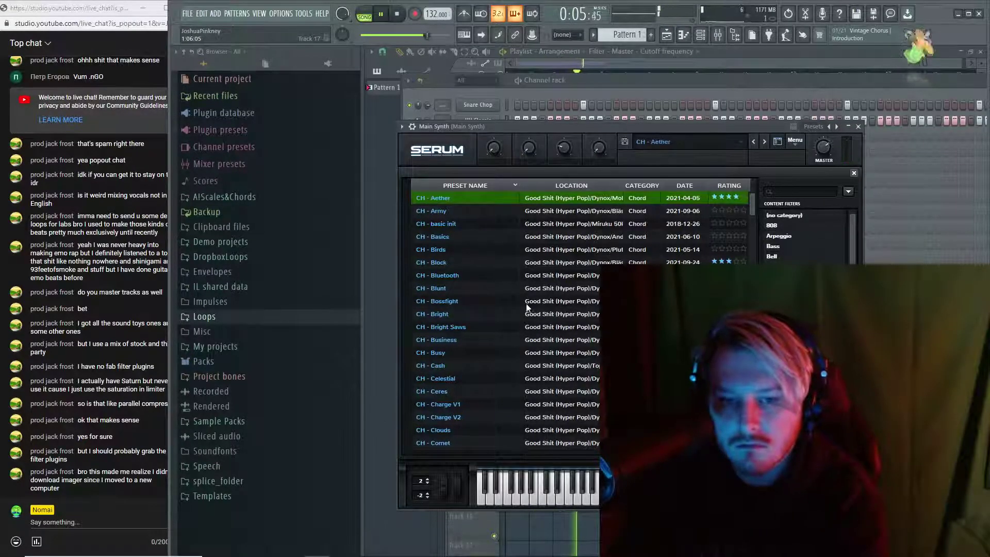
Audition further chord presets on Main Synth, including CH - Eternity, and load CH - Euphoria
left_click(476, 327)
scroll(514, 423, "down", 1)
left_click(464, 369)
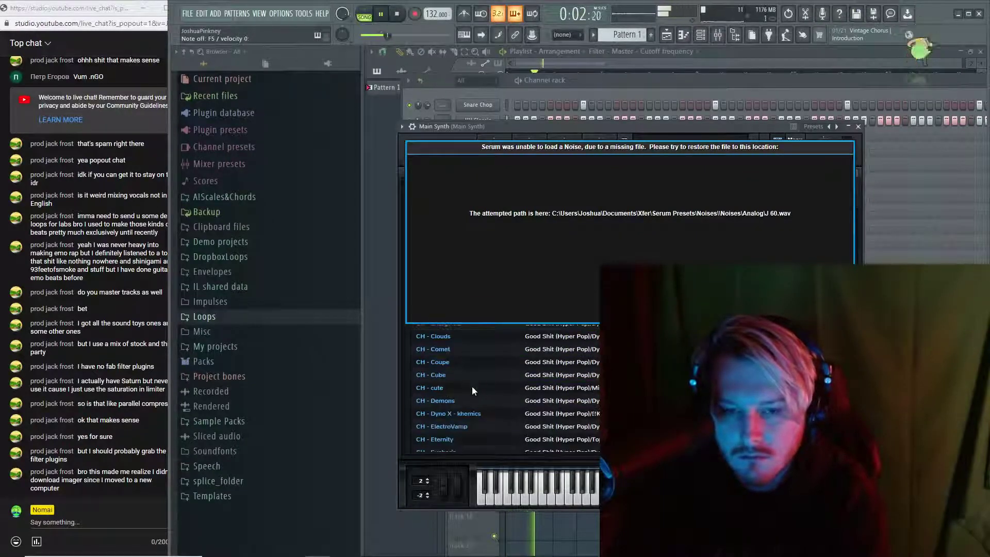
scroll(471, 385, "down", 3)
left_click(464, 401)
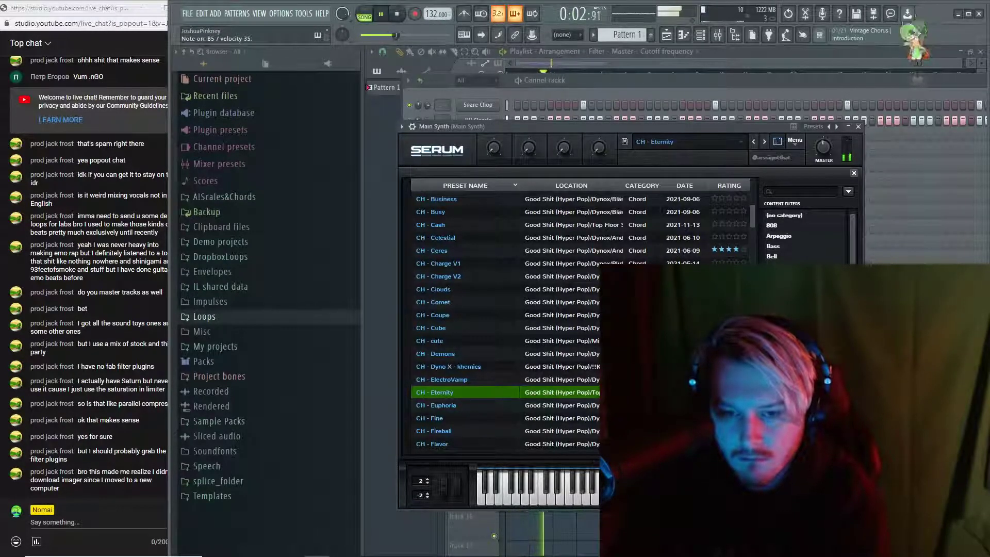
left_click(546, 410)
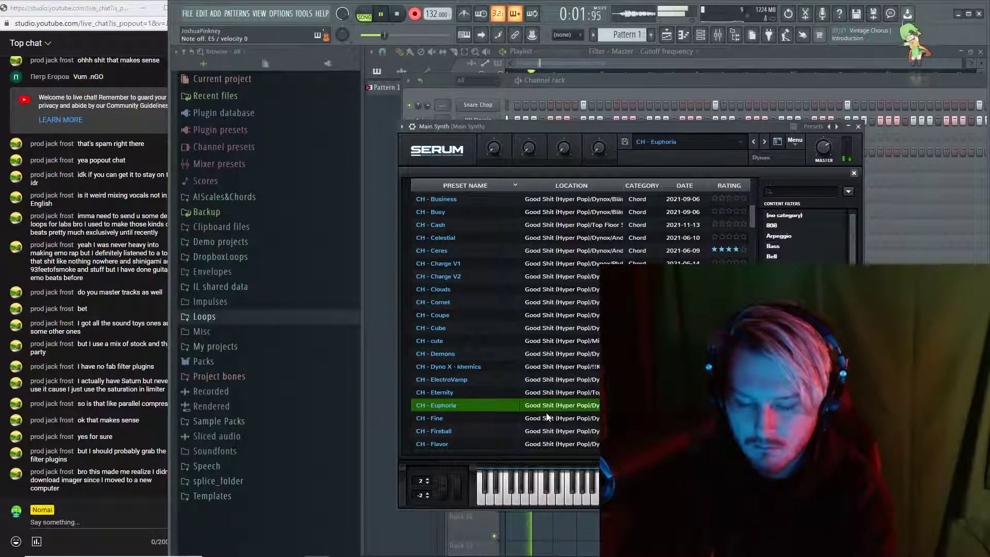
key("space")
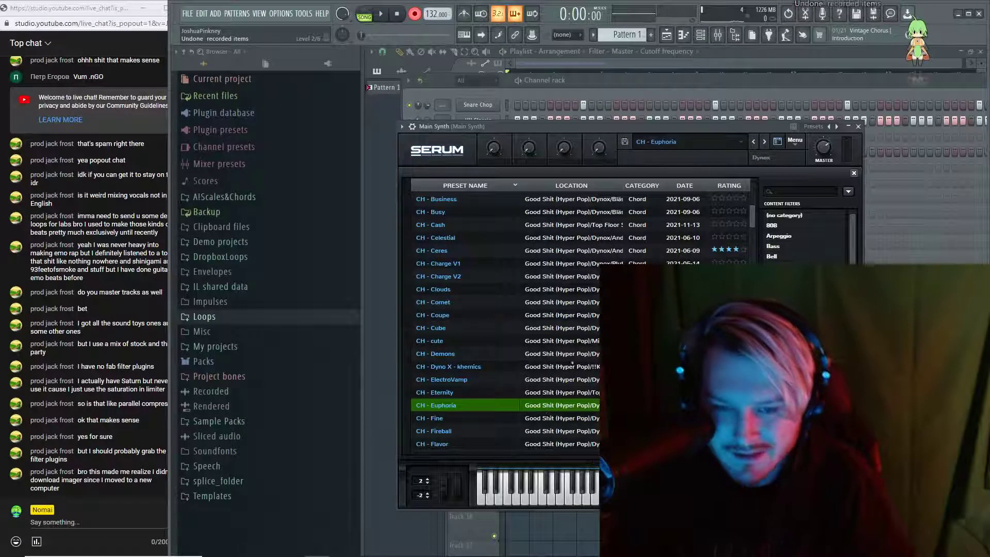
key("space")
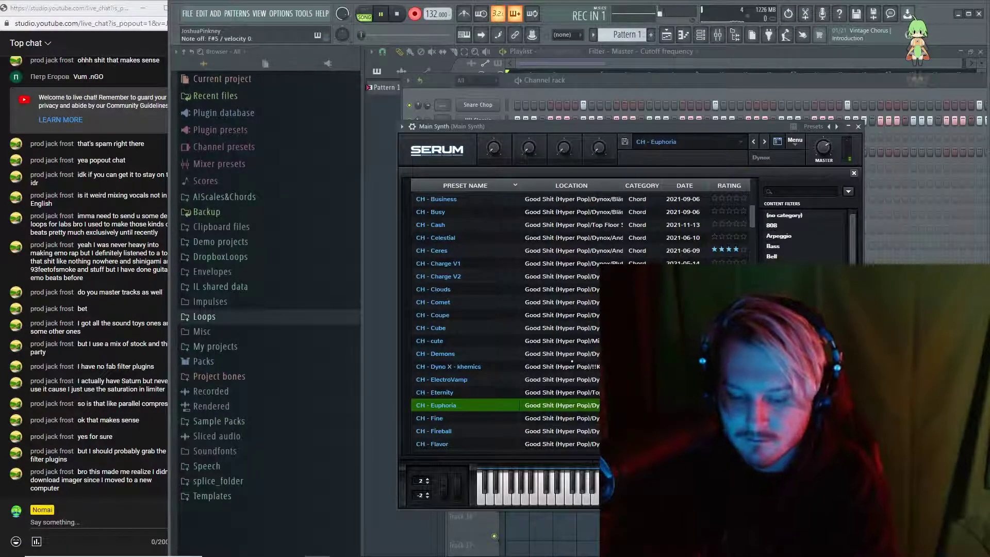
key("space")
key("ctrl+z")
Record a four-bar Main Synth progression alternating B5/F#5 and G5/D5, and play it back in the piano roll
key("space")
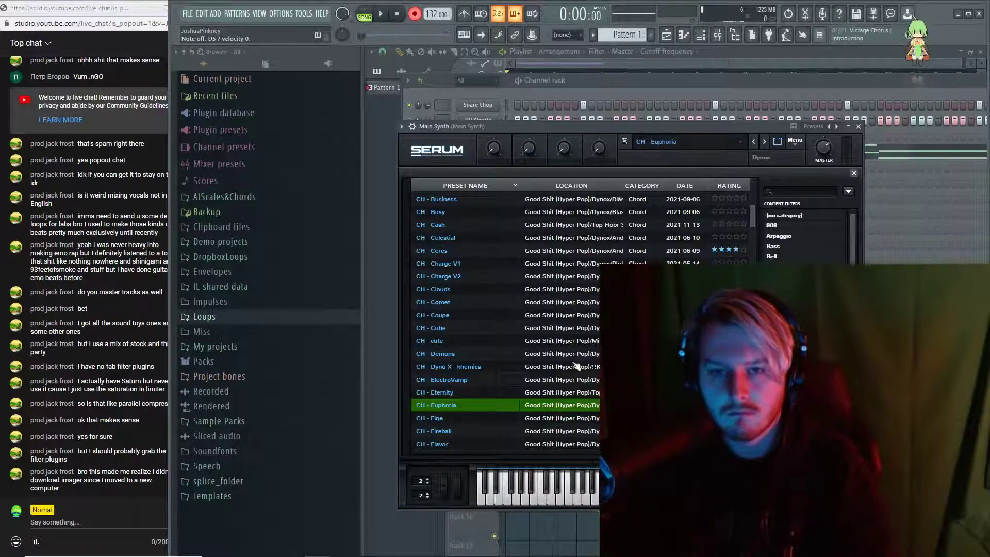
key("space")
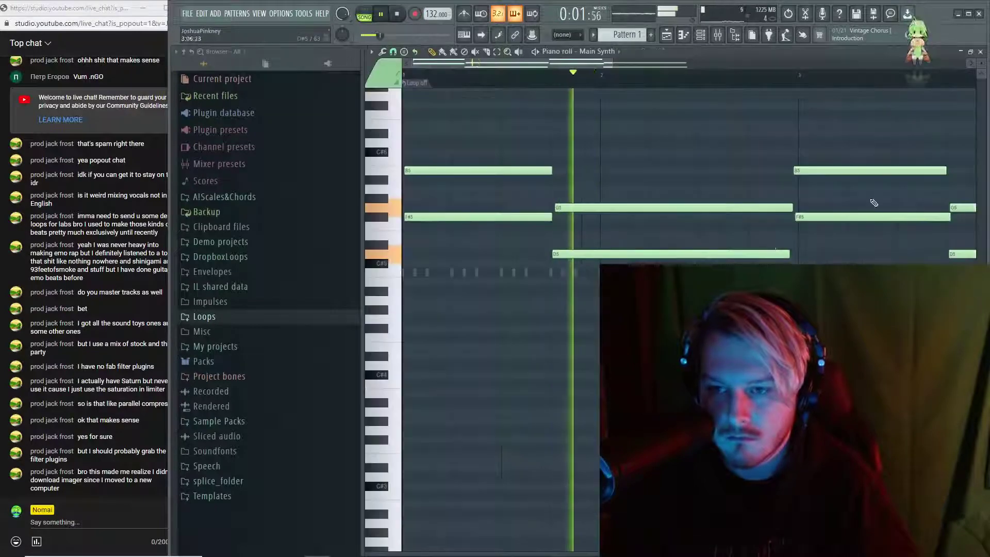
key("F7")
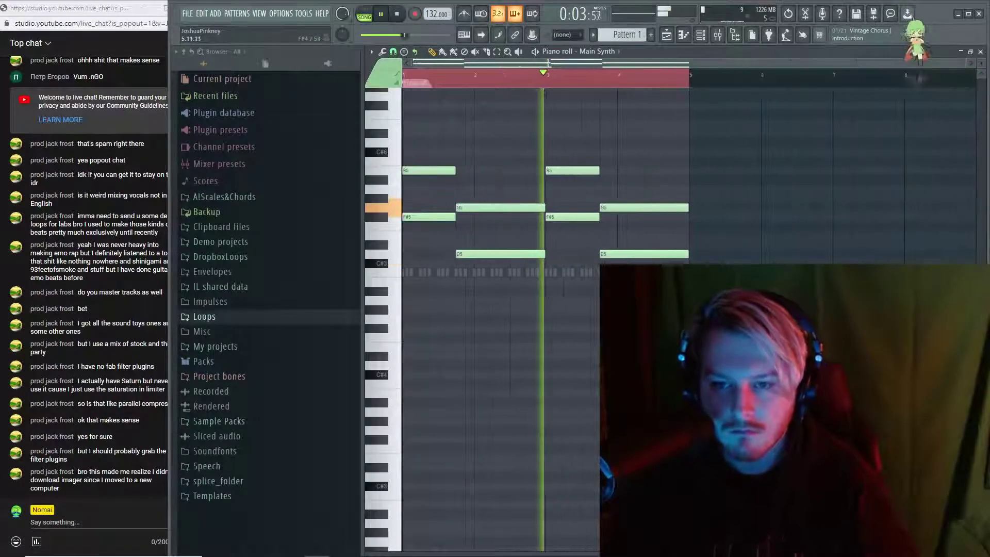
Reopen the preset browser of Main Synth's Serum and sort the chord presets by highest rating
key("F6")
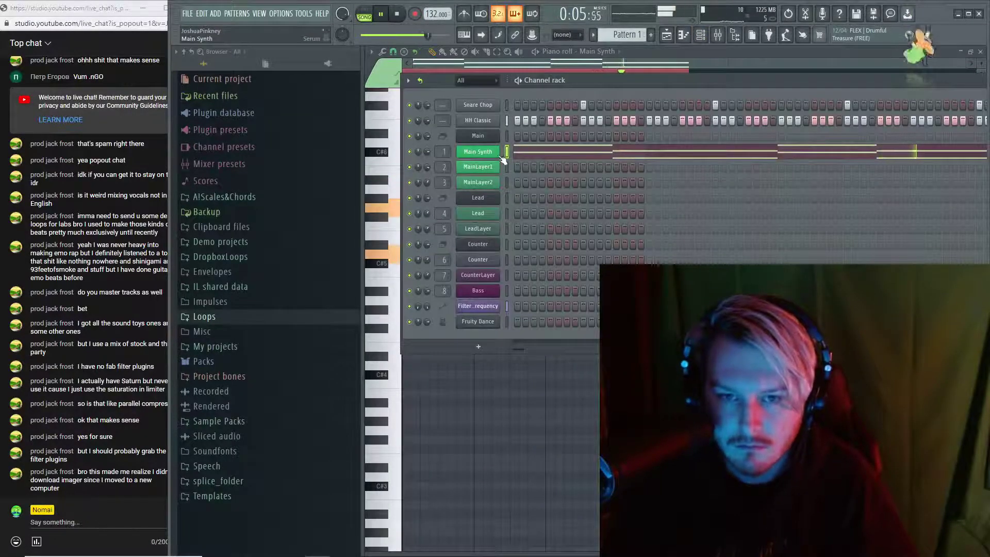
left_click(500, 153)
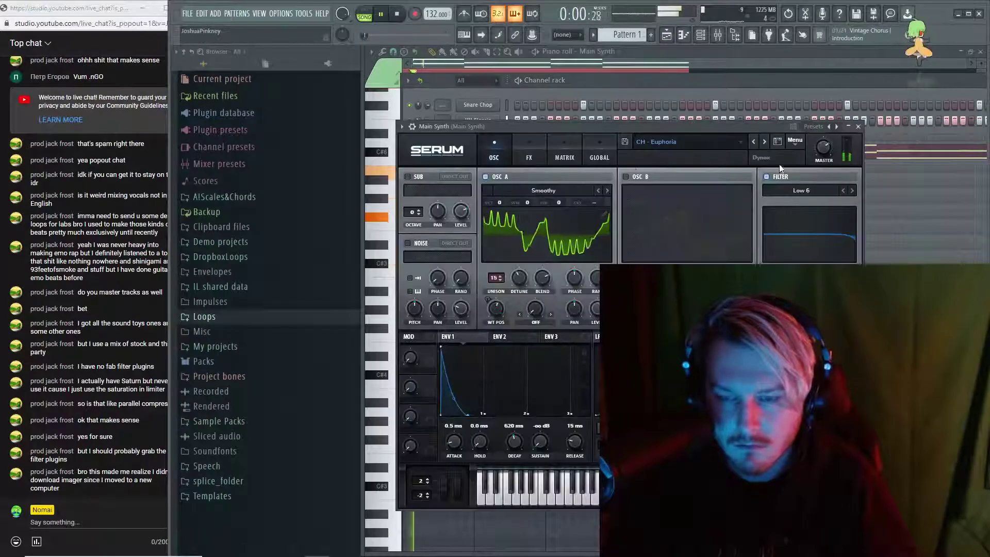
left_click(701, 141)
mouse_move(686, 177)
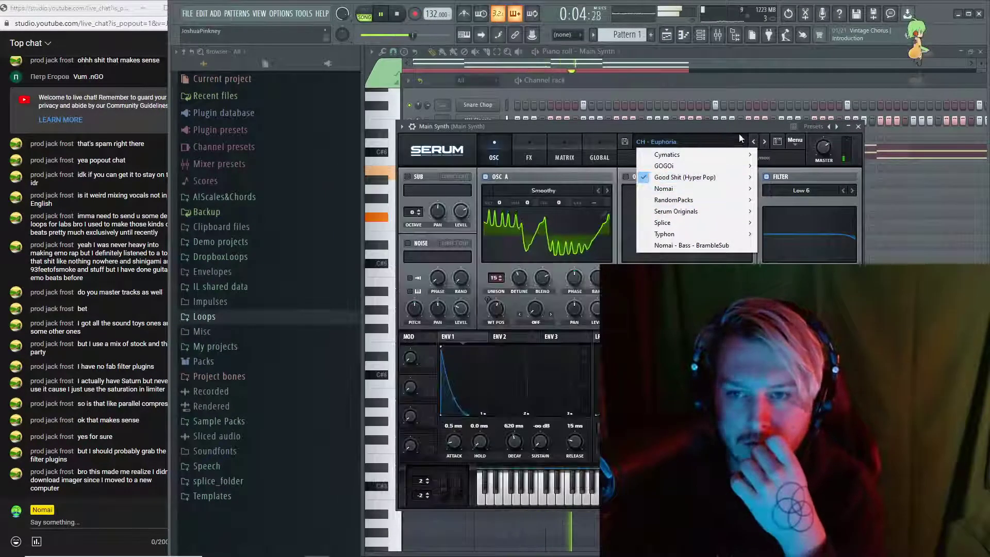
left_click(739, 133)
left_click(778, 141)
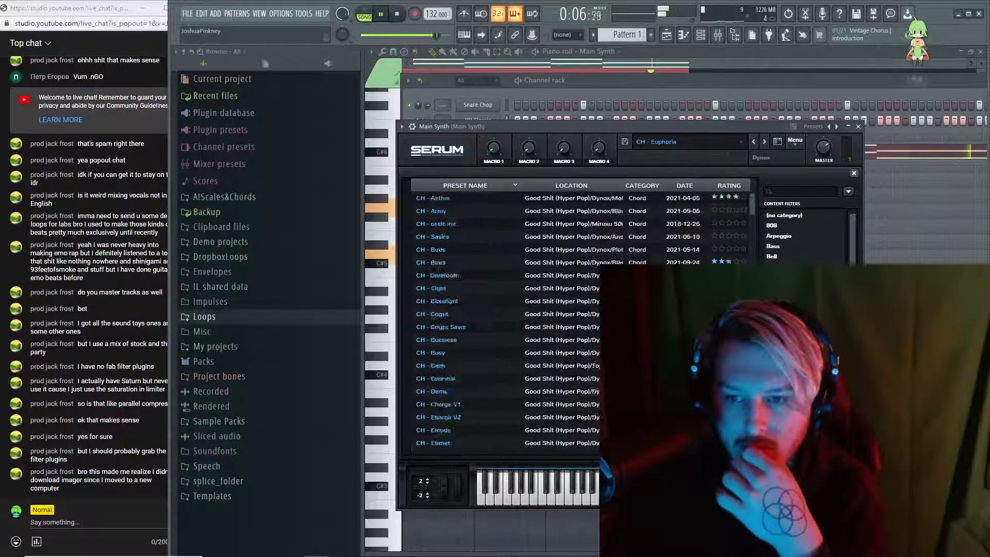
left_click(728, 185)
left_click(725, 185)
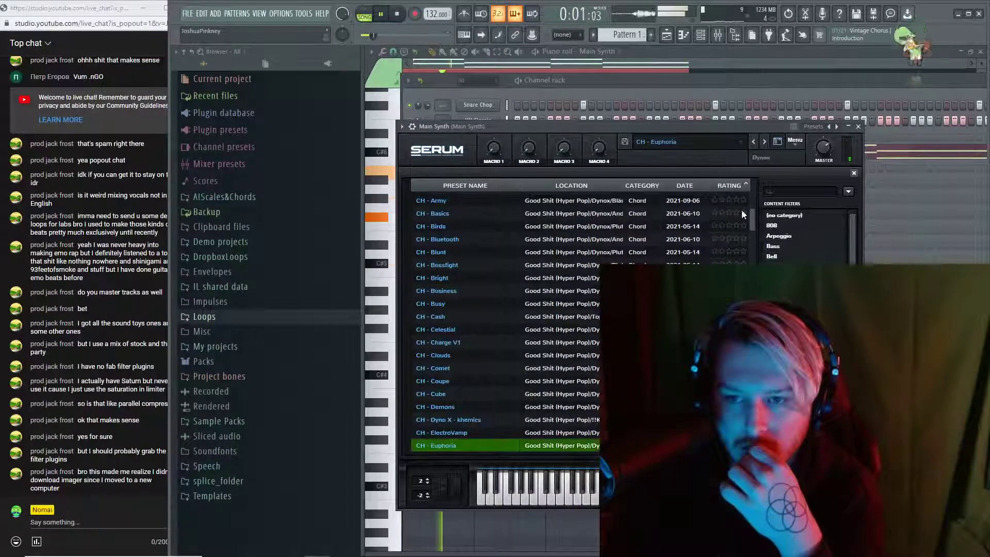
left_click(746, 185)
Audition the chord presets CH - Bossfight, CH - ElectroVamp and CH - Dyno X - khemics over the looping progression
left_click(443, 443)
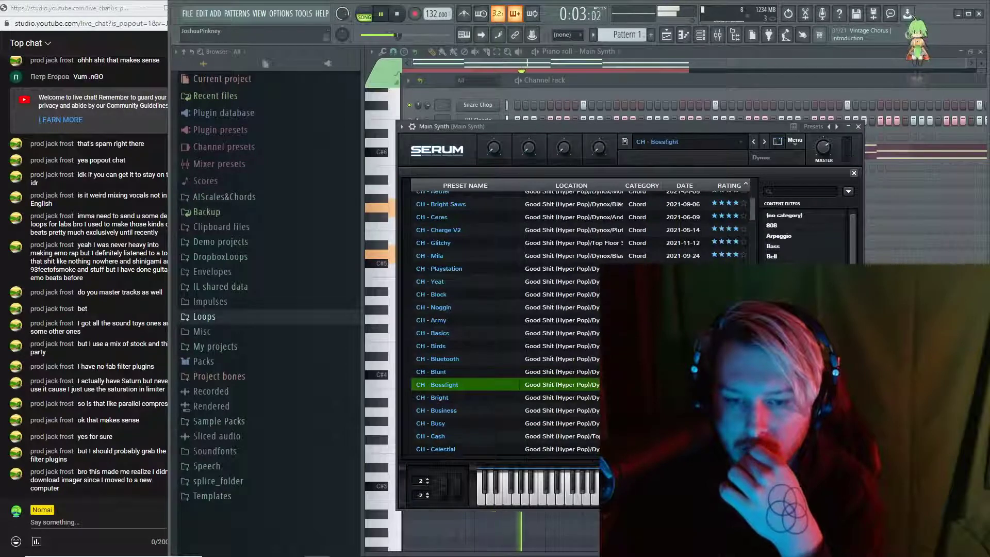
scroll(506, 335, "down", 3)
scroll(505, 320, "down", 2)
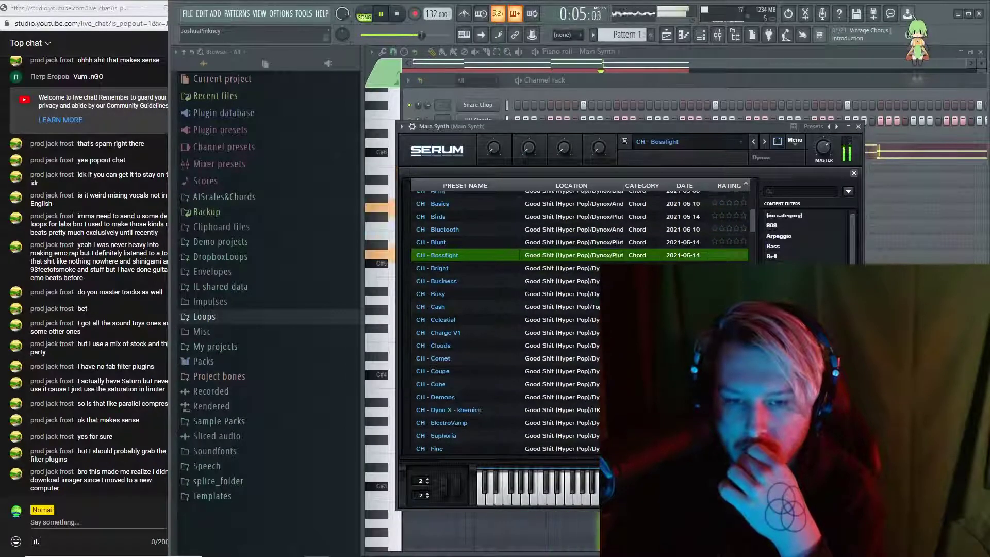
left_click(543, 428)
left_click(549, 422)
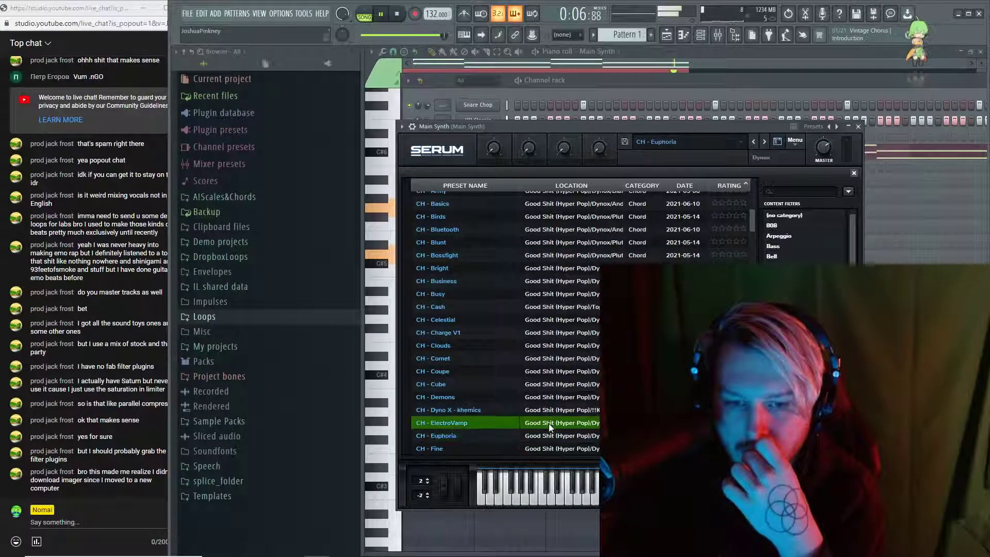
scroll(549, 392, "down", 2)
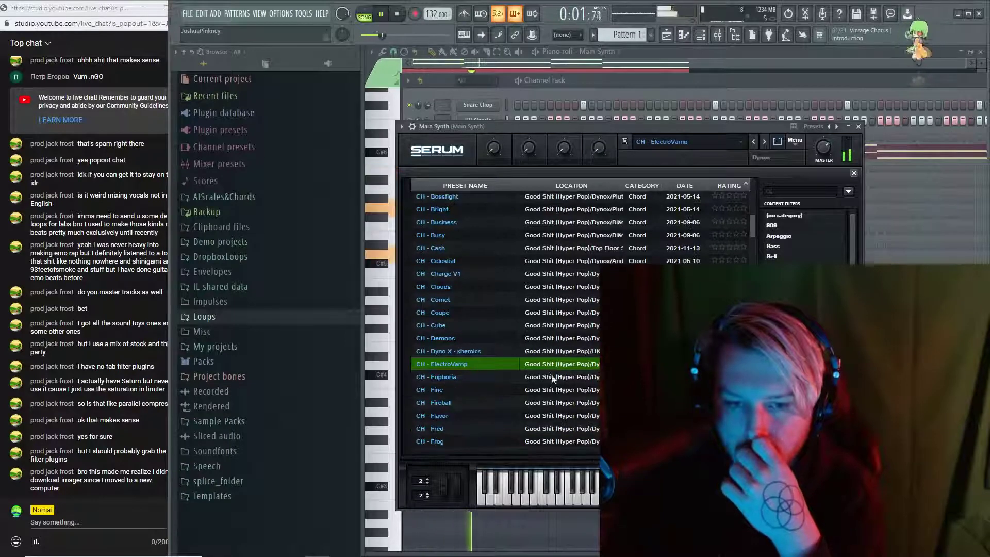
left_click(551, 355)
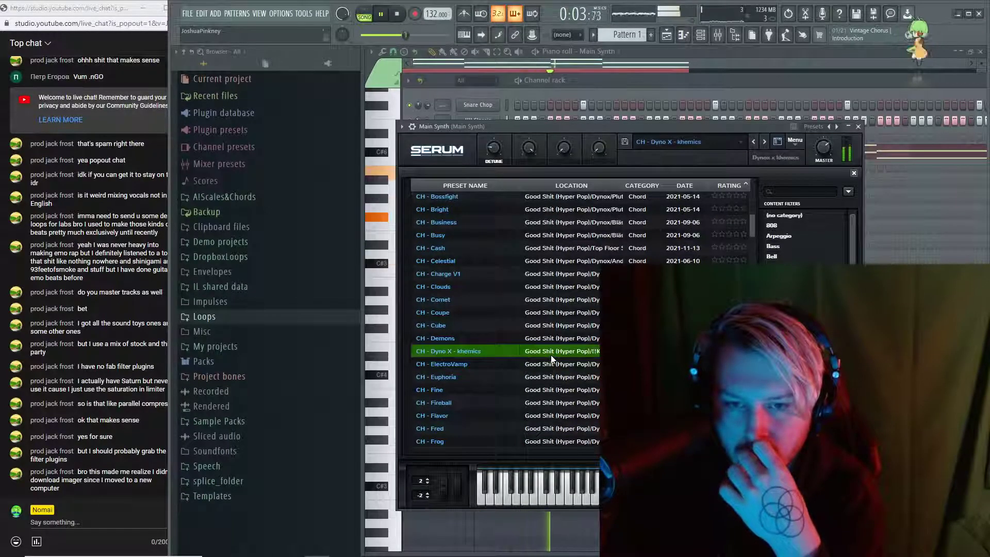
Audition chord presets further down Serum's list, including CH - Glass and CH - Jetpack, on Main Synth
scroll(551, 355, "down", 2)
scroll(552, 358, "down", 3)
left_click(549, 368)
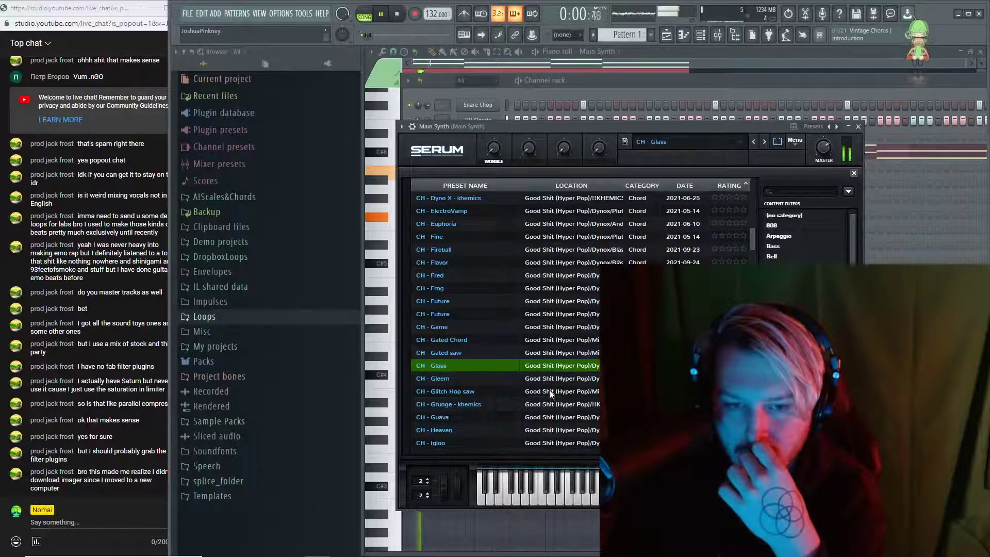
left_click(550, 390)
scroll(550, 389, "down", 2)
left_click(550, 386)
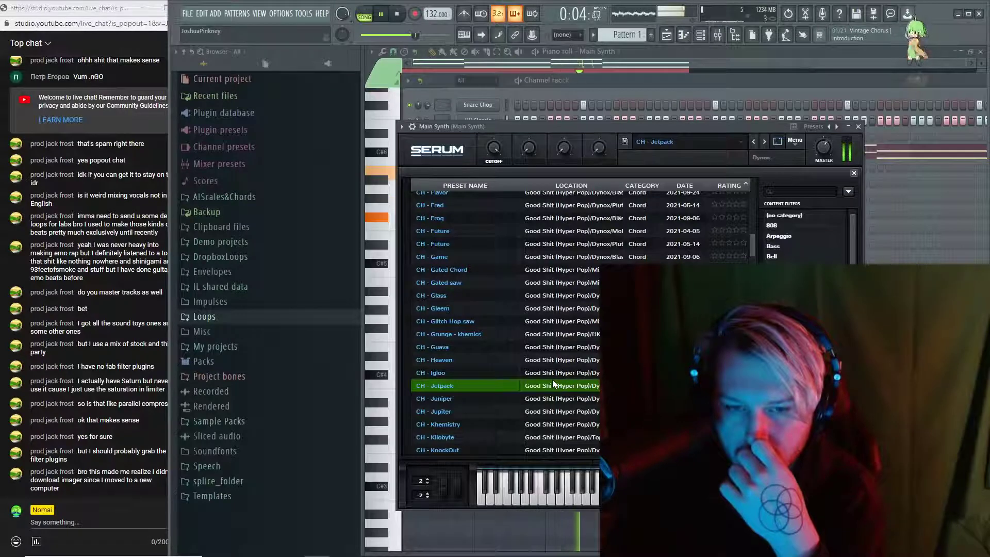
left_click(545, 361)
left_click(555, 352)
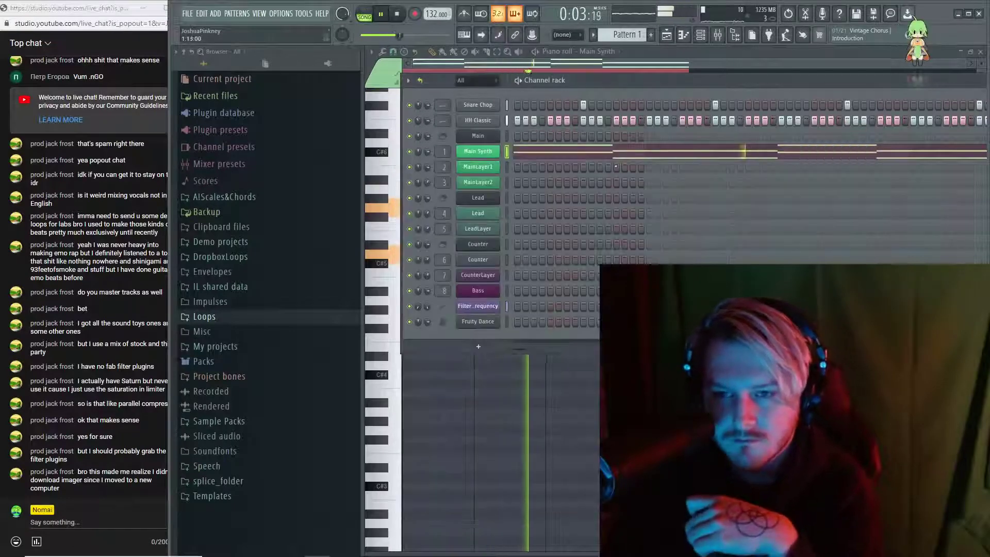
Reopen Main Synth's notes in the piano roll and slice the first B5/F#5 chord halfway through bar 1
key("F6")
left_click(605, 156)
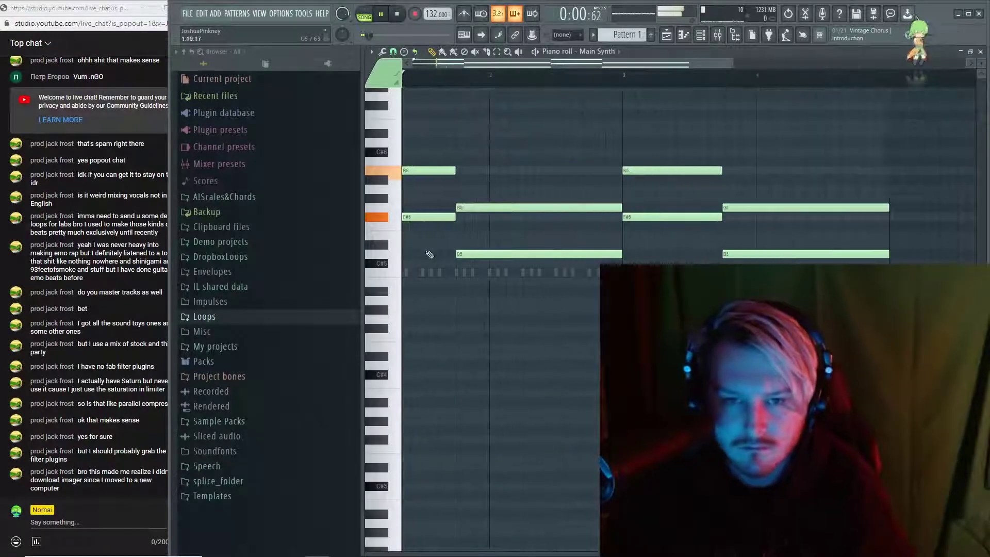
key("space")
key("space")
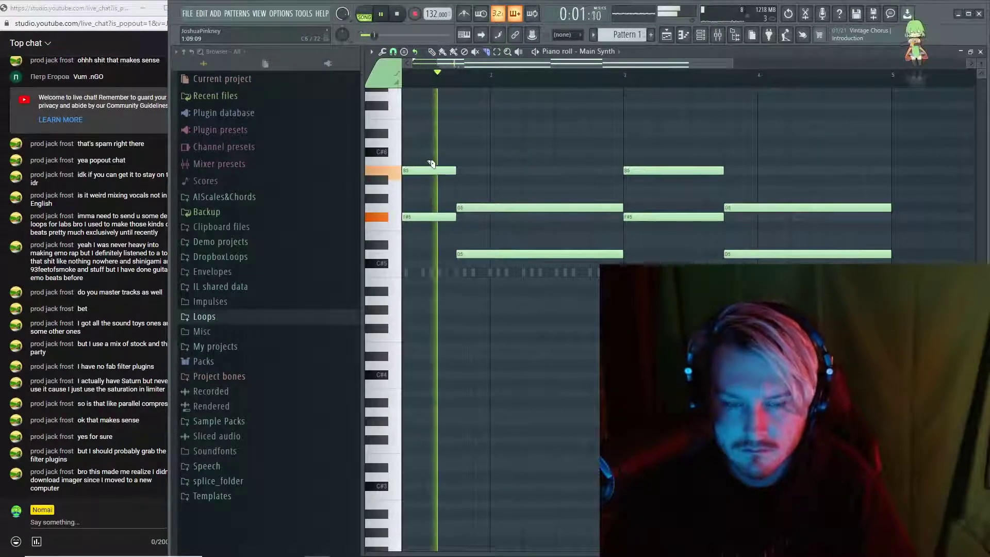
key("space")
left_click_drag(424, 162, 424, 260)
key("p")
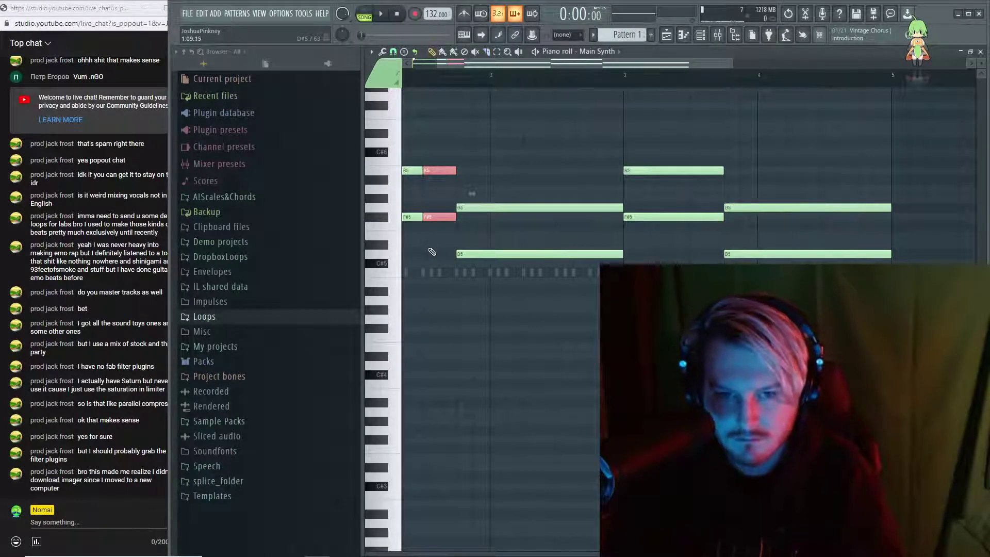
left_click(437, 134)
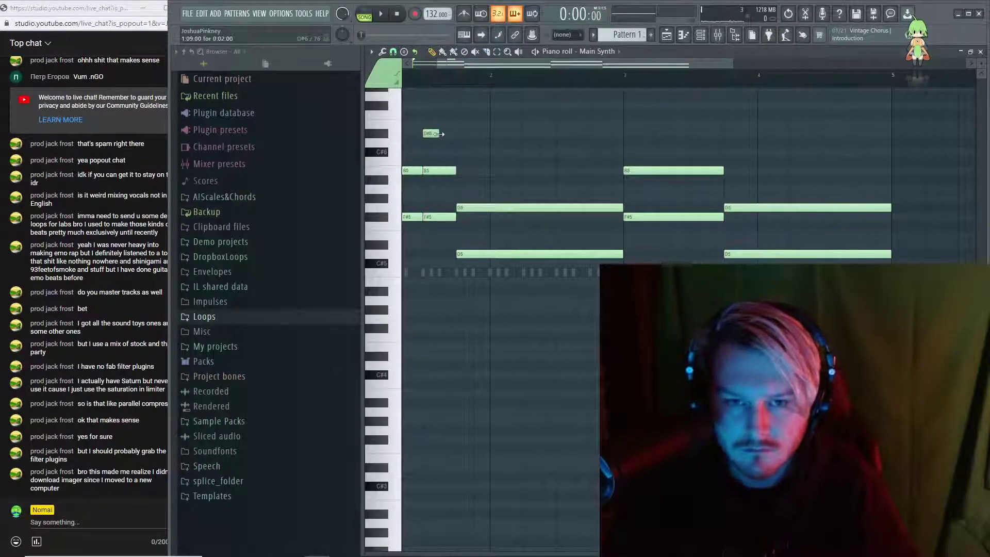
left_click_drag(439, 134, 455, 135)
right_click(434, 135)
Play back the sliced progression and try out notes over it on the keyboard
scroll(431, 169, "down", 2)
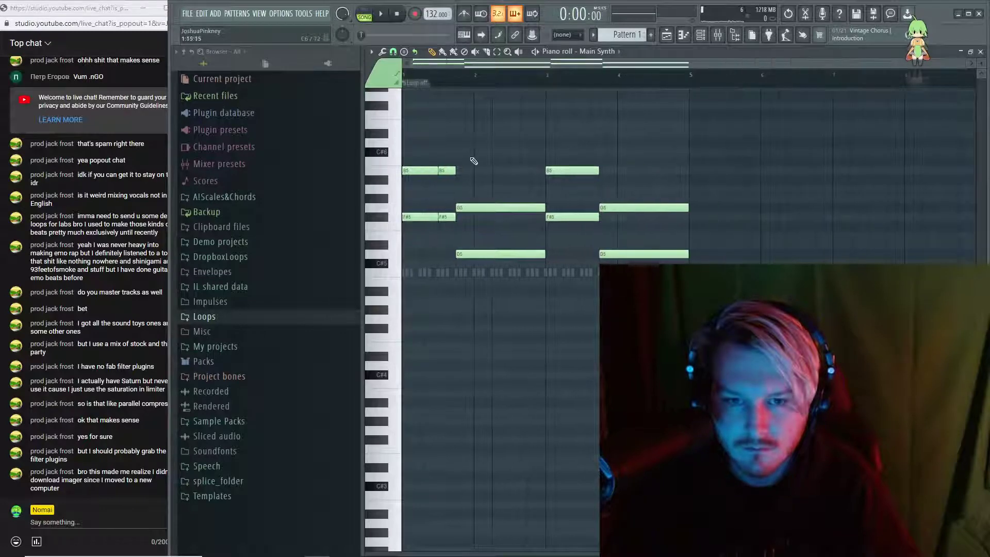
key("space")
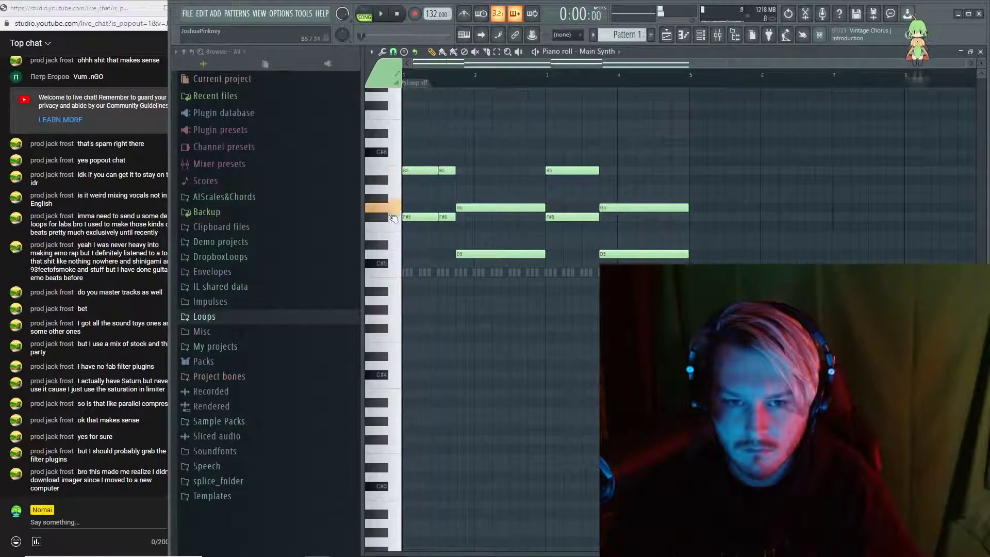
left_click(392, 214)
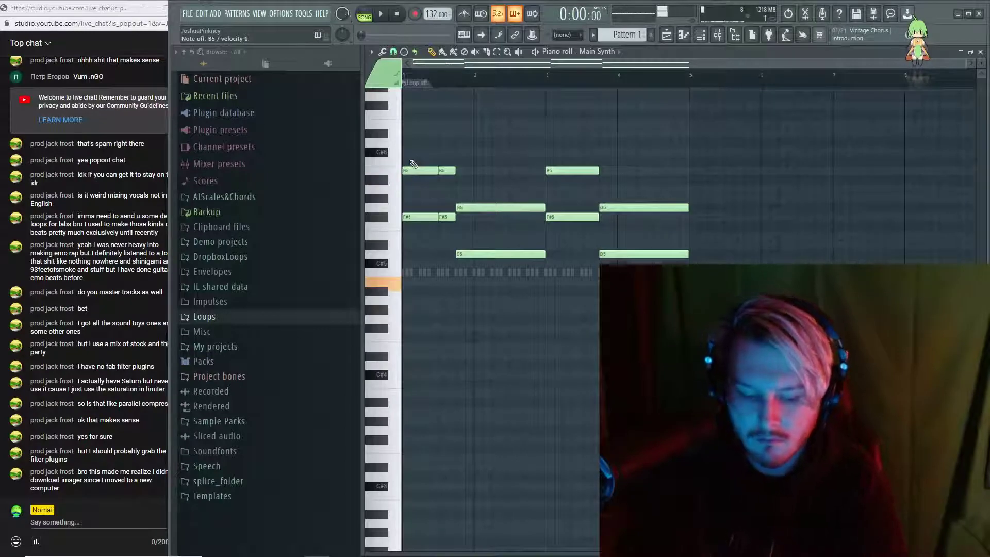
key("space")
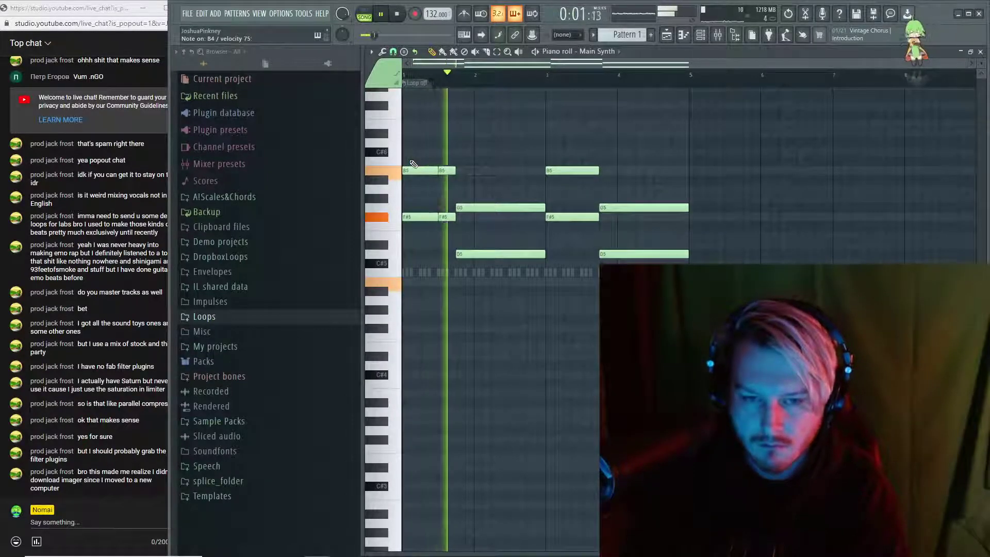
key("space")
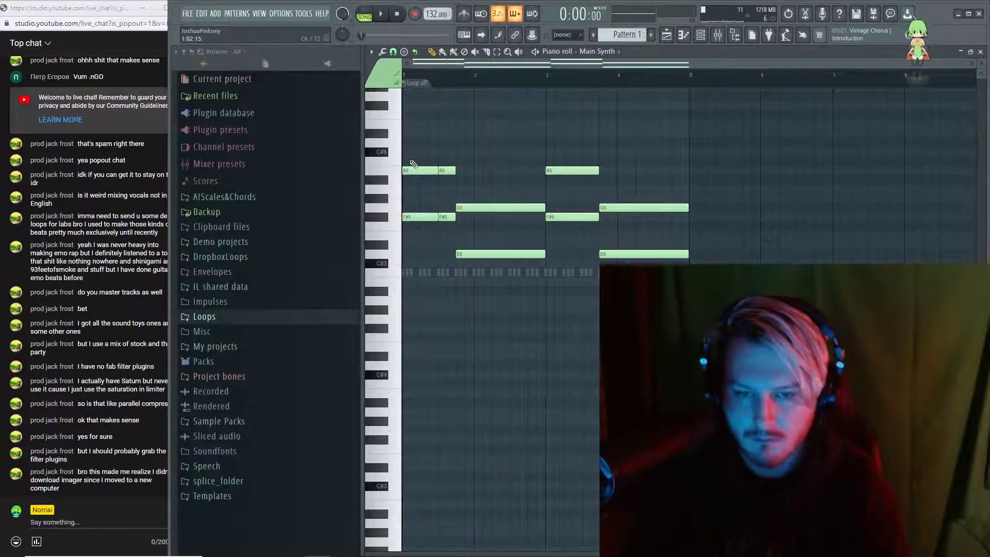
Set the root note of the piano roll's scale highlighting to B
left_click(372, 52)
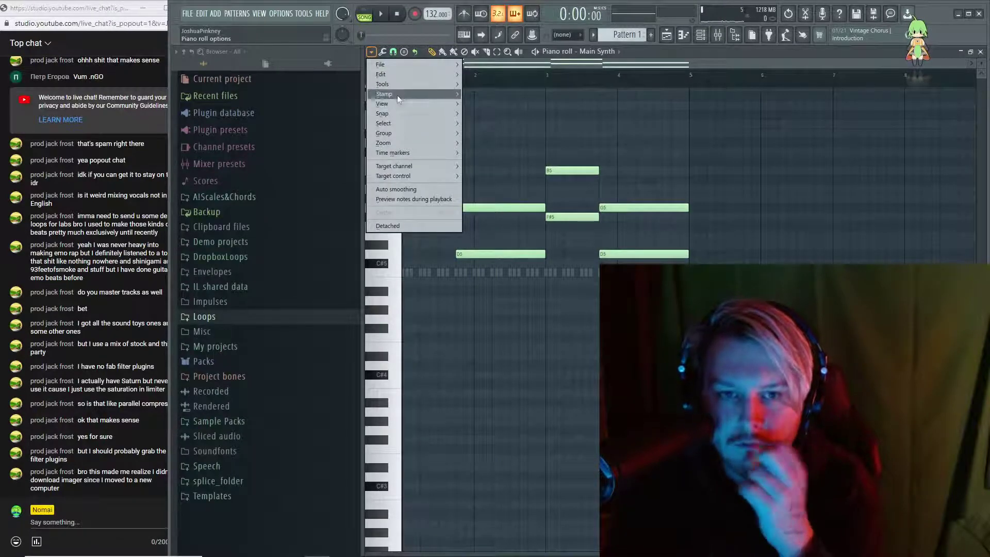
mouse_move(394, 103)
mouse_move(529, 258)
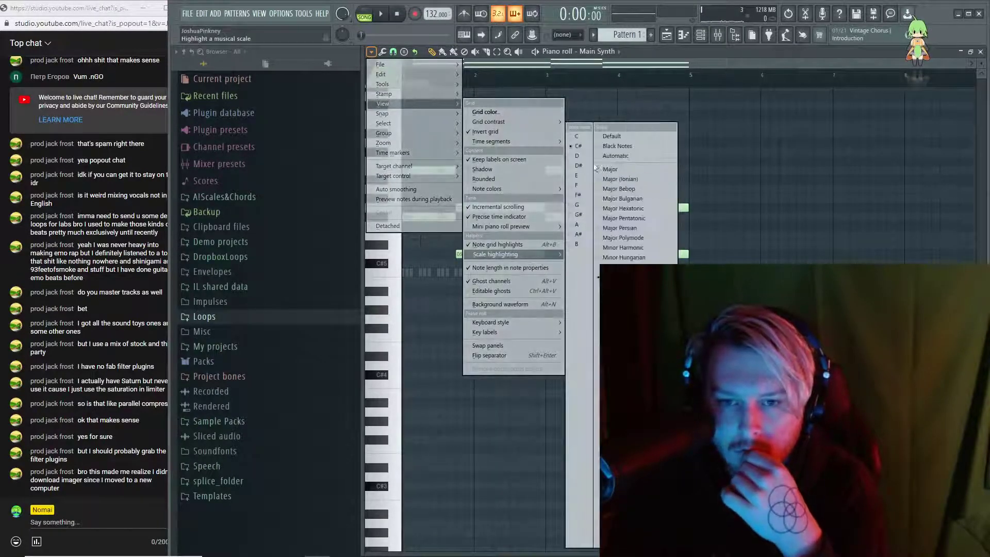
left_click(576, 244)
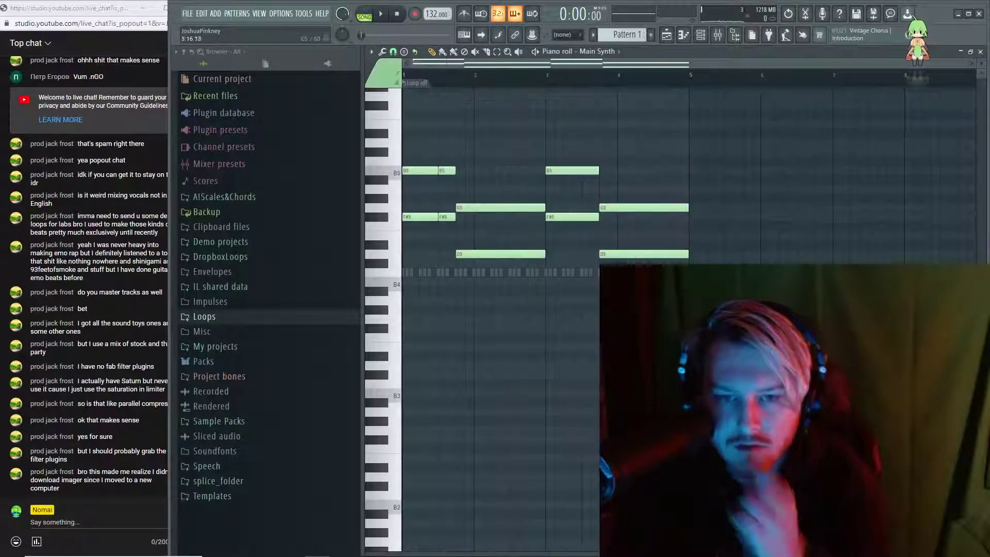
Play the progression and slice the first G5/D5 chord halfway through bar 2
key("space")
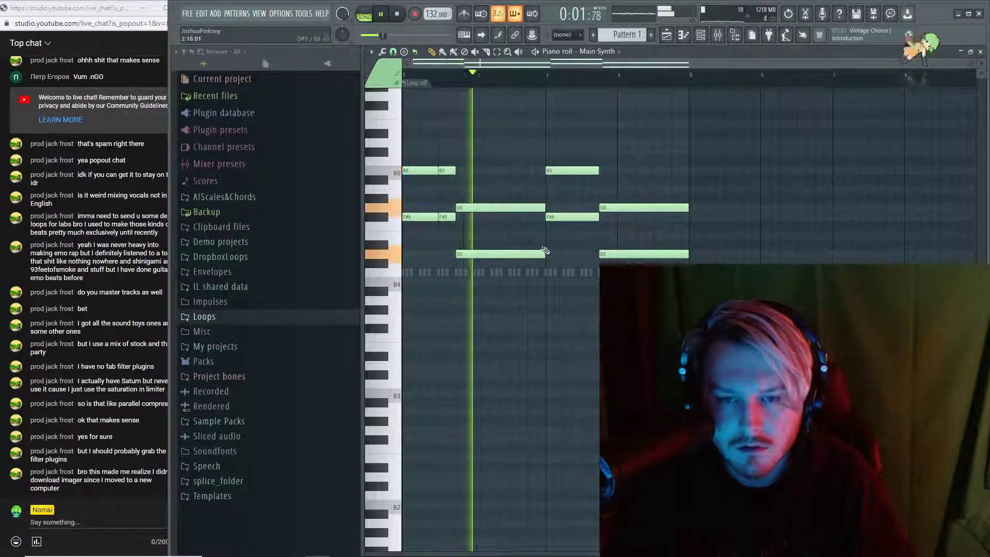
key("space")
left_click_drag(514, 272, 514, 270)
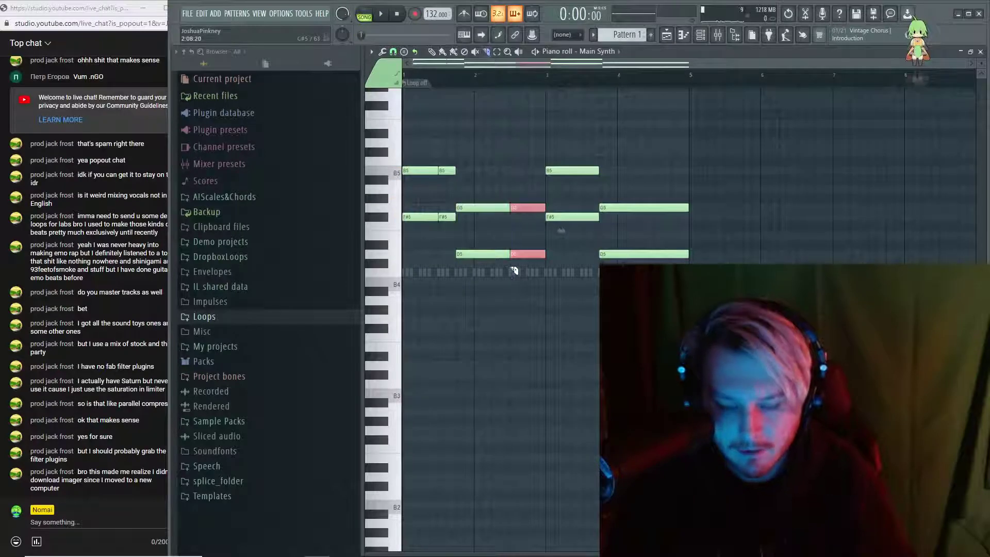
Draw short melody notes D6, B5, C#6 and A5 in sequence over the second half of bar 2 and play them back
left_click(514, 142)
key("space")
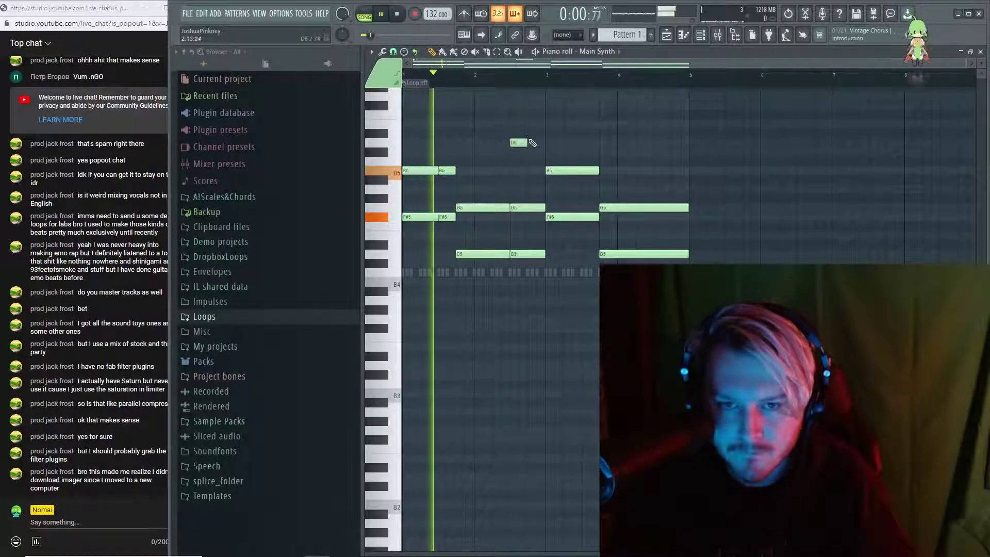
left_click(522, 171)
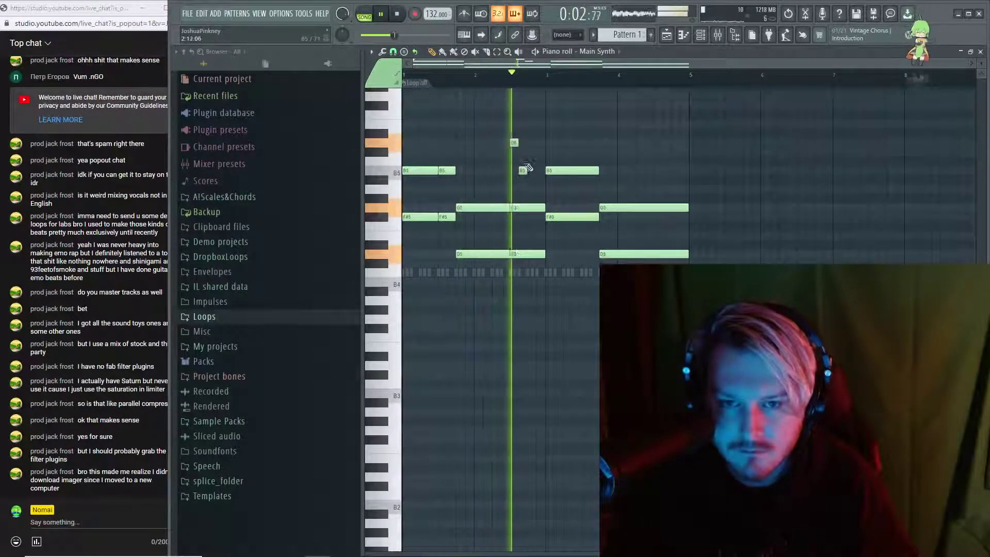
left_click(531, 151)
left_click(539, 170)
key("space")
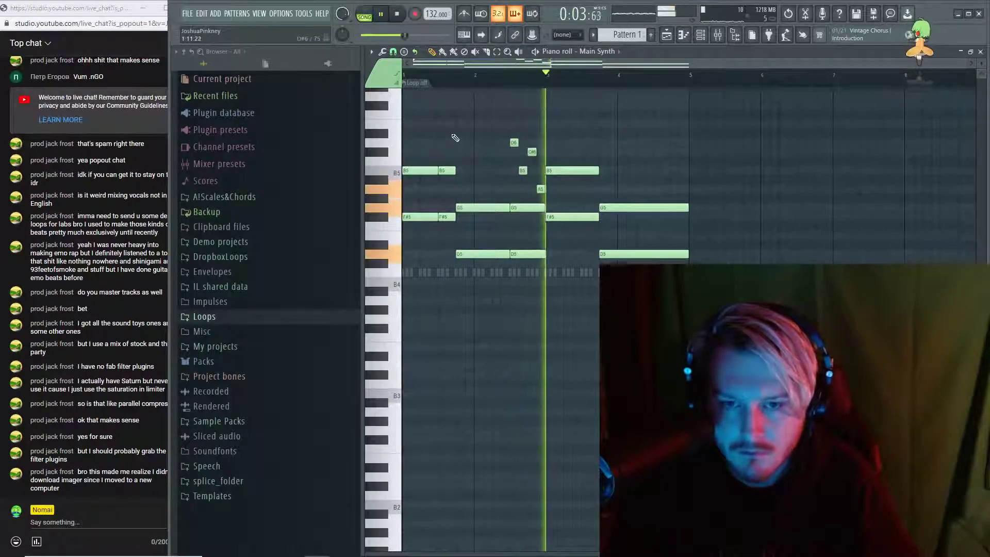
Draw a closing run of short notes A5, B5, D6, E6, D6 and C#6 at the end of bar 4 and play it back
left_click(639, 189)
left_click(648, 170)
key("space")
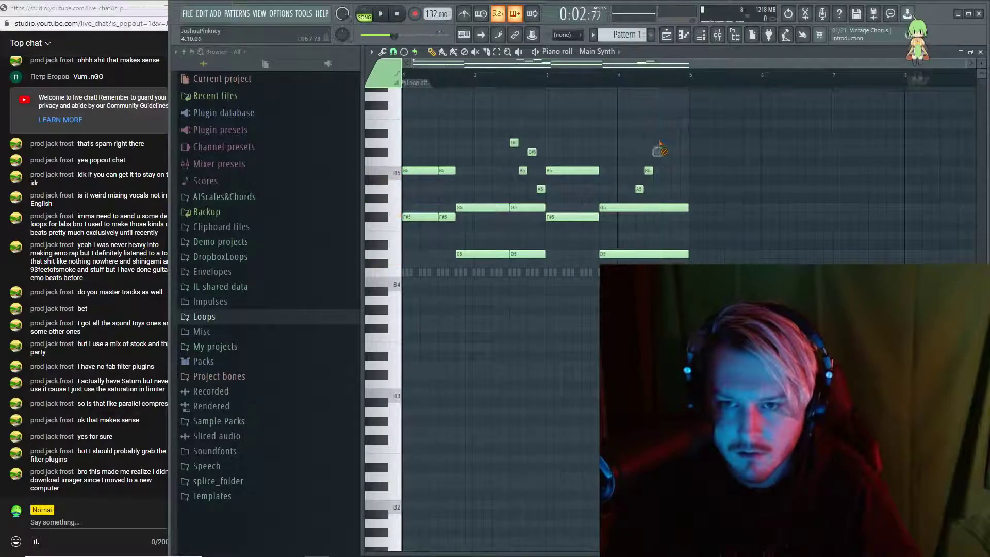
left_click(667, 123)
left_click(675, 142)
left_click(683, 151)
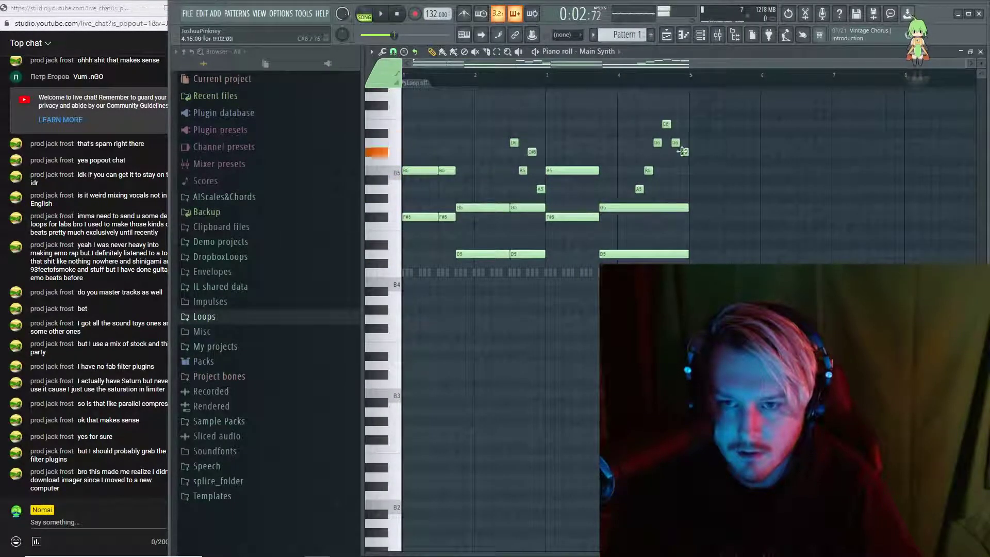
key("space")
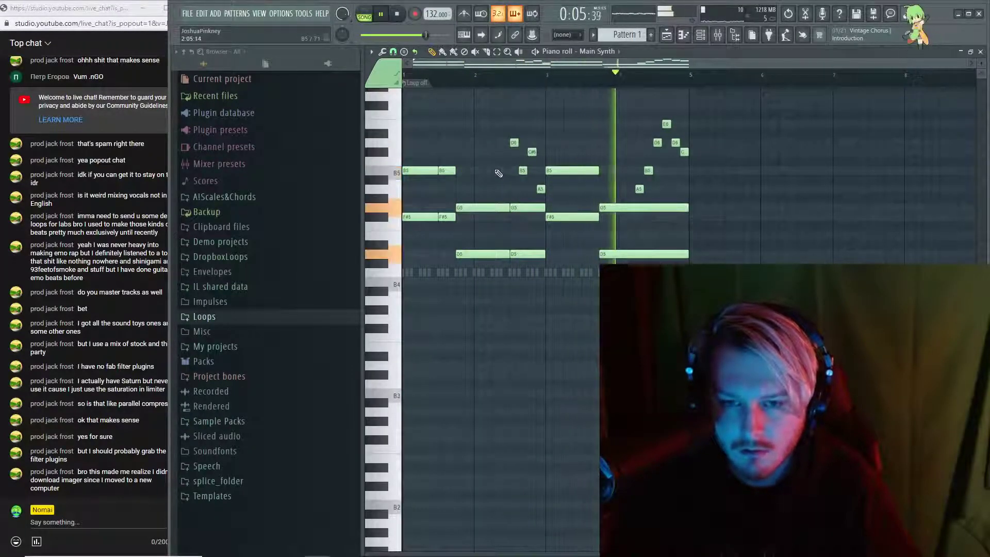
Raise the sliced second part of the opening B5/F#5 chord by an octave and redraw B5 and F#5 beneath it
key("space")
scroll(480, 155, "up", 3)
key("space")
scroll(429, 258, "up", 3)
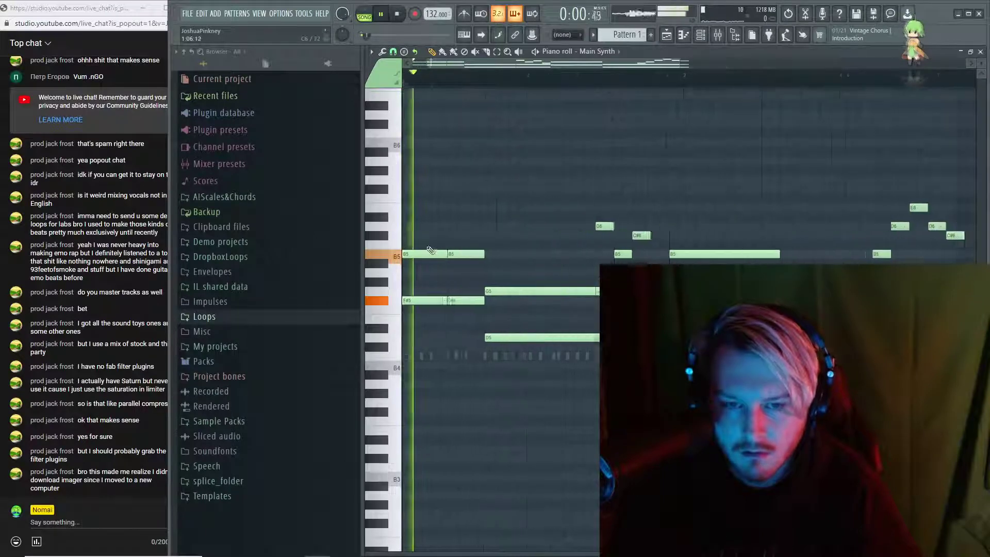
key("space")
left_click_drag(482, 237, 454, 309)
key("ctrl+Up")
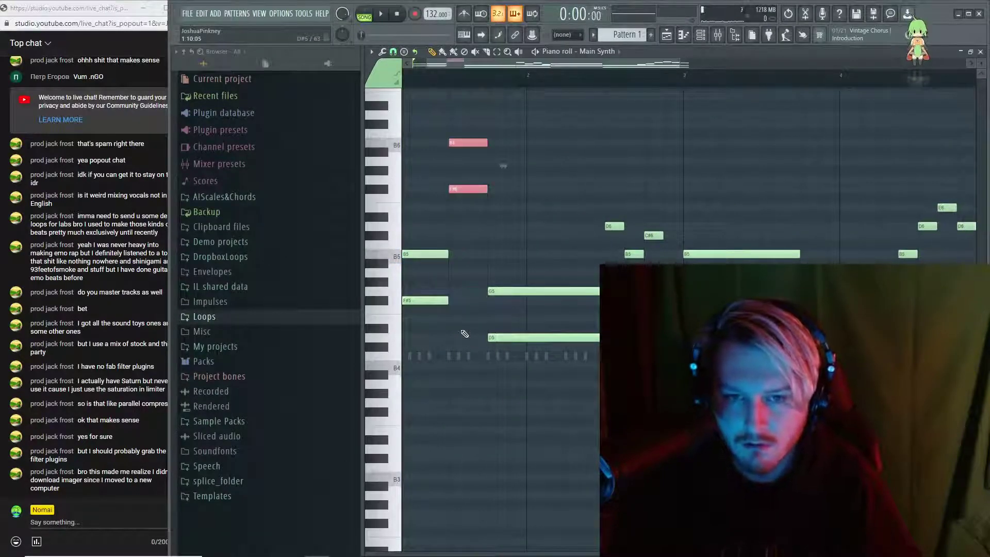
left_click(467, 250)
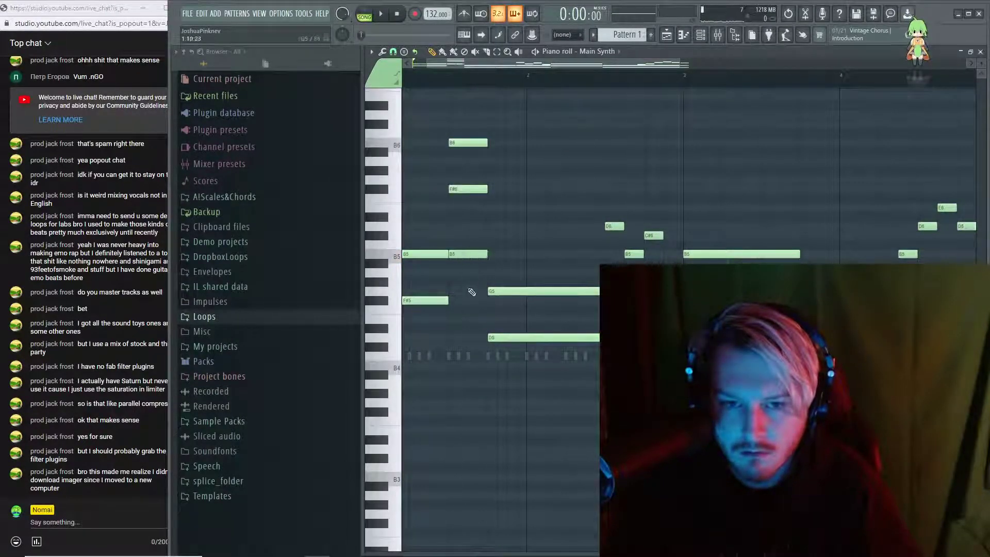
Arpeggiate the four stacked notes in the opening chord's second part with the Alternate pattern and range 1, previewing before applying
left_click_drag(448, 336, 489, 101)
key("alt+a")
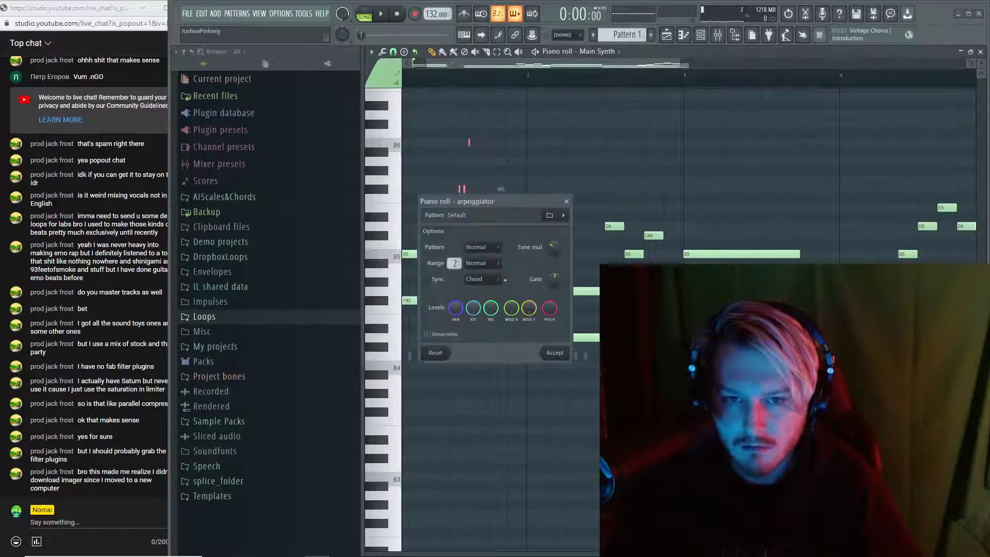
left_click_drag(453, 247, 618, 203)
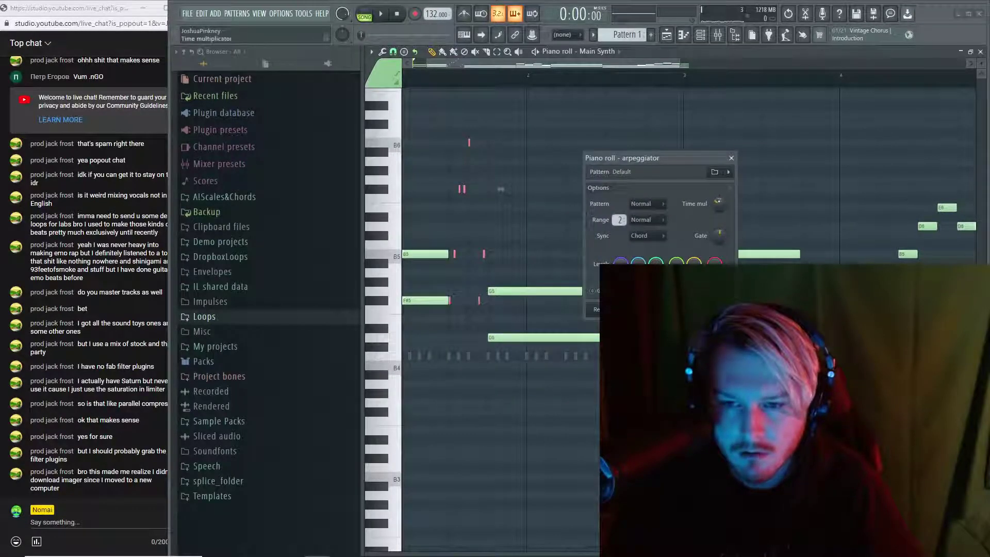
left_click(647, 203)
left_click(656, 233)
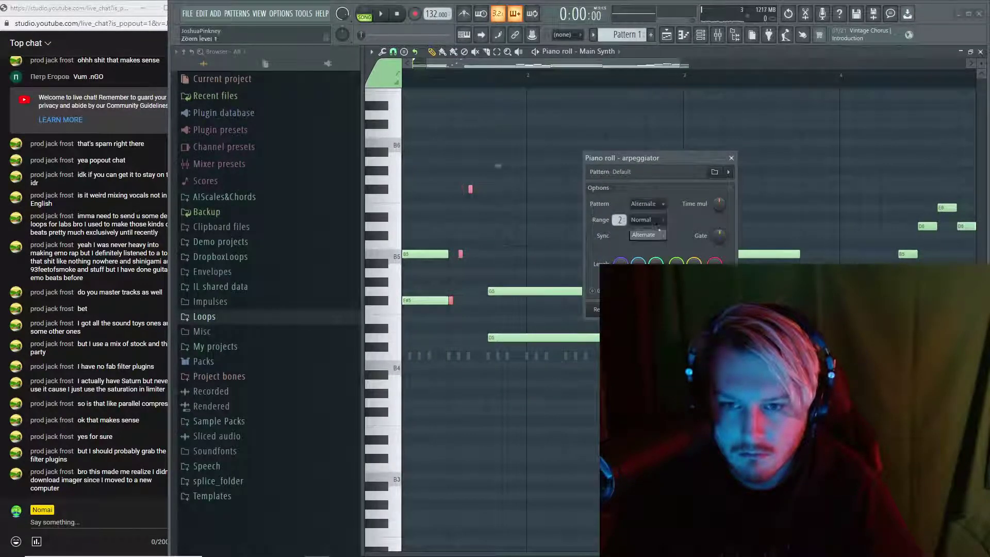
left_click_drag(620, 216, 620, 227)
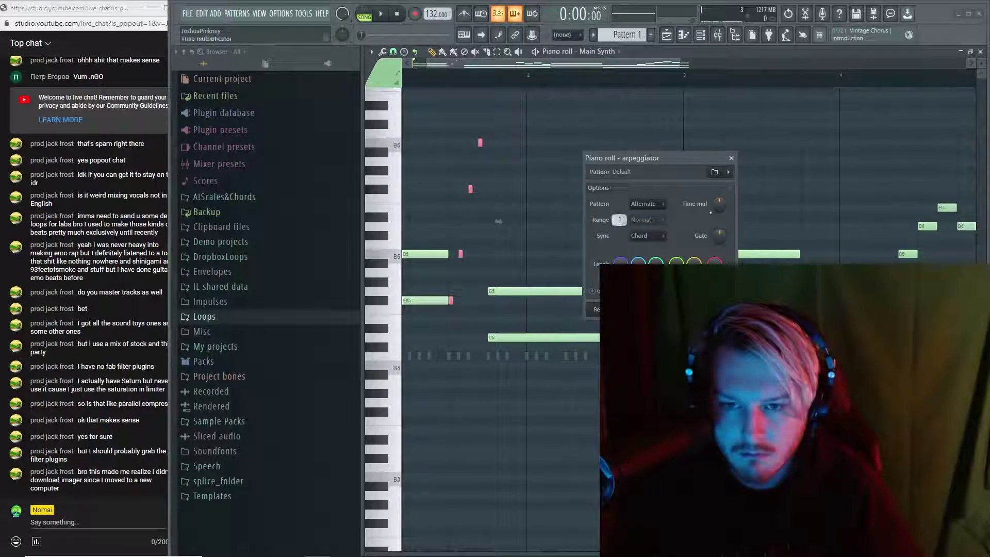
key("space")
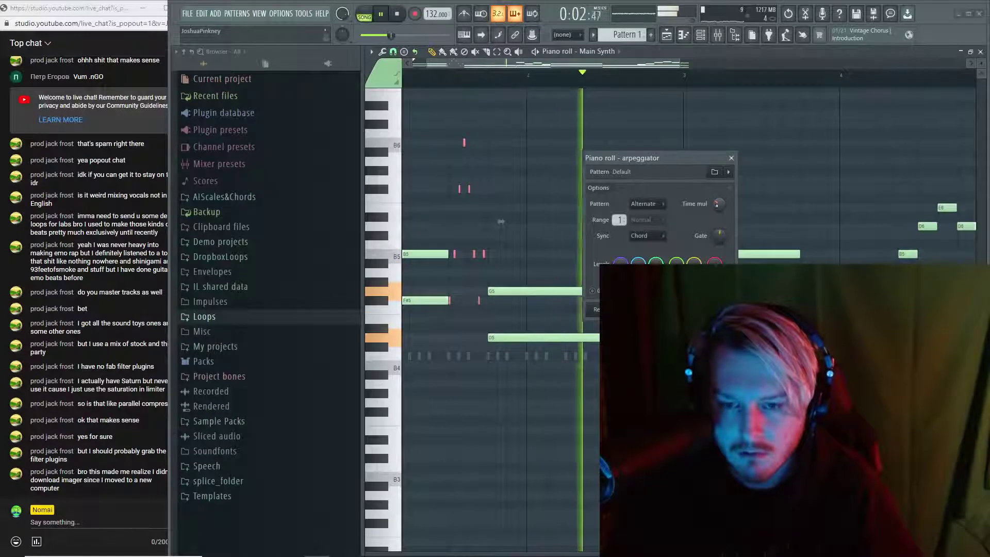
key("space")
key("Return")
Lengthen the arpeggio notes so each meets the next, play them back and deselect them
scroll(483, 290, "up", 3)
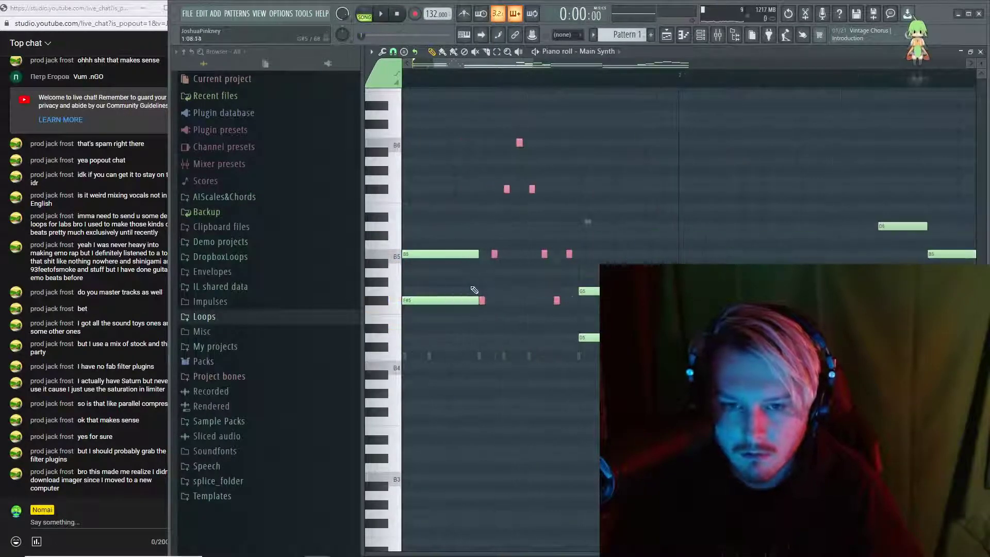
key("space")
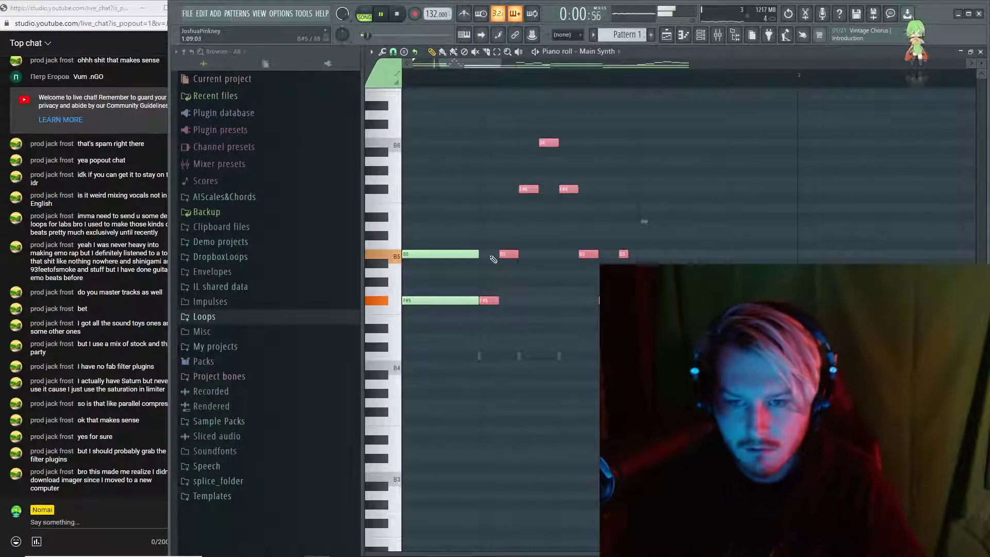
key("space")
key("ctrl+d")
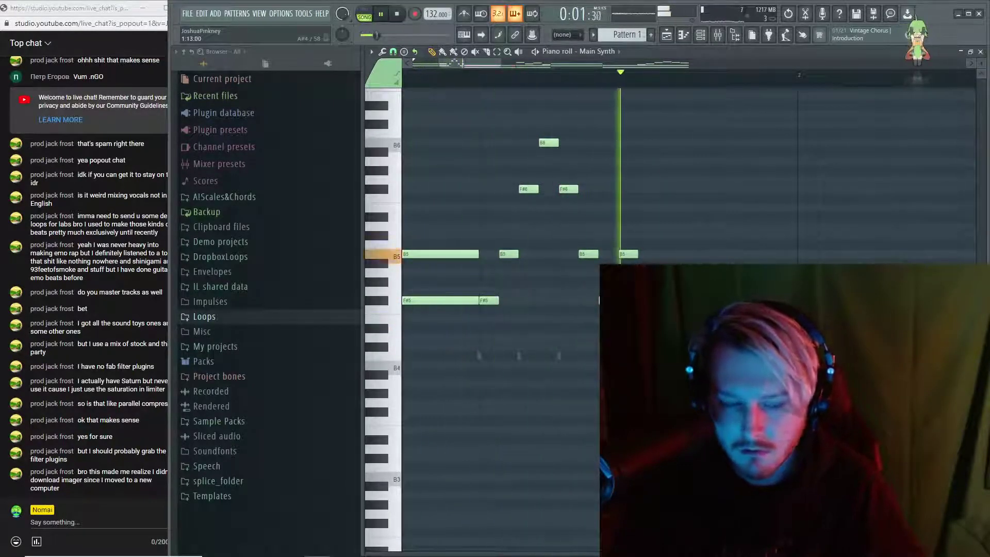
Play the start of the pattern repeatedly to check how the arpeggio leads into the next chord
scroll(595, 350, "down", 3)
key("space")
key("space")
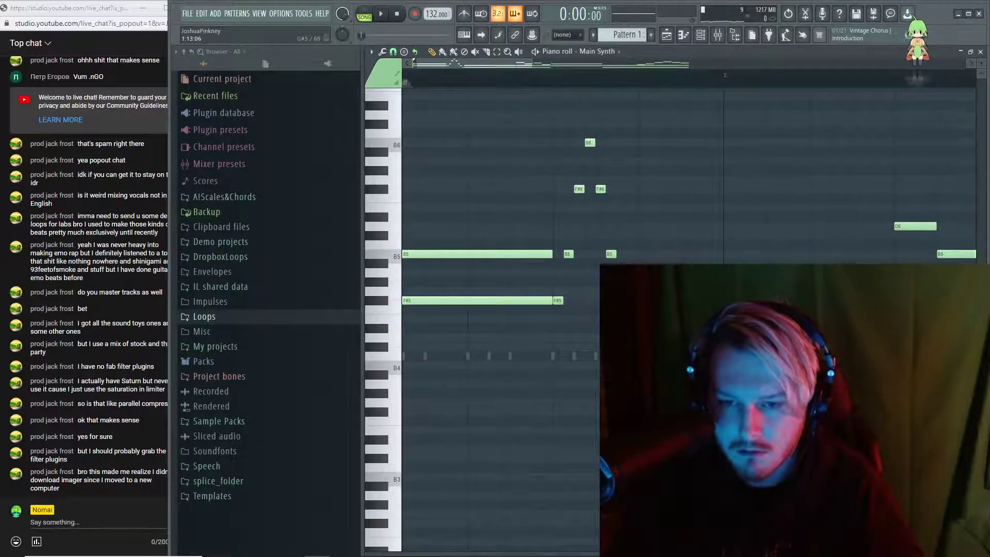
key("space")
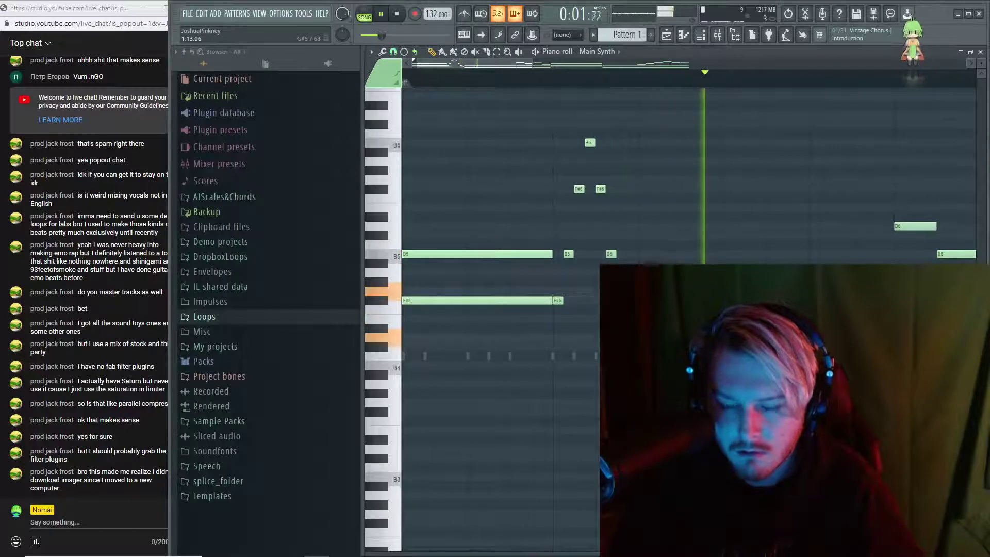
key("space")
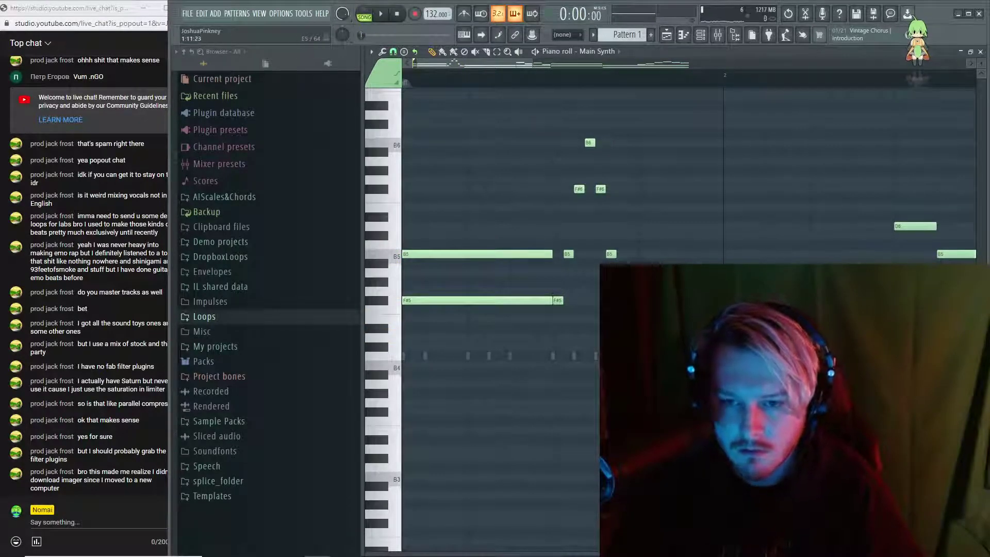
key("space")
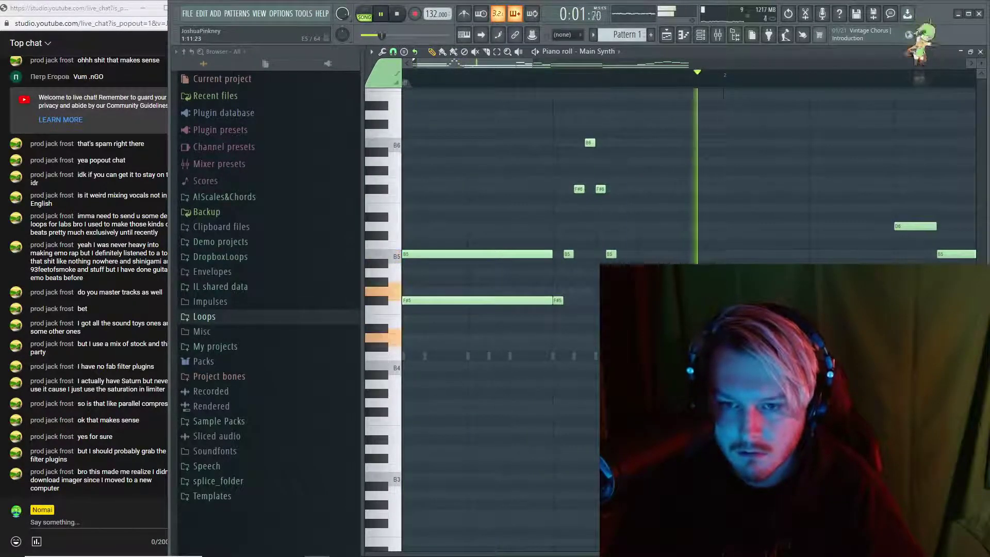
key("space")
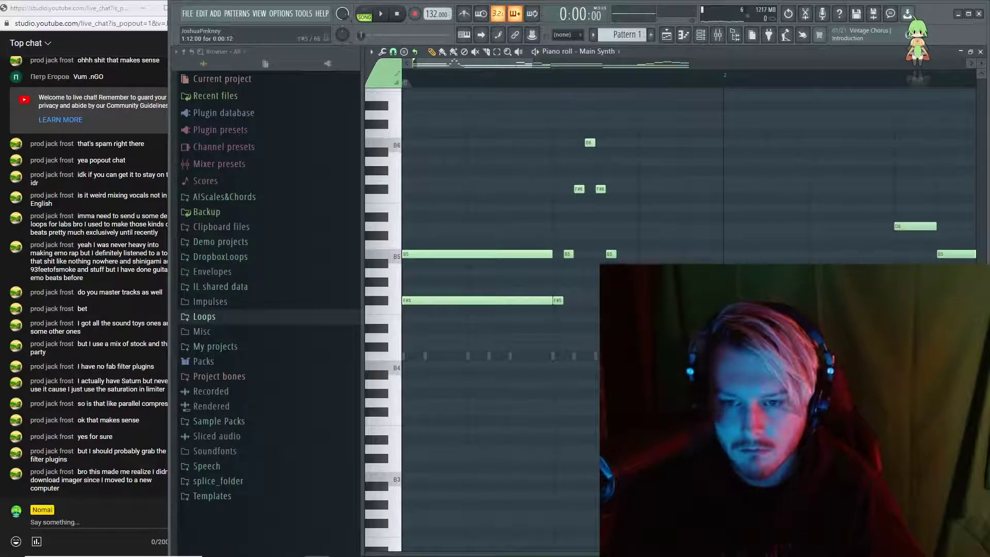
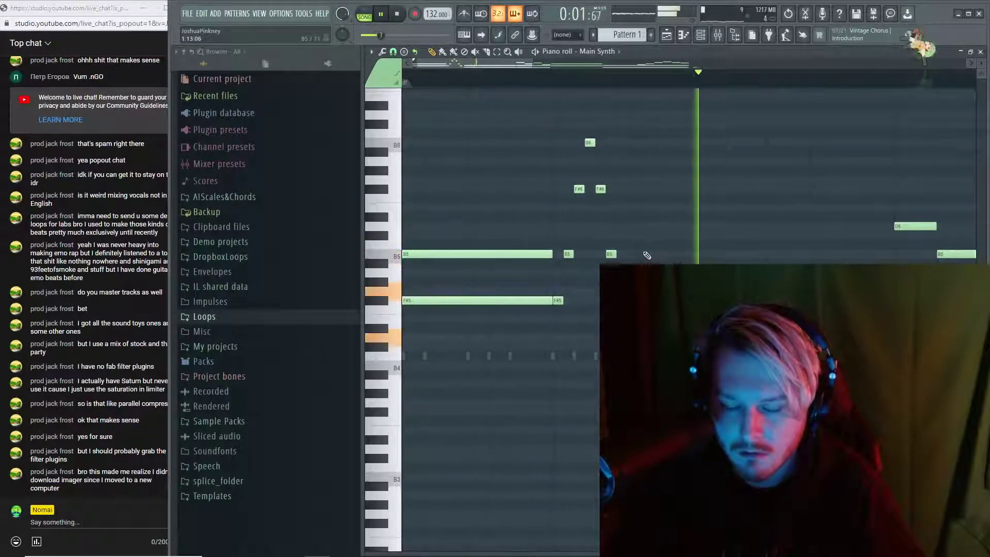
Try a short D6 note after the bar 1 arpeggio and play it back
key("space")
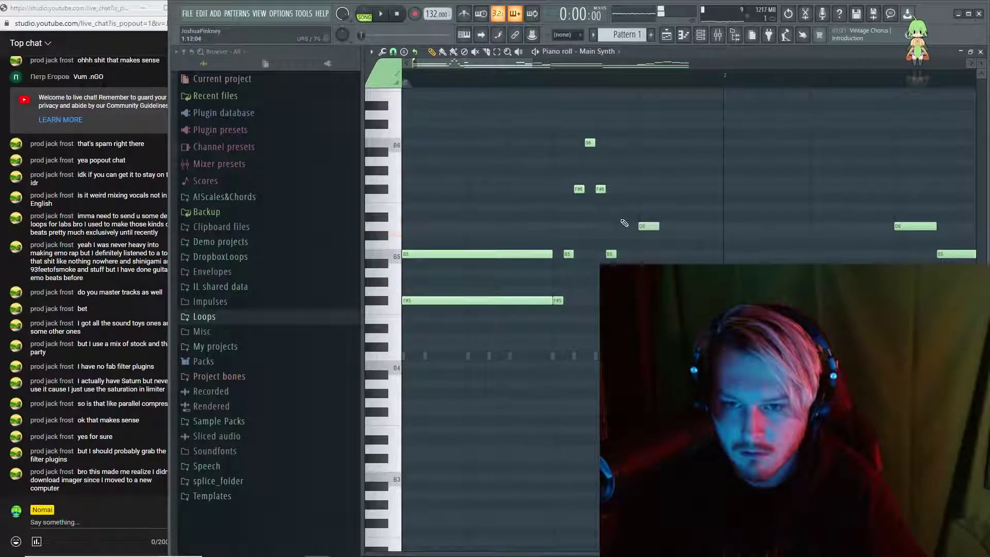
key("ctrl+z")
key("ctrl+z")
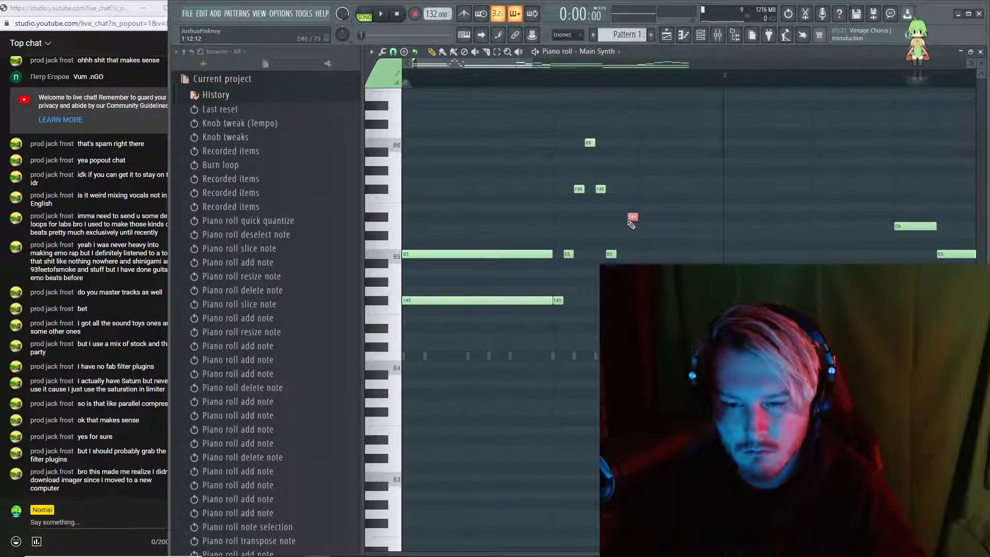
key("space")
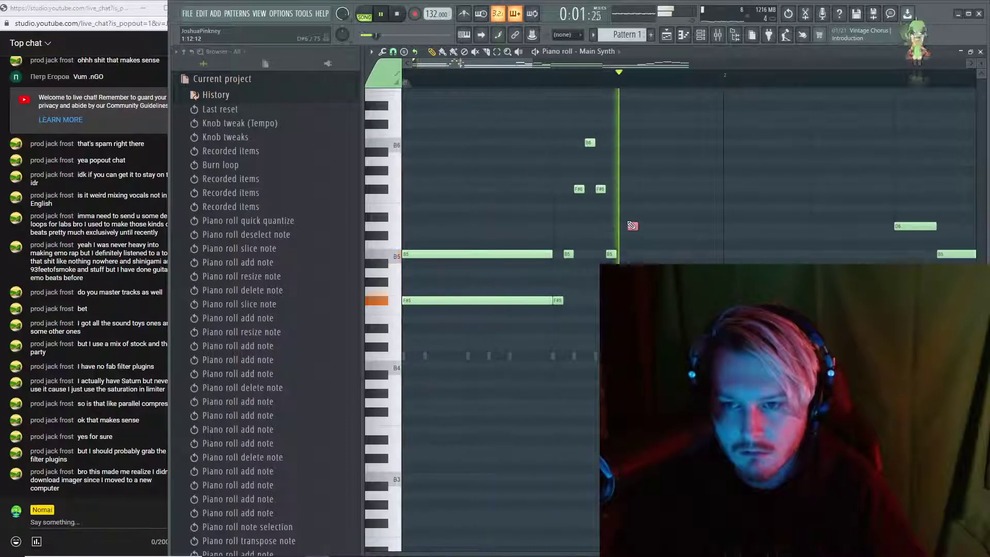
key("space")
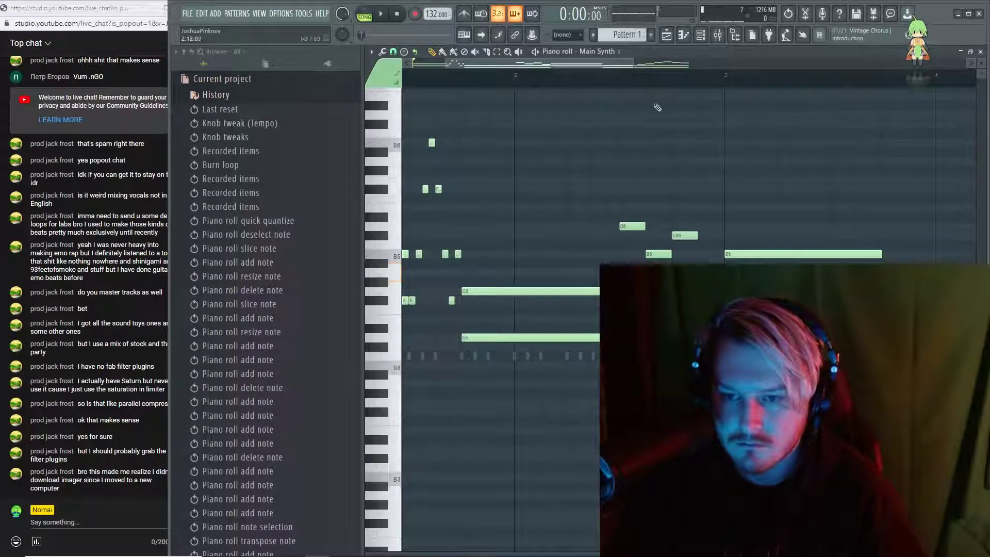
Delete the C#6 ending bar 2's run, play it back and undo the accidental removal of bar 3's long B5
key("space")
key("space")
key("space")
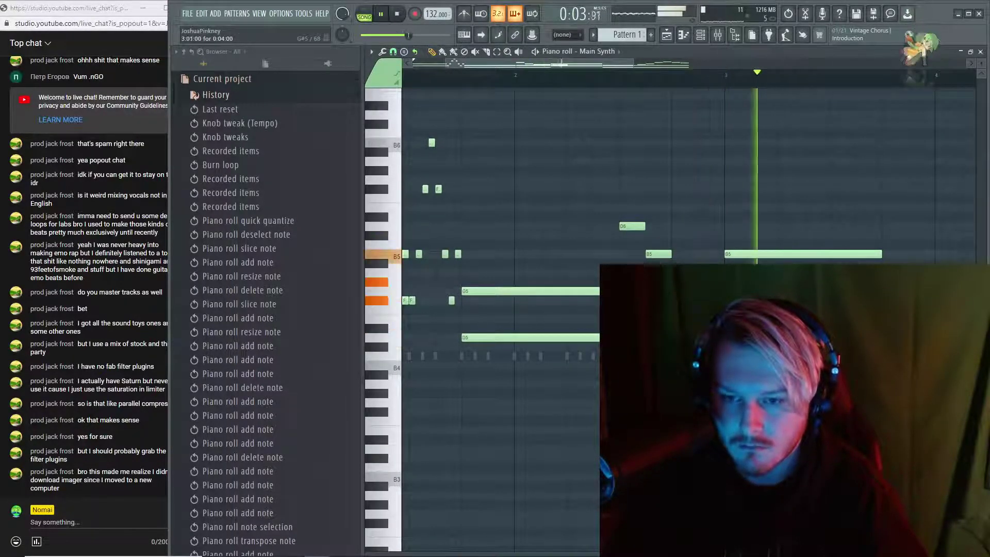
right_click(730, 254)
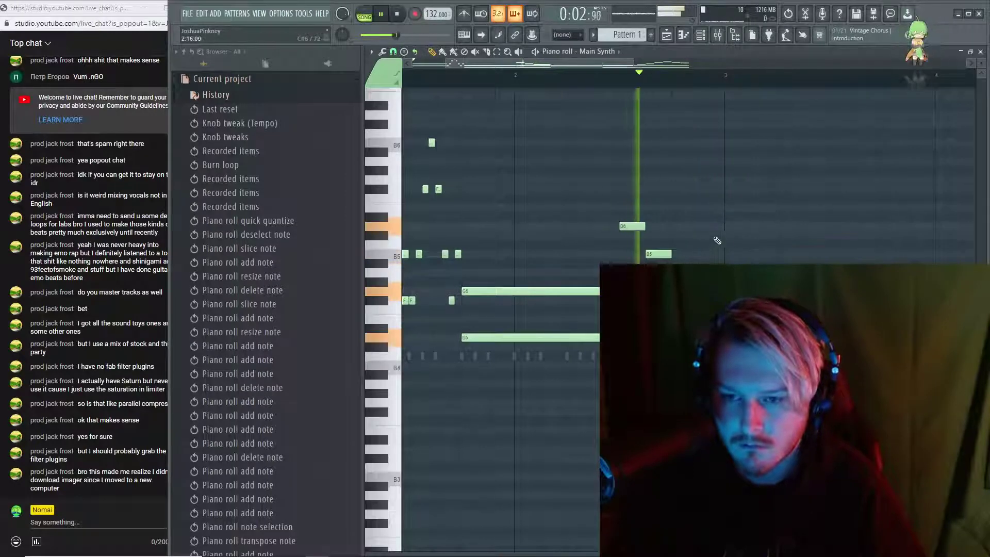
key("ctrl+z")
key("space")
Play the pattern and draw short E6 and C#6 notes after the B5 in bar 2's run
scroll(685, 193, "down", 2, "ctrl")
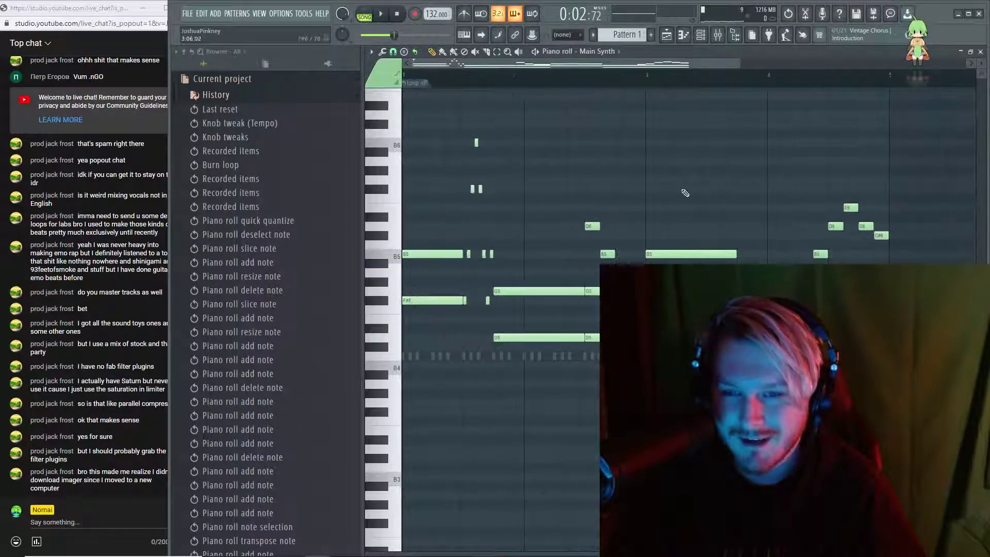
key("space")
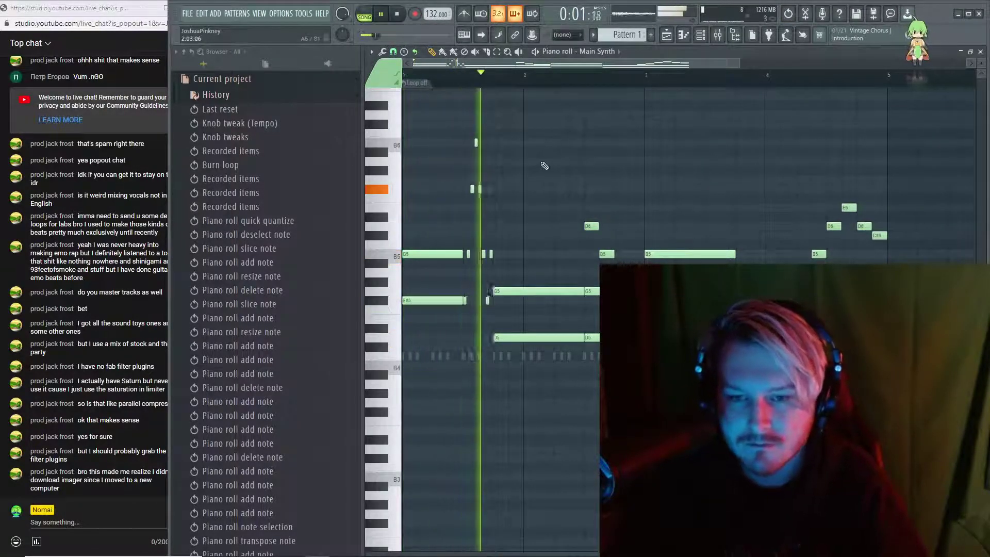
scroll(544, 165, "up", 2, "ctrl")
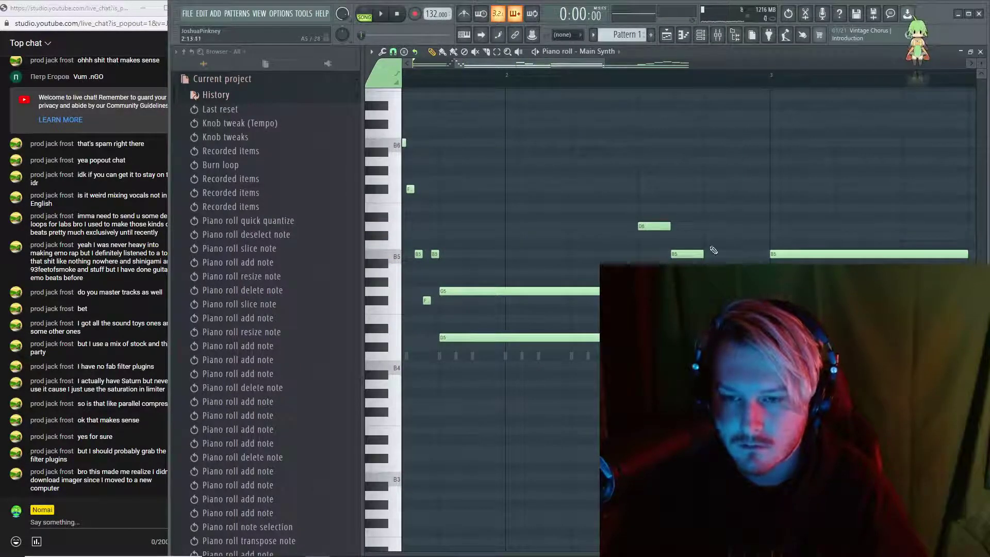
left_click(703, 208)
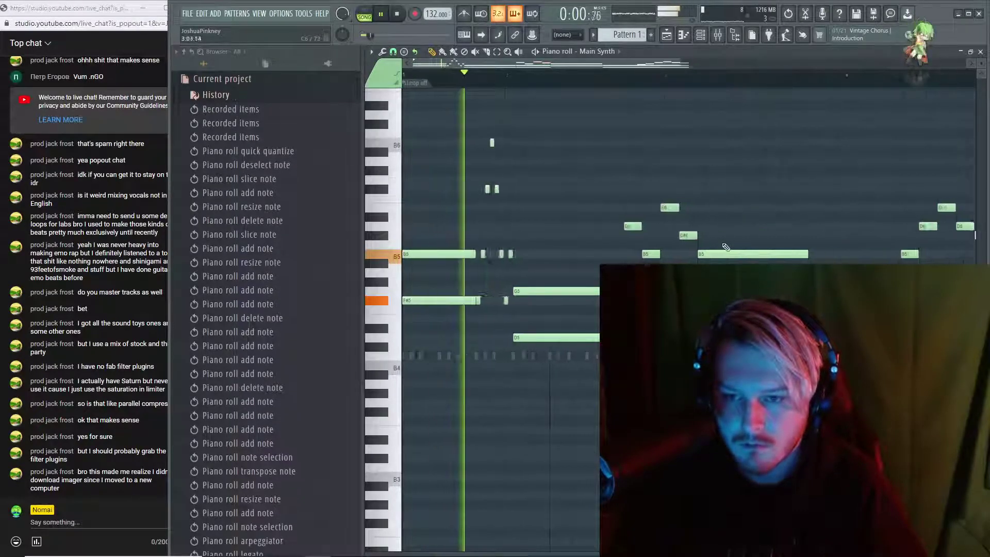
Raise the E6 in bar 2's run to F#6 and play the pattern through to bar 4
scroll(725, 247, "down", 1, "ctrl")
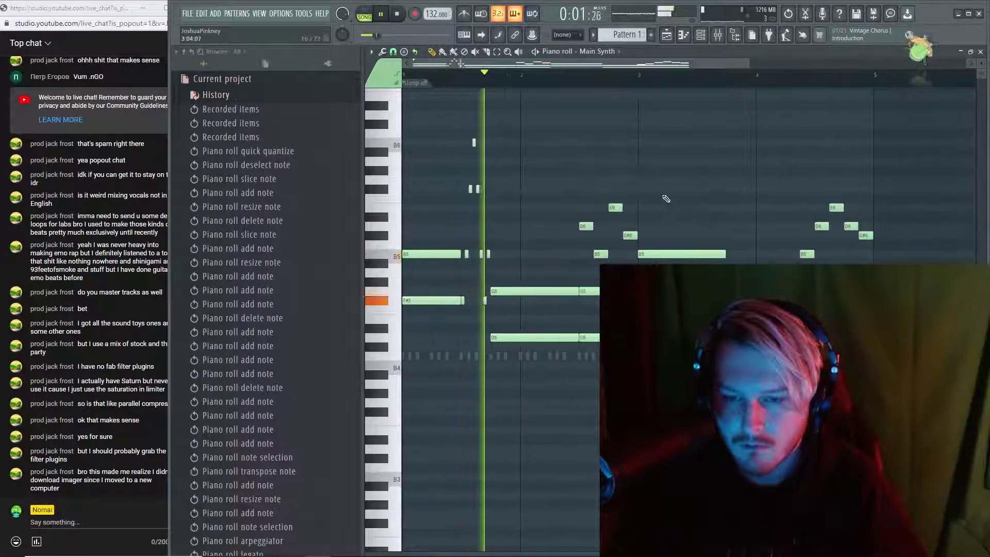
left_click_drag(794, 198, 889, 261)
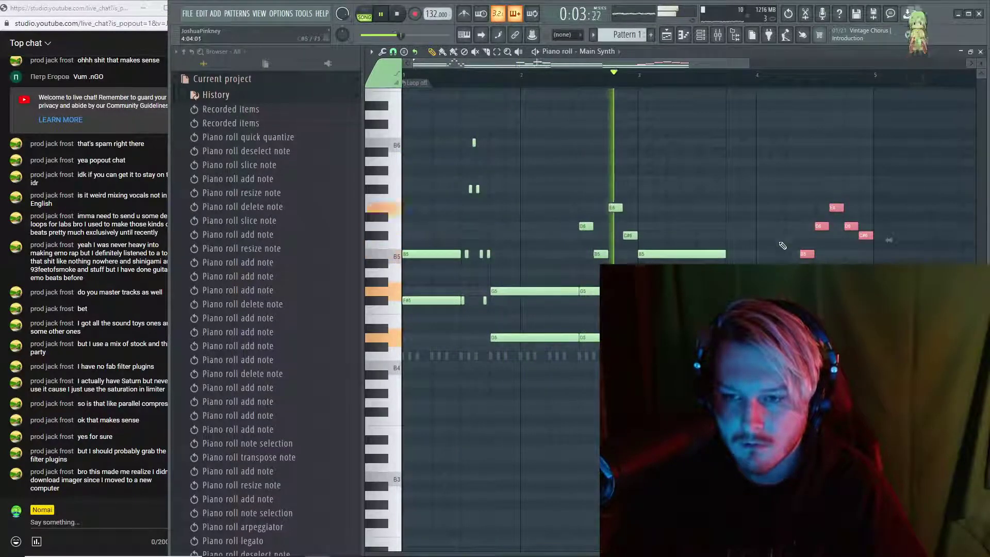
left_click_drag(614, 207, 612, 198)
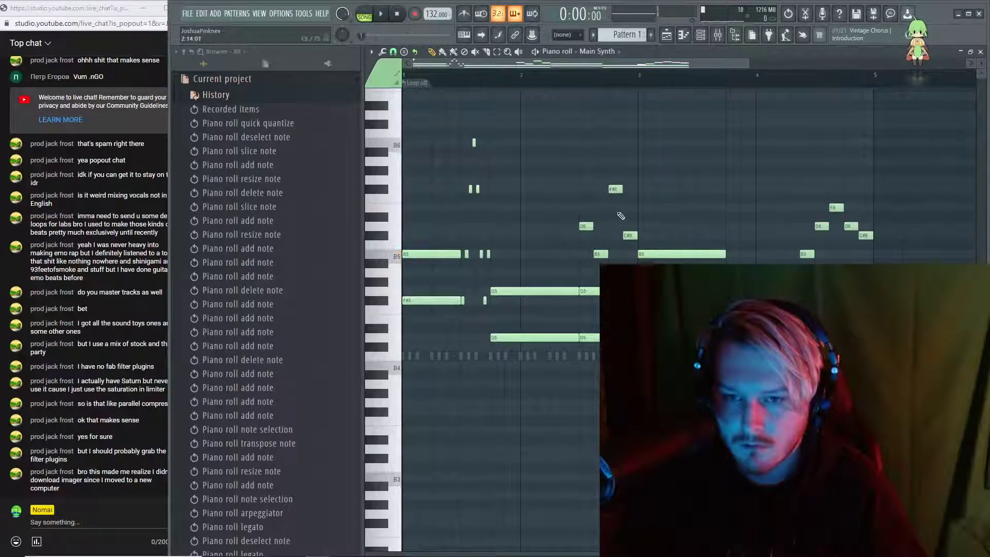
left_click(628, 238)
key("space")
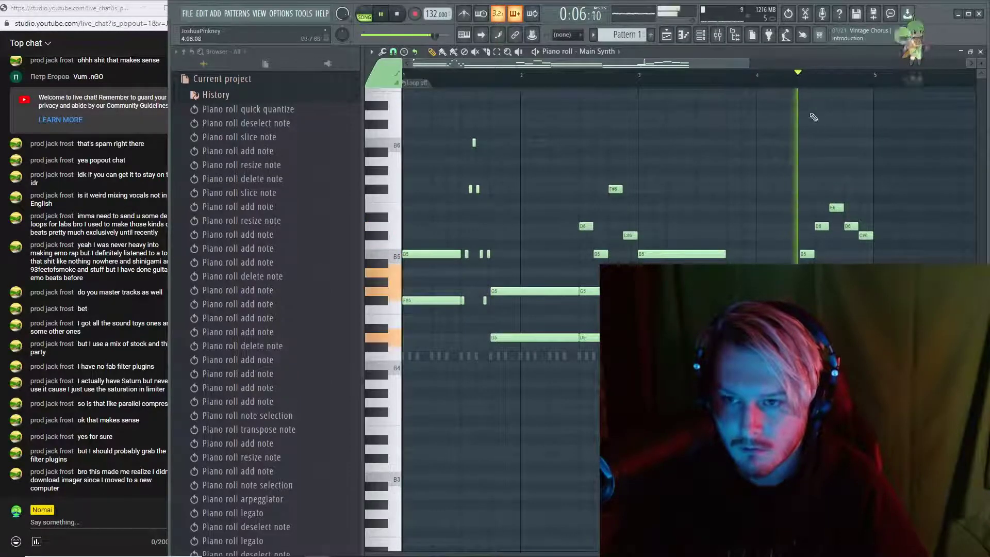
key("space")
Move the E6 in bar 4's run earlier over the D6 and fill the gap behind it with a B5
scroll(819, 170, "up", 3)
left_click_drag(827, 208, 798, 207)
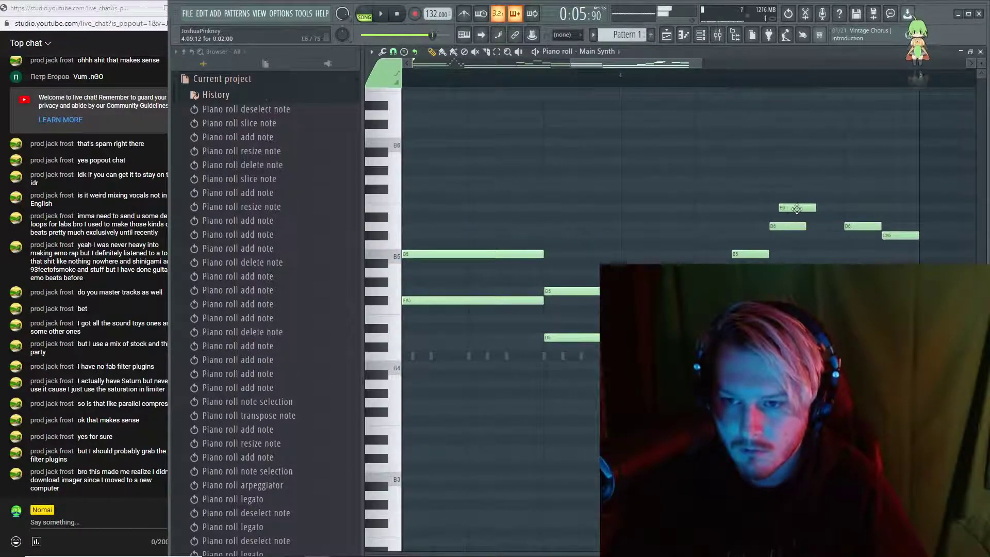
key("space")
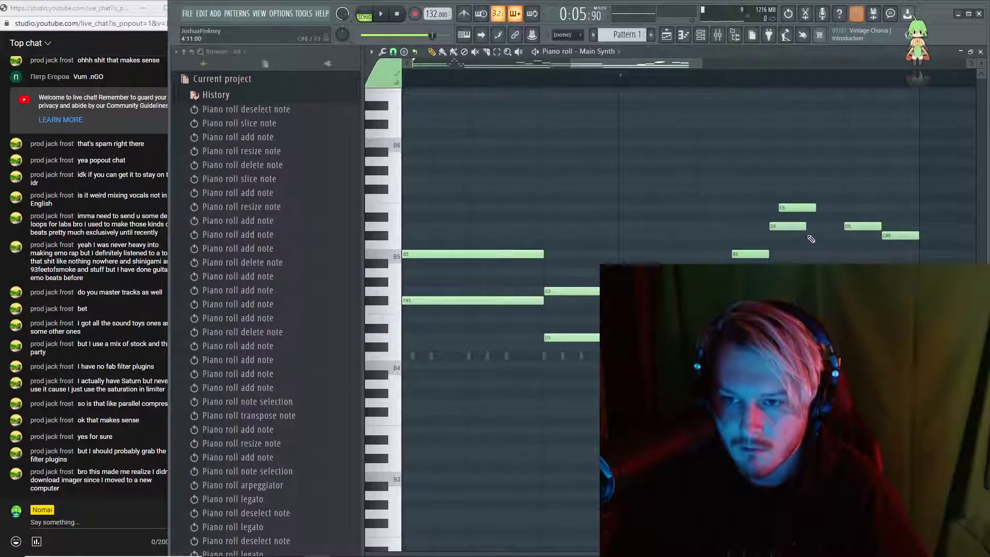
left_click(808, 236)
key("space")
key("space")
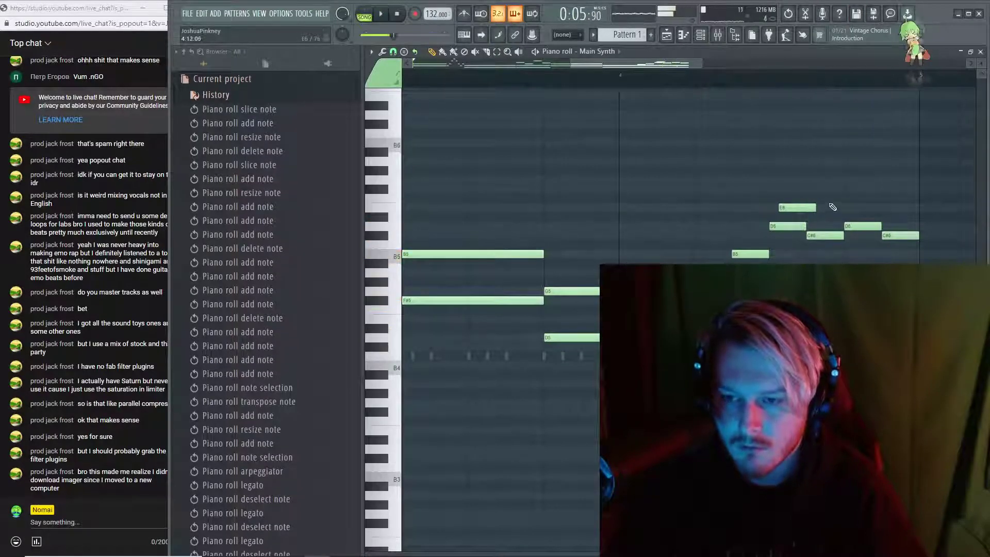
left_click_drag(818, 234, 808, 262)
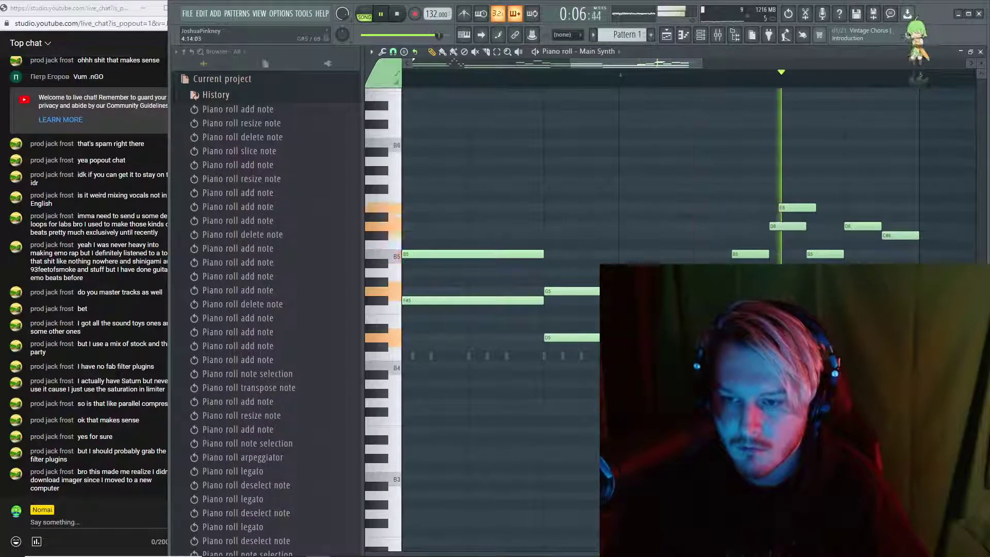
Shorten the first D6 and the E6 in bar 4's run and play the pattern back
left_click_drag(801, 228, 781, 232)
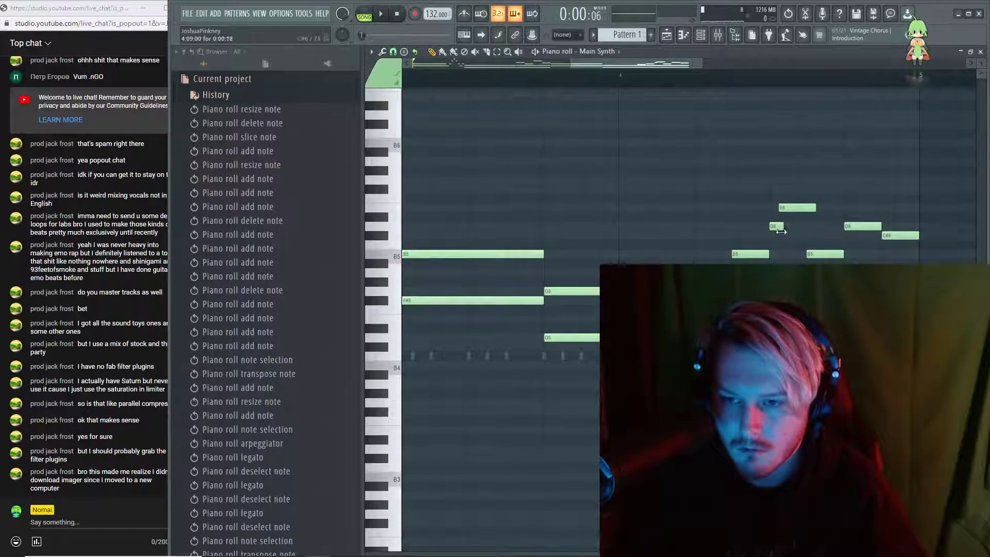
left_click_drag(816, 204, 808, 215)
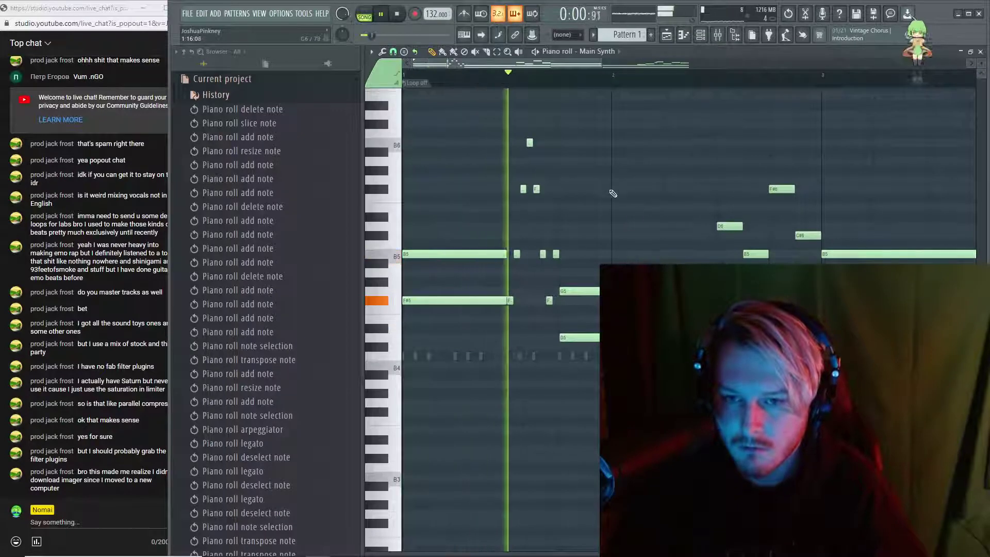
key("space")
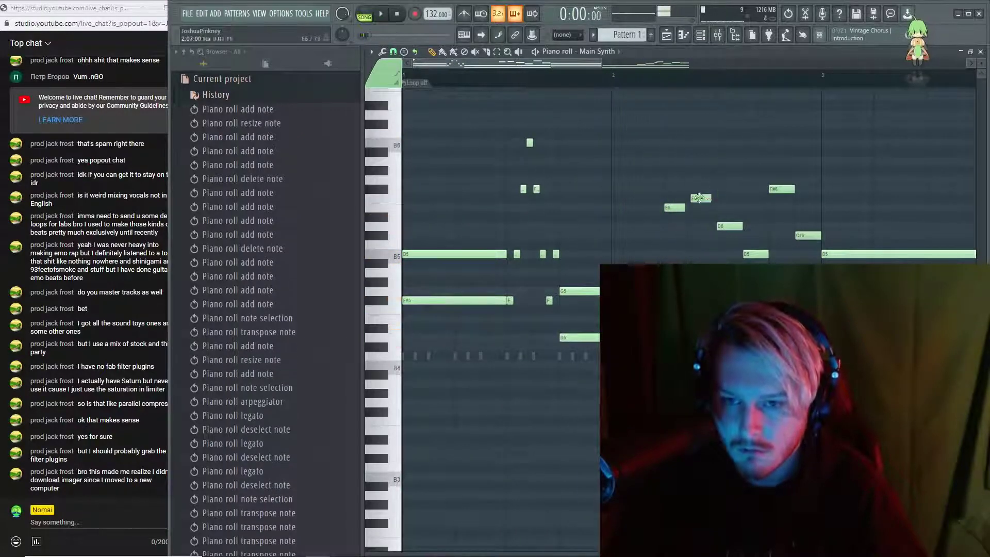
Replace the first two notes of bar 2's run with D6 and E6, and lengthen both to close the gaps
left_click(674, 190)
left_click(694, 179)
right_click(693, 179)
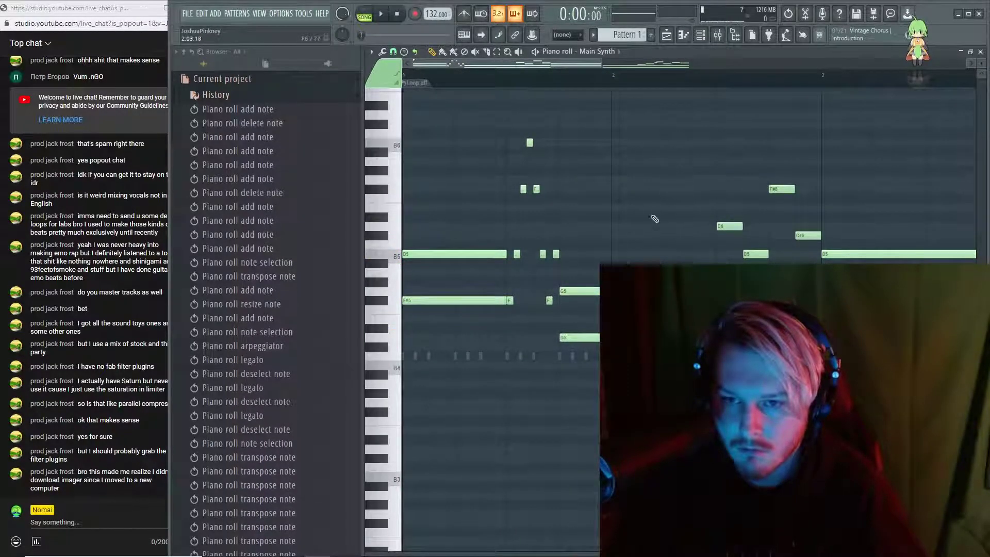
left_click(665, 229)
left_click(694, 207)
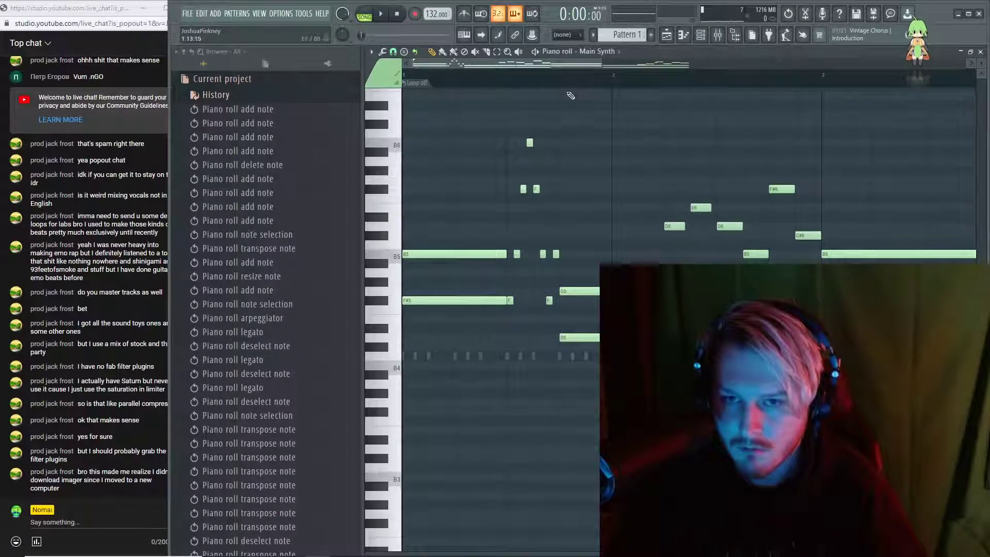
key("space")
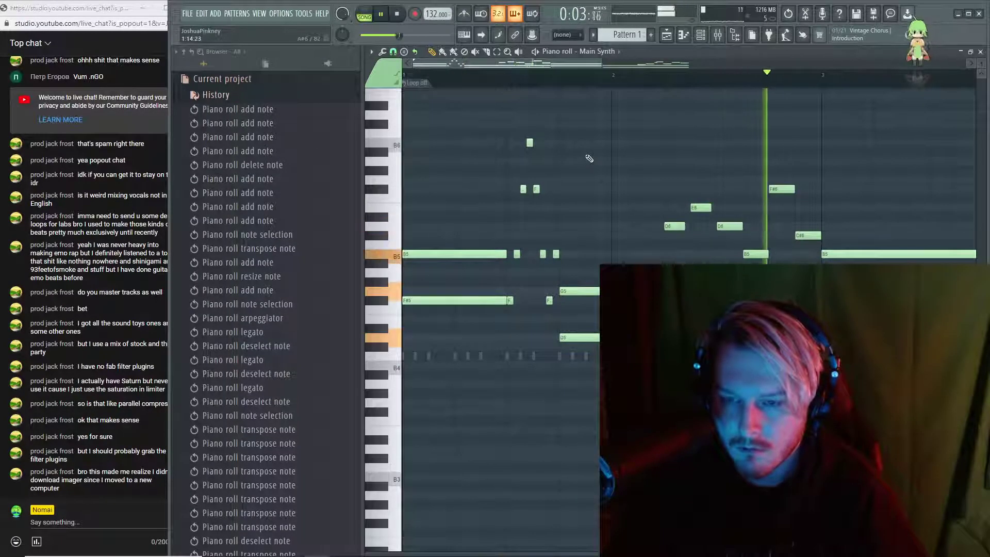
left_click_drag(660, 201, 690, 226)
left_click(664, 259)
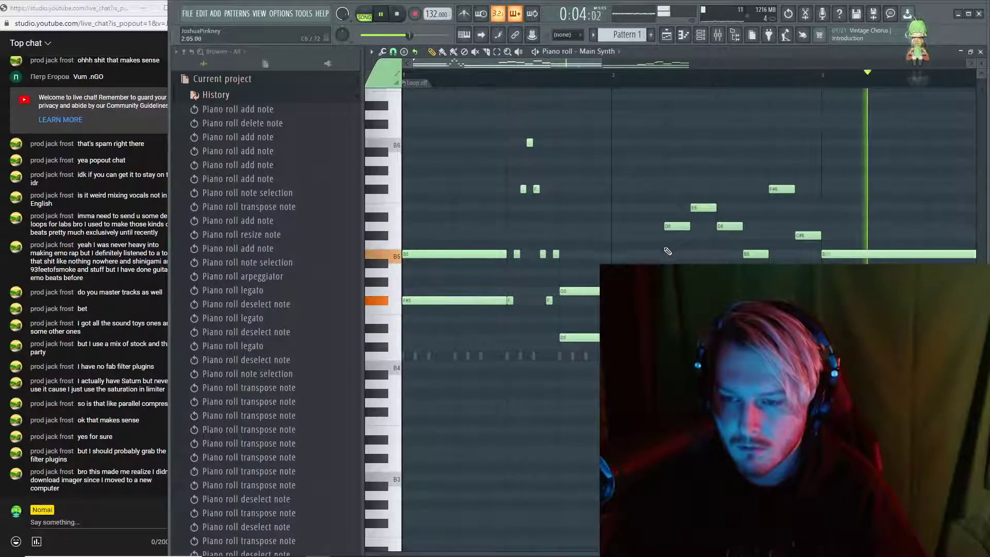
Slice the B5 in bar 3 halfway through the bar, delete its second part and play from there
scroll(669, 250, "down", 3)
left_click_drag(480, 120, 463, 202)
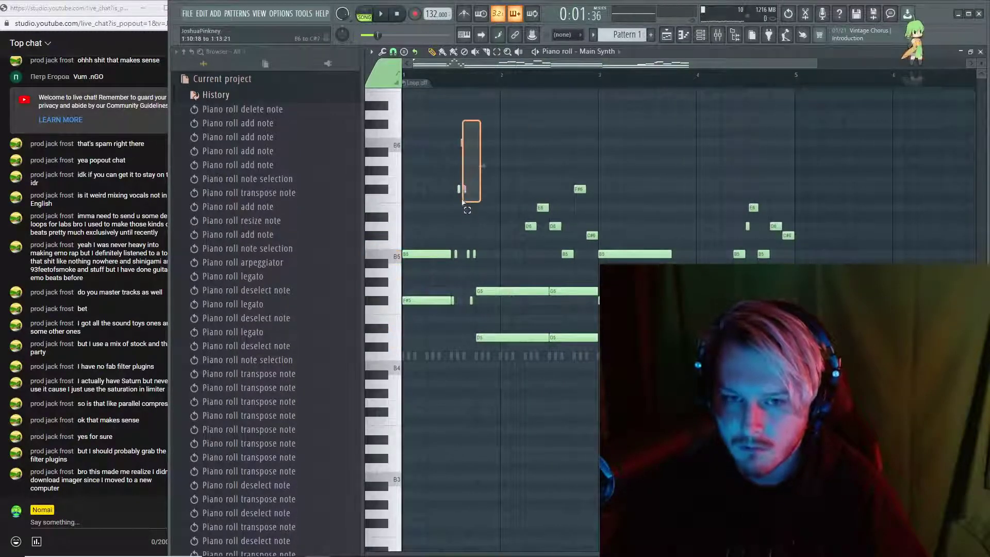
key("ctrl+z")
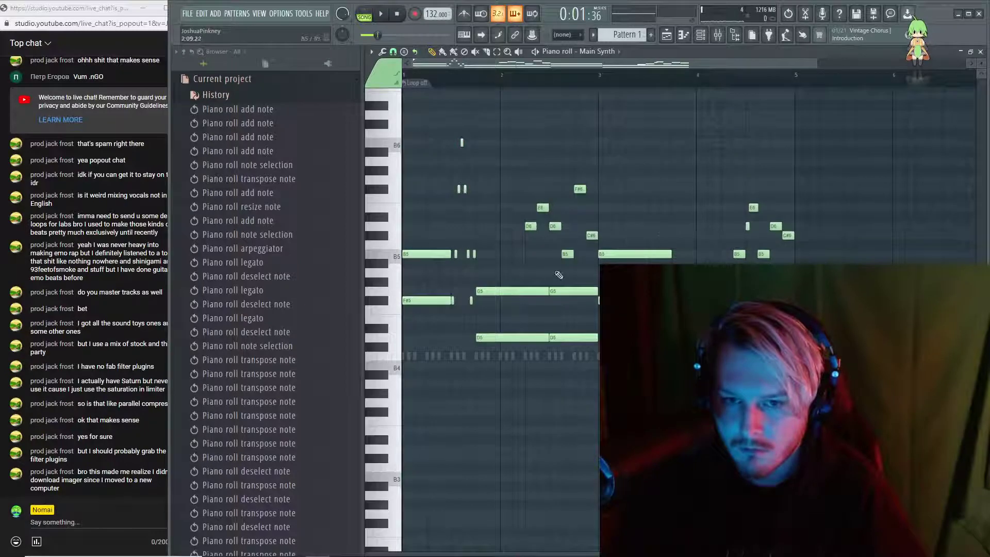
left_click_drag(647, 229, 647, 260)
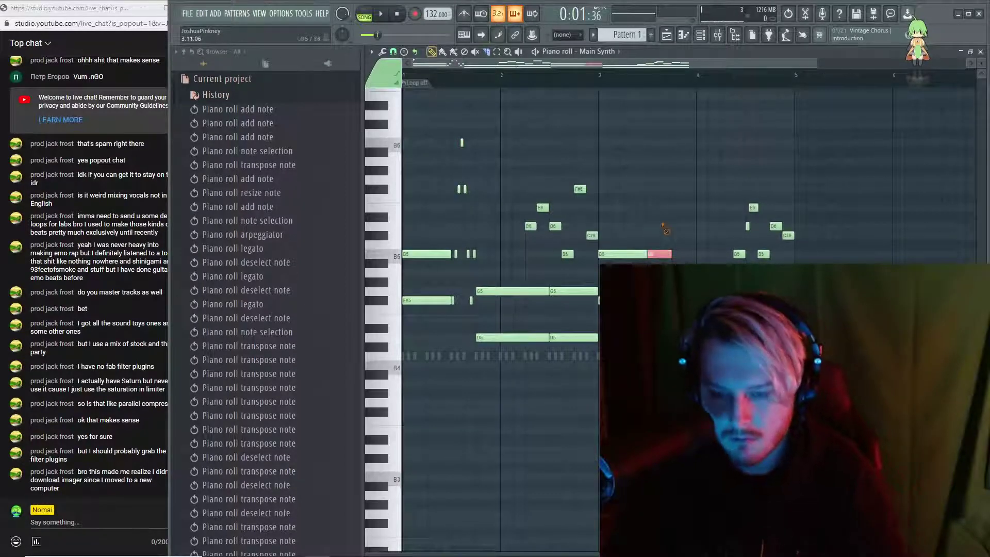
key("Delete")
left_click(594, 87)
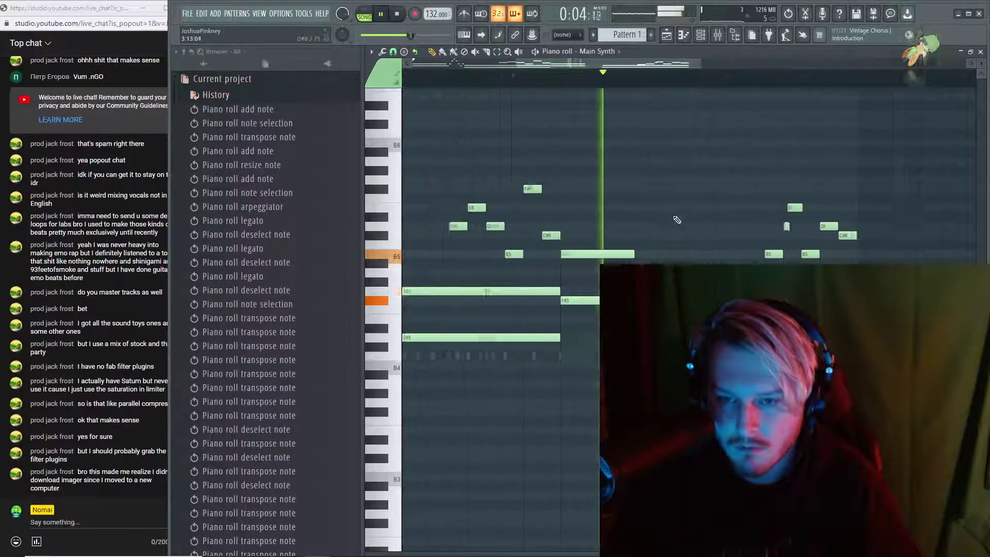
scroll(688, 210, "up", 3)
left_click(621, 235)
left_click(647, 225)
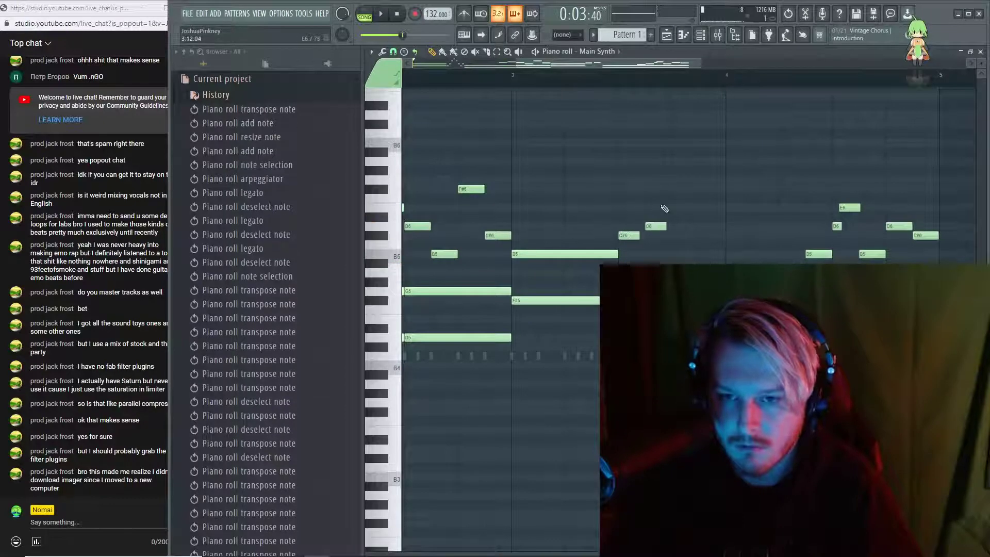
right_click(654, 226)
right_click(629, 235)
Set the snap to 1/4 beat and draw an ascending C#6, D6 and E6 run after the B5 in bar 3
left_click(393, 52)
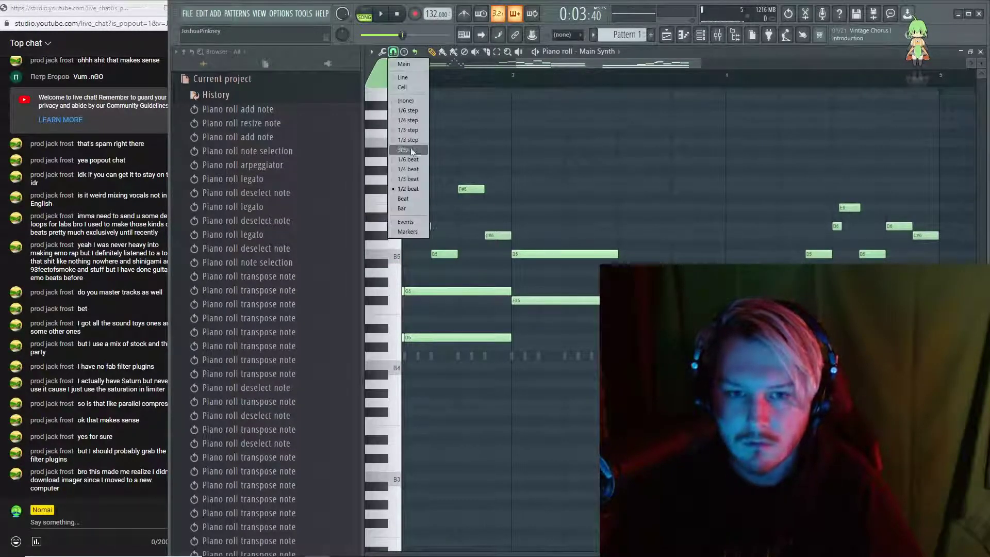
left_click(407, 170)
left_click(624, 235)
left_click(632, 227)
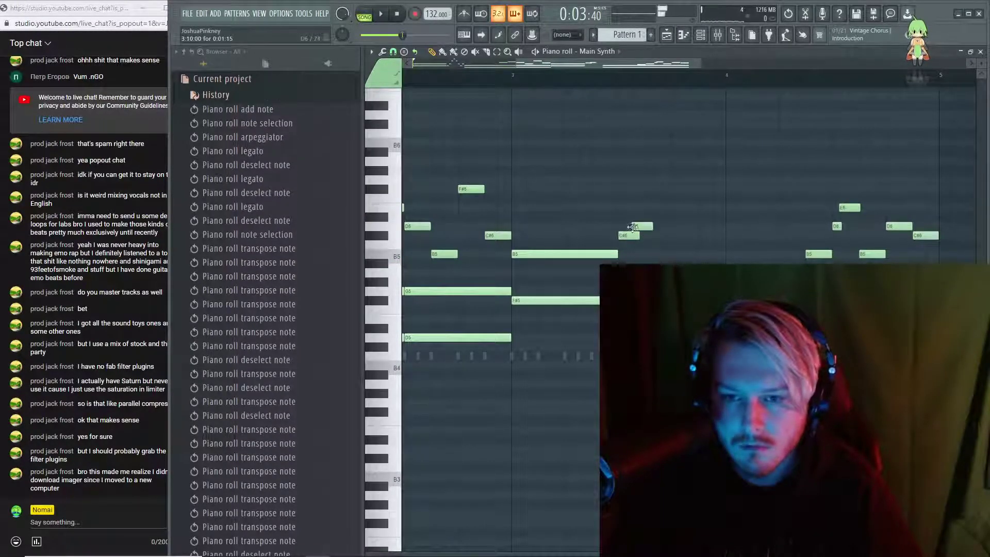
left_click(647, 190)
mouse_move(664, 208)
left_mouse_down()
mouse_move(656, 214)
mouse_move(669, 209)
left_mouse_up()
left_click(648, 180)
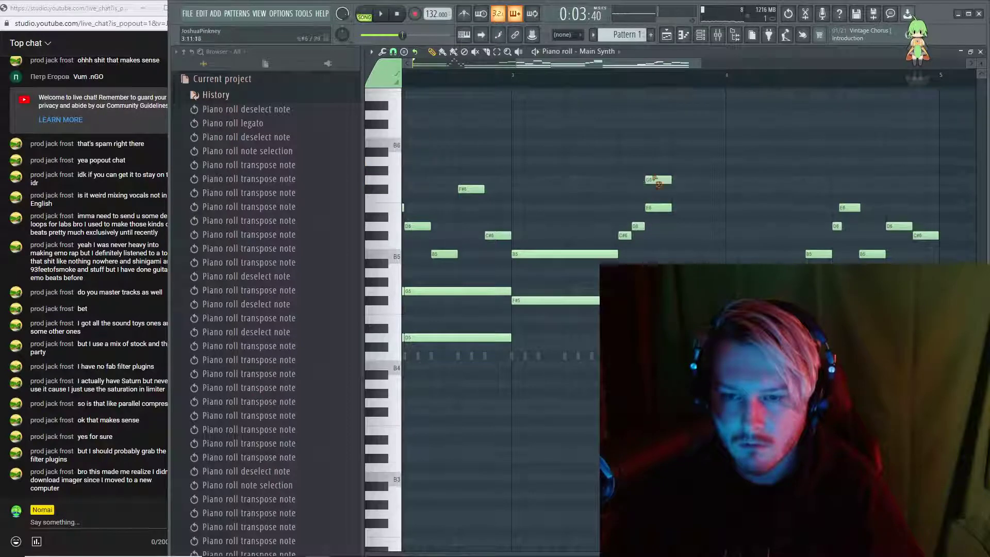
right_click(657, 180)
key("space")
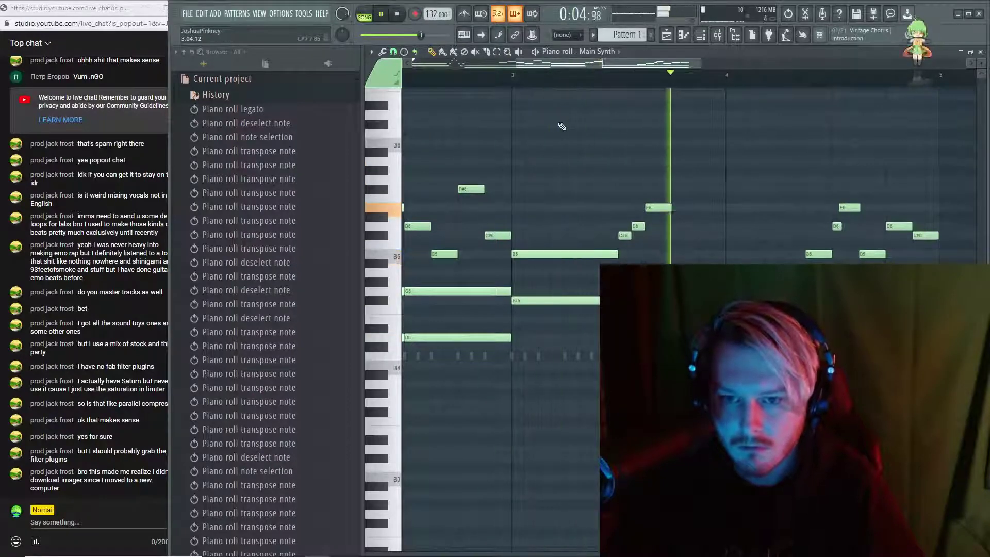
Play the pattern and change the last note of bar 3's run to F#6
key("space")
key("space")
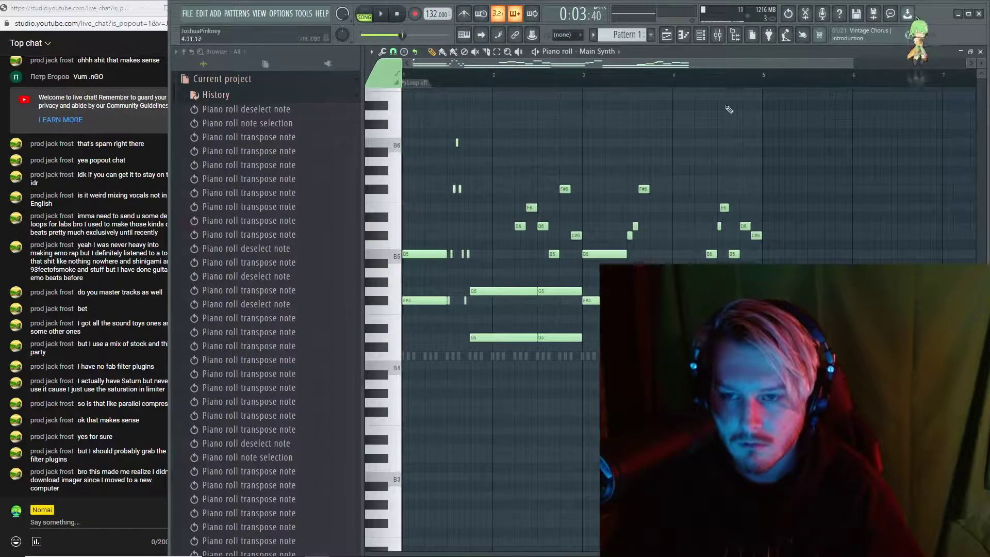
key("space")
Draw a second E6 over the last D6 in bar 4, and try stretching it to the bar's end in place of the C#6
left_click(753, 207)
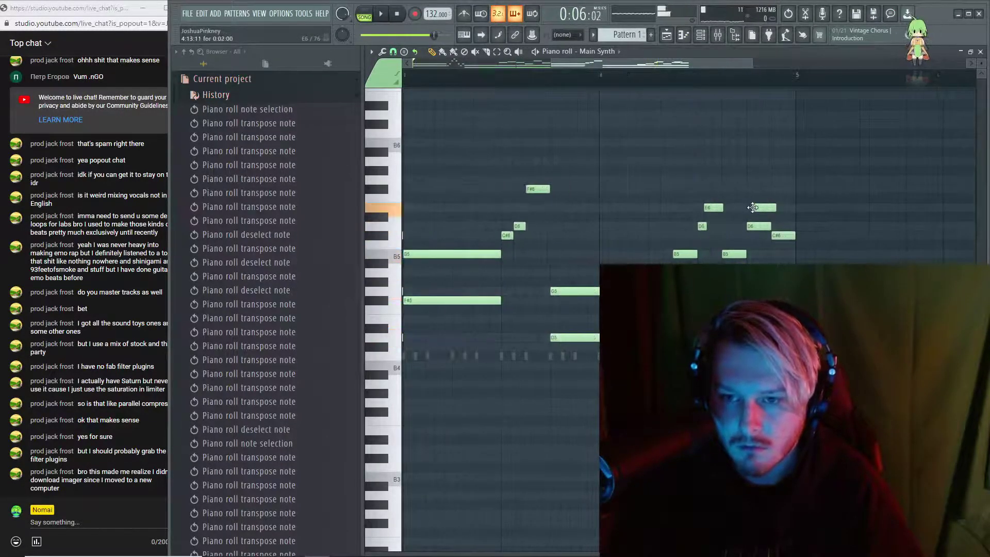
right_click(782, 236)
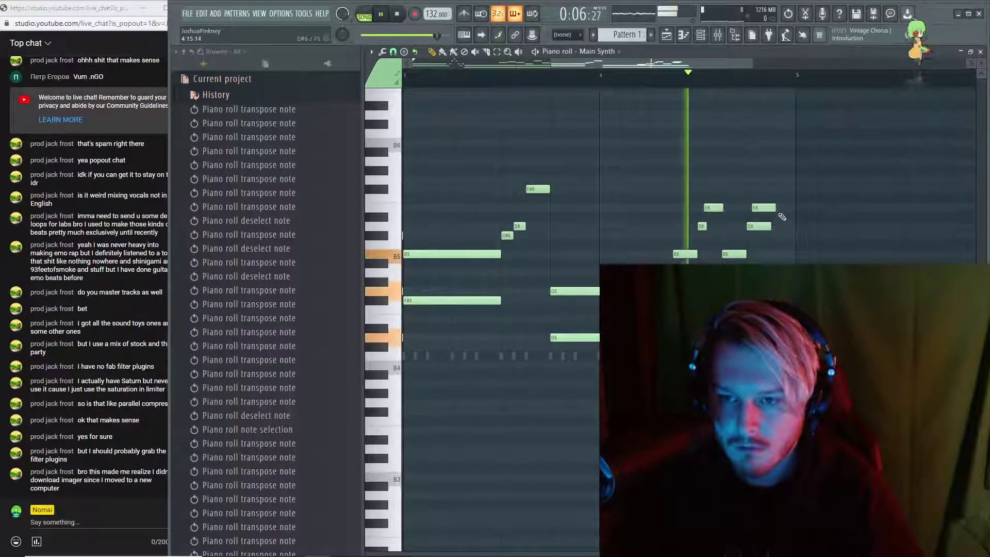
left_click_drag(775, 207, 791, 223)
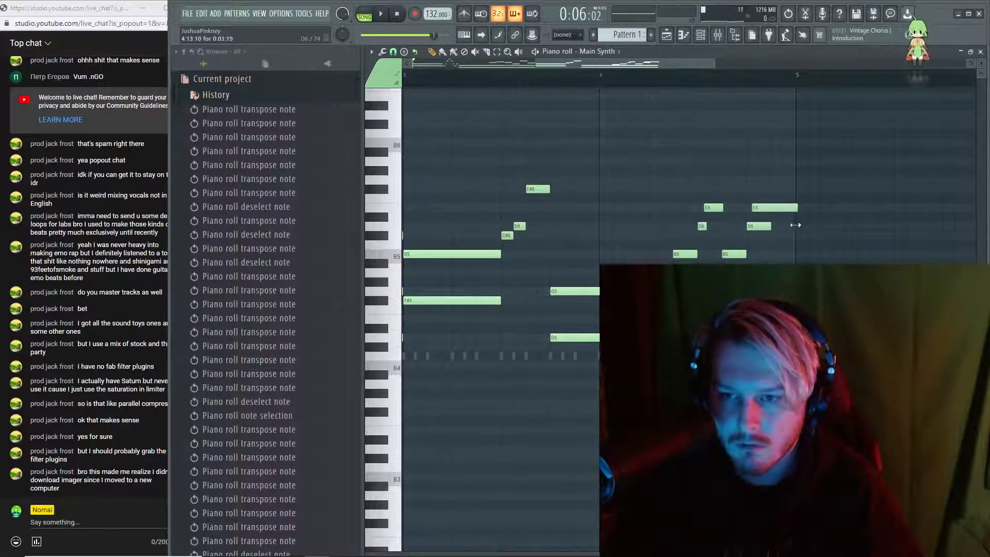
right_click(759, 229)
Cut the last D6 in bar 4 short where the second E6 begins and play the pattern
left_click(762, 229)
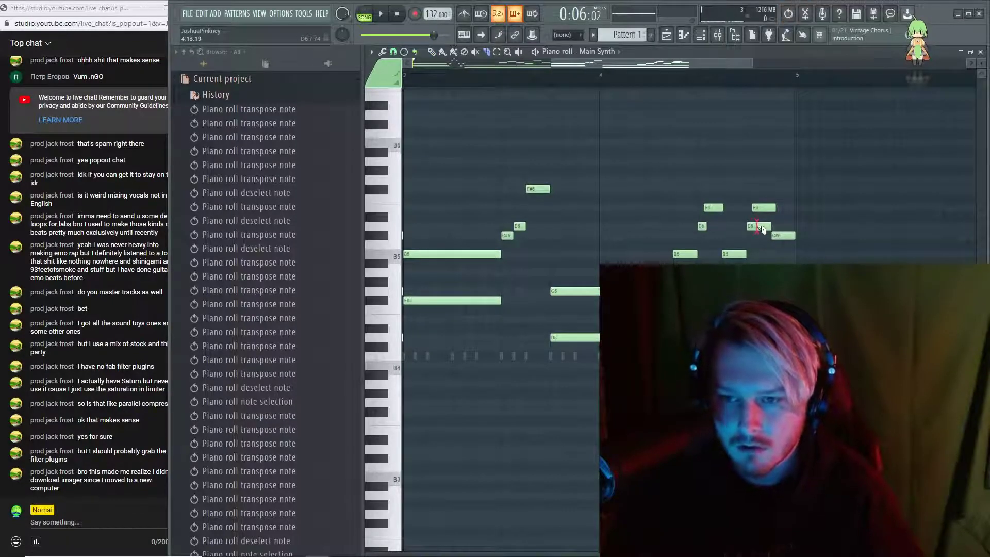
left_click(761, 229)
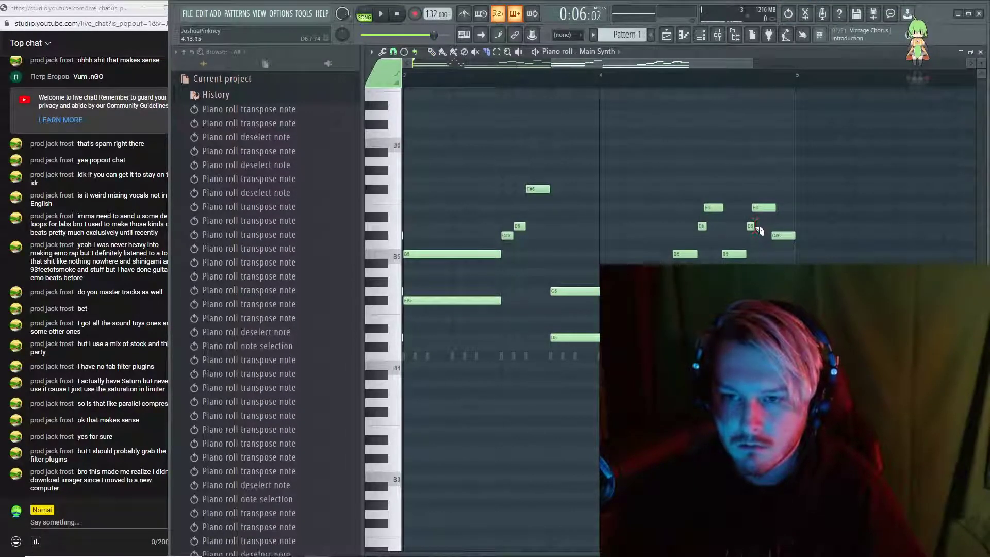
scroll(730, 249, "down", 5)
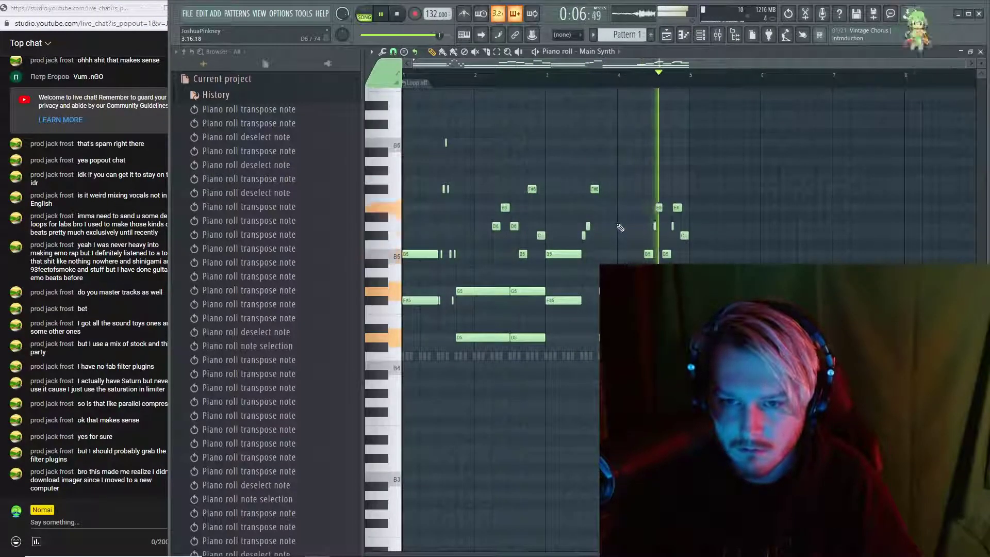
Lower the closing C#6 in bar 4 to B5 and listen to the loop
scroll(650, 243, "up", 3)
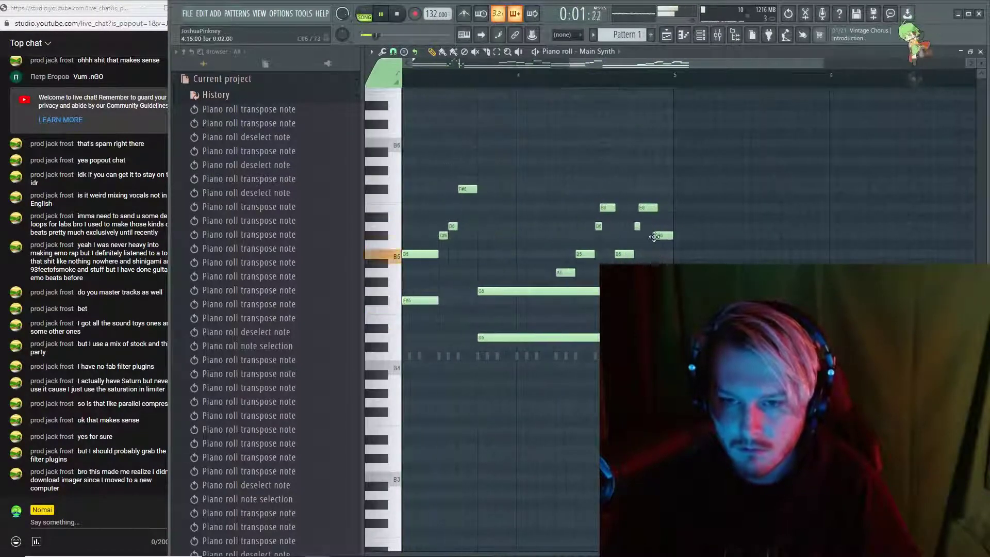
scroll(652, 257, "down", 3)
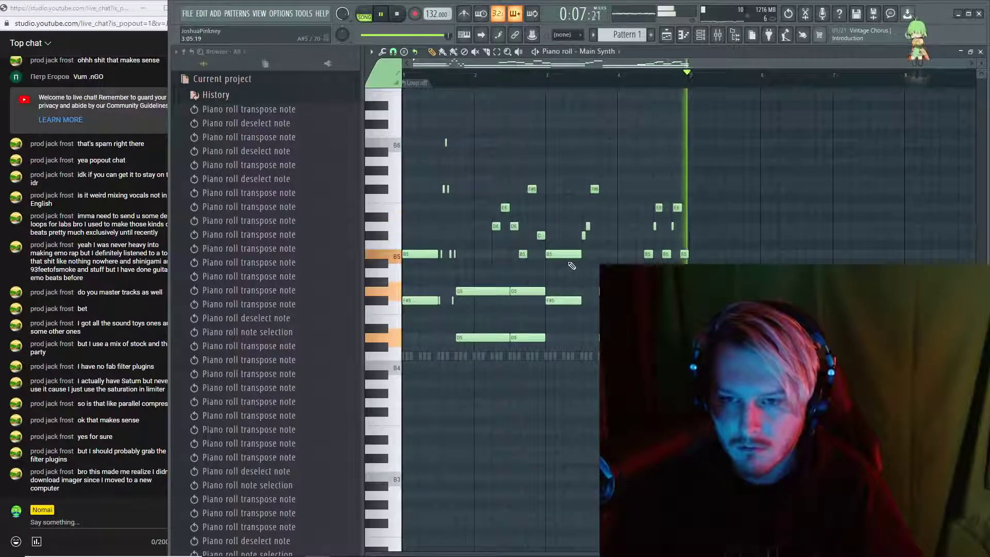
key("F7")
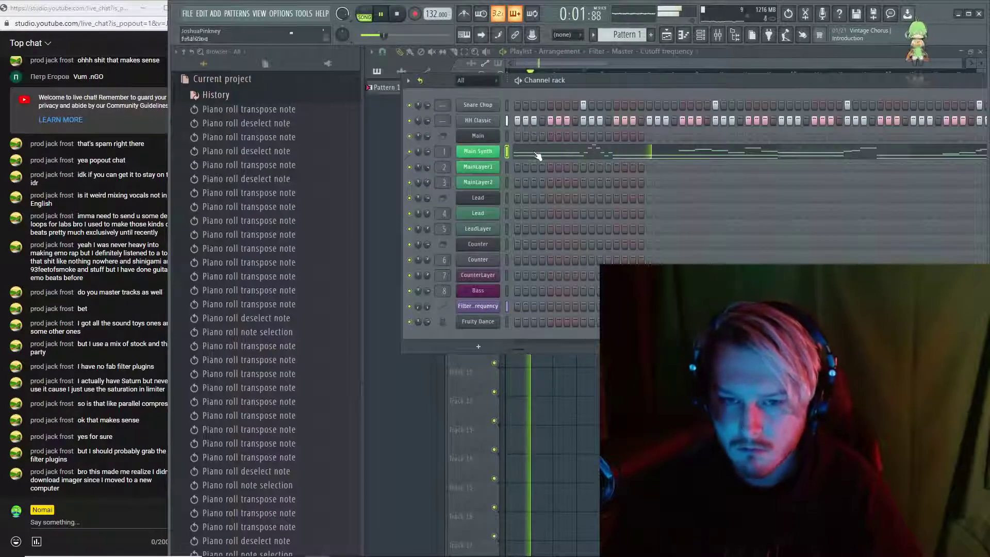
key("F7")
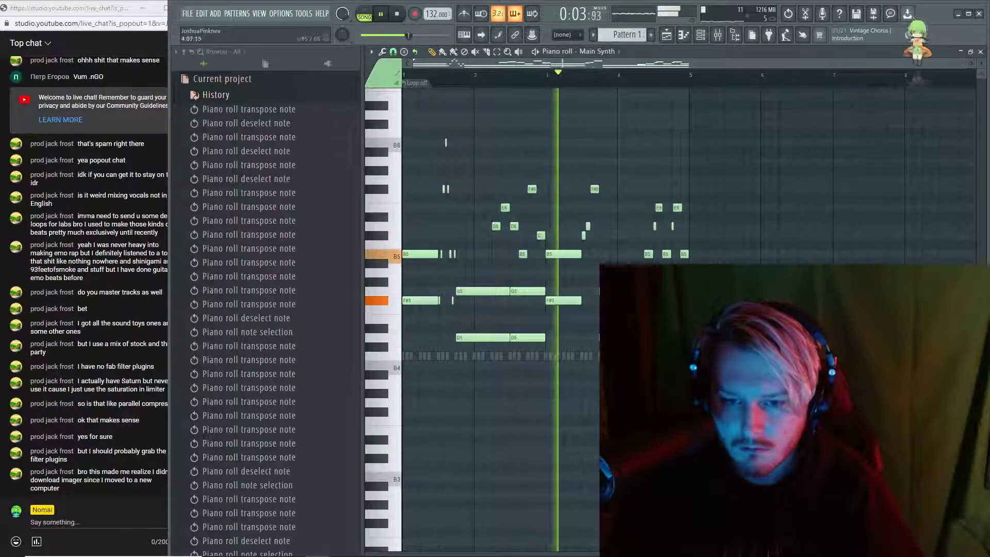
Lower the long B5 and G5 chord notes by one octave, comparing them with the original pitch during playback
left_click_drag(473, 268, 523, 303)
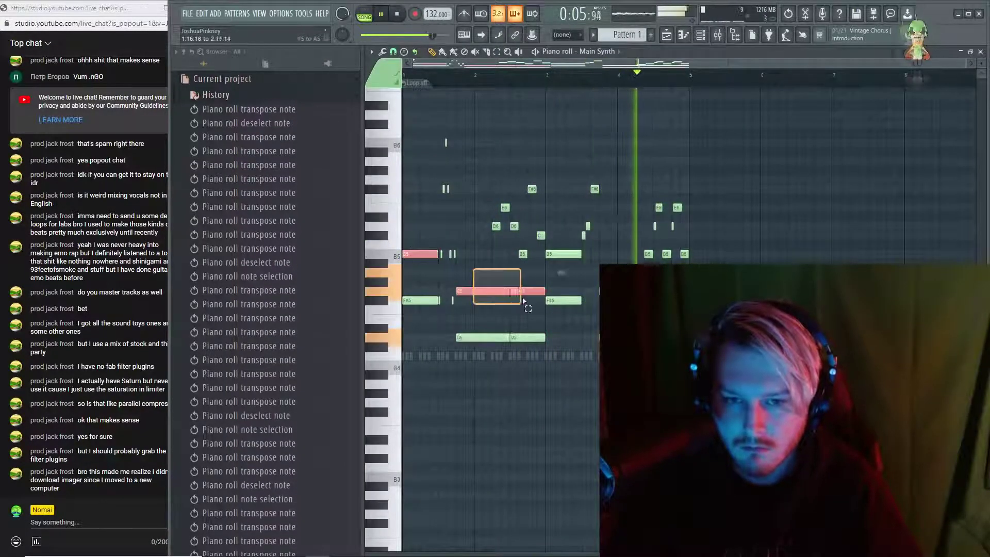
key("ctrl+Down")
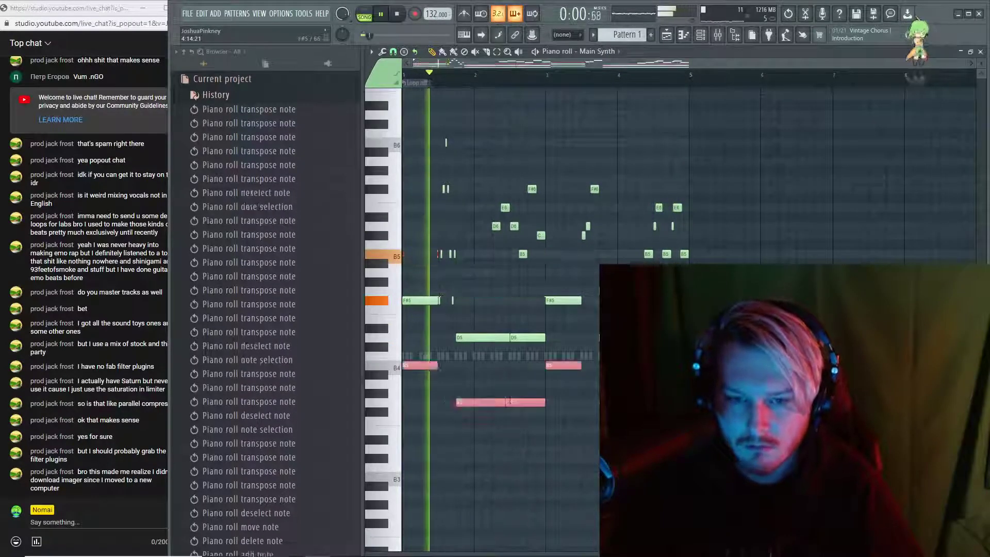
key("ctrl+Up")
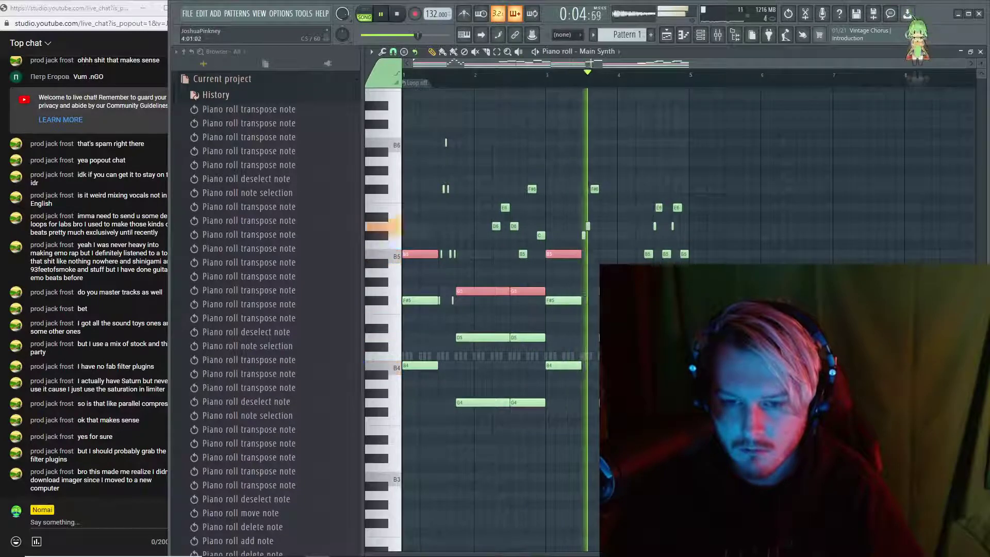
key("ctrl+Down")
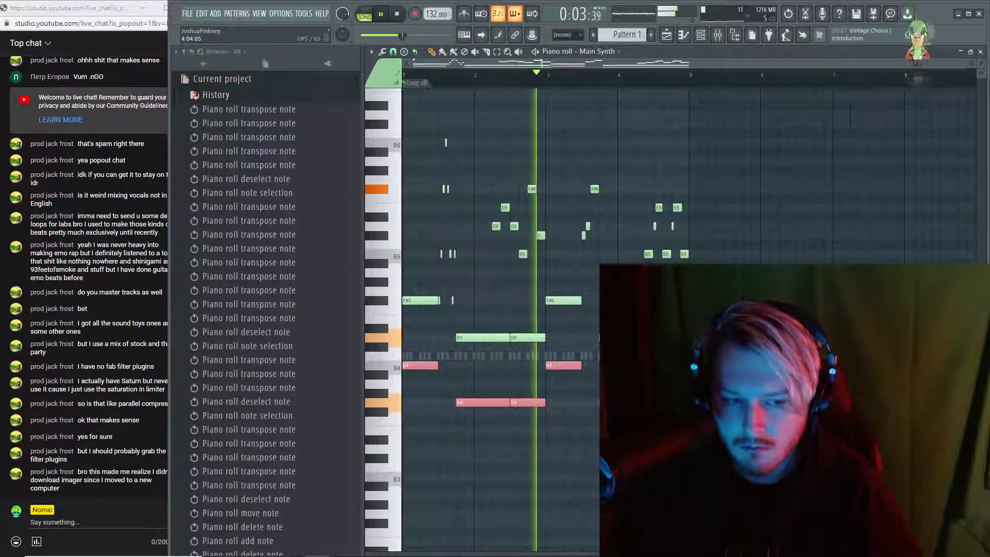
key("ctrl+z")
key("ctrl+Down")
key("ctrl+d")
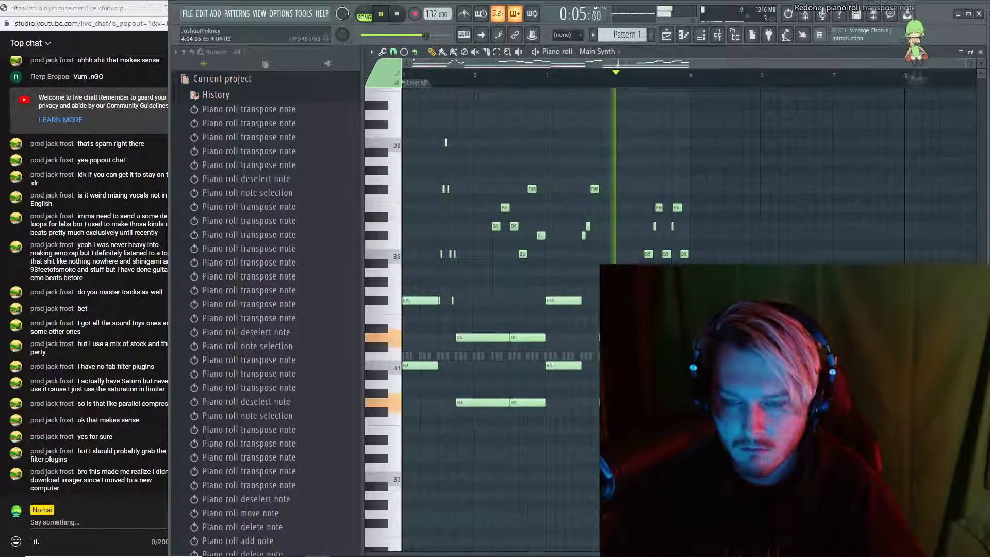
left_click_drag(597, 354, 424, 310)
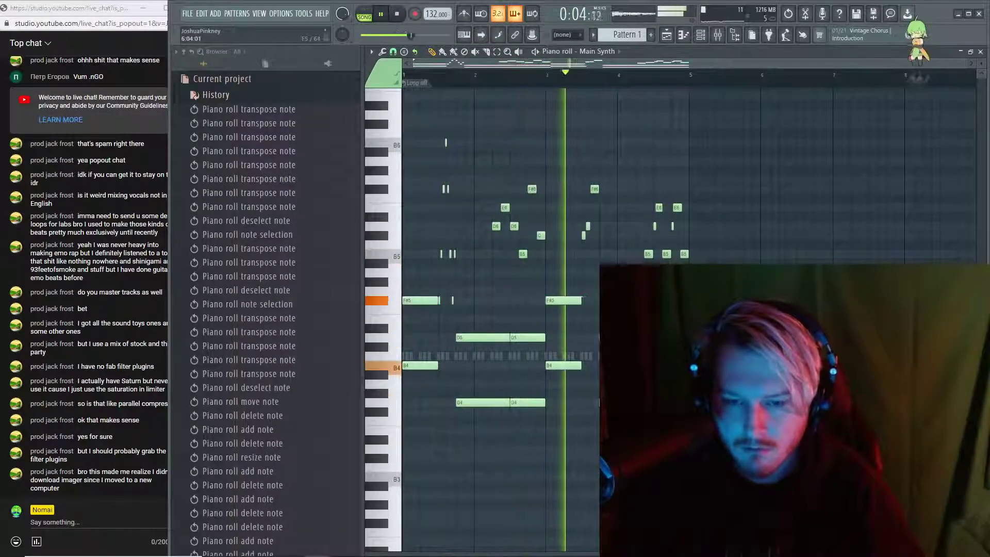
Copy the Main Synth notes into the MainLayer1 channel
key("F6")
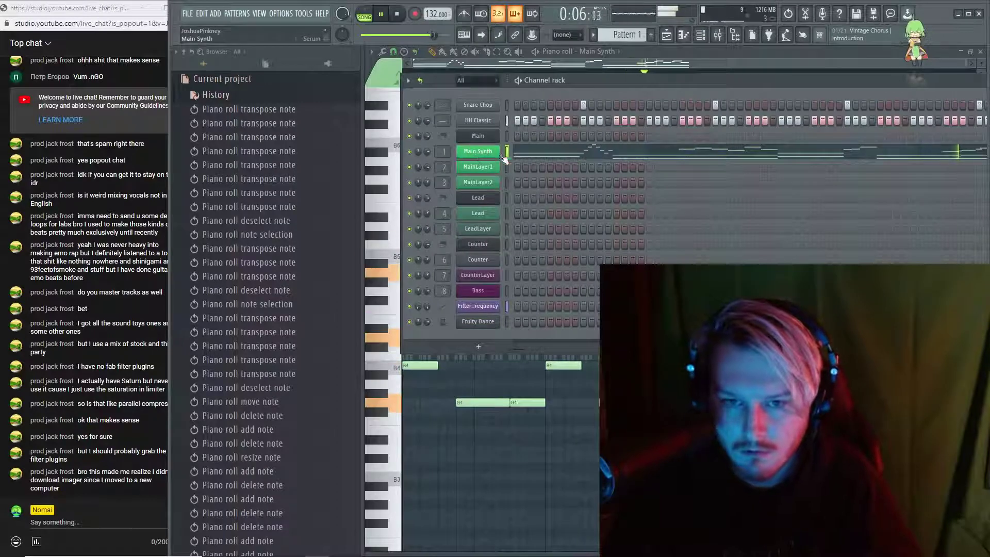
left_click(483, 169)
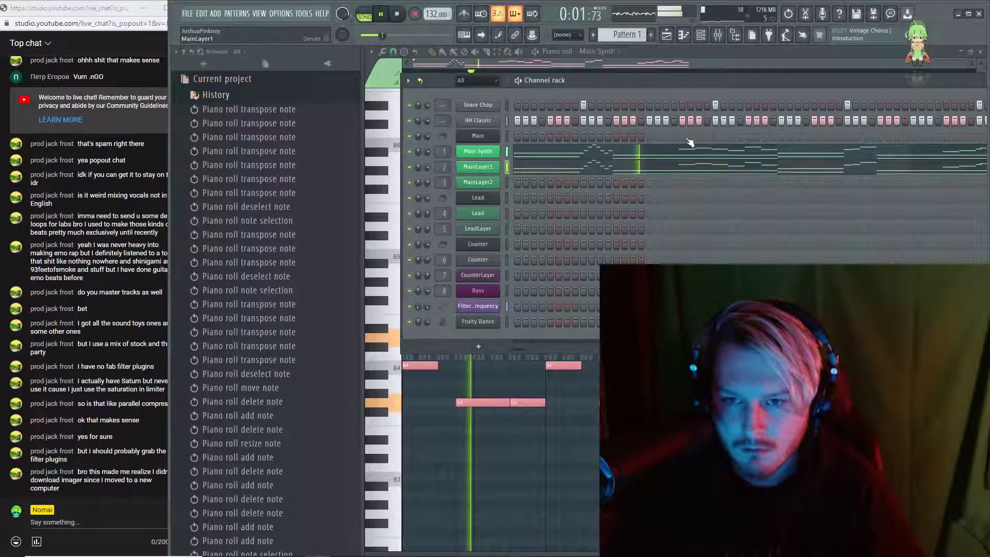
Browse the presets of MainLayer1's Serum and load the chord preset CH - Comet
left_click(478, 166)
left_click(790, 154)
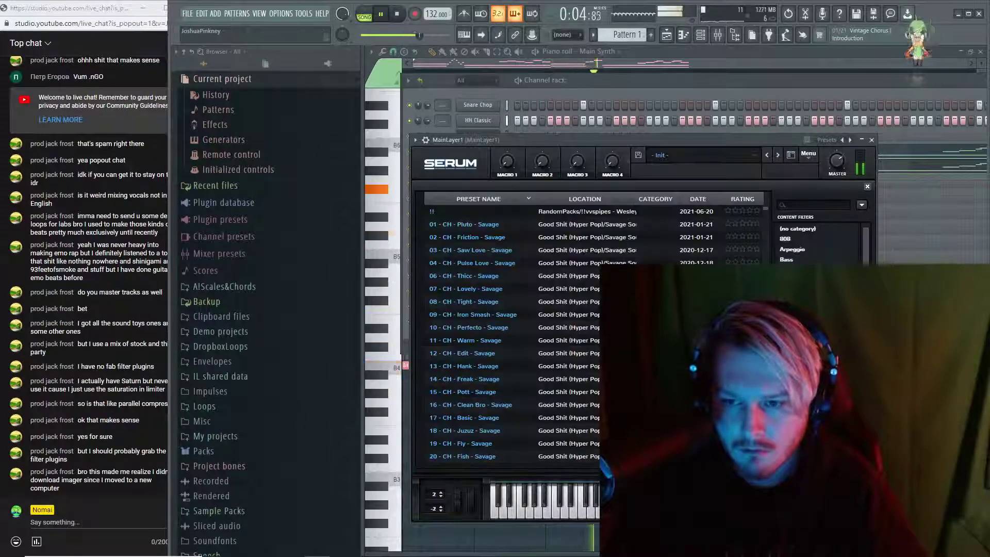
scroll(480, 353, "down", 5)
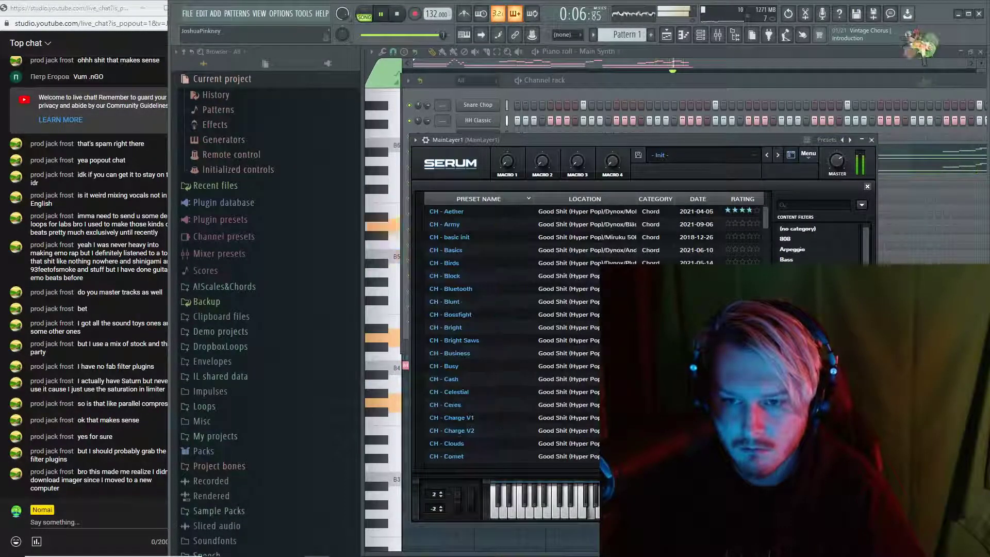
scroll(588, 395, "down", 3)
left_click(588, 395)
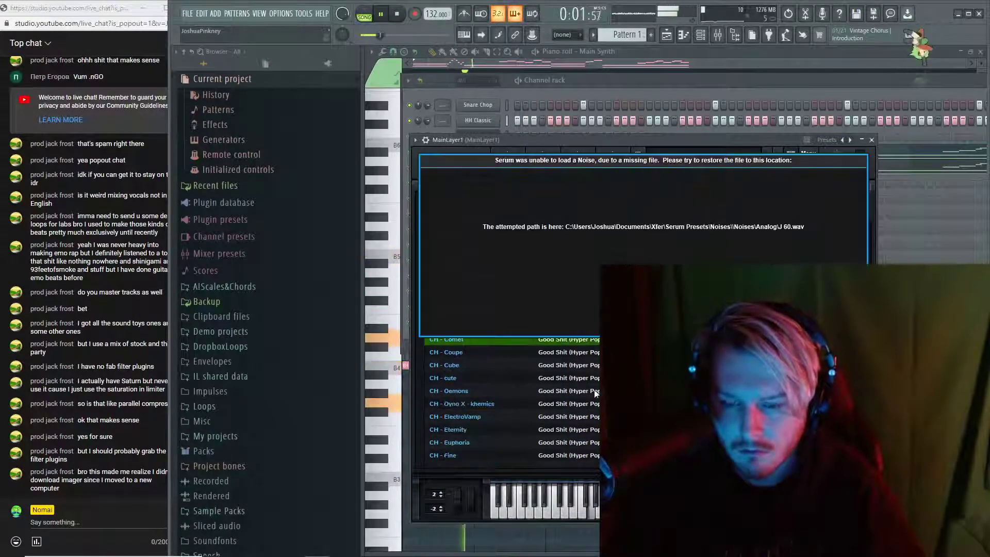
Audition more chord presets for MainLayer1's Serum, including CH - ElectroVamp, CH - Fireball and CH - Glitchy, and load CH - Mila
key("Return")
left_click(588, 392)
scroll(567, 392, "down", 1)
left_click(546, 369)
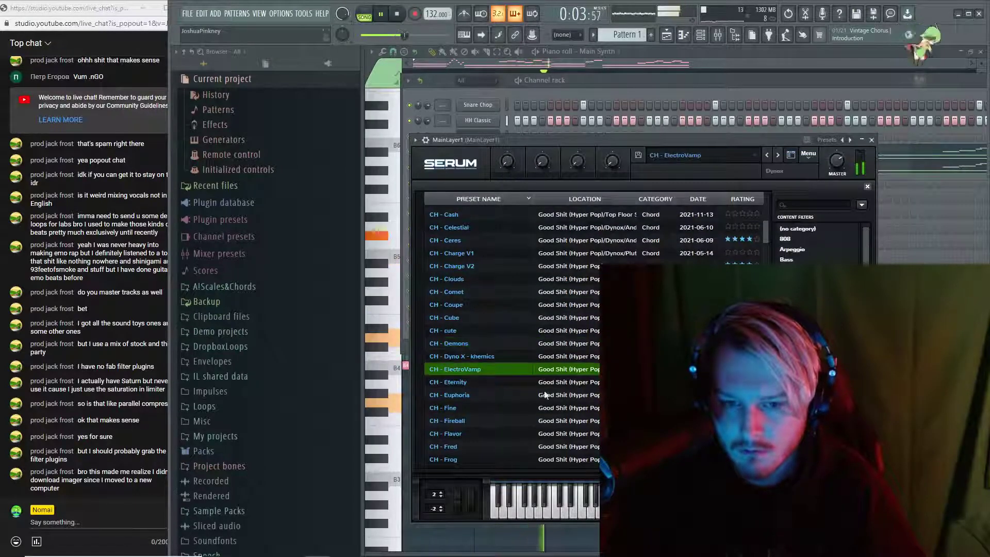
scroll(555, 403, "down", 5)
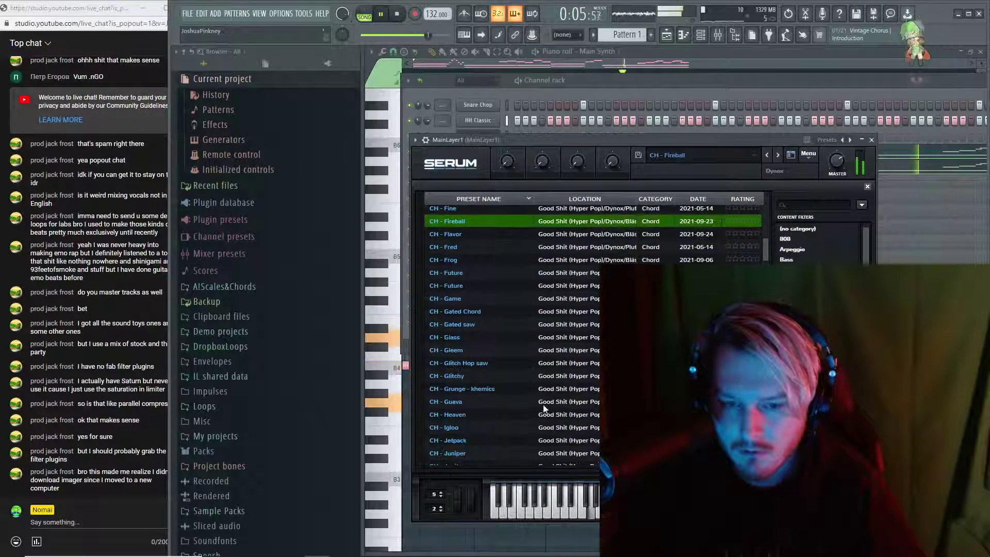
left_click(588, 324)
left_click(588, 375)
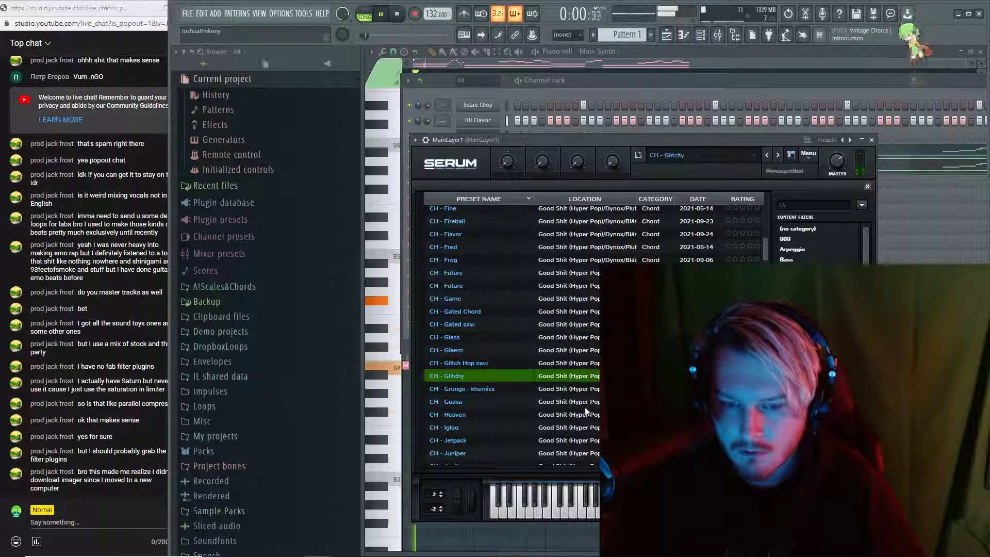
scroll(585, 410, "down", 2)
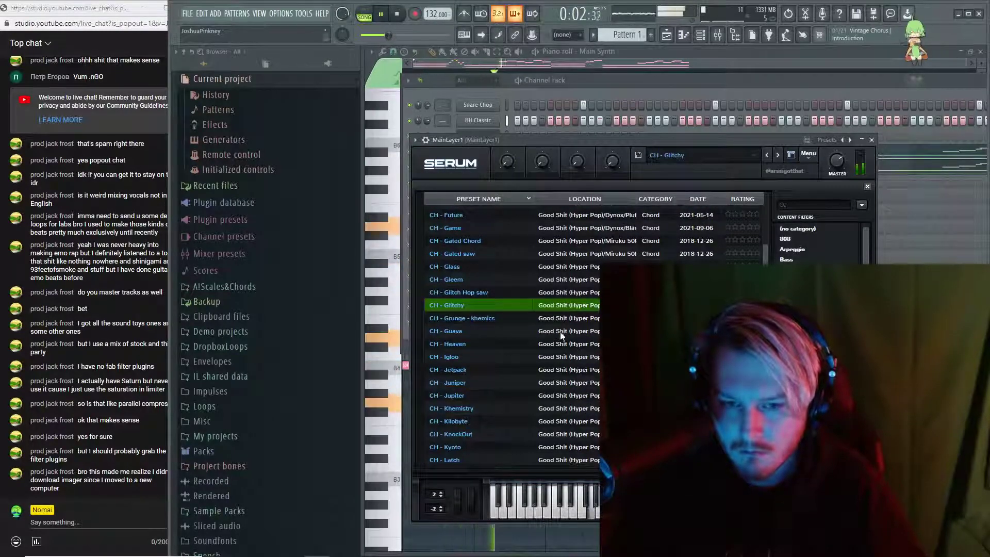
scroll(567, 370, "down", 4)
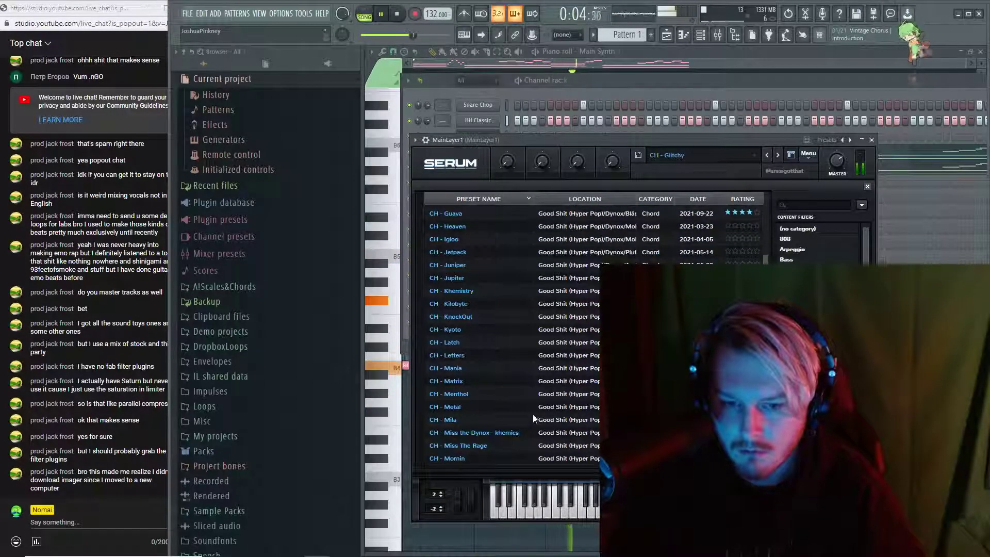
scroll(572, 413, "down", 3)
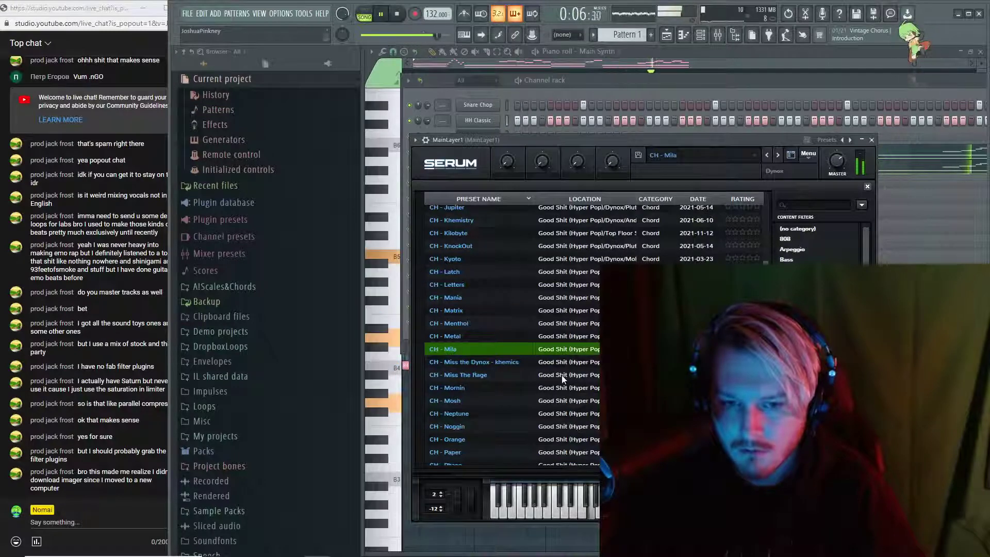
left_click(872, 140)
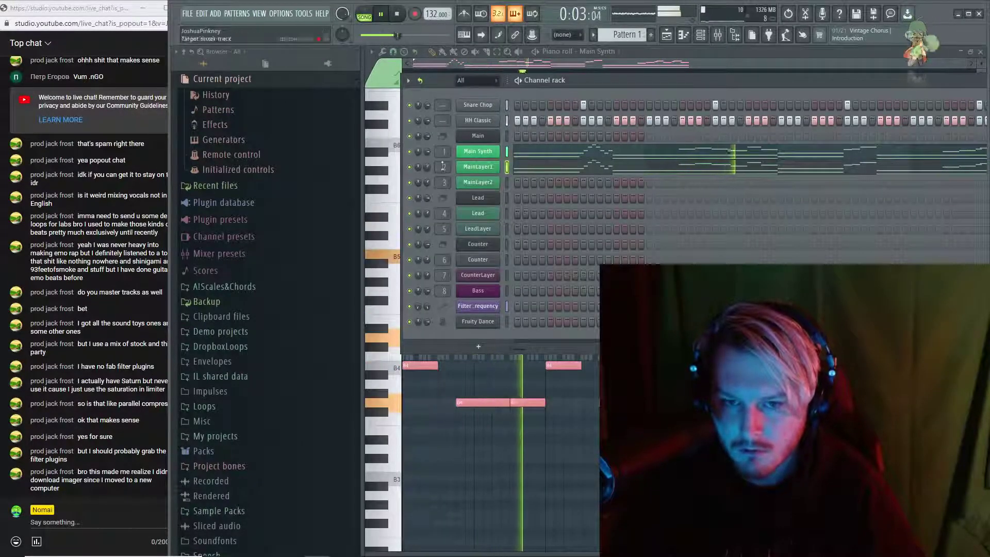
Isolate the Main Synth and MainLayer1 channels for listening, and raise the MainLayer1 notes by one octave
right_click(409, 167)
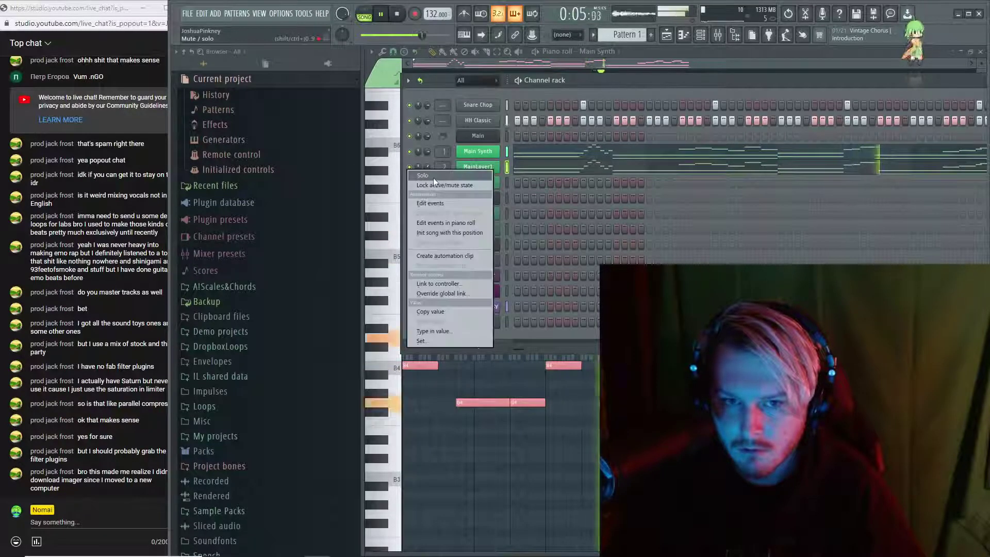
left_click(416, 157)
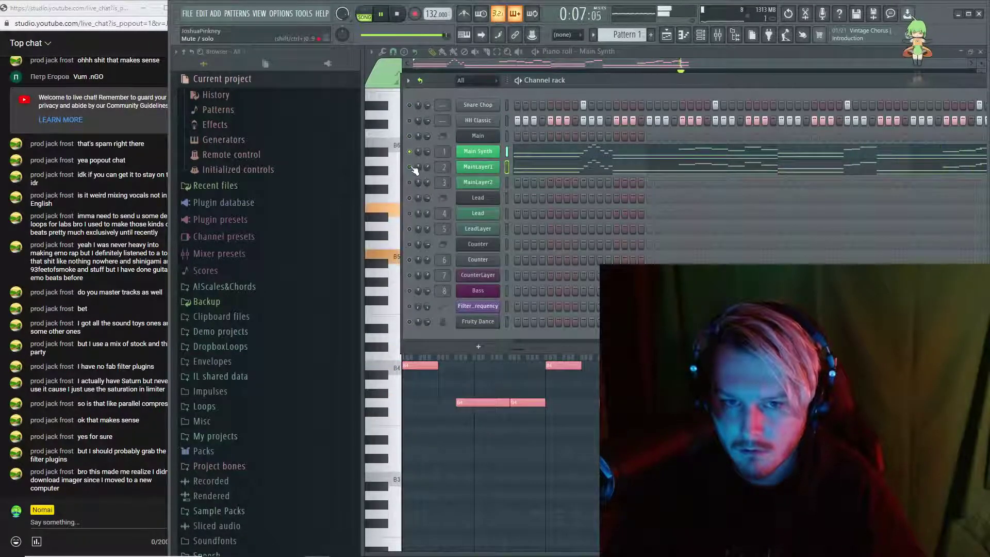
left_click(549, 167)
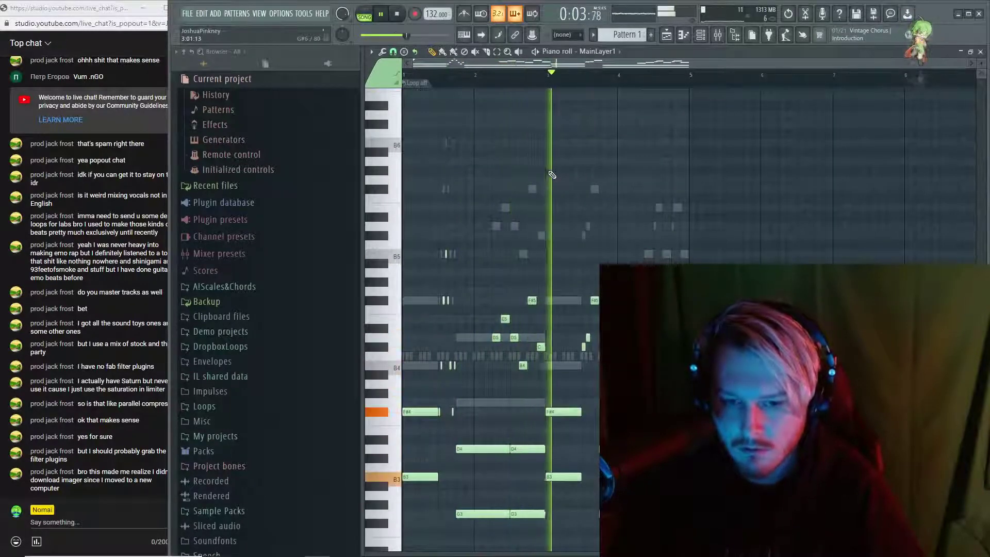
key("ctrl+Up")
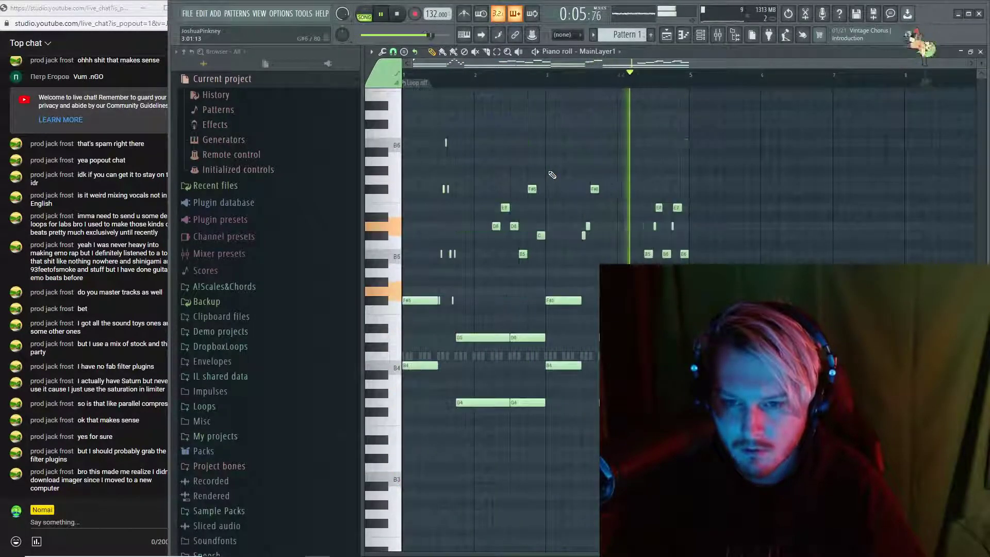
Reactivate all the muted channels in the channel rack
key("F6")
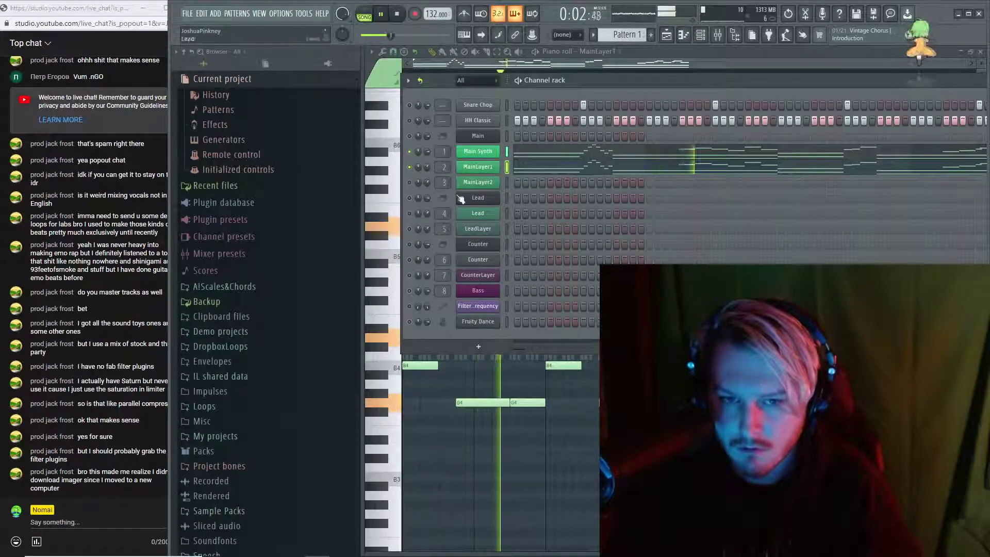
right_click(412, 185)
left_click(428, 193)
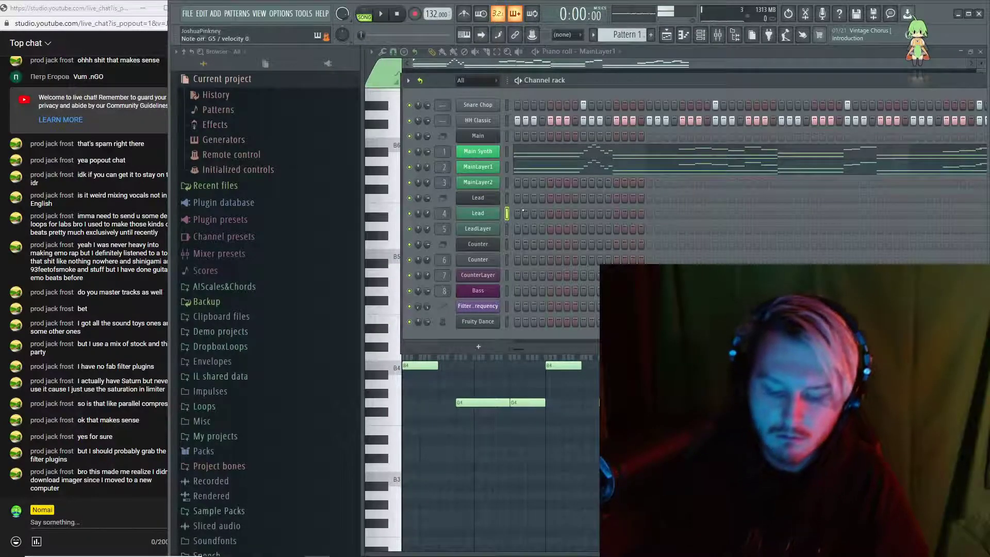
Record an A5, B5, F#5, E5 lead melody live into the Lead channel, discarding the first take, and open its notes
key("space")
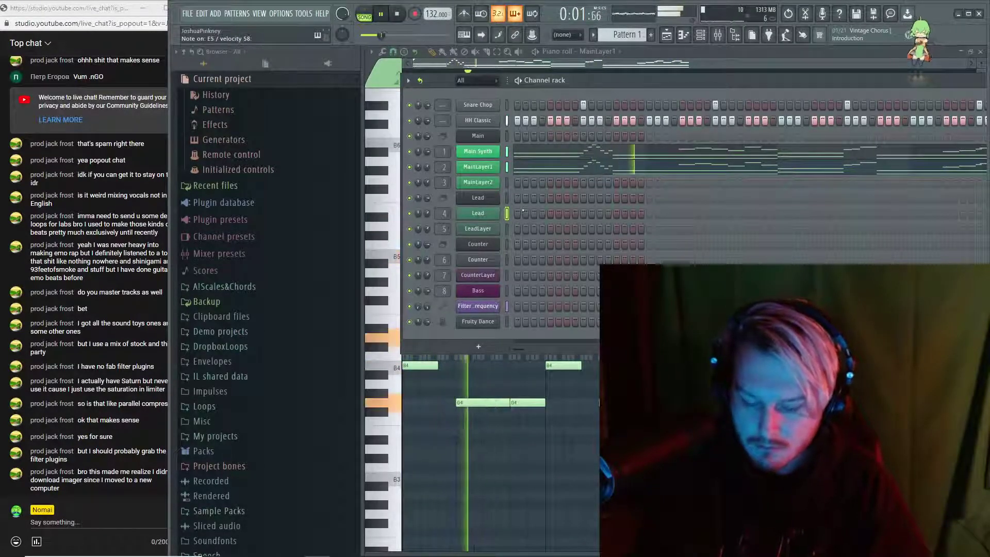
key("space")
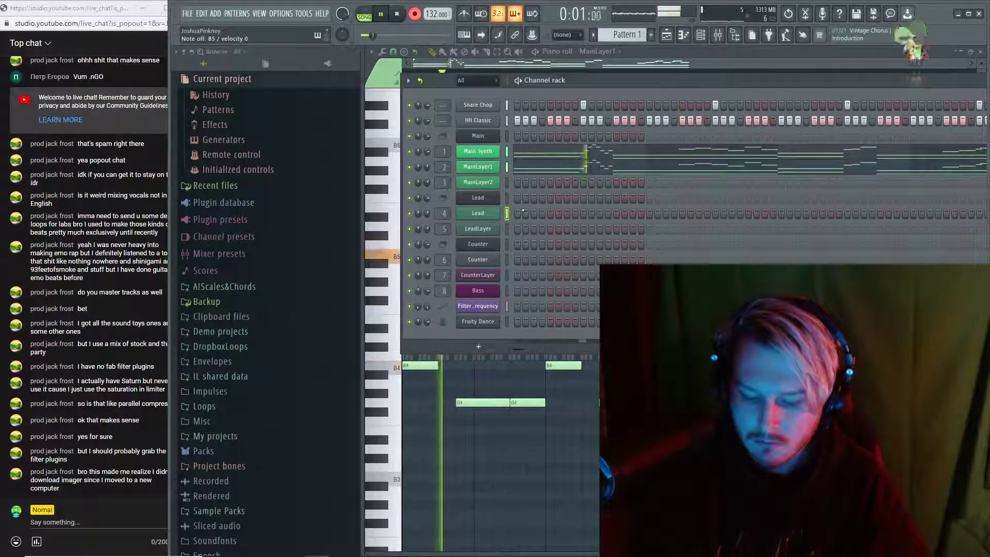
key("space")
key("ctrl+z")
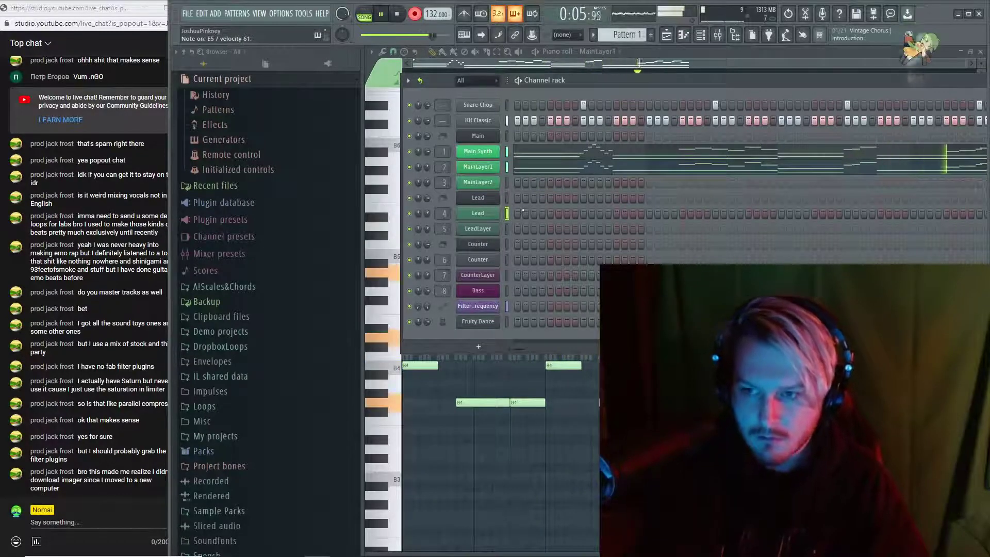
key("space")
left_click(518, 216)
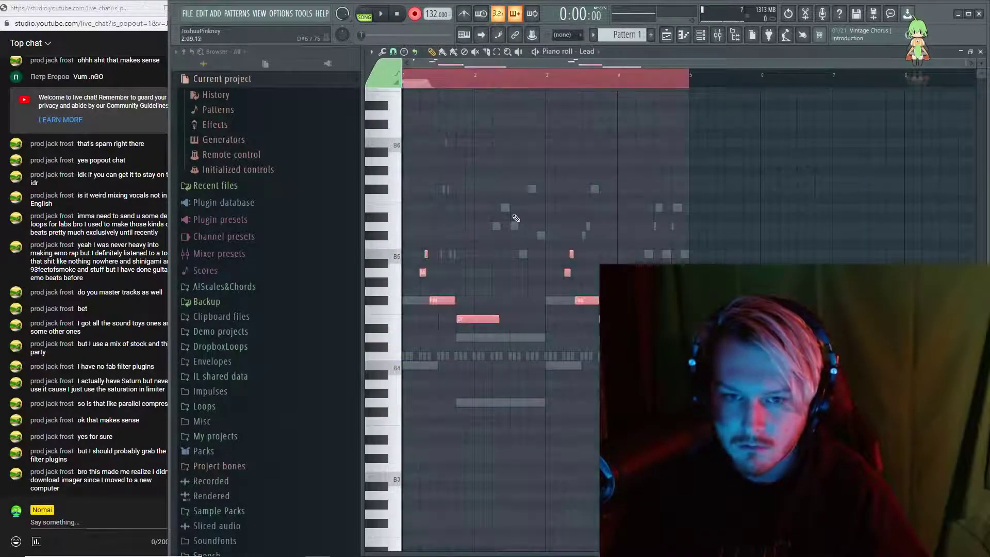
Turn off recording, and shorten the F#5 and E5 notes in the first phrase of the Lead melody
key("r")
key("space")
key("ctrl+d")
scroll(428, 250, "up", 4)
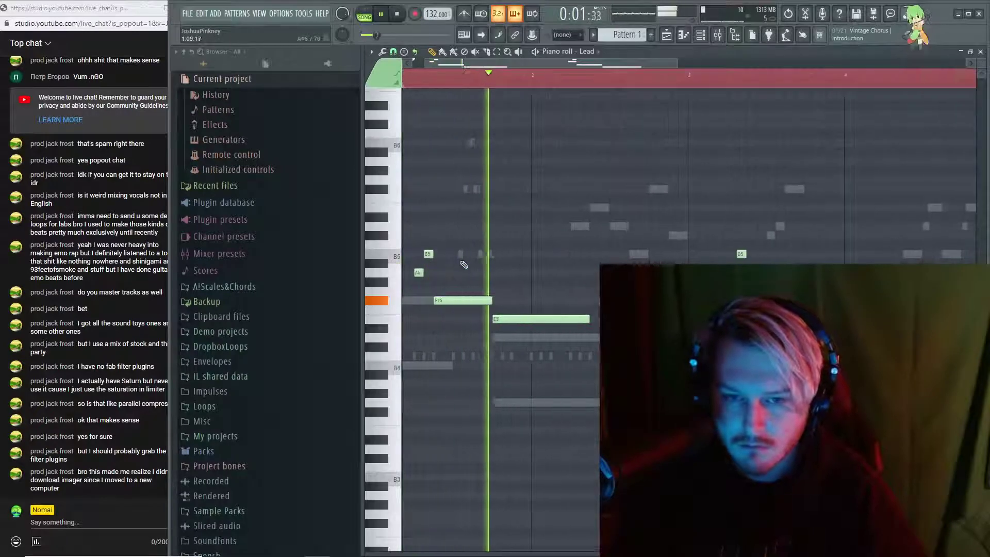
key("space")
key("c")
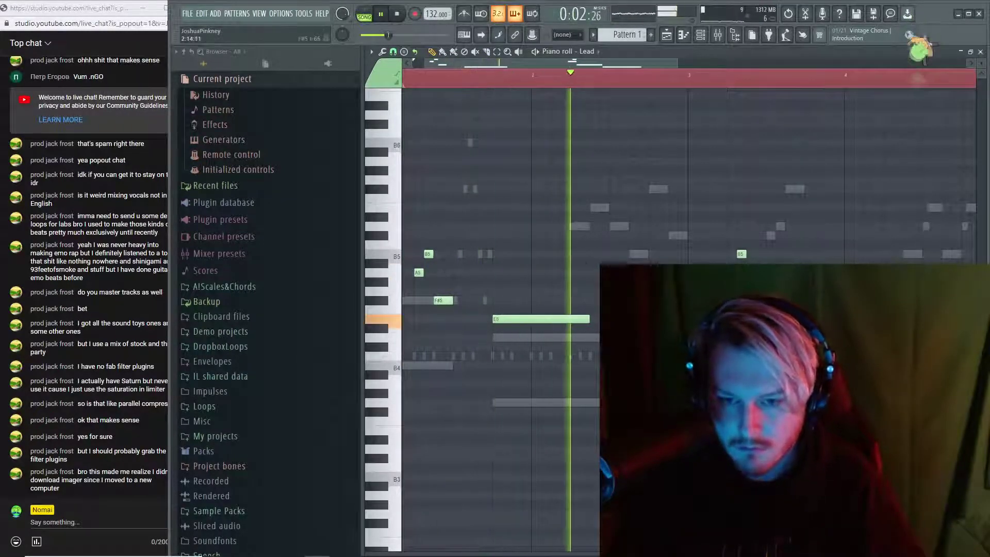
left_click_drag(594, 324, 571, 320)
key("space")
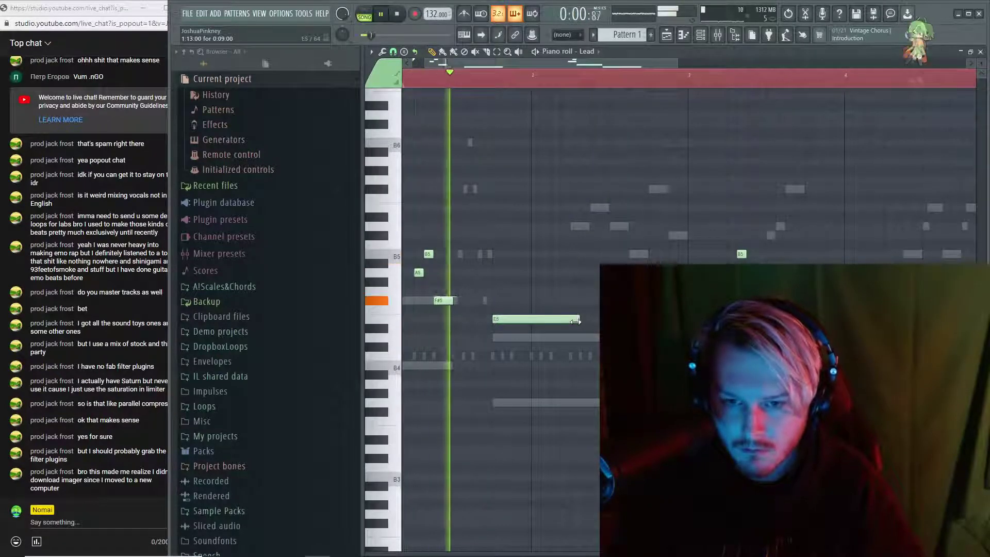
Replace the second Lead phrase in bars 3 and 4 with a copy of the first phrase from bars 1 and 2
scroll(581, 333, "down", 3)
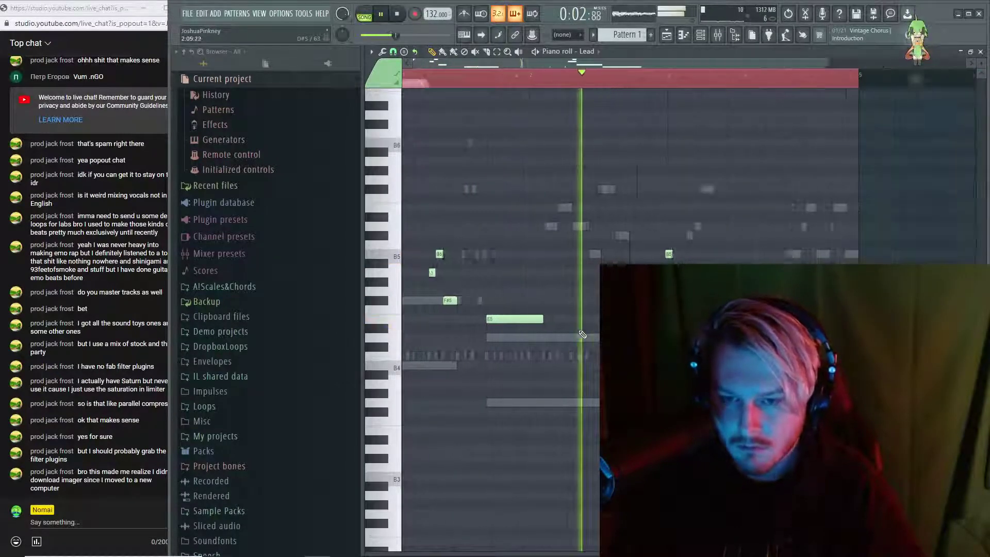
key("space")
left_click_drag(729, 212, 577, 374)
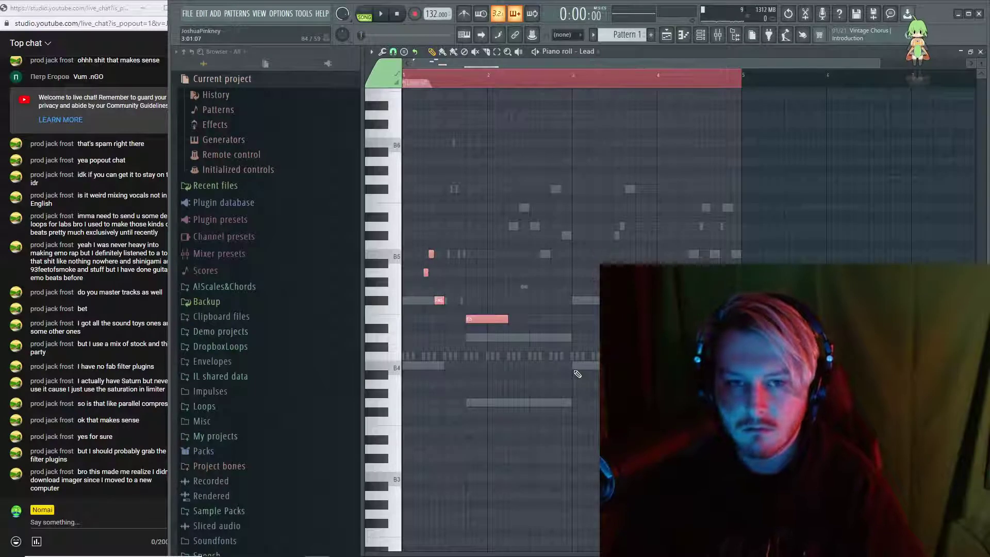
left_click_drag(673, 115, 575, 178)
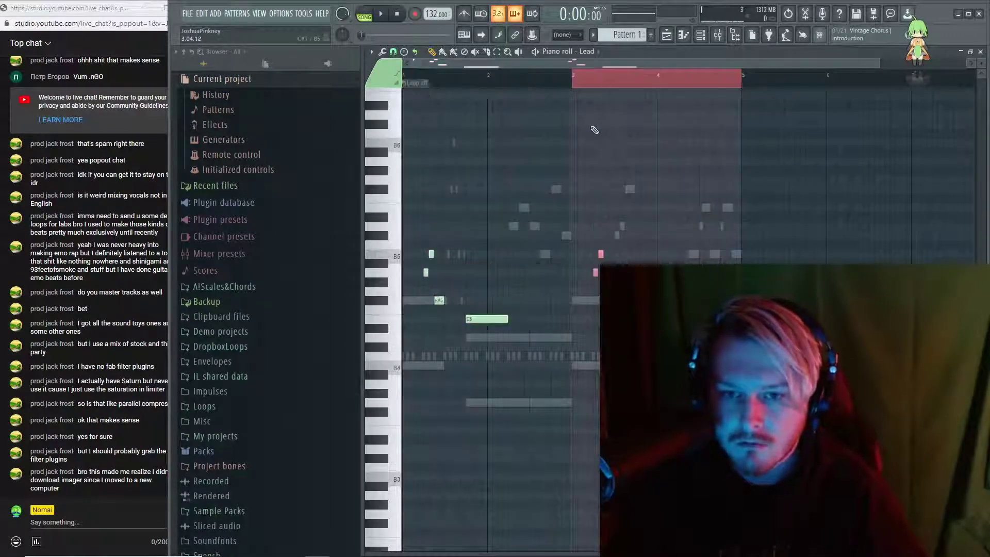
key("space")
Open the Serum preset browser on the Lead channel and sort the presets by rating, highest first
key("F6")
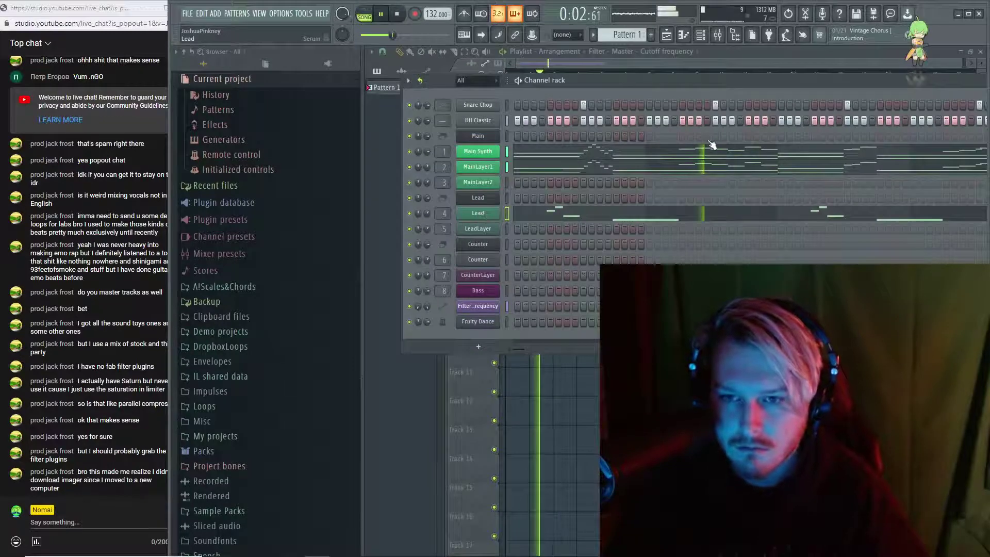
left_click(845, 209)
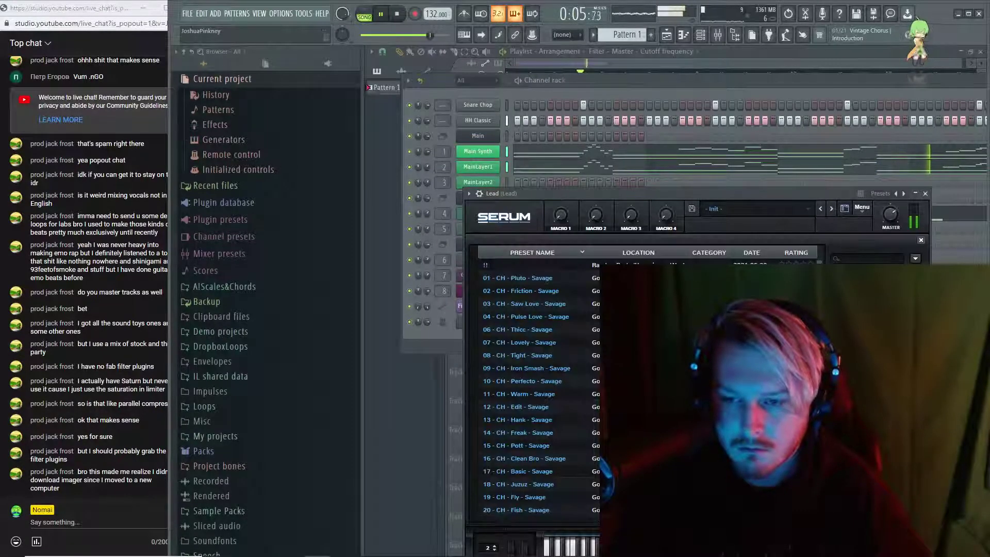
left_click(797, 253)
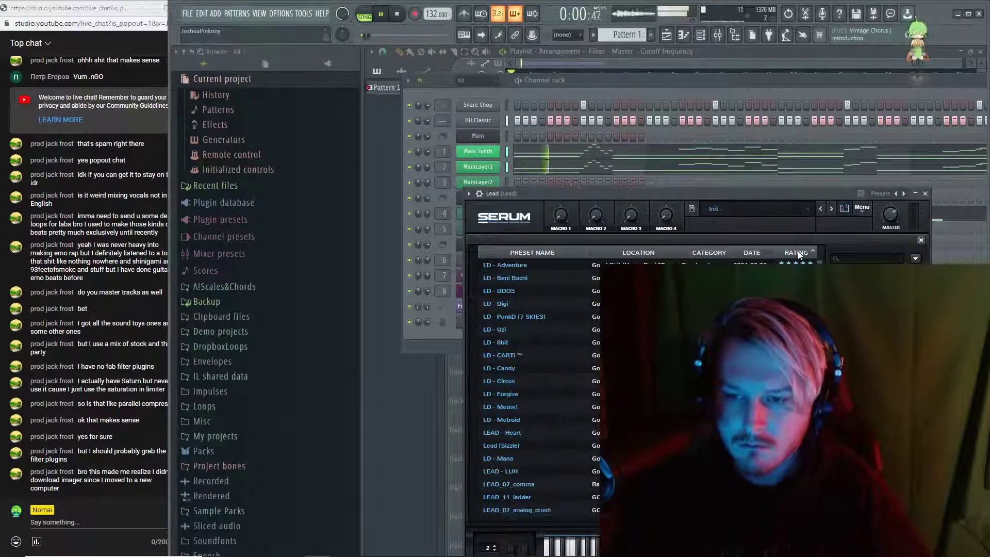
Audition lead presets including LD - Beni Bachi, LD - Uzi, LD - Mana and LEAD - LUH on the Lead channel, and load LD - Metroid
left_click(496, 304)
left_click(505, 278)
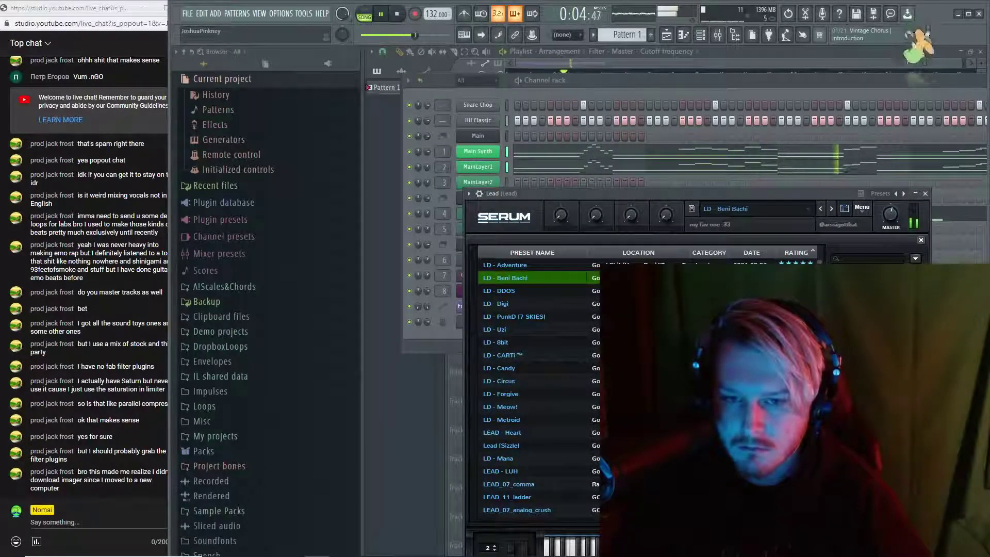
left_click(496, 343)
left_click(494, 329)
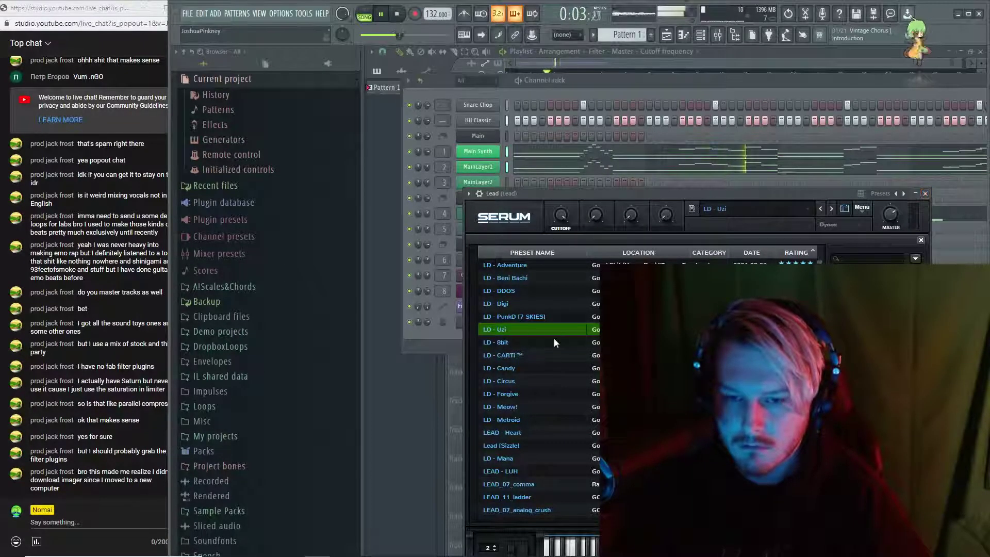
left_click(541, 459)
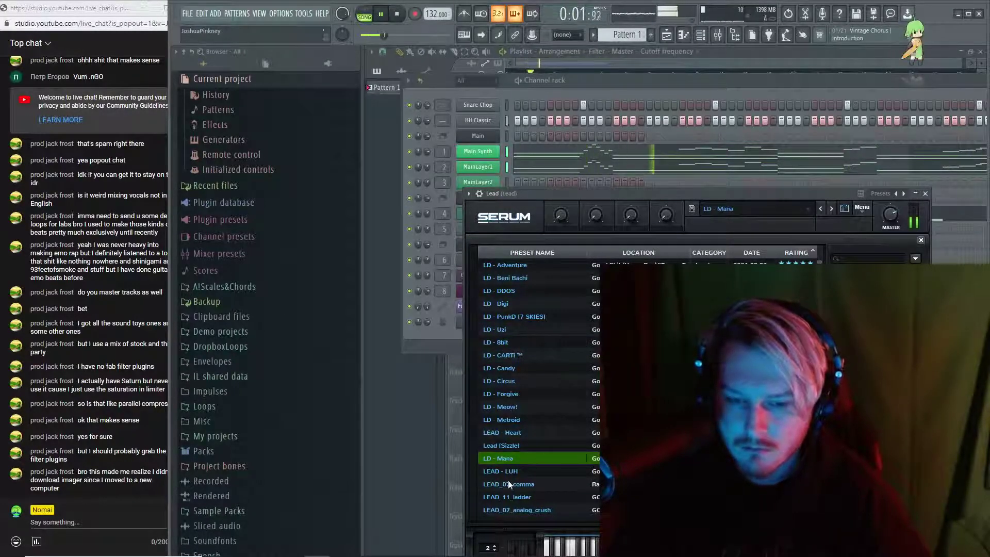
key("Down")
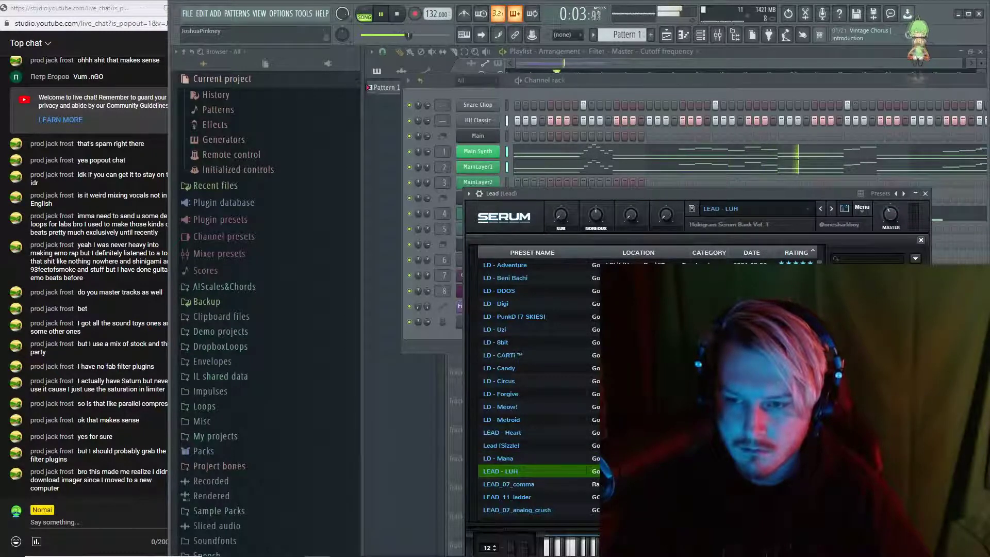
left_click(504, 423)
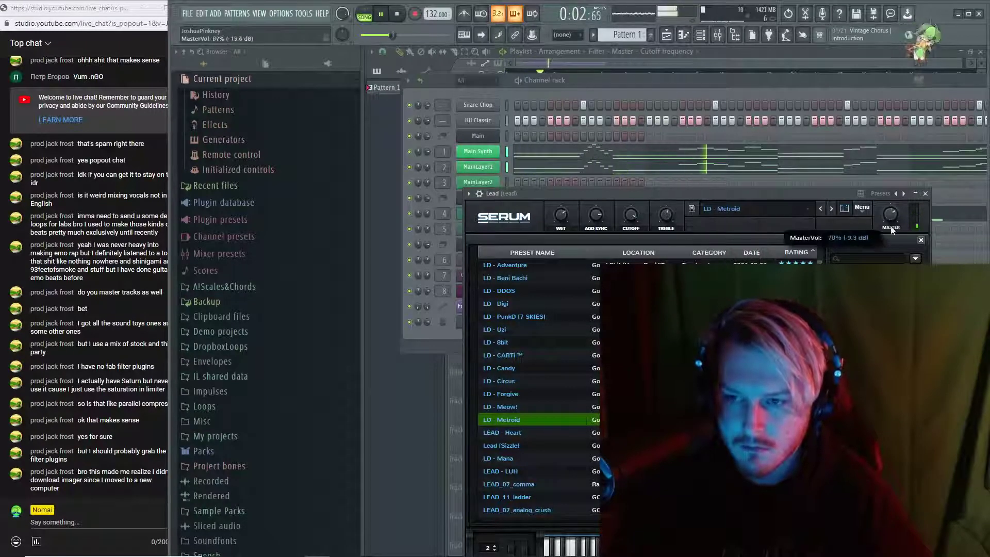
left_click(925, 193)
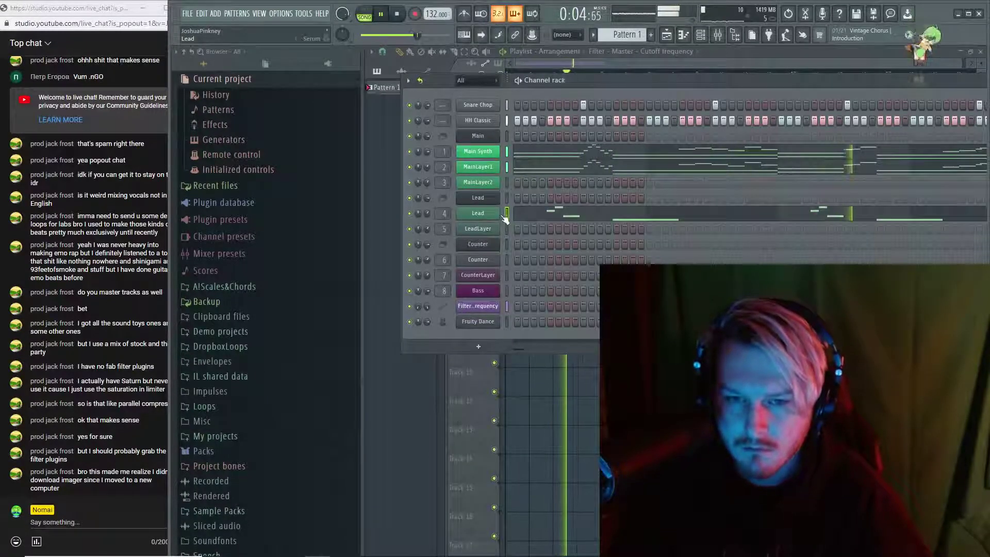
Move the Lead synth channel below the LeadLayer channel and rename it LeadLayer
key("alt+Down")
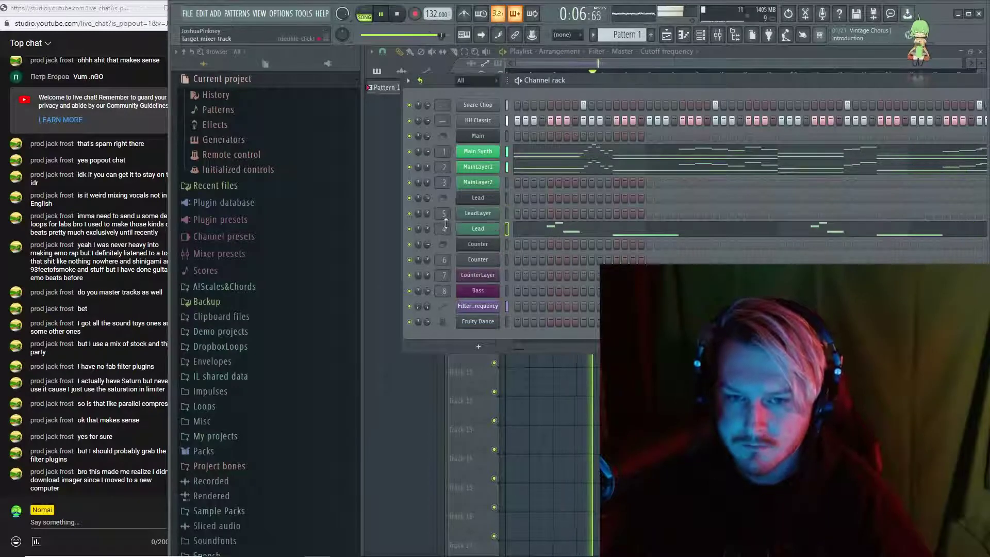
key("F2")
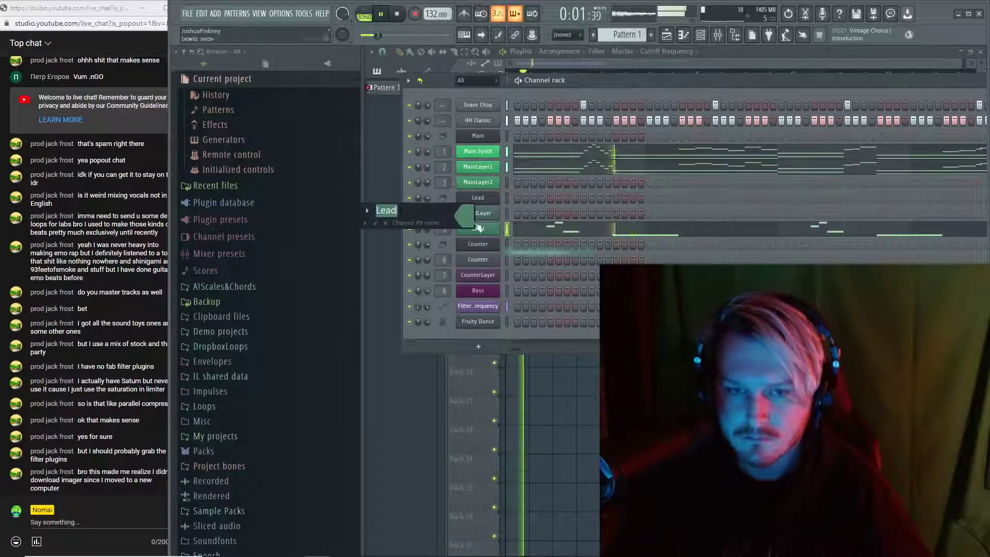
type("LeadLayer")
key("Return")
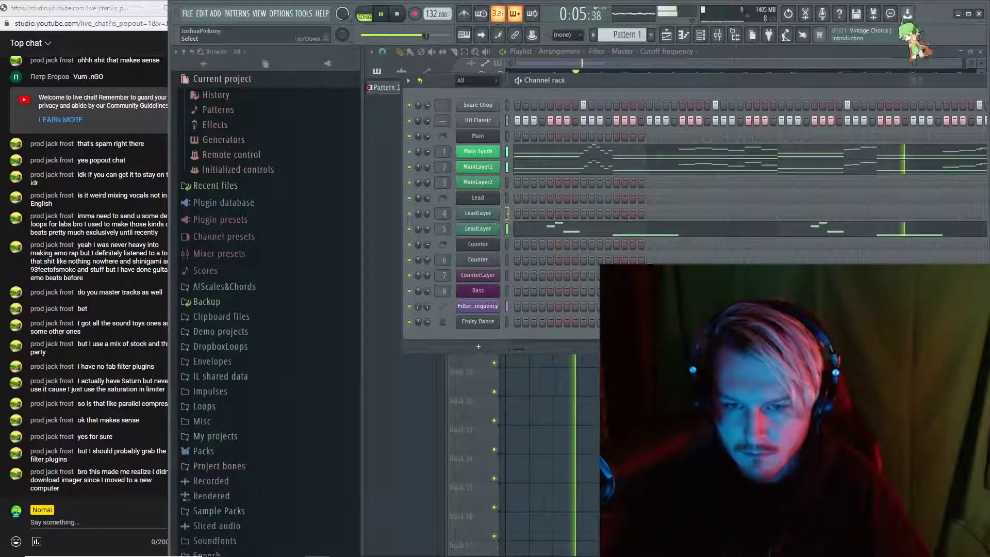
Rename the upper LeadLayer channel on mixer track 4 as Lead
left_click(477, 215)
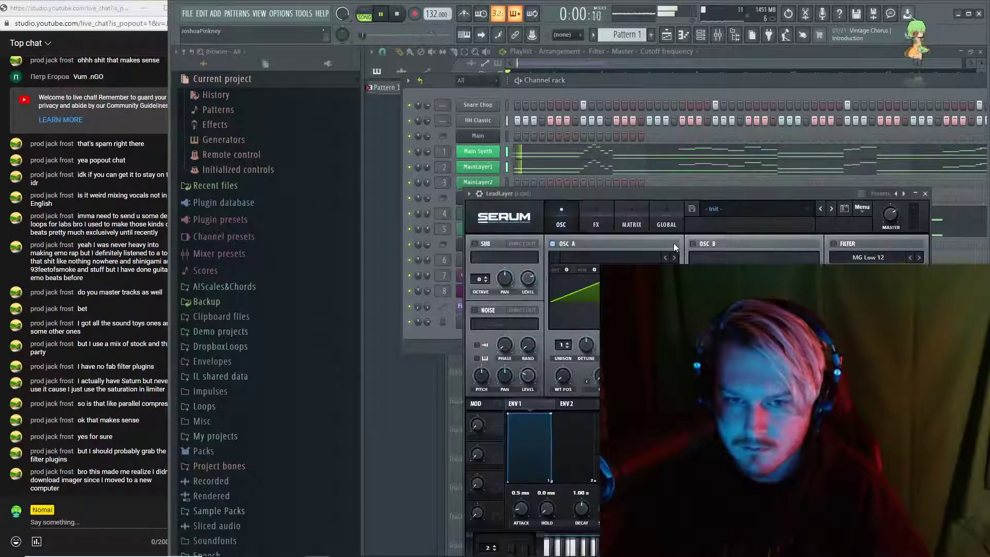
left_click(494, 215)
key("F2")
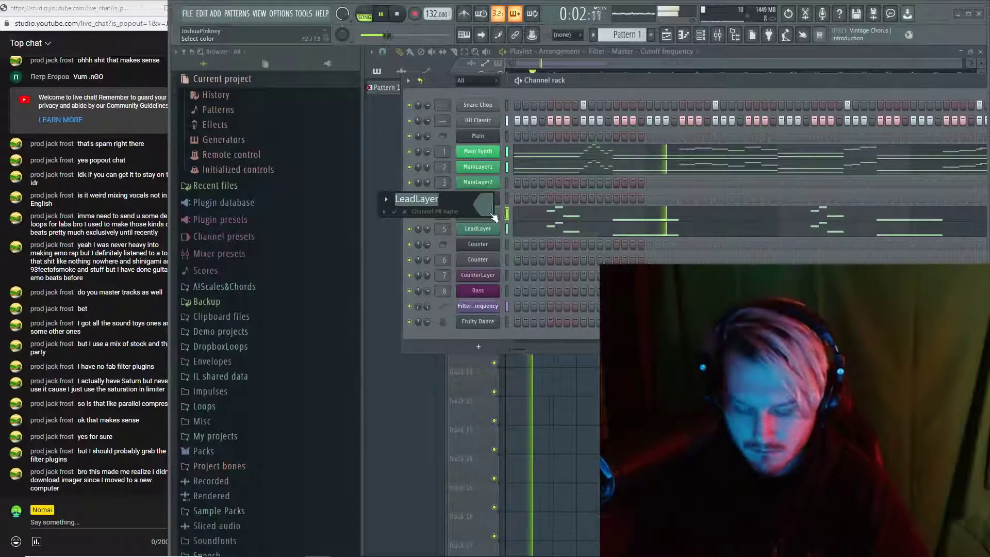
type("Lead")
key("Return")
Open the Serum preset browser on the Lead channel and audition LD - Adventure and LD - Beep
left_click(493, 216)
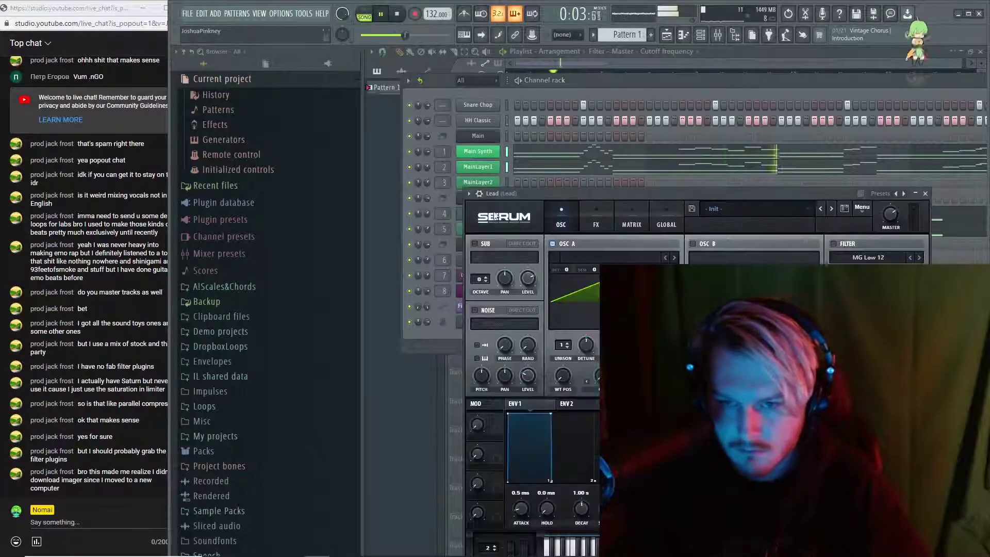
left_click(845, 210)
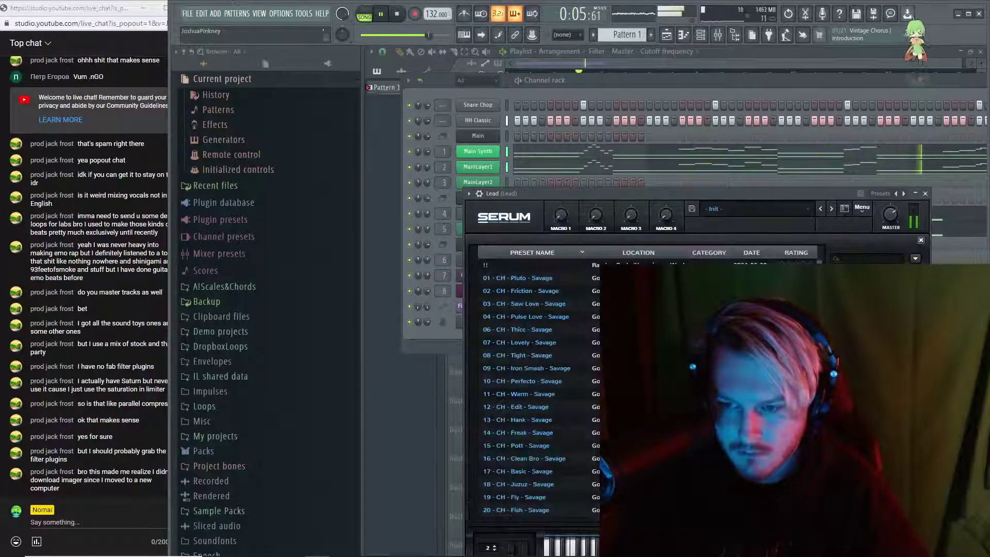
scroll(536, 386, "down", 10)
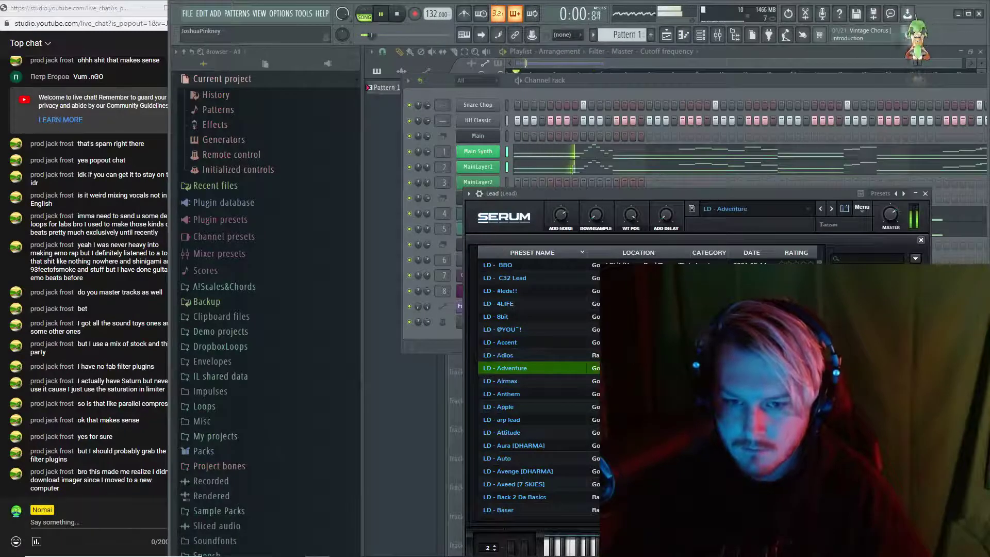
scroll(537, 387, "down", 3)
left_click(524, 458)
scroll(549, 400, "up", 3)
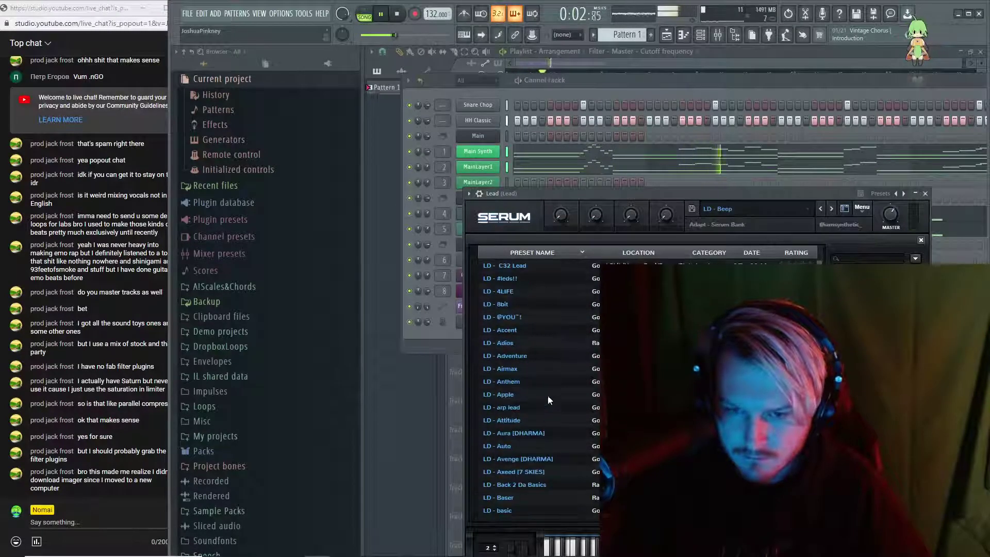
Sort the Lead presets by rating and audition LD - PunkD [7 SKIES], LD - DDOS and LD - Beni Bachi
left_click(790, 255)
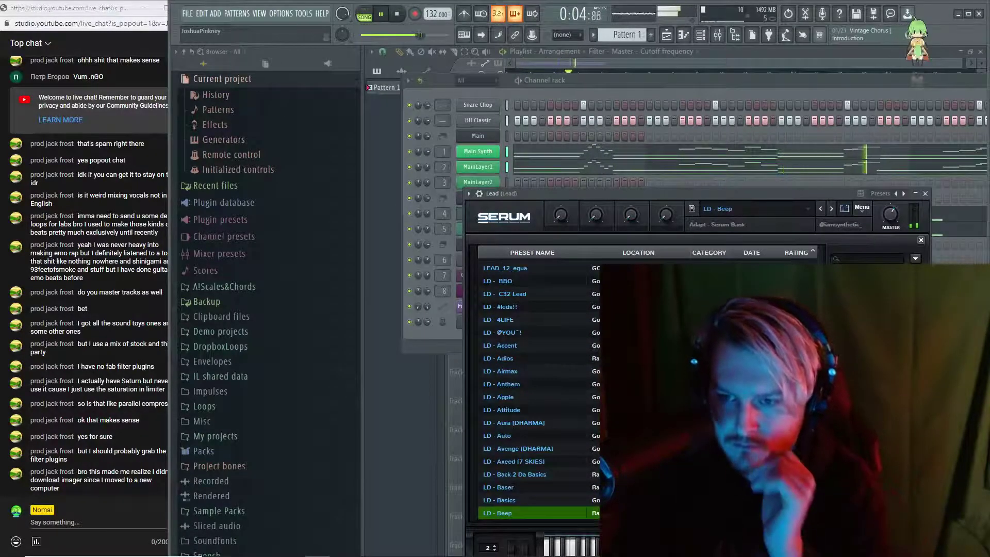
scroll(576, 323, "down", 8)
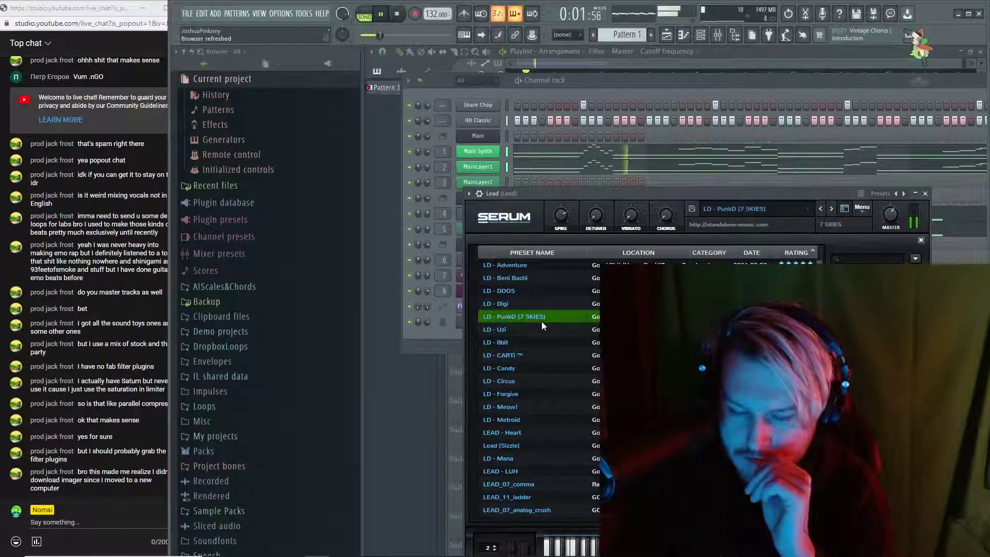
left_click(575, 284)
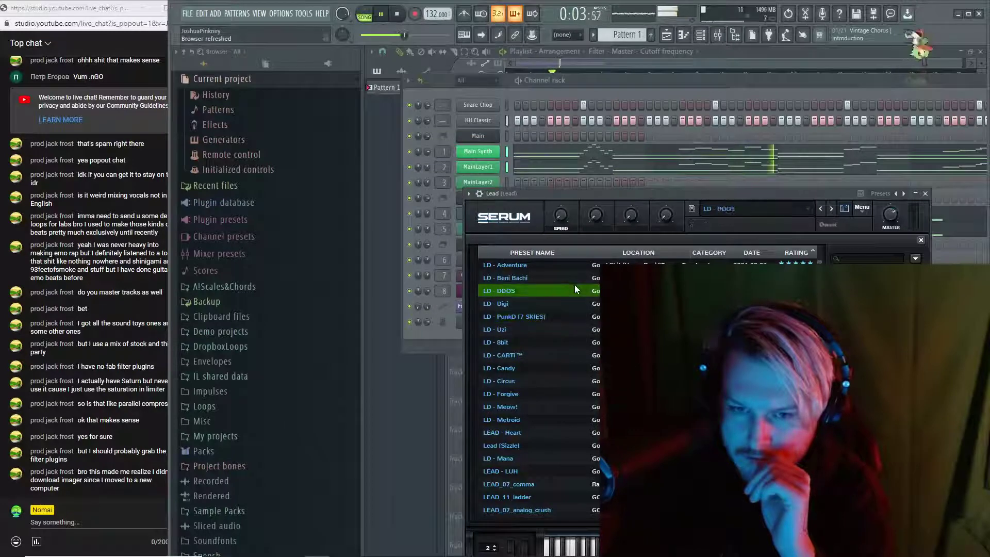
left_click(574, 280)
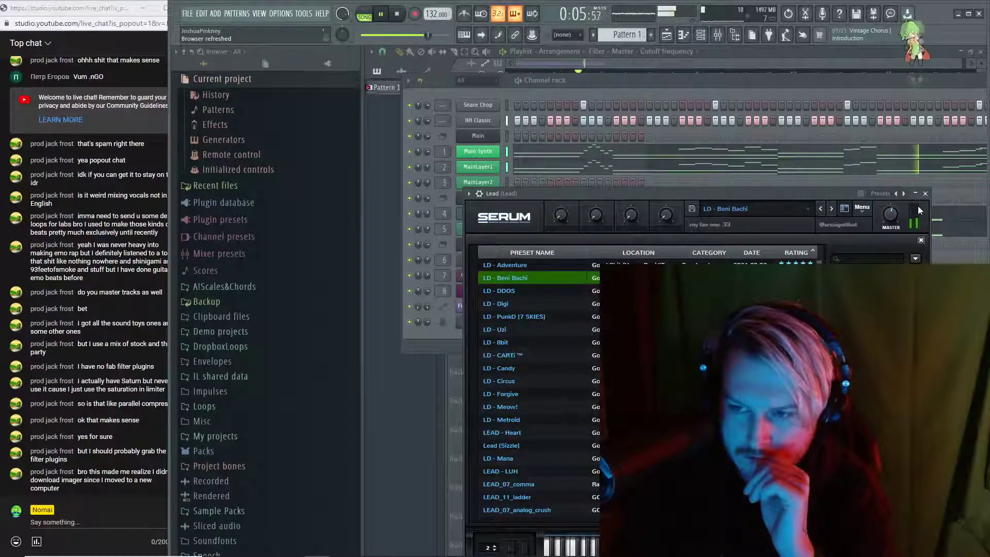
Restore the rating sort, audition LD - Circus and LD - Metroid on the Lead channel, and check LeadLayer's loaded preset
left_click(638, 252)
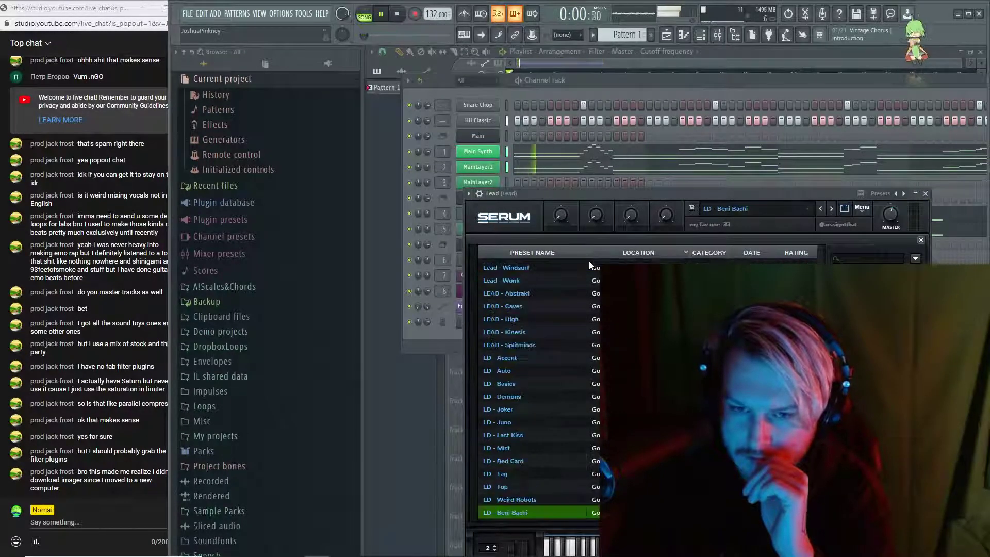
left_click(788, 252)
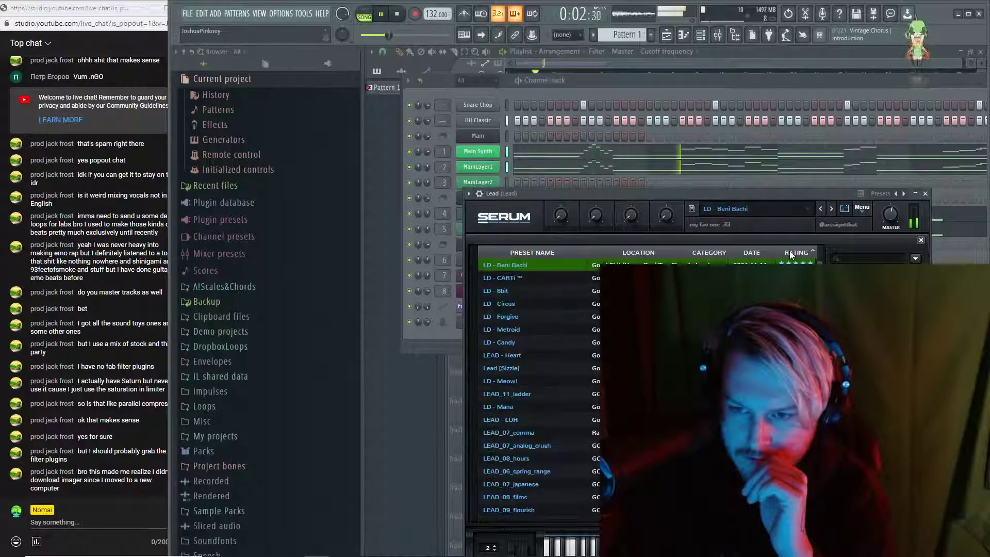
left_click(567, 302)
left_click(565, 331)
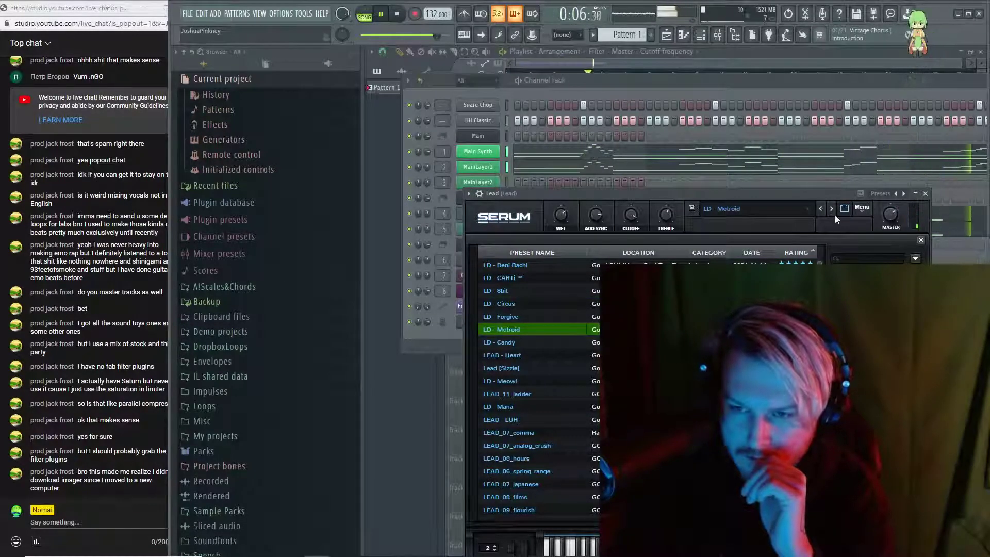
left_click(926, 193)
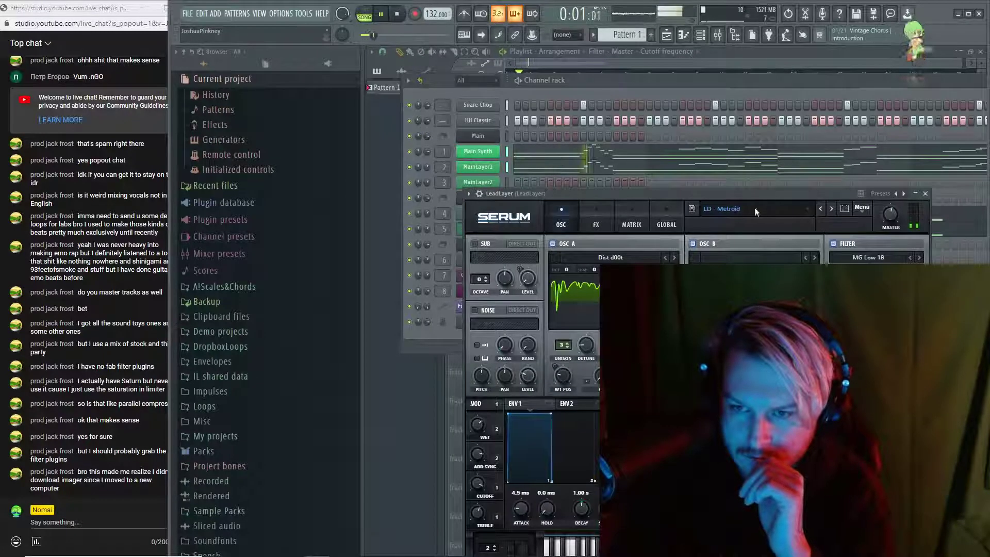
left_click(925, 194)
Reopen the Lead channel's Serum preset browser and audition ld - melrose, LD - Knockout and LD - Immortal
left_click(488, 212)
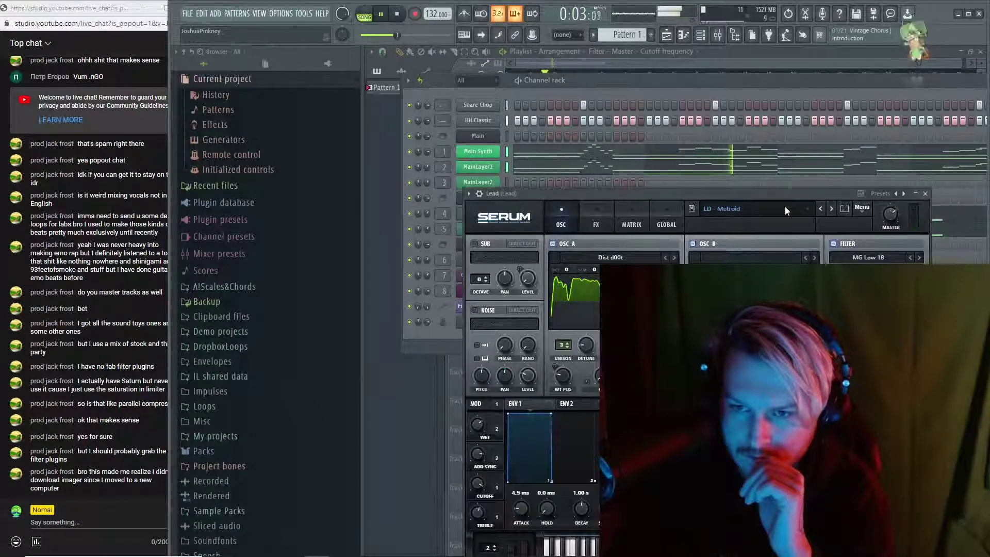
left_click(839, 208)
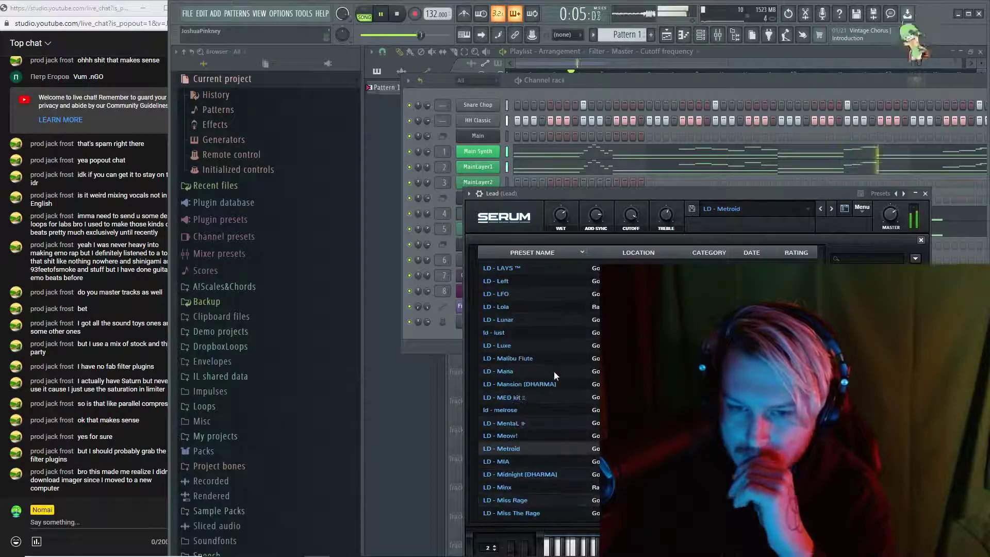
left_click(554, 409)
scroll(558, 396, "up", 3)
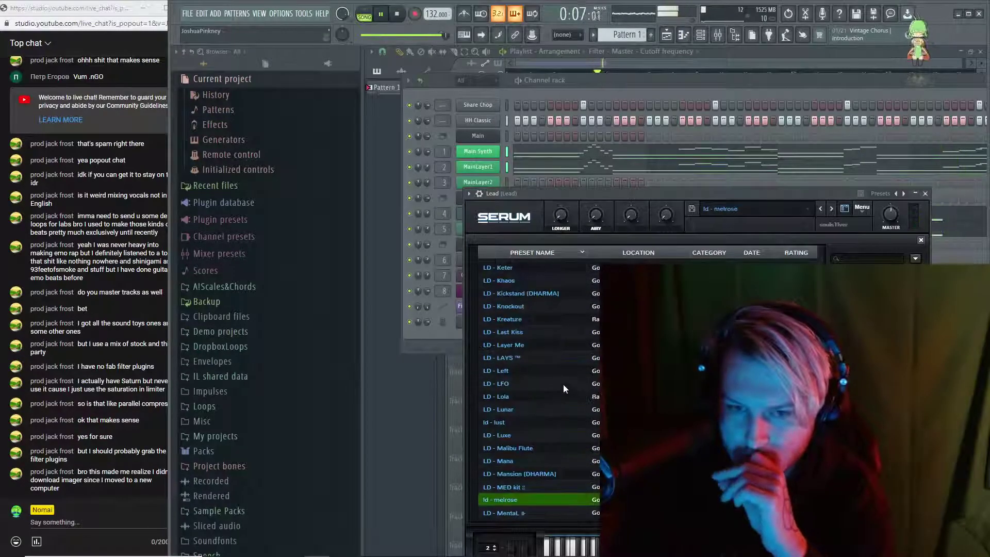
left_click(539, 311)
left_click(539, 309)
scroll(567, 315, "up", 3)
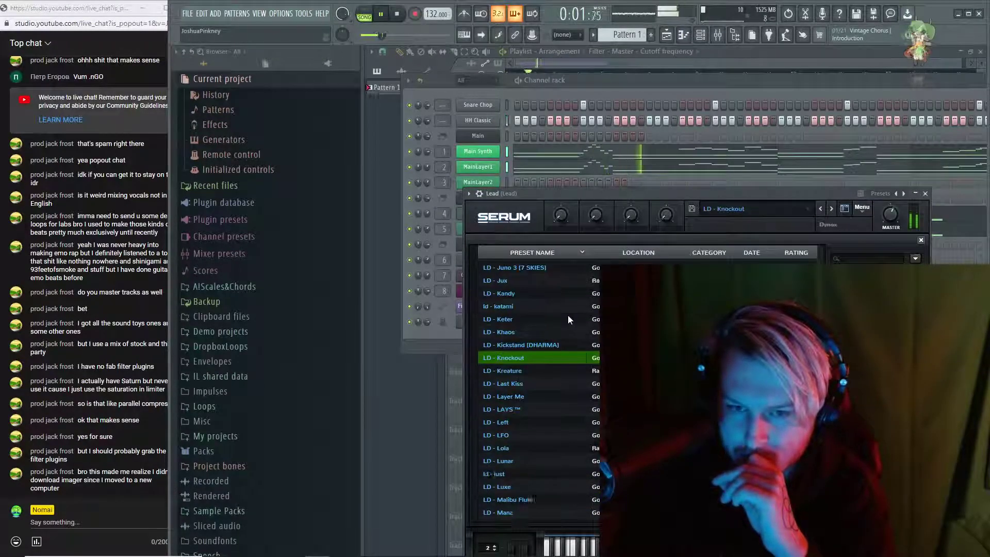
scroll(541, 337, "up", 5)
left_click(545, 332)
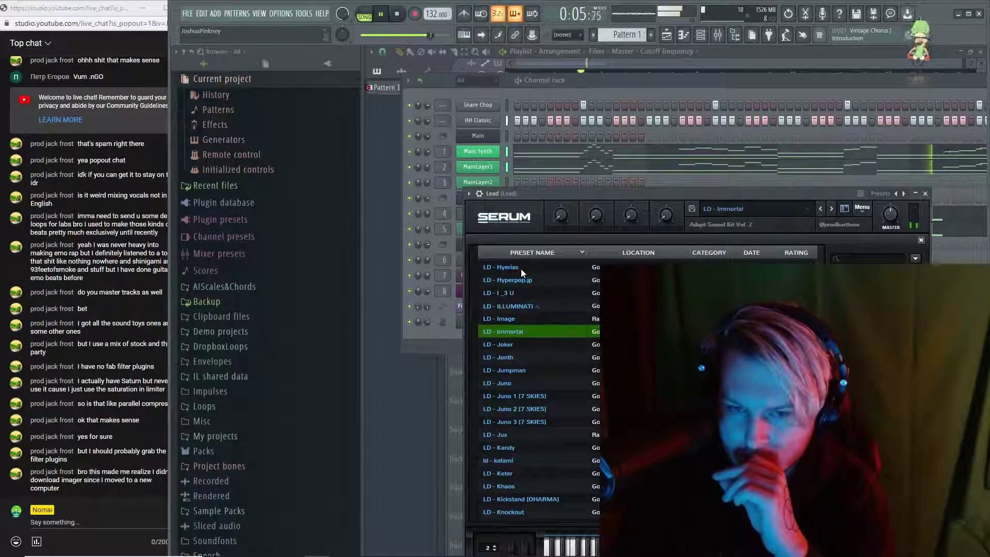
right_click(415, 210)
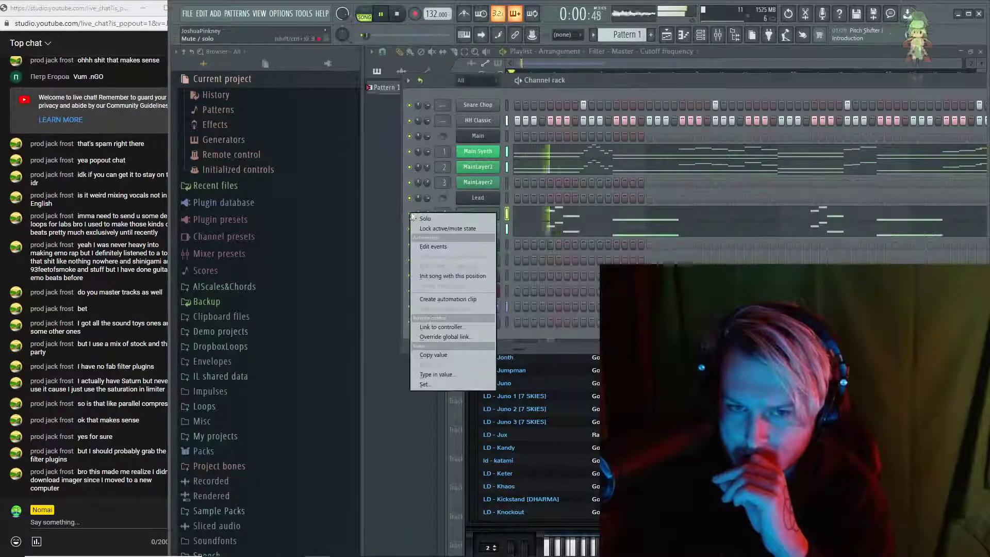
left_click(478, 219)
left_click(478, 213)
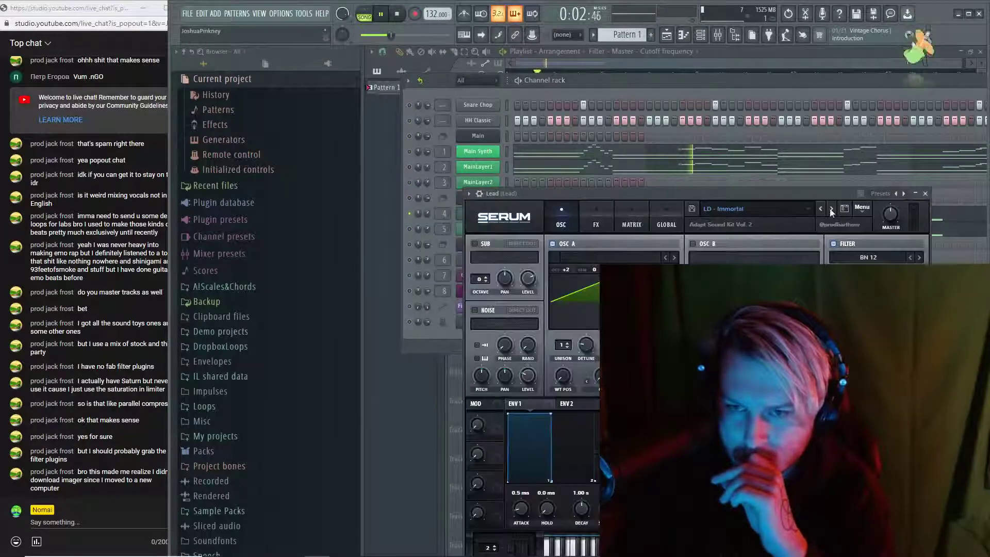
left_click(846, 208)
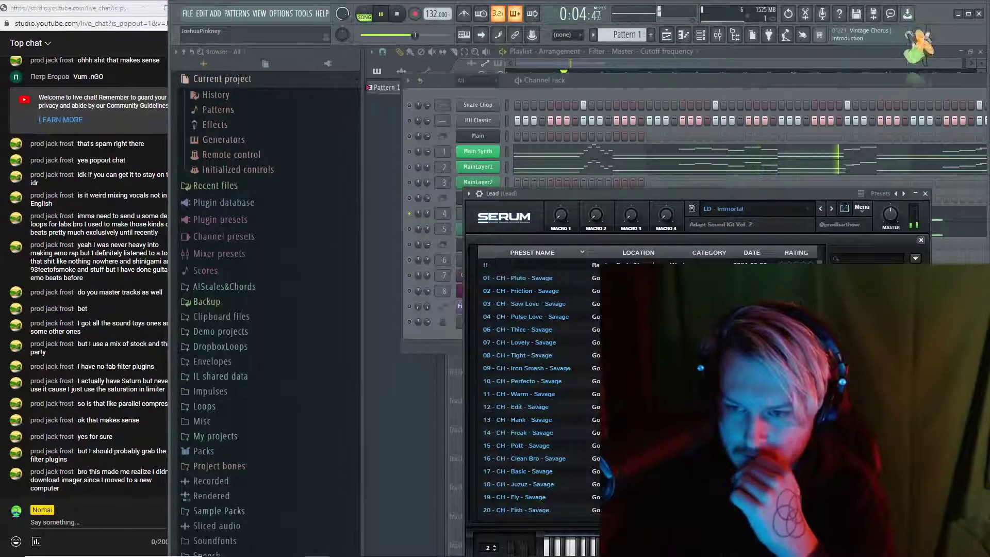
scroll(536, 386, "down", 10)
left_click(557, 329)
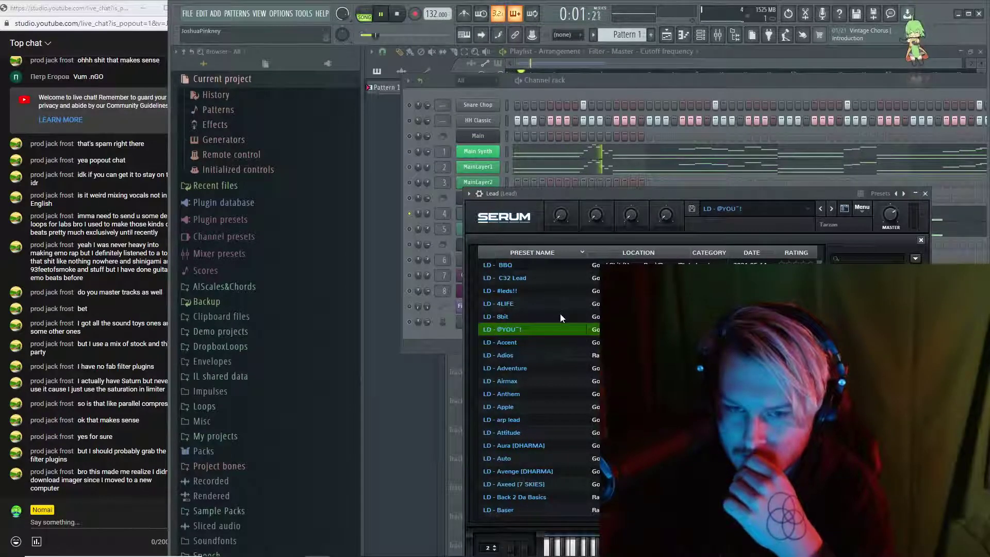
Unmute LeadLayer alongside the soloed Lead and change its Serum effects filter type to Low 18
left_click(418, 229)
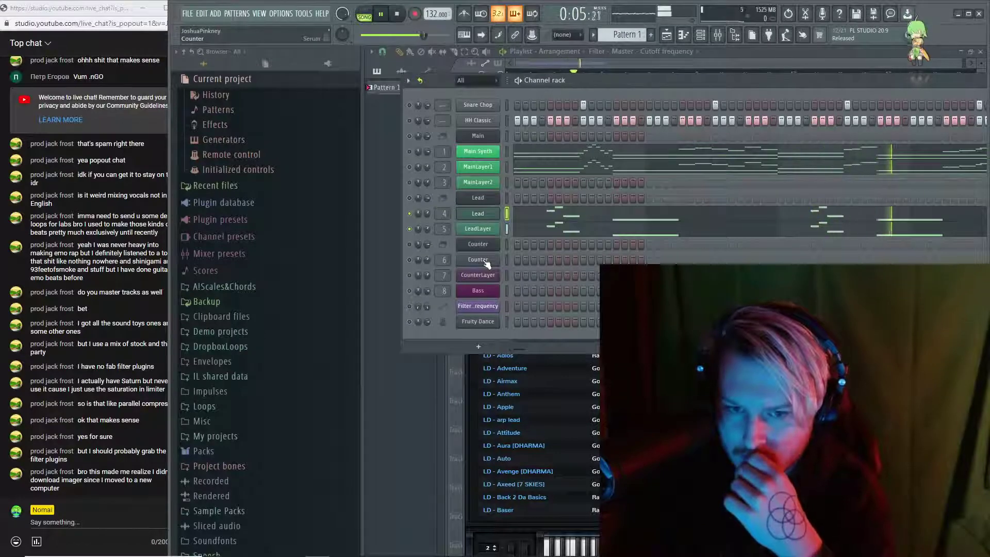
left_click(479, 233)
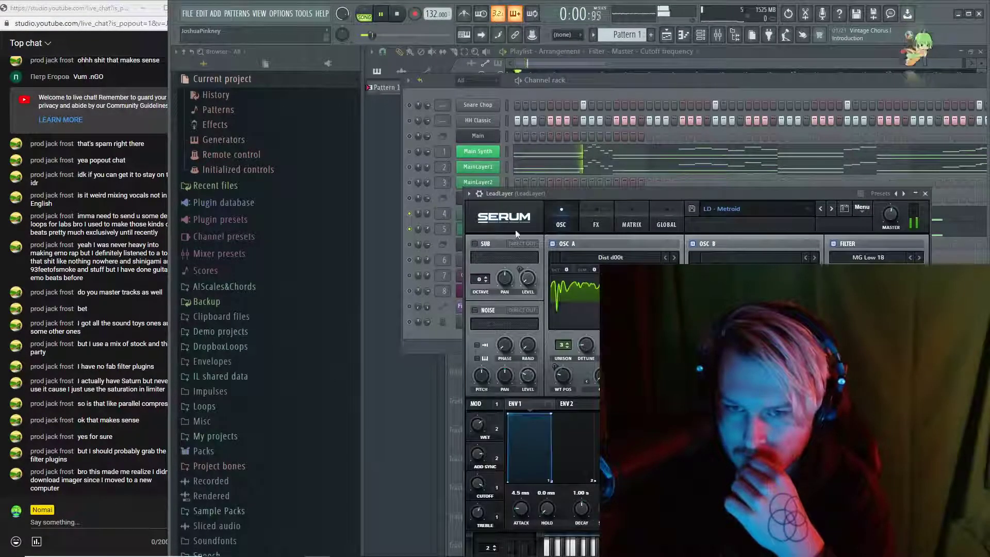
left_click(597, 225)
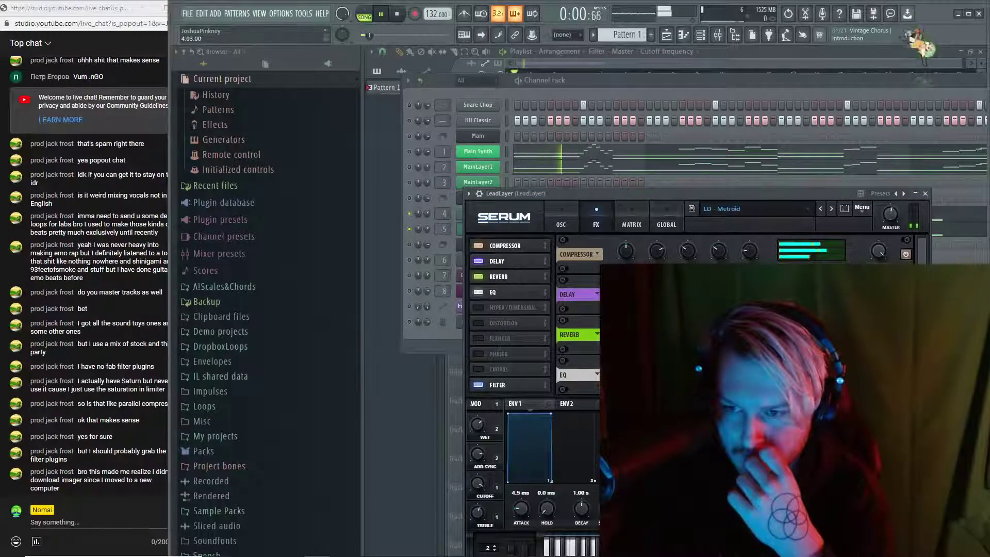
scroll(670, 320, "down", 1)
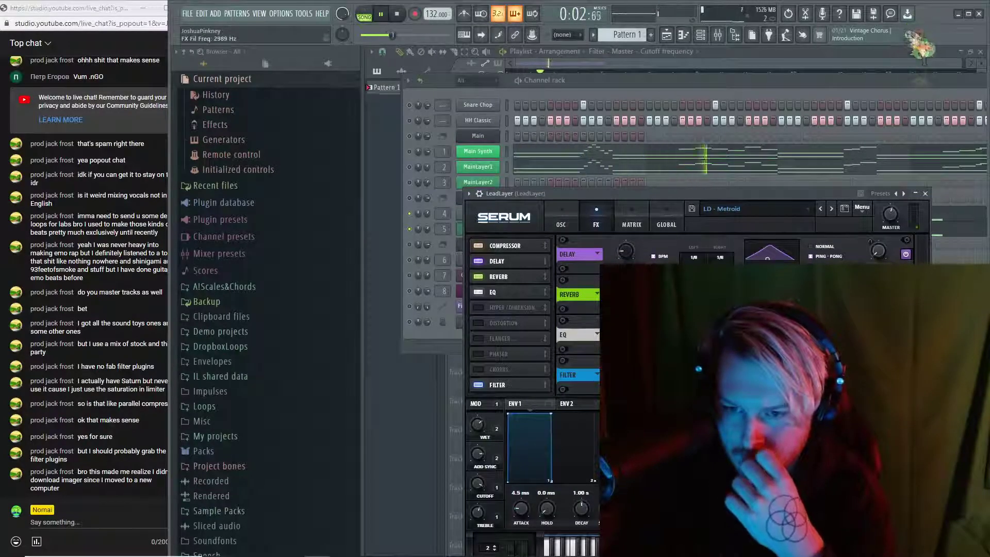
left_click(680, 386)
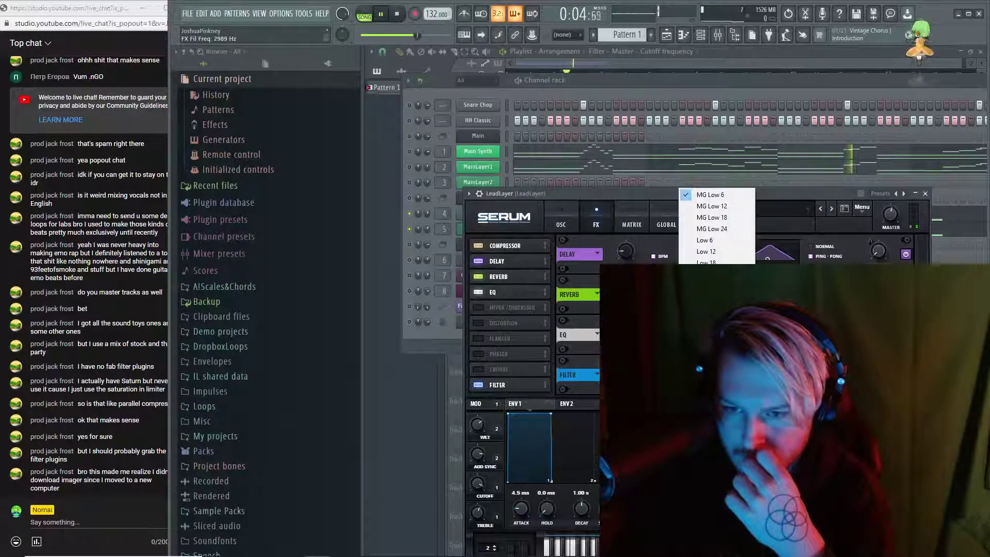
left_click(701, 262)
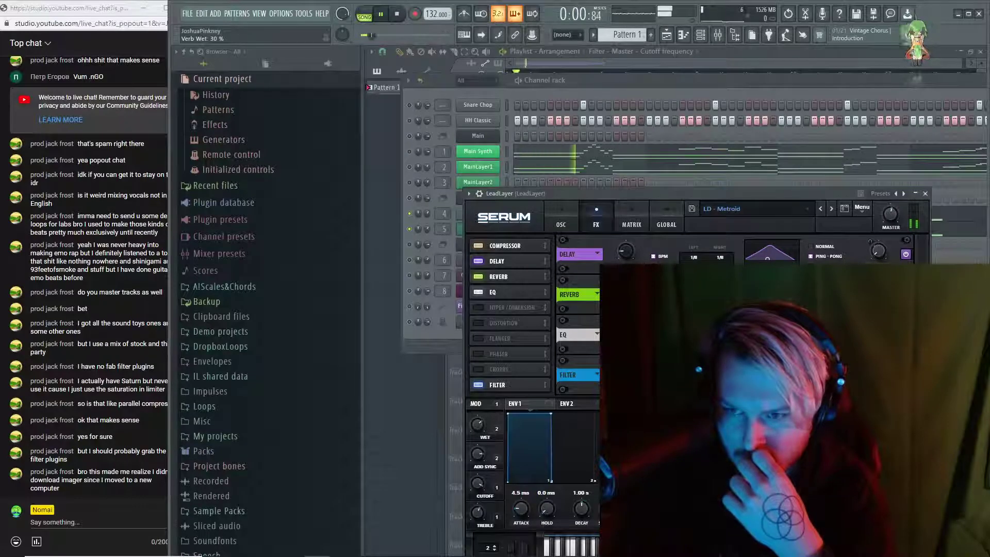
left_click(925, 193)
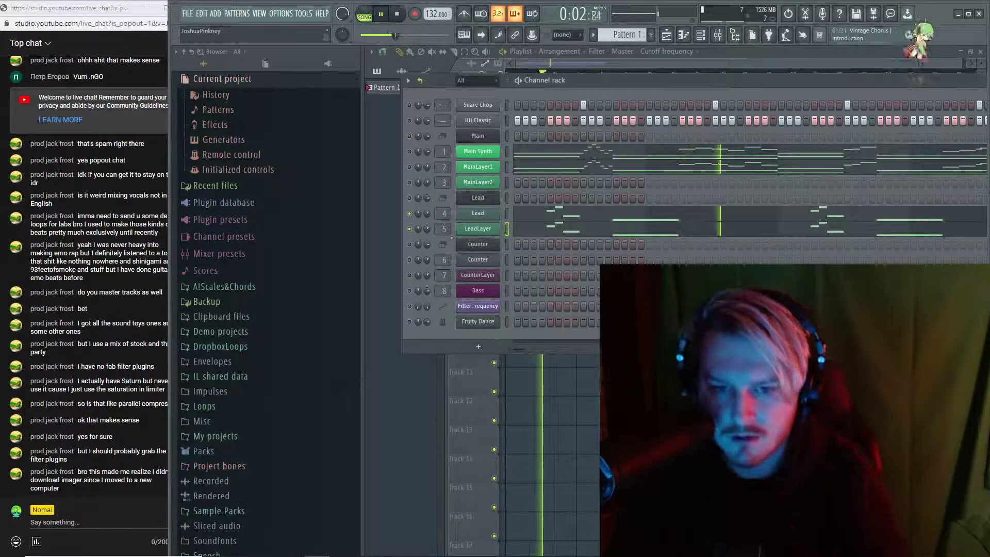
Unmute all the other channels and restart playback of the full loop
key("space")
right_click(409, 230)
left_click(464, 347)
key("space")
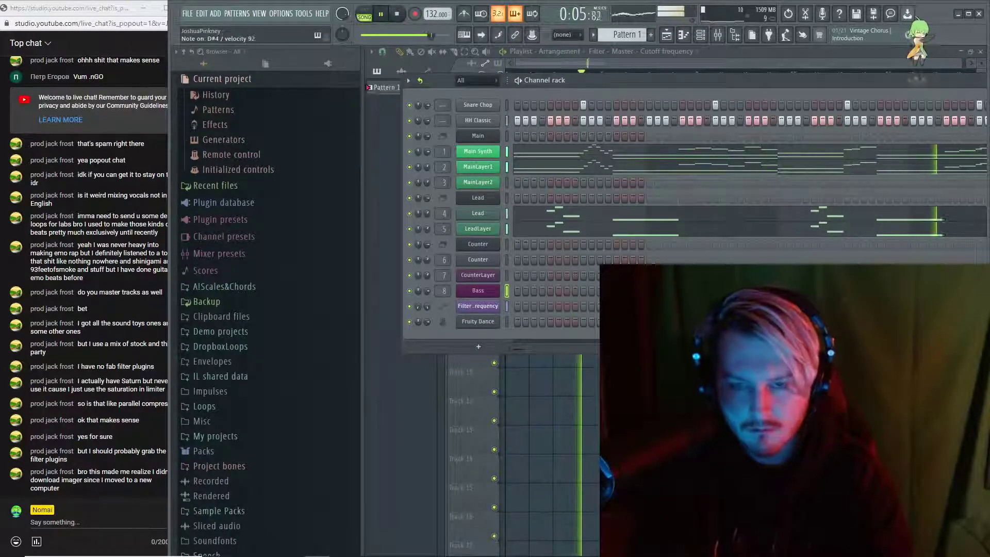
Check MainLayer1's notes in the piano roll and record a bassline on the Bass channel over the loop
left_click(531, 167)
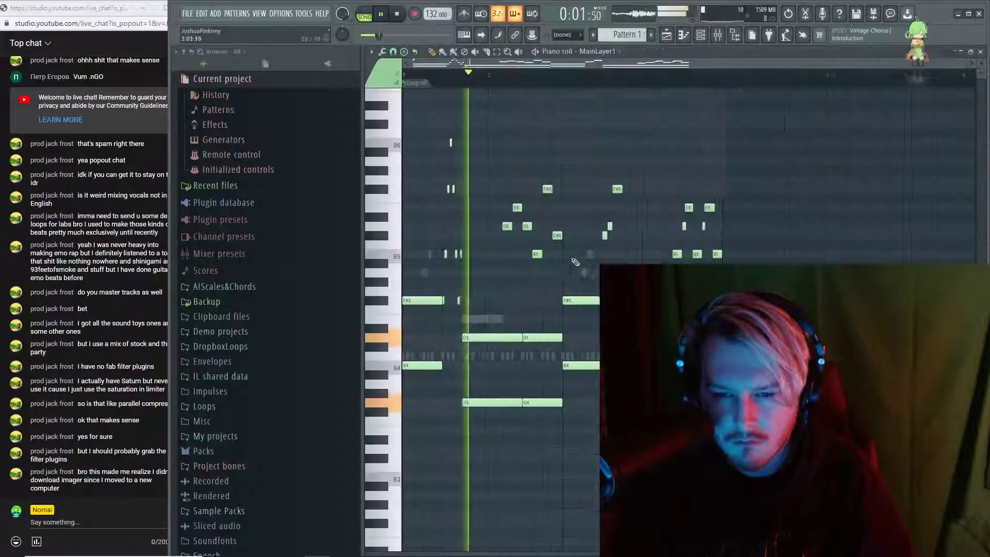
key("space")
key("F6")
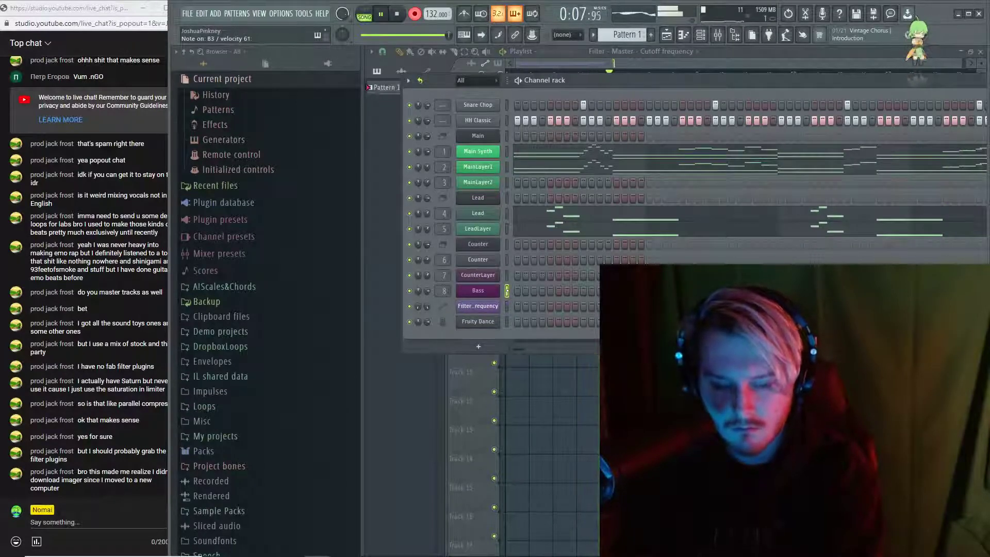
key("space")
Rework the recorded Bass notes into a B3 and G4 phrase that fills bars 1–2 and 3–4, and set the Bass volume to 65%
left_click(593, 292)
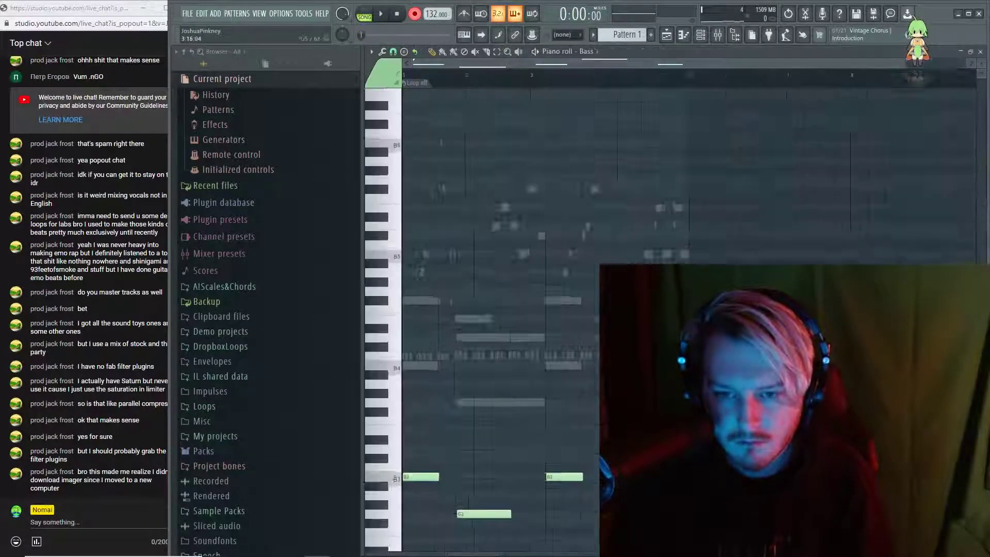
key("Delete")
key("ctrl+a")
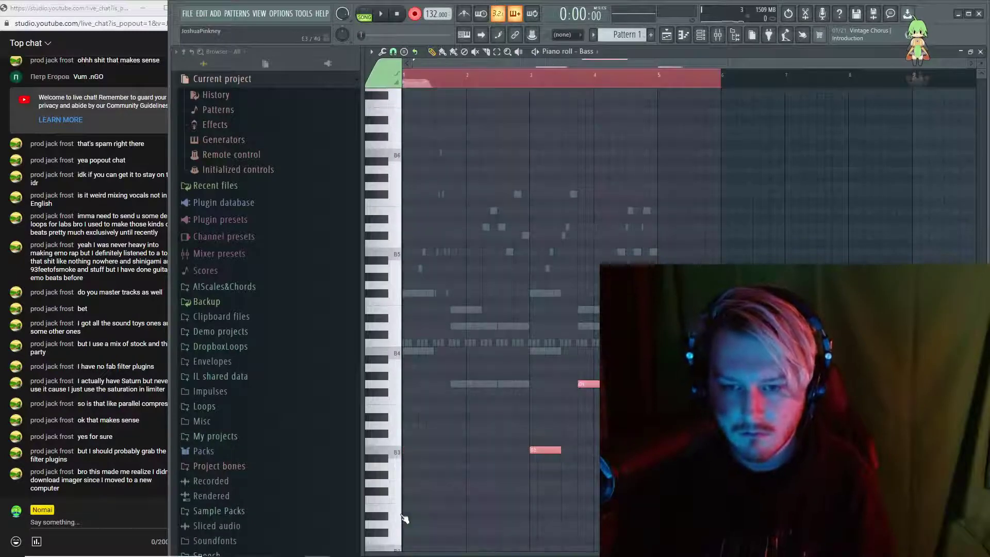
left_click_drag(601, 330, 415, 448)
key("ctrl+d")
key("space")
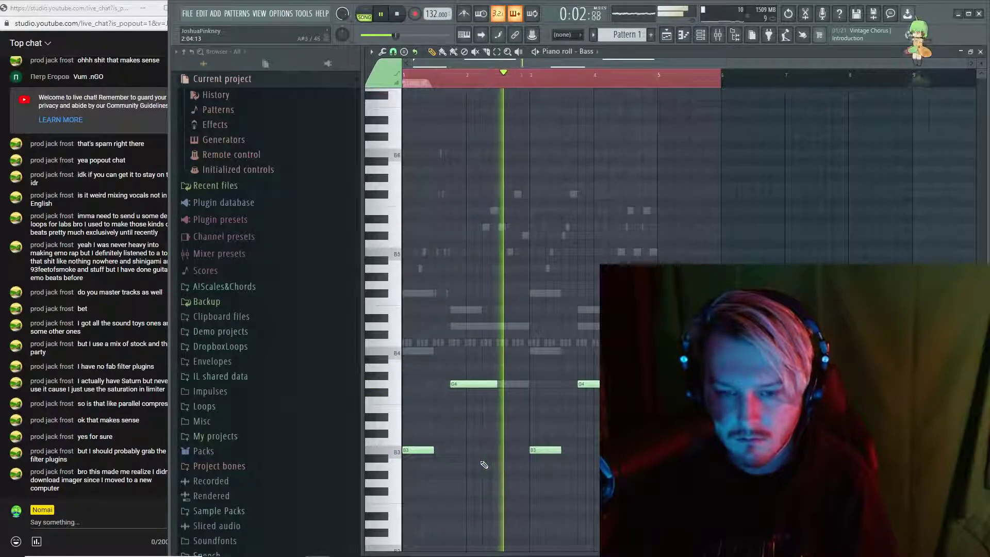
key("F6")
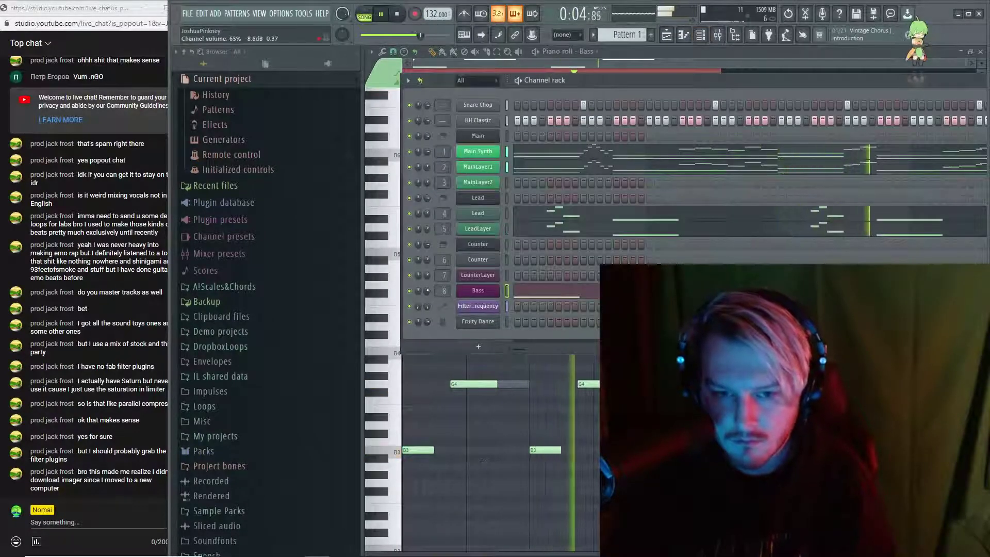
key("F6")
Try the B3 bass notes one octave higher during playback and undo the move
key("ctrl+Up")
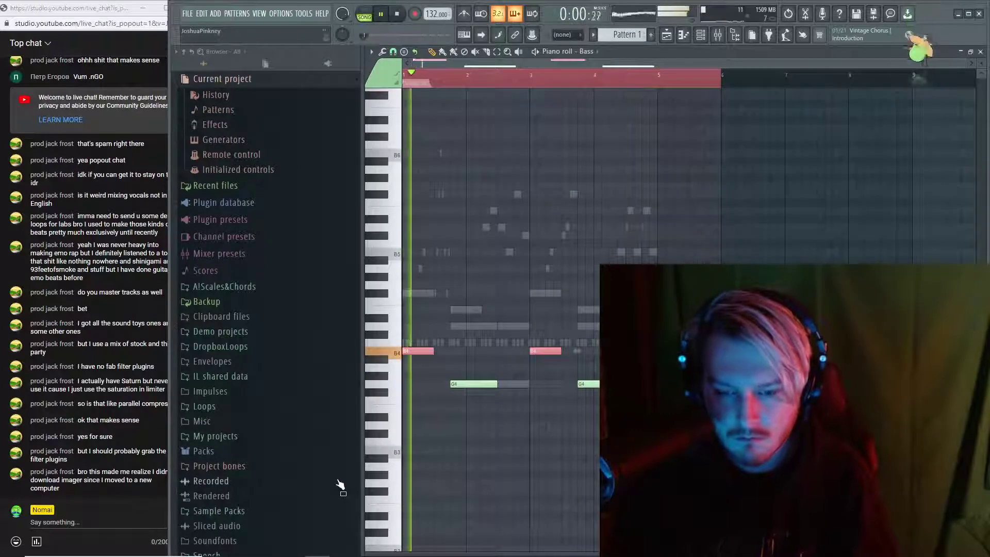
key("ctrl+d")
key("F6")
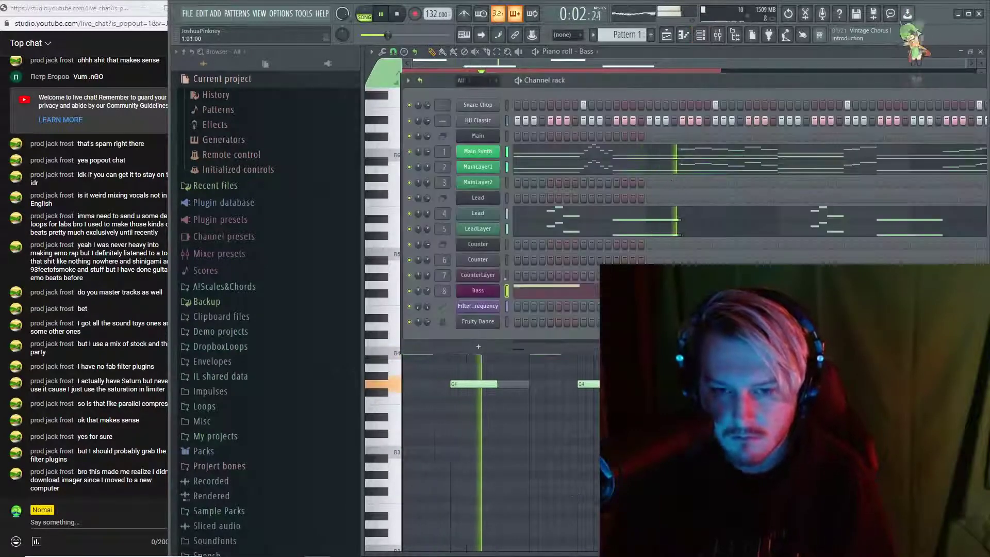
key("F6")
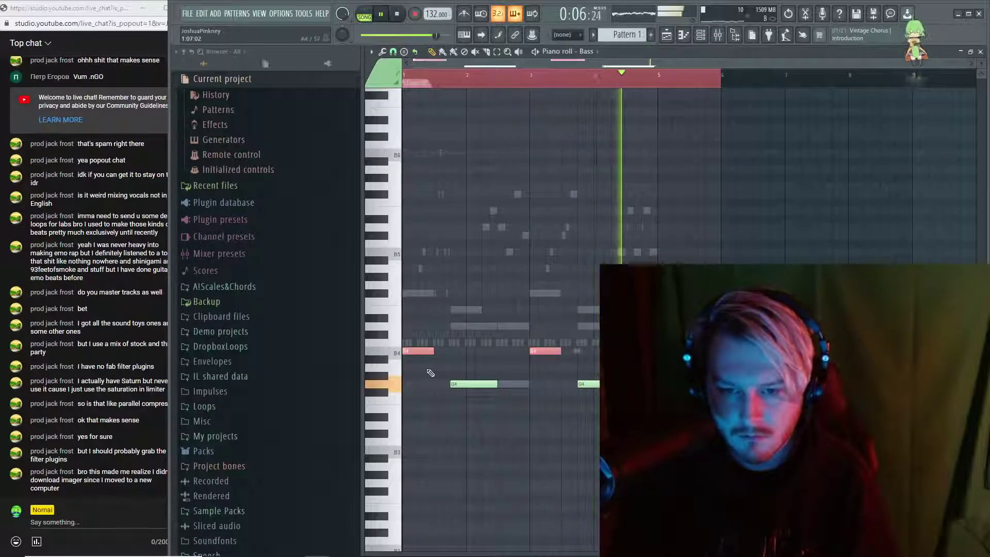
key("ctrl+z")
key("ctrl+d")
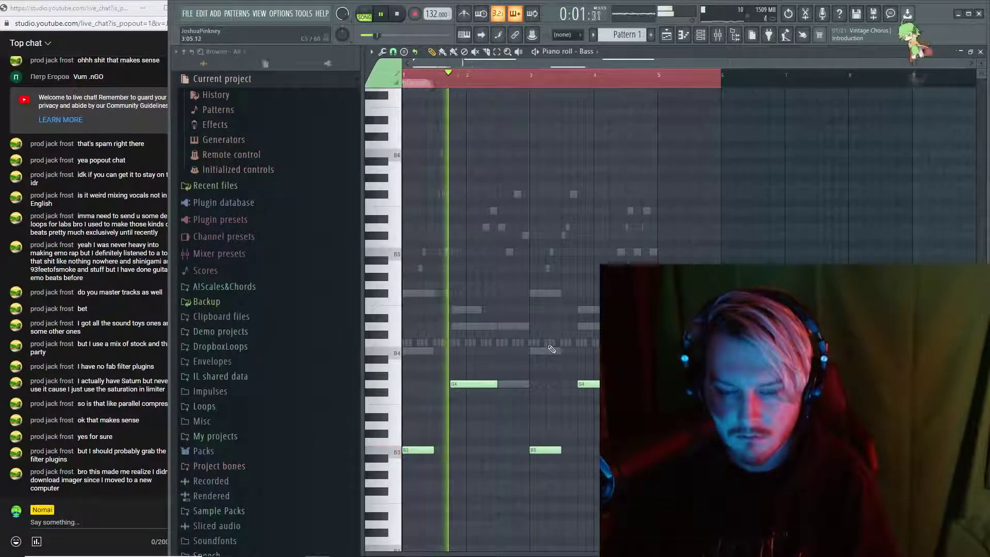
Set the Bass channel's volume to 64% and select all of its notes in the piano roll
key("F6")
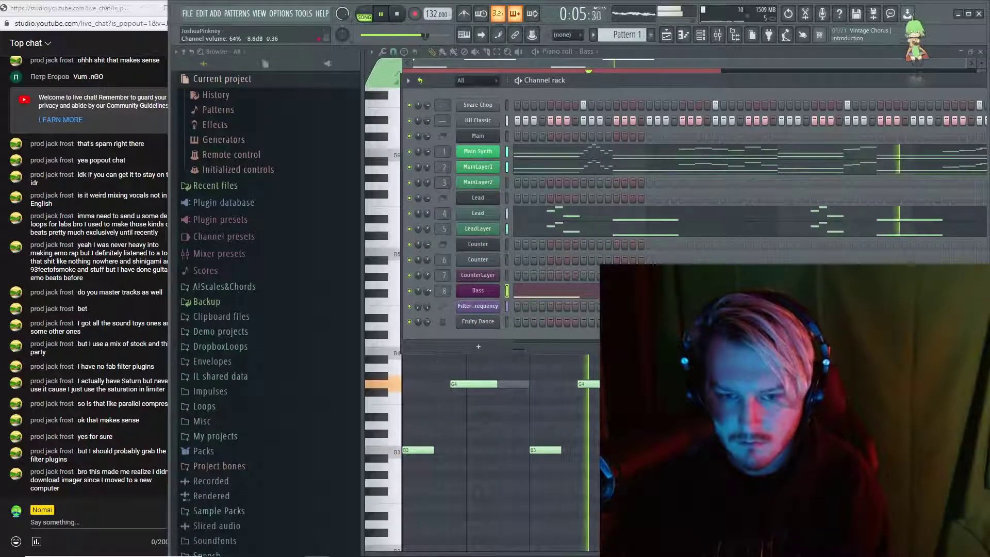
key("F6")
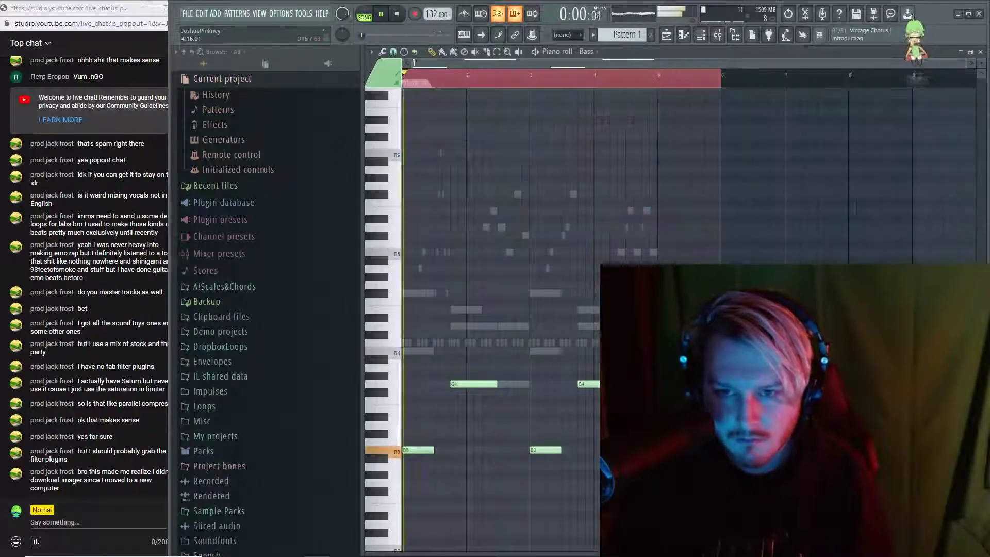
key("ctrl+a")
Audition LD - Adventure in the Counter channel's Serum and load the LD - Back 2 Da Basics preset
key("F6")
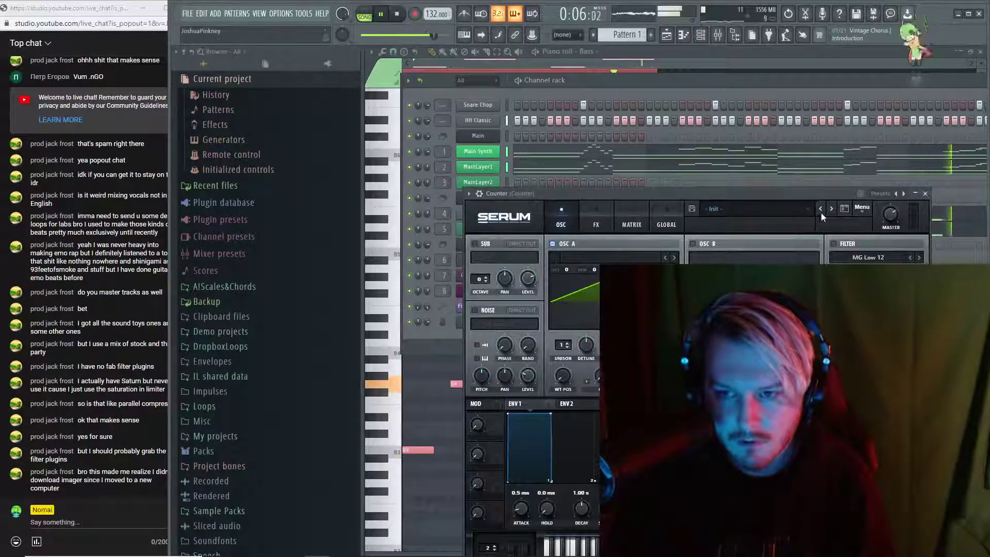
left_click(845, 208)
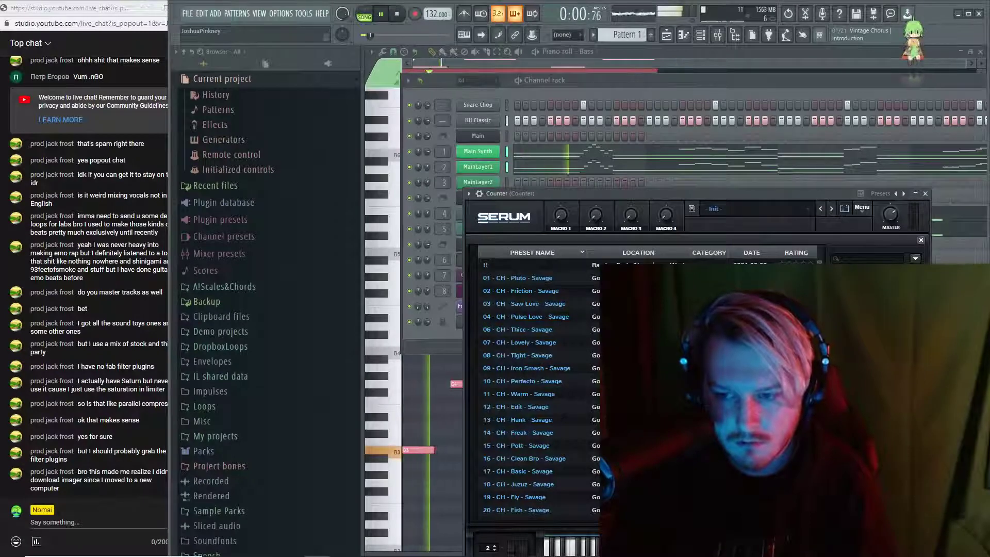
scroll(722, 387, "down", 15)
left_click(510, 368)
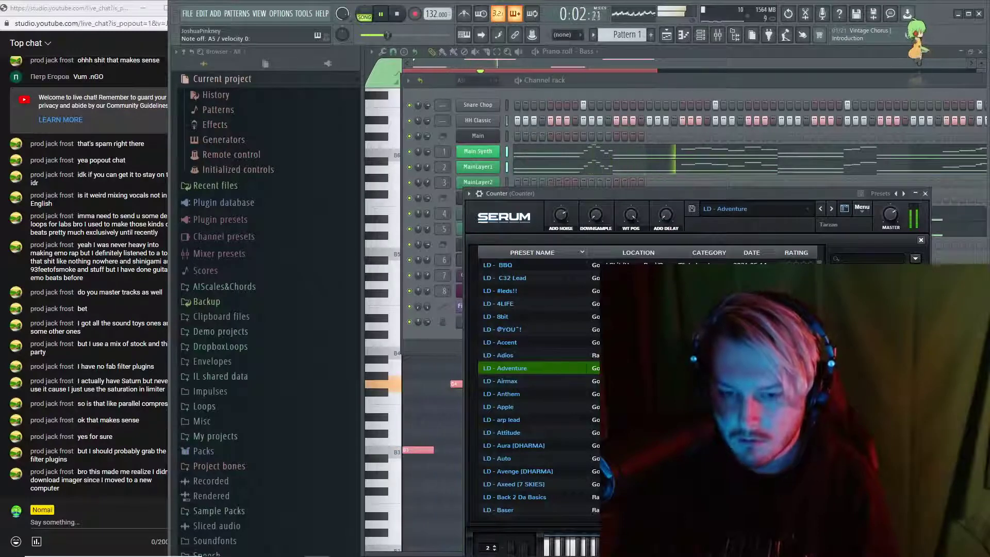
scroll(495, 453, "down", 2)
left_click(525, 435)
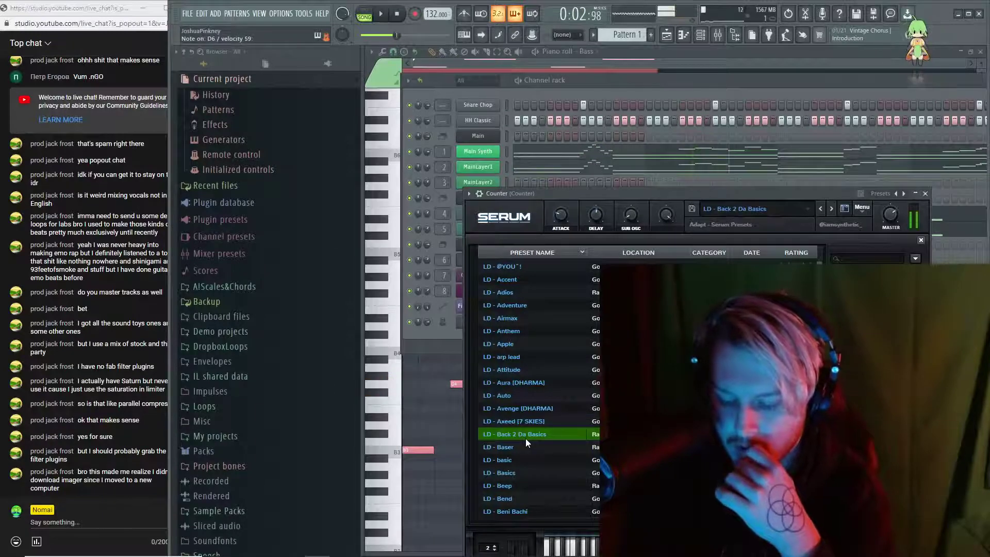
Record a counter melody on the Counter channel over the loop and open its notes in the piano roll
key("space")
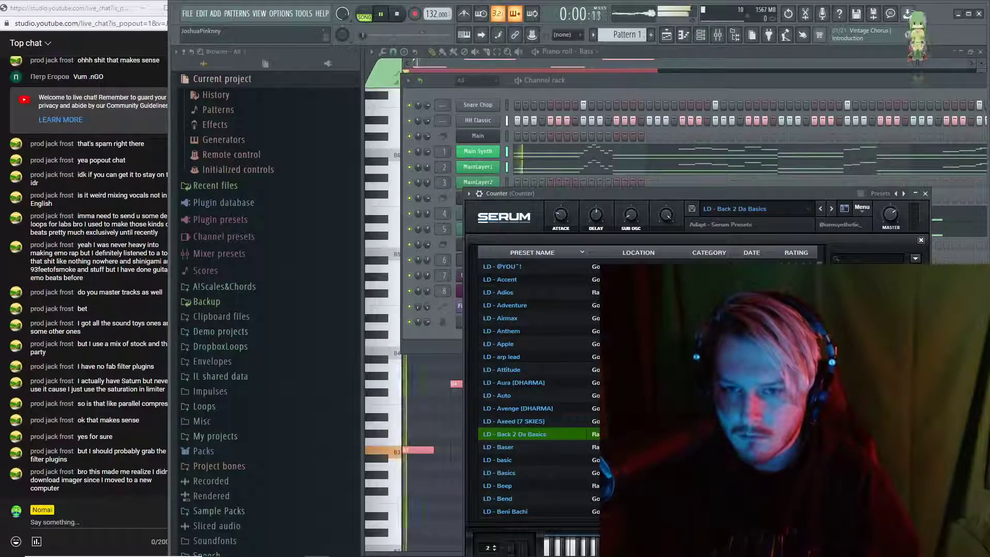
key("space")
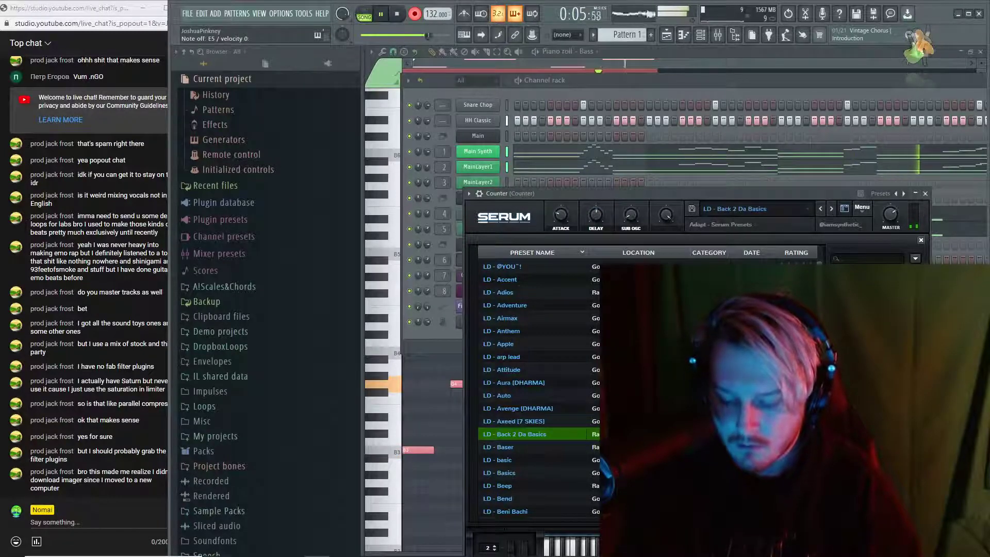
key("Escape")
left_click(603, 259)
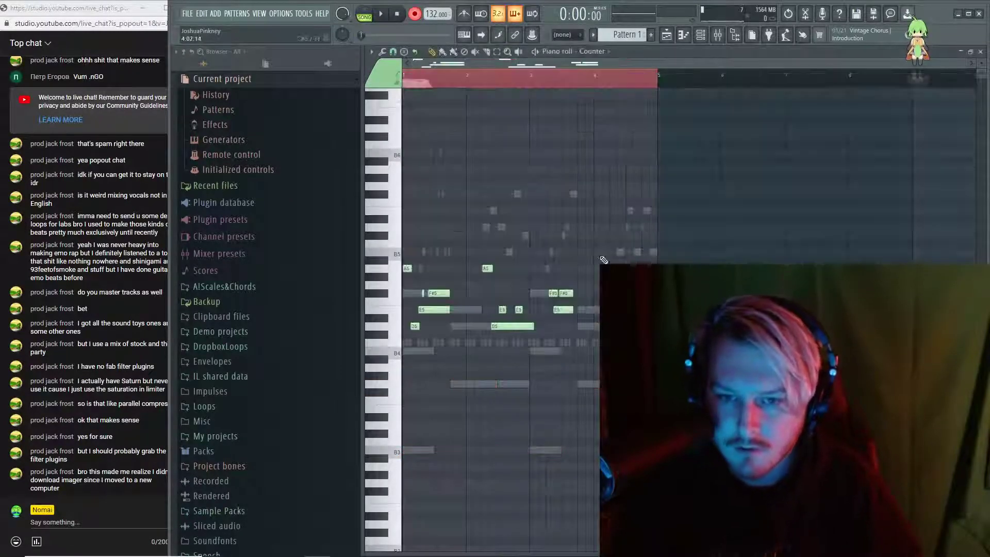
Delete the trailing Counter notes in bar 3, undo the quick quantize and requantize the remaining notes with a different snap setting
left_click_drag(598, 265, 554, 340)
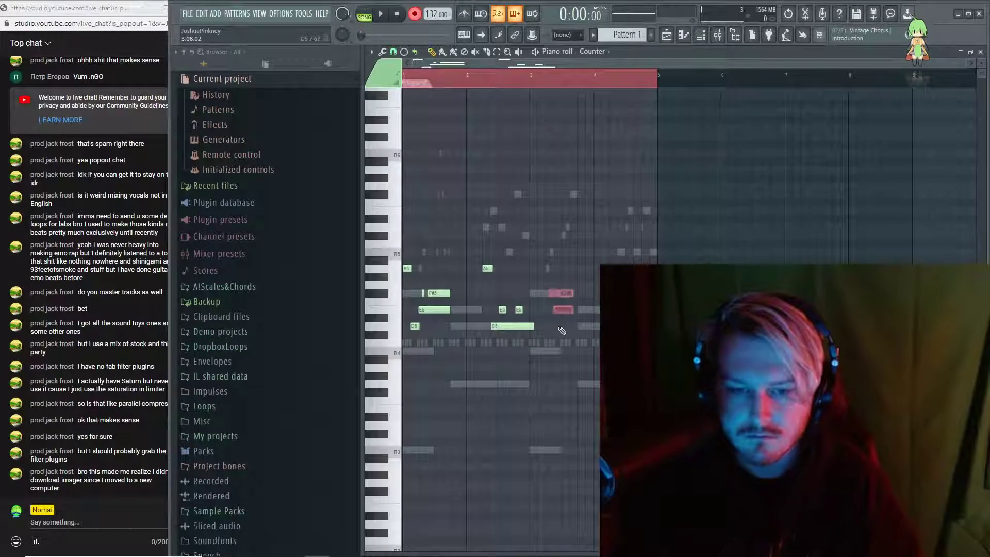
key("ctrl+z")
scroll(400, 337, "up", 5)
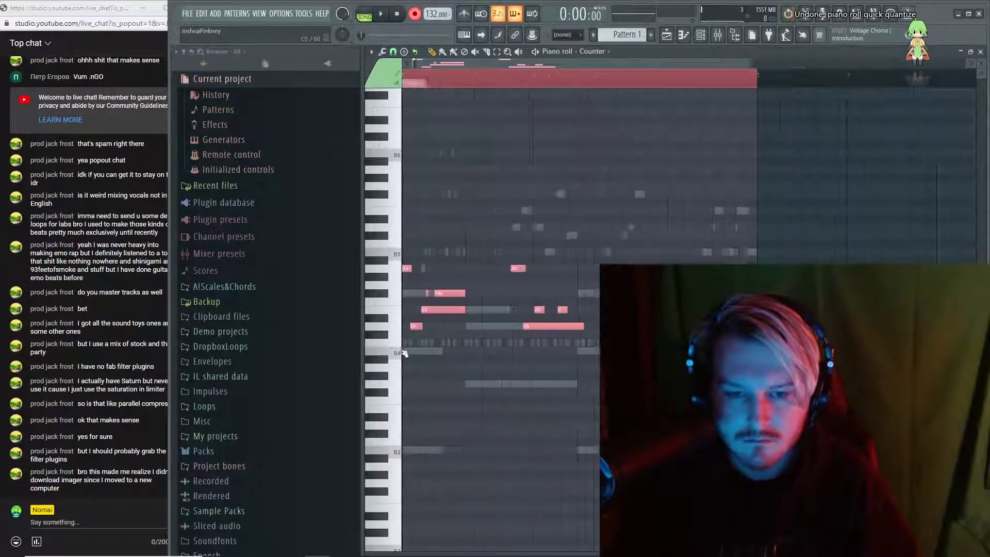
scroll(441, 327, "down", 2)
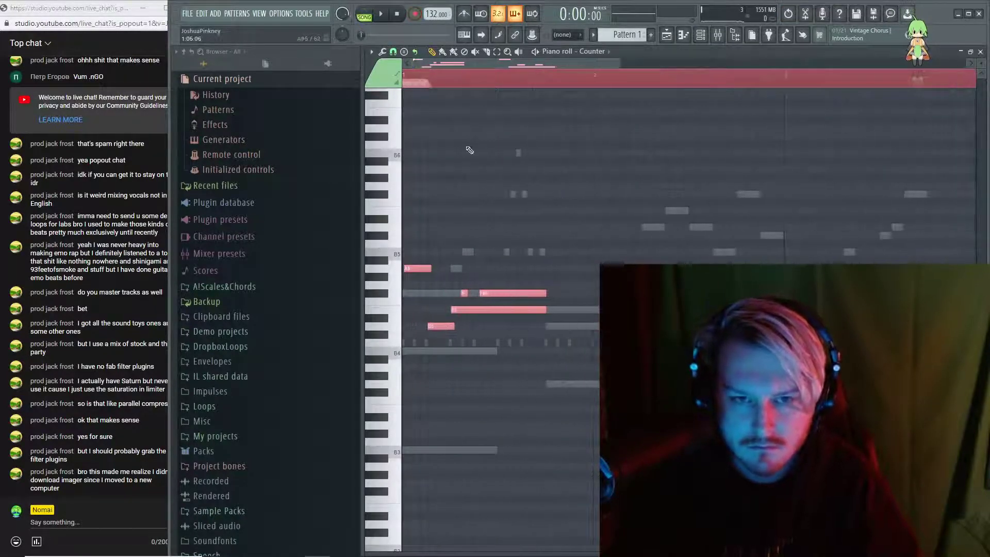
left_click(401, 53)
left_click(411, 140)
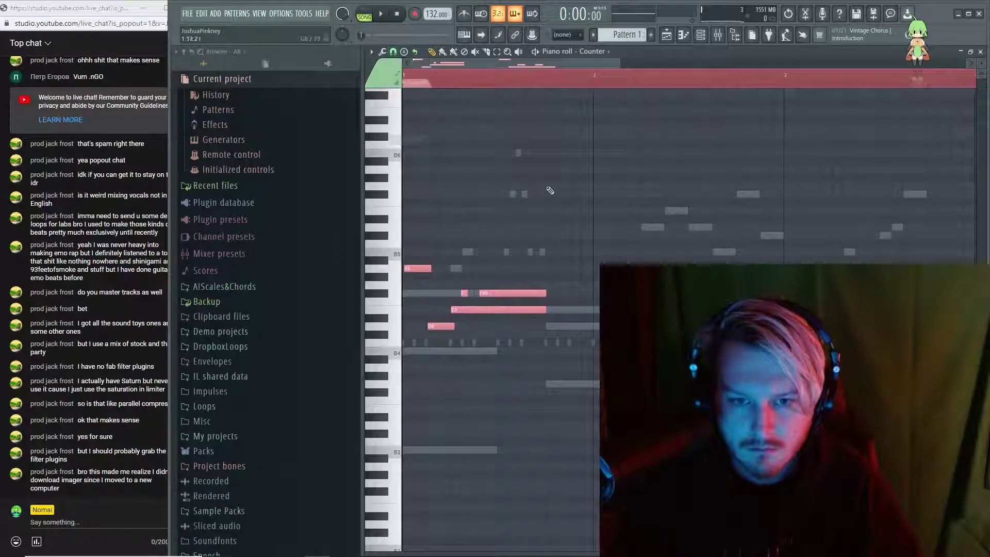
key("space")
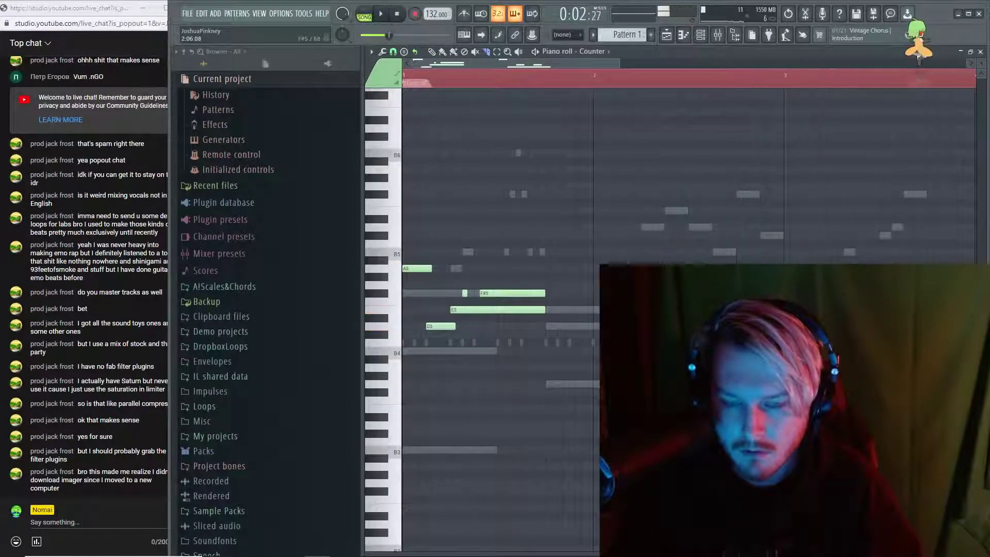
Select the first two bars of the Counter melody, duplicate them into bars 3–4 and play the loop
key("Page_Down")
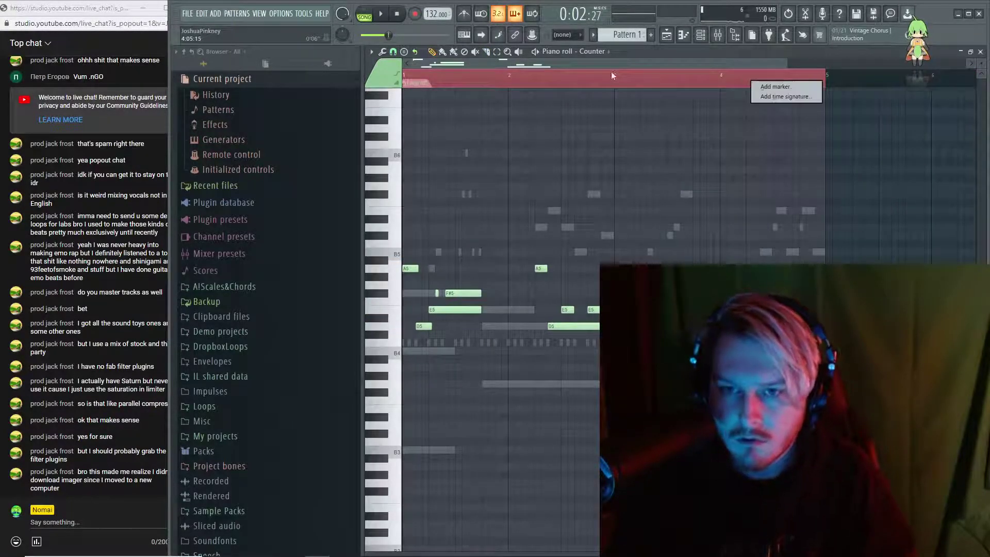
right_click(627, 81)
left_click(636, 81)
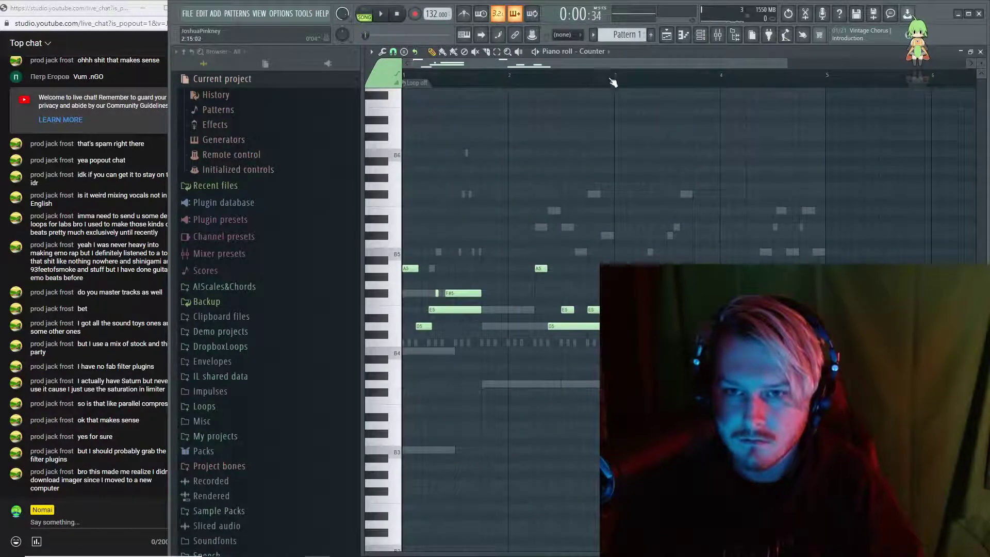
left_click(513, 84)
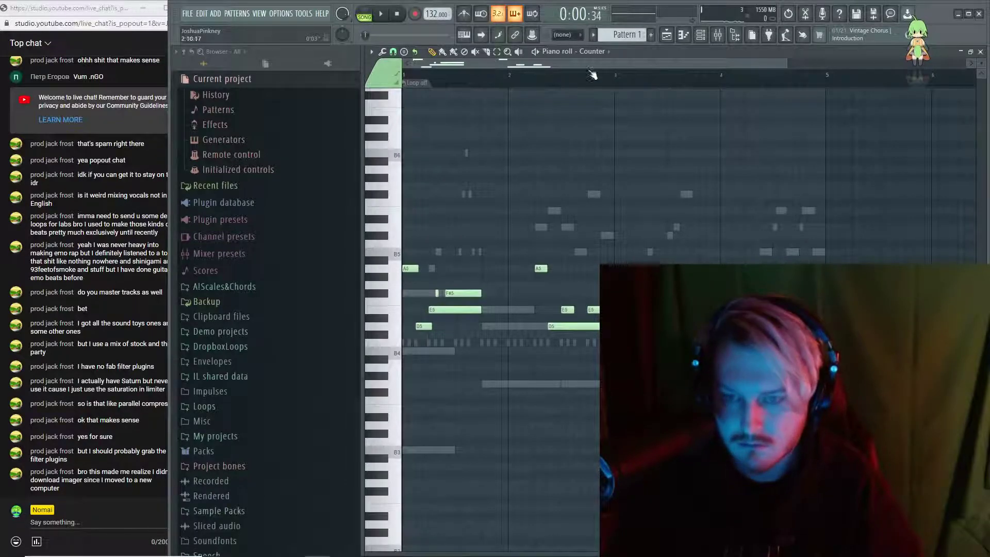
left_click_drag(623, 81, 403, 80)
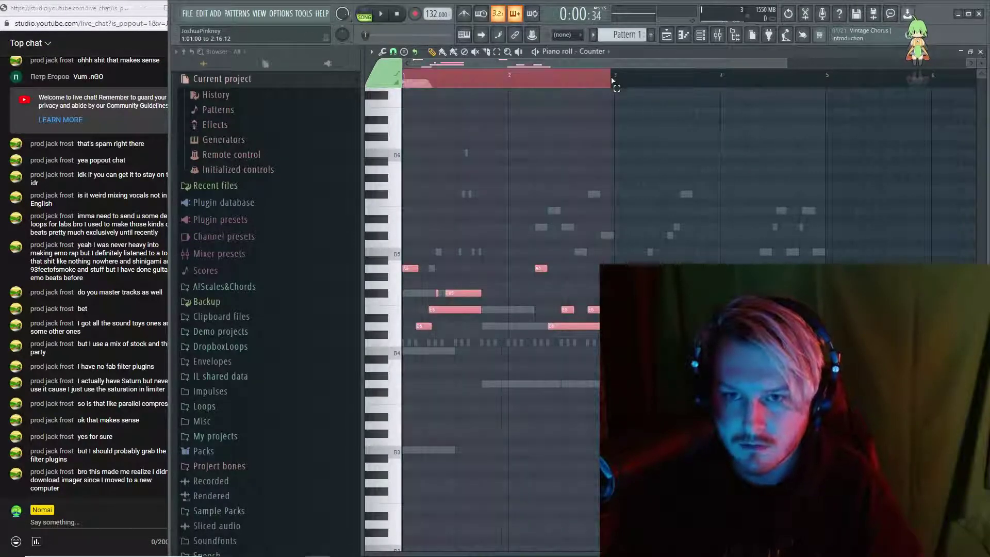
key("space")
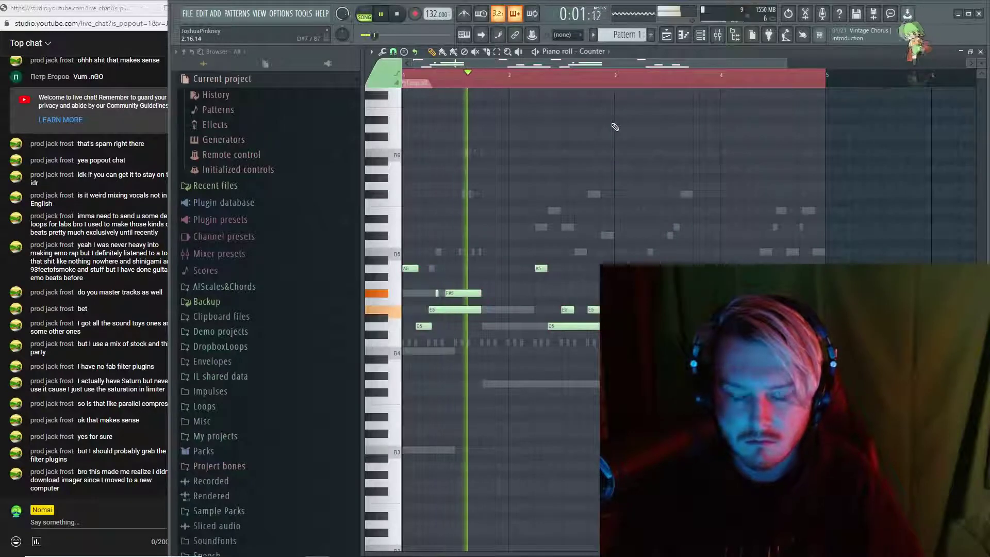
Delete the A5 note at the very start of the Counter melody and restart playback of the loop
key("F6")
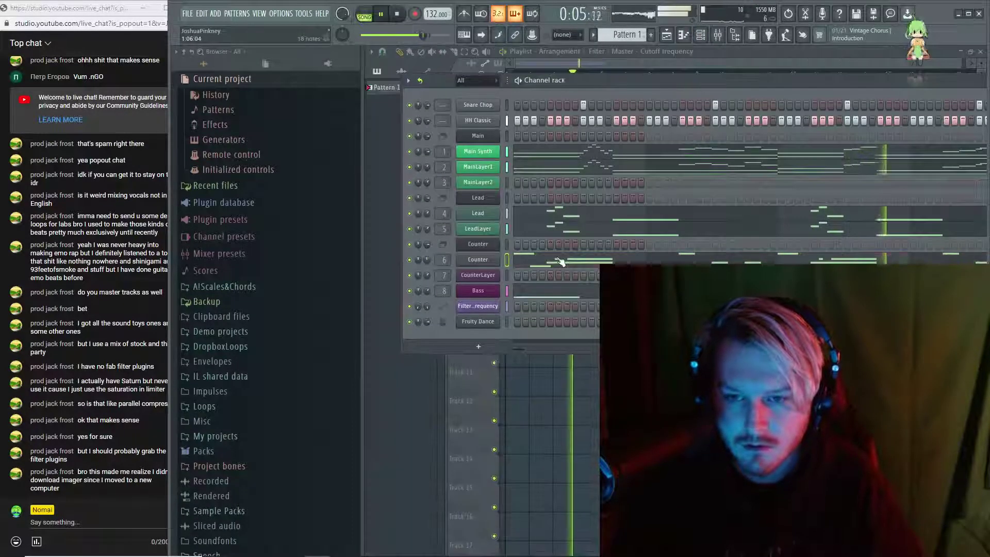
key("F6")
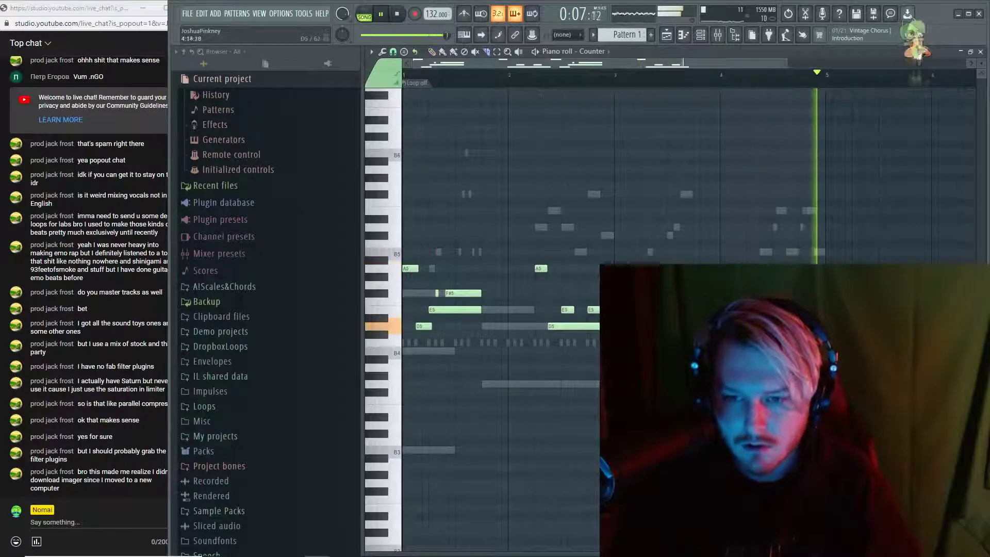
key("space")
key("space")
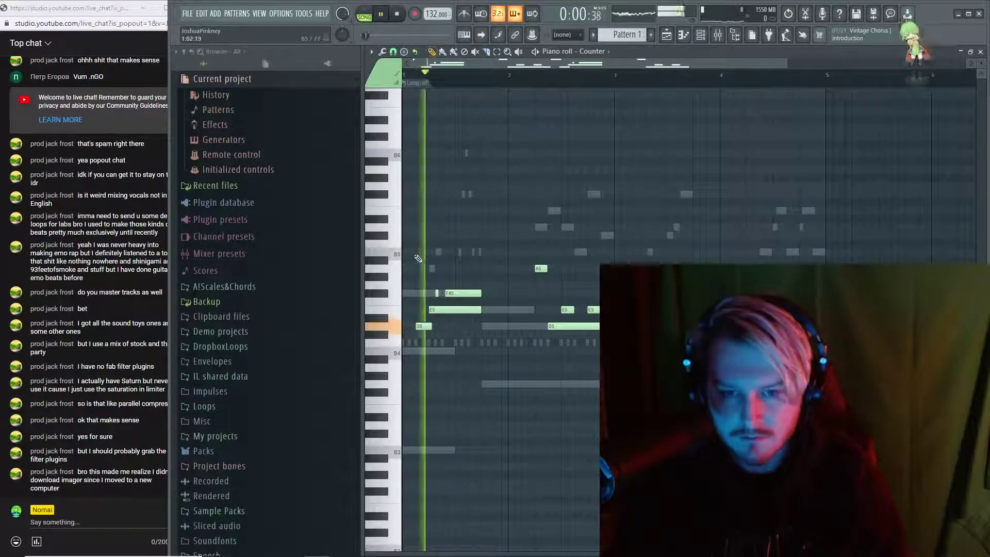
key("space")
key("space")
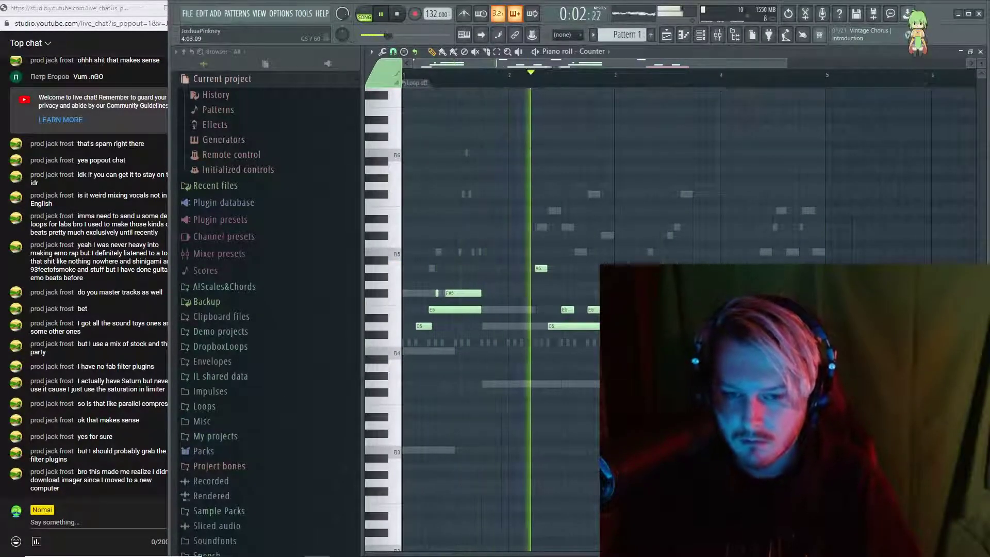
Set the Counter channel's volume to 29% and load the LD - Bend preset in its Serum
key("F6")
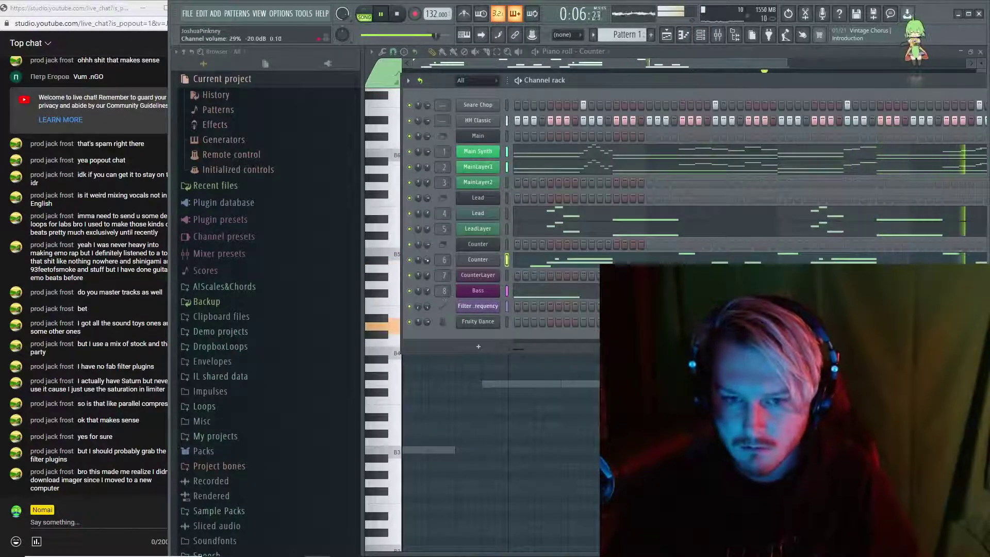
left_click(478, 260)
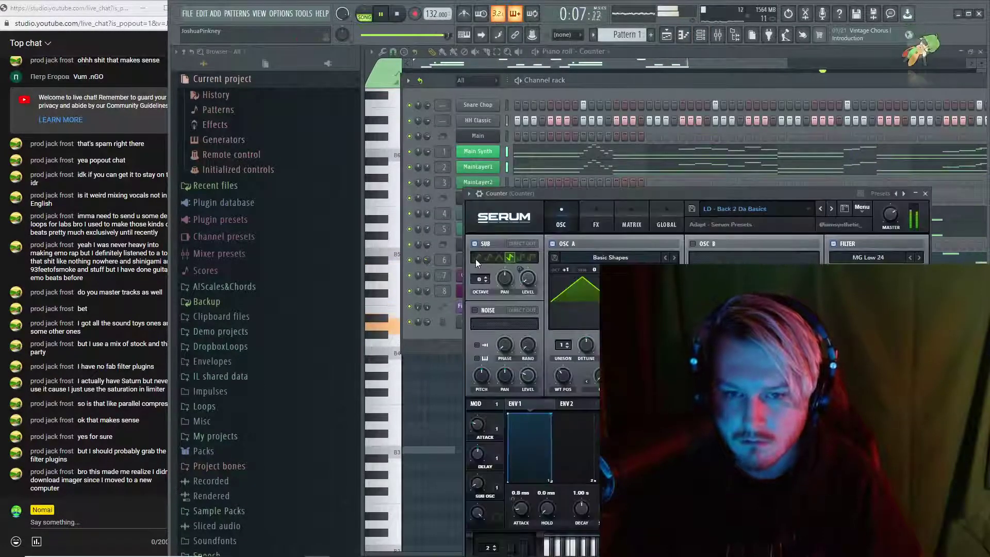
left_click(846, 208)
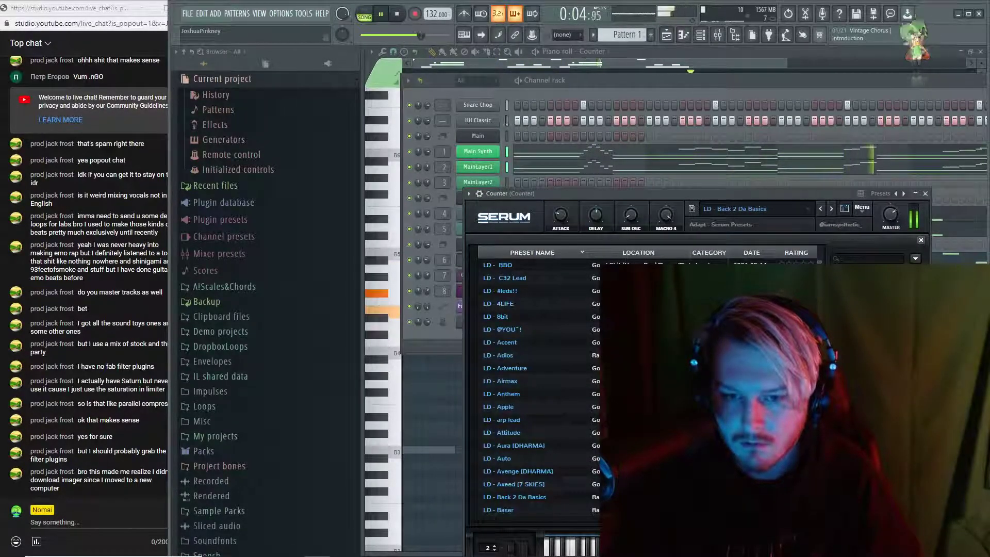
scroll(536, 387, "down", 4)
scroll(536, 413, "down", 1)
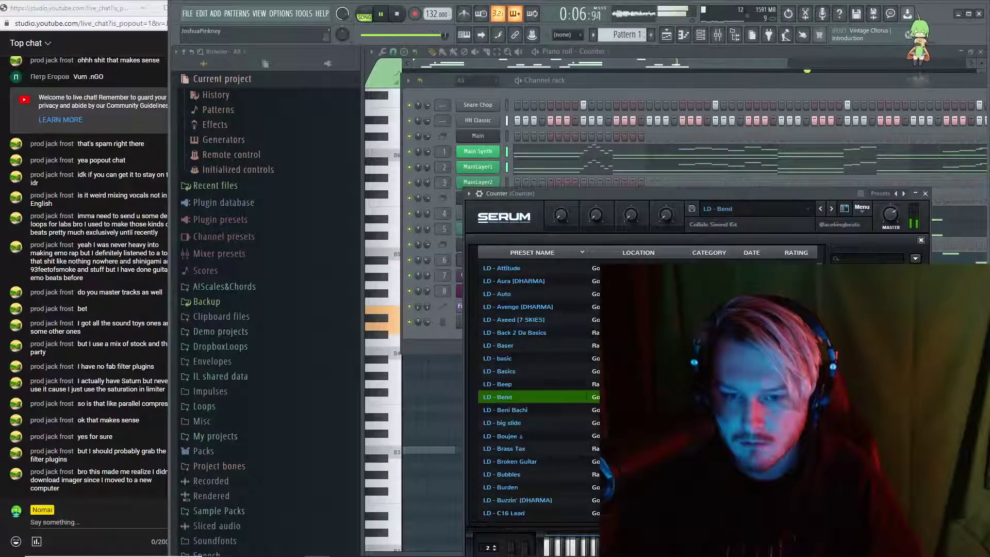
Load the LD - Beni Bachi preset in the Counter channel's Serum and copy the Counter melody to CounterLayer
left_click(531, 410)
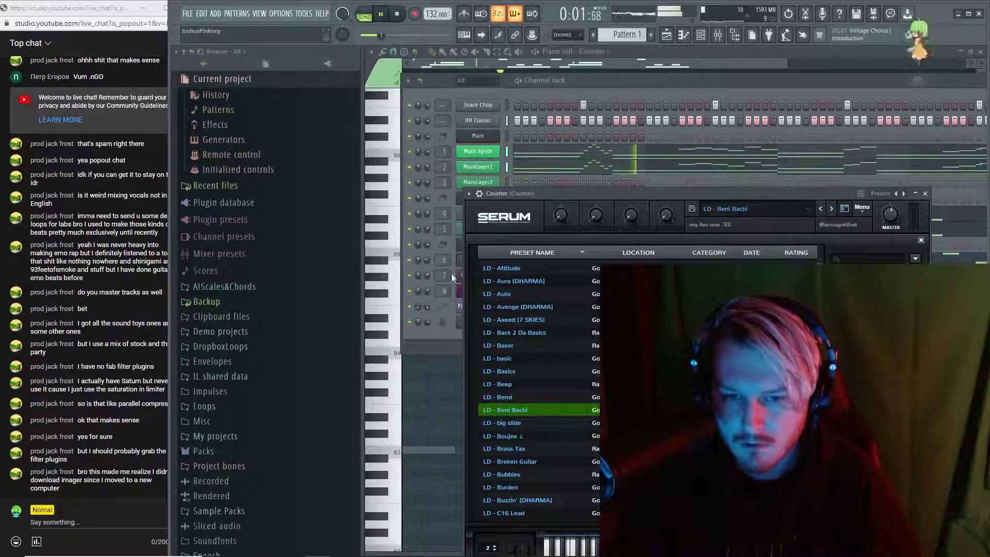
key("Escape")
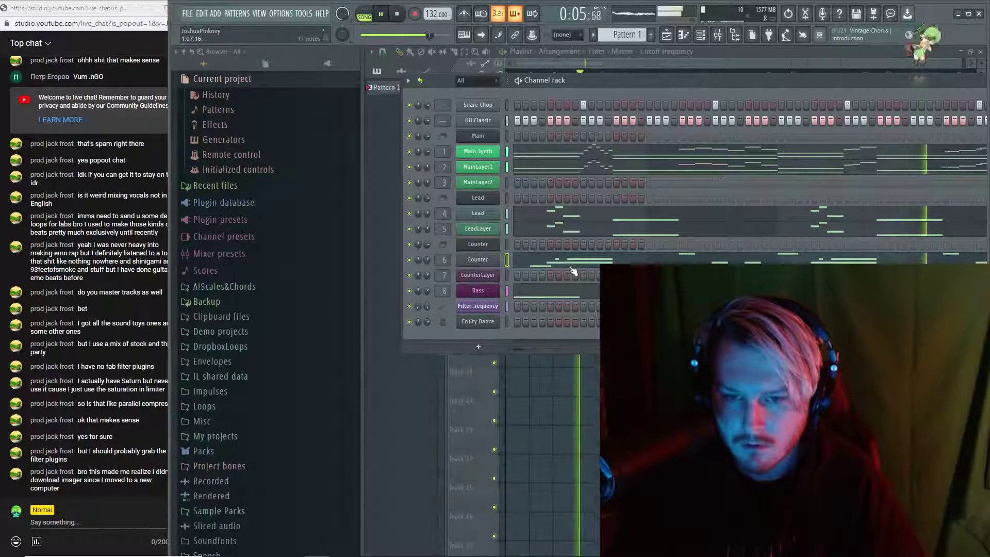
key("F6")
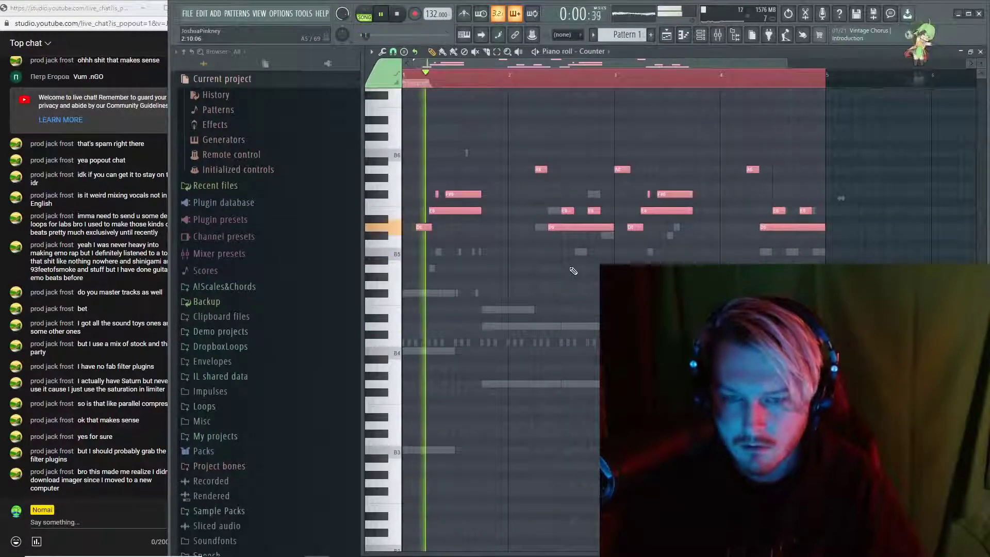
key("F6")
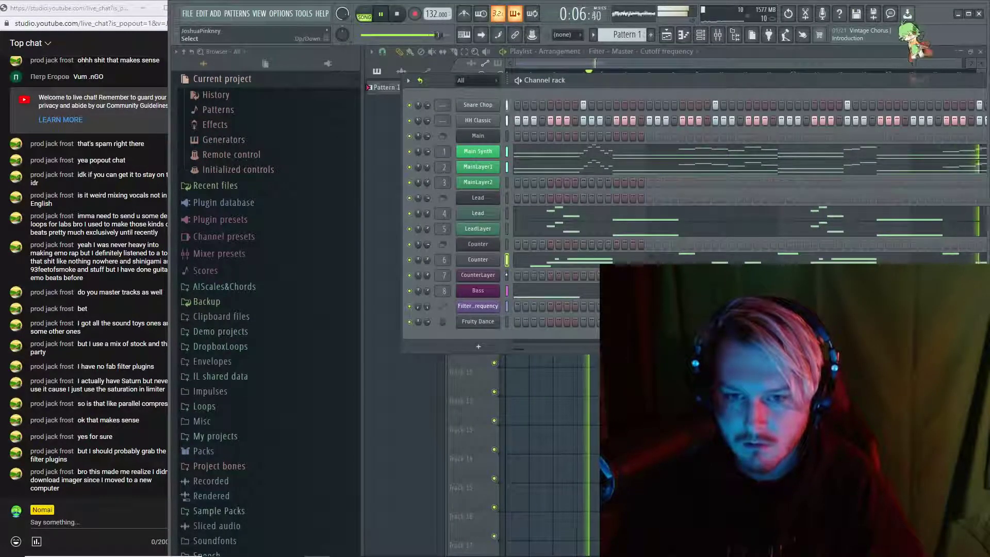
Sort the CounterLayer Serum presets by rating, audition LD - Uzi, LD - Candy, Lead (Sizzle) and LD - Mana, and load LD - DDOS
left_click(487, 276)
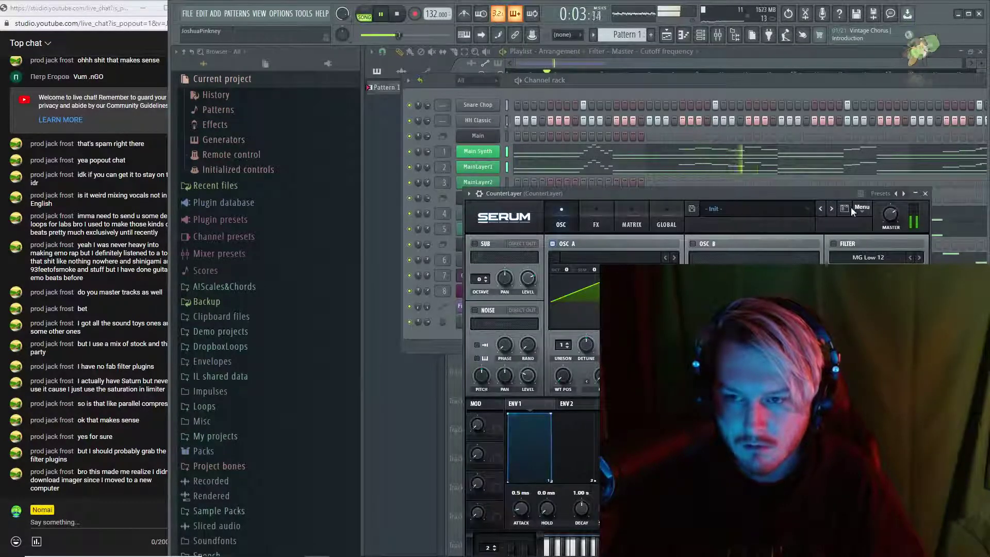
left_click(847, 208)
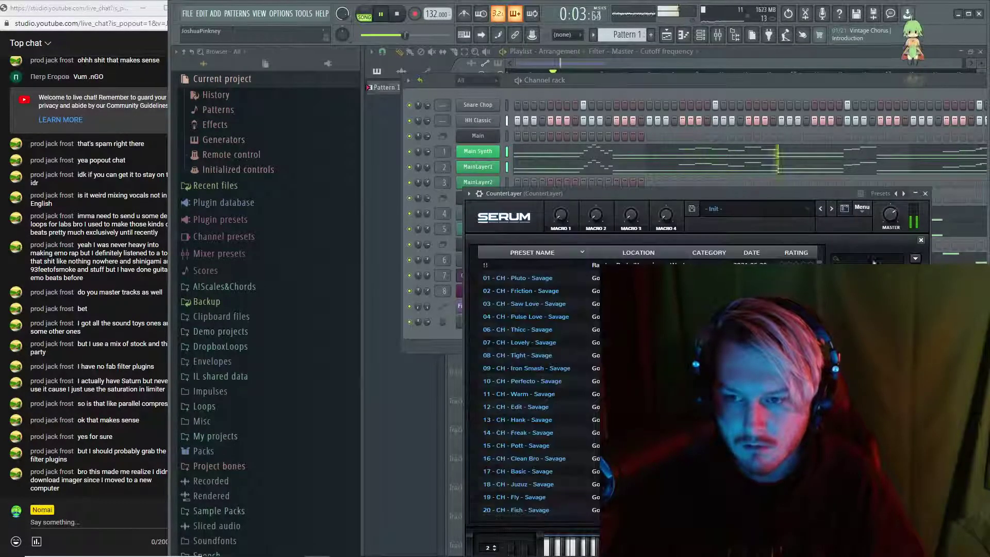
left_click(792, 251)
left_click(584, 276)
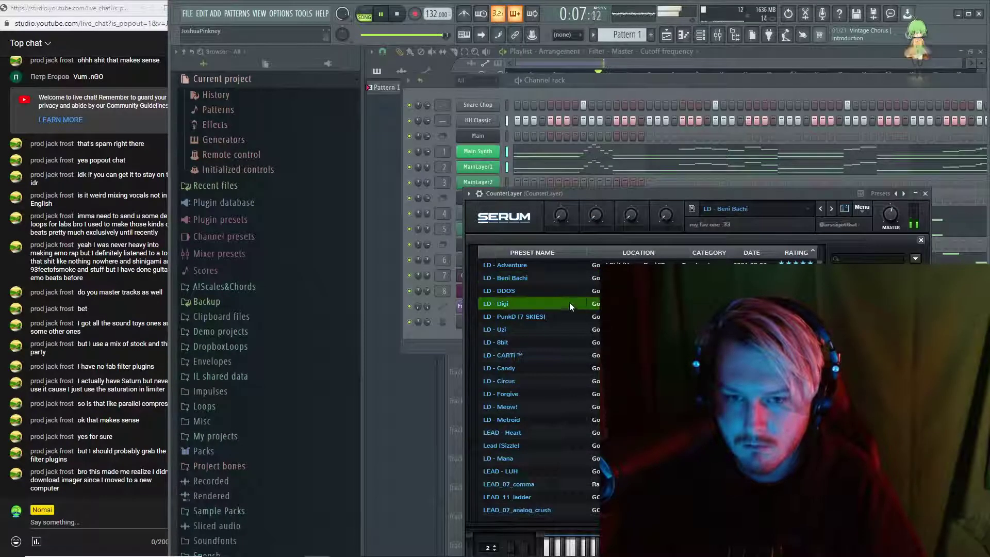
left_click(550, 327)
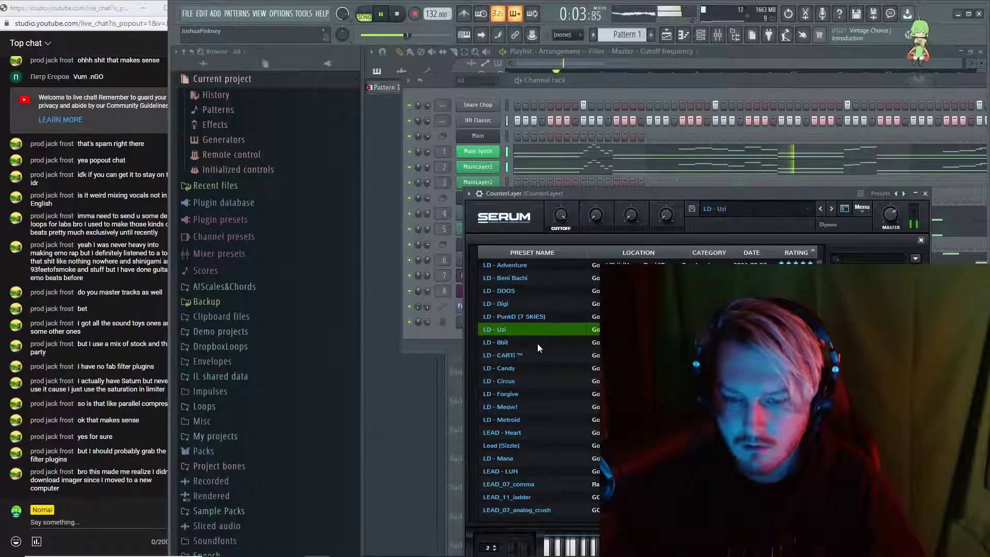
left_click(523, 368)
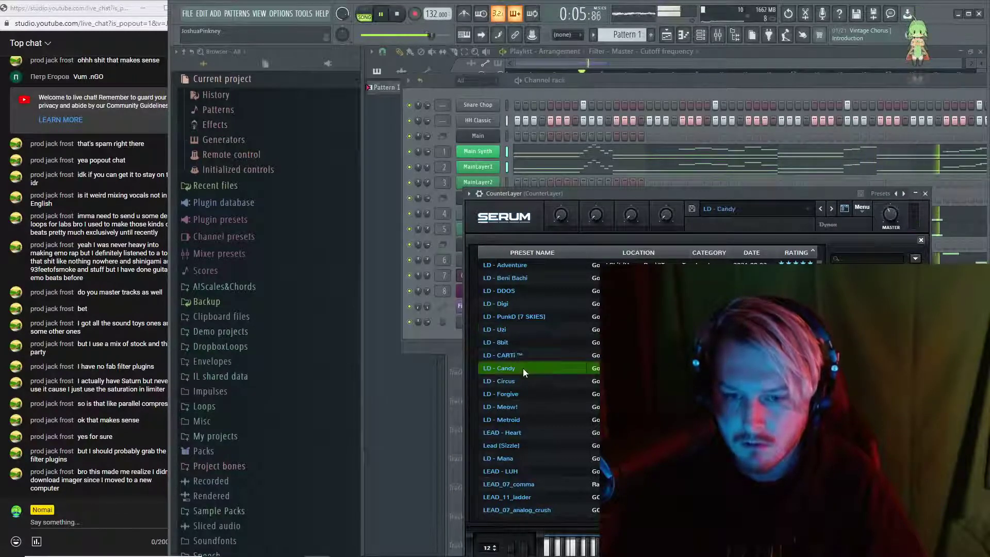
left_click(522, 446)
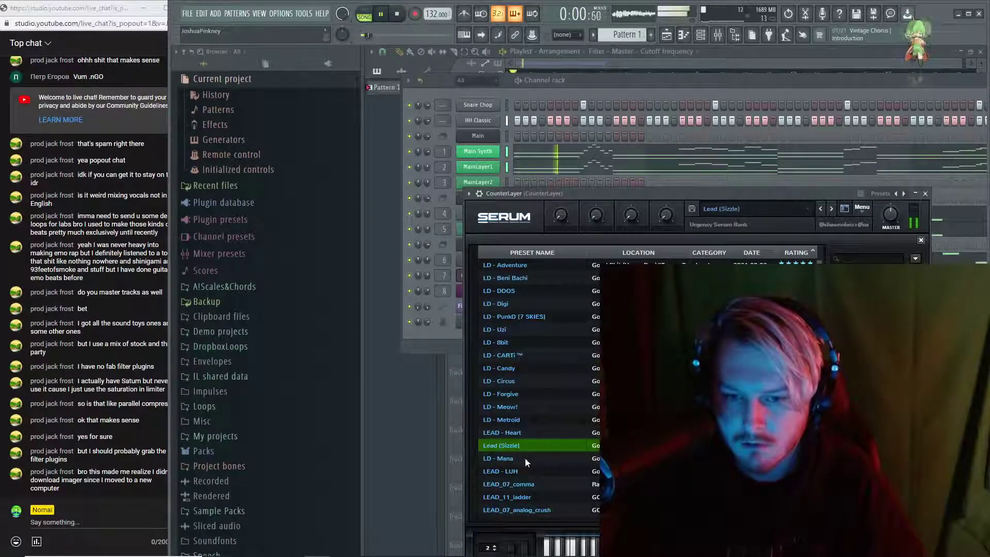
left_click(529, 459)
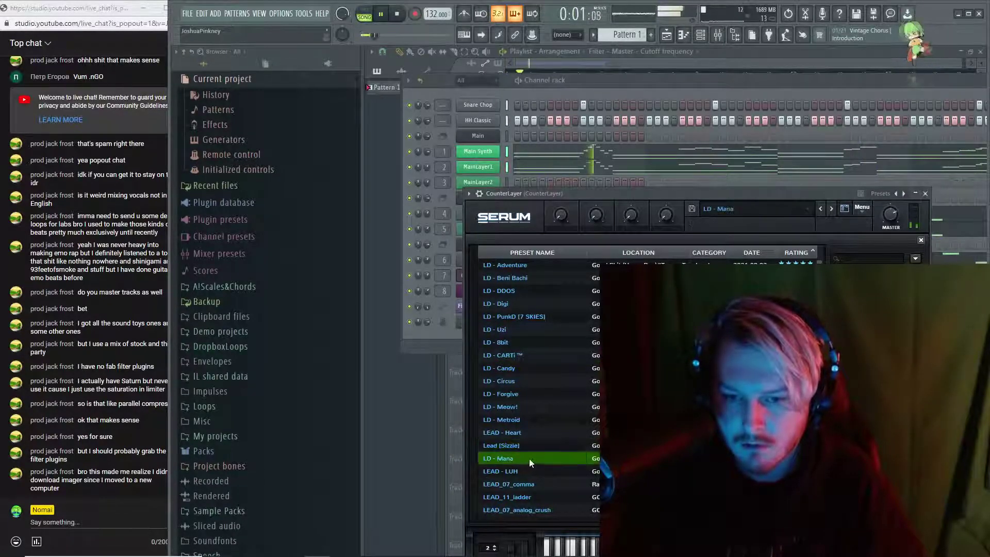
left_click(512, 290)
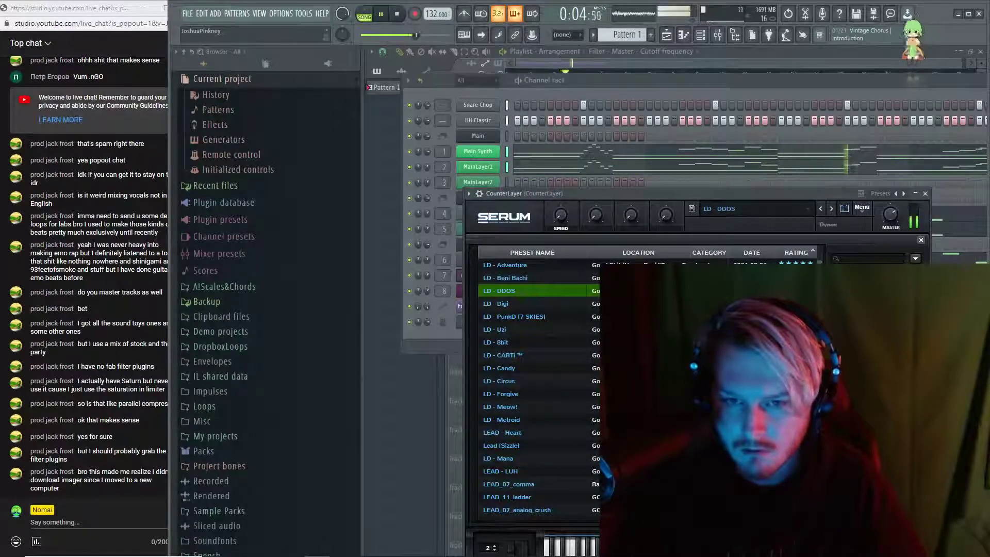
Check which Serum presets are loaded on the Lead, LeadLayer and counter channels
key("Escape")
left_click(487, 216)
key("Escape")
left_click(484, 230)
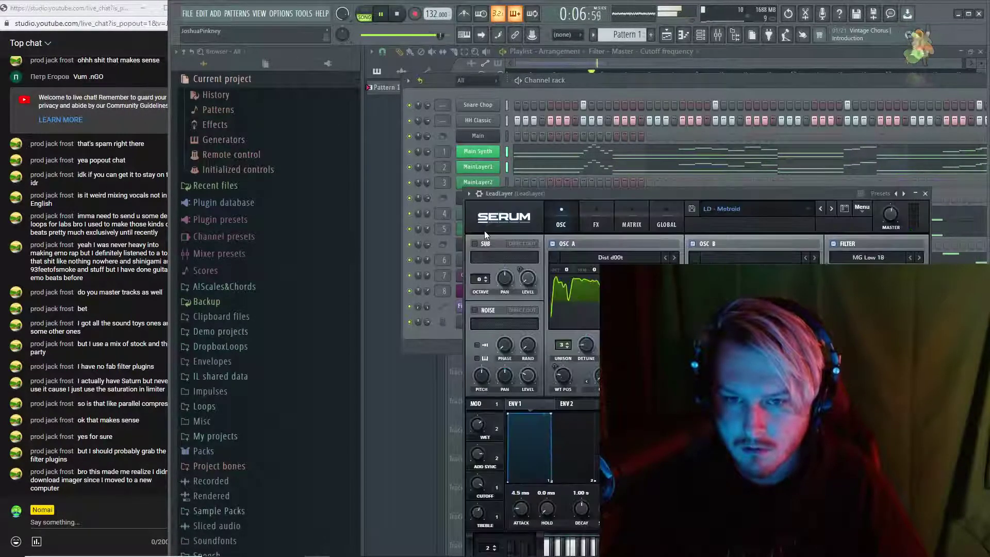
key("Escape")
left_click(479, 260)
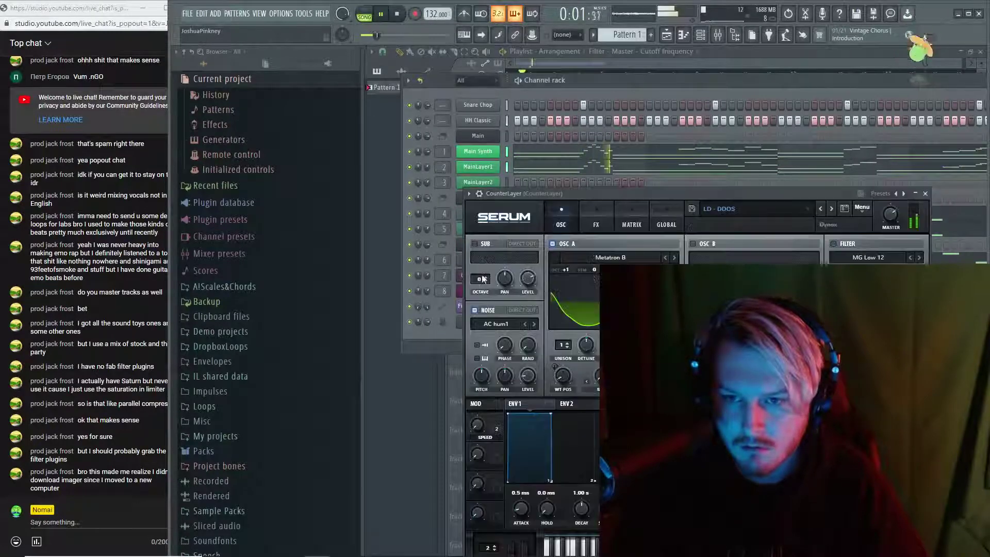
key("Escape")
Solo the Counter channel and unmute CounterLayer so that only these two play
right_click(416, 266)
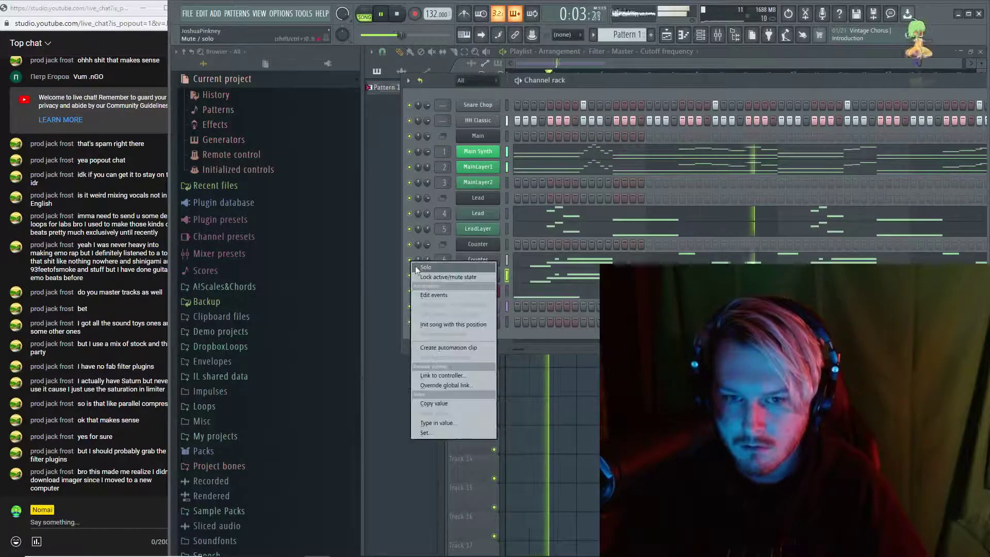
left_click(426, 267)
right_click(407, 277)
left_click(416, 278)
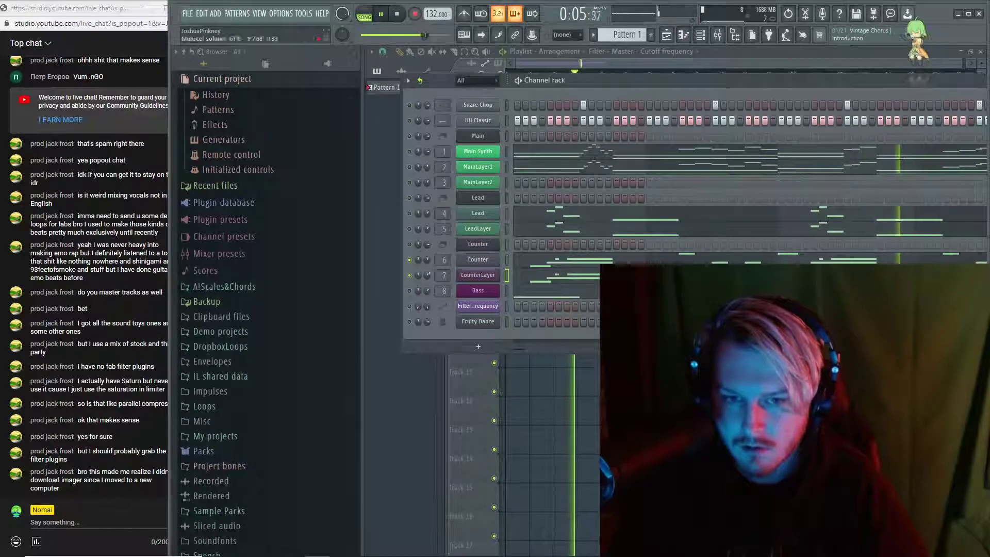
Load the LD - Digi preset in the CounterLayer channel's Serum
left_click(478, 274)
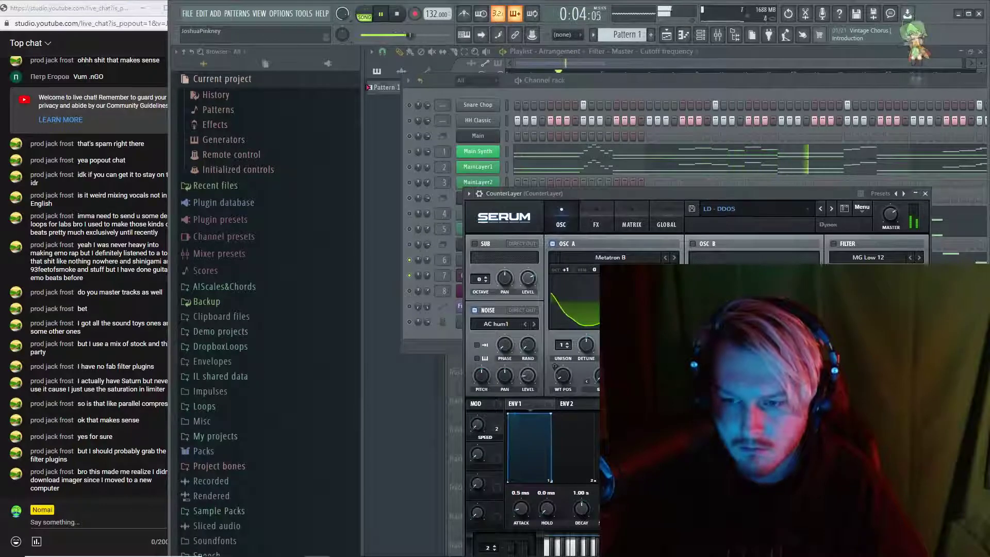
left_click(844, 210)
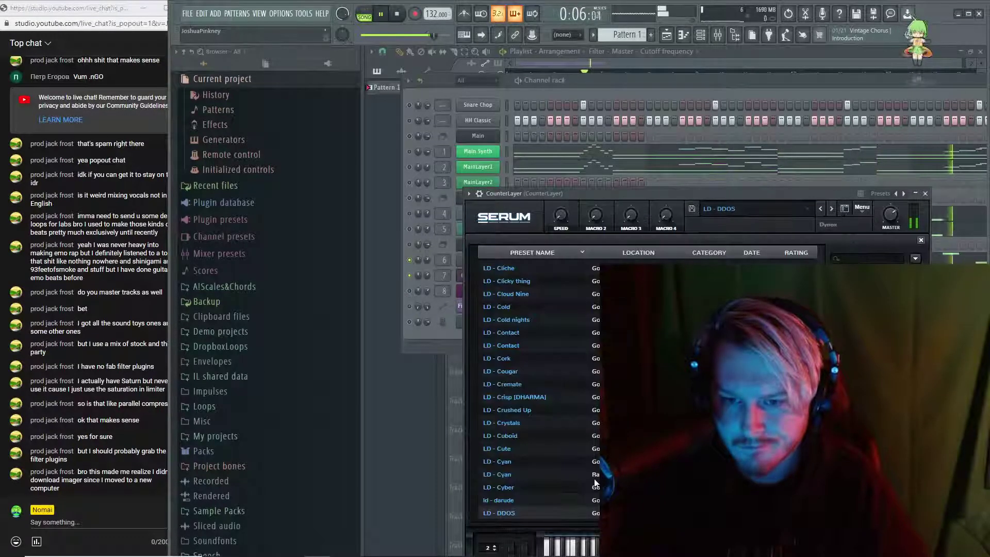
left_click(531, 411)
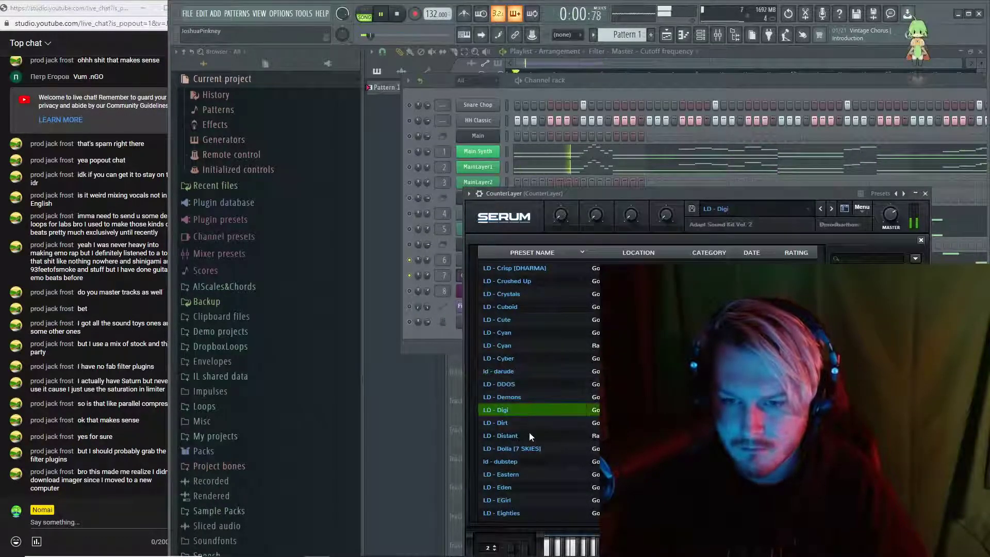
Set the CounterLayer channel's volume to 64% and turn all other channels back on
key("Escape")
left_click_drag(427, 276, 426, 285)
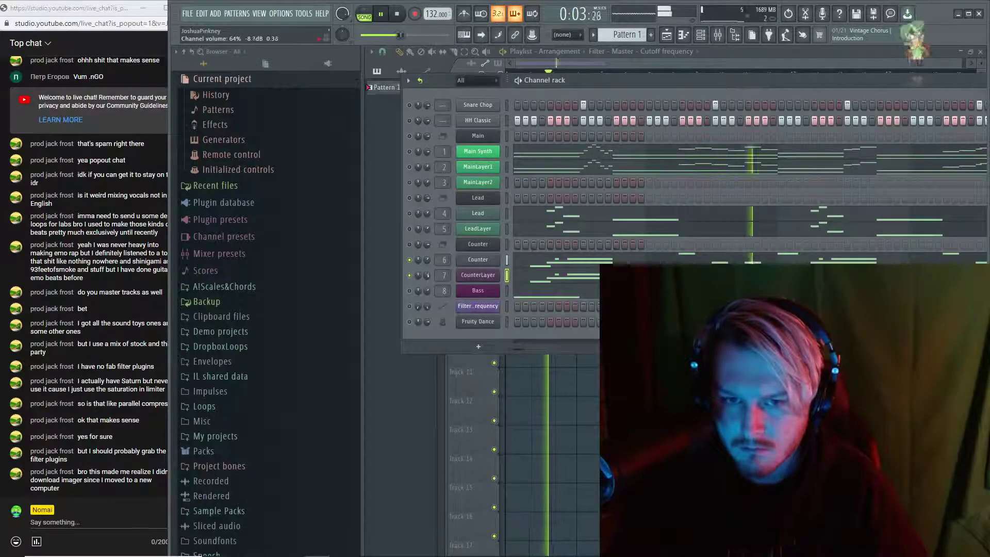
right_click(409, 269)
left_click(422, 306)
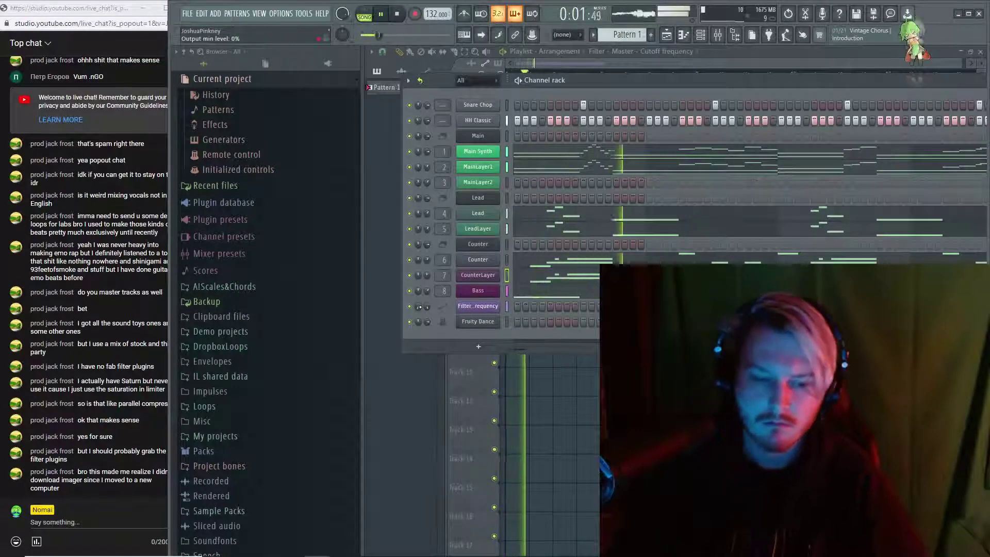
Add the "Bell - Yeat - Nomai" one-shot from the Nomai "! Rocket Science 3.0" sample pack as a new channel
key("F6")
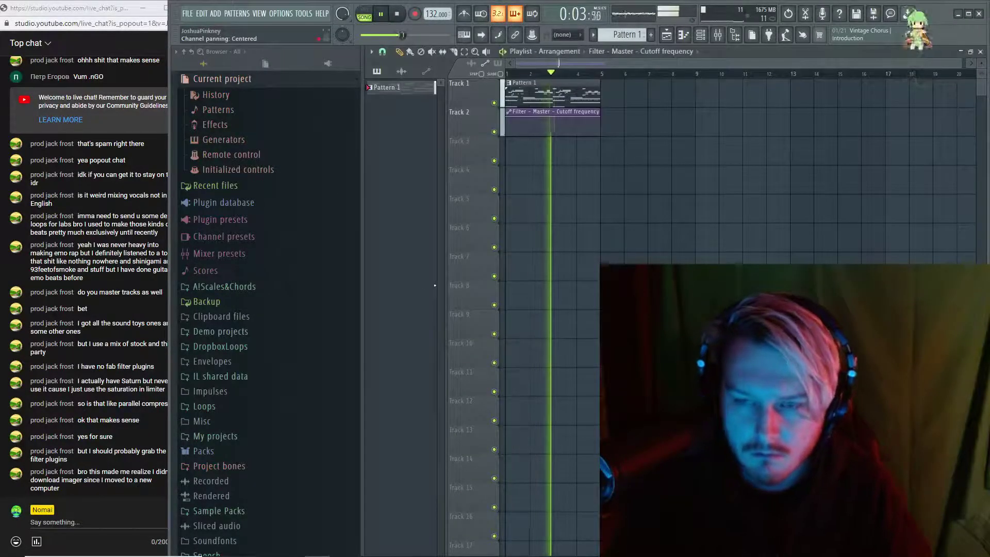
key("F6")
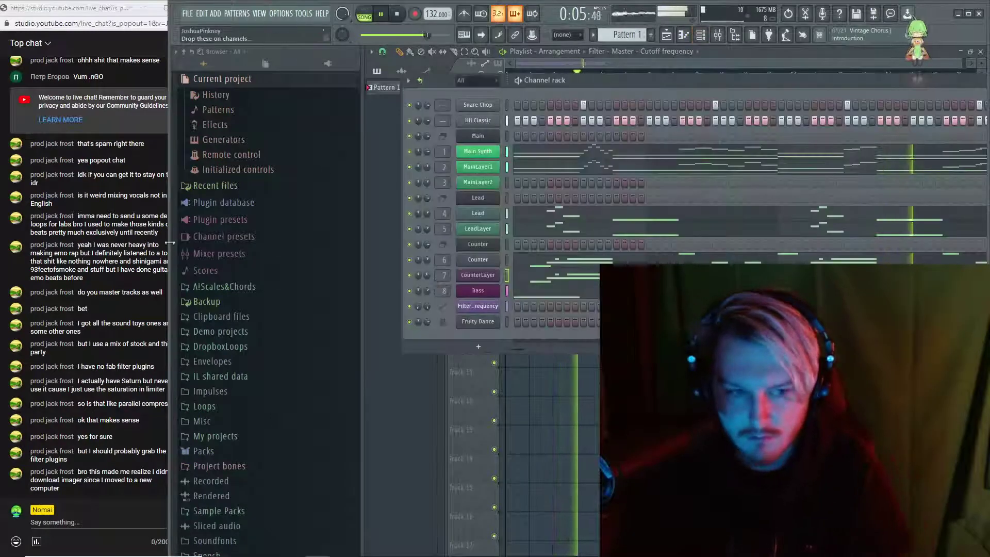
left_click(243, 511)
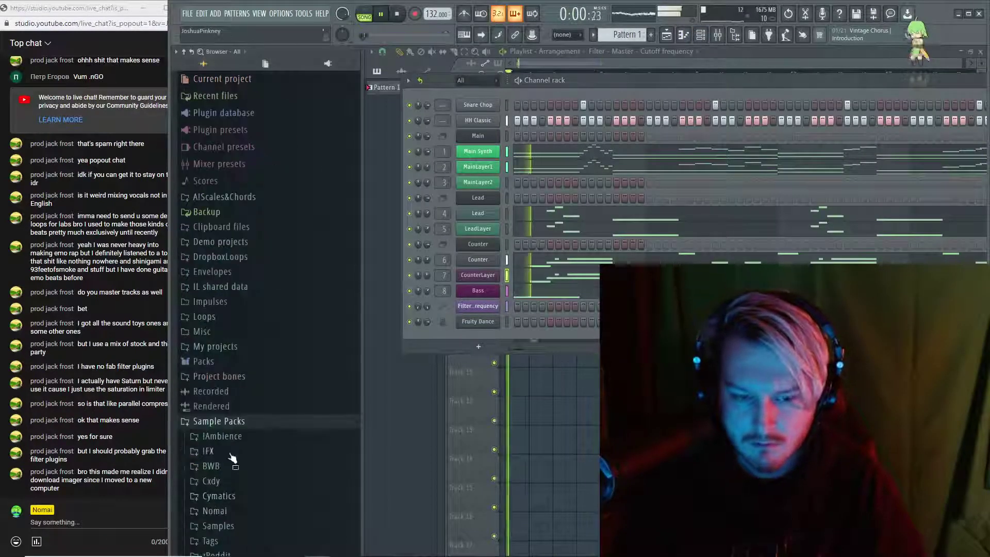
left_click(241, 511)
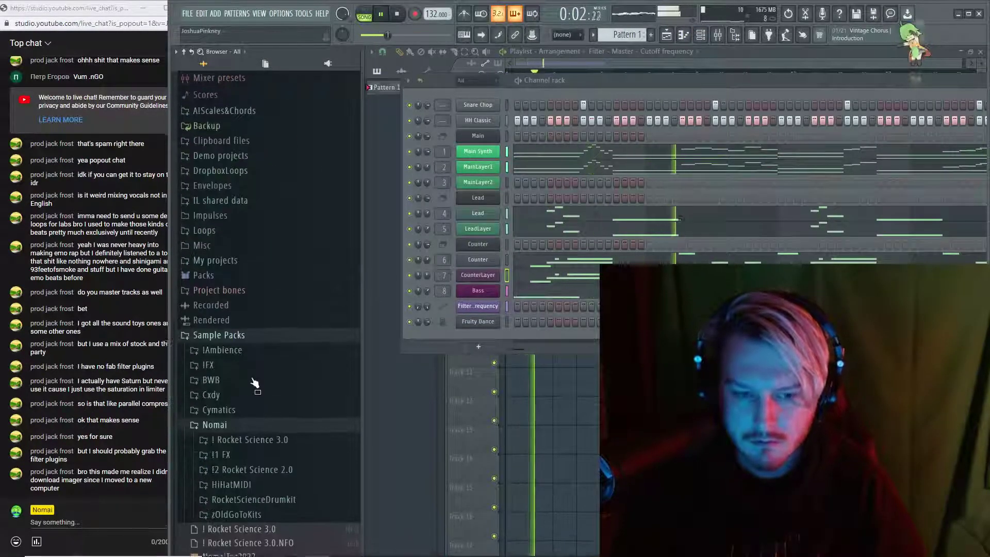
left_click(273, 443)
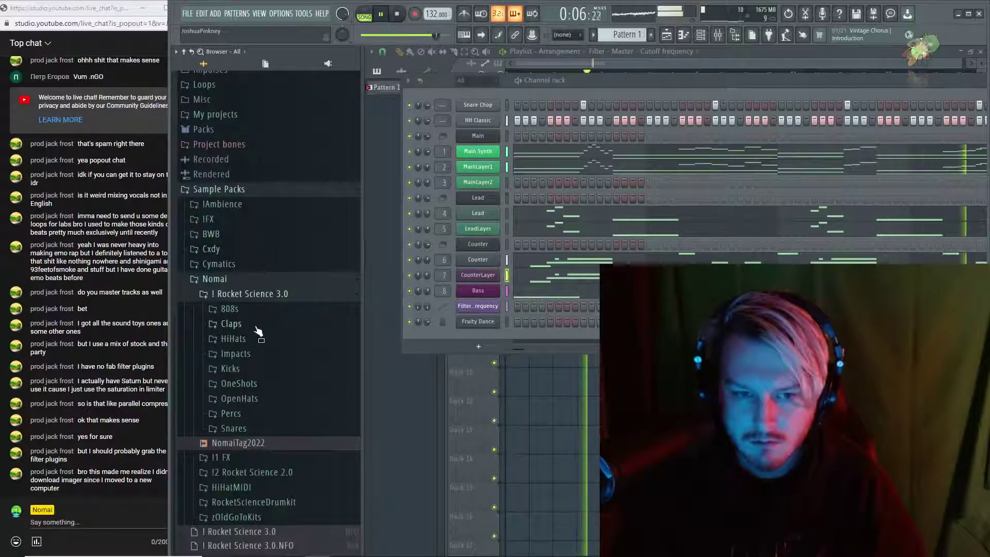
left_click(255, 384)
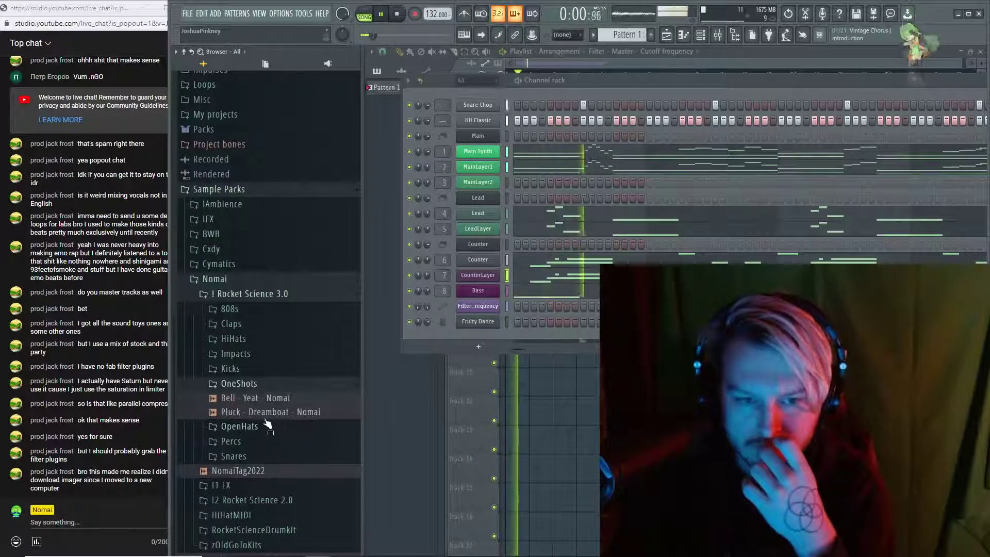
left_click_drag(268, 405, 482, 325)
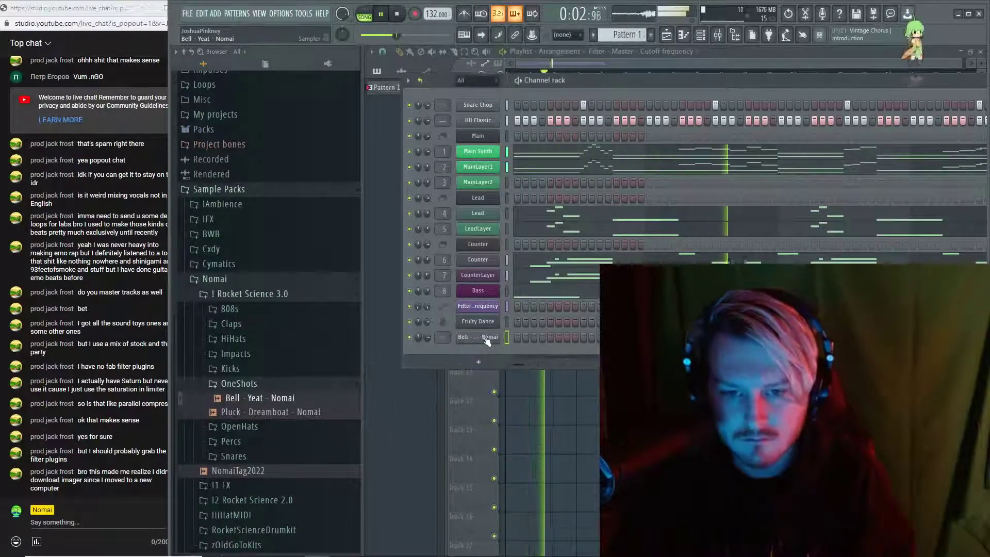
Place a B4 note at the start of the bell's piano roll and turn the piano roll loop off
key("F7")
key("space")
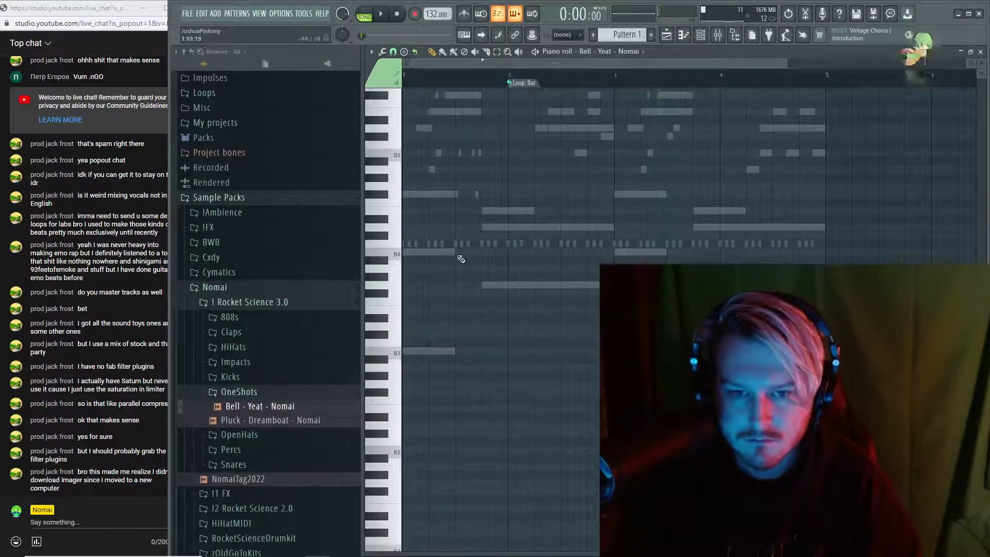
key("space")
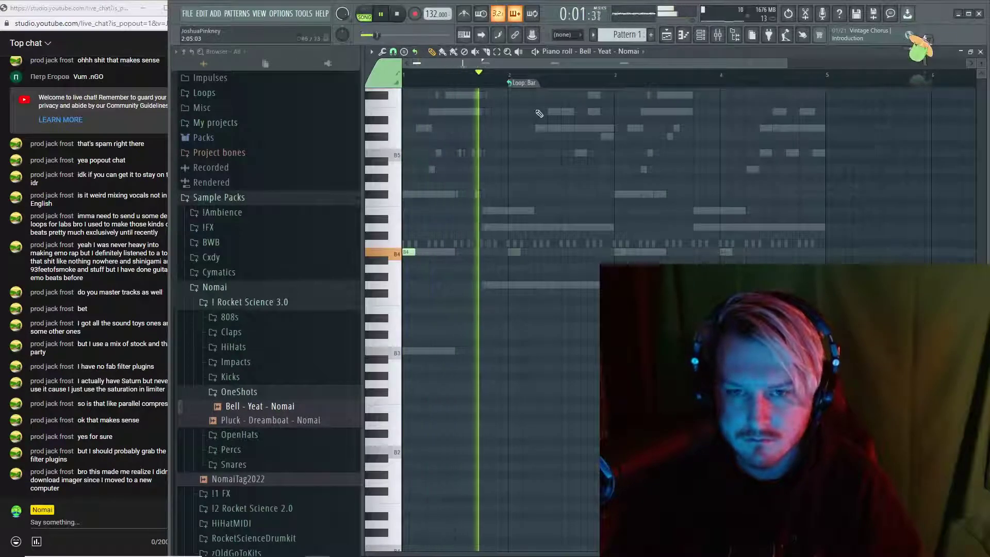
left_click(531, 82)
left_click(547, 93)
key("space")
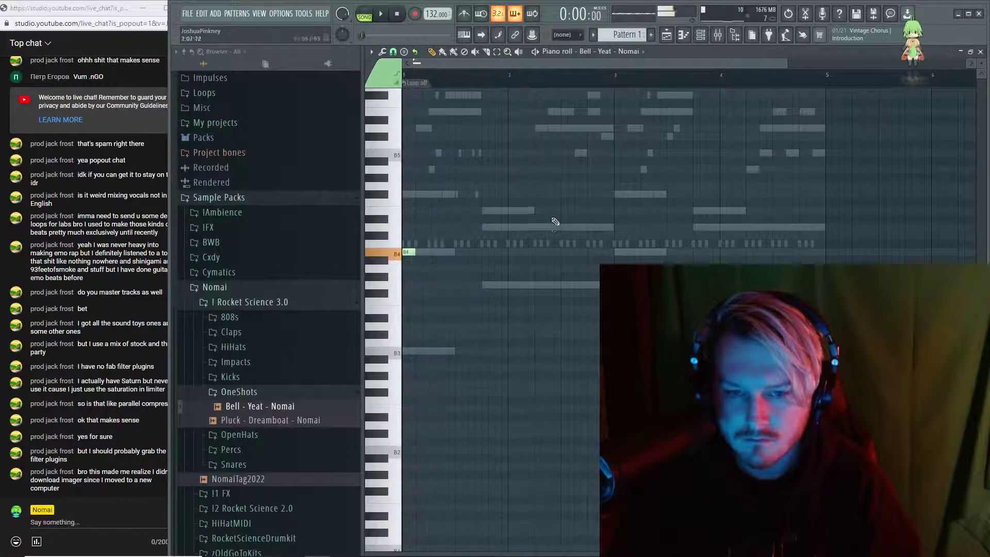
Add a D5 bell note late in bar 2 and a B4 note at the start of bar 3
key("space")
key("space")
key("space")
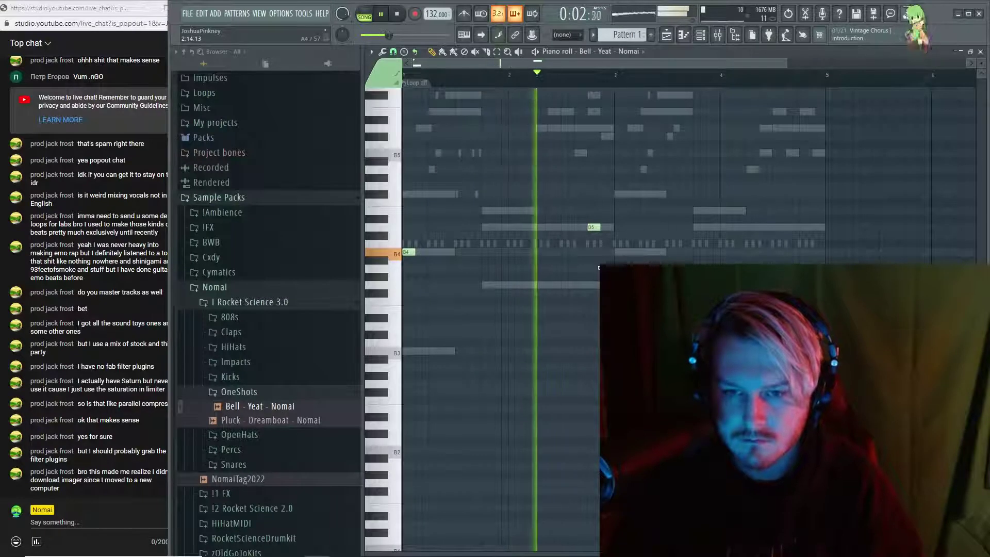
left_click_drag(594, 227, 578, 228)
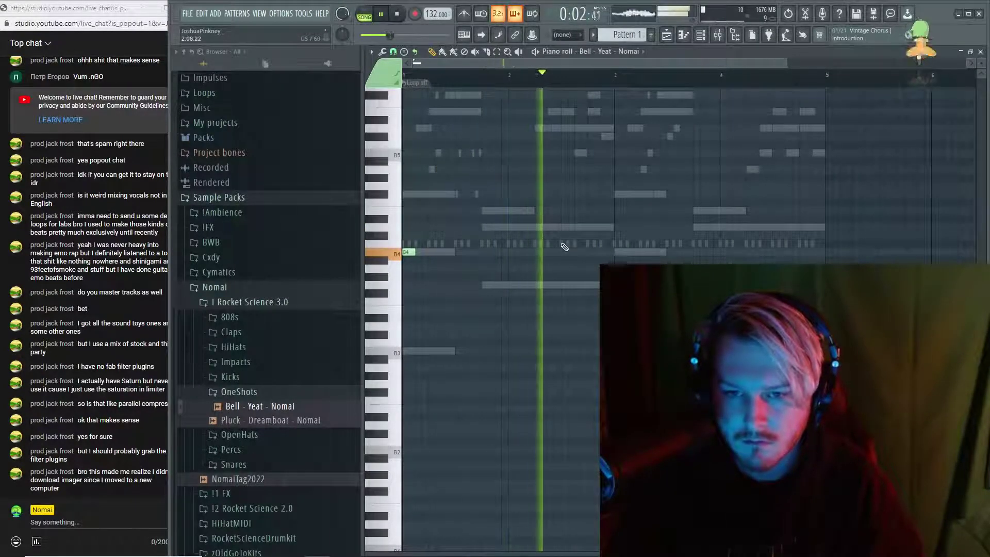
left_click(624, 253)
left_click_drag(625, 252, 618, 252)
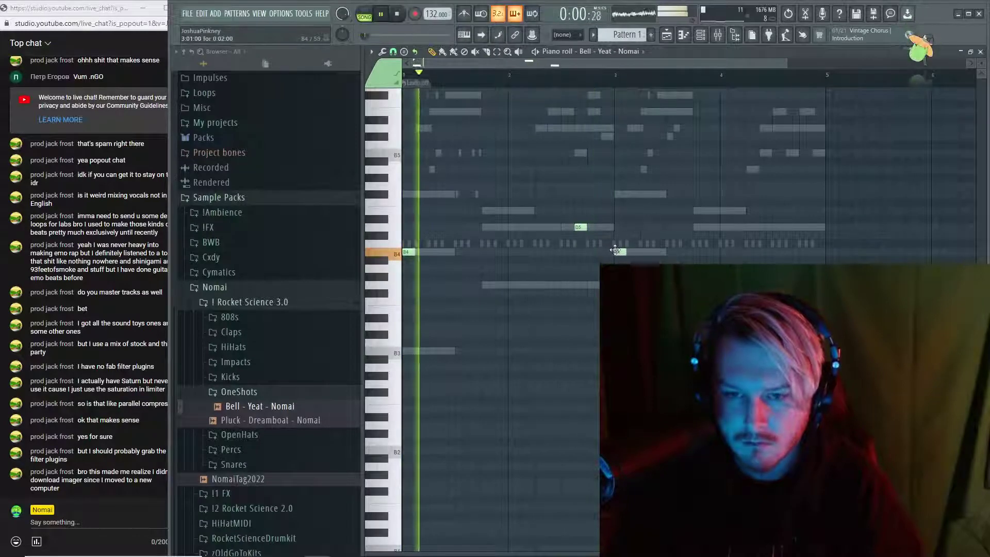
Try the late bar 2 bell note at G5, an octave lower at G4, and at A4 during playback
left_click_drag(637, 207, 550, 243)
key("shift+Up")
key("shift+Up")
key("shift+Up")
key("shift+Up")
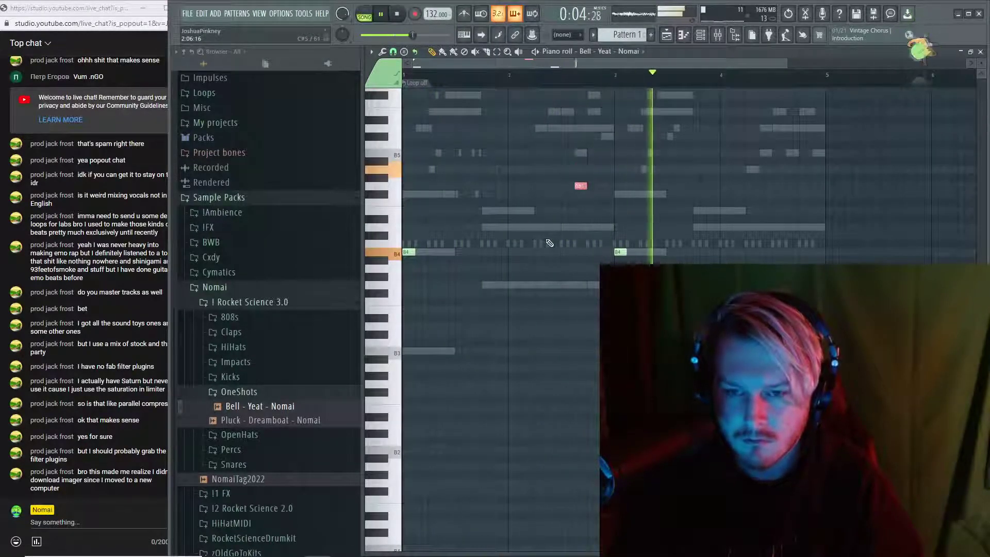
key("ctrl+Down")
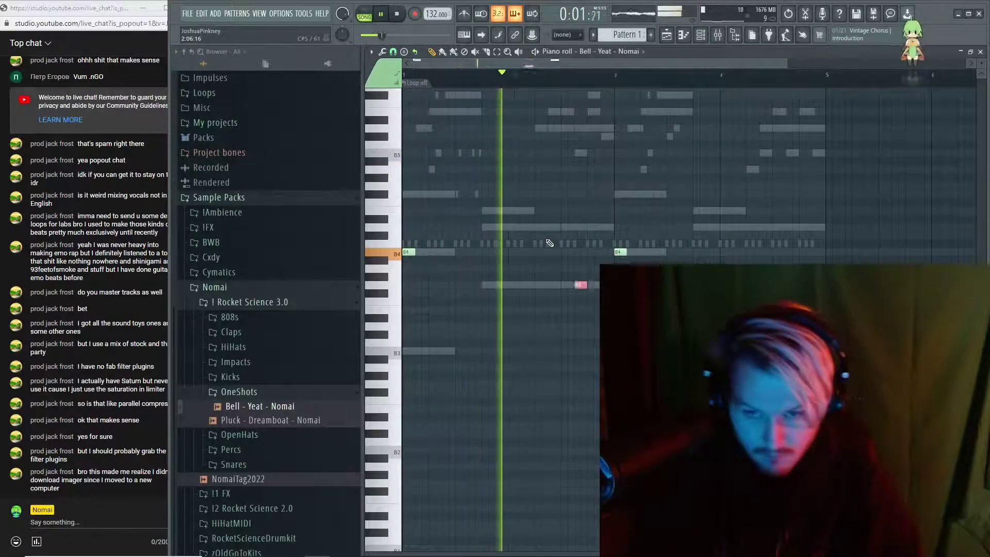
key("shift+Up")
key("shift+Up")
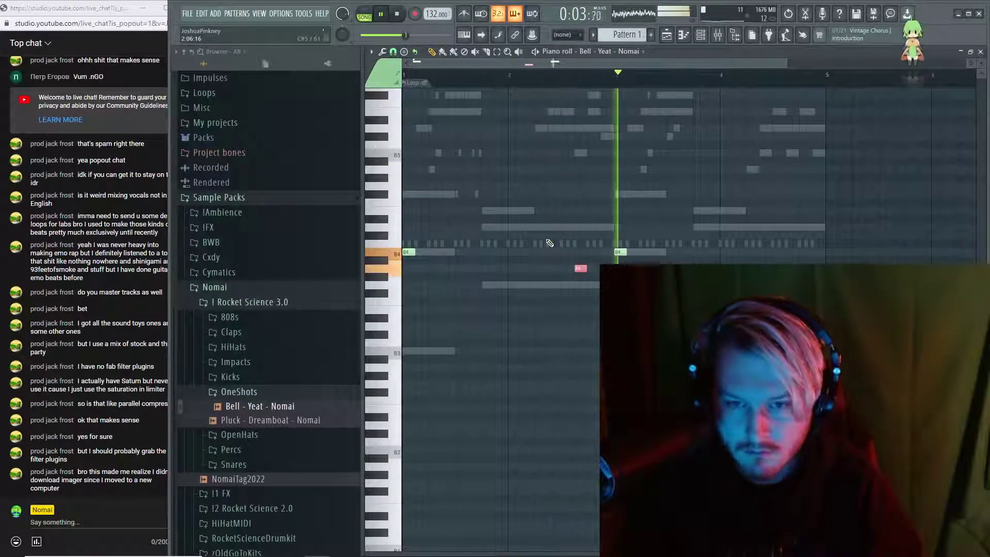
Try the late bar 2 bell note at G4, C5 and D5 while replaying the pattern
key("space")
key("shift+Down")
key("shift+Down")
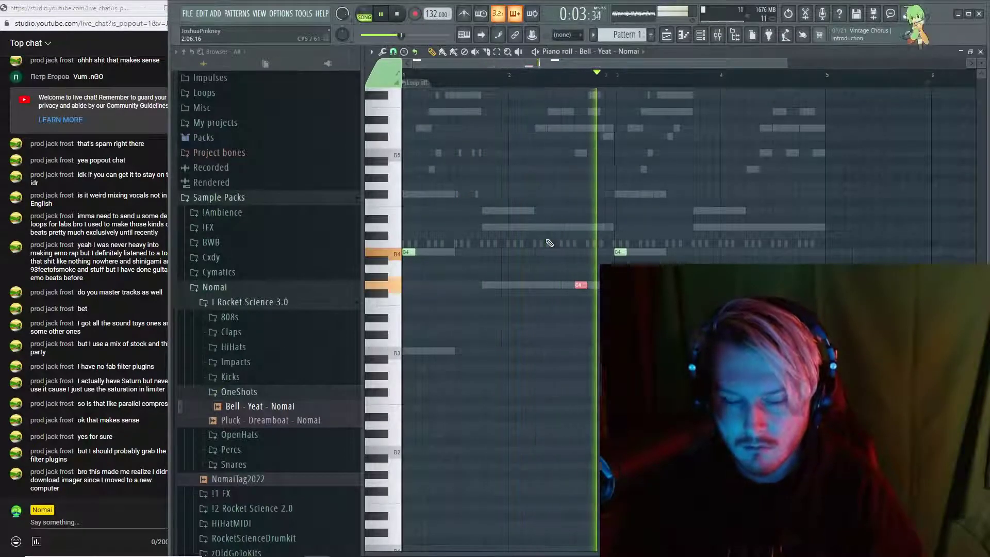
key("space")
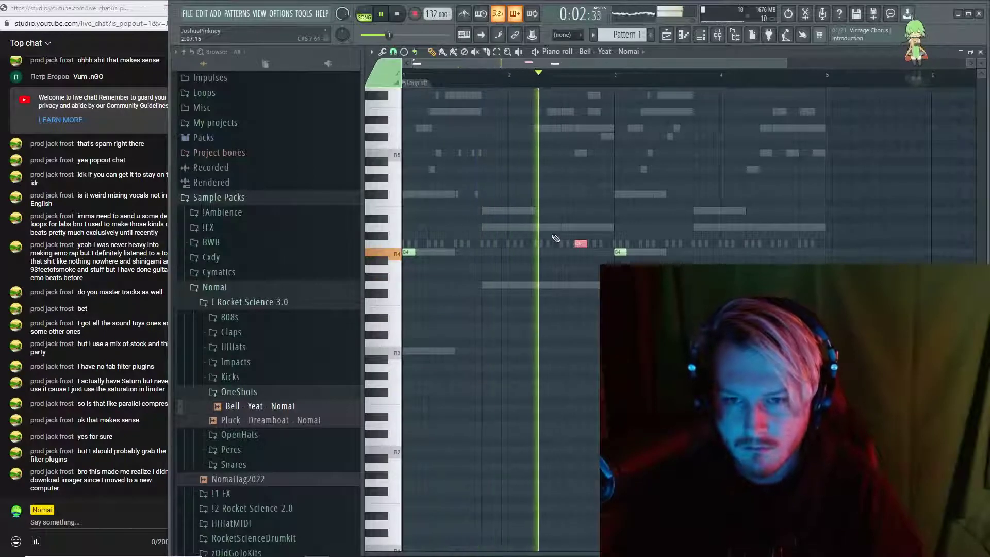
key("shift+Up")
key("shift+Up")
key("shift+Up")
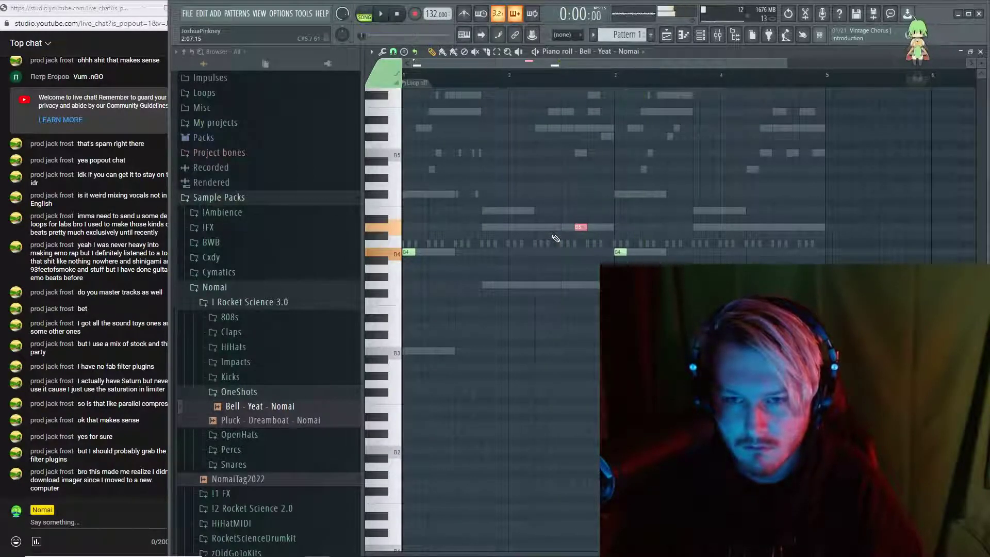
Try the late bar 2 bell note at G5, F#5 and E5 against the playing melody
key("space")
key("shift+Up")
key("shift+Up")
key("shift+Up")
key("shift+Up")
key("shift+Up")
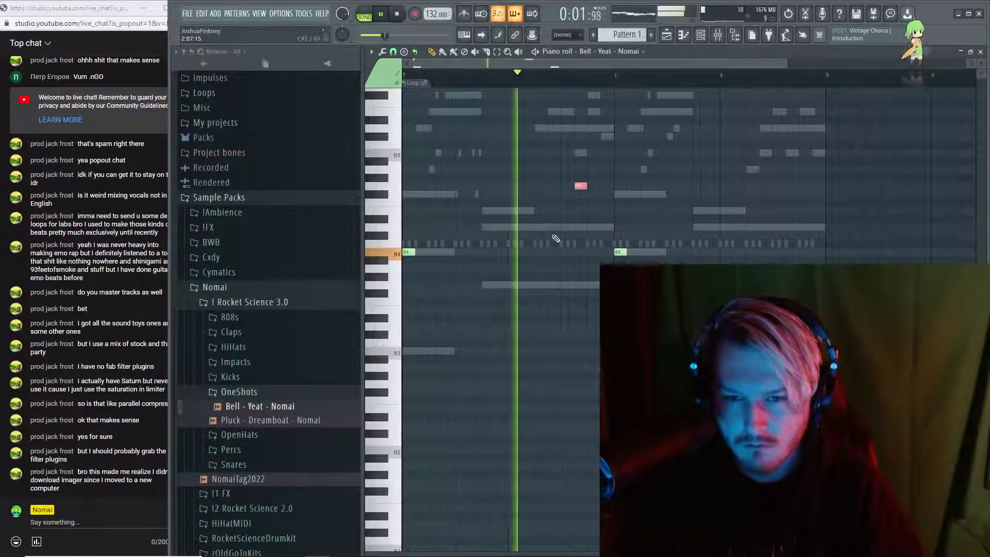
key("shift+Down")
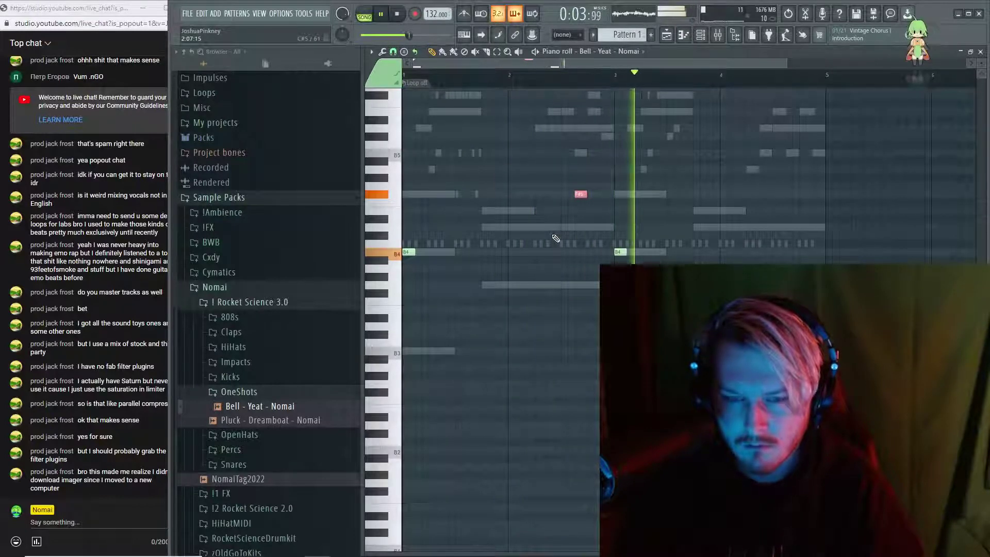
key("shift+Down")
key("shift+Down")
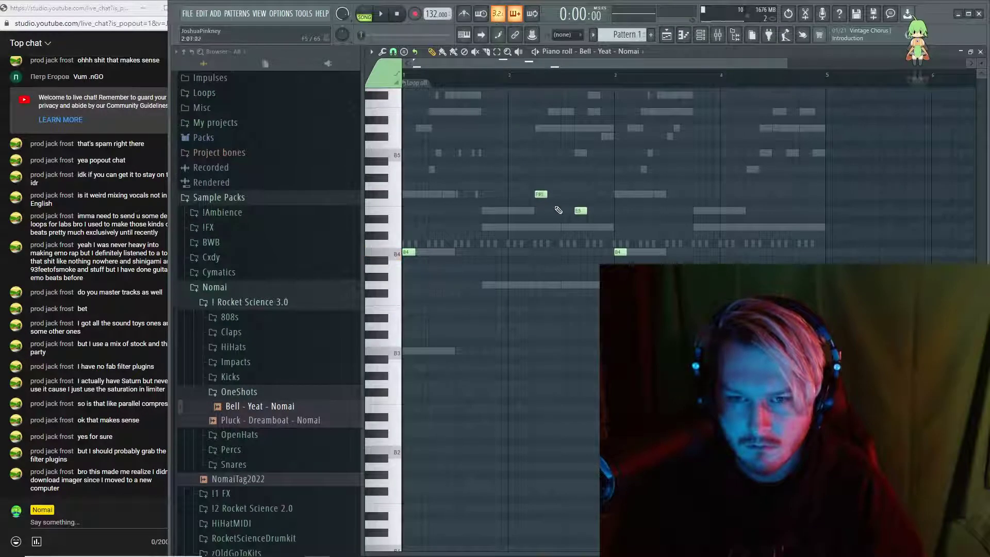
Try the late bar 2 bell note at D5, C#6 and C#5 after an F#5 note, replaying the pattern
left_click_drag(578, 236, 577, 227)
key("space")
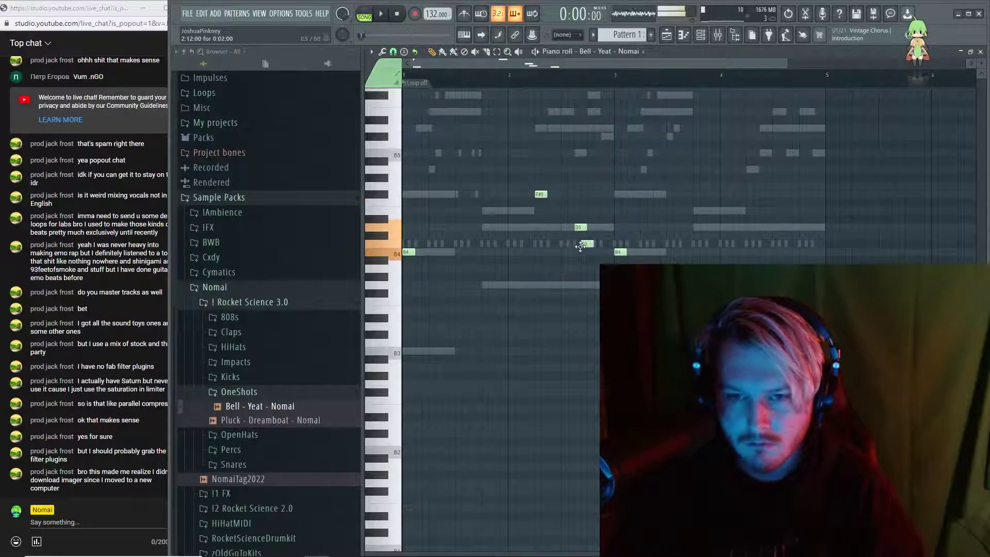
key("space")
left_click_drag(577, 230, 580, 136)
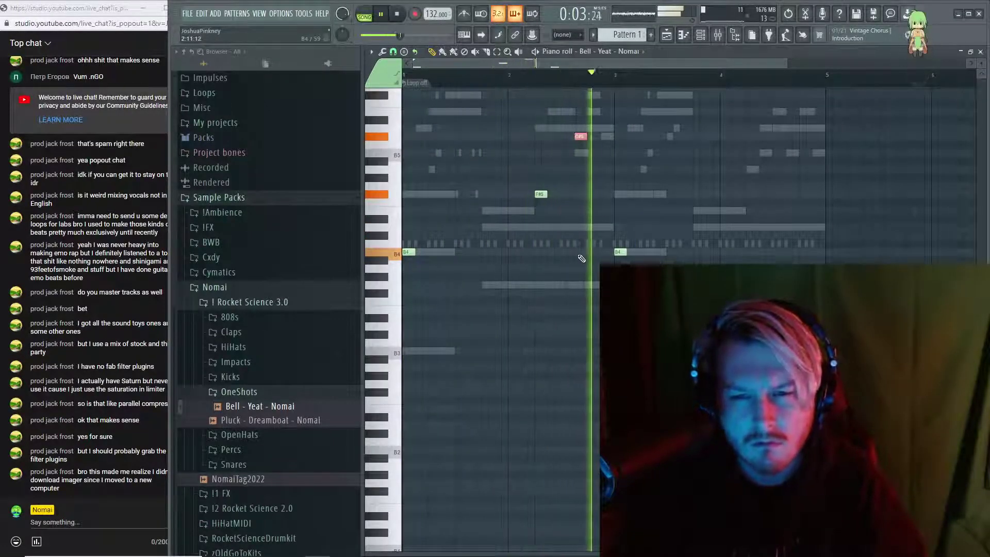
key("space")
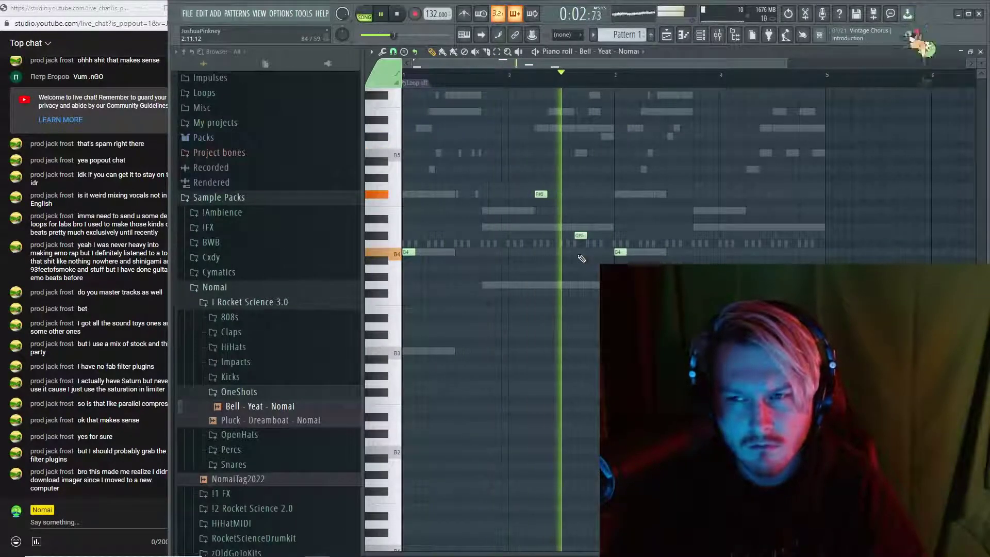
key("space")
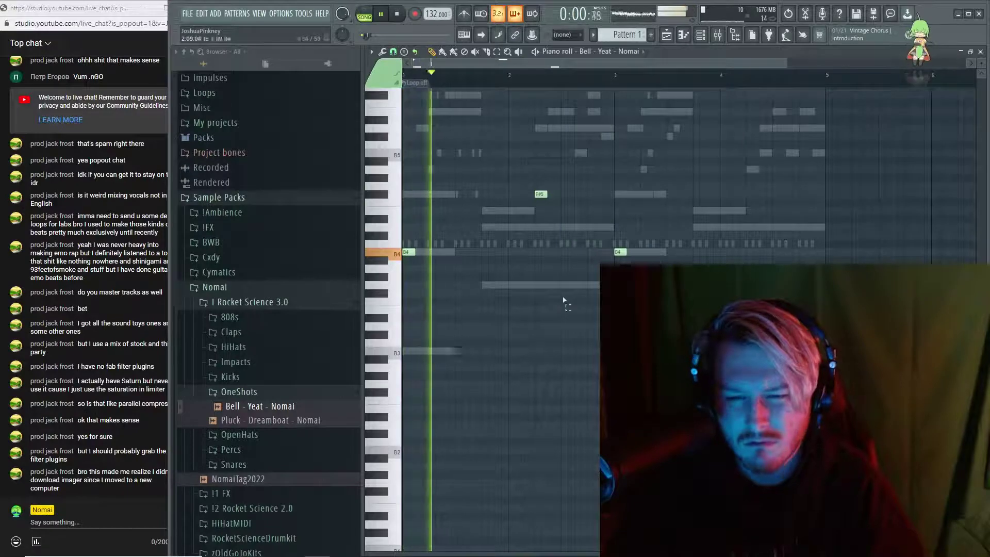
Place D5 bell notes on the last beat of bars 1 and 3 and an E5 note halfway through bar 2
left_click(564, 227)
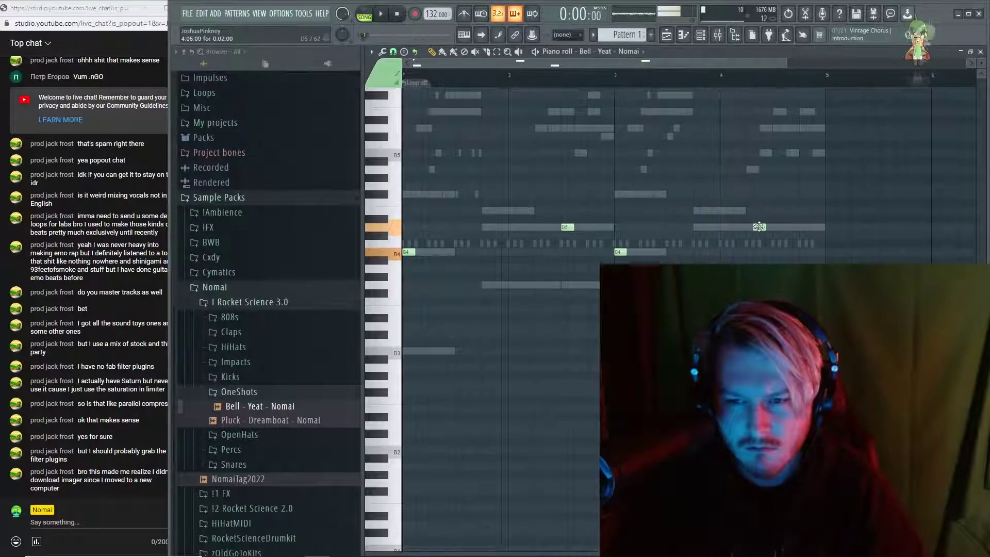
key("space")
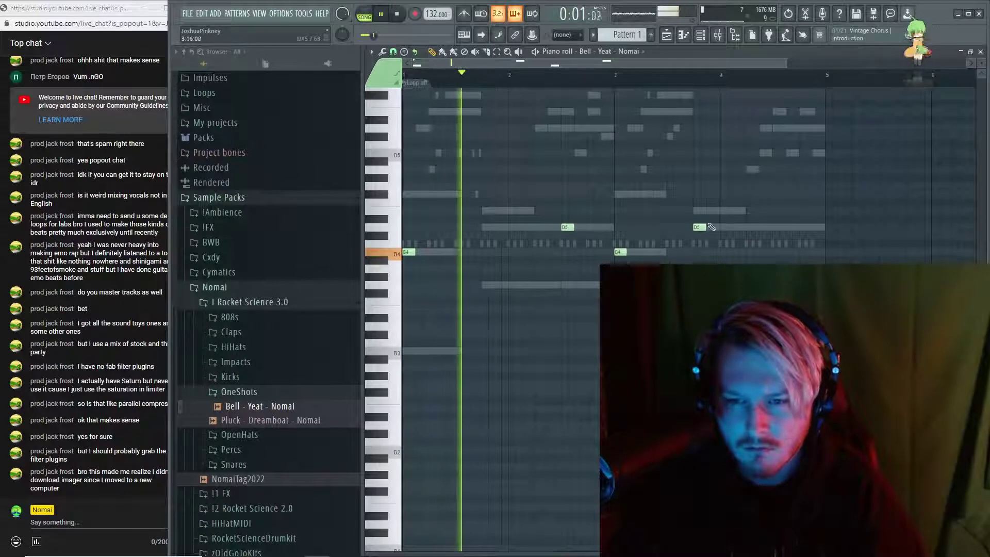
key("space")
key("space")
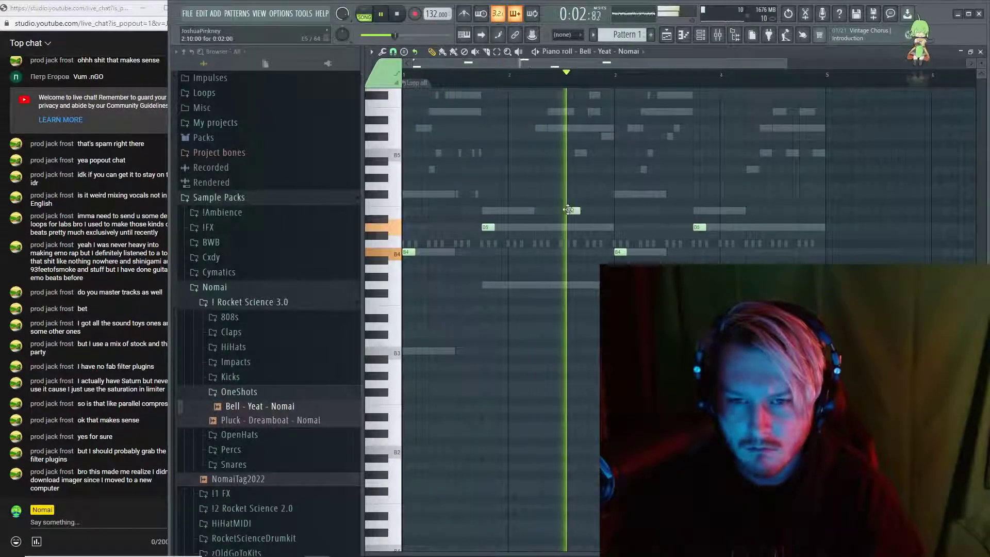
left_click(560, 212)
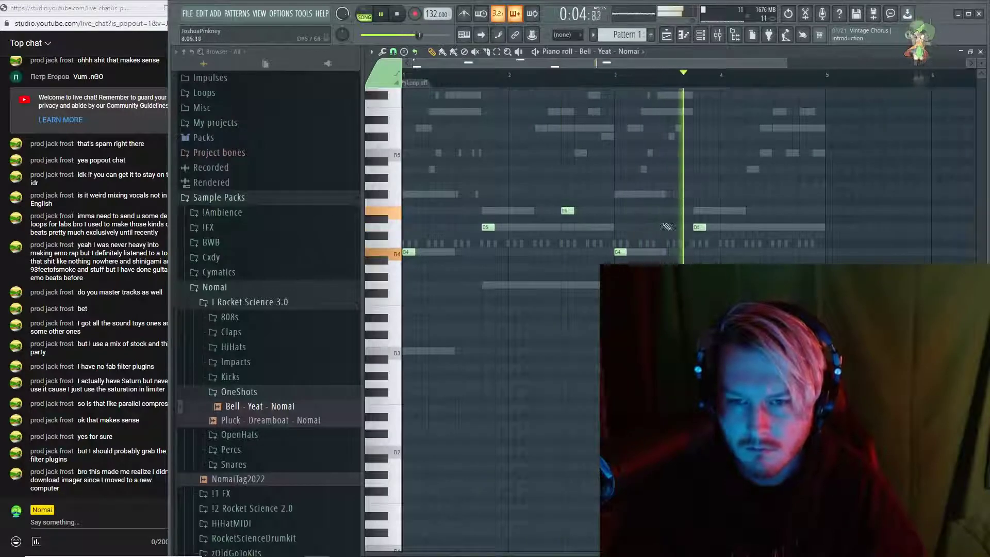
Place an E5 bell note halfway through bar 4 and play the pattern back
right_click(771, 235)
key("space")
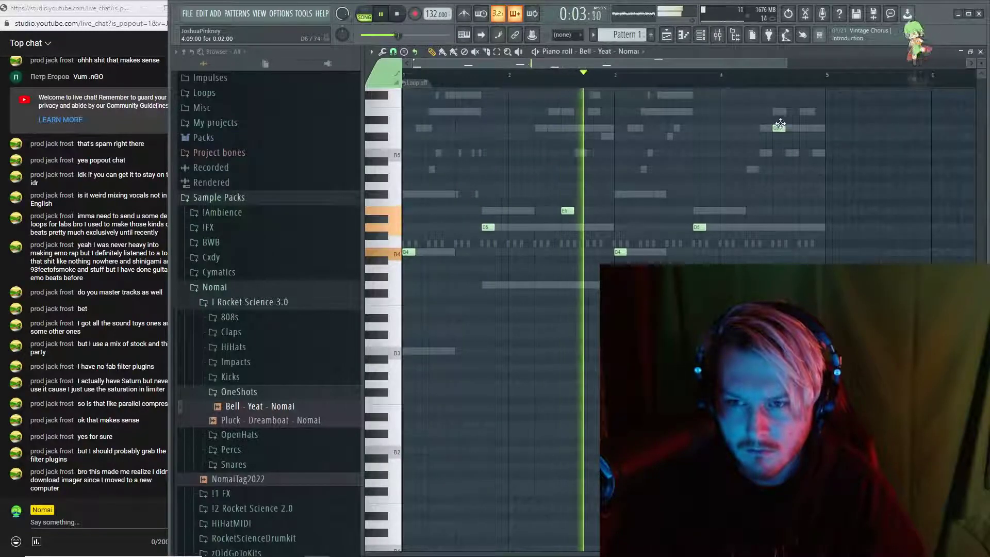
left_click(778, 127)
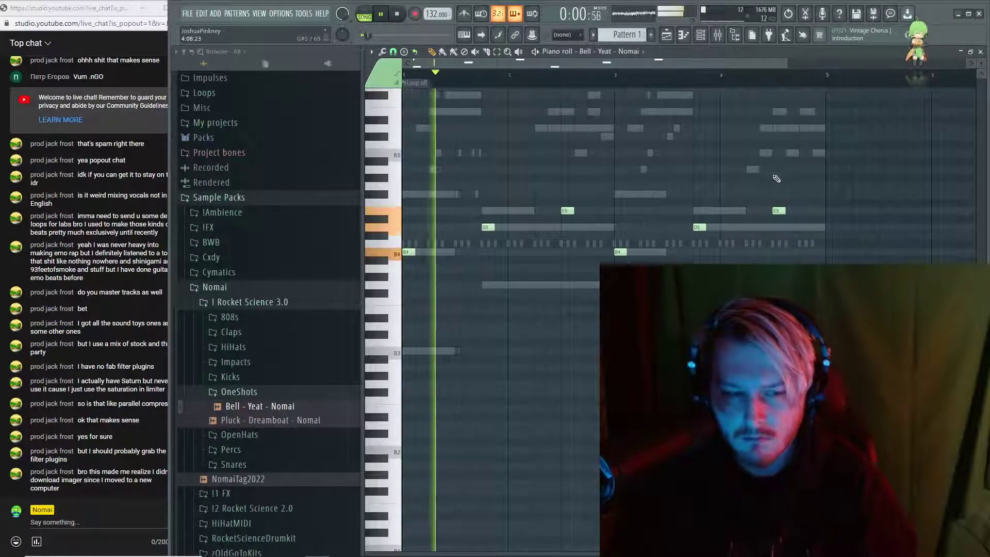
Route the bell channel to mixer track Insert 13 and open that track in the mixer
key("F6")
scroll(442, 305, "up", 12)
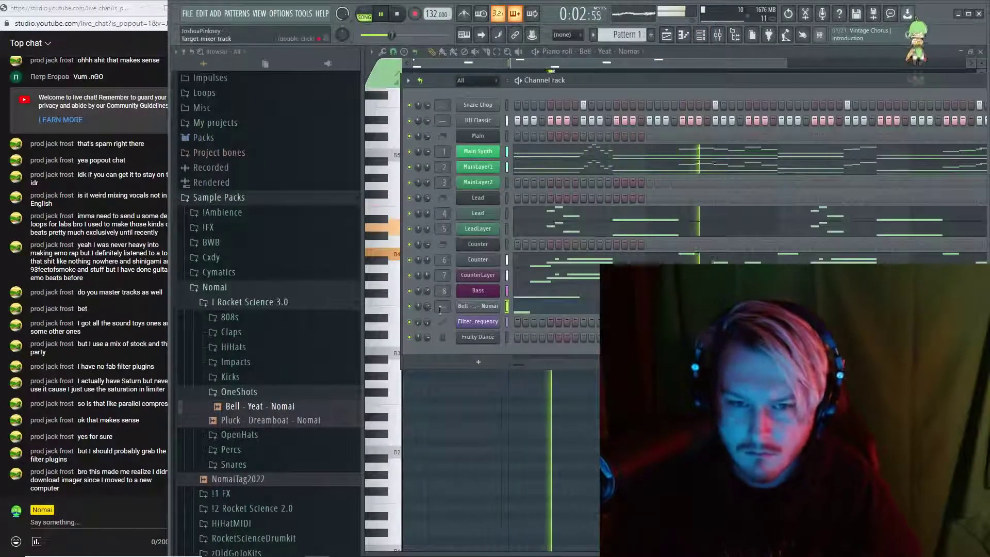
scroll(443, 308, "up", 1)
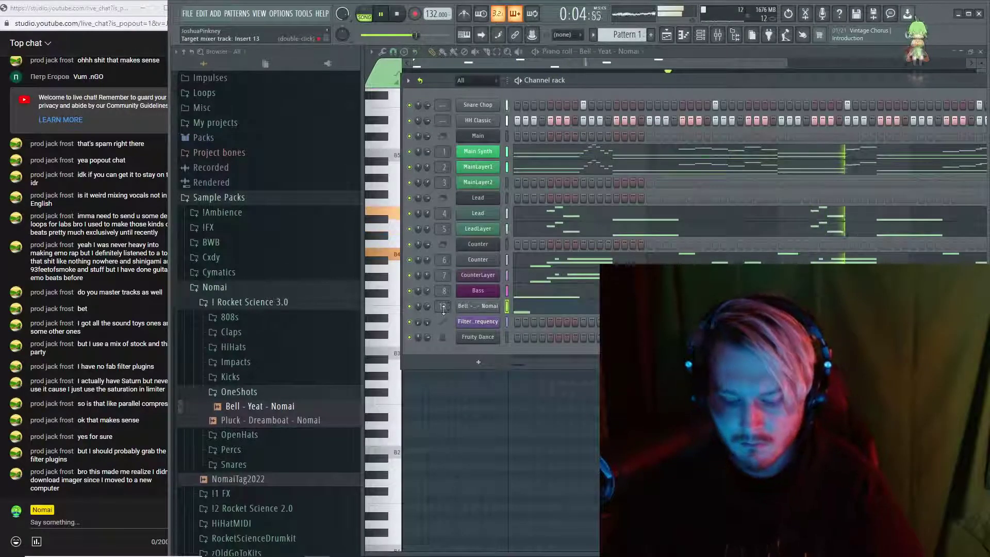
double_click(443, 307)
scroll(229, 407, "up", 5)
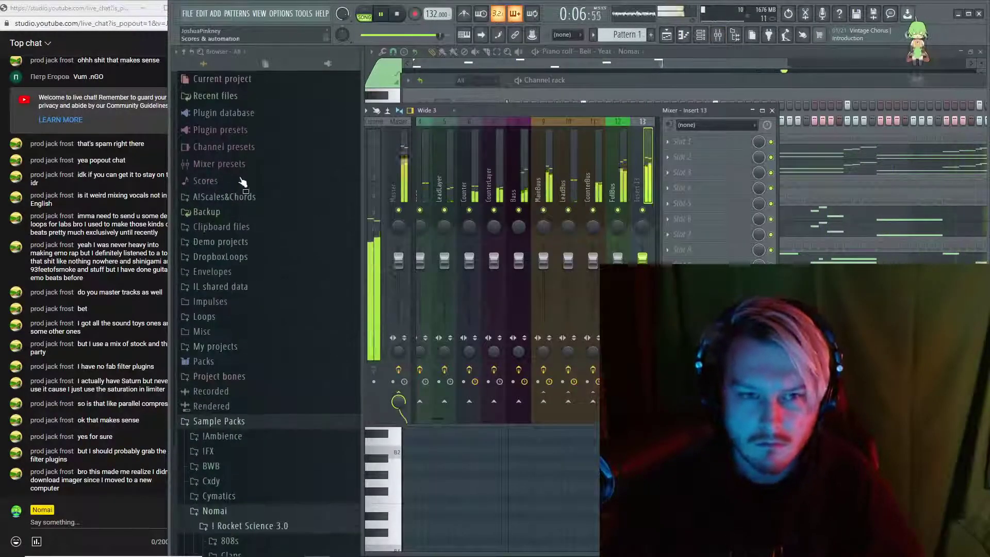
Load the TheBell mixer preset onto the bell's Insert 13 track, close the mixer and stop playback
left_click(242, 164)
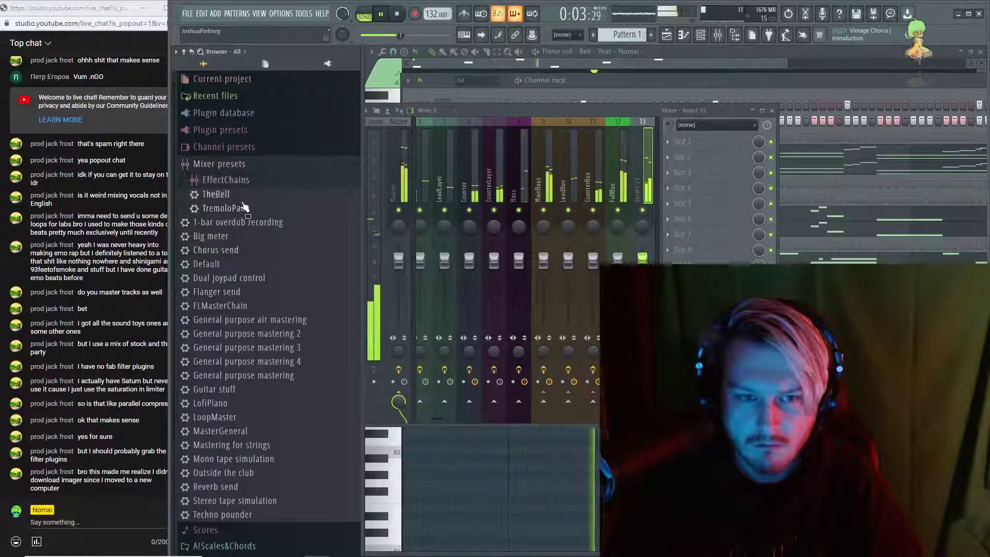
left_click_drag(628, 196, 654, 259)
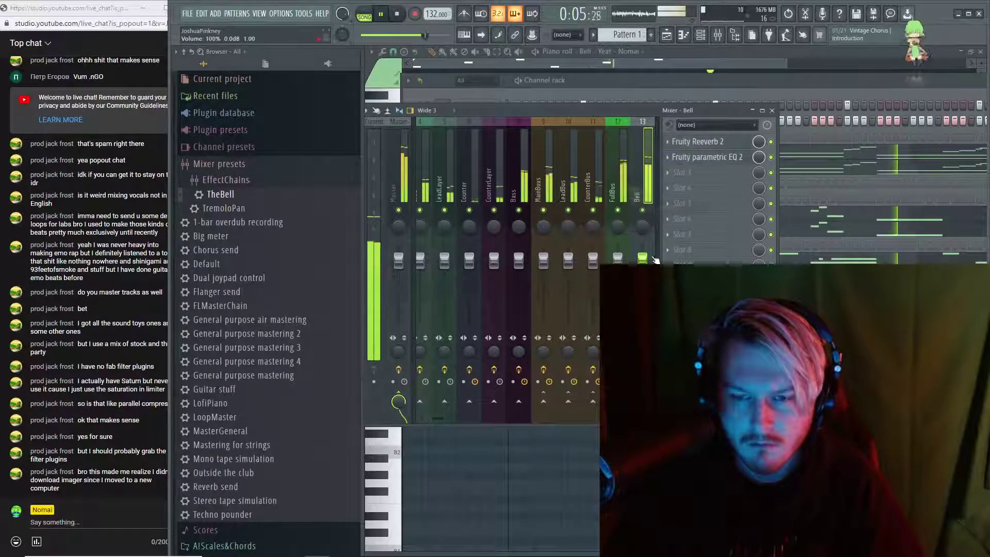
key("F9")
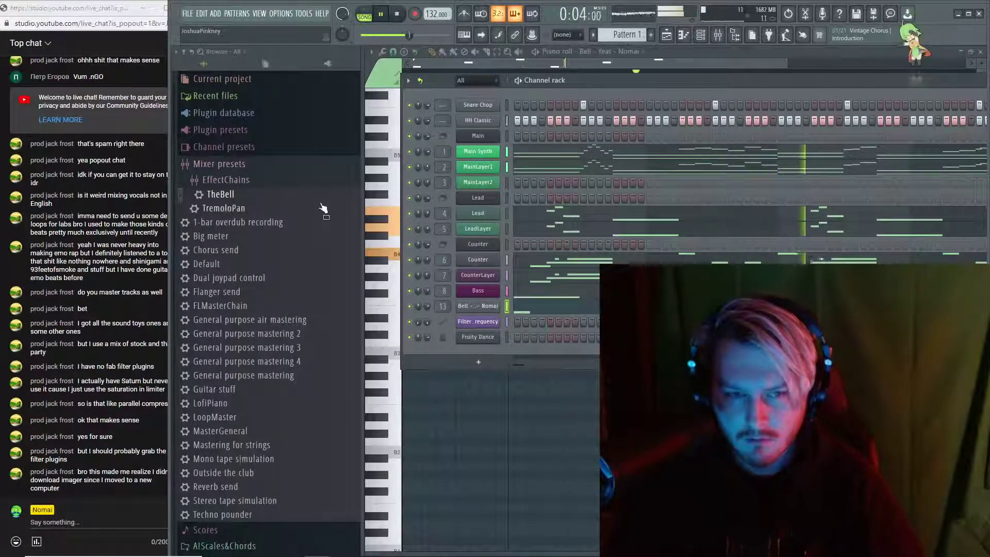
left_click(268, 164)
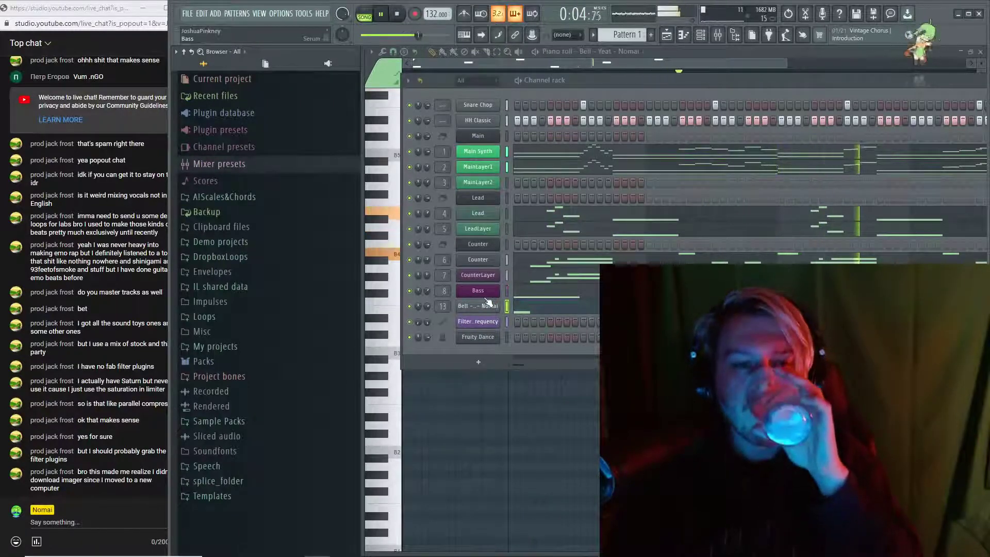
key("F11")
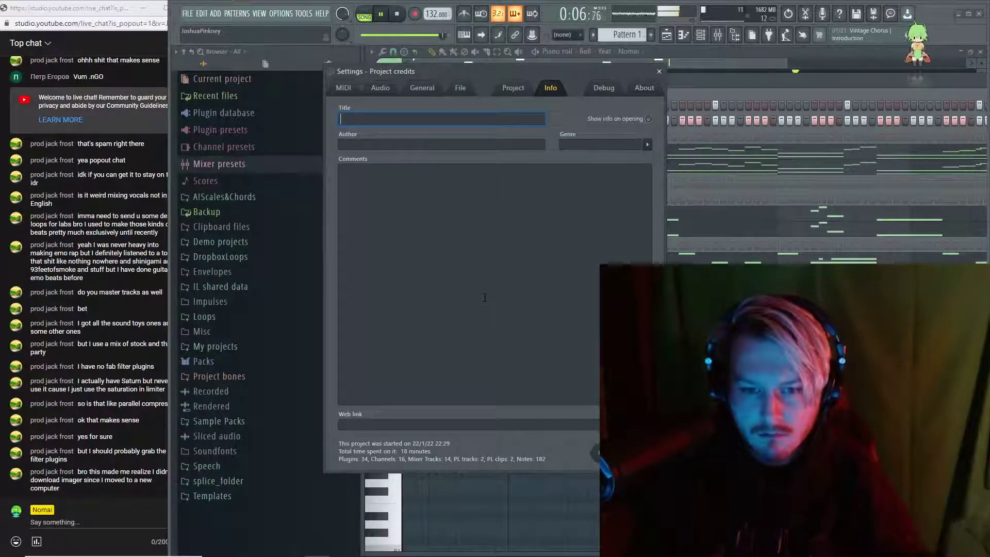
key("Escape")
key("space")
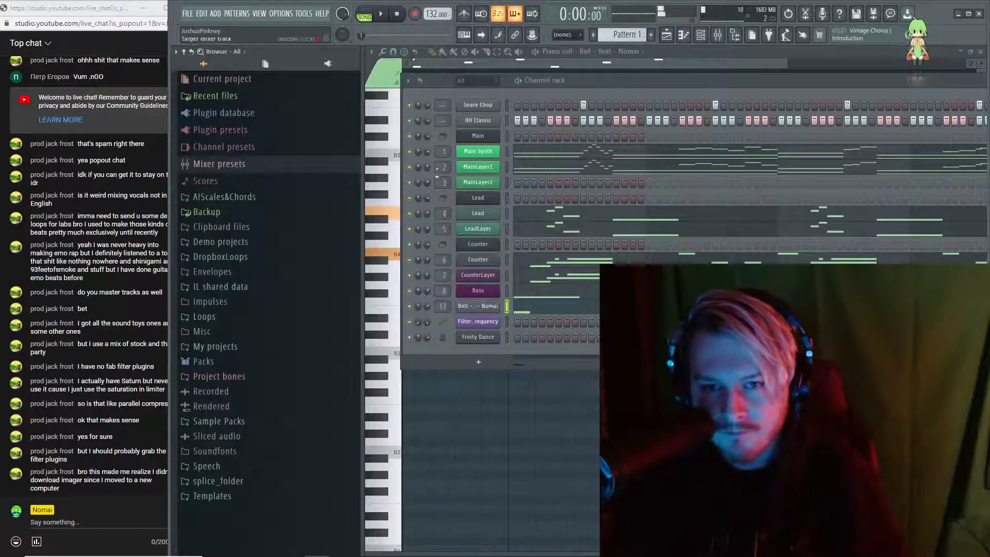
Replace the HH Classic channel's sample with ! Main Hihat from the Cxdy x Khemics Essentials 2022 drum kit
left_click(240, 422)
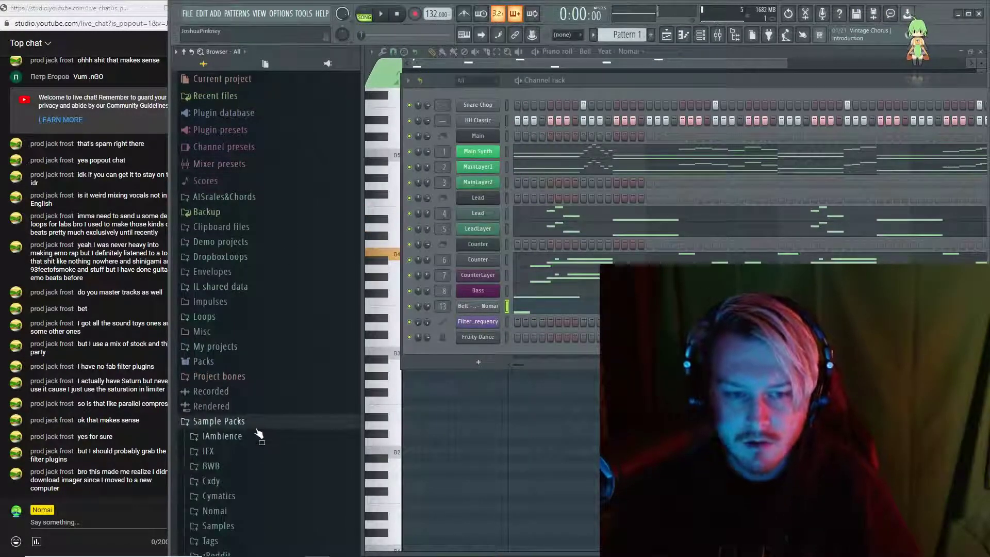
left_click(213, 481)
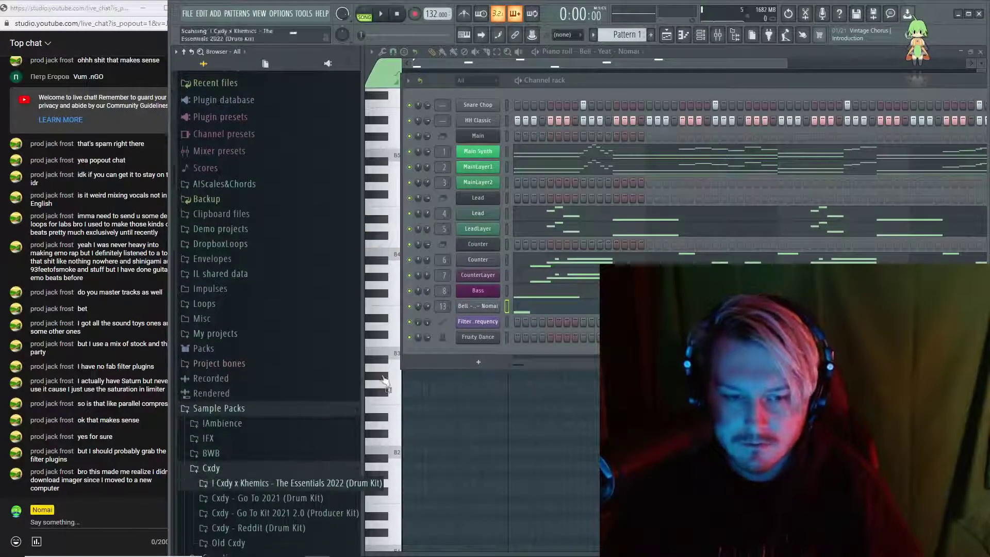
left_click(233, 246)
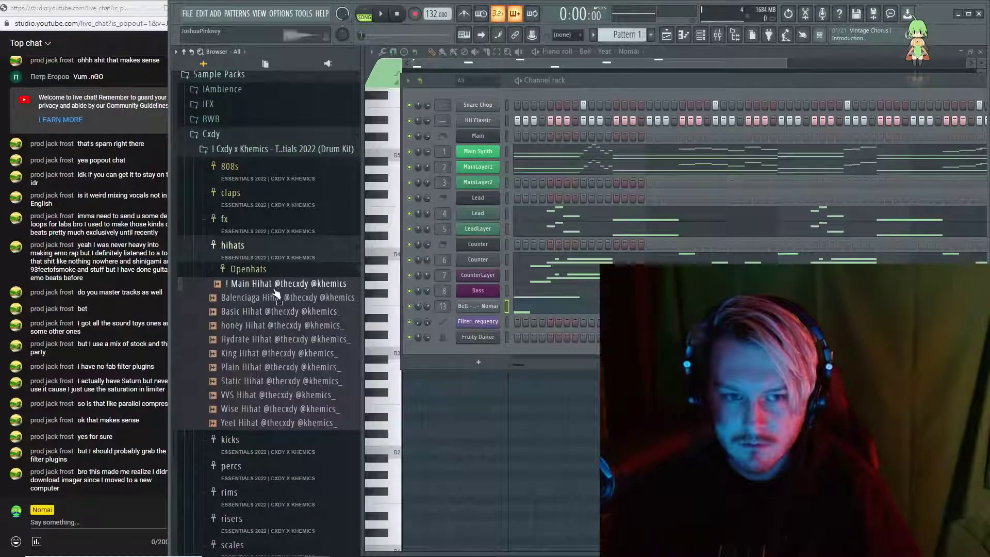
left_click_drag(490, 114, 482, 121)
Try the hi-hat on each 4 steps with extra hits in bar 1 and play it back in the piano roll
right_click(484, 121)
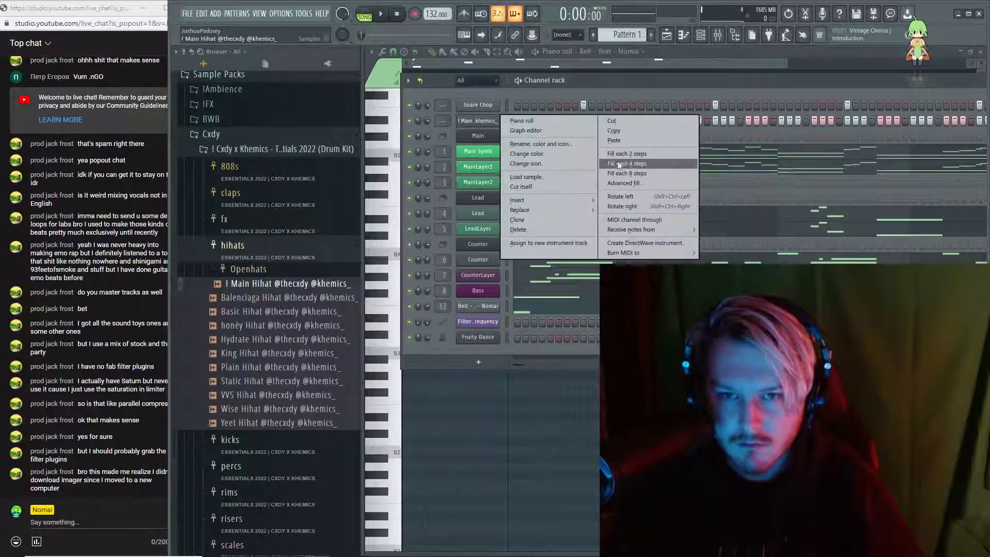
left_click(630, 163)
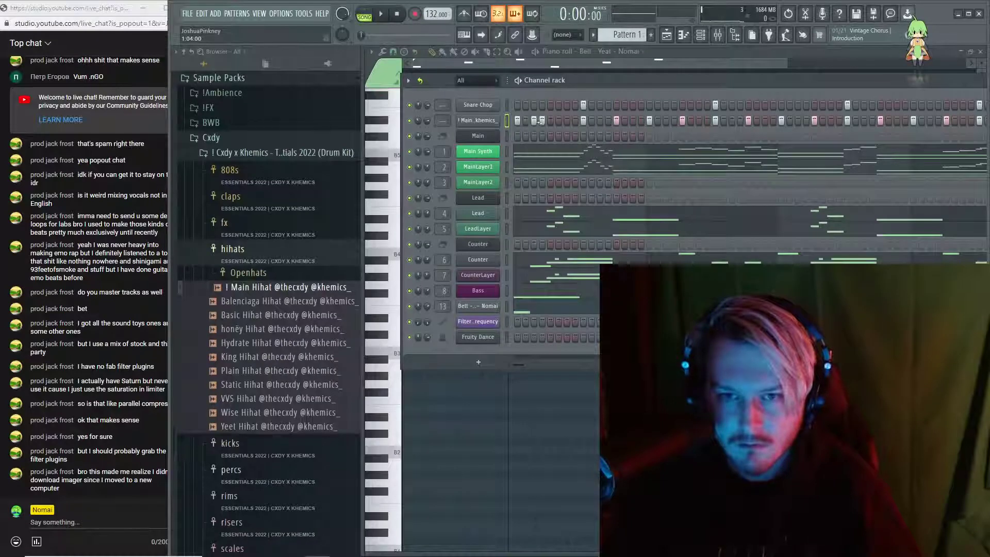
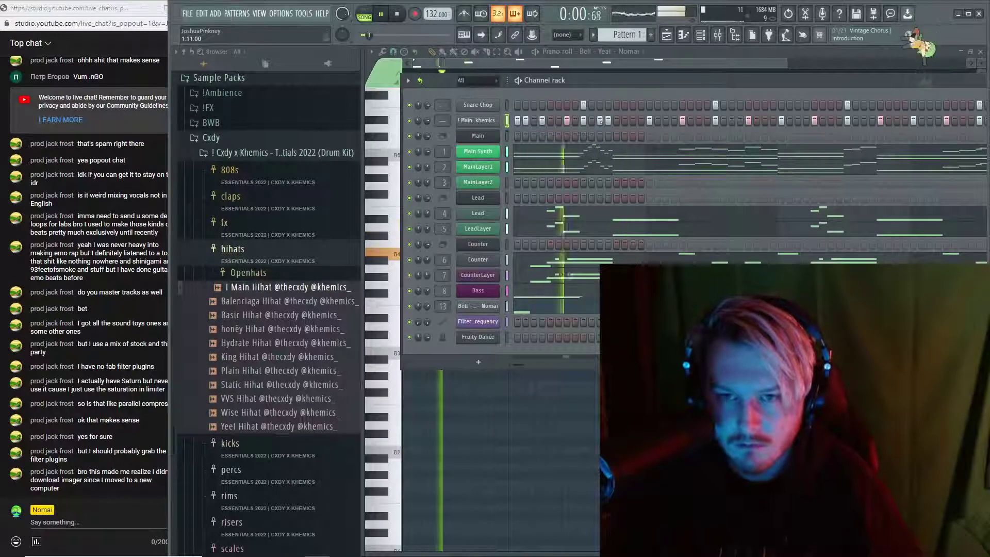
key("space")
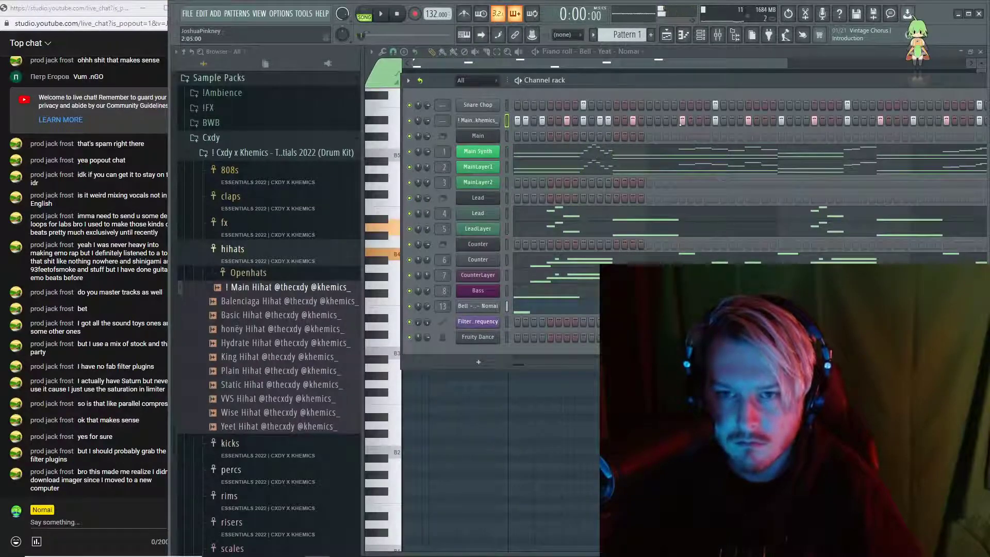
right_click(471, 120)
left_click(526, 120)
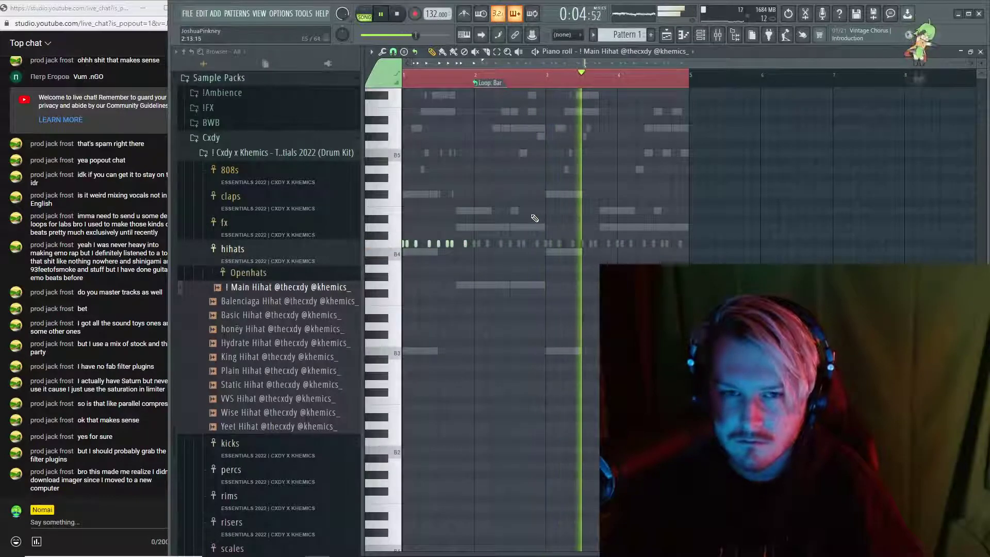
key("space")
key("F6")
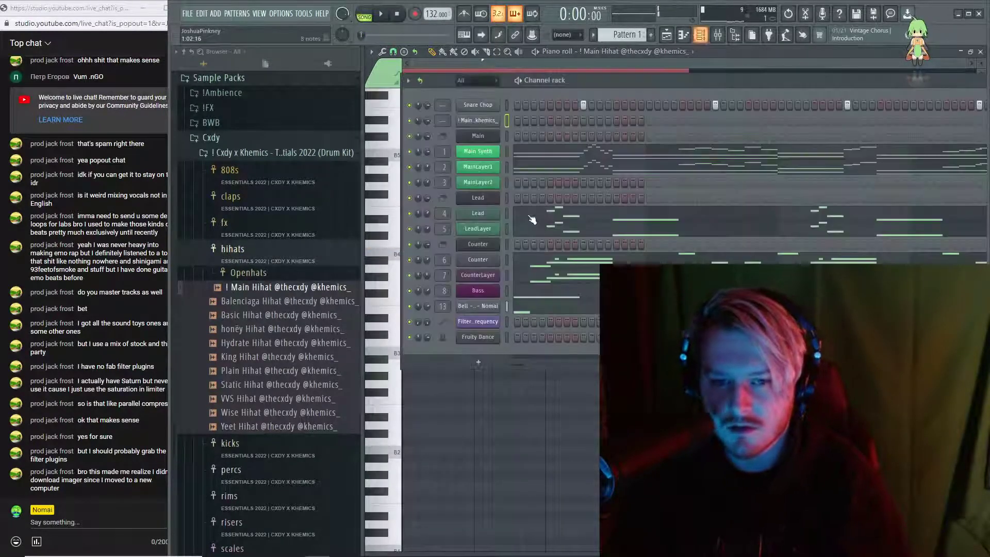
Fill the hi-hat channel on each 2 steps and play the pattern with its piano roll open
right_click(500, 126)
left_click(648, 149)
right_click(499, 126)
left_click(531, 122)
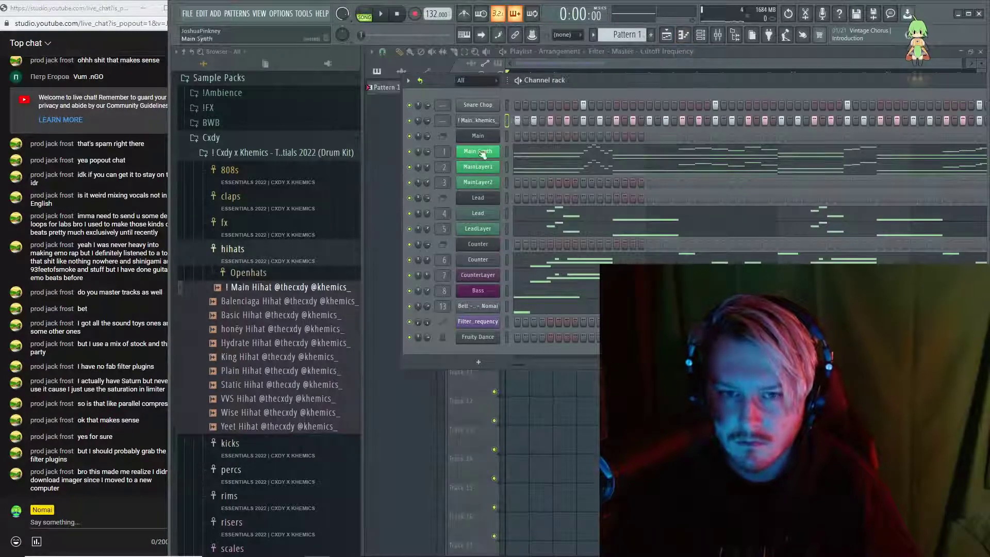
right_click(495, 120)
left_click(520, 118)
key("space")
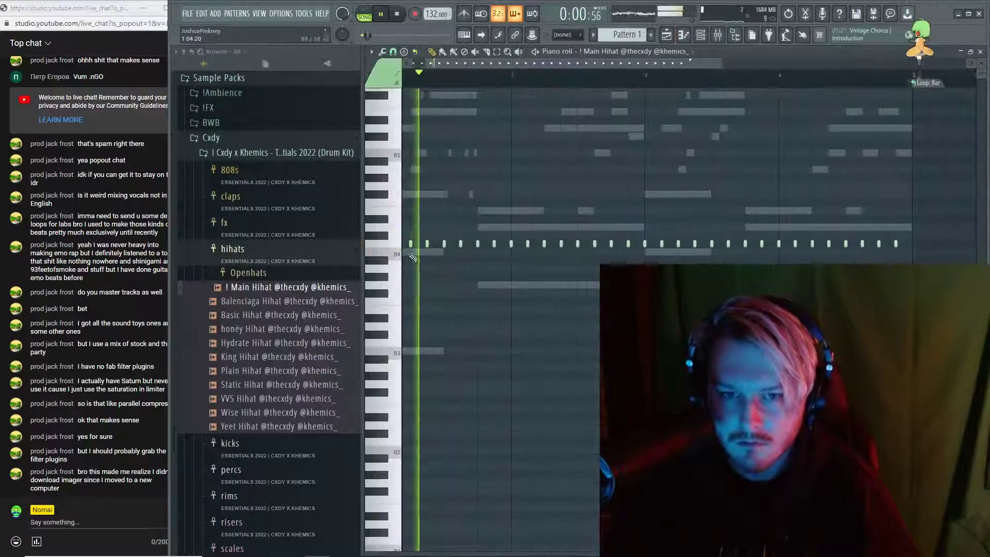
Add extra C5 hi-hat notes a sixteenth after beats 3 and 4 of bar 1, and stop playback
scroll(412, 257, "up", 1)
left_click(464, 244)
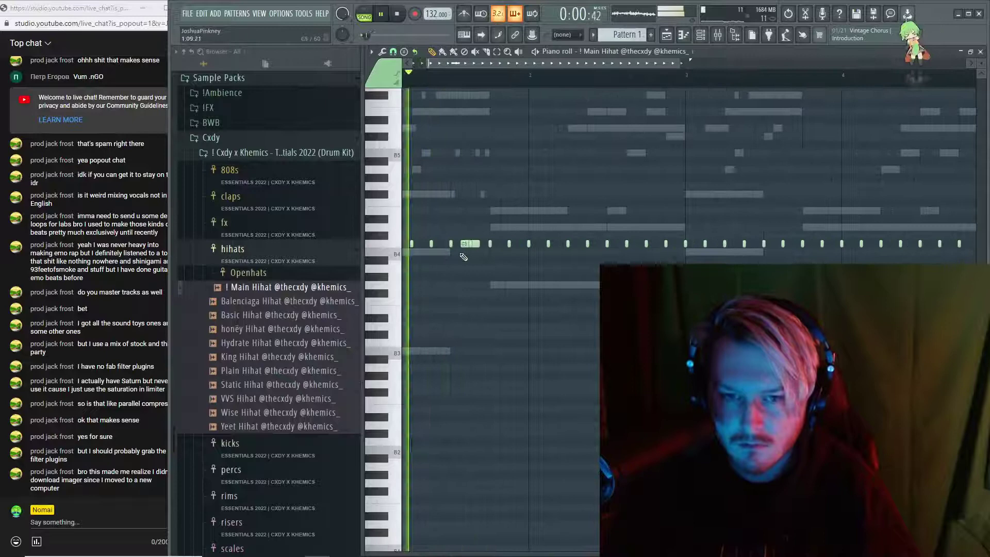
left_click(495, 243)
key("space")
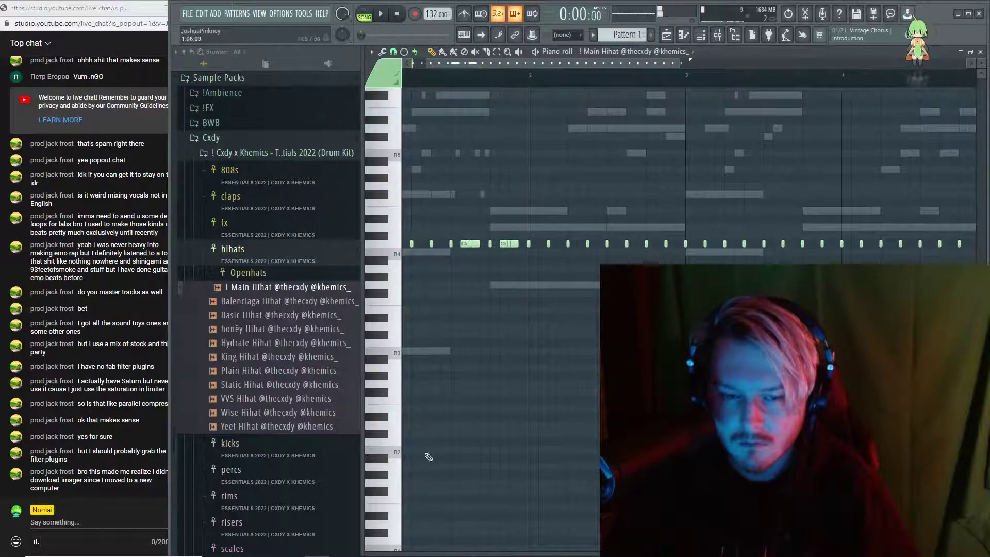
Turn off automatic taskbar hiding in desktop mode, close the settings and maximize the program window
mouse_move(417, 554)
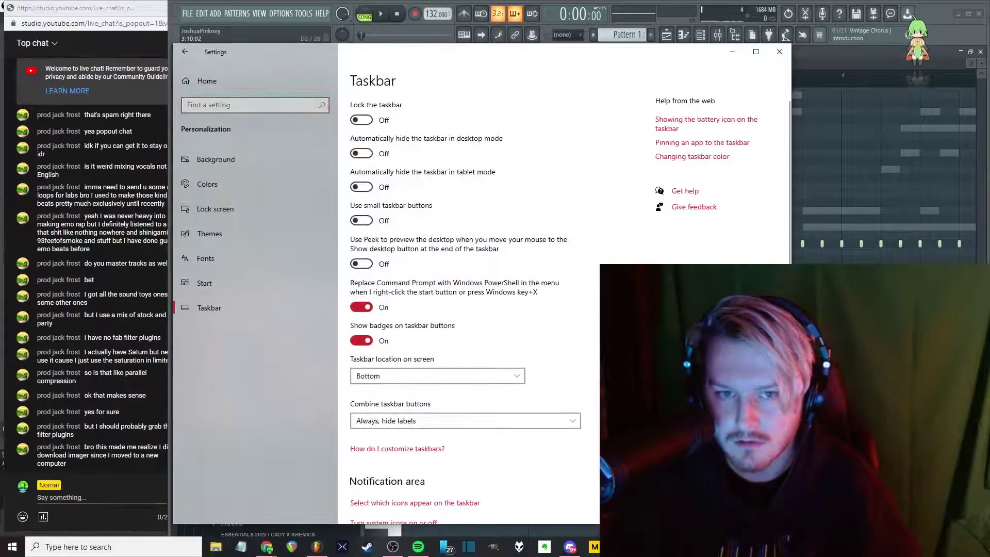
left_click(779, 52)
left_click(966, 18)
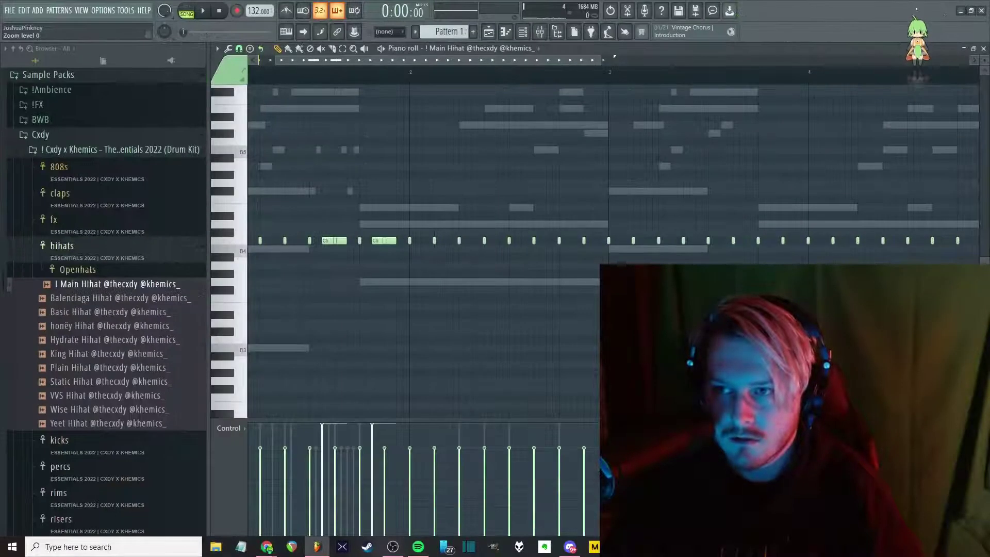
left_click(970, 11)
scroll(409, 475, "down", 3)
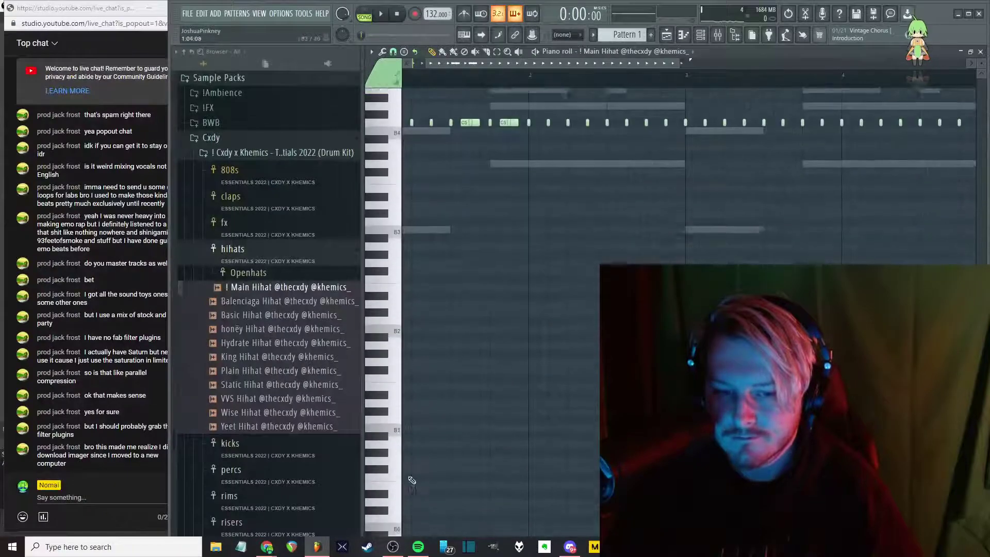
scroll(409, 474, "up", 5)
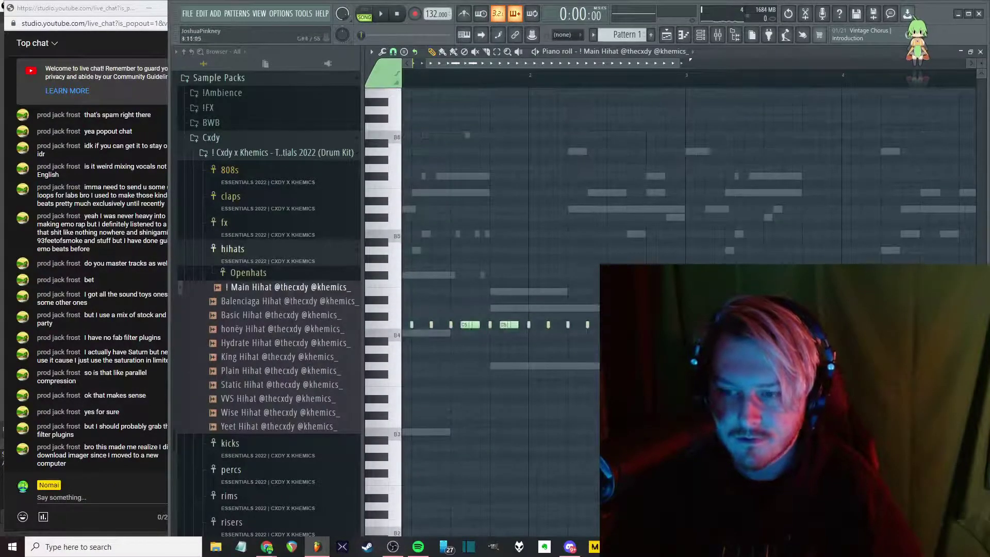
double_click(926, 10)
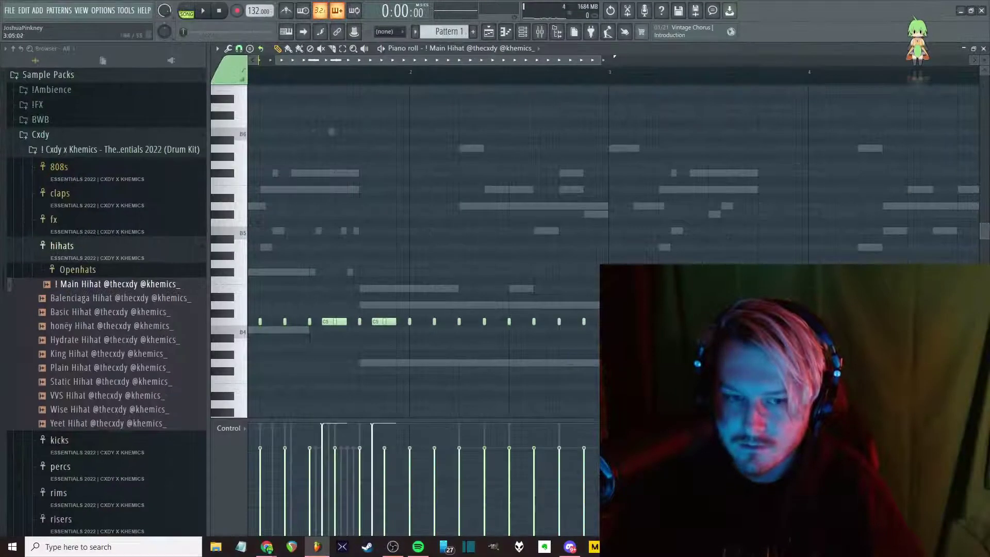
Shorten the two long added hi-hat notes to match the rest, deselect all notes and play the pattern
key("ctrl+a")
scroll(471, 515, "down", 2)
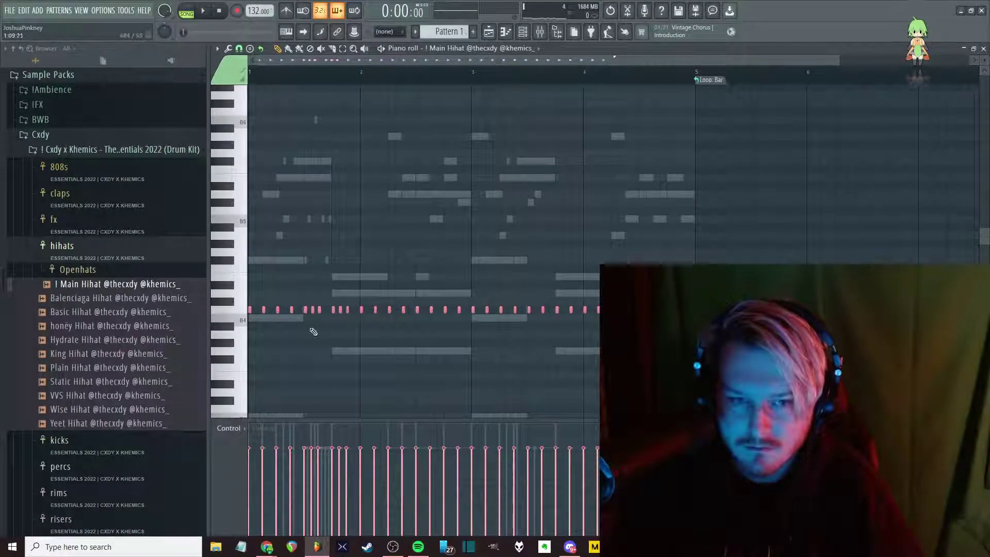
key("ctrl+d")
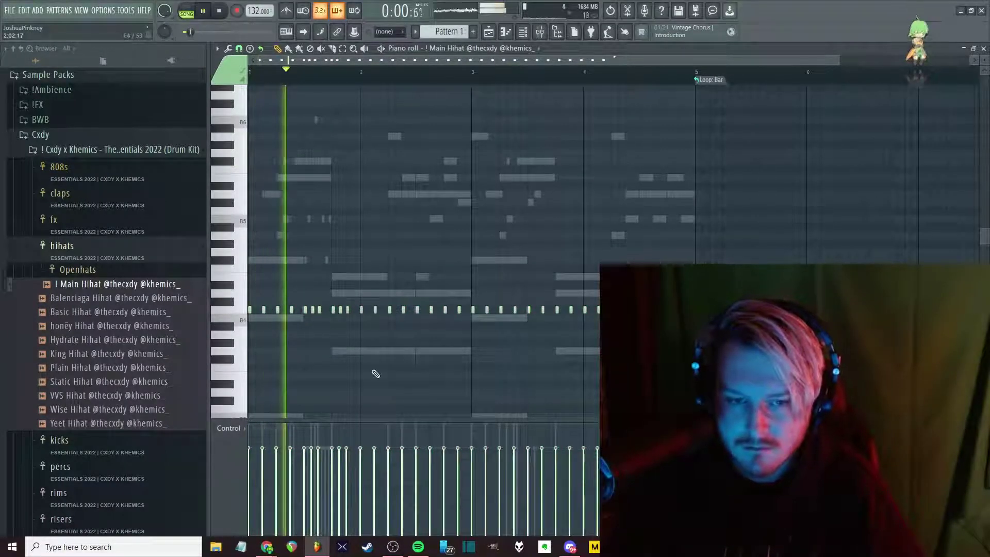
key("space")
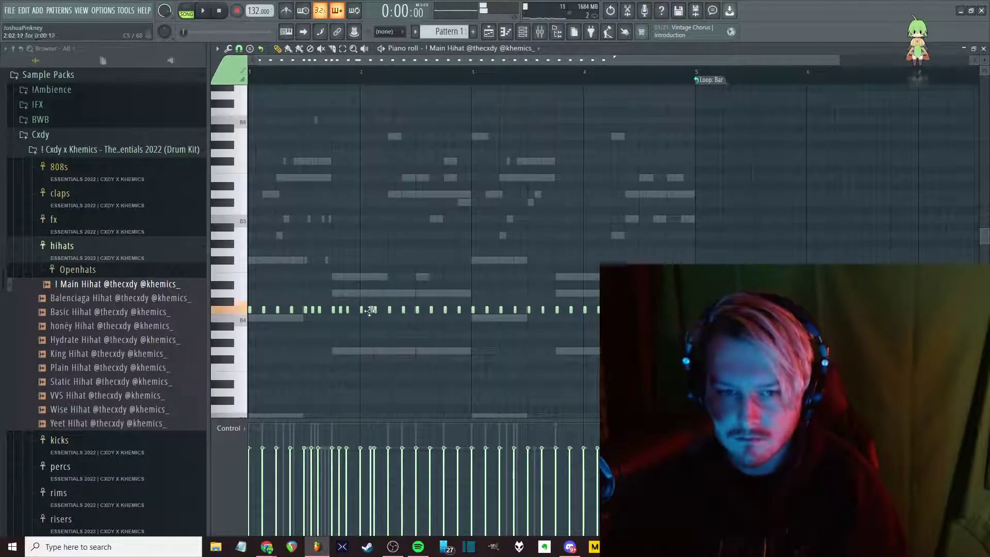
Add sixteenth hi-hat notes after beats 1 and 2 and throughout beat 4 of bar 2, and delete the hi-hats in bars 3 and 4
scroll(364, 327, "up", 3, "ctrl")
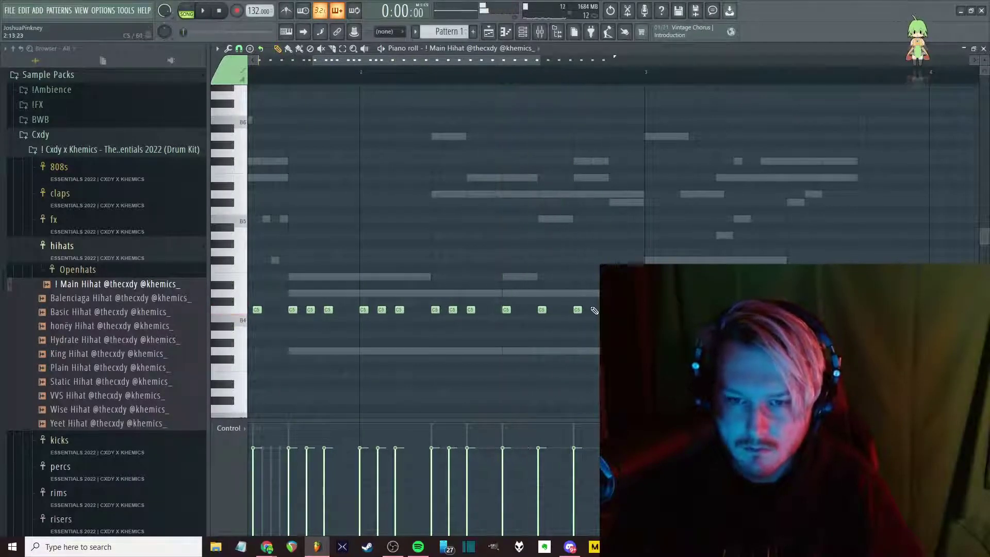
scroll(599, 338, "down", 3)
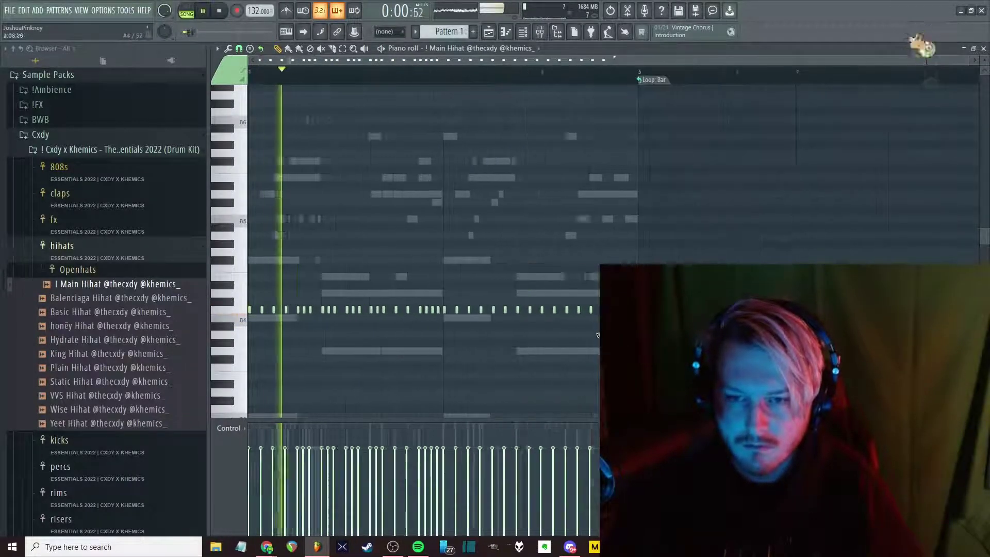
left_click_drag(741, 239, 434, 354)
key("Delete")
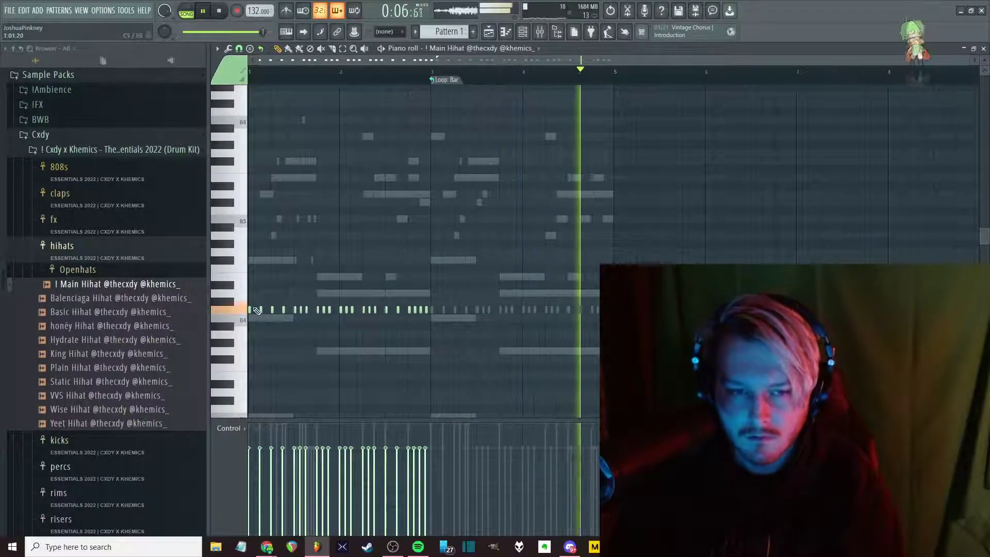
Replace the Snare Chop channel's sample with Planet Snare from the Essentials 2022 kit's snares folder
key("F6")
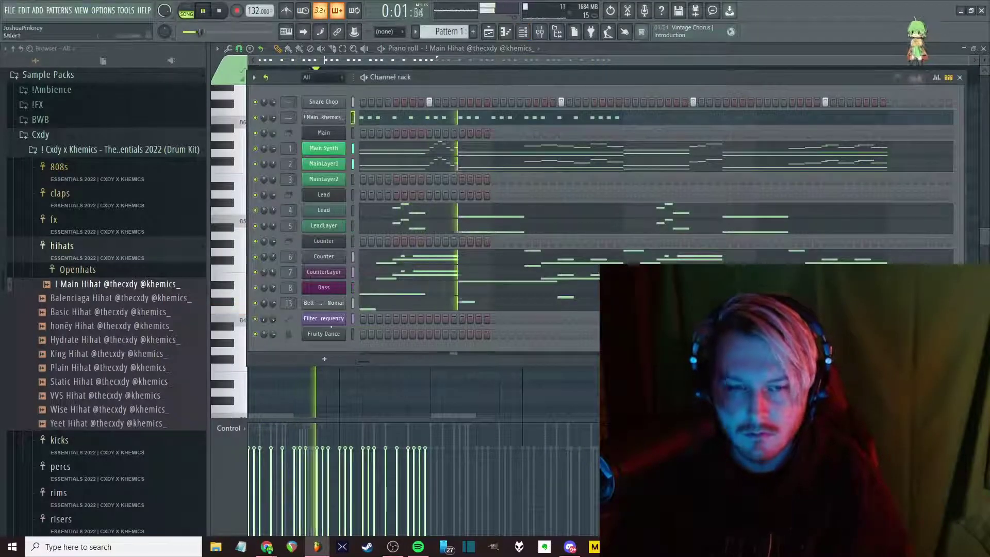
scroll(129, 361, "down", 5)
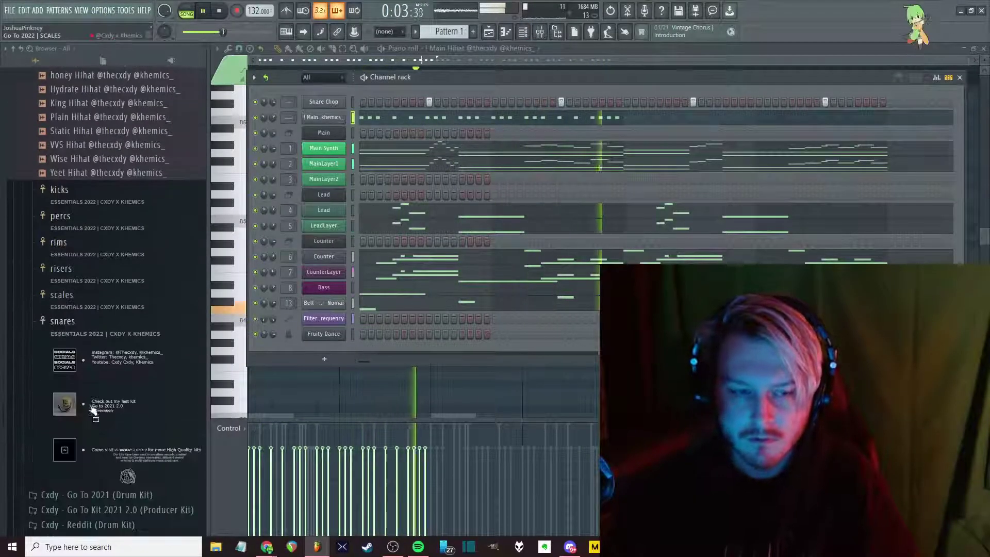
left_click(77, 317)
scroll(114, 370, "down", 3)
scroll(111, 417, "down", 4)
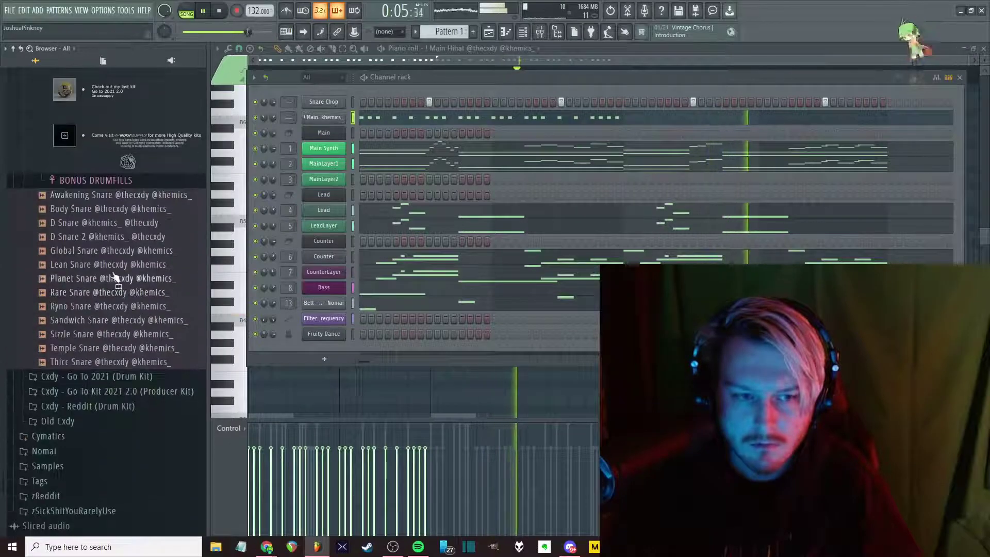
left_click_drag(118, 288, 322, 100)
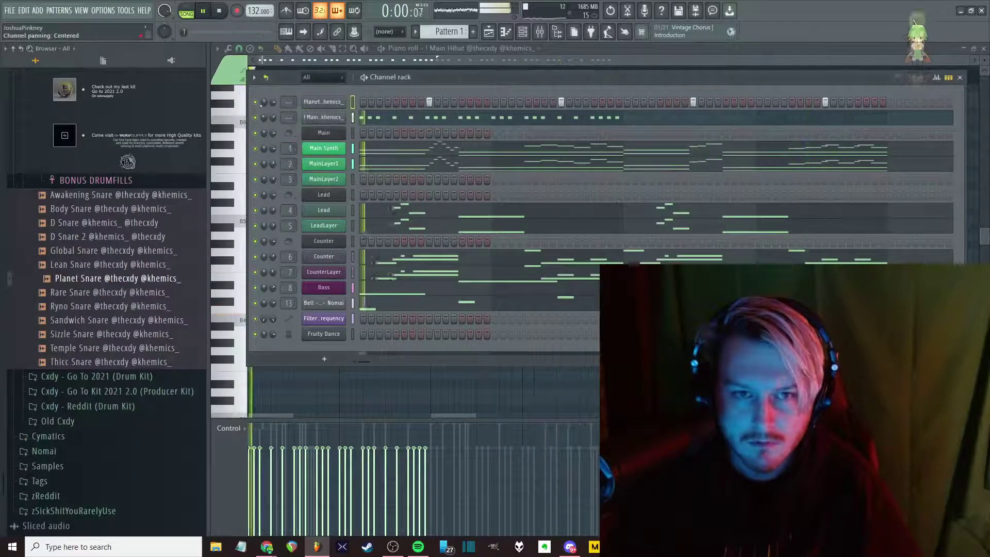
scroll(103, 309, "up", 2)
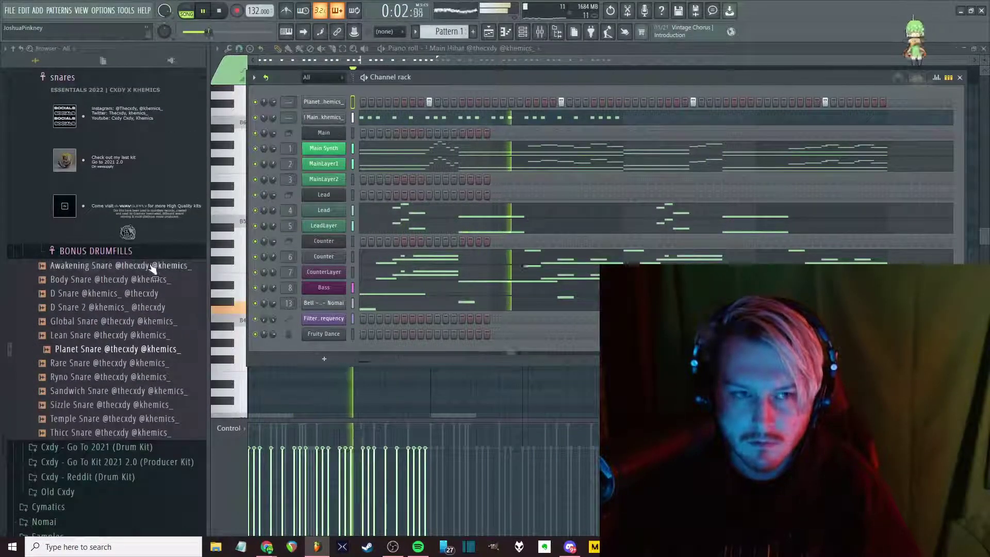
Add Dripped 808 from the kit's 808s folder as a channel below the hi-hat and paste the Bass notes into it
scroll(81, 260, "up", 10)
left_click(78, 190)
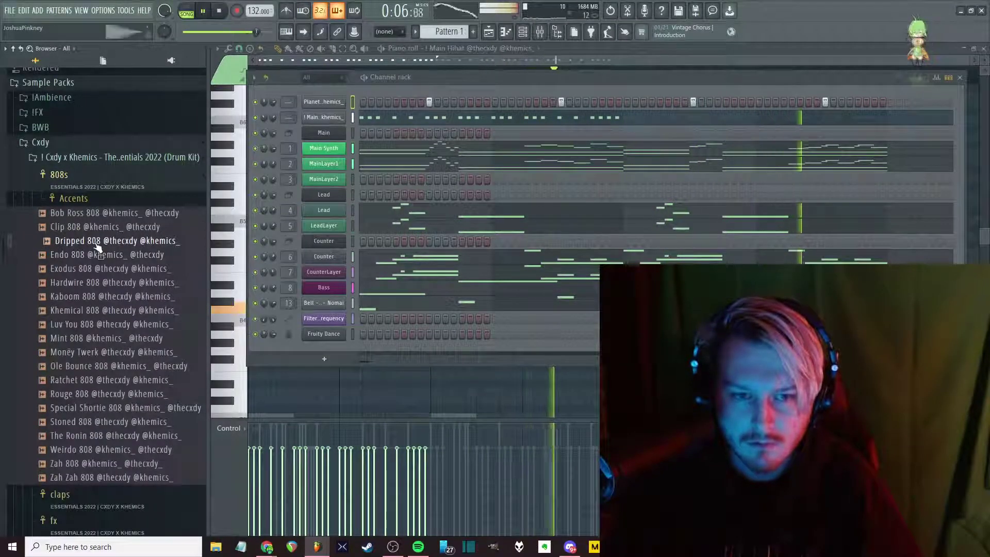
left_click_drag(372, 339, 299, 129)
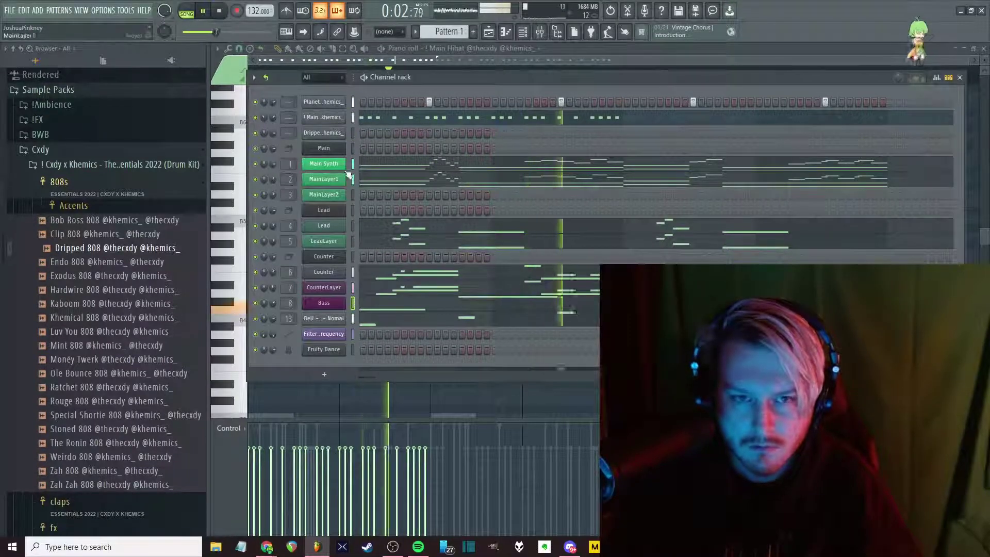
key("ctrl+v")
left_click(395, 134)
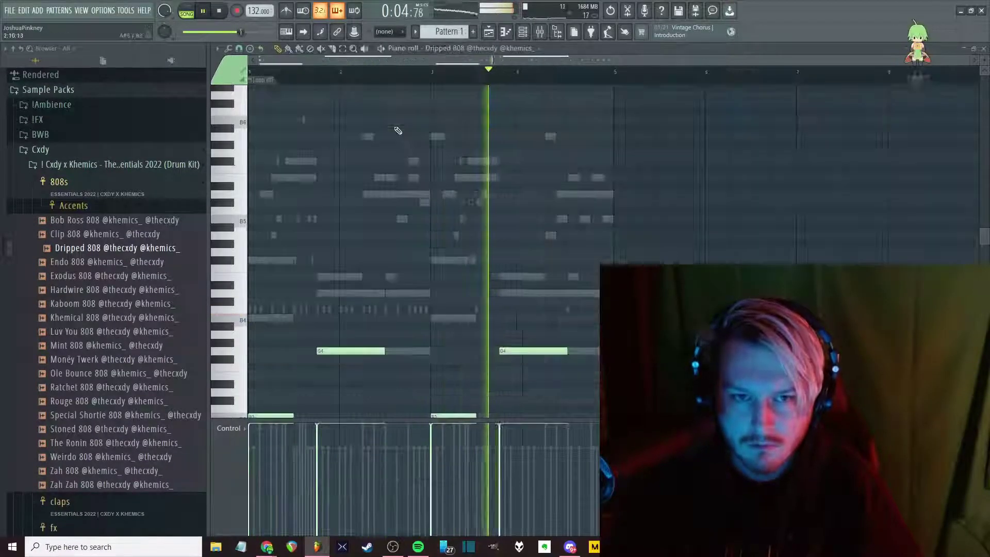
Transpose all 808 notes up one octave and slice the two longer high notes at beat 2 of bars 2 and 4
key("ctrl+a")
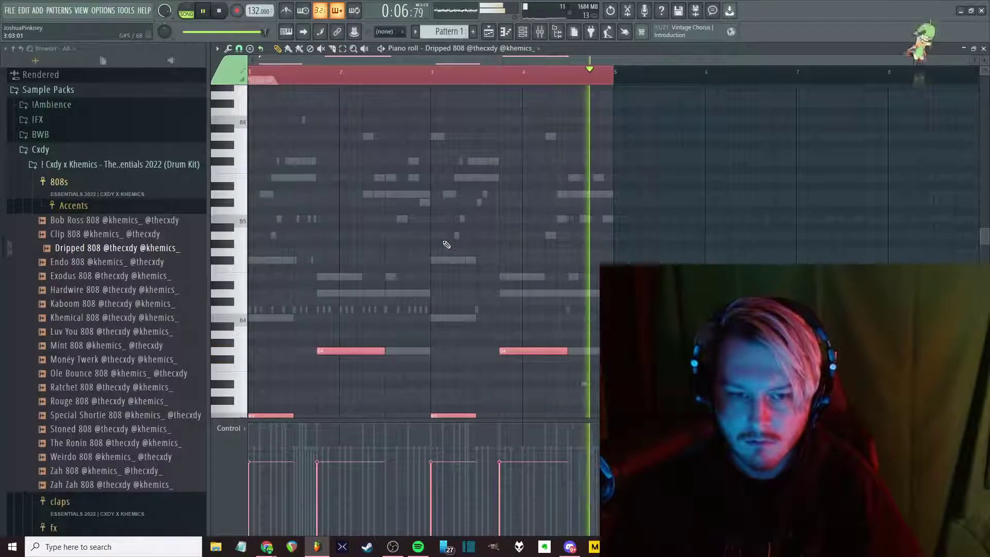
key("ctrl+Up")
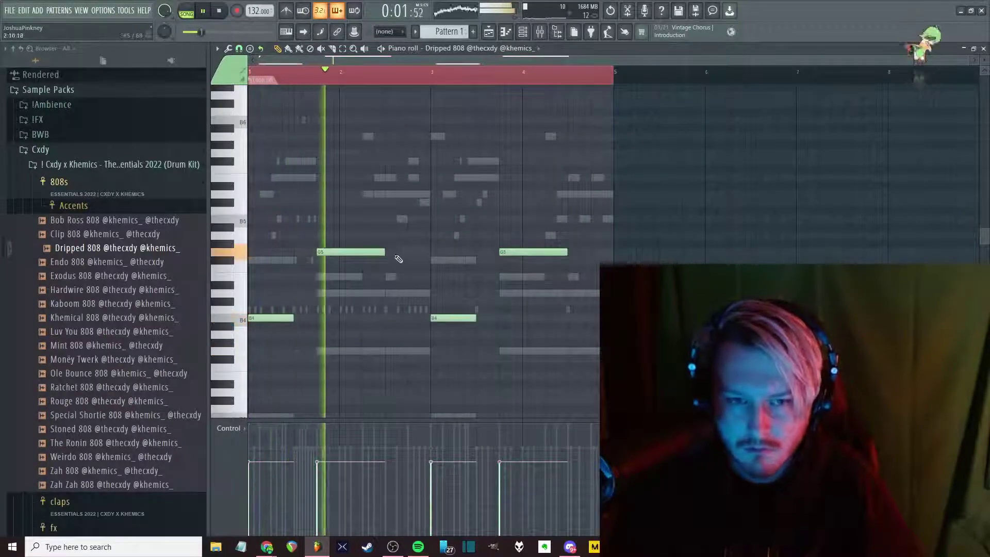
left_click_drag(363, 244, 363, 261)
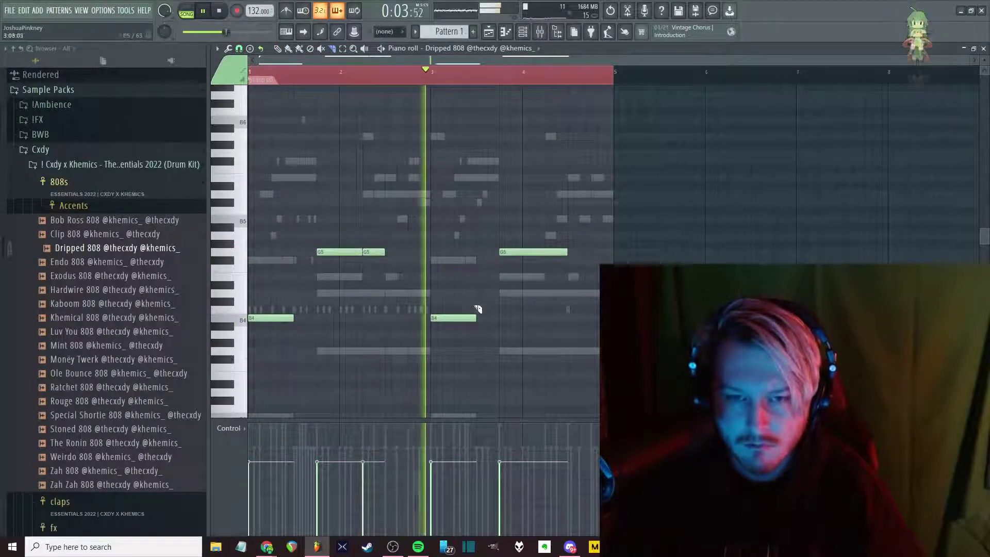
left_click_drag(546, 245, 540, 291)
key("p")
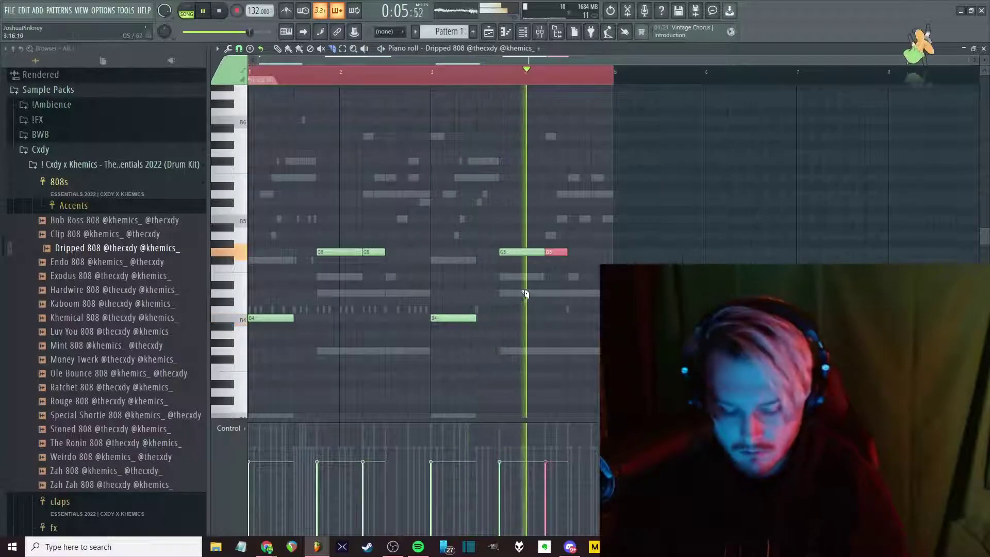
Add a very short, higher 808 note in the second half of beat 3 of bar 4 and raise all 808 velocities slightly
left_click(580, 235)
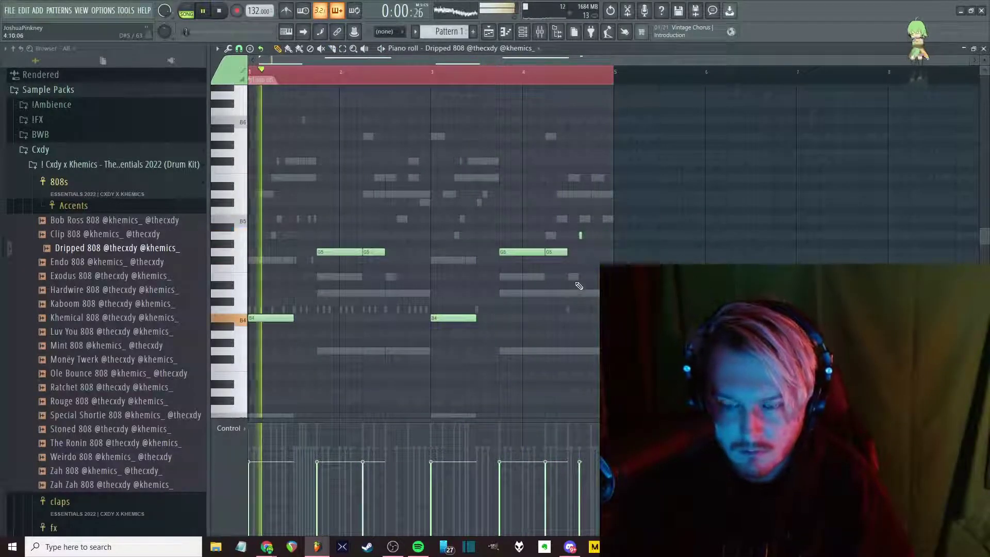
left_click_drag(657, 175, 249, 355)
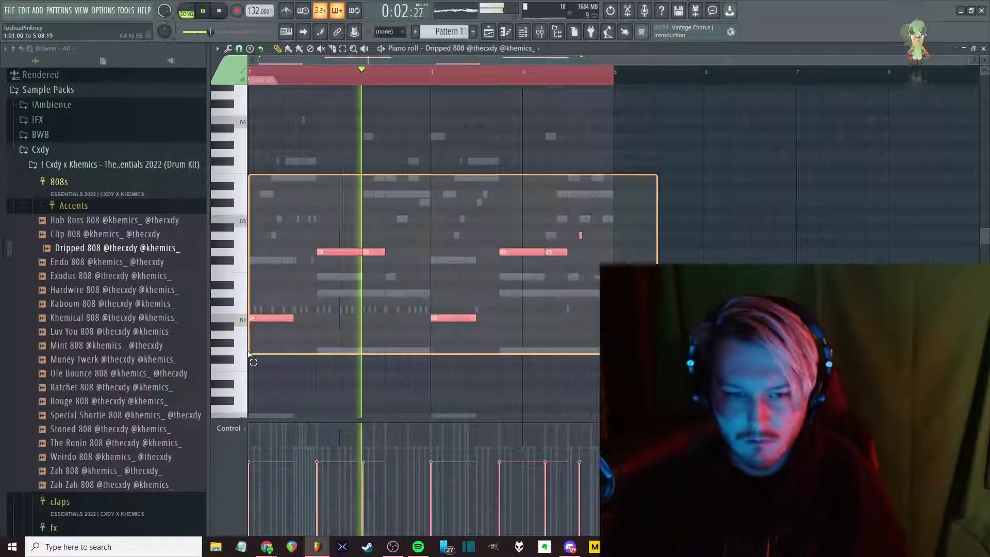
left_click(377, 230)
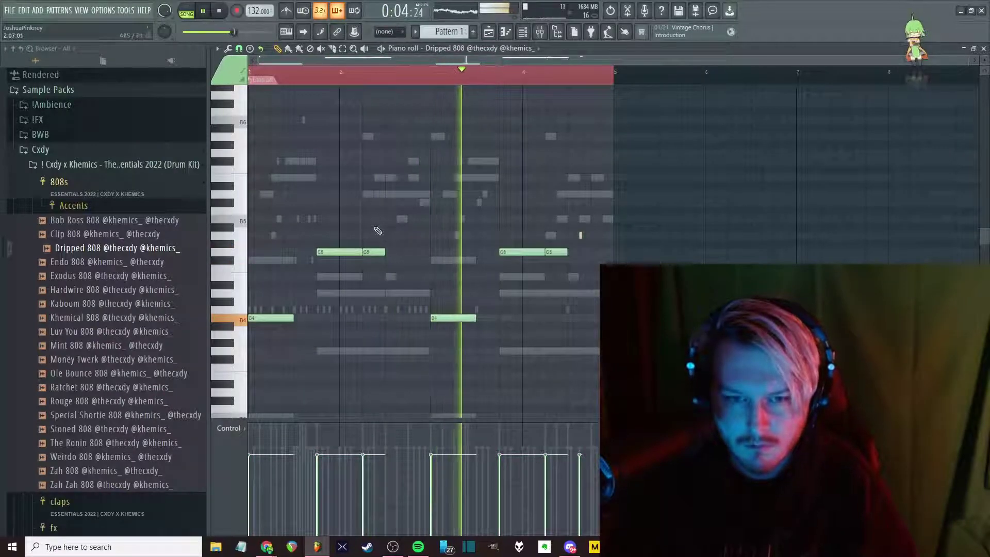
Add Throne Kick from the kicks folder as a channel below the 808, put kicks on steps 1 and 3, and play the pattern
key("F6")
scroll(103, 284, "down", 10)
left_click(59, 328)
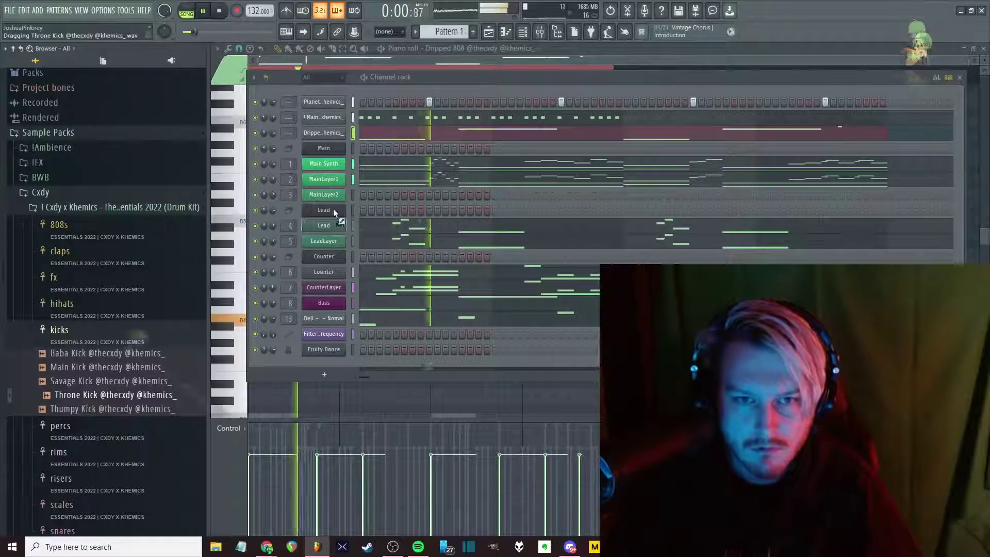
left_click_drag(78, 400, 340, 148)
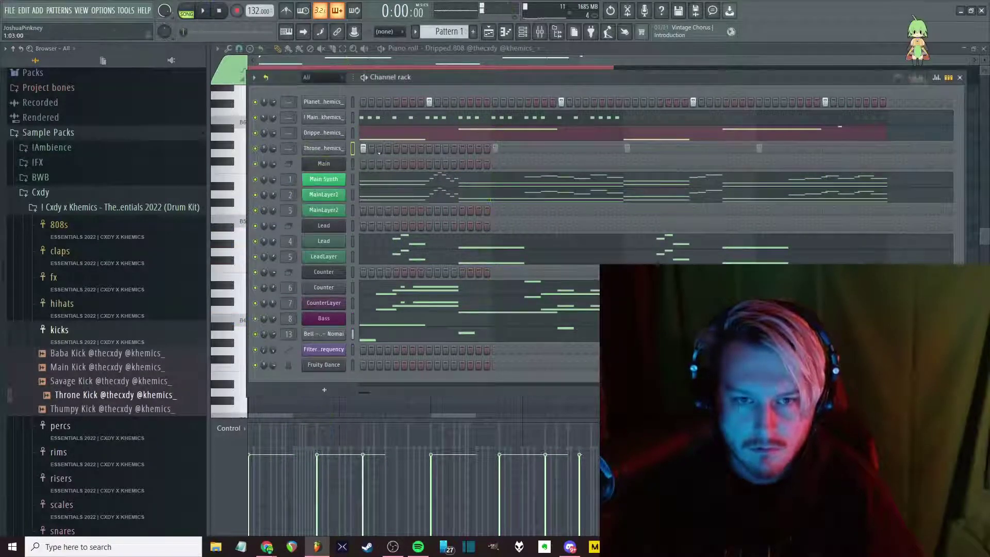
left_click(380, 148)
key("space")
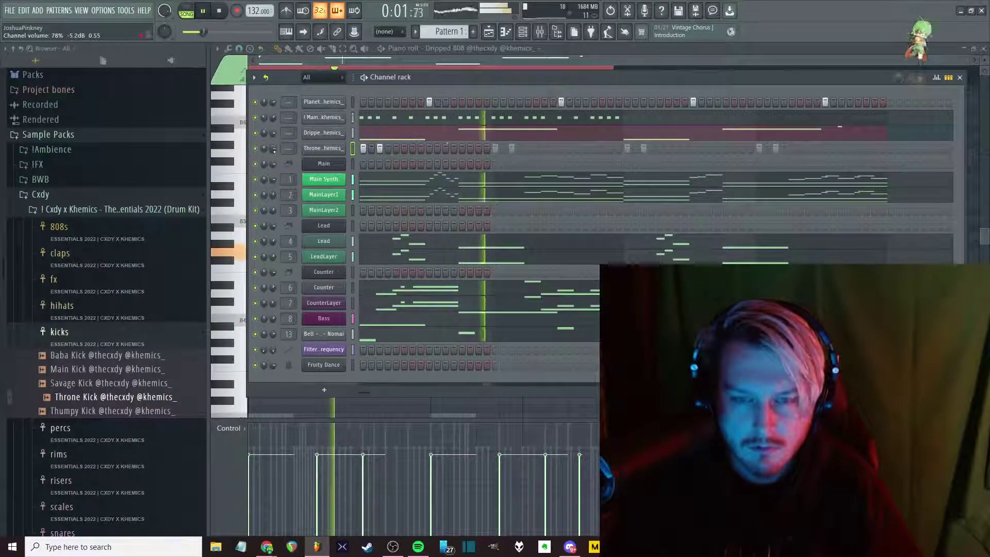
Convert the kick steps to piano roll notes, set snapping to 1/4 beat, and keep kicks only on beats 1 and 4 of bar 1
right_click(349, 149)
left_click(368, 148)
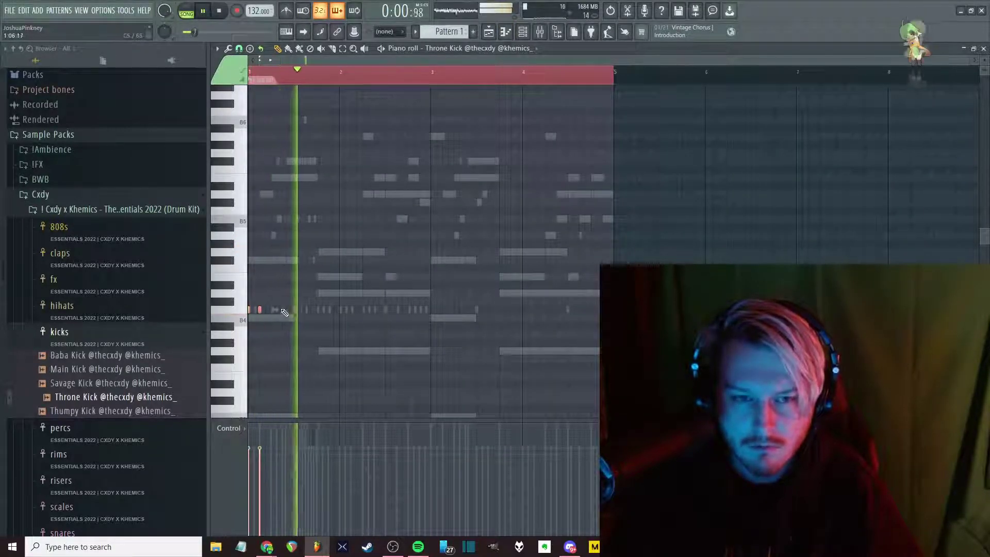
left_click(320, 309)
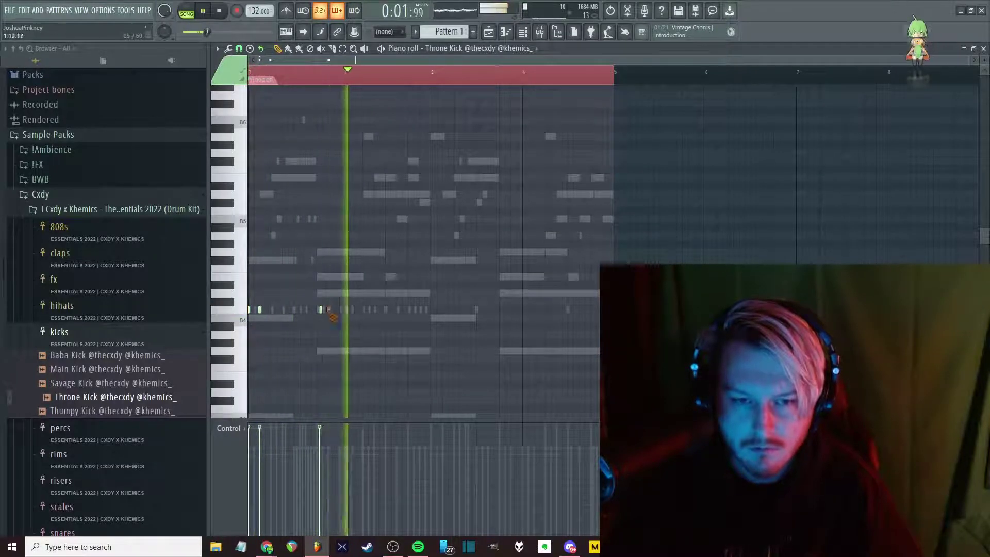
left_click(240, 49)
left_click(251, 205)
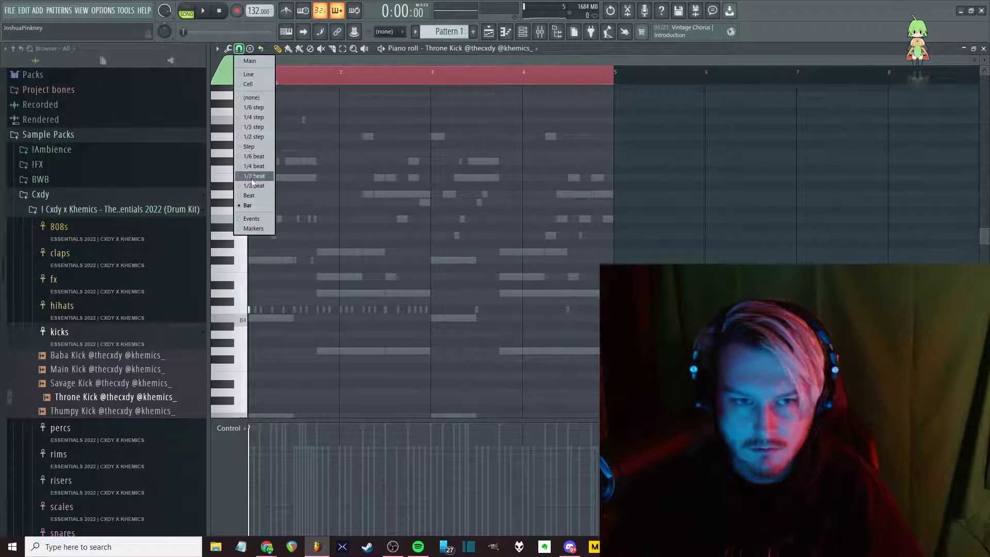
left_click(251, 167)
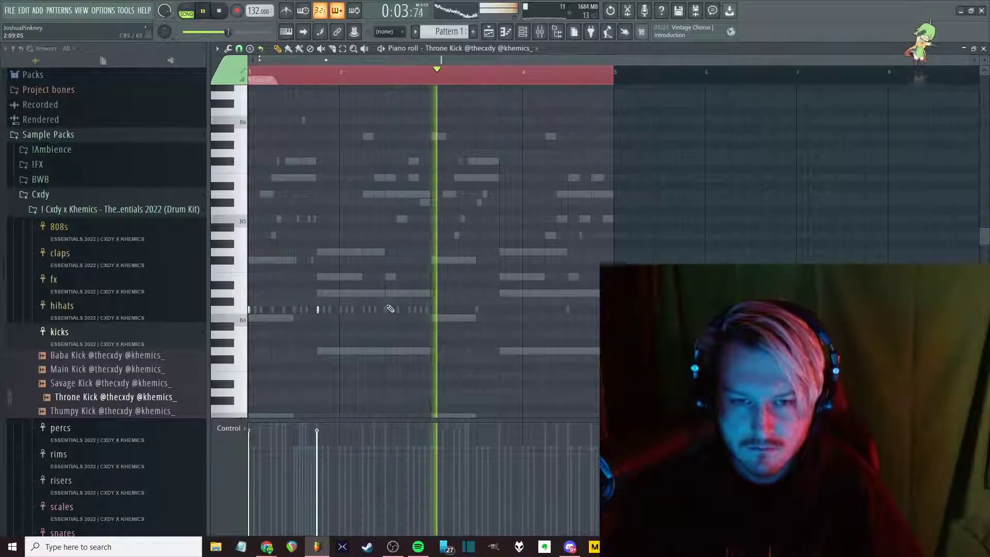
Listen to the kick within the pattern and inspect the Throne Kick channel's sampler settings
key("F6")
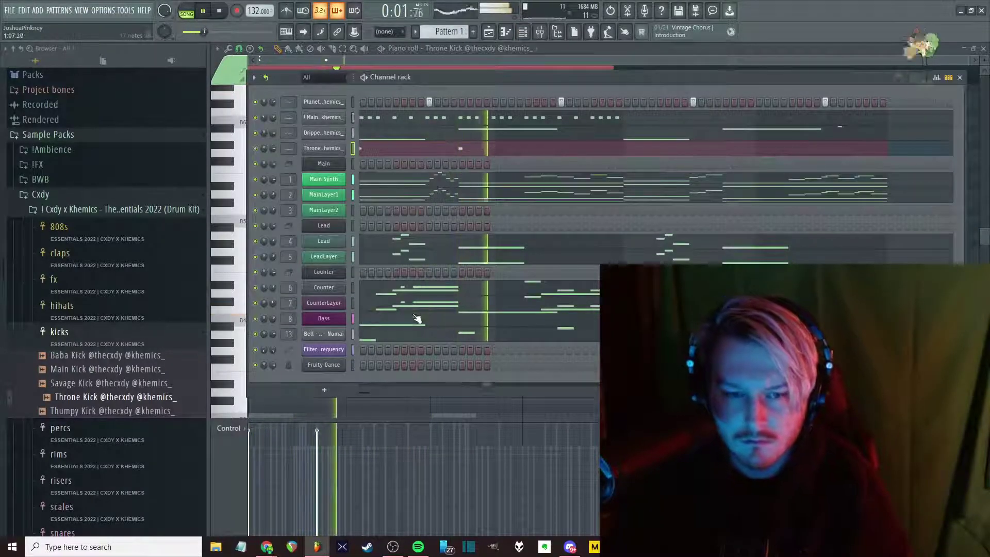
key("F6")
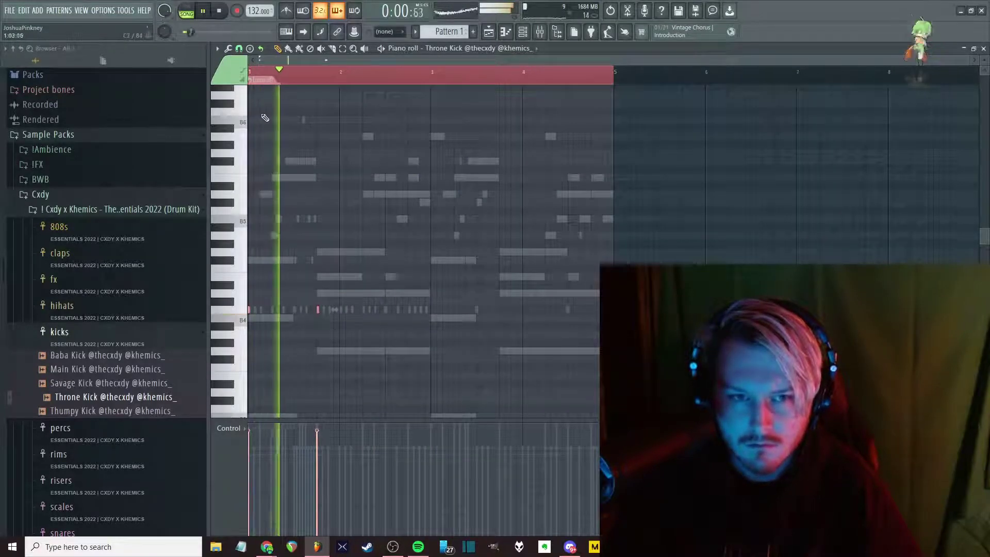
key("F6")
left_click(329, 151)
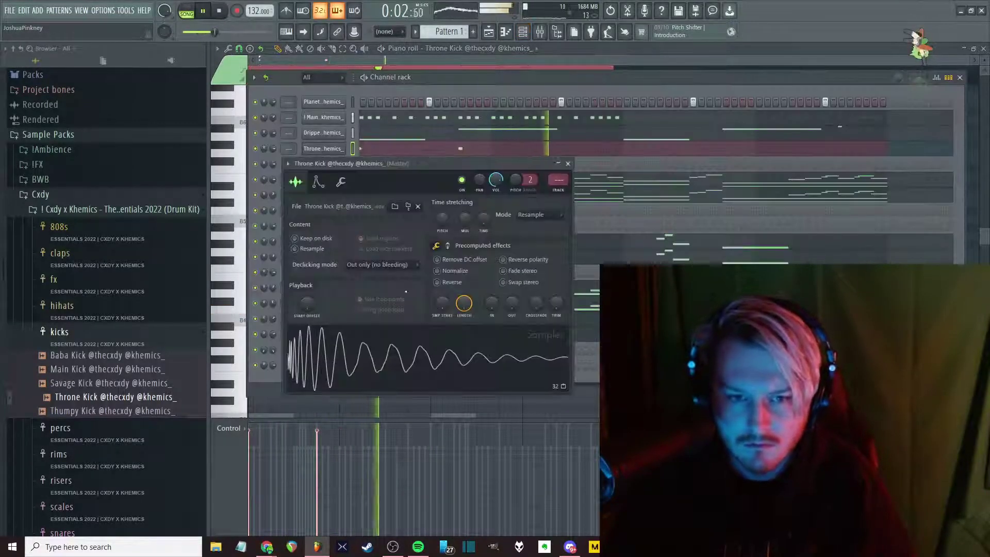
key("Escape")
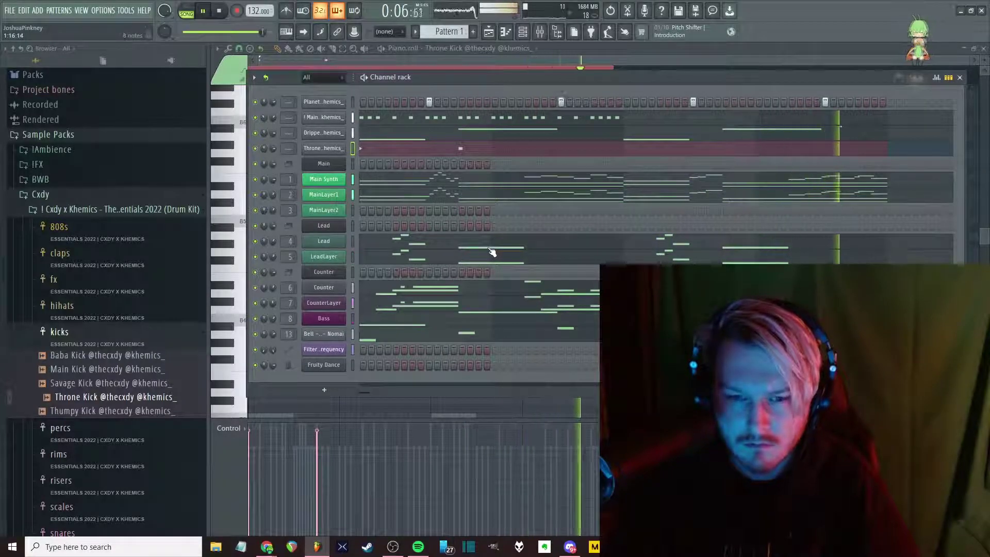
Solo the Dripped 808 channel to check it on its own, then bring the other channels back into playback
right_click(257, 136)
left_click(335, 185)
key("space")
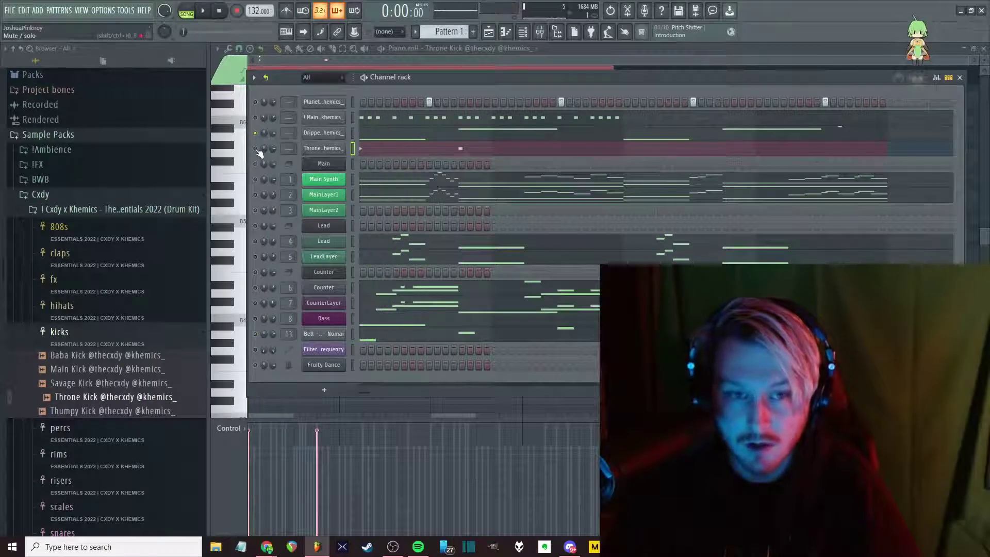
right_click(258, 135)
left_click(263, 140)
right_click(258, 138)
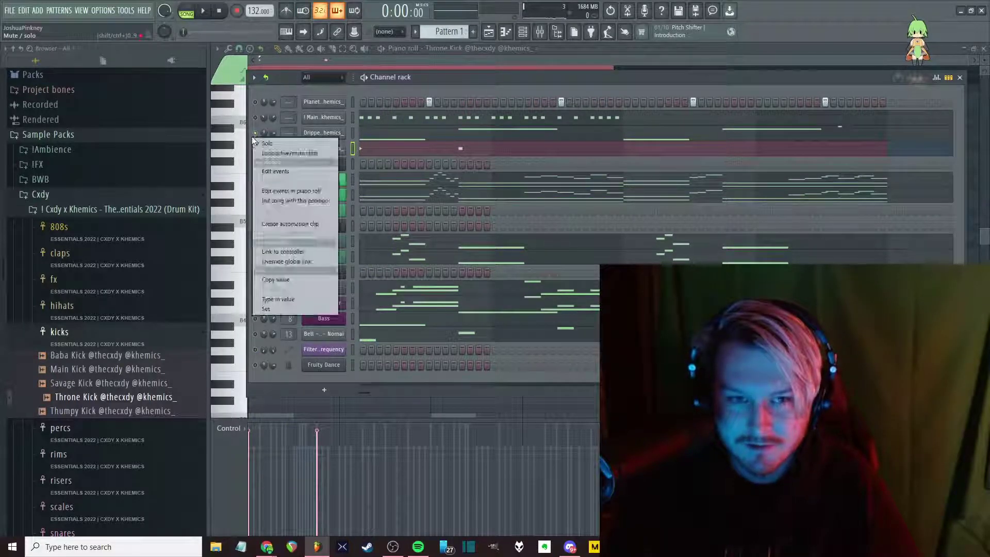
left_click(256, 139)
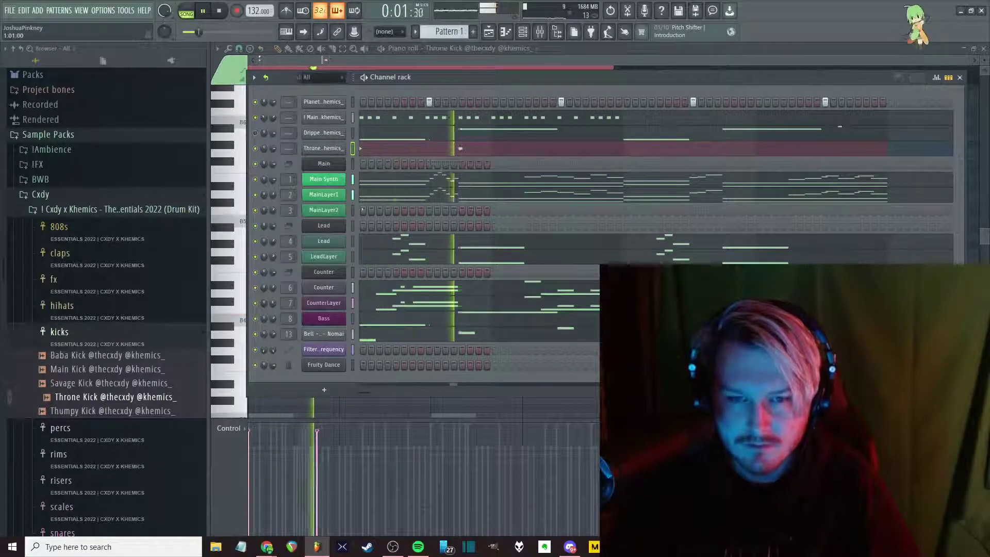
Add Throne Kick notes on beats 1 and 4 of bar 3 and beat 2 of bar 4
key("F6")
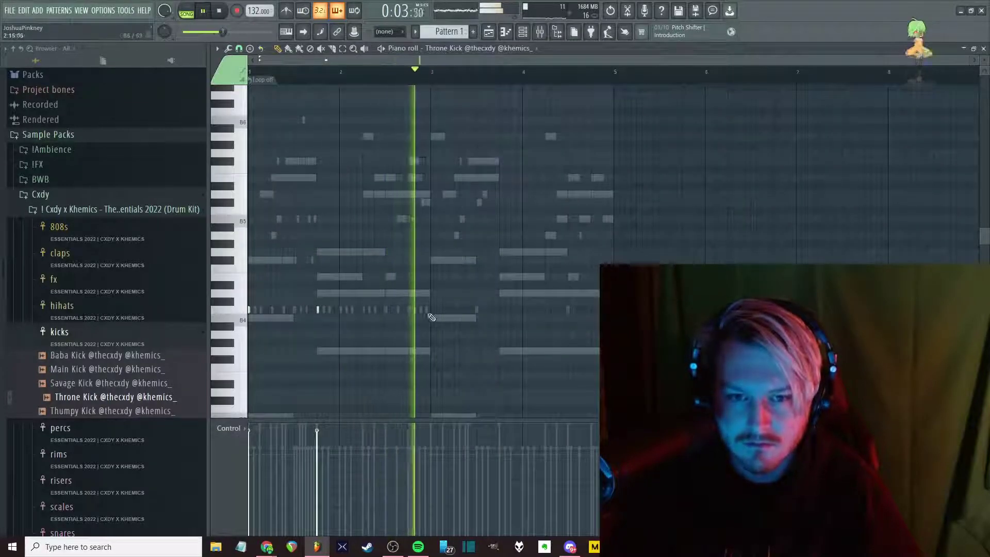
left_click(499, 308)
left_click(546, 309)
Select all kick notes, raise their velocities to maximum and transpose them down slightly
key("ctrl+a")
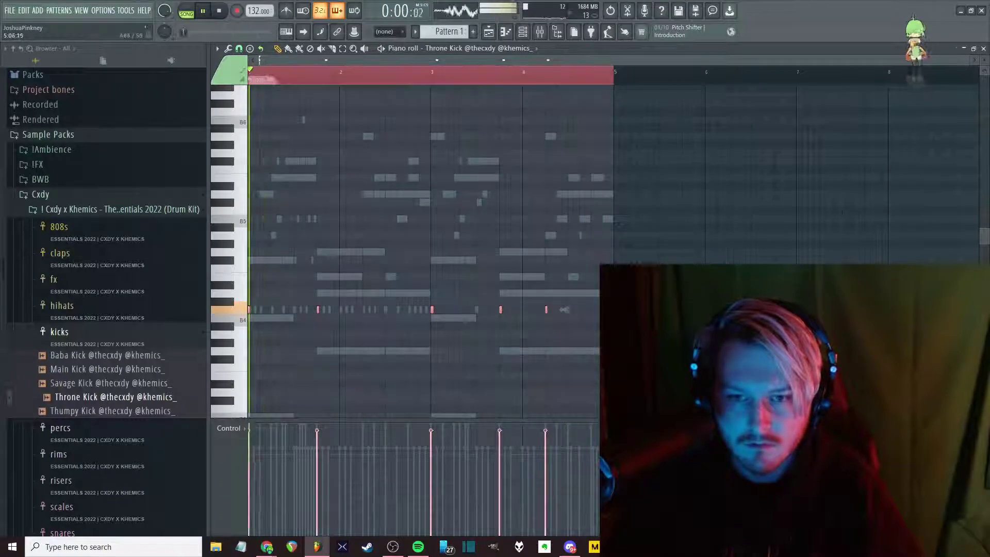
key("F6")
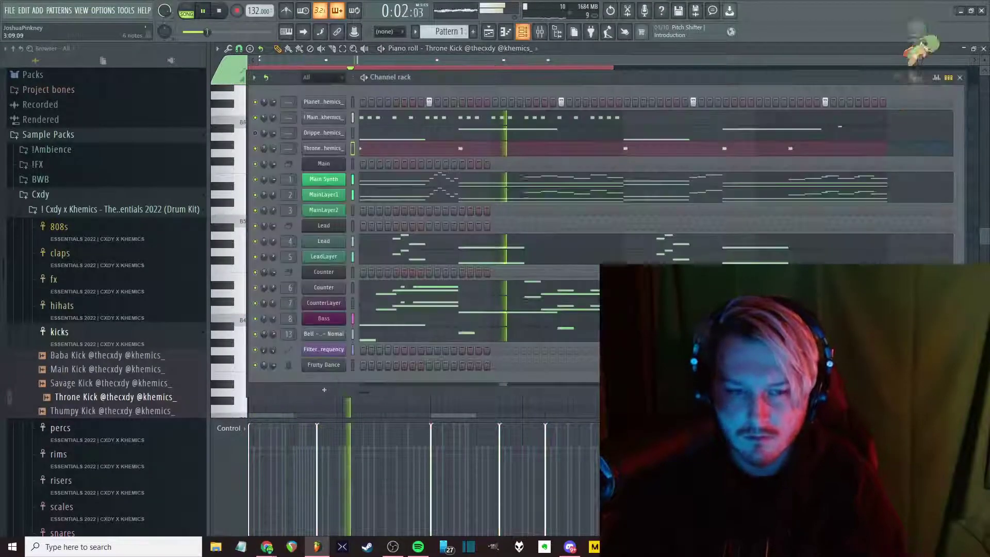
key("F6")
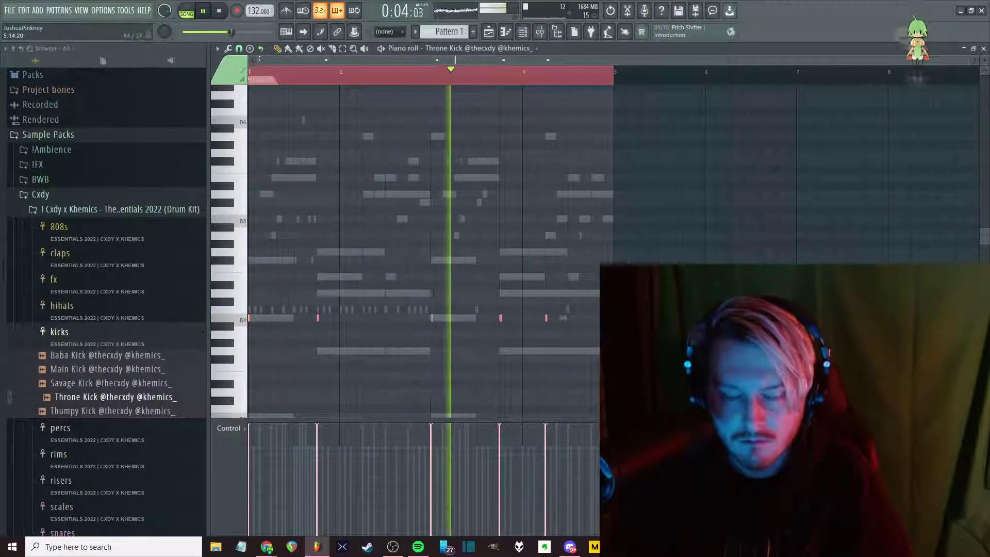
Audition the kit's percs and rims, and add Essential Rim as a channel below the snare with a hit on step 7
key("F6")
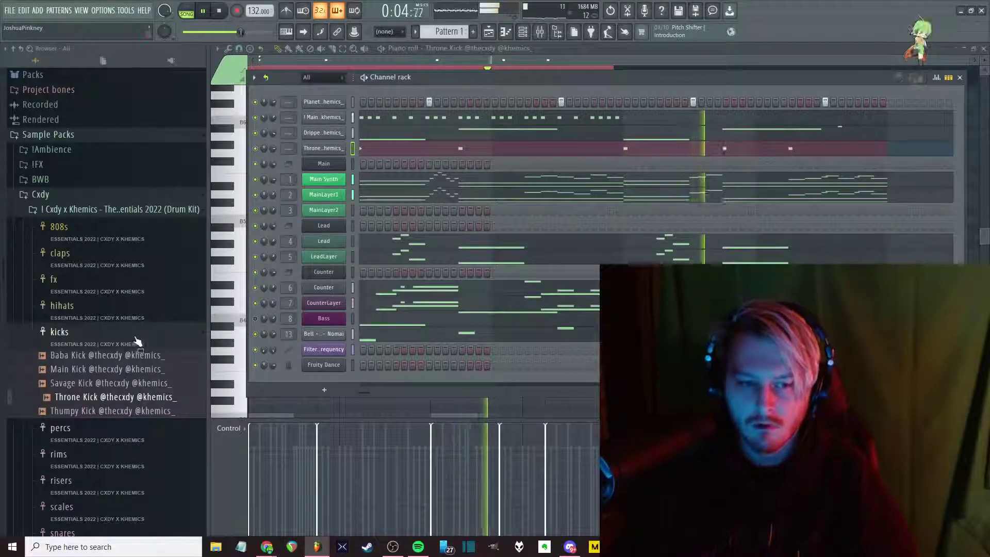
scroll(126, 337, "down", 3)
left_click(103, 262)
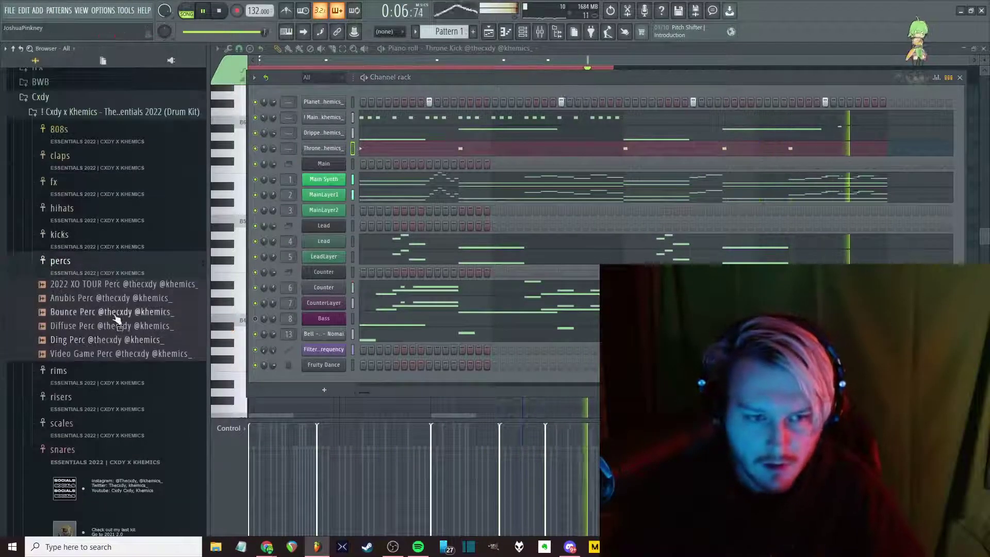
left_click(114, 329)
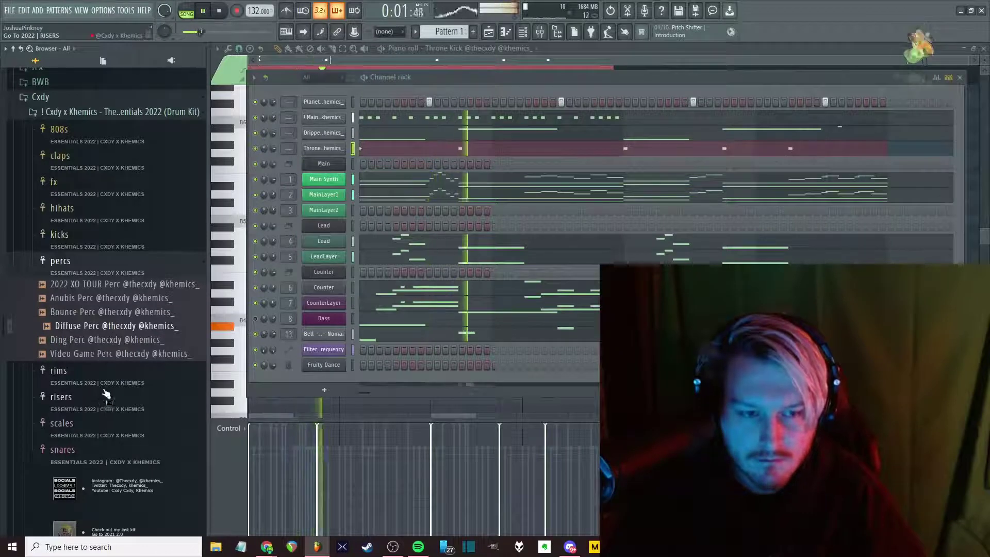
left_click(106, 383)
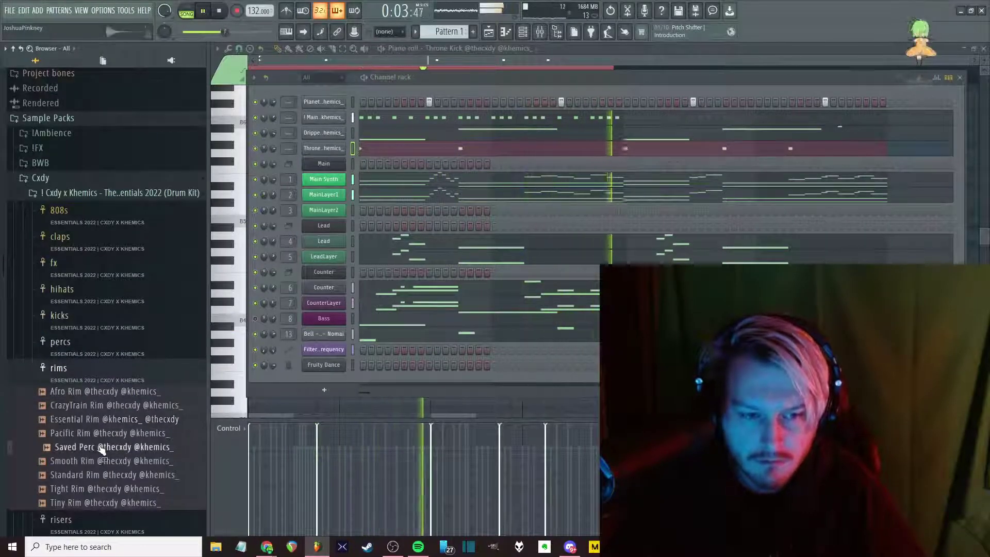
left_click_drag(103, 420, 343, 110)
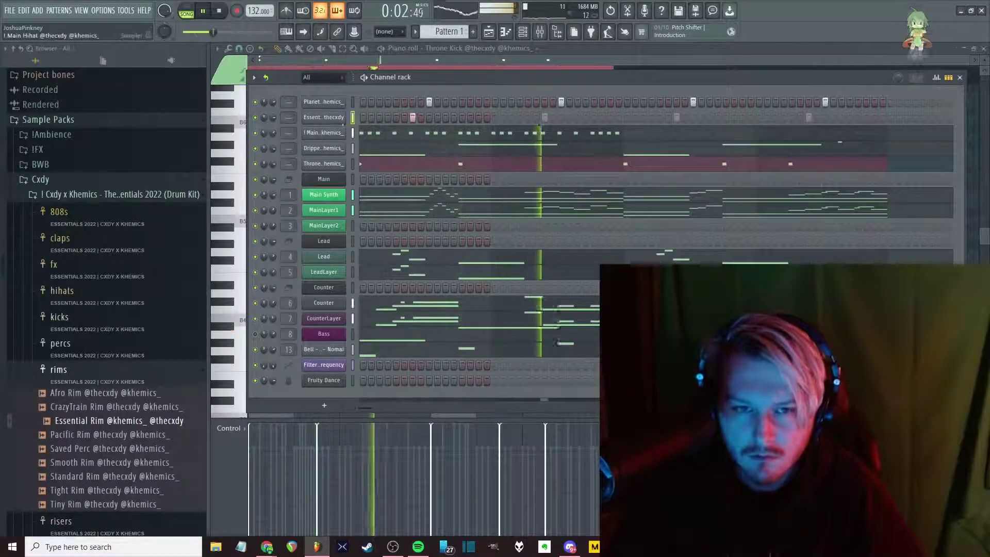
Add Essential Rim notes on step 7 of bar 3 and step 3 of bar 4, lowering their velocities to match the first hit
right_click(343, 111)
left_click(364, 115)
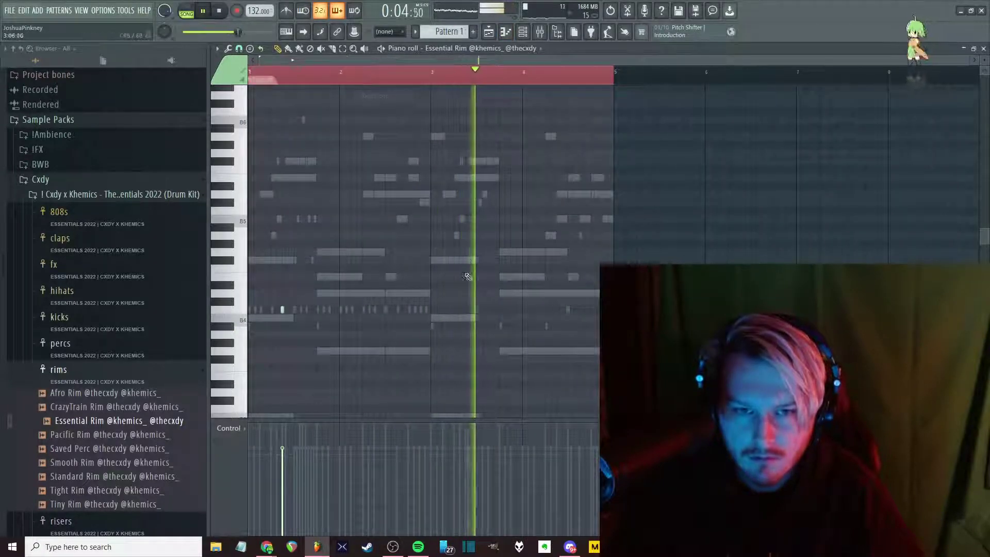
left_click(466, 309)
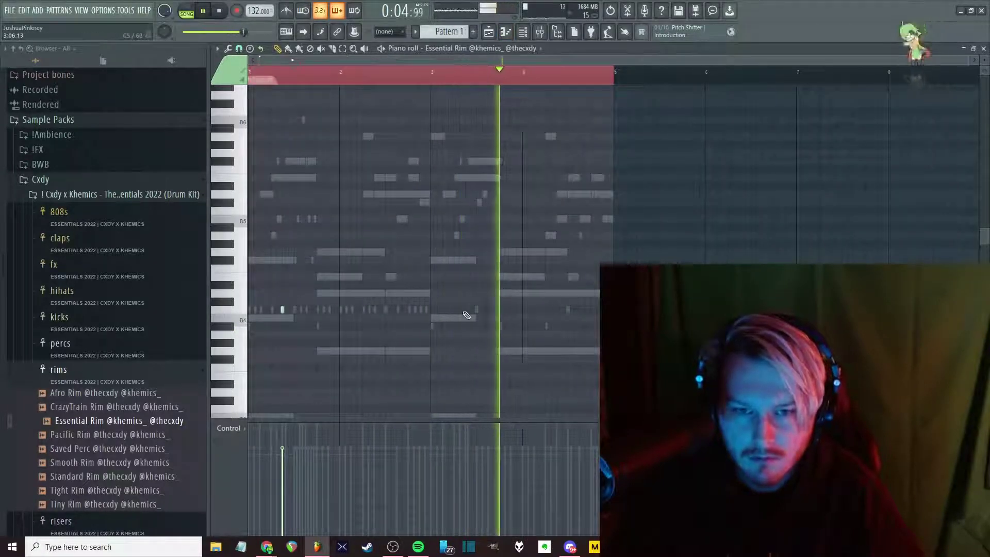
left_click(533, 310)
left_click_drag(639, 286, 345, 347)
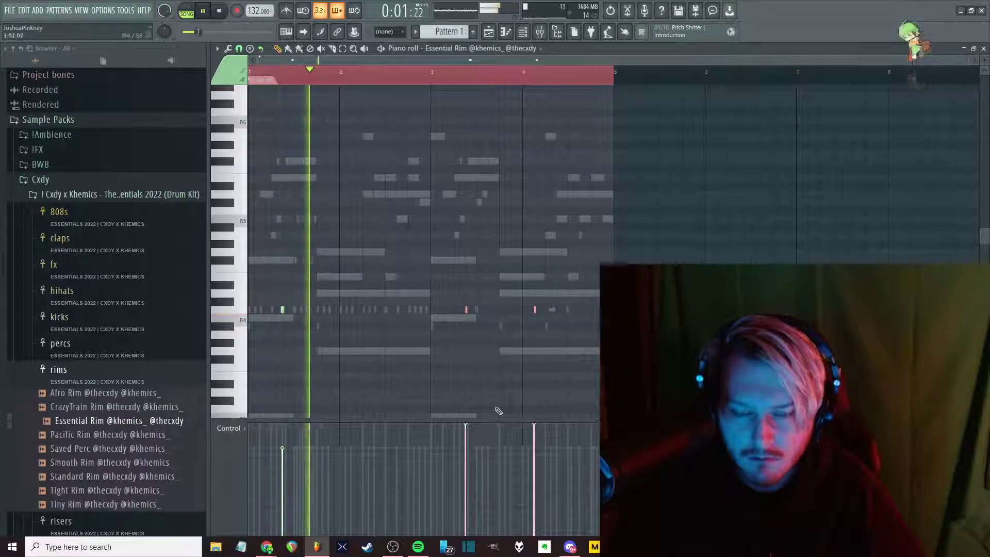
scroll(530, 316, "up", 3)
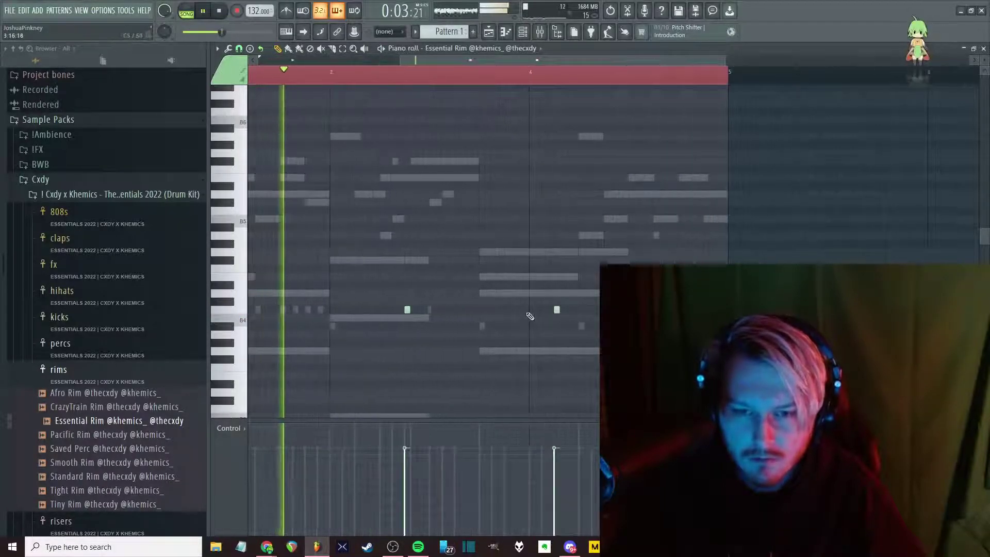
scroll(505, 329, "down", 3)
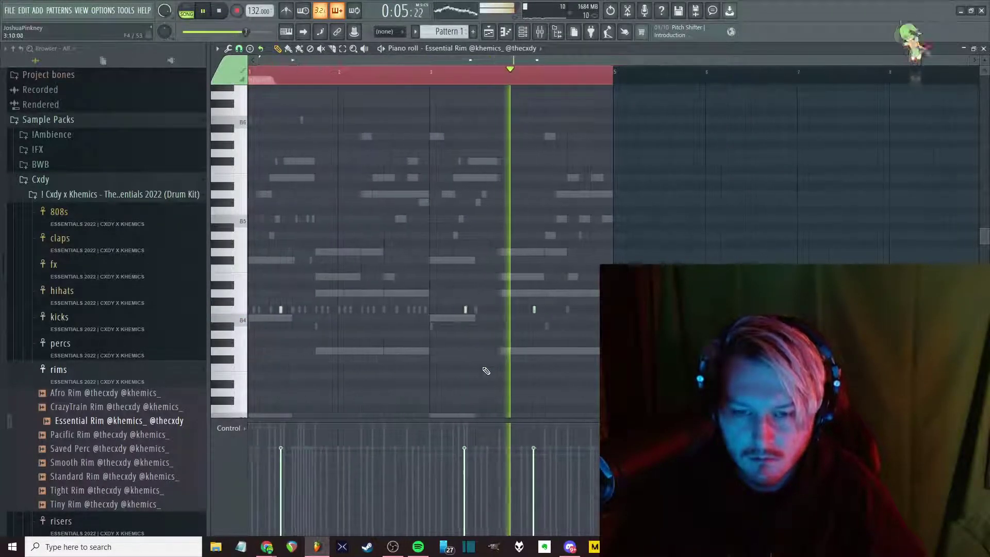
Audition the kit's claps, and add Tombstone Clap as a new channel directly below the snare
left_click(58, 369)
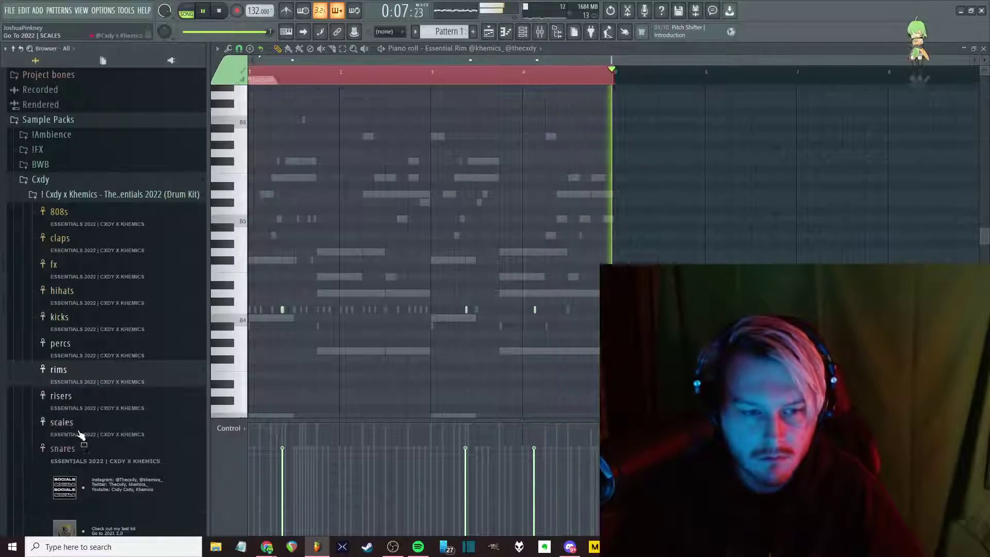
left_click(86, 250)
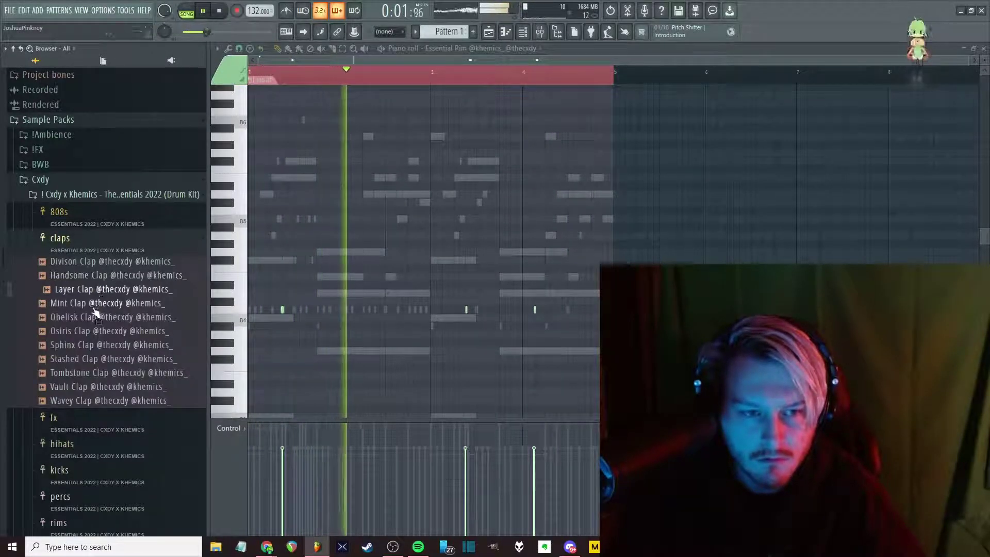
left_click(90, 358)
left_click(90, 372)
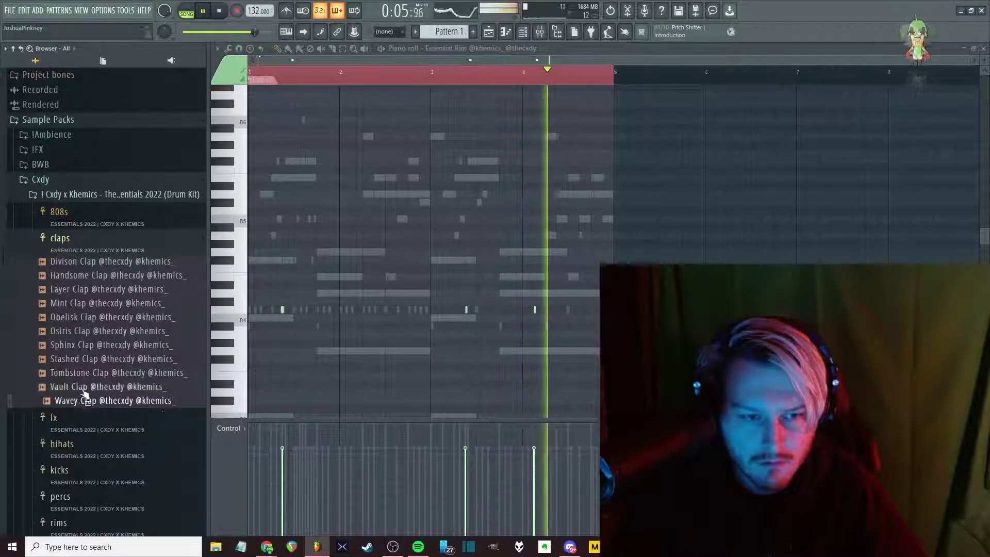
right_click(91, 372)
left_click(103, 383)
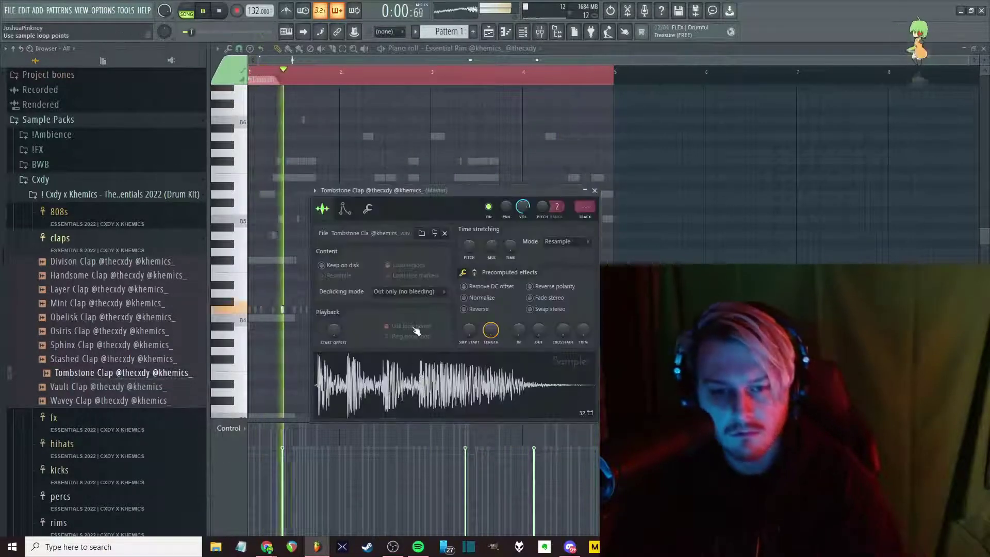
key("F6")
left_click_drag(332, 381, 328, 120)
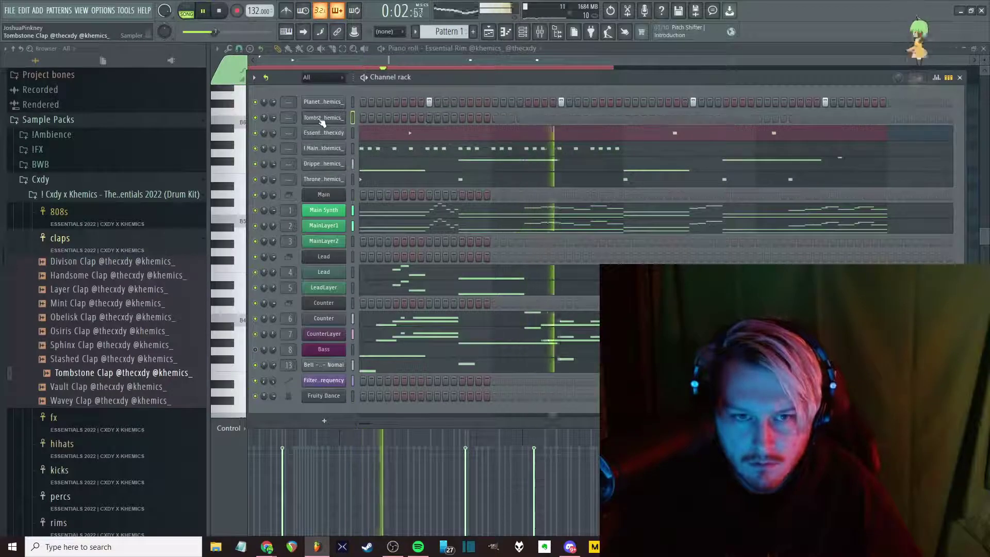
Add Tombstone Clap notes on step 15 of bar 3 and step 3 of bar 4, and turn off the channel's loop bar
right_click(342, 118)
left_click(366, 117)
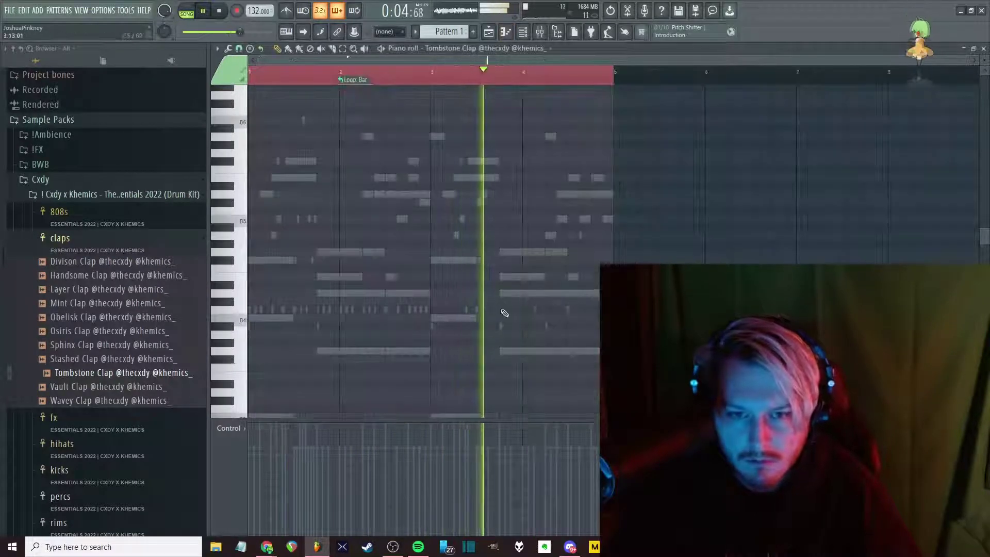
left_click(535, 310)
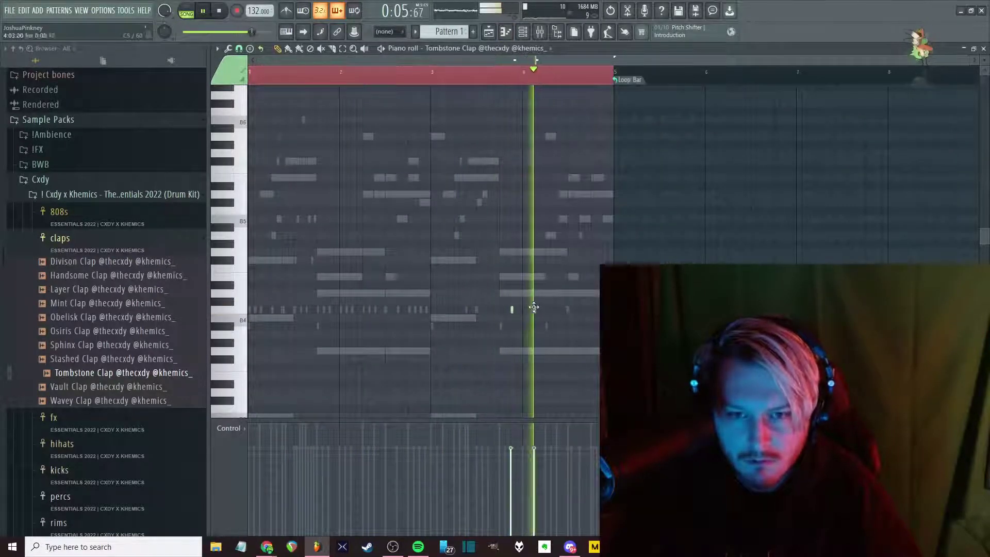
left_click(629, 80)
left_click(660, 97)
Add a Tombstone Clap note on step 3 of bar 2 and slightly lower the velocity of all three claps
key("F6")
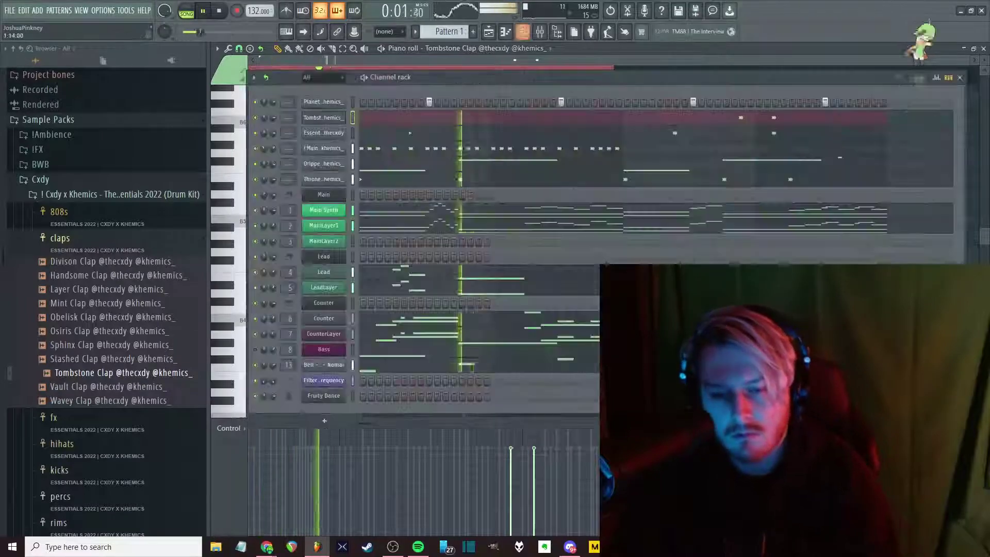
key("F6")
left_click(353, 310)
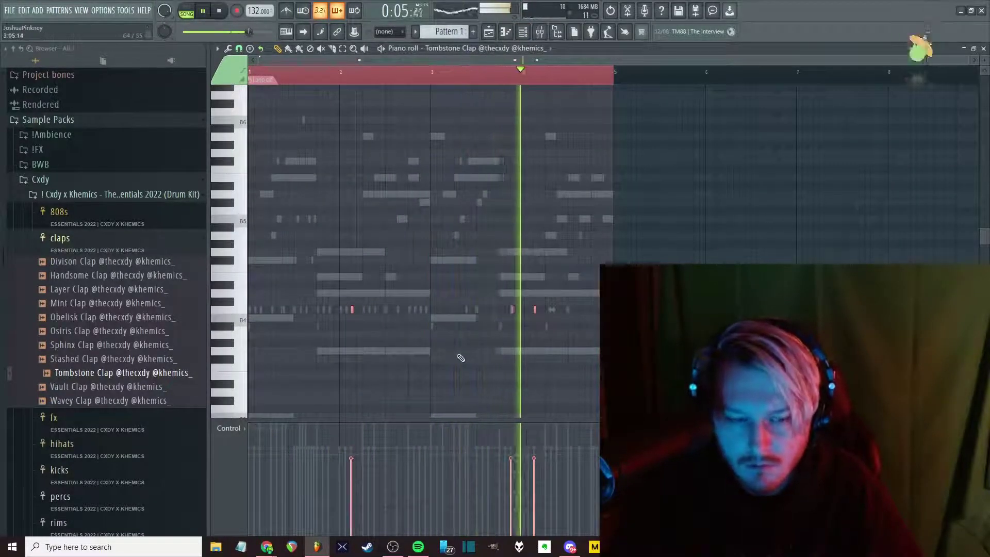
Pan the bar 3 clap strongly to the right and the bar 4 clap to the left
left_click(229, 428)
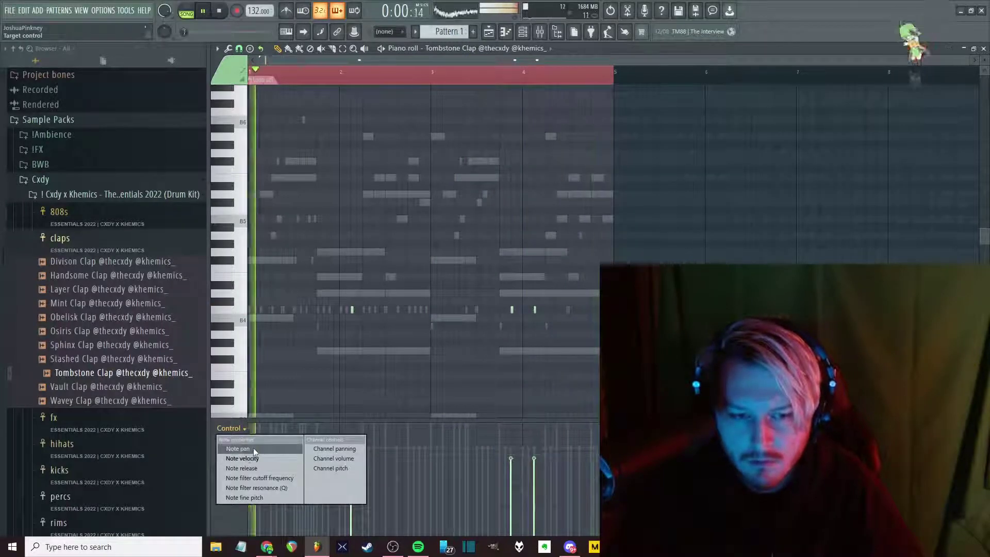
left_click(242, 455)
left_click_drag(510, 437, 533, 495)
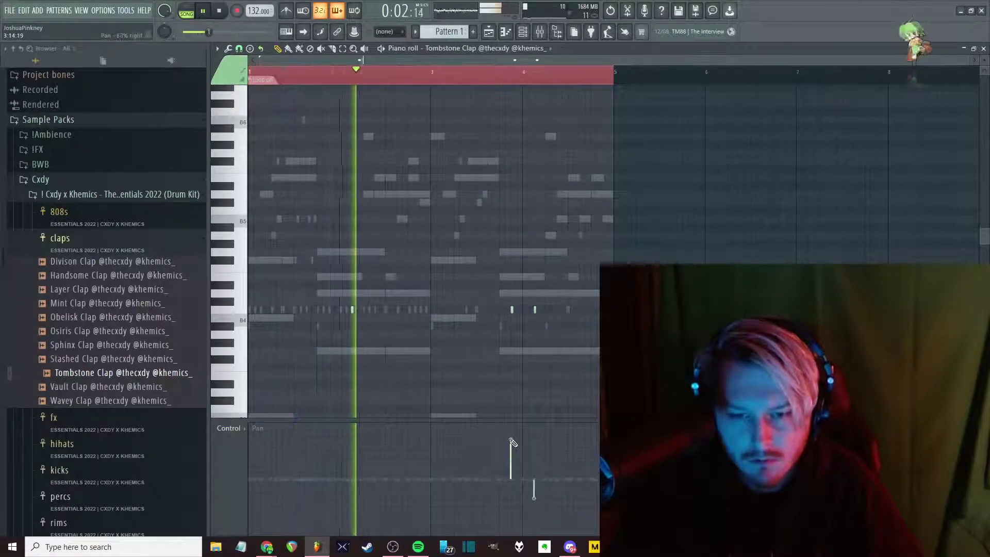
Lower the velocities of the two panned claps and add three softer claps on steps 13 to 15 of bar 4
left_click(229, 428)
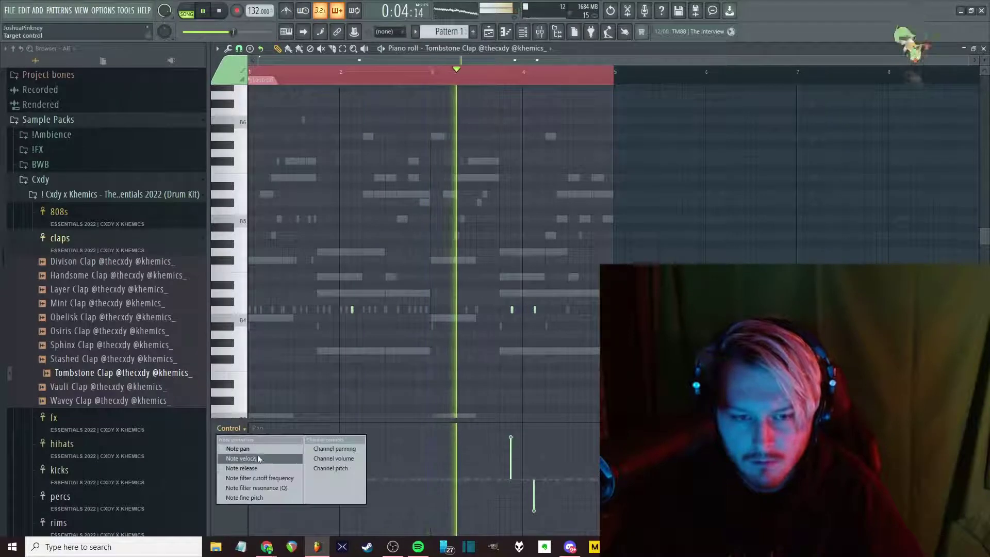
left_click(252, 454)
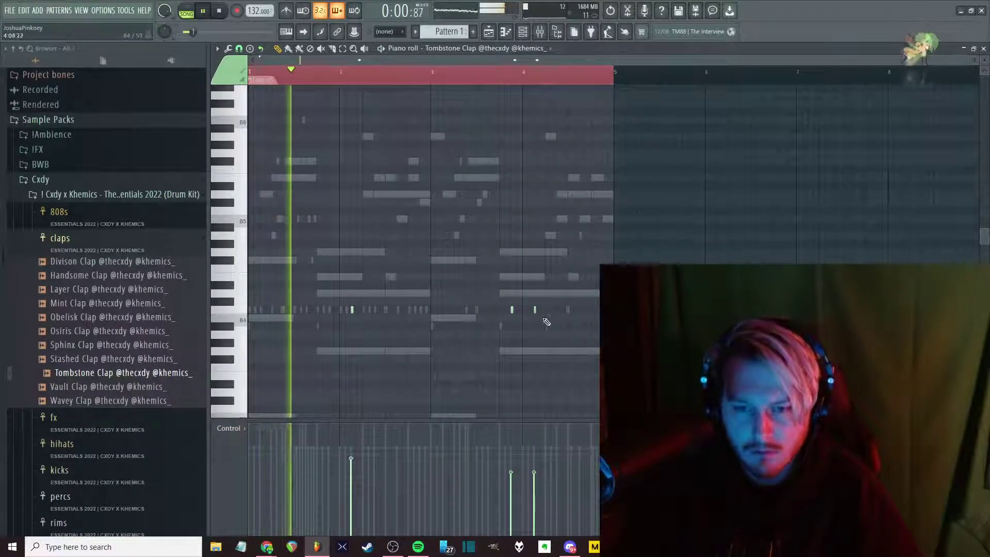
scroll(588, 343, "up", 3)
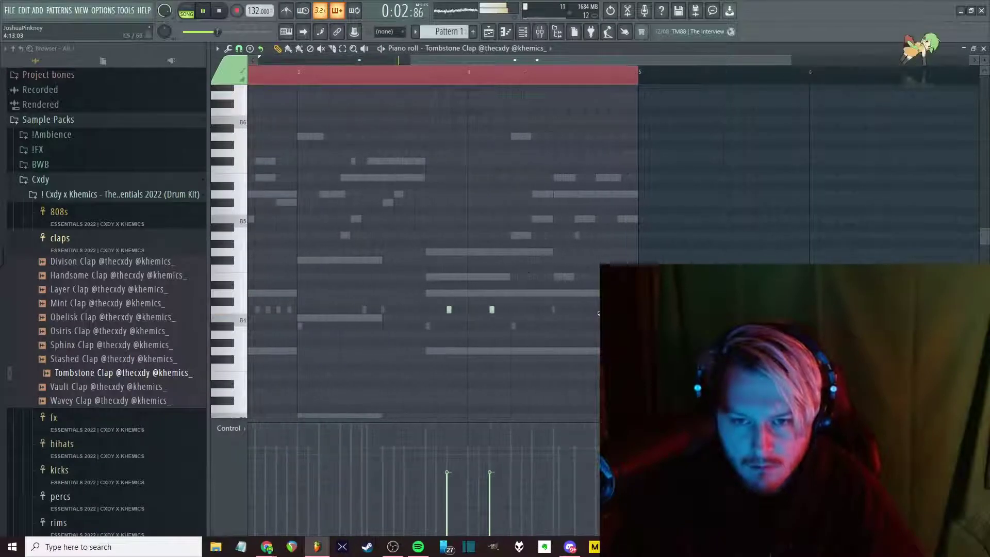
left_click(596, 479)
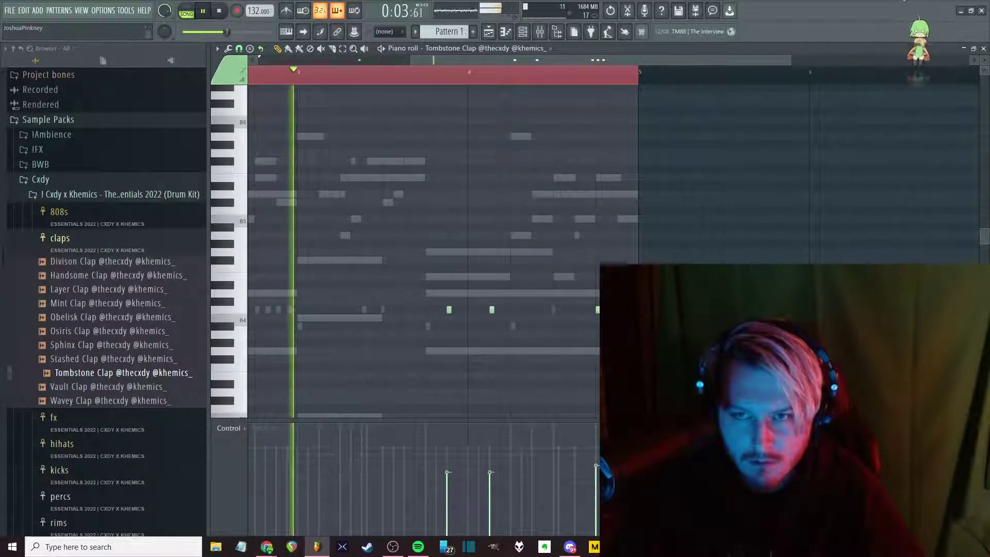
Check the YouTube live chat pop-out, then minimize it to return to the piano roll
mouse_move(266, 547)
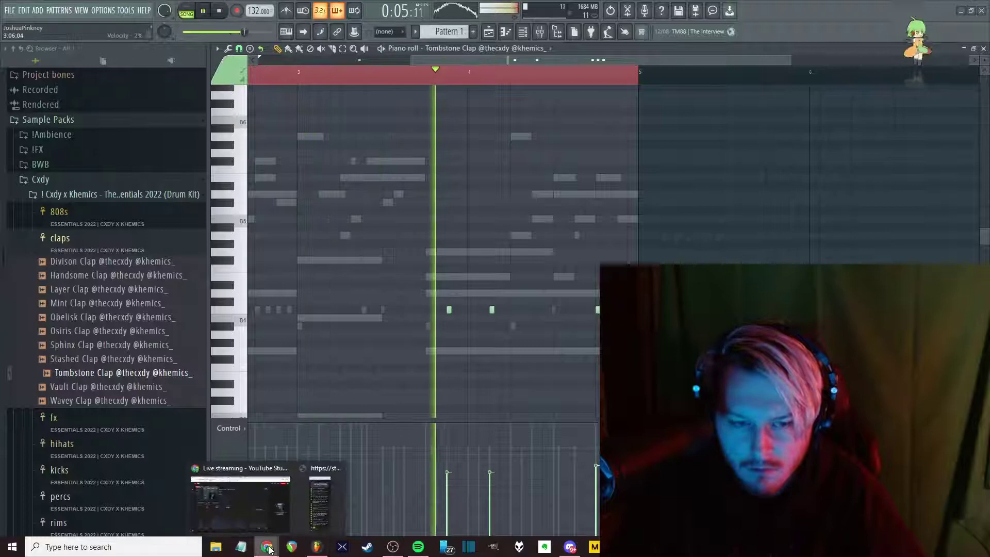
left_click(304, 522)
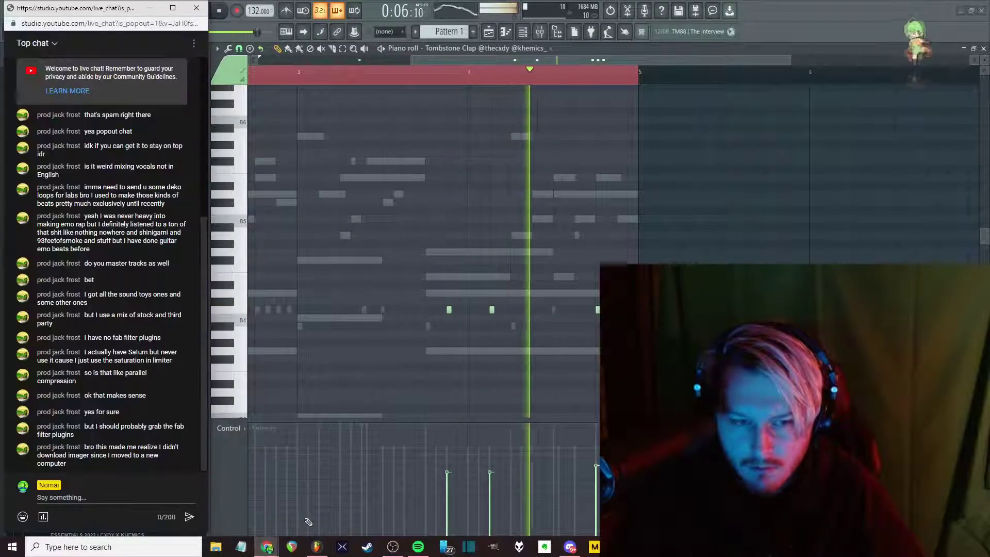
left_click(158, 9)
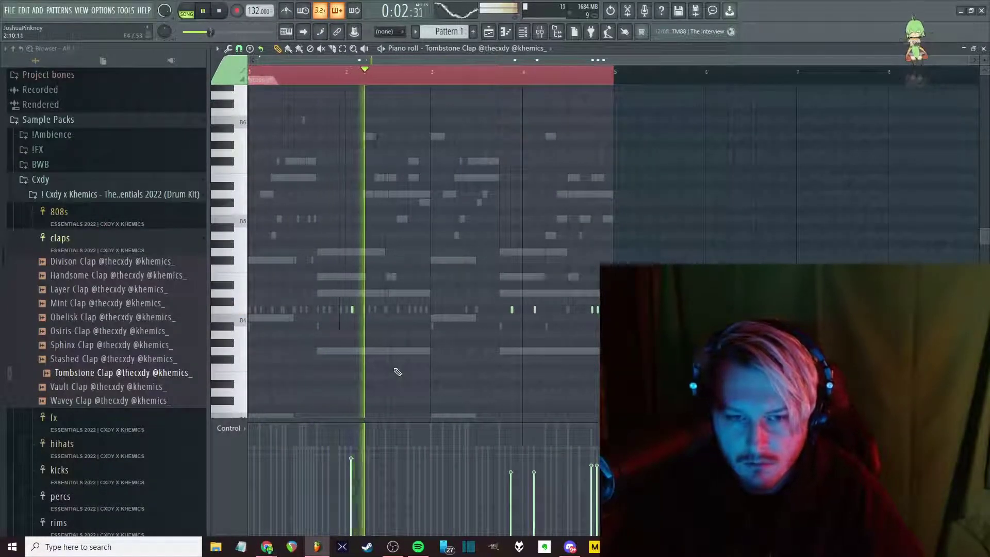
Close the piano roll and split Pattern 1 by channel in the playlist
key("Escape")
key("Escape")
key("F6")
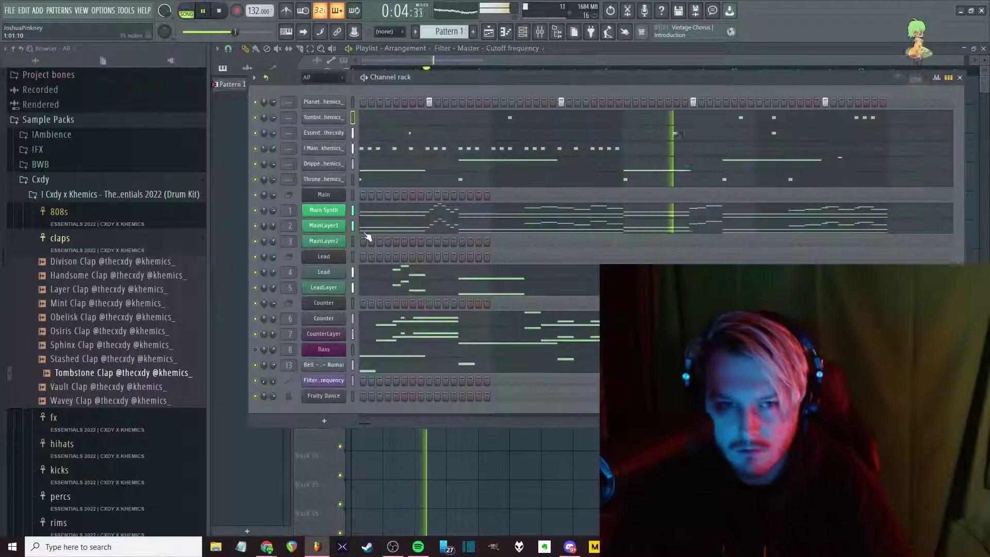
key("F6")
right_click(230, 84)
left_click(319, 150)
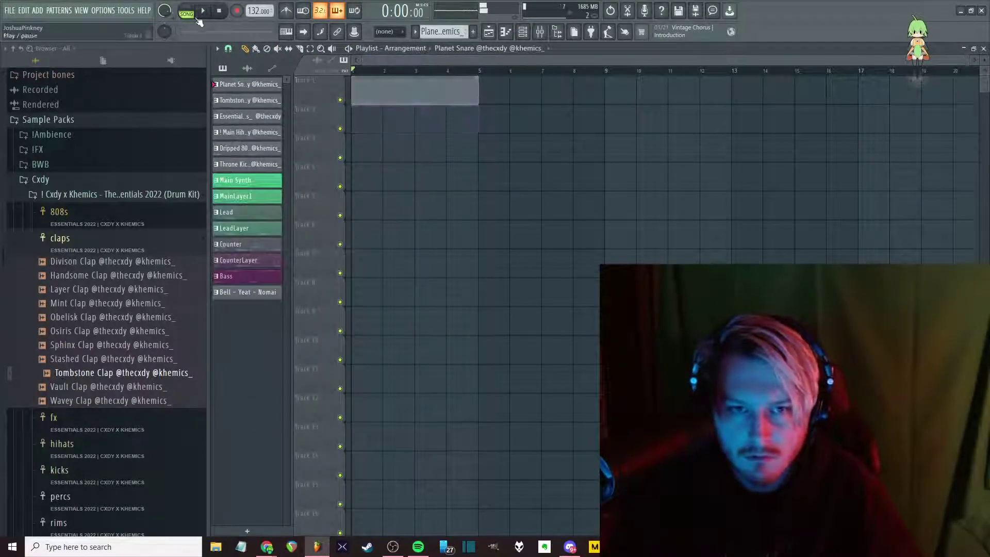
Place the melodic patterns from Main Synth through Bell on tracks 1 to 8 at bar 1, and duplicate them to bar 5
left_click_drag(239, 198, 356, 89)
key("ctrl+d")
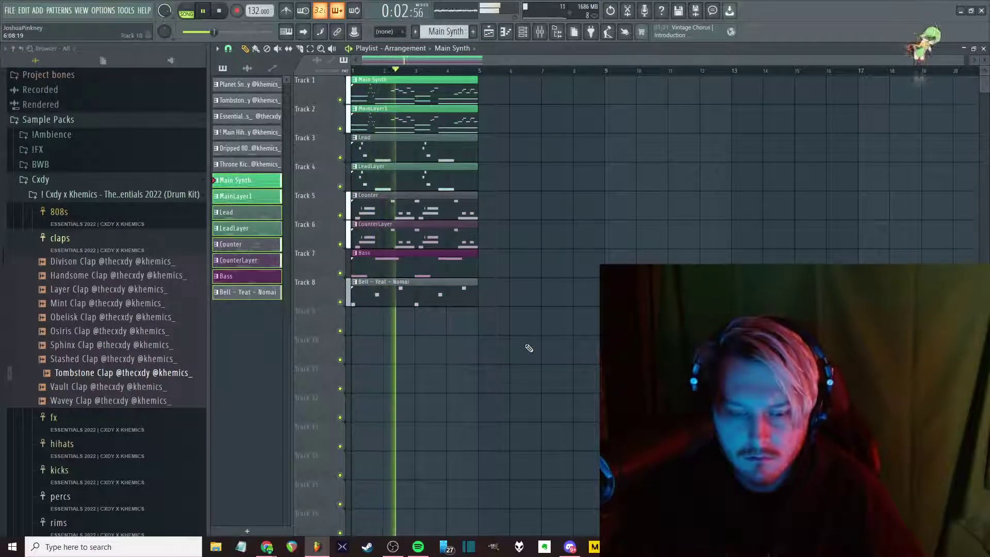
key("F9")
key("F9")
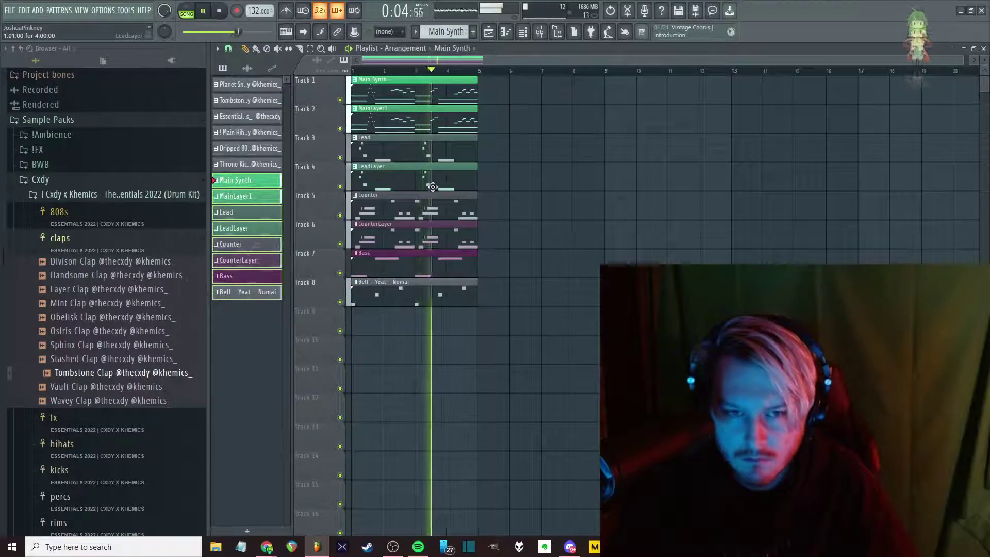
key("ctrl+a")
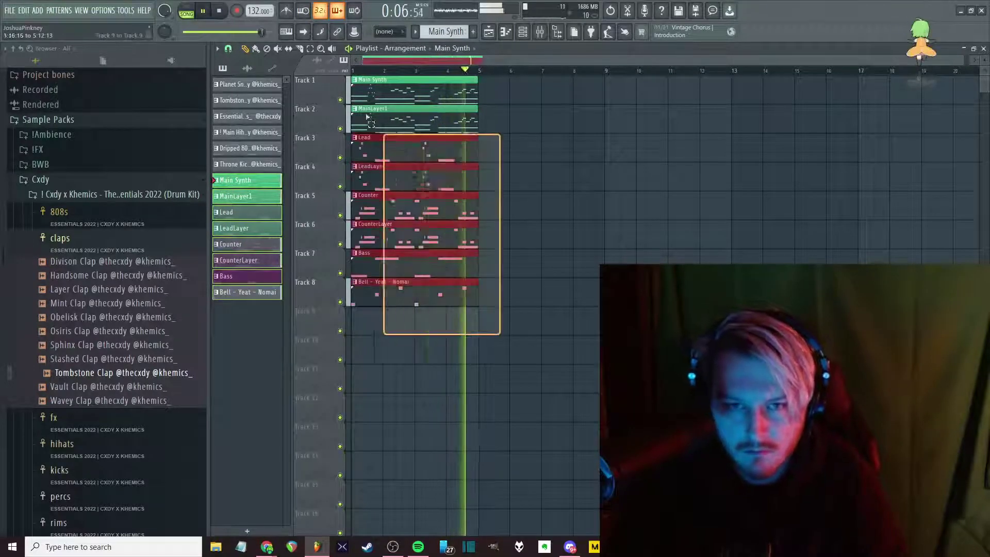
key("ctrl+b")
Review the mixer tracks and the channel rack, then restart playback of the arrangement
key("F9")
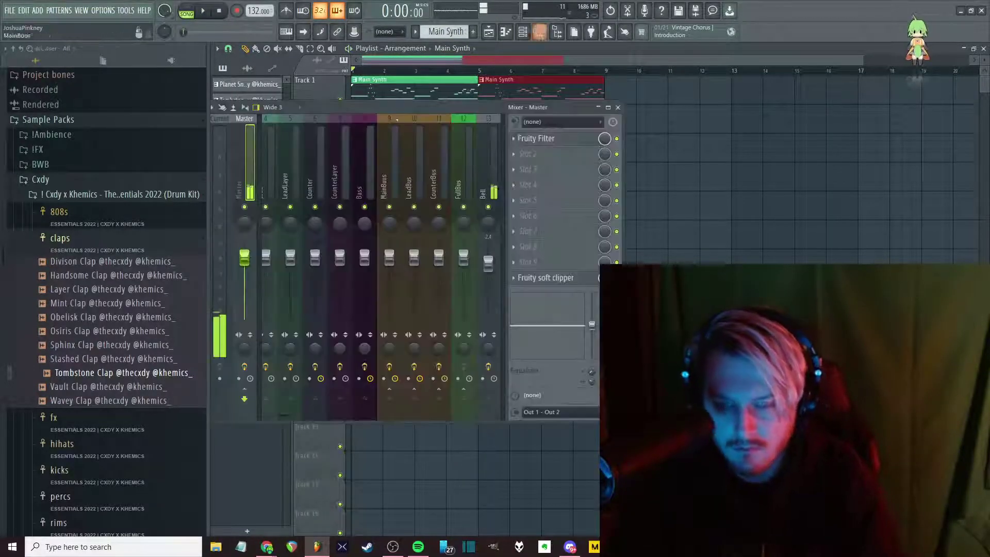
scroll(485, 187, "left", 4)
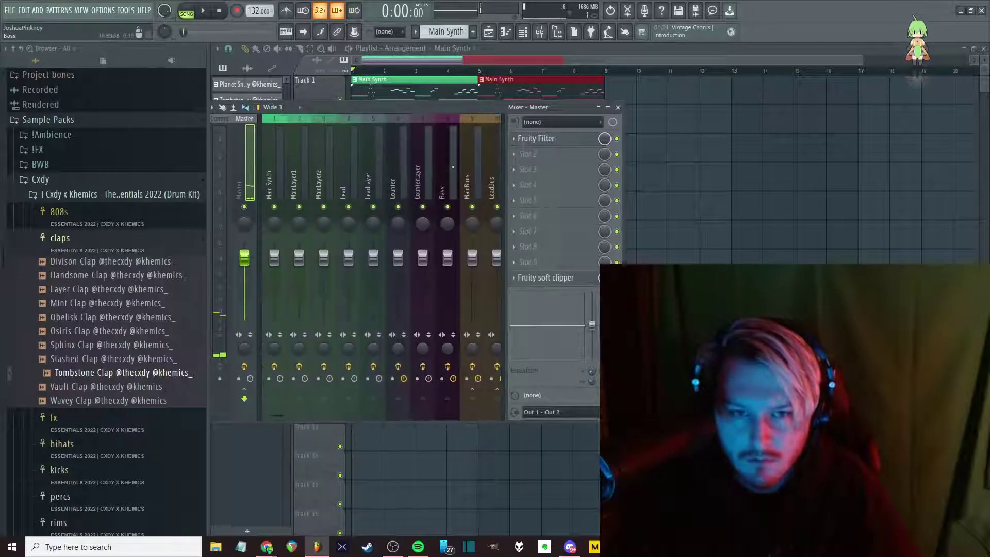
key("F6")
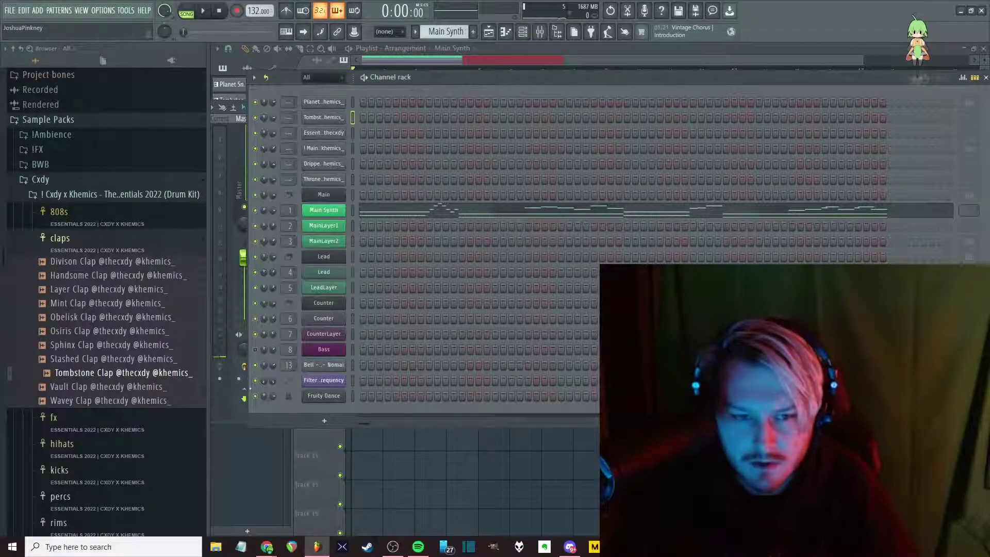
key("F6")
key("space")
key("F9")
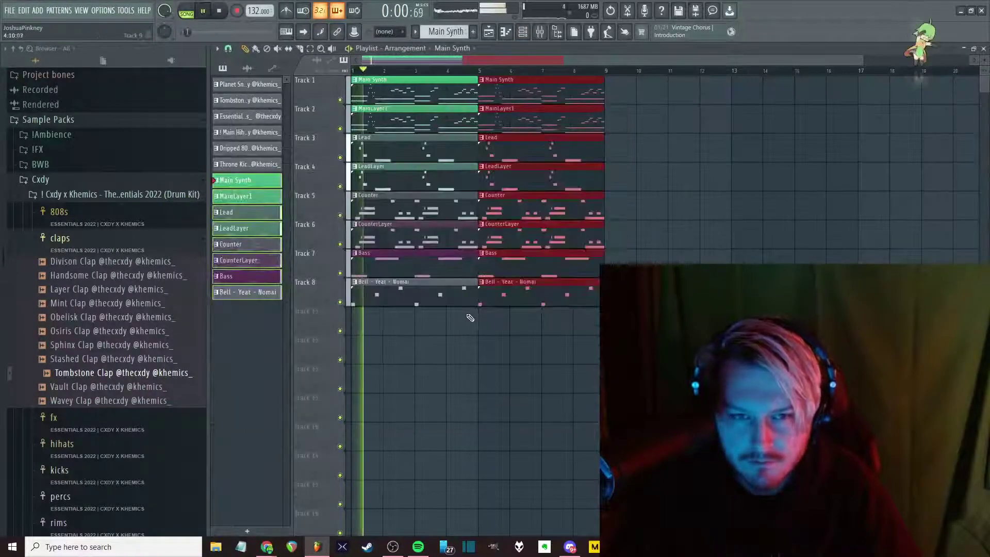
Remove the Lead, LeadLayer, Counter and Bell clips from the first four bars of the arrangement
right_click(392, 150)
right_click(392, 178)
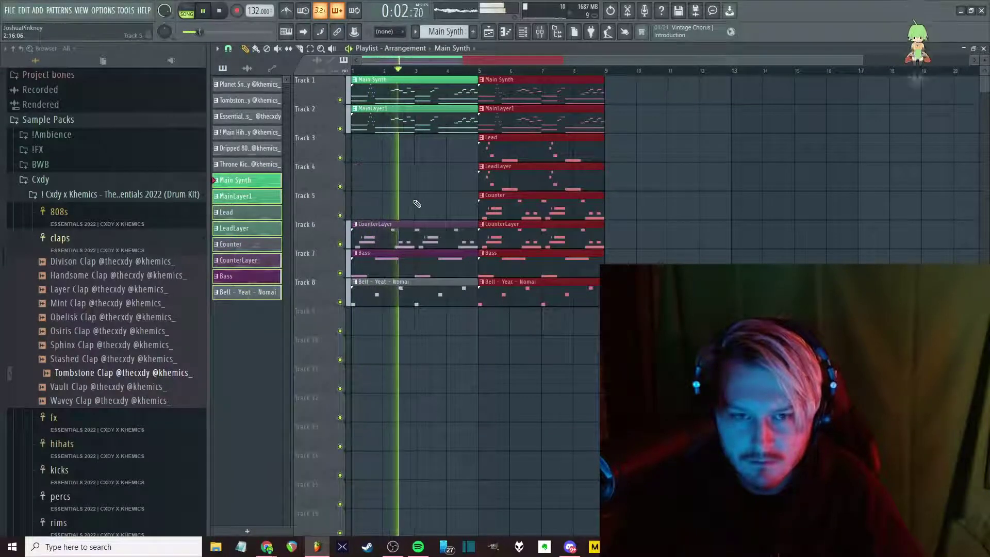
right_click(415, 202)
right_click(464, 304)
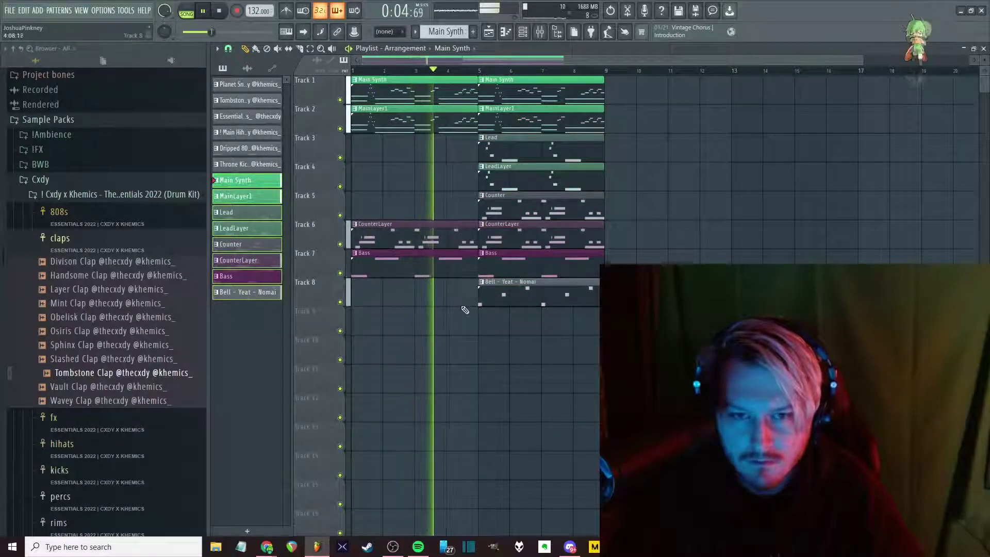
Select all clips of bars 5 to 8 and duplicate the block four times, extending the arrangement through bar 24
left_click_drag(639, 273, 520, 79)
key("ctrl+b")
key("ctrl+b")
key("ctrl+b")
key("ctrl+b")
scroll(464, 155, "down", 2)
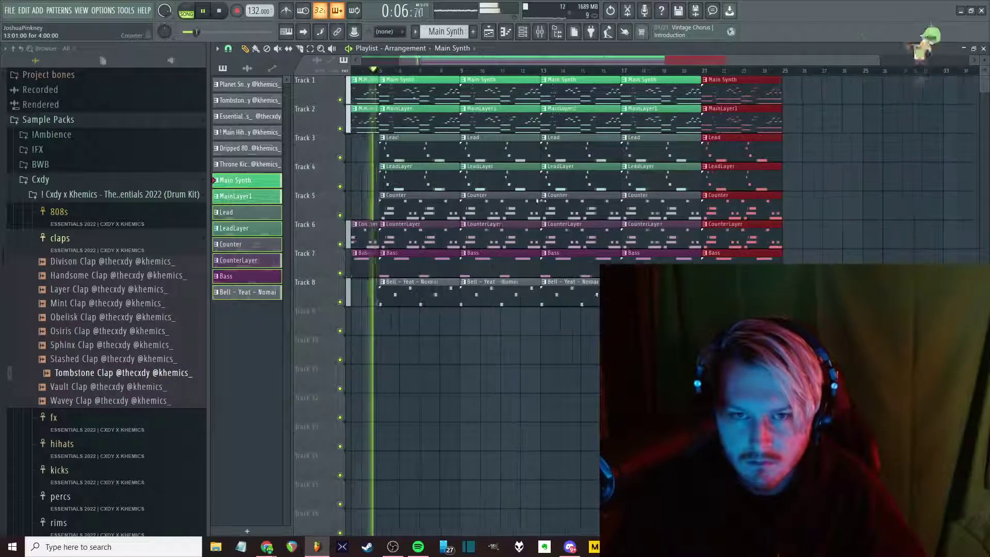
Remove the LeadLayer and Bell clips from bars 5 to 8 of the arrangement
scroll(392, 196, "up", 3)
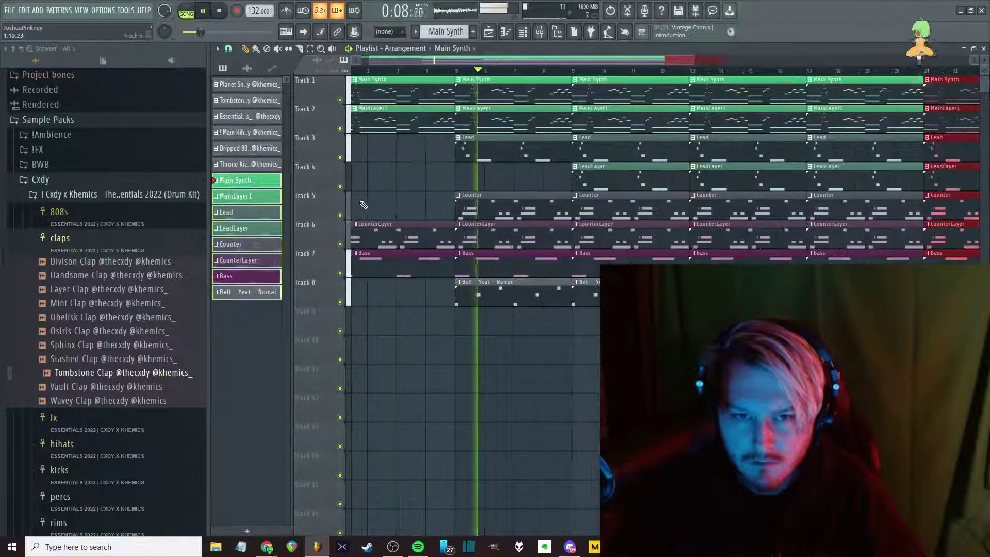
right_click(483, 293)
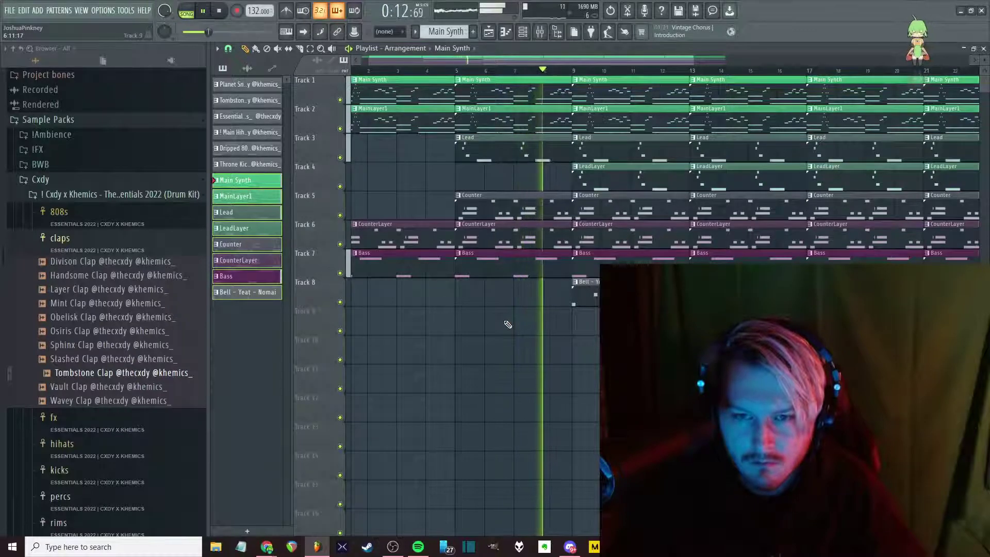
Try a Lead clip on track 3 in the first four bars, listen to it from the start, and remove it
left_click(496, 144)
left_click(361, 149)
key("space")
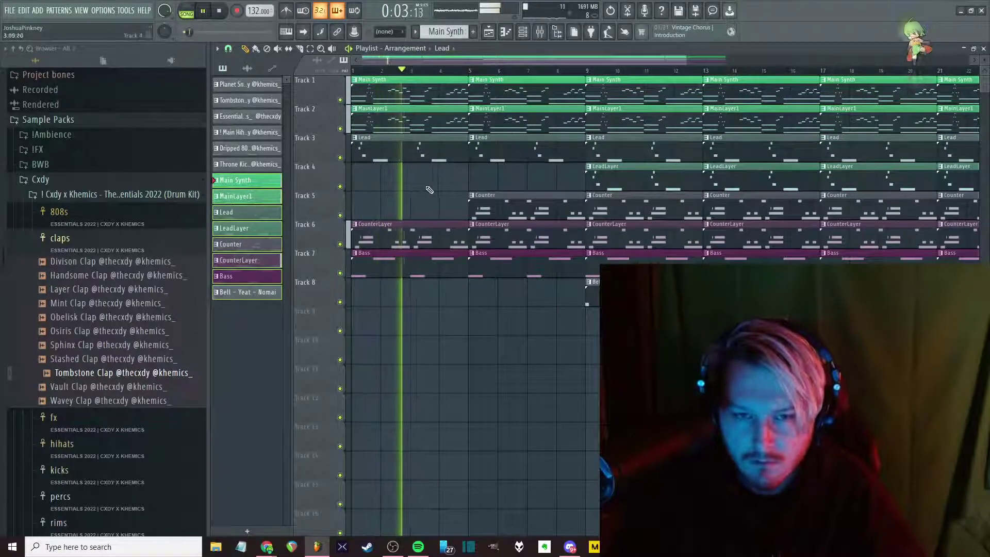
right_click(421, 155)
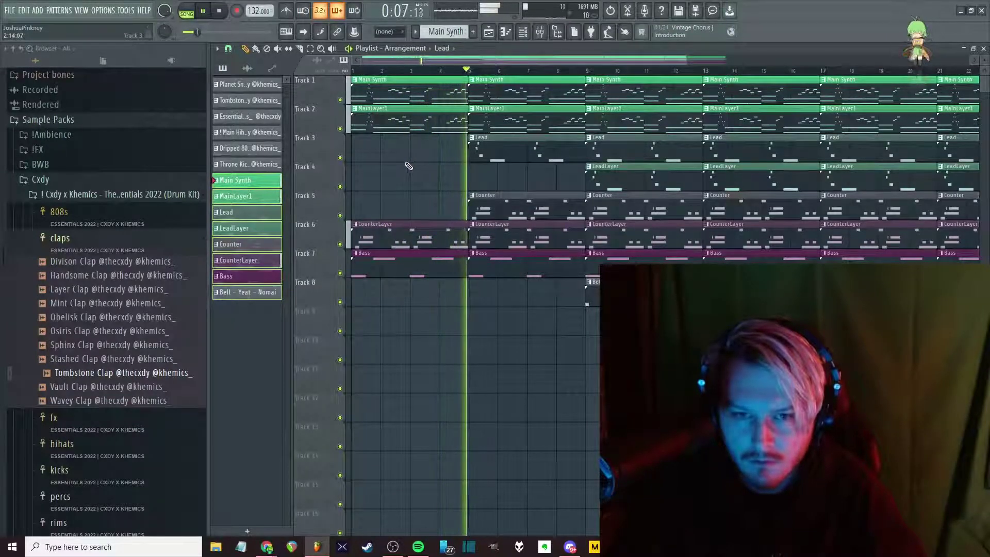
Try a LeadLayer clip in place of the Lead clip in bars 5 to 8
left_click(598, 182)
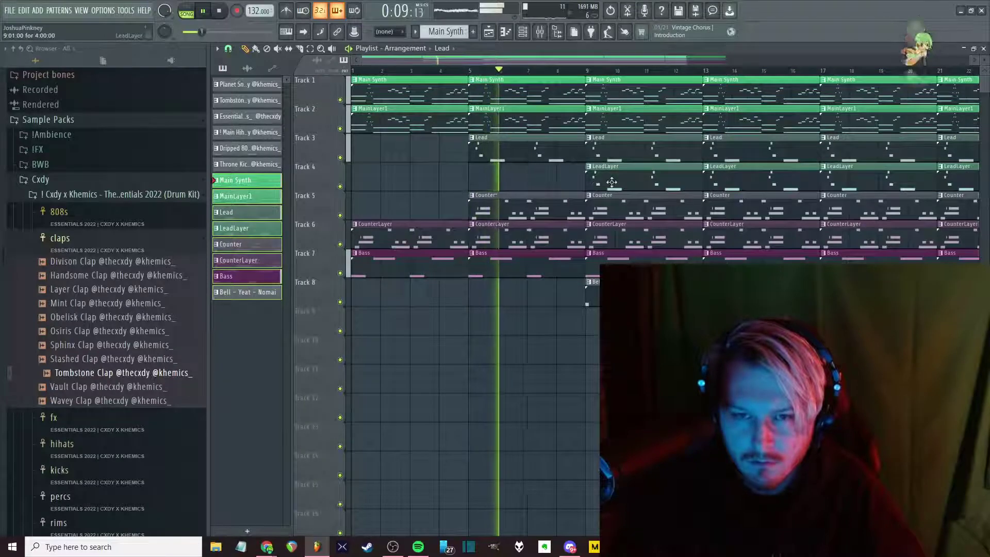
left_click(490, 178)
right_click(484, 150)
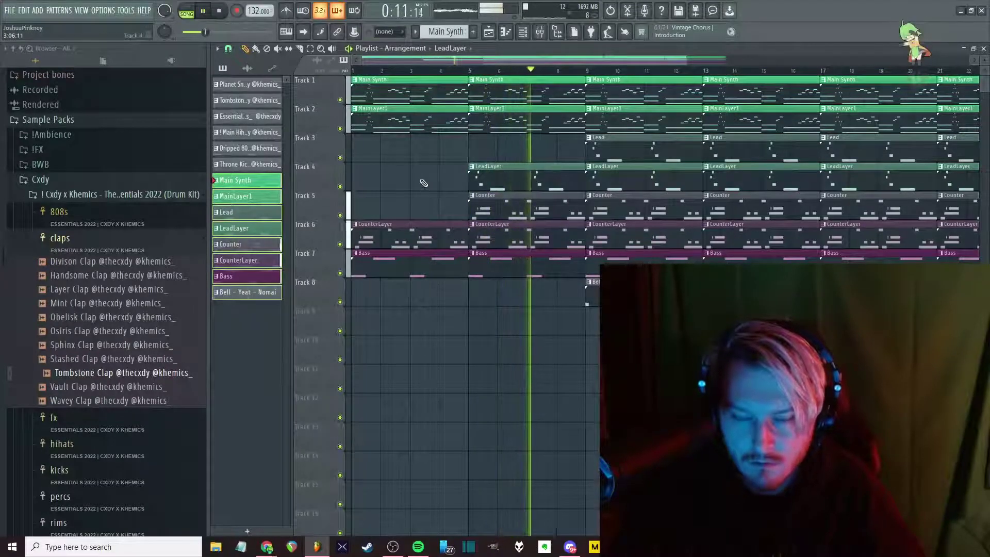
Remove the Counter clip from bars 5 to 8 and restore Lead there in place of LeadLayer
right_click(516, 203)
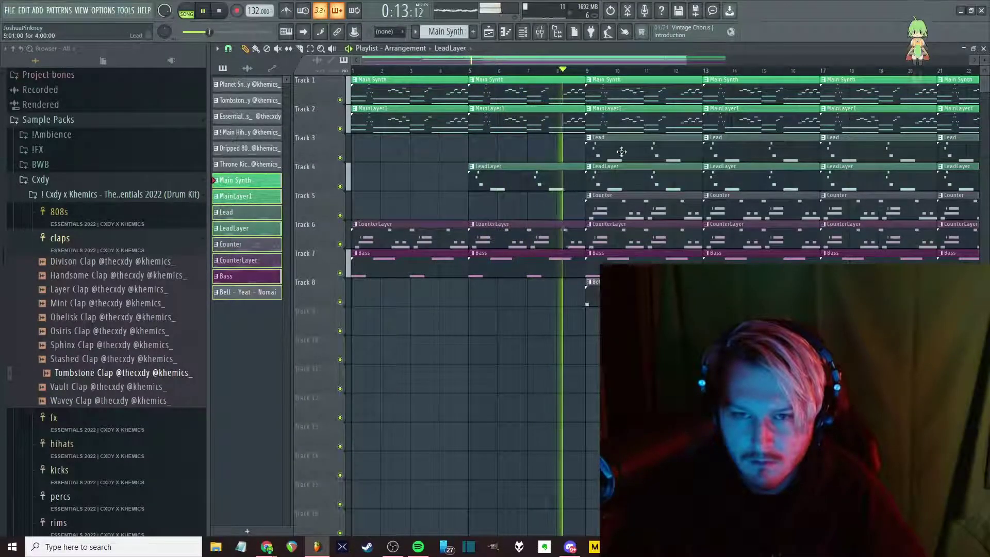
key("ctrl+z")
key("ctrl+z")
scroll(495, 205, "down", 3)
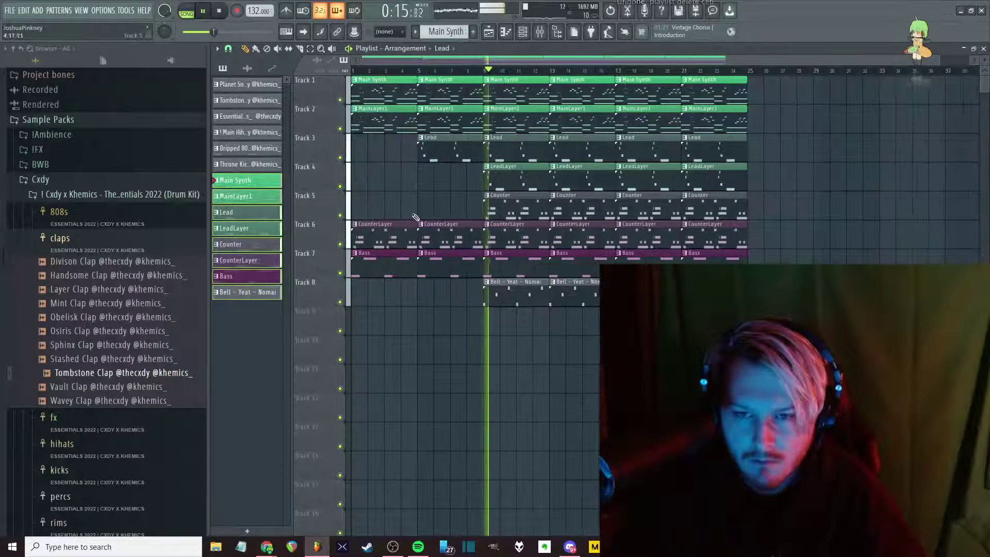
Slice the Bell clip of bars 9 to 12 and delete segments, keeping only short pieces at bars 9 and 11
right_click(510, 294)
scroll(505, 304, "up", 3)
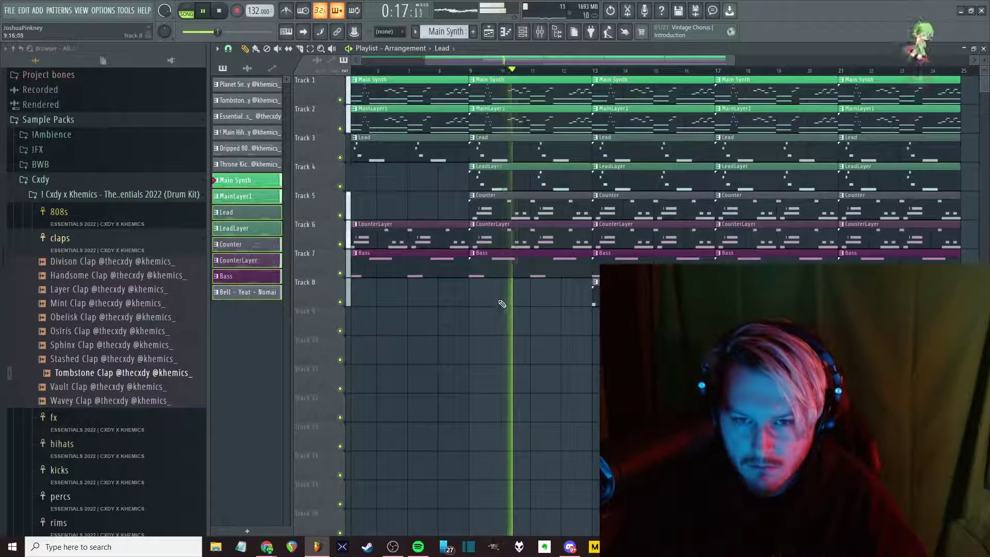
left_click(506, 303)
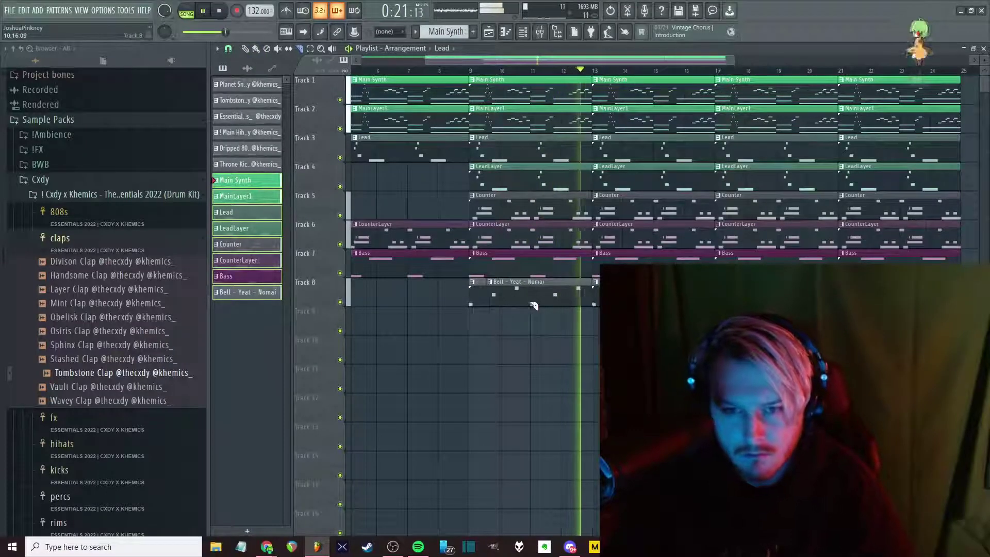
left_click_drag(515, 303, 532, 310)
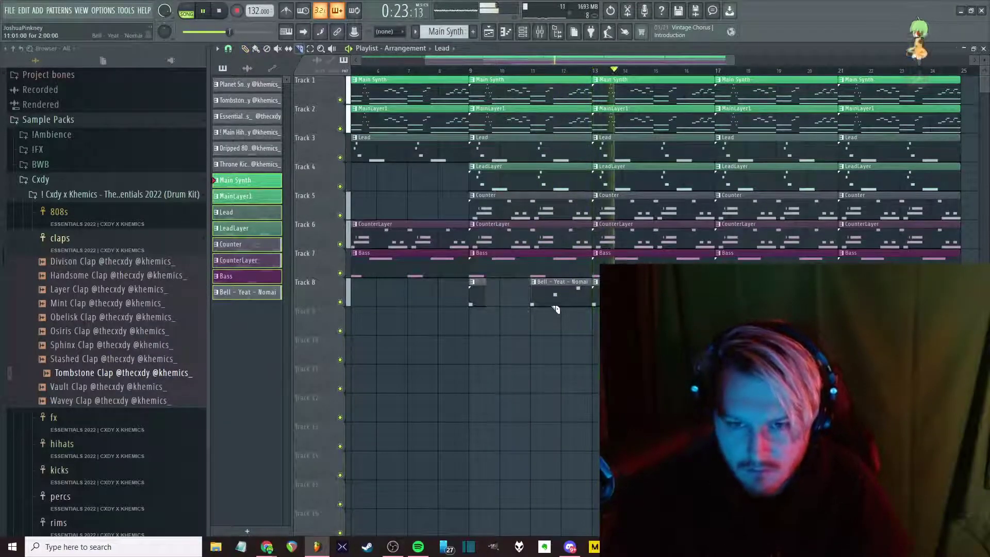
right_click(567, 301)
scroll(552, 327, "up", 2)
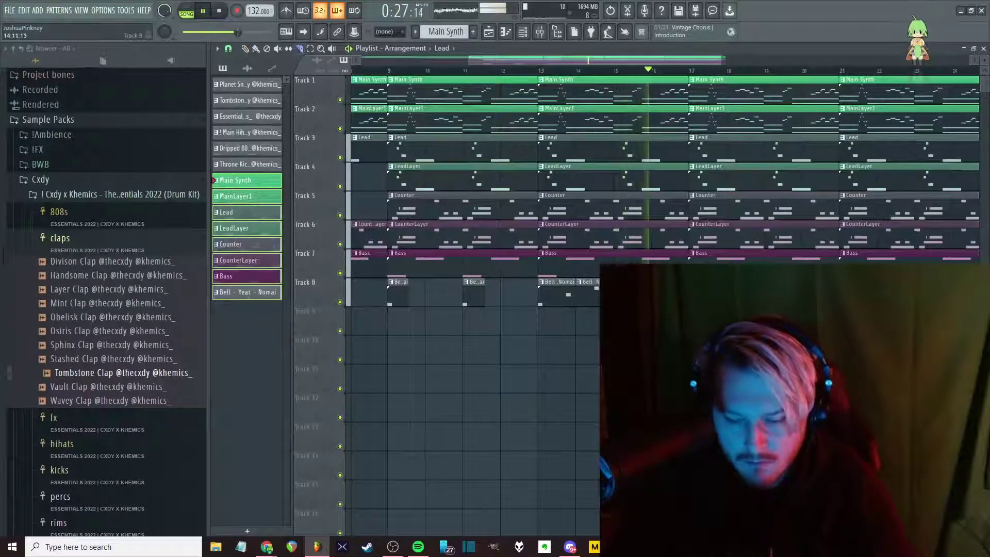
Check the notes of the Bell pattern in the piano roll and return to the playlist
scroll(610, 309, "down", 2)
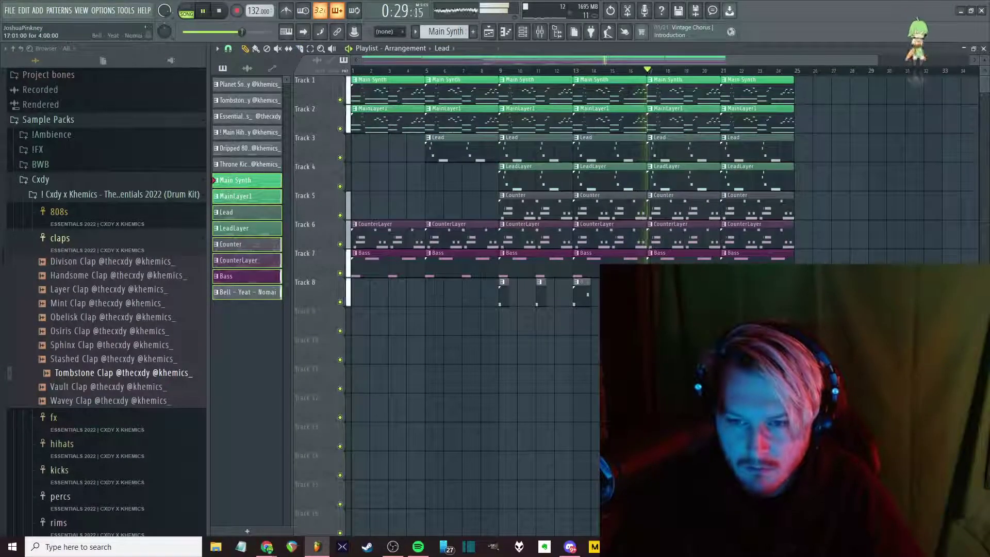
double_click(581, 292)
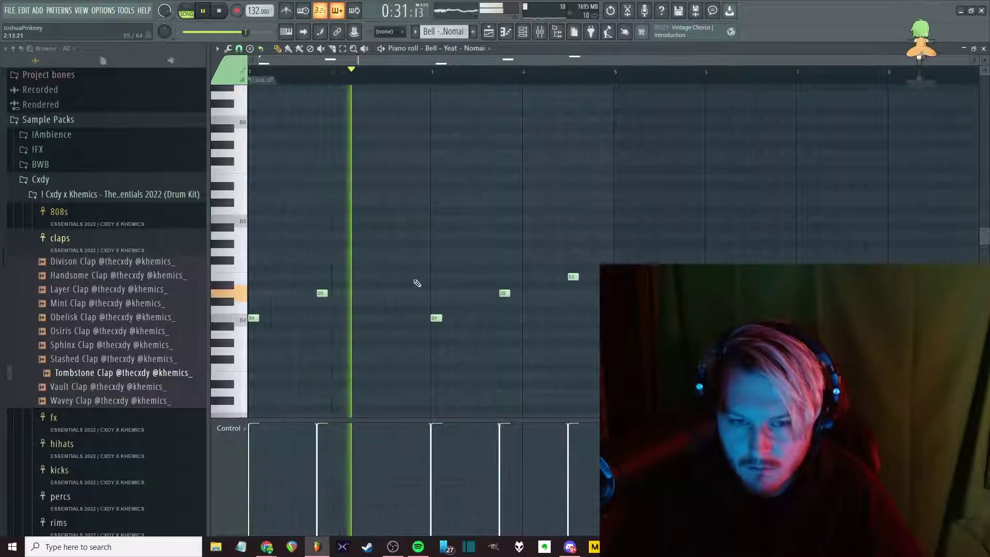
key("F5")
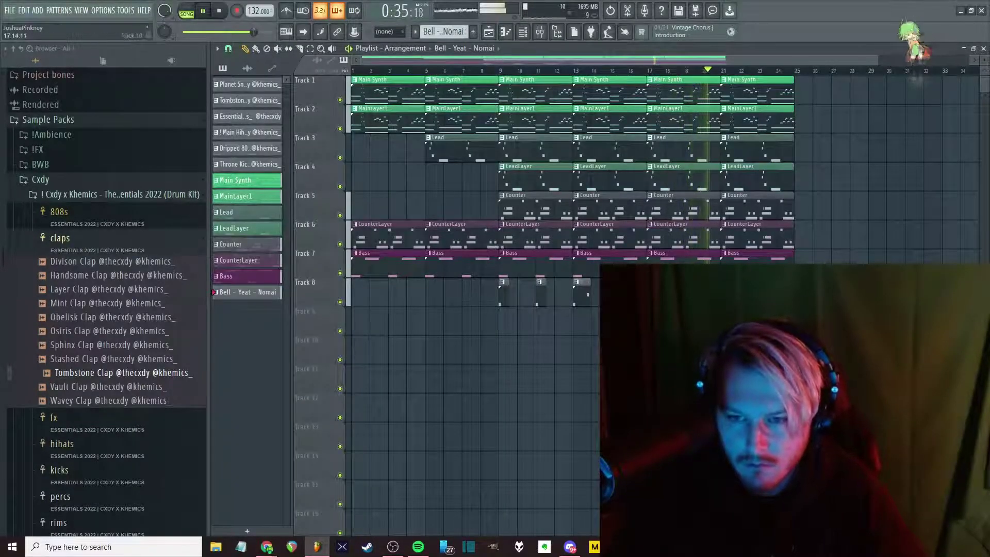
scroll(567, 170, "down", 1)
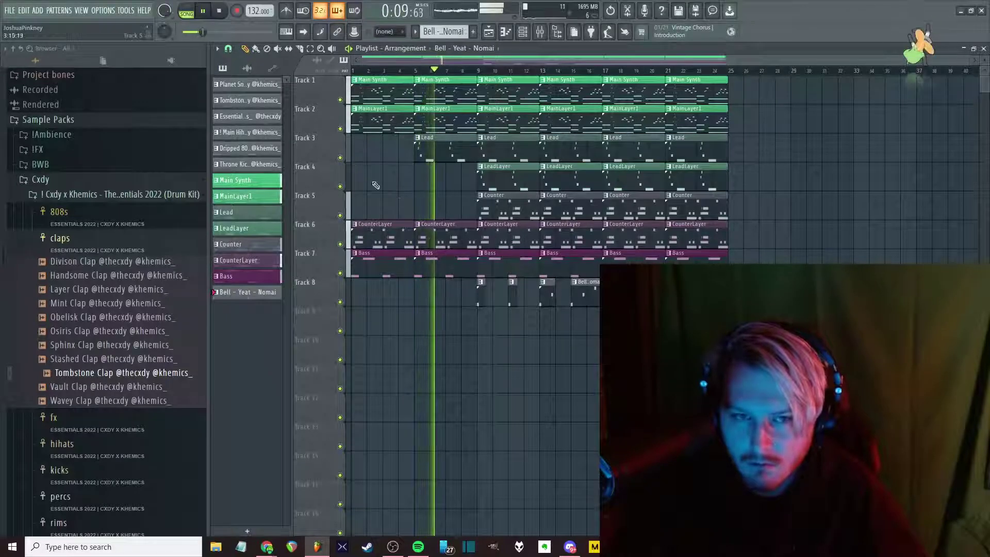
Place the Filter - Master - Cutoff frequency automation clip on track 9 at bar 1 and extend it through bar 8
left_click(273, 68)
left_click_drag(260, 84, 359, 323)
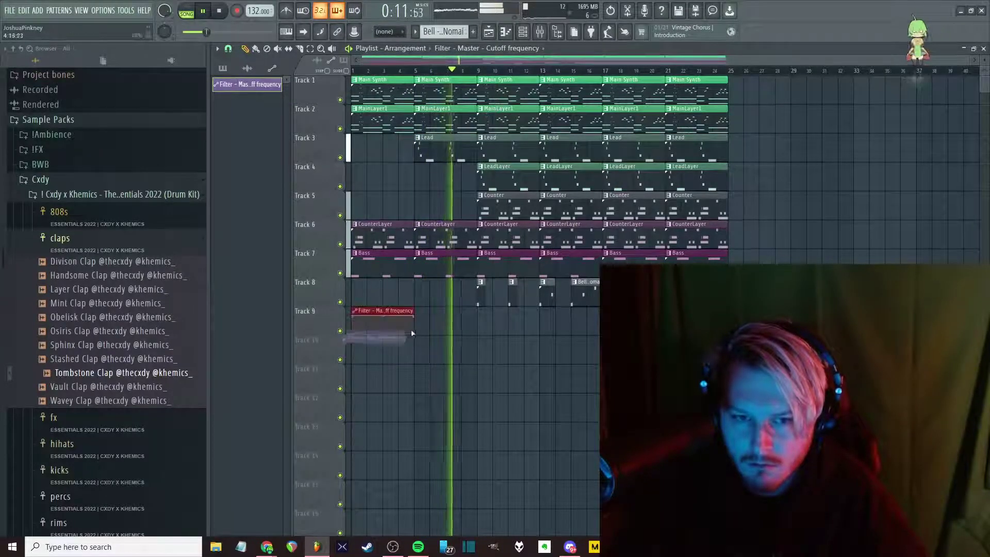
left_click_drag(419, 321, 483, 324)
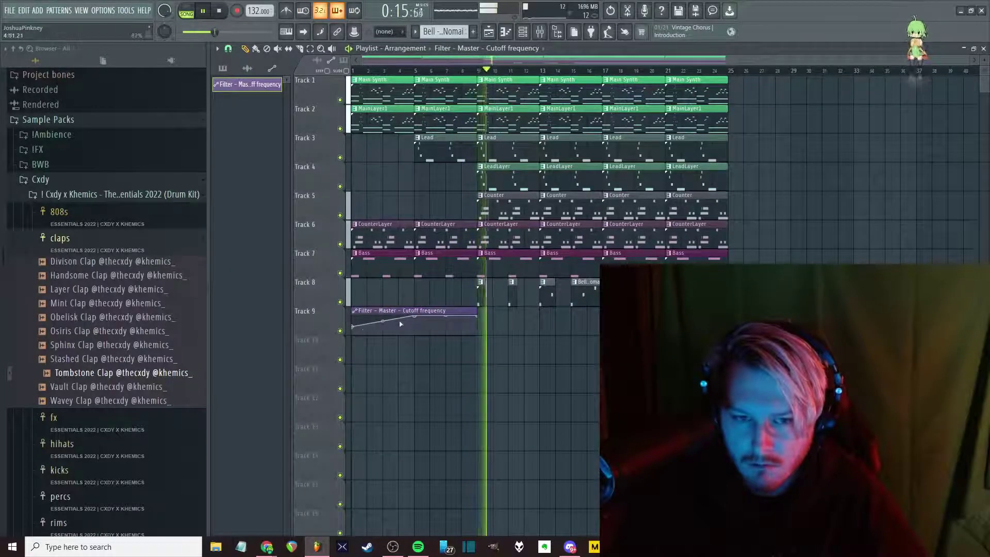
Shape the cutoff automation as a curved rise from a low start to its upper level at bar 3, auditioning the intro
left_click_drag(355, 318, 352, 326)
key("space")
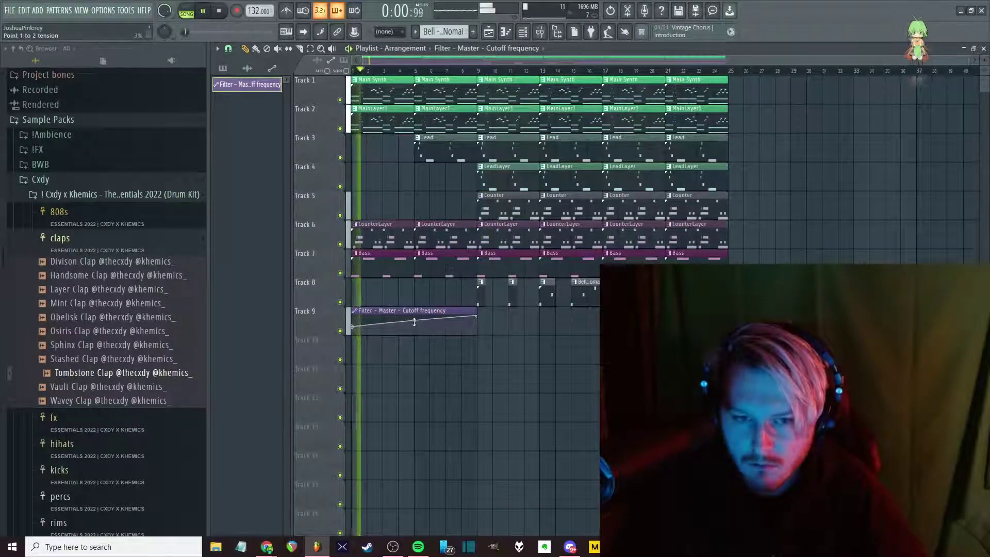
left_click_drag(414, 321, 382, 316)
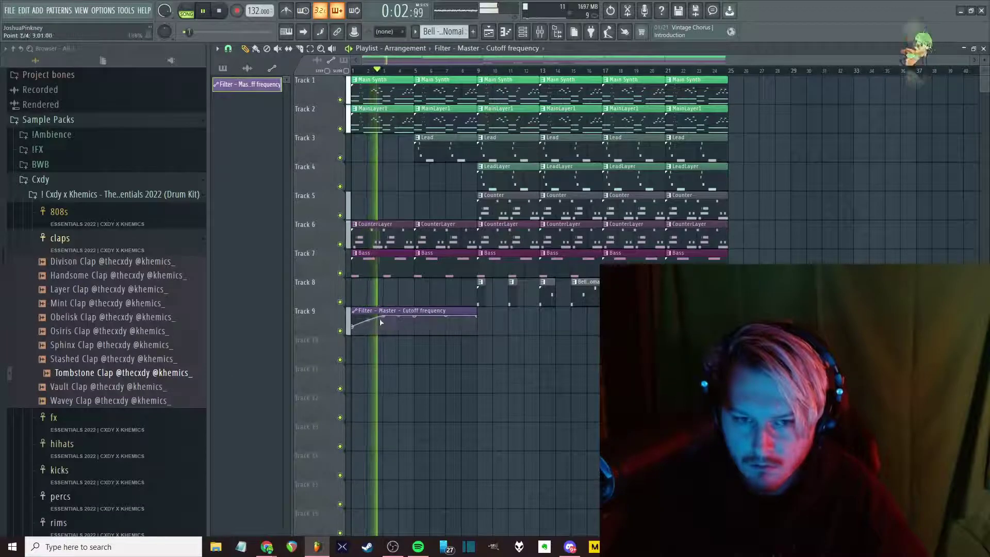
key("space")
key("space")
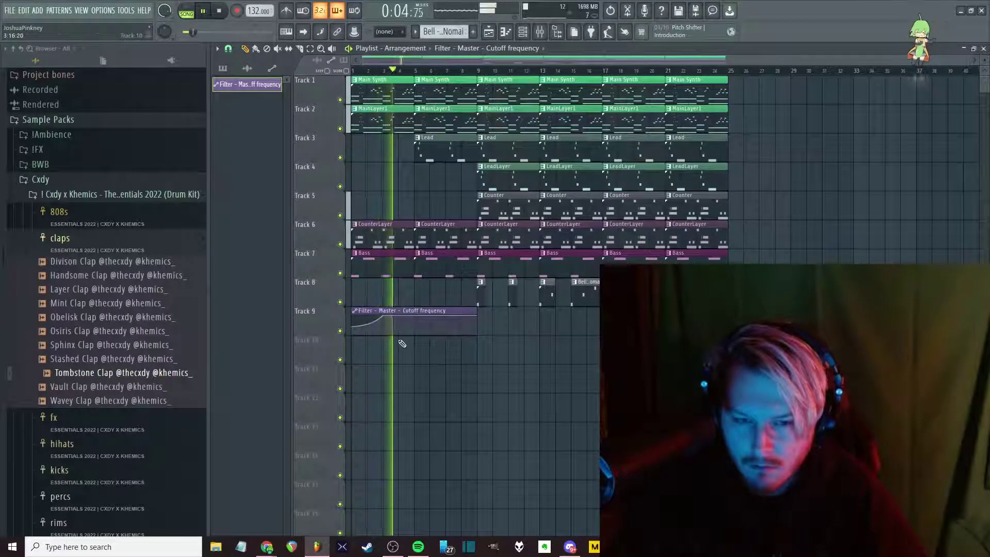
left_click_drag(387, 318, 414, 316)
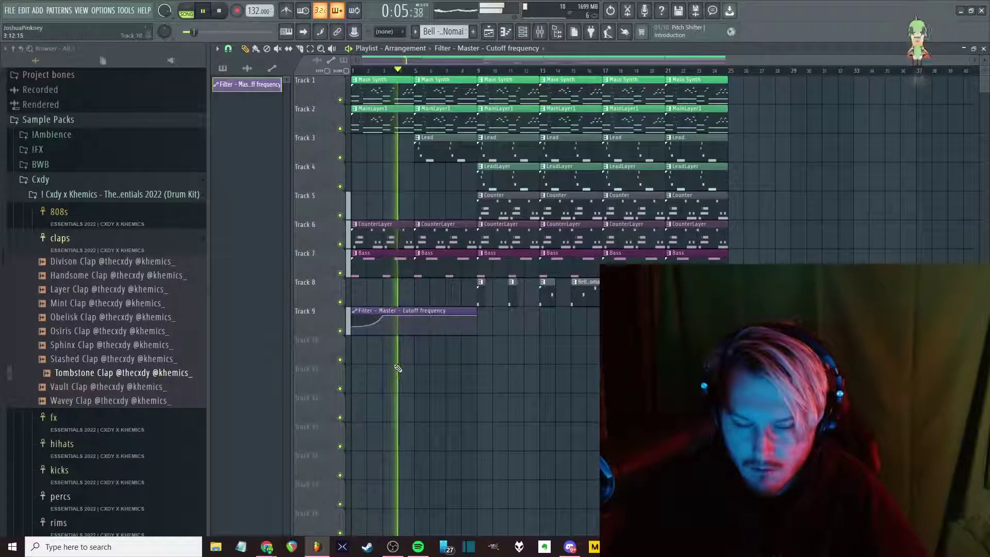
Add Patcher to slot 2 of the Master mixer track and load its DrumRoomVerb preset
key("F9")
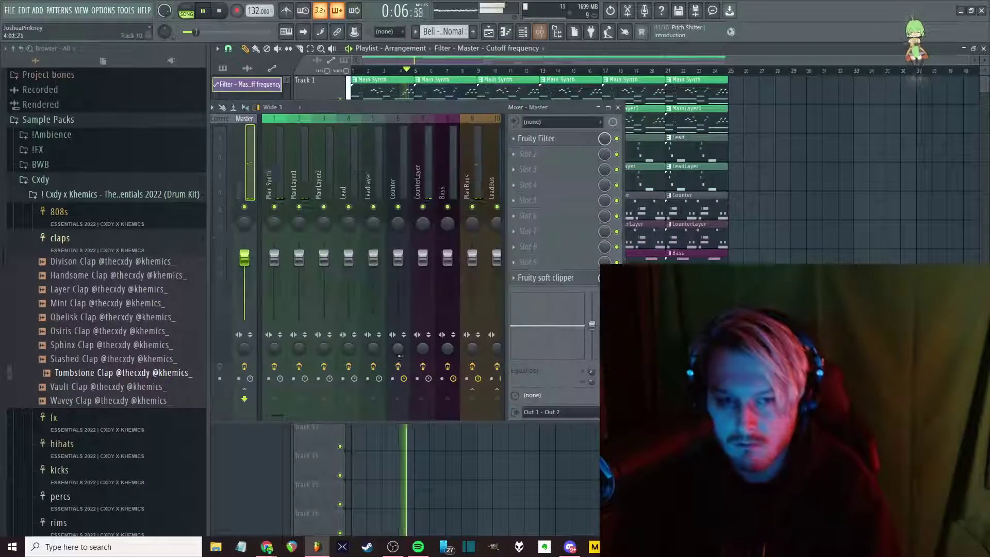
left_click(559, 171)
left_click(635, 262)
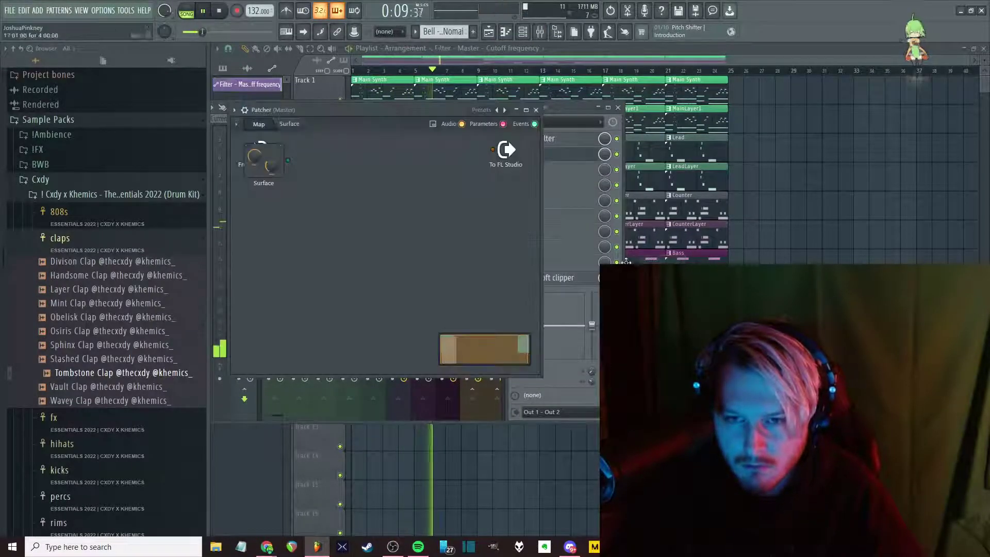
left_click(483, 112)
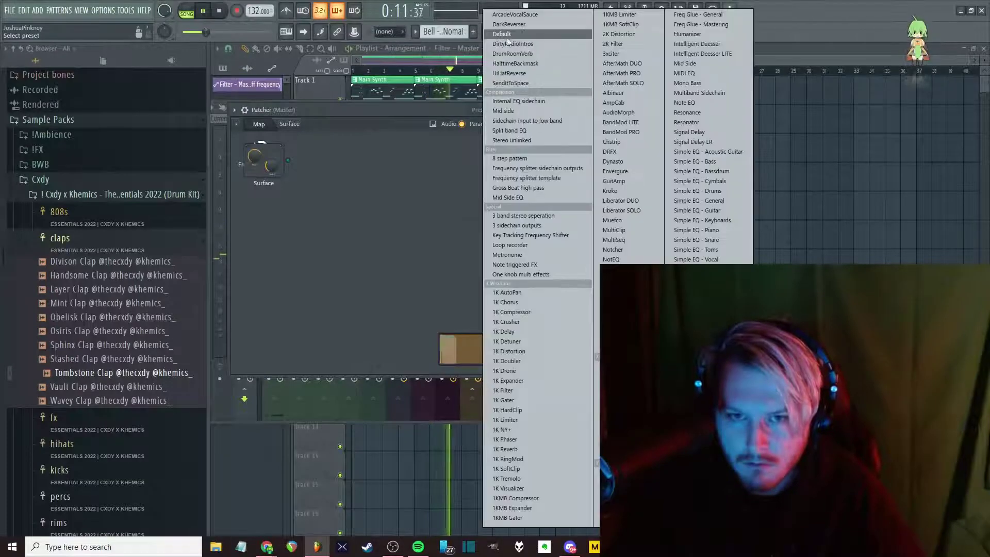
left_click(531, 58)
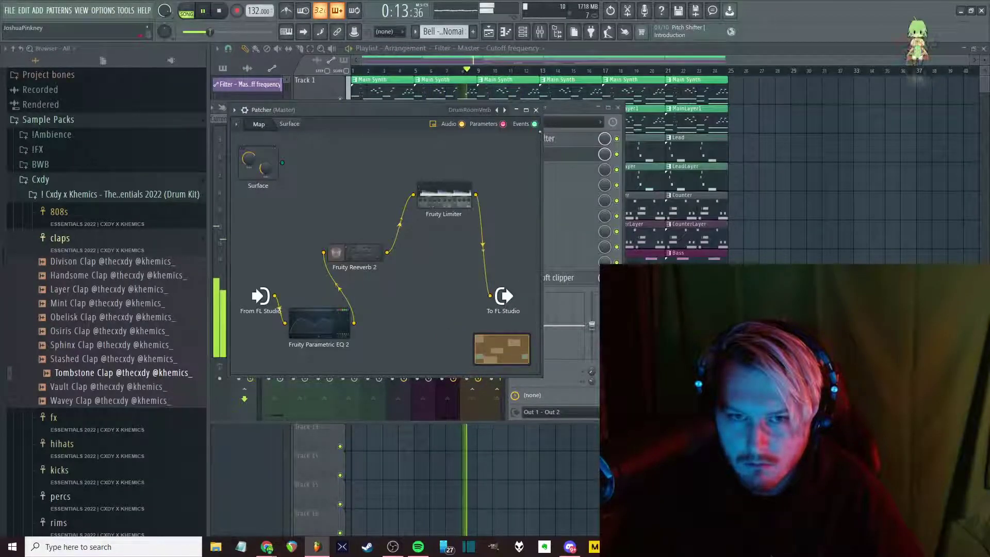
left_click(536, 110)
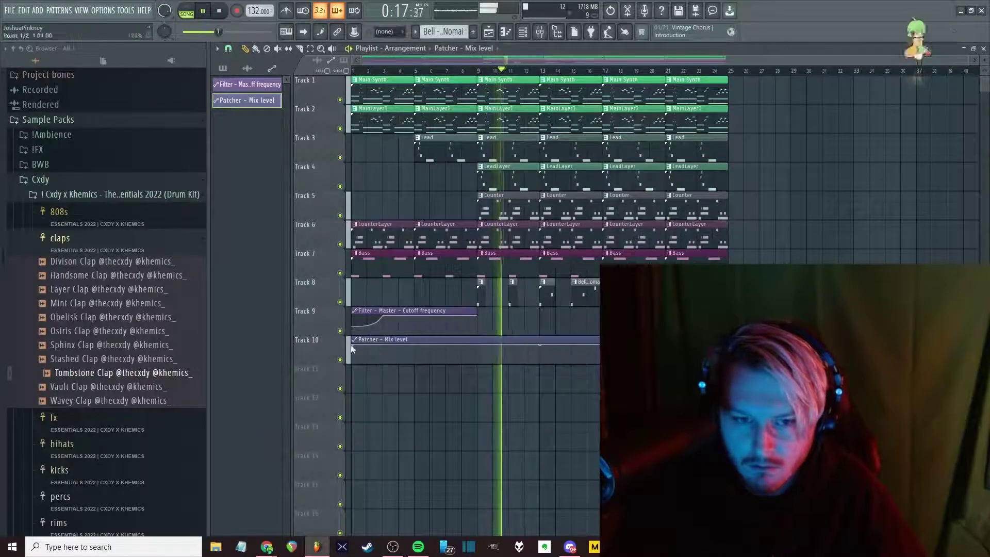
Automate Patcher's mix level on track 10 with a curve falling to zero by bar 3, and audition it from the start
left_click_drag(358, 347, 384, 370)
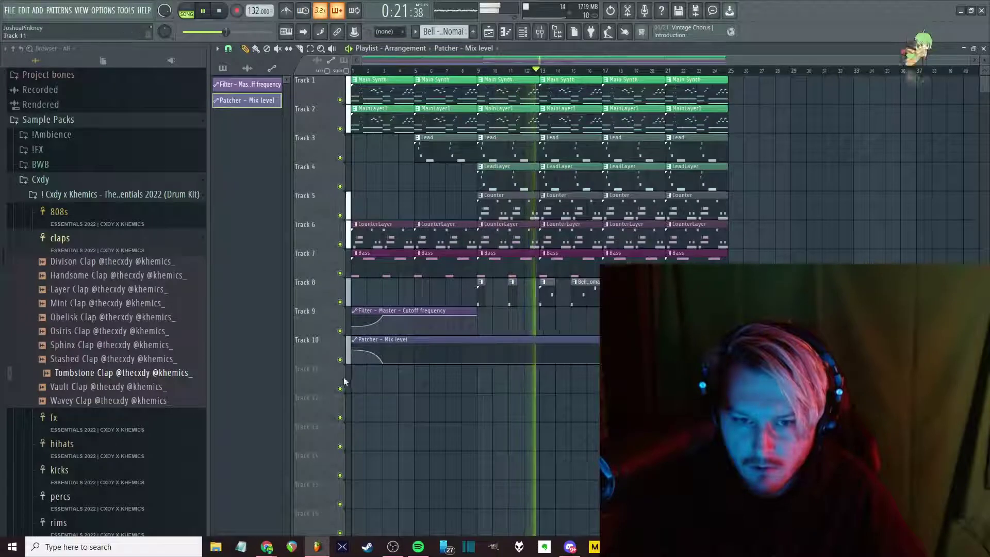
scroll(350, 371, "up", 4)
key("space")
key("space")
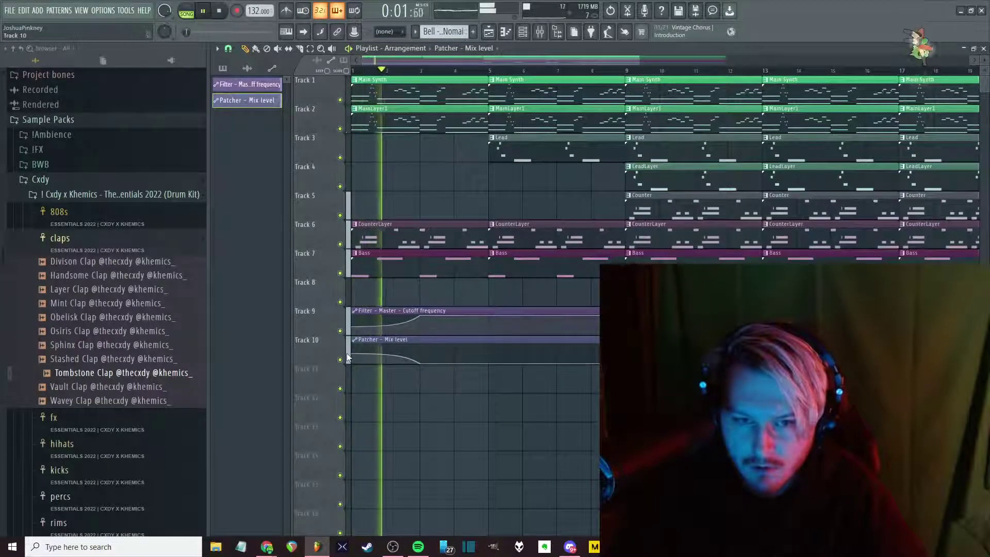
Slice the Patcher mix level clip at bar 4 and delete the remainder after the cut
key("c")
left_click_drag(456, 342, 468, 371)
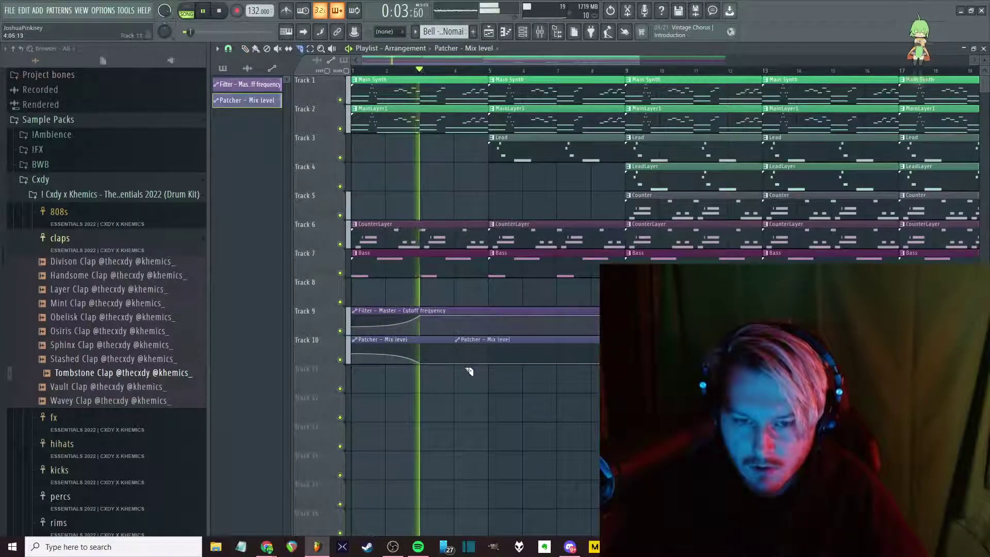
right_click(549, 362)
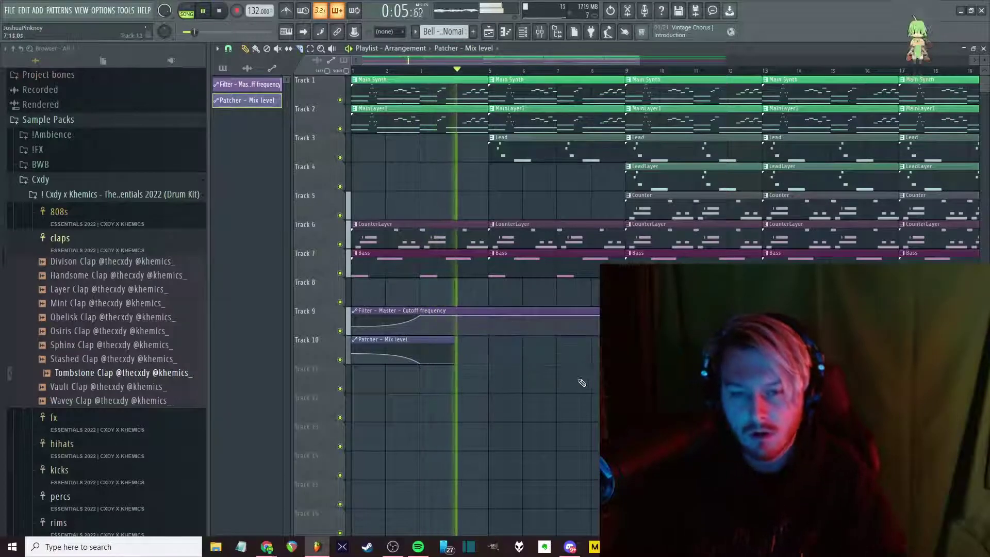
scroll(551, 387, "down", 4)
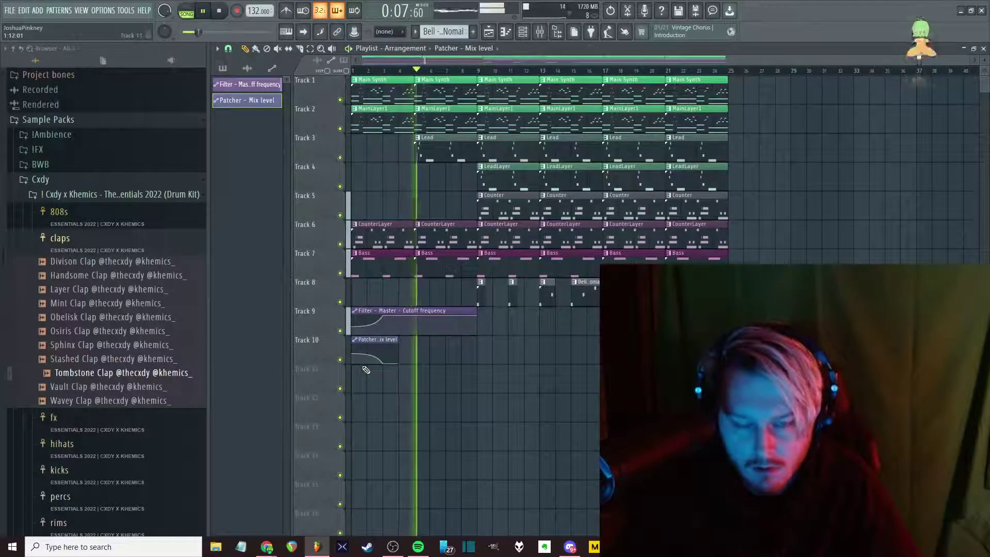
Lower the start of the Patcher mix level automation to a shallow decline toward bar 3 and audition the intro
key("space")
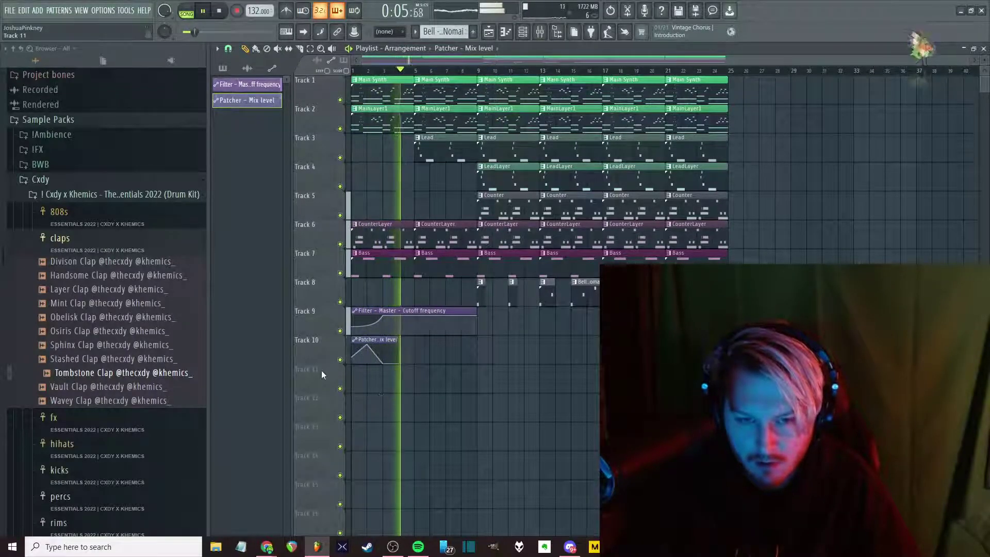
scroll(322, 372, "up", 3)
left_click_drag(387, 345, 350, 364)
key("space")
key("space")
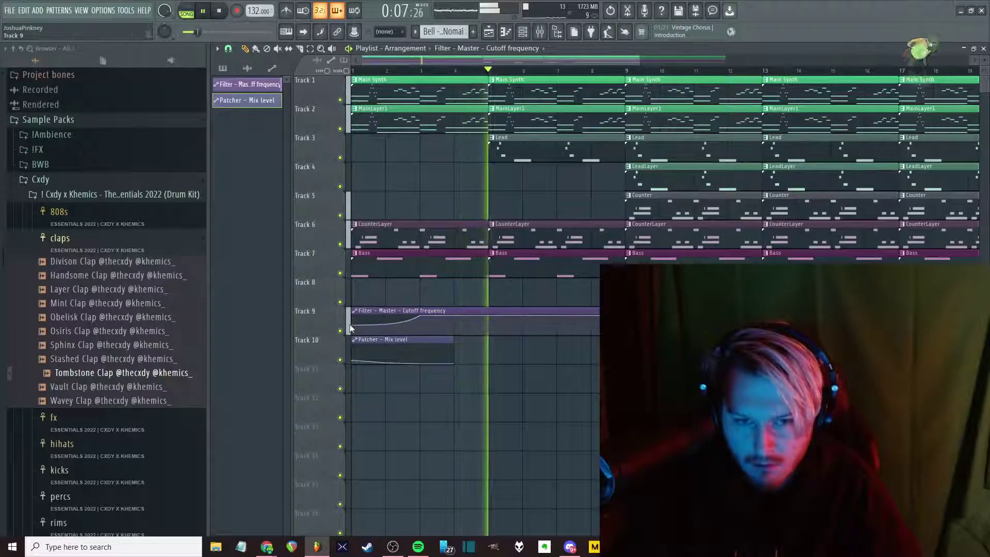
scroll(464, 338, "down", 5)
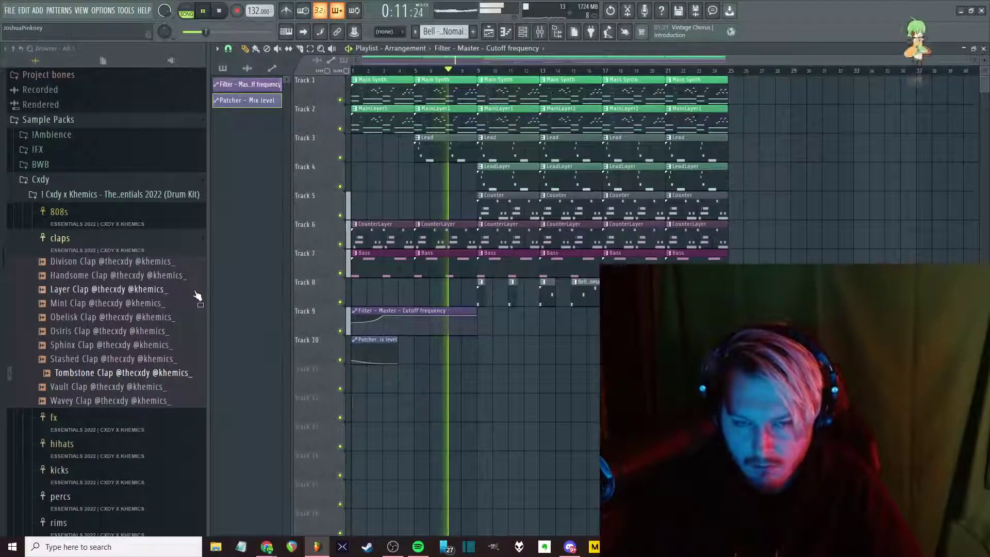
Delete the Counter clip at bar 9 on track 5, keeping the one at bar 13 by undoing its removal
scroll(448, 385, "up", 4)
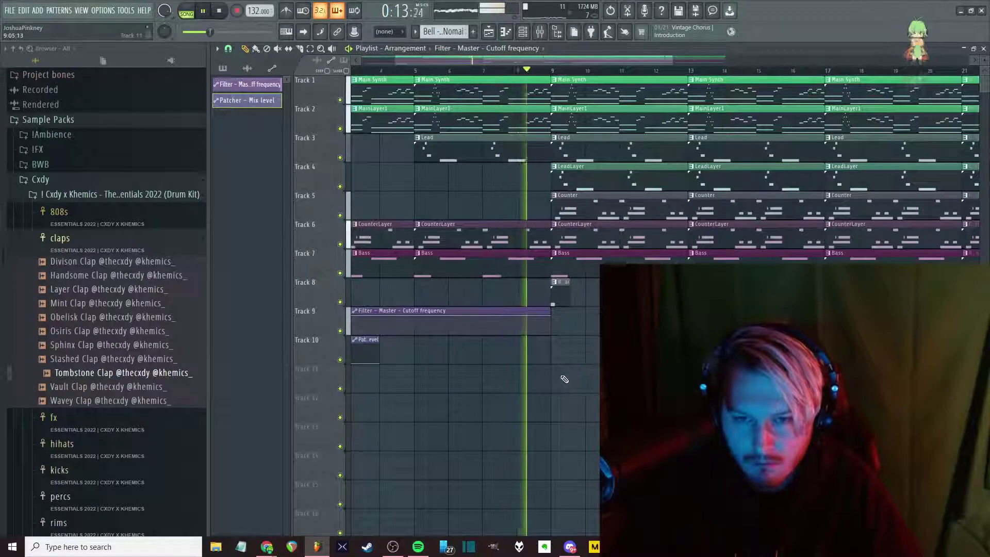
scroll(561, 379, "up", 3)
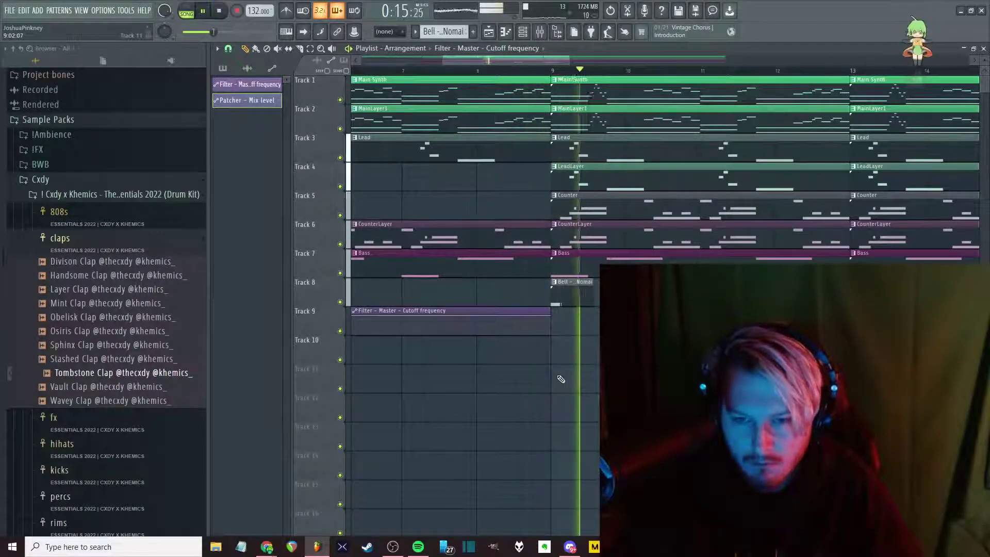
scroll(561, 379, "down", 7)
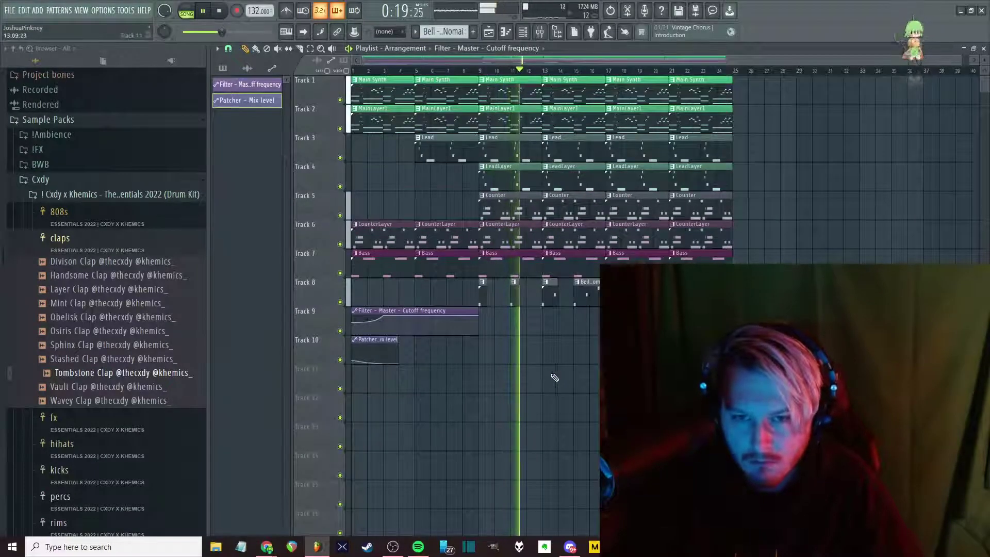
right_click(511, 206)
right_click(585, 209)
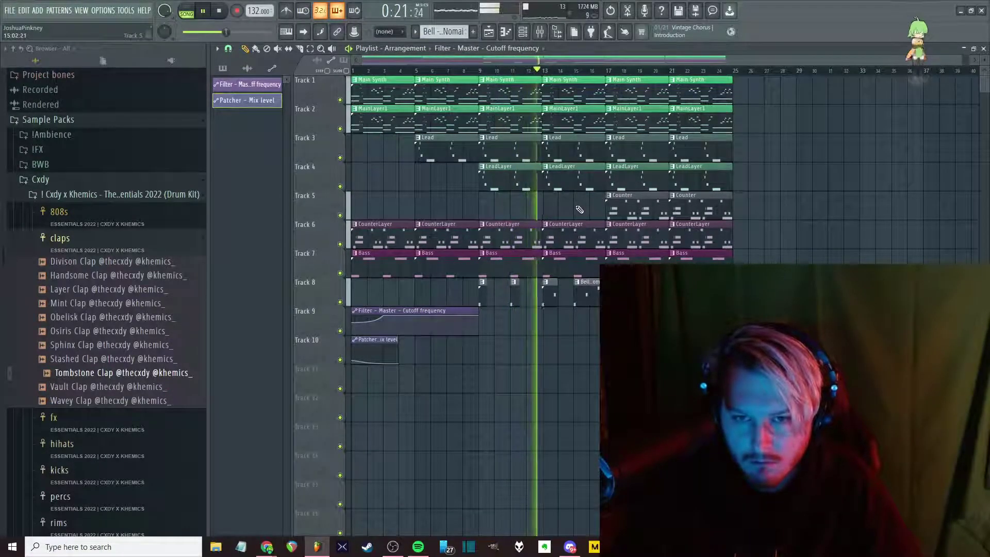
key("ctrl+z")
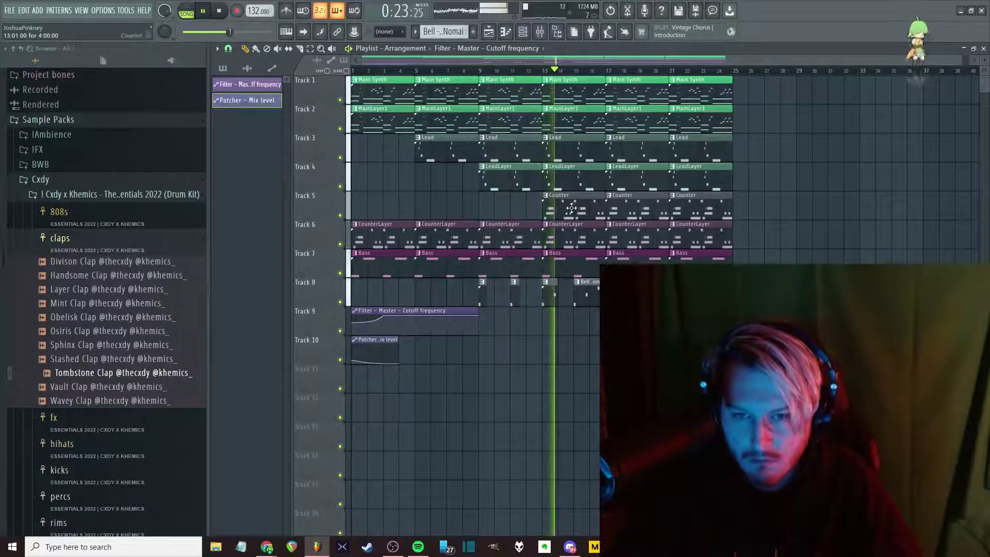
Shorten the Bell clips at bars 13 and 15 on track 8 by removing their extra portions
right_click(556, 297)
mouse_move(531, 309)
left_mouse_down()
mouse_move(472, 276)
mouse_move(544, 298)
left_mouse_up()
right_click(586, 293)
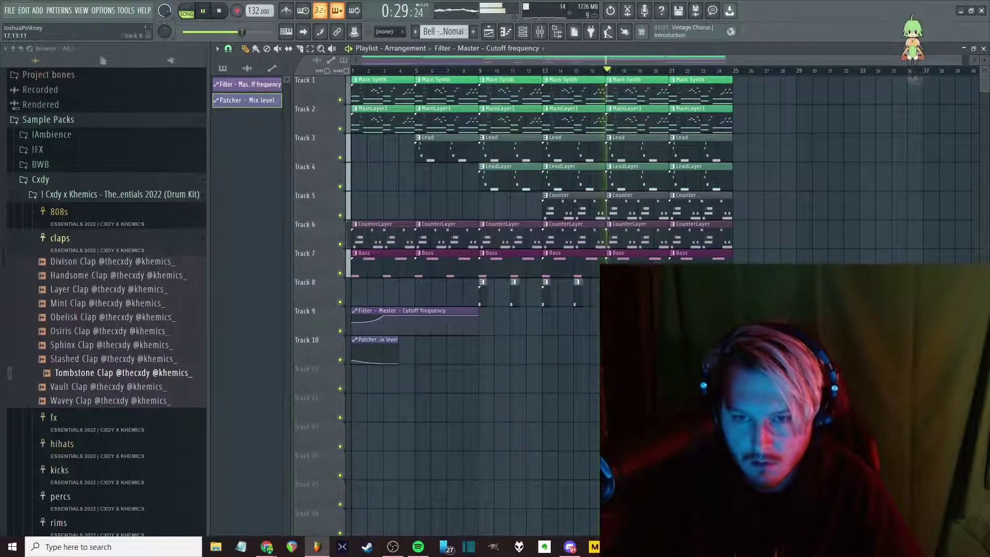
Delete the MainLayer1, LeadLayer and Lead clips at bar 17
right_click(633, 127)
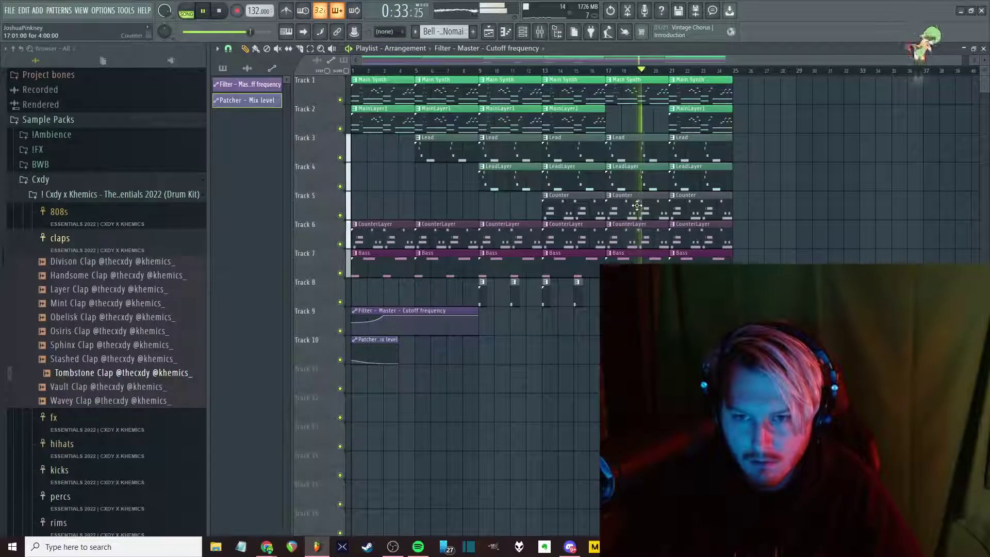
right_click(636, 178)
right_click(635, 158)
left_click_drag(702, 151, 638, 151)
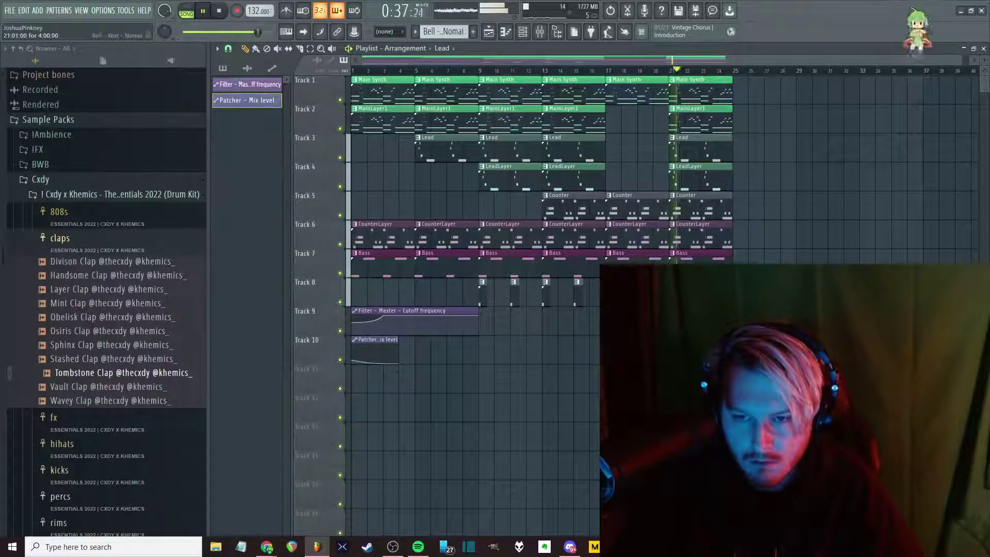
Thin out the section further by removing Lead and MainLayer1 at bar 21 and the CounterLayer clips at bars 17 and 21
right_click(694, 169)
right_click(691, 155)
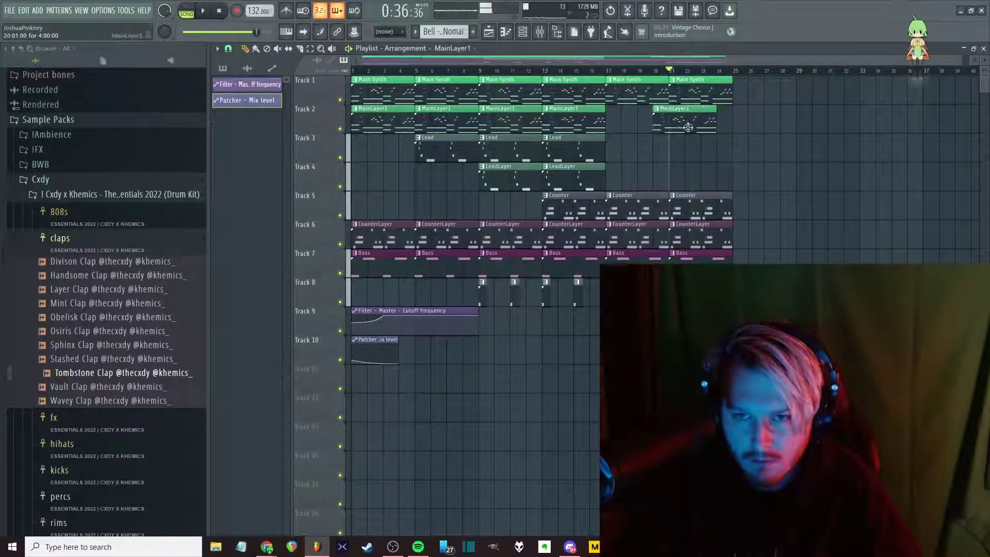
left_click_drag(684, 114, 704, 123)
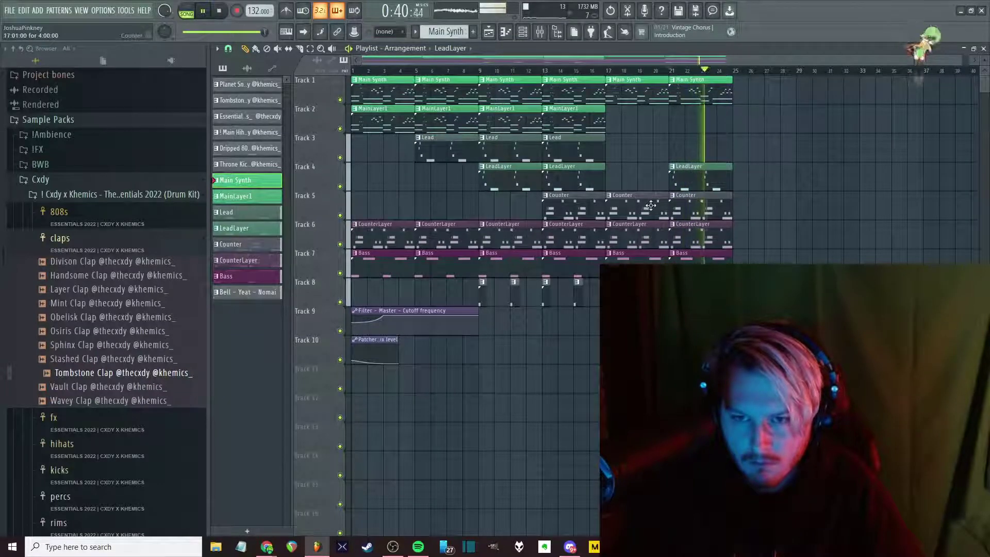
right_click(638, 232)
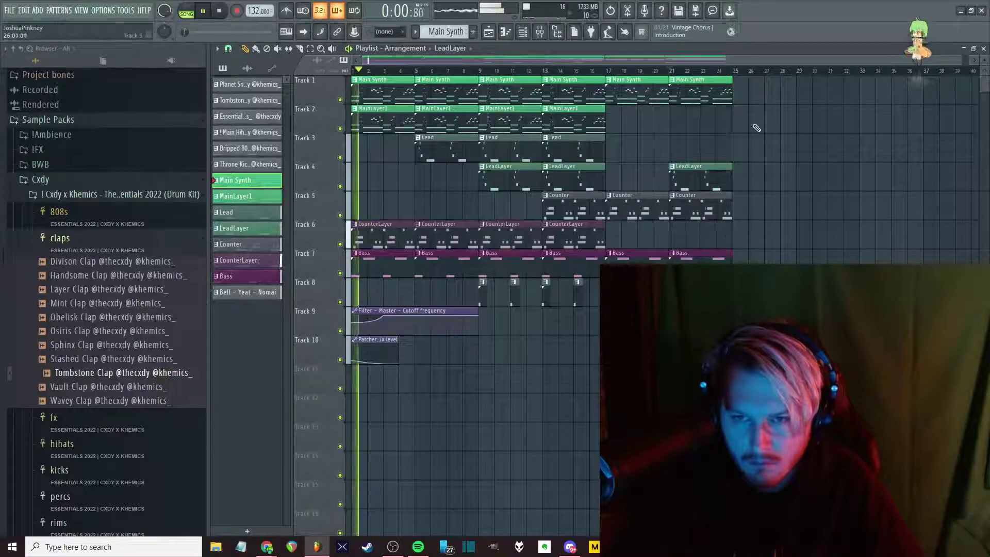
Select all clips in bars 17 to 24 and duplicate them into bars 25 to 32
key("space")
left_click_drag(754, 77, 646, 288)
key("ctrl+b")
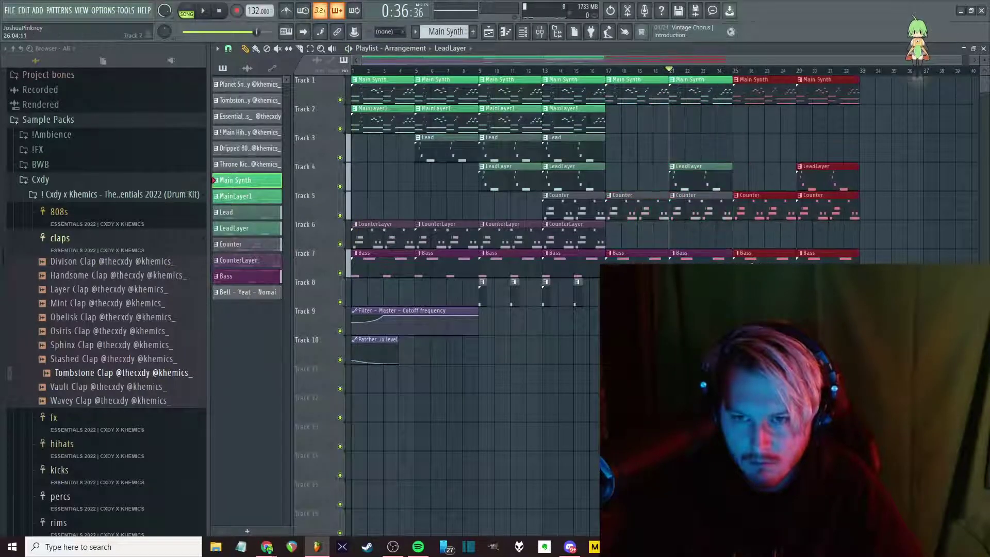
Move the LeadLayer clip from bar 21 to bar 25 and copy two CounterLayer clips into bars 25 to 32
left_click(718, 224)
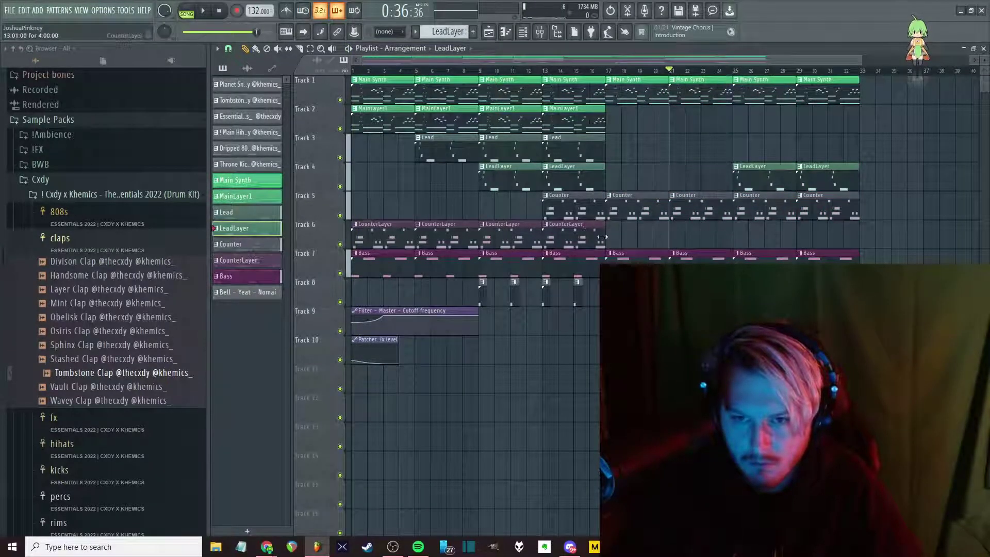
left_click_drag(520, 244, 761, 250)
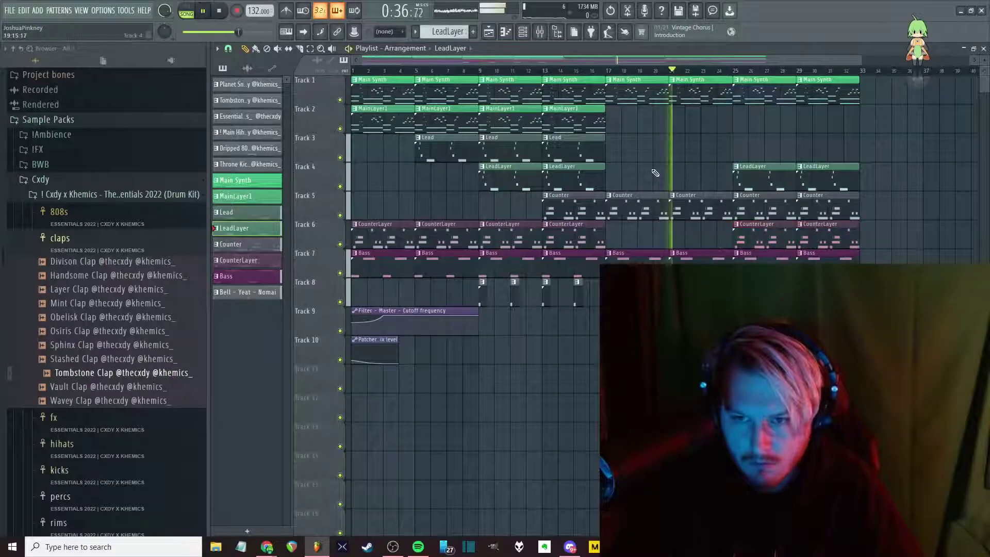
scroll(714, 259, "down", 2)
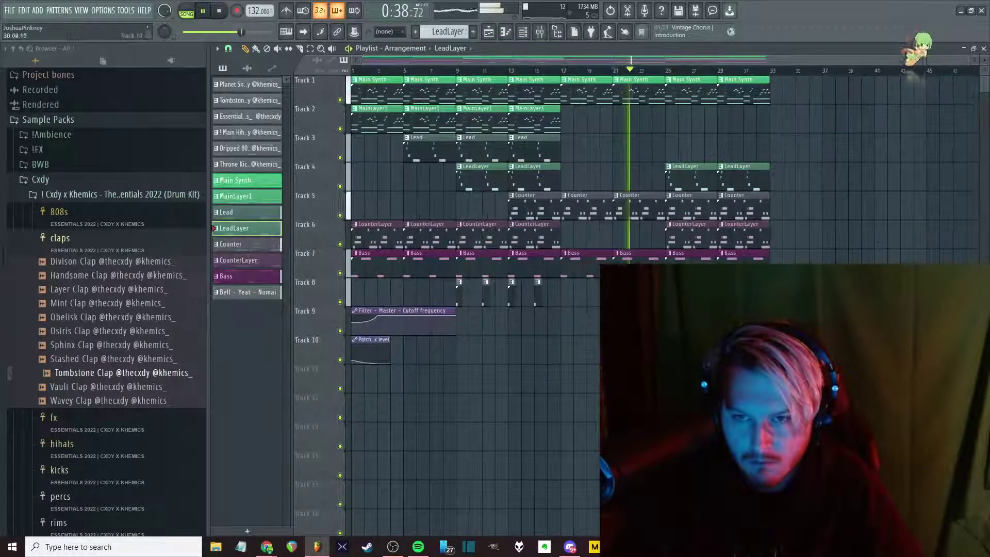
Try removing the clips in bars 29 to 32, and undo the change
left_click_drag(554, 334, 458, 96)
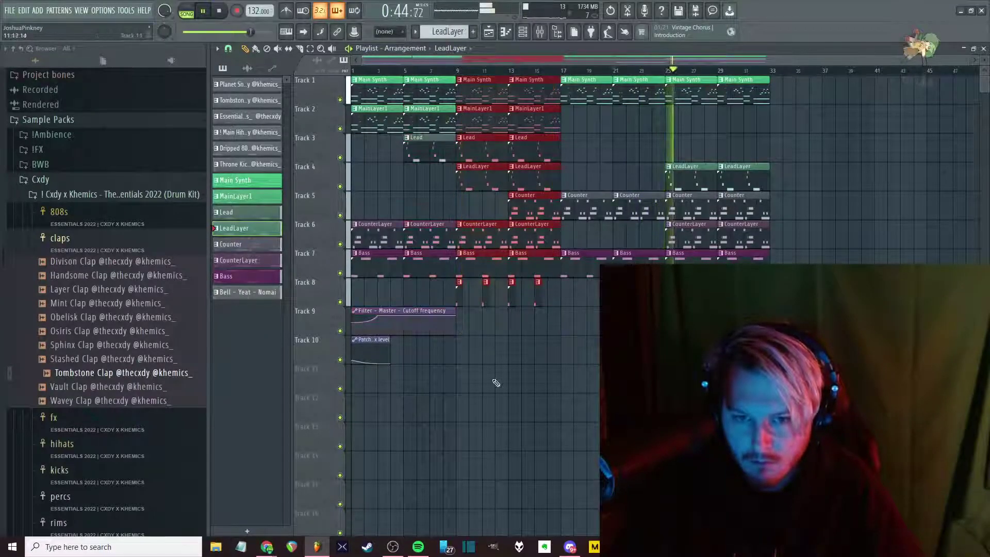
left_click(496, 381)
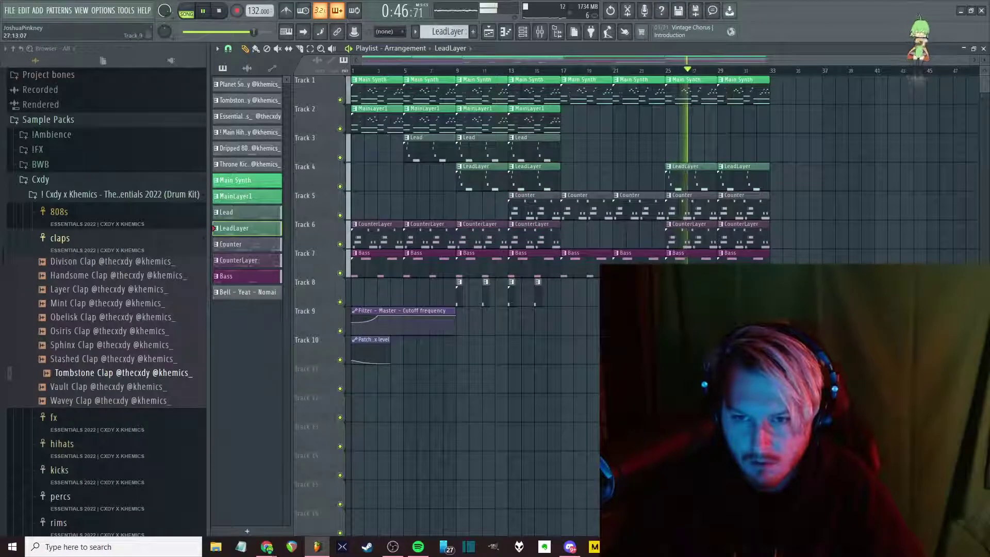
right_click(746, 88)
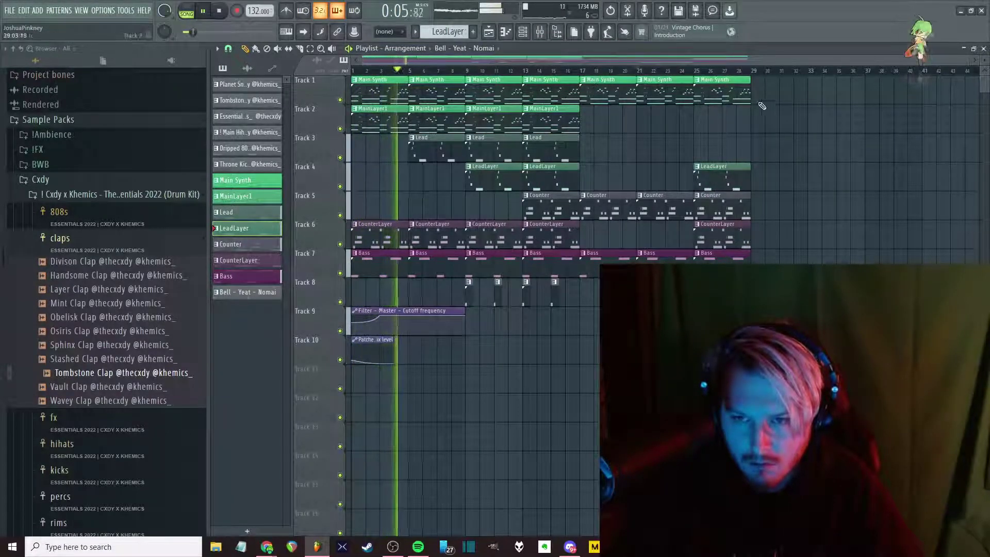
left_click_drag(694, 70, 750, 71)
key("ctrl+b")
key("ctrl+z")
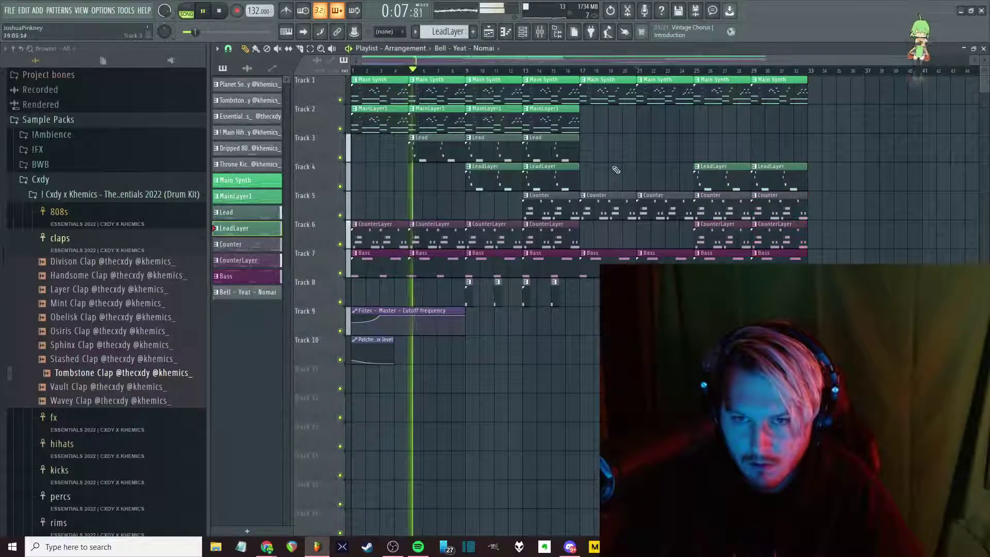
Place a copy of the Lead clip at bar 29 on track 3
left_click(553, 149)
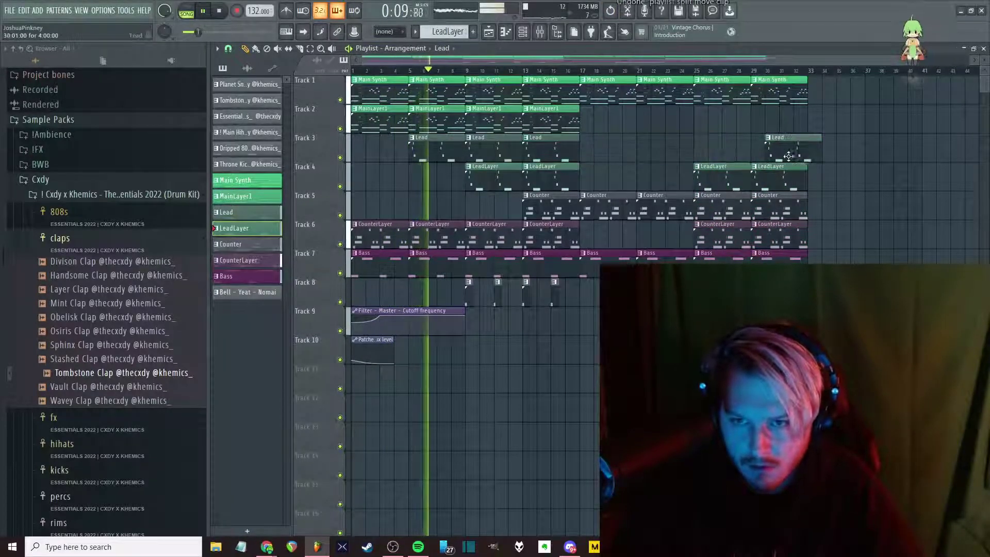
left_click(757, 149)
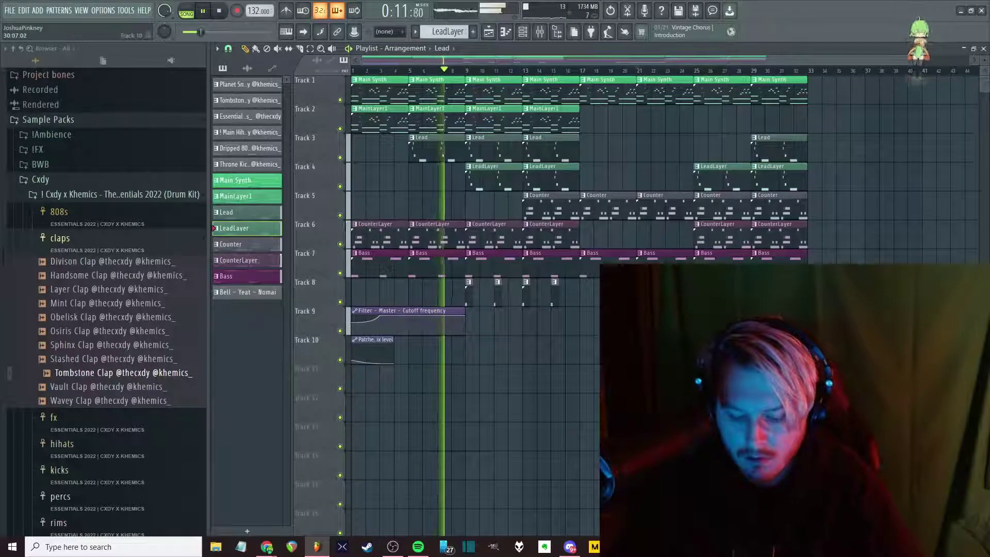
key("F9")
key("F9")
Select bars 13 to 16 on the playlist timeline as the playback loop
scroll(545, 121, "up", 2)
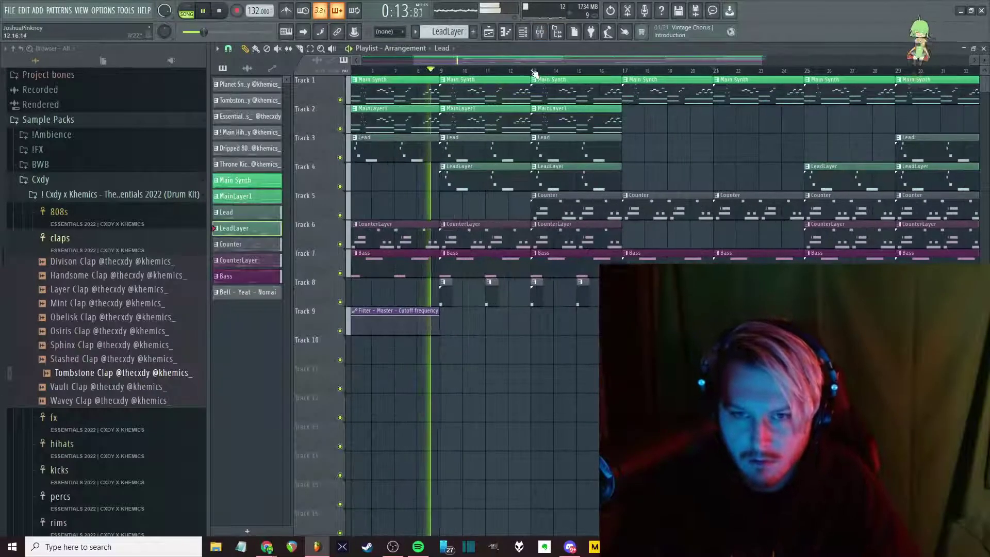
left_click_drag(531, 71, 621, 71)
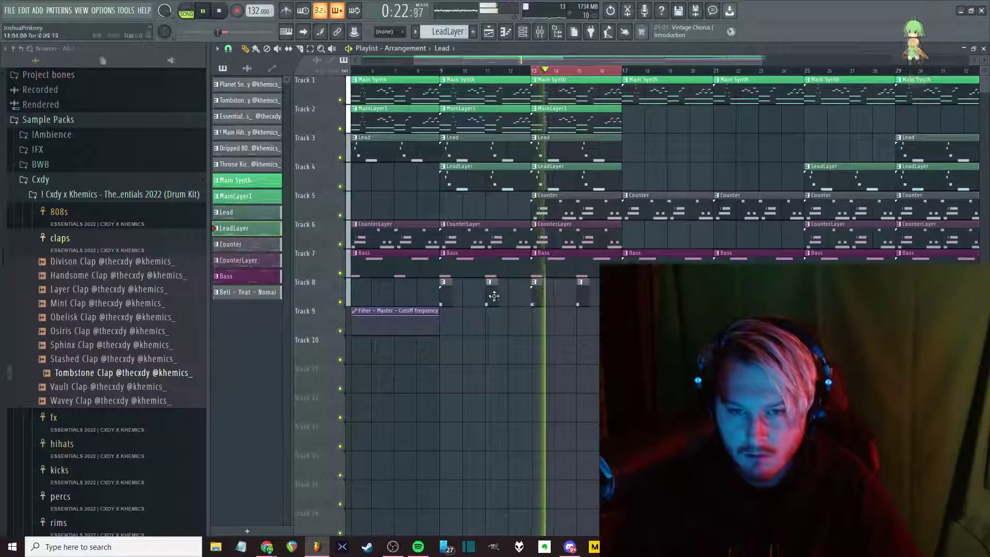
scroll(579, 361, "down", 2)
Set the Bell mixer track's volume to about 77% (-5.4 dB)
key("F9")
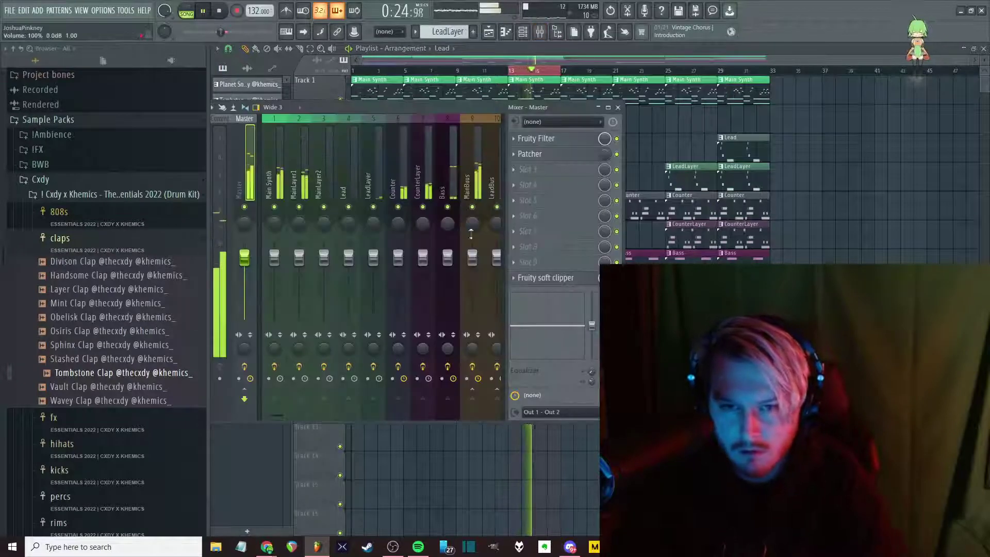
scroll(498, 310, "down", 6)
left_click(422, 191)
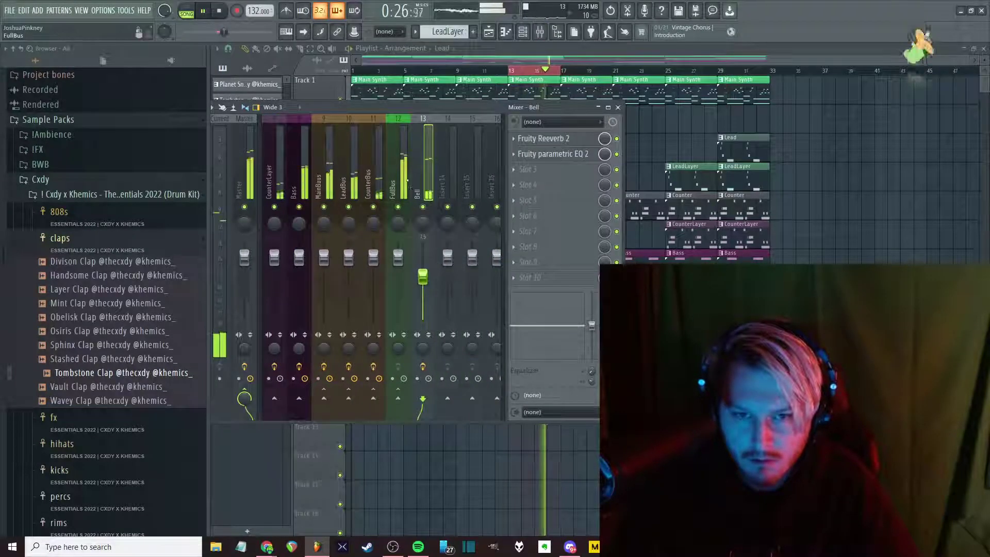
scroll(425, 216, "up", 6)
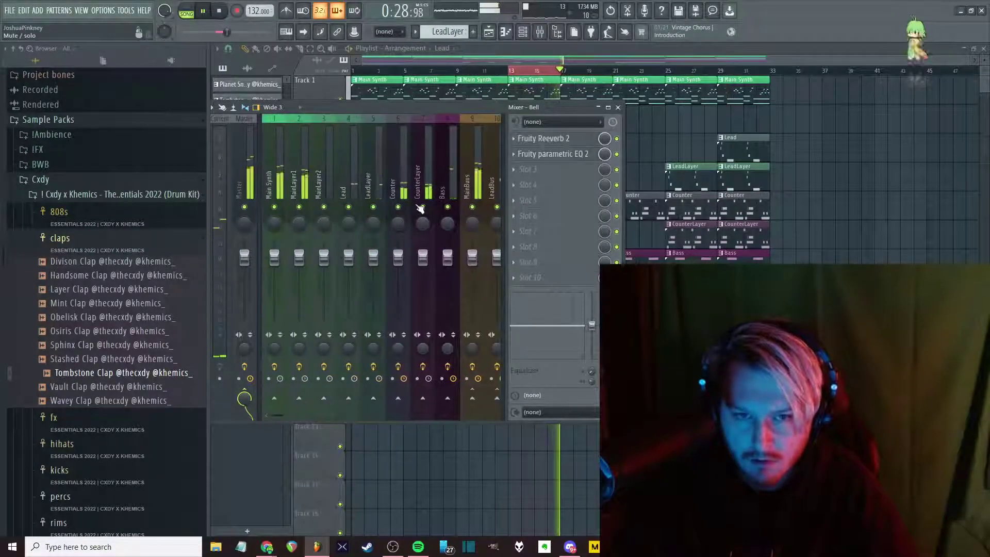
scroll(361, 258, "down", 12)
left_click_drag(278, 256, 285, 274)
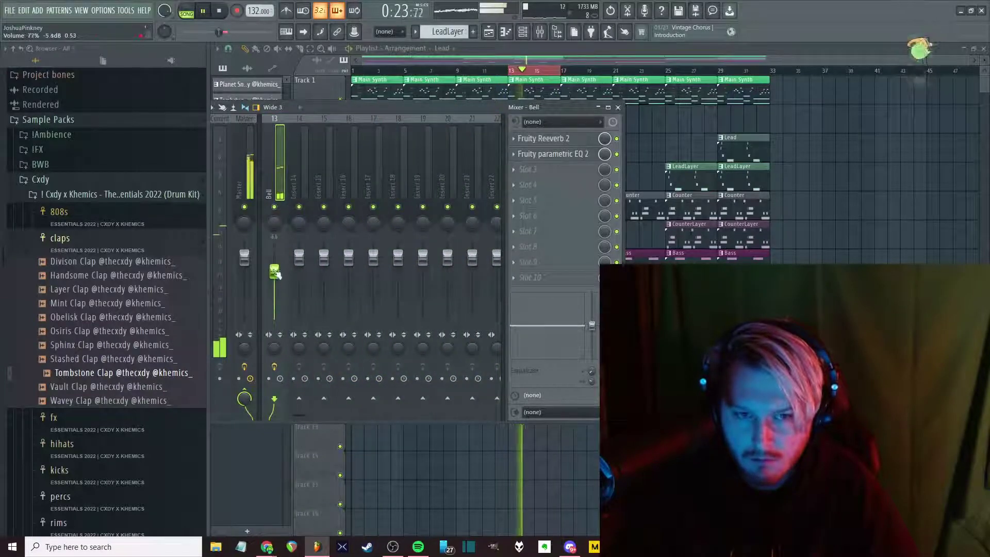
Select the MainLayer1 mixer track and maximize the mixer window
scroll(289, 268, "up", 12)
left_click(299, 181)
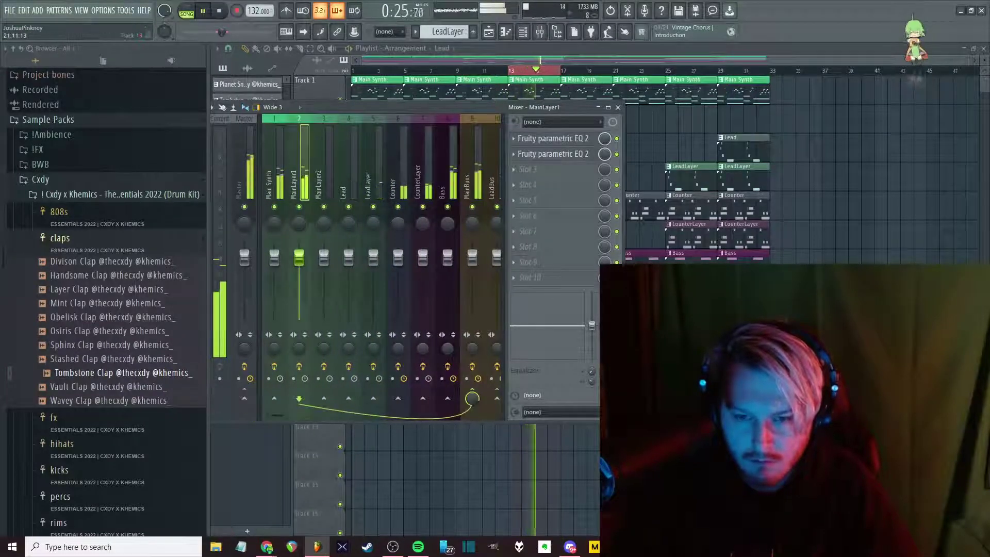
left_click(607, 107)
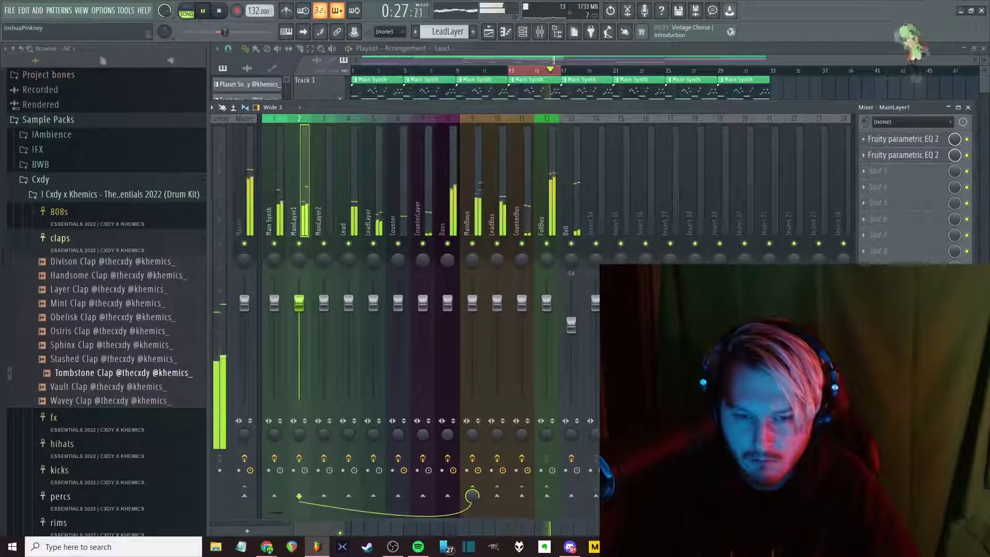
Check the live chat and the stream analytics in YouTube Studio, and return to FL Studio
mouse_move(267, 547)
left_click(337, 514)
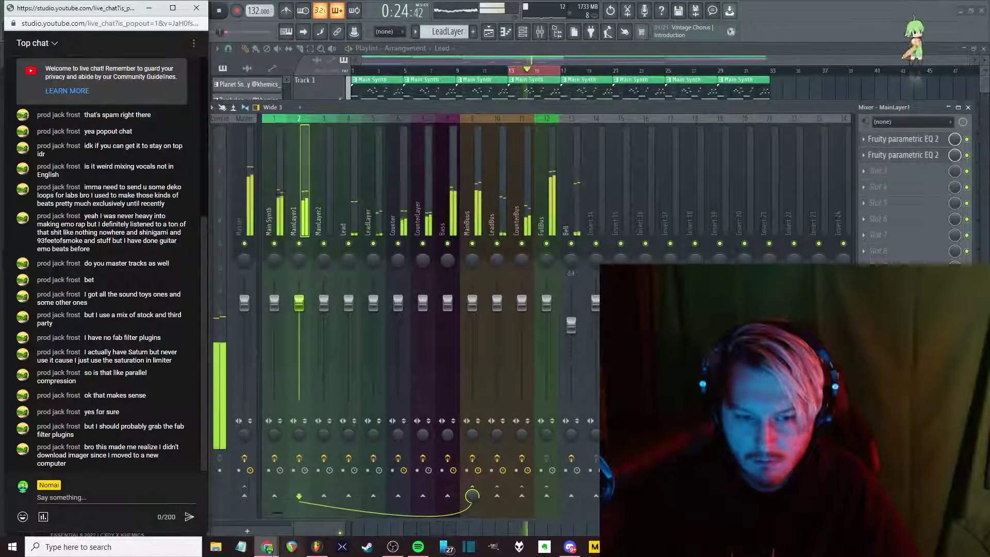
mouse_move(267, 546)
left_click(228, 498)
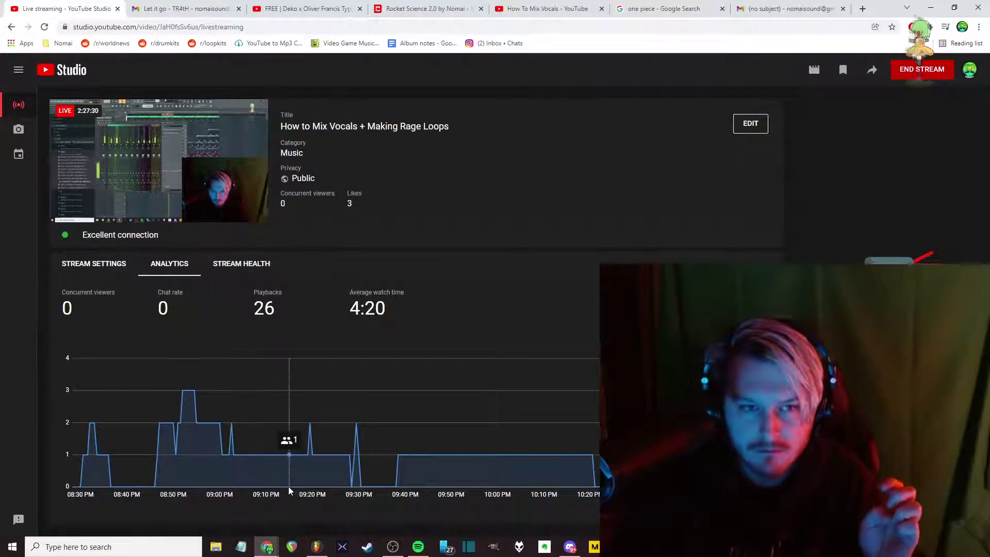
left_click(316, 546)
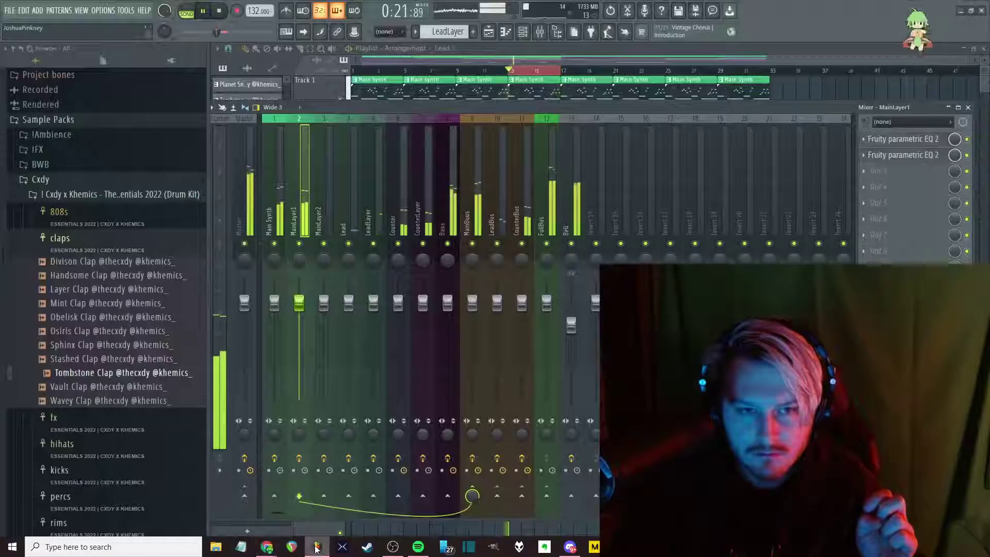
Inspect the effect chains of the Bell, MainLayer2 and Main Synth mixer tracks while the loop plays
left_click(571, 180)
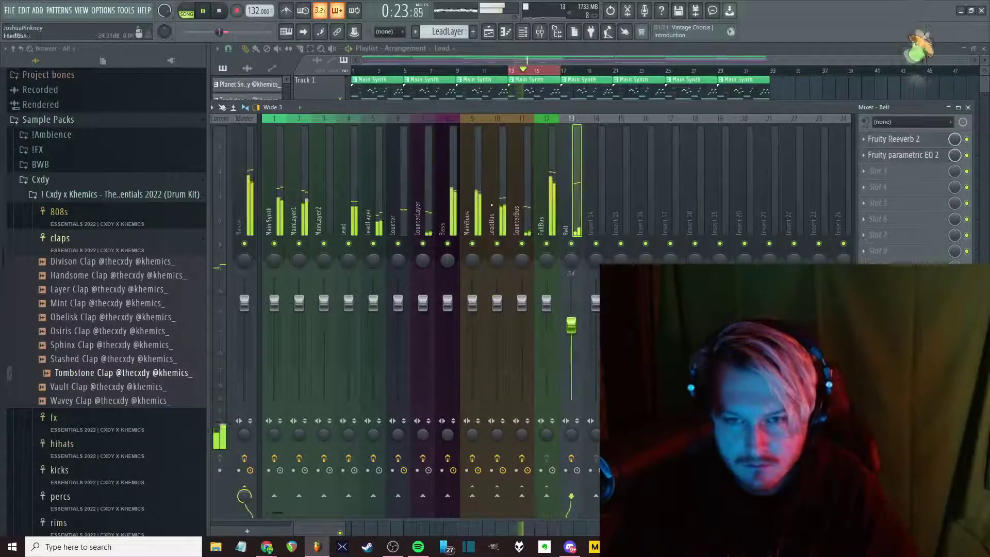
left_click(324, 180)
left_click(280, 216)
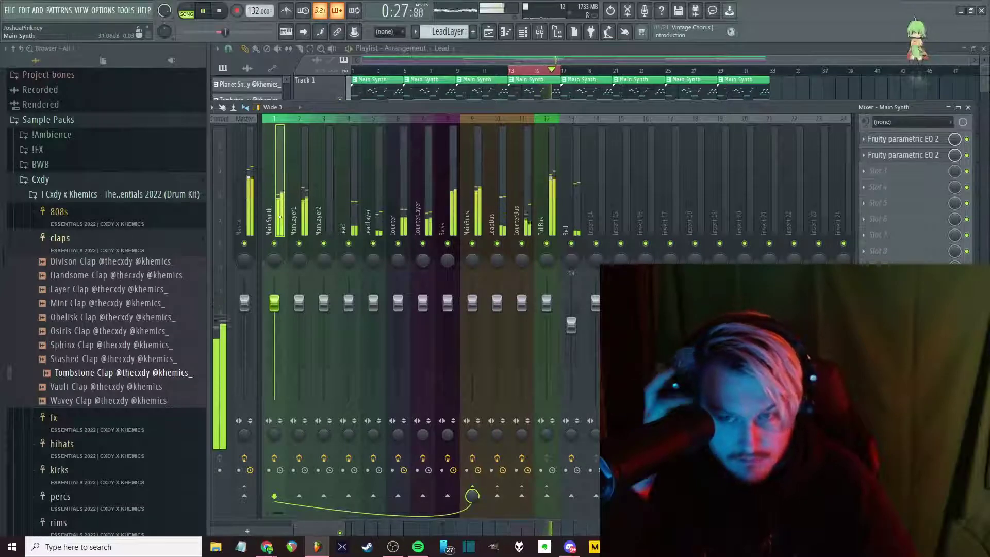
left_click(575, 206)
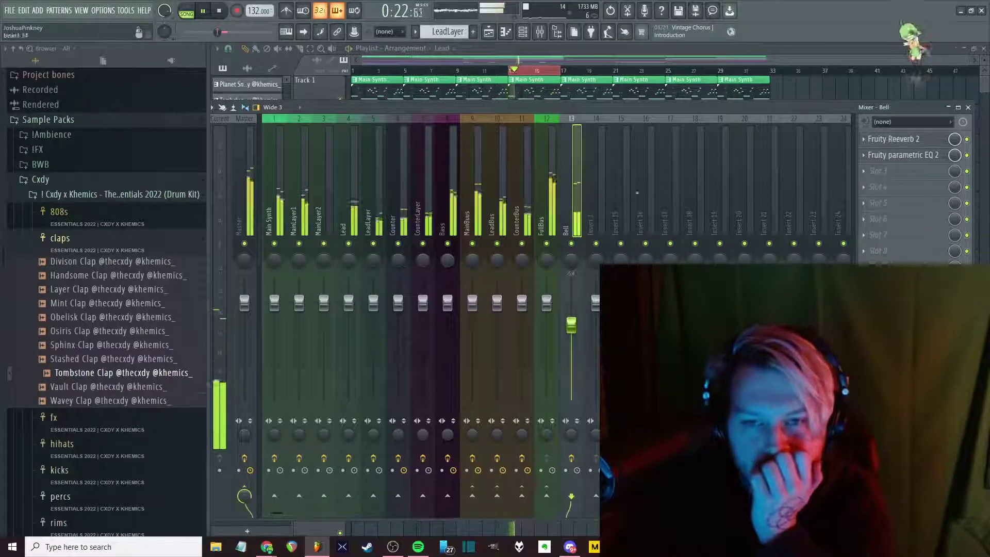
Set the MainBuus compressor to -18.5 dB threshold, 2.2:1 ratio, 3.0 dB gain, 27.2 ms attack and 331 ms release
left_click(447, 216)
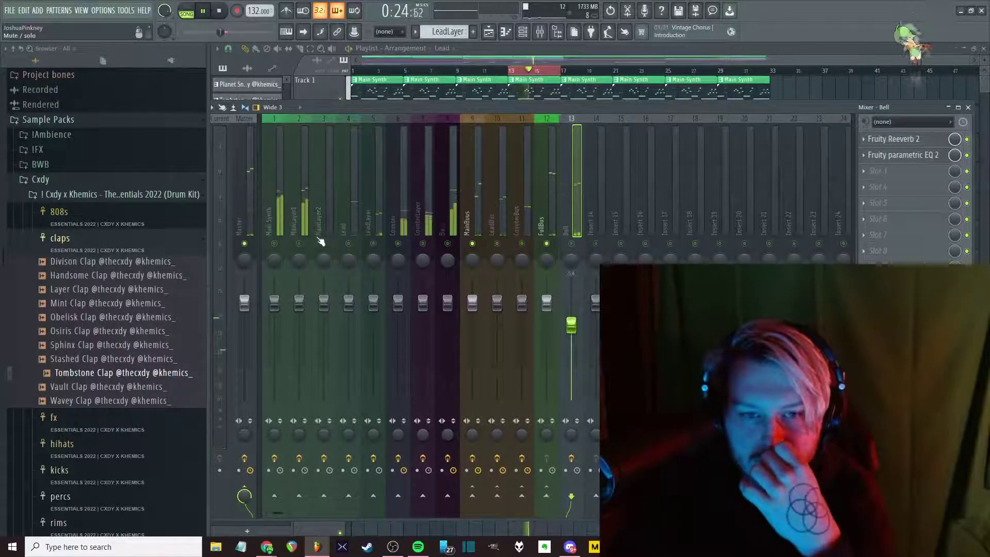
left_click(469, 201)
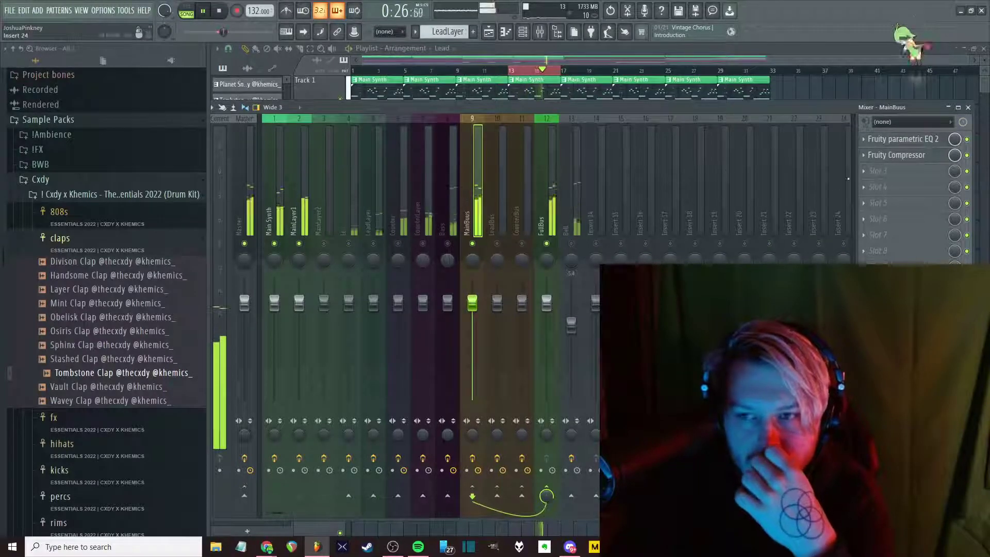
left_click(897, 156)
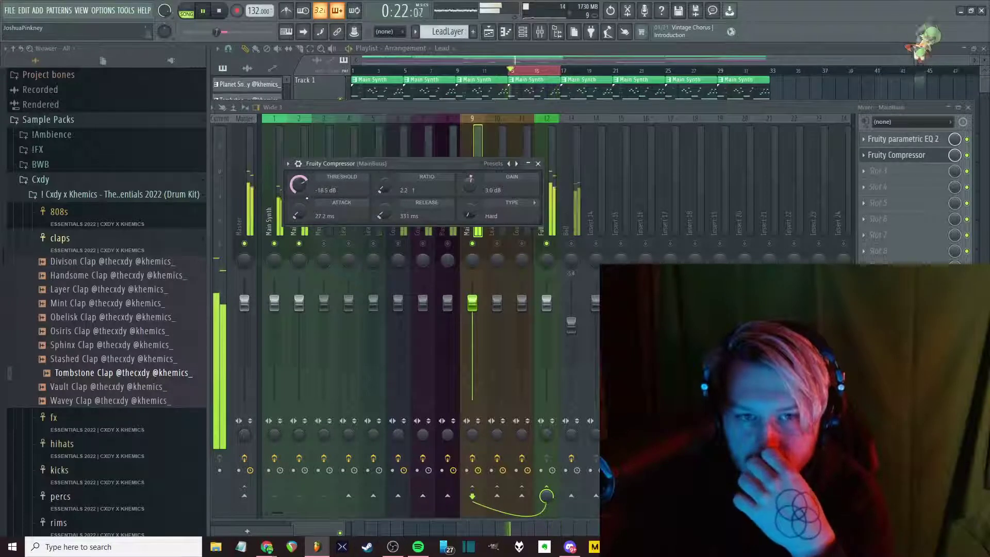
left_click(539, 164)
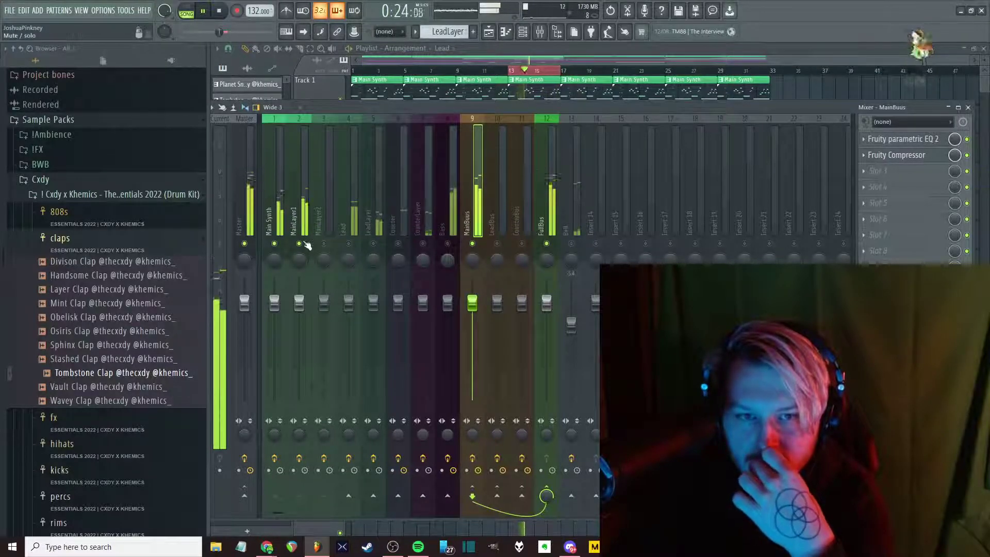
Shape the MainBuus parametric EQ with a shallow band 4 dip and a near-flat high shelf, and lower the MainBuus fader slightly
left_click(902, 139)
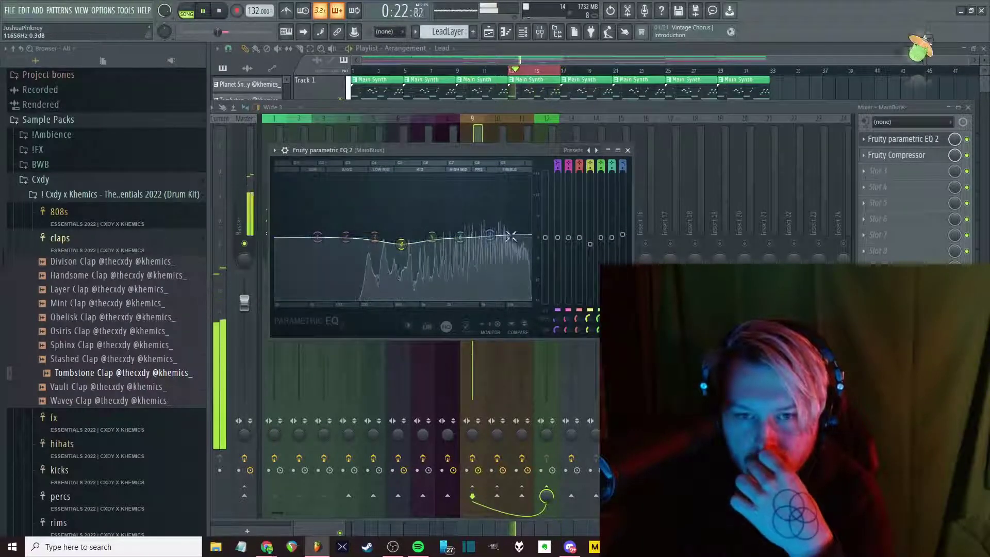
key("Escape")
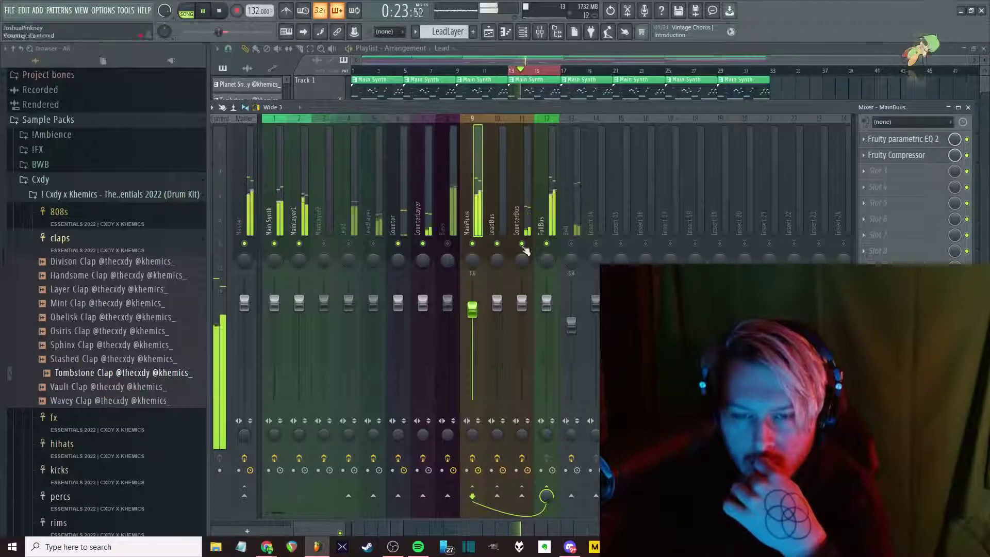
left_click(884, 145)
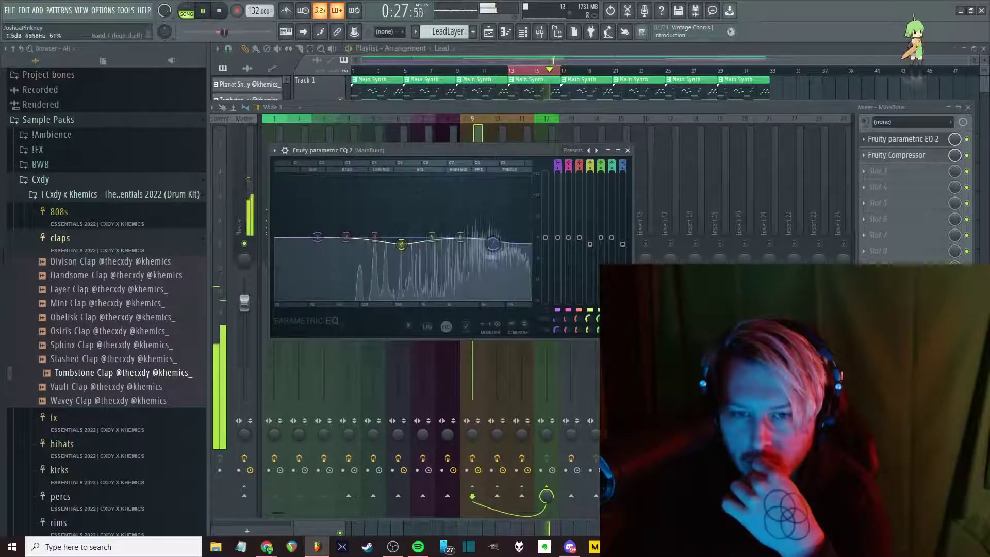
right_click(492, 244)
left_click(502, 252)
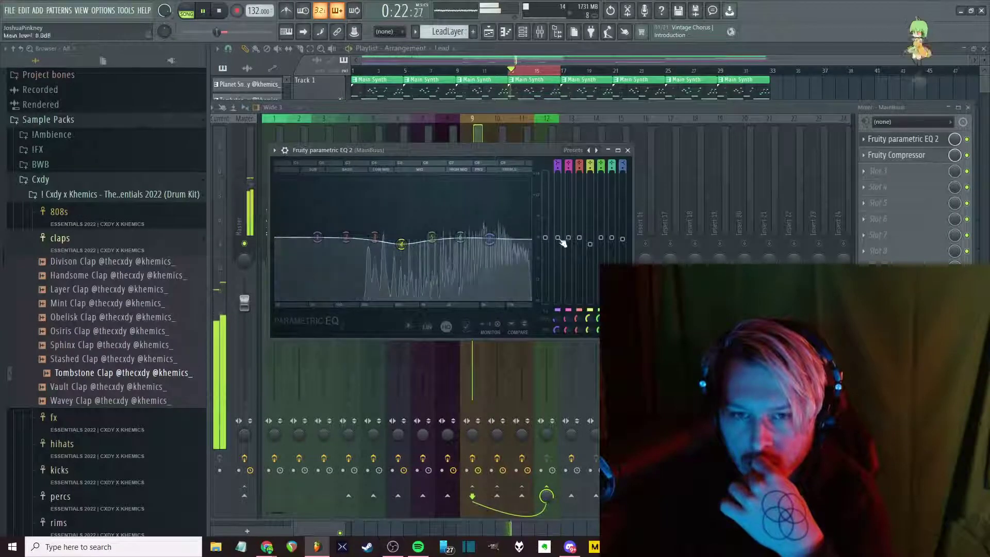
left_click(627, 151)
Set the CounterBus compressor to -18.1 dB threshold, 6.4 dB gain, 36.6 ms attack and 413 ms release, and check its parametric EQ
left_click(525, 206)
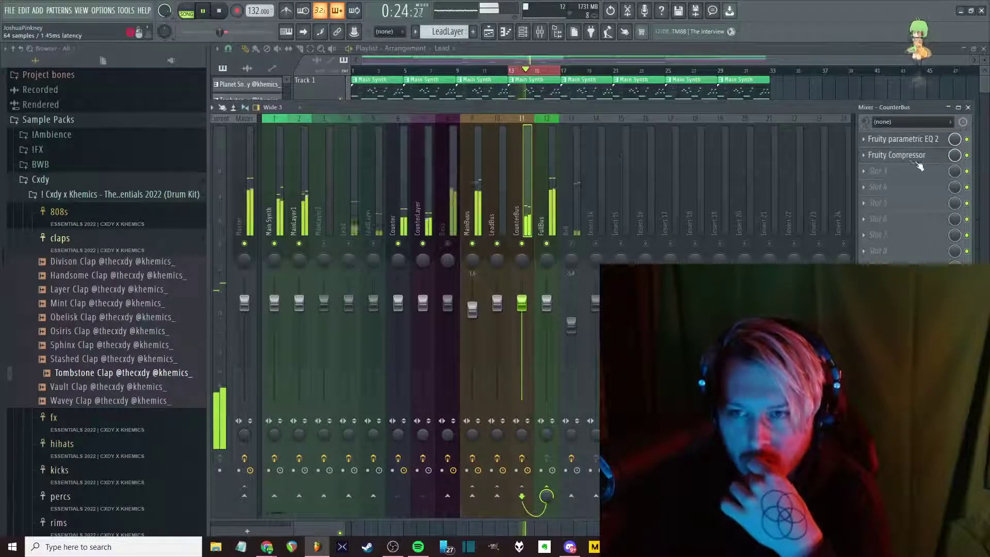
left_click(897, 155)
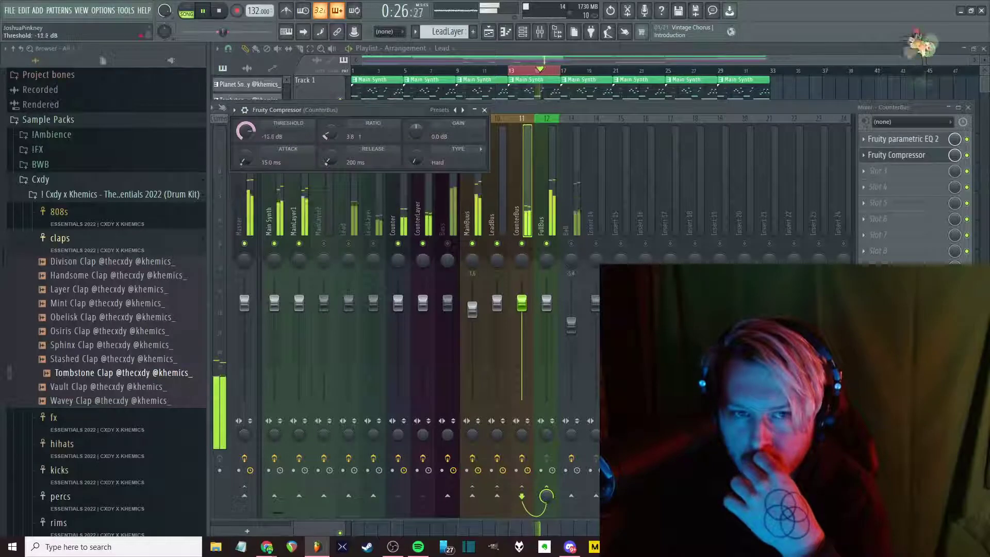
left_click_drag(327, 163, 327, 159)
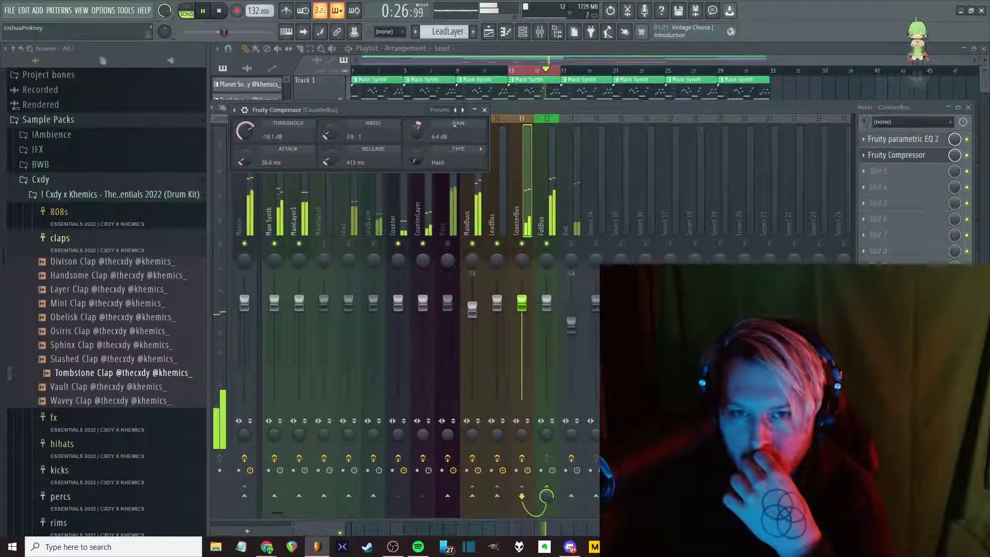
left_click(484, 111)
left_click(899, 145)
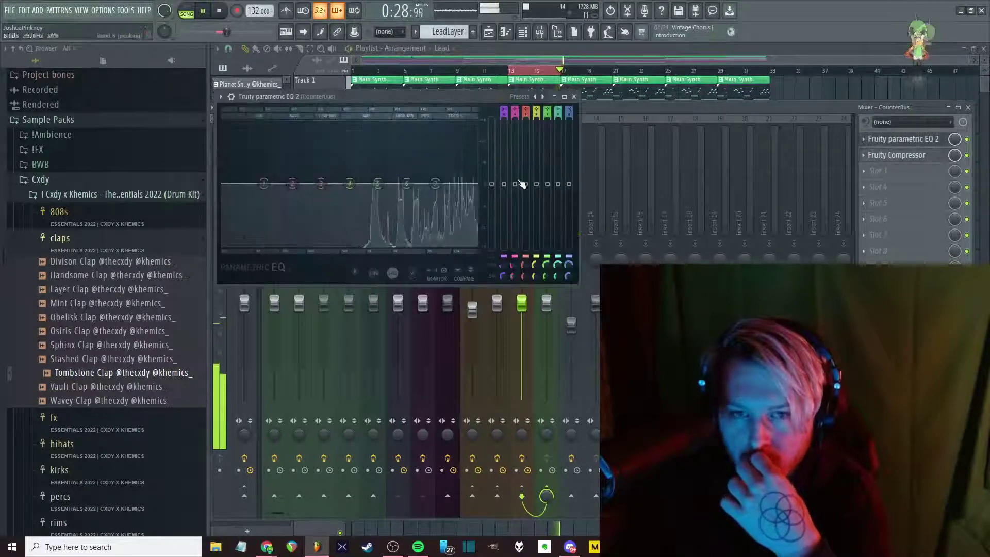
left_click(574, 97)
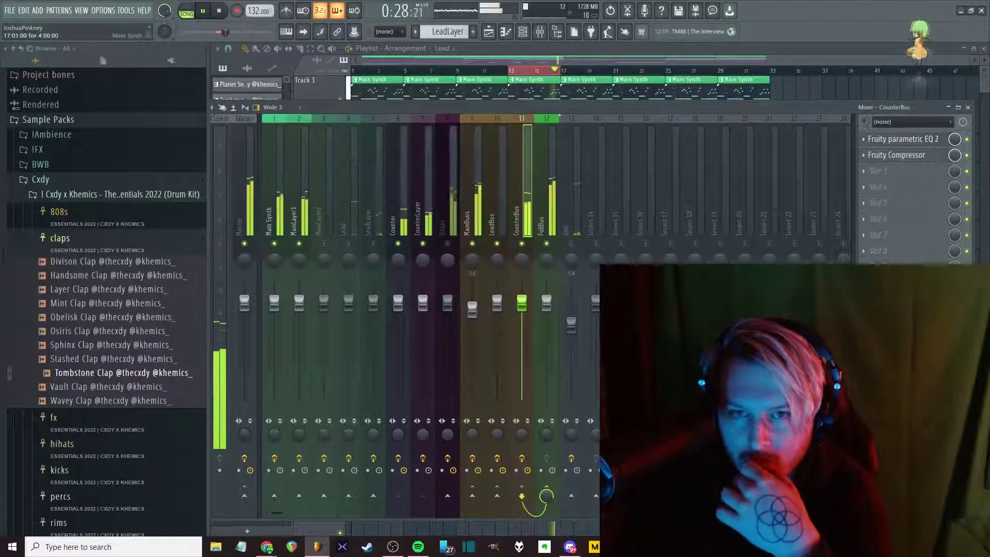
Add Fruity Chorus with the Poly Chorus preset to CounterBus and reduce its mix level
left_click(916, 175)
mouse_move(796, 258)
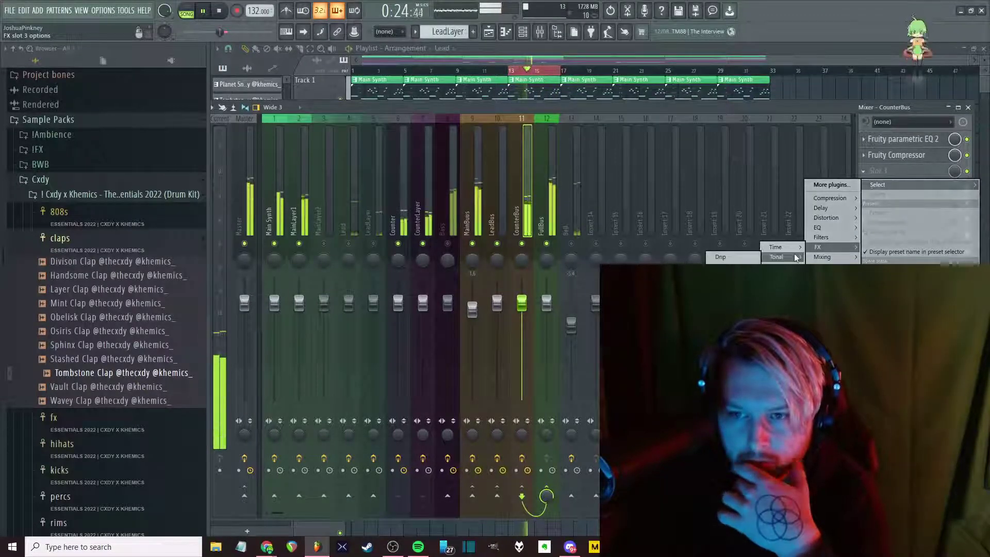
left_click(721, 257)
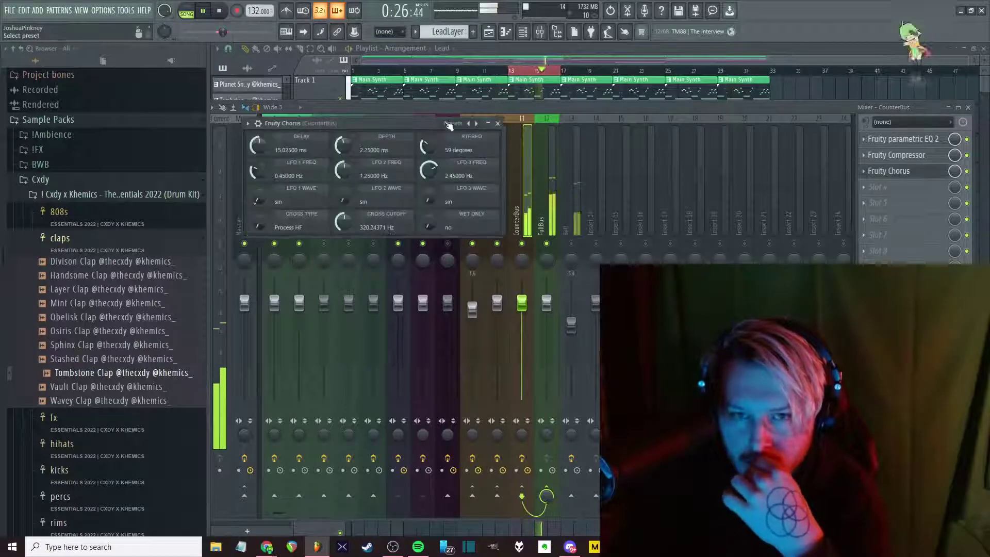
left_click(451, 124)
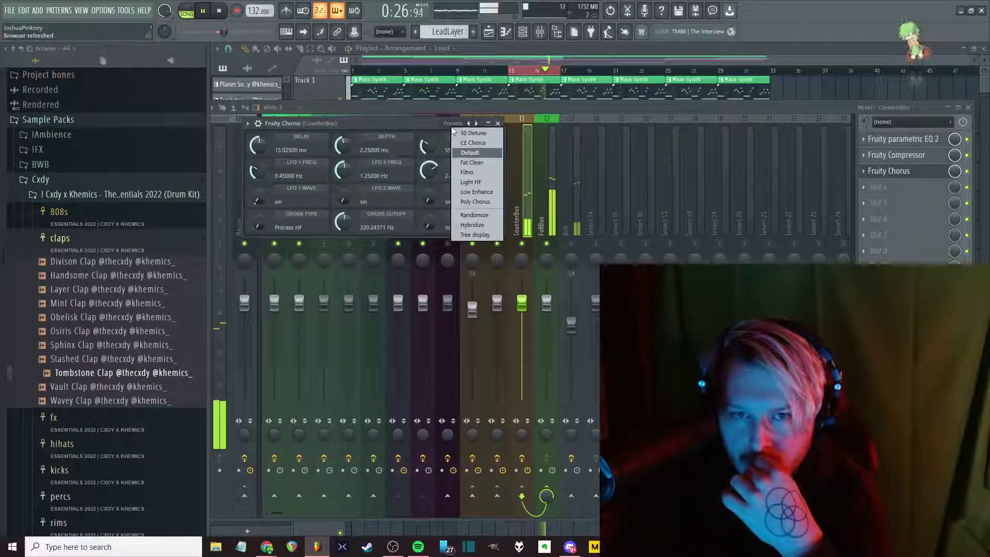
left_click(487, 201)
left_click(498, 123)
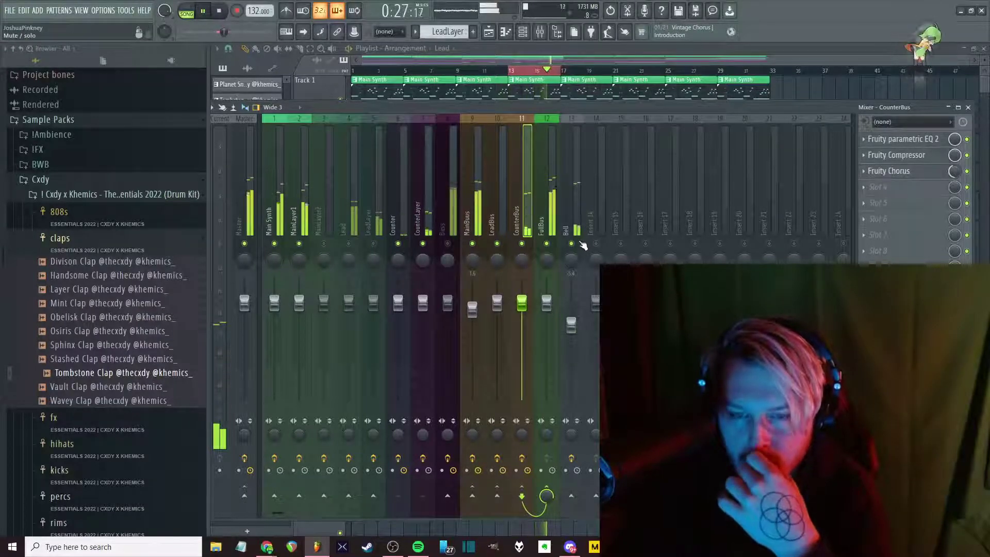
Lower the Bell track's fader slightly and give its parametric EQ a gentle band 5 boost near 925 Hz
left_click(573, 326)
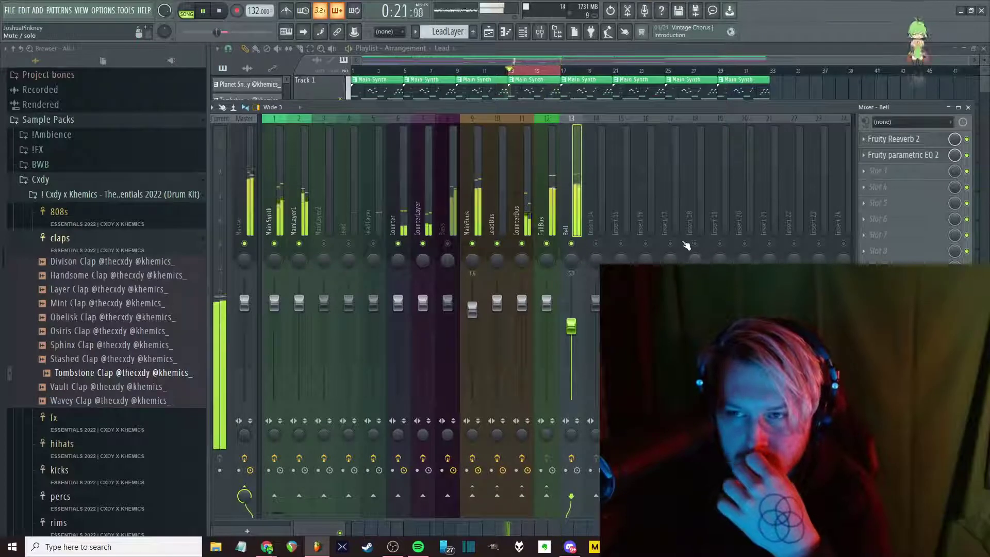
left_click(902, 154)
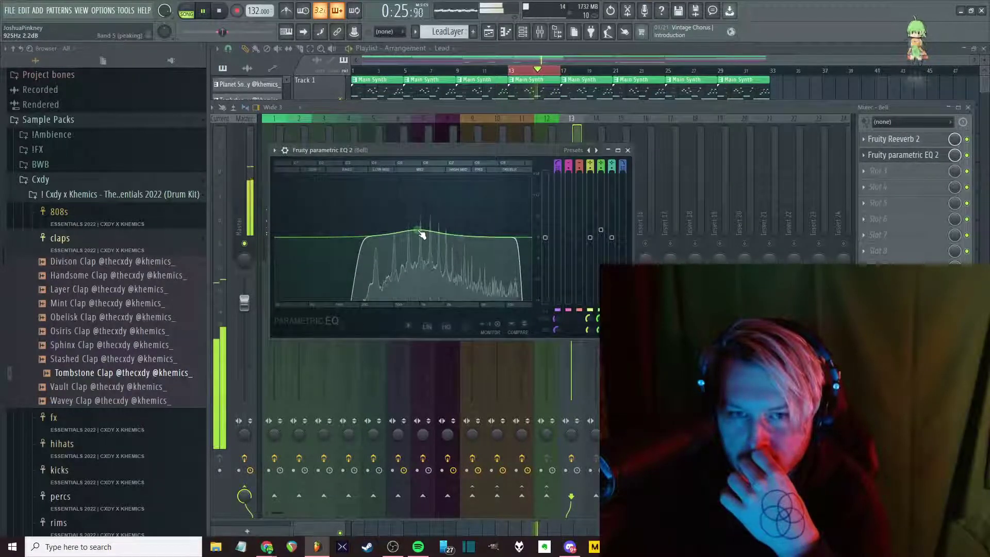
left_click(628, 150)
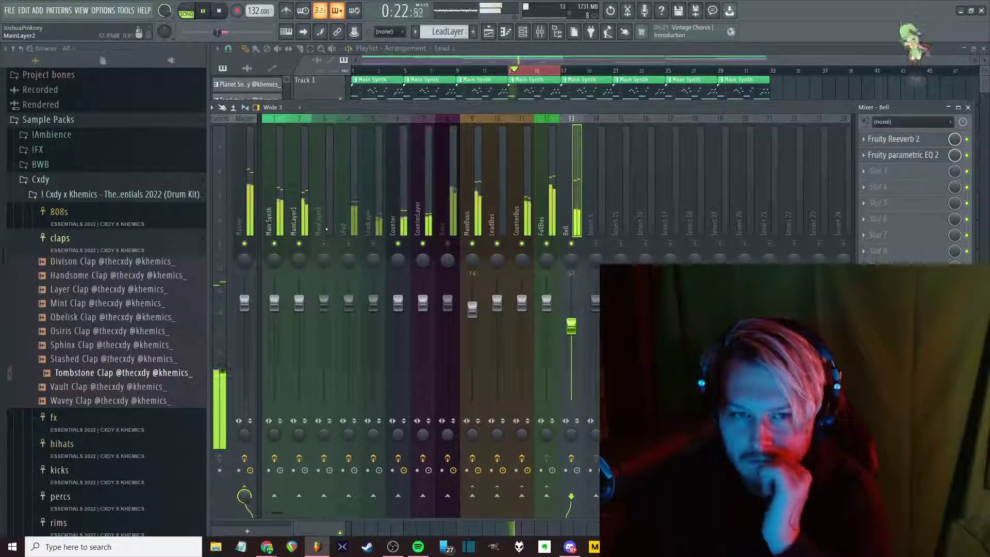
Add the OTT multiband compressor to LeadBus and set its depth to 50%
left_click(325, 206)
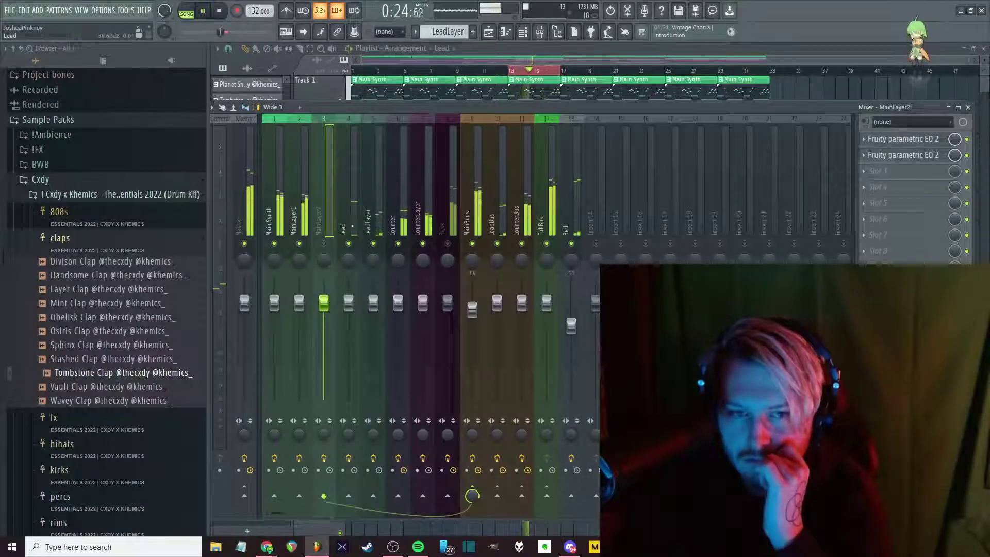
left_click(497, 196)
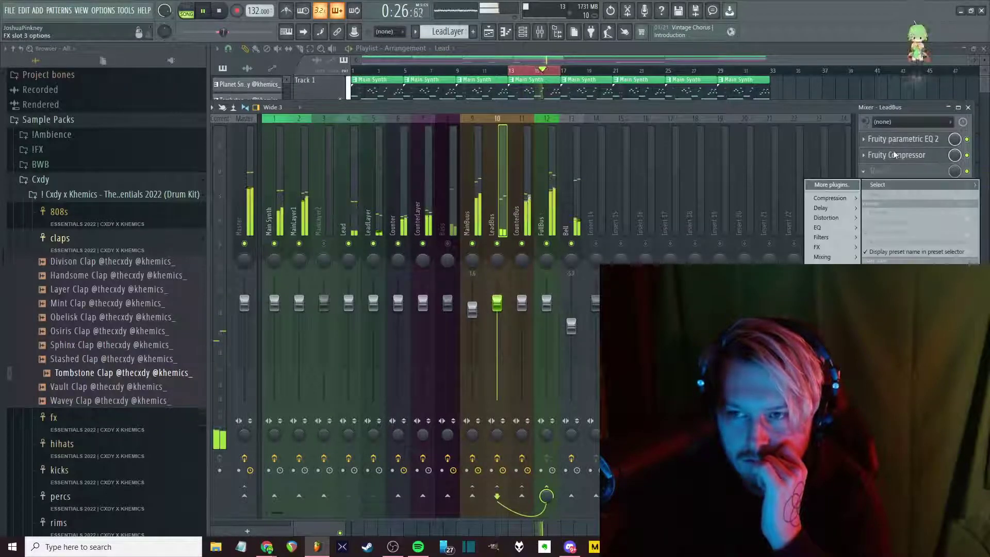
left_click(887, 171)
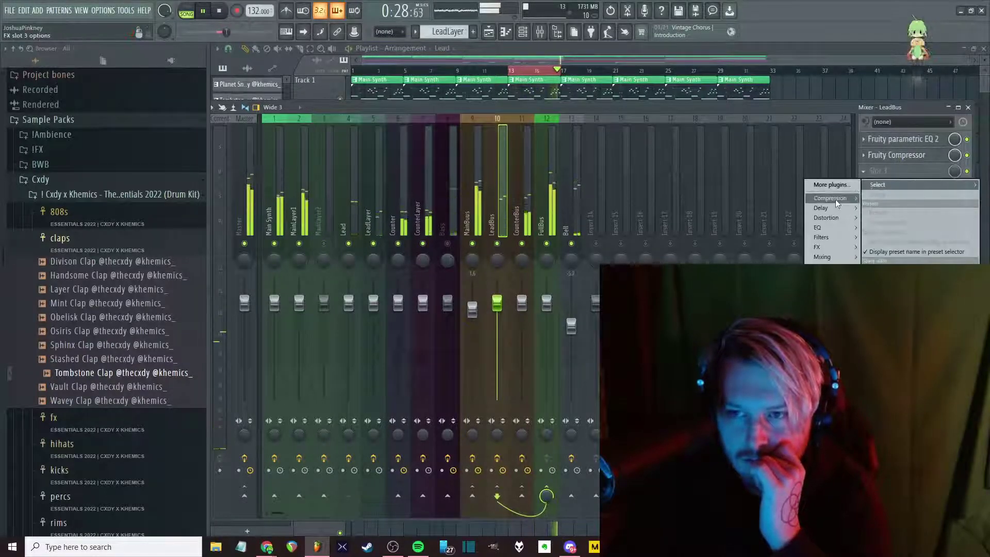
mouse_move(831, 197)
left_click(737, 249)
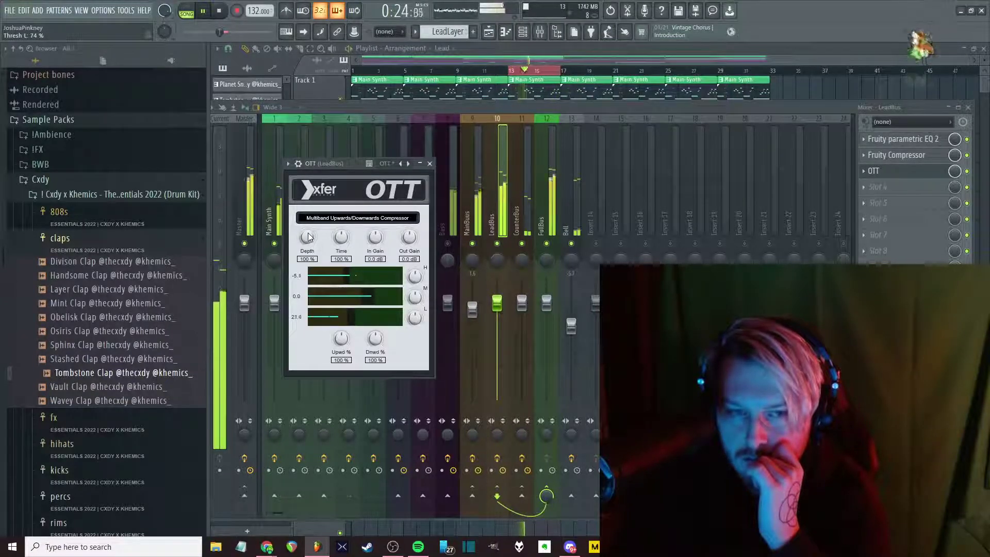
left_click_drag(310, 237, 311, 254)
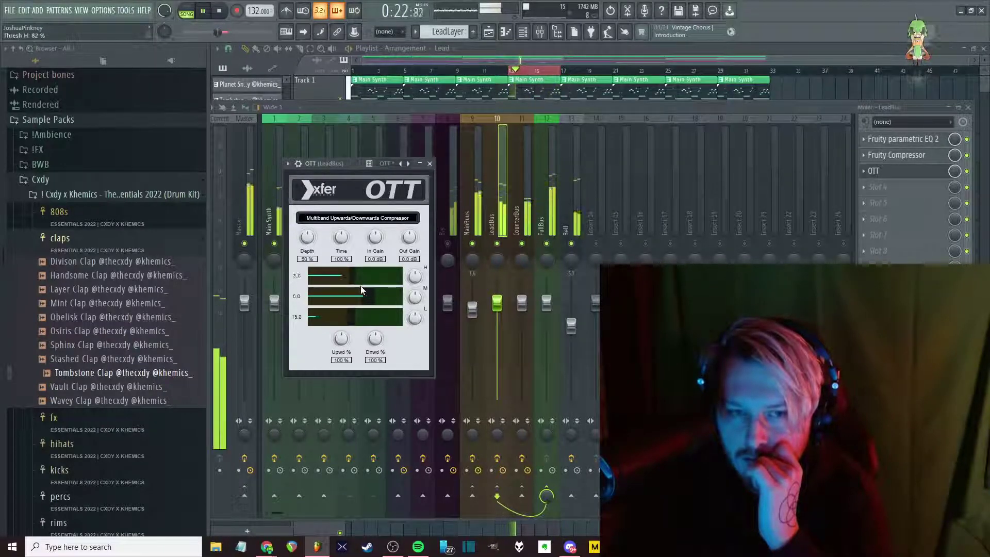
left_click(429, 163)
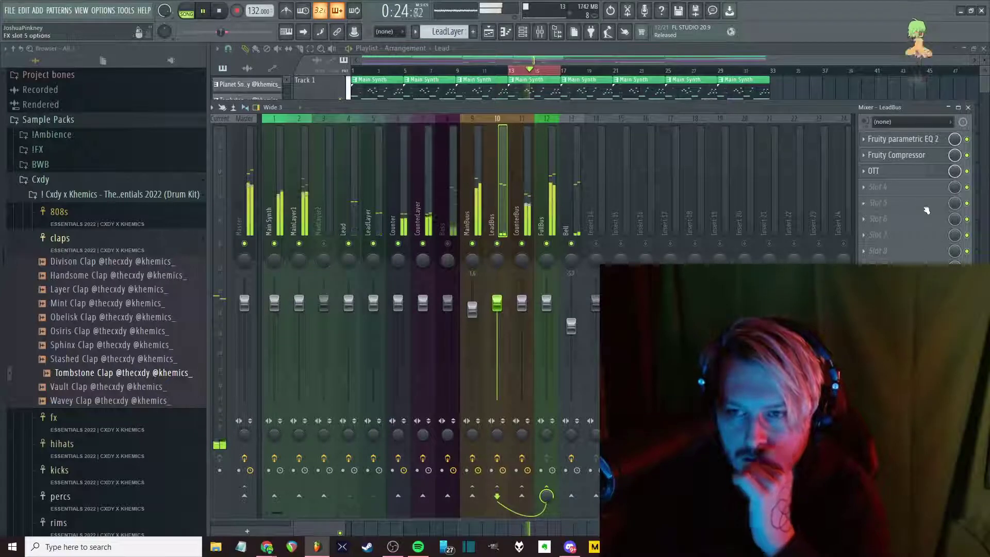
Add FabFilter Pro-R to LeadBus with the Small Church preset, its Mix at 100% and the effect slot's mix level at 11%
left_click(892, 187)
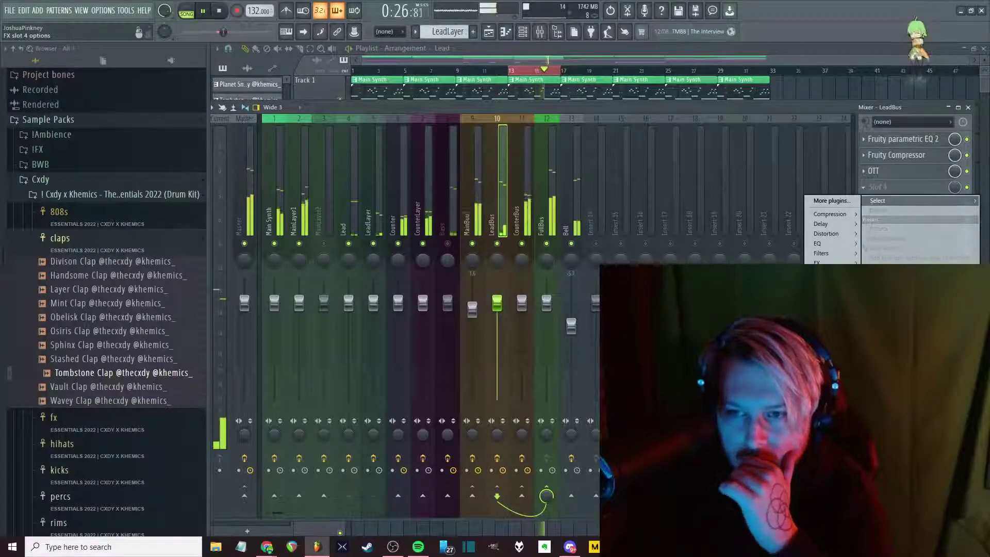
left_click(773, 330)
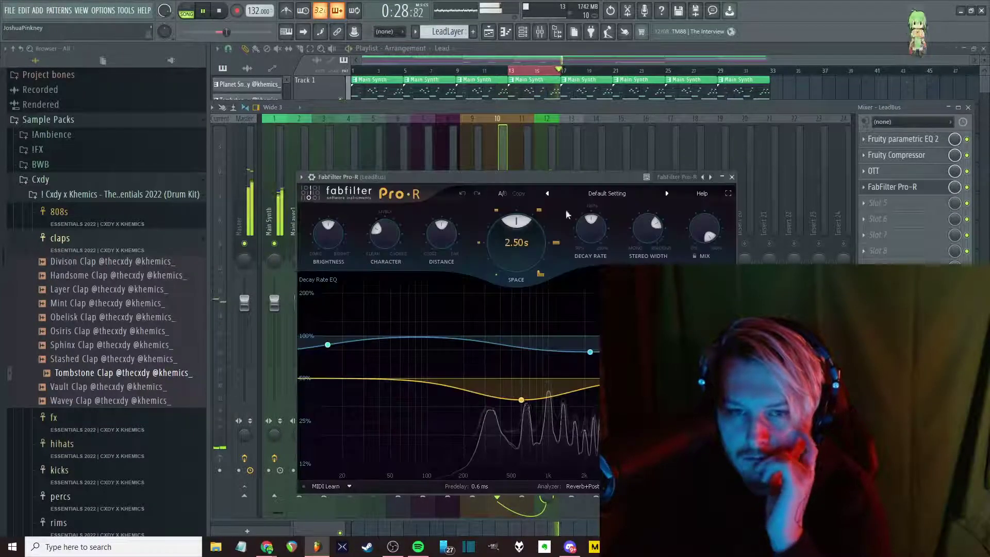
left_click(606, 194)
mouse_move(593, 229)
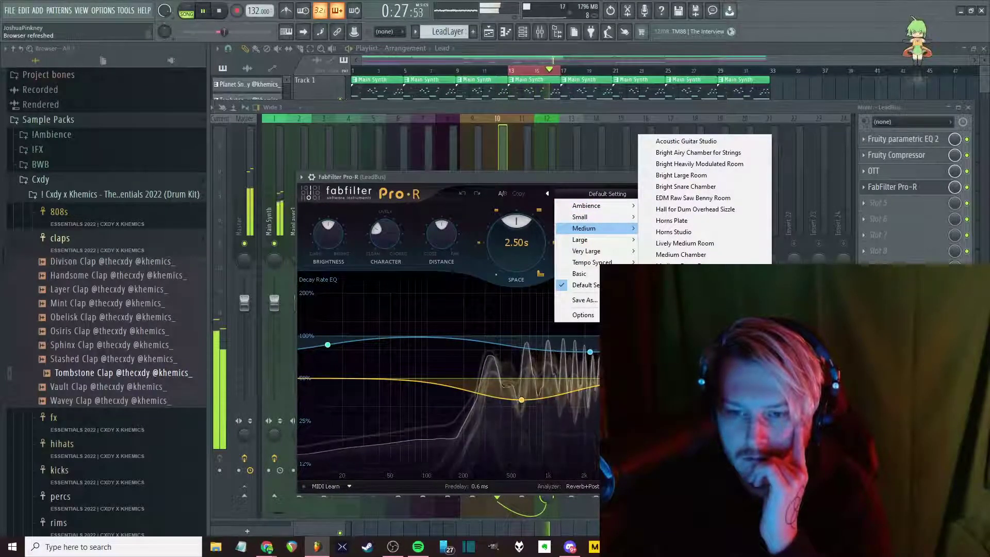
left_click(681, 322)
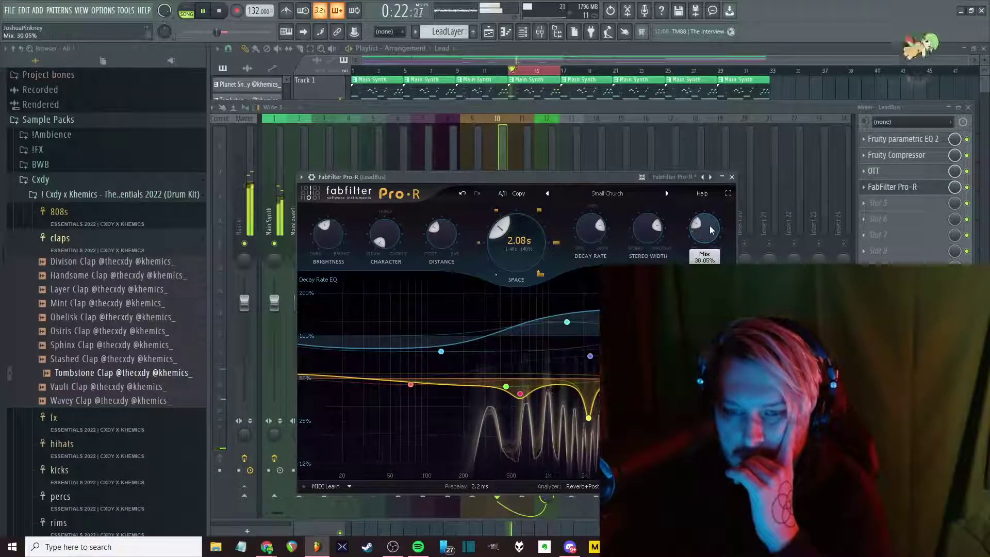
left_click_drag(710, 230, 711, 196)
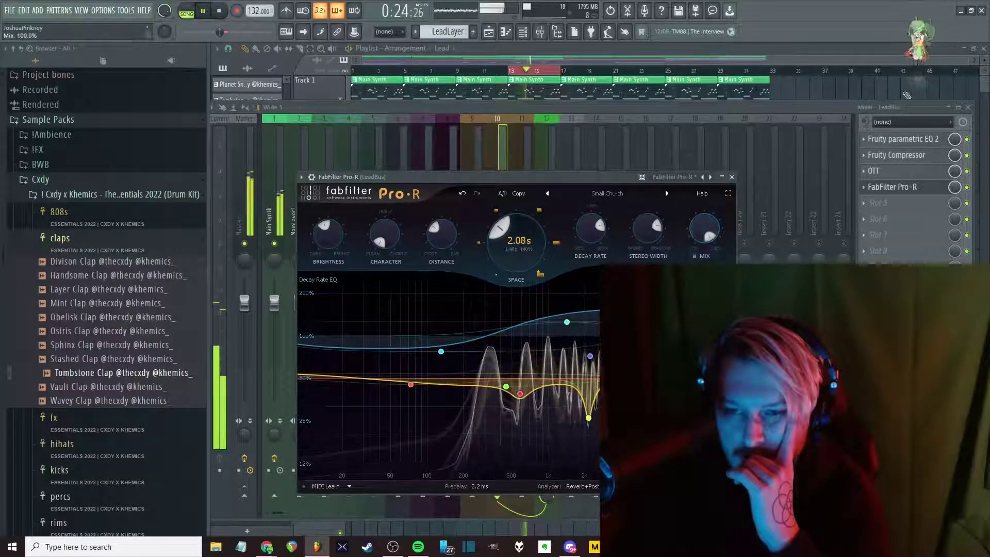
left_click(891, 187)
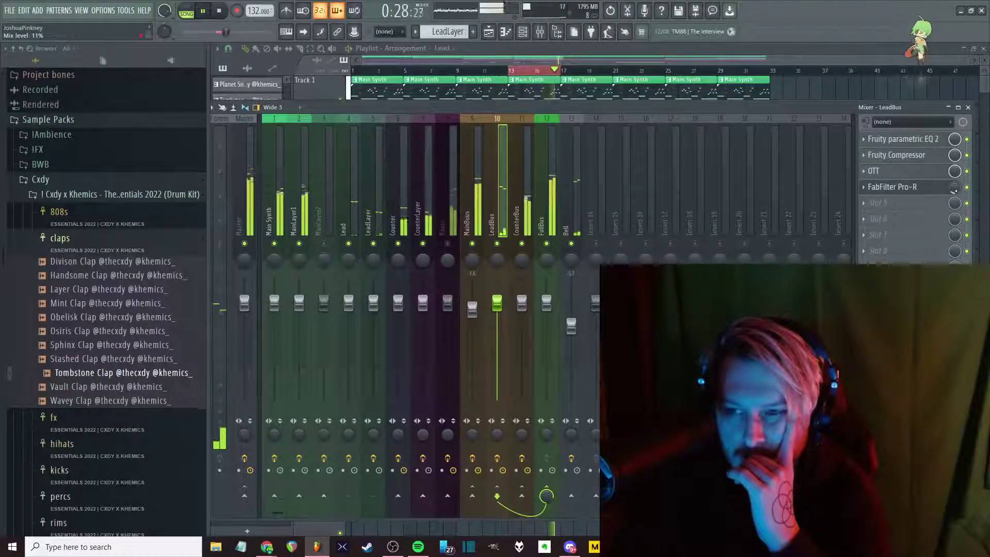
Add a second Fruity parametric EQ 2 to LeadBus, boosting band 4 moderately and cutting band 6 slightly
left_click(917, 203)
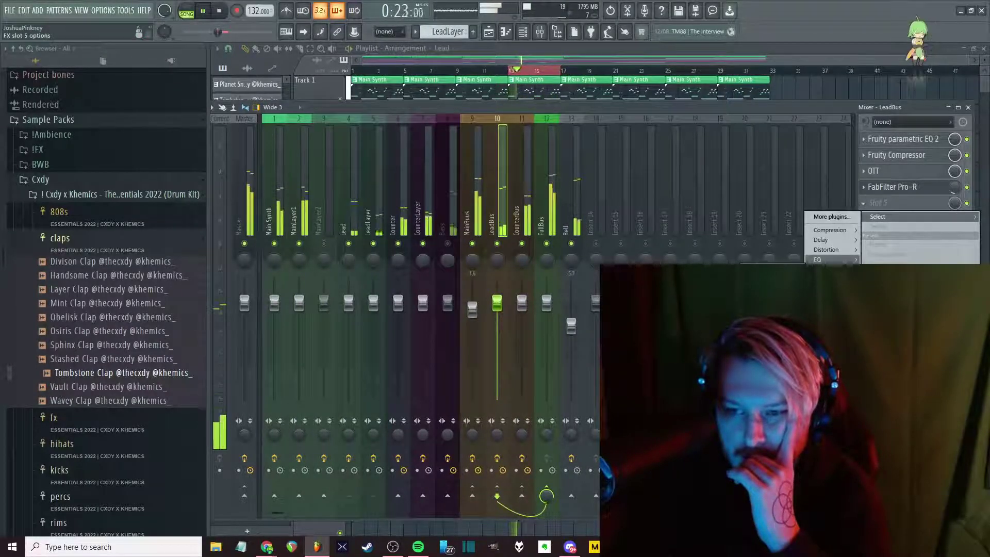
mouse_move(830, 259)
left_click(763, 269)
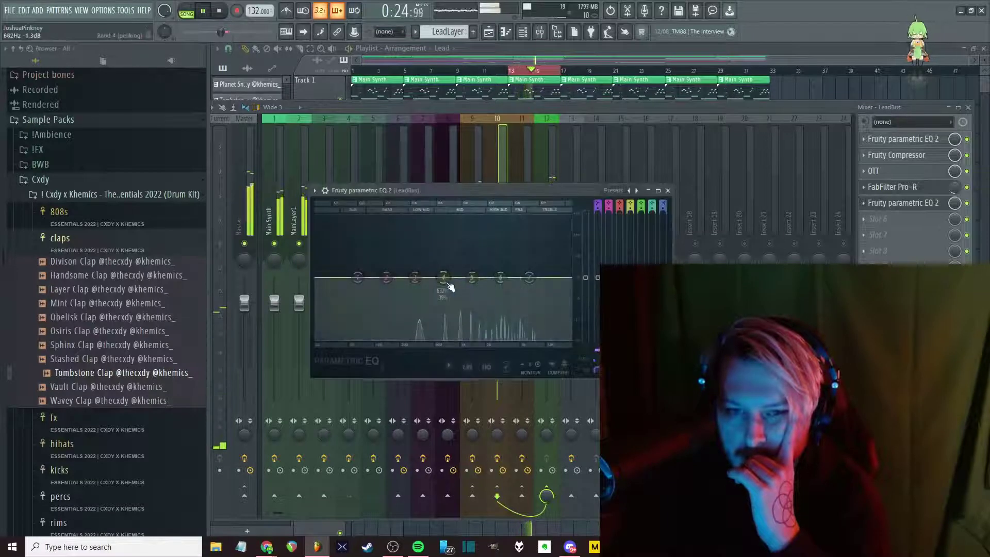
left_click_drag(444, 277, 502, 284)
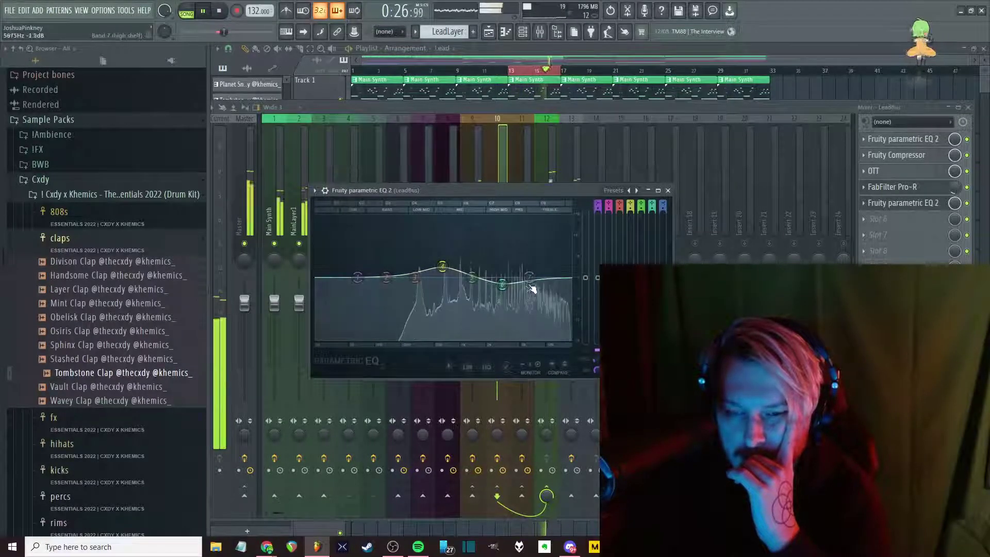
left_click(667, 191)
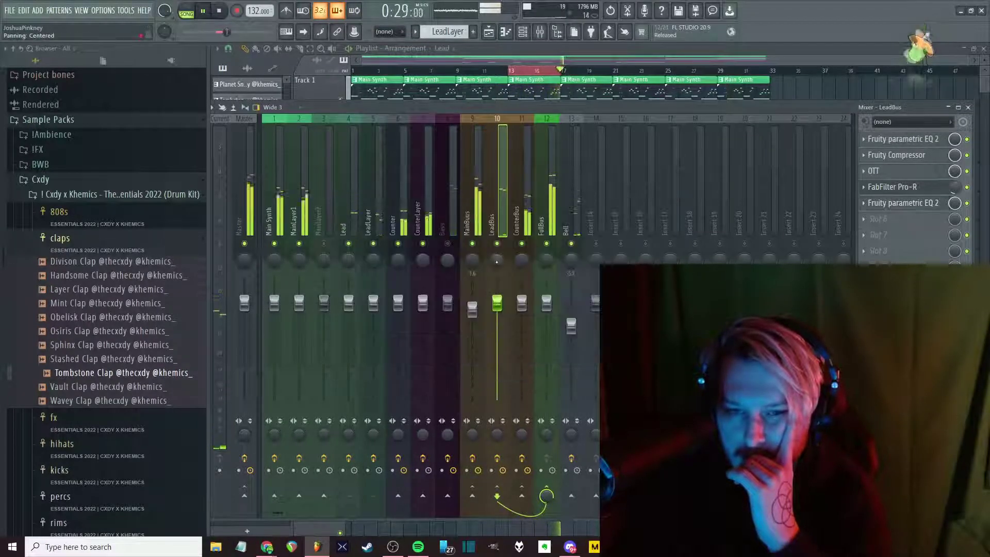
Lower the LeadBus and CounterBus faders to about -3 dB and pan LeadBus left and CounterBus right
left_click_drag(497, 304, 497, 315)
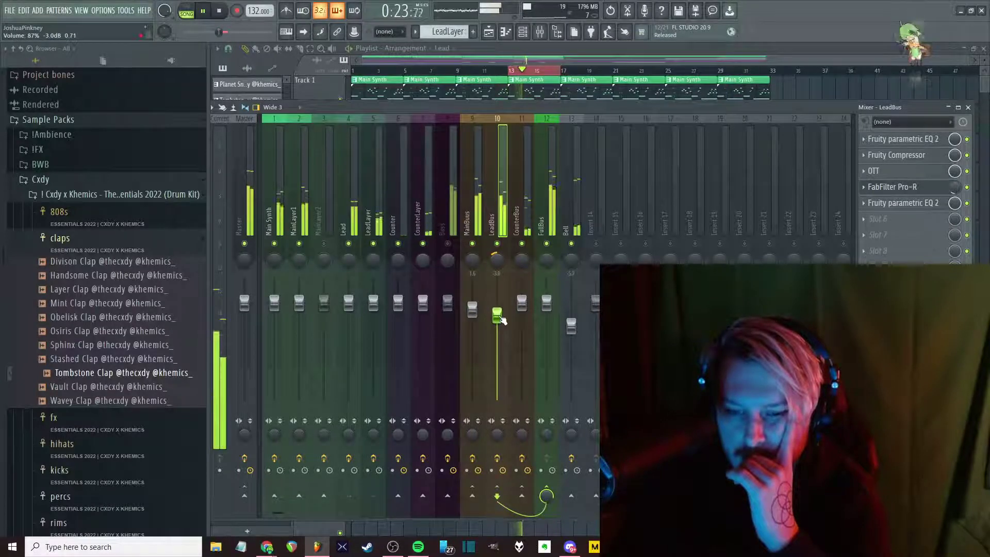
left_click(520, 262)
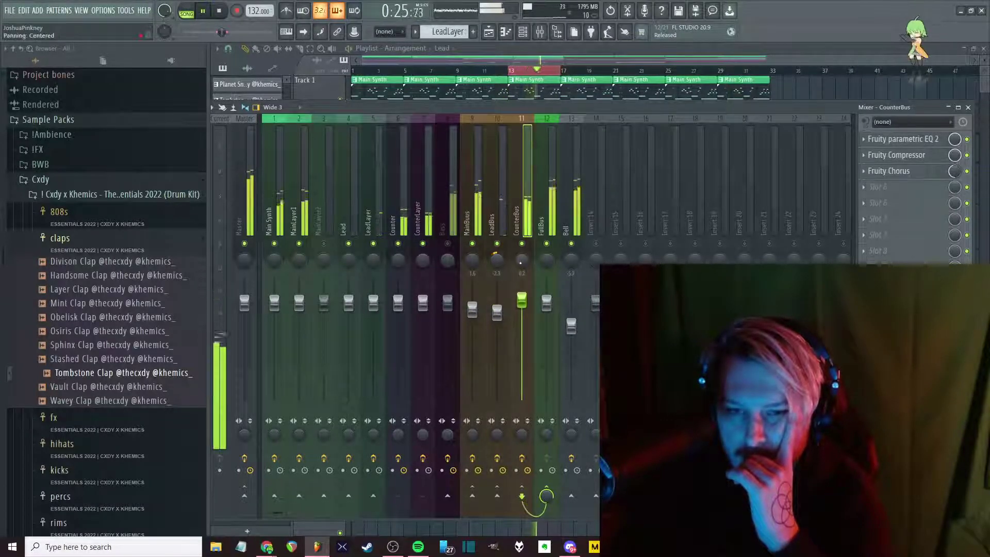
left_click(496, 259)
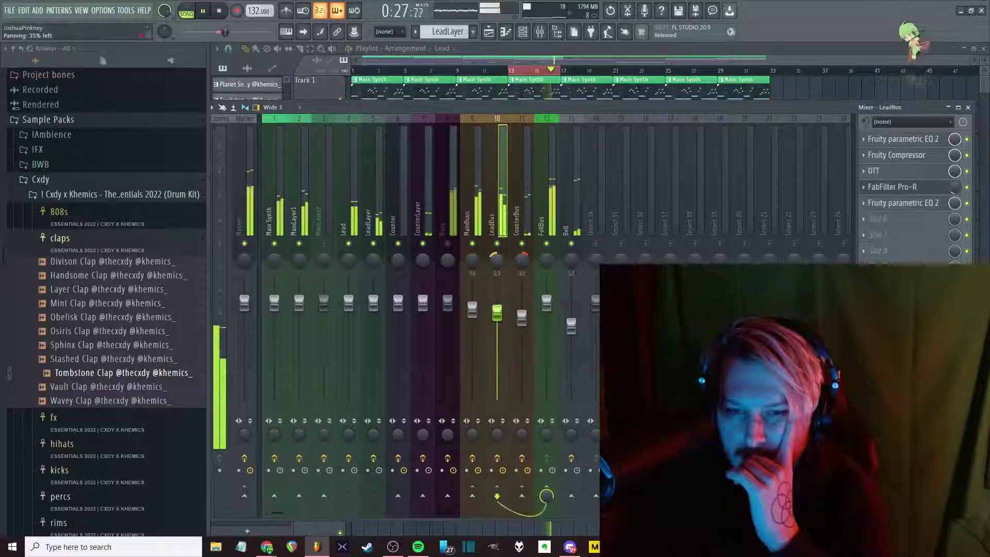
left_click(520, 261)
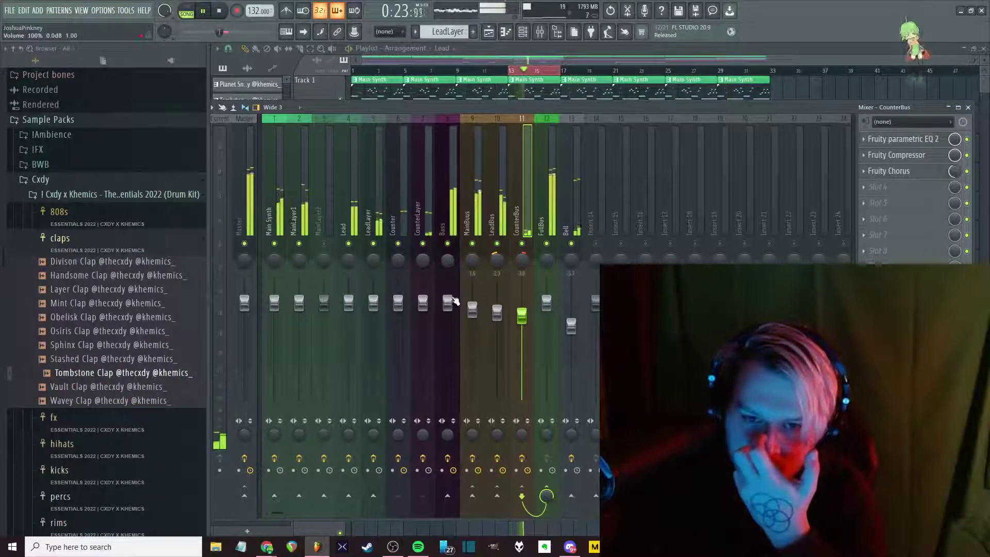
Review the Bass track's parametric EQ and lower the Bass fader to about -3.3 dB
left_click_drag(454, 300, 454, 308)
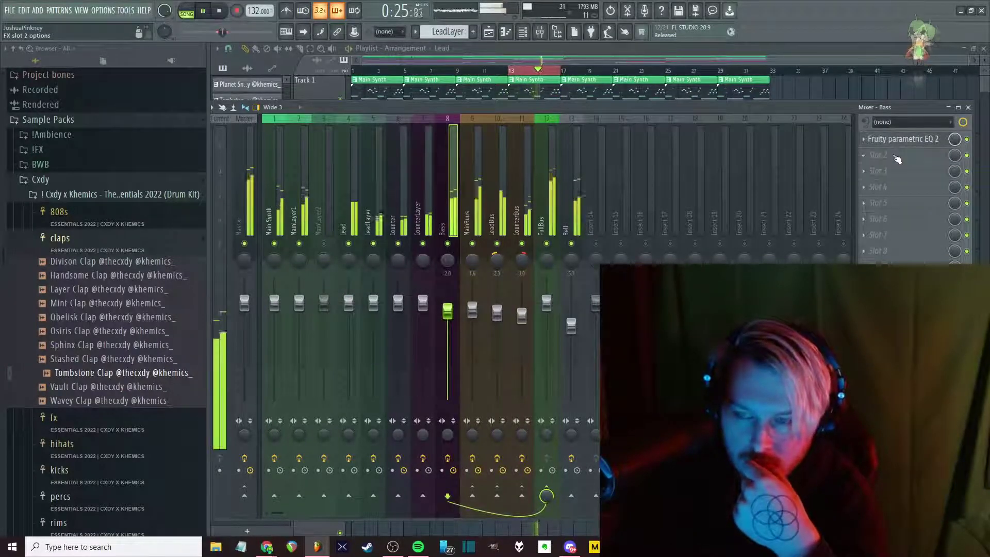
left_click(899, 140)
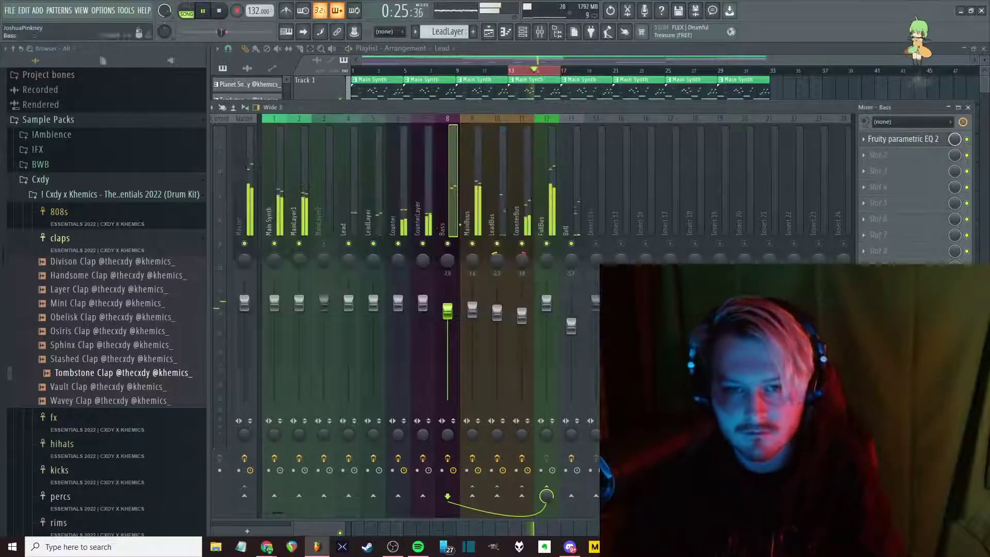
left_click(448, 315)
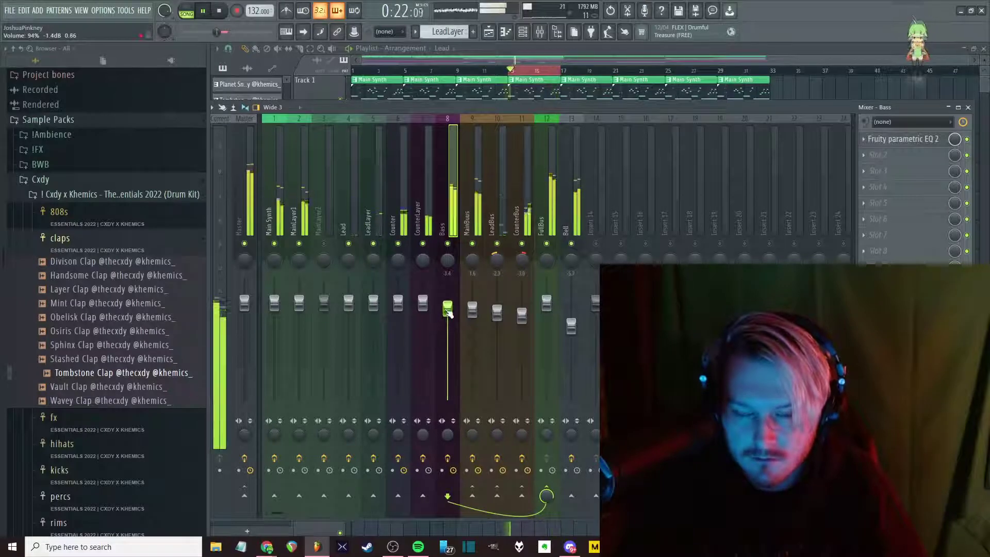
left_click_drag(448, 321, 449, 319)
key("F9")
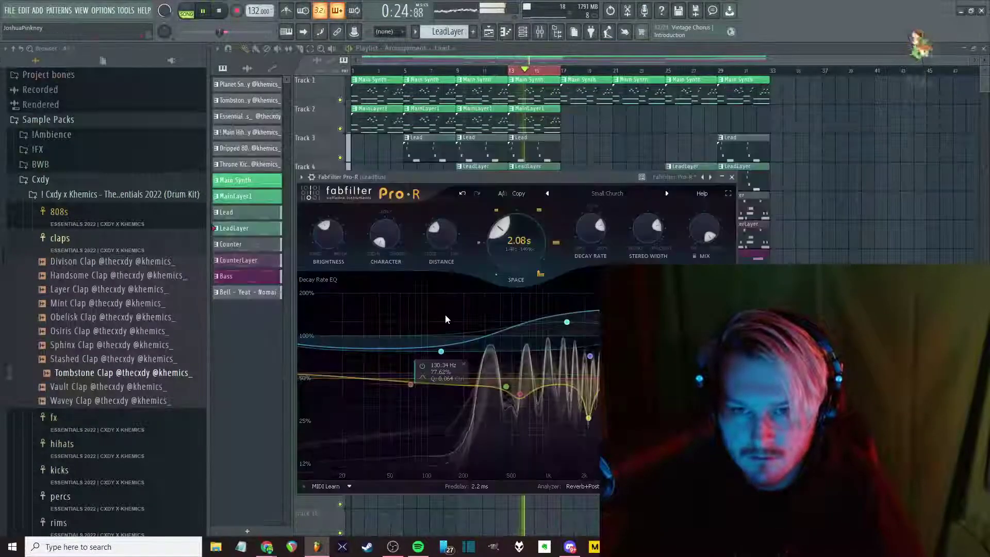
key("F5")
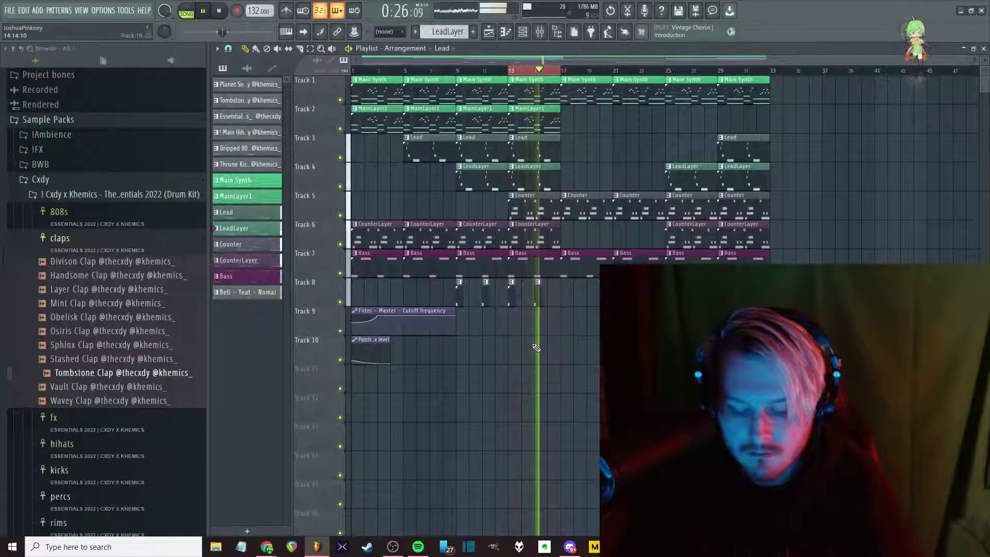
key("F9")
left_click_drag(447, 314, 452, 322)
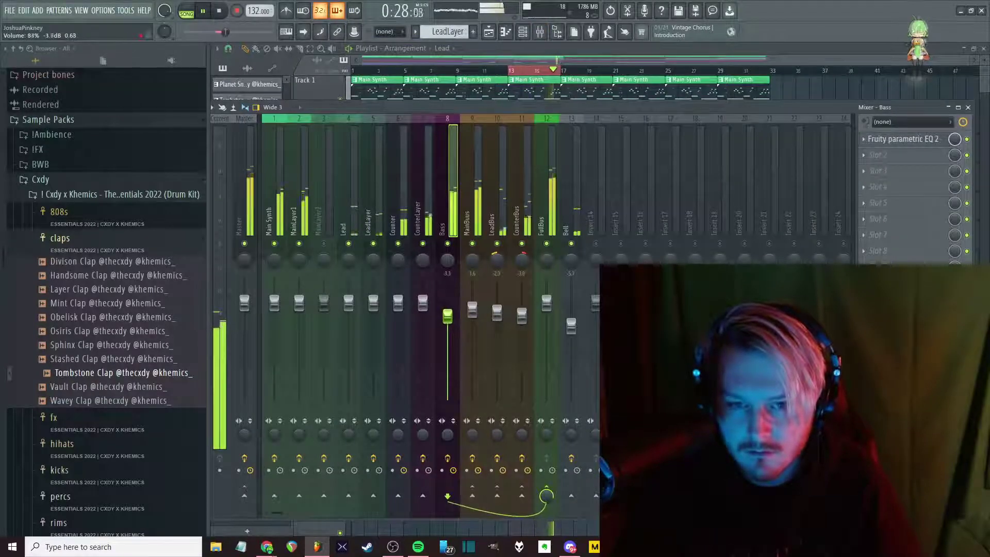
Add CamelCrusher to the Bass track, set tube distortion to about 24% and reduce the compressor amount and master volume
left_click(877, 154)
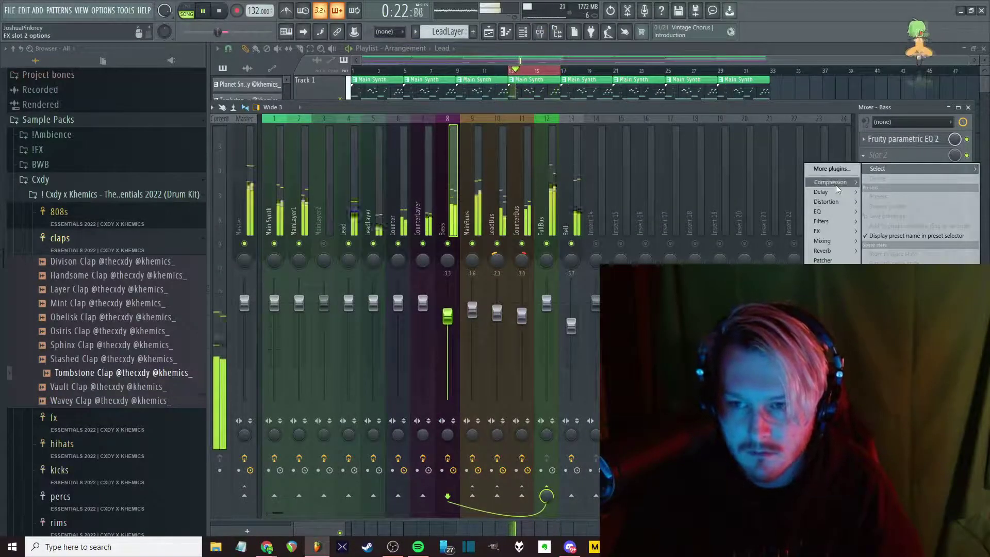
left_click(768, 202)
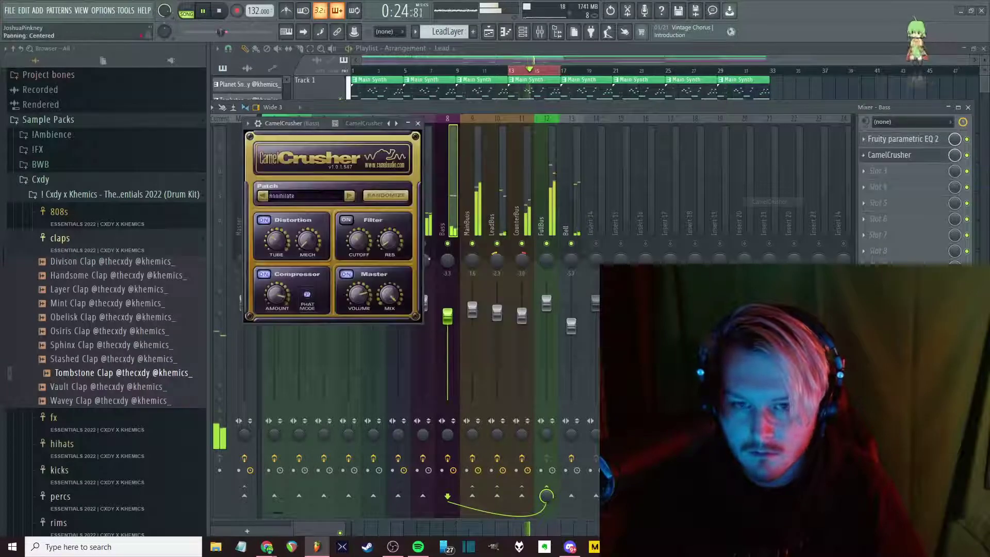
left_click_drag(265, 240, 265, 233)
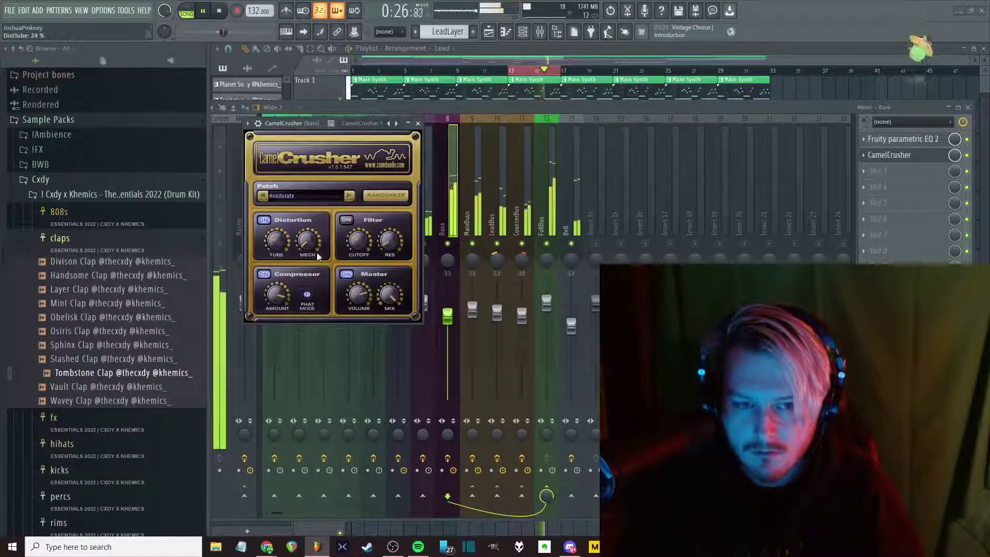
left_click(266, 276)
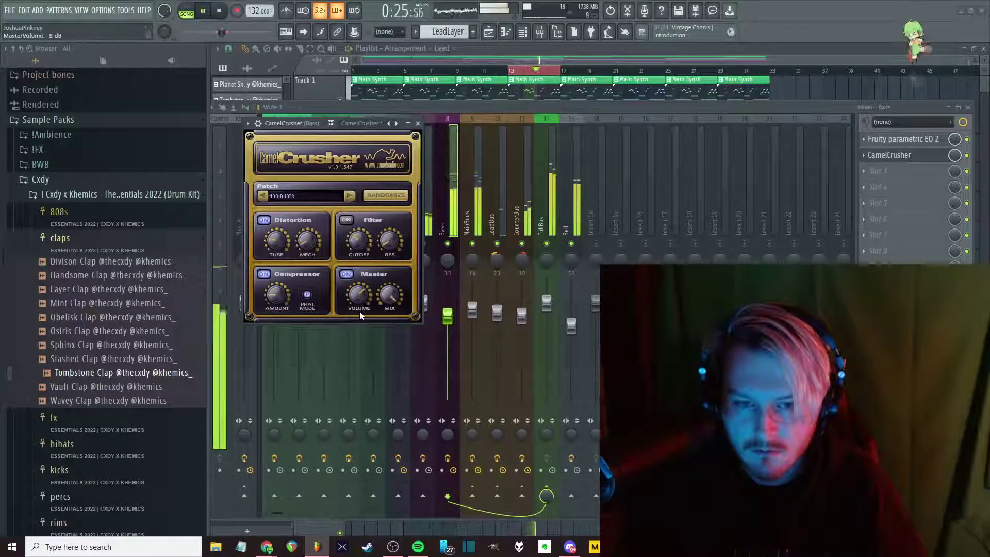
left_click_drag(359, 303, 359, 311)
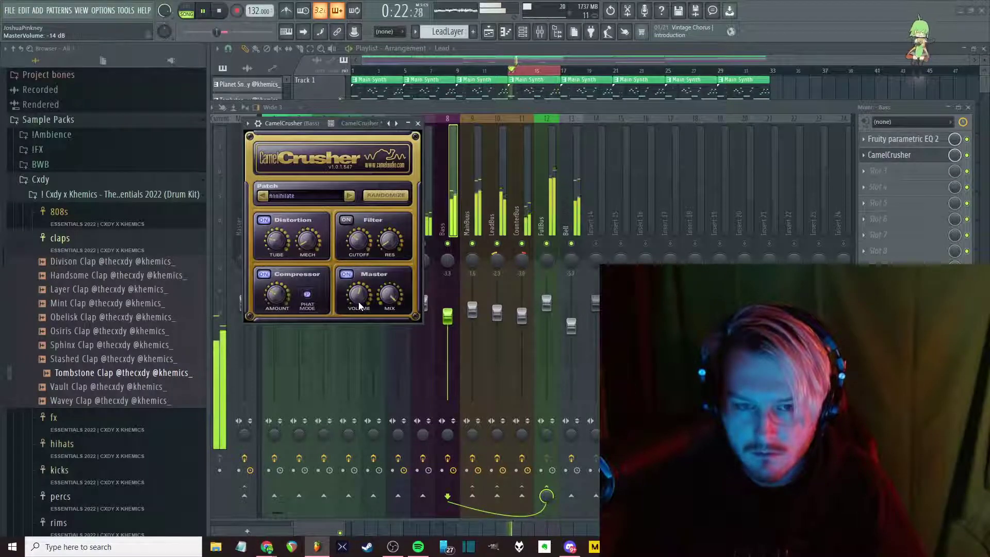
left_click(419, 124)
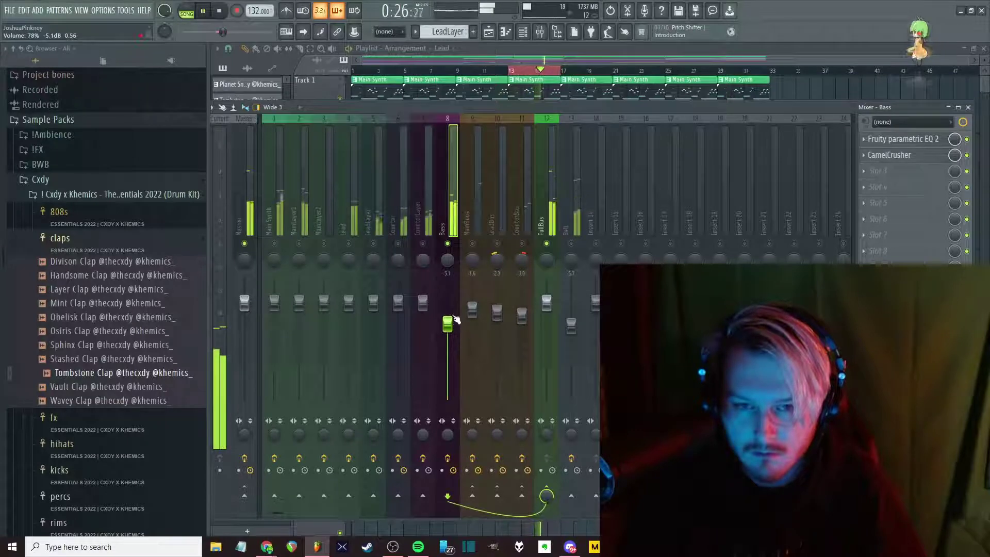
Take the Bass track out of solo and readjust its fader to about -3.7 dB
right_click(449, 245)
left_click_drag(443, 324, 445, 316)
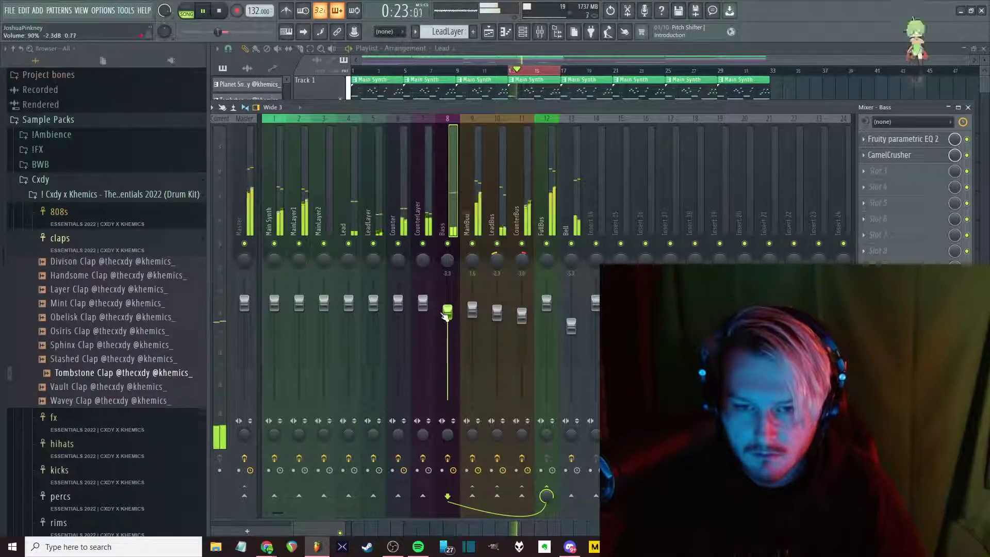
scroll(447, 323, "down", 2)
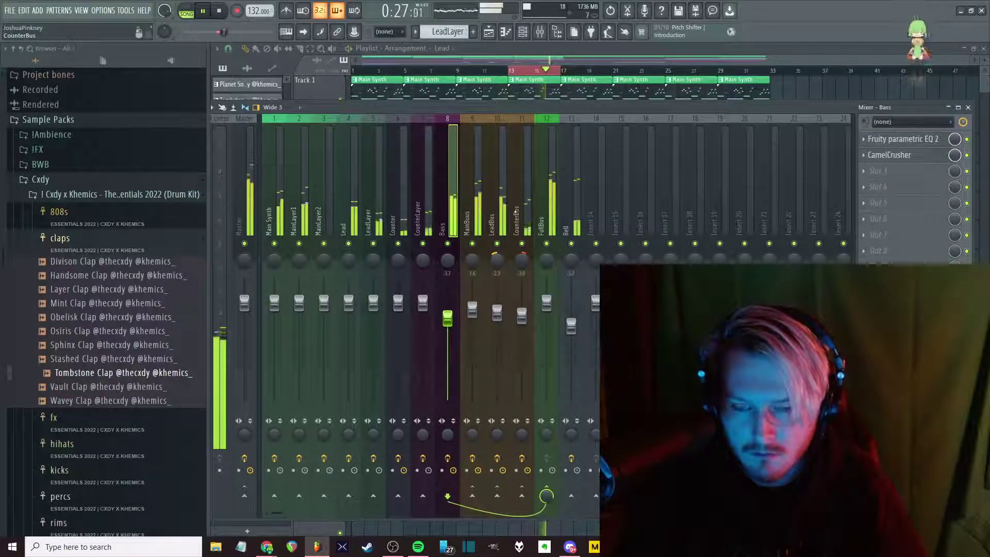
Clear the playlist's loop selection over bars 13 to 16 and restart playback from the beginning
key("F9")
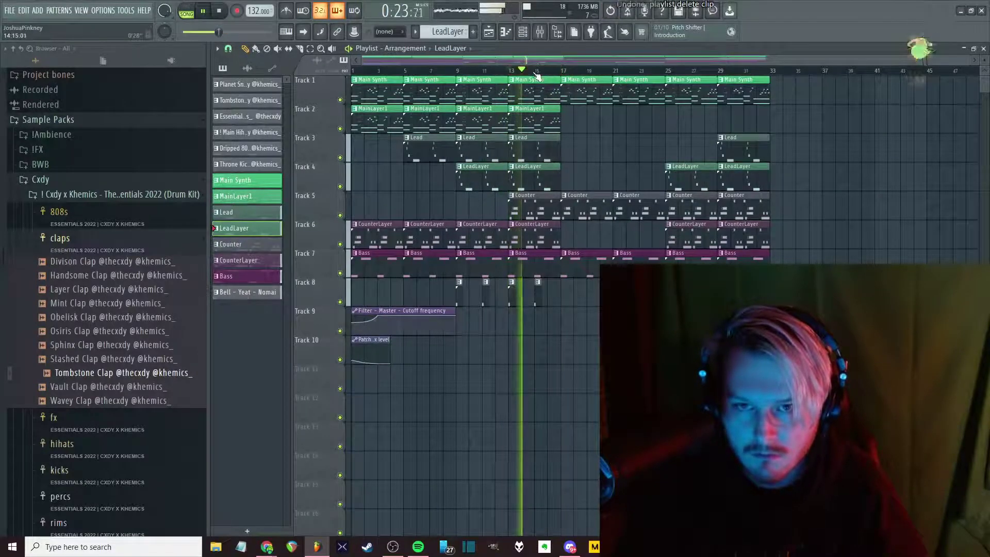
key("space")
key("space")
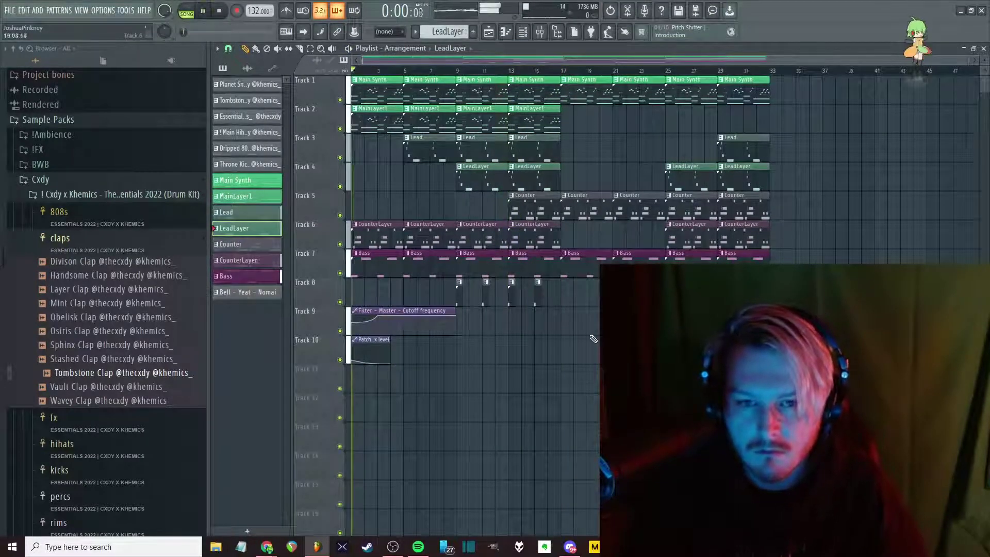
Copy a four-bar stack of clips, from Main Synth down to Bass, to bar 37
left_click_drag(803, 265, 671, 94)
left_click_drag(561, 76, 829, 275)
scroll(794, 195, "up", 3, "ctrl")
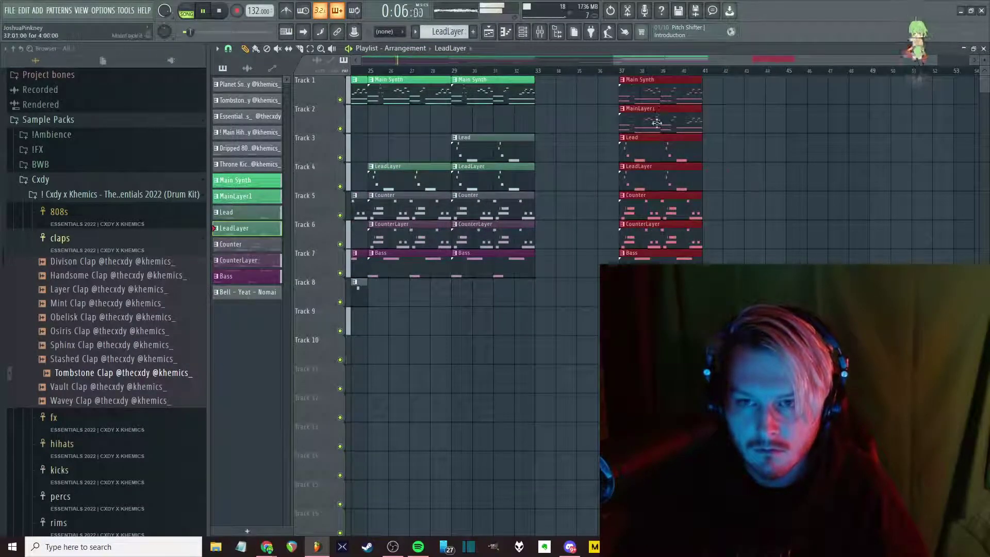
Stagger the copied clips, moving MainLayer1 to bar 45, Lead to bar 53 and the remaining patterns to bar 61
left_click_drag(656, 122, 793, 118)
scroll(819, 180, "down", 1, "ctrl")
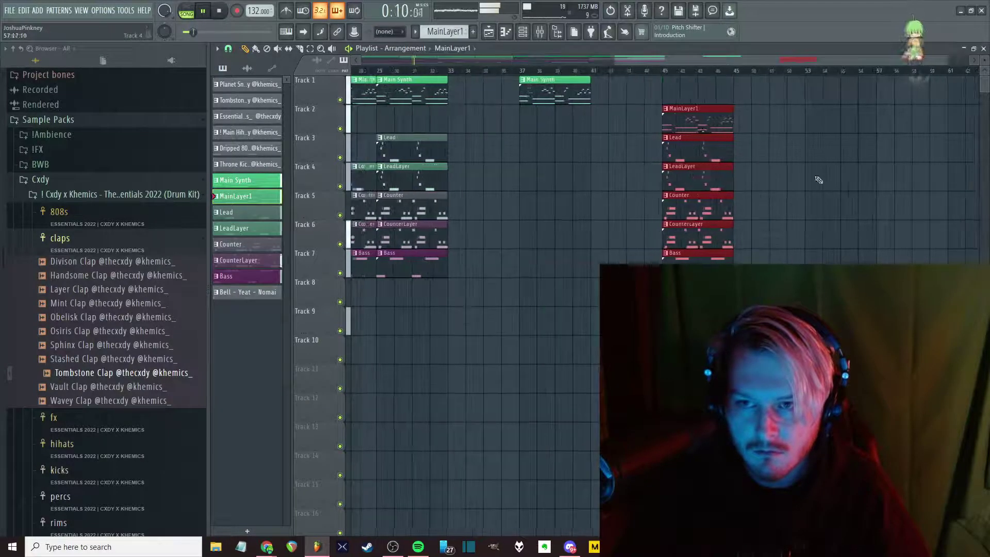
left_click_drag(681, 155, 969, 187)
scroll(917, 236, "down", 2, "ctrl")
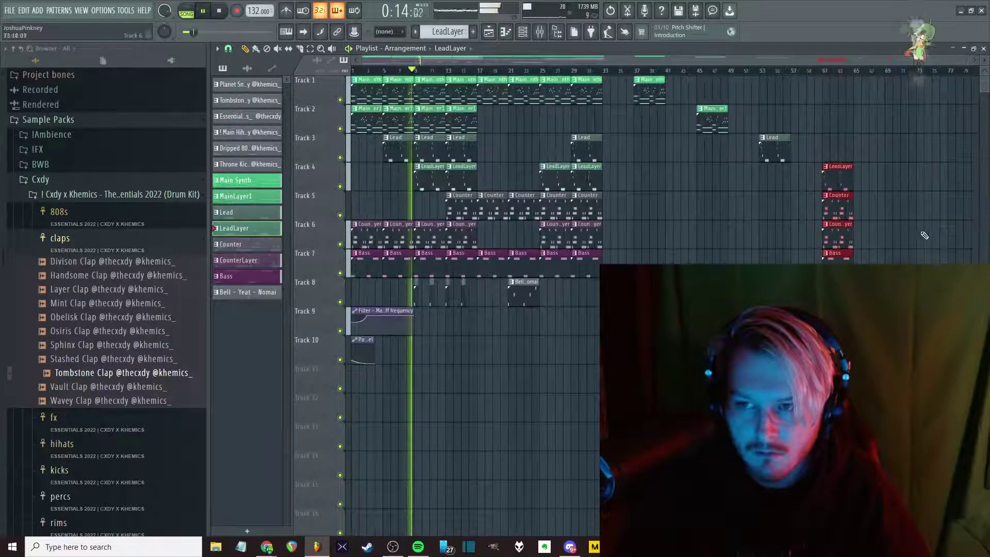
scroll(917, 236, "up", 2, "ctrl")
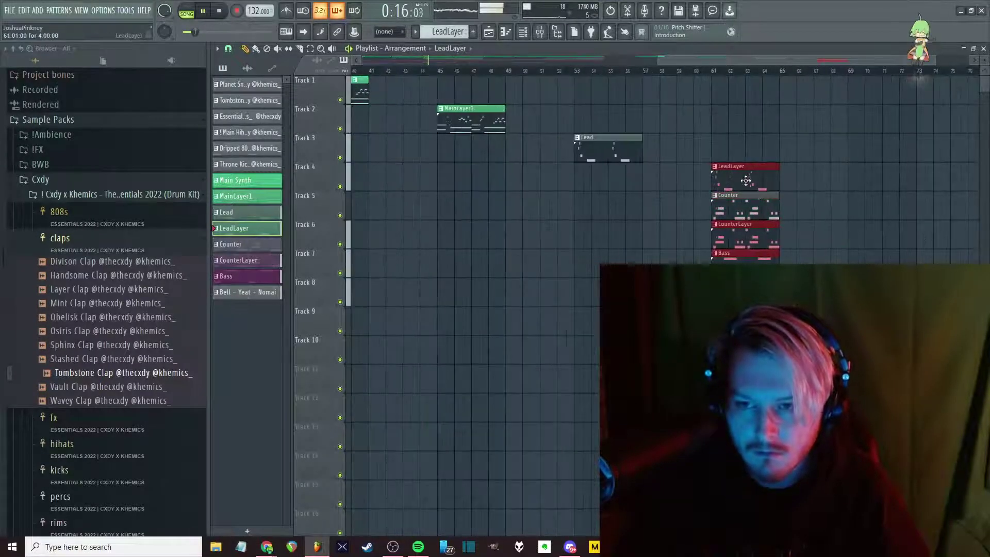
Move the copied Counter clip to bar 69 and the CounterLayer clip to bar 77
left_click_drag(712, 192, 907, 222)
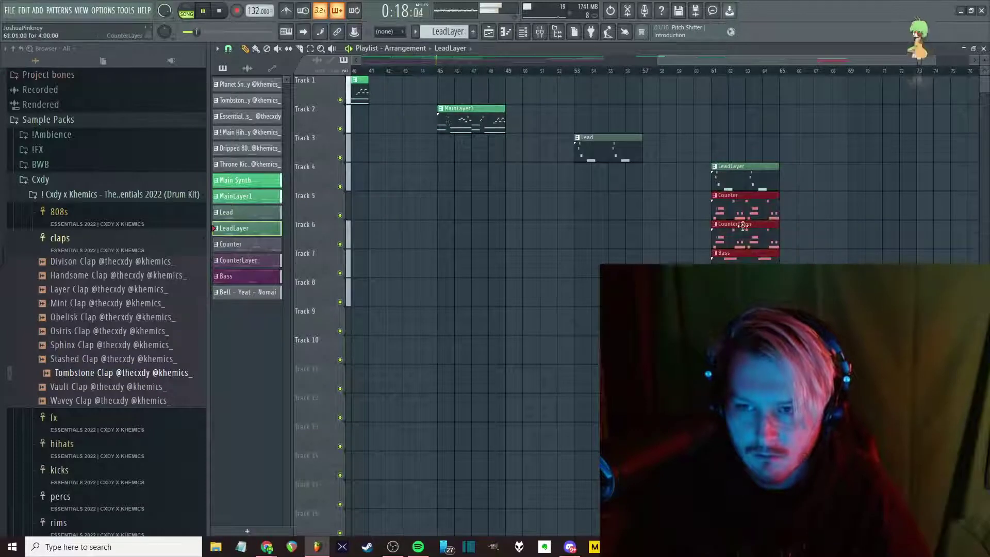
left_click_drag(754, 218, 948, 221)
scroll(893, 219, "down", 2, "ctrl")
scroll(842, 219, "up", 2, "ctrl")
scroll(948, 221, "down", 2, "ctrl")
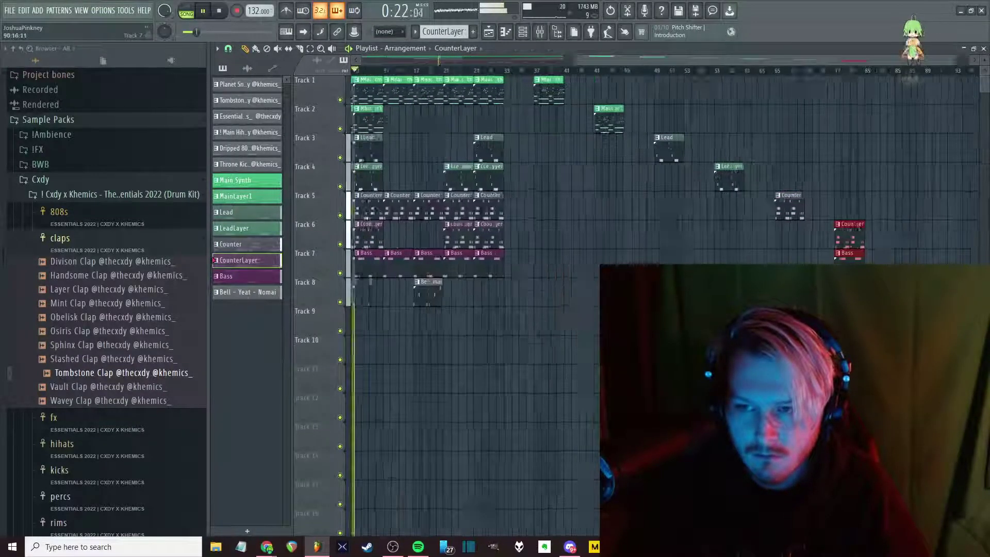
Move the copied Bass clip to bar 85 and place a four-bar Bell clip at bar 93
scroll(808, 258, "up", 2, "ctrl")
left_click_drag(808, 258, 892, 261)
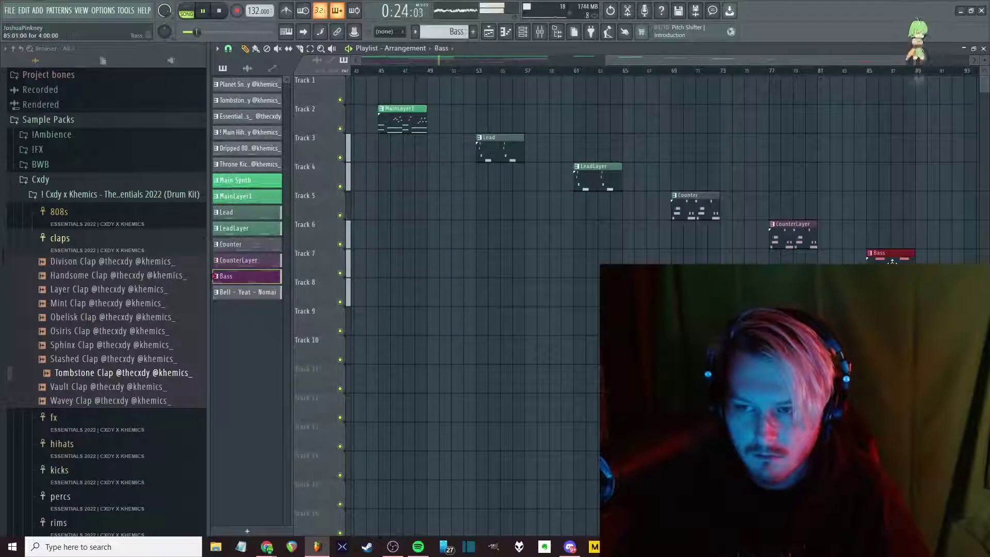
scroll(515, 207, "down", 2, "ctrl")
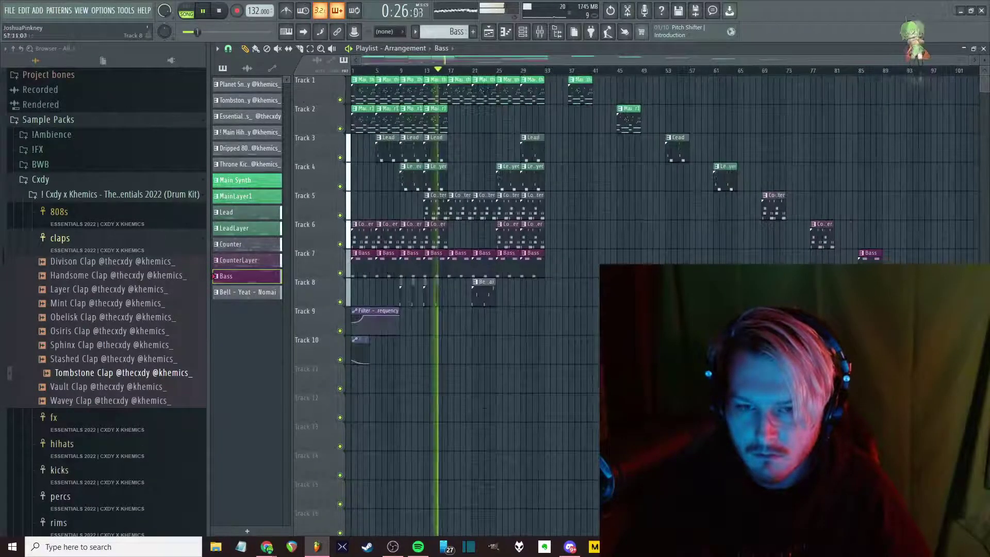
scroll(516, 206, "down", 1, "ctrl")
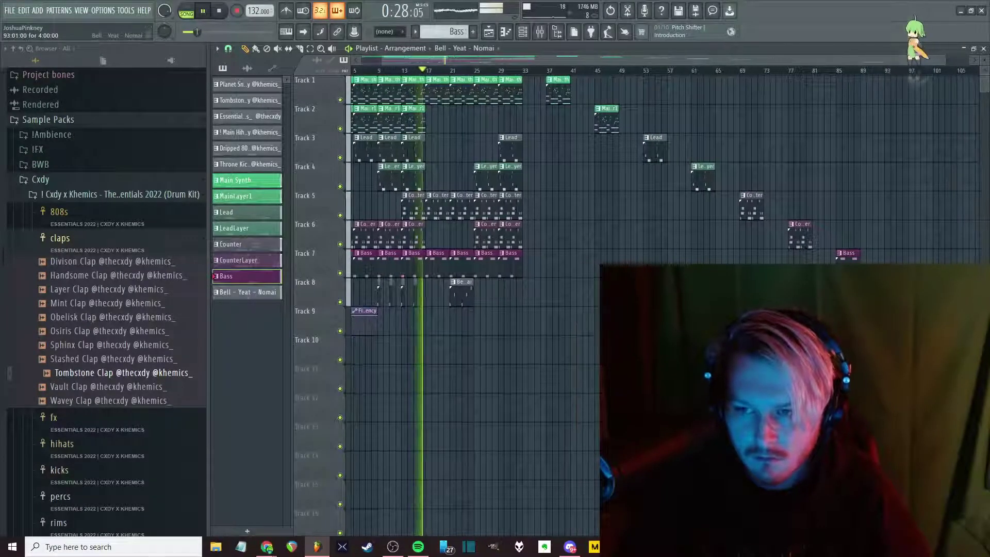
scroll(915, 77, "up", 2, "ctrl")
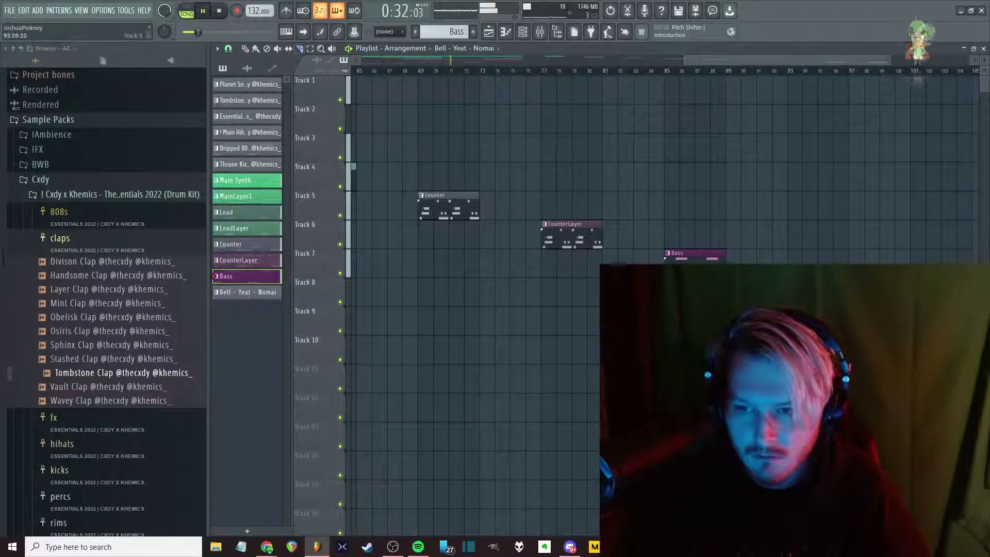
scroll(917, 77, "down", 3, "ctrl")
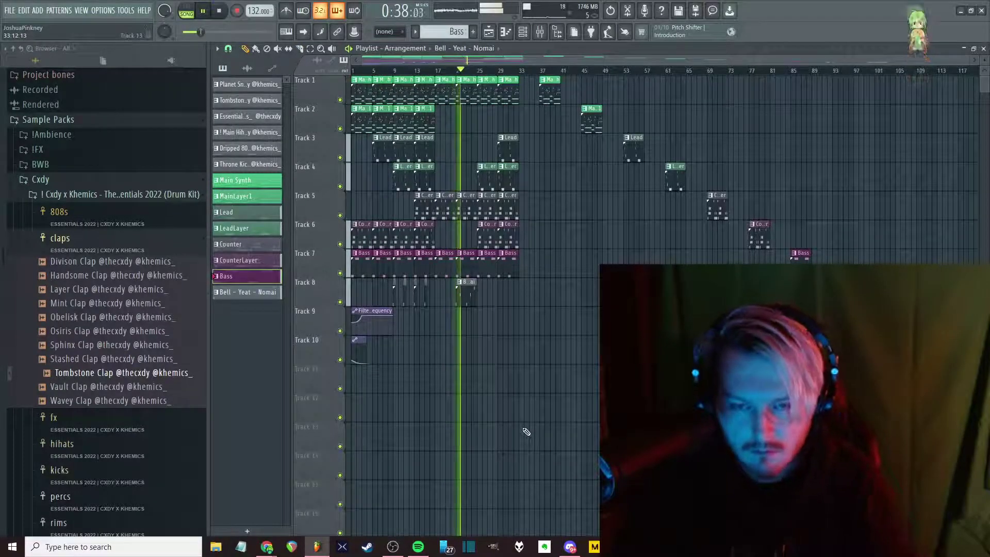
Turn the four-bar Bell clip at bar 21 on Track 8 into its own separate variation of the Bell pattern
scroll(459, 380, "up", 5, "ctrl")
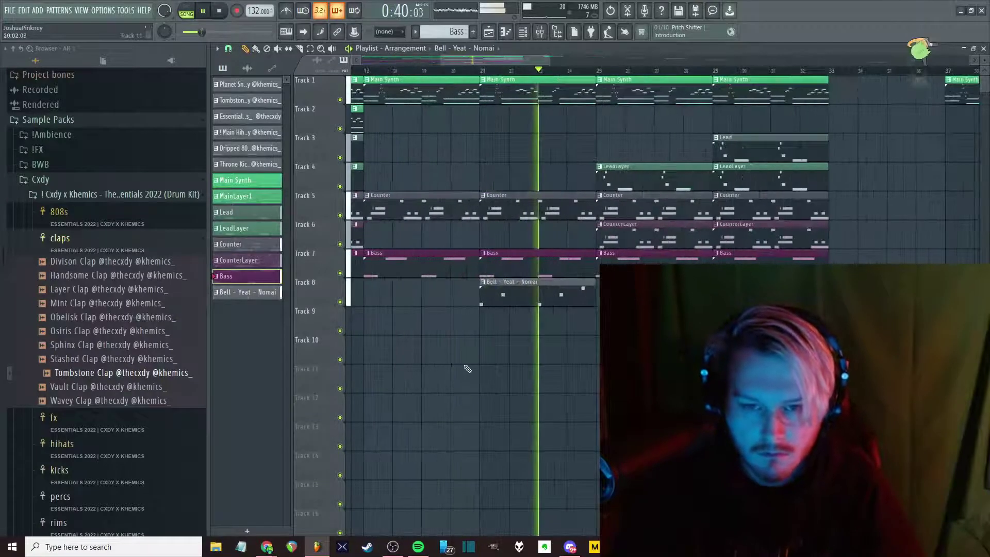
scroll(514, 354, "down", 2, "ctrl")
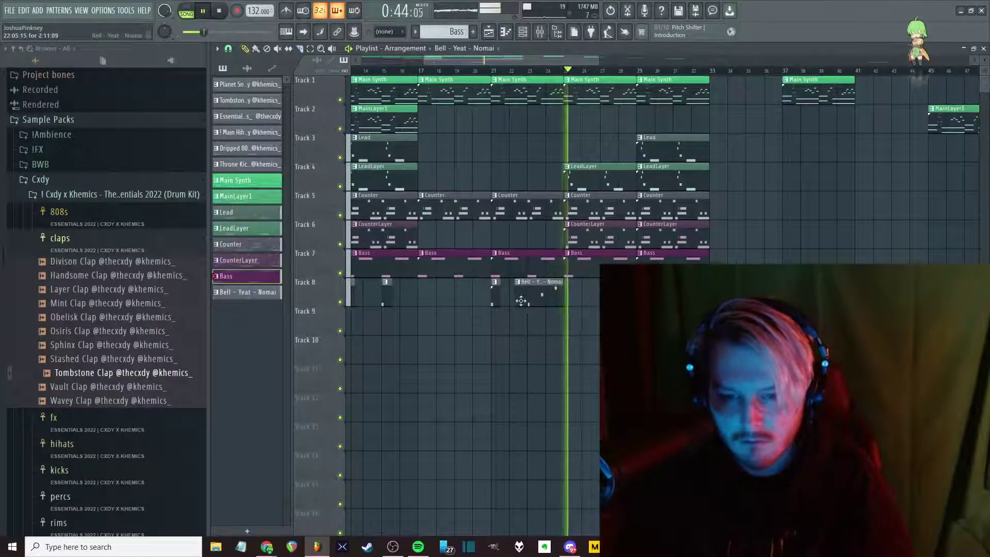
left_click_drag(515, 354, 442, 299)
scroll(442, 299, "down", 3)
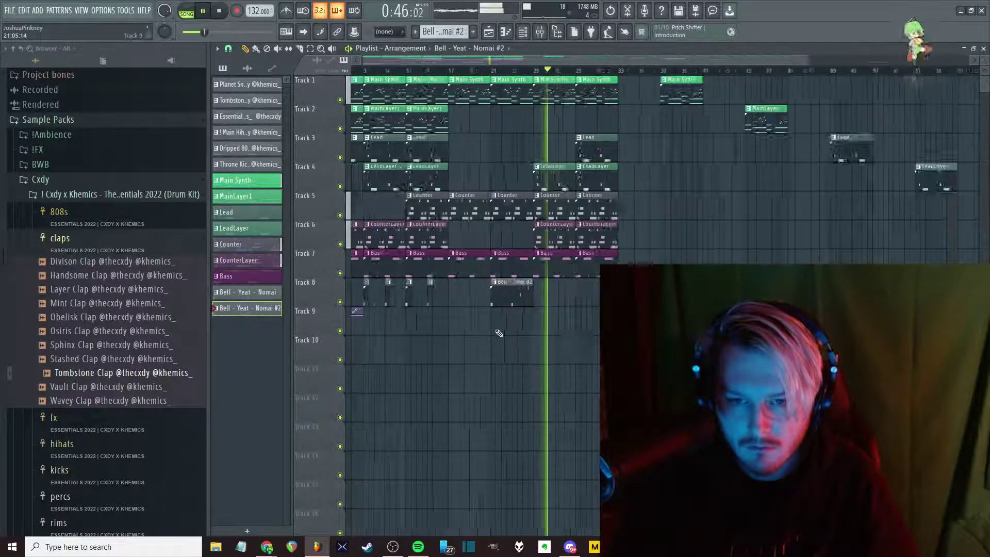
Inspect the original Bell pattern's notes and the mixer levels during playback, and stop playback
double_click(423, 301)
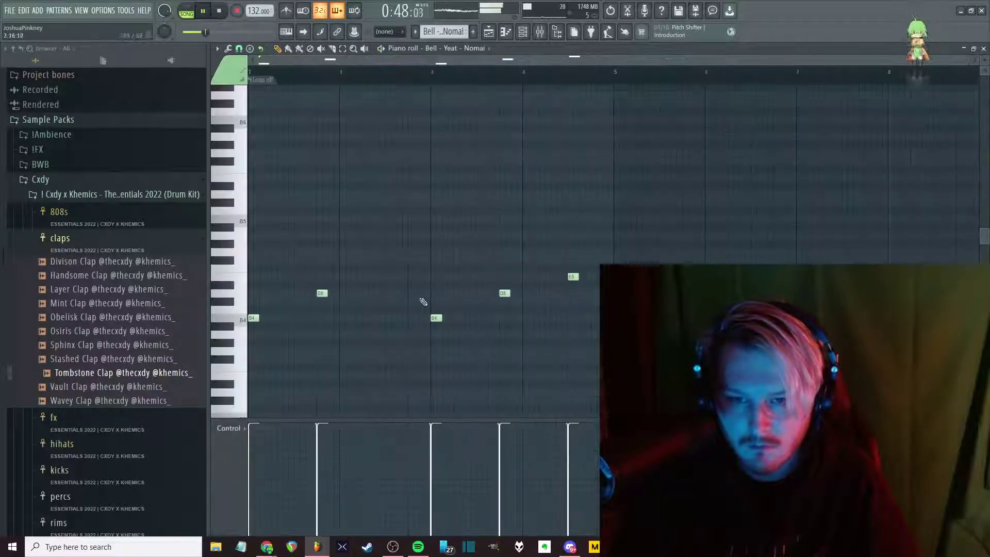
key("F5")
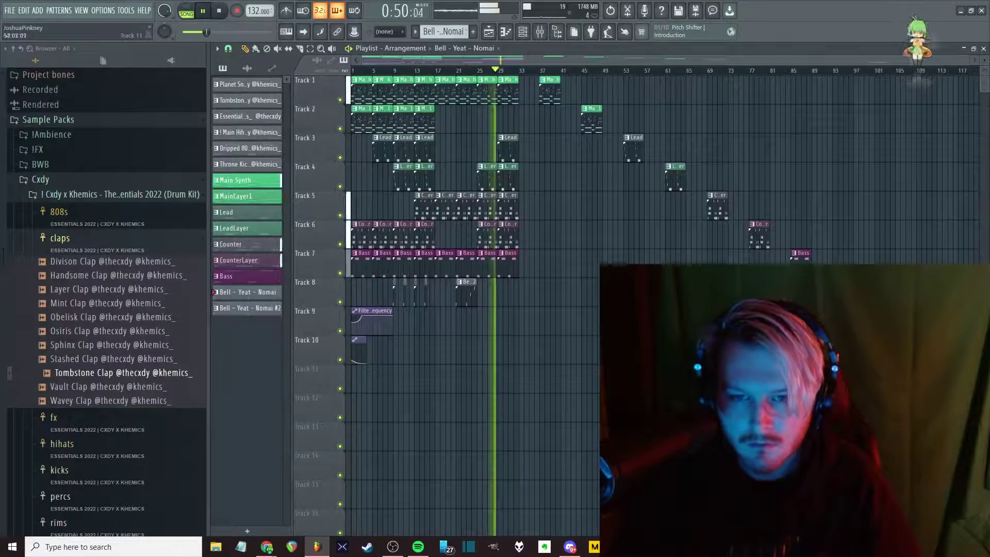
key("F9")
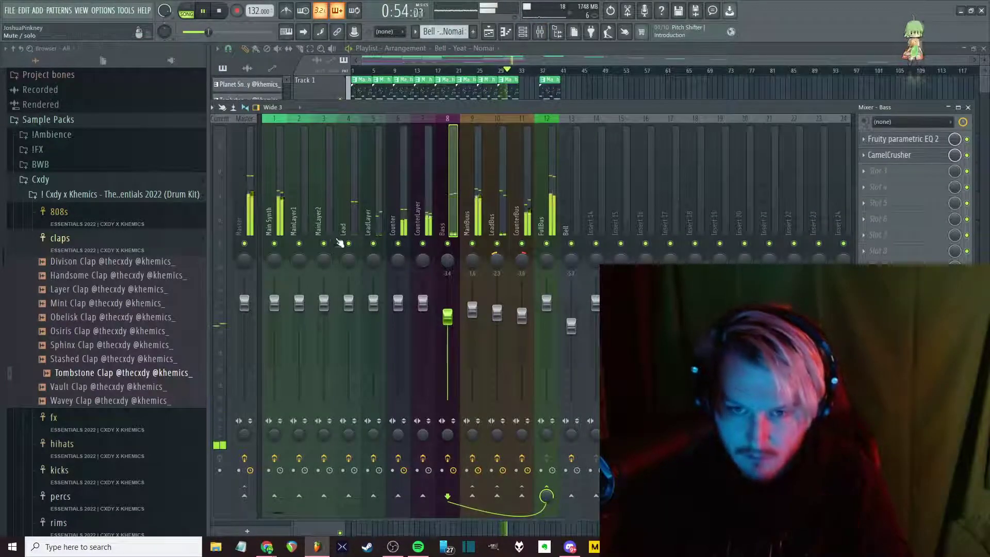
key("F9")
key("space")
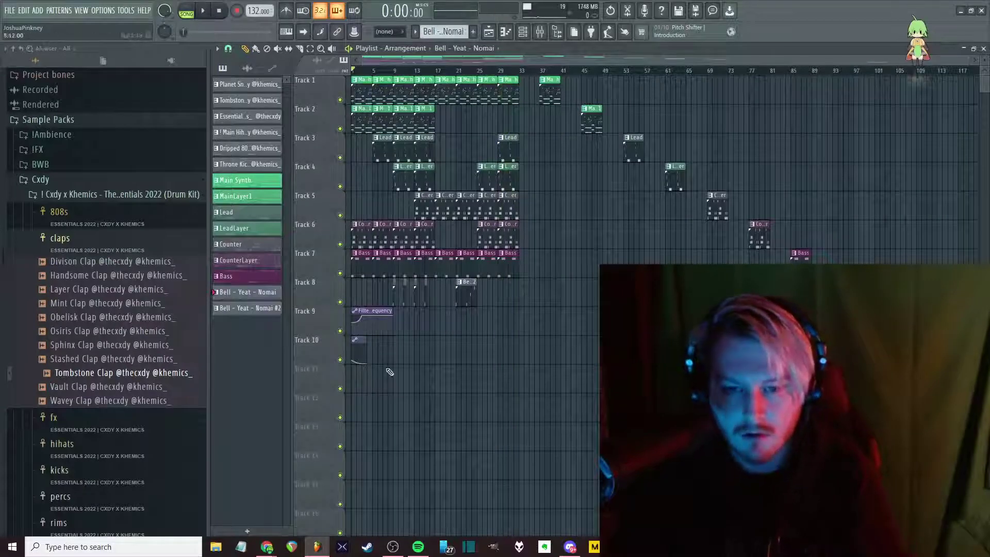
Create a new pattern named cHORD and place an eight-bar clip of it on Track 11 at bar 9
left_click(247, 532)
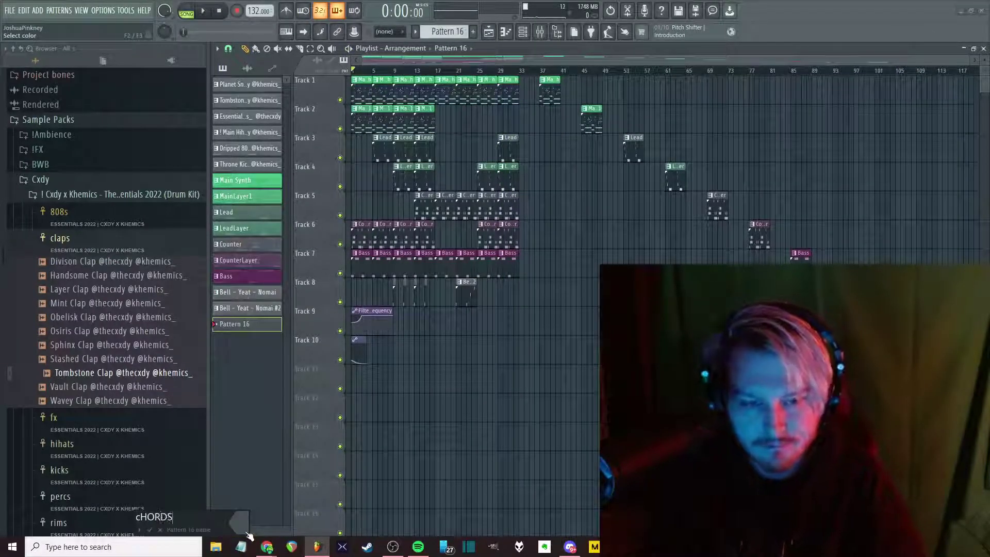
key("Return")
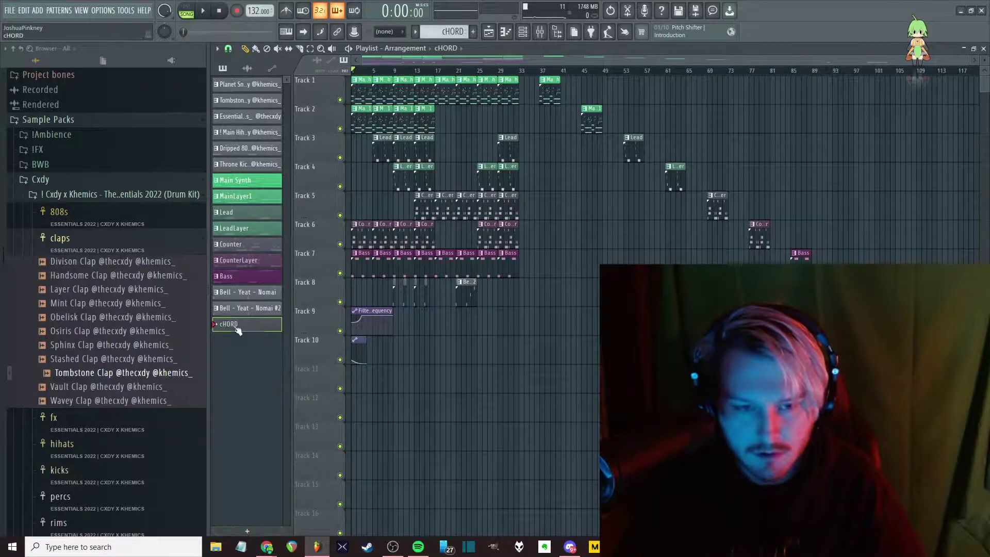
left_click_drag(353, 380, 356, 380)
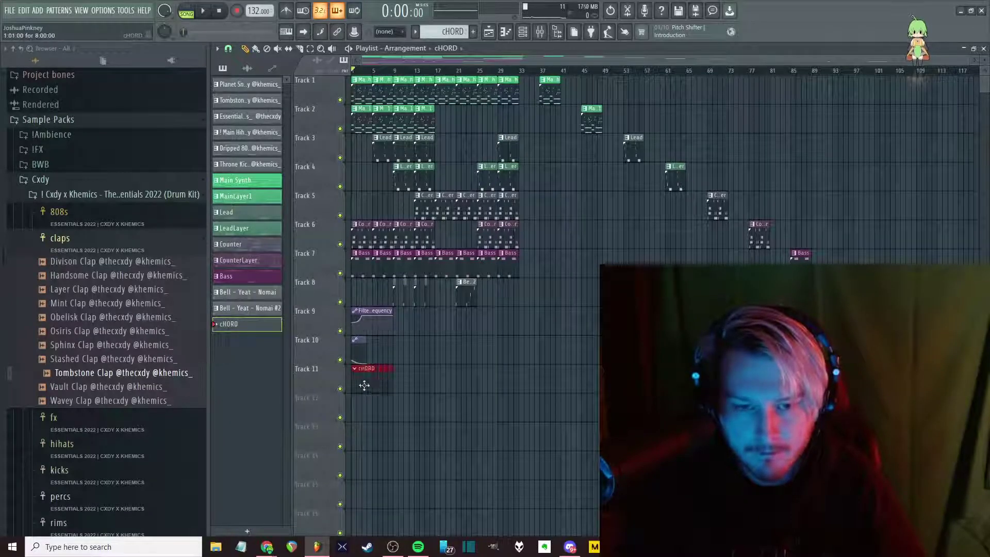
left_click_drag(364, 385, 404, 396)
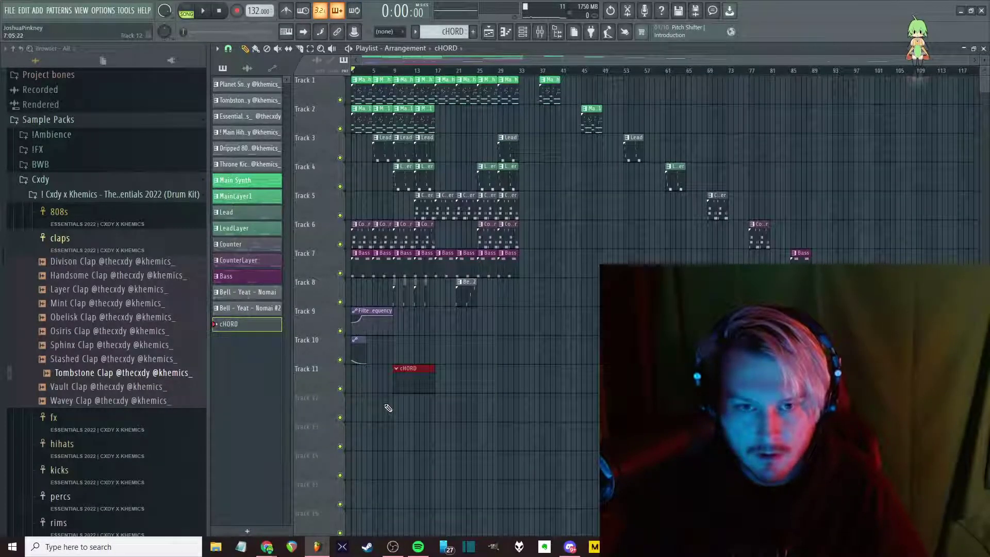
Lay out four-bar cHORD clips on Track 11 over bars 9 to 17 and 25 to 33, leaving bars 17 to 25 empty
key("ctrl+b")
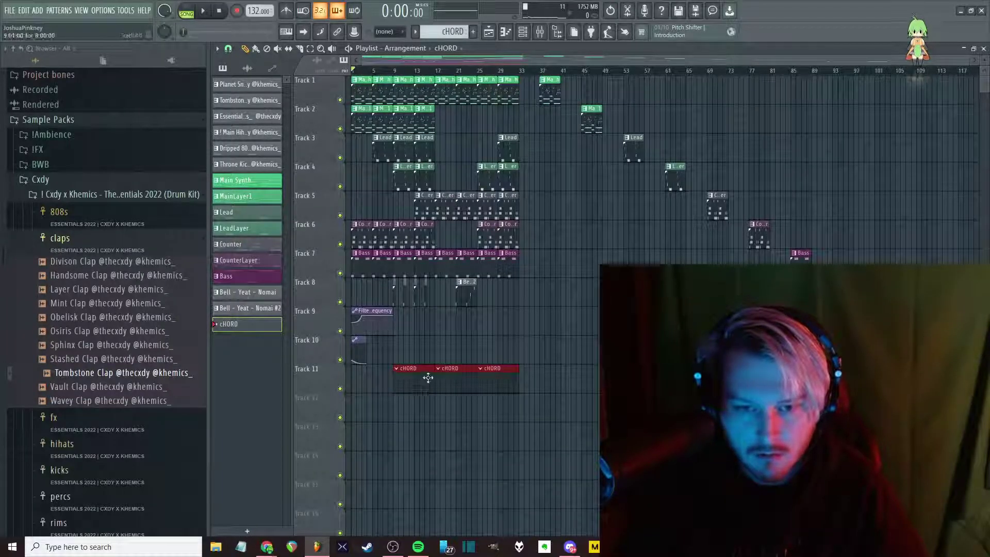
left_click_drag(521, 384, 495, 386)
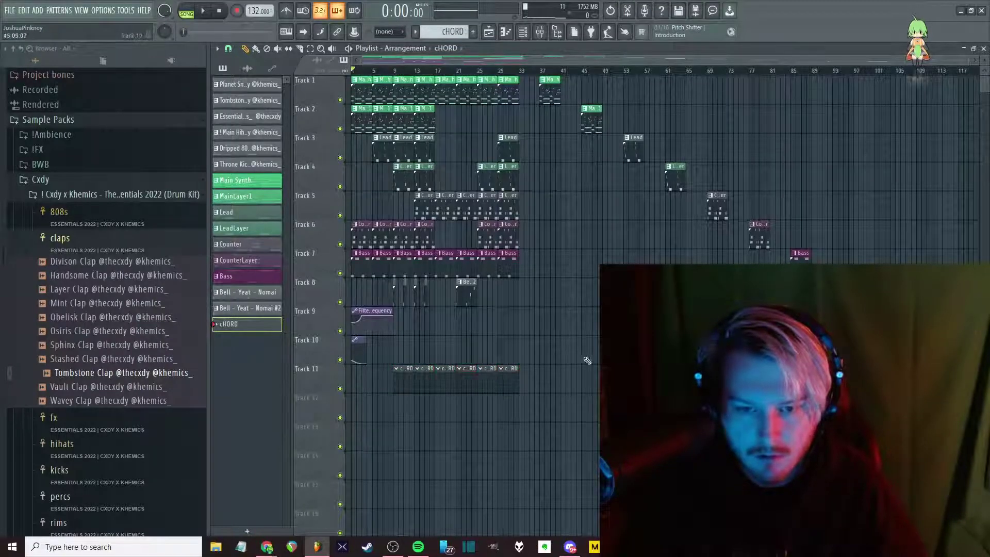
left_click_drag(587, 361, 400, 425)
scroll(364, 409, "up", 4)
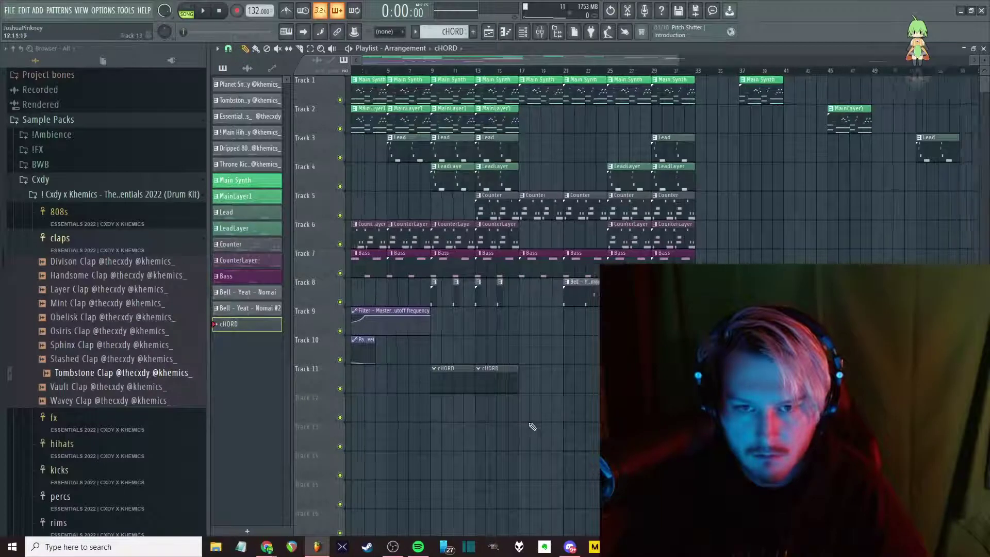
scroll(529, 428, "down", 3)
scroll(466, 361, "up", 3)
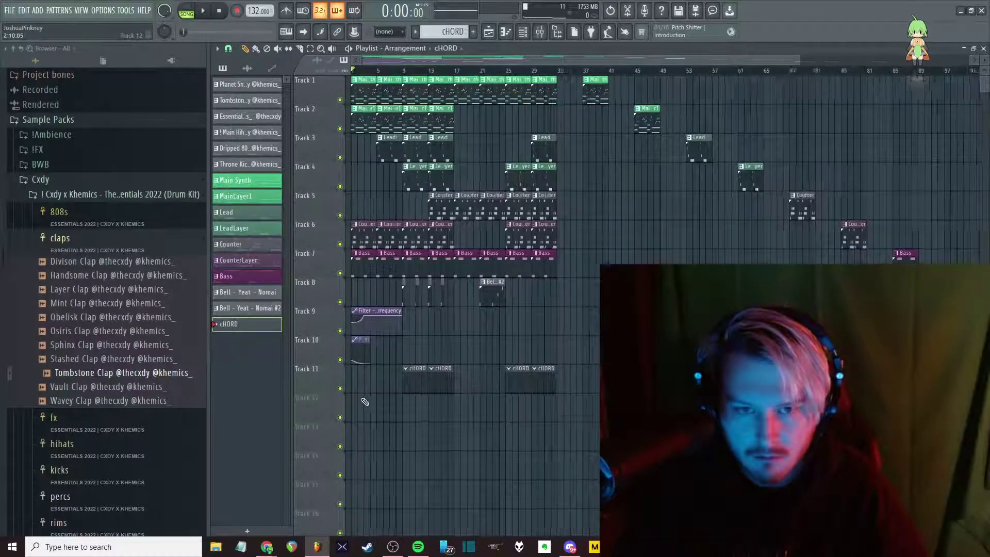
Play the arrangement and load Serum from the Nomai Instruments plugin folder into a new channel
key("space")
scroll(415, 381, "down", 3)
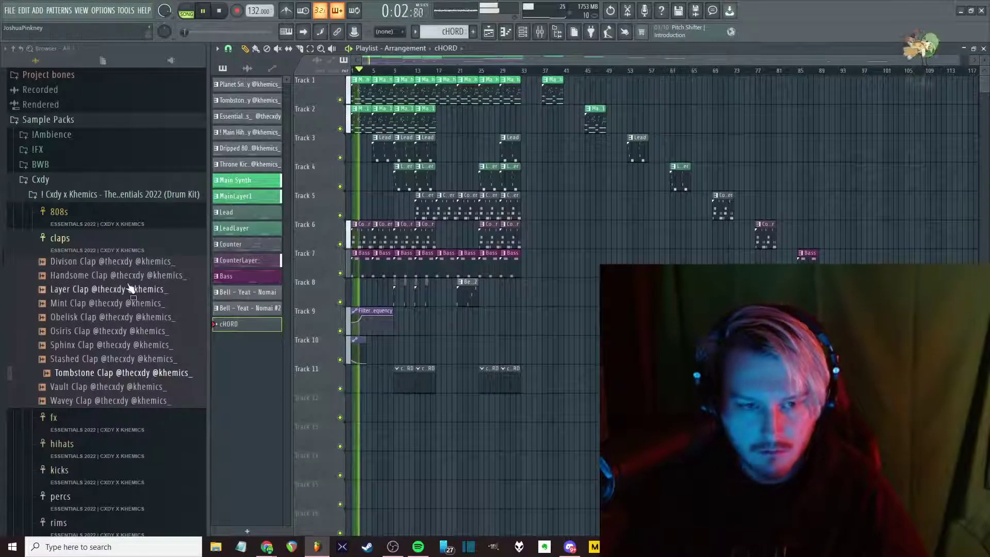
scroll(118, 296, "up", 5)
left_click(45, 111)
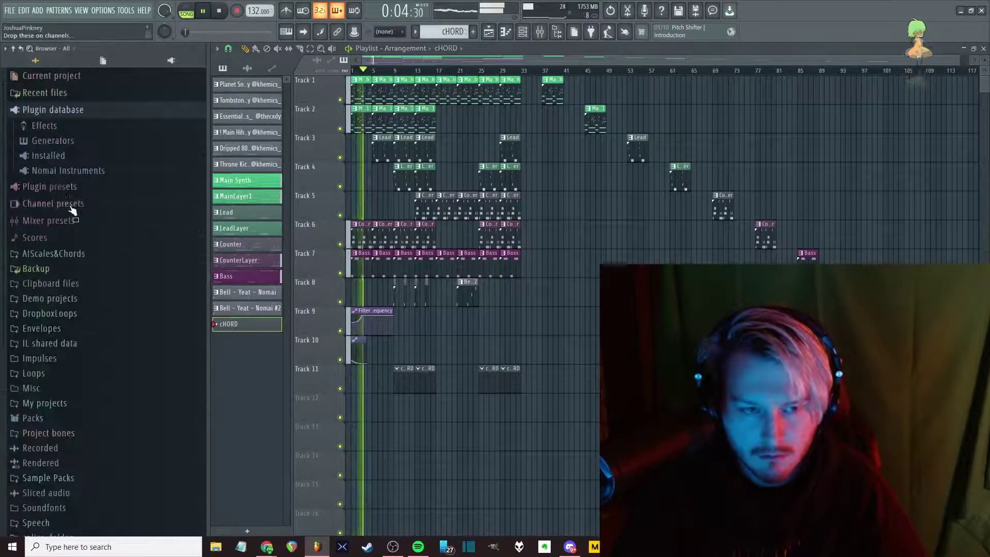
left_click(66, 170)
right_click(63, 295)
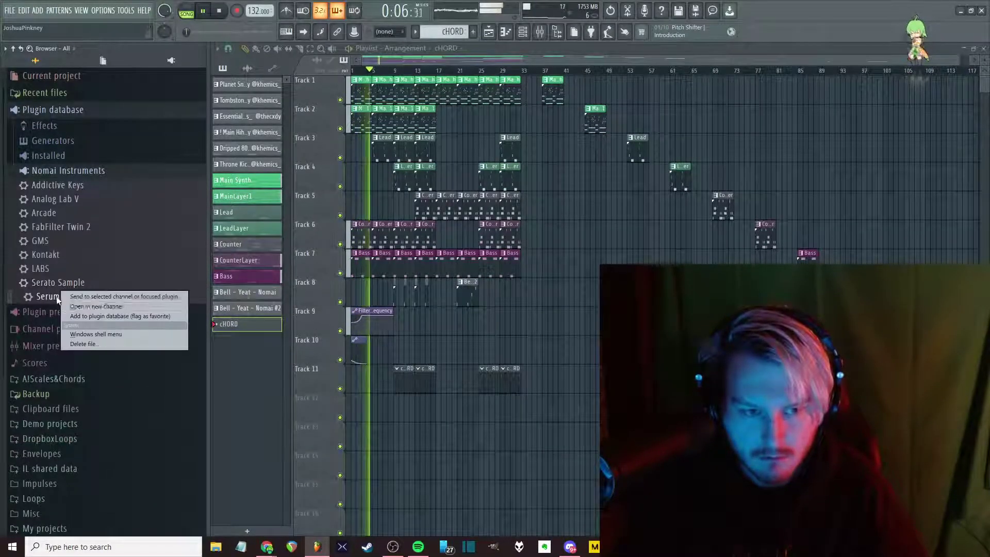
left_click(83, 307)
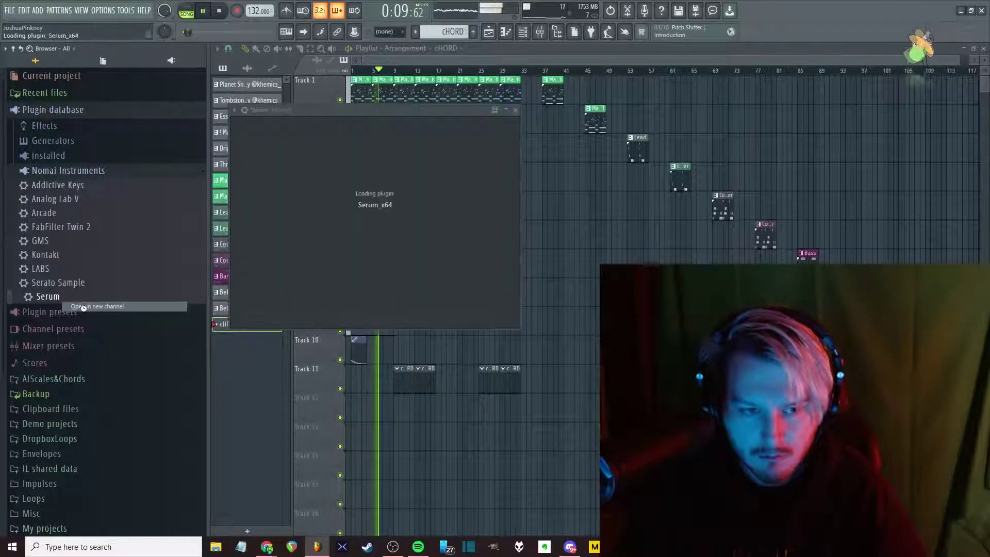
Filter Serum's presets by the Chord category, sort them by highest rating, and choose the CH - Playstation preset
left_click(609, 125)
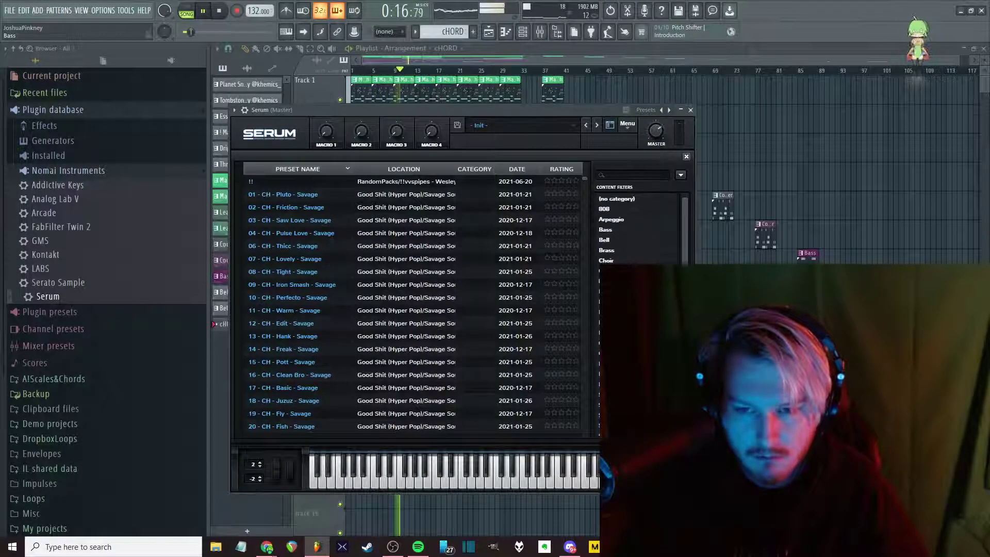
scroll(639, 229, "down", 1)
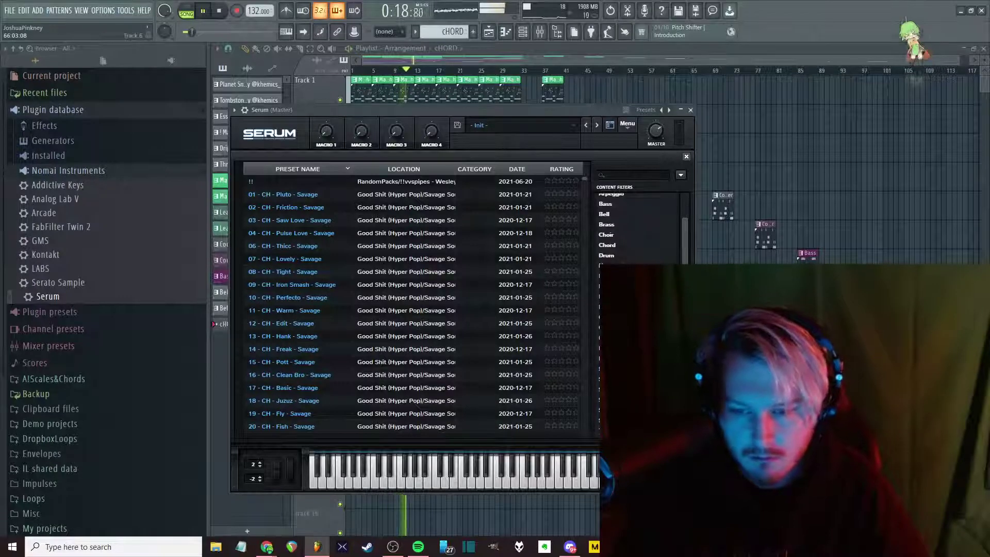
left_click_drag(503, 110, 721, 61)
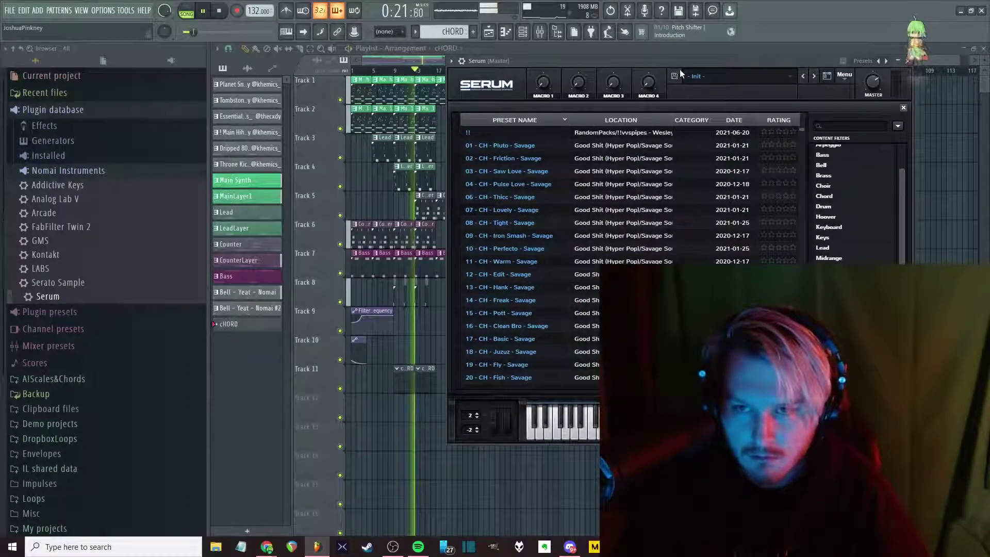
left_click(833, 195)
left_click(776, 120)
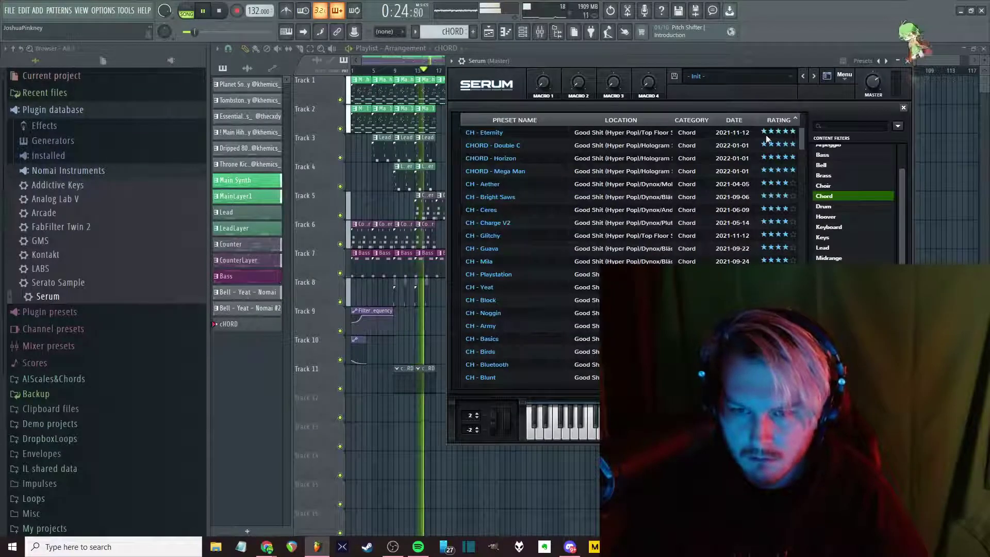
left_click(519, 275)
key("Escape")
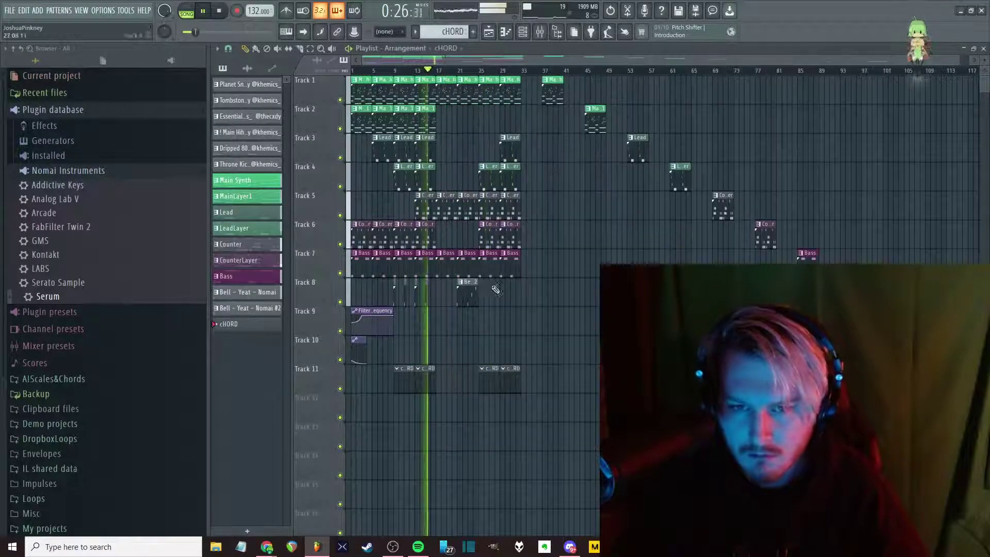
Select and copy the long sustained lower notes from the MainLayer1 pattern and return to the playlist
double_click(427, 120)
left_click_drag(534, 247, 258, 378)
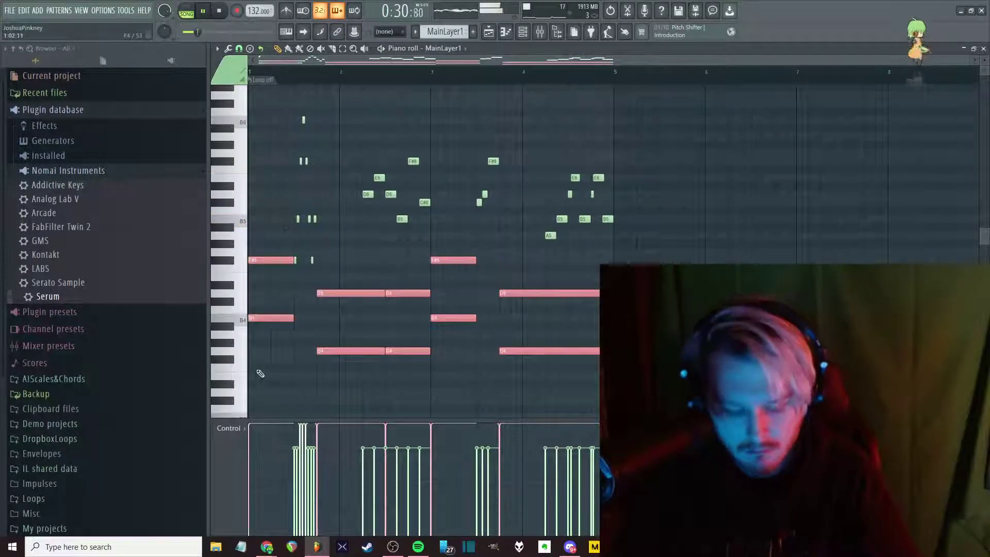
key("F6")
key("F6")
key("F9")
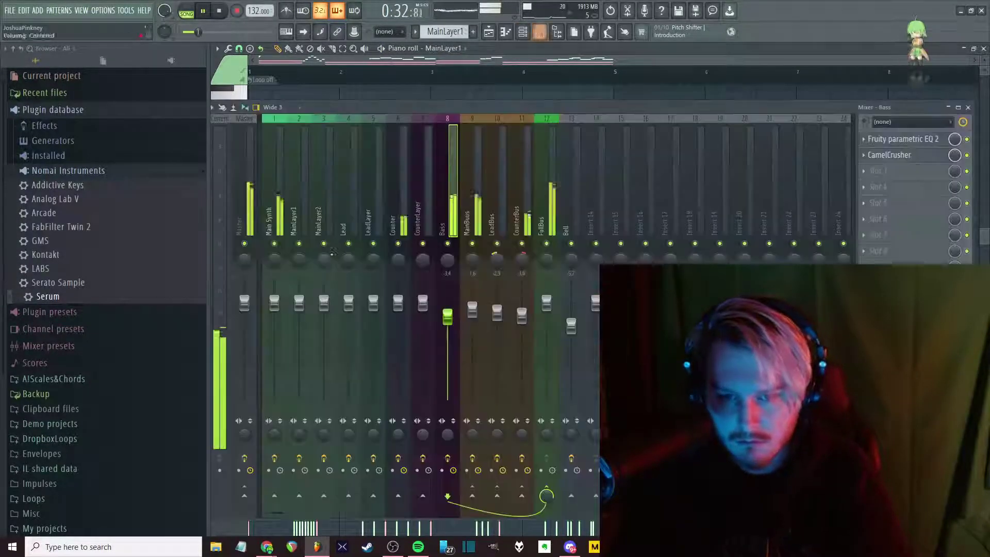
key("F5")
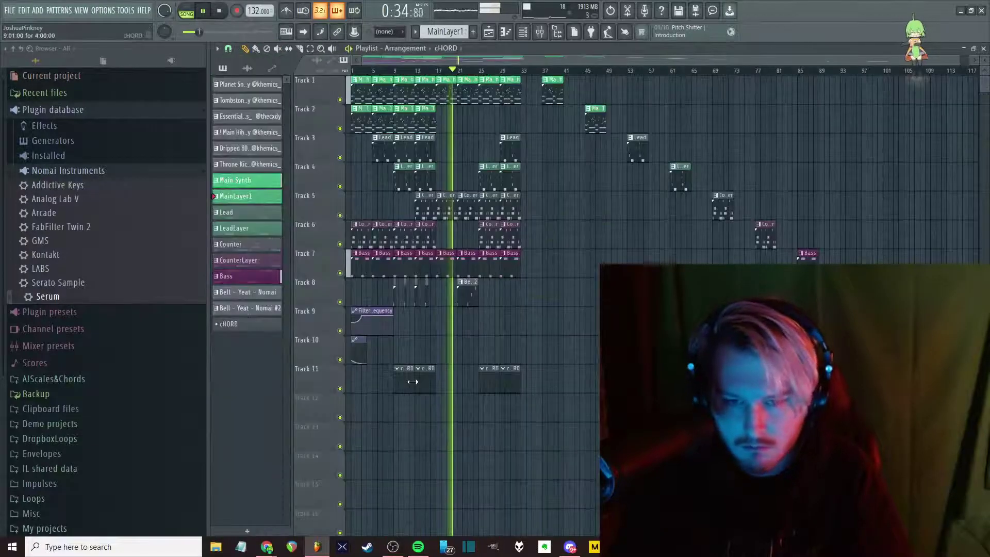
Paste the sustained notes into the MainLayer2 channel of the cHORD pattern and transpose them down one octave
key("F6")
right_click(344, 225)
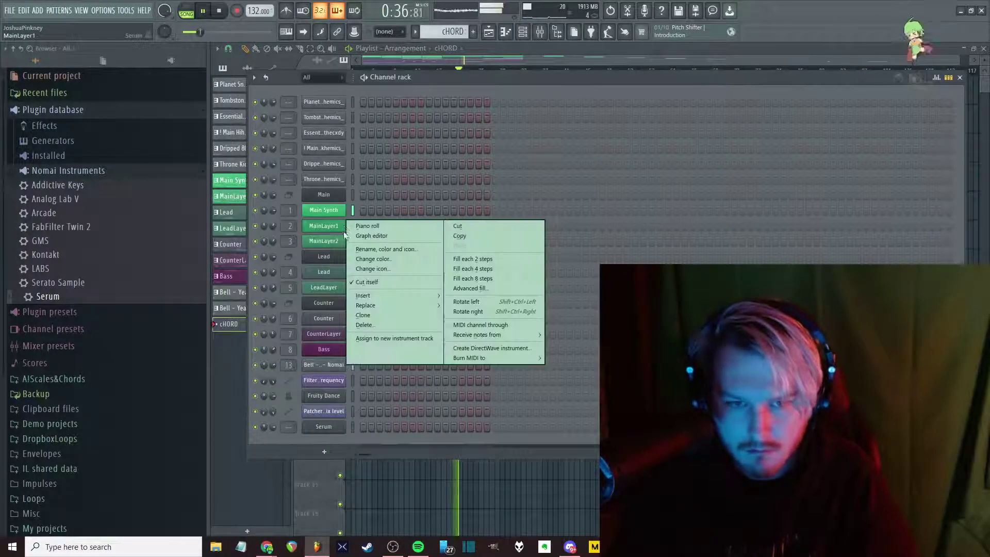
left_click(361, 240)
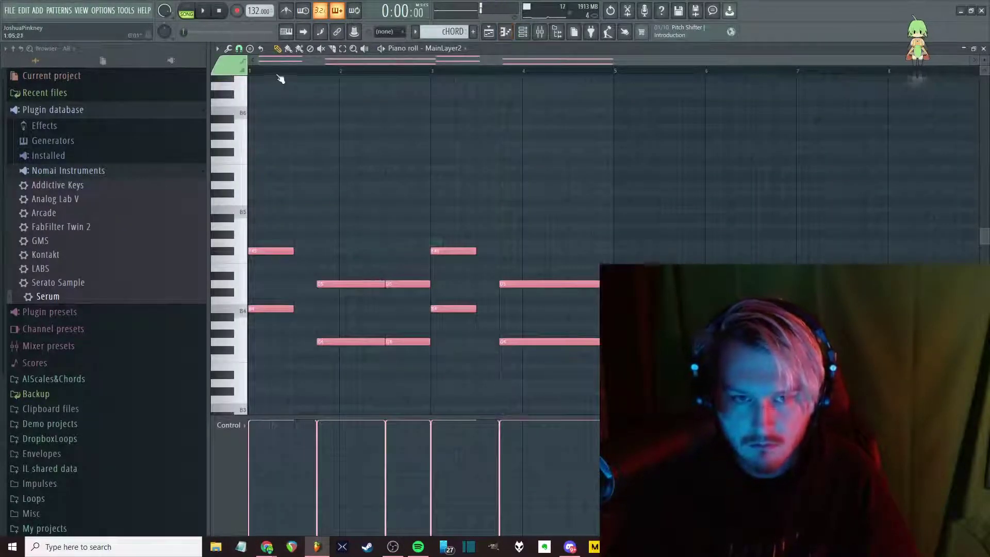
key("space")
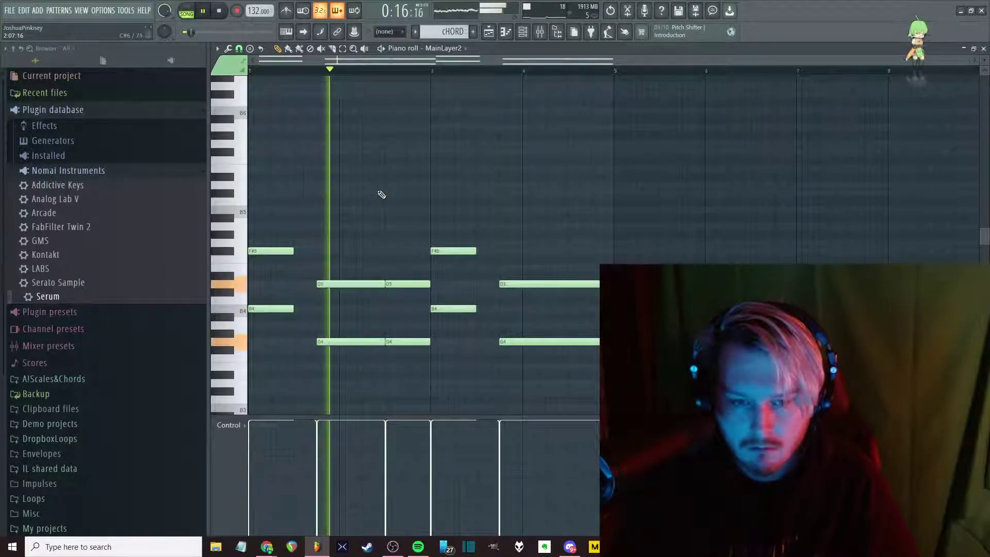
key("ctrl+a")
key("ctrl+Down")
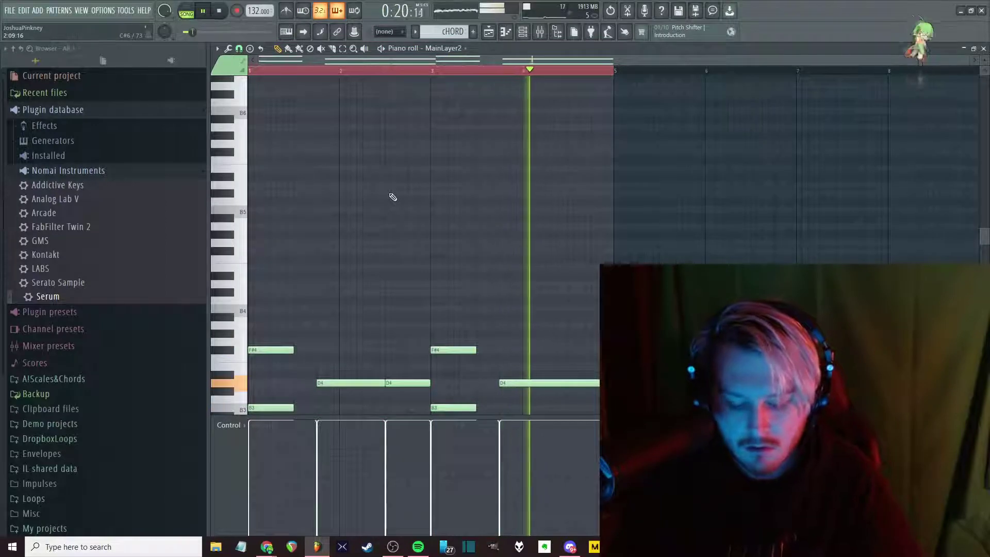
Check the MainLayer2 chord notes in the channel list and the mixer levels while the arrangement plays
key("F6")
key("F9")
key("F9")
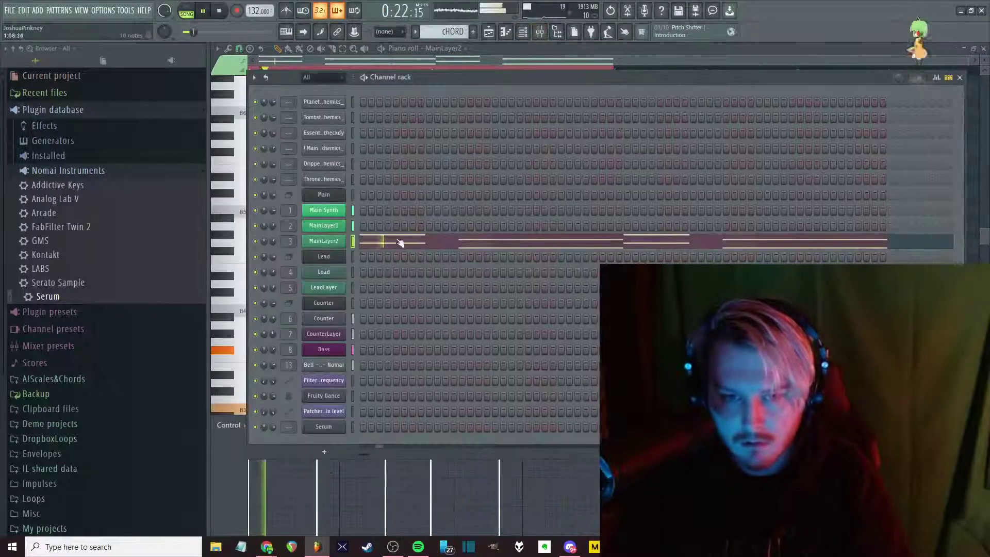
key("F6")
key("F9")
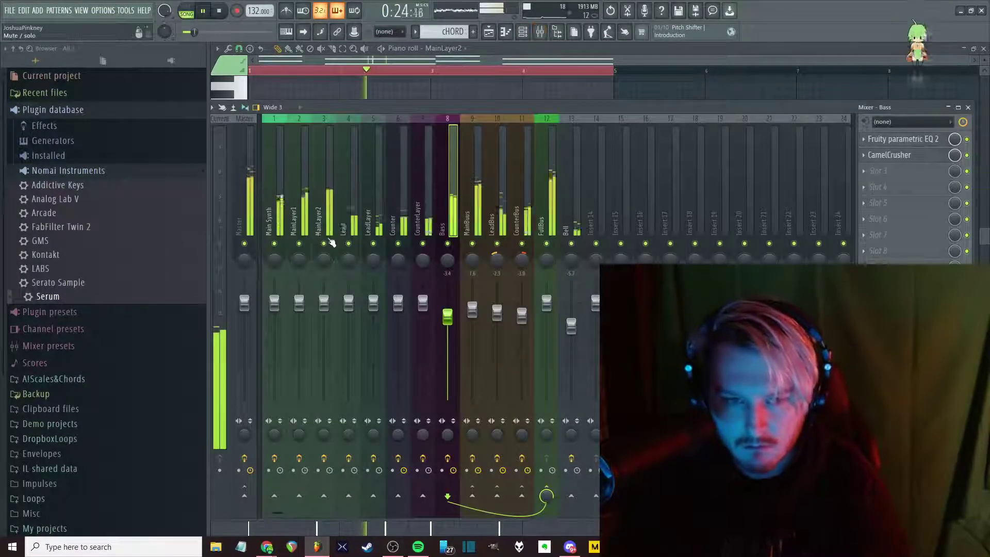
key("F9")
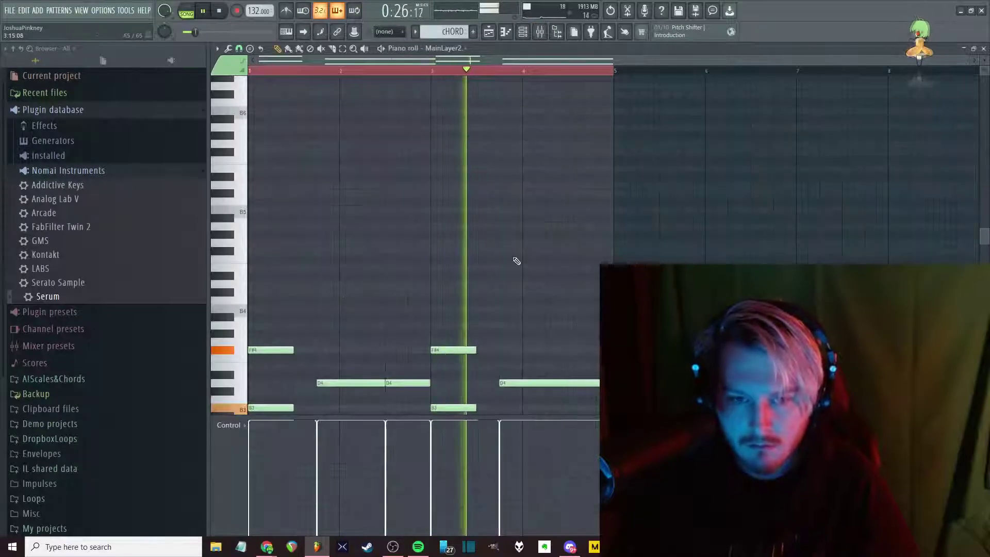
scroll(515, 261, "down", 3)
key("F6")
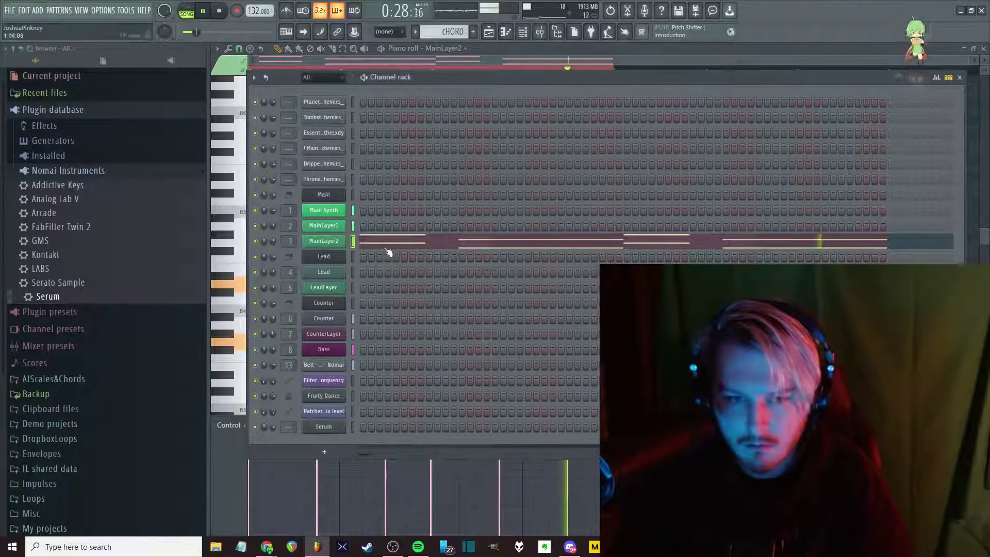
In MainLayer2's first Parametric EQ 2, cut the highs with band 7, boost band 4, and cut band 2 to about -10.5 dB at 113 Hz
key("F6")
key("F9")
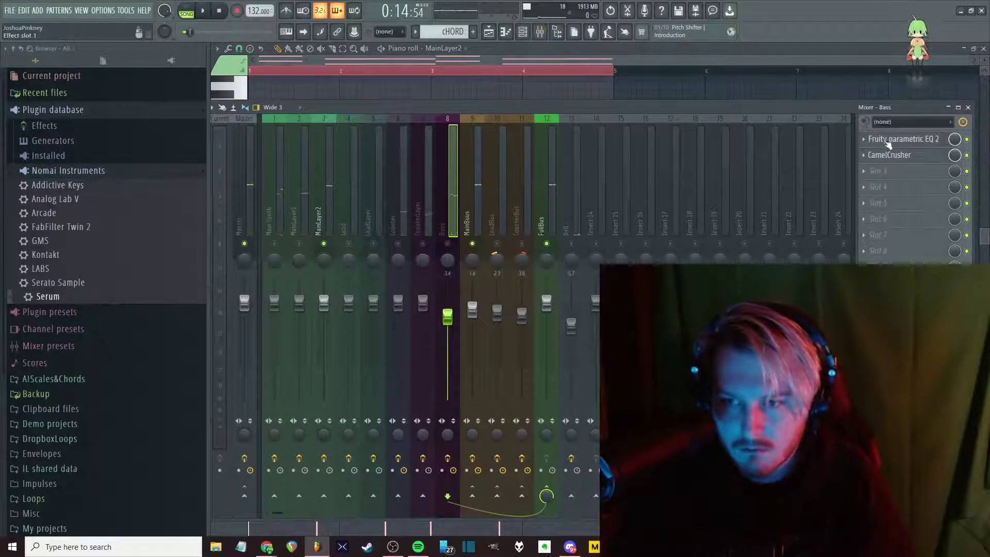
left_click(319, 221)
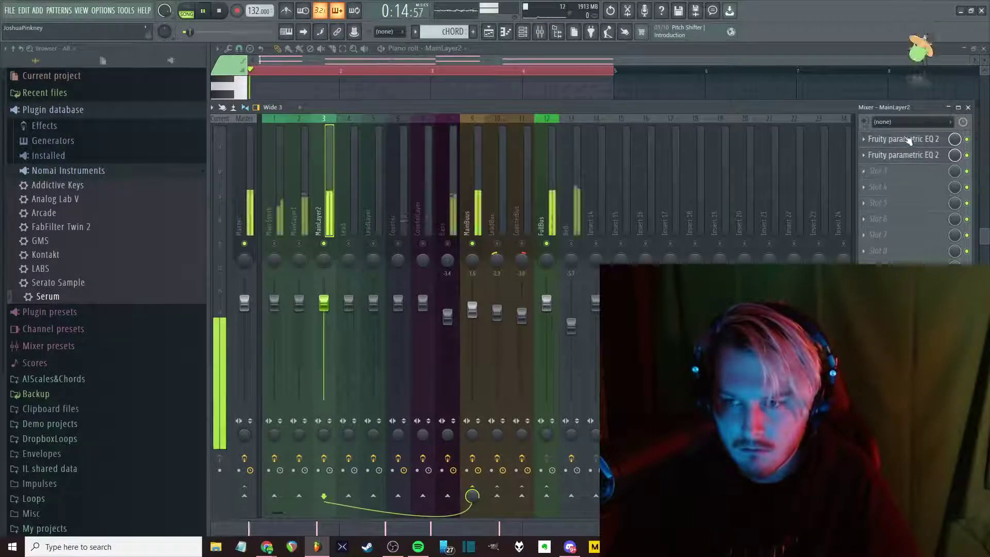
left_click(902, 138)
left_click_drag(449, 219, 441, 257)
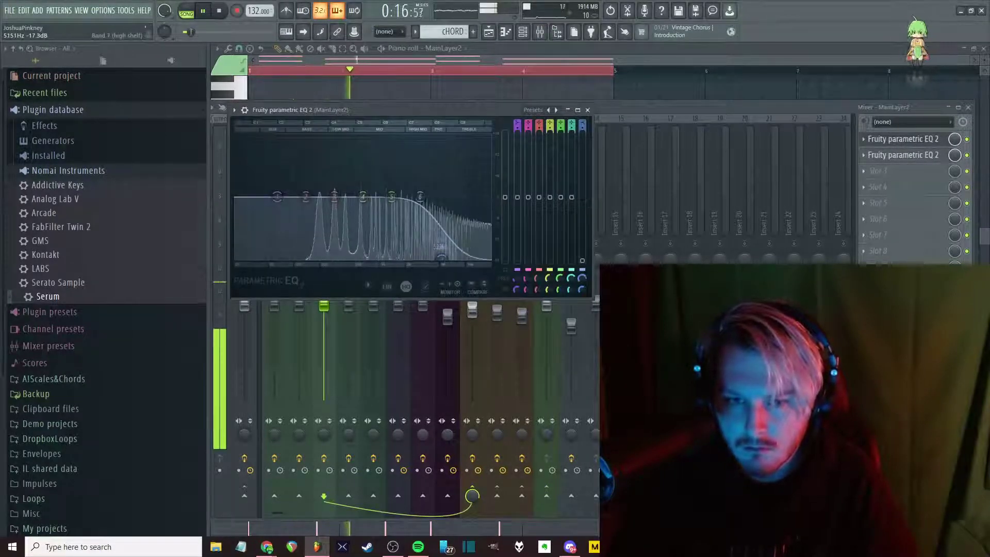
left_click_drag(363, 196, 360, 177)
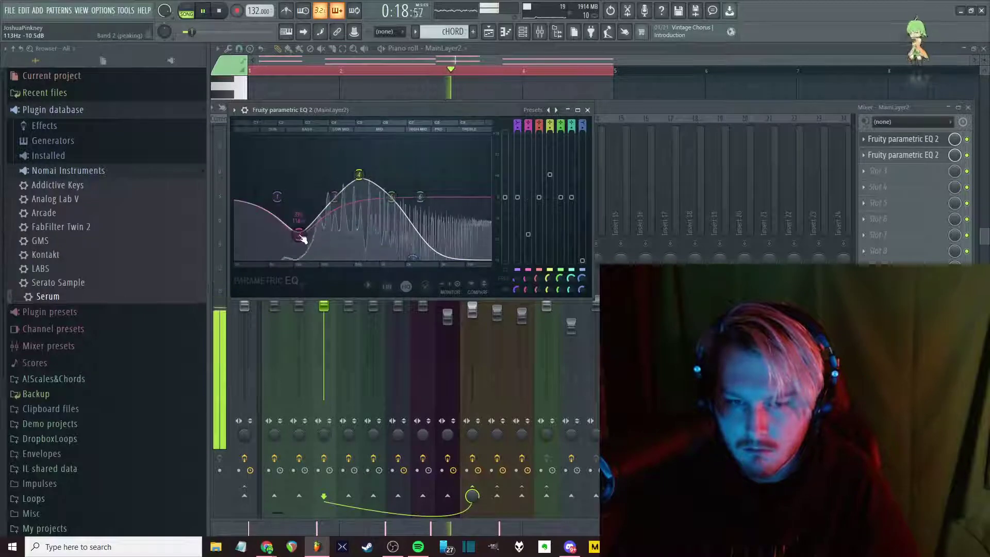
key("Escape")
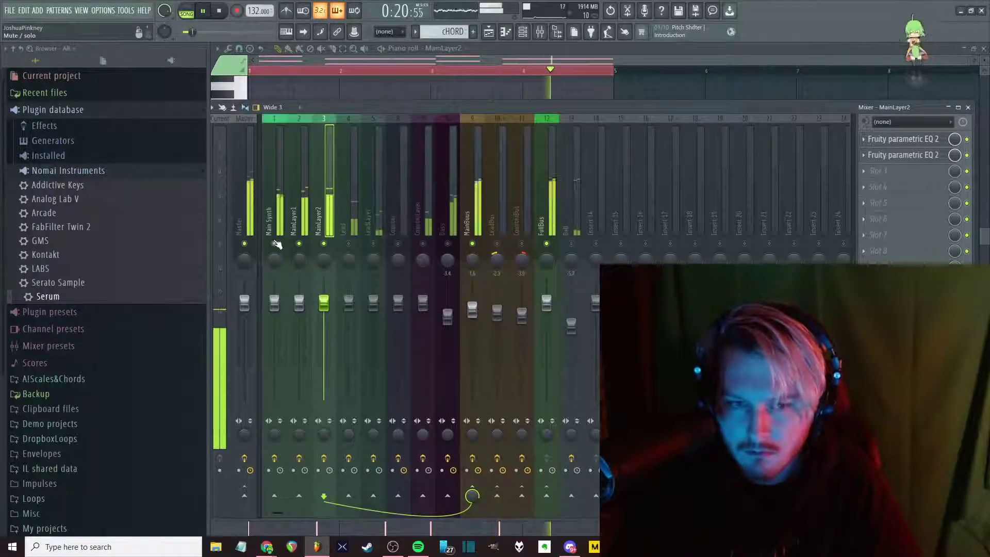
Reshape MainLayer2's first EQ with gentler boosts on bands 4 and 5 and a band 7 high-shelf cut, and lower the track's volume slightly
left_click(912, 145)
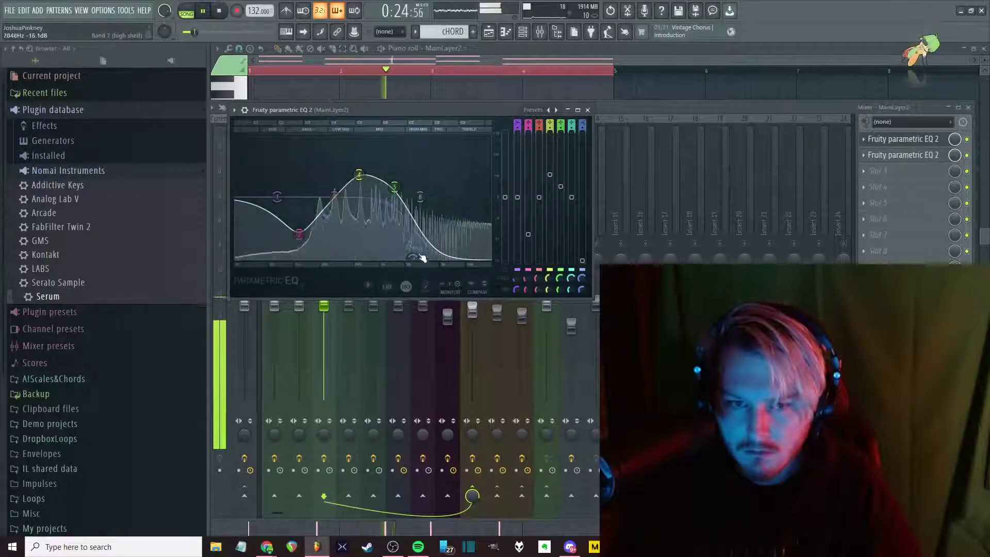
left_click_drag(359, 174, 382, 190)
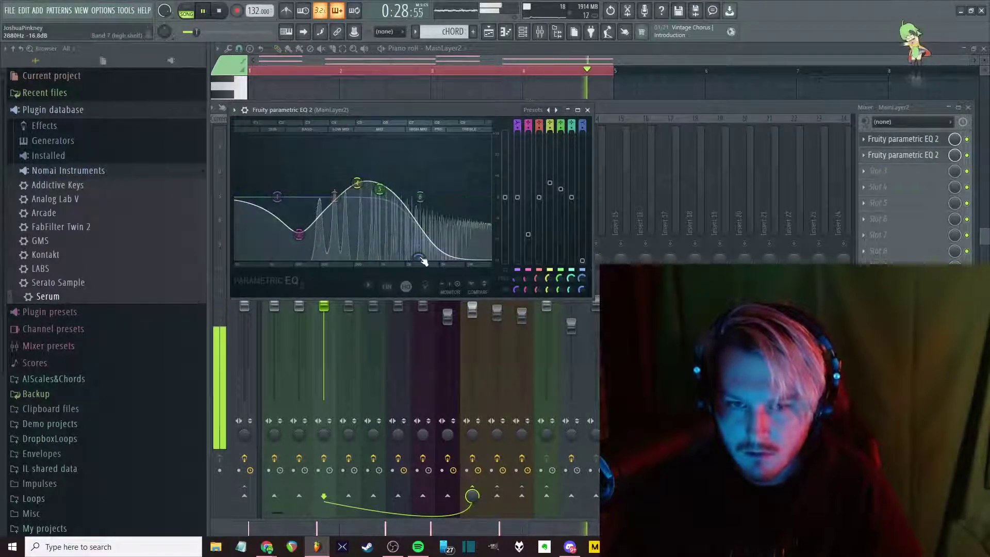
left_click_drag(413, 261, 415, 261)
key("Escape")
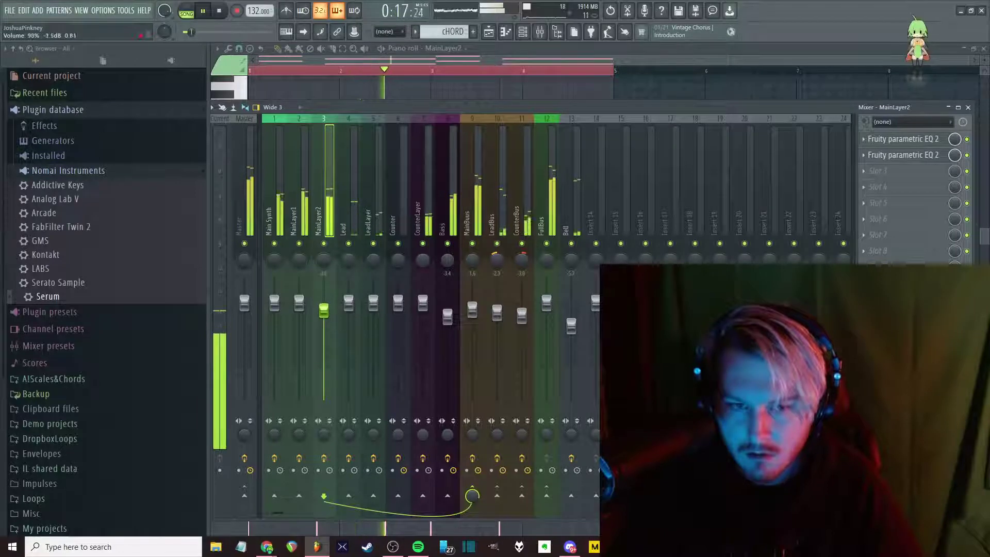
Lower the high-frequency cutoff in MainLayer2's second Parametric EQ 2
left_click(884, 155)
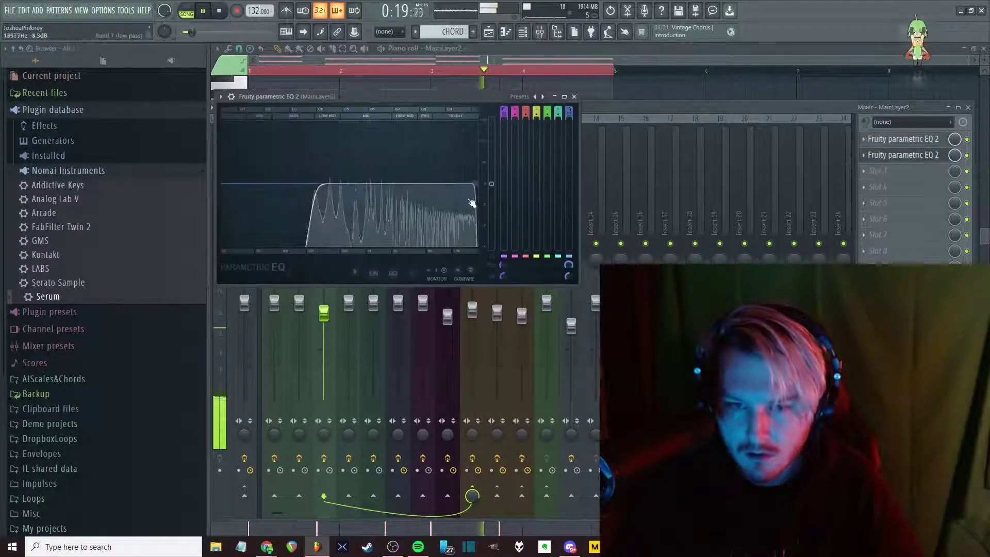
left_click_drag(474, 189, 426, 189)
key("Escape")
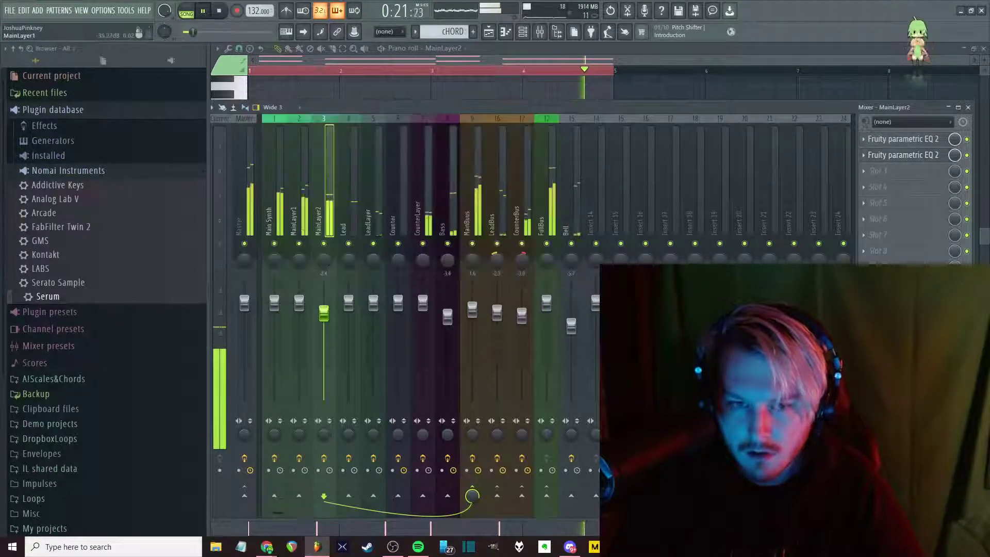
In MainLayer2's first EQ, flatten the high shelf, dip band 4 near 1 kHz, and slightly boost bands 5 and 6
left_click(918, 139)
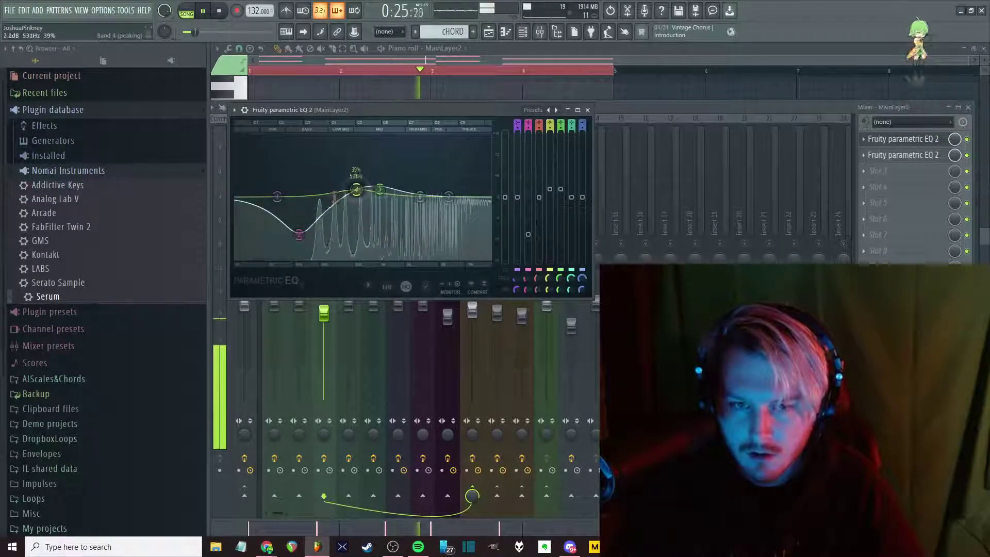
left_click_drag(384, 187, 419, 202)
key("space")
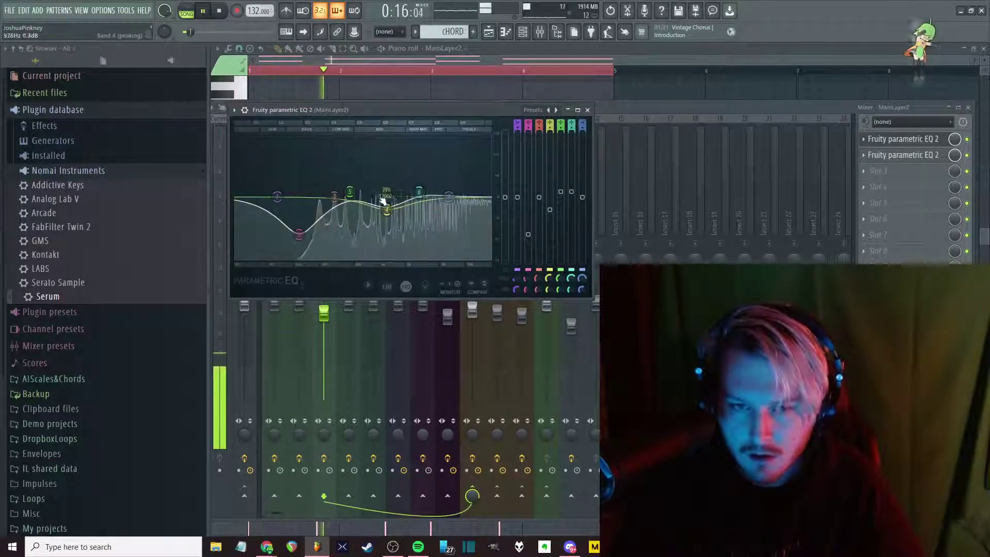
key("Escape")
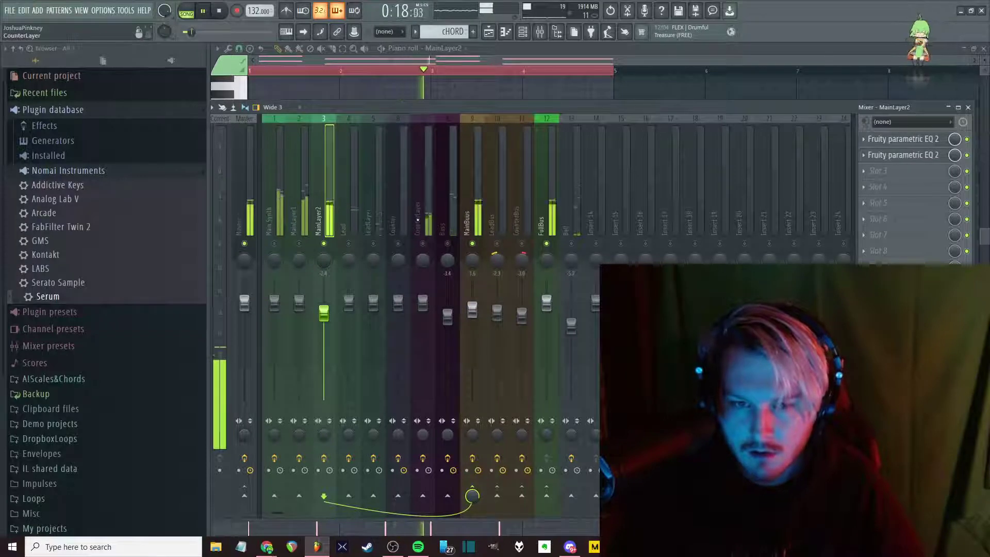
Review MainLayer2's second EQ in solo, unsolo the track, raise its fader slightly, and return to the playlist
left_click(418, 219)
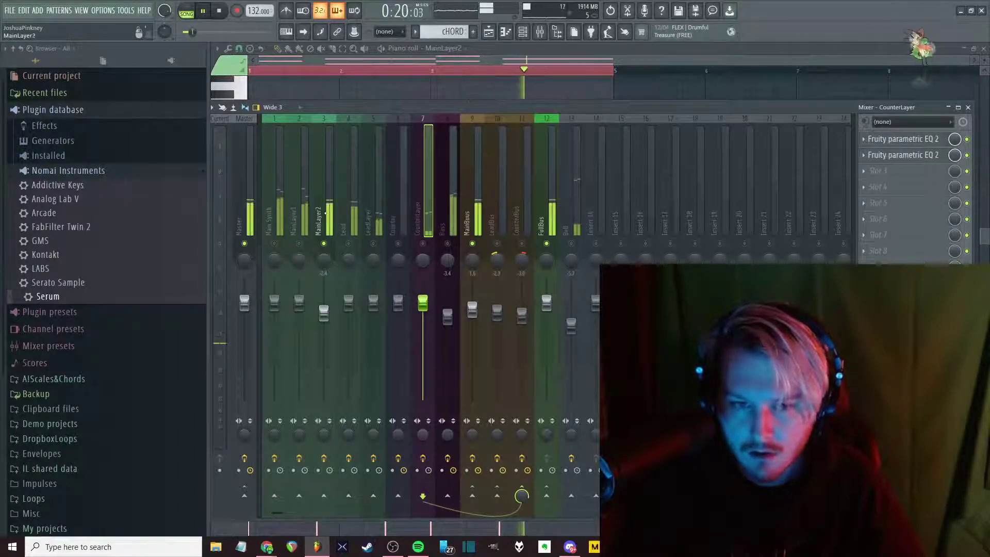
left_click(312, 218)
left_click(905, 156)
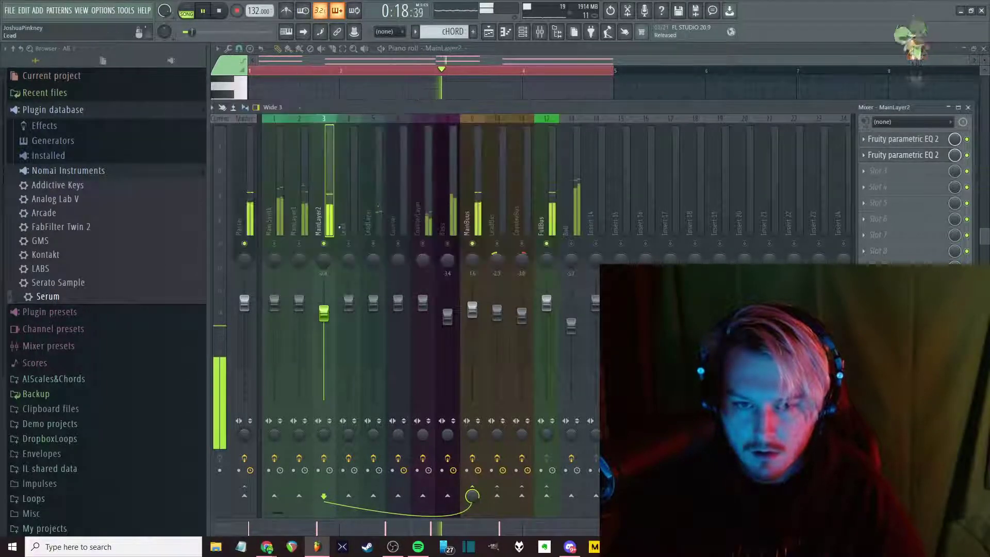
key("Escape")
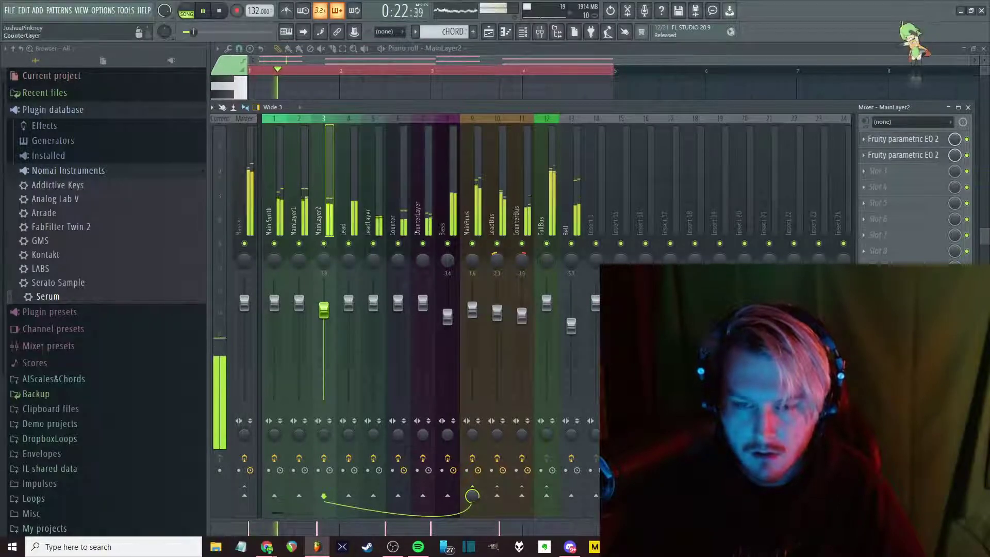
key("Escape")
key("Escape")
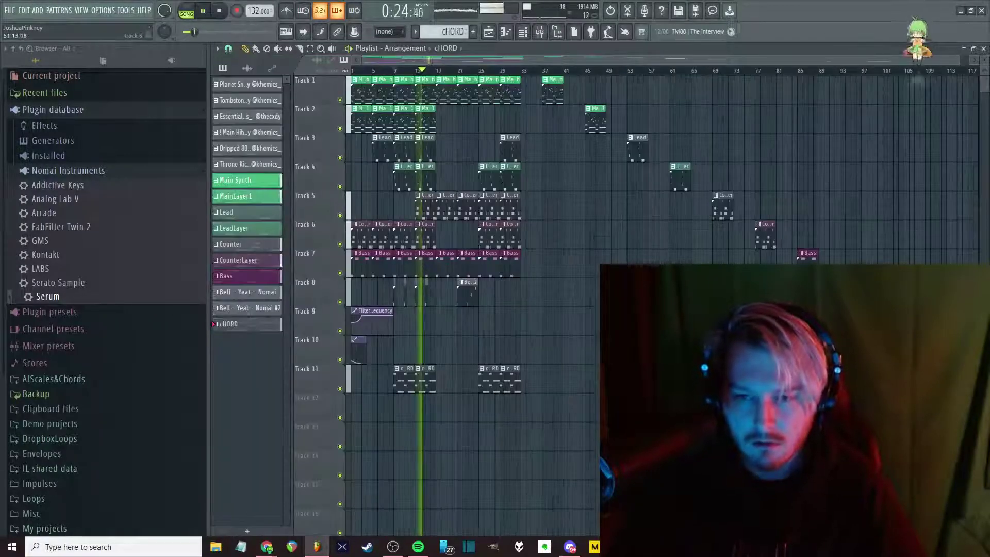
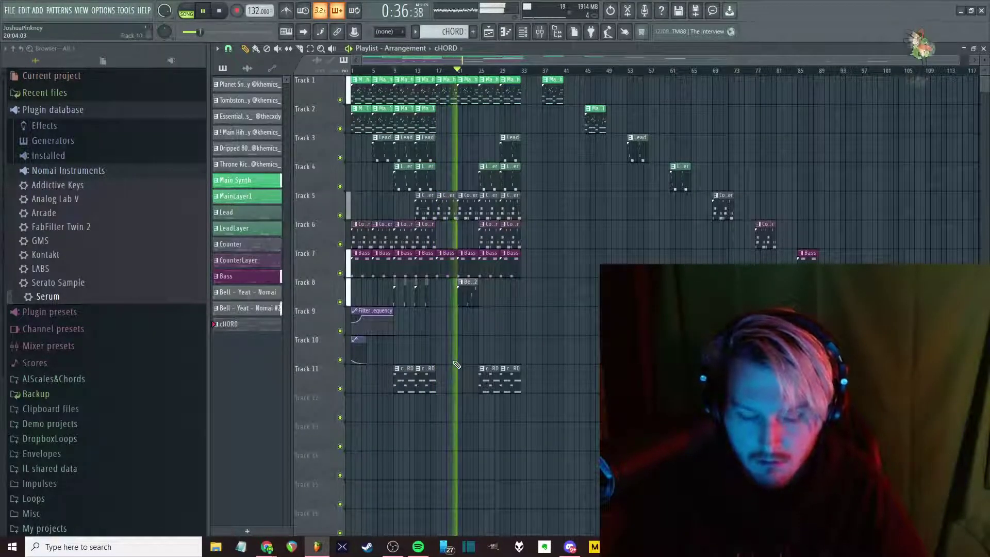
Play the arrangement from about bar 25 and check the mixer levels with the chord layer
scroll(456, 365, "up", 2)
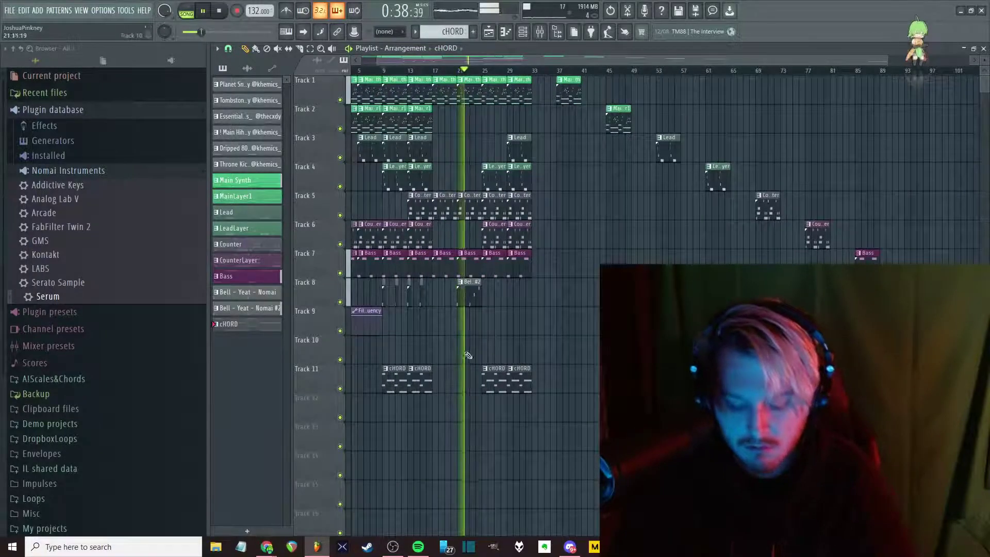
left_click(483, 70)
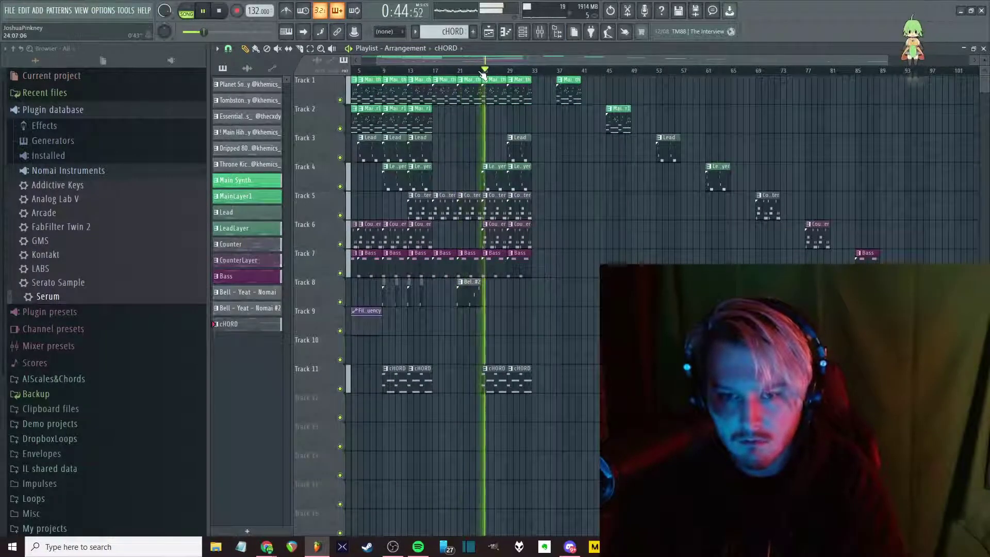
key("F9")
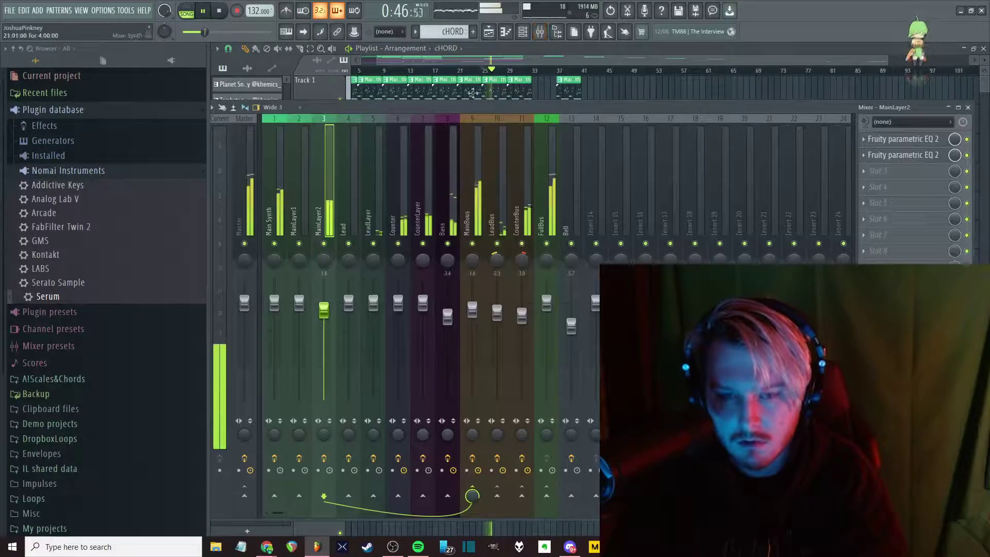
key("F9")
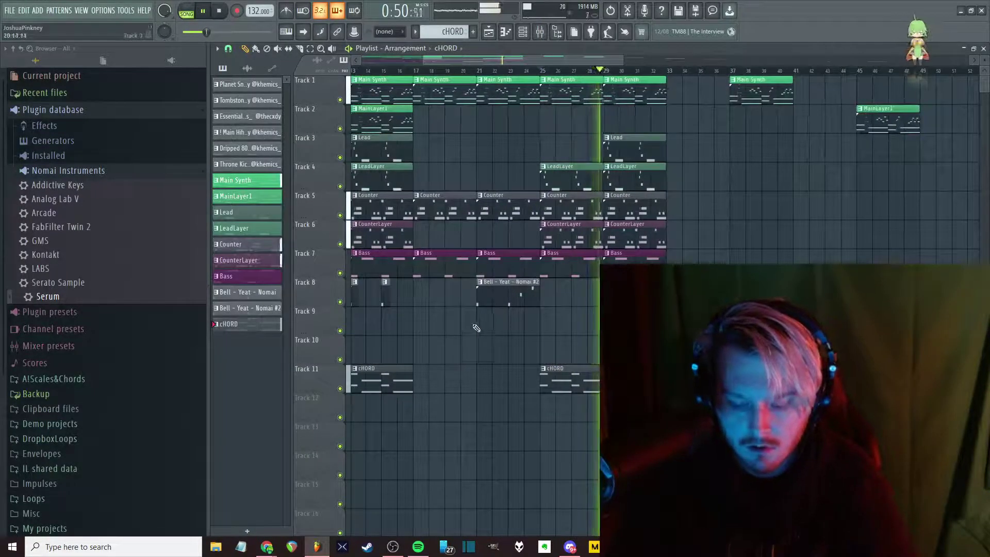
Set band 3 of the Bass track's Parametric EQ 2 to about 1.0 dB at 296 Hz and return to the playlist
key("F9")
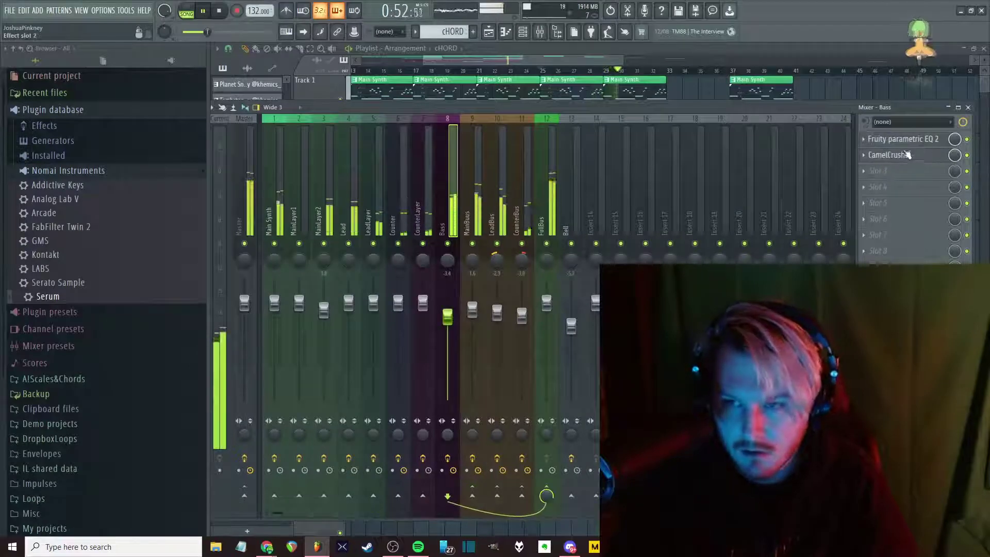
left_click(902, 139)
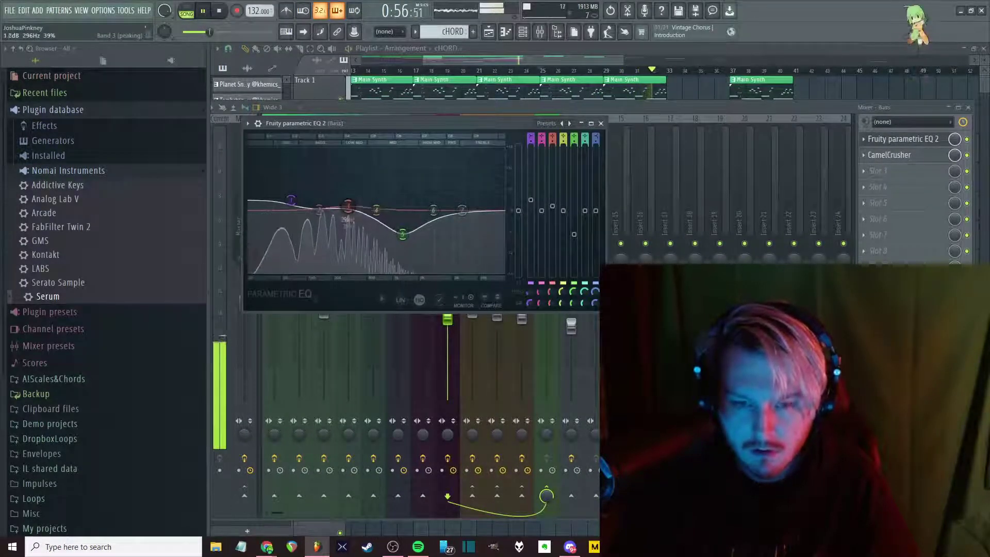
key("Escape")
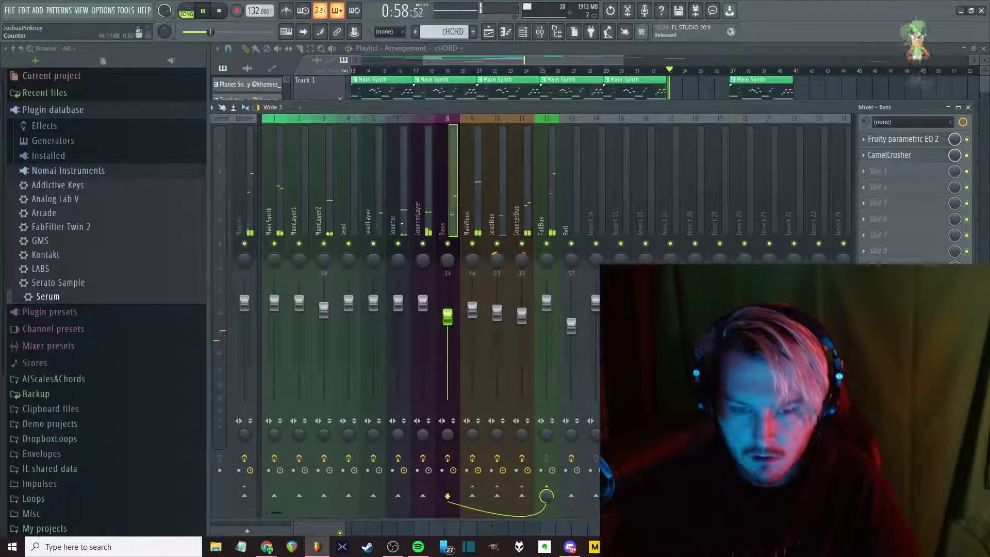
key("F9")
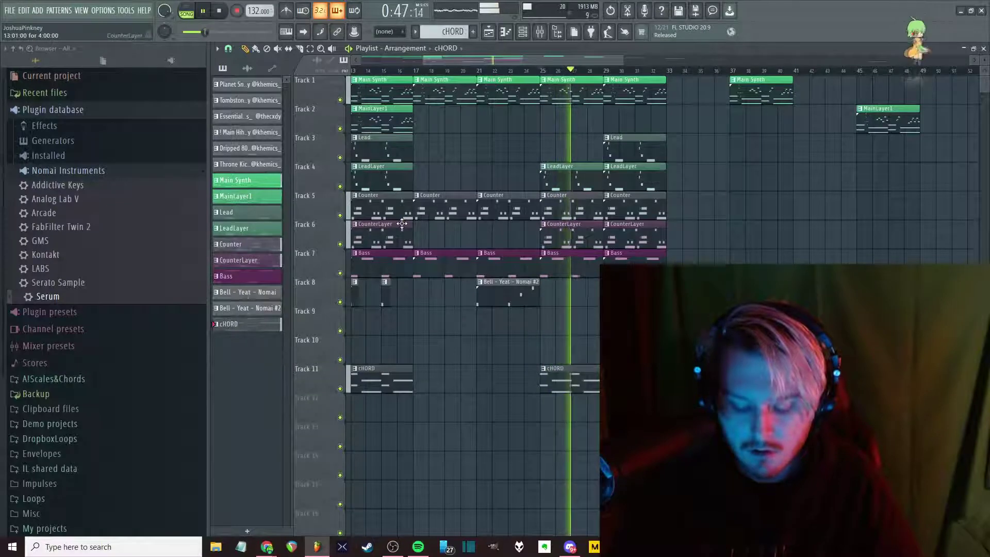
Stop playback and arm the Master mixer track for recording to disk
scroll(680, 351, "down", 3)
scroll(516, 206, "down", 3)
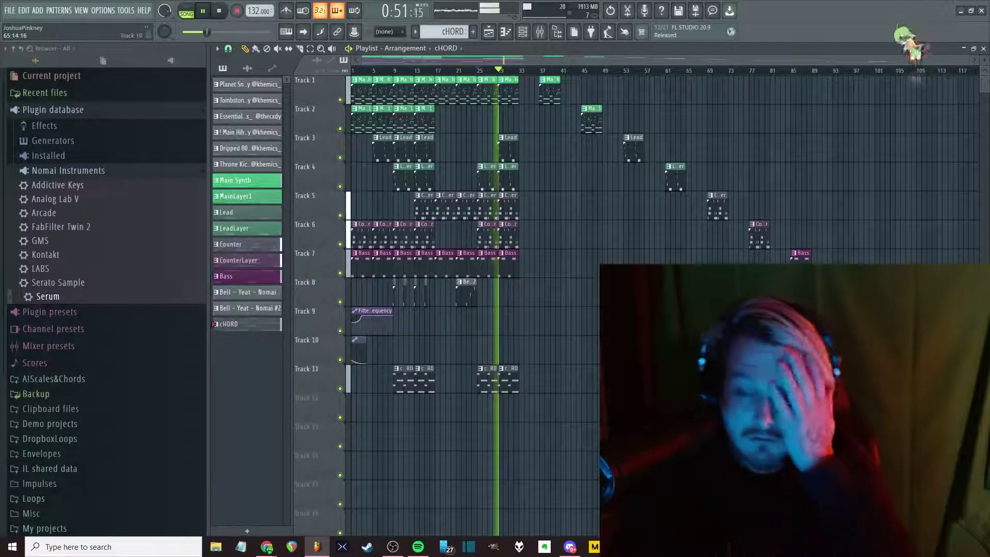
key("space")
key("F9")
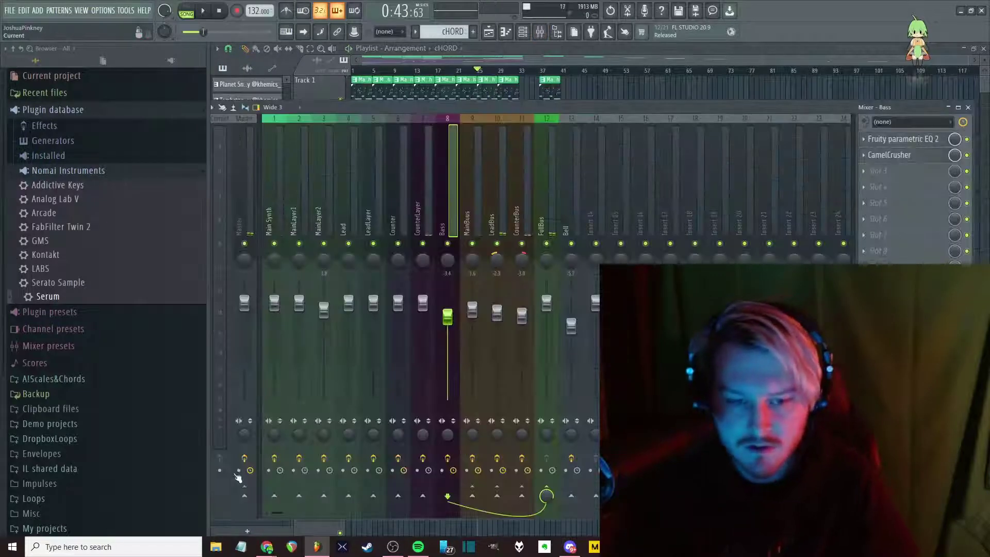
left_click(239, 470)
key("alt+r")
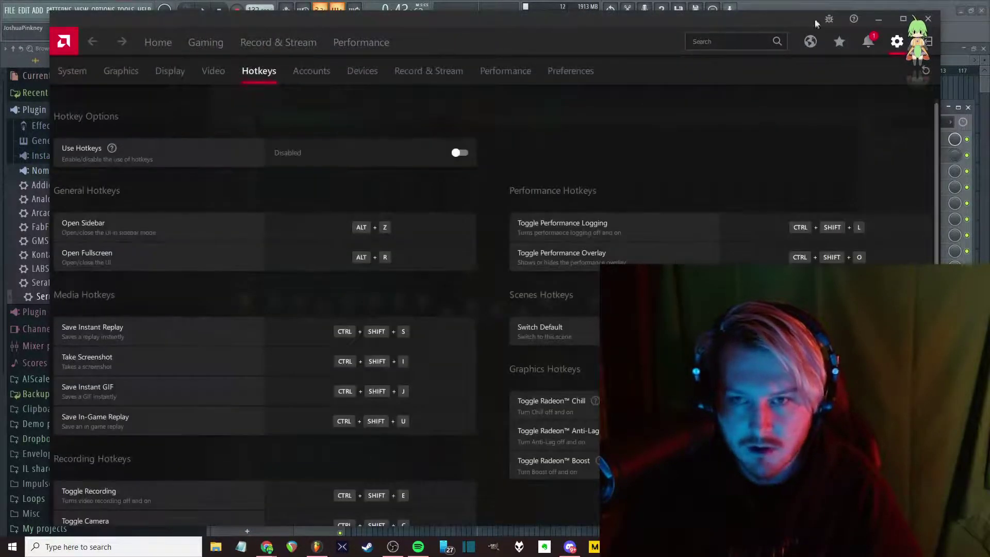
left_click(896, 45)
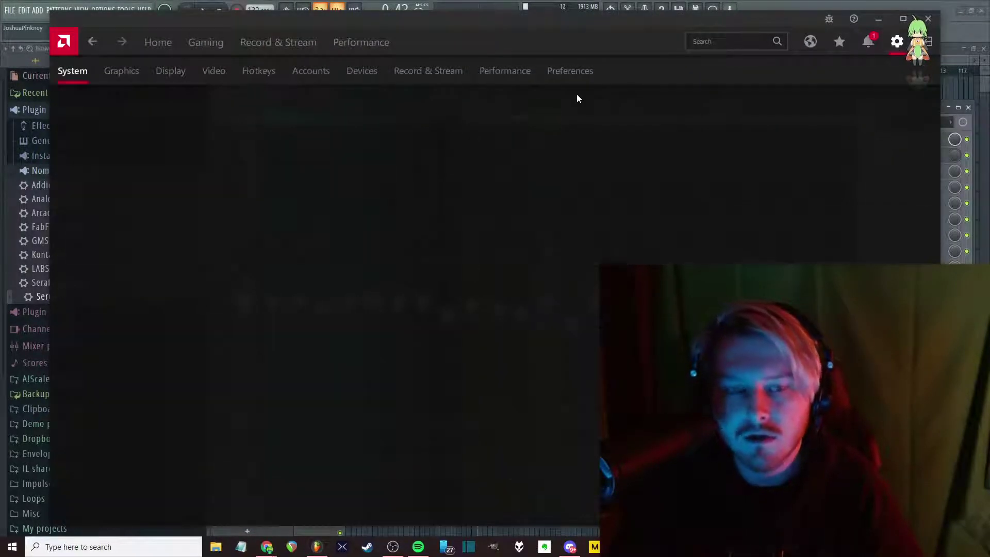
left_click(92, 41)
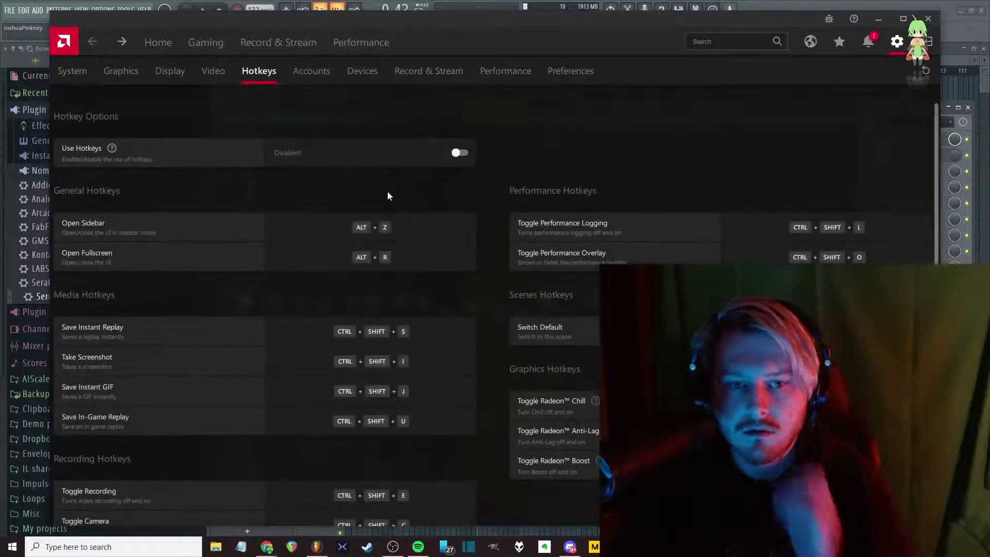
left_click(461, 154)
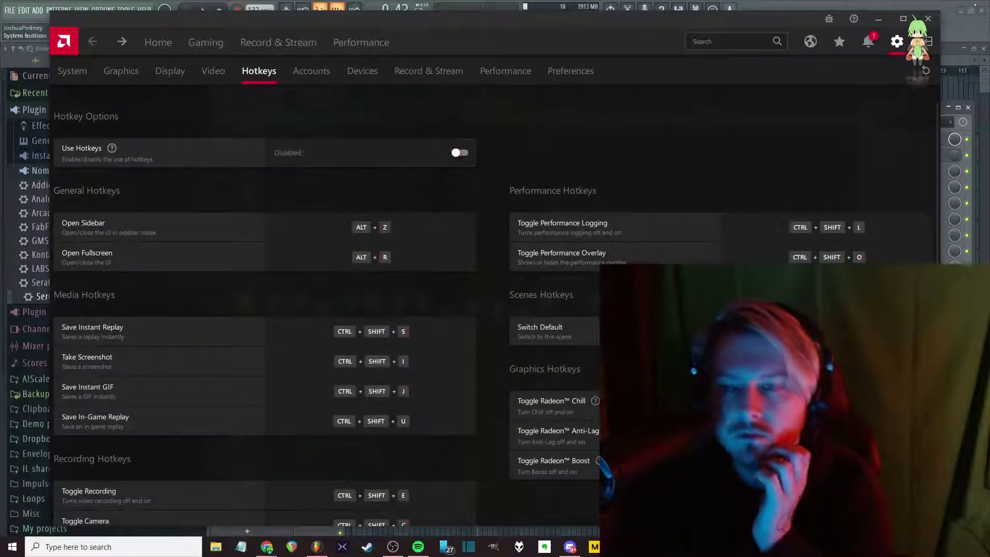
left_click(928, 18)
Render the armed Master track for the full song as a 32-bit float stereo WAV, and preview the open Chrome windows
key("ctrl+alt+r")
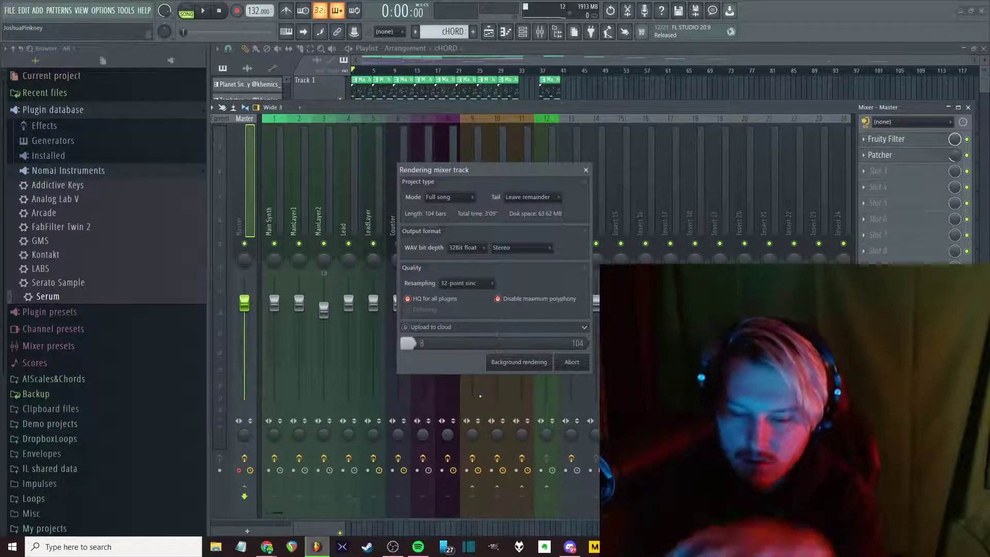
mouse_move(267, 552)
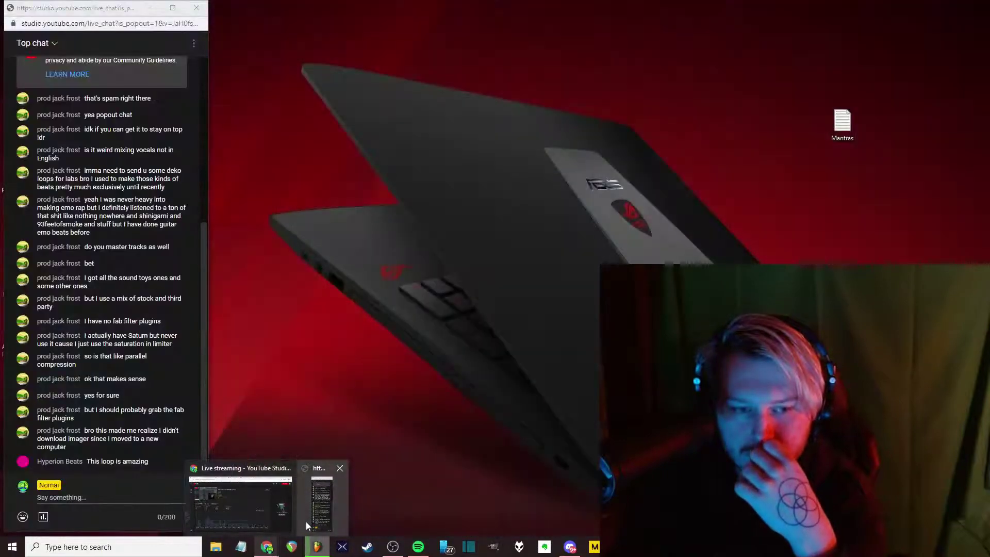
mouse_move(257, 518)
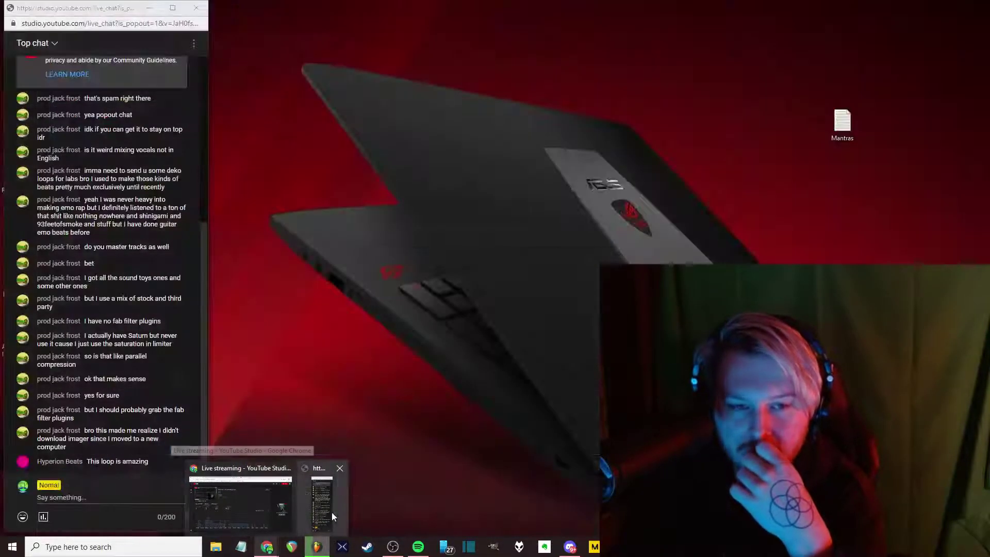
Check the live chat, return to the playlist and open the channel settings of the rendered Master clip on Track 12
left_click(330, 512)
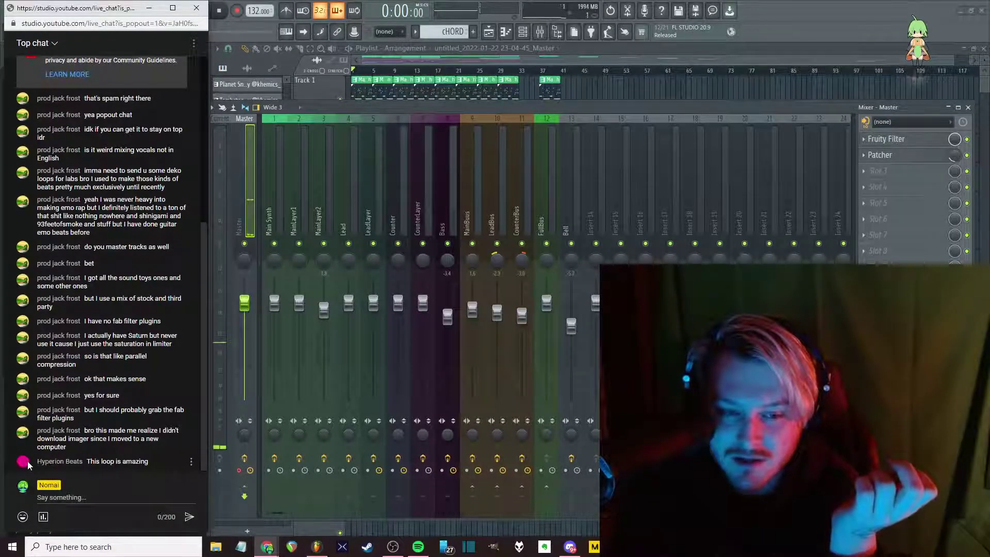
left_click(379, 206)
key("F9")
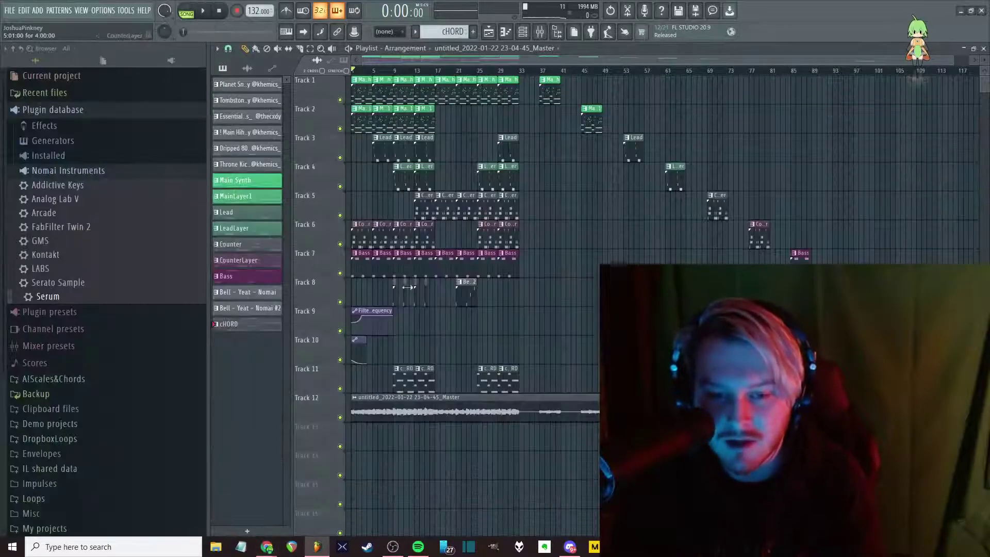
left_click(409, 415)
double_click(527, 401)
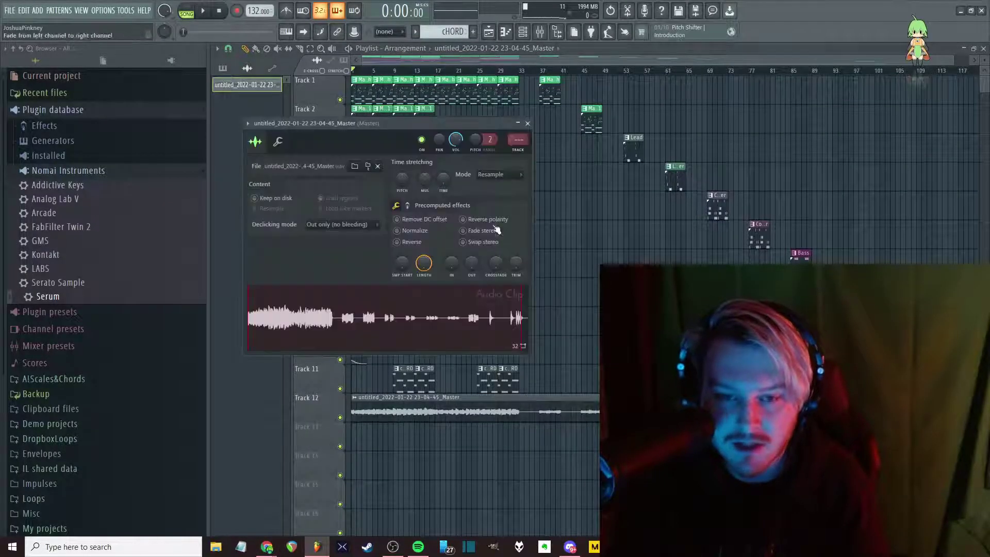
Open the rendered Master clip's waveform in the Edison audio editor
right_click(502, 326)
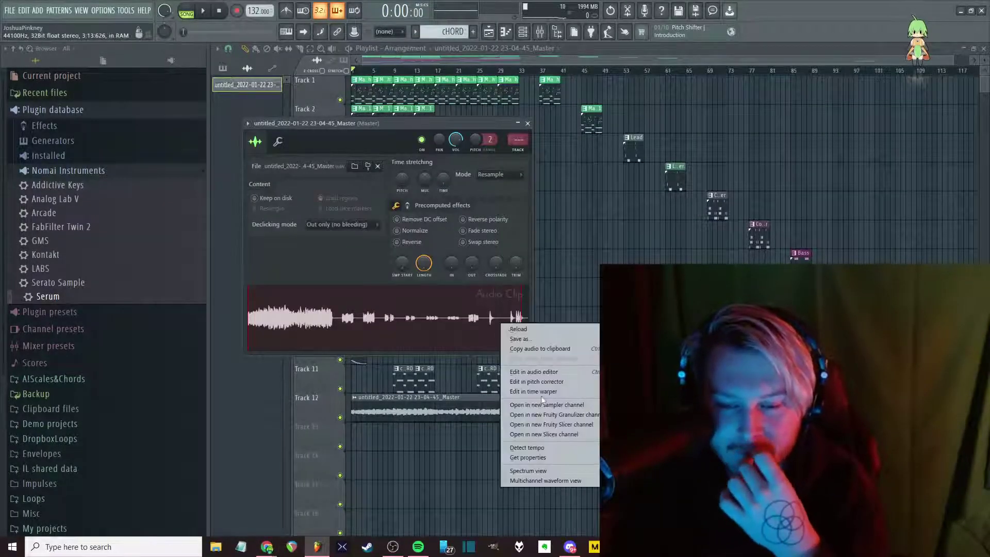
left_click(267, 547)
key("alt+Tab")
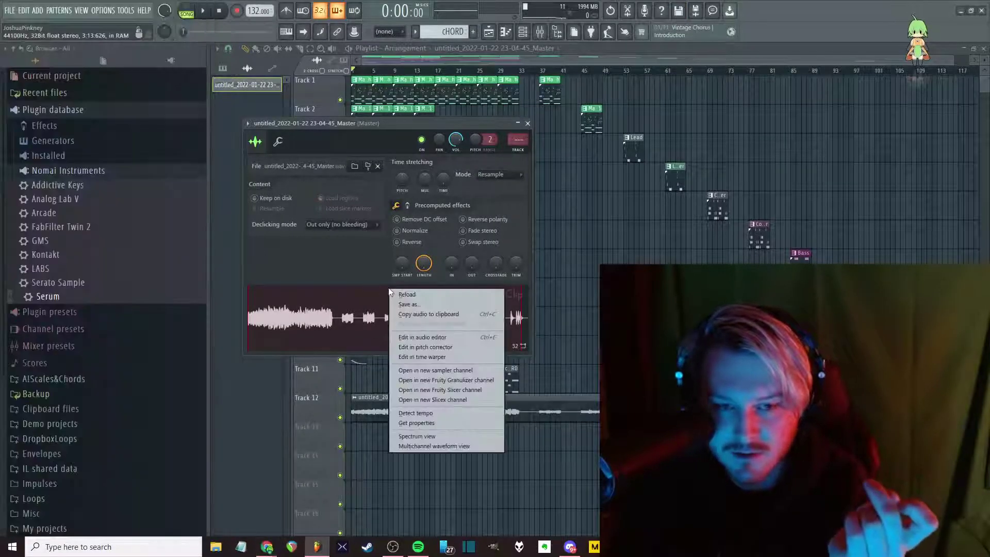
left_click(447, 310)
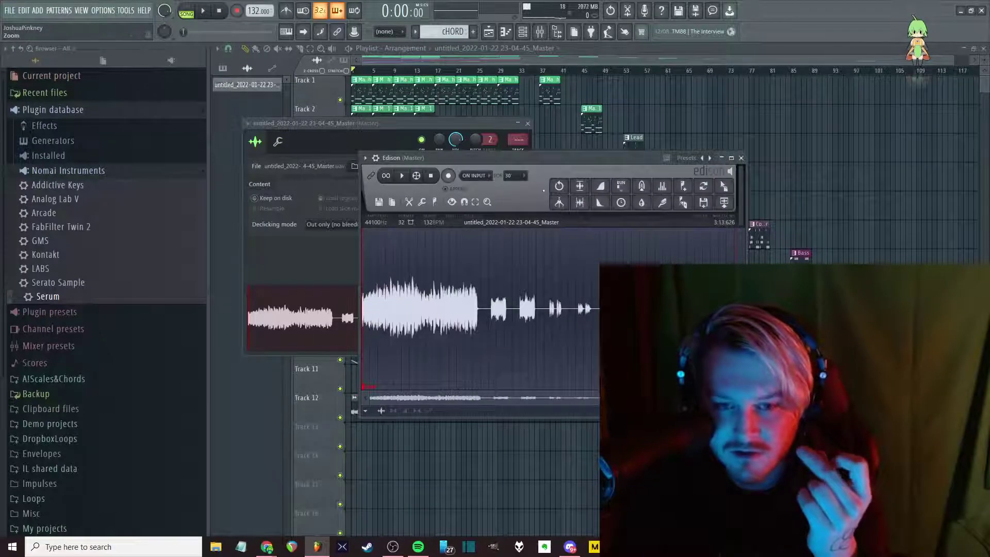
Normalize the rendered Master audio in Edison and delete the loop region at its start
left_click(580, 186)
right_click(365, 387)
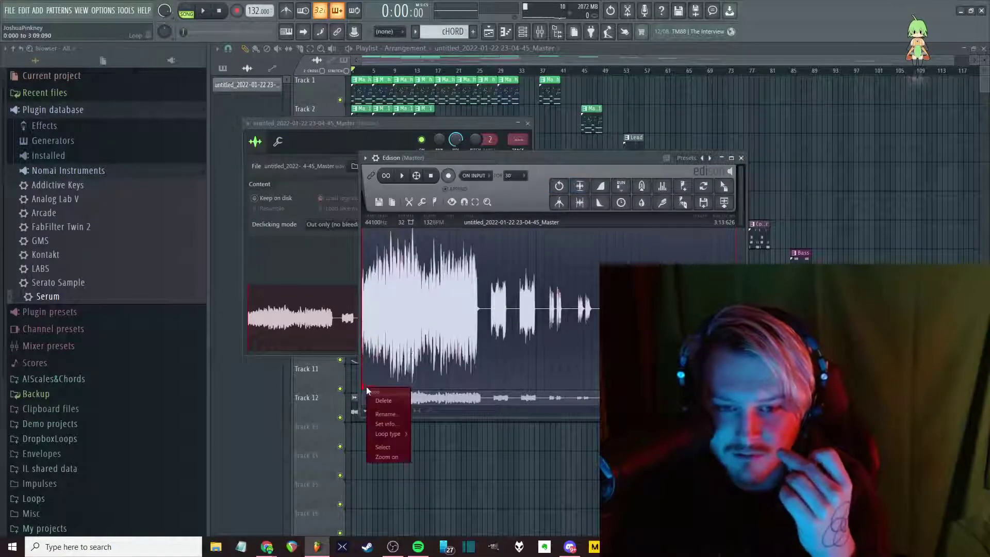
left_click(385, 401)
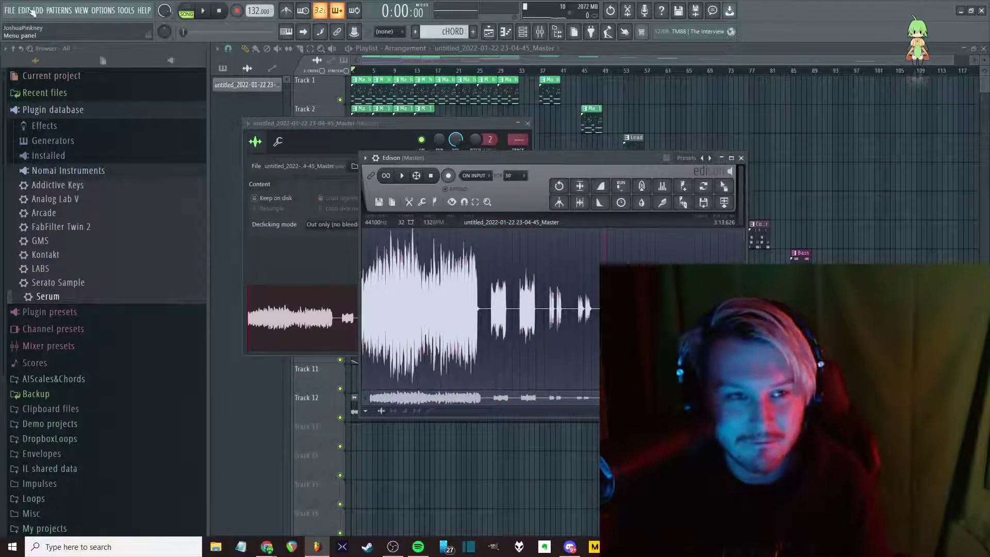
Save the project under a name starting with IceBox in the Nomai > Loops > January2022 > Week 3 > FLPs folder
left_click(10, 10)
left_click(26, 57)
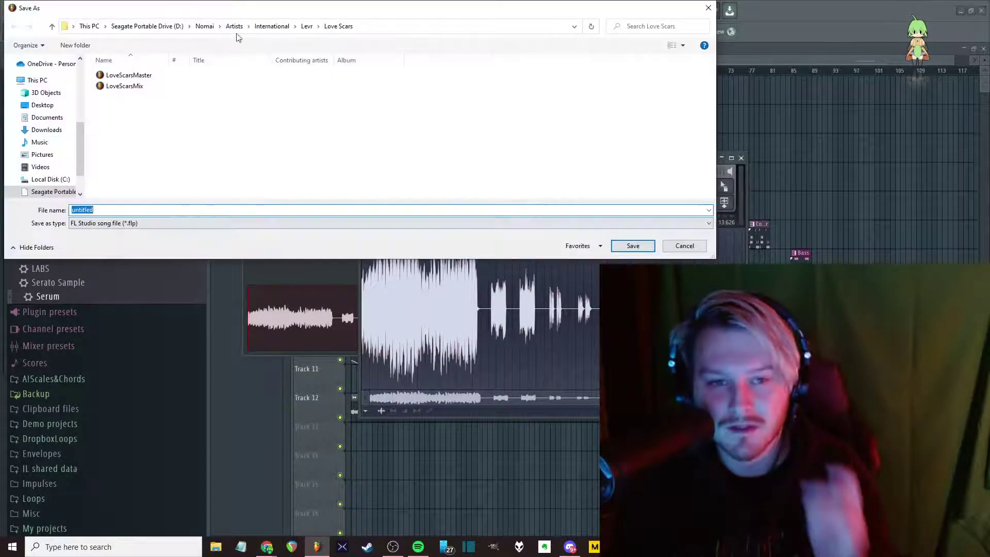
left_click(205, 26)
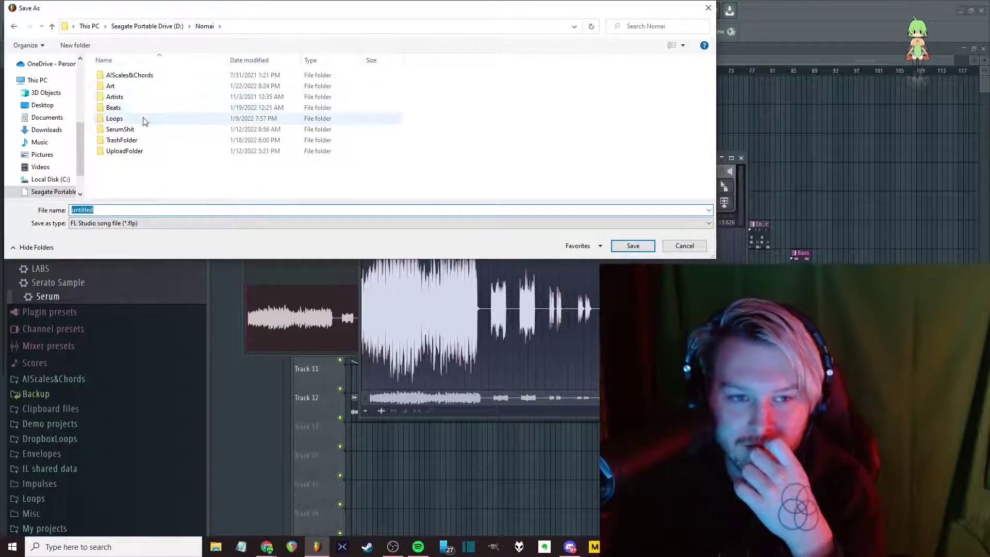
double_click(146, 118)
double_click(157, 98)
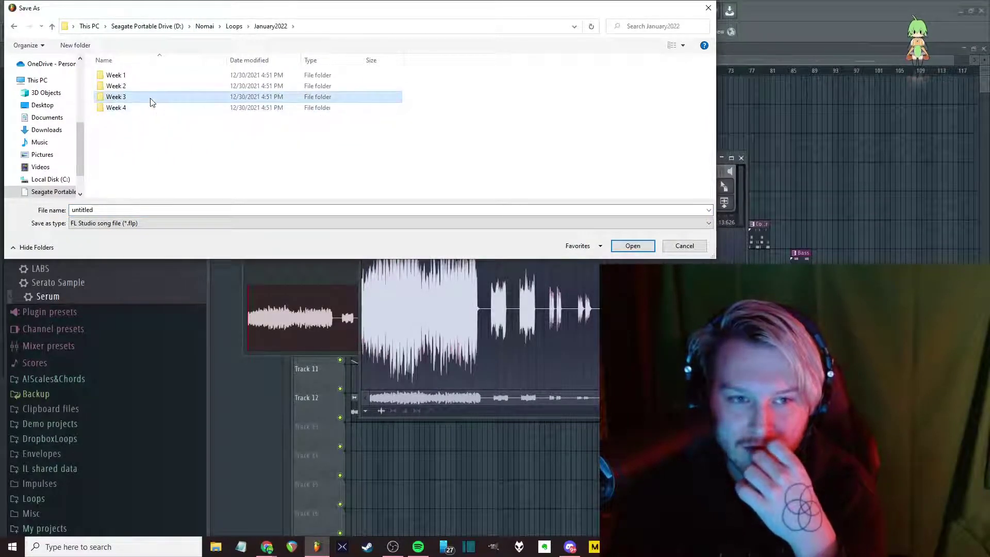
double_click(150, 97)
double_click(164, 78)
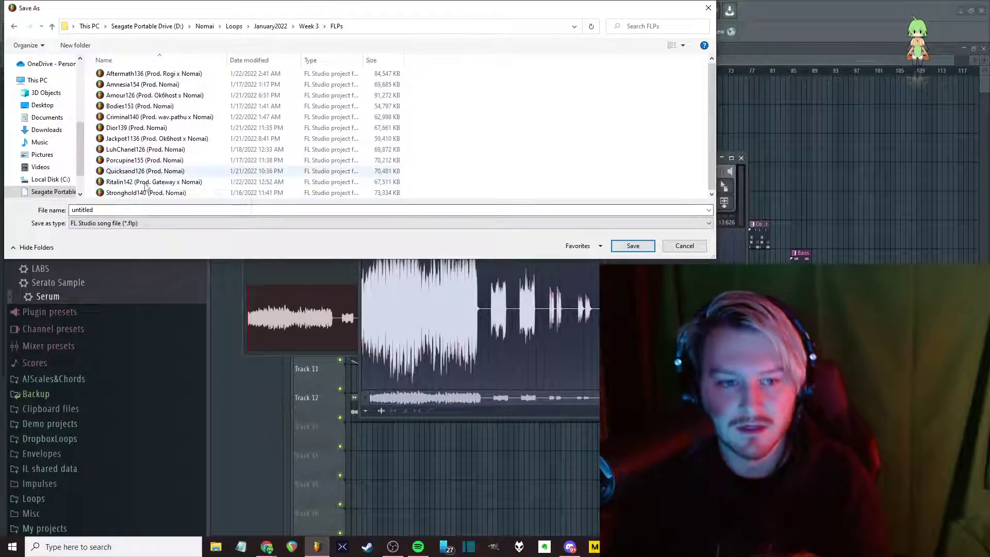
double_click(118, 209)
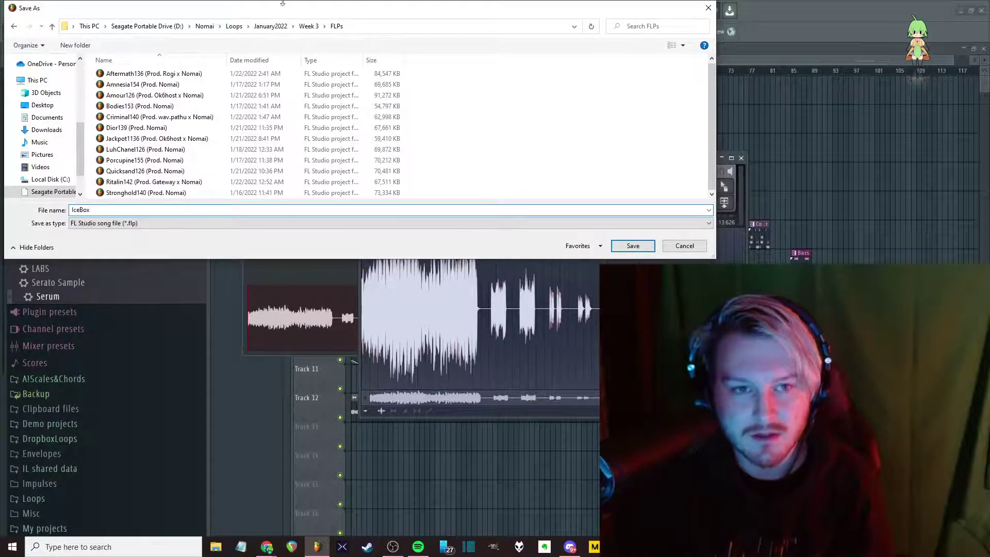
Save the project as "IceBox132 (Prod. Nomai)" in the Week 3 FLPs folder
type("IceBox")
left_click_drag(290, 14, 387, 108)
type("1")
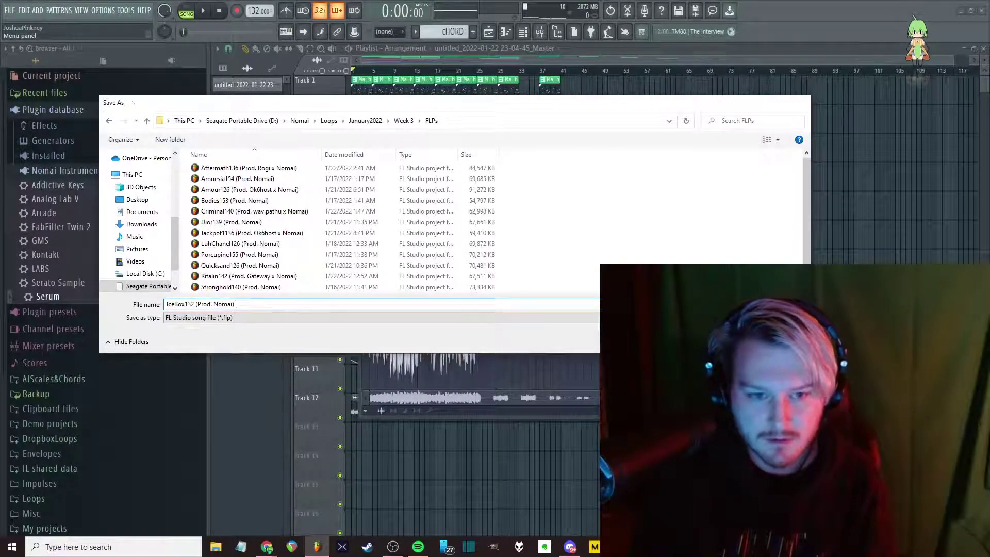
type("32 (Prod. Nomai)")
key("Return")
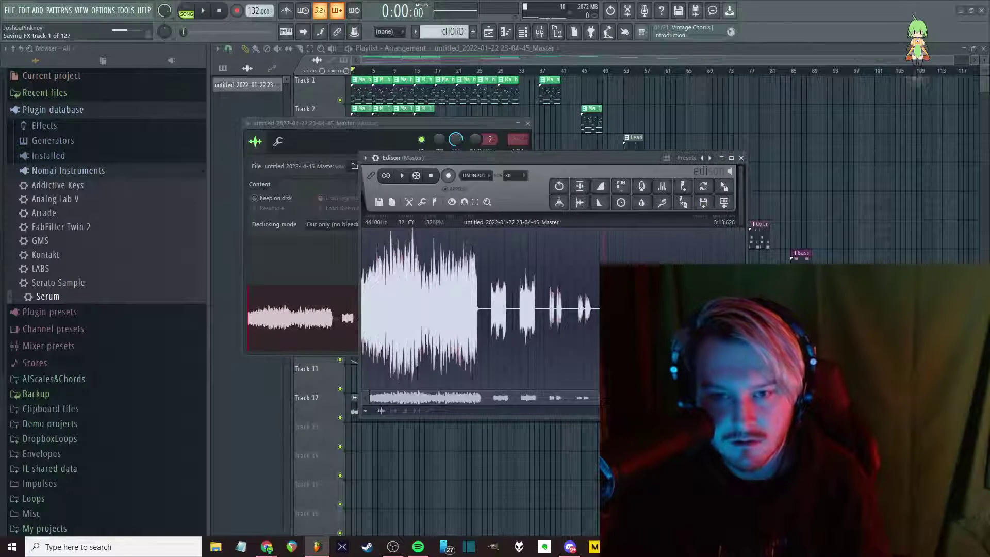
Set the Edison sample's title and filename to "IceBox132 (Prod. Nomai)" and add the producer's Instagram and Beatstars handles as comments
left_click(495, 229)
type("IceBox132 (Prod. Nomai")
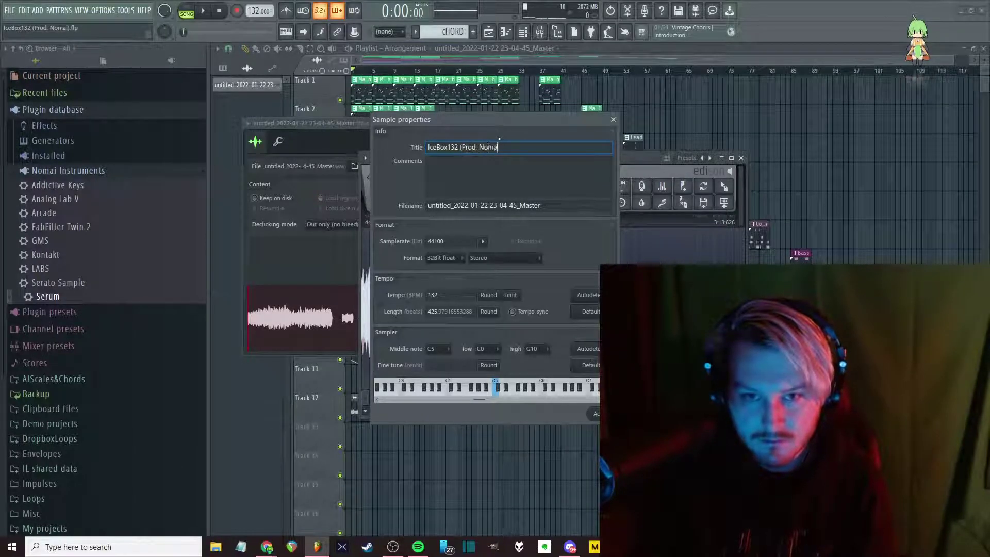
left_click(550, 205)
key("ctrl+a")
type("IceBox132 (Prod. Nomai)")
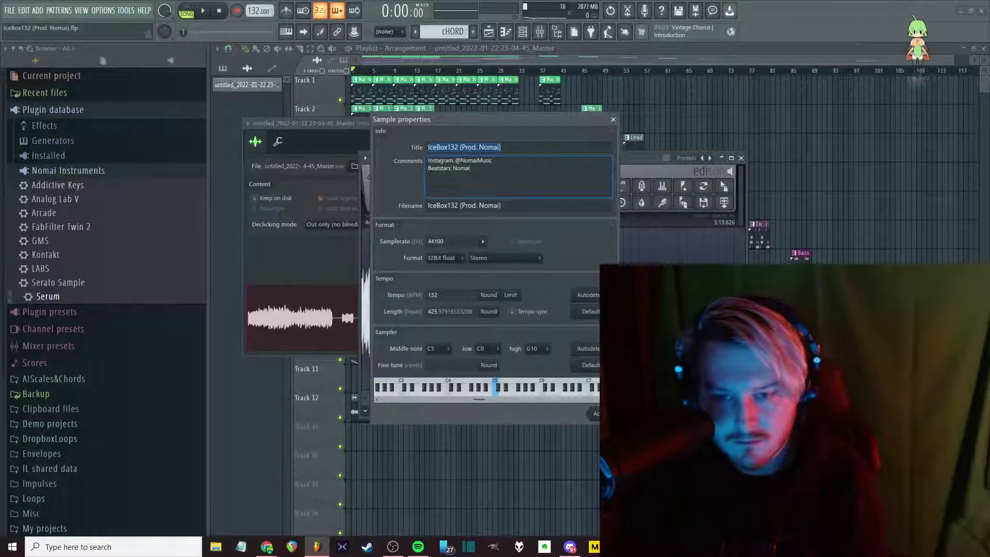
key("Return")
left_click(703, 202)
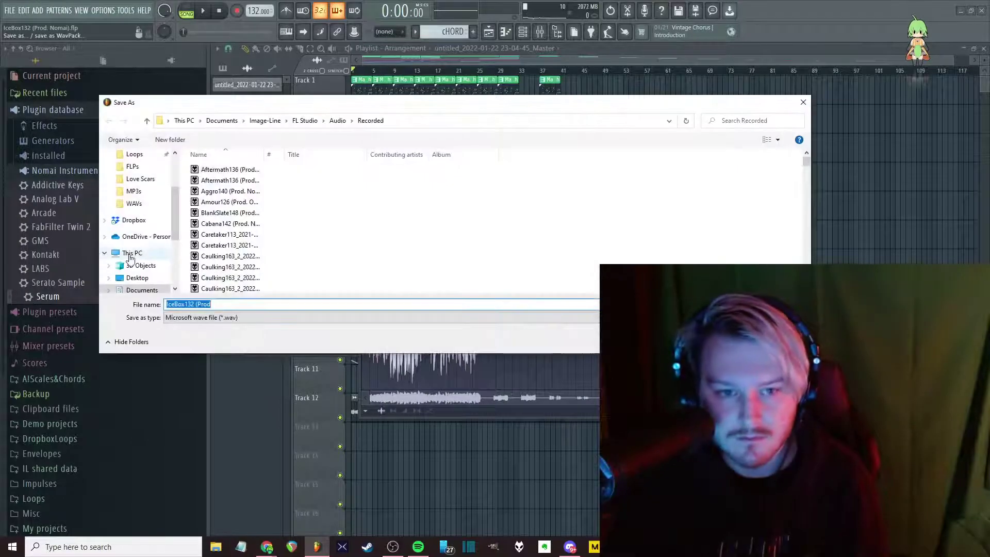
scroll(129, 257, "up", 3)
key("Return")
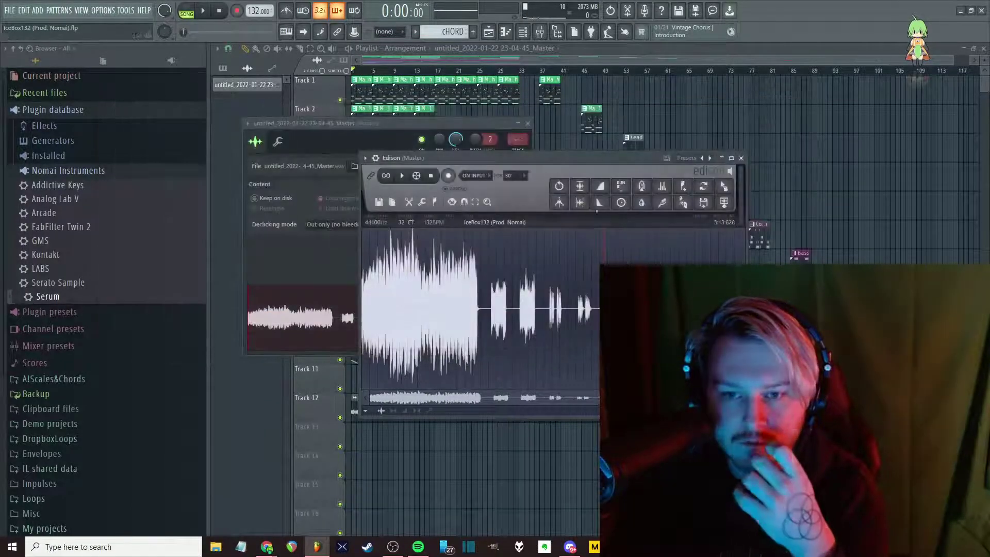
Export the Edison sample as the MP3 "IceBox132 (Prod. Nomai)" at 320 kbps into Loops > January2022 > Week 3 > MP3s
left_click(704, 202)
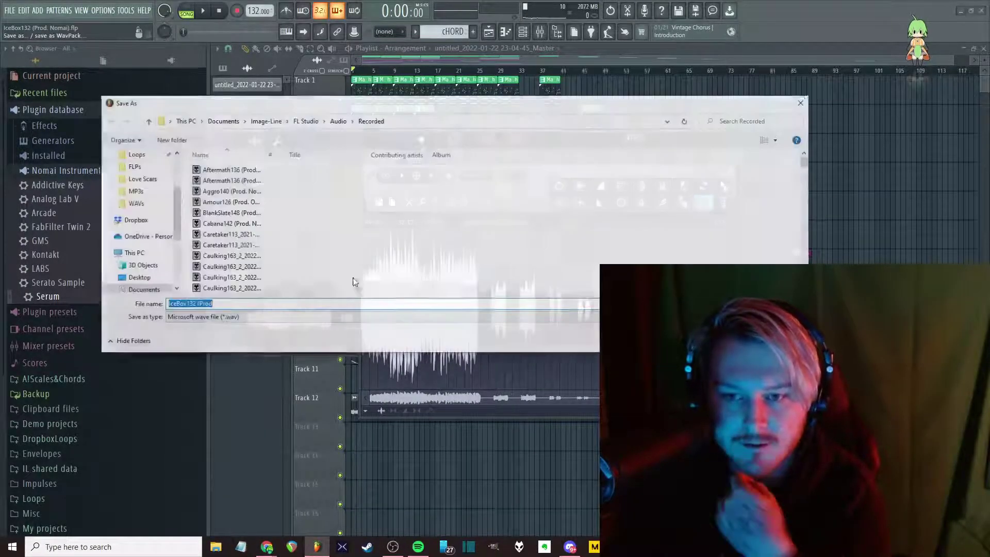
left_click(151, 215)
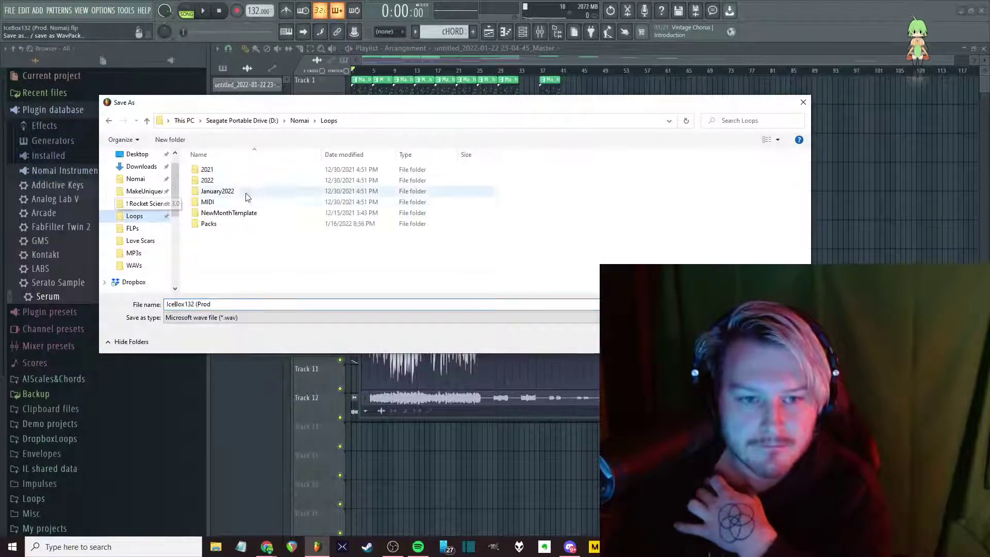
double_click(242, 192)
double_click(224, 202)
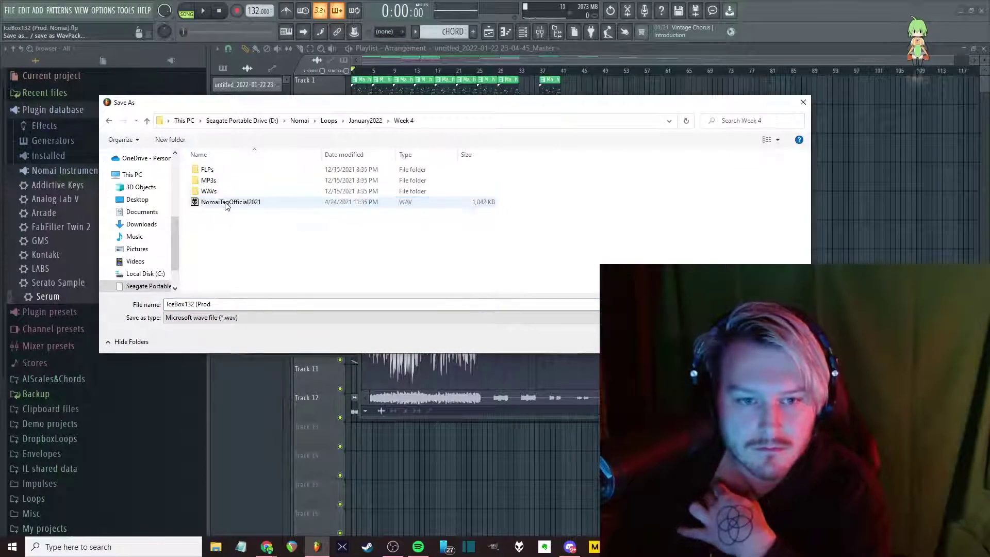
double_click(249, 182)
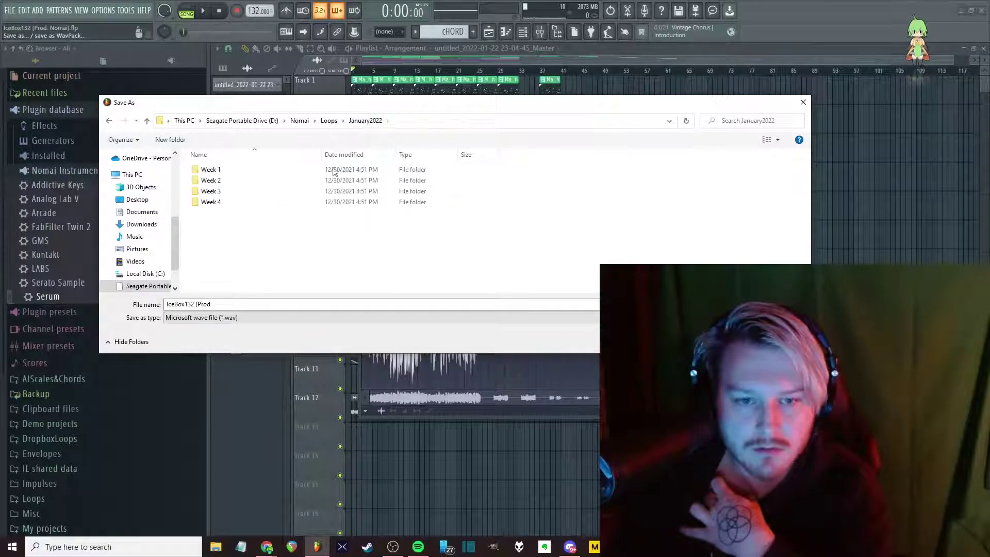
double_click(228, 182)
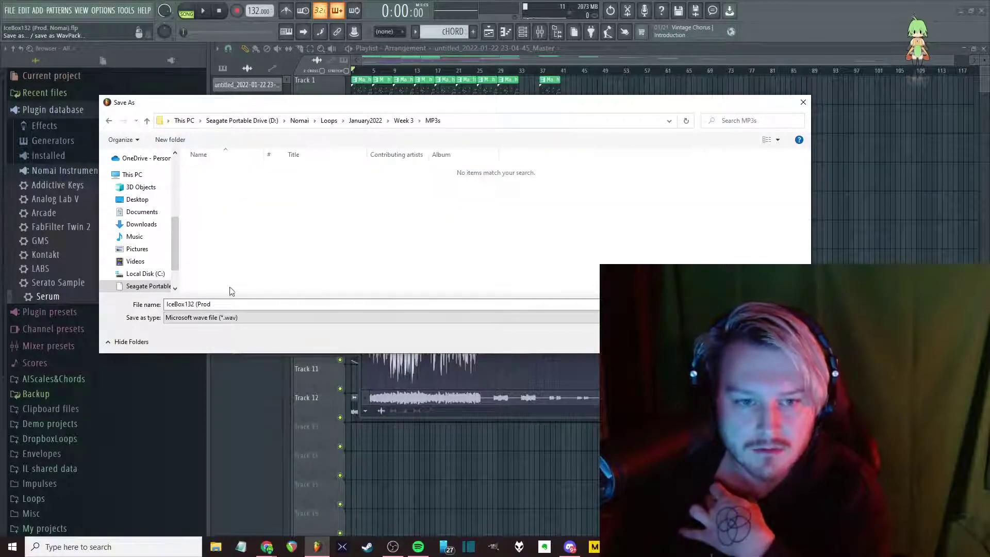
left_click(267, 316)
left_click(242, 352)
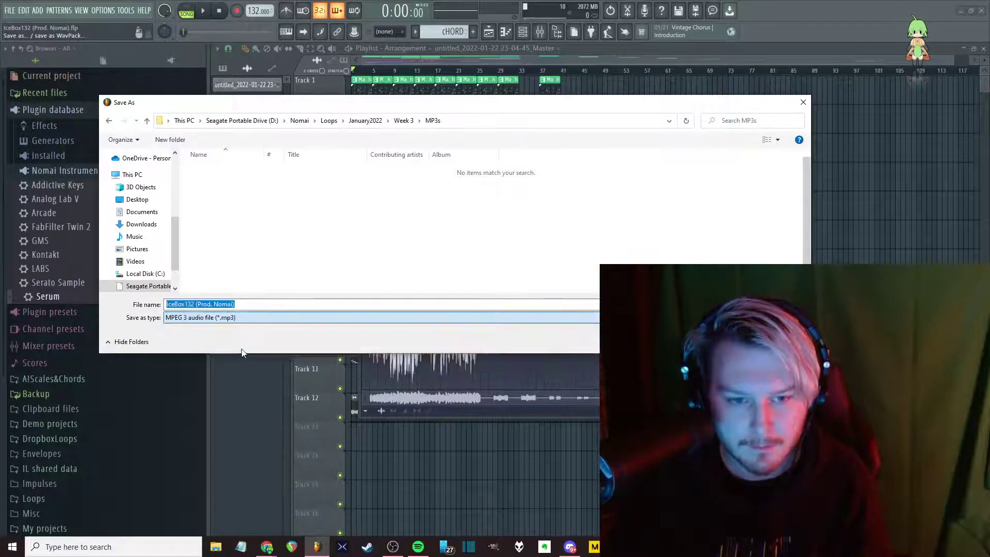
key("Return")
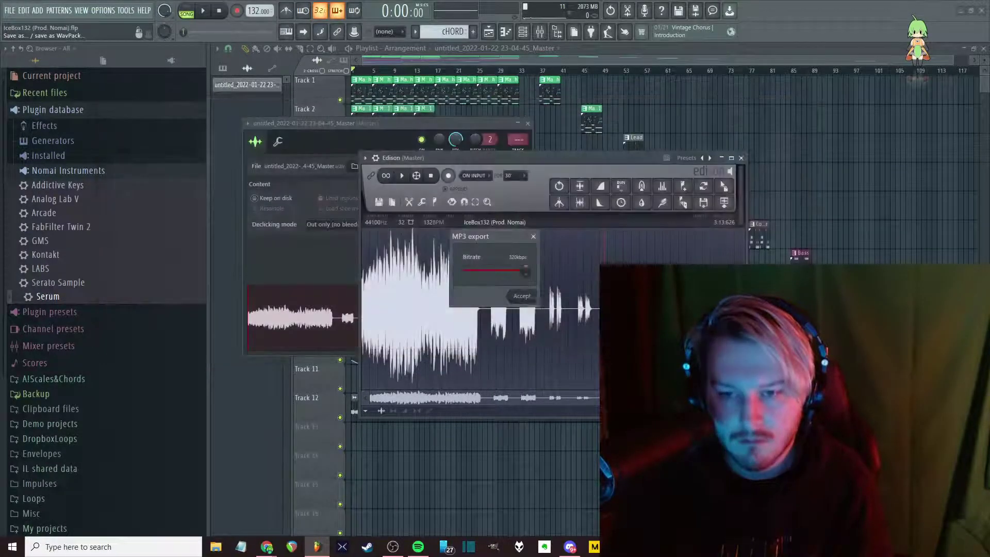
left_click(522, 296)
Bring up the YouTube live chat pop-out and read the latest viewer messages
mouse_move(266, 546)
left_click(304, 502)
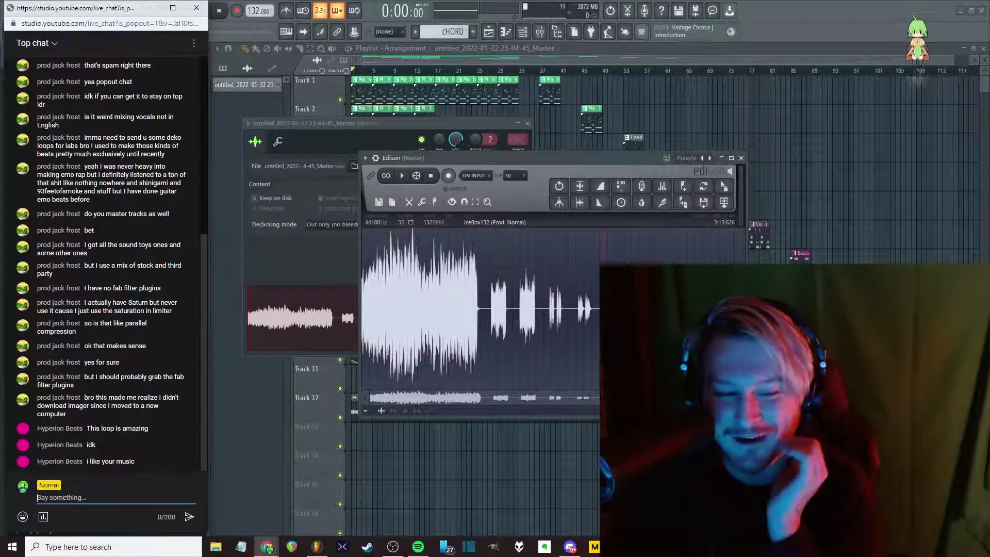
left_click_drag(150, 432, 38, 401)
left_click(158, 440)
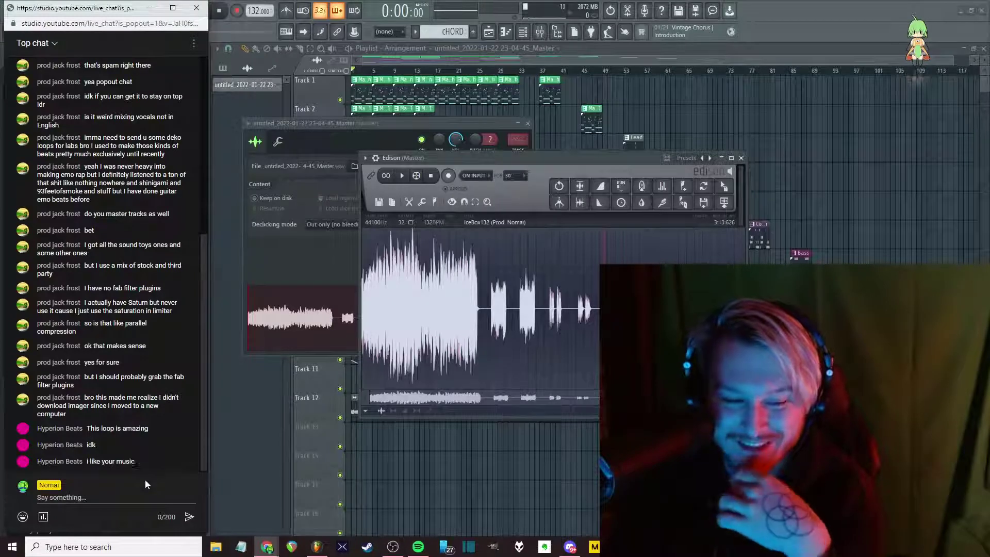
left_click_drag(147, 475, 160, 424)
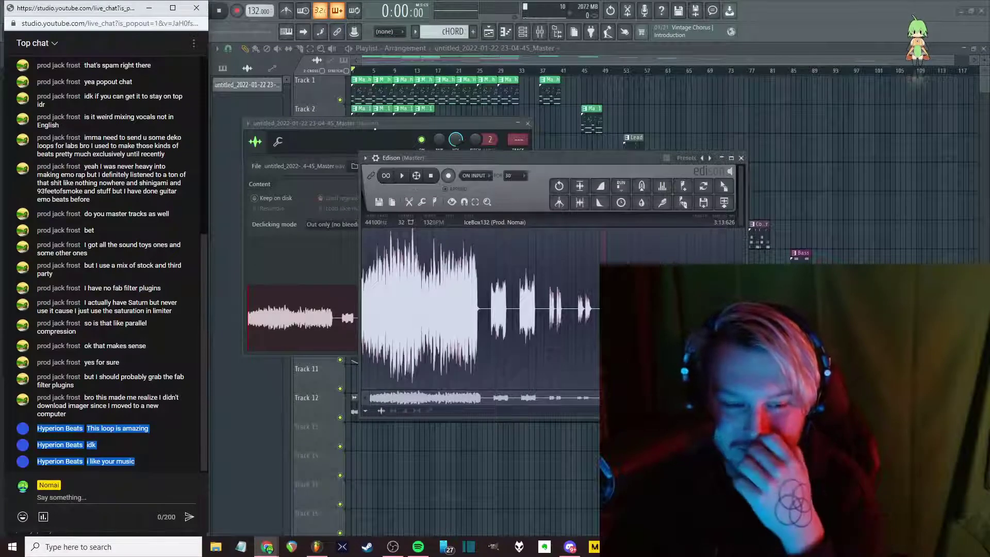
Enable Normalize on the recorded master audio clip in FL Studio and close its channel settings
left_click(366, 140)
left_click(415, 233)
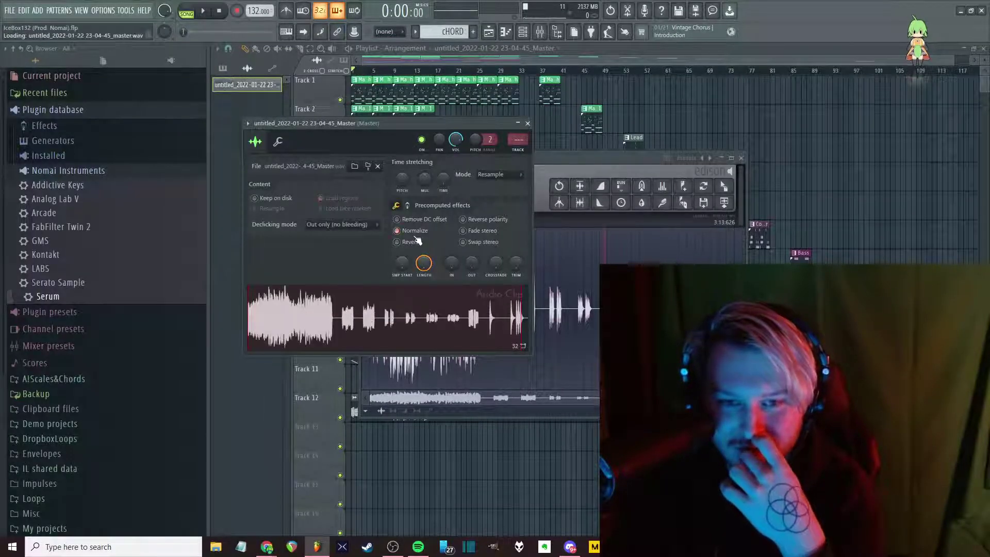
left_click(527, 124)
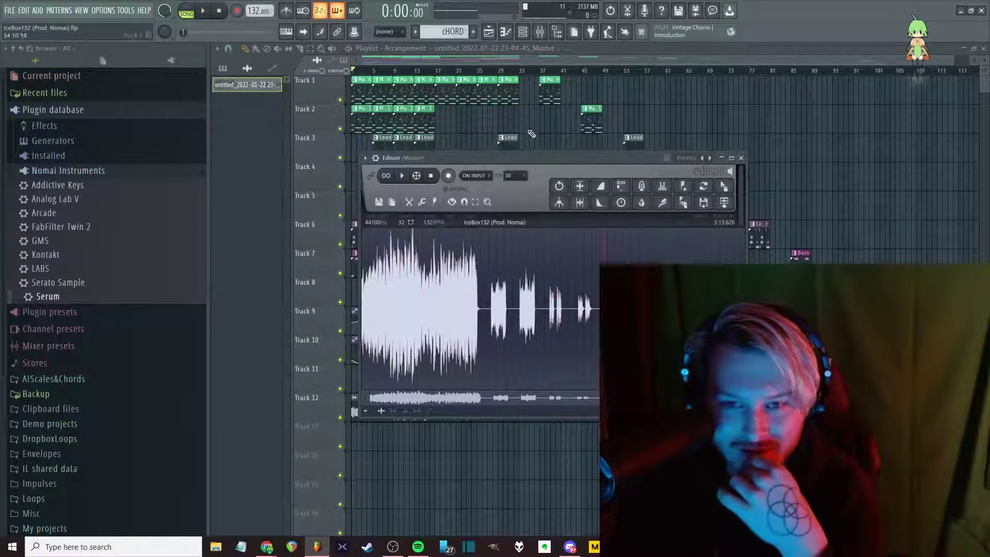
mouse_move(267, 548)
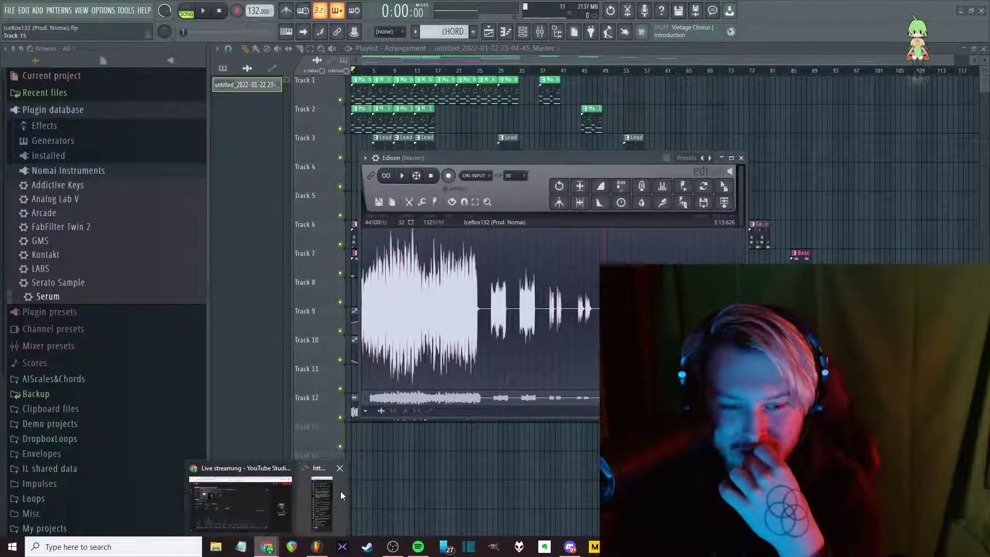
mouse_move(277, 499)
mouse_move(340, 506)
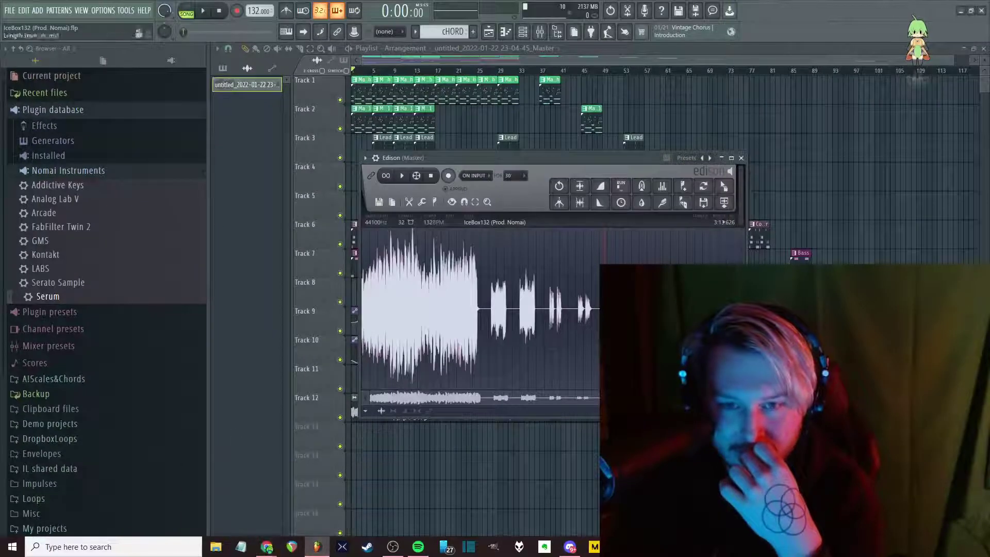
Save the Edison sample as the WAV file "IceBox132 (Prod. Nomai)" in January2022 > Week 3 > WAVs
left_click(378, 202)
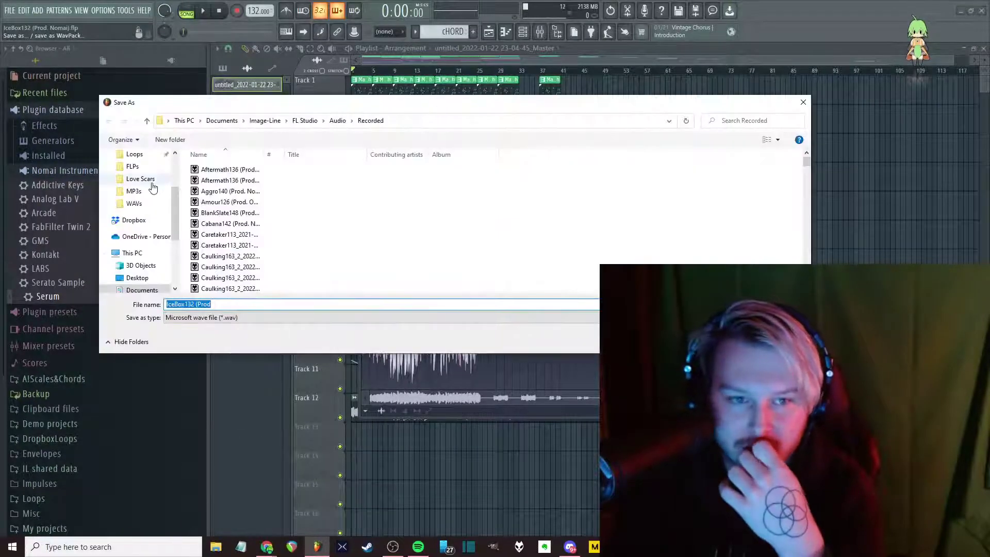
left_click(134, 205)
double_click(235, 192)
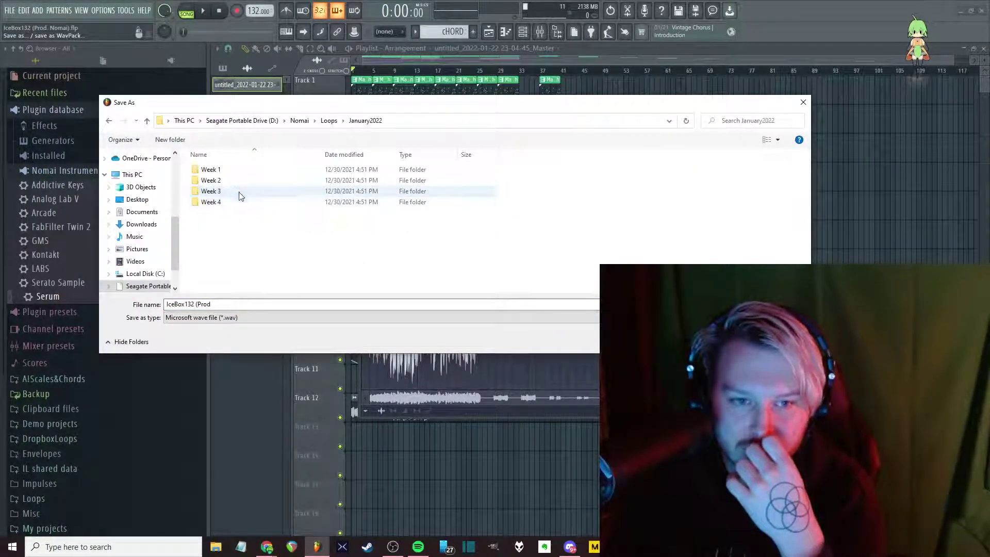
key("Return")
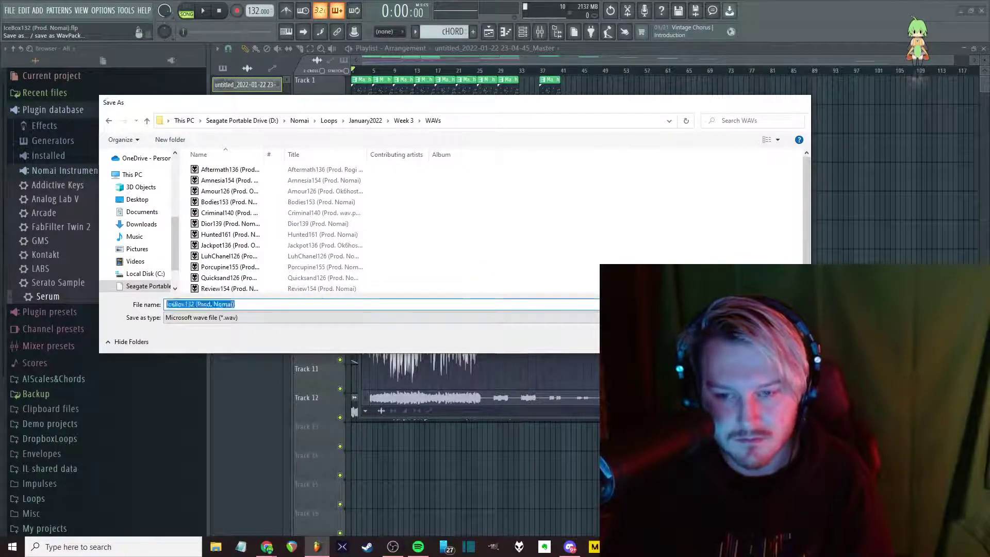
key("Return")
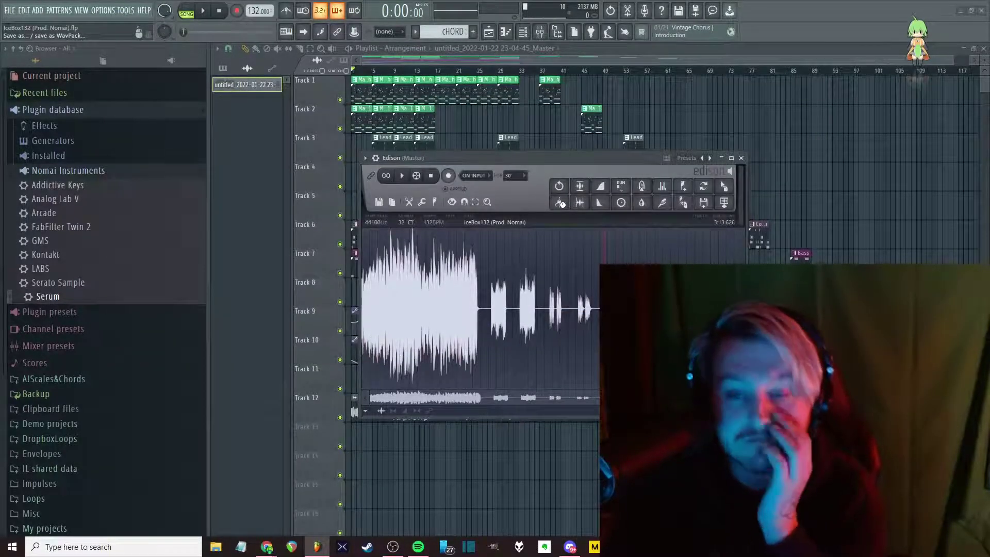
Save the current project and start a new one from the Yeat_Template template
left_click(11, 11)
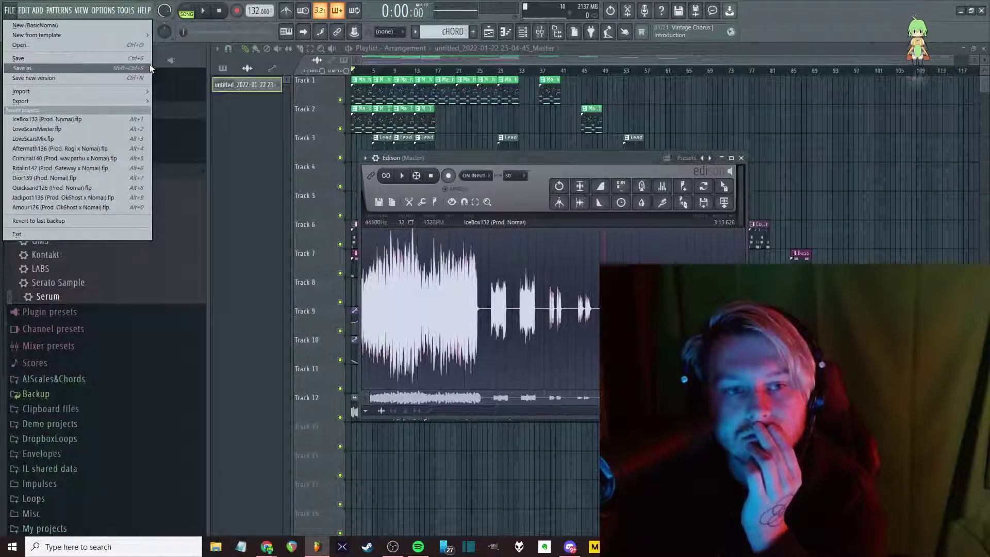
left_click(59, 59)
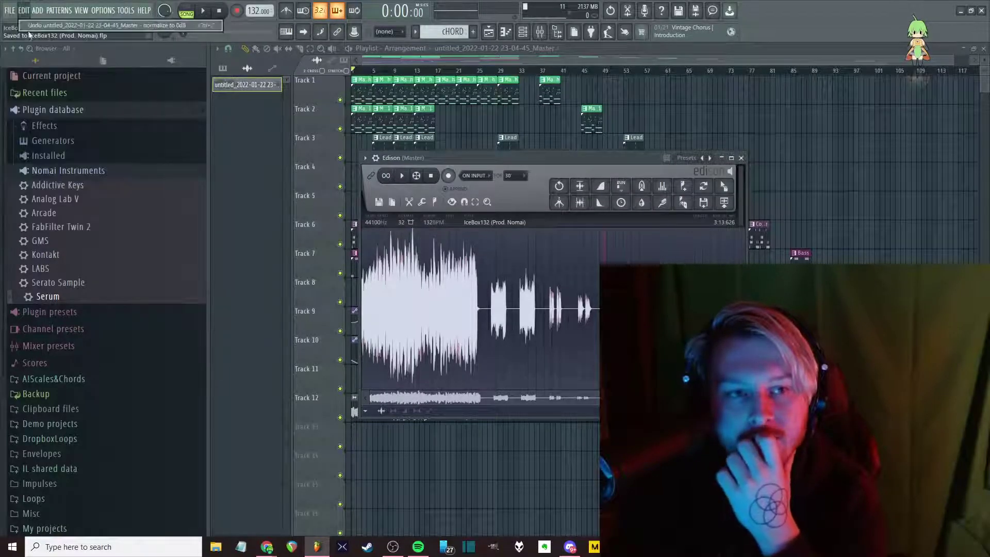
left_click(10, 11)
mouse_move(20, 36)
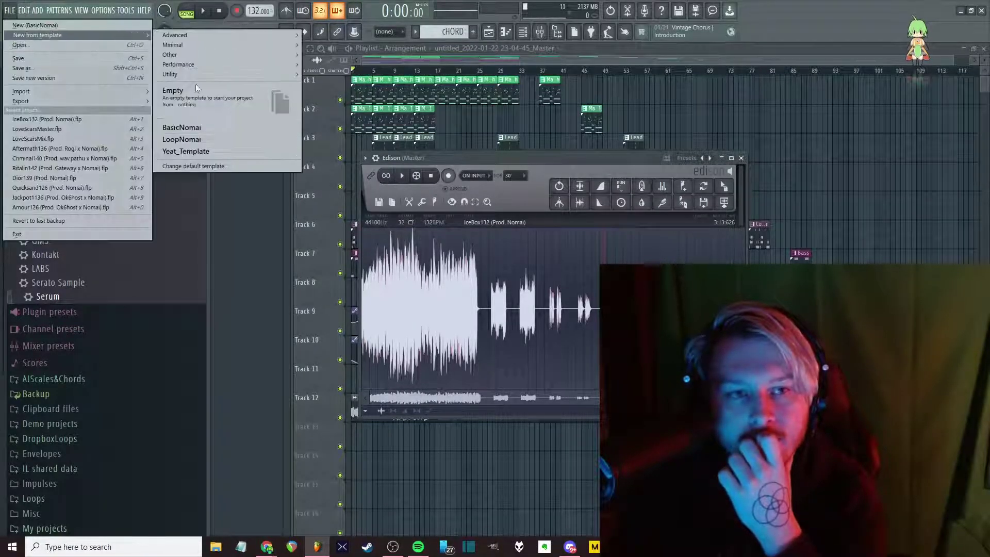
left_click(186, 151)
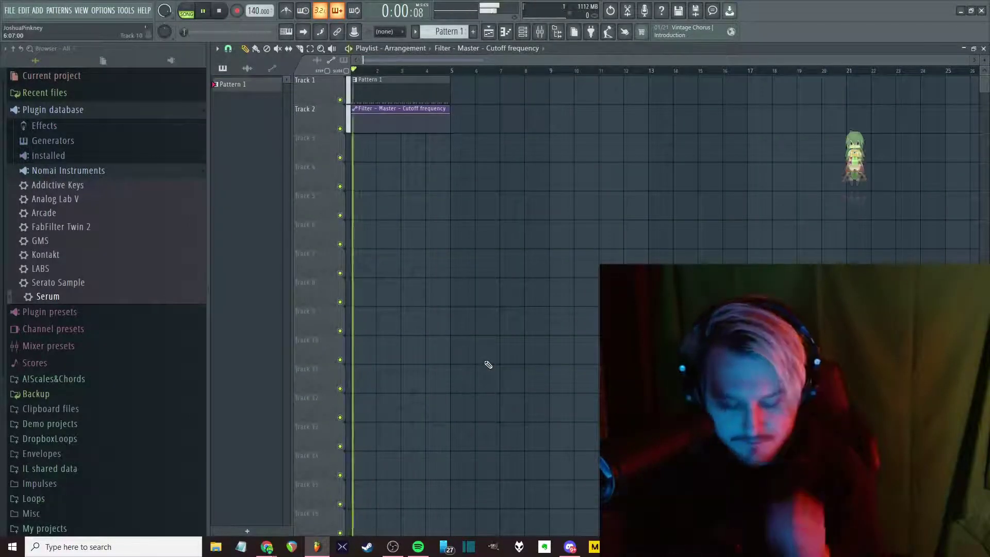
Set the new project's tempo to 143 BPM, auditioning the playback along the way
key("space")
left_click_drag(259, 10, 260, 39)
left_click(528, 308)
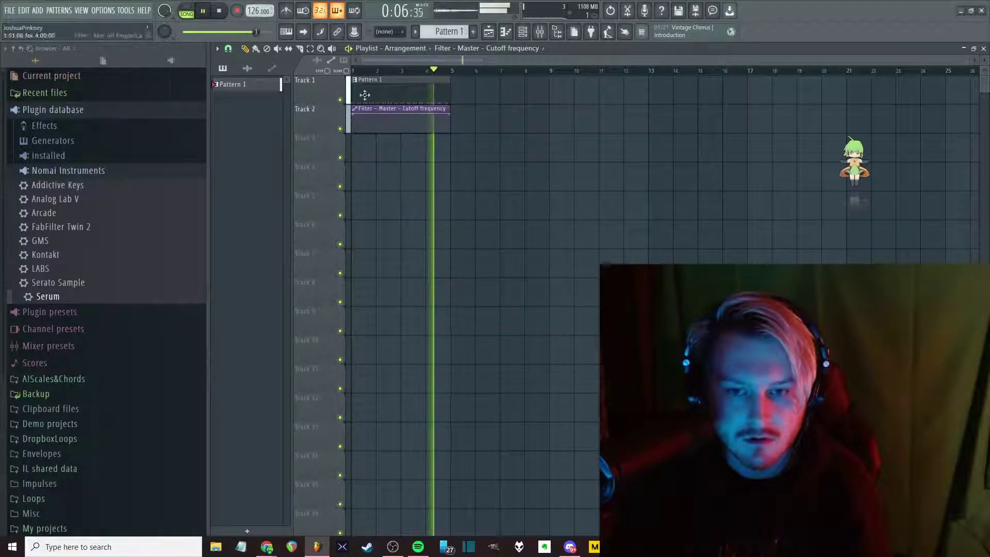
key("space")
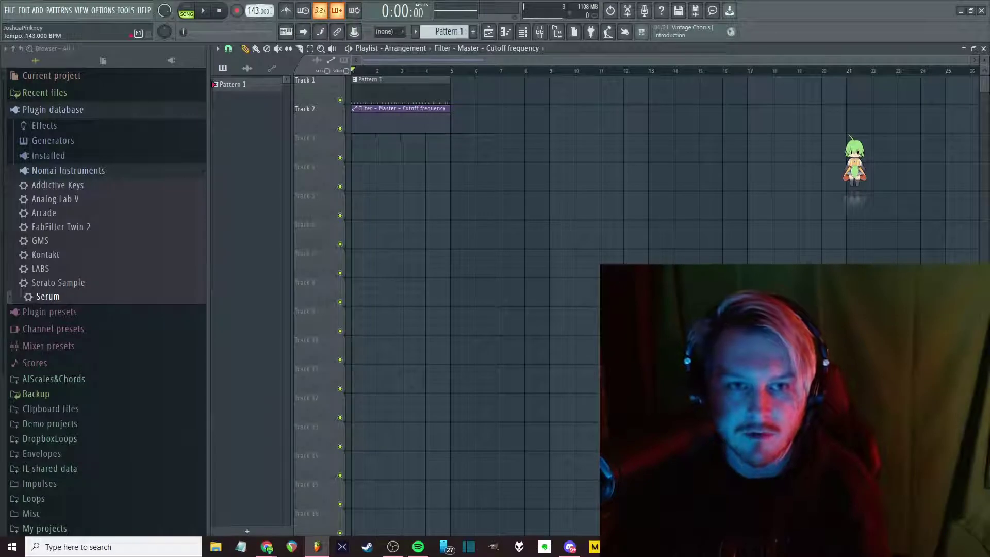
key("space")
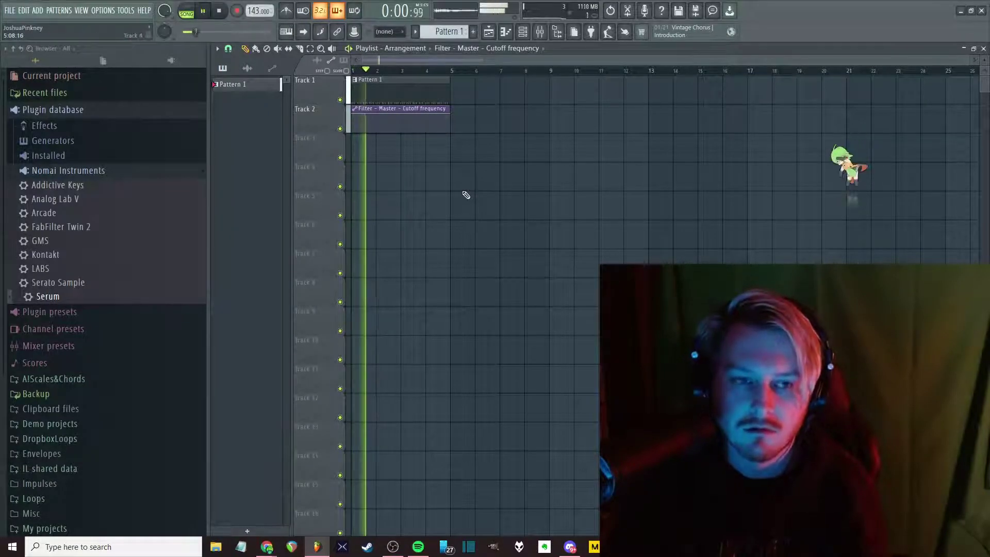
key("space")
Load Serum into a new channel and expand the DropboxLoops folder in the browser
right_click(67, 292)
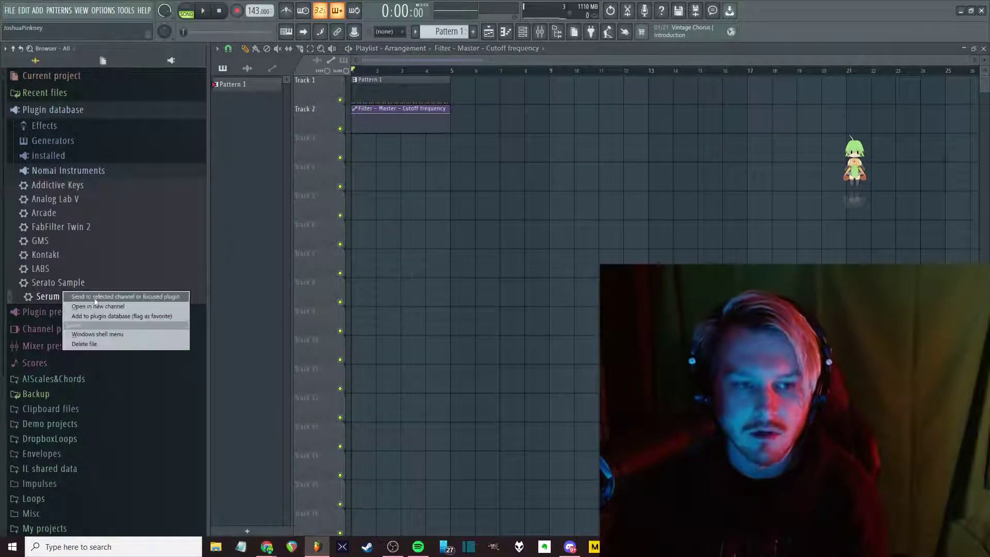
left_click(98, 306)
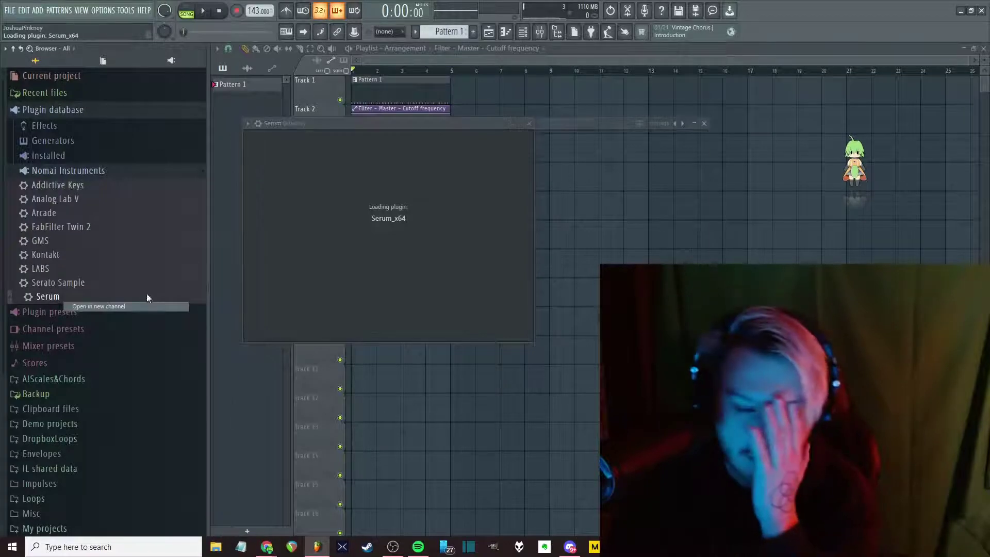
scroll(149, 300, "down", 5)
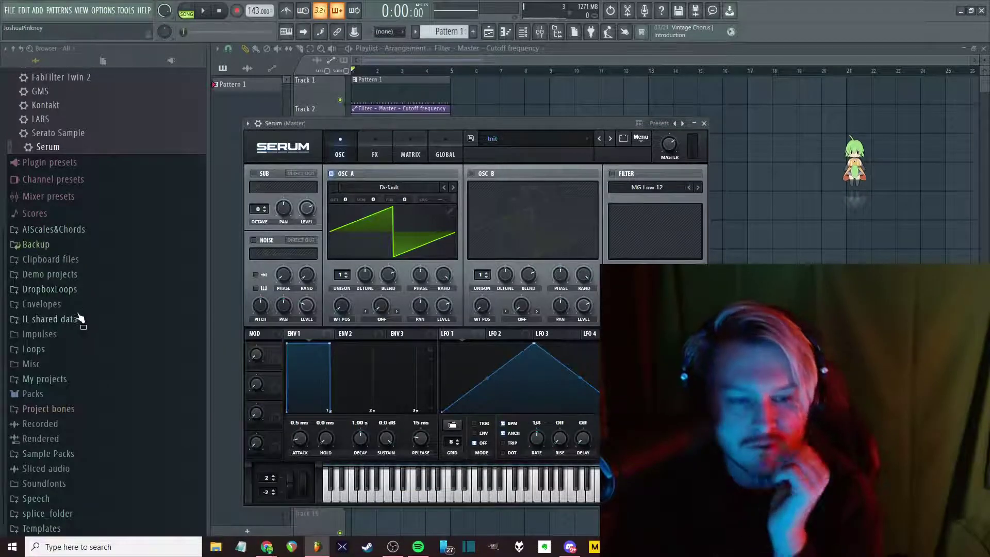
left_click(51, 289)
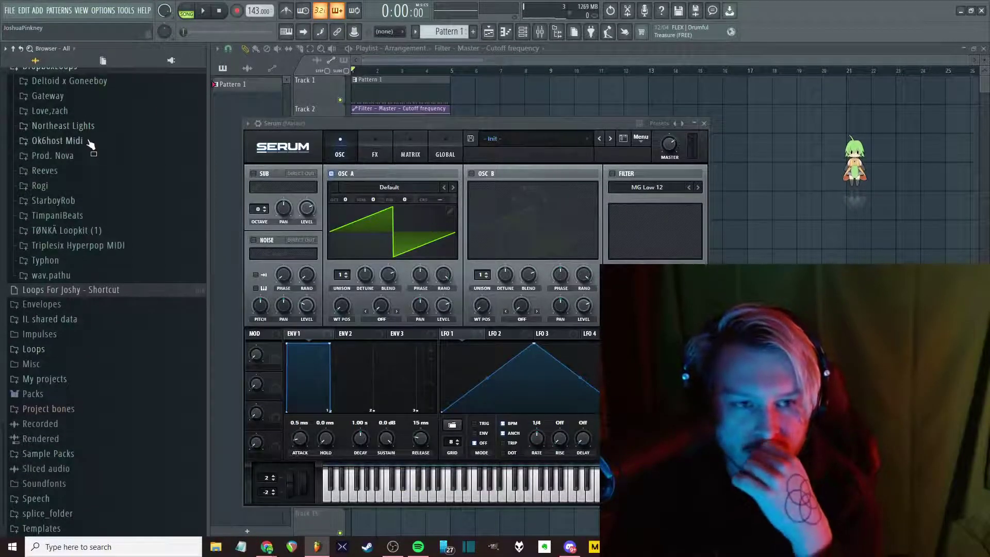
left_click(91, 145)
left_click(95, 157)
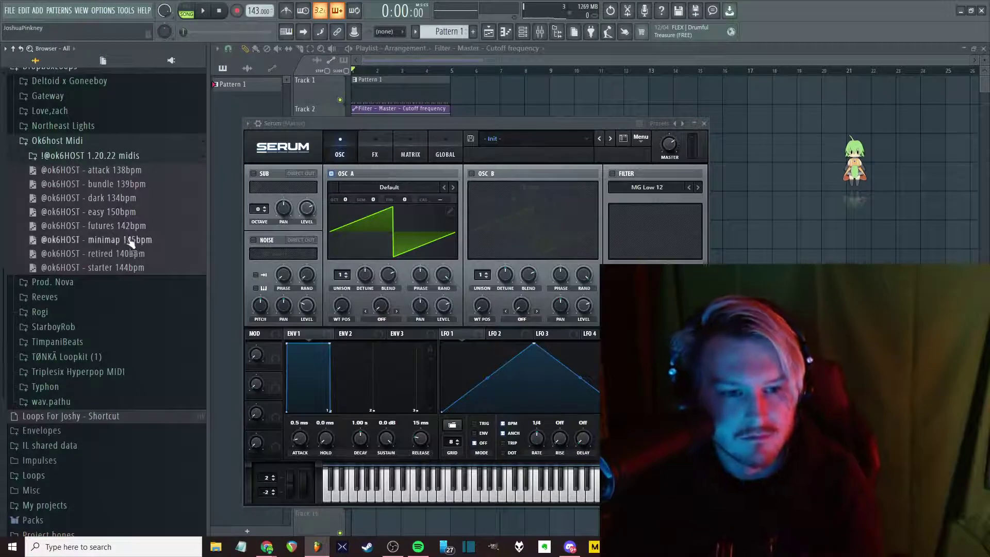
left_click_drag(317, 242, 198, 194)
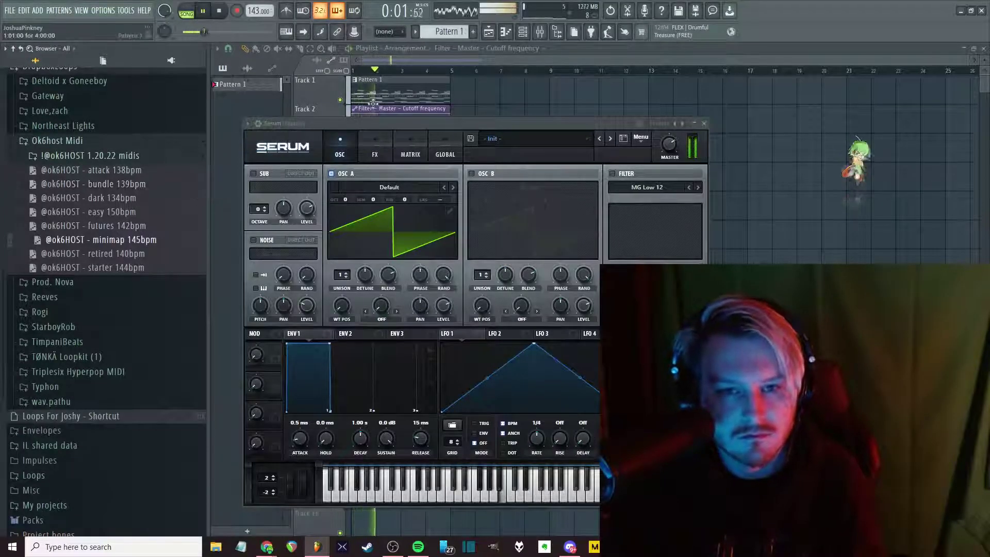
left_click_drag(370, 99, 397, 137)
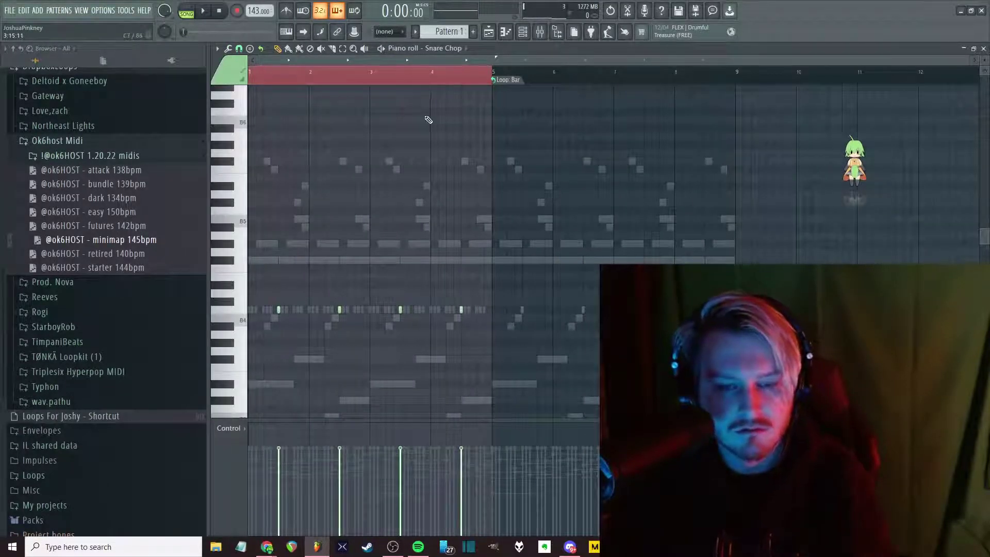
key("F6")
left_click(385, 337)
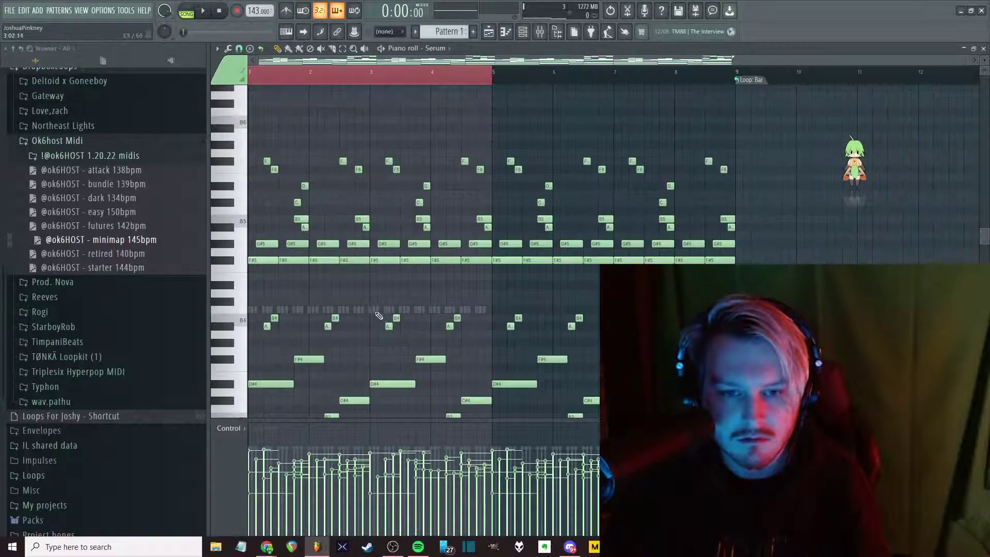
Raise all of the minimap notes by one octave and audition them
scroll(379, 315, "down", 6)
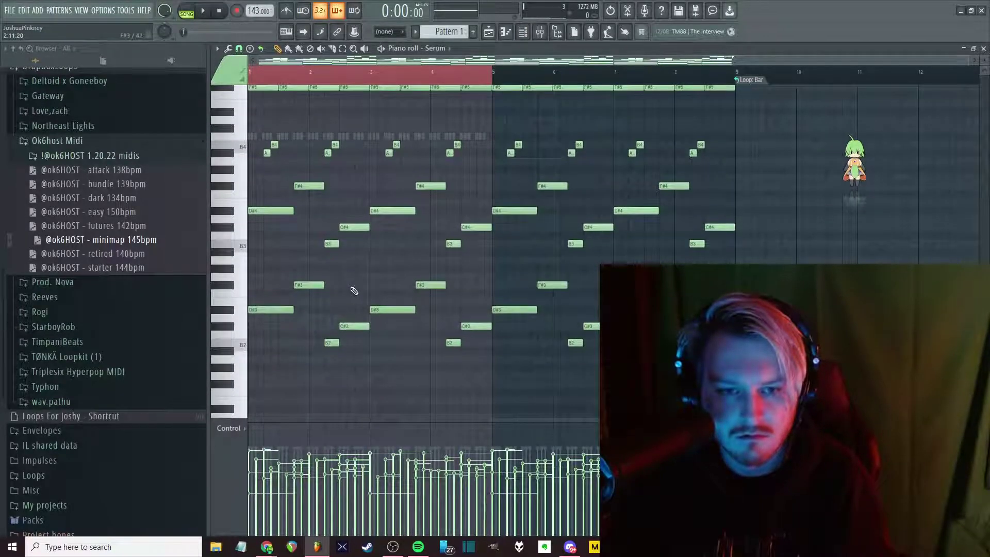
key("ctrl+a")
key("space")
key("ctrl+Up")
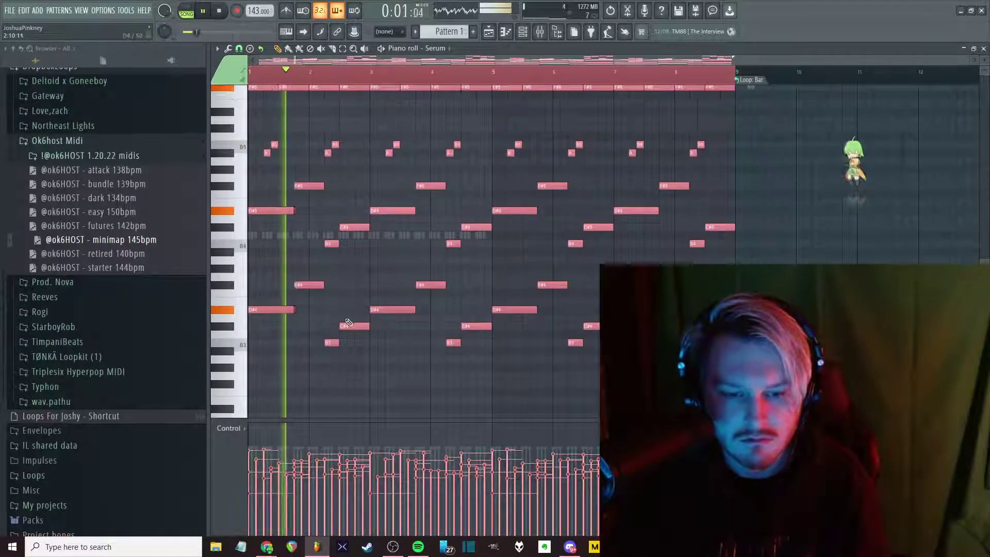
scroll(340, 316, "up", 4)
key("space")
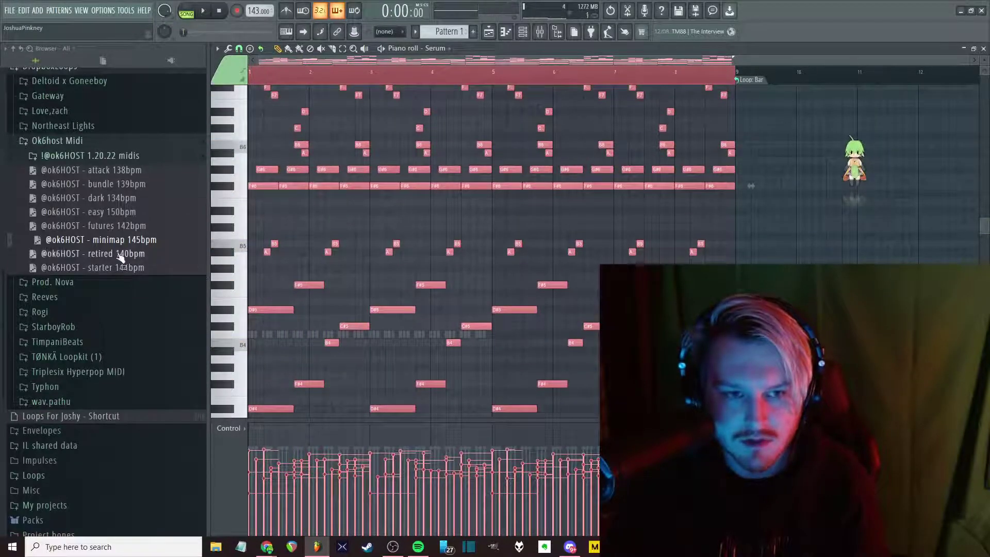
left_click_drag(120, 257, 343, 332)
key("space")
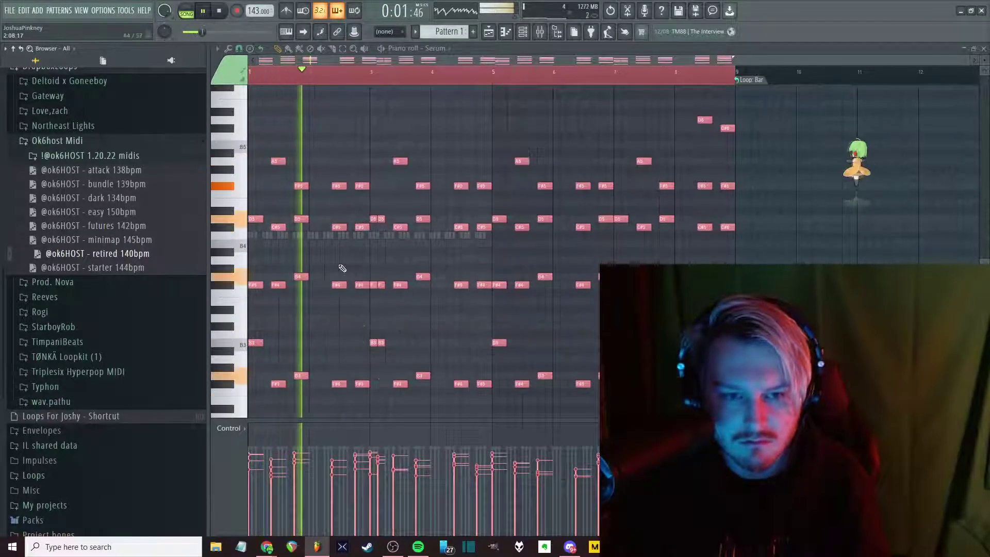
key("ctrl+d")
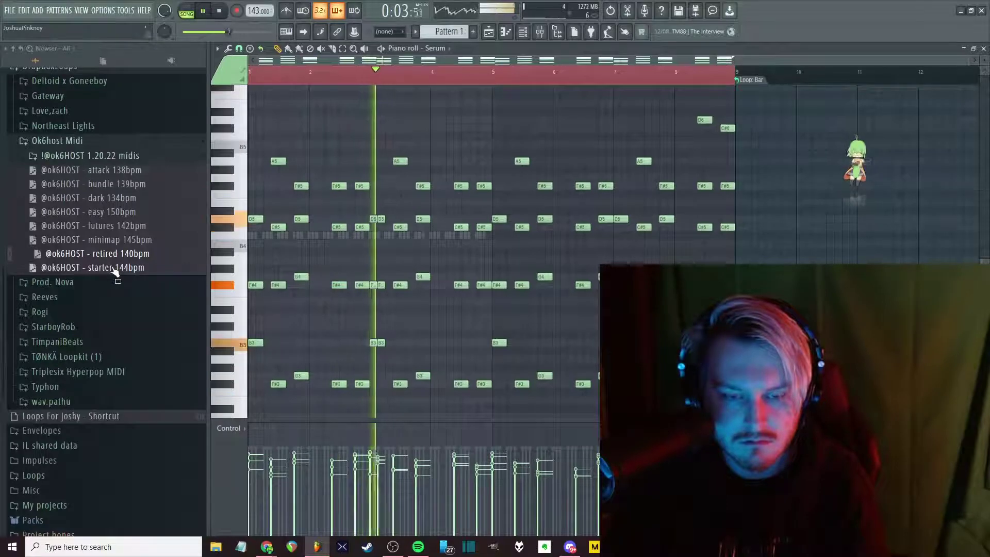
left_click_drag(115, 272, 353, 330)
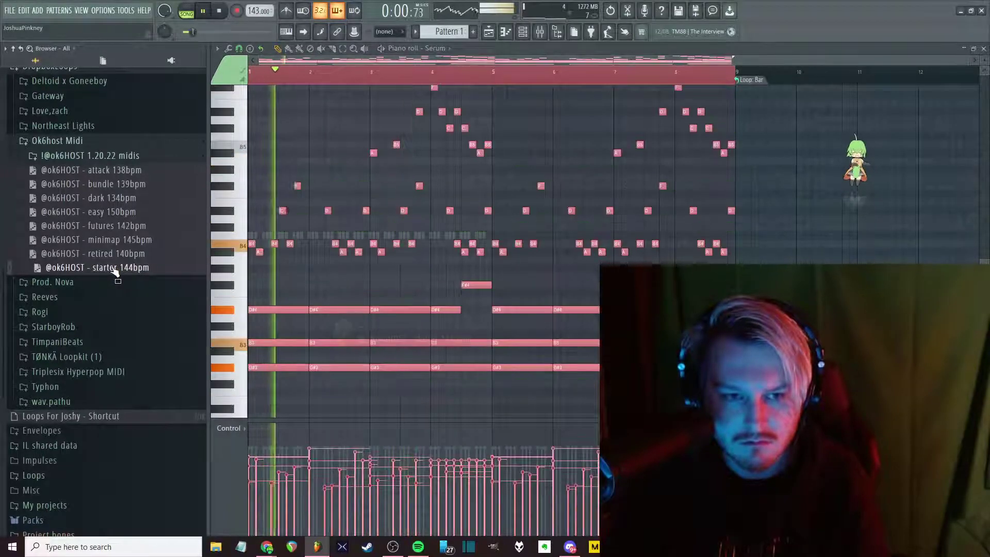
key("ctrl+d")
key("space")
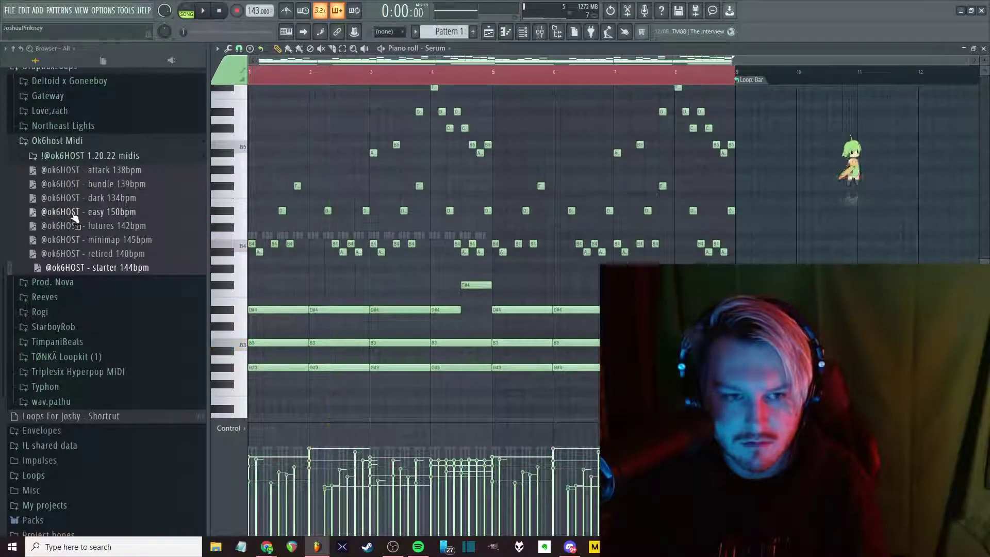
Audition the ok6HOST MIDI files easy 150bpm, dark 134bpm, bundle 139bpm and attack 138bpm in Serum's piano roll
left_click_drag(75, 217, 353, 331)
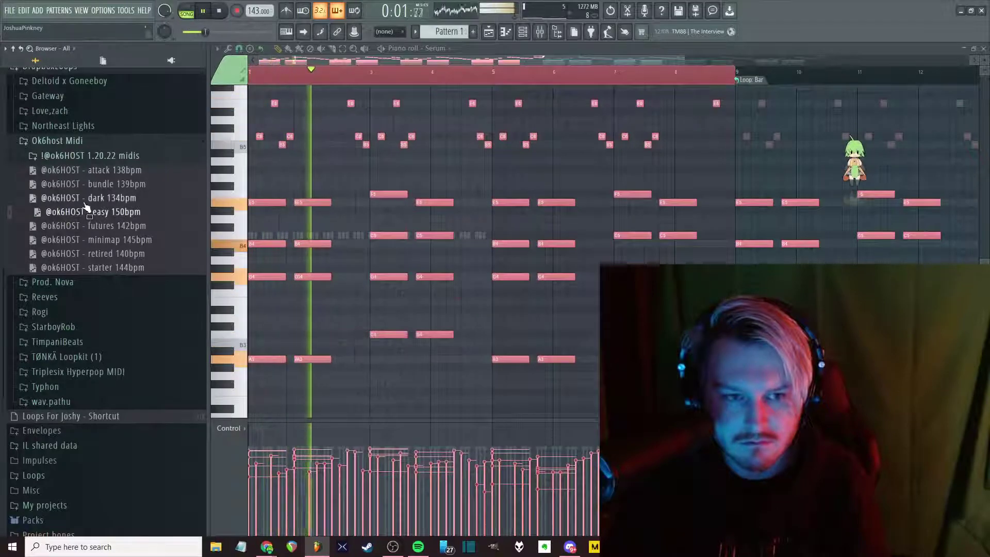
left_click_drag(89, 197, 343, 330)
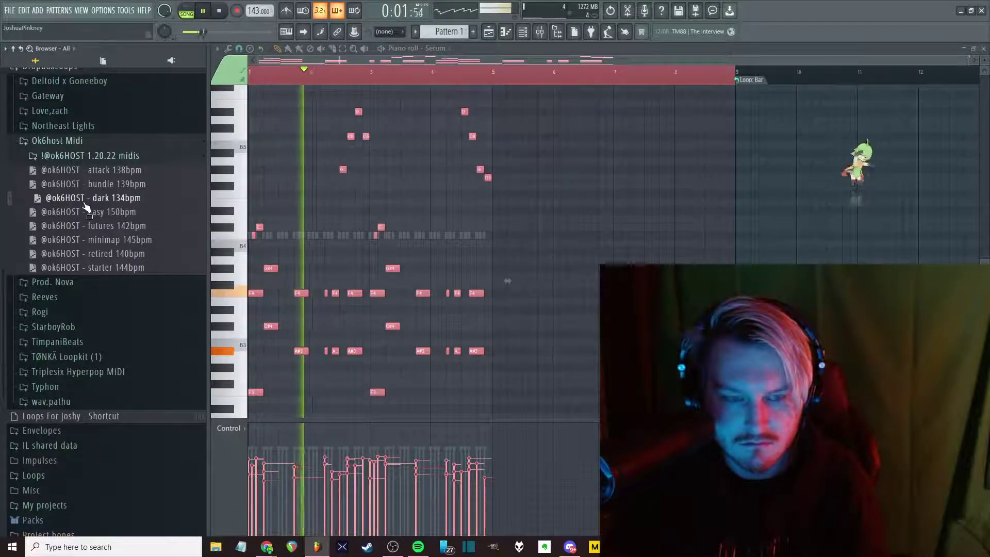
left_click_drag(97, 183, 354, 340)
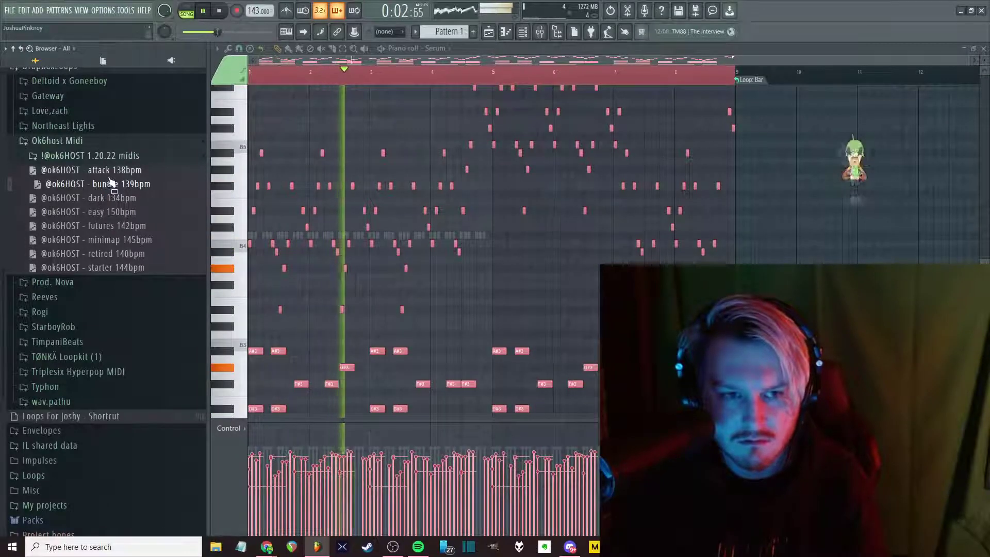
left_click_drag(103, 170, 365, 336)
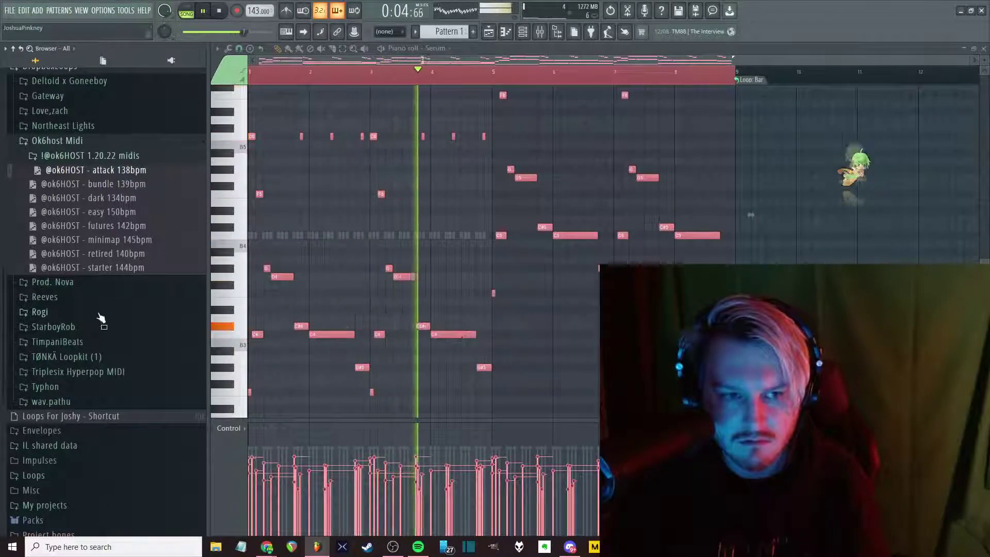
key("space")
Load "Rogi-tuff-140bpm" from the Rogi > MIDI folder into Serum's piano roll and play it
left_click(101, 314)
scroll(78, 281, "down", 4)
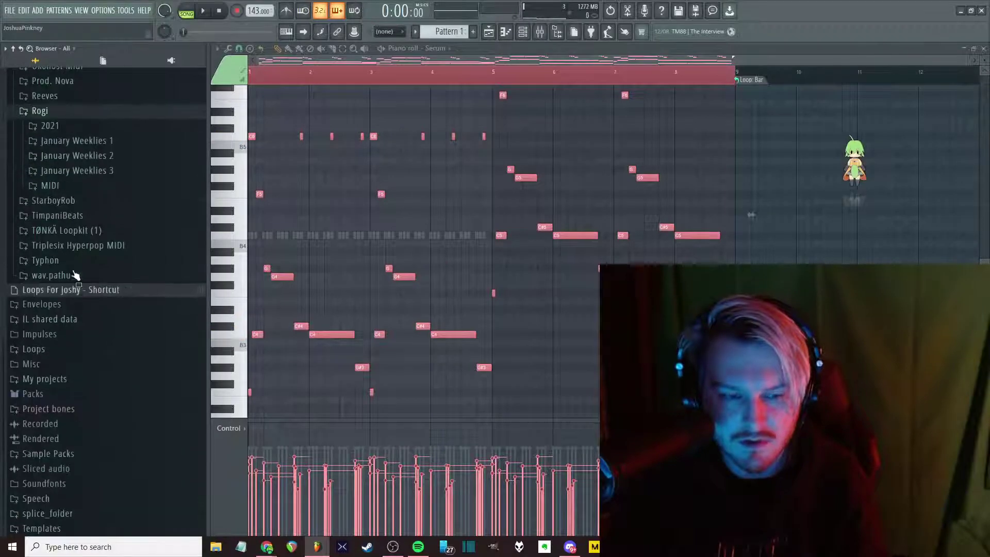
left_click(101, 185)
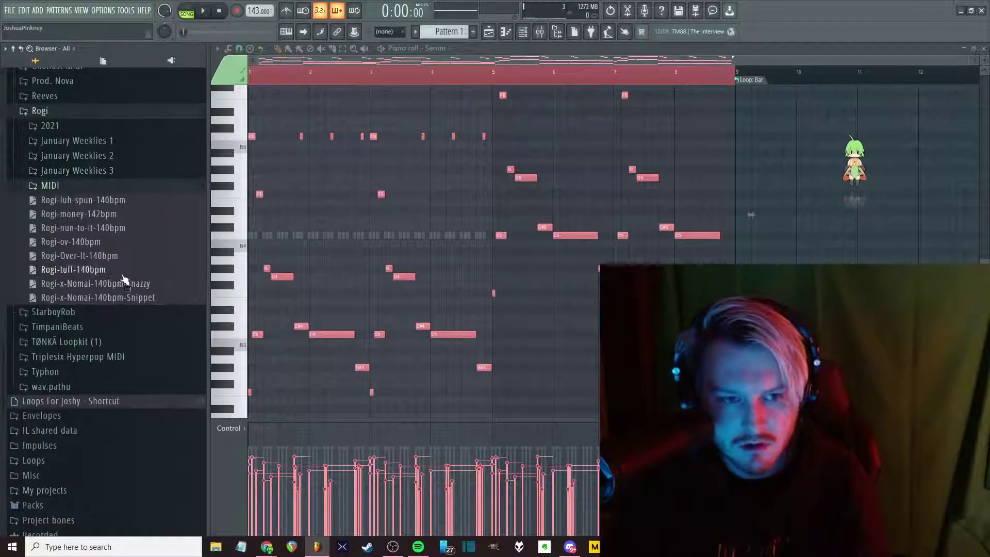
left_click_drag(124, 279, 356, 335)
key("space")
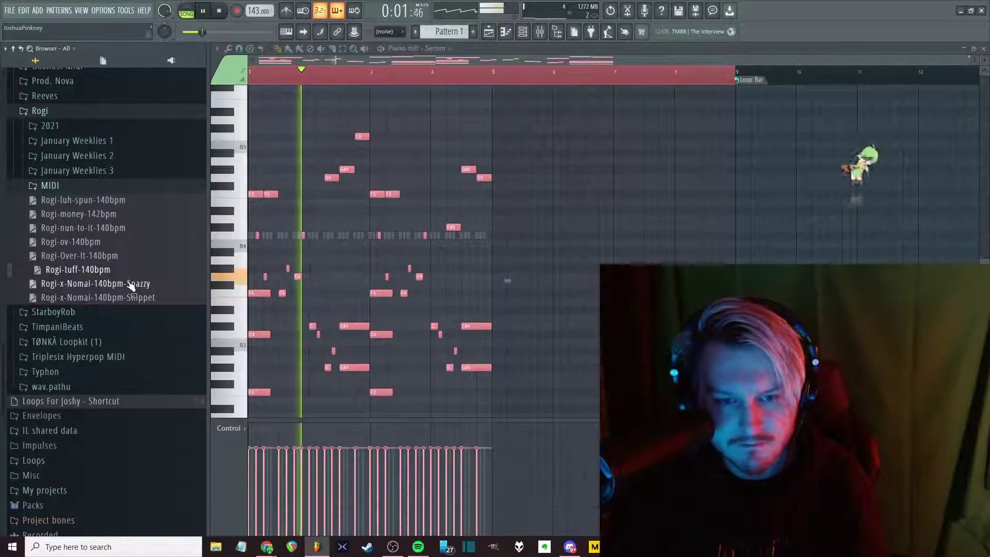
left_click(340, 278)
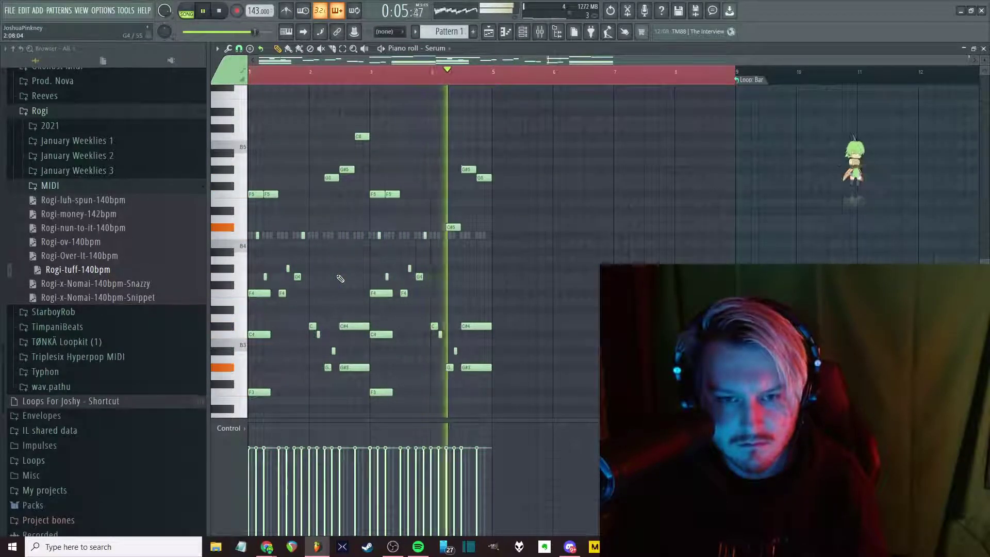
Try the "Rogi-Over-It-140bpm" and "Rogi-nun-to-it-140bpm" MIDI files in Serum, auditioning the second one raised by an octave
left_click_drag(121, 256, 156, 258)
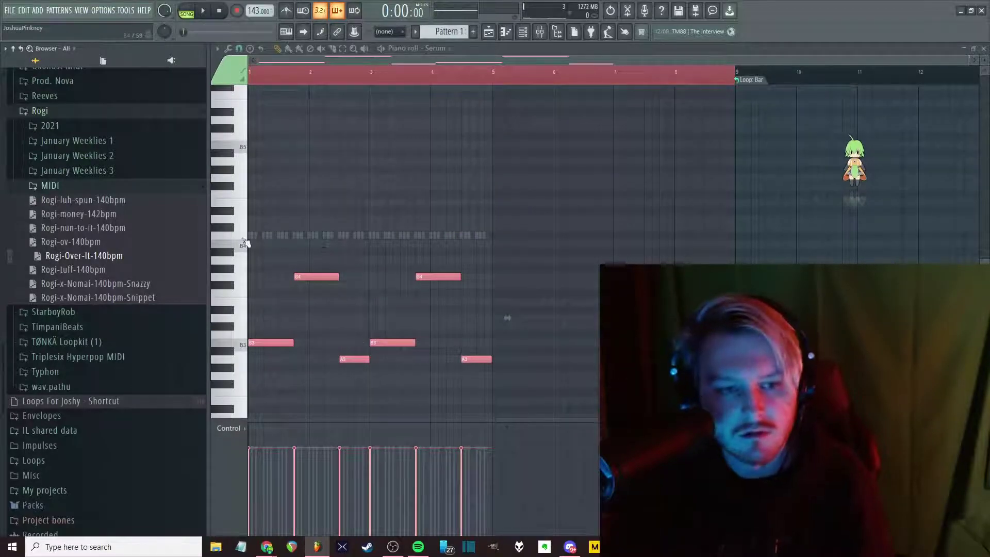
left_click_drag(108, 214, 109, 216)
key("space")
key("Down")
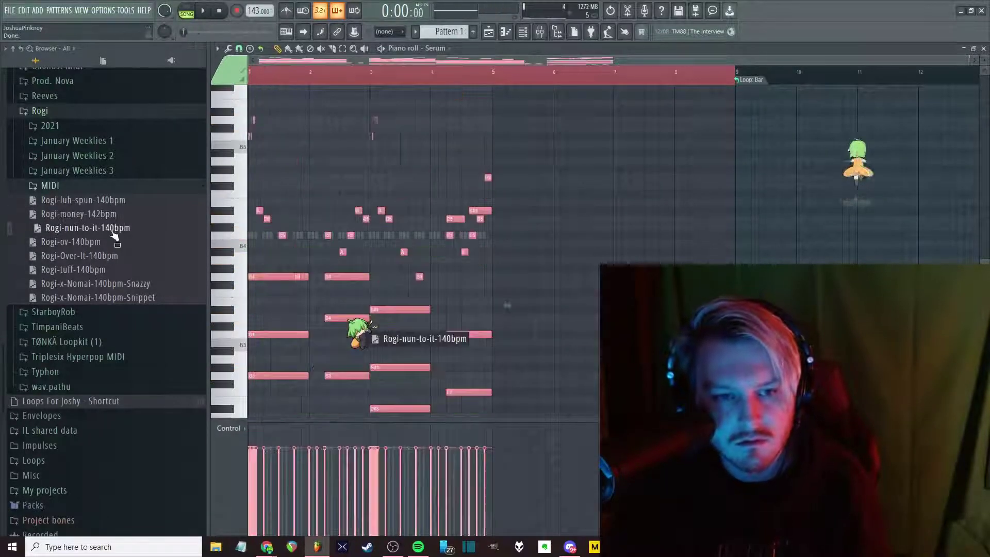
left_click_drag(413, 293, 344, 273)
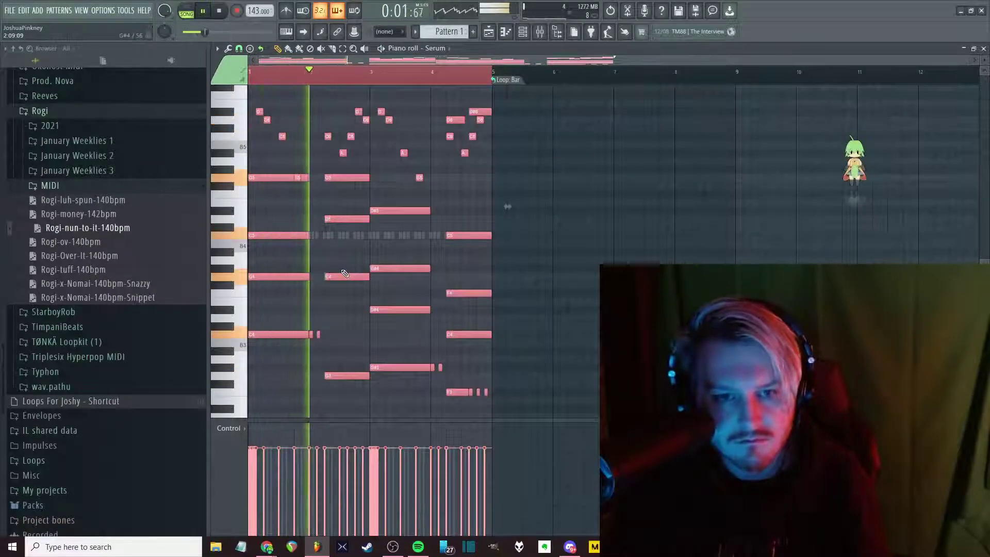
scroll(329, 263, "up", 3)
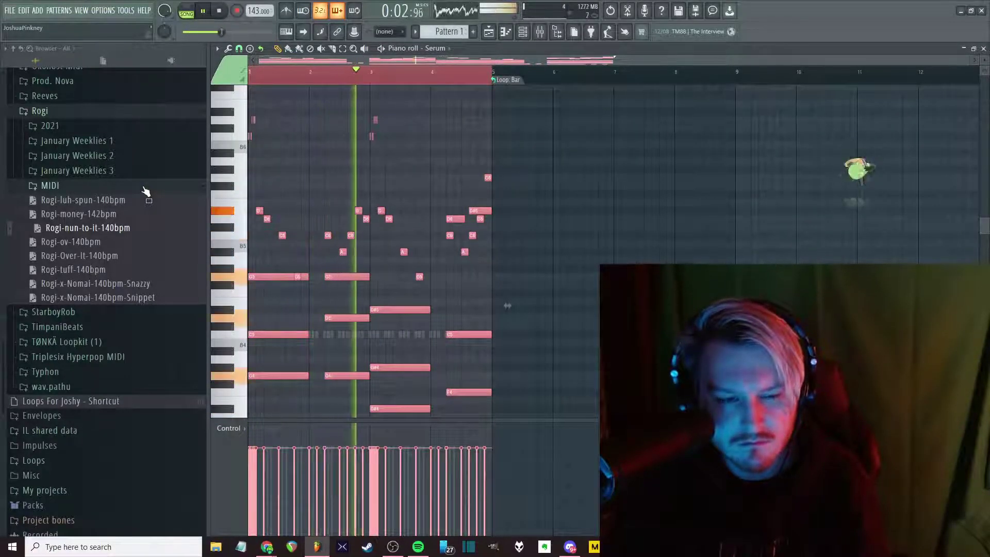
key("space")
Browse the Triplesix Hyperpop MIDI folder and try the "talk2god bpm 157" and "uncalled bpm 150" loops from the wav.pathu folder
left_click(77, 357)
scroll(122, 316, "down", 5)
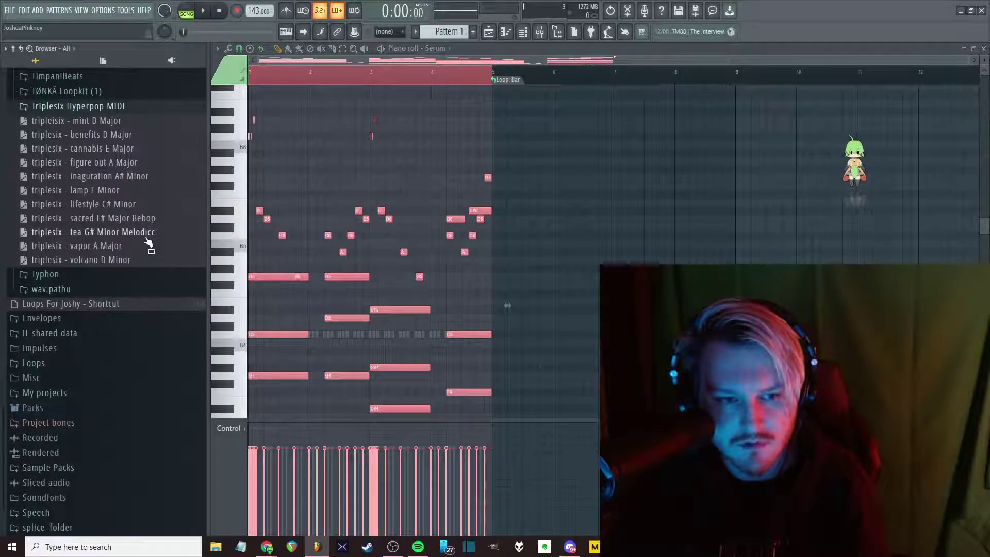
left_click(100, 278)
left_click(113, 281)
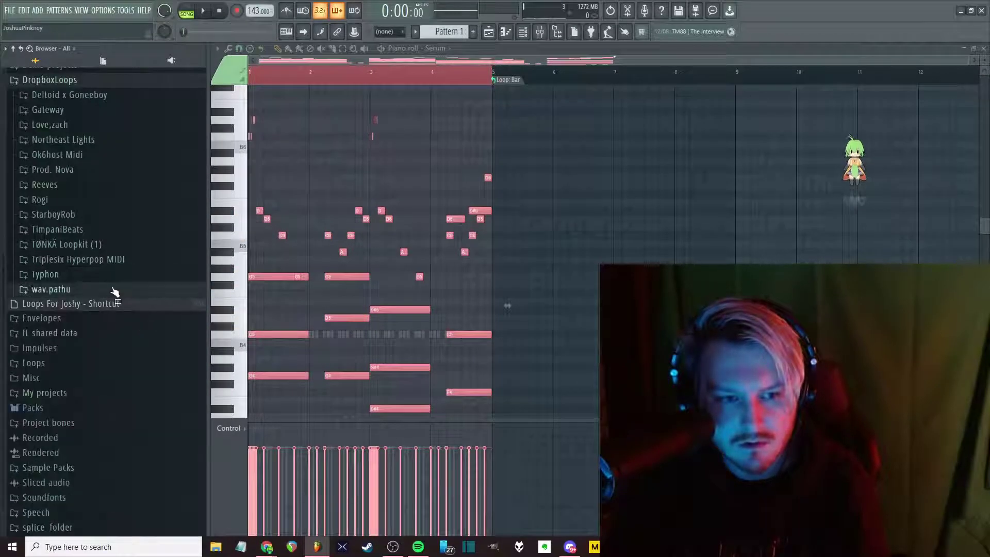
left_click(119, 289)
left_click(122, 309)
left_click_drag(98, 360, 343, 330)
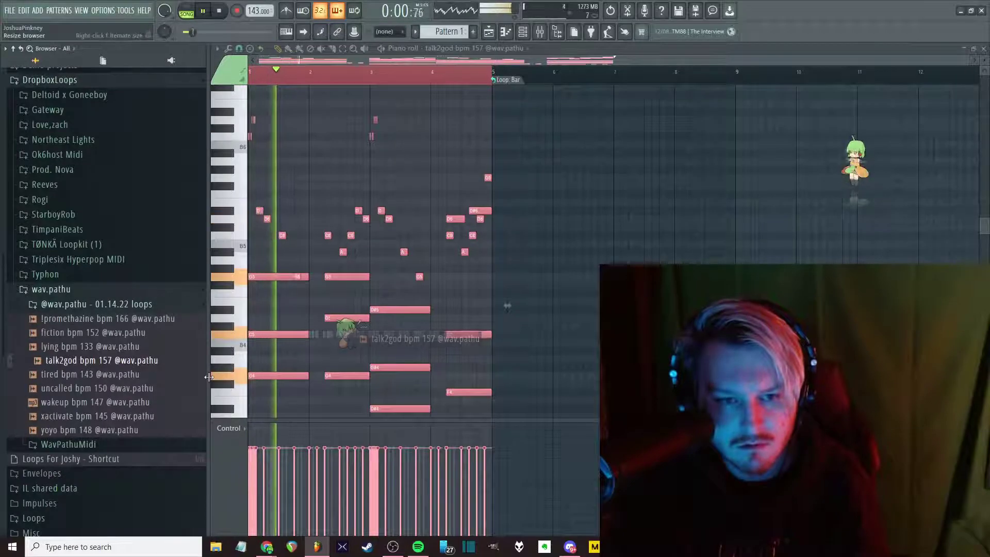
left_click_drag(143, 387, 349, 328)
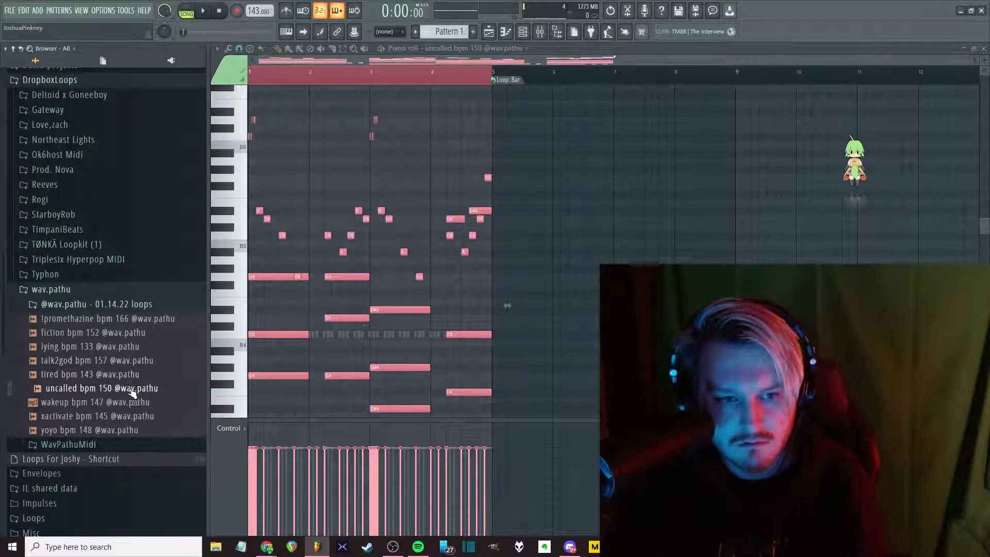
left_click(117, 309)
left_click(115, 319)
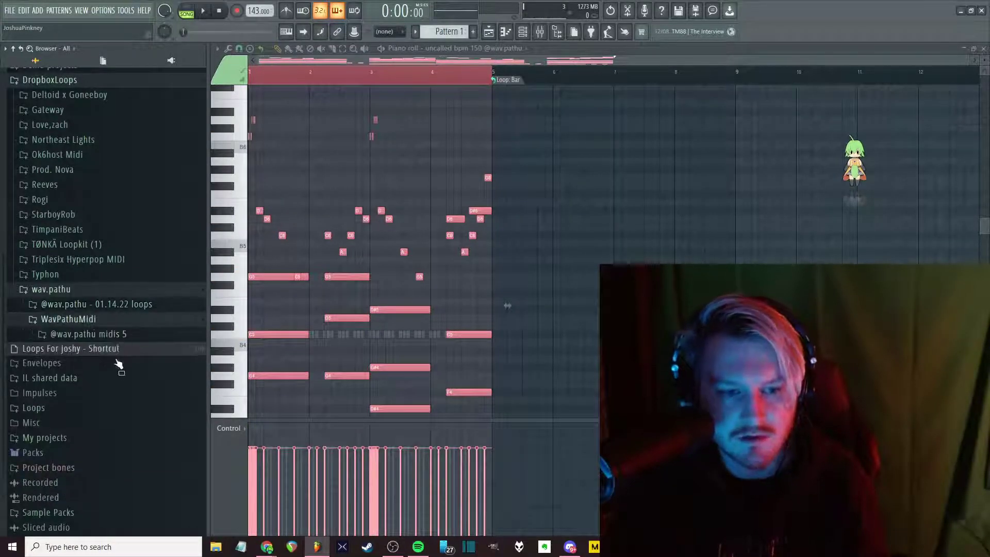
left_click(115, 334)
middle_click(124, 391)
key("space")
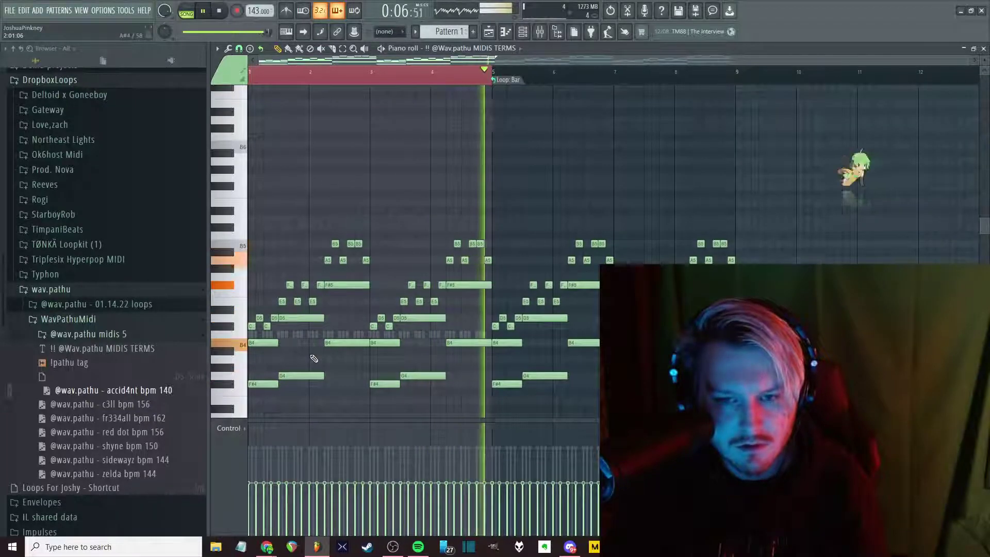
Try the wav.pathu MIDI files "fr334all bpm 162" and "red dot bpm 156" in the piano roll
key("space")
left_click(130, 419)
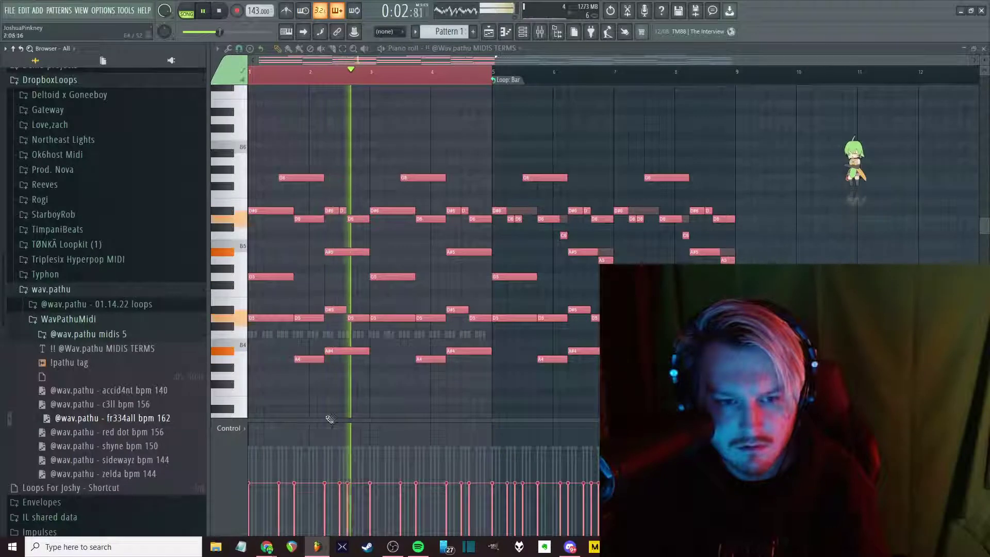
left_click(112, 433)
left_click_drag(111, 437, 450, 300)
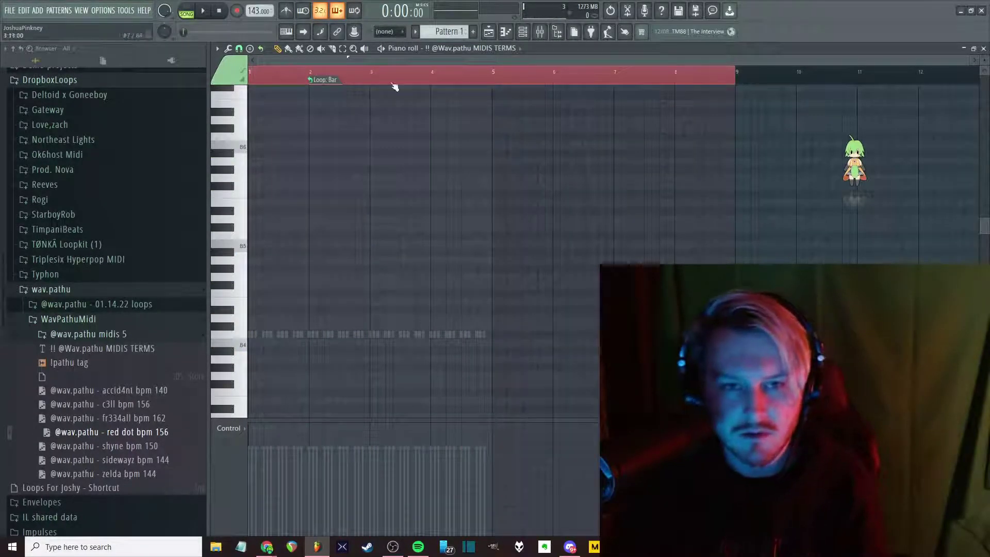
Remove the loop marker at bar 2 from the piano roll's timeline
left_click(327, 82)
left_click(334, 97)
scroll(302, 286, "down", 3)
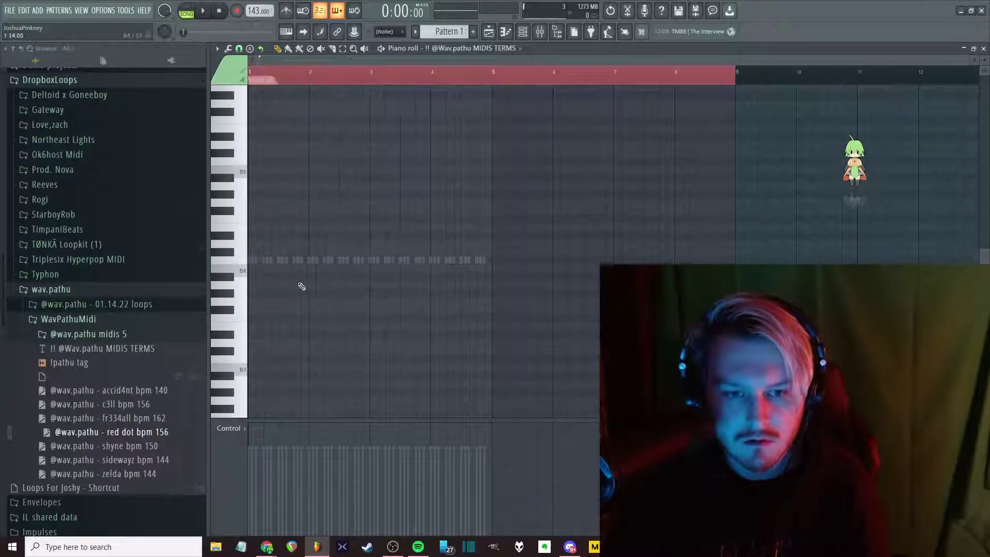
Set the piano roll's scale highlighting to root note C# with a minor scale
left_click(217, 48)
mouse_move(238, 107)
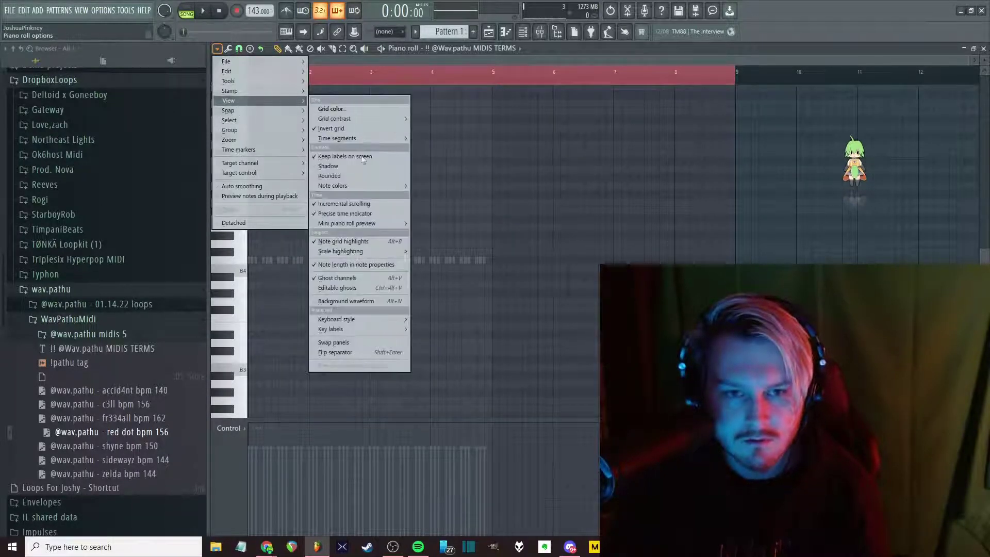
mouse_move(361, 251)
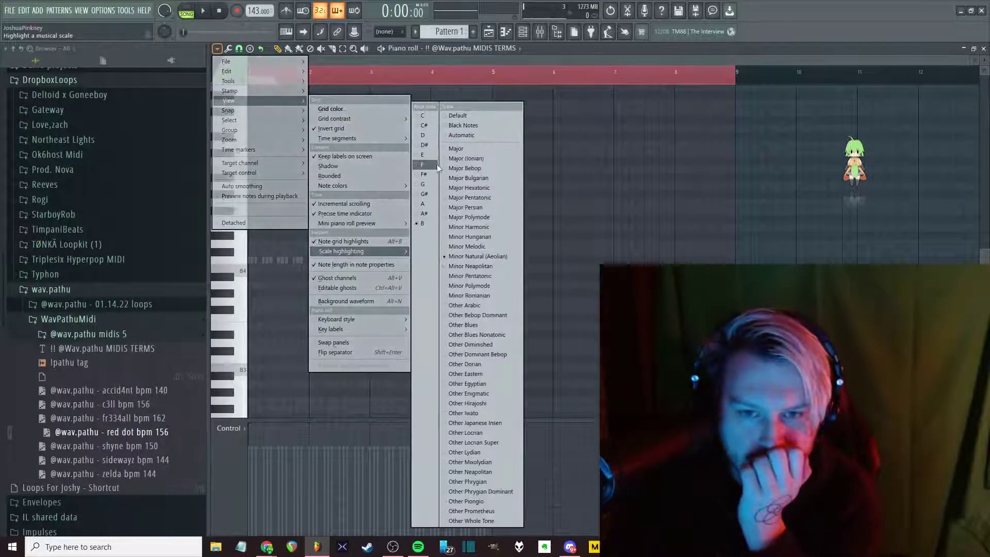
left_click(430, 124)
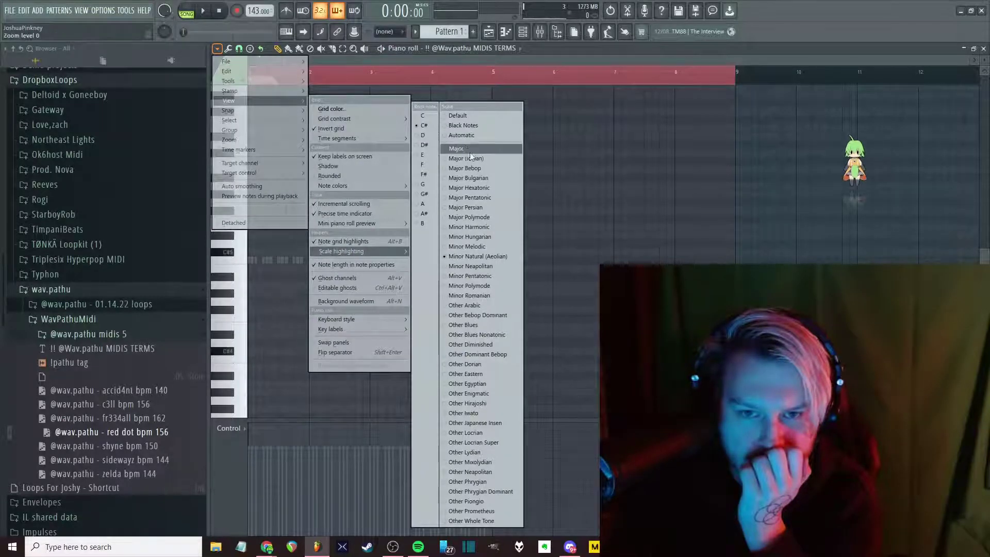
left_click(467, 247)
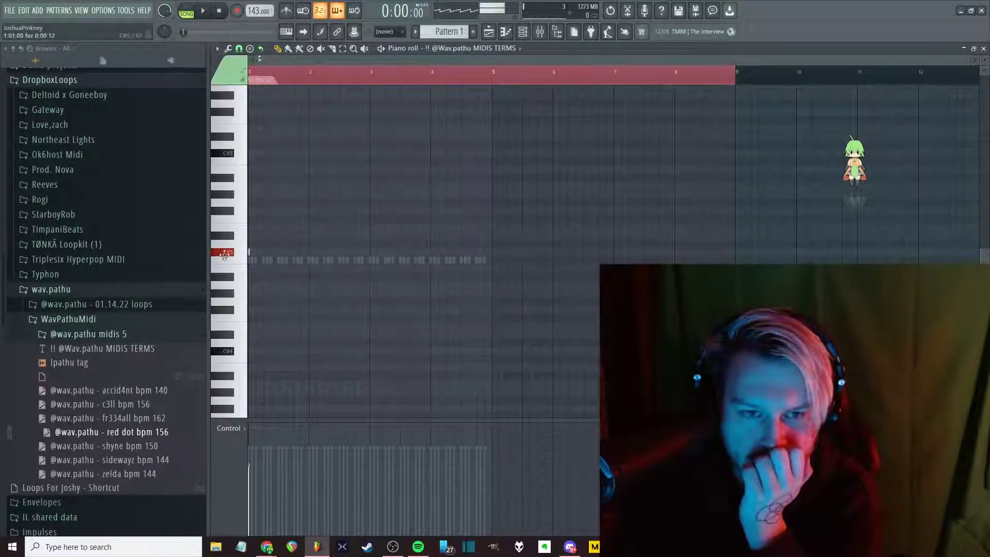
Place one-bar C#5 and G#5 notes together at the start of bar 1 in the piano roll
key("ctrl+a")
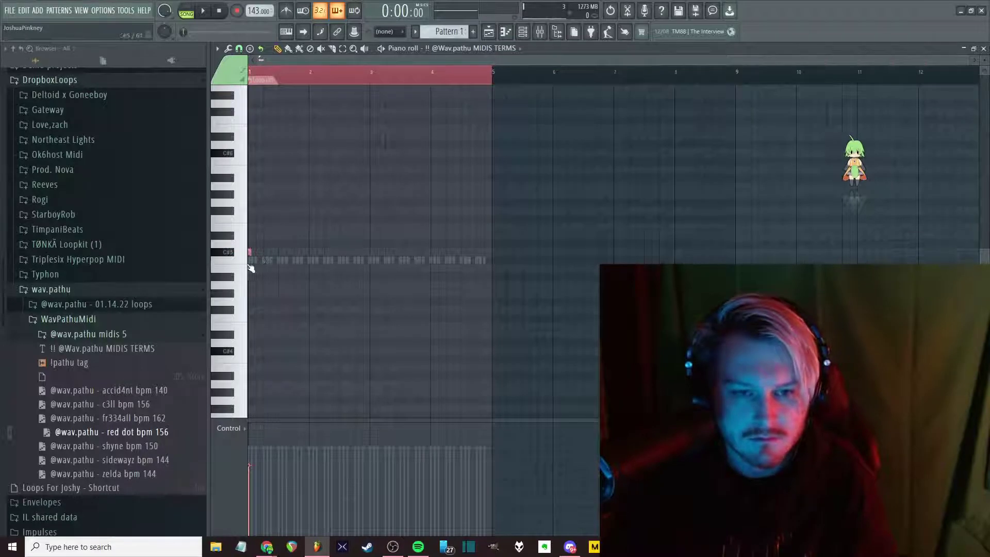
scroll(254, 253, "up", 2, "ctrl")
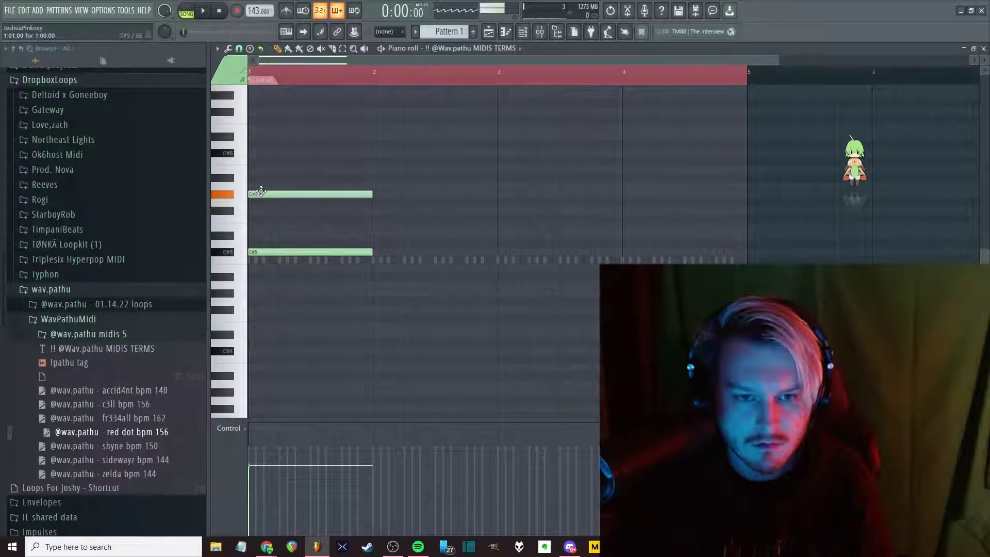
key("y")
left_click(259, 219)
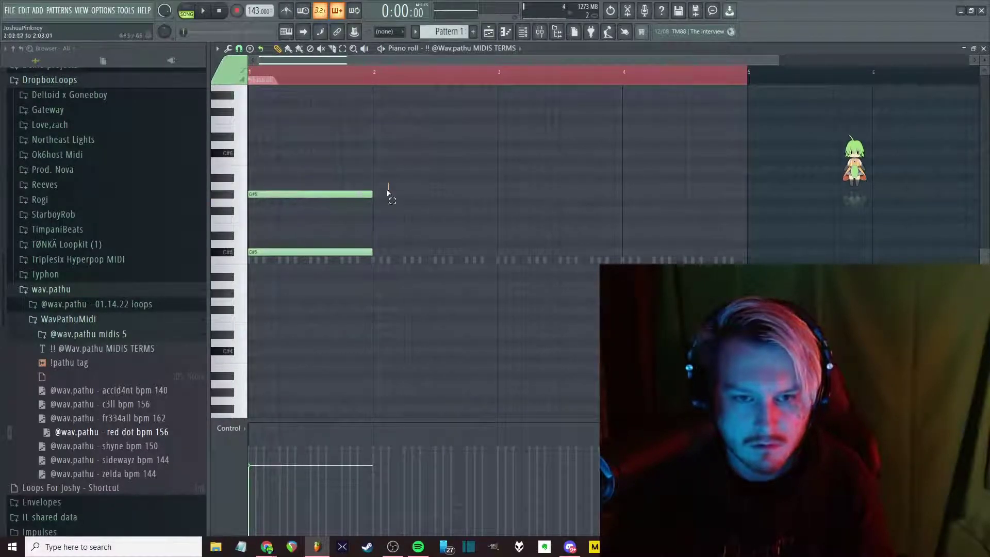
Shorten the C#5 and G#5 notes to half a bar and play the pattern
key("ctrl+a")
key("space")
left_click_drag(372, 194, 296, 205)
key("space")
key("space")
Try D#5, then use D5 with A5 as the second chord, starting on beat 3 of bar 1
left_click(322, 235)
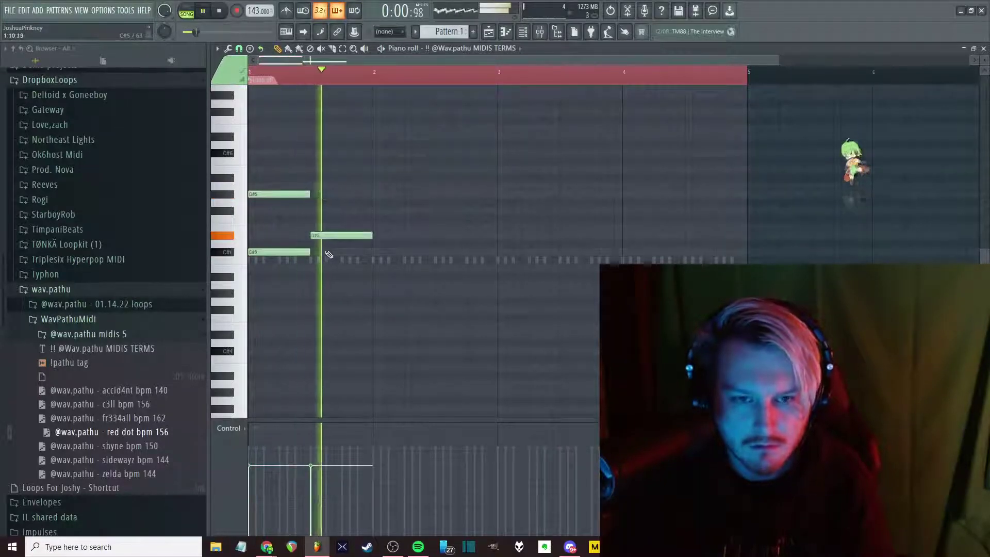
key("space")
left_click(313, 244)
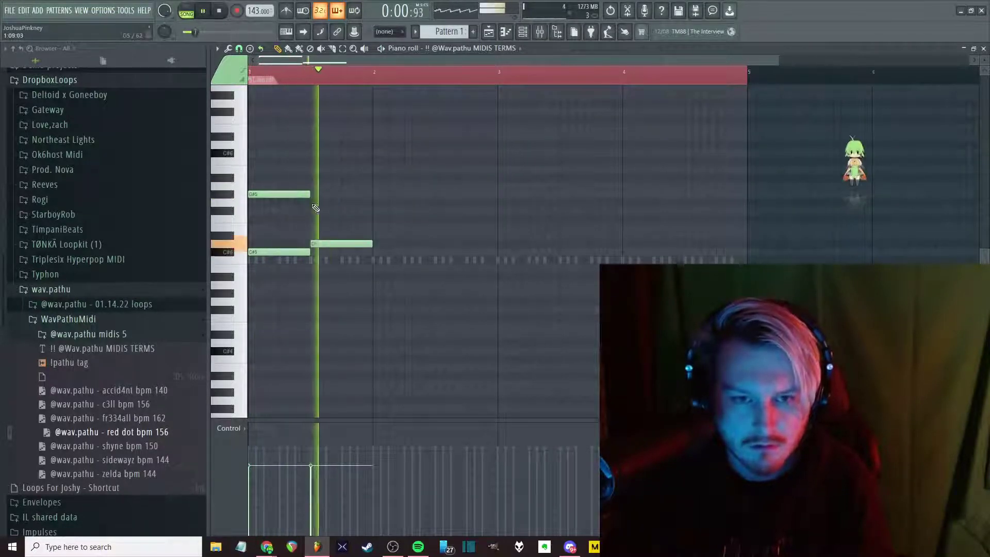
key("space")
Add E5 and B5 on beat 4 of bar 1 and shorten all three chords to one beat each
left_click(368, 228)
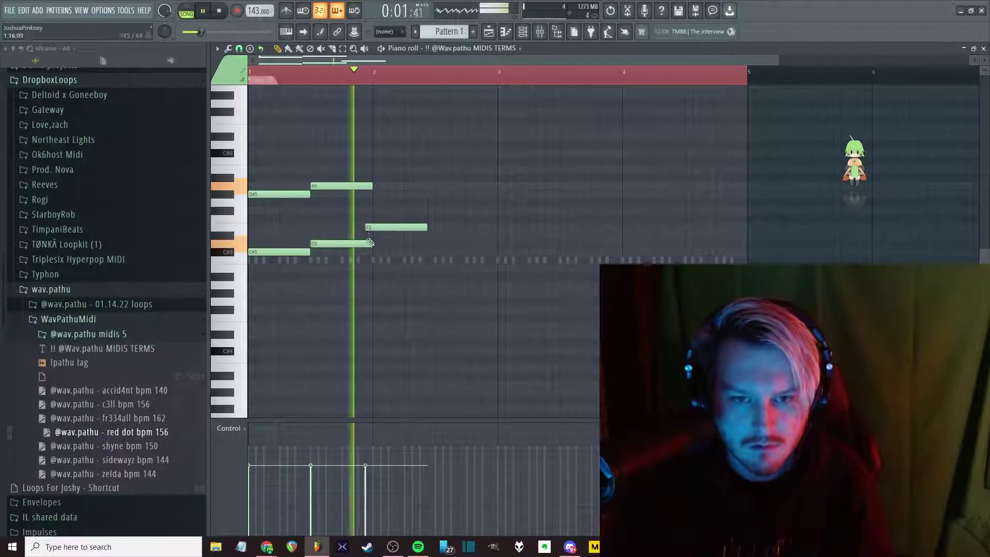
left_click_drag(379, 234, 343, 227)
left_click(351, 169)
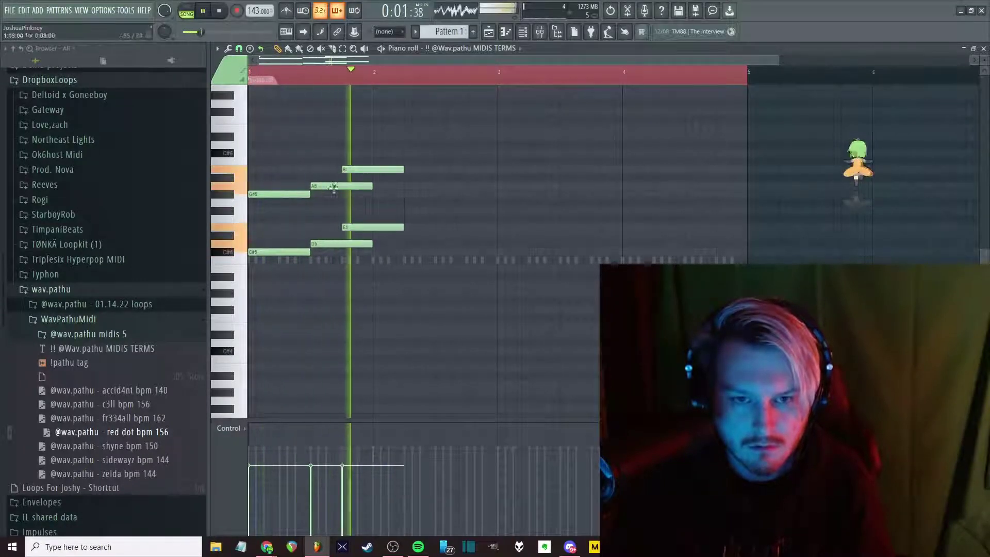
key("ctrl+a")
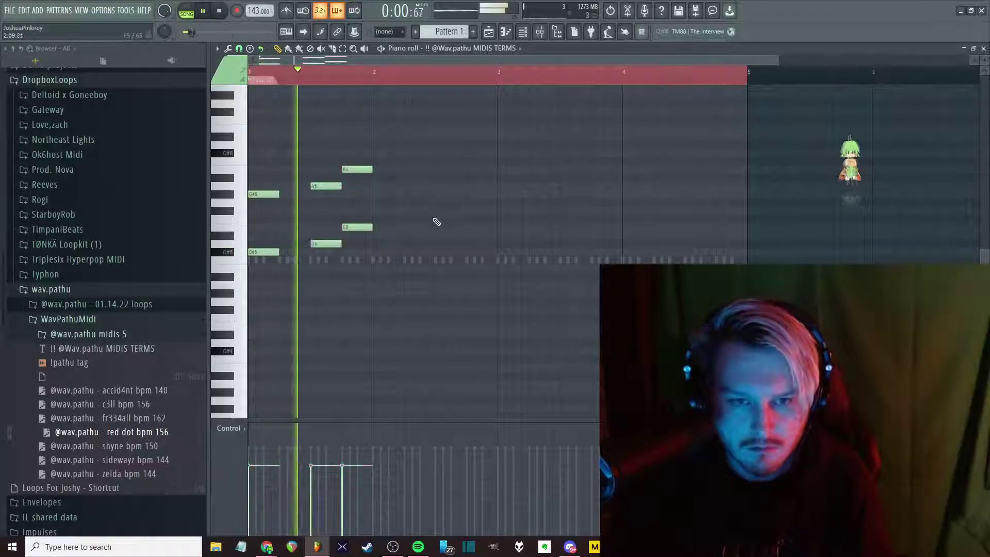
key("space")
Extend the E5 and B5 notes to the end of bar 2 during playback
left_click_drag(403, 133, 350, 279)
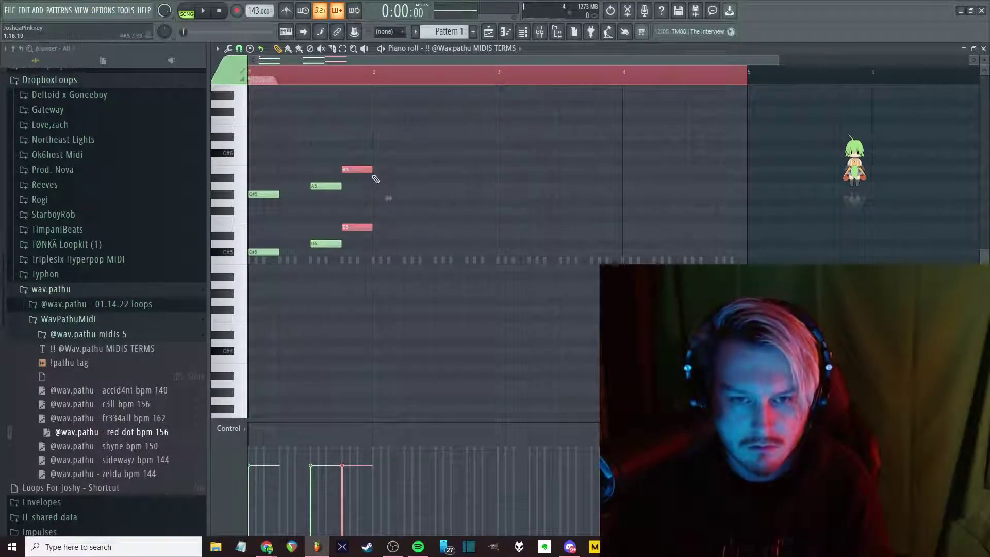
key("space")
left_click_drag(496, 183, 503, 198)
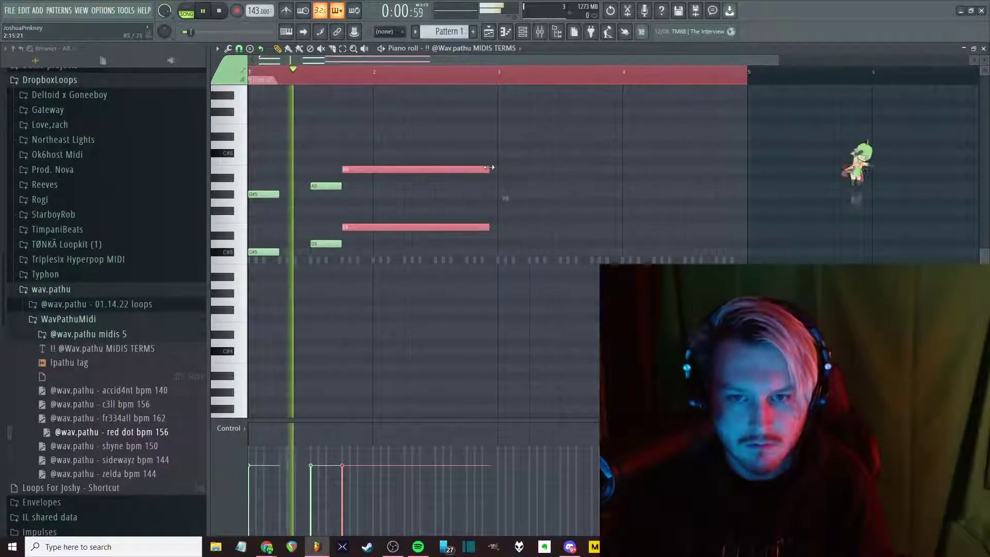
Duplicate the whole two-bar chord phrase into bars 3 and 4
key("ctrl+a")
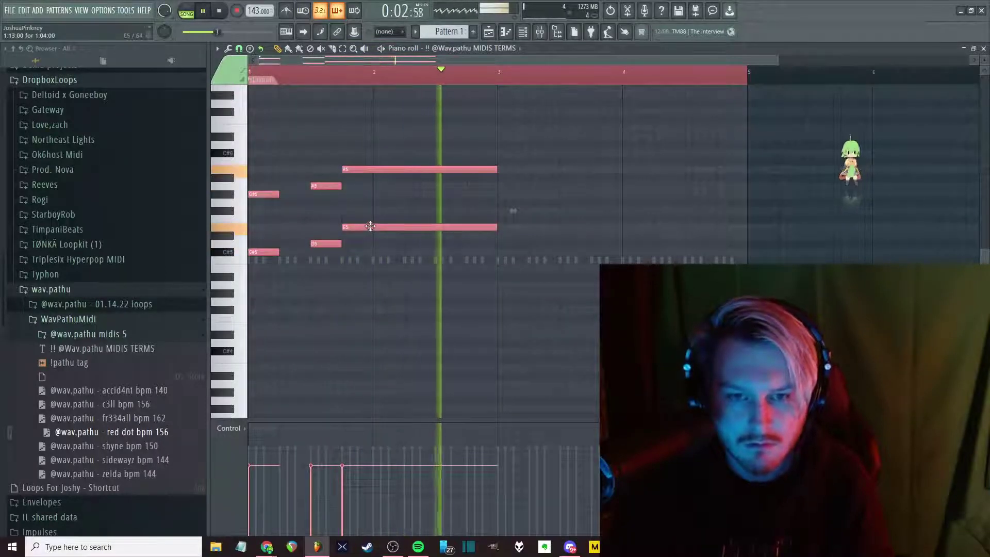
key("ctrl+b")
key("space")
left_click(595, 279)
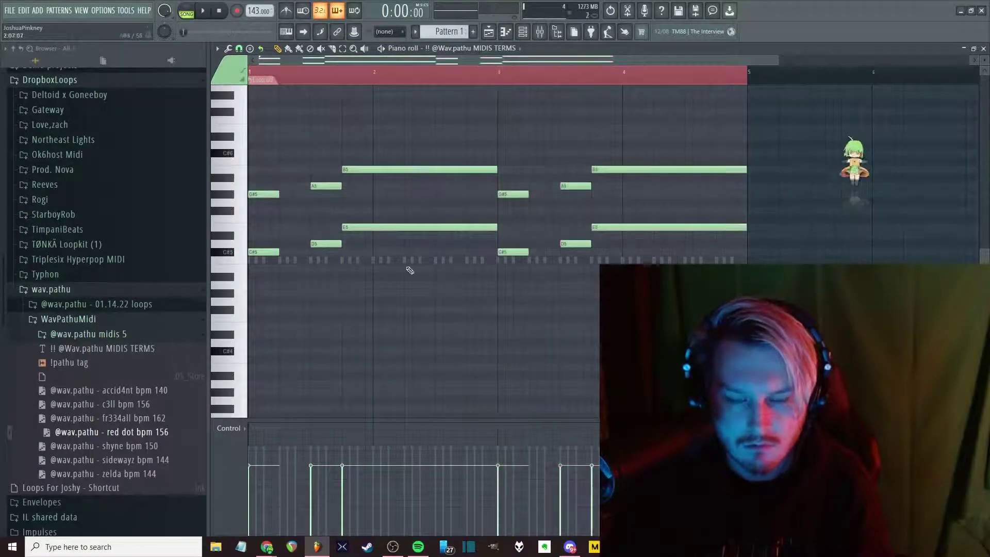
Copy the lower C#5, D5 and E5 notes one octave down across all four bars and play the result
left_click_drag(714, 201, 249, 309)
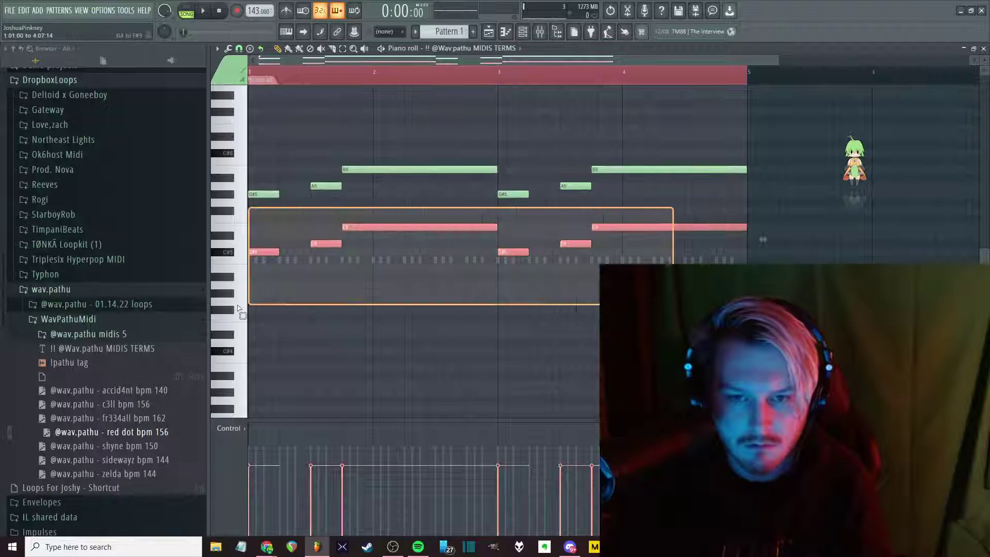
key("ctrl+shift+Down")
left_click(304, 305)
key("space")
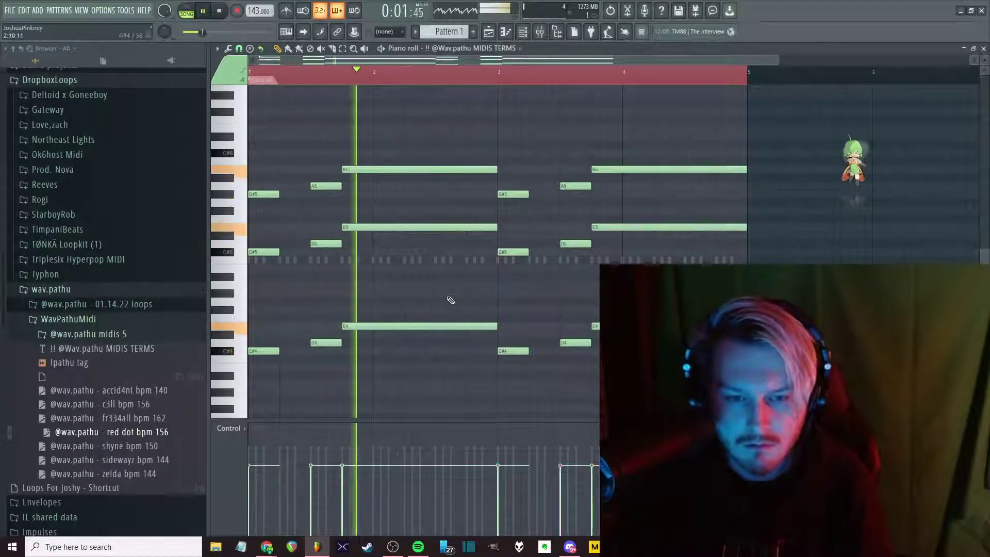
key("F6")
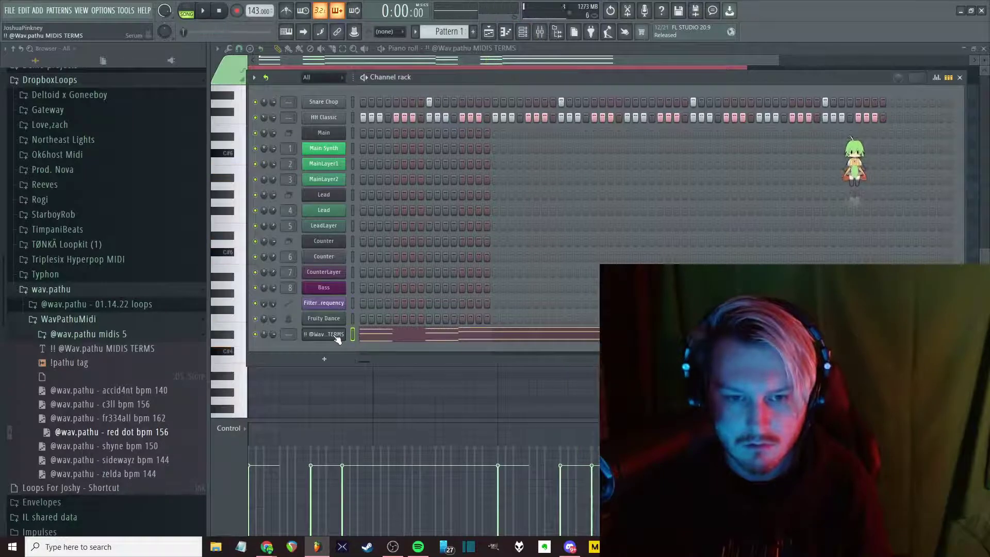
left_click(335, 336)
left_click(333, 335)
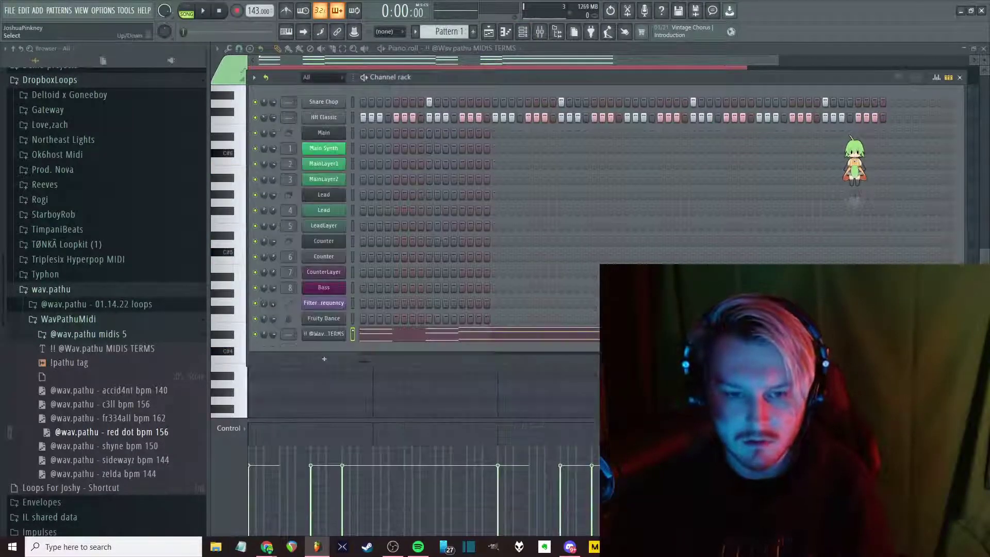
key("ctrl+z")
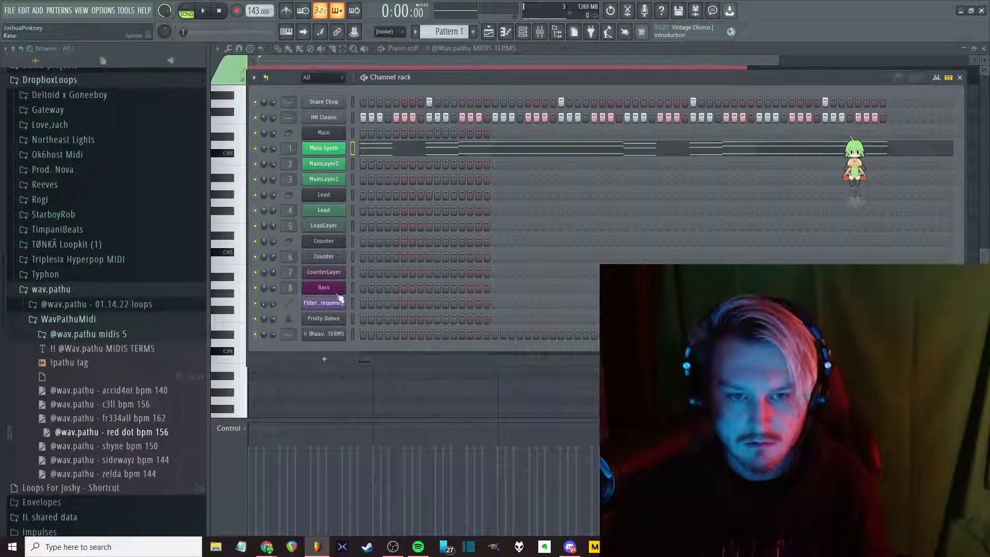
right_click(333, 333)
left_click(382, 432)
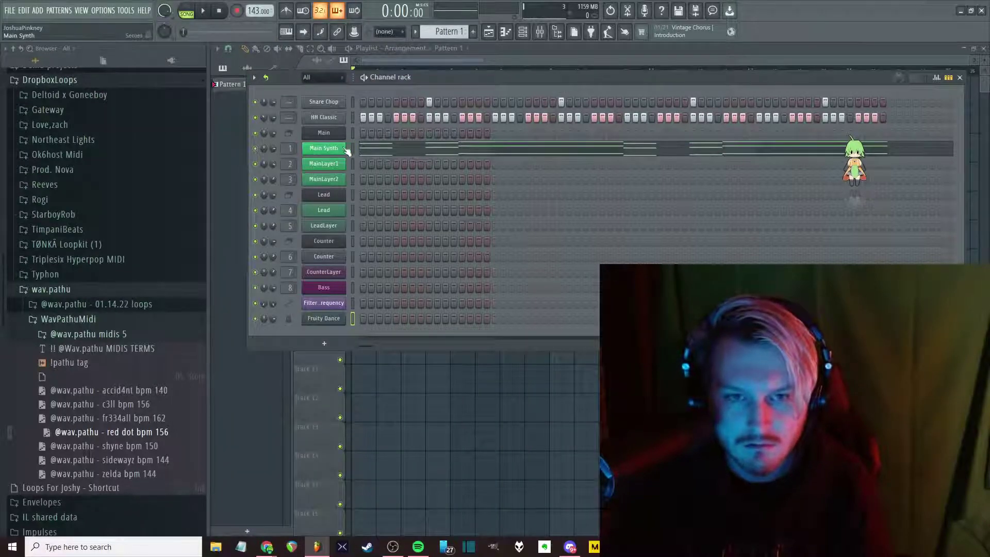
Open the Main Synth's Serum preset browser and sort the presets by highest rating
left_click(644, 151)
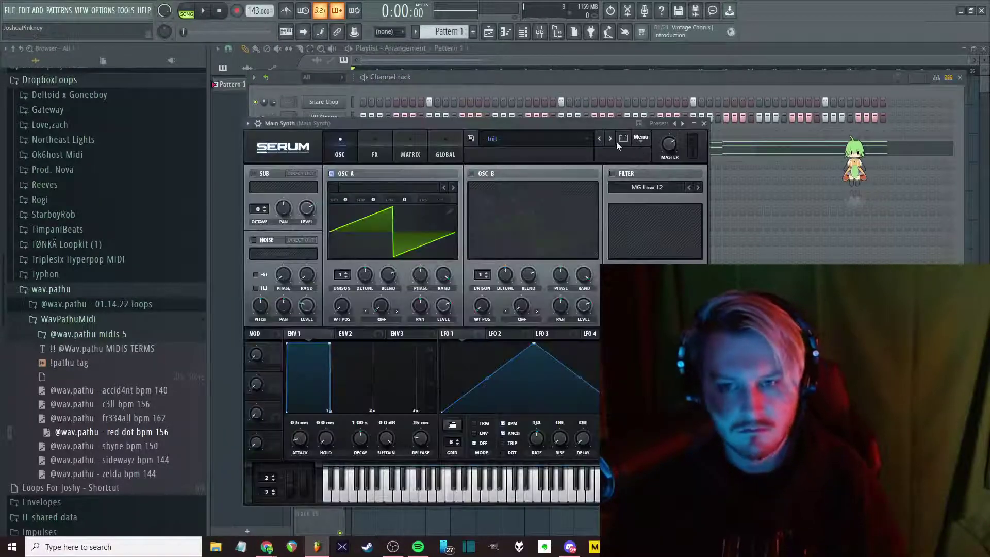
left_click(623, 139)
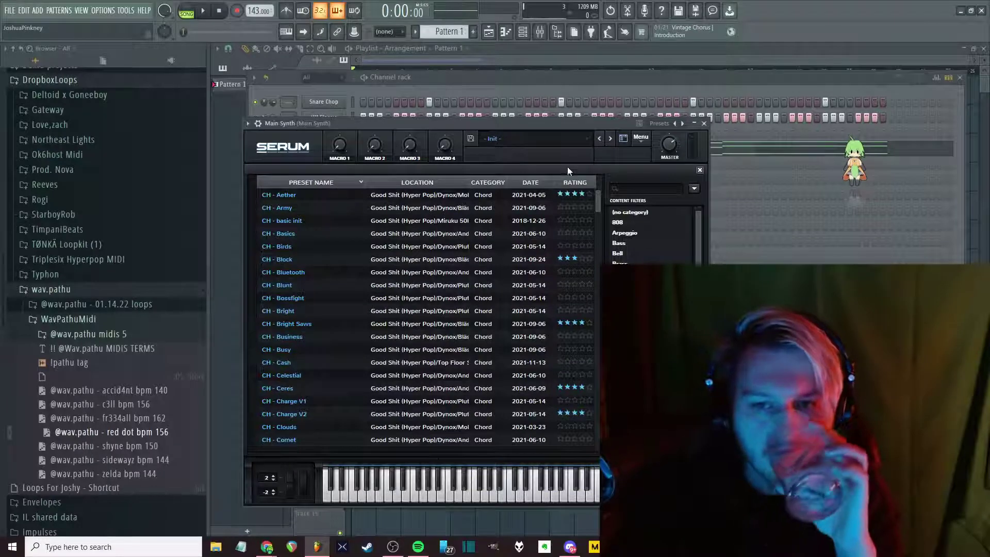
left_click(570, 181)
Audition the Serum presets "CHORD - Double C", "CHORD - Horizon" and "CHORD - Mega Man", and load "CH - Yeat" on the Main Synth
left_click(448, 208)
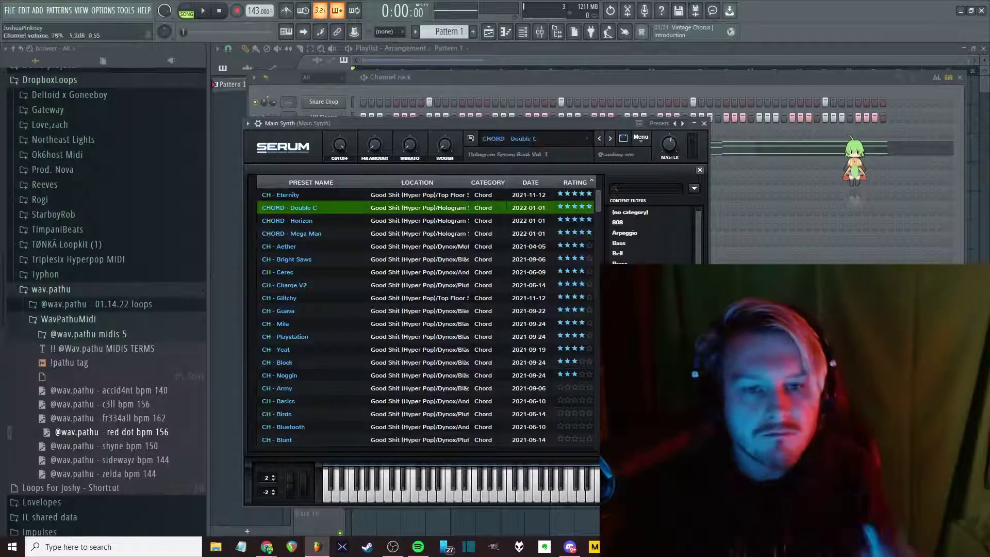
left_click(344, 222)
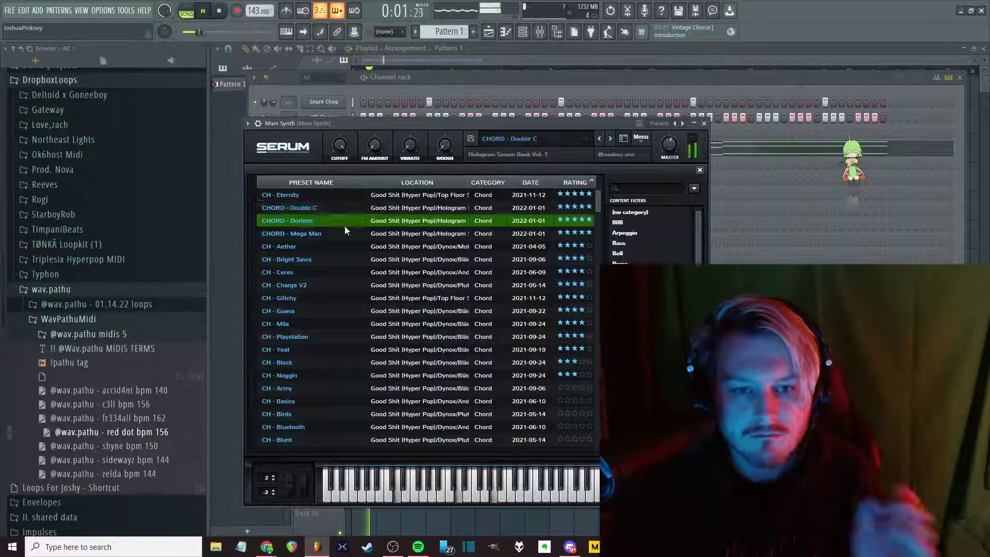
left_click(374, 235)
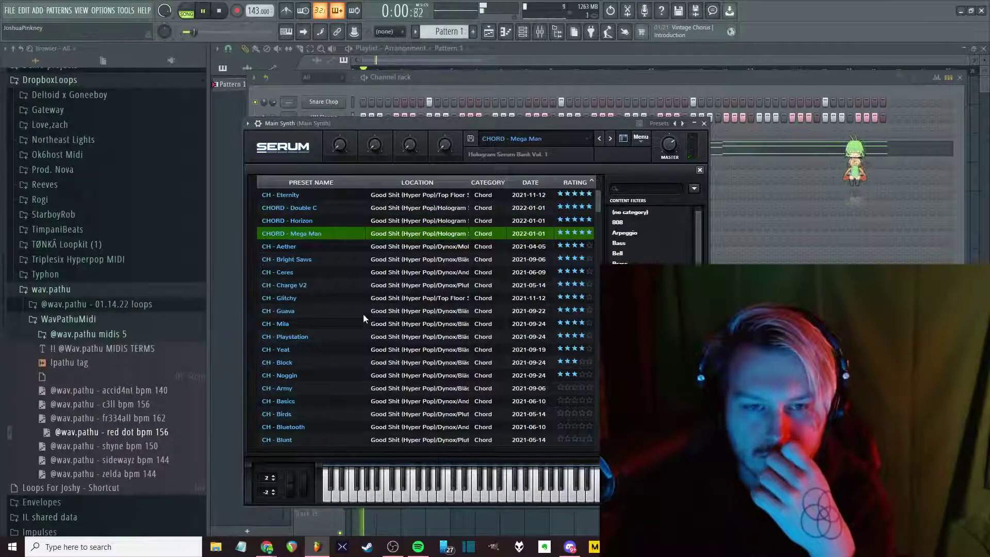
left_click(285, 350)
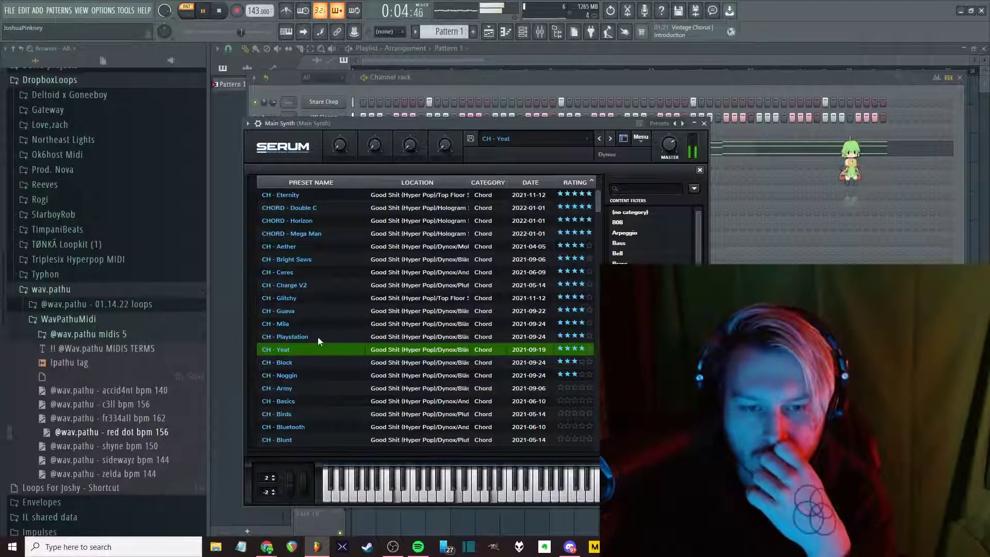
In the Main Synth's piano roll, add half-beat A6 and G#6 notes on beat 2 of bar 1 and repeat them in bar 3
left_click(705, 124)
left_click(457, 149)
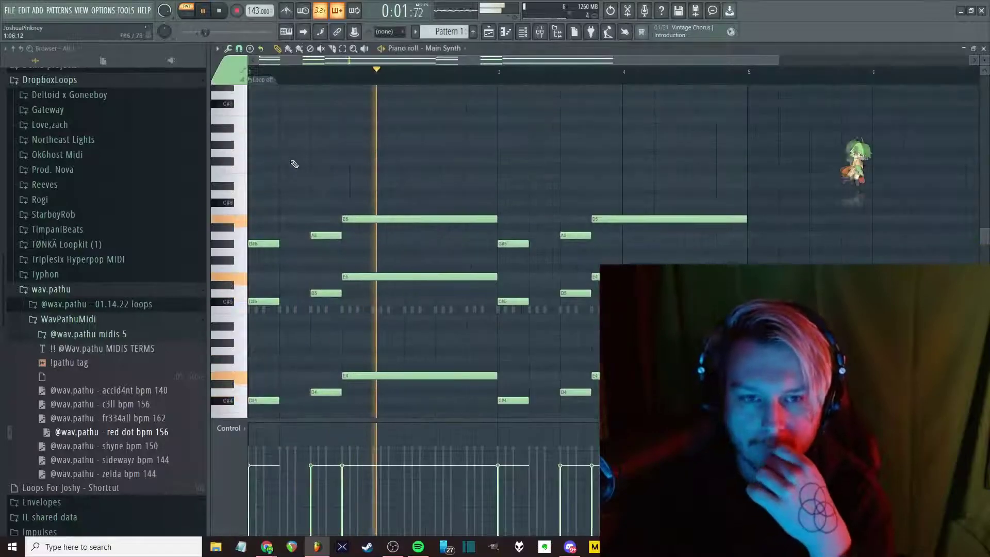
left_click(291, 177)
right_click(298, 178)
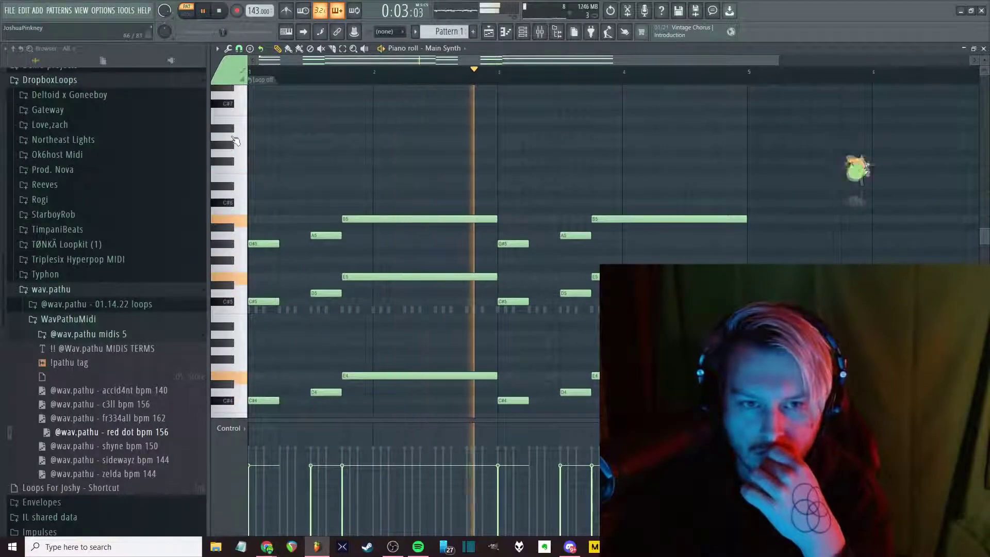
left_click(283, 136)
left_click(298, 144)
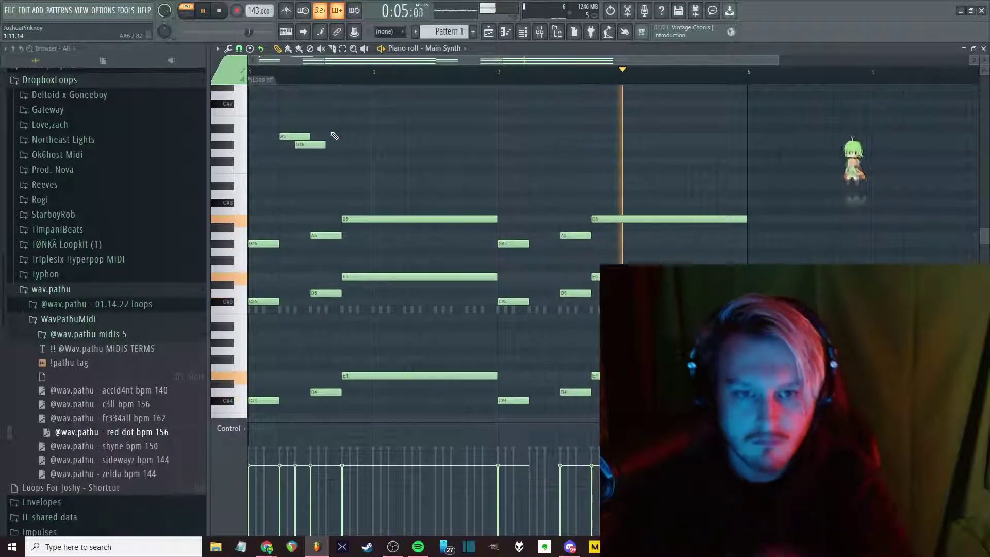
left_click_drag(298, 136, 536, 136)
Add a run of half-beat notes B6, C#7, A6 and G#6 across the second half of bar 2
scroll(490, 162, "up", 3)
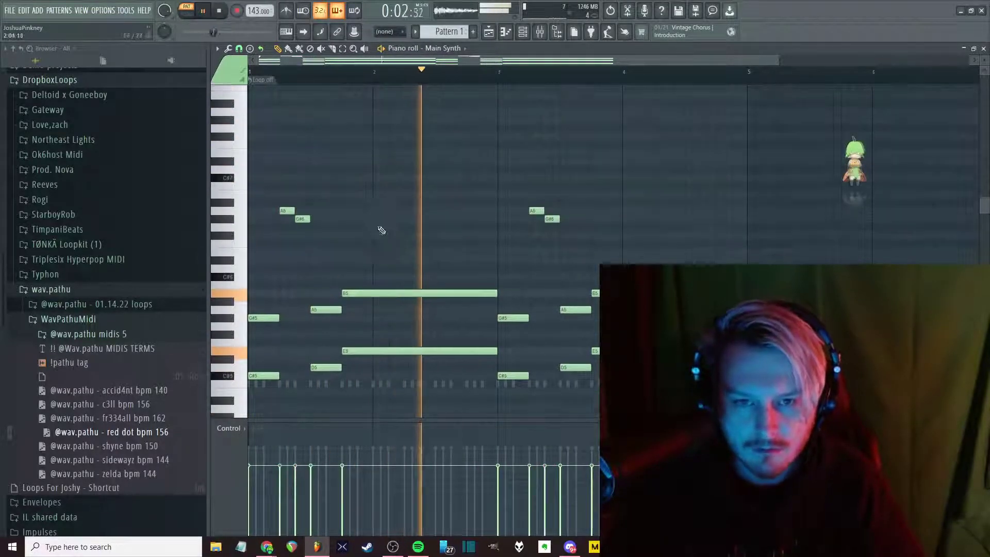
left_click(440, 219)
right_click(447, 218)
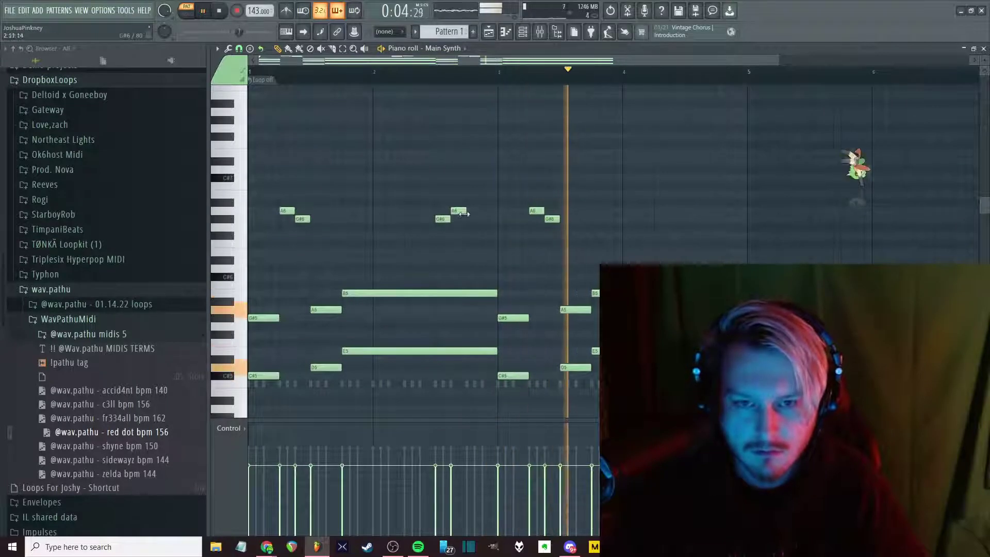
left_click(454, 177)
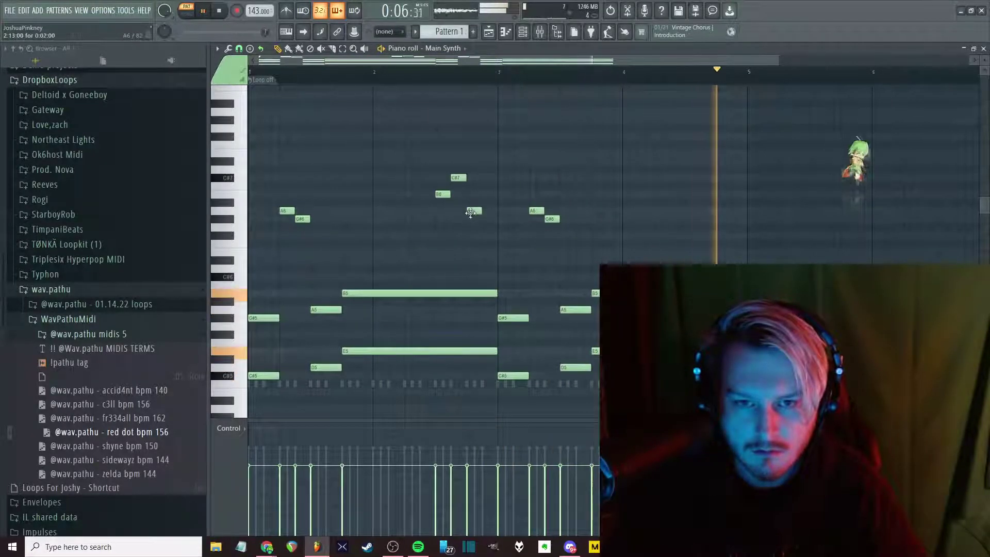
left_click(490, 219)
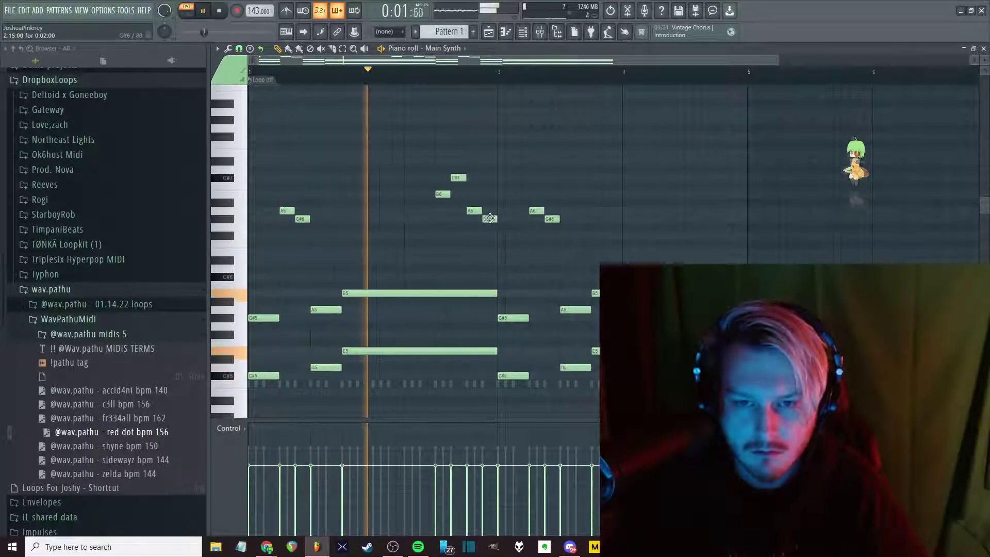
Rewrite the bar 2 run as half-beat notes A6, B6, A6 and G#6 and copy it to the second half of bar 4
left_click_drag(516, 141, 386, 286)
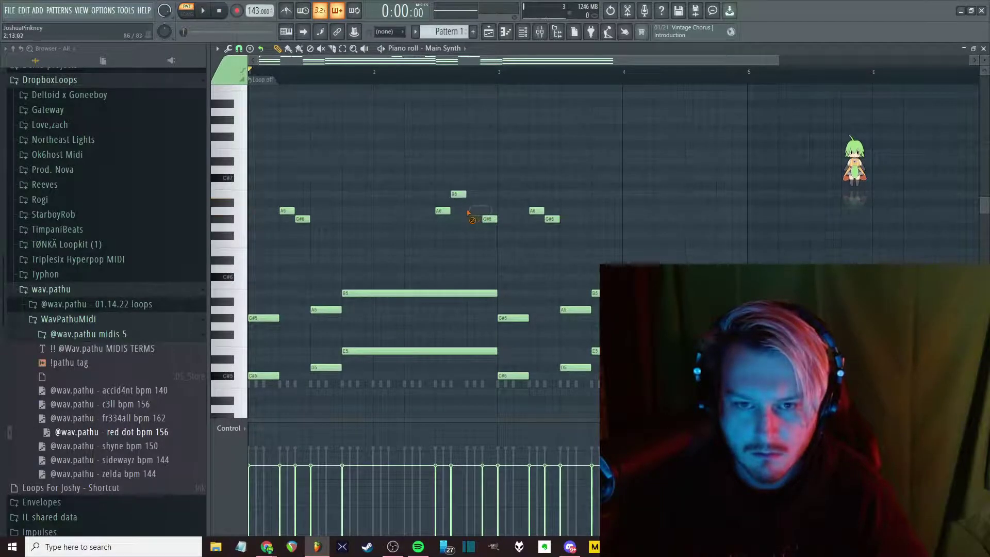
key("space")
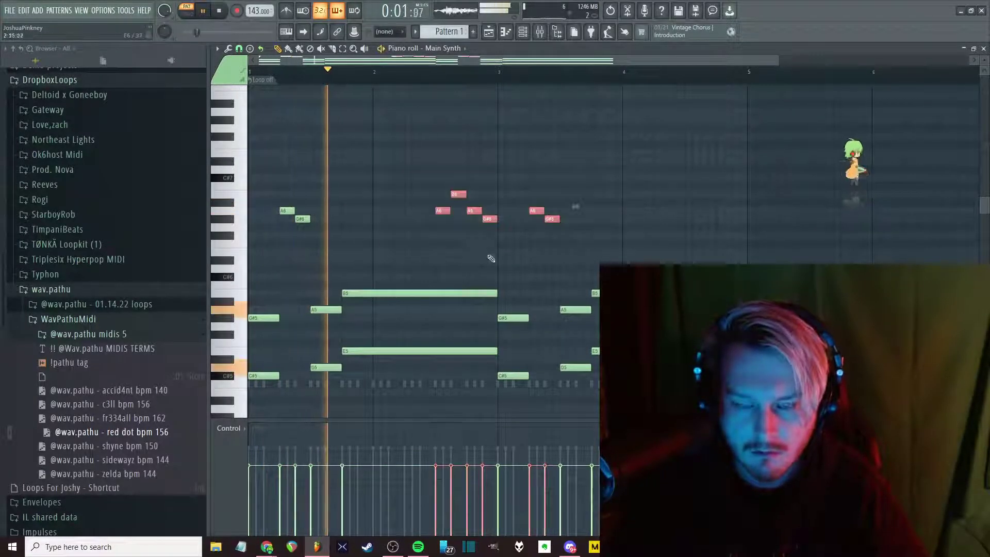
left_click_drag(501, 191, 693, 210)
left_click(680, 223)
key("space")
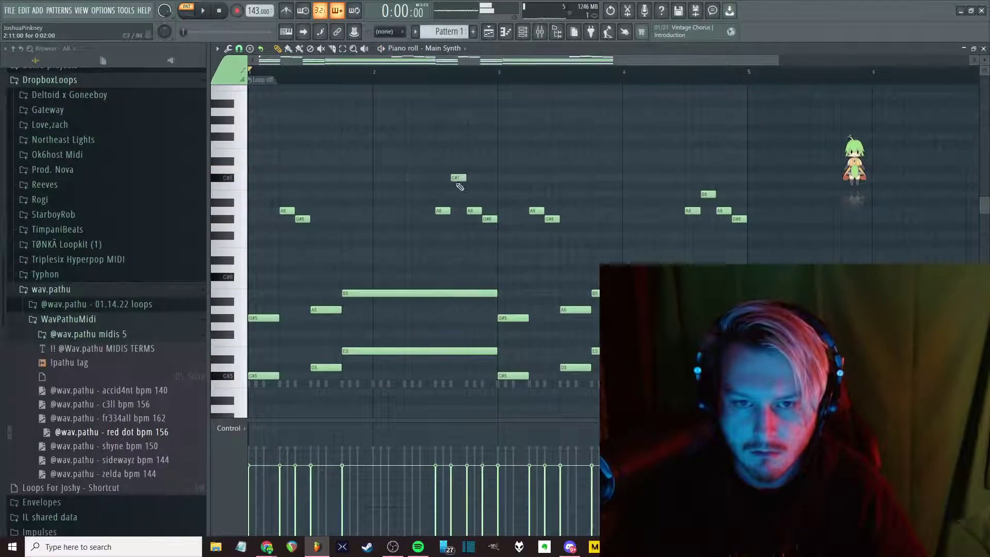
Raise the second note of the bar 2 run to C#7 and audition B6 and A6 for its third note
key("space")
key("space")
left_click_drag(474, 210, 474, 193)
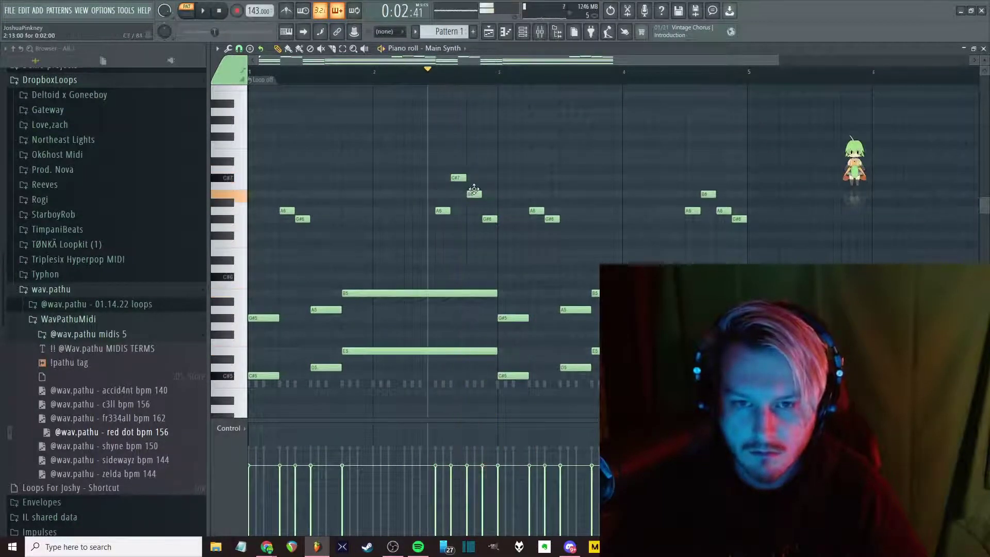
key("space")
key("space")
left_click_drag(473, 219, 473, 210)
key("space")
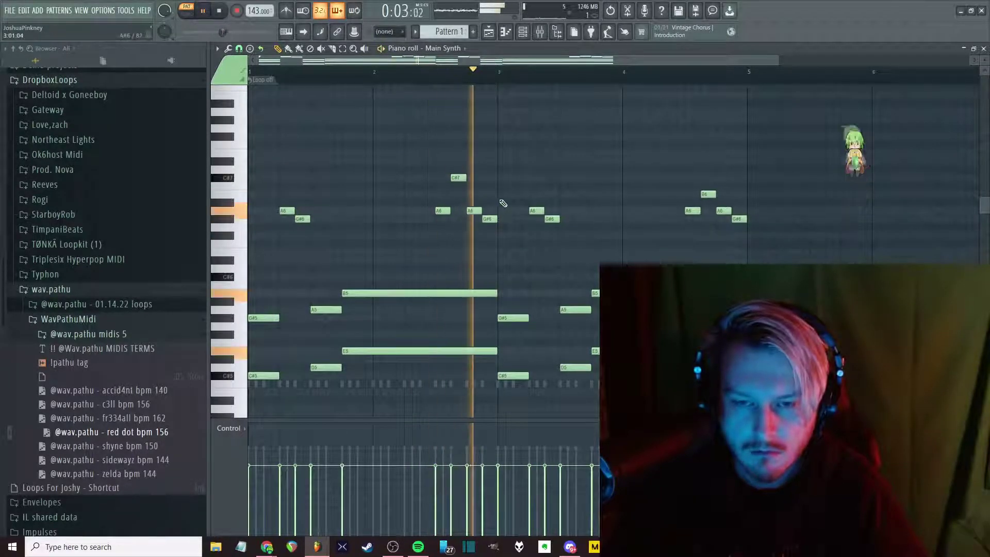
Try G#6 and F#6 as the last two notes of the bar 2 run and restore A6 and G#6
key("space")
key("ctrl+z")
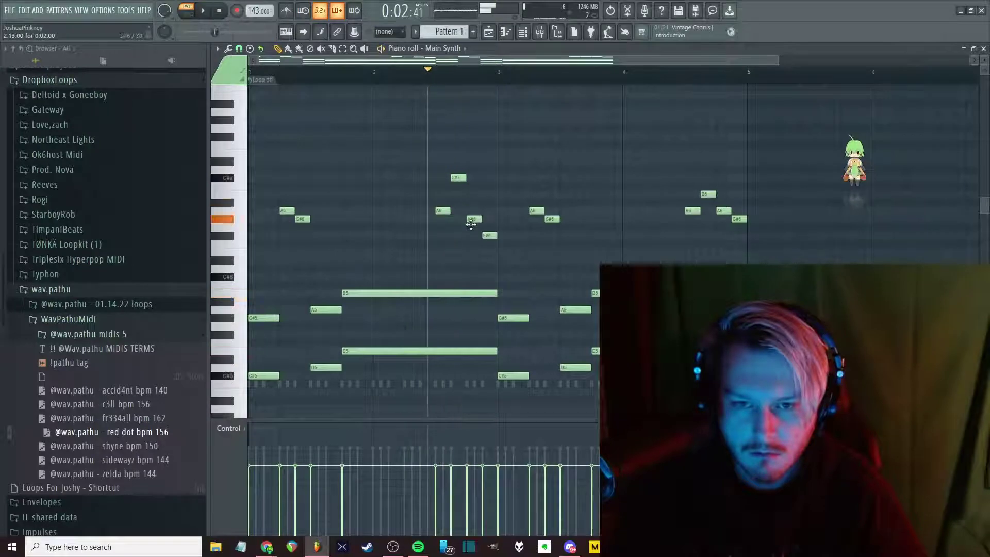
key("space")
key("space")
left_click_drag(472, 218, 470, 204)
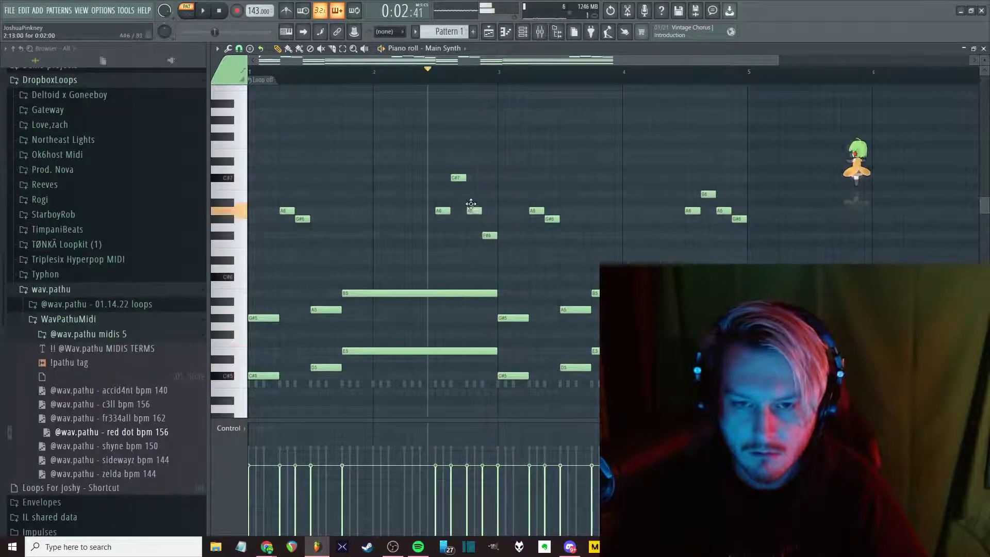
key("space")
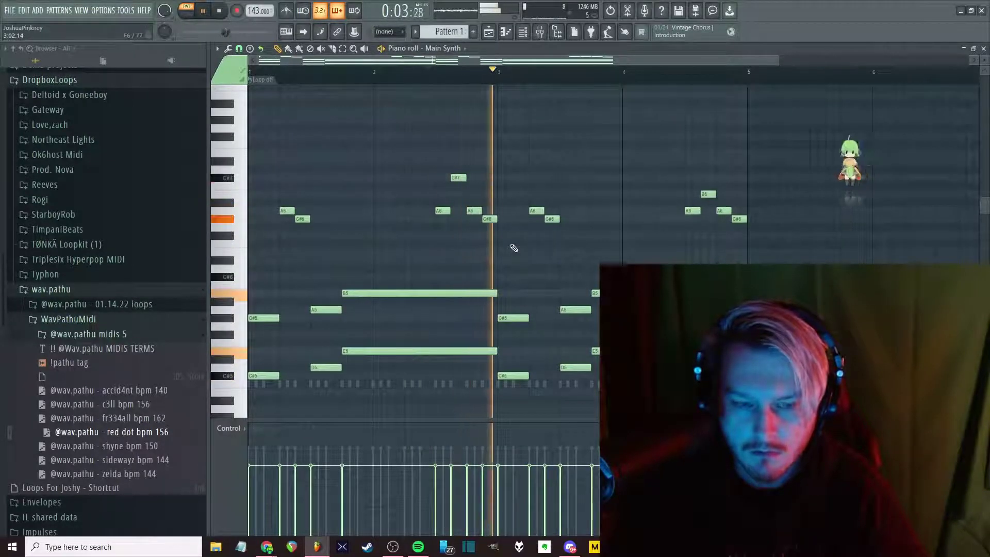
Add G#6, A6 and B6 at the start of bar 4 and stack them as a chord 1.5 beats long
scroll(514, 248, "down", 1)
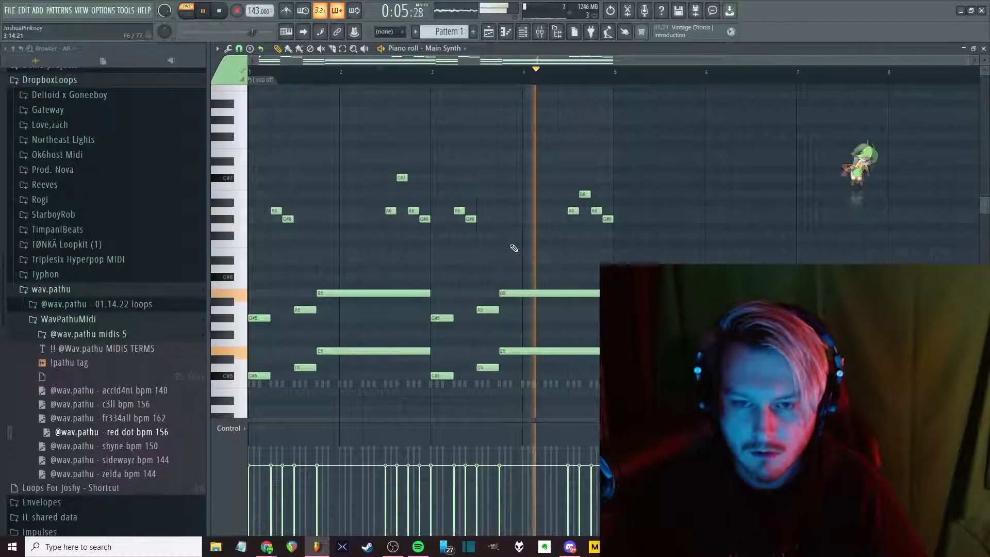
key("space")
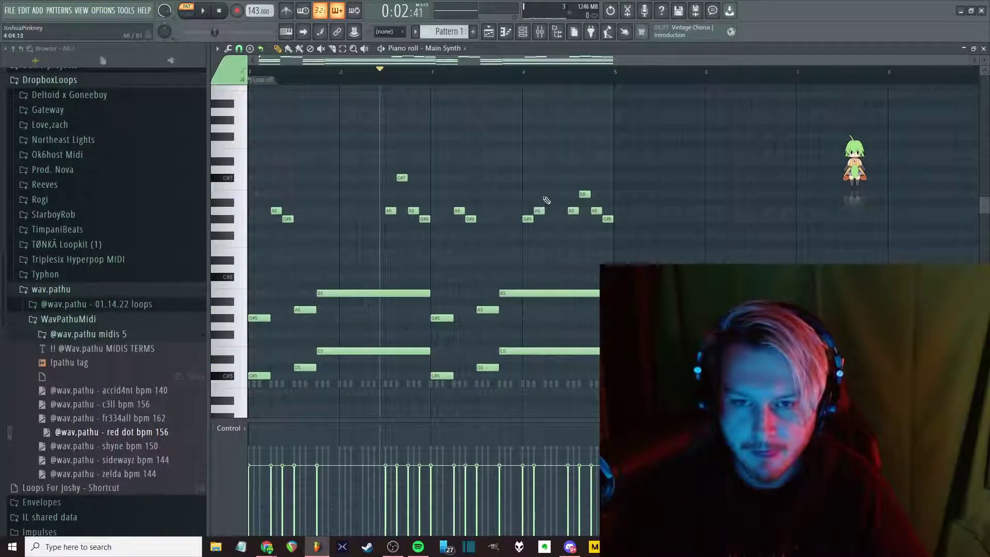
scroll(546, 199, "up", 4)
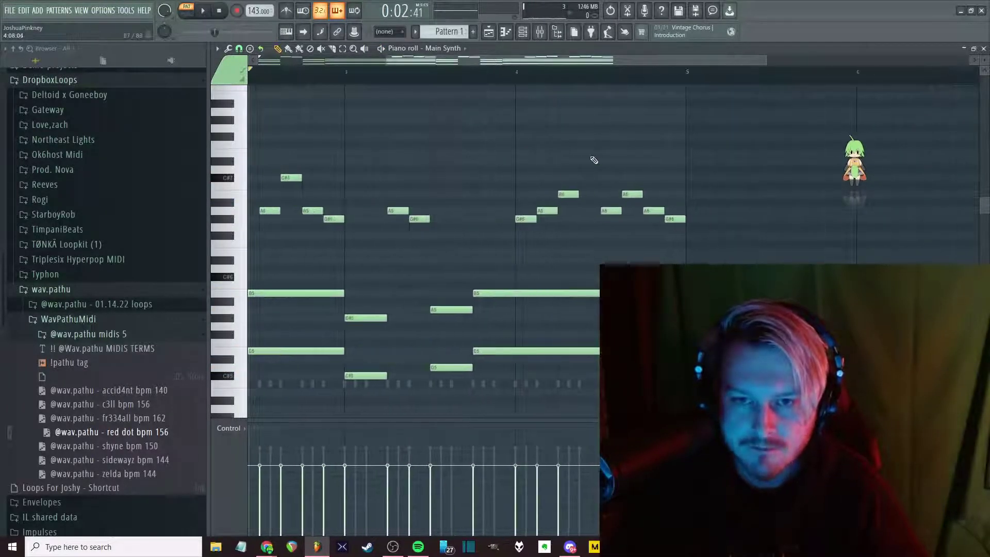
left_click_drag(587, 157, 508, 235)
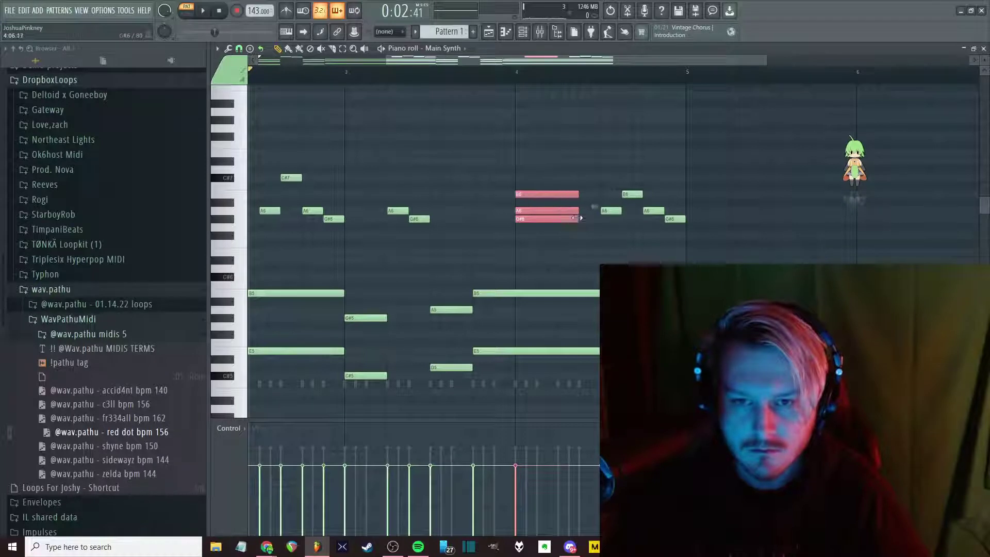
Arpeggiate the bar 4 chord with the Alternate pattern, a range of 2 and Chord sync, and play it back
key("alt+a")
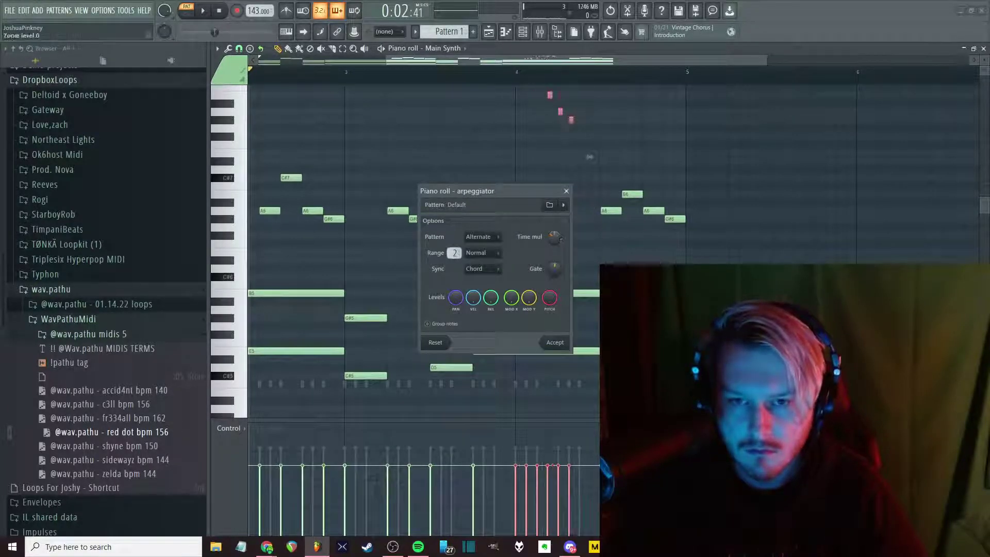
left_click(555, 342)
scroll(510, 217, "up", 3)
key("space")
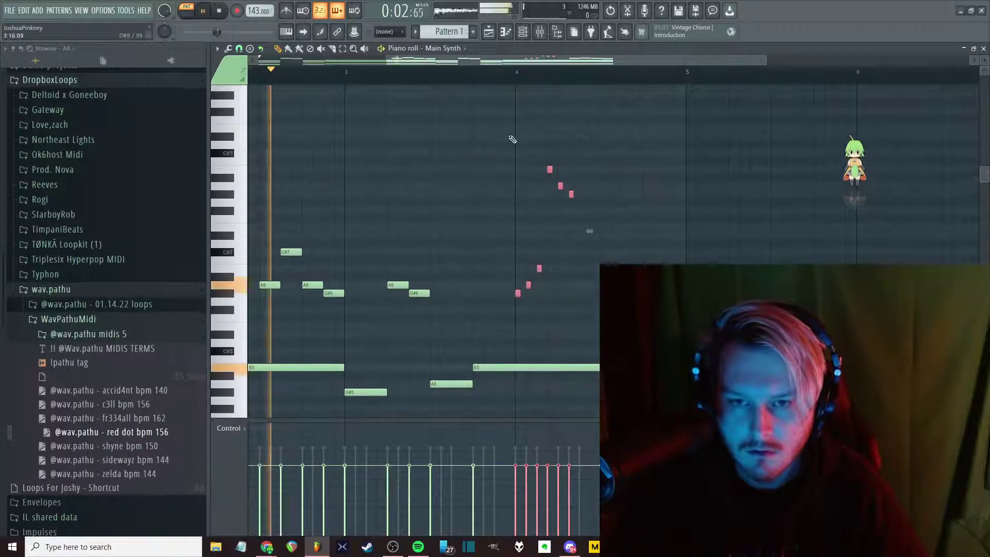
key("ctrl+d")
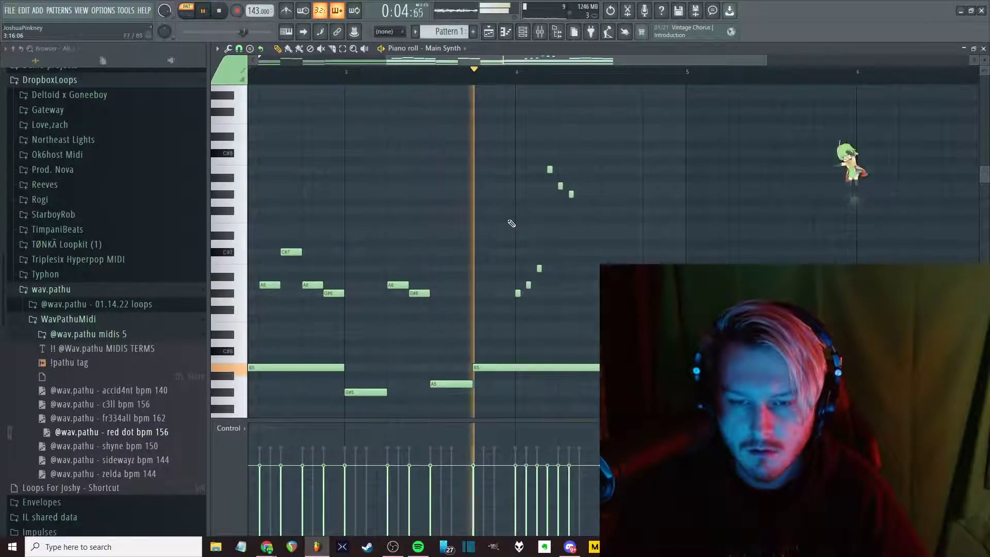
key("space")
scroll(548, 215, "up", 3)
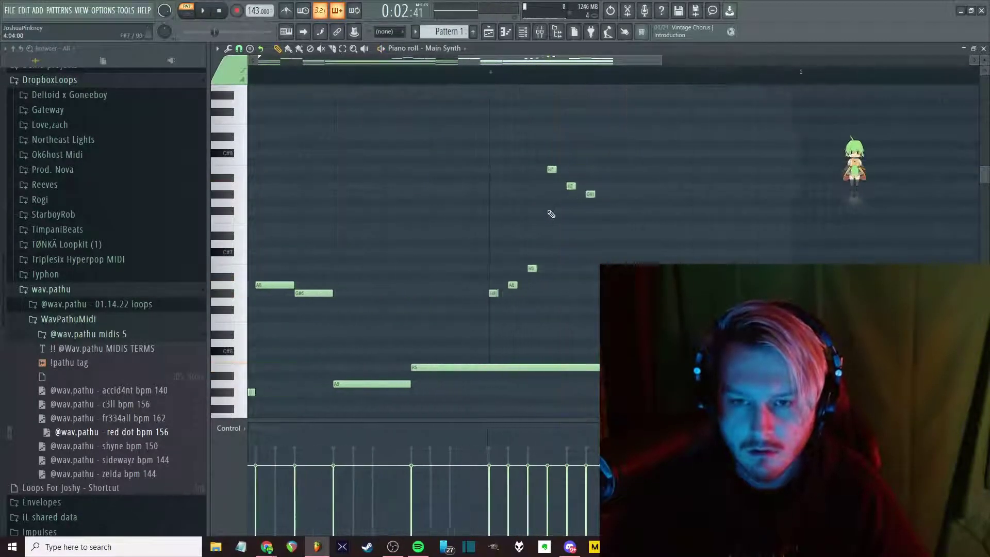
Undo the arpeggio and arpeggiate the bar 4 chord again with shorter notes and a range of 4
key("ctrl+z")
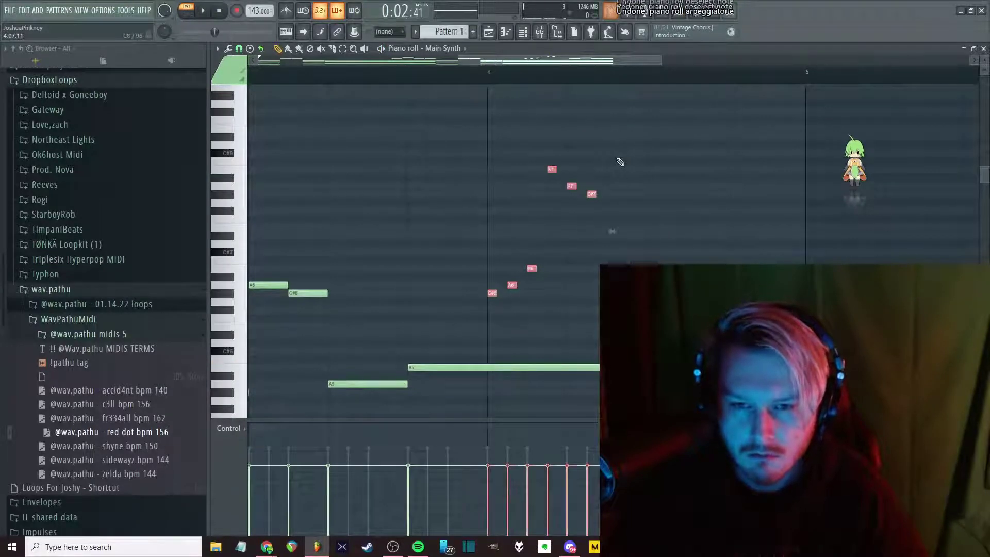
key("ctrl+alt+z")
key("alt+a")
left_click_drag(528, 194, 744, 182)
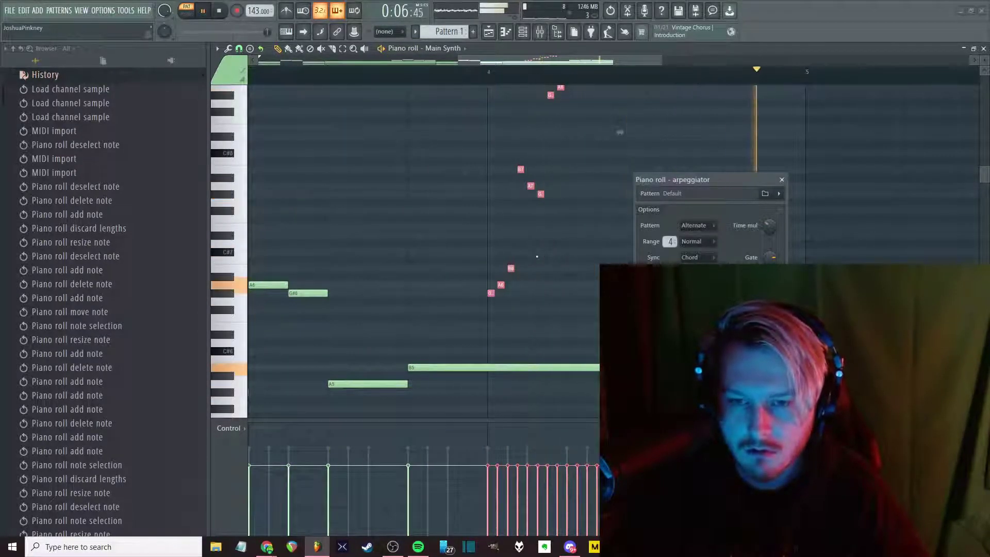
left_click(781, 180)
scroll(663, 166, "up", 4)
Lower the highest group of notes in the bar 4 arpeggio by two octaves and listen to the result
left_click_drag(636, 176, 436, 36)
key("ctrl+Down")
key("ctrl+Down")
scroll(537, 232, "down", 5, "ctrl")
scroll(537, 232, "down", 2)
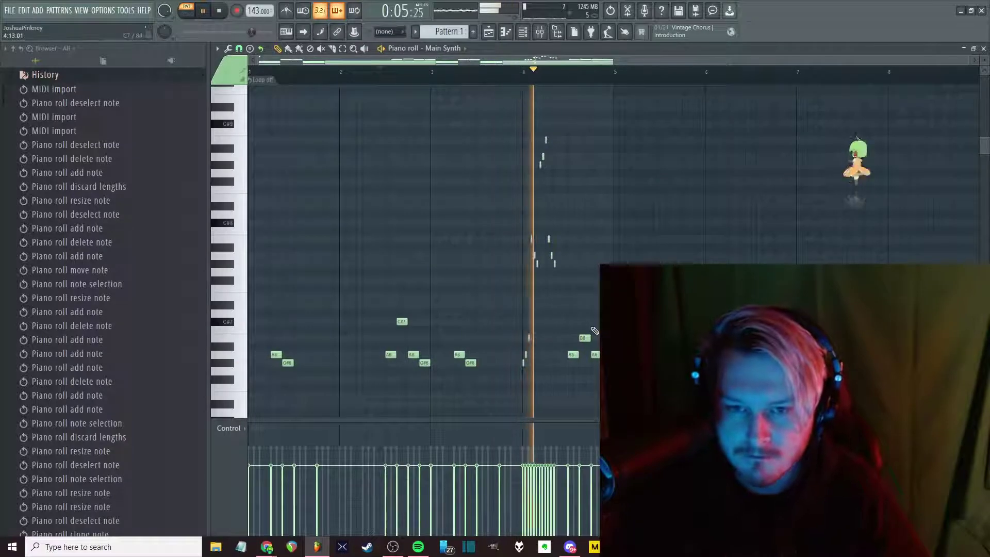
key("space")
Lower the three peak notes of the bar 4 arpeggio by an octave and delete them
scroll(556, 297, "up", 3, "ctrl")
left_click_drag(571, 276, 636, 212)
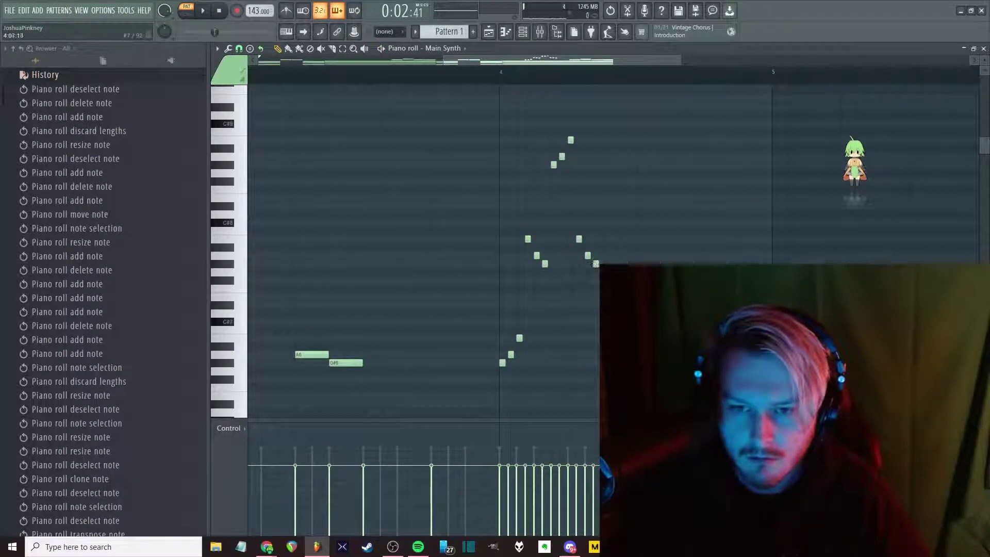
key("ctrl+v")
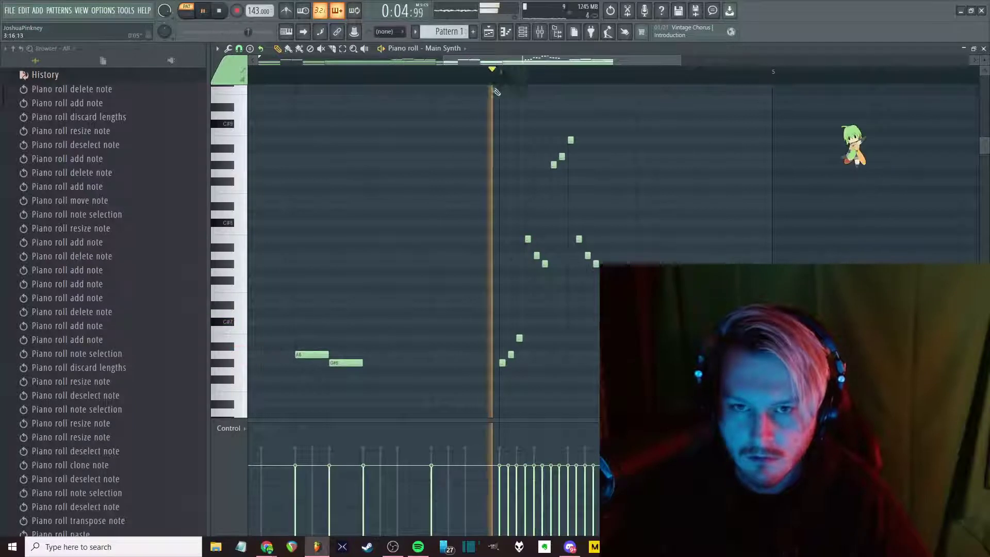
left_click_drag(602, 112, 550, 188)
key("ctrl+Down")
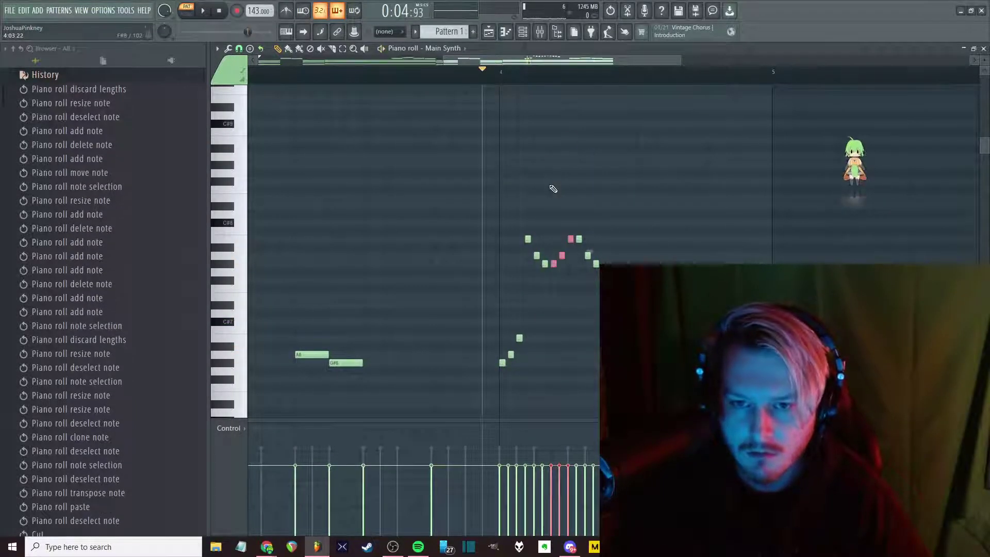
key("Delete")
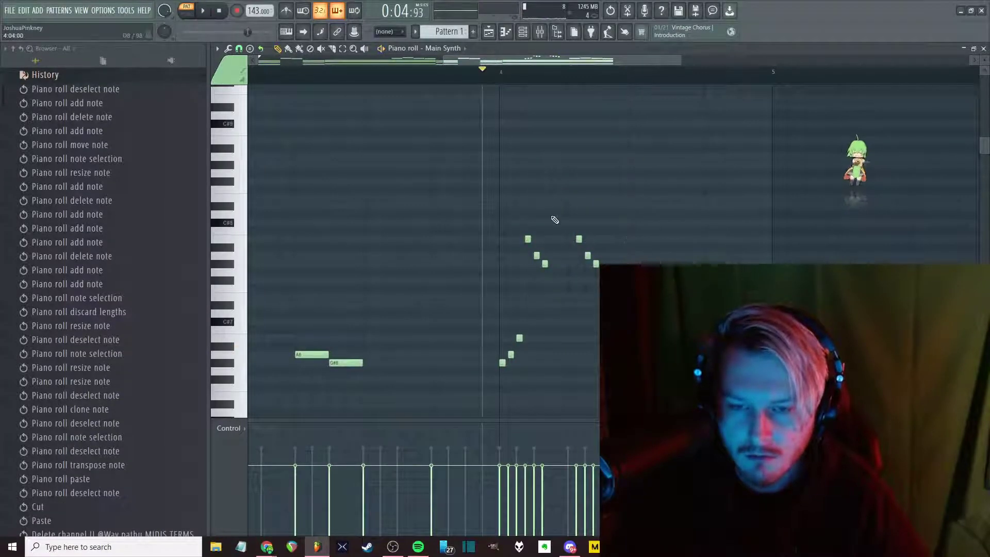
Add short A7 and C#8 notes in the gap of the bar 4 arpeggio and play it back
left_click(554, 256)
left_click(559, 239)
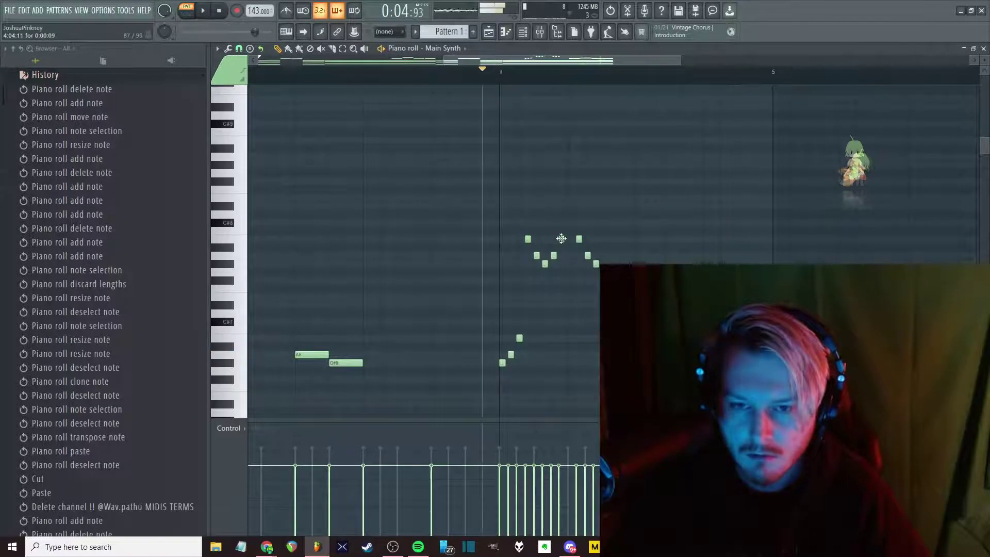
left_click_drag(561, 238, 561, 222)
key("space")
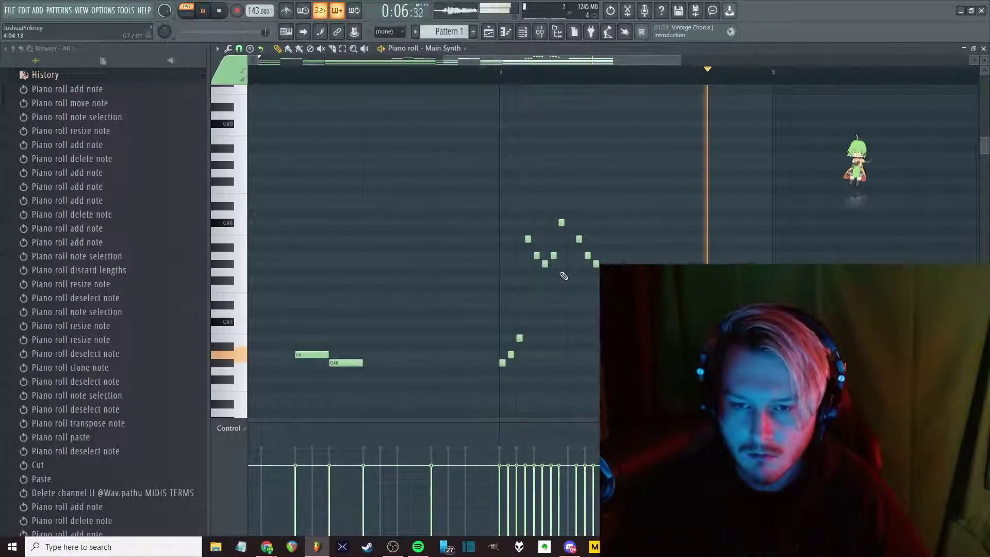
Delete all the arpeggio notes at the start of bar 4 and play the melody through
scroll(536, 277, "down", 3, "ctrl")
scroll(536, 277, "down", 5)
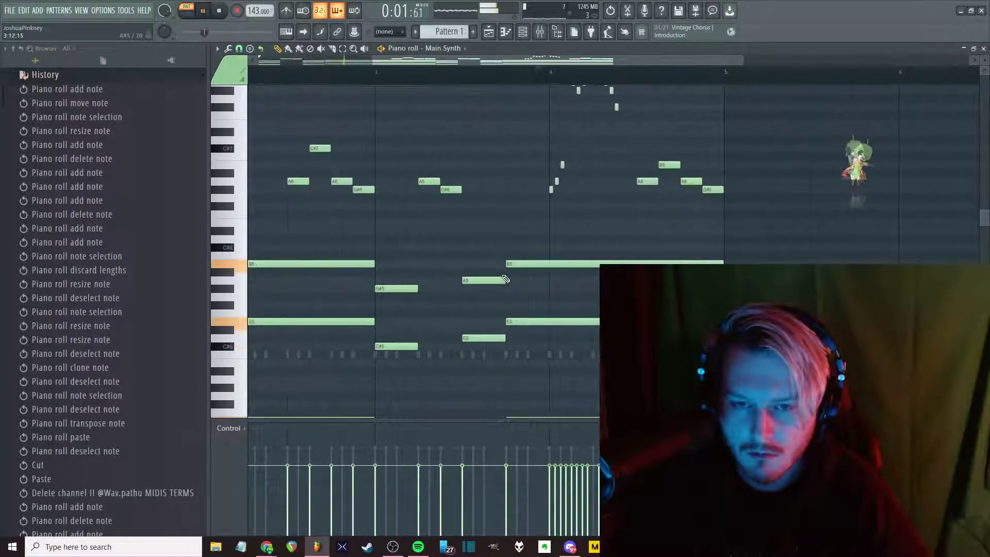
scroll(508, 281, "up", 3)
left_click_drag(532, 299, 628, 118, "ctrl")
key("Delete")
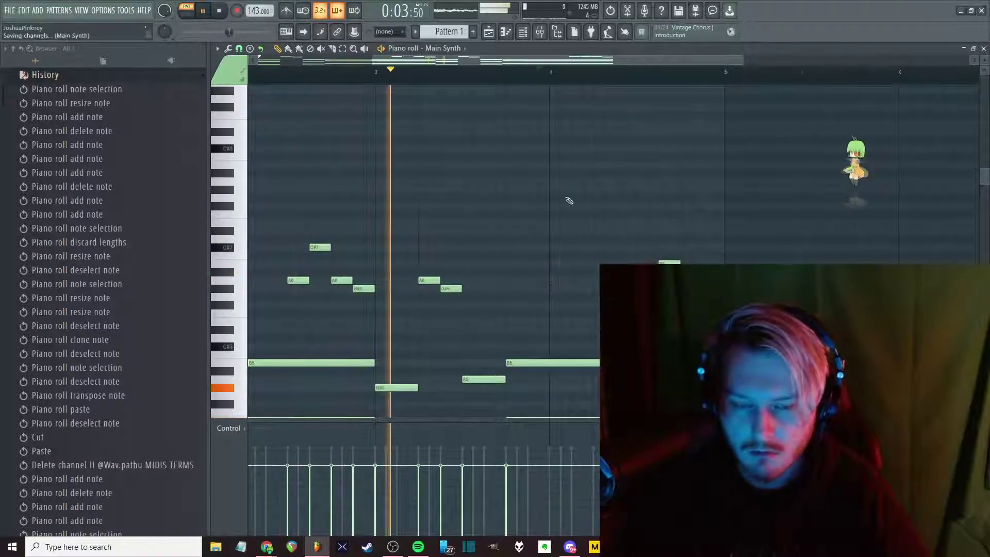
scroll(535, 273, "down", 2, "ctrl")
scroll(534, 274, "down", 3)
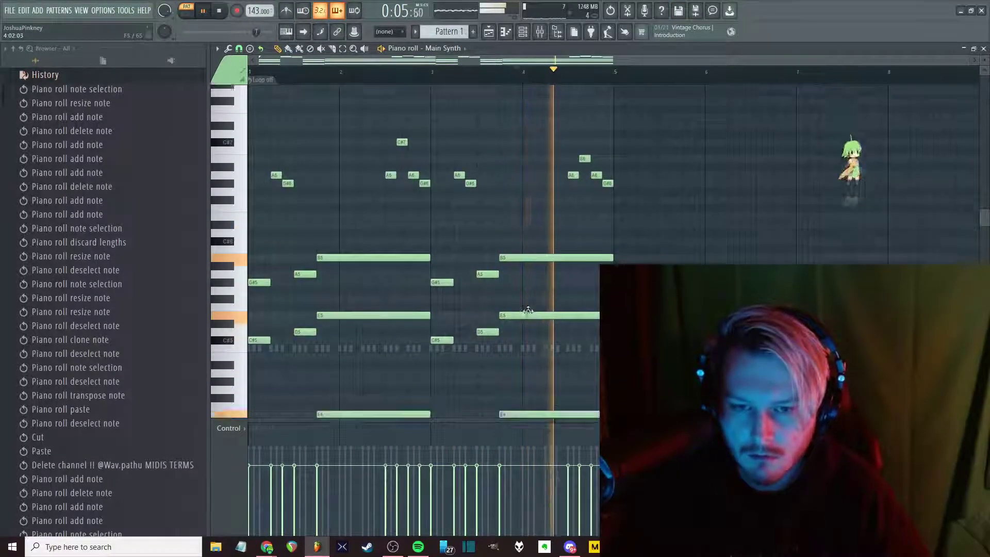
key("space")
Try extra B6, A6 and G#6 notes on beat 3 of bar 1 and remove them
scroll(305, 242, "up", 1)
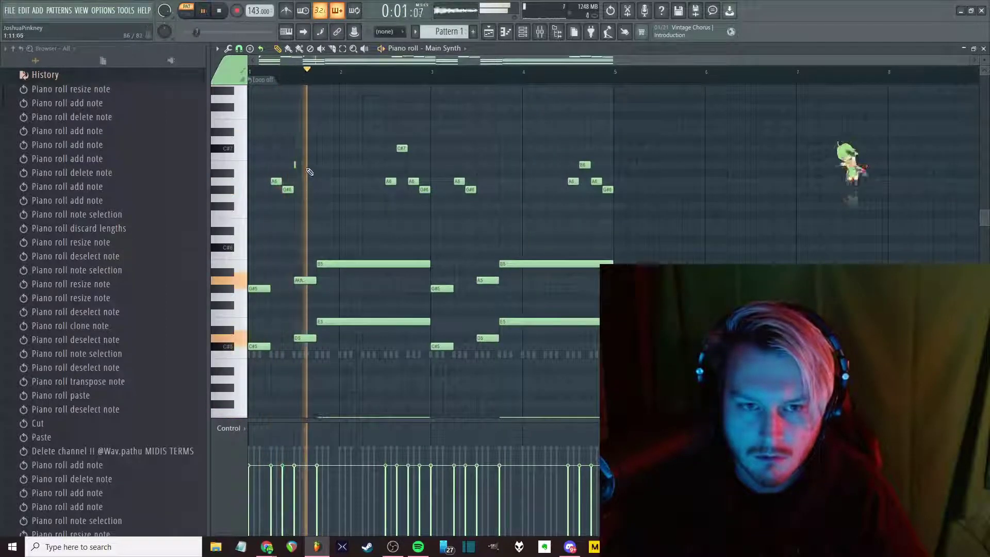
key("space")
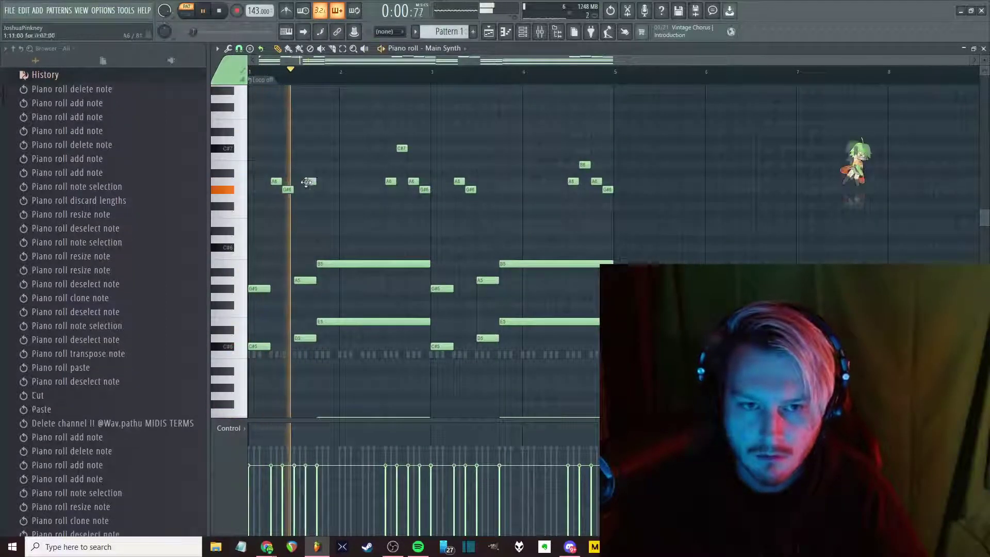
left_click(309, 189)
key("space")
key("space")
left_click(311, 182)
key("space")
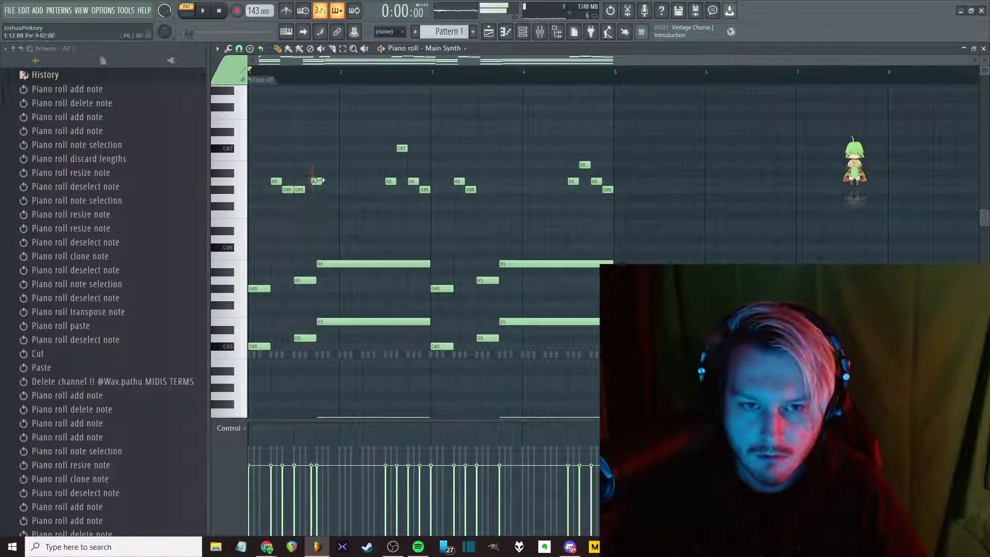
right_click(311, 182)
right_click(301, 190)
key("space")
Try half-beat D#6 and E6 notes on beat 3 of bar 1 and remove them
left_click(298, 230)
left_click(307, 223)
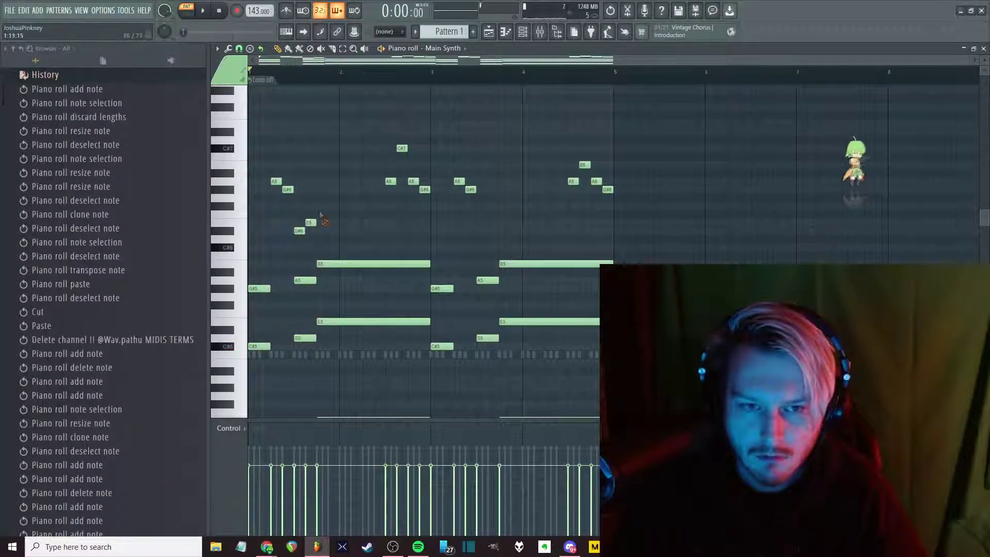
key("space")
left_click_drag(307, 224, 294, 206)
right_click(299, 206)
right_click(299, 230)
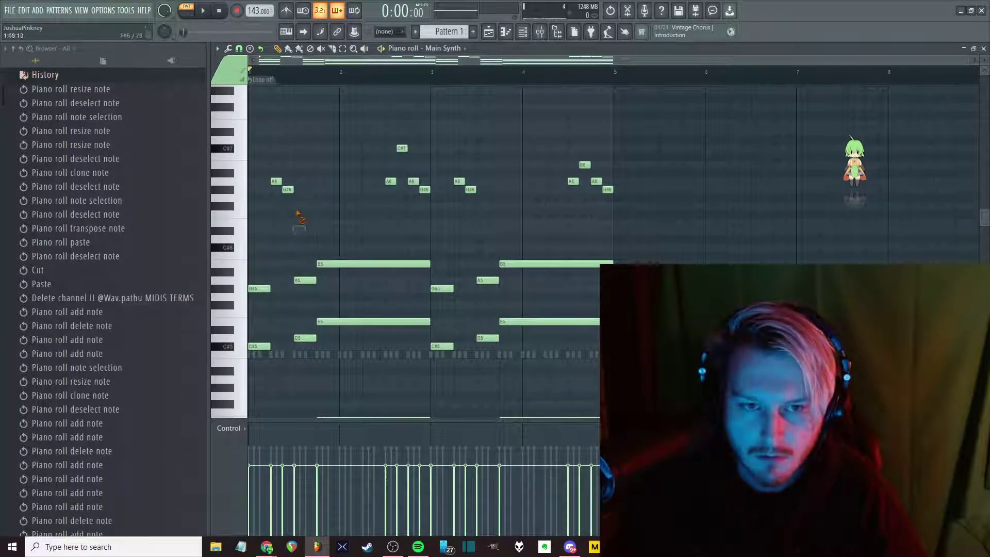
Add half-beat B6 and A6 notes on beat 2 of bar 2, directly before the existing run
key("space")
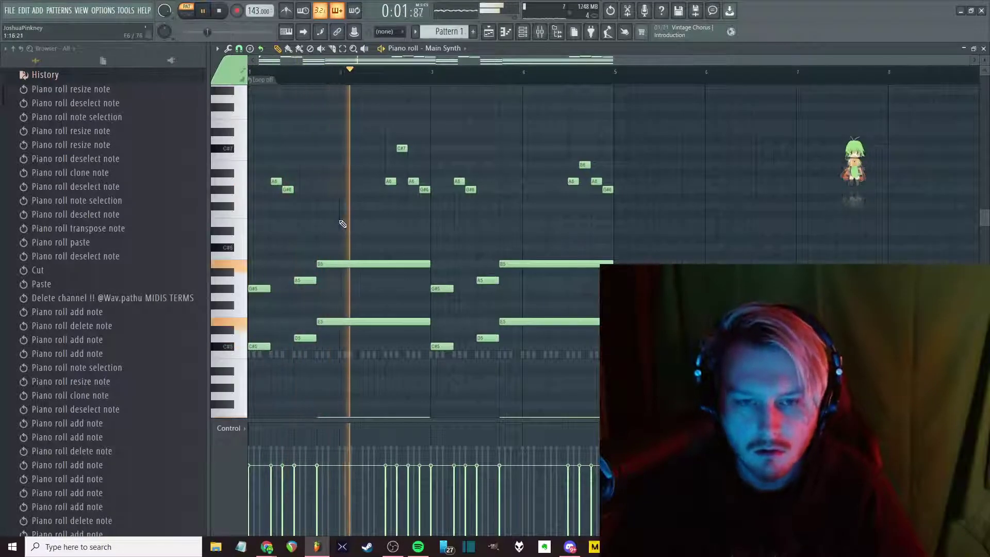
left_click(362, 163)
key("space")
left_click(376, 180)
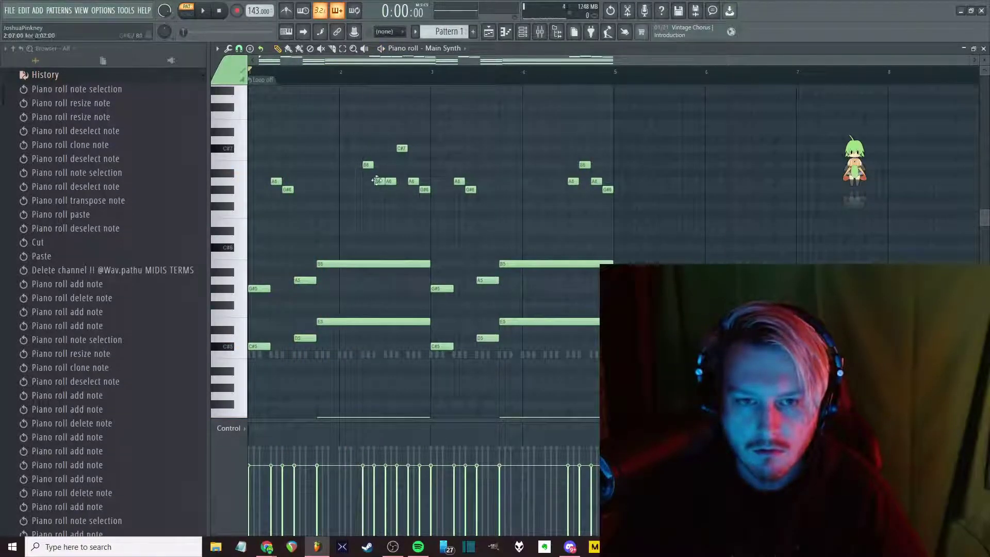
Delete the A6 note on beat 3 of bar 2 and play the melody
left_click(362, 81)
right_click(391, 181)
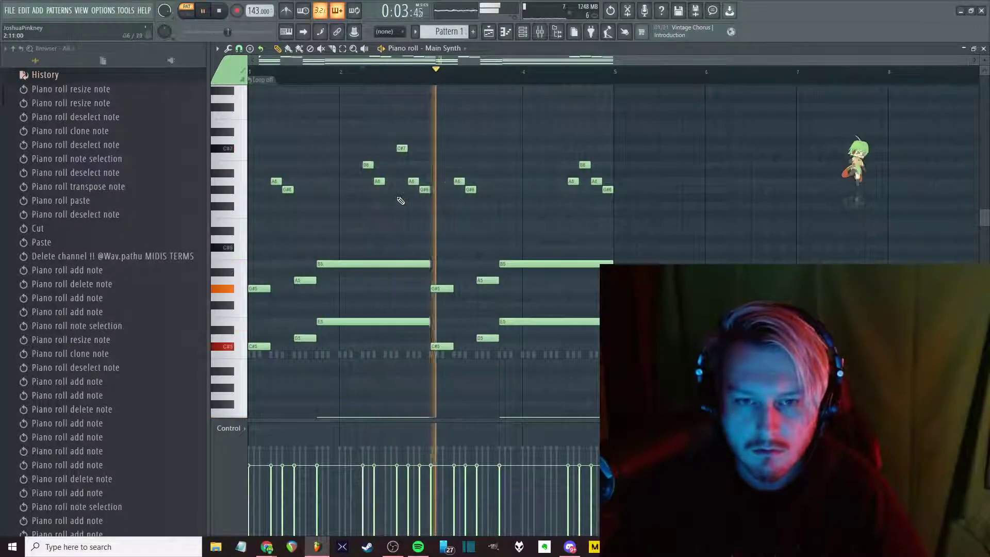
key("space")
Add half-beat B6 and C#7 notes from beat 2 of bar 4, delete the A6 on beat 3 and play the result
left_click(550, 165)
left_click(562, 148)
right_click(572, 181)
key("space")
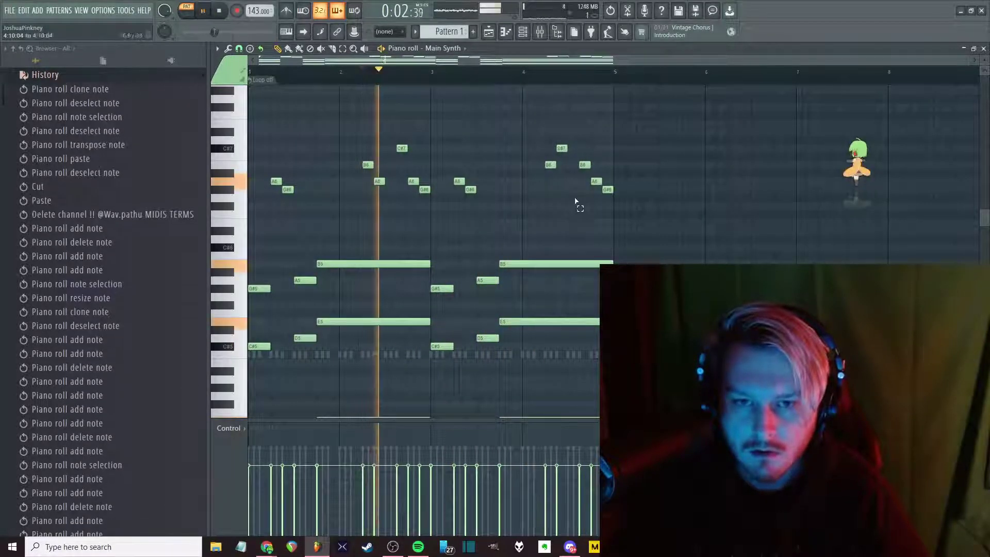
Replace the last three notes of bar 4 with half-beat C#7, A6 and G#6 notes and play the melody through
right_click(607, 189)
right_click(595, 181)
right_click(583, 165)
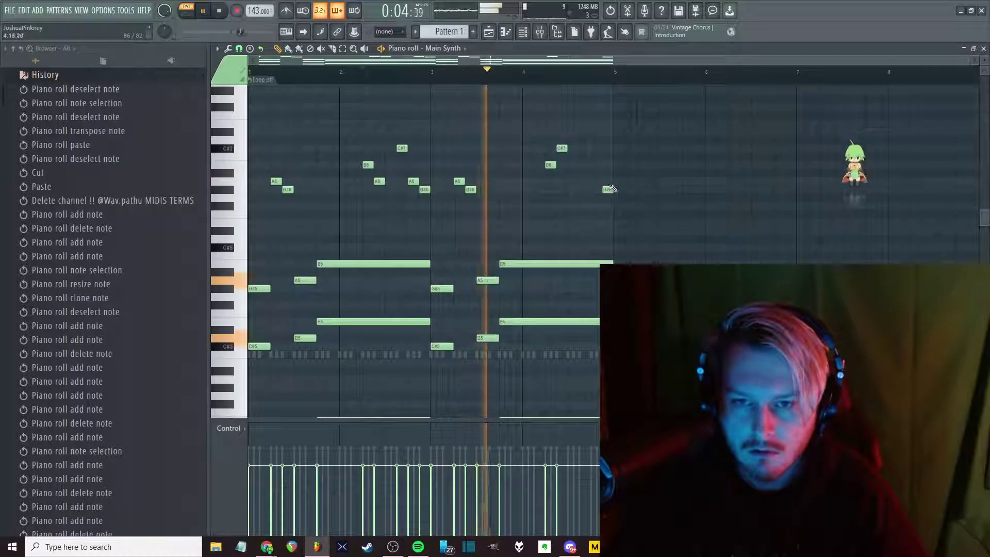
left_click(584, 148)
left_click(595, 181)
left_click(608, 190)
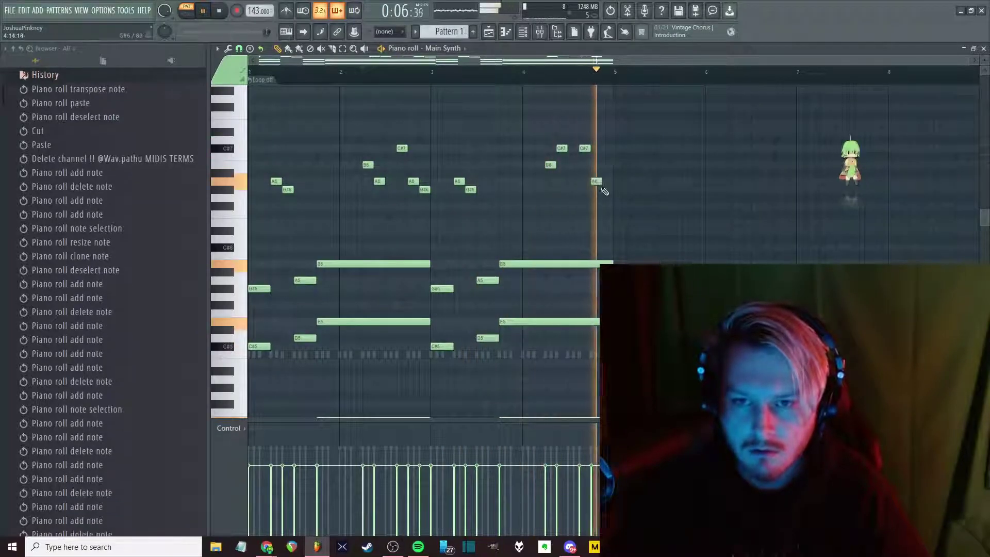
scroll(309, 216, "up", 2)
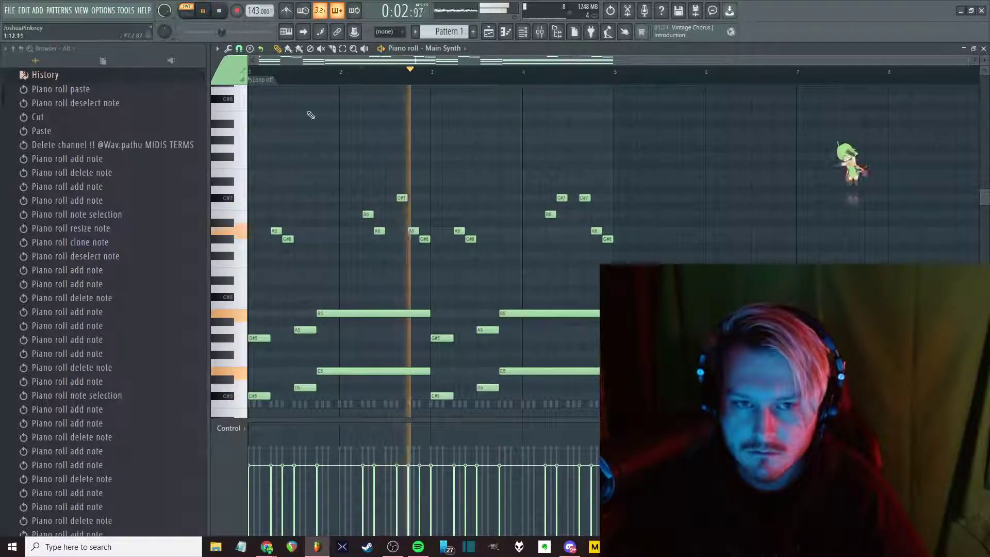
key("space")
key("space")
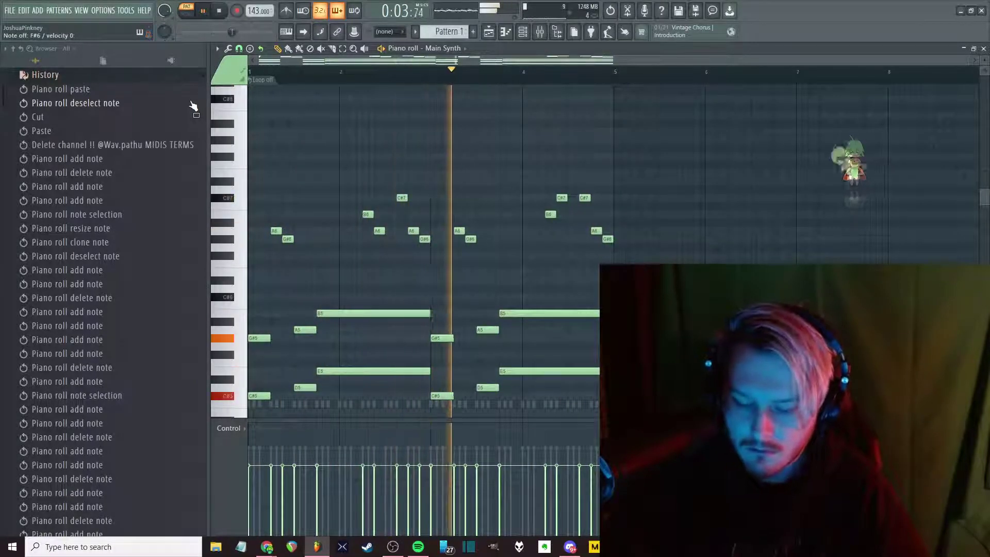
Add a rising run of half-beat G#7, A7 and B7 notes above the start of bar 2
key("space")
key("space")
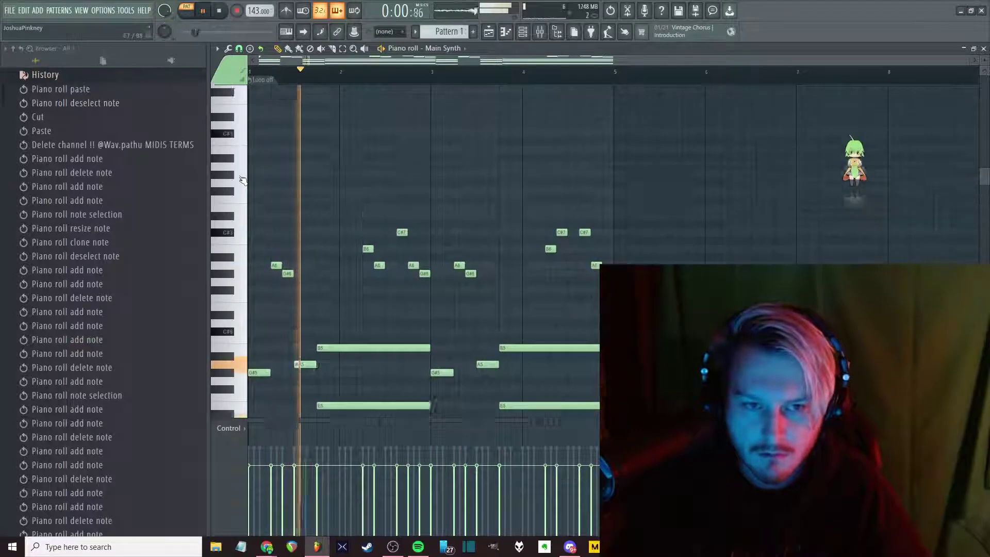
key("space")
scroll(339, 189, "up", 2)
left_click(339, 189)
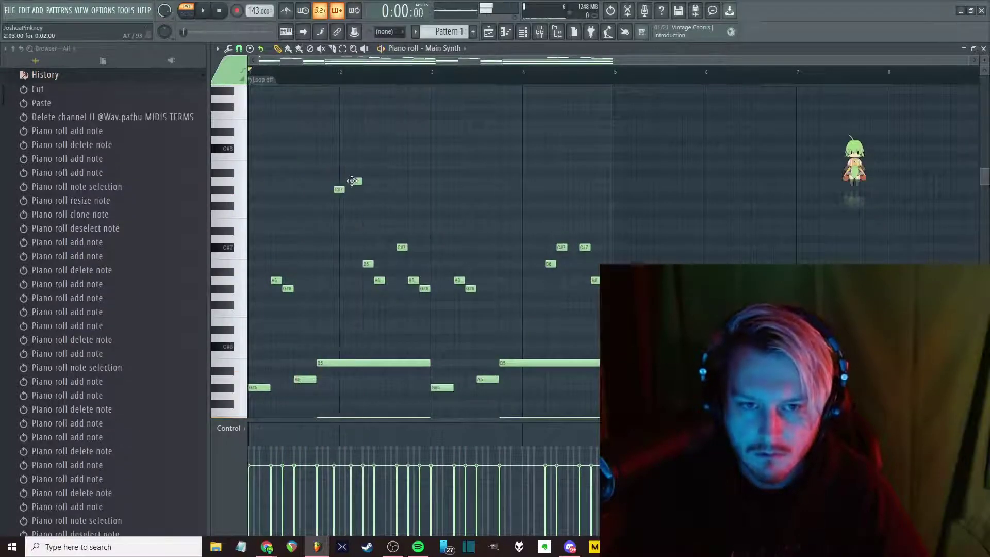
left_click(355, 181)
left_click(367, 164)
Shorten the G#7, A7 and B7 run to one-step notes packed together from the start of bar 2
scroll(338, 106, "up", 4)
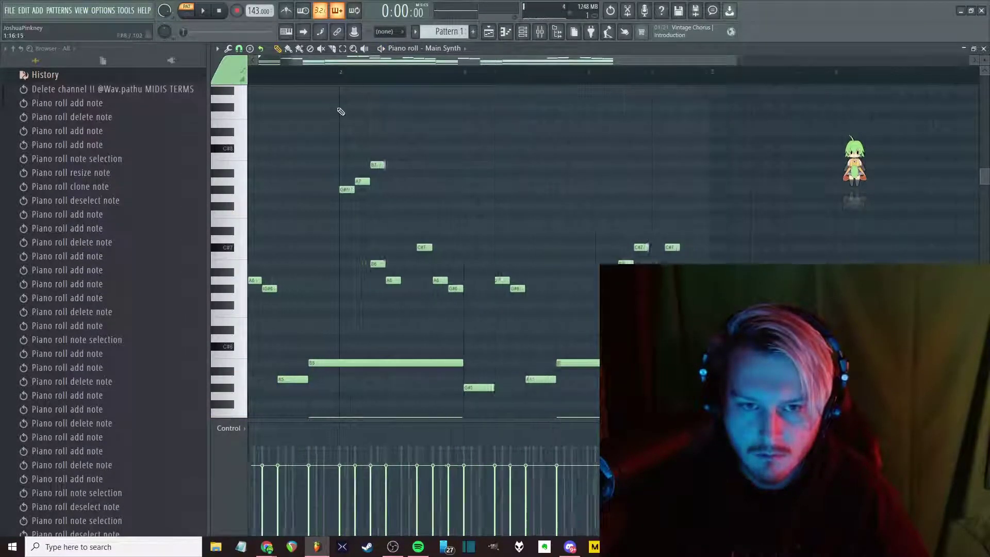
left_click_drag(412, 137, 323, 234)
left_click(371, 190)
right_click(384, 189)
key("space")
left_click(320, 249)
scroll(320, 247, "down", 3)
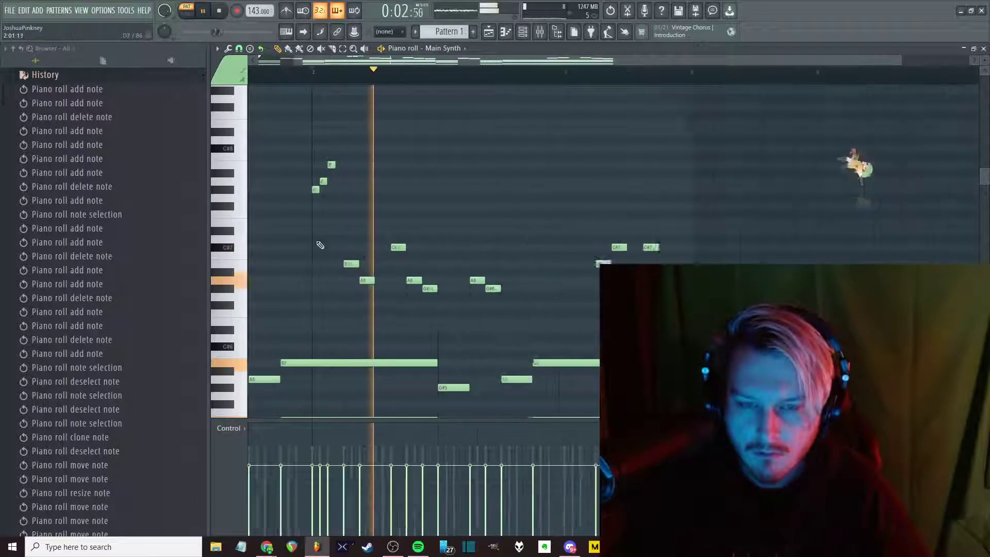
key("space")
Try a one-step C#8, or an A7 instead, as the fourth note of the bar 2 run
scroll(294, 206, "up", 3)
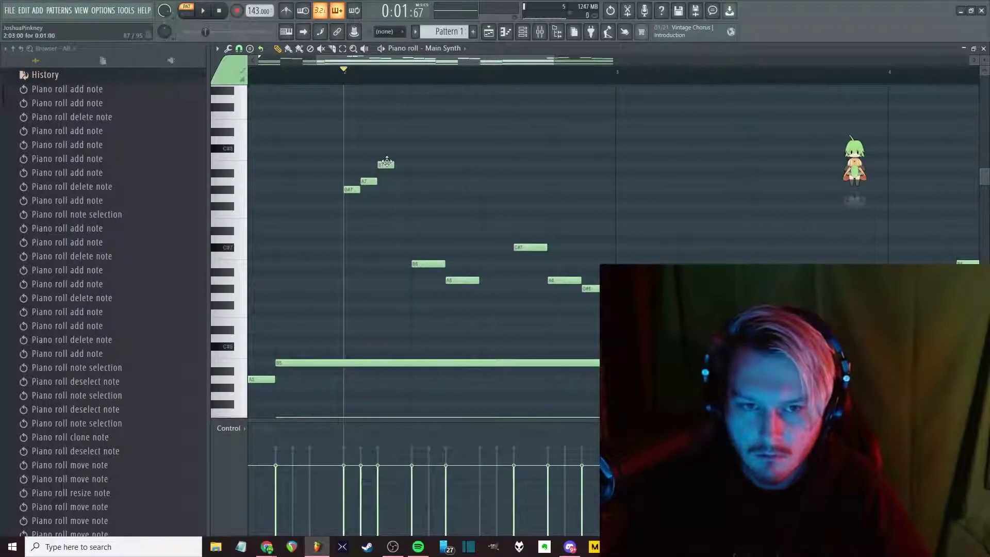
mouse_move(387, 161)
left_mouse_down()
mouse_move(384, 148)
mouse_move(382, 173)
left_mouse_up()
key("space")
key("space")
key("space")
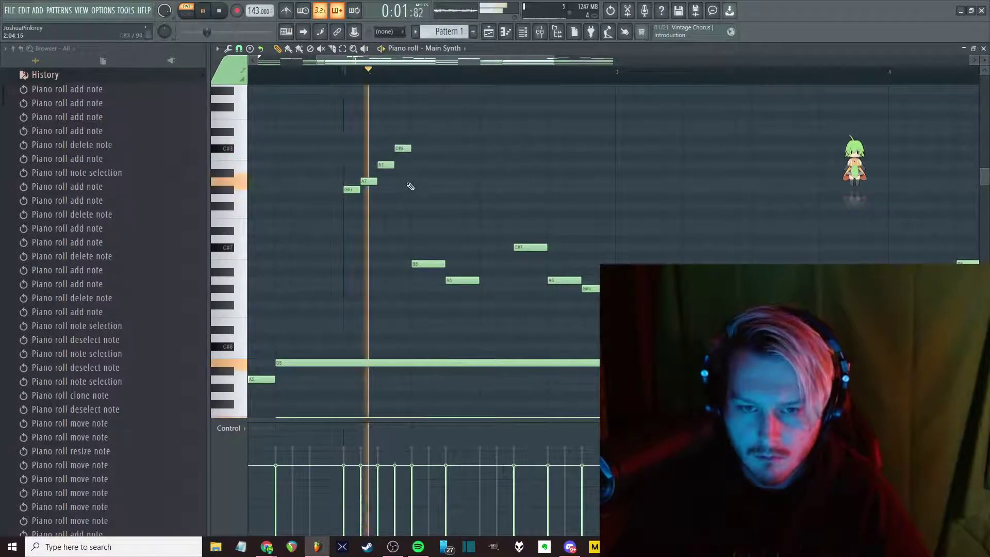
key("space")
key("space")
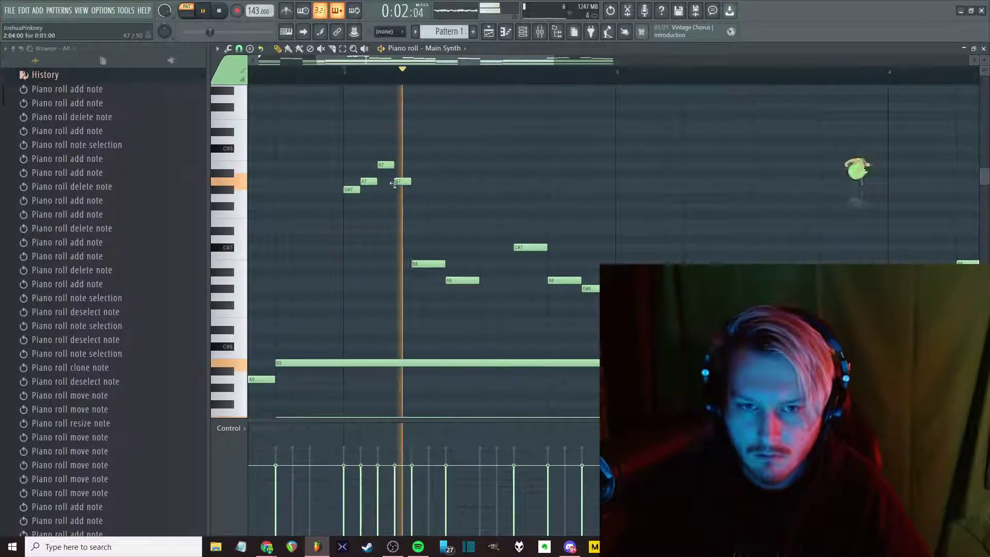
key("space")
Rework the bar 2 run into one-step G#7, G#7, A7 and B7 notes and put only the two G#7 notes at the start of bar 4
left_click(384, 173)
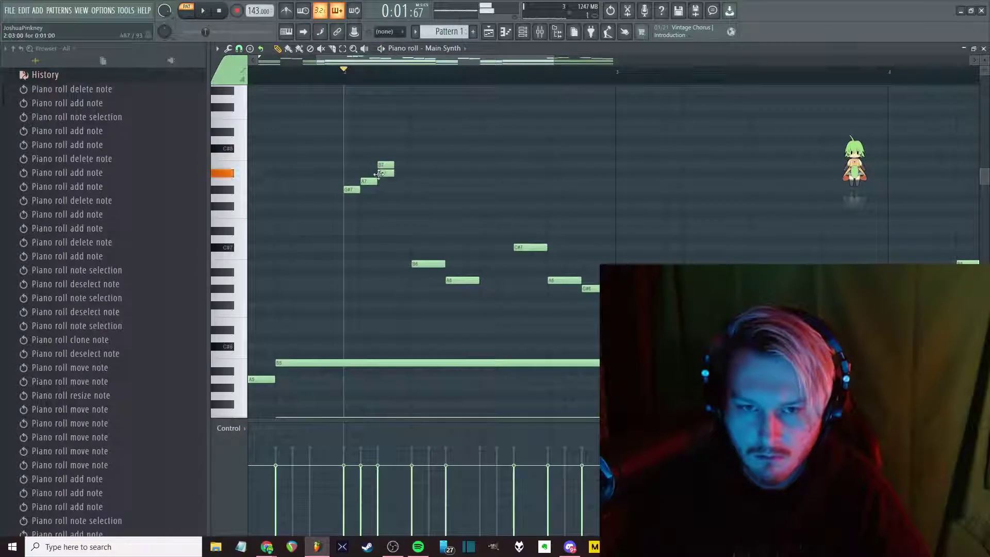
left_click_drag(388, 165, 526, 192)
key("space")
scroll(420, 256, "down", 3)
right_click(536, 181)
right_click(542, 164)
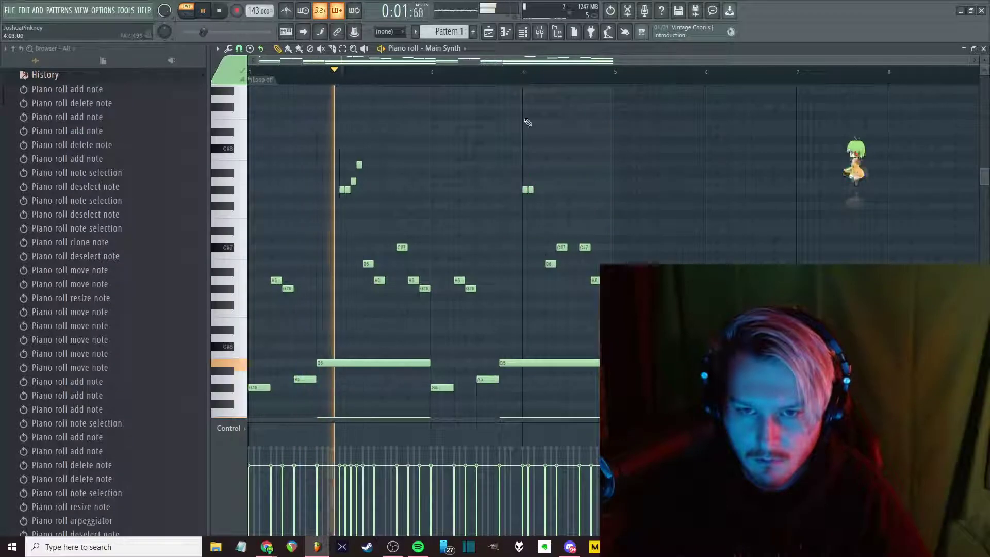
Try a one-step G#7 on the fourth step of bar 4, test it at a lower pitch and delete it
scroll(536, 170, "up", 3)
left_click(551, 190)
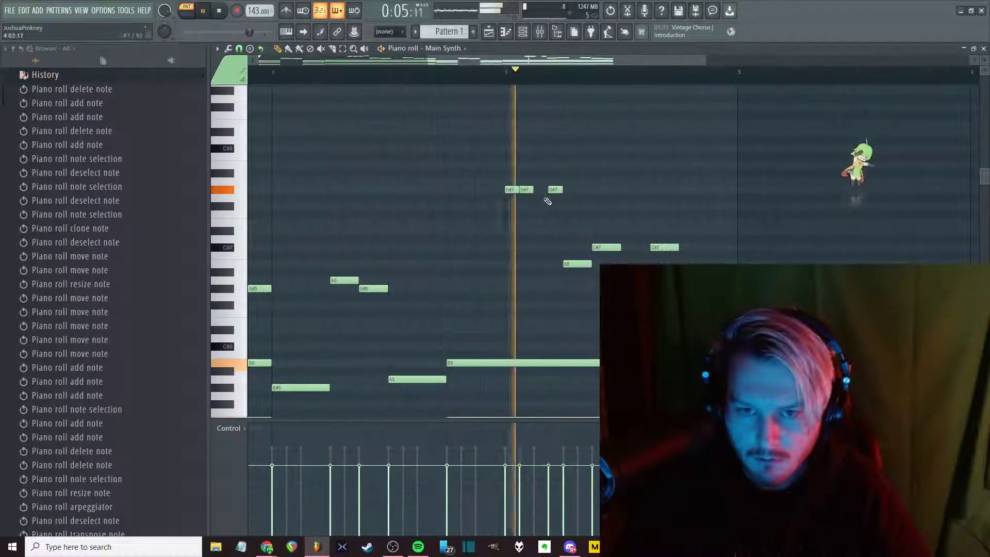
left_click_drag(550, 190, 548, 226)
right_click(551, 223)
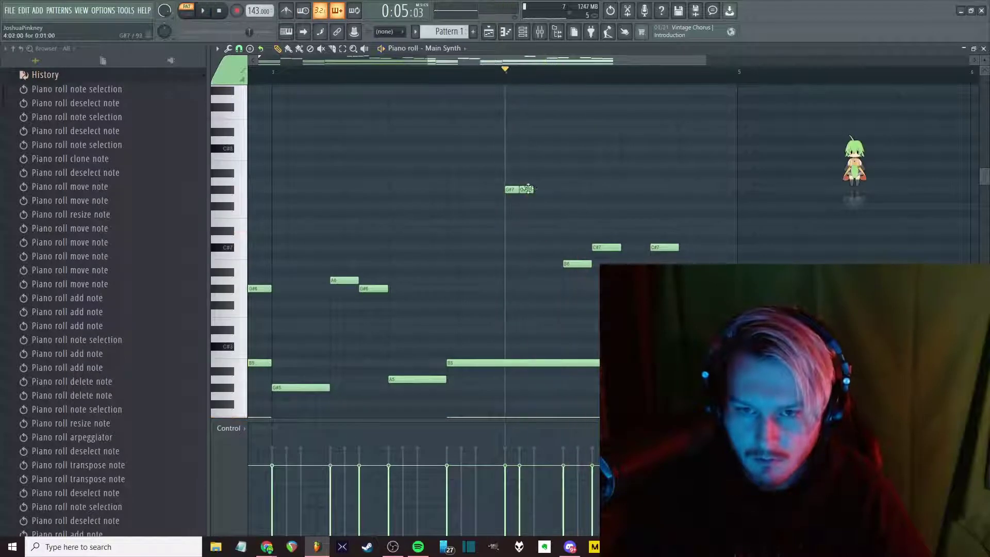
Move bar 4's second G#7 to the fourth step, add another one-step G#7 on the second step and play it back
left_click_drag(522, 190, 551, 189)
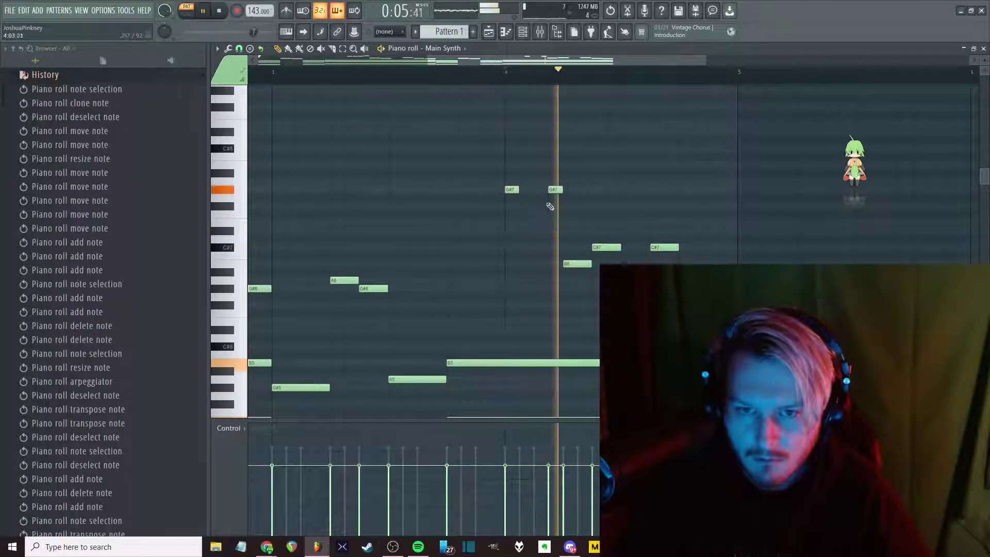
key("space")
left_click(530, 190)
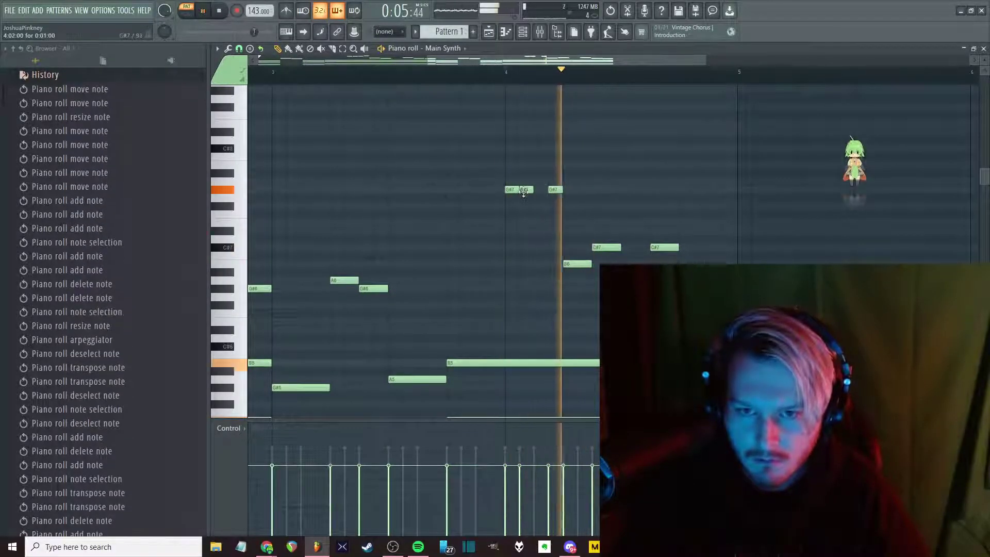
key("space")
scroll(480, 281, "down", 3)
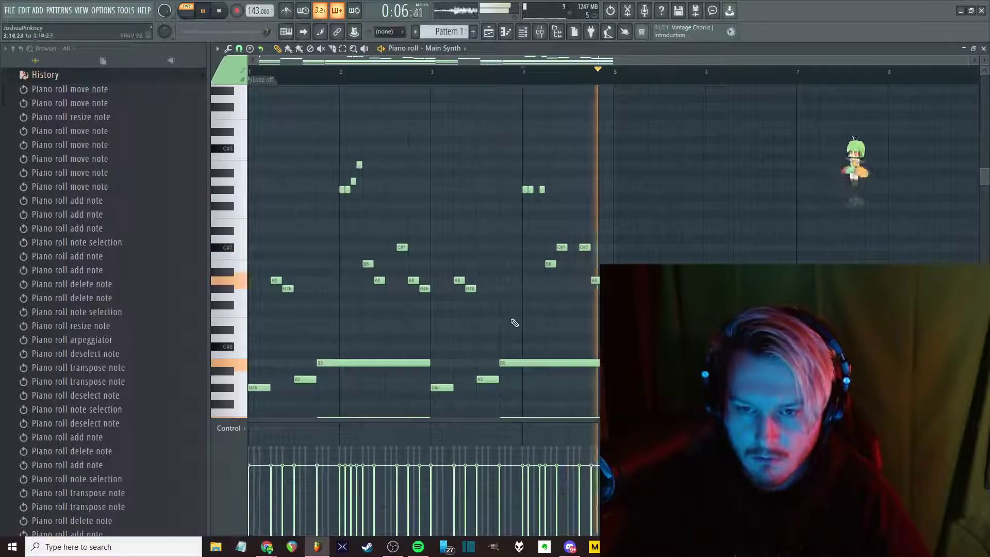
Copy the Main Synth notes onto the MainLayer1 channel in the channel rack
scroll(512, 311, "down", 5)
key("F6")
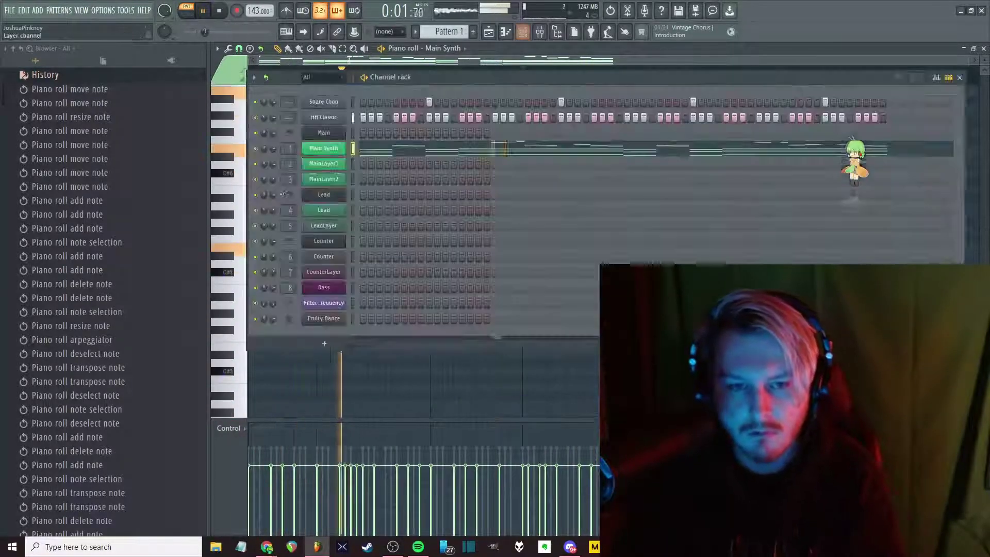
left_click(353, 163)
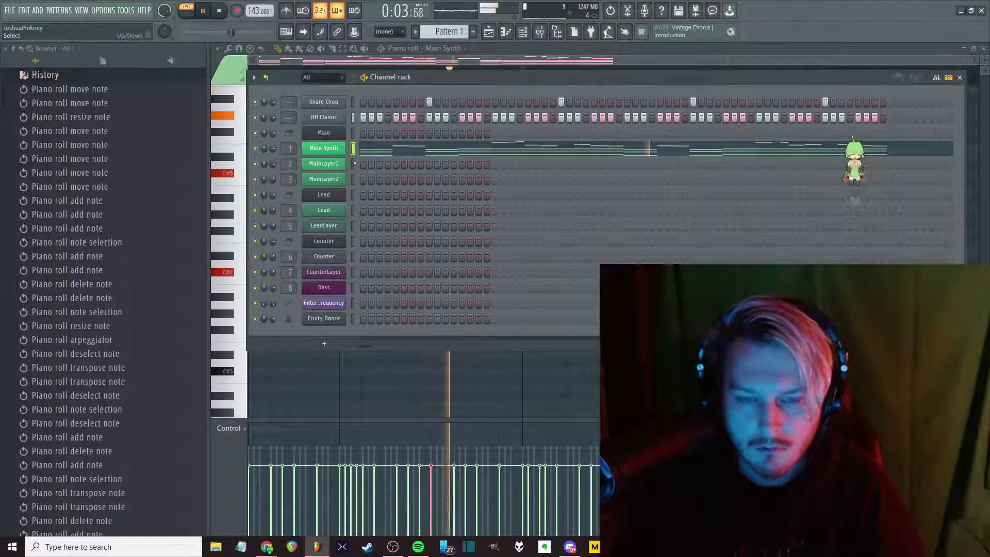
key("ctrl+v")
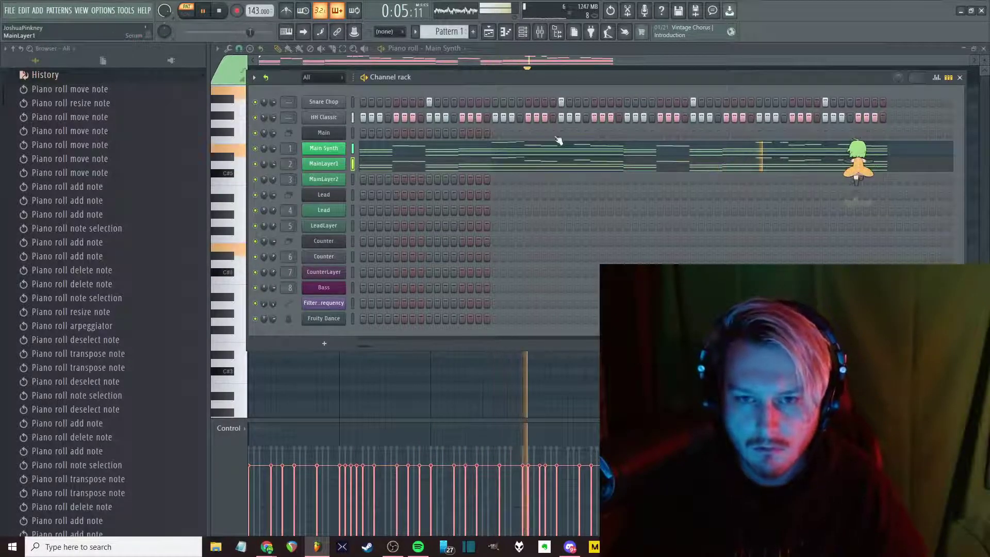
Load the top-rated Serum preset CHORD - Horizon on MainLayer1 and turn down the channel's volume
left_click(552, 160)
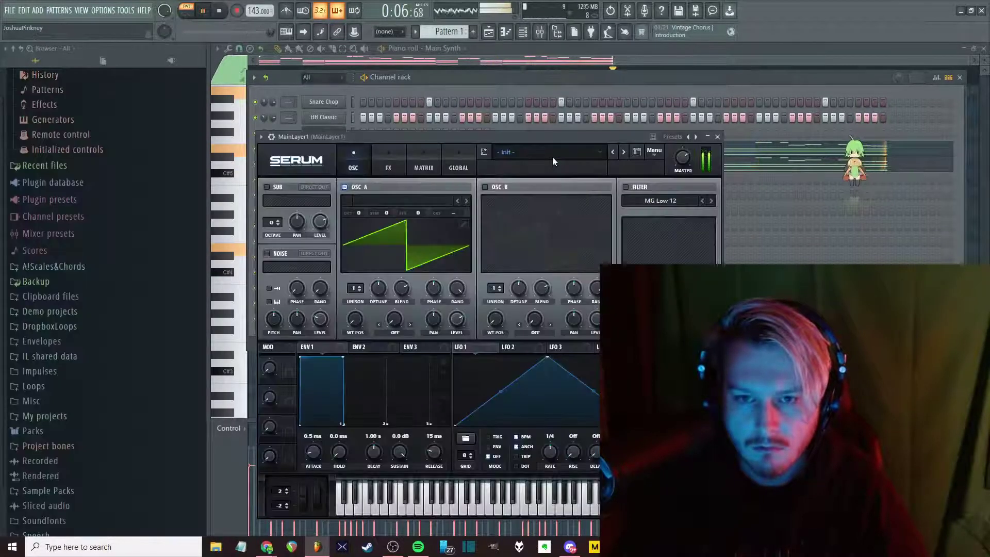
left_click(636, 151)
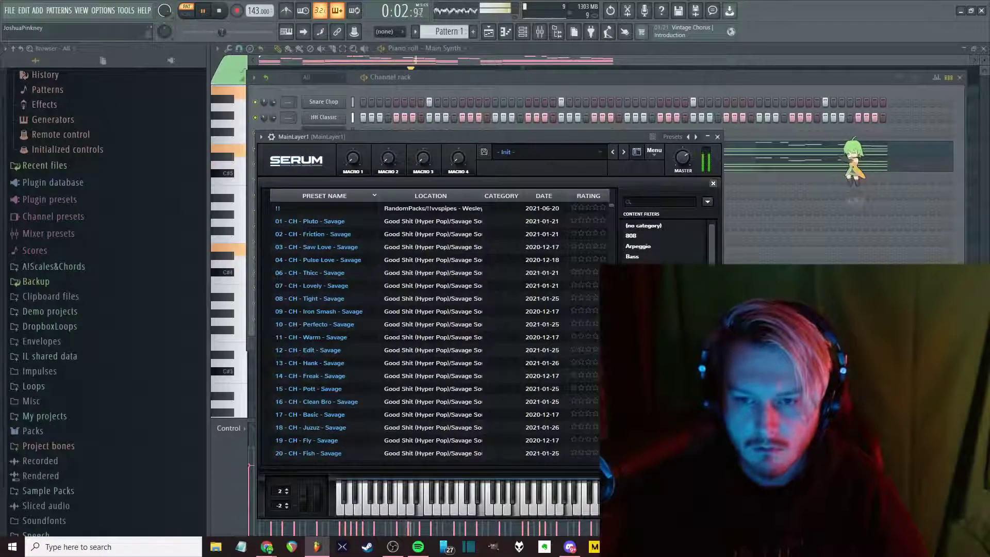
scroll(572, 267, "down", 10)
left_click(595, 199)
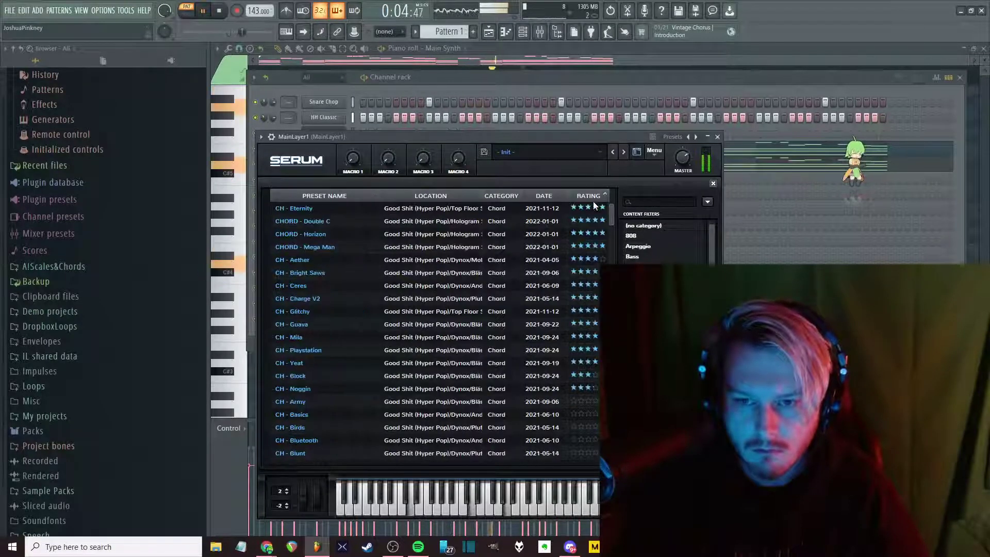
left_click(328, 237)
left_click(595, 315)
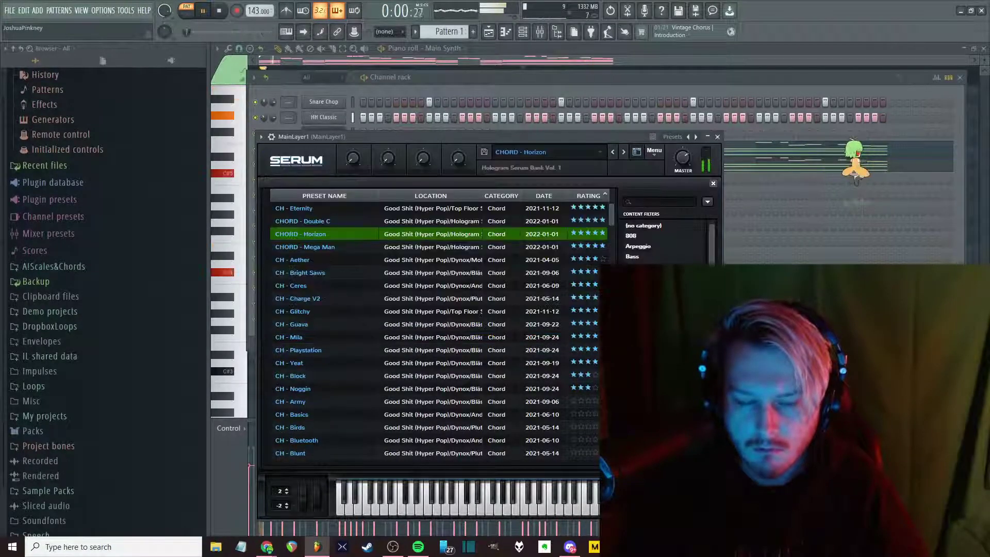
left_click(717, 137)
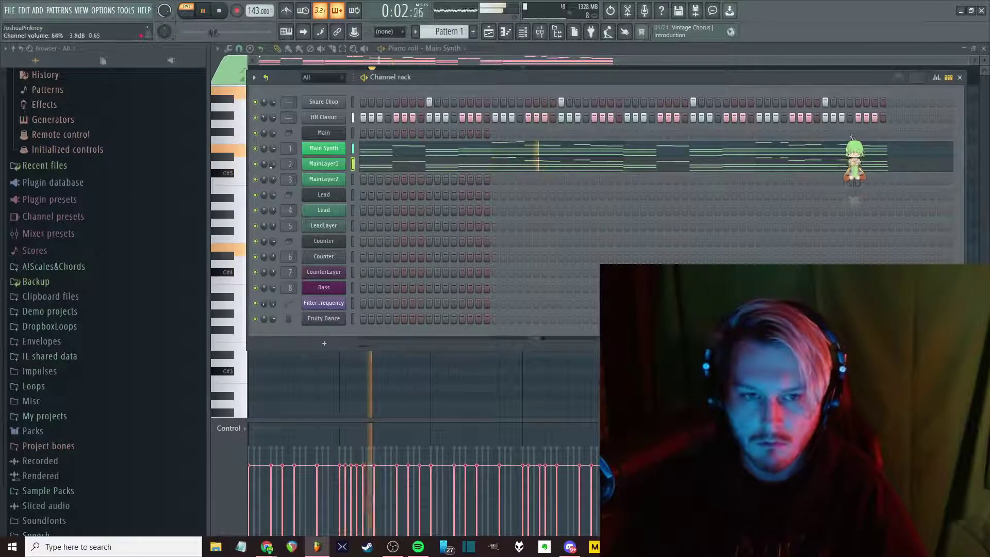
scroll(273, 155, "down", 3)
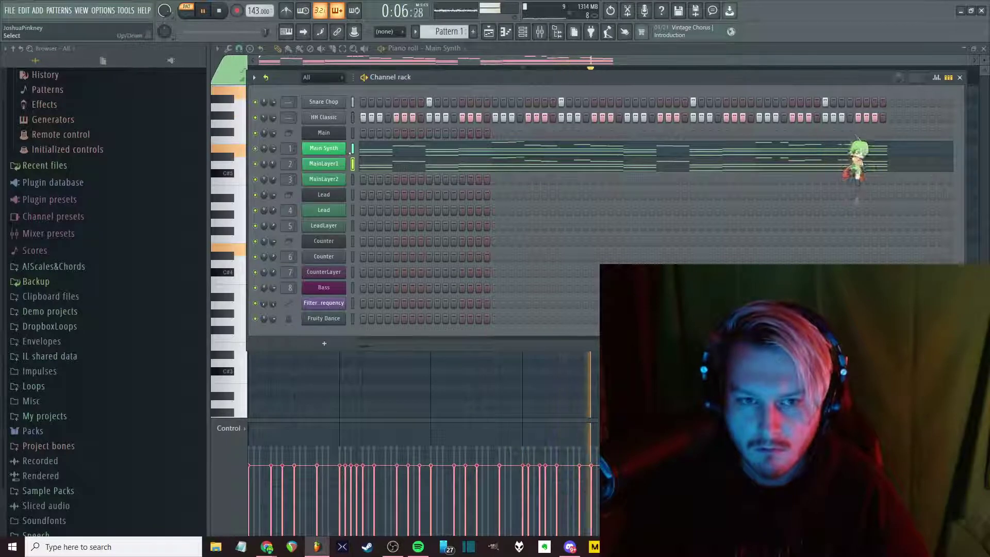
Paste the same notes onto MainLayer2 and list its Serum presets by highest rating
key("Down")
key("ctrl+v")
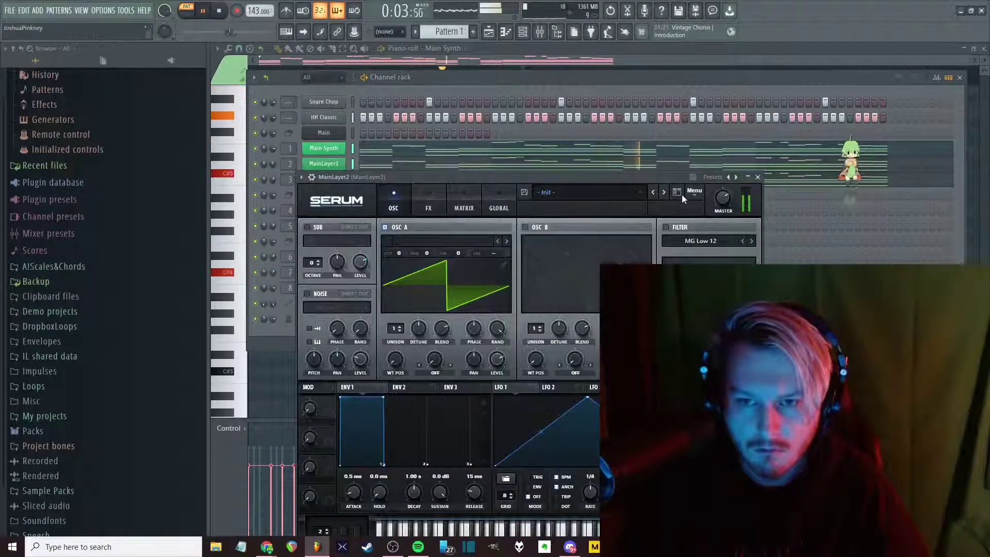
left_click(676, 193)
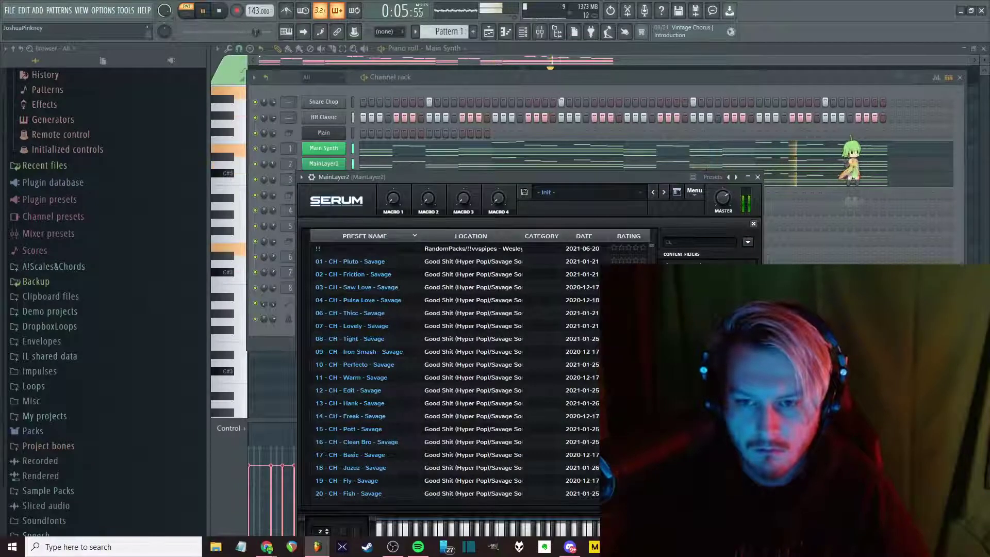
left_click(541, 235)
Audition top-rated chord presets on MainLayer2, including CHORD - Double C, CH - Guava, CH - Playstation and CH - Glitchy
left_click(392, 279)
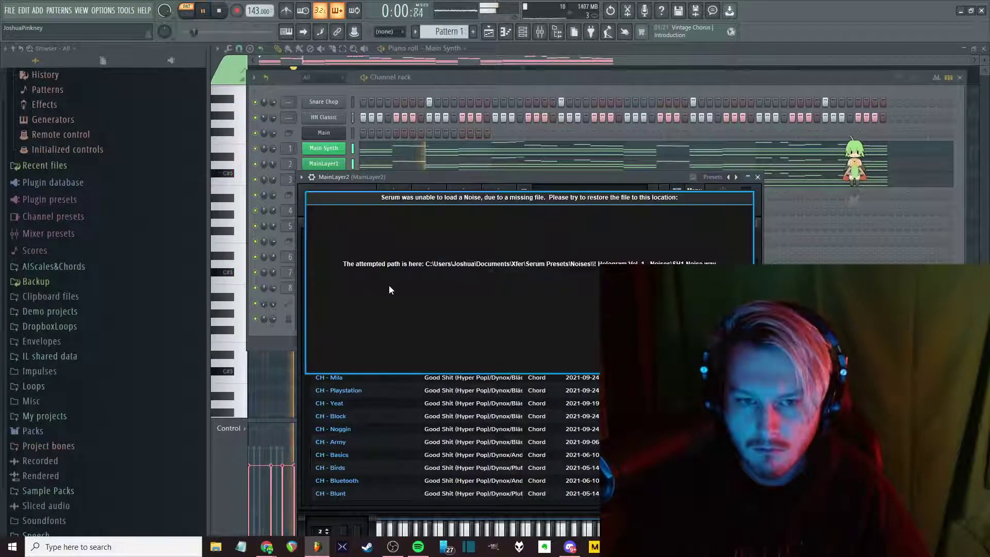
left_click(390, 284)
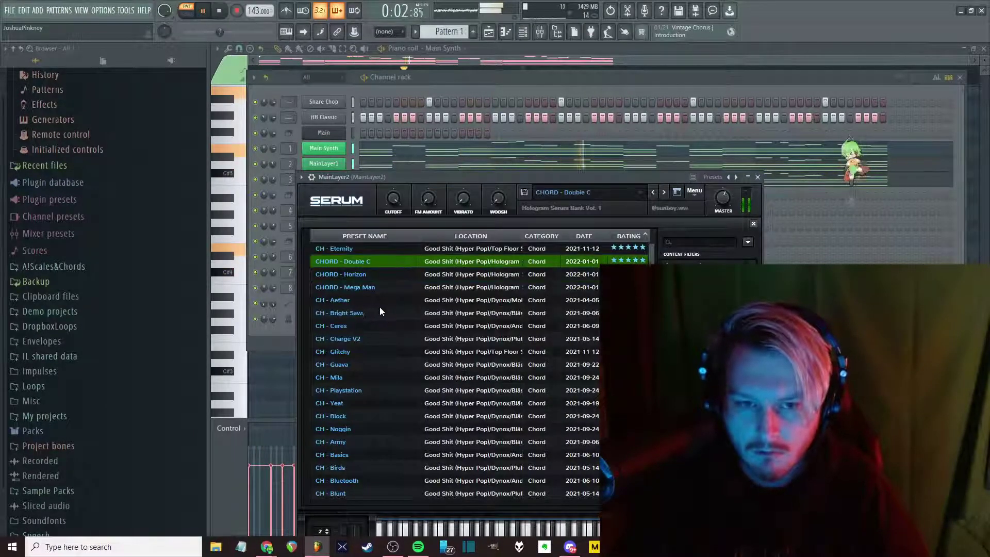
left_click(360, 336)
left_click(356, 365)
left_click(370, 351)
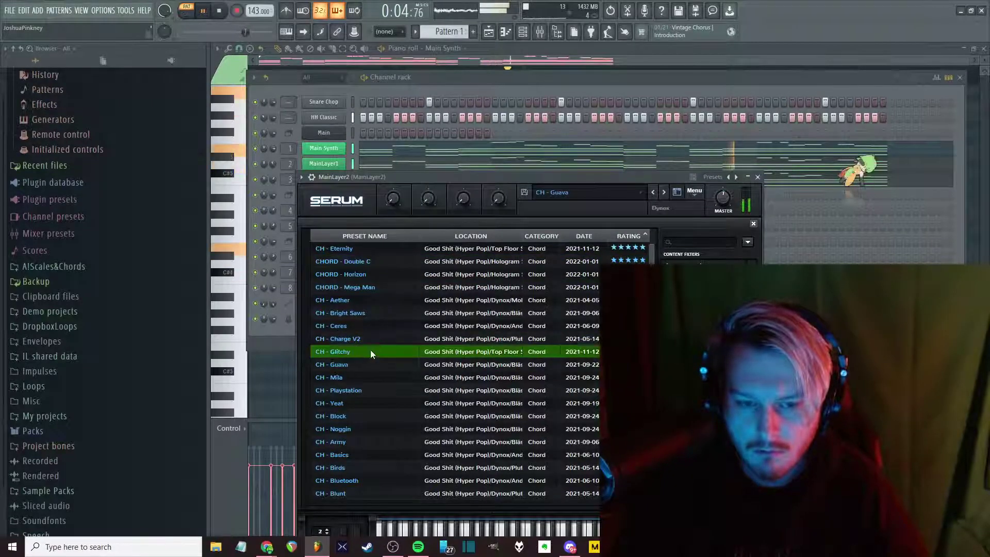
left_click(372, 390)
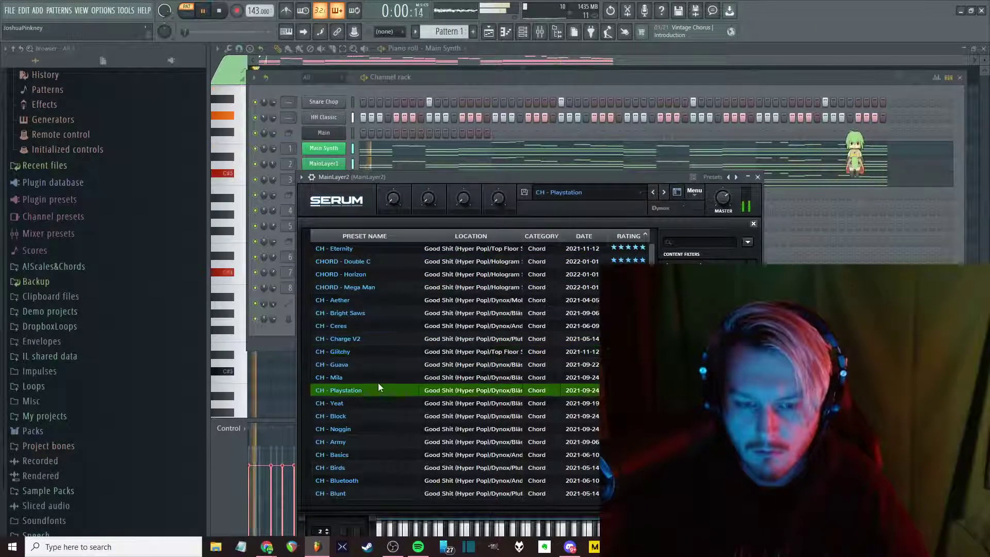
left_click(367, 350)
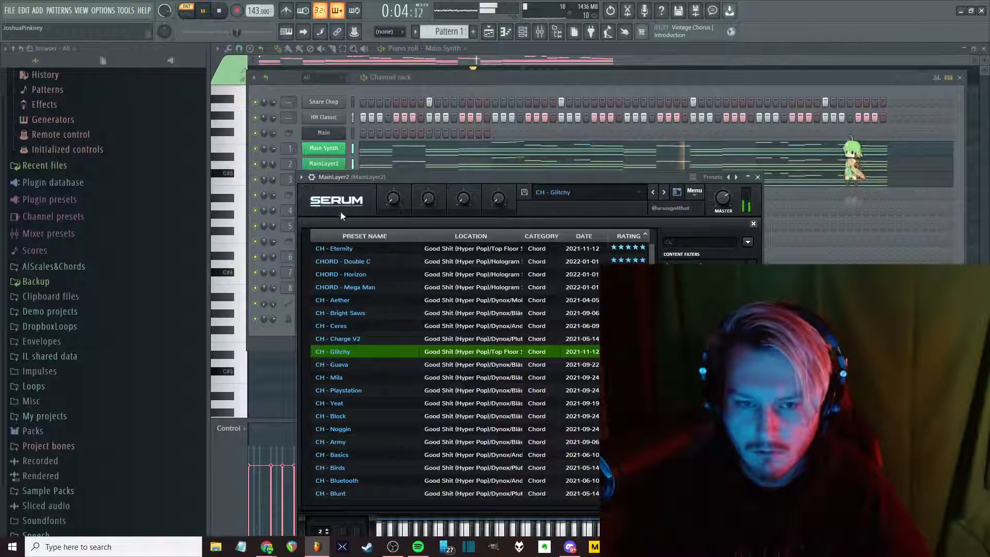
Audition more chord presets such as CH - Busy, CH - Cash and CH - Clouds, and load CH - Comet on MainLayer2
scroll(413, 392, "down", 3)
left_click(342, 444)
scroll(360, 453, "down", 4)
left_click(382, 451)
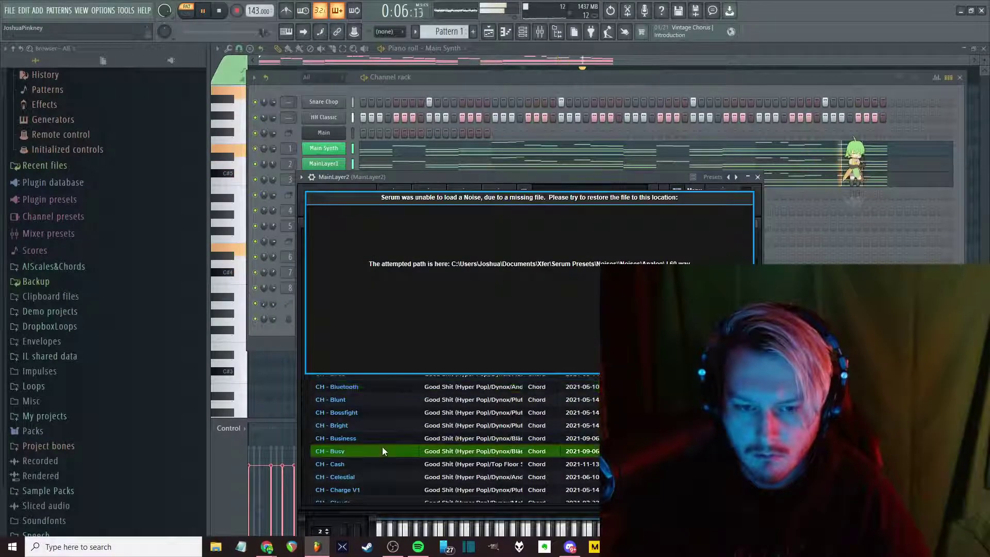
left_click(367, 463)
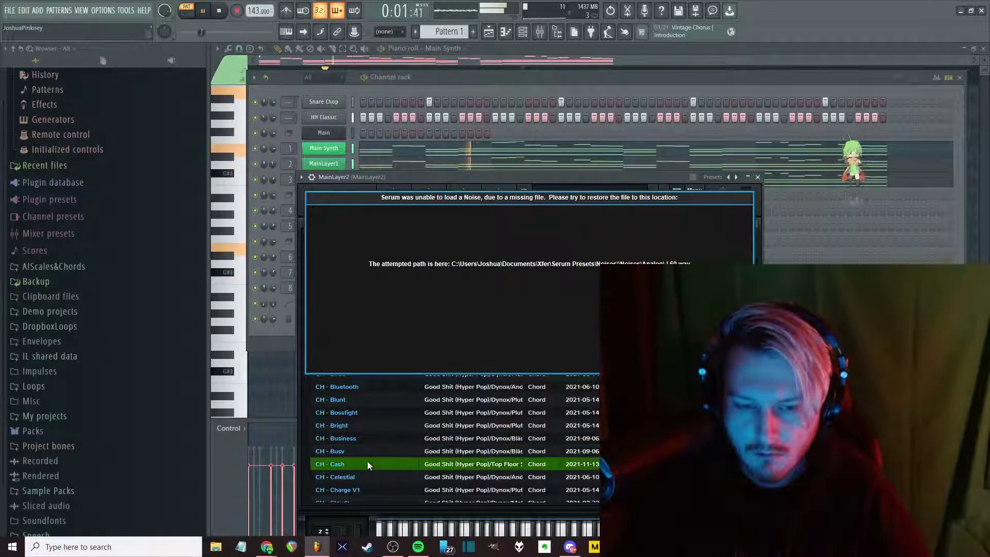
scroll(424, 437, "down", 2)
left_click(423, 438)
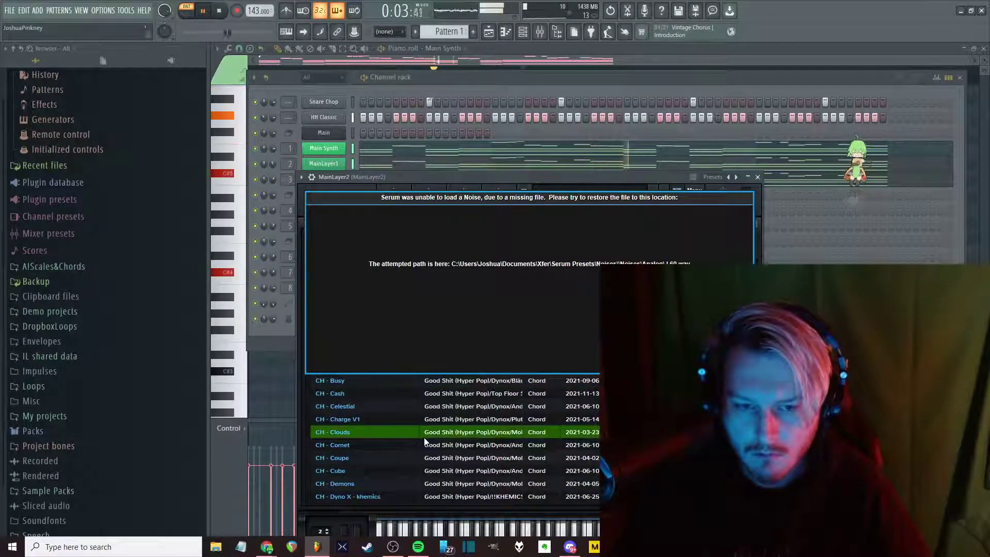
left_click(470, 447)
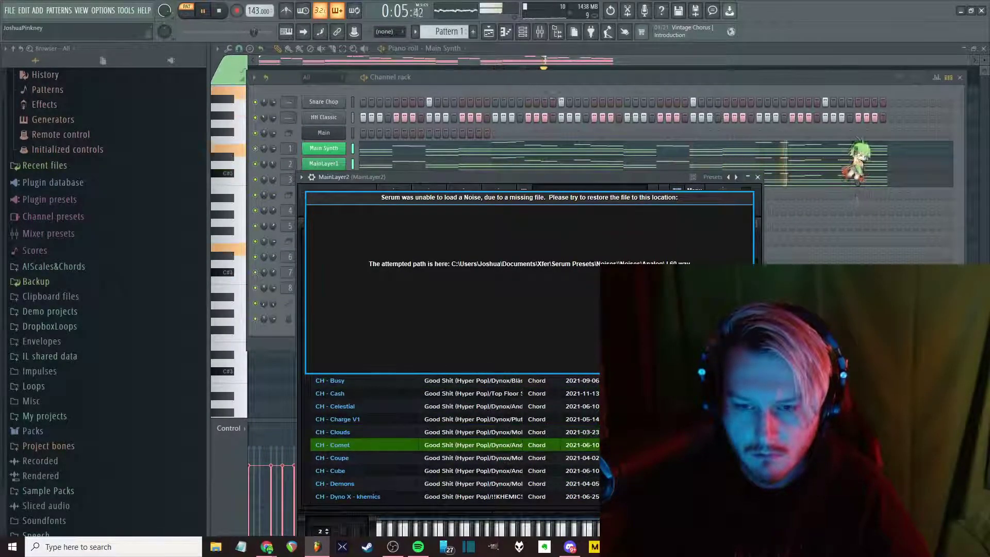
left_click(758, 176)
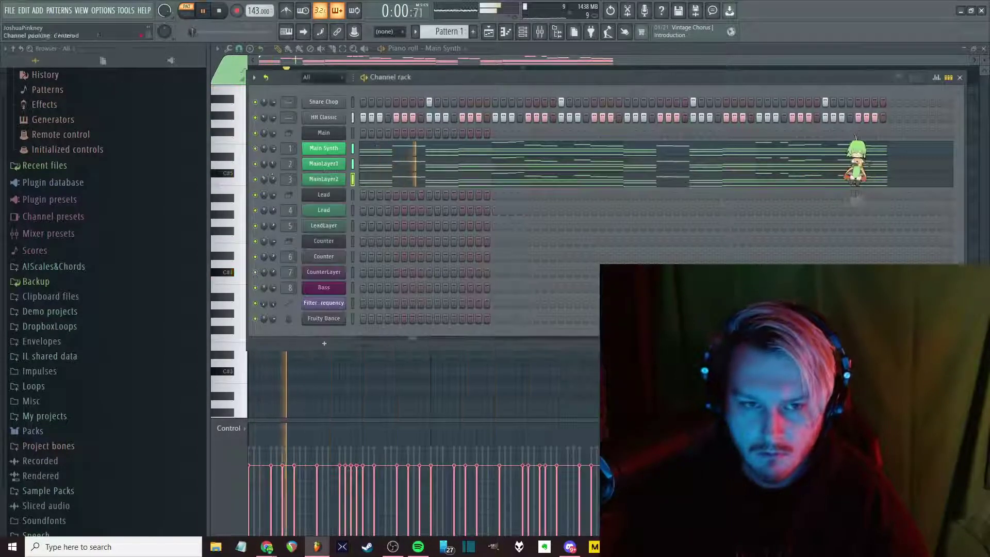
Solo MainLayer2, set its channel volume to 61% and check its Serum preset
right_click(255, 179)
left_click(270, 187)
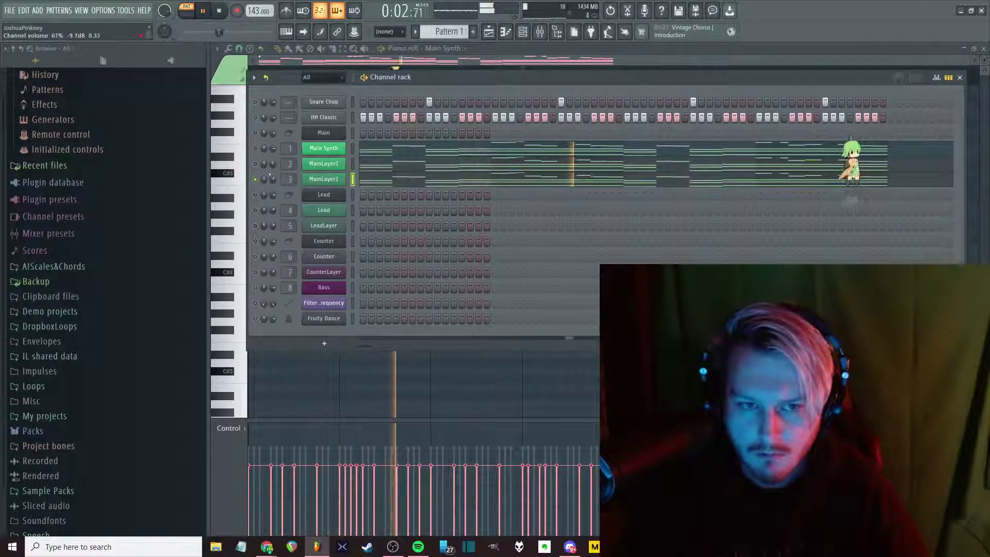
left_click(324, 179)
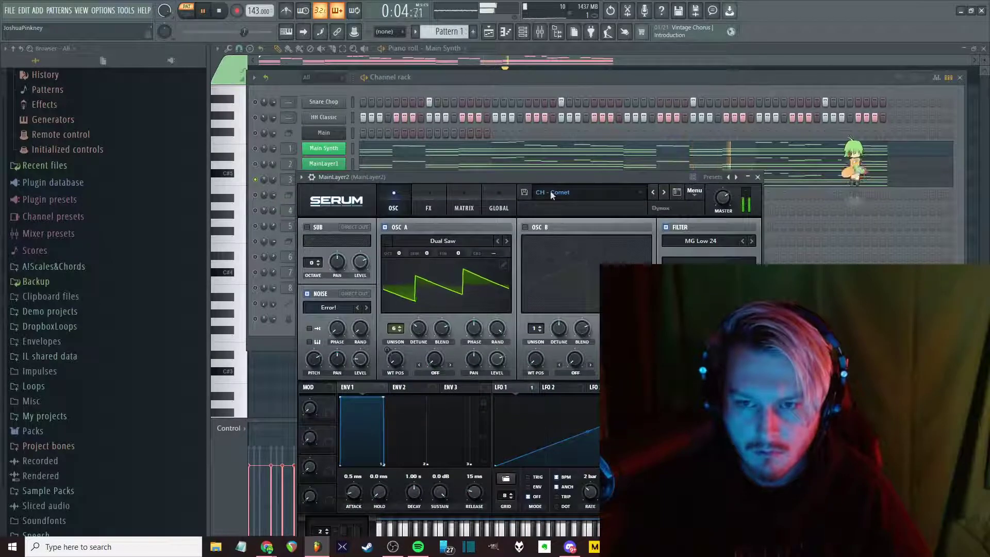
left_click(757, 177)
Compare the Main Synth layers by muting them in turn and leave only MainLayer2 muted
left_click(549, 177)
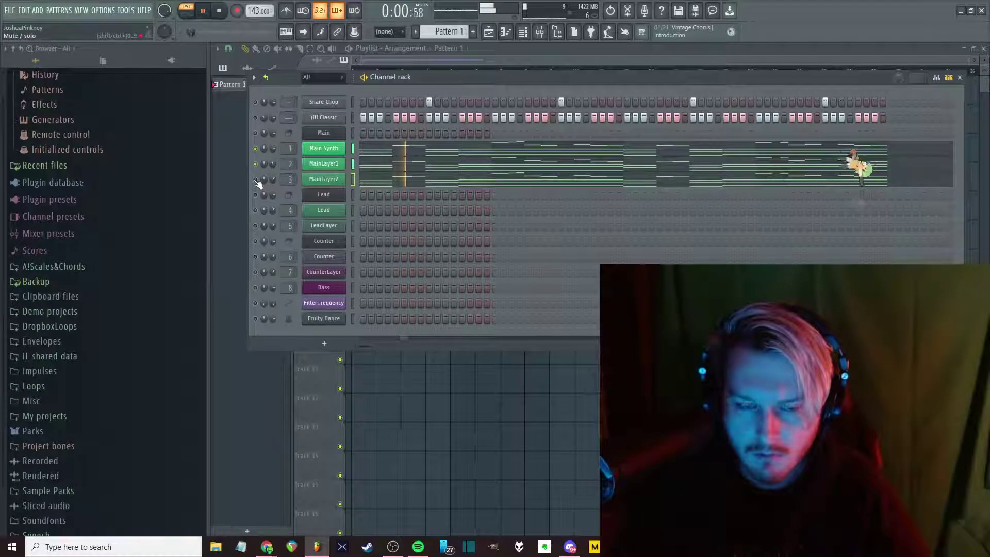
left_click(256, 164)
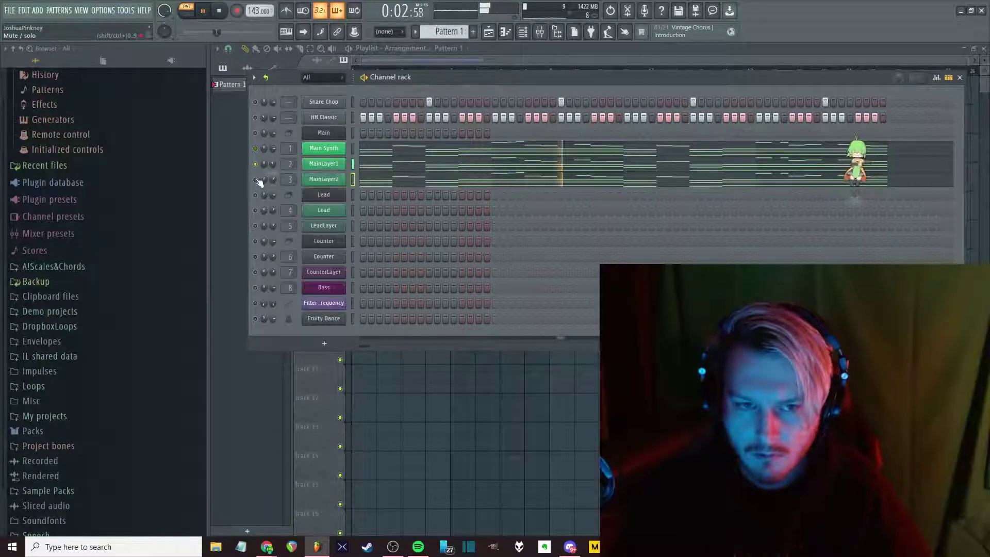
left_click(255, 179)
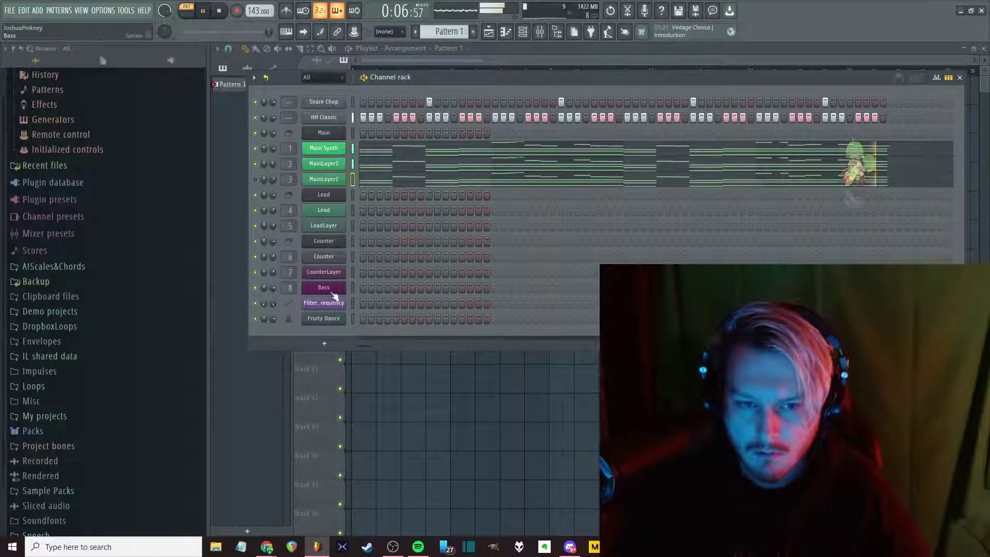
right_click(345, 284)
left_click(358, 288)
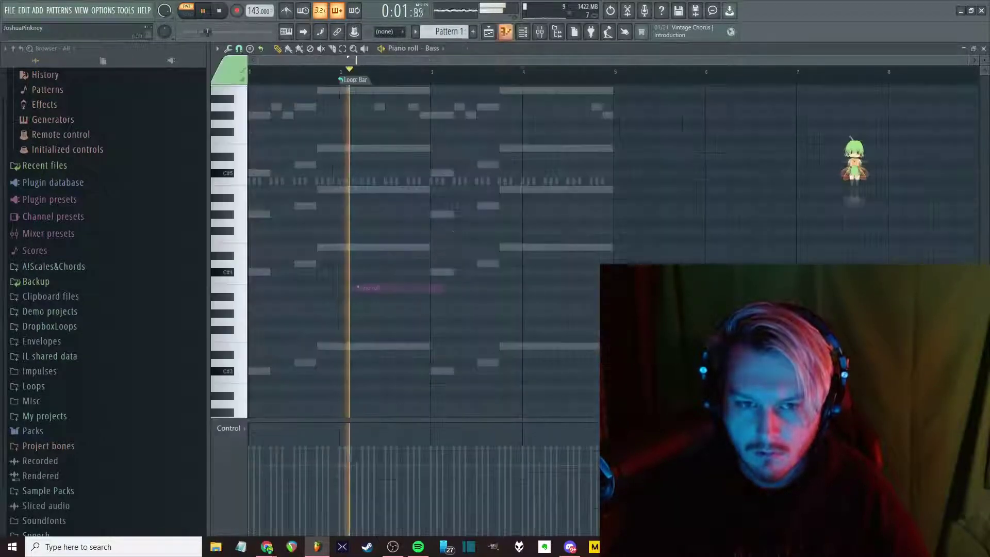
right_click(363, 86)
key("F6")
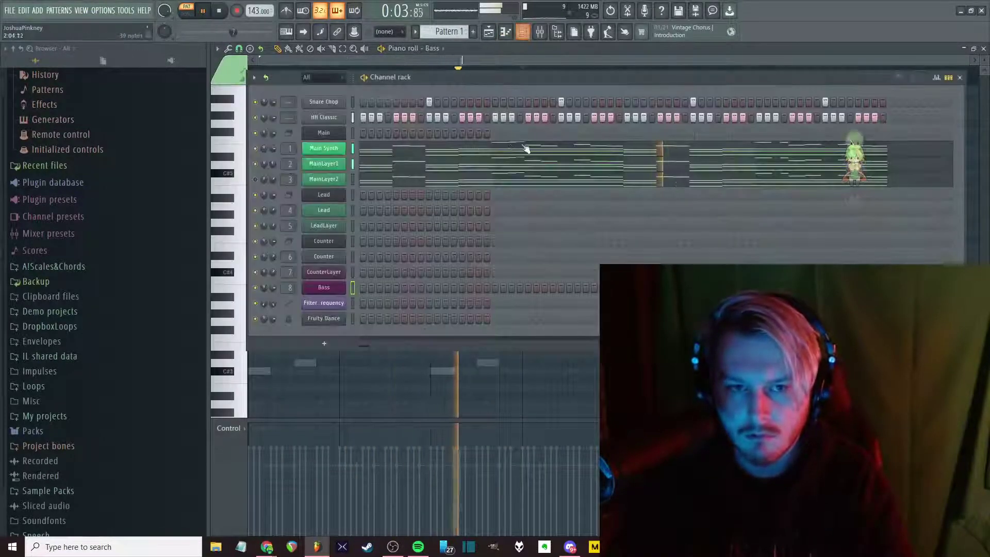
Filter the Bass channel's Serum presets to the Bass category, sort them by highest rating and load BA - Gren808
right_click(338, 289)
key("Escape")
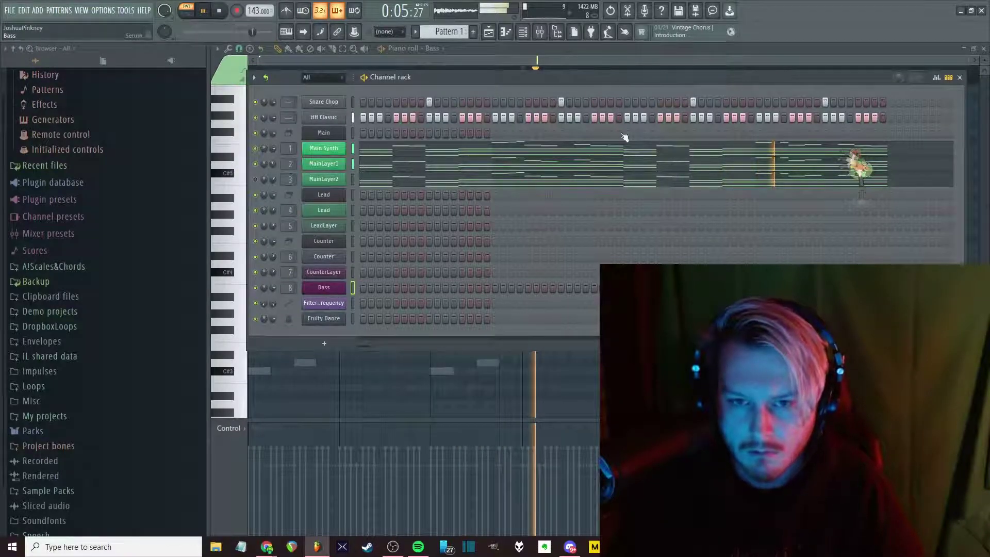
left_click(638, 151)
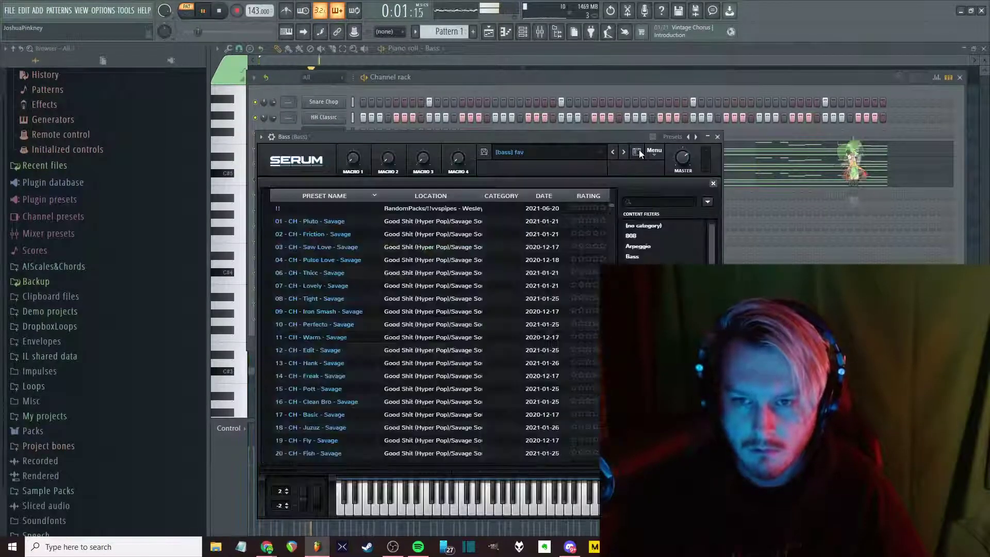
left_click(588, 195)
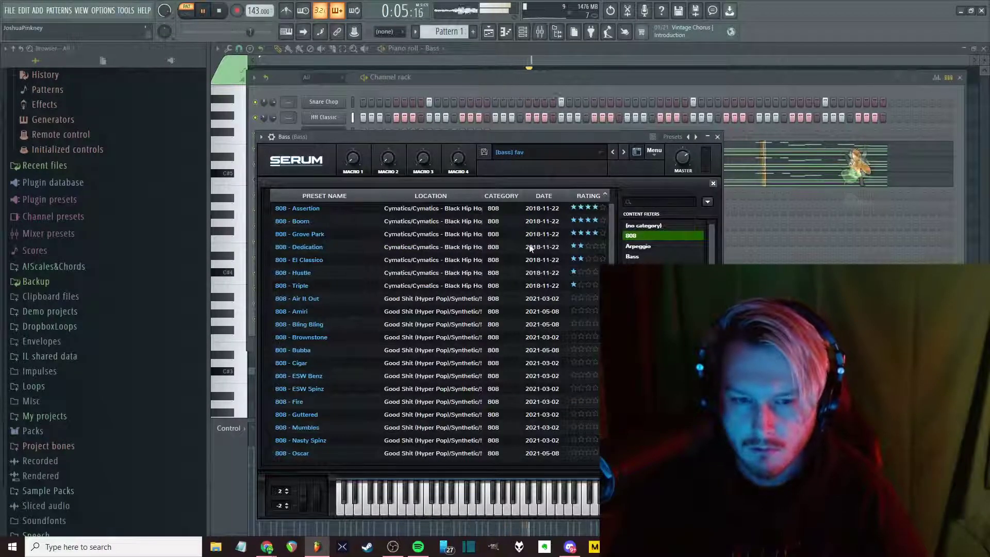
left_click(633, 256)
left_click(331, 197)
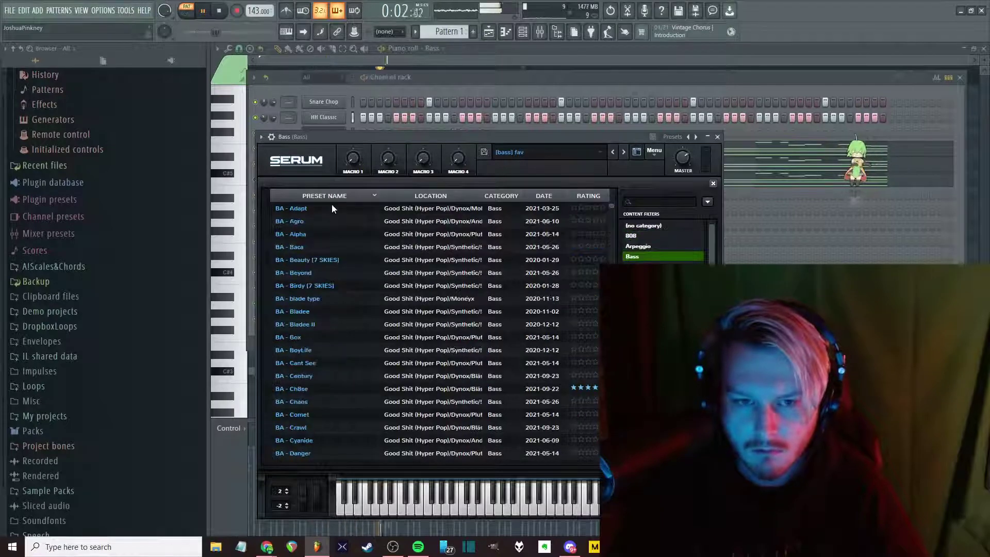
left_click(343, 221)
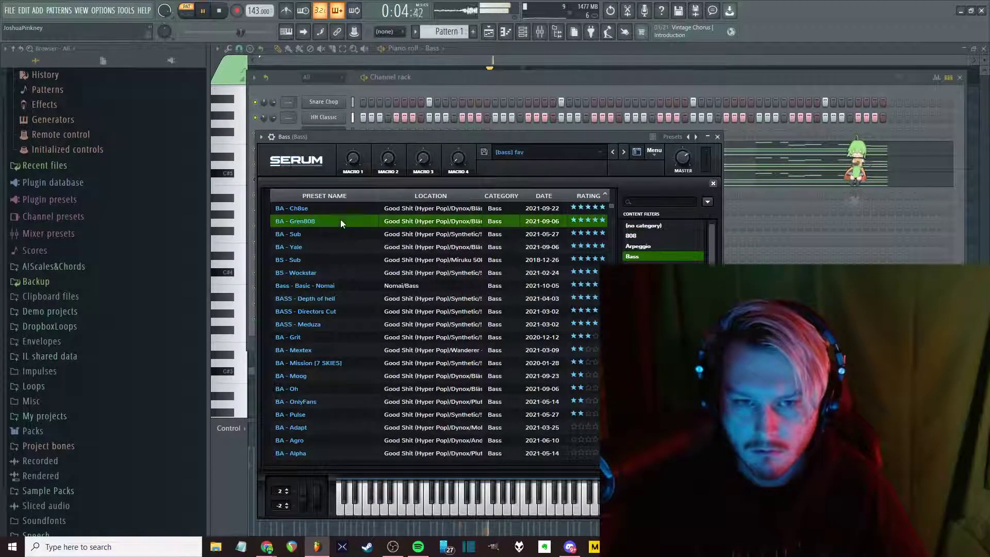
left_click(717, 137)
Write a bassline on the Bass channel: one-beat C#4 at bar 1, one-beat D4 on beat 3 and three-beat E4 on beat 4
right_click(341, 284)
left_click(333, 409)
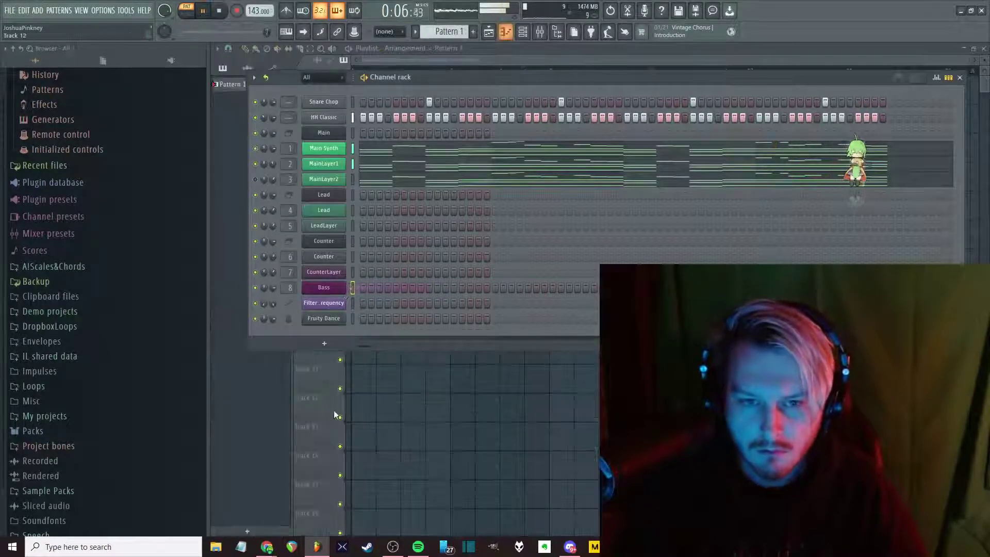
right_click(327, 289)
left_click(358, 285)
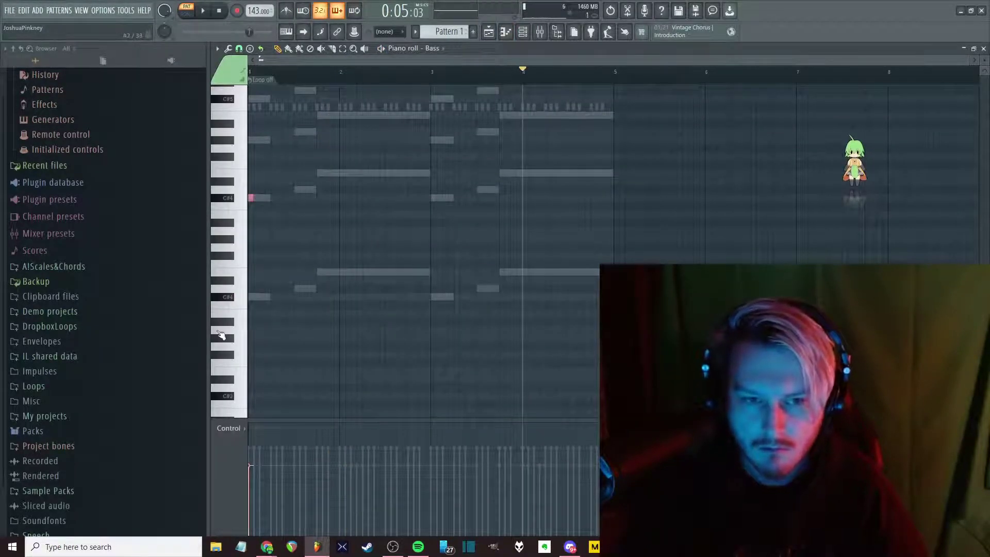
key("space")
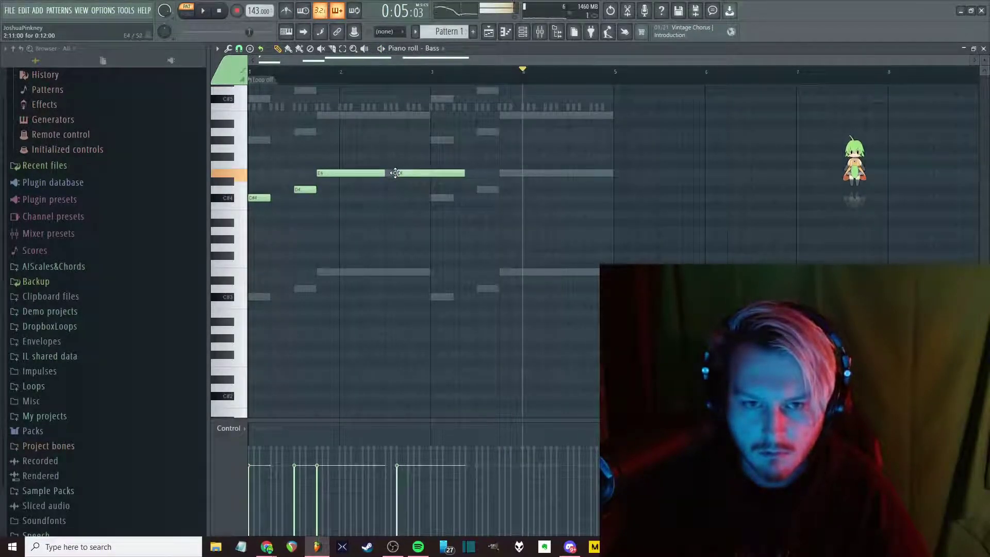
left_click_drag(463, 175, 430, 174)
Duplicate the three bass notes into bars 3 and 4 and set the Bass channel volume to 55%
key("ctrl+a")
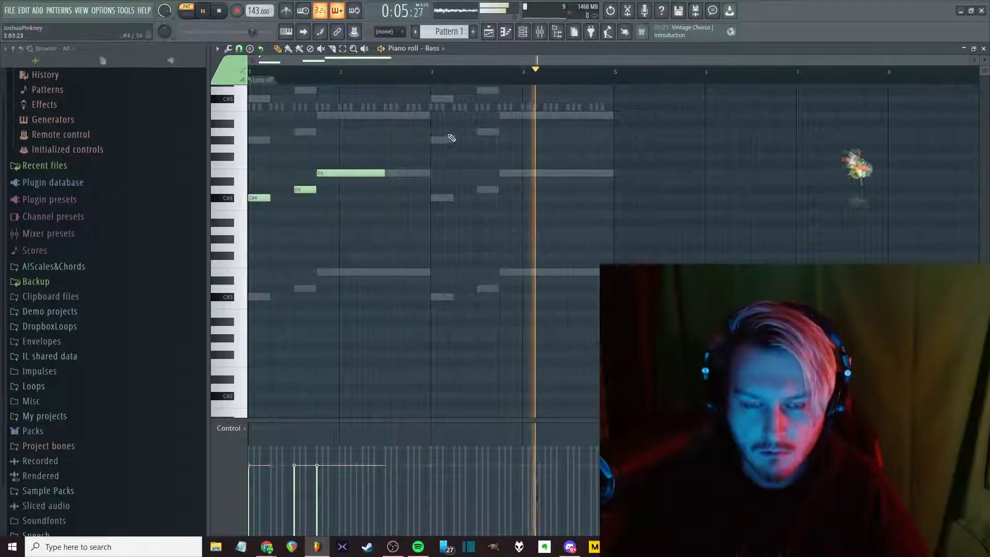
right_click(414, 173)
left_click_drag(298, 191, 471, 192)
left_click(491, 223)
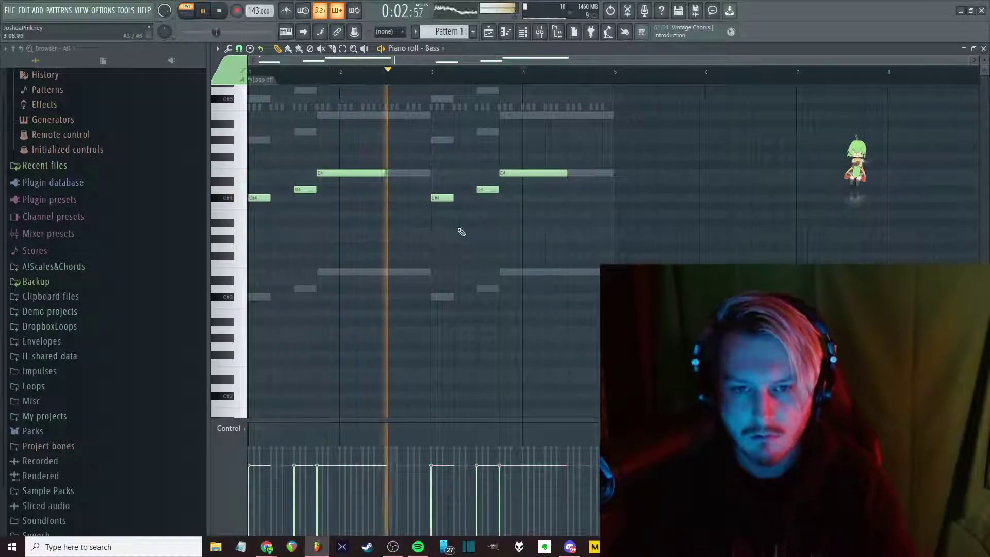
key("F6")
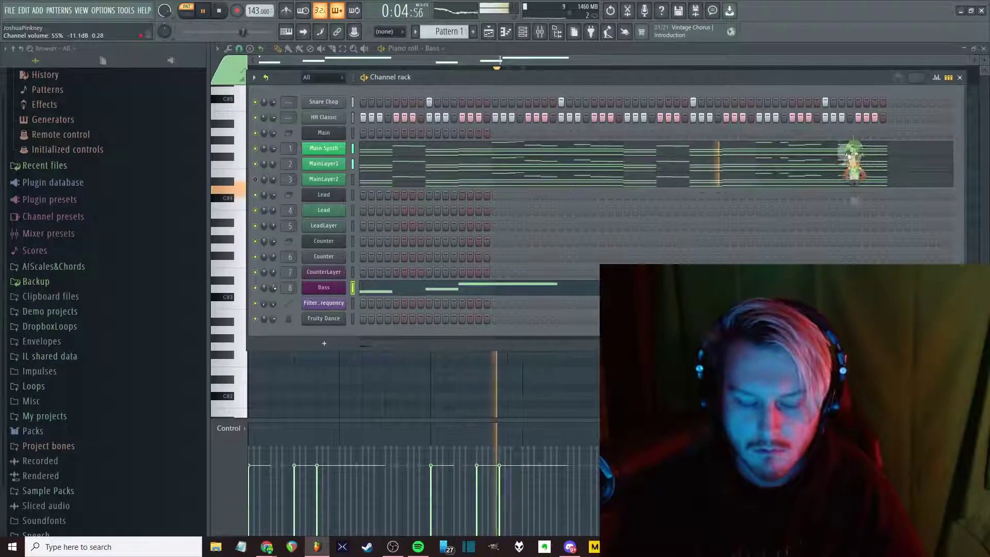
Sort the Bass channel's Serum presets by highest rating, try BS - Sub and load BS - Wockstar
left_click(336, 291)
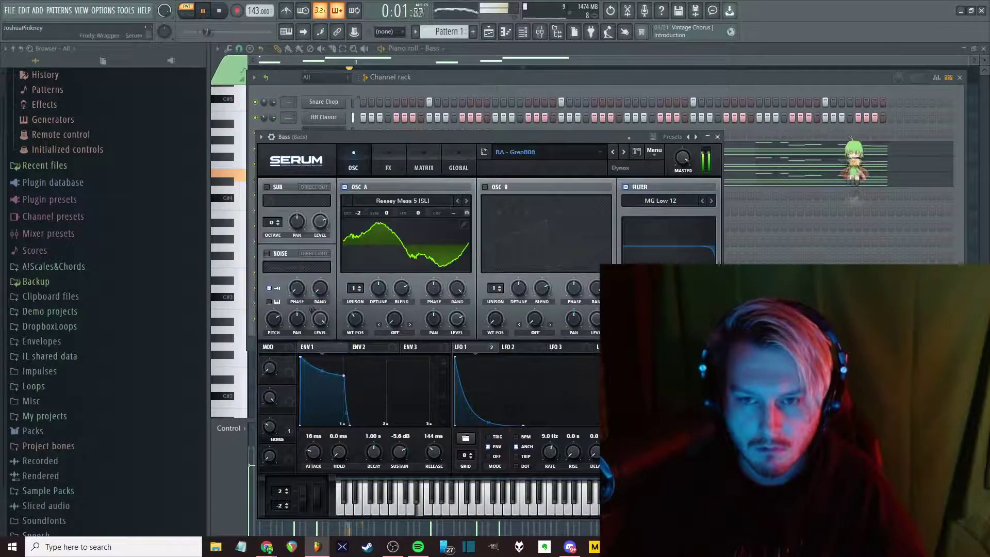
left_click(634, 152)
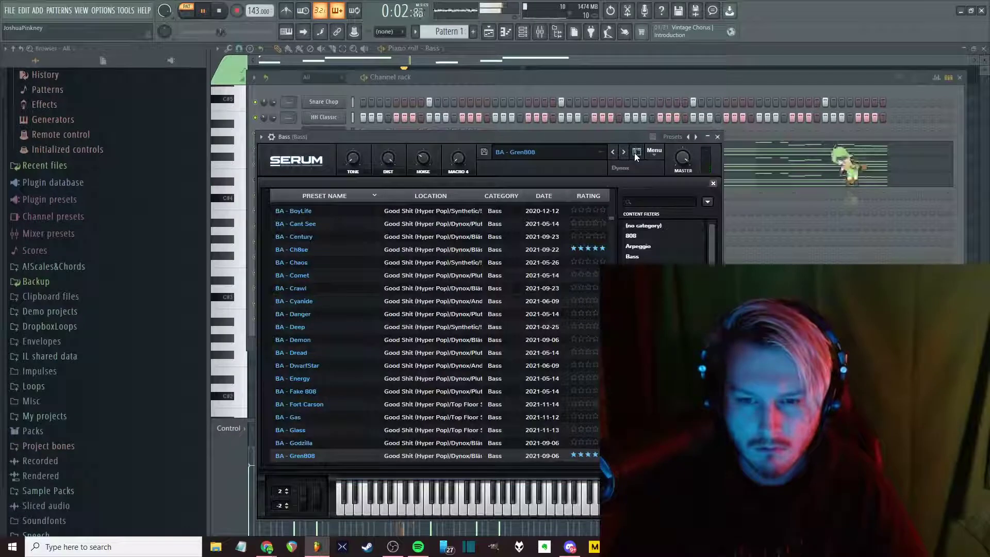
left_click(604, 195)
left_click(356, 236)
left_click(344, 246)
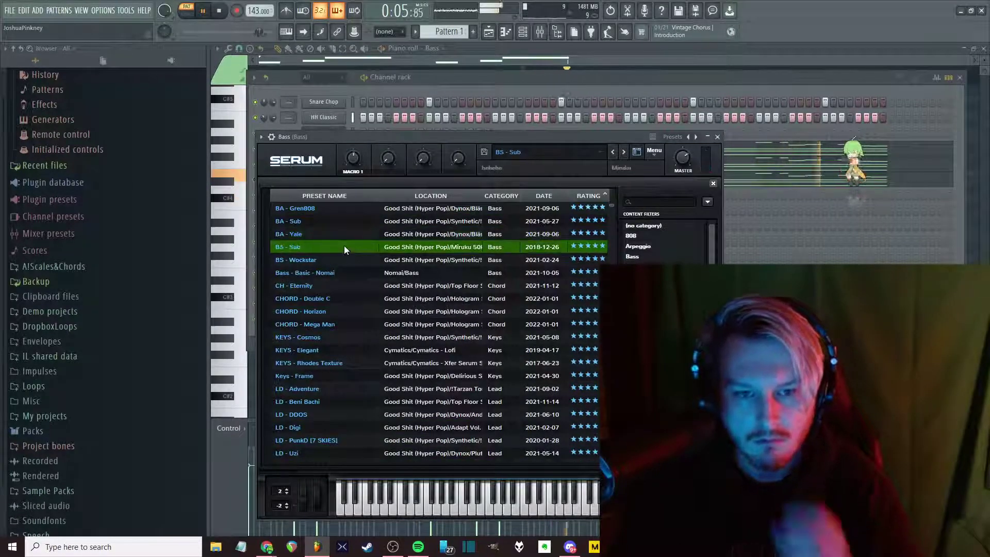
left_click(339, 259)
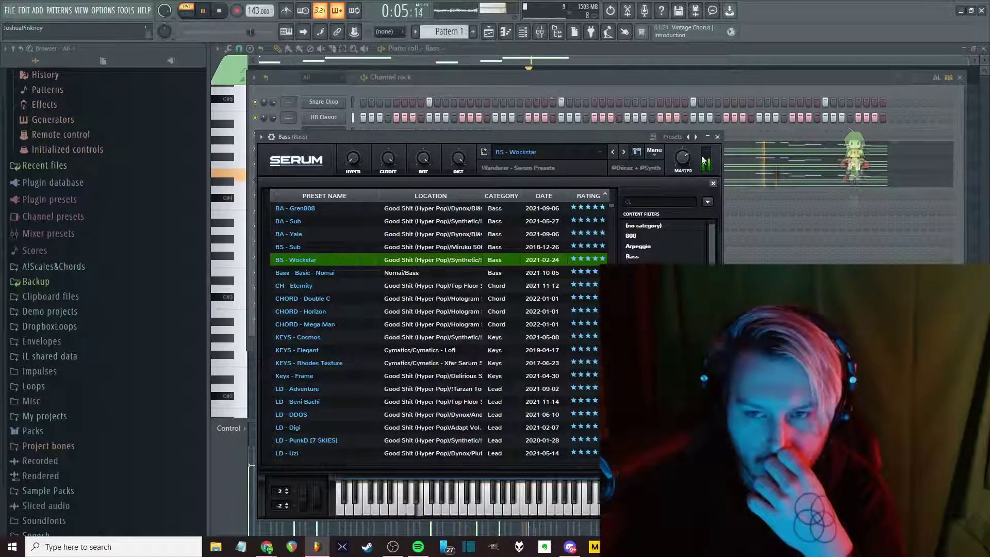
left_click(718, 136)
Clone the Bass channel as Bass #2, sort the copy's Serum presets by highest rating and load BS - Sub
left_click(340, 289)
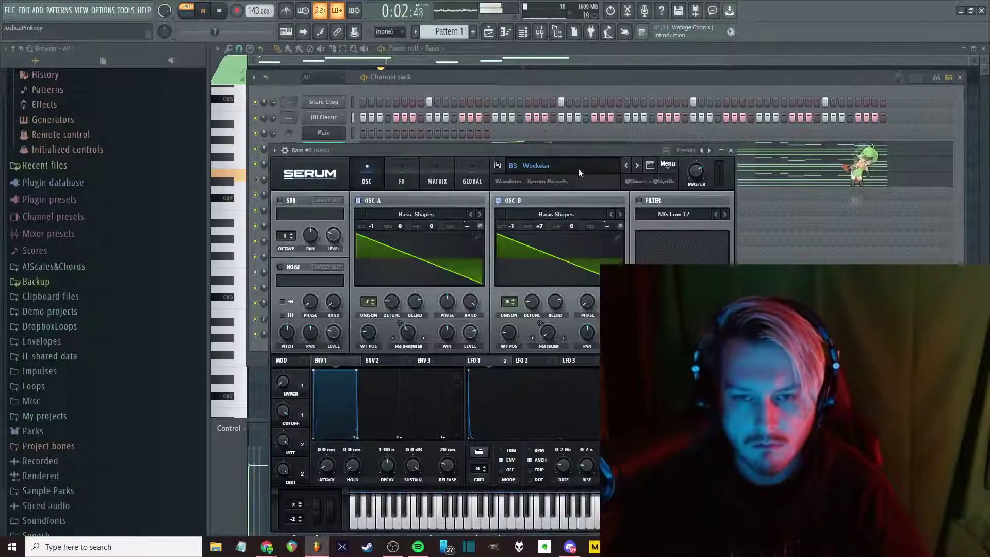
left_click(651, 165)
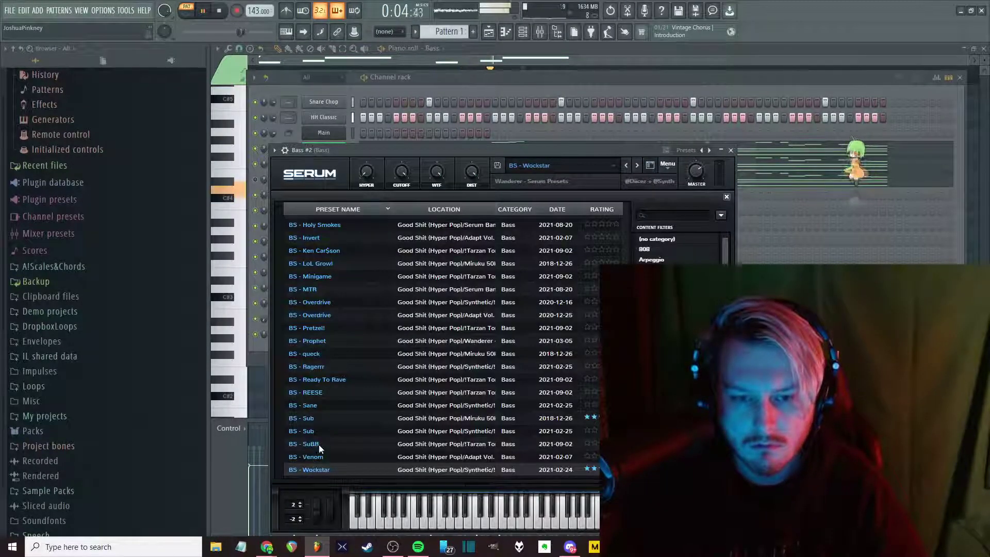
left_click(604, 209)
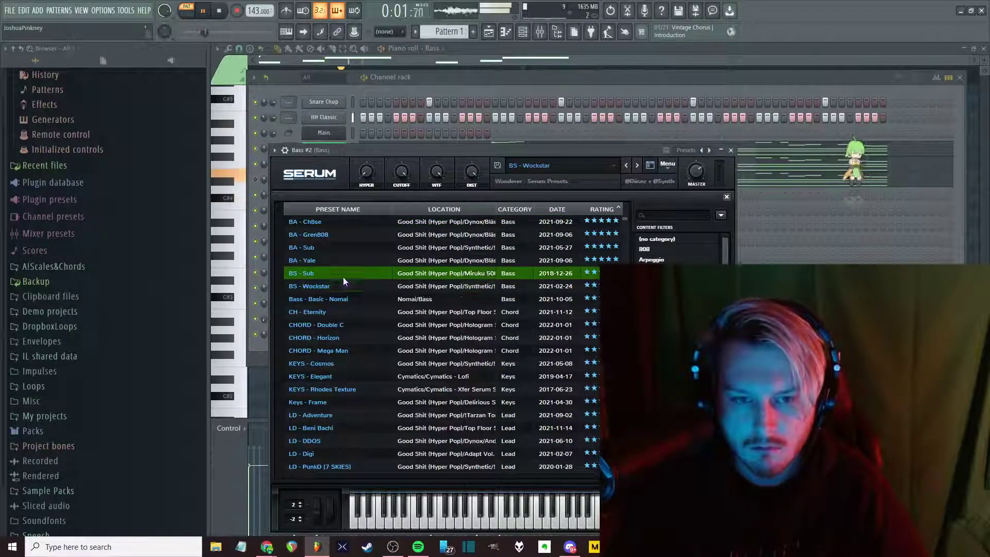
Paste the bass notes into Bass #2 and transpose the notes of the original Bass channel up one octave
key("Escape")
key("ctrl+v")
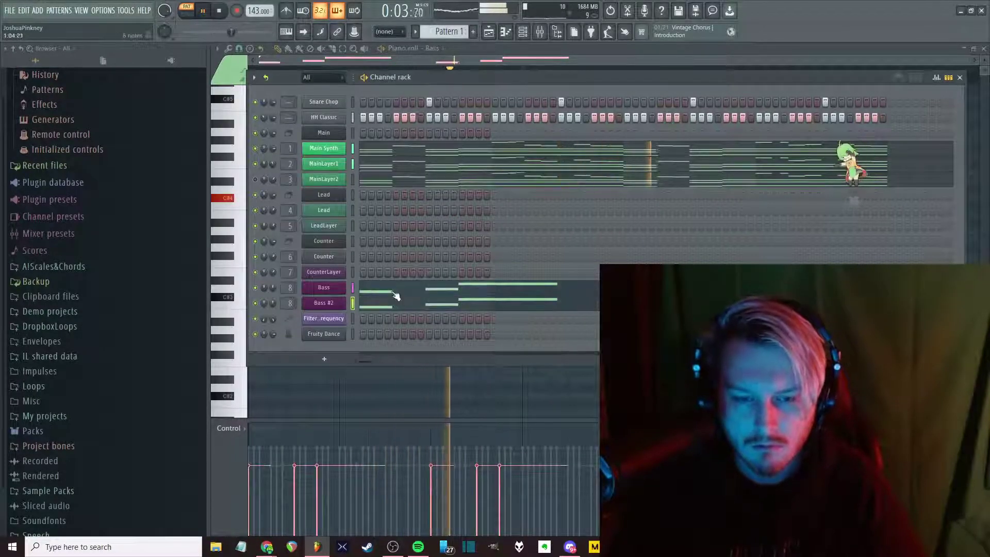
key("F7")
left_click(396, 297)
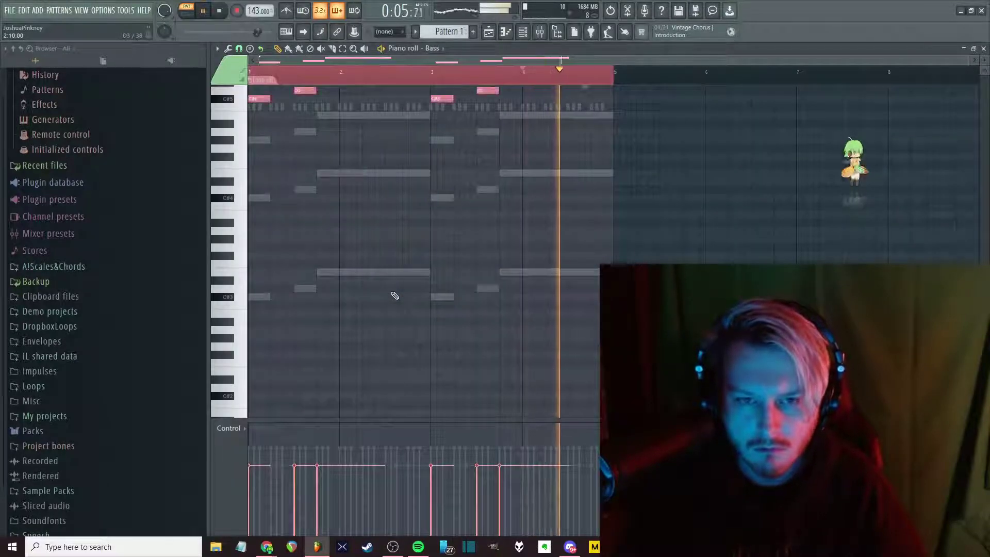
key("F6")
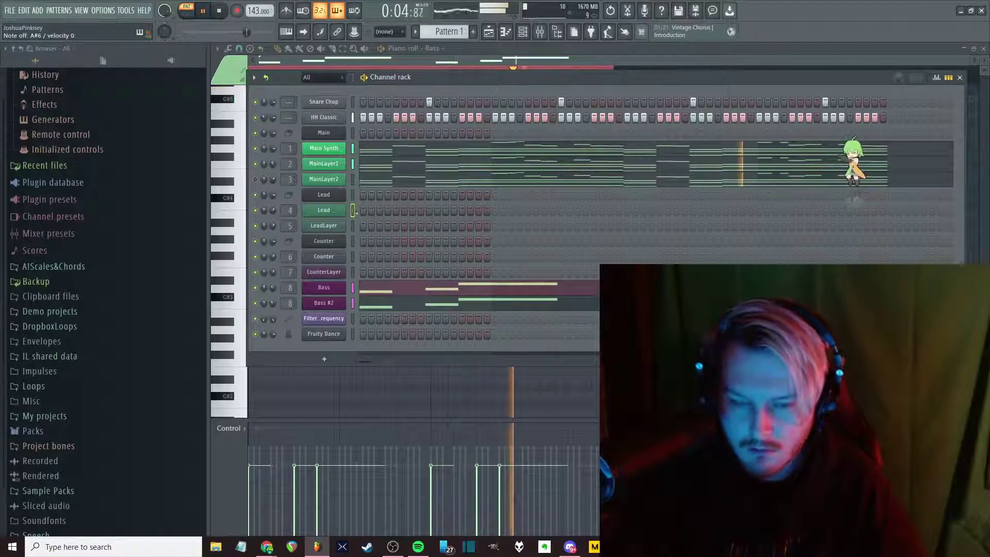
key("F6")
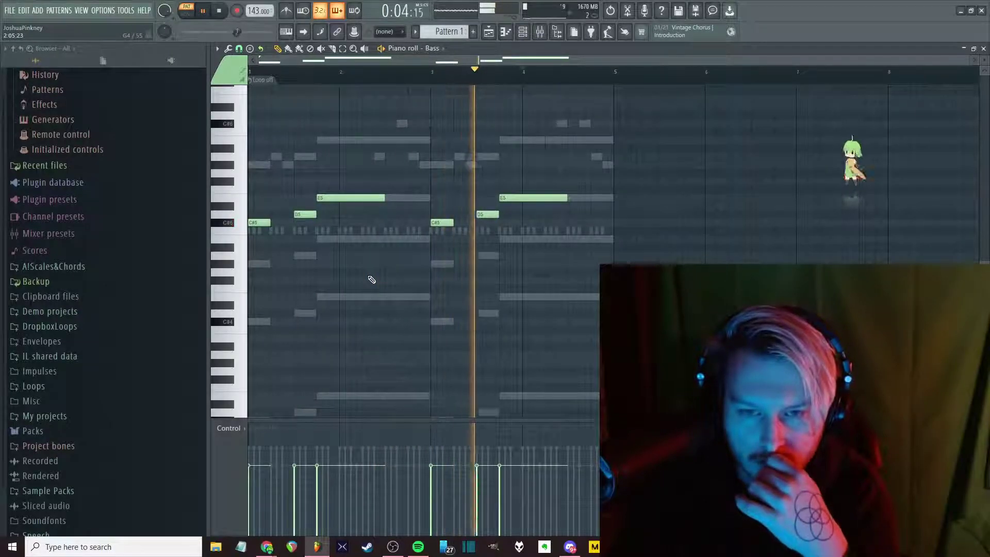
Try a rising Lead phrase at bar 2 with overlapping C#6, D#6 and E6 notes staggered by half a beat
key("F6")
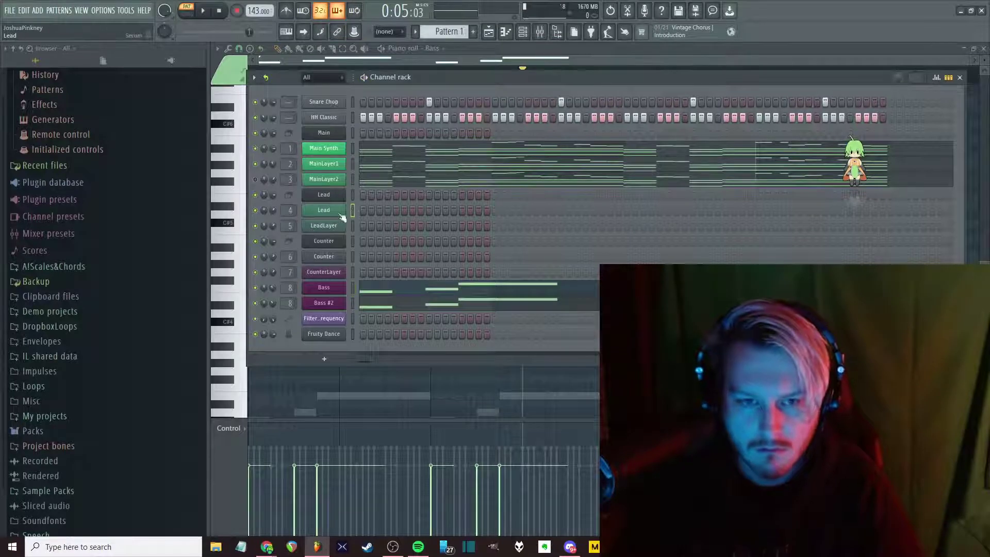
right_click(342, 217)
left_click(356, 211)
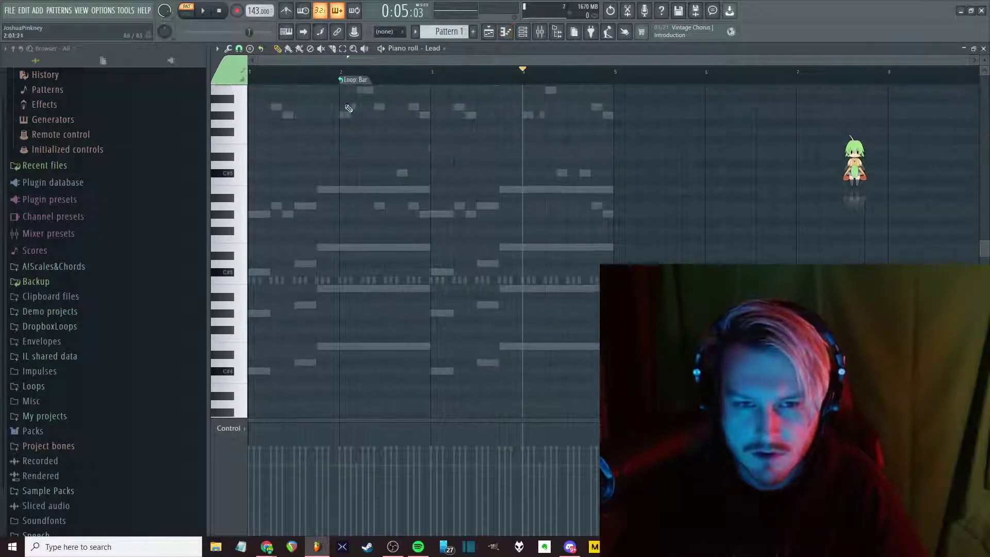
left_click(355, 79)
left_click(363, 89)
key("ctrl+Up")
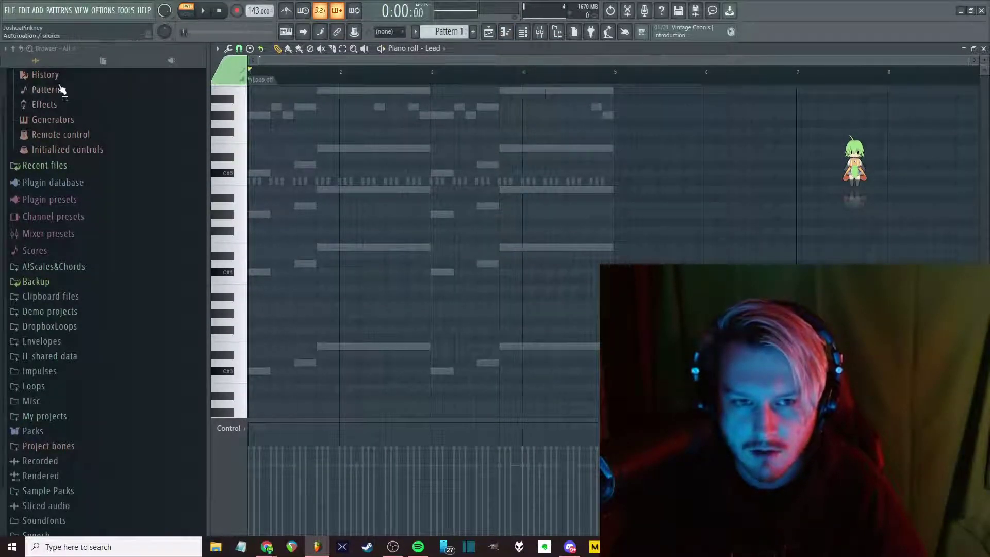
key("space")
scroll(278, 226, "up", 3)
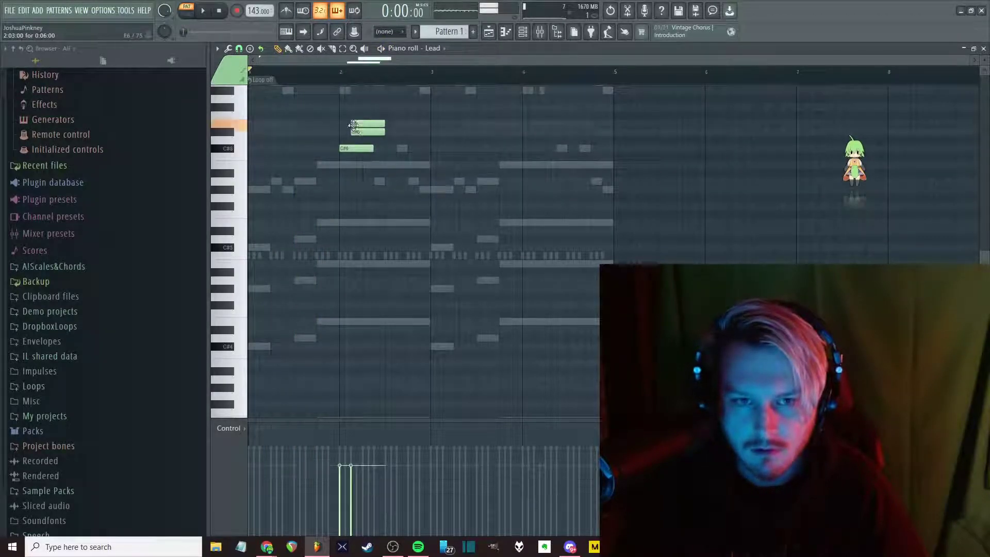
scroll(325, 184, "up", 3, "ctrl")
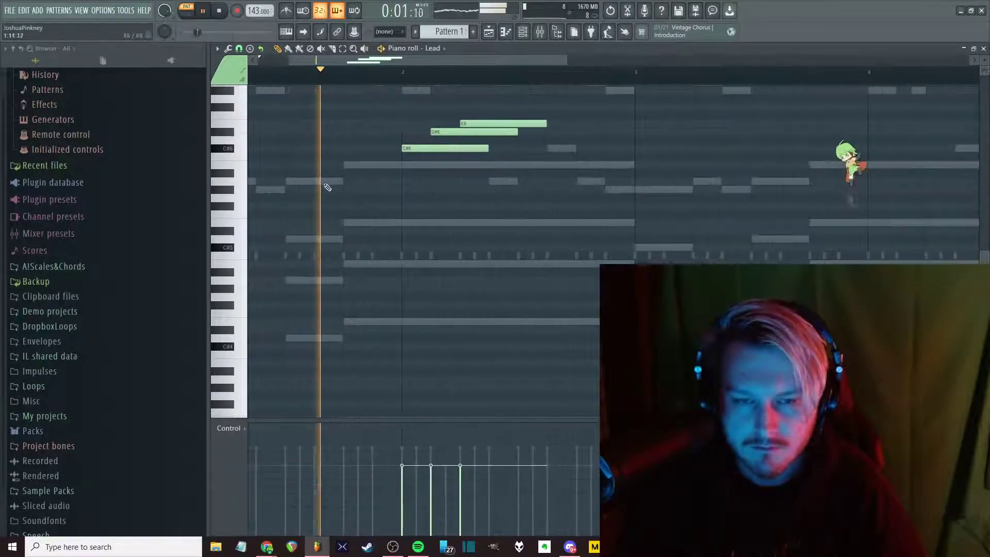
scroll(376, 243, "up", 4)
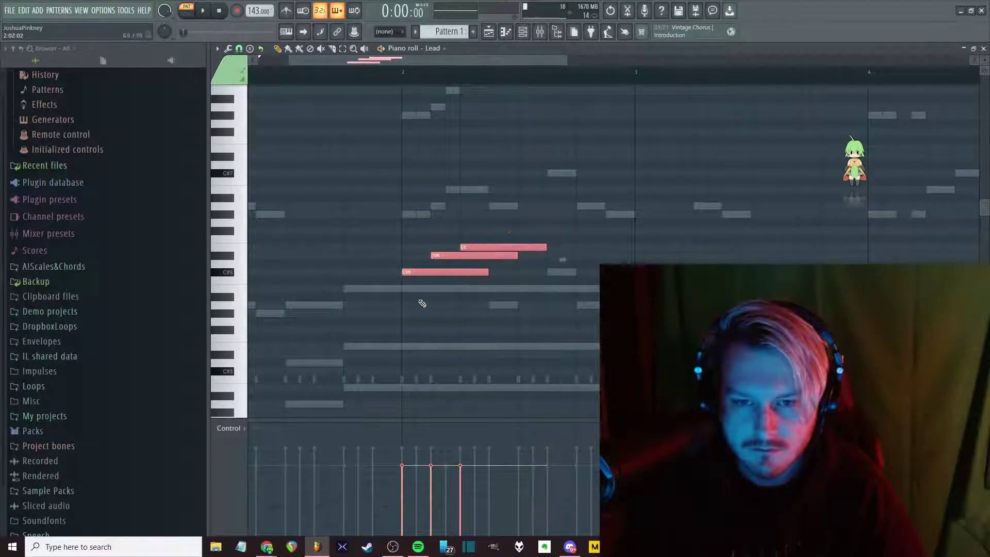
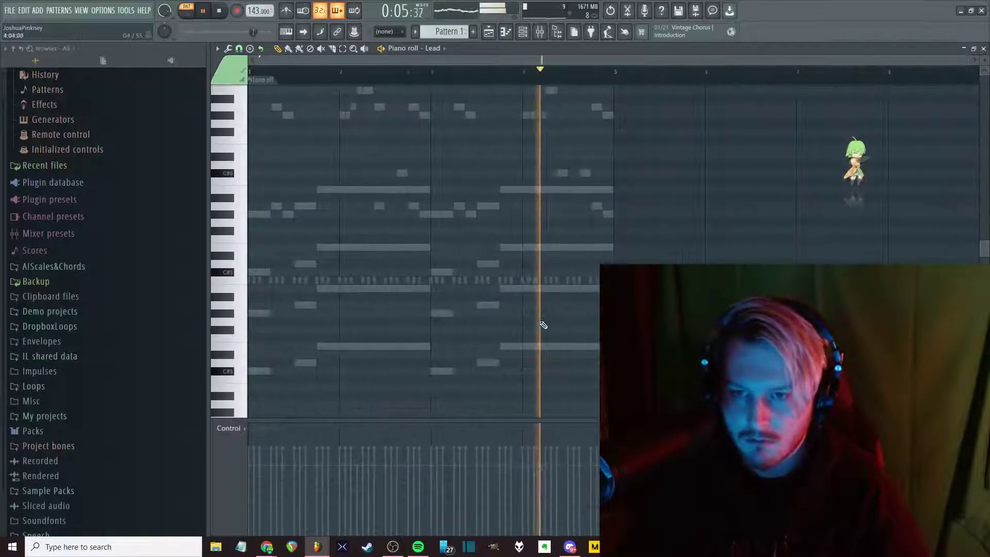
Delete the high A7 and B7 notes in bar 2 of the Main Synth melody
key("F6")
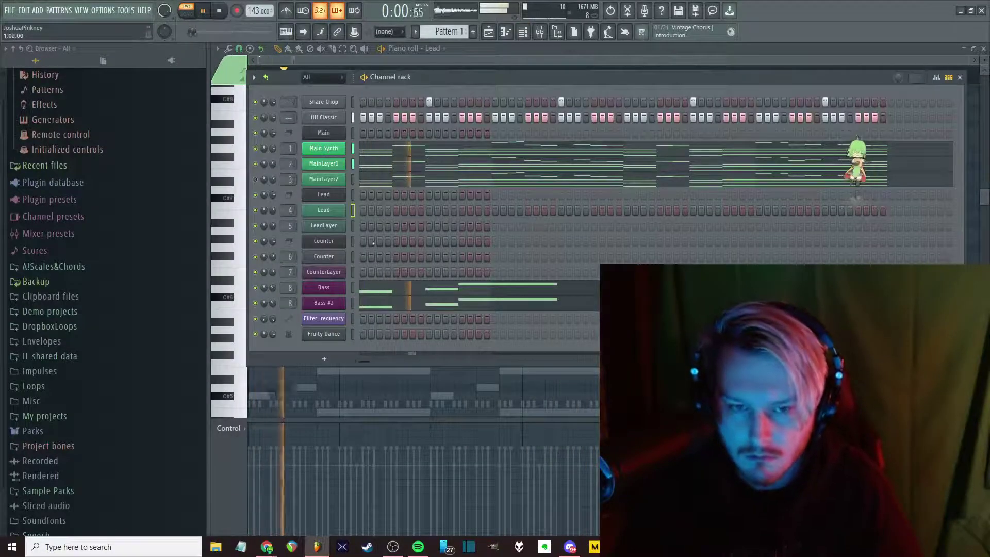
left_click(371, 155)
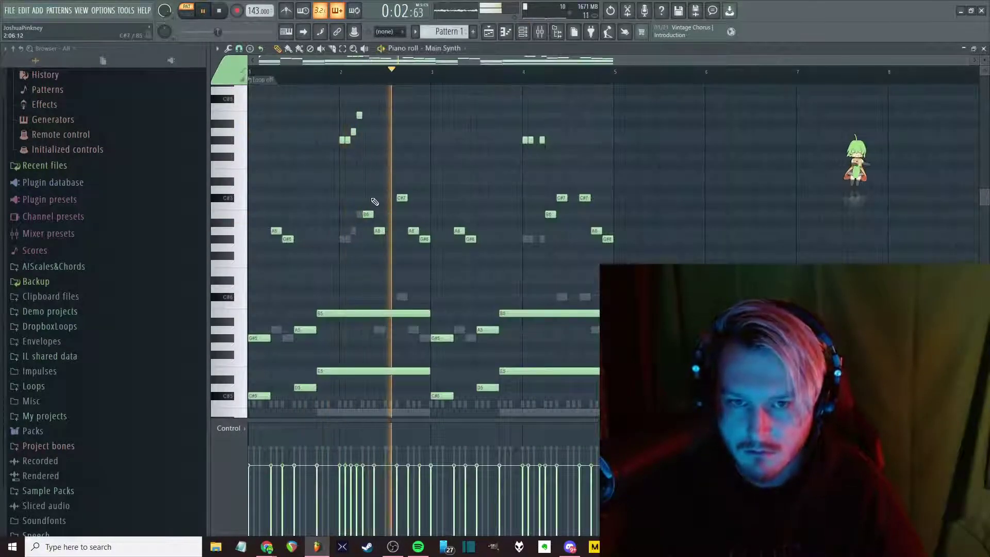
key("space")
right_click(360, 115)
right_click(353, 132)
key("space")
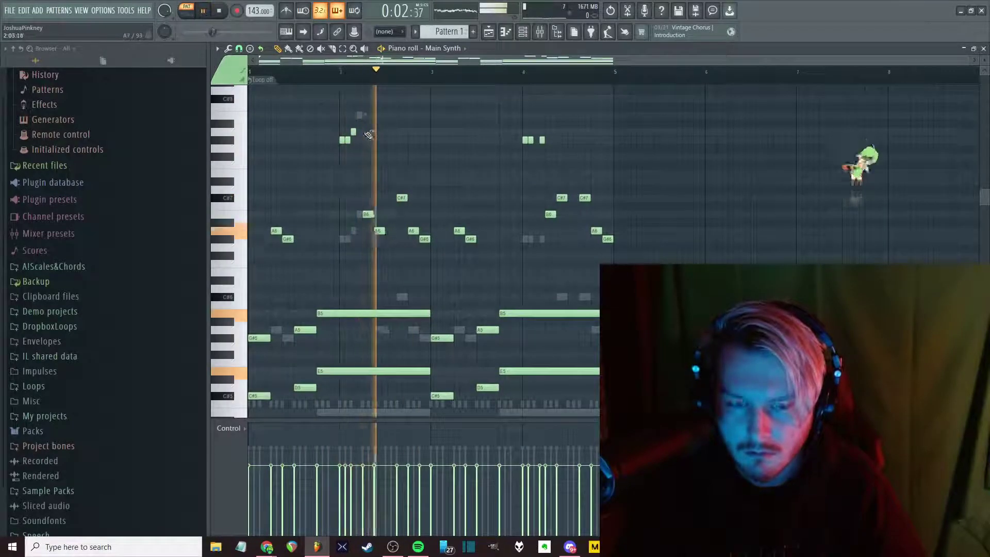
key("space")
key("space")
Delete the C#7 note in bar 2 and the third G#7 note in bar 4 of the Main Synth melody
right_click(401, 197)
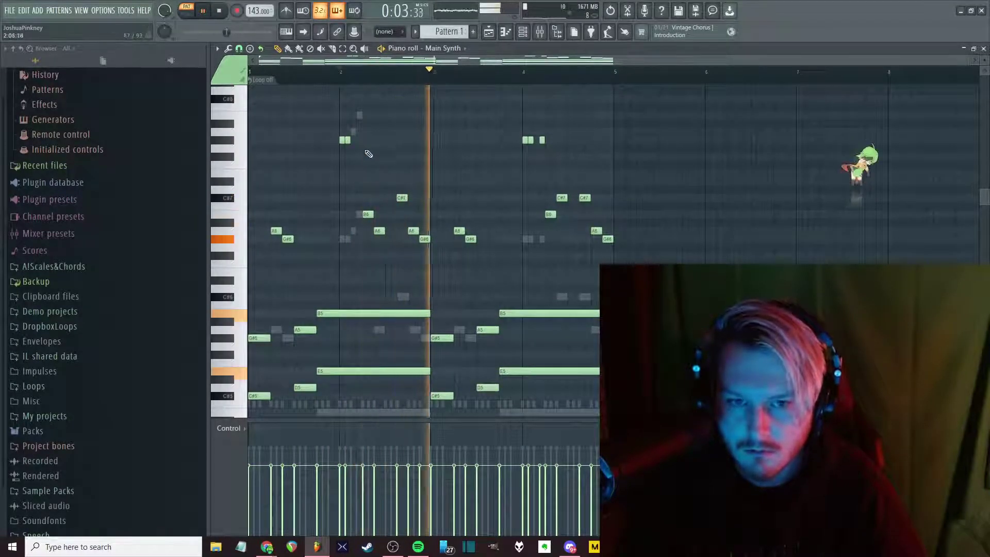
key("space")
key("space")
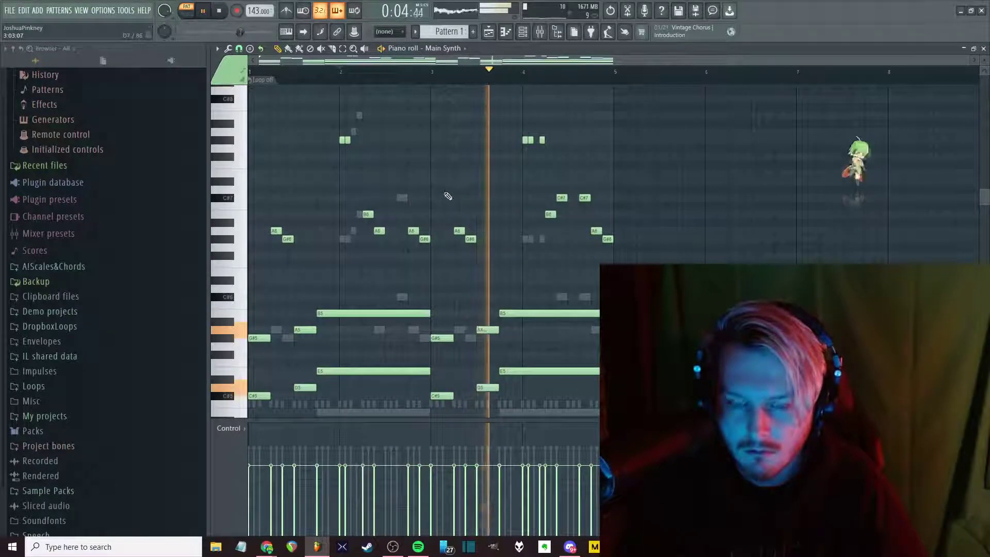
right_click(542, 140)
key("space")
key("space")
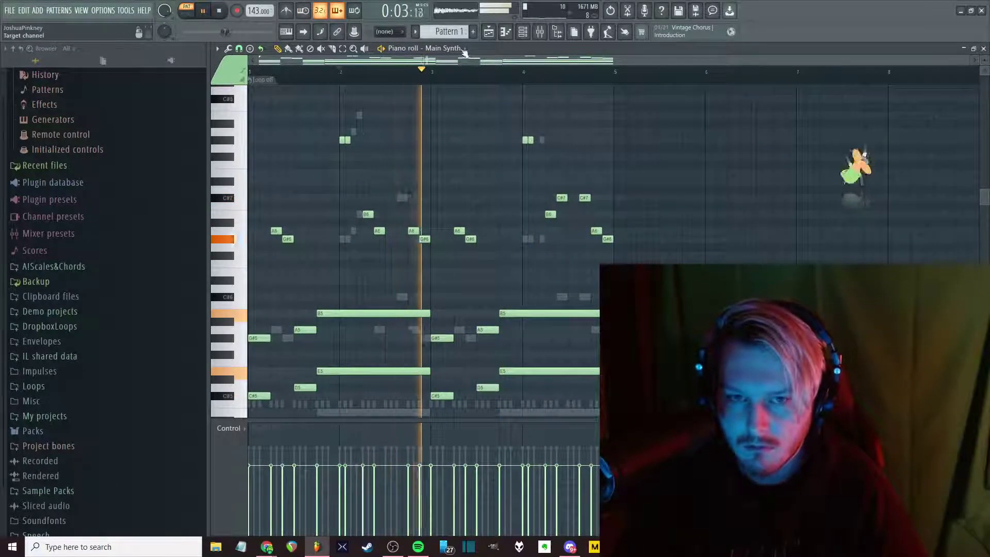
Remove the matching high A7 and B7 notes in bar 2 and the third G#7 in bar 4 from MainLayer1
left_click(445, 48)
left_click(457, 127)
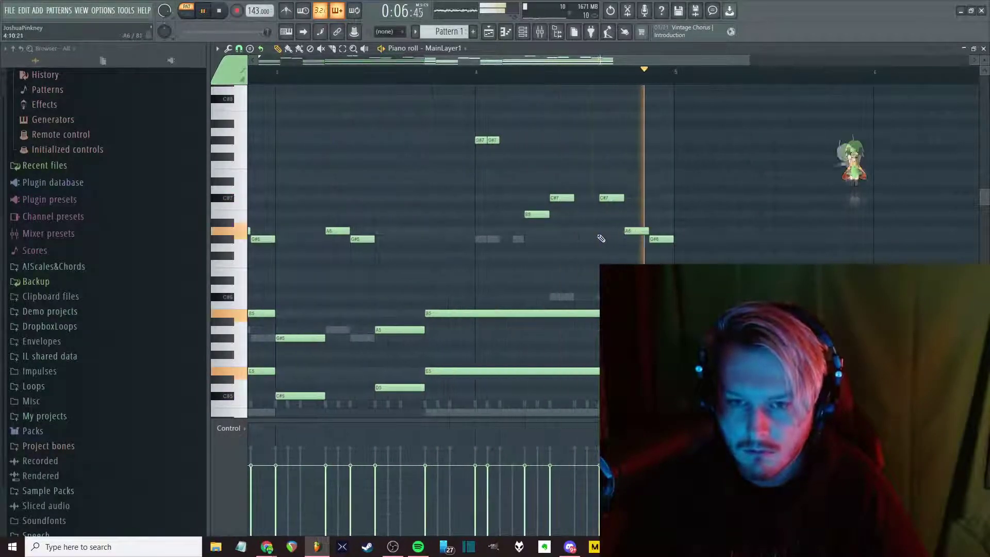
Try transposing MainLayer1's chord on beat 3 of bar 1 up to F#4, F#5 and C#6, and listen to it
scroll(601, 237, "down", 3)
scroll(311, 232, "down", 3)
key("space")
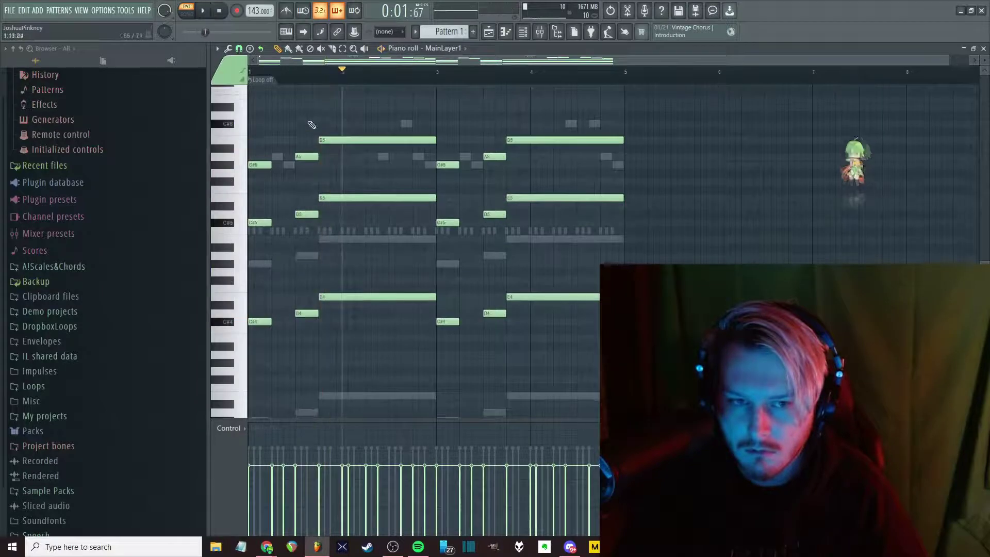
left_click_drag(317, 119, 298, 370)
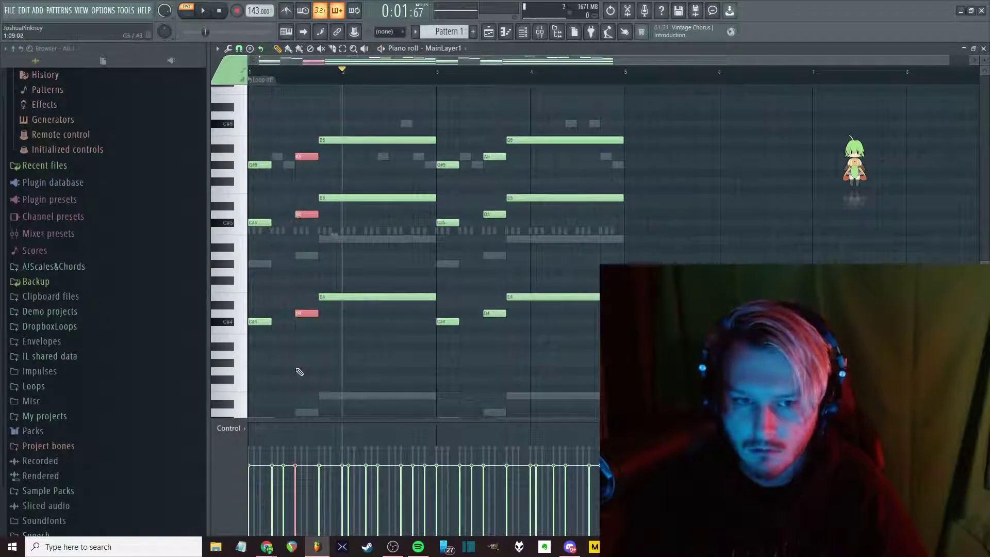
key("space")
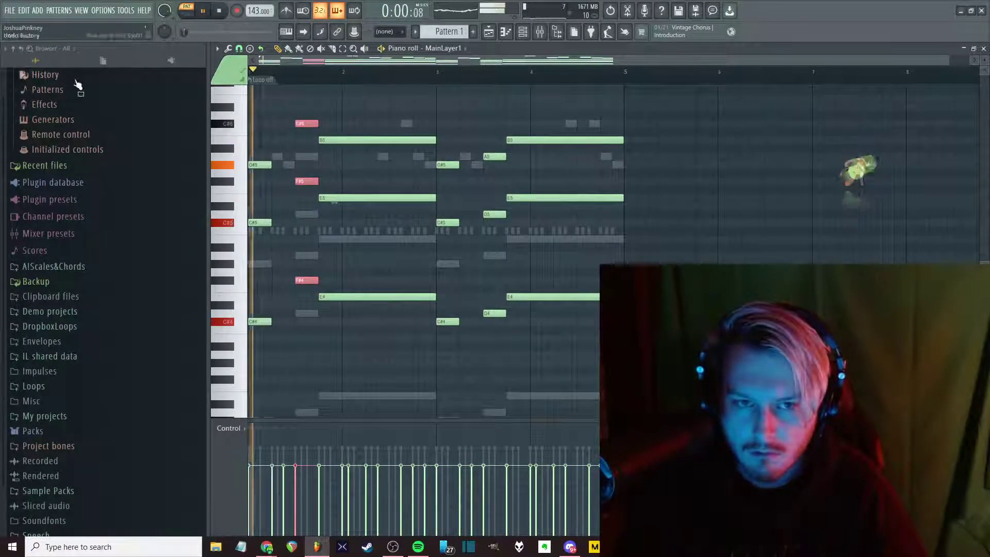
key("space")
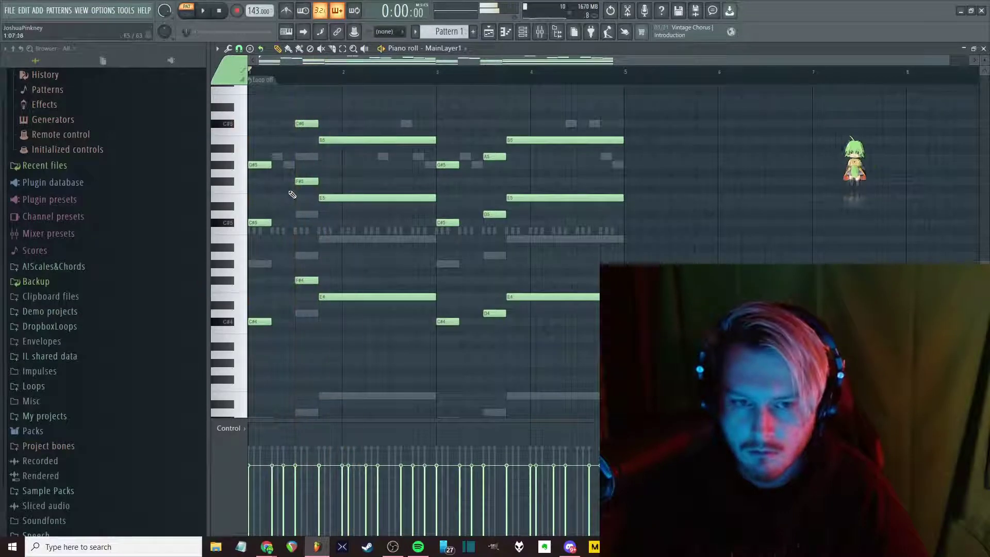
Undo the chord transposition and delete the lowest-octave C#4, D4 and E4 notes from MainLayer1
key("ctrl+alt+z")
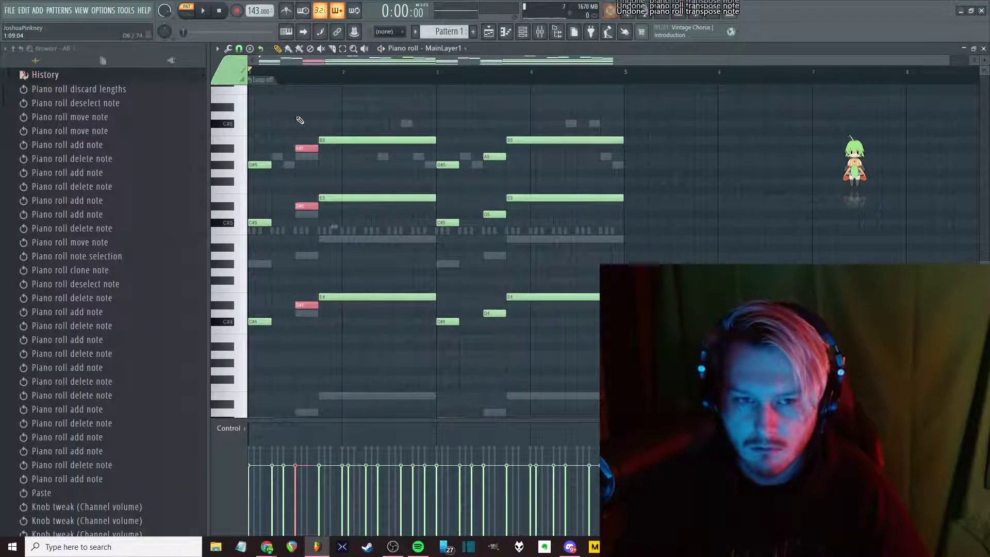
key("ctrl+alt+z")
key("ctrl+alt+z")
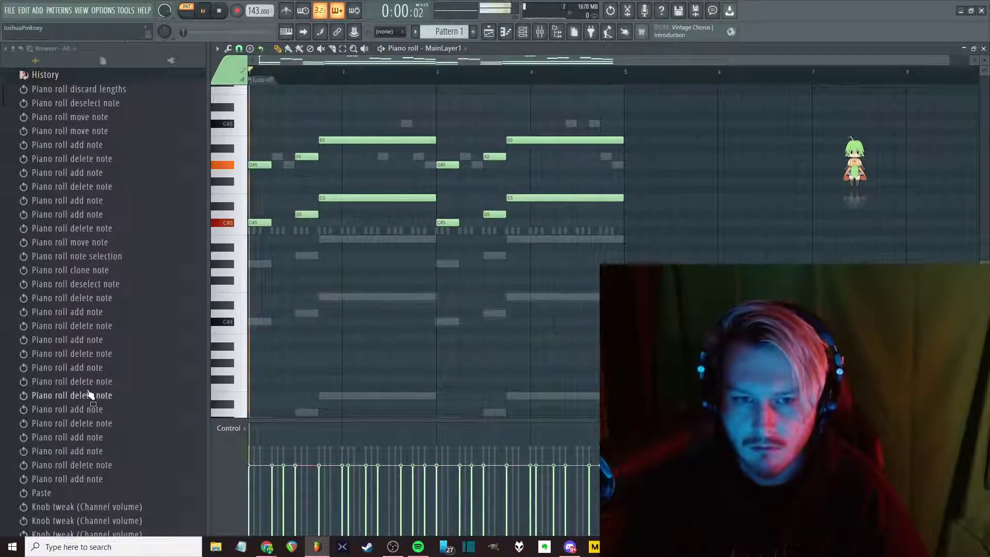
key("space")
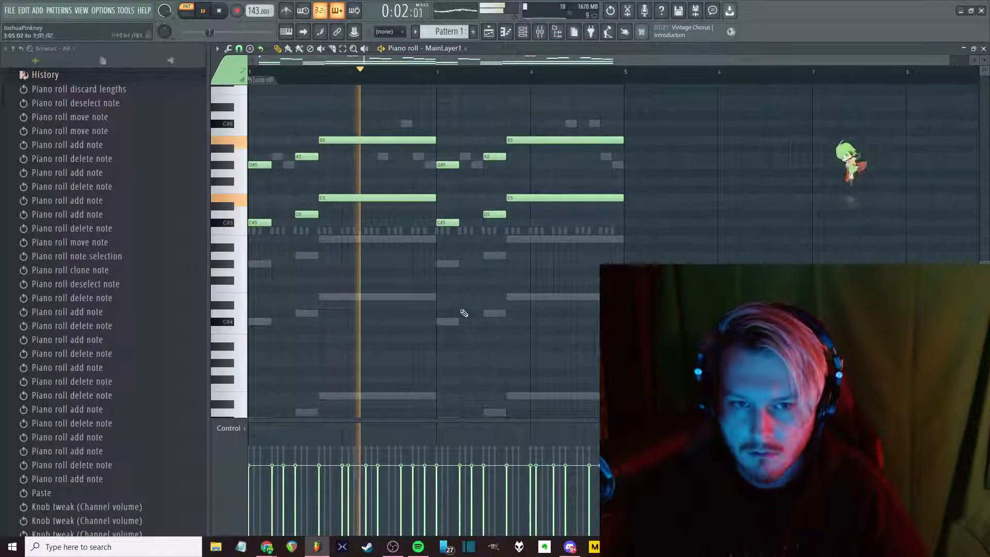
scroll(433, 335, "up", 5)
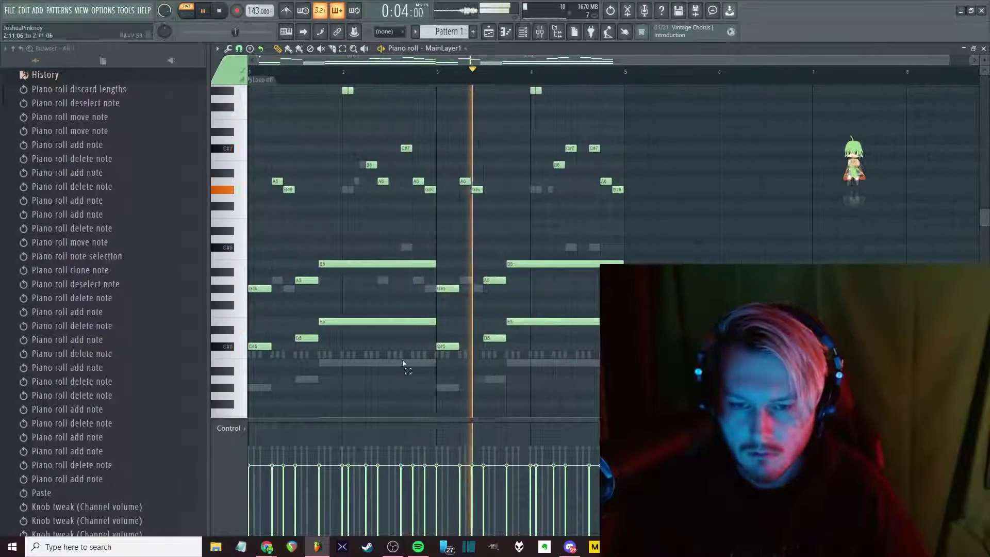
scroll(417, 367, "up", 4)
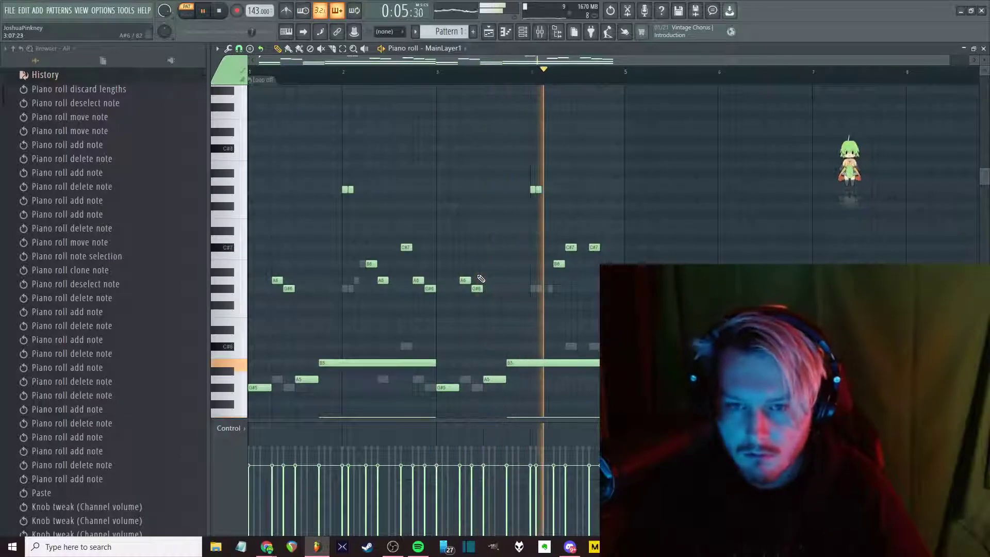
Copy the short upper melody notes of MainLayer2 into the Lead channel's pattern at the same positions, starting in bar 1
key("F7")
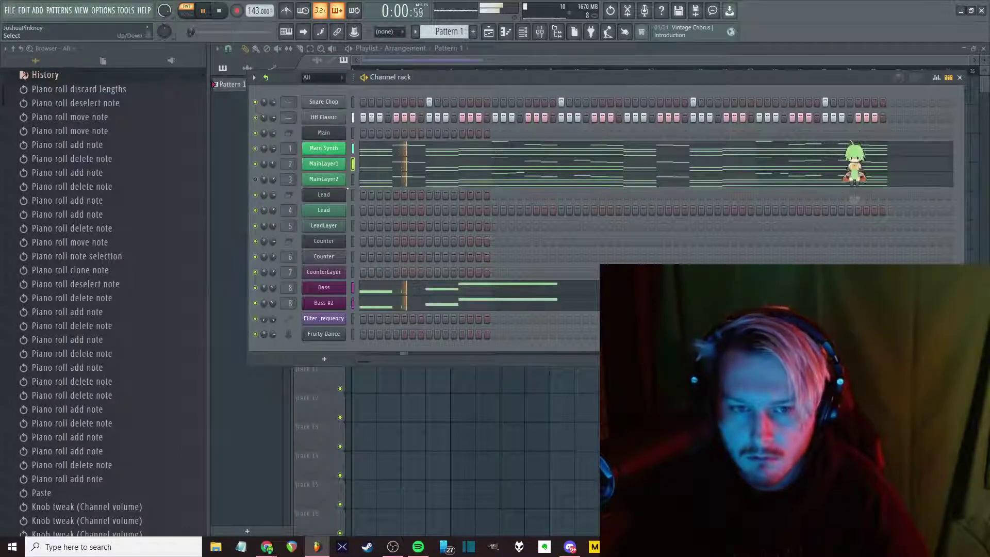
left_click(860, 182)
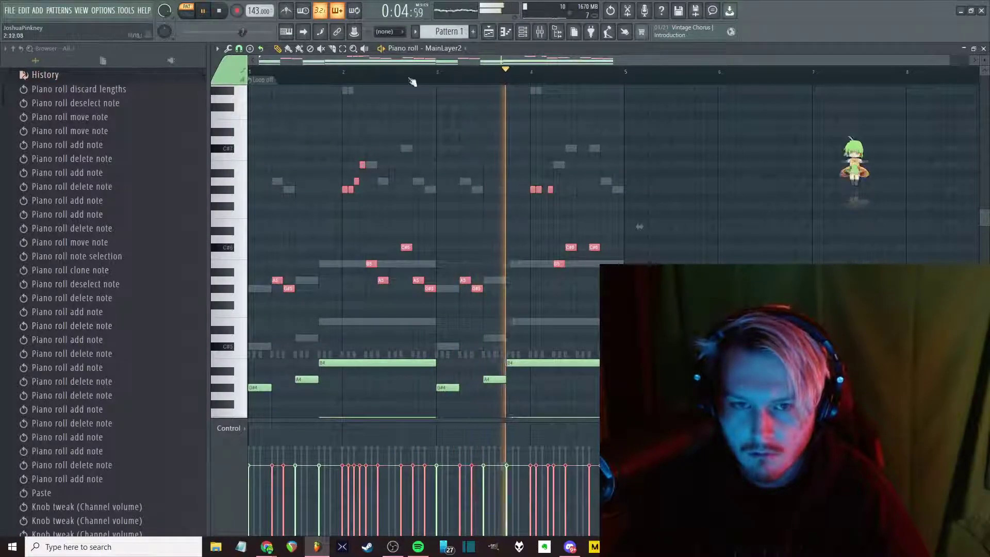
left_click(426, 48)
left_click(470, 211)
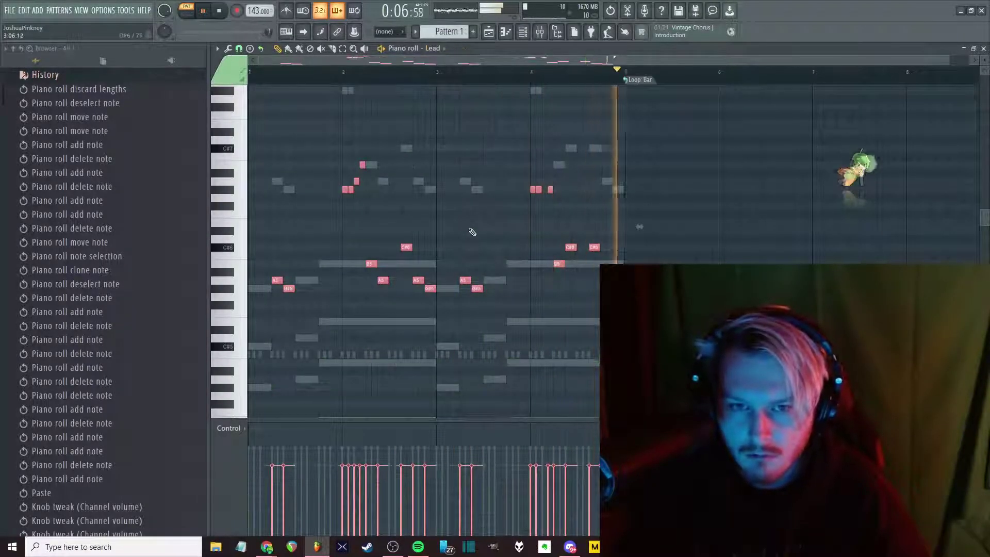
key("ctrl+z")
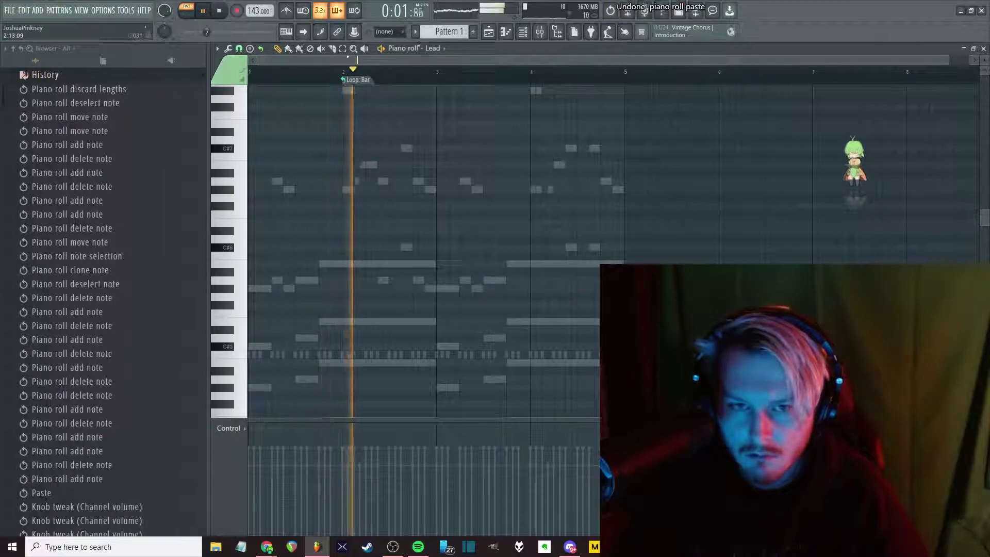
left_click(426, 48)
left_click(450, 150)
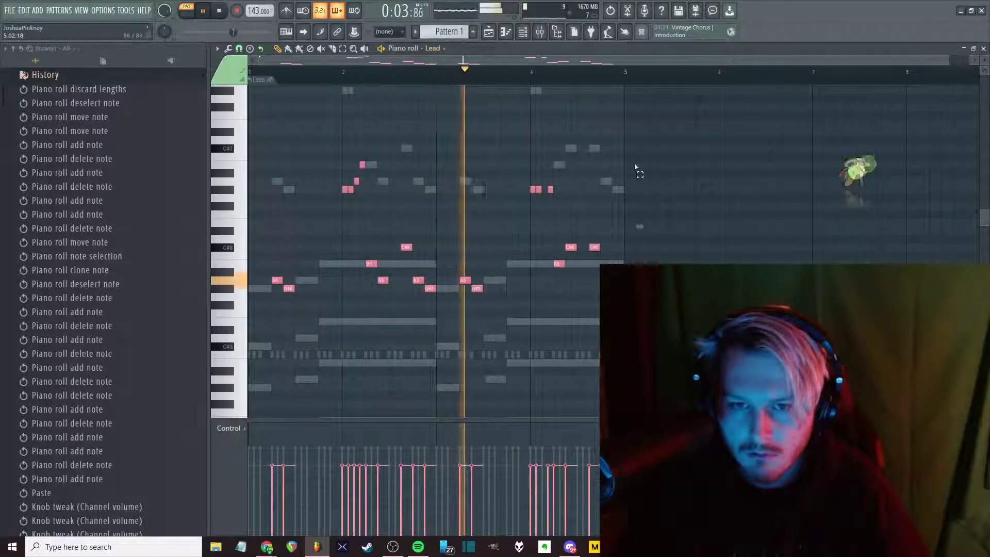
Audition the presets LD - Adventure, LD - 8bit and LD - Attitude in the Lead channel's Serum
key("F7")
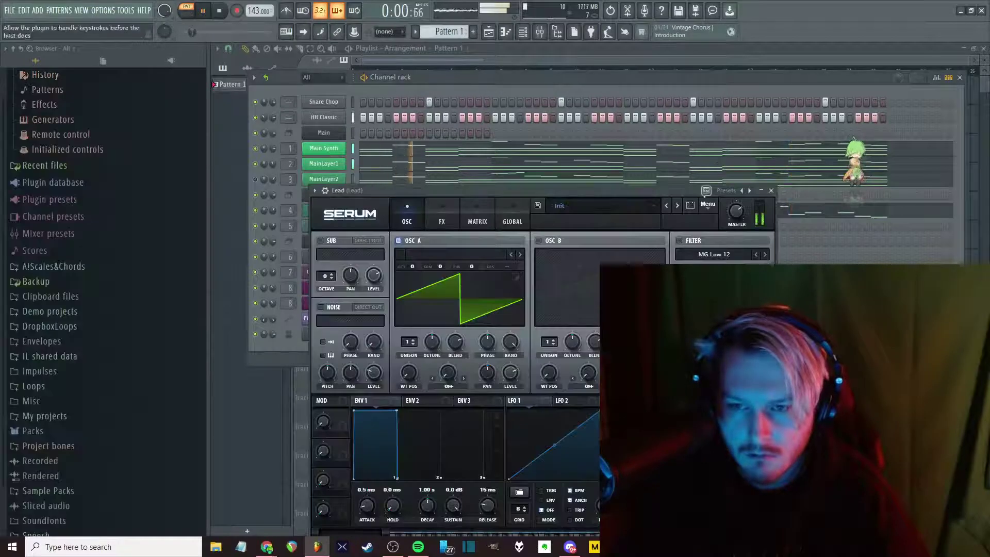
left_click(690, 205)
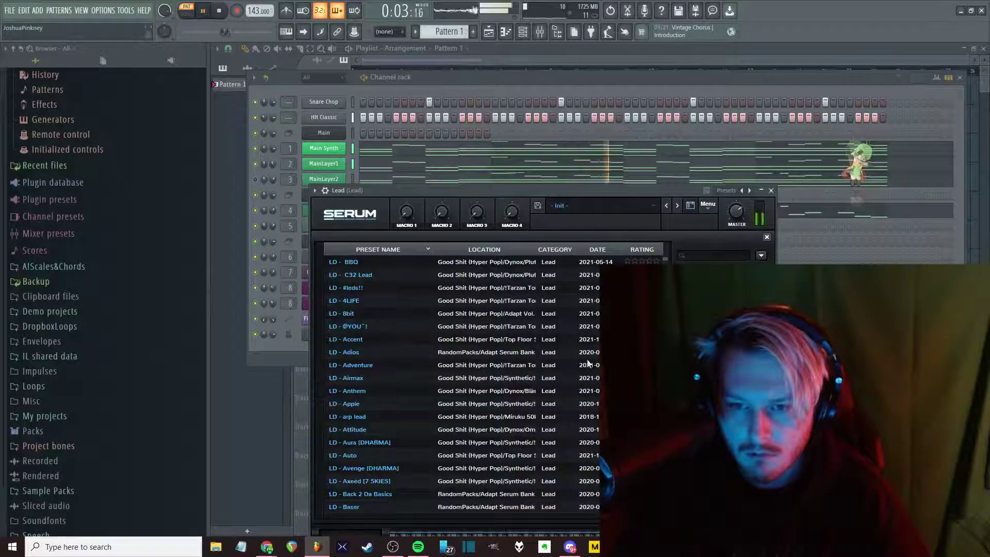
left_click(587, 363)
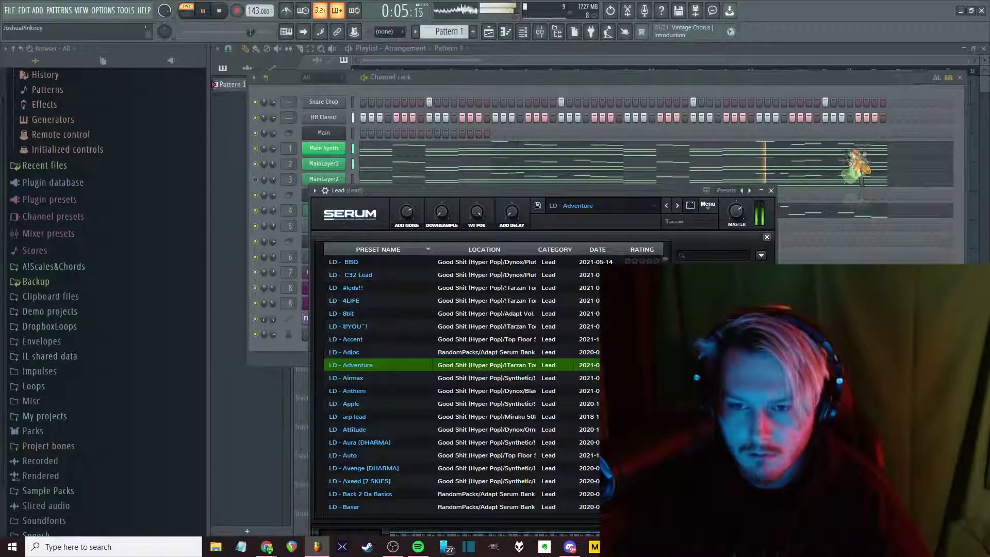
left_click(349, 313)
left_click(517, 428)
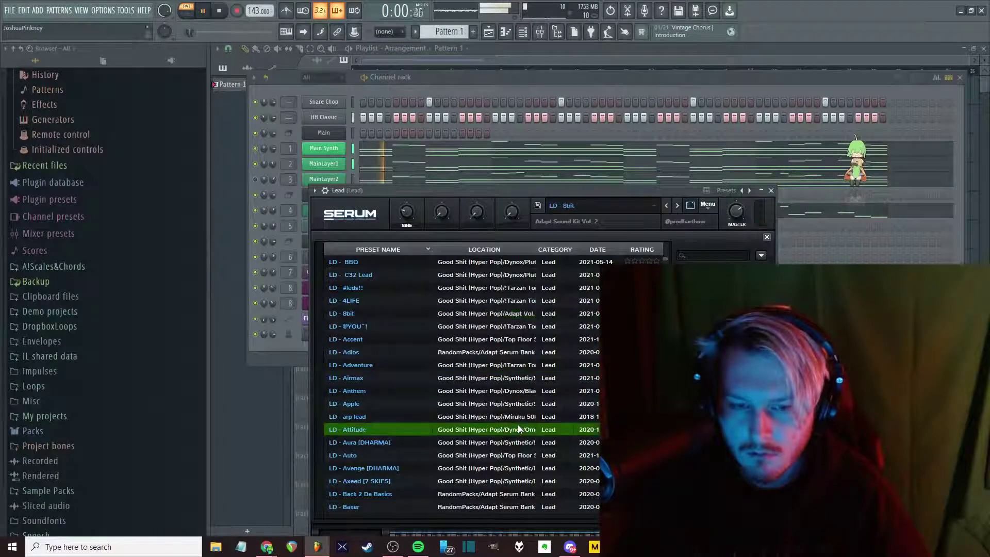
left_click(567, 365)
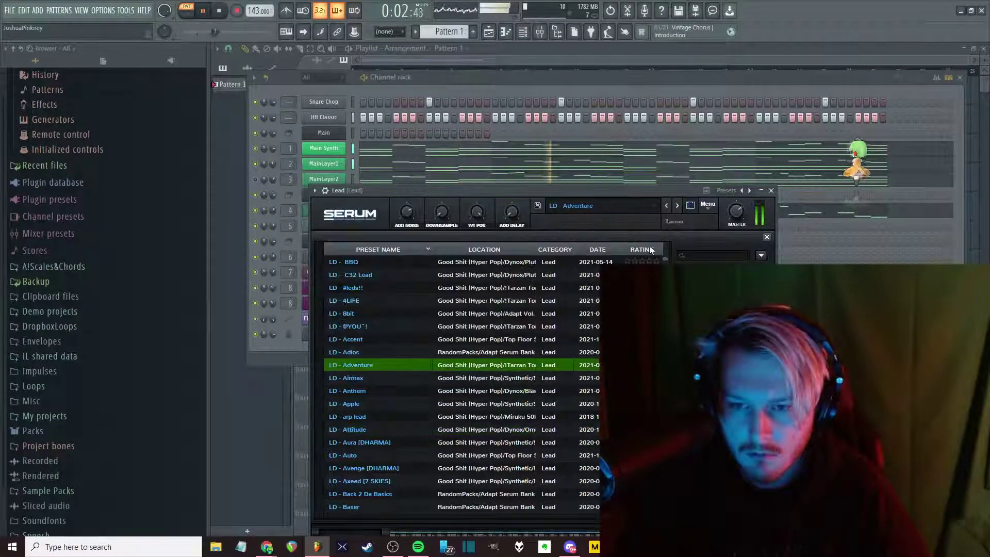
Sort the Lead presets by rating, audition LD - Uzi and LD - CARTi, and load LD - Mana
left_click(642, 249)
left_click(546, 325)
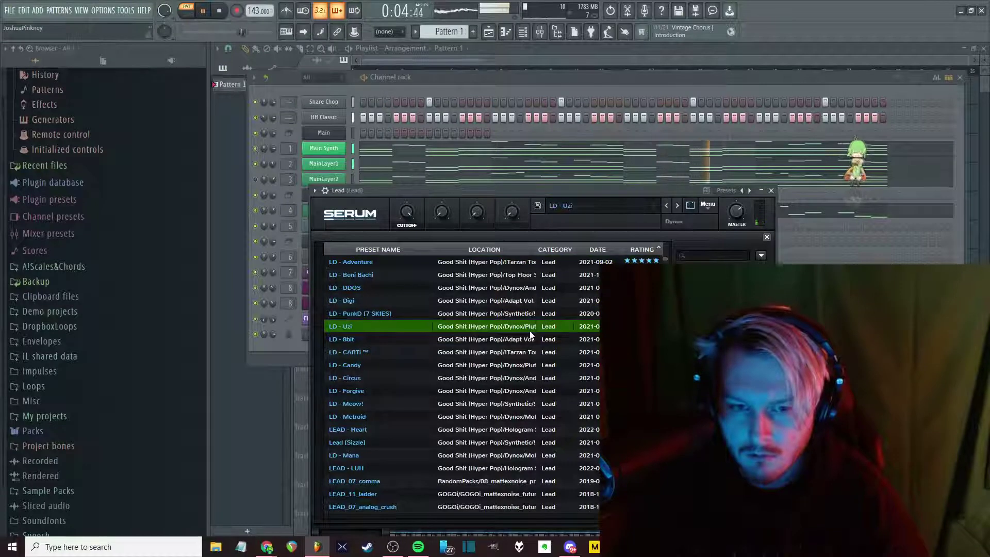
left_click(487, 352)
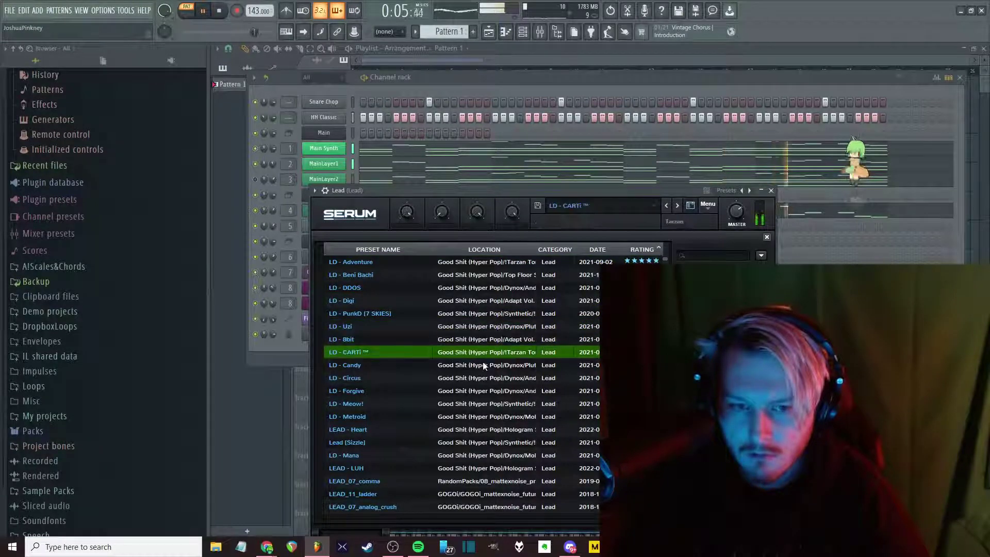
left_click(421, 456)
key("Escape")
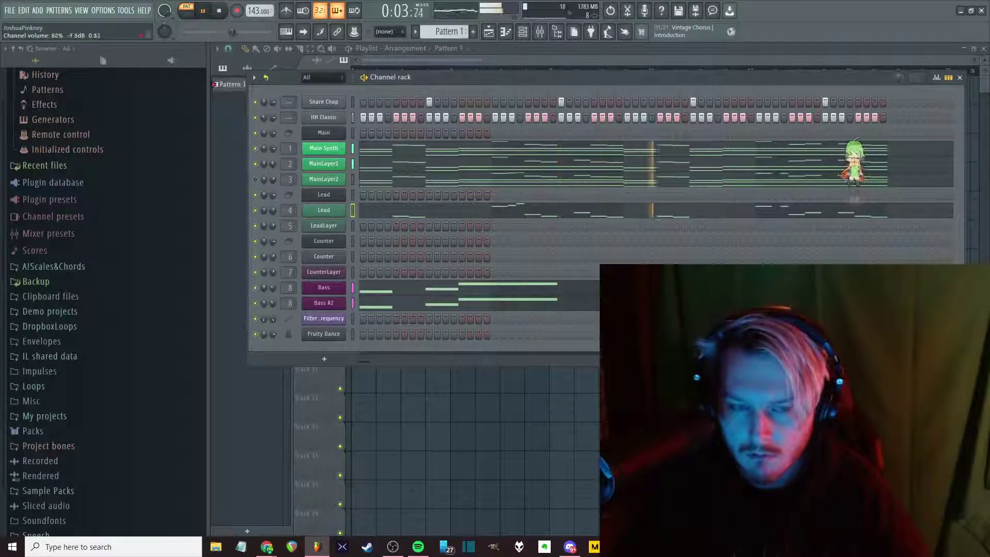
Transpose all notes of the Lead channel's melody up one octave
left_click(429, 216)
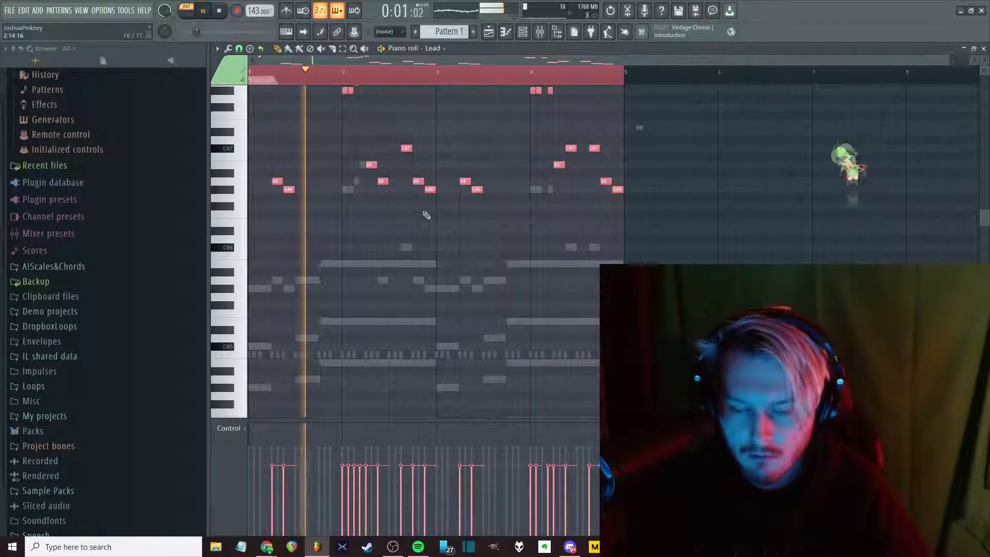
key("F7")
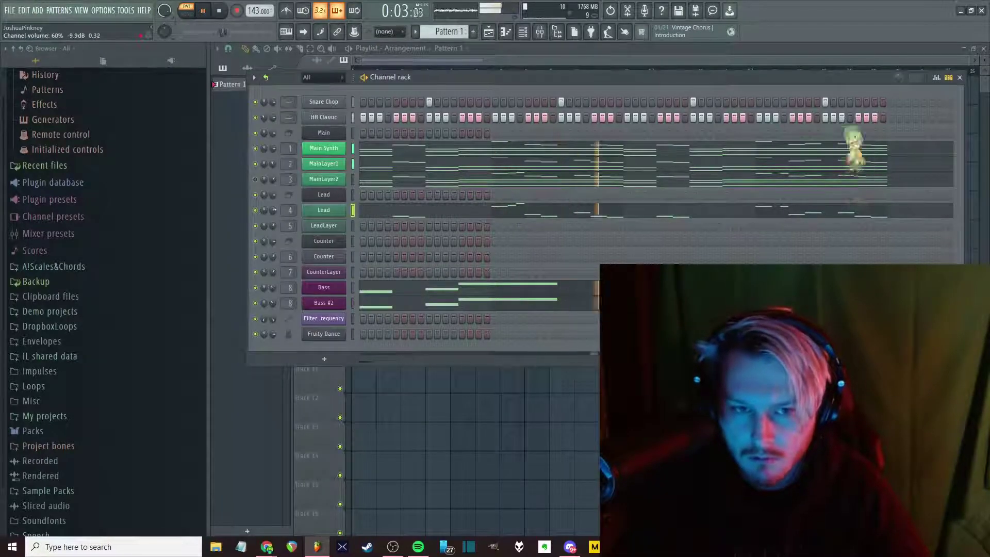
Add descending G#6, D#6 and C#6 notes at the start of bar 1 in the Counter channel and shorten them
right_click(344, 260)
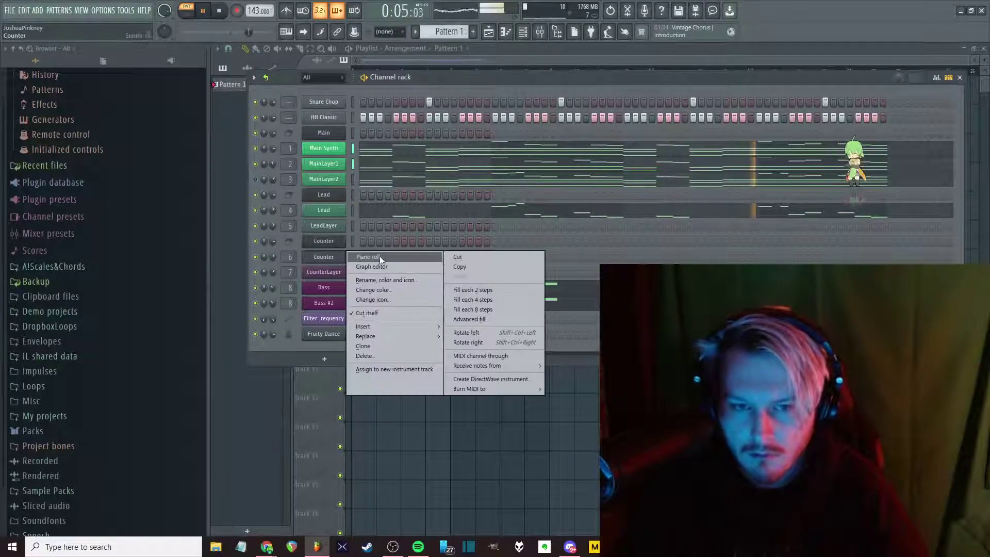
left_click(379, 256)
left_click(254, 231)
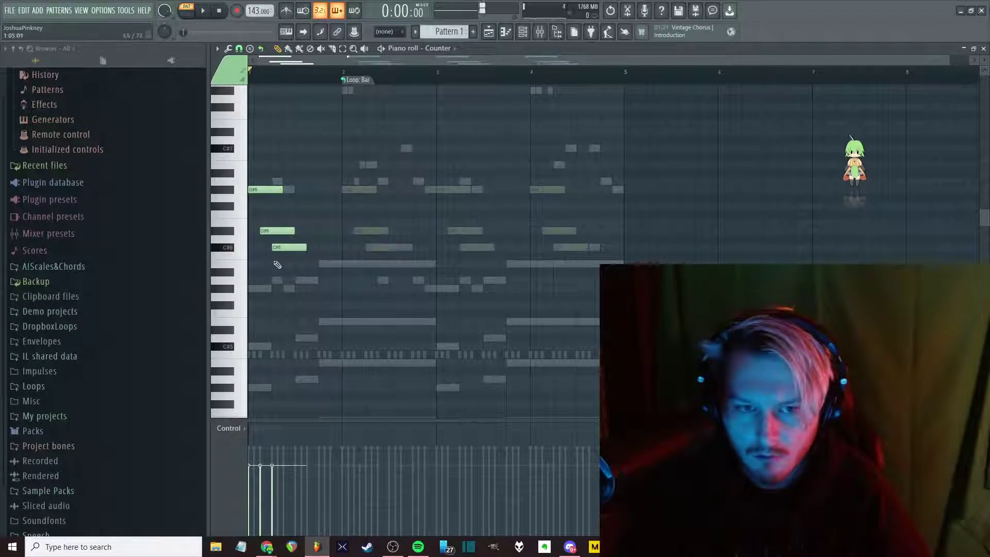
key("space")
key("space")
left_click_drag(384, 159, 250, 279)
left_click_drag(305, 248, 273, 246)
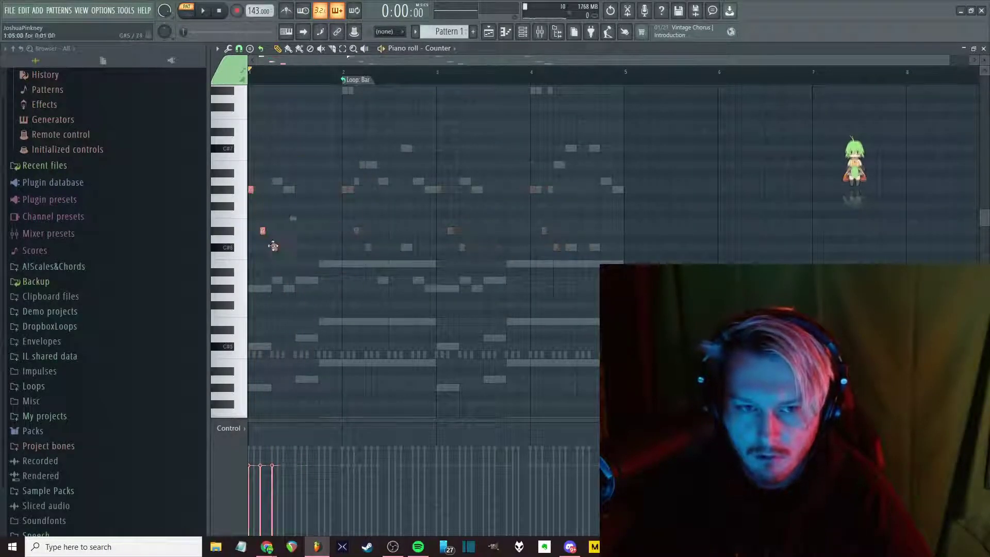
Listen to the Counter phrase with the beat and duplicate its three notes at the start of bar 3
key("space")
scroll(195, 287, "up", 1)
scroll(284, 265, "up", 2)
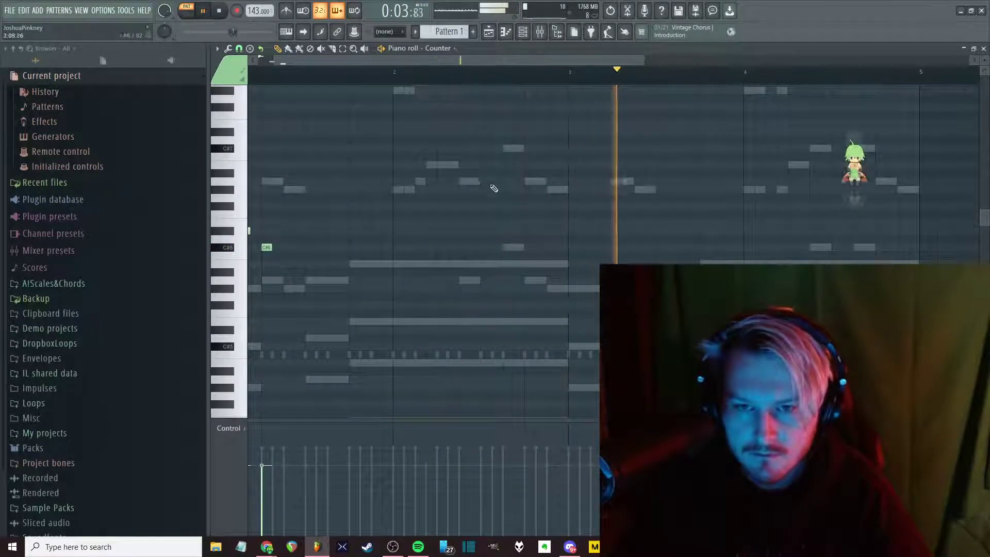
key("space")
scroll(526, 150, "down", 2)
key("space")
left_click_drag(263, 228, 460, 229)
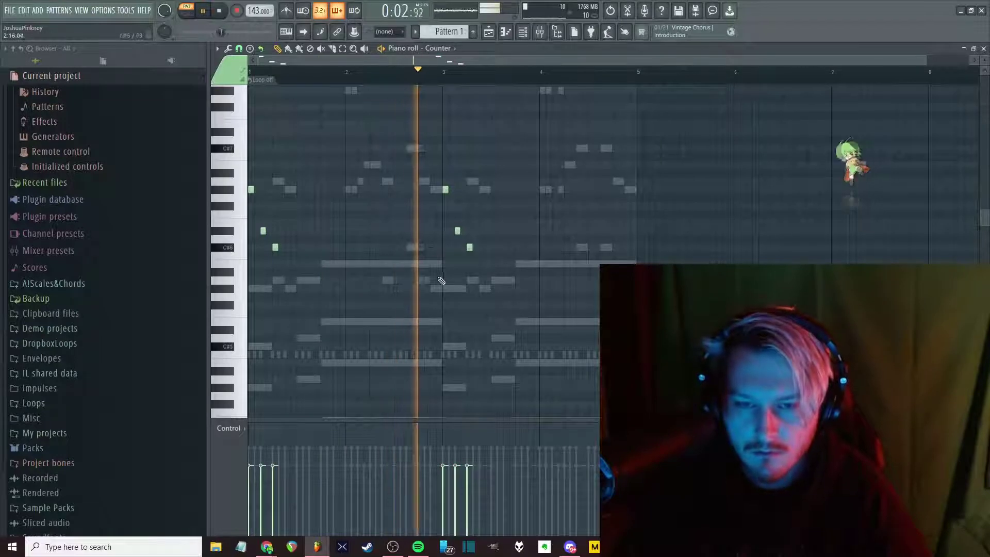
Try ending bar 3 of the Counter phrase with the short note pairs D#6–F6 and C#6–D#6, and remove them
left_click(508, 238)
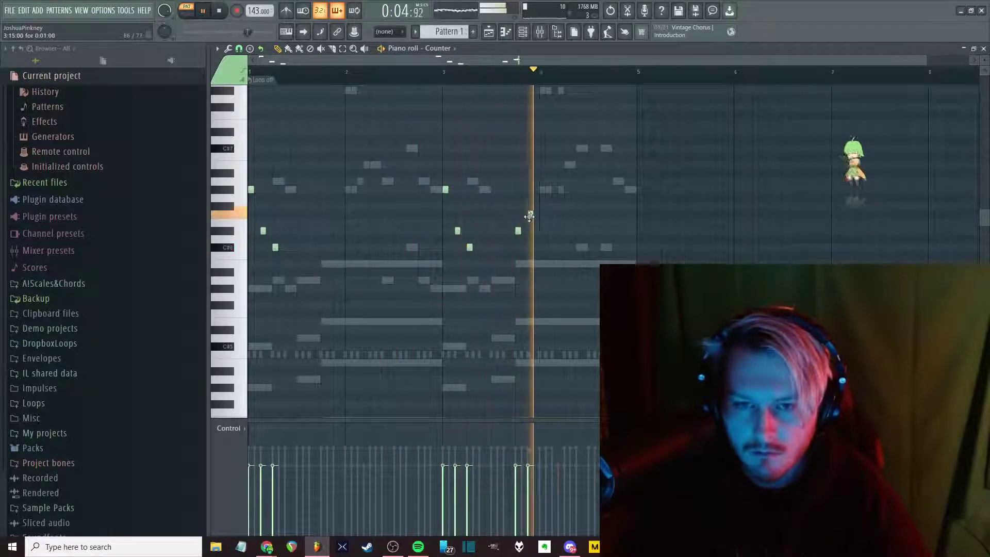
key("space")
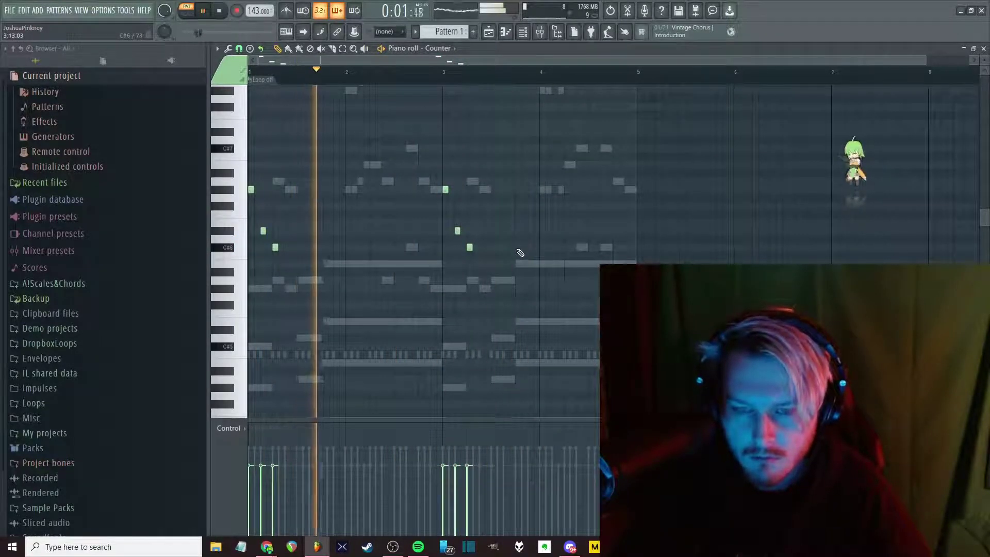
left_click(525, 244)
left_click(530, 231)
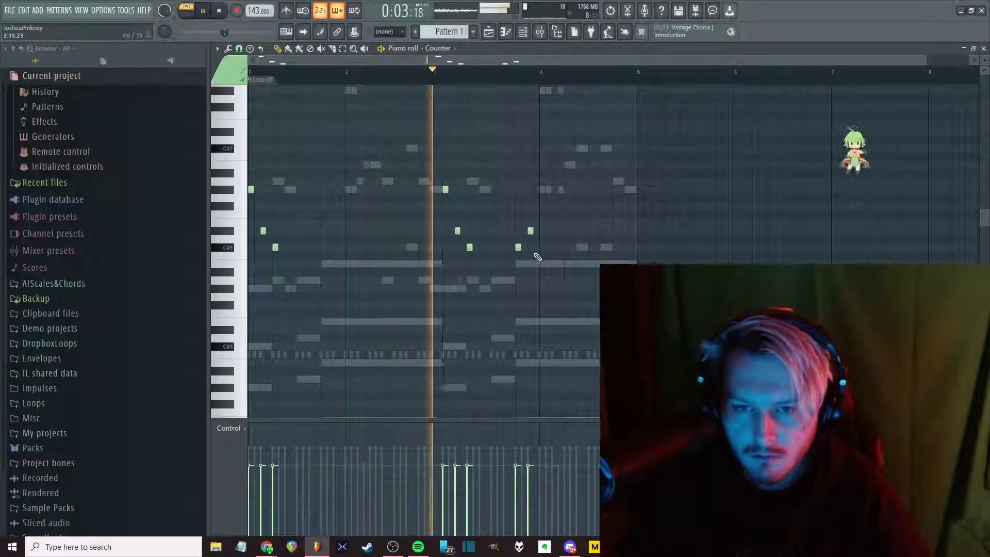
right_click(531, 231)
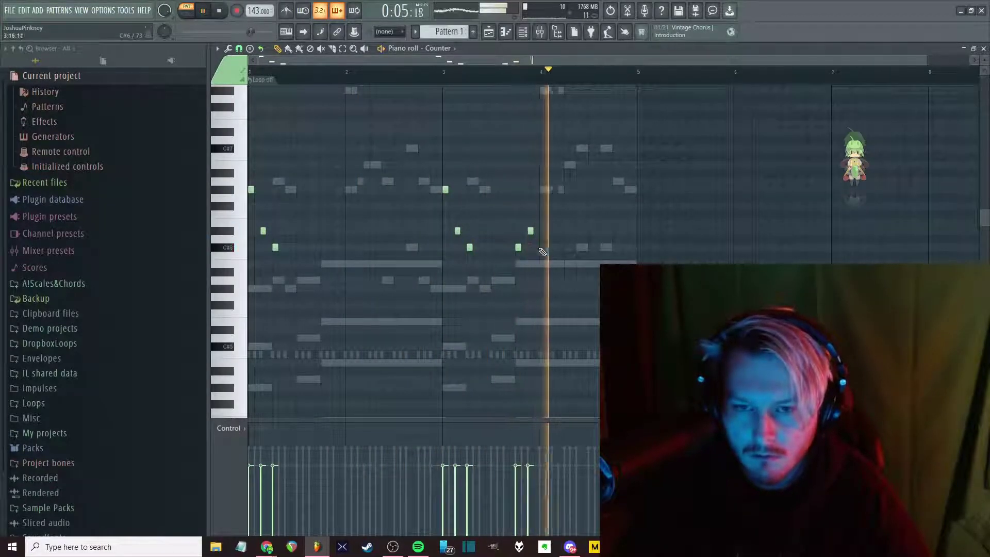
right_click(518, 247)
left_click(439, 75)
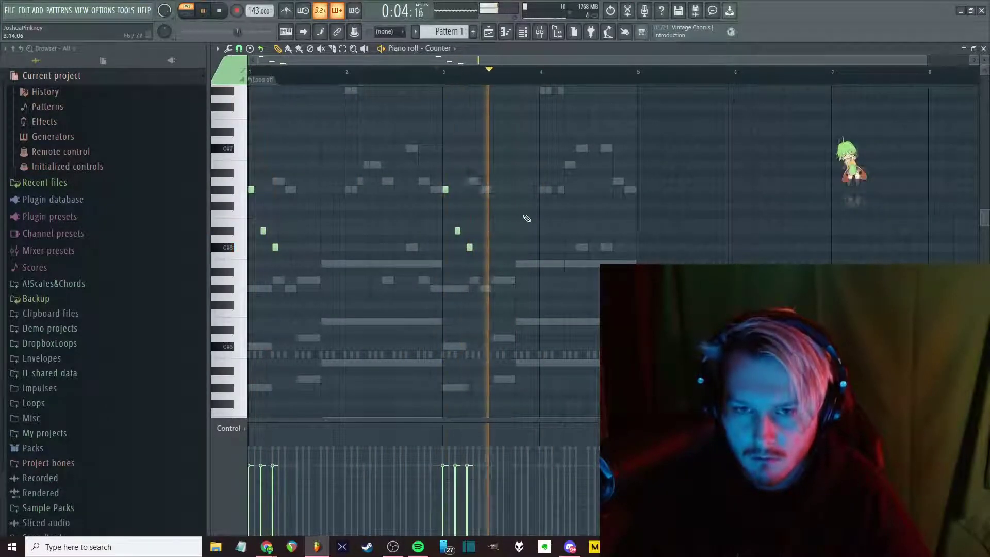
scroll(541, 229, "up", 2)
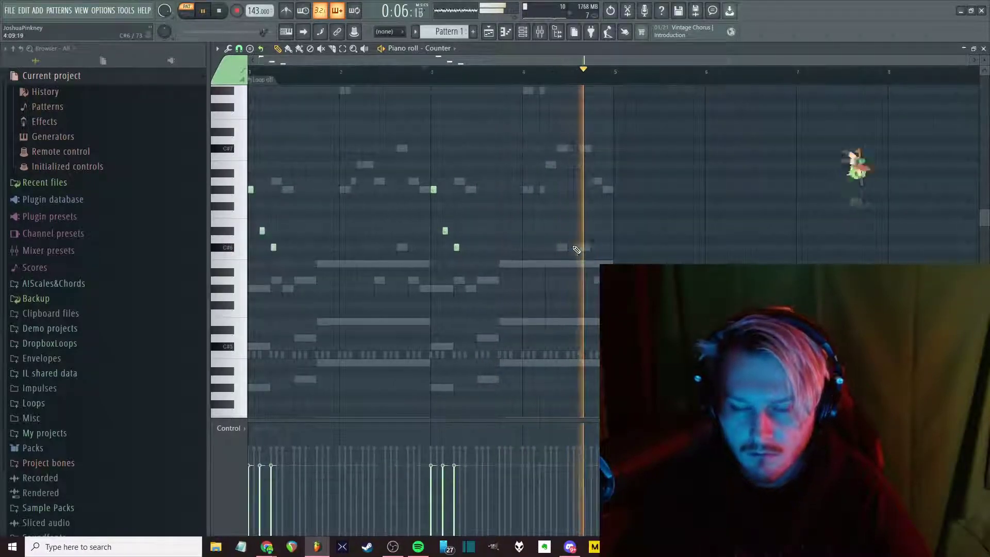
Load the pluck preset PL - Angelo in the Counter channel's Serum
key("F6")
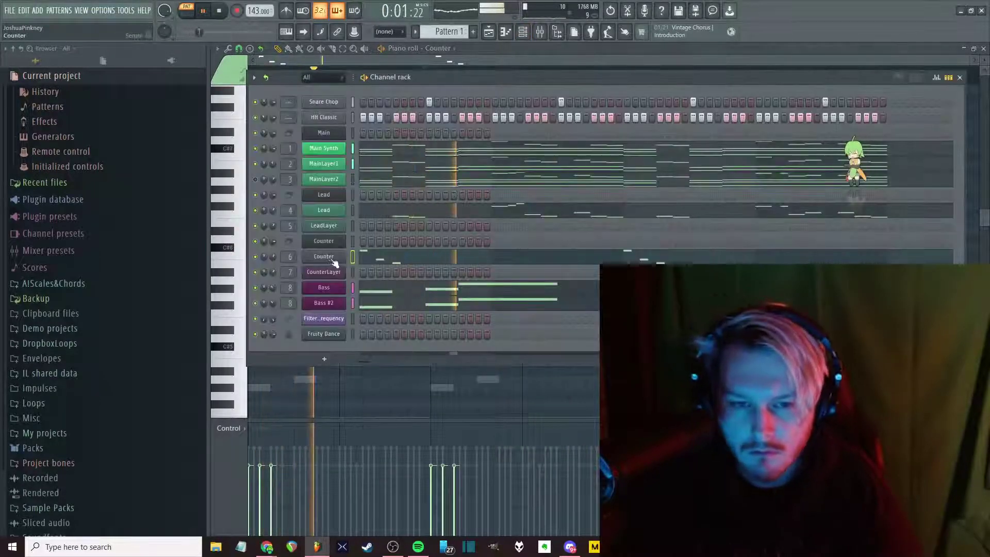
left_click(628, 240)
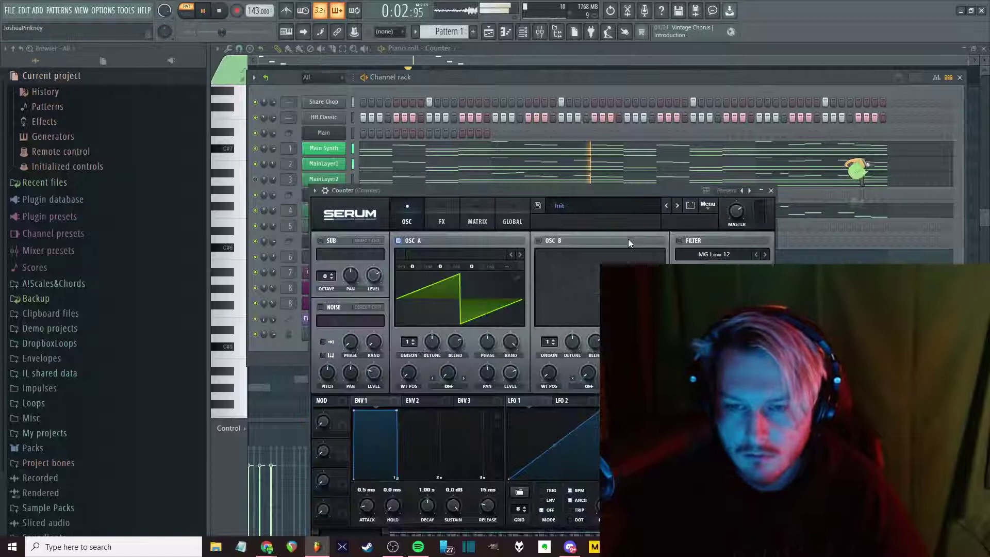
left_click(690, 205)
left_click(716, 330)
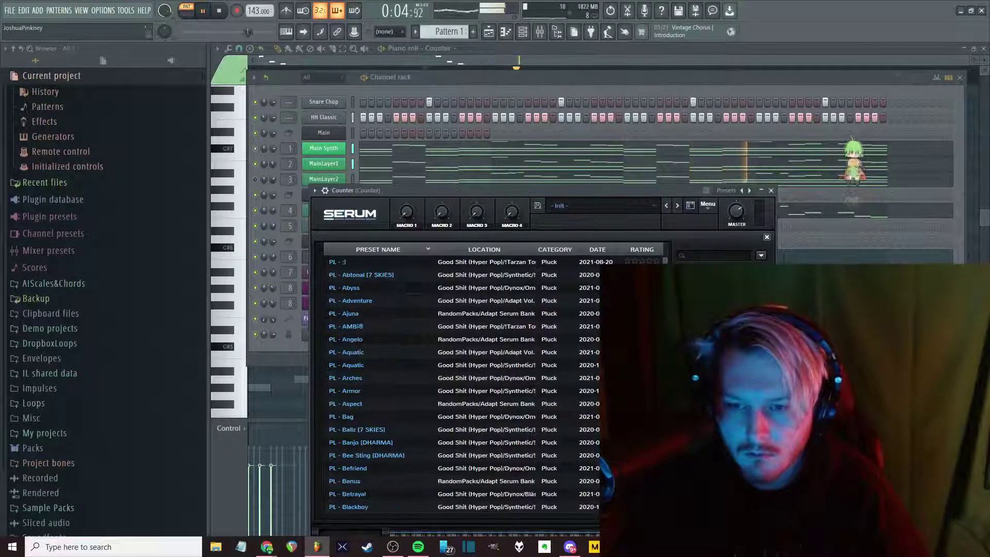
left_click(592, 341)
left_click(698, 239)
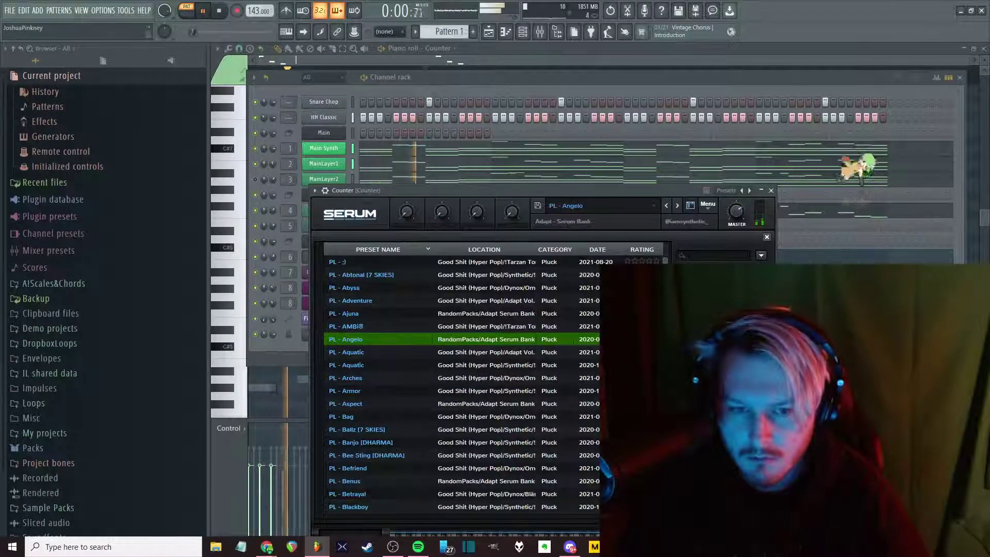
left_click(770, 191)
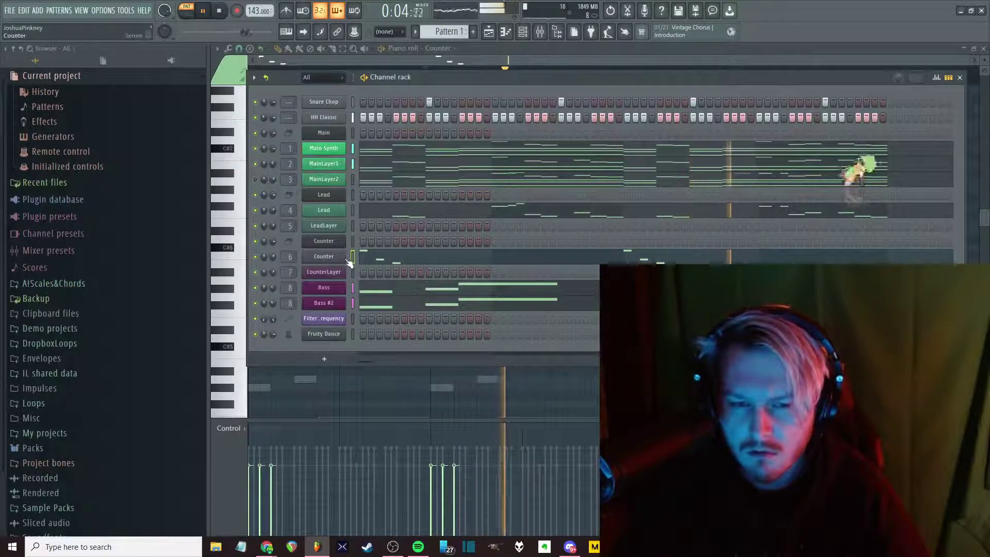
Raise the Counter notes one octave and add a copy two octaves below, on G#5, D#5 and C#5
left_click(364, 260)
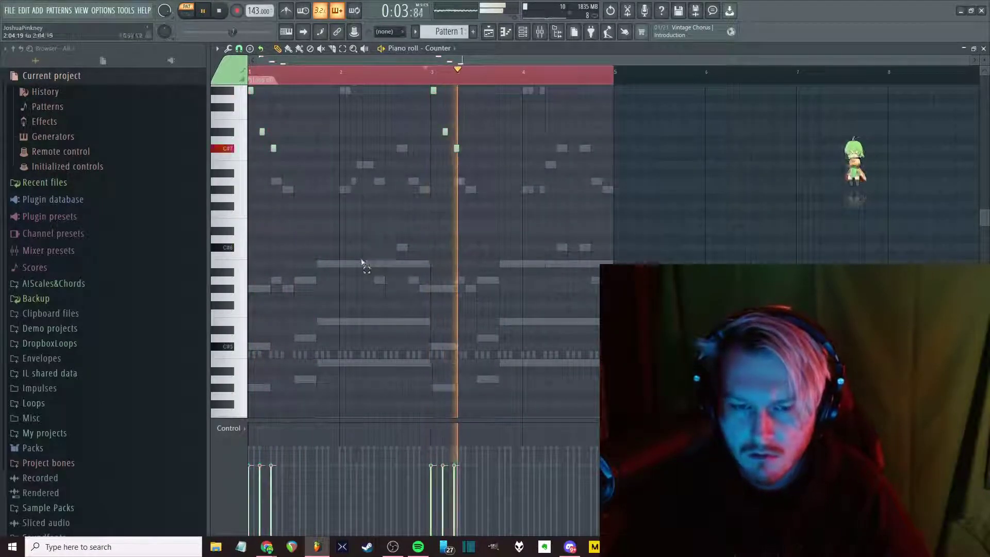
key("ctrl+Down")
key("ctrl+Down")
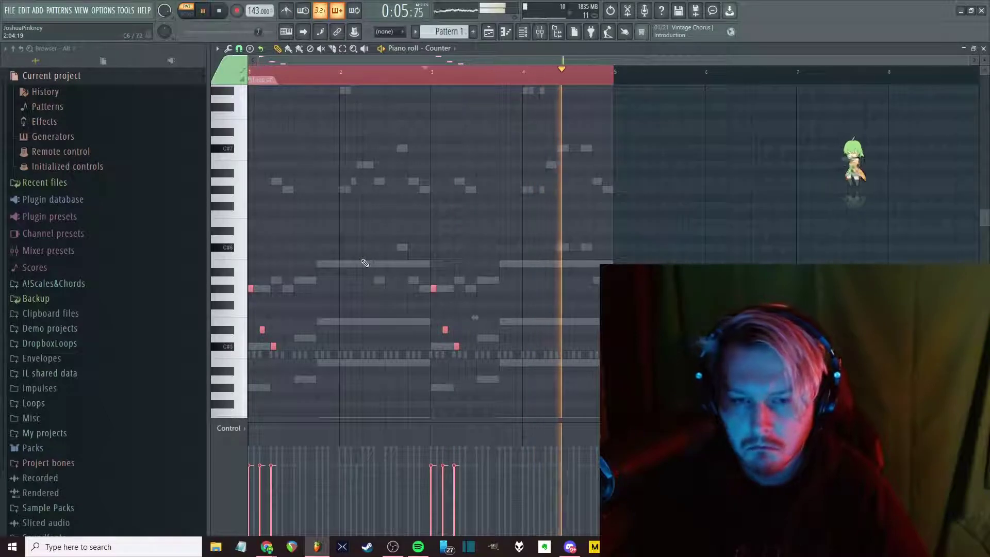
key("ctrl+v")
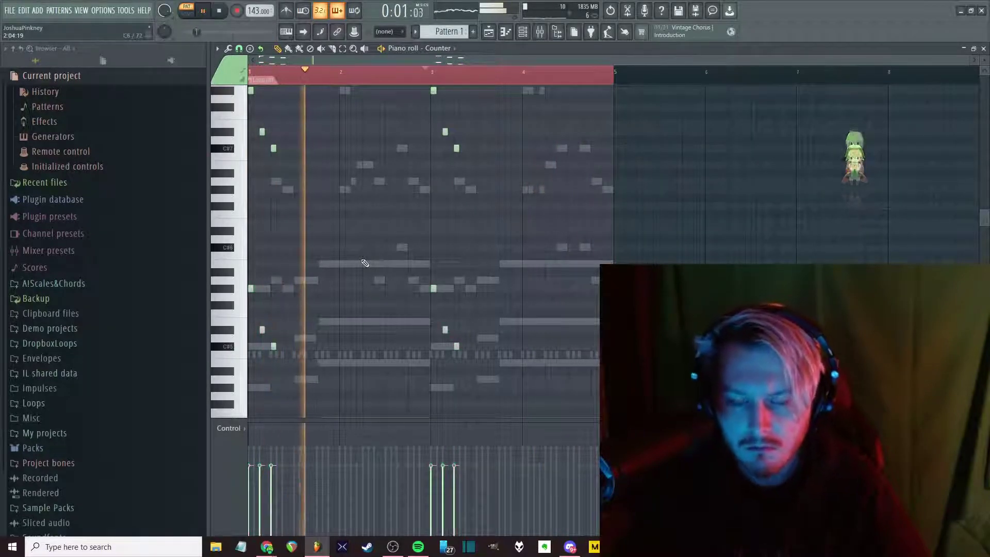
Load the pad preset Pad - Alien Communication in the CounterLayer channel's Serum
key("F6")
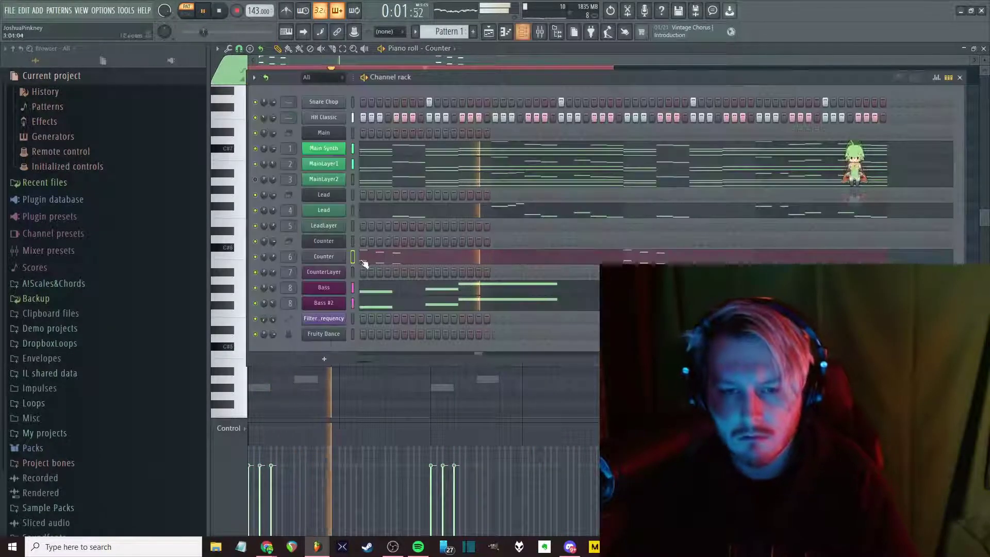
left_click(335, 275)
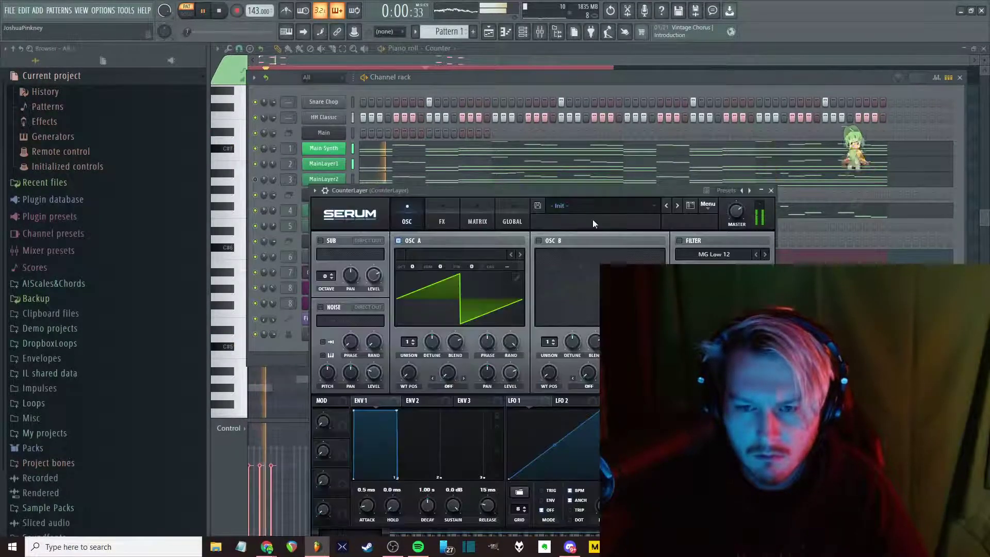
left_click(691, 207)
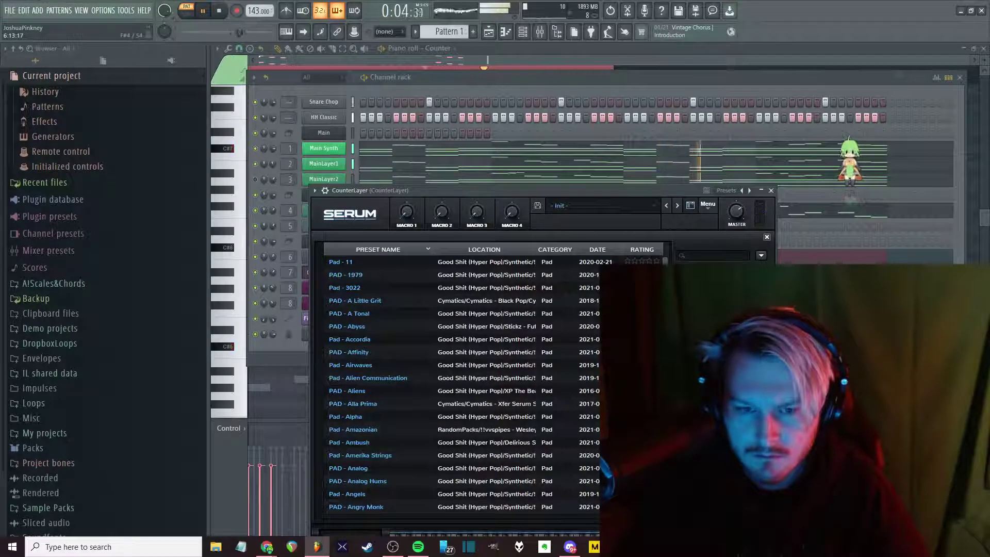
double_click(367, 378)
key("Escape")
Thin out the CounterLayer phrase by removing its D#7 and D#5 notes and both C#5 notes
key("F6")
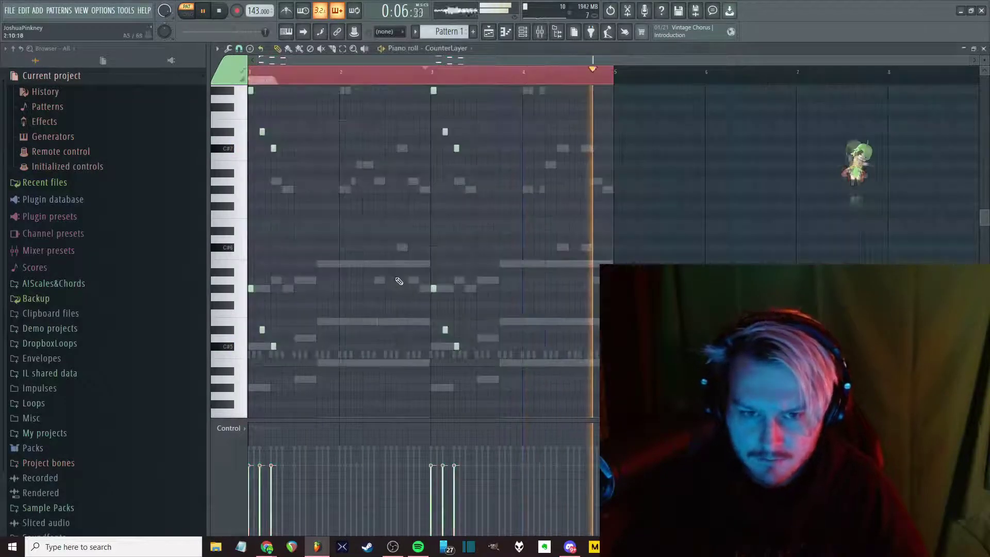
scroll(260, 370, "up", 4)
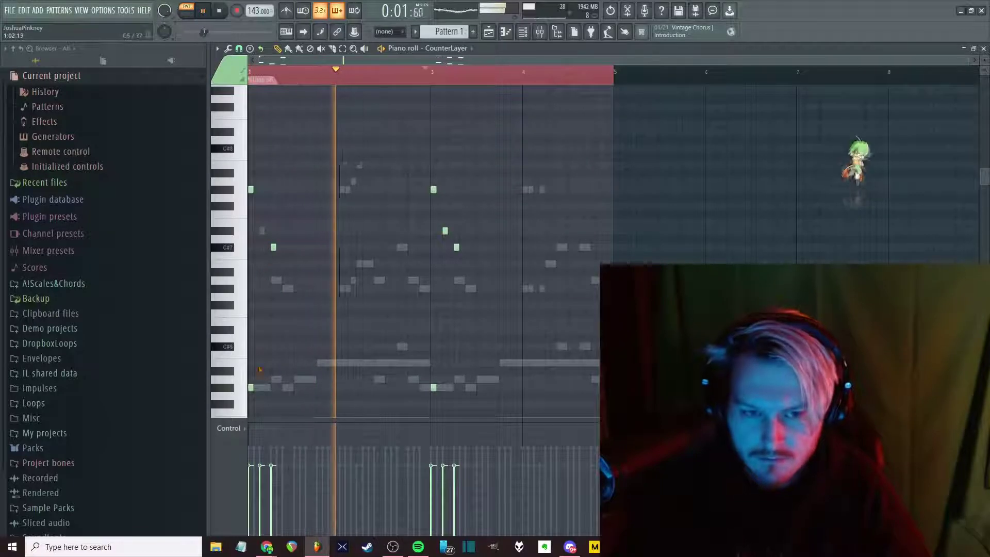
scroll(259, 370, "down", 3)
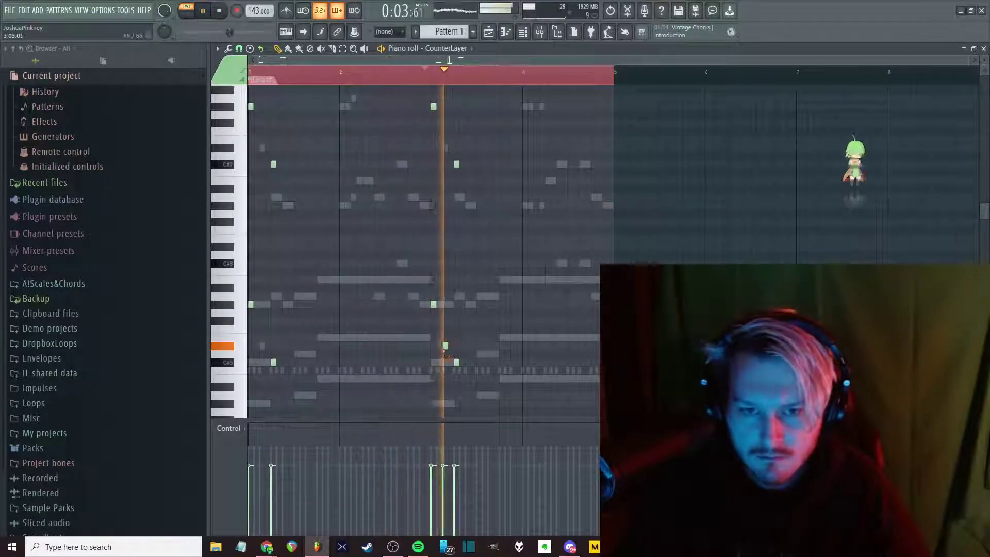
right_click(445, 345)
right_click(456, 362)
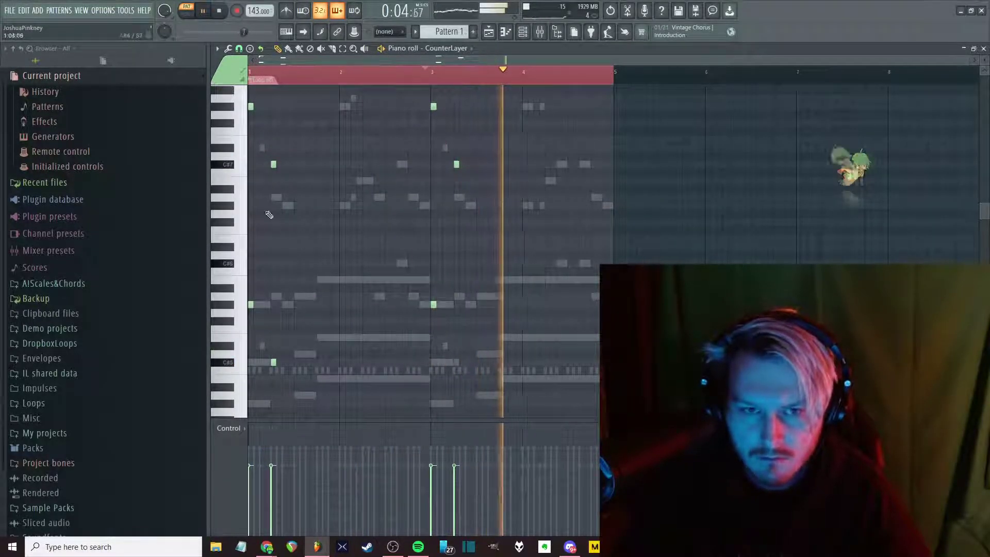
key("space")
key("space")
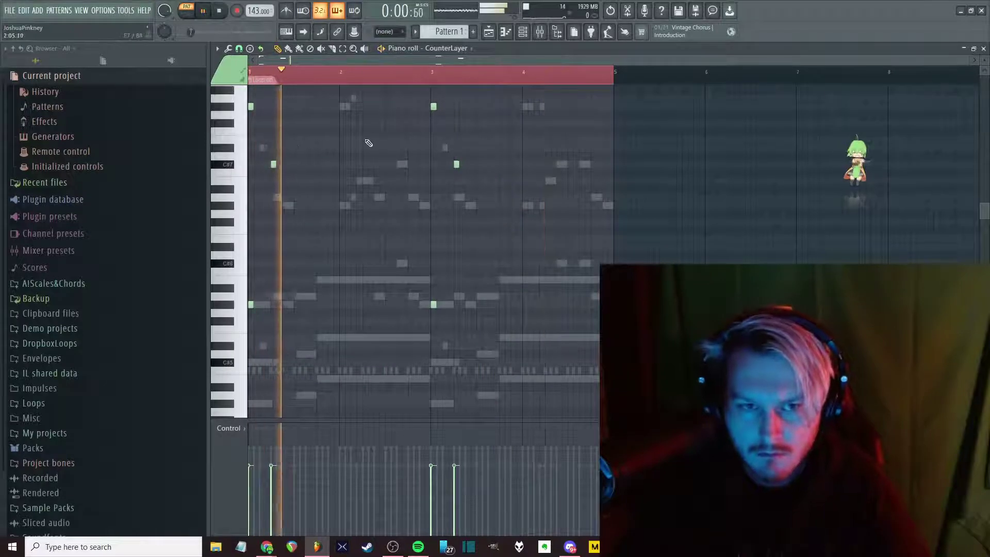
Solo the CounterLayer channel, set its volume to 82%, and play the pattern
key("F6")
key("space")
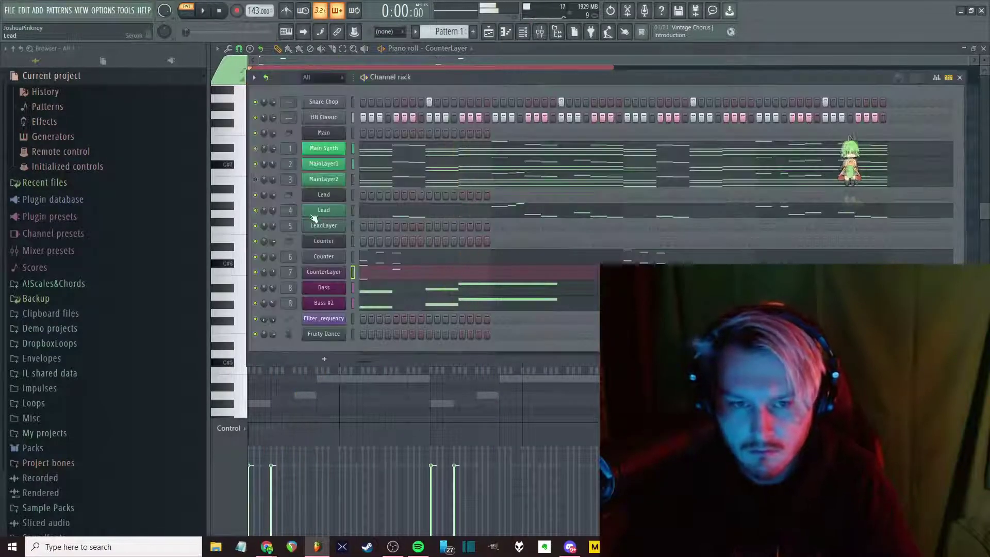
right_click(259, 280)
left_click(270, 282)
key("space")
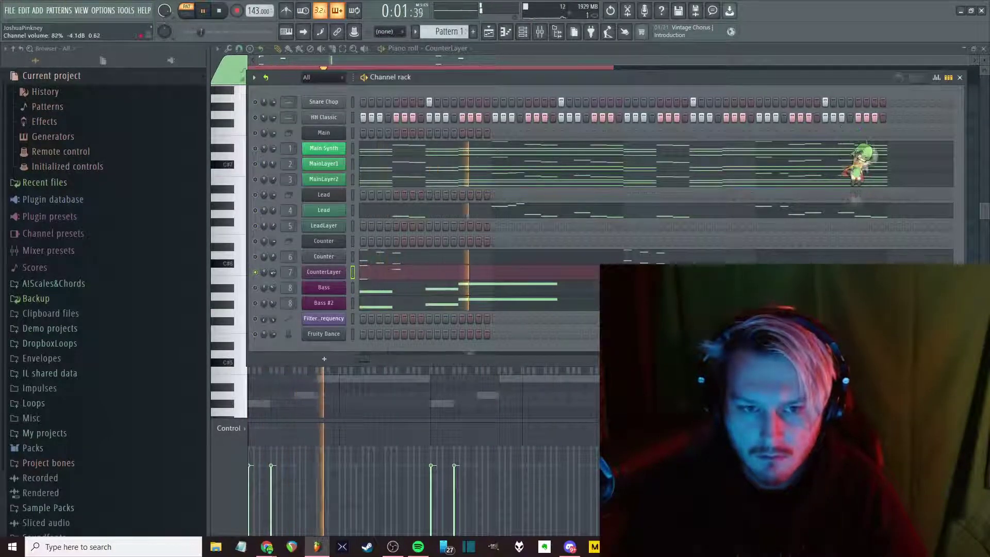
Lower all CounterLayer notes by one octave and play them back
key("F6")
key("space")
key("space")
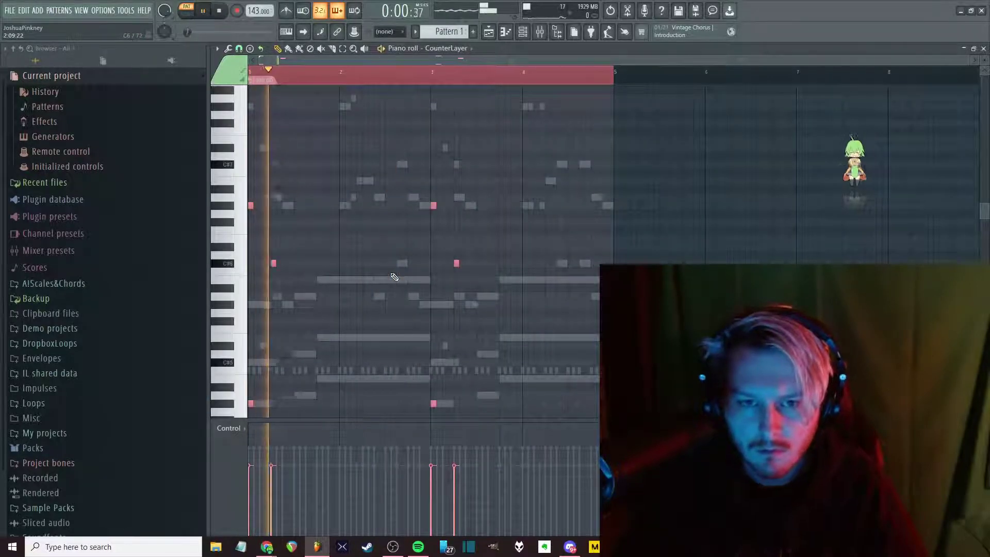
key("F6")
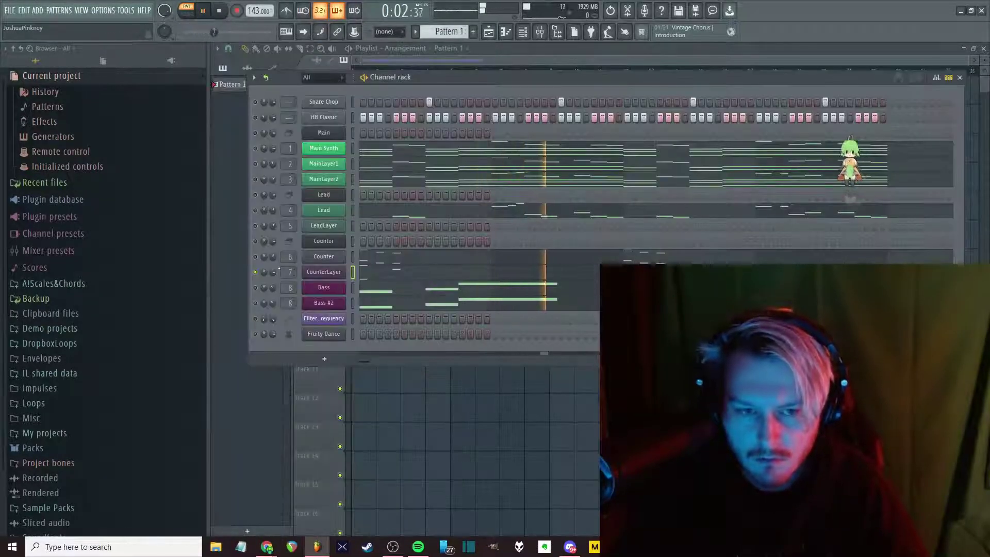
left_click(557, 277)
key("space")
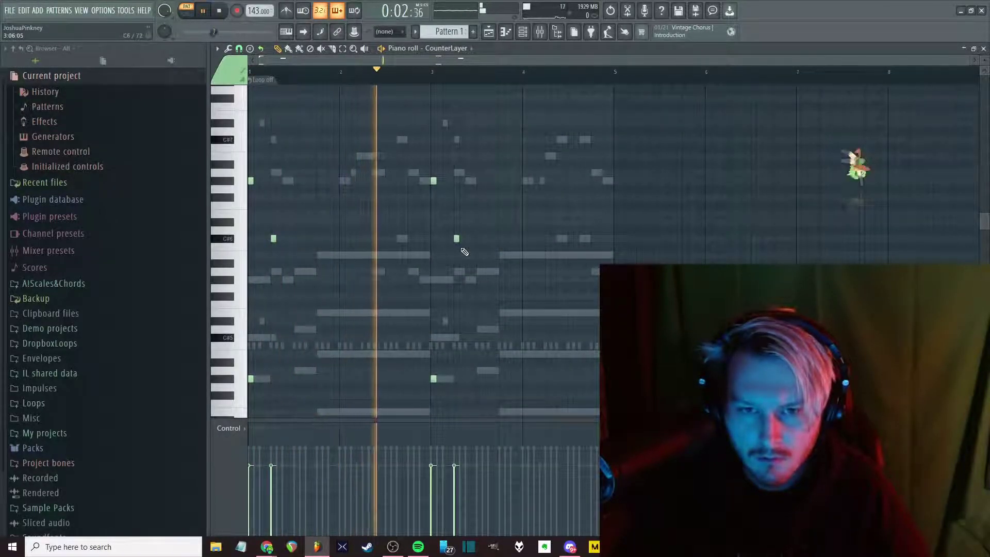
Replace the C#6 in bar 3 of CounterLayer with an E6 about one beat long
key("space")
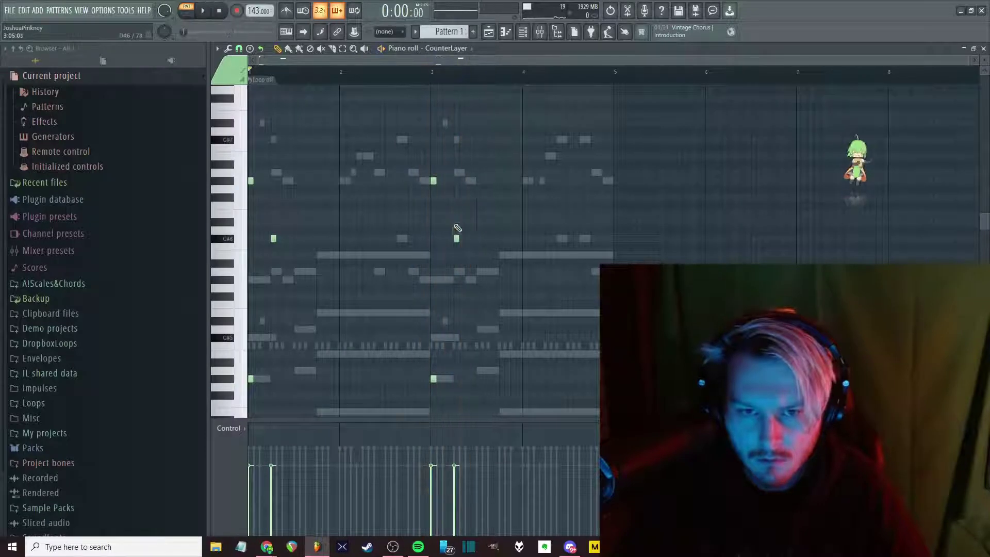
right_click(456, 238)
key("space")
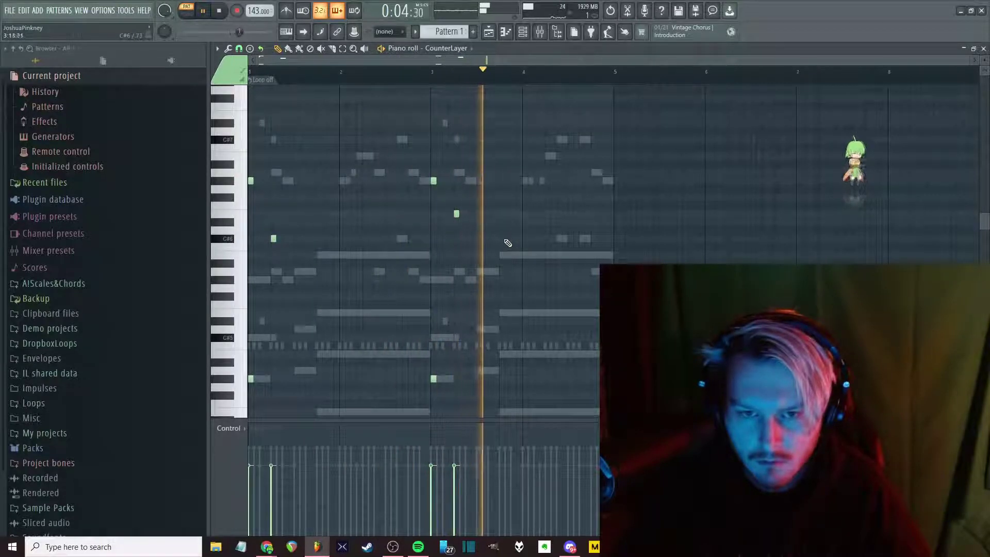
key("space")
right_click(457, 214)
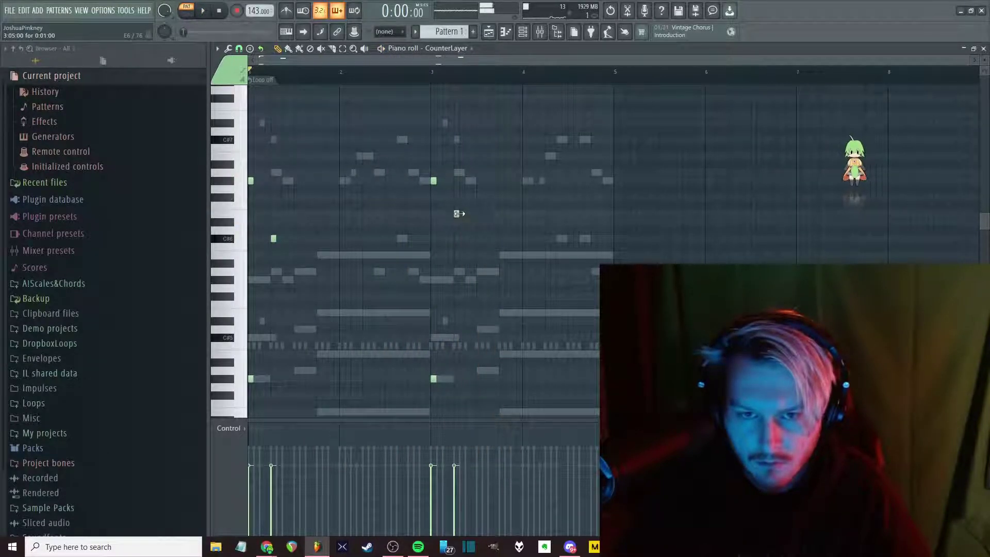
key("space")
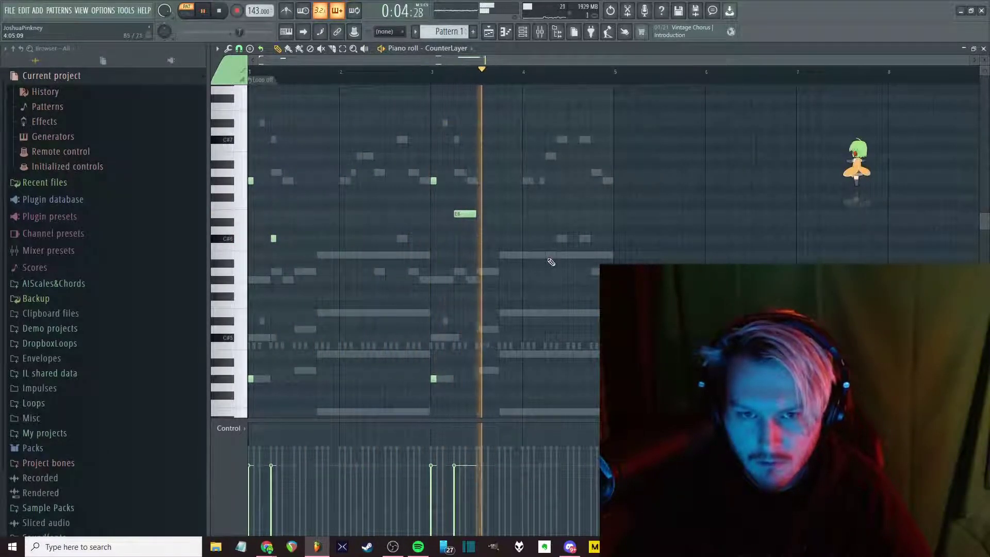
Turn off the CounterLayer solo so that all channels play together
key("F7")
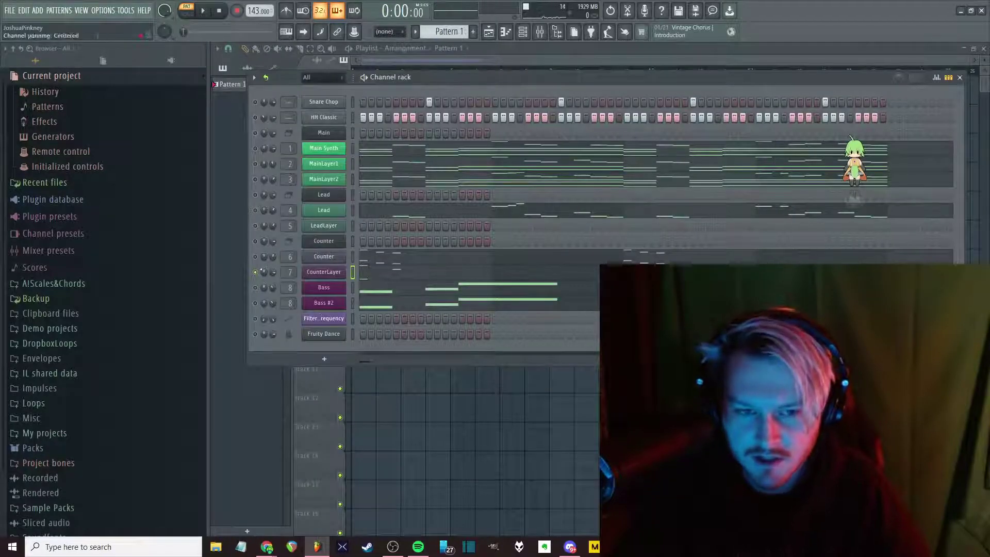
right_click(263, 272)
left_click(266, 275)
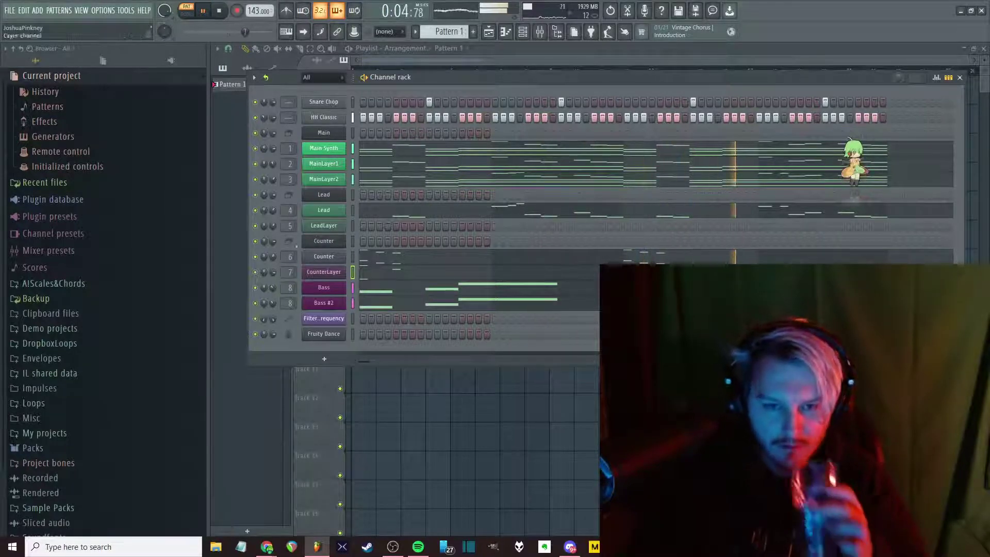
Sort the Counter channel's Serum presets by rating and try the pluck preset PL - ;)
left_click(331, 259)
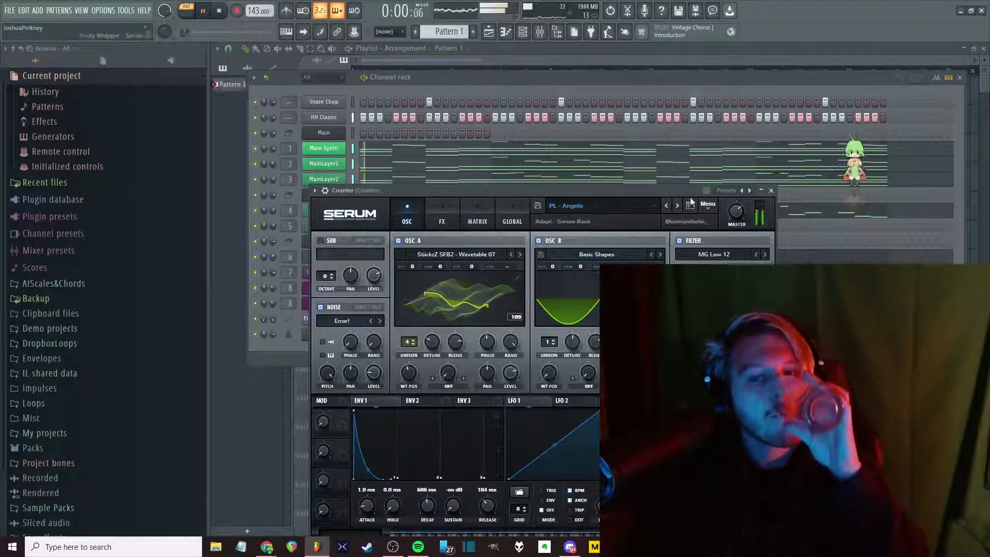
left_click(690, 206)
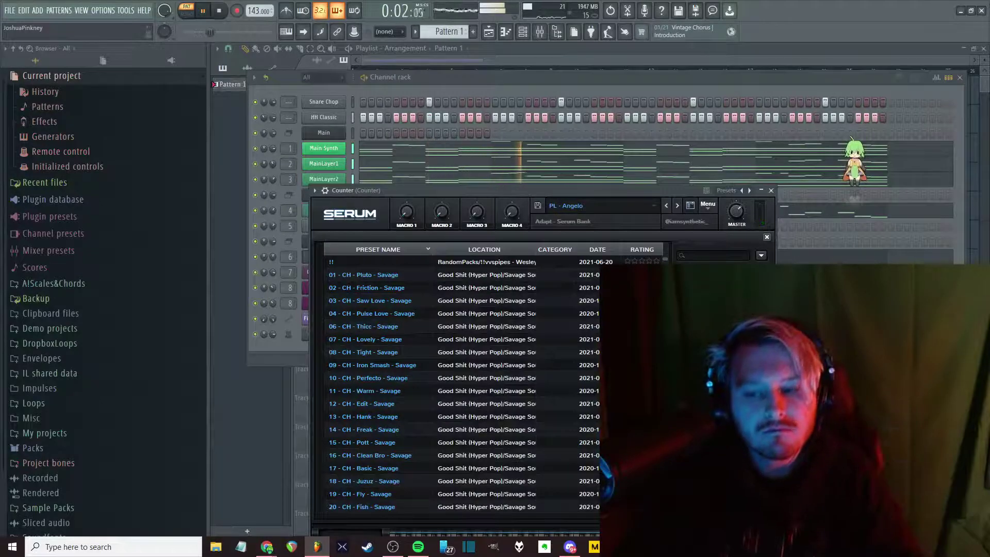
scroll(364, 390, "down", 1)
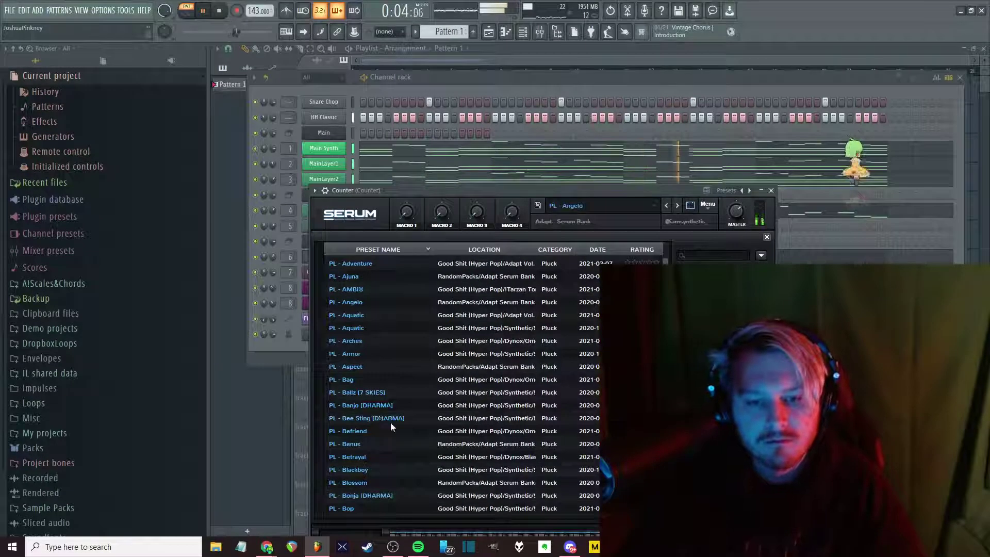
scroll(390, 422, "down", 2)
left_click(636, 244)
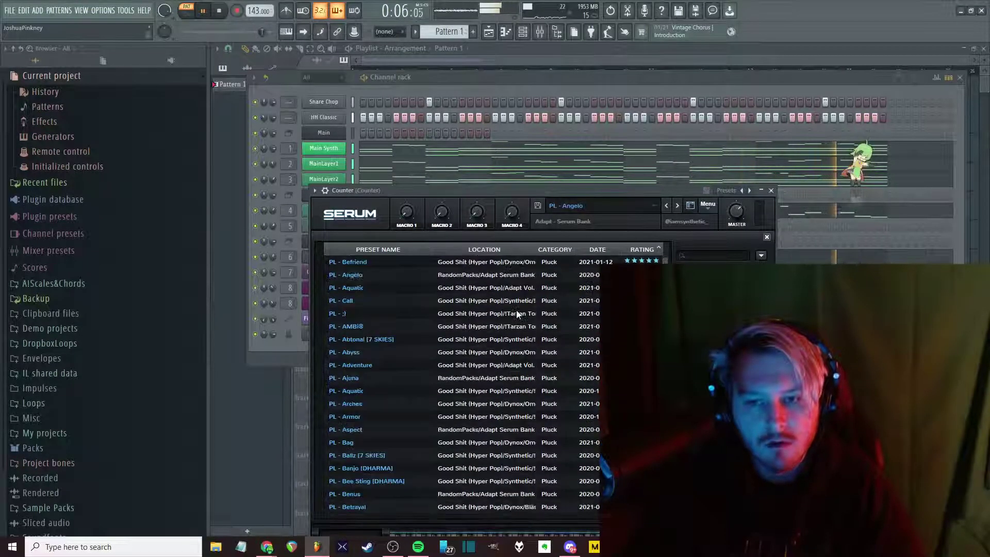
left_click(386, 313)
key("Escape")
key("space")
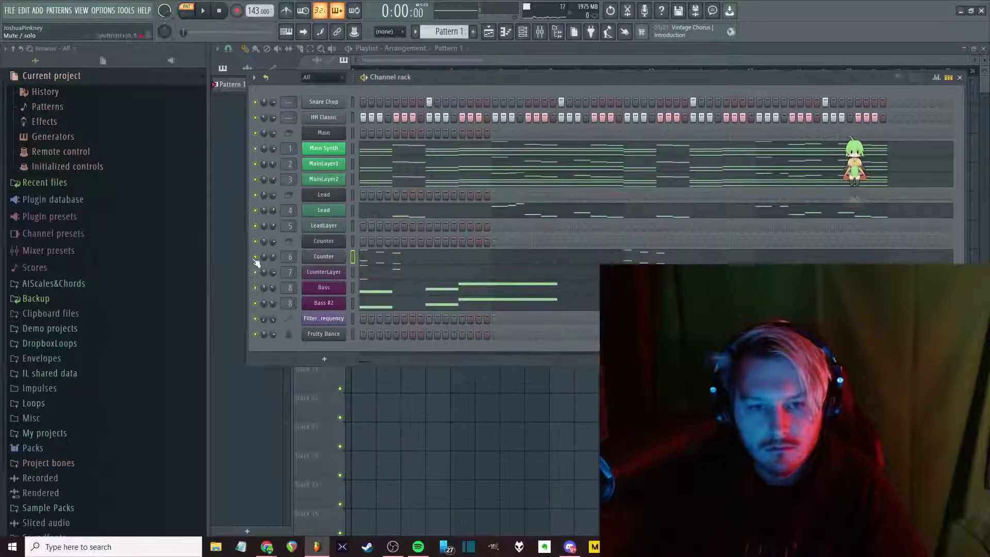
Solo the Counter channel and reopen the preset browser in its Serum
key("space")
left_click(324, 258)
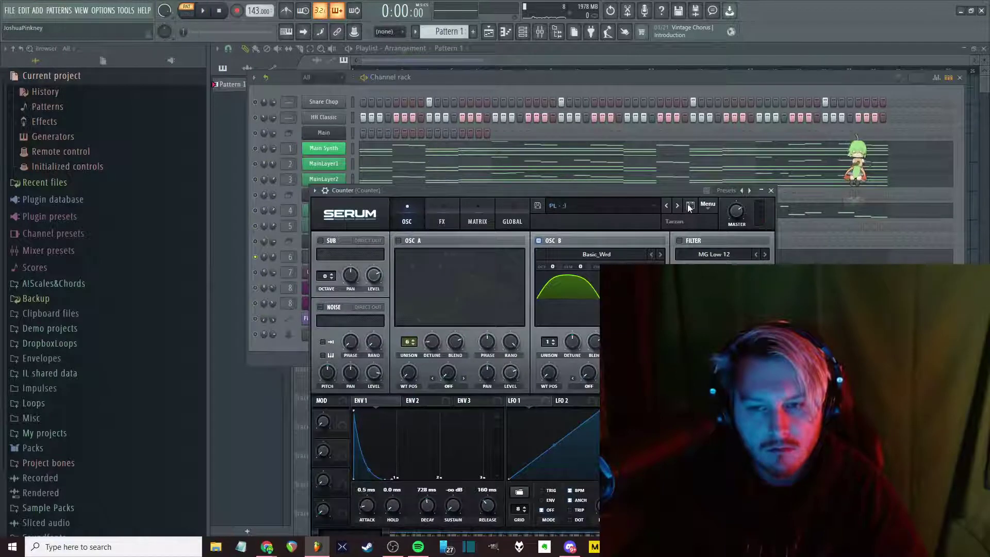
left_click(689, 205)
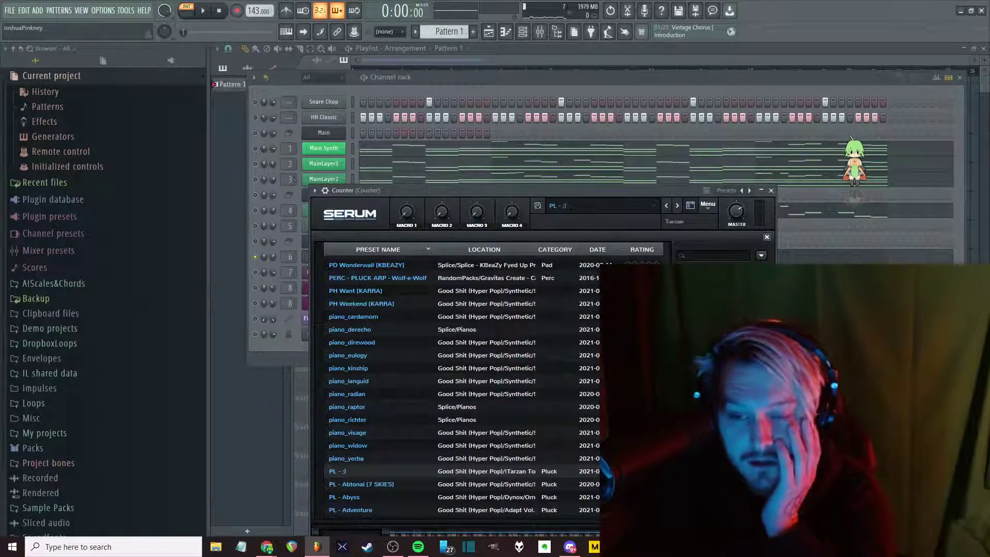
Switch to Chrome and check the live chat and the stream analytics in YouTube Studio
mouse_move(268, 549)
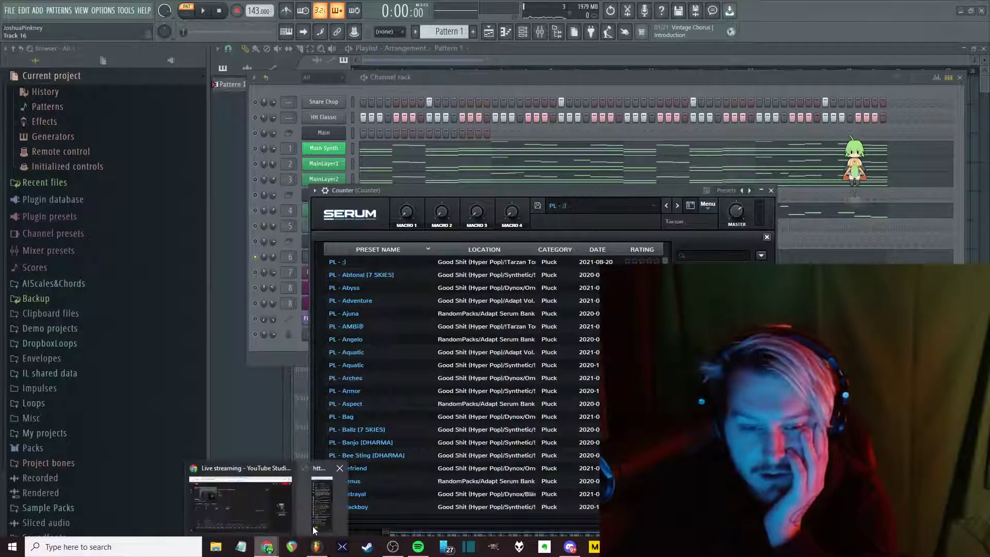
left_click(310, 530)
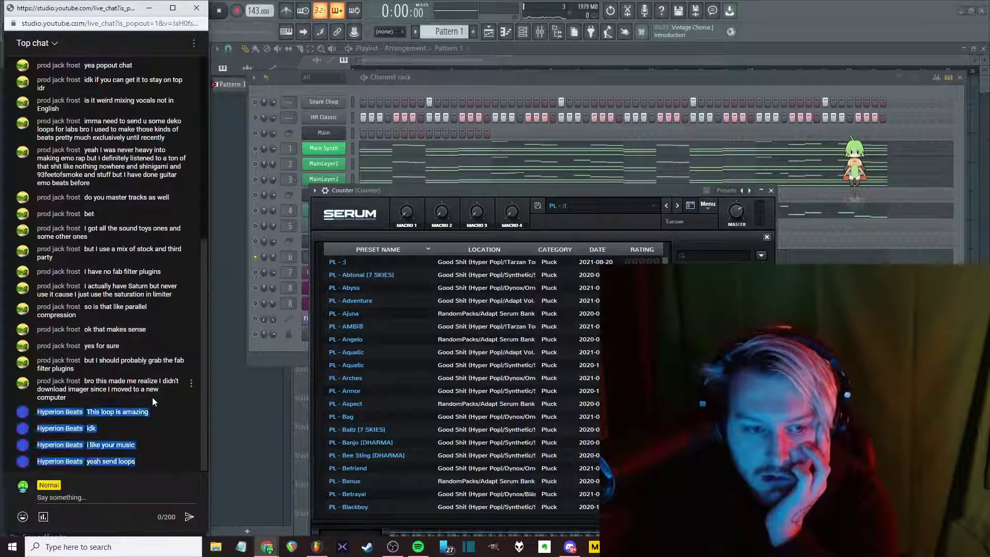
mouse_move(269, 550)
left_click(247, 505)
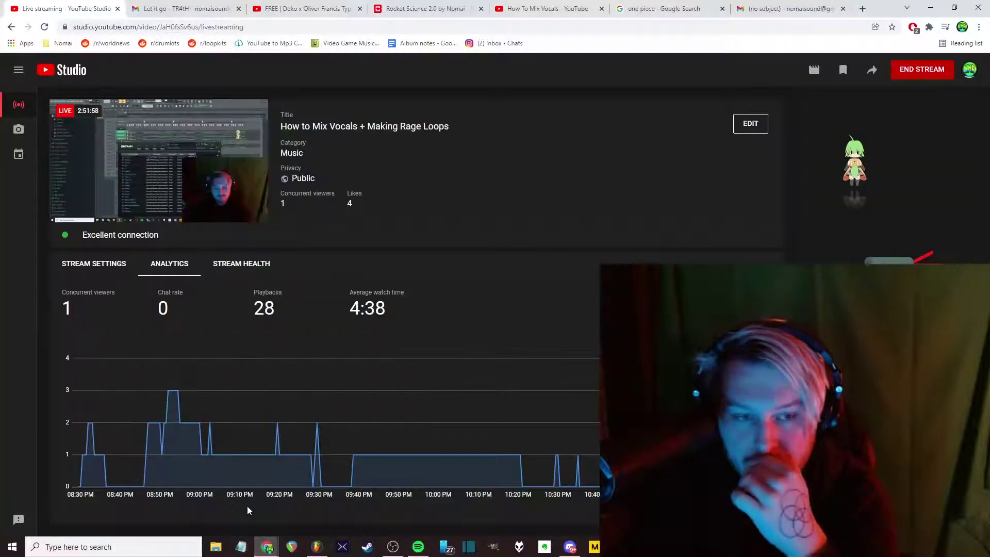
left_click(298, 503)
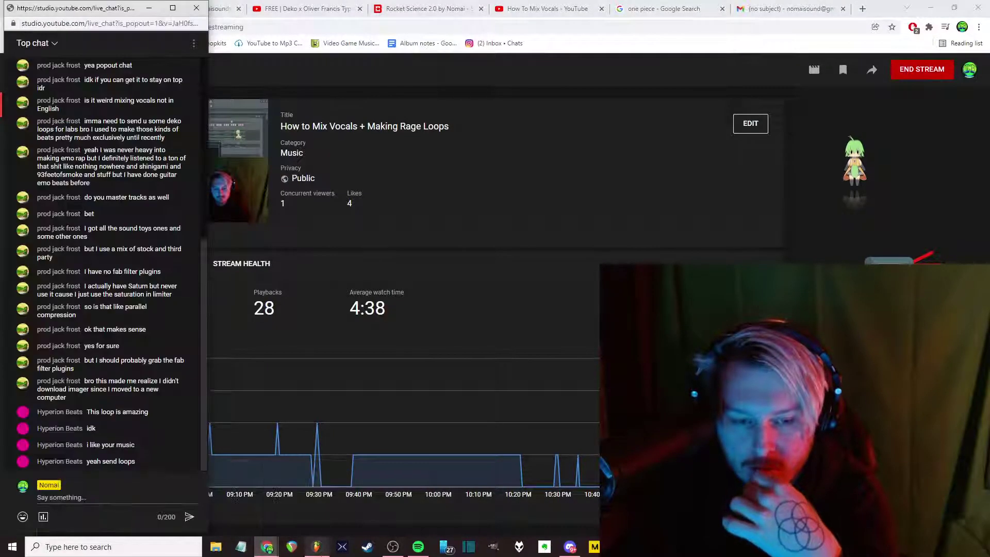
Switch back to FL Studio and audition the plucks PL - Bytes, Bop, Blossom, Blackboy and Busy in Counter's Serum
left_click(316, 546)
scroll(517, 391, "down", 6)
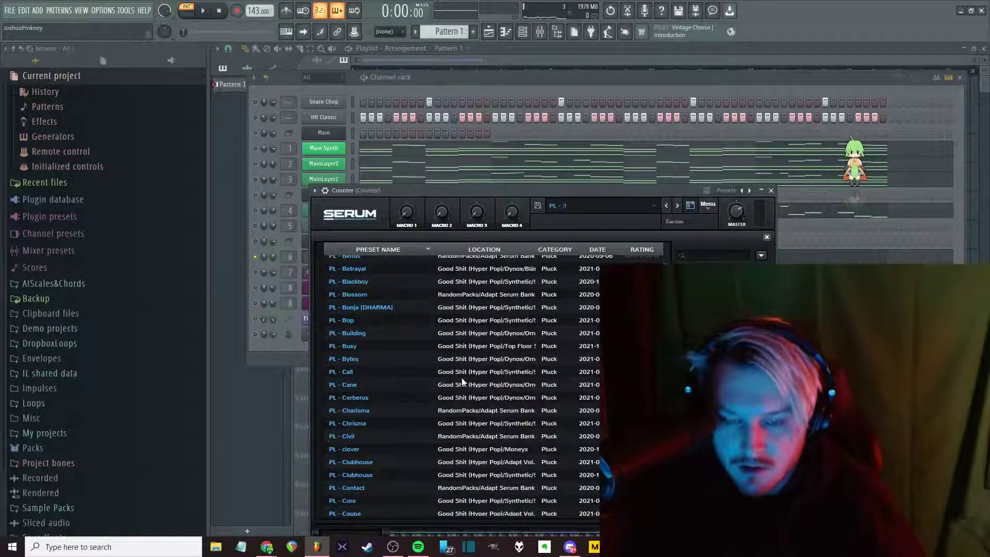
key("space")
left_click(426, 358)
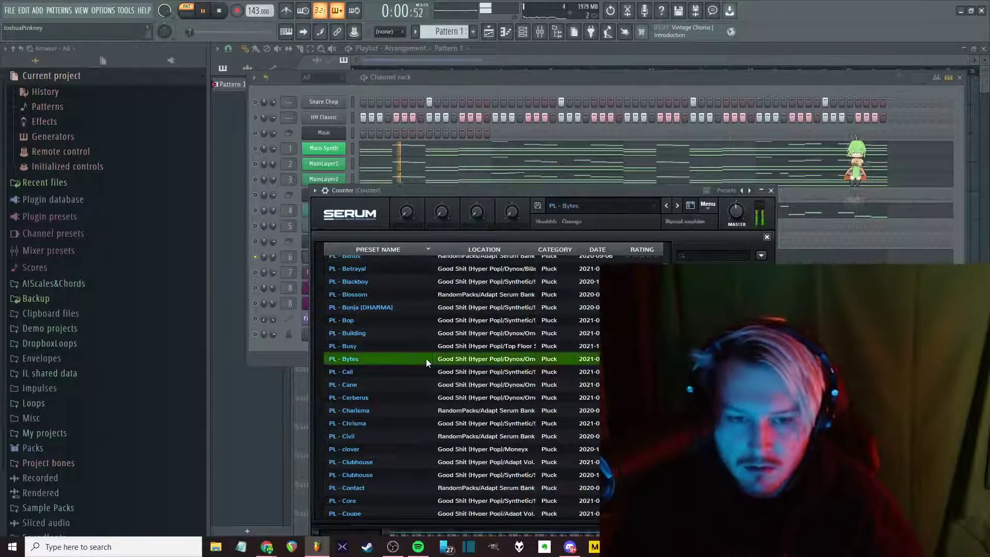
left_click(390, 320)
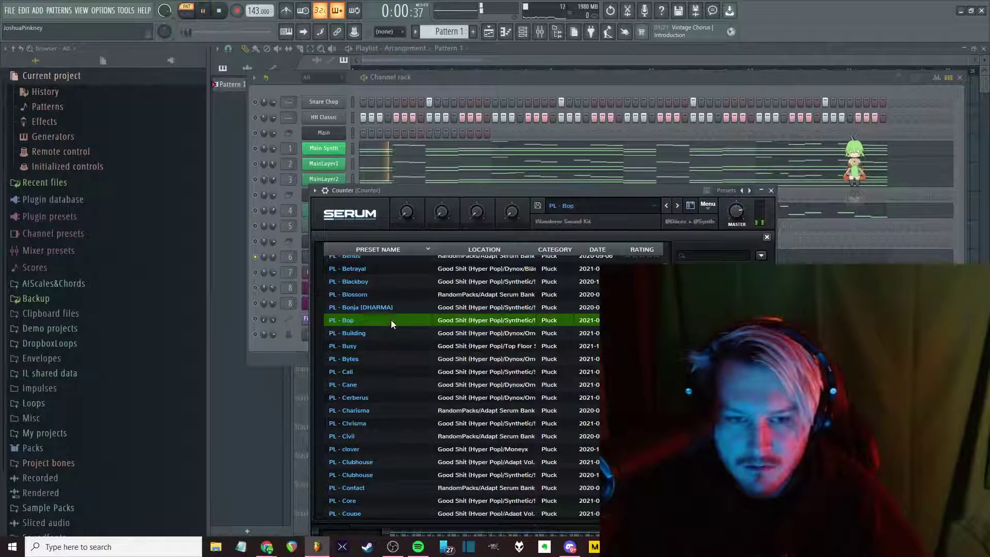
left_click(384, 294)
left_click(391, 304)
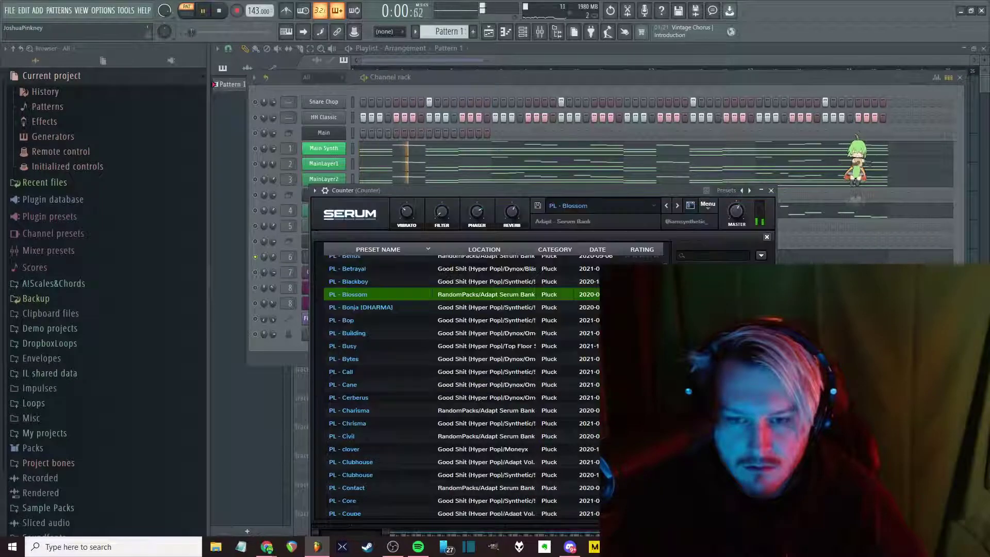
left_click(402, 283)
left_click(385, 344)
left_click(375, 358)
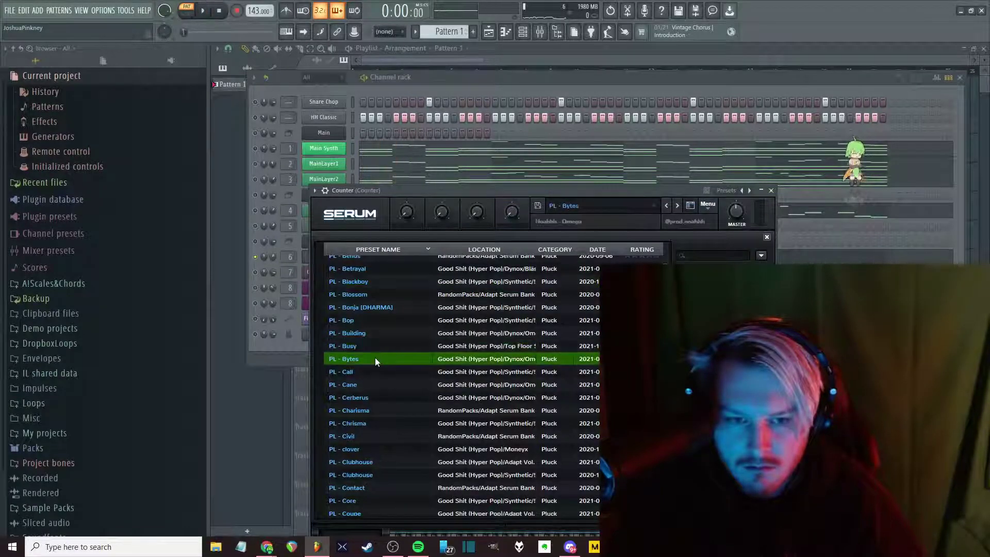
Audition the plucks PL - Cane, Charisma, Chrisma, Civil and clover in the Counter channel's Serum
left_click(376, 384)
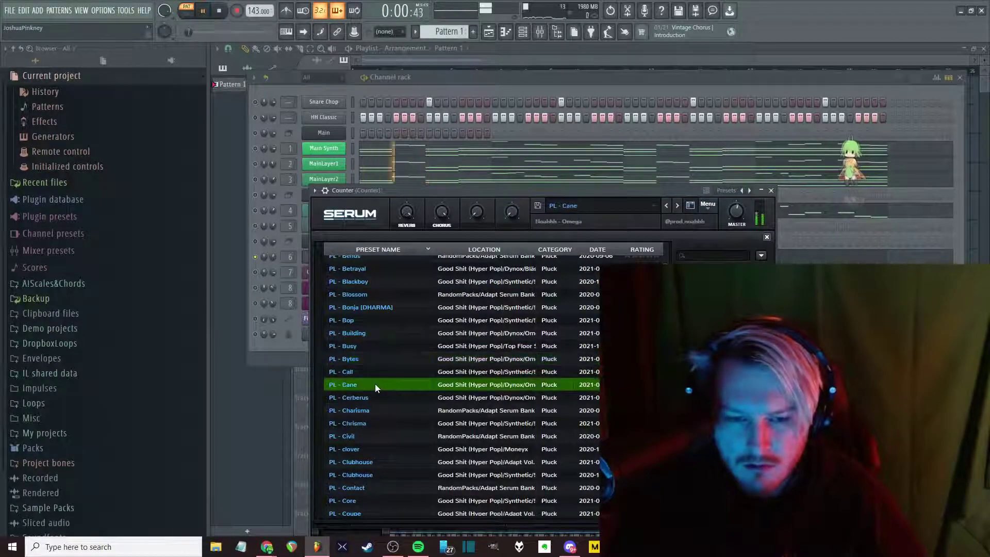
key("space")
left_click(372, 410)
key("space")
left_click(370, 423)
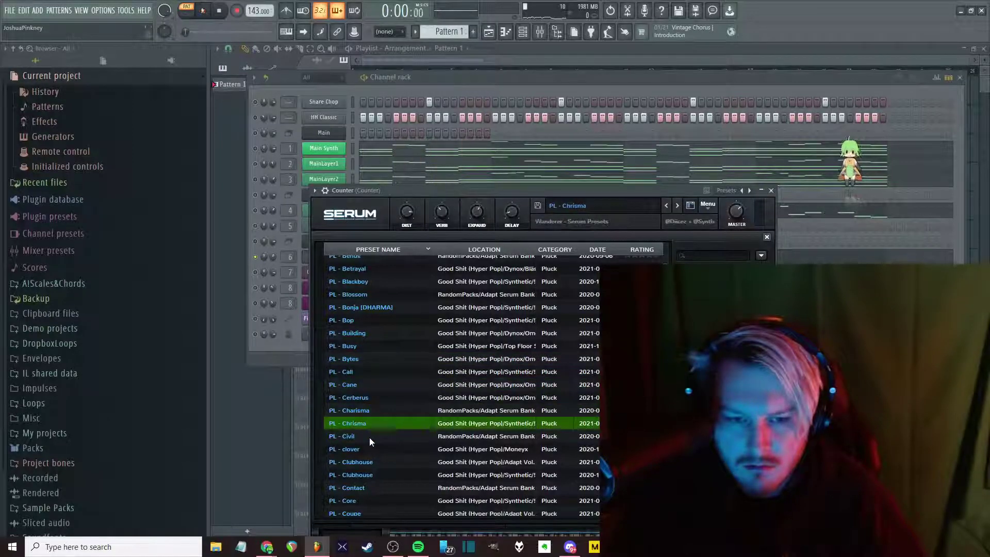
left_click(369, 437)
left_click(369, 450)
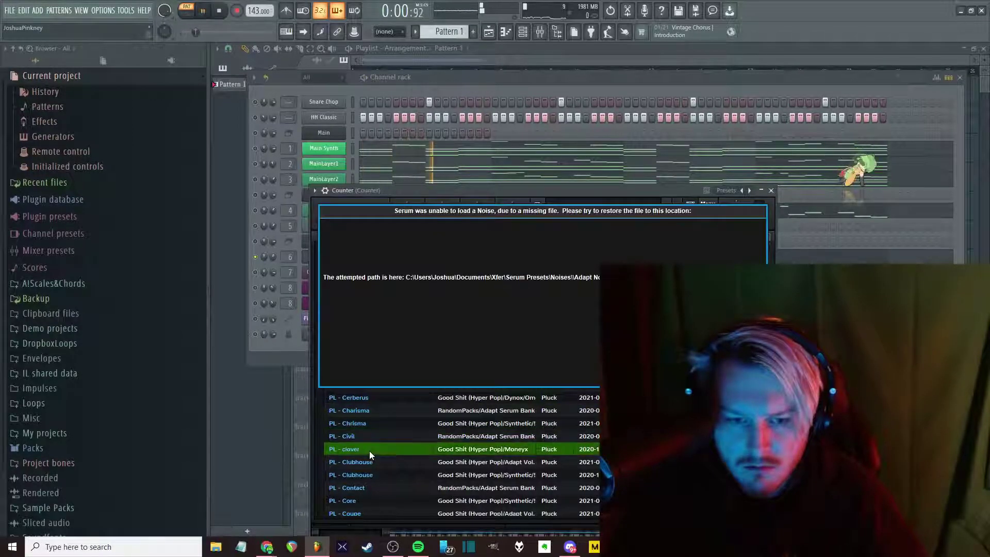
Try PL - Clubhouse and PL - Contact, and load PL - Core in the Counter channel's Serum
left_click(395, 461)
left_click(375, 488)
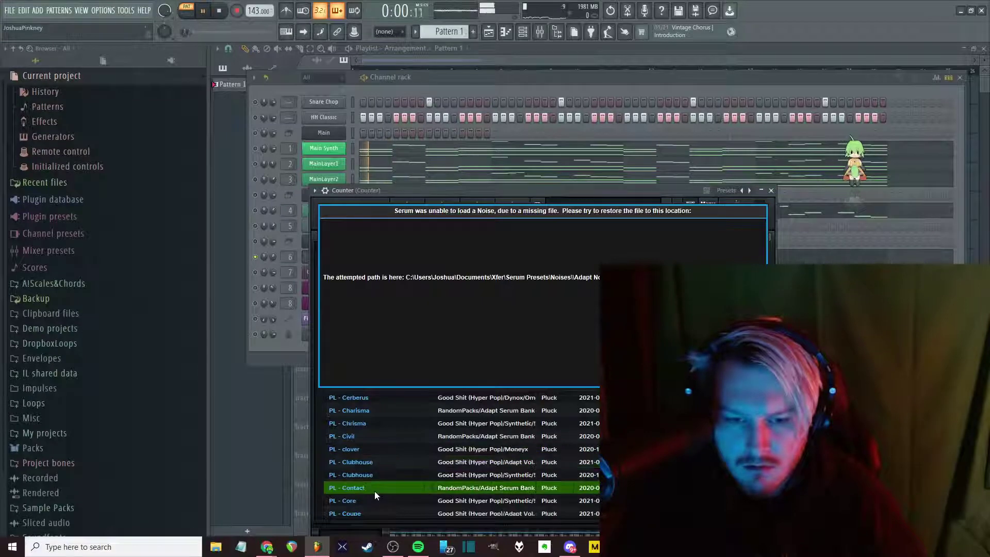
scroll(412, 447, "down", 2)
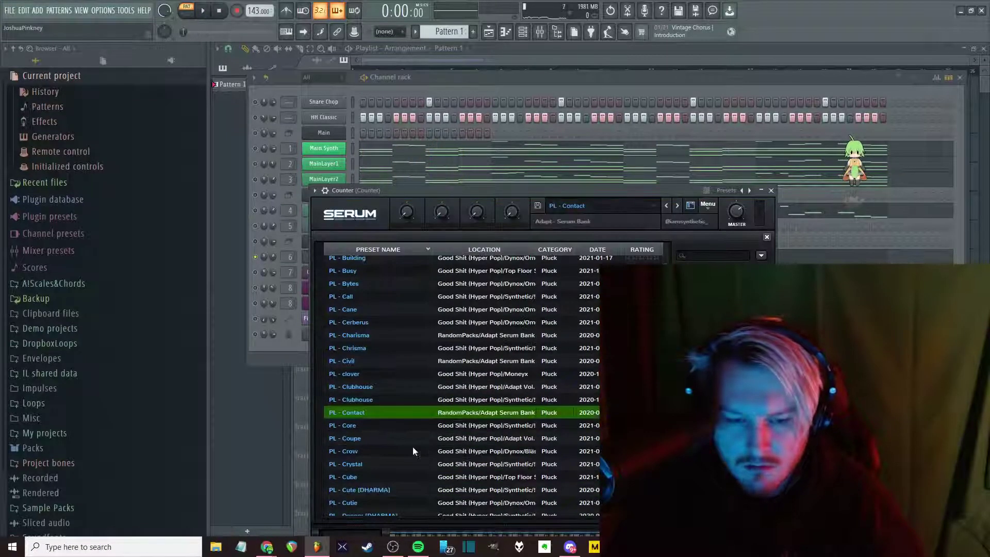
left_click(376, 425)
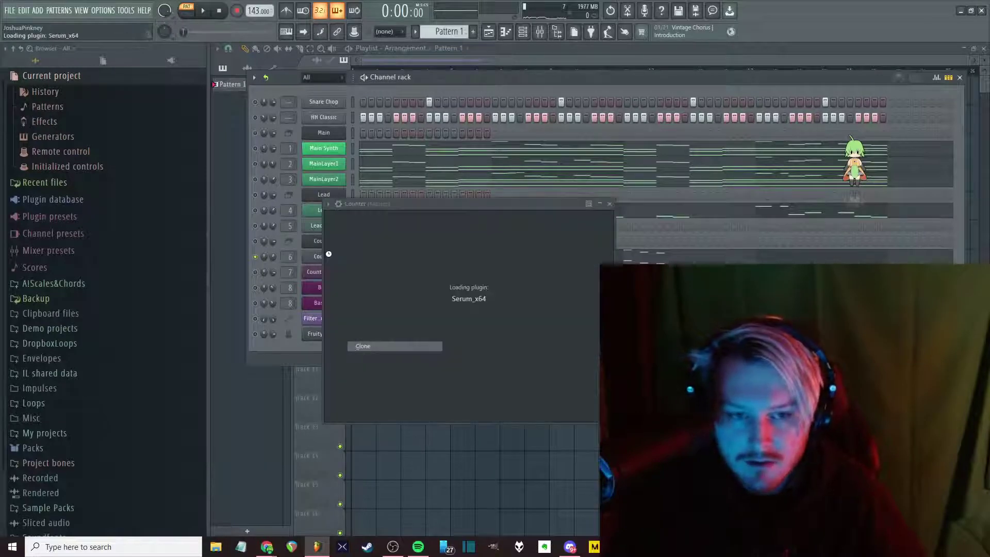
Clone the Counter channel and open the preset browser in the copy's Serum
key("Escape")
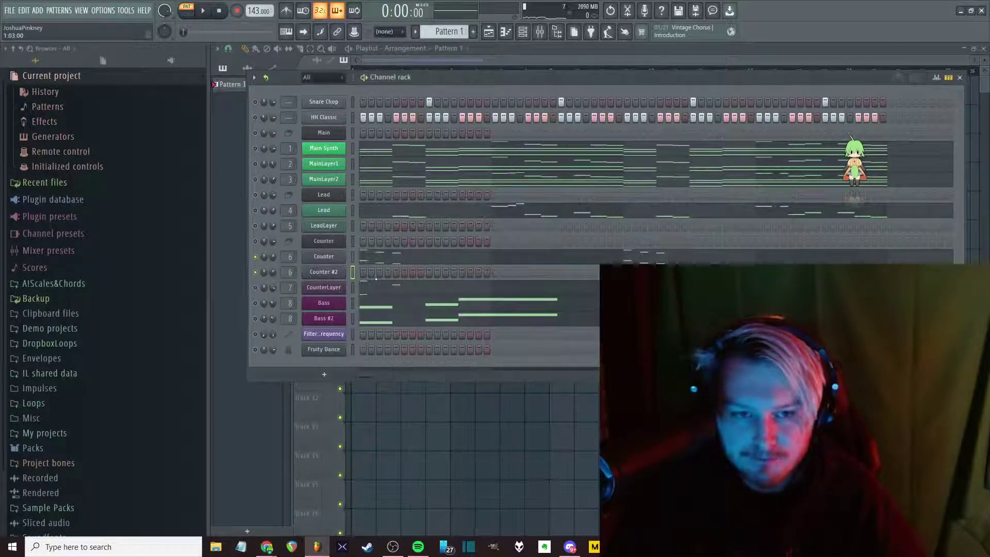
left_click(323, 272)
left_click(704, 220)
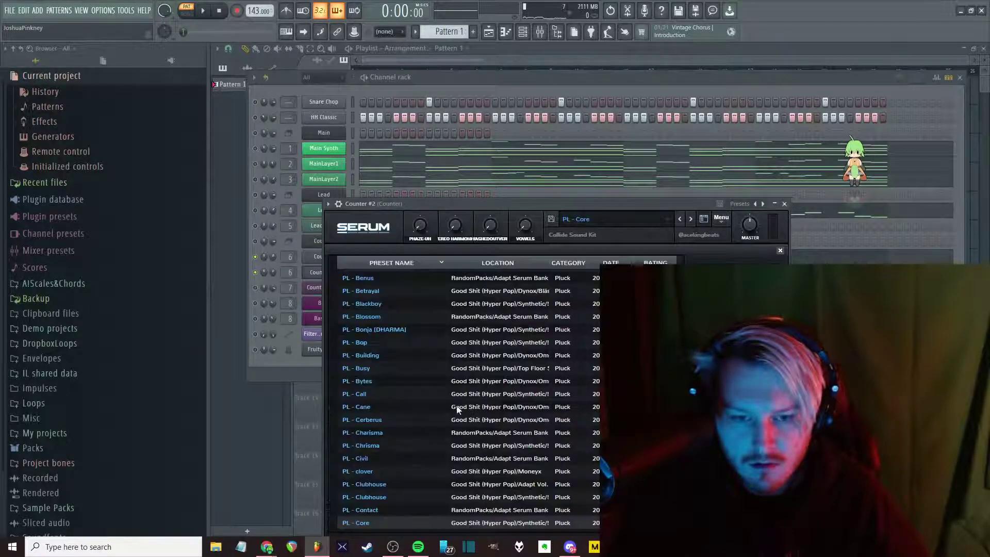
Audition the plucks PL - Clubhouse, Charisma, Cane and Busy in Counter #2's Serum
scroll(378, 462, "down", 2)
left_click(378, 461)
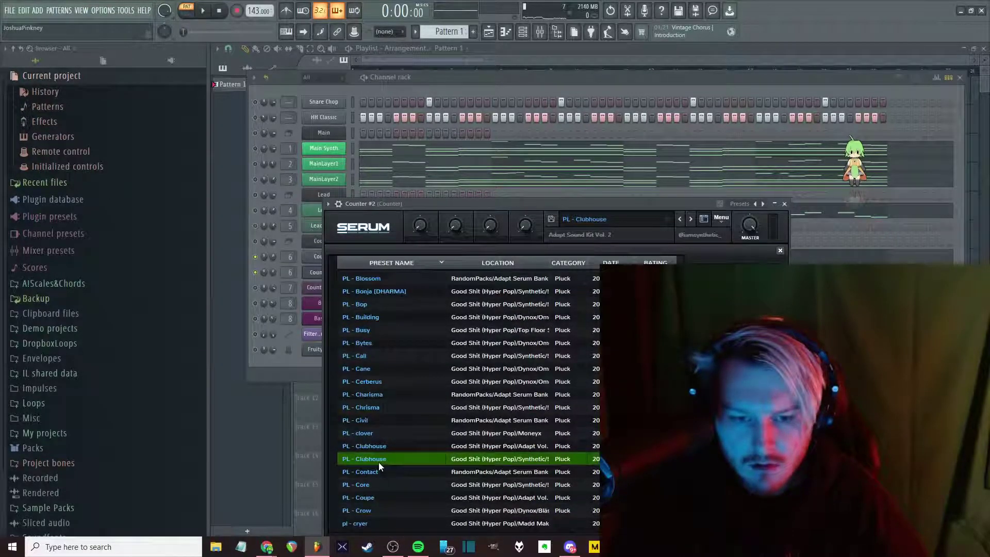
left_click(378, 395)
left_click(378, 367)
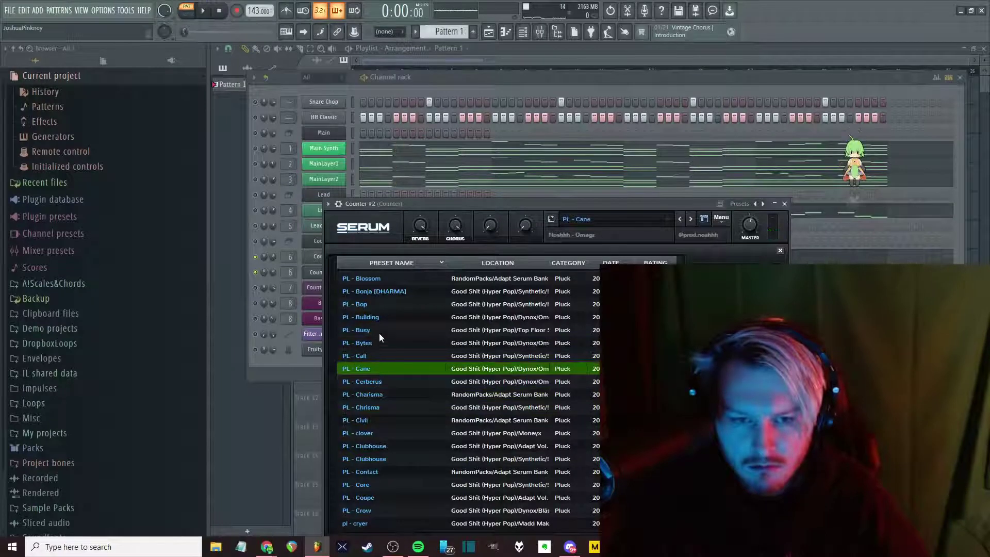
left_click(379, 330)
Compare PL - Bytes and PL - Cane with playback, and load PL - Charisma in Counter #2's Serum
key("space")
left_click(379, 343)
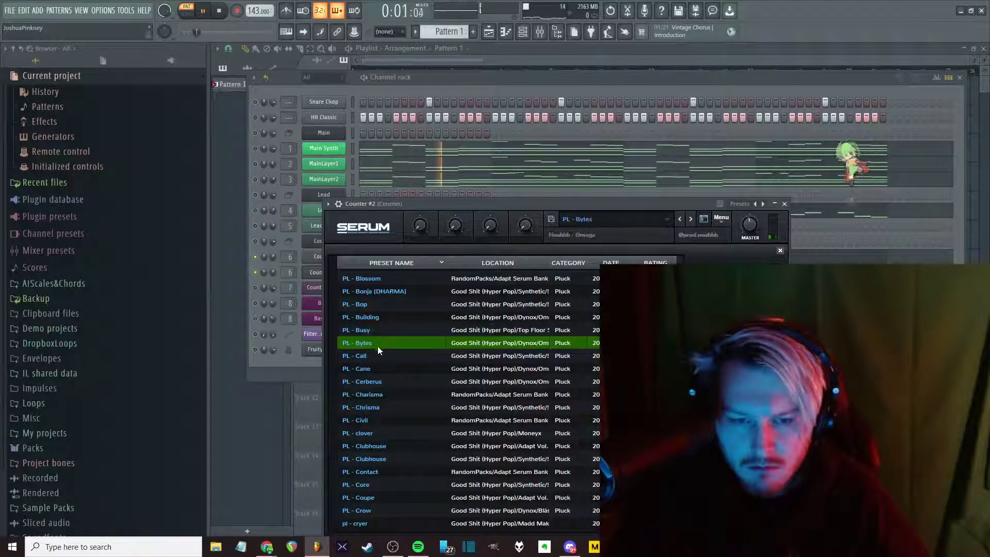
key("space")
left_click(375, 369)
left_click(373, 393)
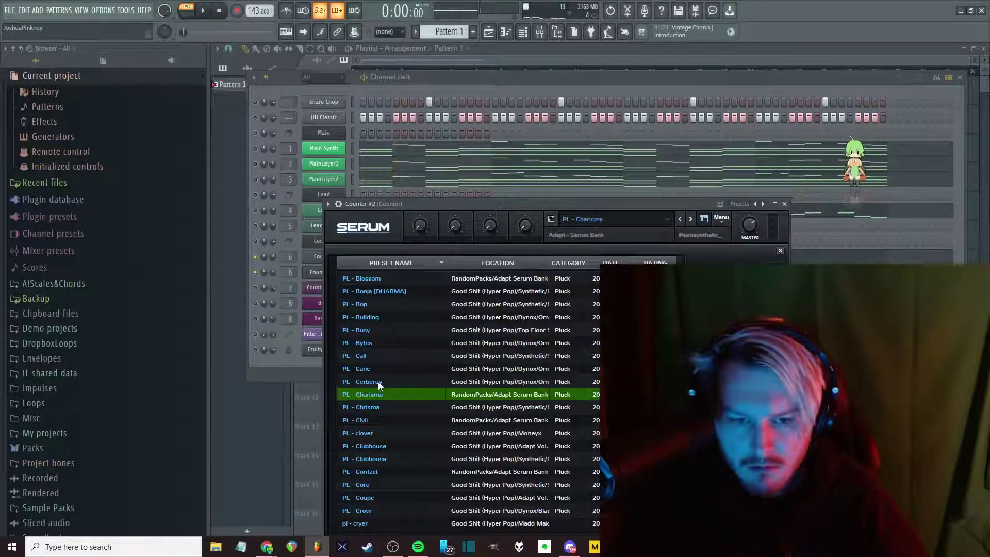
Close Counter #2's Serum window and lower that channel's volume to 21%, checking the level with playback
left_click(785, 204)
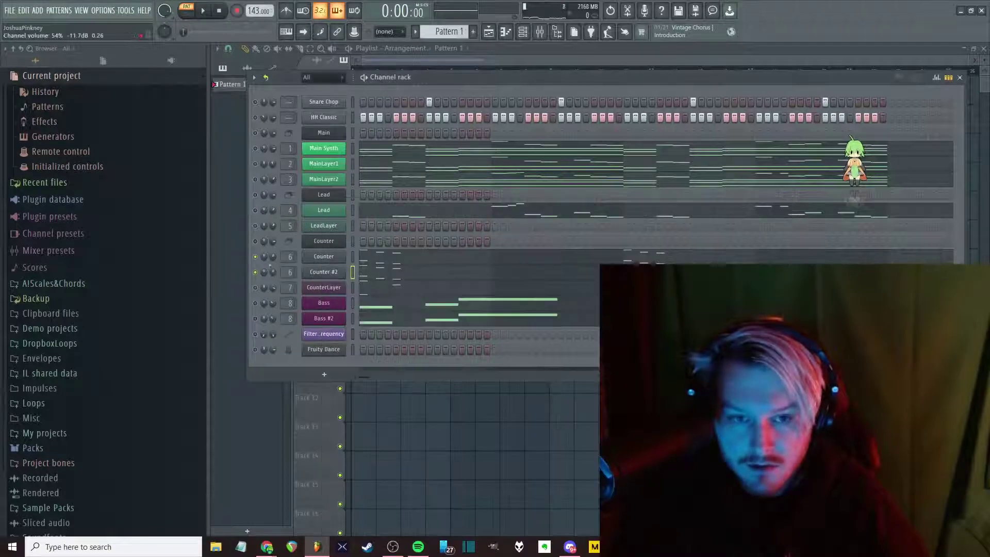
key("space")
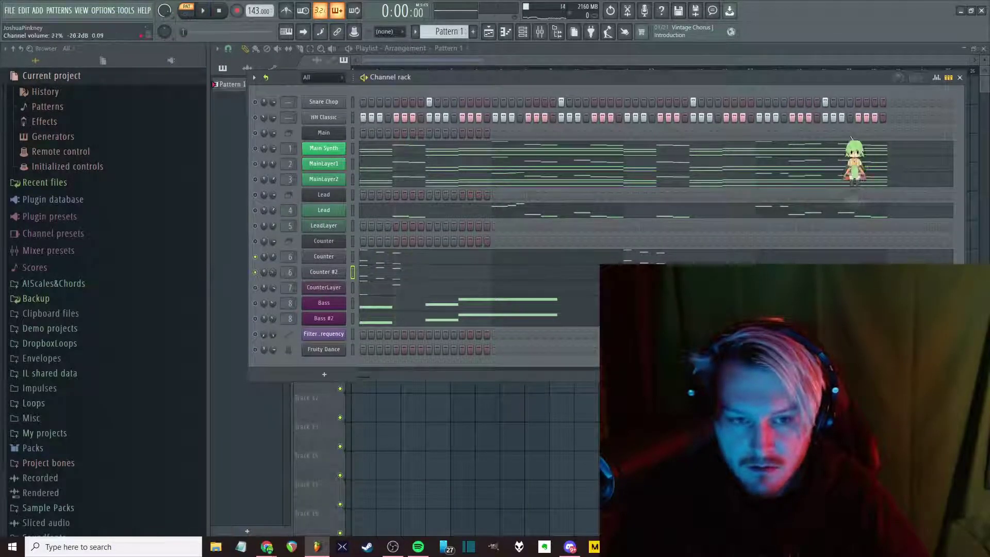
key("space")
Turn off solo on the counter channels so every channel is active, and play the pattern
right_click(255, 272)
left_click(265, 282)
right_click(254, 270)
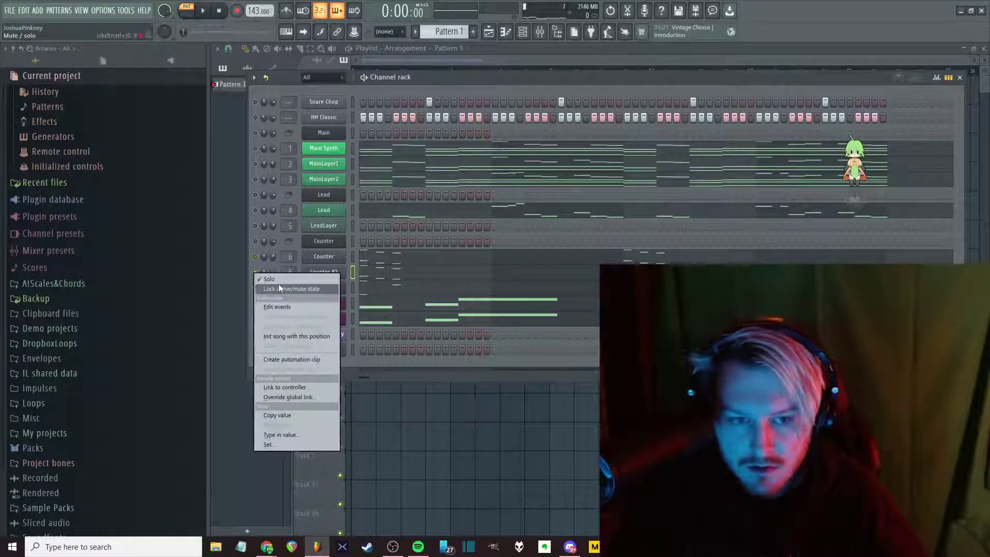
left_click(274, 288)
right_click(254, 272)
left_click(265, 281)
right_click(255, 271)
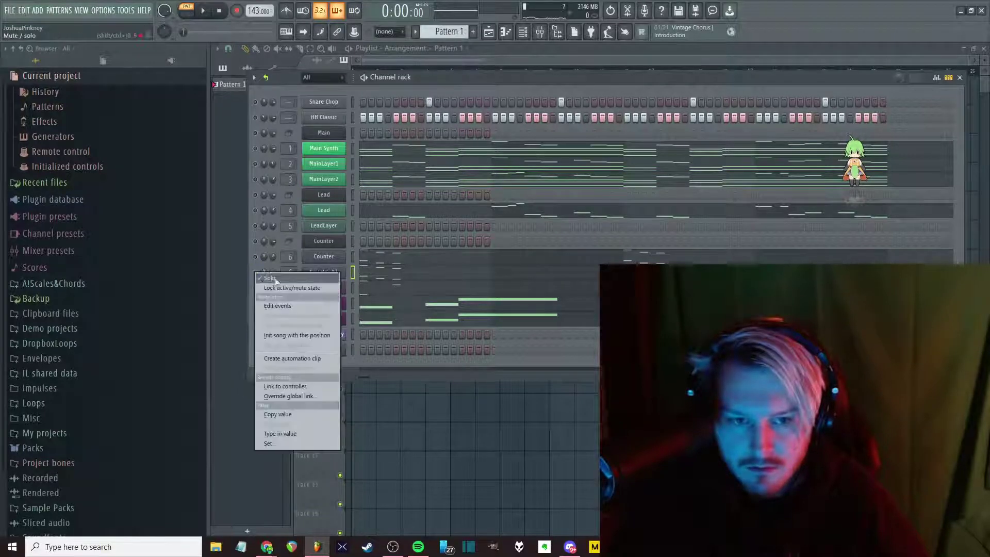
left_click(274, 289)
key("space")
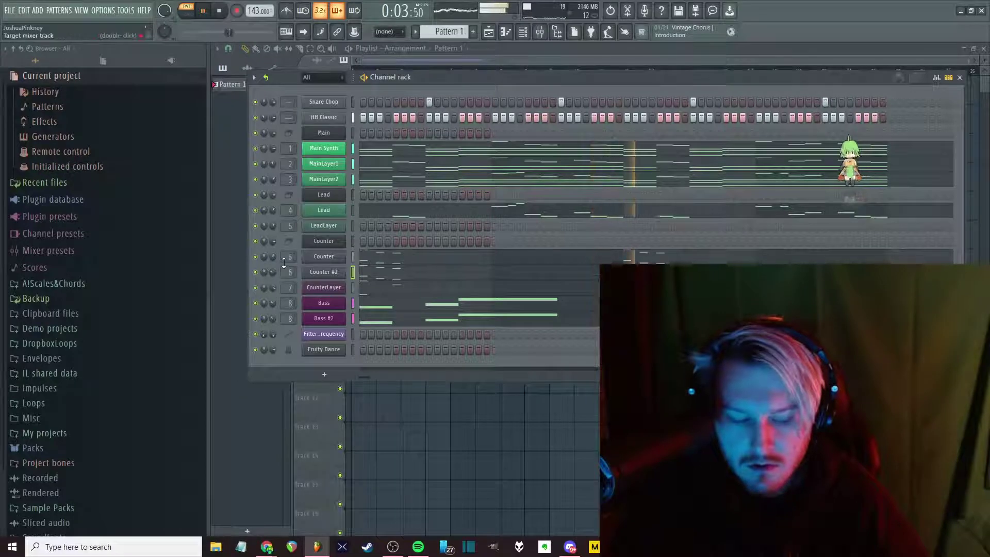
Delete the high duplicate notes in Counter #2's piano roll, transpose the remaining notes up an octave and return to the channel rack
key("F7")
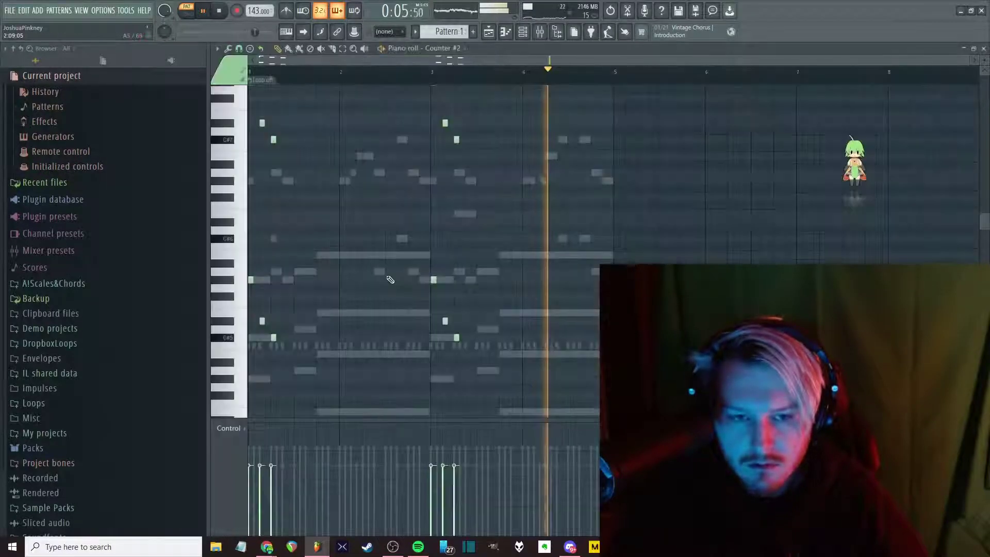
key("Delete")
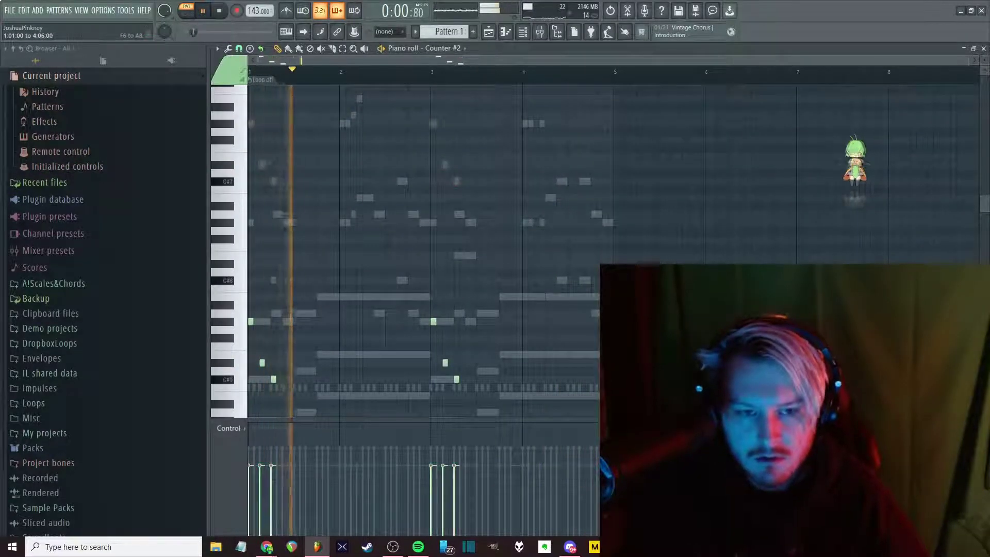
key("ctrl+a")
key("ctrl+Up")
left_click(511, 180, "ctrl")
key("F6")
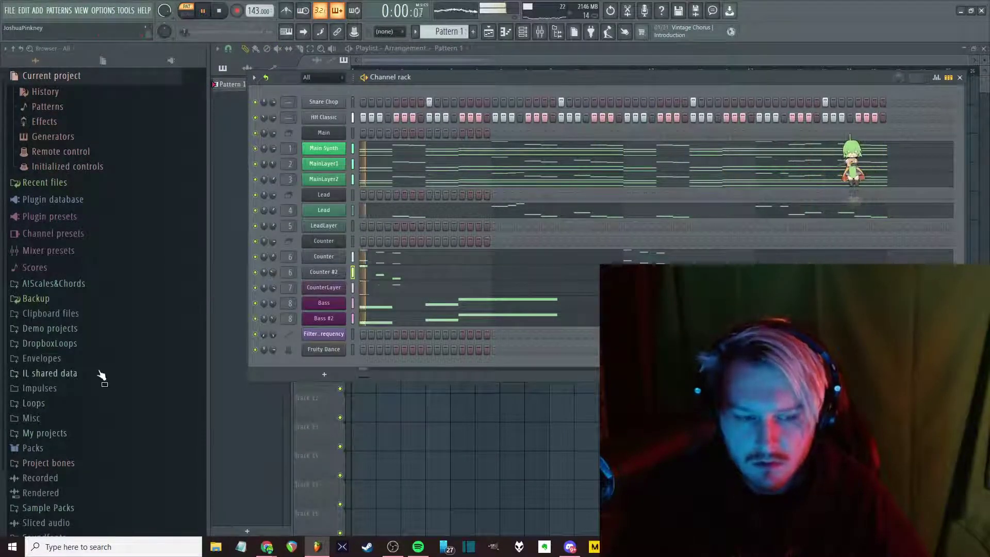
Look through the Nomai folder in Sample Packs and open the Cxdy folder
scroll(88, 418, "down", 1)
left_click(48, 454)
scroll(115, 369, "down", 4)
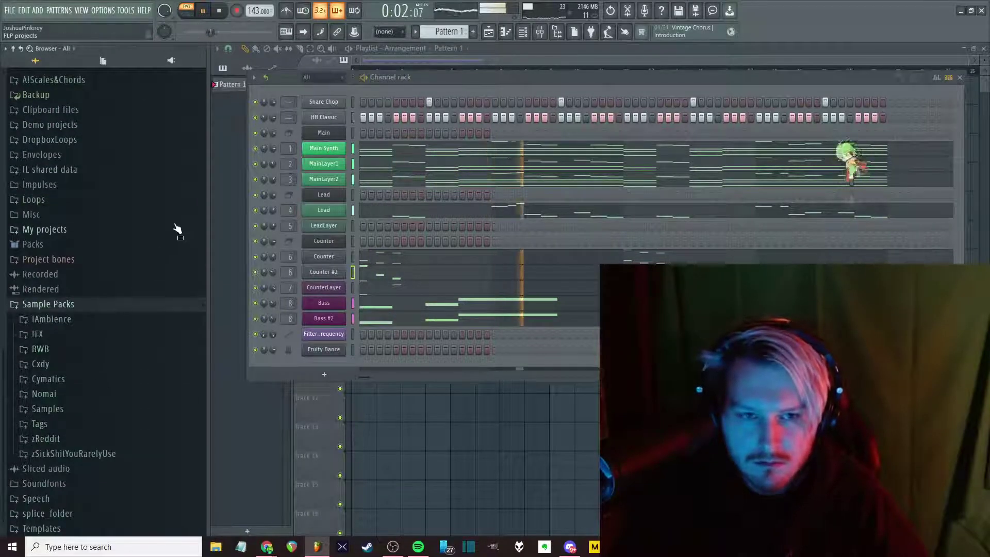
left_click(78, 398)
scroll(79, 394, "down", 4)
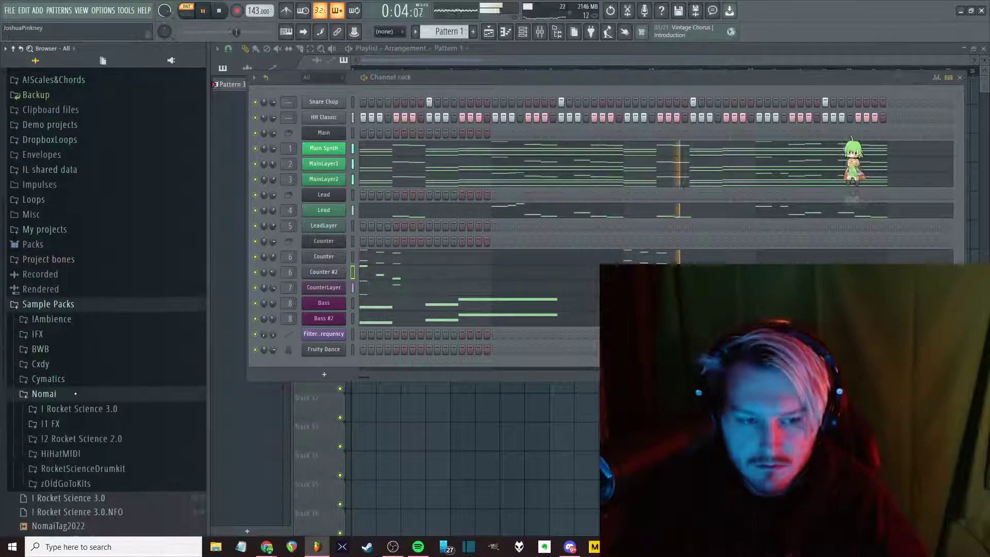
left_click(77, 218)
scroll(79, 258, "up", 4)
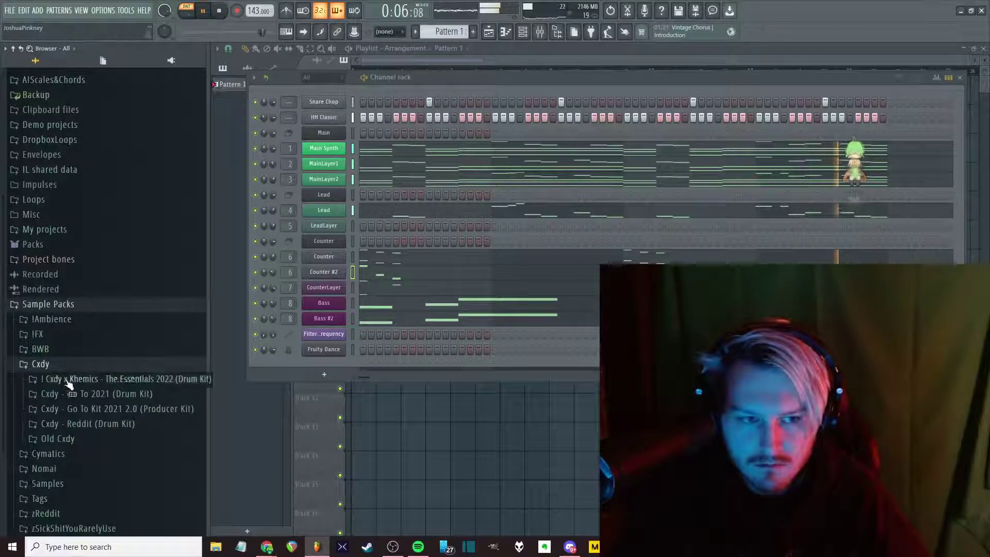
Replace the HH Classic sample with the honey Hihat from the Cxdy x Khemics Essentials 2022 drum kit
left_click(69, 381)
scroll(77, 258, "down", 6)
left_click(77, 241)
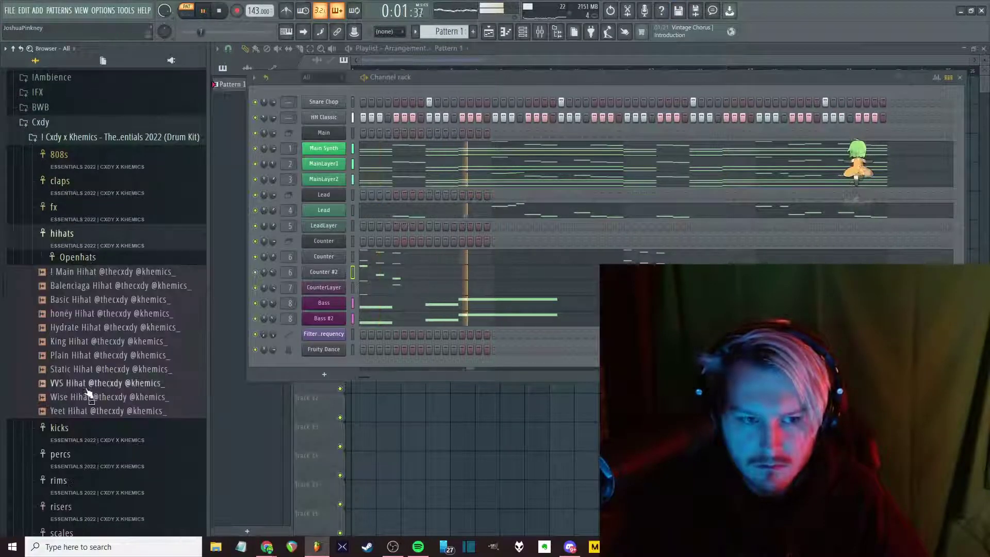
scroll(88, 395, "up", 1)
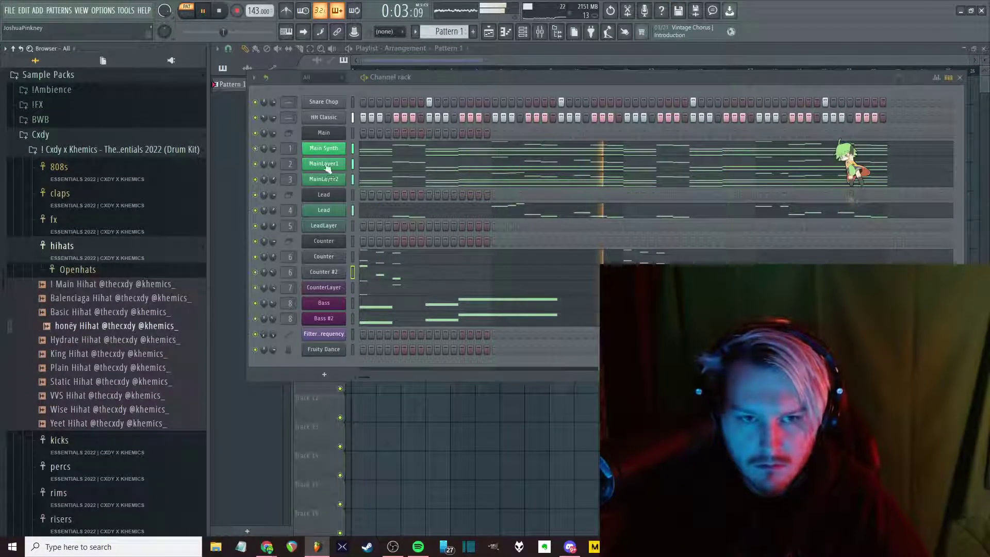
left_click_drag(328, 169, 322, 115)
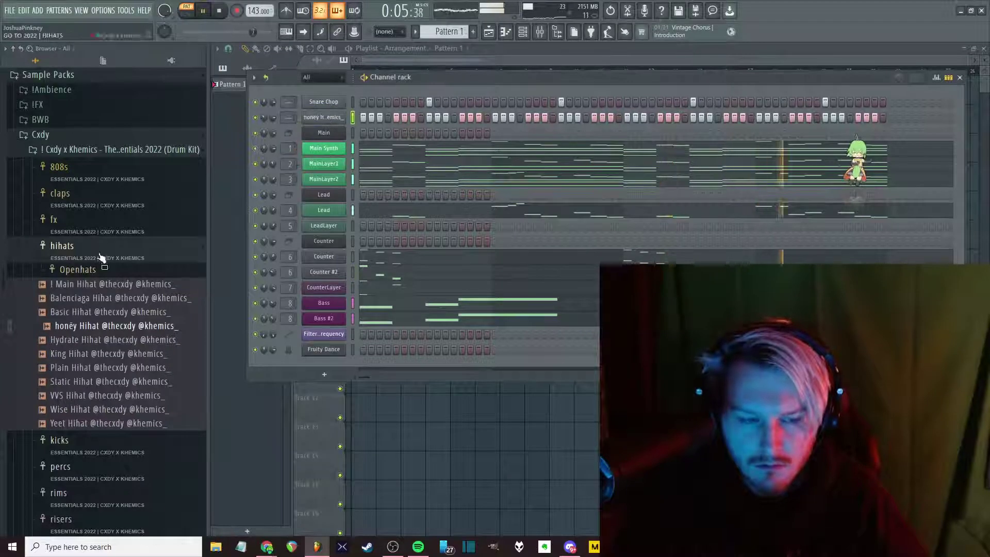
Try Vault Clap on the Snare Chop channel, swap it for Handsome Clap and check its sampler settings
left_click(88, 193)
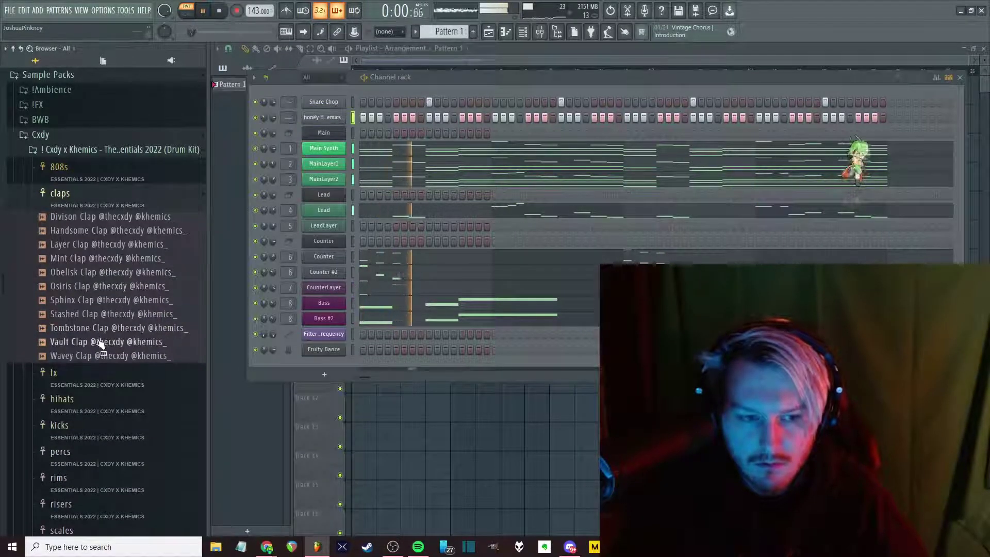
left_click_drag(101, 341, 180, 236)
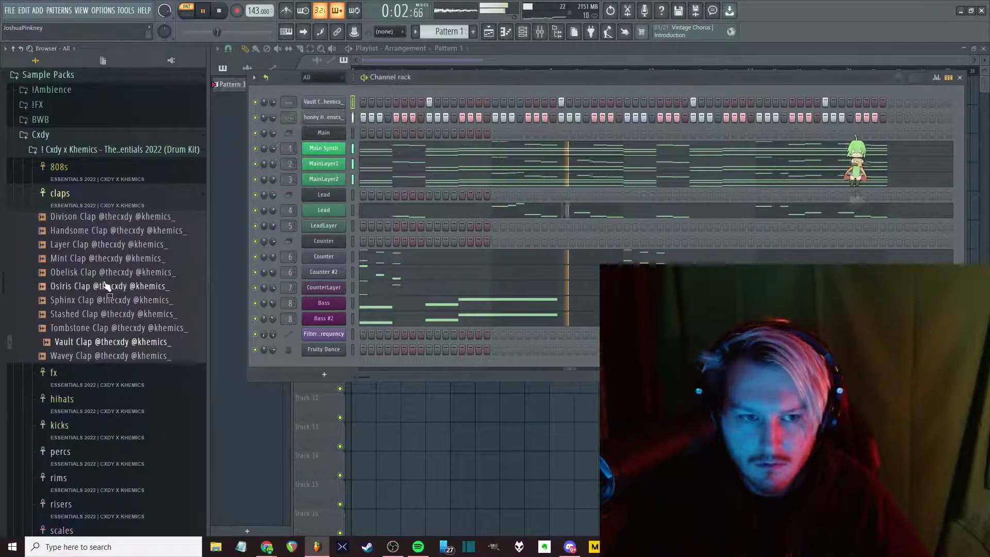
left_click(103, 217)
left_click(100, 231)
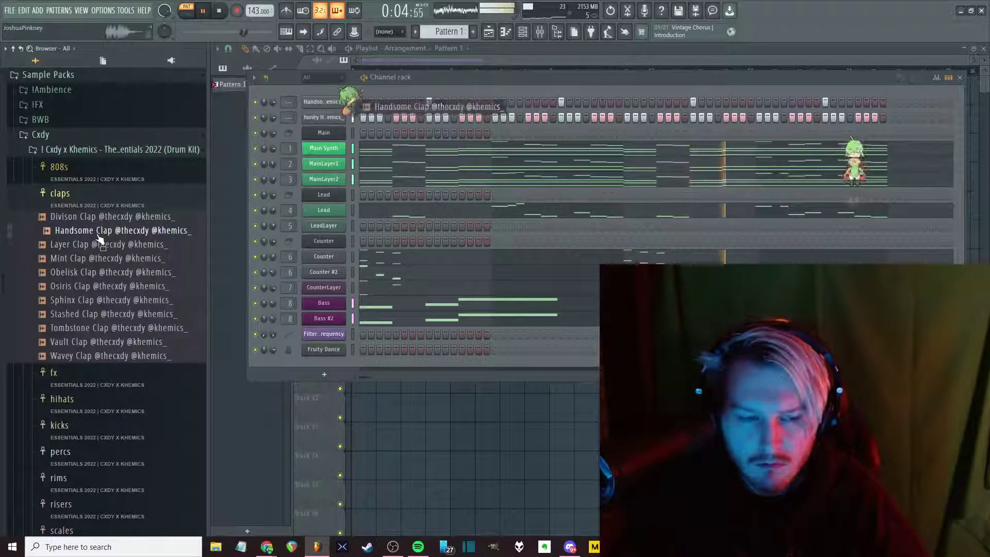
left_click(331, 103)
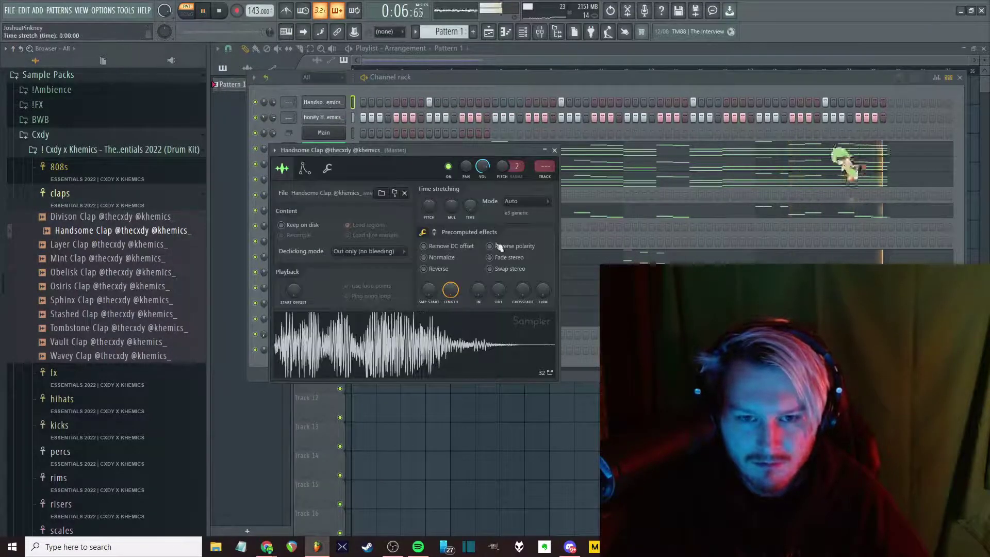
left_click(554, 150)
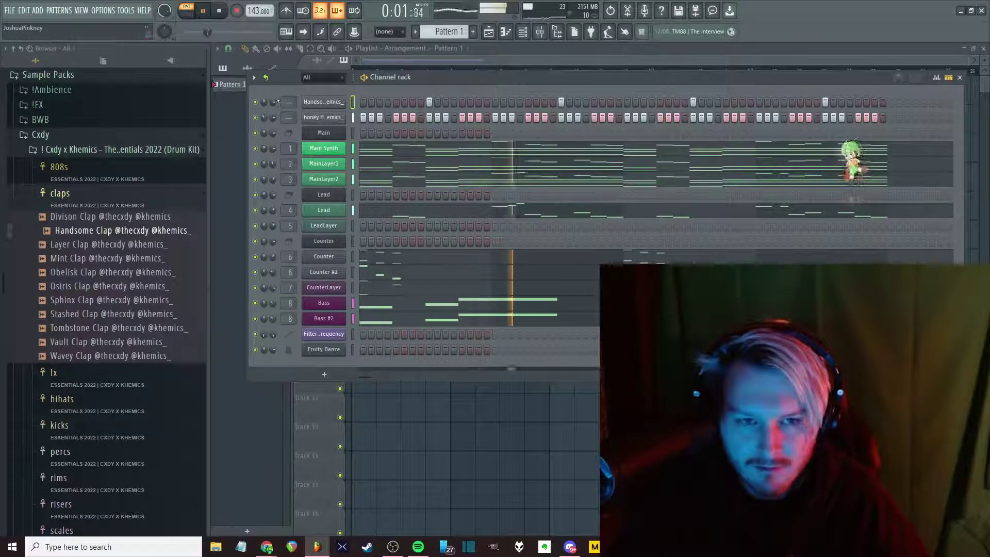
Add Savage Kick from the kit's kicks as a channel below the hi-hat and open its piano roll
left_click(60, 193)
scroll(83, 258, "down", 4)
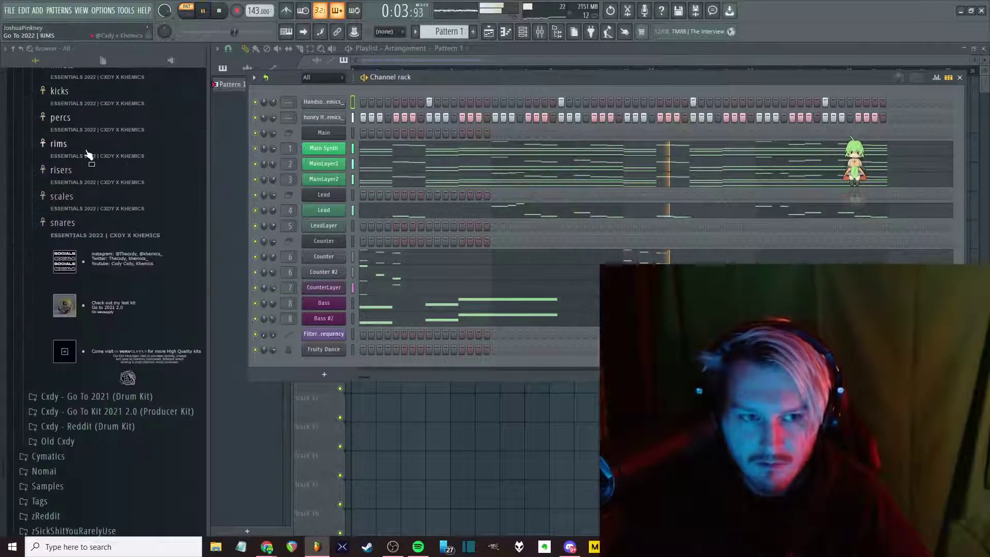
left_click(78, 93)
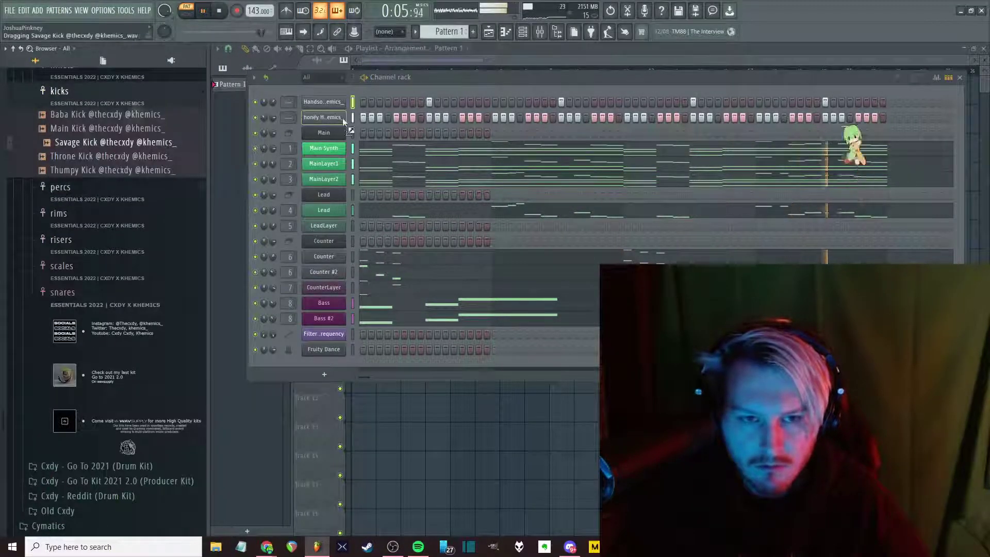
left_click_drag(337, 125, 361, 126)
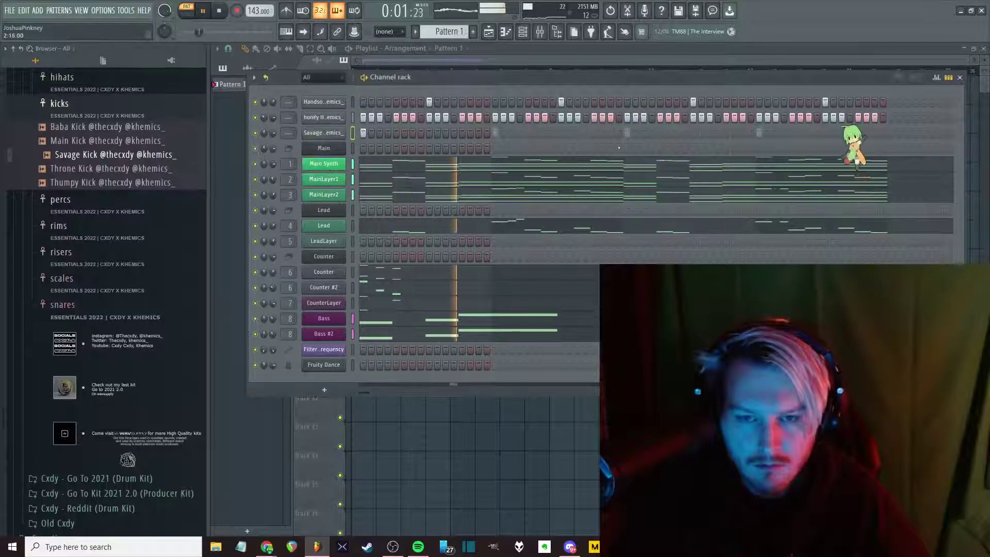
right_click(324, 133)
left_click(335, 138)
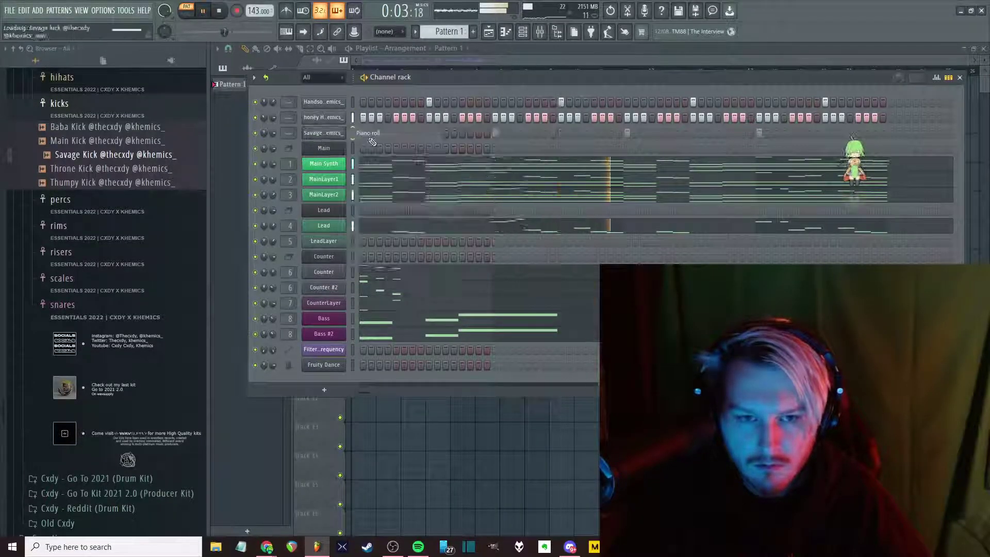
Open the Savage Kick channel's notes and set its step loop to Don't loop
right_click(363, 80)
left_click(361, 83)
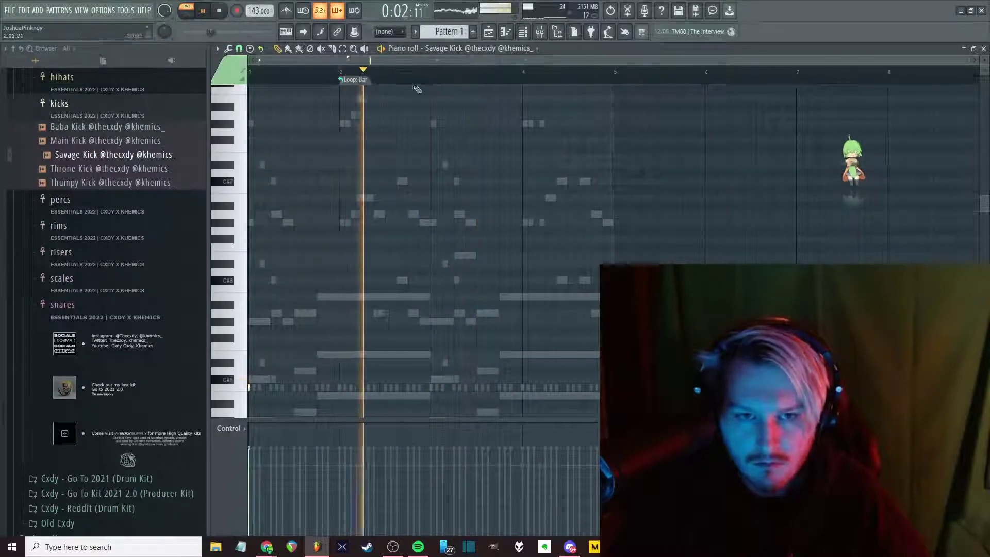
left_click(349, 81)
left_click(384, 95)
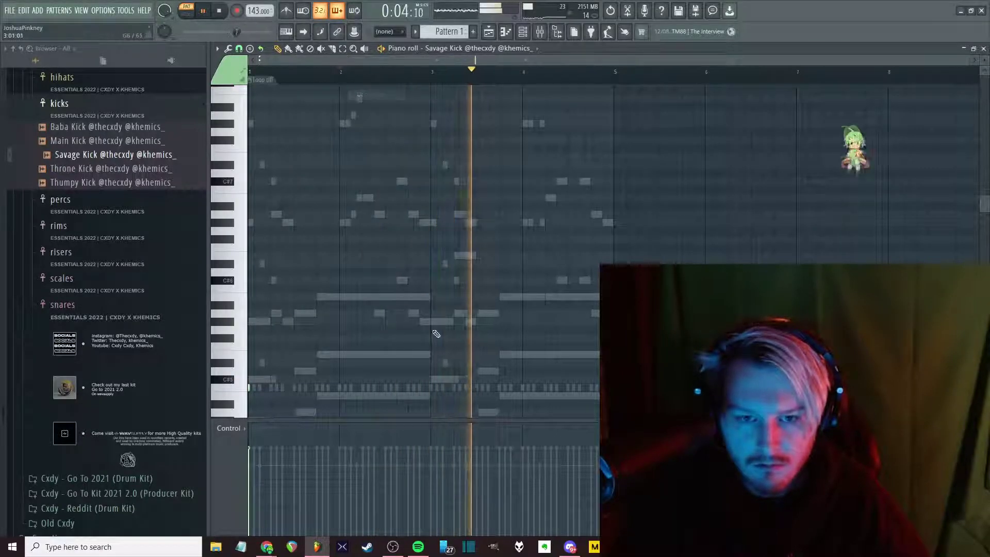
Add C5 Savage Kick notes at the start of bar 3 and step 5 of bar 4, and raise all kick velocities
scroll(436, 265, "down", 4)
left_click(436, 265)
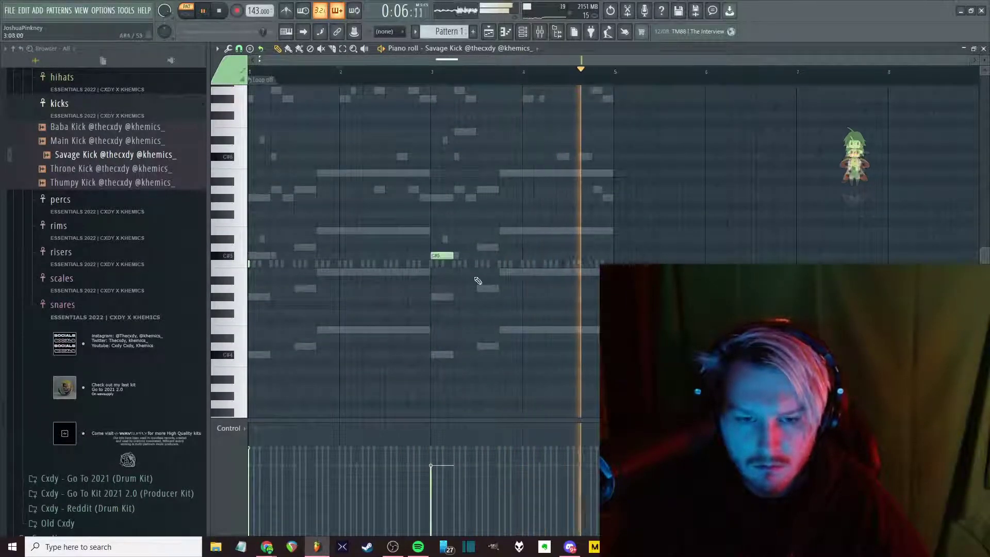
left_click(550, 264)
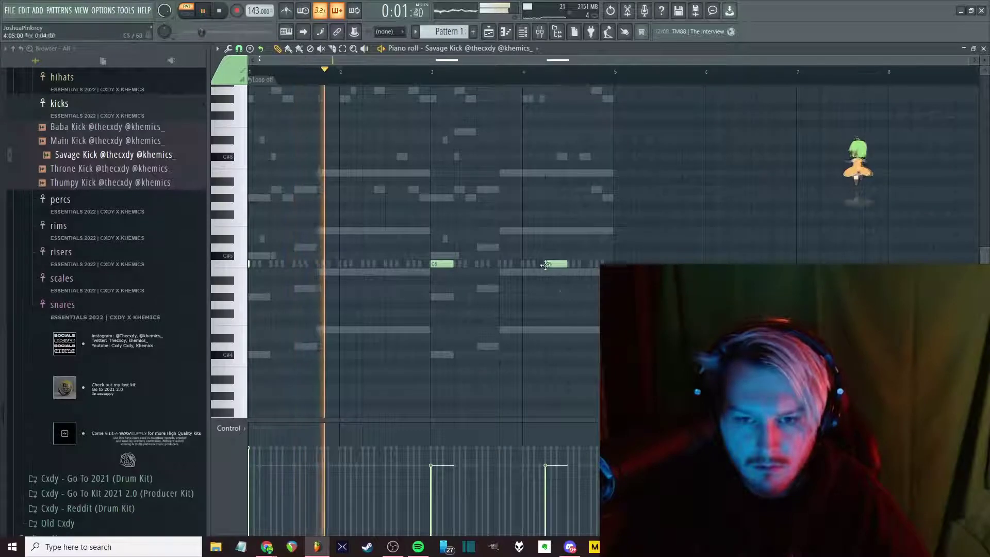
key("ctrl+a")
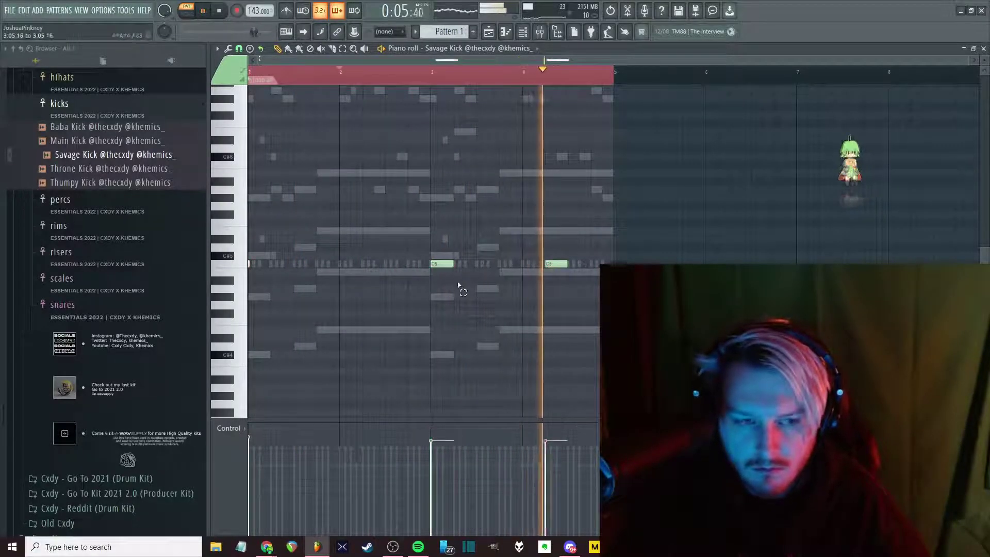
Add Essential OH from the kit's Openhats folder as a new channel below Savage Kick
key("F6")
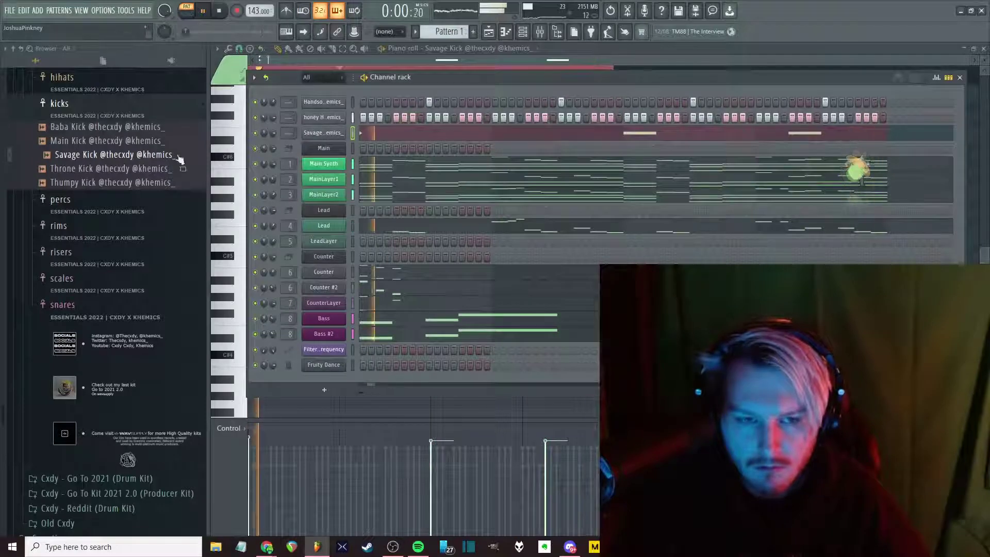
left_click(103, 155)
left_click(62, 77)
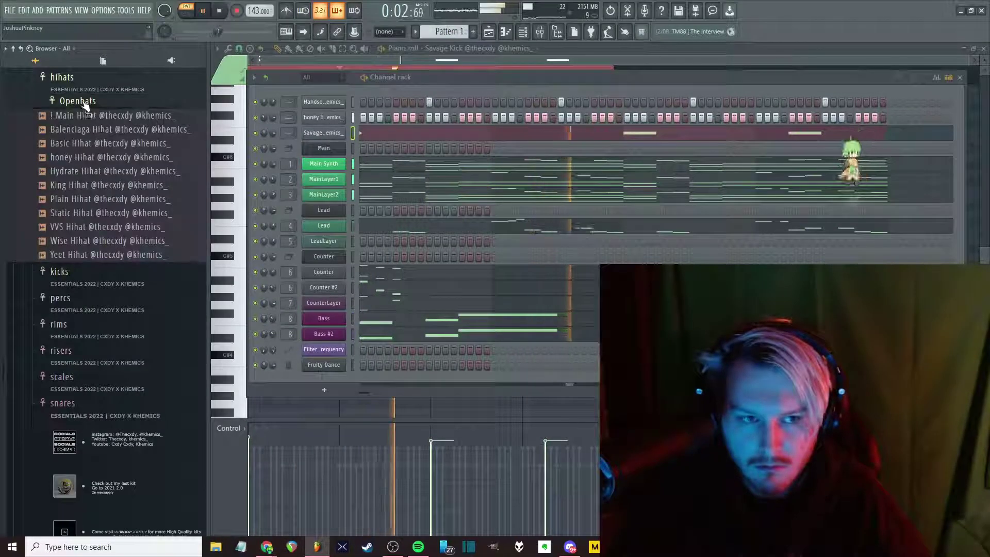
left_click(74, 101)
left_click_drag(92, 160, 309, 148)
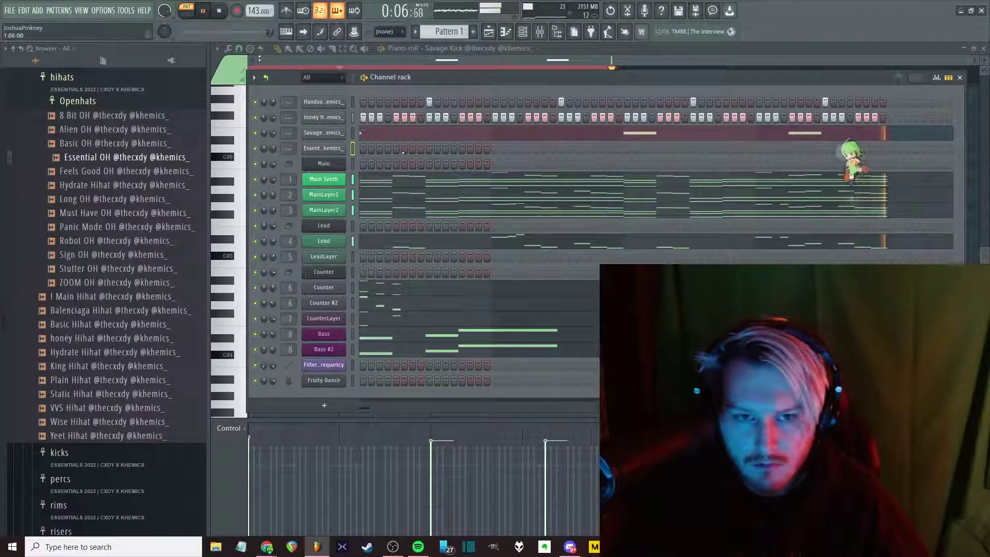
Turn off looping for Essential OH in its piano roll and add a C5 open-hat note at step 5 of bar 3
right_click(324, 150)
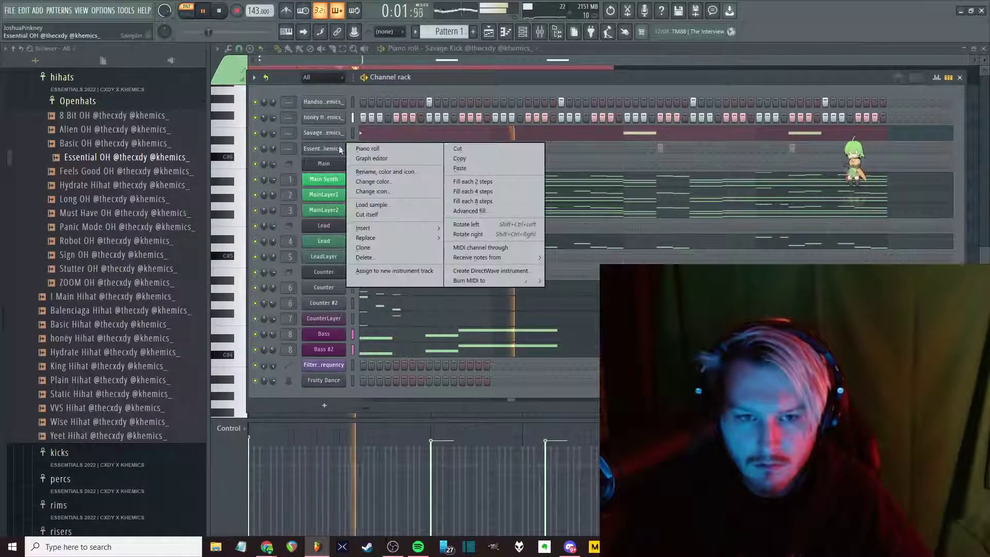
left_click(365, 148)
left_click(361, 82)
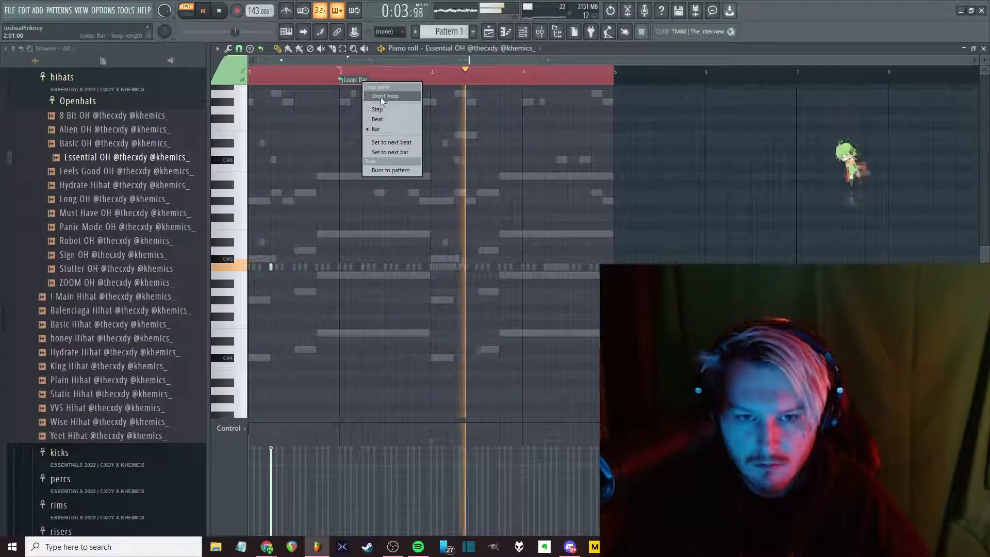
left_click(381, 97)
left_click(454, 267)
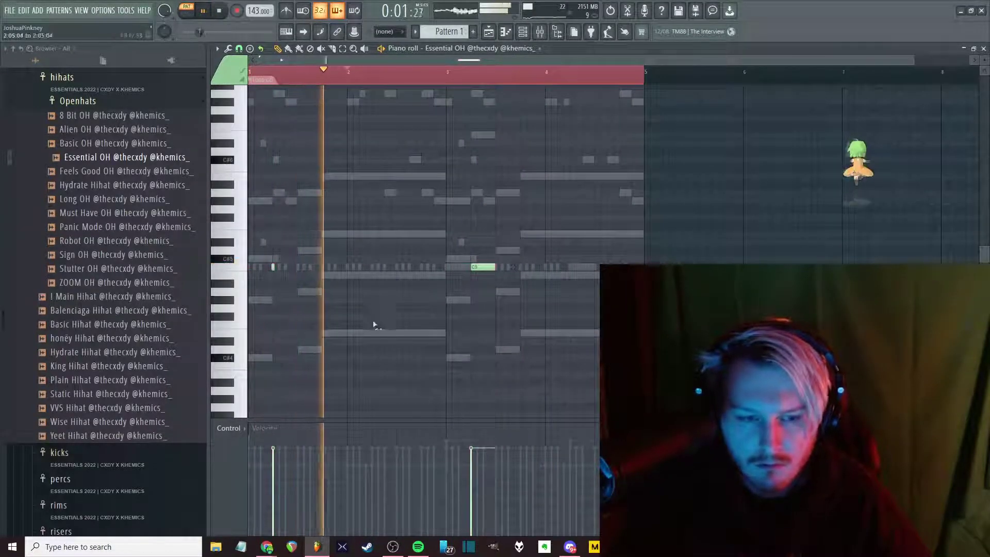
Look through the Essentials 2022 kit's kicks and percs, and audition its 808 samples
left_click(85, 81)
left_click(87, 100)
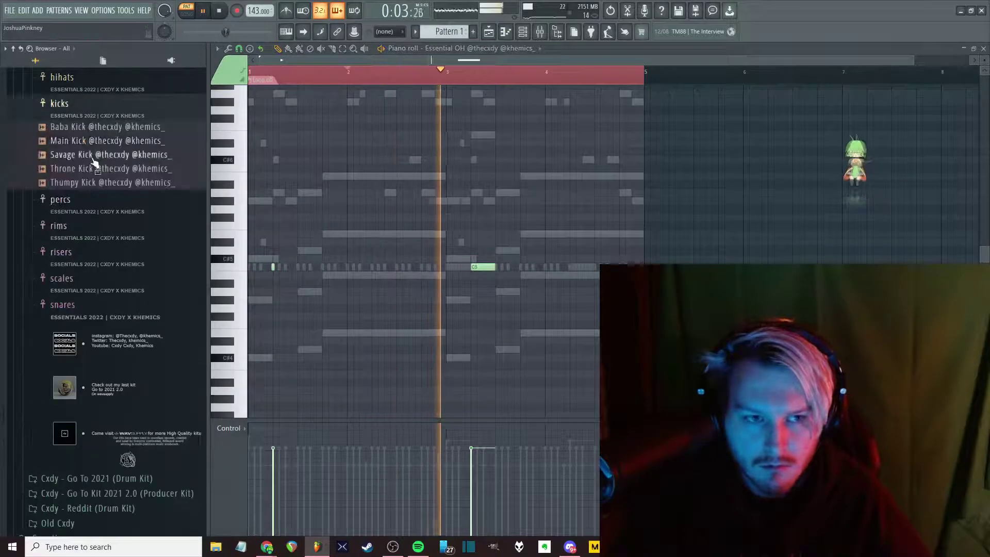
left_click(90, 103)
left_click(100, 133)
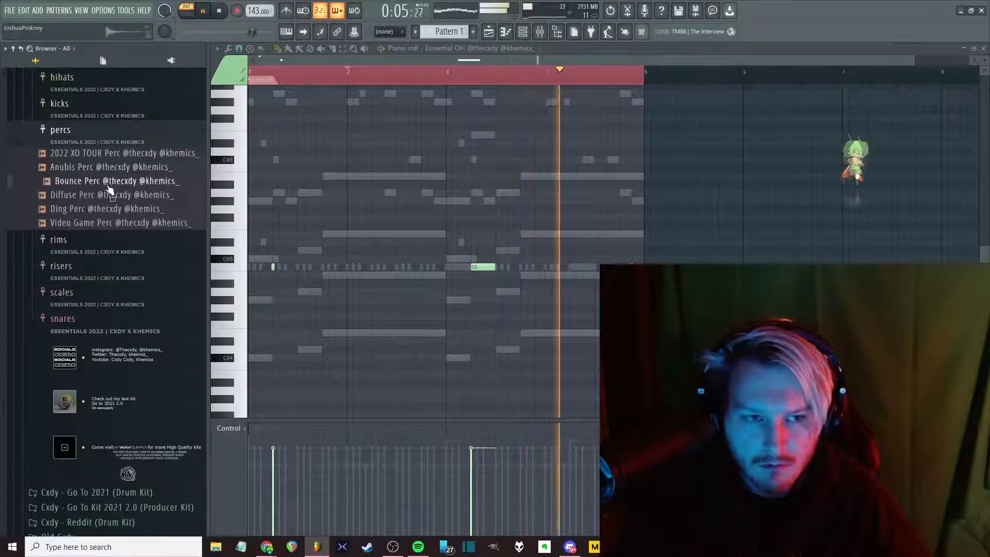
left_click(96, 132)
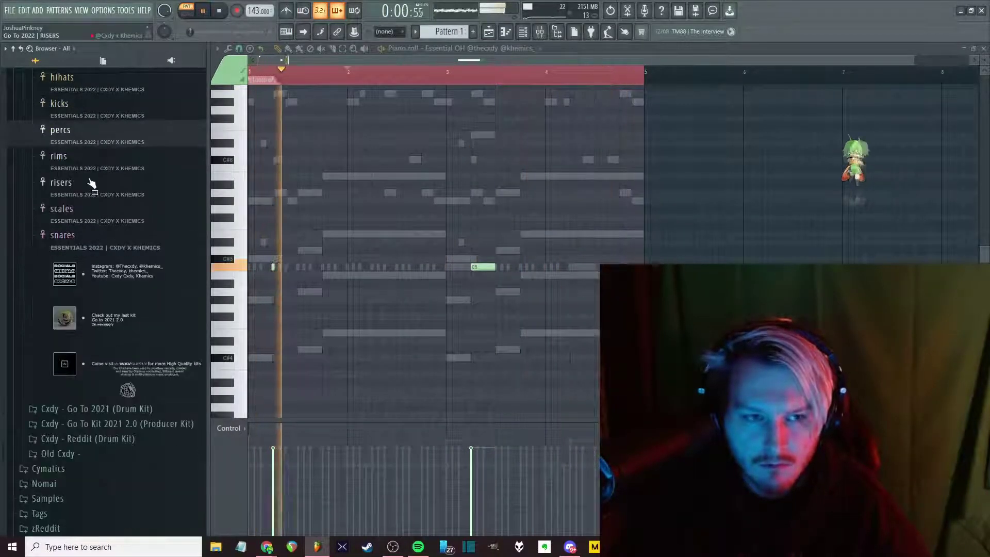
scroll(103, 237, "up", 5)
left_click(103, 246)
scroll(129, 289, "down", 3)
scroll(129, 312, "down", 1)
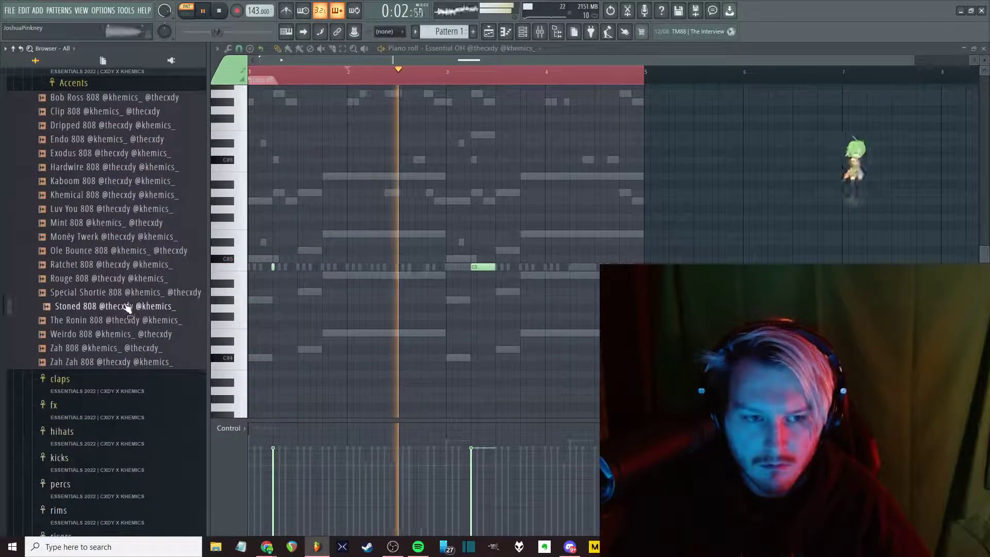
left_click(105, 323)
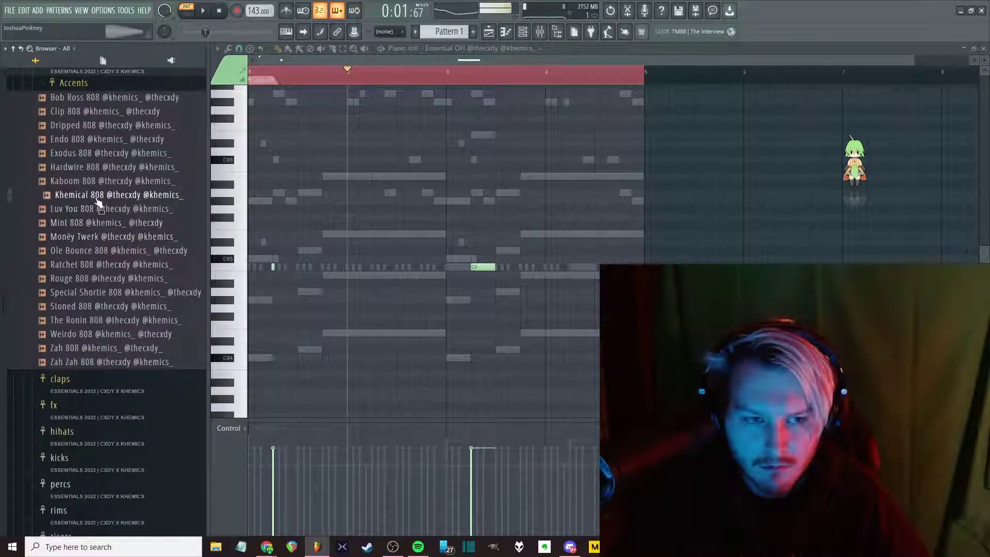
Audition the 808 samples in Nomai's Rocket Science 3.0 kit
scroll(98, 207, "down", 10)
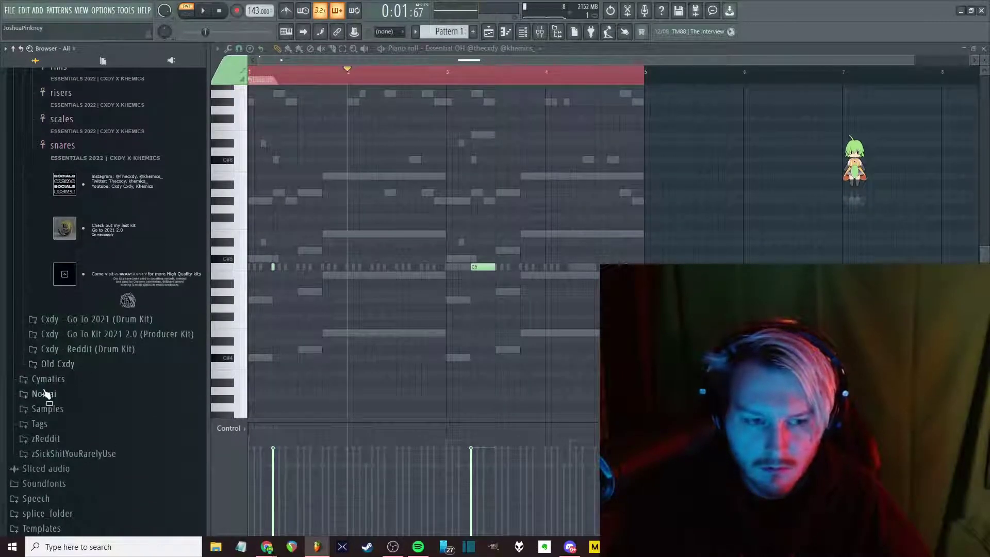
left_click(45, 394)
left_click(95, 261)
left_click(110, 279)
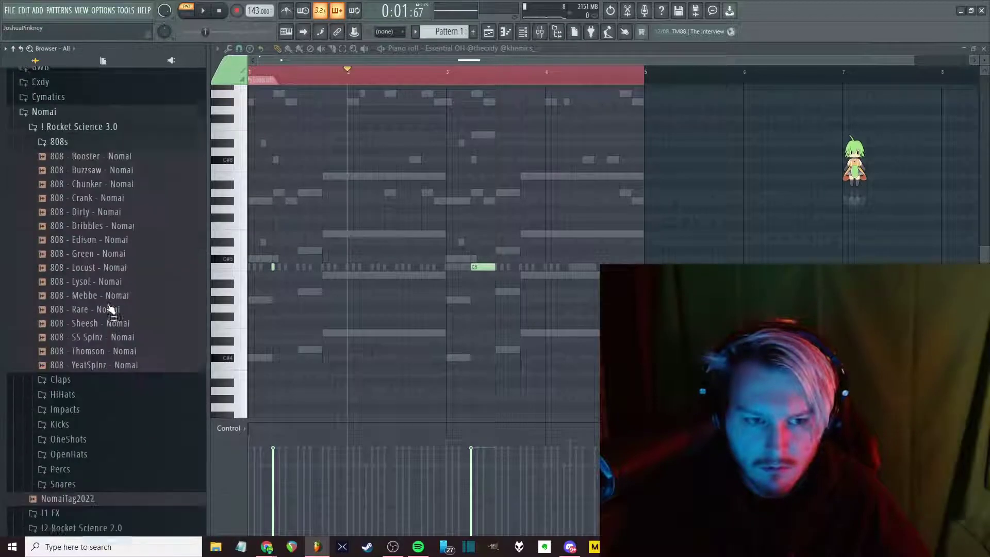
left_click(98, 270)
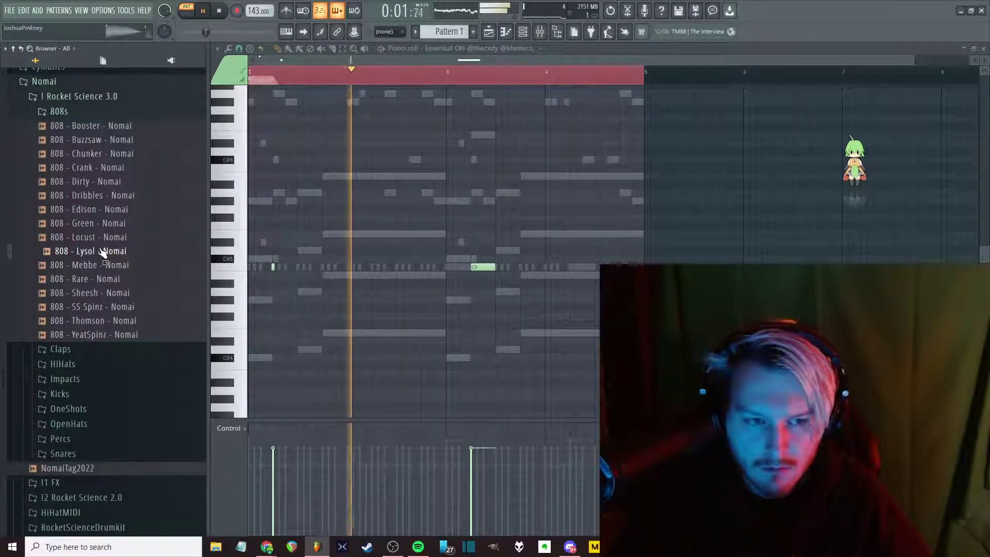
key("space")
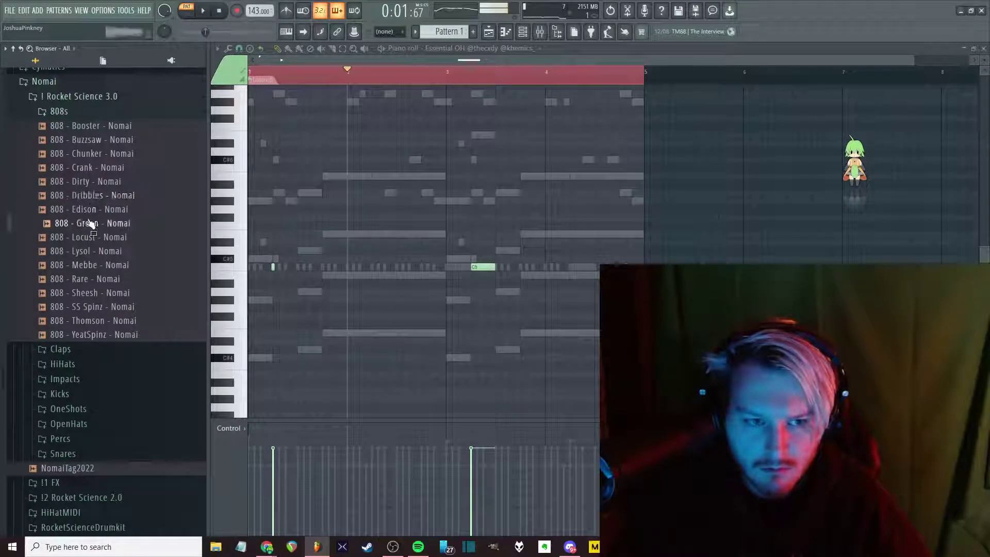
Open 808 - Edison in a new channel and start its piano roll with a note at the beginning of bar 1
right_click(92, 219)
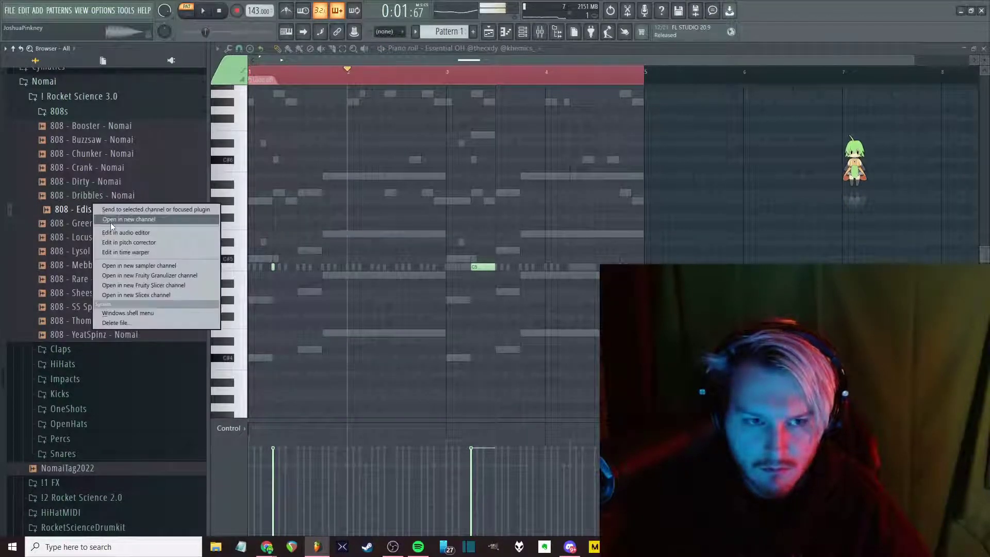
left_click(110, 222)
key("F6")
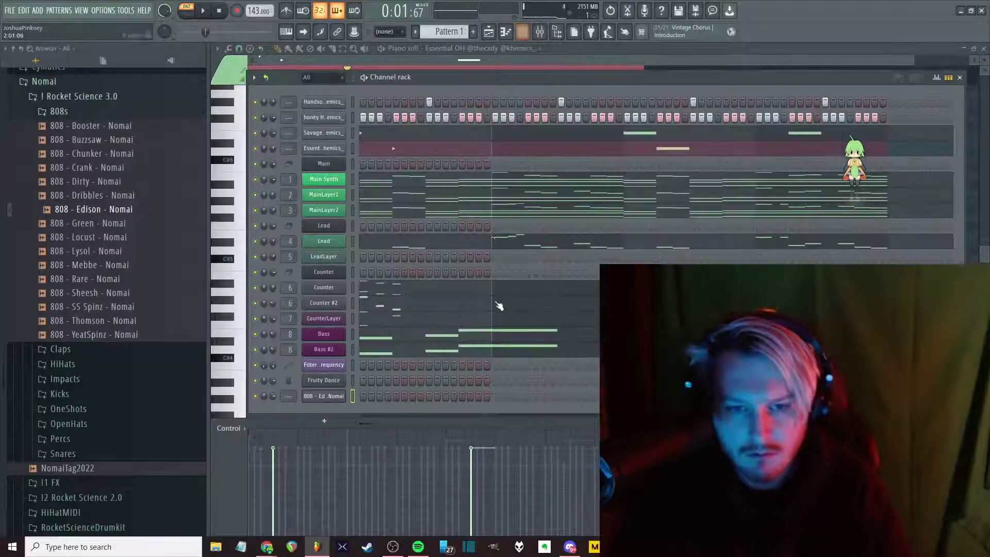
left_click(326, 401)
key("F6")
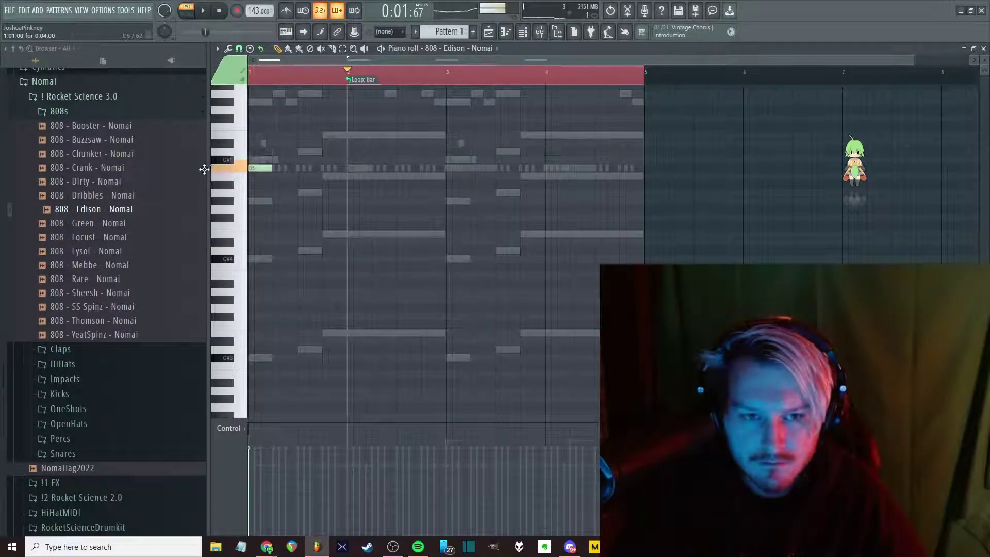
Turn off looping for 808 - Edison and place D5 and E5 notes after the opening C#5, following the bass line in bar 1
right_click(387, 88)
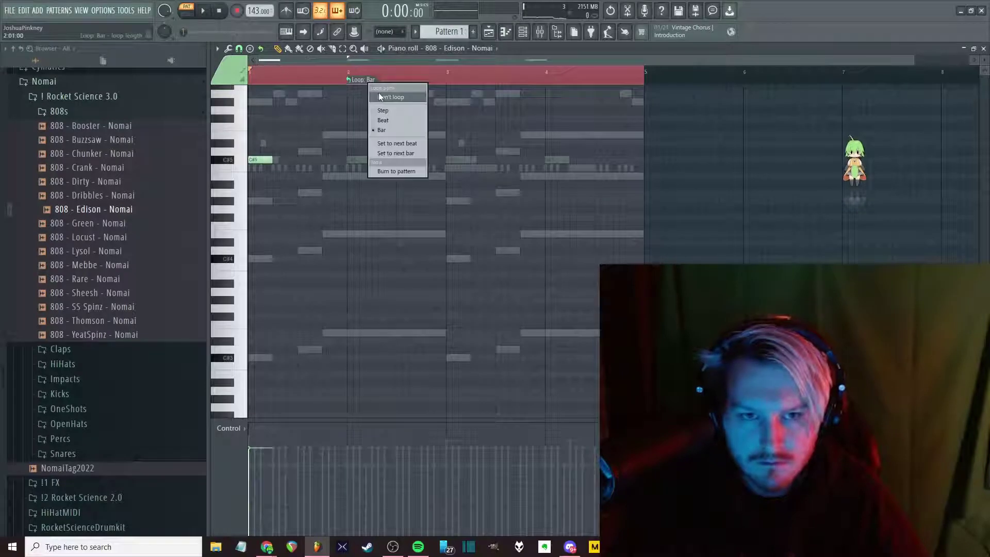
key("space")
left_click(303, 152)
left_click(333, 135)
key("space")
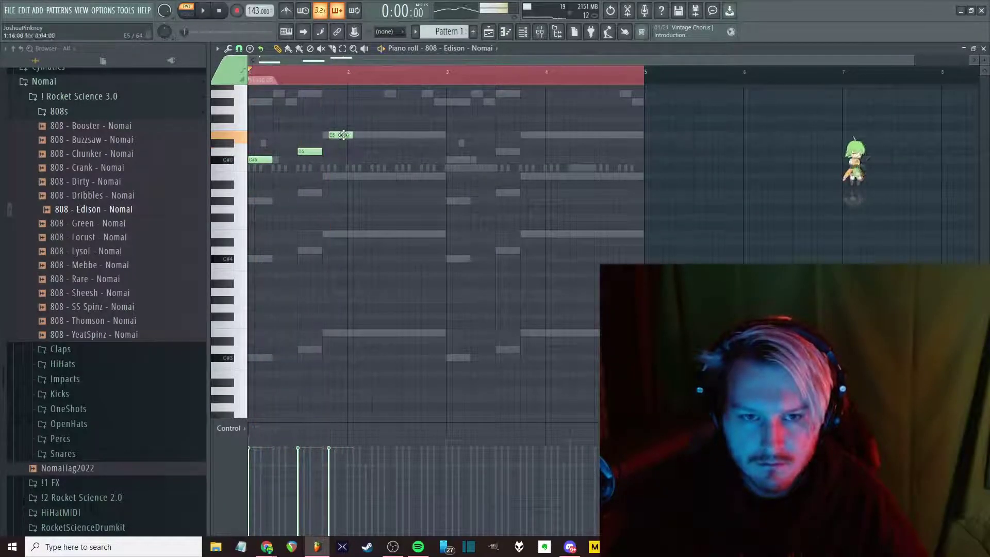
Place two short C#5 notes at the start of bar 1, followed by D5 and E5 notes matching the ghost notes
key("space")
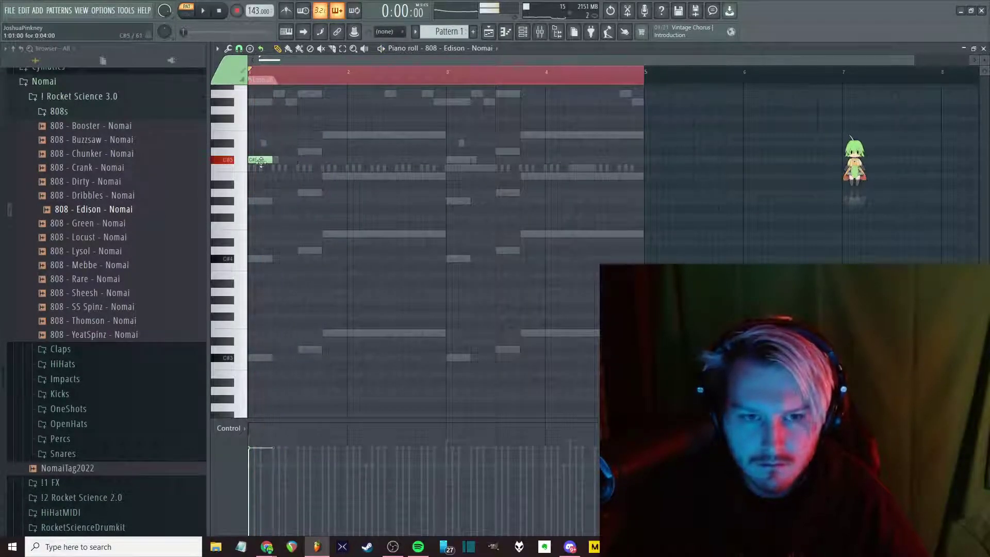
scroll(266, 159, "up", 2)
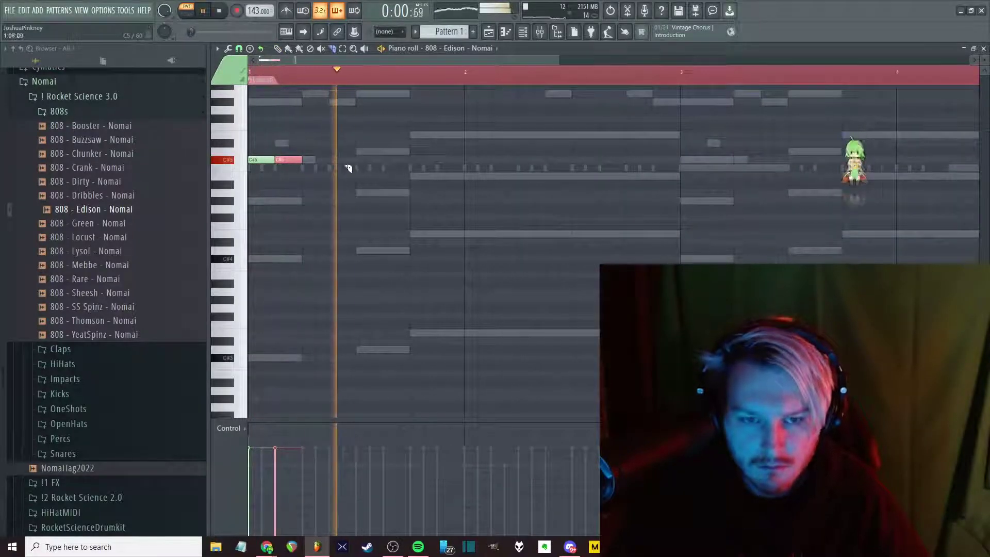
key("space")
left_click(367, 151)
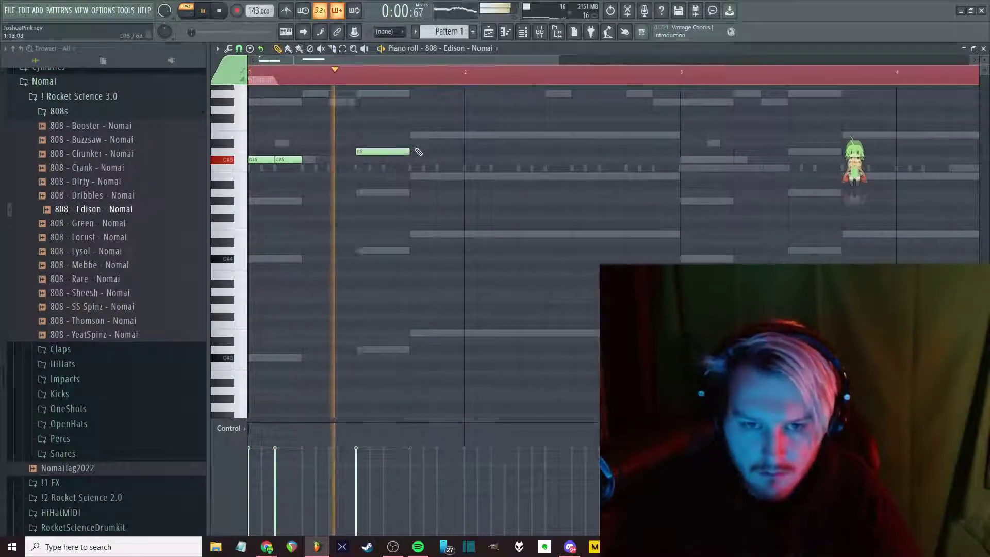
left_click(423, 135)
scroll(521, 140, "down", 2)
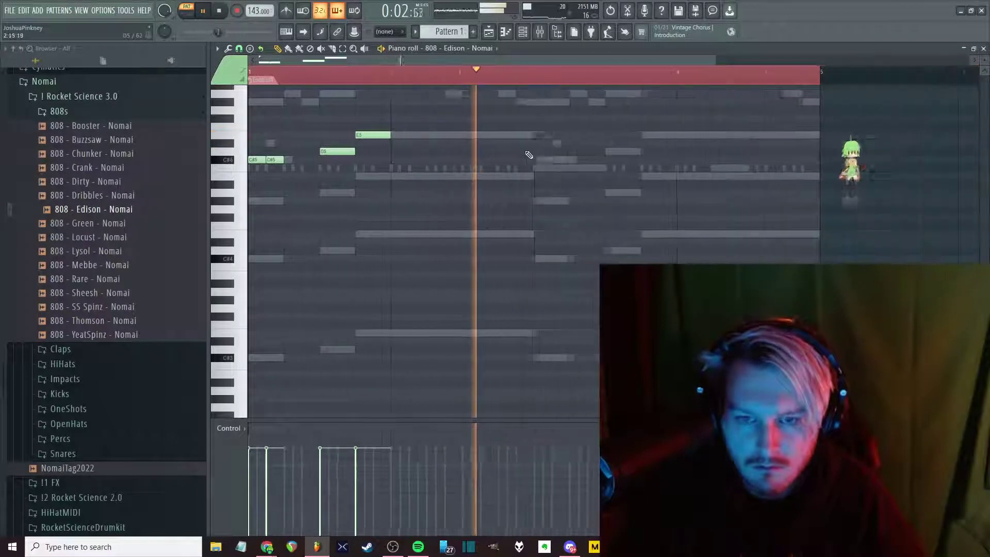
Duplicate the four-note 808 phrase to the start of bar 3, keeping the same C#5, C#5, D5 and E5 pitches
key("ctrl+a")
key("space")
left_click_drag(337, 151, 611, 159)
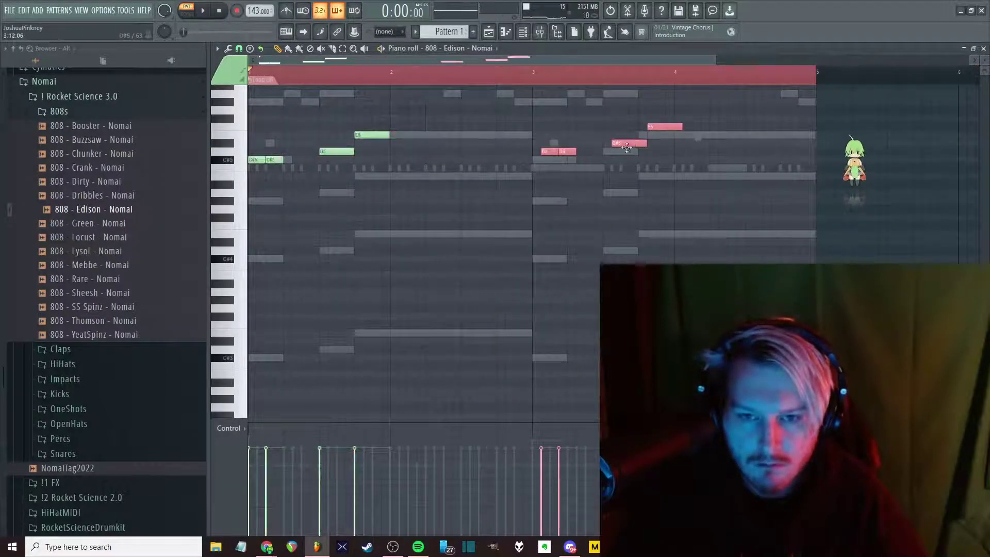
key("space")
scroll(508, 199, "down", 2)
key("ctrl+a")
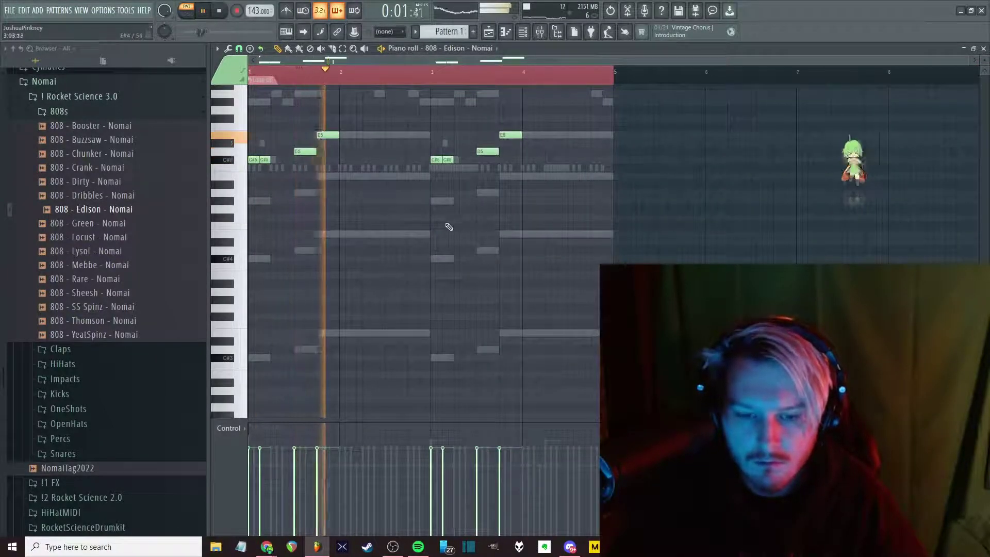
key("ctrl+d")
Add another E5 note in bar 4, starting at 4:05 and lasting four steps
scroll(521, 315, "up", 5)
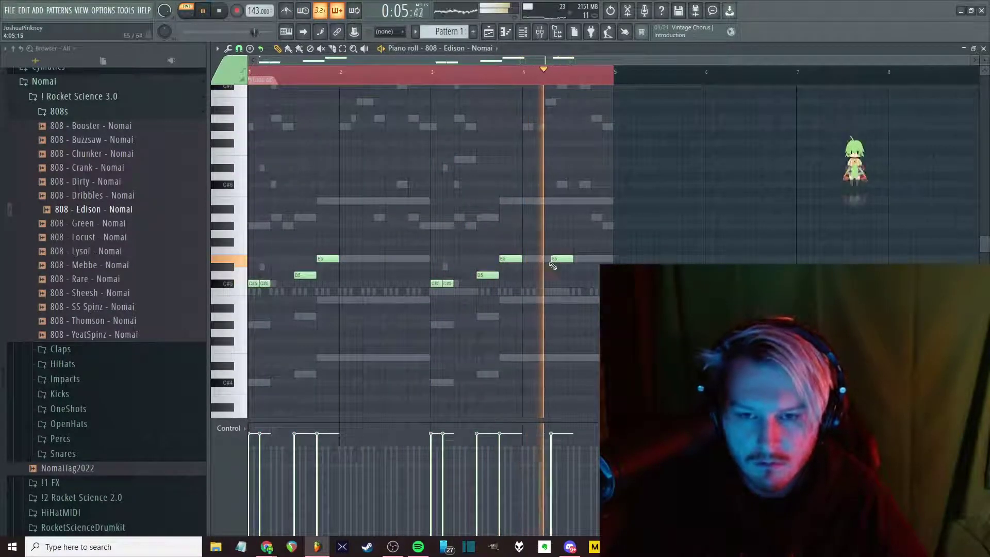
left_click(567, 258)
left_click_drag(568, 258, 561, 257)
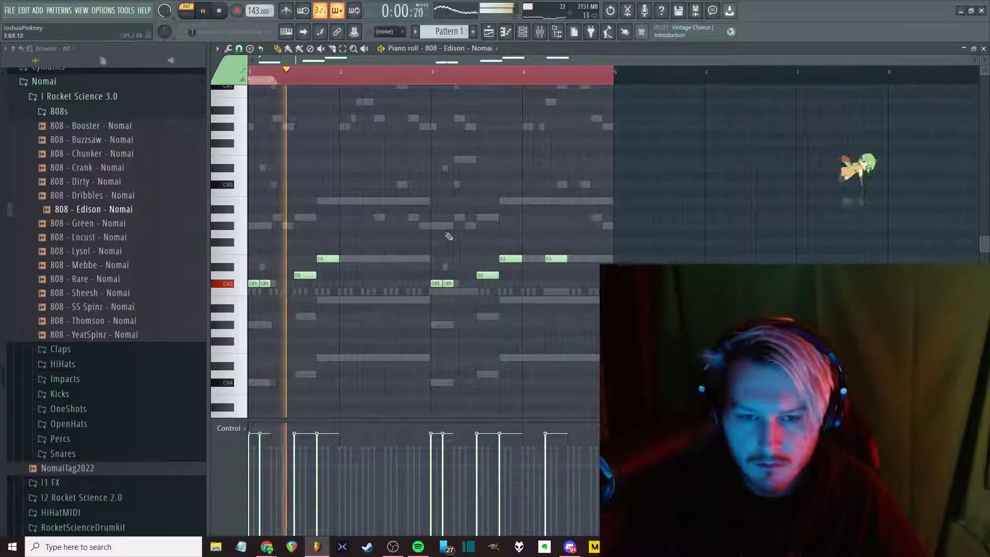
Try adding a two-step note at 2:15, just before bar 3, and raise it to C#6
left_click(424, 201)
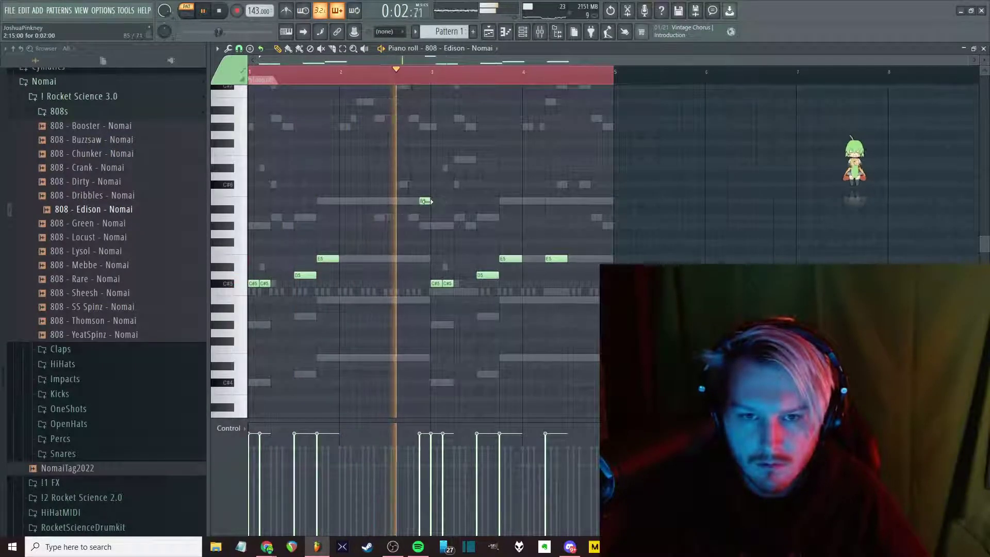
left_click_drag(423, 201, 423, 185)
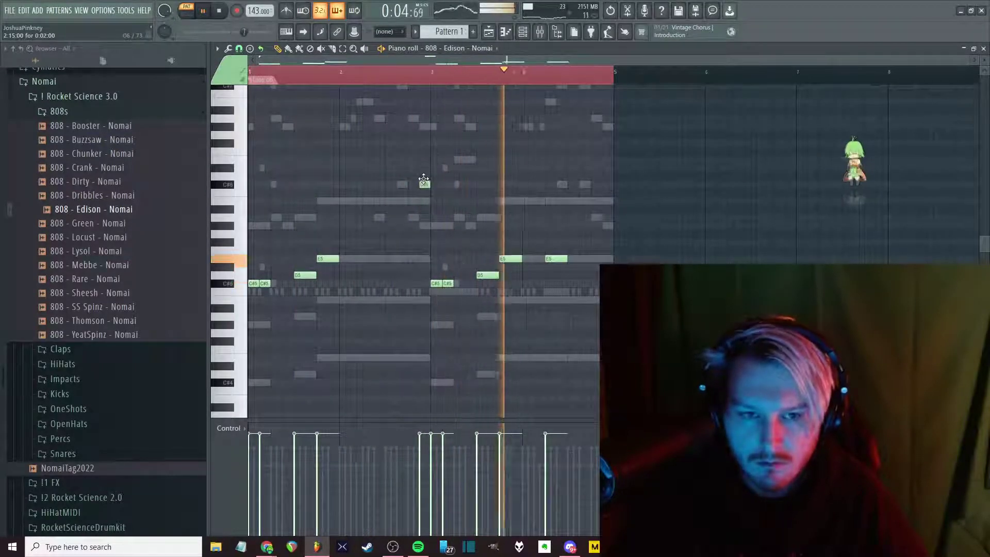
scroll(424, 179, "up", 3)
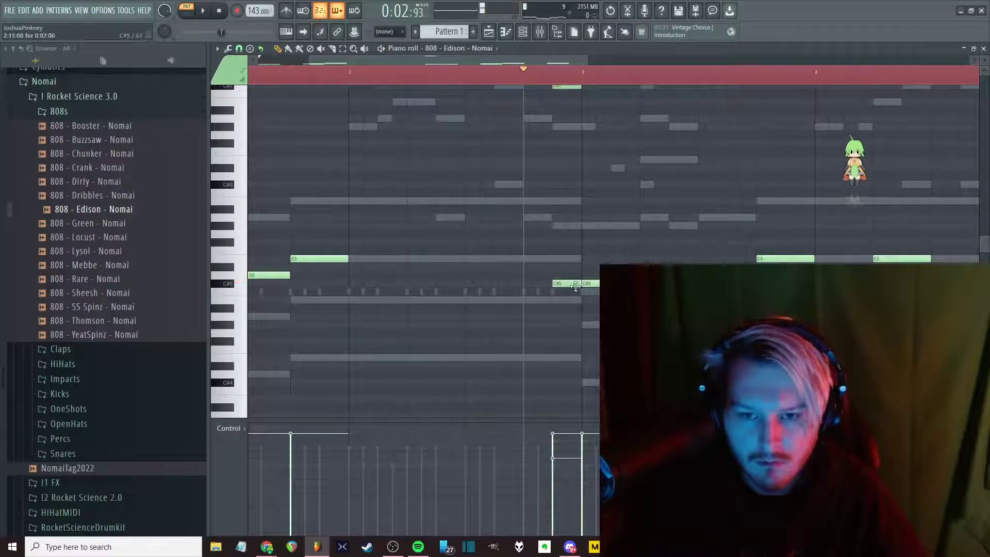
Adjust the properties of the C#5 and C#7 notes at 2:15, making the C#7 a one-step slide note
double_click(571, 285)
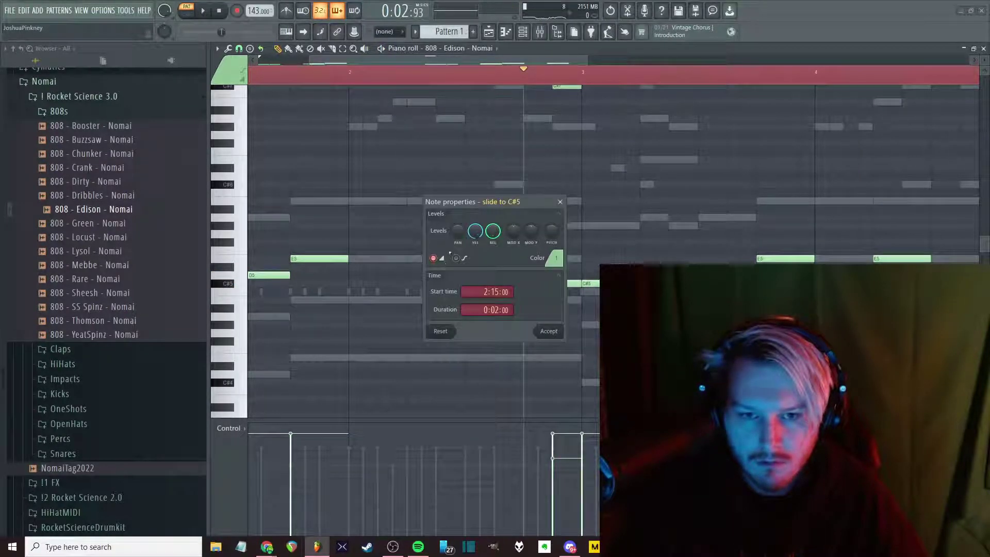
left_click(548, 331)
scroll(558, 224, "up", 2)
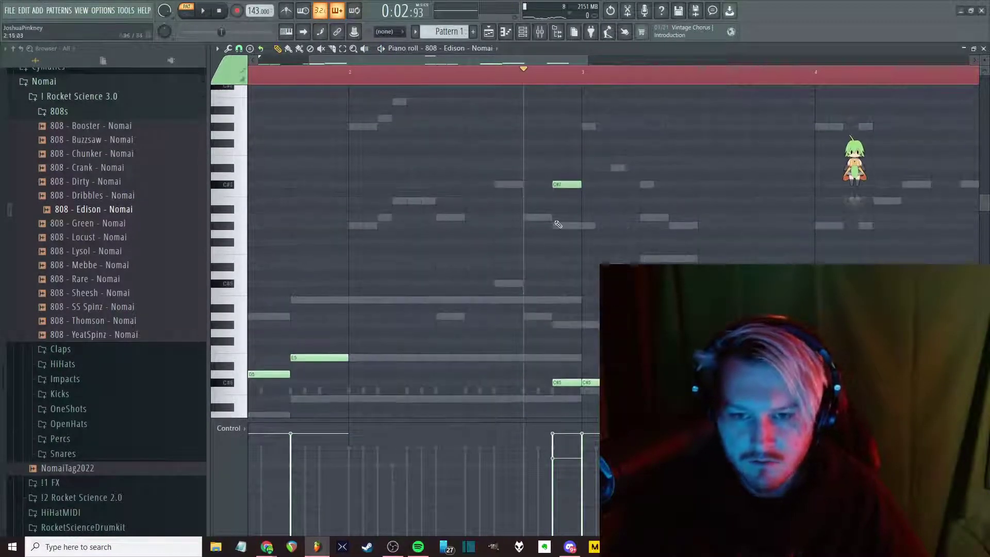
double_click(566, 184)
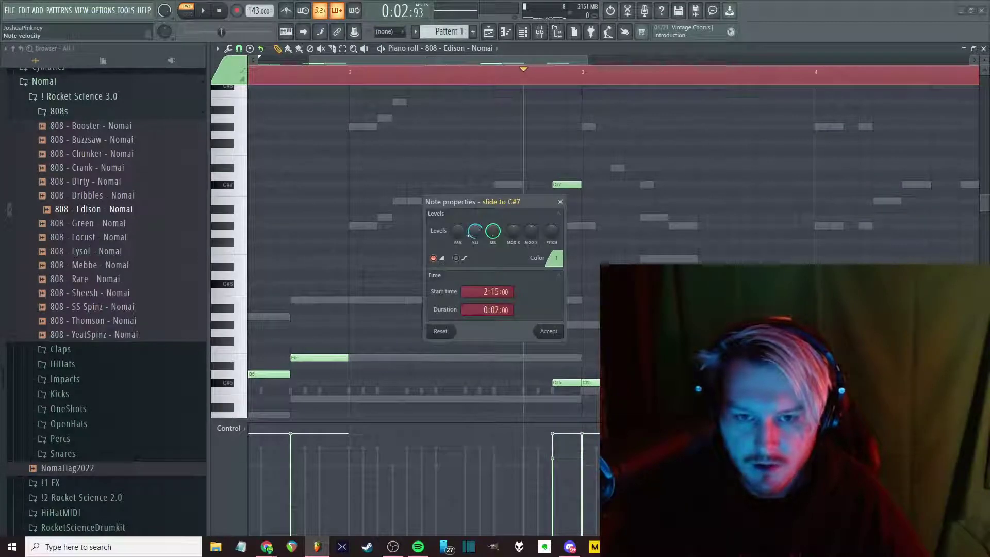
left_click(560, 202)
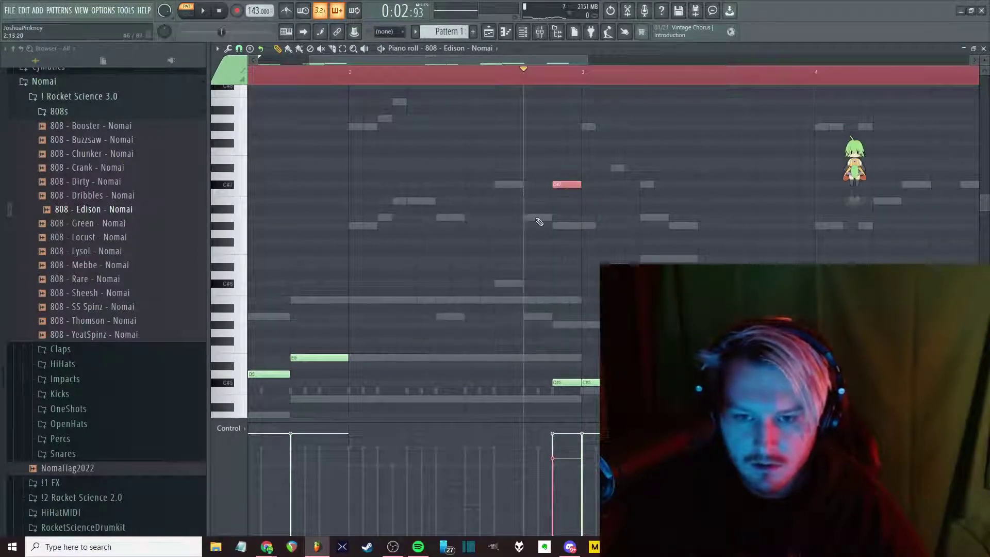
double_click(560, 184)
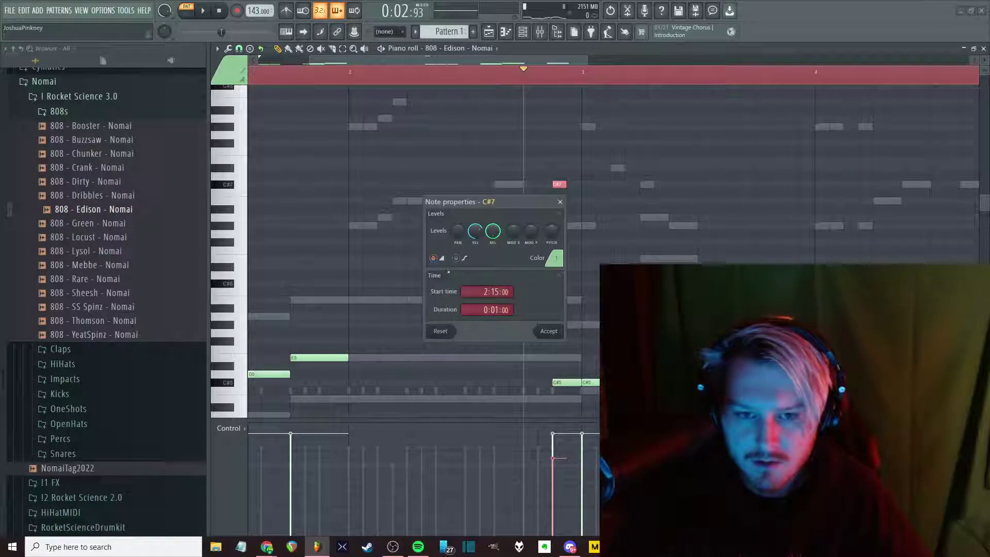
left_click(548, 331)
key("space")
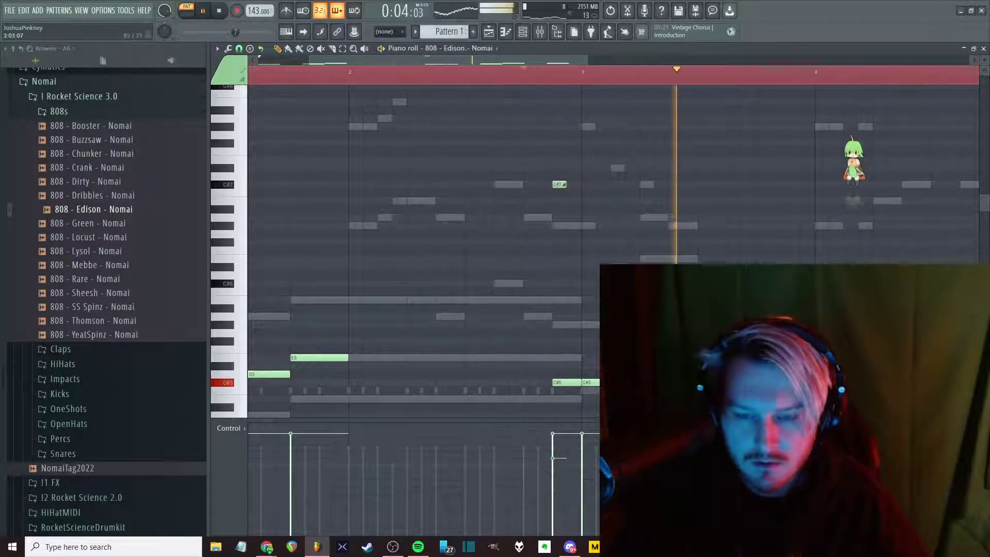
Adjust the velocities of the C#5 and C#7 notes before bar 3 and lengthen the C#7 slide to two steps
scroll(524, 199, "down", 2, "ctrl")
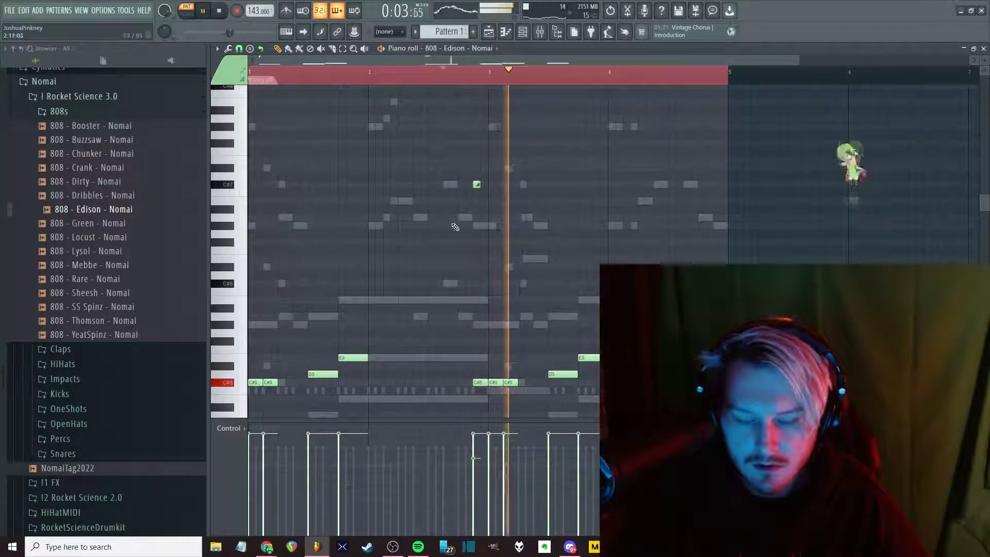
key("space")
scroll(454, 227, "up", 2, "ctrl")
left_click_drag(520, 333, 466, 396)
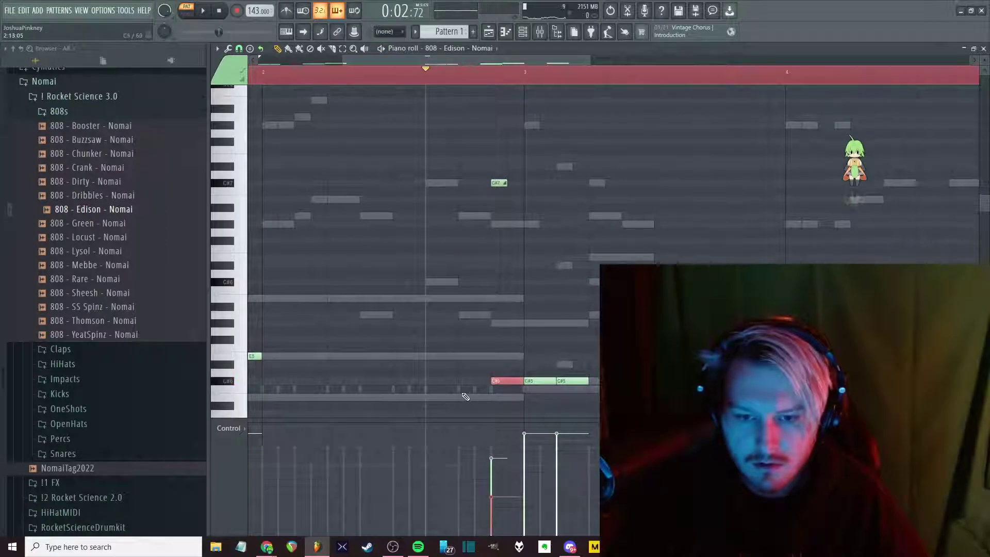
key("space")
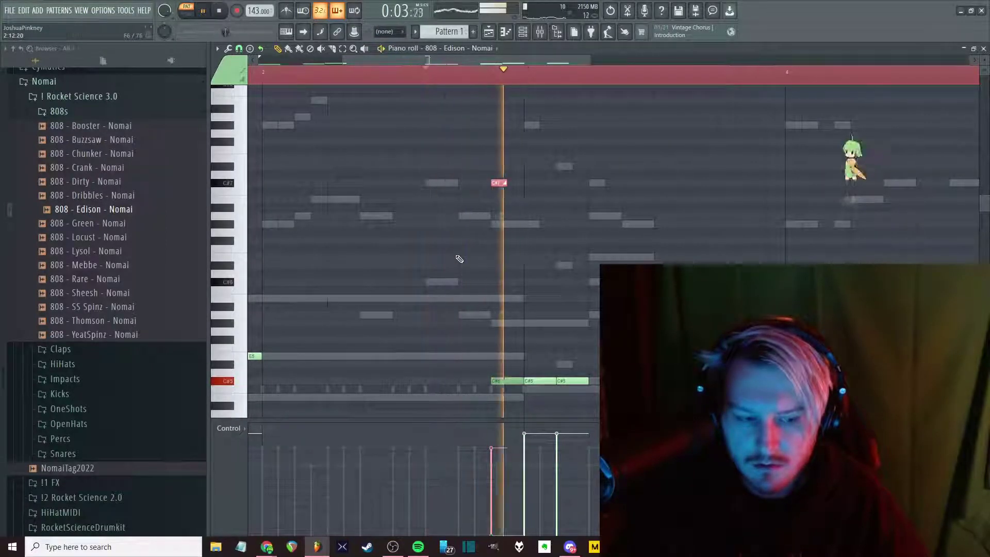
scroll(459, 259, "up", 2, "ctrl")
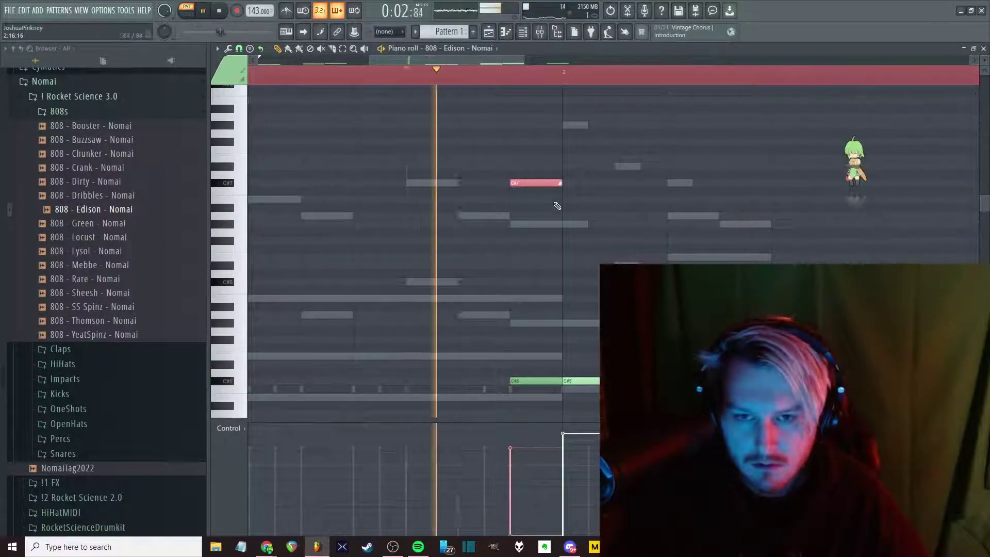
key("ctrl+d")
scroll(550, 236, "down", 2, "ctrl")
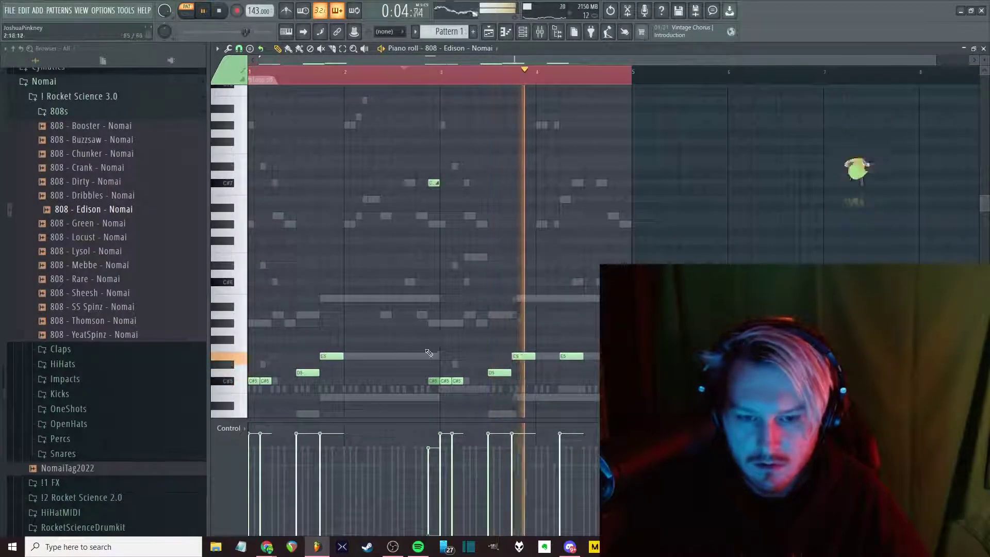
Try stretching the C#5 and C#7 notes back to 2:13, with the C#7 slide starting at 2:14 for three steps
scroll(449, 258, "up", 1, "ctrl")
left_click_drag(481, 164, 419, 384)
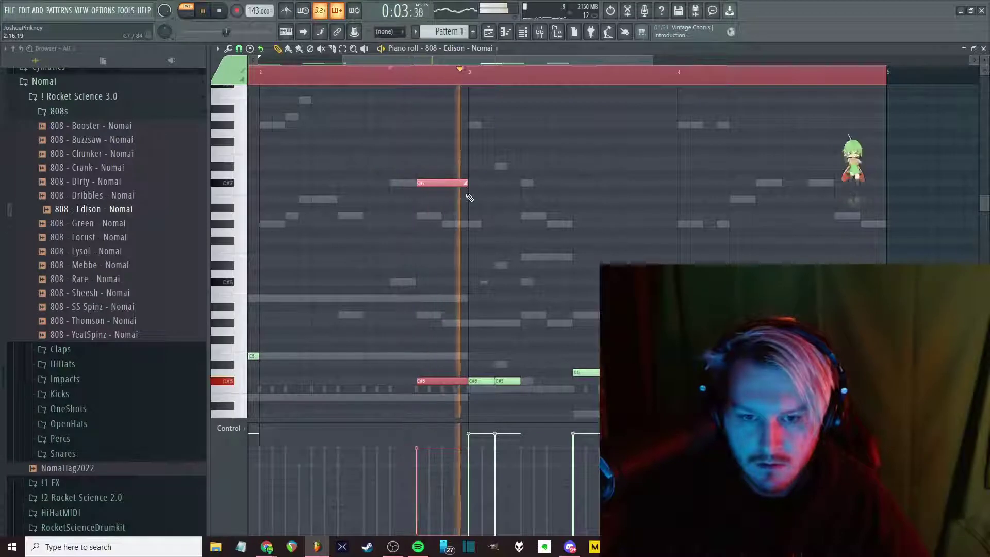
left_click_drag(448, 169, 468, 183)
key("space")
key("space")
key("space")
key("space")
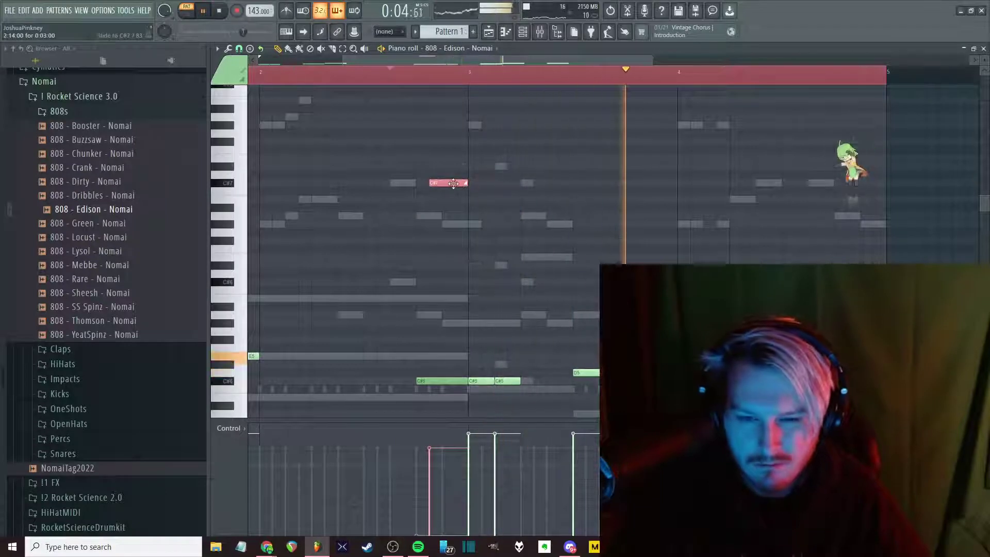
Restore both notes before bar 3 to two steps starting at 2:15, and lower the C#5 note to C5
key("ctrl+z")
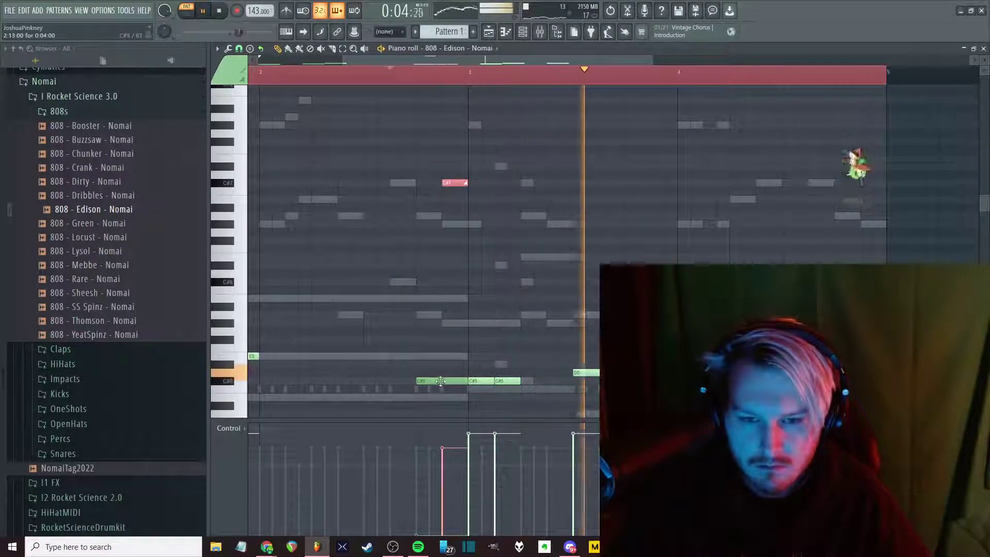
key("ctrl+z")
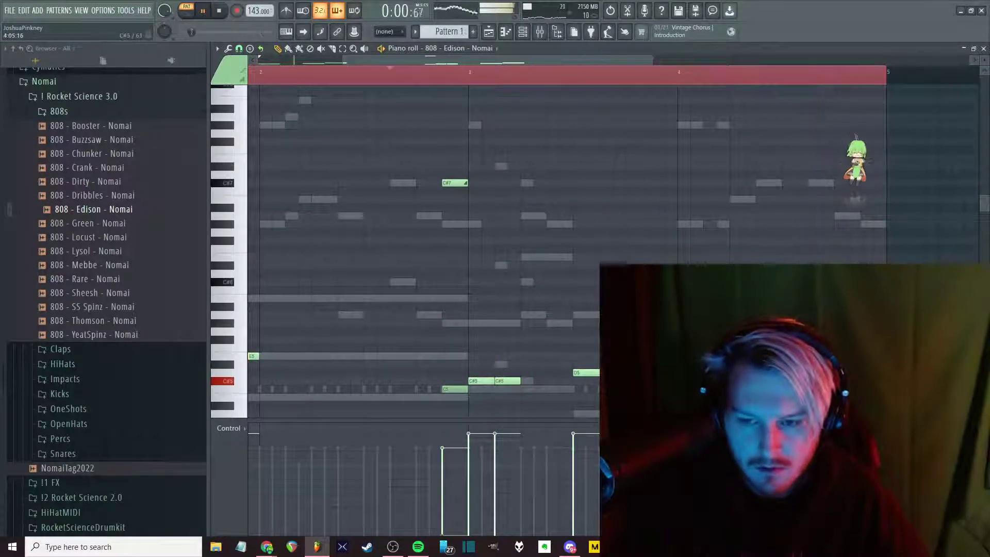
scroll(739, 381, "down", 3)
scroll(408, 361, "up", 3)
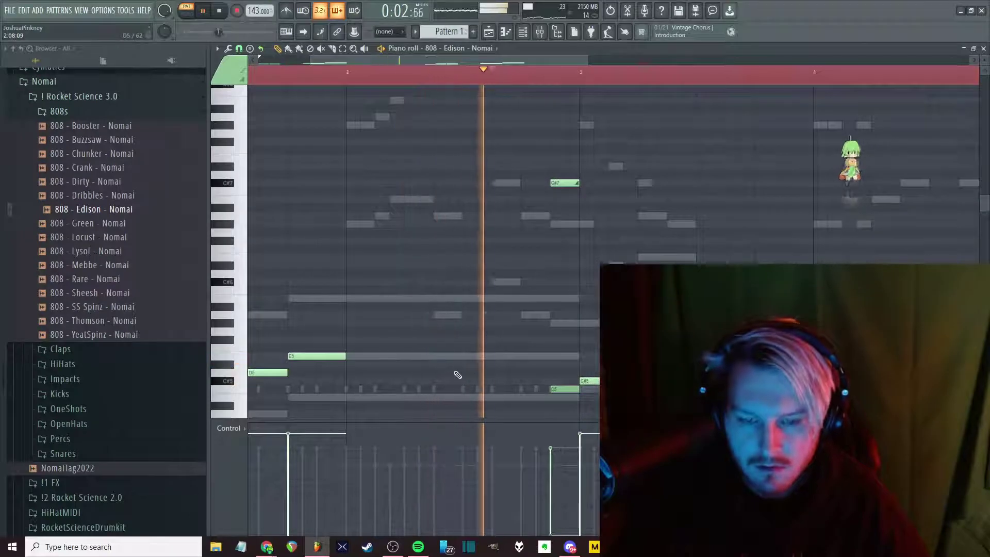
scroll(458, 371, "down", 2)
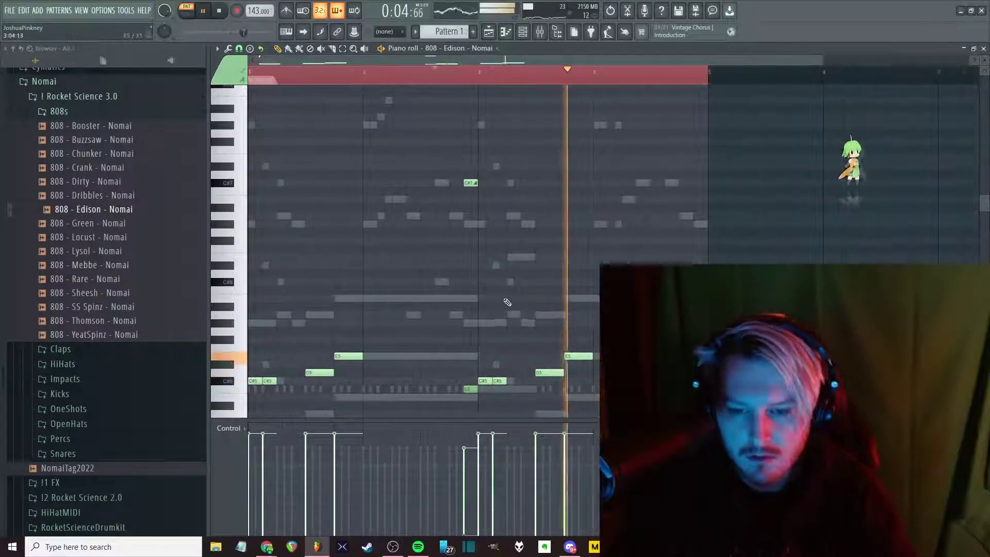
Check the Bass #2 notes in the piano roll and return to the 808 - Edison channel
key("F6")
left_click(402, 349)
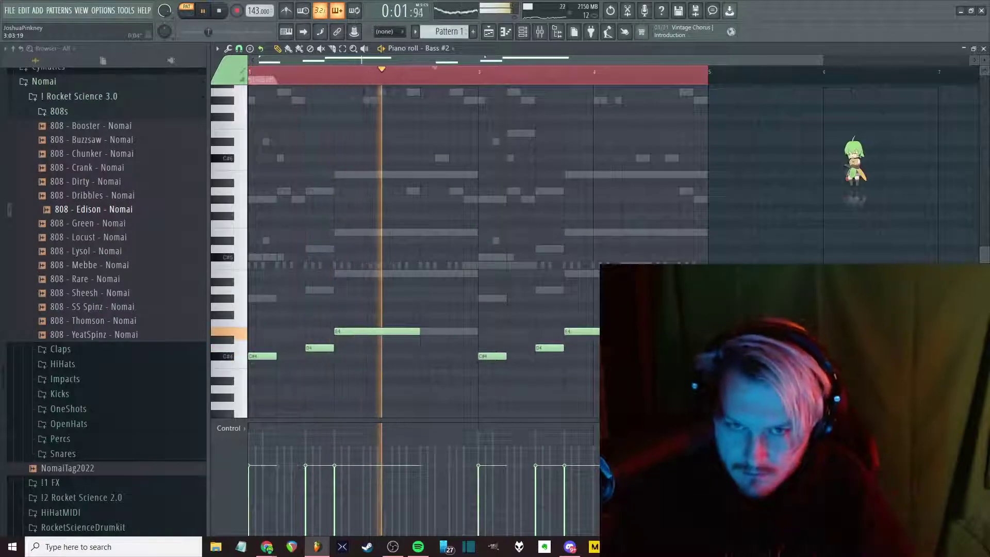
left_click(453, 48)
left_click(459, 263)
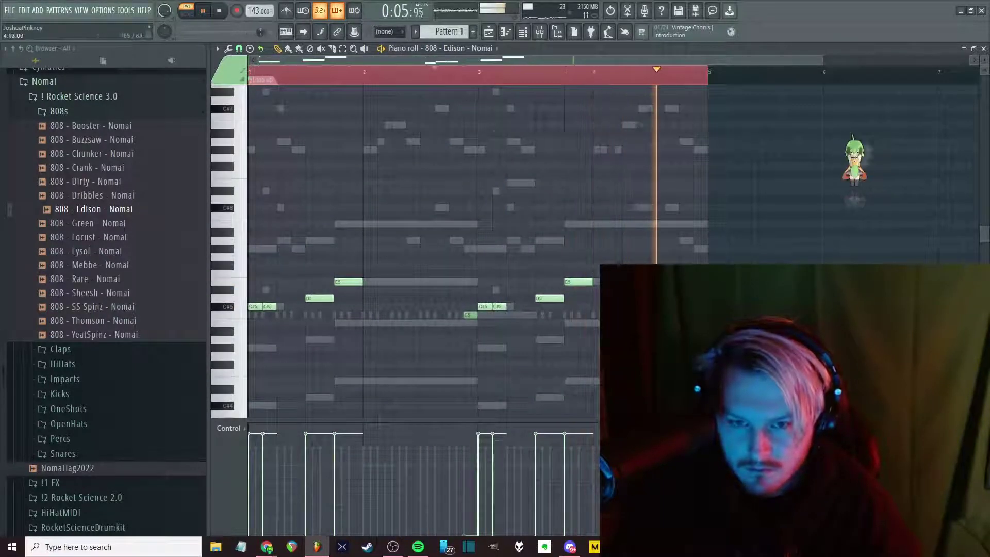
Delete the C#7 slide note and the C5 note just before bar 3
scroll(612, 281, "up", 2)
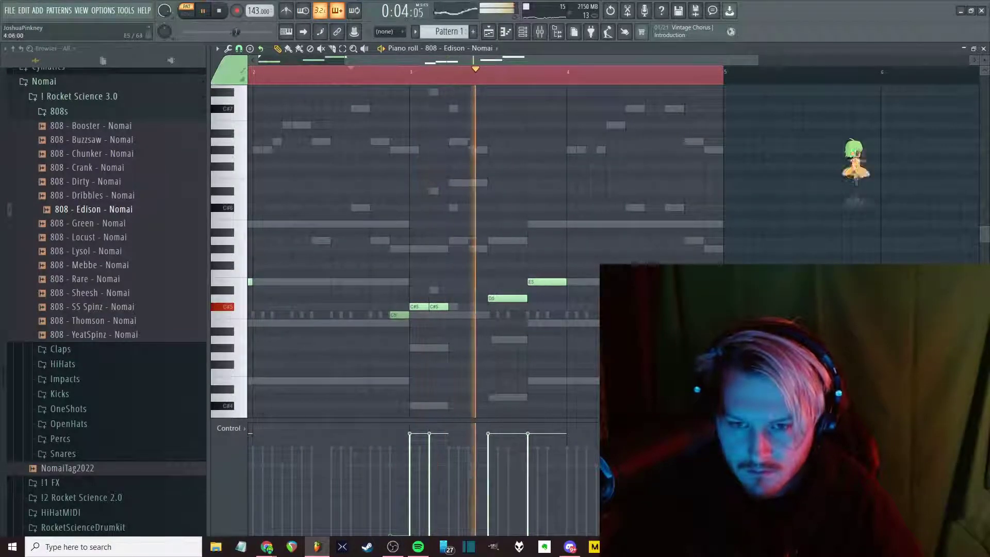
scroll(409, 356, "down", 1)
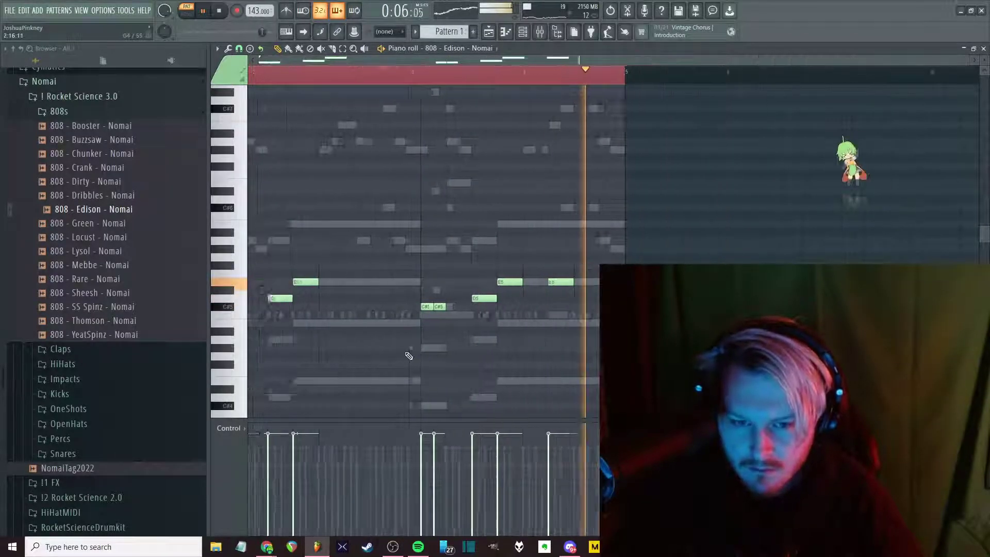
scroll(449, 355, "down", 1)
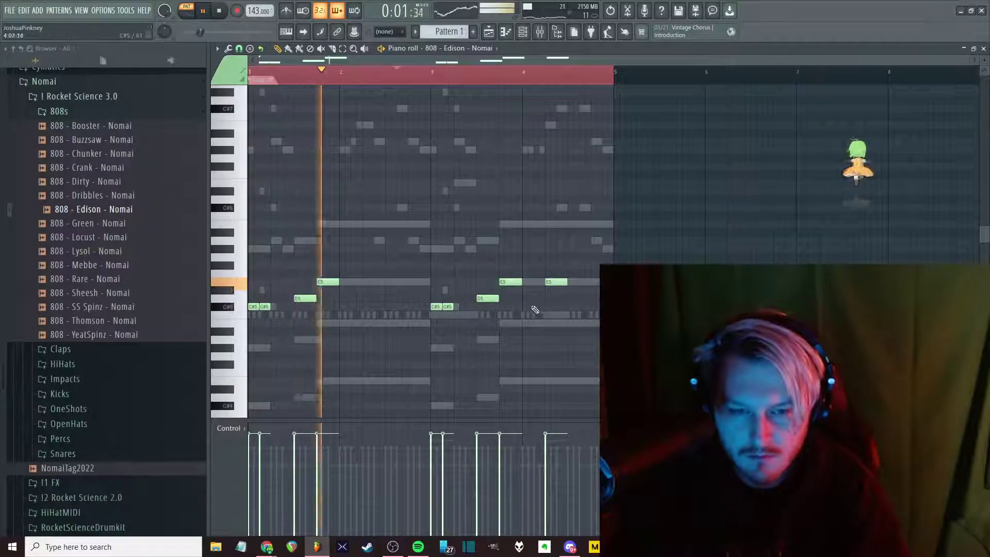
Apply quick legato to all the 808 notes so each one extends to the next
key("ctrl+a")
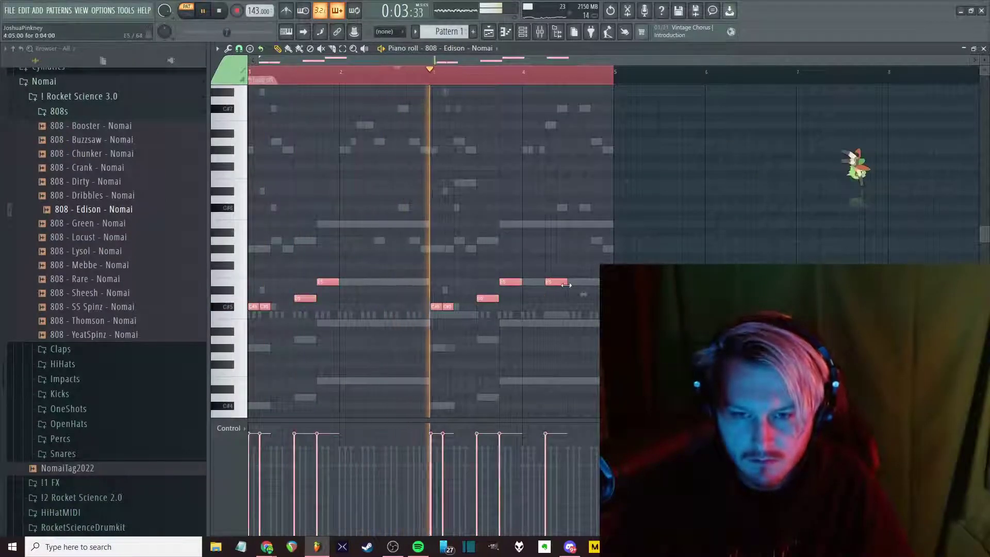
key("ctrl+l")
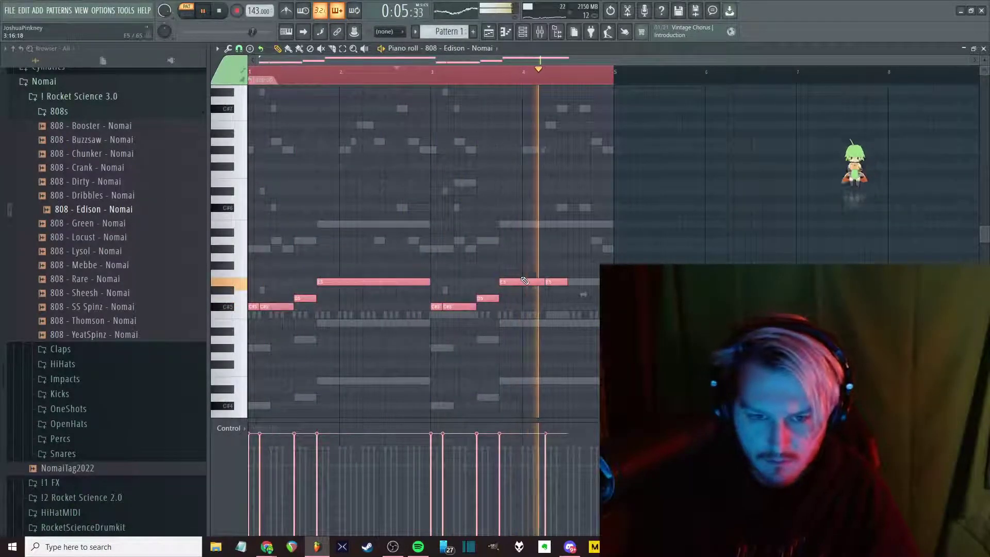
Slice the long E5 note before bar 3 halfway through bar 2 and delete its second part
key("ctrl+d")
left_click(387, 281)
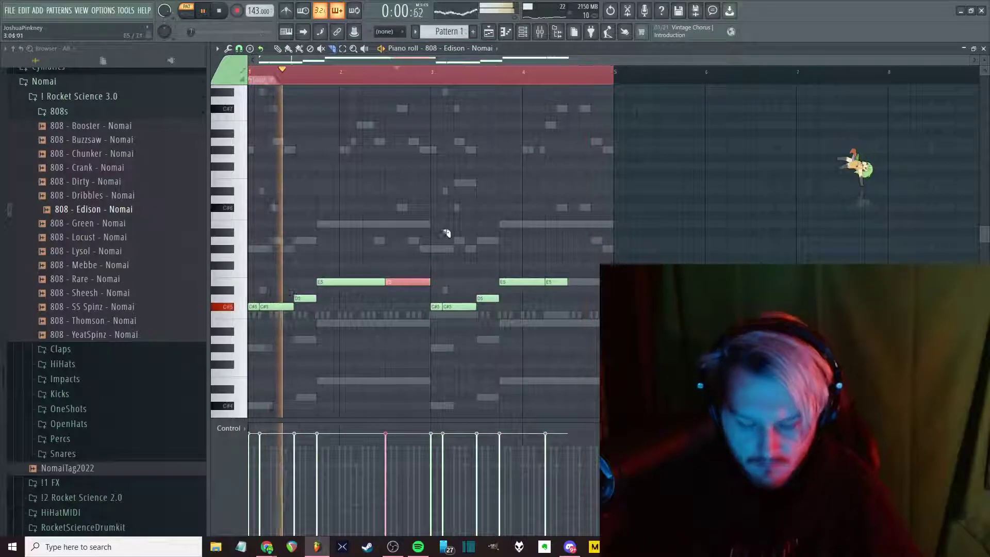
key("Delete")
Enable the 808 - Edison sampler's volume envelope with full hold, minimum decay and sustain, and 0% release
key("F6")
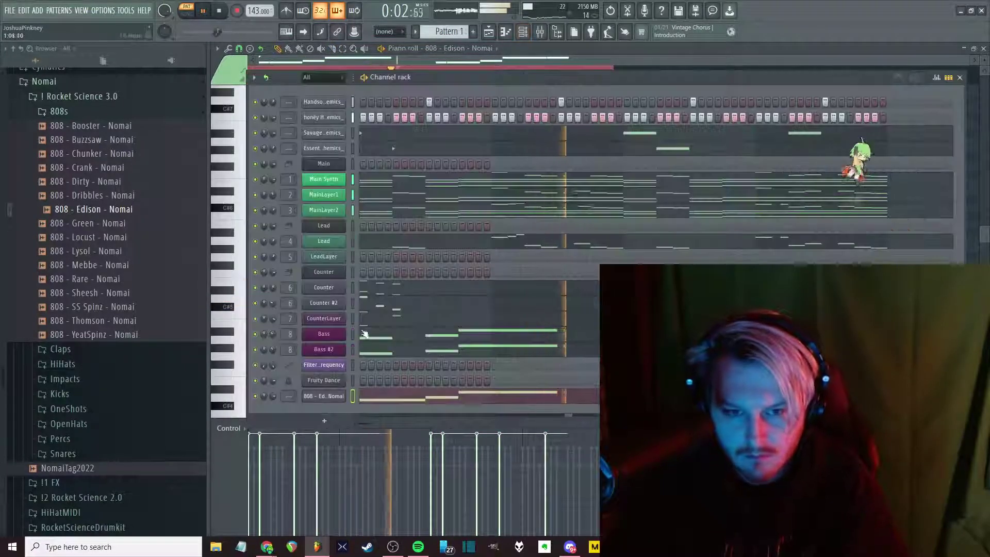
left_click(326, 395)
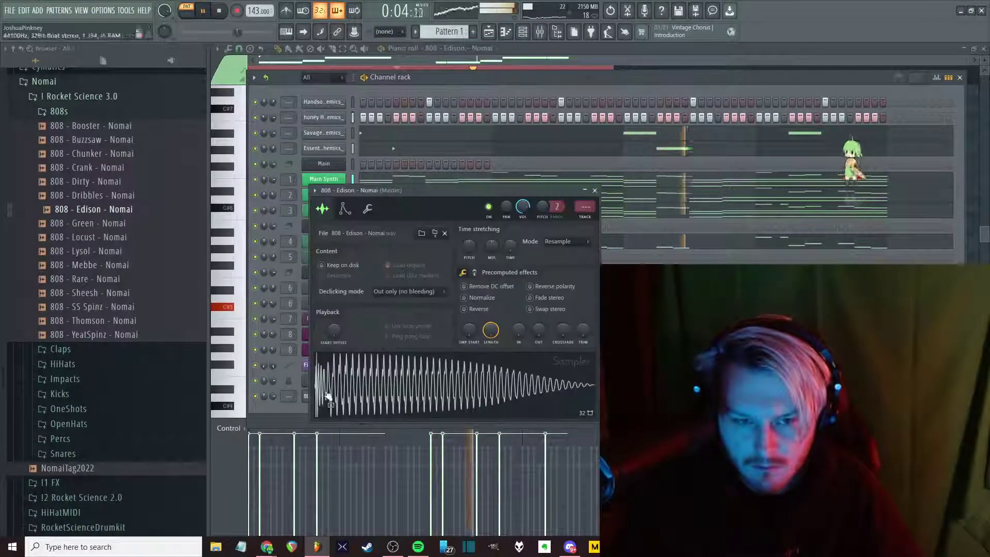
left_click(345, 208)
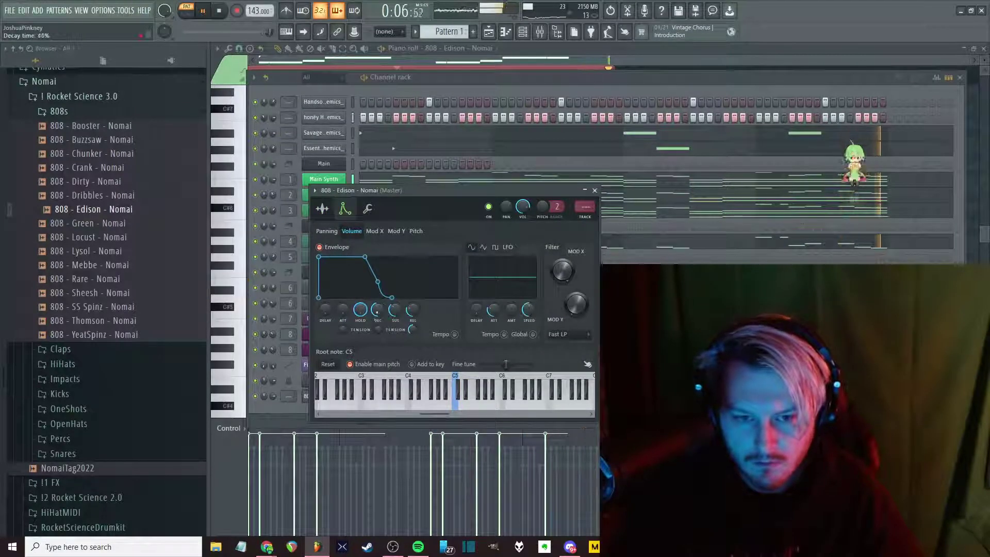
key("Escape")
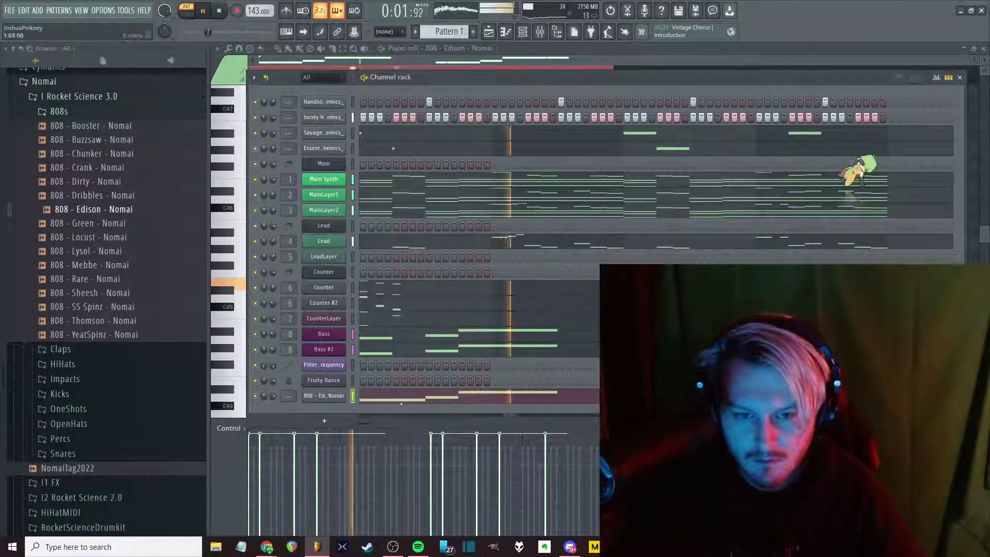
left_click(332, 393)
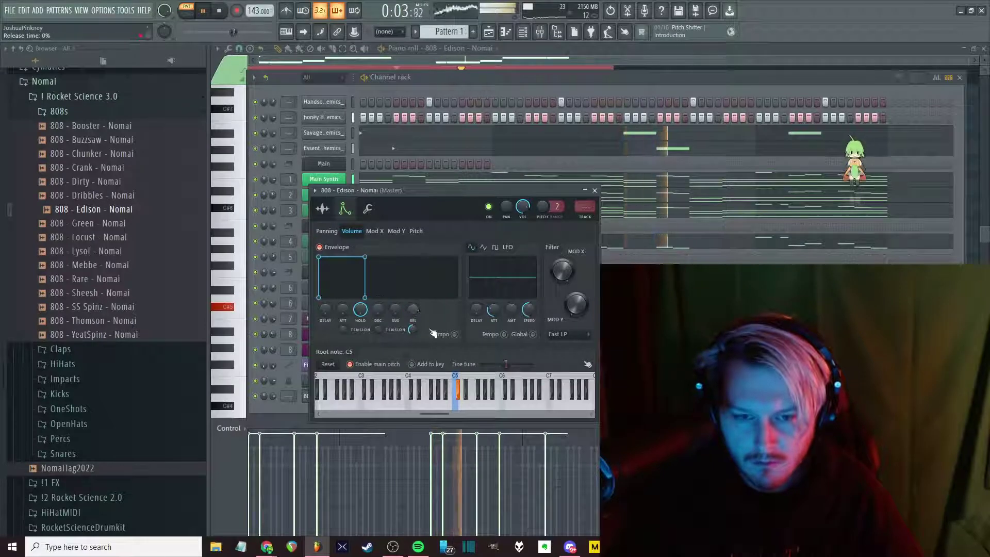
key("Escape")
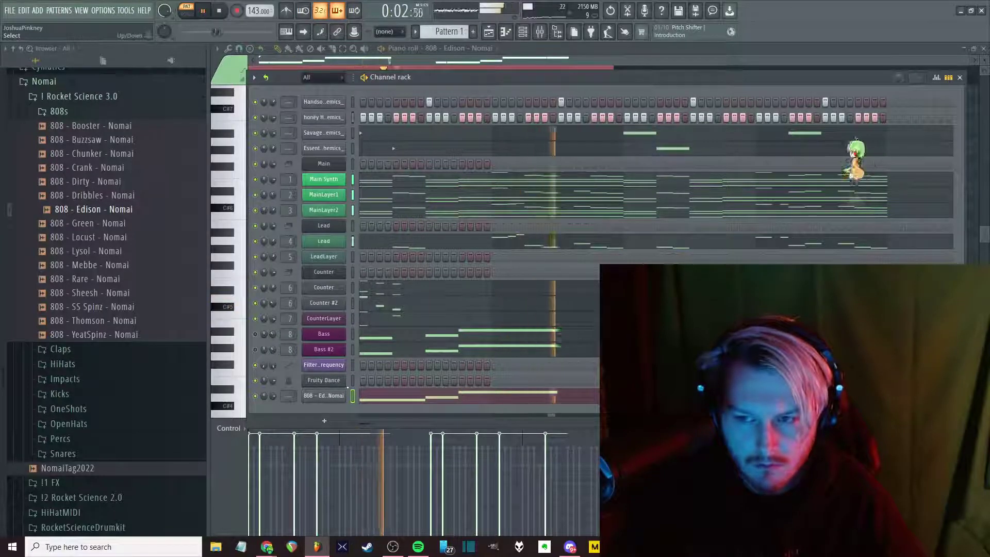
Stop playback and unmute all channels in the channel rack
key("space")
right_click(256, 402)
left_click(271, 356)
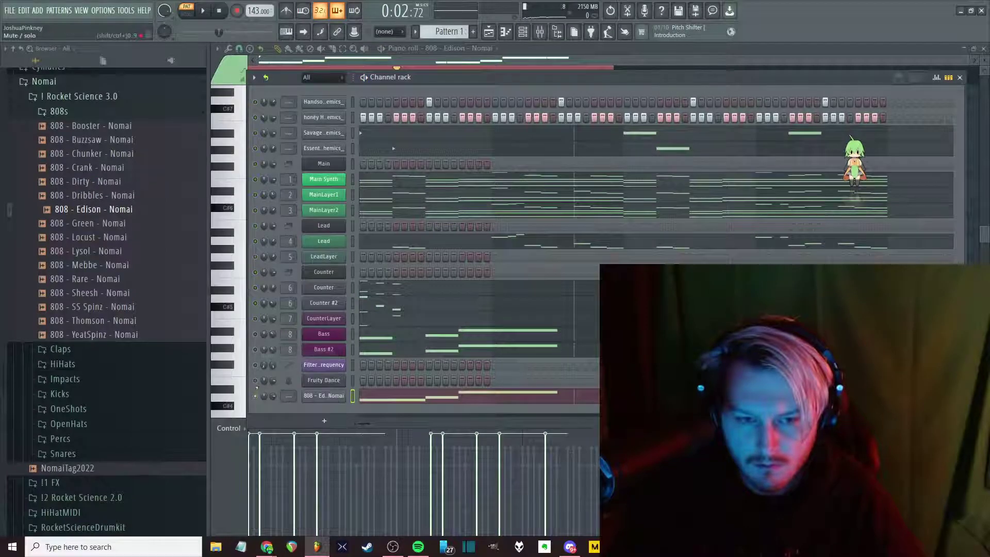
right_click(257, 396)
left_click(274, 358)
key("F6")
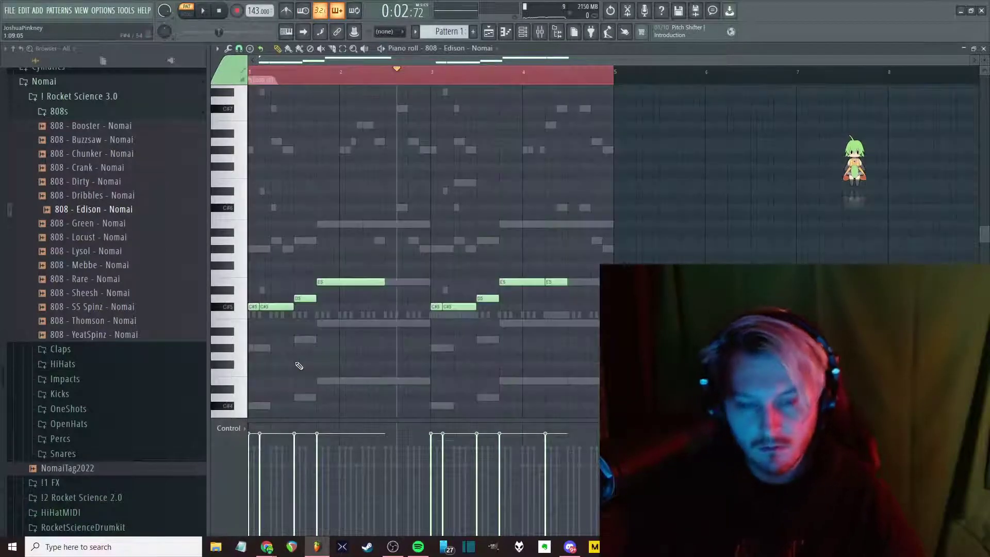
Split Pattern 1 by channel in the playlist
key("F5")
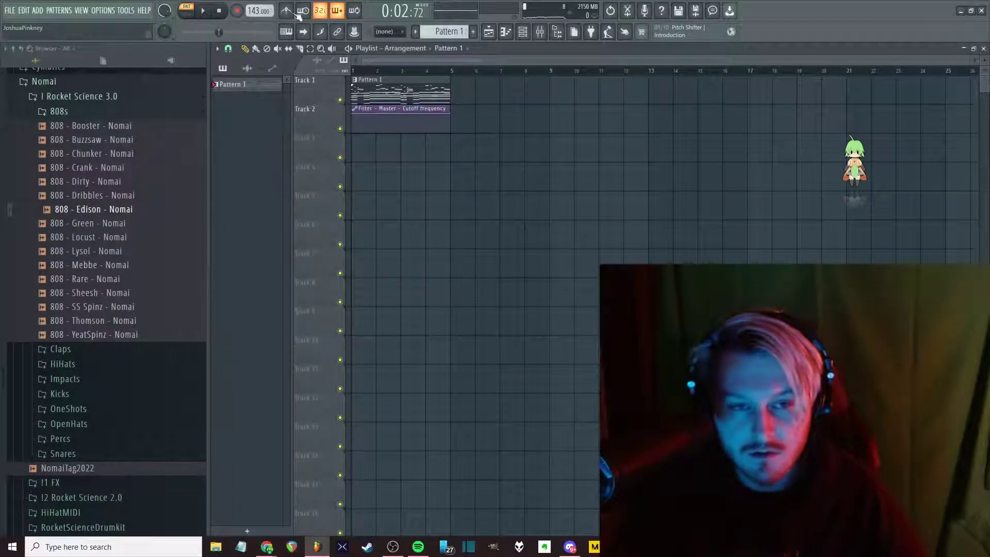
right_click(254, 94)
left_click(284, 258)
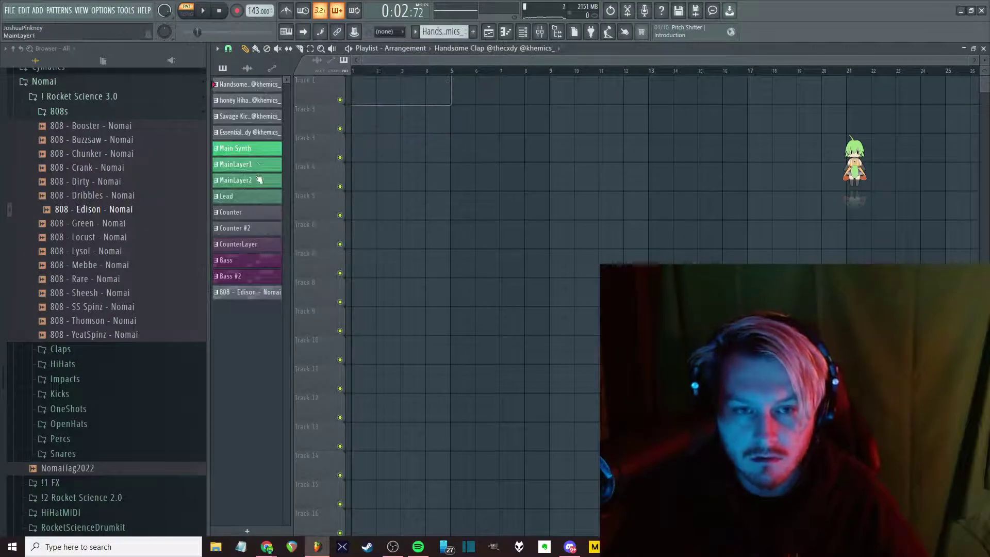
Place the Main Synth through 808 - Edison patterns on tracks 1 to 10 from bar 1, and duplicate the block four times
left_click_drag(324, 192, 353, 98)
key("ctrl+b")
key("ctrl+b")
key("ctrl+b")
key("ctrl+b")
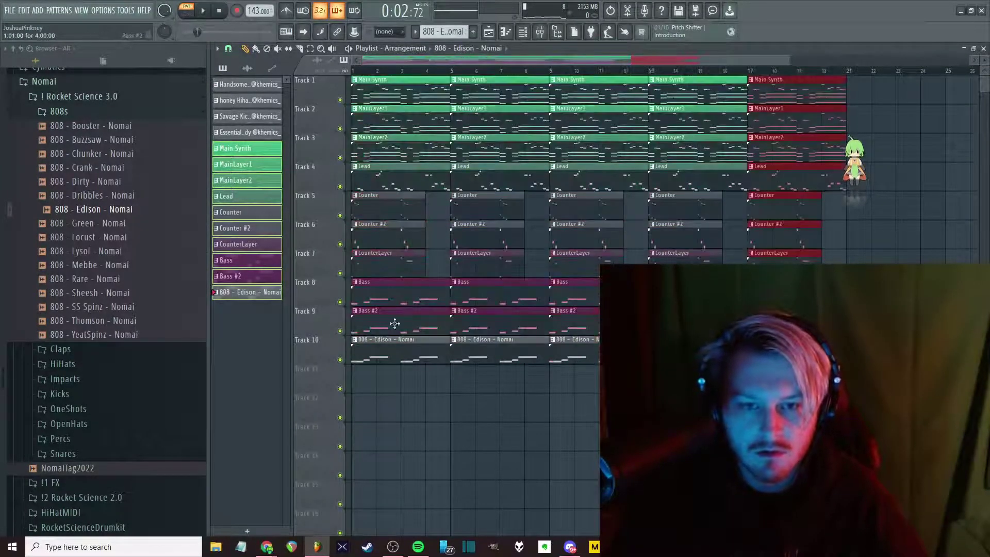
Delete all Bass #2 clips and the 808 - Edison clips in bars 1 to 8
left_click(335, 326)
key("Delete")
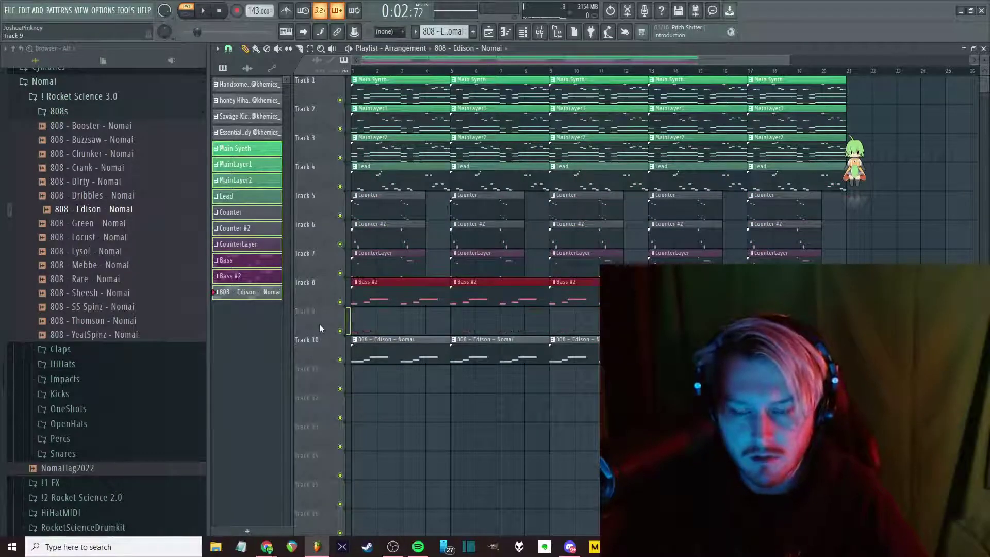
left_click(424, 338)
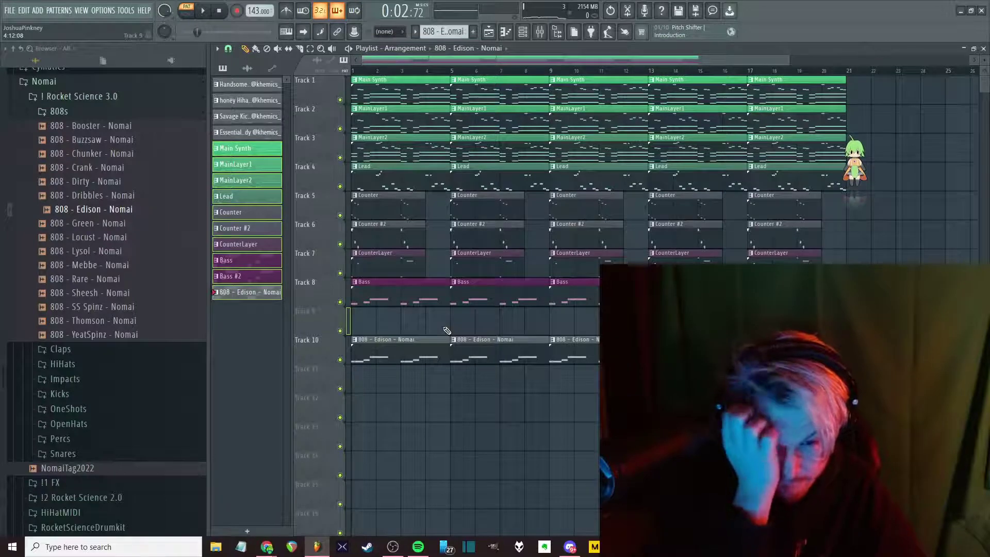
left_click_drag(470, 317, 356, 361)
key("Delete")
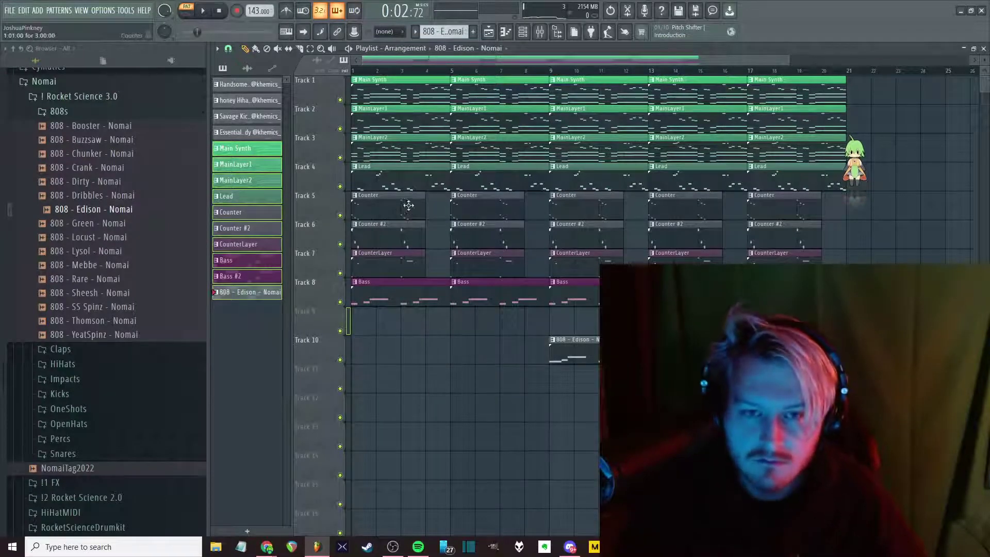
Delete the MainLayer1, MainLayer2, Lead and Counter clips in bars 1 to 4, and play the arrangement
right_click(378, 126)
right_click(379, 154)
right_click(380, 181)
right_click(382, 208)
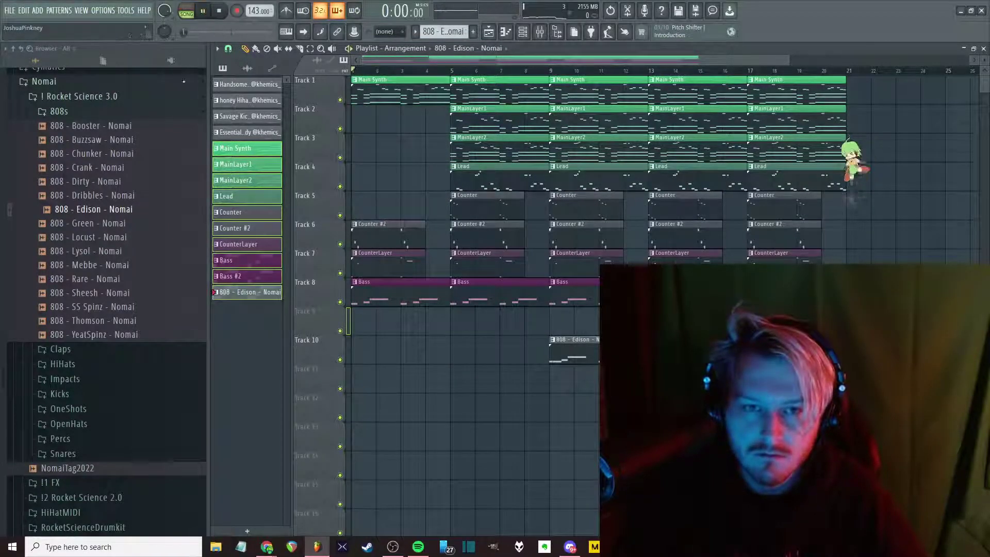
key("space")
scroll(376, 220, "up", 3)
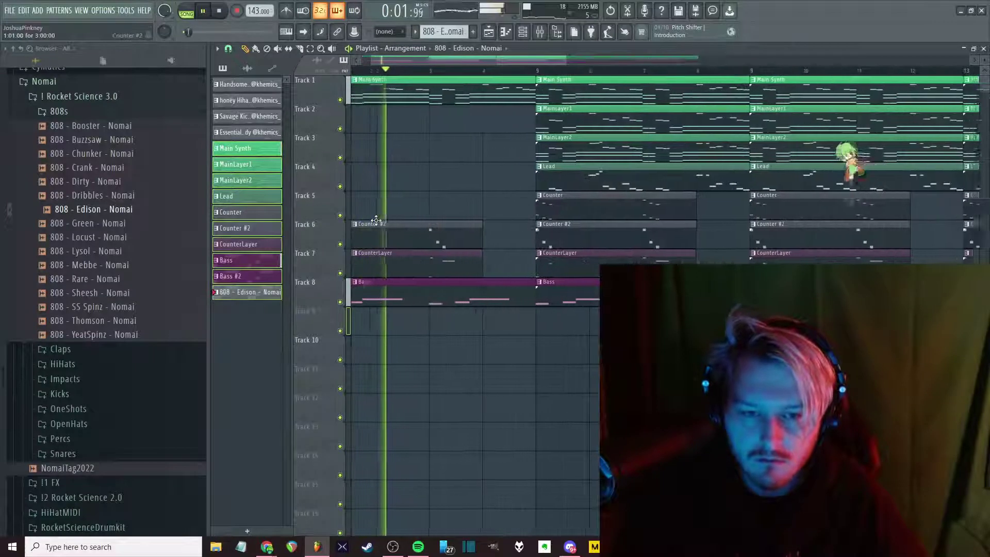
scroll(376, 220, "down", 3)
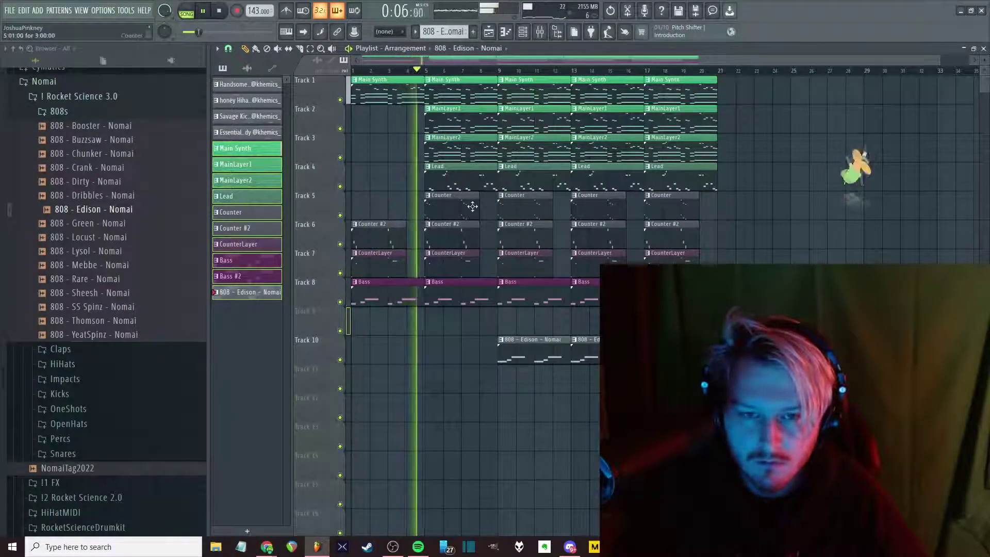
Try a copy of the MainLayer1 clip in bars 1 to 4, listen to it, and undo the placement
left_click_drag(460, 126, 386, 126)
key("space")
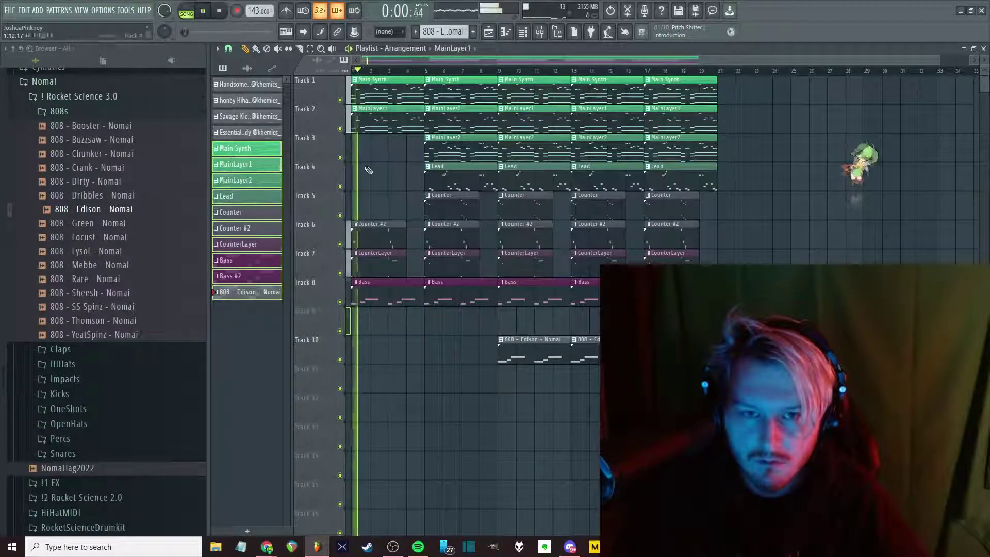
key("space")
key("ctrl+z")
Try a Lead copy in bars 1 to 4, and delete the Lead clips from bars 1 to 8
left_click_drag(461, 164, 442, 164)
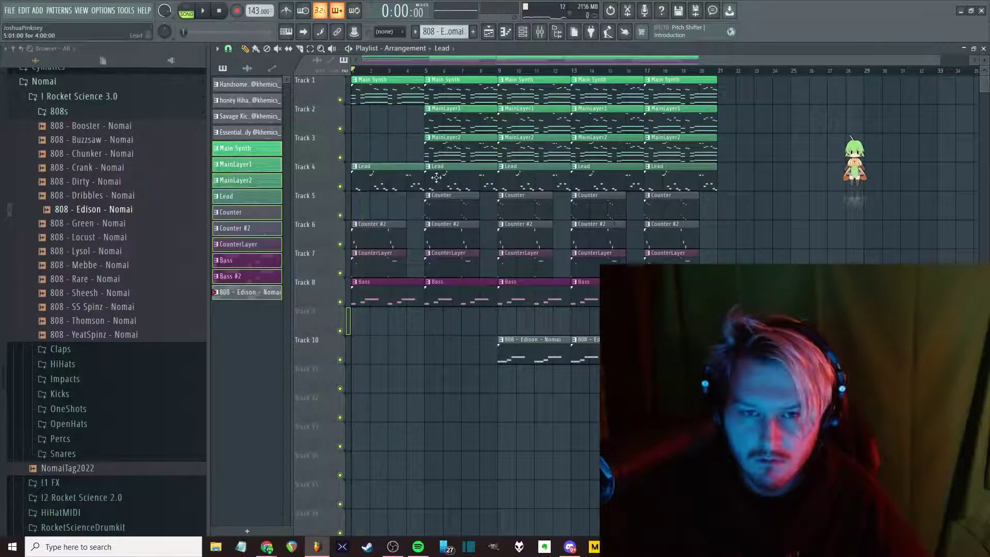
right_click(436, 178)
right_click(408, 185)
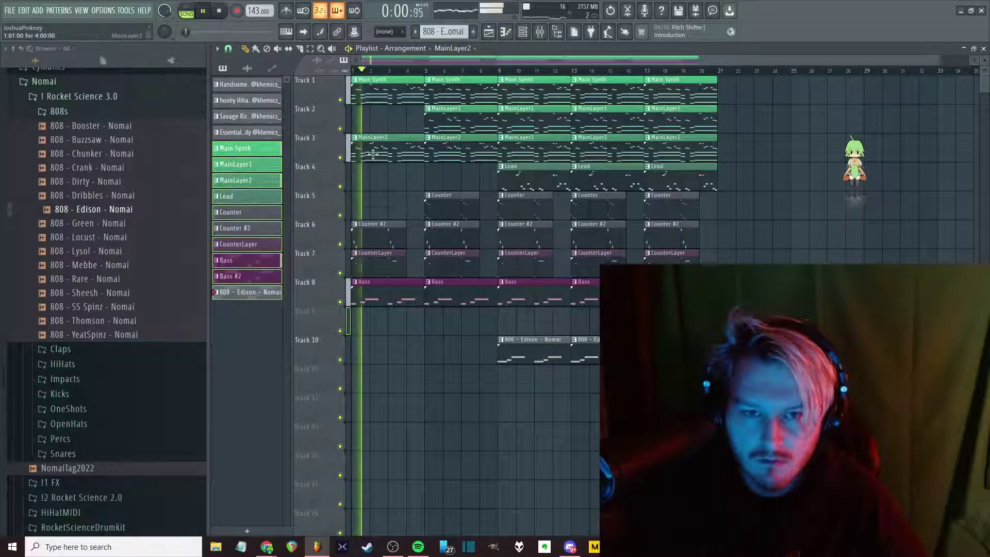
Remove the MainLayer2 clip from bars 1 to 4 and replay the arrangement from the start
right_click(372, 151)
key("space")
key("space")
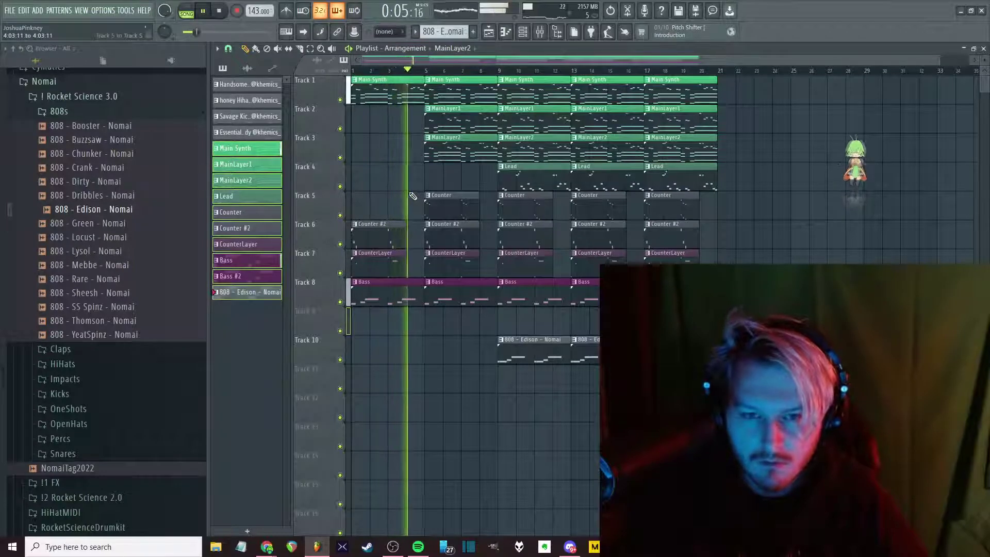
Delete the MainLayer1 clip in bars 5 to 8 and the Bass clips from bar 9 onward
right_click(430, 121)
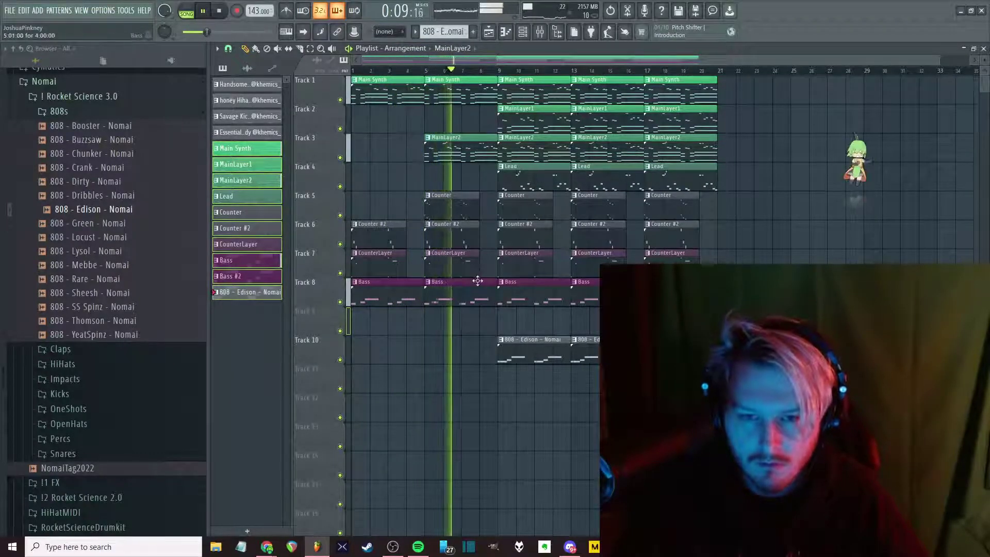
left_click(528, 298)
right_click(528, 298)
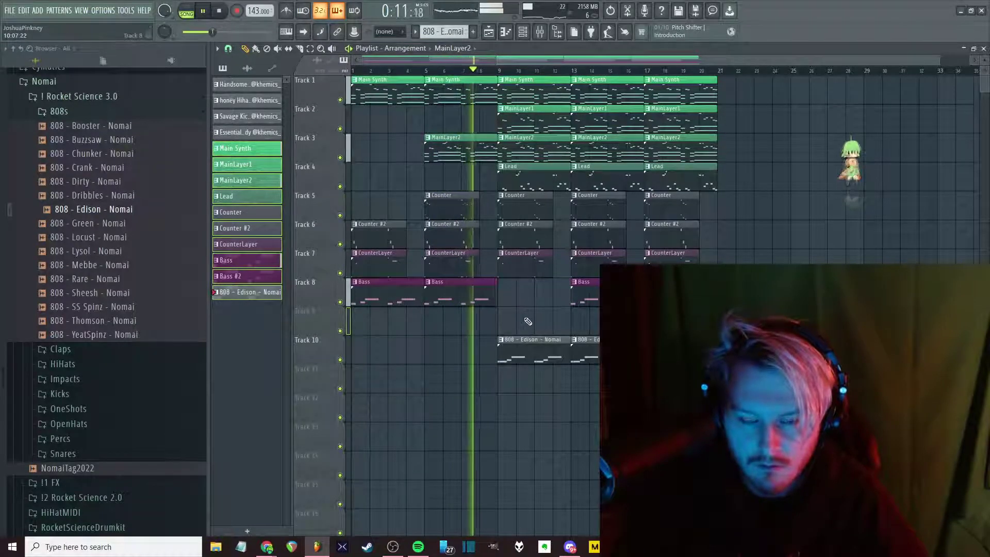
Adjust the 808 - Edison channel's volume in the channel rack while the arrangement plays
scroll(518, 300, "up", 2)
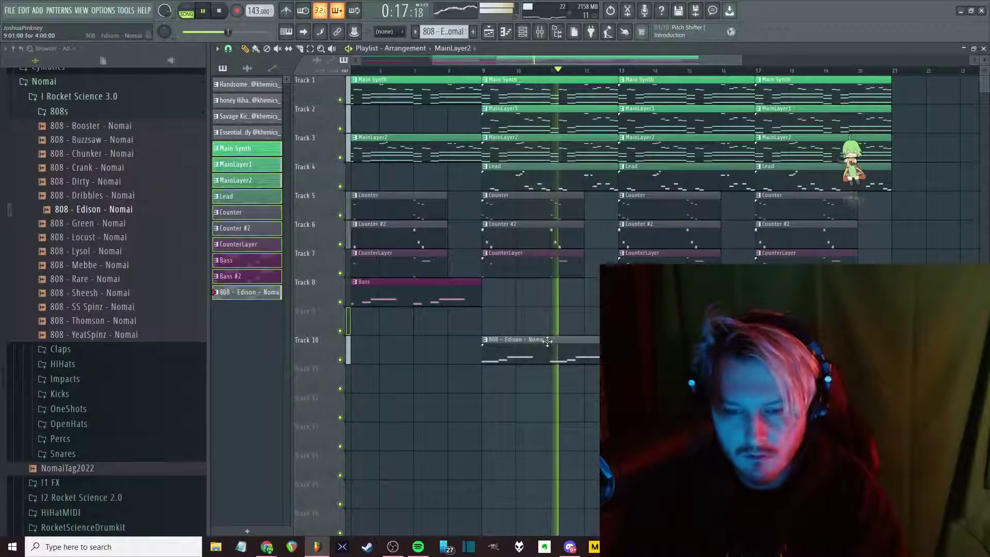
key("F6")
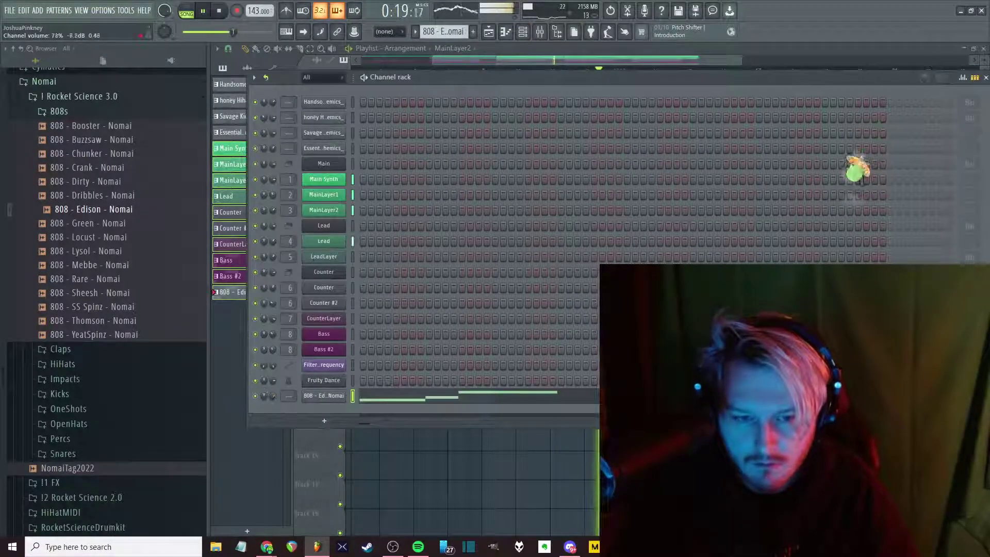
key("F6")
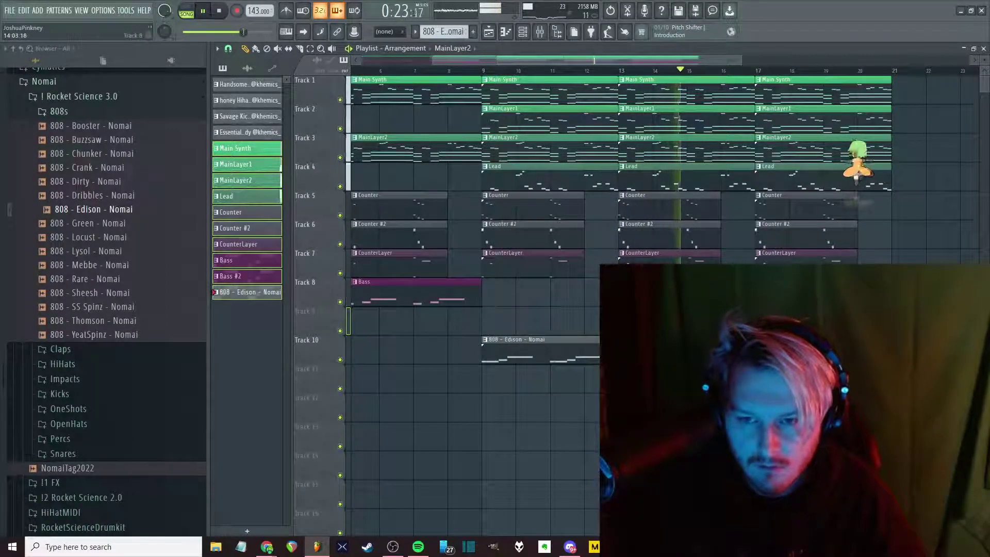
Create a new empty pattern named Bell
scroll(856, 165, "down", 3)
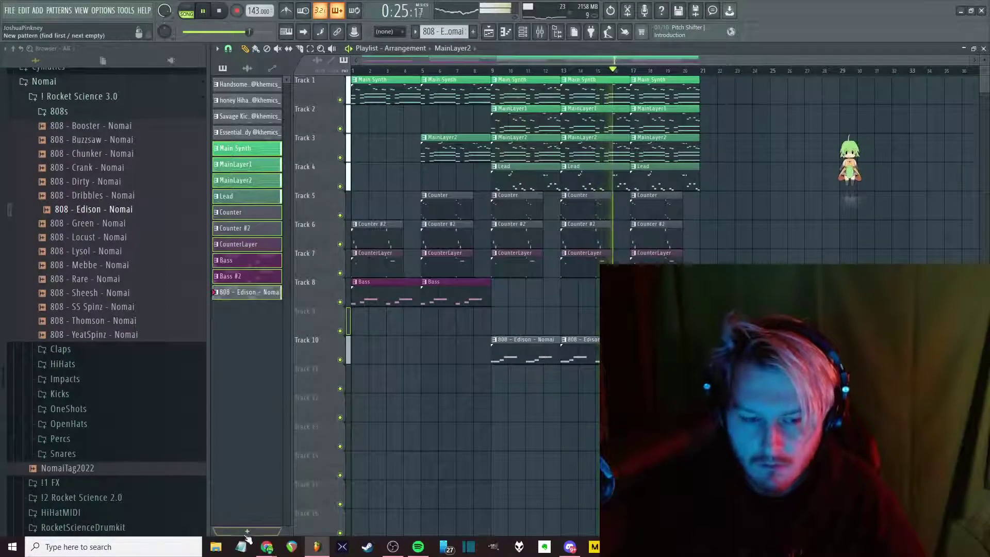
left_click(246, 534)
type("Bell")
key("Return")
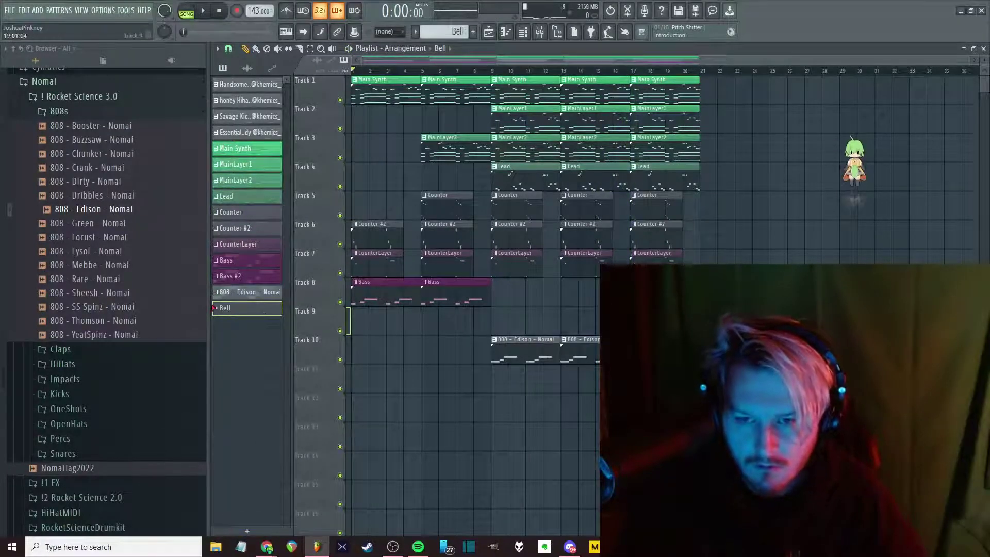
Duplicate the clips in bars 17 to 20 into bars 21 to 24
left_click_drag(748, 113, 629, 260)
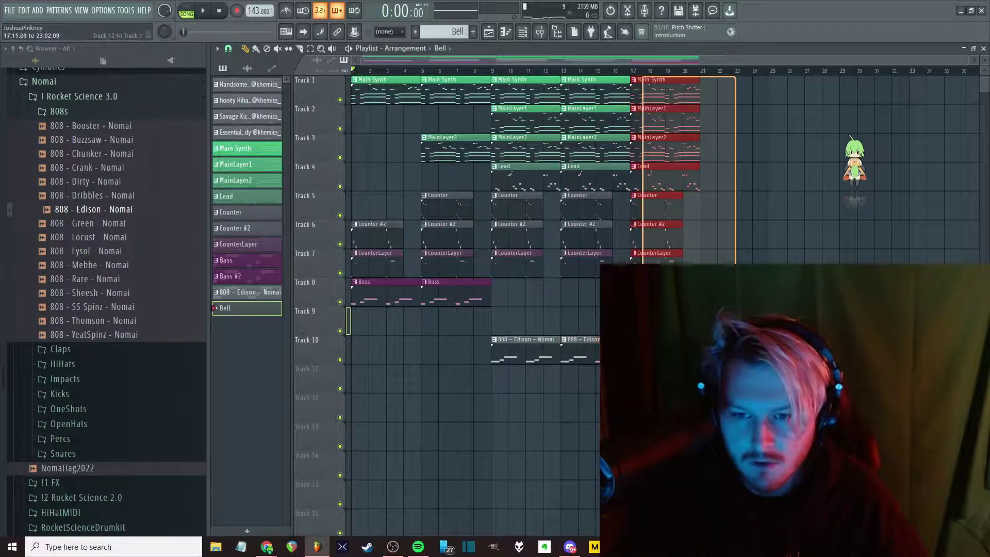
key("ctrl+b")
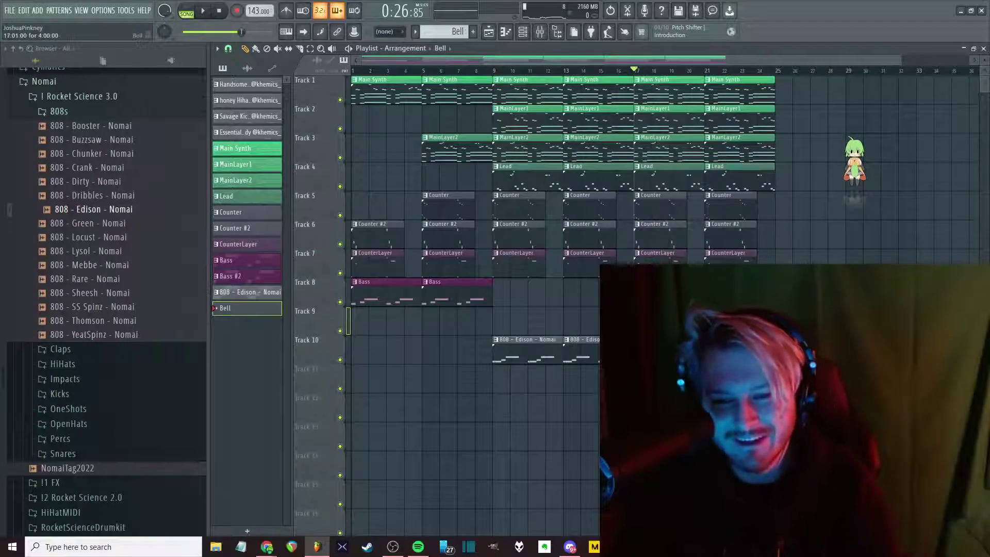
Add the Bell - Yeat - Nomai one-shot from the Rocket Science 3.0 pack as a new channel, and route the 808 to mixer track 13
key("F6")
scroll(160, 430, "down", 4)
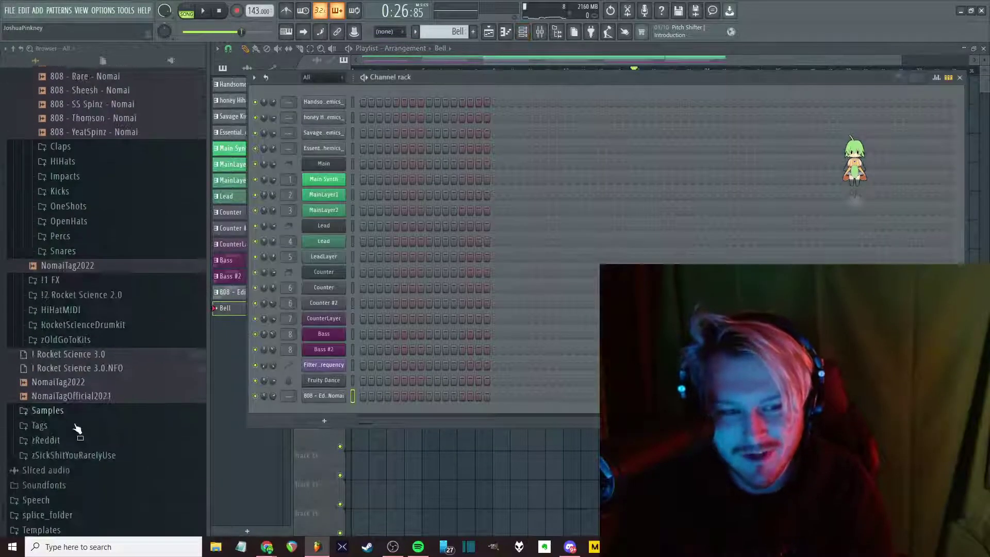
left_click(84, 299)
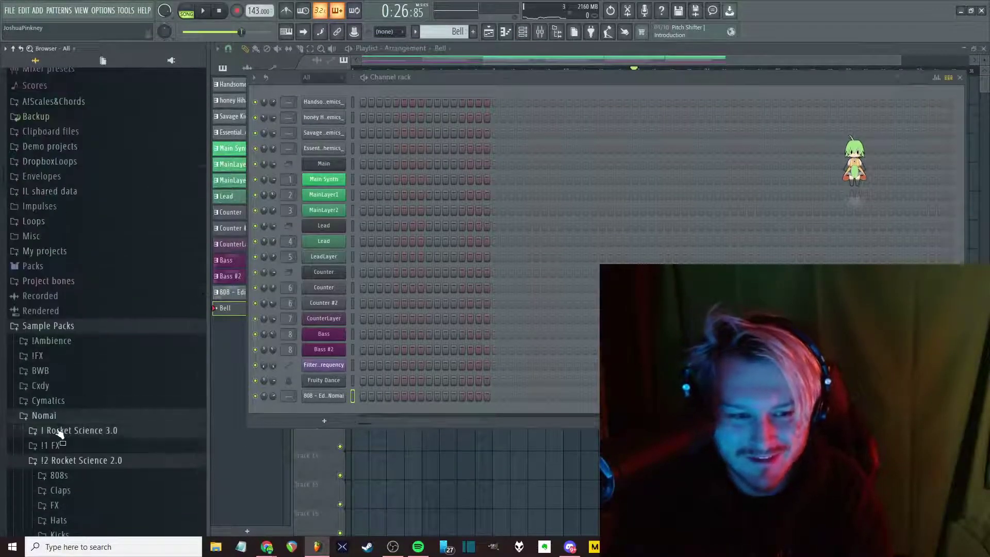
left_click(72, 430)
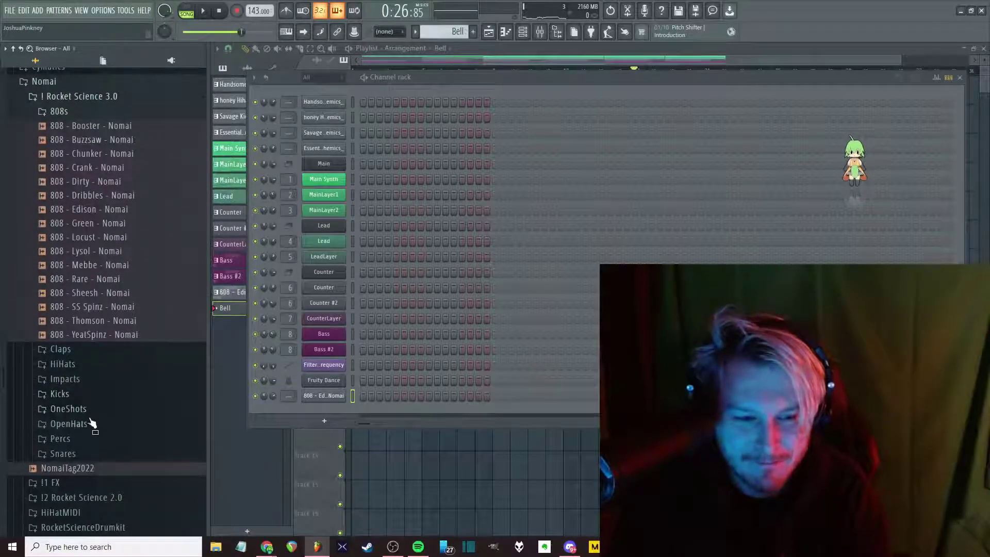
left_click(93, 412)
left_click_drag(322, 410, 299, 422)
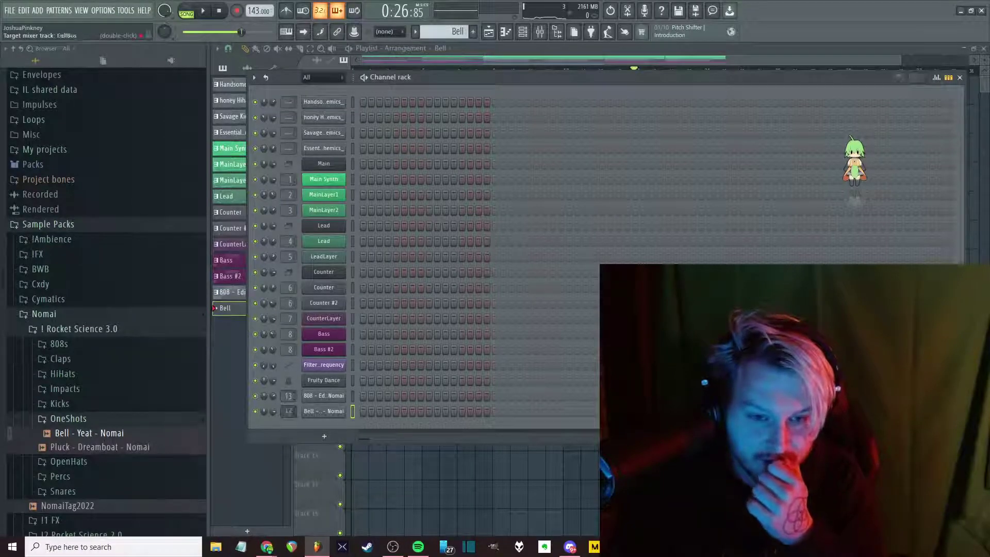
key("F6")
key("space")
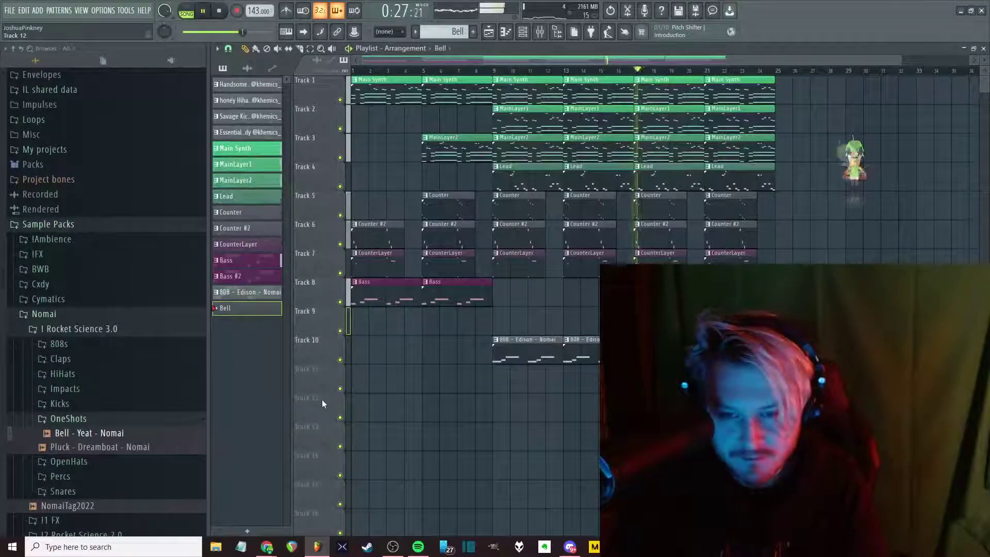
key("F9")
key("F9")
key("space")
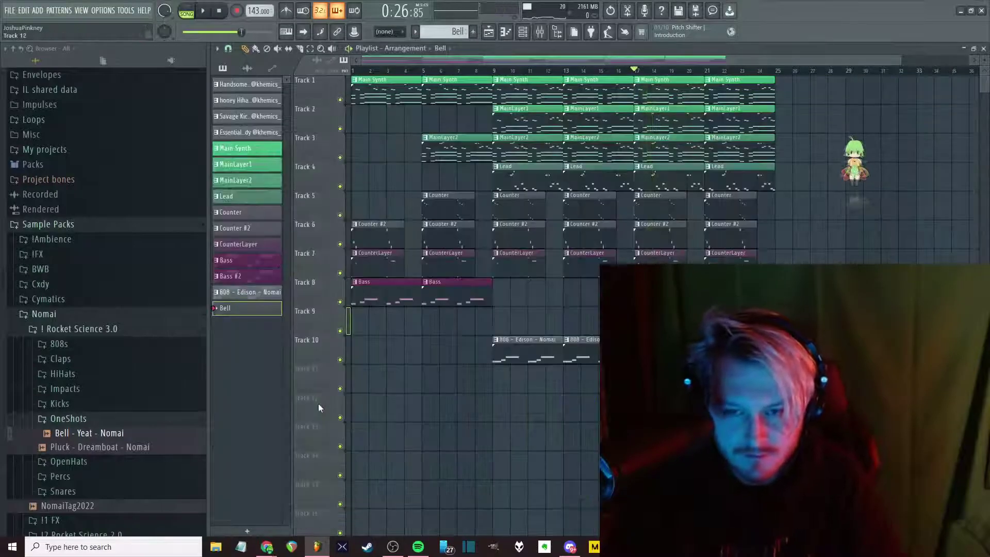
Open the piano roll of the Bell - Yeat - Nomai channel for the Bell pattern
key("F6")
right_click(331, 407)
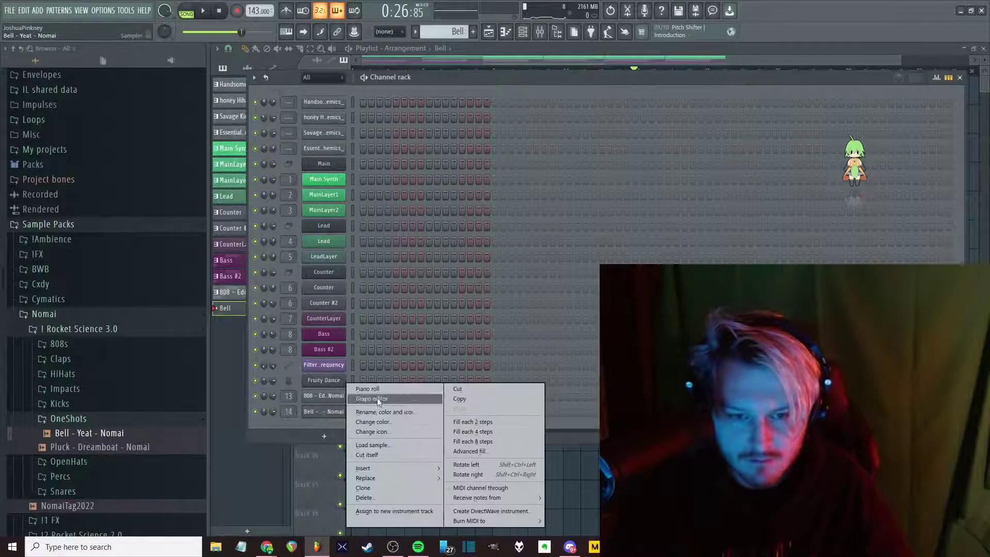
left_click(376, 398)
key("F7")
key("F6")
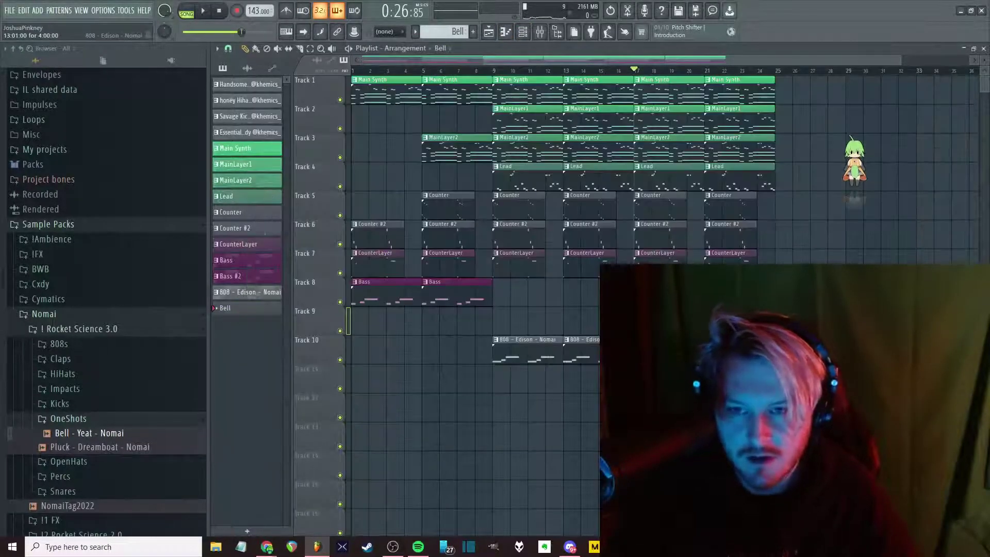
scroll(629, 294, "up", 2)
key("F6")
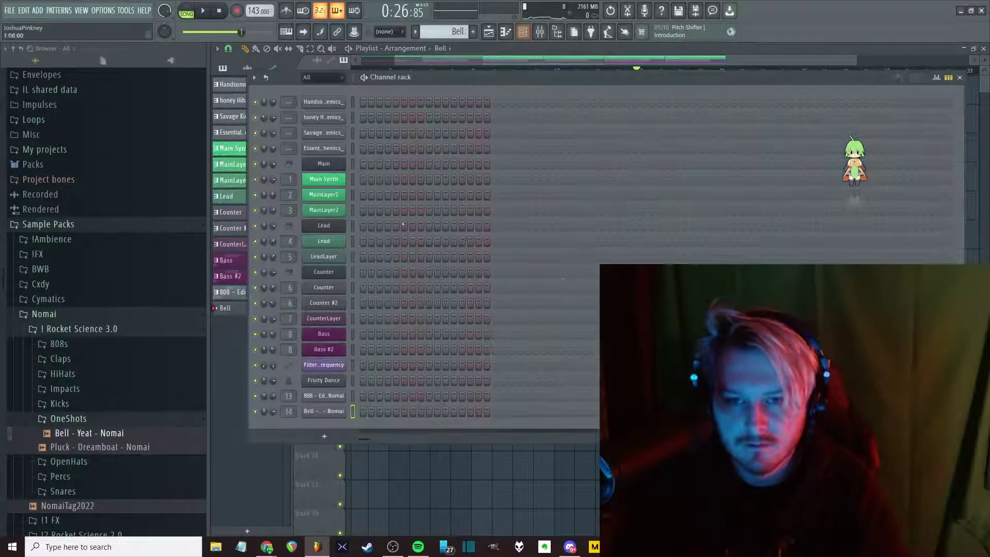
right_click(328, 409)
left_click(378, 411)
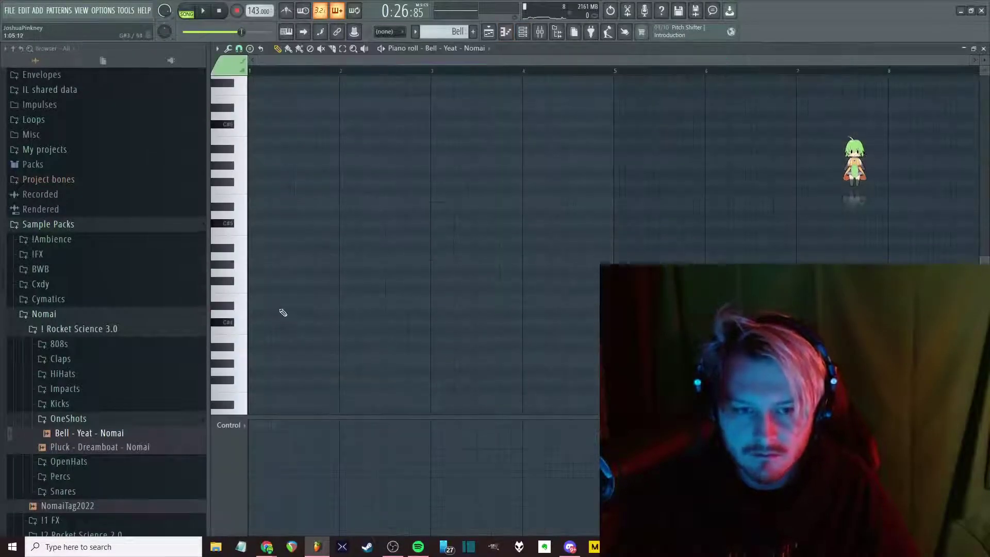
Place a C#5 bell note at the start of bar 1 and audition D#5 notes in the same bar
left_click(304, 206)
right_click(305, 213)
left_click(294, 207)
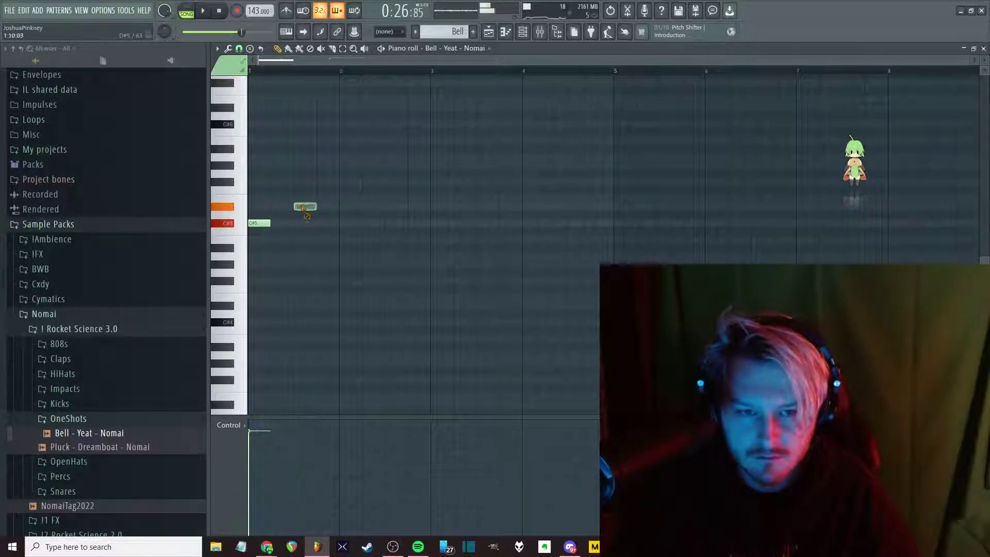
left_click_drag(295, 208, 296, 216)
left_click(319, 206)
key("space")
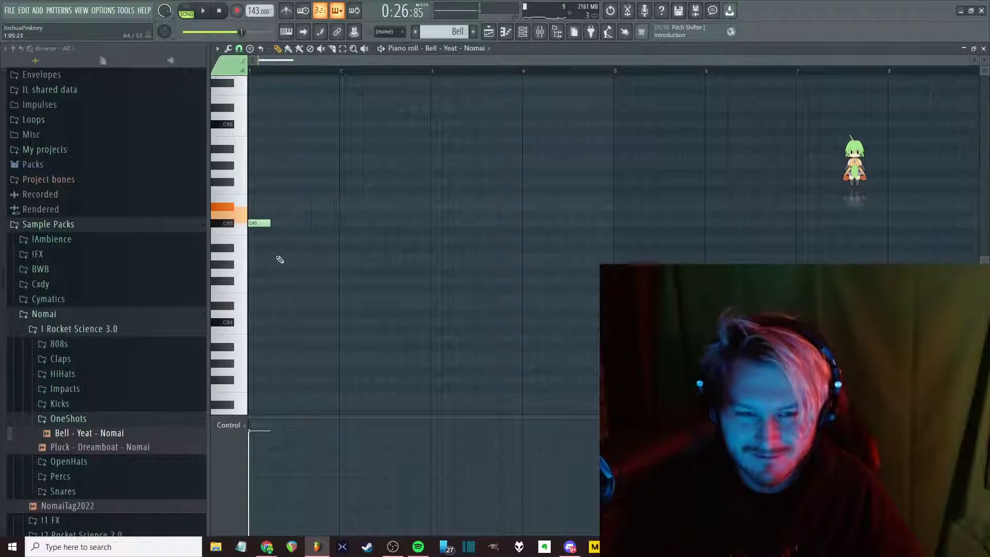
Try bell notes at E5, D#5, B4, A4 and G#4 after the opening C#5 in bars 1 and 2 during playback
key("space")
left_click(364, 199)
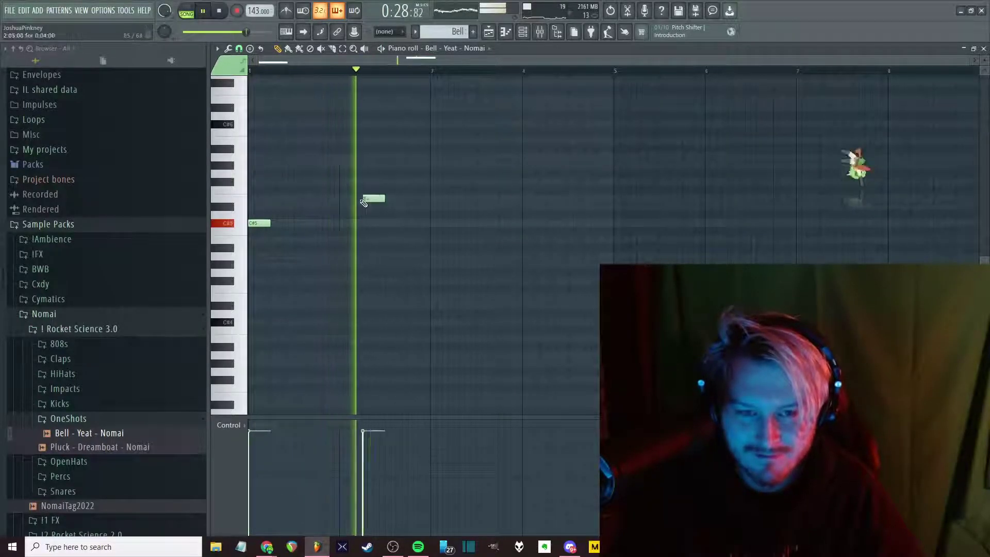
right_click(370, 199)
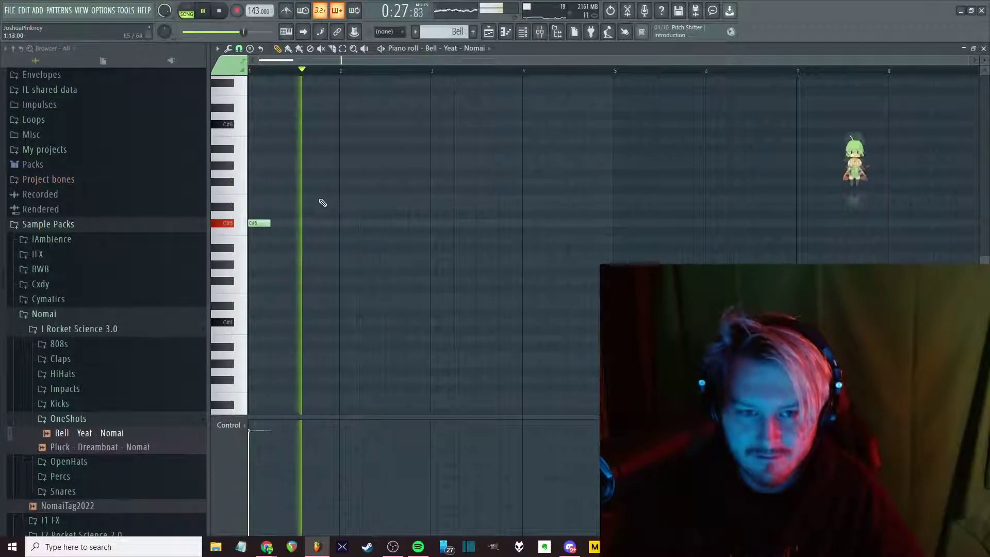
left_click(322, 239)
left_click(323, 257)
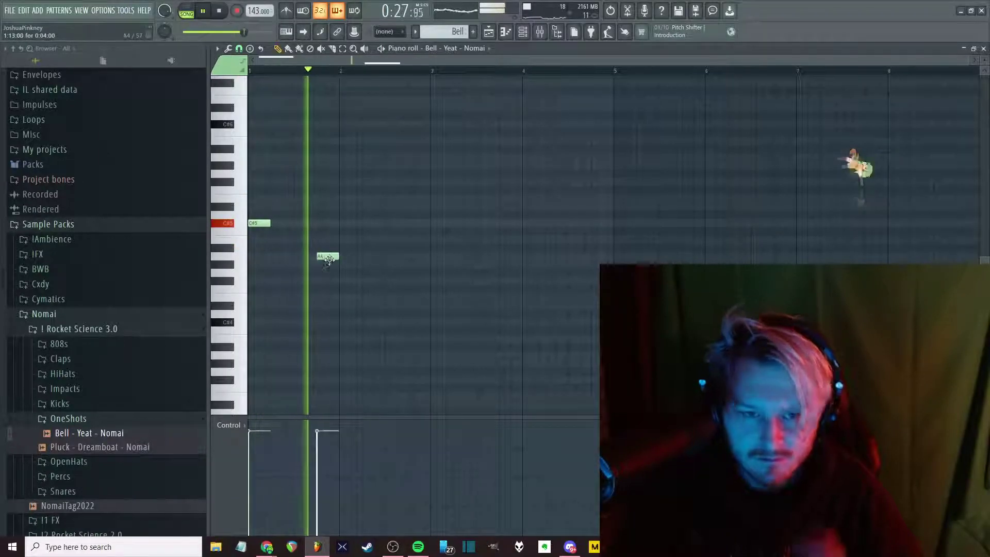
right_click(333, 256)
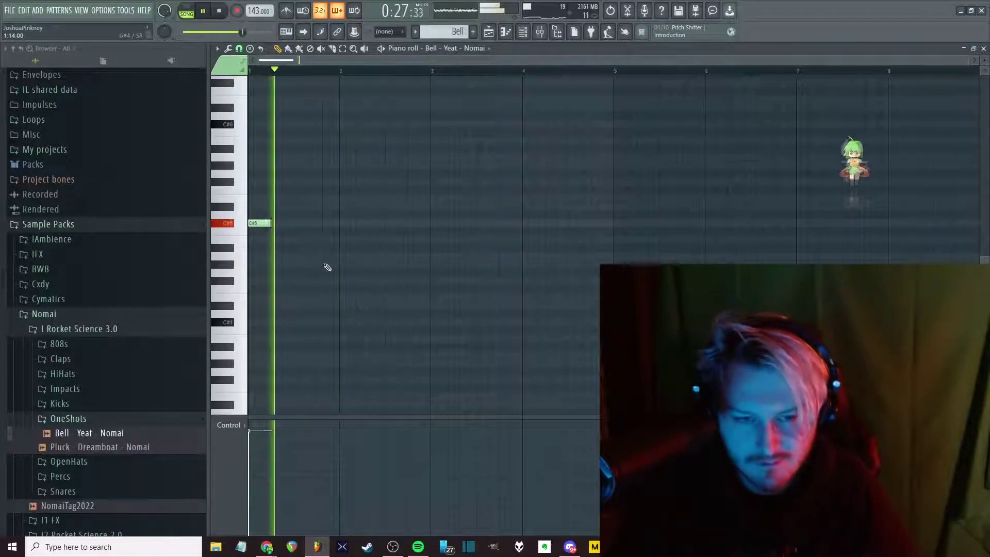
left_click(320, 265)
right_click(333, 265)
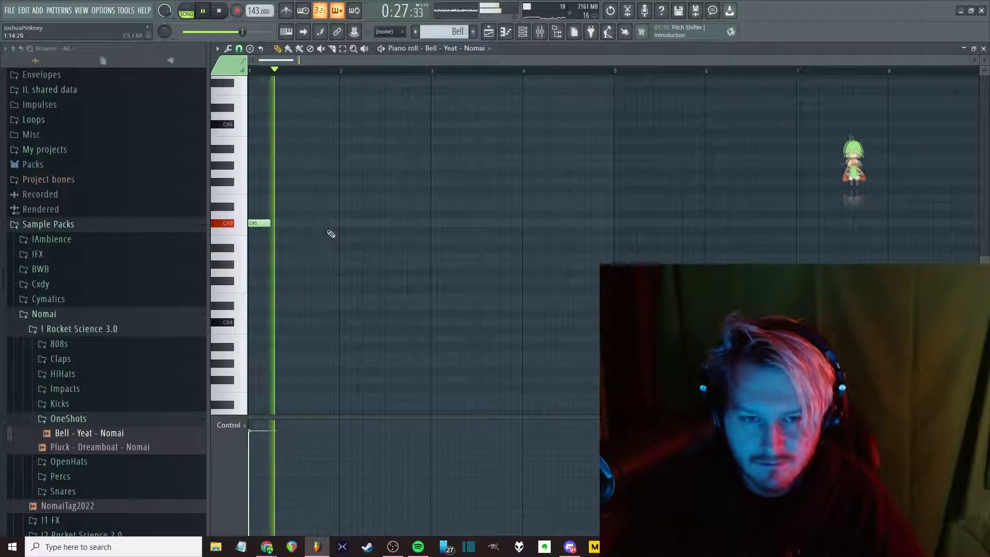
left_click(392, 206)
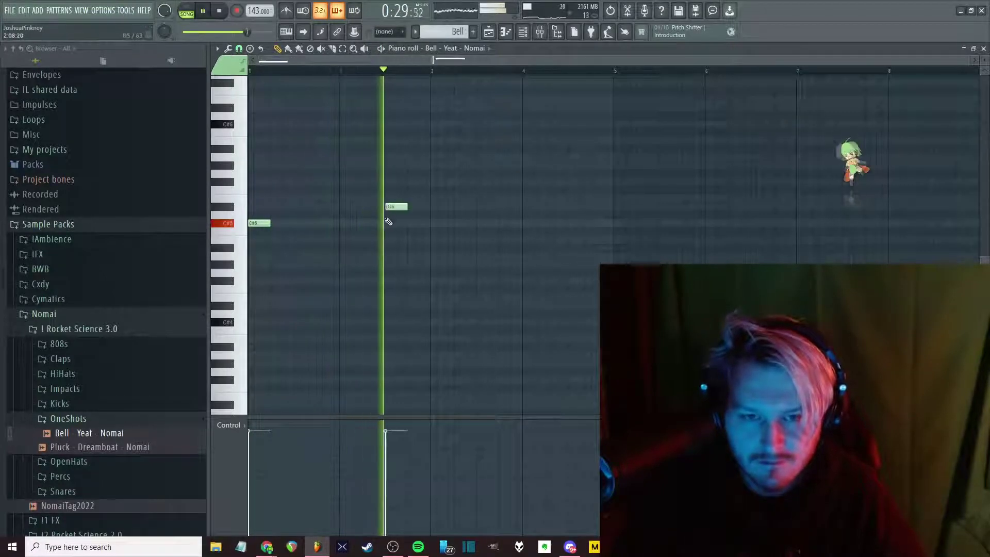
right_click(392, 206)
left_click(369, 198)
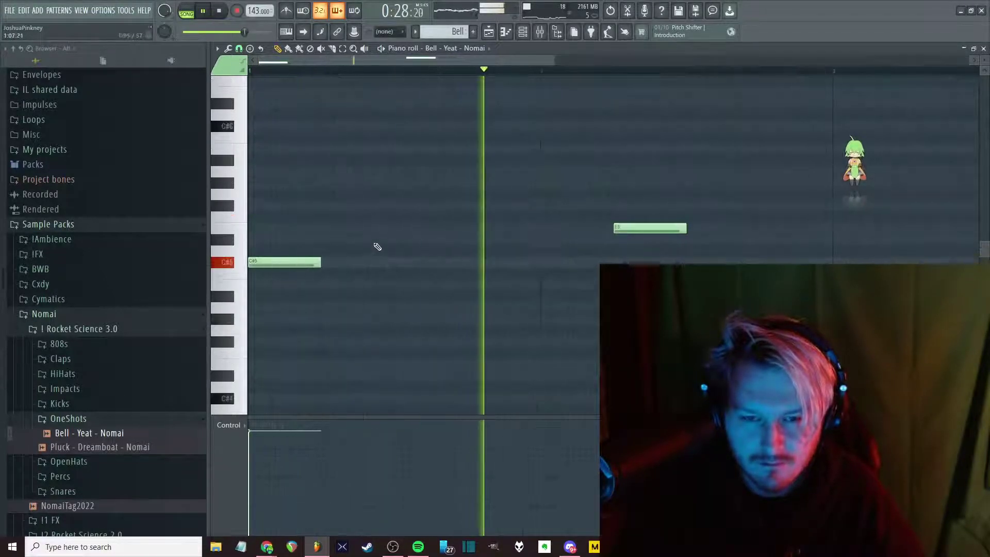
right_click(370, 199)
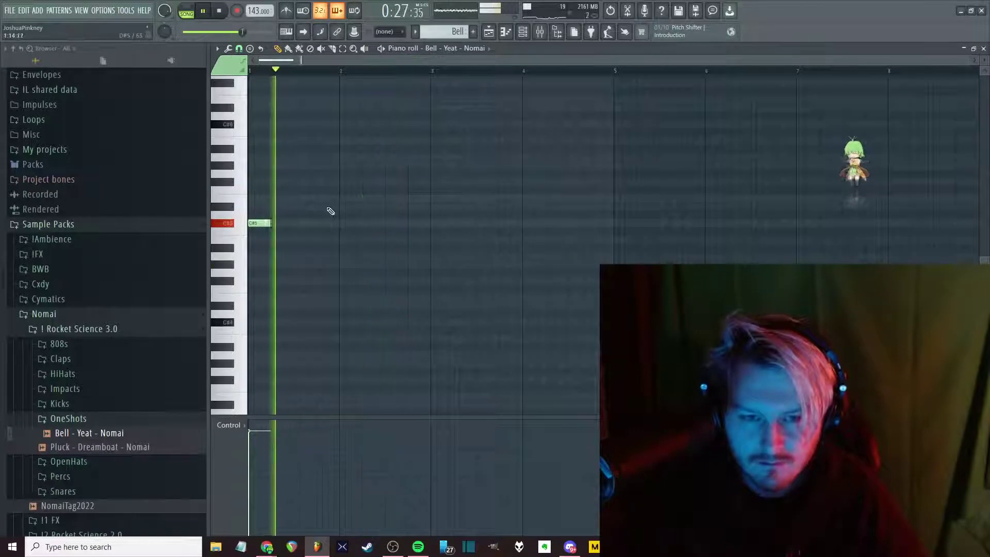
Place a C#5 bell note at the start of bar 3
left_click(437, 223)
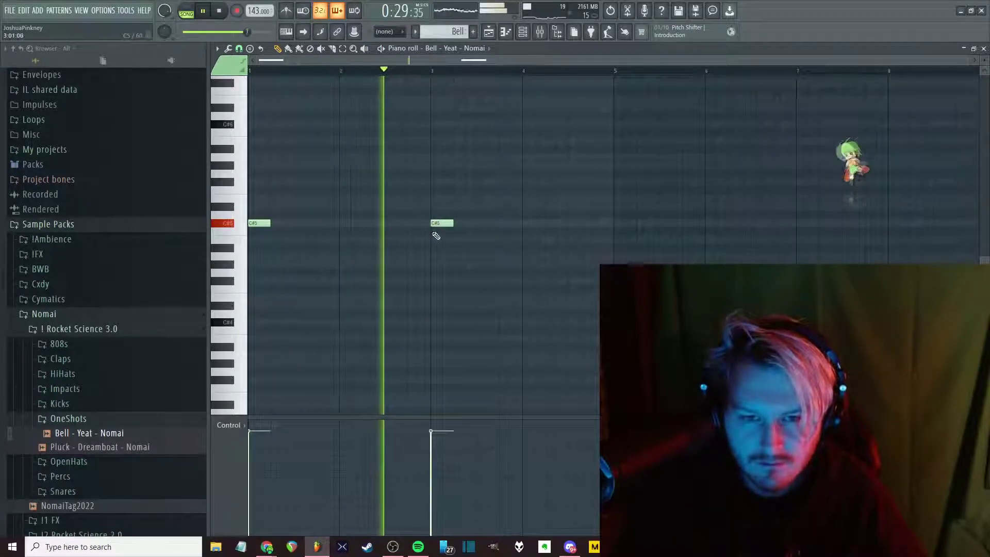
left_click(424, 207)
right_click(426, 207)
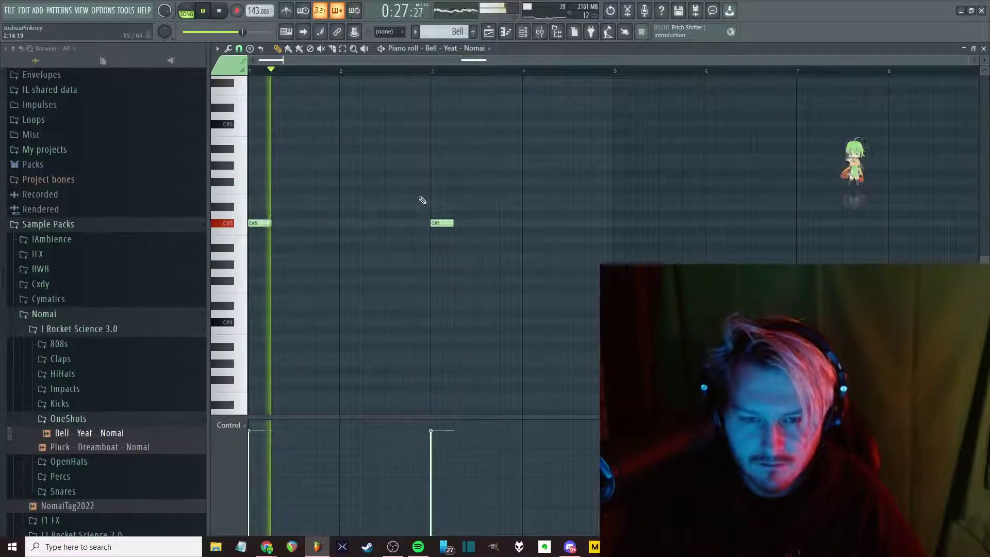
Try E5 bell notes at different positions within bar 2 while the arrangement plays
left_click(386, 199)
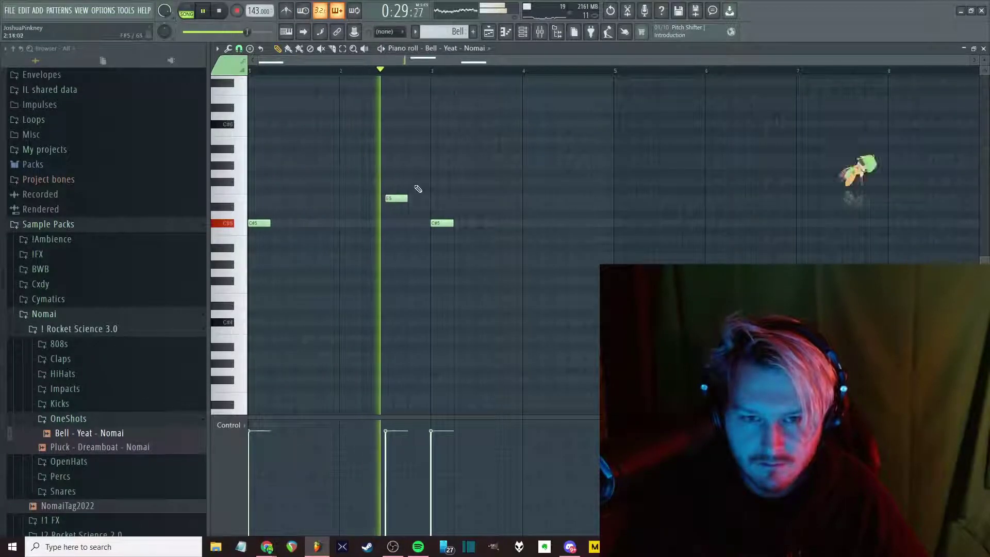
right_click(388, 199)
left_click(382, 198)
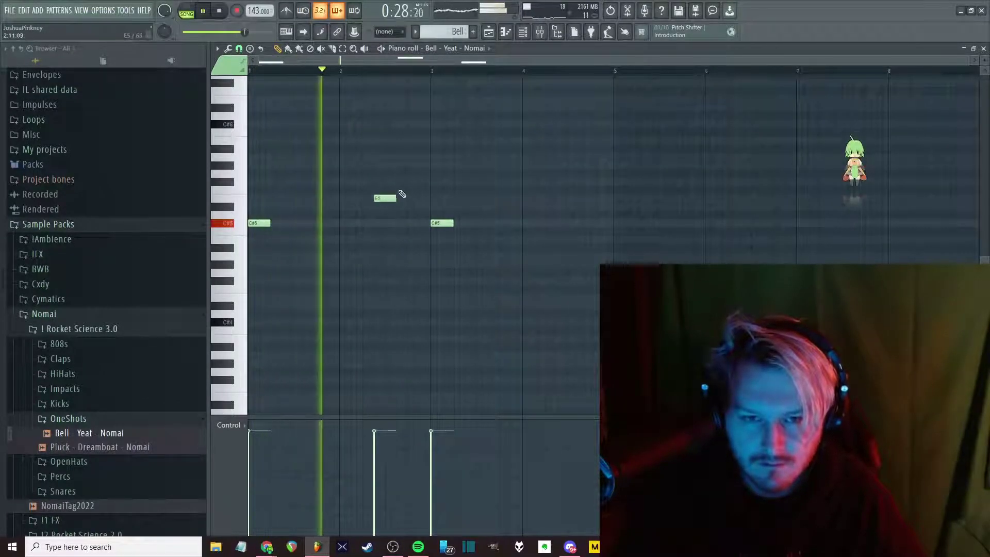
right_click(385, 199)
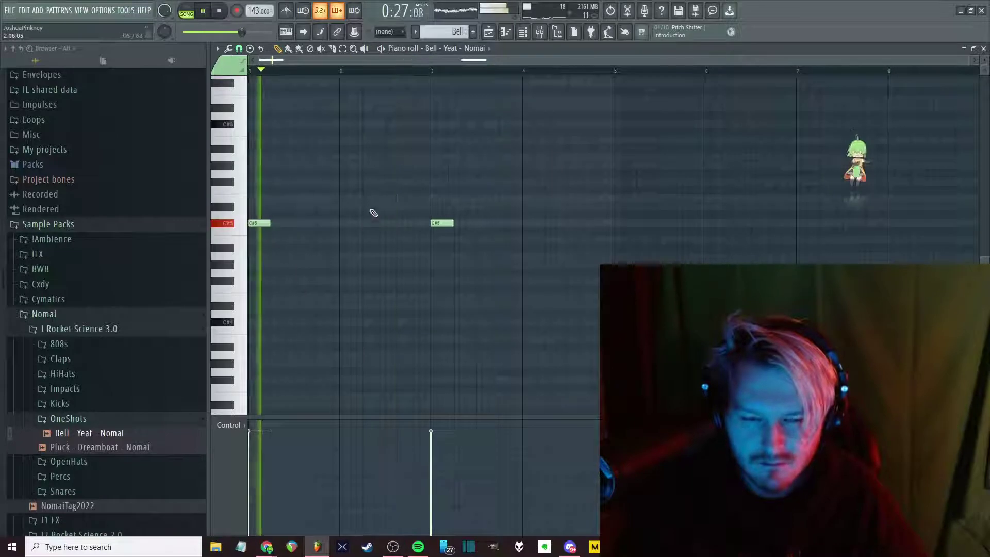
left_click(379, 199)
right_click(380, 199)
left_click(364, 199)
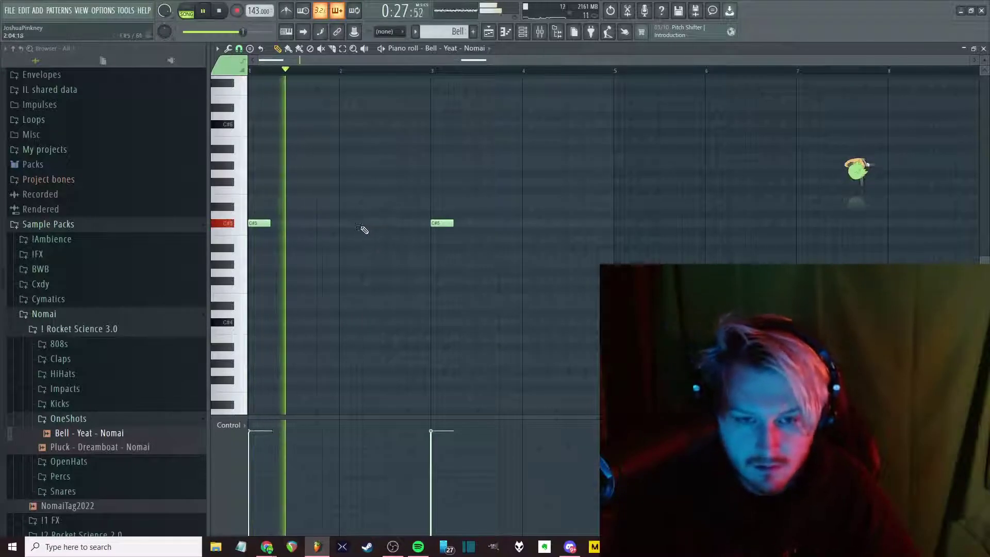
Add a D5 bell note on step 11 of bar 2 and an E5 on step 11 of bar 4
left_click(398, 223)
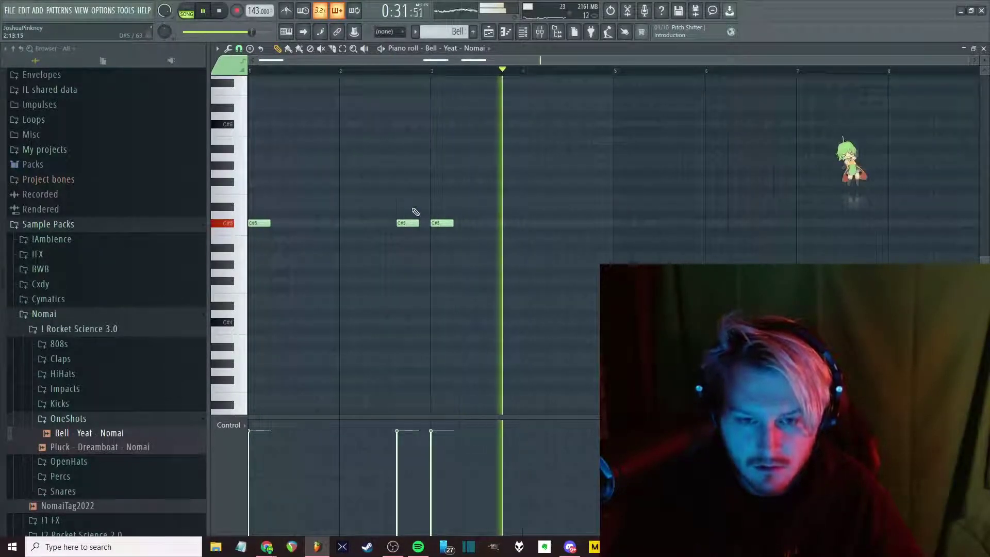
left_click(582, 199)
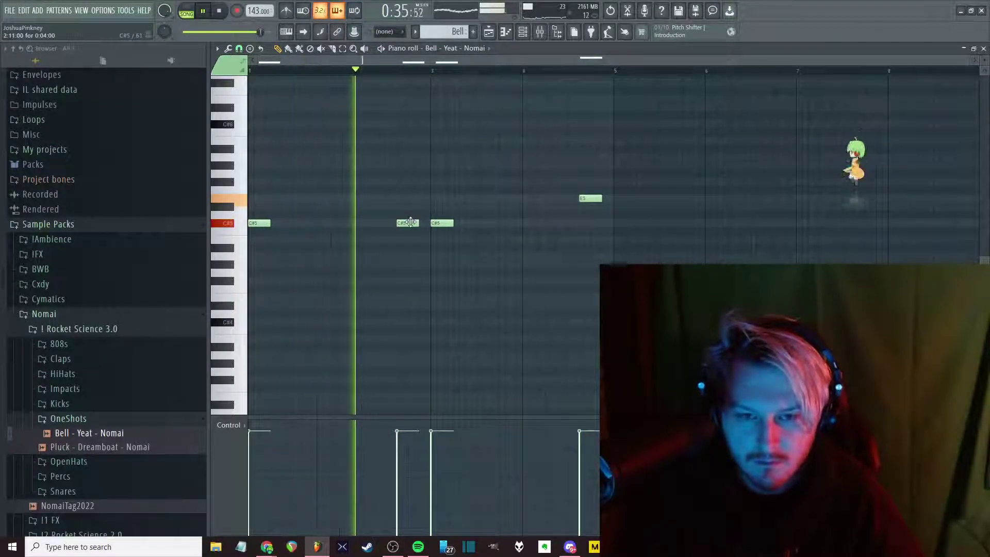
left_click_drag(410, 220, 410, 212)
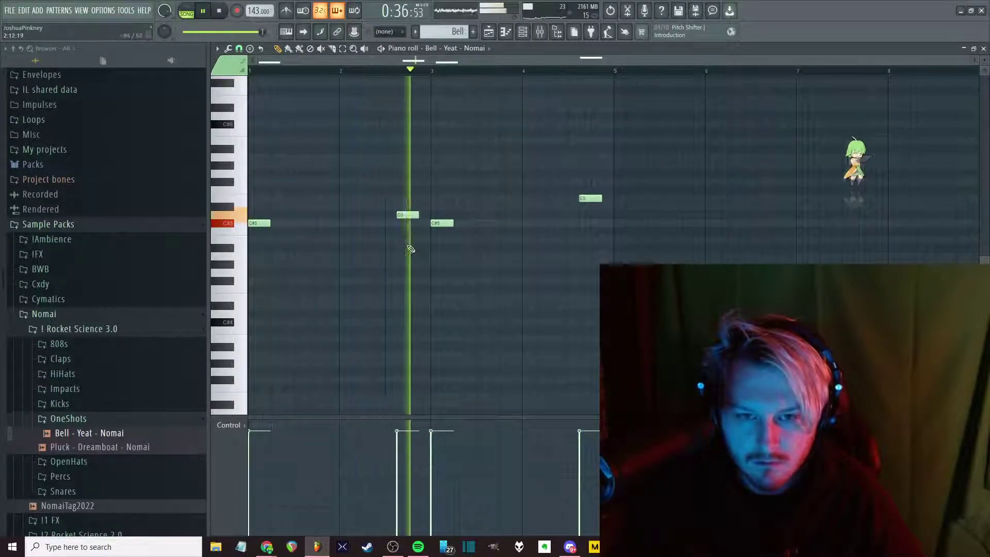
right_click(588, 198)
left_click(587, 216)
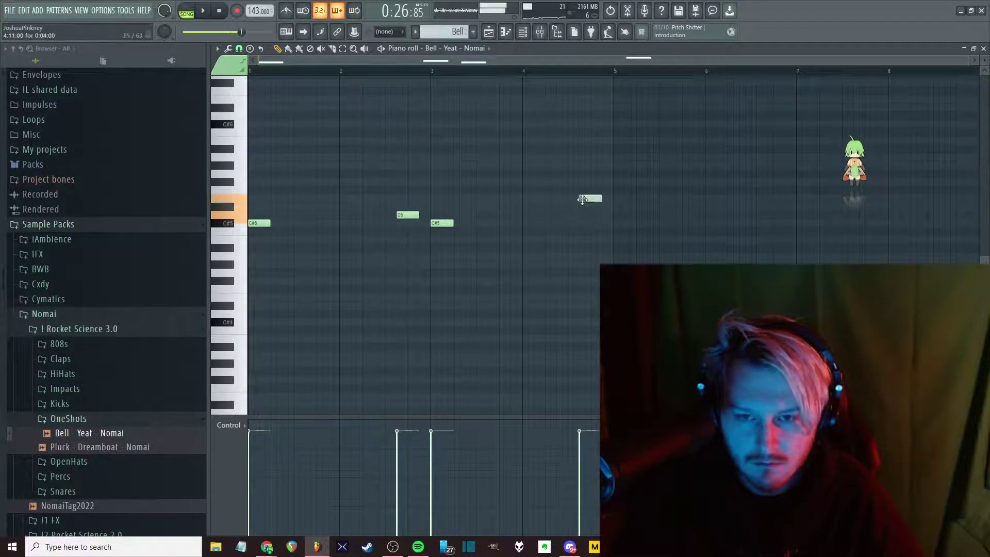
key("space")
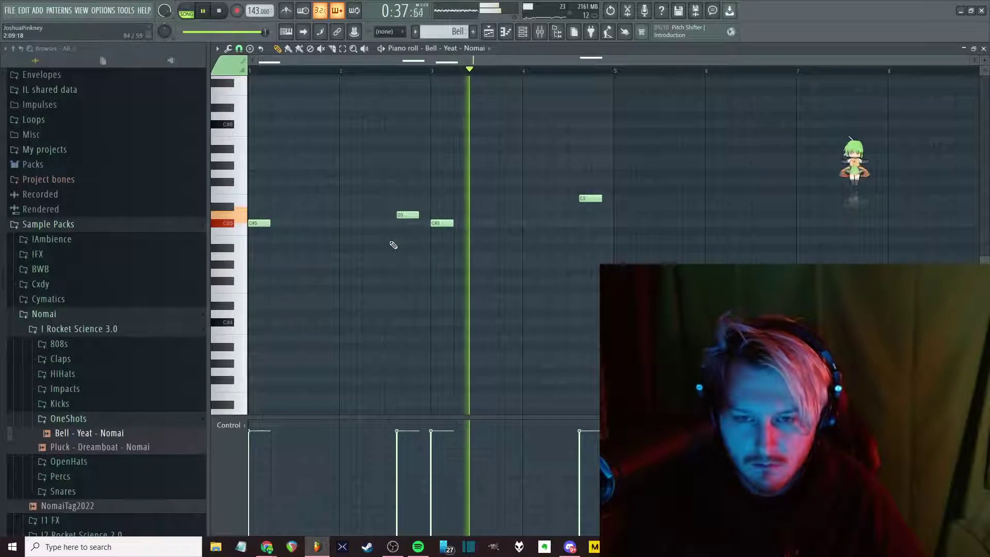
Replace the E5 bell note on step 11 of bar 4 with a D5
left_click(591, 223)
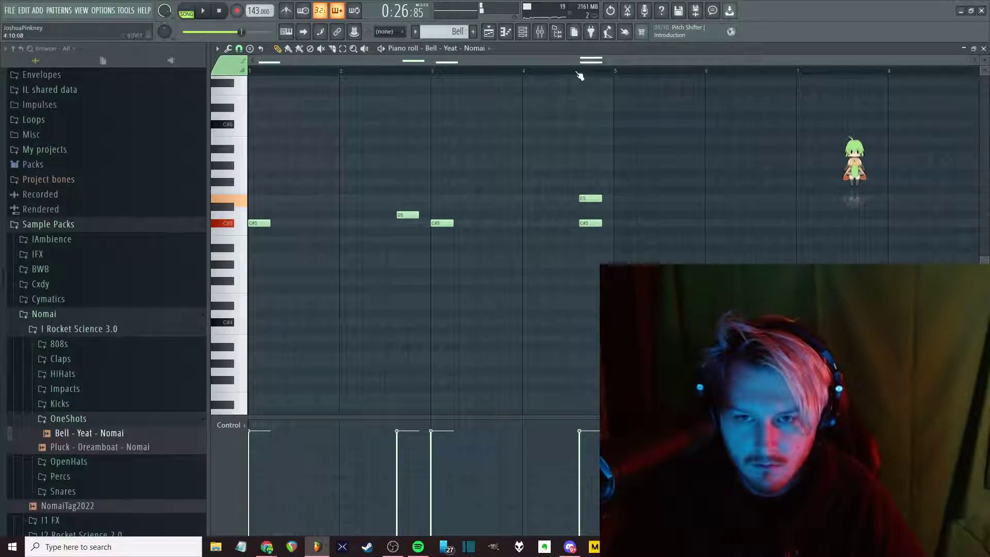
scroll(590, 232, "up", 3)
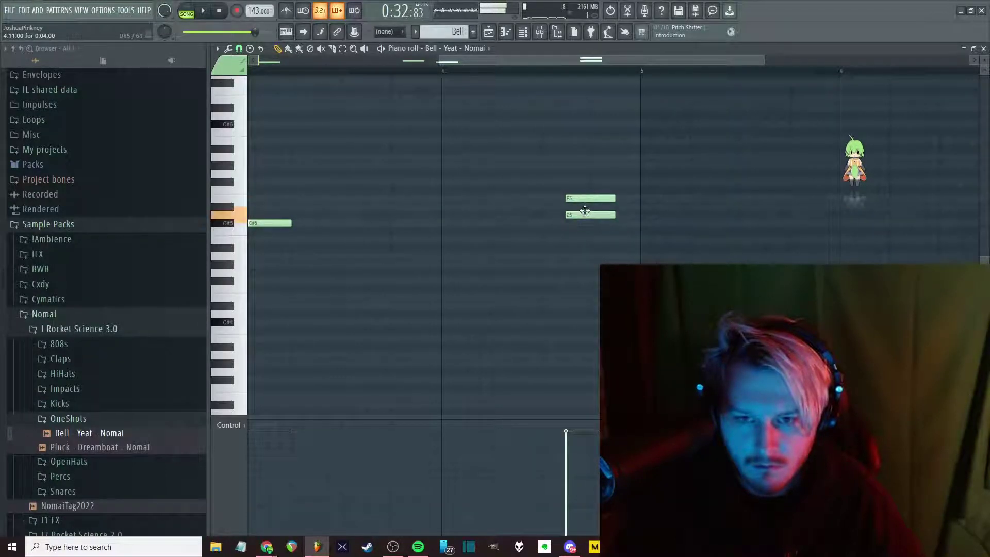
right_click(591, 199)
left_click(594, 197)
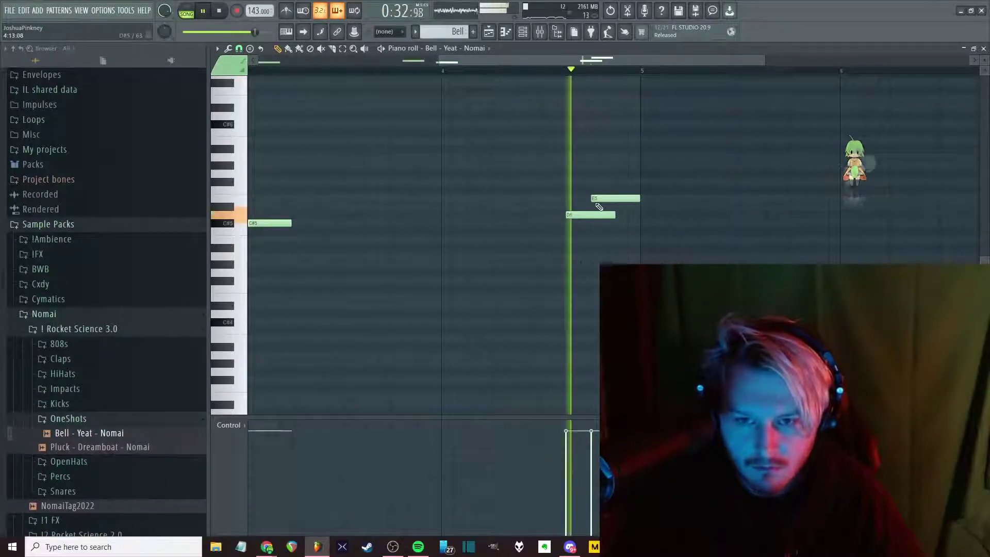
right_click(621, 199)
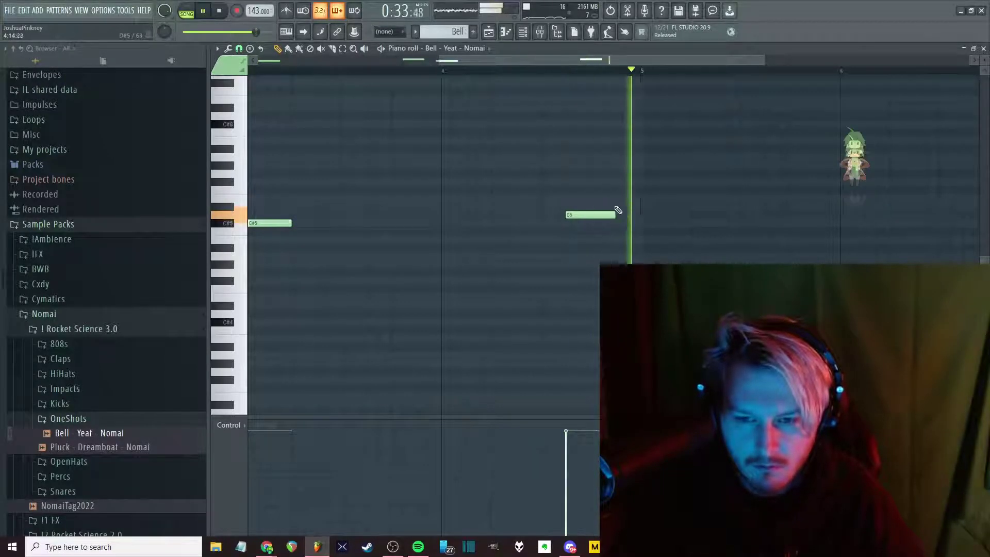
scroll(617, 215, "down", 3)
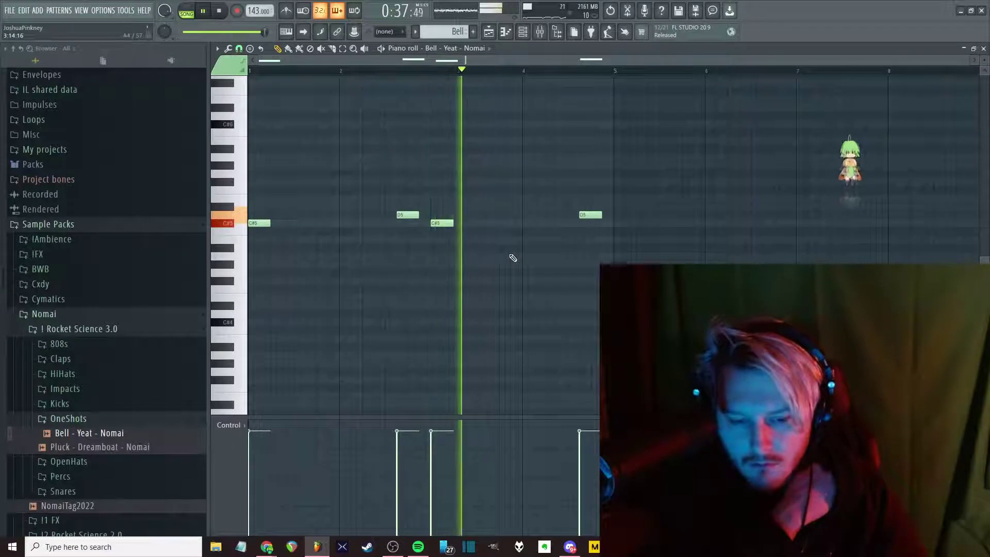
Load the TheBell preset from the EffectChains mixer presets onto the bell's mixer insert 14 and play the arrangement
key("Escape")
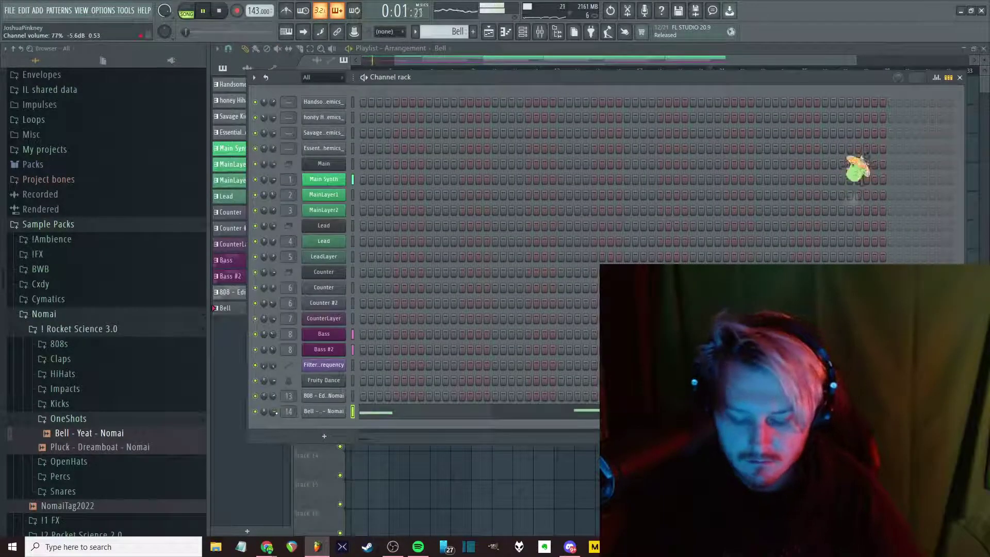
key("F9")
scroll(133, 276, "up", 5)
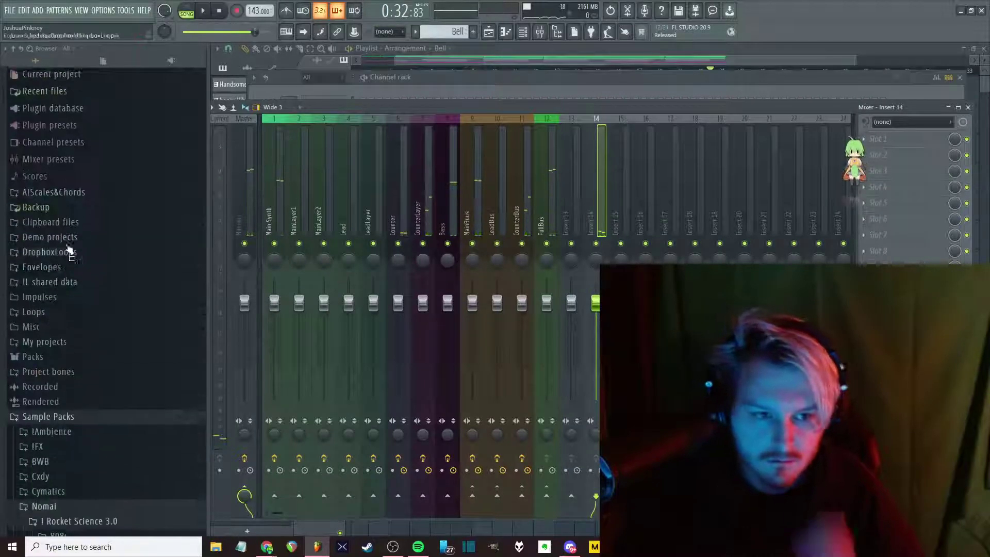
left_click(87, 164)
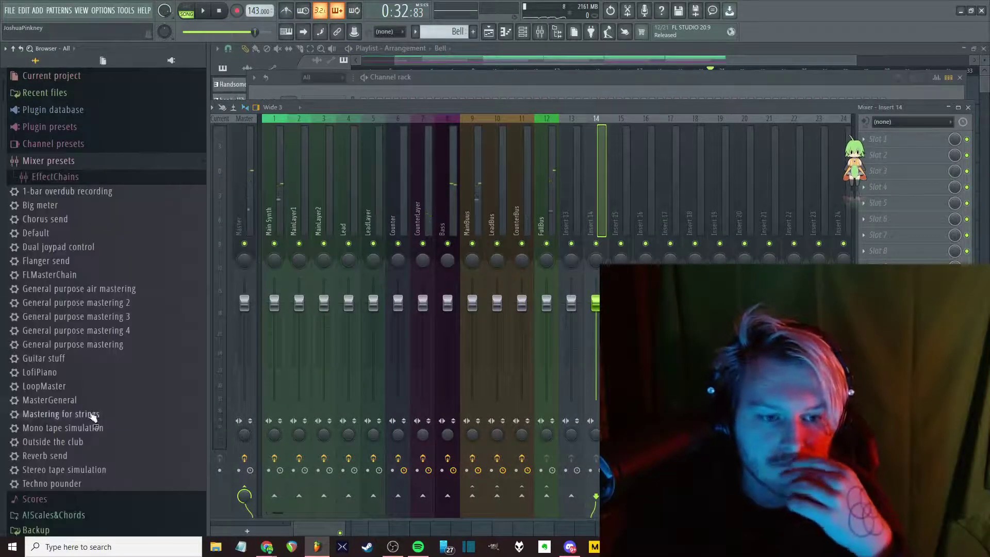
scroll(72, 382, "down", 4)
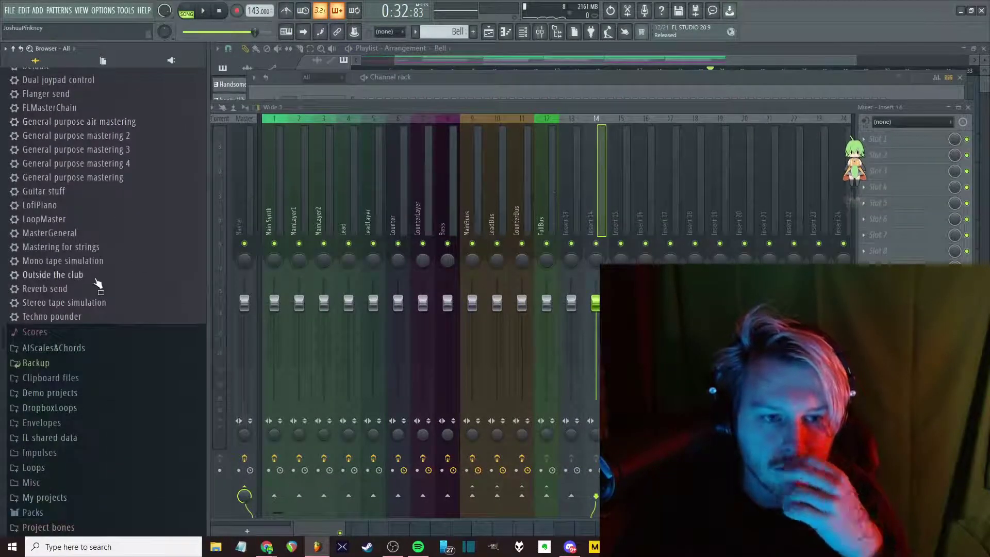
scroll(97, 247, "up", 4)
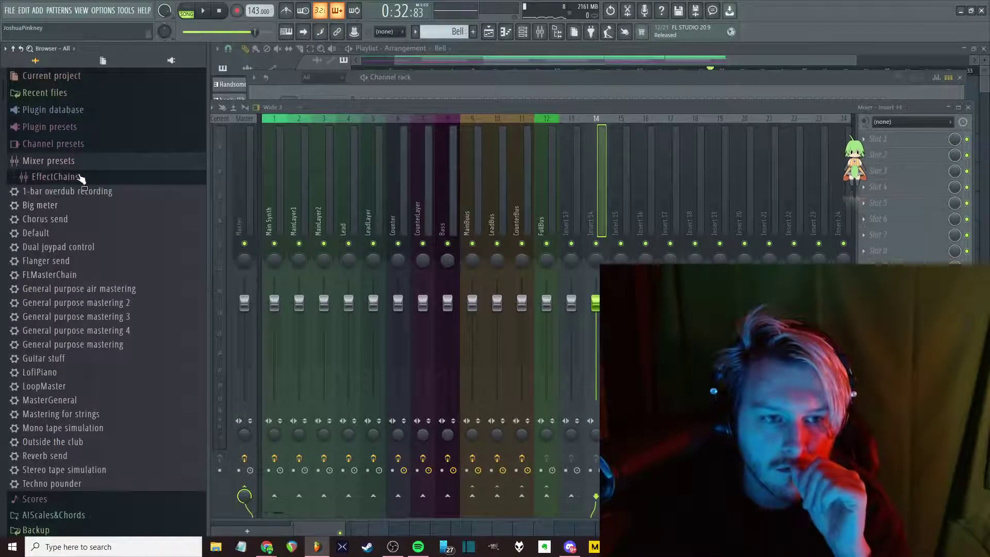
left_click(62, 177)
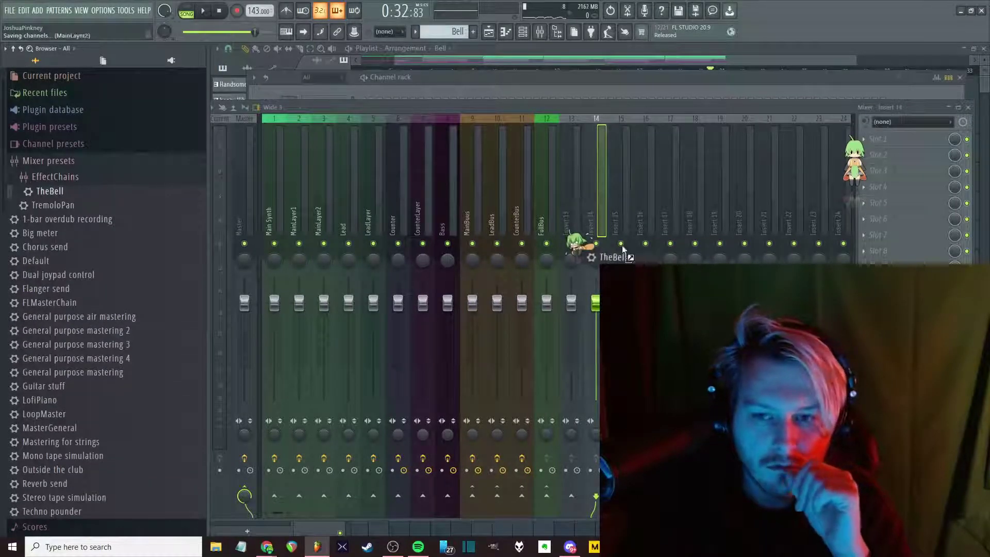
left_click_drag(623, 250, 587, 250)
key("space")
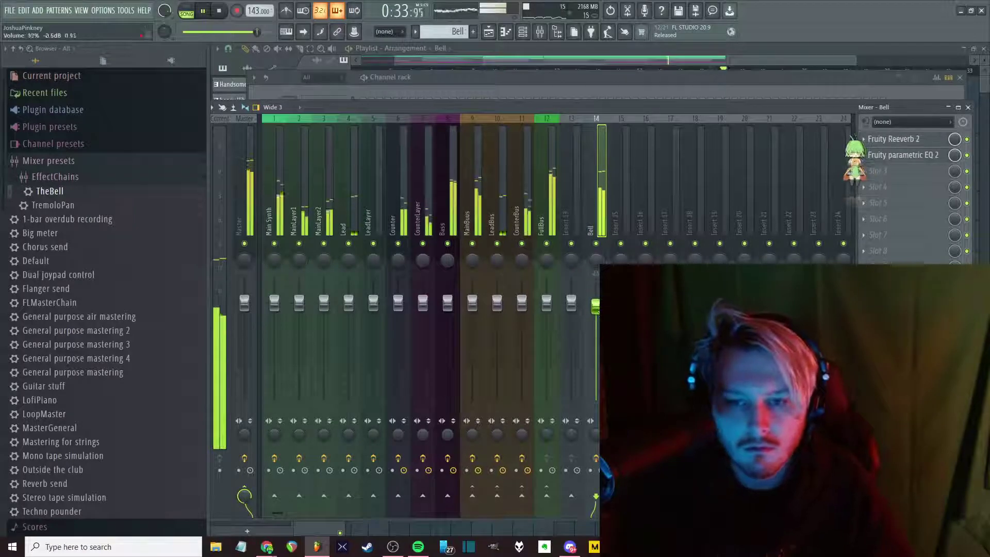
Duplicate the last MainLayer1, MainLayer2 and Counter clips in the playlist so they repeat from bar 25
key("F6")
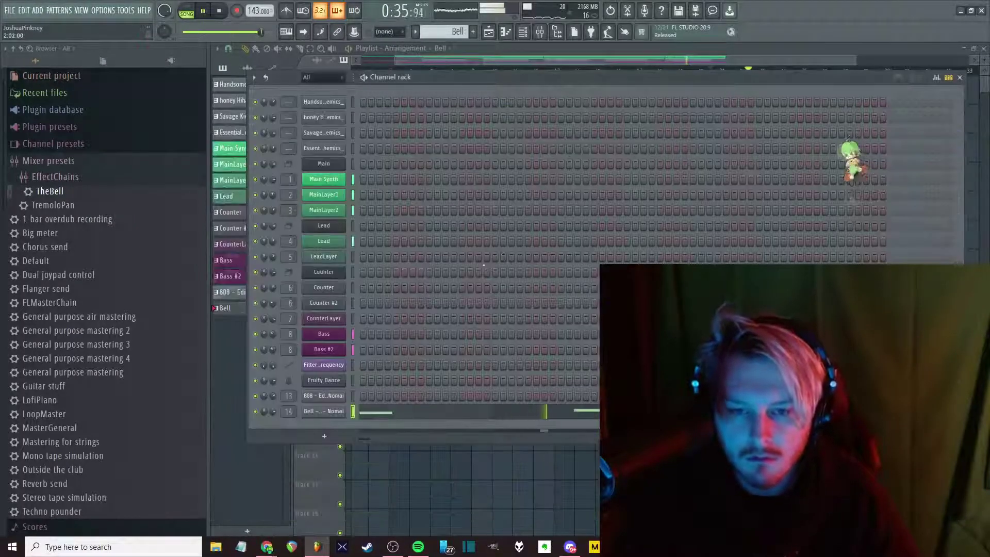
key("F6")
scroll(745, 194, "down", 2)
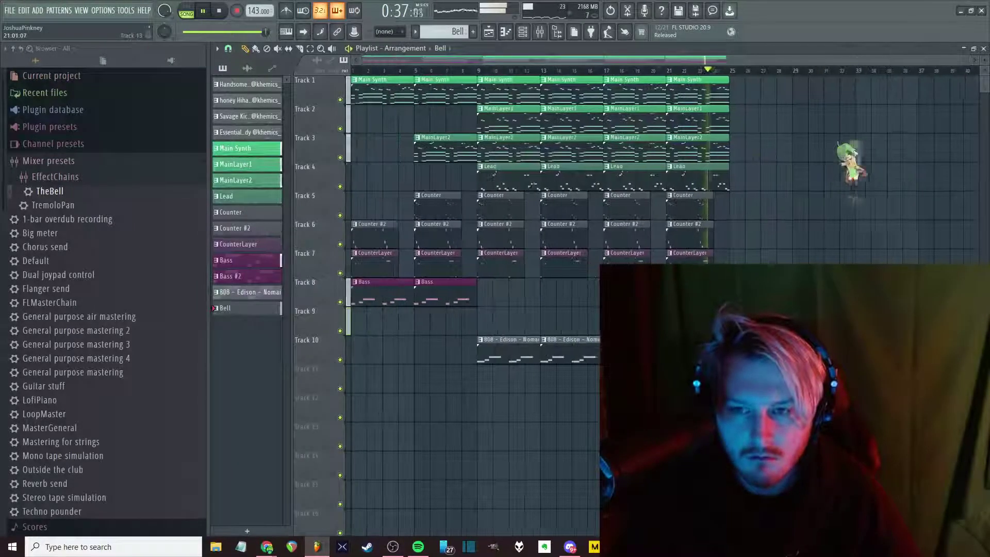
left_click_drag(745, 103, 665, 161)
key("ctrl+b")
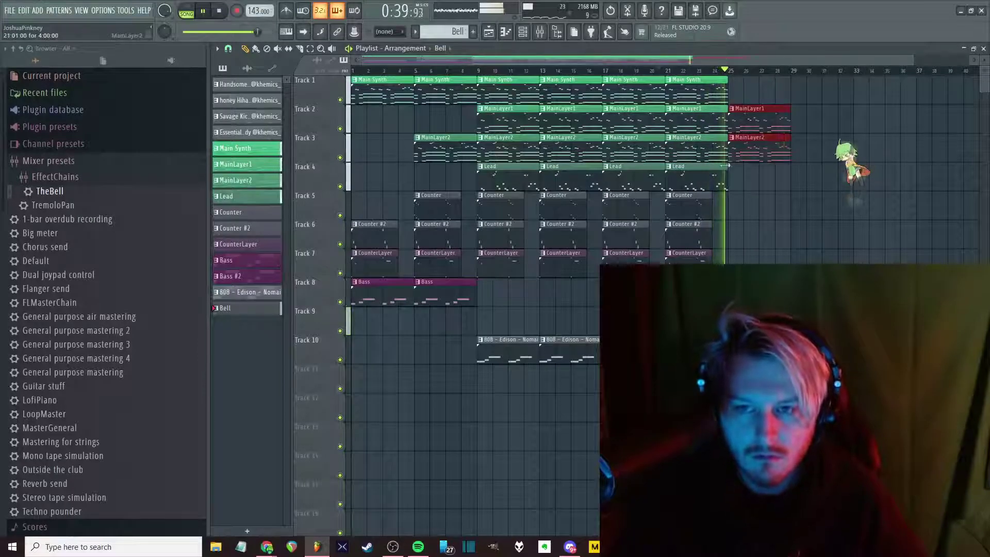
left_click_drag(725, 193, 706, 219)
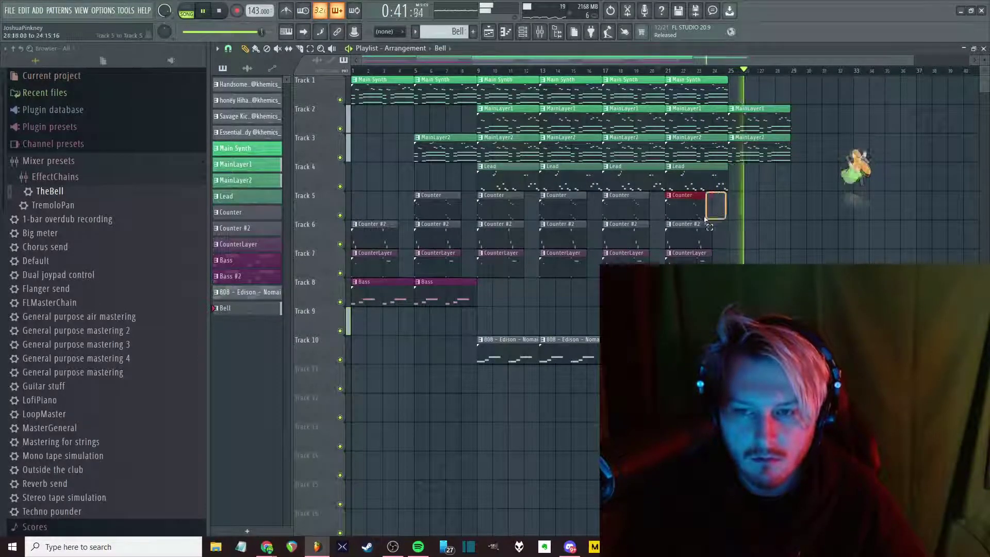
key("ctrl+b")
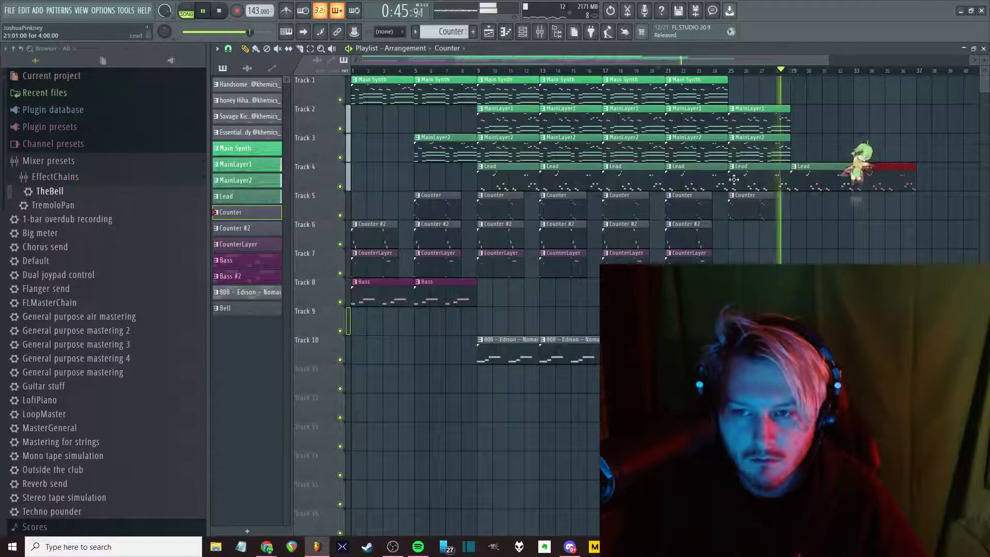
Extend MainLayer1 and MainLayer2 on tracks 2 and 3 with repeated clips from bar 29 up to bar 41
left_click_drag(785, 132, 761, 144)
key("ctrl+b")
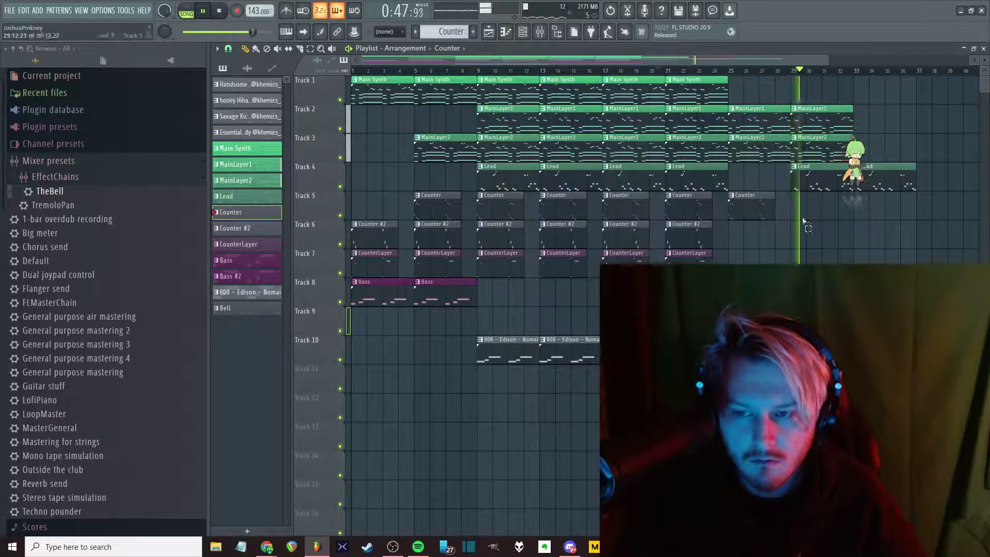
scroll(804, 224, "down", 2)
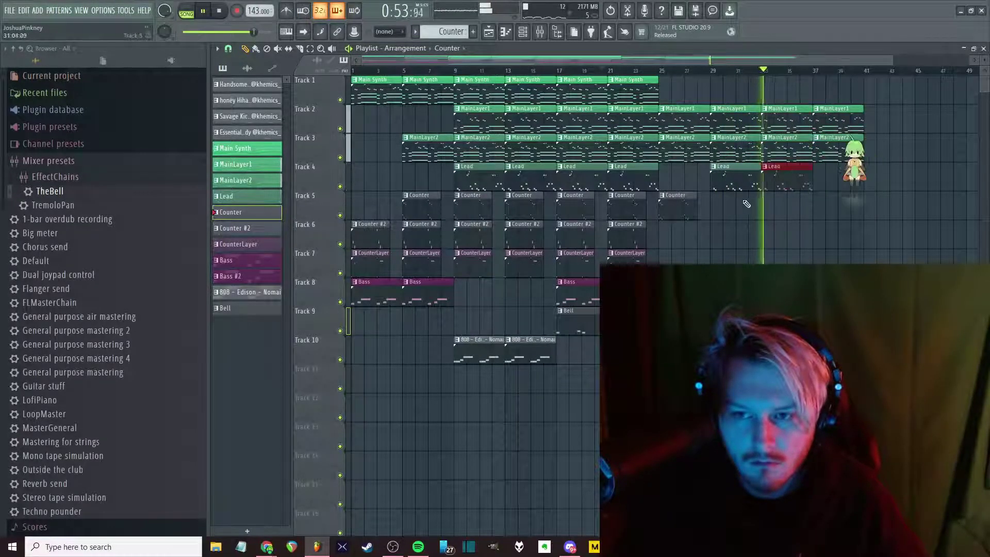
Place Main Synth and CounterLayer clips at bars 33 and 37, and remove the MainLayer1 clips from those bars
left_click_drag(694, 92, 766, 82)
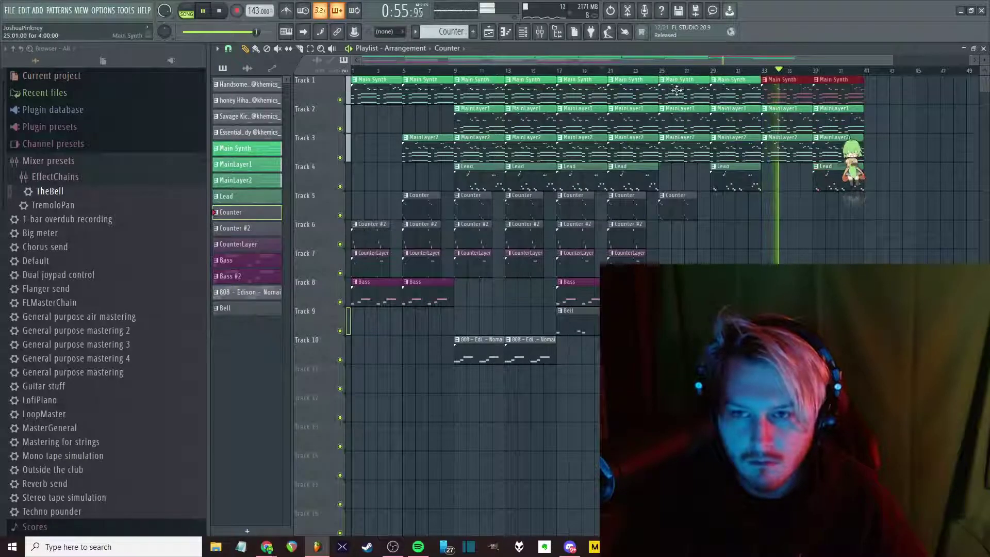
left_click(787, 100)
scroll(681, 264, "down", 1)
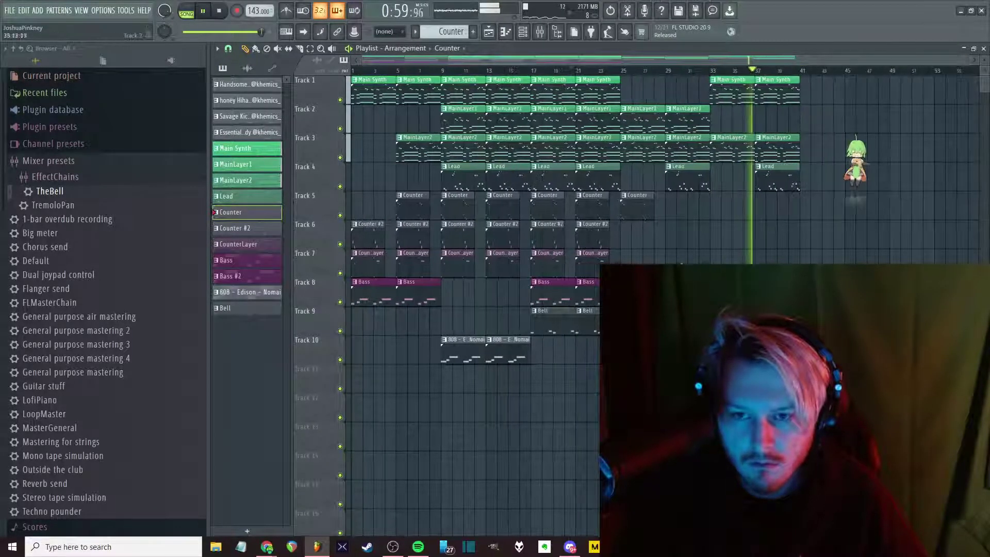
left_click_drag(627, 276, 714, 255)
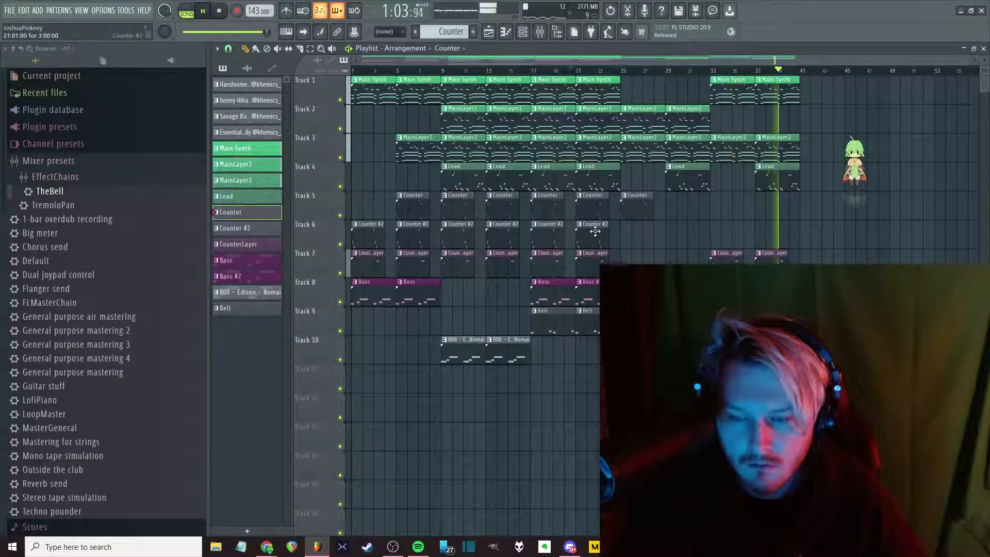
Try to duplicate the two 808 clips on track 10
left_click_drag(441, 335, 531, 392)
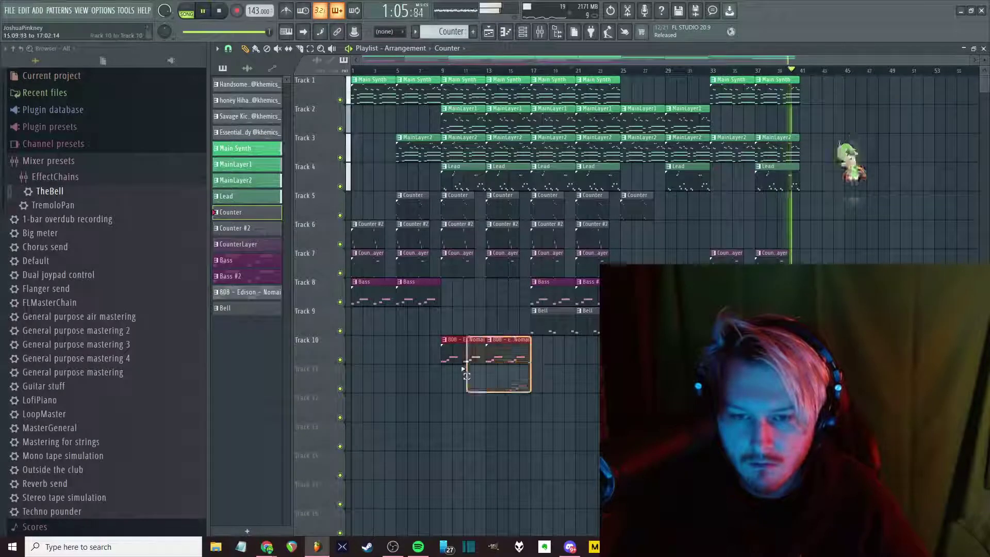
key("ctrl+b")
key("ctrl+z")
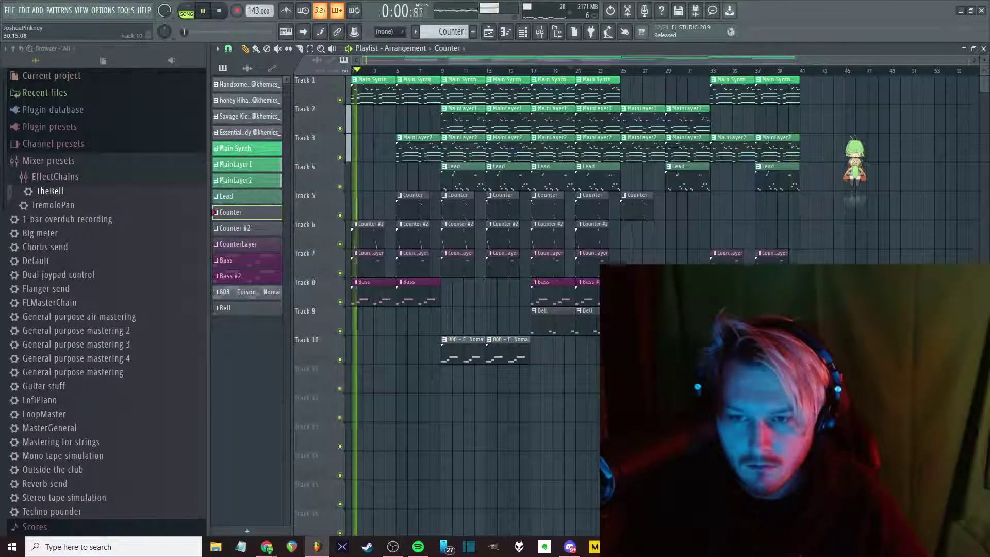
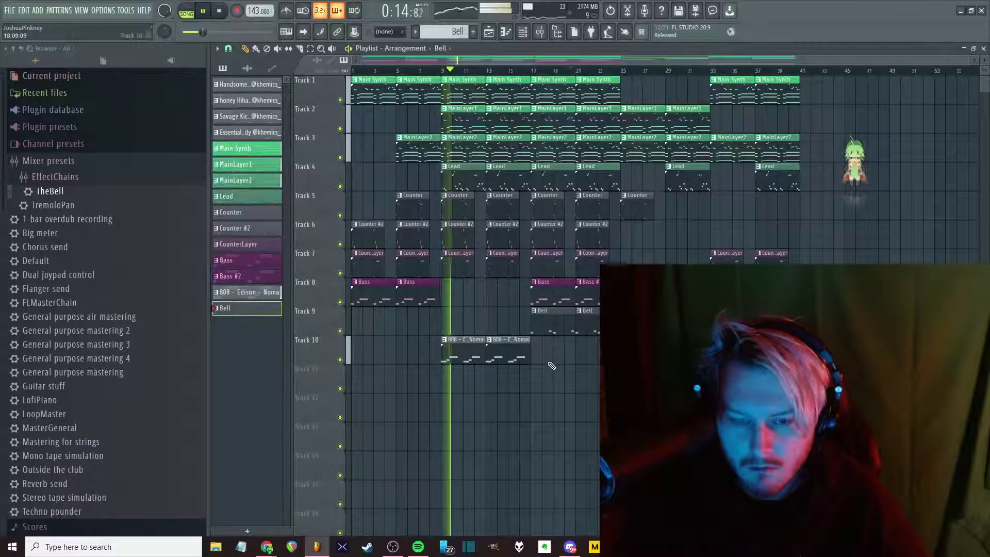
Lower the volume of mixer insert 13, which carries the 808, to about -2 dB
key("F9")
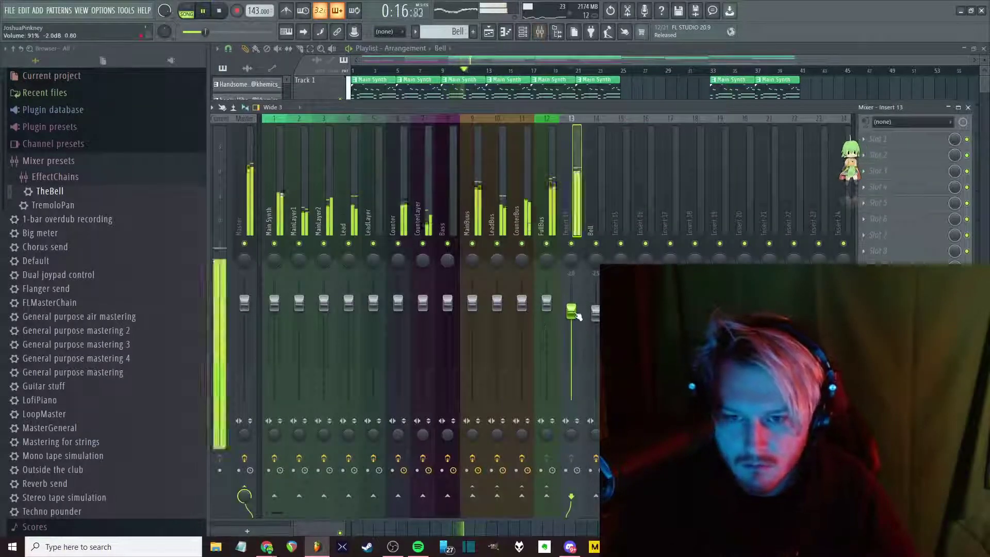
key("F9")
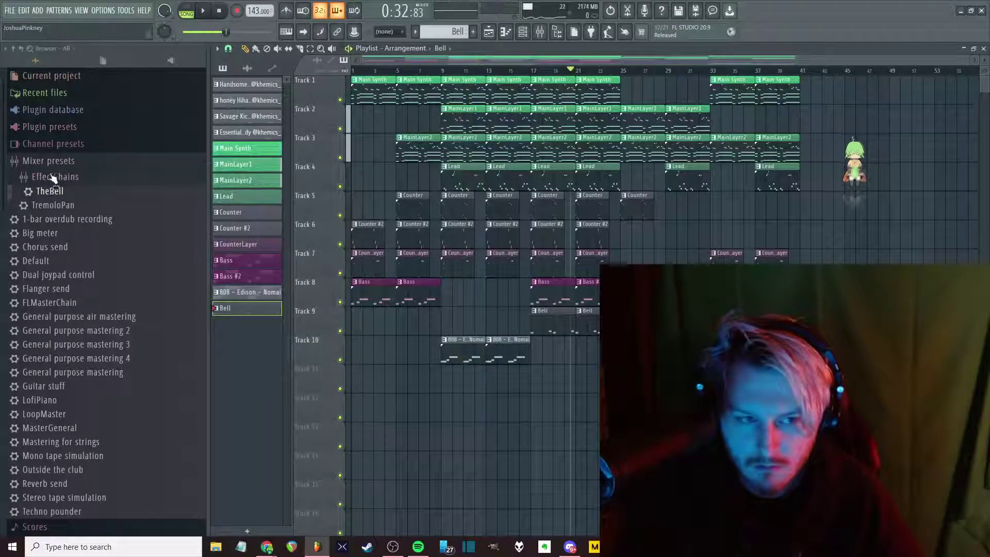
Find the Magix Swoosh Riser sample in the Nomai sample pack and place it on track 11 at bar 8
scroll(68, 453, "down", 10)
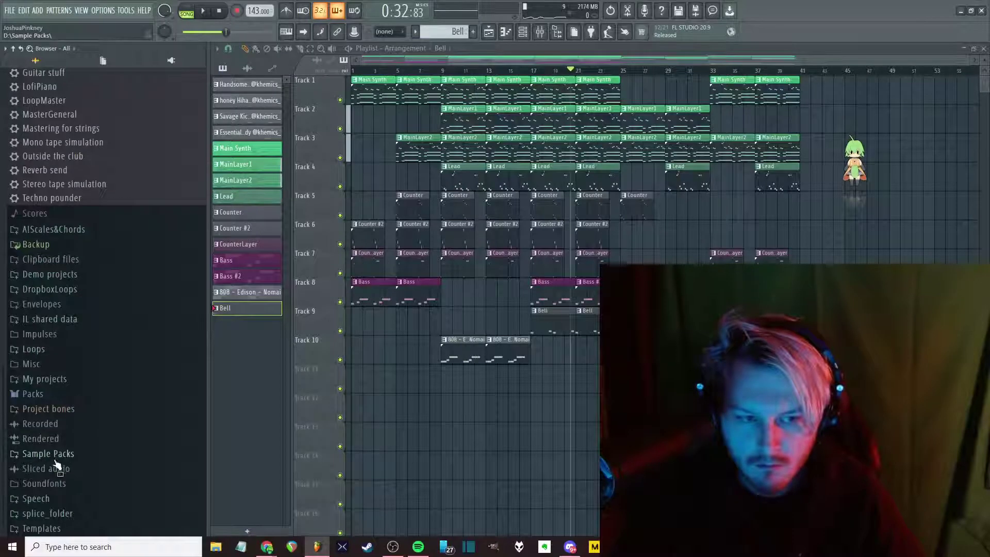
left_click(52, 456)
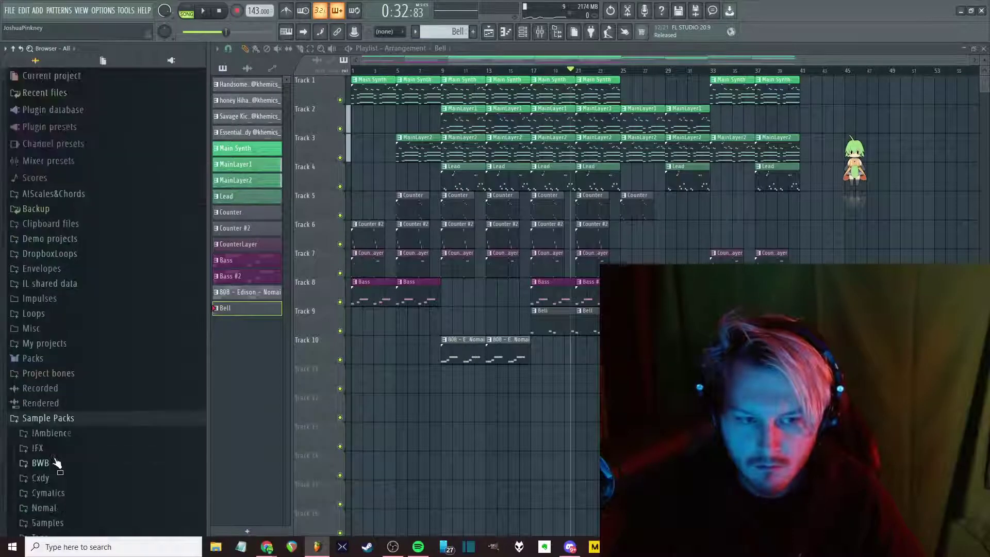
scroll(54, 457, "down", 3)
left_click(51, 333)
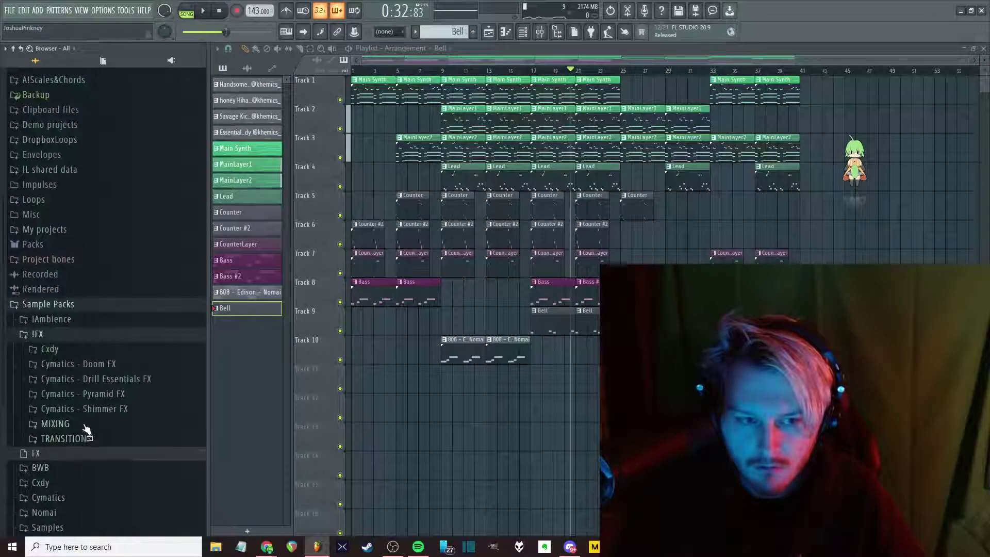
left_click(55, 423)
scroll(116, 367, "down", 3)
left_click(110, 311)
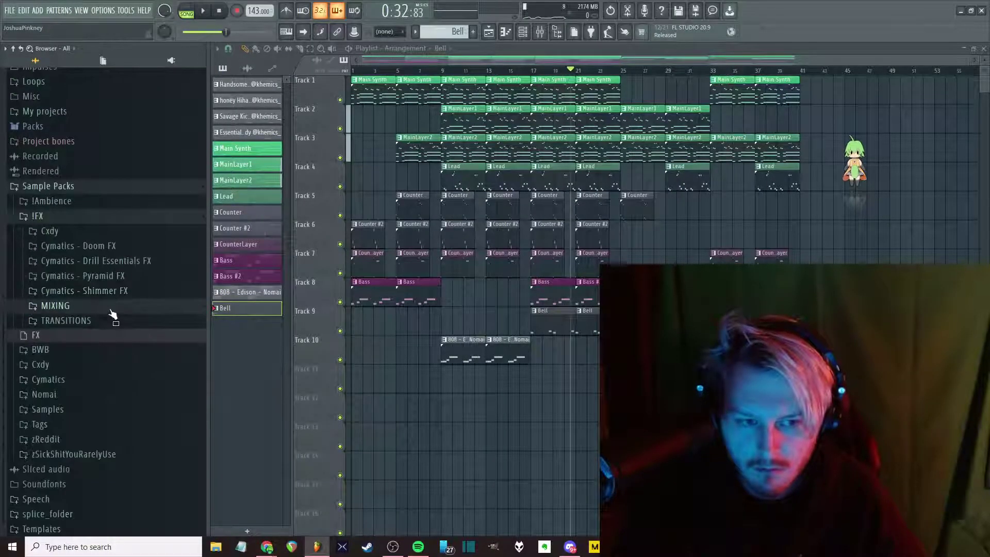
left_click(46, 394)
left_click(61, 409)
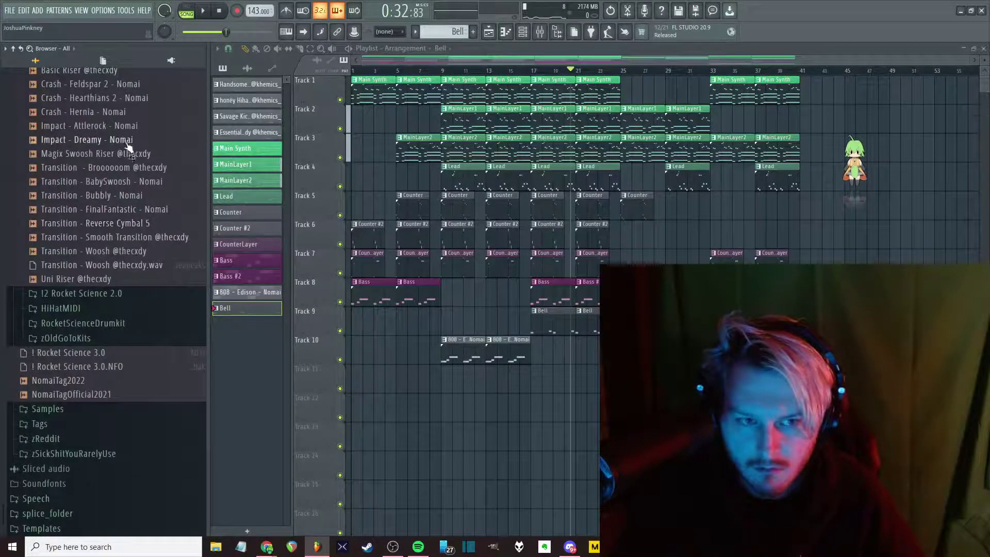
left_click_drag(392, 384, 448, 379)
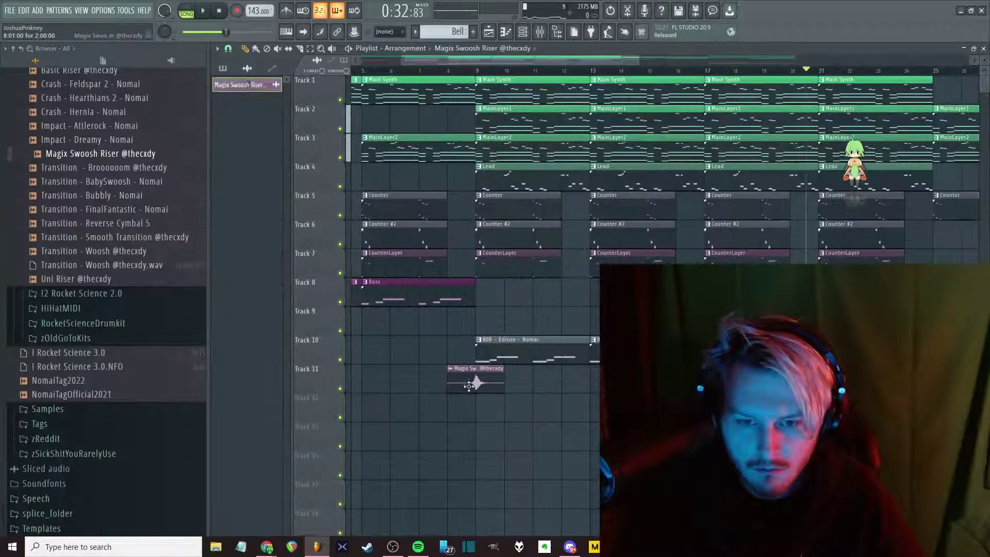
Adjust the time stretching mode of the Magix Swoosh Riser clip and play the transition into bar 9
double_click(467, 384)
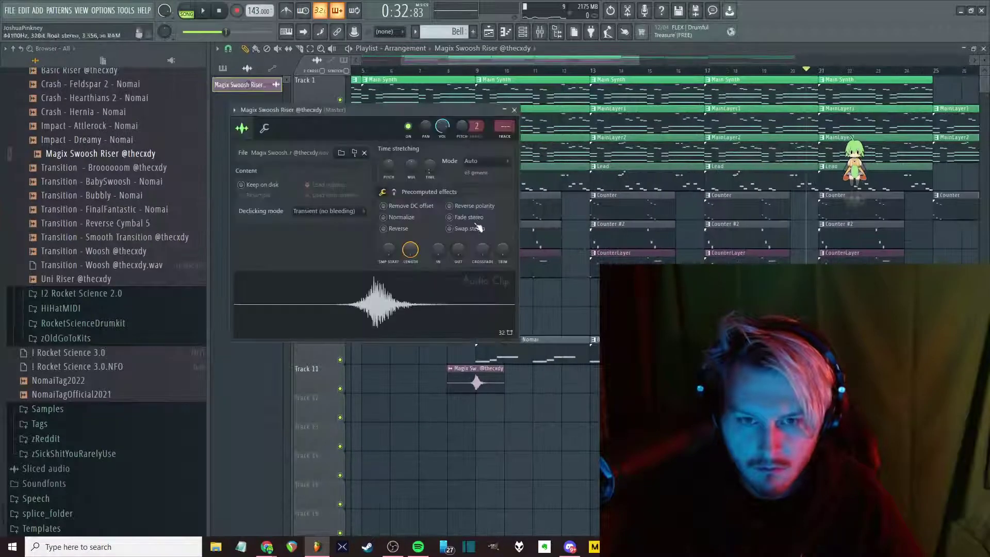
left_click(486, 166)
key("Escape")
key("space")
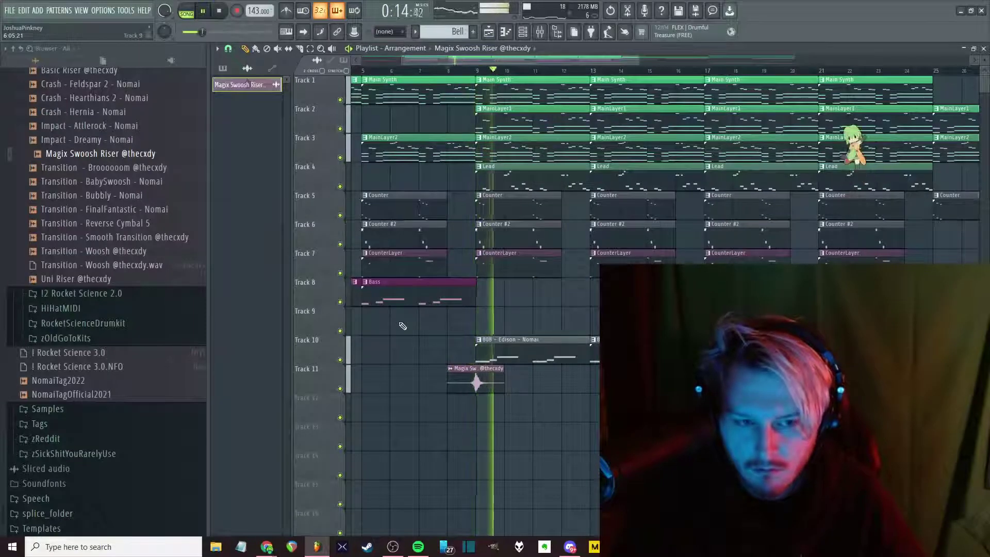
scroll(403, 326, "down", 3)
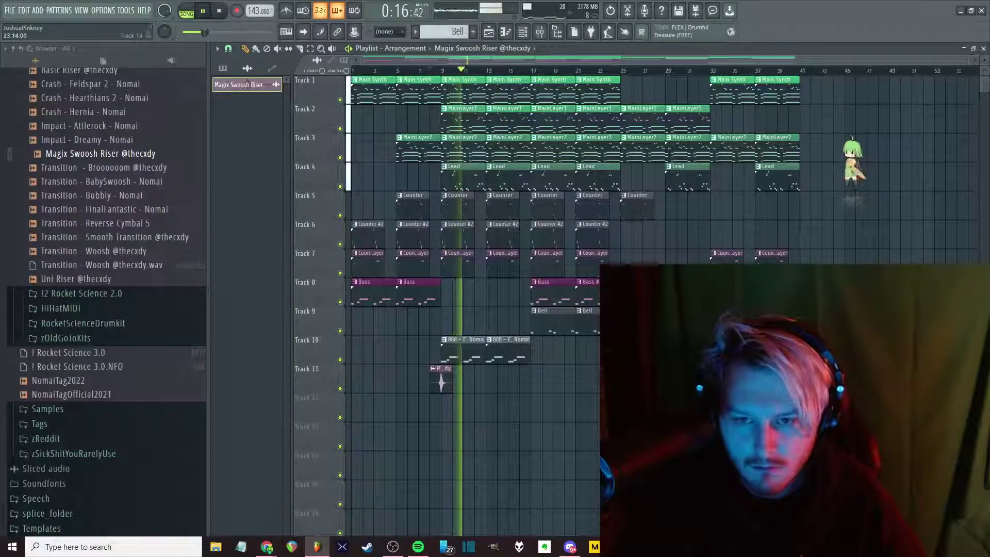
Switch to the live chat window in Chrome to read the messages, and return to the FL Studio playlist
mouse_move(266, 545)
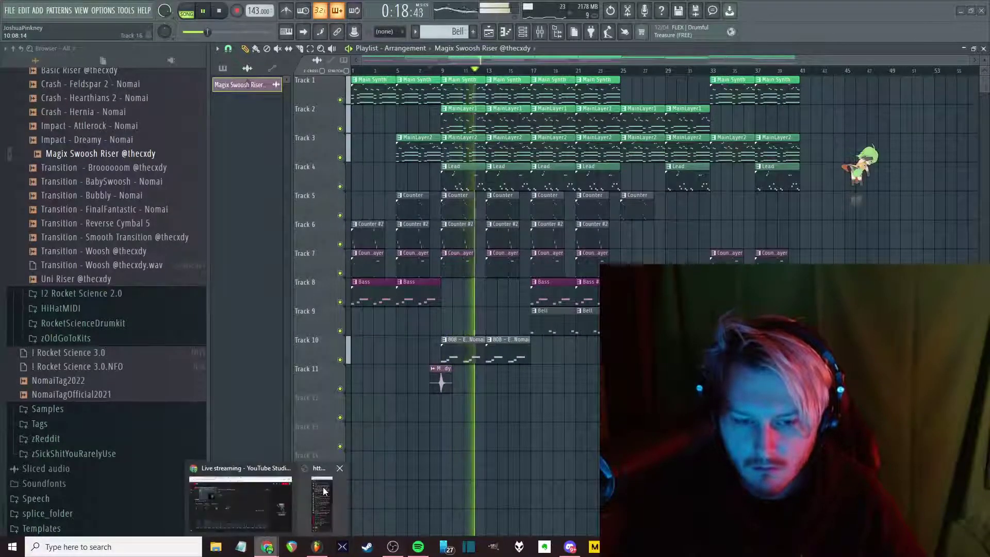
left_click(324, 489)
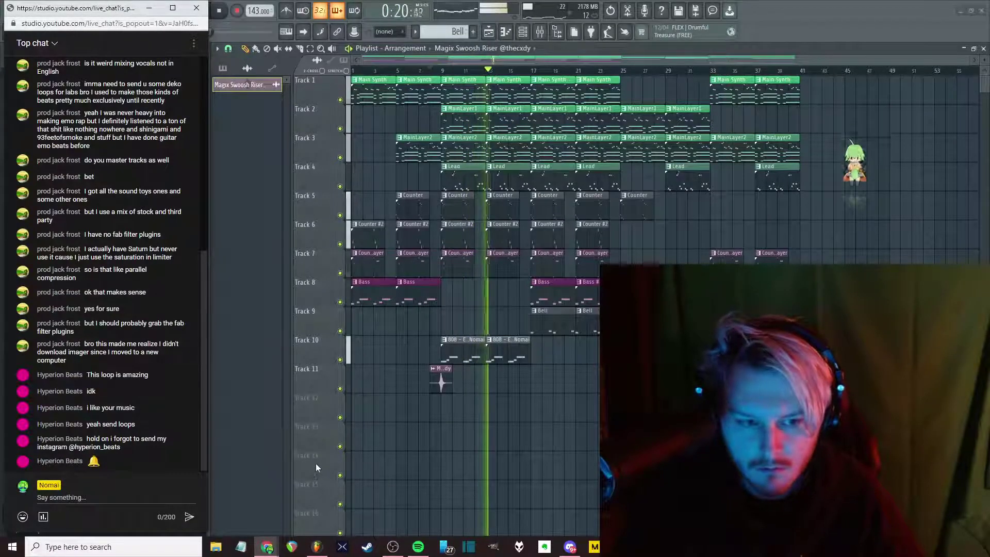
left_click(431, 419)
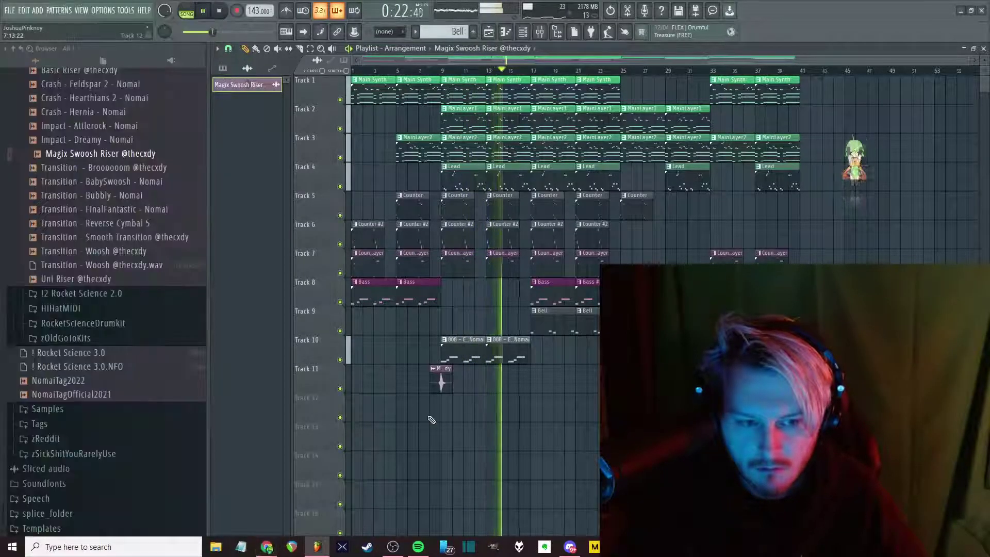
mouse_move(267, 545)
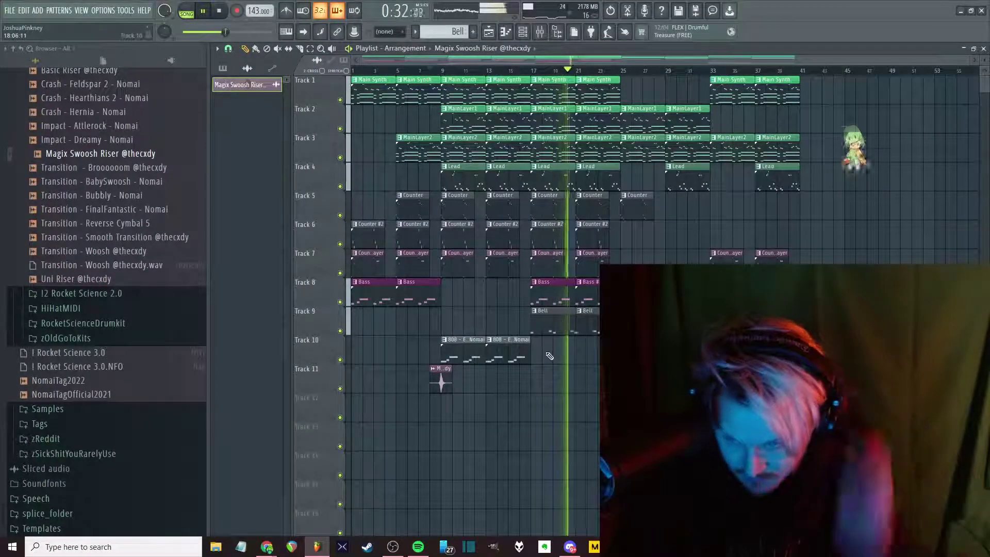
Merge the split Bell clips on track 9 from bar 17 to bar 25 into one continuous pattern clip
scroll(516, 358, "up", 3)
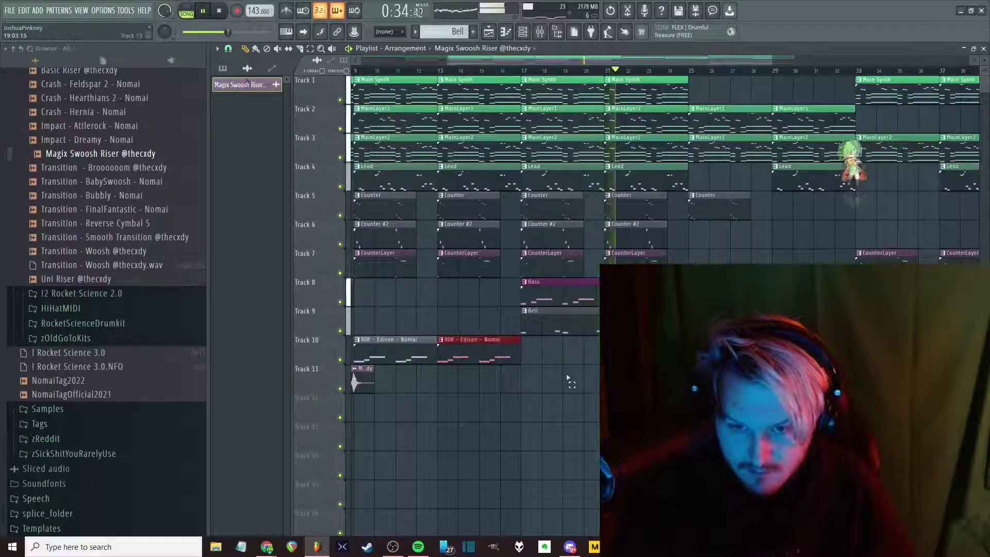
scroll(567, 379, "up", 2)
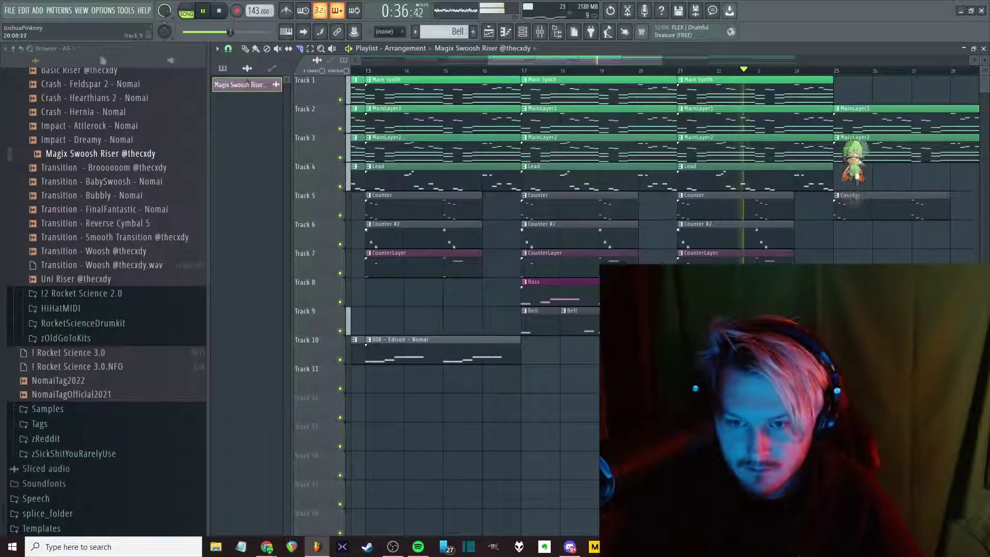
scroll(538, 319, "down", 5)
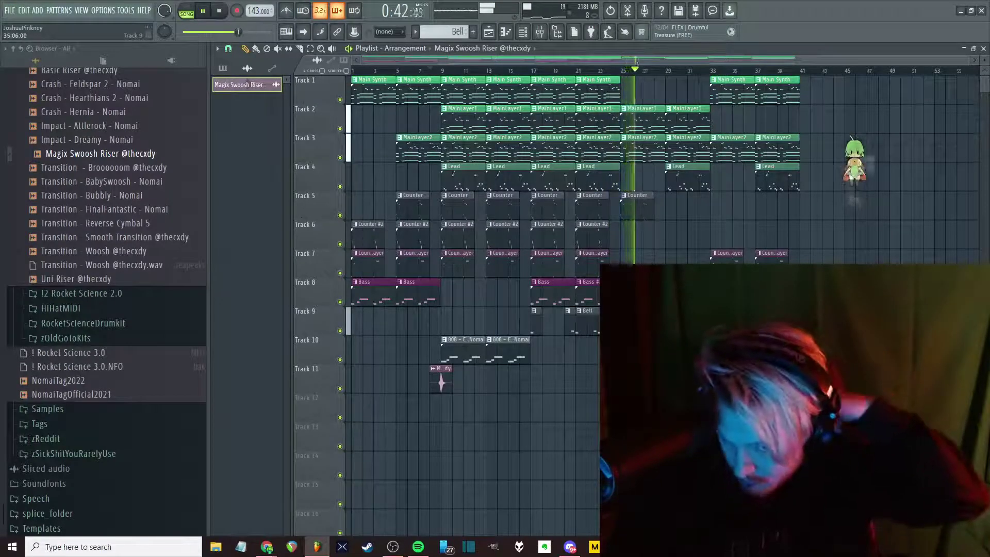
left_click_drag(521, 307, 597, 332)
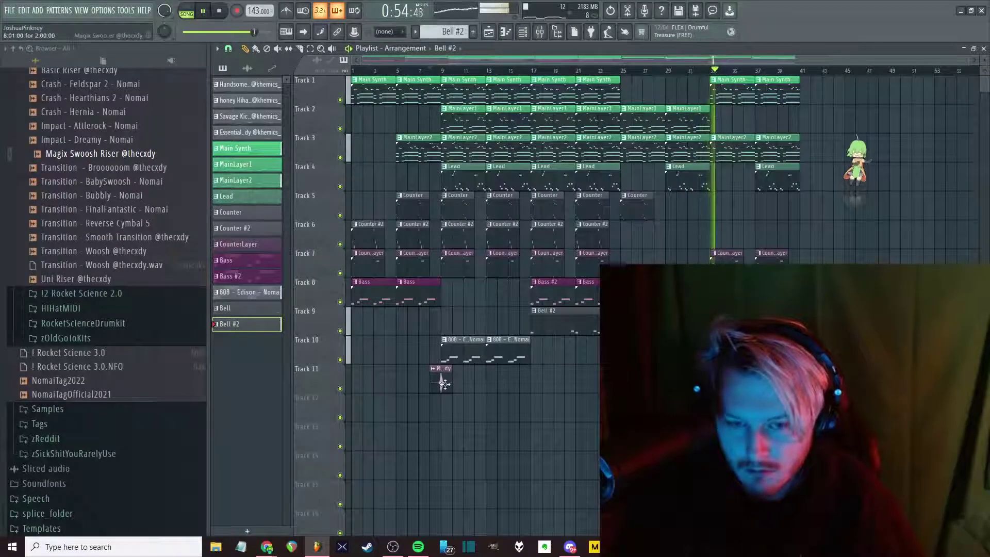
Lower the volume of mixer insert 13 to about -3.5 dB and return to the playlist
key("F9")
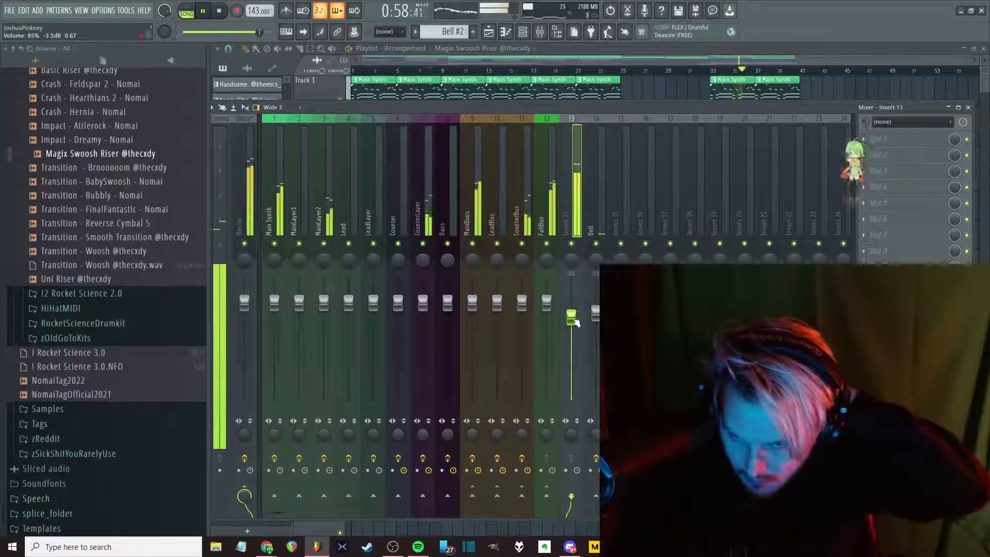
key("F9")
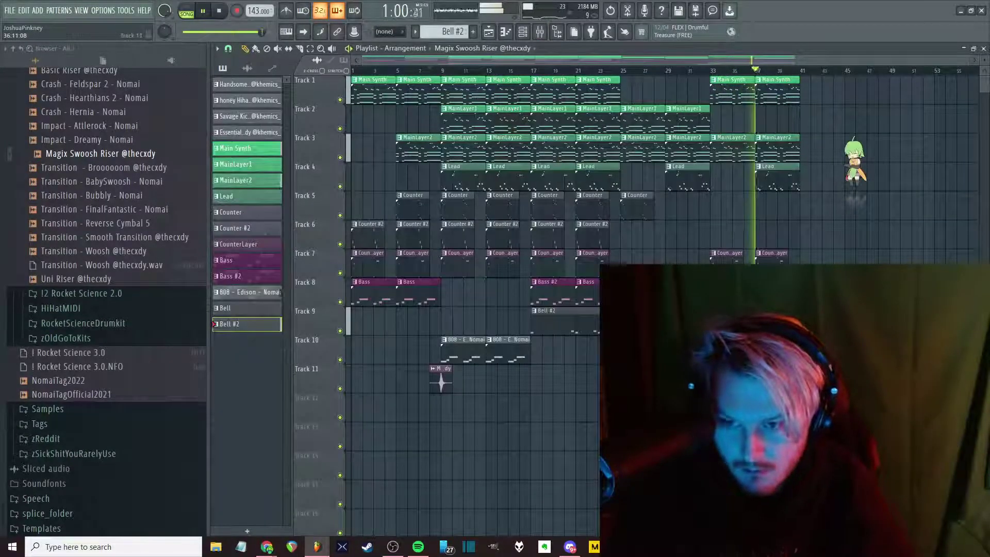
Swap the Bass clip at bar 29 on track 8 for the Bass #2 pattern while playing the passage into bar 33
scroll(768, 391, "up", 3, "ctrl")
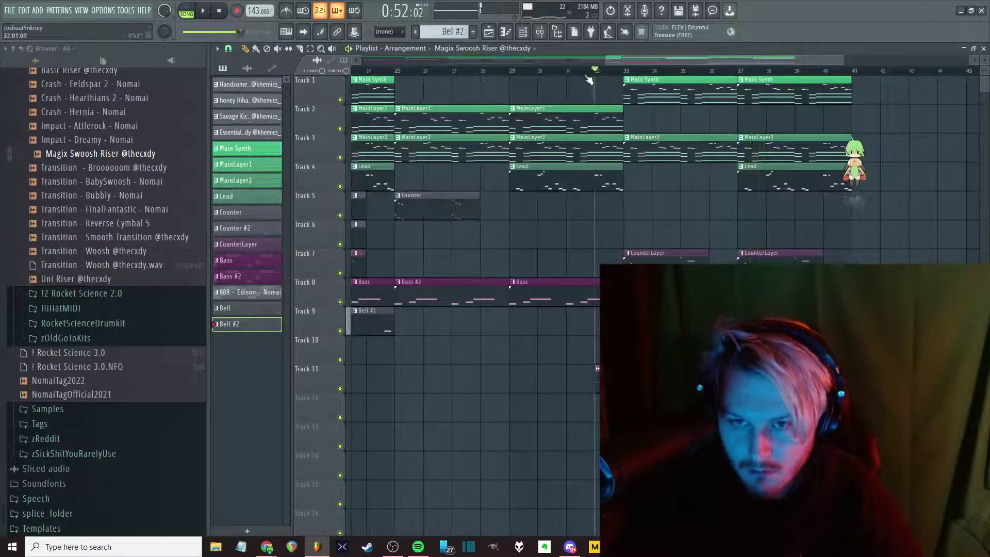
key("space")
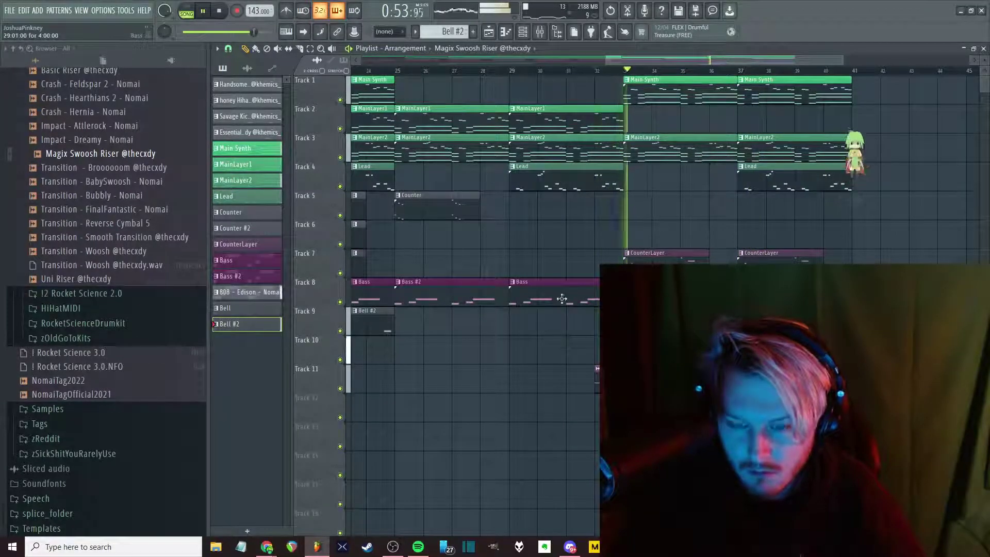
left_click_drag(561, 298, 676, 299)
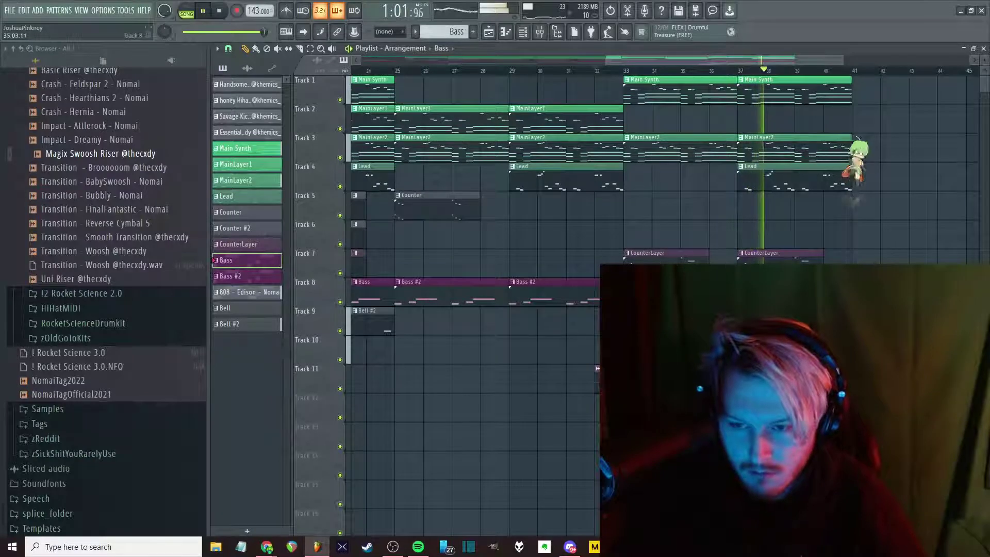
Play the arrangement from the intro and check the transitions into bars 9 and 33 and the section at bar 25
scroll(607, 122, "down", 3)
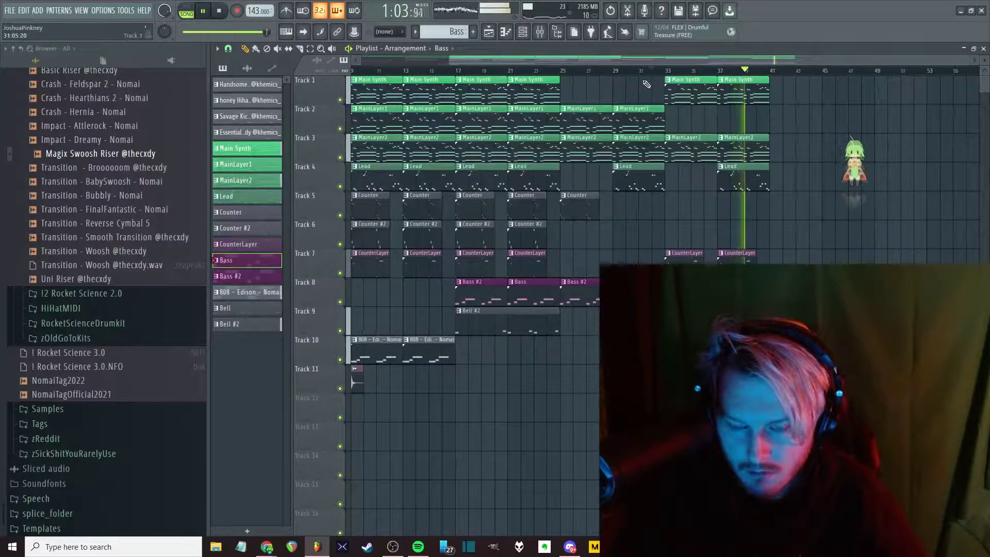
scroll(646, 85, "down", 2)
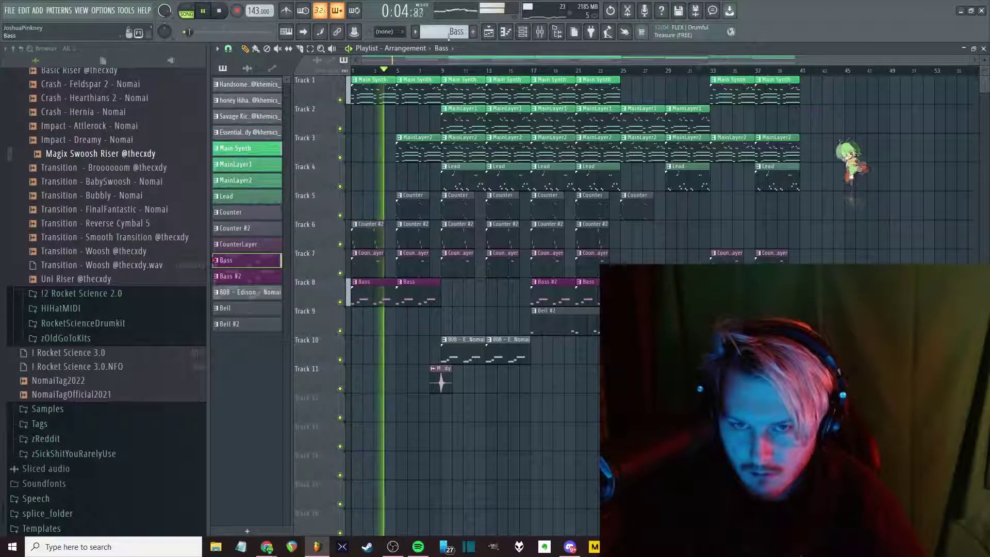
left_click(431, 71)
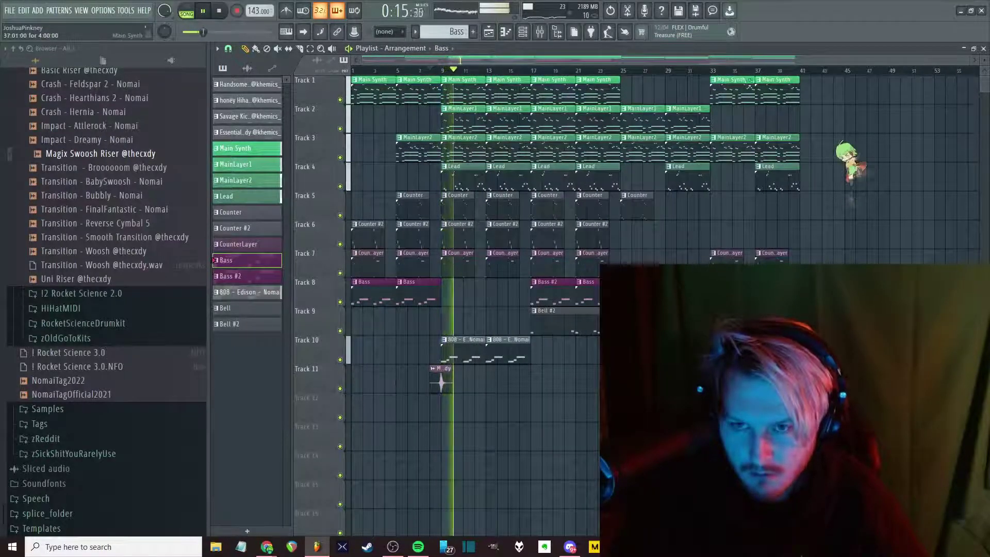
left_click(701, 71)
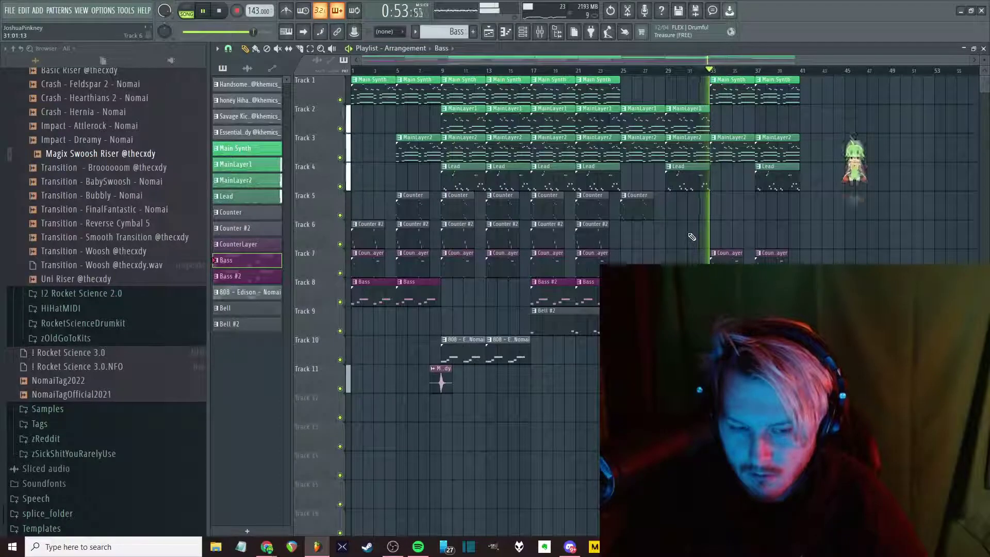
scroll(692, 237, "up", 3)
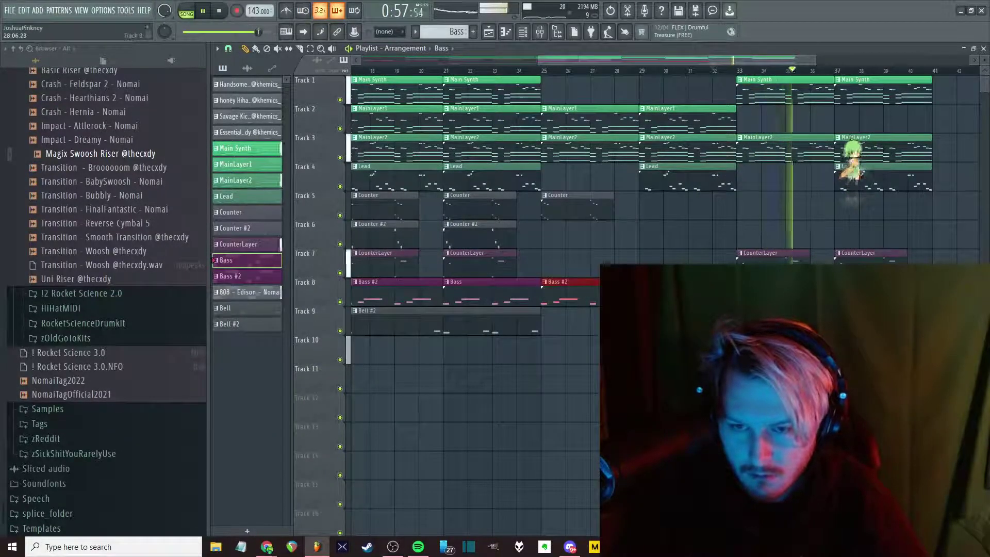
left_click(565, 73)
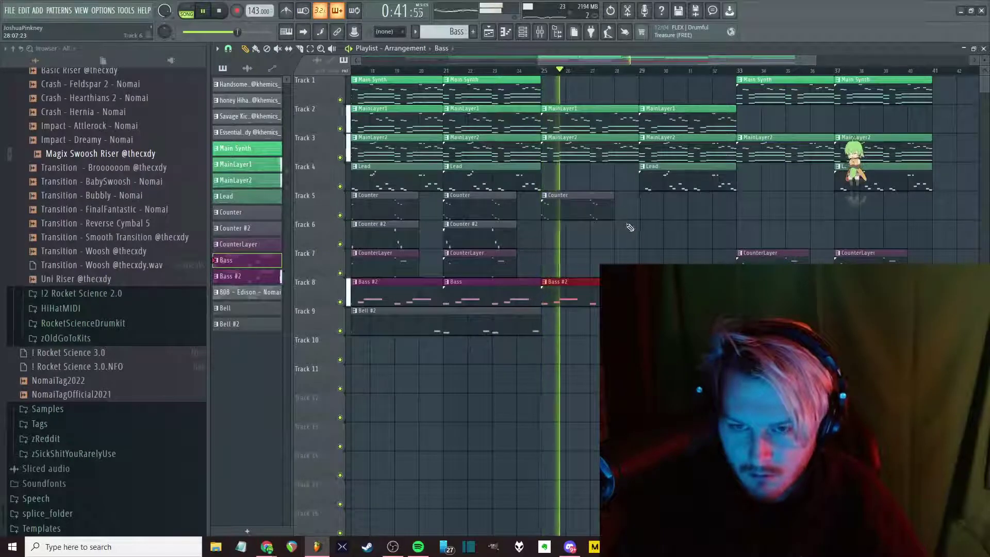
left_click(714, 71)
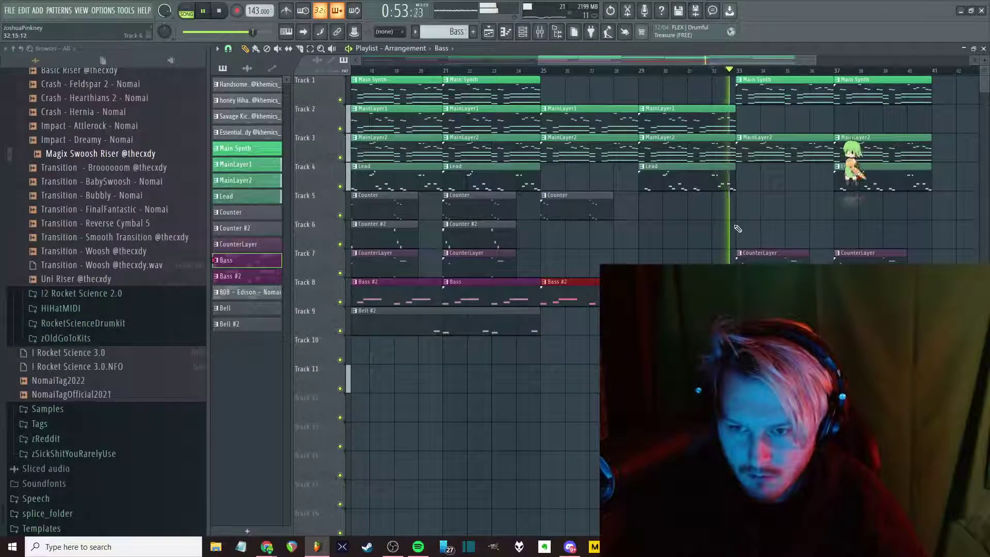
scroll(718, 220, "down", 3)
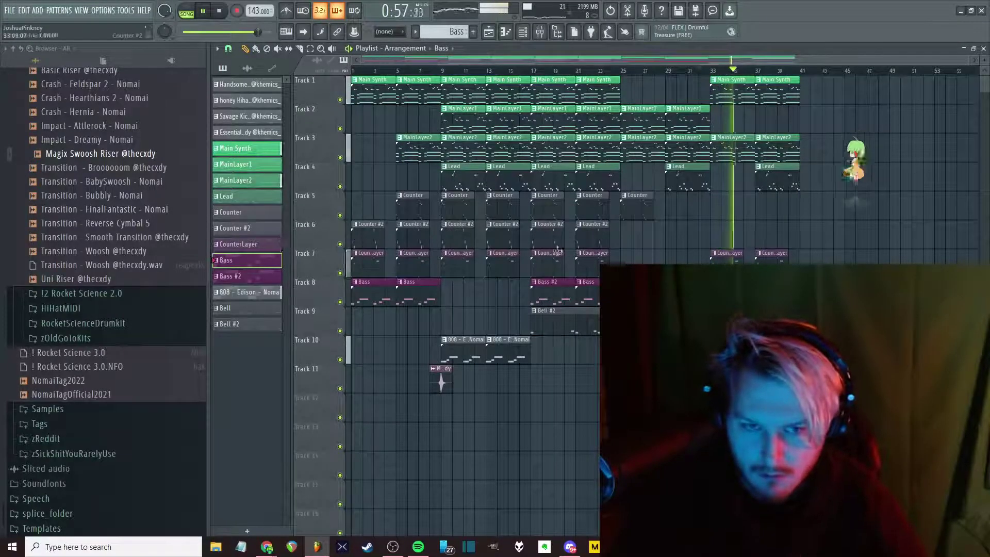
Place a copy of the four-bar stack of clips from all instrument tracks at bar 45
left_click_drag(617, 99, 547, 327)
left_click_drag(556, 107, 870, 327)
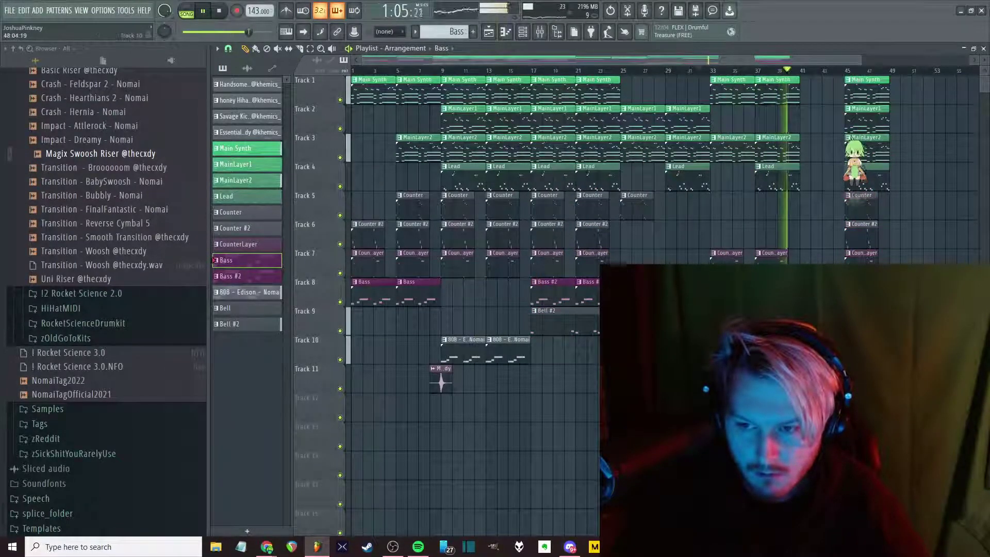
scroll(854, 160, "down", 1)
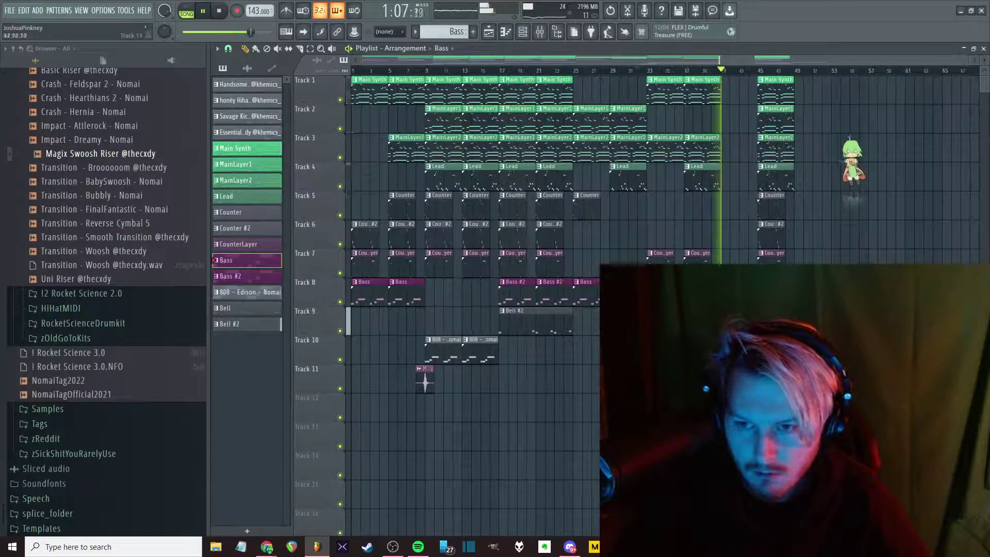
Leave Main Synth alone at bar 45 and move all the other copied clips to bar 53
scroll(852, 160, "up", 5)
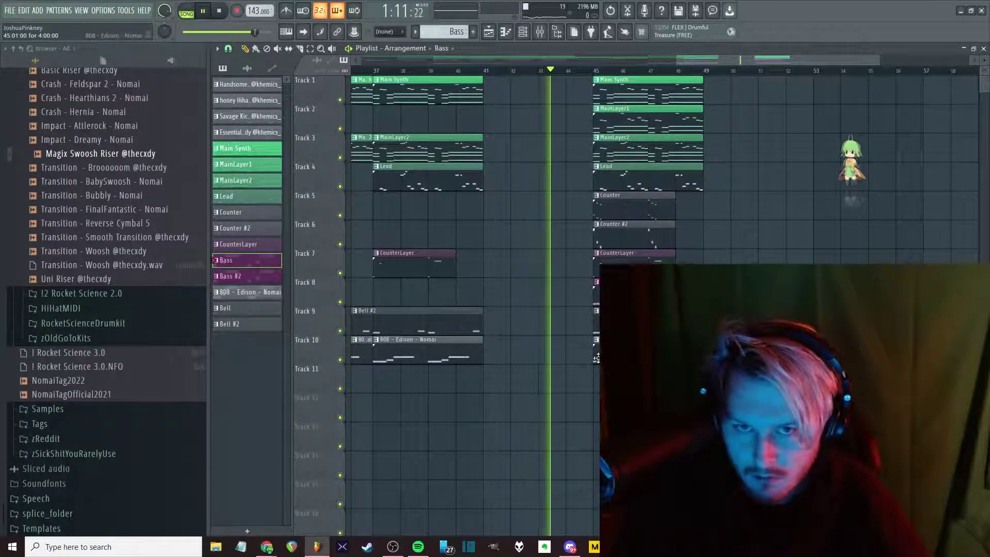
left_click_drag(597, 357, 877, 134)
left_click(877, 123)
scroll(703, 126, "down", 2)
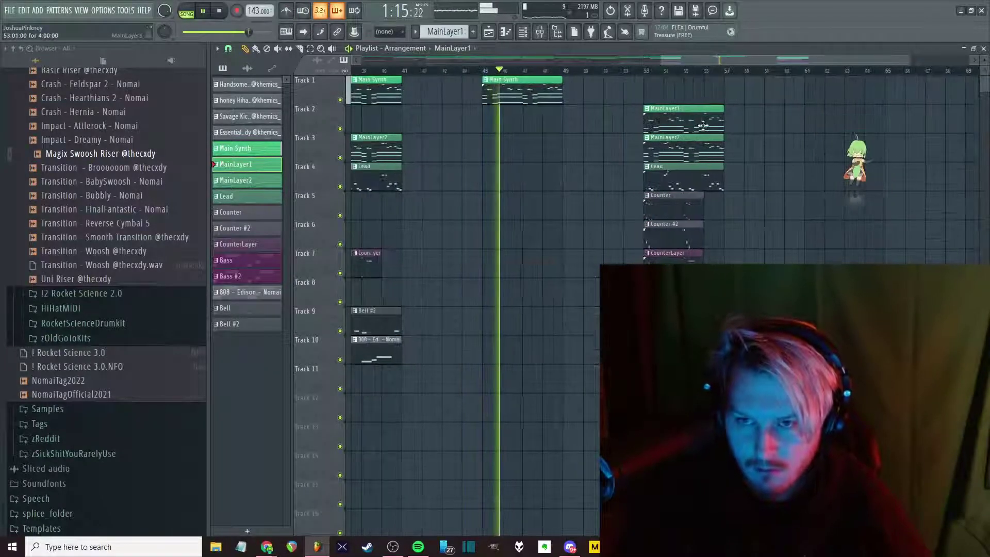
Move the clips below MainLayer1 from bar 53 to bar 61 and shift the dancing character out of the way
left_click_drag(703, 135, 732, 263)
left_click_drag(670, 154, 832, 153)
right_click(876, 155)
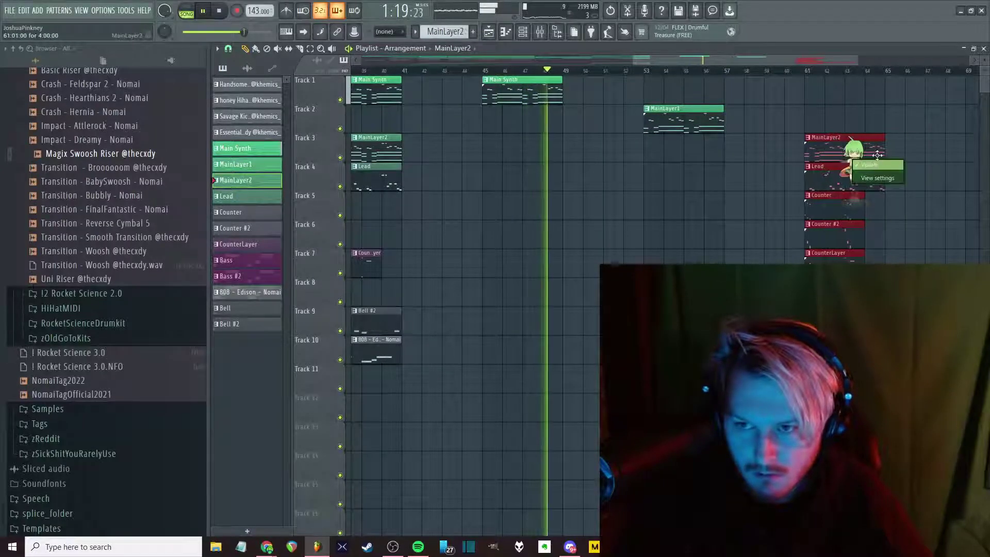
left_click(877, 130)
left_click_drag(856, 150, 871, 54)
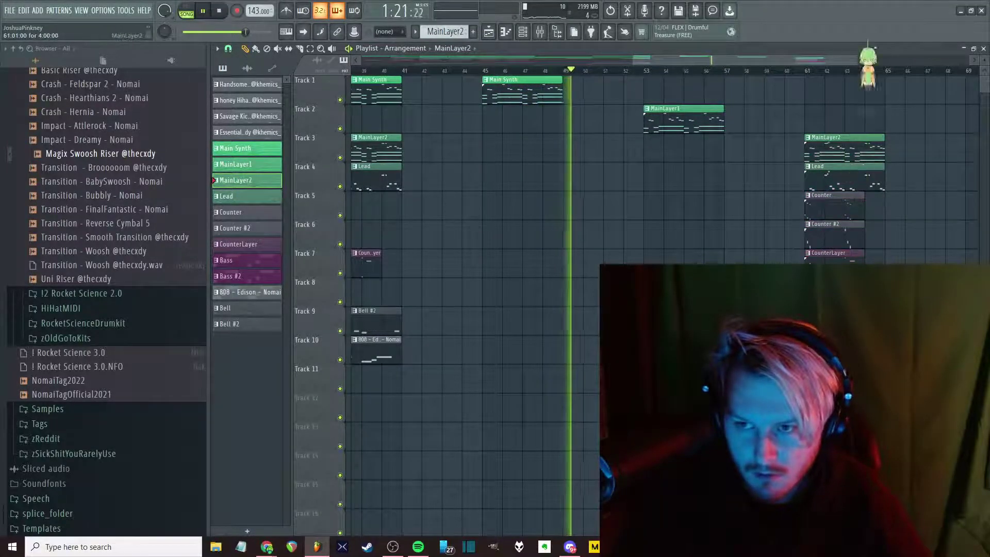
Leave MainLayer2 at bar 61, move the Lead clip to bar 69 and shift all the clips below it to bar 77
scroll(515, 258, "down", 3)
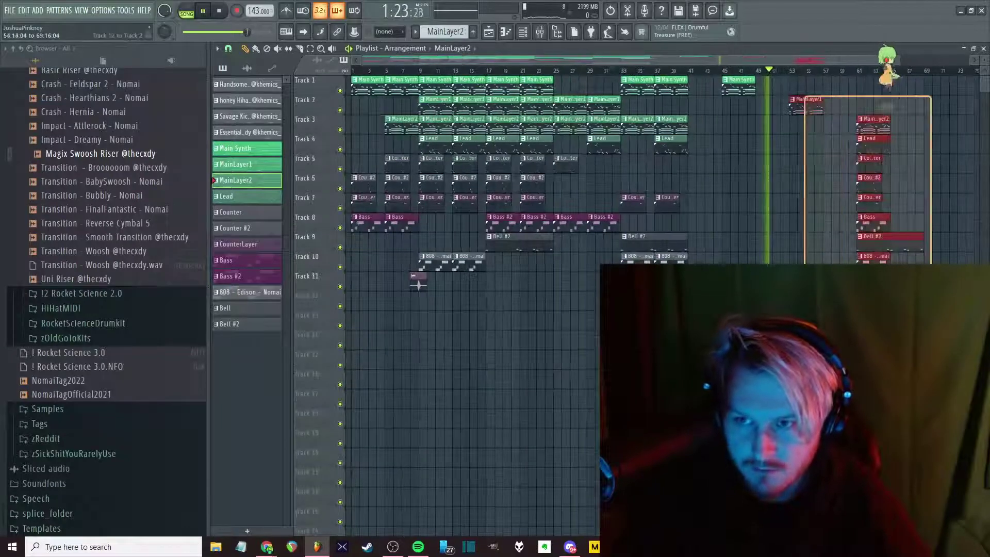
left_click_drag(804, 96, 931, 273)
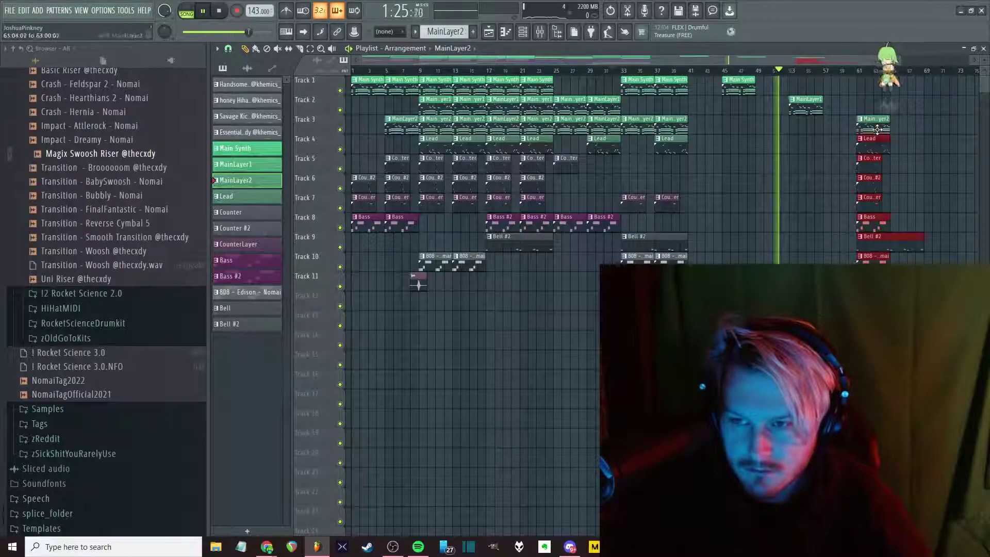
left_click_drag(877, 138, 946, 149)
scroll(798, 177, "up", 2)
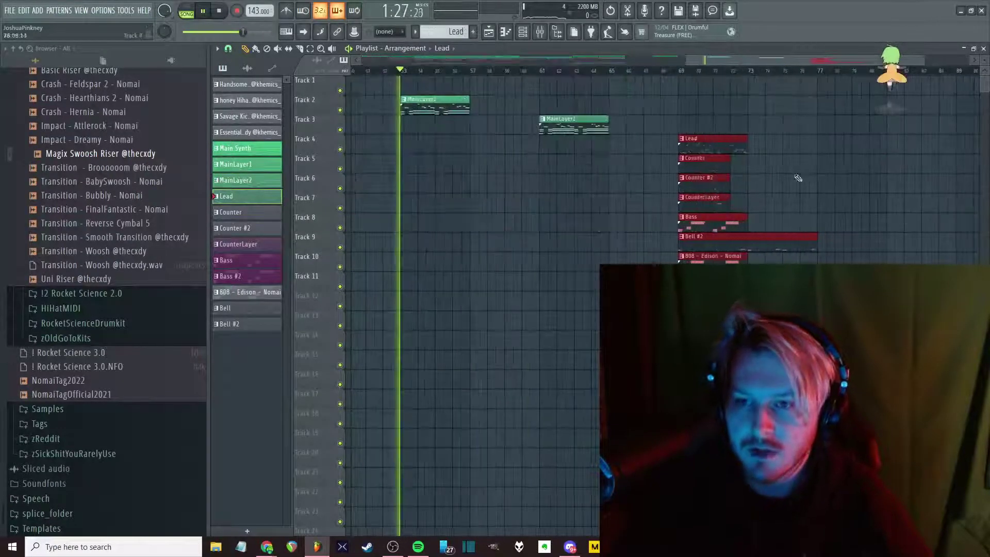
left_click(711, 140, "ctrl")
left_click_drag(711, 221, 851, 221)
Leave Counter at bar 77, set Counter #2 at bar 85 and move CounterLayer and the clips below it to bar 93
scroll(836, 218, "down", 2)
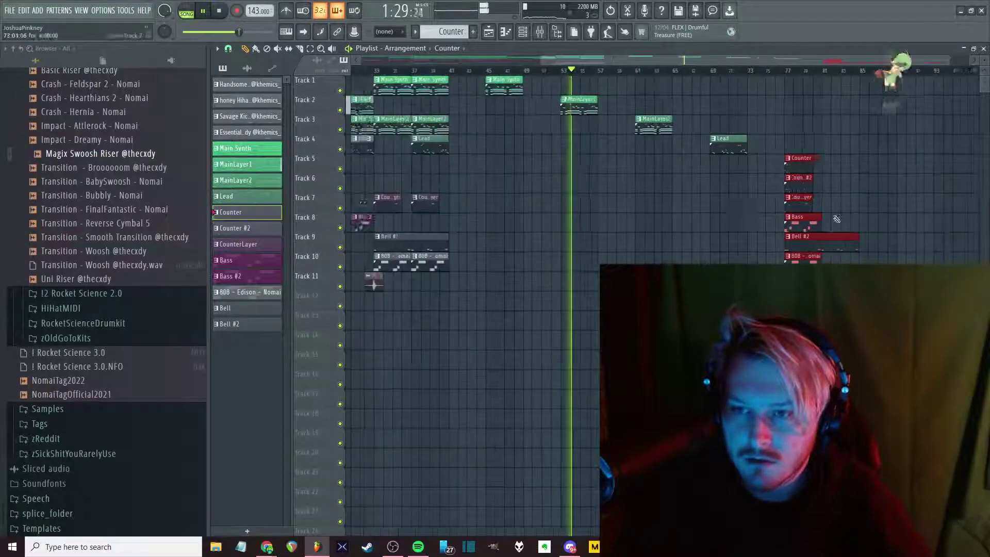
scroll(836, 219, "up", 2)
left_click(696, 160, "ctrl")
left_click_drag(685, 179, 963, 195)
Leave CounterLayer at bar 93, move the Bass clip to bar 101 and the Bell #2 and 808 clips to bar 109
scroll(817, 213, "down", 2)
scroll(817, 213, "up", 2)
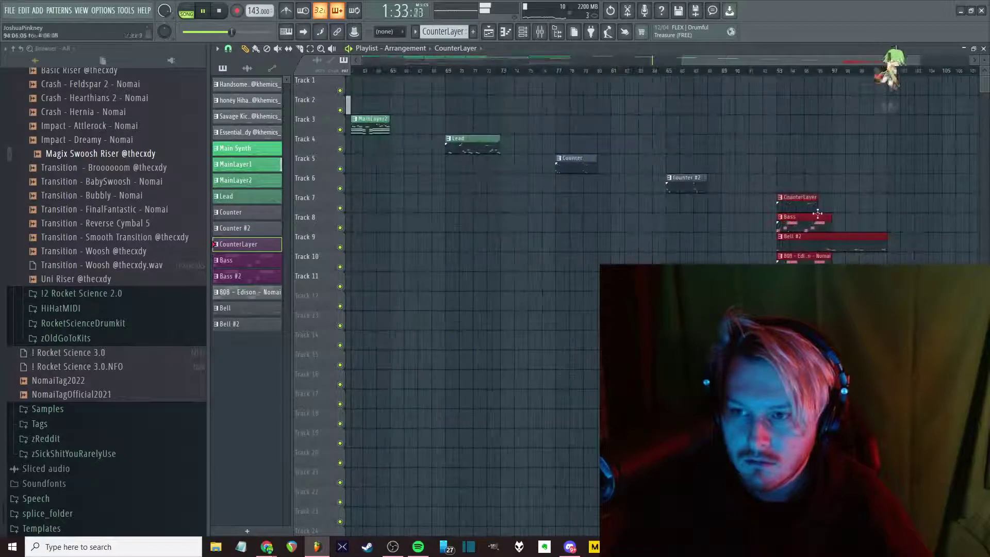
left_click_drag(795, 219, 891, 223)
scroll(834, 238, "down", 3)
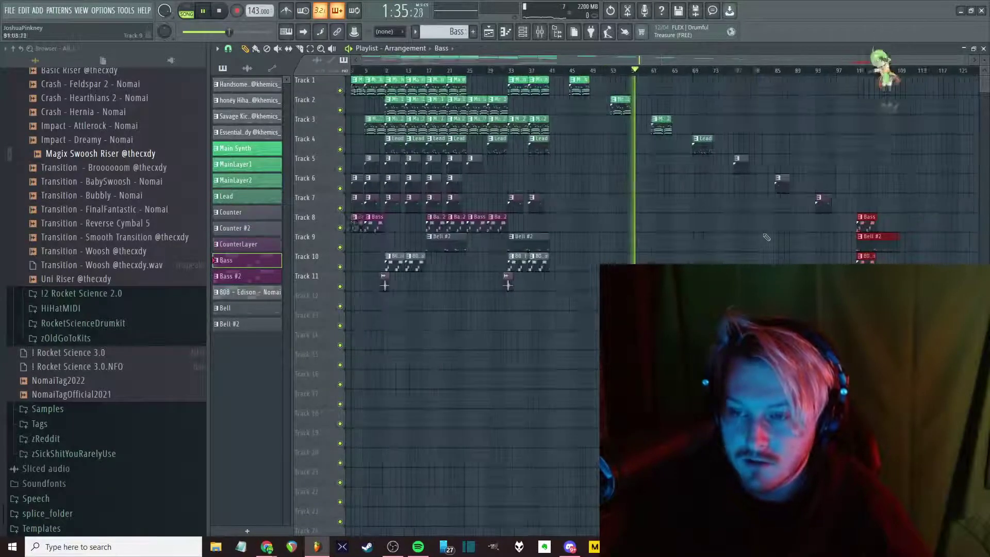
scroll(660, 259, "up", 3)
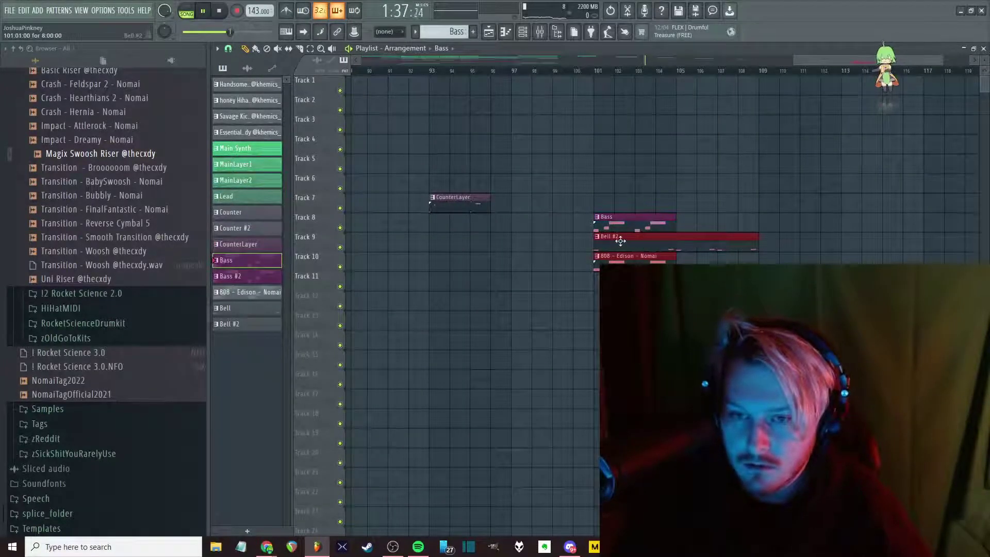
left_click_drag(660, 245, 777, 237)
Leave the 808 clip at bar 109 and move the Bell #2 clip to bar 117
scroll(722, 242, "down", 5)
scroll(723, 252, "up", 1)
left_click(850, 259)
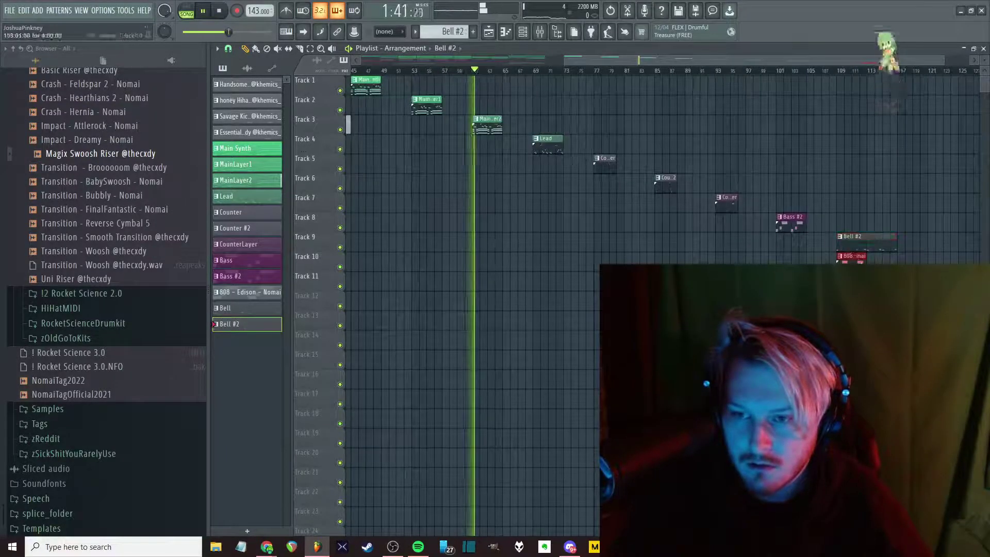
left_click_drag(850, 259, 942, 251)
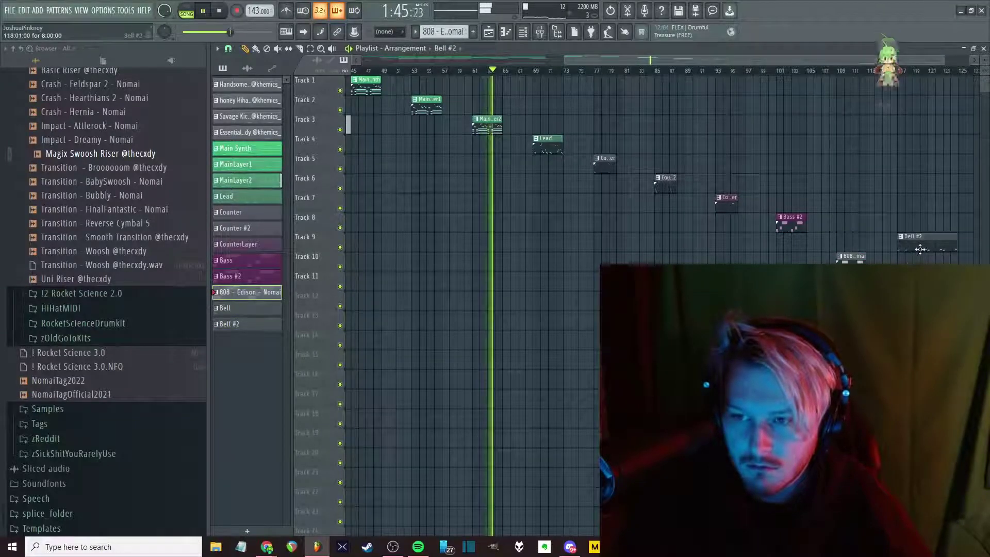
left_click(943, 252)
Automate the Fruity Filter cutoff frequency on the Master with a sweep rising up to bar 5 and preview it
scroll(942, 252, "down", 3)
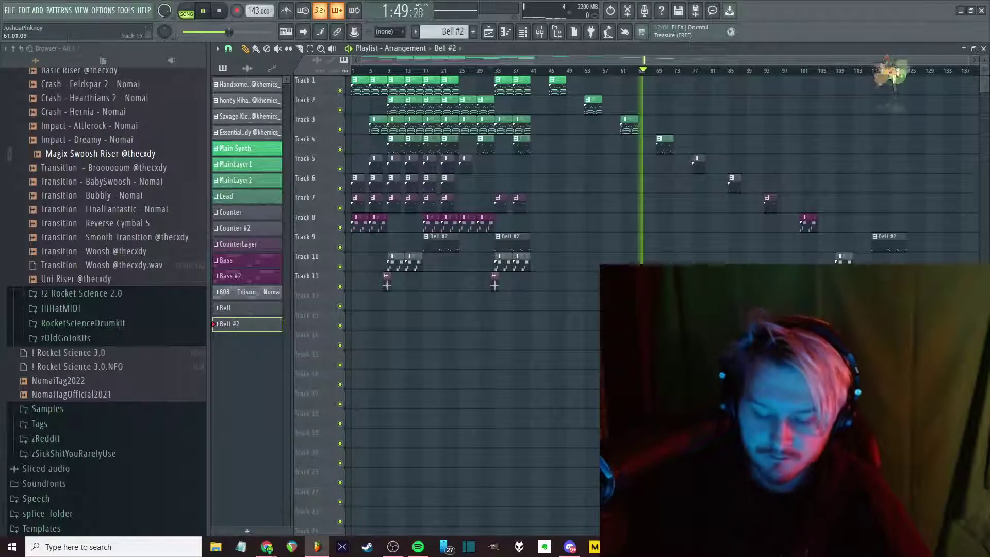
key("space")
key("F9")
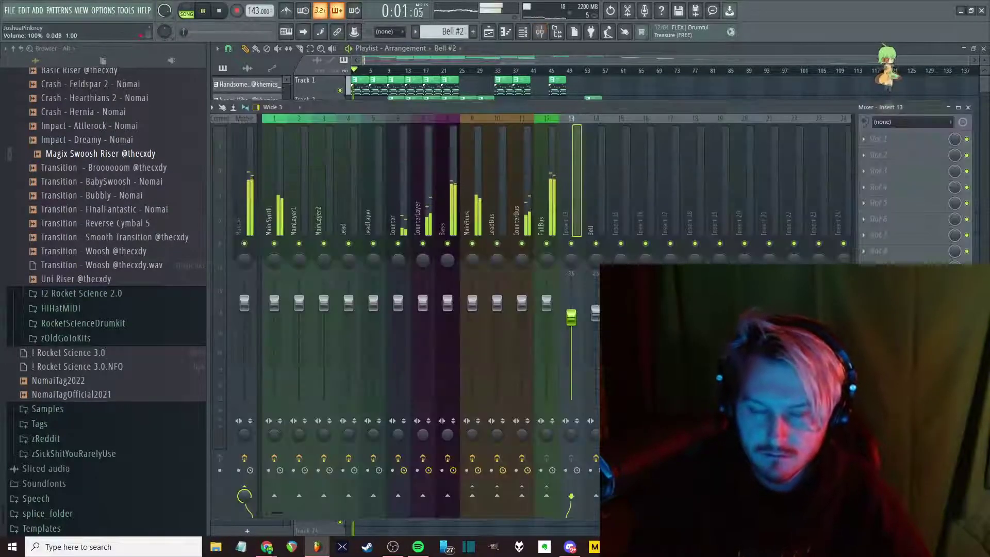
left_click(240, 182)
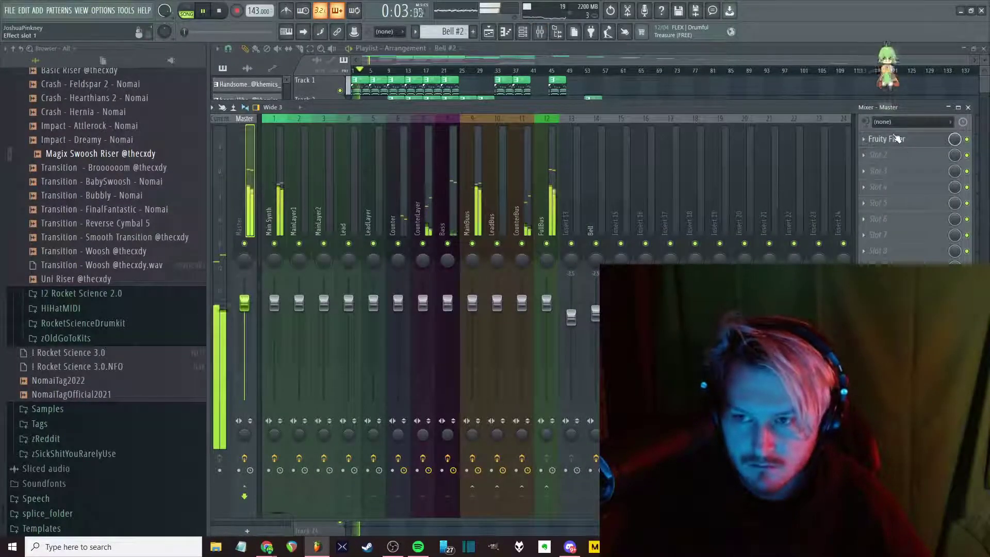
left_click(913, 141)
key("space")
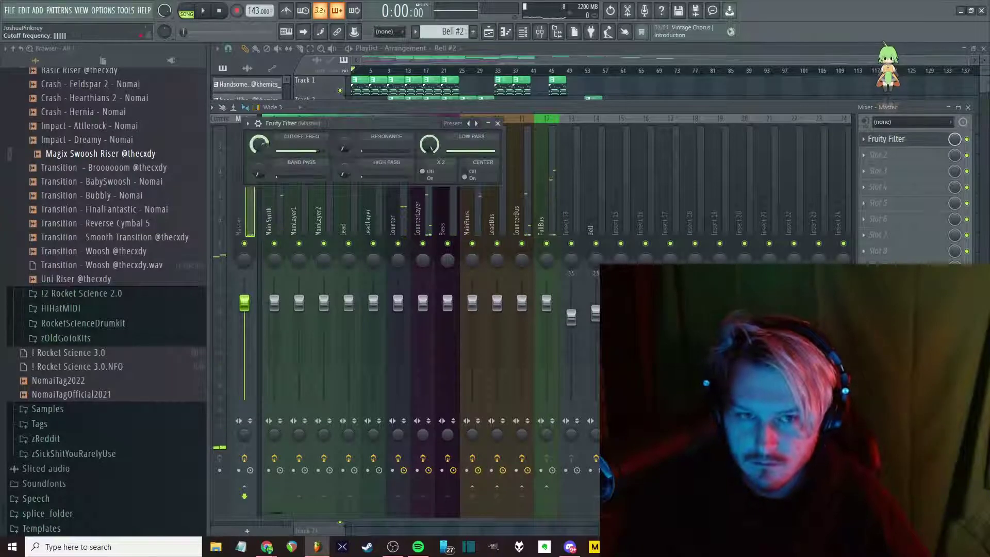
key("space")
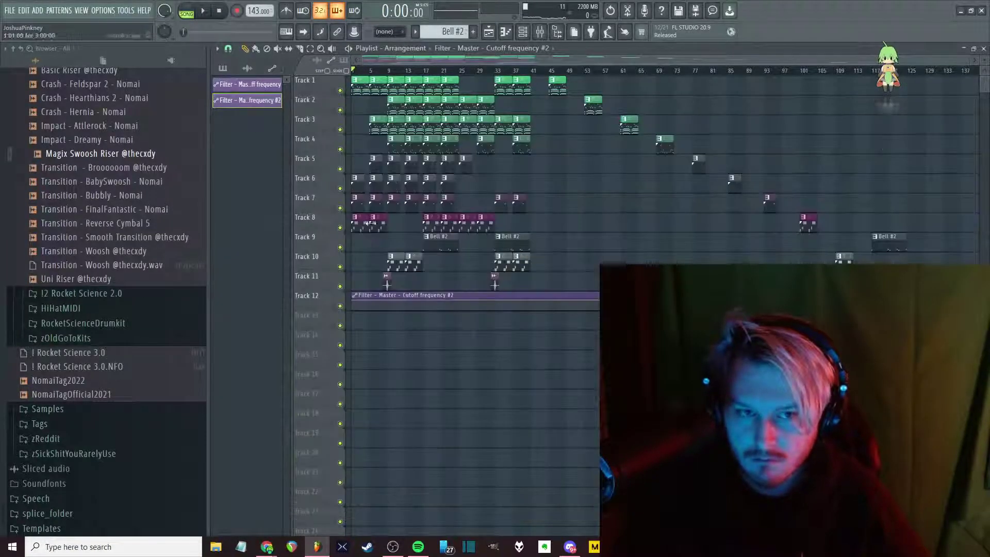
scroll(369, 319, "up", 3)
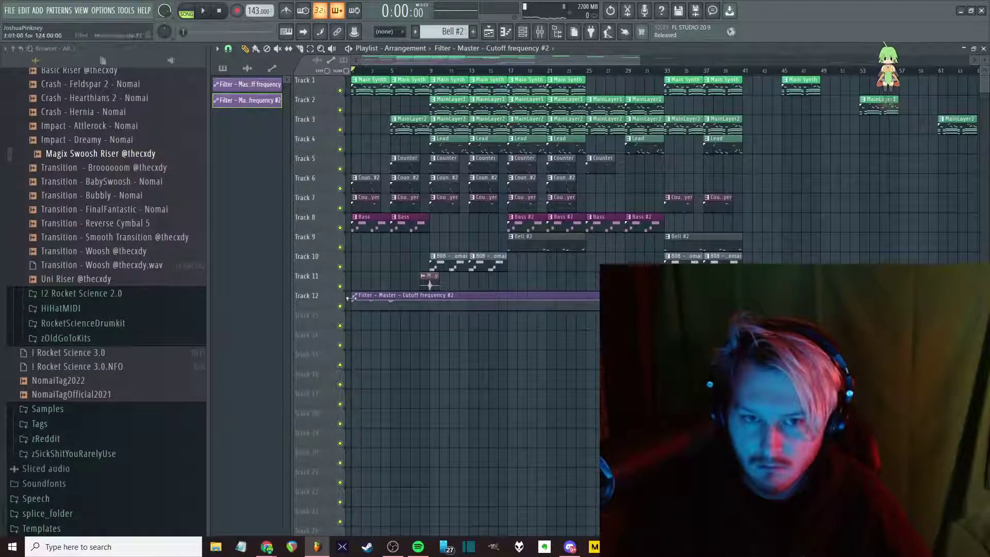
key("space")
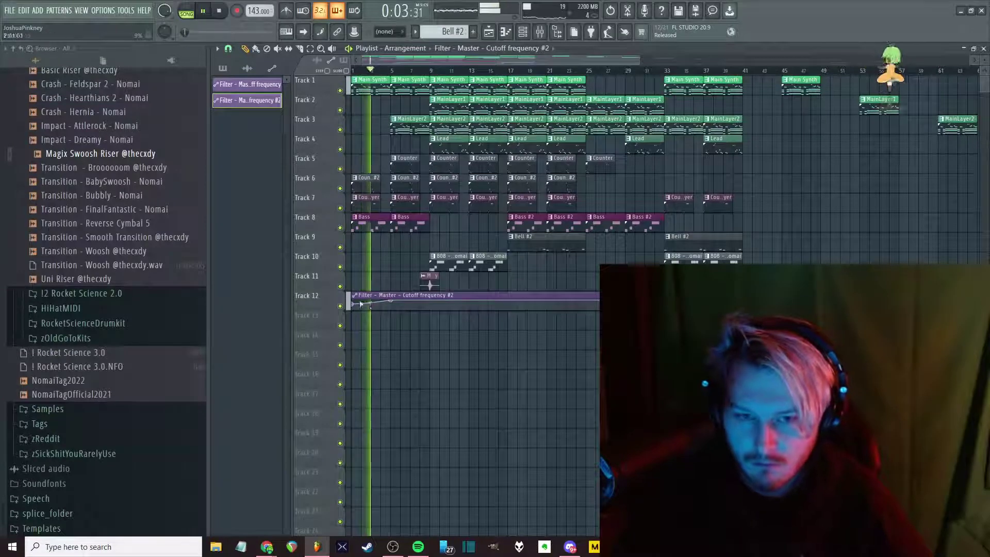
Delete the filter cutoff automation clips and remove Fruity Filter from the Master's first effect slot
key("space")
right_click(250, 99)
left_click(271, 194)
left_click(539, 31)
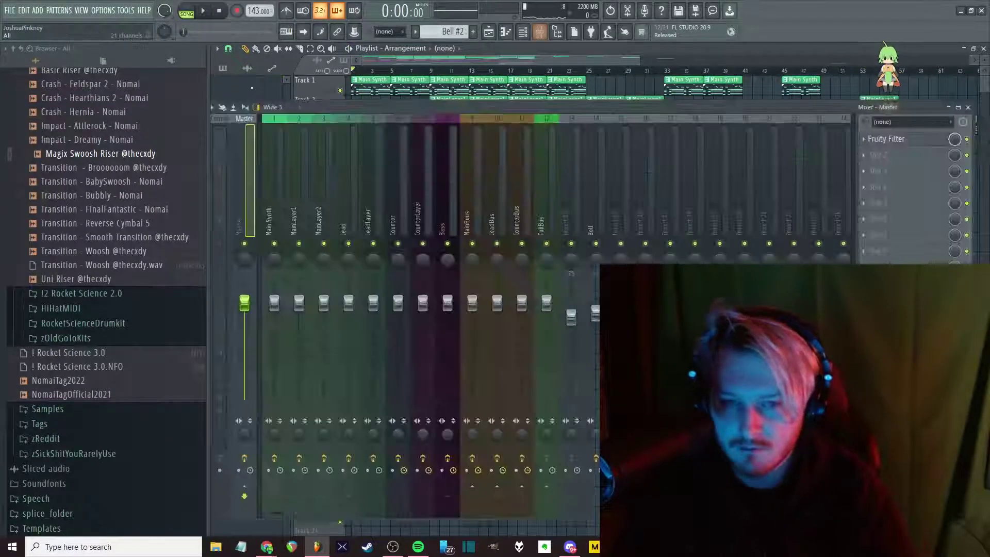
left_click(865, 141)
left_click(874, 162)
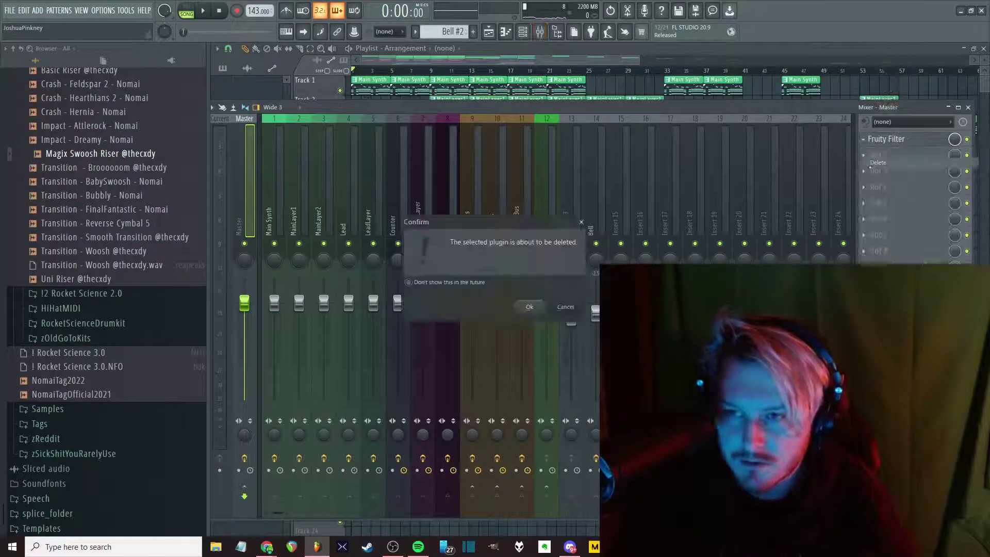
left_click(539, 306)
Load Fruity Parametric EQ 2 in the Master's first effect slot with the 20Hz + 18kHz cut preset
left_click(888, 149)
left_click(767, 205)
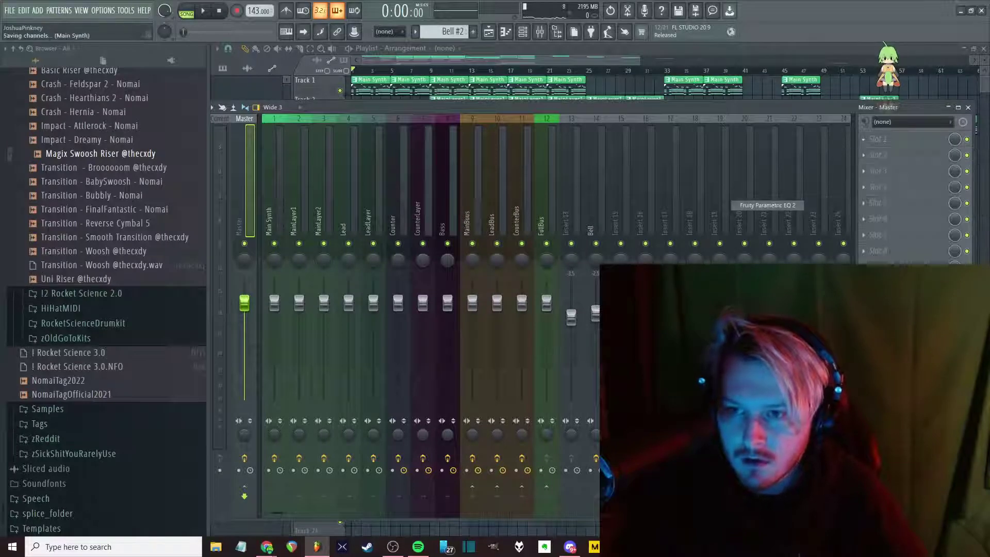
left_click(547, 123)
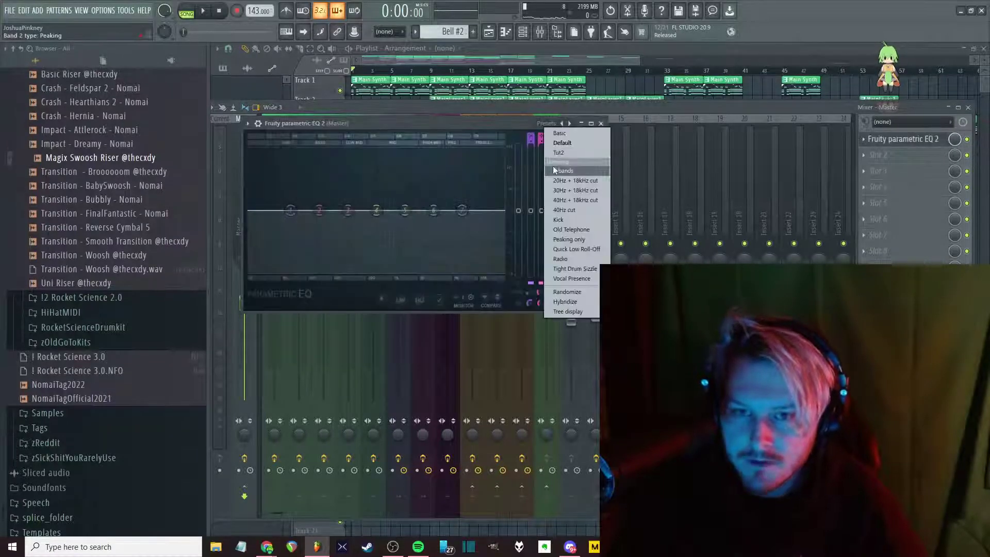
left_click(585, 180)
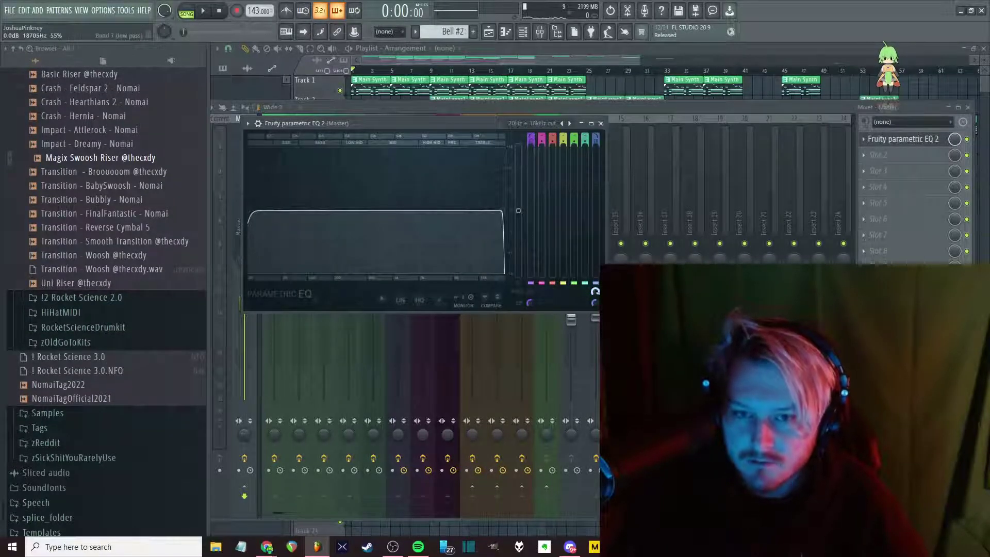
Create automation clips for the EQ's Band 7 and Band 1 frequencies, with Band 7 rising and Band 1 falling up to bar 5
right_click(531, 294)
left_click(554, 340)
key("F5")
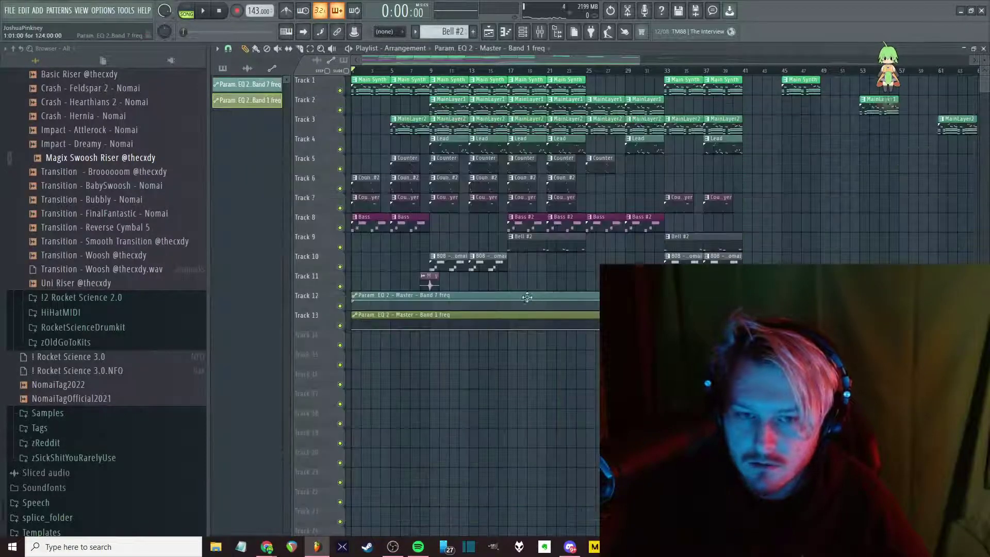
scroll(307, 339, "up", 3)
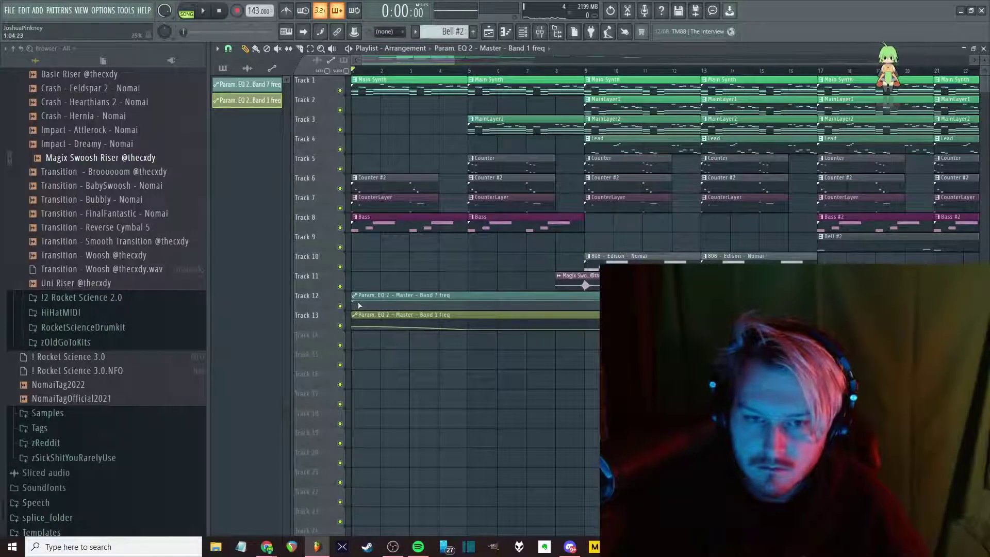
key("space")
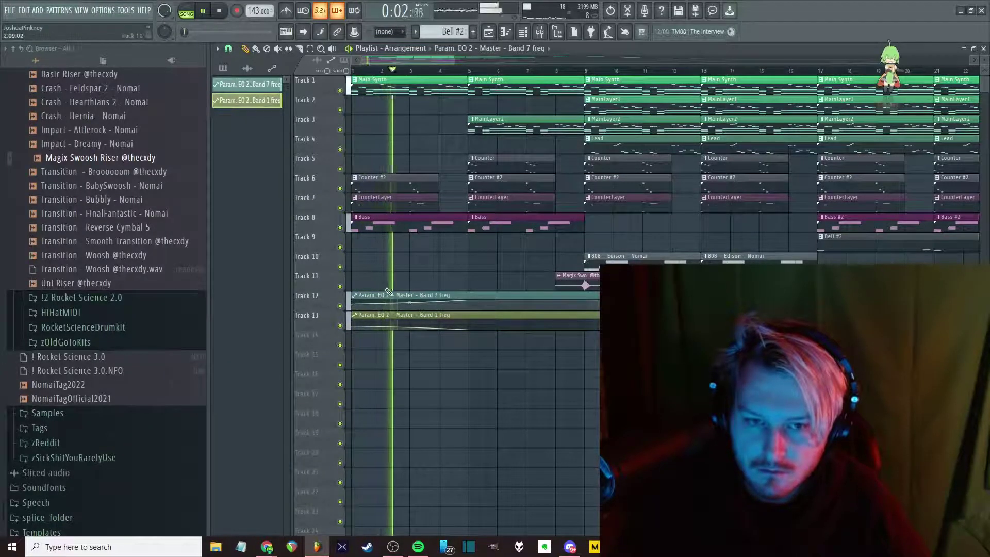
Add Fruity Phaser to the Master's second effect slot and load its Phazor preset
key("F9")
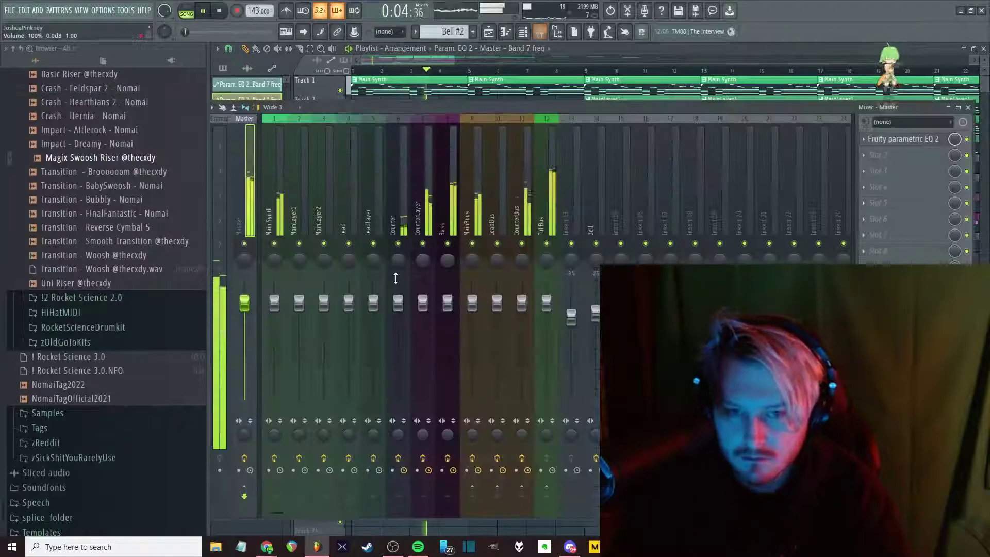
left_click(879, 164)
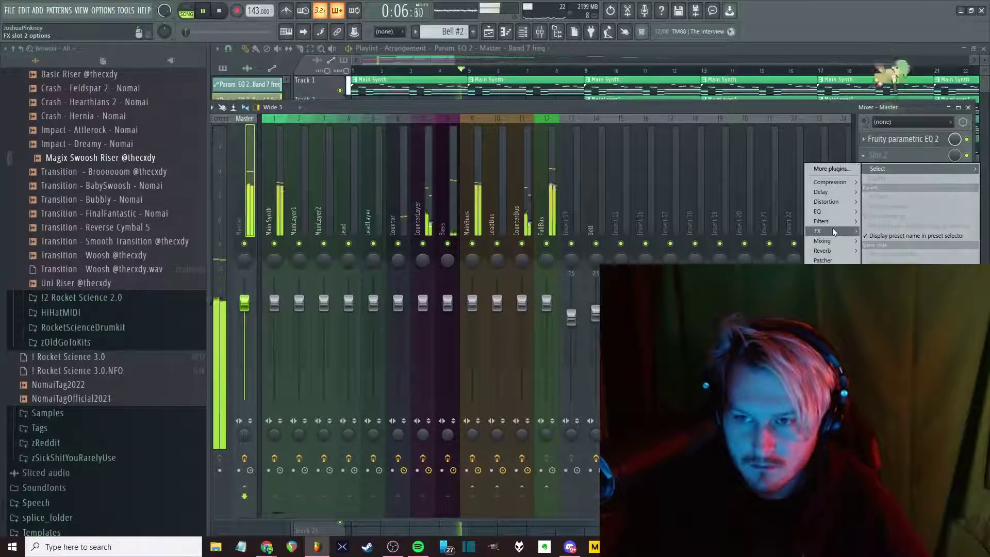
mouse_move(834, 232)
mouse_move(794, 242)
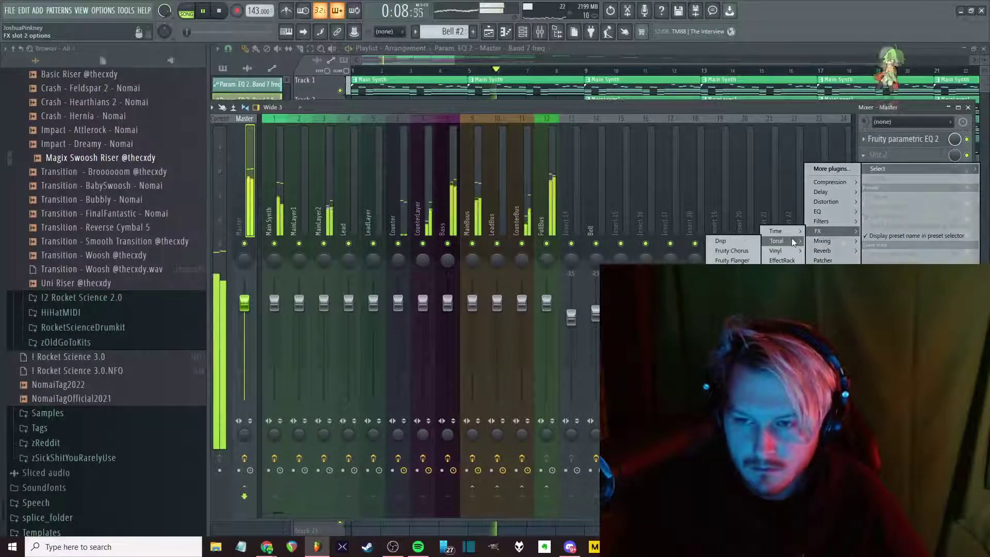
left_click(735, 259)
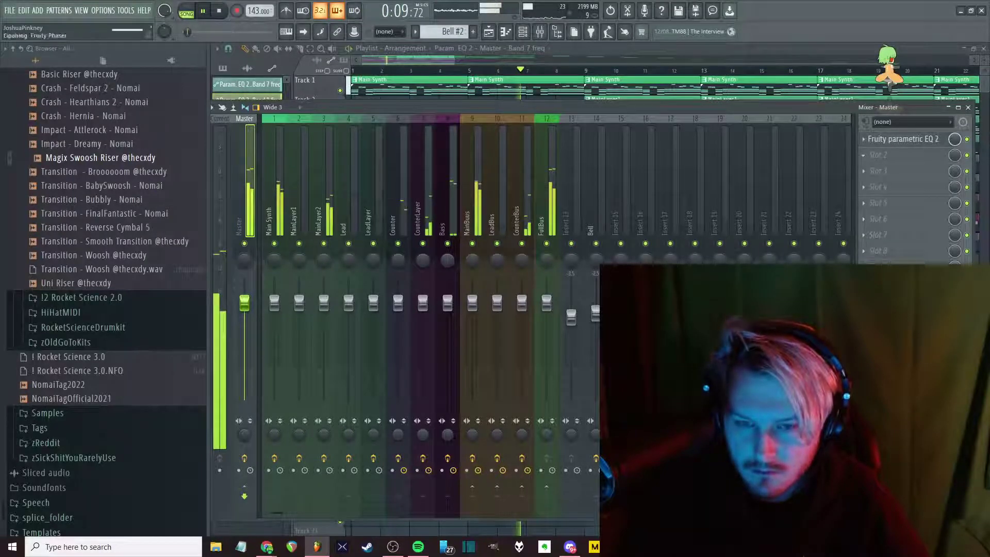
left_click(436, 110)
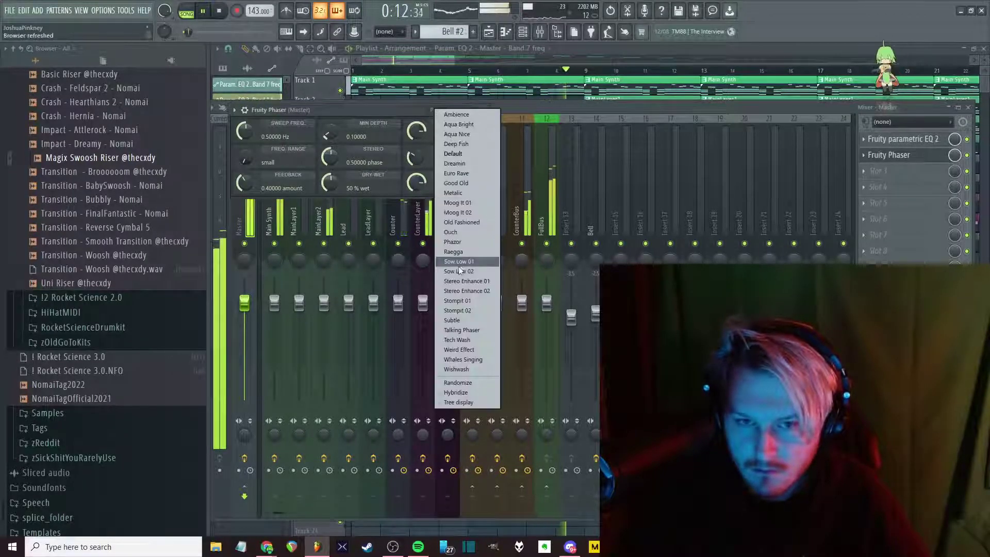
left_click(453, 242)
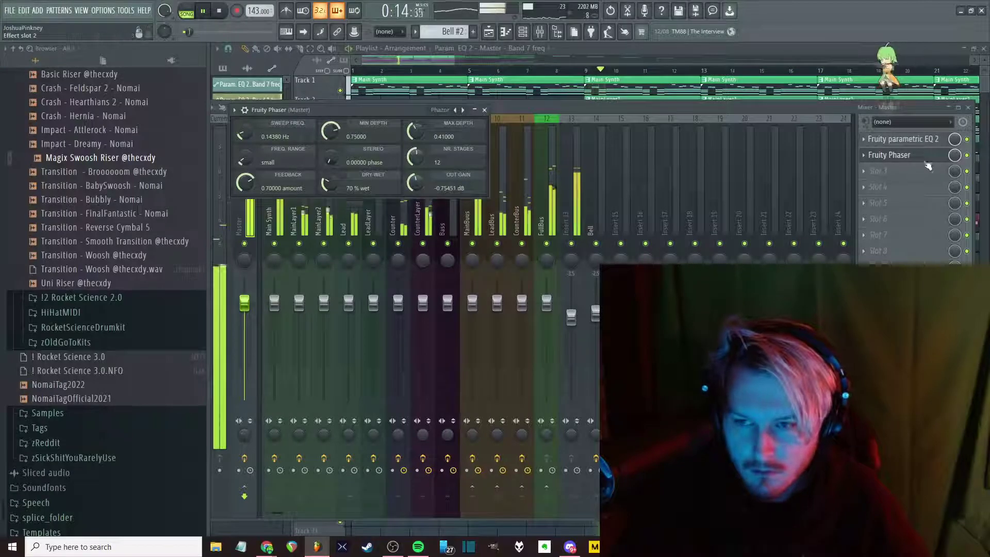
Automate the phaser's mix level to fade down until bar 5, and trim its clip so it ends at bar 6
key("space")
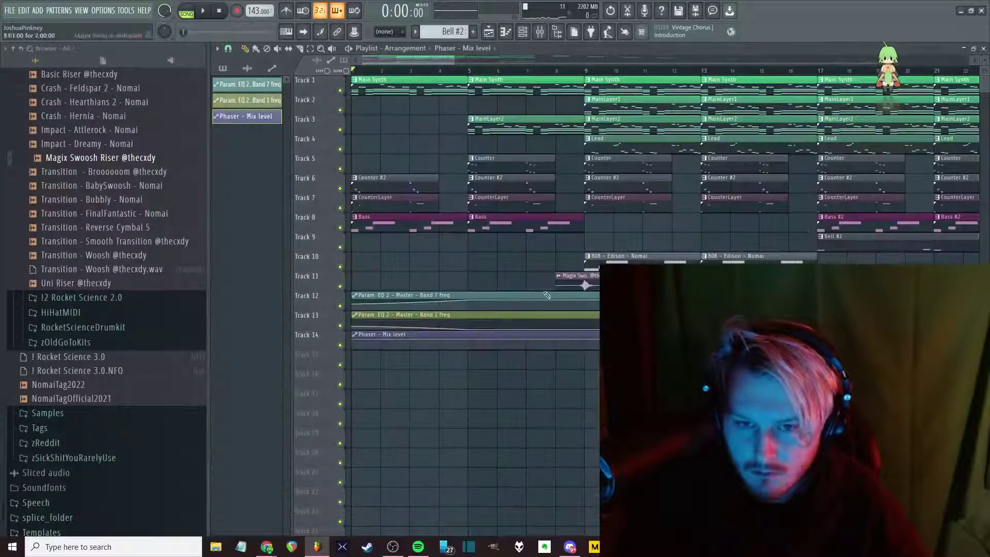
left_click_drag(455, 351, 468, 349)
key("space")
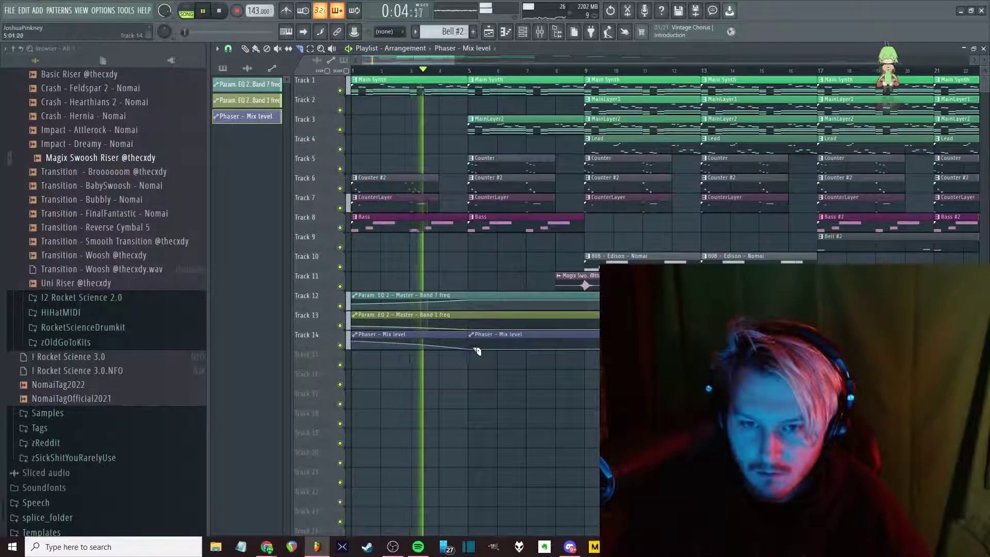
left_click(498, 350)
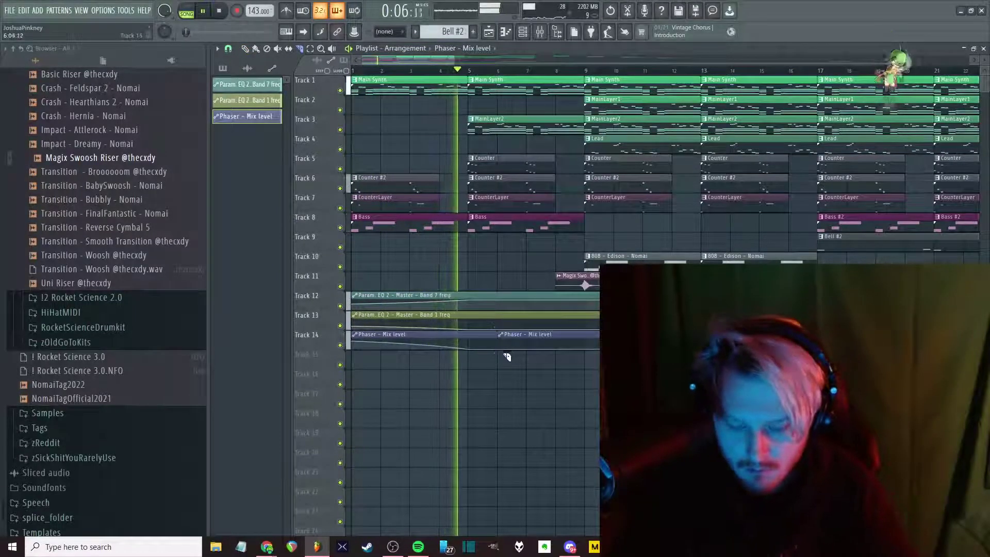
right_click(525, 348)
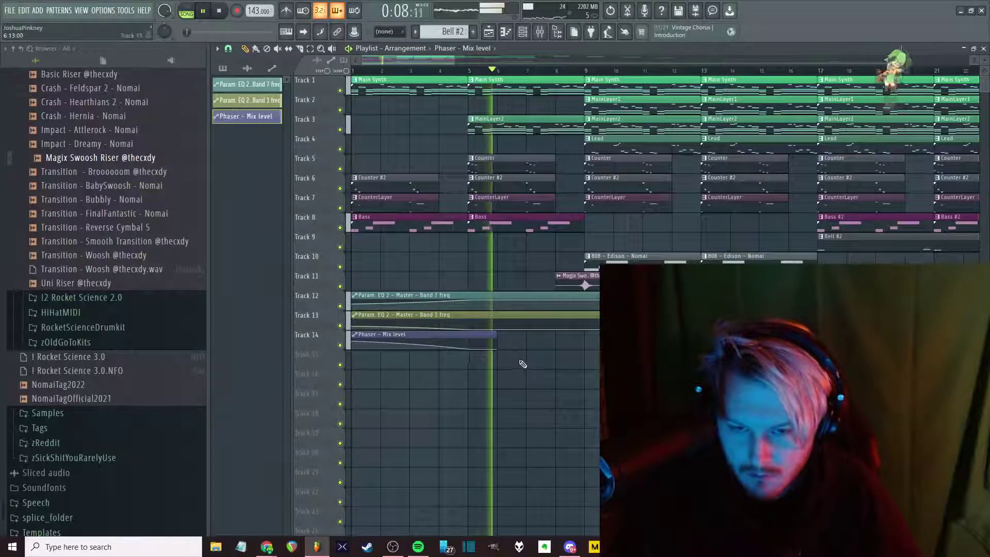
Replace the 808 clip at bar 9 with a copy of the Bass clip on Track 8
scroll(518, 363, "down", 4)
scroll(464, 369, "down", 2)
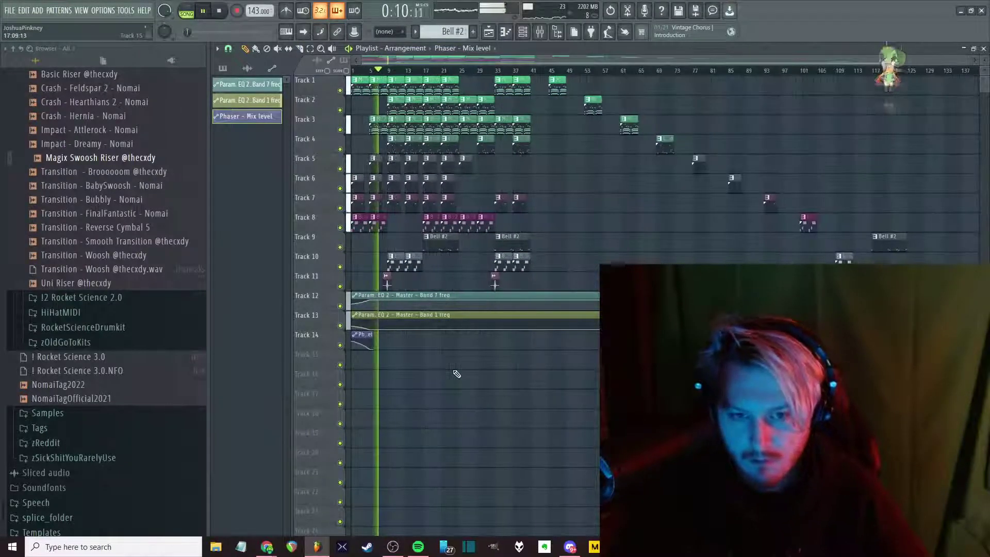
key("F9")
key("F9")
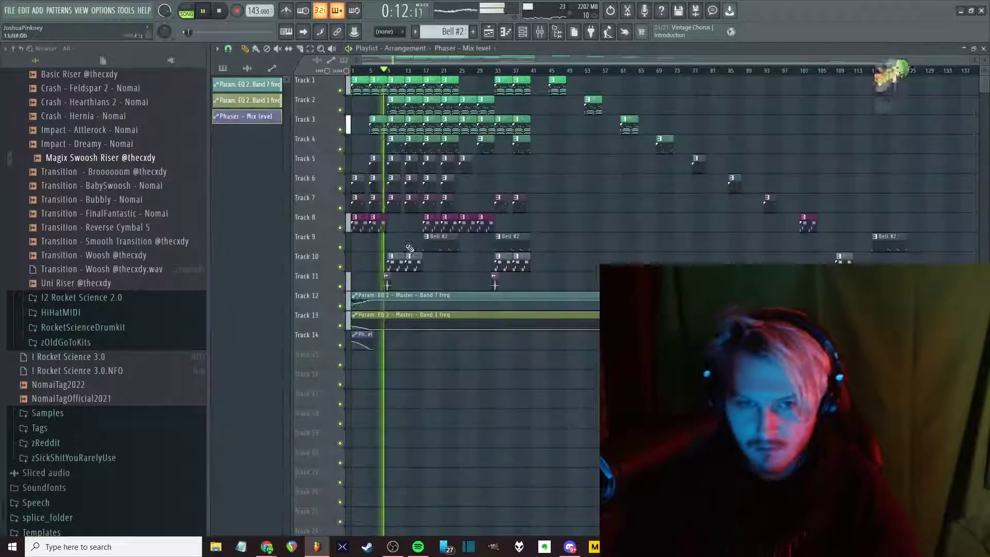
scroll(383, 352, "up", 2)
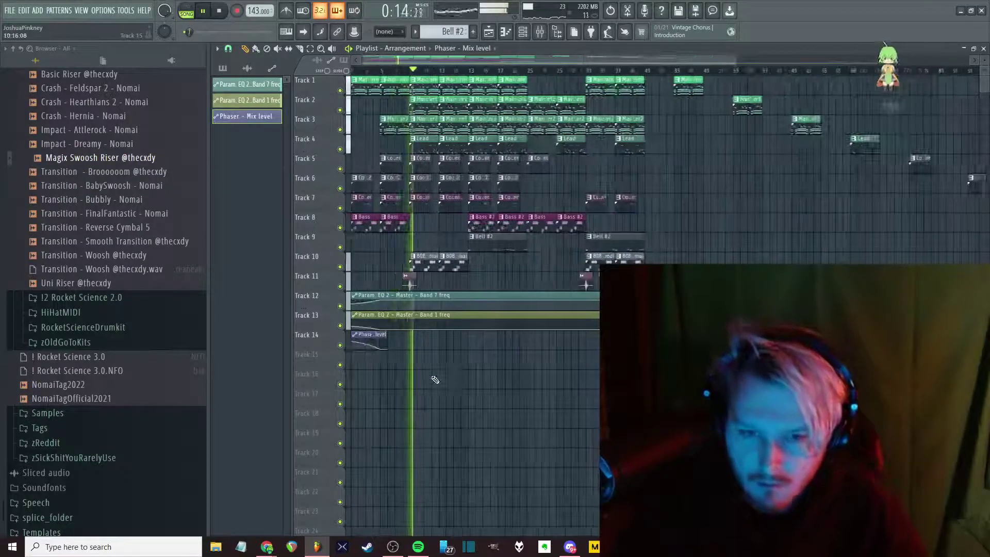
scroll(379, 362, "up", 3)
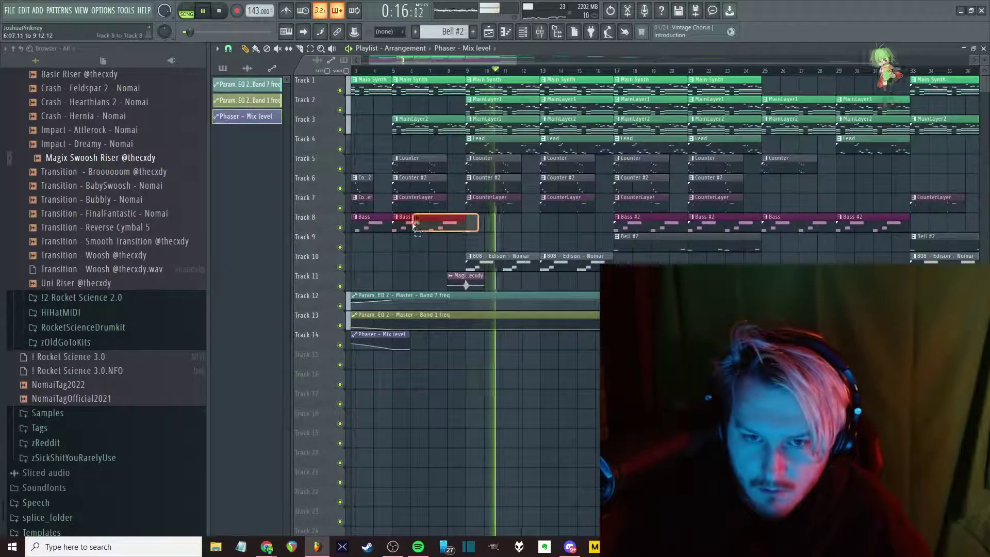
scroll(557, 276, "down", 2)
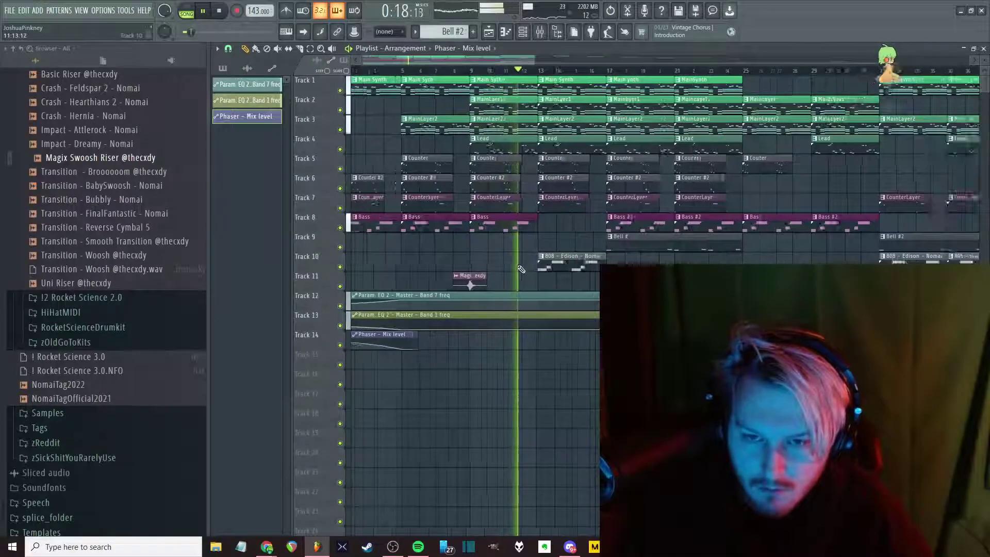
Place an 808 clip at bar 17 on Track 10 and remove the bass clip at bar 17 on Track 8
left_click(541, 260)
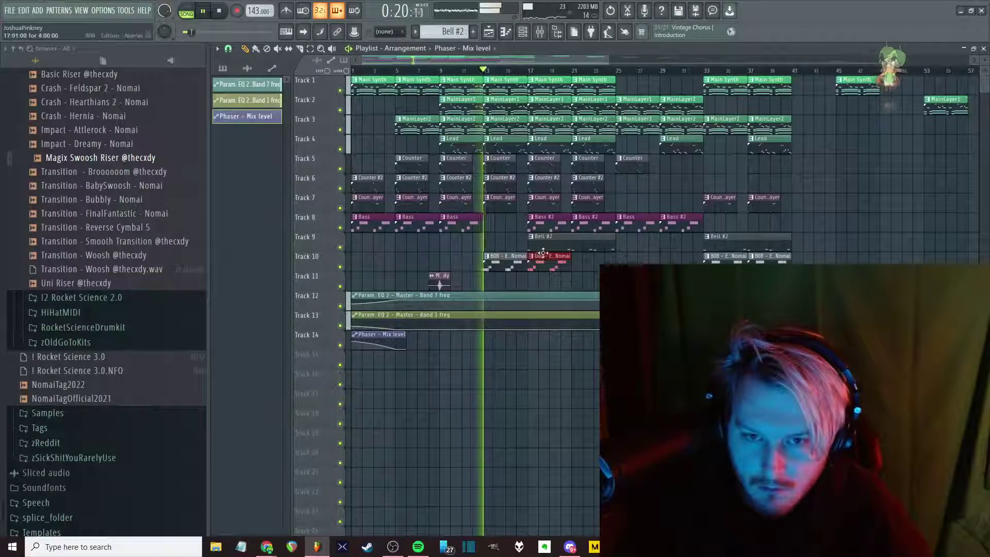
scroll(553, 224, "up", 1)
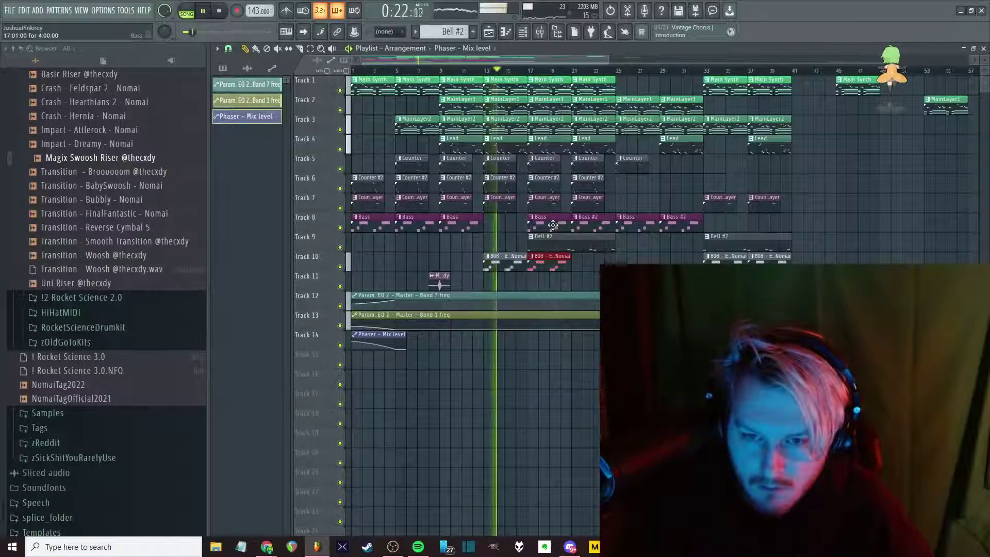
scroll(549, 226, "down", 3)
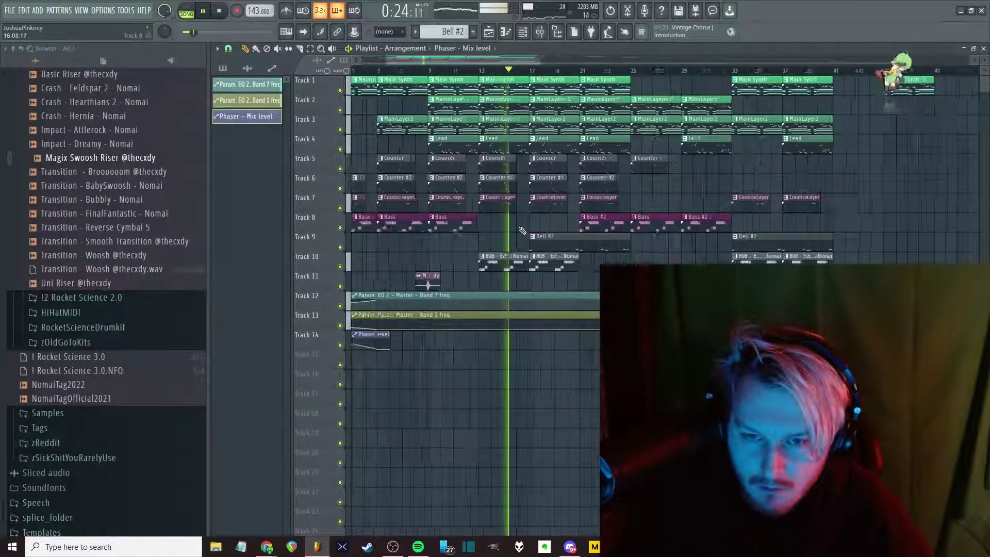
Cut the section from bar 21 to 25 out of Tracks 1 to 10 and move the following clips on Tracks 1 to 11 four bars earlier
scroll(500, 251, "up", 2)
key("c")
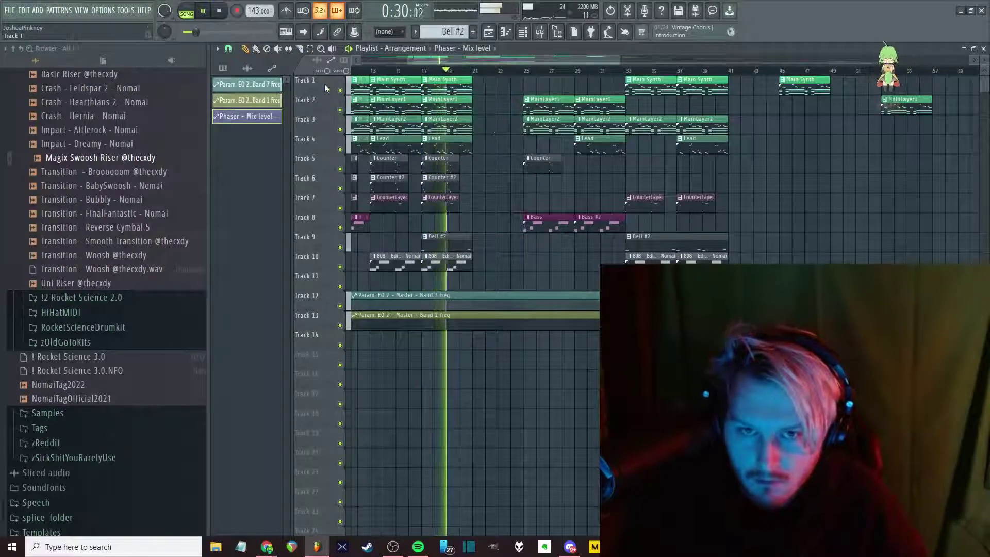
left_click_drag(321, 84, 290, 278)
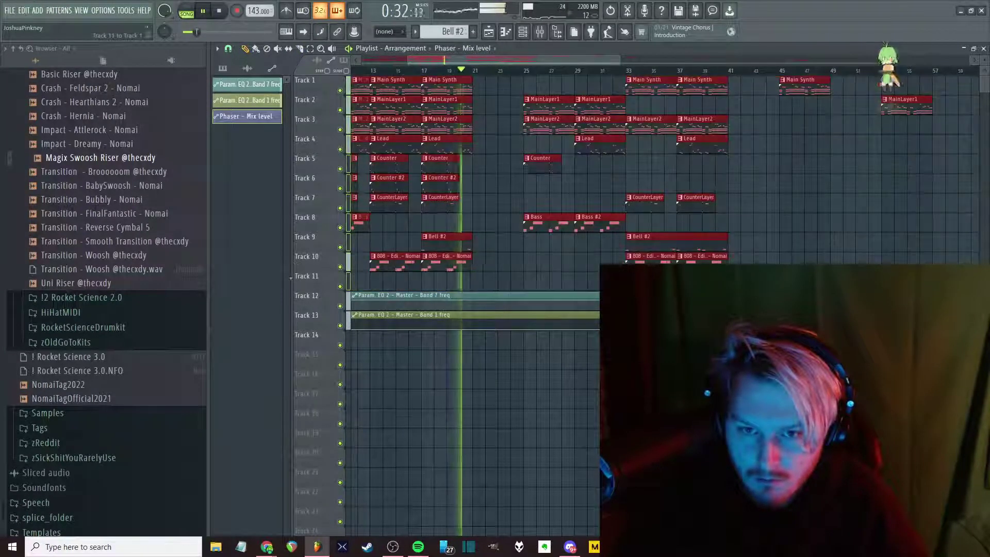
scroll(477, 268, "down", 3)
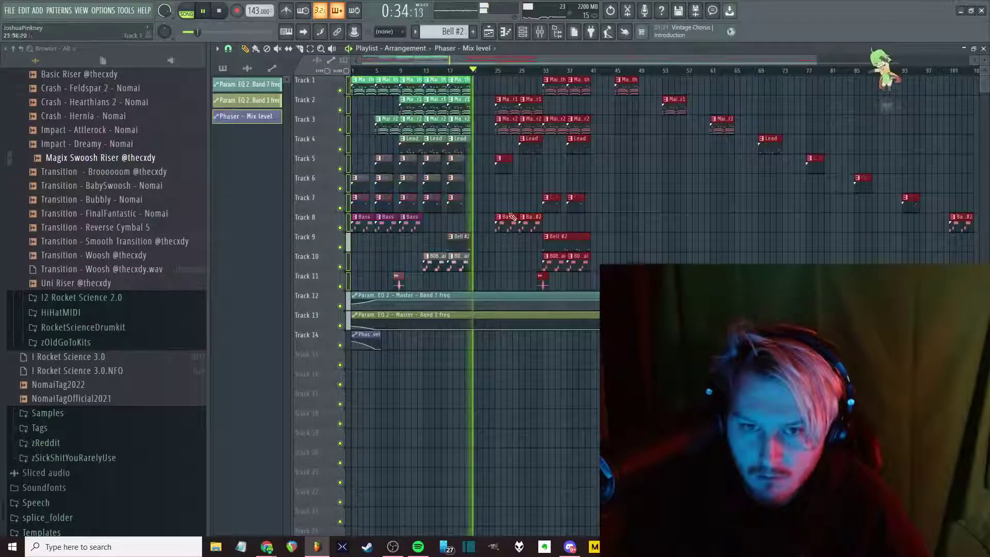
scroll(506, 220, "right", 5)
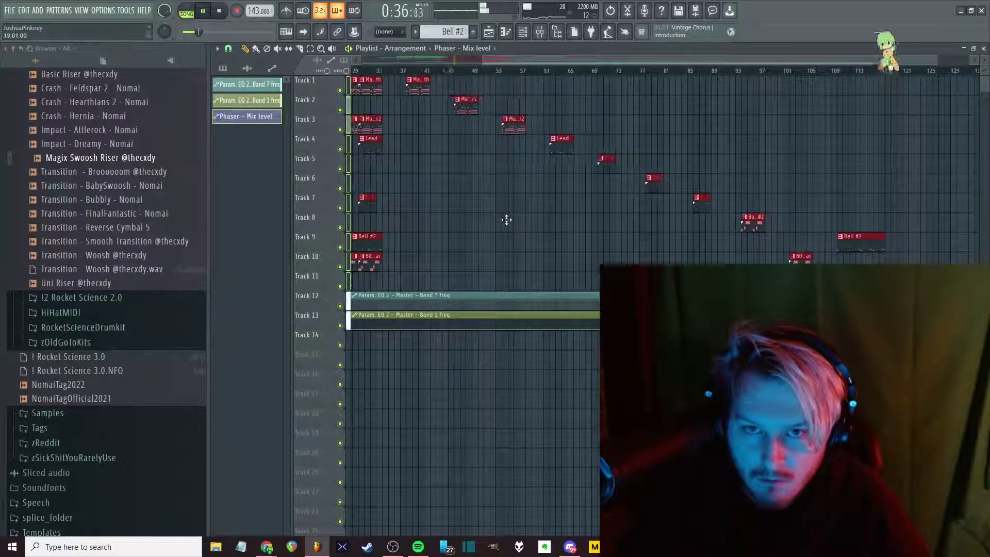
scroll(506, 220, "up", 5)
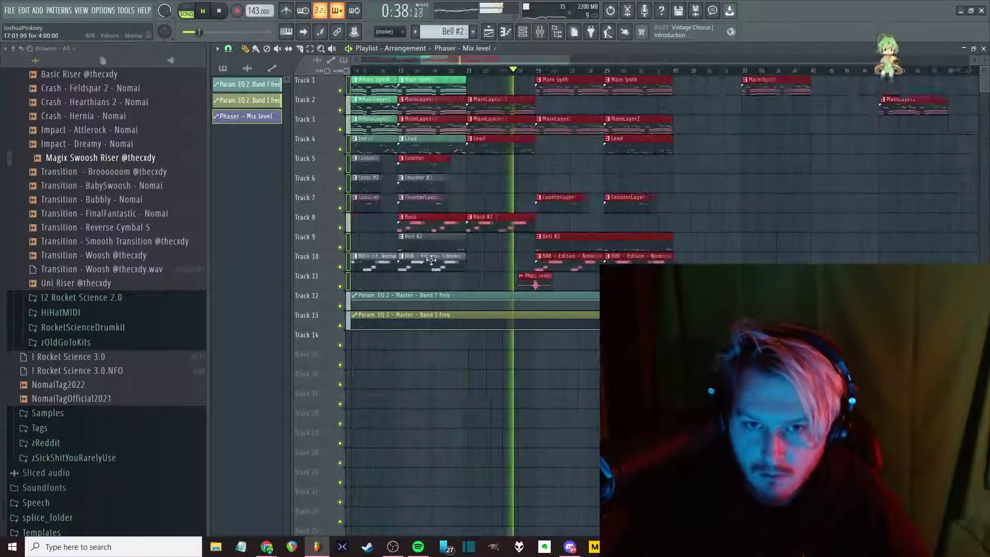
scroll(431, 259, "down", 6)
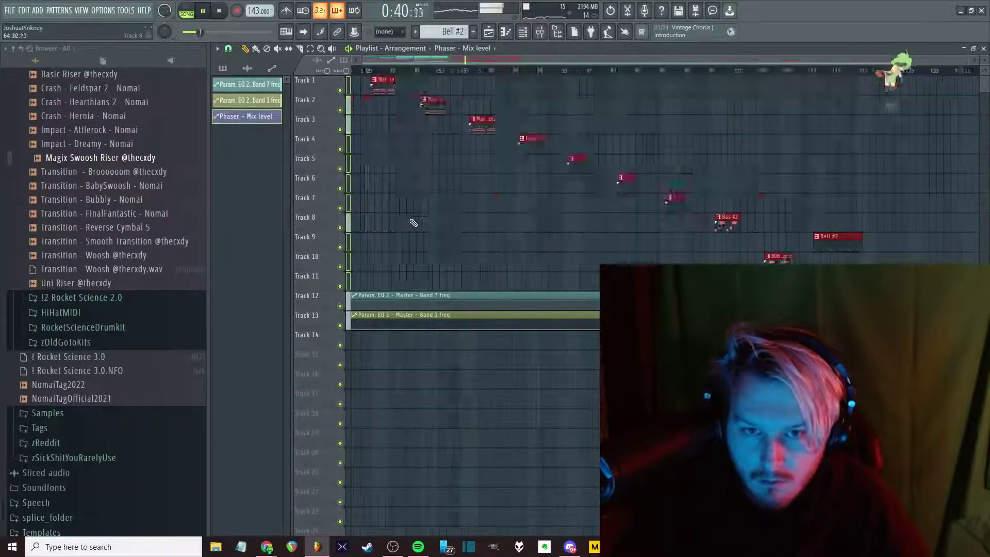
scroll(419, 227, "up", 5)
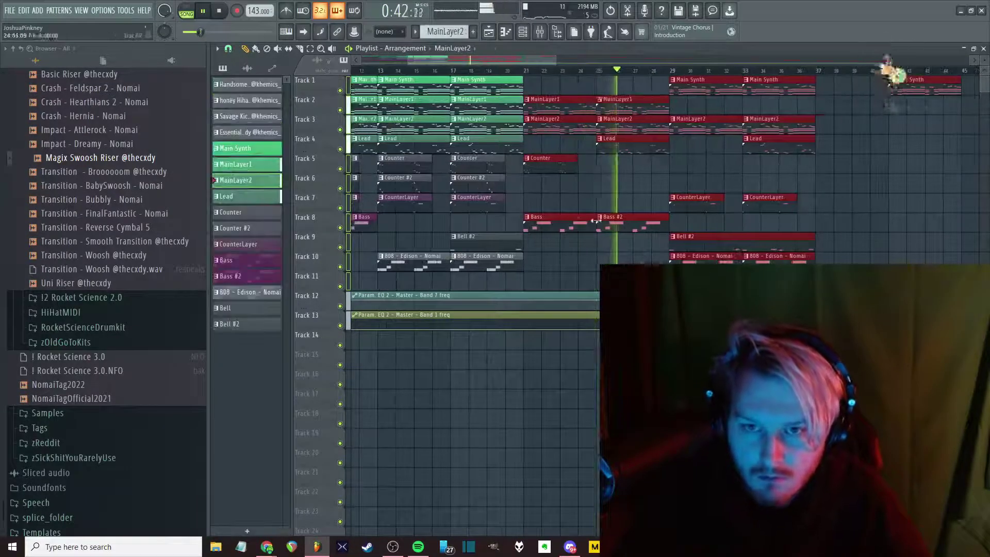
Add a dip to the Master EQ Band 7 frequency automation from bar 29 to 33, lowest at bar 31
scroll(591, 281, "down", 3)
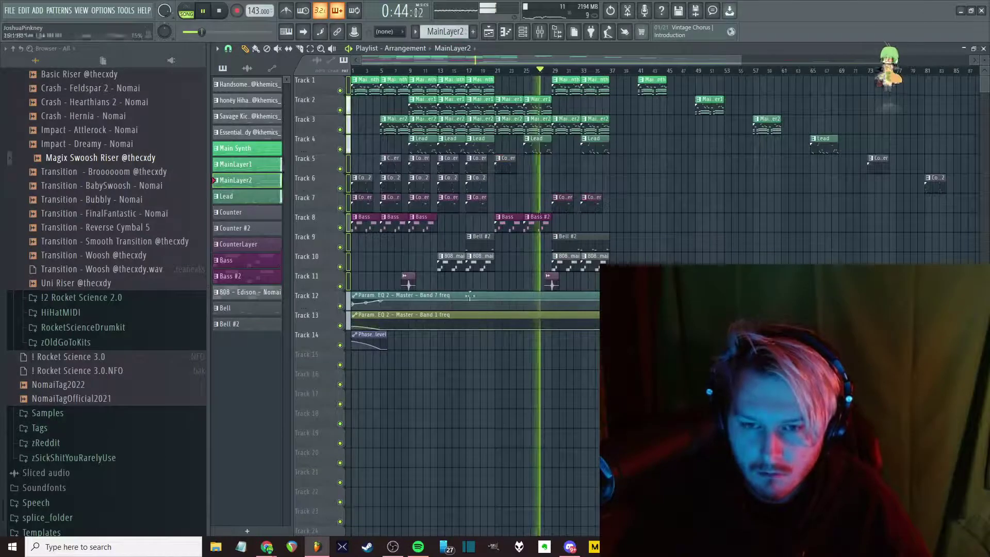
scroll(465, 305, "up", 4)
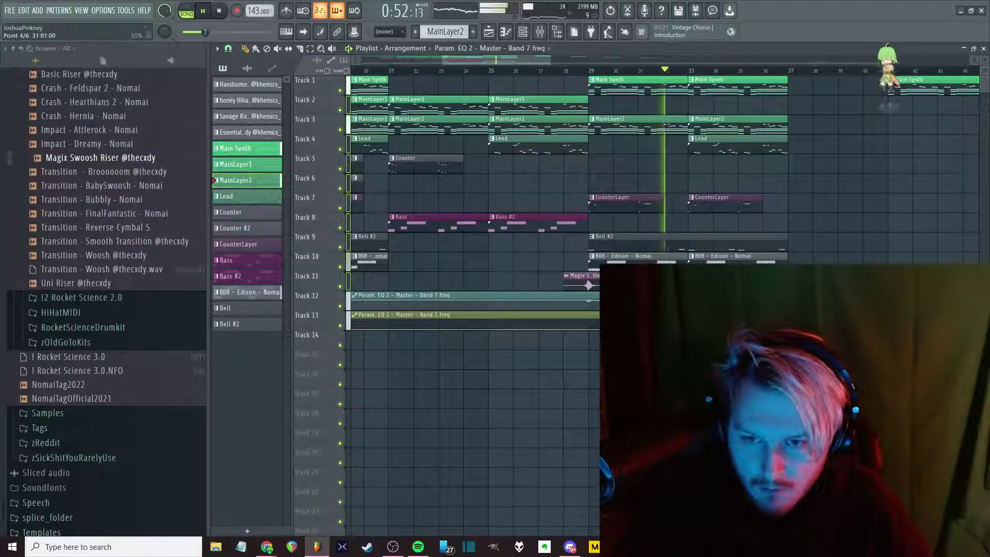
scroll(597, 302, "down", 2)
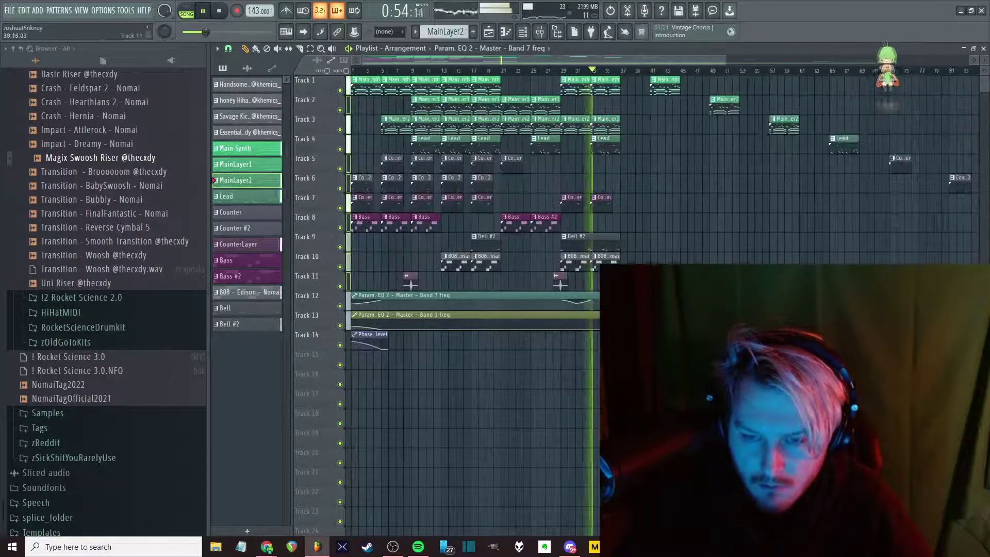
Extend the Phaser mix level clip past bar 37, shape a small rise peaking at bar 31, and play the song from bar 29
scroll(597, 302, "down", 4)
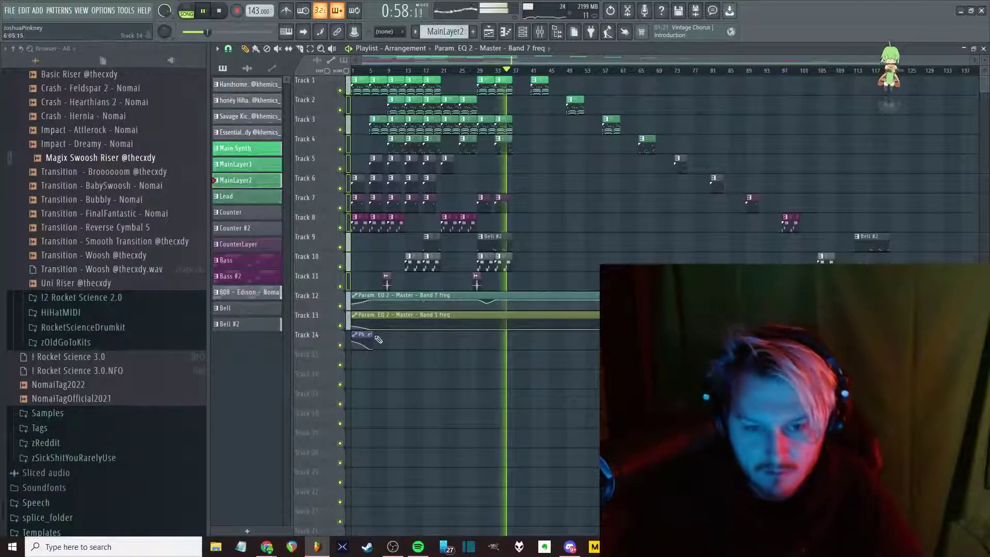
left_click_drag(379, 340, 555, 340)
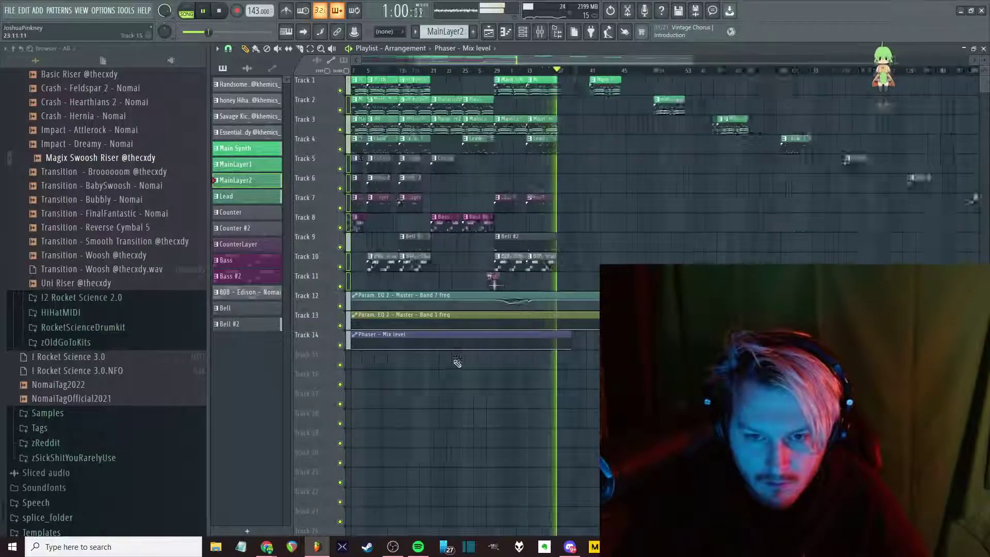
scroll(479, 360, "up", 4)
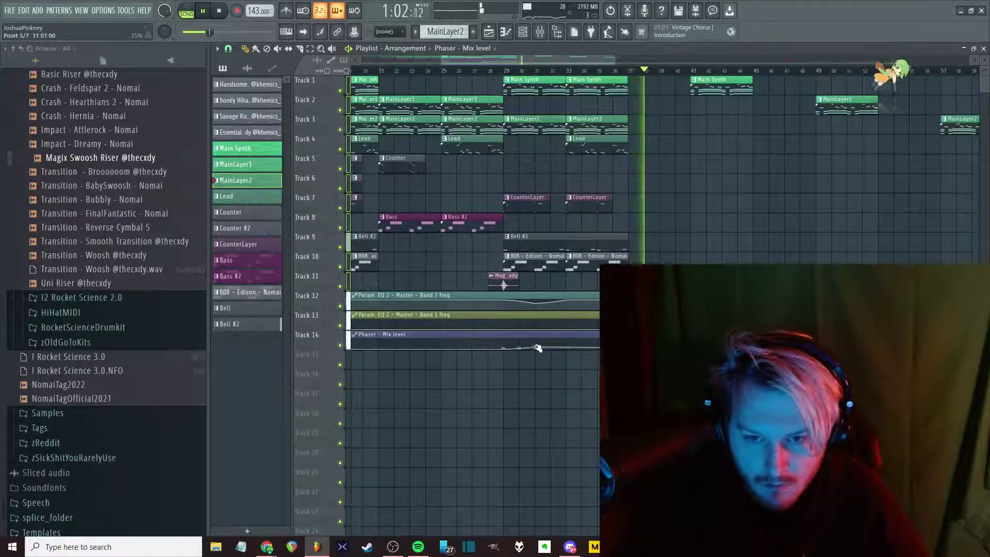
left_click(504, 71)
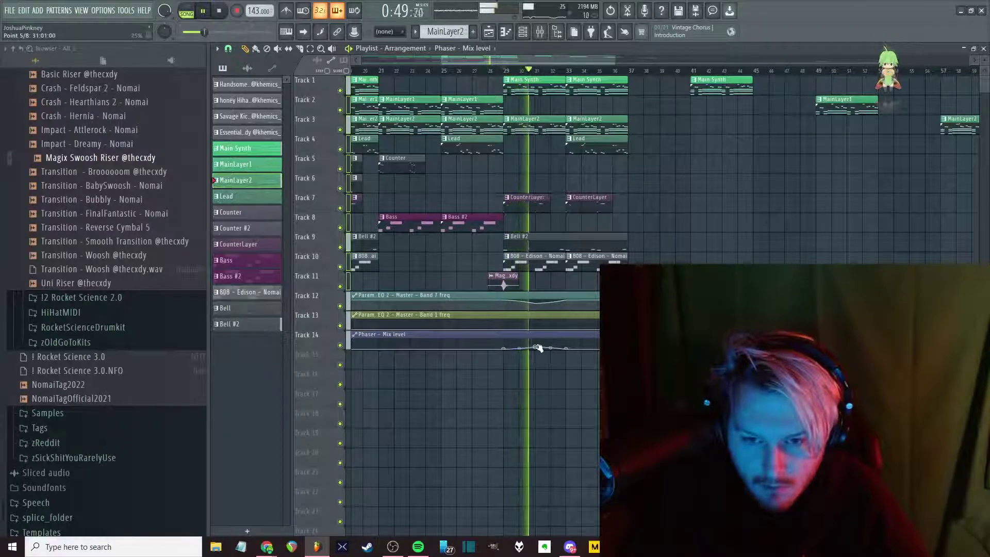
scroll(585, 397, "down", 5)
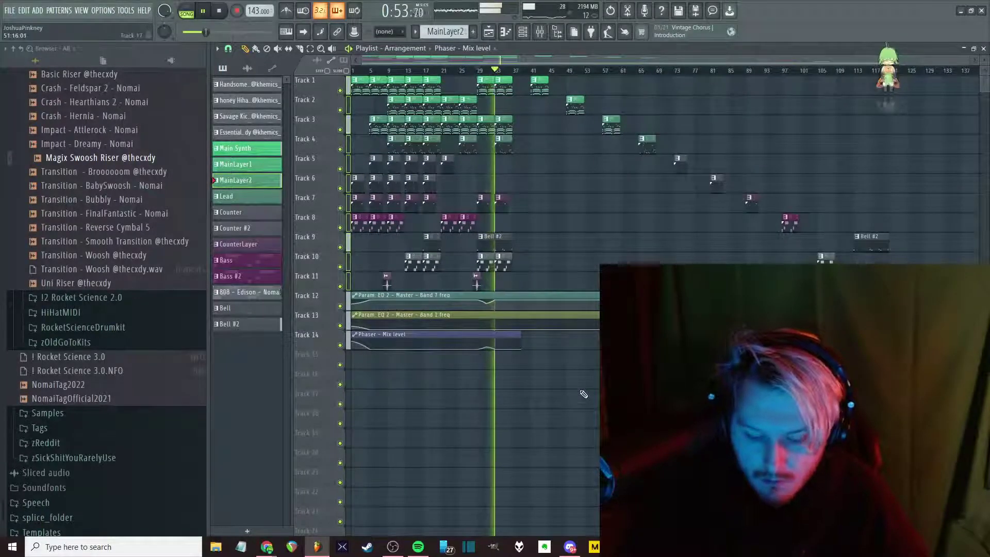
Arm the Master mixer track for recording and rename mixer track 13 as 808
key("F9")
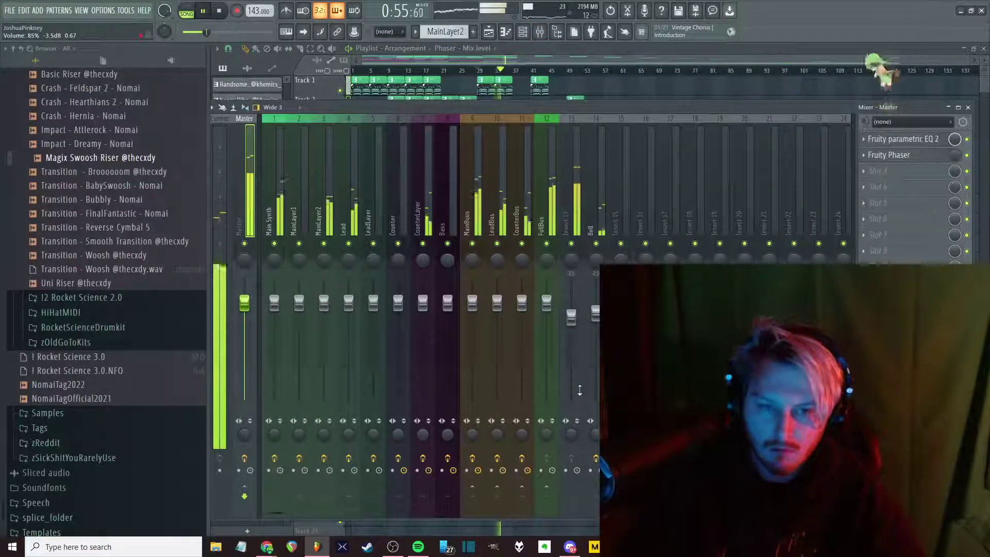
left_click(238, 472)
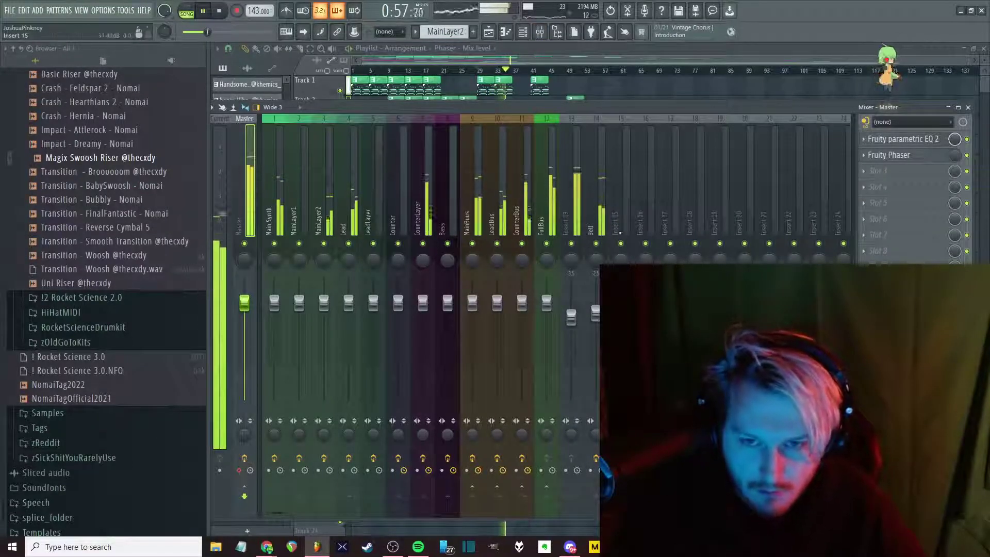
right_click(567, 209)
left_click(619, 127)
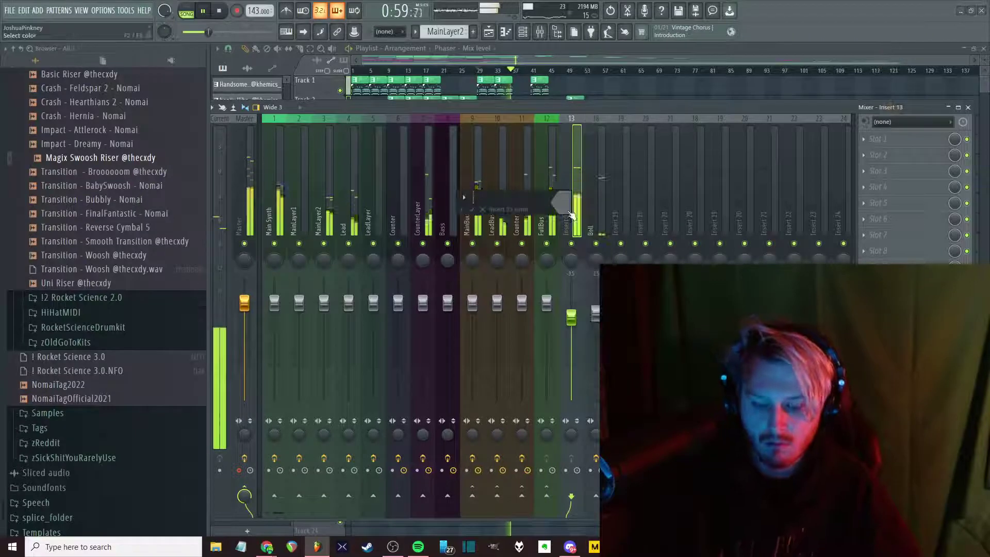
type("808")
key("Return")
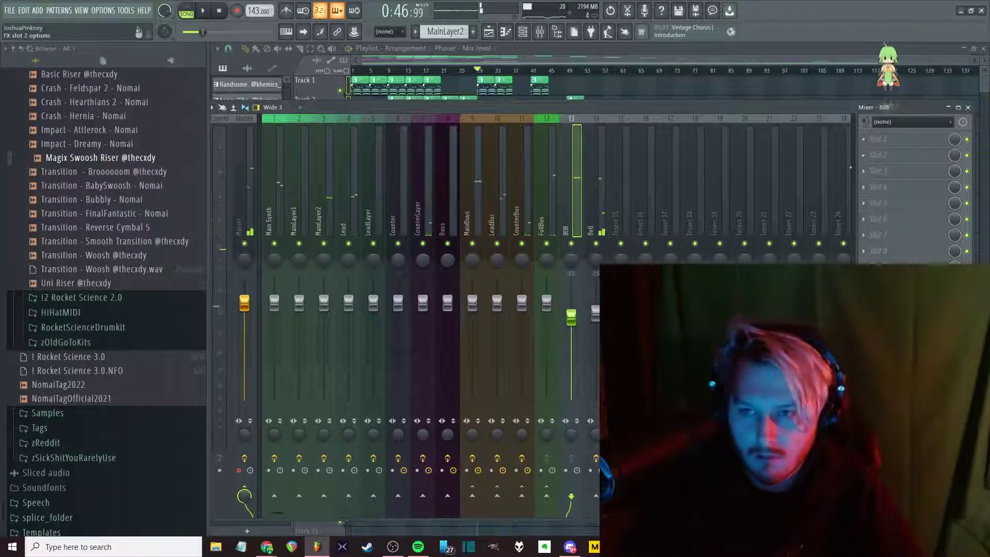
Boost band 4 slightly in the Main Synth's parametric EQ during playback, and check the track's high-pass EQ
left_click(382, 188)
key("Left")
key("Left")
key("Left")
key("Left")
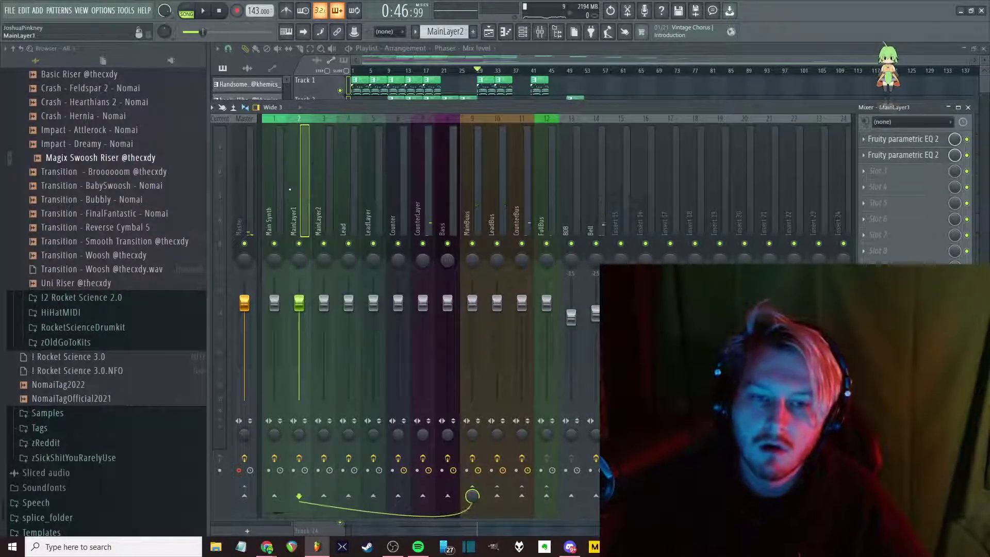
key("space")
left_click(912, 154)
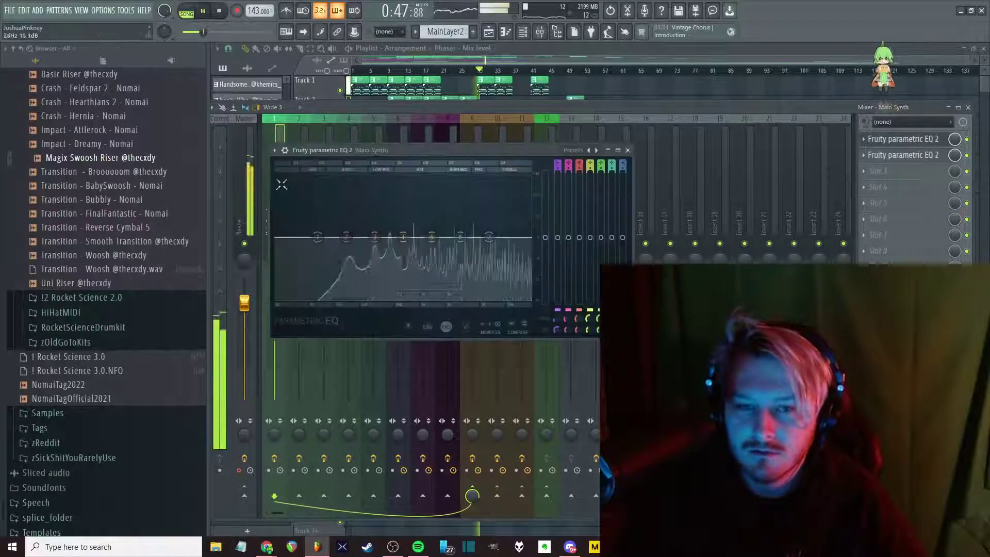
left_click_drag(488, 236, 488, 230)
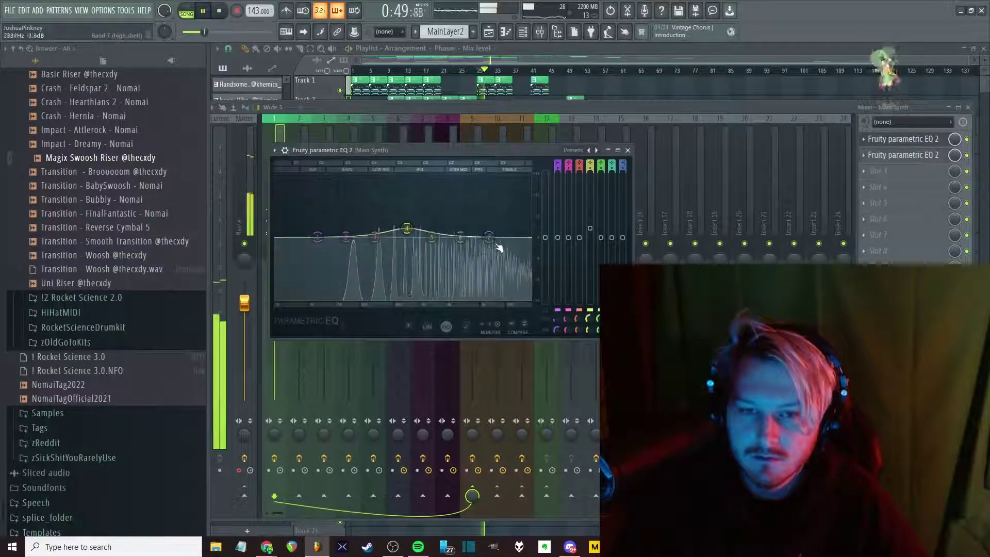
left_click_drag(407, 230, 405, 232)
left_click(902, 139)
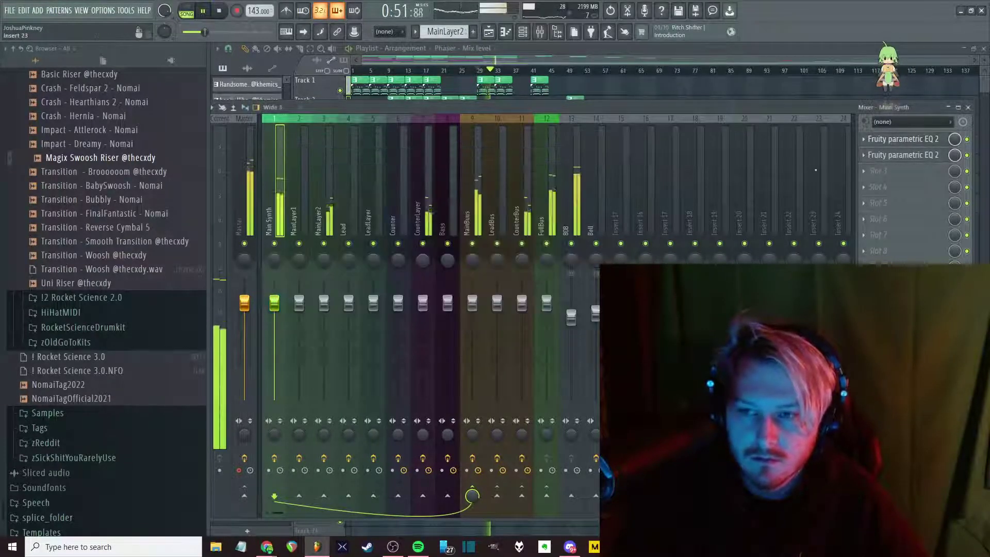
left_click(902, 154)
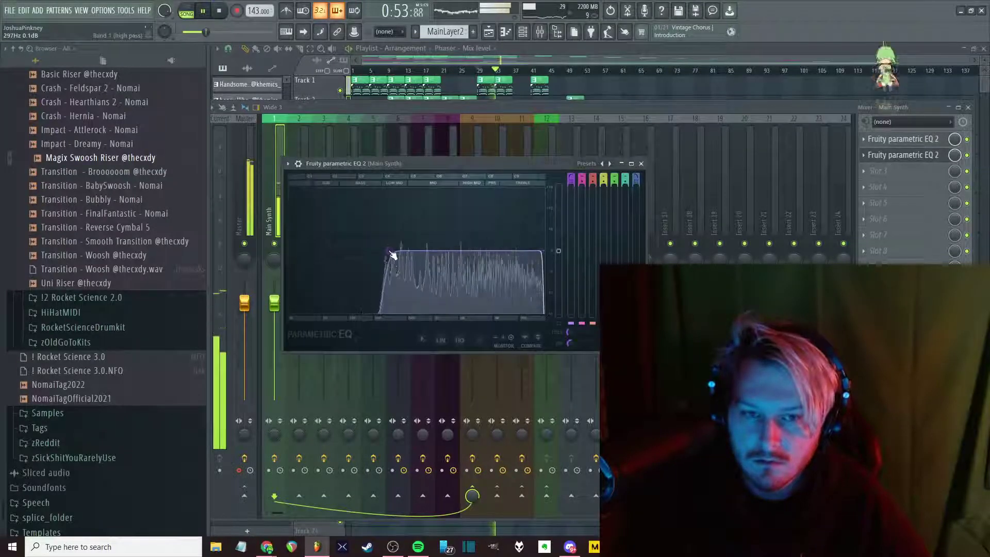
key("Escape")
Lower band 4 and slightly raise band 6 in MainLayer2's parametric EQ, and check the track's high-pass EQ
left_click(296, 209)
left_click(324, 206)
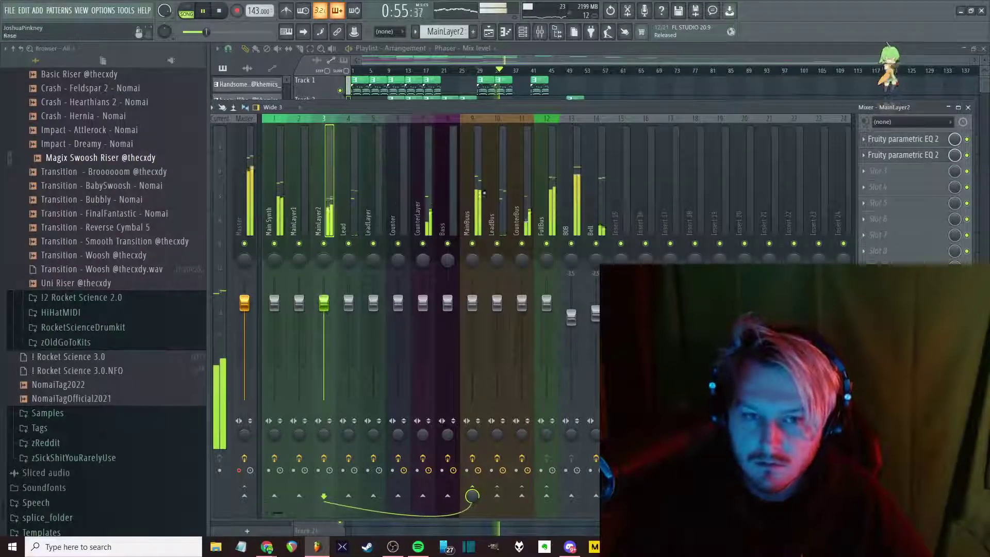
left_click(923, 154)
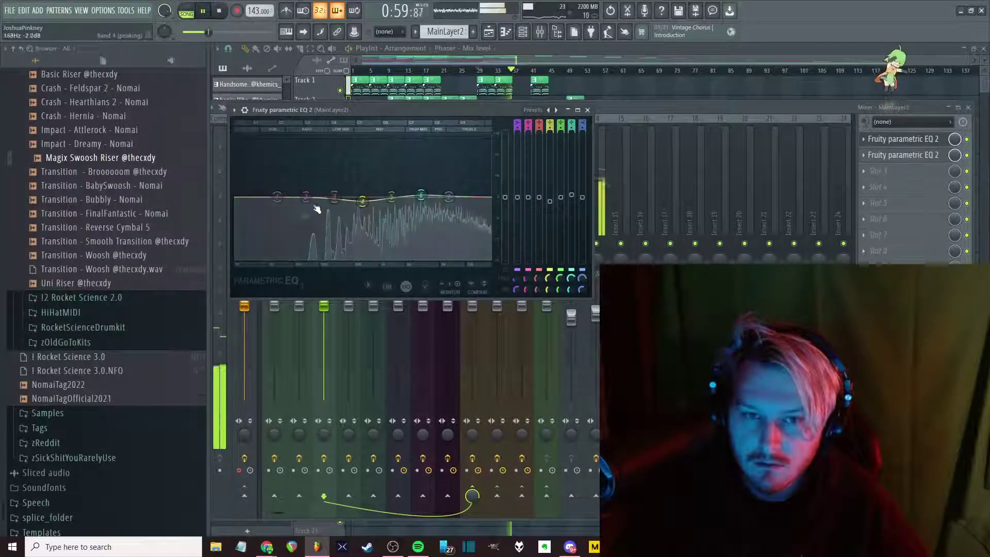
left_click(928, 155)
left_click(928, 155)
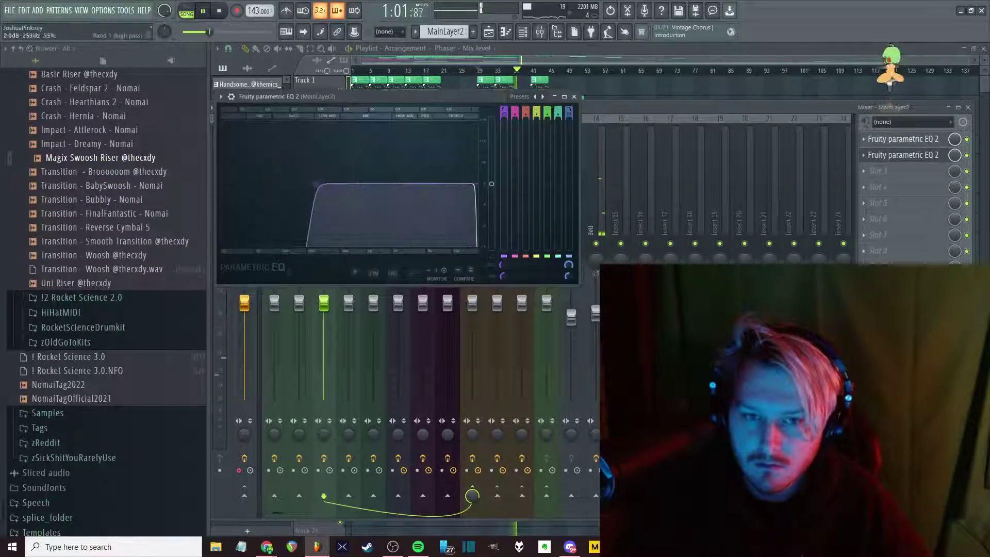
key("Escape")
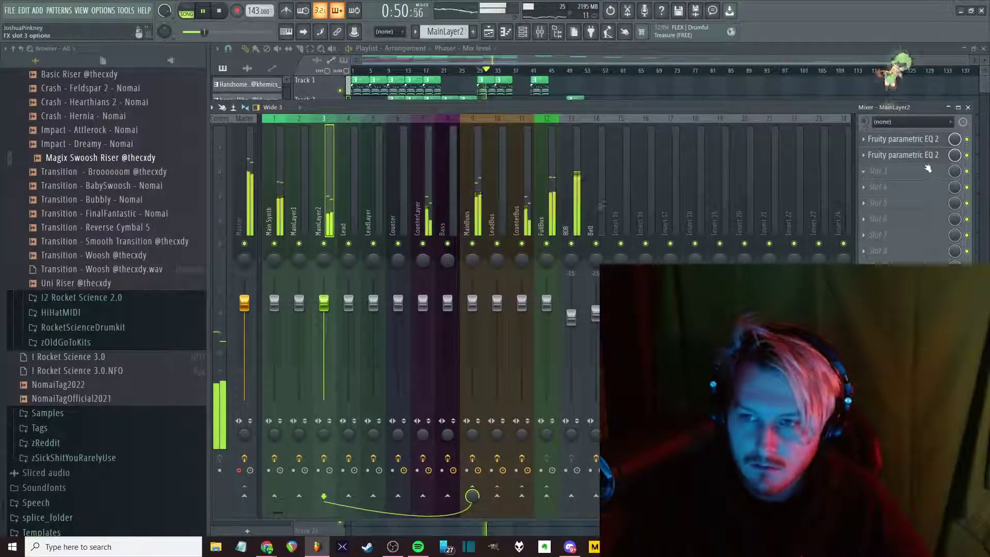
left_click(907, 155)
key("Escape")
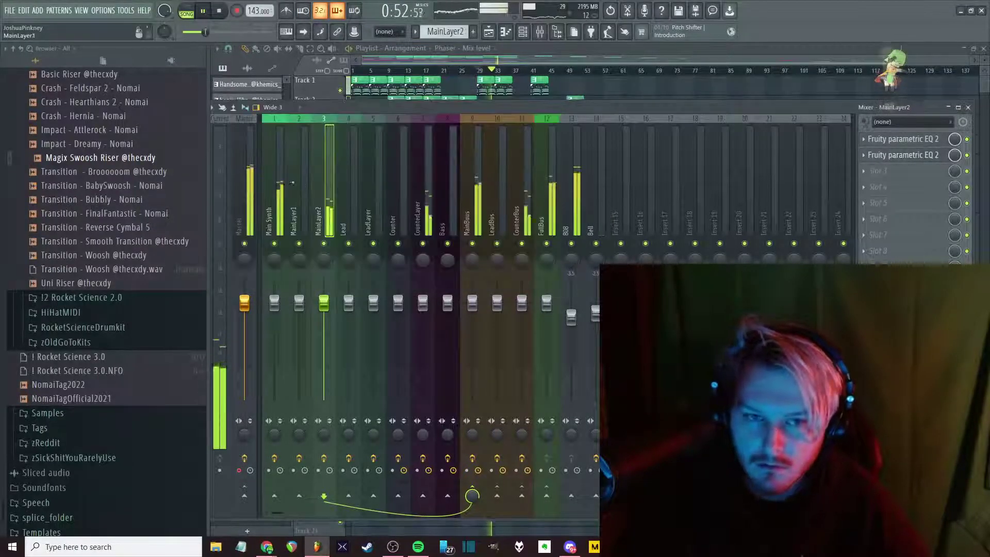
Check the first parametric EQ on the MainLayer1 mixer track
left_click(302, 186)
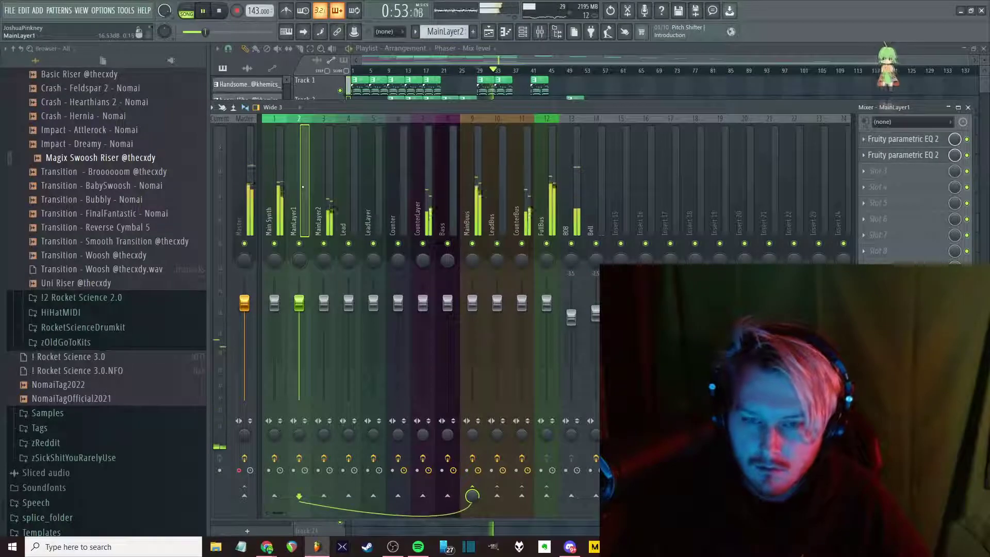
left_click(886, 140)
key("Escape")
Play the song from bar 13 and select the Lead mixer track
key("F5")
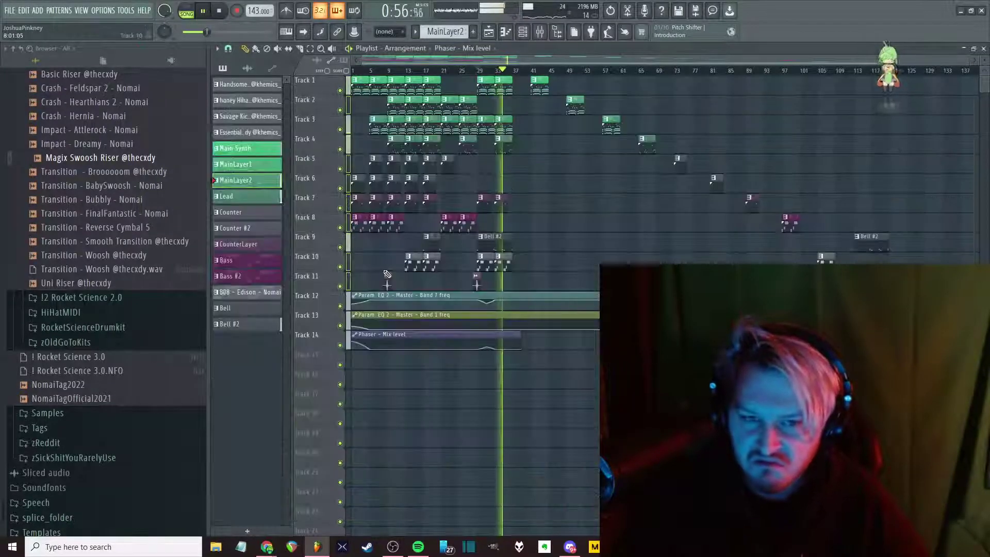
key("space")
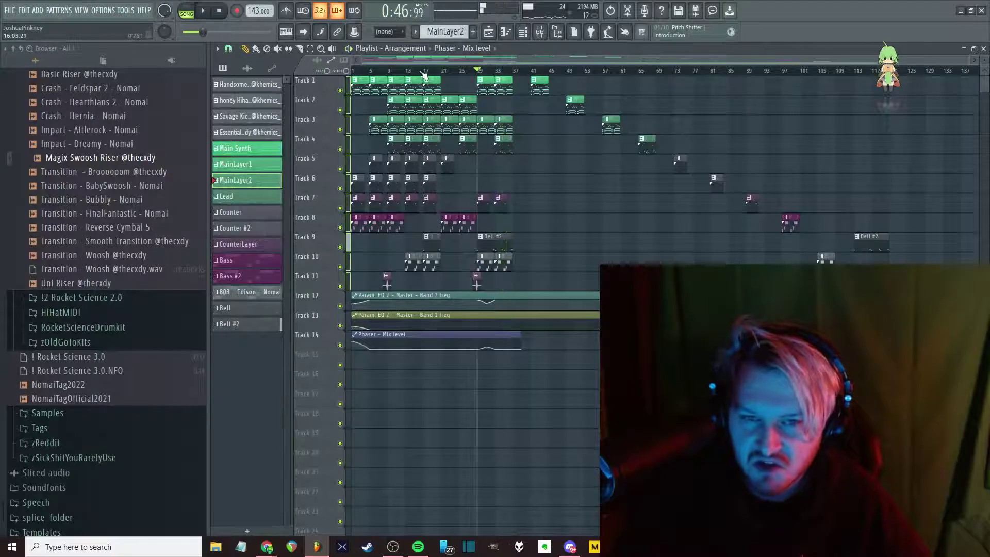
scroll(582, 78, "up", 5)
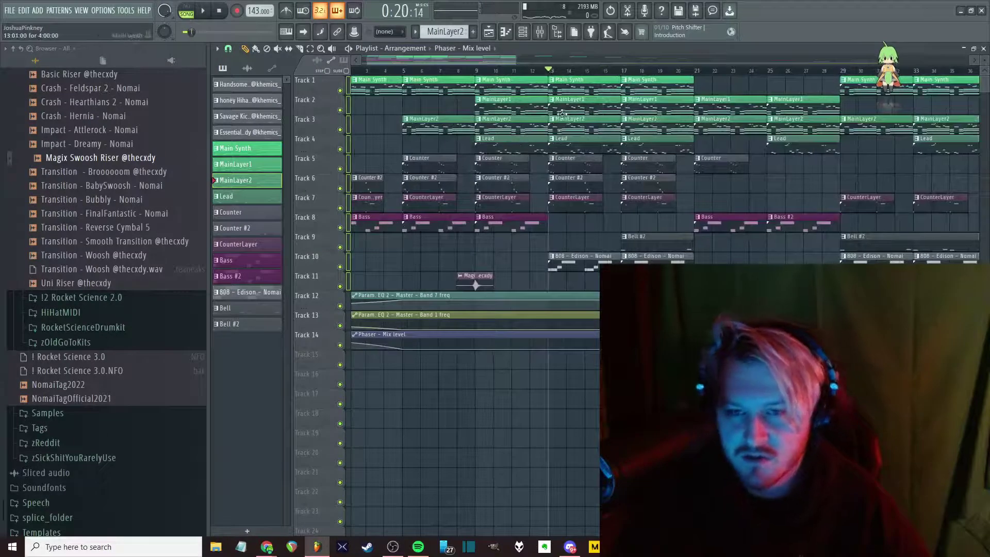
key("space")
key("F9")
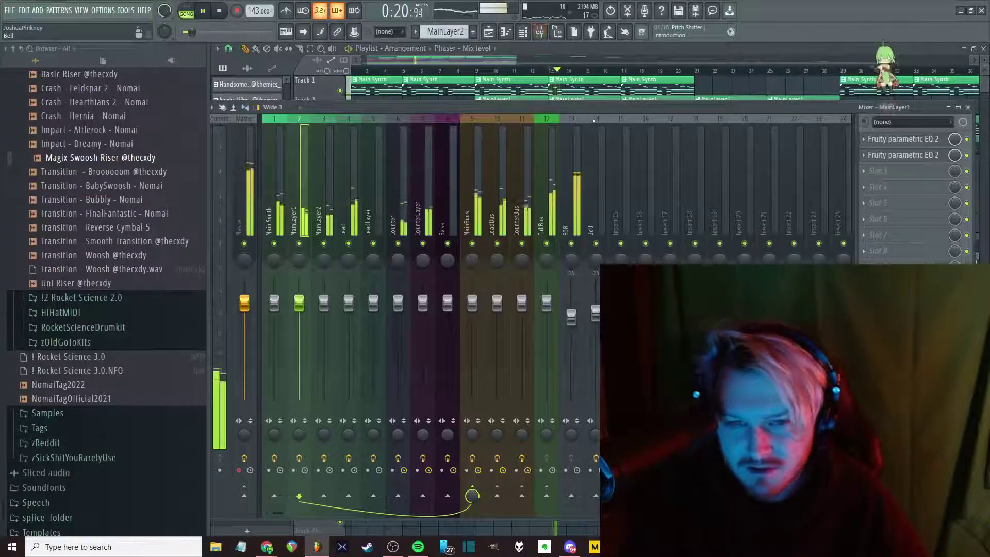
key("Right")
key("Right")
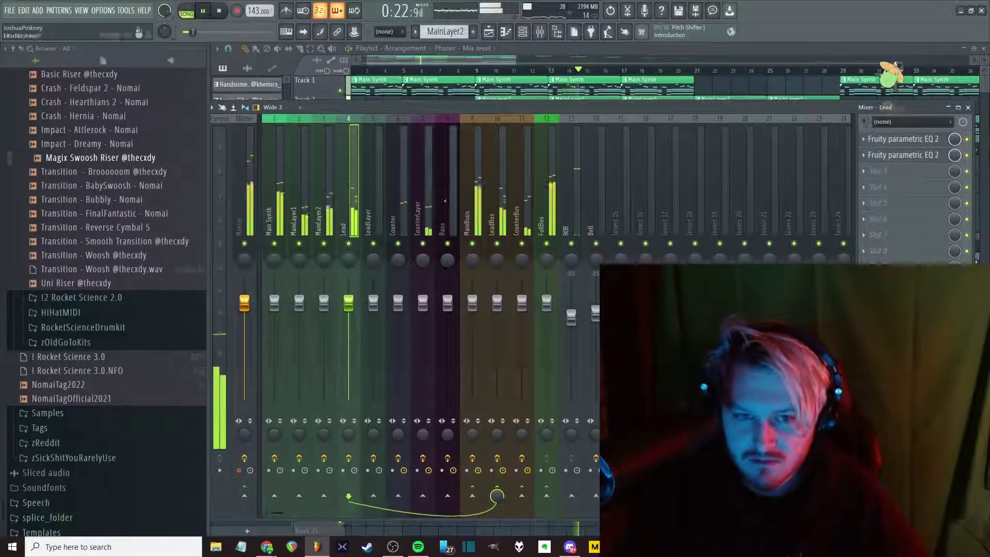
Check the Lead track's first parametric EQ, lower its volume to 90% and pan it slightly left
left_click(921, 144)
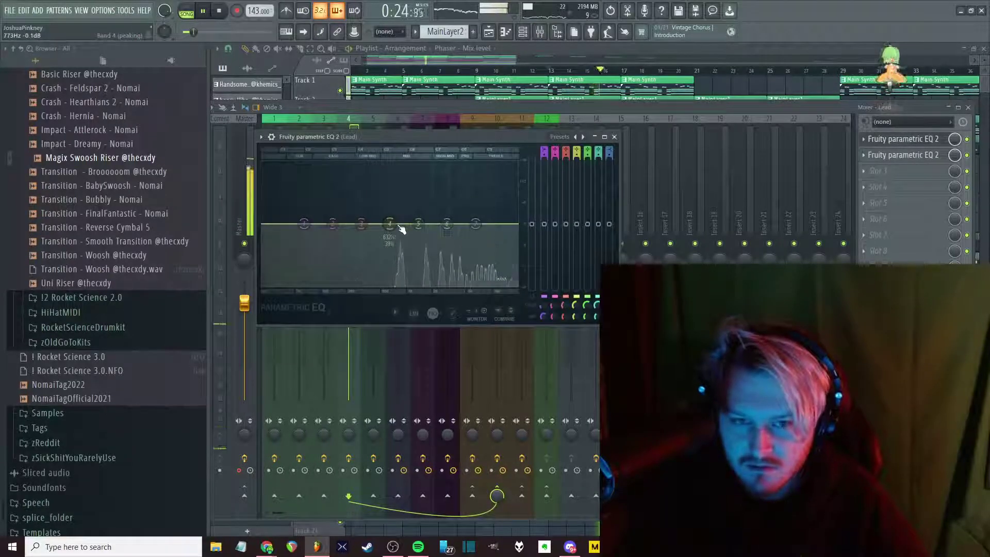
left_click_drag(418, 223, 418, 220)
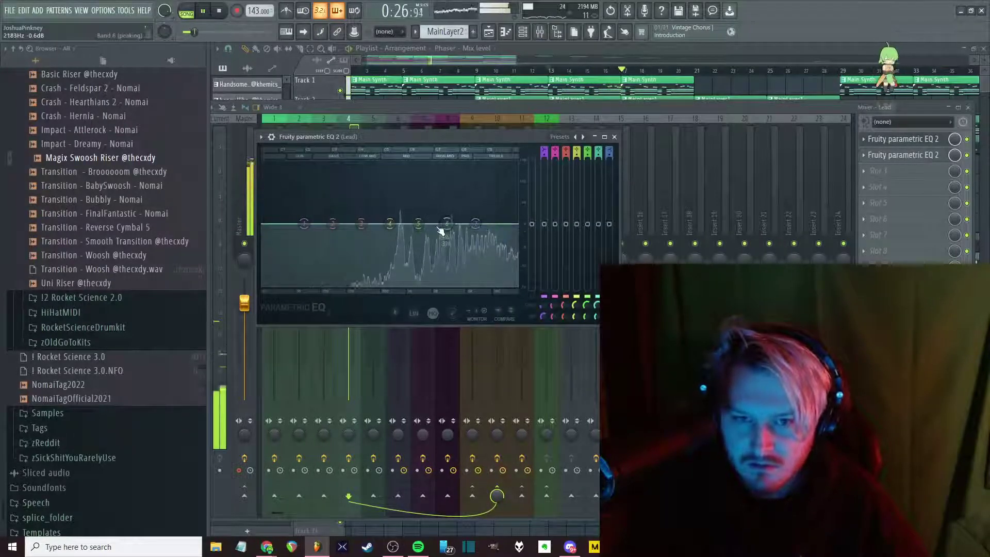
key("Escape")
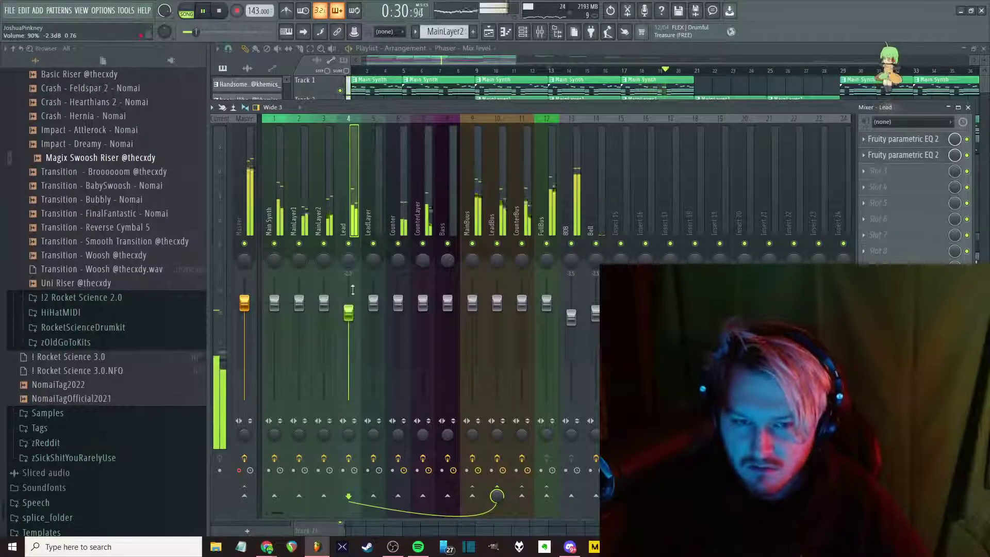
left_click_drag(348, 256, 348, 260)
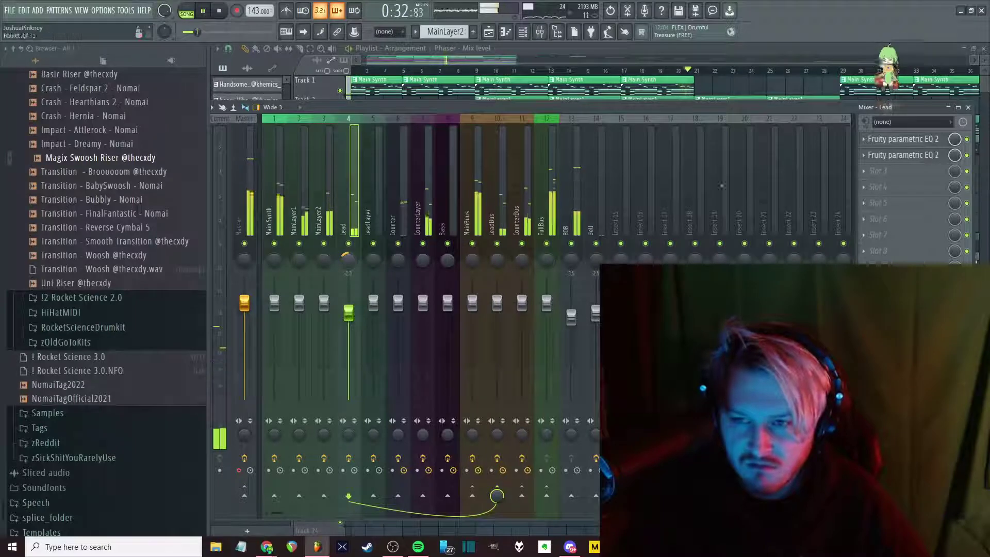
Add Fruity Reeverb 2 to the Lead track with the NomaiSynthSpace preset and set its wet level to about 62%
left_click(907, 173)
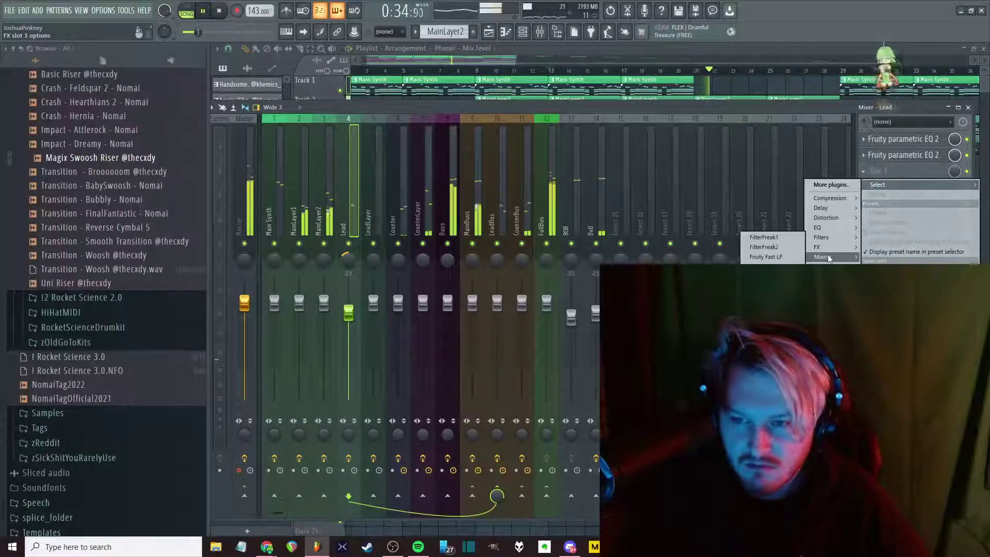
left_click(774, 304)
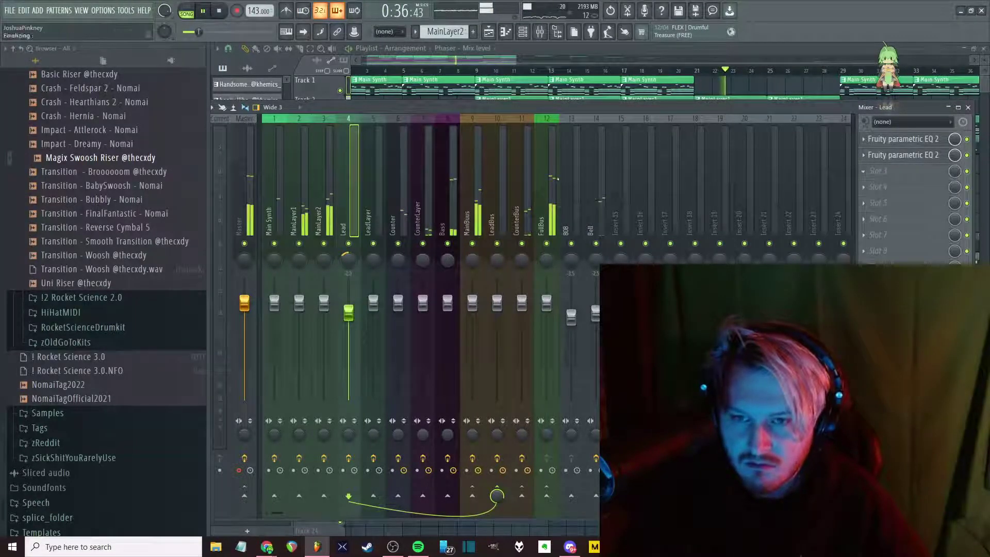
left_click(515, 162)
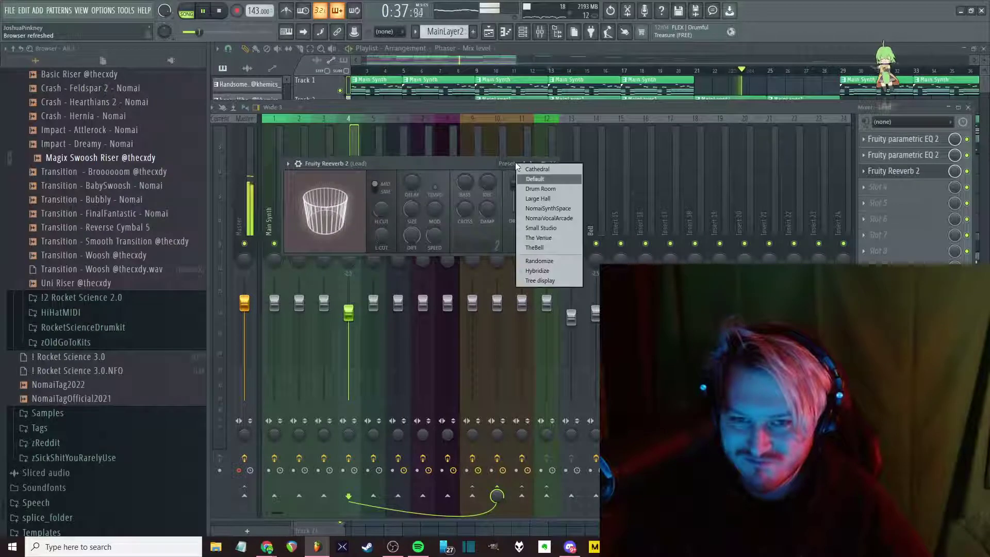
left_click(541, 208)
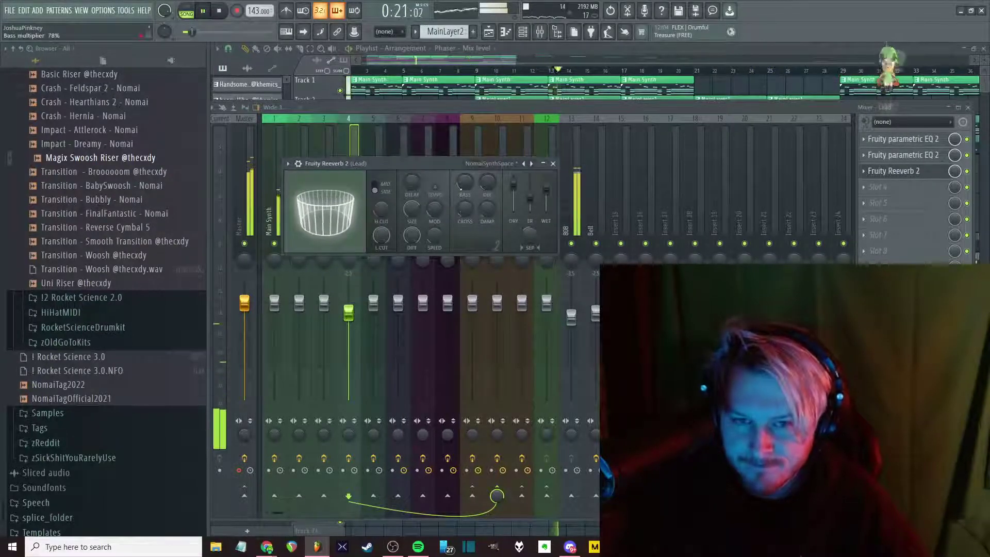
left_click(552, 164)
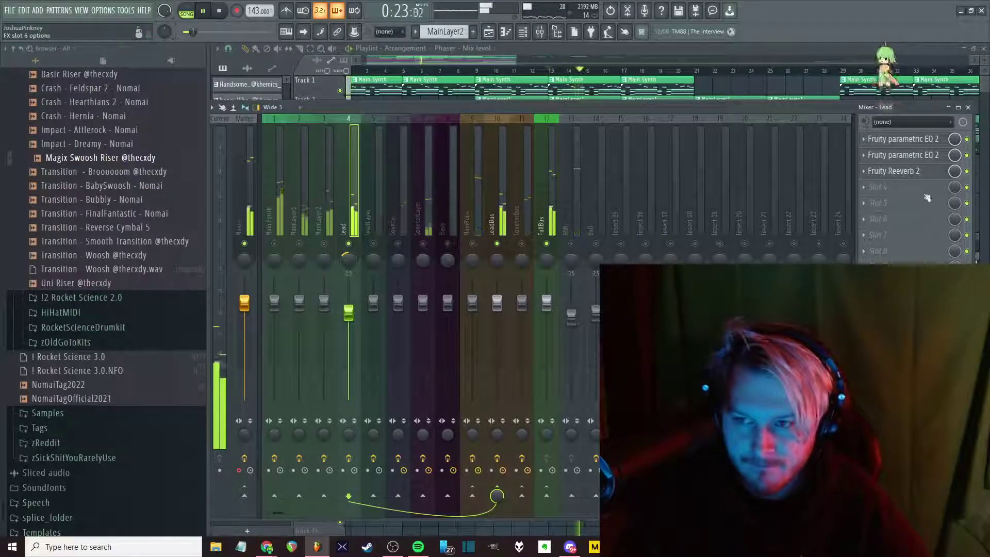
left_click(932, 176)
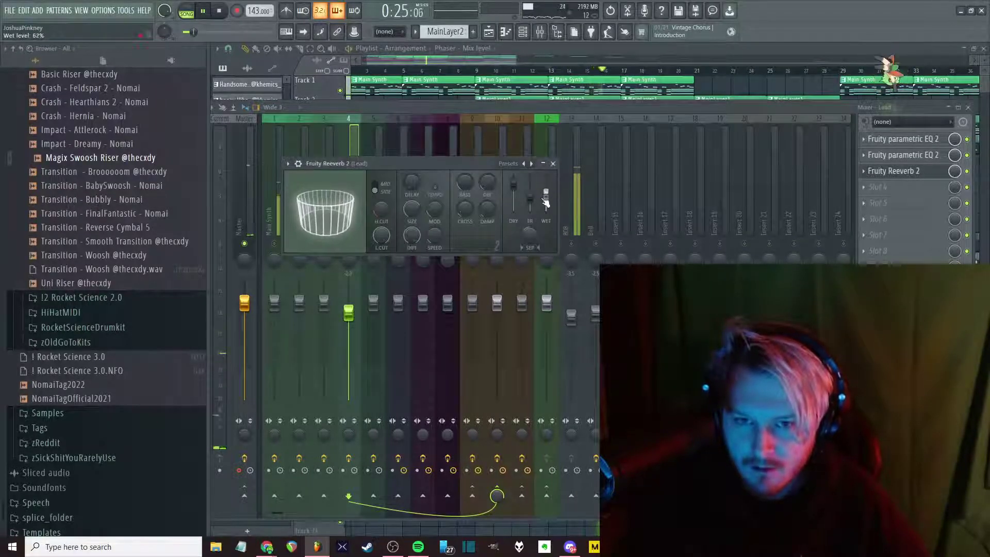
key("Escape")
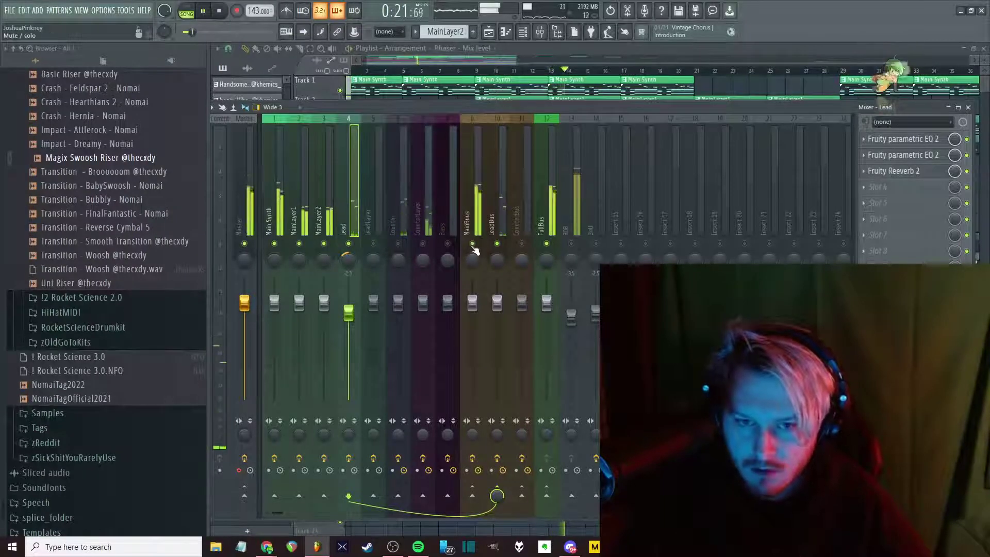
Check MainLayer1's first parametric EQ and slightly tighten the high-pass and low-pass cutoffs in its second EQ
left_click(297, 242)
left_click(914, 140)
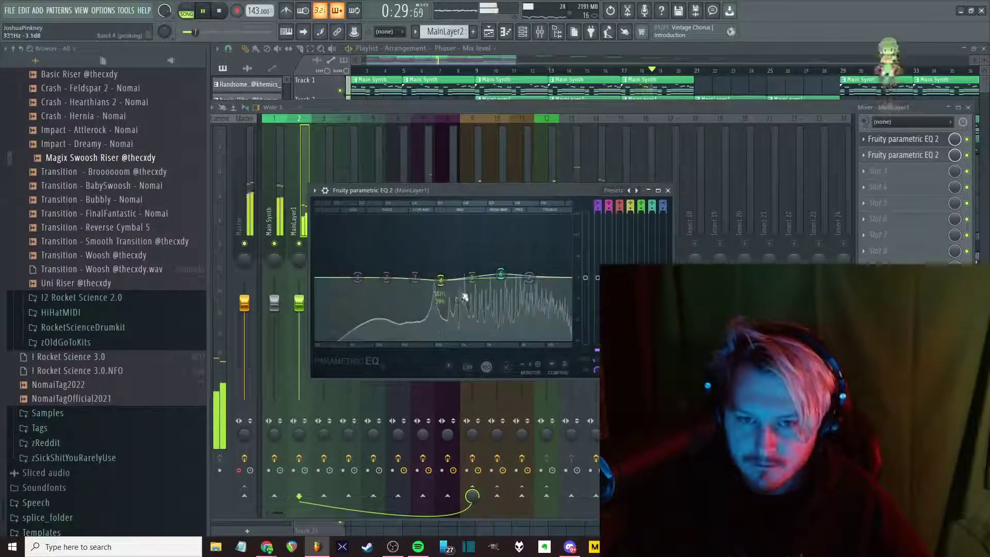
left_click(914, 139)
left_click(914, 154)
left_click_drag(398, 265, 414, 265)
mouse_move(553, 264)
left_mouse_down()
mouse_move(536, 264)
mouse_move(553, 265)
left_mouse_up()
key("Escape")
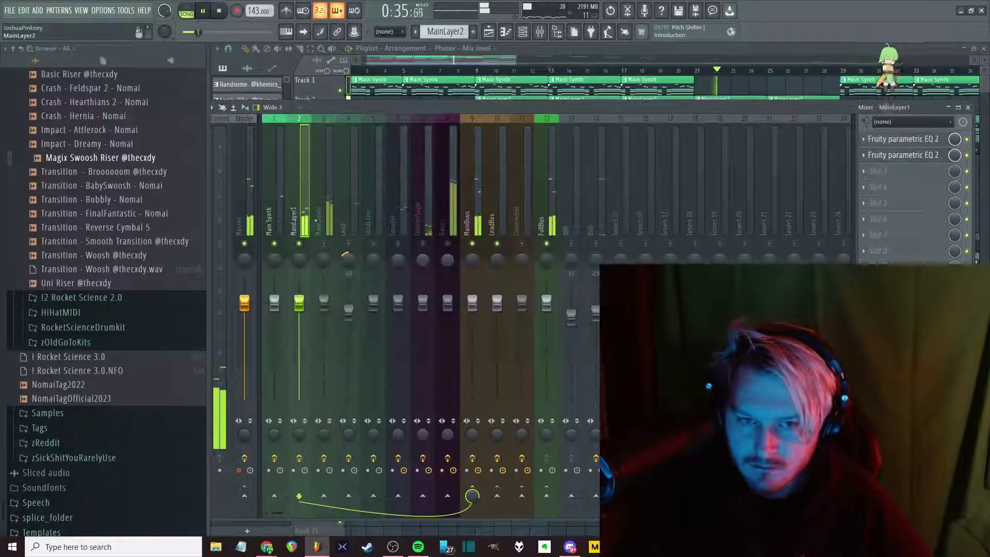
Adjust MainLayer2's low-pass band, raise that EQ's main level to about 1.2 dB, and lower bands 4 and 6 in the first EQ
left_click(323, 216)
left_click(903, 155)
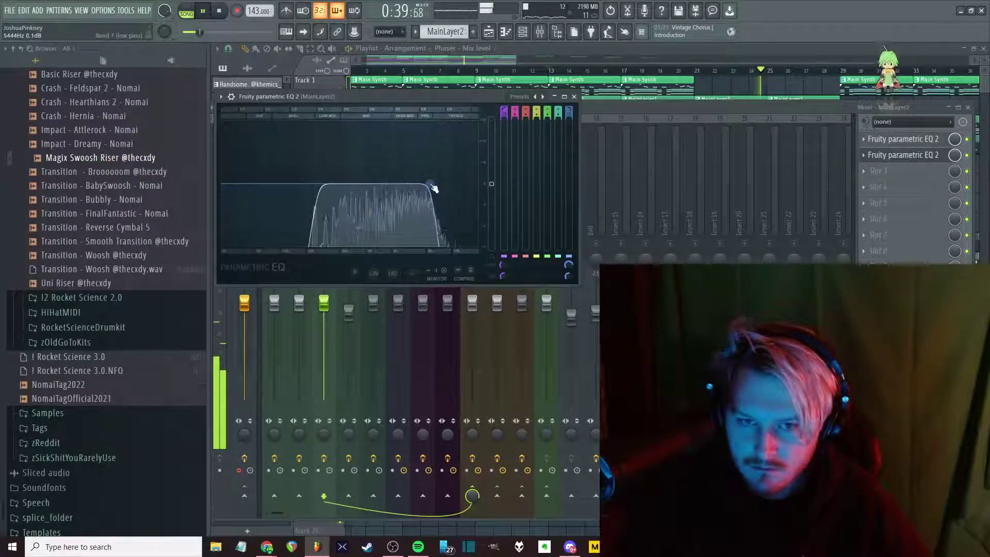
left_click_drag(433, 188, 438, 193)
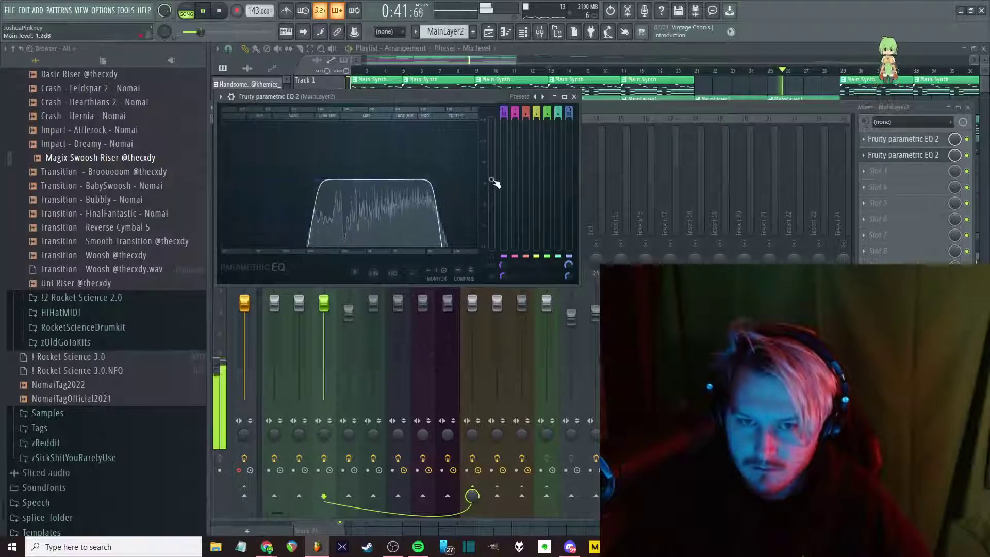
left_click(902, 138)
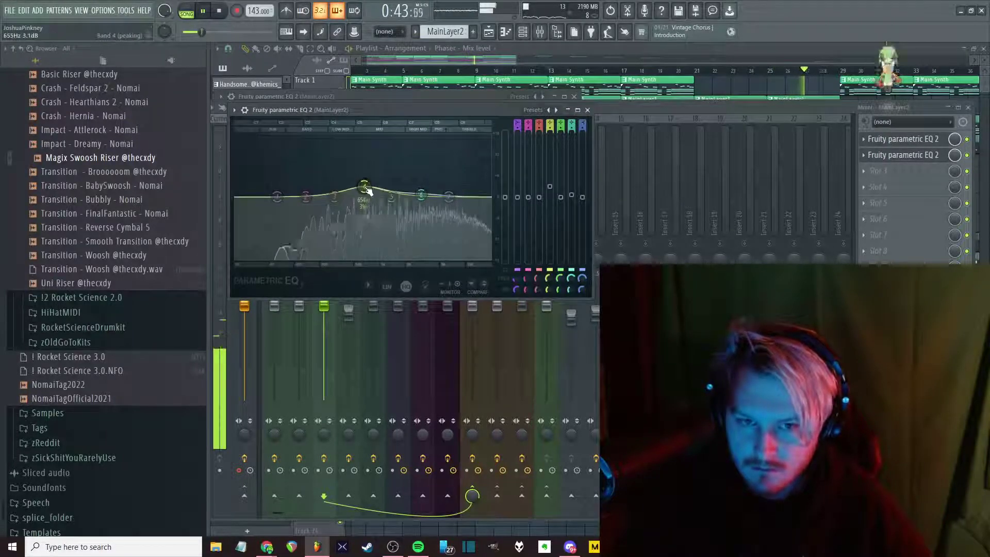
left_click_drag(366, 190, 424, 210)
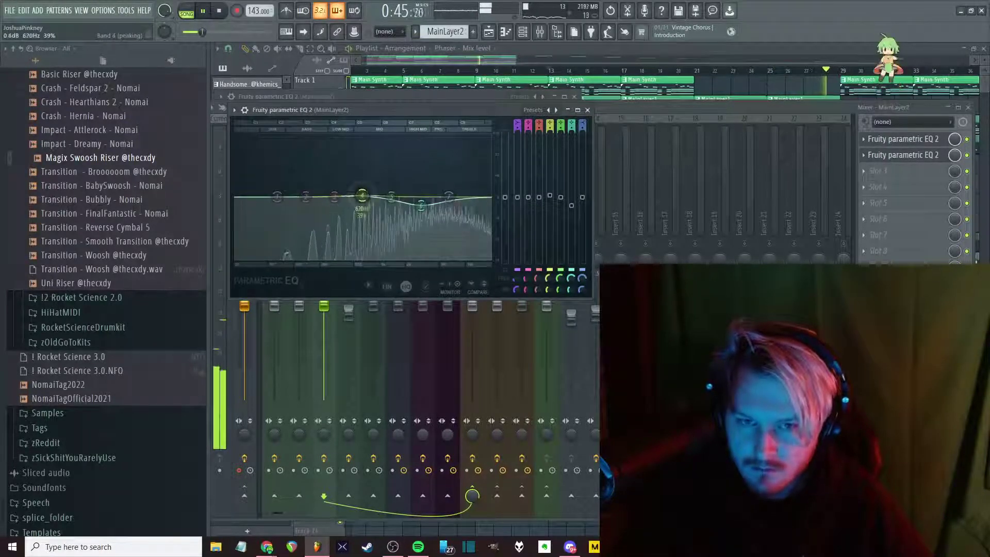
Lower band 4 in the Main Synth's first parametric EQ and shift it slightly higher in frequency
left_click(273, 245)
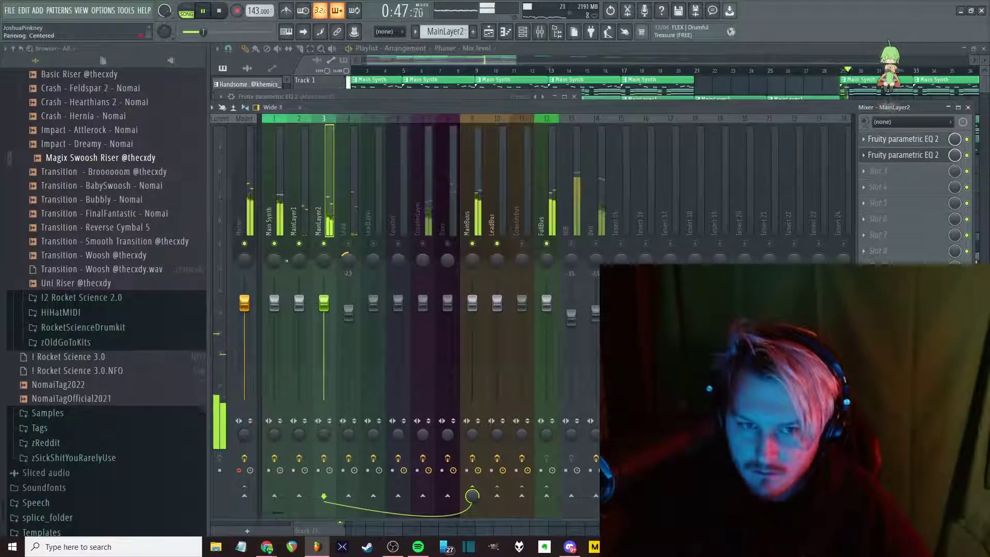
left_click(275, 216)
left_click(902, 138)
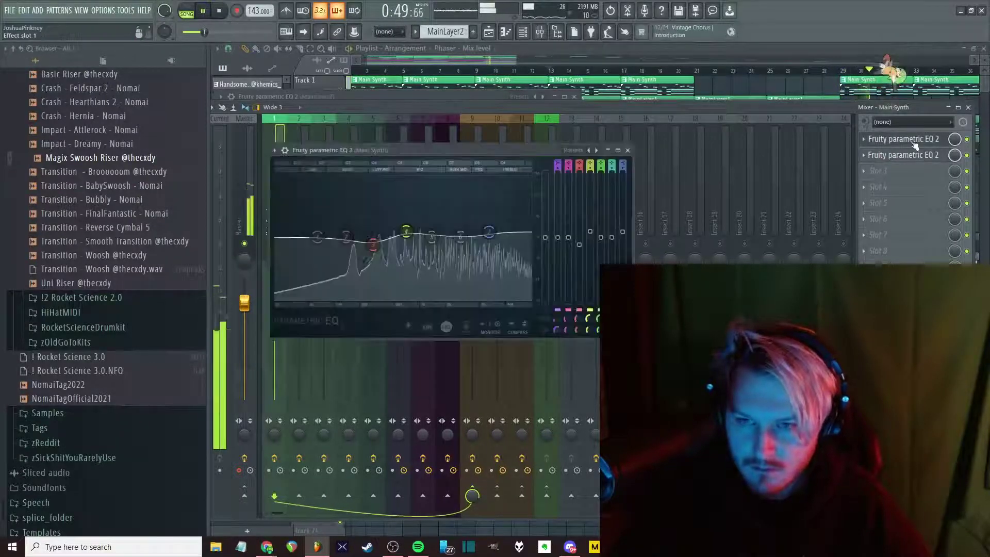
left_click_drag(405, 232, 417, 244)
key("Escape")
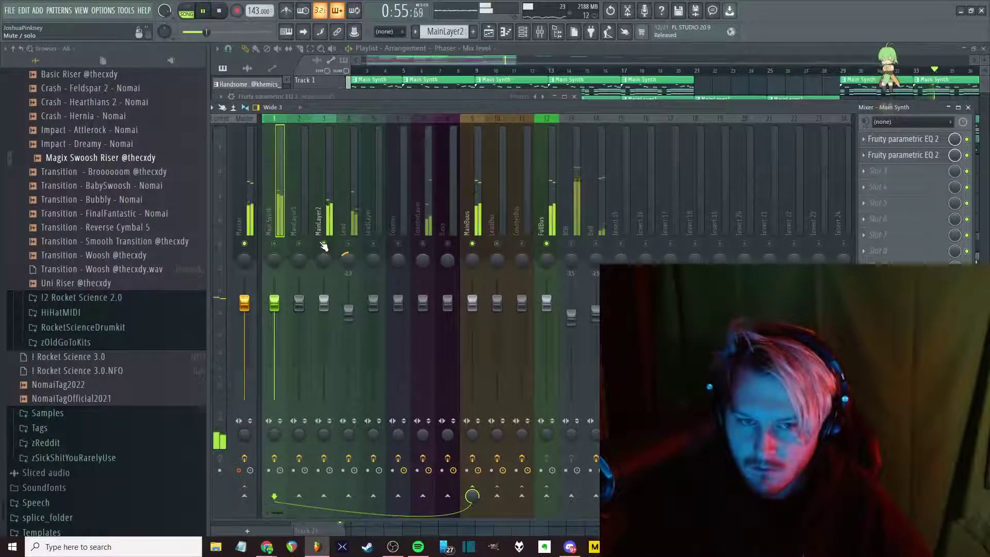
Lower the 808's volume, set the Bell's volume to 90%, and check the Bell's Fruity Reeverb 2
left_click(422, 217)
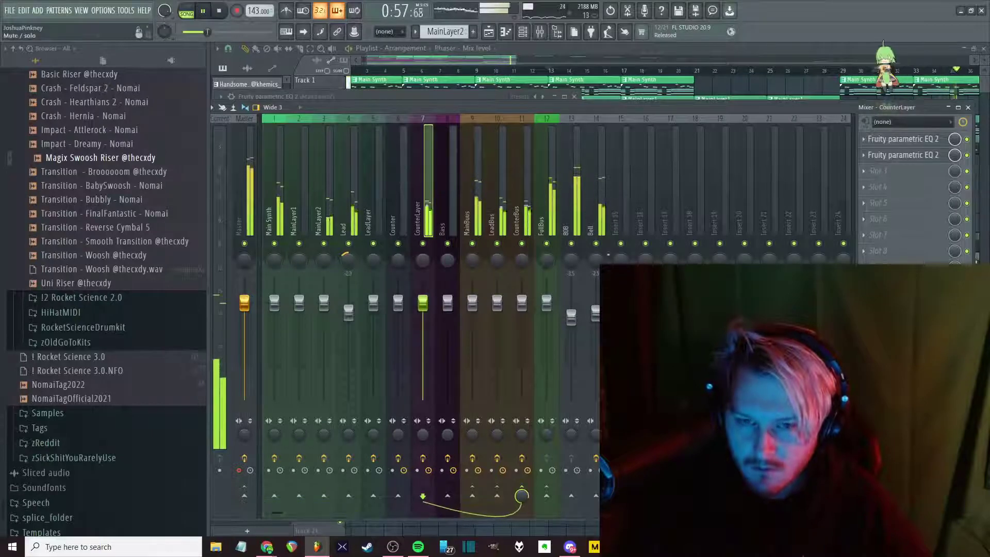
left_click_drag(570, 315, 594, 311)
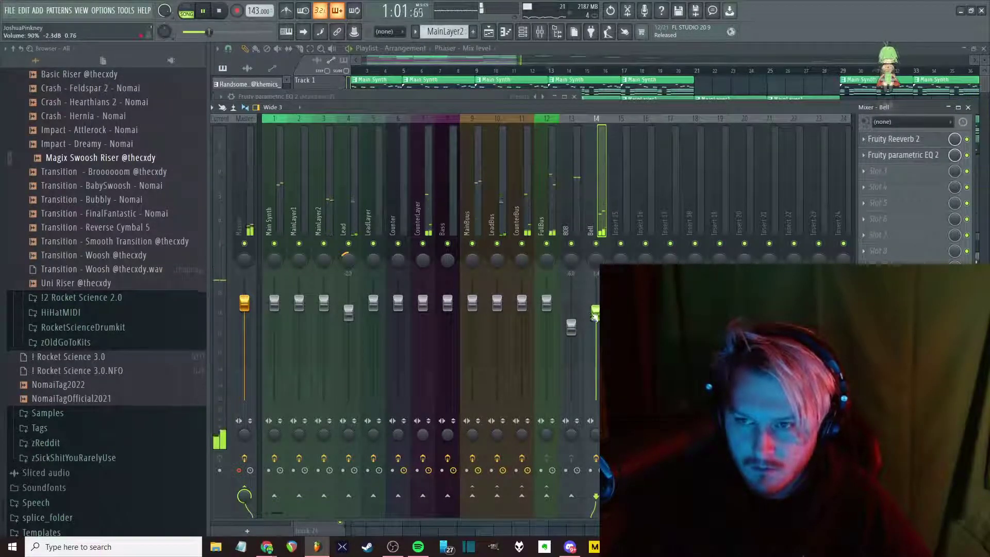
left_click(897, 139)
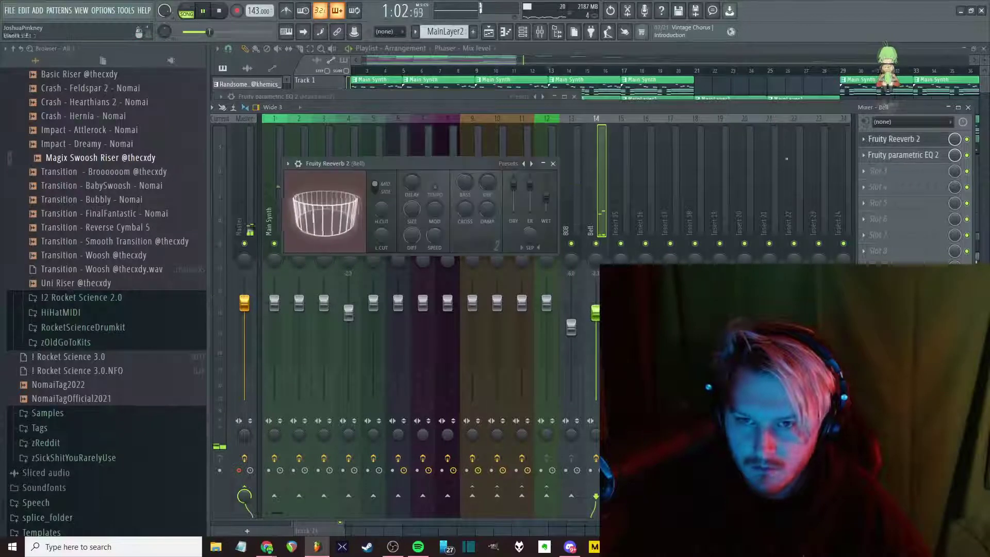
left_click(552, 163)
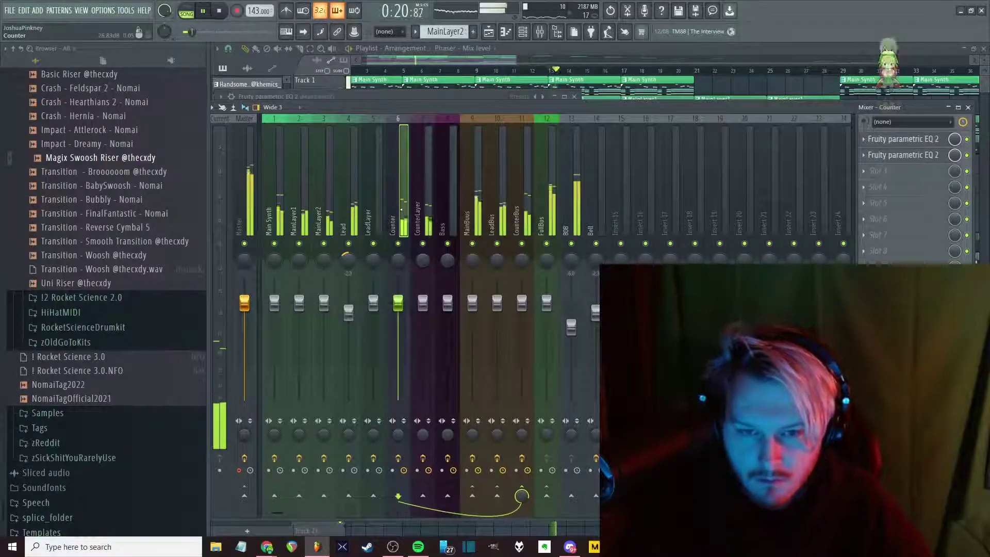
Solo the Counter and CounterLayer tracks together and lower CounterLayer's volume to about 84%
right_click(398, 244)
left_click(422, 243)
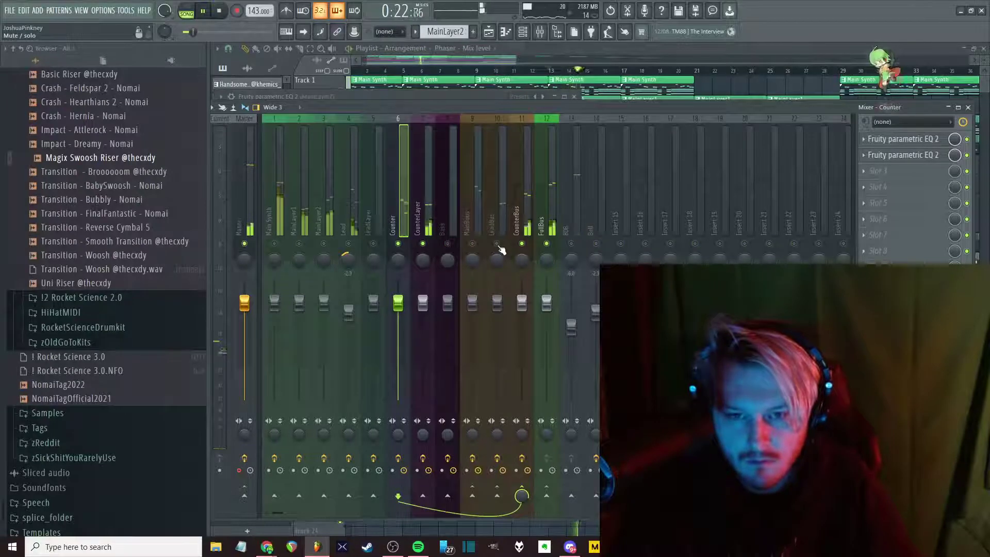
left_click_drag(423, 302, 422, 318)
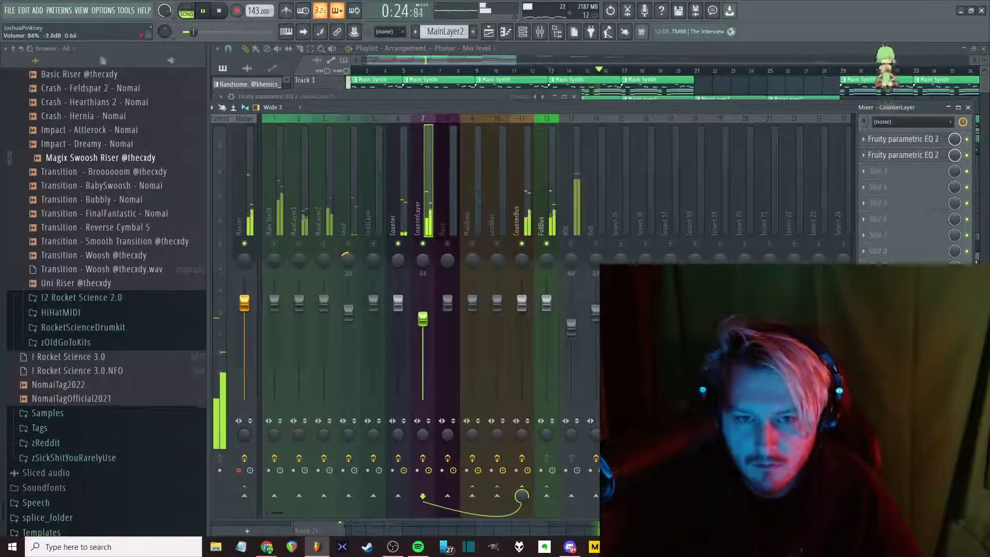
Cut band 3 in CounterLayer's first parametric EQ and lower the low-pass cutoff in its second EQ
left_click(902, 139)
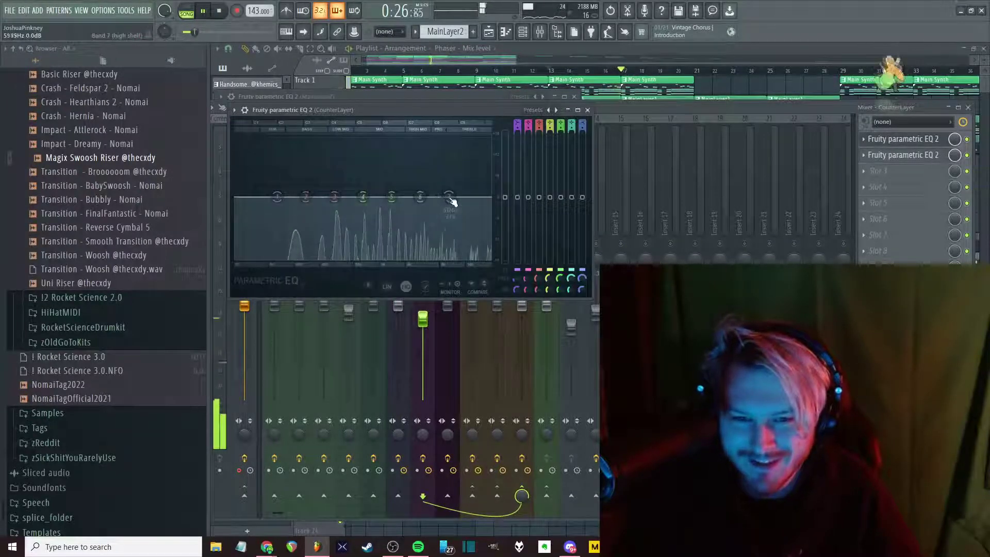
left_click_drag(334, 197, 334, 213)
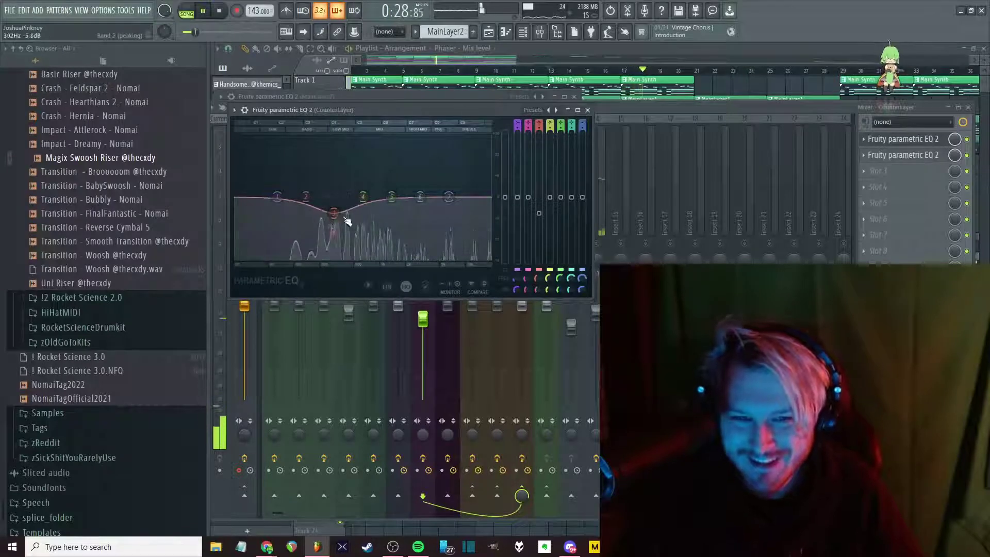
left_click(902, 155)
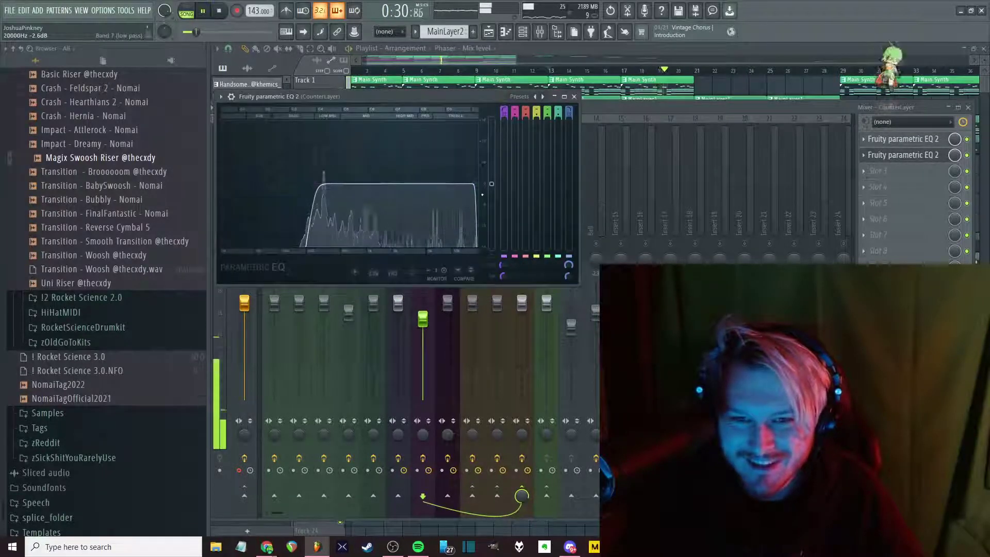
left_click_drag(482, 194, 446, 183)
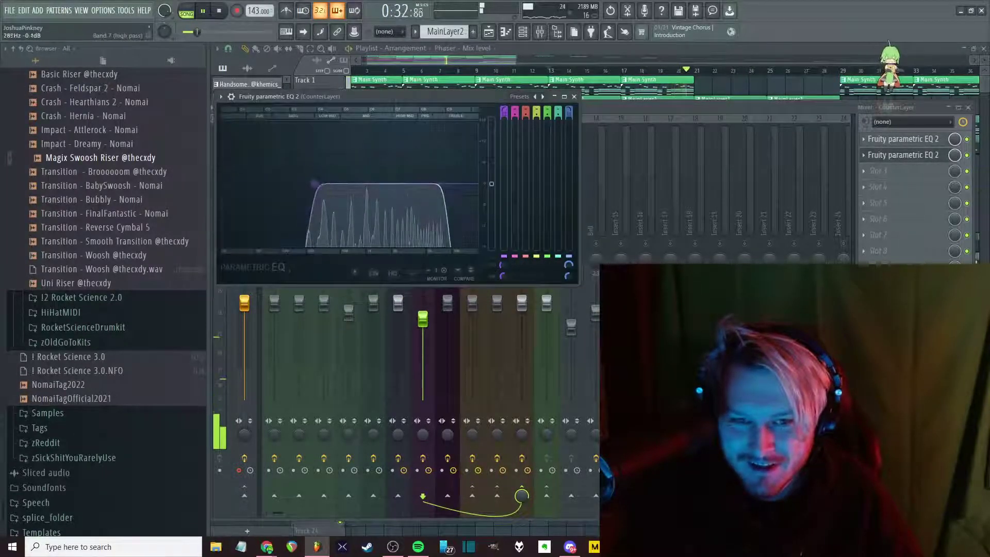
Boost band 6 and slightly cut band 3 in the Counter track's first parametric EQ, and lower the track's volume slightly
left_click(398, 361)
left_click(891, 151)
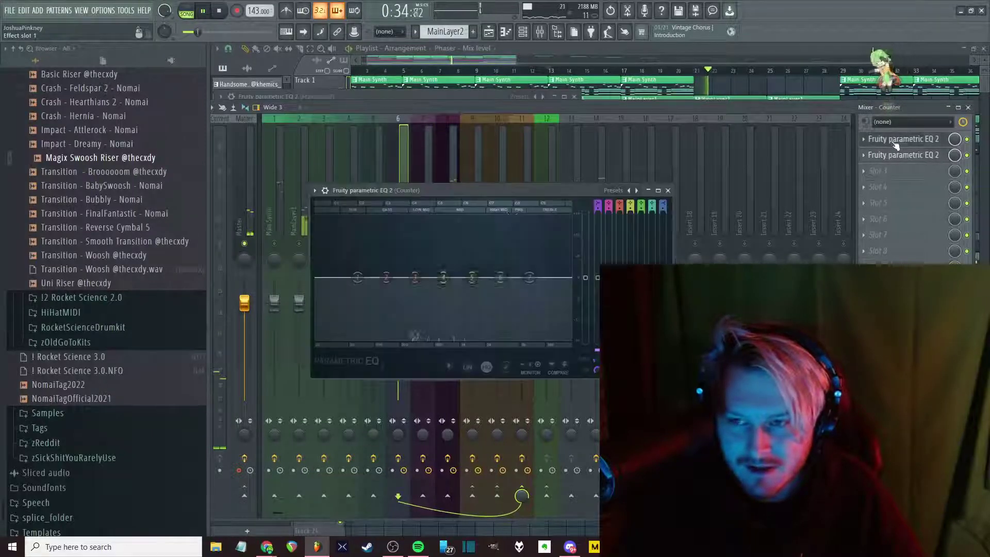
left_click_drag(501, 278, 504, 269)
left_click_drag(415, 278, 414, 283)
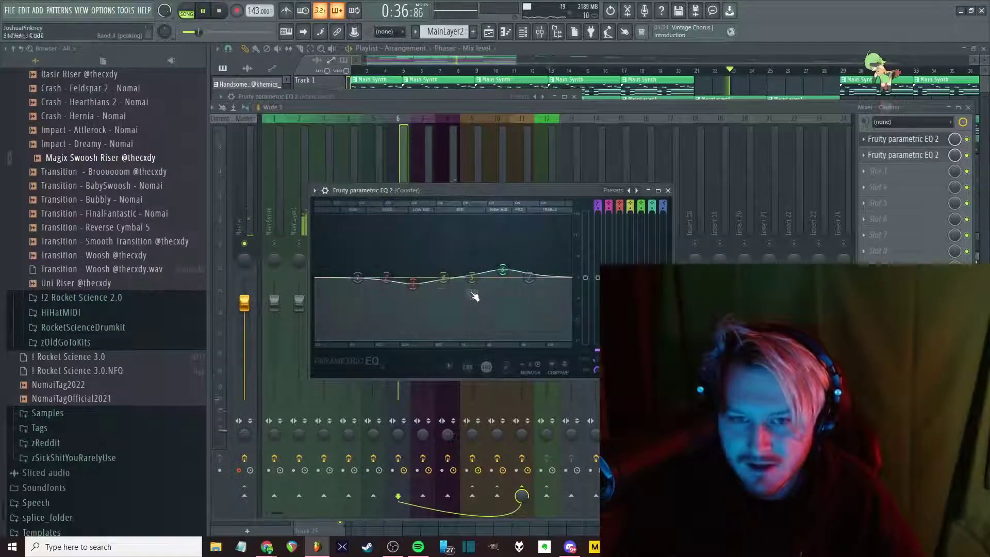
key("Escape")
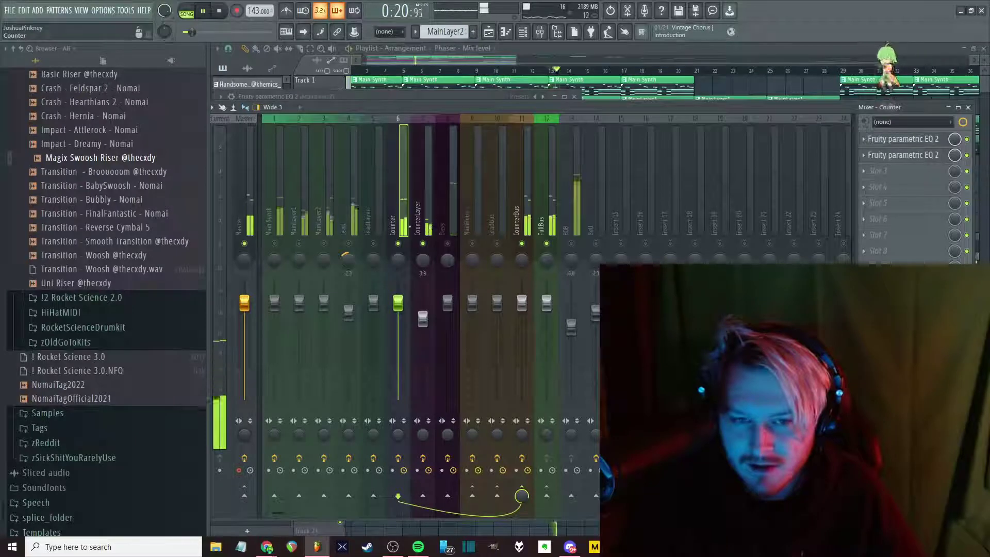
left_click_drag(402, 302, 401, 305)
Insert OTT on the CounterBus and set its depth to about 48%
left_click(523, 212)
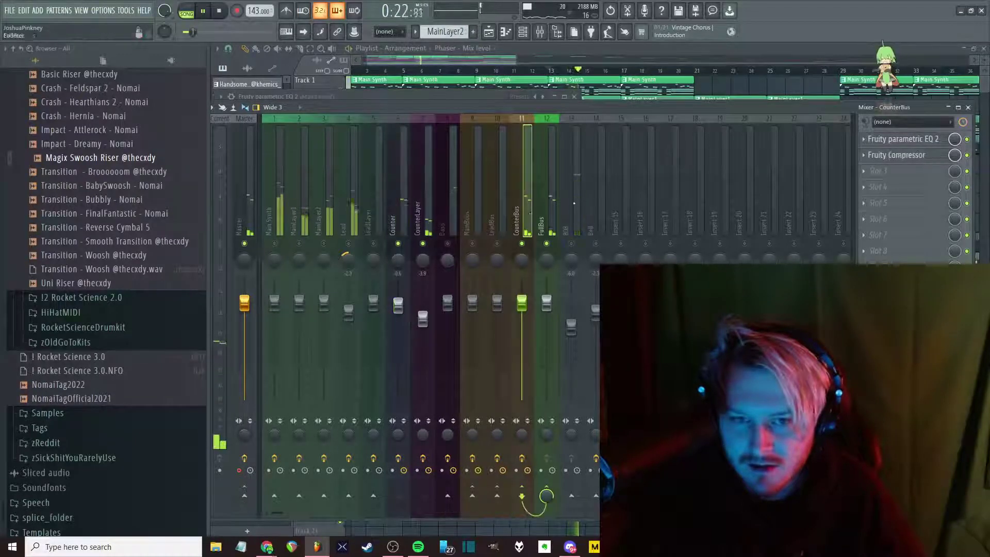
left_click(902, 177)
mouse_move(830, 198)
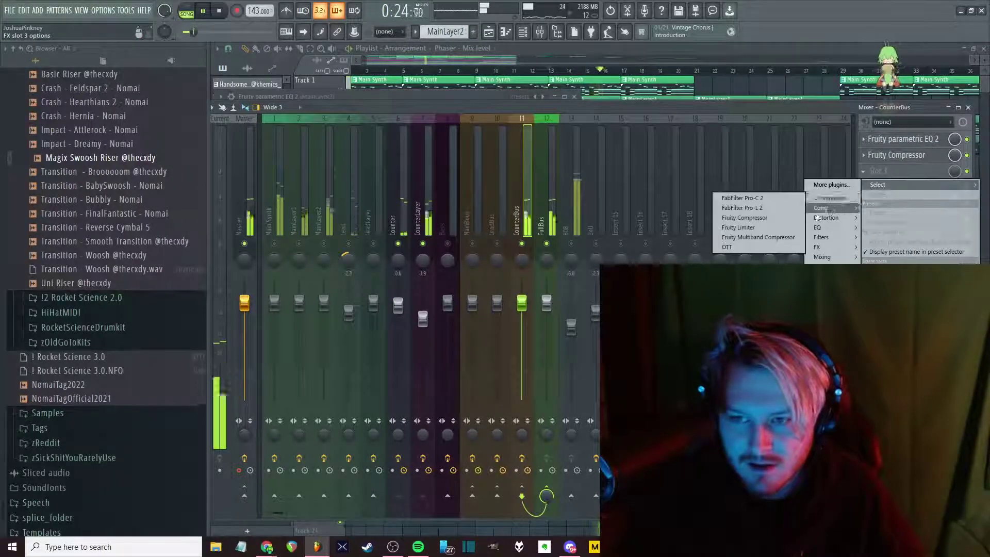
left_click(753, 247)
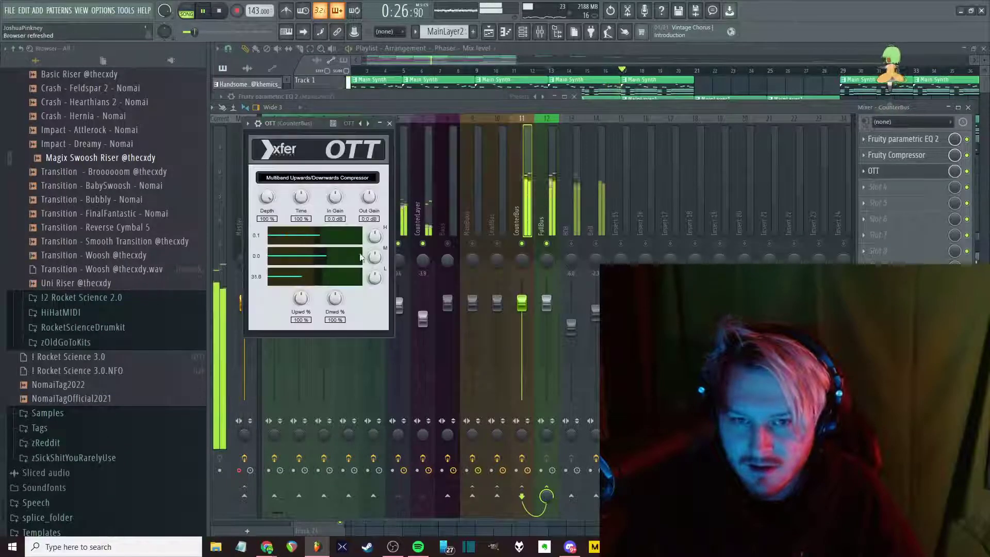
left_click_drag(317, 249, 308, 283)
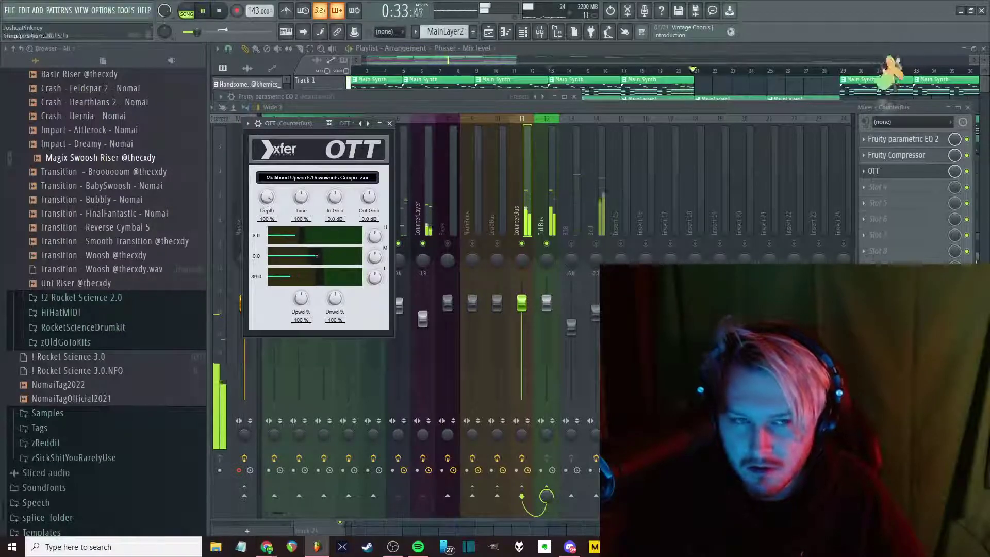
key("space")
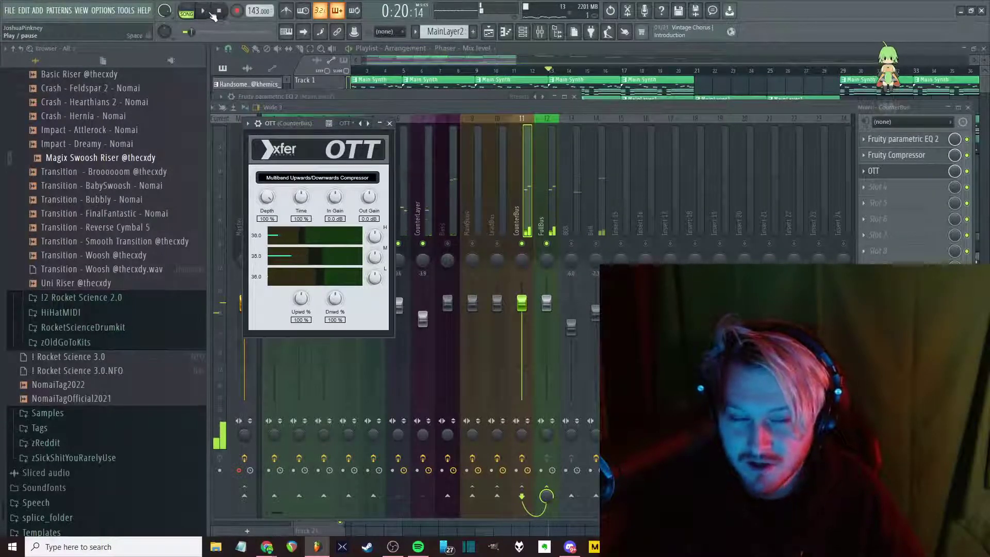
left_click(202, 11)
left_click_drag(266, 196, 268, 270)
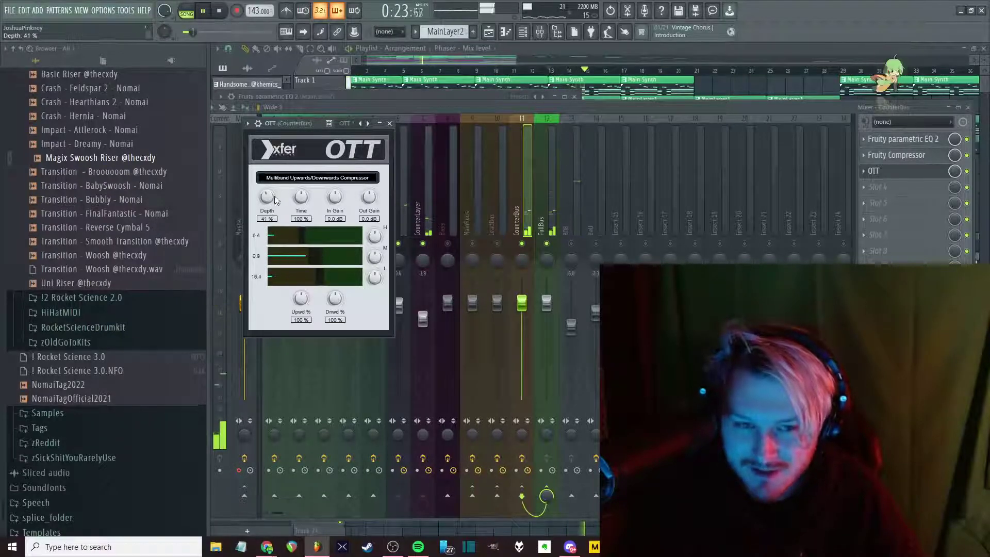
left_click_drag(262, 199, 261, 194)
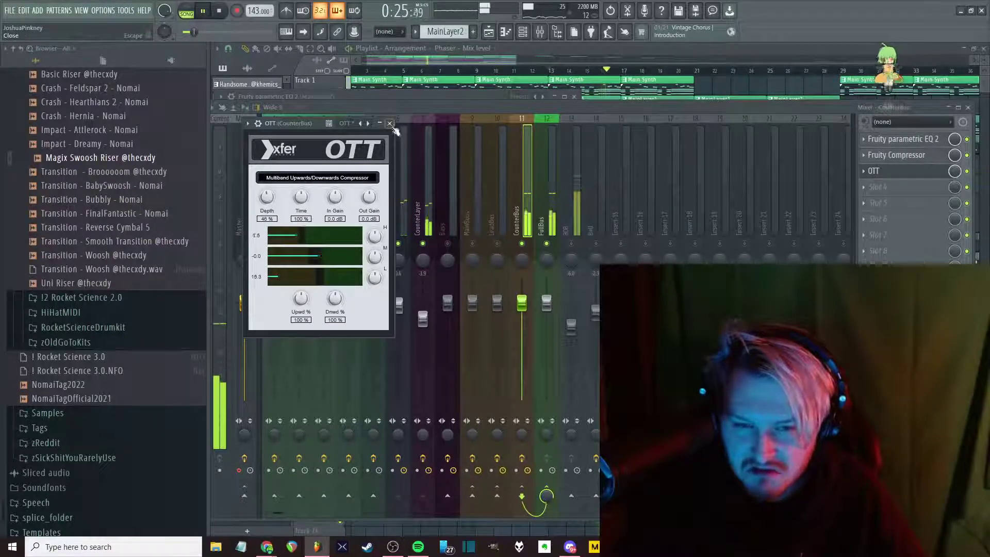
Move OTT to the start of the CounterBus effect chain and slightly boost bands 5, 6 and 7 in its parametric EQ
left_click(919, 173)
left_click_drag(919, 173, 907, 141)
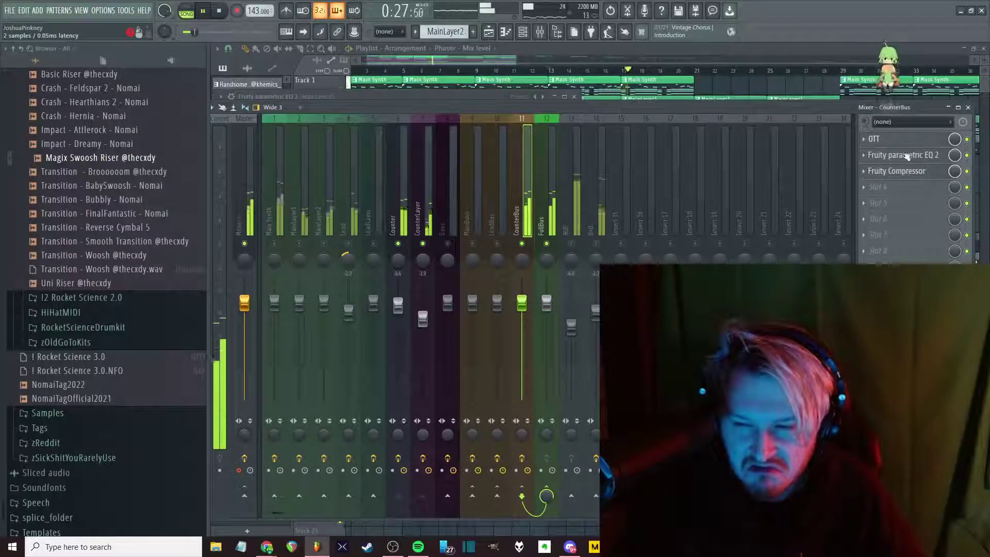
left_click(903, 155)
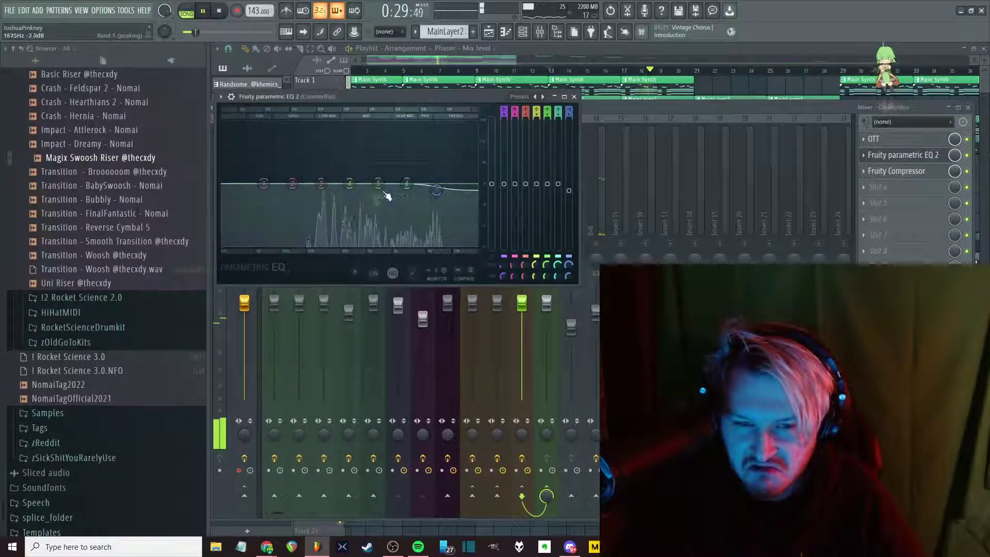
left_click_drag(387, 194, 421, 190)
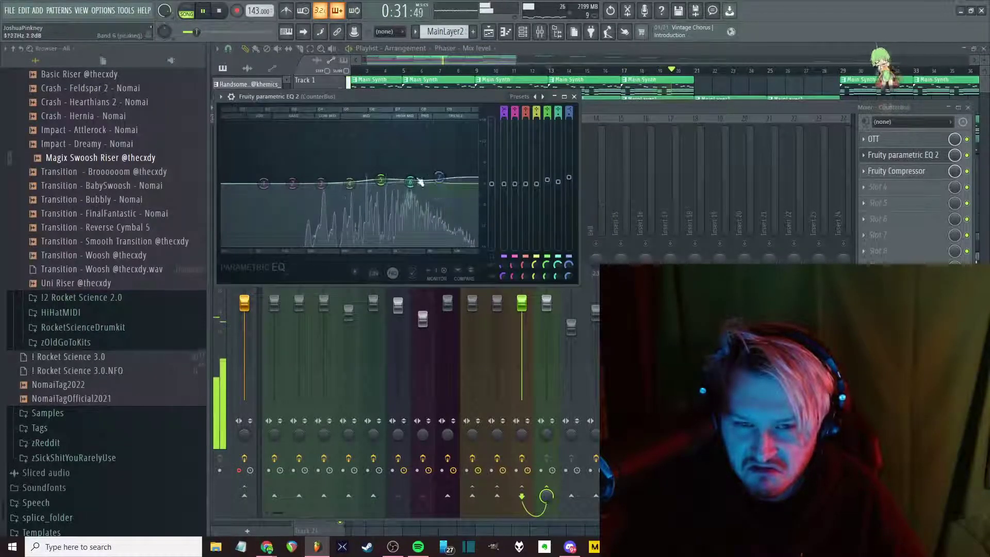
key("Escape")
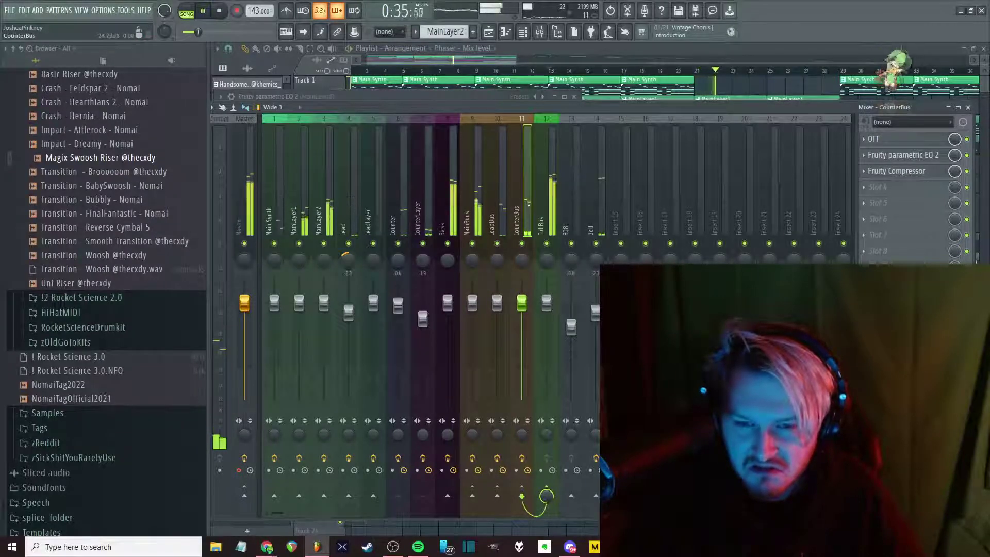
Replay the arrangement from bar 17 and check the CounterBus's OTT against the full mix
left_click(908, 189)
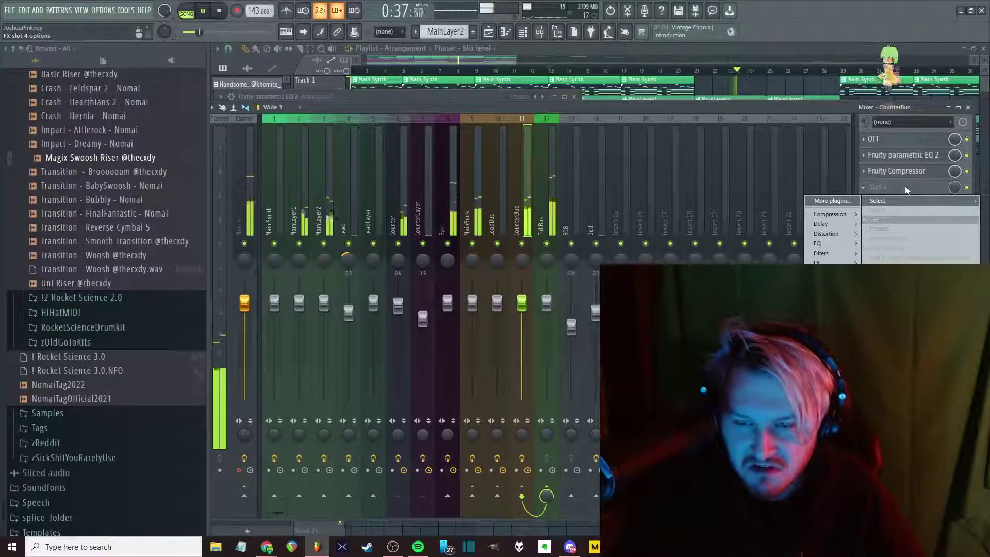
key("Escape")
left_click(906, 139)
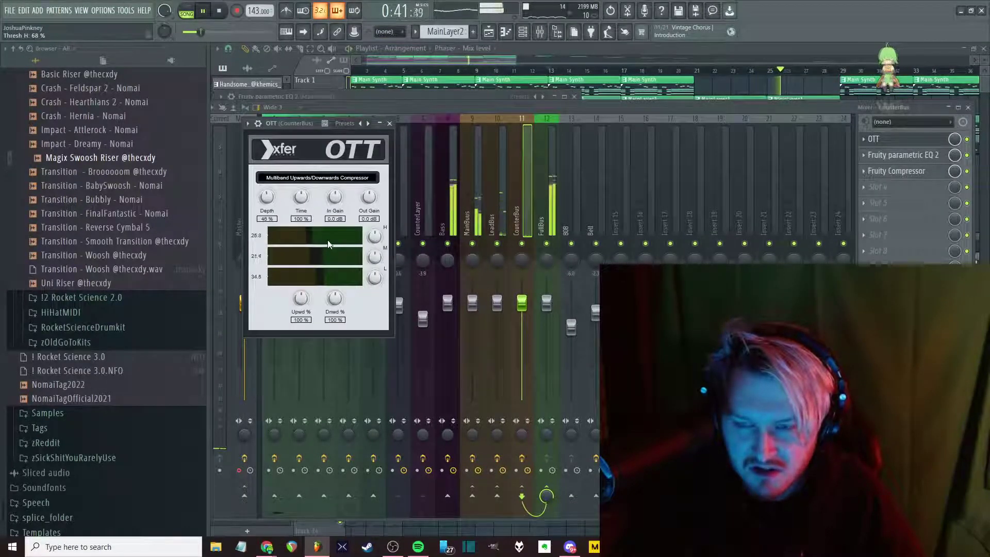
key("F9")
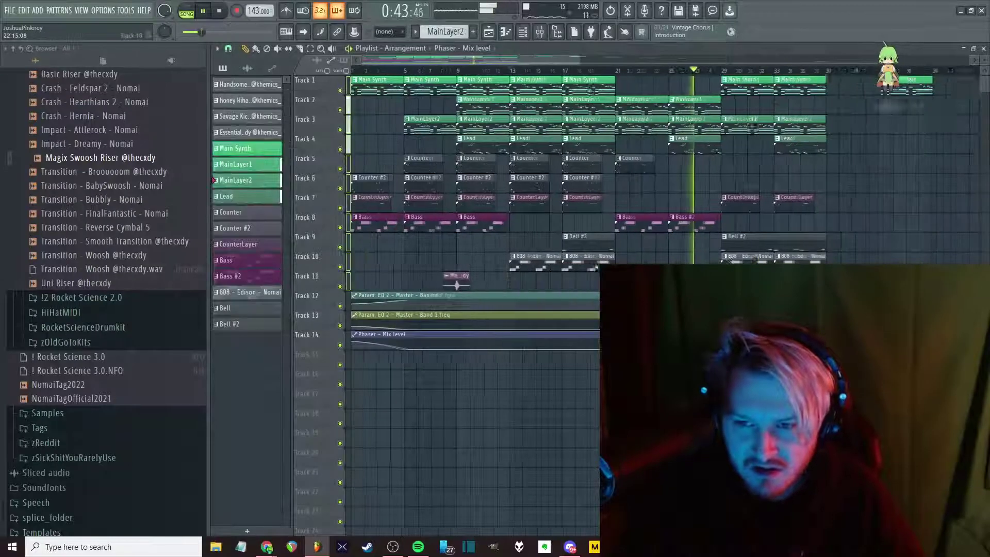
left_click(557, 71)
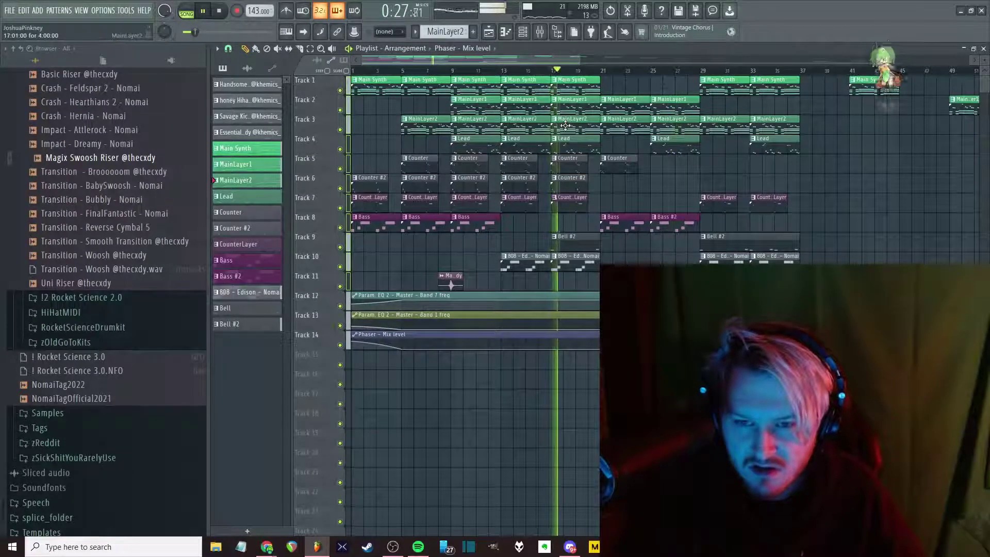
scroll(583, 207, "up", 3, "ctrl")
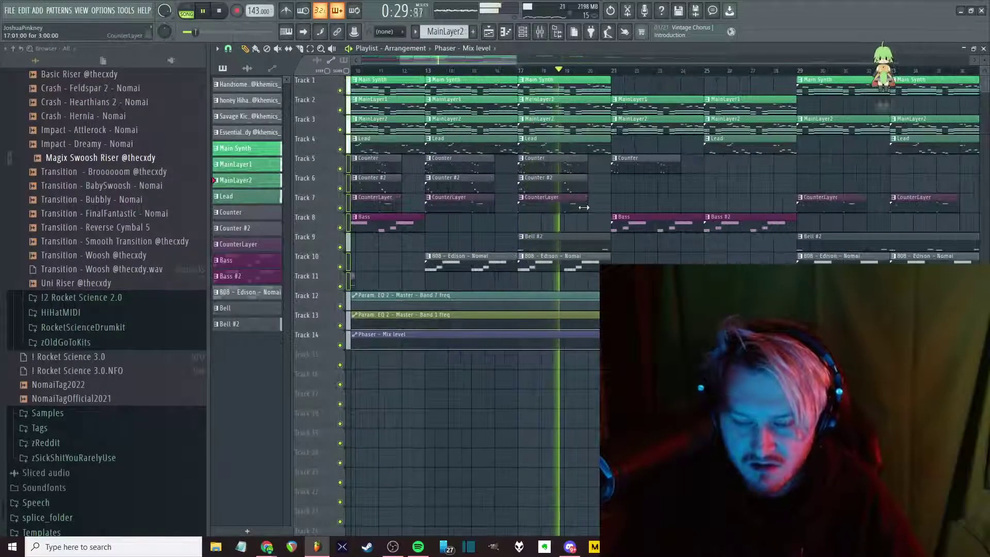
key("F9")
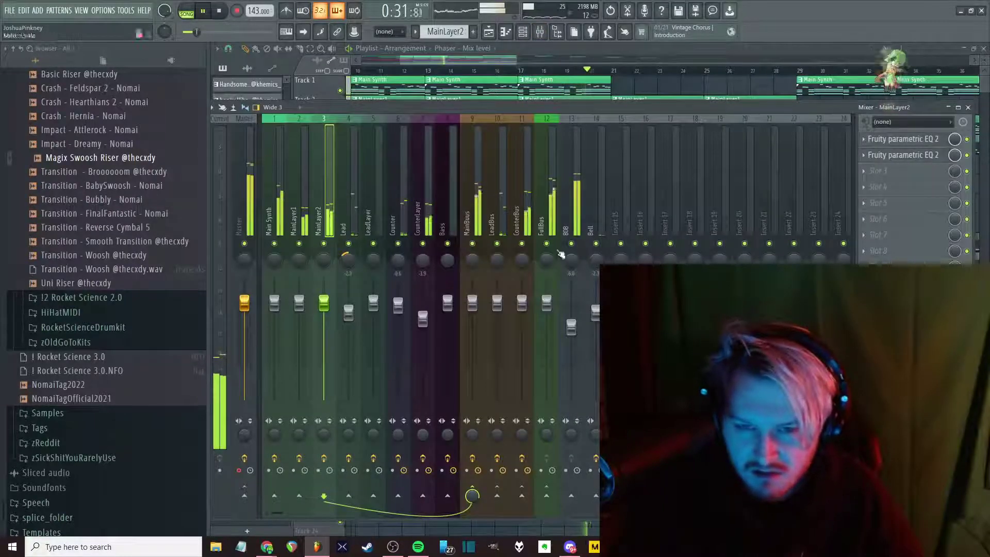
left_click(522, 216)
left_click(887, 139)
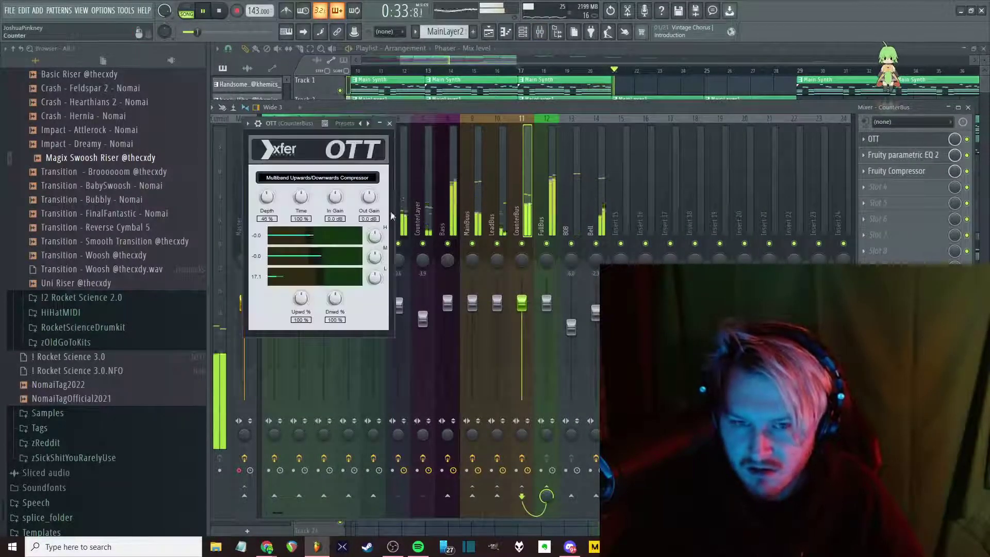
left_click(389, 123)
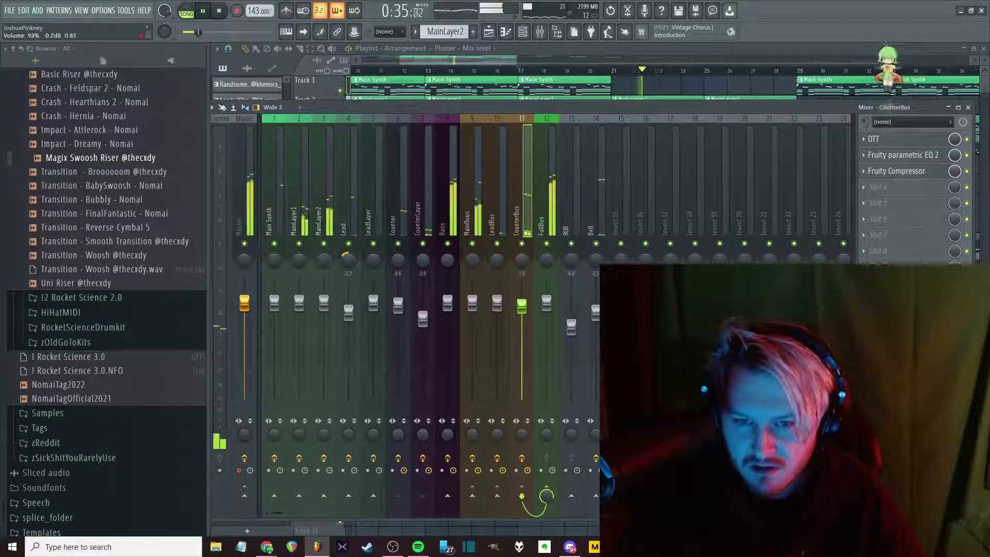
Lower the CounterBus's volume to about -1.5 dB and pan it slightly off-centre
left_click_drag(521, 305, 525, 319)
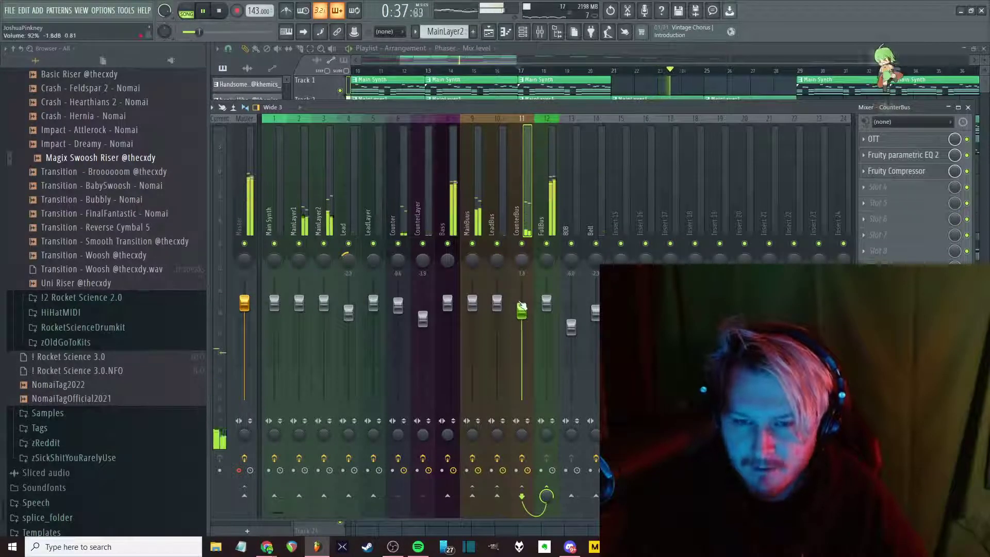
scroll(527, 309, "up", 1)
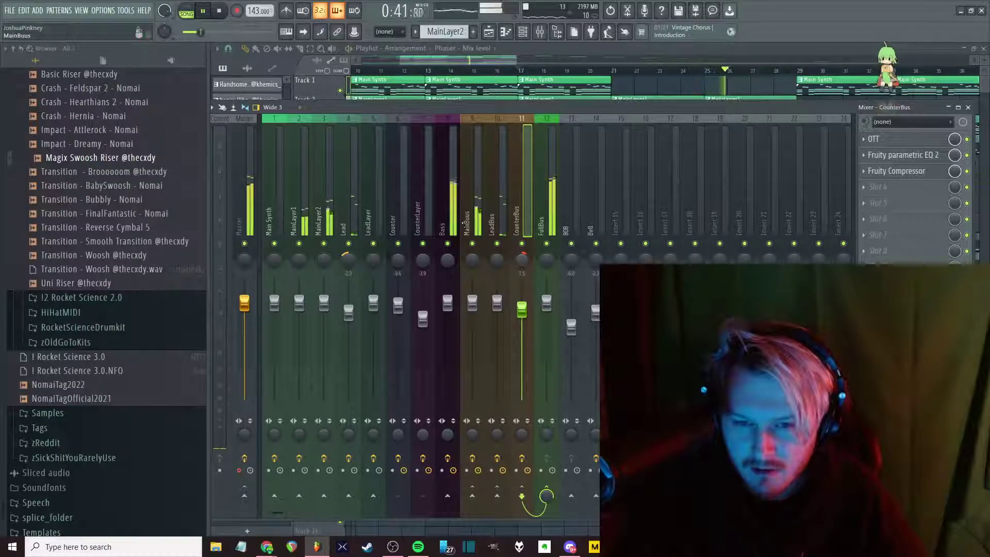
Try a lower Bass volume of about 89% and raise the 808's volume to about -4.1 dB
left_click(472, 222)
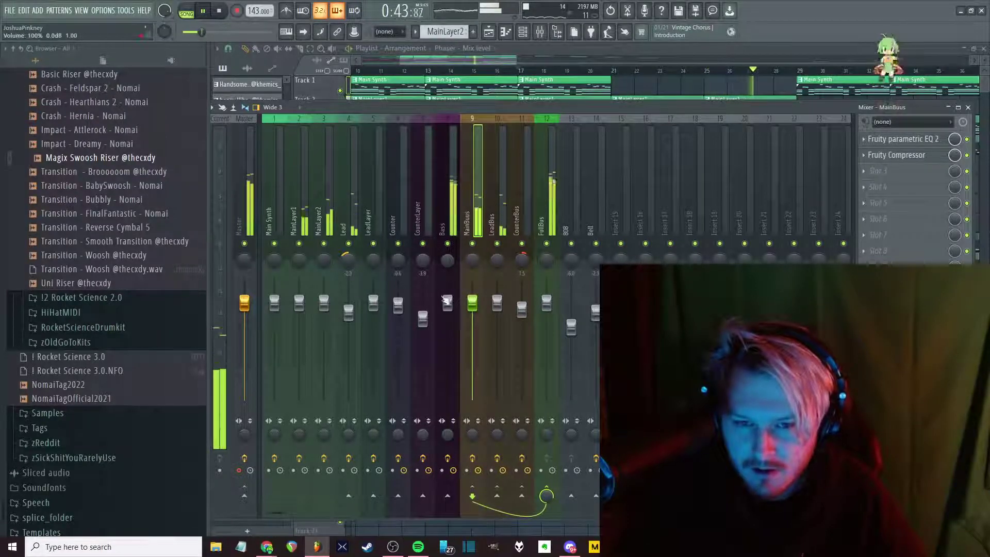
left_click_drag(450, 308, 451, 319)
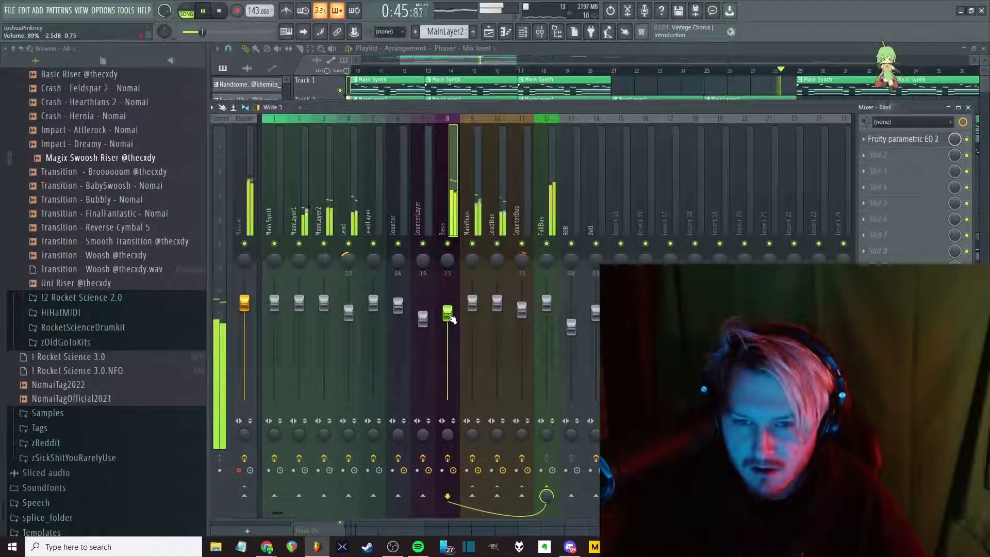
left_click_drag(452, 319, 451, 311)
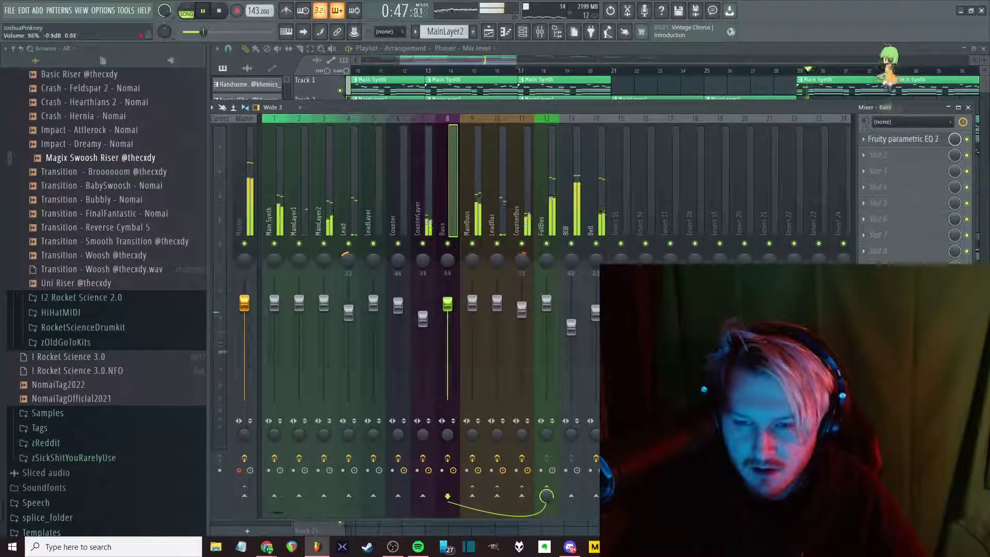
left_click_drag(571, 326, 571, 324)
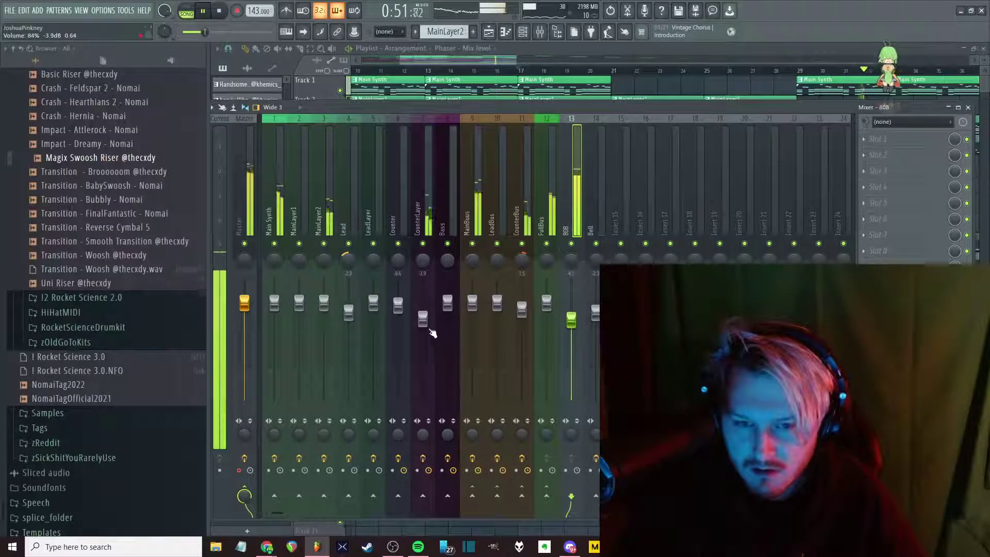
Replay the arrangement from bar 17, set CounterLayer's volume to 87%, and lower the Bass's volume to about -0.8 dB
key("F9")
left_click(522, 71)
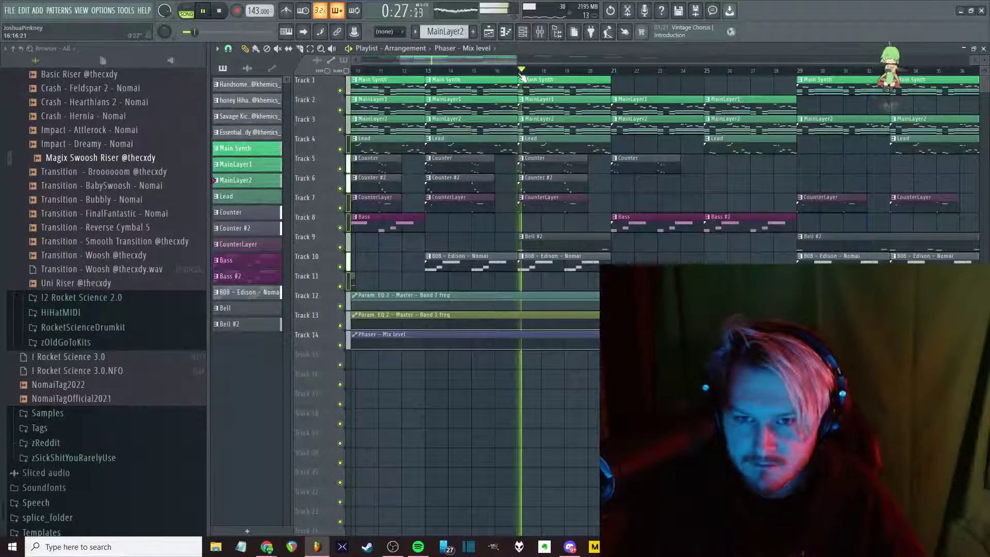
left_click(582, 71)
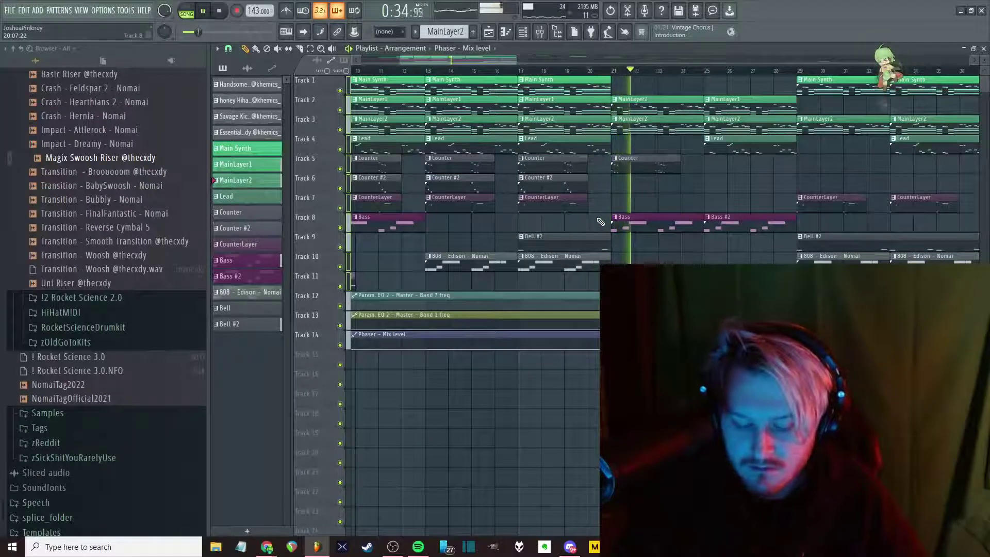
key("F9")
key("F6")
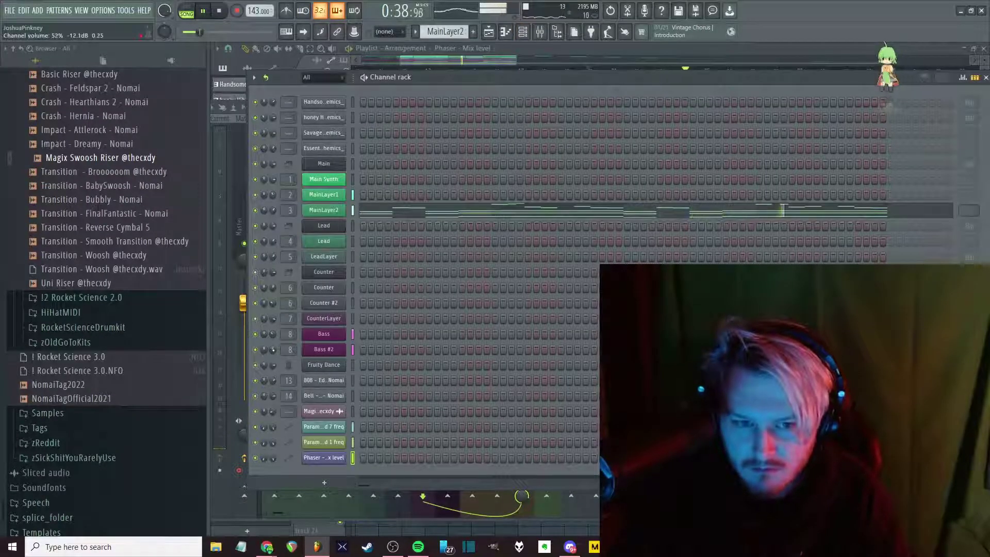
key("F6")
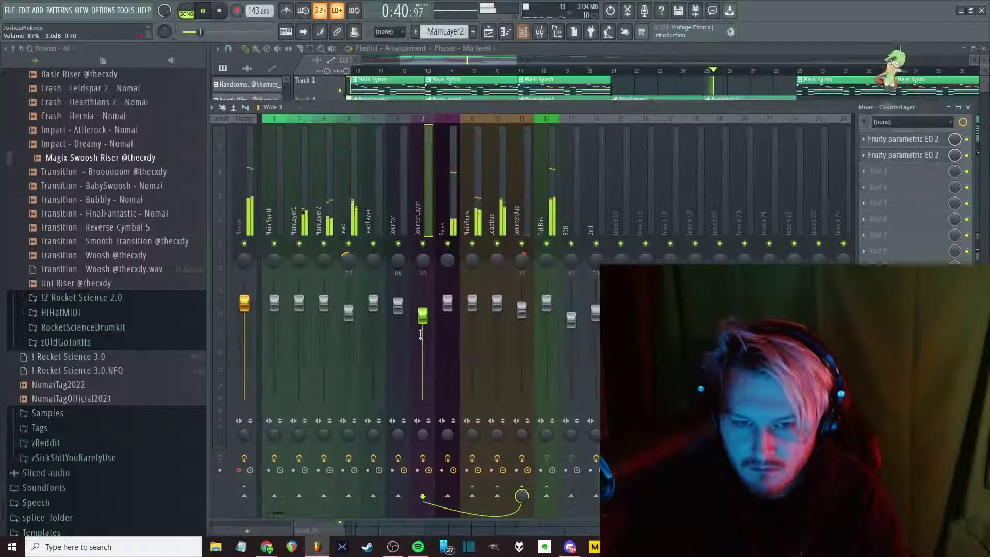
left_click_drag(423, 325, 447, 312)
scroll(446, 313, "up", 1)
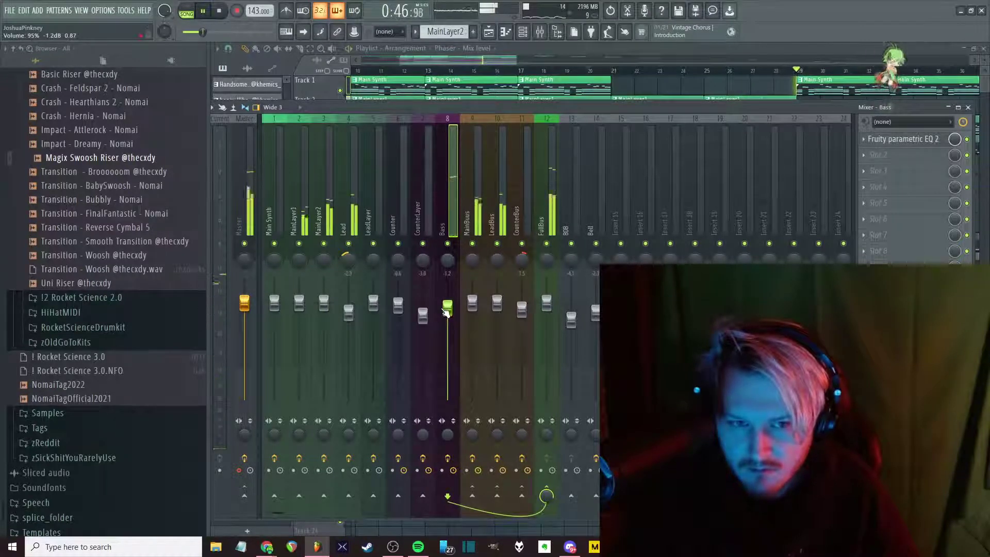
scroll(445, 312, "up", 2)
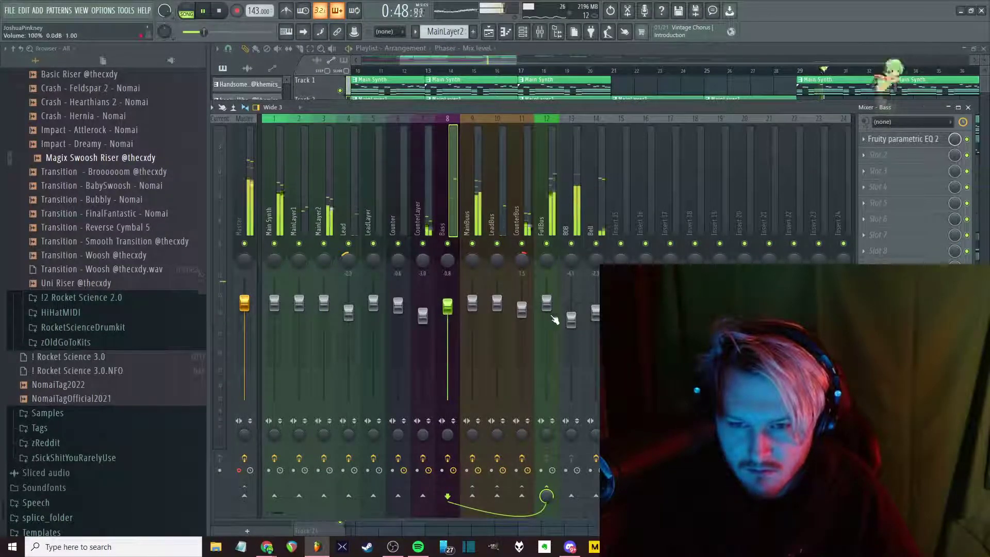
Lower the 808's volume to about -4.9 dB and insert a Fruity Parametric EQ 2, cutting band 5 and slightly boosting band 3
left_click_drag(572, 320, 580, 328)
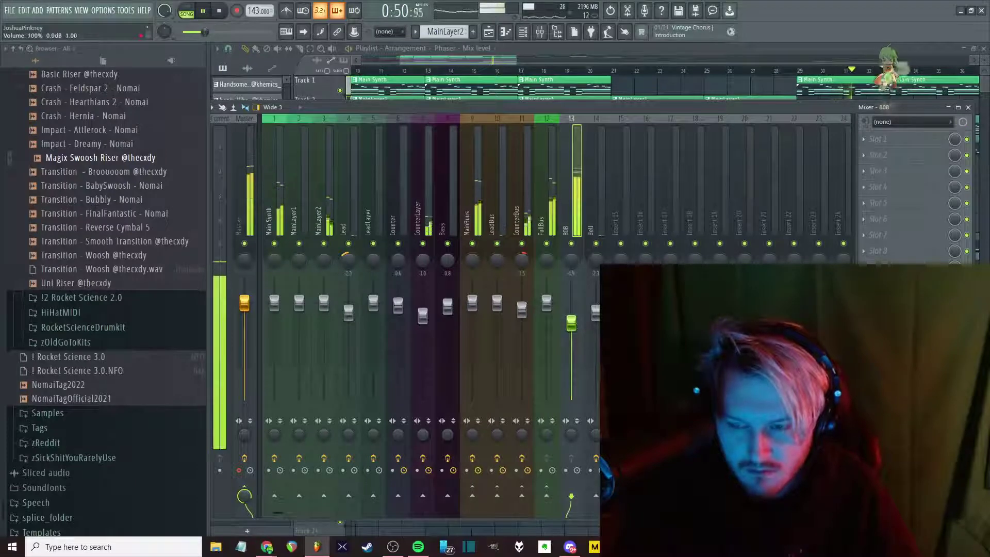
left_click(876, 139)
mouse_move(824, 197)
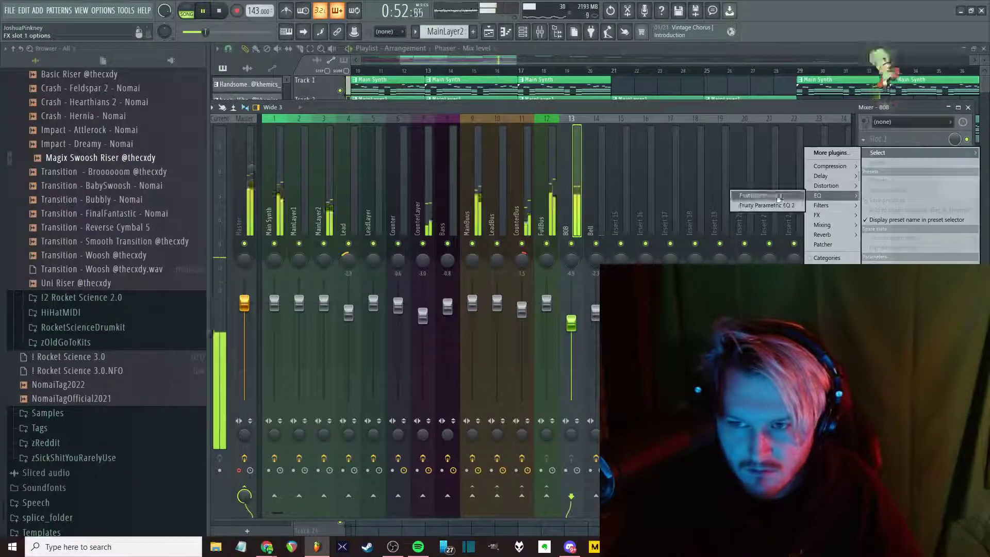
left_click(767, 206)
left_click_drag(443, 251, 446, 261)
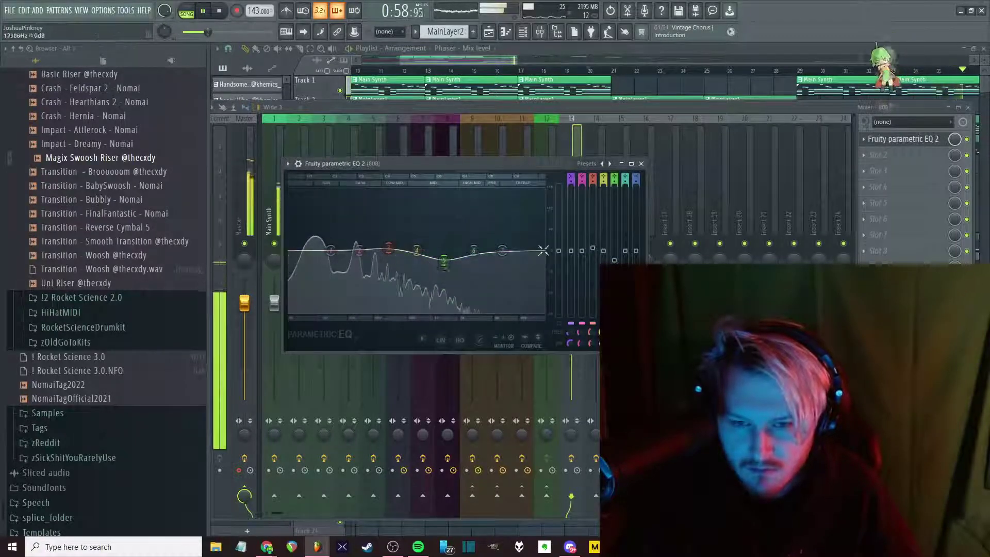
key("Escape")
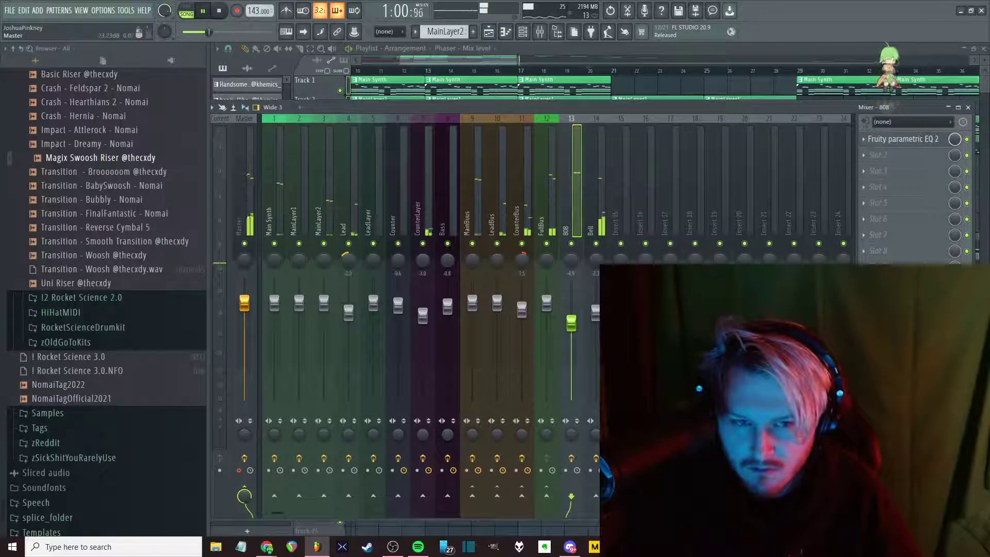
Stop playback and render the Master mixer track to audio for the full song in 32-bit float stereo
key("space")
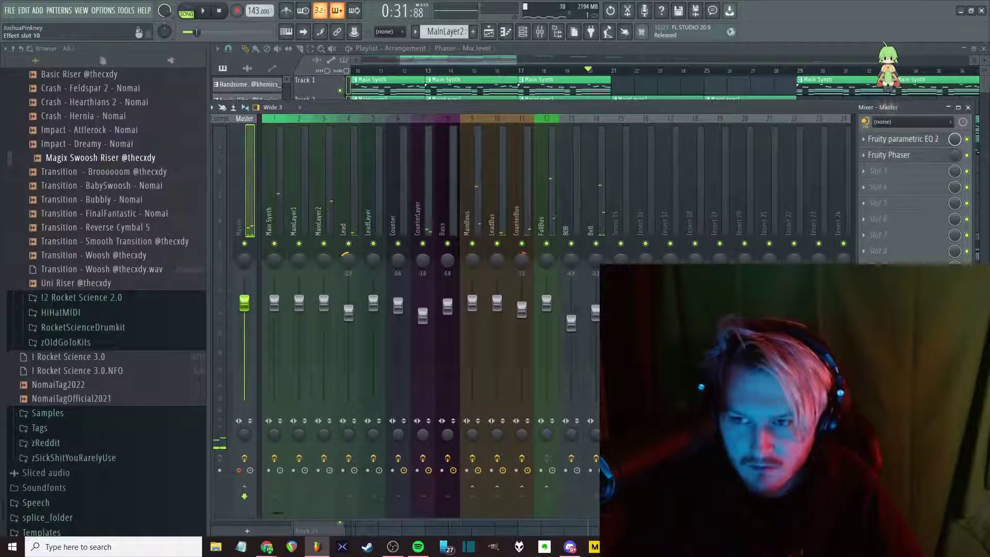
key("ctrl+alt+r")
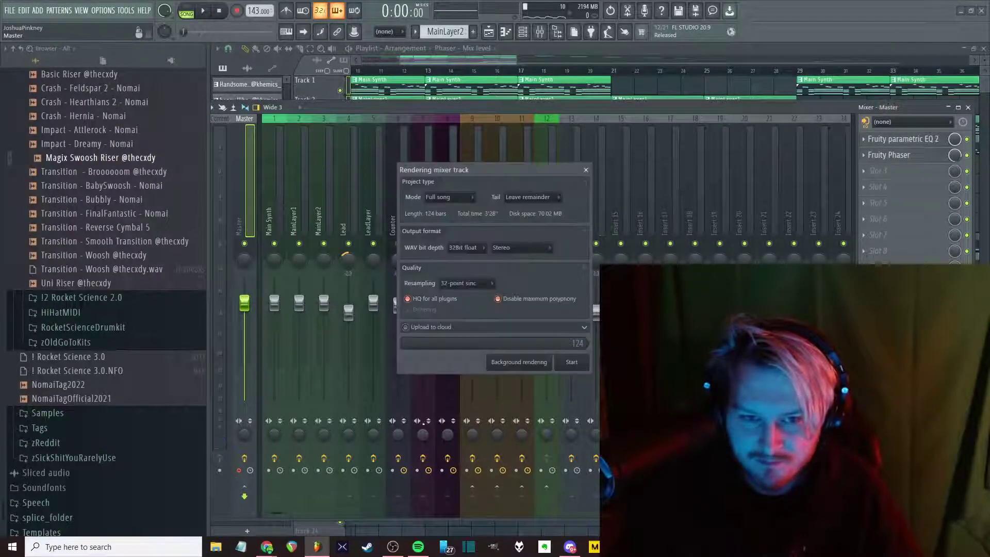
left_click(571, 362)
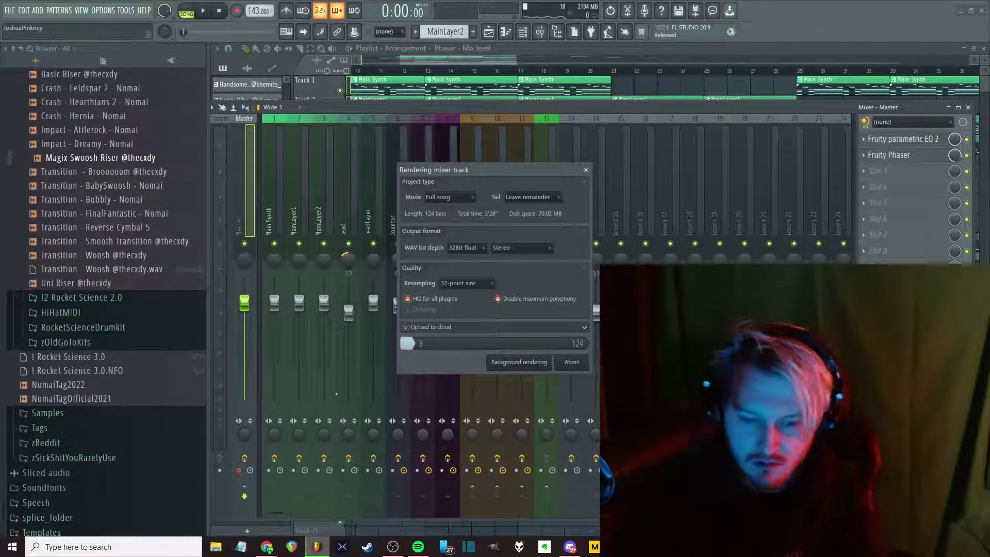
Check the live chat and stream analytics in YouTube Studio, and return to FL Studio
mouse_move(266, 547)
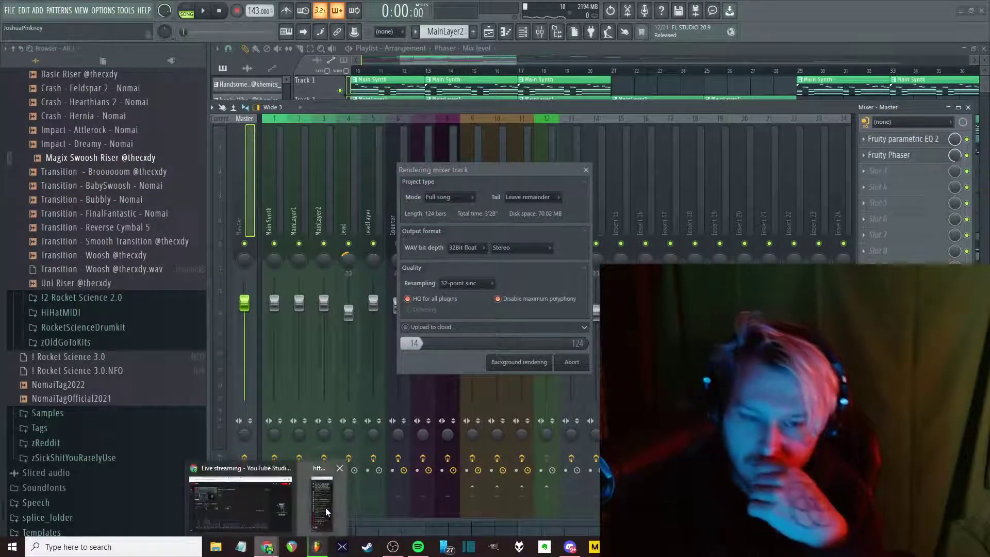
left_click(325, 507)
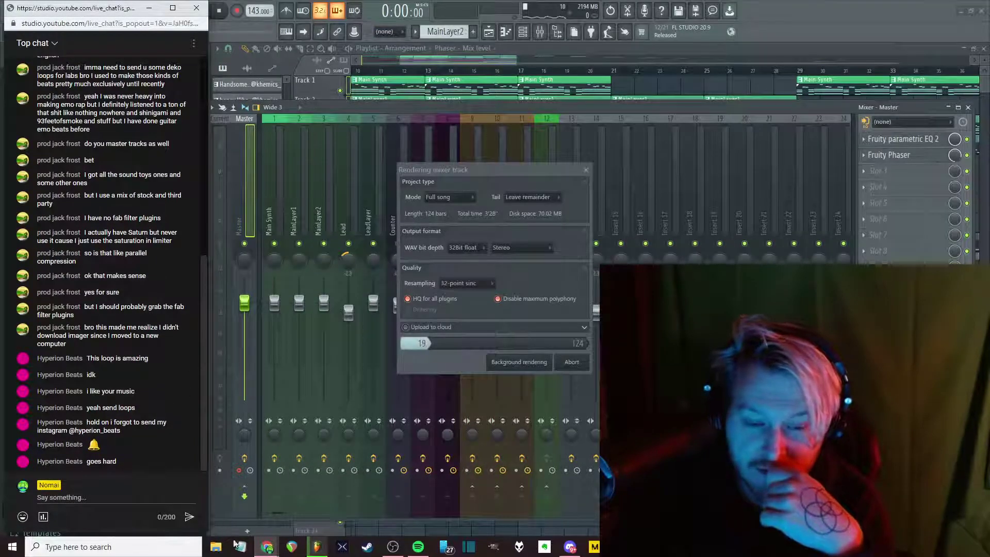
mouse_move(267, 546)
left_click(231, 494)
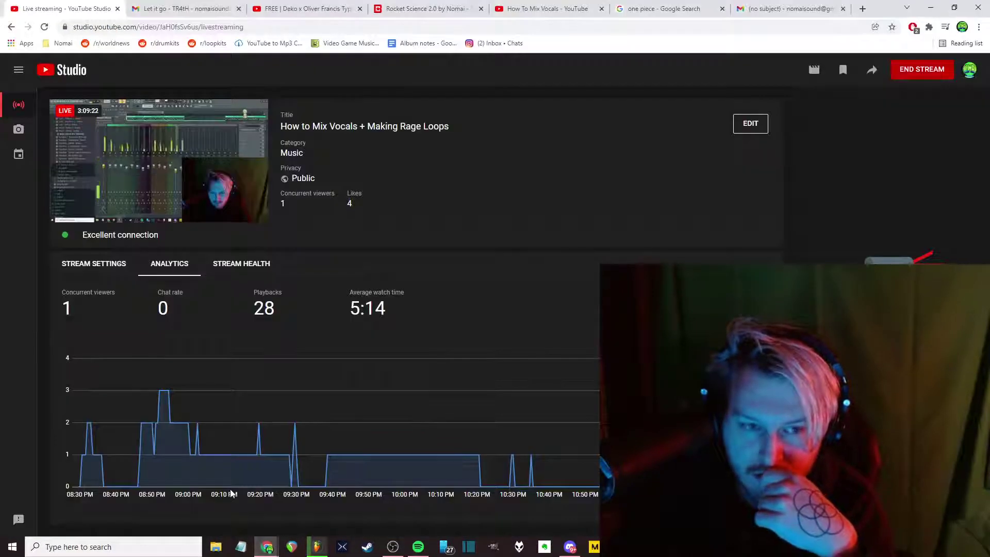
left_click(314, 547)
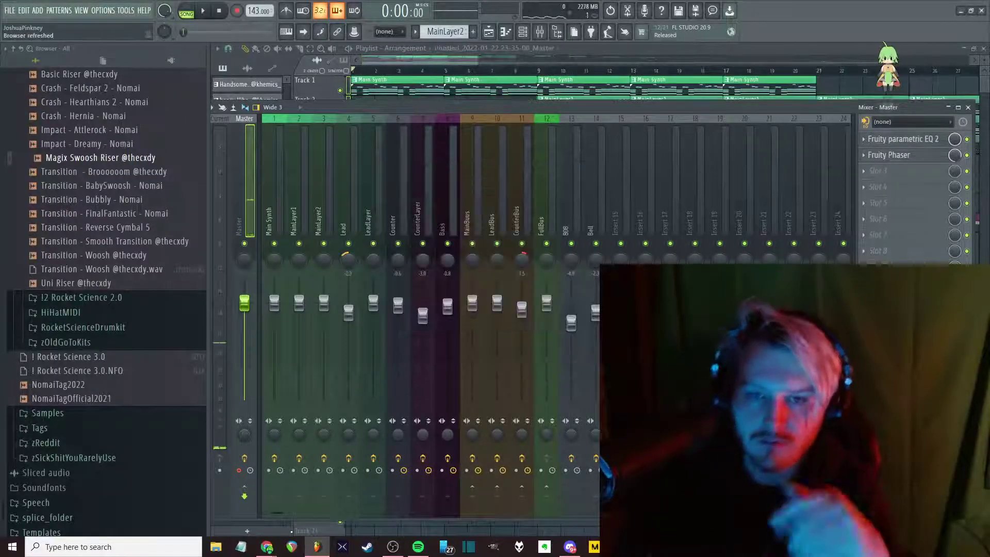
Turn on normalization for the rendered Master audio clip on Track 15 and play the song
left_click(292, 531)
scroll(453, 416, "down", 5)
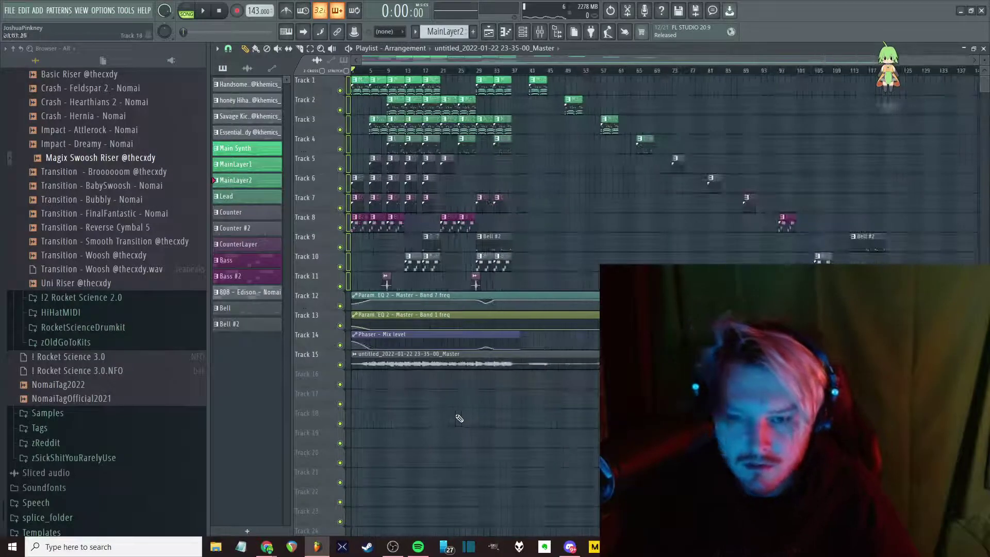
double_click(452, 356)
left_click(486, 284)
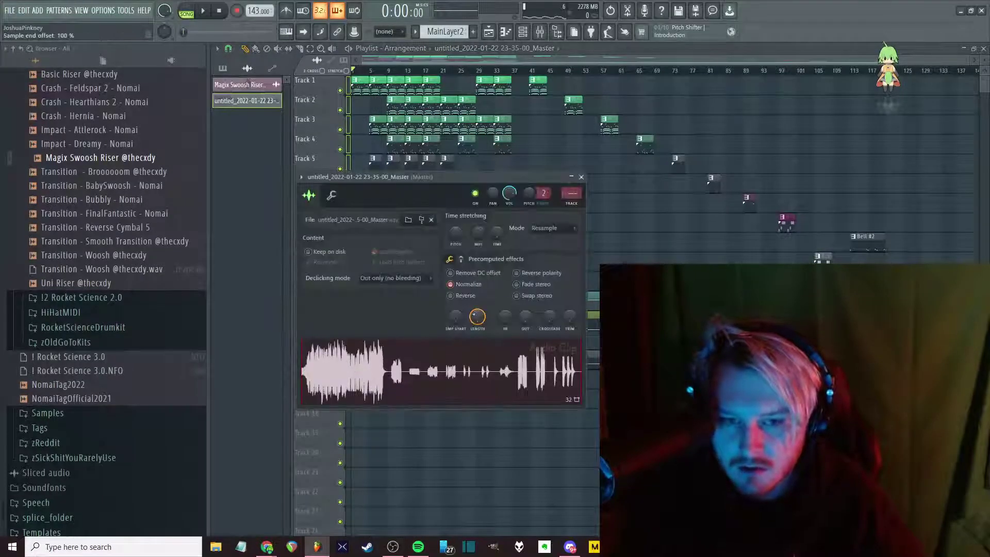
key("space")
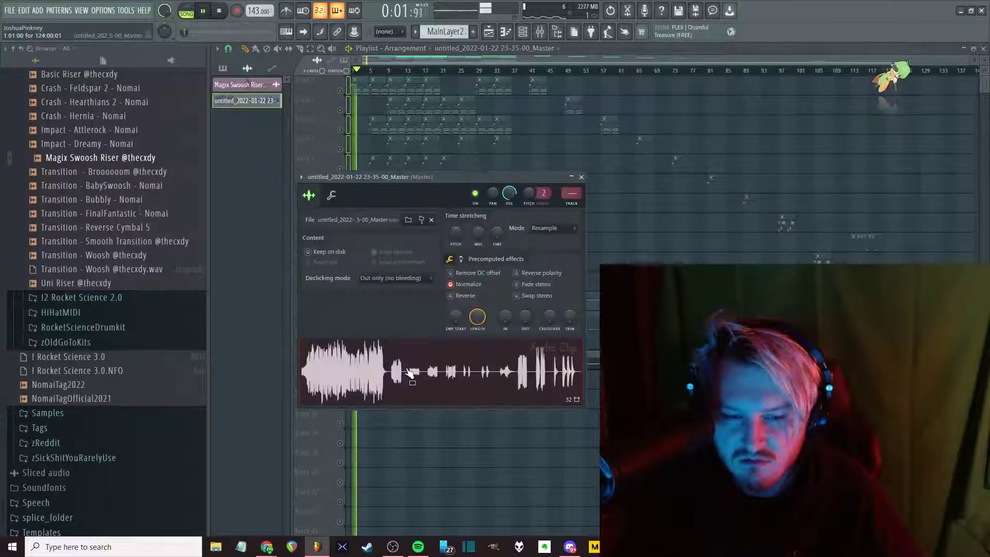
Load the rendered Master clip into the Edison audio editor and close the editor and clip settings
right_click(409, 372)
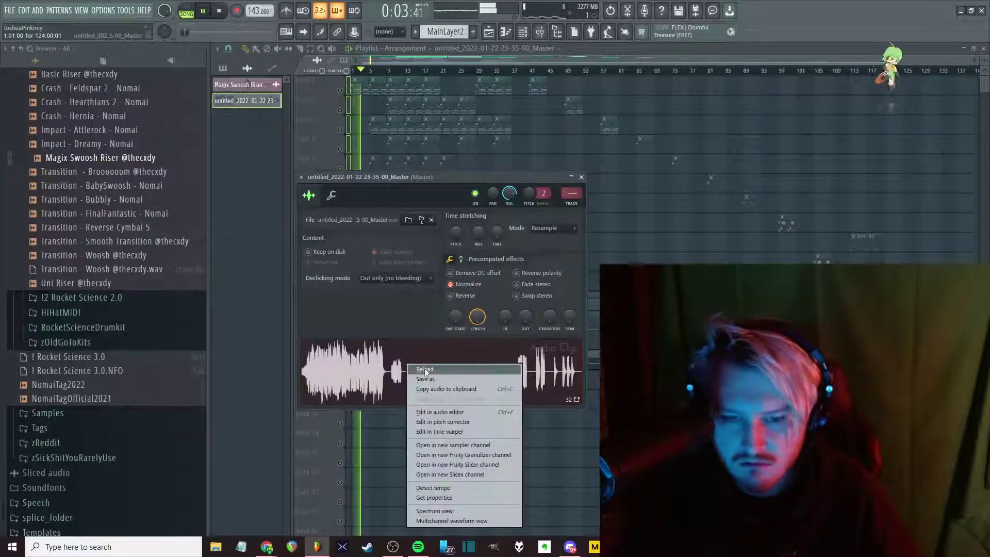
left_click(448, 412)
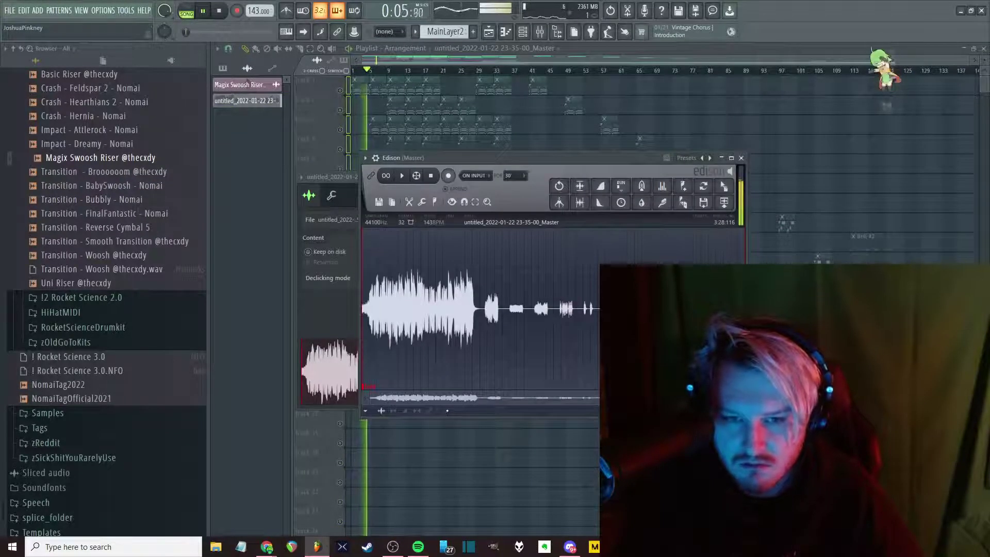
key("Escape")
key("Escape")
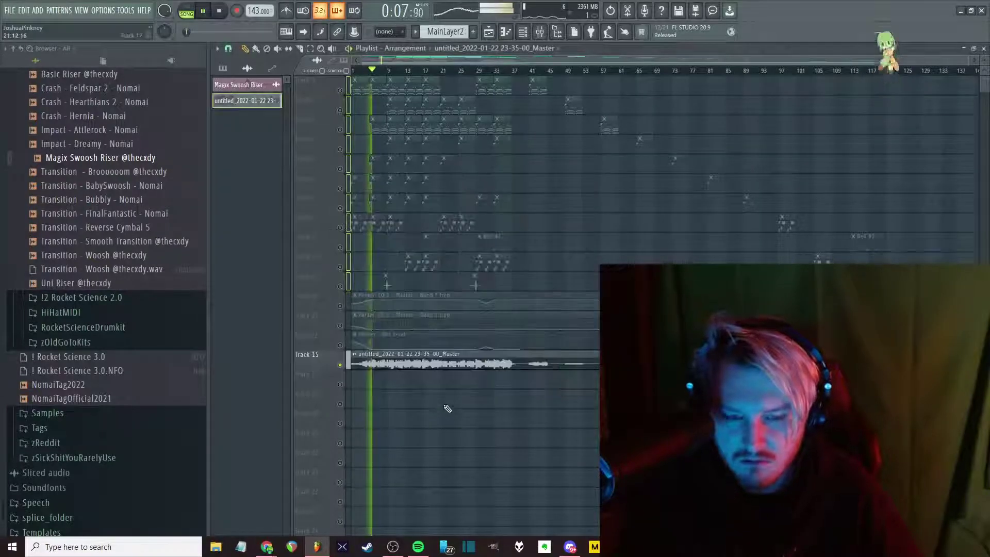
Bypass Master's Fruity Parametric EQ 2, Fruity Phaser and Edison effects and replay the song from the start
key("F9")
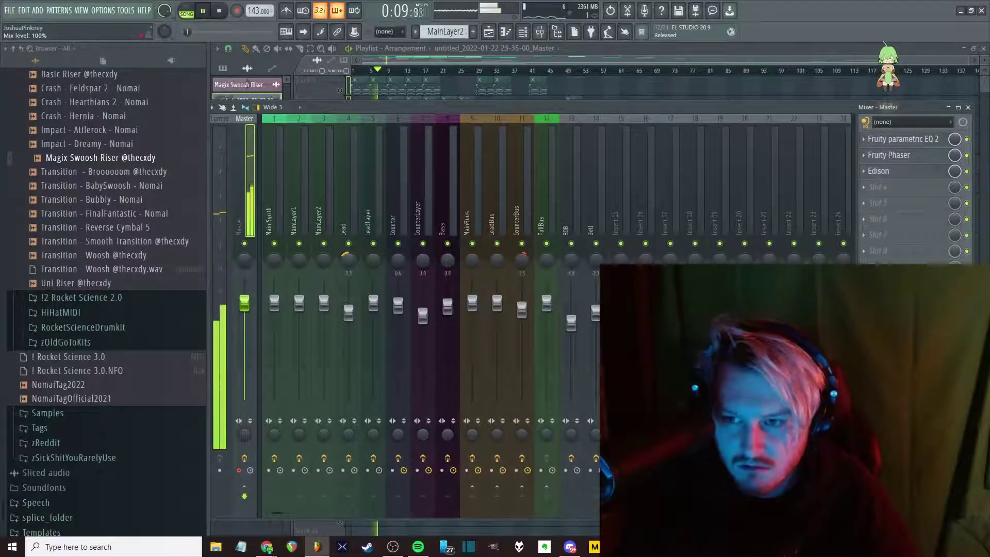
left_click_drag(967, 140, 968, 163)
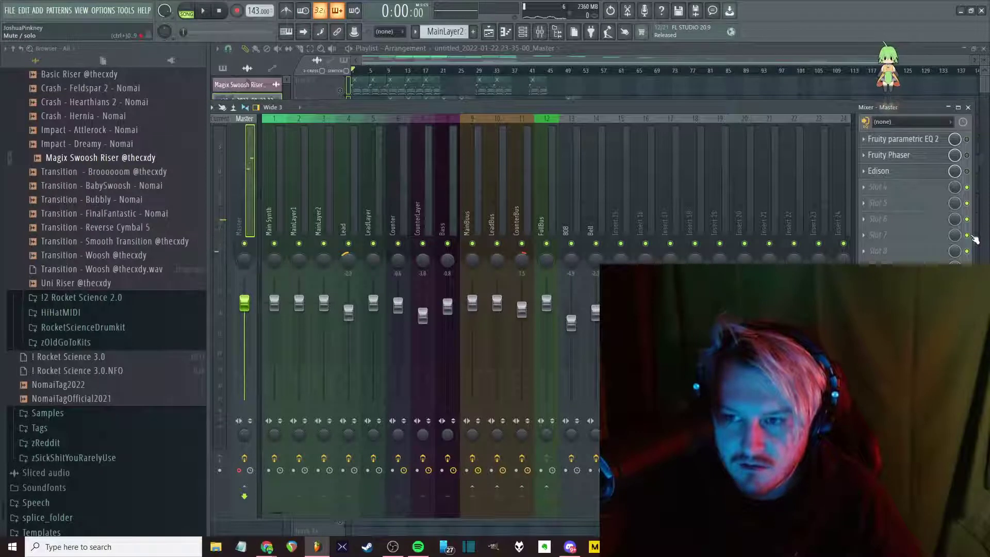
key("space")
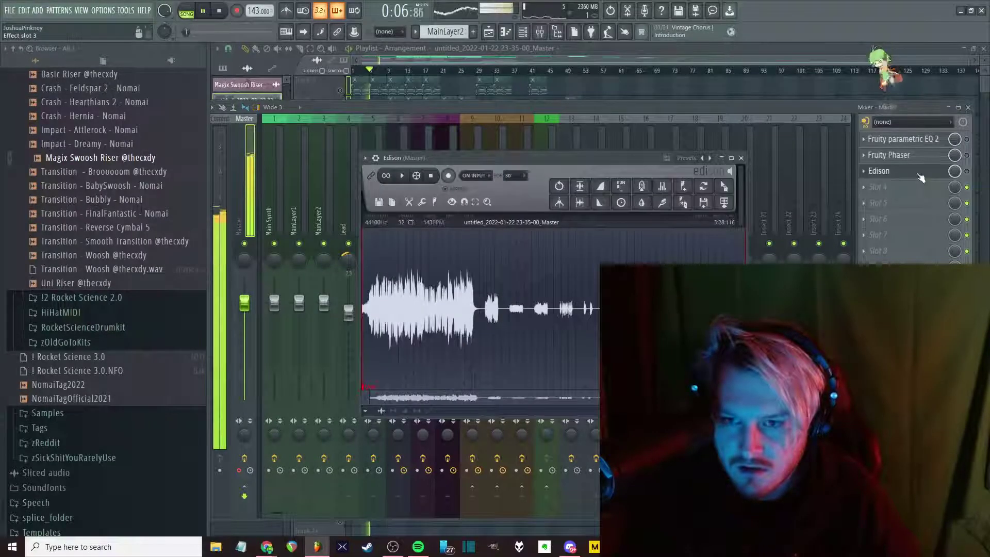
Normalize the rendered waveform in Edison
left_click(580, 187)
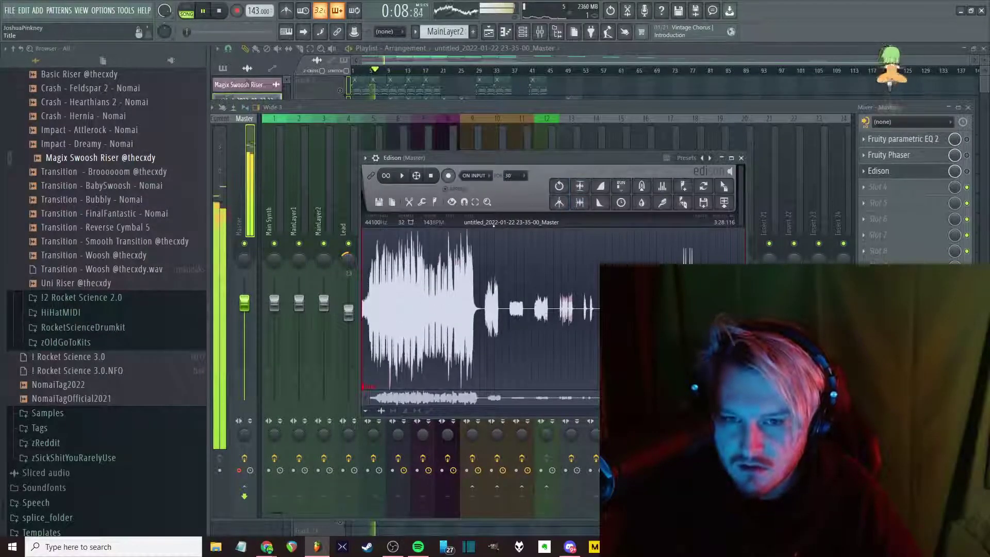
left_click(491, 223)
key("Escape")
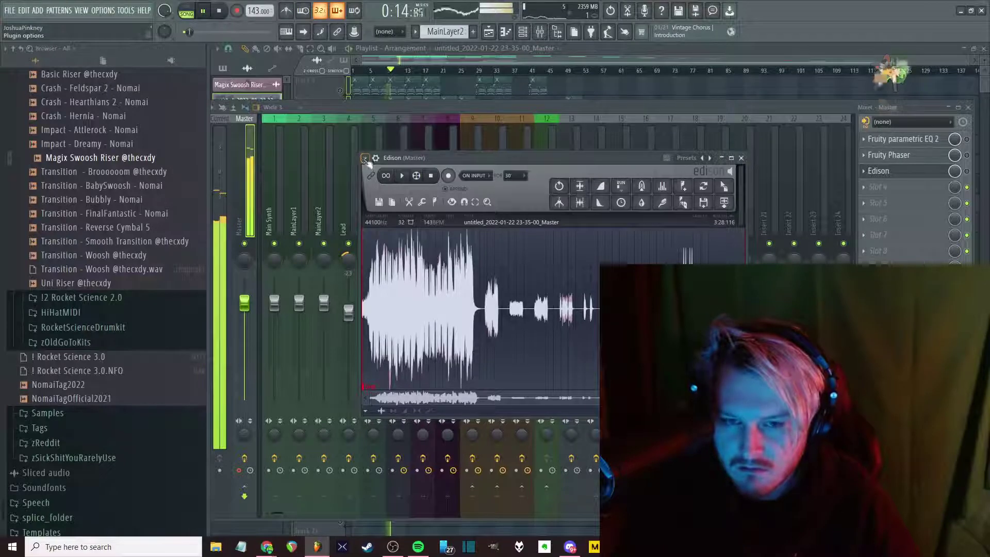
Set both the title and the filename in the sample properties to "Curse143 (Prod. Nomai)"
left_click(539, 216)
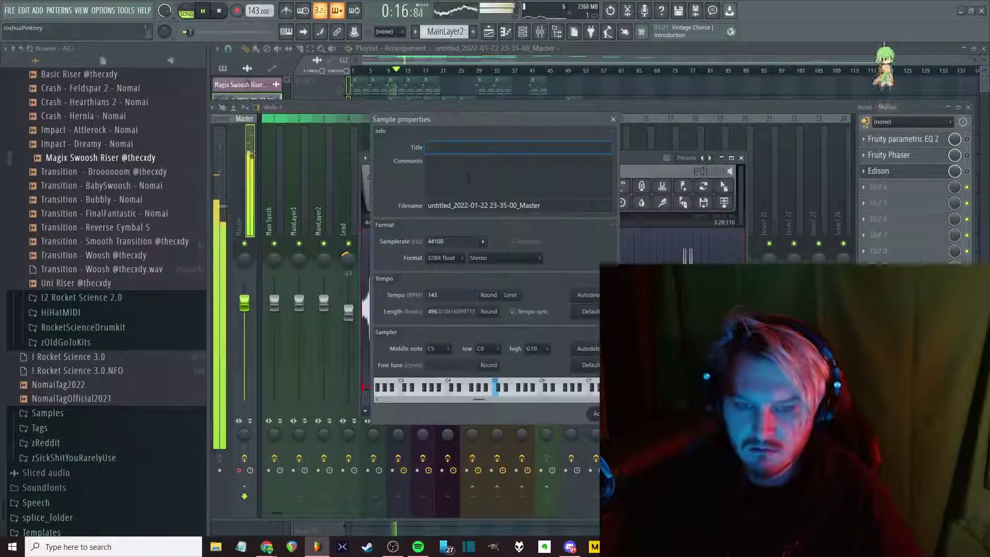
type("Curse I")
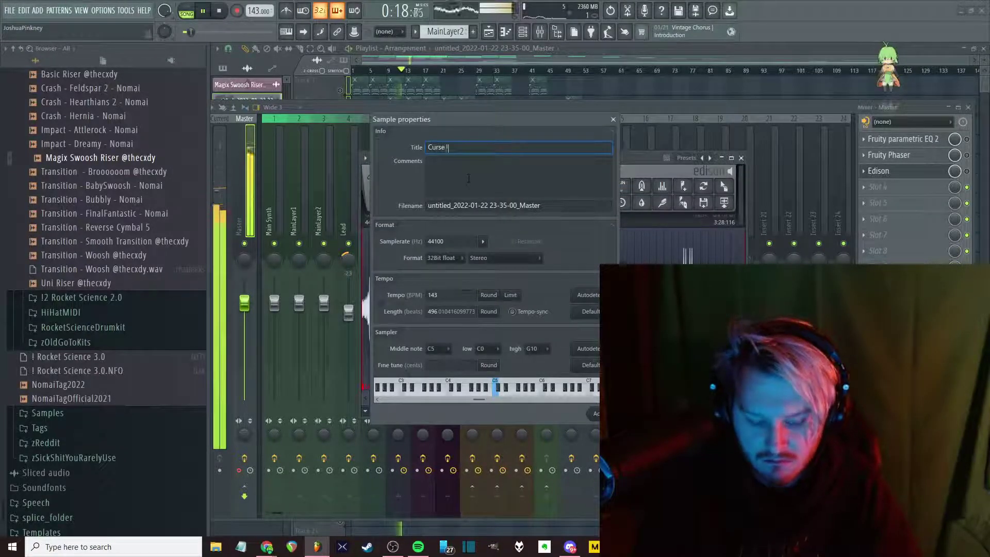
type("43 (Prod. Nomai")
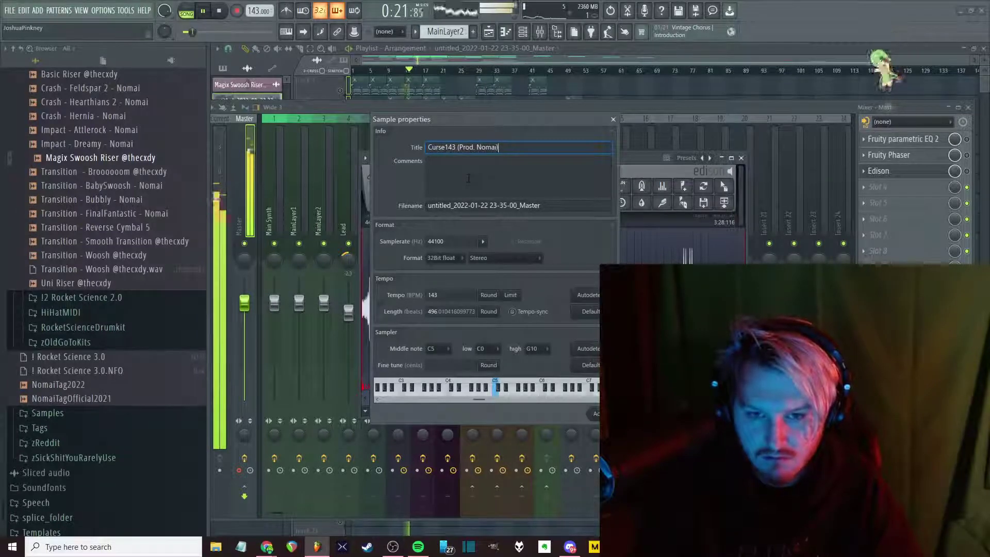
key("ctrl+a")
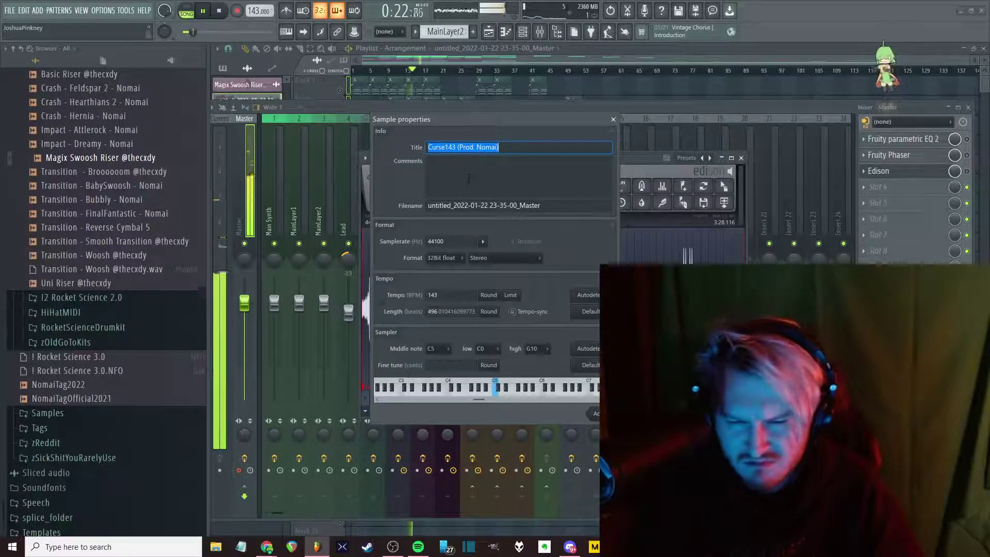
key("ctrl+c")
key("Tab")
key("ctrl+v")
Add the producer's Instagram handle and Beatstars name to the sample's comments and accept the properties
left_click(521, 184)
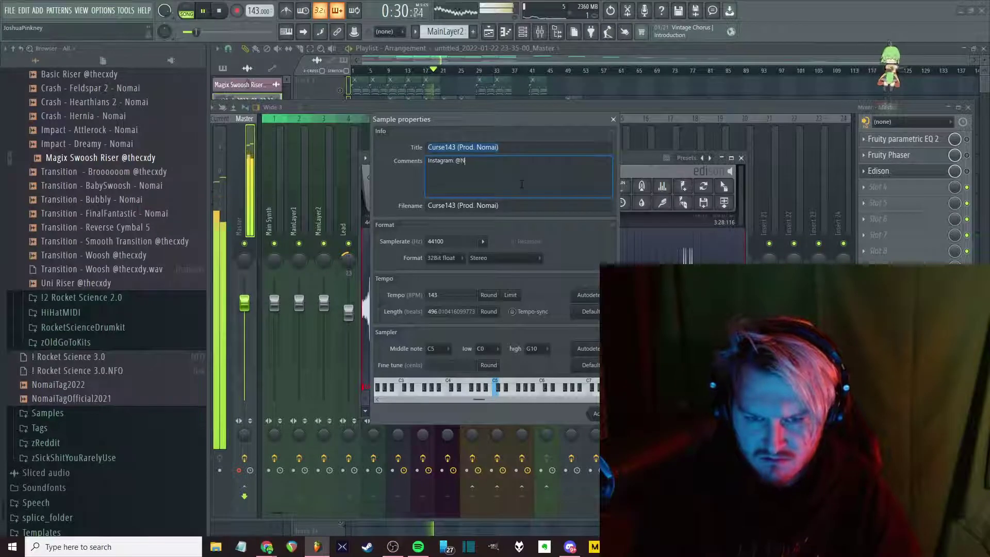
type(": @NomaiMus")
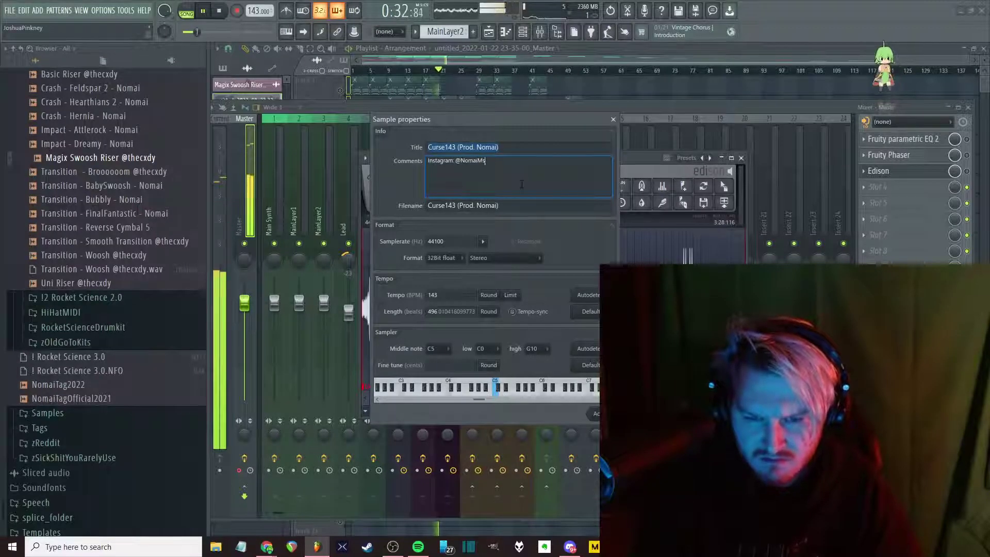
type("ic")
key("Return")
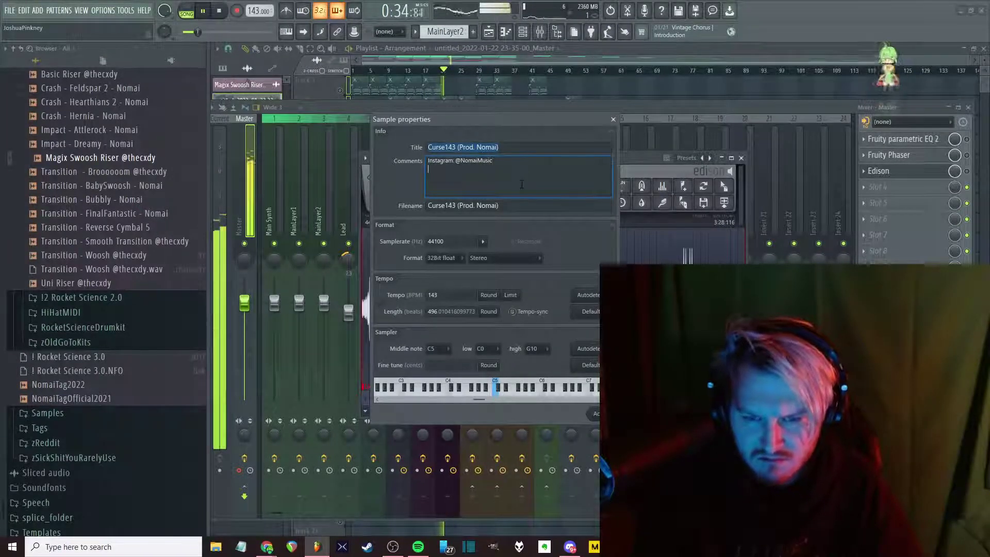
type("Beatstars: Nomai")
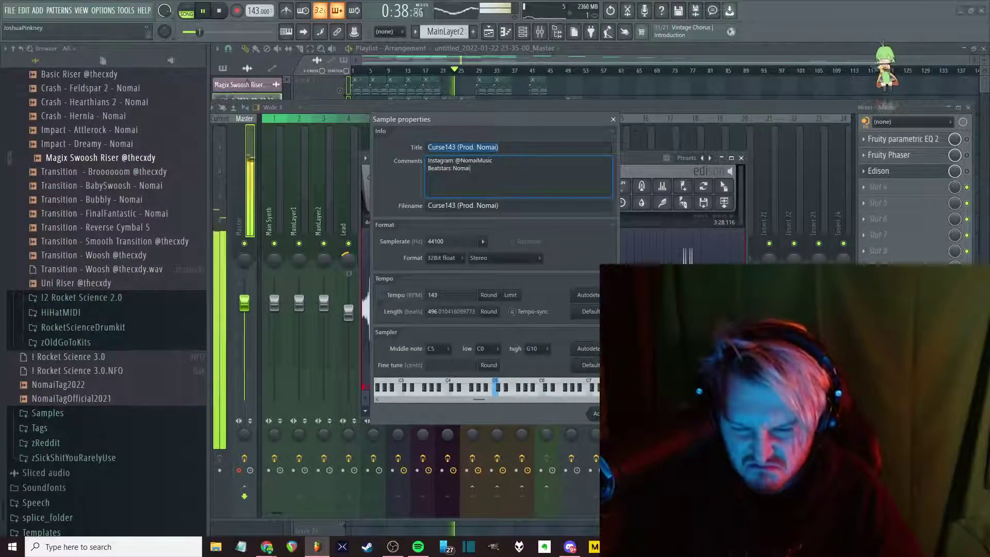
left_click(598, 413)
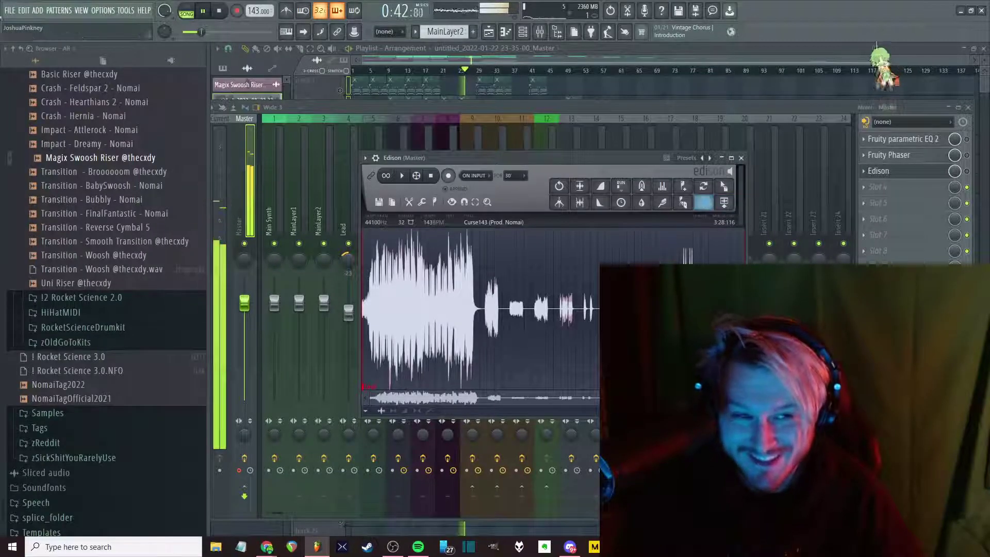
Export the Edison audio as the MP3 file "Curse143 (Prod. Nomai)" to the MP3s folder of January2022, Week 3
left_click(714, 202)
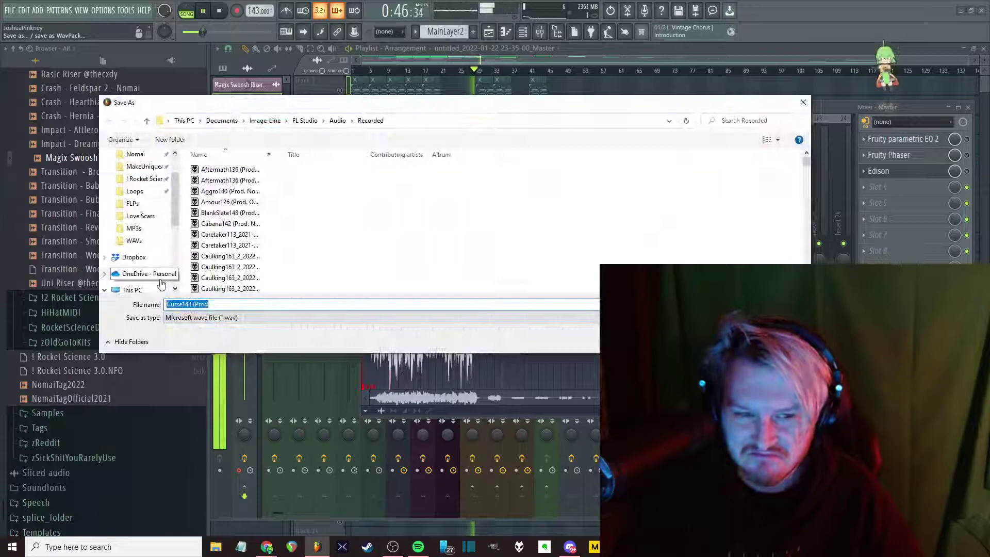
left_click(135, 228)
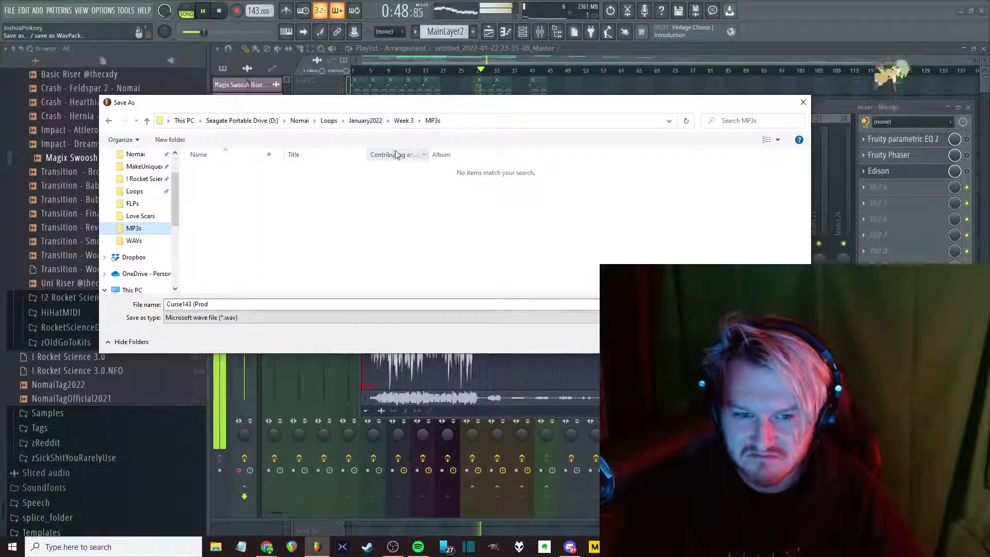
left_click(249, 304)
key("ctrl+a")
key("ctrl+v")
left_click(245, 318)
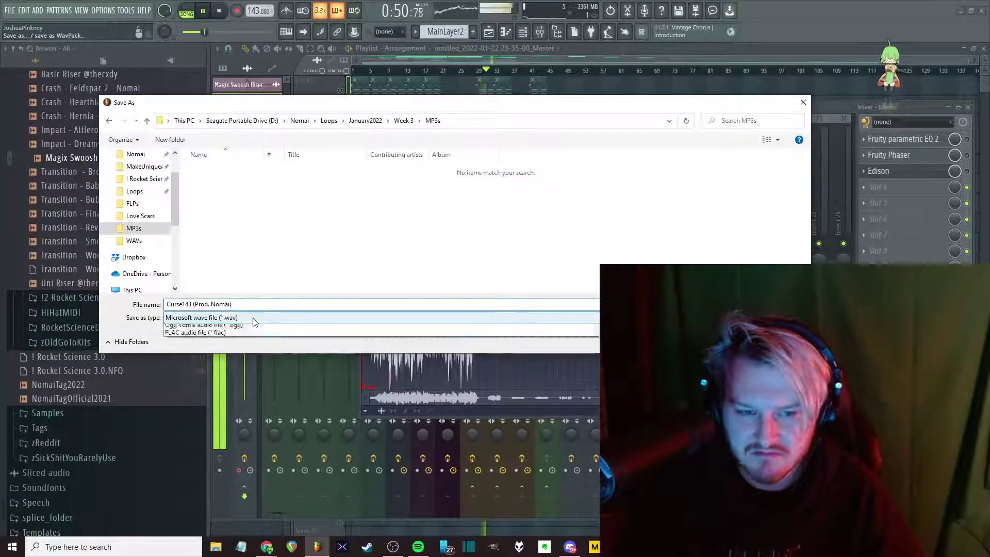
left_click(242, 357)
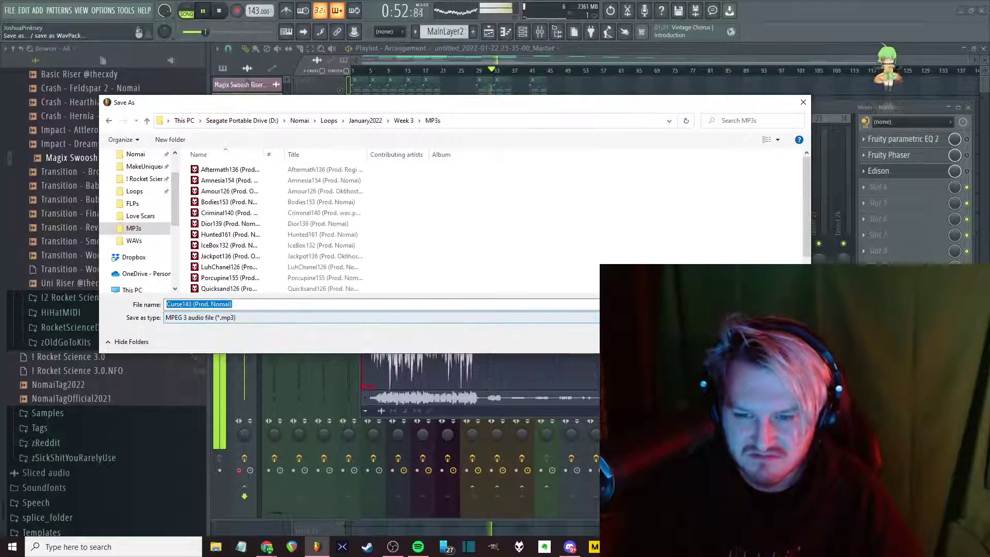
key("Return")
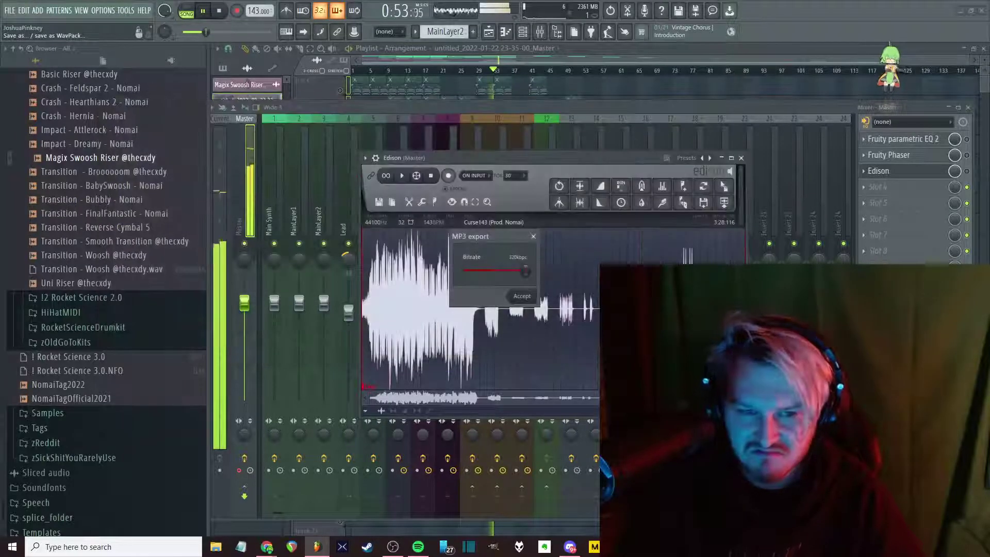
left_click(522, 297)
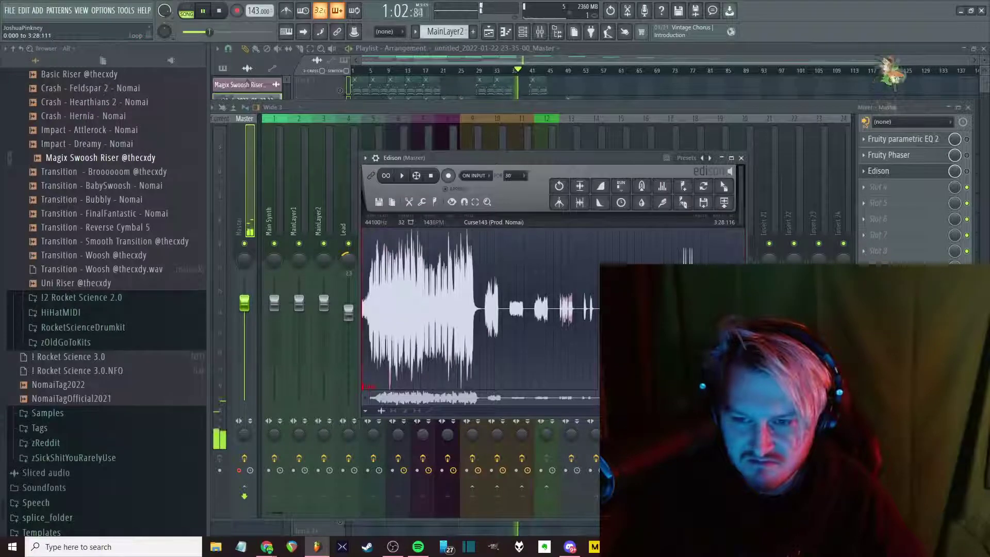
Re-export the Edison audio as MP3 "Curse143 (Prod. Nomai)" into Week 3's MP3s folder, replacing the existing file
left_click(703, 202)
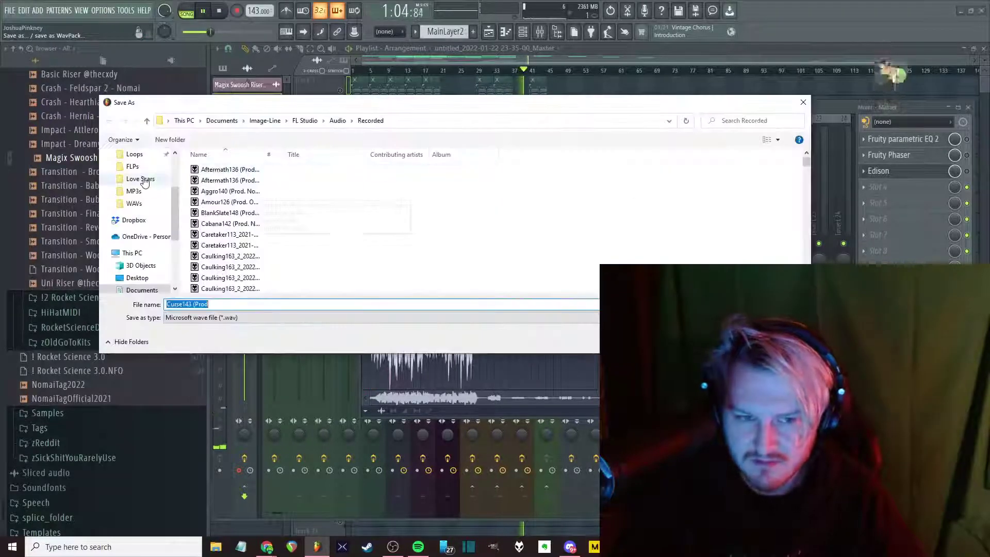
scroll(144, 183, "up", 1)
left_click(137, 191)
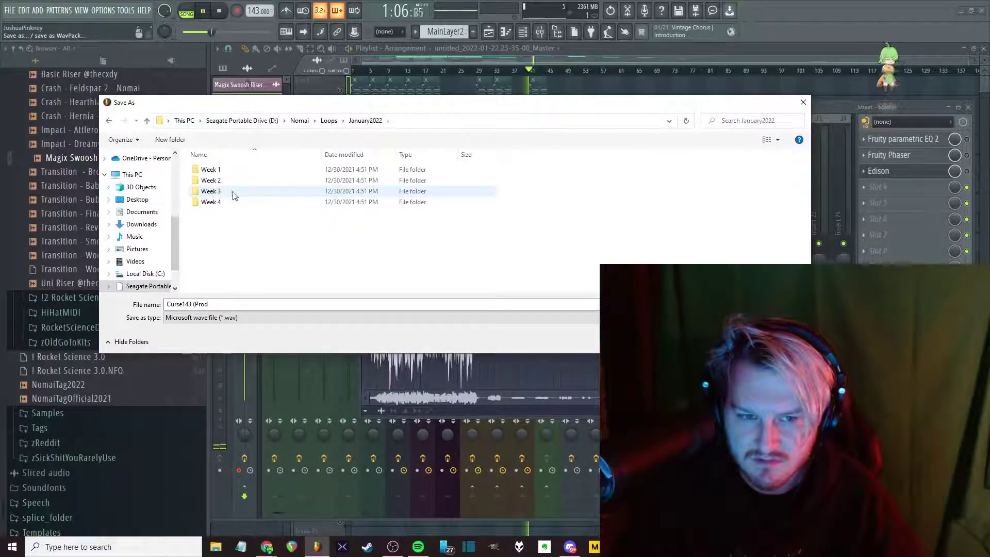
double_click(233, 192)
double_click(242, 188)
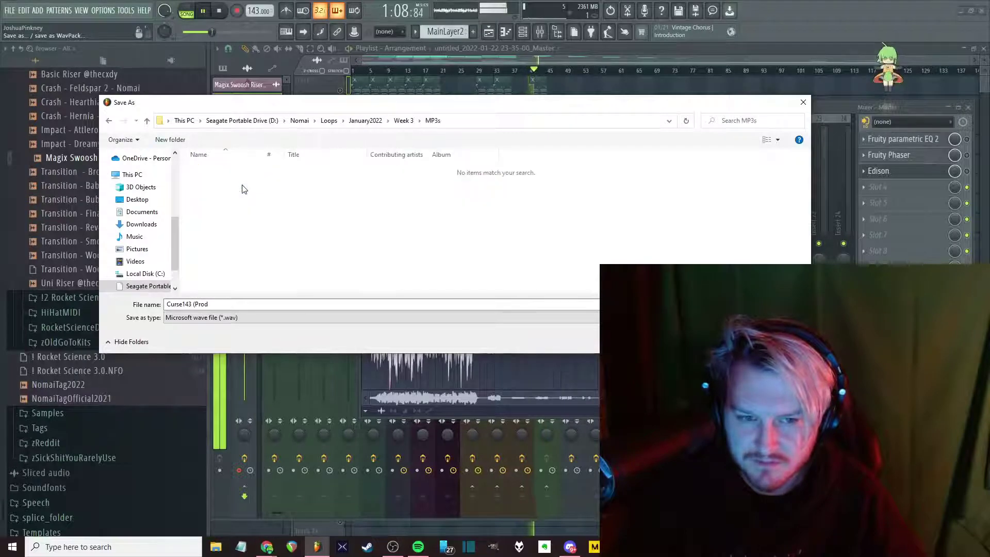
type(". Nomai)")
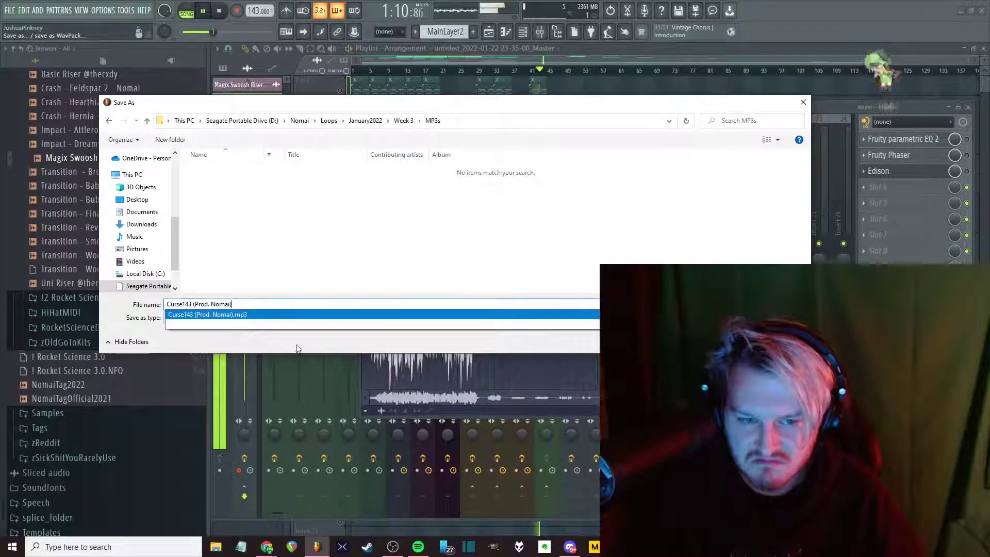
left_click(268, 318)
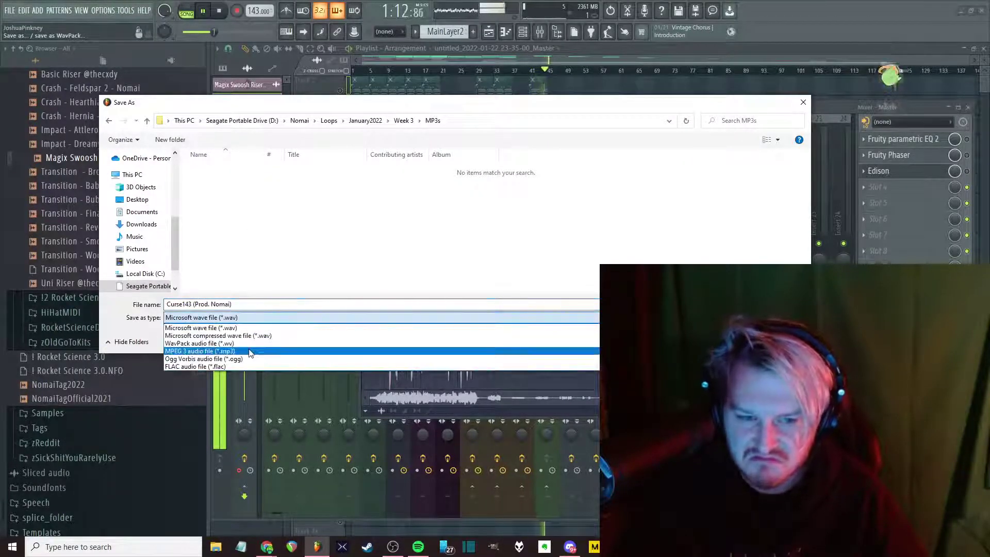
left_click(249, 352)
key("Return")
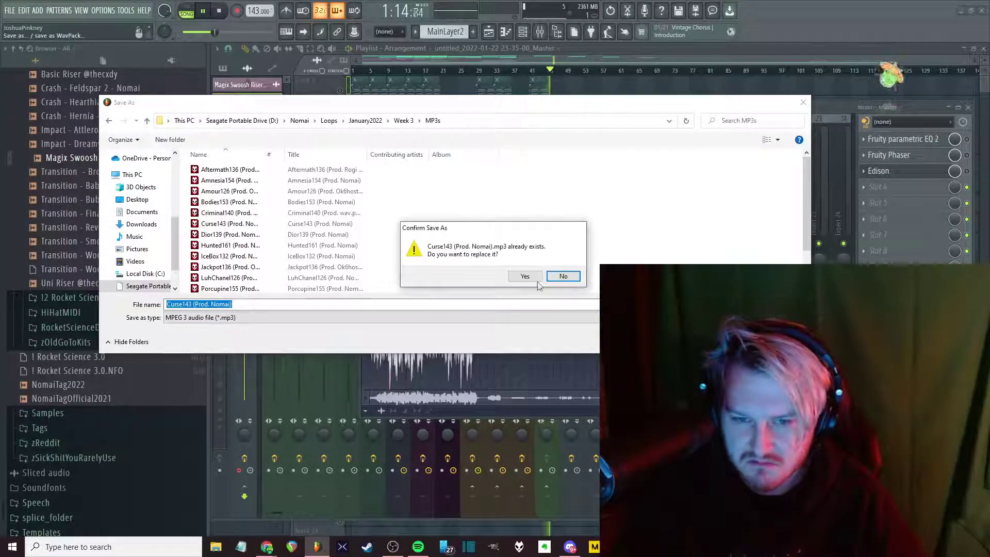
left_click(515, 278)
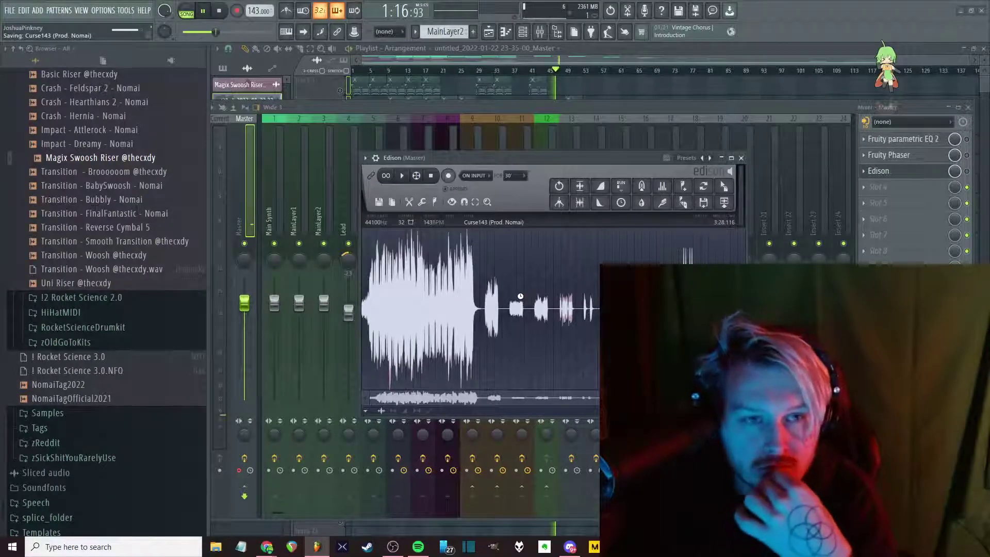
Export the Edison audio as the WAV file "Curse143 (Prod. Nomai)" to the WAVs folder of January2022, Week 3
left_click(704, 204)
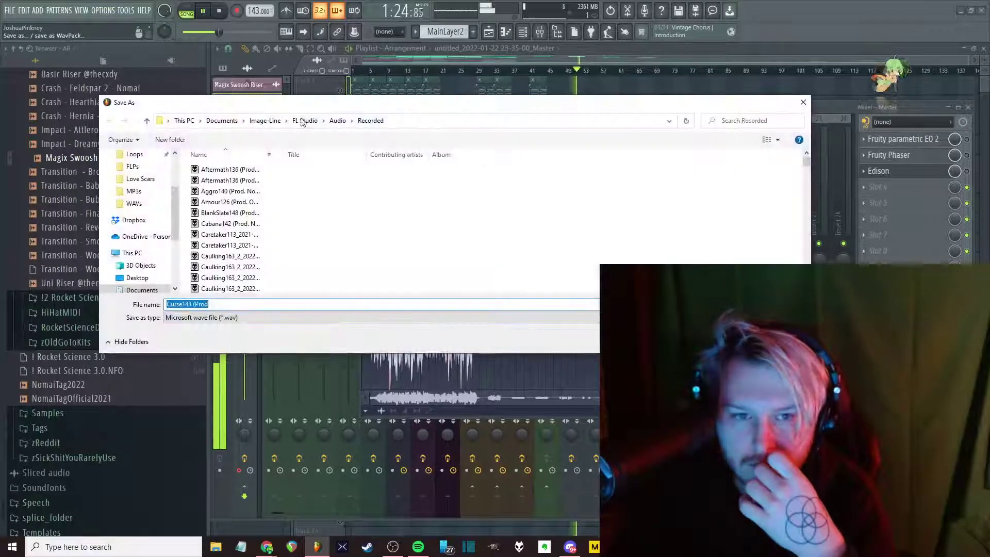
left_click(134, 203)
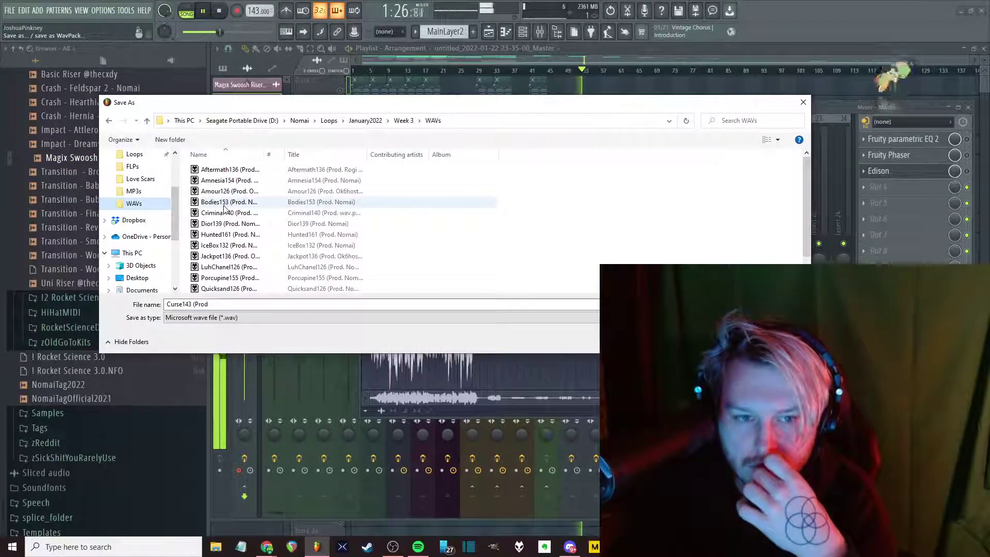
left_click(251, 304)
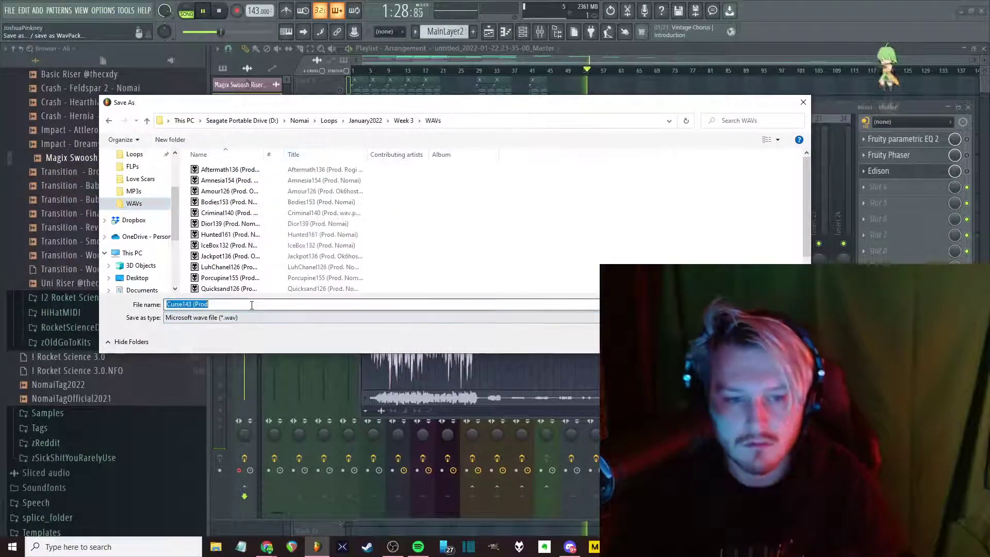
key("ctrl+v")
key("Return")
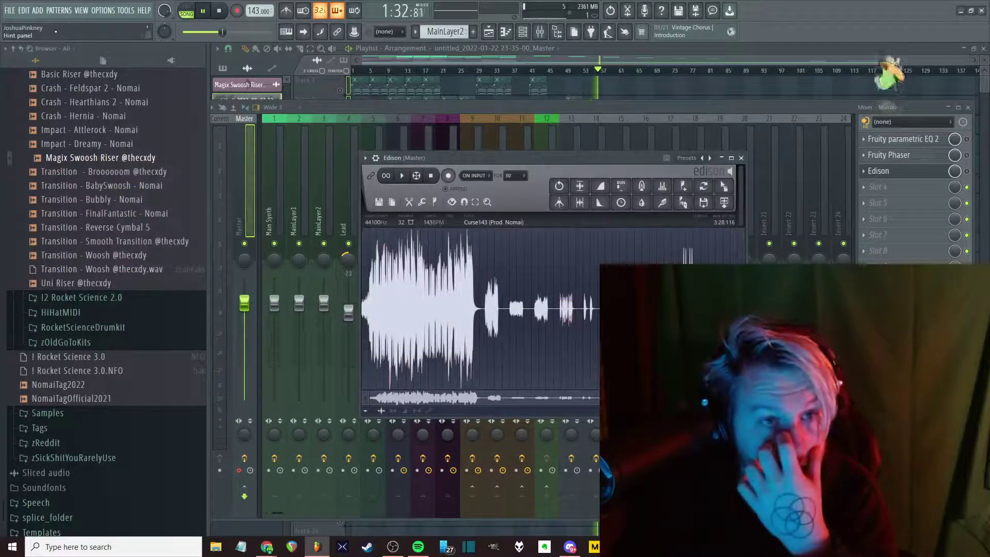
Save the project as "Curse143 (Prod. Nomai)" in the FLPs folder of January2022, Week 3
left_click(9, 10)
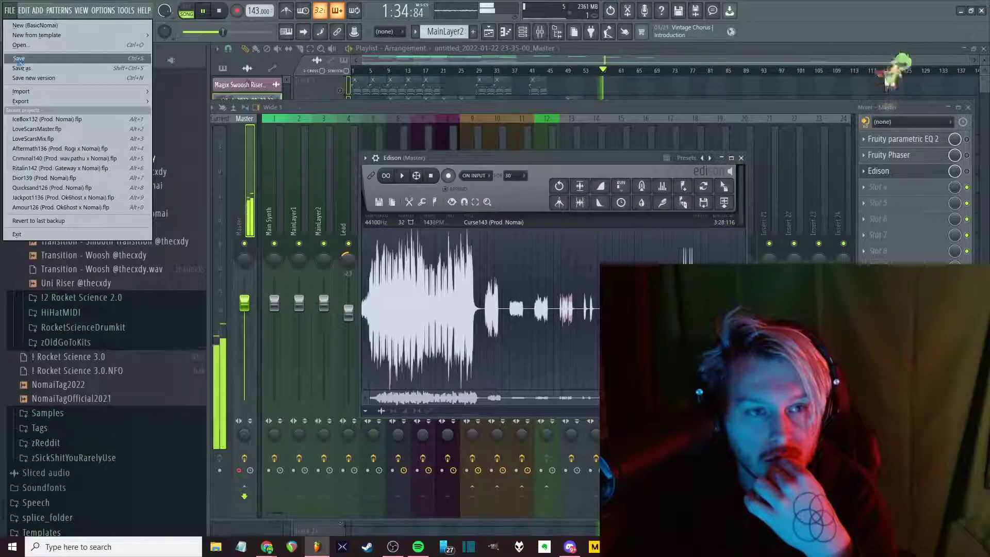
left_click(18, 58)
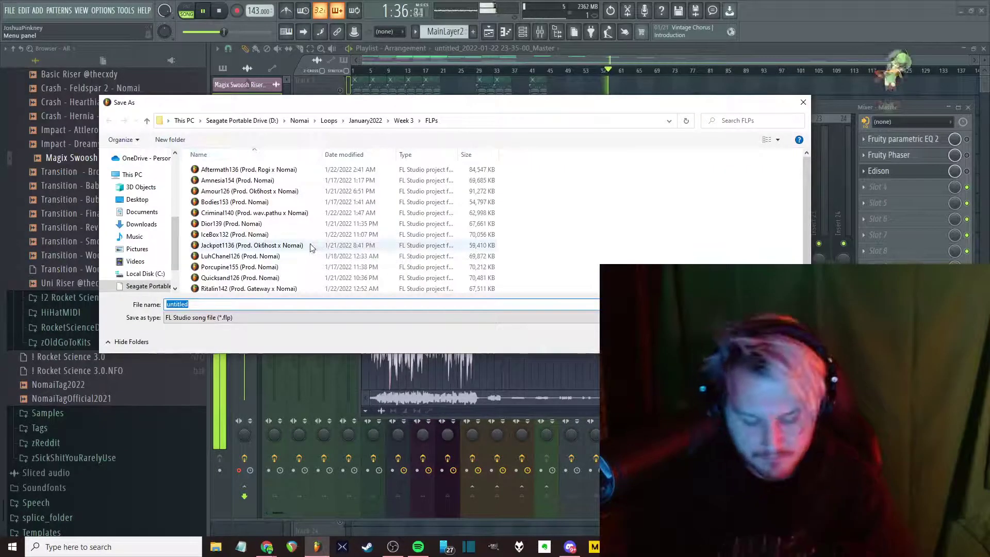
type("Curse143 (")
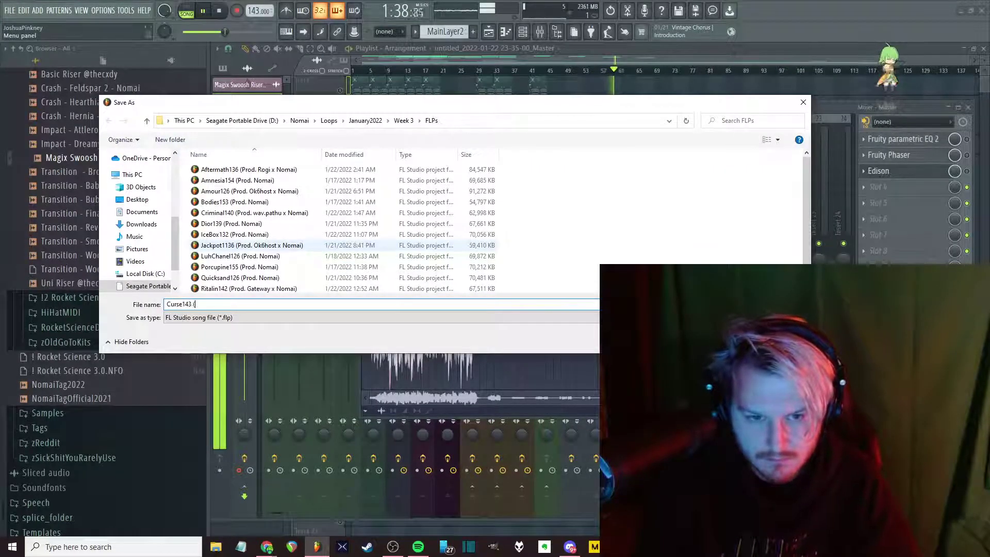
type("Prod. Nomai)")
key("Return")
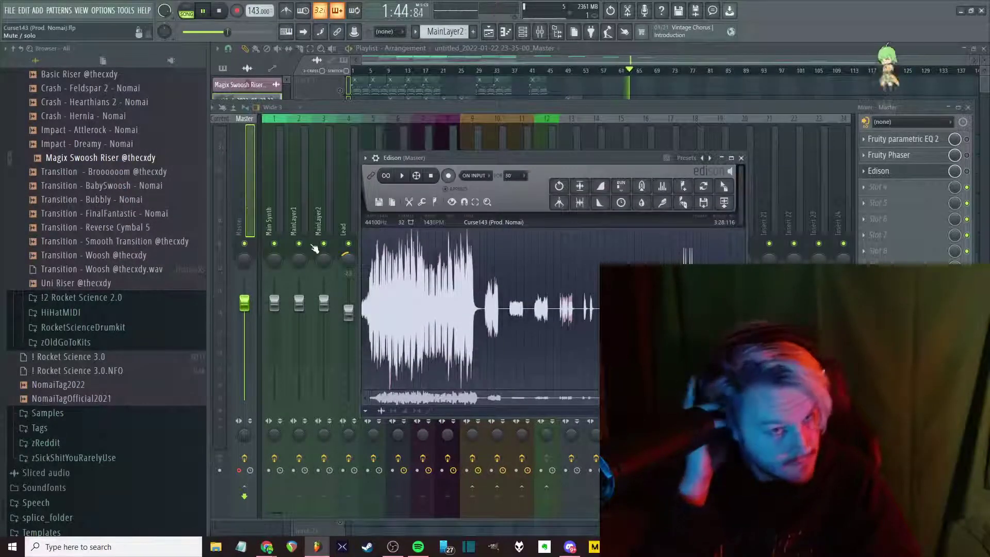
Stop the song playback and save the project again with the CounterBus mixer track selected
key("space")
left_click(518, 140)
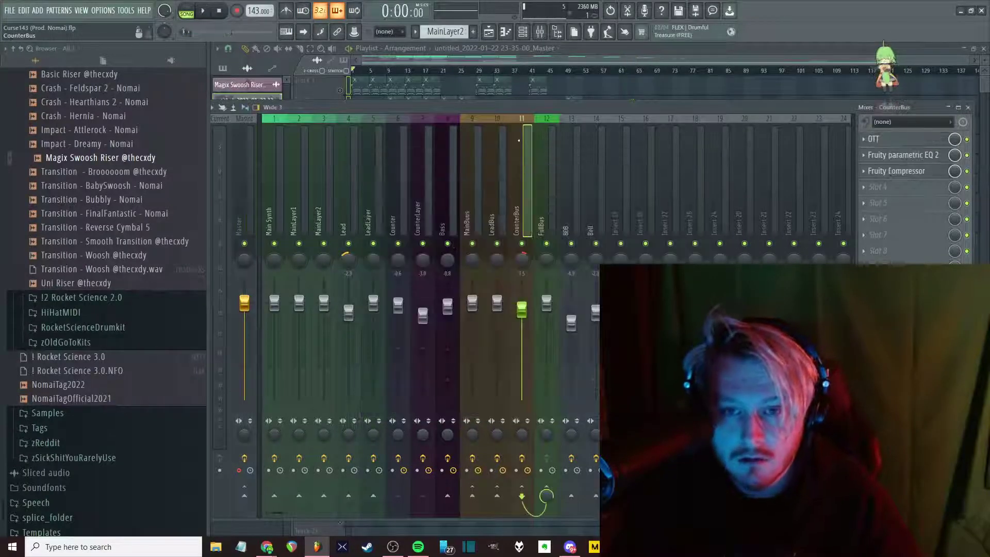
key("ctrl+s")
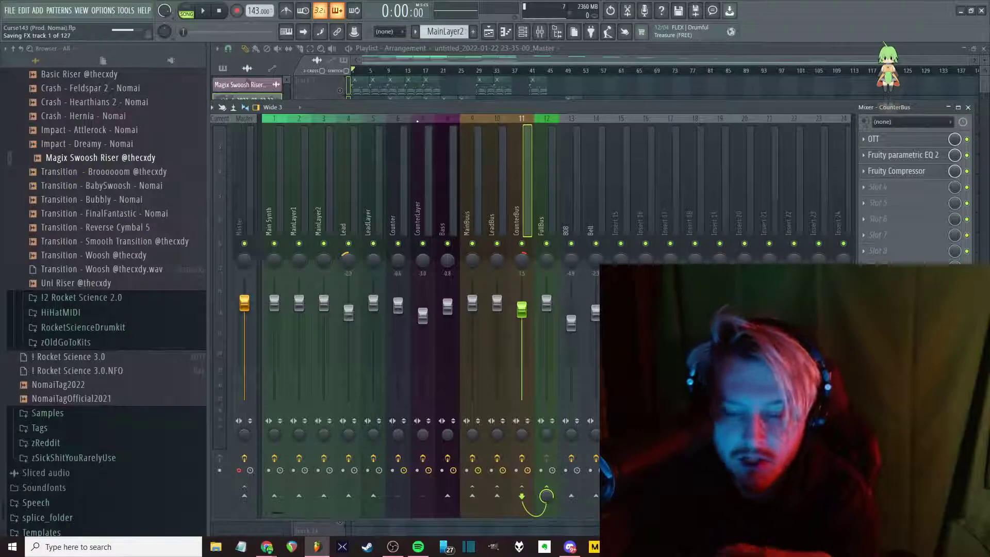
Check the live chat in Chrome, and request the end of the live stream in YouTube Studio
mouse_move(266, 546)
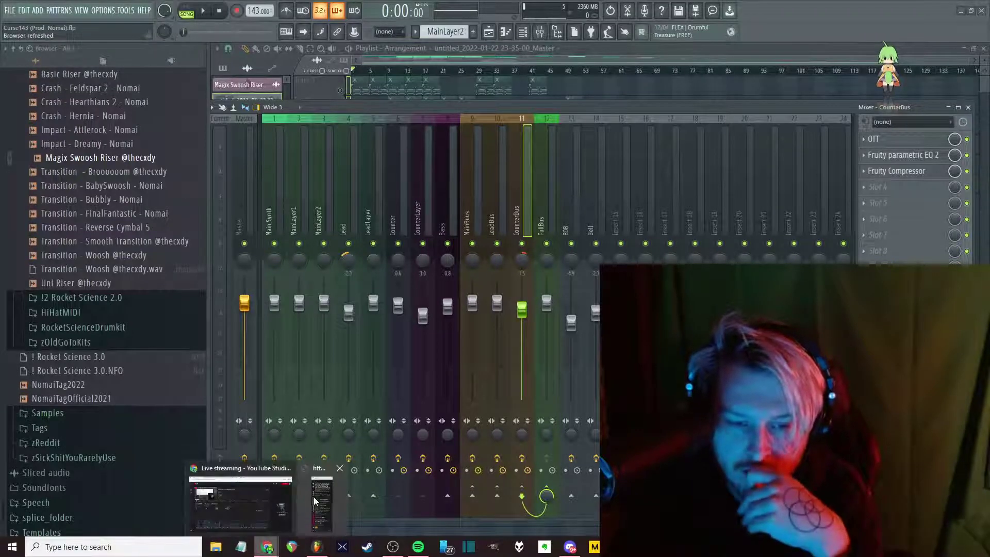
left_click(314, 496)
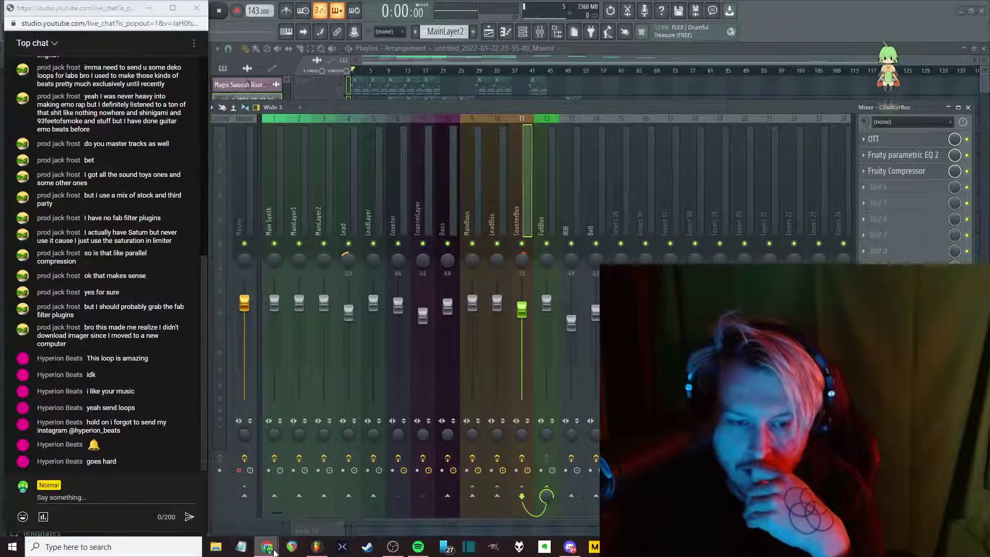
left_click(233, 506)
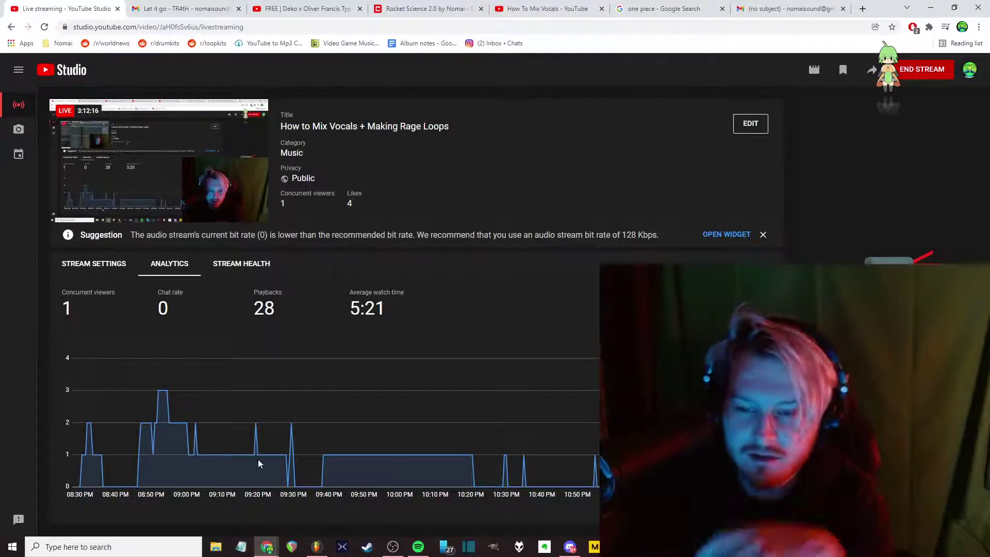
left_click(932, 75)
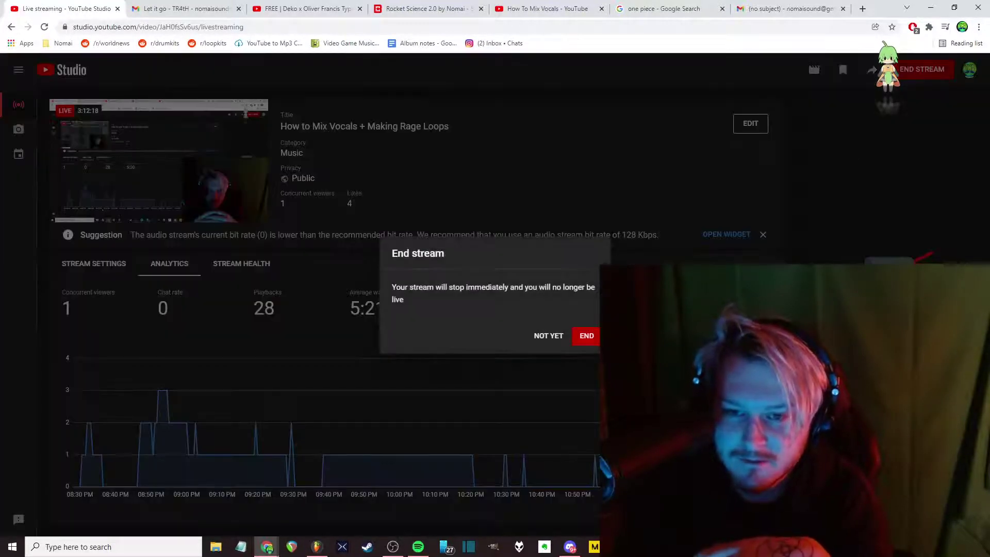